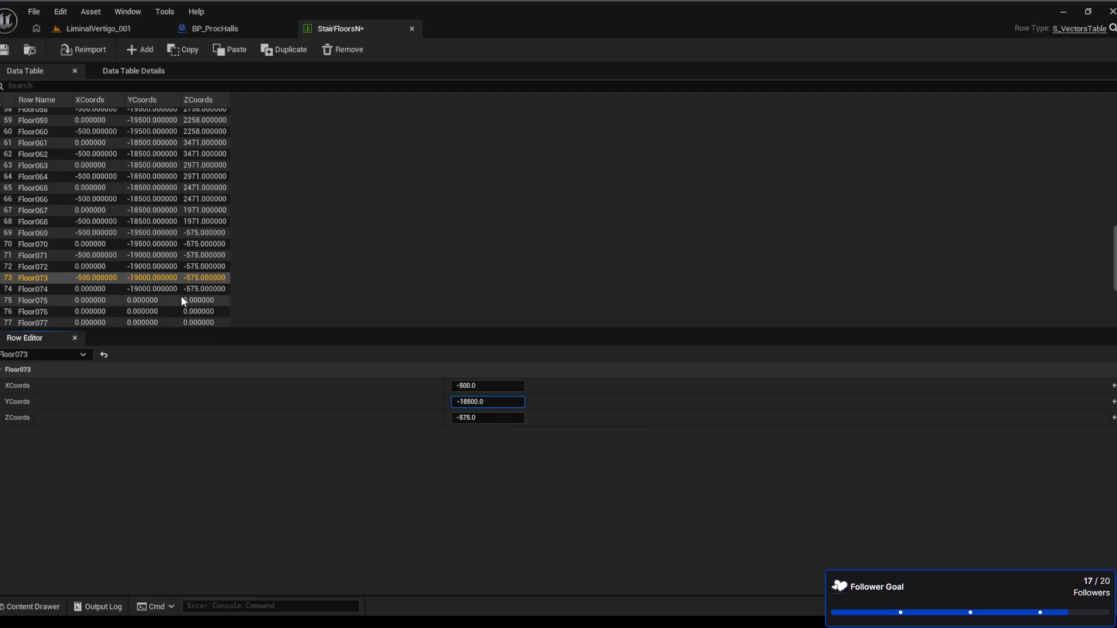
Set the YCoords value of row Floor074 to -18500 and save the StairFloorsN data table
{"action": "left_click", "coordinate": [130, 290]}
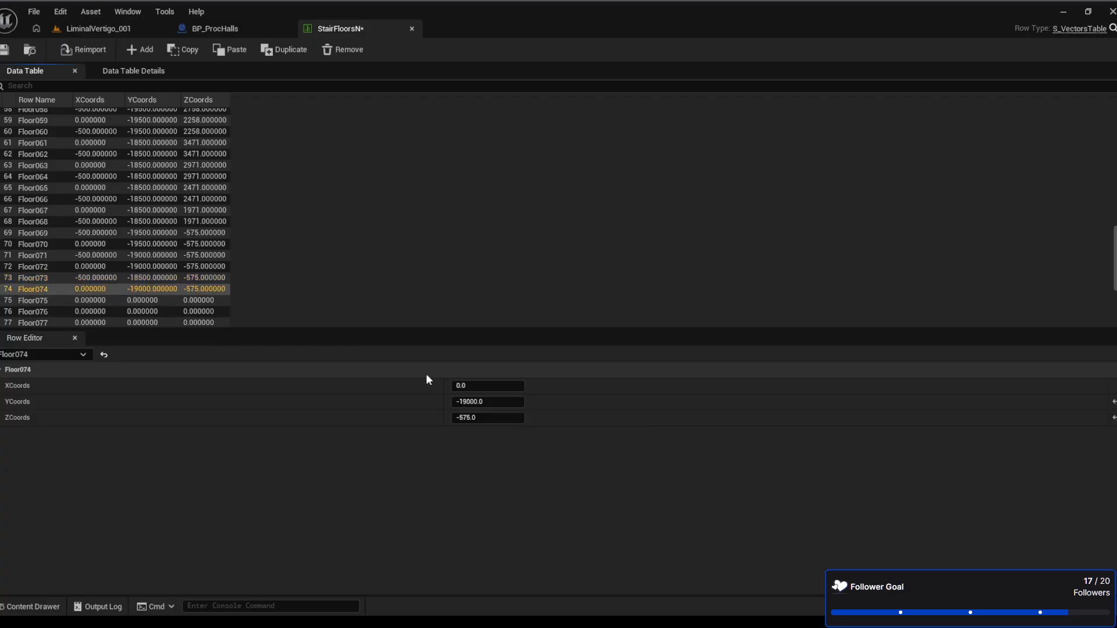
{"action": "left_click", "coordinate": [471, 401]}
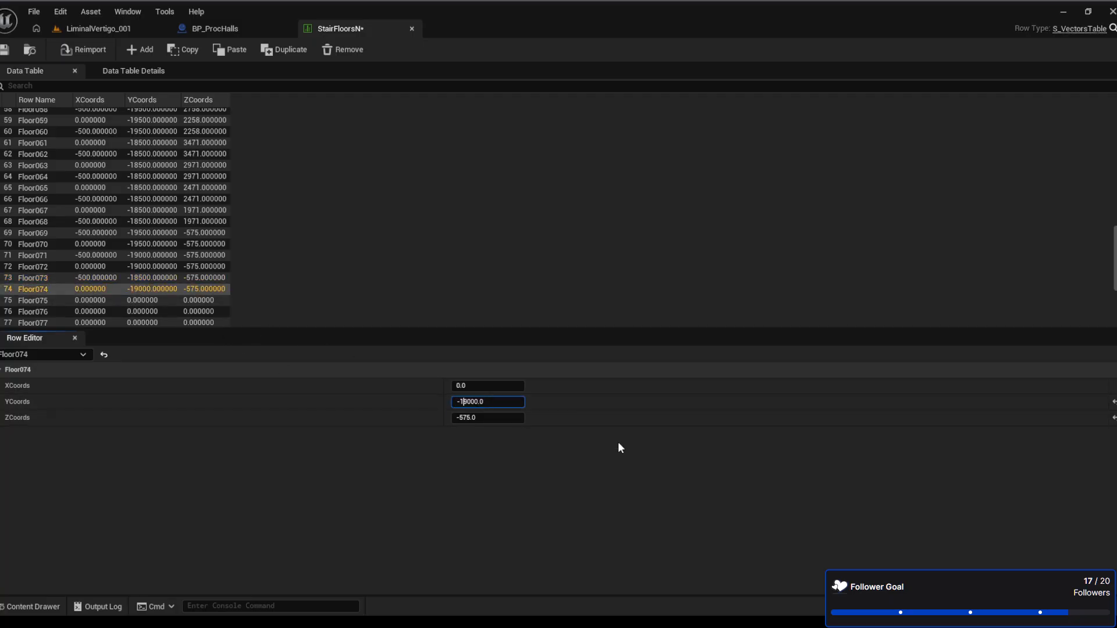
{"action": "key", "text": "Delete"}
{"action": "key", "text": "Delete"}
{"action": "type", "text": "85"}
{"action": "key", "text": "Return"}
{"action": "left_click", "coordinate": [9, 53]}
Recompile the BP_ProcHalls blueprint and save the changes
{"action": "left_click", "coordinate": [230, 30]}
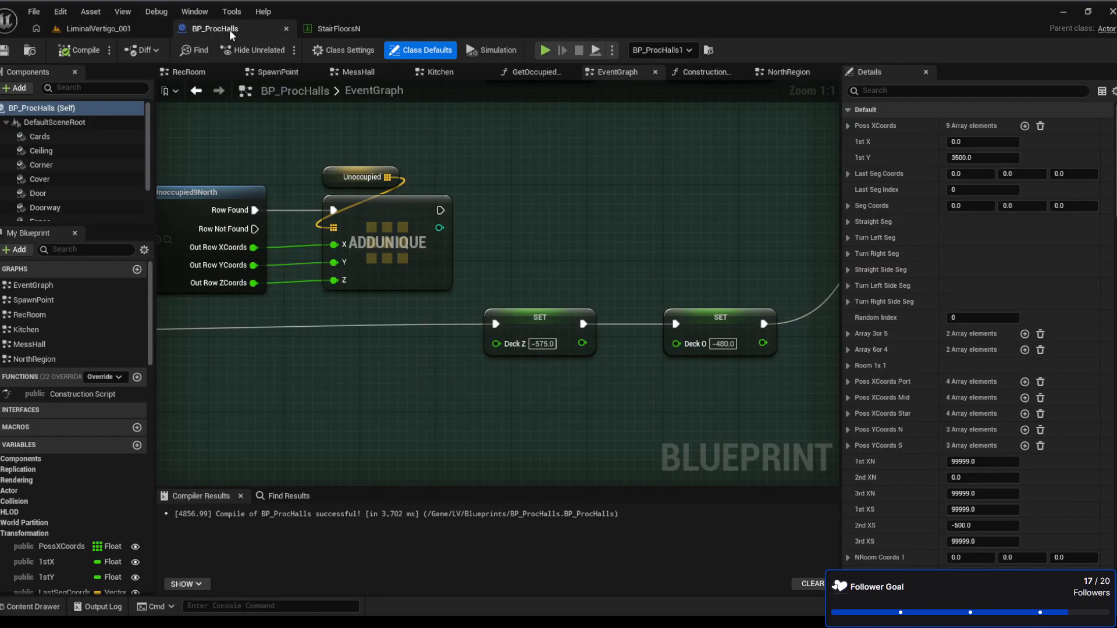
{"action": "left_click", "coordinate": [81, 50]}
{"action": "left_click", "coordinate": [39, 10]}
{"action": "left_click", "coordinate": [89, 90]}
Inspect the floor landings and stair flights in the LiminalVertigo_001 level from several heights and angles
{"action": "left_click", "coordinate": [124, 29]}
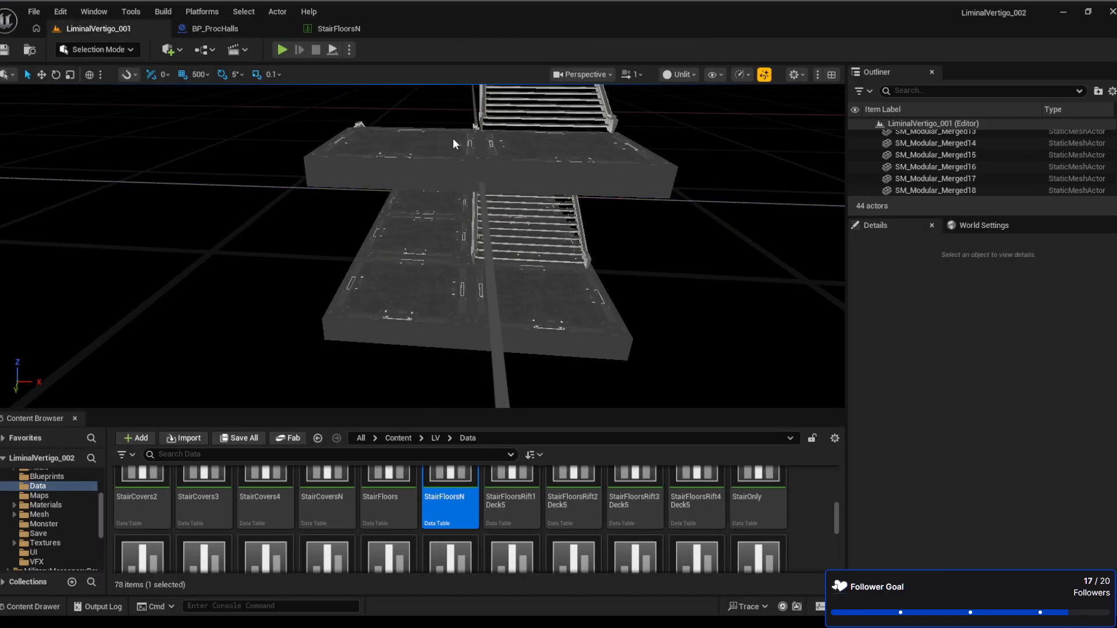
{"action": "right_click_drag", "start_coordinate": [539, 294], "coordinate": [646, 238]}
{"action": "key", "text": "w"}
{"action": "key", "text": "s"}
{"action": "right_click_drag", "start_coordinate": [244, 148], "coordinate": [207, 145]}
{"action": "key", "text": "d"}
{"action": "right_click_drag", "start_coordinate": [355, 169], "coordinate": [251, 166]}
{"action": "key", "text": "e"}
{"action": "right_click_drag", "start_coordinate": [434, 285], "coordinate": [463, 320]}
{"action": "right_click_drag", "start_coordinate": [469, 252], "coordinate": [473, 256]}
{"action": "key", "text": "e"}
{"action": "key", "text": "e"}
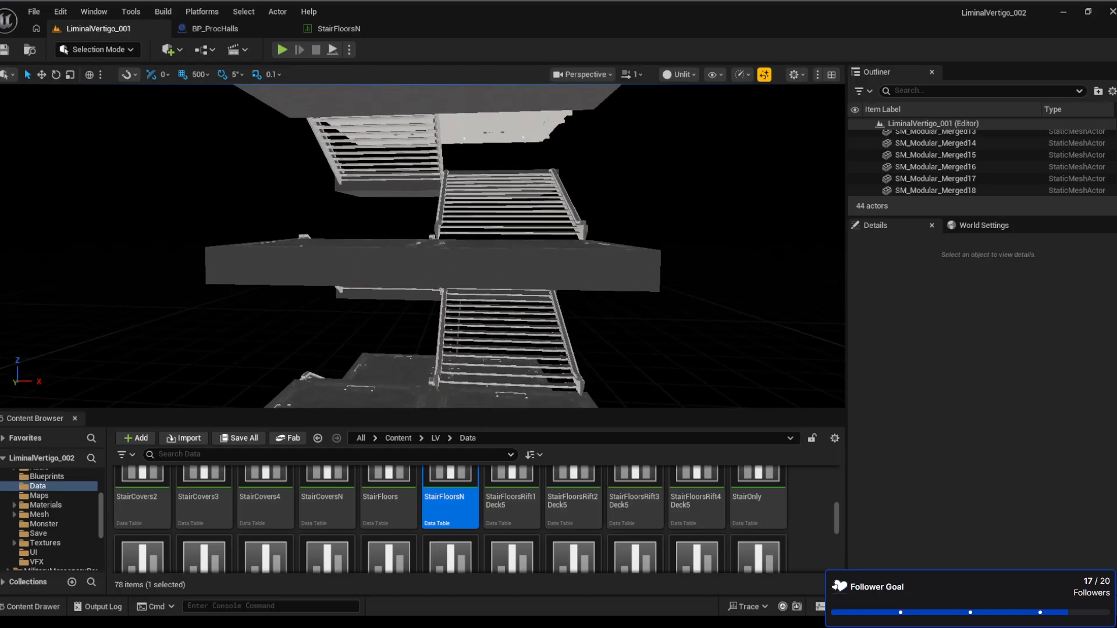
{"action": "key", "text": "q"}
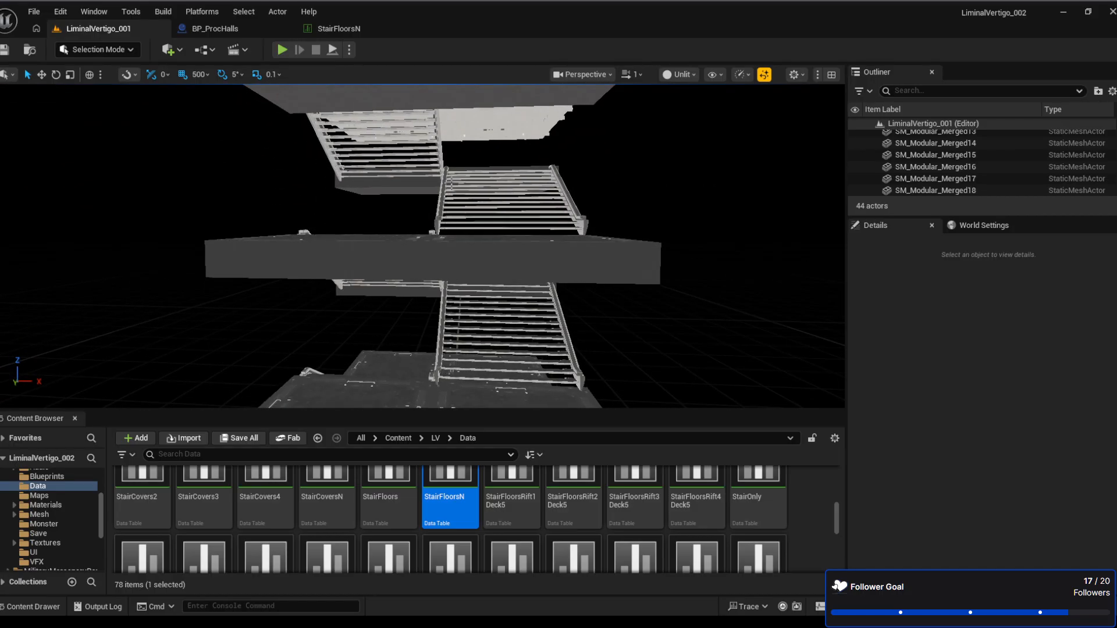
{"action": "key", "text": "s"}
{"action": "right_click_drag", "start_coordinate": [486, 257], "coordinate": [487, 356]}
{"action": "right_click_drag", "start_coordinate": [424, 184], "coordinate": [437, 99]}
{"action": "key", "text": "w"}
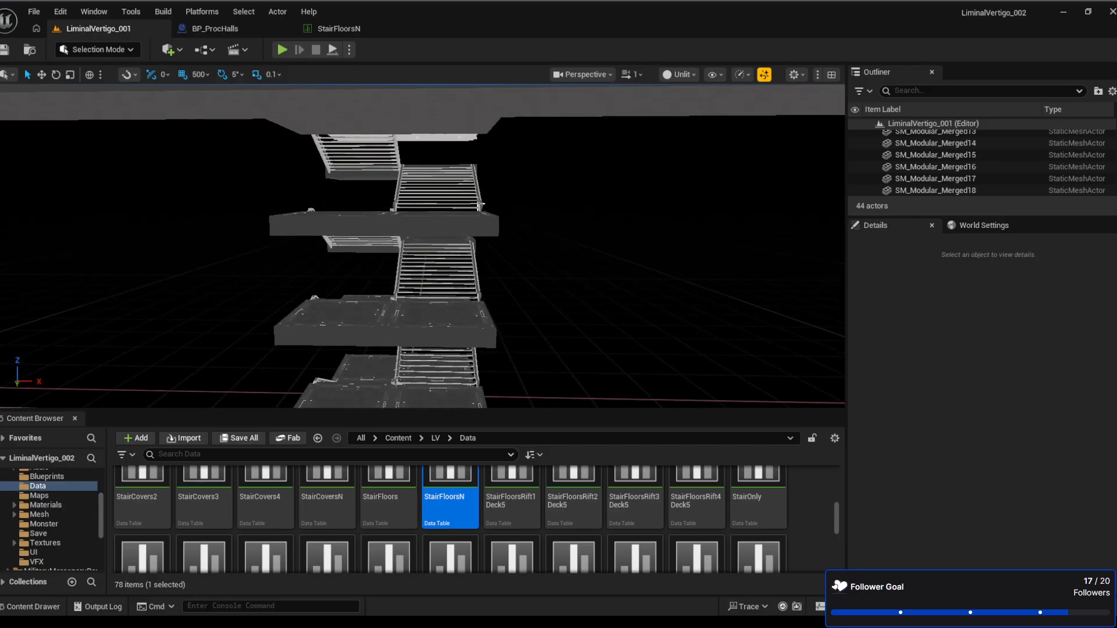
{"action": "right_click_drag", "start_coordinate": [588, 276], "coordinate": [564, 283]}
{"action": "key", "text": "e"}
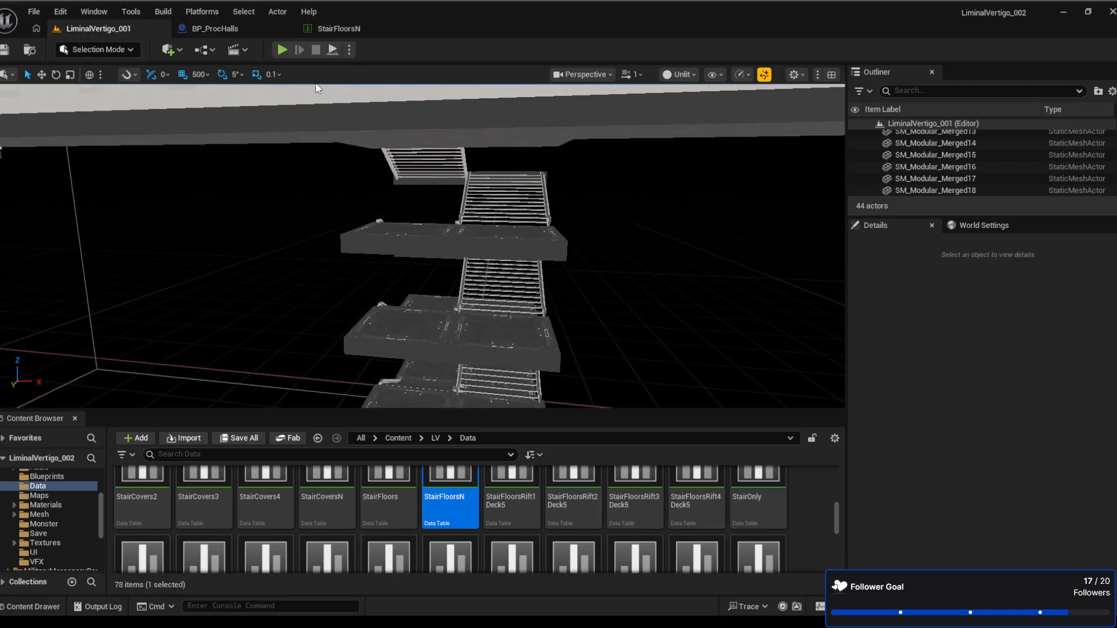
Close the StairFloorsN data table and return to the LiminalVertigo_001 level
{"action": "left_click", "coordinate": [338, 28]}
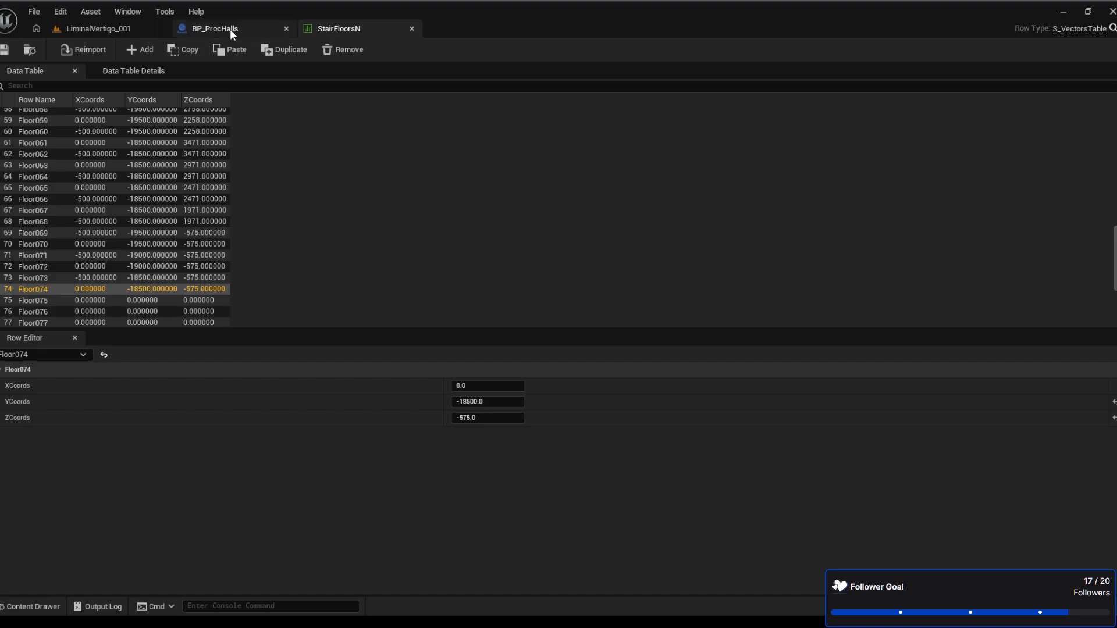
{"action": "left_click", "coordinate": [93, 29]}
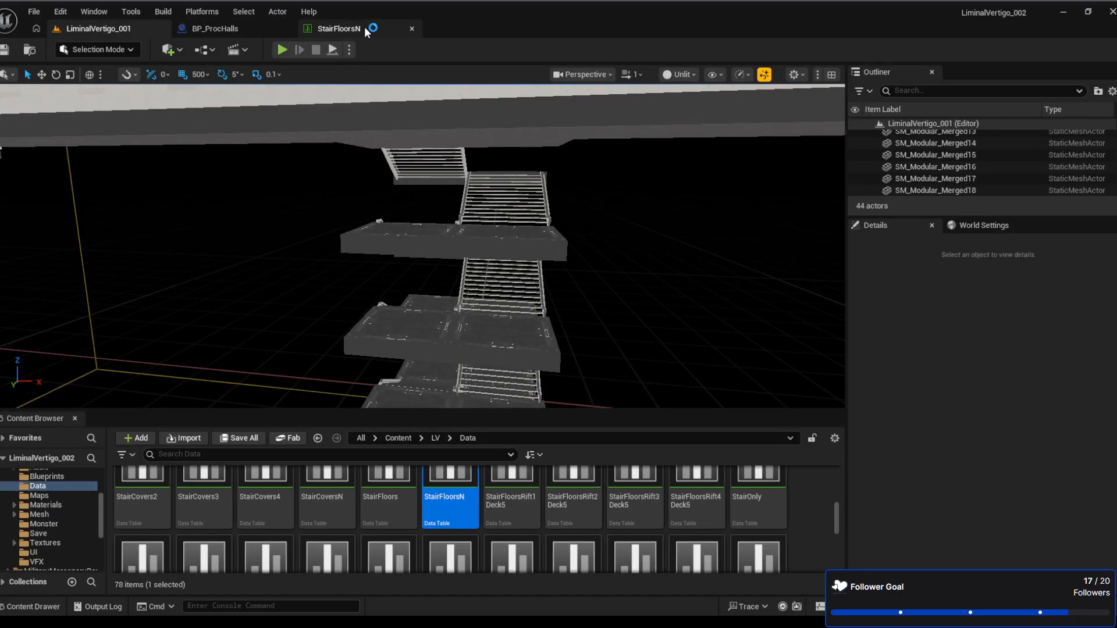
{"action": "left_click", "coordinate": [364, 29]}
{"action": "middle_click", "coordinate": [354, 30]}
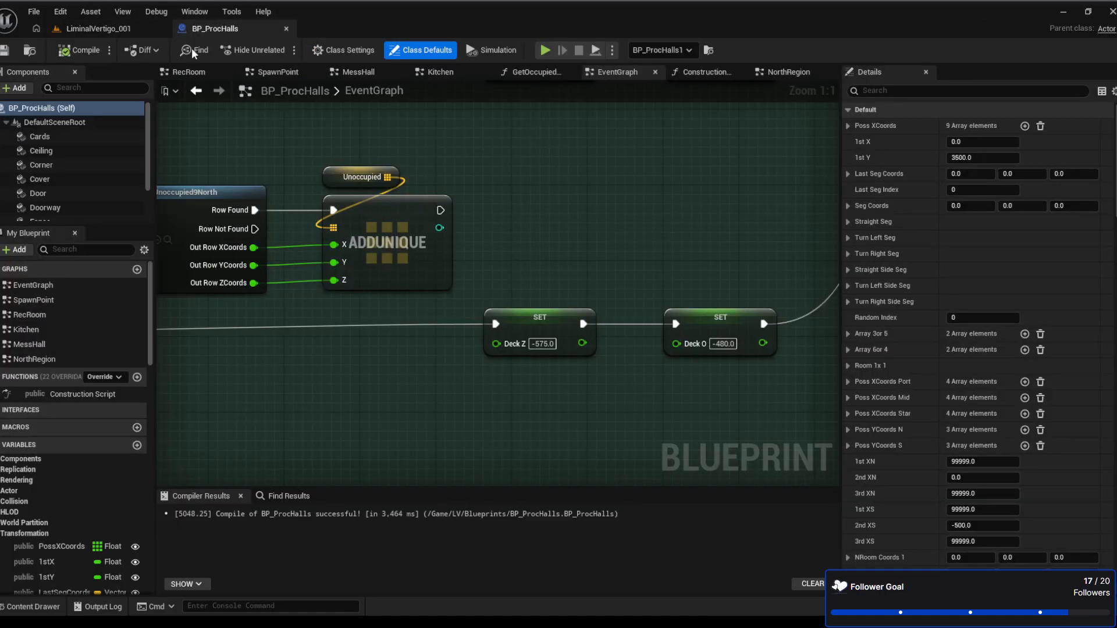
{"action": "left_click", "coordinate": [129, 31]}
Select the SM_Modular_Merged18 floor piece between the stair flights and set its X location to -500
{"action": "mouse_move", "coordinate": [496, 358]}
{"action": "right_mouse_down"}
{"action": "mouse_move", "coordinate": [581, 355]}
{"action": "mouse_move", "coordinate": [595, 400]}
{"action": "mouse_move", "coordinate": [481, 369]}
{"action": "right_mouse_up"}
{"action": "key", "text": "s"}
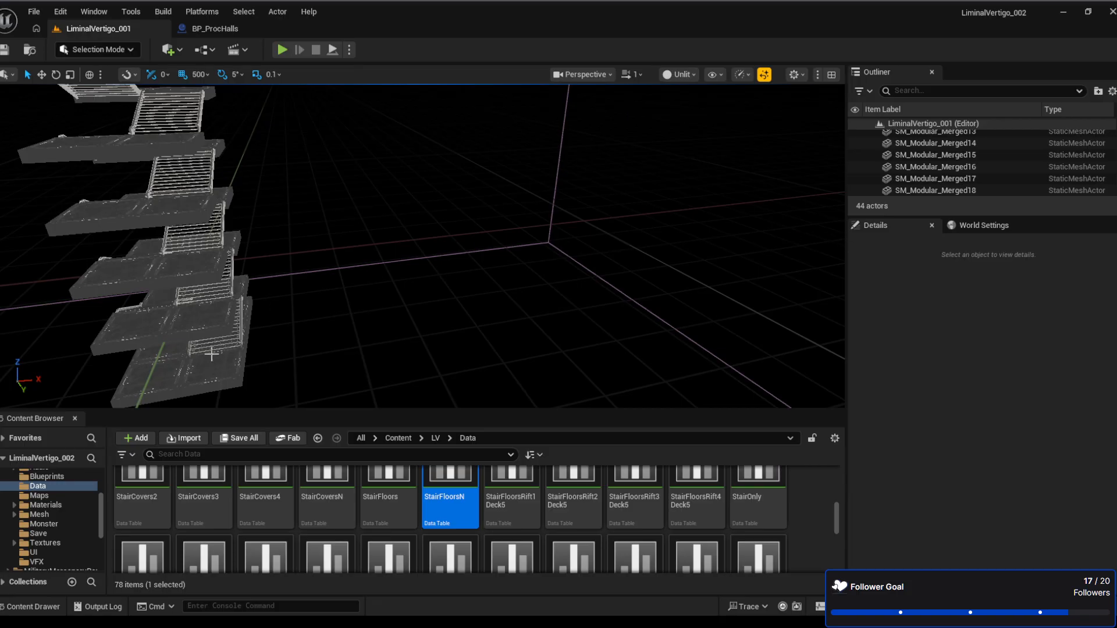
{"action": "right_click_drag", "start_coordinate": [243, 269], "coordinate": [184, 265]}
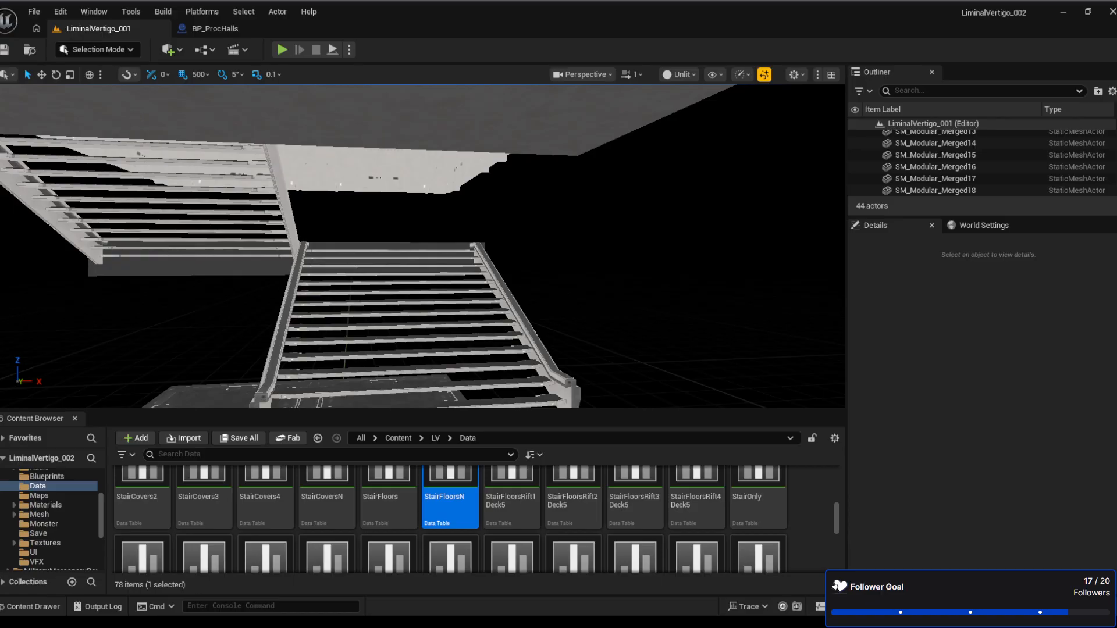
{"action": "left_click", "coordinate": [191, 259]}
{"action": "left_click", "coordinate": [960, 192]}
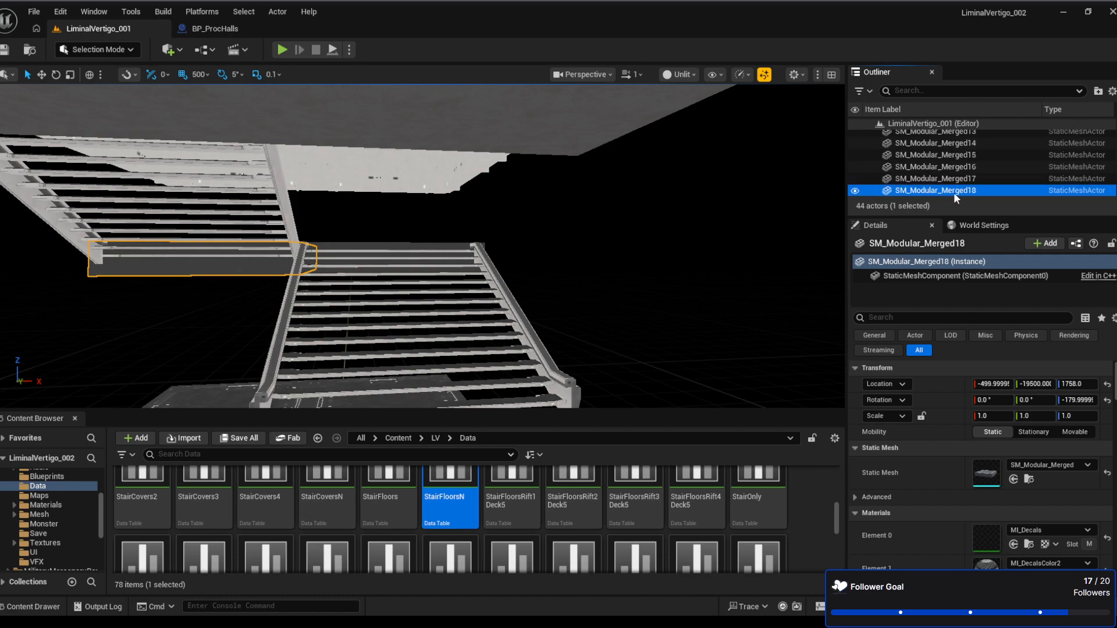
{"action": "key", "text": "s"}
{"action": "right_click_drag", "start_coordinate": [574, 283], "coordinate": [626, 320]}
{"action": "key", "text": "s"}
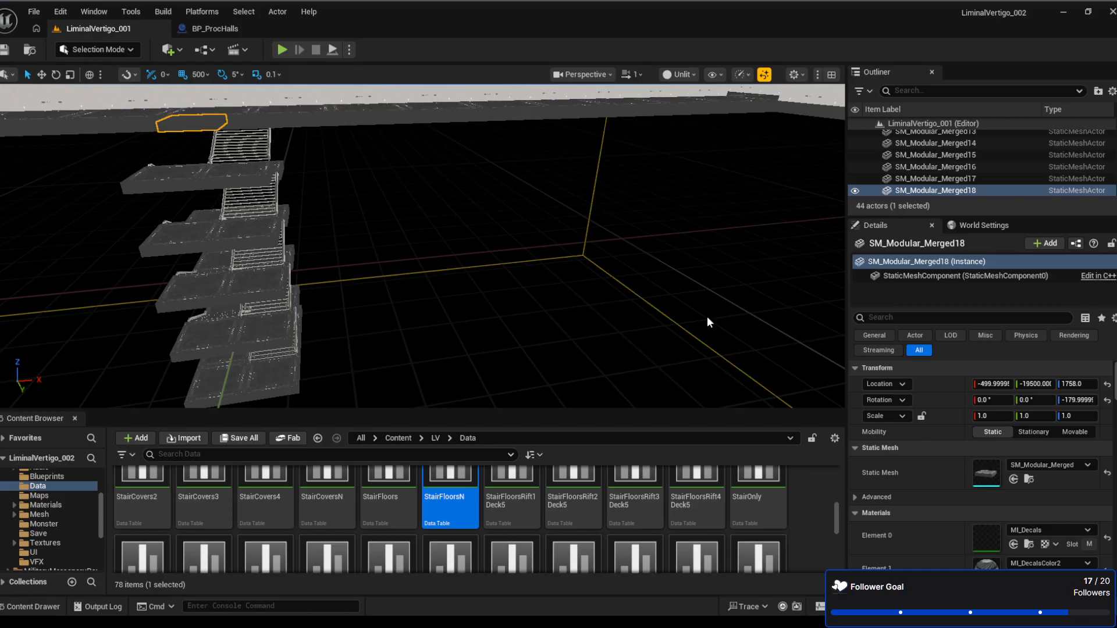
{"action": "left_click", "coordinate": [997, 388]}
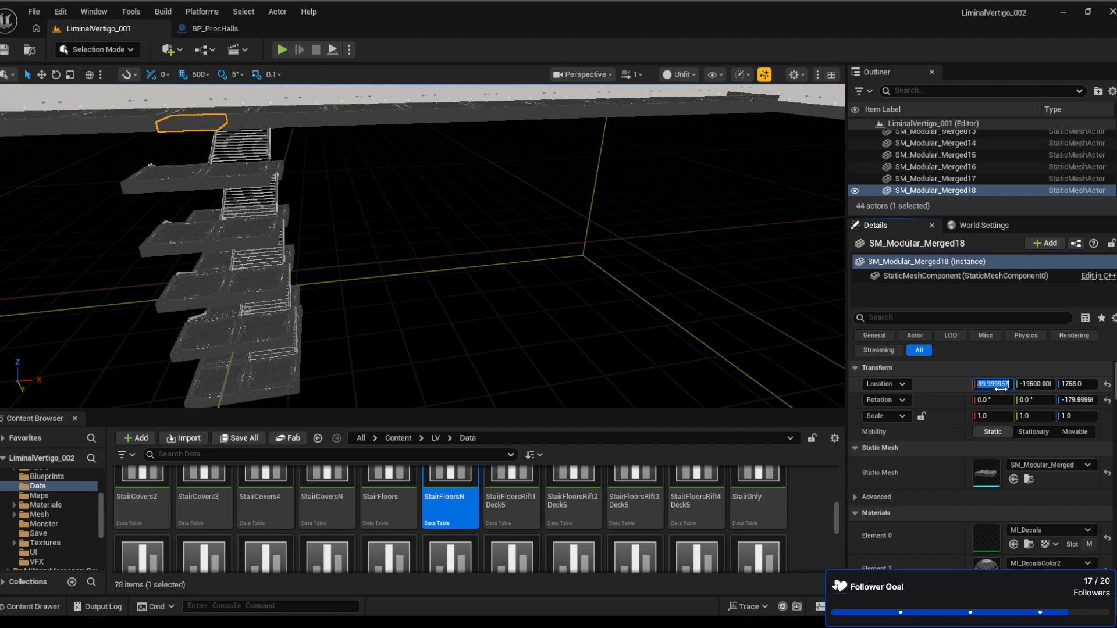
{"action": "type", "text": "-500"}
{"action": "key", "text": "Return"}
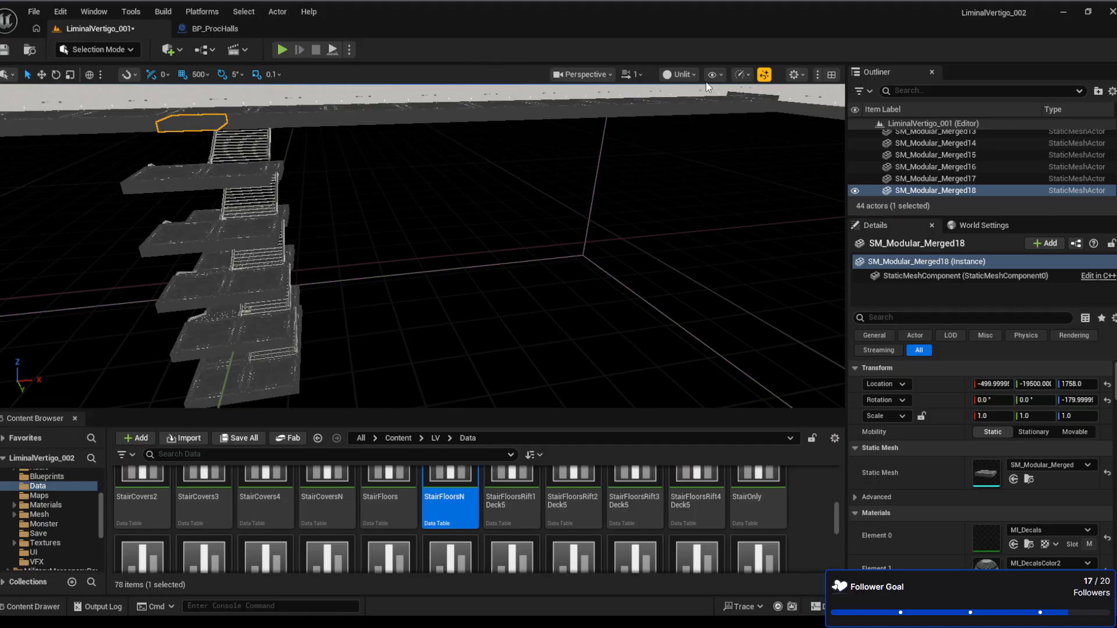
Set the Z rotation of SM_Modular_Merged18 to 180 degrees
{"action": "left_click", "coordinate": [1077, 384]}
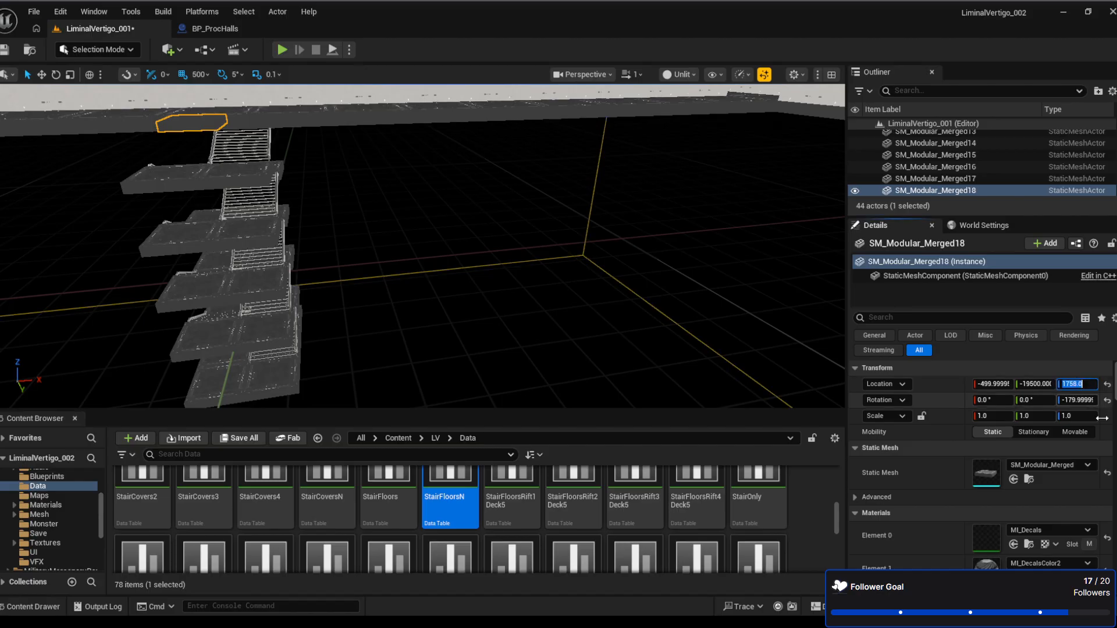
{"action": "left_click", "coordinate": [1077, 400]}
{"action": "type", "text": "0"}
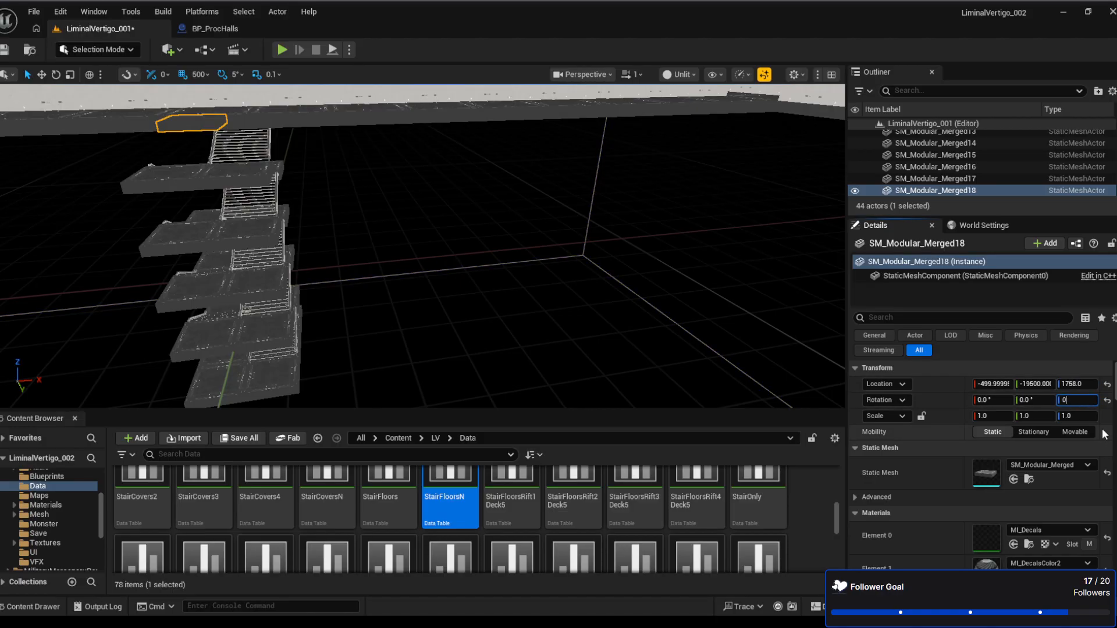
{"action": "key", "text": "Return"}
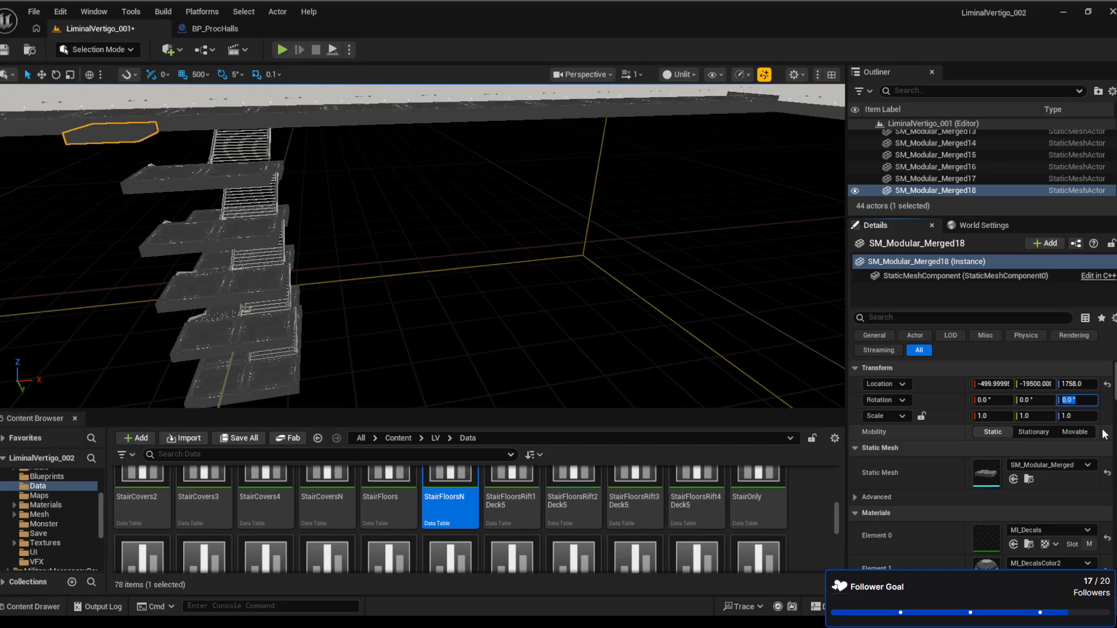
{"action": "type", "text": "180"}
{"action": "key", "text": "Return"}
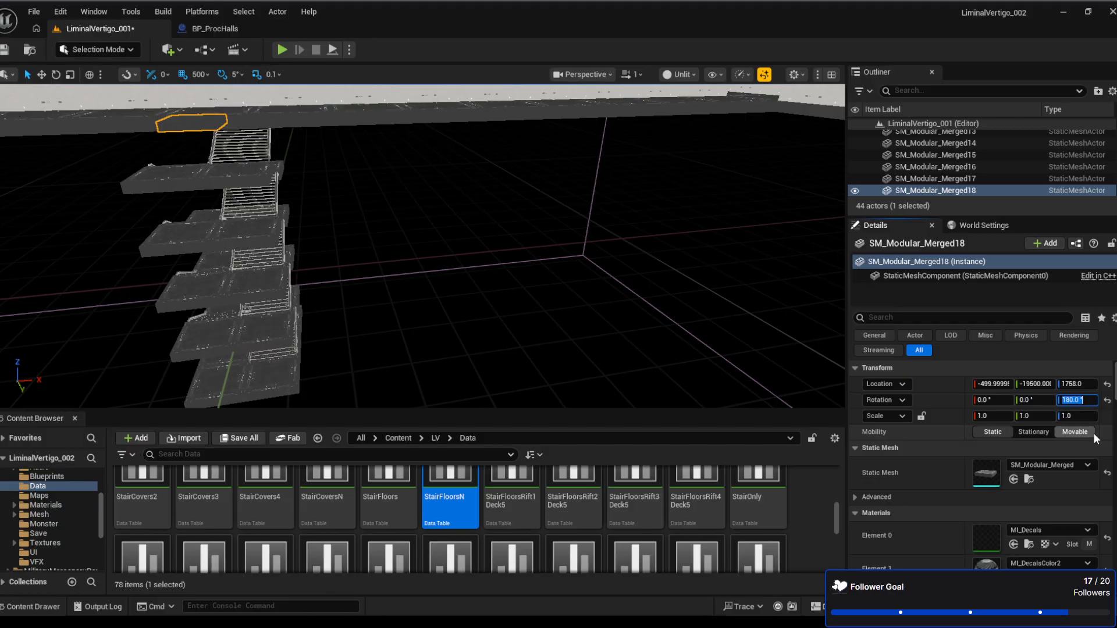
{"action": "left_click", "coordinate": [593, 434]}
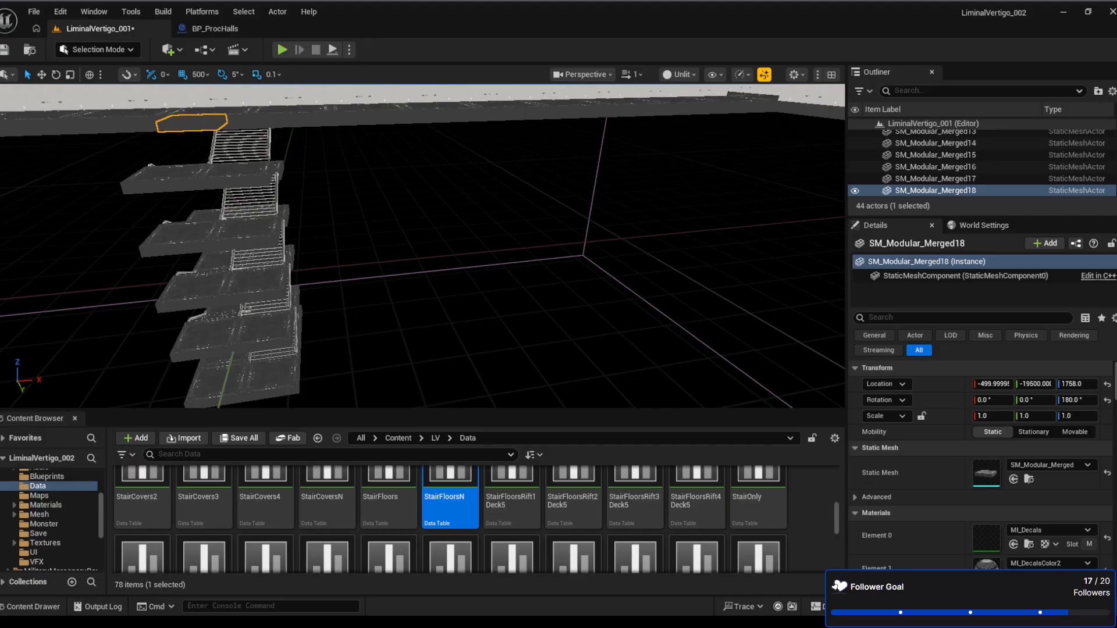
Reopen the StairFloorsN data table and save the LiminalVertigo_001 level
{"action": "left_click", "coordinate": [216, 383]}
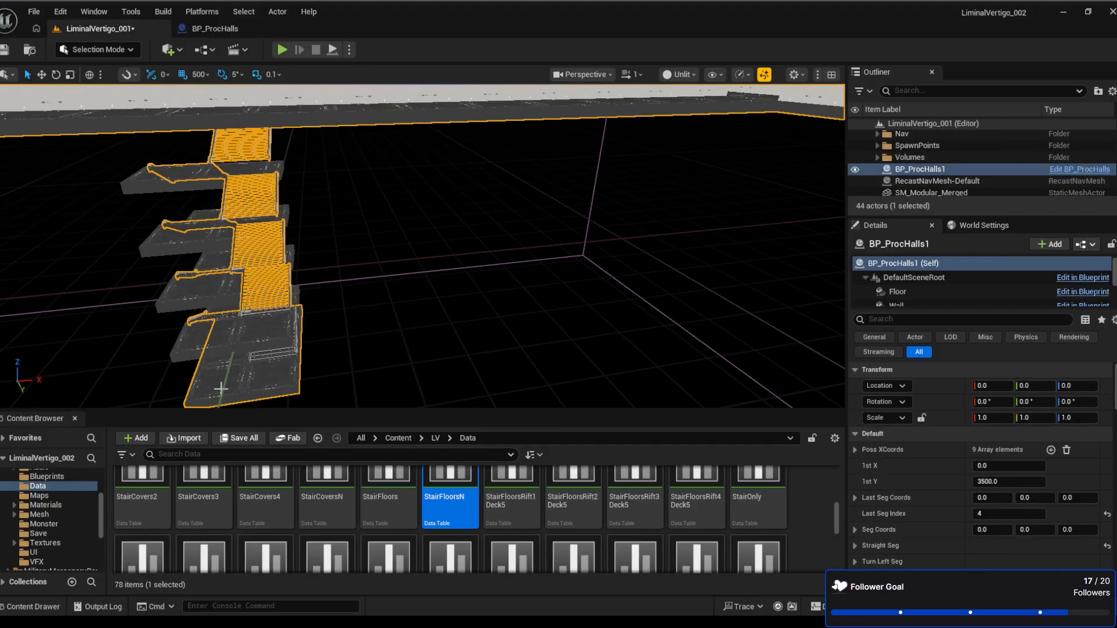
{"action": "left_click", "coordinate": [53, 11]}
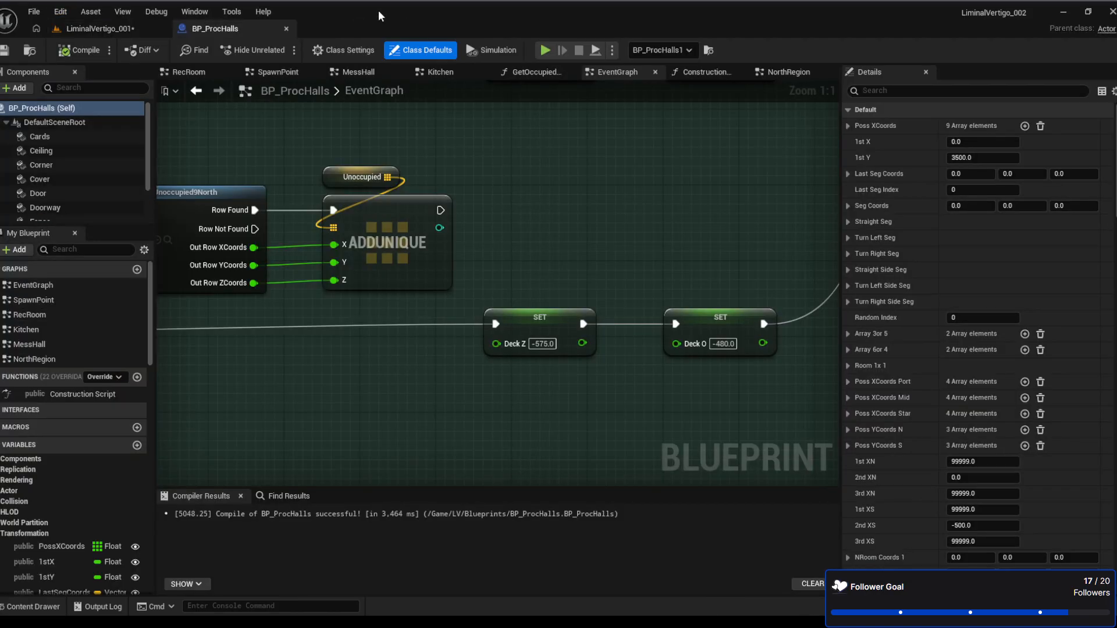
{"action": "left_click_drag", "start_coordinate": [428, 197], "coordinate": [374, 28]}
{"action": "left_click", "coordinate": [85, 33]}
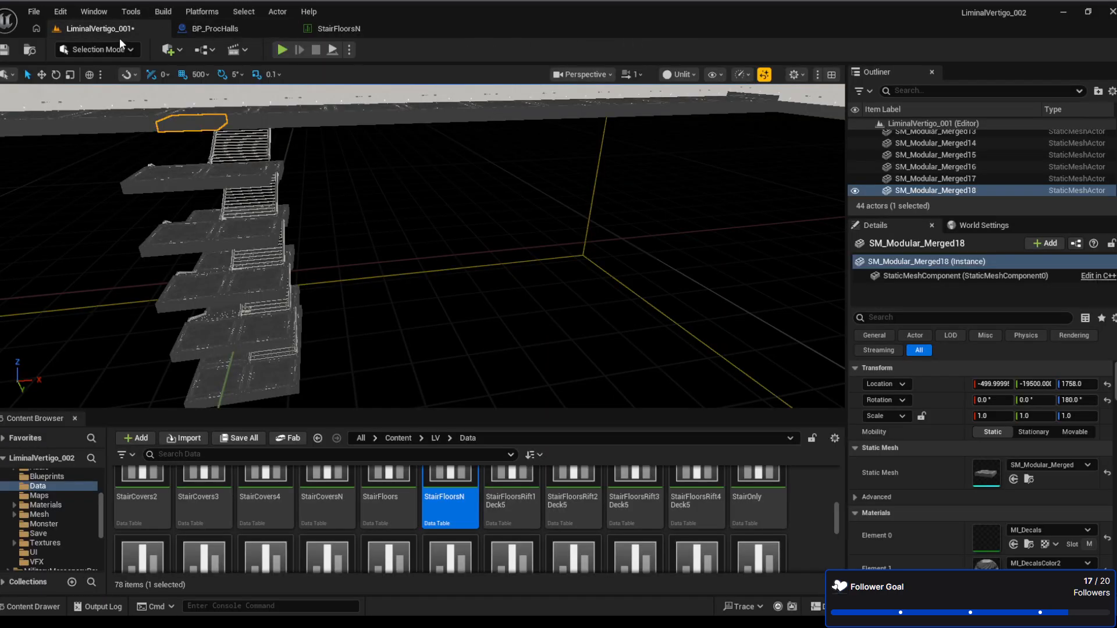
{"action": "key", "text": "ctrl+s"}
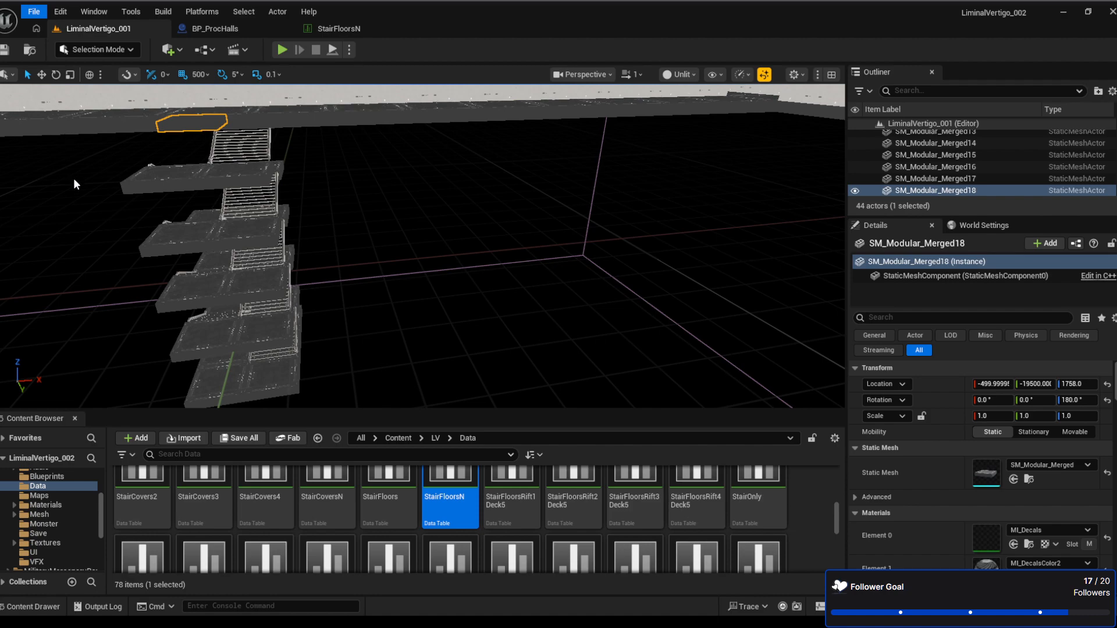
Copy row Floor070 in the StairFloorsN data table and paste its coordinates into rows Floor075 and Floor076
{"action": "left_click", "coordinate": [346, 29]}
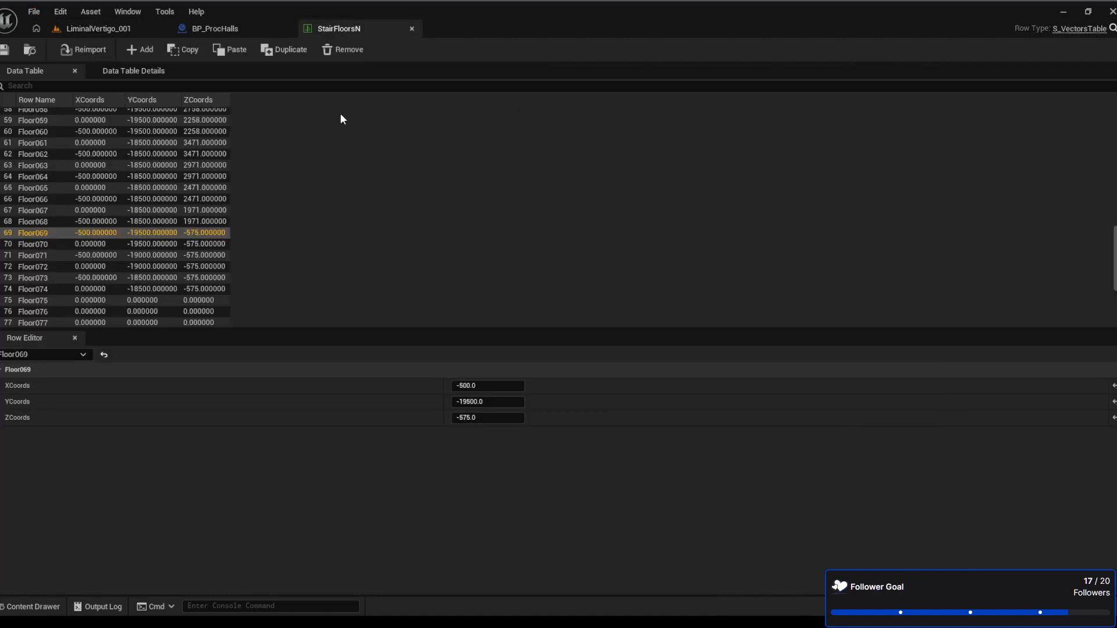
{"action": "scroll", "coordinate": [207, 273], "scroll_direction": "down", "scroll_amount": 3}
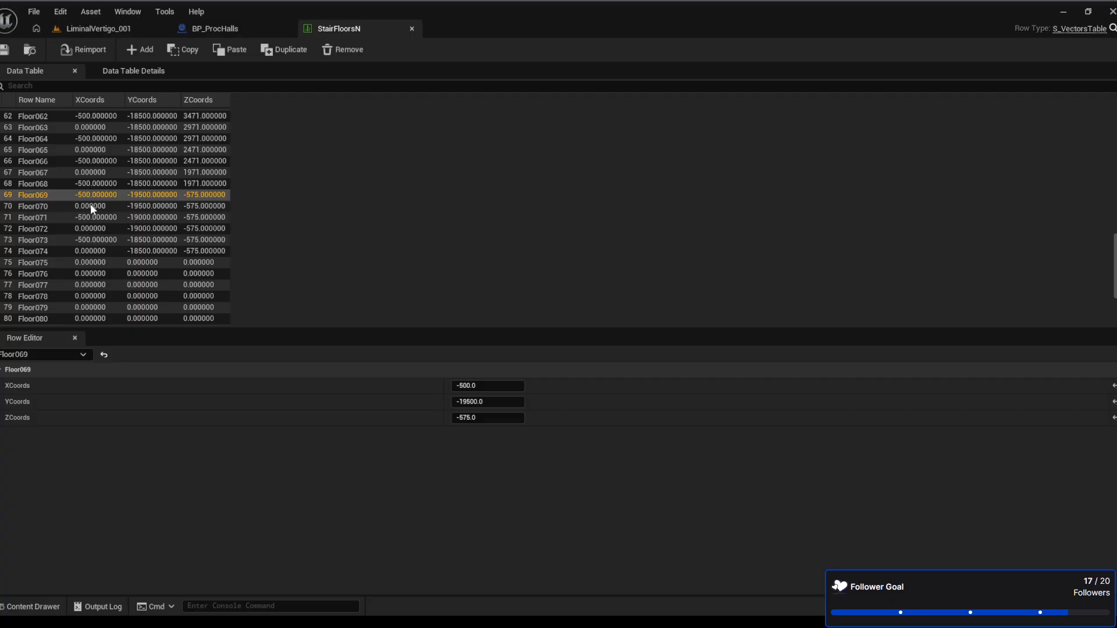
{"action": "left_click", "coordinate": [87, 263]}
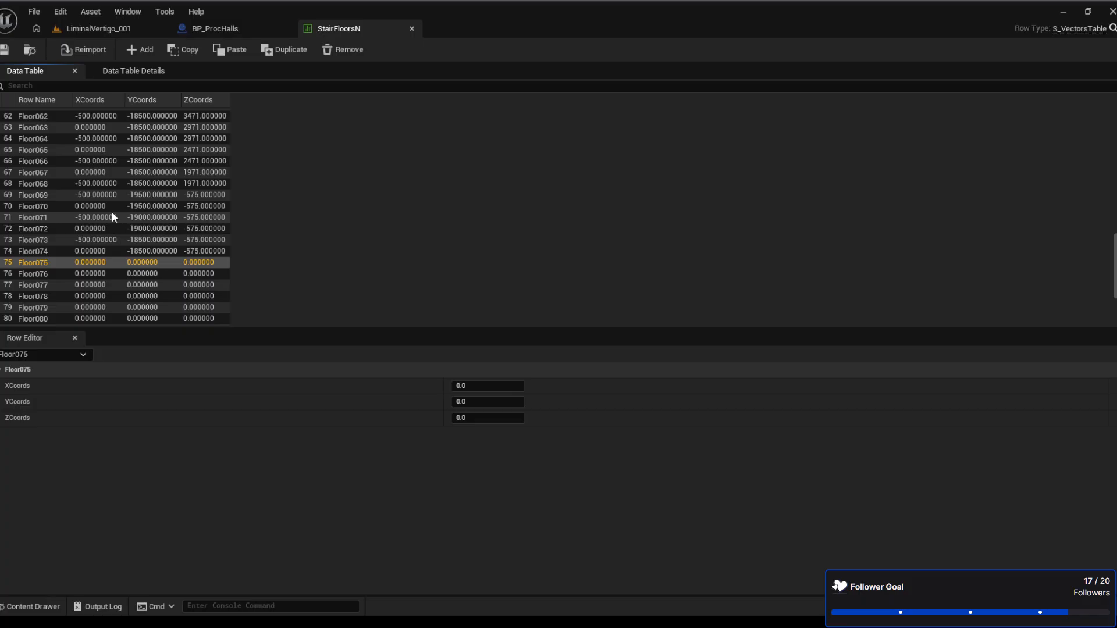
{"action": "left_click", "coordinate": [95, 208]}
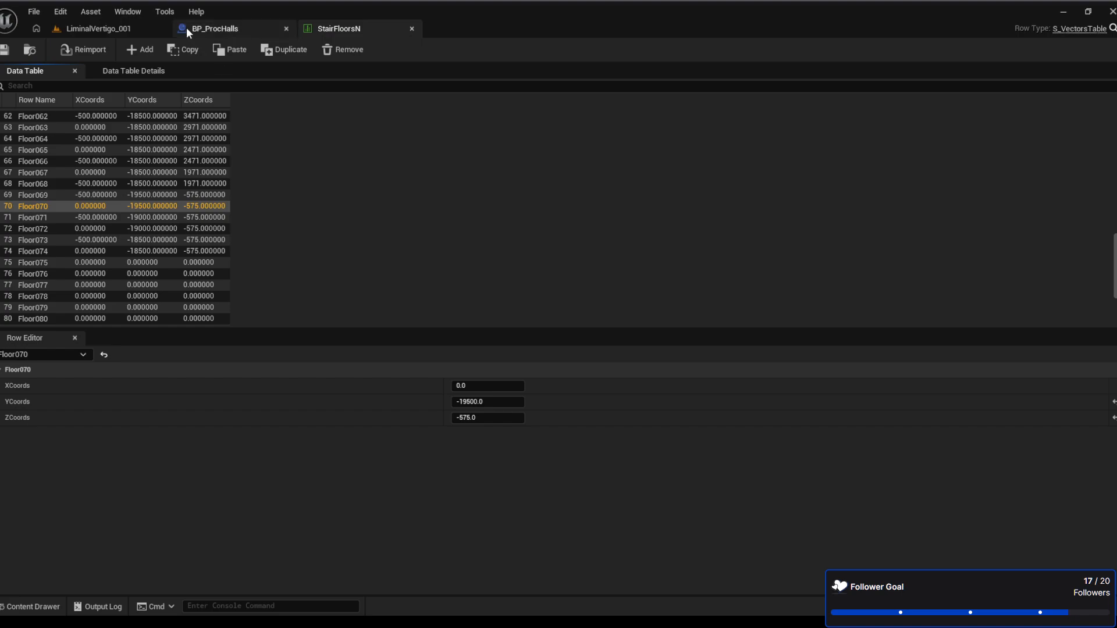
{"action": "left_click", "coordinate": [150, 26]}
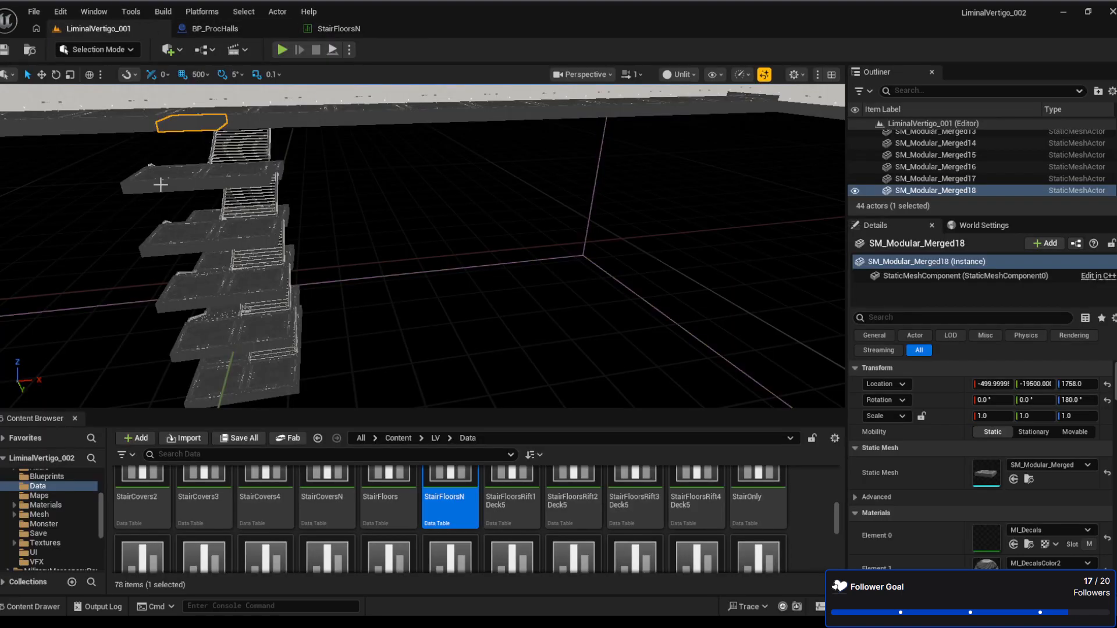
{"action": "left_click", "coordinate": [324, 27]}
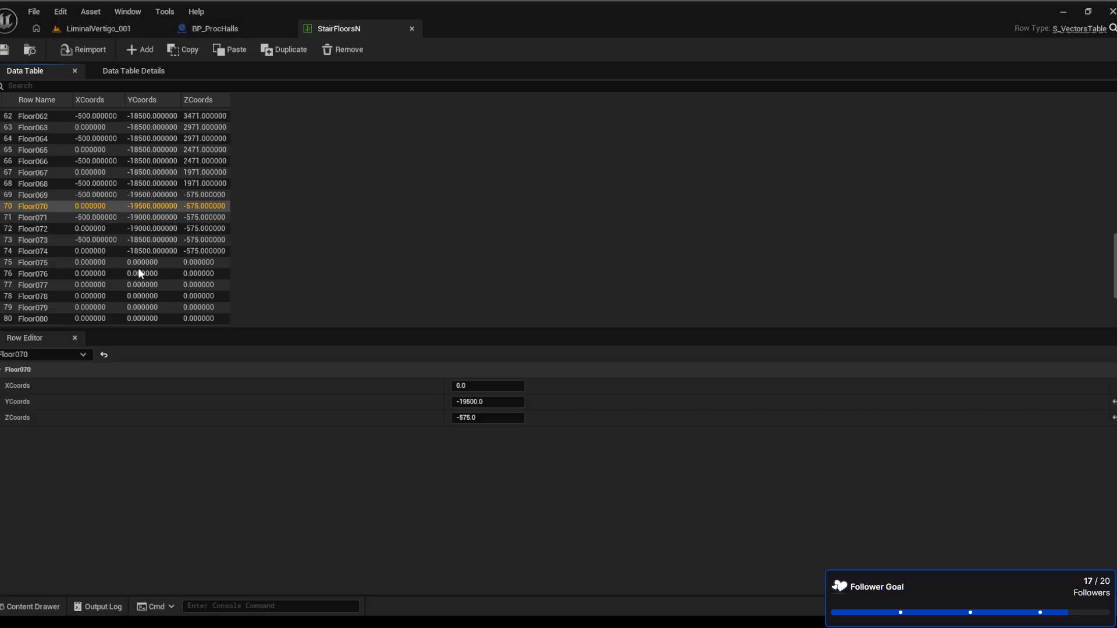
{"action": "left_click", "coordinate": [101, 263]}
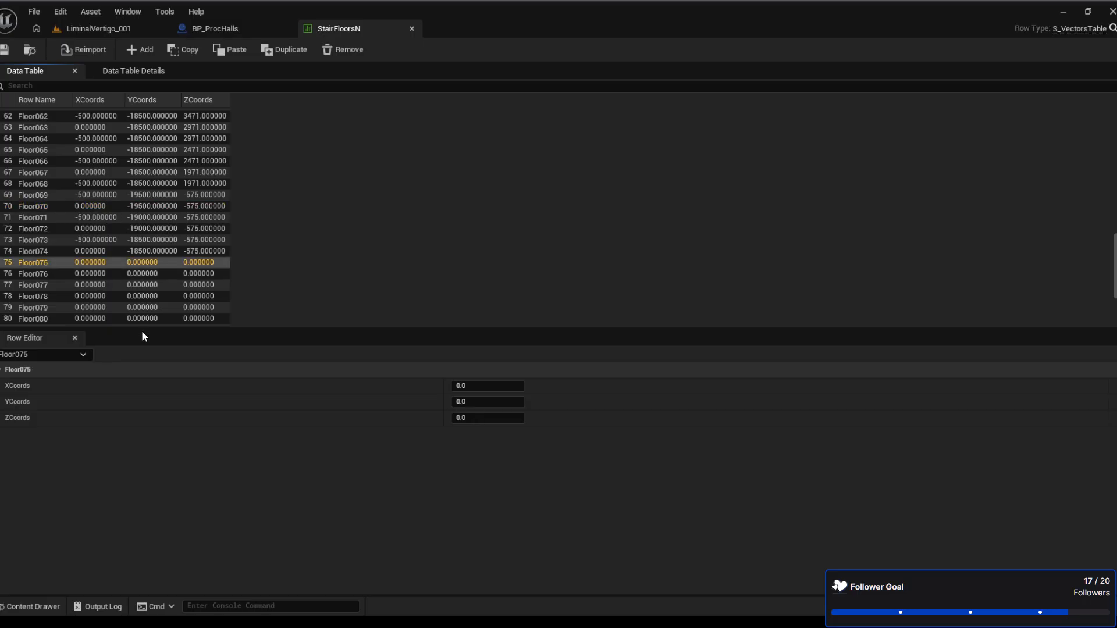
{"action": "key", "text": "ctrl+v"}
{"action": "left_click", "coordinate": [110, 274]}
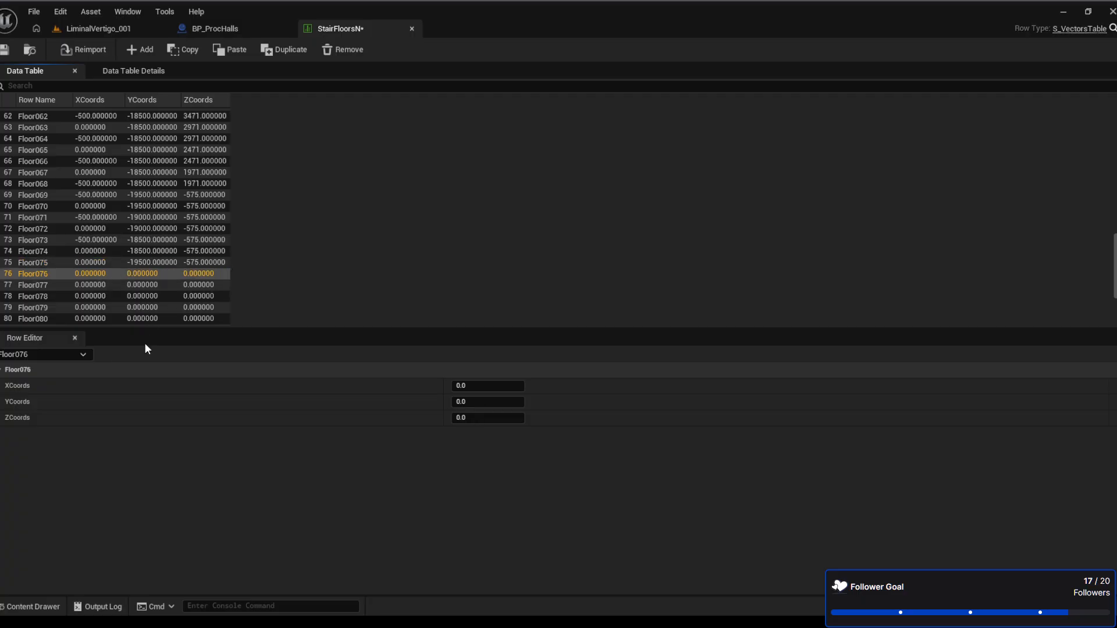
{"action": "key", "text": "ctrl+v"}
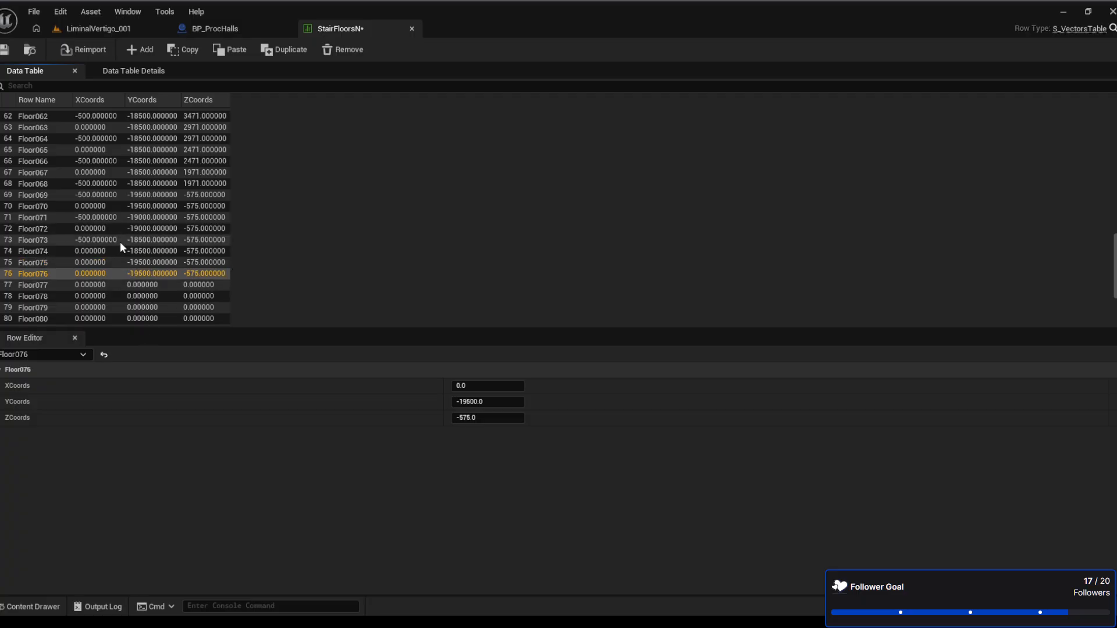
Copy row Floor073 in the StairFloorsN table and paste its coordinates into rows Floor077 and Floor078
{"action": "left_click", "coordinate": [99, 240]}
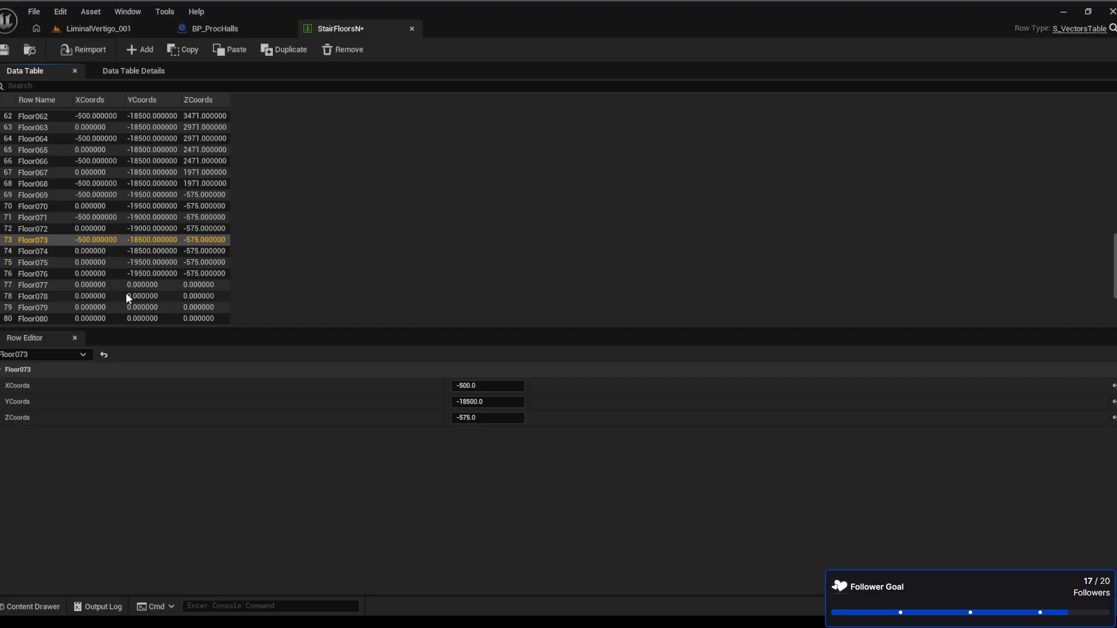
{"action": "left_click", "coordinate": [104, 285]}
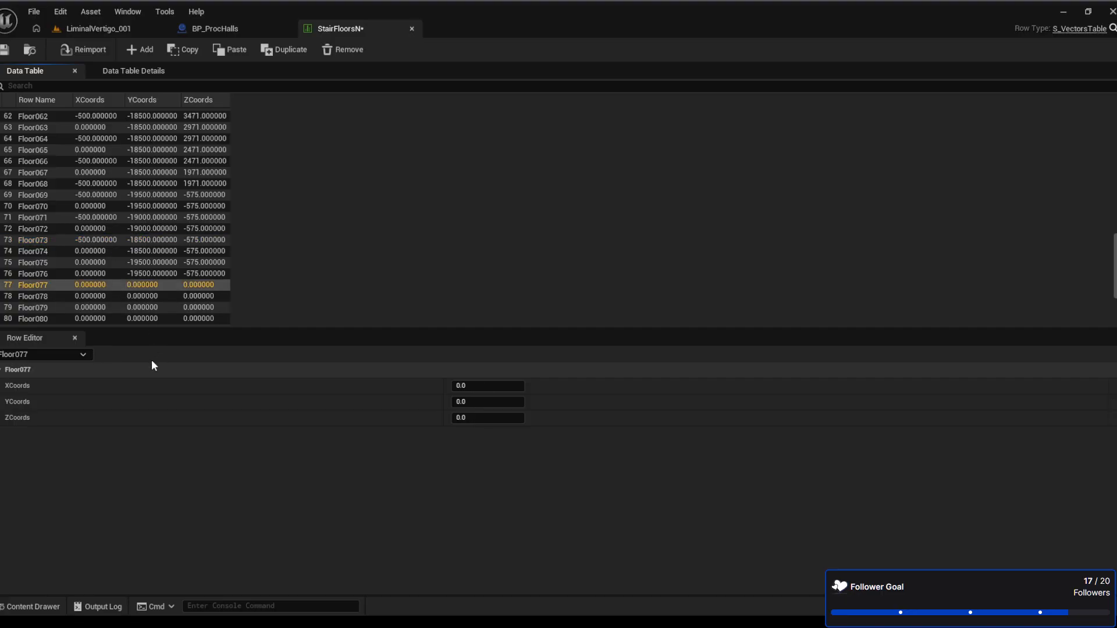
{"action": "key", "text": "ctrl+v"}
{"action": "left_click", "coordinate": [101, 296]}
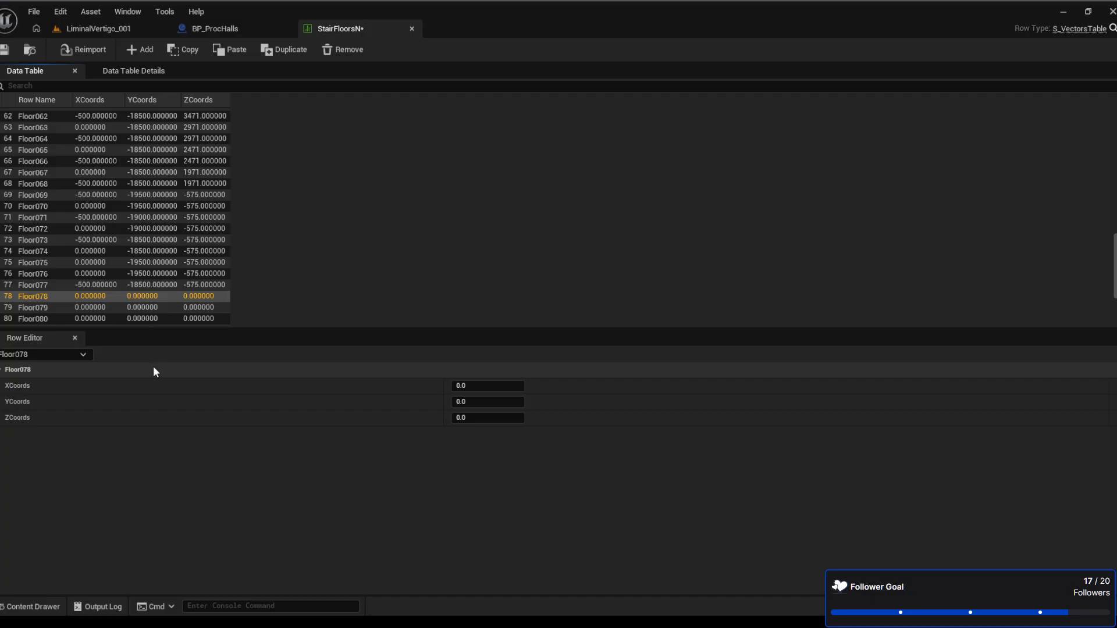
{"action": "key", "text": "ctrl+v"}
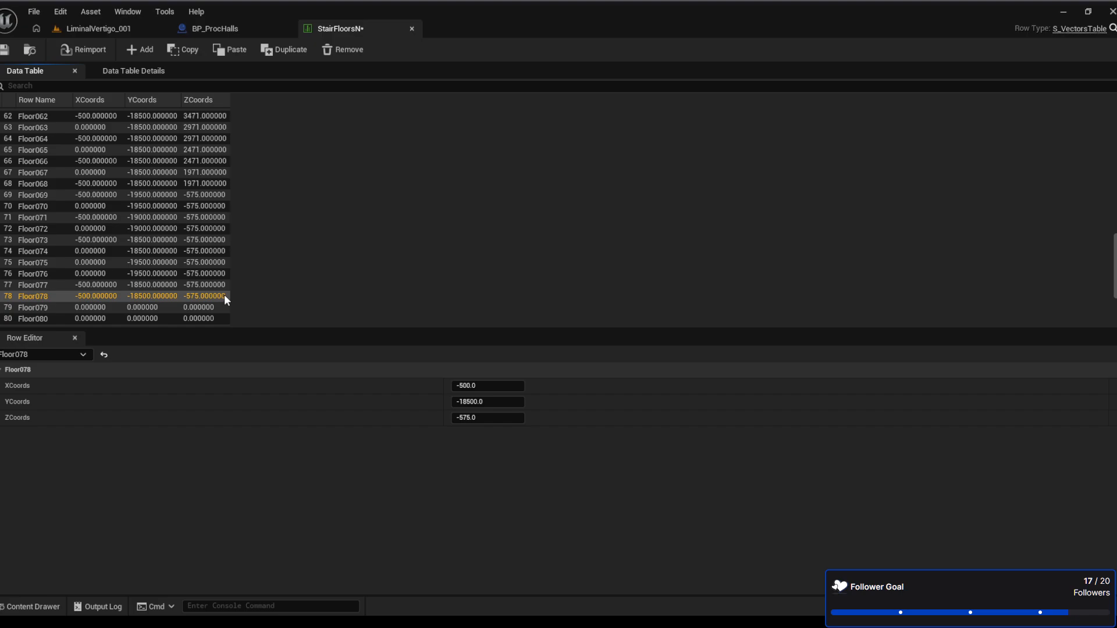
Examine the stair flights and floor pieces in the LiminalVertigo_001 level from several angles
{"action": "scroll", "coordinate": [224, 294], "scroll_direction": "down", "scroll_amount": 4}
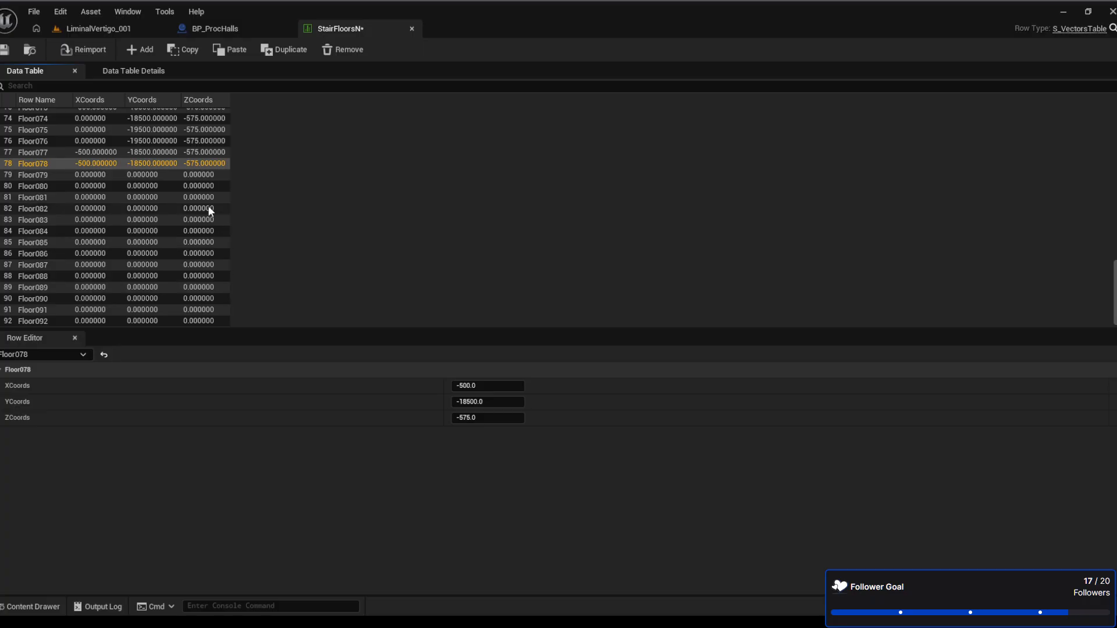
{"action": "left_click", "coordinate": [125, 34]}
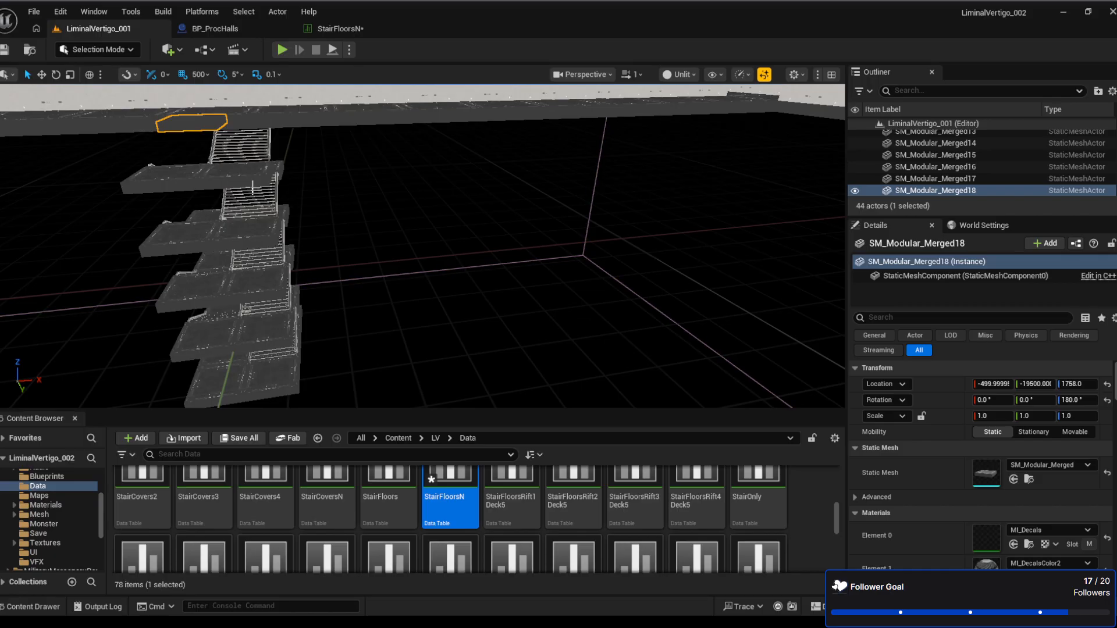
{"action": "right_click_drag", "start_coordinate": [165, 185], "coordinate": [374, 187]}
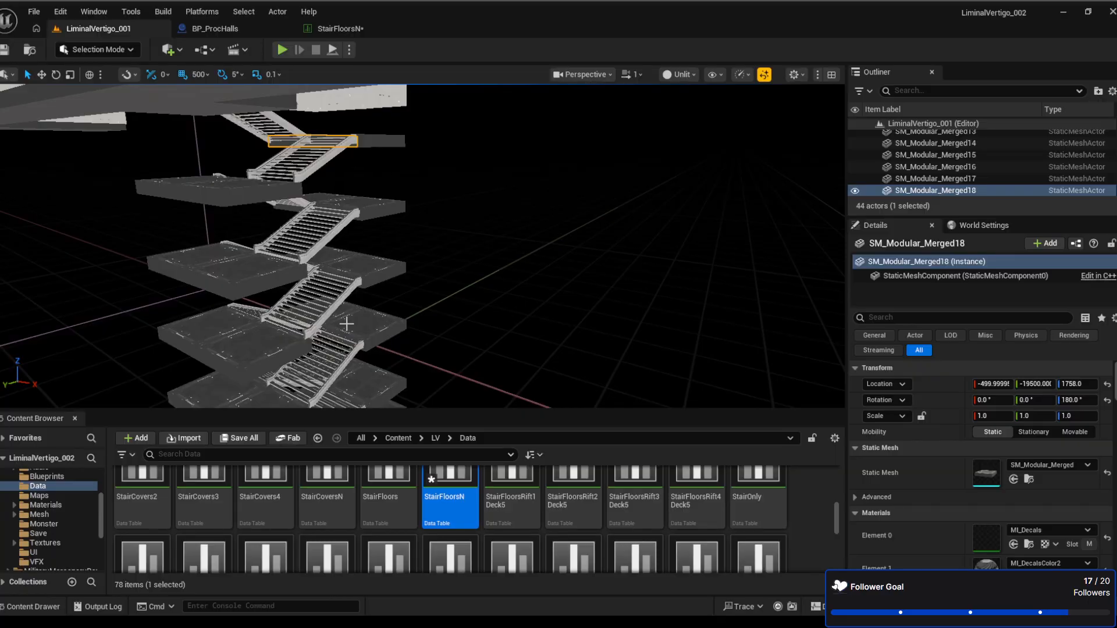
{"action": "right_click_drag", "start_coordinate": [407, 399], "coordinate": [372, 352]}
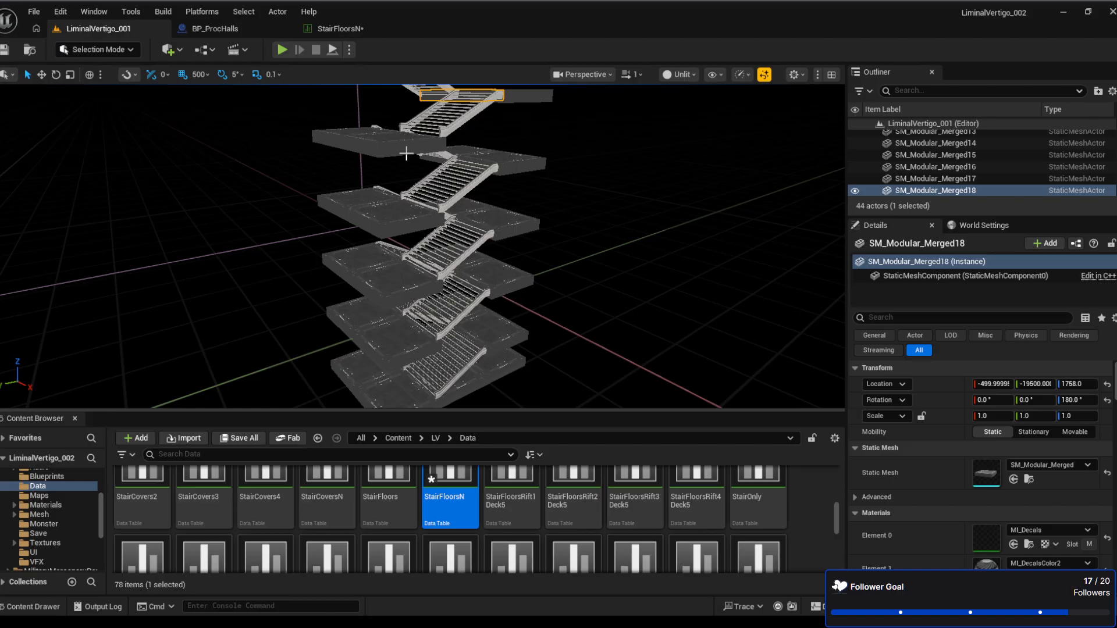
{"action": "mouse_move", "coordinate": [444, 247]}
{"action": "right_mouse_down"}
{"action": "mouse_move", "coordinate": [436, 256]}
{"action": "mouse_move", "coordinate": [460, 242]}
{"action": "right_mouse_up"}
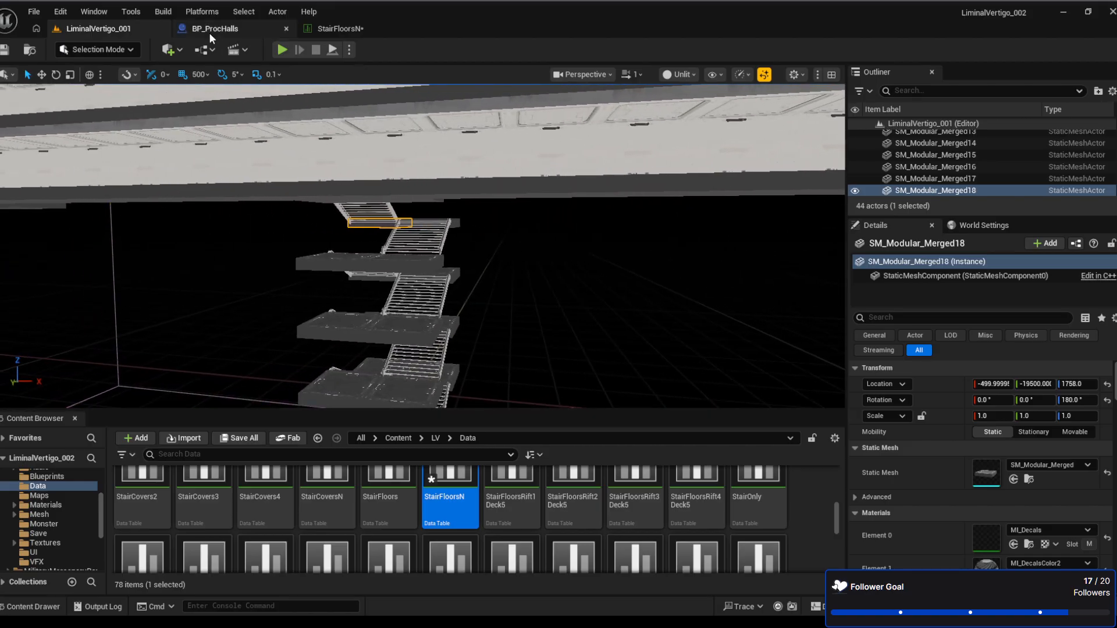
Review the coordinates of rows Floor069 through Floor074 in the StairFloorsN data table
{"action": "left_click", "coordinate": [340, 29]}
{"action": "left_click", "coordinate": [47, 167]}
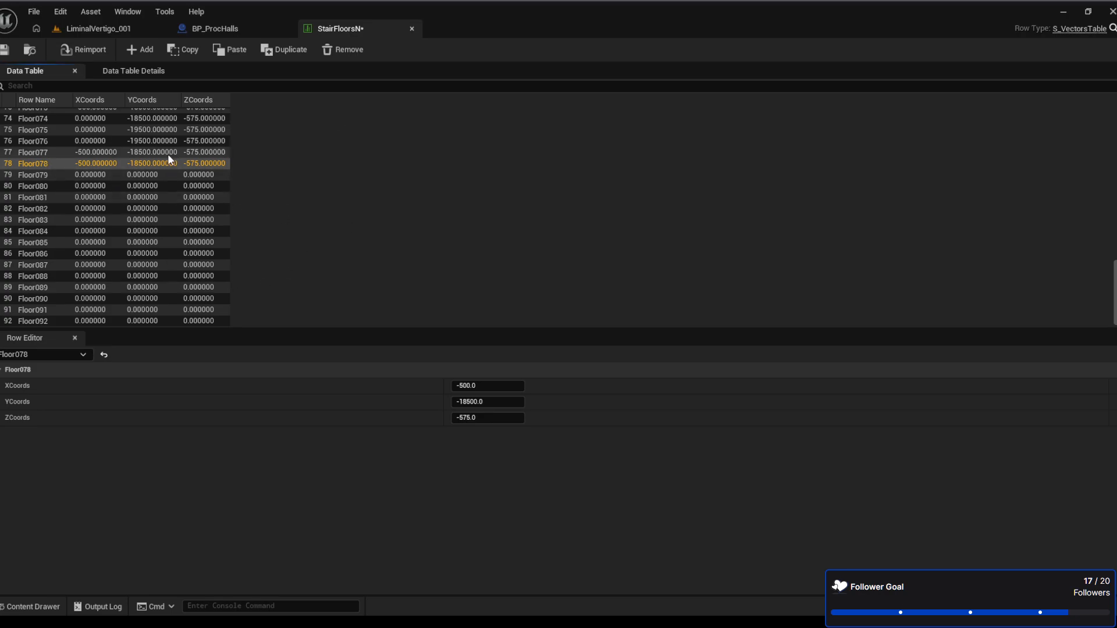
{"action": "scroll", "coordinate": [169, 187], "scroll_direction": "up", "scroll_amount": 3}
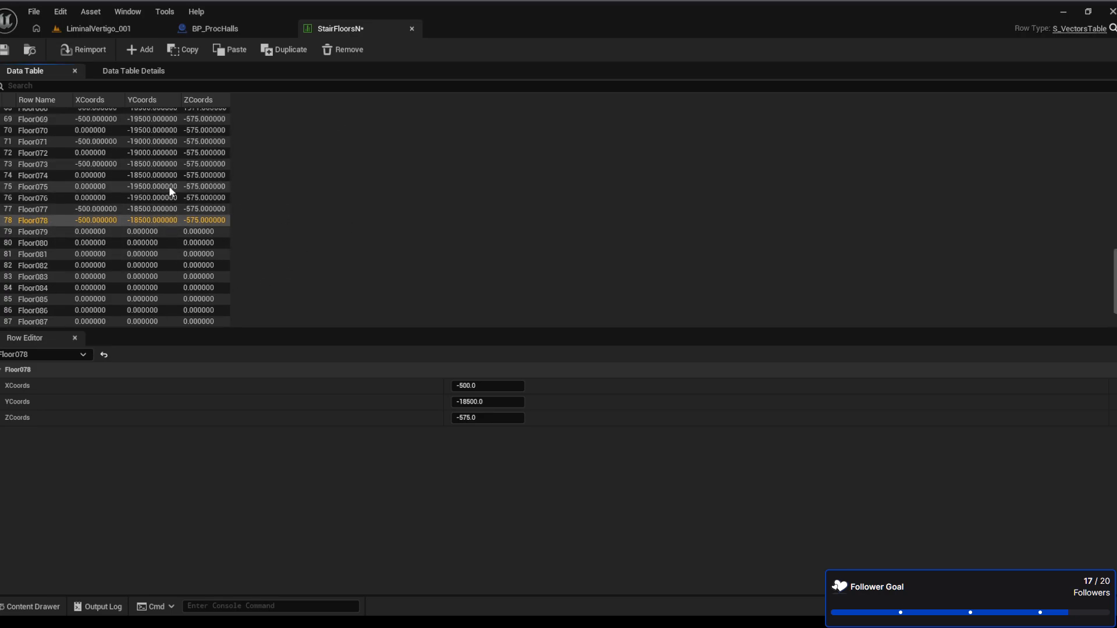
{"action": "scroll", "coordinate": [169, 187], "scroll_direction": "up", "scroll_amount": 2}
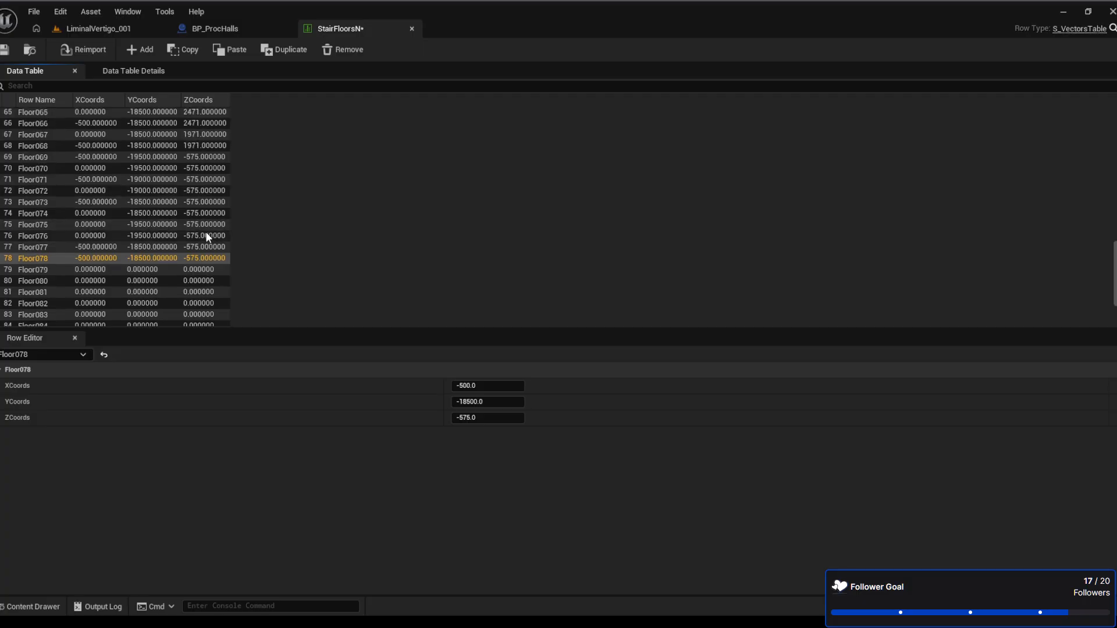
{"action": "scroll", "coordinate": [97, 231], "scroll_direction": "up", "scroll_amount": 1}
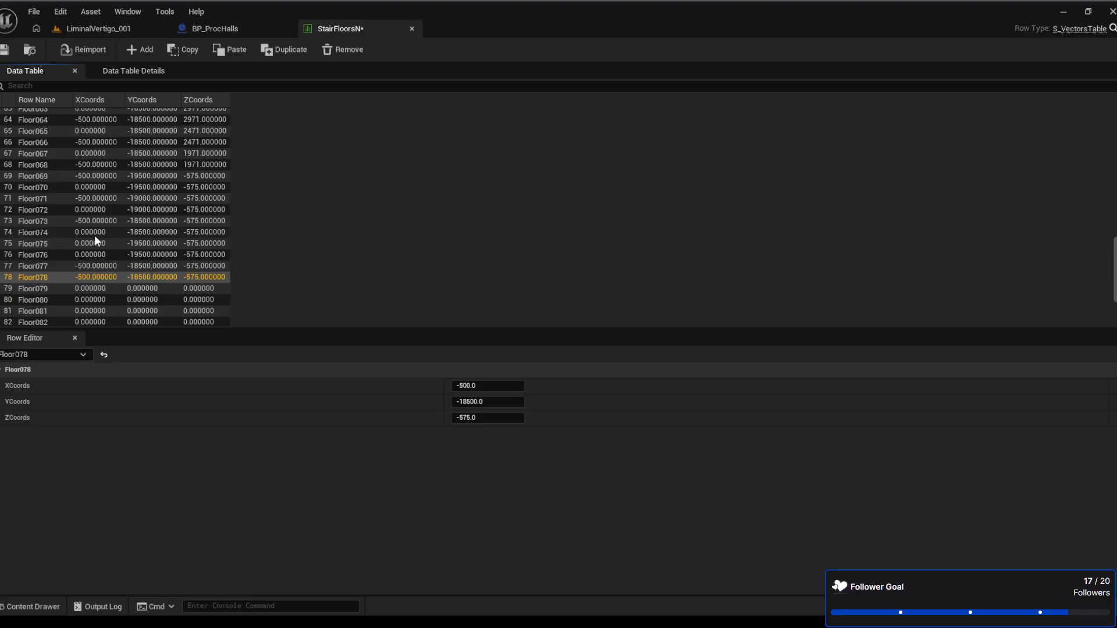
{"action": "left_click", "coordinate": [67, 178]}
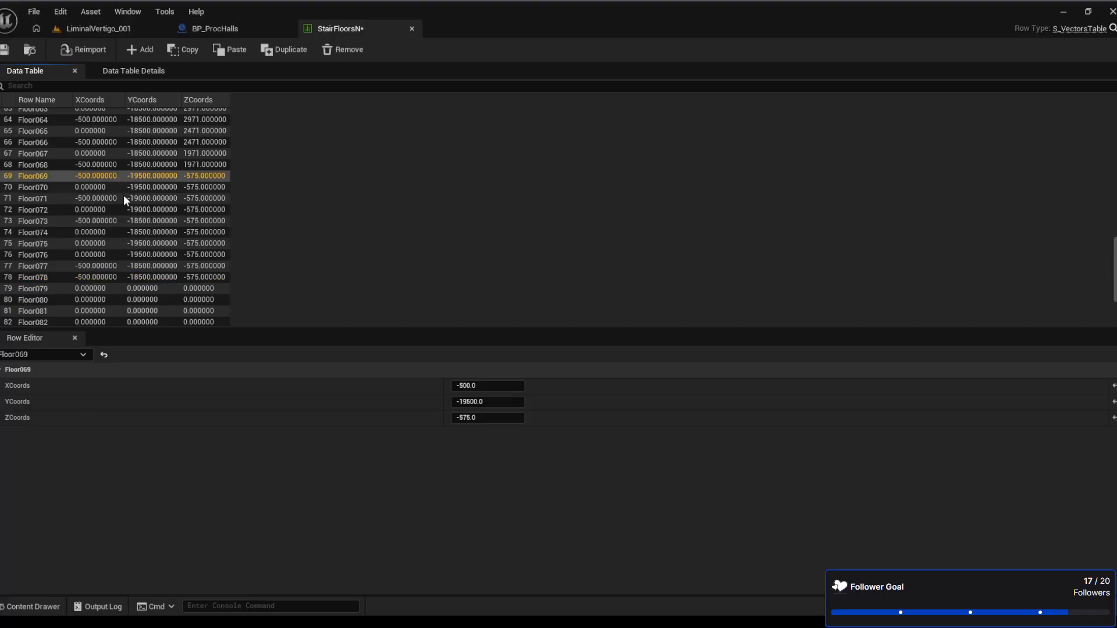
{"action": "key", "text": "Down"}
{"action": "key", "text": "Down"}
{"action": "key", "text": "Down"}
{"action": "key", "text": "Down"}
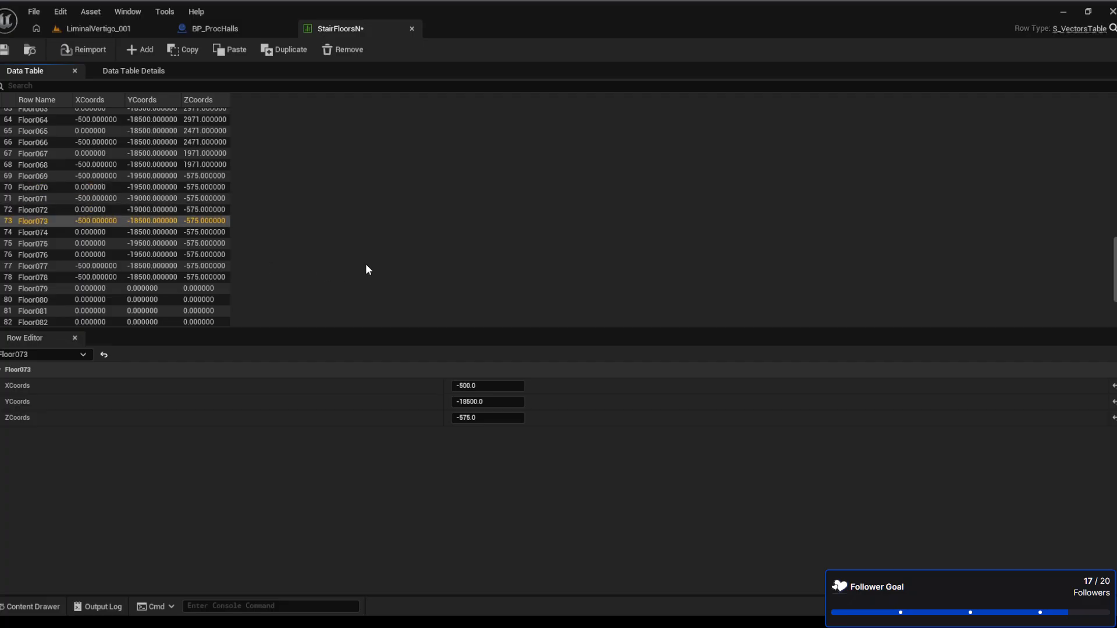
{"action": "key", "text": "Down"}
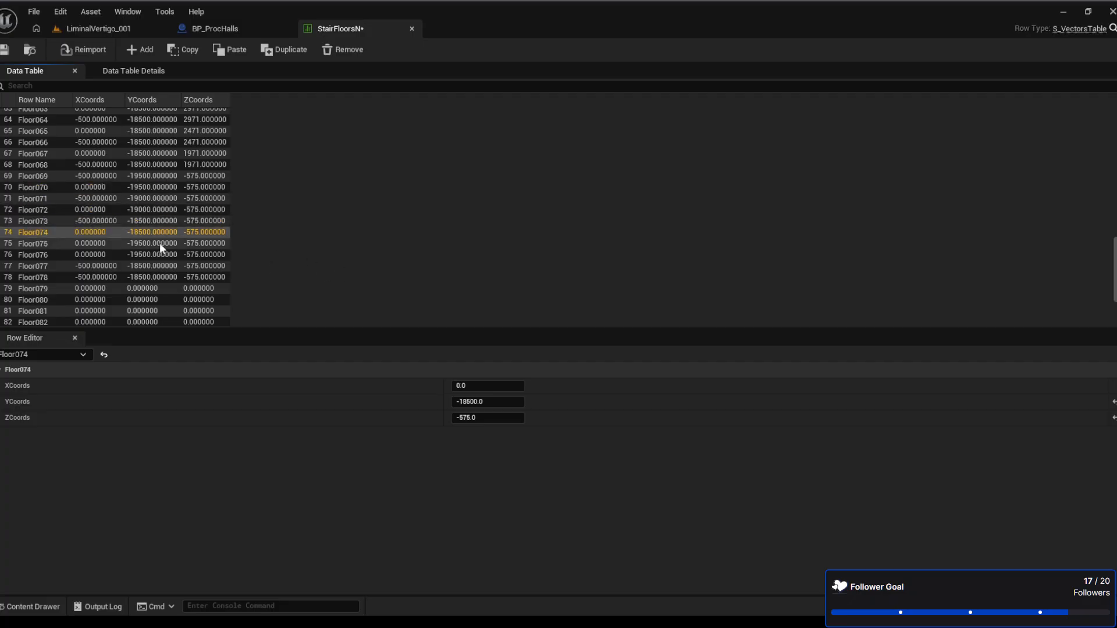
Look up the Z location of SM_Modular_Merged18 in the level and set row Floor075's ZCoords to 1758
{"action": "left_click", "coordinate": [121, 242]}
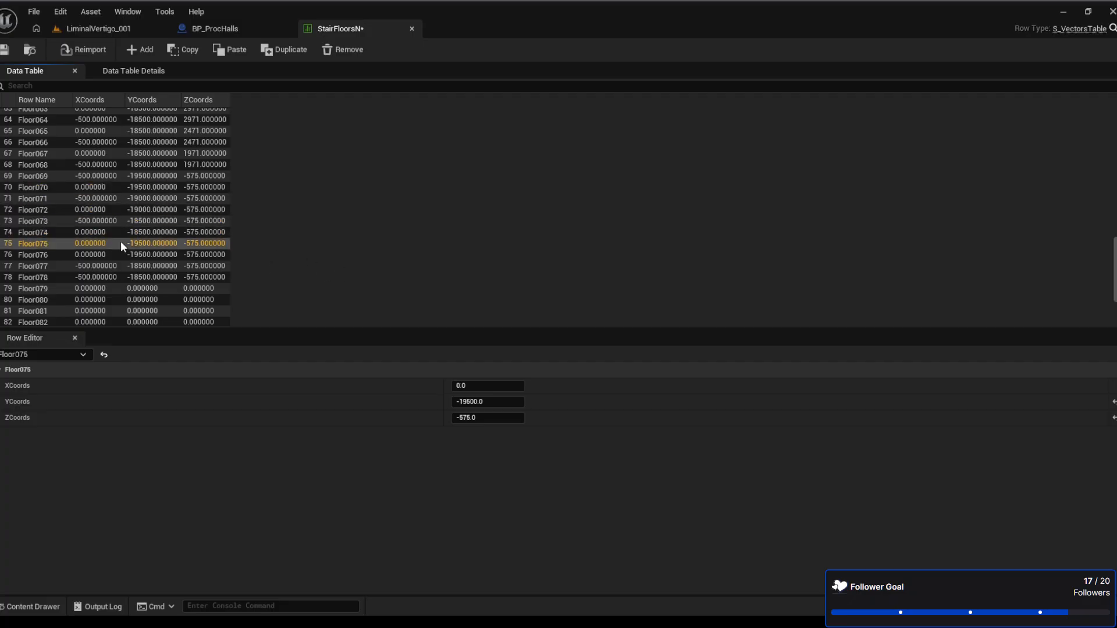
{"action": "left_click", "coordinate": [129, 33]}
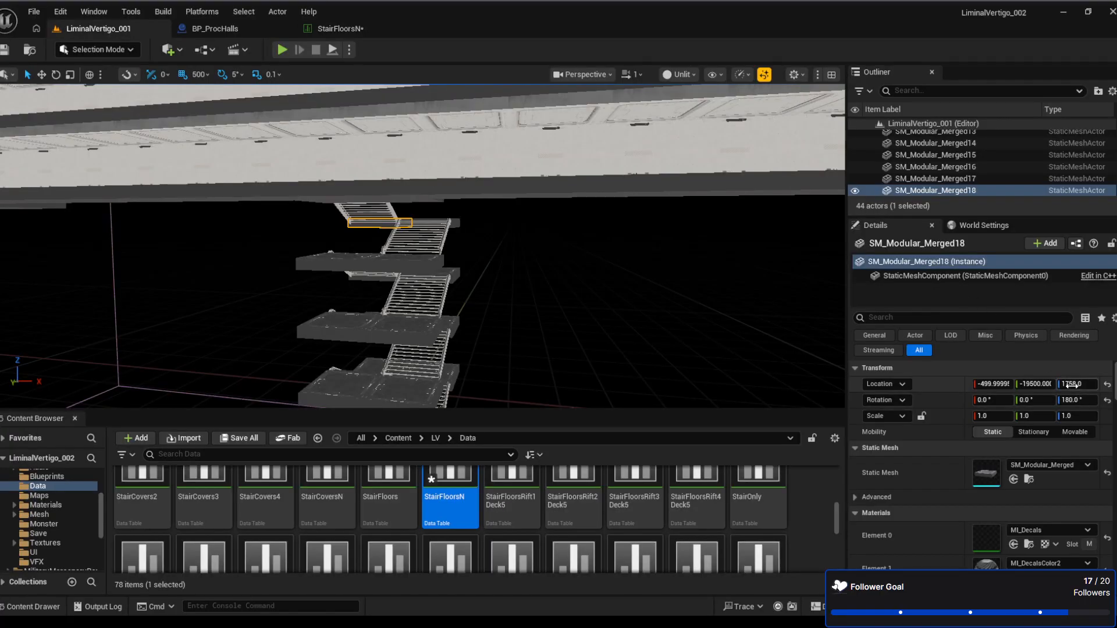
{"action": "left_click", "coordinate": [337, 33]}
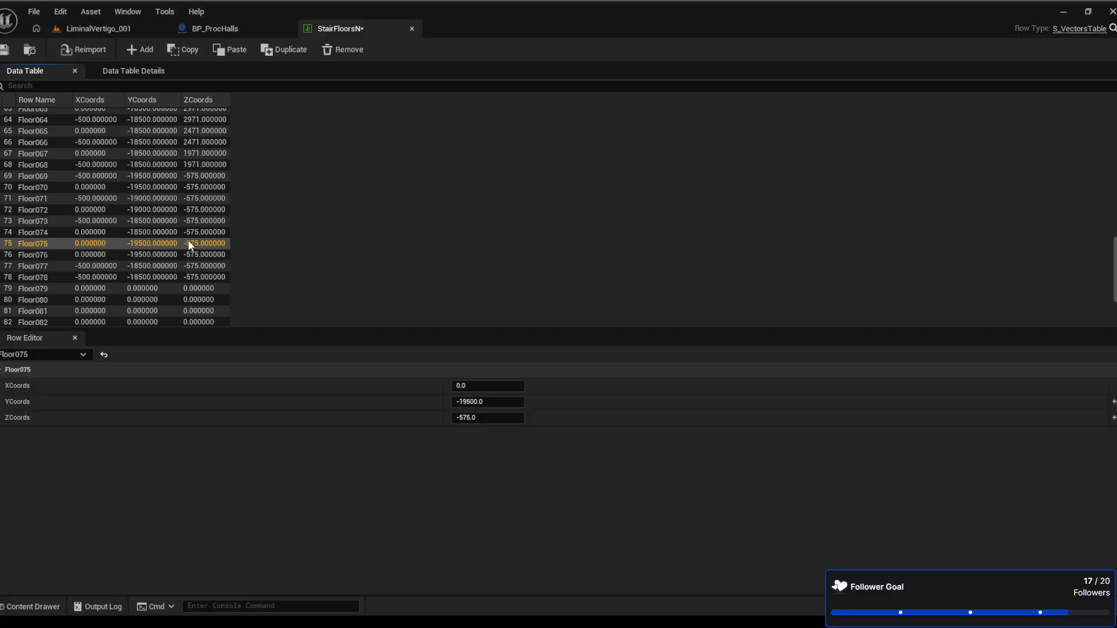
{"action": "left_click", "coordinate": [483, 418]}
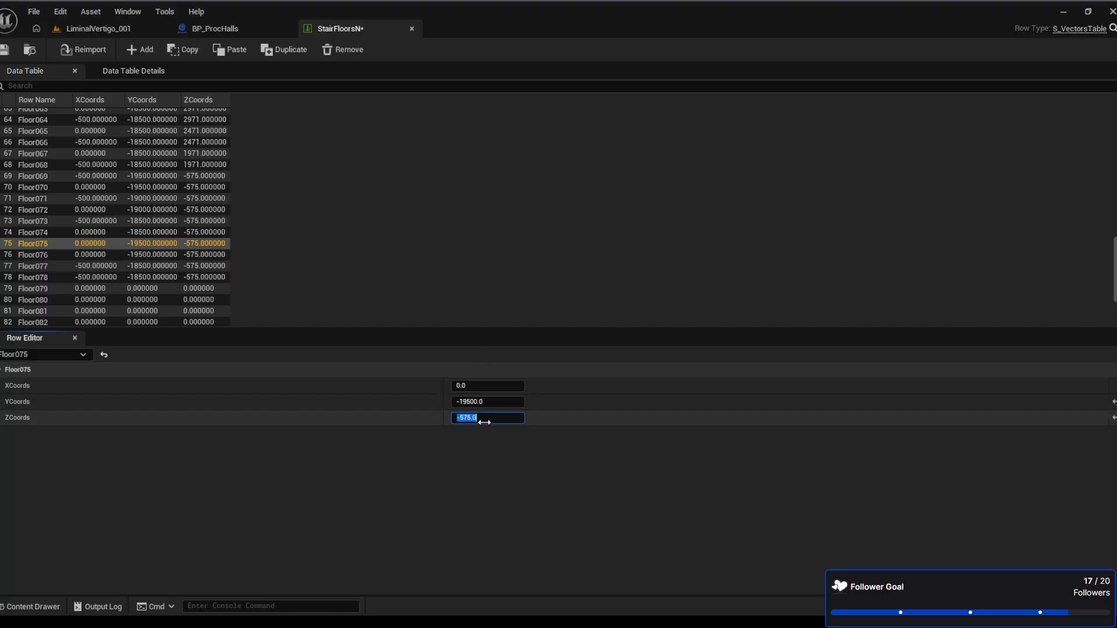
{"action": "type", "text": "1758"}
{"action": "key", "text": "Return"}
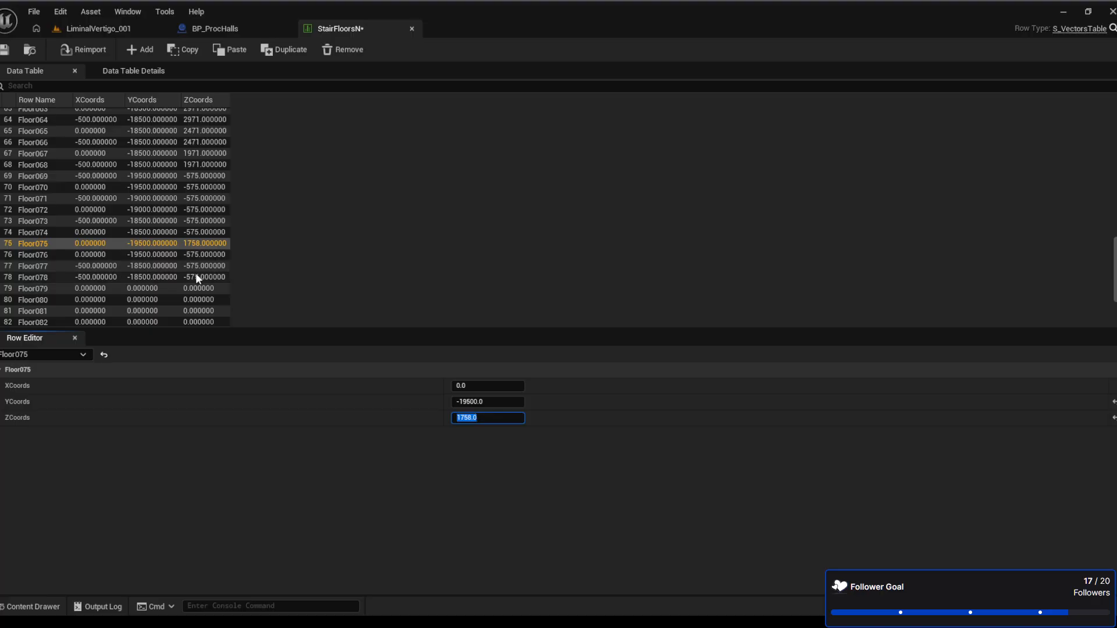
Check the stair floors in the level, and copy row Floor078's coordinates into rows Floor092 and Floor091 of StairFloorsN
{"action": "scroll", "coordinate": [197, 278], "scroll_direction": "down", "scroll_amount": 3}
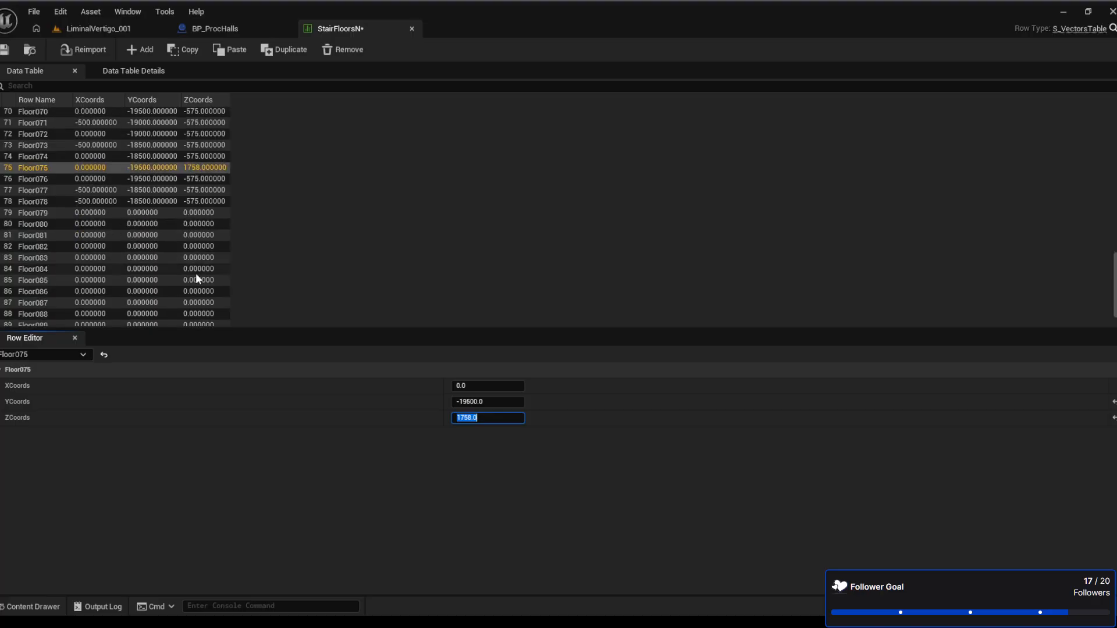
{"action": "left_click", "coordinate": [145, 30]}
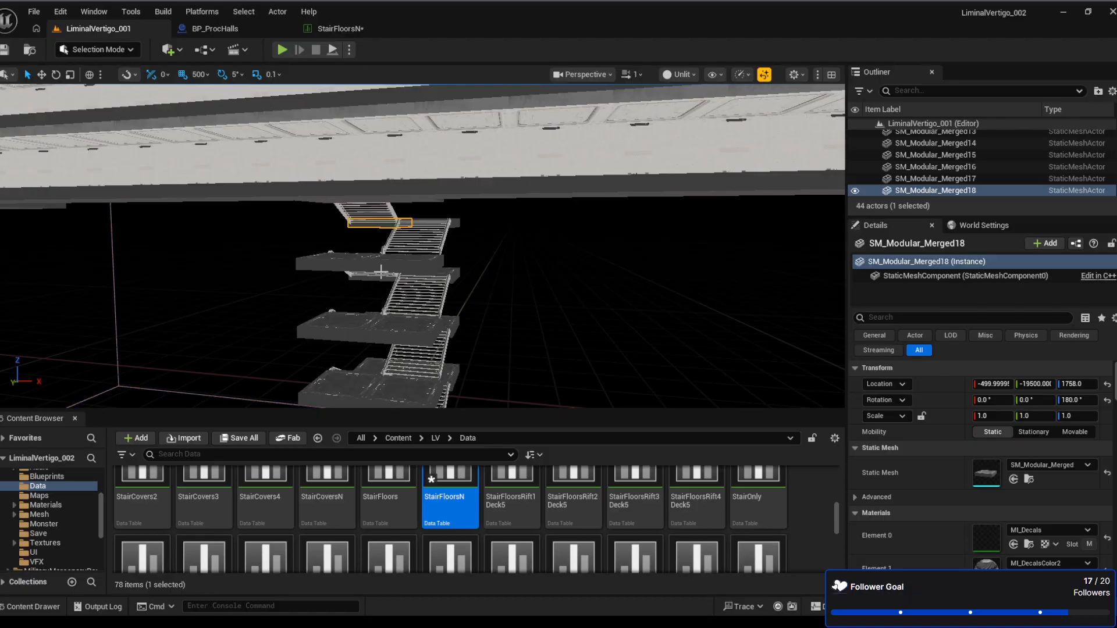
{"action": "right_click_drag", "start_coordinate": [396, 361], "coordinate": [384, 350]}
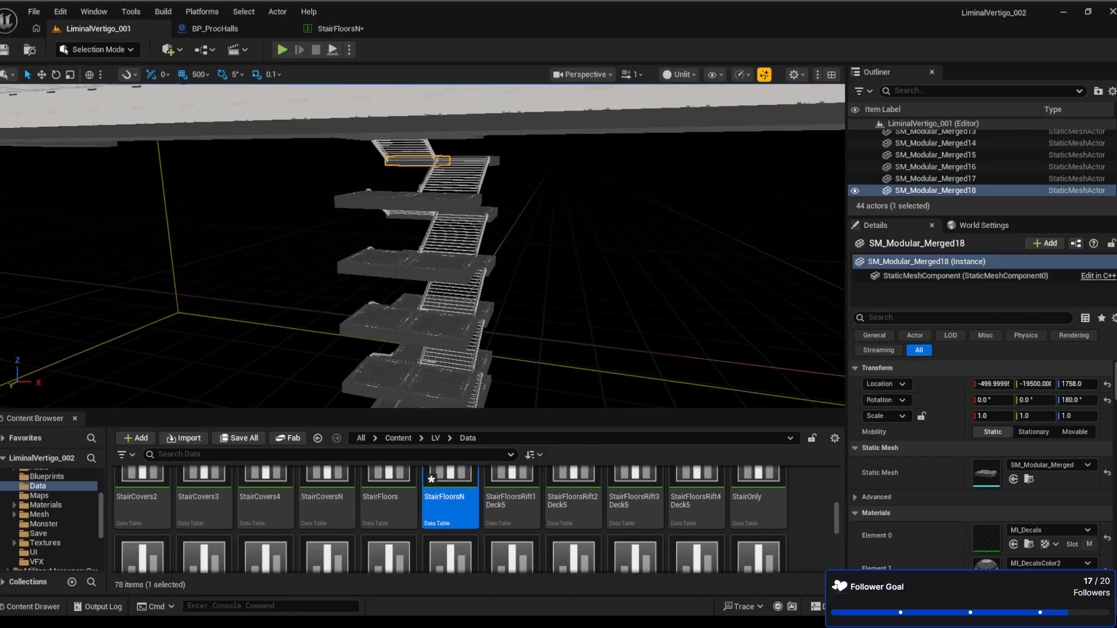
{"action": "left_click", "coordinate": [340, 29]}
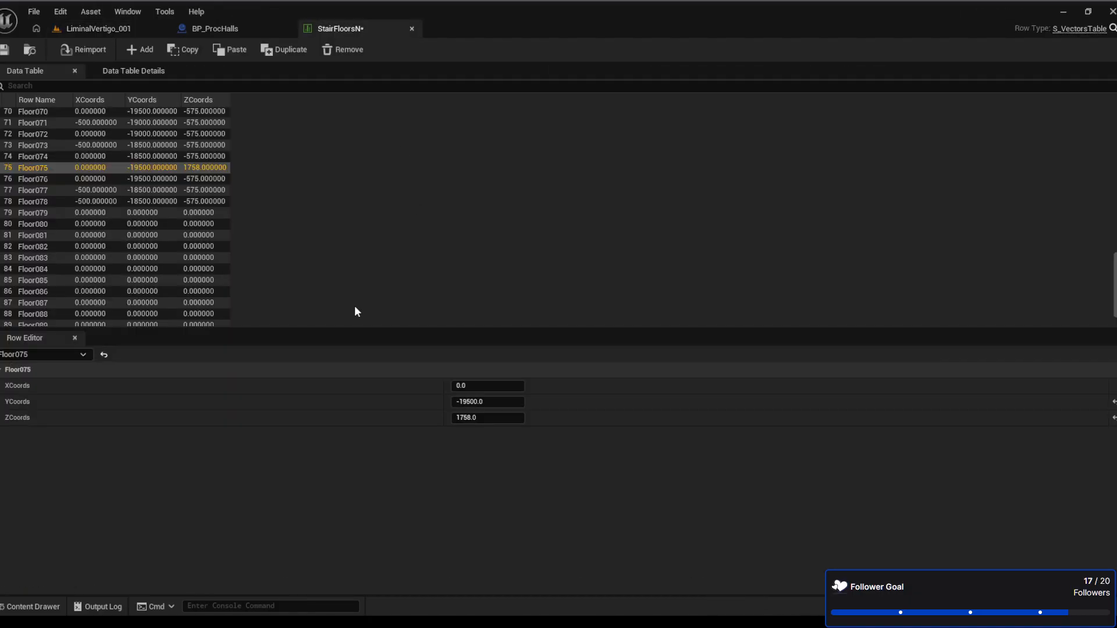
{"action": "left_click", "coordinate": [494, 402]}
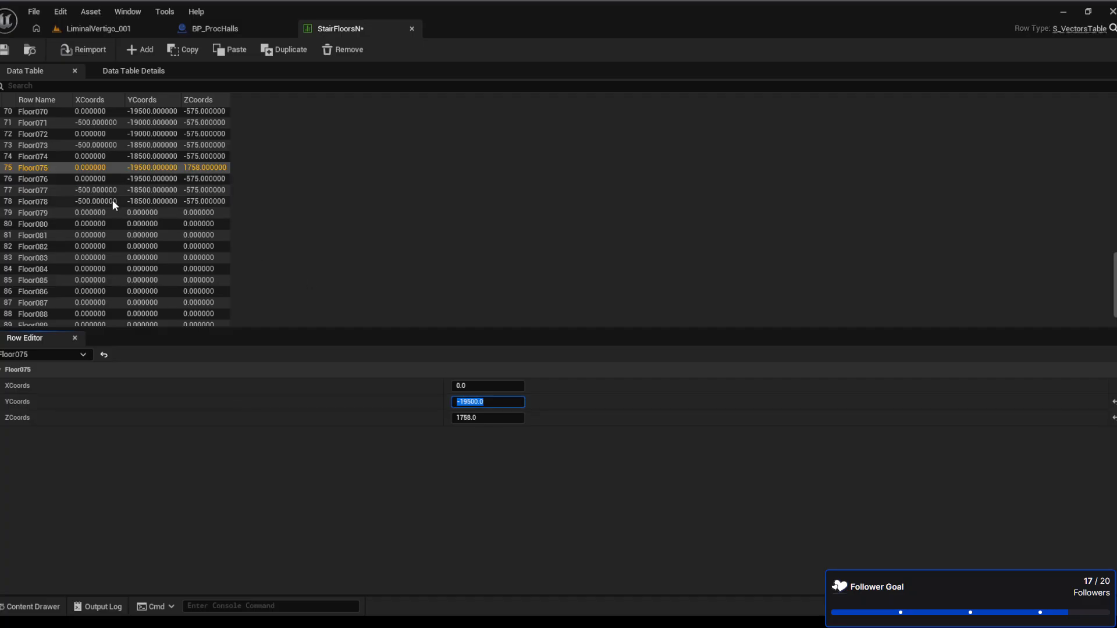
{"action": "left_click", "coordinate": [96, 201]}
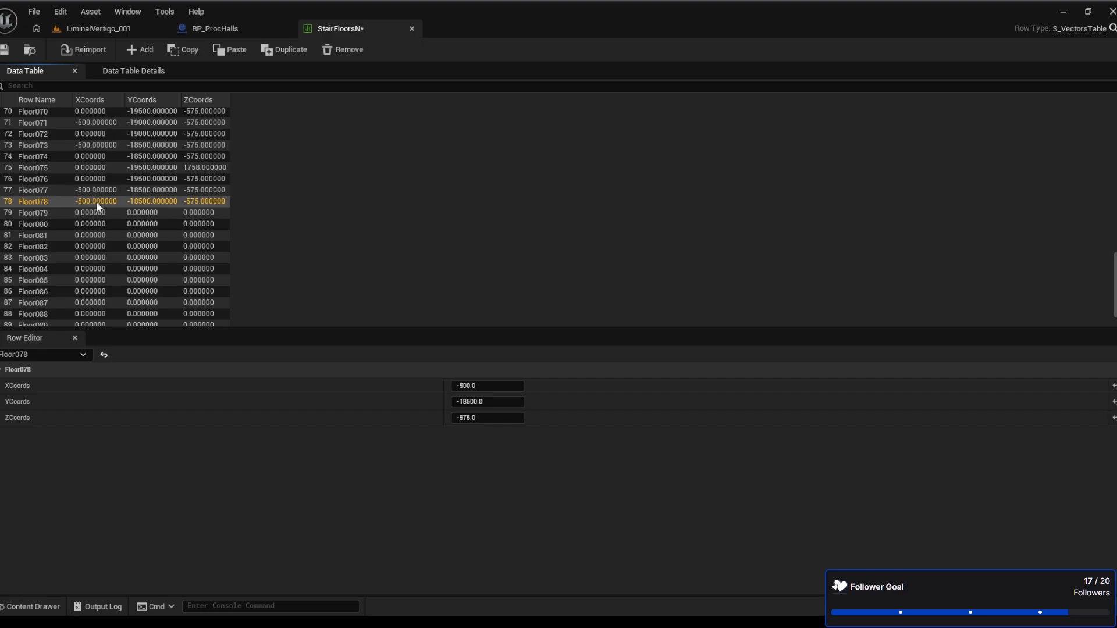
{"action": "scroll", "coordinate": [146, 210], "scroll_direction": "down", "scroll_amount": 1}
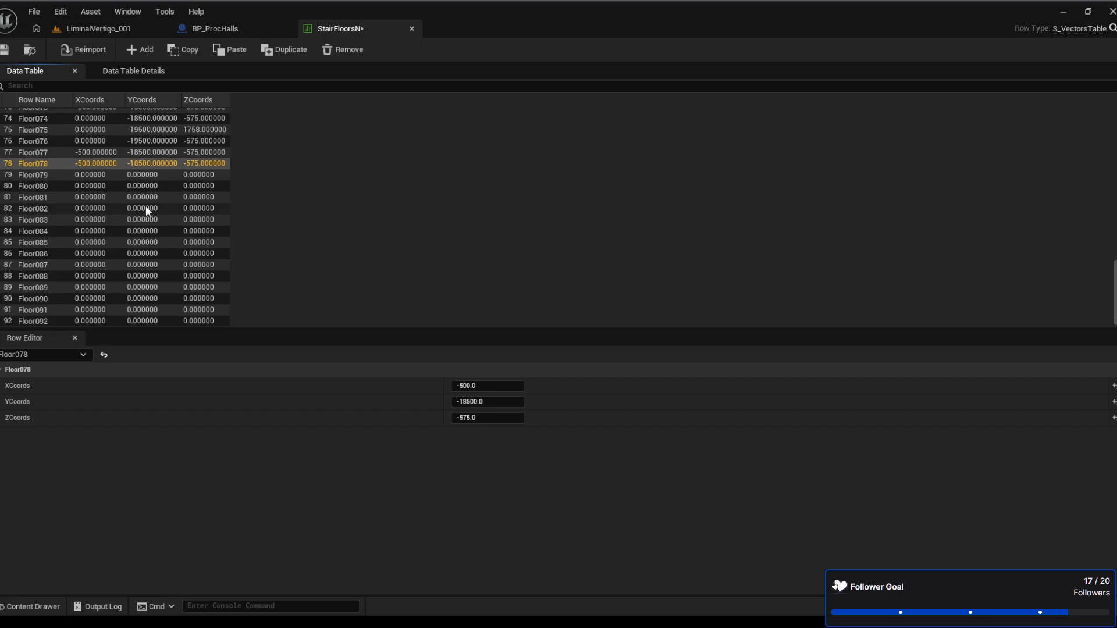
{"action": "left_click", "coordinate": [99, 322]}
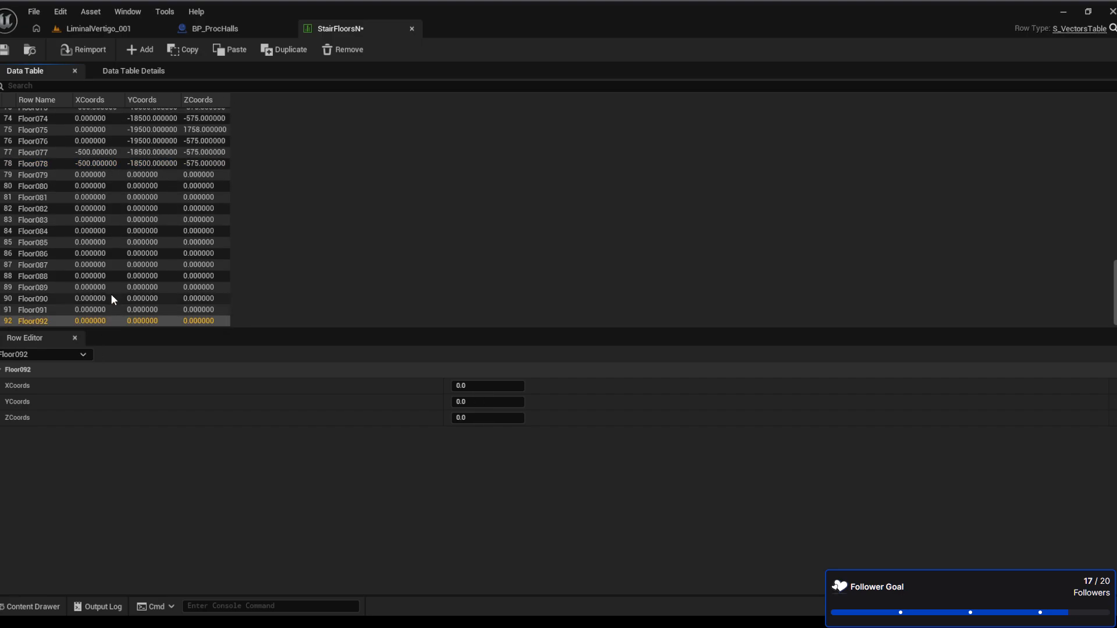
{"action": "key", "text": "ctrl+v"}
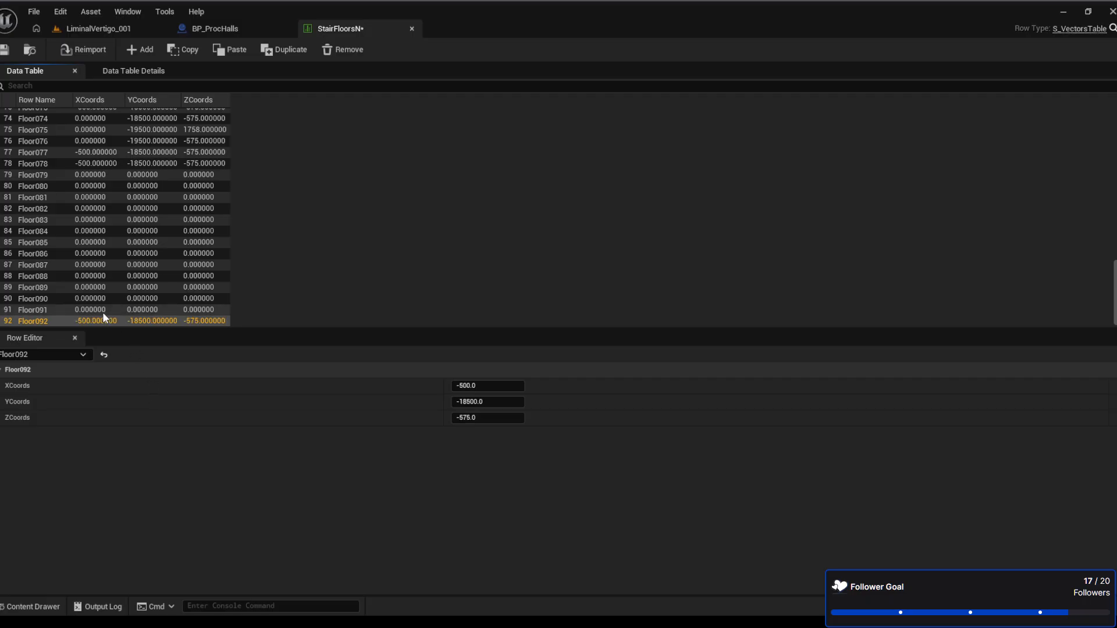
{"action": "left_click", "coordinate": [121, 310]}
{"action": "key", "text": "ctrl+v"}
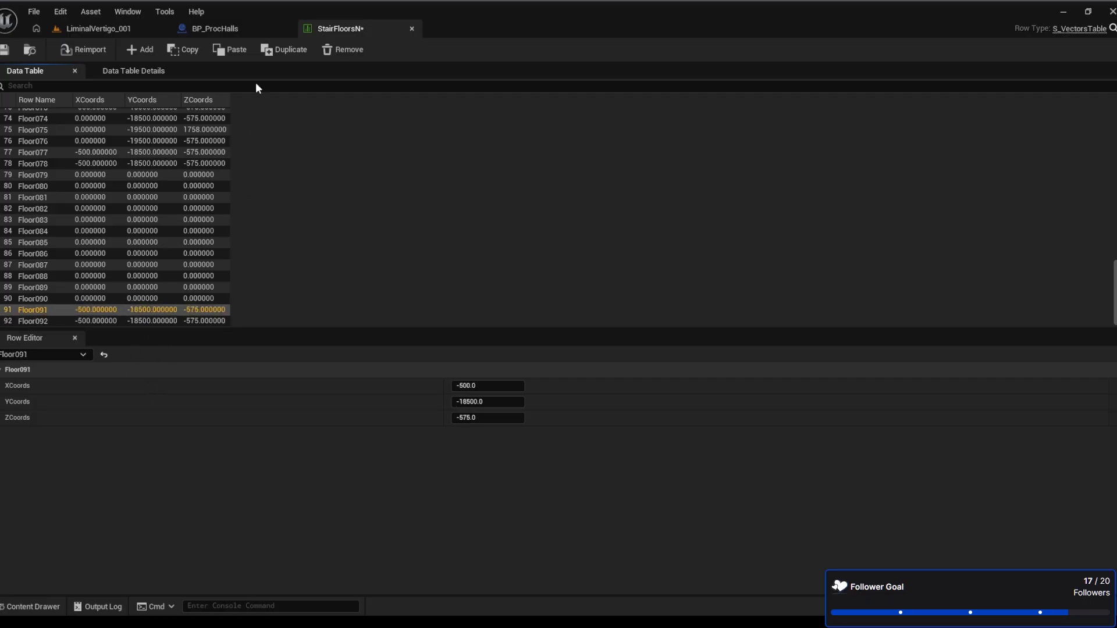
Check the stair floors in the level, and copy row Floor078's coordinates into rows Floor090 through Floor085 of StairFloorsN
{"action": "left_click", "coordinate": [141, 29]}
{"action": "right_click_drag", "start_coordinate": [388, 387], "coordinate": [592, 367]}
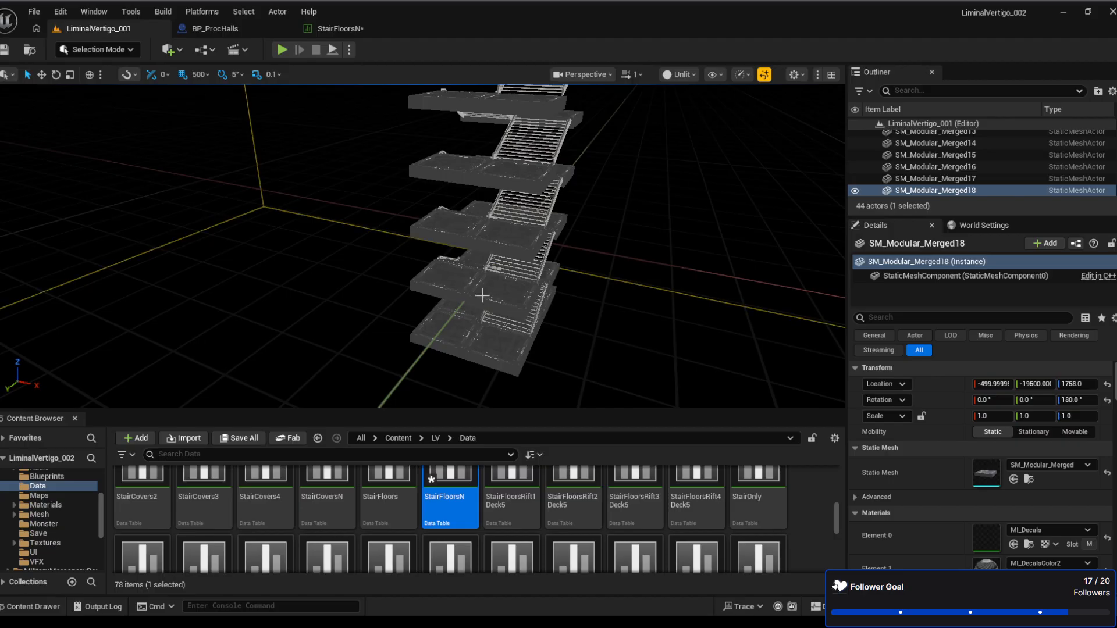
{"action": "right_click_drag", "start_coordinate": [547, 203], "coordinate": [510, 168]}
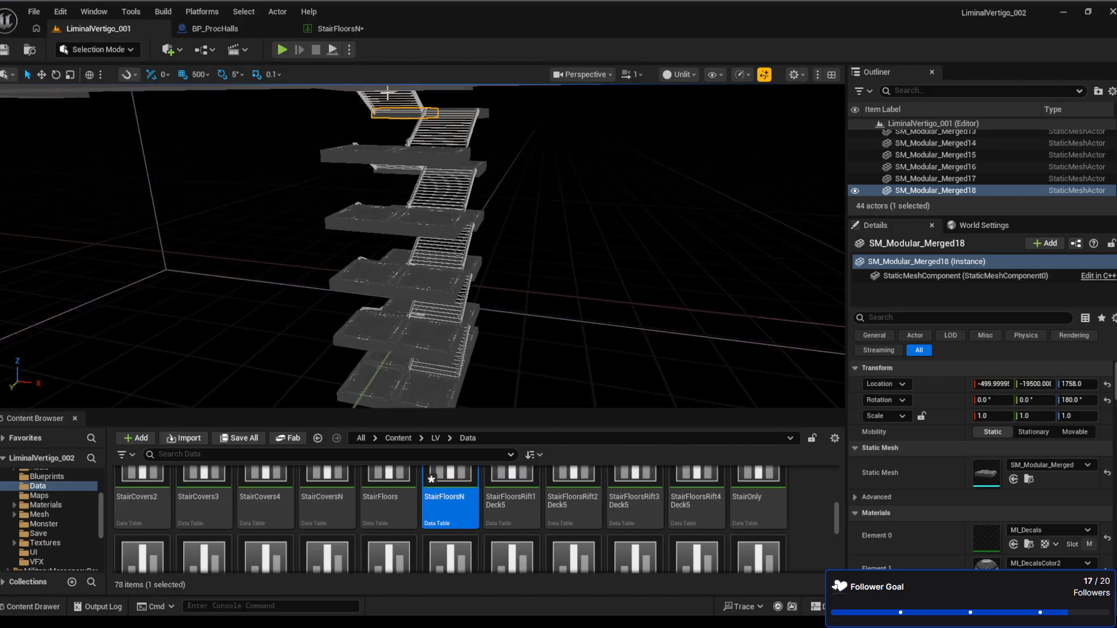
{"action": "left_click", "coordinate": [329, 28]}
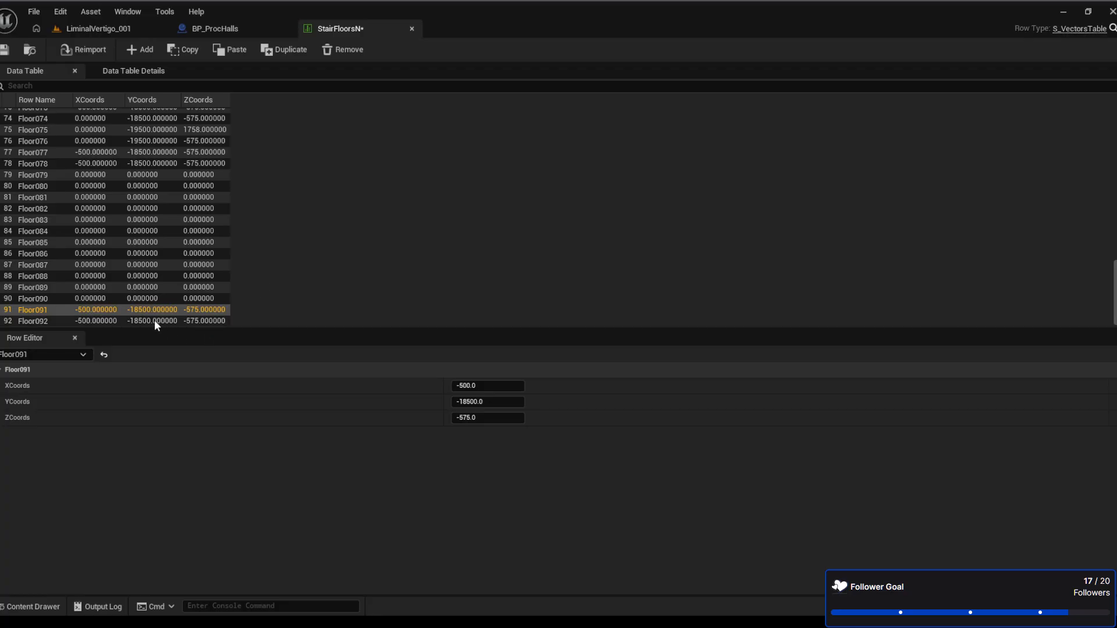
{"action": "left_click", "coordinate": [85, 299]}
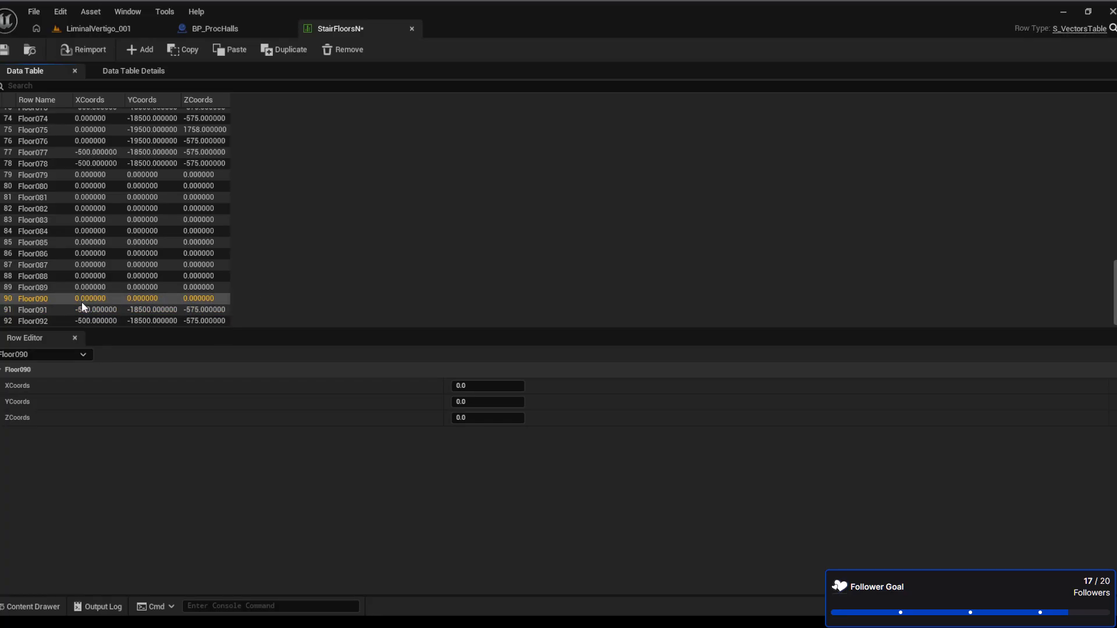
{"action": "key", "text": "ctrl+v"}
{"action": "left_click", "coordinate": [91, 290]}
{"action": "key", "text": "ctrl+v"}
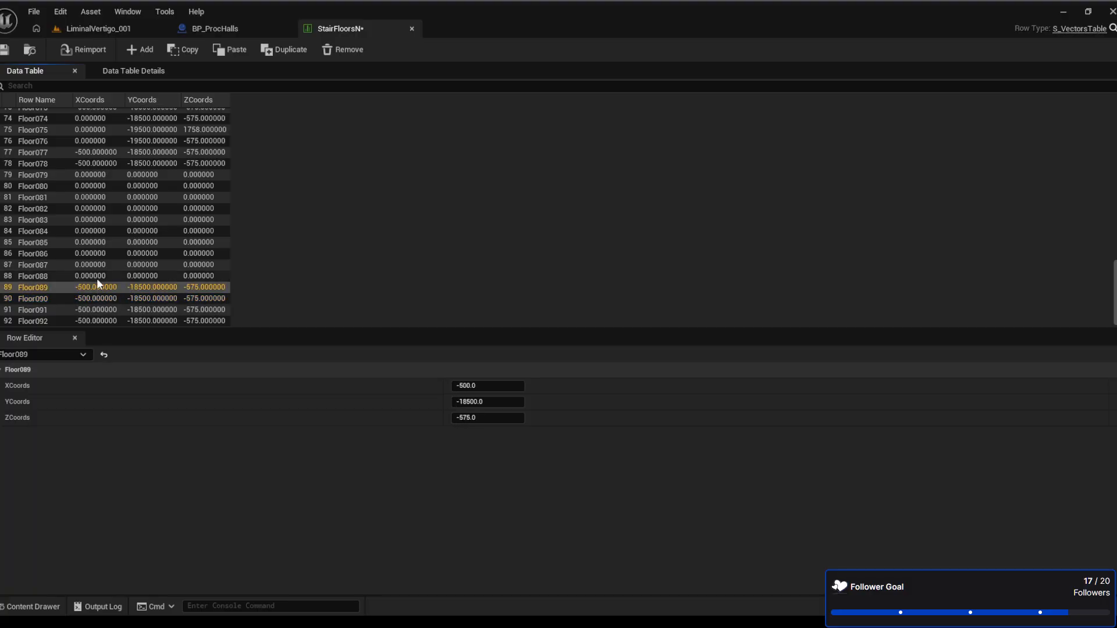
{"action": "left_click", "coordinate": [97, 279]}
{"action": "key", "text": "ctrl+v"}
{"action": "left_click", "coordinate": [96, 265]}
{"action": "key", "text": "ctrl+v"}
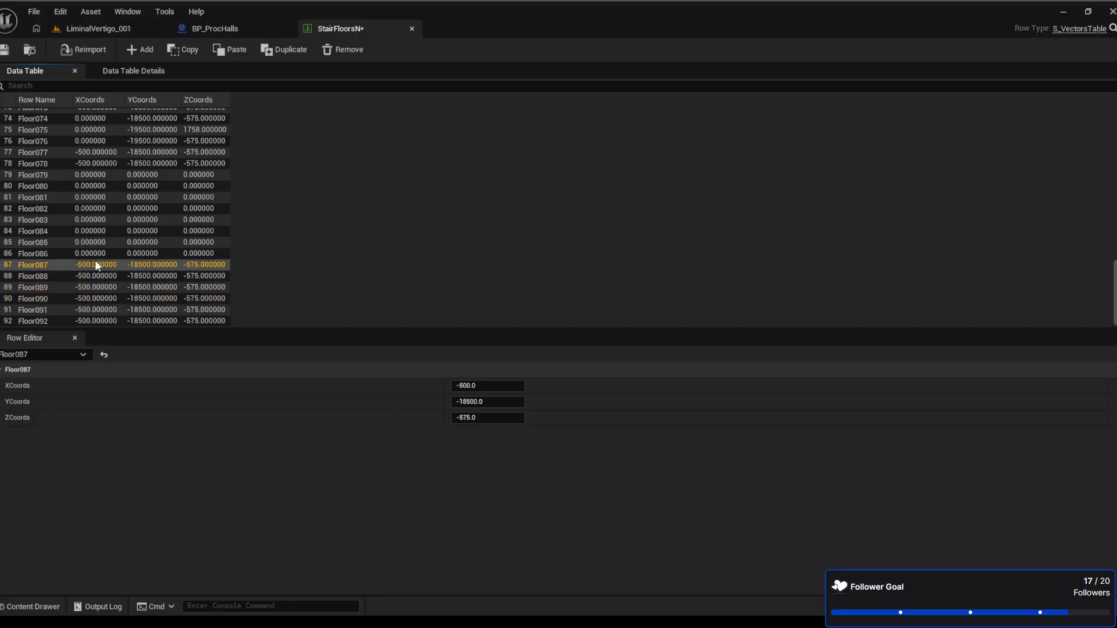
{"action": "left_click", "coordinate": [94, 254]}
{"action": "key", "text": "ctrl+v"}
{"action": "left_click", "coordinate": [96, 242]}
{"action": "key", "text": "ctrl+v"}
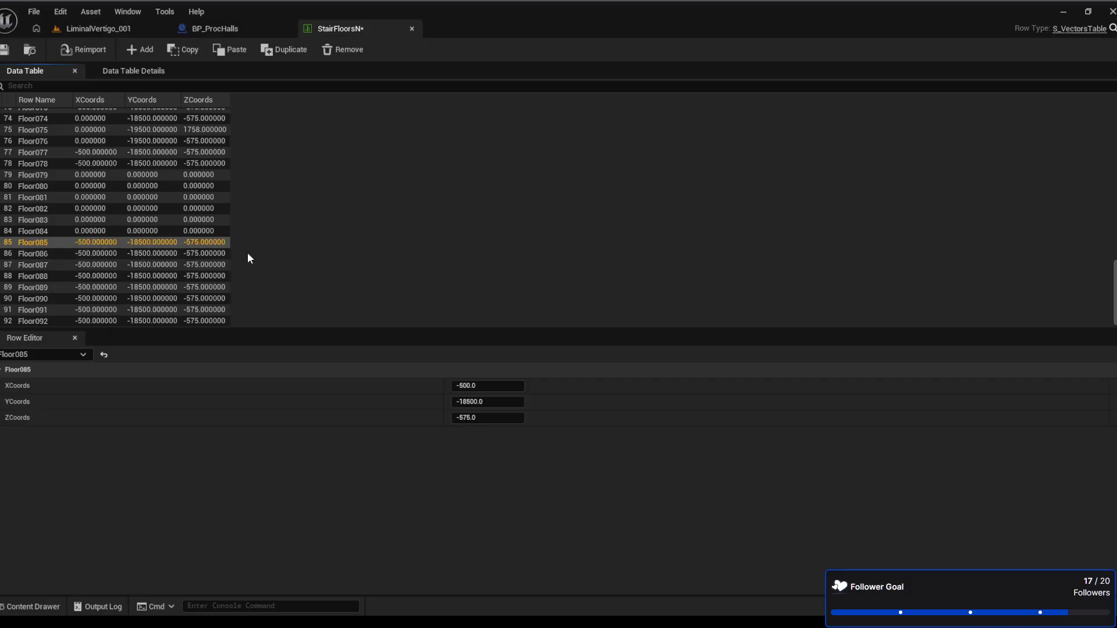
Recheck the group of floor rows Floor069 through Floor074 in StairFloorsN
{"action": "scroll", "coordinate": [226, 239], "scroll_direction": "up", "scroll_amount": 3}
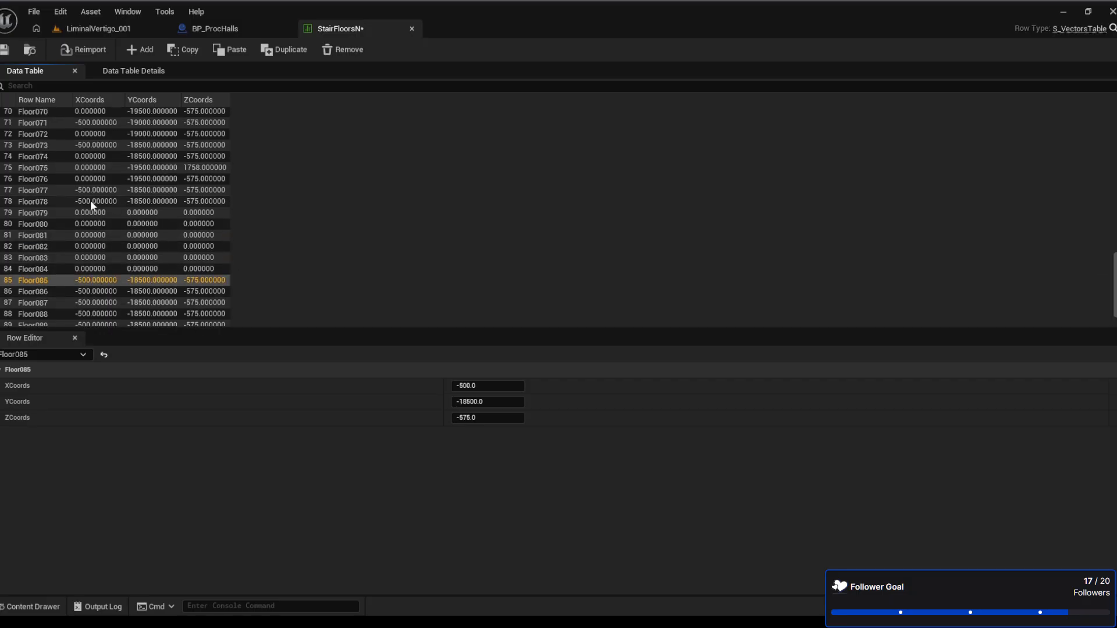
{"action": "scroll", "coordinate": [128, 184], "scroll_direction": "up", "scroll_amount": 3}
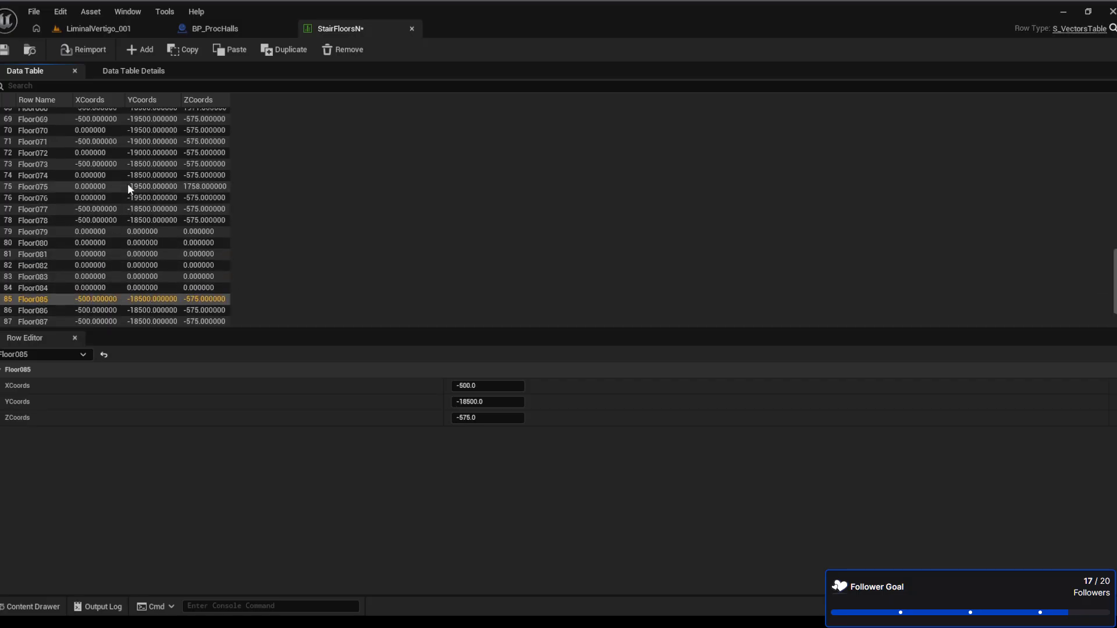
{"action": "left_click", "coordinate": [95, 138]}
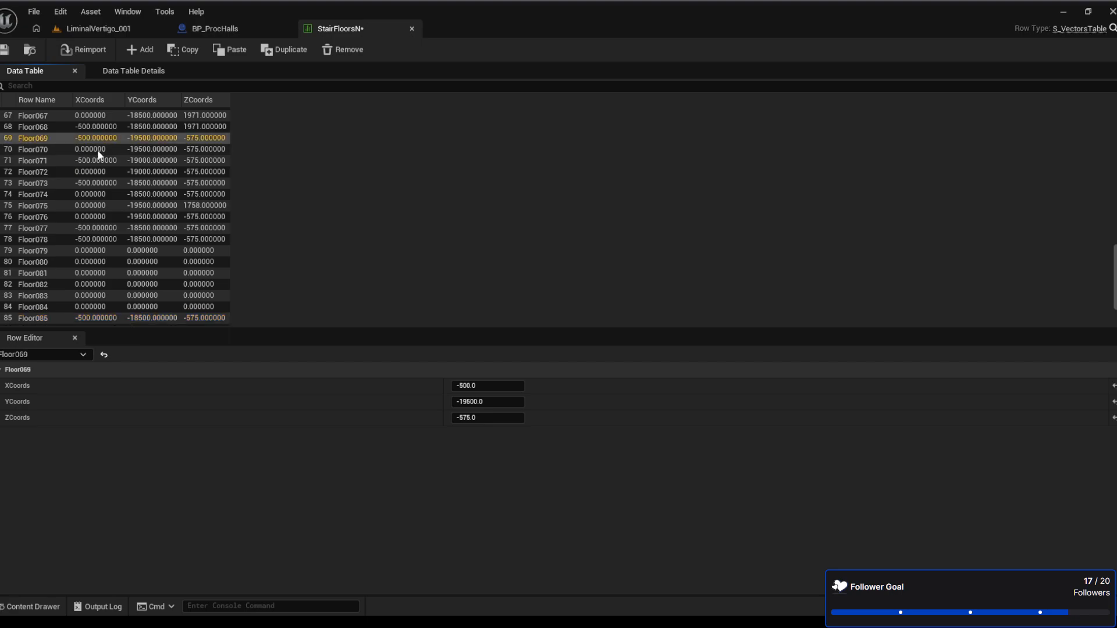
{"action": "left_click", "coordinate": [96, 149]}
{"action": "left_click", "coordinate": [91, 171]}
{"action": "left_click", "coordinate": [96, 182]}
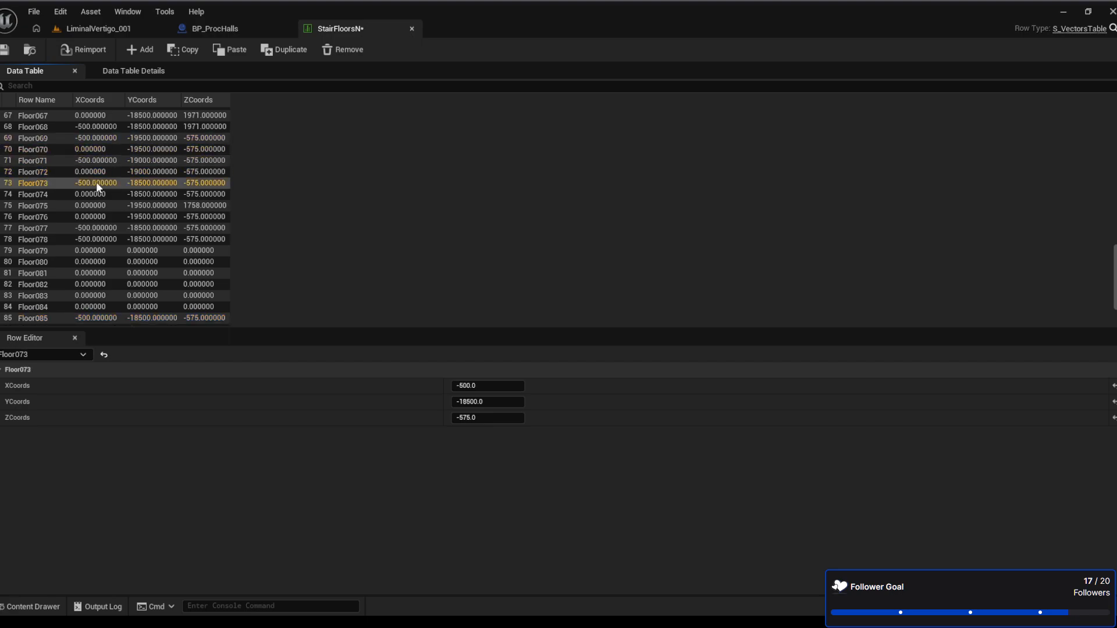
{"action": "left_click", "coordinate": [96, 193]}
Copy row Floor075's coordinates (0, -19500, 1758) into rows Floor076 through Floor079
{"action": "left_click", "coordinate": [92, 206]}
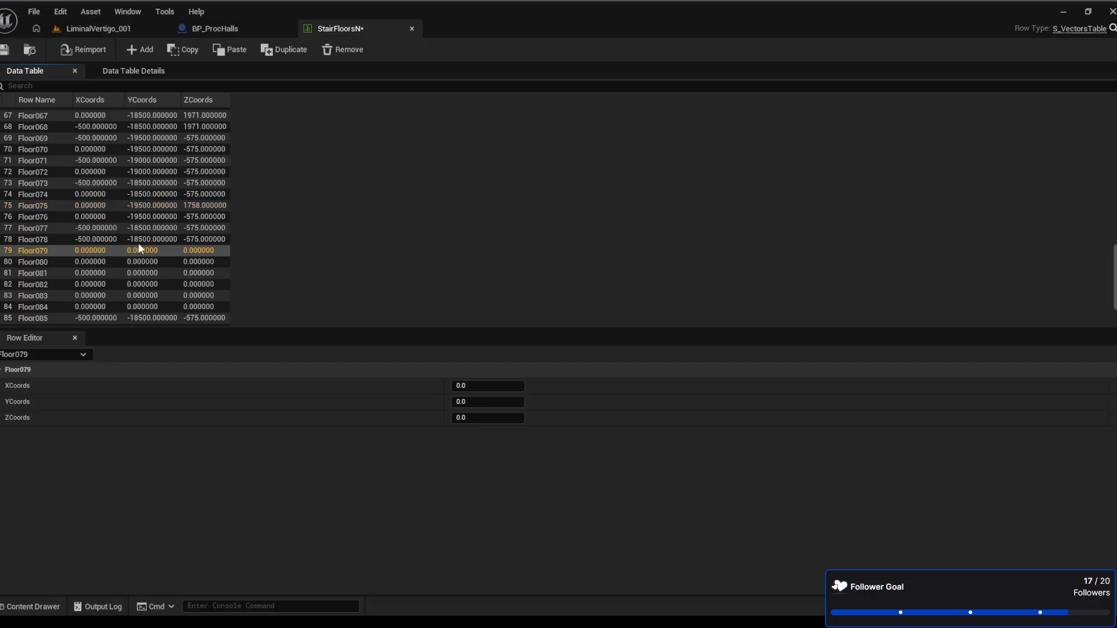
{"action": "left_click", "coordinate": [142, 219]}
{"action": "key", "text": "ctrl+v"}
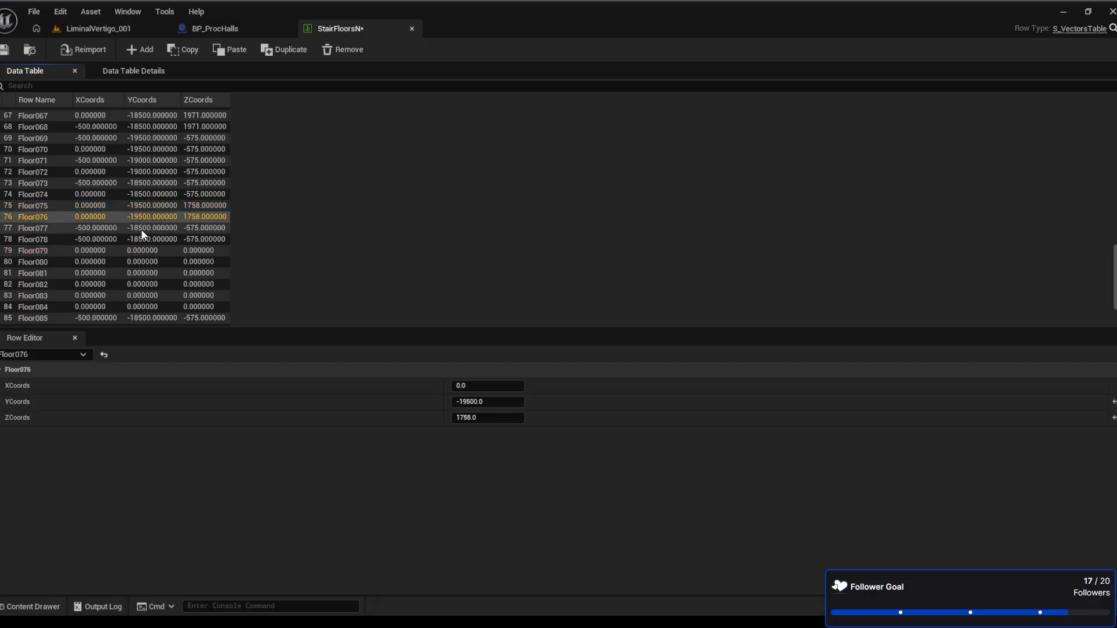
{"action": "left_click", "coordinate": [125, 228]}
{"action": "key", "text": "ctrl+v"}
{"action": "left_click", "coordinate": [141, 241]}
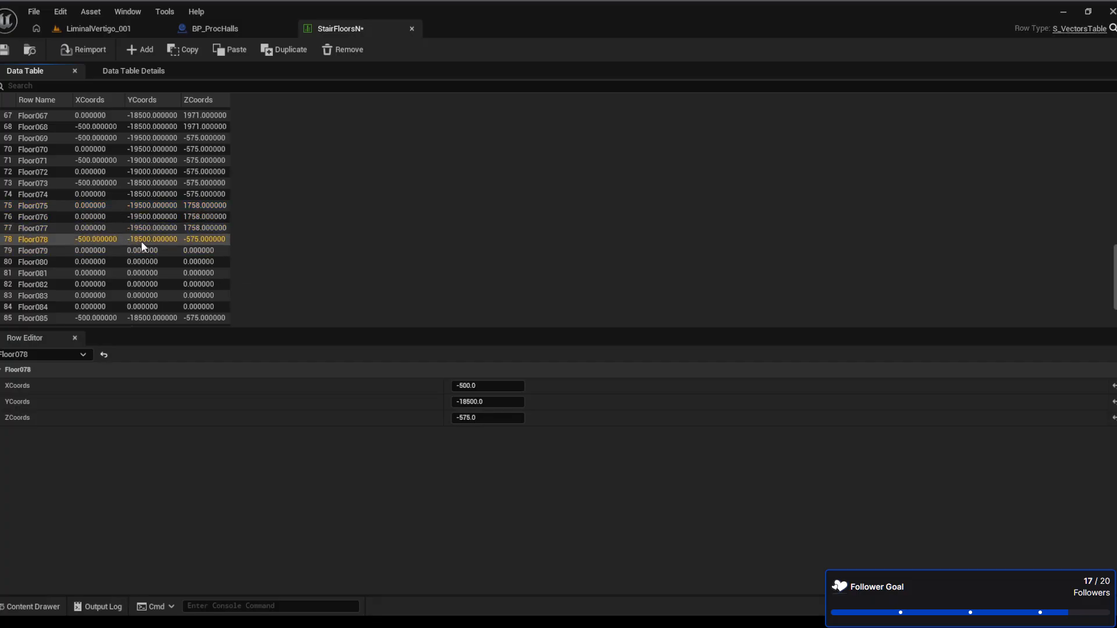
{"action": "key", "text": "ctrl+v"}
{"action": "left_click", "coordinate": [158, 250]}
{"action": "key", "text": "ctrl+v"}
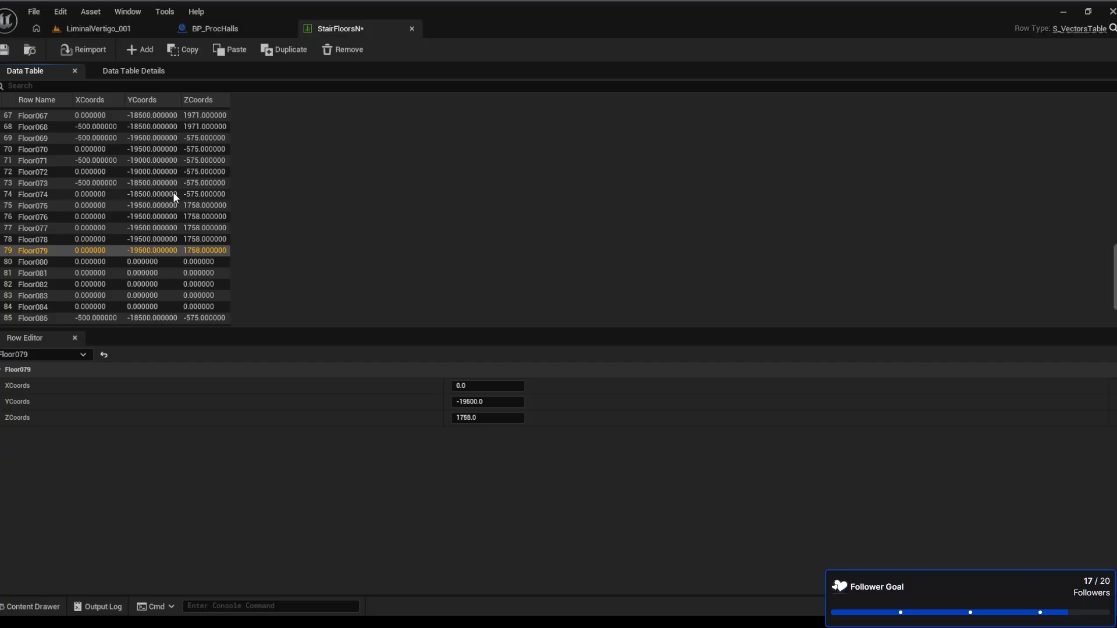
Go through rows Floor075 to Floor079, and paste the same 0, -19500, 1758 coordinates into rows Floor080 through Floor084
{"action": "left_click", "coordinate": [202, 207]}
{"action": "left_click", "coordinate": [204, 217]}
{"action": "left_click", "coordinate": [204, 228]}
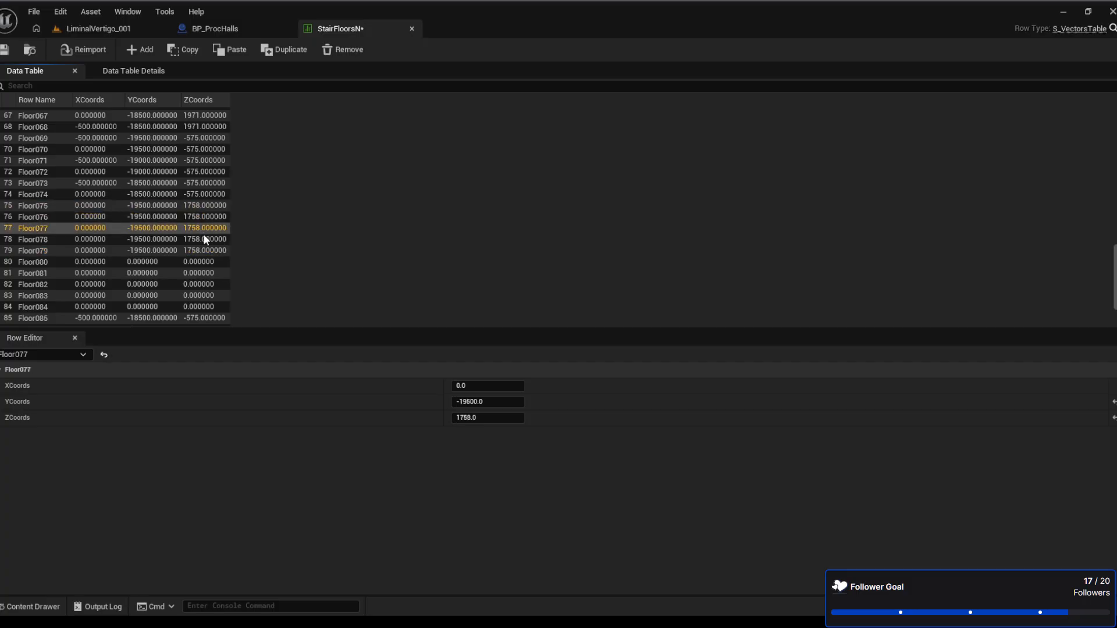
{"action": "left_click", "coordinate": [204, 239]}
{"action": "left_click", "coordinate": [207, 252]}
{"action": "left_click", "coordinate": [177, 262]}
{"action": "key", "text": "ctrl+v"}
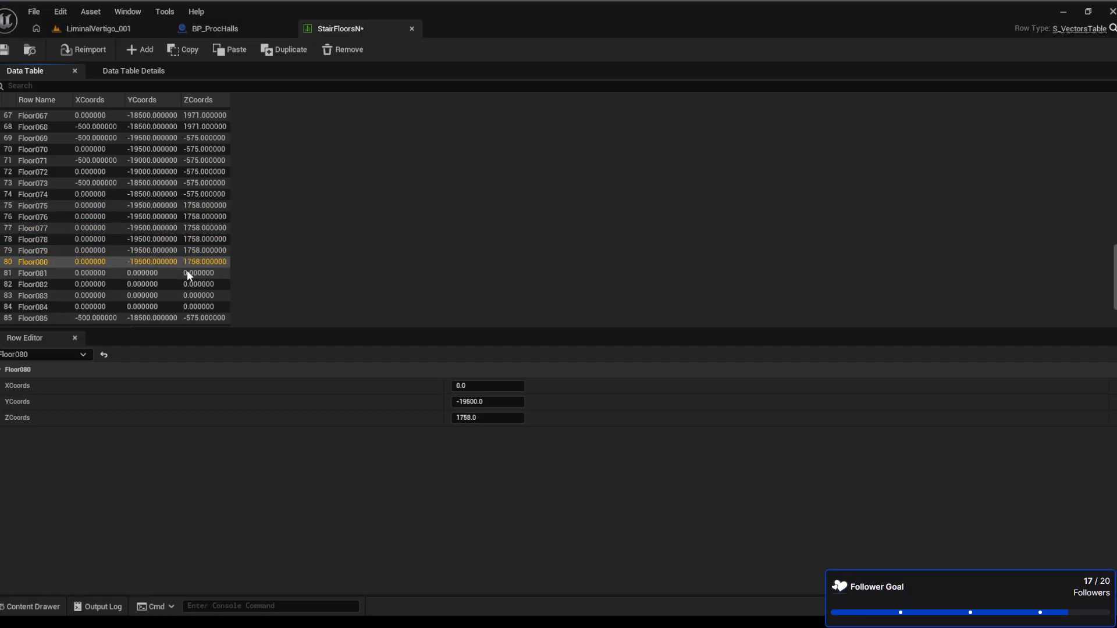
{"action": "left_click", "coordinate": [186, 273]}
{"action": "key", "text": "ctrl+v"}
{"action": "left_click", "coordinate": [196, 283]}
{"action": "key", "text": "ctrl+v"}
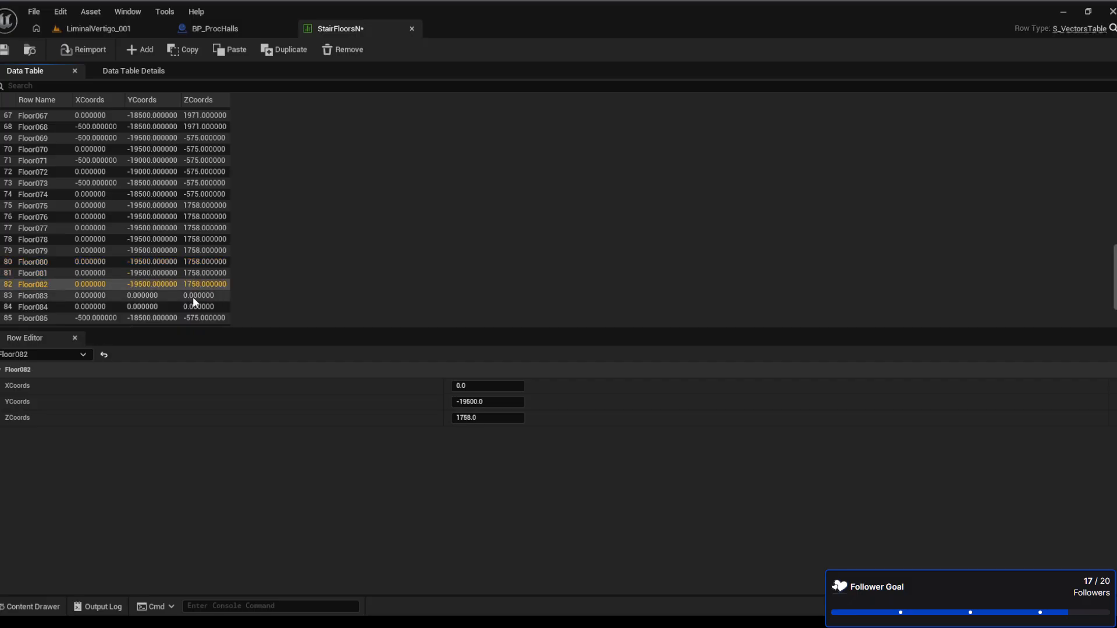
{"action": "left_click", "coordinate": [193, 296]}
{"action": "key", "text": "ctrl+v"}
{"action": "left_click", "coordinate": [195, 308]}
{"action": "key", "text": "ctrl+v"}
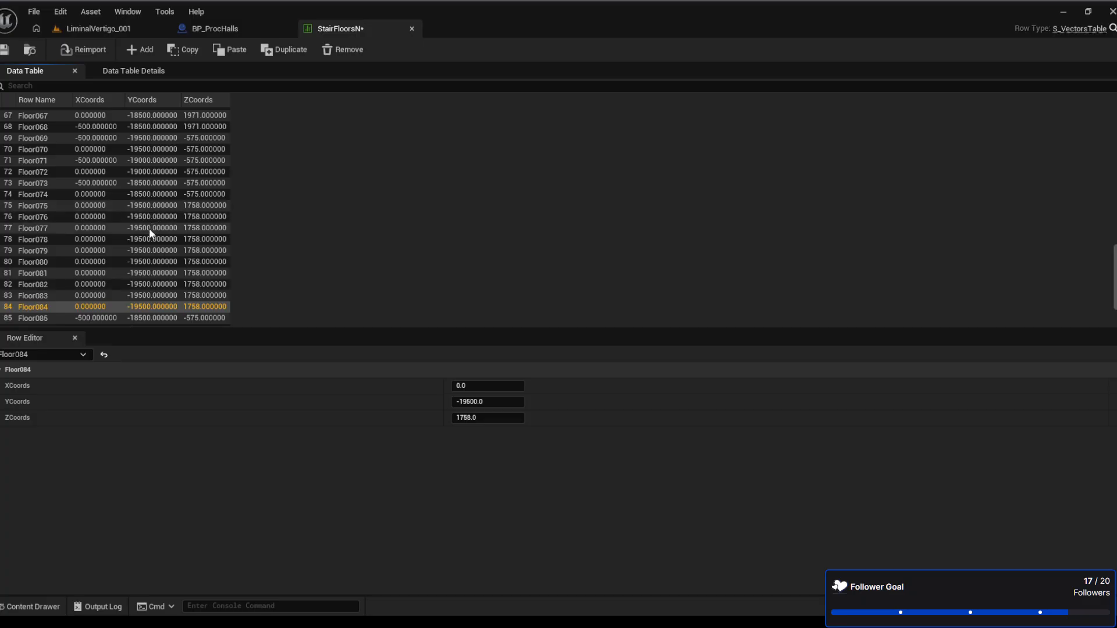
Look up the Z location of SM_Modular_Merged8 in the level and set row Floor085's ZCoords to 1471
{"action": "scroll", "coordinate": [154, 260], "scroll_direction": "down", "scroll_amount": 2}
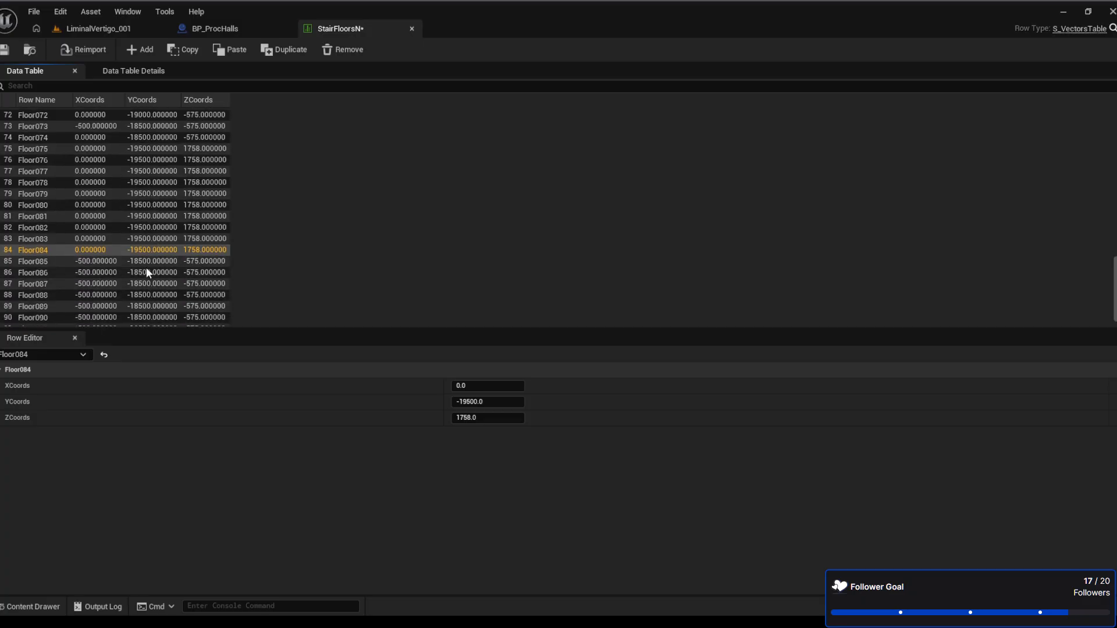
{"action": "left_click", "coordinate": [150, 307]}
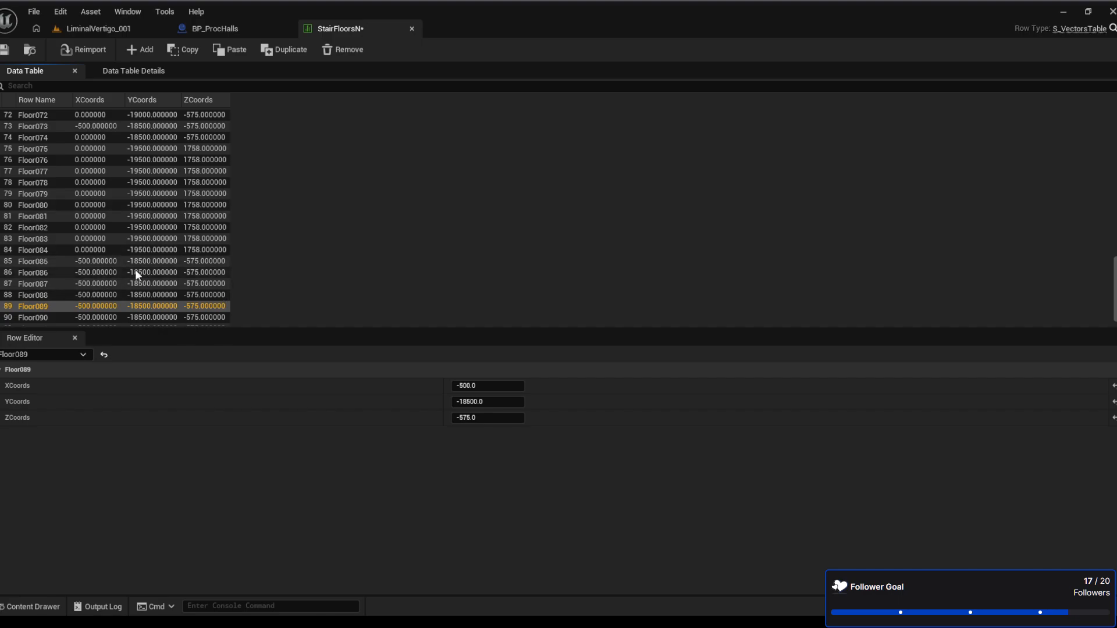
{"action": "scroll", "coordinate": [135, 270], "scroll_direction": "down", "scroll_amount": 1}
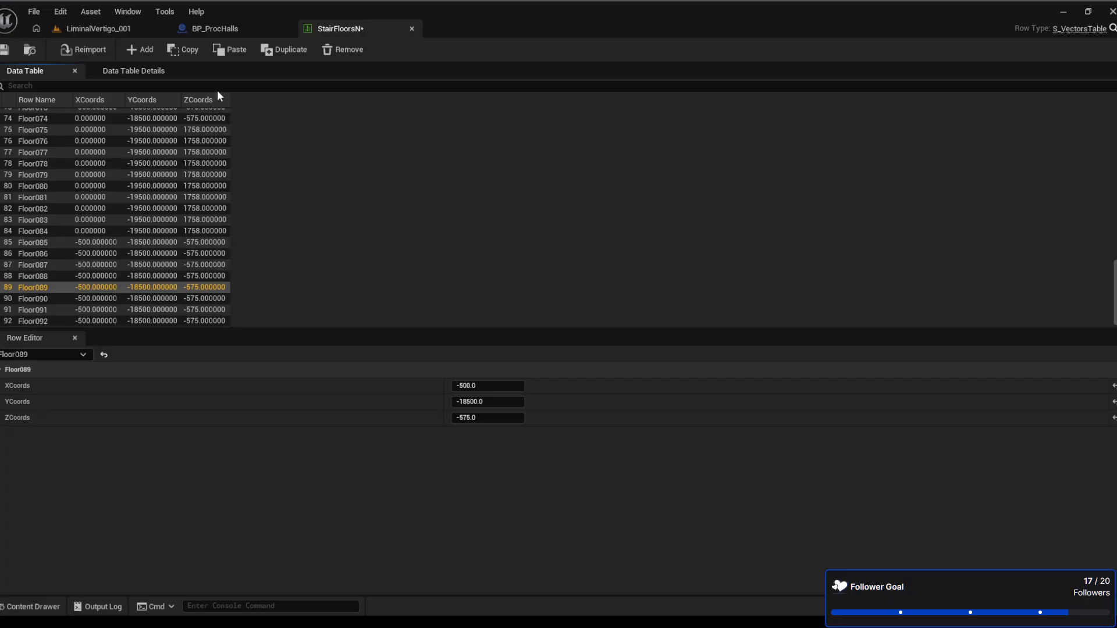
{"action": "left_click", "coordinate": [121, 28]}
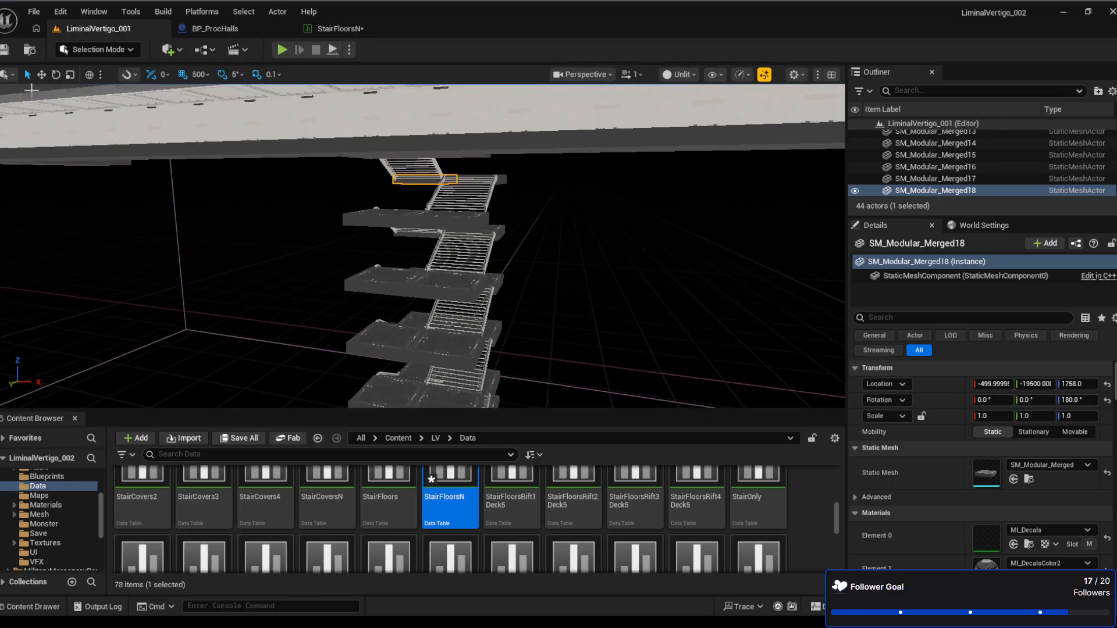
{"action": "left_click", "coordinate": [382, 216]}
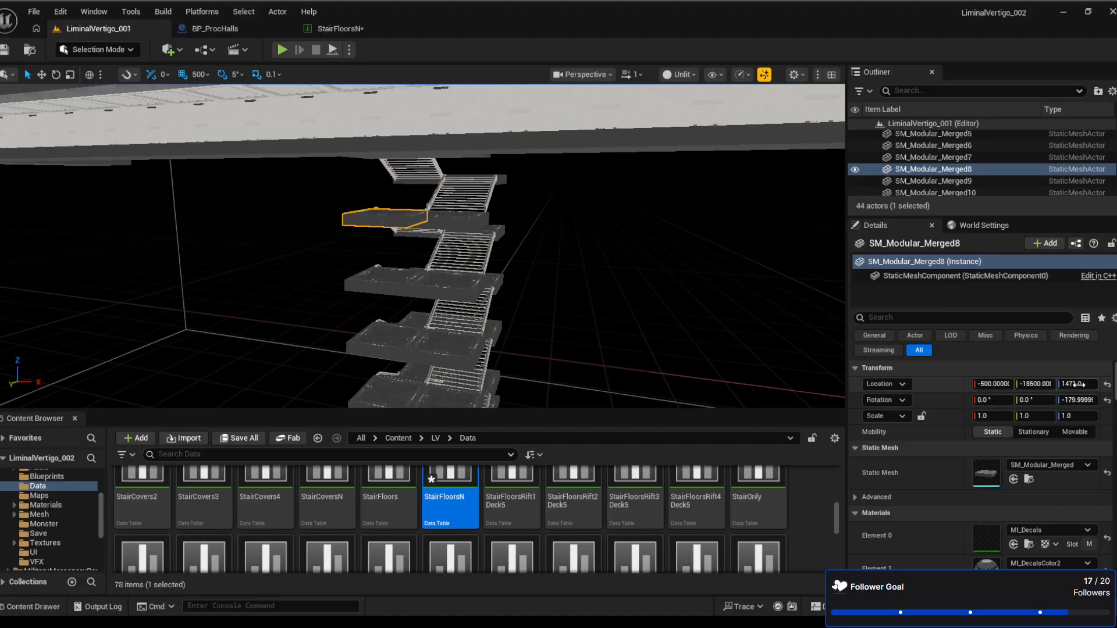
{"action": "left_click", "coordinate": [344, 28]}
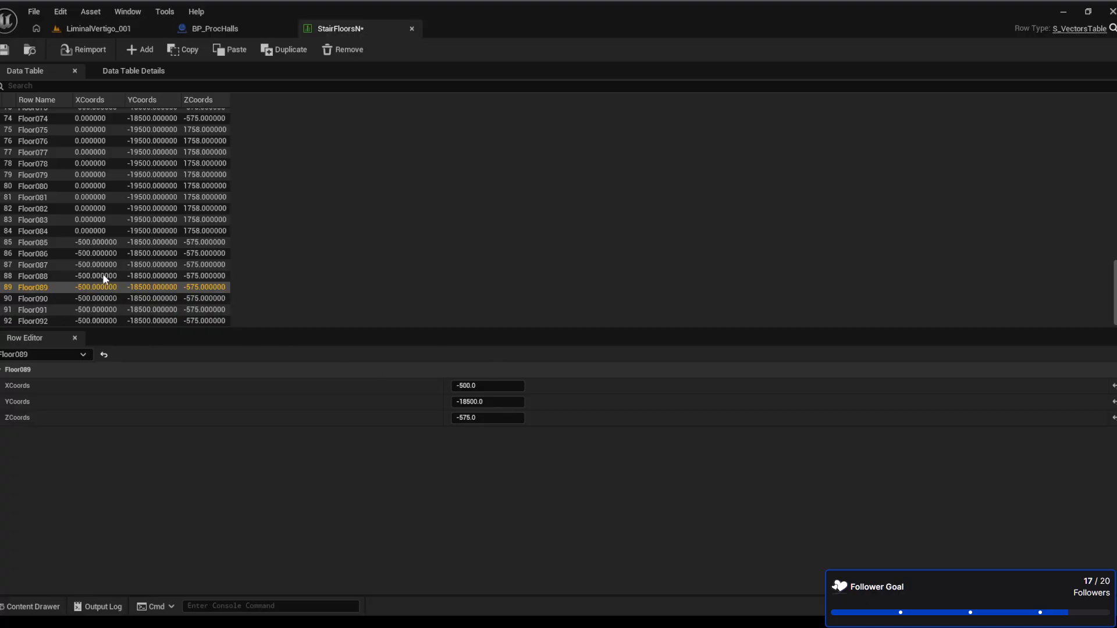
{"action": "left_click", "coordinate": [189, 245]}
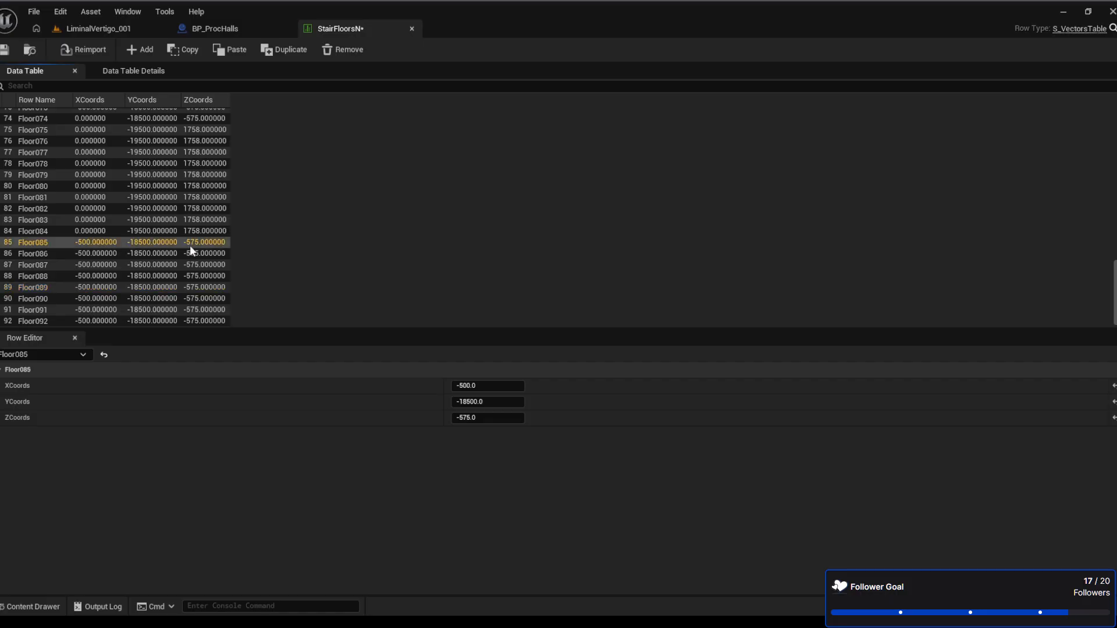
{"action": "left_click", "coordinate": [501, 417]}
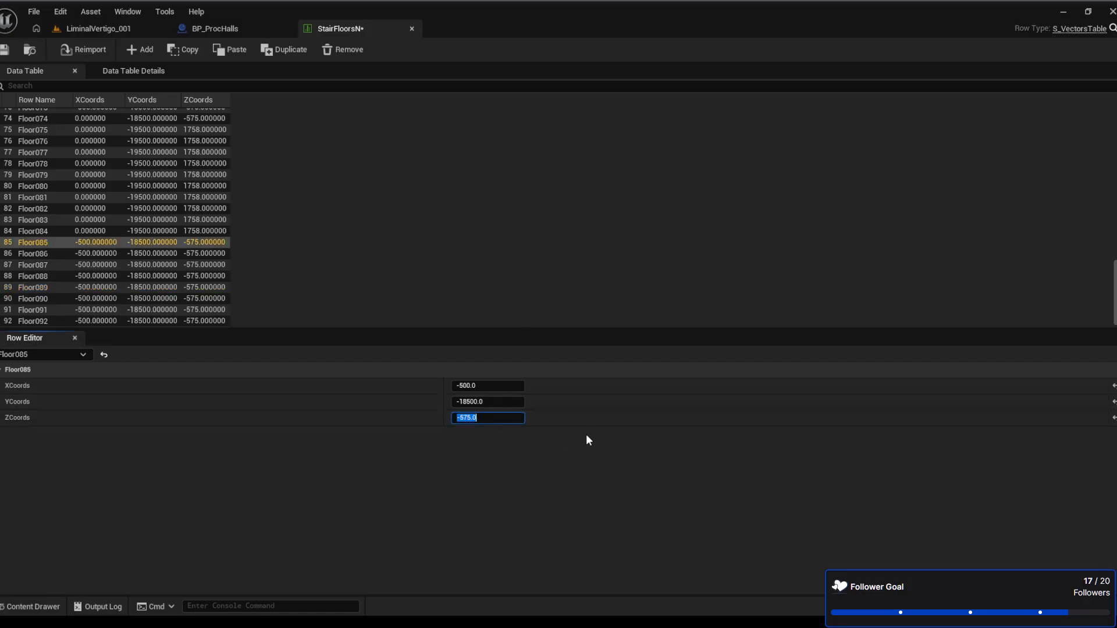
{"action": "type", "text": "1471"}
{"action": "key", "text": "Return"}
Examine the Deck Z values in the SET nodes of the BP_ProcHalls event graph
{"action": "left_click", "coordinate": [256, 29]}
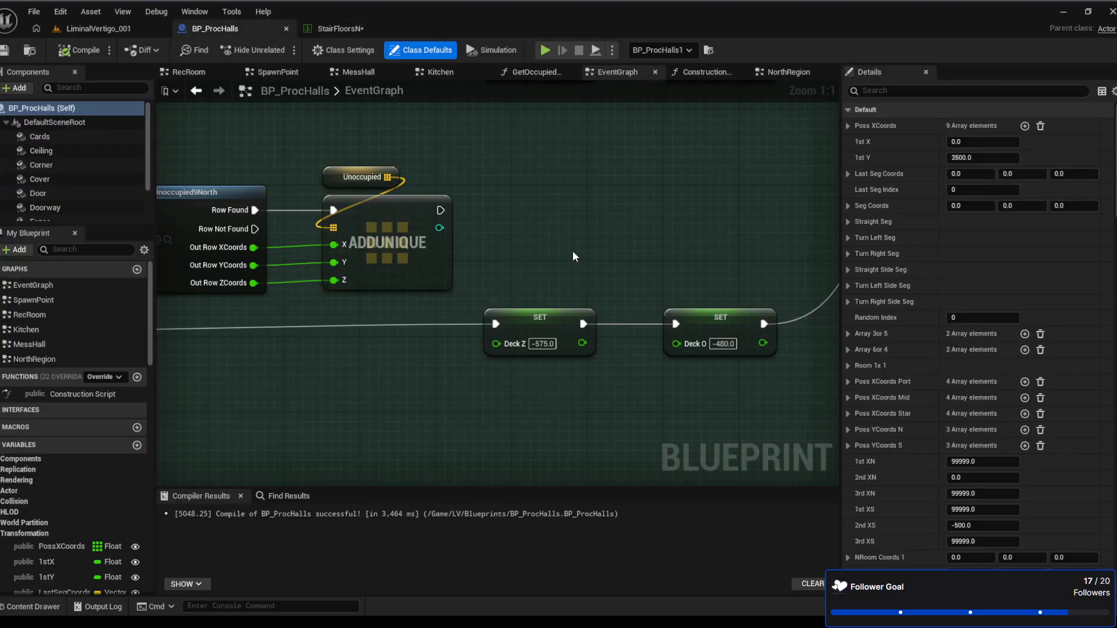
{"action": "right_click_drag", "start_coordinate": [564, 223], "coordinate": [566, 483]}
{"action": "right_click_drag", "start_coordinate": [573, 247], "coordinate": [573, 403]}
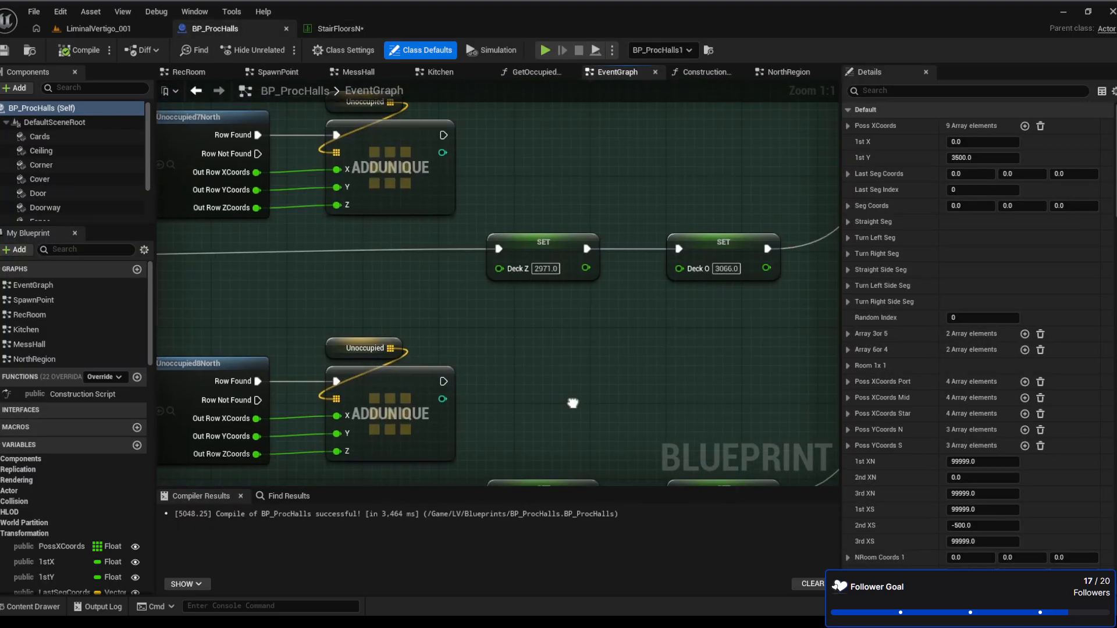
{"action": "right_click_drag", "start_coordinate": [560, 189], "coordinate": [577, 406]}
{"action": "right_click_drag", "start_coordinate": [556, 267], "coordinate": [547, 450]}
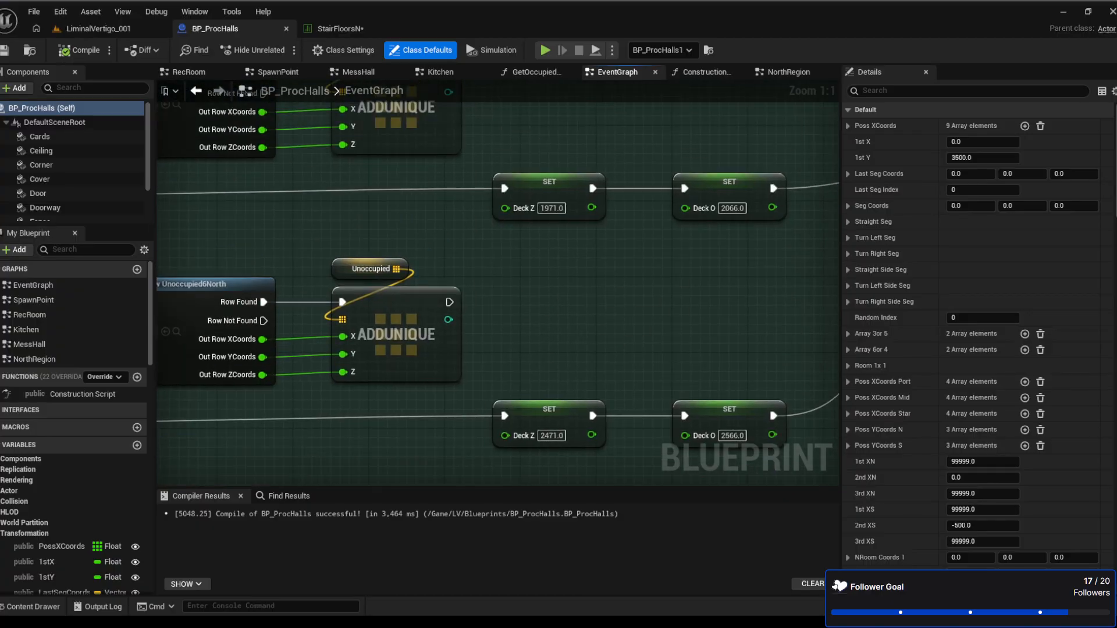
{"action": "right_click_drag", "start_coordinate": [551, 199], "coordinate": [545, 385]}
{"action": "right_click_drag", "start_coordinate": [575, 151], "coordinate": [569, 319]}
{"action": "mouse_move", "coordinate": [567, 178]}
{"action": "right_mouse_down"}
{"action": "mouse_move", "coordinate": [563, 319]}
{"action": "mouse_move", "coordinate": [571, 182]}
{"action": "right_mouse_up"}
{"action": "right_click_drag", "start_coordinate": [622, 457], "coordinate": [621, 291]}
Save the StairFloorsN data table and set row Floor086's ZCoords to 1471
{"action": "left_click", "coordinate": [342, 29]}
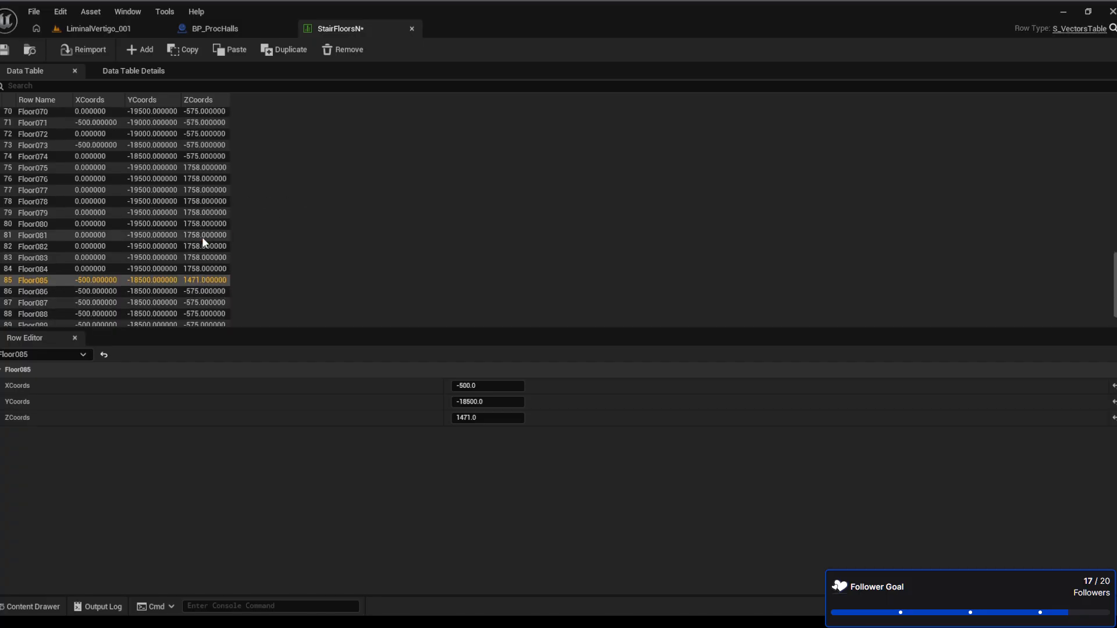
{"action": "left_click", "coordinate": [6, 51]}
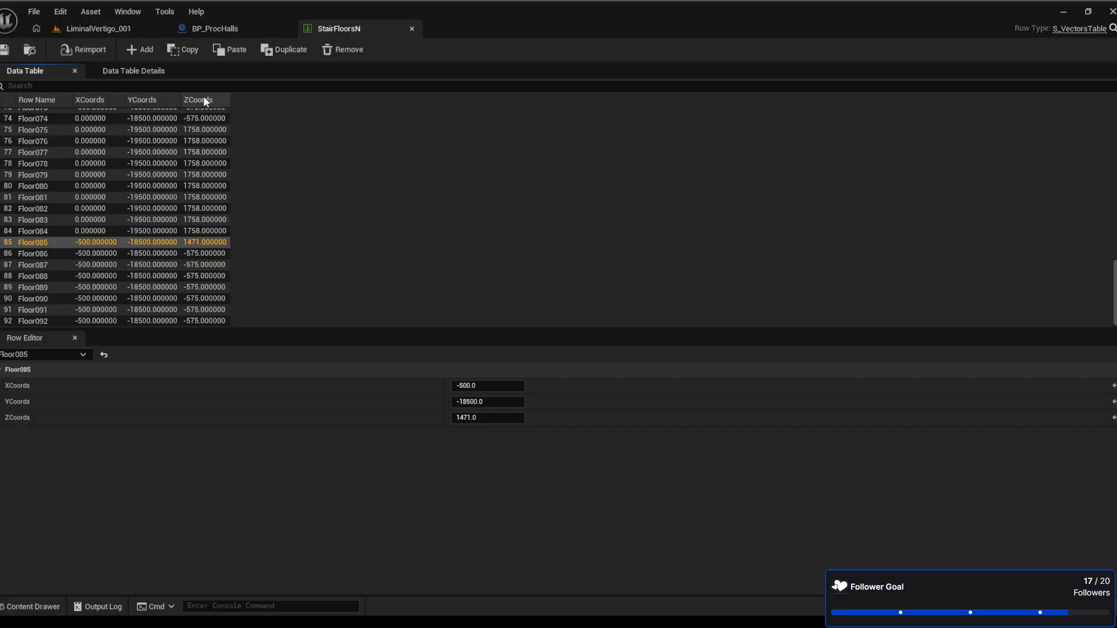
{"action": "left_click", "coordinate": [184, 254]}
{"action": "left_click", "coordinate": [483, 418]}
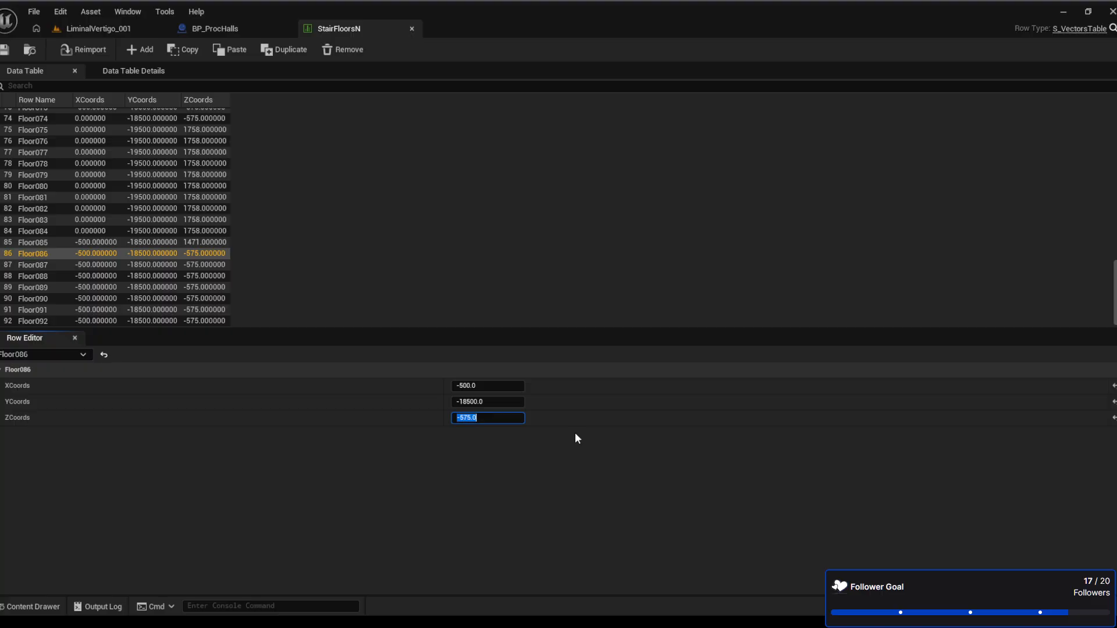
{"action": "type", "text": "1471"}
{"action": "key", "text": "Return"}
Look up the Deck Z values in the BP_ProcHalls event graph and set row Floor087's ZCoords to 971 in StairFloorsN
{"action": "left_click", "coordinate": [194, 263]}
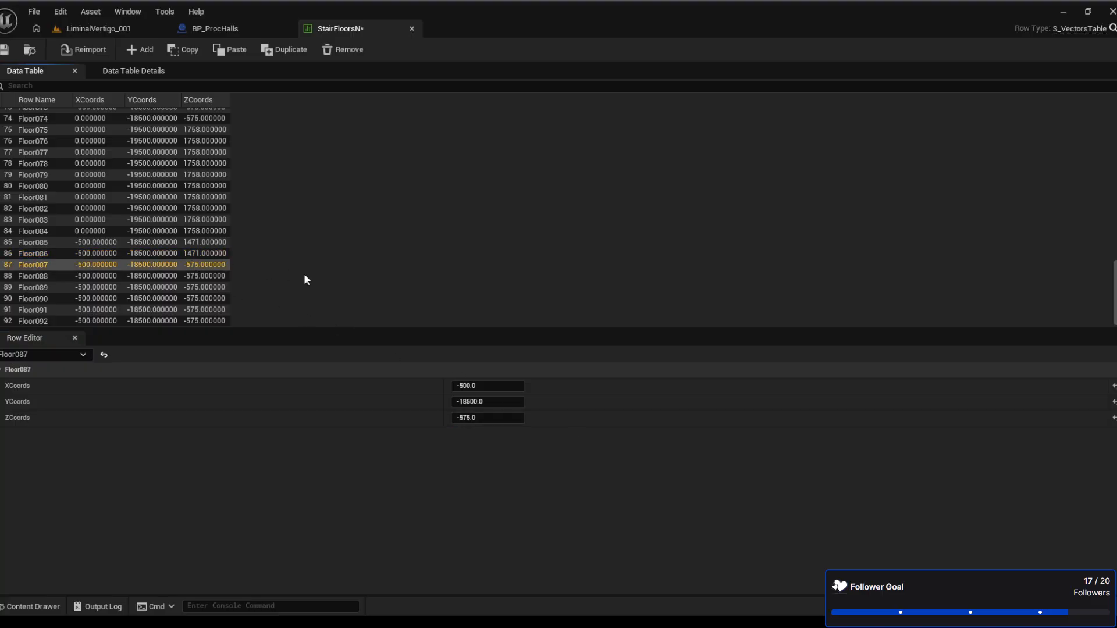
{"action": "left_click", "coordinate": [216, 29]}
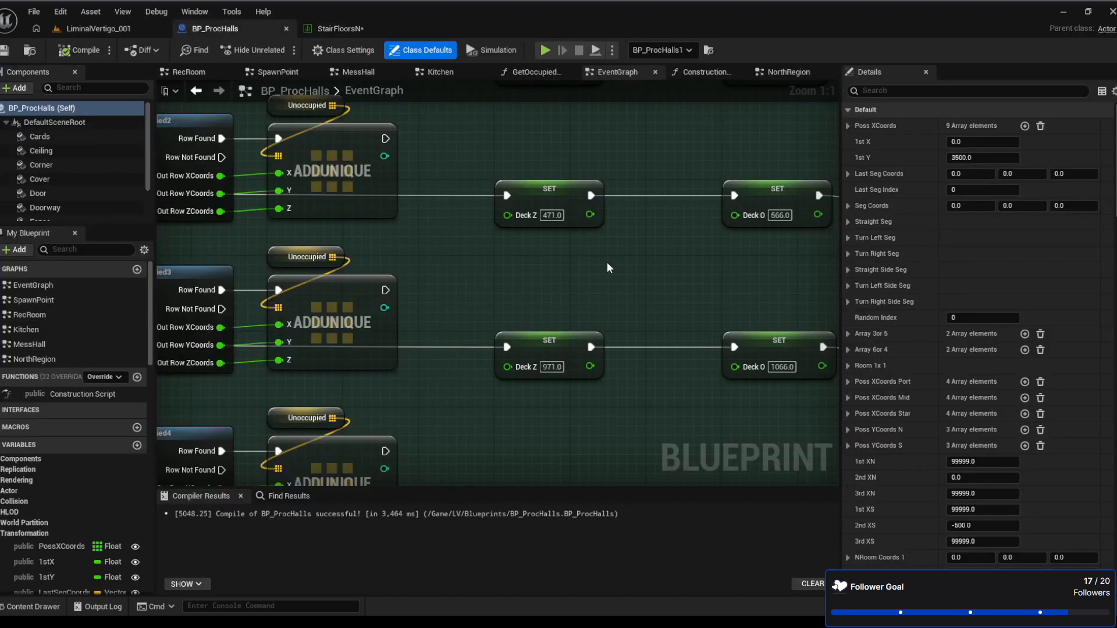
{"action": "right_click_drag", "start_coordinate": [559, 410], "coordinate": [561, 305]}
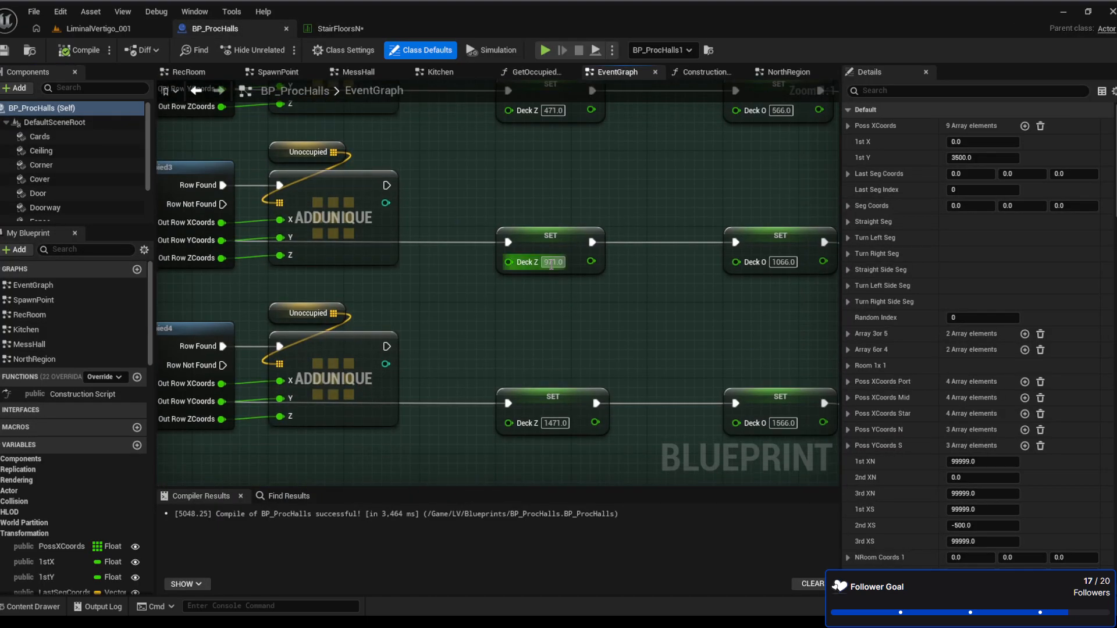
{"action": "right_click_drag", "start_coordinate": [514, 163], "coordinate": [504, 186]}
{"action": "left_click", "coordinate": [330, 29]}
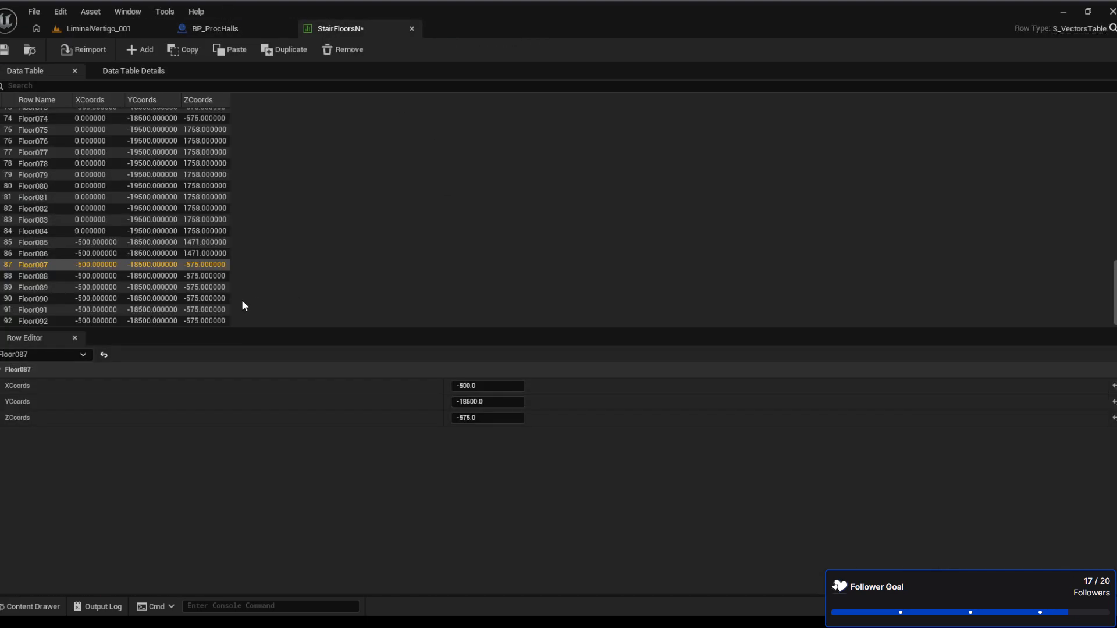
{"action": "left_click", "coordinate": [486, 420]}
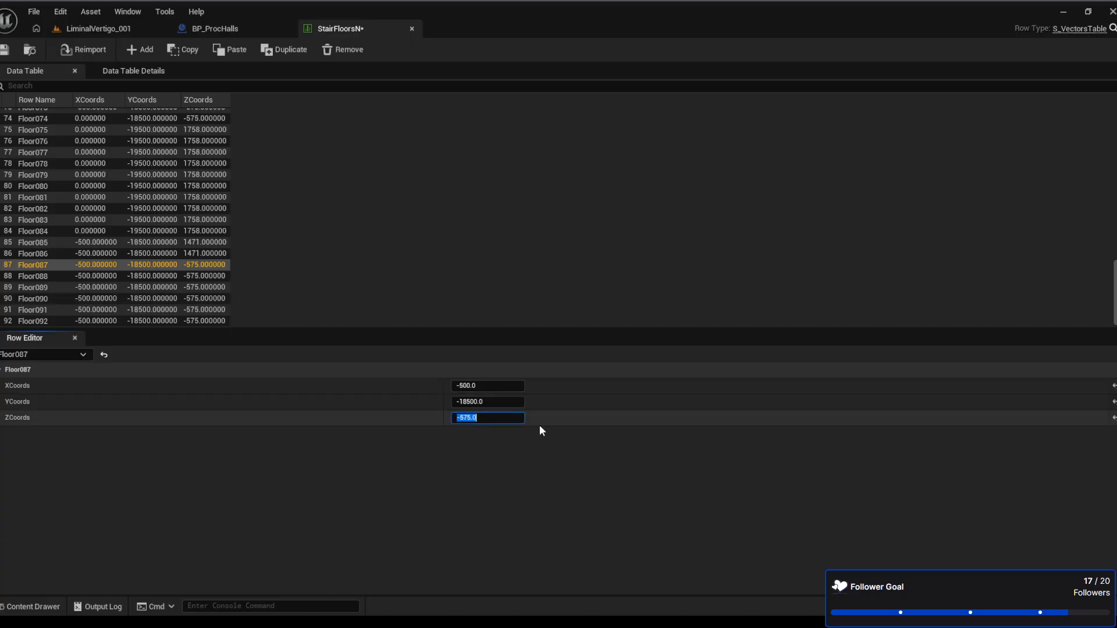
{"action": "type", "text": "971"}
{"action": "key", "text": "Return"}
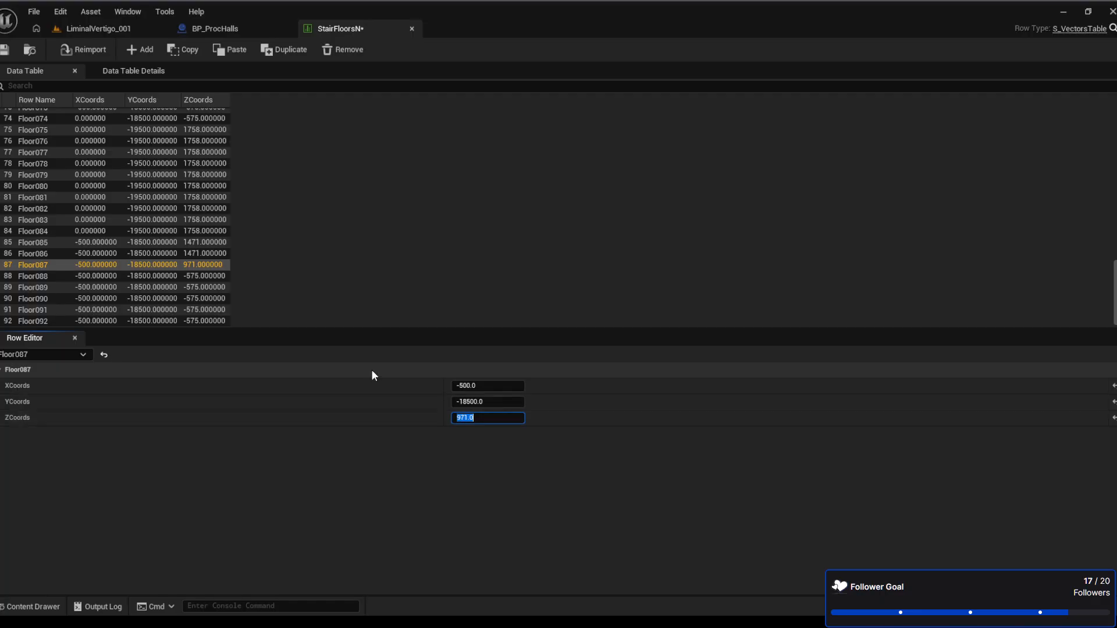
Set row Floor088's ZCoords to 971
{"action": "left_click", "coordinate": [160, 277]}
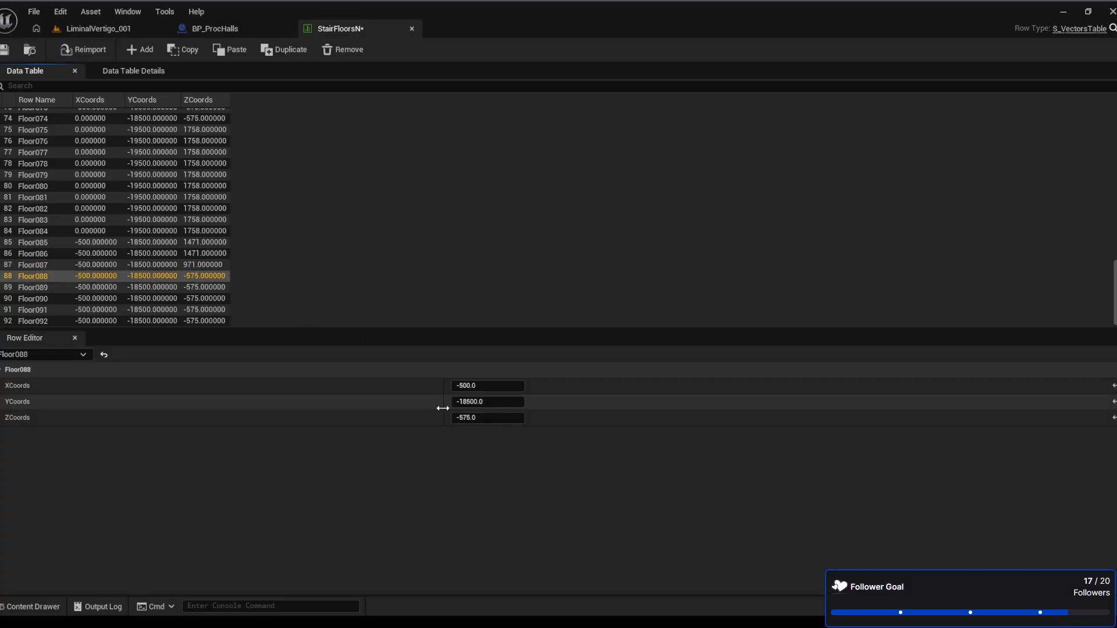
{"action": "left_click", "coordinate": [495, 418]}
{"action": "type", "text": "971"}
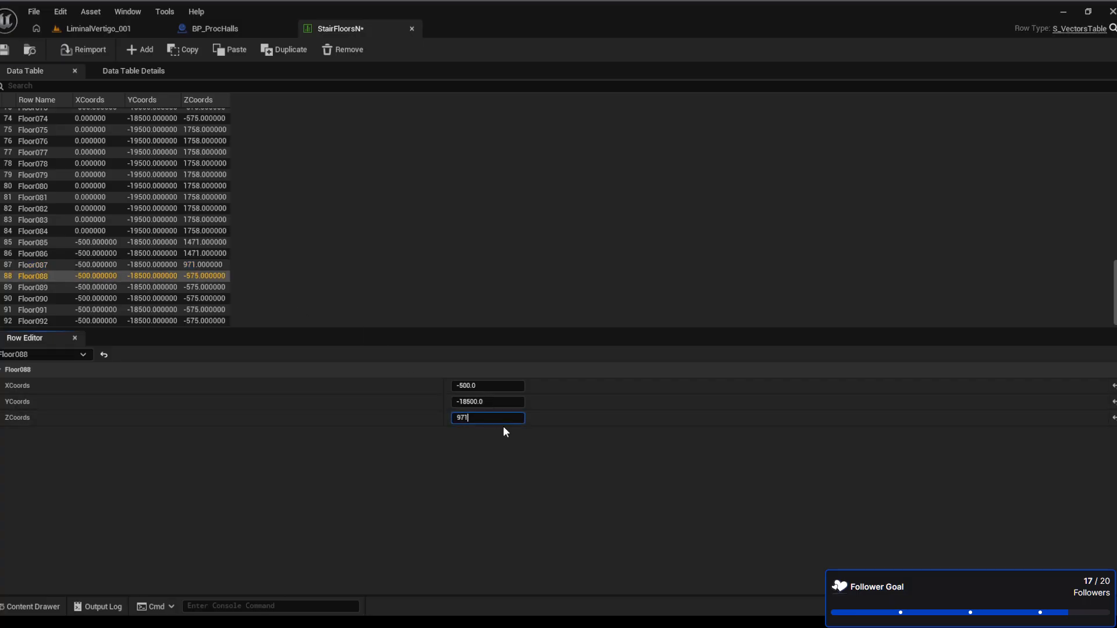
{"action": "key", "text": "Return"}
{"action": "left_click", "coordinate": [163, 279]}
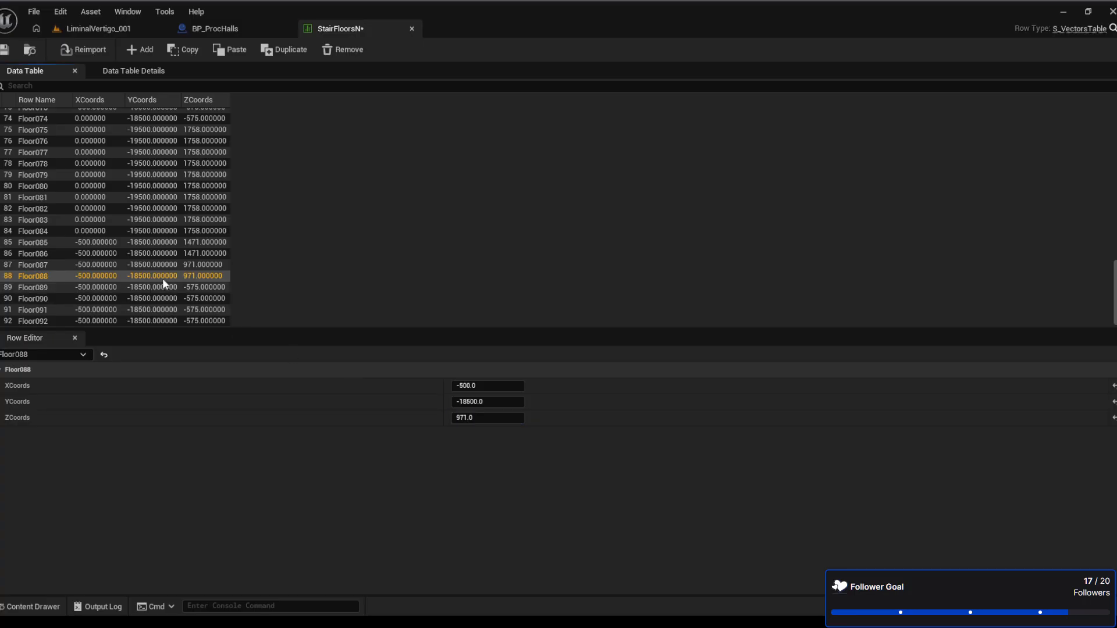
Set row Floor089's ZCoords to 471
{"action": "left_click", "coordinate": [149, 295]}
{"action": "left_click", "coordinate": [489, 418]}
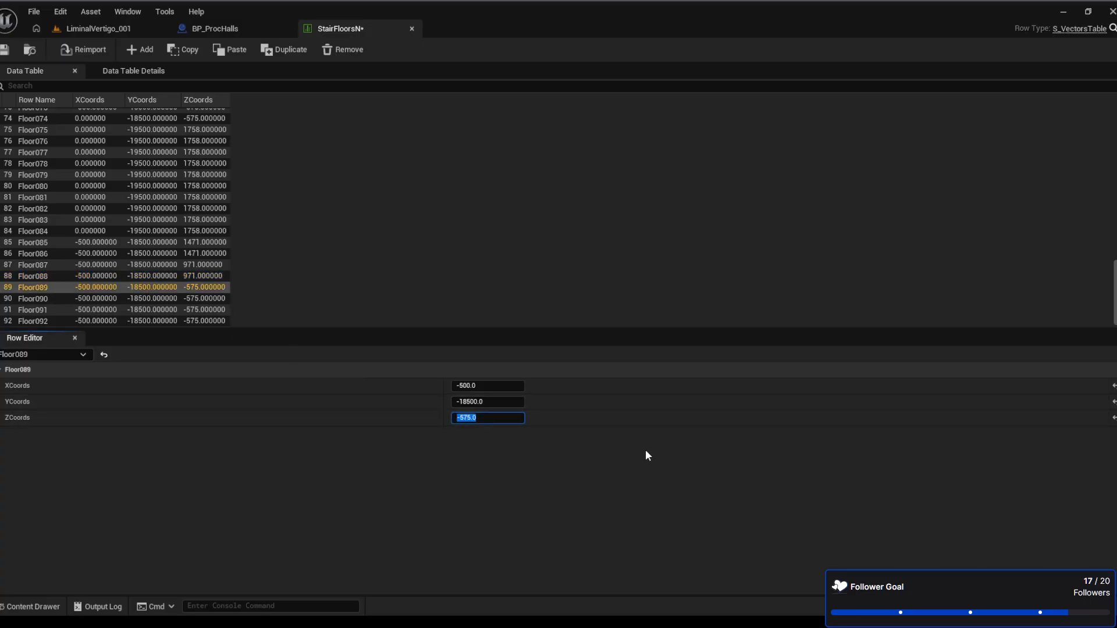
{"action": "type", "text": "7"}
{"action": "key", "text": "BackSpace"}
{"action": "type", "text": "471"}
{"action": "key", "text": "Return"}
Set row Floor090's ZCoords to 471
{"action": "left_click", "coordinate": [182, 299]}
{"action": "left_click", "coordinate": [466, 417]}
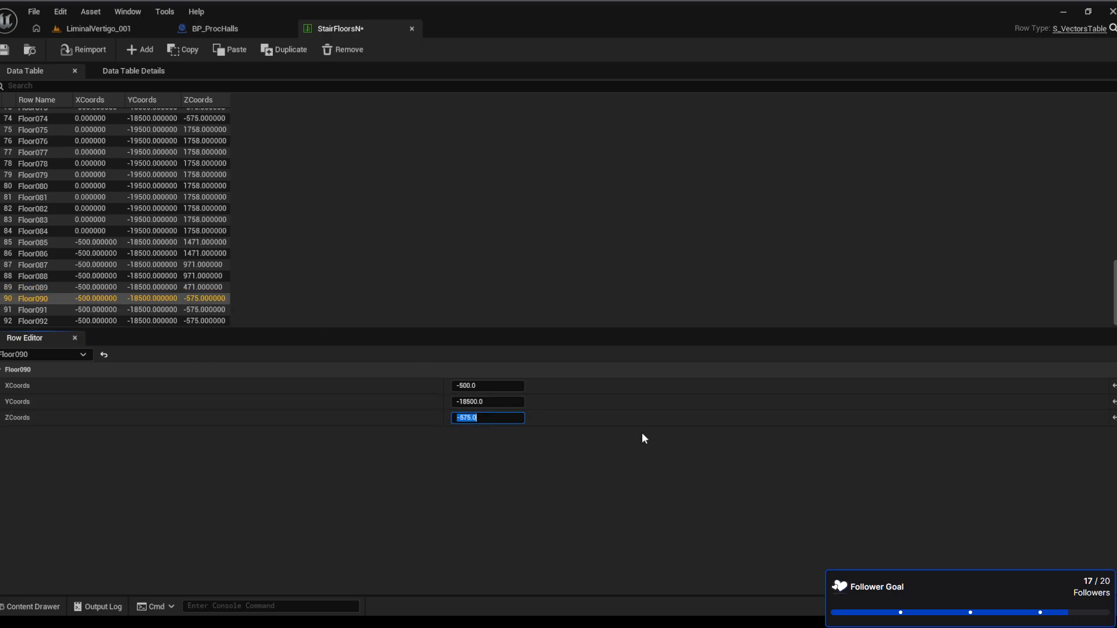
{"action": "type", "text": "17"}
{"action": "key", "text": "BackSpace"}
{"action": "key", "text": "BackSpace"}
{"action": "type", "text": "471"}
{"action": "key", "text": "Return"}
Check the lower Deck Z values in the BP_ProcHalls event graph and set ZCoords to -75 for rows Floor091 and Floor092
{"action": "left_click", "coordinate": [204, 309]}
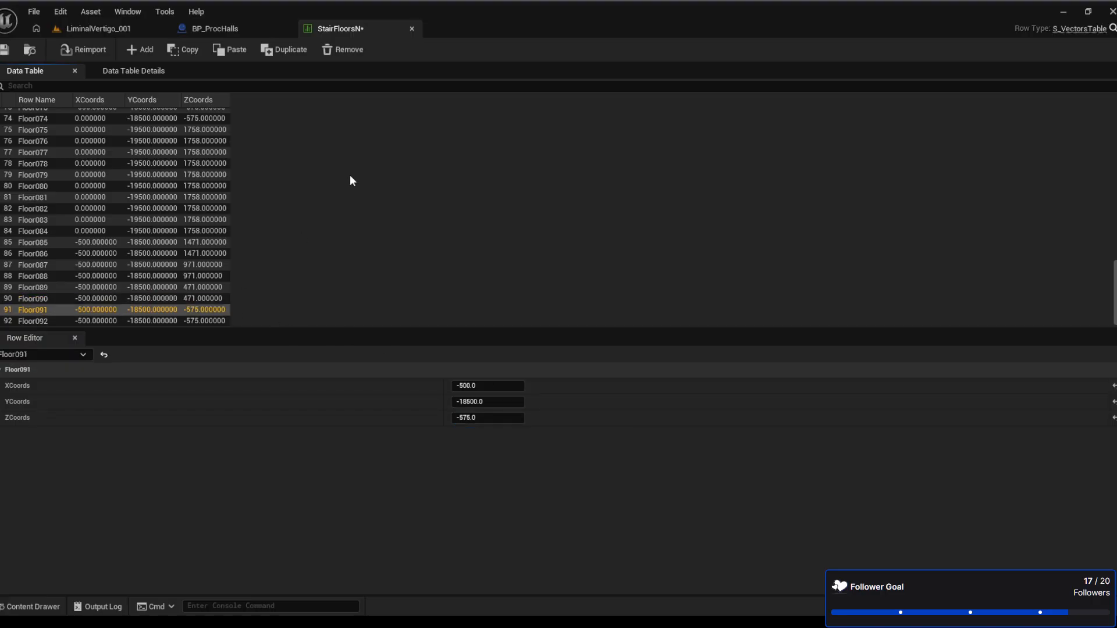
{"action": "left_click", "coordinate": [201, 27]}
{"action": "right_click_drag", "start_coordinate": [560, 164], "coordinate": [565, 322]}
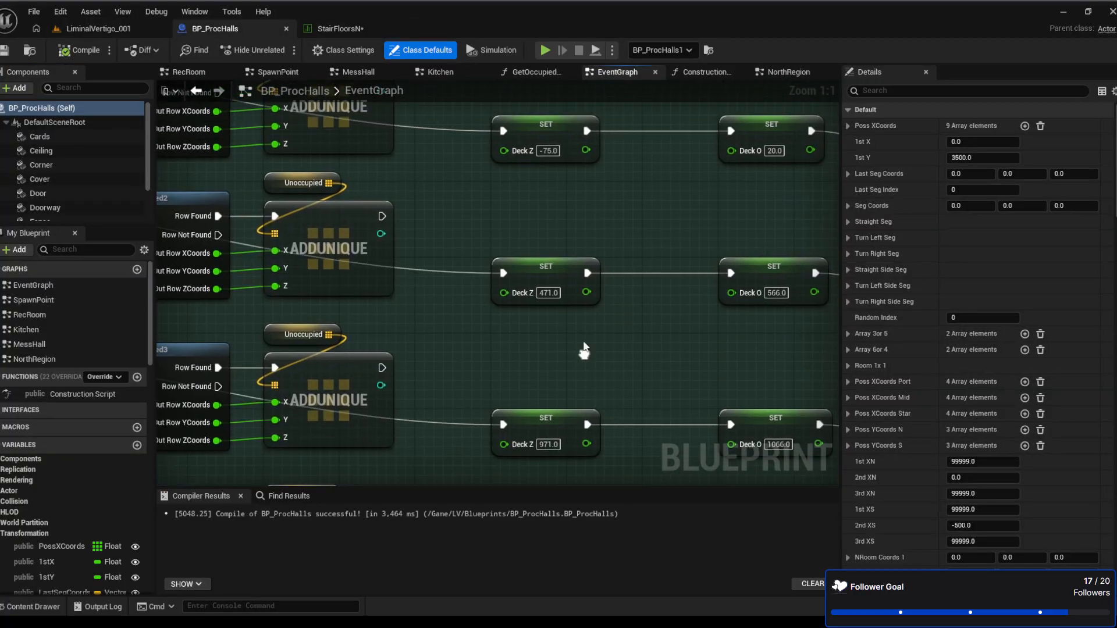
{"action": "left_click", "coordinate": [109, 29]}
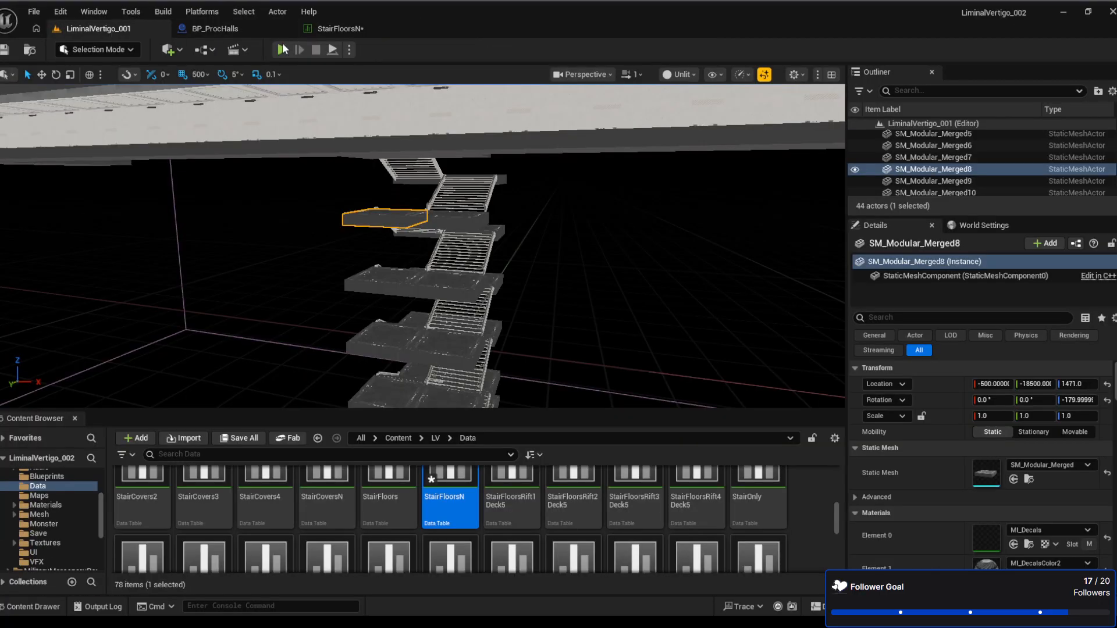
{"action": "left_click", "coordinate": [337, 26]}
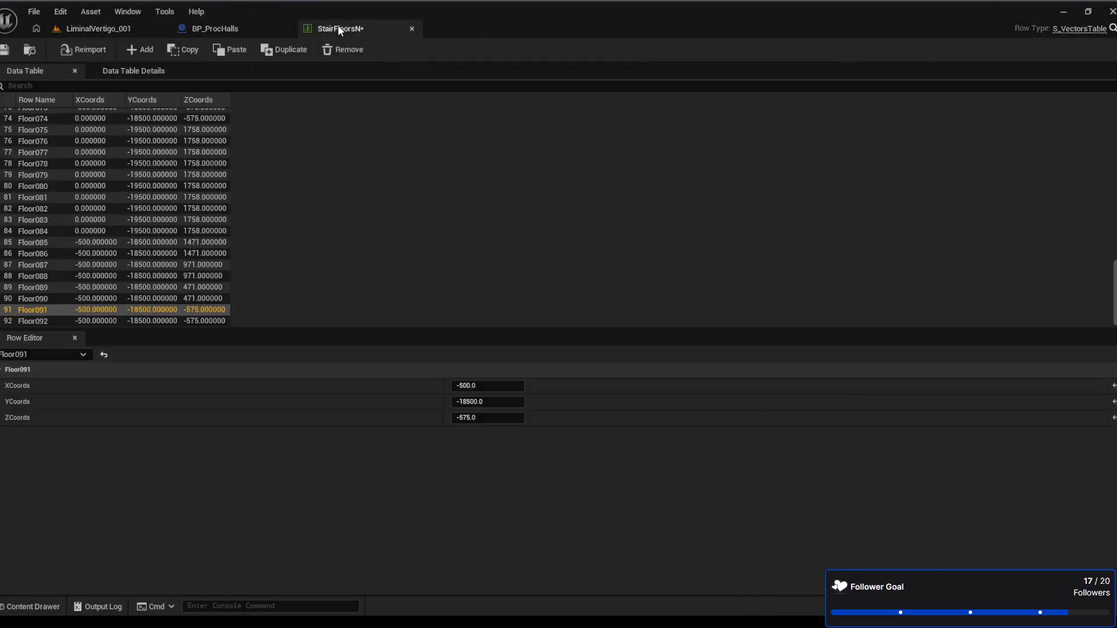
{"action": "left_click", "coordinate": [478, 418]}
{"action": "type", "text": "-75"}
{"action": "key", "text": "Return"}
{"action": "left_click", "coordinate": [201, 321]}
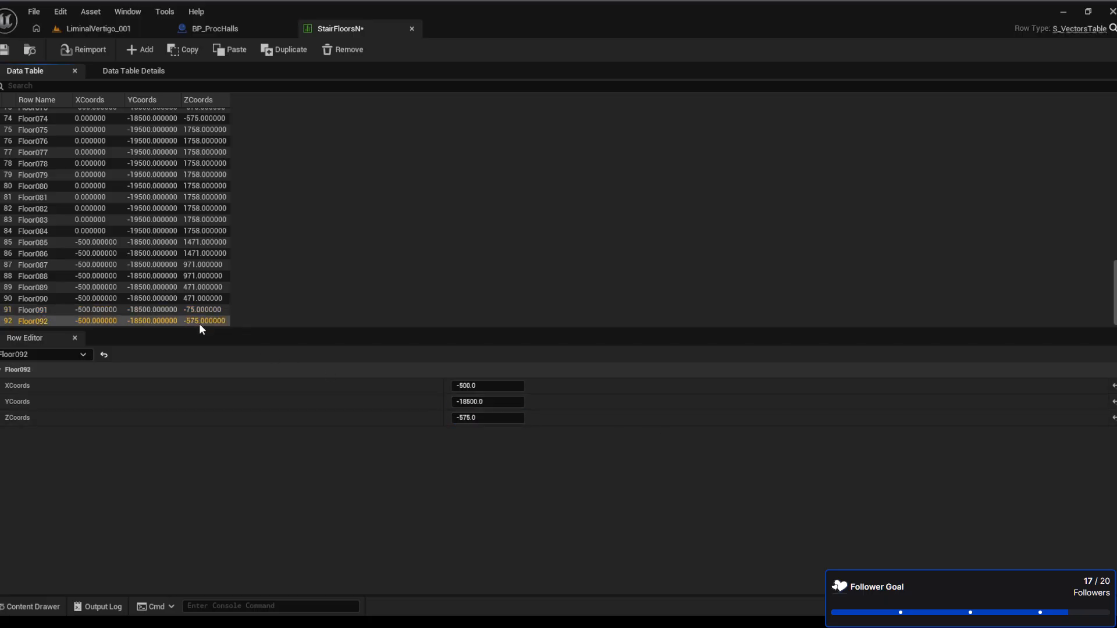
{"action": "left_click", "coordinate": [494, 418]}
{"action": "type", "text": "-"}
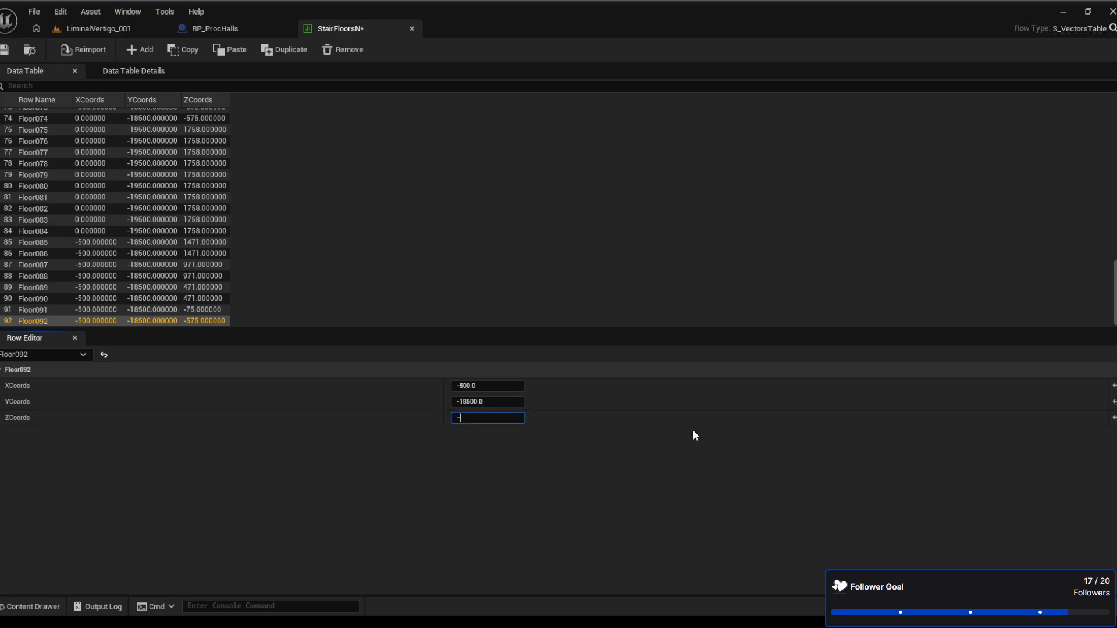
{"action": "type", "text": "75"}
Look up the Z location of SM_Modular_Merged3 in the level and set row Floor092's ZCoords to -29
{"action": "left_click", "coordinate": [96, 29]}
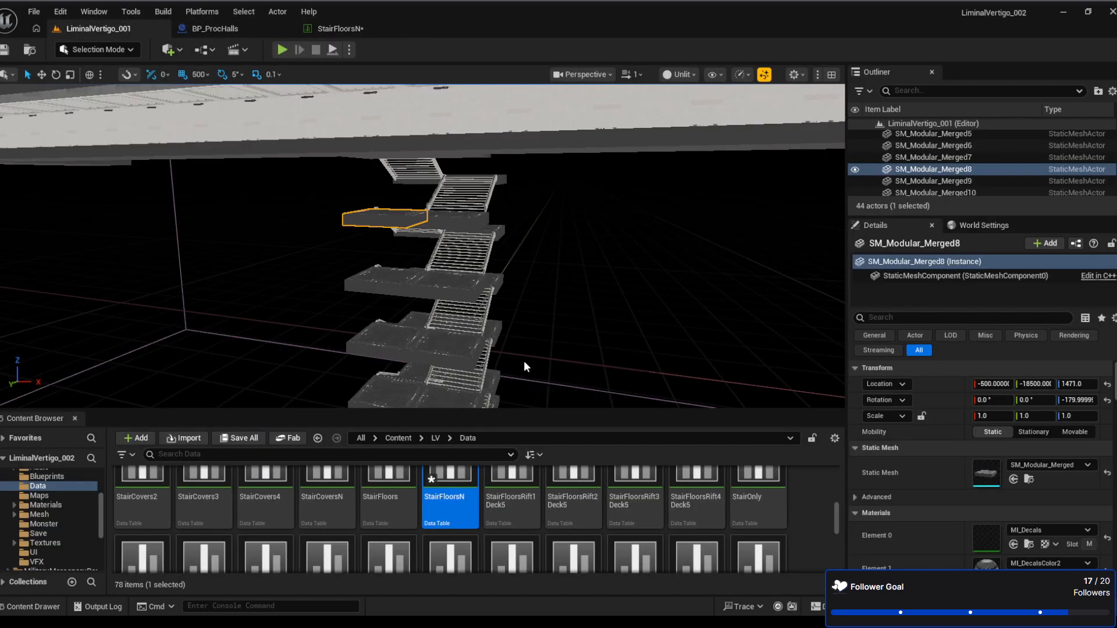
{"action": "right_click_drag", "start_coordinate": [523, 361], "coordinate": [512, 349]}
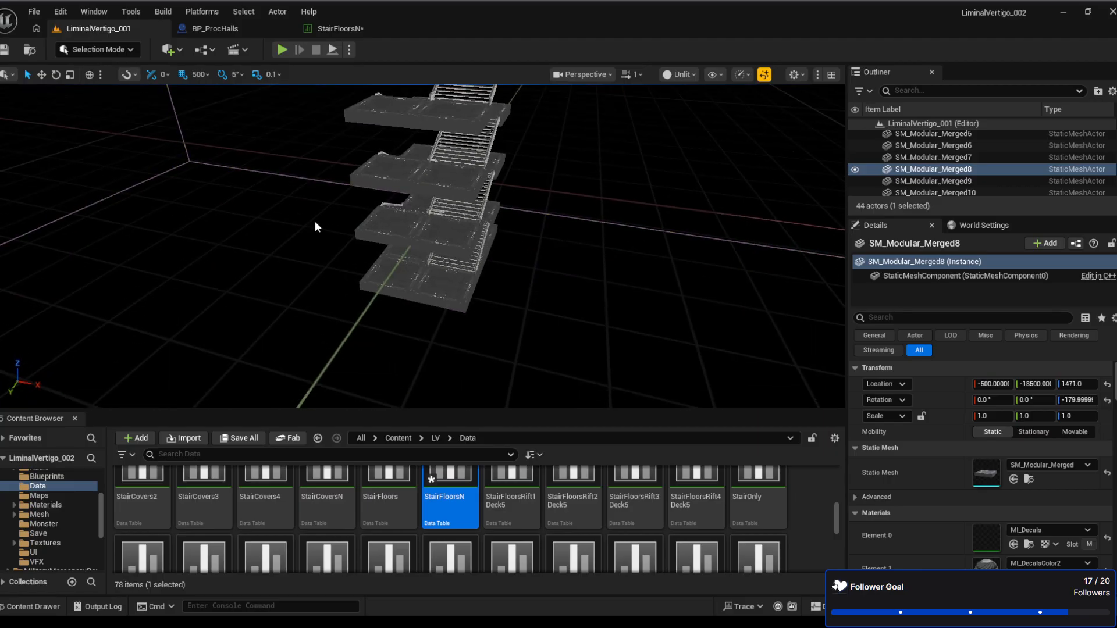
{"action": "left_click", "coordinate": [381, 222]}
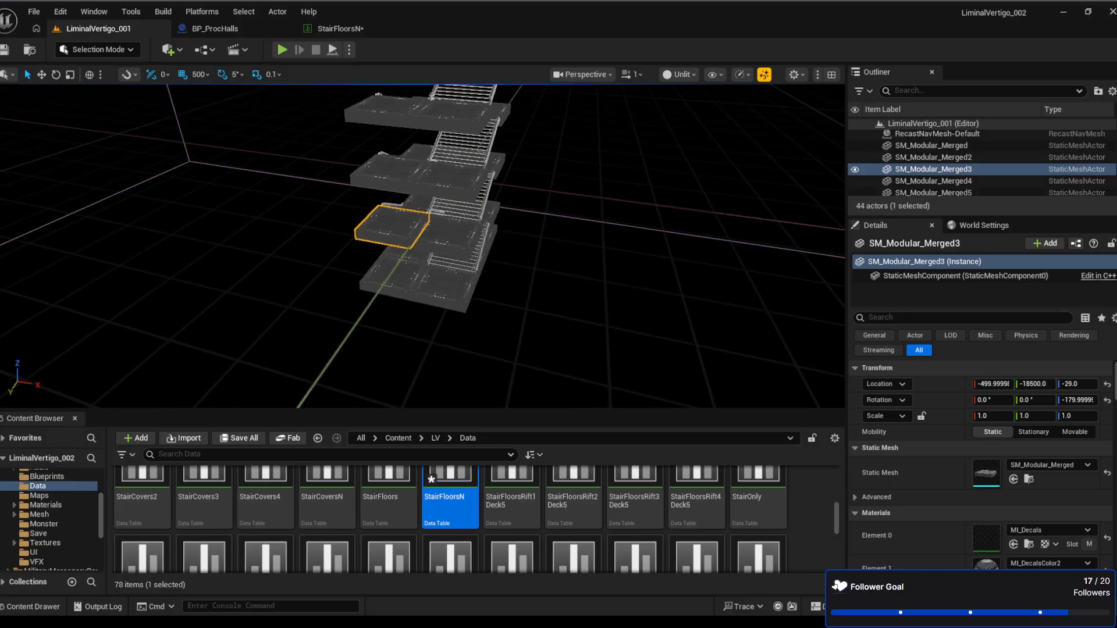
{"action": "left_click", "coordinate": [458, 238]}
{"action": "left_click", "coordinate": [343, 28]}
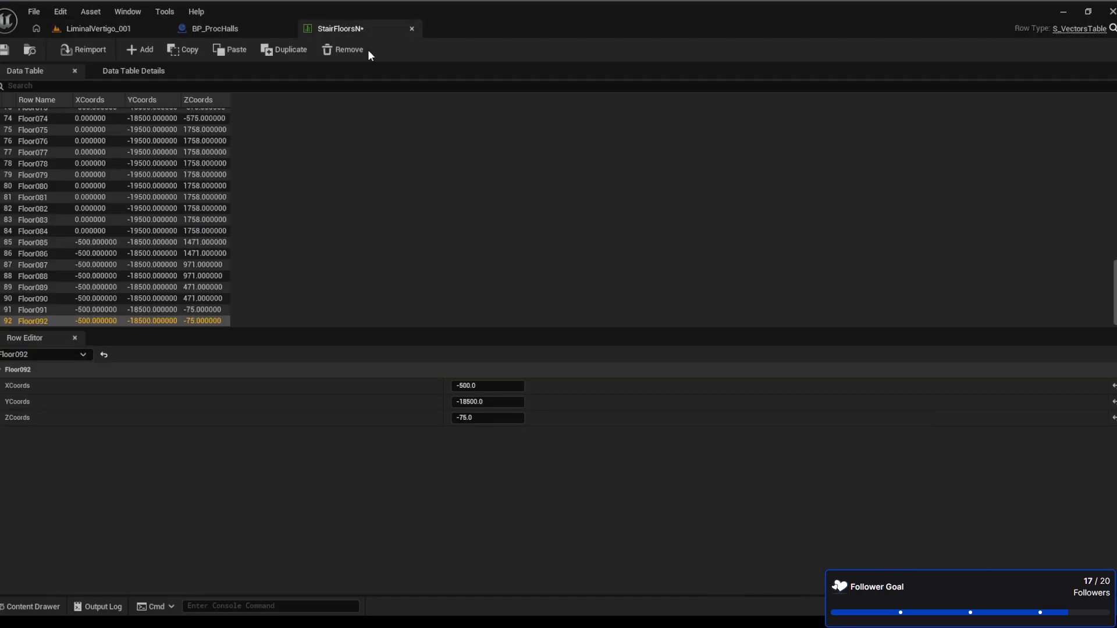
{"action": "left_click", "coordinate": [494, 418]}
{"action": "type", "text": "-2"}
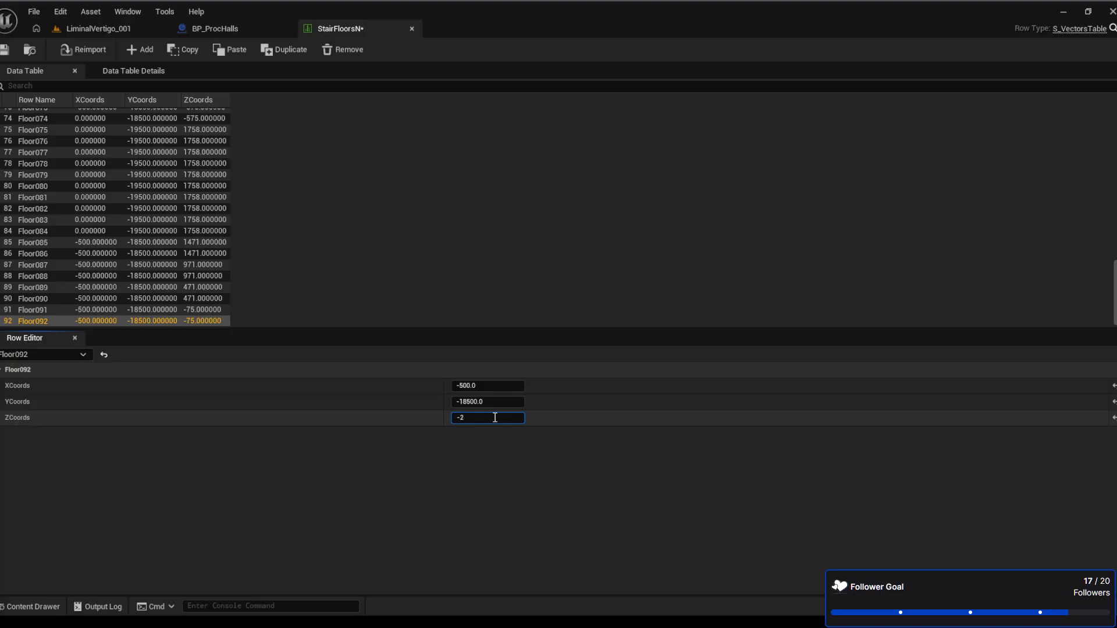
{"action": "type", "text": "9"}
{"action": "key", "text": "Return"}
Set row Floor091's ZCoords to -29
{"action": "left_click", "coordinate": [190, 310]}
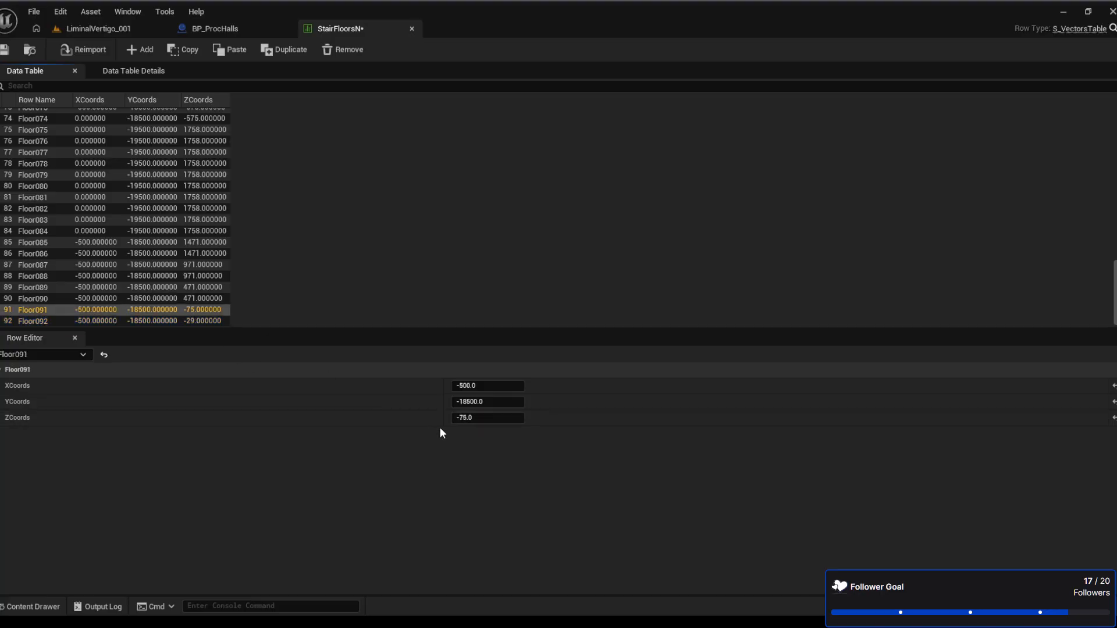
{"action": "left_click", "coordinate": [488, 418]}
{"action": "type", "text": "-2"}
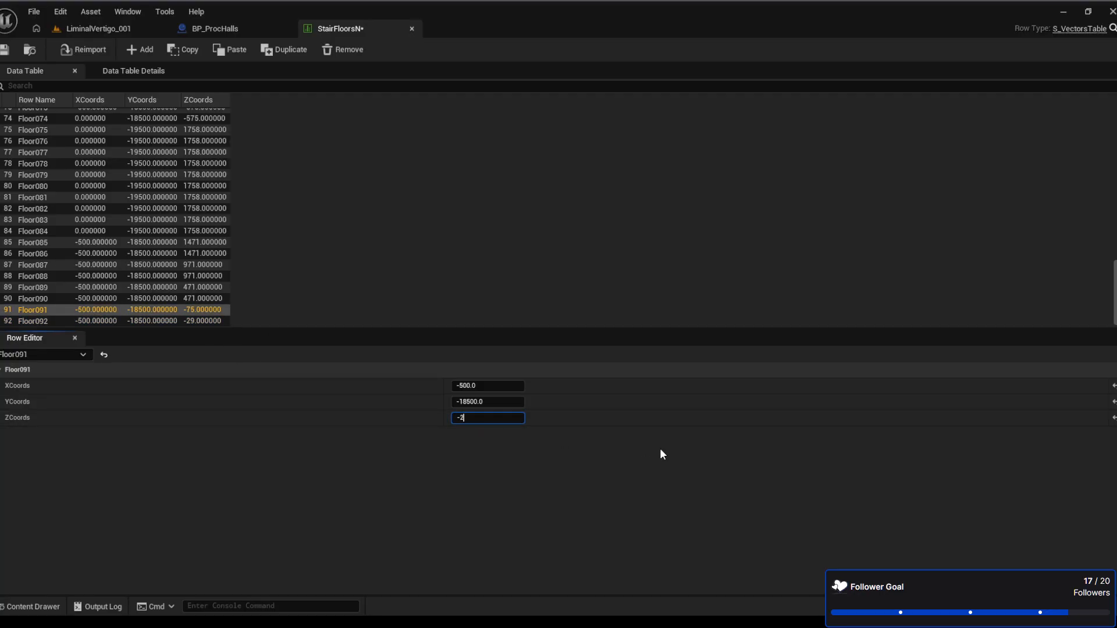
{"action": "type", "text": "9"}
{"action": "key", "text": "Return"}
Examine the locations of SM_Modular_Merged2, SM_Modular_Merged, SM_Modular_Merged12 and SM_Modular_Merged11 in the level, and compare them with the StairFloorsN rows
{"action": "left_click", "coordinate": [108, 29]}
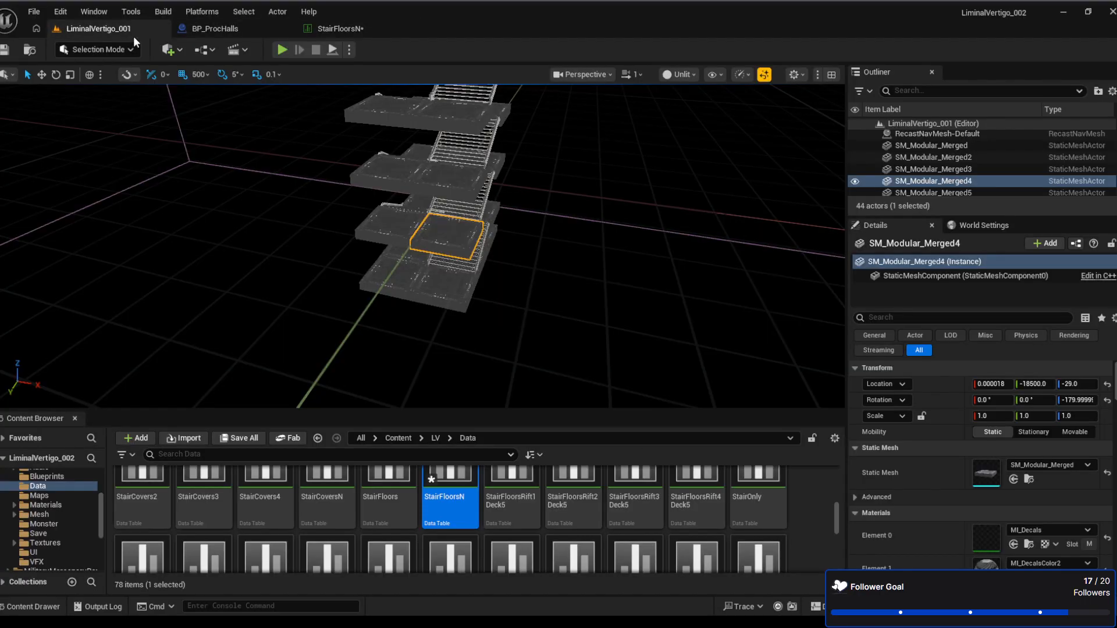
{"action": "left_click", "coordinate": [381, 172]}
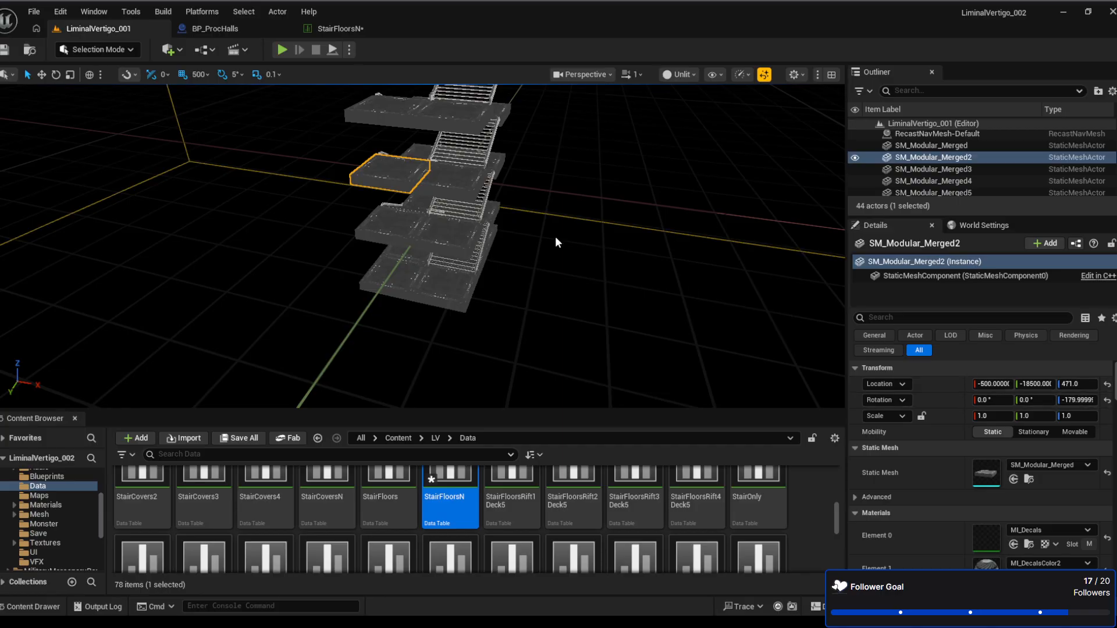
{"action": "left_click", "coordinate": [471, 181]}
{"action": "middle_click_drag", "start_coordinate": [464, 182], "coordinate": [621, 301]}
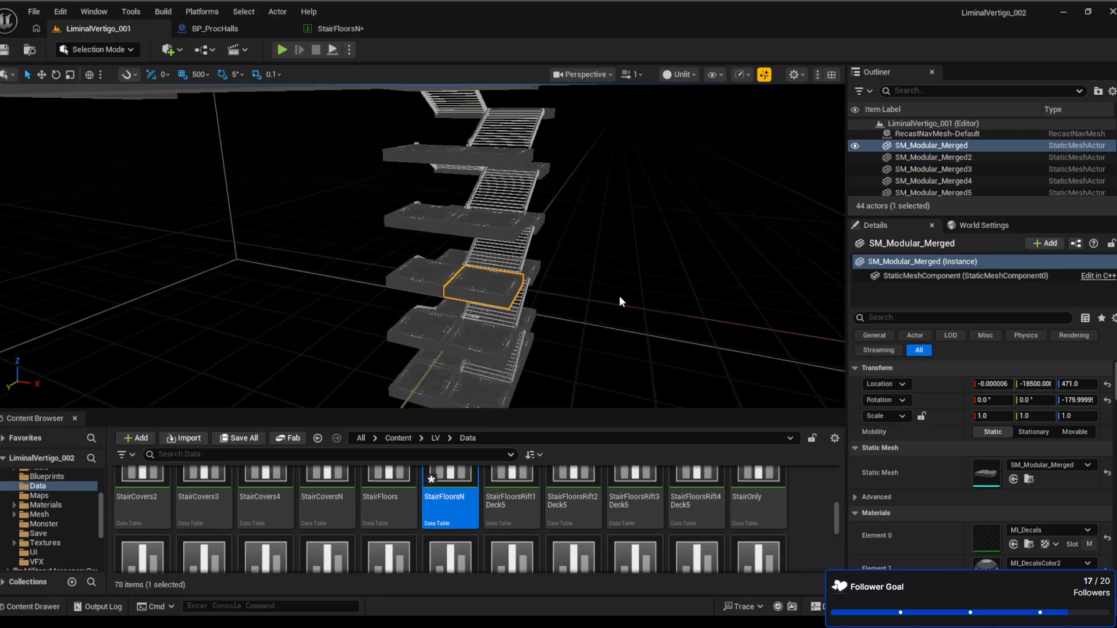
{"action": "left_click", "coordinate": [496, 231]}
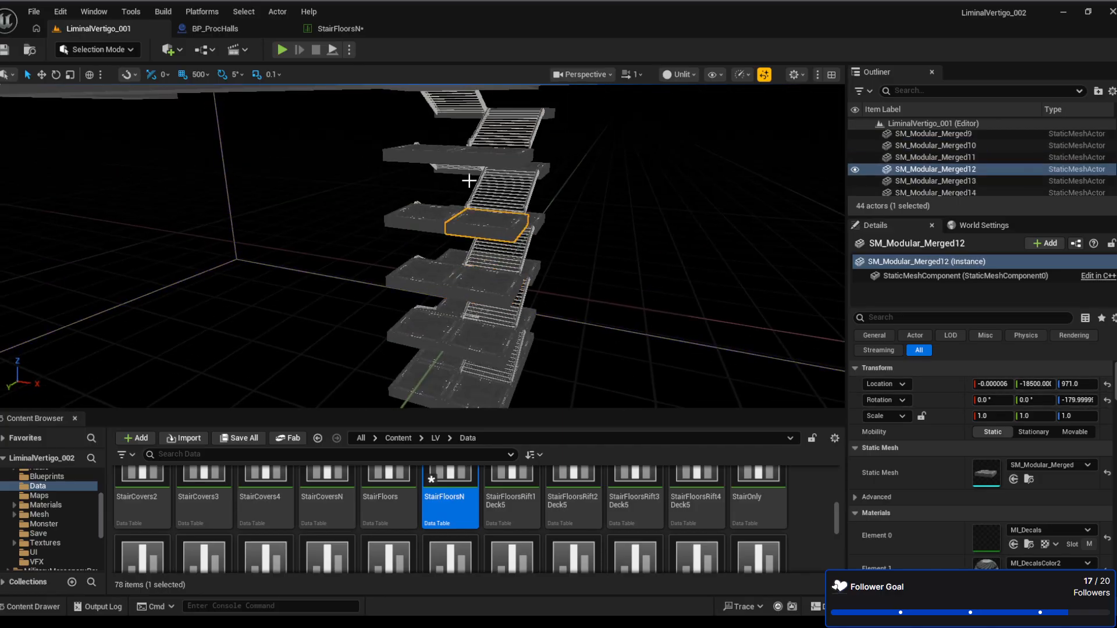
{"action": "left_click", "coordinate": [457, 157]}
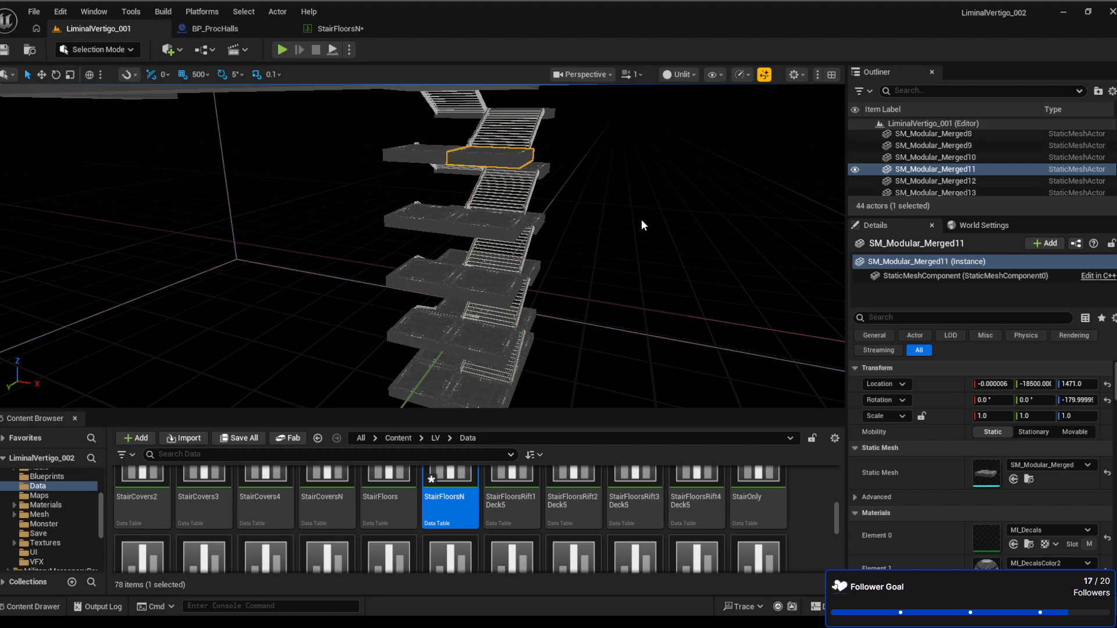
{"action": "left_click", "coordinate": [340, 28]}
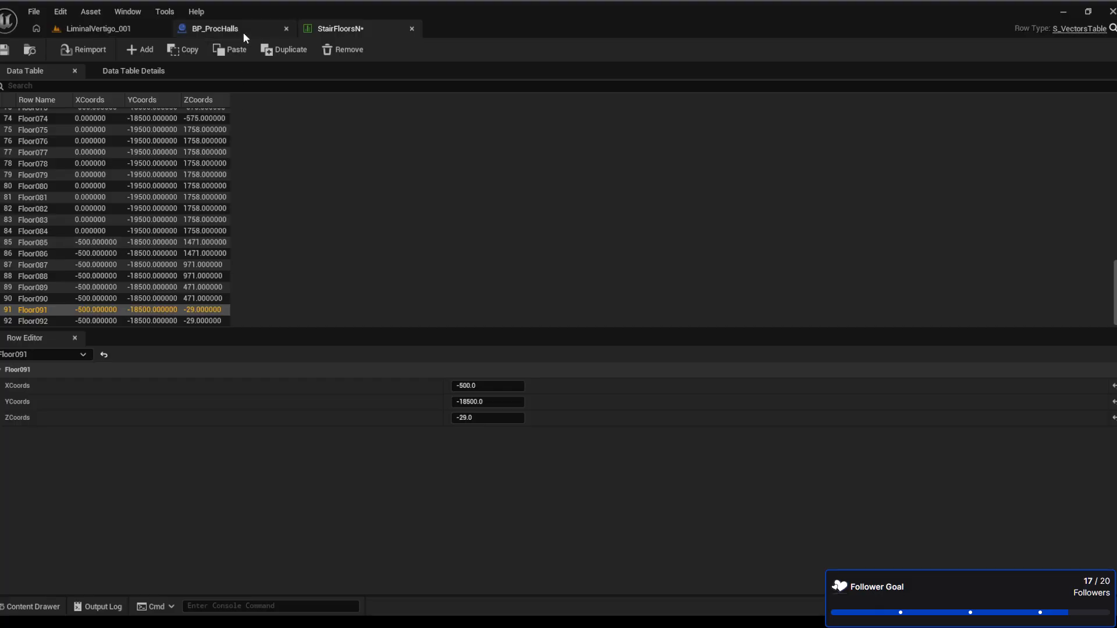
{"action": "scroll", "coordinate": [179, 215], "scroll_direction": "up", "scroll_amount": 3}
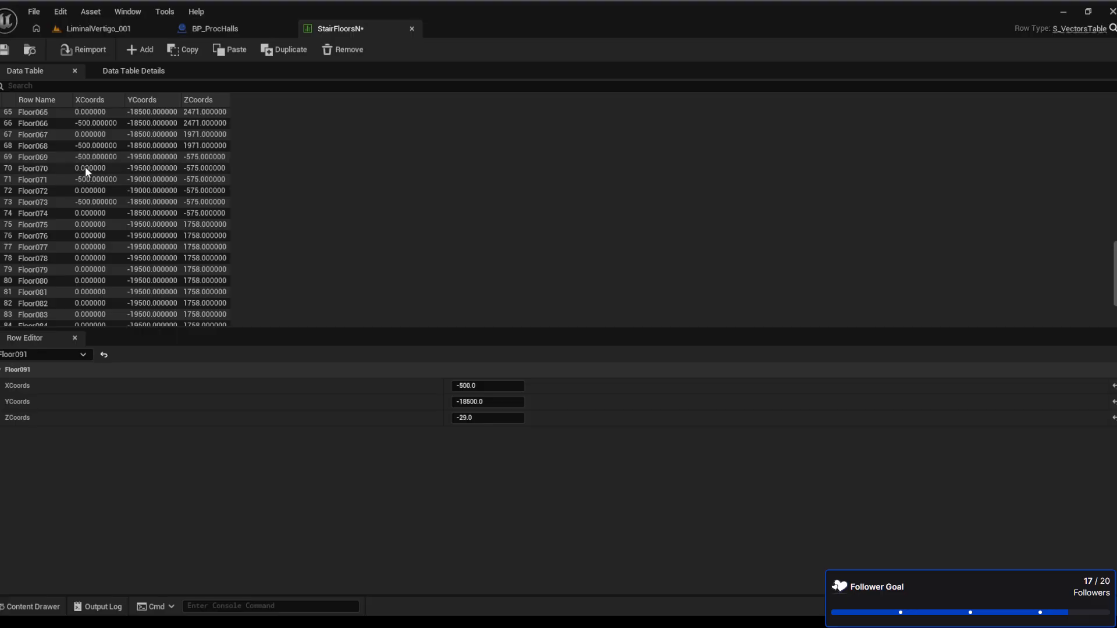
{"action": "scroll", "coordinate": [170, 245], "scroll_direction": "down", "scroll_amount": 3}
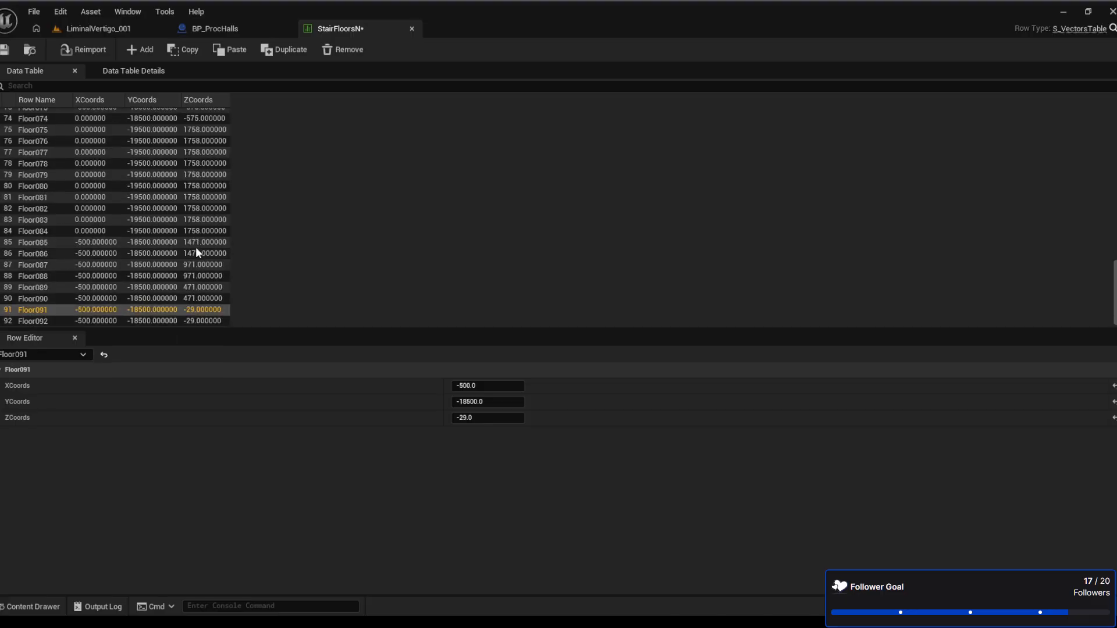
Set row Floor086's XCoords to 0
{"action": "left_click", "coordinate": [85, 237]}
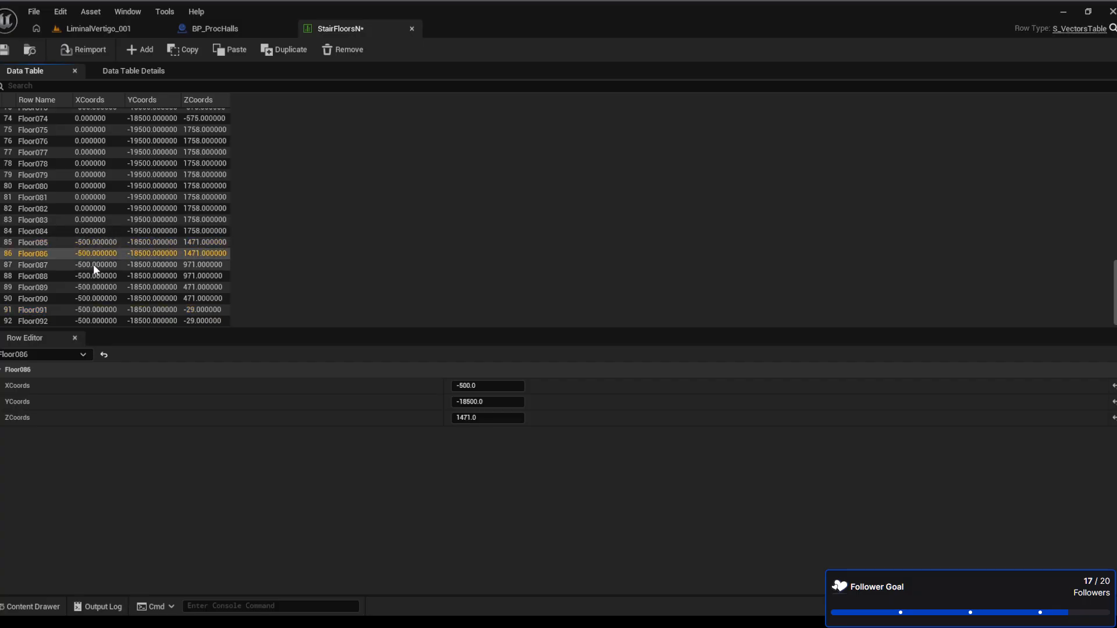
{"action": "left_click", "coordinate": [495, 385]}
{"action": "type", "text": "0"}
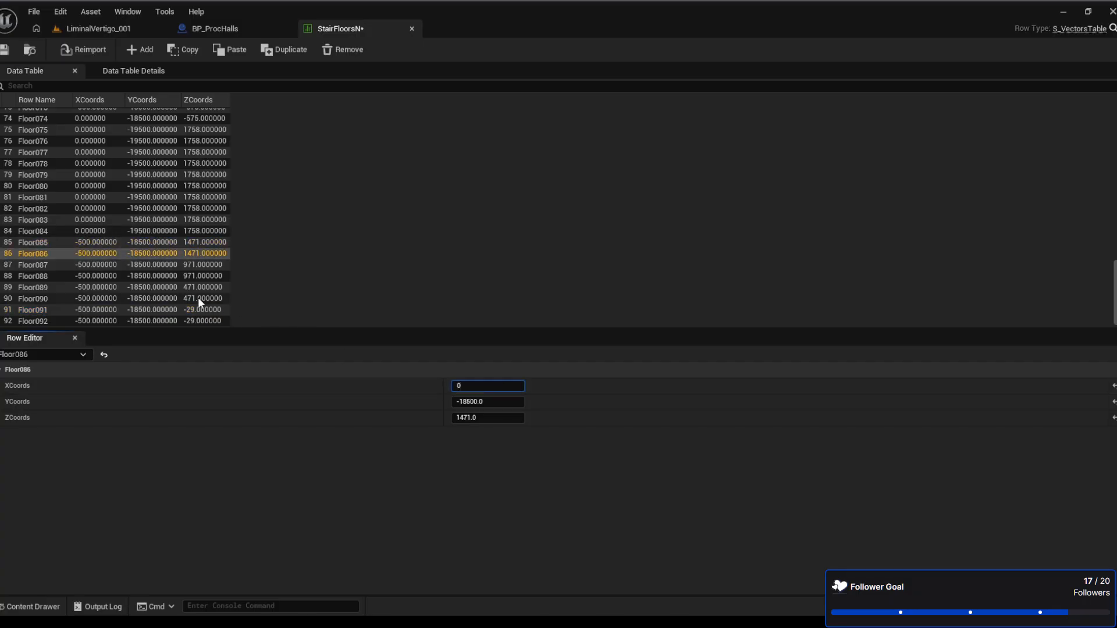
Set the XCoords of rows Floor088 and Floor090 to 0
{"action": "left_click", "coordinate": [102, 264]}
{"action": "key", "text": "Down"}
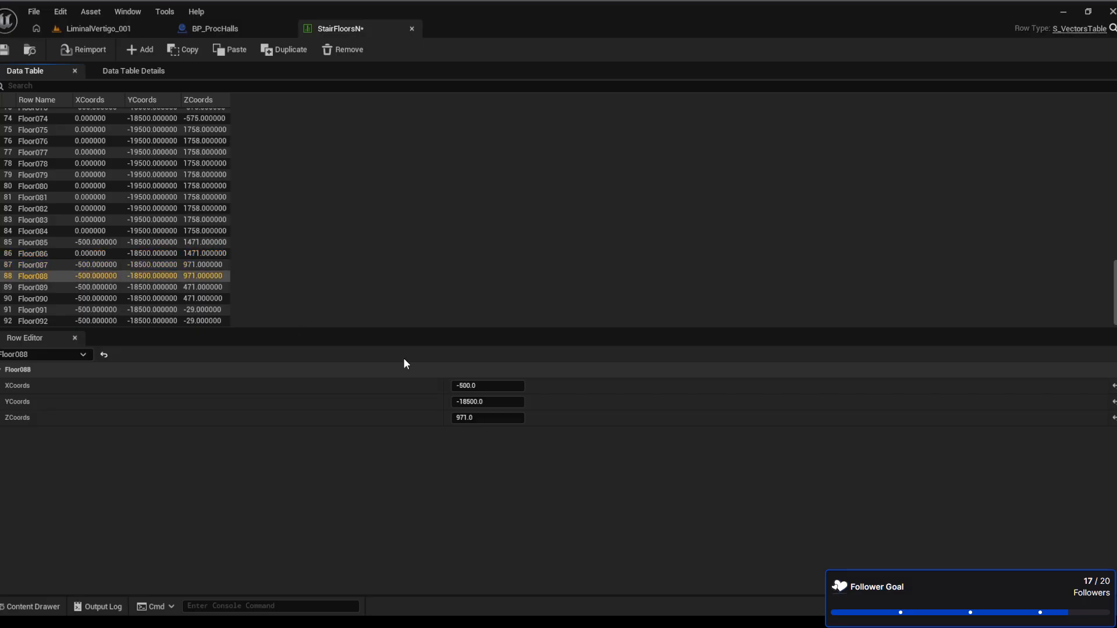
{"action": "left_click", "coordinate": [481, 385]}
{"action": "type", "text": "0"}
{"action": "left_click", "coordinate": [100, 284]}
{"action": "left_click", "coordinate": [124, 300]}
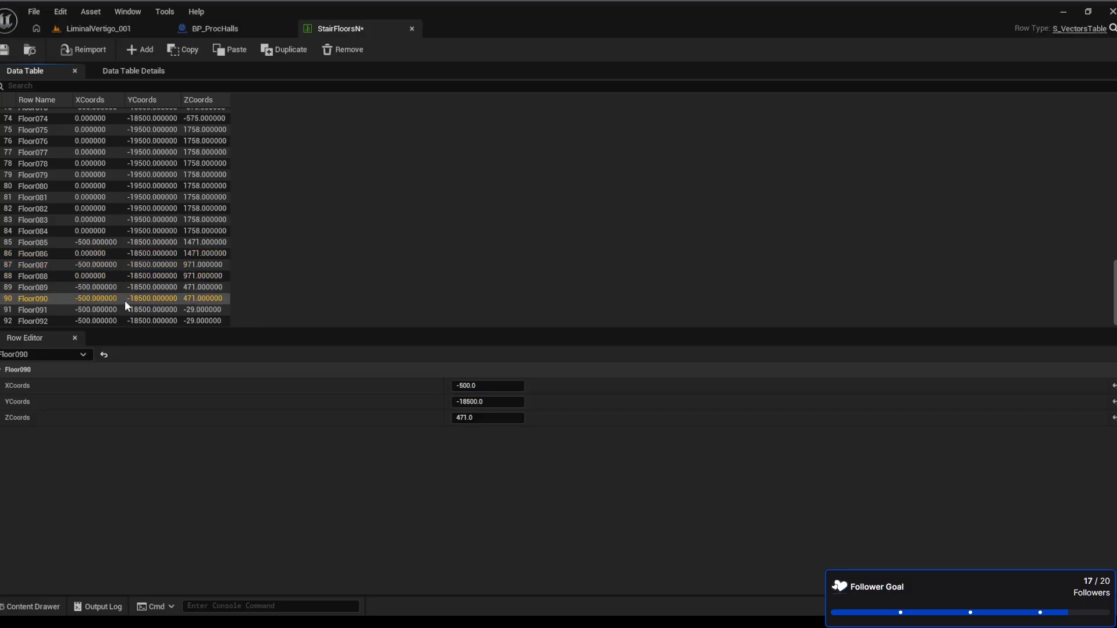
{"action": "left_click", "coordinate": [518, 387]}
{"action": "type", "text": "0"}
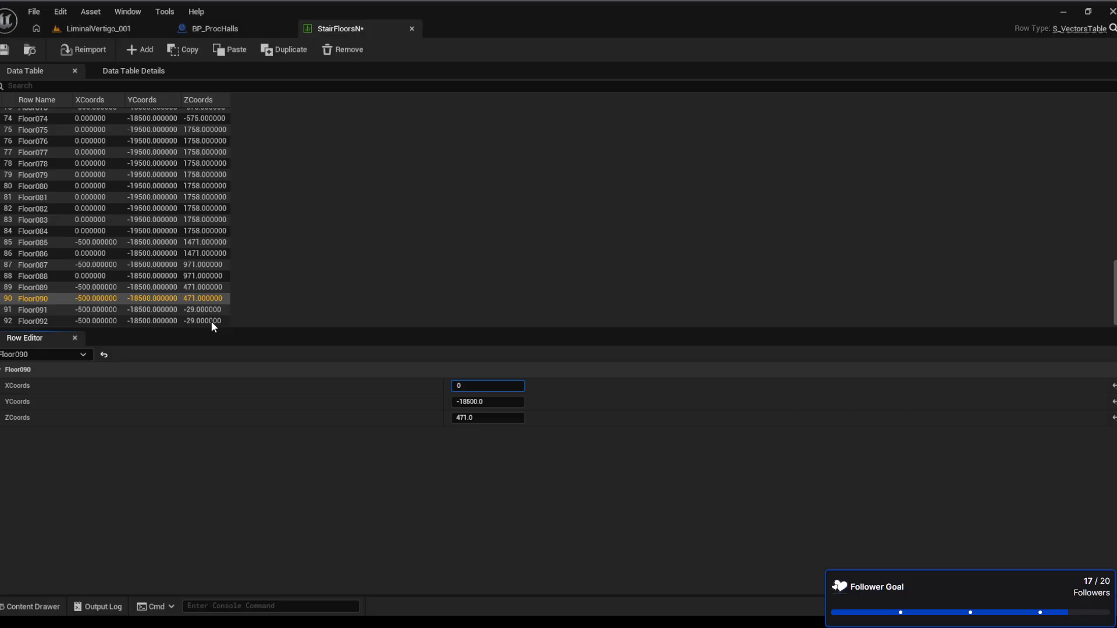
Set row Floor092's XCoords to 0 and save the StairFloorsN data table
{"action": "left_click", "coordinate": [99, 319]}
{"action": "left_click", "coordinate": [474, 387]}
{"action": "type", "text": "0"}
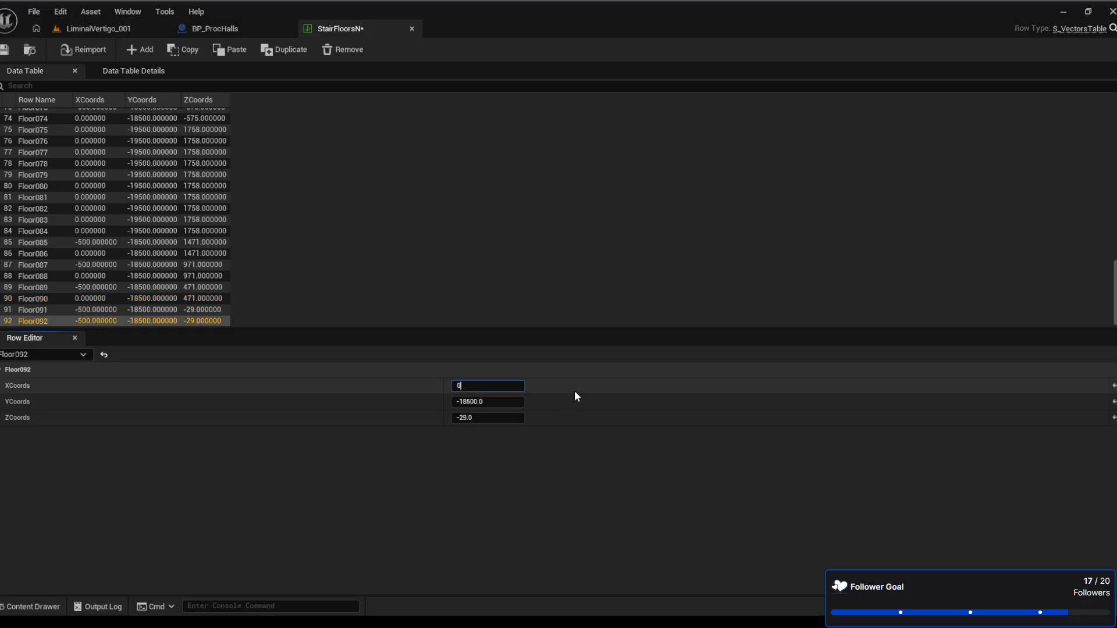
{"action": "key", "text": "Return"}
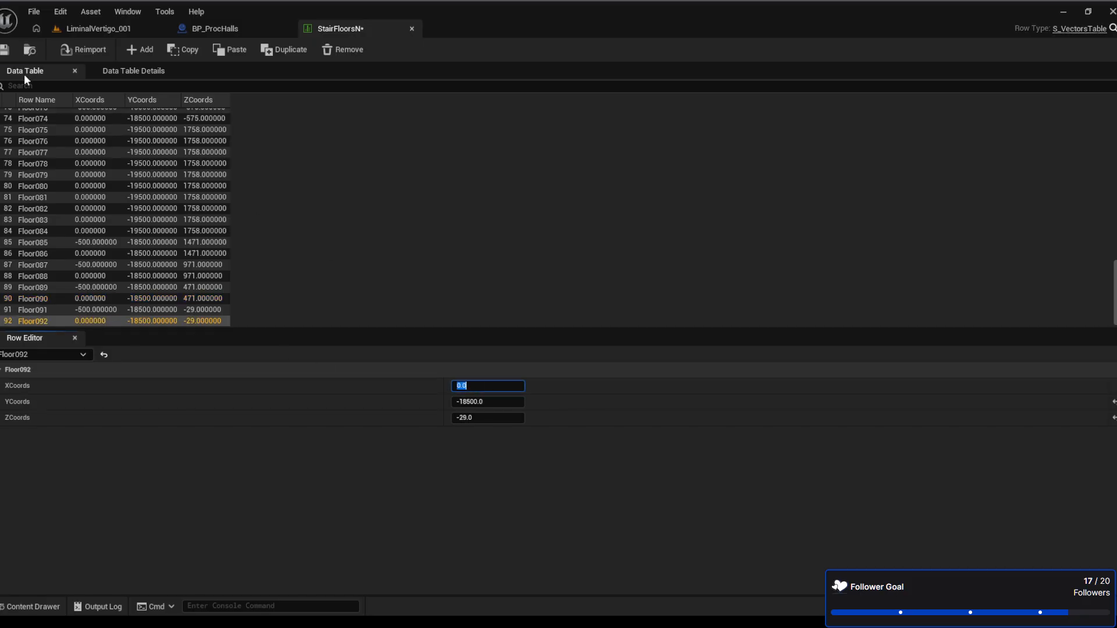
{"action": "key", "text": "ctrl+s"}
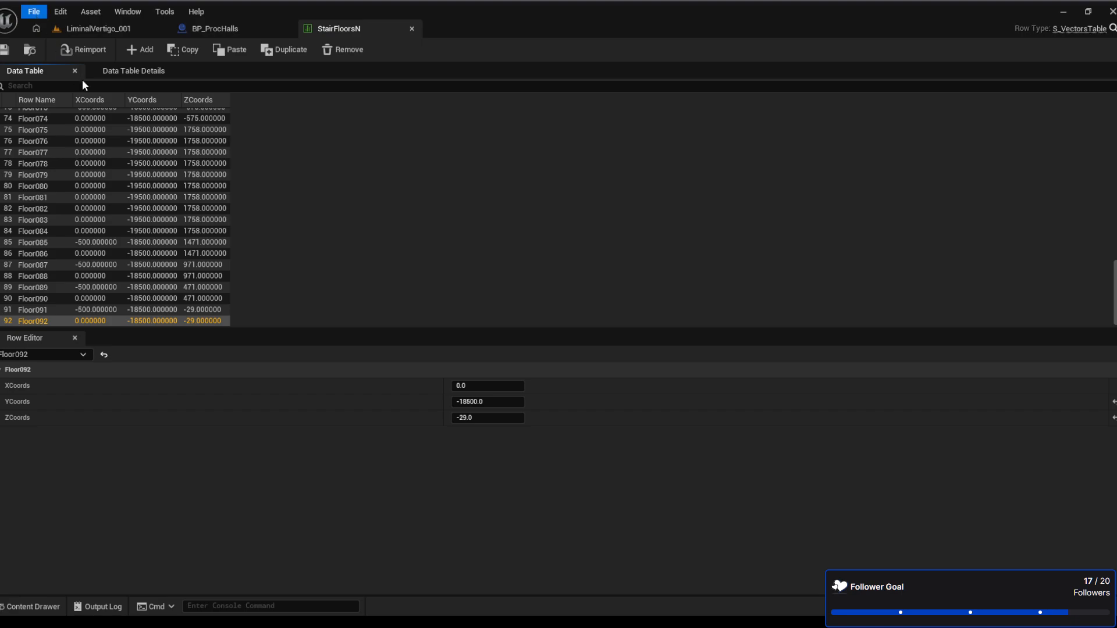
Inspect the stair floors around SM_Modular_Merged11 in the level, and set row Floor074's XCoords to -500 in StairFloorsN
{"action": "left_click", "coordinate": [112, 26]}
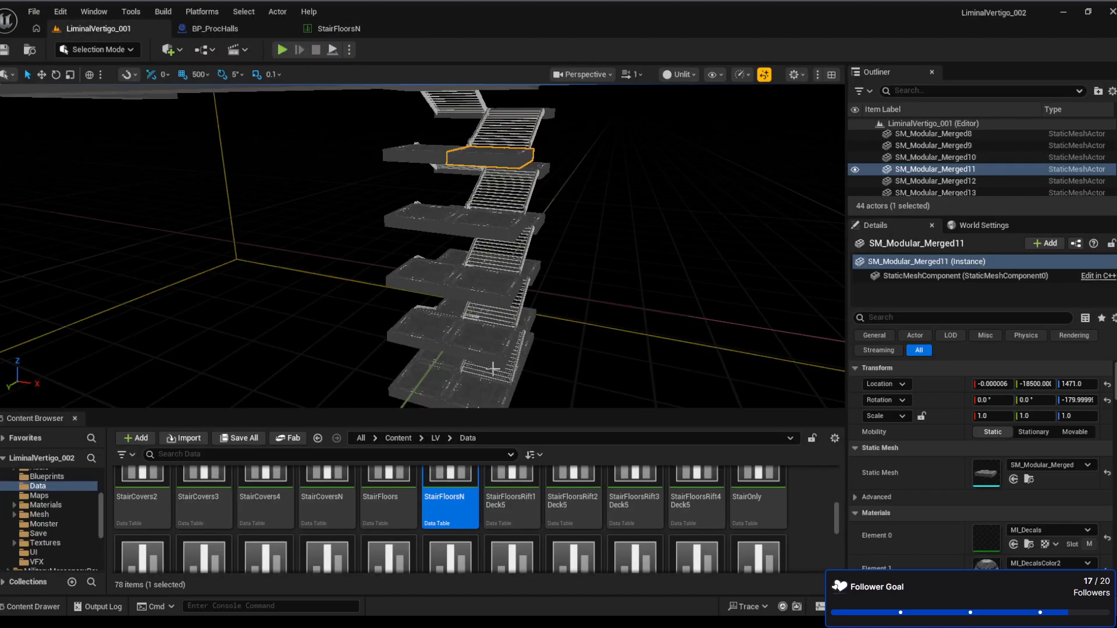
{"action": "right_click_drag", "start_coordinate": [495, 351], "coordinate": [436, 373]}
{"action": "right_click_drag", "start_coordinate": [351, 87], "coordinate": [219, 121]}
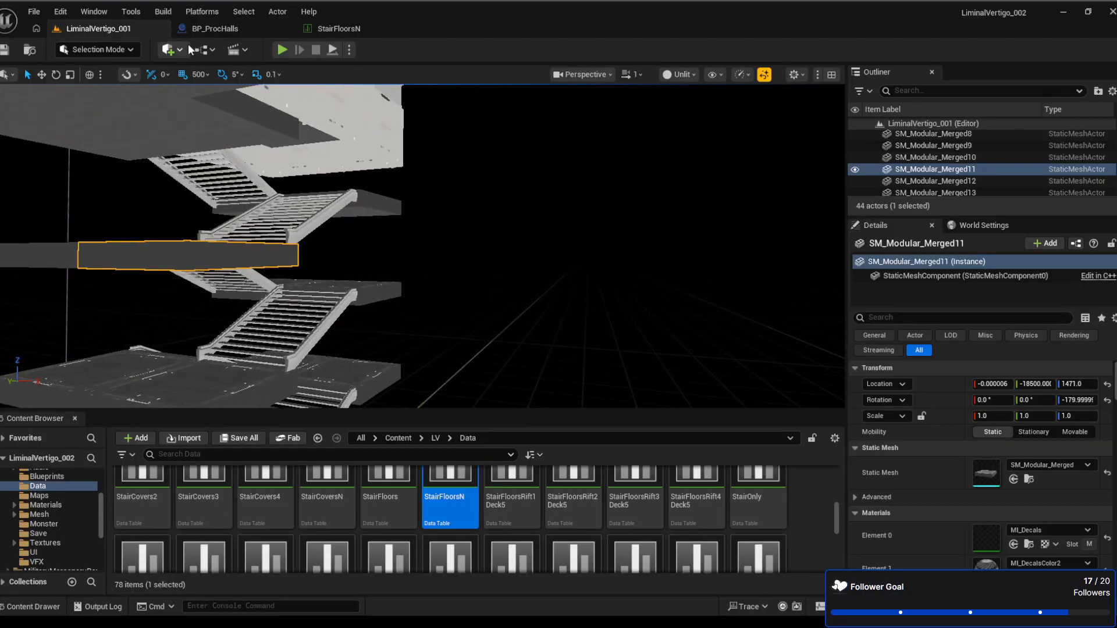
{"action": "left_click", "coordinate": [337, 25]}
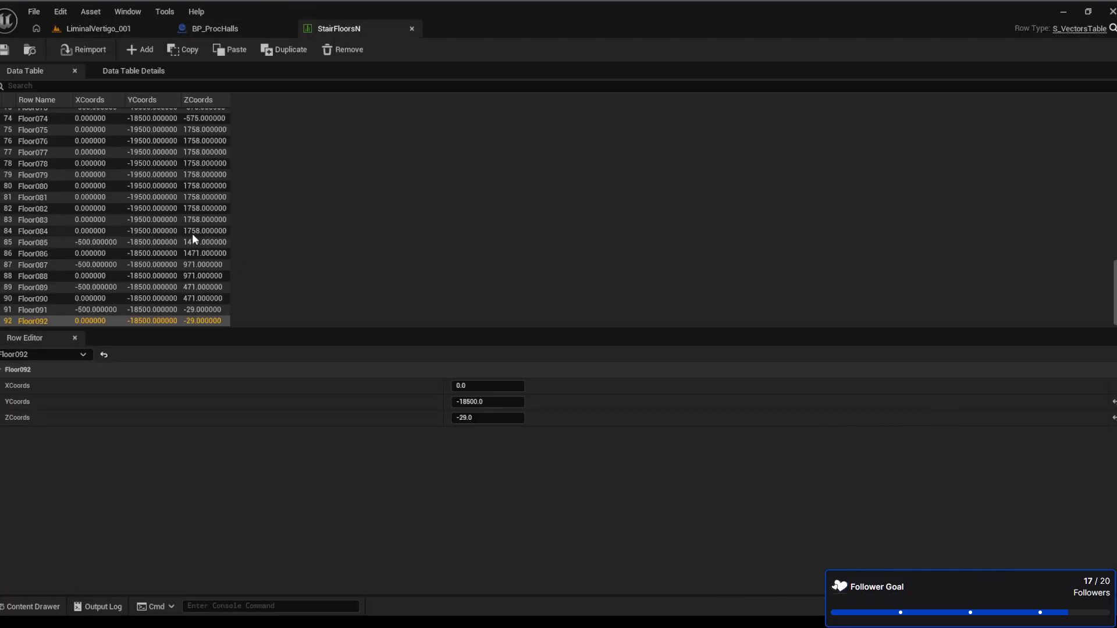
{"action": "scroll", "coordinate": [140, 226], "scroll_direction": "up", "scroll_amount": 1}
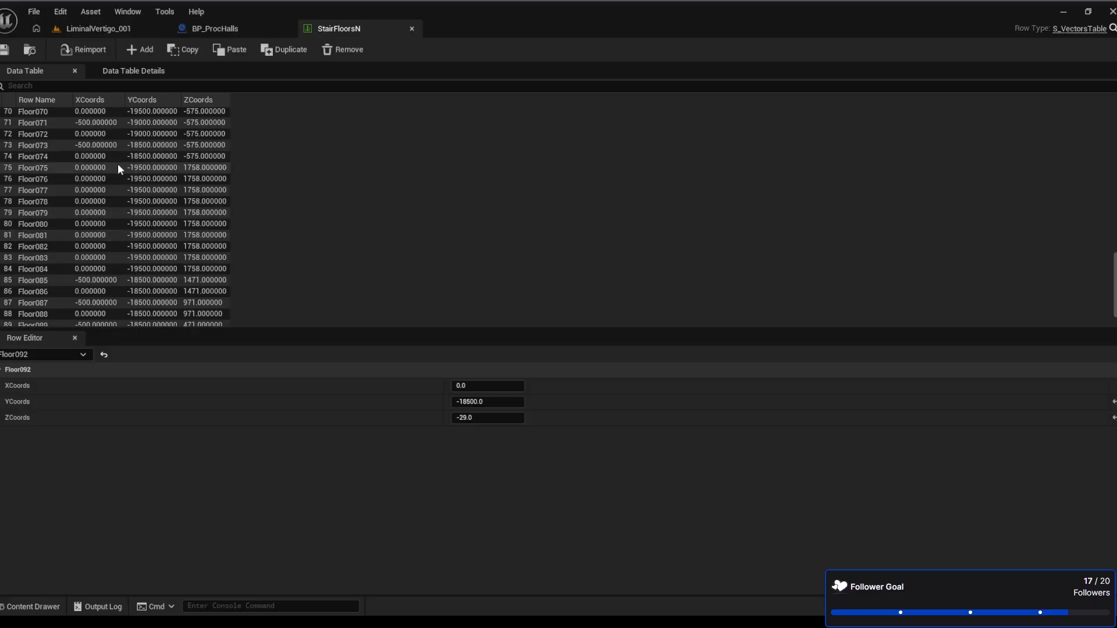
{"action": "left_click", "coordinate": [100, 154]}
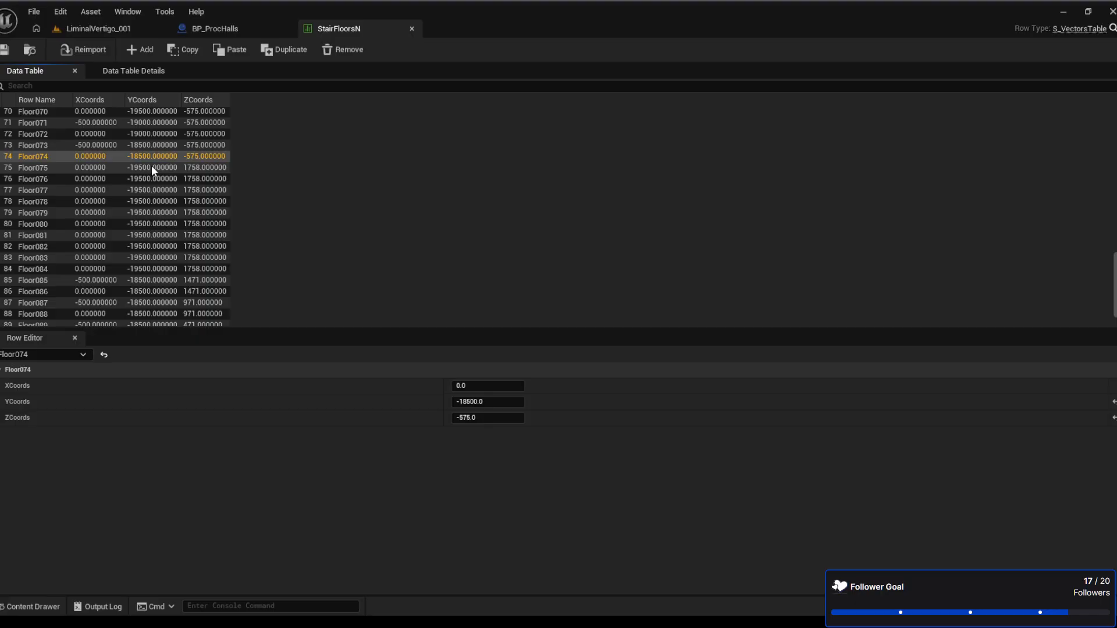
{"action": "left_click", "coordinate": [487, 387]}
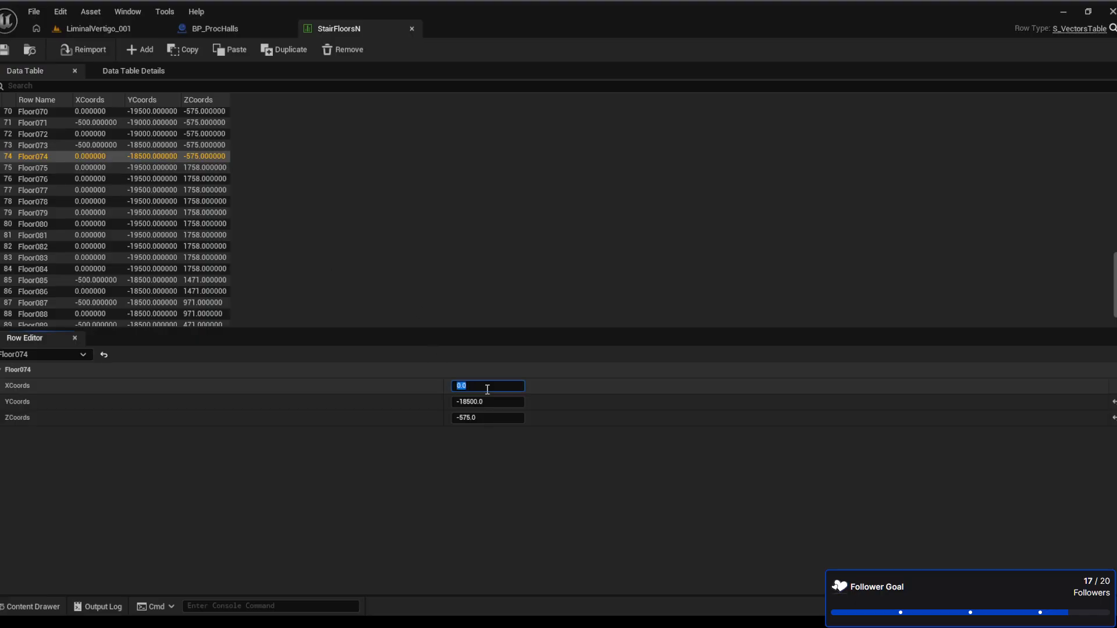
{"action": "type", "text": "-500"}
{"action": "key", "text": "Return"}
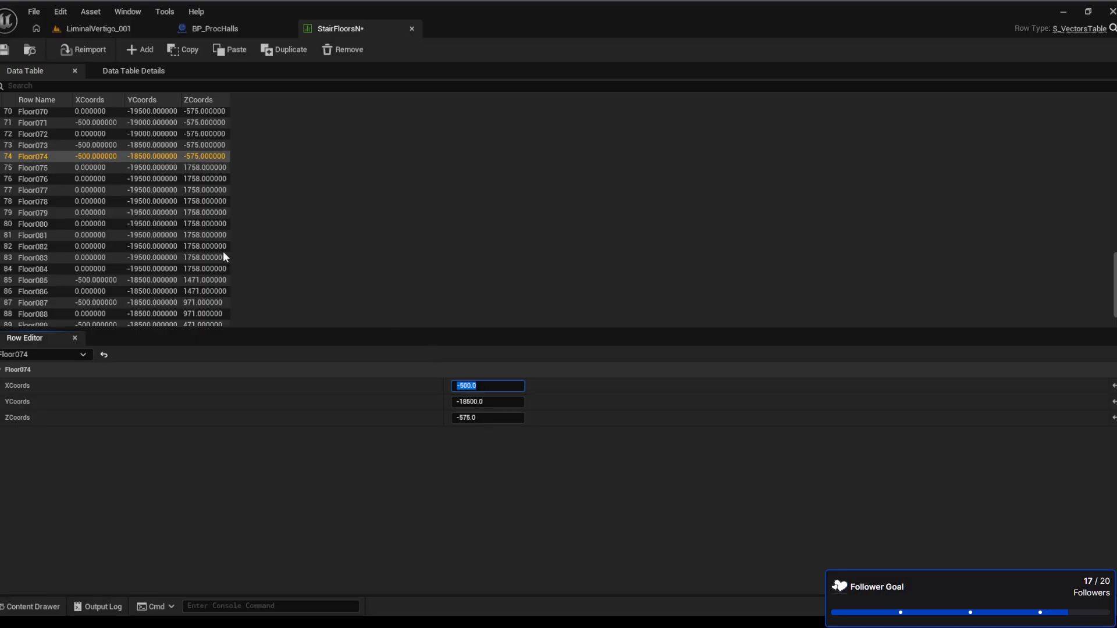
Set the XCoords of rows Floor076 and Floor078 to -500
{"action": "left_click", "coordinate": [89, 179]}
{"action": "left_click", "coordinate": [476, 384]}
{"action": "type", "text": "-"}
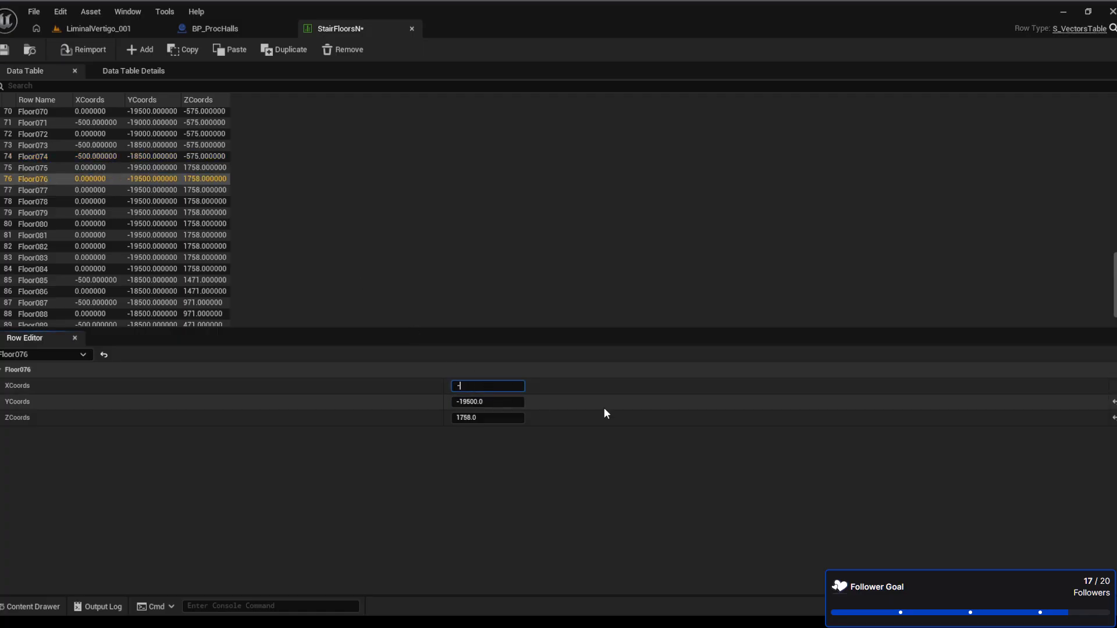
{"action": "type", "text": "500"}
{"action": "key", "text": "Return"}
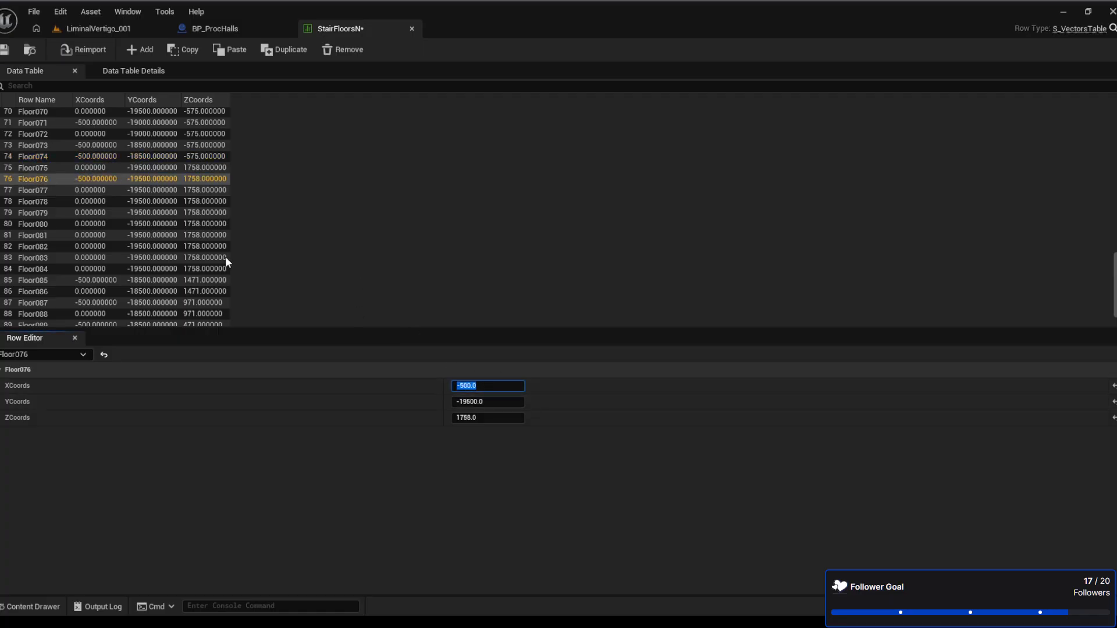
{"action": "left_click", "coordinate": [99, 201]}
{"action": "left_click", "coordinate": [490, 386]}
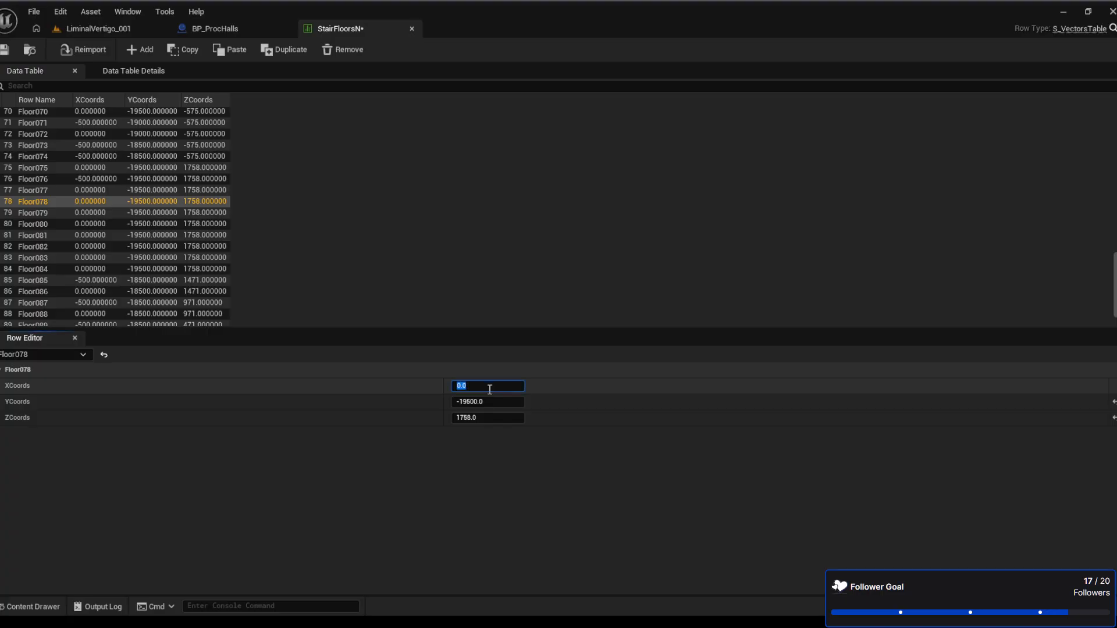
{"action": "type", "text": "-500"}
{"action": "key", "text": "Return"}
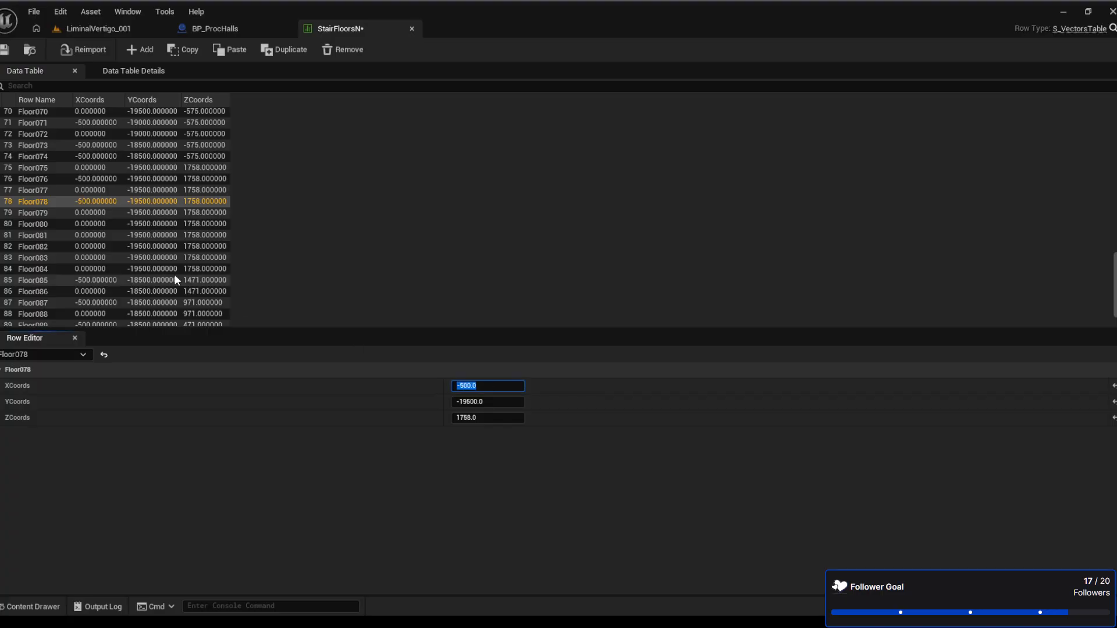
Set row Floor080's XCoords to -500
{"action": "left_click", "coordinate": [93, 223]}
{"action": "left_click", "coordinate": [473, 386]}
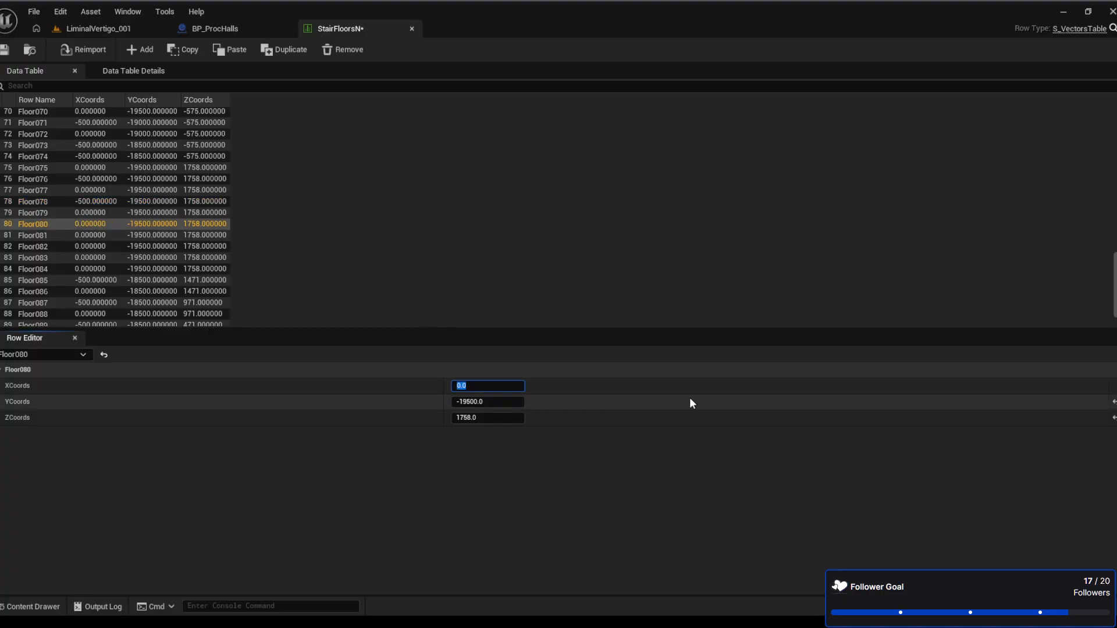
{"action": "type", "text": "-19500"}
{"action": "key", "text": "Return"}
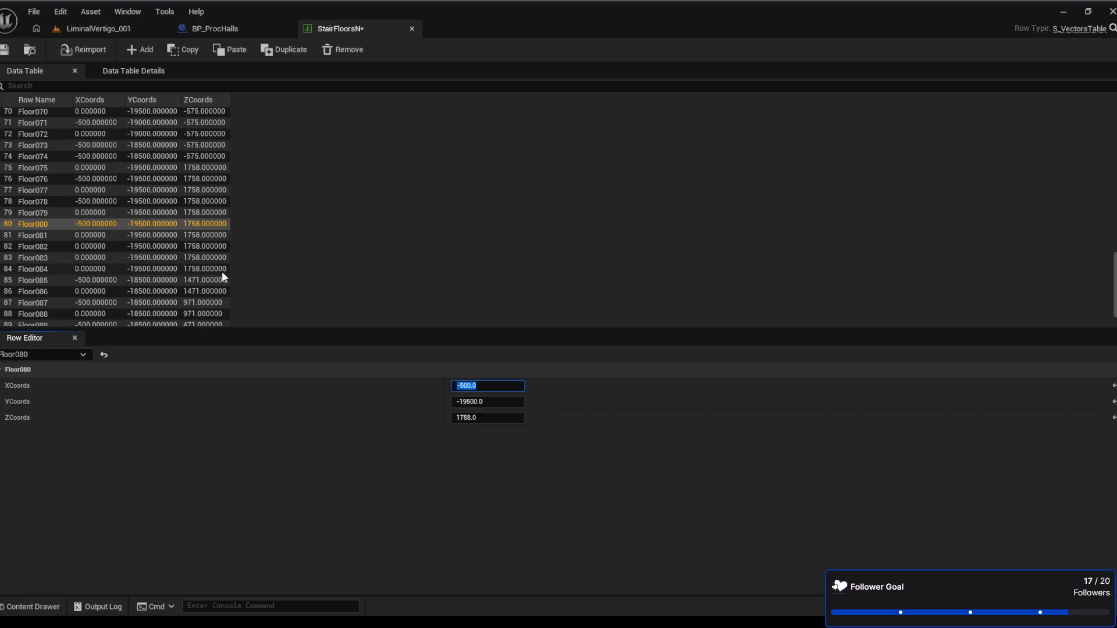
Copy the XCoords value -500 from row Floor080 into row Floor082's XCoords
{"action": "left_click", "coordinate": [98, 247]}
{"action": "left_click", "coordinate": [523, 385]}
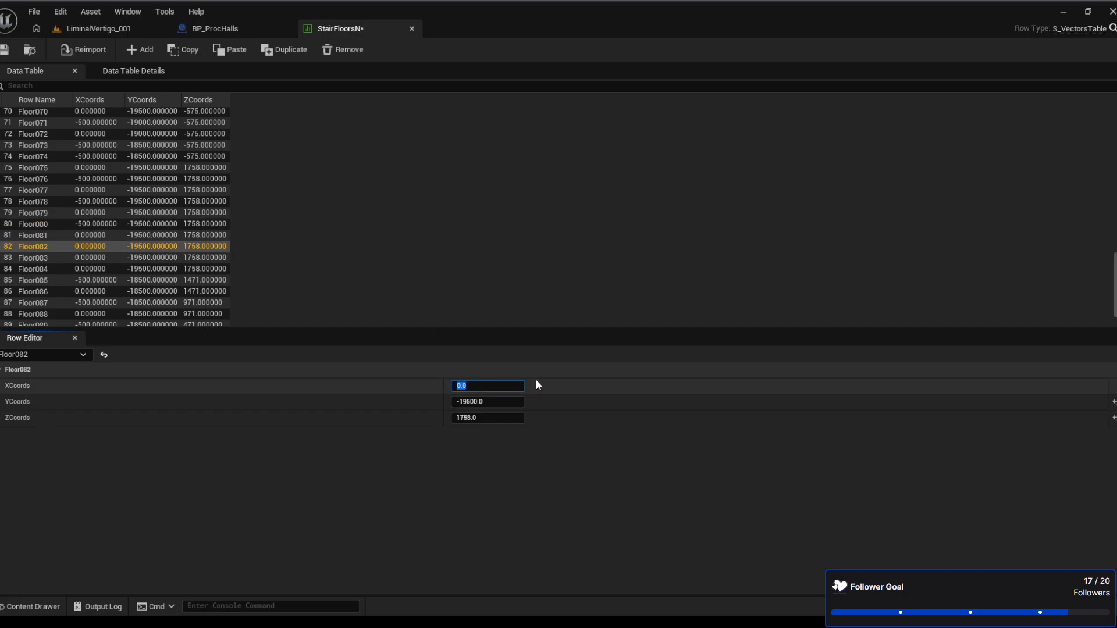
{"action": "type", "text": "-"}
{"action": "left_click", "coordinate": [91, 227]}
{"action": "left_click", "coordinate": [479, 385]}
{"action": "key", "text": "ctrl+c"}
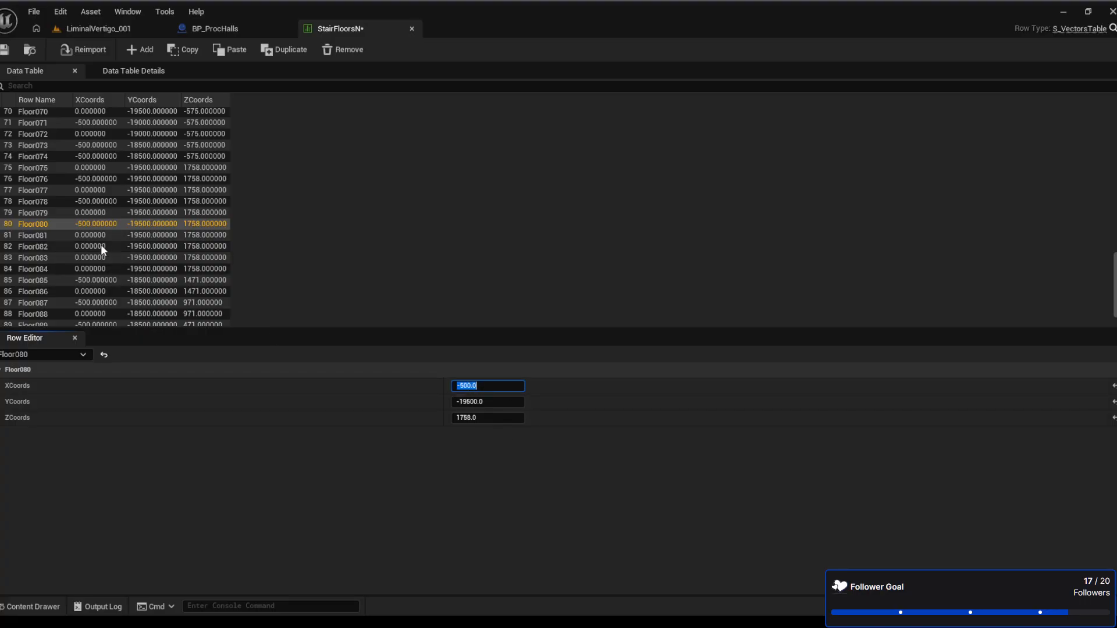
{"action": "left_click", "coordinate": [102, 248]}
{"action": "left_click", "coordinate": [483, 386]}
{"action": "key", "text": "ctrl+v"}
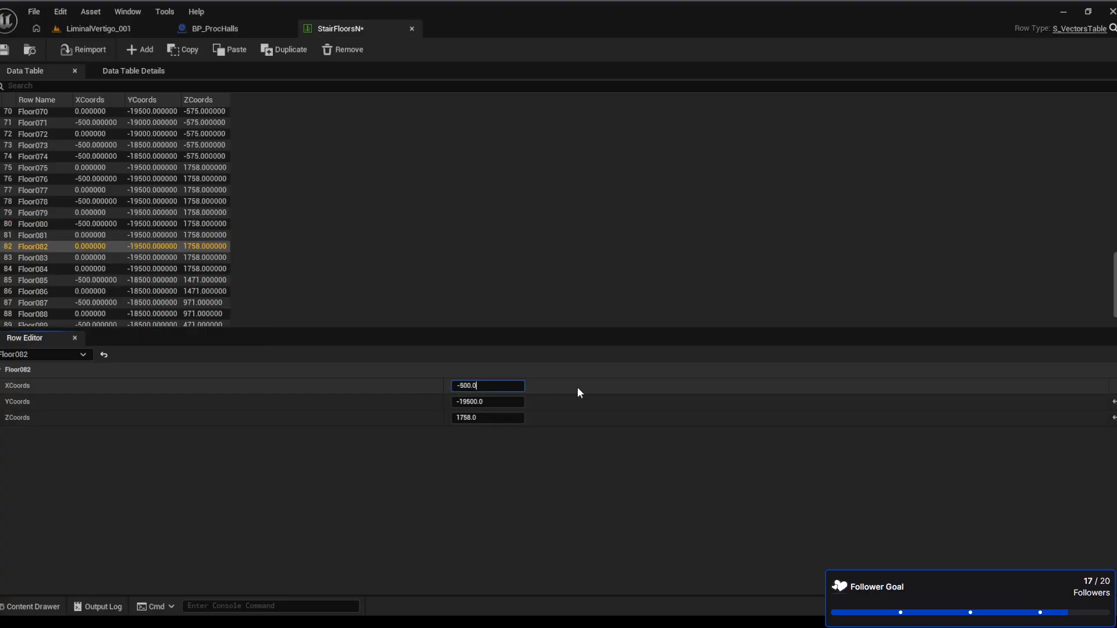
{"action": "left_click", "coordinate": [118, 272]}
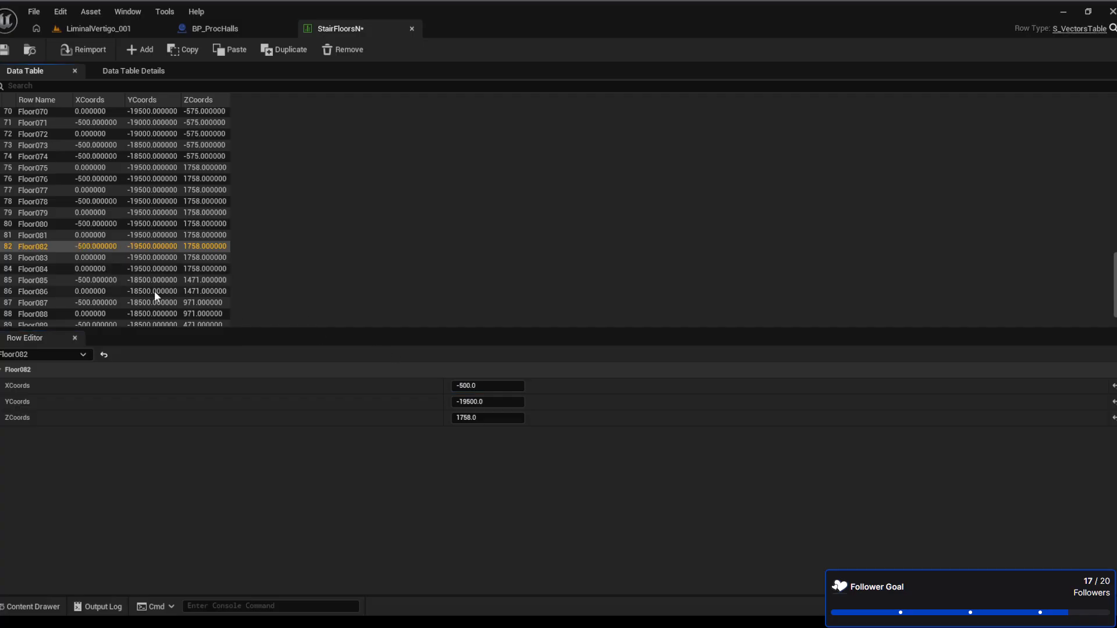
Paste the copied value -500 into row Floor084's XCoords
{"action": "left_click", "coordinate": [97, 269]}
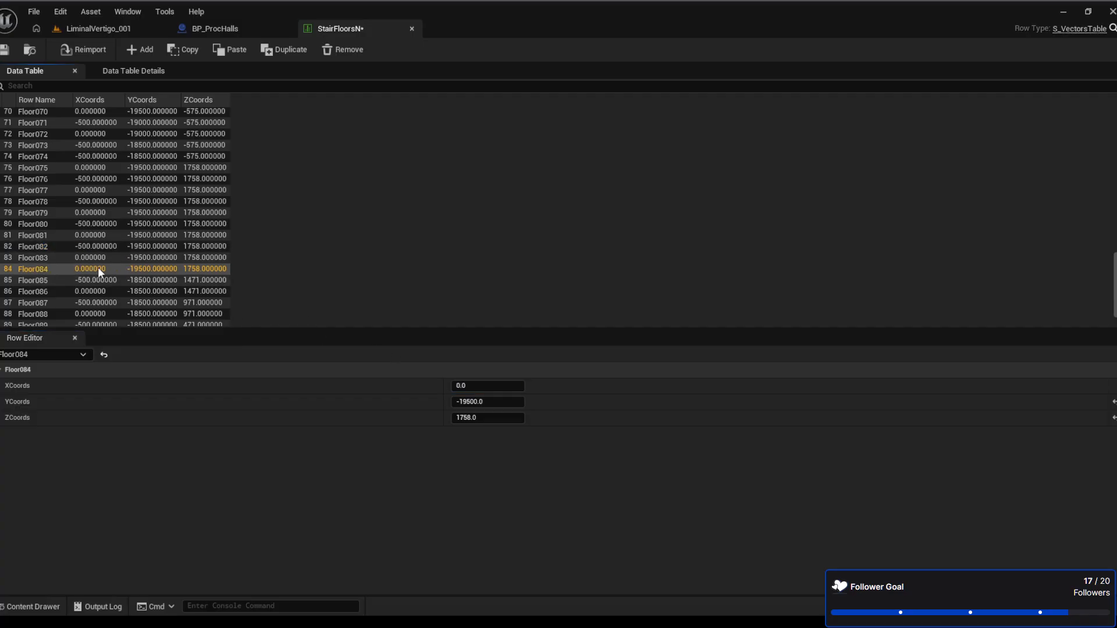
{"action": "left_click", "coordinate": [466, 386]}
{"action": "key", "text": "ctrl+v"}
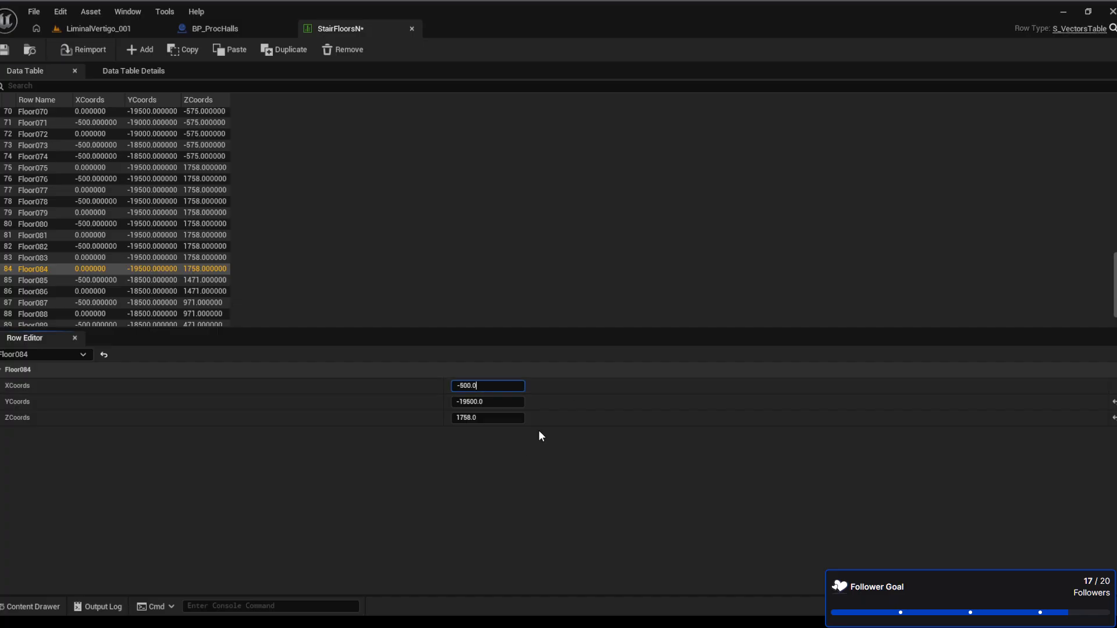
{"action": "key", "text": "Return"}
Set row Floor074's XCoords to 0
{"action": "scroll", "coordinate": [107, 286], "scroll_direction": "down", "scroll_amount": 2}
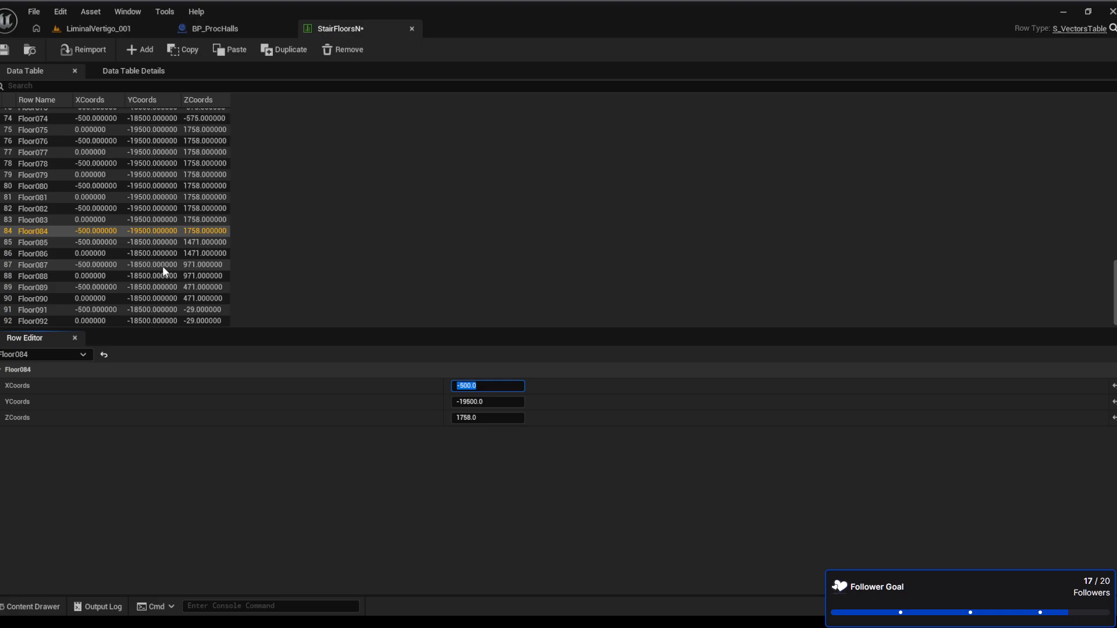
{"action": "scroll", "coordinate": [162, 267], "scroll_direction": "up", "scroll_amount": 3}
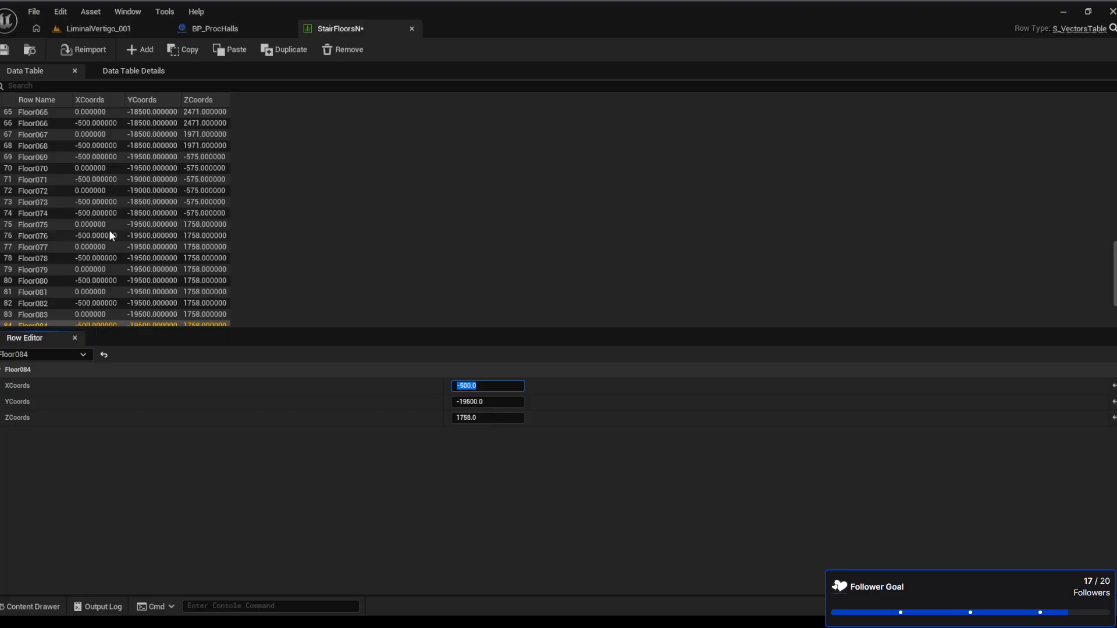
{"action": "scroll", "coordinate": [109, 235], "scroll_direction": "up", "scroll_amount": 1}
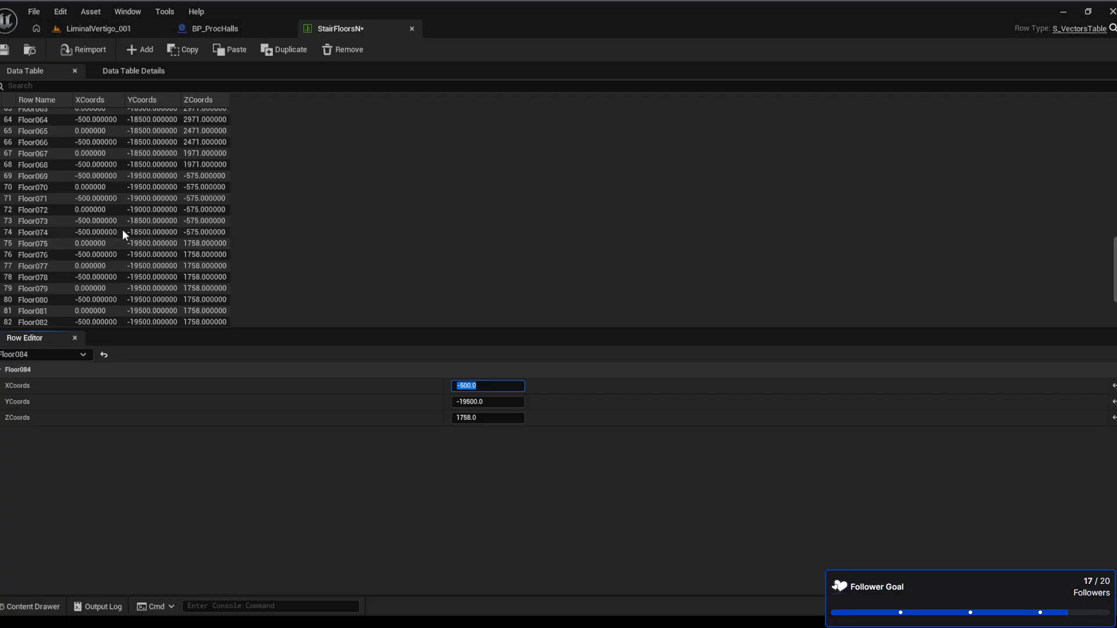
{"action": "left_click", "coordinate": [101, 233]}
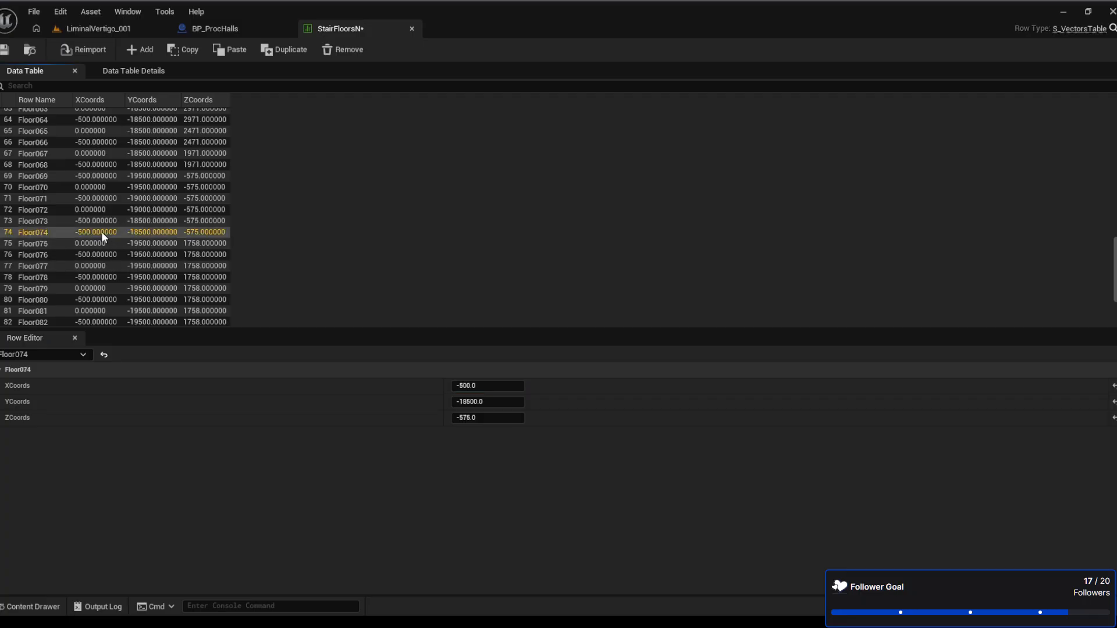
{"action": "left_click", "coordinate": [505, 386]}
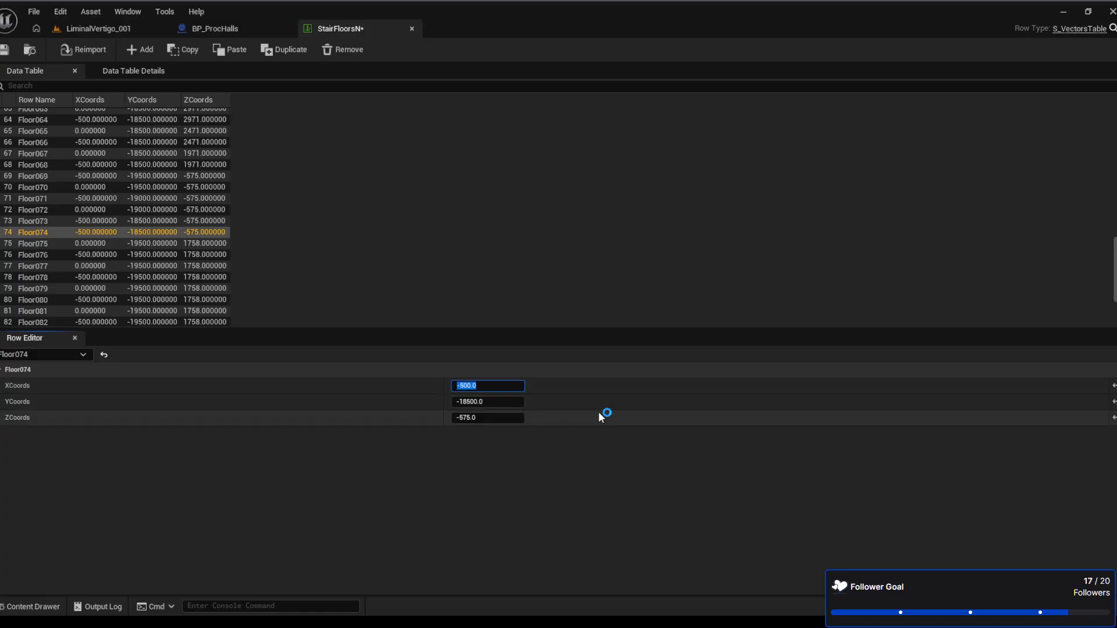
{"action": "type", "text": "0"}
{"action": "key", "text": "Return"}
Review the coordinates of rows Floor075 to Floor092, checking how the XCoords alternate between floor pairs
{"action": "left_click", "coordinate": [102, 247]}
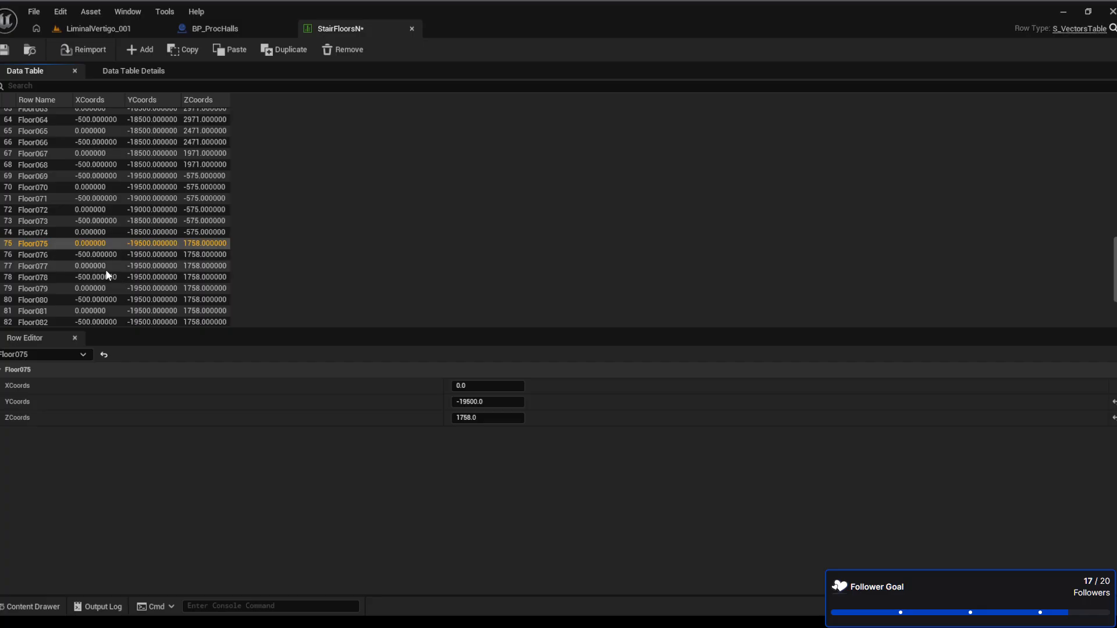
{"action": "left_click", "coordinate": [98, 310]}
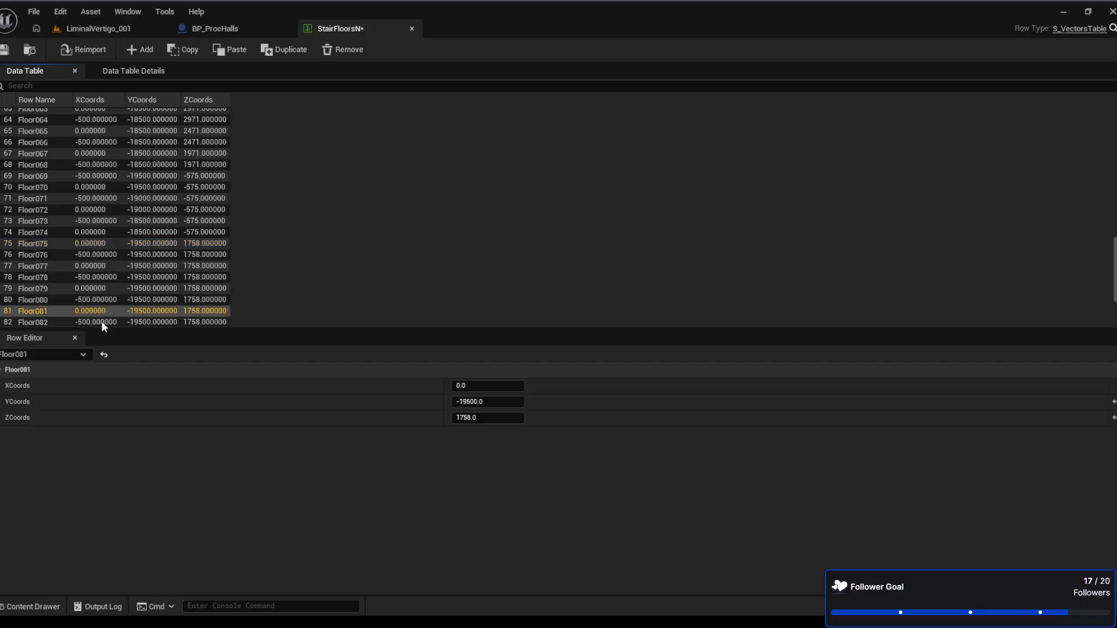
{"action": "left_click", "coordinate": [102, 321]}
{"action": "scroll", "coordinate": [106, 317], "scroll_direction": "down", "scroll_amount": 3}
{"action": "left_click", "coordinate": [97, 285]}
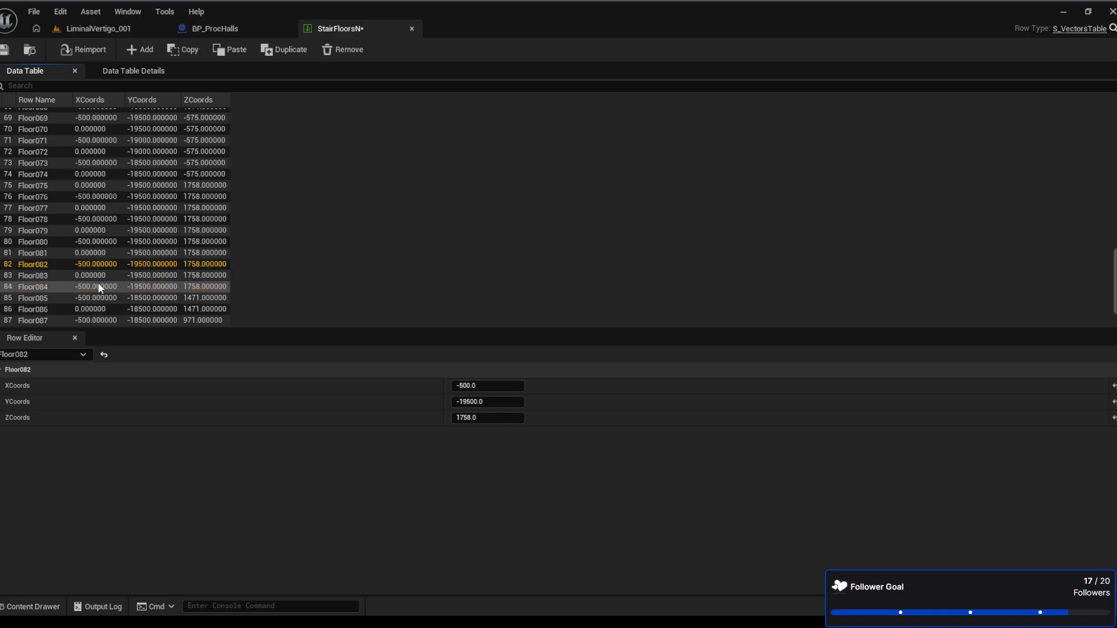
{"action": "left_click", "coordinate": [99, 295]}
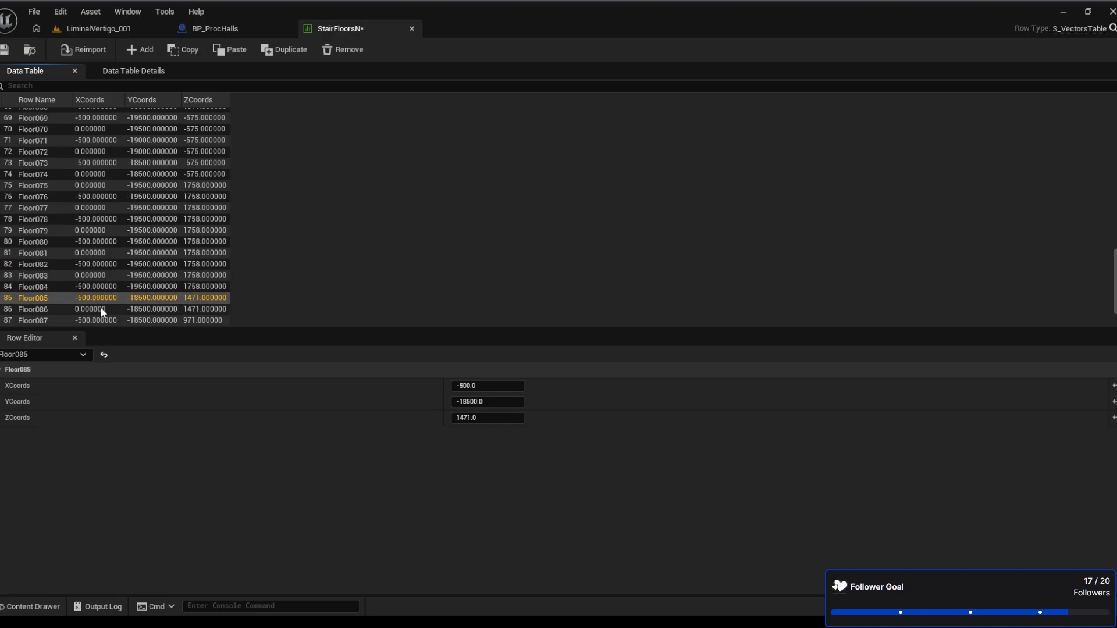
{"action": "scroll", "coordinate": [102, 312], "scroll_direction": "down", "scroll_amount": 3}
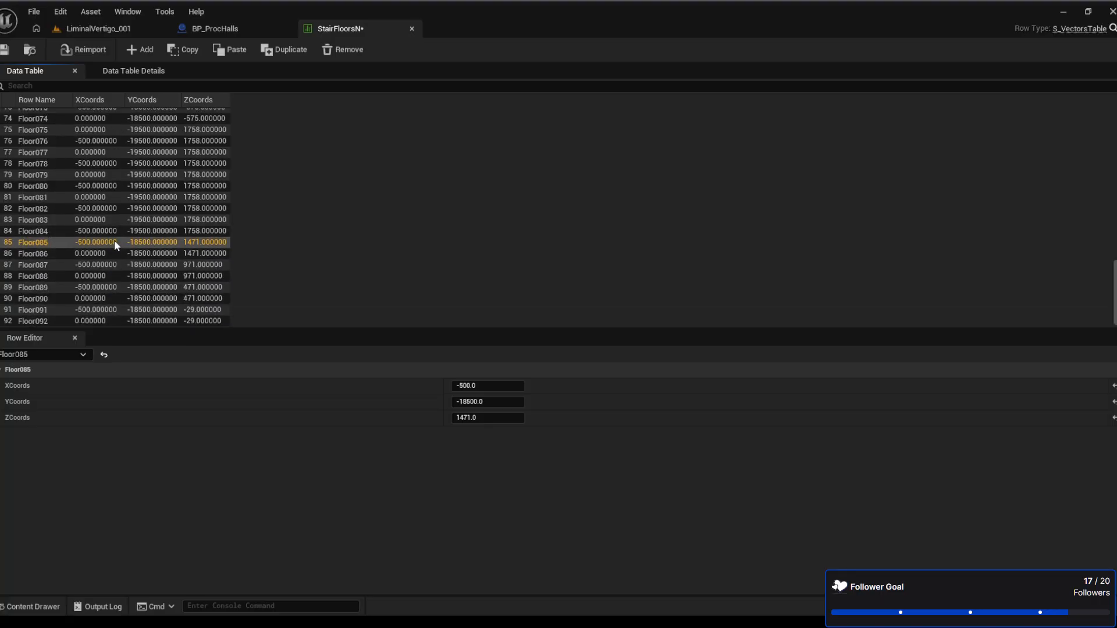
Set the ZCoords of rows Floor077 and Floor078 to 1258
{"action": "scroll", "coordinate": [100, 237], "scroll_direction": "up", "scroll_amount": 4}
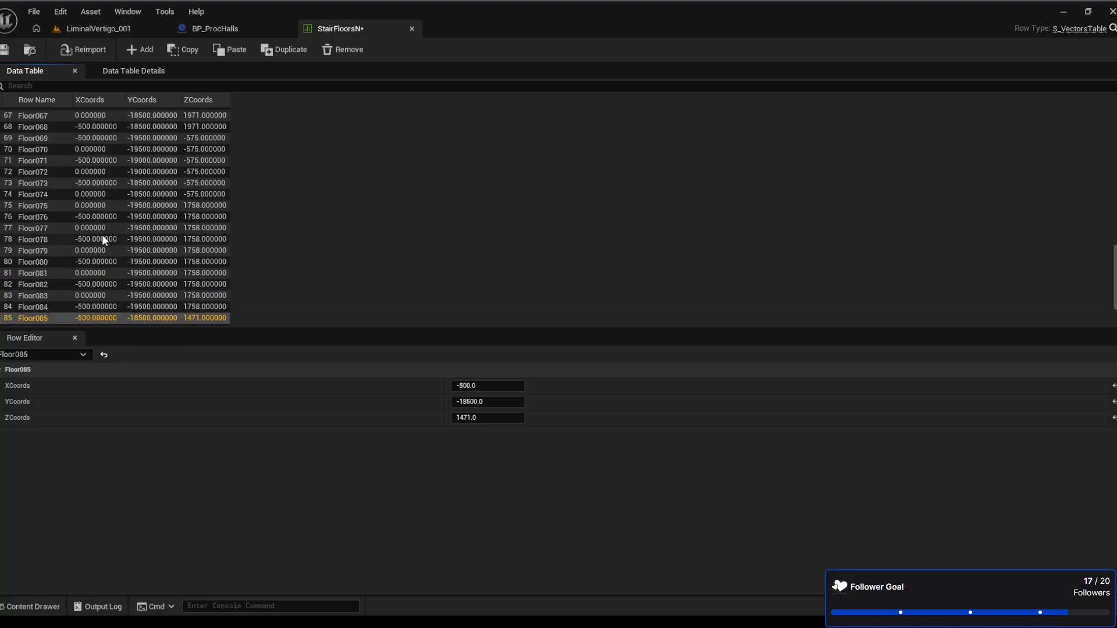
{"action": "scroll", "coordinate": [115, 295], "scroll_direction": "up", "scroll_amount": 1}
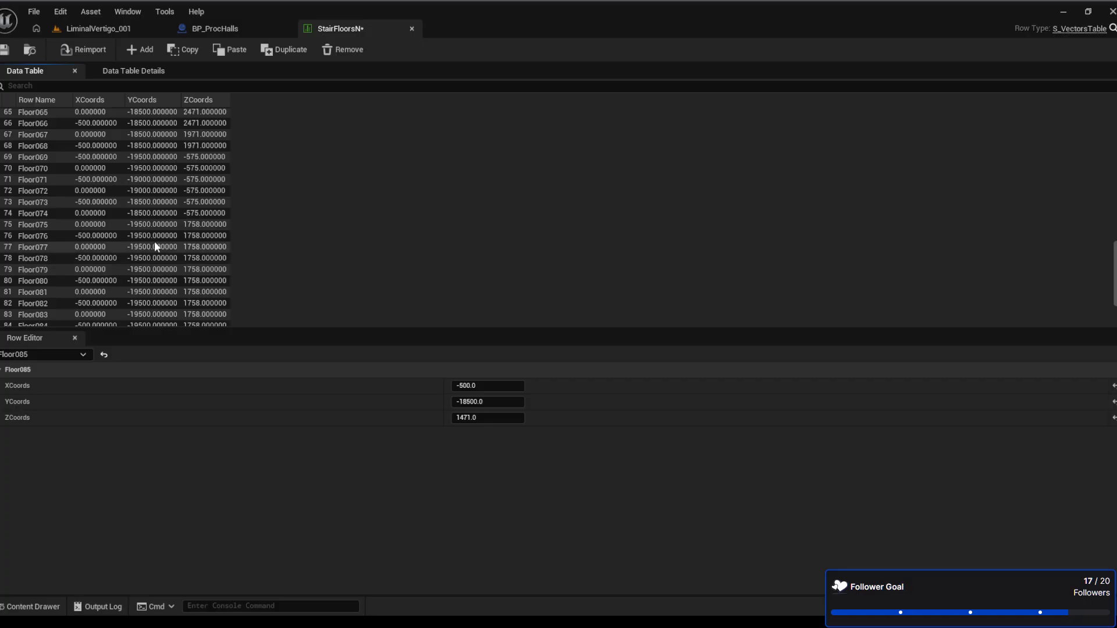
{"action": "left_click", "coordinate": [192, 217]}
{"action": "left_click", "coordinate": [200, 224]}
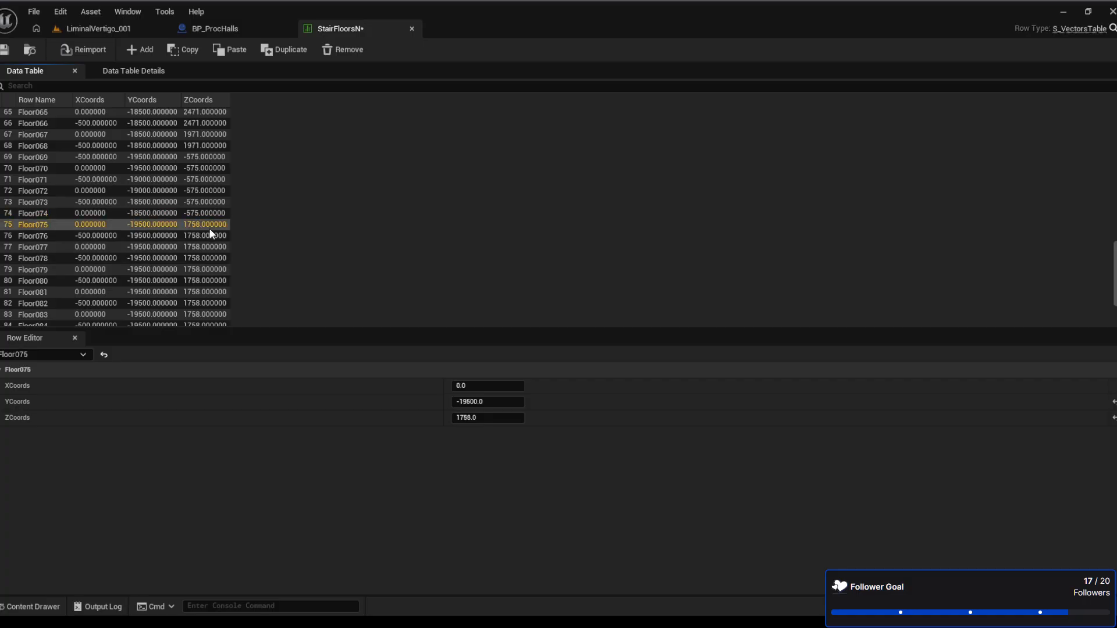
{"action": "left_click", "coordinate": [198, 236]}
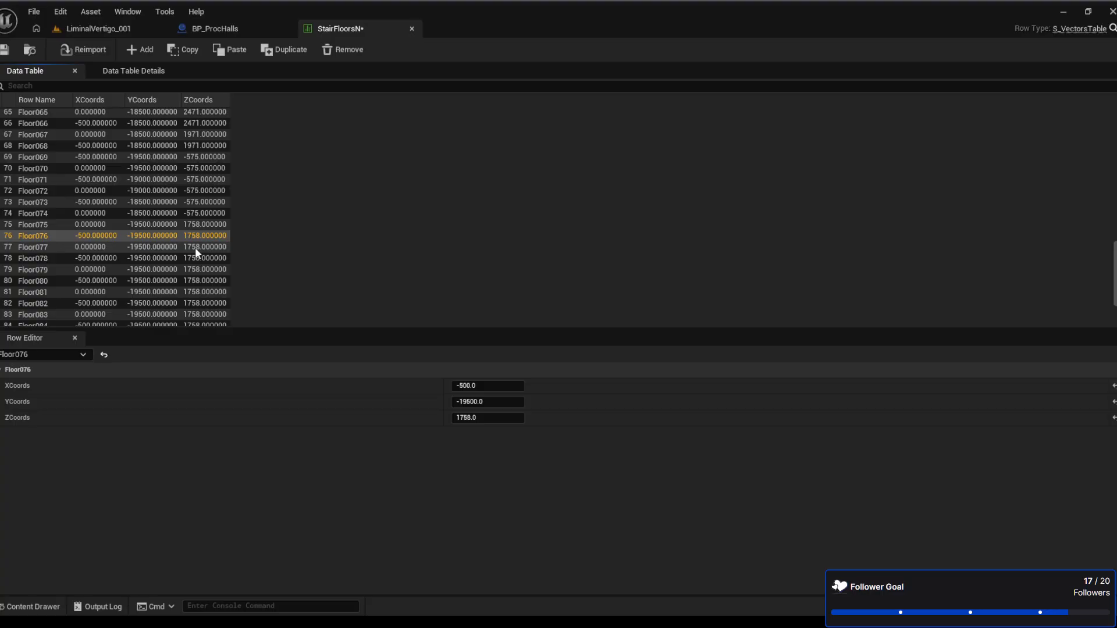
{"action": "left_click", "coordinate": [194, 246]}
{"action": "left_click", "coordinate": [496, 419]}
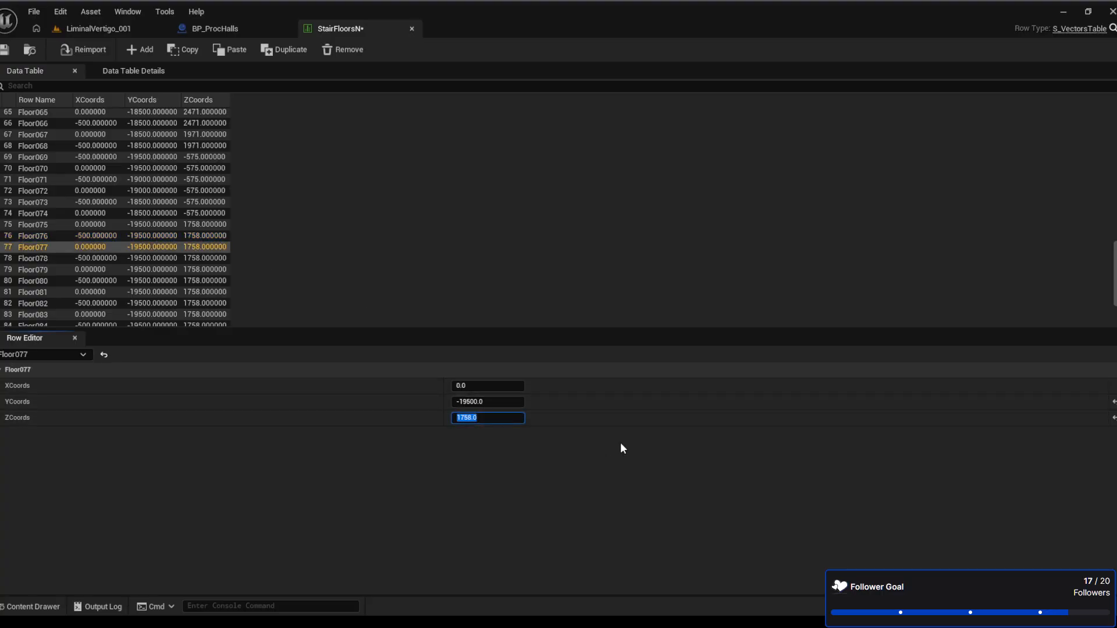
{"action": "type", "text": "1258"}
{"action": "key", "text": "Return"}
{"action": "left_click", "coordinate": [211, 258]}
{"action": "left_click", "coordinate": [482, 417]}
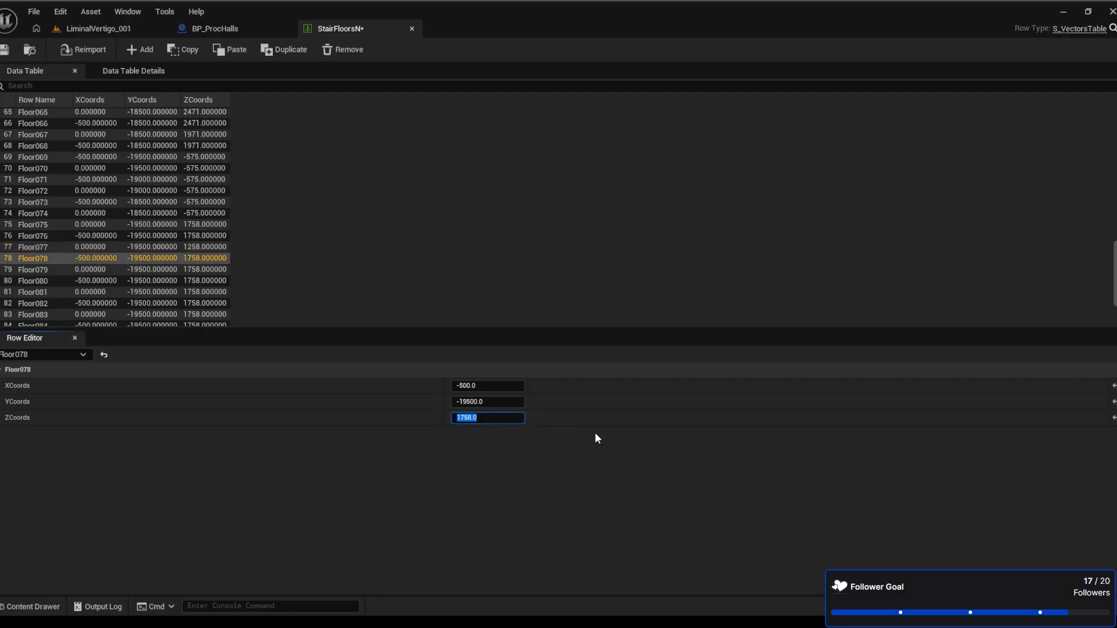
{"action": "type", "text": "1258"}
{"action": "key", "text": "Return"}
Set the ZCoords of rows Floor079 and Floor080 to 758
{"action": "left_click", "coordinate": [201, 266]}
{"action": "left_click", "coordinate": [488, 418]}
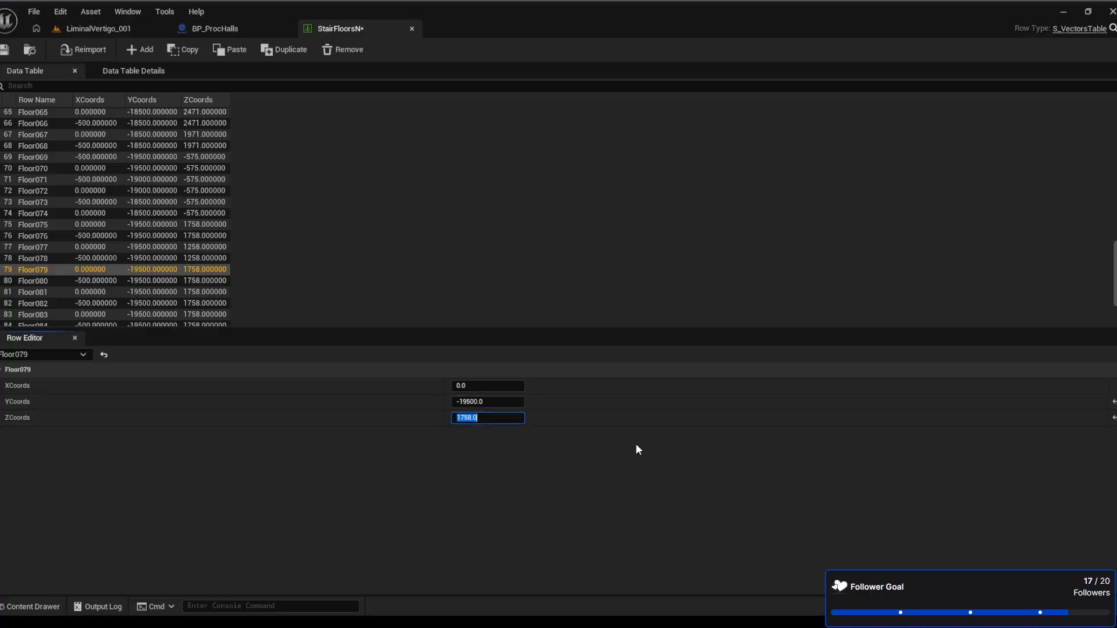
{"action": "type", "text": "758"}
{"action": "key", "text": "Return"}
{"action": "left_click", "coordinate": [187, 279]}
{"action": "left_click", "coordinate": [471, 418]}
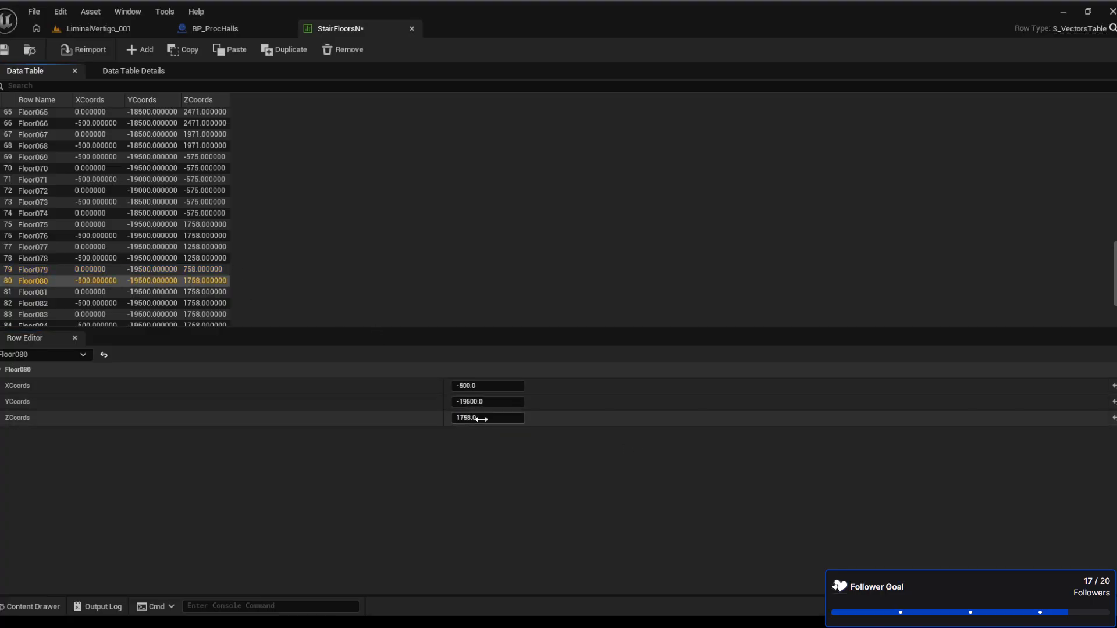
{"action": "type", "text": "758"}
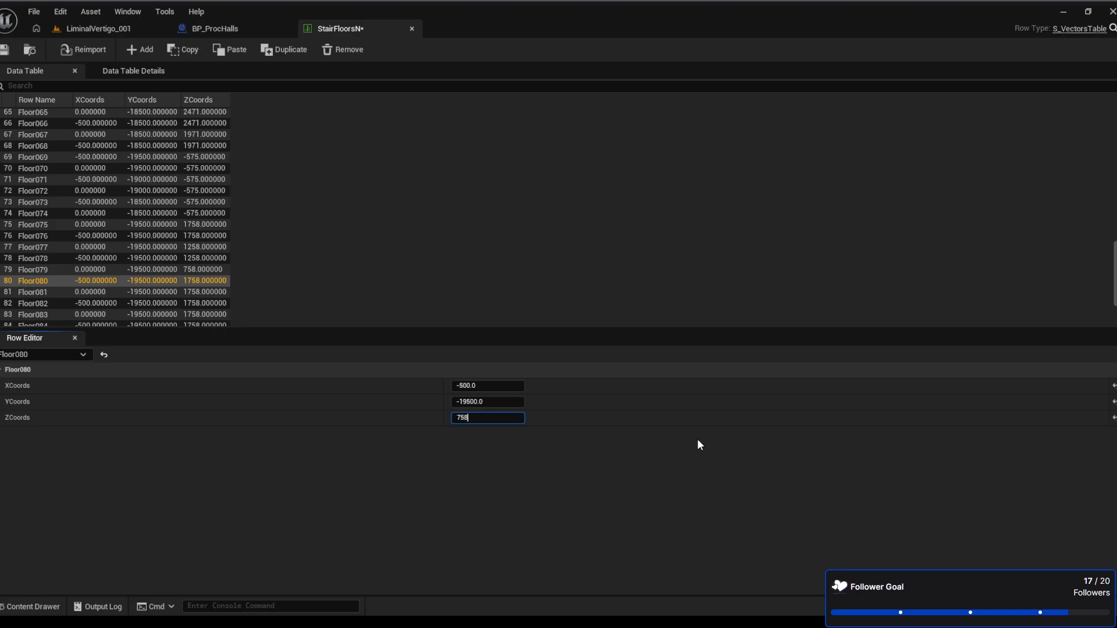
{"action": "key", "text": "Return"}
Set the ZCoords of rows Floor081 and Floor082 to 258
{"action": "left_click", "coordinate": [184, 292]}
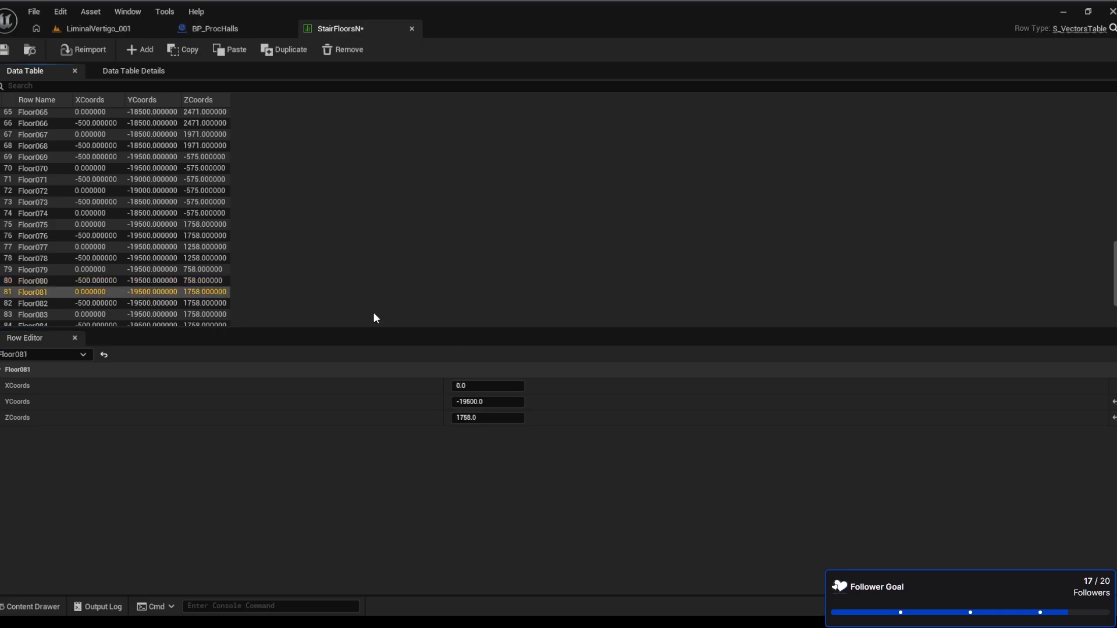
{"action": "left_click", "coordinate": [471, 418]}
{"action": "type", "text": "258"}
{"action": "key", "text": "Return"}
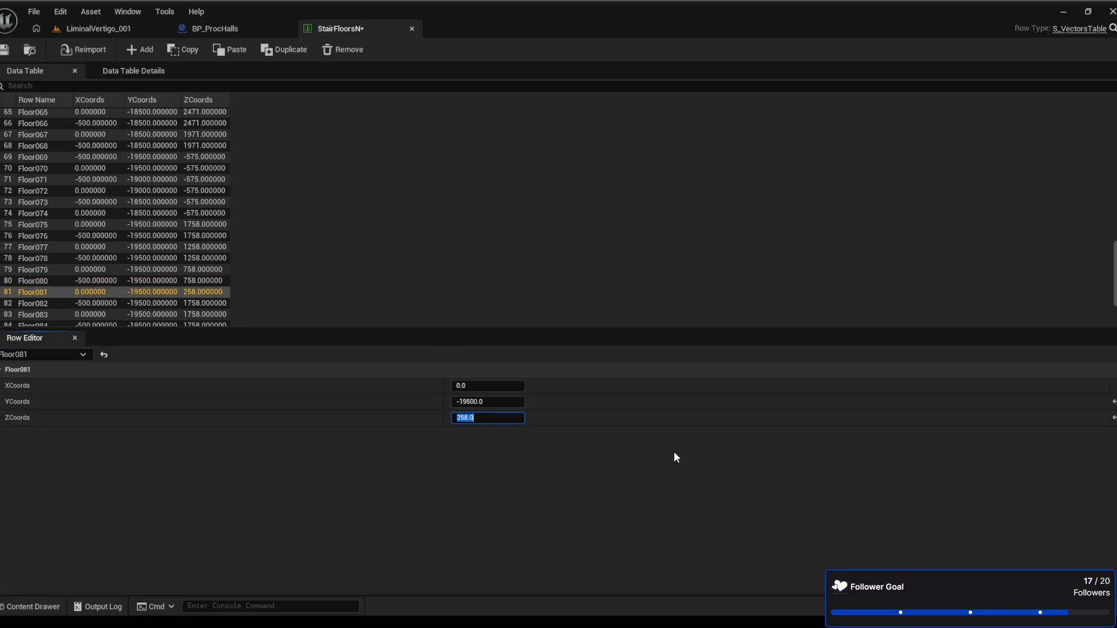
{"action": "left_click", "coordinate": [204, 304]}
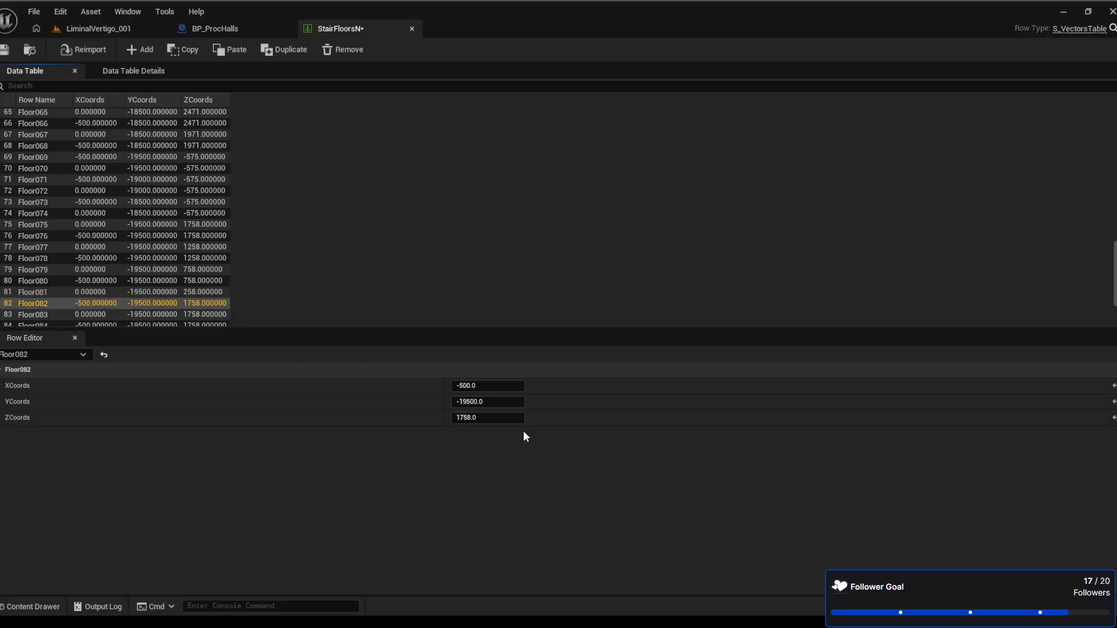
{"action": "left_click", "coordinate": [488, 418]}
{"action": "type", "text": "258"}
{"action": "key", "text": "Return"}
Check the locations of the stair landing meshes in the LiminalVertigo_001 level, working down from the upper landing to the lowest one needed
{"action": "left_click", "coordinate": [120, 29]}
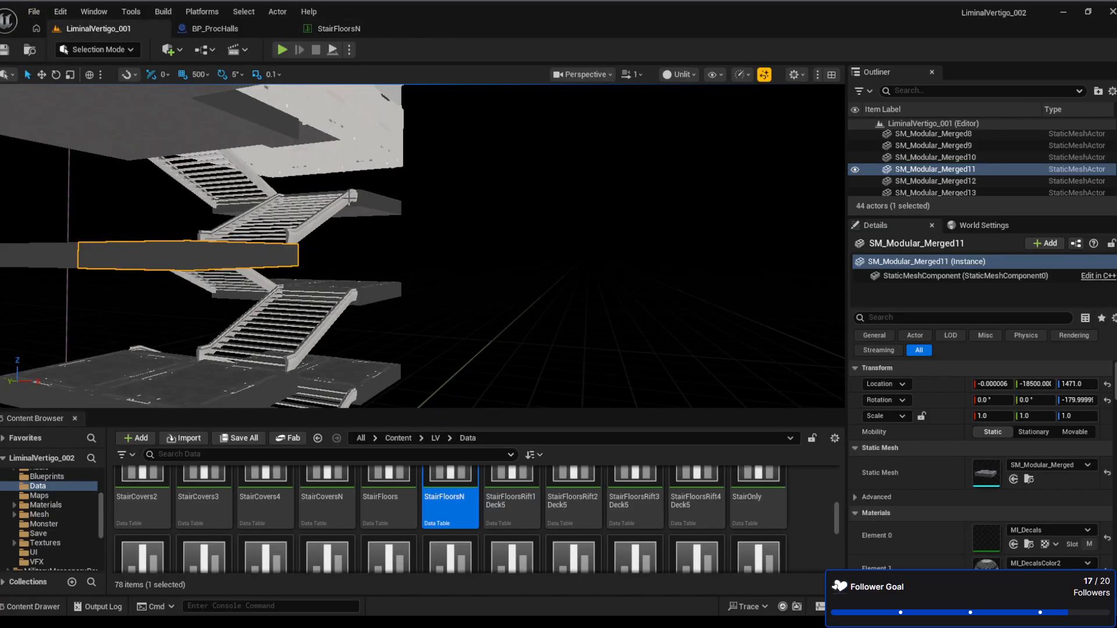
{"action": "left_click", "coordinate": [369, 199]}
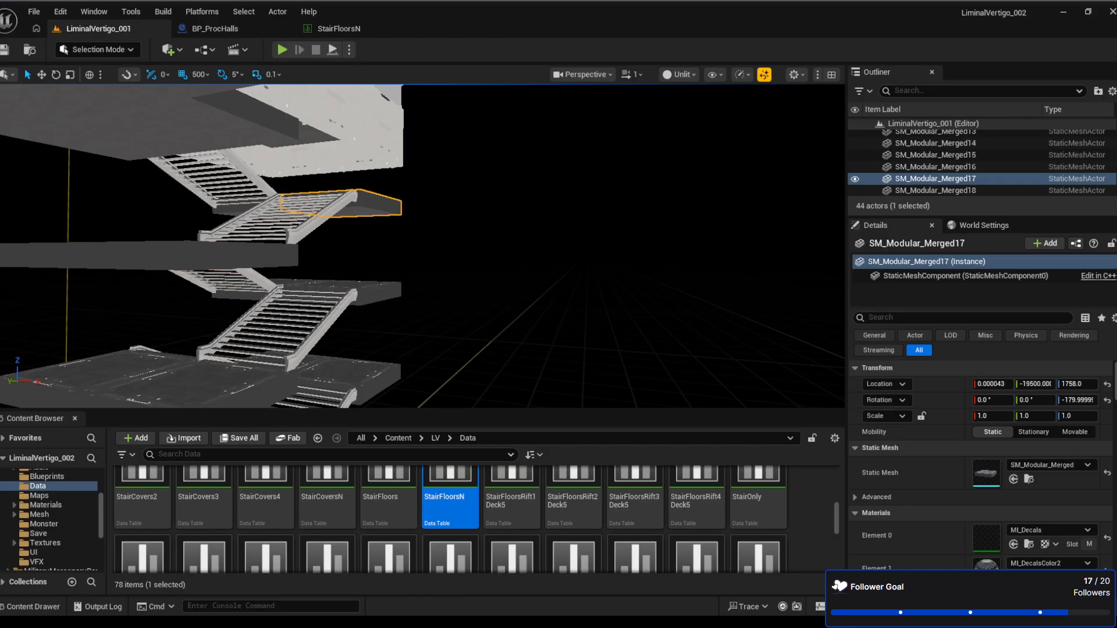
{"action": "left_click", "coordinate": [373, 289]}
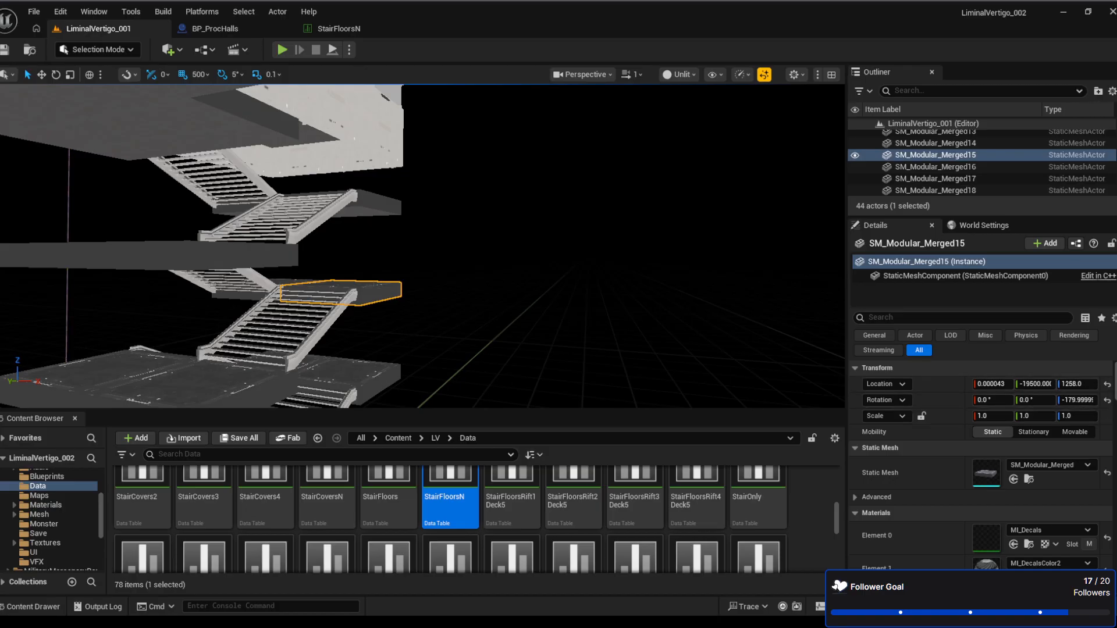
{"action": "left_click", "coordinate": [369, 373]}
{"action": "right_click_drag", "start_coordinate": [496, 361], "coordinate": [392, 307]}
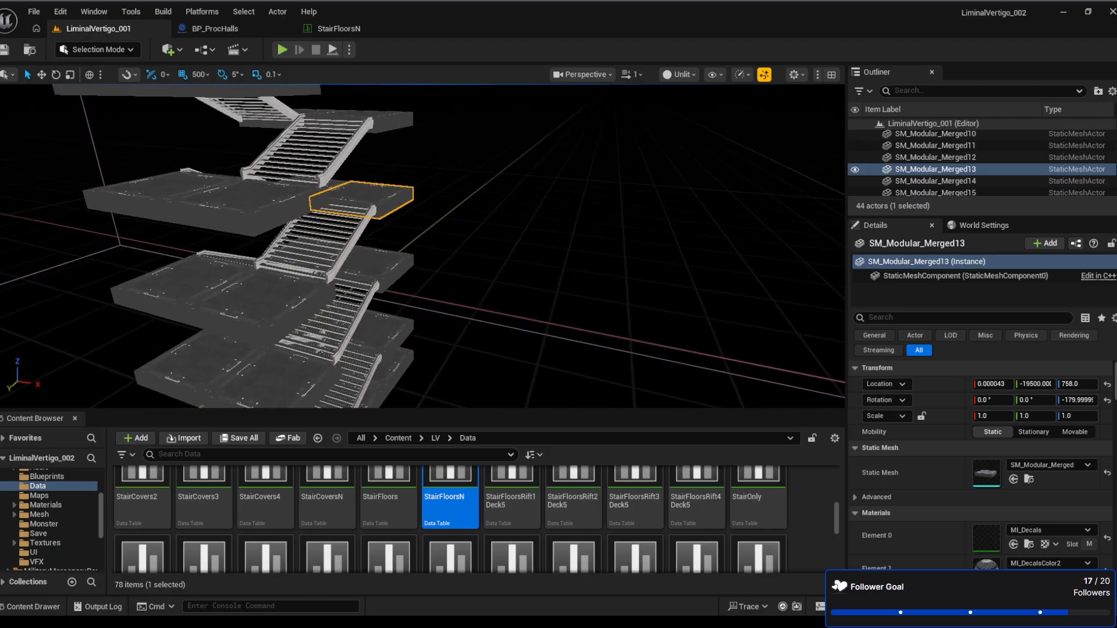
{"action": "left_click", "coordinate": [383, 271]}
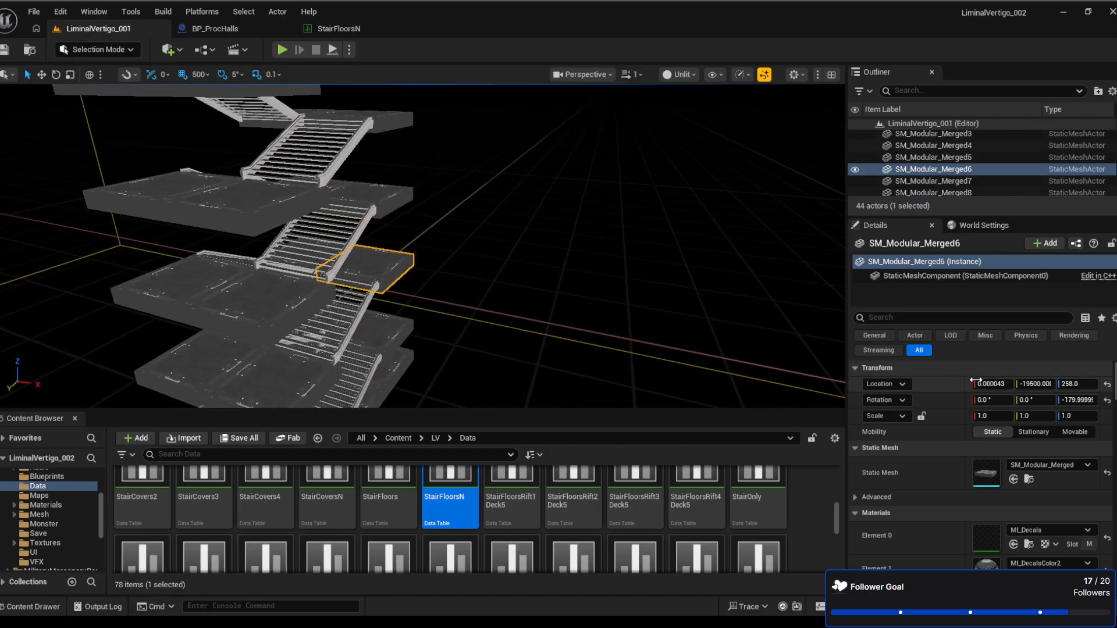
{"action": "left_click", "coordinate": [396, 336]}
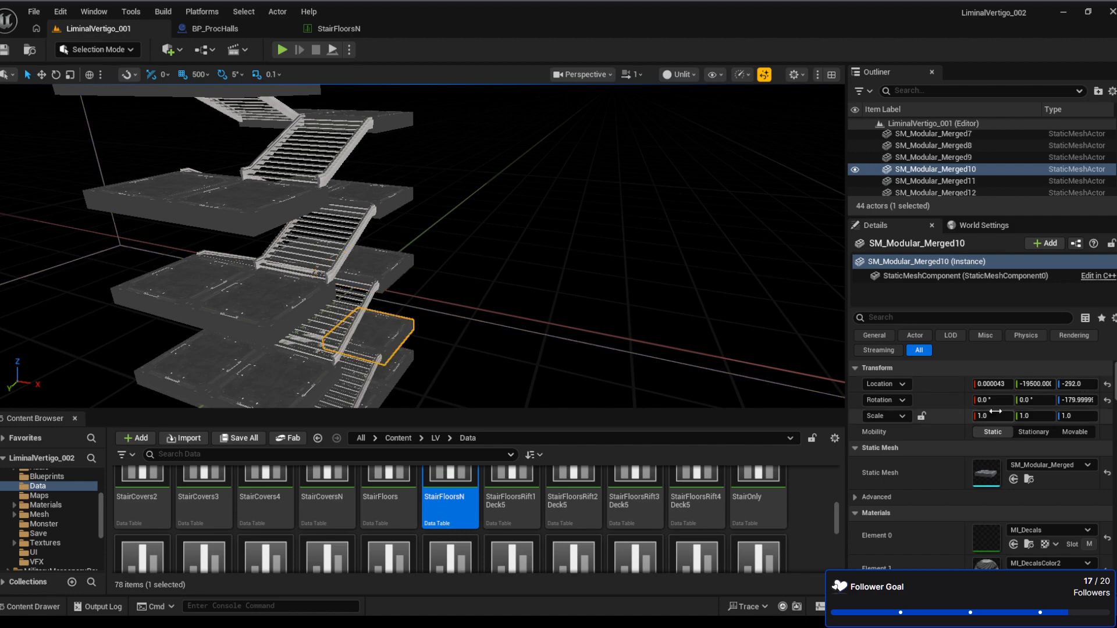
Set the ZCoords of rows Floor083 and Floor084 in StairFloorsN to -292 and save the data table
{"action": "left_click", "coordinate": [339, 29]}
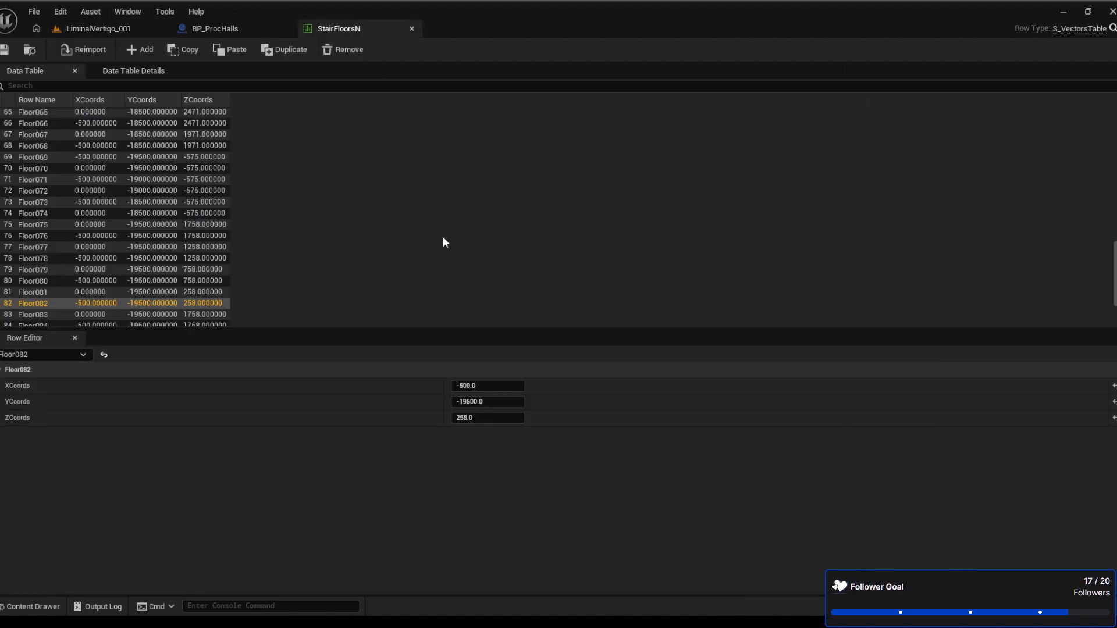
{"action": "scroll", "coordinate": [224, 313], "scroll_direction": "down", "scroll_amount": 3}
{"action": "scroll", "coordinate": [207, 300], "scroll_direction": "down", "scroll_amount": 3}
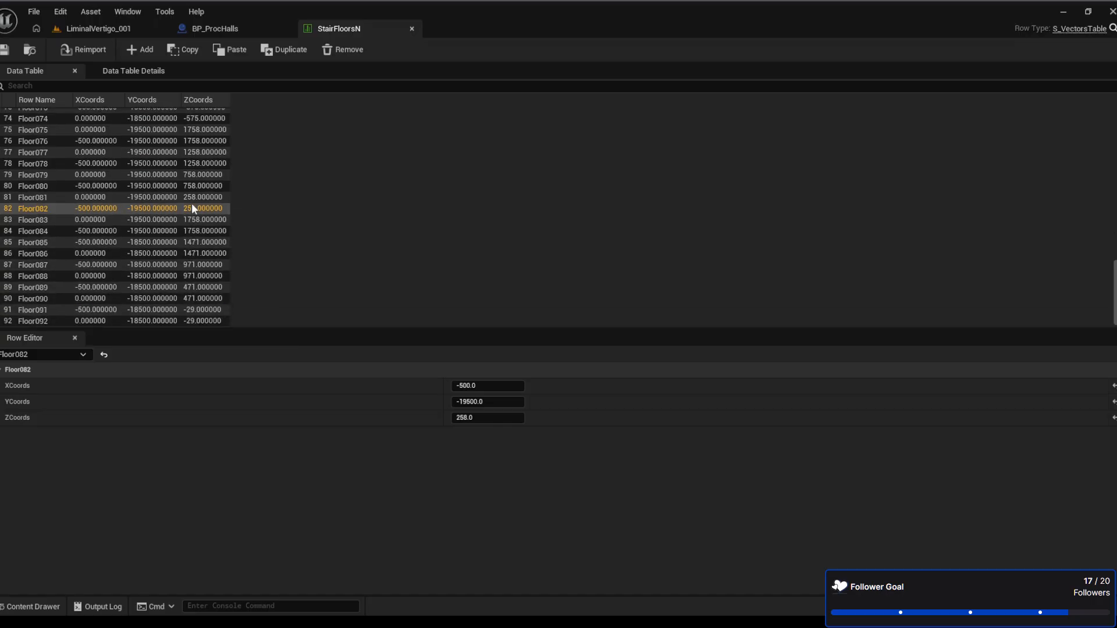
{"action": "left_click", "coordinate": [190, 221]}
{"action": "left_click", "coordinate": [502, 417]}
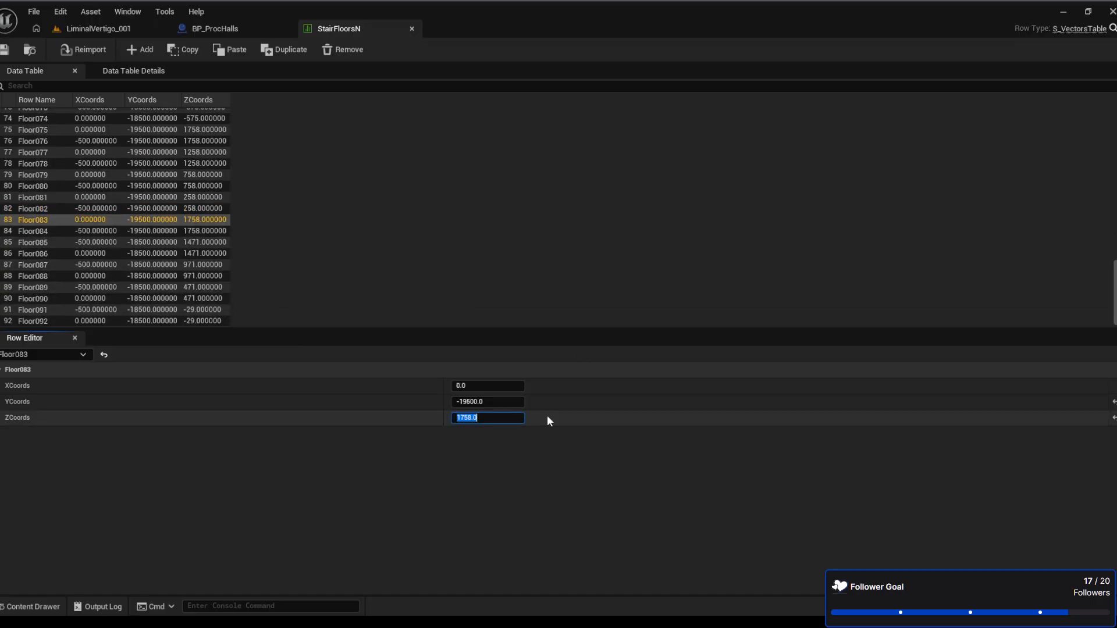
{"action": "type", "text": "-292"}
{"action": "key", "text": "Return"}
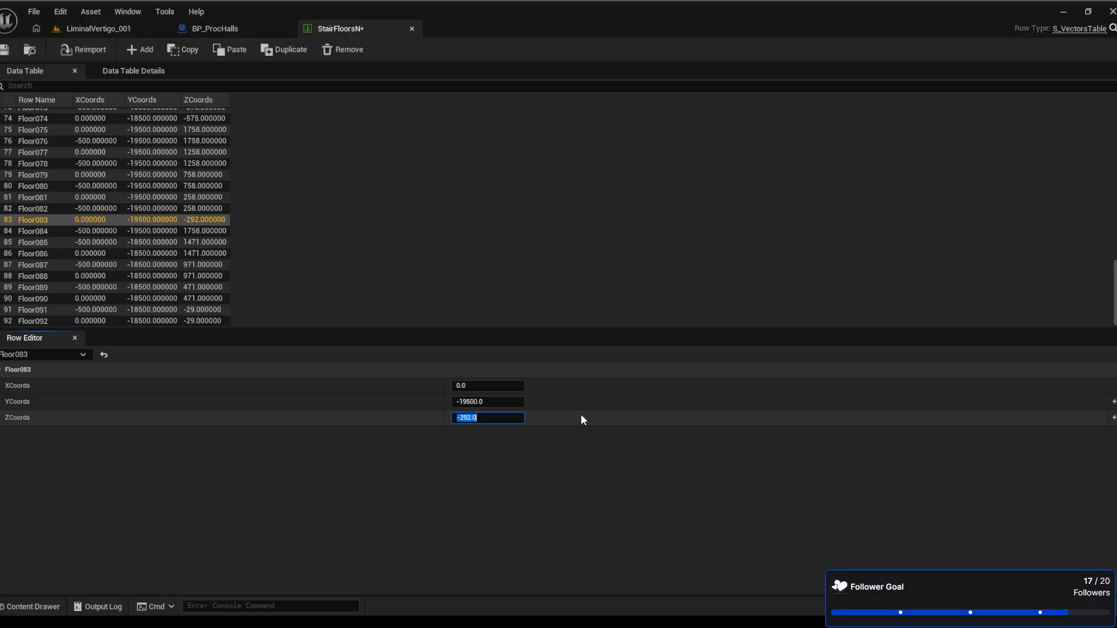
{"action": "left_click", "coordinate": [203, 231]}
{"action": "left_click", "coordinate": [486, 419]}
{"action": "type", "text": "-"}
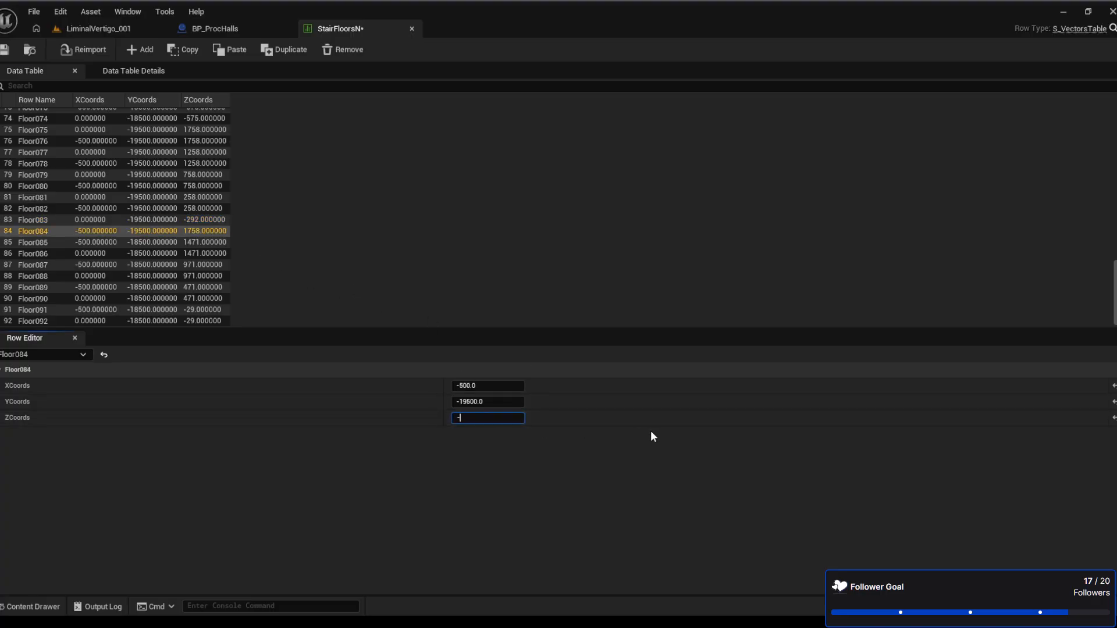
{"action": "type", "text": "292"}
{"action": "key", "text": "Return"}
{"action": "left_click", "coordinate": [4, 50]}
Compile the BP_ProcHalls blueprint
{"action": "left_click", "coordinate": [123, 29]}
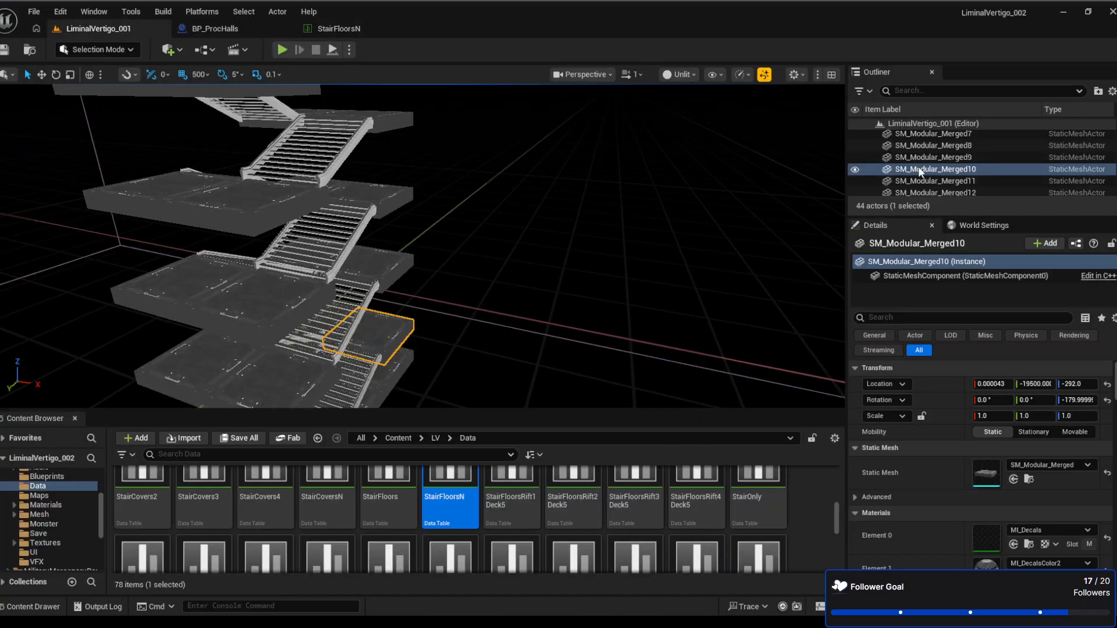
{"action": "key", "text": "f"}
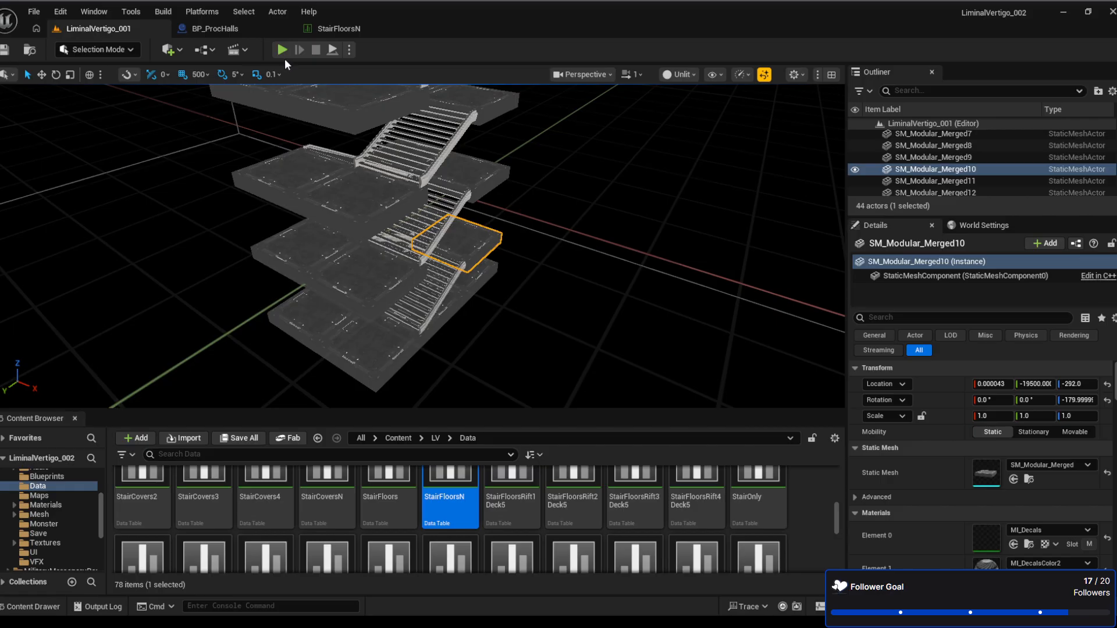
{"action": "left_click", "coordinate": [323, 29]}
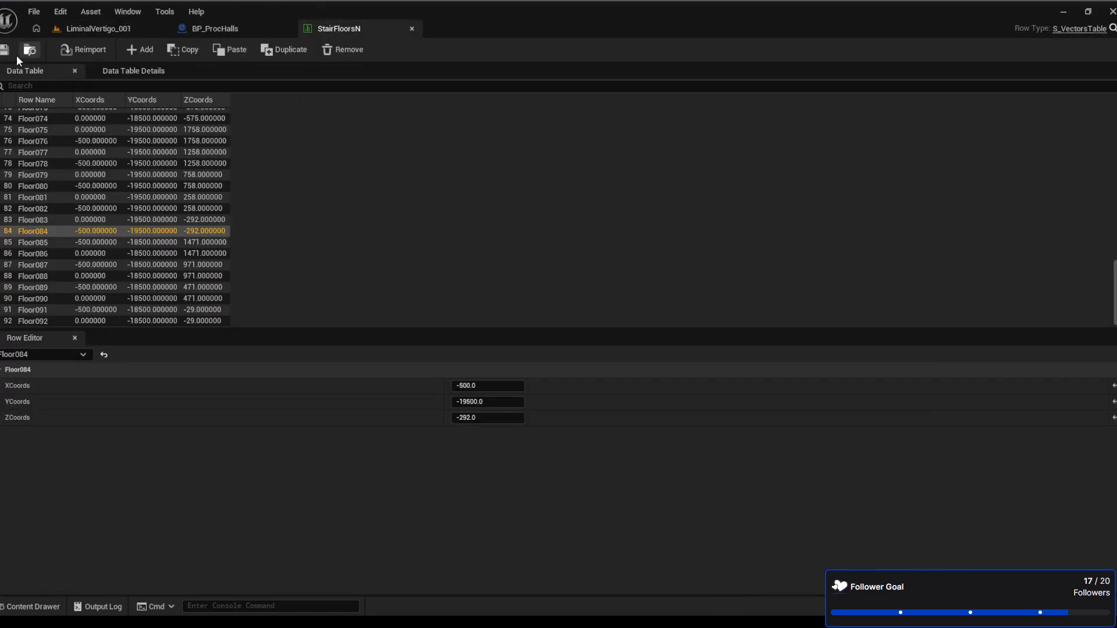
{"action": "left_click", "coordinate": [209, 30]}
{"action": "left_click", "coordinate": [73, 53]}
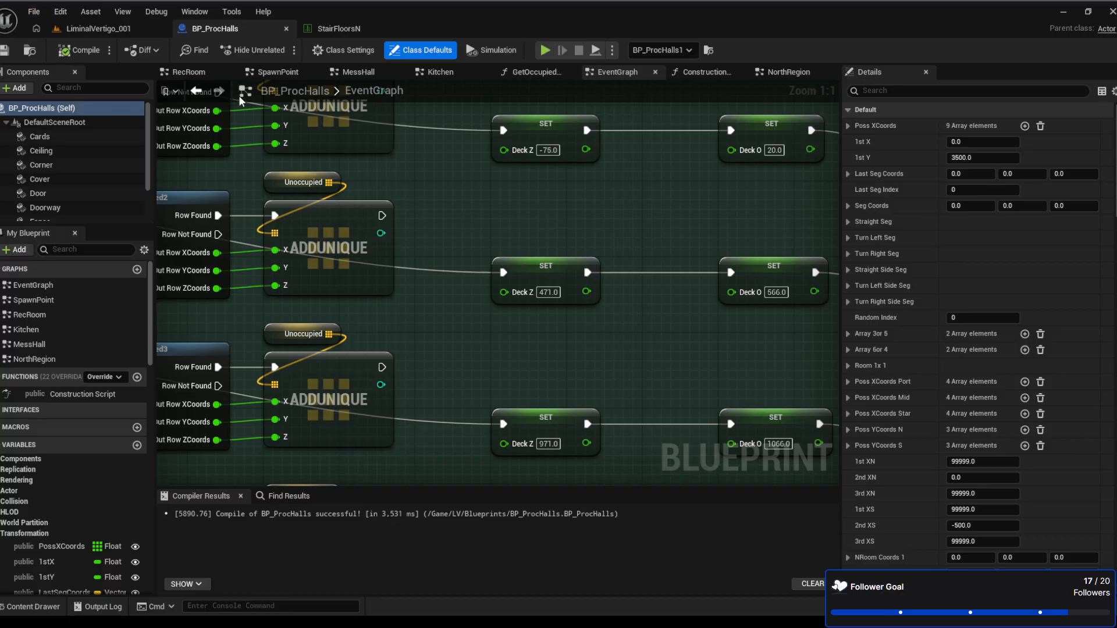
Delete the placed stair floor meshes SM_Modular_Merged through SM_Modular_Merged18 from the LiminalVertigo_001 level
{"action": "left_click", "coordinate": [111, 33]}
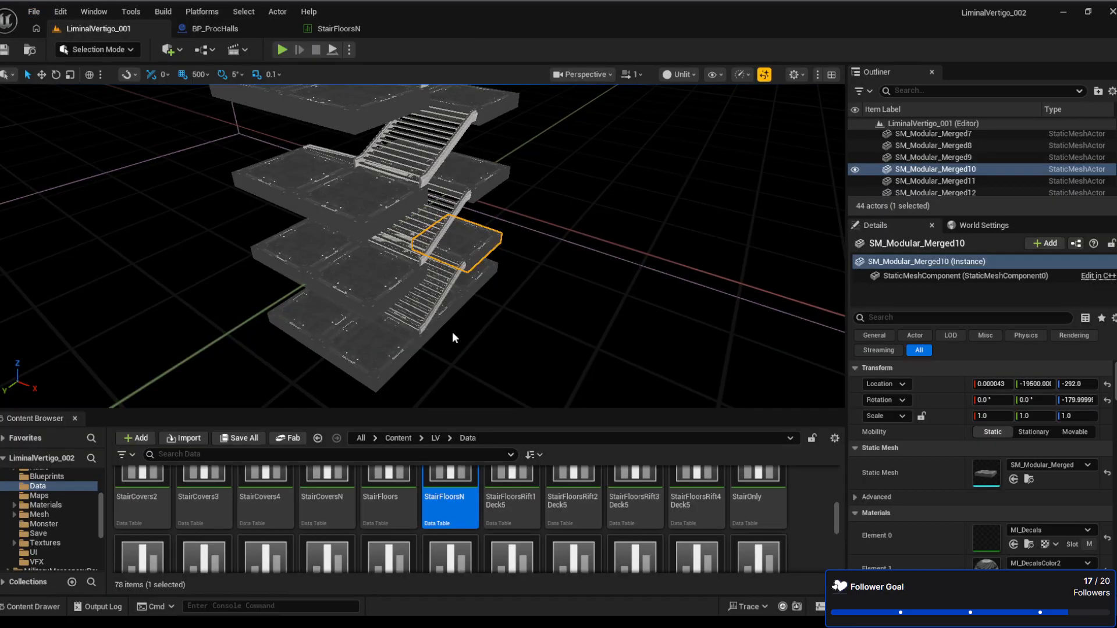
{"action": "right_click_drag", "start_coordinate": [452, 332], "coordinate": [504, 322]}
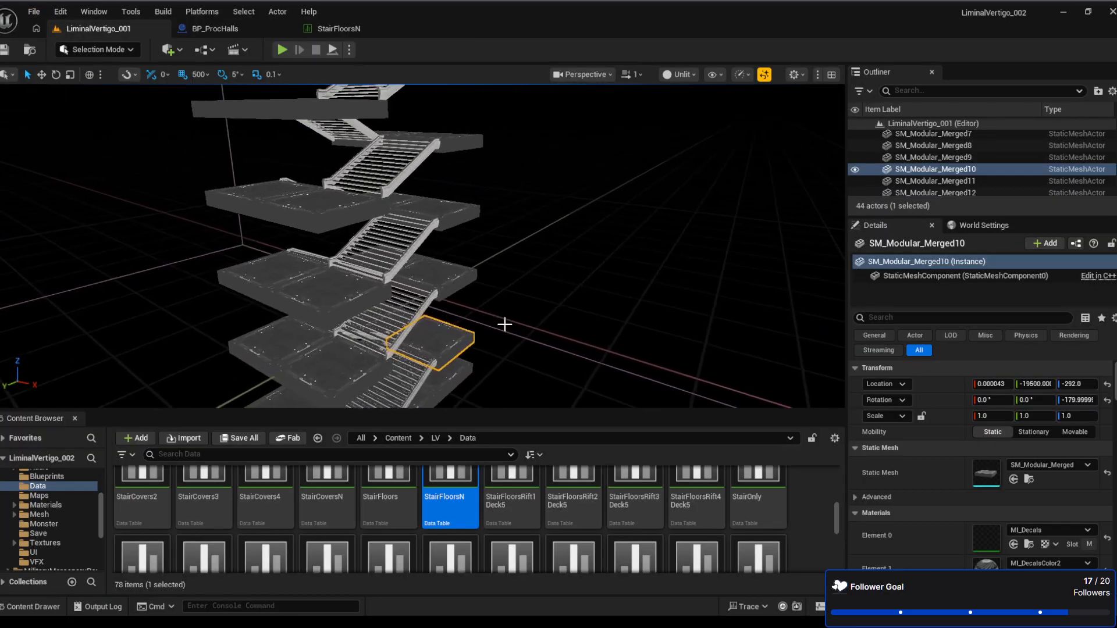
{"action": "left_click", "coordinate": [937, 157]}
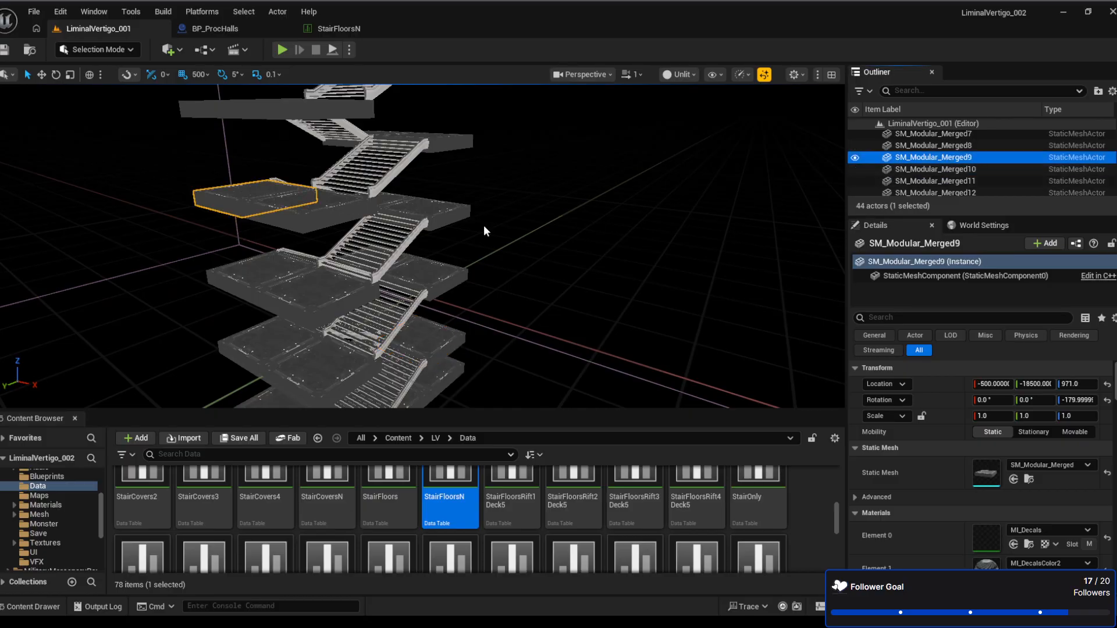
{"action": "scroll", "coordinate": [914, 187], "scroll_direction": "up", "scroll_amount": 3}
{"action": "scroll", "coordinate": [990, 161], "scroll_direction": "up", "scroll_amount": 2}
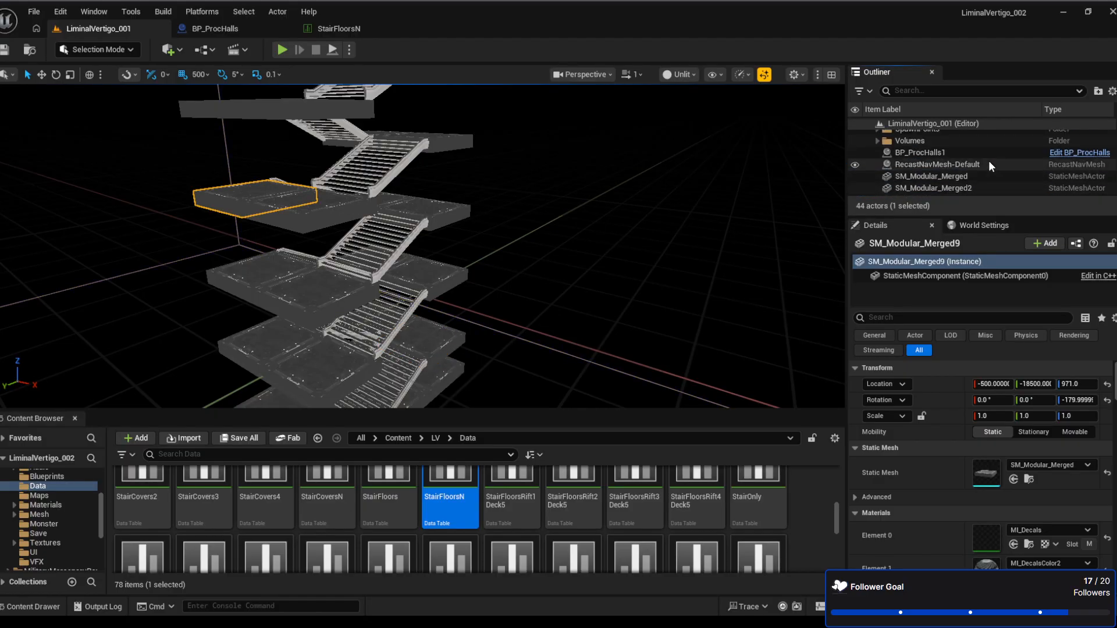
{"action": "left_click", "coordinate": [984, 176]}
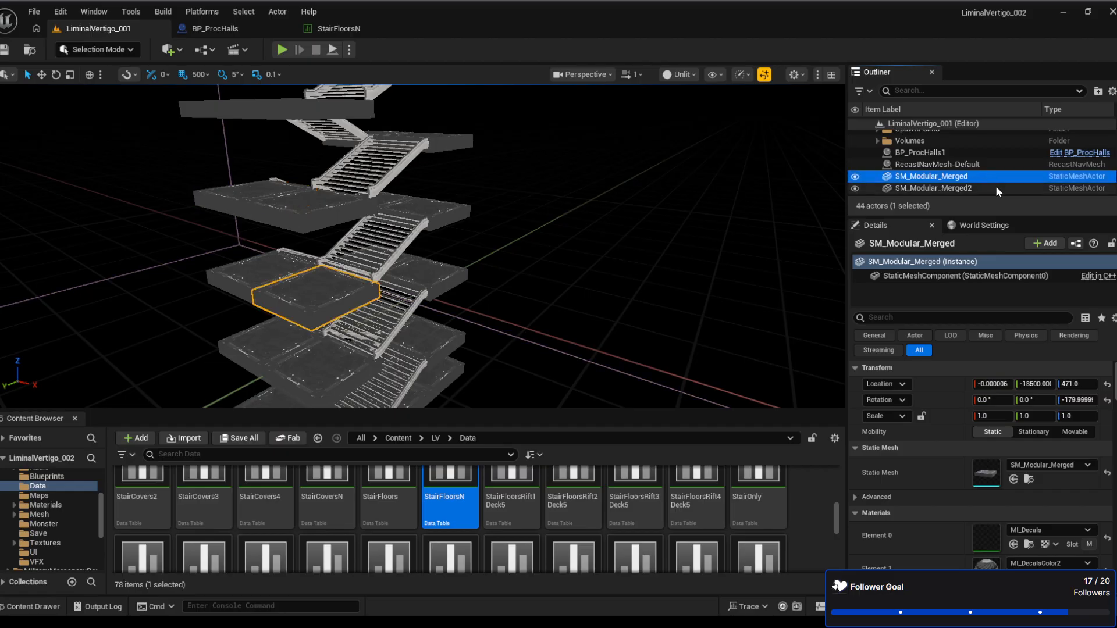
{"action": "key", "text": "shift+Down"}
{"action": "key", "text": "shift+Down"}
{"action": "key", "text": "shift+Down"}
{"action": "key", "text": "shift+Down"}
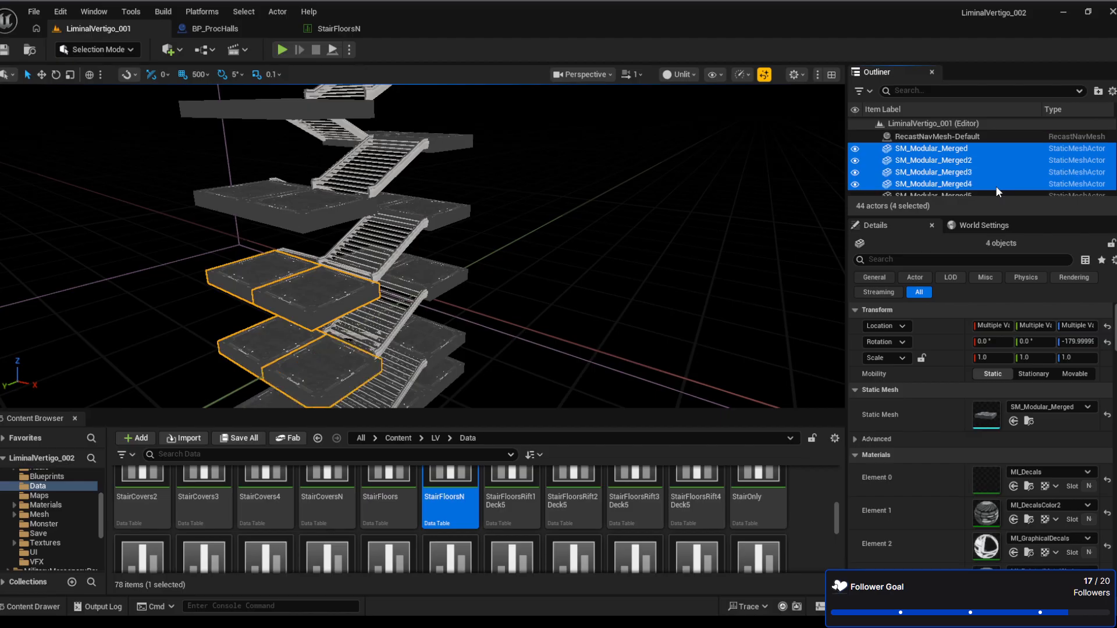
{"action": "key", "text": "shift+Down"}
{"action": "key", "text": "shift+Down"}
{"action": "key", "text": "shift+Down"}
{"action": "key", "text": "shift+Down"}
{"action": "key", "text": "shift+Down"}
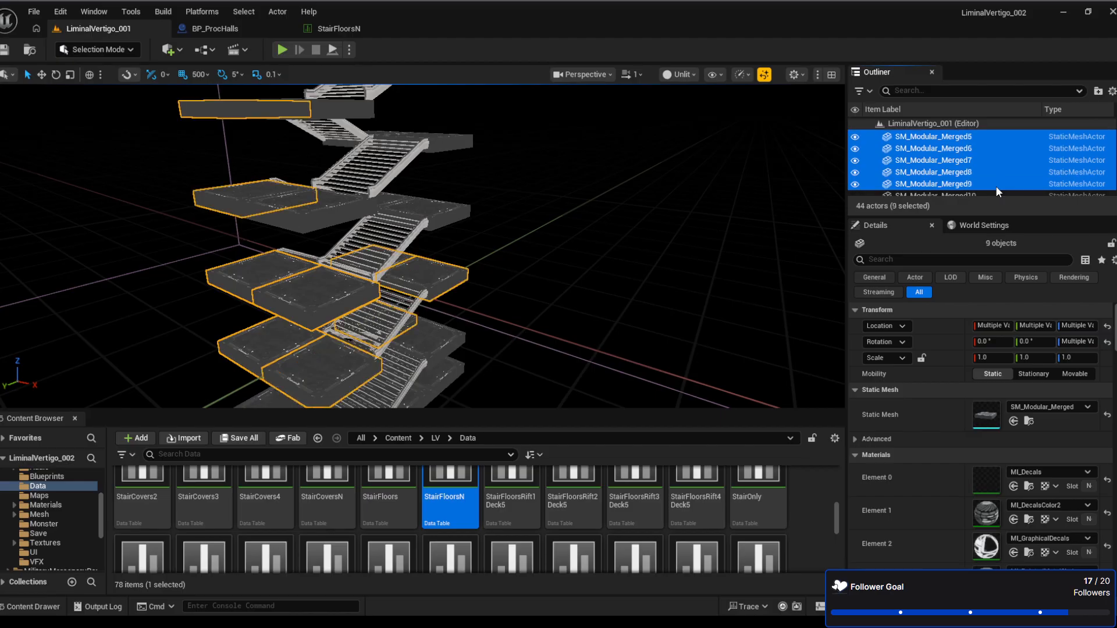
{"action": "key", "text": "shift+Down"}
{"action": "key", "text": "shift+Down"}
{"action": "key", "text": "shift+Down"}
{"action": "key", "text": "shift+Down"}
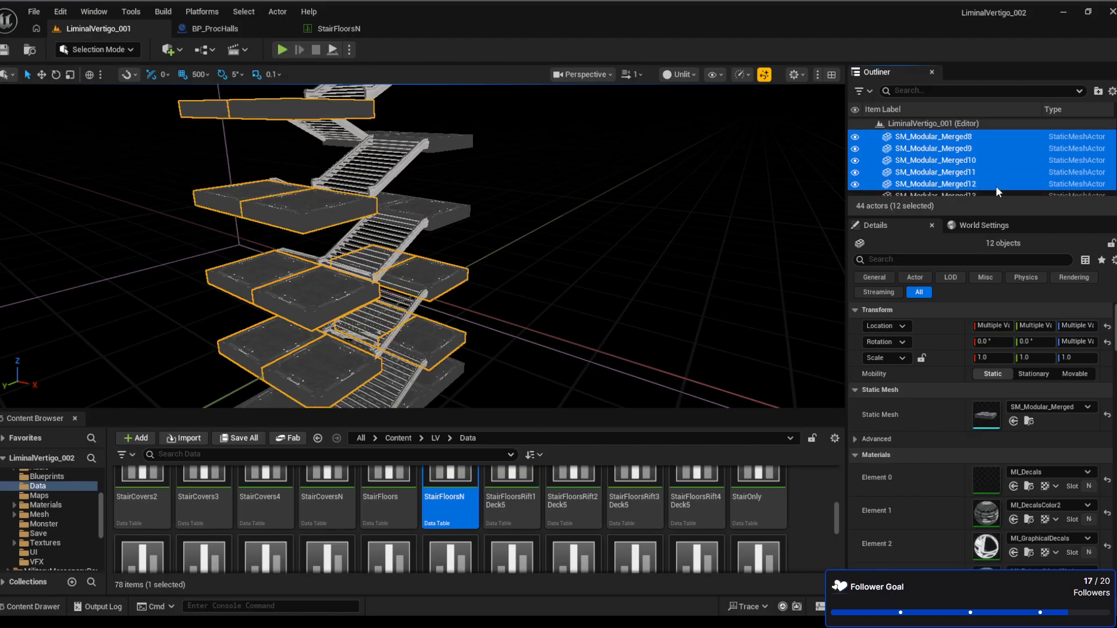
{"action": "key", "text": "shift+Down"}
{"action": "key", "text": "shift+Down"}
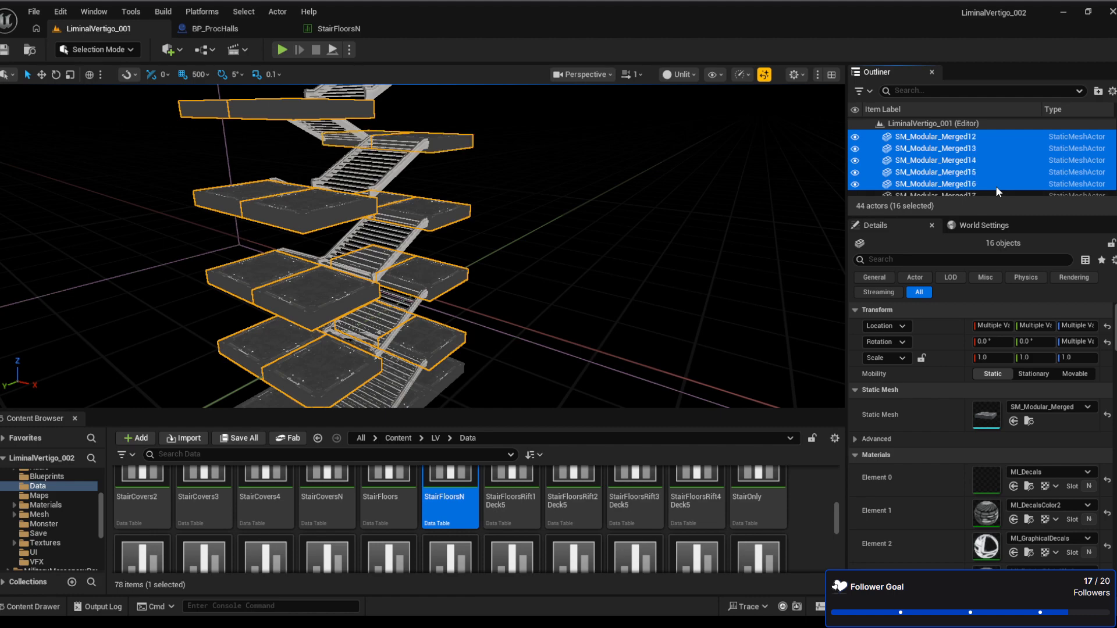
{"action": "key", "text": "shift+Down"}
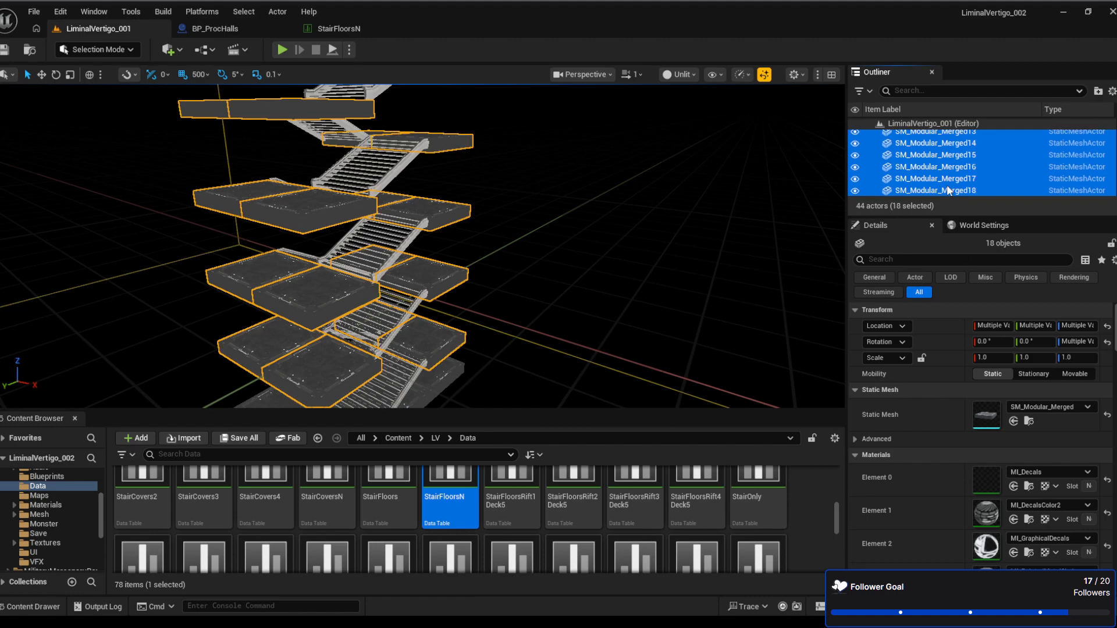
{"action": "key", "text": "Delete"}
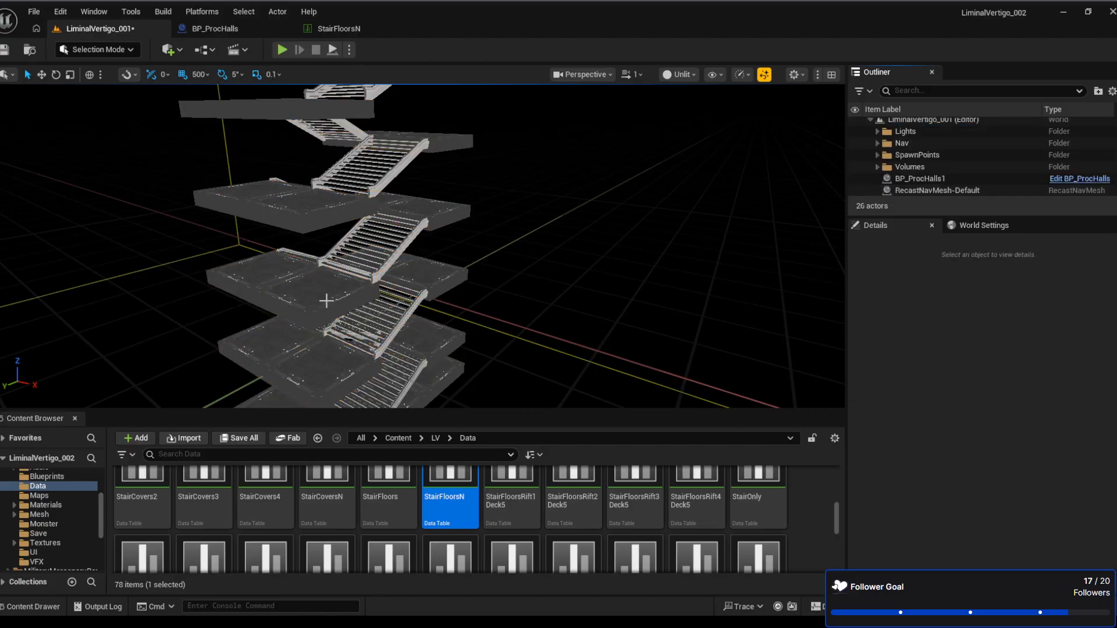
{"action": "right_click_drag", "start_coordinate": [327, 301], "coordinate": [309, 325]}
{"action": "right_click_drag", "start_coordinate": [548, 281], "coordinate": [605, 291]}
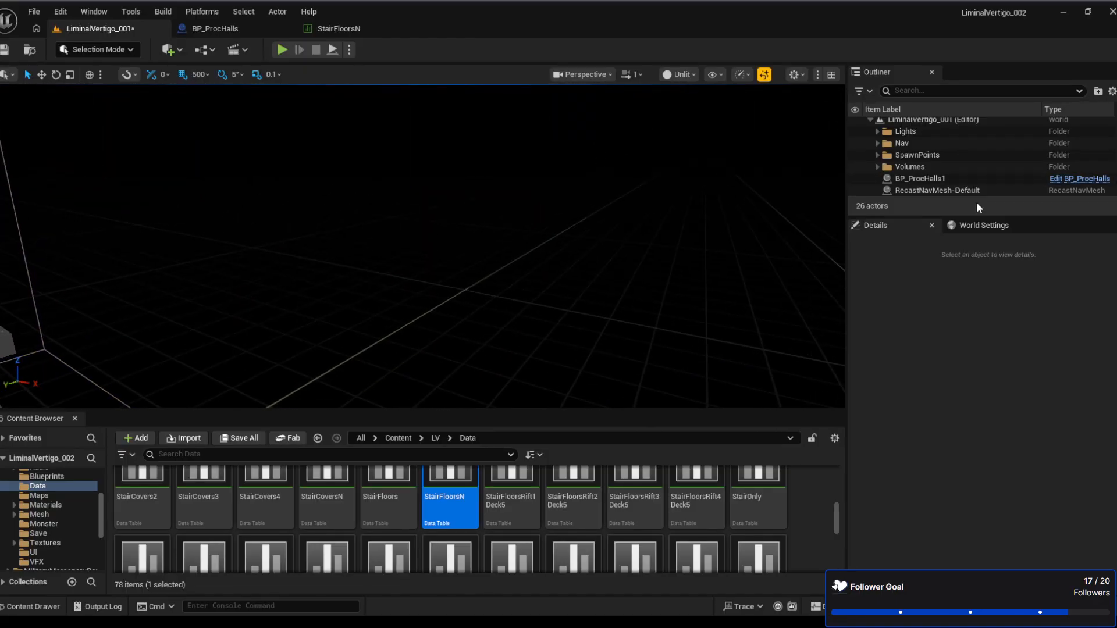
{"action": "left_click", "coordinate": [942, 179]}
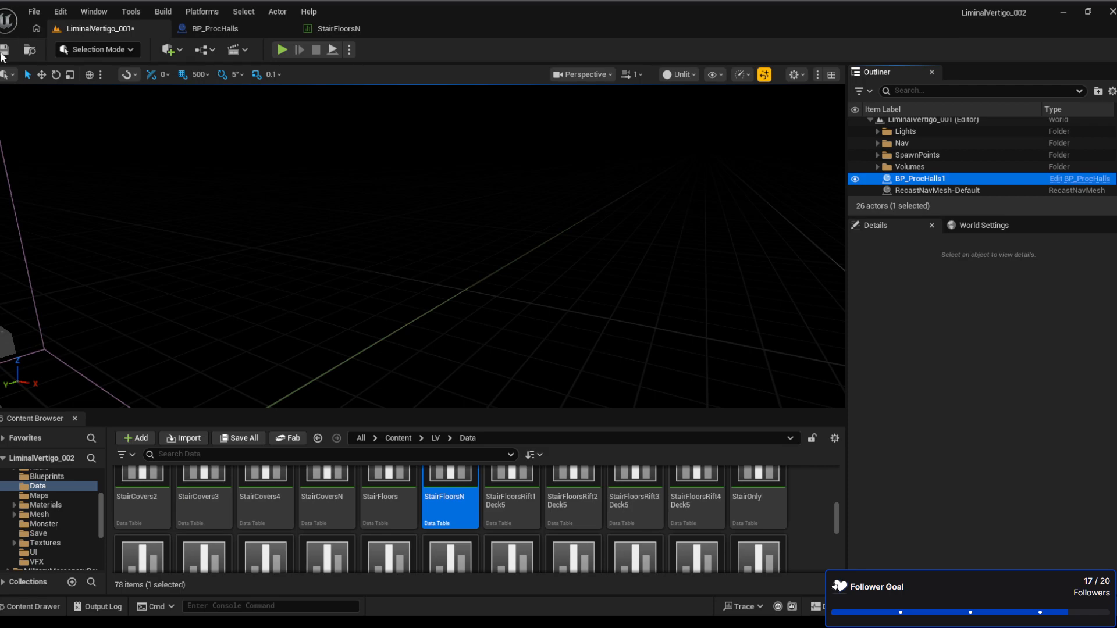
{"action": "left_click", "coordinate": [1062, 13]}
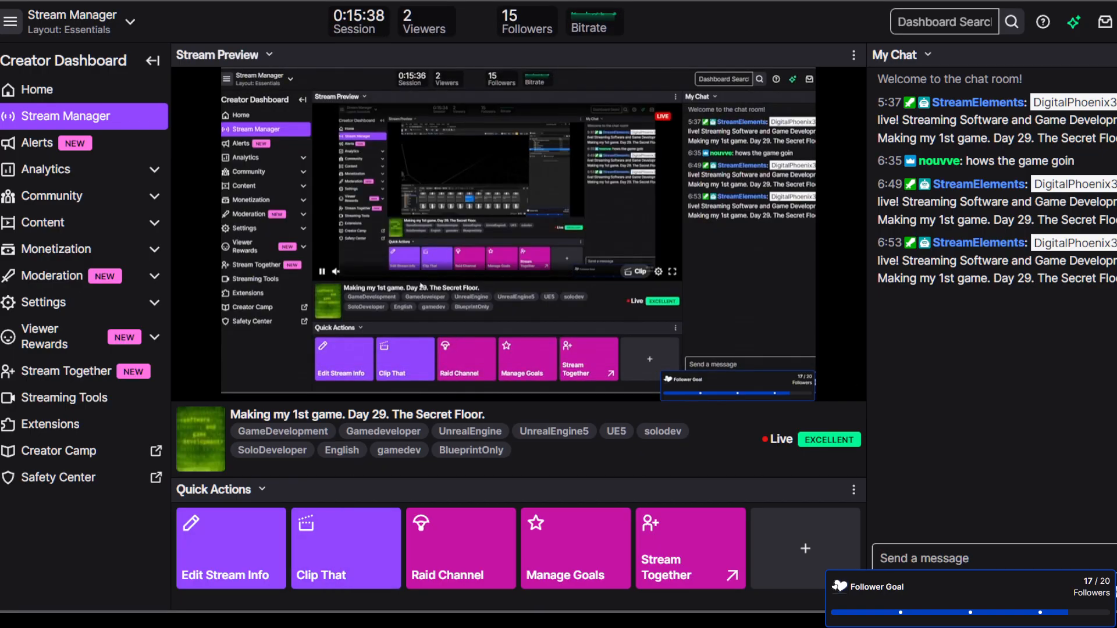
{"action": "left_click", "coordinate": [454, 625]}
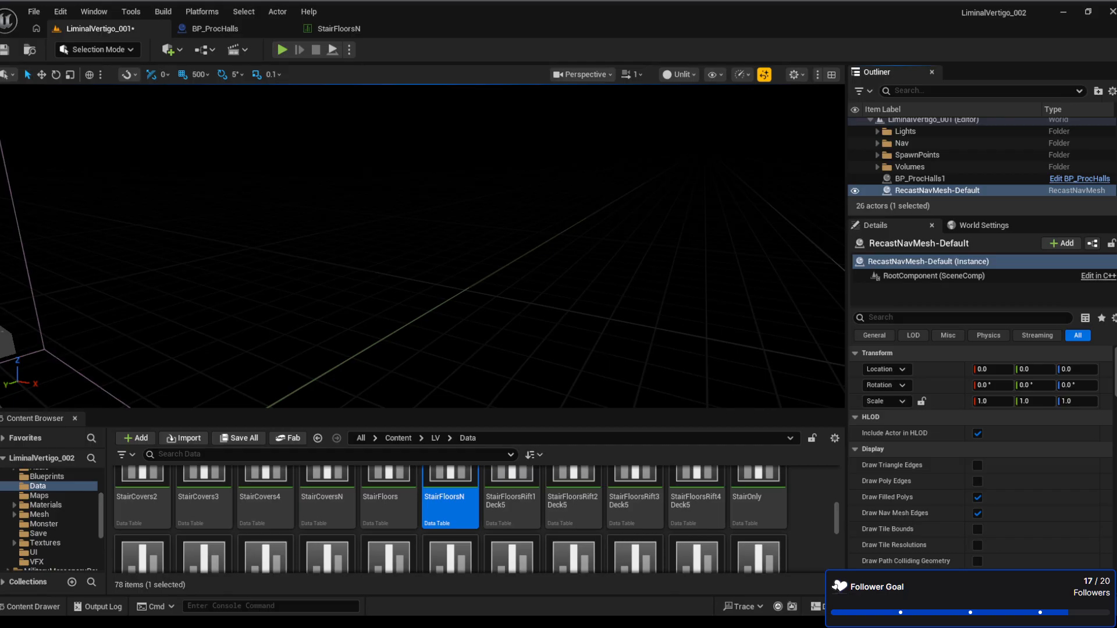
Delete the RecastNavMesh-Default actor and save the LiminalVertigo_001 level
{"action": "right_click_drag", "start_coordinate": [364, 191], "coordinate": [221, 191]}
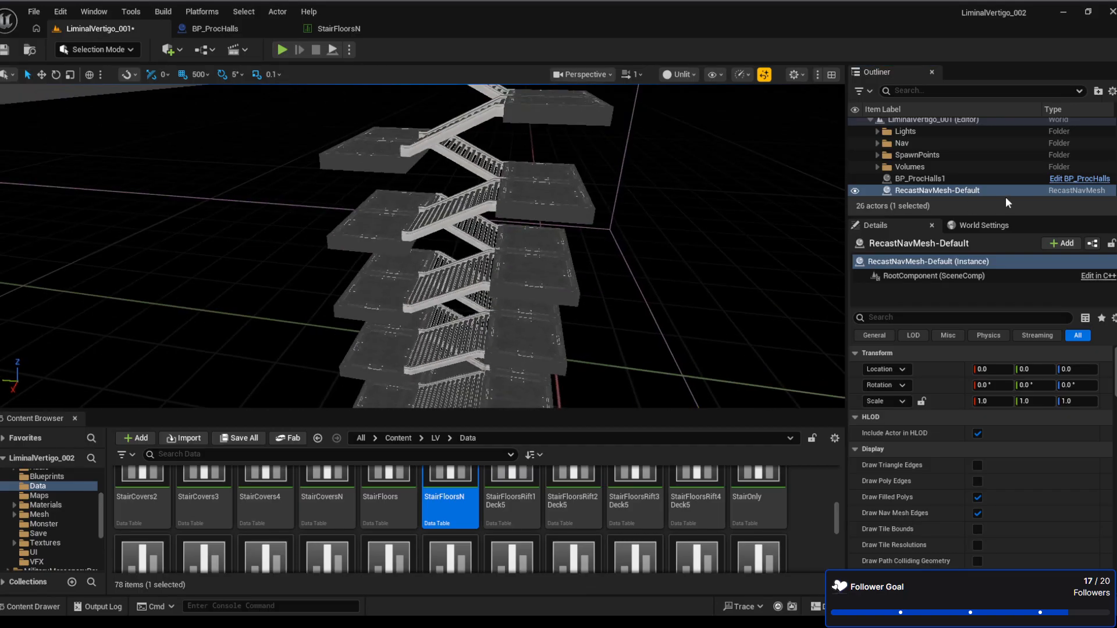
{"action": "left_click", "coordinate": [951, 180]}
{"action": "left_click", "coordinate": [936, 192]}
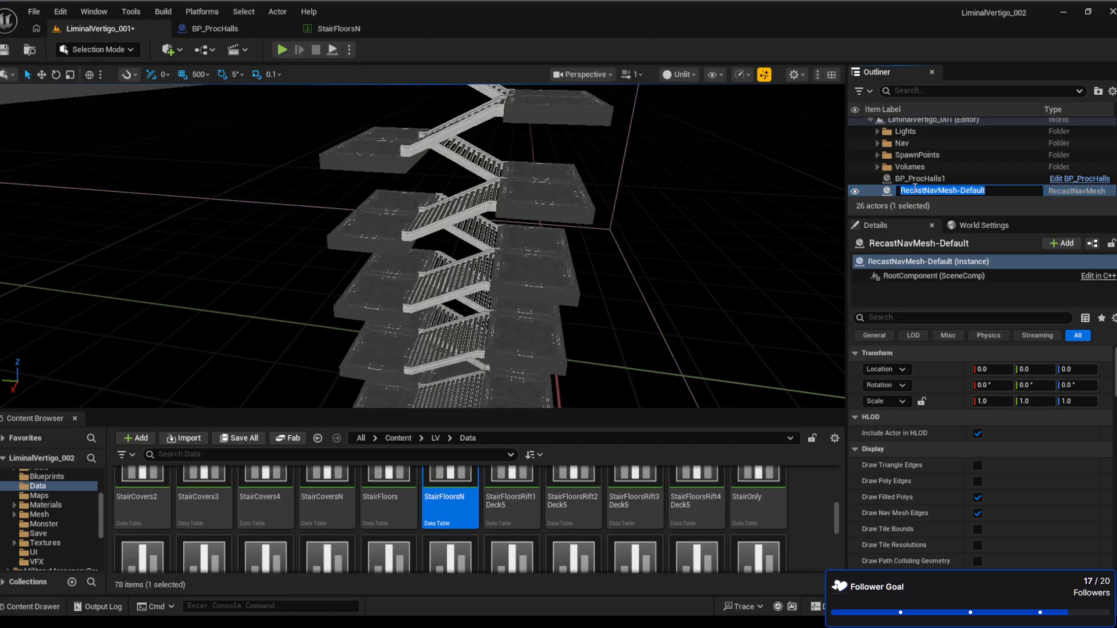
{"action": "left_click", "coordinate": [891, 194]}
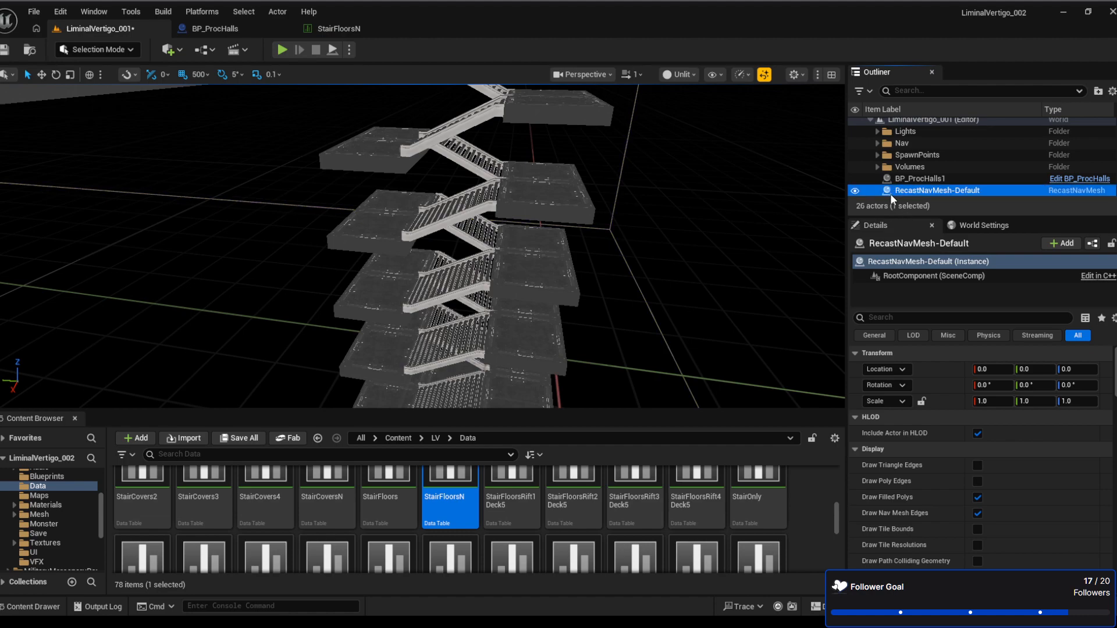
{"action": "key", "text": "Delete"}
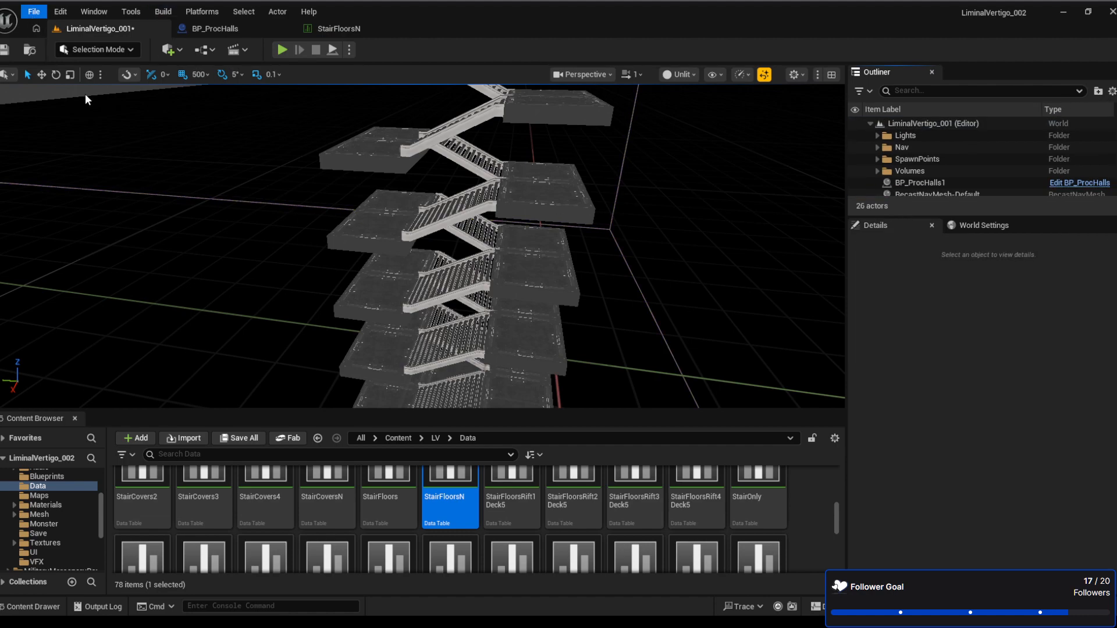
{"action": "key", "text": "ctrl+s"}
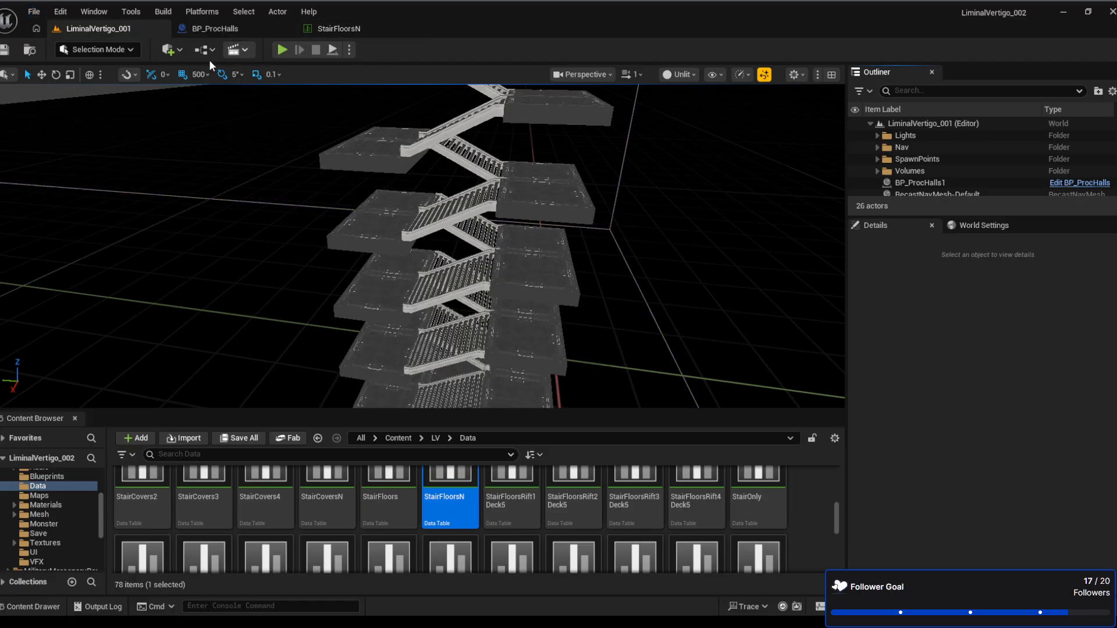
Close the StairFloorsN data table and review the Deck Z and Deck O set nodes in the BP_ProcHalls event graph
{"action": "key", "text": "w"}
{"action": "right_click_drag", "start_coordinate": [422, 246], "coordinate": [442, 168]}
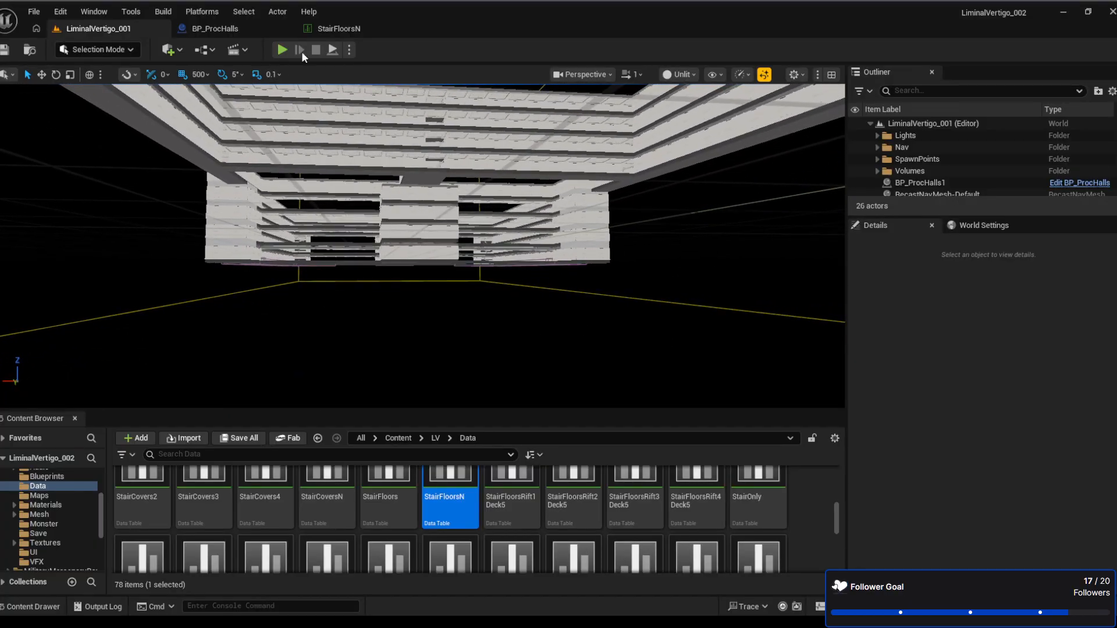
{"action": "left_click", "coordinate": [384, 29]}
{"action": "left_click", "coordinate": [412, 29]}
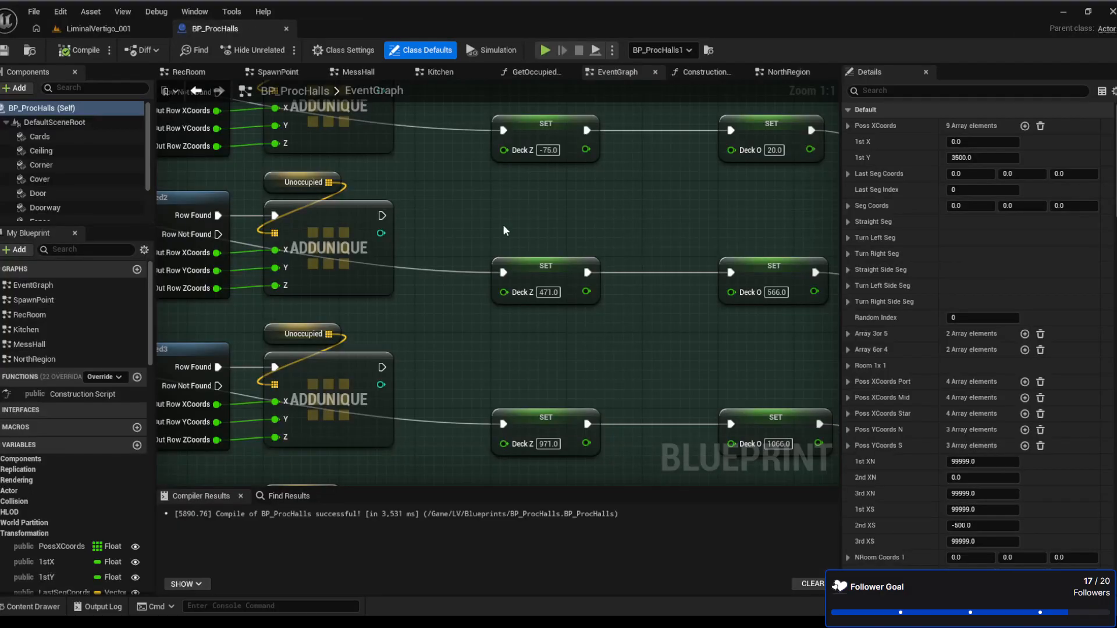
{"action": "scroll", "coordinate": [539, 289], "scroll_direction": "down", "scroll_amount": 6}
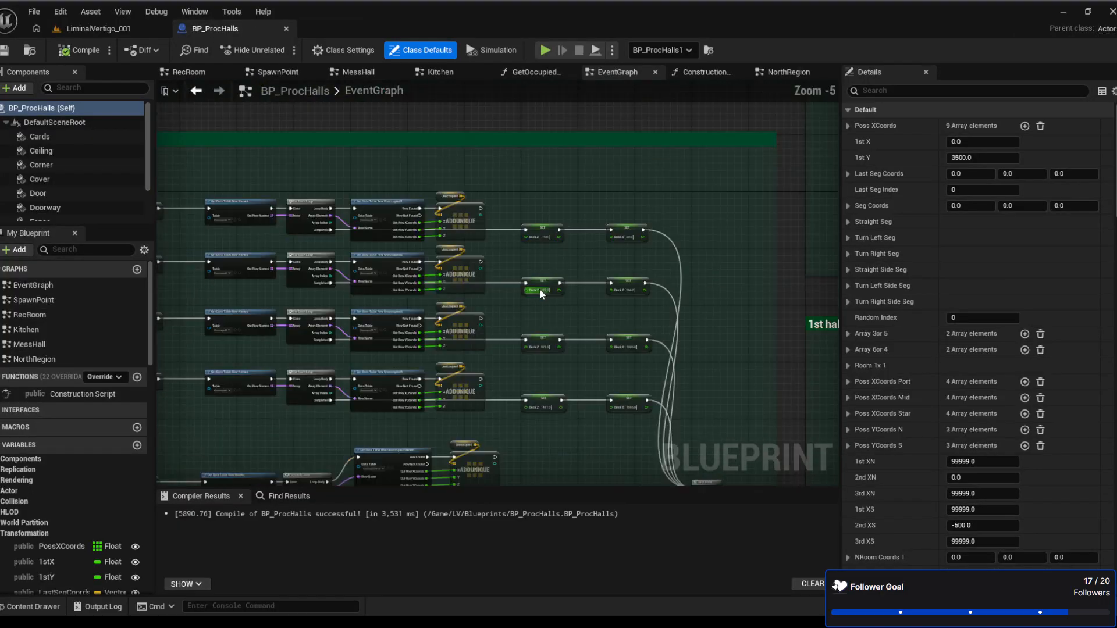
{"action": "scroll", "coordinate": [540, 288], "scroll_direction": "up", "scroll_amount": 4}
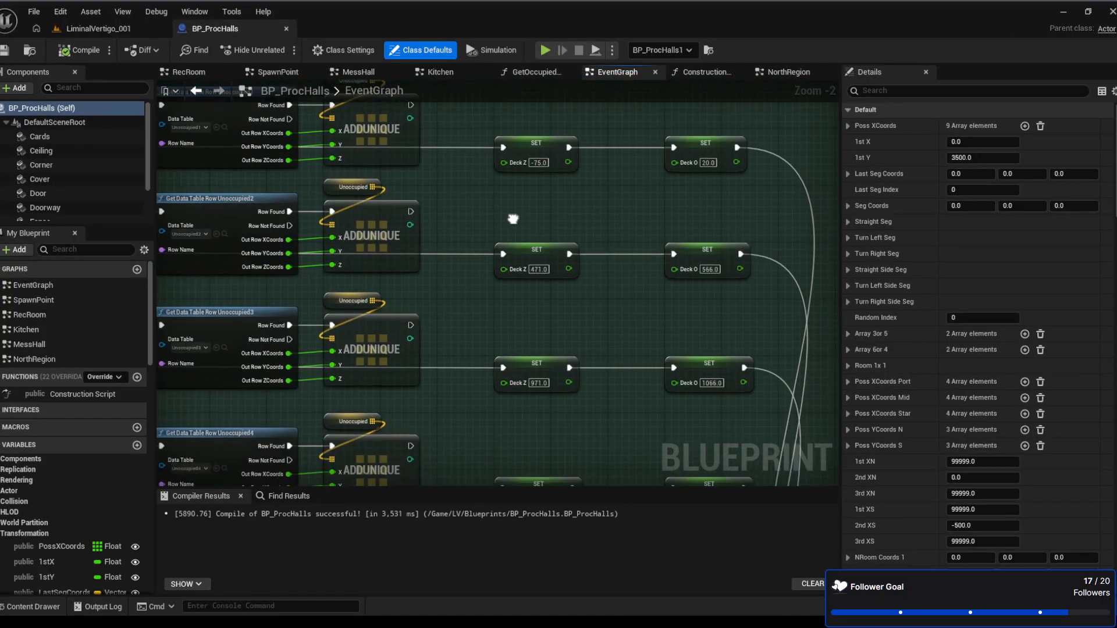
Locate the StairWalls90N and StairWallsN data tables and examine the generated stairwell in LiminalVertigo_001 from several sides
{"action": "left_click", "coordinate": [110, 29]}
{"action": "right_click_drag", "start_coordinate": [500, 313], "coordinate": [459, 289]}
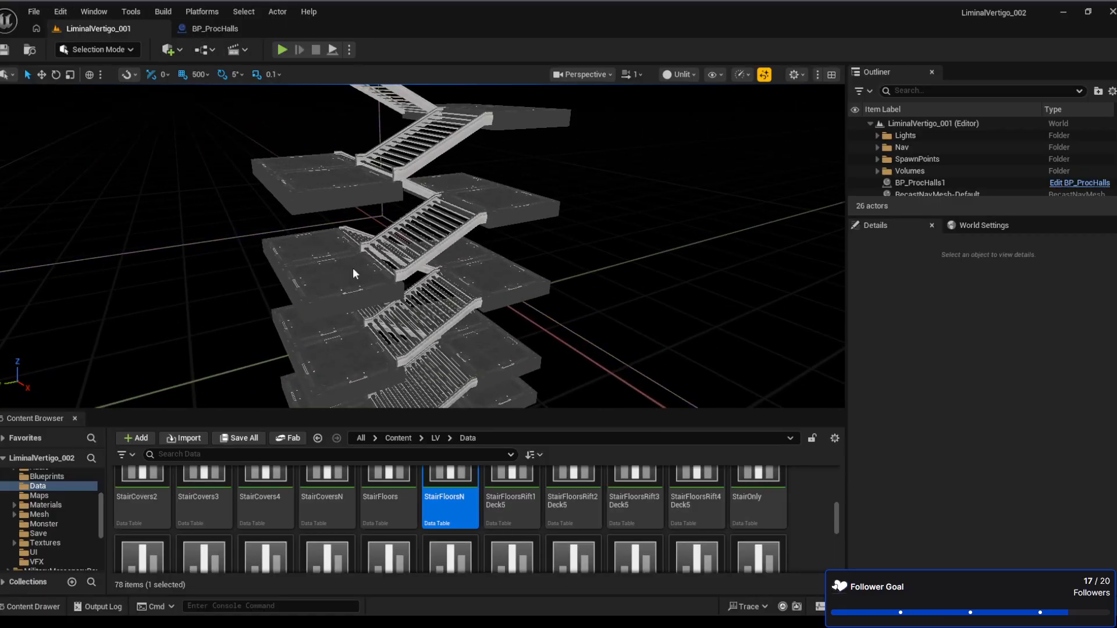
{"action": "scroll", "coordinate": [450, 518], "scroll_direction": "down", "scroll_amount": 3}
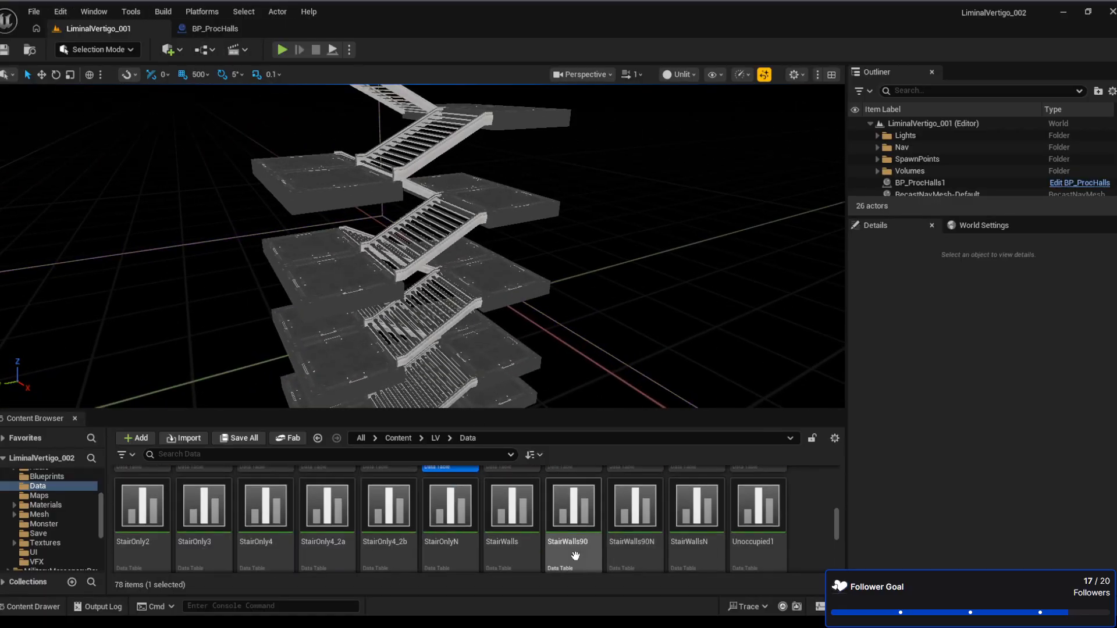
{"action": "left_click", "coordinate": [640, 522]}
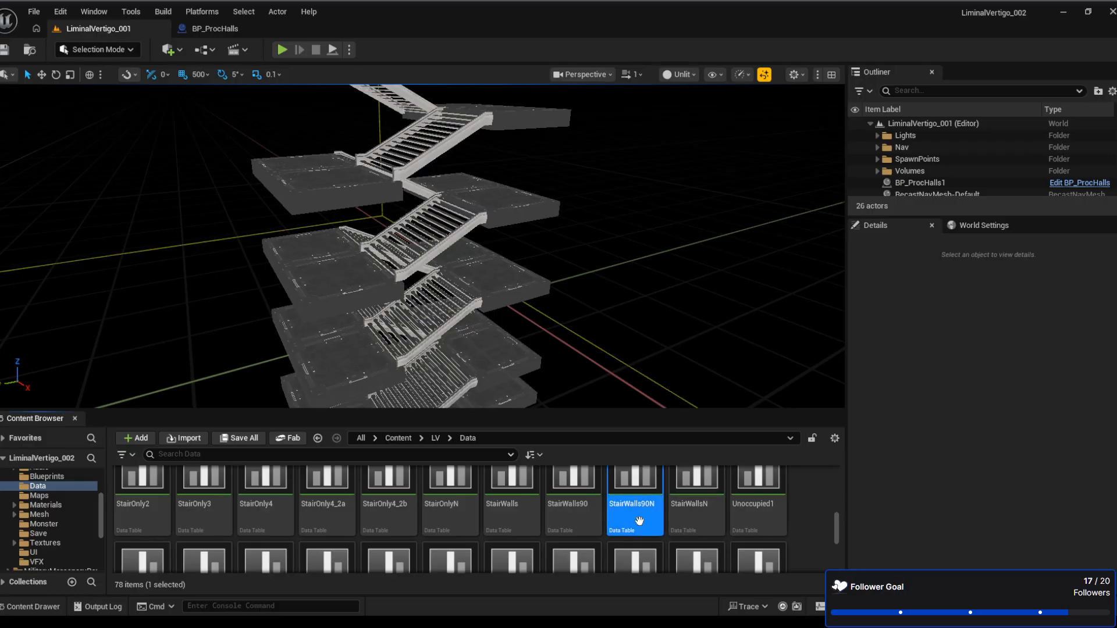
{"action": "left_click", "coordinate": [700, 521]}
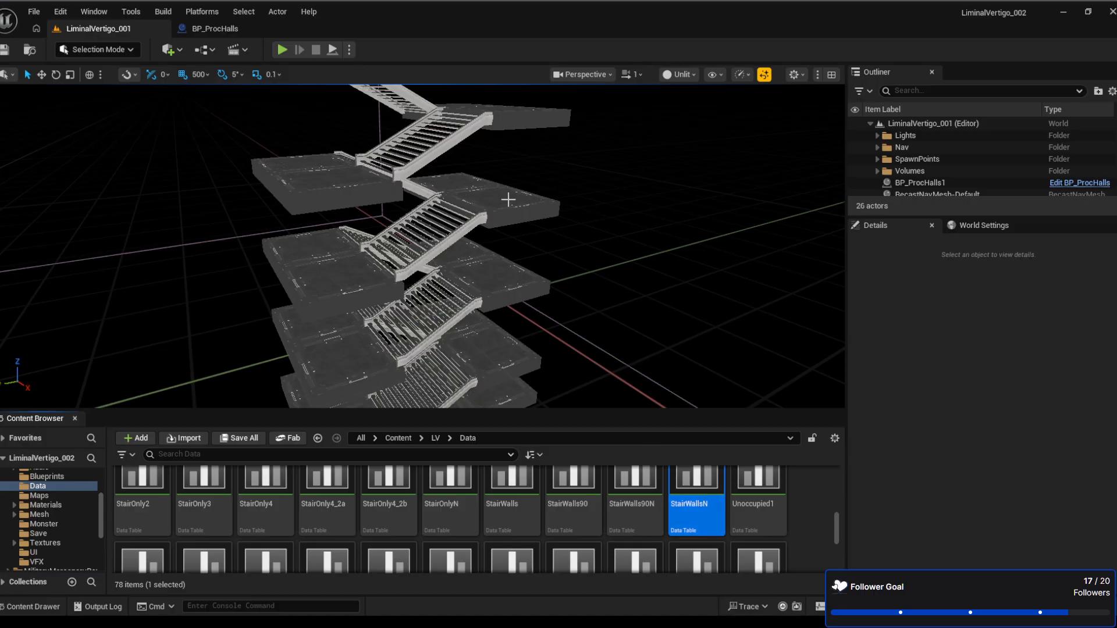
{"action": "right_click_drag", "start_coordinate": [647, 265], "coordinate": [647, 265]}
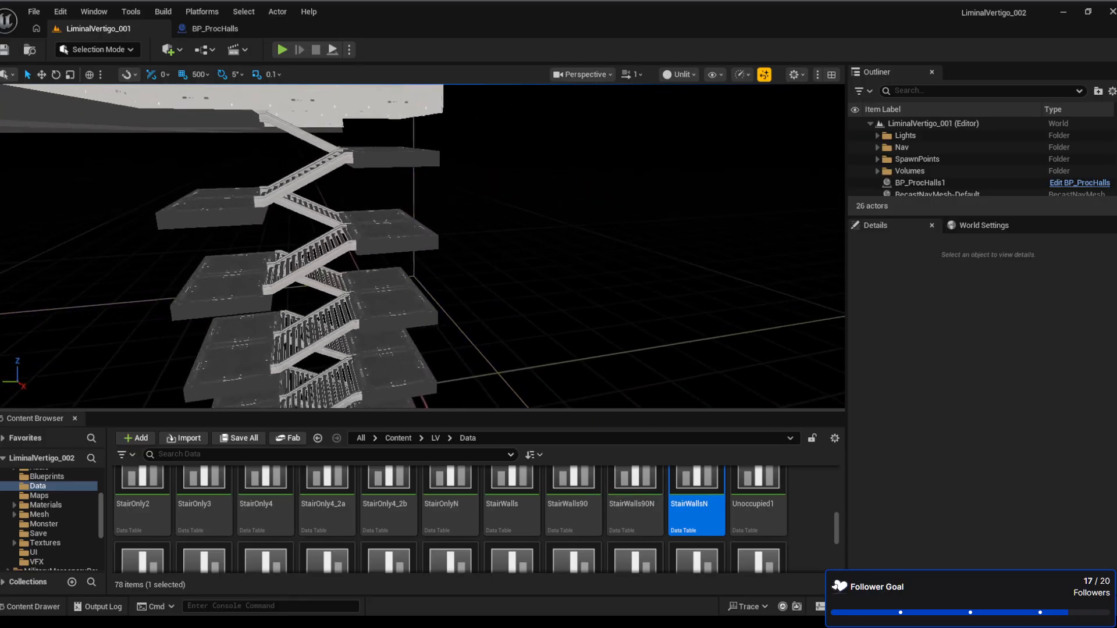
{"action": "right_click_drag", "start_coordinate": [374, 251], "coordinate": [374, 251]}
{"action": "right_click_drag", "start_coordinate": [391, 162], "coordinate": [391, 162]}
{"action": "right_click_drag", "start_coordinate": [386, 399], "coordinate": [385, 399]}
{"action": "right_click_drag", "start_coordinate": [604, 349], "coordinate": [604, 349]}
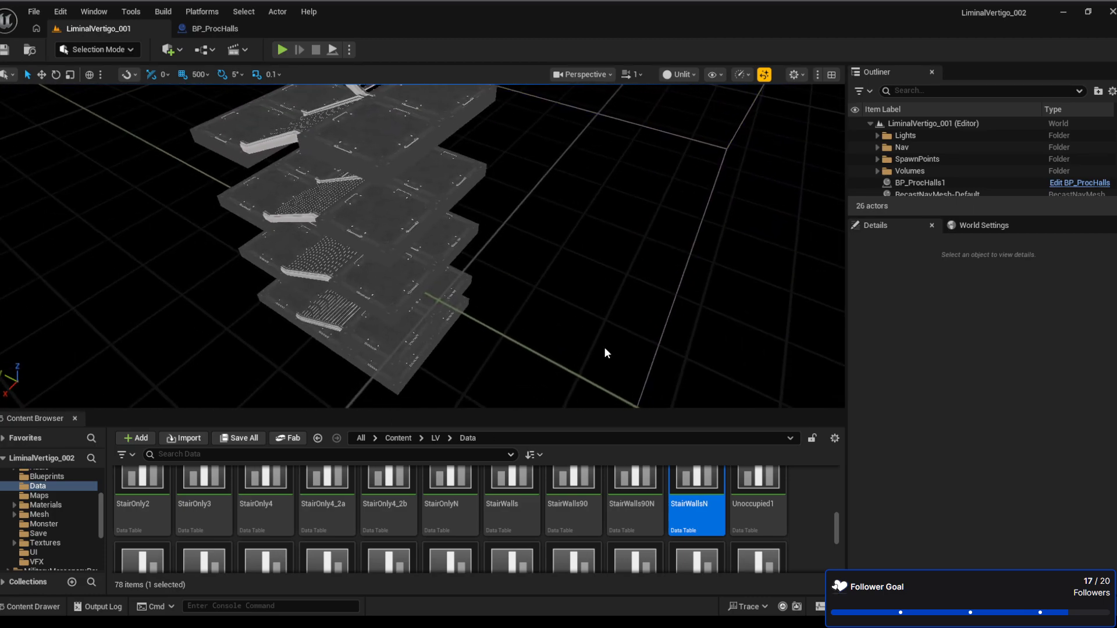
Open the StairWallsN data table for the north stairwell walls and return to the LiminalVertigo_001 level
{"action": "left_click", "coordinate": [635, 507]}
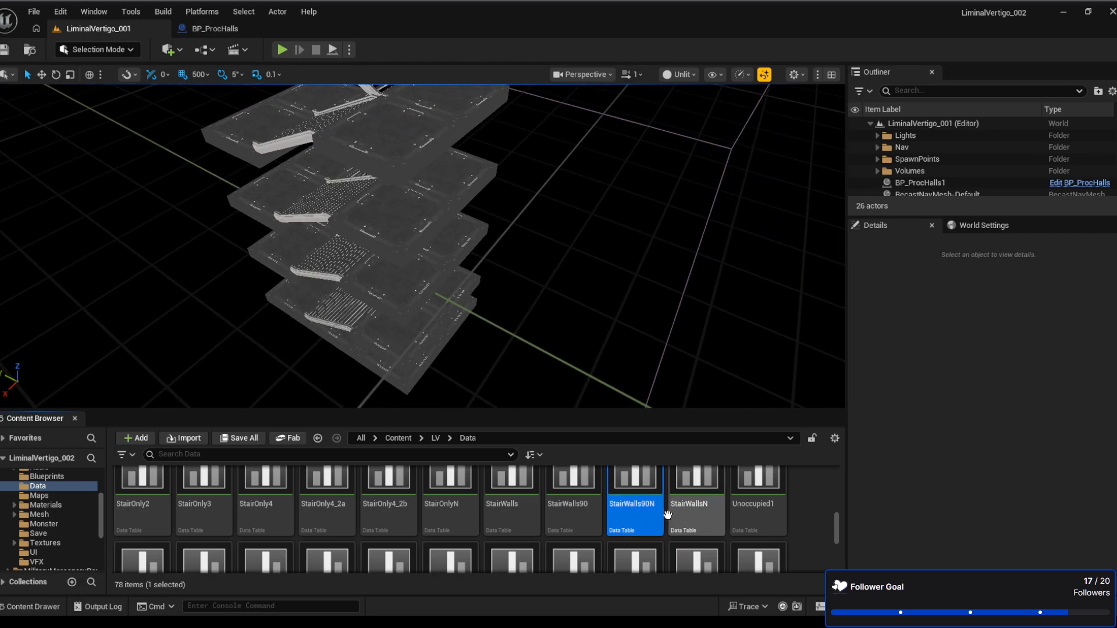
{"action": "left_click", "coordinate": [696, 505]}
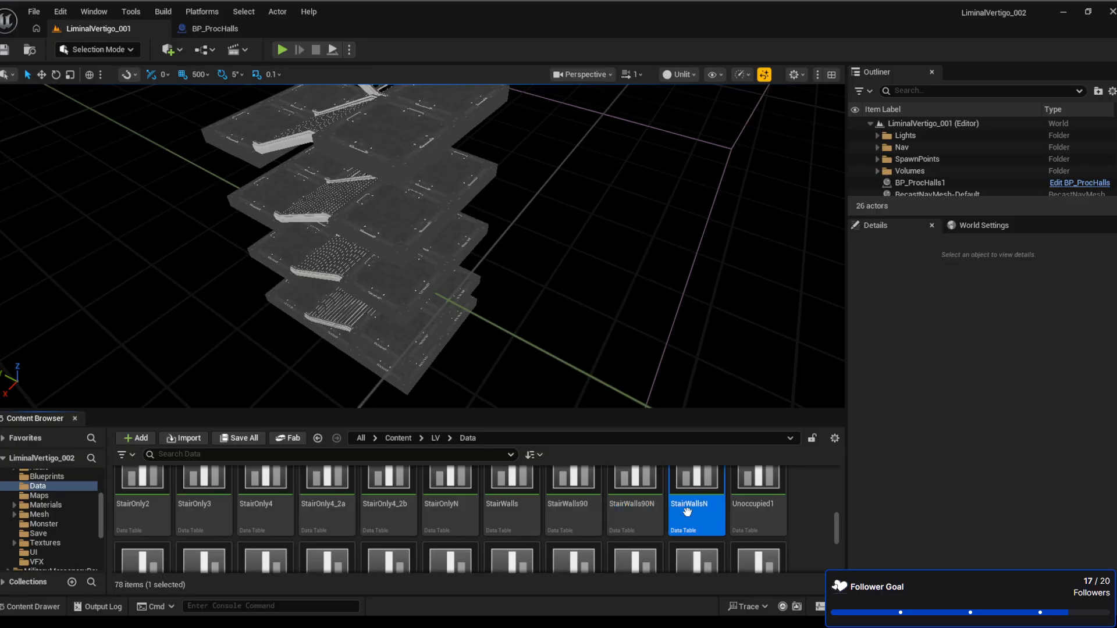
{"action": "right_click_drag", "start_coordinate": [507, 266], "coordinate": [508, 266]}
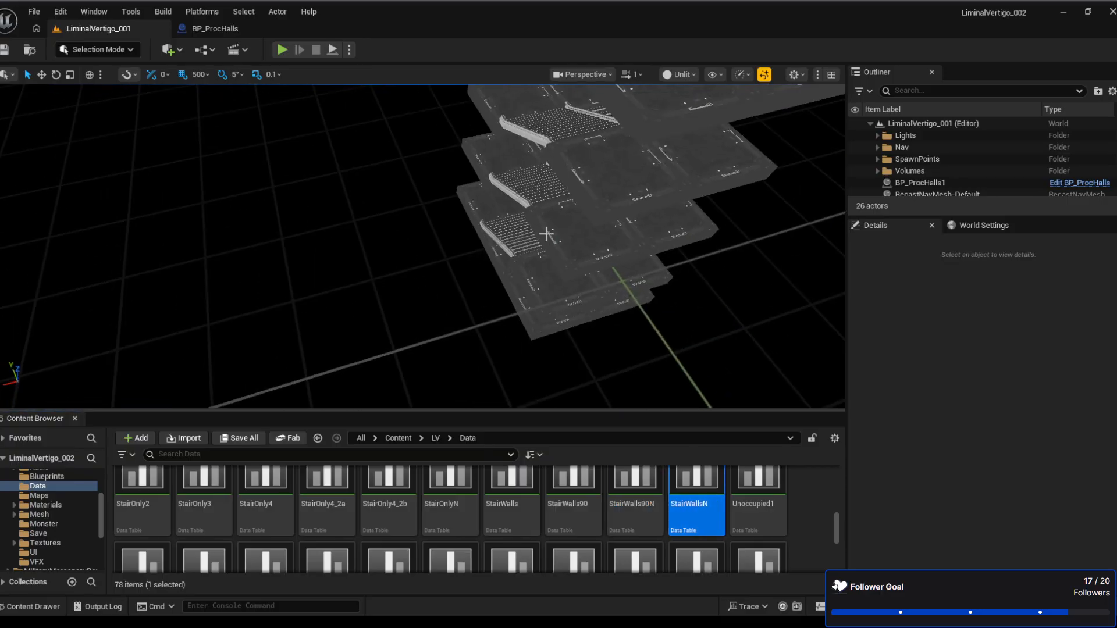
{"action": "right_click_drag", "start_coordinate": [547, 235], "coordinate": [547, 235]}
{"action": "right_click_drag", "start_coordinate": [496, 314], "coordinate": [488, 289]}
{"action": "right_click_drag", "start_coordinate": [711, 301], "coordinate": [711, 300]}
{"action": "right_click_drag", "start_coordinate": [618, 274], "coordinate": [618, 274]}
{"action": "right_click_drag", "start_coordinate": [494, 211], "coordinate": [502, 231]}
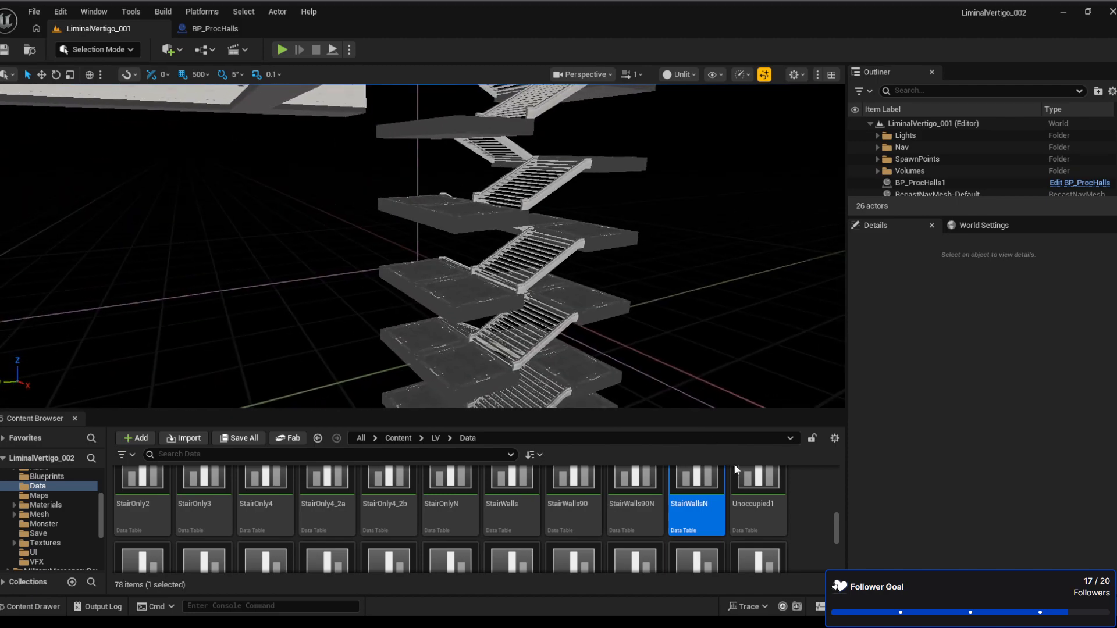
{"action": "double_click", "coordinate": [707, 496]}
{"action": "left_click", "coordinate": [99, 29]}
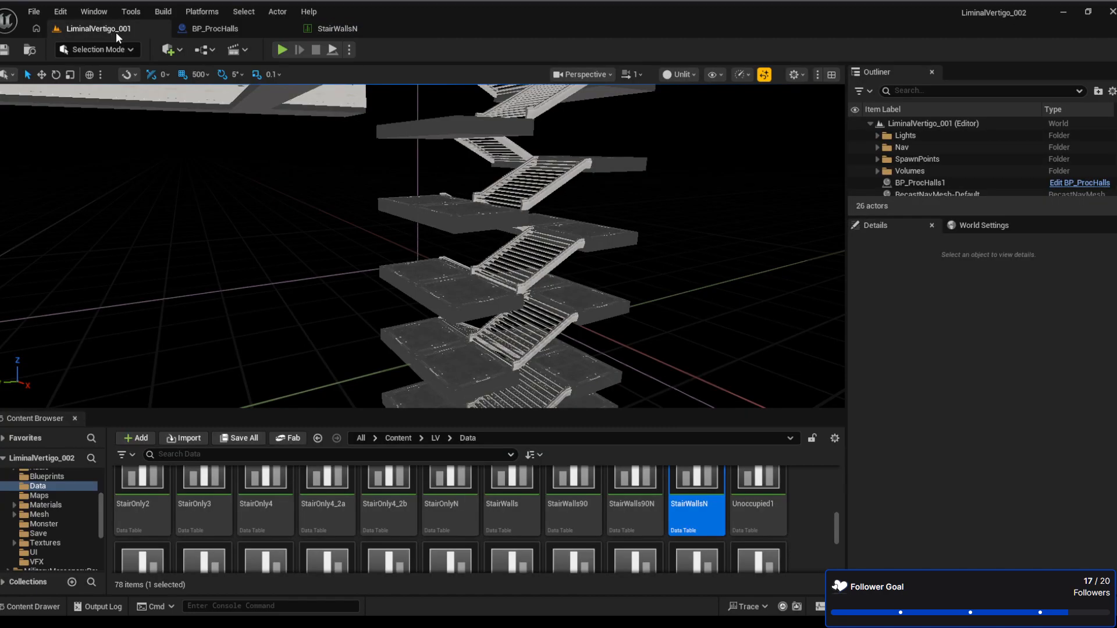
Inspect the stairwell in the level, then add 31 empty rows at the end of the StairWallsN data table
{"action": "right_click_drag", "start_coordinate": [654, 251], "coordinate": [655, 251]}
{"action": "right_click_drag", "start_coordinate": [562, 183], "coordinate": [562, 183]}
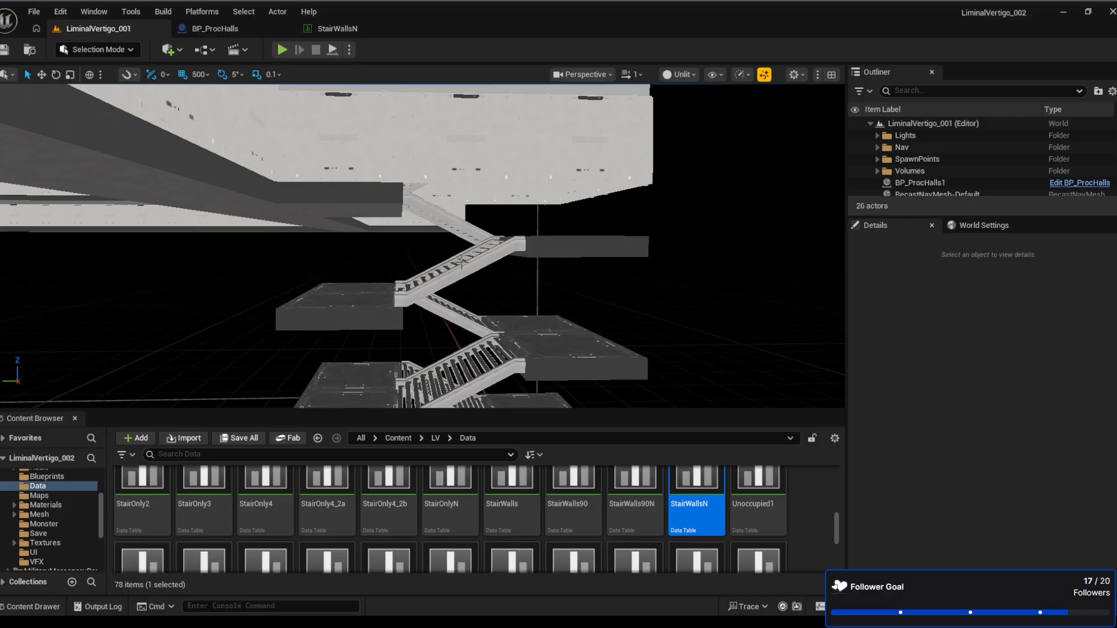
{"action": "right_click_drag", "start_coordinate": [575, 272], "coordinate": [585, 303]}
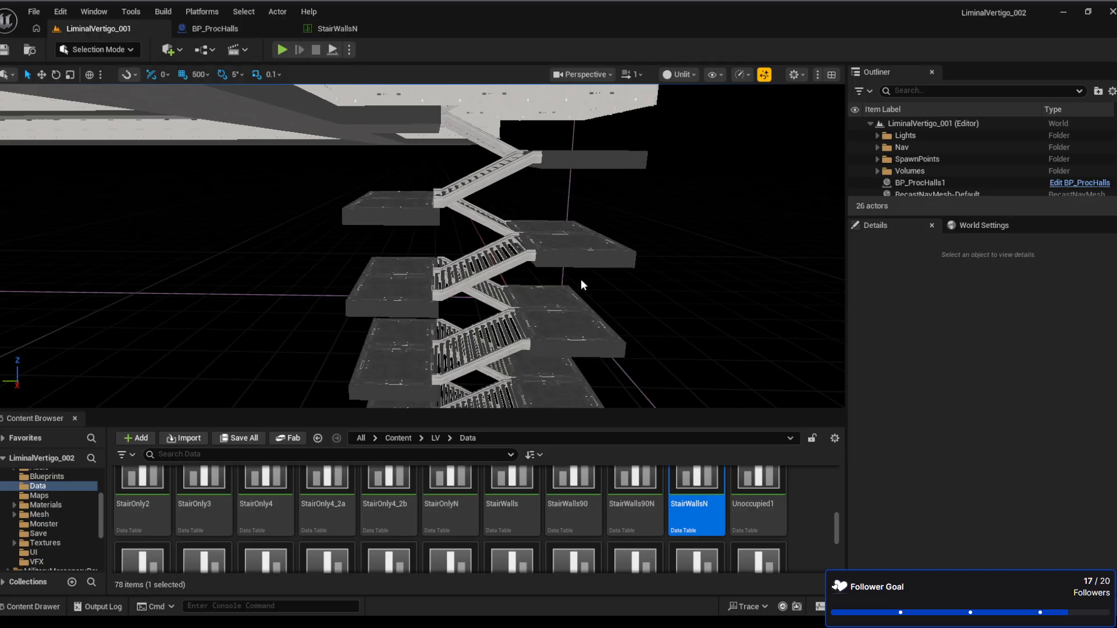
{"action": "right_click_drag", "start_coordinate": [553, 373], "coordinate": [545, 336]}
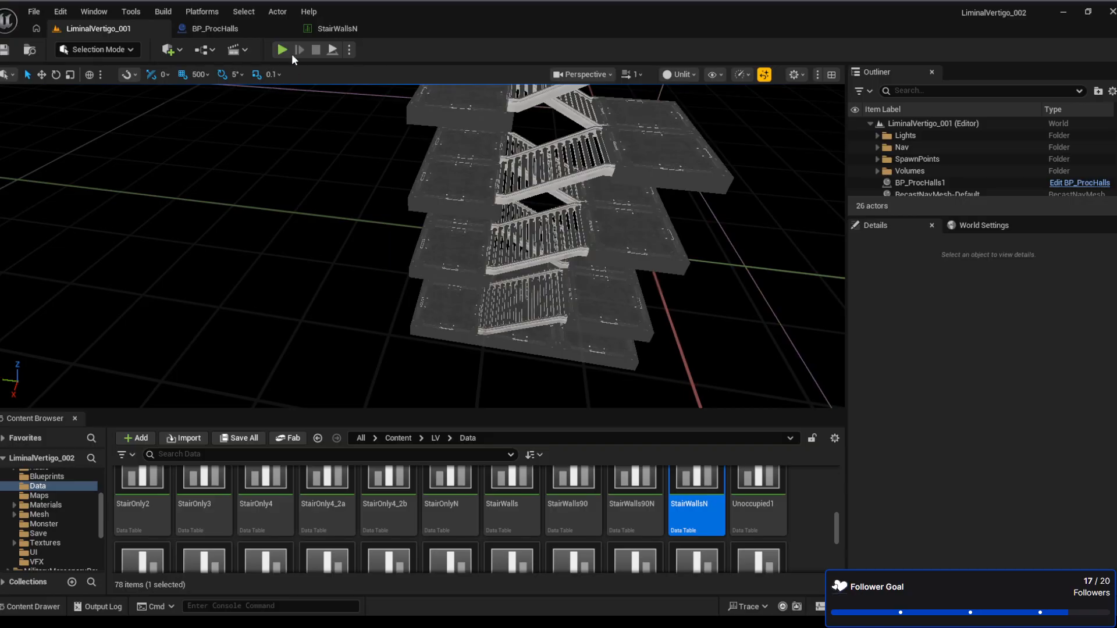
{"action": "left_click", "coordinate": [343, 30]}
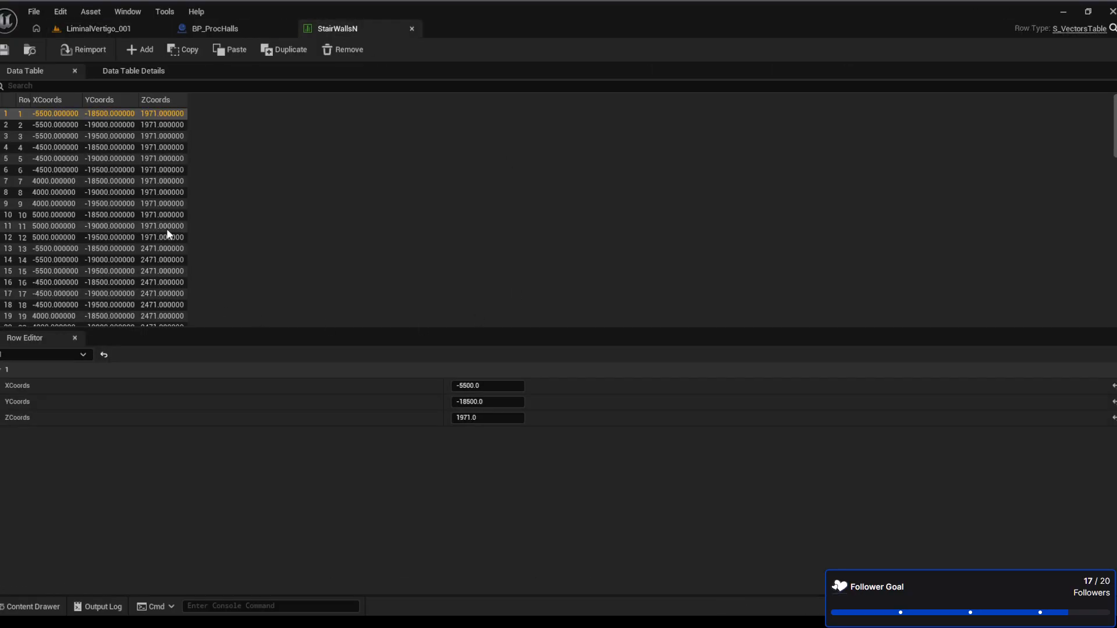
{"action": "scroll", "coordinate": [106, 214], "scroll_direction": "down", "scroll_amount": 20}
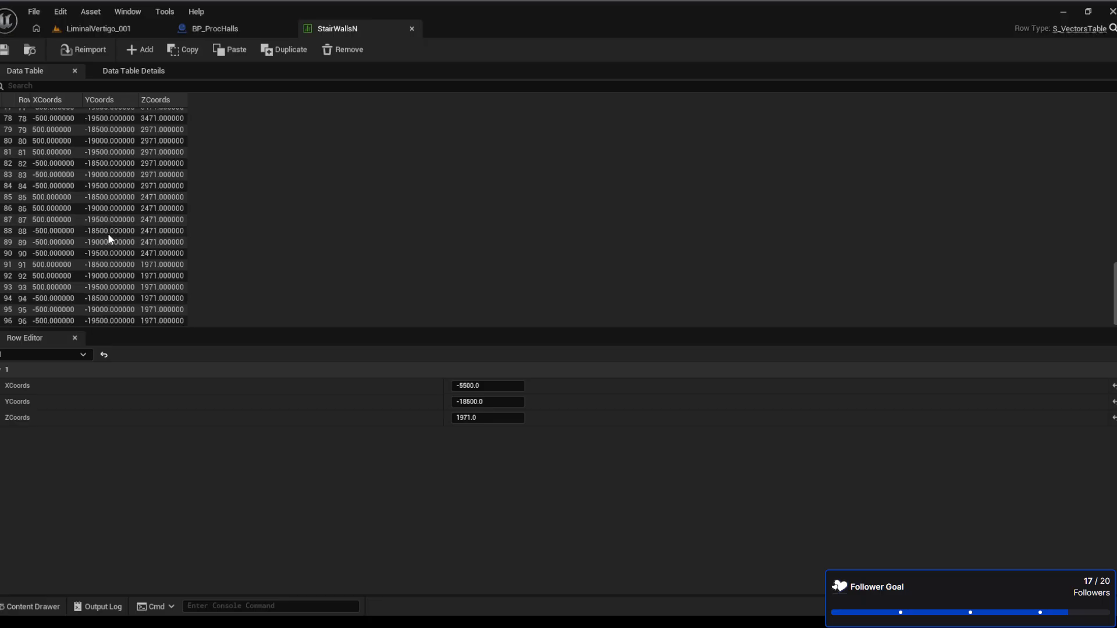
{"action": "double_click", "coordinate": [134, 50]}
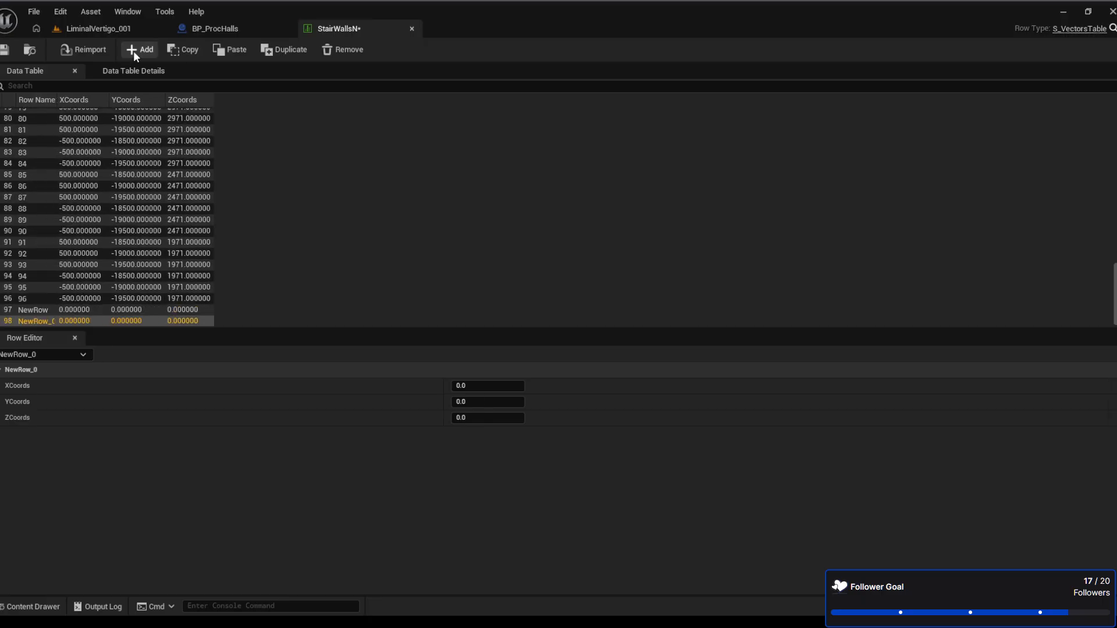
{"action": "left_click", "coordinate": [134, 51]}
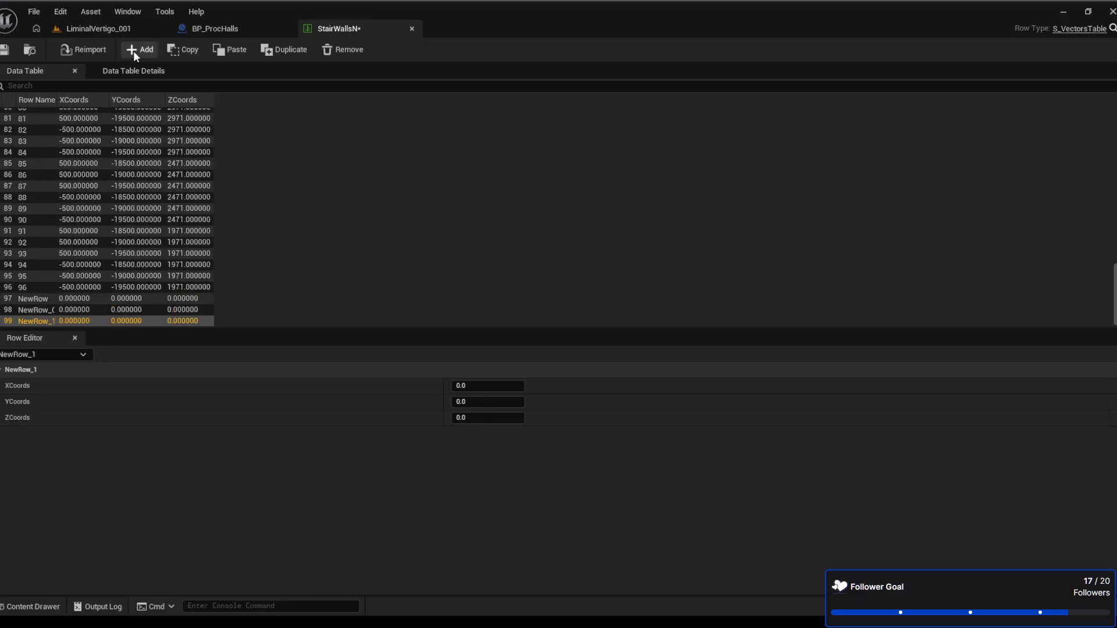
{"action": "left_click", "coordinate": [133, 51]}
{"action": "left_click", "coordinate": [134, 50]}
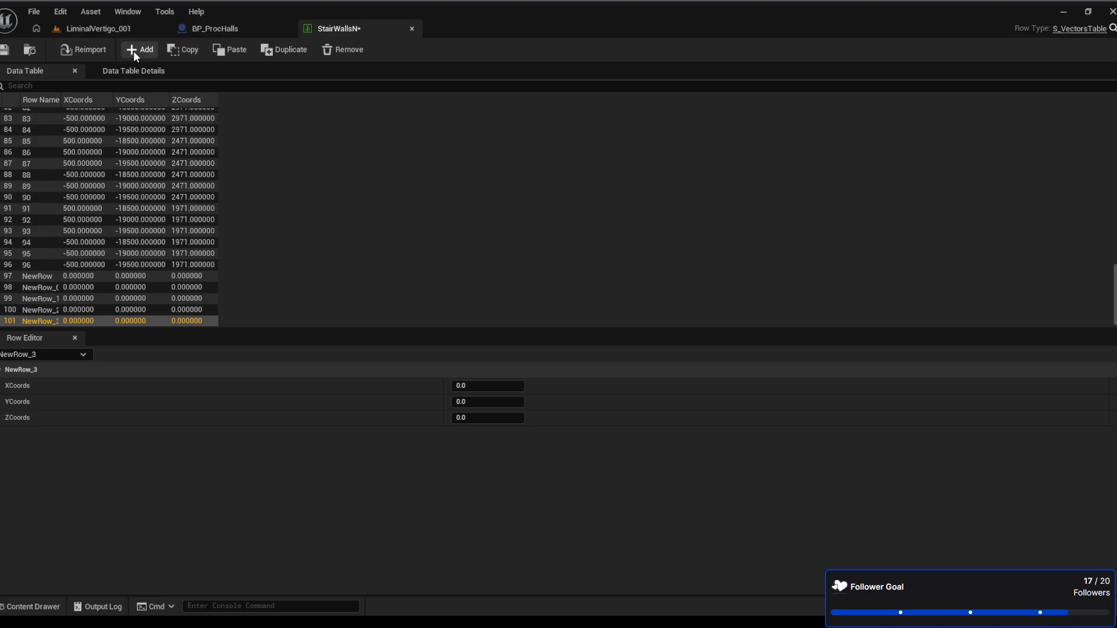
{"action": "left_click", "coordinate": [134, 51]}
{"action": "left_click", "coordinate": [134, 51]}
{"action": "left_click", "coordinate": [134, 51]}
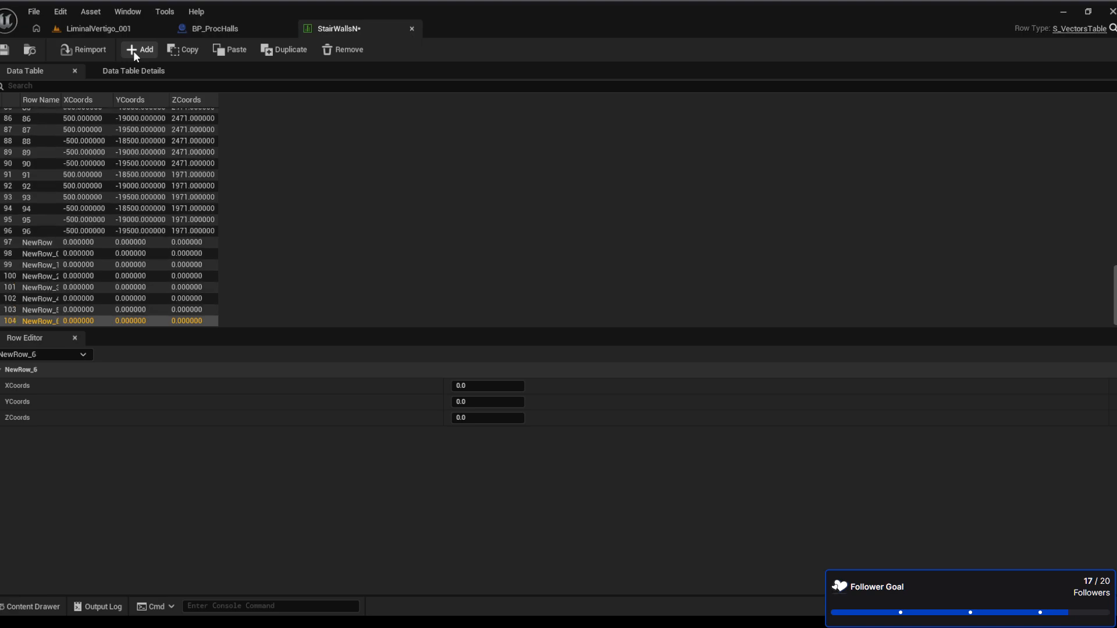
{"action": "left_click", "coordinate": [134, 51]}
{"action": "left_click", "coordinate": [134, 50]}
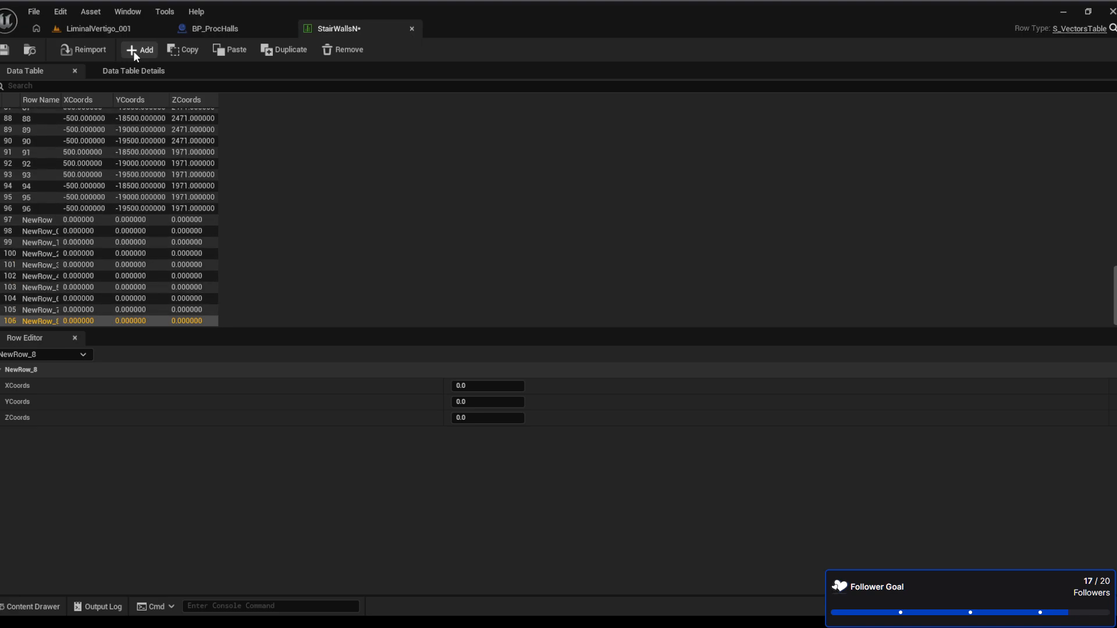
{"action": "left_click", "coordinate": [134, 51]}
{"action": "left_click", "coordinate": [133, 51]}
{"action": "left_click", "coordinate": [134, 50]}
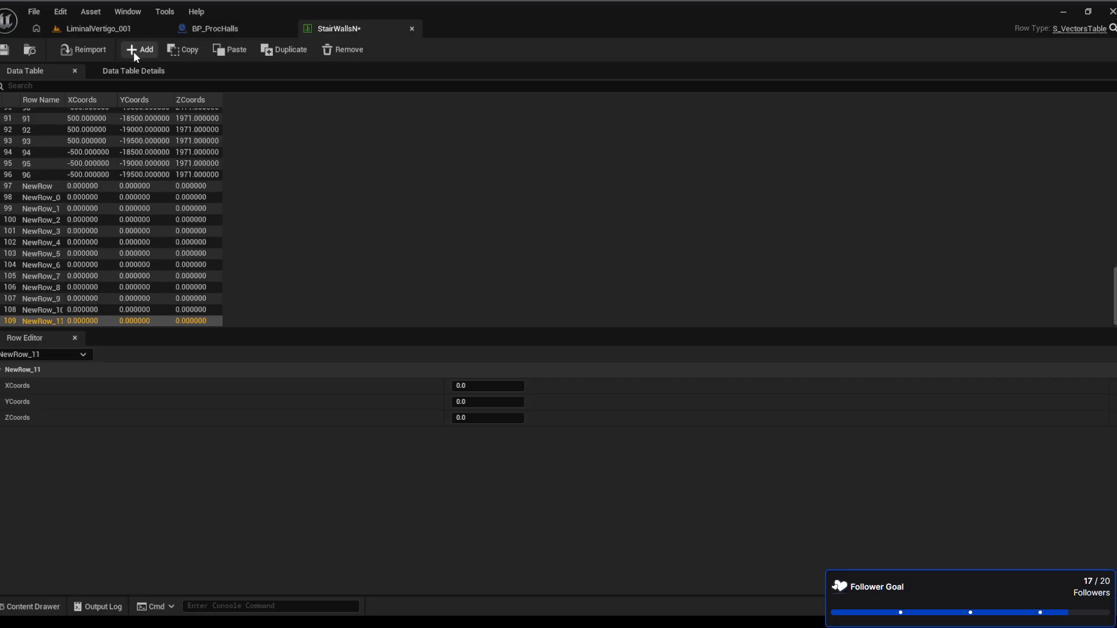
{"action": "left_click", "coordinate": [134, 51]}
{"action": "left_click", "coordinate": [134, 51]}
{"action": "left_click", "coordinate": [133, 51]}
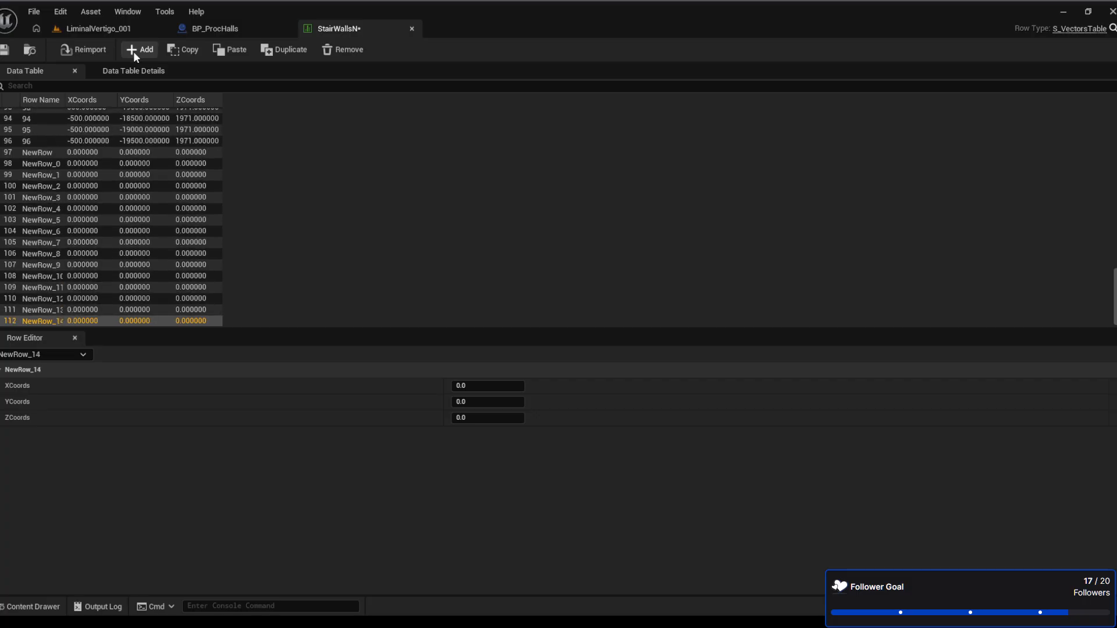
{"action": "left_click", "coordinate": [134, 51]}
{"action": "left_click", "coordinate": [134, 51]}
{"action": "left_click", "coordinate": [134, 51]}
{"action": "left_click", "coordinate": [134, 50]}
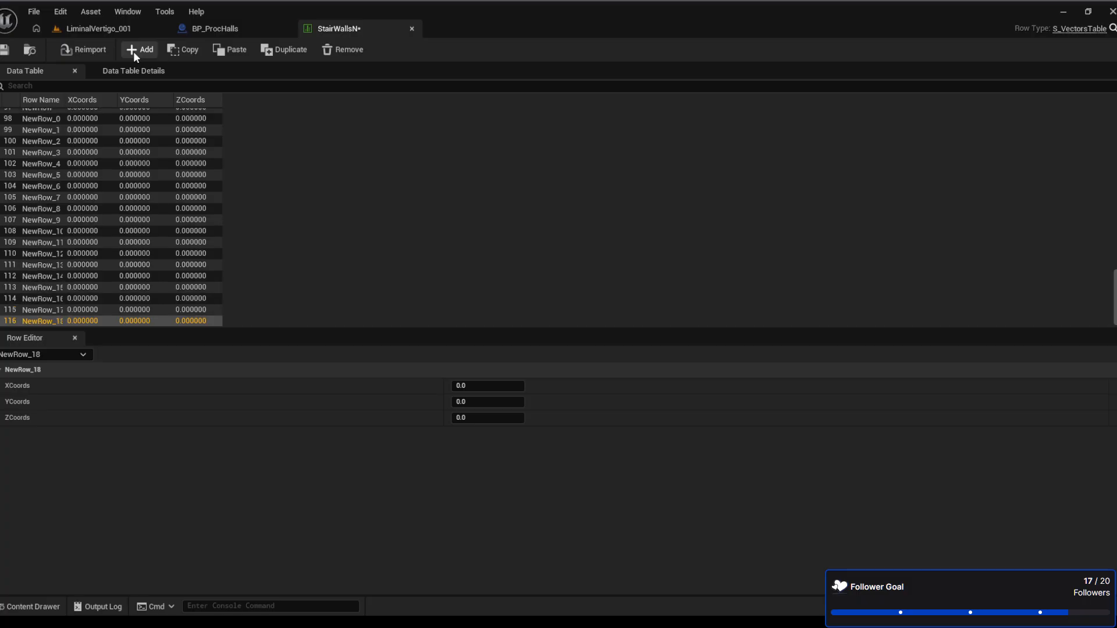
{"action": "left_click", "coordinate": [134, 51]}
{"action": "left_click", "coordinate": [134, 51]}
{"action": "left_click", "coordinate": [133, 51]}
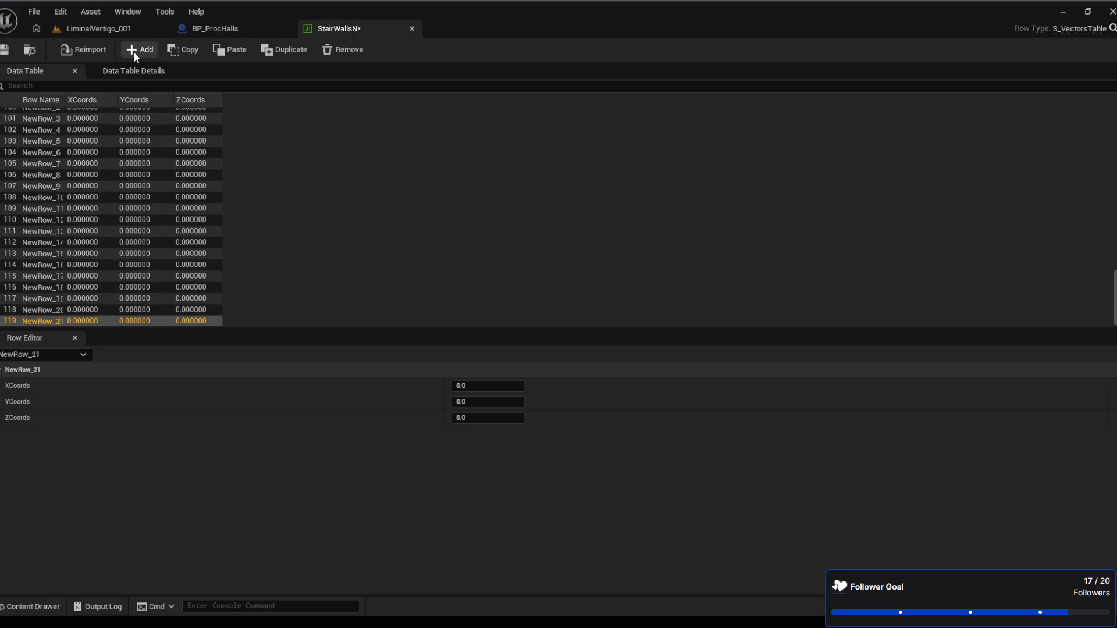
{"action": "left_click", "coordinate": [133, 51]}
{"action": "left_click", "coordinate": [134, 50]}
{"action": "left_click", "coordinate": [134, 51]}
{"action": "left_click", "coordinate": [134, 50]}
{"action": "left_click", "coordinate": [134, 50]}
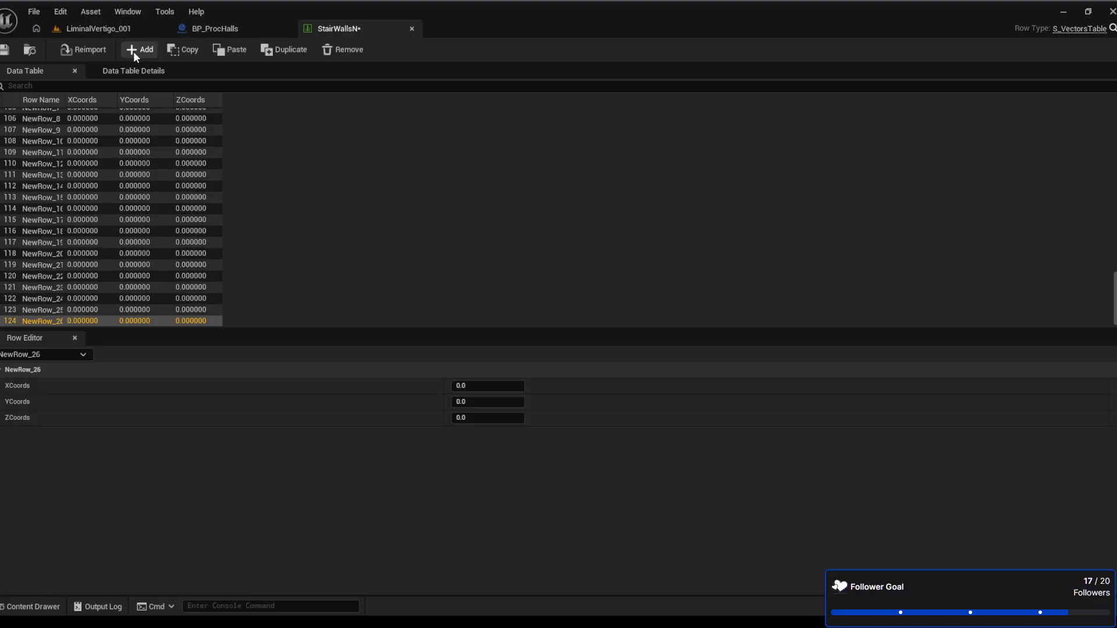
{"action": "left_click", "coordinate": [134, 51]}
{"action": "left_click", "coordinate": [134, 50]}
{"action": "left_click", "coordinate": [133, 51]}
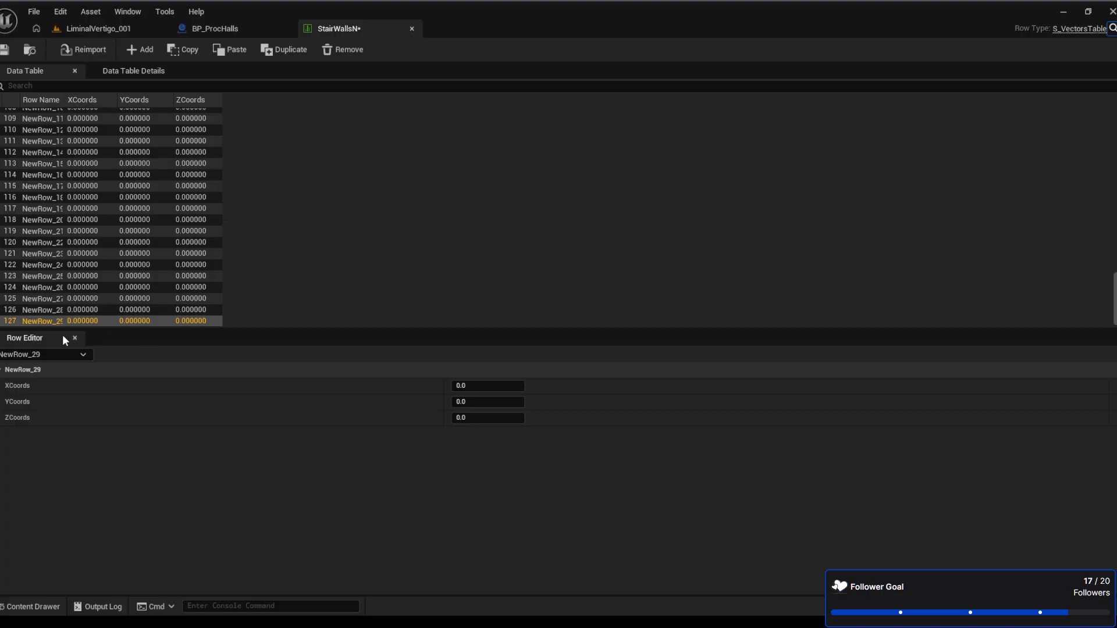
Count the new StairWallsN rows one by one from the last row back to row 96
{"action": "left_click", "coordinate": [30, 321]}
{"action": "key", "text": "Up"}
{"action": "key", "text": "Up"}
{"action": "key", "text": "Up"}
{"action": "key", "text": "Up"}
{"action": "key", "text": "Up"}
{"action": "key", "text": "Up"}
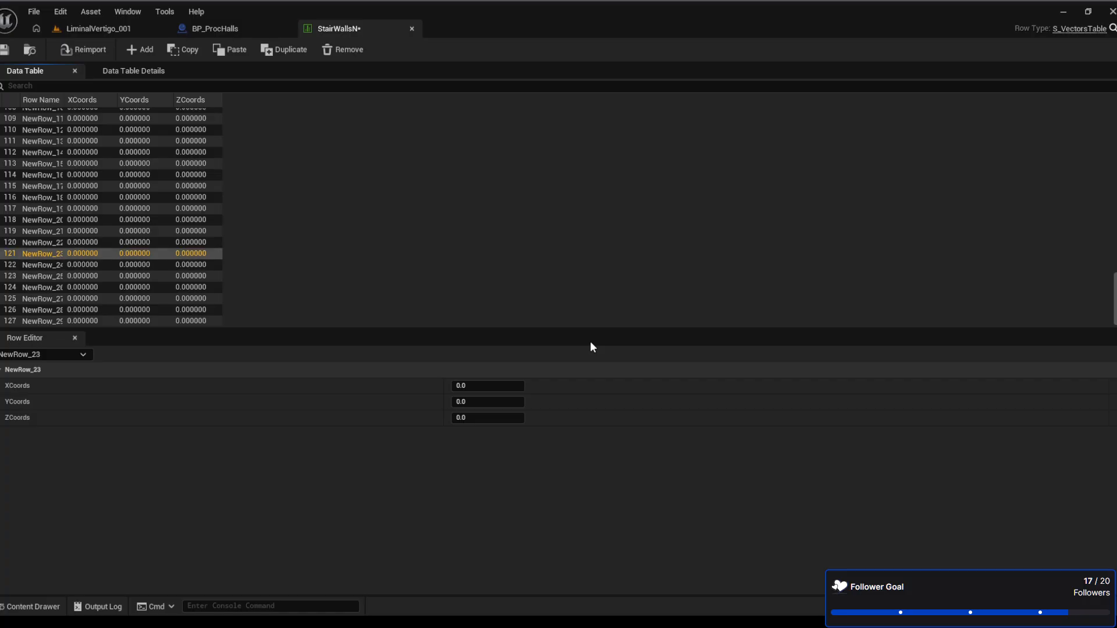
{"action": "key", "text": "Up"}
{"action": "key", "text": "Up"}
{"action": "key", "text": "Up"}
{"action": "key", "text": "Up"}
{"action": "key", "text": "Up"}
{"action": "key", "text": "Up"}
{"action": "key", "text": "Up"}
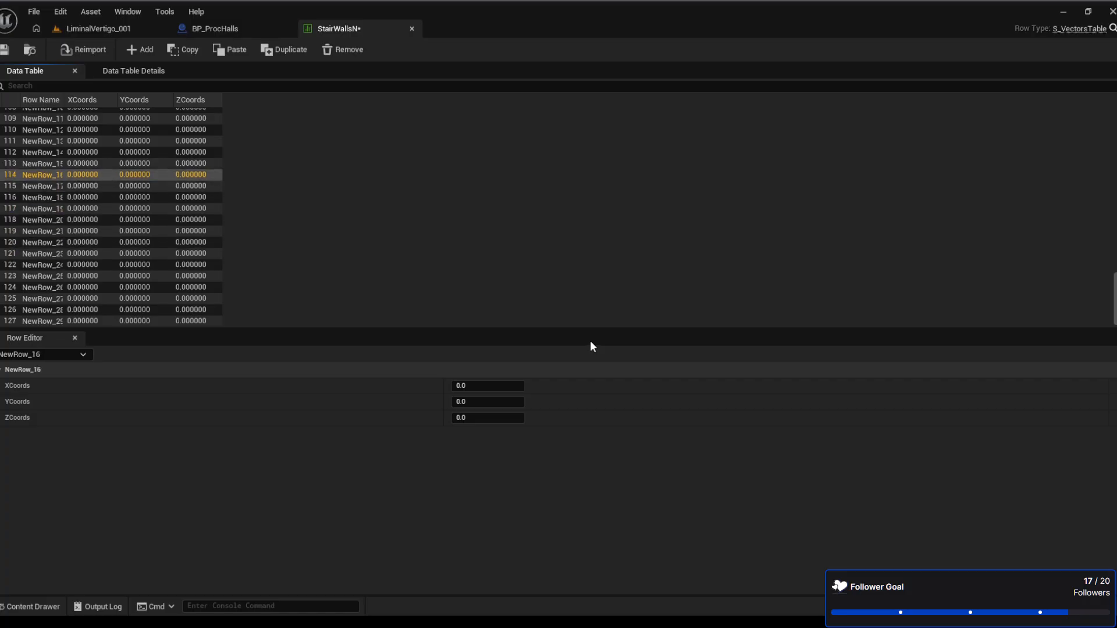
{"action": "key", "text": "Up"}
{"action": "key", "text": "Up"}
{"action": "key", "text": "Up"}
{"action": "key", "text": "Up"}
{"action": "key", "text": "Up"}
{"action": "key", "text": "Up"}
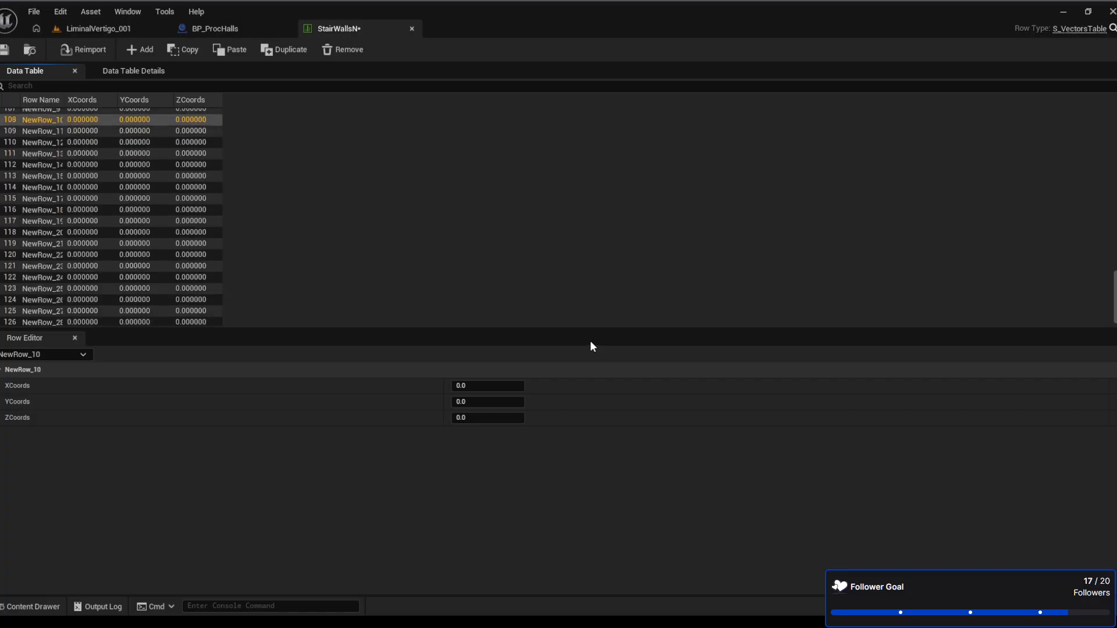
{"action": "key", "text": "Up"}
{"action": "key", "text": "Up"}
{"action": "key", "text": "Up"}
{"action": "key", "text": "Up"}
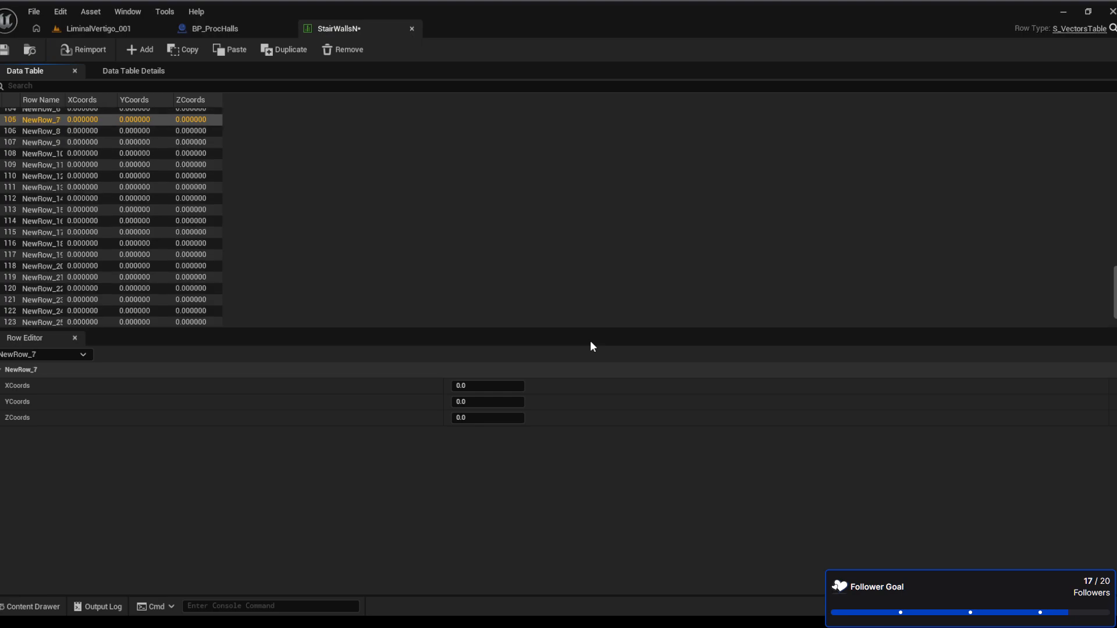
{"action": "key", "text": "Up"}
{"action": "key", "text": "Up"}
{"action": "key", "text": "Up"}
{"action": "key", "text": "Up"}
{"action": "key", "text": "Up"}
{"action": "key", "text": "Up"}
{"action": "key", "text": "Up"}
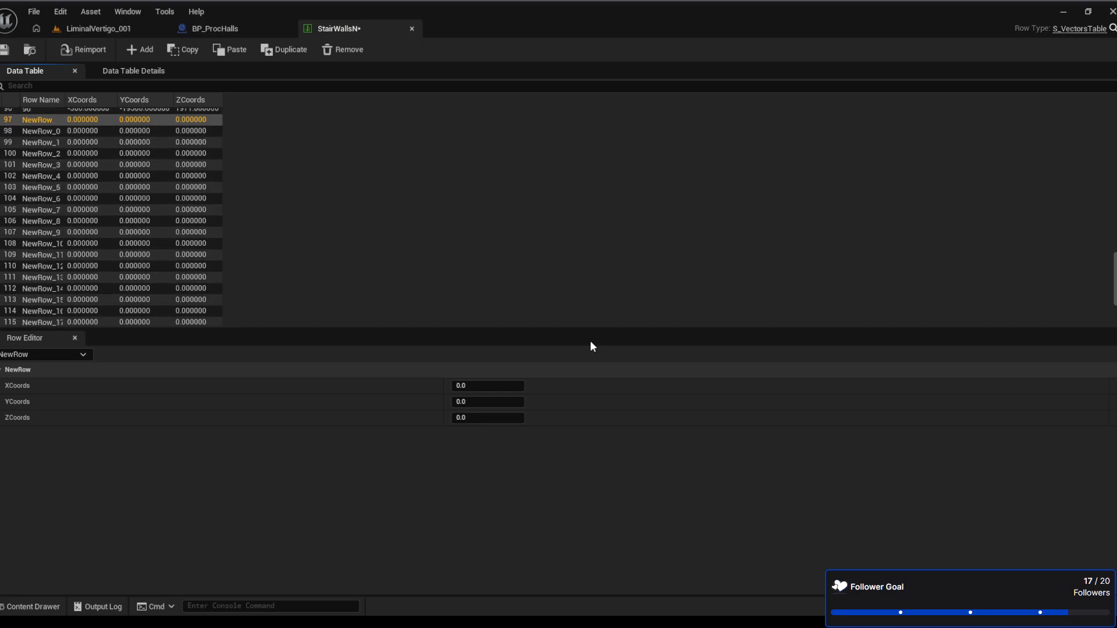
{"action": "key", "text": "Up"}
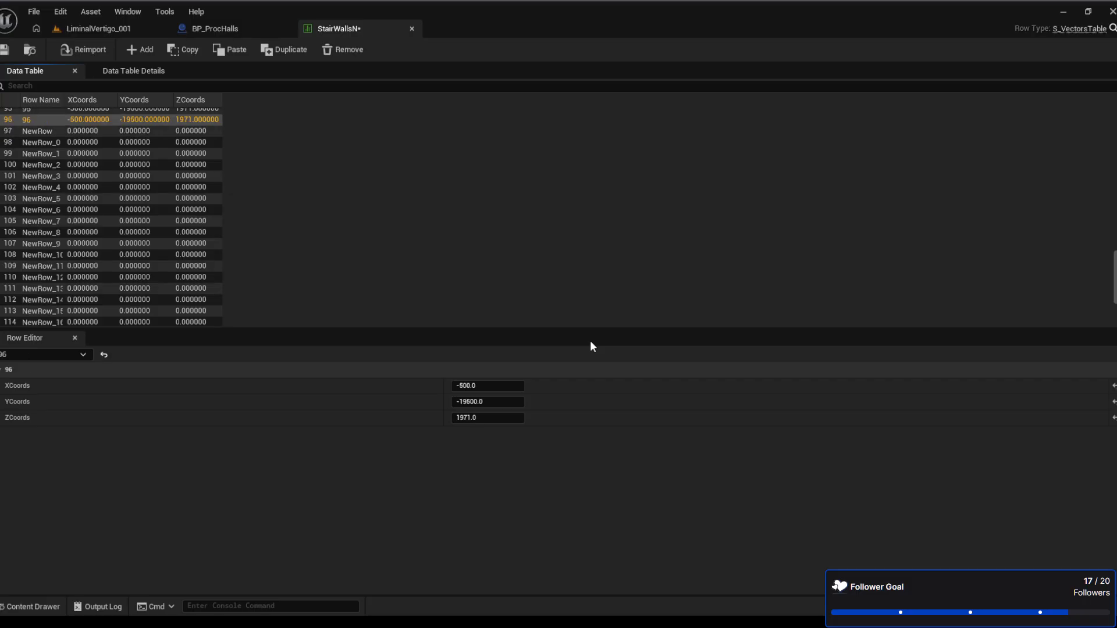
Recount the added StairWallsN rows one by one from NewRow down to NewRow_29
{"action": "key", "text": "Down"}
{"action": "key", "text": "Down"}
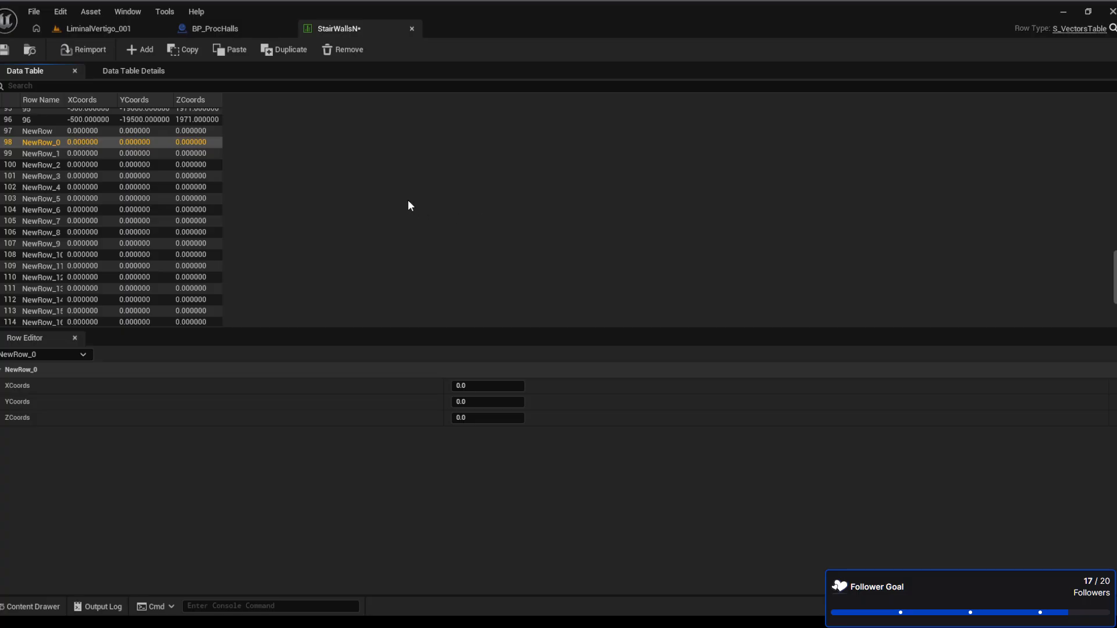
{"action": "key", "text": "Up"}
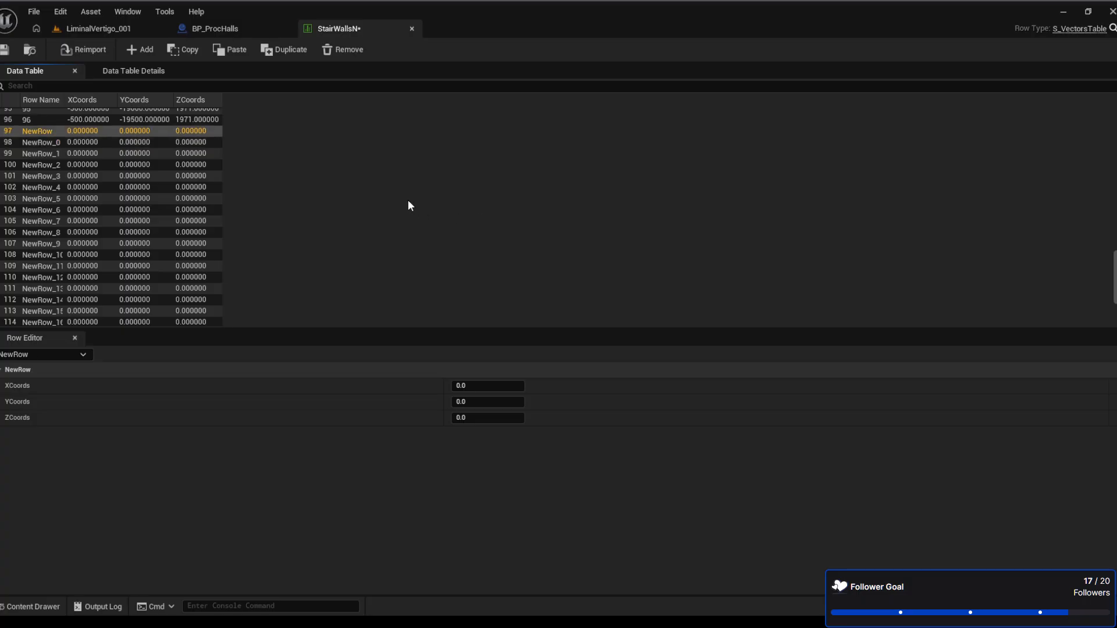
{"action": "key", "text": "Down"}
{"action": "key", "text": "Down"}
{"action": "key", "text": "Down"}
{"action": "key", "text": "Down"}
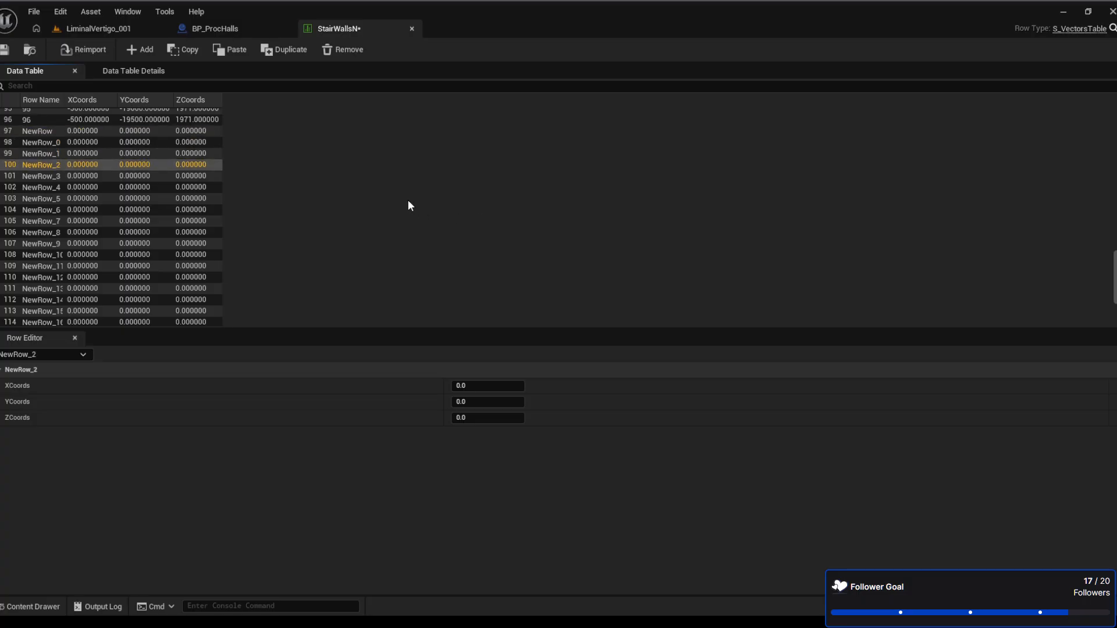
{"action": "key", "text": "Down"}
{"action": "key", "text": "Down"}
{"action": "key", "text": "Down"}
{"action": "key", "text": "Down"}
{"action": "key", "text": "Down"}
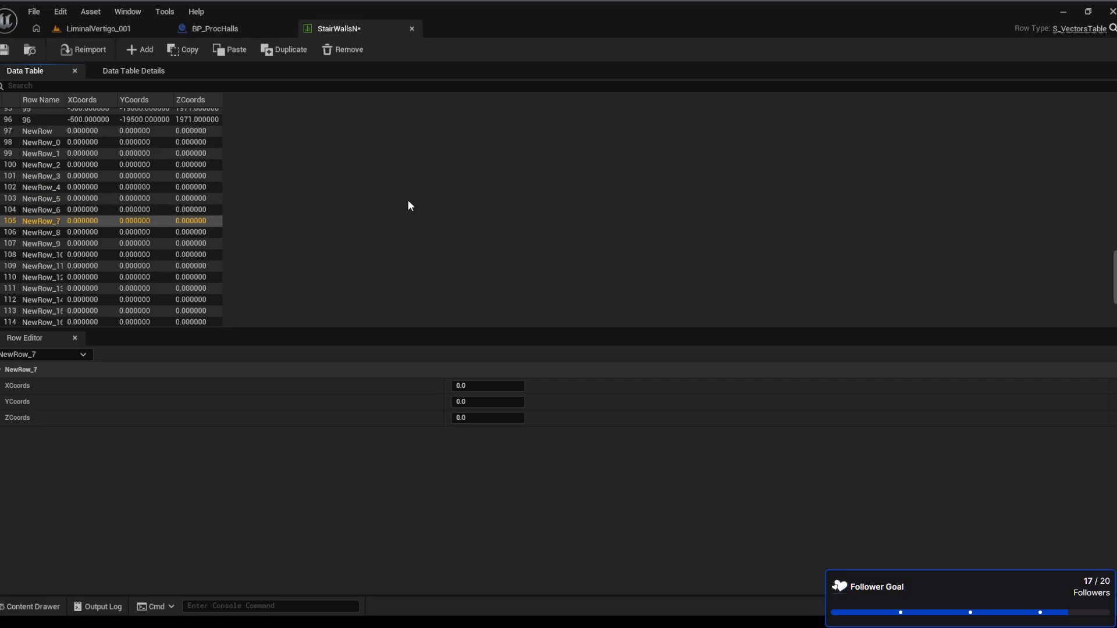
{"action": "key", "text": "Down"}
{"action": "key", "text": "Down"}
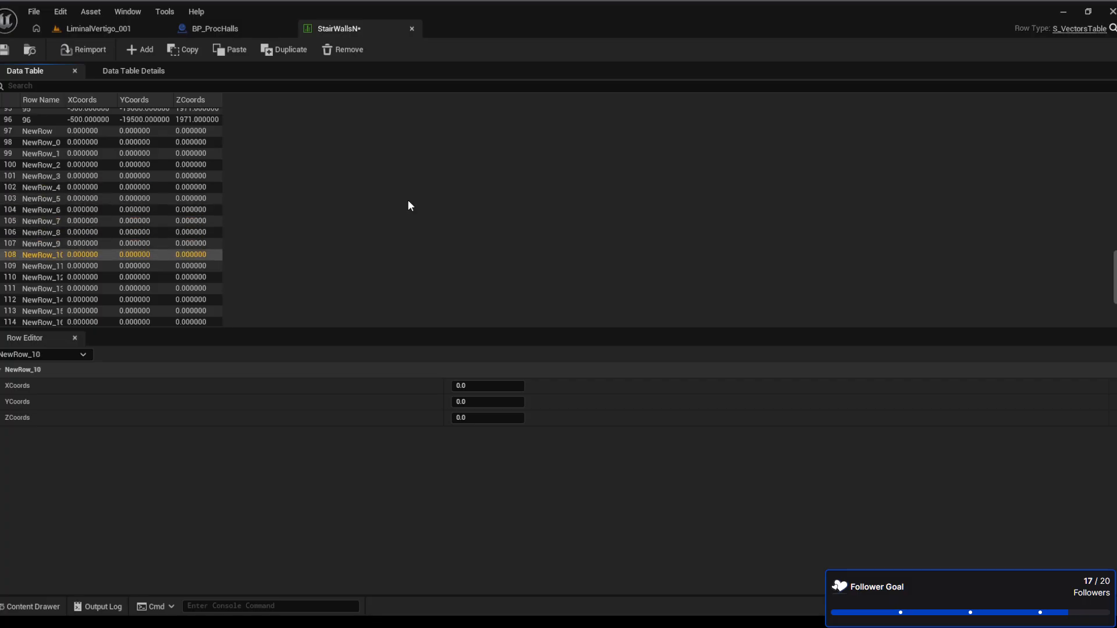
{"action": "key", "text": "Down"}
{"action": "key", "text": "Down"}
{"action": "key", "text": "Down"}
{"action": "key", "text": "Down"}
{"action": "key", "text": "Down"}
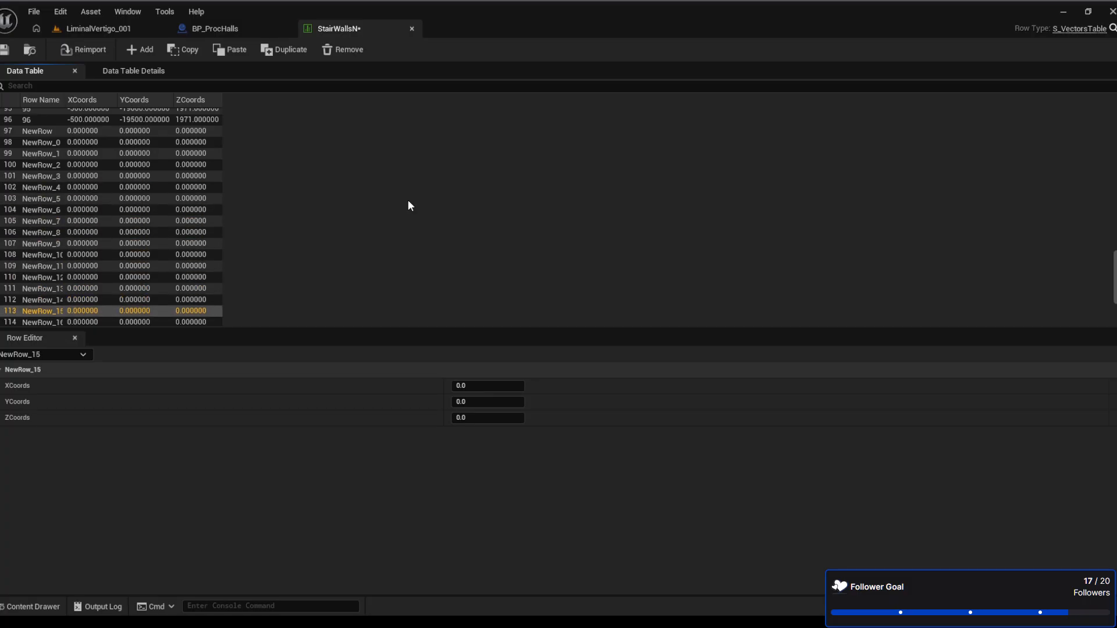
{"action": "key", "text": "Down"}
{"action": "key", "text": "Down"}
{"action": "key", "text": "Down"}
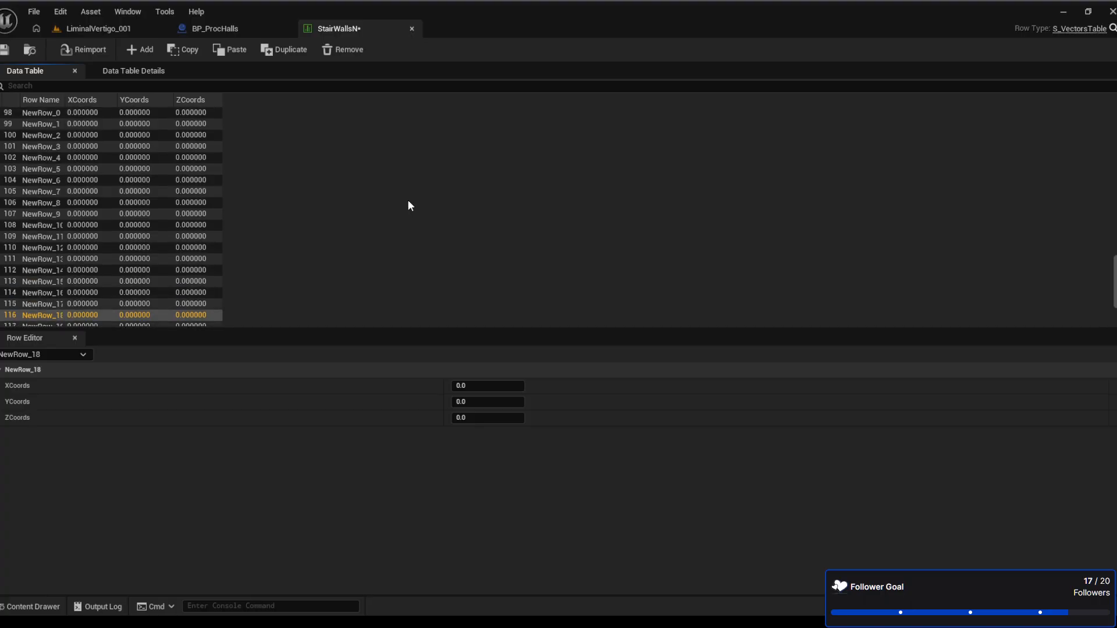
{"action": "key", "text": "Down"}
{"action": "key", "text": "Down"}
{"action": "key", "text": "Down"}
{"action": "key", "text": "Down"}
{"action": "key", "text": "Down"}
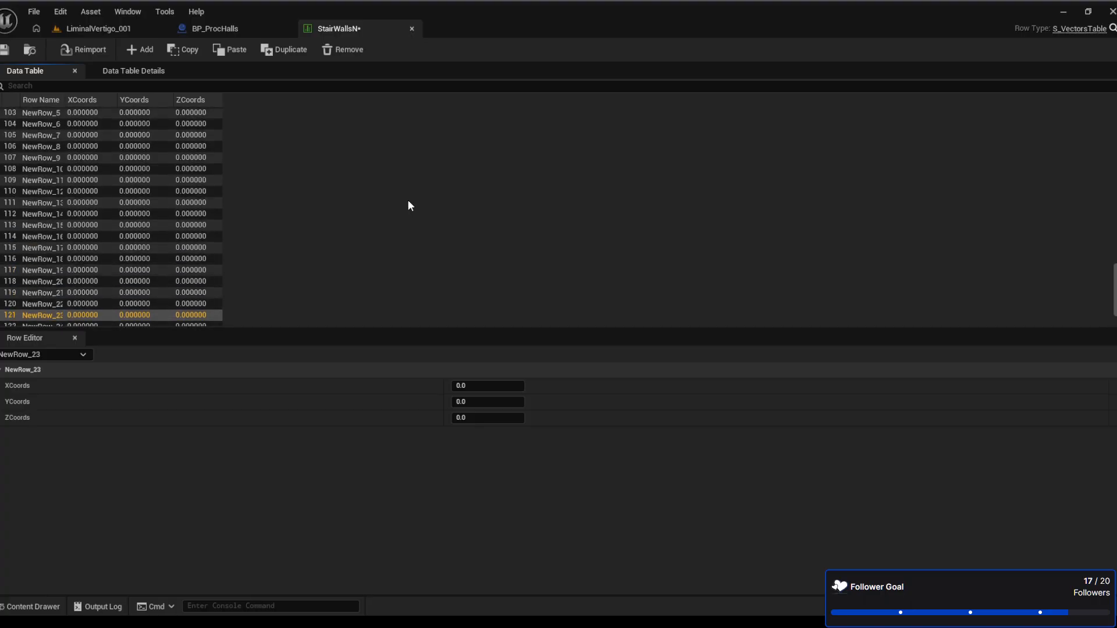
{"action": "key", "text": "Down"}
{"action": "key", "text": "Down"}
{"action": "key", "text": "Down"}
{"action": "key", "text": "Down"}
{"action": "key", "text": "Down"}
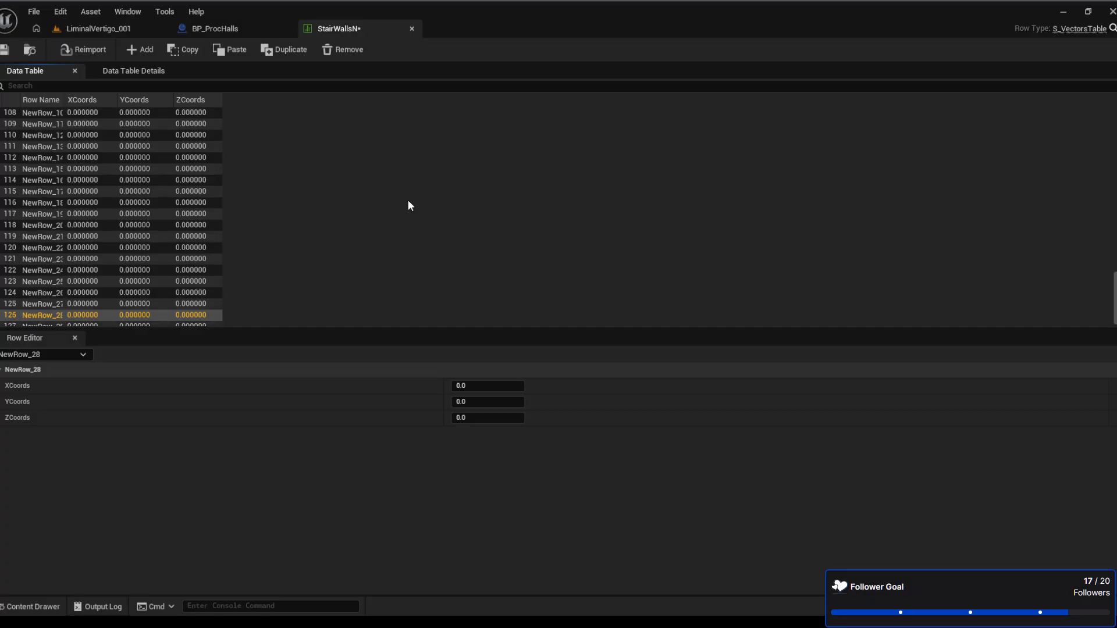
{"action": "key", "text": "Down"}
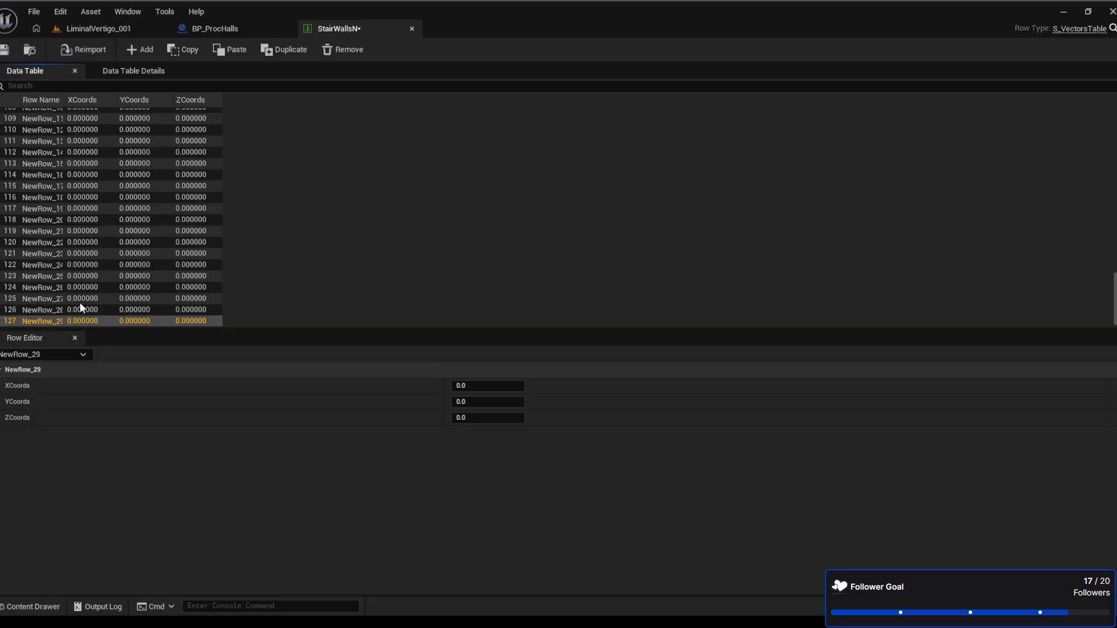
Review the StairWallsN table from its first row down and sort it by XCoords in ascending order
{"action": "left_click", "coordinate": [80, 44]}
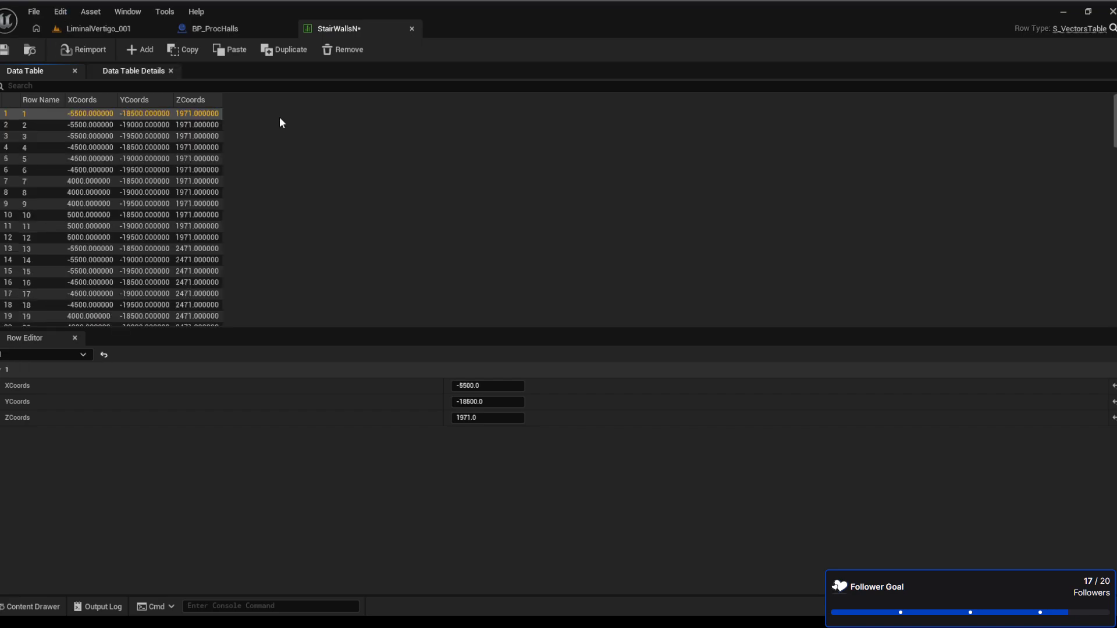
{"action": "scroll", "coordinate": [217, 274], "scroll_direction": "down", "scroll_amount": 15}
{"action": "scroll", "coordinate": [218, 271], "scroll_direction": "down", "scroll_amount": 12}
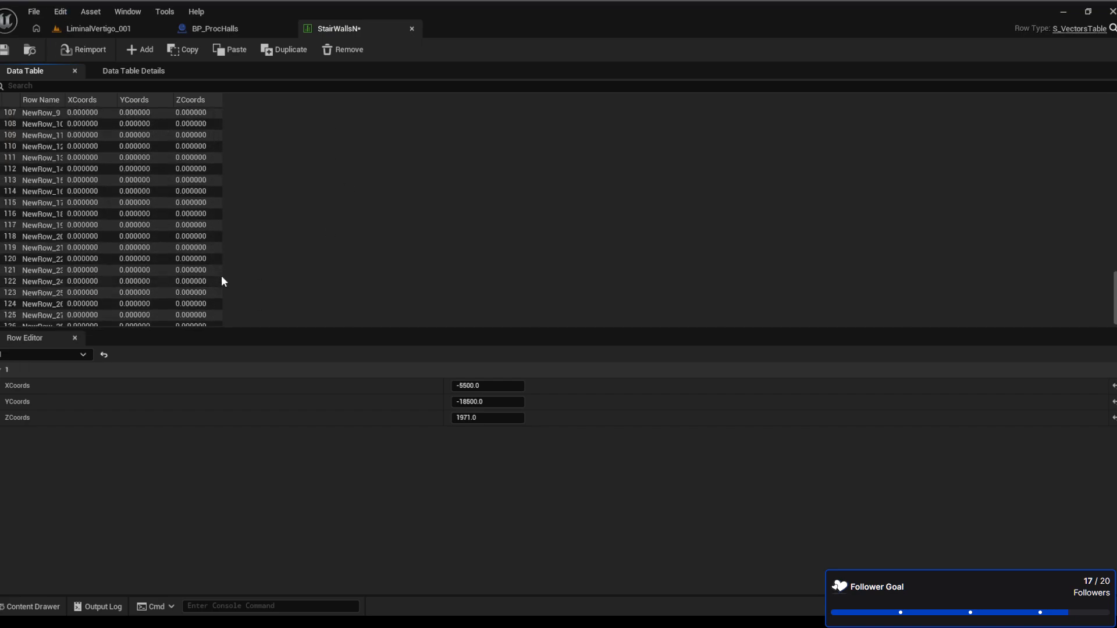
{"action": "left_click", "coordinate": [74, 99]}
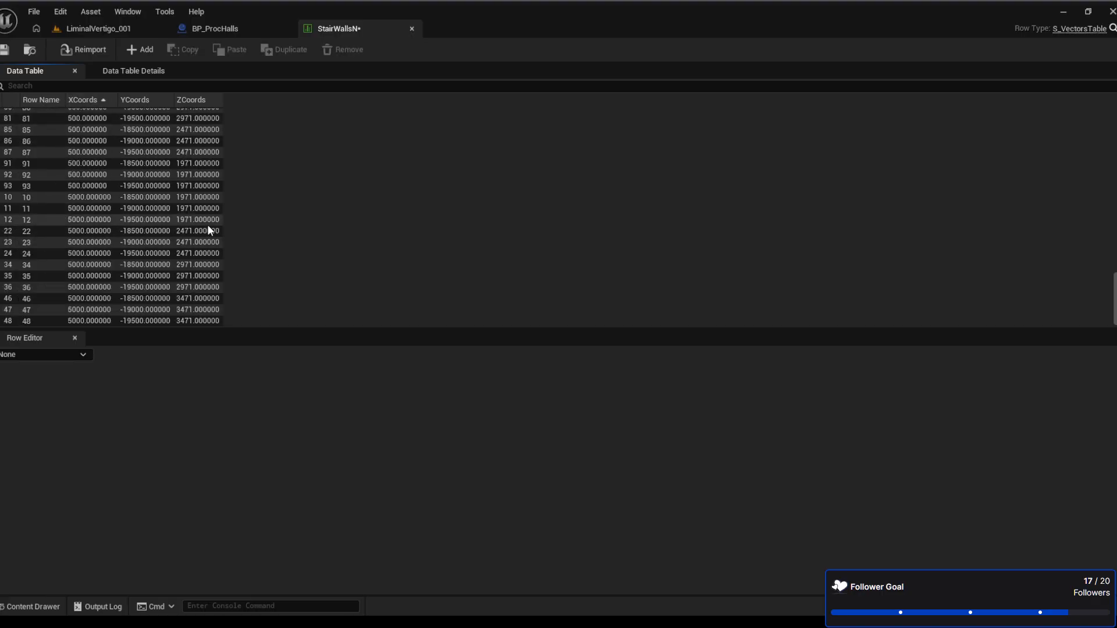
Sort the StairWallsN table by row number in ascending order and review the empty rows at its end
{"action": "scroll", "coordinate": [209, 225], "scroll_direction": "up", "scroll_amount": 6}
{"action": "scroll", "coordinate": [209, 228], "scroll_direction": "up", "scroll_amount": 5}
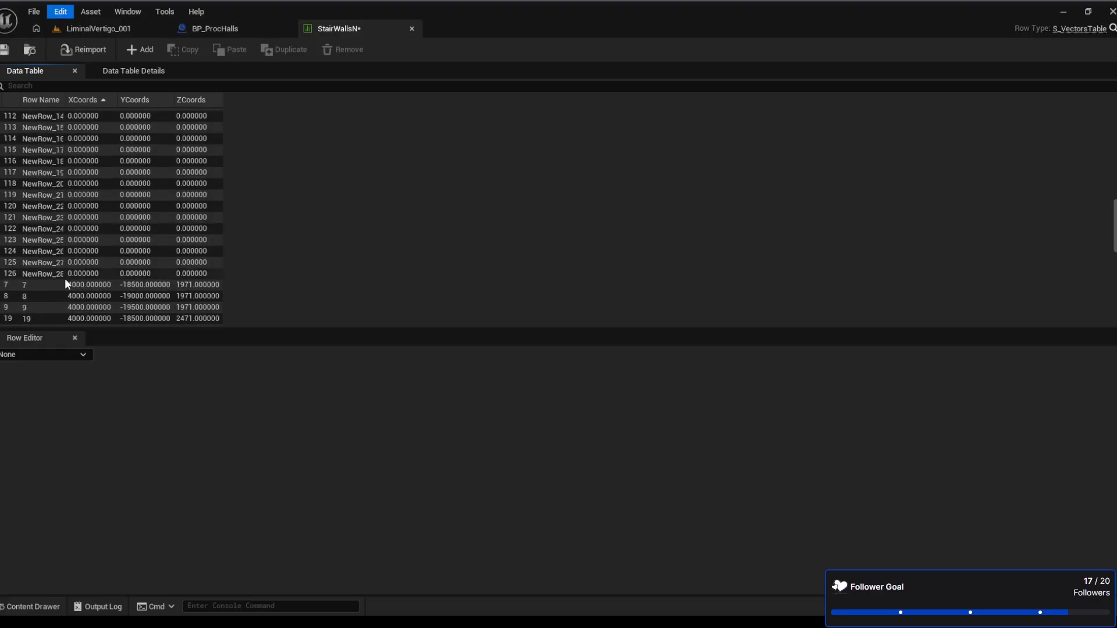
{"action": "scroll", "coordinate": [114, 267], "scroll_direction": "up", "scroll_amount": 3}
{"action": "scroll", "coordinate": [114, 271], "scroll_direction": "down", "scroll_amount": 5}
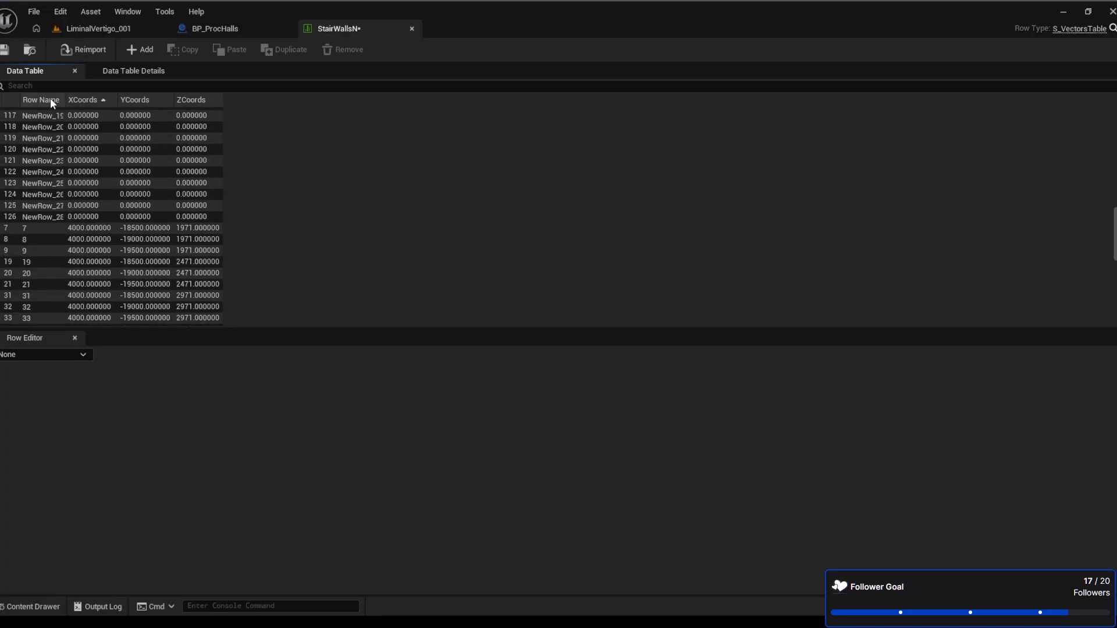
{"action": "left_click", "coordinate": [11, 99]}
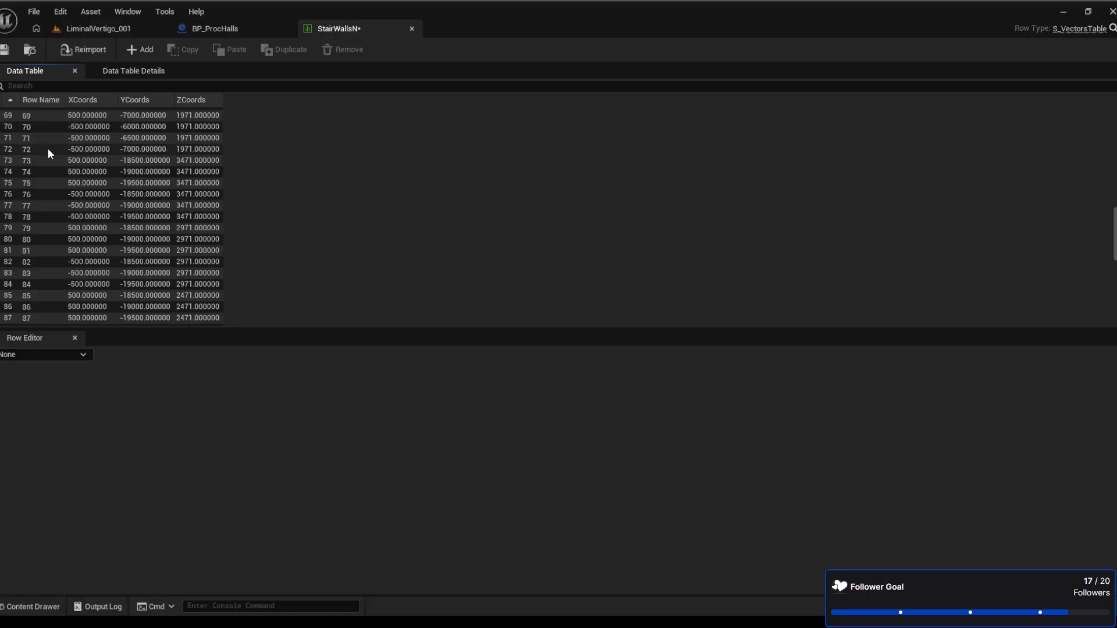
{"action": "scroll", "coordinate": [48, 148], "scroll_direction": "down", "scroll_amount": 9}
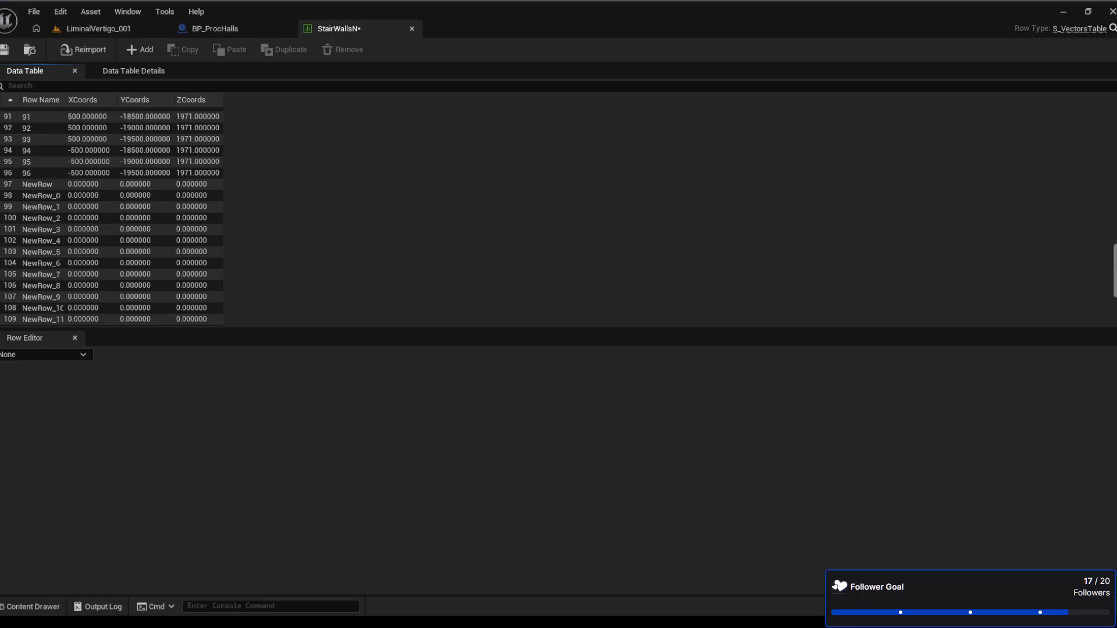
{"action": "left_click", "coordinate": [11, 100]}
{"action": "left_click", "coordinate": [11, 100]}
{"action": "scroll", "coordinate": [47, 253], "scroll_direction": "down", "scroll_amount": 5}
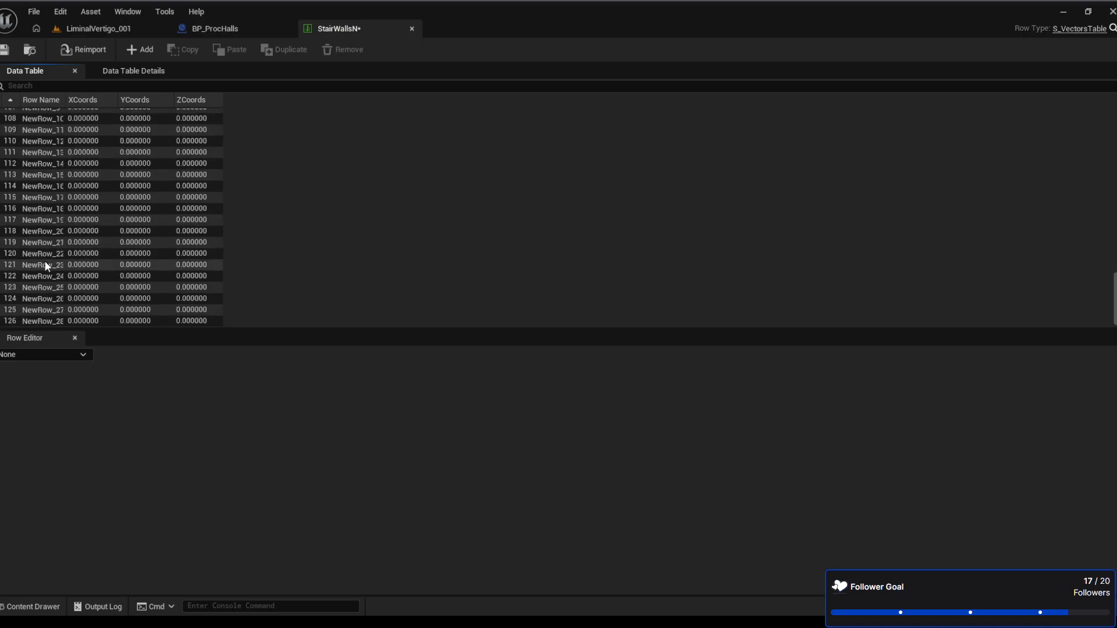
{"action": "scroll", "coordinate": [23, 299], "scroll_direction": "up", "scroll_amount": 4}
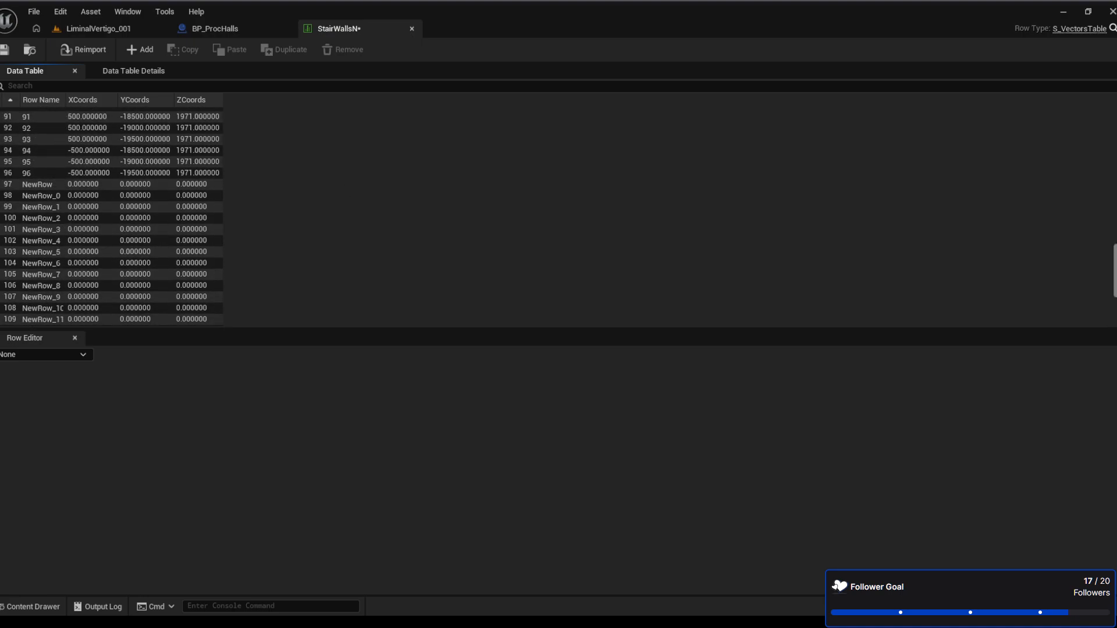
Return to the first empty rows after row 96 and widen the Row Name column slightly
{"action": "left_click_drag", "start_coordinate": [1113, 273], "coordinate": [1077, 339]}
{"action": "scroll", "coordinate": [170, 241], "scroll_direction": "up", "scroll_amount": 6}
{"action": "scroll", "coordinate": [170, 241], "scroll_direction": "up", "scroll_amount": 1}
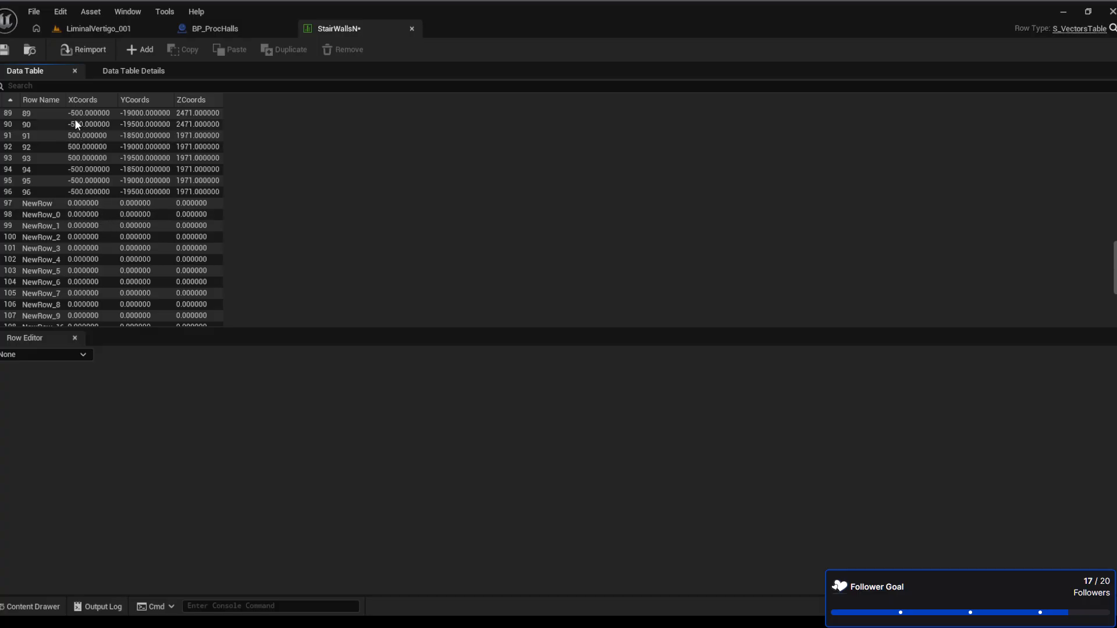
{"action": "left_click_drag", "start_coordinate": [65, 96], "coordinate": [71, 97]}
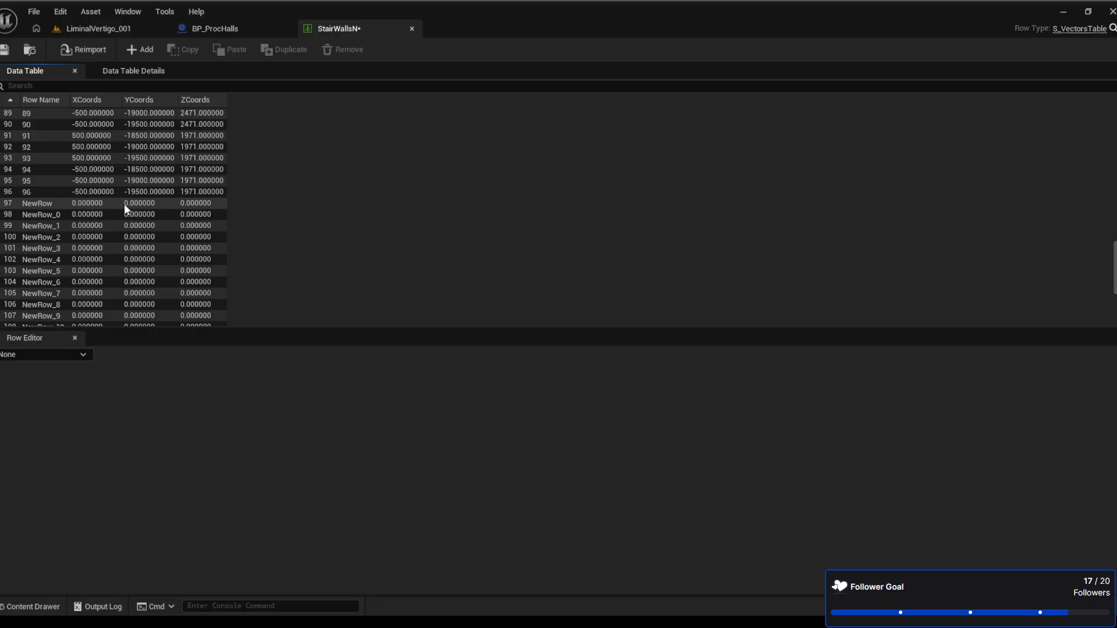
Select the Wall component in BP_ProcHalls and locate its static mesh, SM_Modular_InteriorWall_Merged, in the Content Browser
{"action": "left_click", "coordinate": [205, 30]}
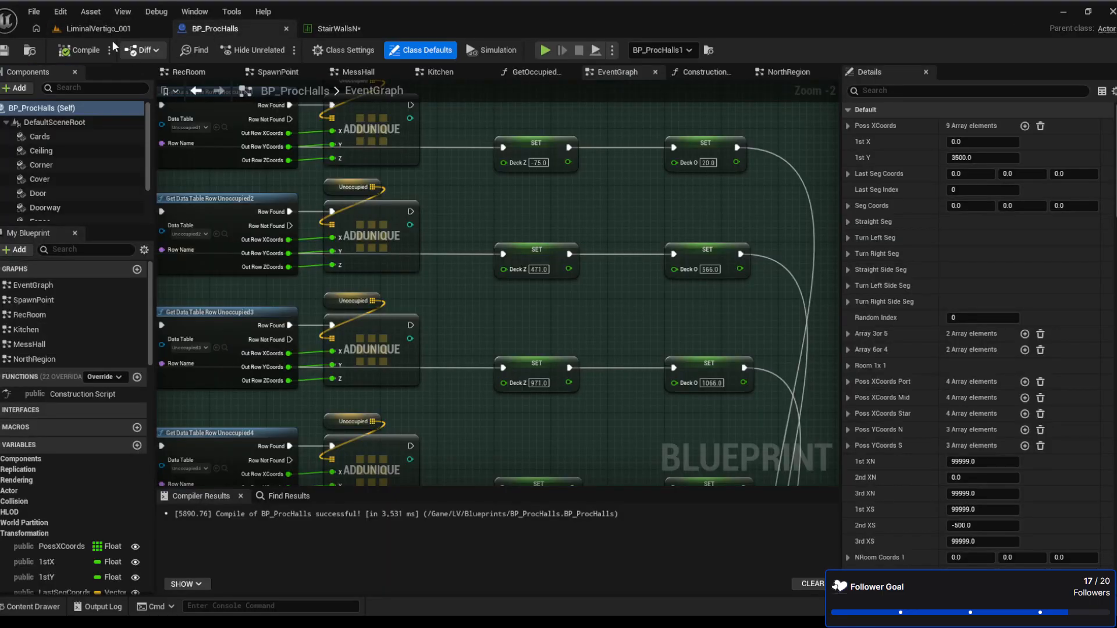
{"action": "left_click", "coordinate": [108, 32]}
{"action": "mouse_move", "coordinate": [516, 257]}
{"action": "right_mouse_down"}
{"action": "mouse_move", "coordinate": [513, 238]}
{"action": "mouse_move", "coordinate": [517, 256]}
{"action": "right_mouse_up"}
{"action": "left_click", "coordinate": [222, 31]}
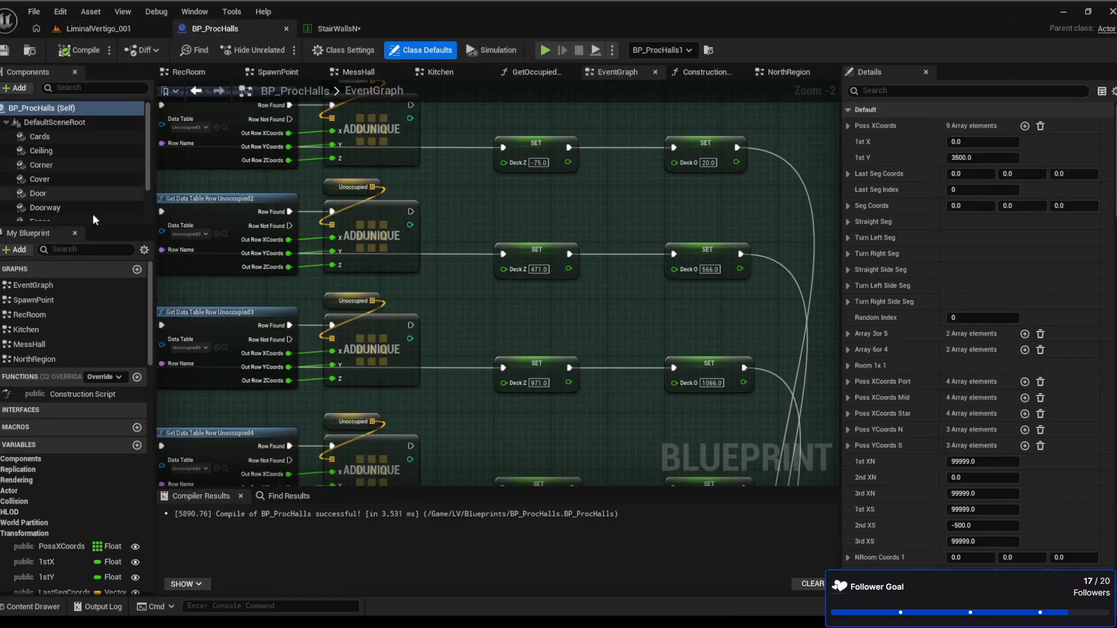
{"action": "scroll", "coordinate": [64, 185], "scroll_direction": "down", "scroll_amount": 3}
{"action": "left_click", "coordinate": [41, 213]}
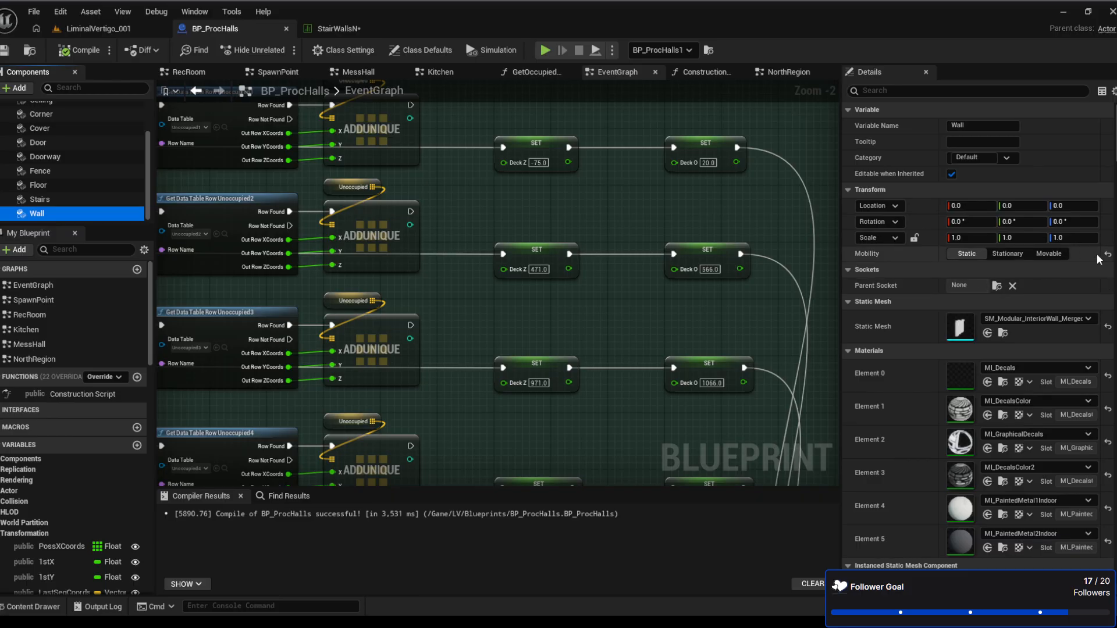
{"action": "left_click", "coordinate": [1003, 334]}
Place SM_Modular_InteriorWall_Merged in the level beside the stairwell and set its Z location to 1471
{"action": "left_click_drag", "start_coordinate": [149, 515], "coordinate": [481, 260]}
{"action": "left_click", "coordinate": [557, 249]}
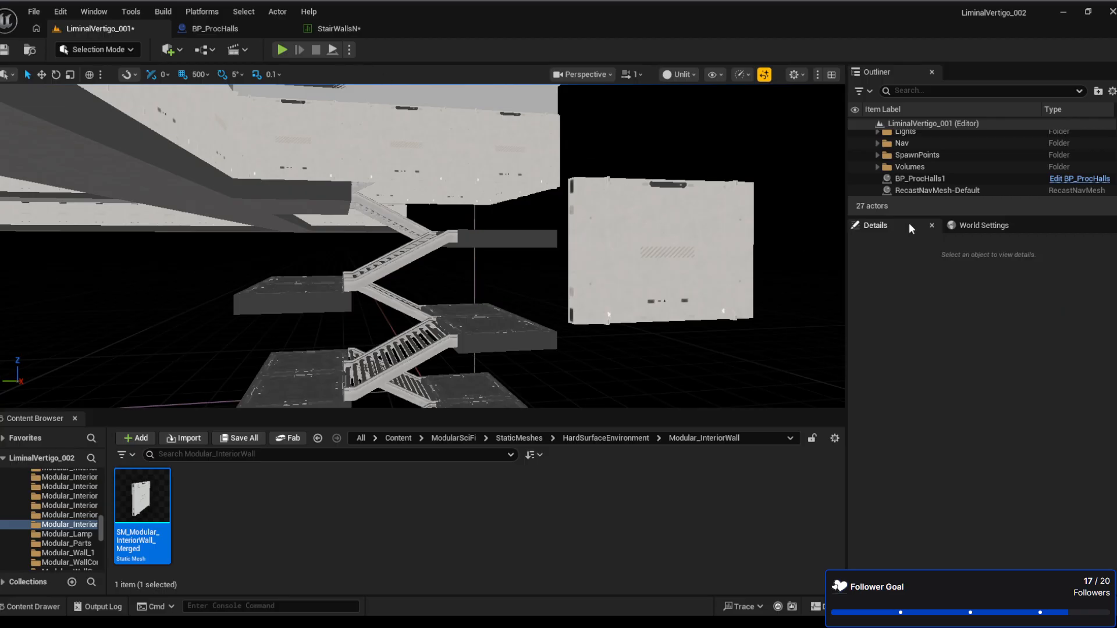
{"action": "scroll", "coordinate": [953, 173], "scroll_direction": "down", "scroll_amount": 1}
{"action": "left_click", "coordinate": [913, 191]}
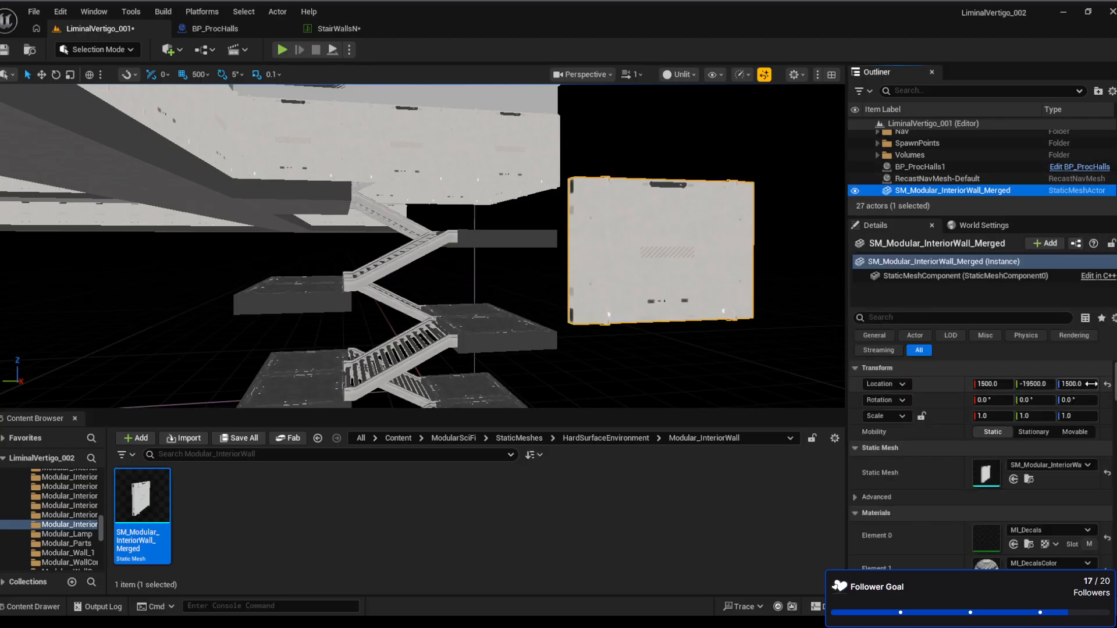
{"action": "left_click", "coordinate": [1076, 384]}
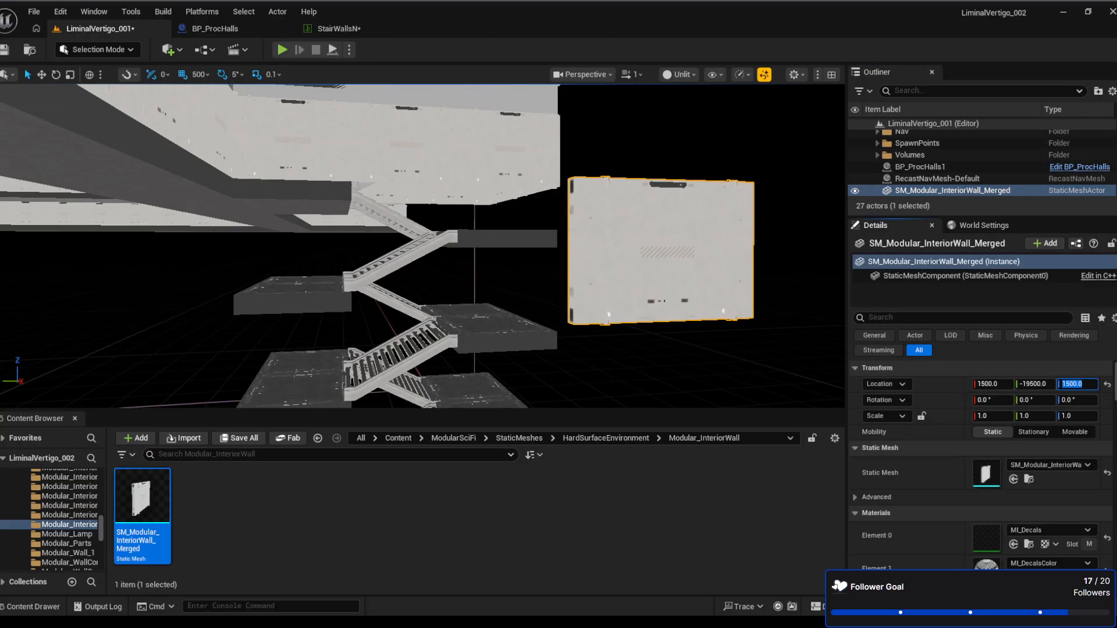
{"action": "type", "text": "1471"}
{"action": "key", "text": "Return"}
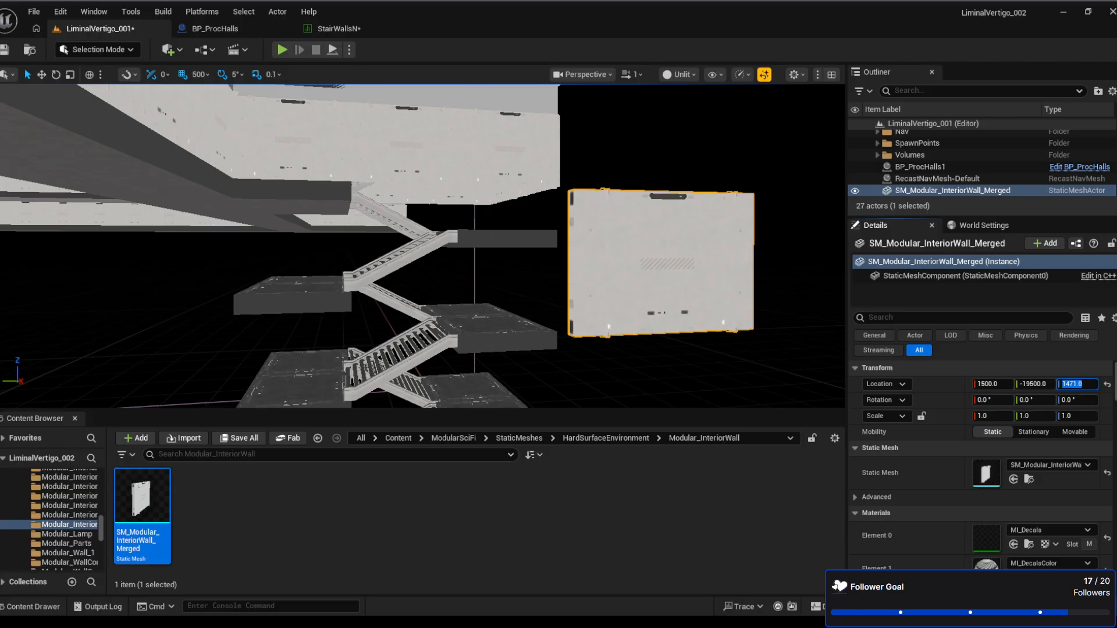
Set the placed interior wall's X location to 500
{"action": "key", "text": "a"}
{"action": "right_click_drag", "start_coordinate": [550, 304], "coordinate": [727, 301]}
{"action": "mouse_move", "coordinate": [709, 343]}
{"action": "right_mouse_down"}
{"action": "mouse_move", "coordinate": [588, 344]}
{"action": "mouse_move", "coordinate": [709, 344]}
{"action": "right_mouse_up"}
{"action": "left_click", "coordinate": [998, 385]}
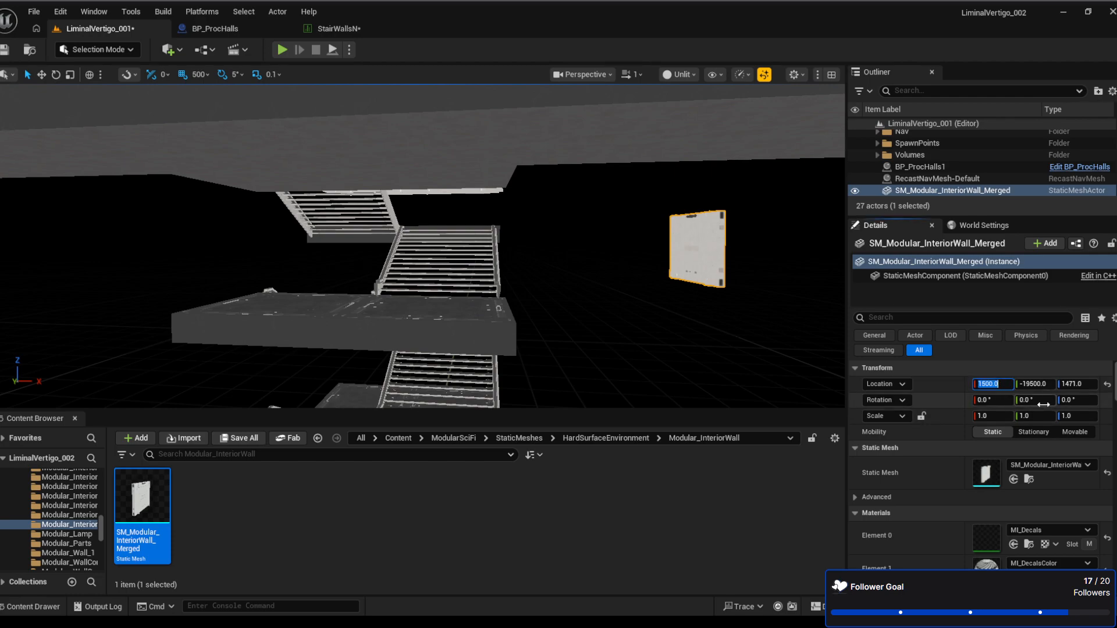
{"action": "type", "text": "5"}
{"action": "key", "text": "Return"}
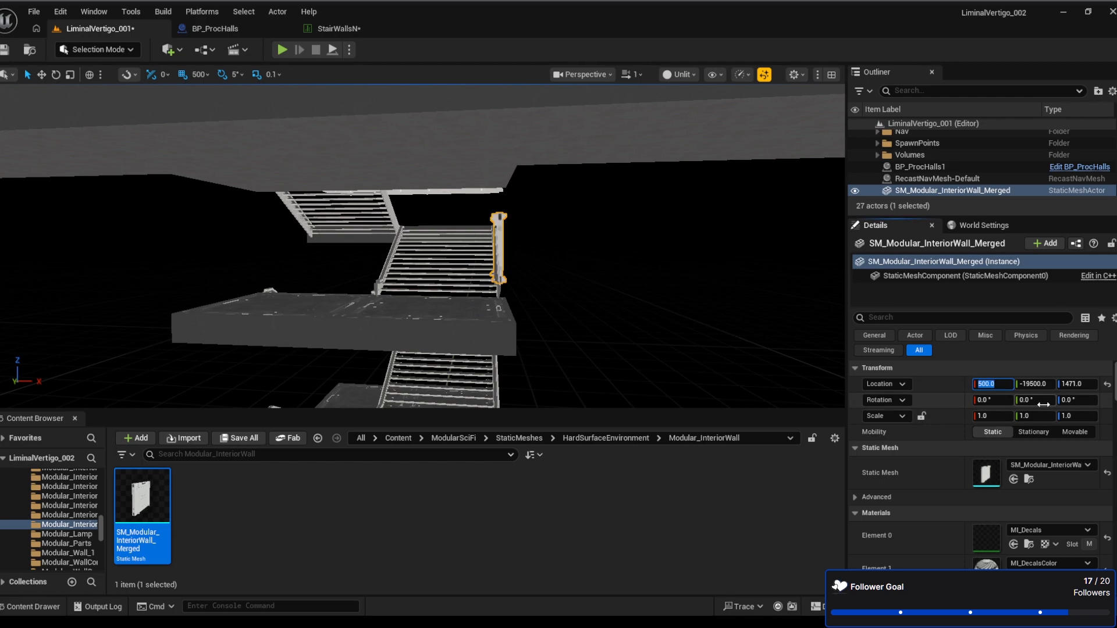
Examine the placed wall's alignment with the stairs and landings from several angles and check its location values
{"action": "right_click_drag", "start_coordinate": [588, 350], "coordinate": [796, 367]}
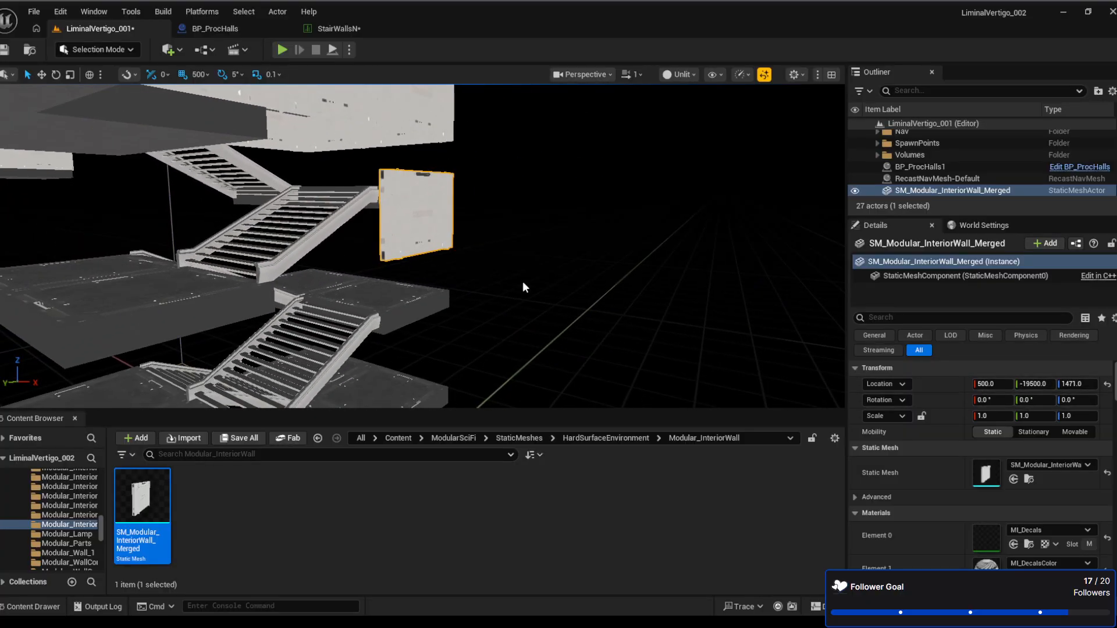
{"action": "right_click_drag", "start_coordinate": [502, 279], "coordinate": [627, 203]}
{"action": "key", "text": "s"}
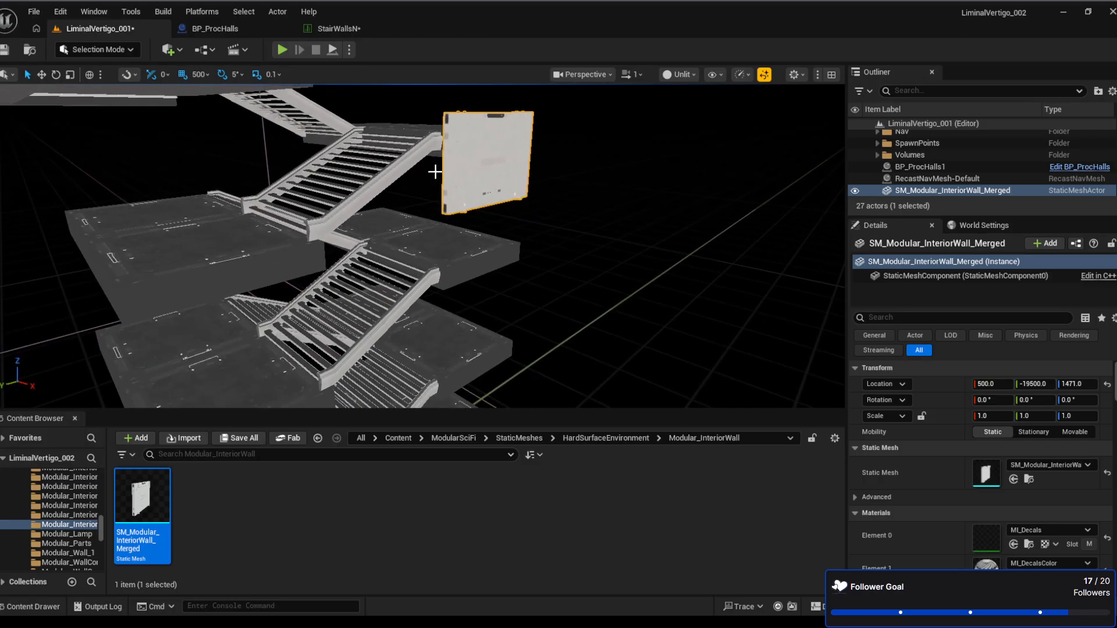
{"action": "right_click_drag", "start_coordinate": [766, 255], "coordinate": [821, 241]}
{"action": "key", "text": "a"}
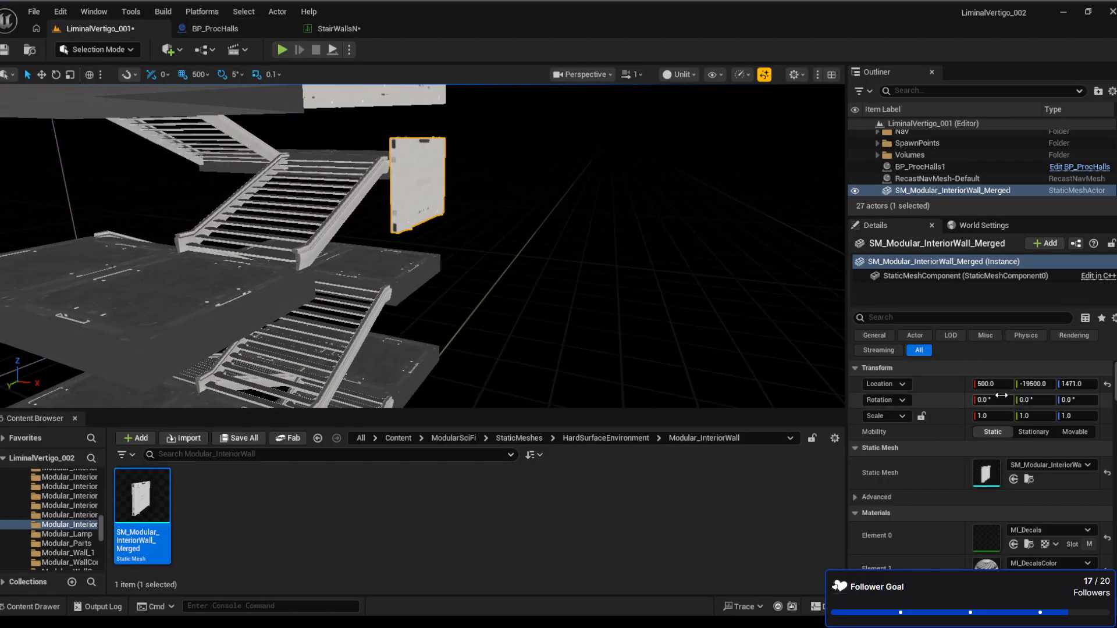
{"action": "right_click_drag", "start_coordinate": [716, 256], "coordinate": [675, 302]}
{"action": "key", "text": "s"}
{"action": "key", "text": "w"}
{"action": "key", "text": "s"}
{"action": "key", "text": "d"}
{"action": "key", "text": "w"}
{"action": "mouse_move", "coordinate": [619, 222]}
{"action": "right_mouse_down"}
{"action": "mouse_move", "coordinate": [624, 230]}
{"action": "mouse_move", "coordinate": [614, 203]}
{"action": "right_mouse_up"}
{"action": "key", "text": "w"}
{"action": "right_click_drag", "start_coordinate": [394, 135], "coordinate": [305, 143]}
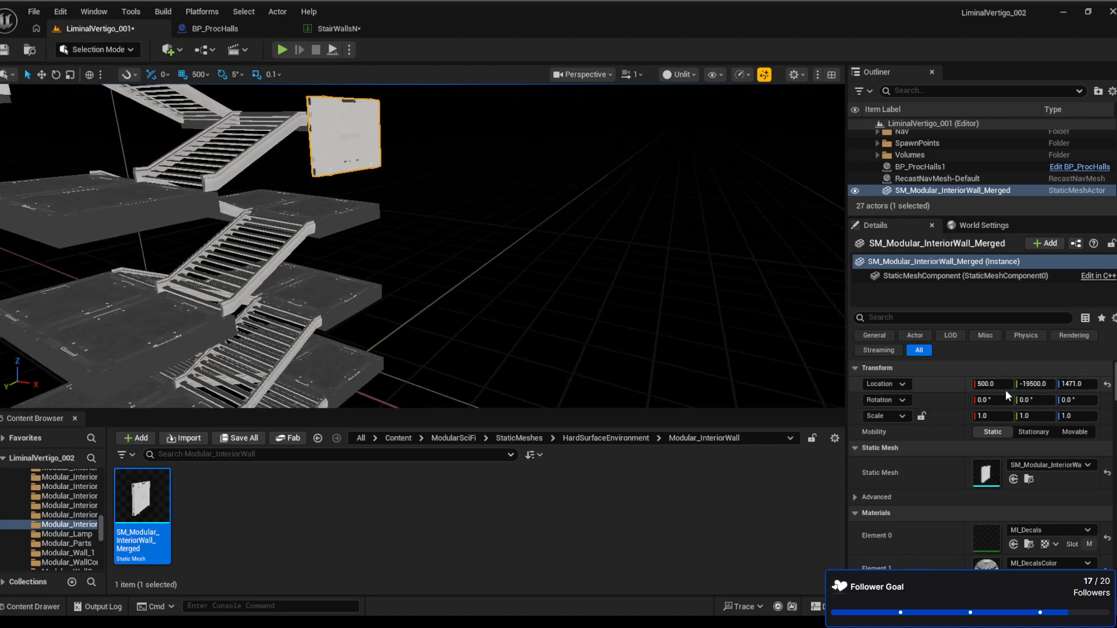
{"action": "left_click_drag", "start_coordinate": [1025, 385], "coordinate": [1031, 384]}
In StairWallsN, set NewRow's coordinates to X 500, Y -19500 and Z 1471, matching the placed wall, and save the table
{"action": "left_click", "coordinate": [349, 28]}
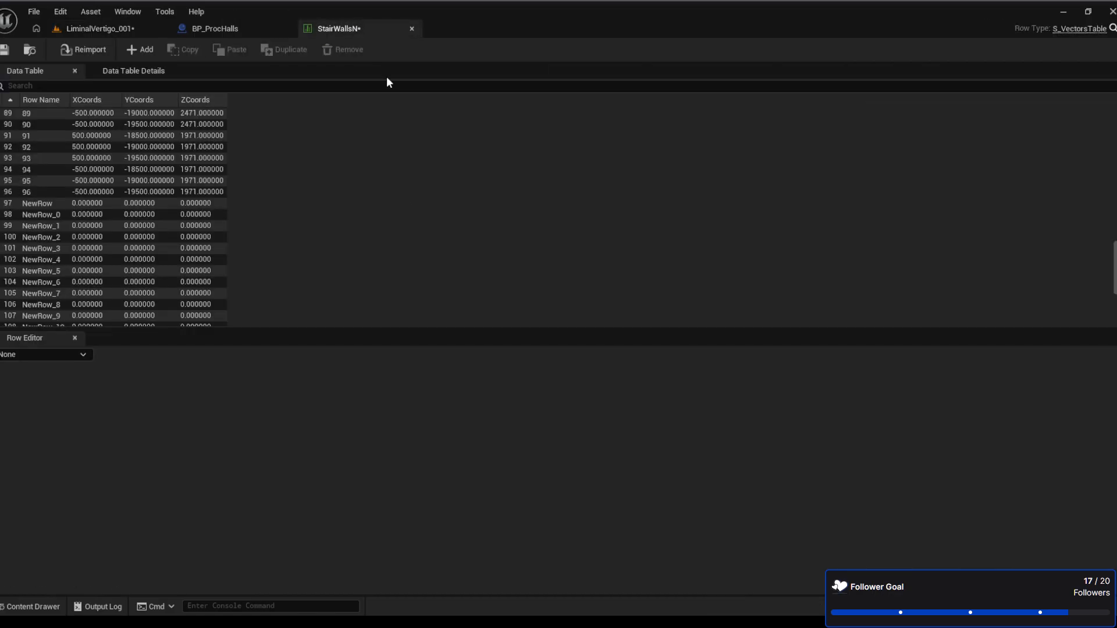
{"action": "left_click", "coordinate": [62, 201]}
{"action": "left_click", "coordinate": [93, 28]}
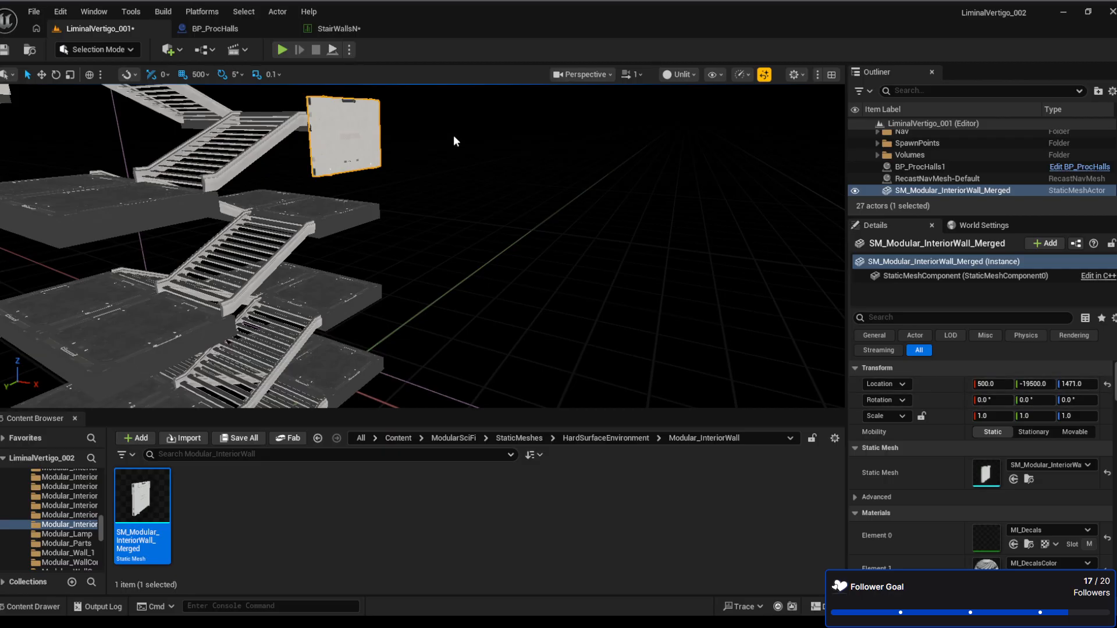
{"action": "left_click", "coordinate": [333, 24]}
{"action": "left_click", "coordinate": [483, 418]}
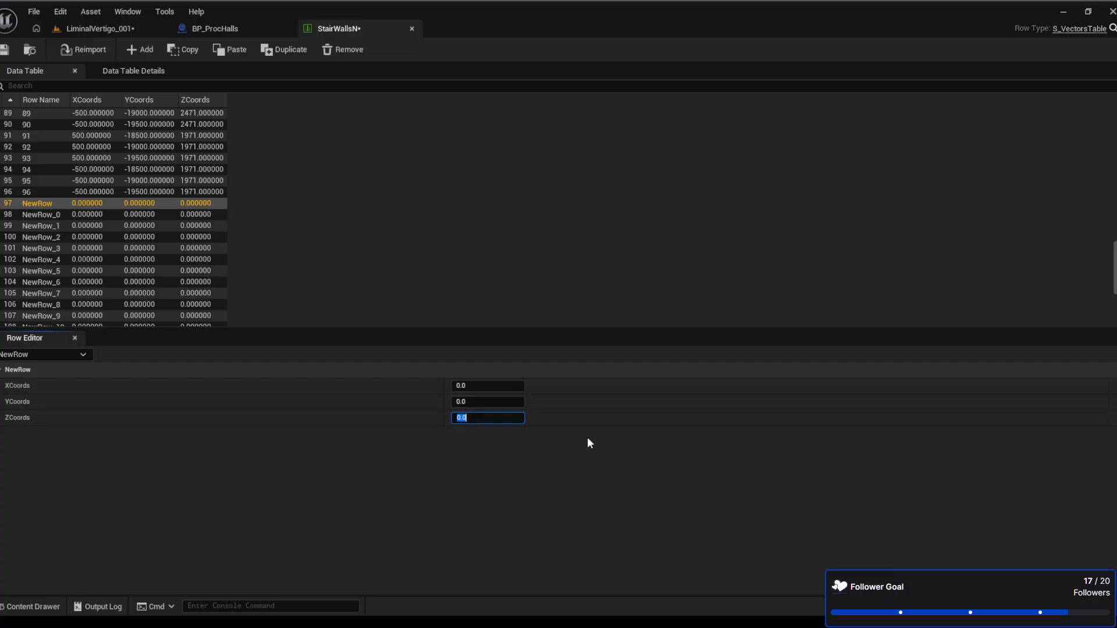
{"action": "type", "text": "1471"}
{"action": "key", "text": "shift+Tab"}
{"action": "key", "text": "shift+Tab"}
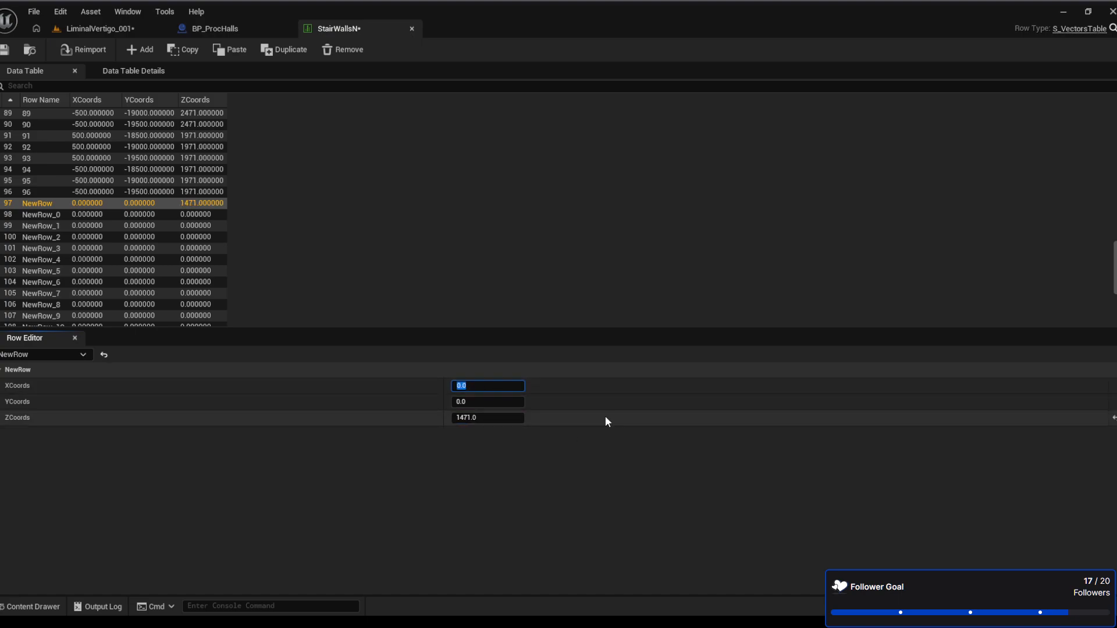
{"action": "type", "text": "500"}
{"action": "key", "text": "Tab"}
{"action": "type", "text": "-"}
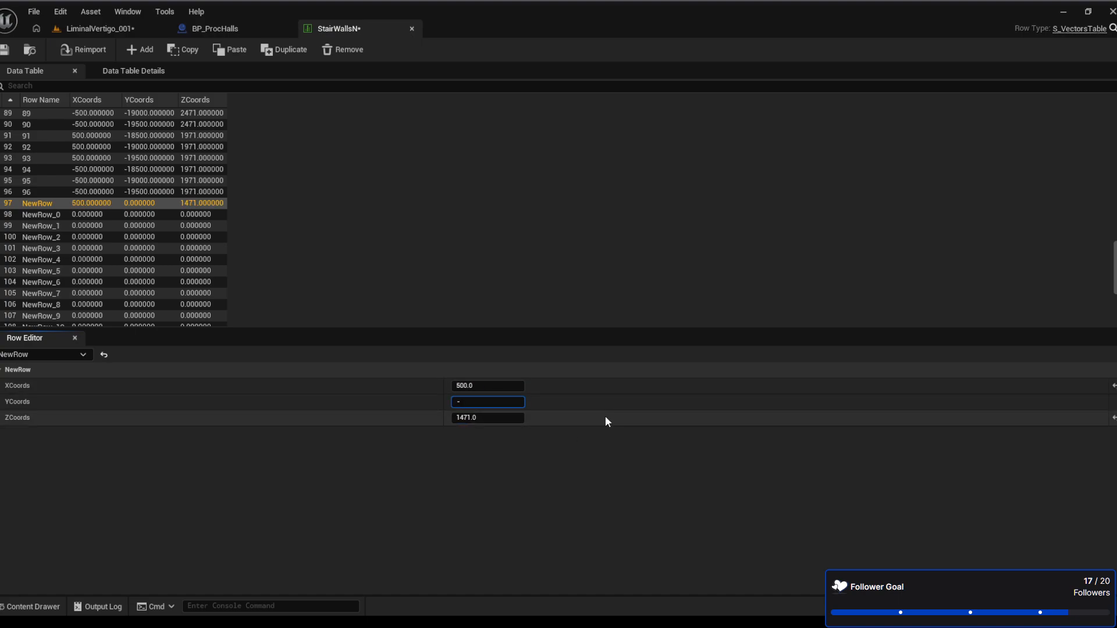
{"action": "type", "text": "19500"}
{"action": "key", "text": "Return"}
{"action": "left_click", "coordinate": [6, 51]}
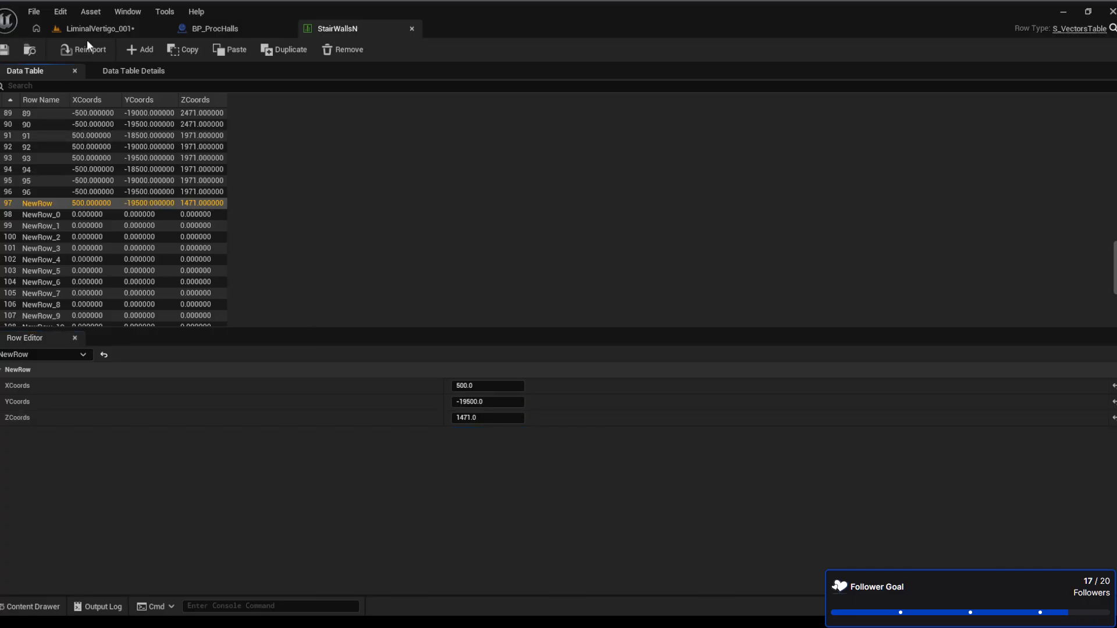
Compile BP_ProcHalls with the updated wall table and save the LiminalVertigo_001 level
{"action": "left_click", "coordinate": [93, 28]}
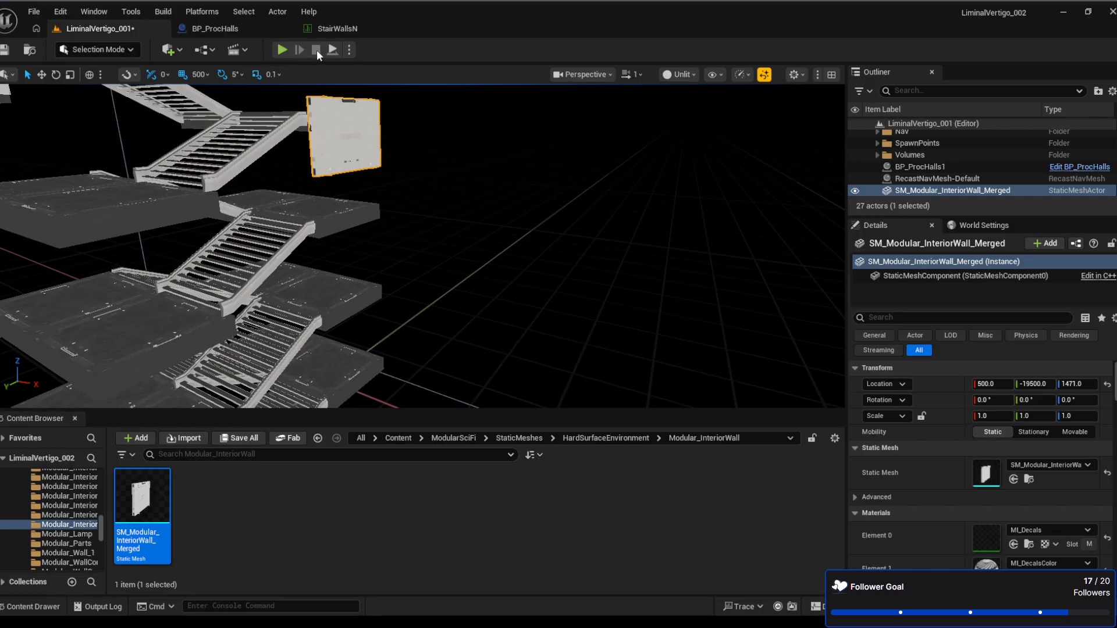
{"action": "left_click", "coordinate": [334, 29]}
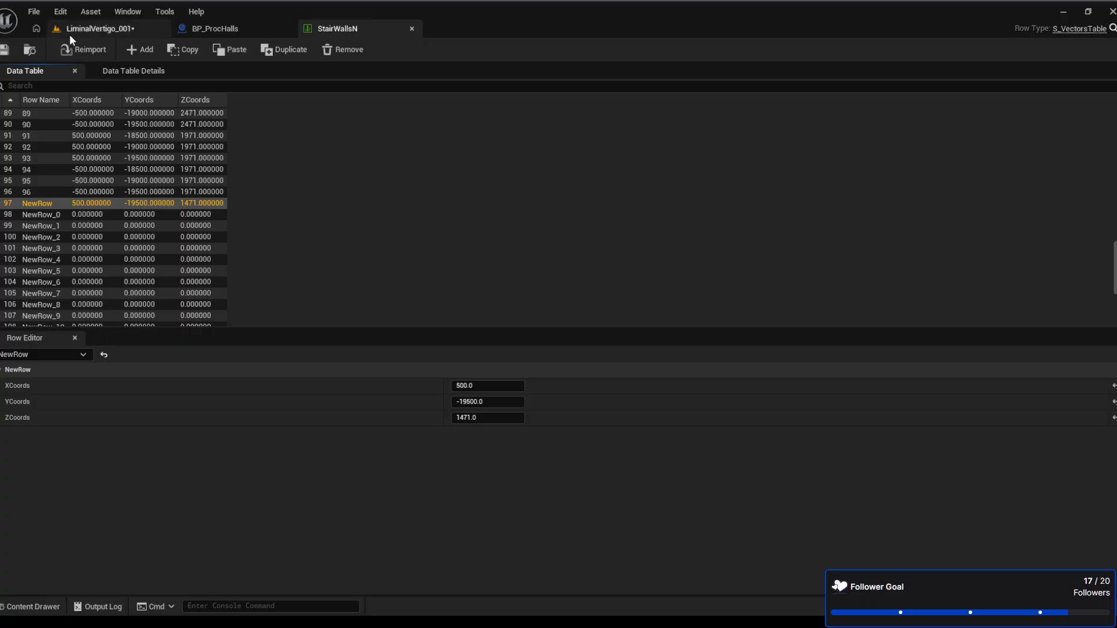
{"action": "left_click", "coordinate": [209, 28]}
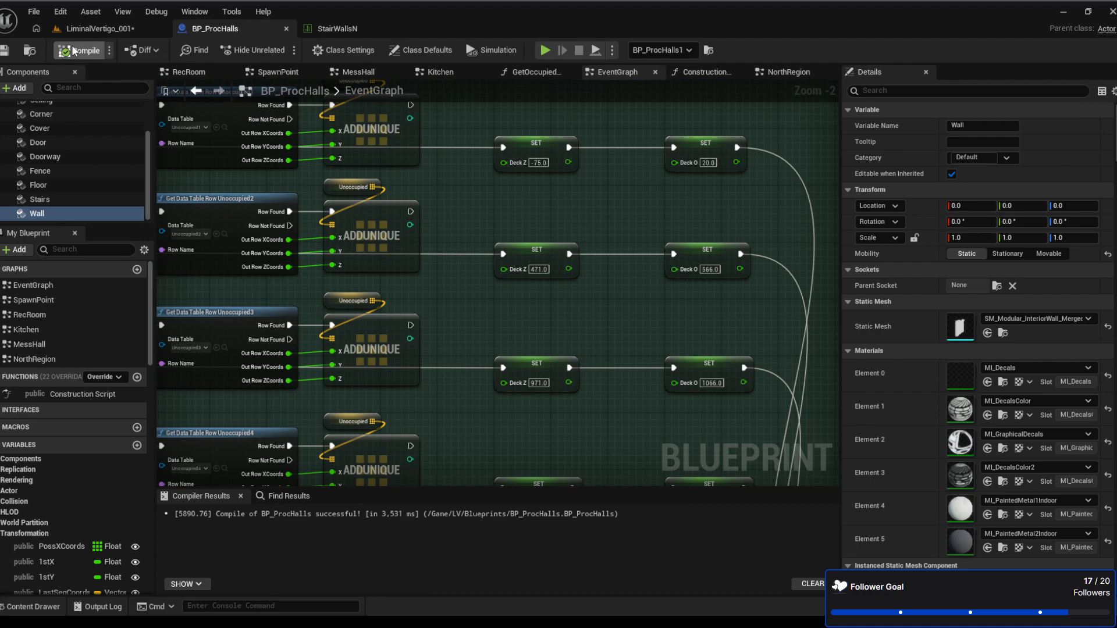
{"action": "left_click", "coordinate": [74, 51]}
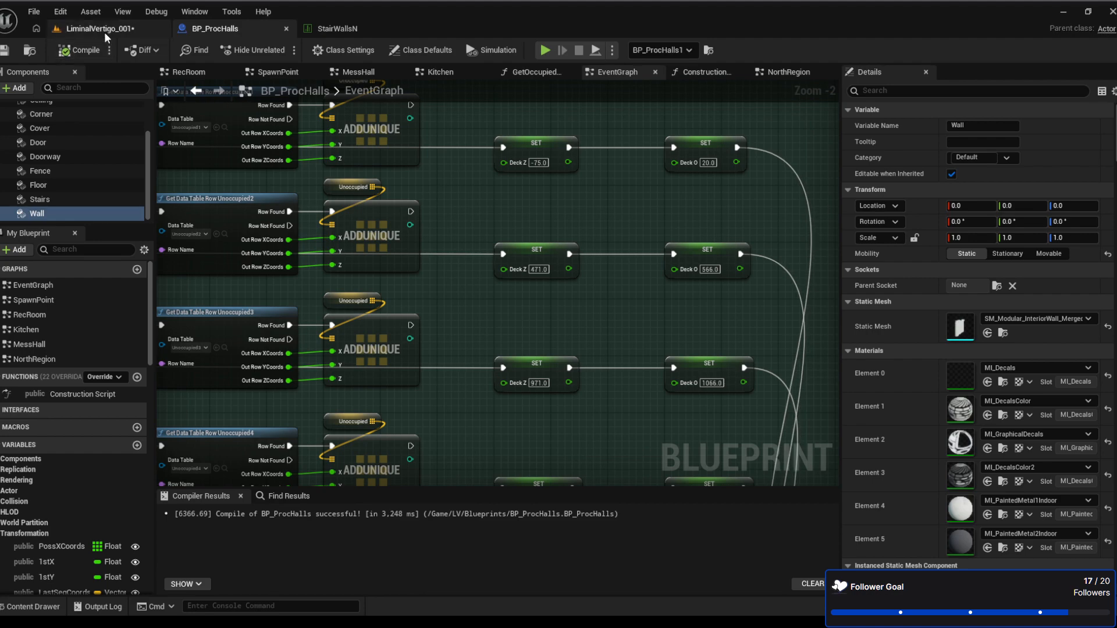
{"action": "left_click", "coordinate": [97, 29]}
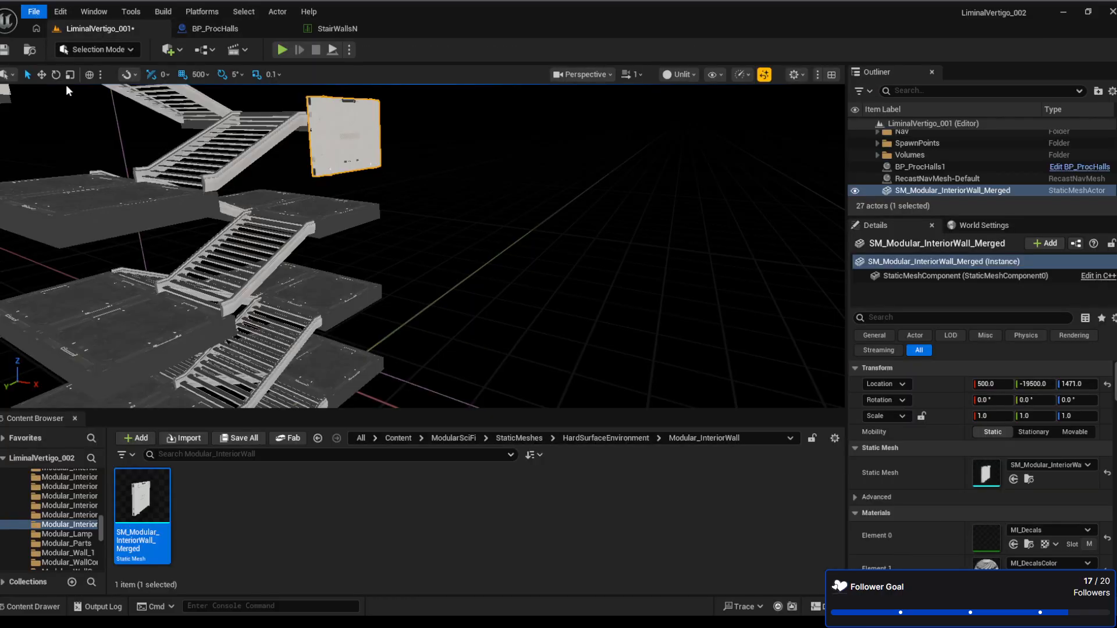
{"action": "key", "text": "ctrl+s"}
Move the reference wall SM_Modular_InteriorWall_Merged along X to -500, on the opposite side of the stairwell
{"action": "left_click", "coordinate": [948, 192]}
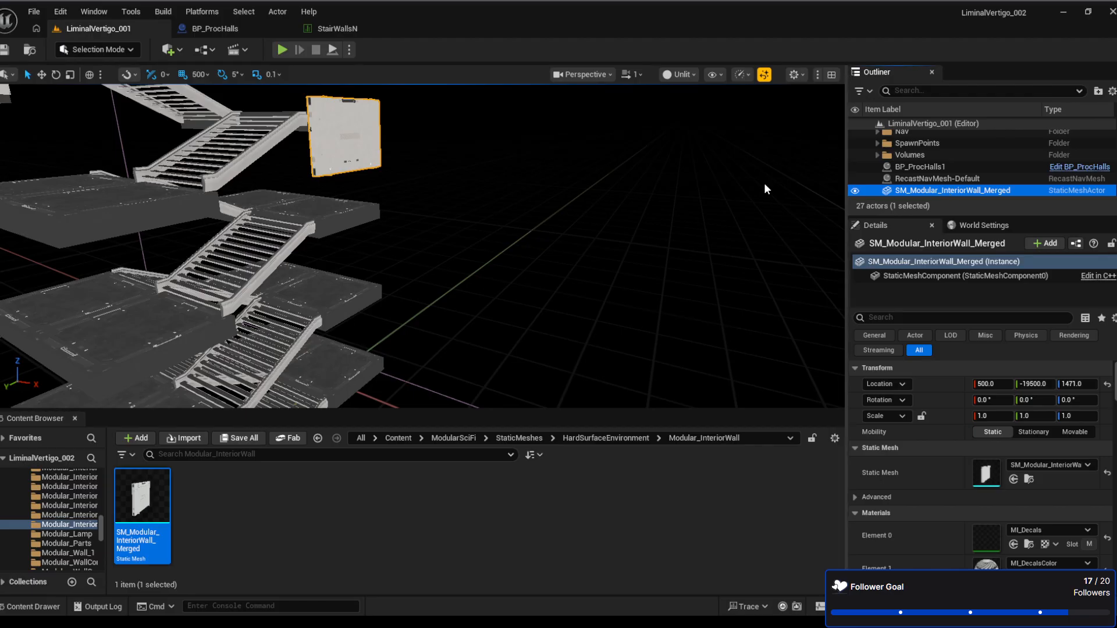
{"action": "left_click", "coordinate": [45, 75]}
{"action": "key", "text": "a"}
{"action": "right_click_drag", "start_coordinate": [268, 191], "coordinate": [372, 182]}
{"action": "left_click_drag", "start_coordinate": [607, 222], "coordinate": [407, 221]}
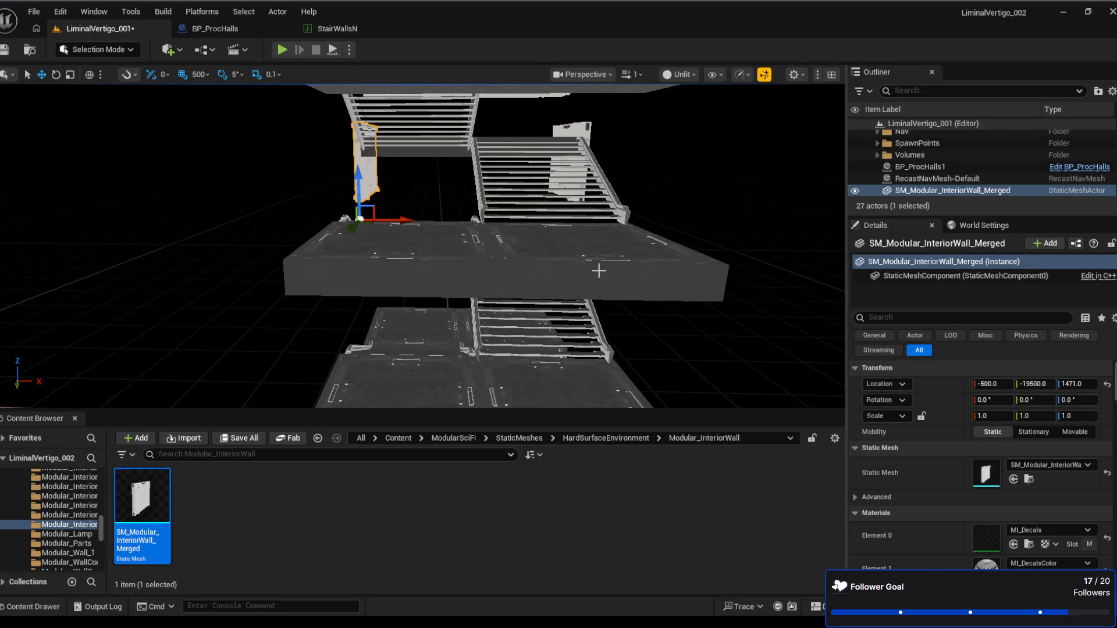
{"action": "key", "text": "w"}
{"action": "right_click_drag", "start_coordinate": [521, 145], "coordinate": [521, 149]}
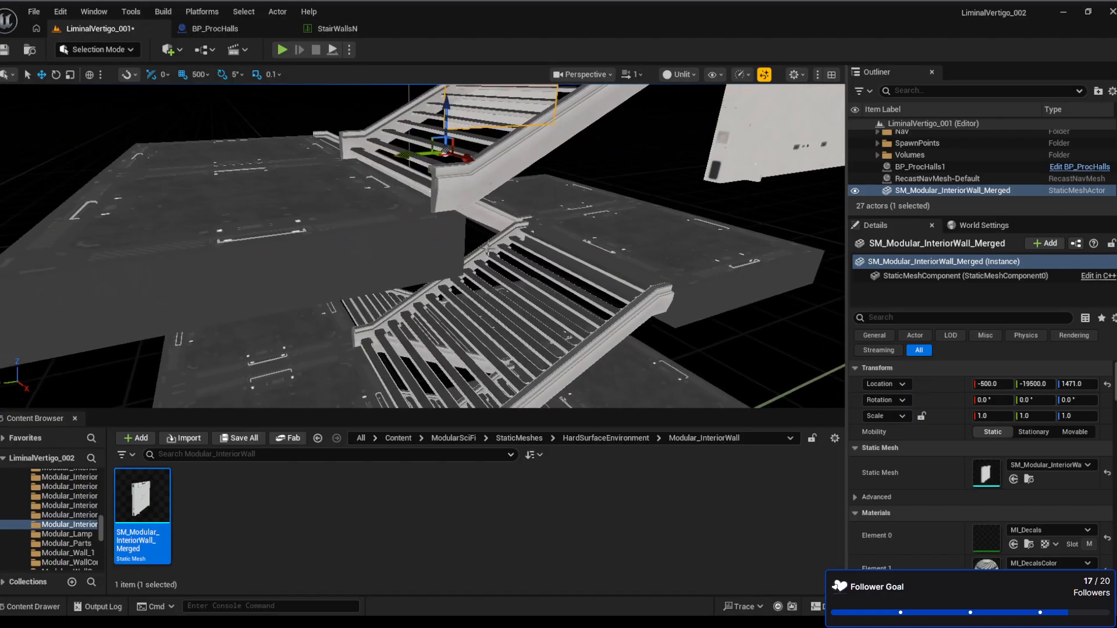
Examine the stairwell around the reference wall from several angles to work out which wall positions on the lower levels need rows in StairWallsN
{"action": "key", "text": "s"}
{"action": "right_click_drag", "start_coordinate": [520, 235], "coordinate": [521, 235]}
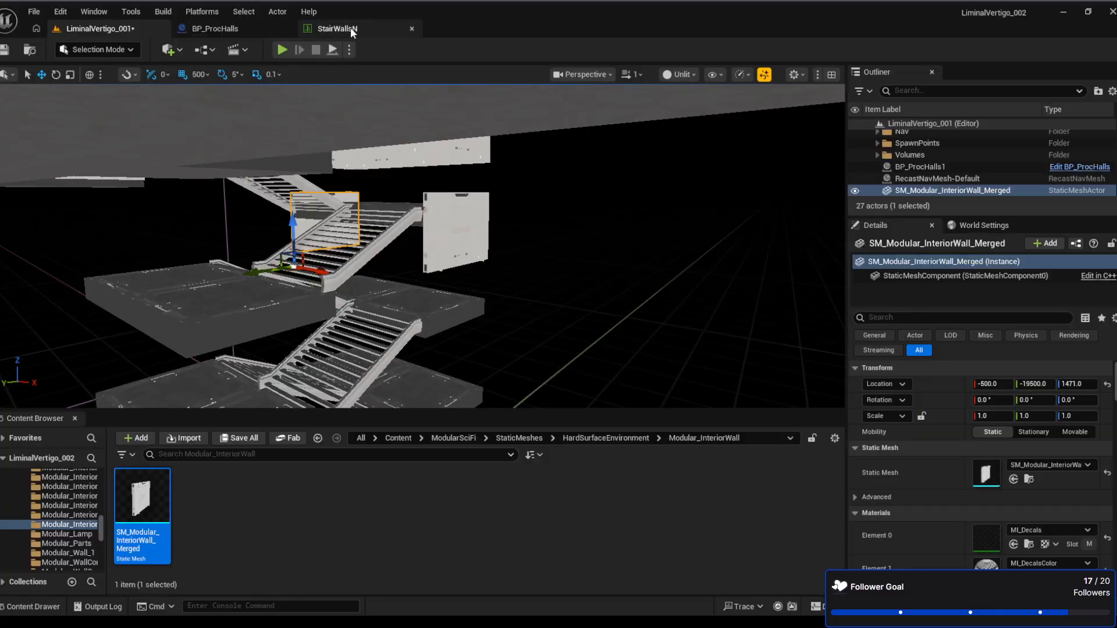
{"action": "left_click", "coordinate": [313, 32]}
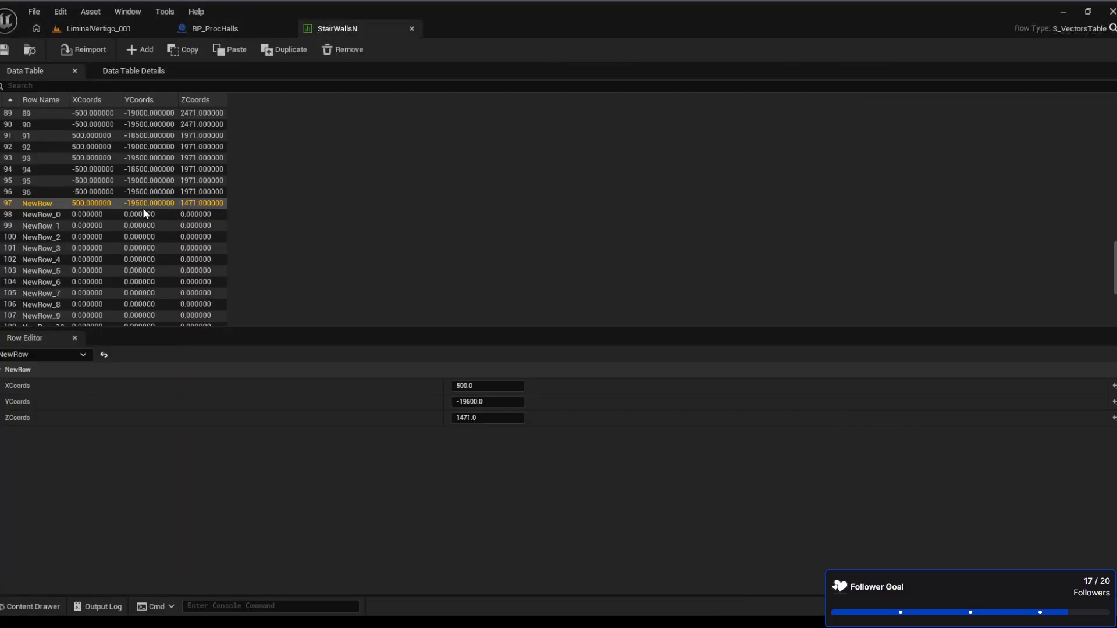
{"action": "left_click", "coordinate": [91, 215]}
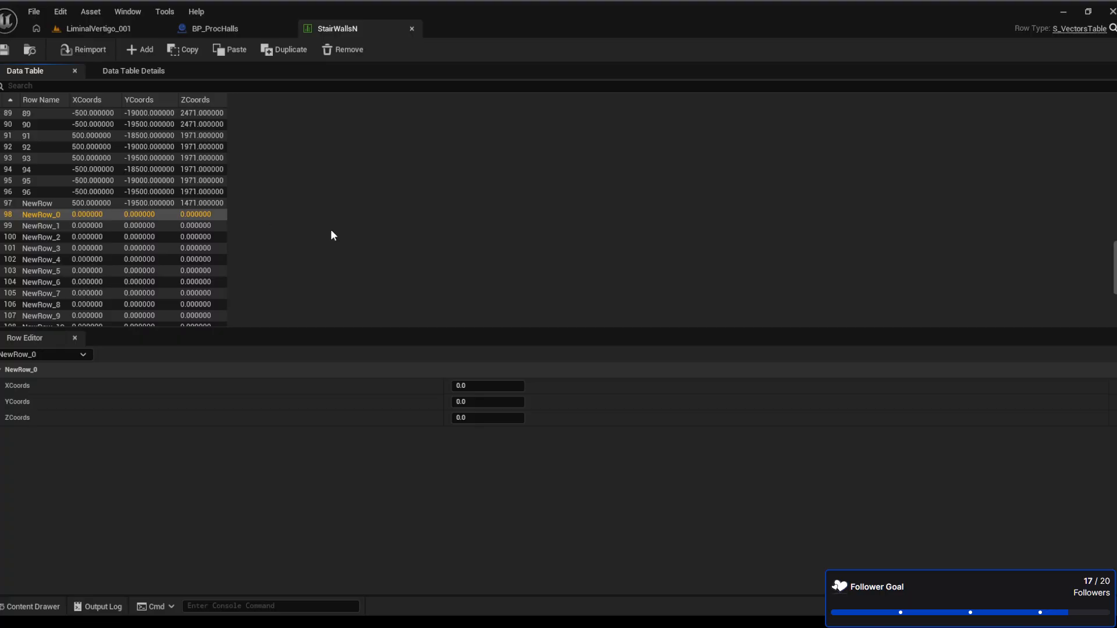
{"action": "left_click", "coordinate": [114, 27]}
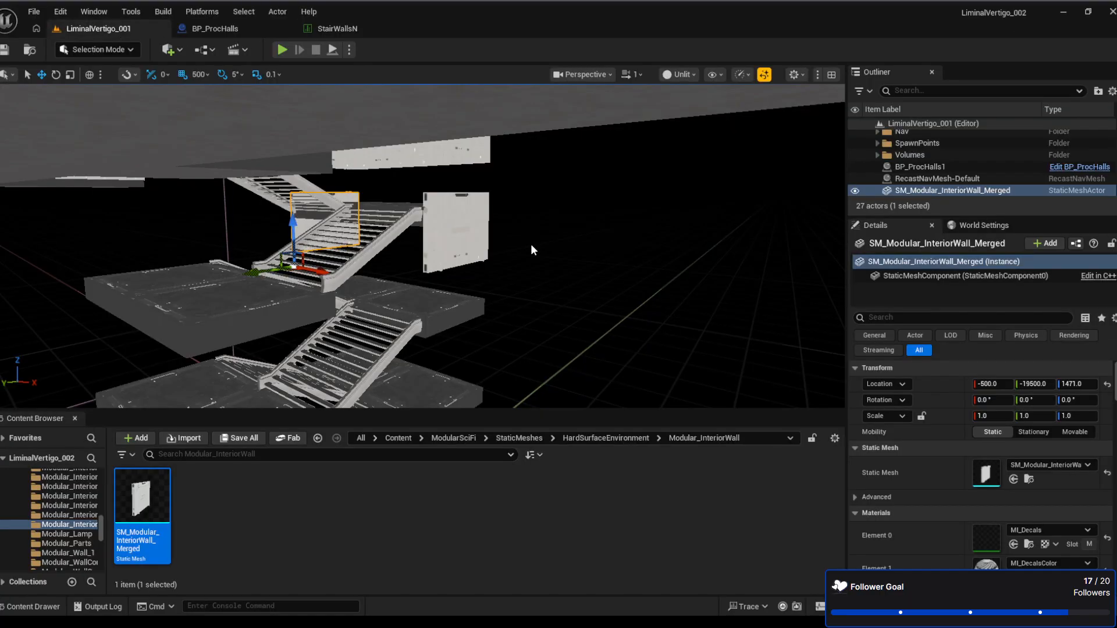
{"action": "right_click_drag", "start_coordinate": [531, 245], "coordinate": [501, 243]}
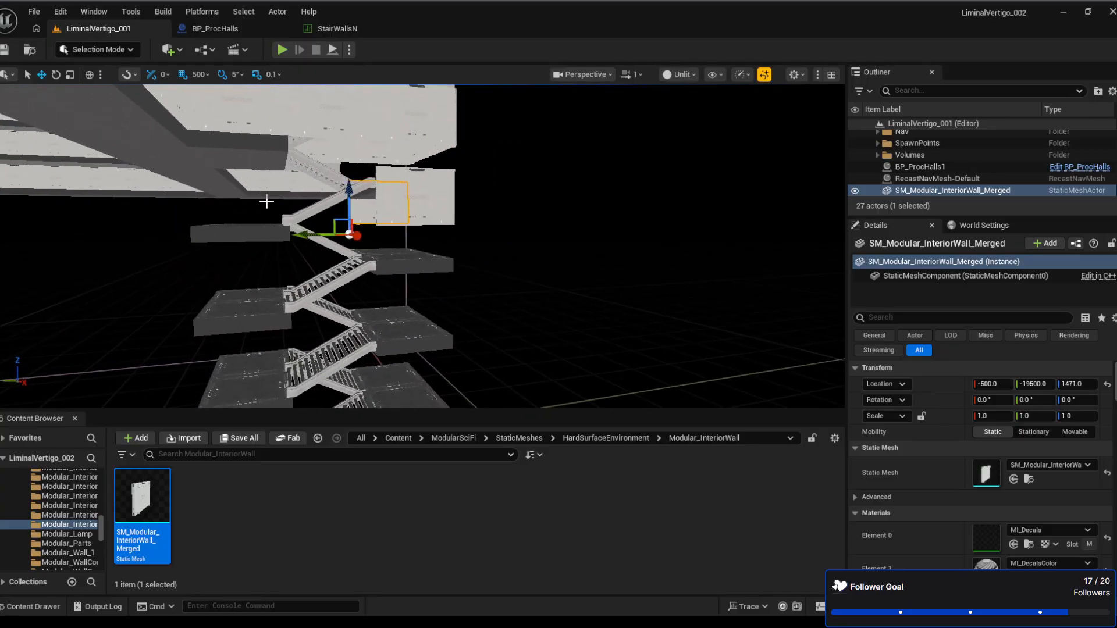
{"action": "right_click_drag", "start_coordinate": [404, 310], "coordinate": [398, 394]}
{"action": "left_click", "coordinate": [336, 29]}
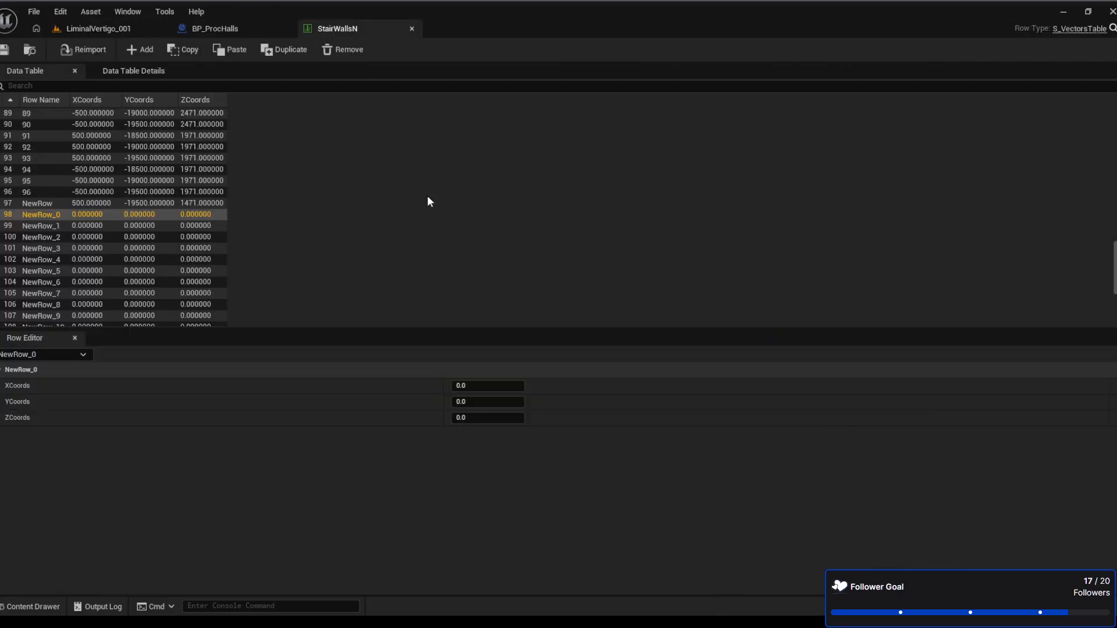
Count down StairWallsN's rows from NewRow to NewRow_13 and set NewRow_13's X coordinate to 500
{"action": "left_click", "coordinate": [48, 204]}
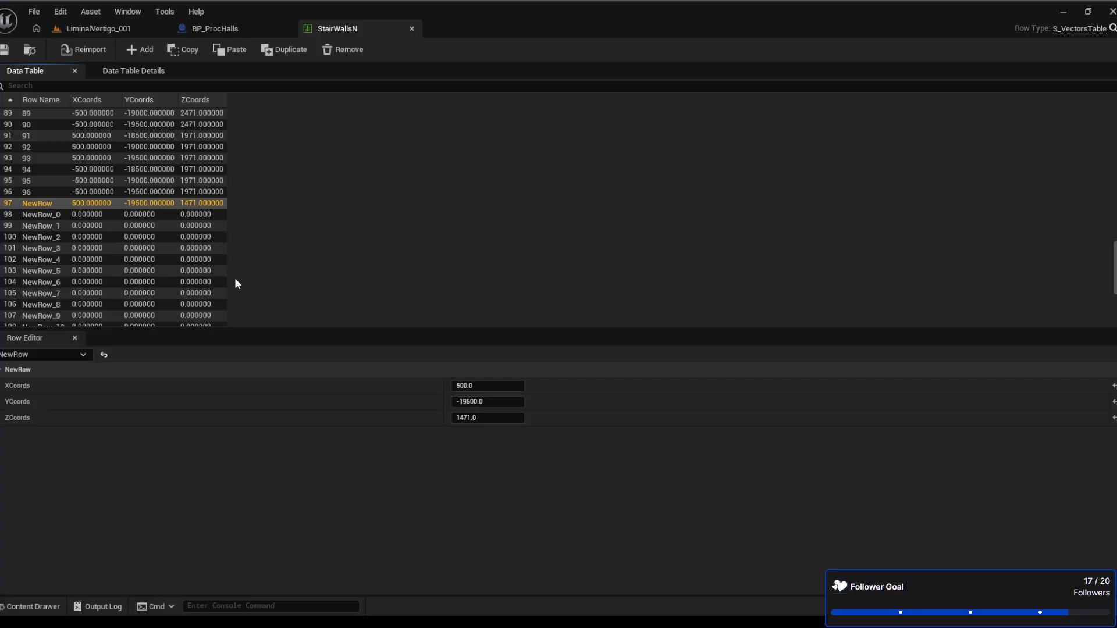
{"action": "key", "text": "Down"}
{"action": "key", "text": "Down"}
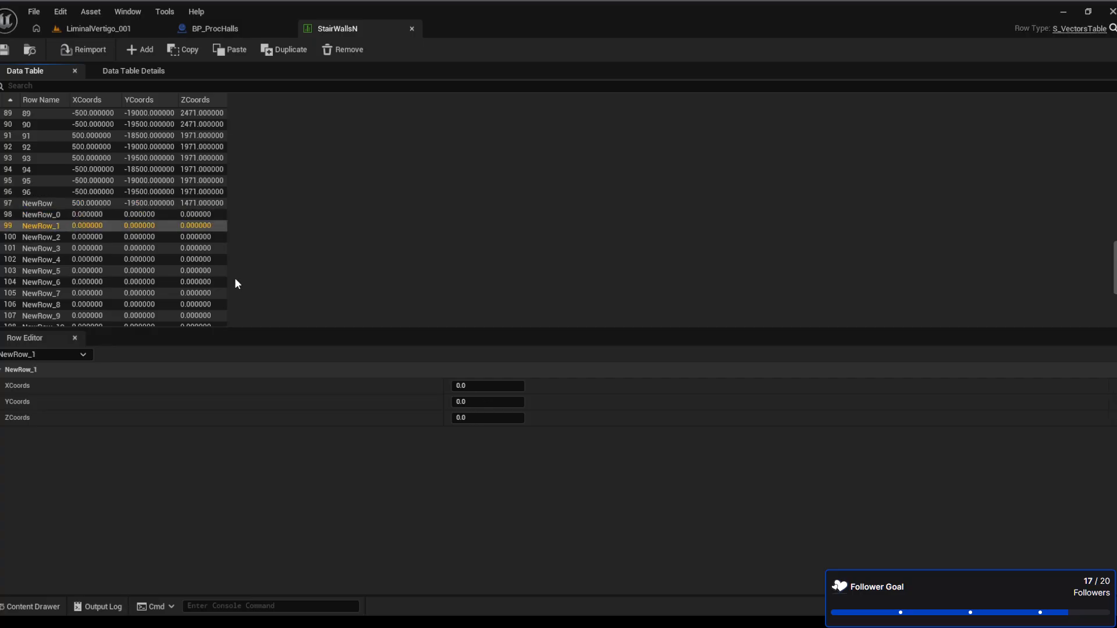
{"action": "key", "text": "Down"}
{"action": "key", "text": "Down"}
{"action": "key", "text": "Down"}
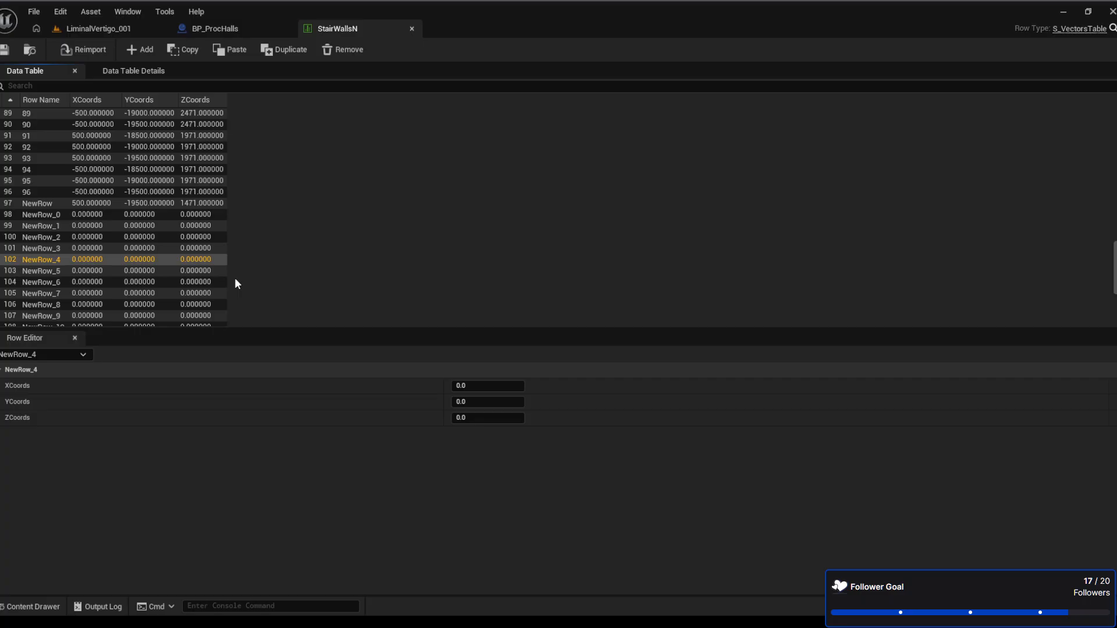
{"action": "key", "text": "Down"}
{"action": "key", "text": "Down"}
{"action": "key", "text": "Down"}
{"action": "key", "text": "Down"}
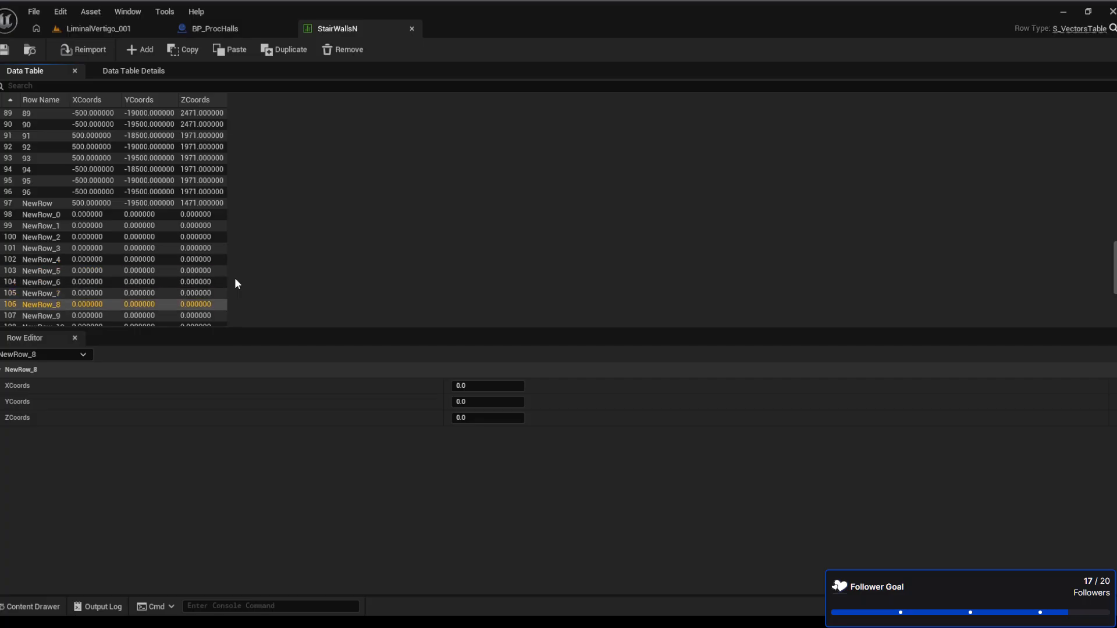
{"action": "key", "text": "Down"}
{"action": "key", "text": "Down"}
{"action": "key", "text": "Down"}
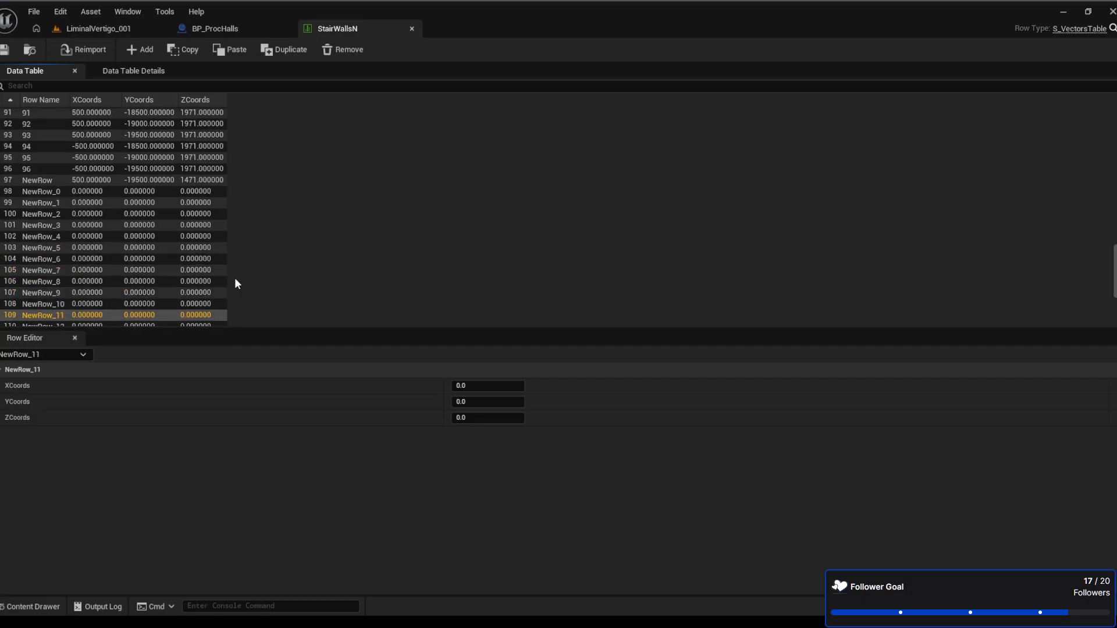
{"action": "key", "text": "Down"}
{"action": "key", "text": "Down"}
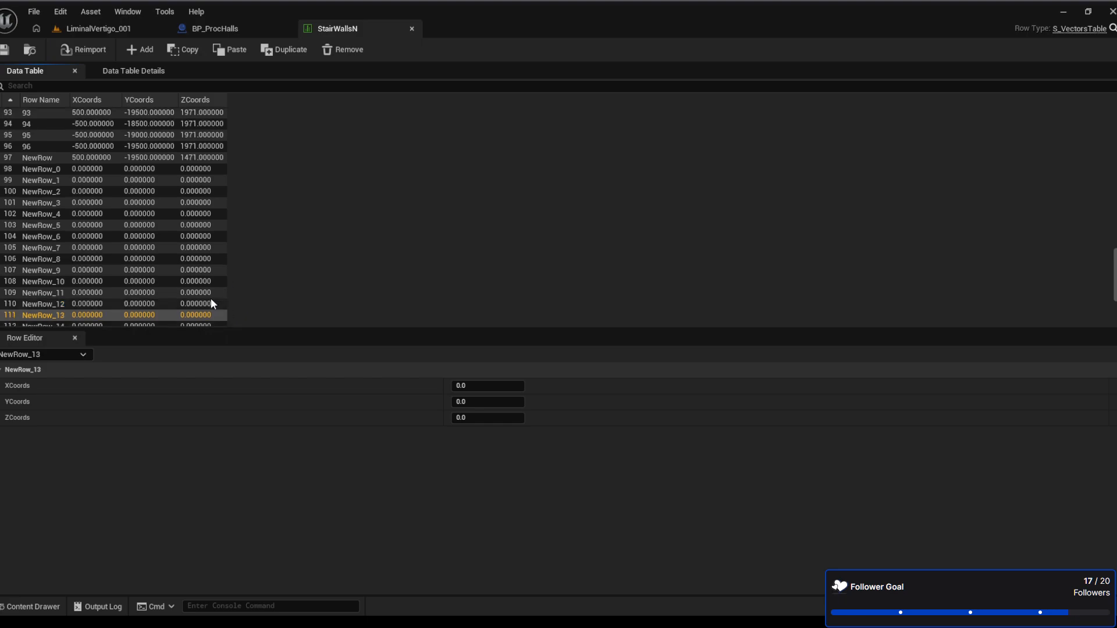
{"action": "left_click", "coordinate": [477, 386]}
{"action": "type", "text": "500"}
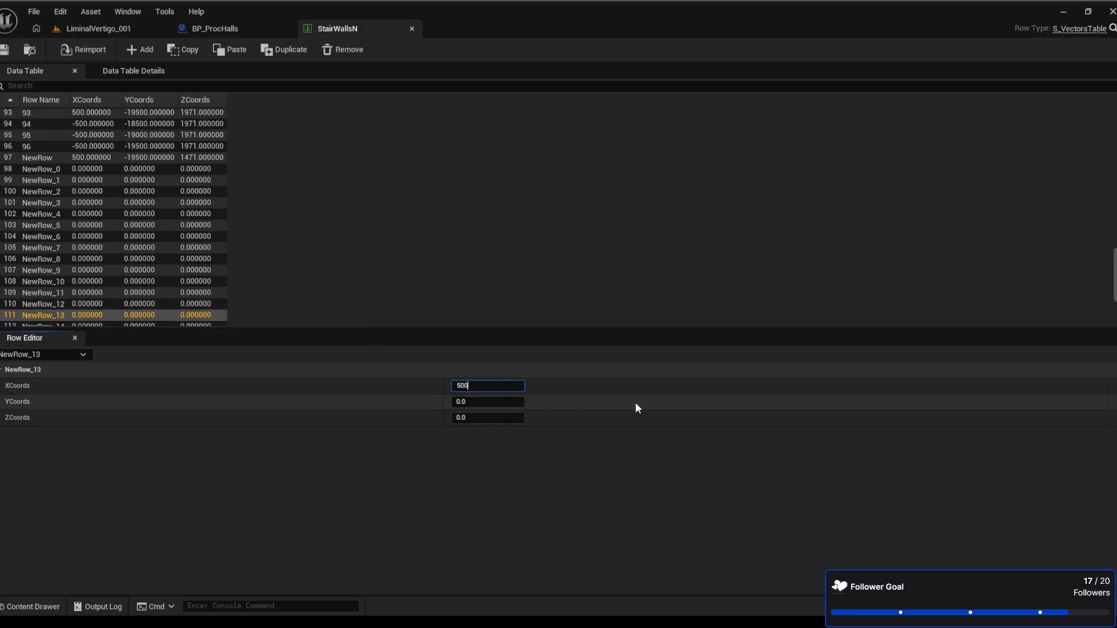
{"action": "key", "text": "Return"}
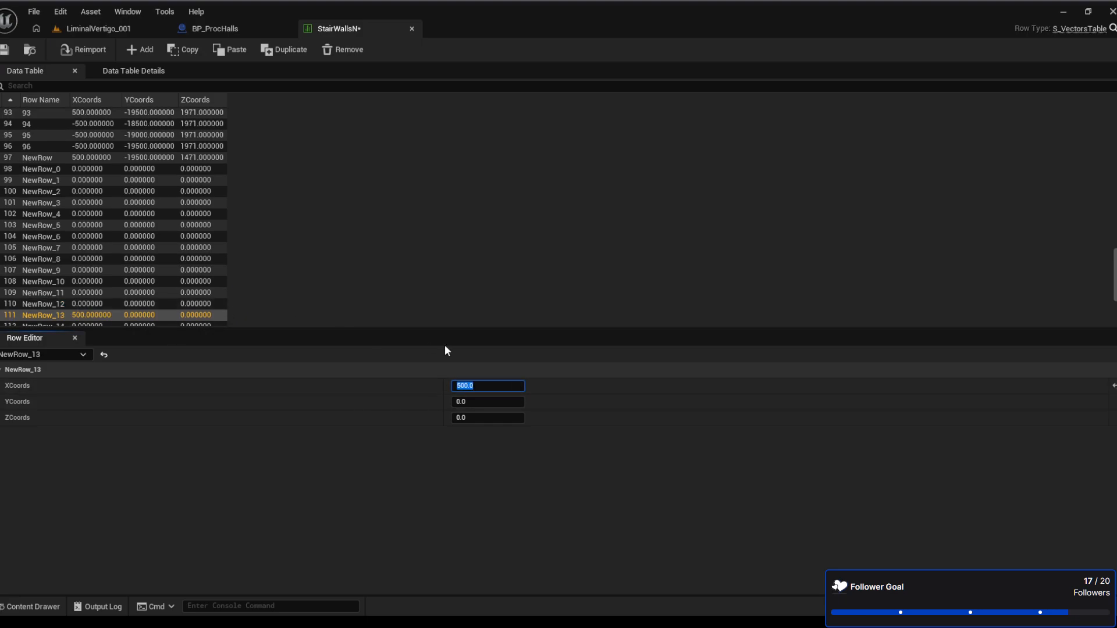
{"action": "left_click", "coordinate": [464, 387]}
{"action": "left_click", "coordinate": [462, 385]}
Copy NewRow's coordinates (X 500, Y -19500, Z 1471) into each row from NewRow_0 through NewRow_13
{"action": "left_click", "coordinate": [69, 159]}
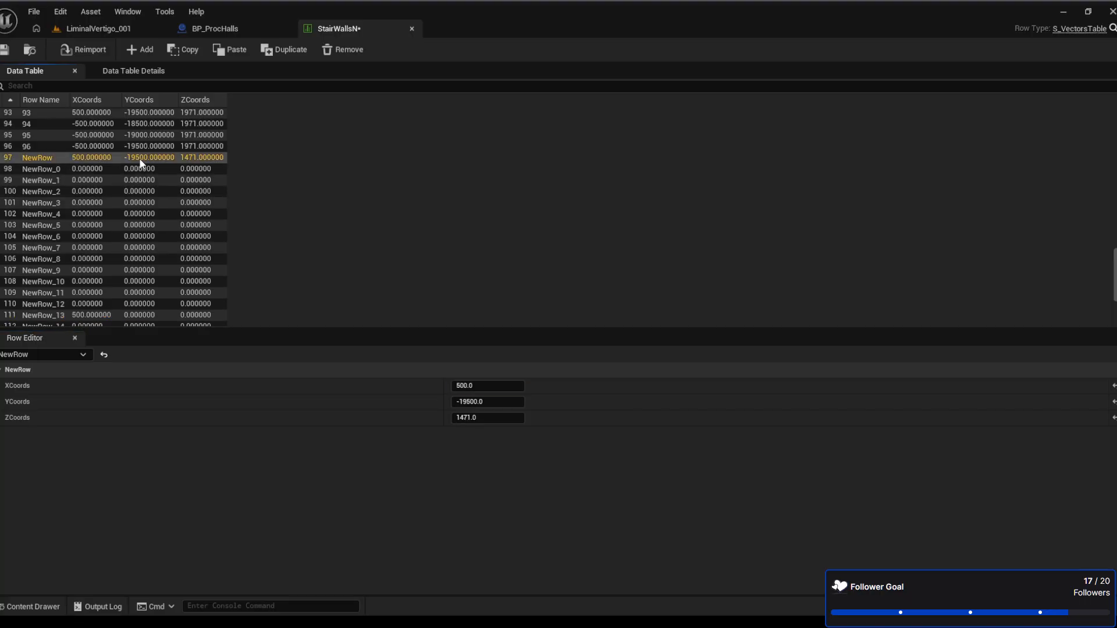
{"action": "left_click", "coordinate": [84, 170]}
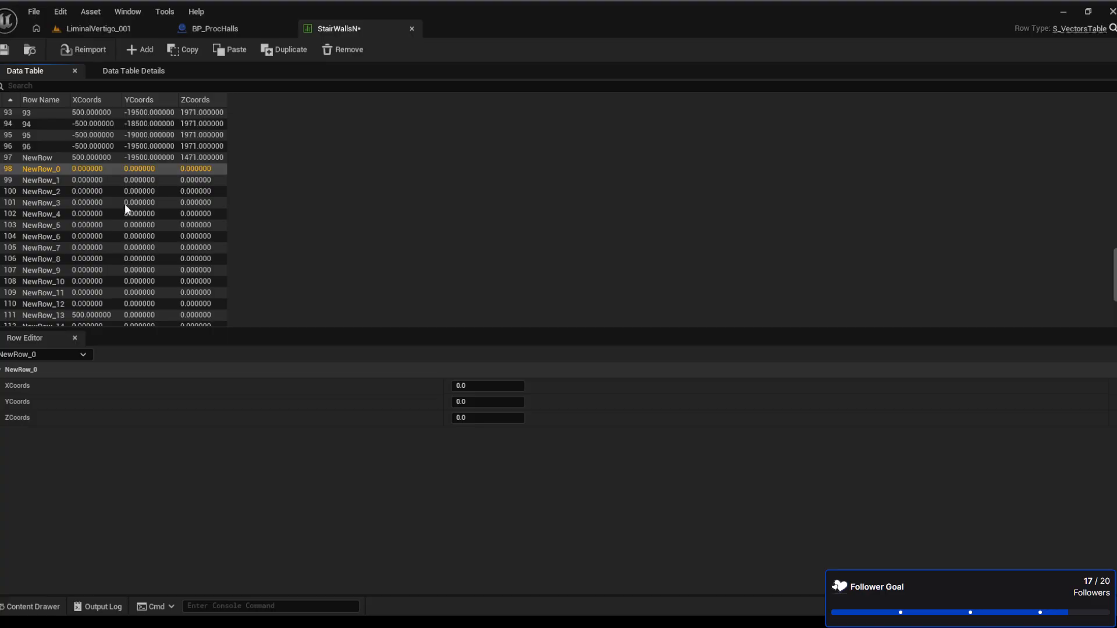
{"action": "key", "text": "ctrl+v"}
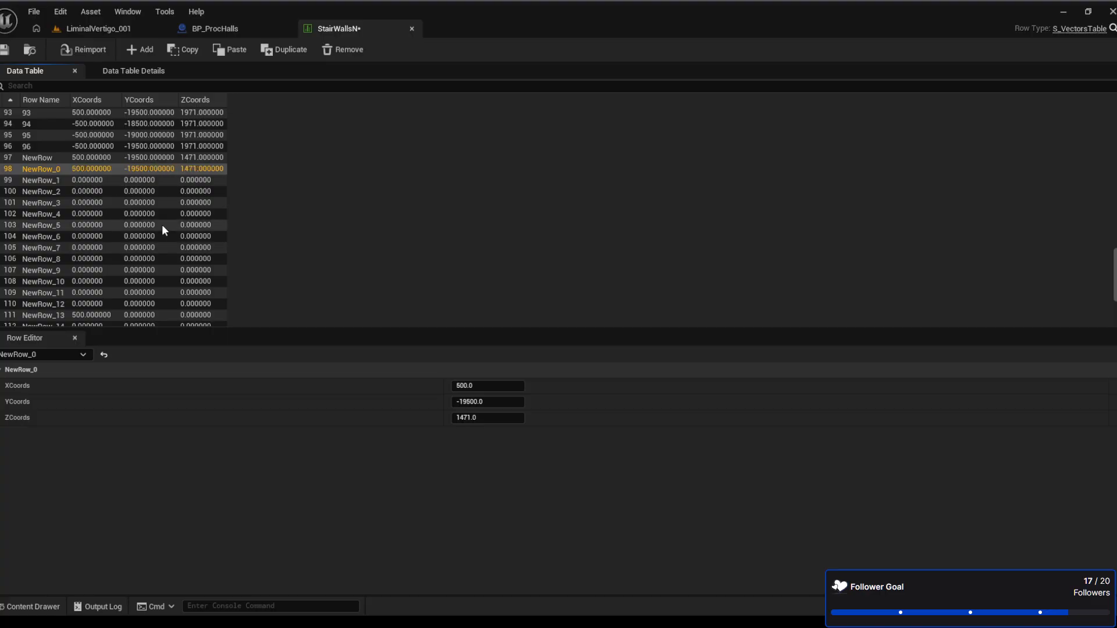
{"action": "left_click", "coordinate": [93, 179]}
{"action": "key", "text": "ctrl+v"}
{"action": "left_click", "coordinate": [91, 191]}
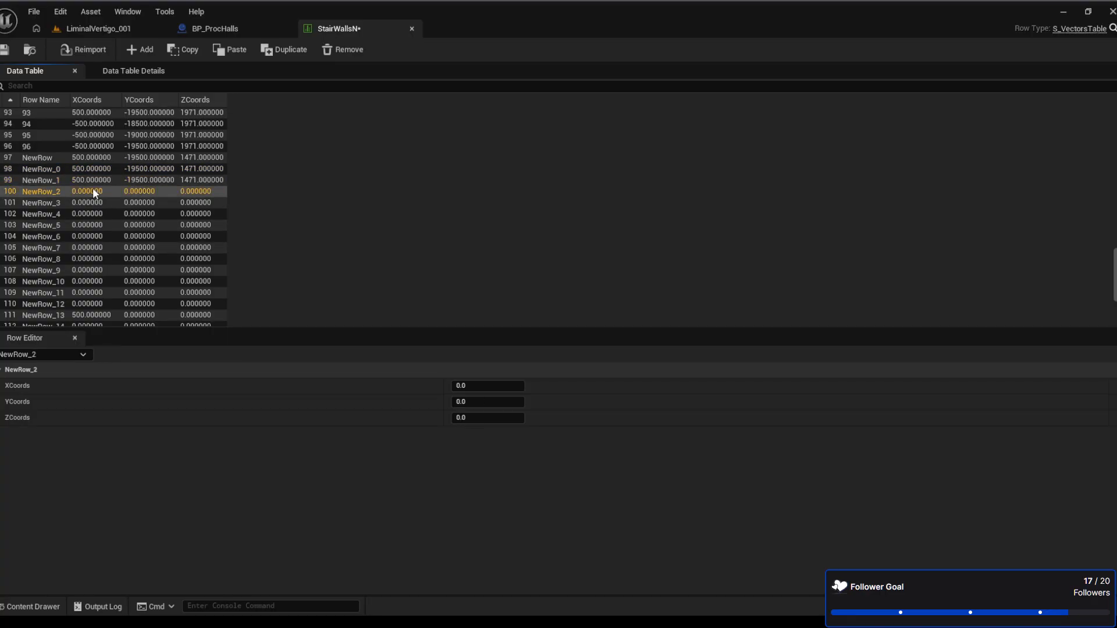
{"action": "key", "text": "ctrl+v"}
{"action": "left_click", "coordinate": [95, 202]}
{"action": "key", "text": "ctrl+v"}
{"action": "left_click", "coordinate": [95, 215]}
{"action": "key", "text": "ctrl+v"}
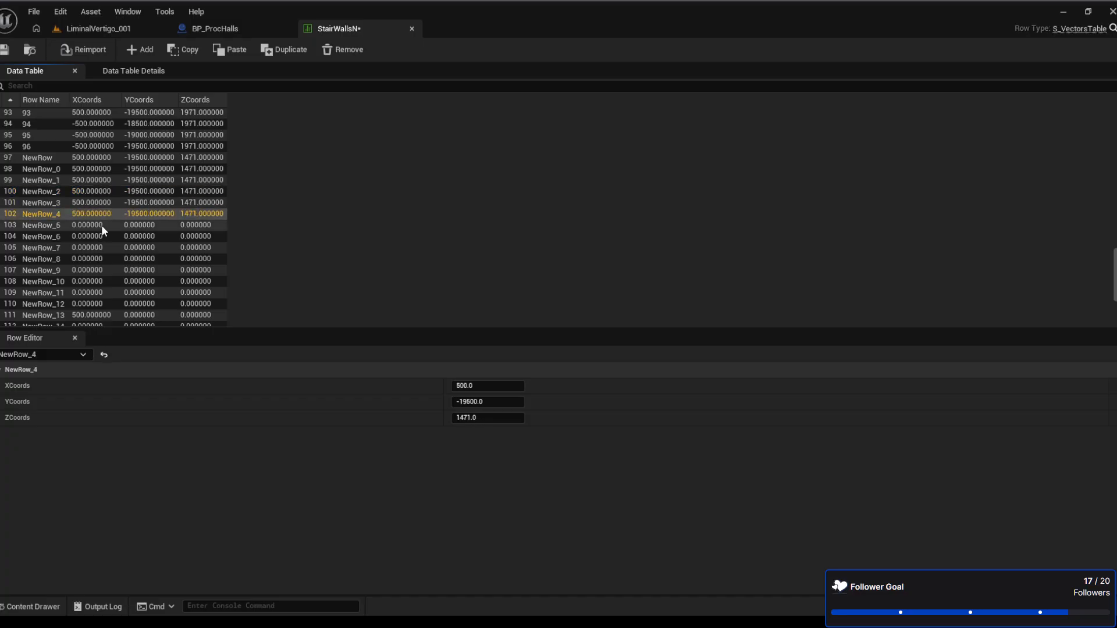
{"action": "left_click", "coordinate": [101, 225]}
{"action": "key", "text": "ctrl+v"}
{"action": "left_click", "coordinate": [111, 237]}
{"action": "key", "text": "ctrl+v"}
{"action": "left_click", "coordinate": [105, 247]}
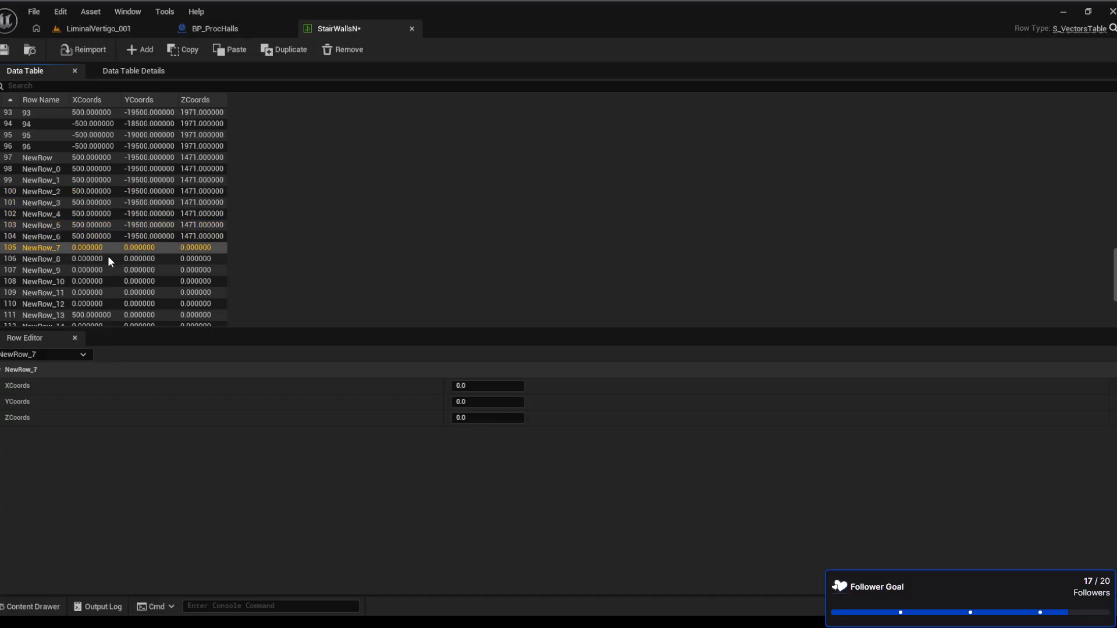
{"action": "key", "text": "ctrl+v"}
{"action": "left_click", "coordinate": [105, 259]}
{"action": "key", "text": "ctrl+v"}
{"action": "left_click", "coordinate": [103, 270]}
{"action": "key", "text": "ctrl+v"}
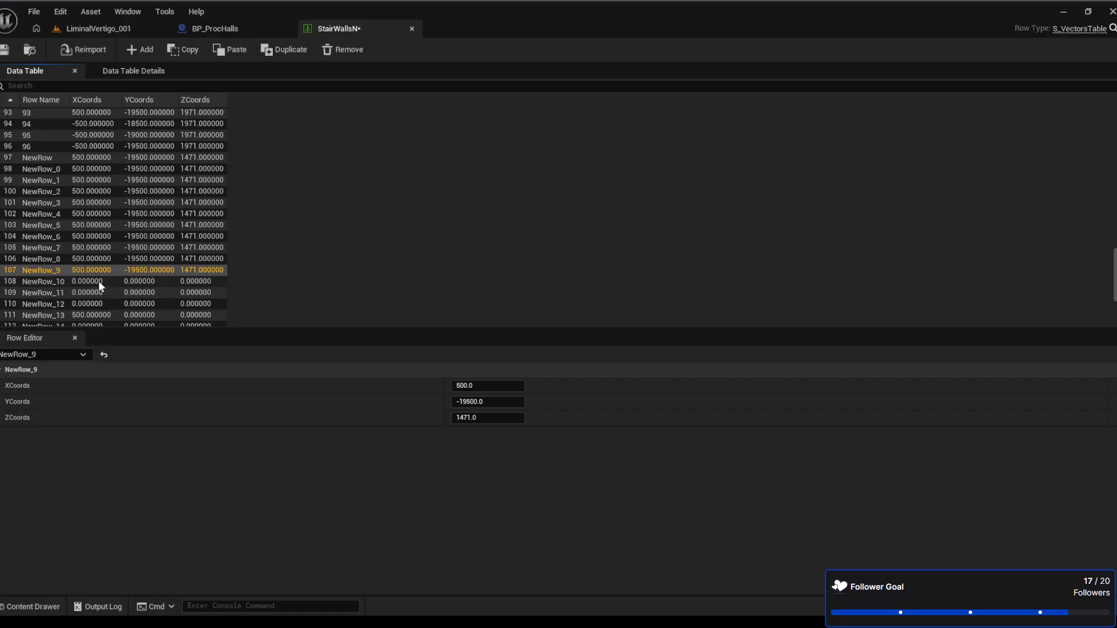
{"action": "left_click", "coordinate": [99, 281]}
{"action": "key", "text": "ctrl+v"}
{"action": "left_click", "coordinate": [103, 292]}
{"action": "key", "text": "ctrl+v"}
{"action": "left_click", "coordinate": [101, 303]}
{"action": "key", "text": "ctrl+v"}
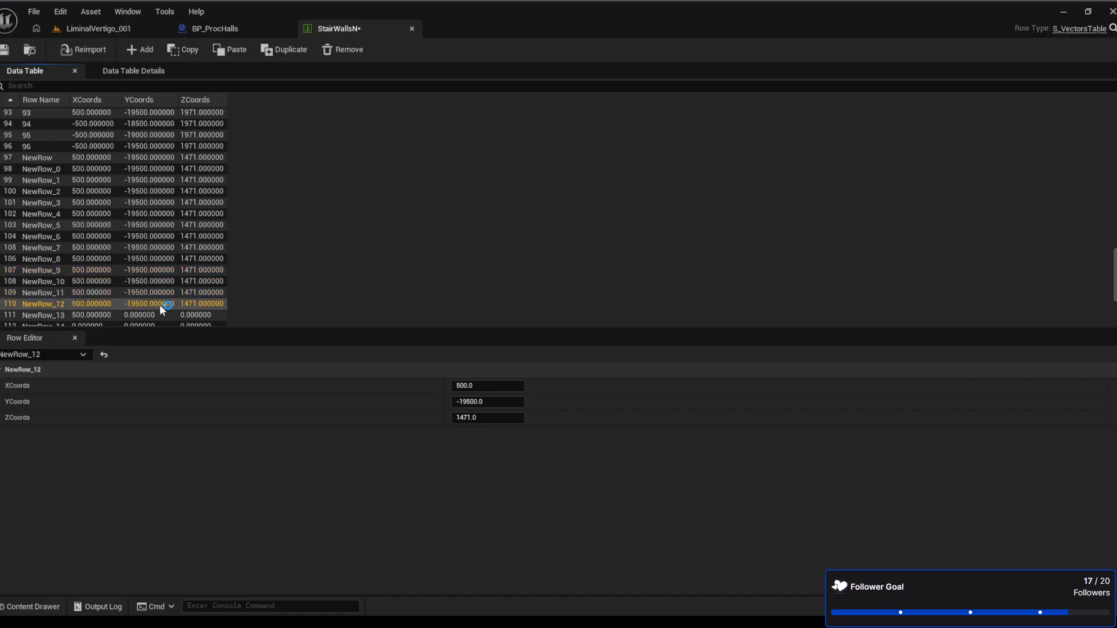
{"action": "left_click", "coordinate": [99, 313]}
{"action": "key", "text": "ctrl+v"}
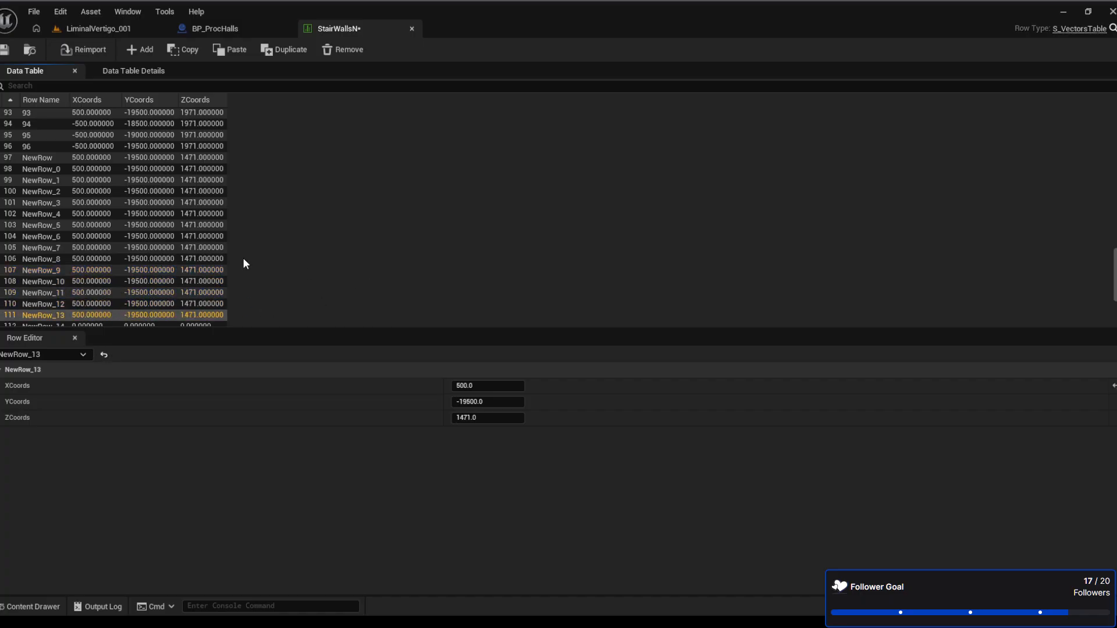
Set NewRow_0's Y coordinate to -19000
{"action": "left_click", "coordinate": [143, 169]}
{"action": "left_click", "coordinate": [473, 403]}
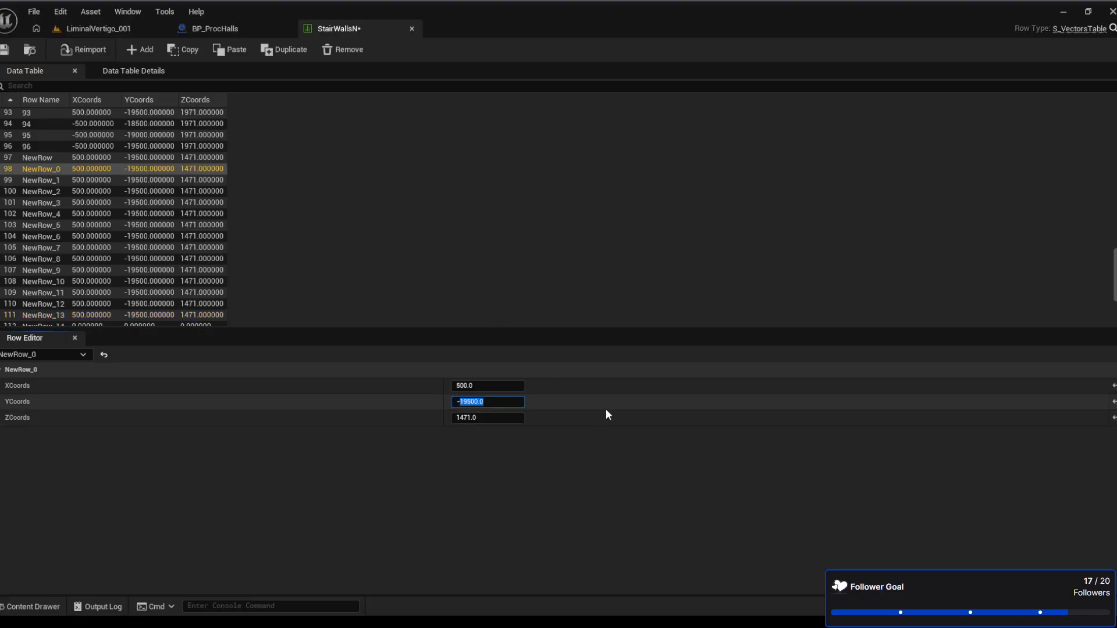
{"action": "key", "text": "Right"}
{"action": "key", "text": "Left"}
{"action": "key", "text": "Left"}
{"action": "key", "text": "Left"}
{"action": "key", "text": "Left"}
{"action": "key", "text": "Delete"}
{"action": "type", "text": "0"}
{"action": "key", "text": "Return"}
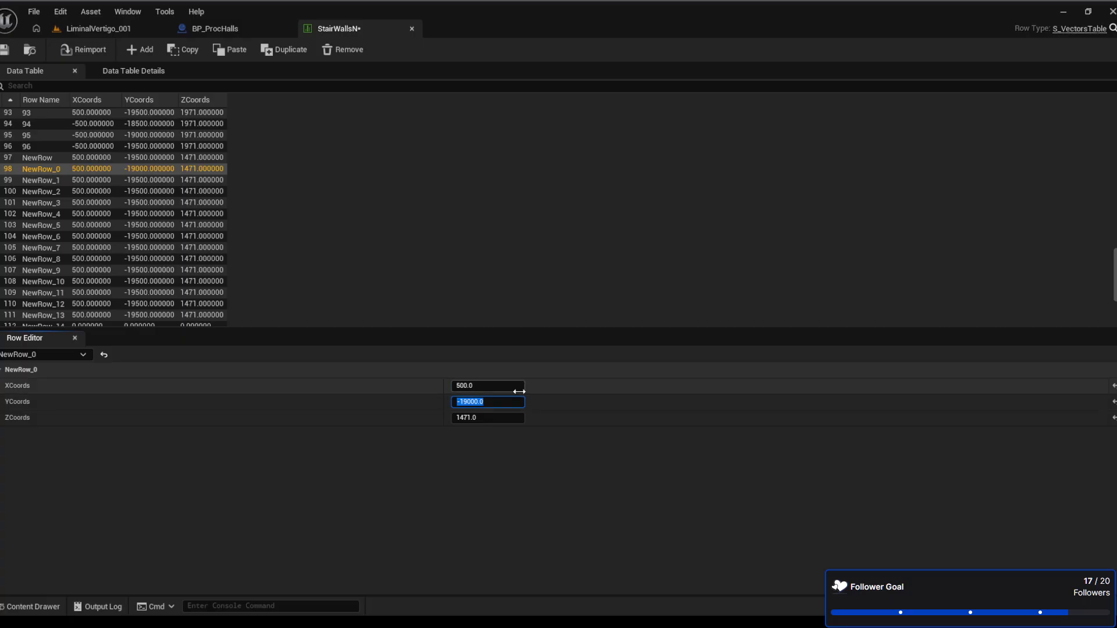
Copy NewRow_0's coordinates into every third row after it: NewRow_3, NewRow_6, NewRow_9 and NewRow_12
{"action": "left_click", "coordinate": [91, 170]}
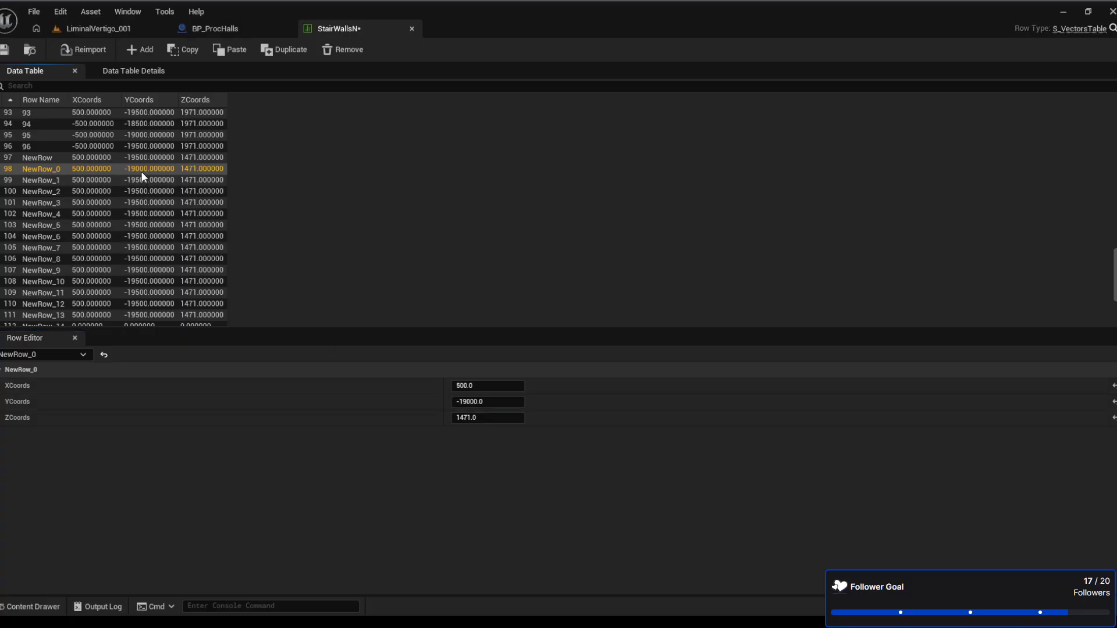
{"action": "left_click", "coordinate": [140, 202]}
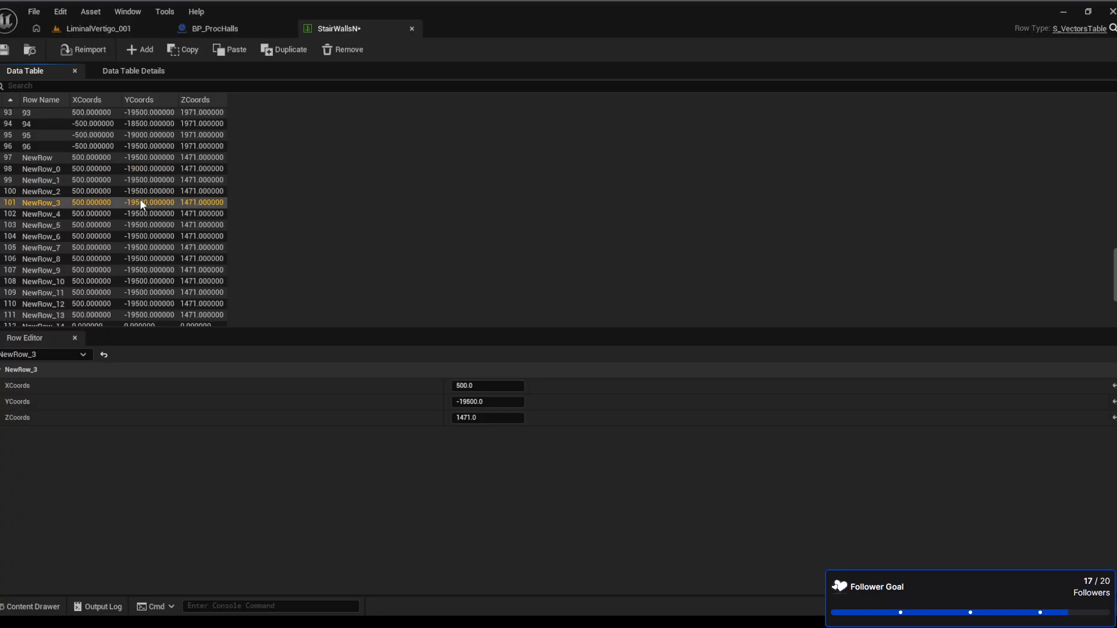
{"action": "left_click", "coordinate": [142, 232]}
{"action": "key", "text": "ctrl+v"}
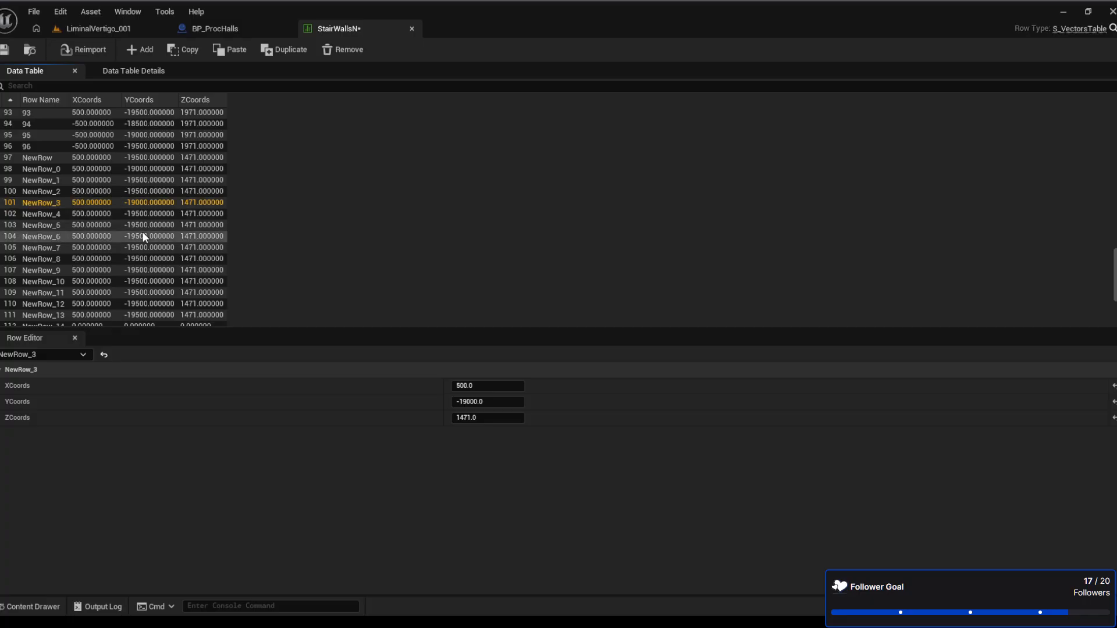
{"action": "left_click", "coordinate": [143, 270]}
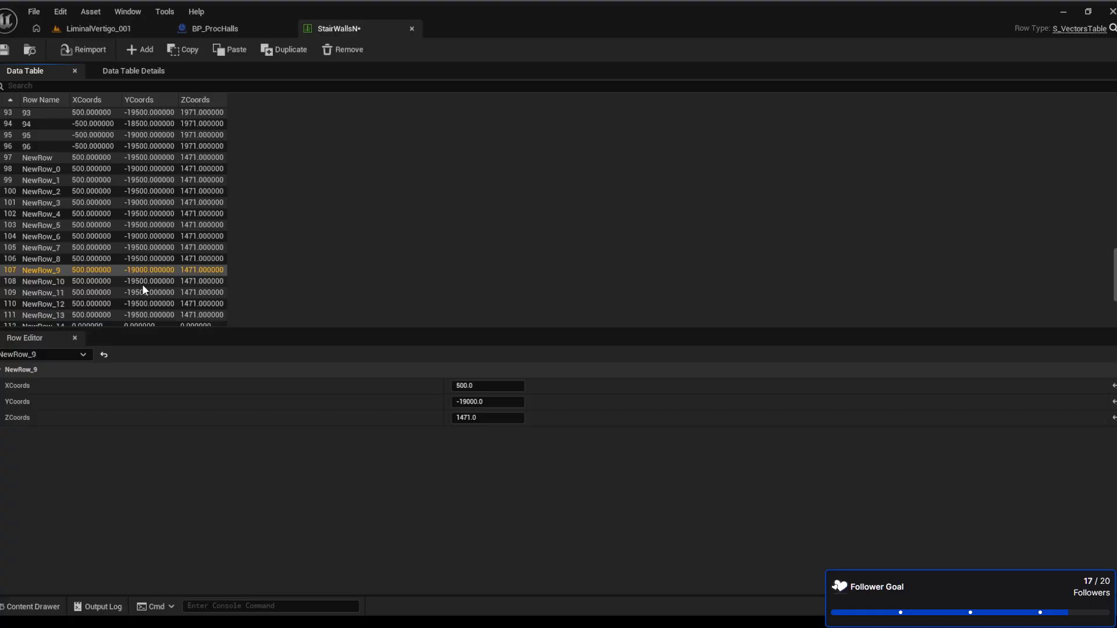
{"action": "left_click", "coordinate": [142, 302]}
{"action": "key", "text": "ctrl+v"}
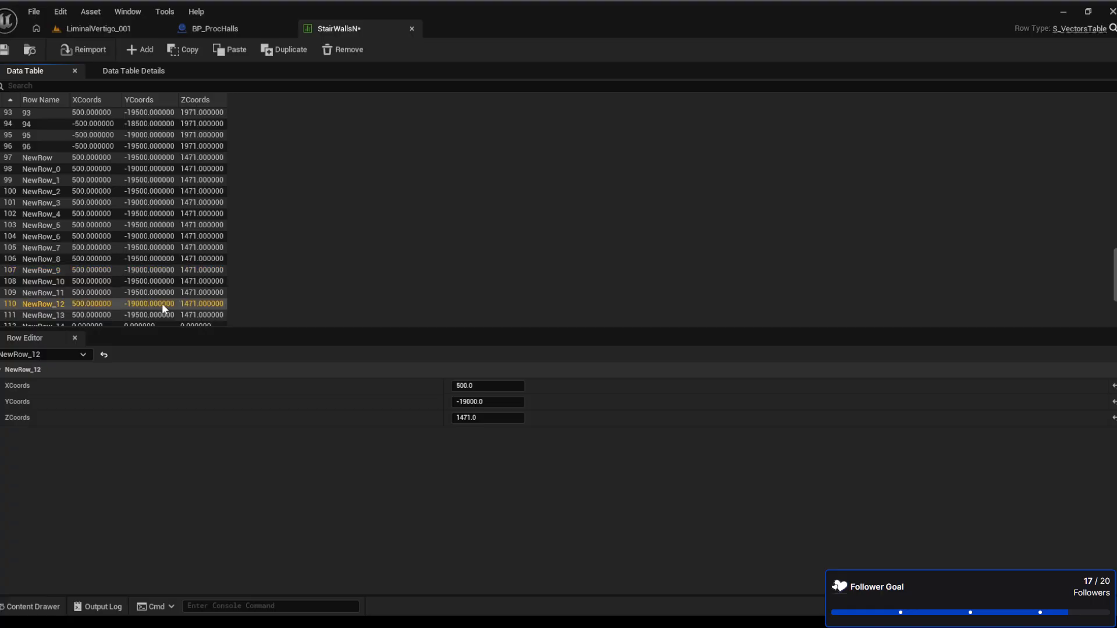
Set NewRow_13's Y coordinate to -18500
{"action": "scroll", "coordinate": [210, 305], "scroll_direction": "down", "scroll_amount": 3}
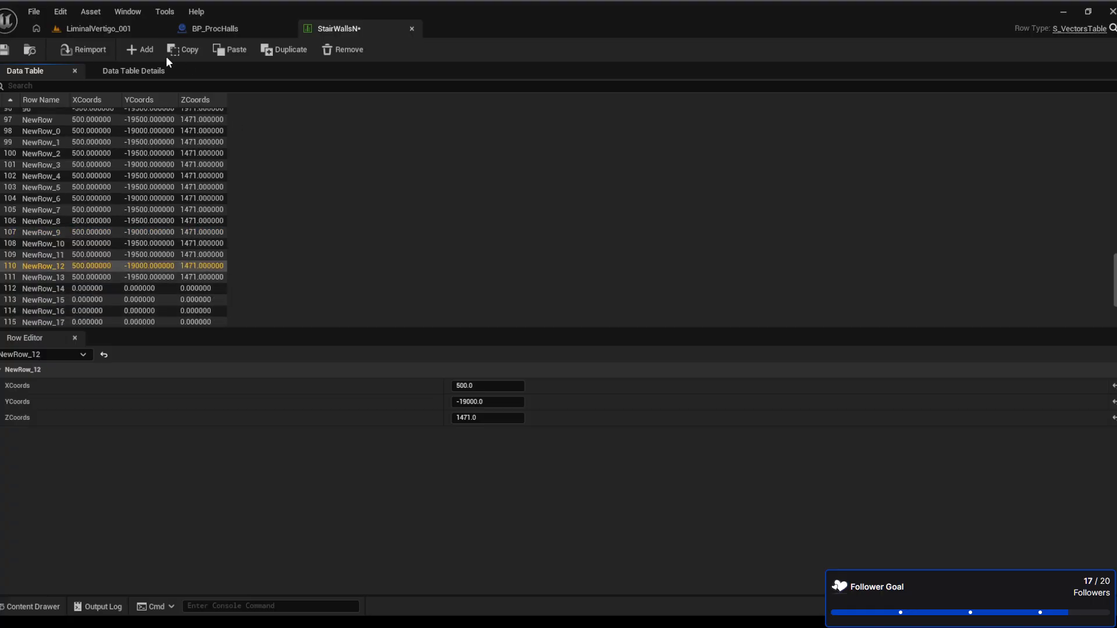
{"action": "left_click", "coordinate": [152, 276]}
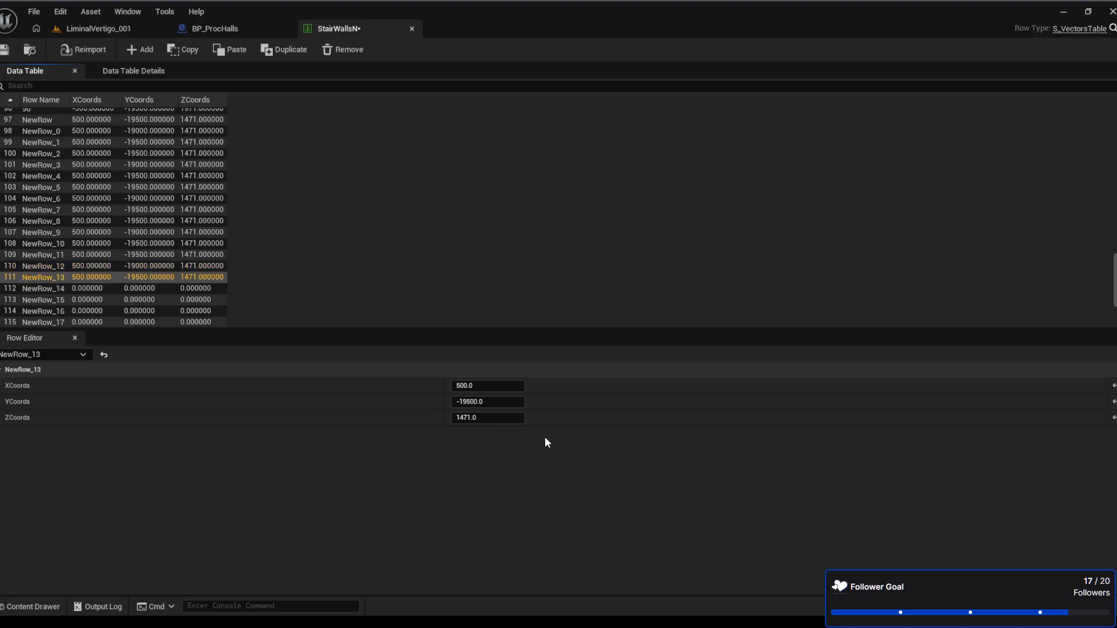
{"action": "left_click", "coordinate": [484, 402]}
{"action": "key", "text": "Home"}
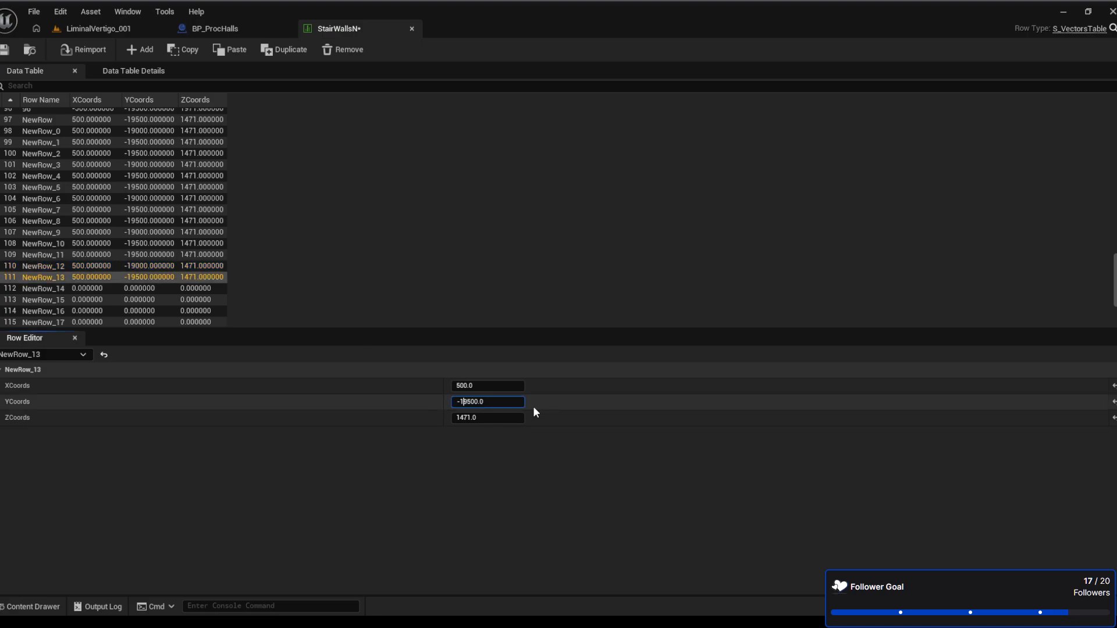
{"action": "key", "text": "Delete"}
{"action": "type", "text": "8"}
{"action": "key", "text": "Return"}
Copy NewRow_13's coordinates into NewRow_10, NewRow_7, NewRow_4 and NewRow_1
{"action": "left_click", "coordinate": [87, 277]}
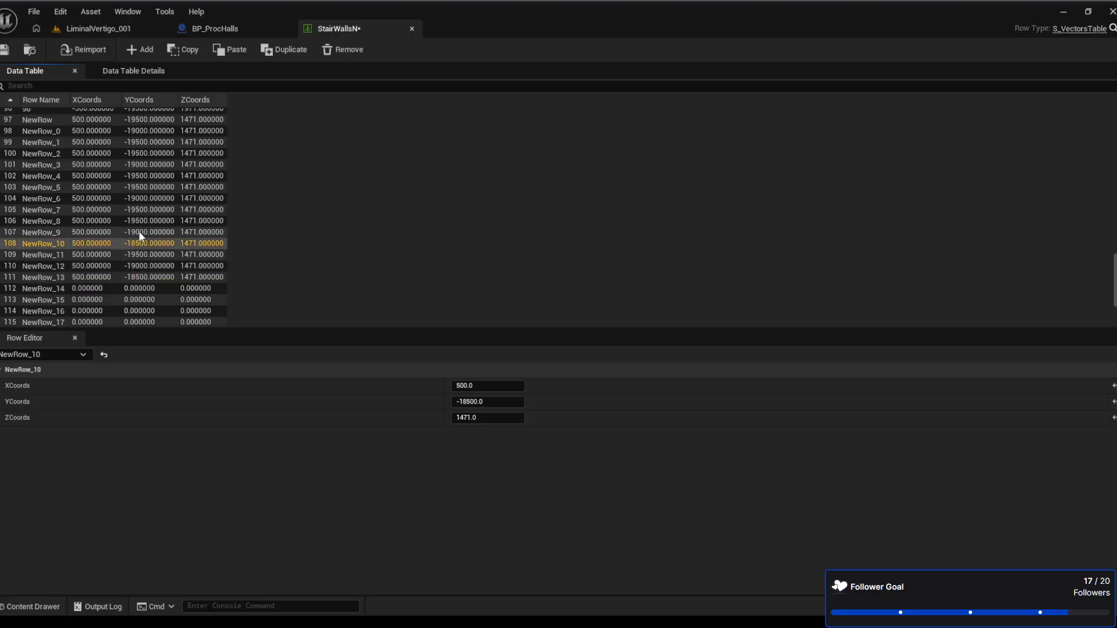
{"action": "key", "text": "ctrl+v"}
{"action": "left_click", "coordinate": [132, 212]}
{"action": "key", "text": "ctrl+v"}
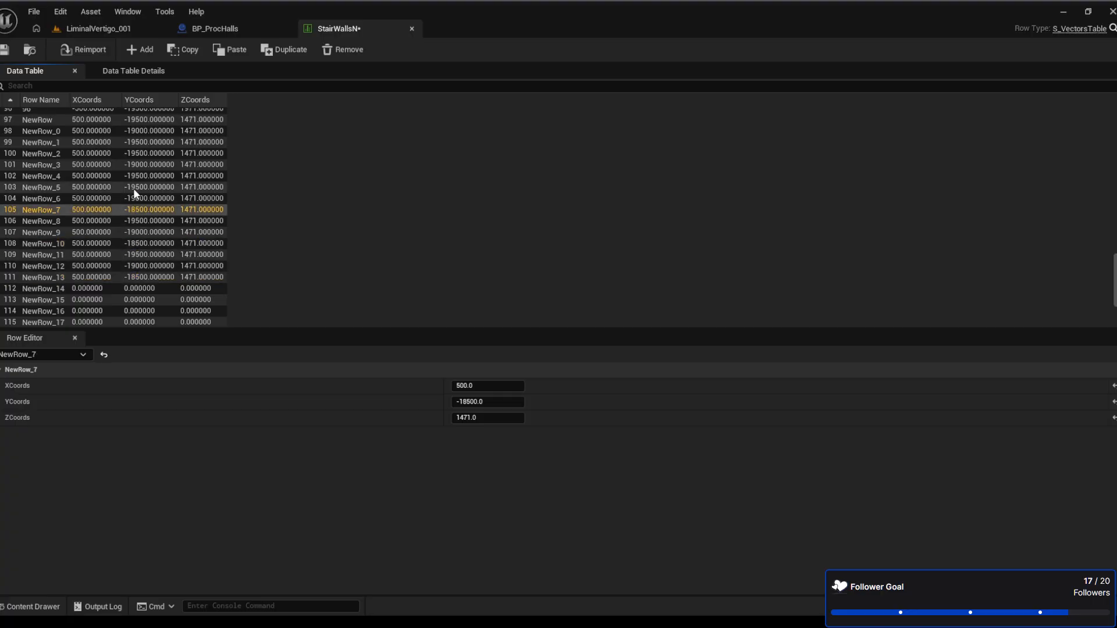
{"action": "left_click", "coordinate": [134, 143]}
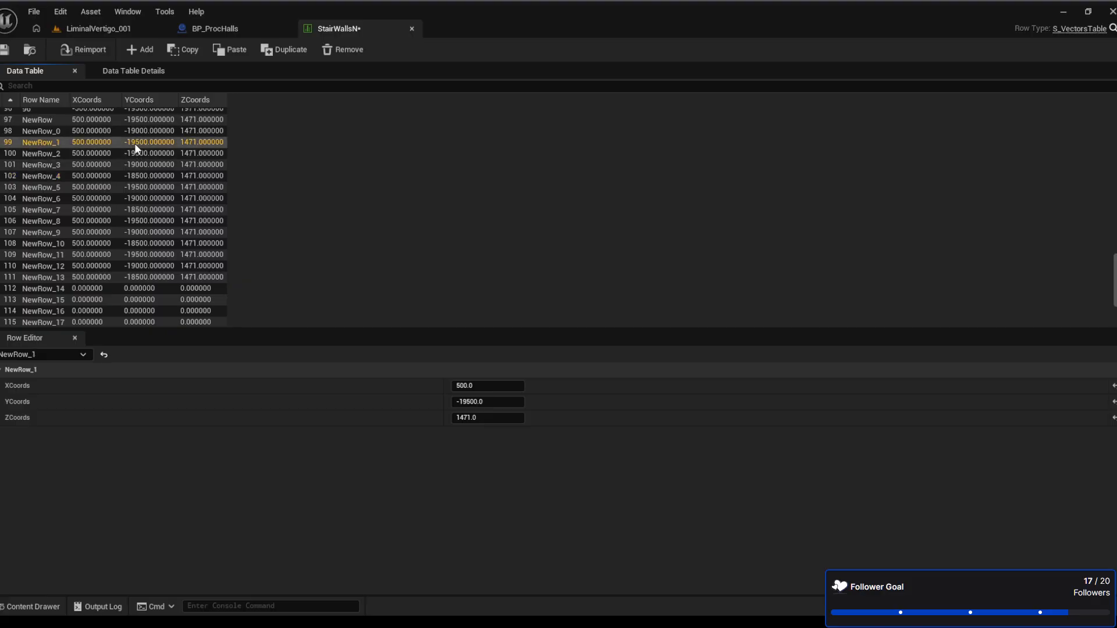
Set NewRow_2's Z coordinate to 971 for the next wall level down and copy that value
{"action": "left_click", "coordinate": [195, 152]}
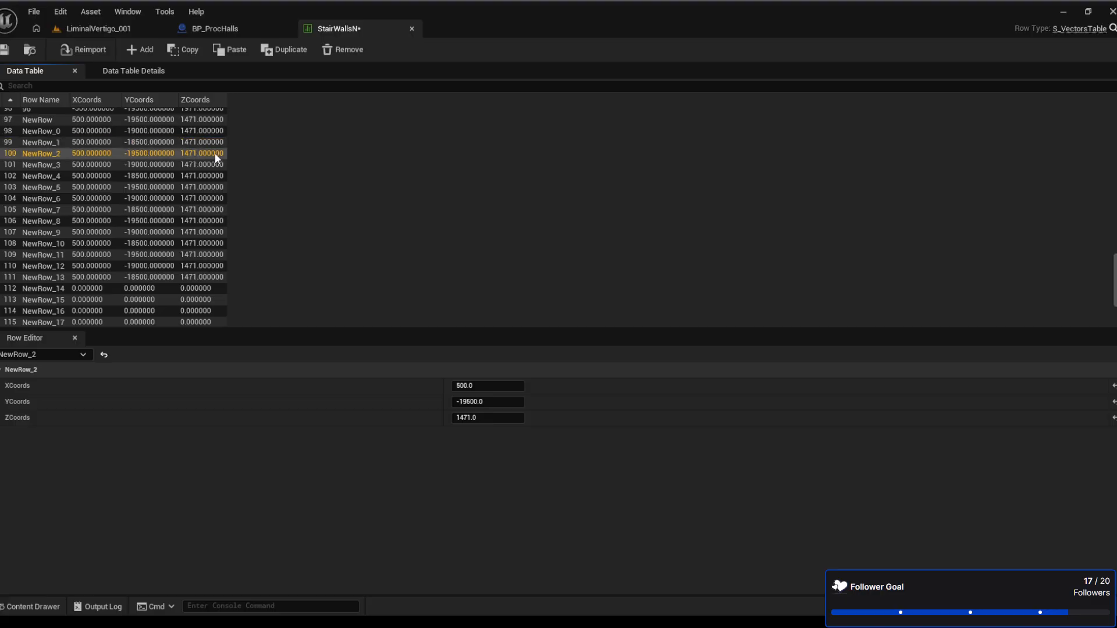
{"action": "left_click", "coordinate": [486, 417]}
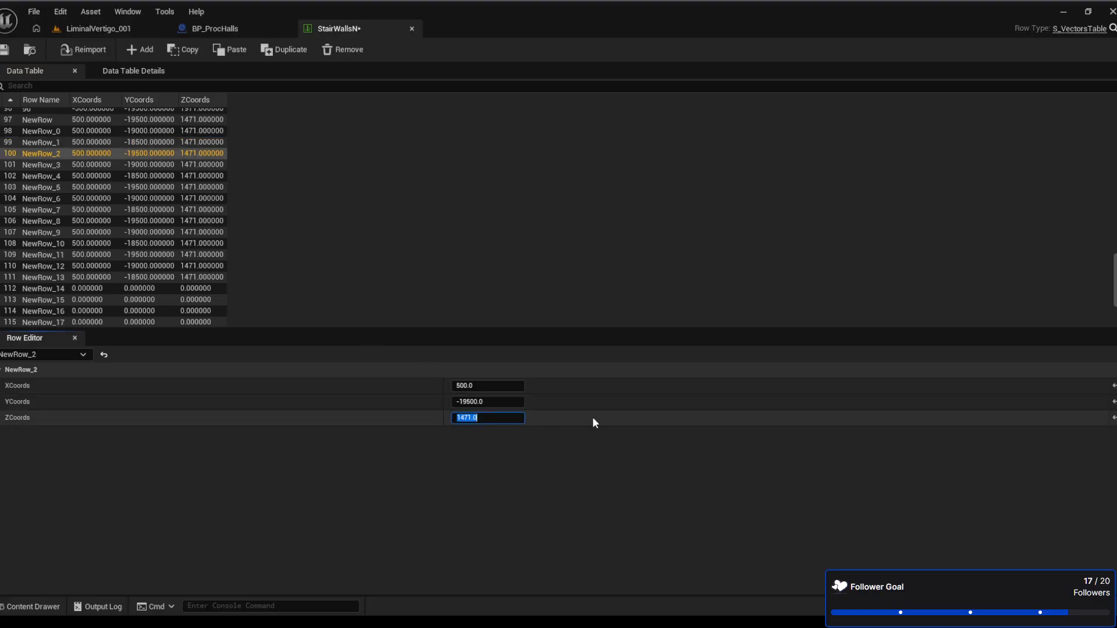
{"action": "type", "text": "-"}
{"action": "key", "text": "BackSpace"}
{"action": "type", "text": "971"}
{"action": "key", "text": "Return"}
{"action": "key", "text": "ctrl+c"}
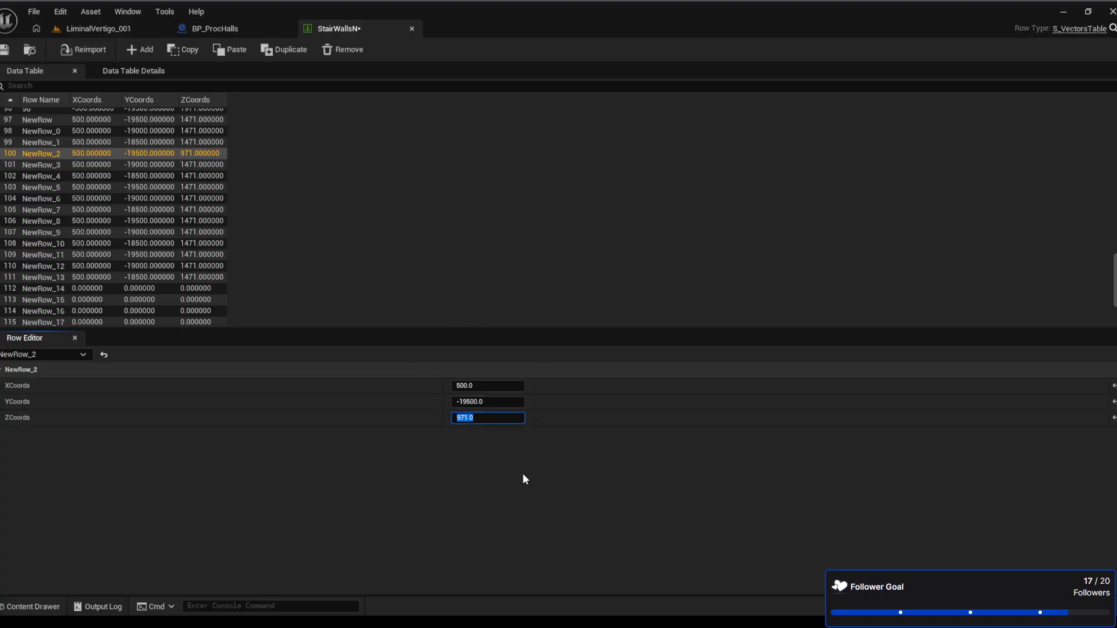
Set the ZCoords of NewRow_3 and NewRow_4 to 971.0 in the StairWallsN data table
{"action": "left_click", "coordinate": [182, 165]}
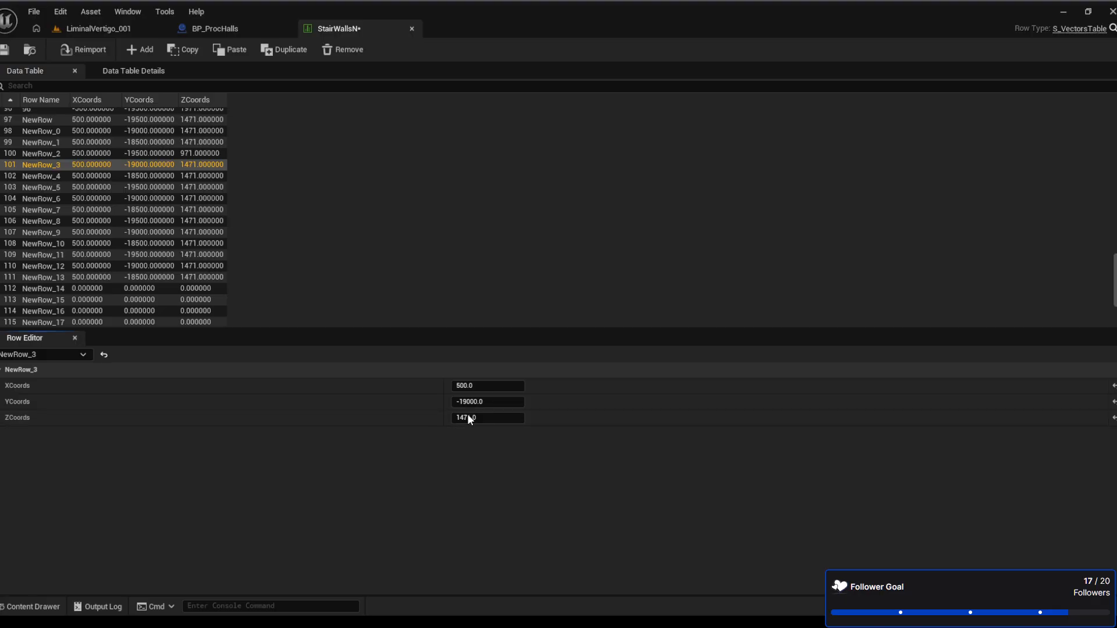
{"action": "left_click", "coordinate": [448, 418], "text": "shift"}
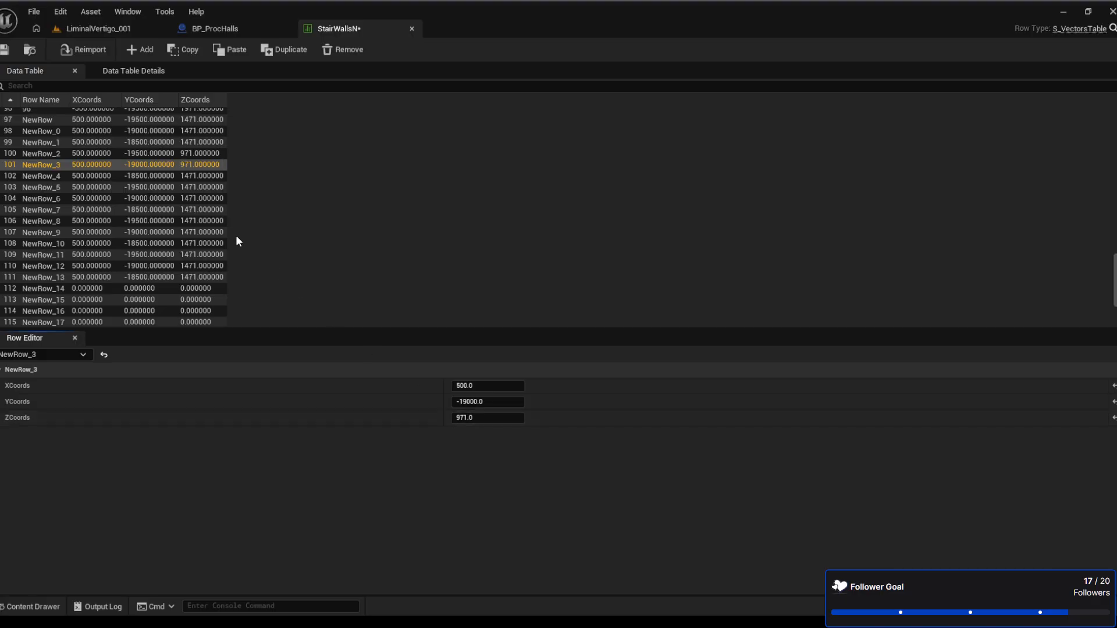
{"action": "left_click", "coordinate": [190, 176]}
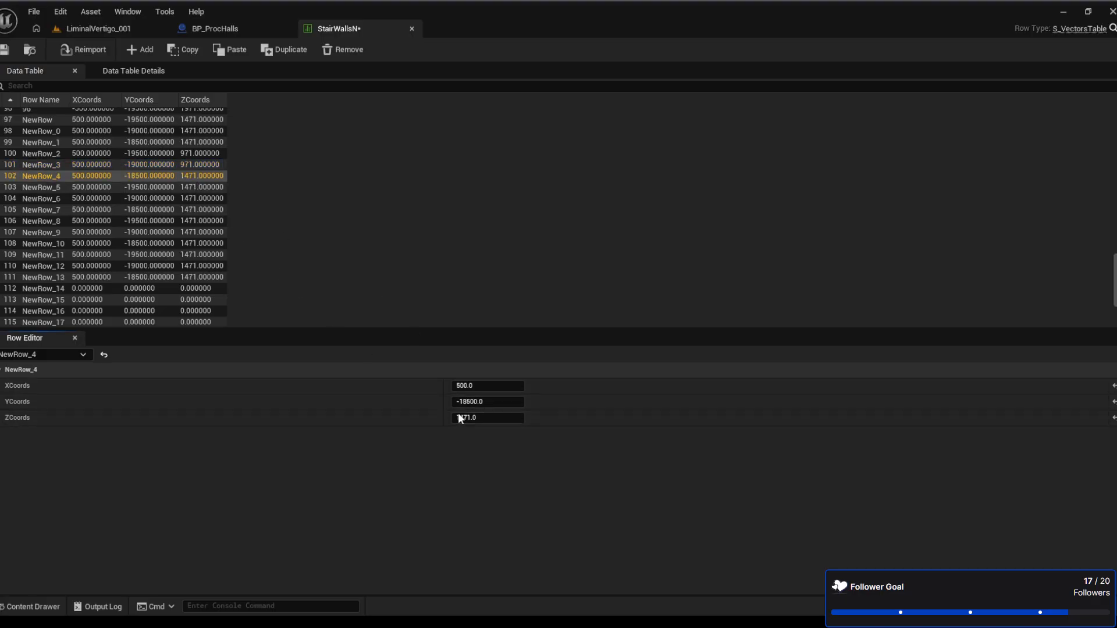
{"action": "left_click", "coordinate": [448, 419], "text": "shift"}
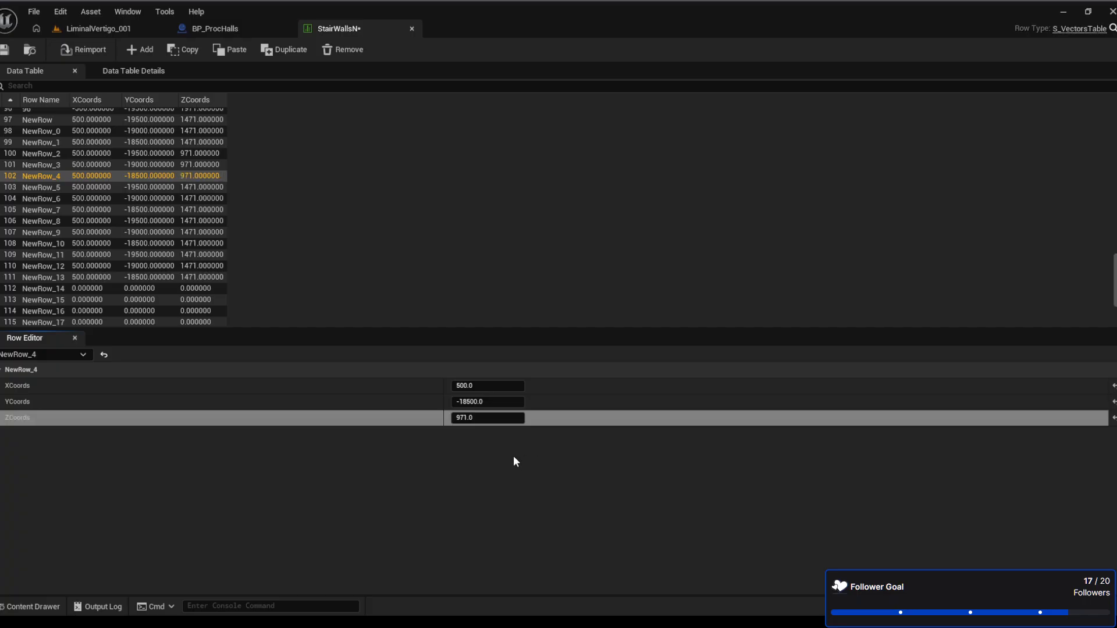
Set the ZCoords of NewRow_5 to 471.0
{"action": "left_click", "coordinate": [210, 187]}
{"action": "left_click", "coordinate": [512, 418]}
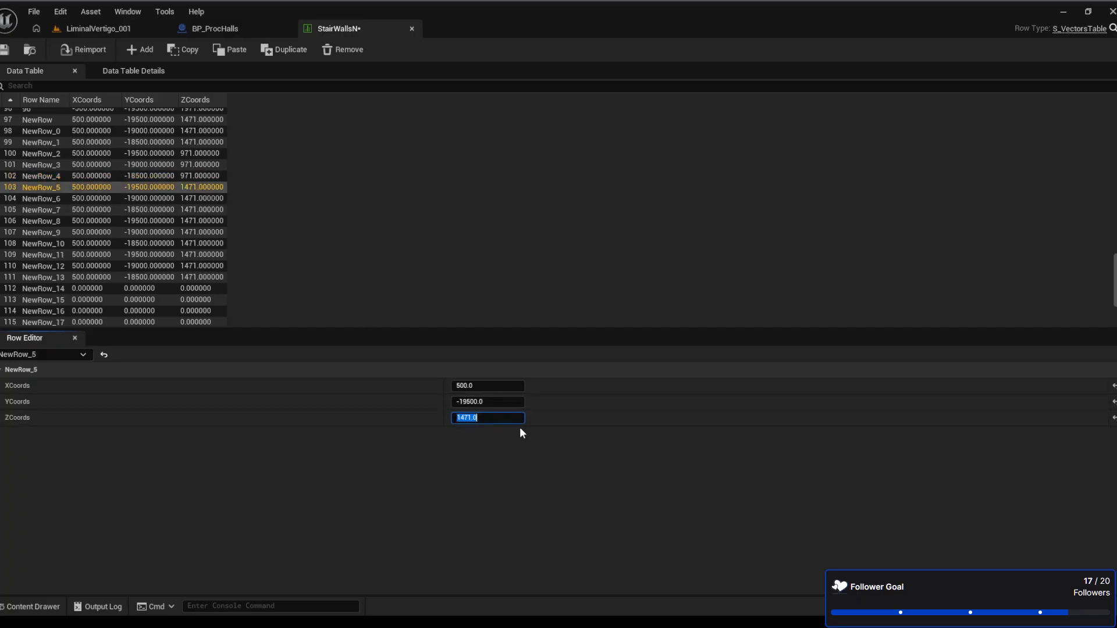
{"action": "key", "text": "Home"}
{"action": "key", "text": "Delete"}
{"action": "key", "text": "Return"}
{"action": "left_click", "coordinate": [487, 419]}
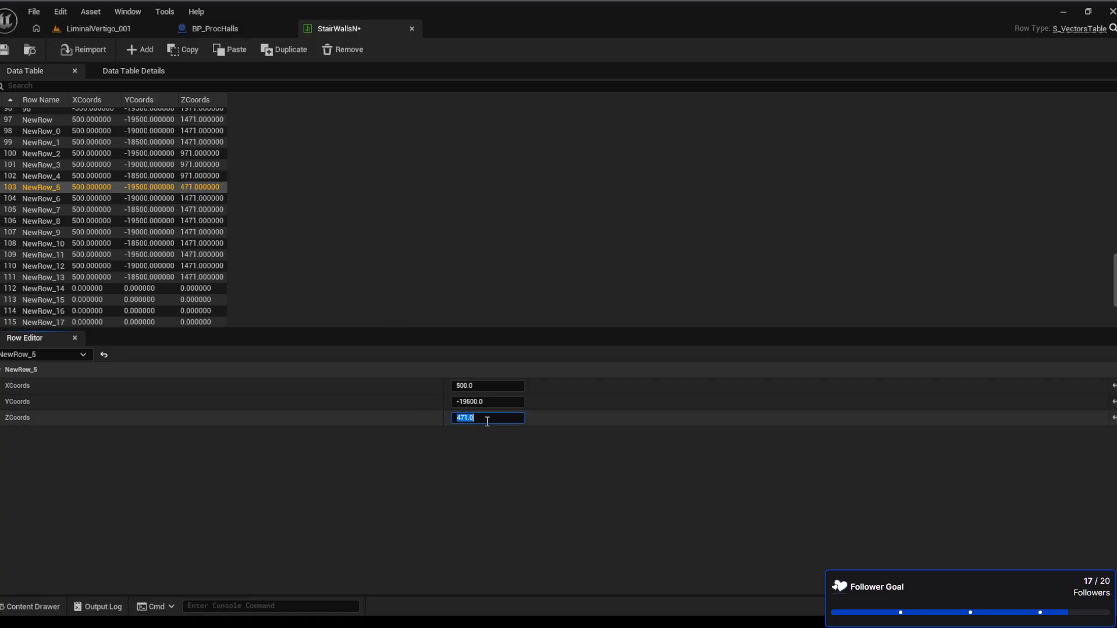
Set the ZCoords of both NewRow_6 and NewRow_7 to 471.0
{"action": "left_click", "coordinate": [195, 197]}
{"action": "left_click", "coordinate": [466, 418]}
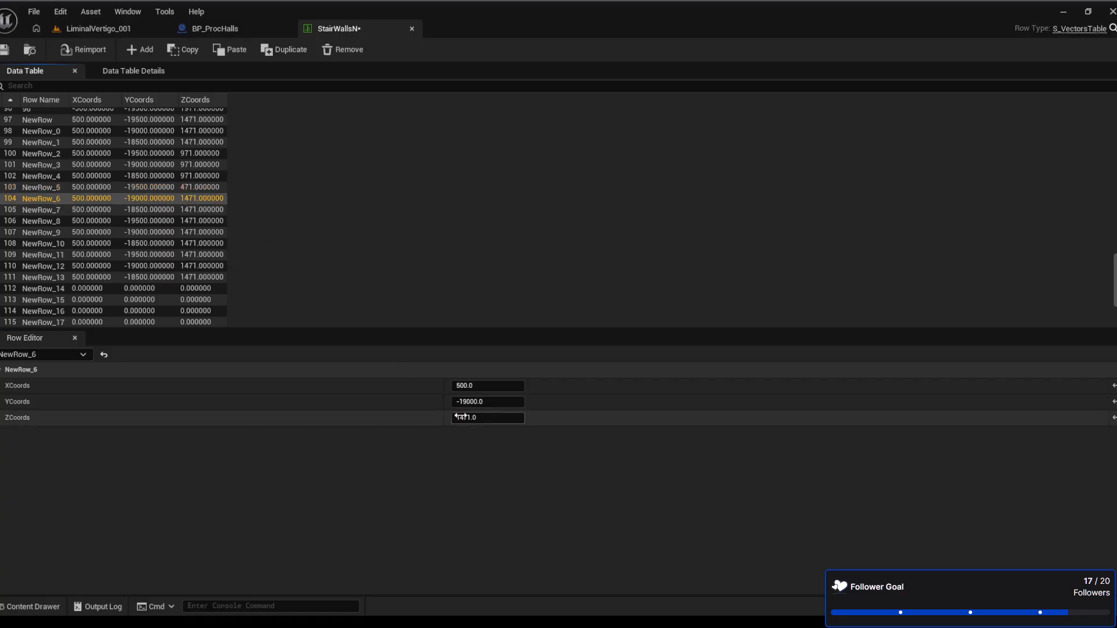
{"action": "key", "text": "Home"}
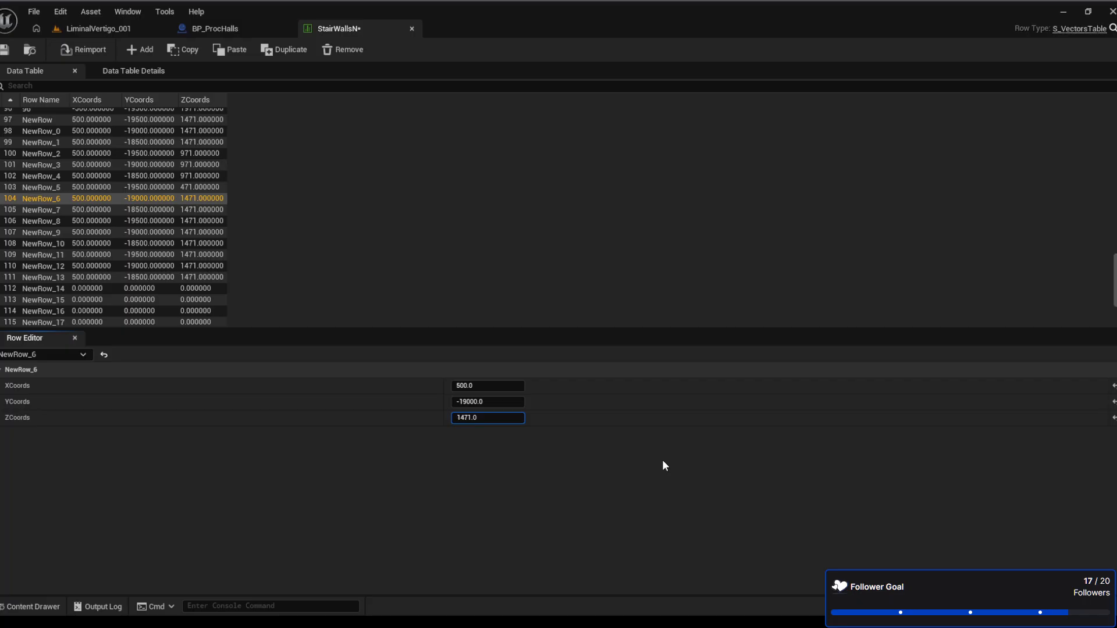
{"action": "key", "text": "Delete"}
{"action": "key", "text": "Return"}
{"action": "left_click", "coordinate": [200, 209]}
{"action": "left_click", "coordinate": [463, 411]}
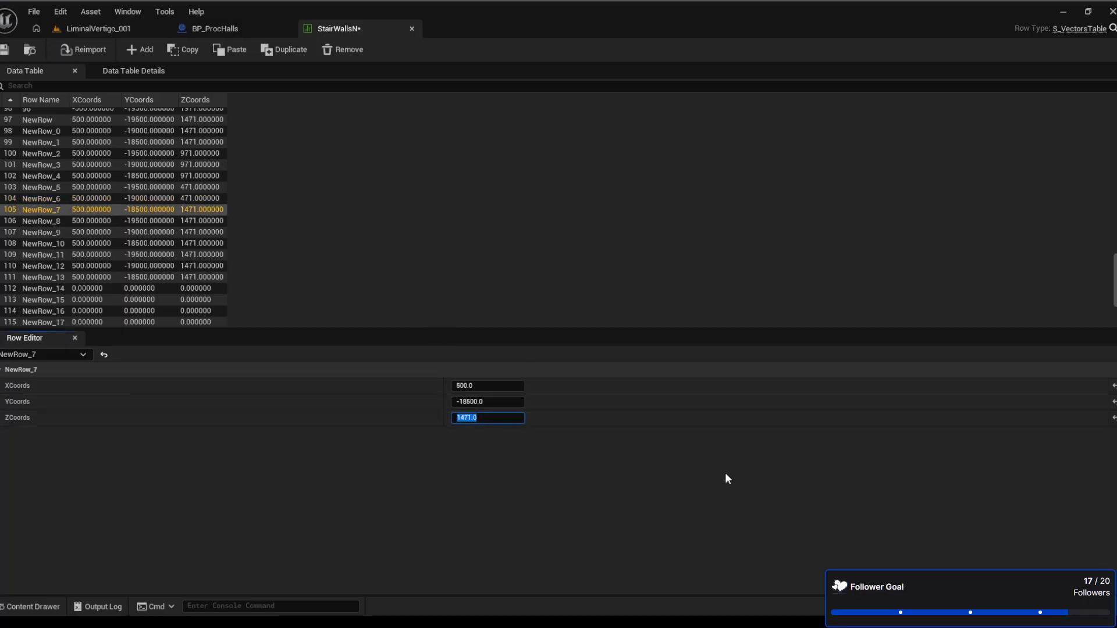
{"action": "key", "text": "Home"}
{"action": "key", "text": "Delete"}
{"action": "key", "text": "Return"}
In the LiminalVertigo_001 level, move the selected interior wall to X 500 and down to Z 471
{"action": "left_click", "coordinate": [134, 32]}
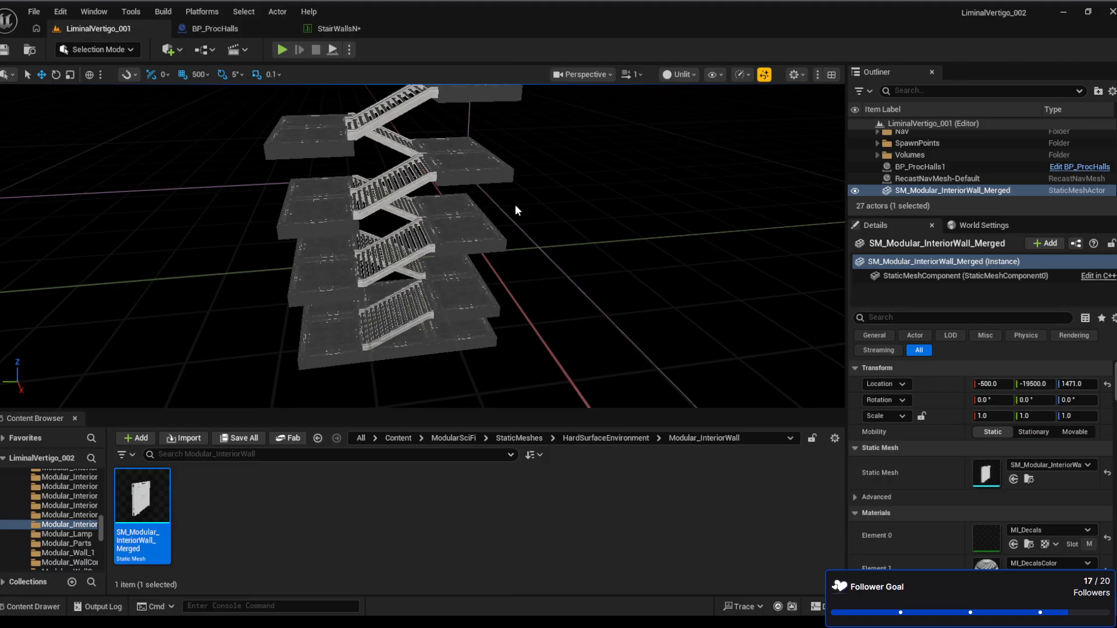
{"action": "key", "text": "f"}
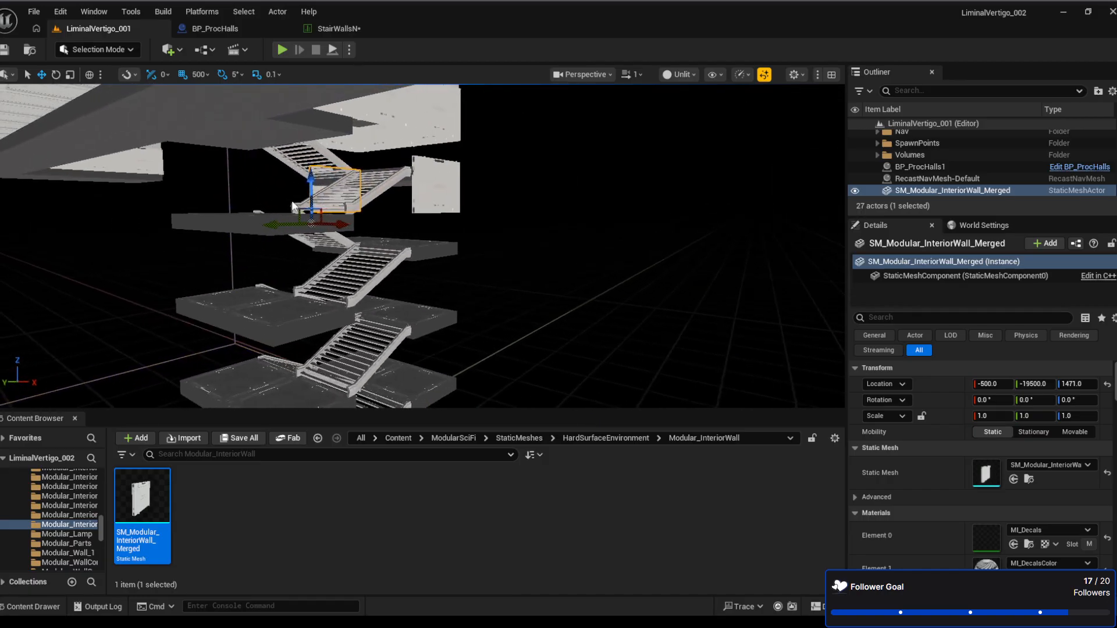
{"action": "right_click_drag", "start_coordinate": [341, 248], "coordinate": [381, 250]}
{"action": "key", "text": "a"}
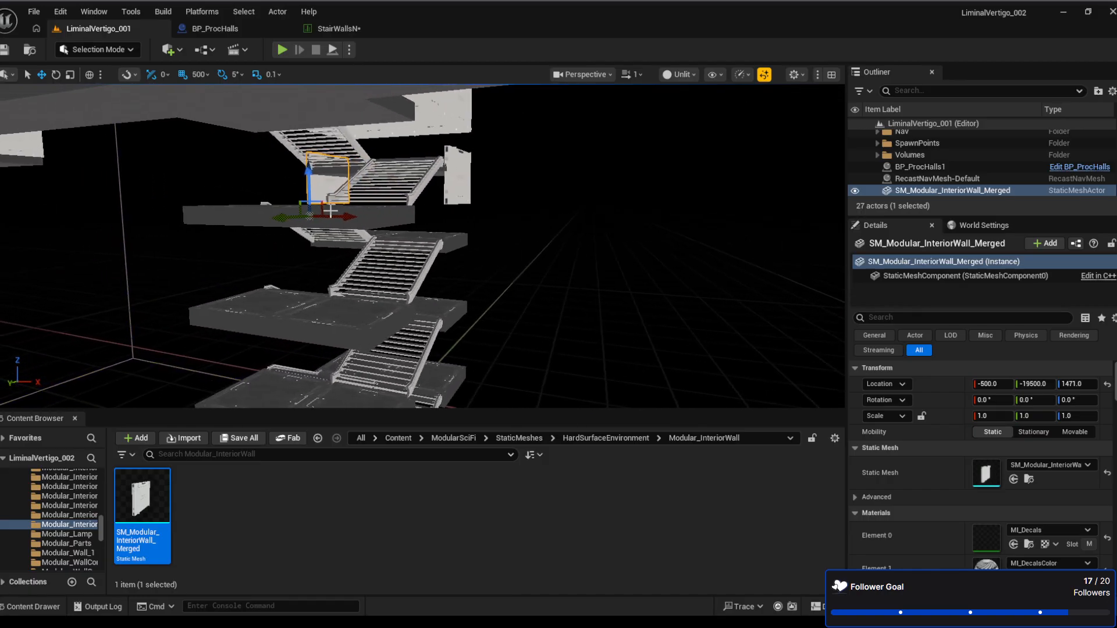
{"action": "left_click_drag", "start_coordinate": [330, 211], "coordinate": [466, 219]}
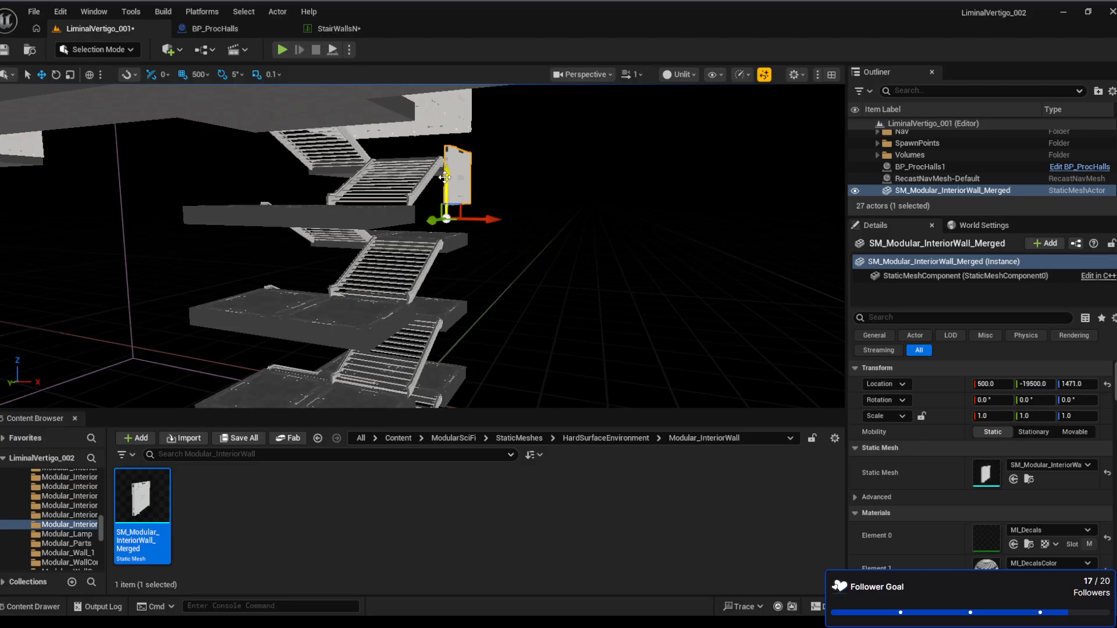
{"action": "left_click_drag", "start_coordinate": [444, 177], "coordinate": [446, 334]}
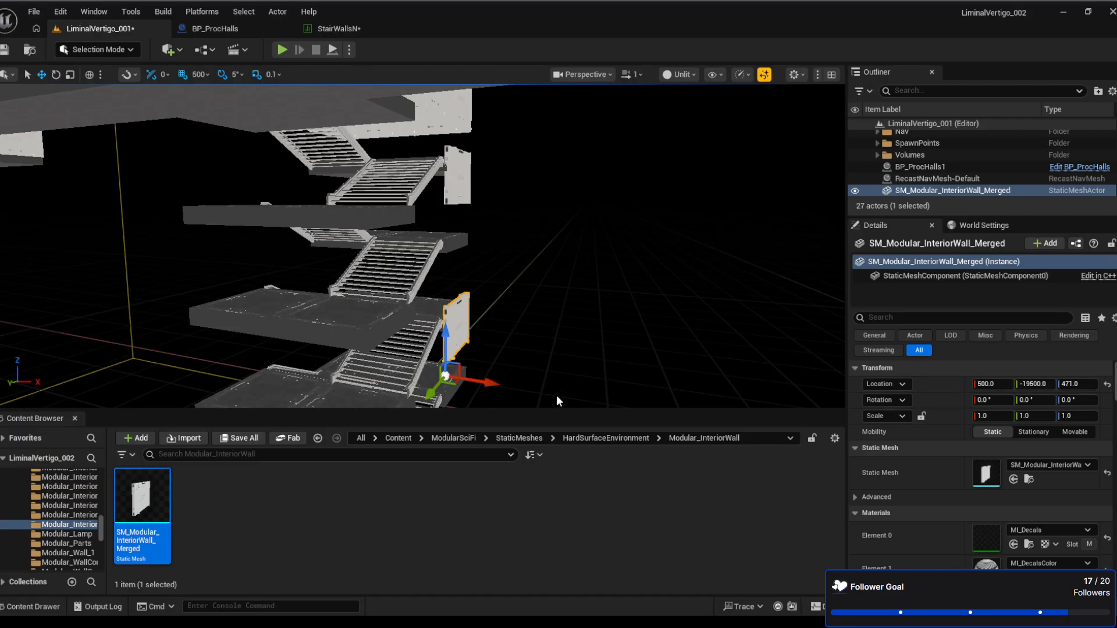
Move the interior wall along the Y axis to Y -18500 at the edge of the landing
{"action": "mouse_move", "coordinate": [557, 402]}
{"action": "right_mouse_down"}
{"action": "mouse_move", "coordinate": [611, 454]}
{"action": "mouse_move", "coordinate": [669, 448]}
{"action": "mouse_move", "coordinate": [552, 401]}
{"action": "right_mouse_up"}
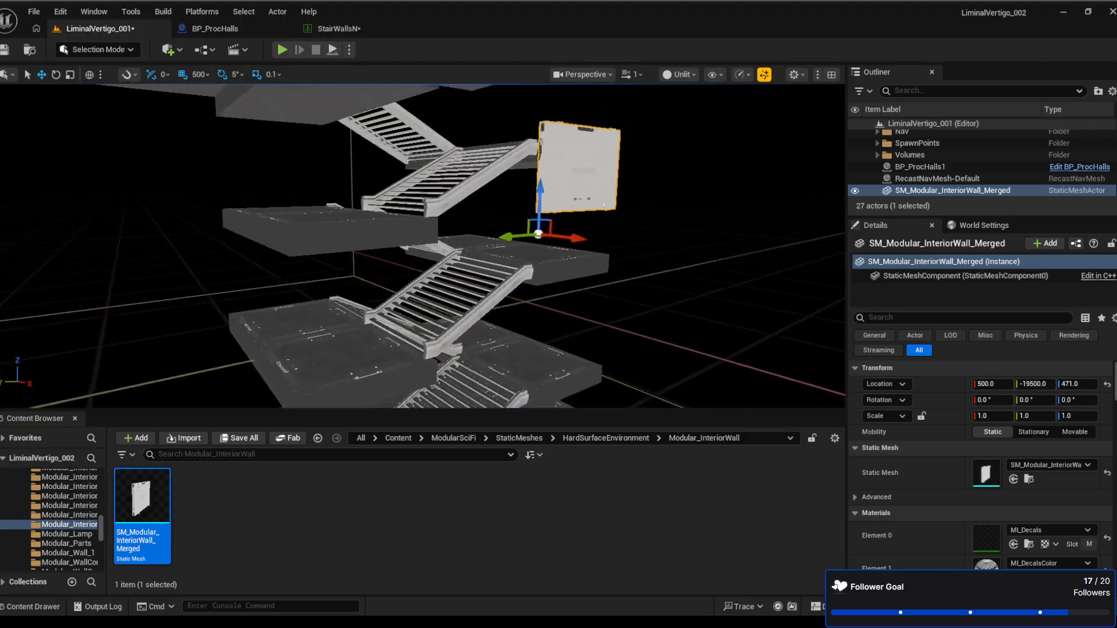
{"action": "right_click_drag", "start_coordinate": [604, 354], "coordinate": [599, 289]}
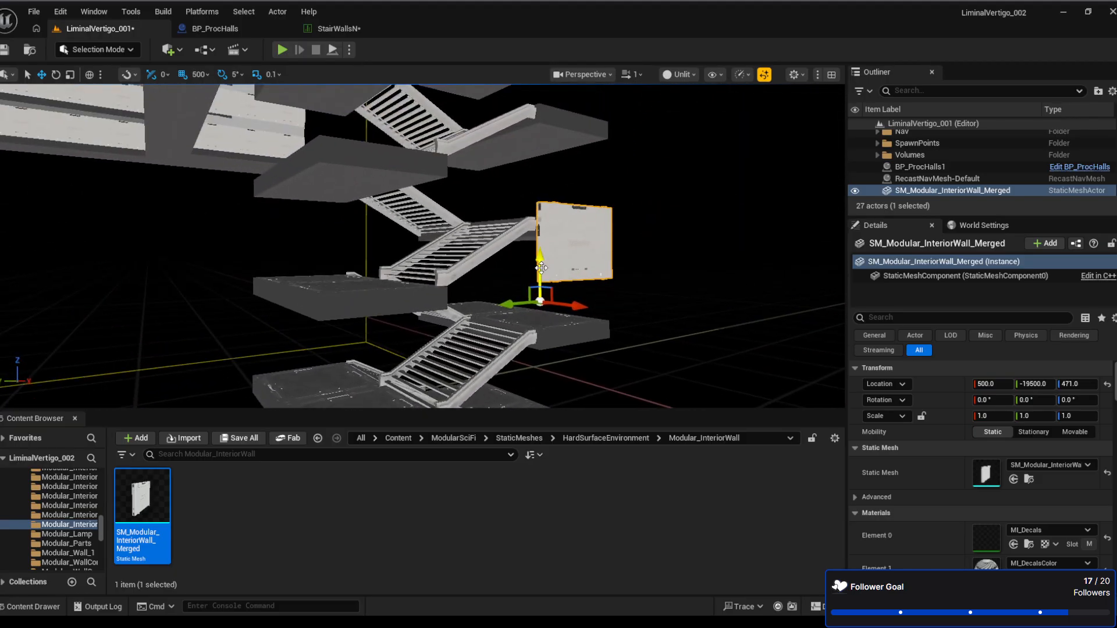
{"action": "left_click_drag", "start_coordinate": [520, 304], "coordinate": [372, 327]}
{"action": "mouse_move", "coordinate": [577, 311]}
{"action": "right_mouse_down"}
{"action": "mouse_move", "coordinate": [725, 329]}
{"action": "mouse_move", "coordinate": [595, 325]}
{"action": "mouse_move", "coordinate": [576, 310]}
{"action": "right_mouse_up"}
{"action": "key", "text": "d"}
{"action": "key", "text": "a"}
{"action": "left_click_drag", "start_coordinate": [404, 284], "coordinate": [317, 293]}
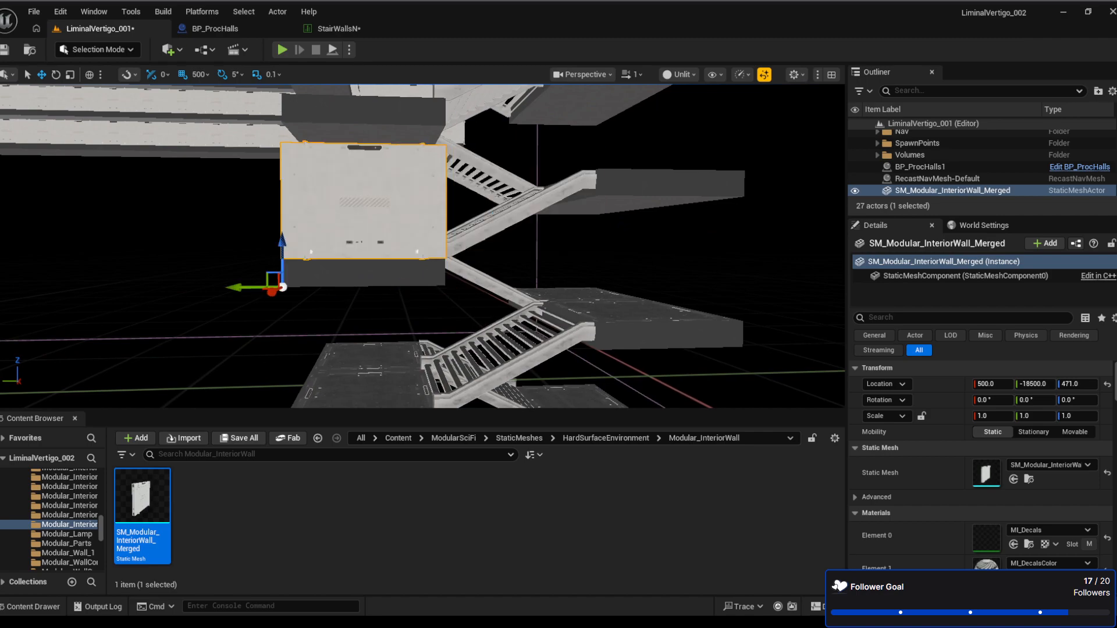
Lower the interior wall to Z -29, undoing the accidental deselection
{"action": "left_click", "coordinate": [520, 338]}
{"action": "key", "text": "a"}
{"action": "right_click_drag", "start_coordinate": [479, 305], "coordinate": [573, 309]}
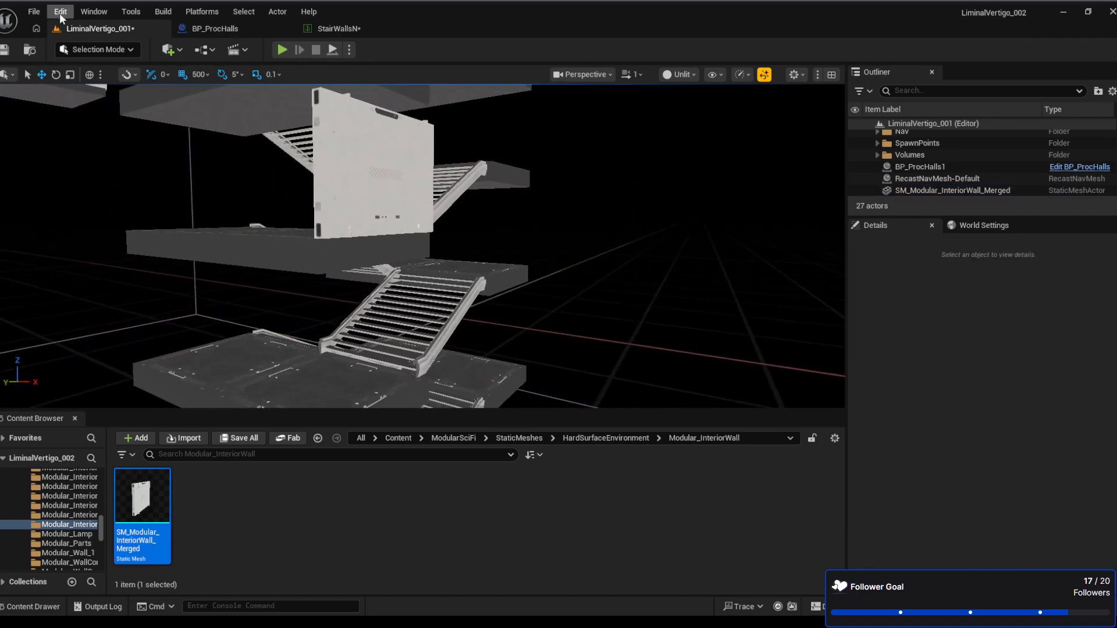
{"action": "left_click", "coordinate": [356, 222]}
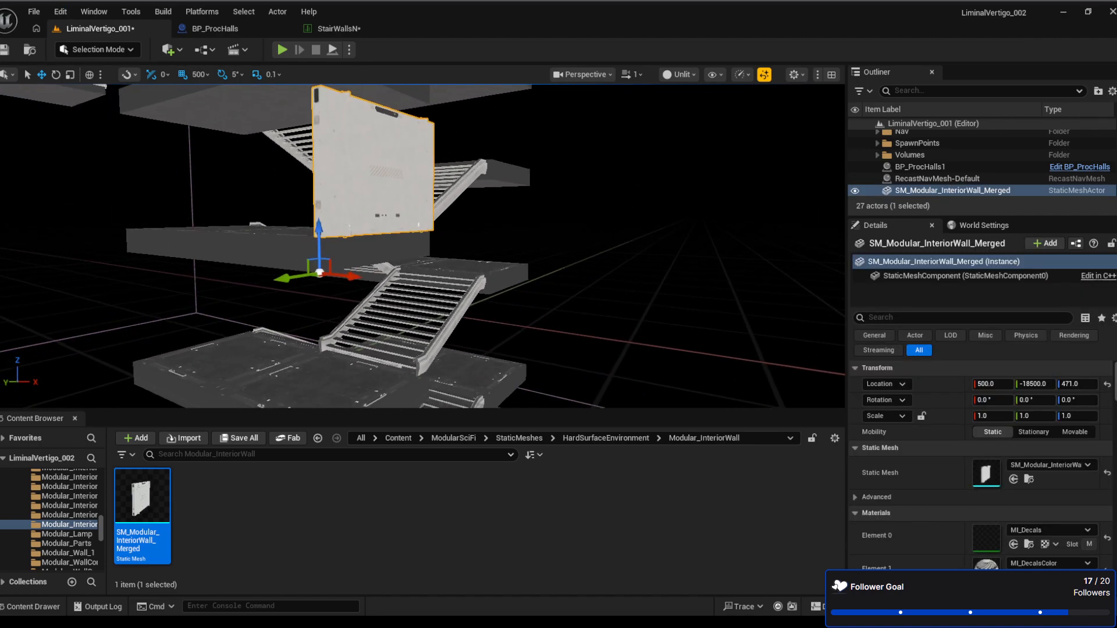
{"action": "key", "text": "s"}
{"action": "right_click_drag", "start_coordinate": [356, 222], "coordinate": [351, 246]}
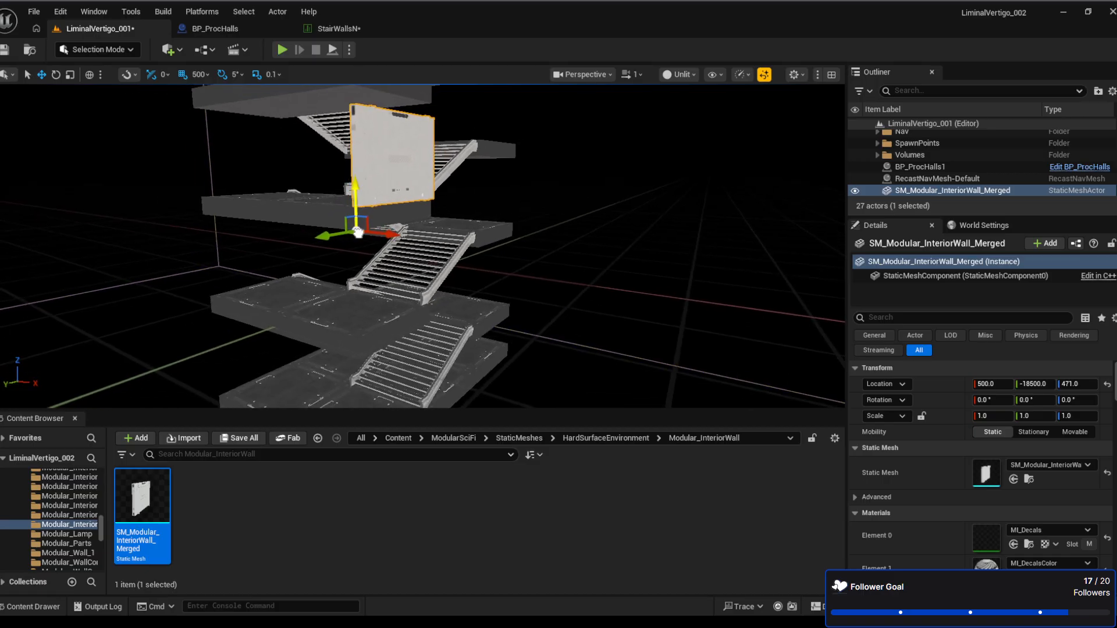
{"action": "left_click", "coordinate": [357, 262]}
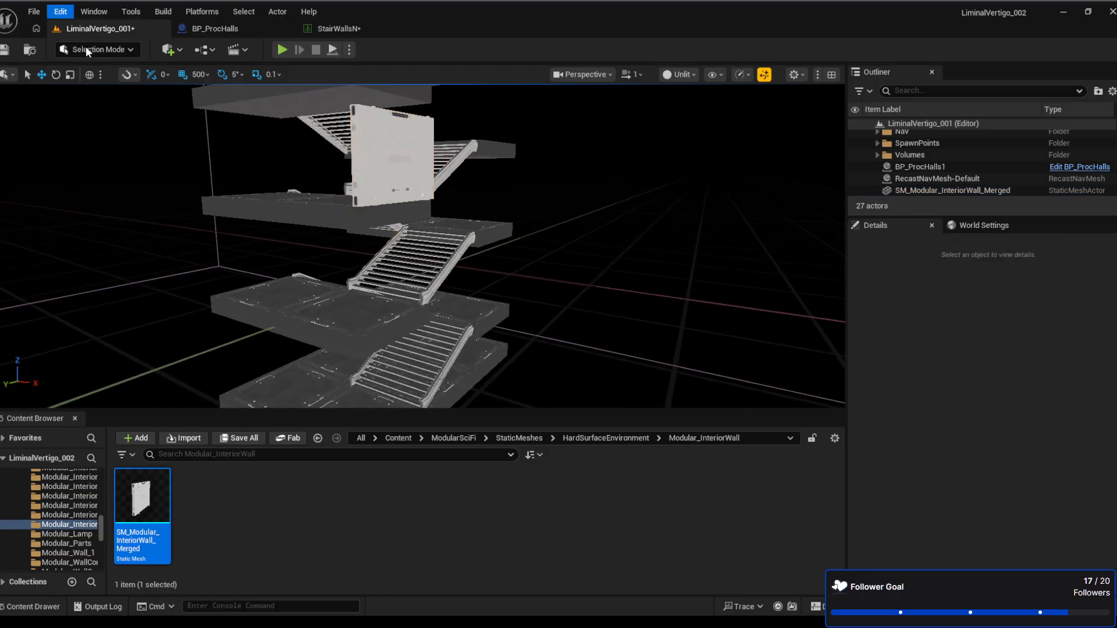
{"action": "key", "text": "ctrl+z"}
{"action": "key", "text": "ctrl+z"}
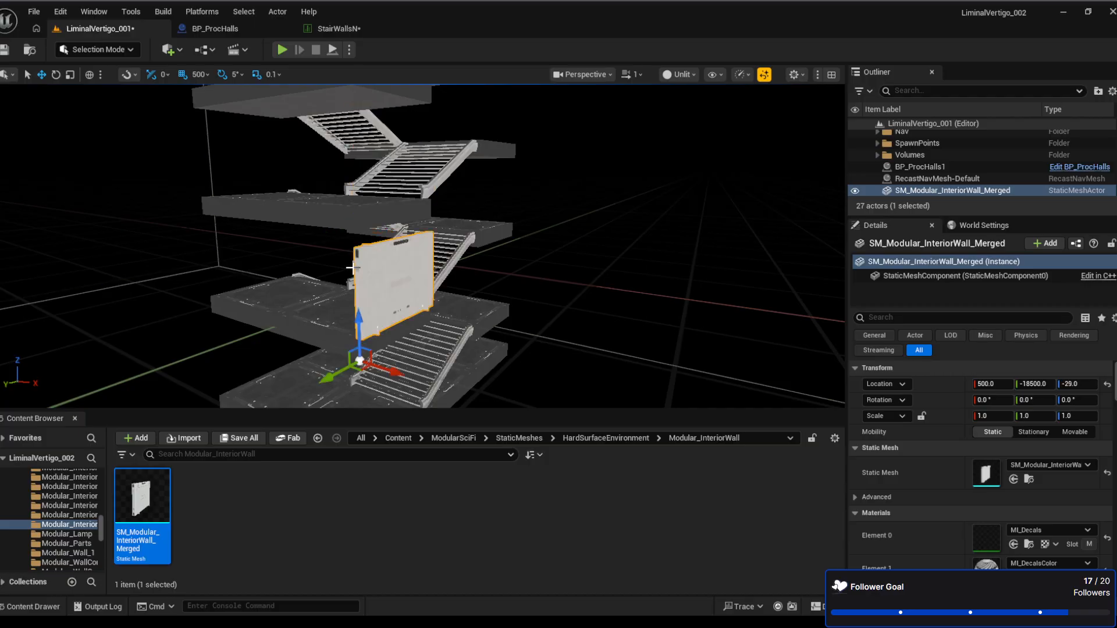
Lower the interior wall to the lowest landing at Z -529
{"action": "key", "text": "w"}
{"action": "right_click_drag", "start_coordinate": [595, 332], "coordinate": [433, 193]}
{"action": "key", "text": "s"}
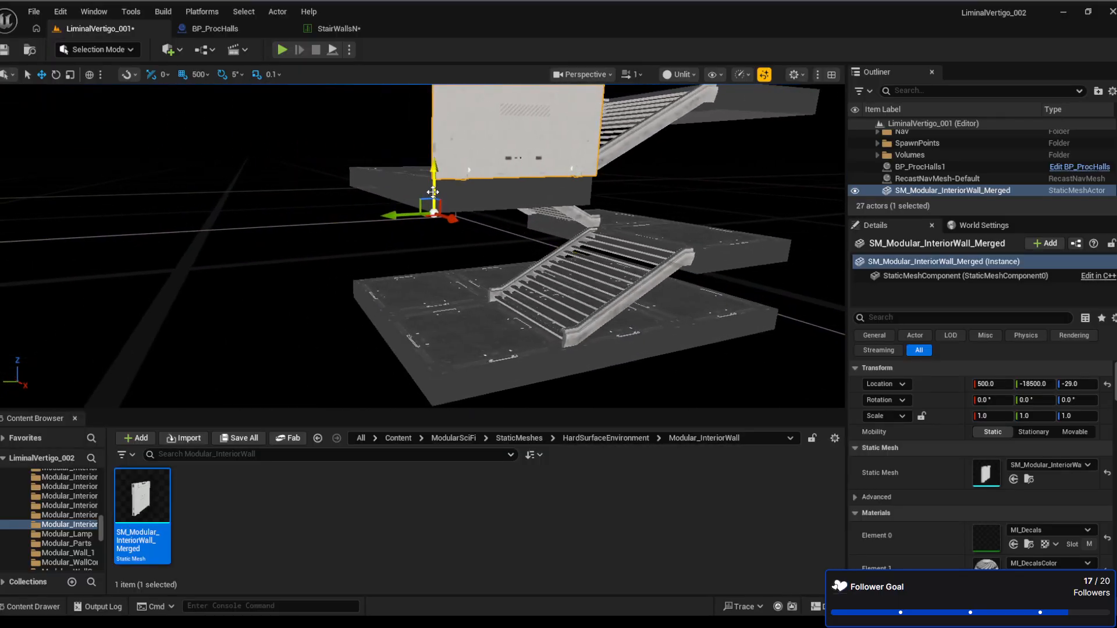
{"action": "left_click_drag", "start_coordinate": [435, 189], "coordinate": [442, 310]}
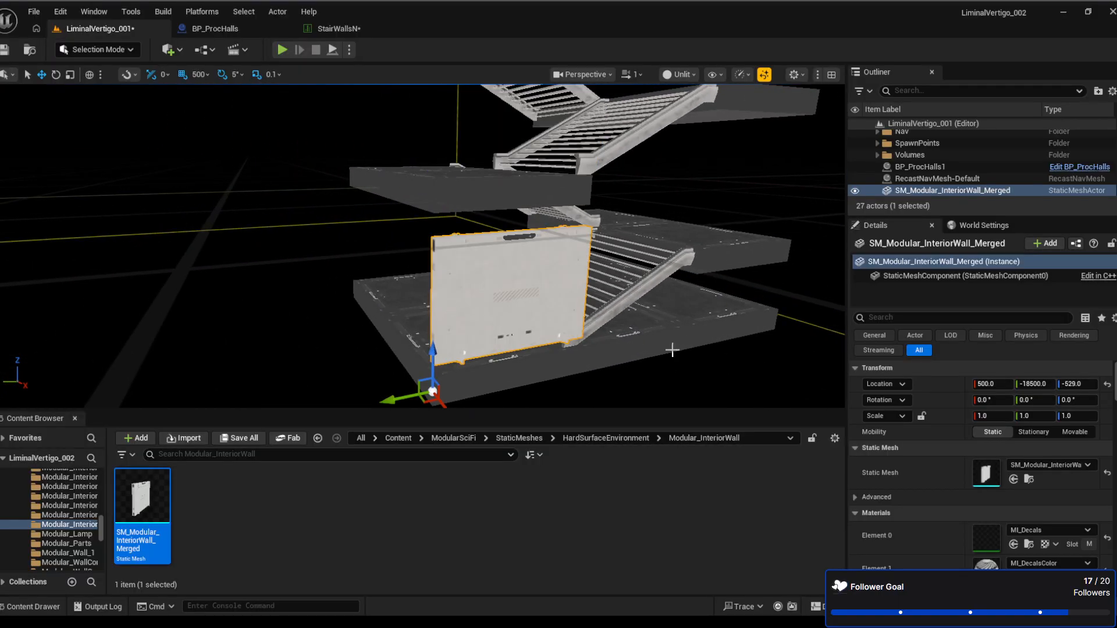
Set the interior wall's Z location to -575 and copy the value
{"action": "right_click_drag", "start_coordinate": [674, 350], "coordinate": [626, 312]}
{"action": "key", "text": "w"}
{"action": "key", "text": "a"}
{"action": "key", "text": "e"}
{"action": "key", "text": "w"}
{"action": "key", "text": "a"}
{"action": "key", "text": "d"}
{"action": "key", "text": "s"}
{"action": "left_click", "coordinate": [1077, 384]}
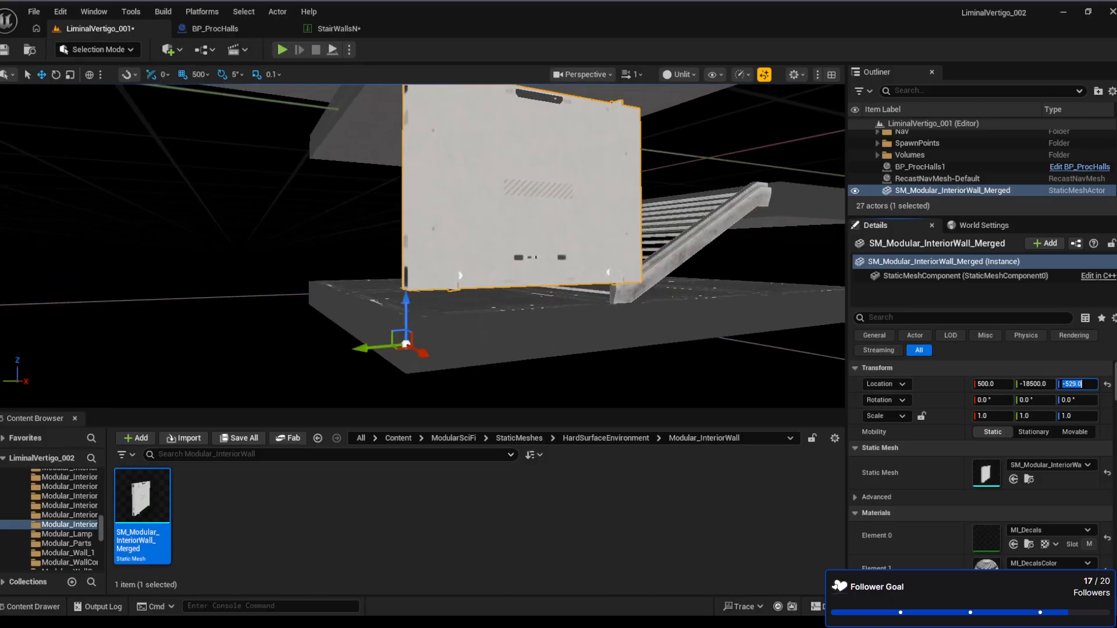
{"action": "type", "text": "-575"}
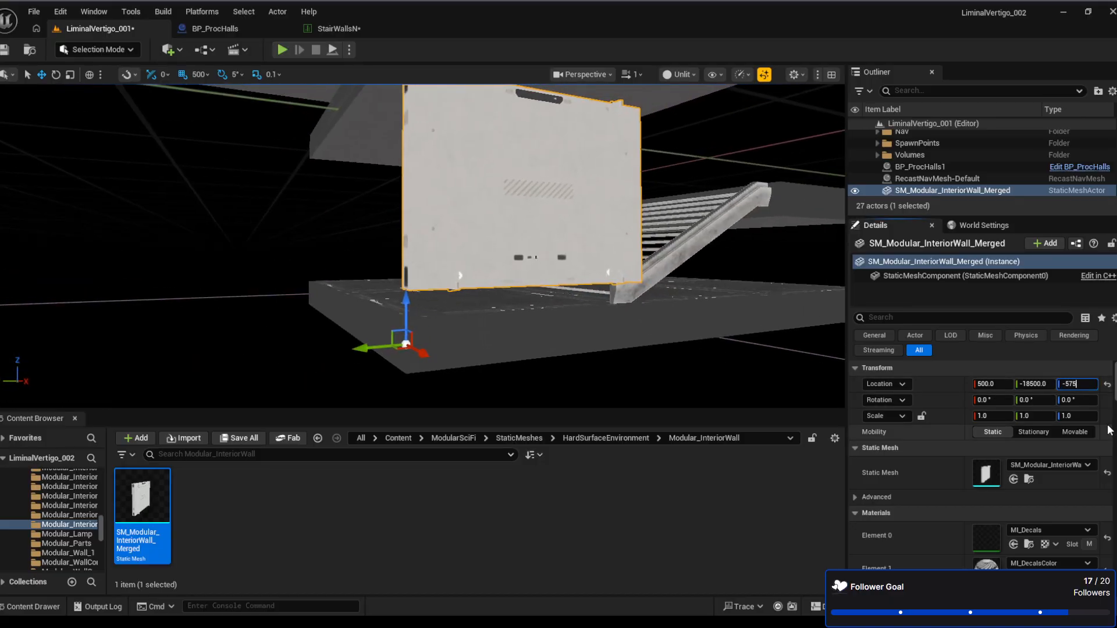
{"action": "key", "text": "Return"}
{"action": "key", "text": "ctrl+c"}
{"action": "right_click_drag", "start_coordinate": [628, 311], "coordinate": [628, 308]}
Return to the StairWallsN data table and set the ZCoords of NewRow_8 to -29
{"action": "left_click", "coordinate": [356, 33]}
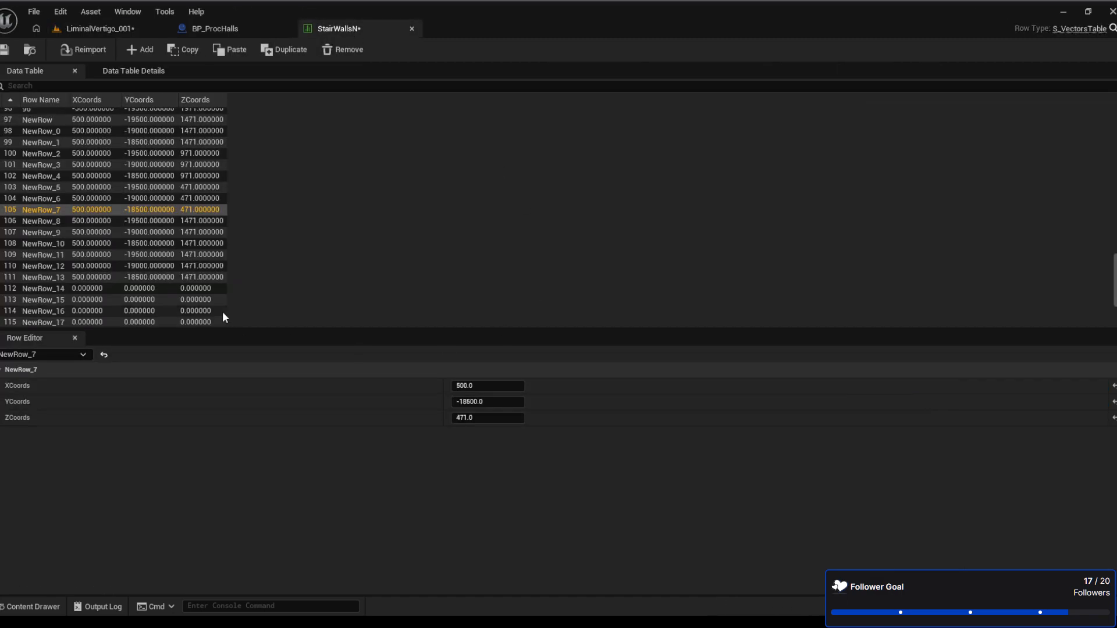
{"action": "left_click", "coordinate": [205, 221]}
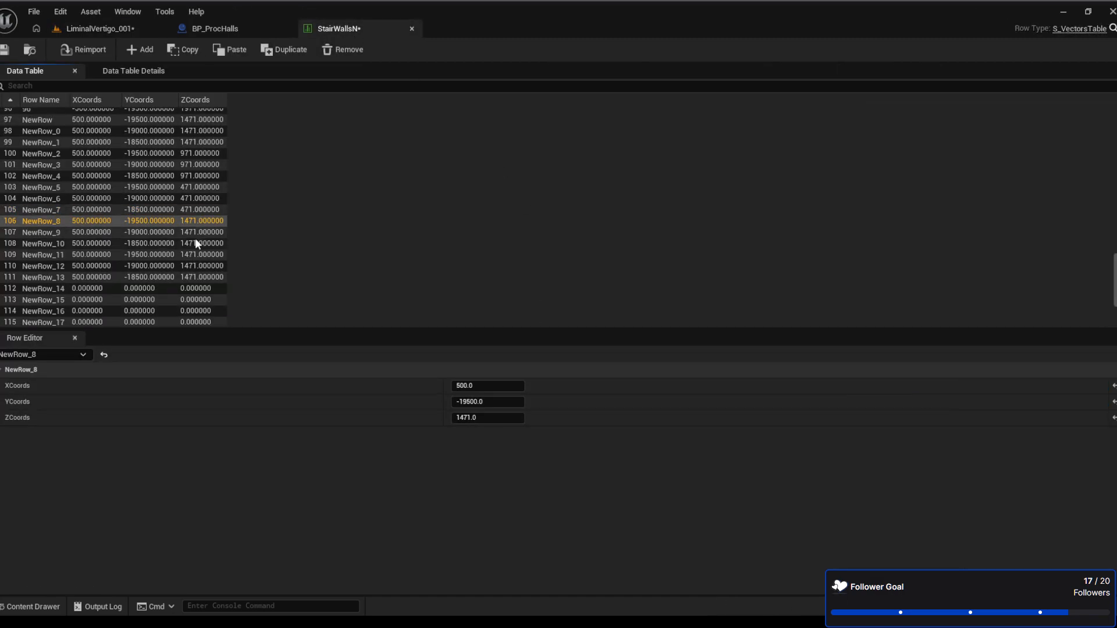
{"action": "left_click", "coordinate": [500, 417]}
{"action": "type", "text": "-"}
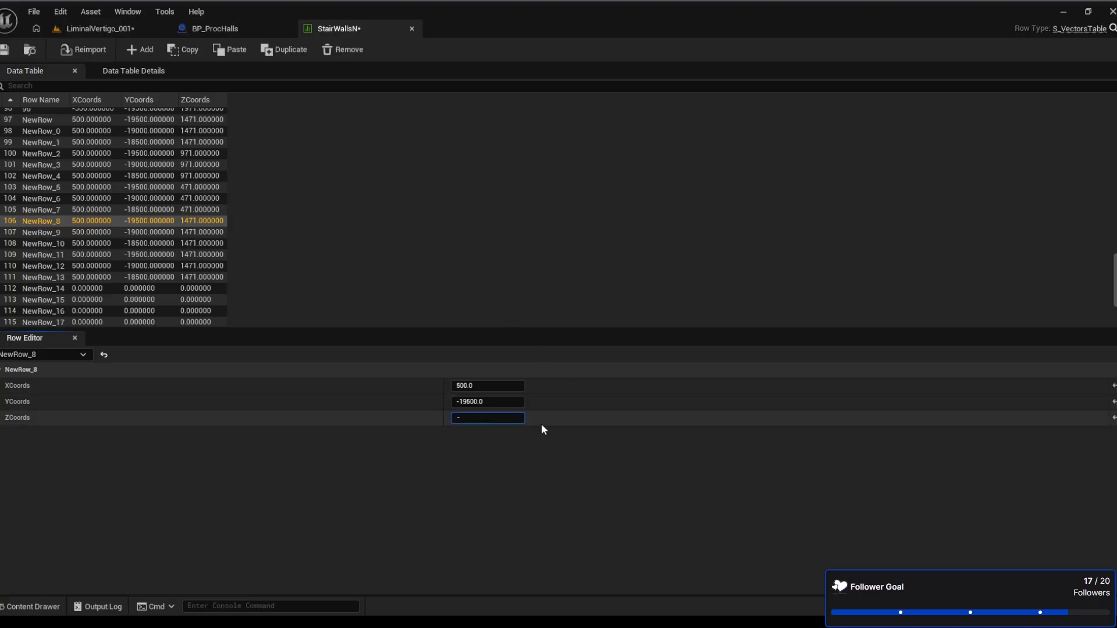
{"action": "type", "text": "29"}
{"action": "key", "text": "Return"}
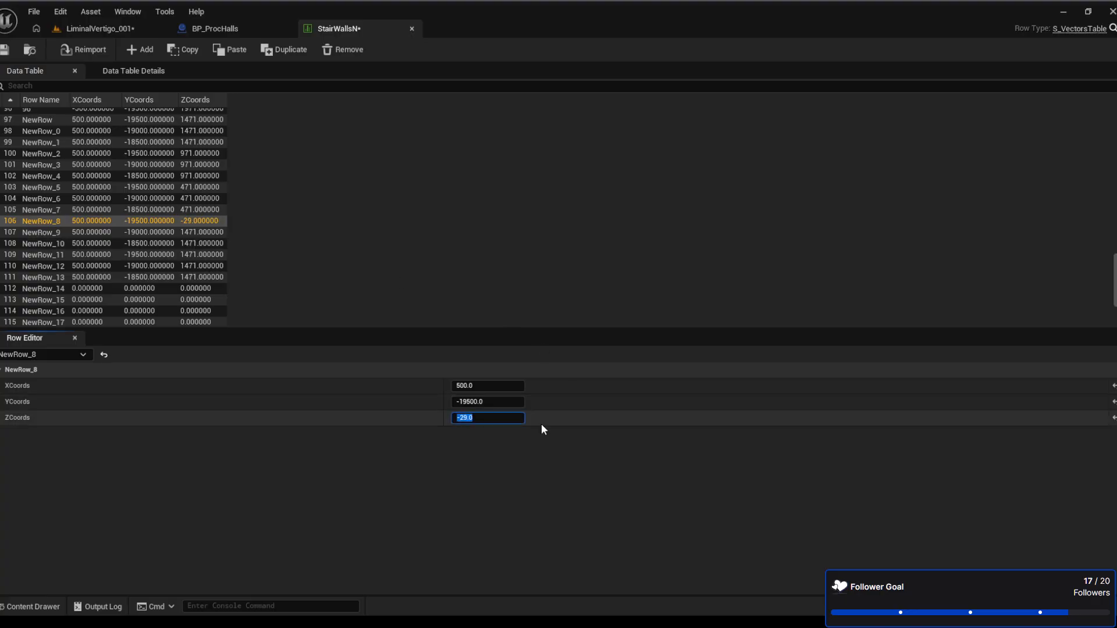
Set the ZCoords of both NewRow_9 and NewRow_10 to -29
{"action": "left_click", "coordinate": [201, 233]}
{"action": "type", "text": "-29"}
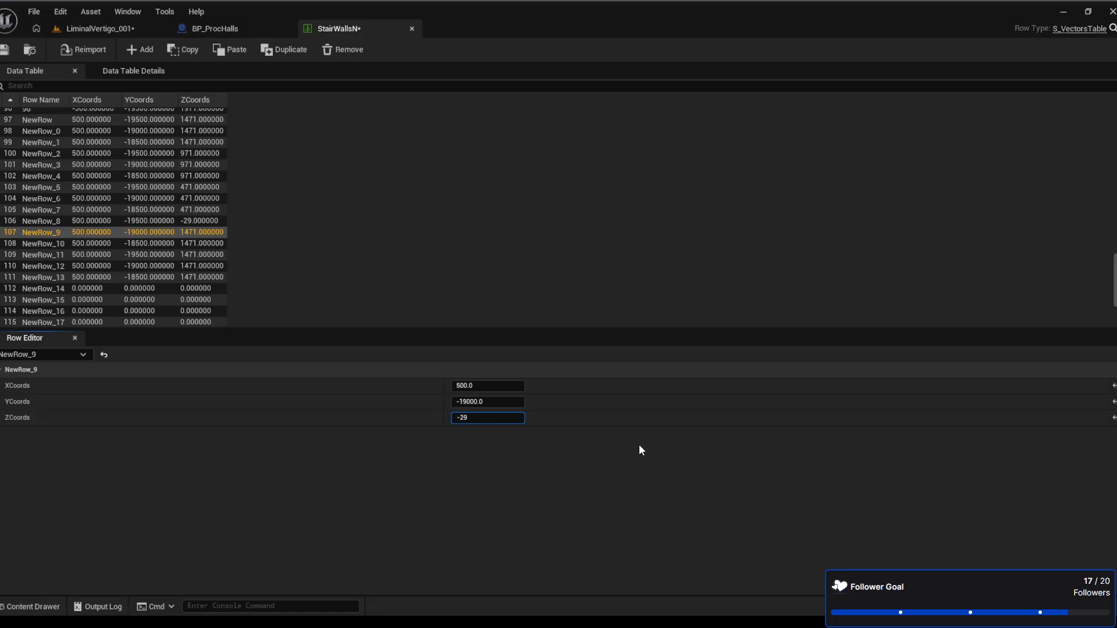
{"action": "key", "text": "Return"}
{"action": "left_click", "coordinate": [180, 245]}
{"action": "left_click", "coordinate": [486, 418]}
{"action": "type", "text": "-"}
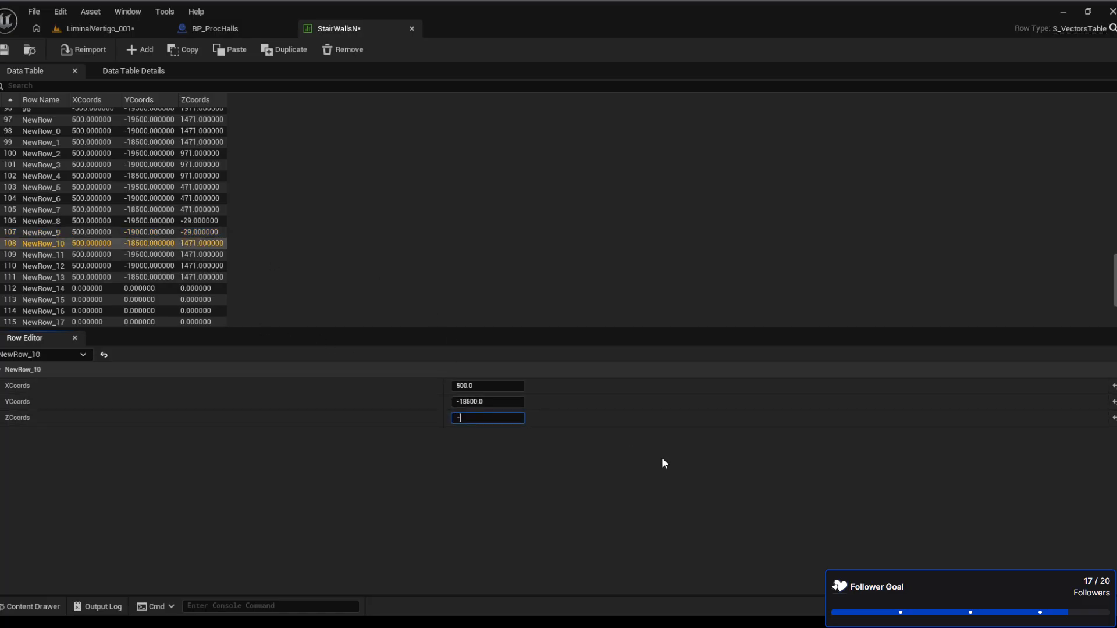
{"action": "type", "text": "29"}
{"action": "key", "text": "Return"}
Set the ZCoords of NewRow_11 to -575
{"action": "left_click", "coordinate": [186, 255]}
{"action": "left_click", "coordinate": [488, 418]}
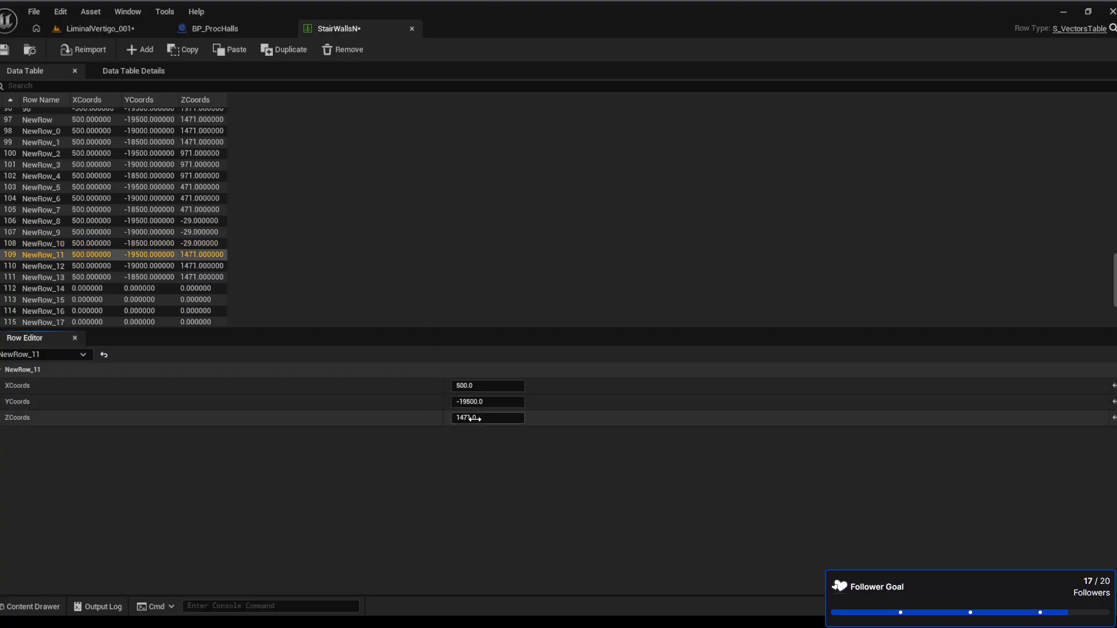
{"action": "type", "text": "-575"}
{"action": "key", "text": "Return"}
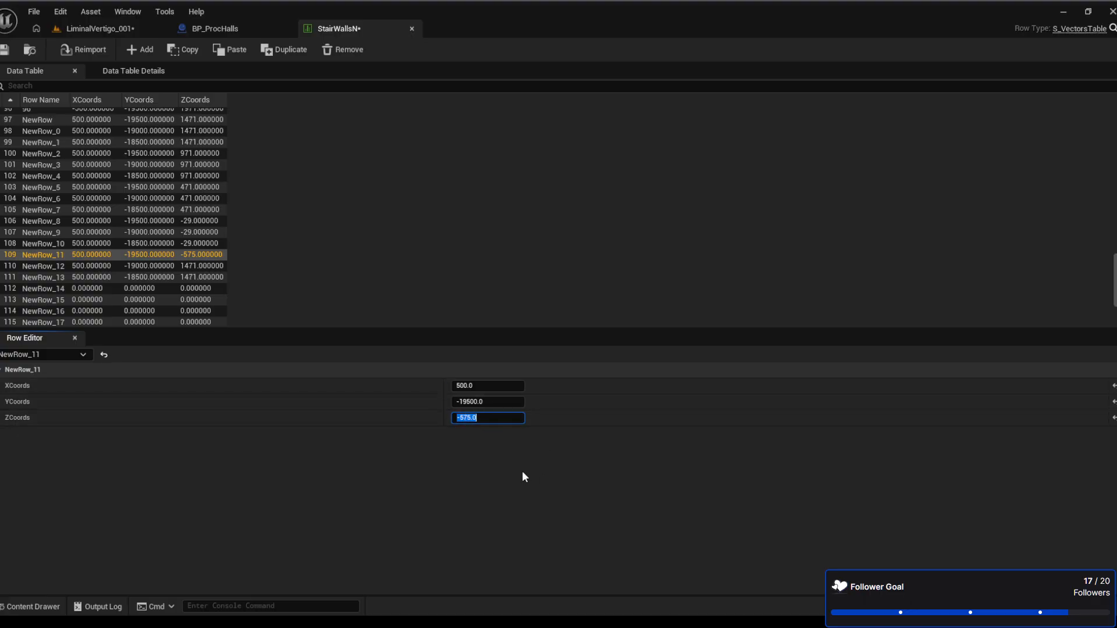
Set the ZCoords of both NewRow_12 and NewRow_13 to -575
{"action": "left_click", "coordinate": [205, 267]}
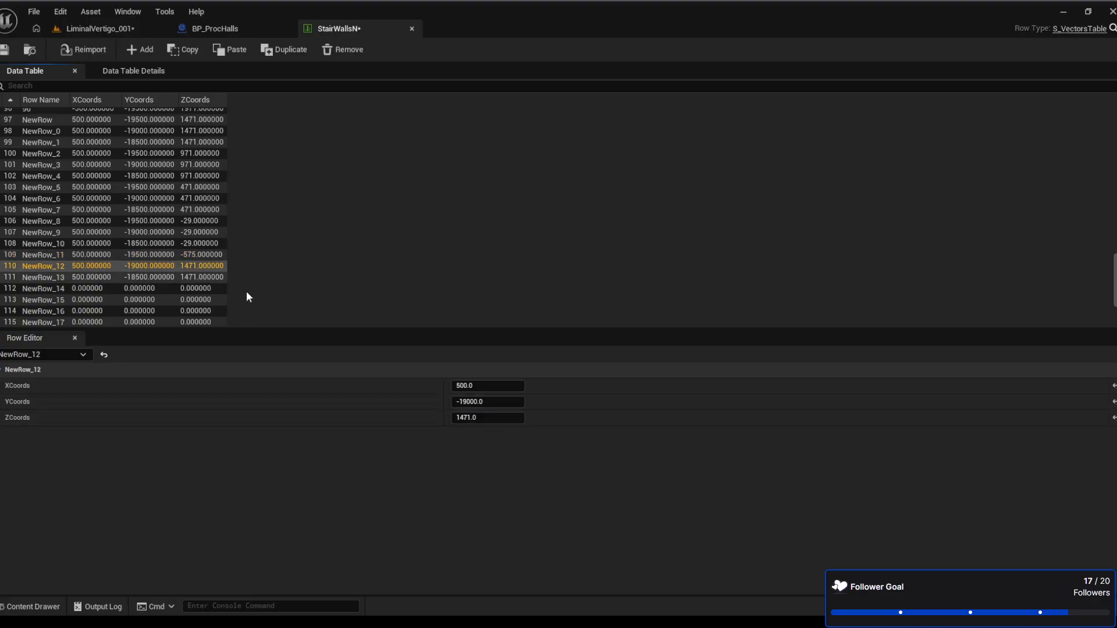
{"action": "left_click", "coordinate": [480, 417]}
{"action": "type", "text": "-575"}
{"action": "key", "text": "Return"}
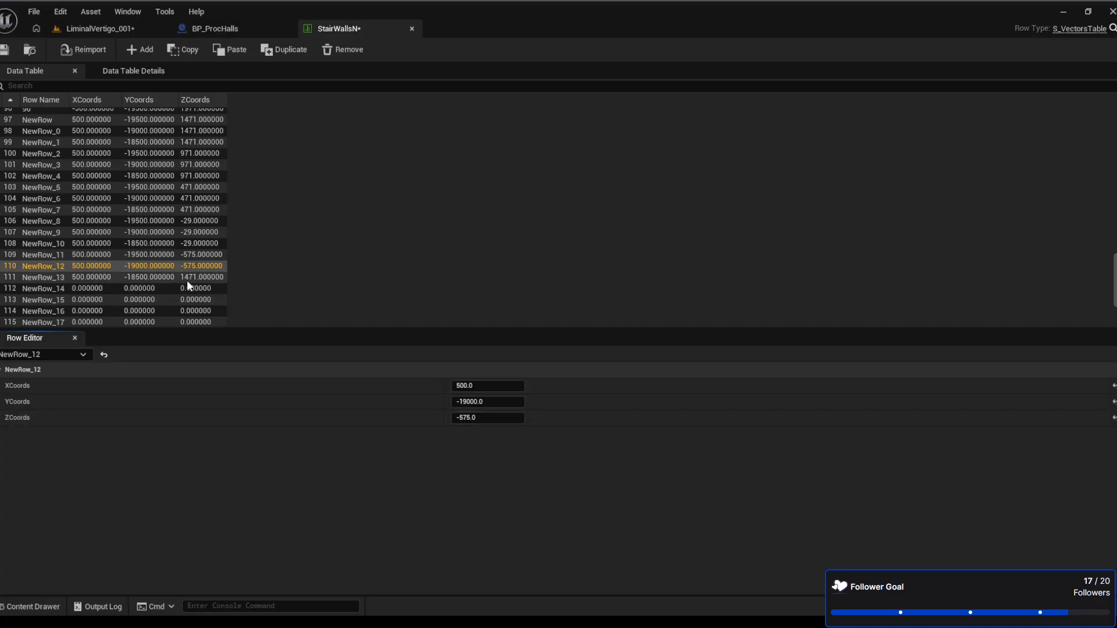
{"action": "left_click", "coordinate": [187, 279]}
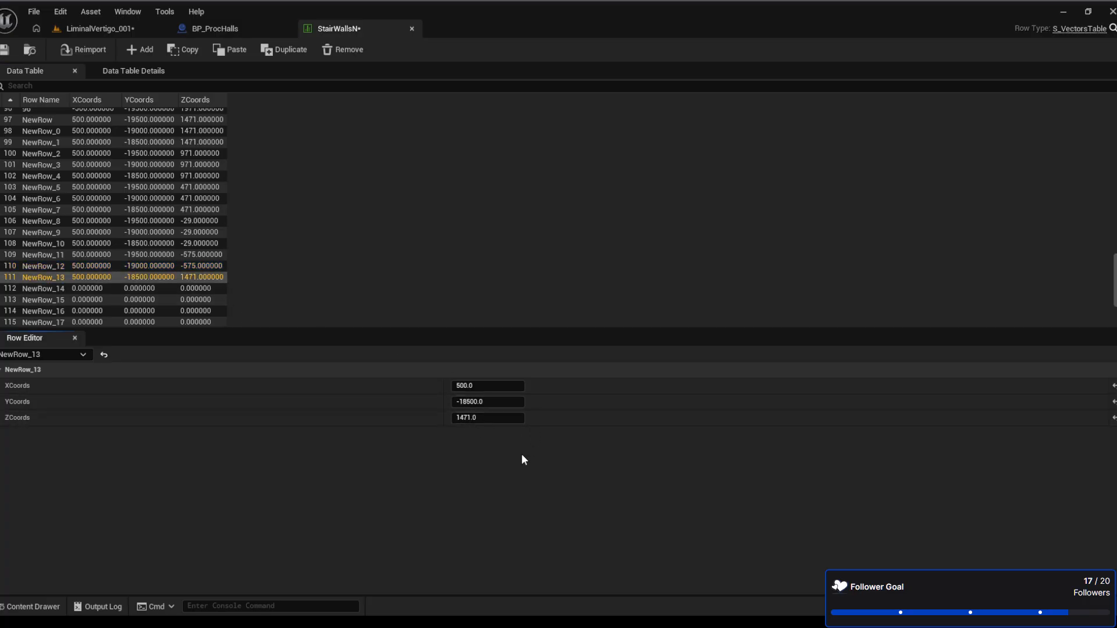
{"action": "left_click", "coordinate": [308, 416], "text": "shift"}
{"action": "scroll", "coordinate": [156, 291], "scroll_direction": "down", "scroll_amount": 3}
{"action": "scroll", "coordinate": [158, 291], "scroll_direction": "up", "scroll_amount": 3}
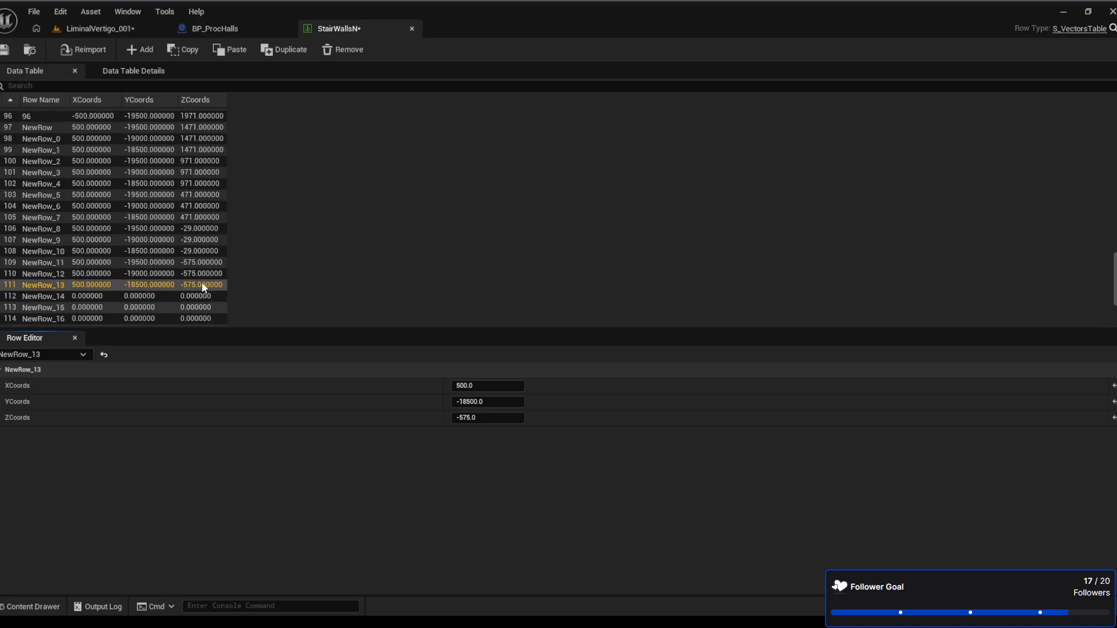
{"action": "scroll", "coordinate": [202, 287], "scroll_direction": "up", "scroll_amount": 1}
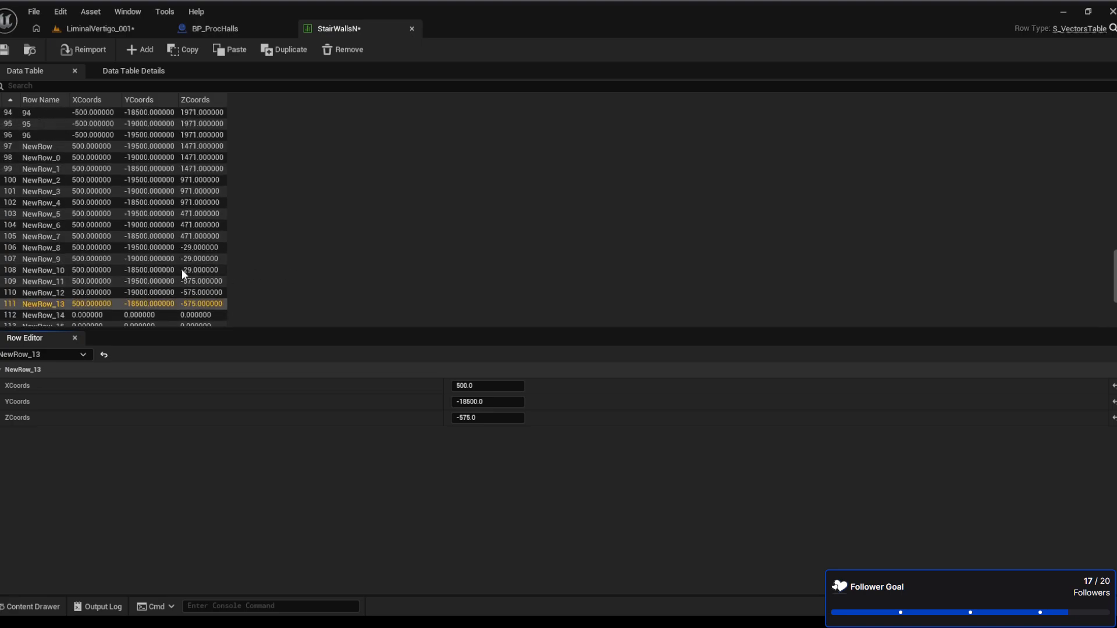
{"action": "scroll", "coordinate": [169, 272], "scroll_direction": "down", "scroll_amount": 3}
{"action": "scroll", "coordinate": [166, 274], "scroll_direction": "down", "scroll_amount": 1}
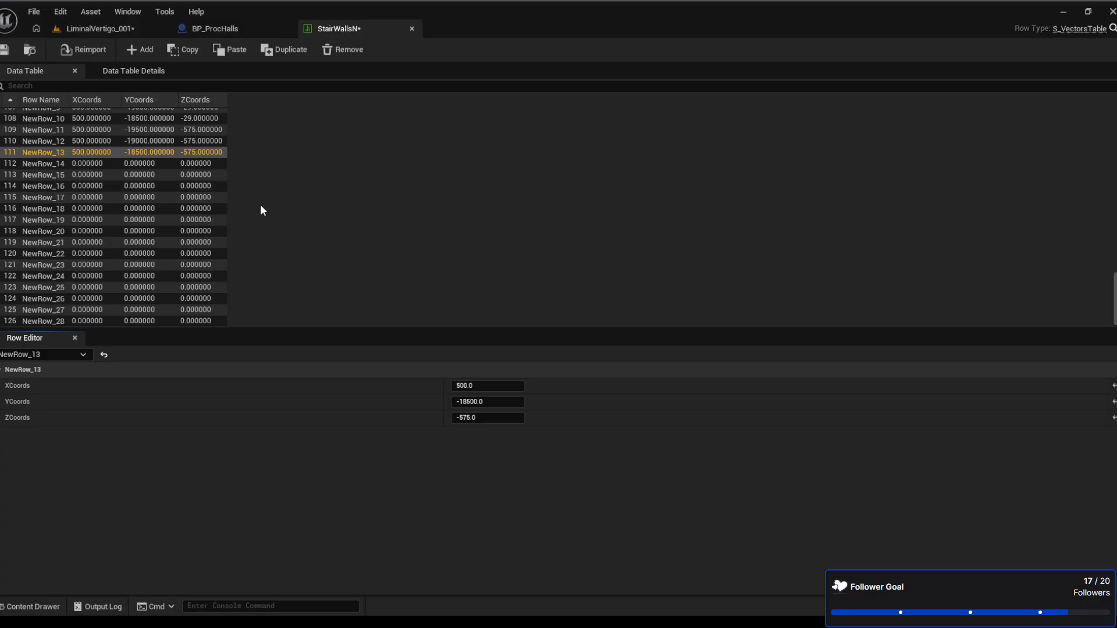
Return to the LiminalVertigo_001 level and move the interior wall along X to -500, on the opposite side of the stairwell
{"action": "left_click", "coordinate": [157, 27]}
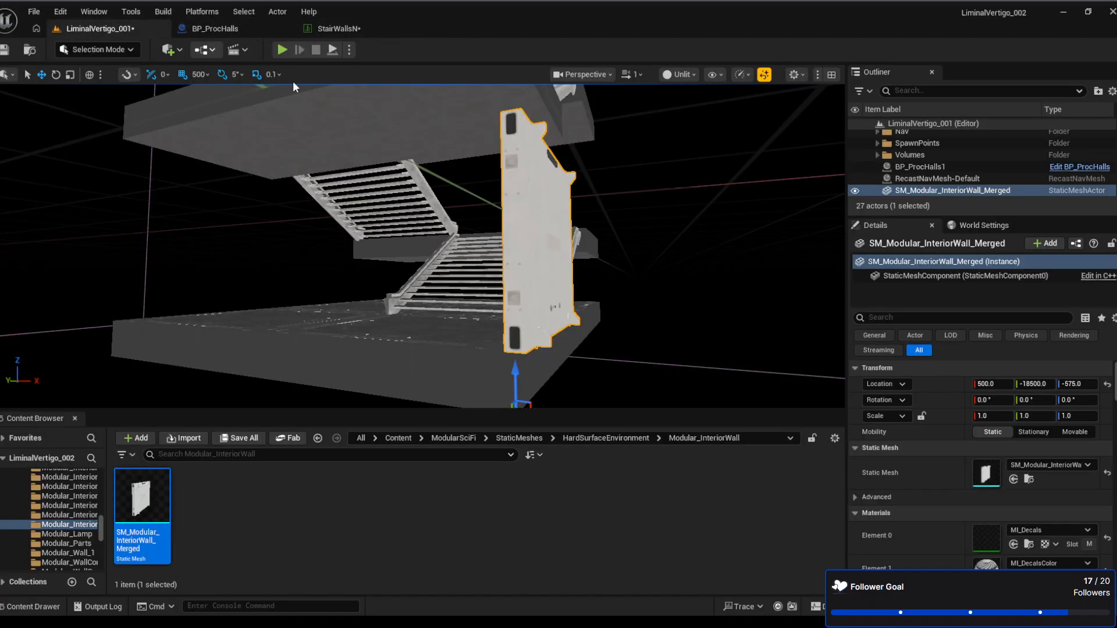
{"action": "key", "text": "s"}
{"action": "right_click_drag", "start_coordinate": [634, 322], "coordinate": [634, 322]}
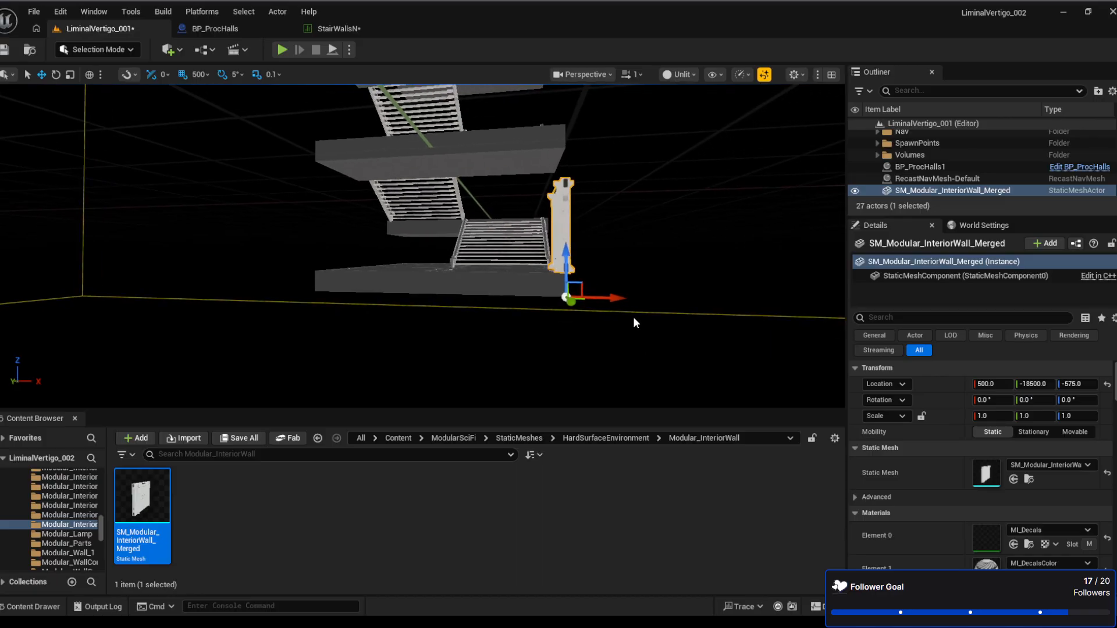
{"action": "left_click_drag", "start_coordinate": [618, 293], "coordinate": [428, 278]}
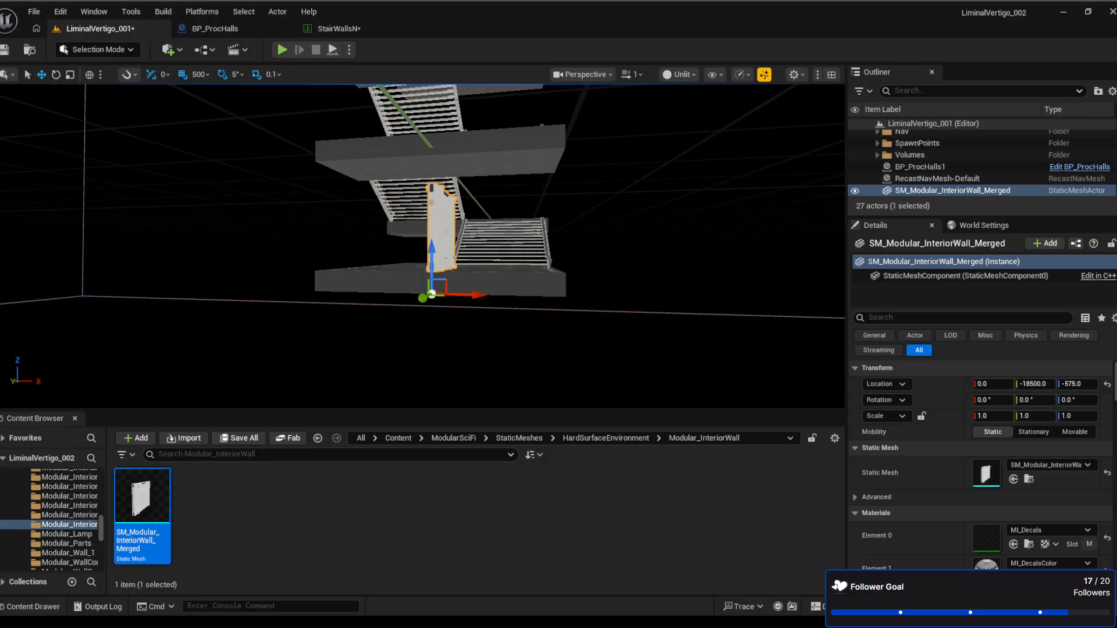
{"action": "left_click", "coordinate": [343, 273]}
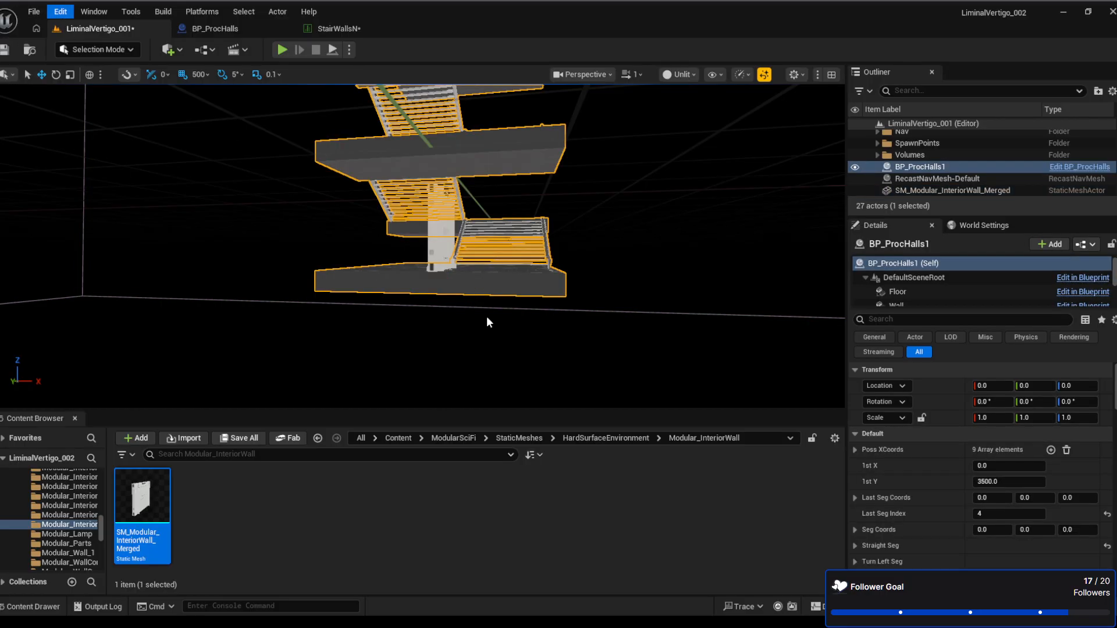
{"action": "key", "text": "ctrl+z"}
{"action": "left_click_drag", "start_coordinate": [466, 297], "coordinate": [350, 278]}
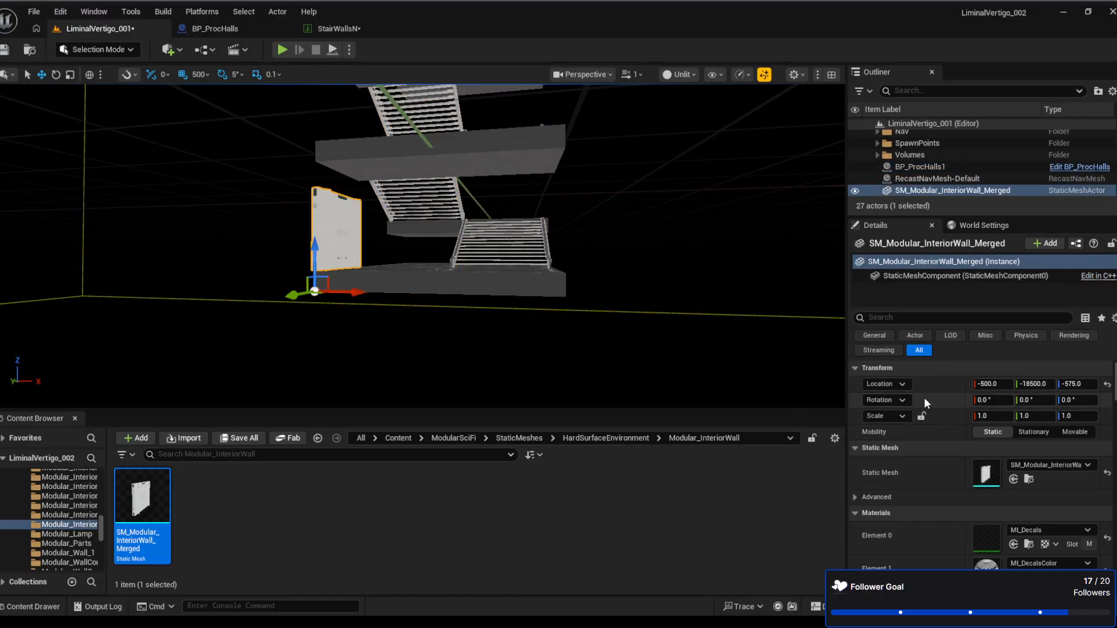
Return to the StairWallsN data table and review the coordinates of the filled rows against the remaining empty ones
{"action": "left_click", "coordinate": [335, 30]}
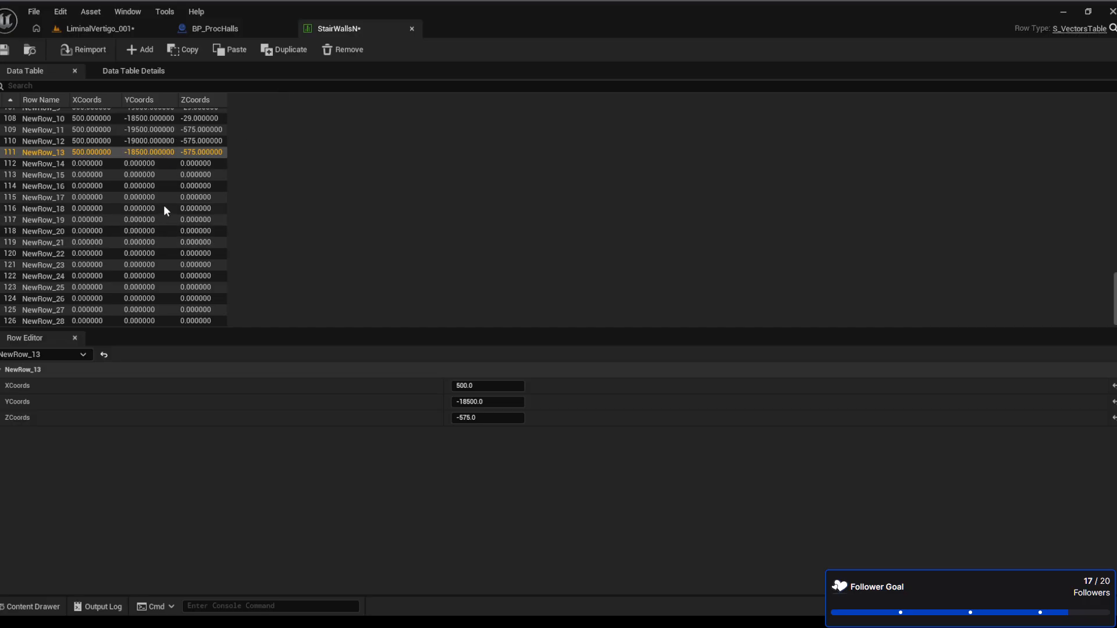
{"action": "scroll", "coordinate": [164, 208], "scroll_direction": "up", "scroll_amount": 5}
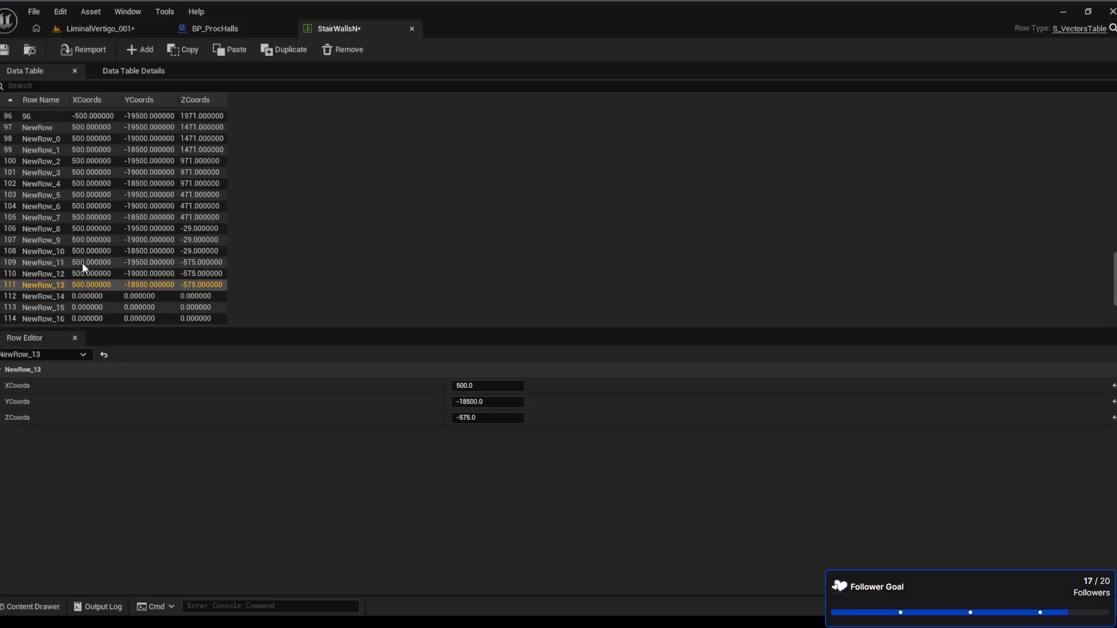
{"action": "scroll", "coordinate": [82, 263], "scroll_direction": "down", "scroll_amount": 4}
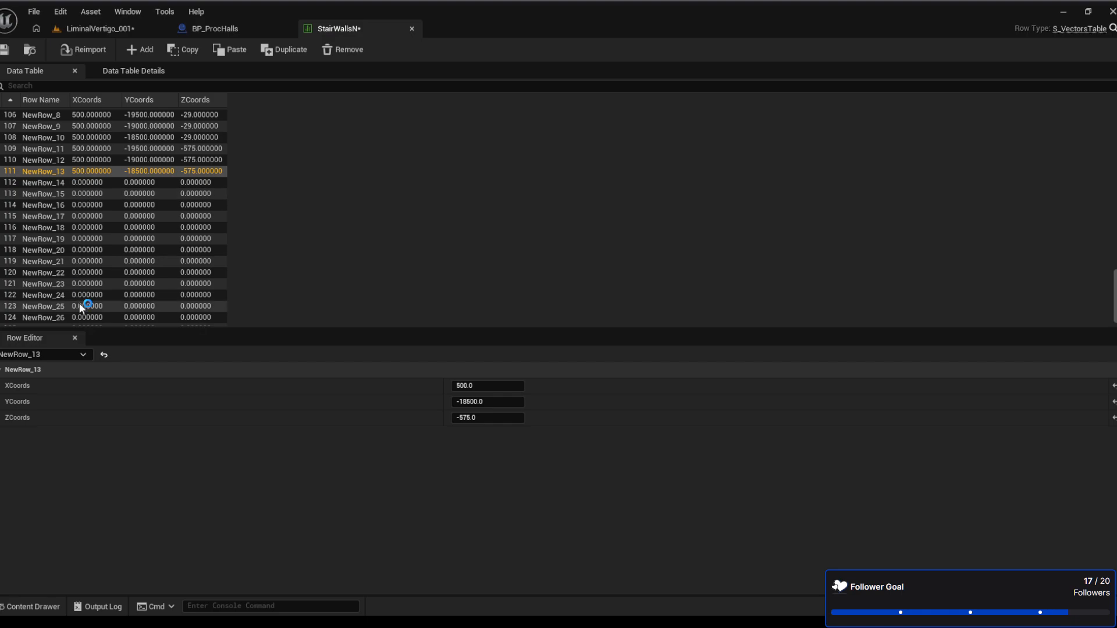
{"action": "scroll", "coordinate": [131, 307], "scroll_direction": "up", "scroll_amount": 2}
{"action": "scroll", "coordinate": [177, 232], "scroll_direction": "up", "scroll_amount": 3}
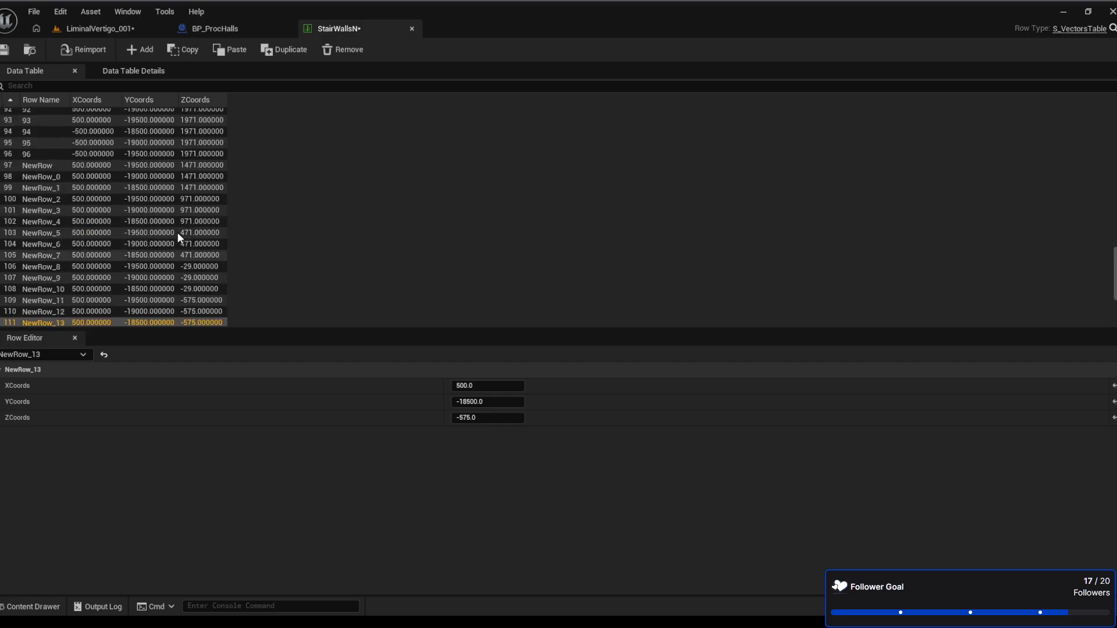
{"action": "scroll", "coordinate": [177, 232], "scroll_direction": "down", "scroll_amount": 4}
{"action": "scroll", "coordinate": [177, 232], "scroll_direction": "up", "scroll_amount": 2}
{"action": "scroll", "coordinate": [177, 238], "scroll_direction": "up", "scroll_amount": 2}
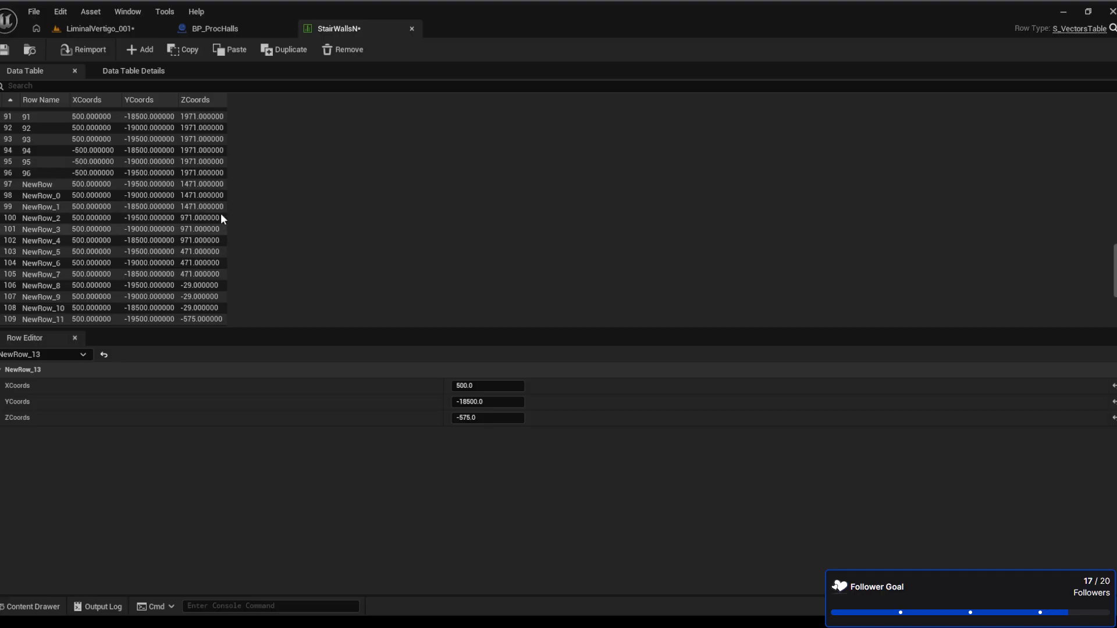
In the level, set the interior wall's Z location to 1471 and inspect the stairwell around it
{"action": "left_click", "coordinate": [103, 30]}
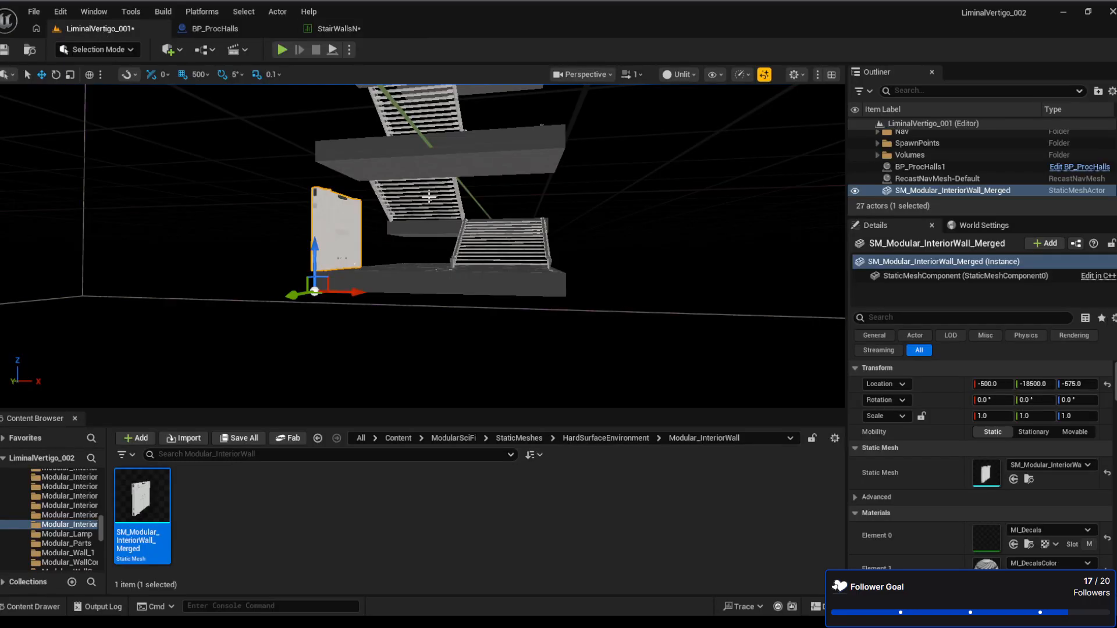
{"action": "left_click", "coordinate": [1087, 386]}
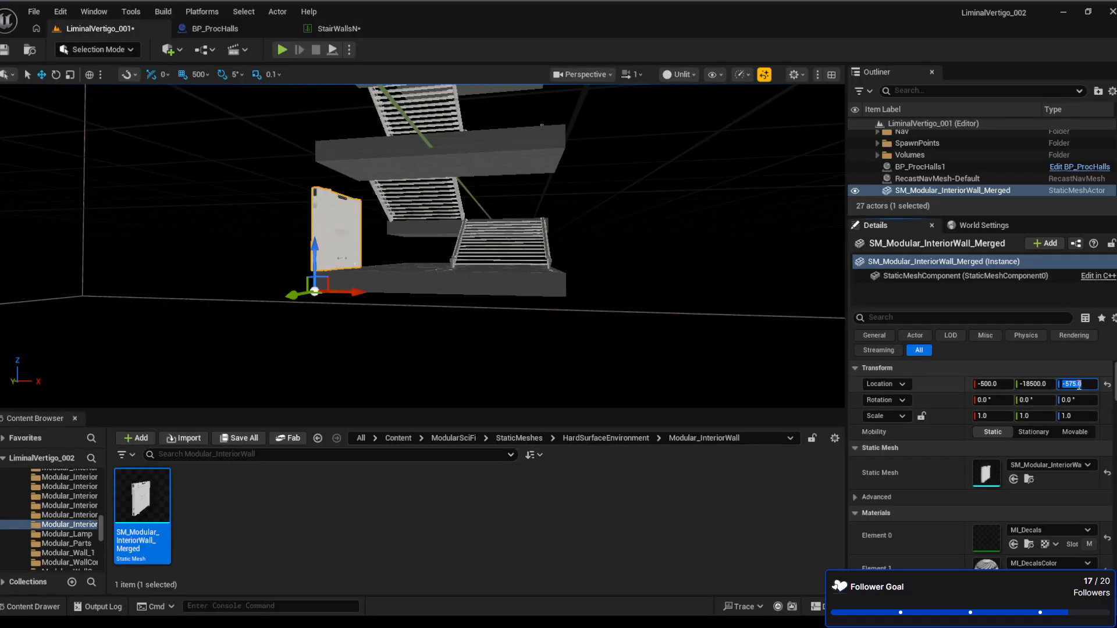
{"action": "type", "text": "1471"}
{"action": "key", "text": "Return"}
{"action": "key", "text": "f"}
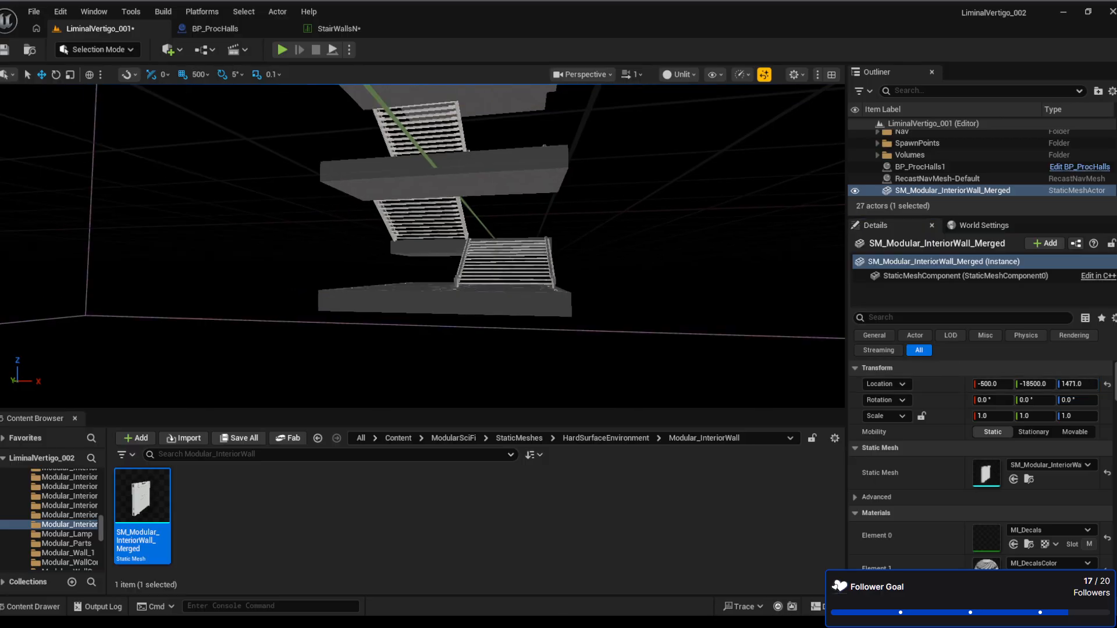
{"action": "right_click_drag", "start_coordinate": [423, 246], "coordinate": [529, 332]}
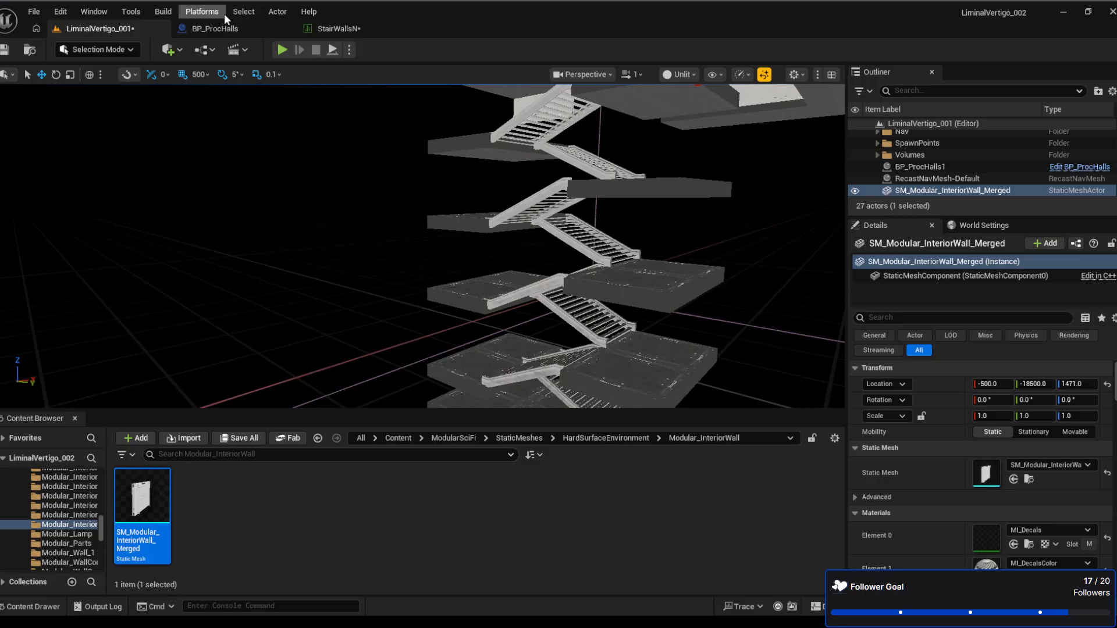
Return to the StairWallsN data table and examine the coordinates of NewRow through NewRow_13 as a pattern for the opposite wall
{"action": "left_click", "coordinate": [344, 34]}
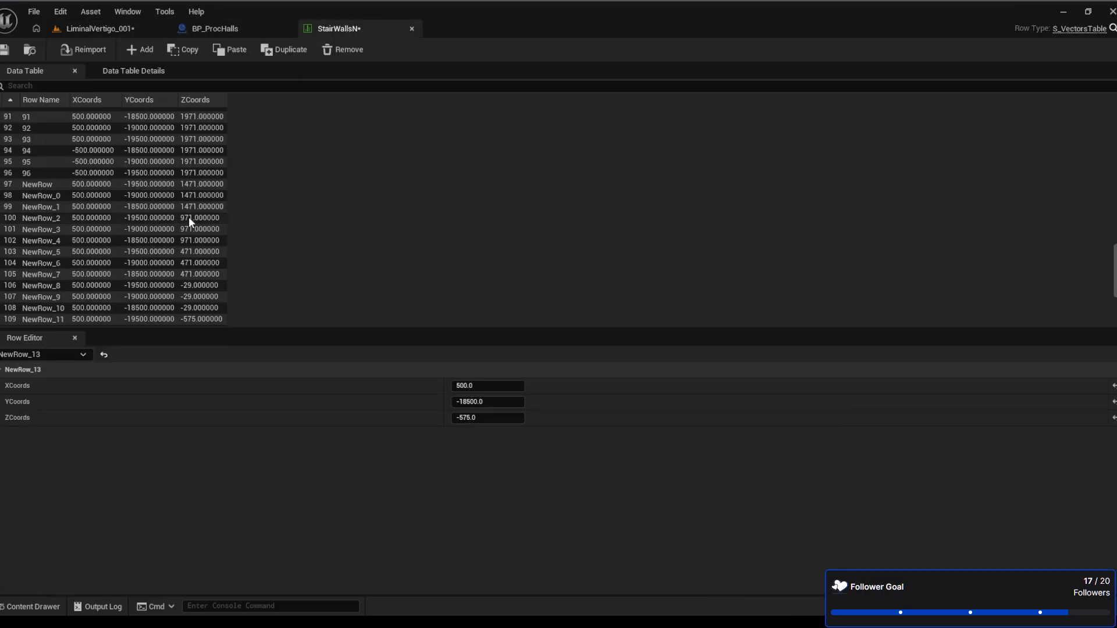
{"action": "left_click", "coordinate": [146, 186]}
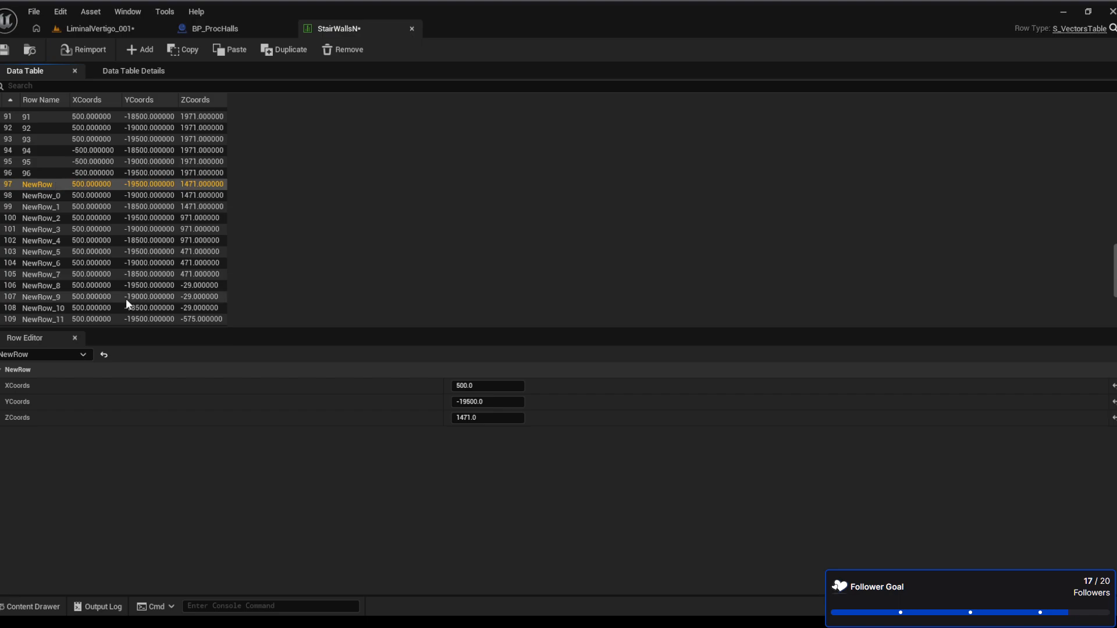
{"action": "left_click", "coordinate": [49, 197]}
{"action": "left_click", "coordinate": [53, 207]}
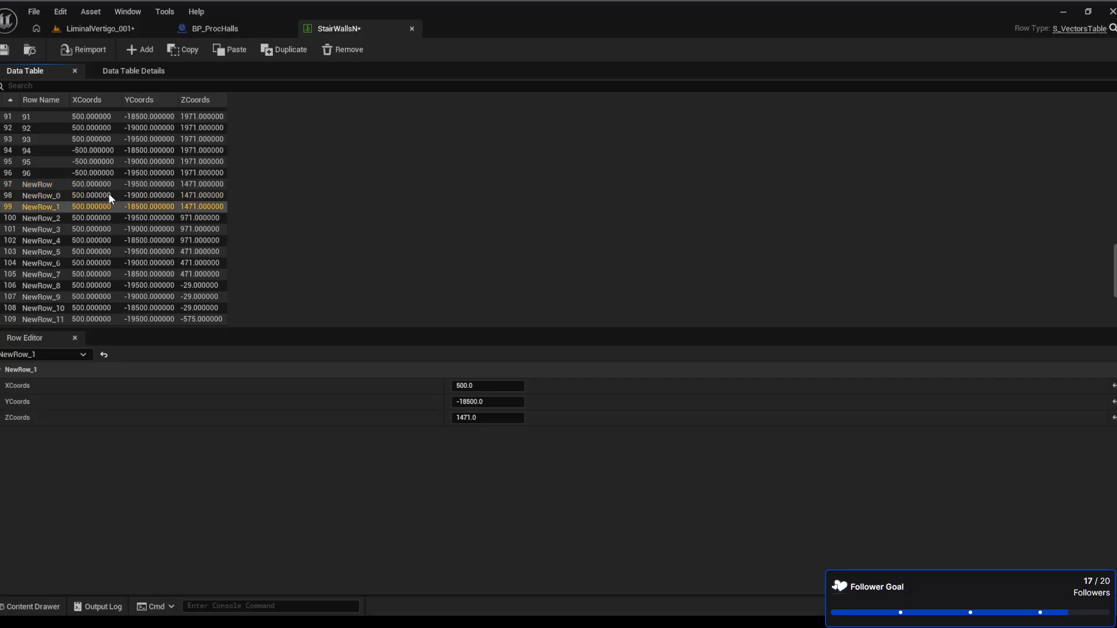
{"action": "scroll", "coordinate": [125, 241], "scroll_direction": "down", "scroll_amount": 2}
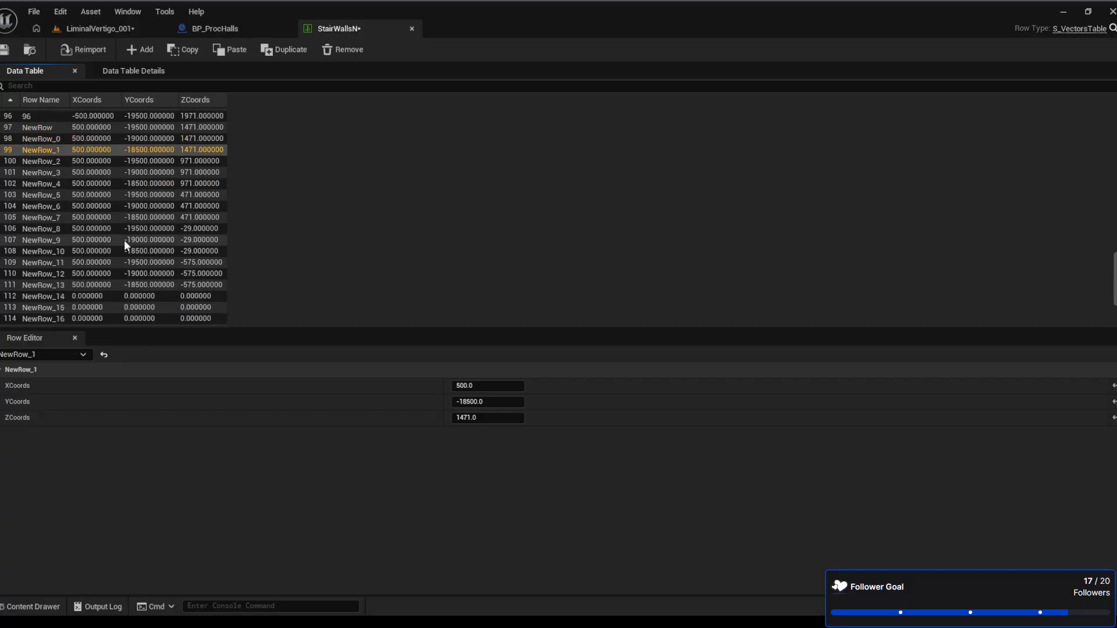
{"action": "scroll", "coordinate": [127, 228], "scroll_direction": "down", "scroll_amount": 2}
{"action": "scroll", "coordinate": [177, 222], "scroll_direction": "up", "scroll_amount": 2}
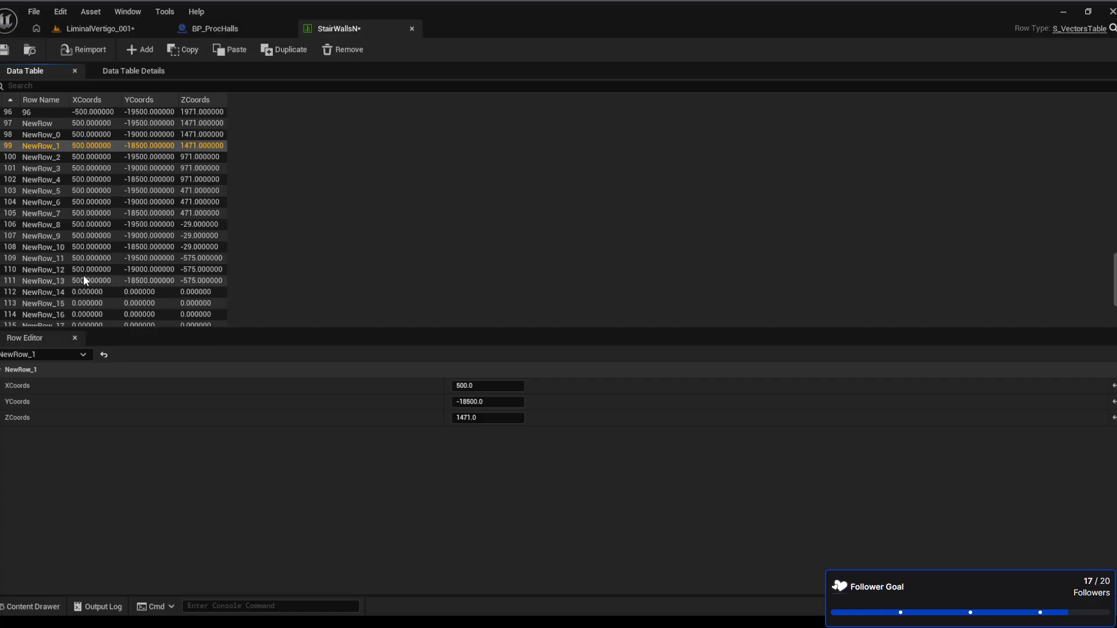
{"action": "scroll", "coordinate": [85, 266], "scroll_direction": "down", "scroll_amount": 3}
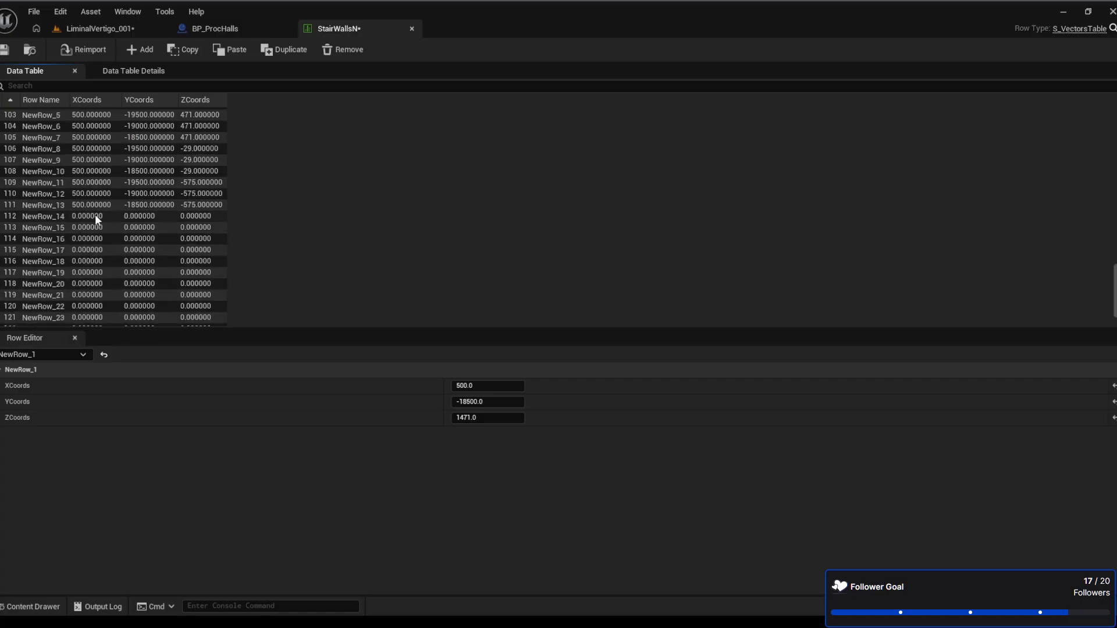
{"action": "scroll", "coordinate": [140, 252], "scroll_direction": "up", "scroll_amount": 2}
{"action": "scroll", "coordinate": [131, 286], "scroll_direction": "up", "scroll_amount": 1}
{"action": "scroll", "coordinate": [131, 285], "scroll_direction": "down", "scroll_amount": 1}
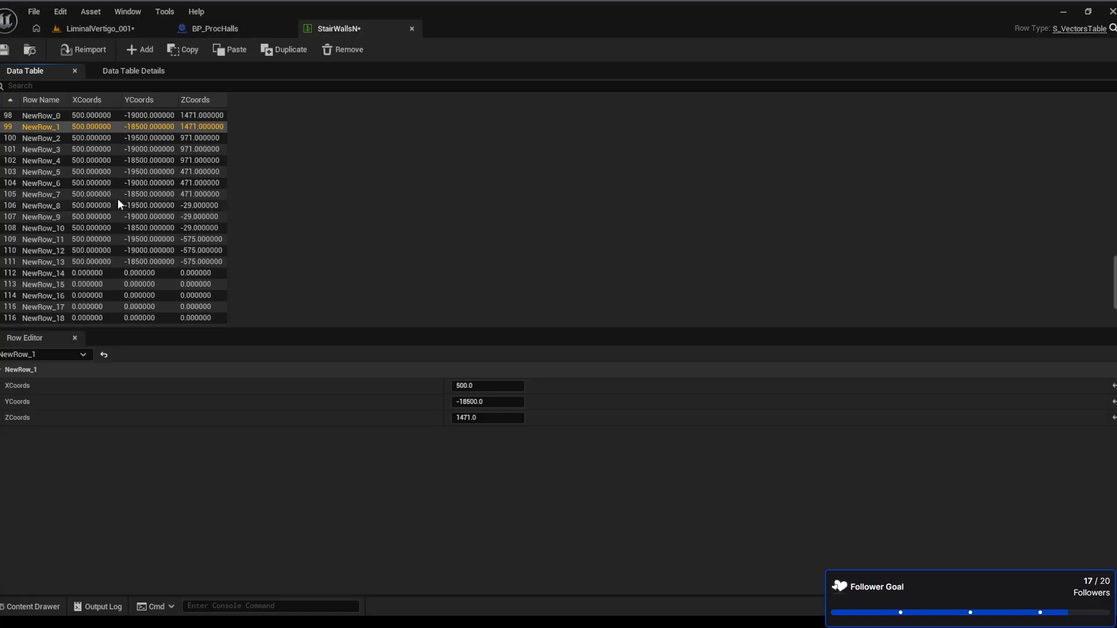
{"action": "scroll", "coordinate": [110, 152], "scroll_direction": "up", "scroll_amount": 1}
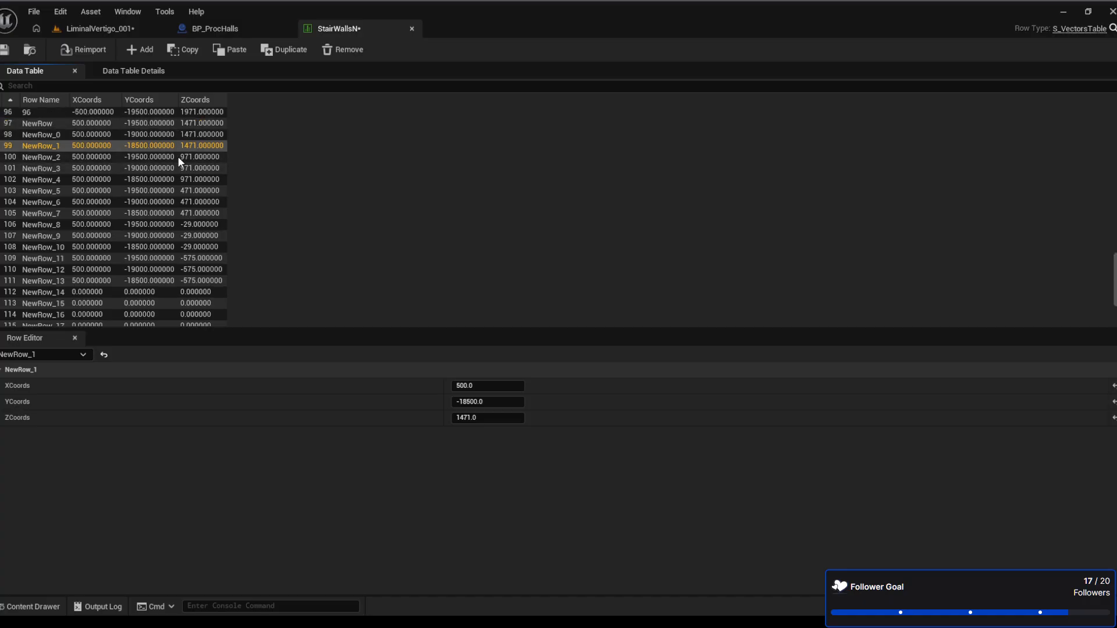
{"action": "scroll", "coordinate": [212, 194], "scroll_direction": "up", "scroll_amount": 1}
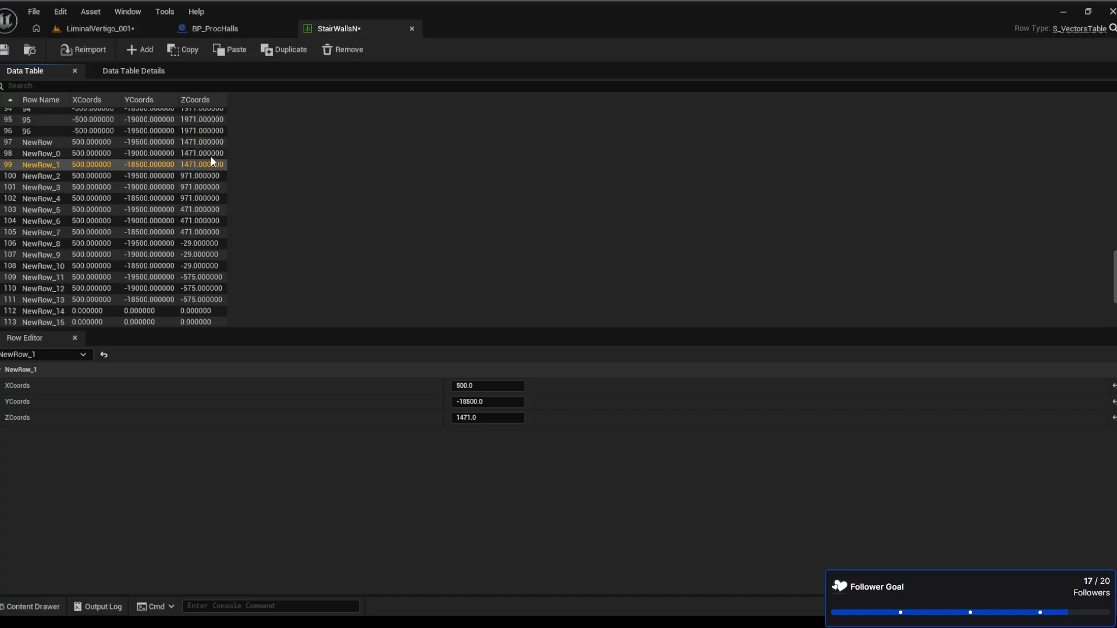
Copy the coordinates of NewRow into NewRow_14 and set its XCoords to -500
{"action": "left_click", "coordinate": [189, 141]}
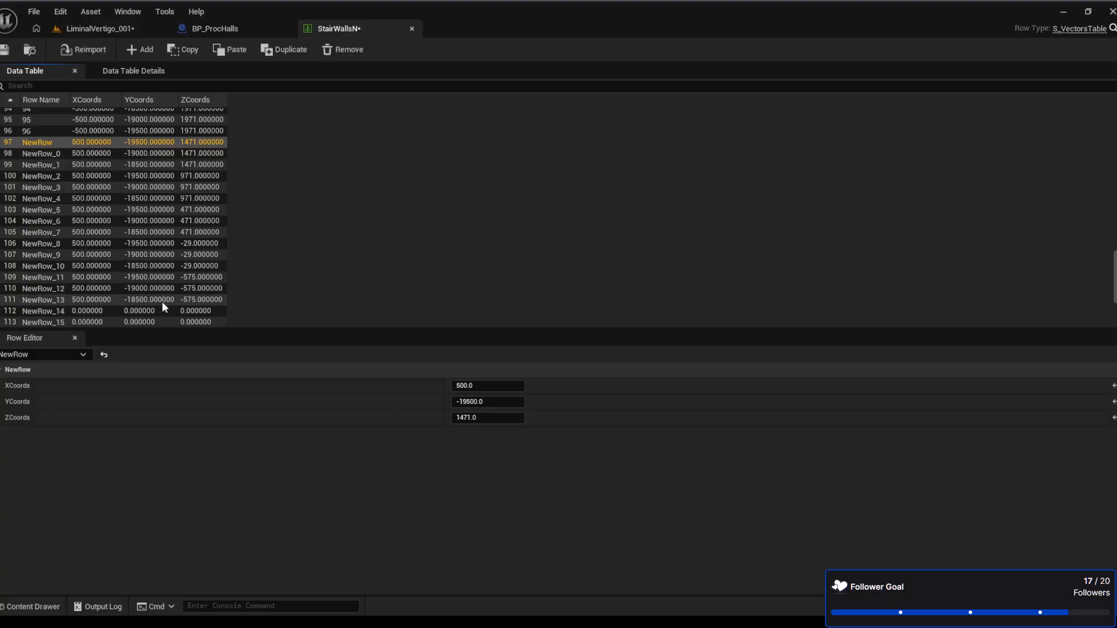
{"action": "left_click", "coordinate": [139, 312]}
{"action": "key", "text": "ctrl+v"}
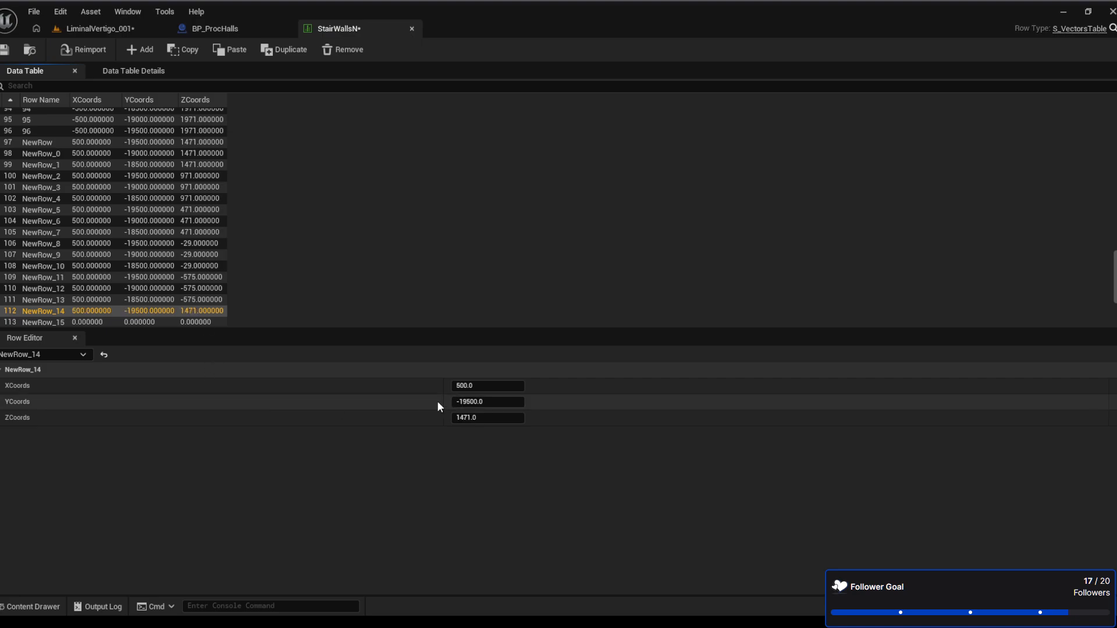
{"action": "left_click", "coordinate": [503, 385]}
{"action": "type", "text": "-500"}
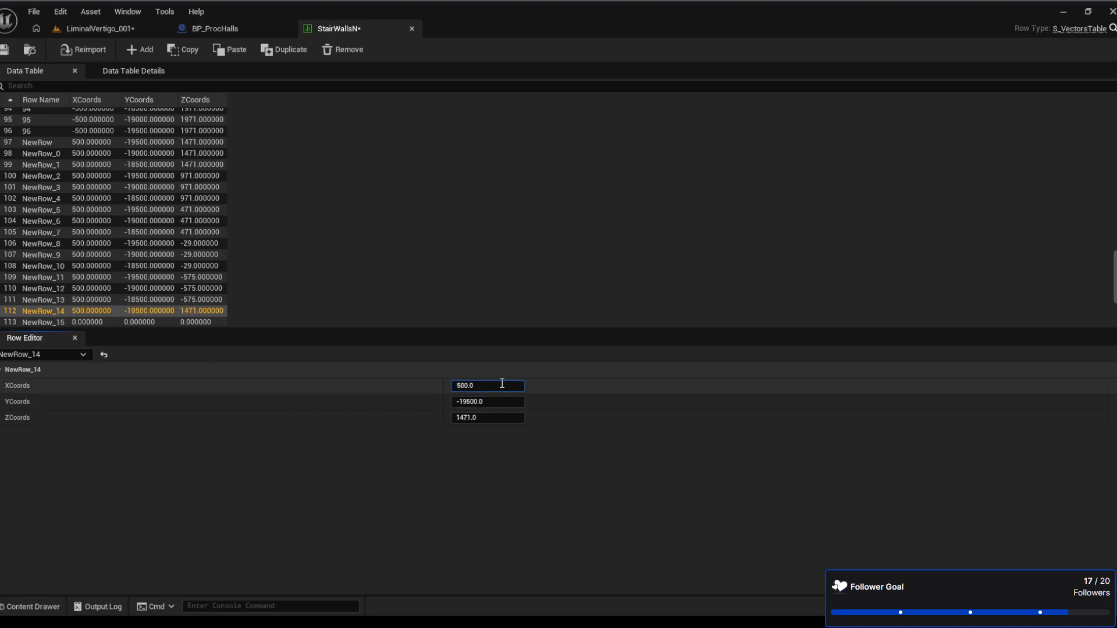
{"action": "key", "text": "Return"}
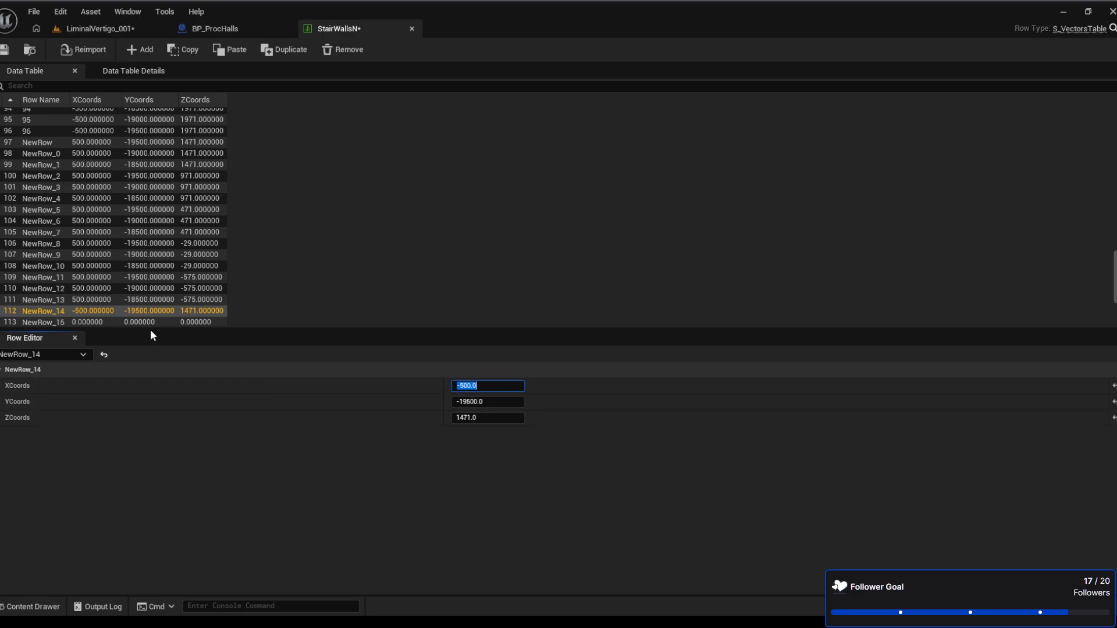
Copy NewRow_14's coordinates into every remaining empty row, NewRow_15 through NewRow_28
{"action": "scroll", "coordinate": [117, 297], "scroll_direction": "down", "scroll_amount": 3}
{"action": "left_click", "coordinate": [93, 254]}
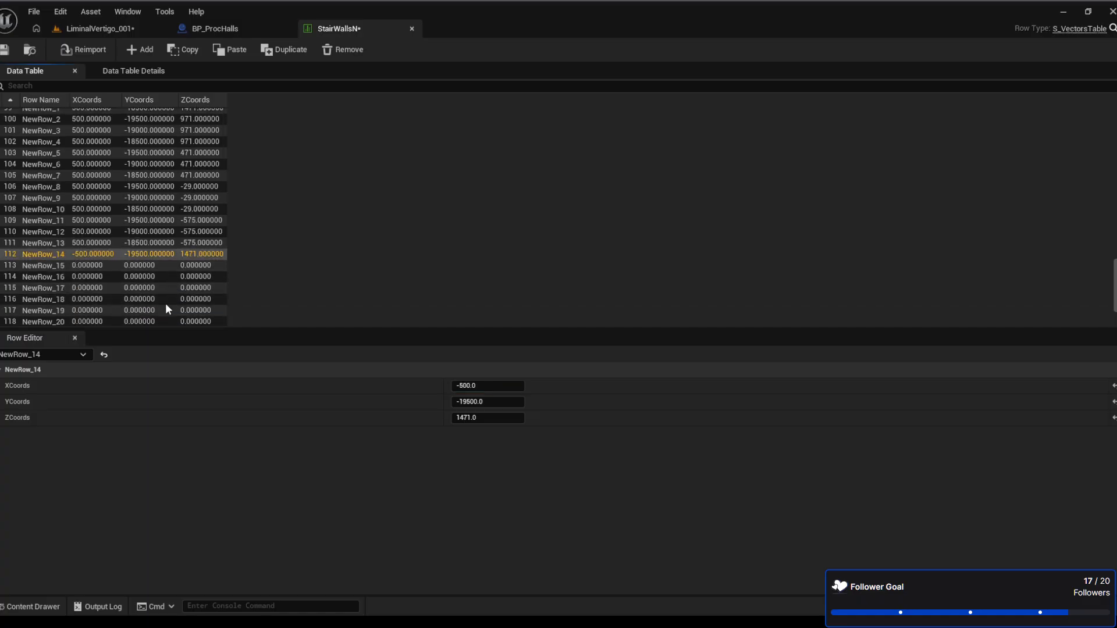
{"action": "left_click", "coordinate": [97, 263]}
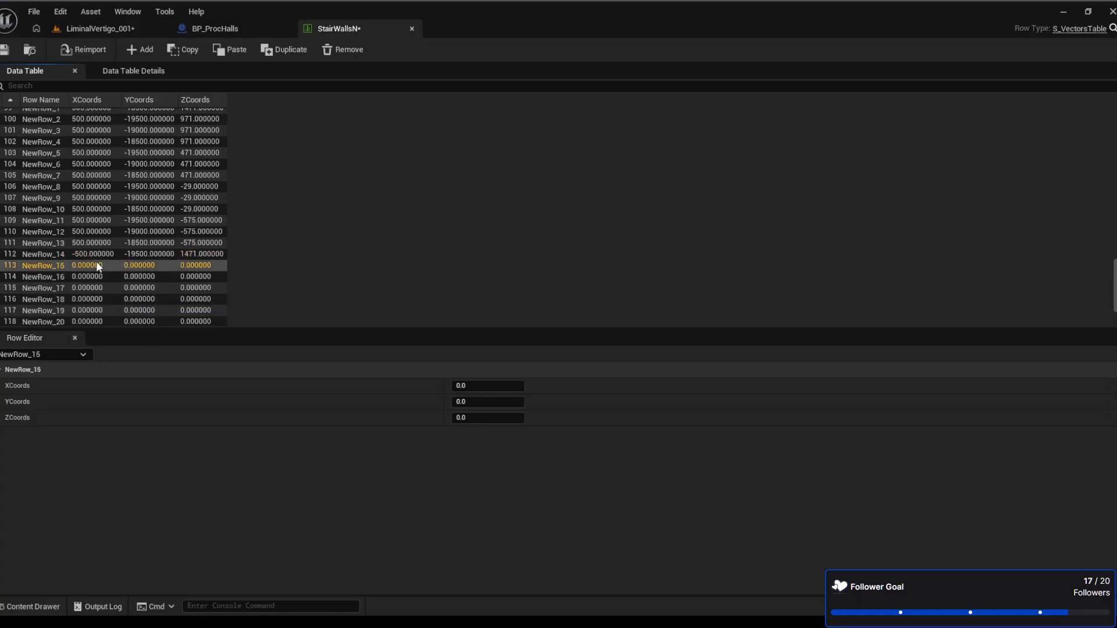
{"action": "key", "text": "ctrl+v"}
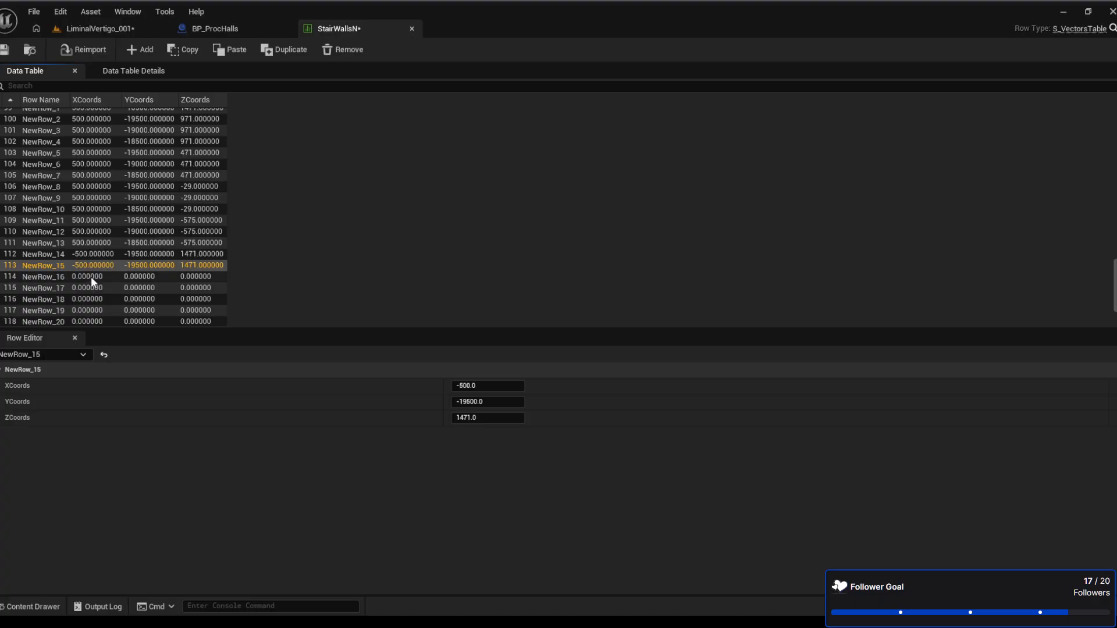
{"action": "left_click", "coordinate": [90, 277]}
{"action": "key", "text": "ctrl+v"}
{"action": "left_click", "coordinate": [96, 289]}
{"action": "key", "text": "ctrl+v"}
{"action": "left_click", "coordinate": [103, 299]}
{"action": "key", "text": "ctrl+v"}
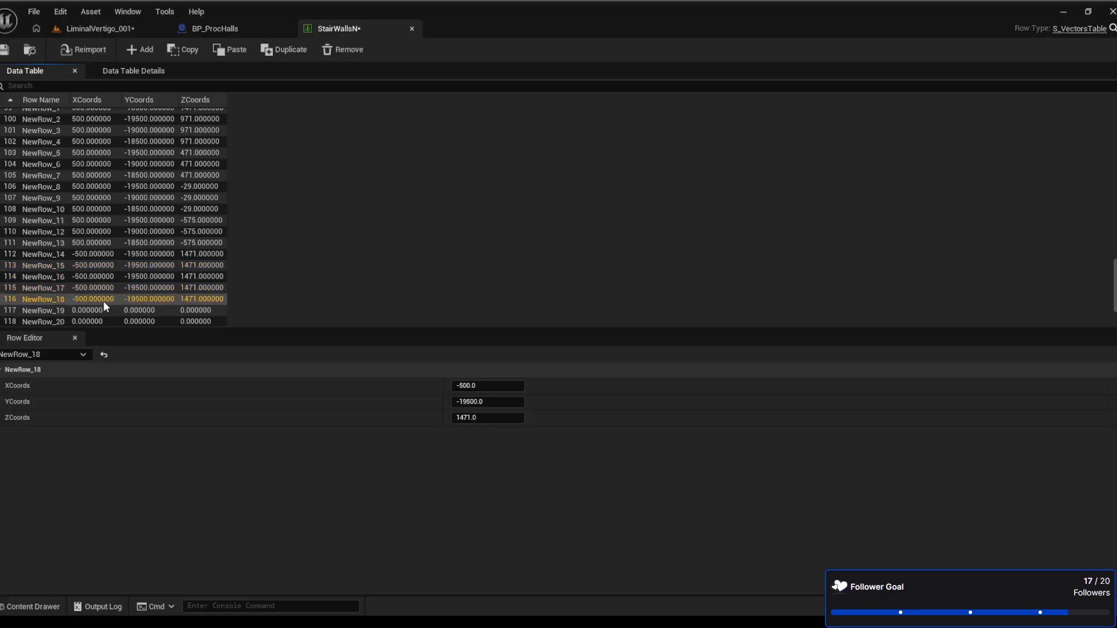
{"action": "left_click", "coordinate": [101, 310]}
{"action": "key", "text": "ctrl+v"}
{"action": "left_click", "coordinate": [106, 320]}
{"action": "key", "text": "ctrl+v"}
{"action": "scroll", "coordinate": [132, 312], "scroll_direction": "down", "scroll_amount": 1}
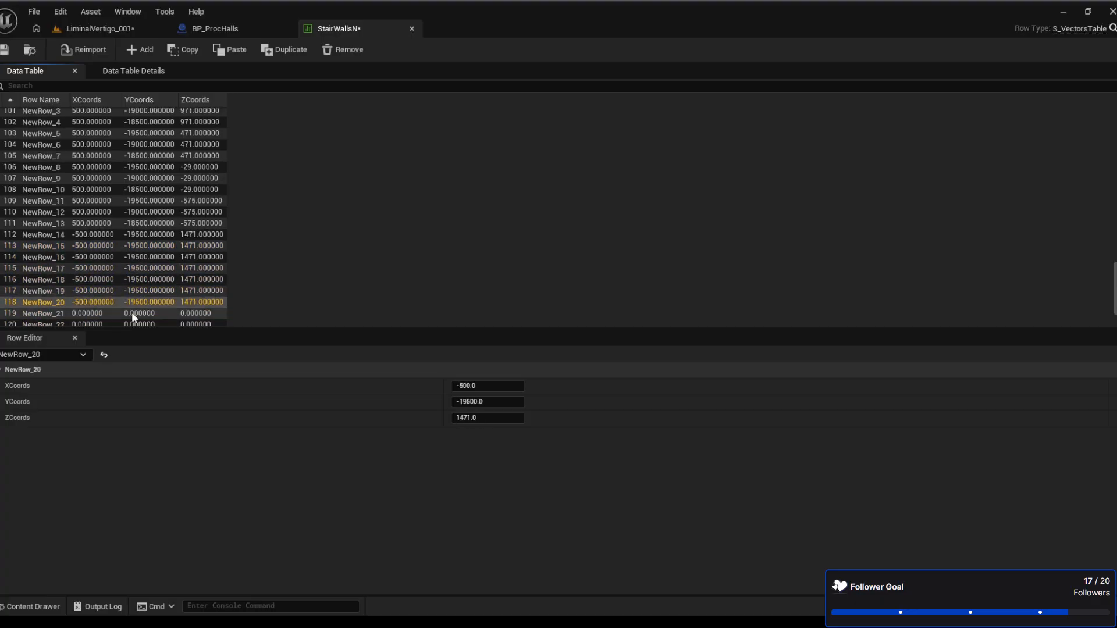
{"action": "left_click", "coordinate": [105, 313]}
{"action": "key", "text": "ctrl+v"}
{"action": "scroll", "coordinate": [111, 315], "scroll_direction": "down", "scroll_amount": 3}
{"action": "left_click", "coordinate": [100, 267]}
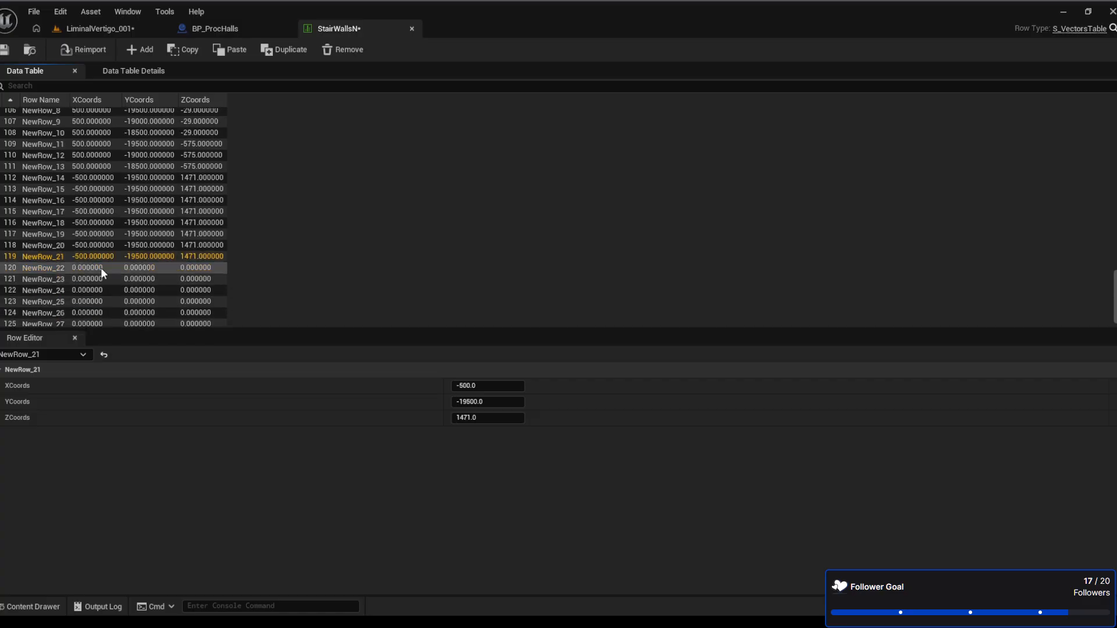
{"action": "key", "text": "ctrl+v"}
{"action": "left_click", "coordinate": [100, 278]}
{"action": "key", "text": "ctrl+v"}
{"action": "left_click", "coordinate": [99, 289]}
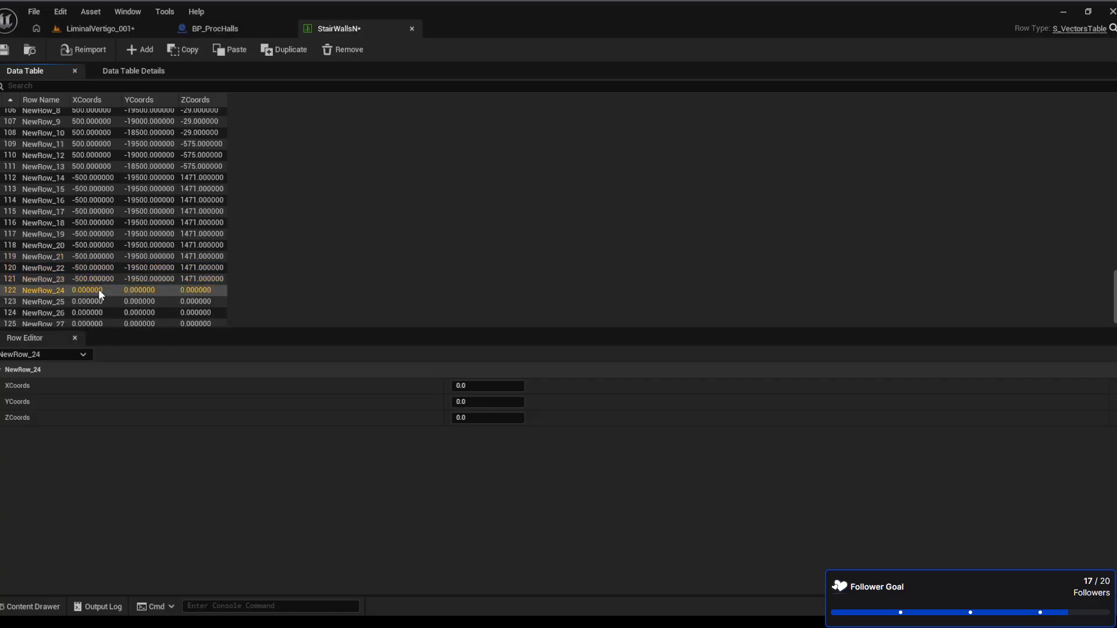
{"action": "key", "text": "ctrl+v"}
{"action": "left_click", "coordinate": [111, 301]}
{"action": "key", "text": "ctrl+v"}
{"action": "left_click", "coordinate": [109, 313]}
{"action": "key", "text": "ctrl+v"}
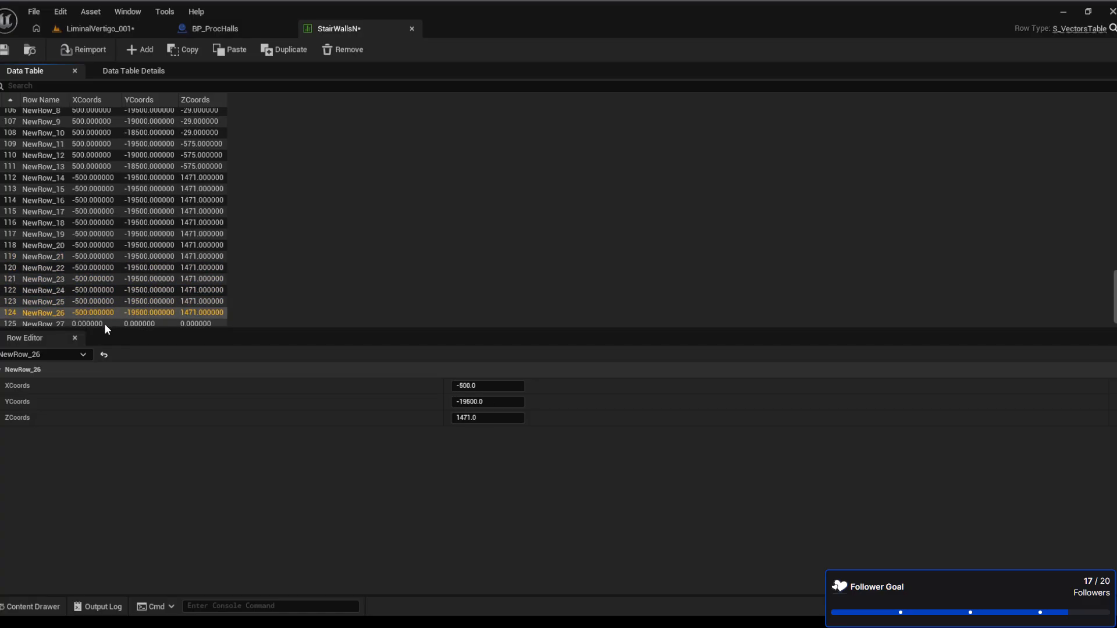
{"action": "left_click", "coordinate": [103, 324]}
{"action": "scroll", "coordinate": [154, 315], "scroll_direction": "down", "scroll_amount": 1}
{"action": "key", "text": "ctrl+v"}
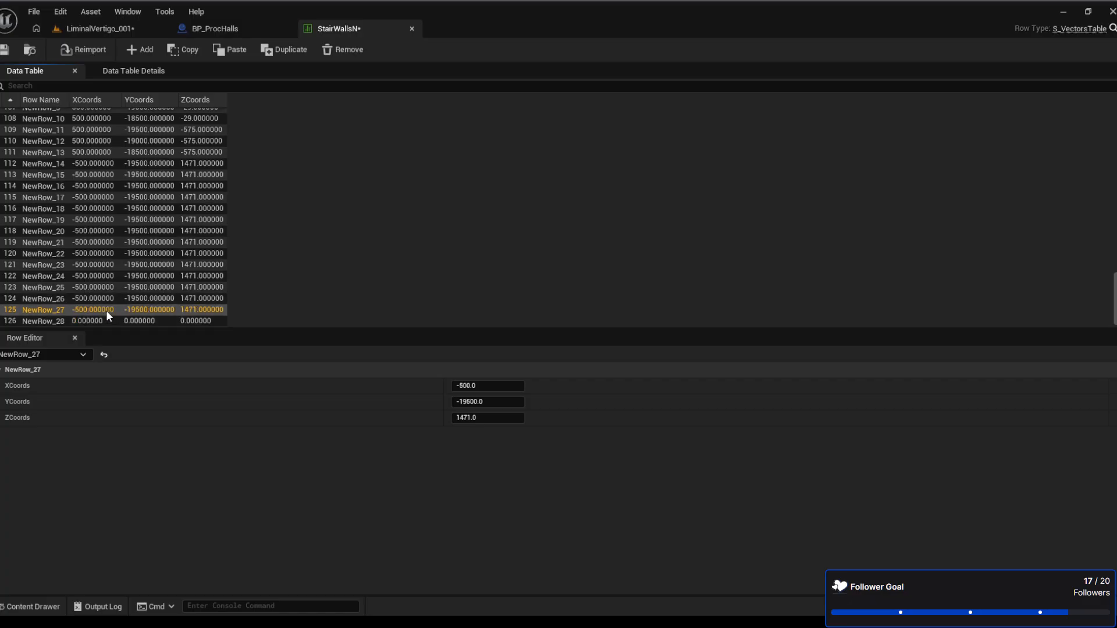
{"action": "left_click", "coordinate": [106, 320]}
{"action": "key", "text": "ctrl+v"}
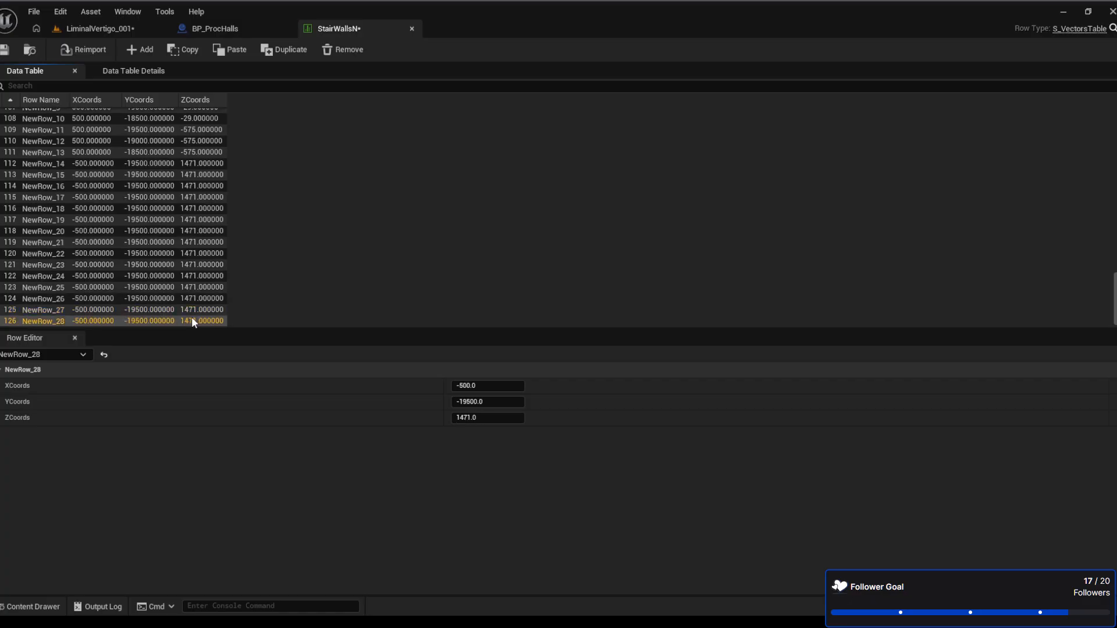
Set ZCoords to 971 for NewRow_17, NewRow_18 and NewRow_19
{"action": "left_click", "coordinate": [192, 162]}
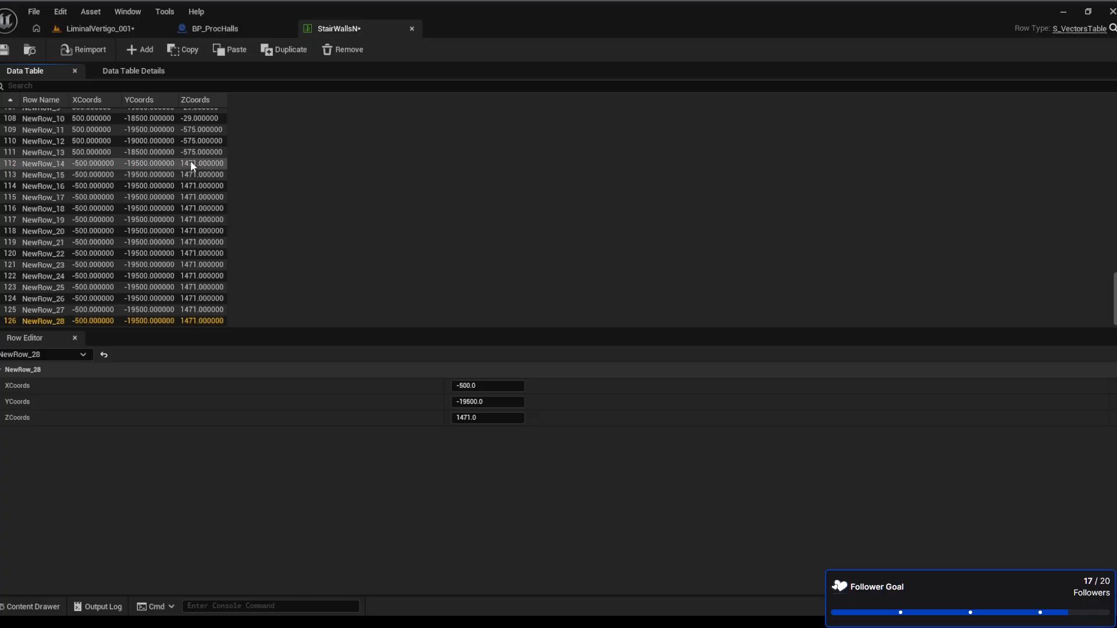
{"action": "left_click", "coordinate": [193, 186]}
{"action": "left_click", "coordinate": [201, 197]}
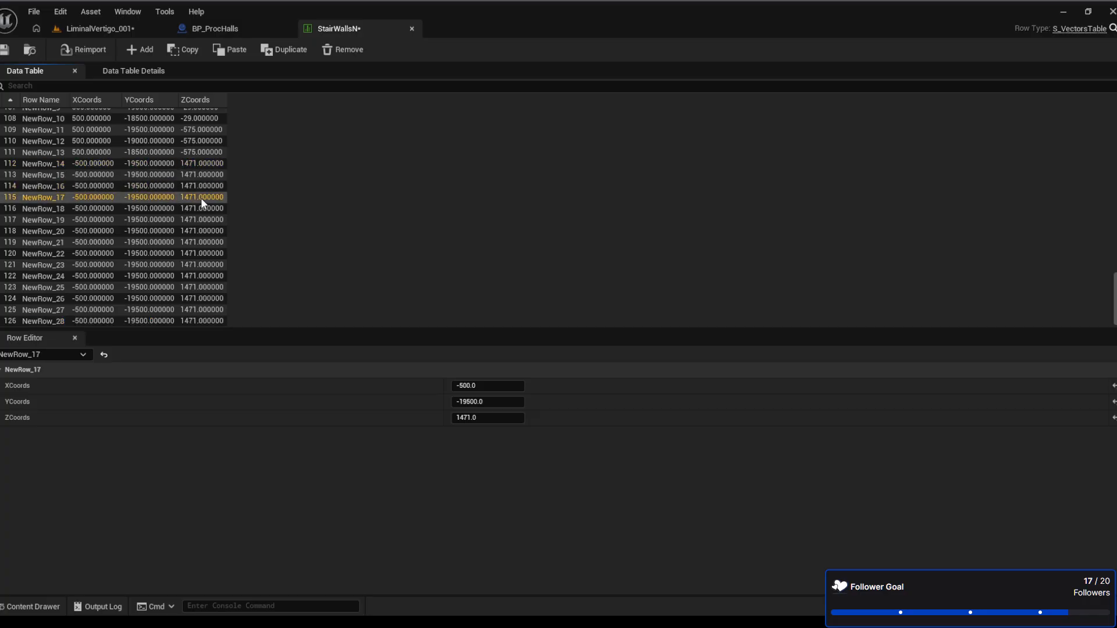
{"action": "left_click", "coordinate": [491, 418]}
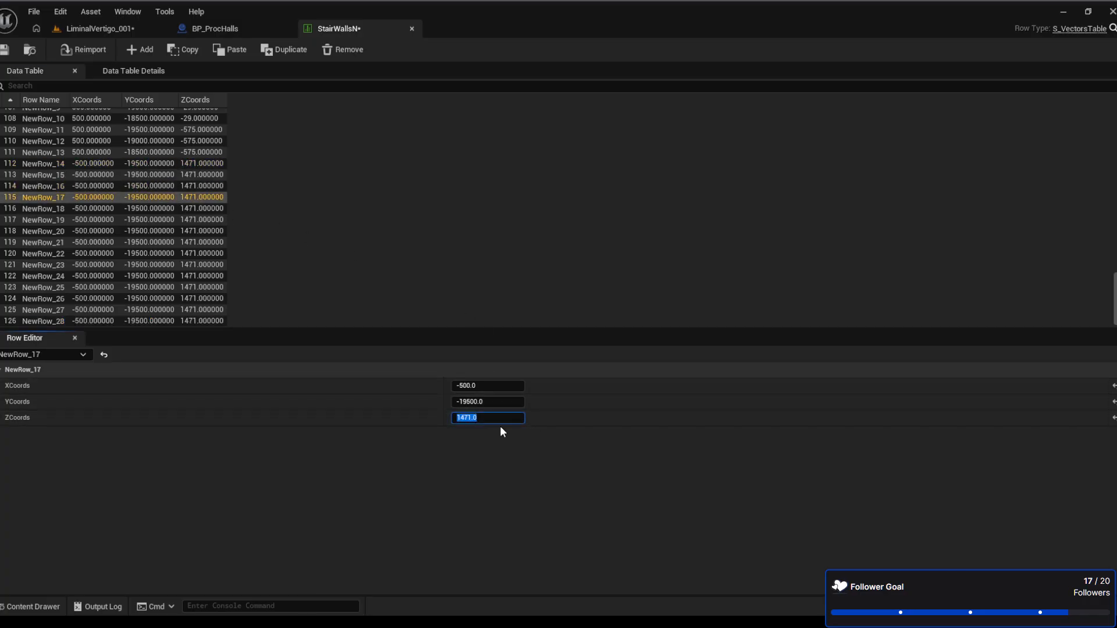
{"action": "type", "text": "971"}
{"action": "key", "text": "Return"}
{"action": "left_click", "coordinate": [175, 209]}
{"action": "left_click", "coordinate": [512, 418]}
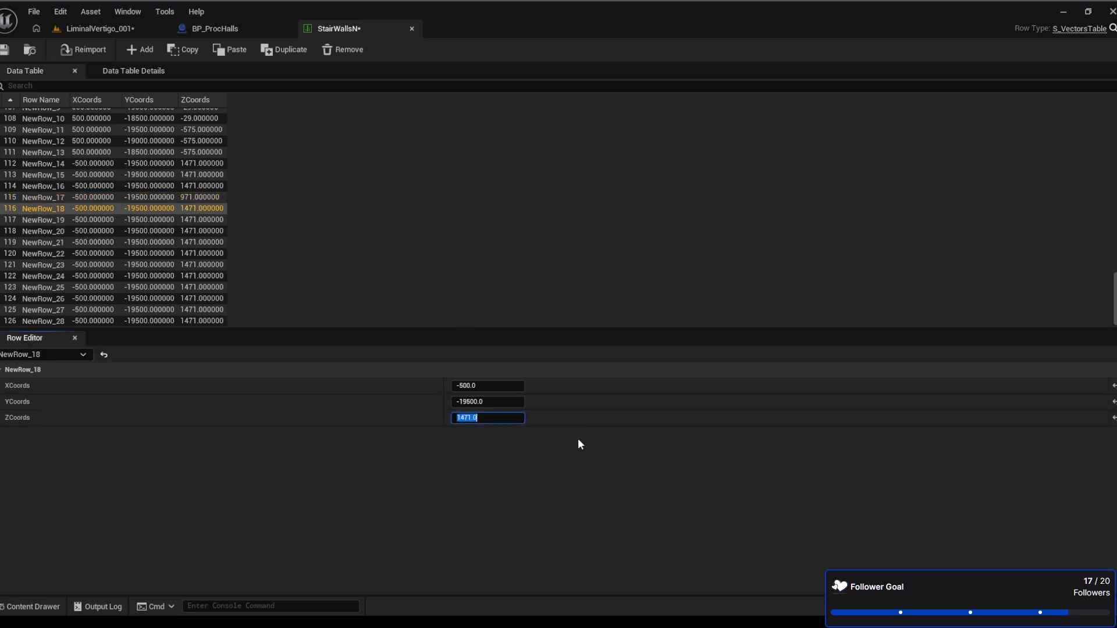
{"action": "type", "text": "971"}
{"action": "key", "text": "Return"}
{"action": "left_click", "coordinate": [176, 221]}
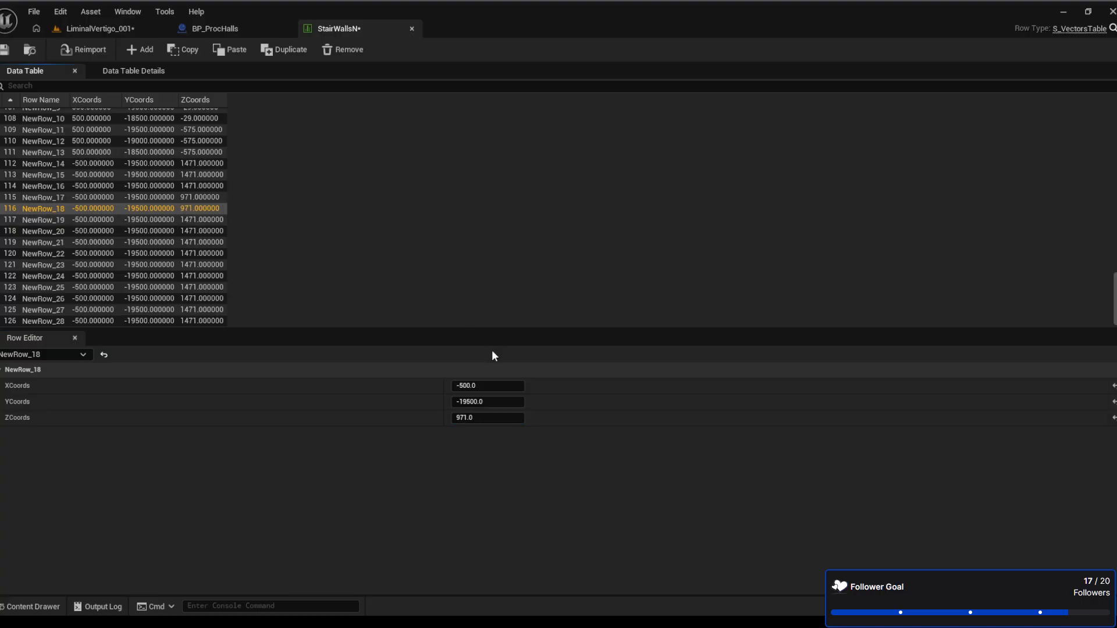
{"action": "left_click", "coordinate": [192, 219]}
{"action": "left_click", "coordinate": [487, 419]}
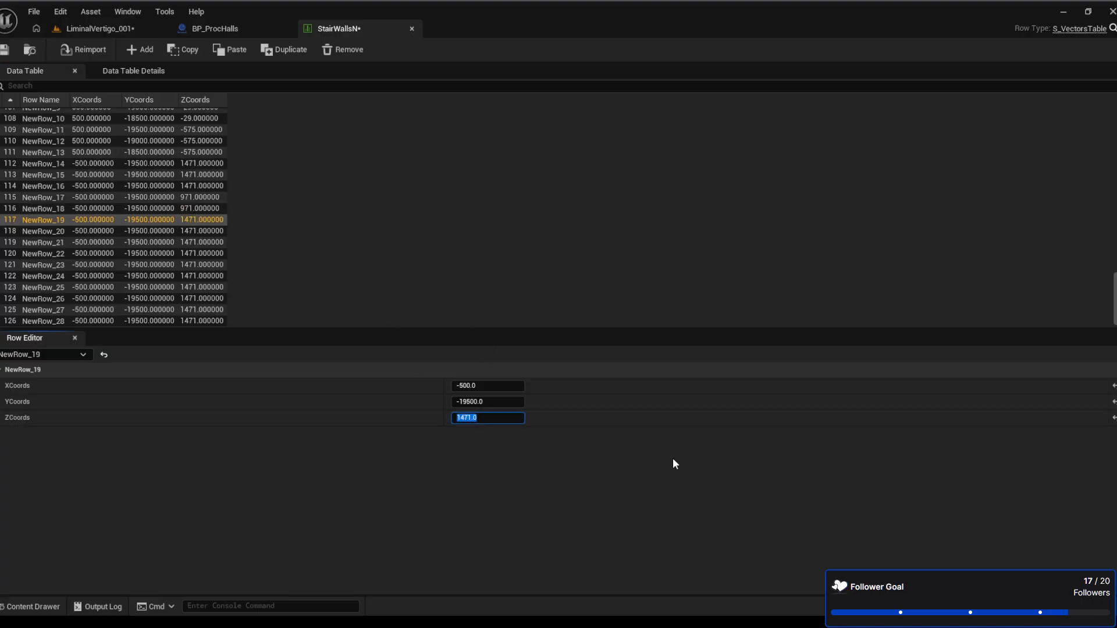
{"action": "type", "text": "971"}
{"action": "key", "text": "Return"}
Set ZCoords to 471 for NewRow_20, NewRow_21 and NewRow_22
{"action": "left_click", "coordinate": [194, 233]}
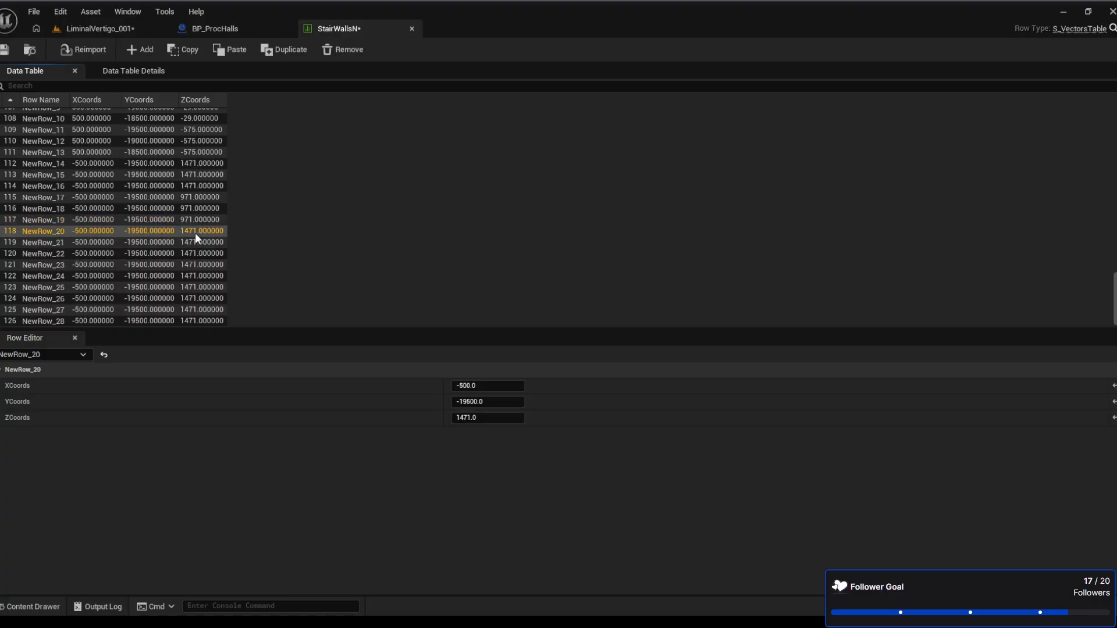
{"action": "left_click", "coordinate": [469, 419]}
{"action": "type", "text": "471"}
{"action": "key", "text": "Return"}
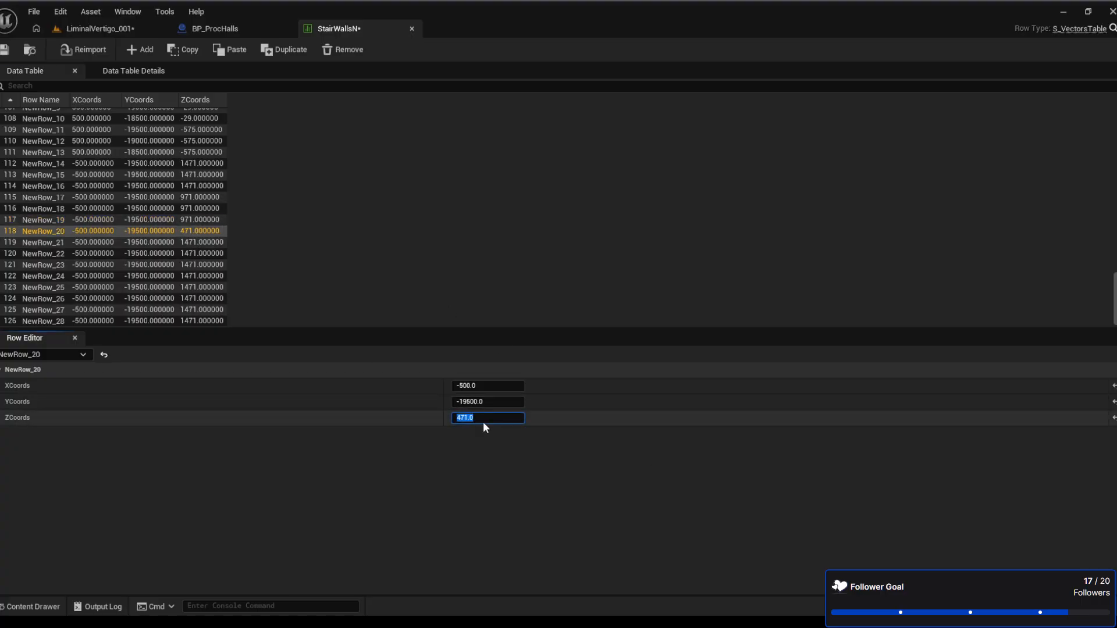
{"action": "left_click", "coordinate": [173, 244]}
{"action": "left_click", "coordinate": [489, 418]}
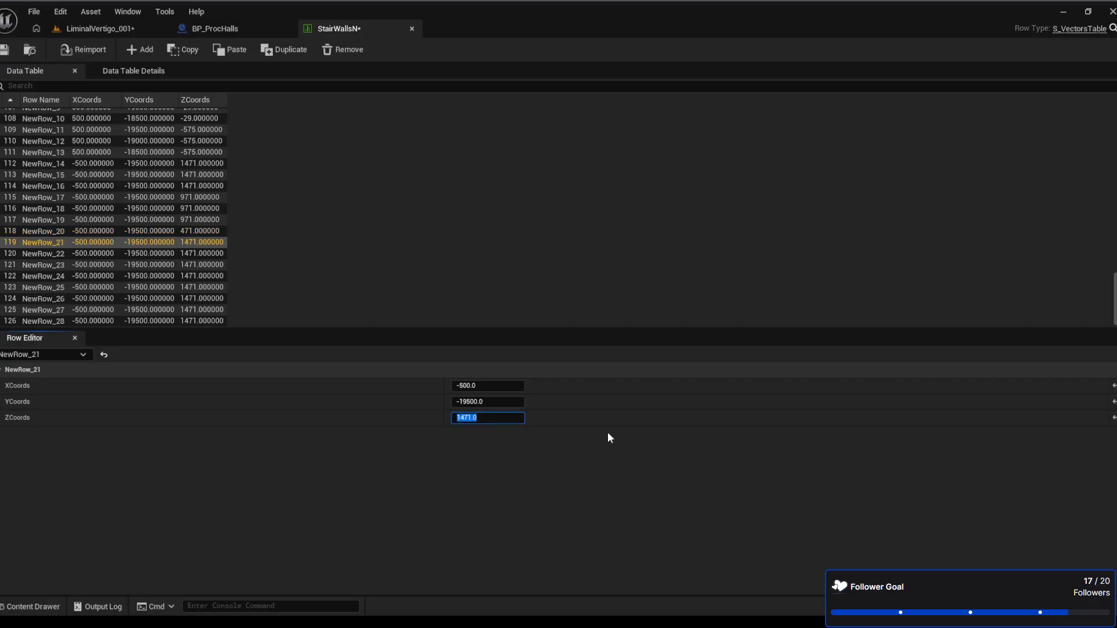
{"action": "type", "text": "471"}
{"action": "key", "text": "Return"}
{"action": "left_click", "coordinate": [158, 254]}
{"action": "left_click", "coordinate": [483, 418]}
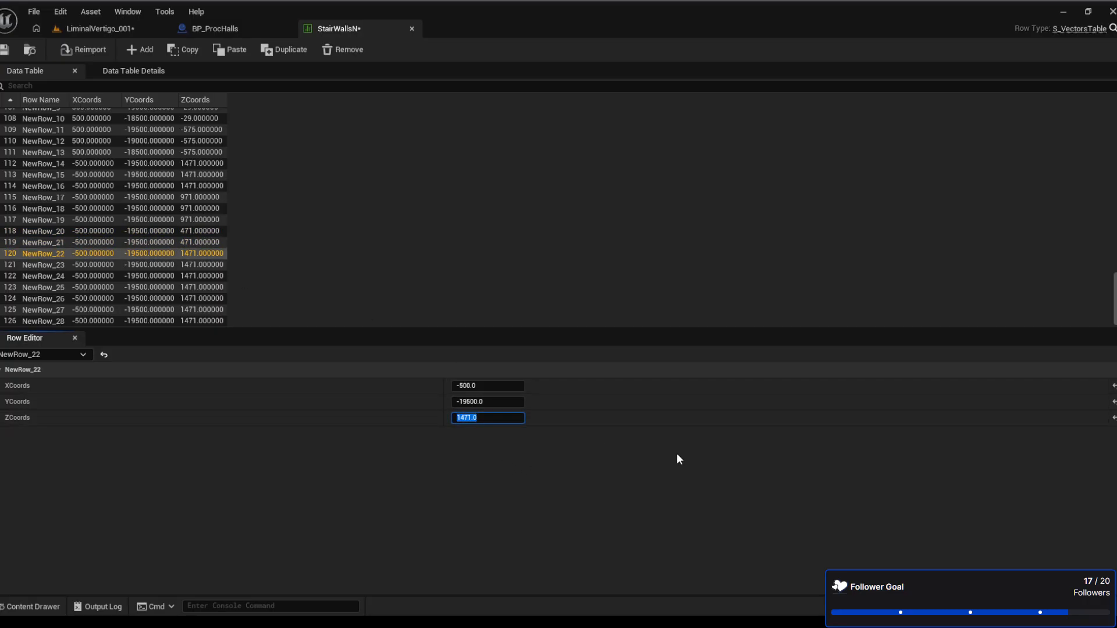
{"action": "type", "text": "471"}
{"action": "key", "text": "Return"}
Check the opposite wall's Z levels and set ZCoords to -29 for NewRow_23, NewRow_24 and NewRow_25
{"action": "scroll", "coordinate": [203, 215], "scroll_direction": "up", "scroll_amount": 3}
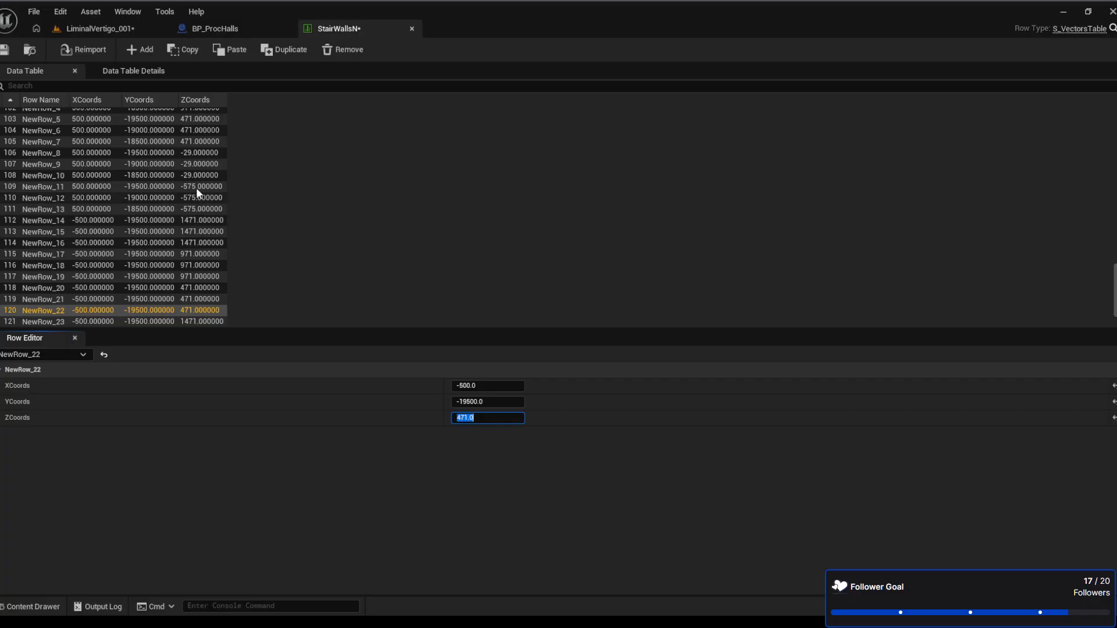
{"action": "scroll", "coordinate": [195, 175], "scroll_direction": "down", "scroll_amount": 3}
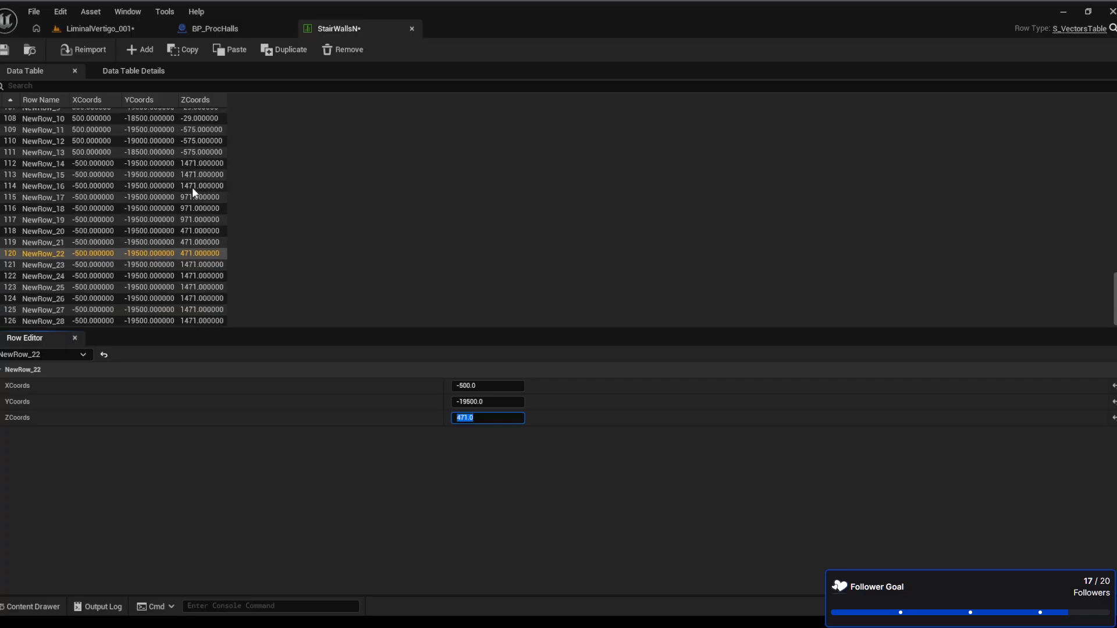
{"action": "left_click", "coordinate": [201, 265]}
{"action": "left_click", "coordinate": [504, 417]}
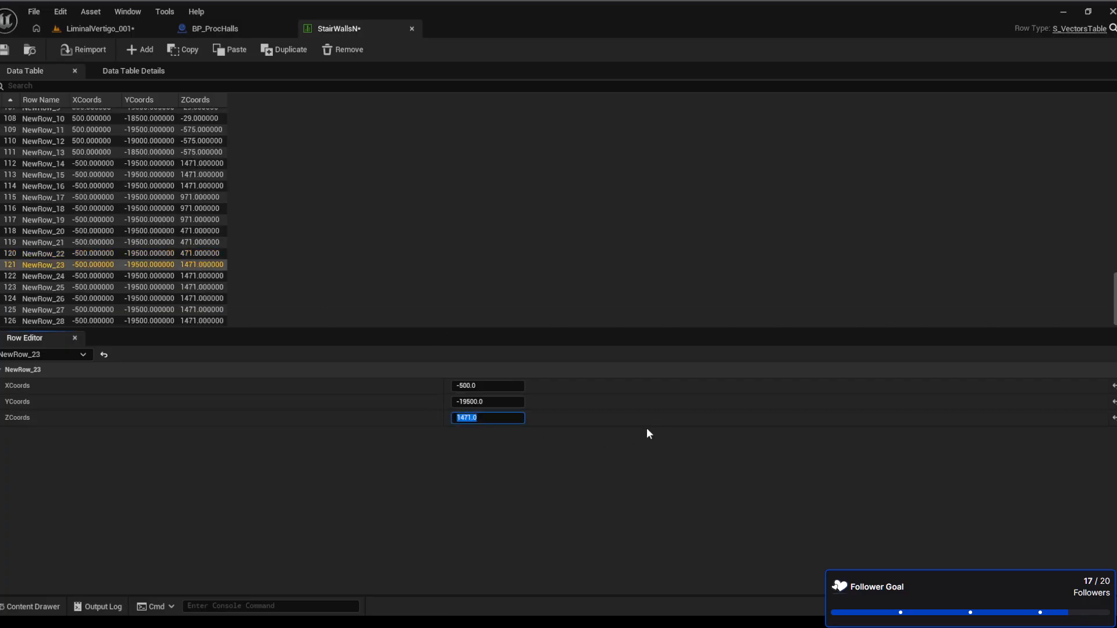
{"action": "type", "text": "-29"}
{"action": "key", "text": "Return"}
{"action": "left_click", "coordinate": [180, 276]}
{"action": "left_click", "coordinate": [504, 418]}
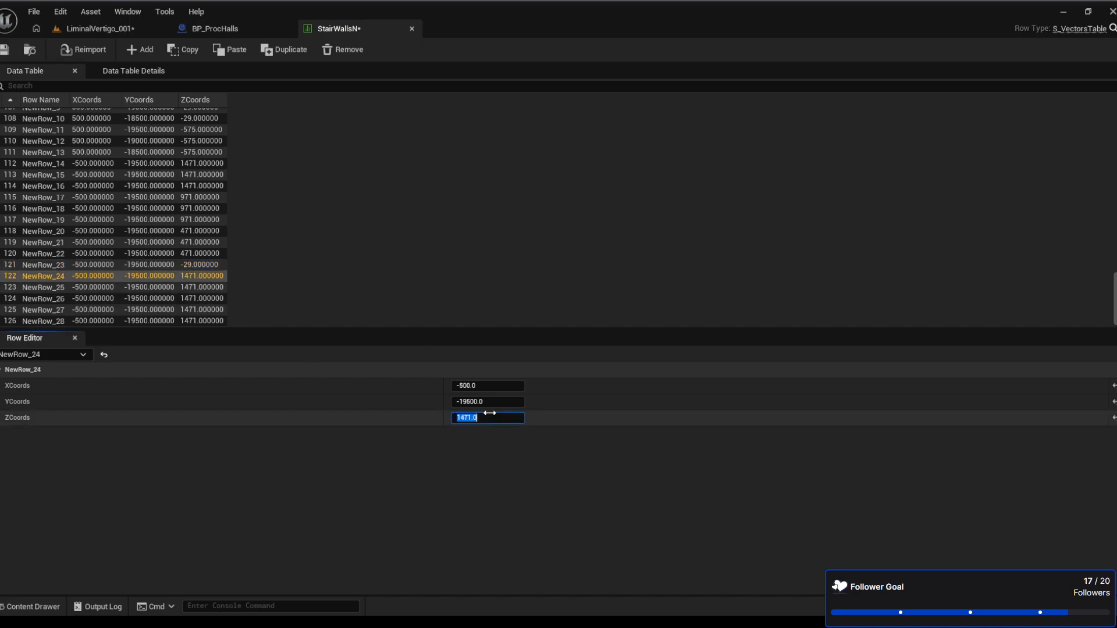
{"action": "type", "text": "-29"}
{"action": "key", "text": "Return"}
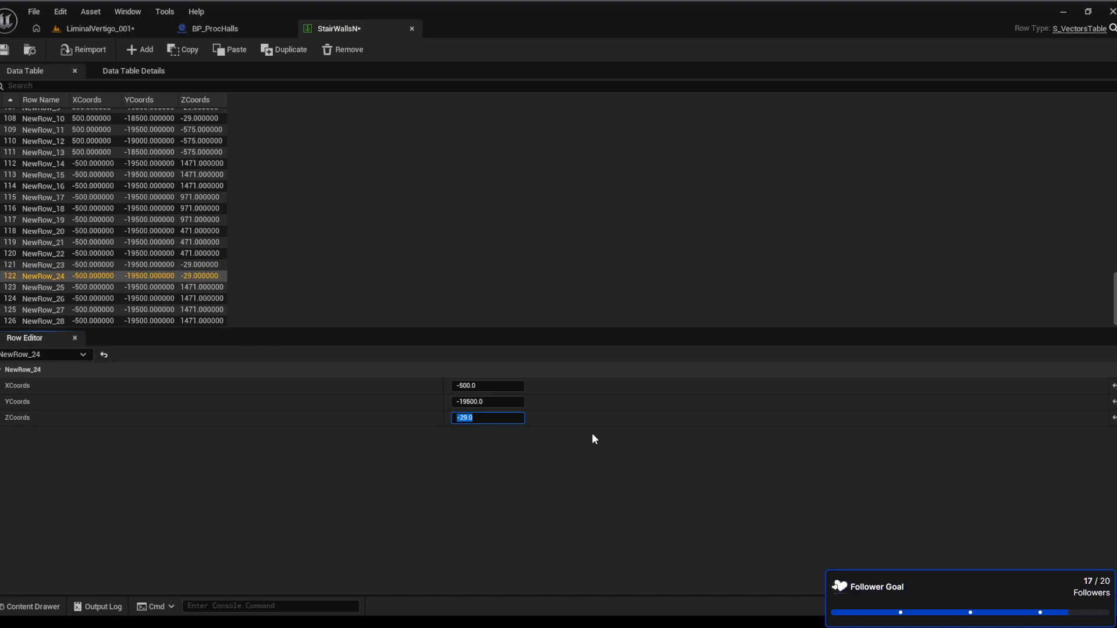
{"action": "left_click", "coordinate": [204, 287]}
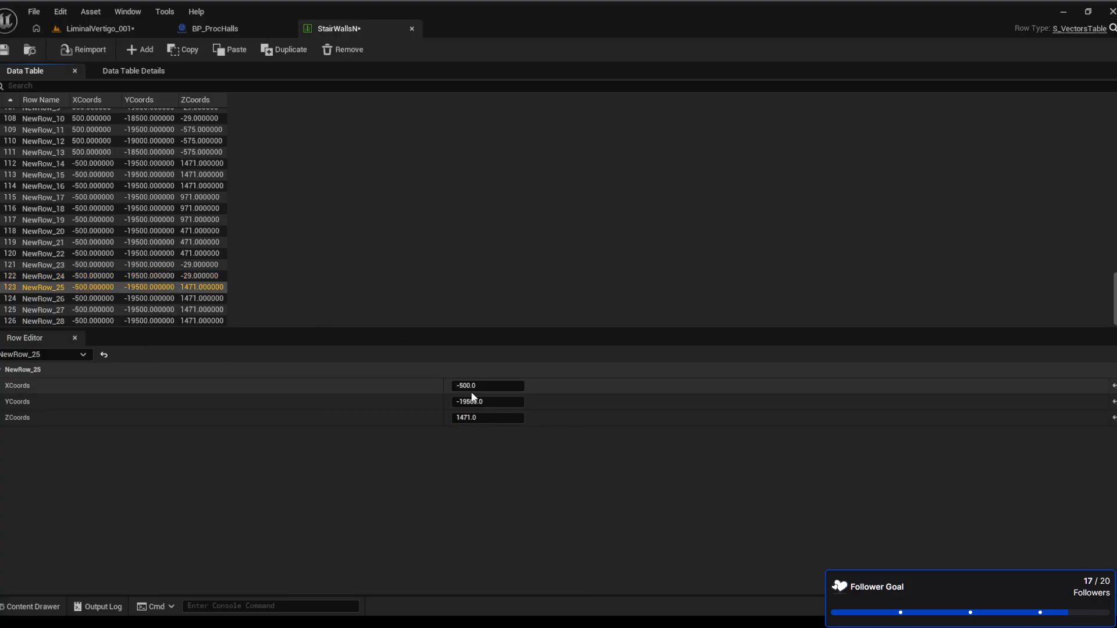
{"action": "left_click", "coordinate": [478, 416]}
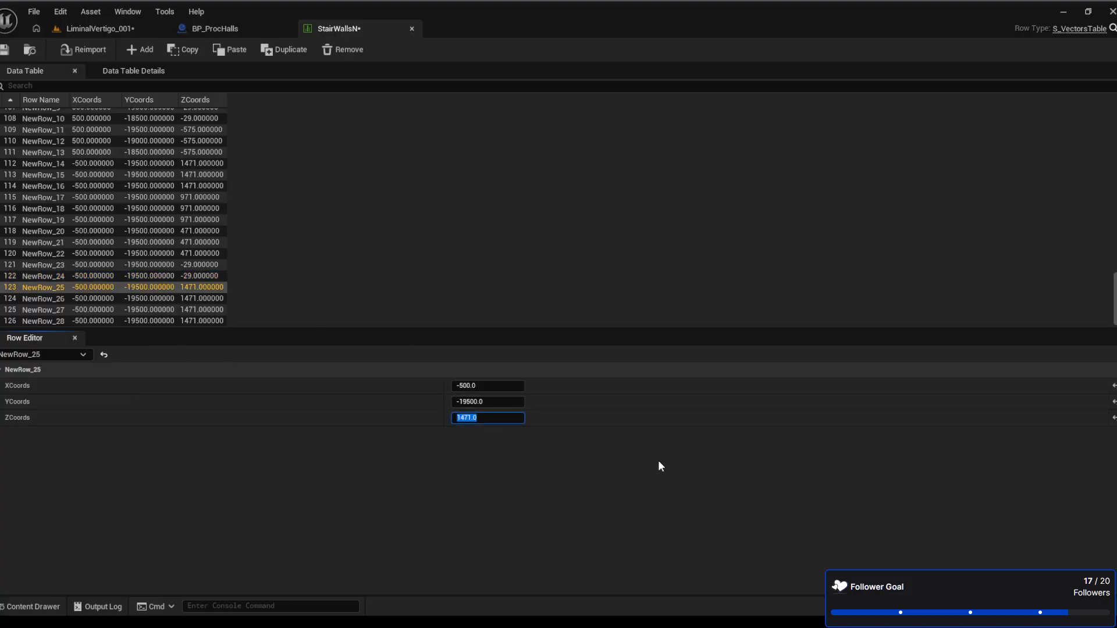
{"action": "type", "text": "-29"}
{"action": "key", "text": "Return"}
Set ZCoords to -575 for NewRow_26, NewRow_27 and NewRow_28
{"action": "left_click", "coordinate": [203, 299]}
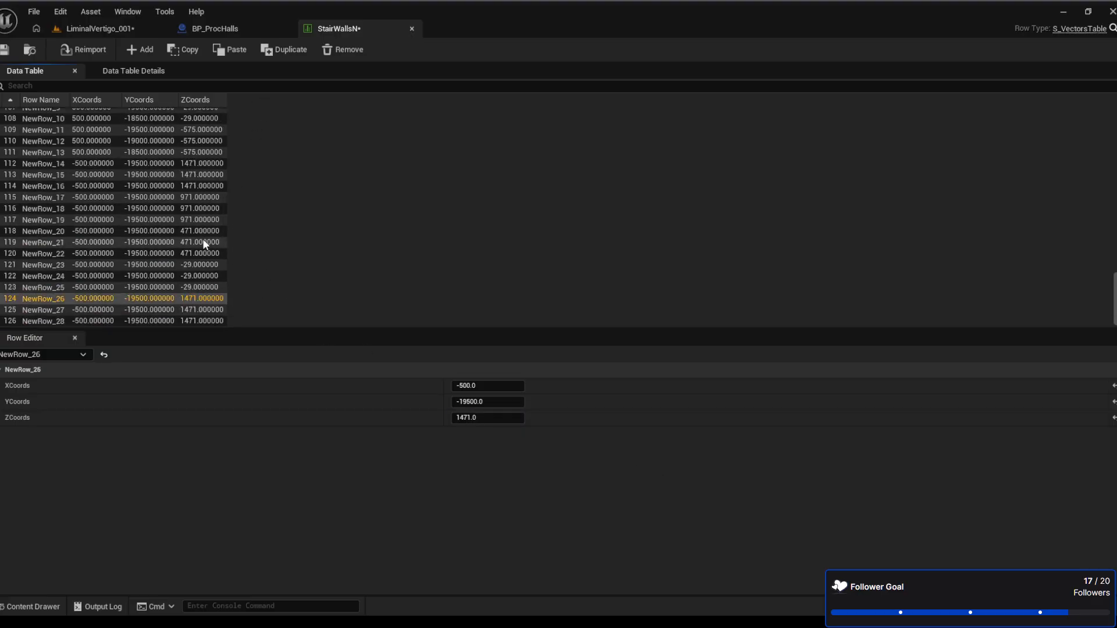
{"action": "left_click", "coordinate": [488, 418]}
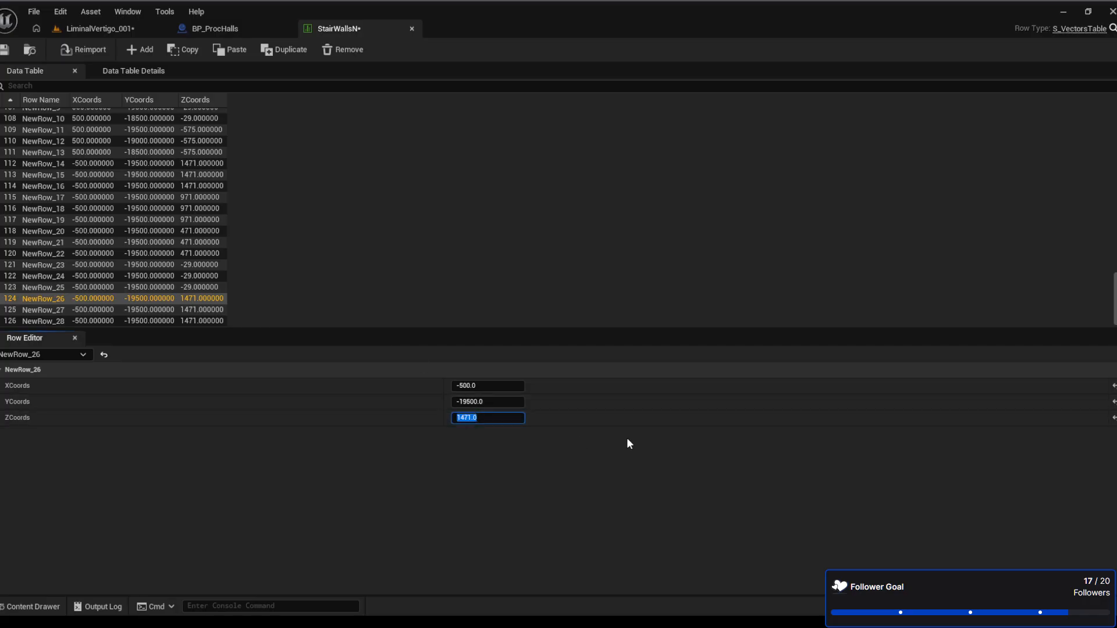
{"action": "type", "text": "-575"}
{"action": "left_click", "coordinate": [187, 312]}
{"action": "left_click", "coordinate": [506, 418]}
{"action": "type", "text": "-"}
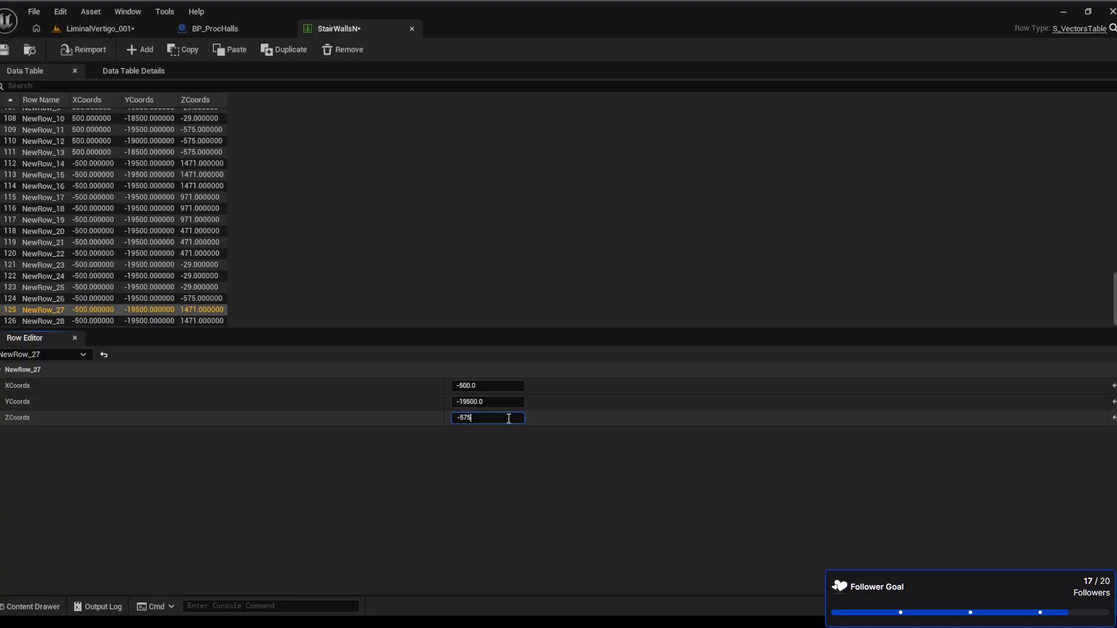
{"action": "type", "text": "575"}
{"action": "key", "text": "Return"}
{"action": "left_click", "coordinate": [196, 321]}
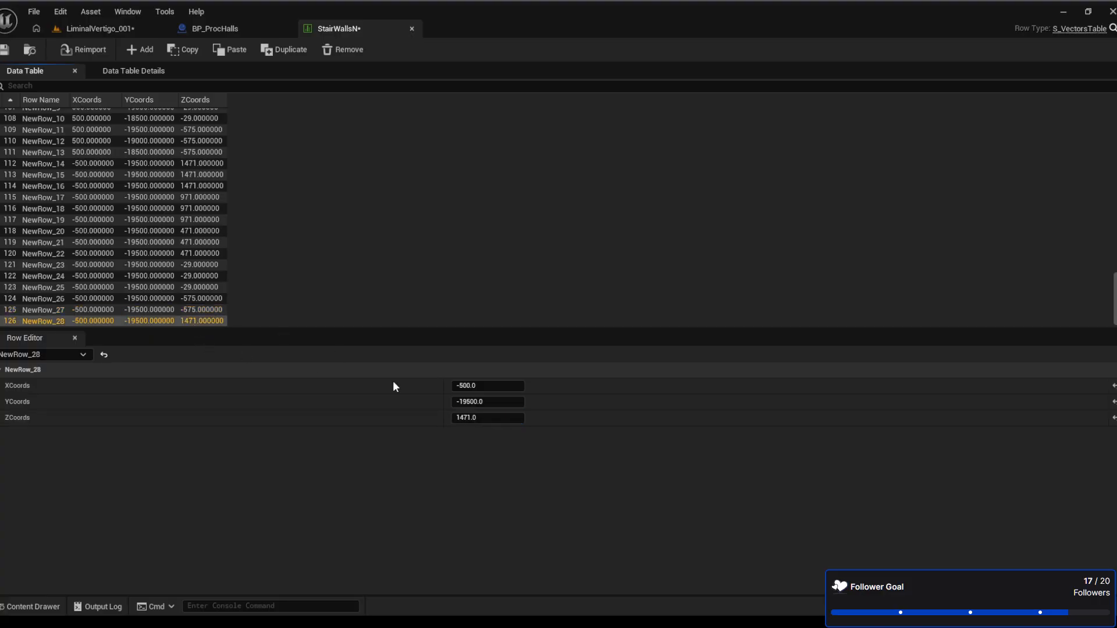
{"action": "left_click", "coordinate": [483, 419]}
{"action": "type", "text": "-575"}
{"action": "key", "text": "Return"}
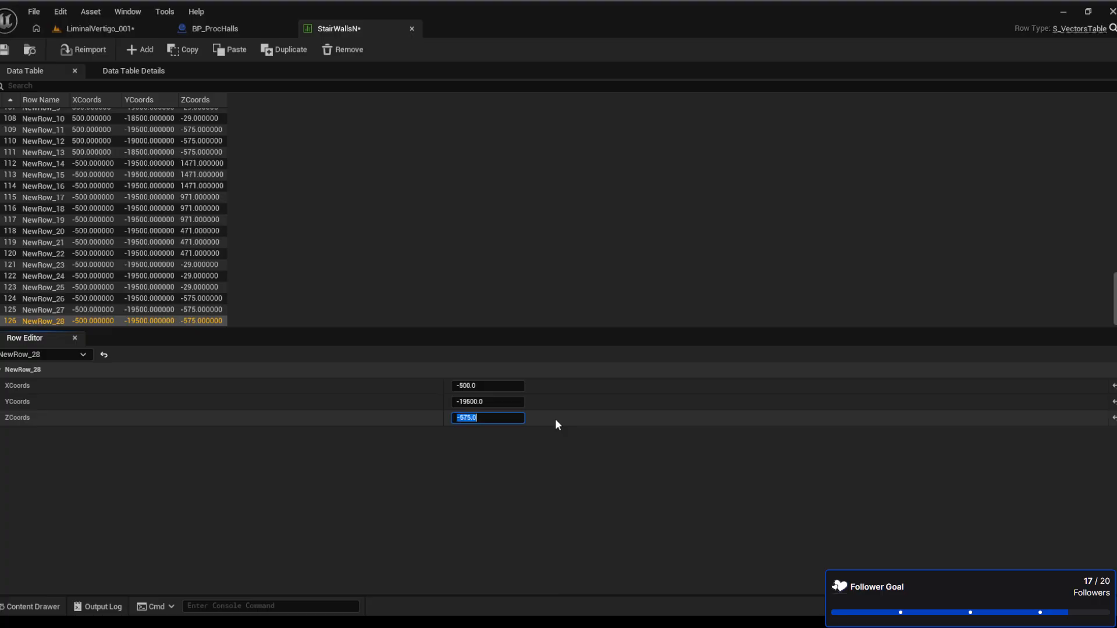
Save the StairWallsN data table and compare the YCoords of the new rows with the opposite wall's rows
{"action": "left_click", "coordinate": [5, 53]}
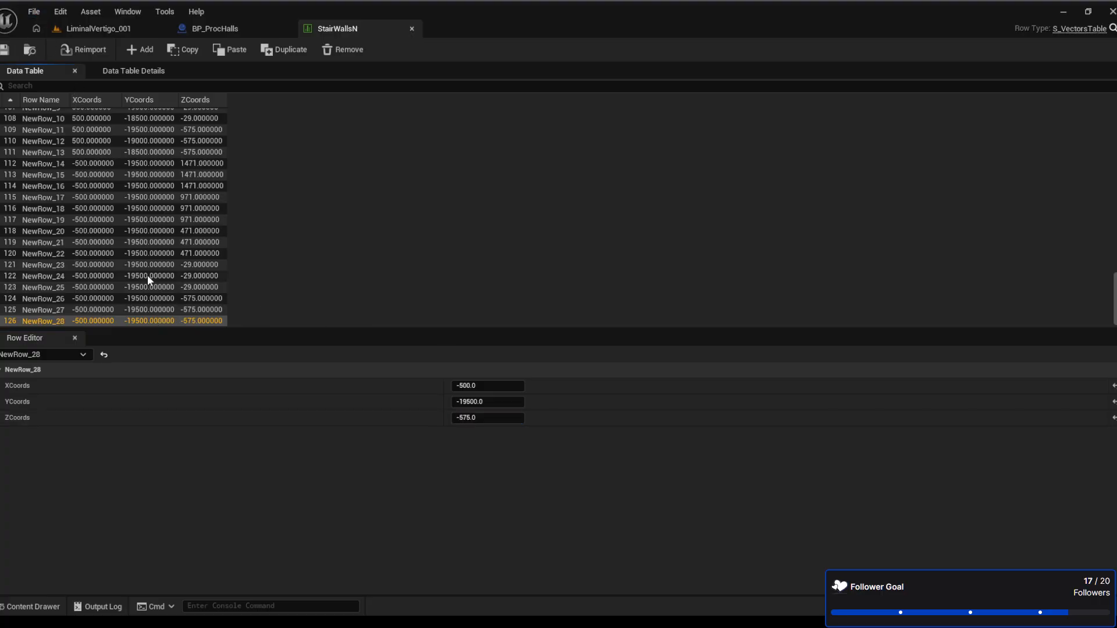
{"action": "scroll", "coordinate": [150, 285], "scroll_direction": "up", "scroll_amount": 1}
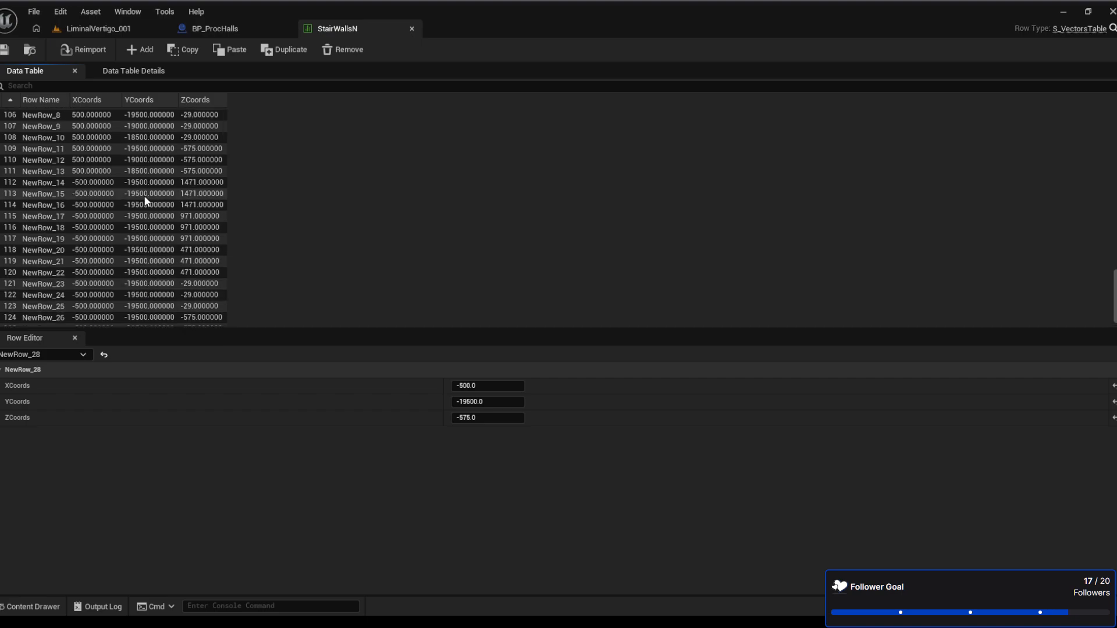
{"action": "scroll", "coordinate": [144, 200], "scroll_direction": "up", "scroll_amount": 3}
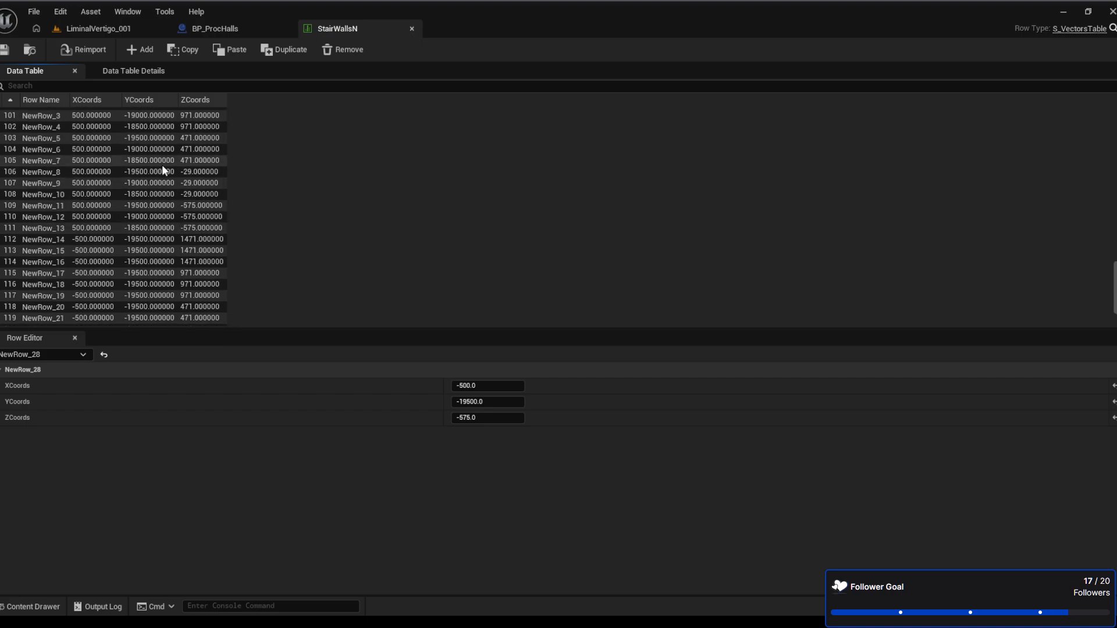
Copy the -18500 YCoords value from NewRow_7 and apply it to NewRow_28
{"action": "left_click", "coordinate": [162, 164]}
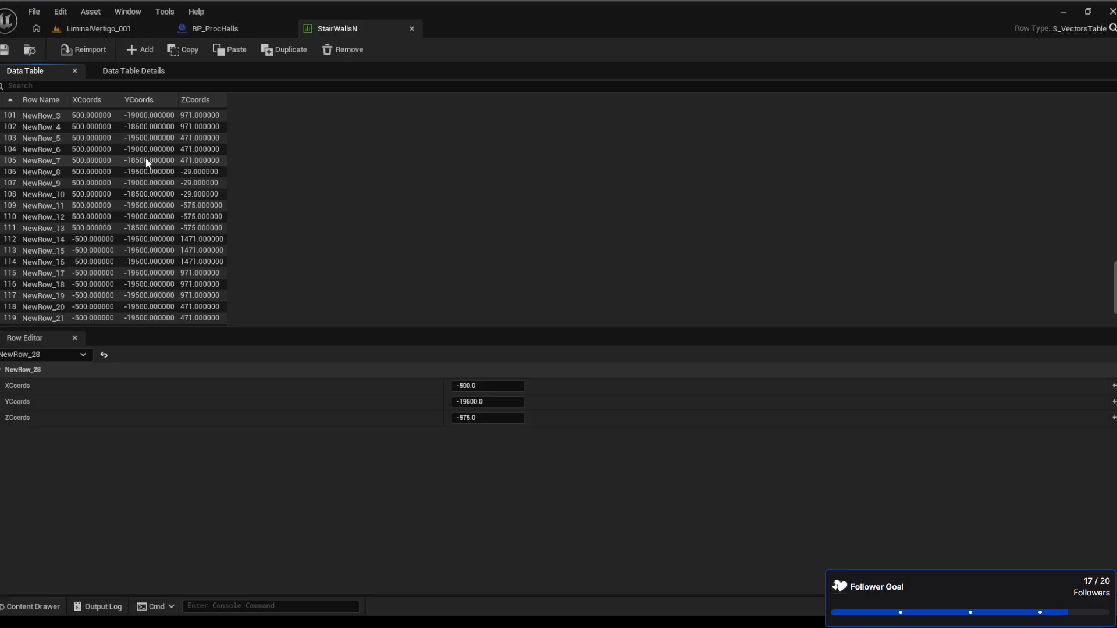
{"action": "left_click", "coordinate": [488, 402]}
{"action": "key", "text": "ctrl+c"}
{"action": "scroll", "coordinate": [103, 263], "scroll_direction": "down", "scroll_amount": 4}
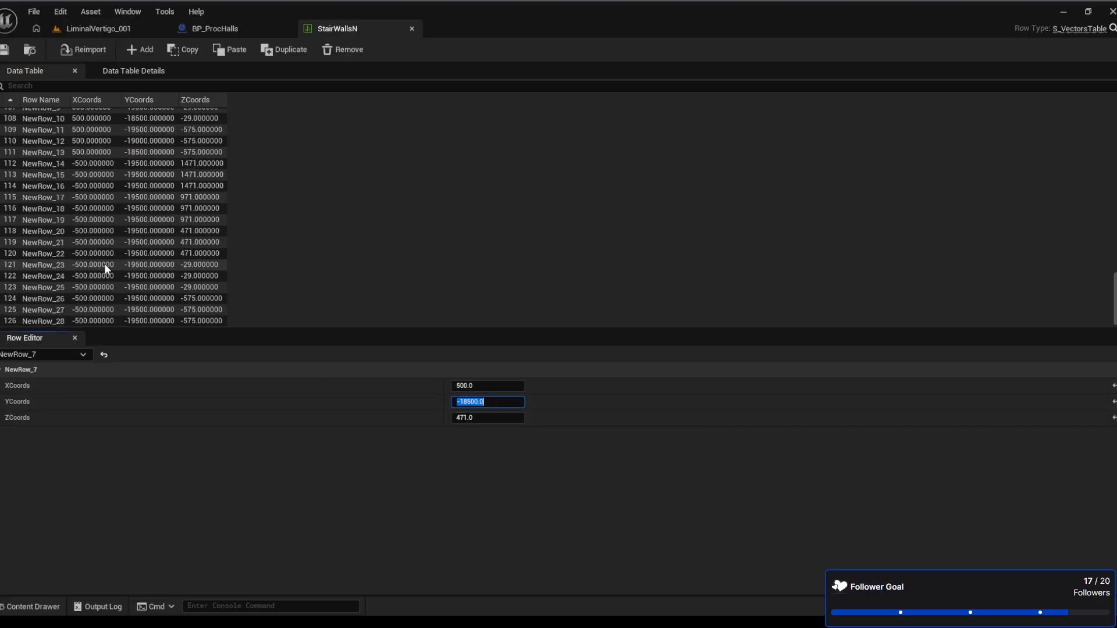
{"action": "left_click", "coordinate": [155, 320]}
{"action": "left_click", "coordinate": [488, 402]}
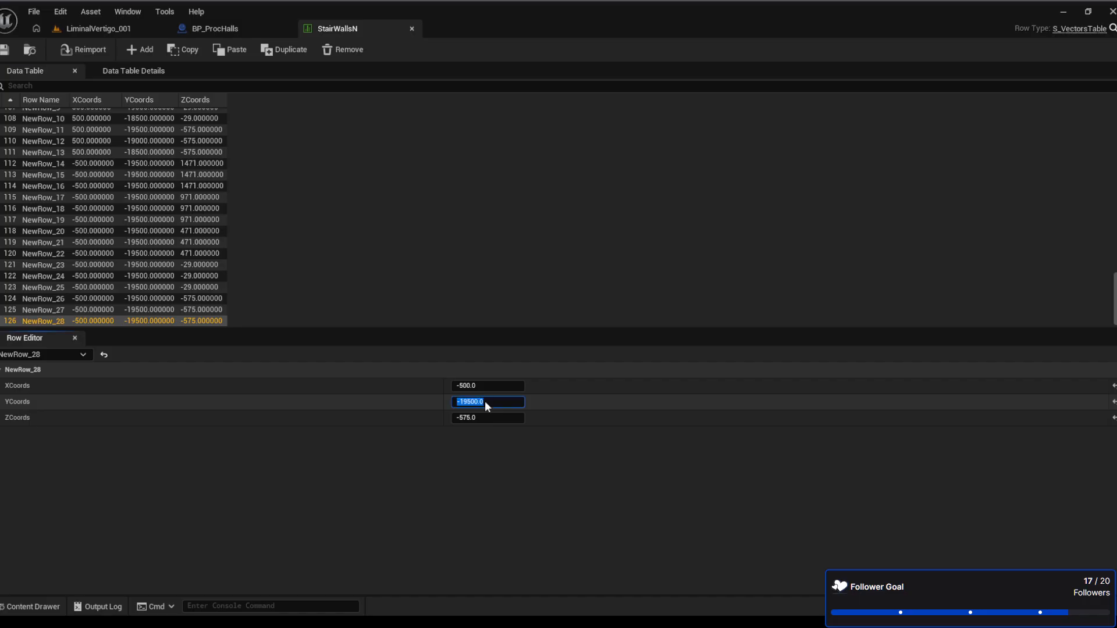
{"action": "key", "text": "ctrl+v"}
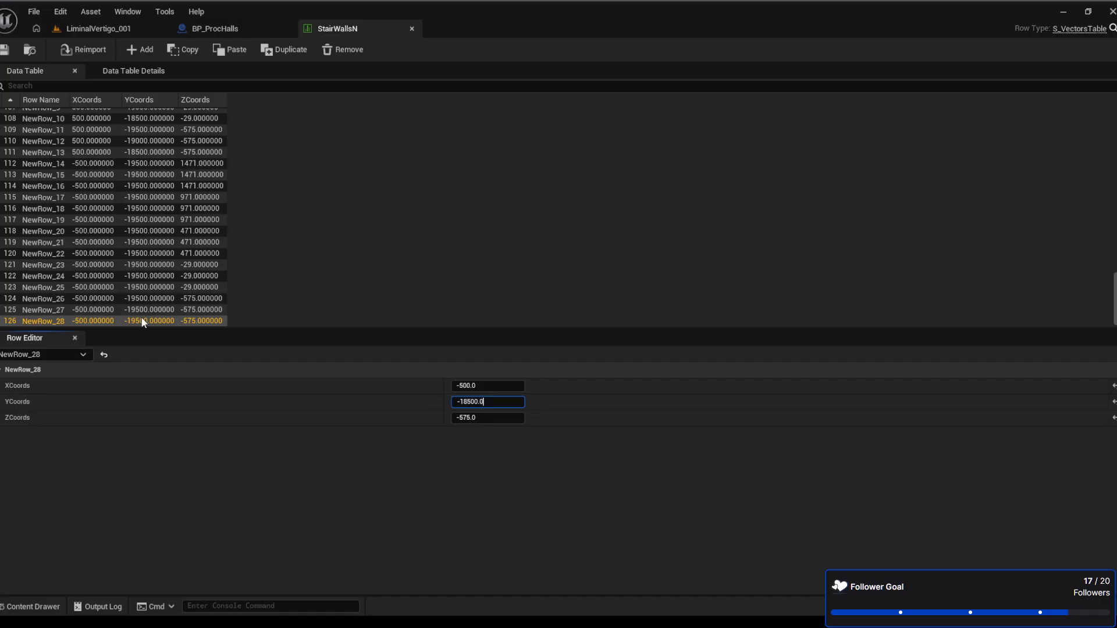
{"action": "key", "text": "Return"}
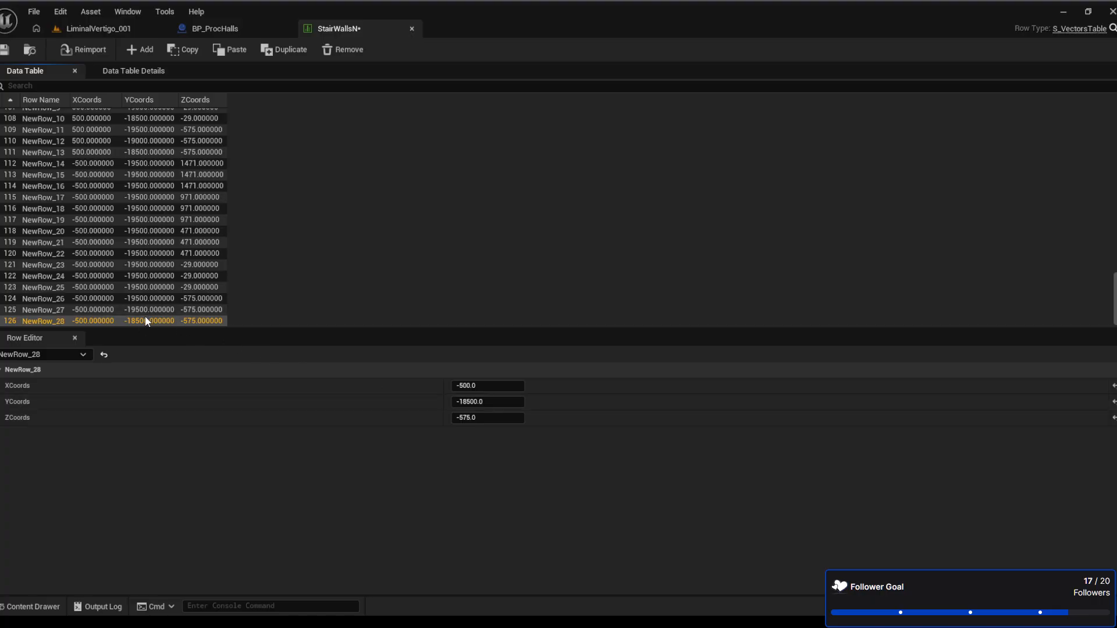
Set YCoords to -18500 for NewRow_25 and NewRow_22
{"action": "left_click", "coordinate": [175, 287]}
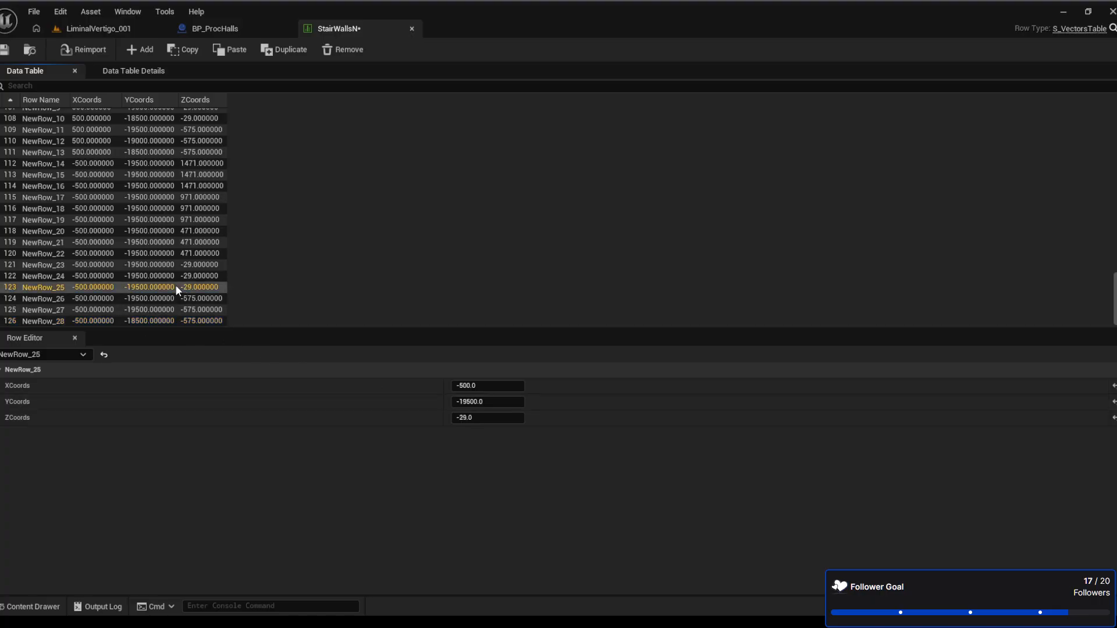
{"action": "left_click", "coordinate": [462, 418]}
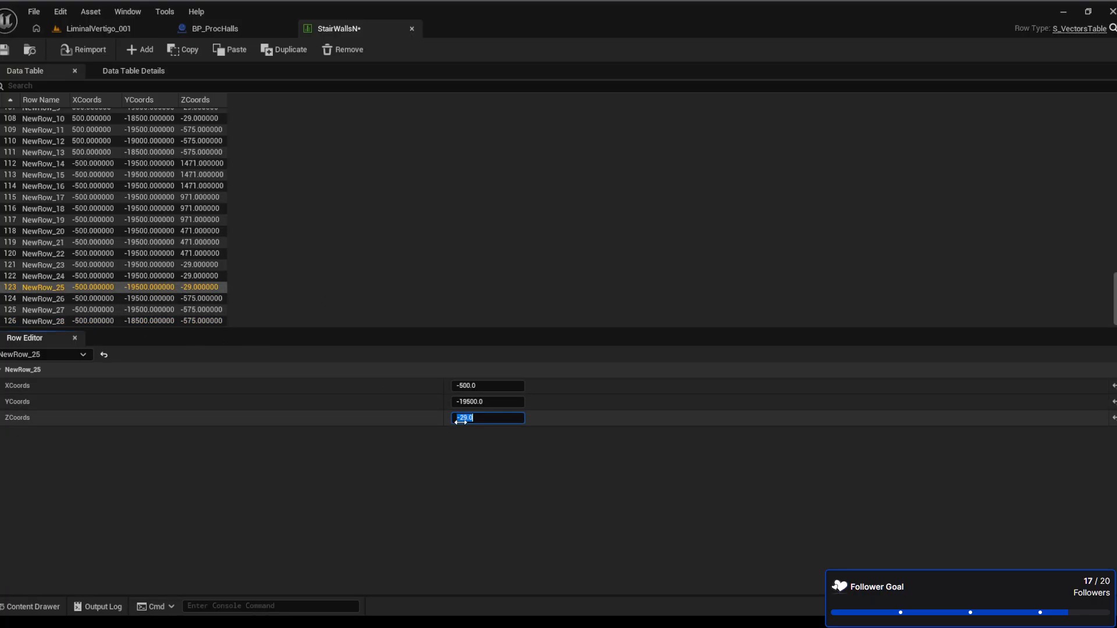
{"action": "left_click", "coordinate": [471, 402]}
{"action": "type", "text": "-18500.0"}
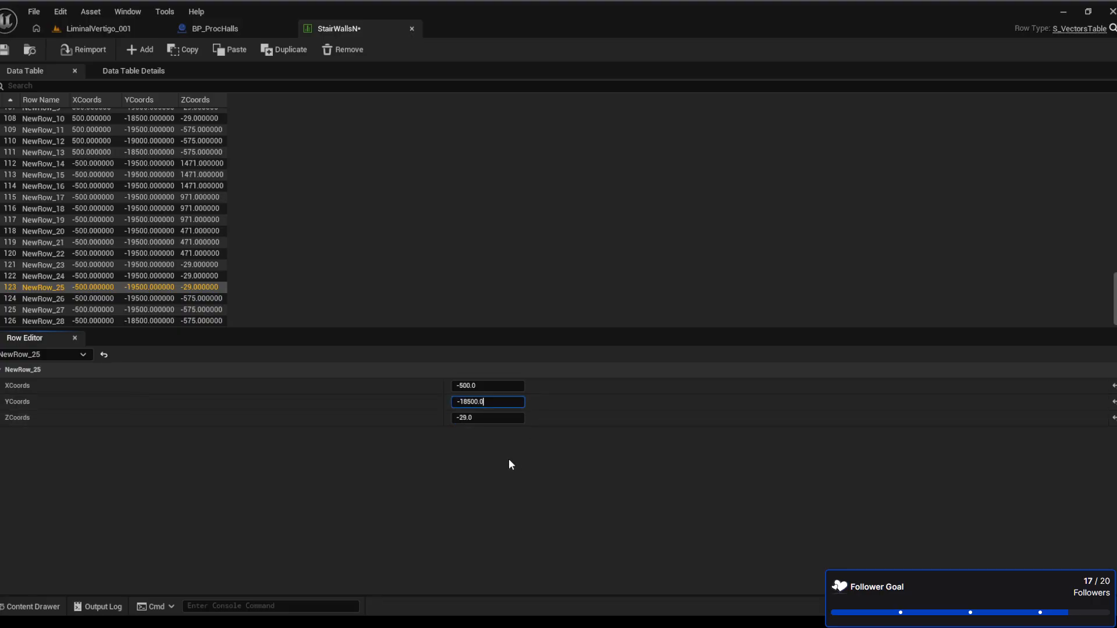
{"action": "left_click", "coordinate": [170, 251]}
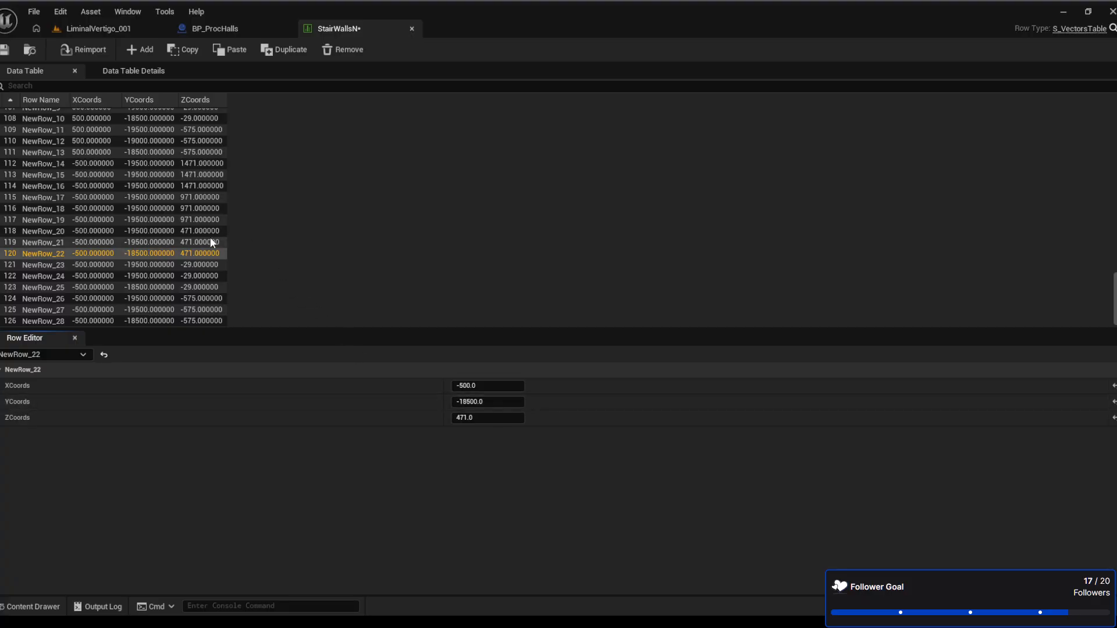
Set YCoords to -18500 for NewRow_19 and NewRow_16
{"action": "left_click", "coordinate": [188, 219]}
{"action": "left_click", "coordinate": [475, 403]}
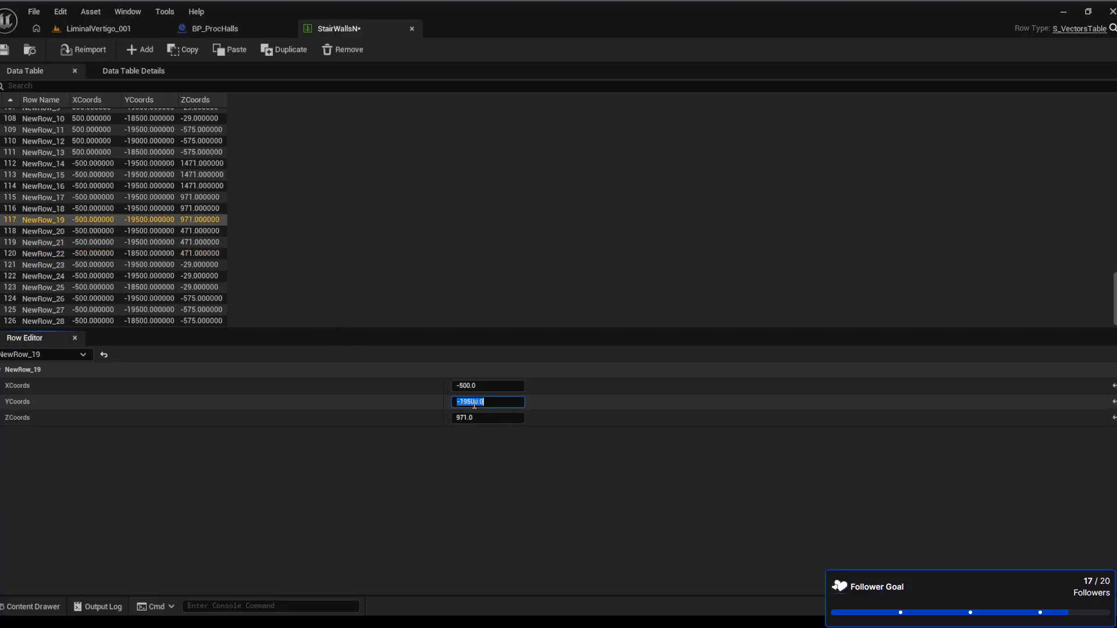
{"action": "type", "text": "-18500.0"}
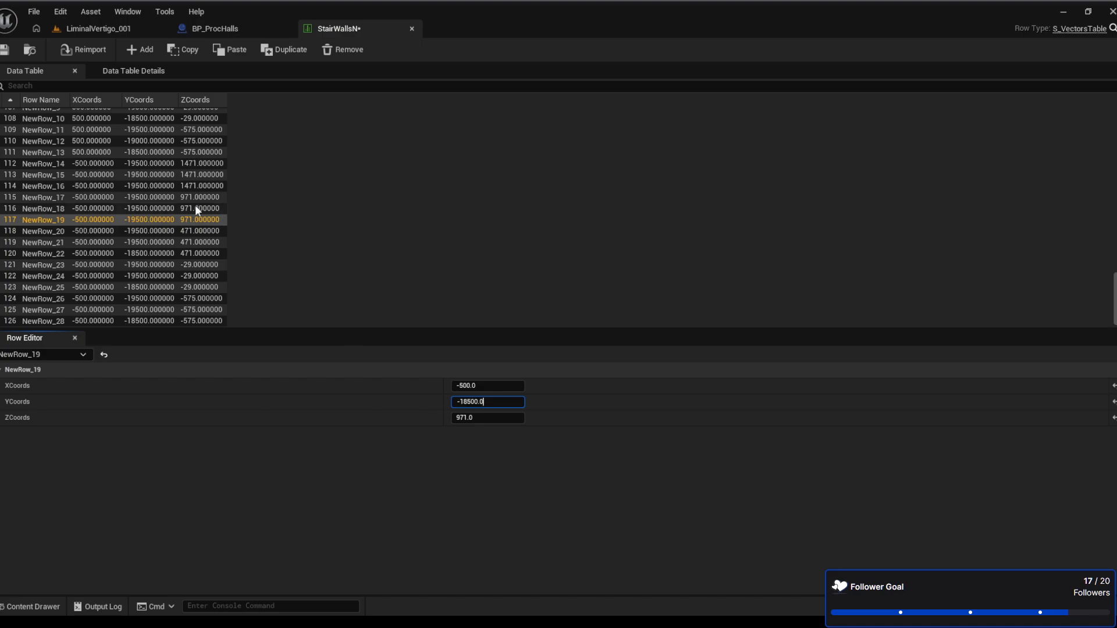
{"action": "left_click", "coordinate": [178, 186]}
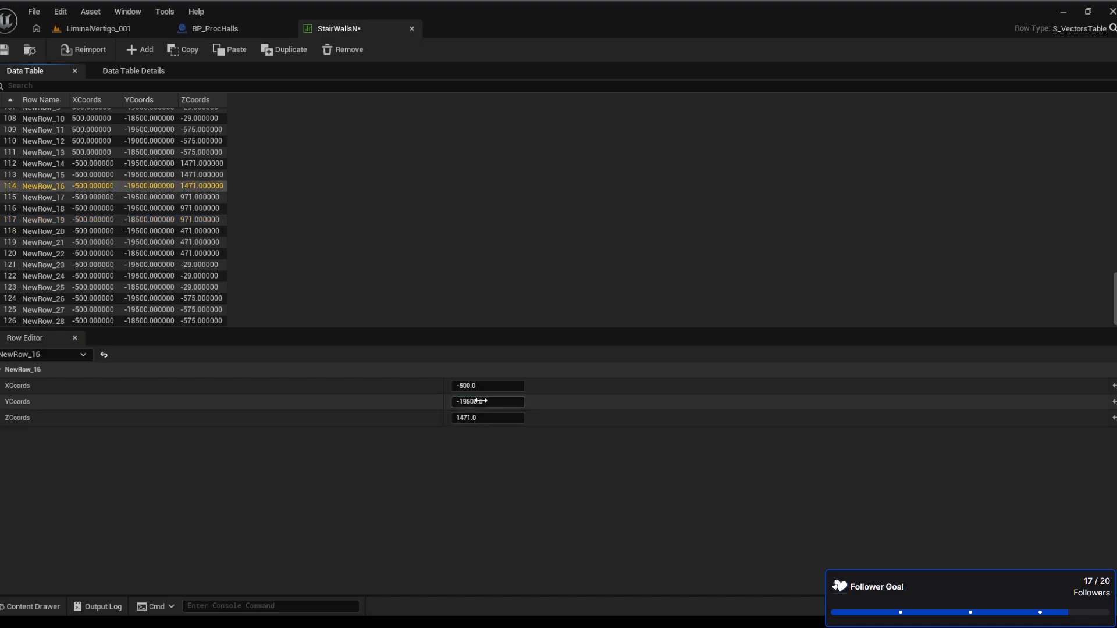
{"action": "right_click", "coordinate": [460, 404]}
{"action": "left_click", "coordinate": [557, 442]}
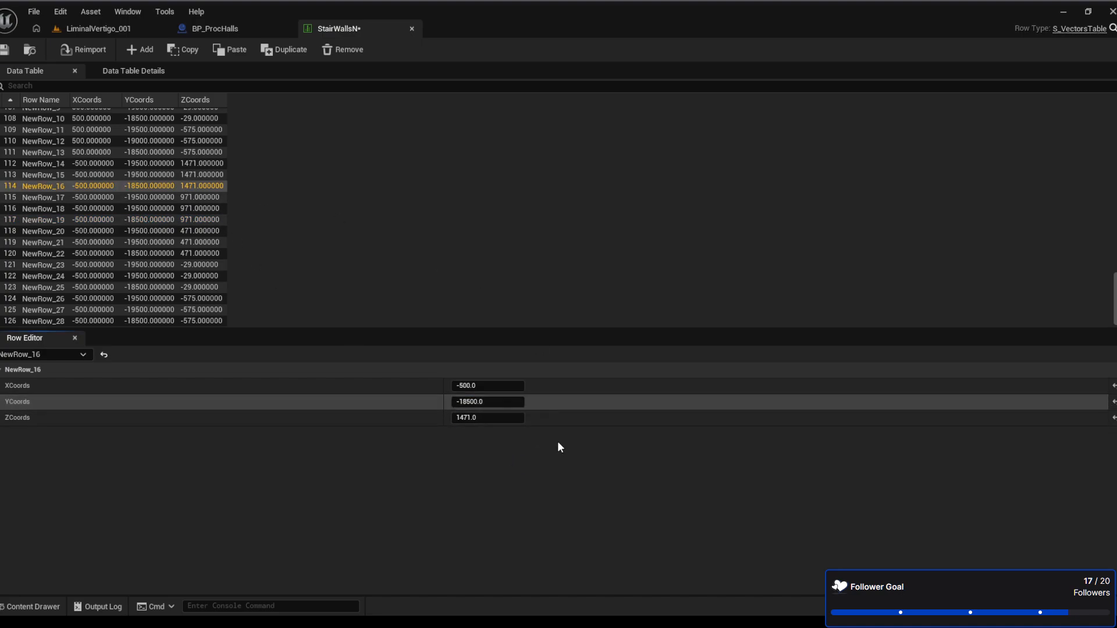
Copy the -19000 YCoords value from NewRow_12 and apply it to NewRow_15
{"action": "left_click", "coordinate": [142, 142]}
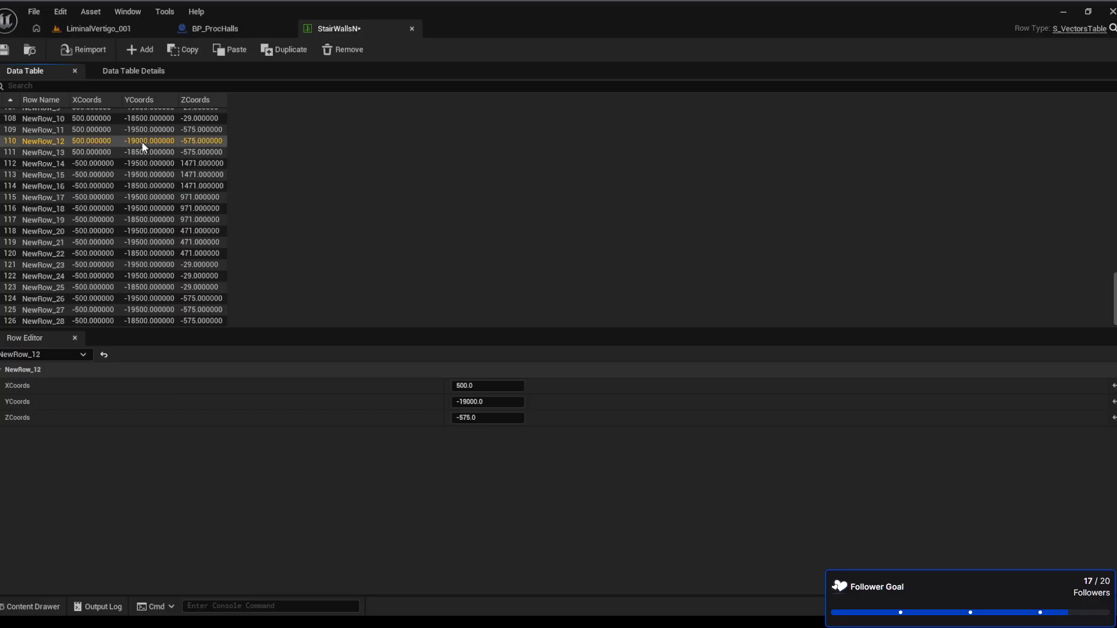
{"action": "left_click", "coordinate": [463, 401]}
{"action": "key", "text": "ctrl+c"}
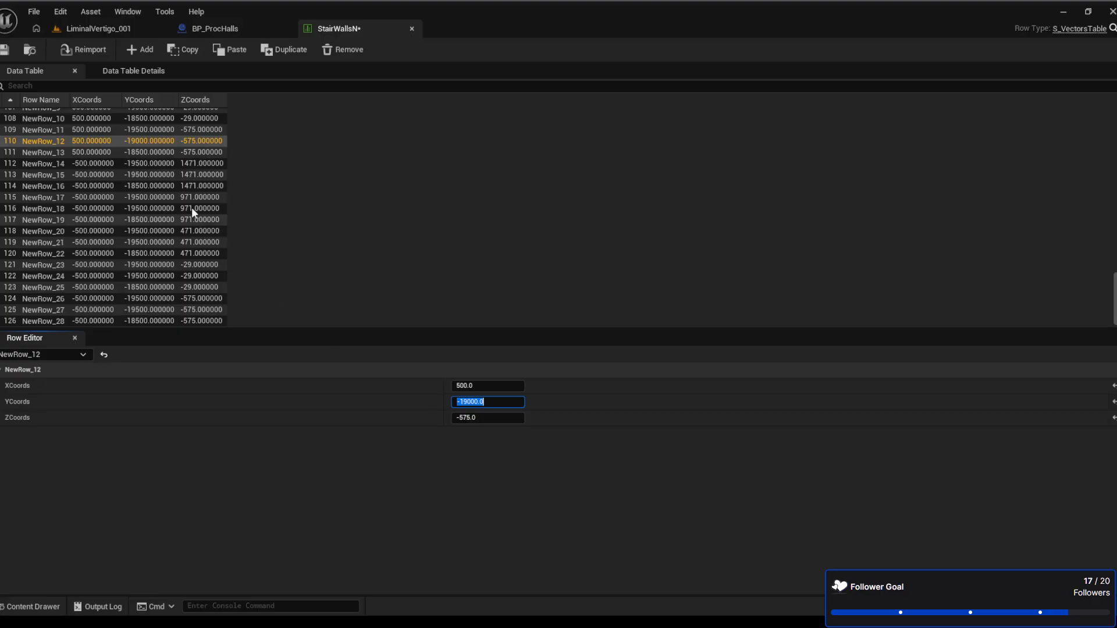
{"action": "left_click", "coordinate": [197, 173]}
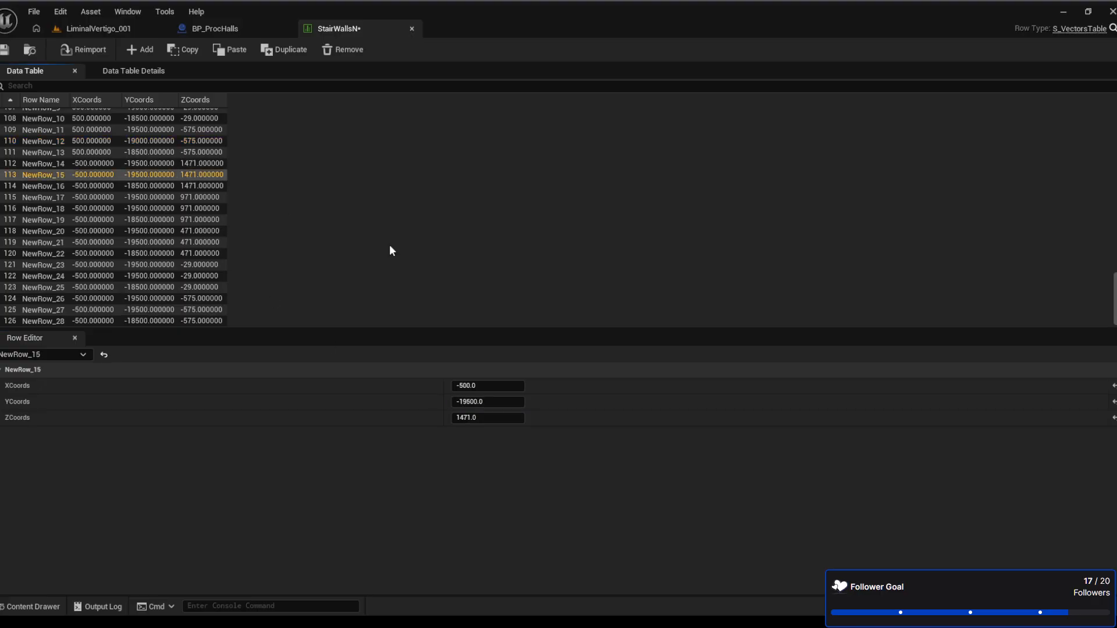
{"action": "key", "text": "ctrl+v"}
Set YCoords to -19000 for NewRow_18 and NewRow_21
{"action": "left_click", "coordinate": [200, 208]}
{"action": "left_click", "coordinate": [465, 401]}
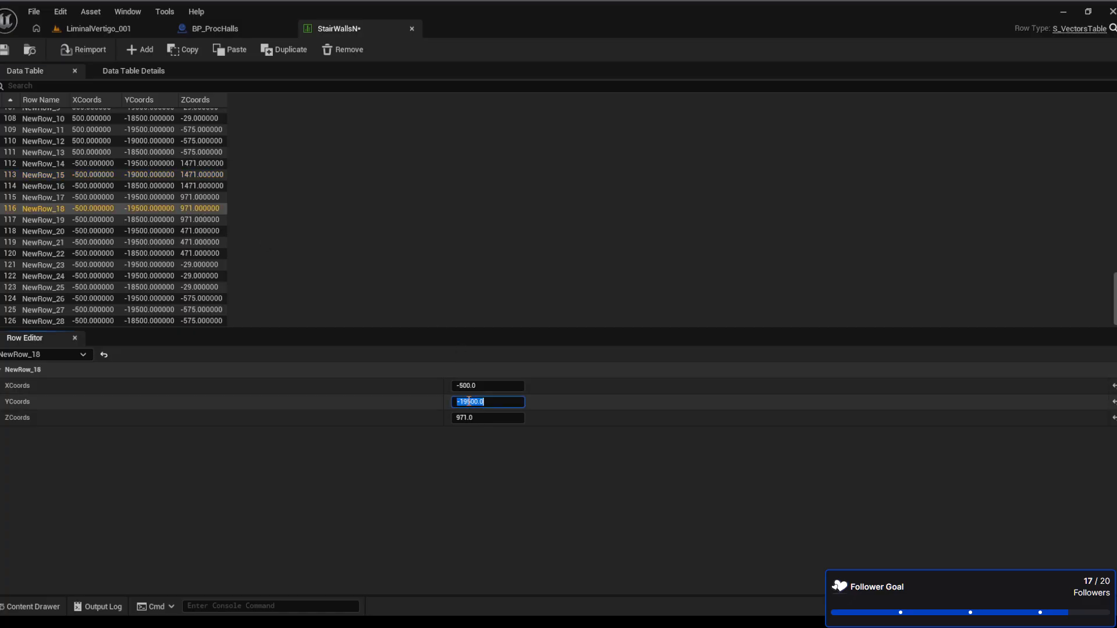
{"action": "key", "text": "ctrl+v"}
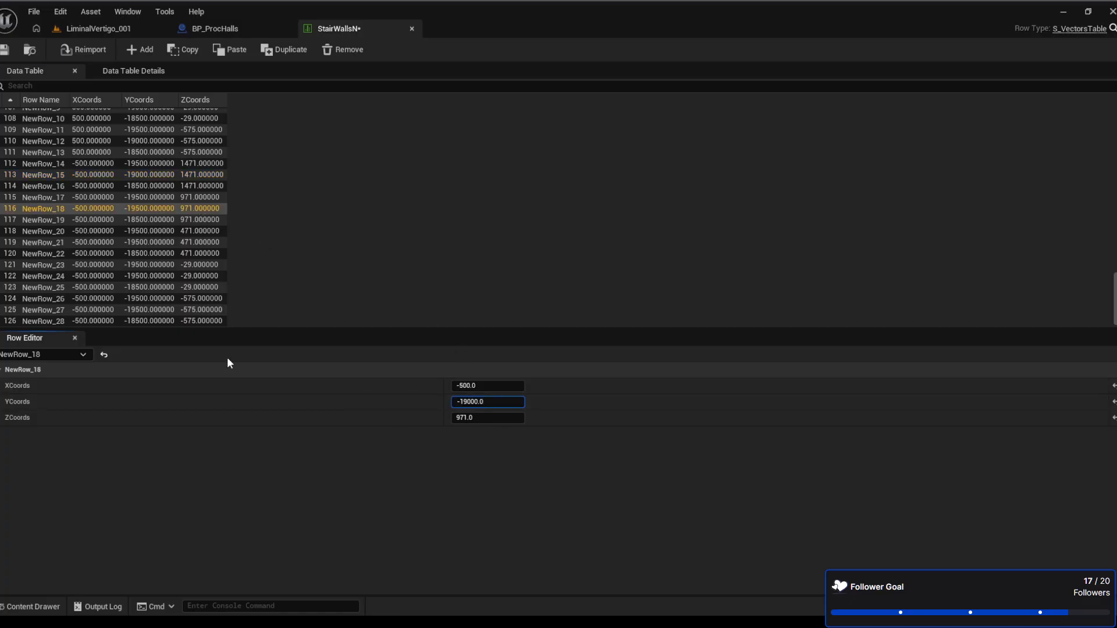
{"action": "key", "text": "Return"}
{"action": "left_click", "coordinate": [193, 241]}
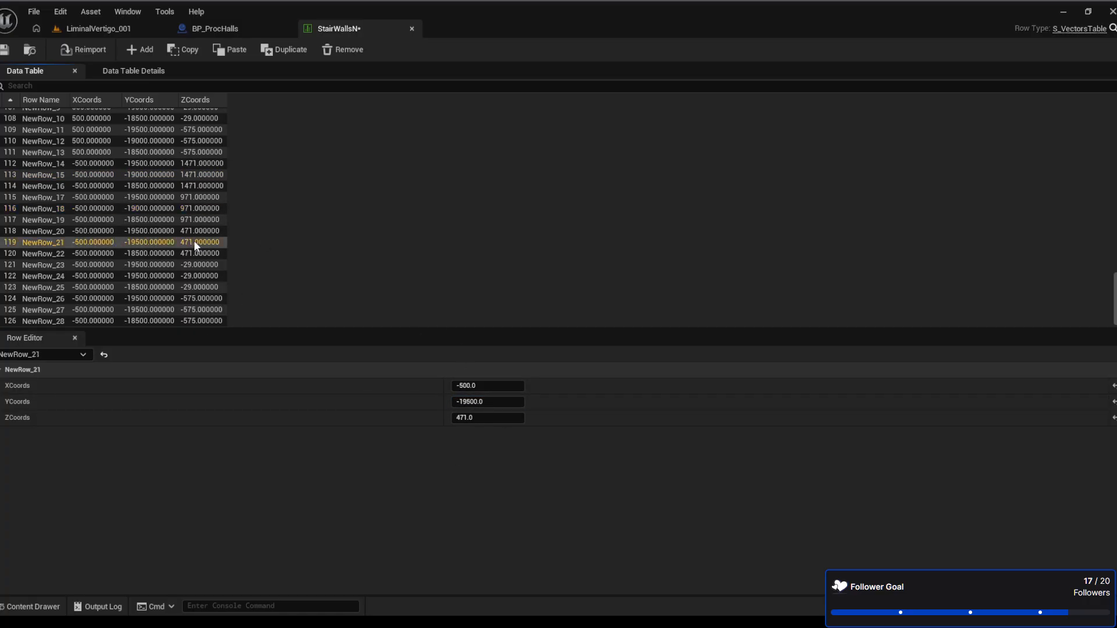
{"action": "left_click", "coordinate": [471, 402]}
{"action": "key", "text": "ctrl+v"}
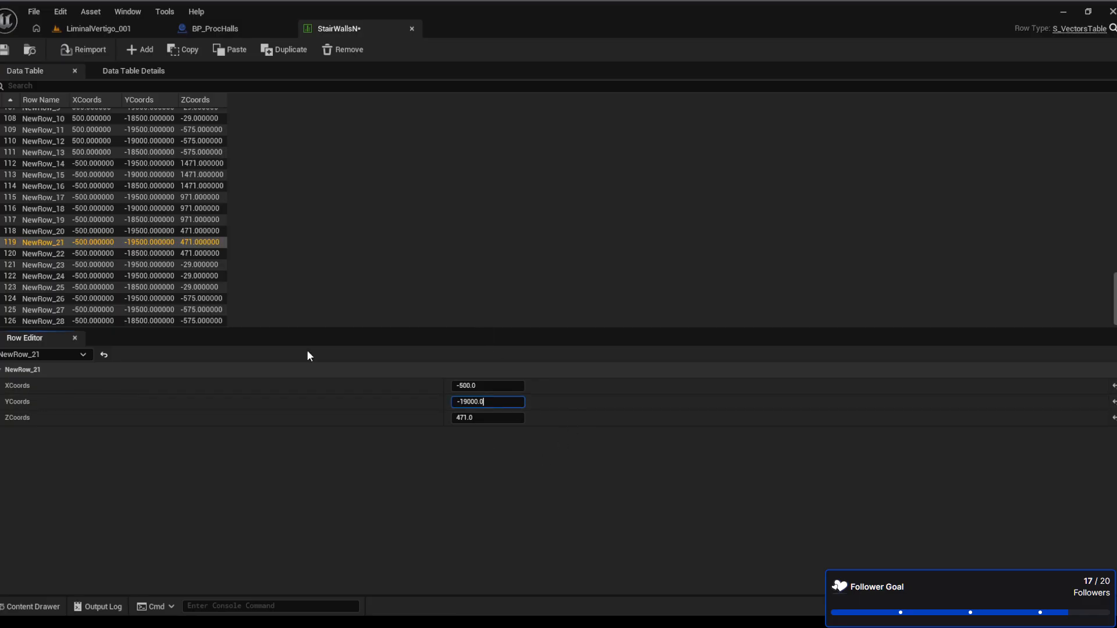
{"action": "key", "text": "Return"}
Set YCoords to -19000 for NewRow_24 and NewRow_27
{"action": "left_click", "coordinate": [199, 272]}
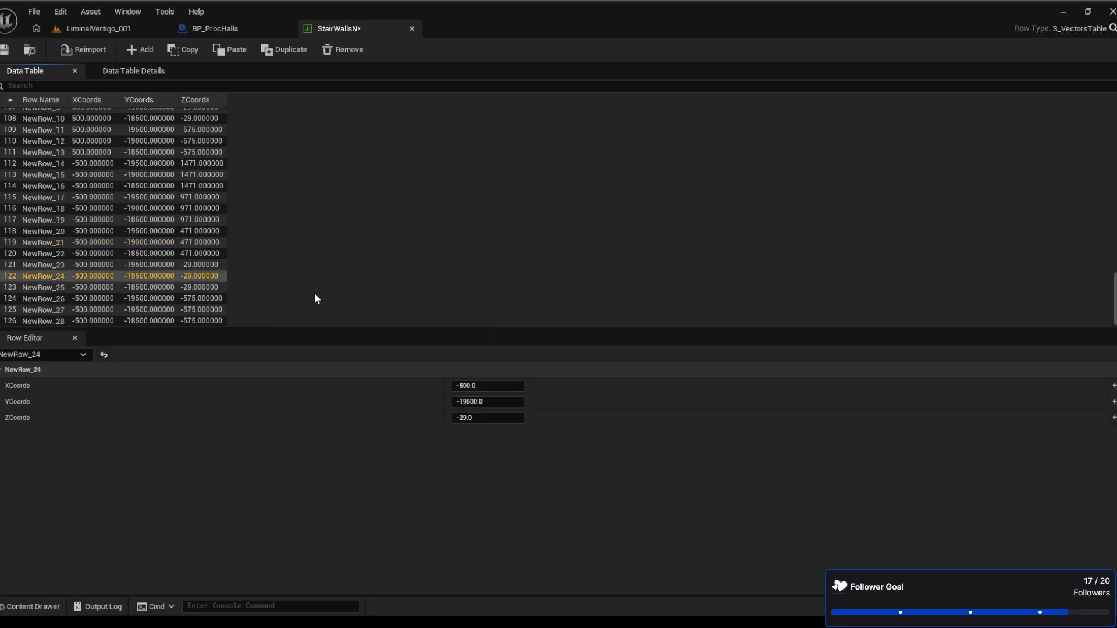
{"action": "left_click", "coordinate": [515, 402]}
{"action": "key", "text": "ctrl+v"}
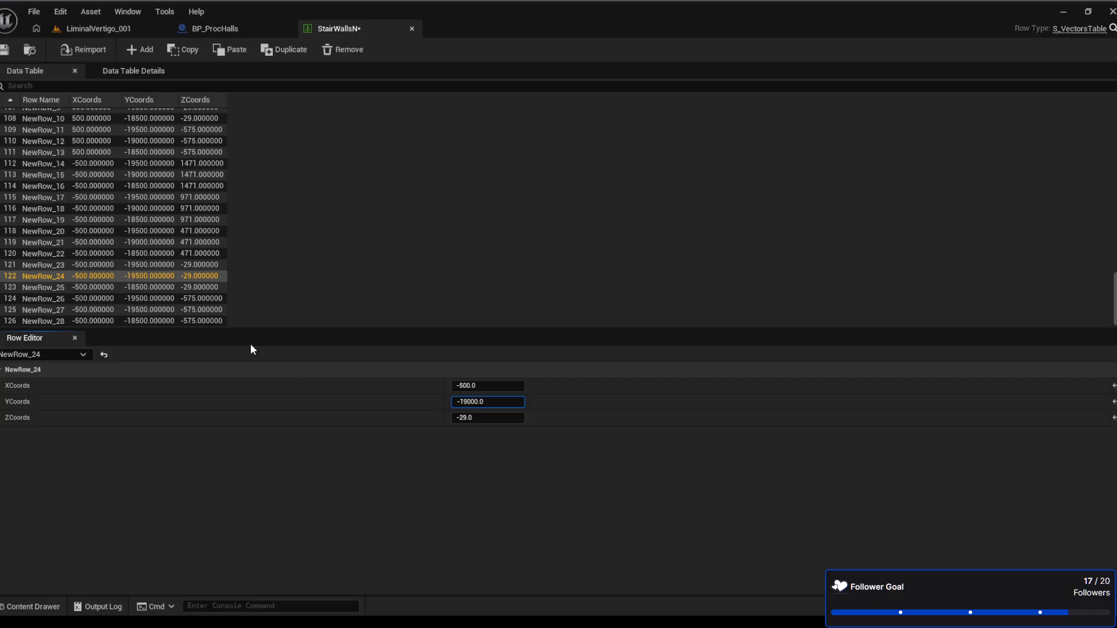
{"action": "key", "text": "Return"}
{"action": "left_click", "coordinate": [190, 309]}
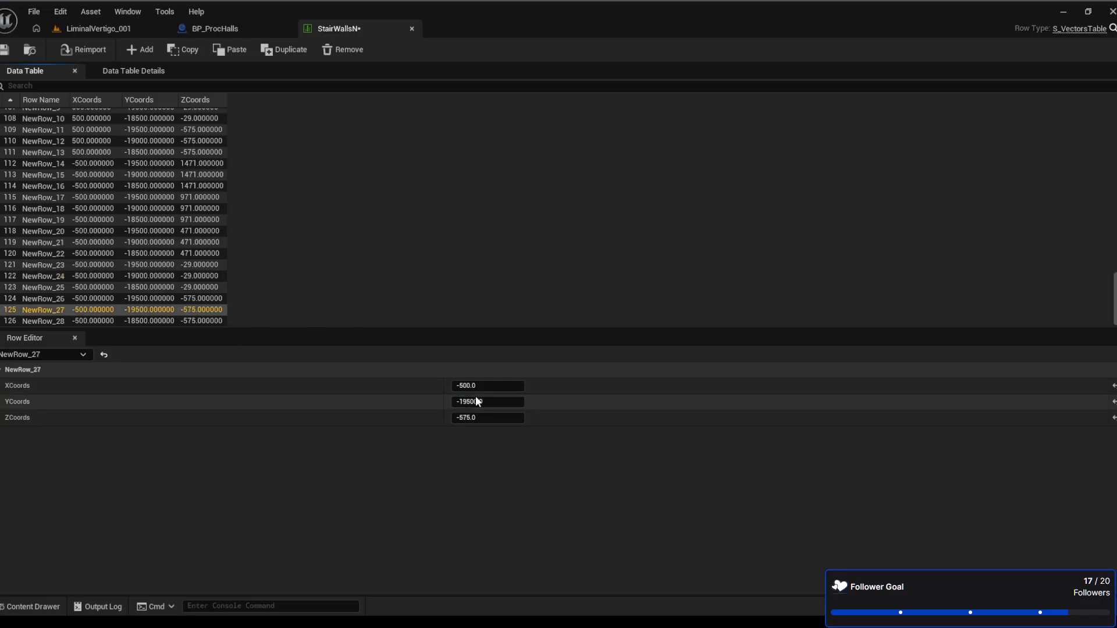
{"action": "key", "text": "ctrl+v"}
{"action": "key", "text": "Return"}
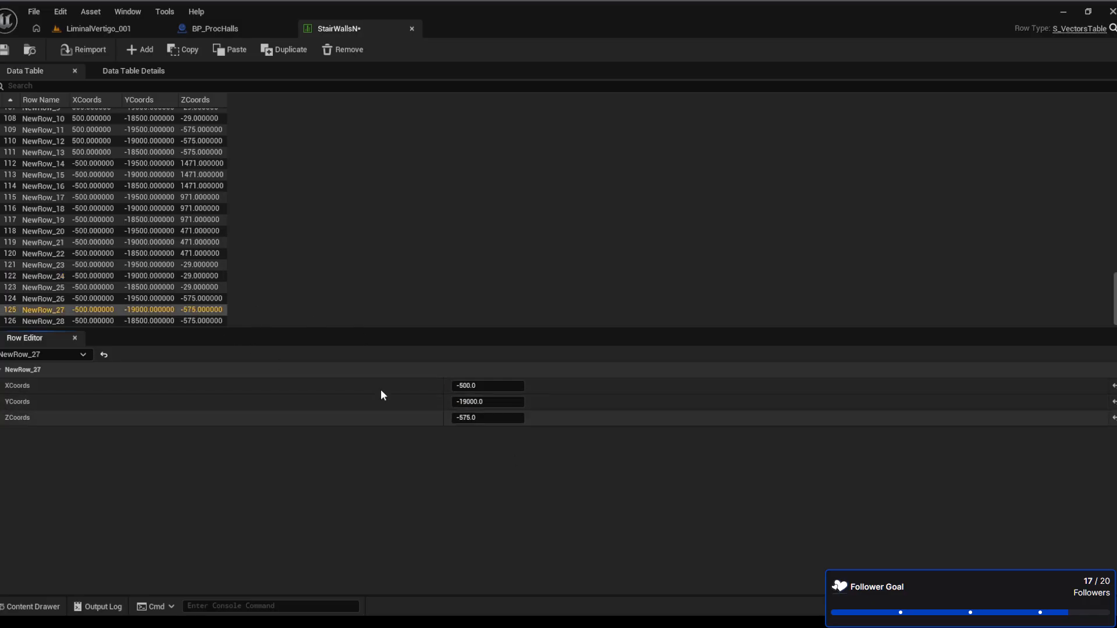
Save the StairWallsN data table and recompile the BP_ProcHalls blueprint
{"action": "left_click", "coordinate": [5, 54]}
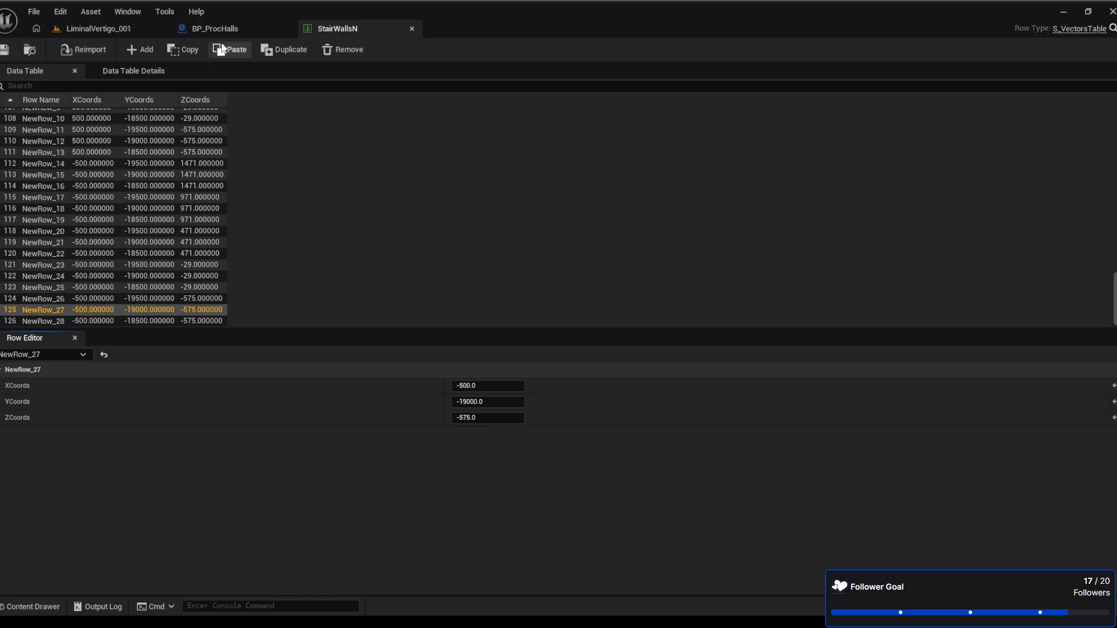
{"action": "left_click", "coordinate": [236, 32]}
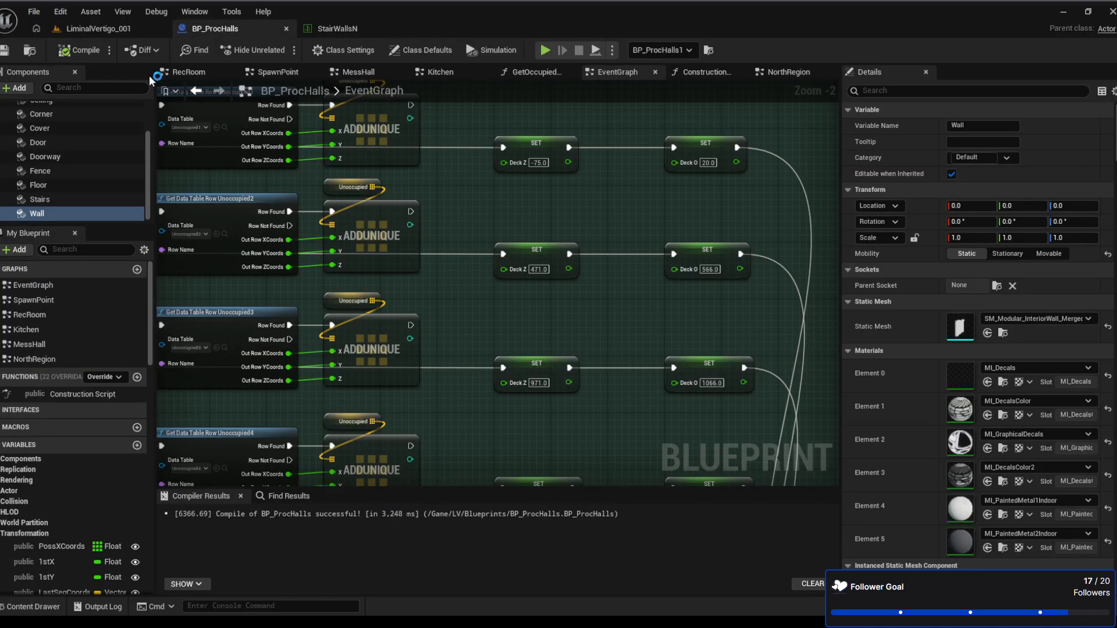
{"action": "left_click", "coordinate": [77, 57]}
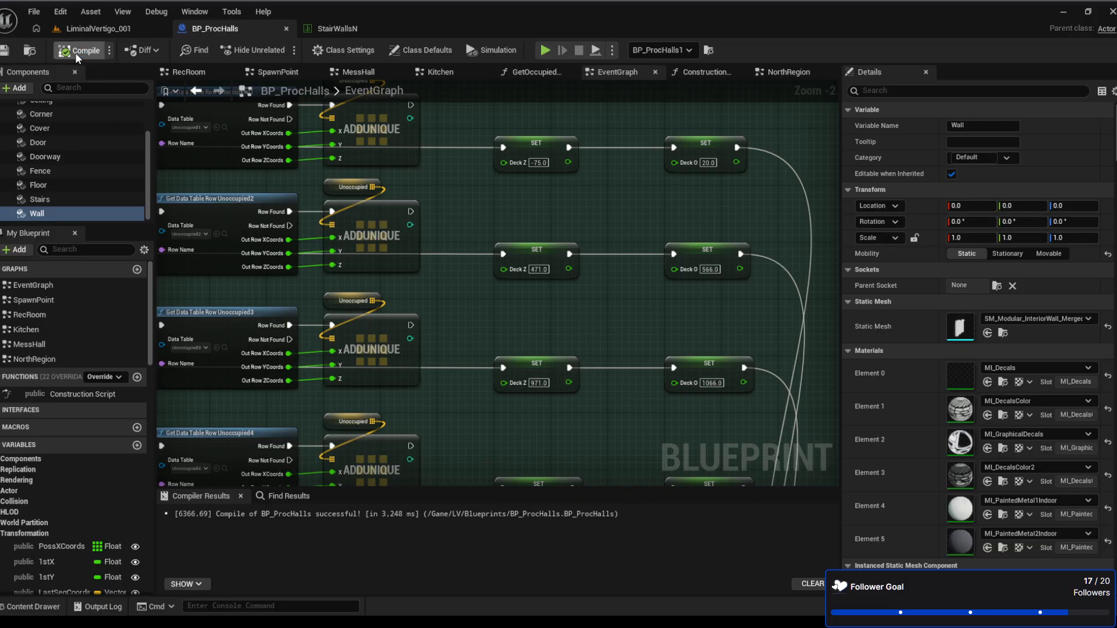
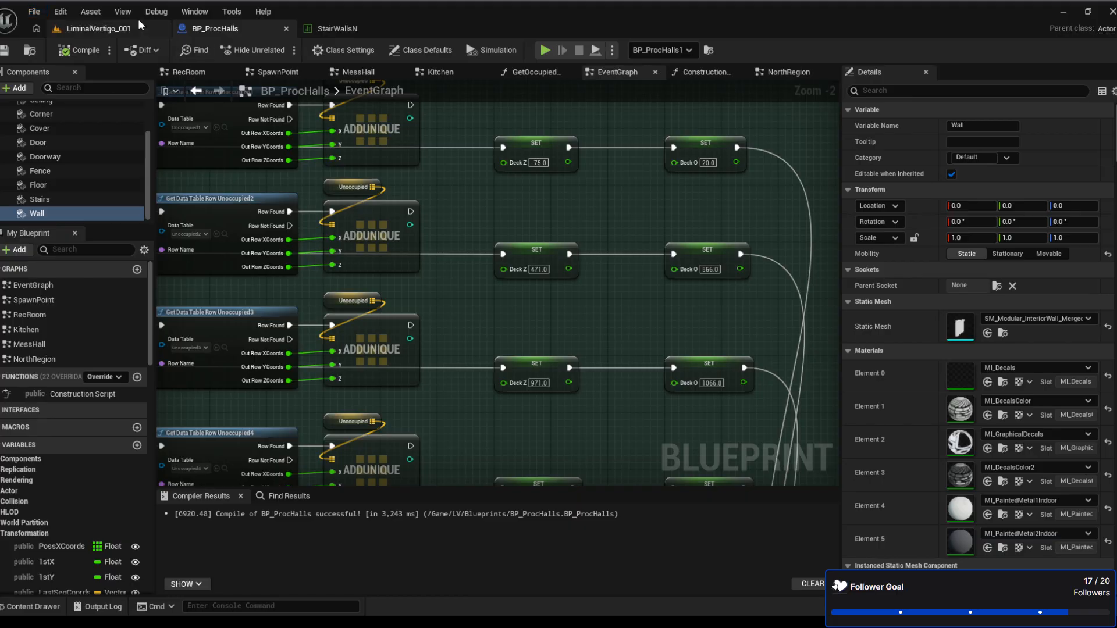
Inspect the stairwell in the LiminalVertigo_001 level, checking the side walls on each floor and the ends that are still open
{"action": "left_click", "coordinate": [93, 29]}
{"action": "right_click_drag", "start_coordinate": [424, 246], "coordinate": [419, 285]}
{"action": "key", "text": "w"}
{"action": "key", "text": "s"}
{"action": "right_click_drag", "start_coordinate": [617, 162], "coordinate": [401, 166]}
{"action": "key", "text": "s"}
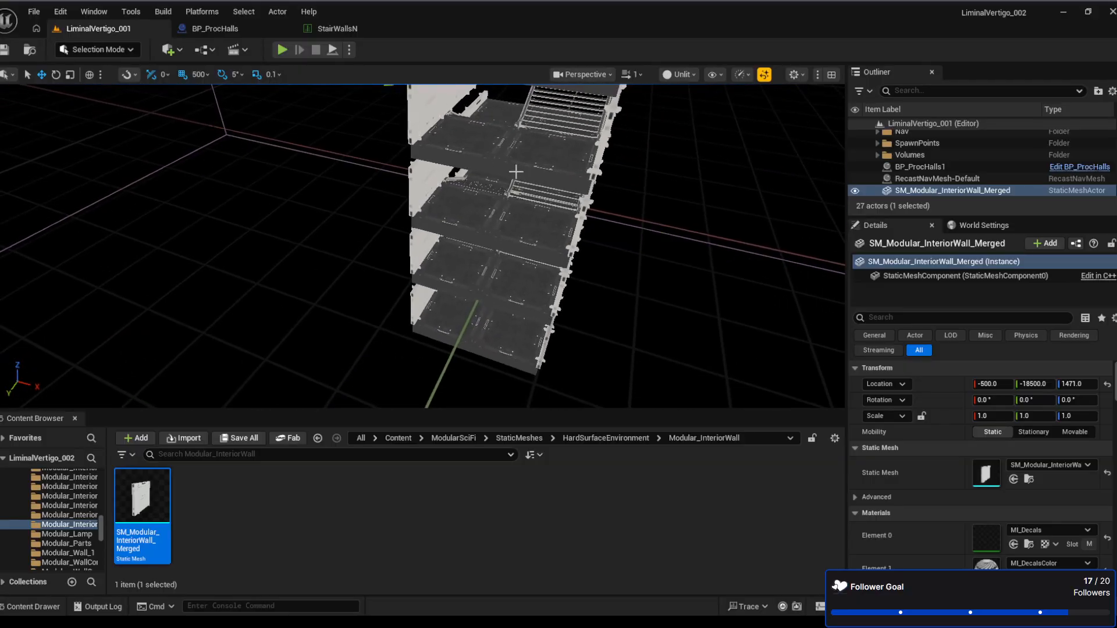
{"action": "right_click_drag", "start_coordinate": [494, 317], "coordinate": [488, 346]}
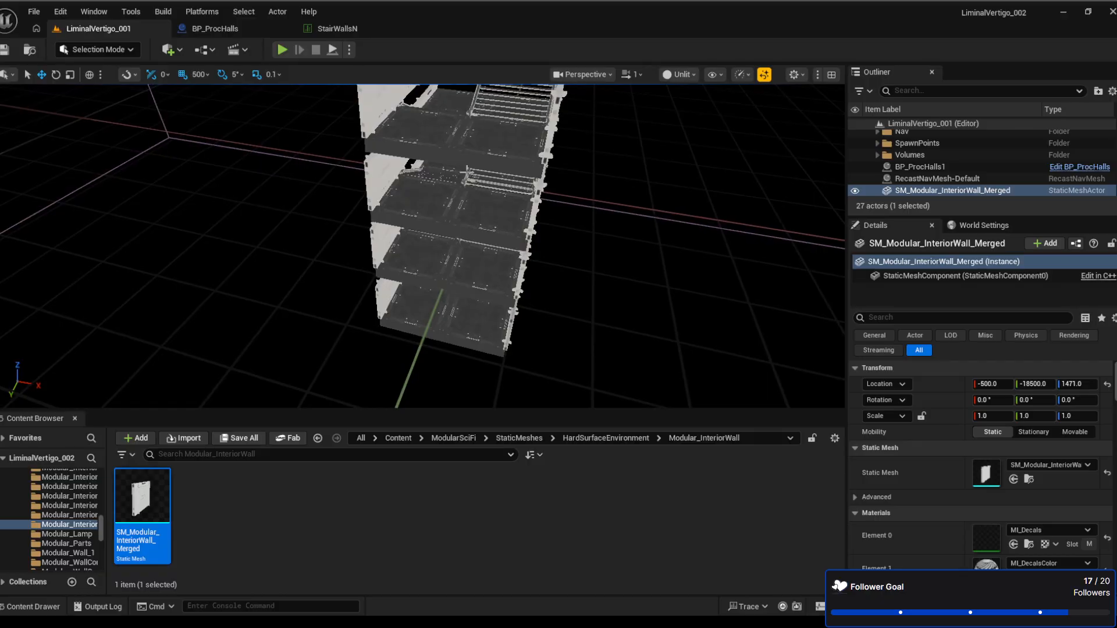
{"action": "right_click_drag", "start_coordinate": [466, 170], "coordinate": [456, 259]}
{"action": "key", "text": "w"}
{"action": "key", "text": "s"}
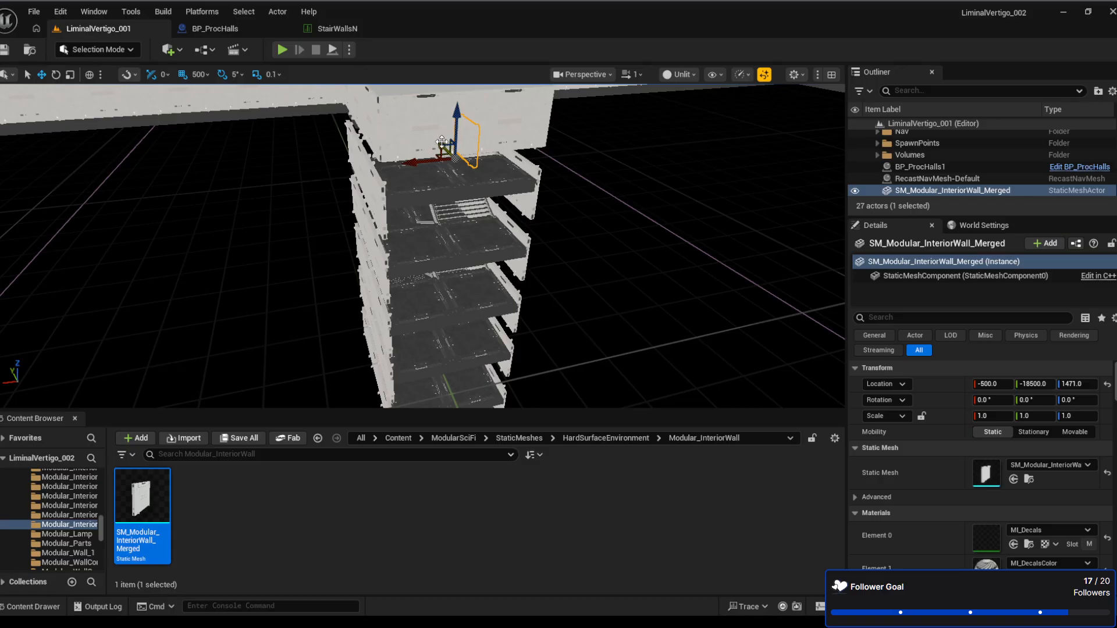
Rotate the selected interior wall mesh 90° about Z and move it along Y to -20000 at the stairwell's open end
{"action": "left_click_drag", "start_coordinate": [442, 142], "coordinate": [497, 200]}
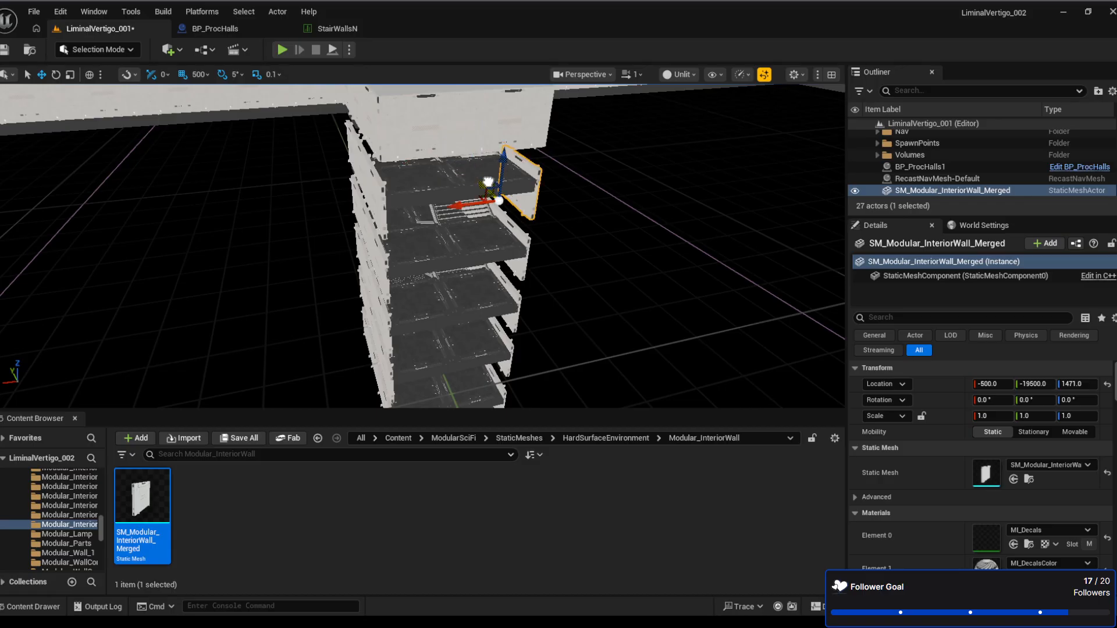
{"action": "left_click", "coordinate": [1077, 400]}
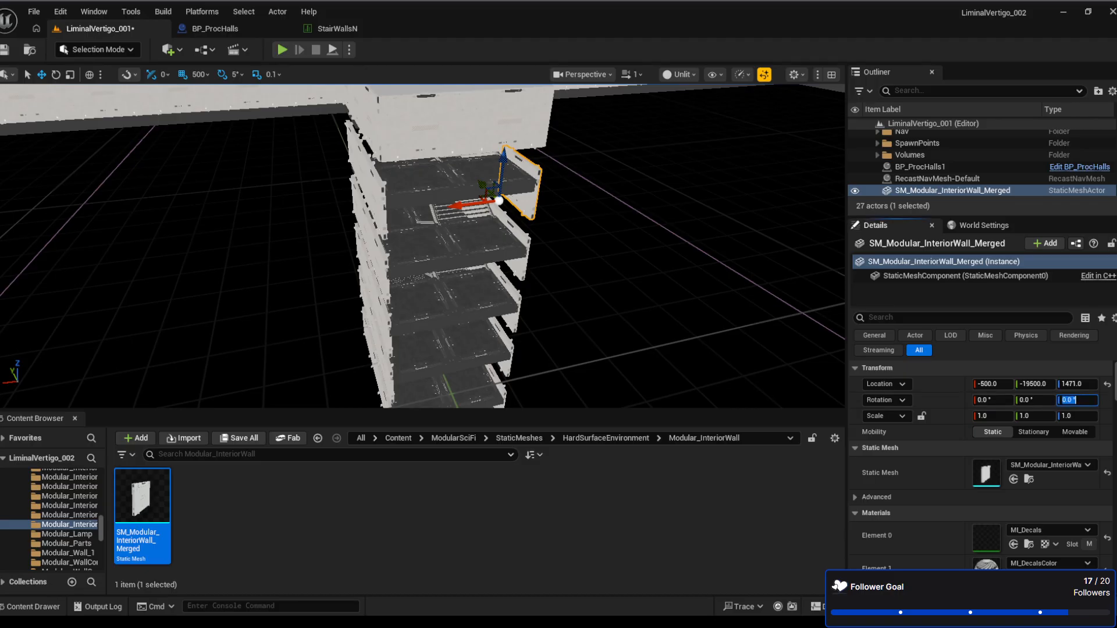
{"action": "type", "text": "90"}
{"action": "key", "text": "Return"}
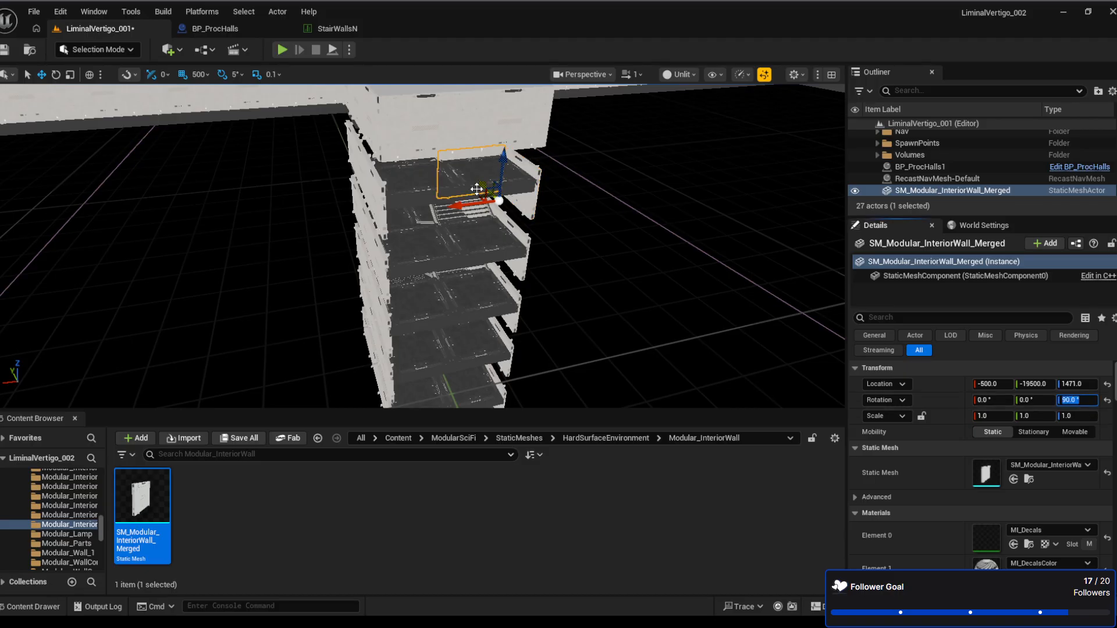
{"action": "left_click_drag", "start_coordinate": [488, 187], "coordinate": [517, 218]}
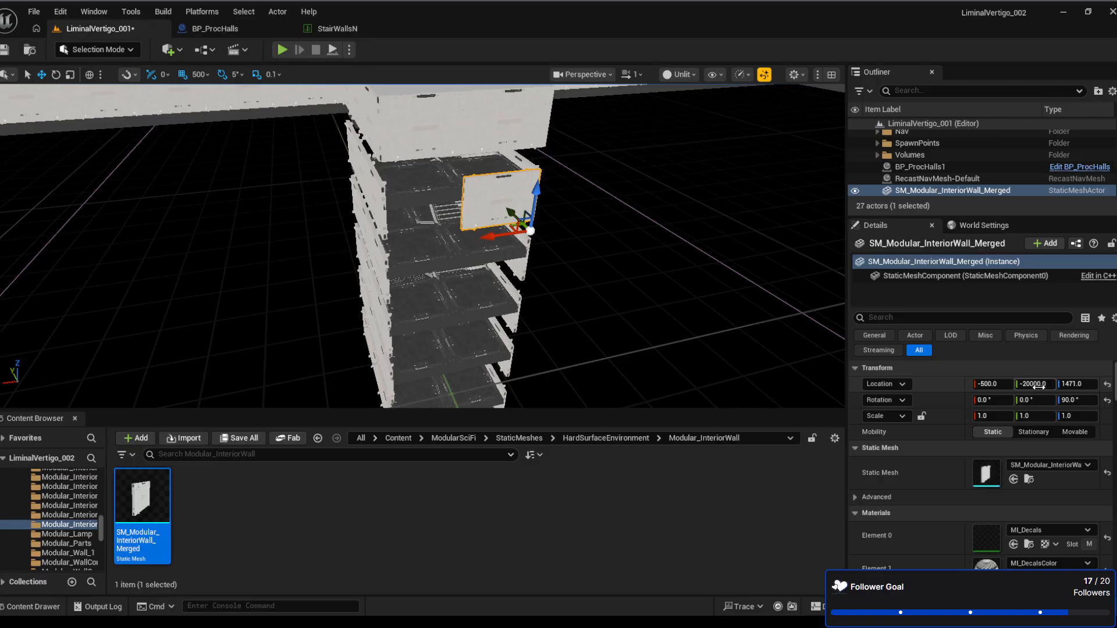
Close the StairWallsN data table and return to the LiminalVertigo_001 level
{"action": "left_click", "coordinate": [351, 32]}
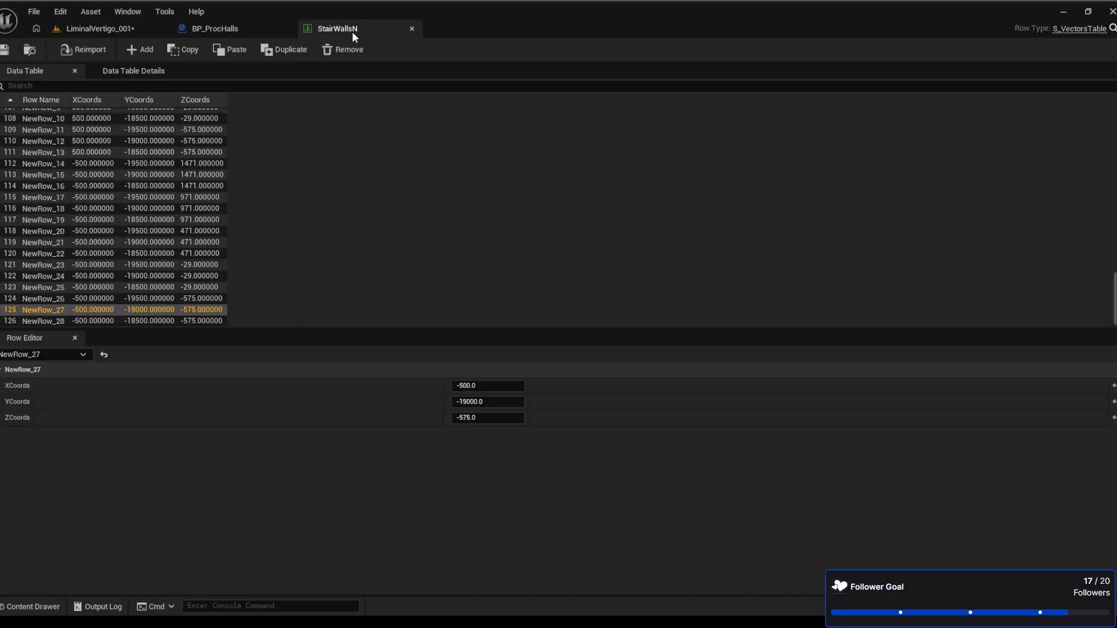
{"action": "left_click", "coordinate": [412, 28]}
{"action": "left_click", "coordinate": [124, 29]}
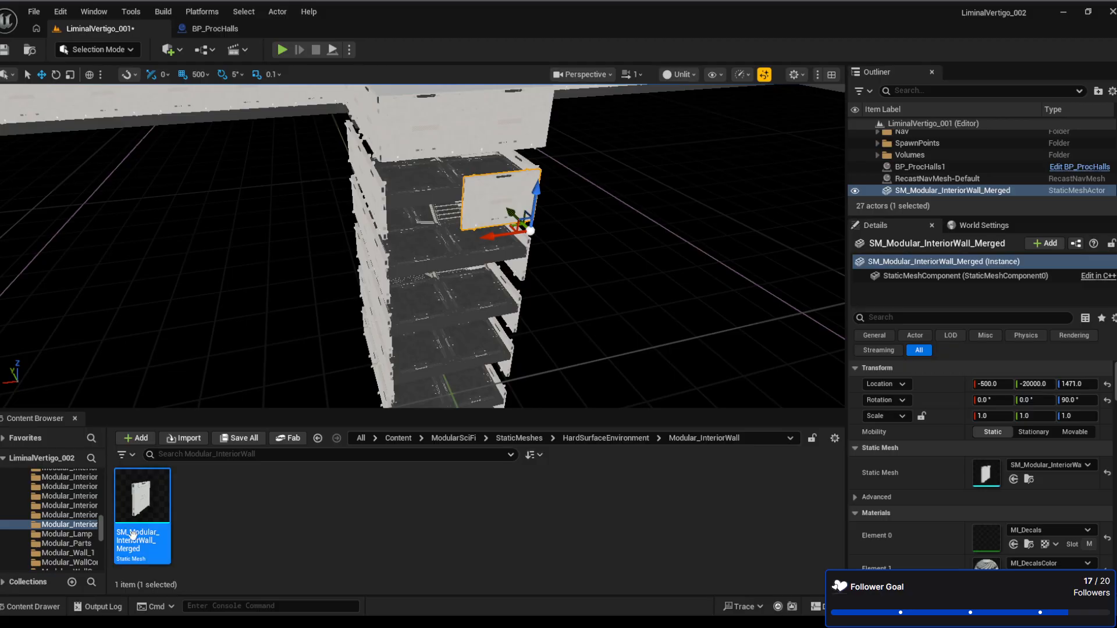
Browse the project content to the LV > Data folder
{"action": "left_click_drag", "start_coordinate": [100, 534], "coordinate": [85, 460]}
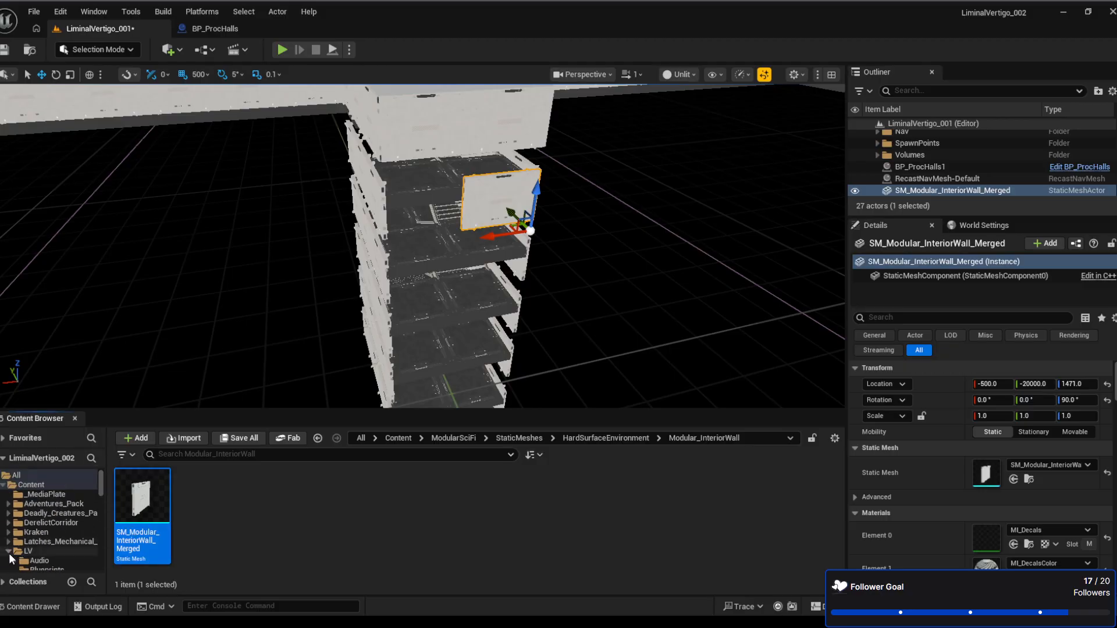
{"action": "scroll", "coordinate": [10, 555], "scroll_direction": "down", "scroll_amount": 3}
{"action": "left_click", "coordinate": [15, 506]}
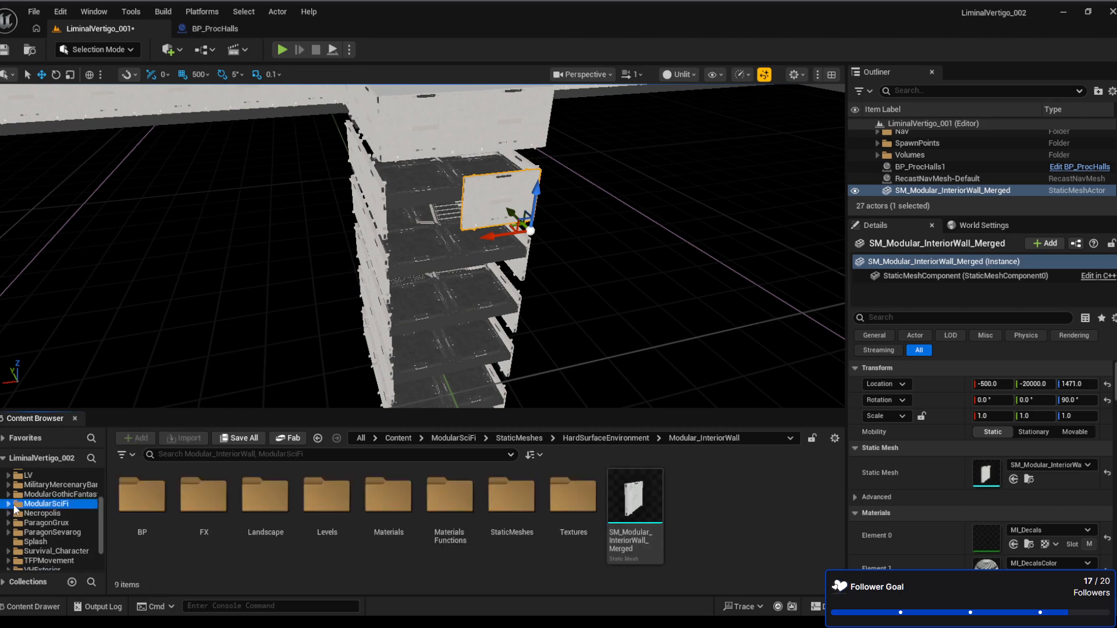
{"action": "scroll", "coordinate": [14, 505], "scroll_direction": "up", "scroll_amount": 1}
{"action": "left_click", "coordinate": [8, 494]}
{"action": "scroll", "coordinate": [32, 512], "scroll_direction": "down", "scroll_amount": 2}
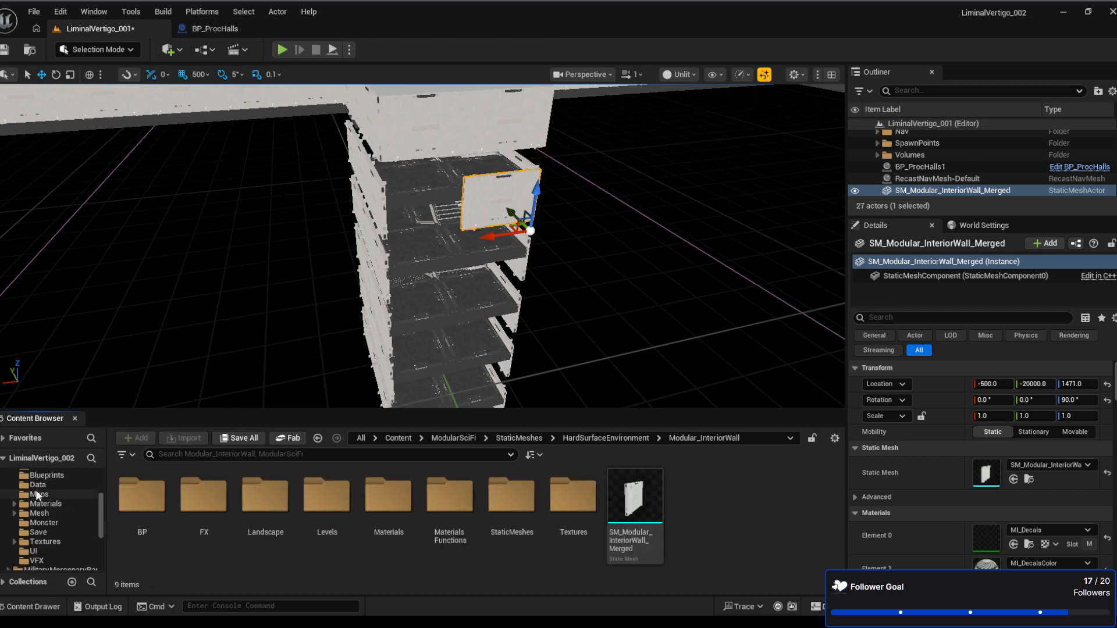
{"action": "left_click", "coordinate": [36, 485]}
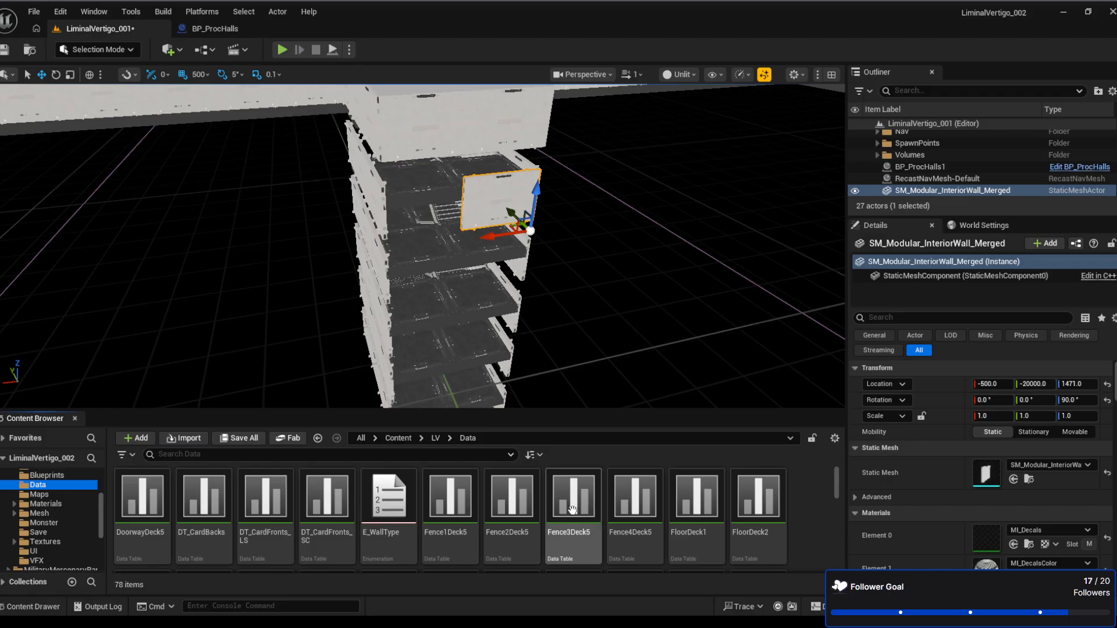
Find the StairWalls90N data table in the Data folder and open it
{"action": "scroll", "coordinate": [573, 512], "scroll_direction": "down", "scroll_amount": 3}
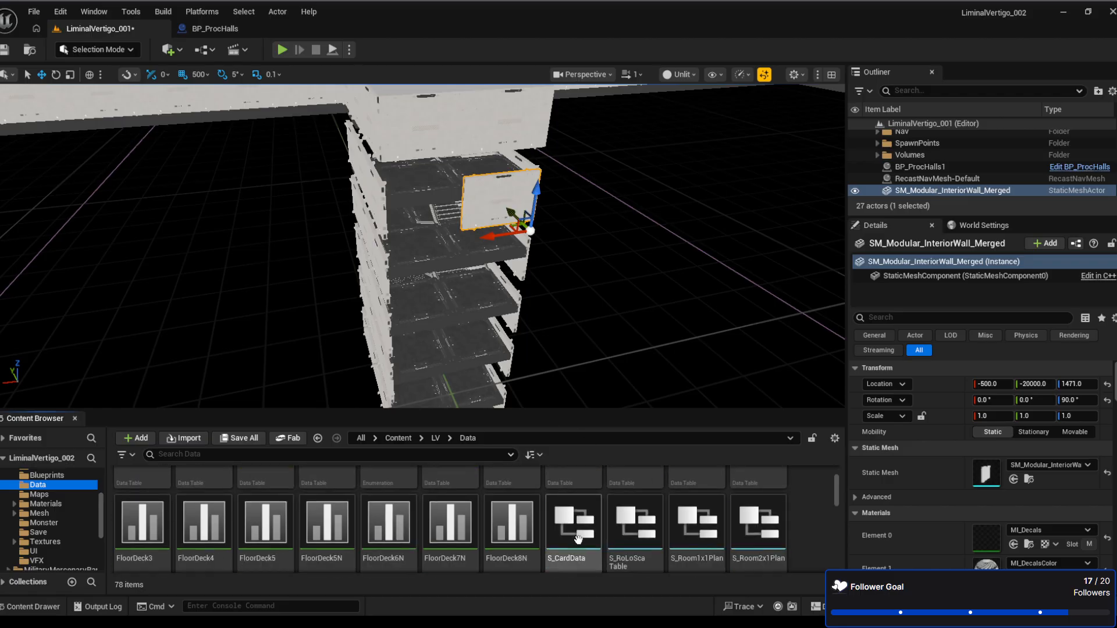
{"action": "scroll", "coordinate": [582, 535], "scroll_direction": "down", "scroll_amount": 2}
{"action": "scroll", "coordinate": [663, 543], "scroll_direction": "down", "scroll_amount": 4}
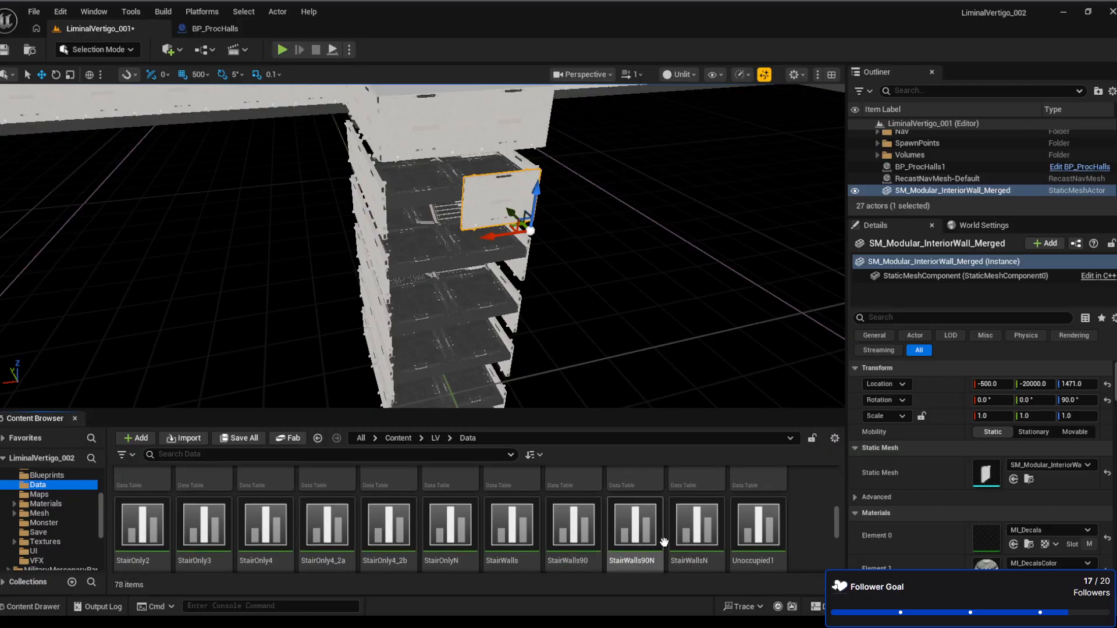
{"action": "left_click", "coordinate": [629, 509]}
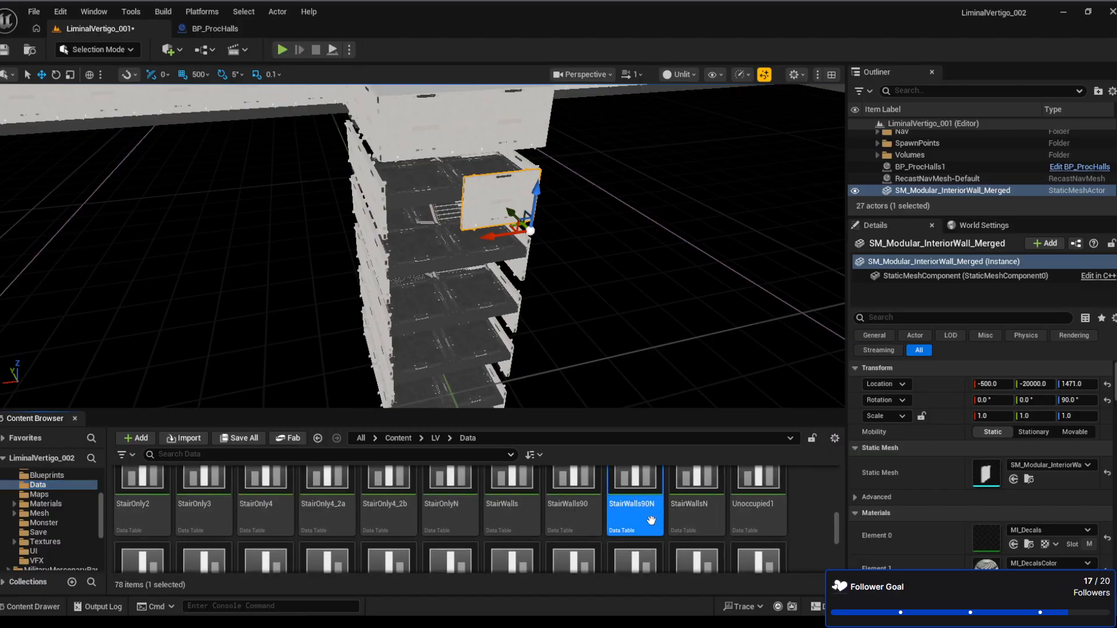
{"action": "double_click", "coordinate": [638, 509]}
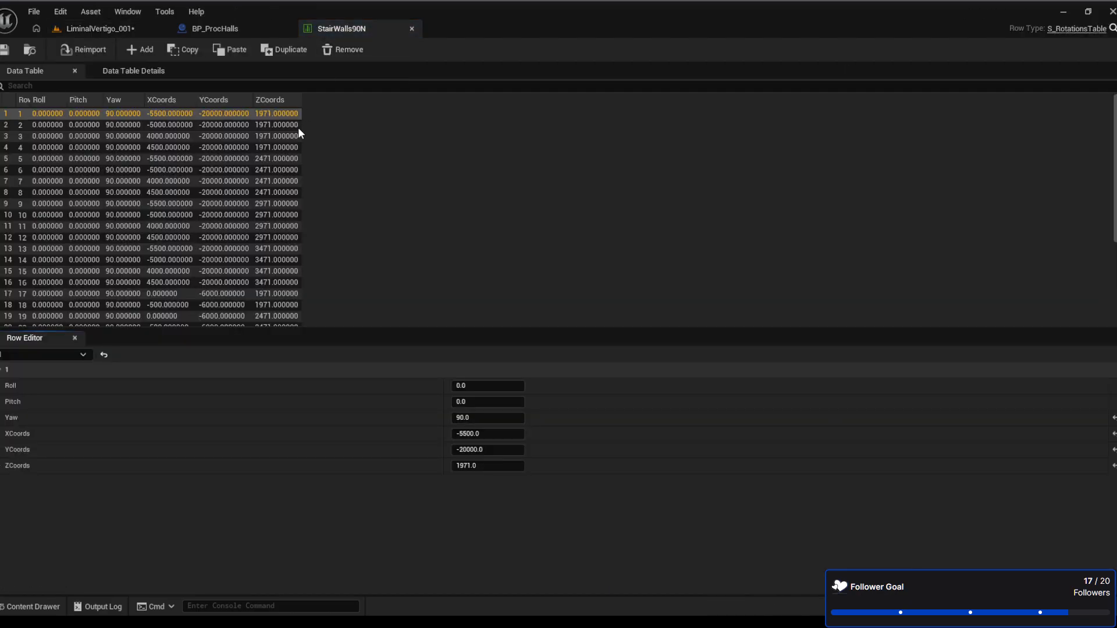
Inspect the stairwell's open end floor by floor in the LiminalVertigo_001 level to see where rotated end walls are needed
{"action": "left_click", "coordinate": [107, 28]}
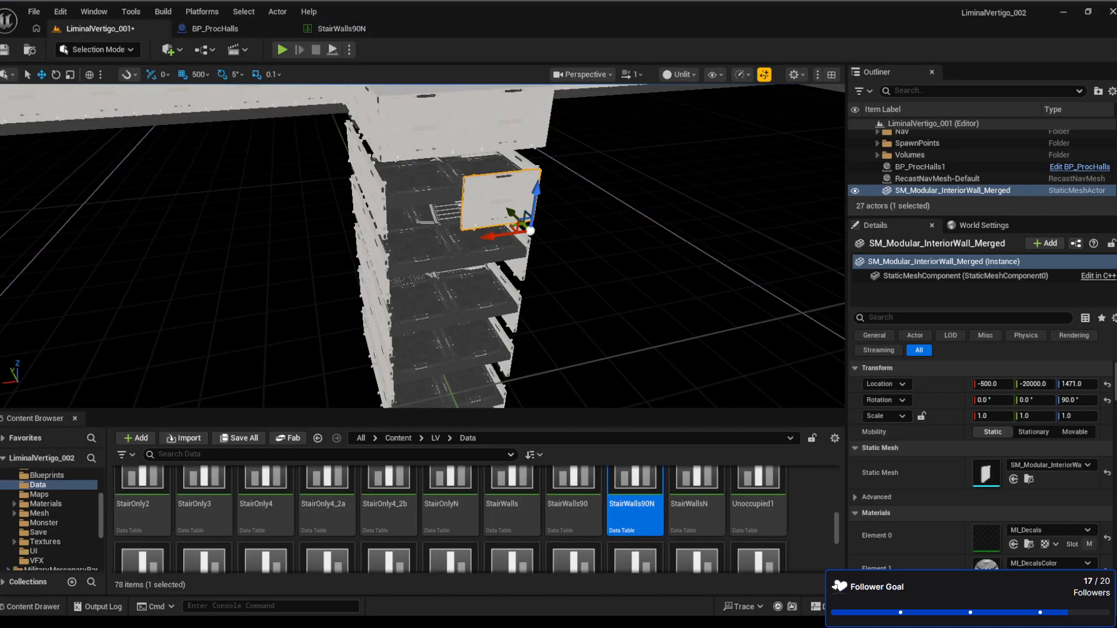
{"action": "key", "text": "q"}
{"action": "mouse_move", "coordinate": [557, 327]}
{"action": "right_mouse_down"}
{"action": "mouse_move", "coordinate": [557, 285]}
{"action": "mouse_move", "coordinate": [568, 329]}
{"action": "right_mouse_up"}
{"action": "key", "text": "s"}
{"action": "key", "text": "q"}
{"action": "right_click_drag", "start_coordinate": [417, 312], "coordinate": [418, 312]}
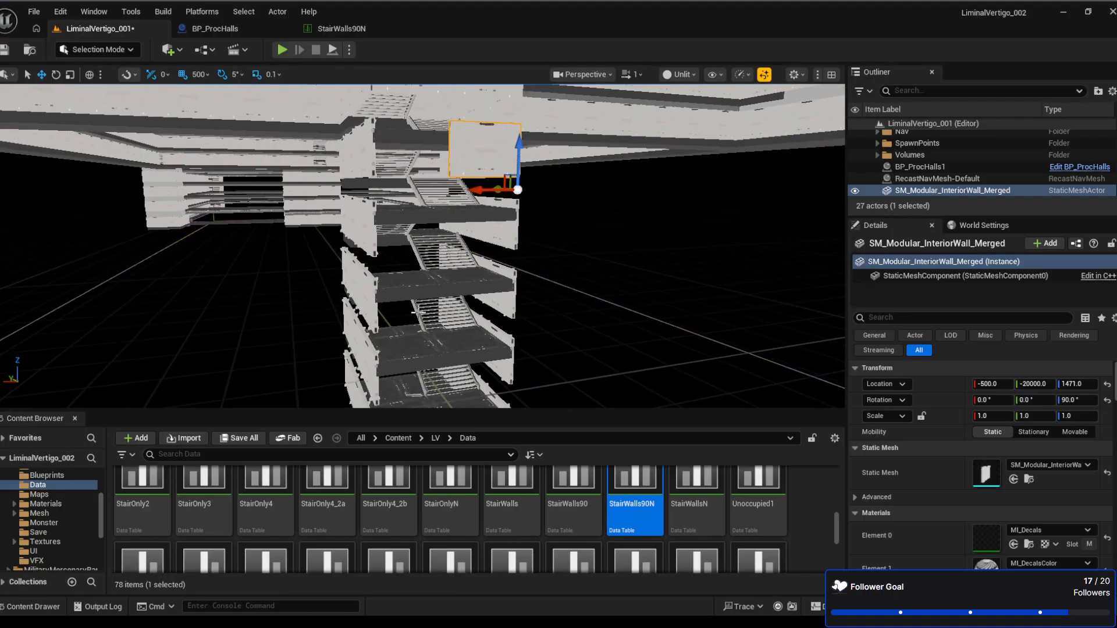
{"action": "right_click_drag", "start_coordinate": [437, 388], "coordinate": [437, 389]}
{"action": "key", "text": "q"}
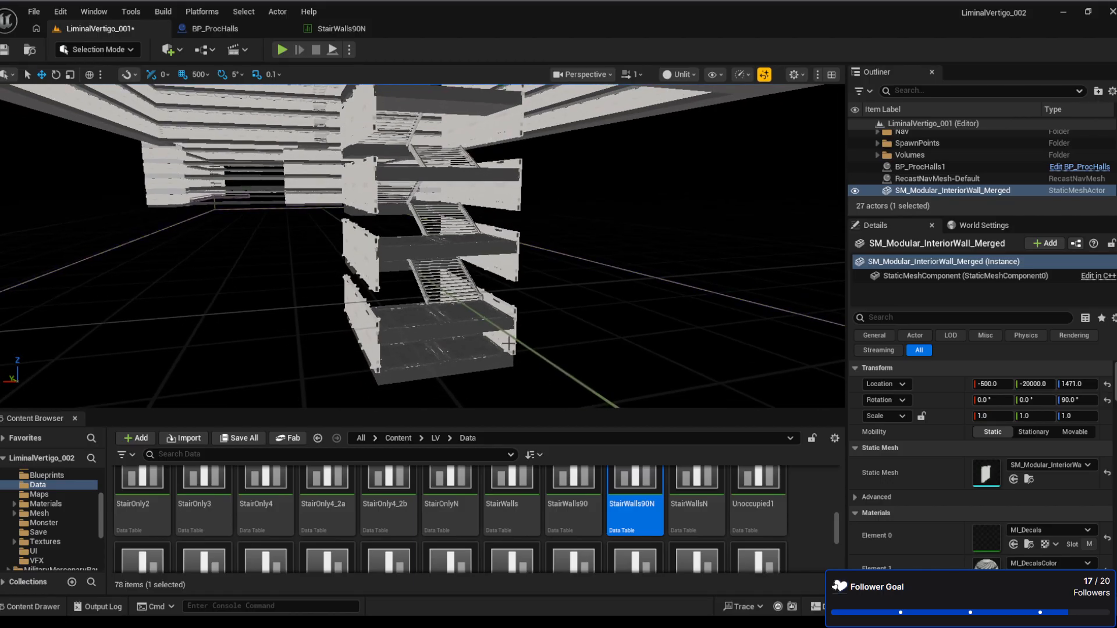
{"action": "key", "text": "e"}
{"action": "right_click_drag", "start_coordinate": [509, 345], "coordinate": [509, 344]}
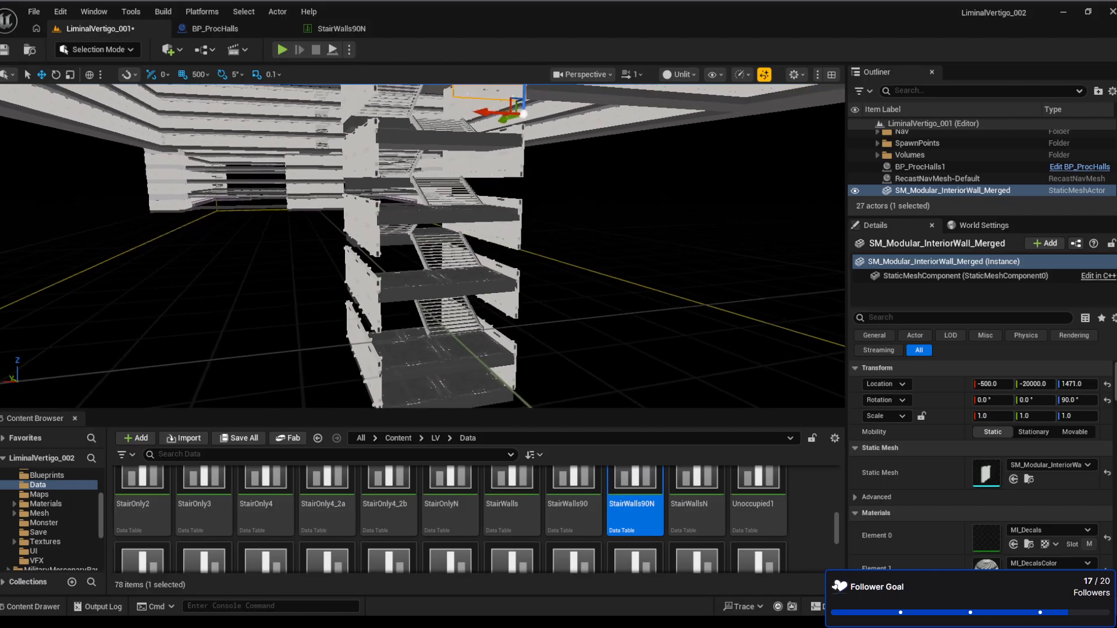
{"action": "right_click_drag", "start_coordinate": [390, 180], "coordinate": [389, 180]}
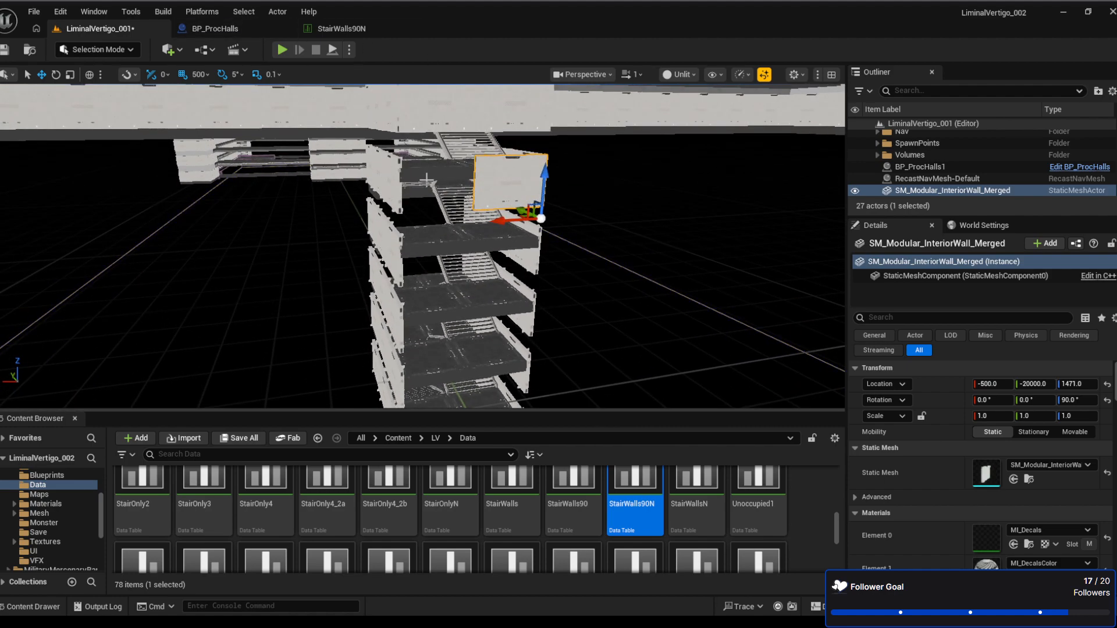
Add 20 blank rows, NewRow through NewRow_18, after row 32 of the StairWalls90N data table
{"action": "left_click", "coordinate": [340, 30]}
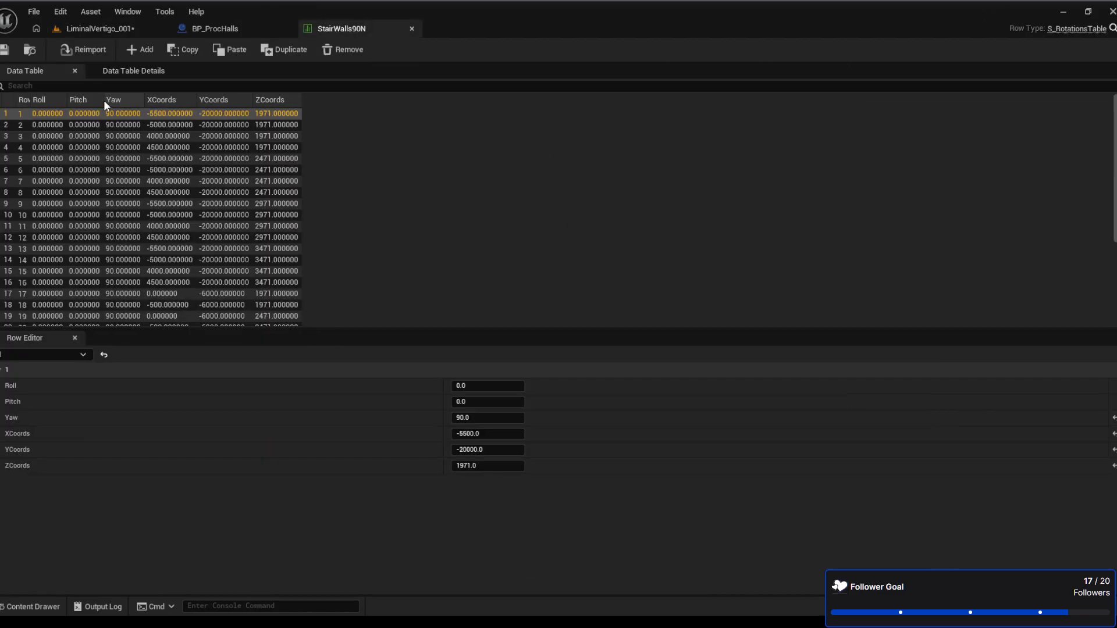
{"action": "scroll", "coordinate": [93, 256], "scroll_direction": "down", "scroll_amount": 5}
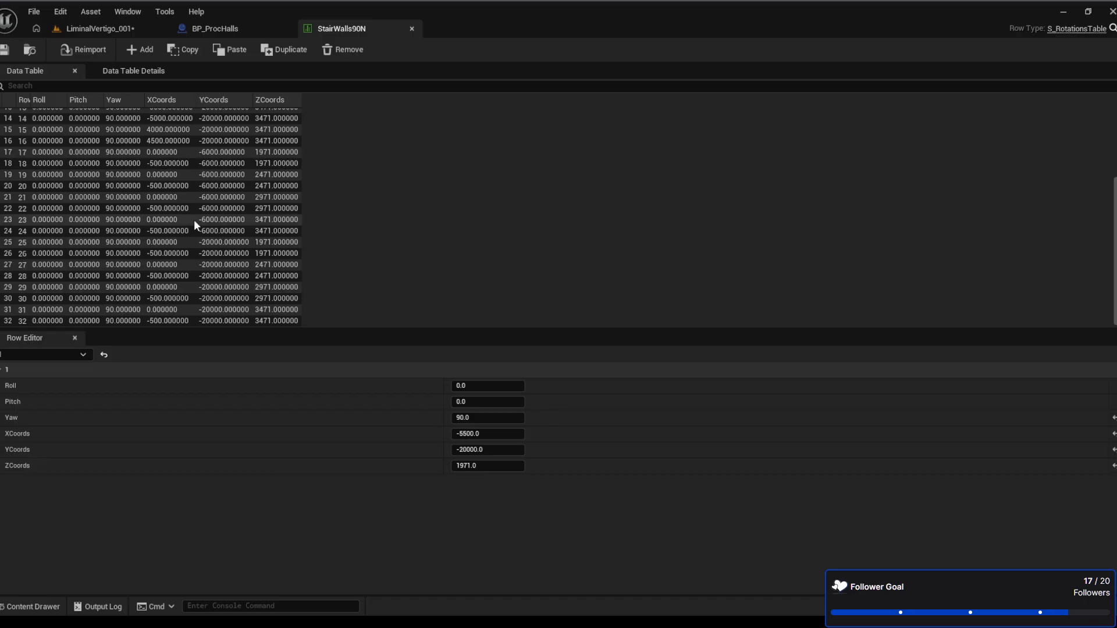
{"action": "left_click", "coordinate": [133, 51]}
{"action": "left_click", "coordinate": [132, 51]}
{"action": "left_click", "coordinate": [132, 51]}
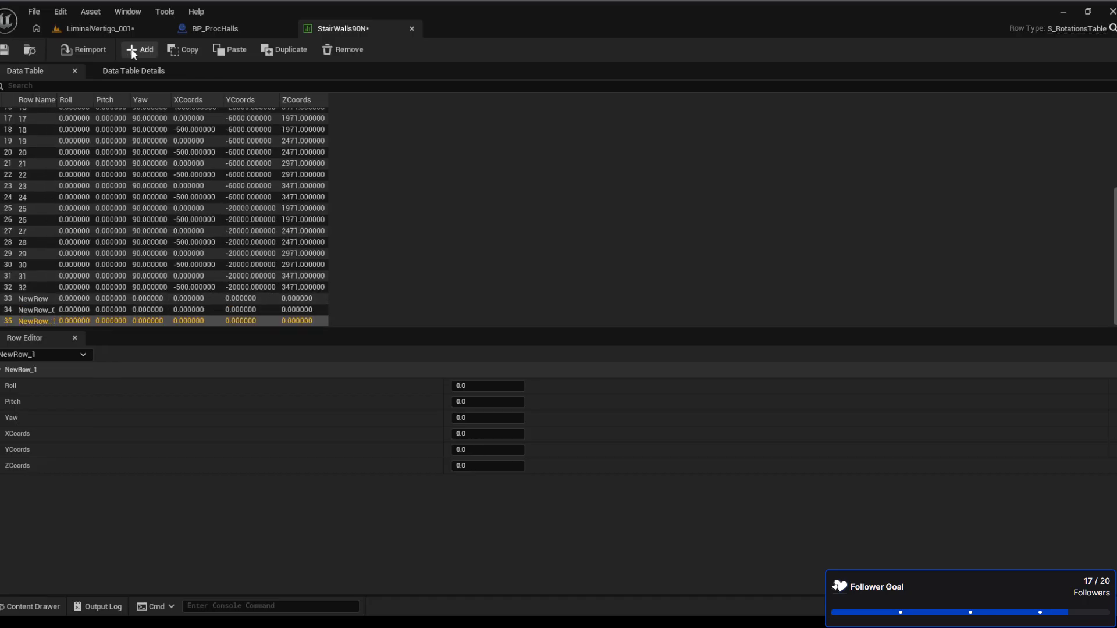
{"action": "left_click", "coordinate": [131, 49]}
{"action": "left_click", "coordinate": [131, 50]}
{"action": "left_click", "coordinate": [131, 49]}
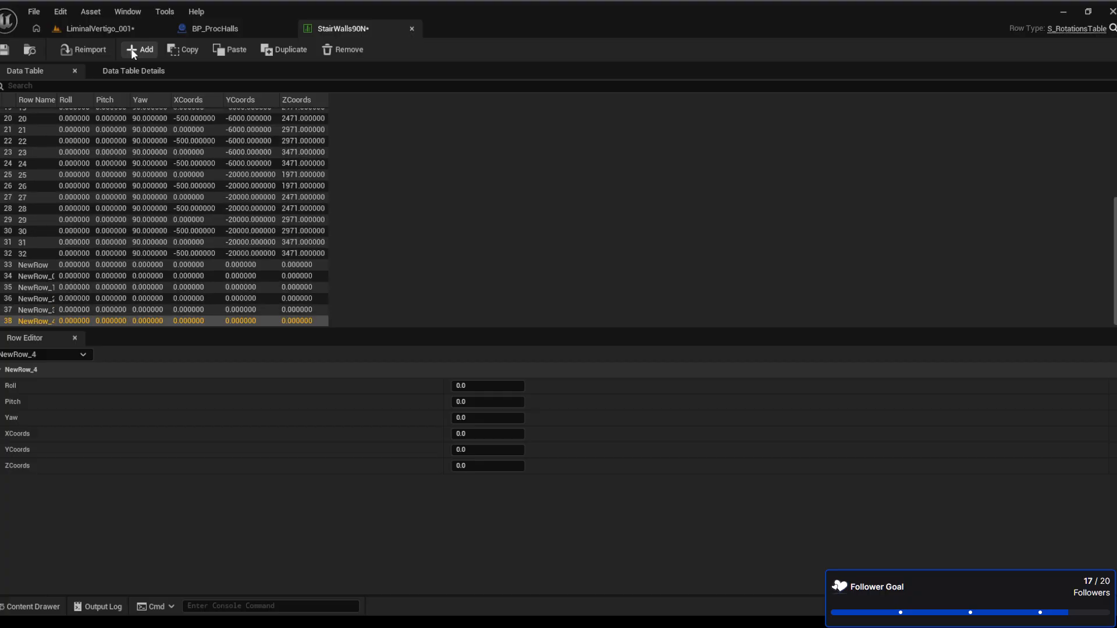
{"action": "left_click", "coordinate": [132, 50]}
{"action": "left_click", "coordinate": [132, 51]}
{"action": "left_click", "coordinate": [132, 50]}
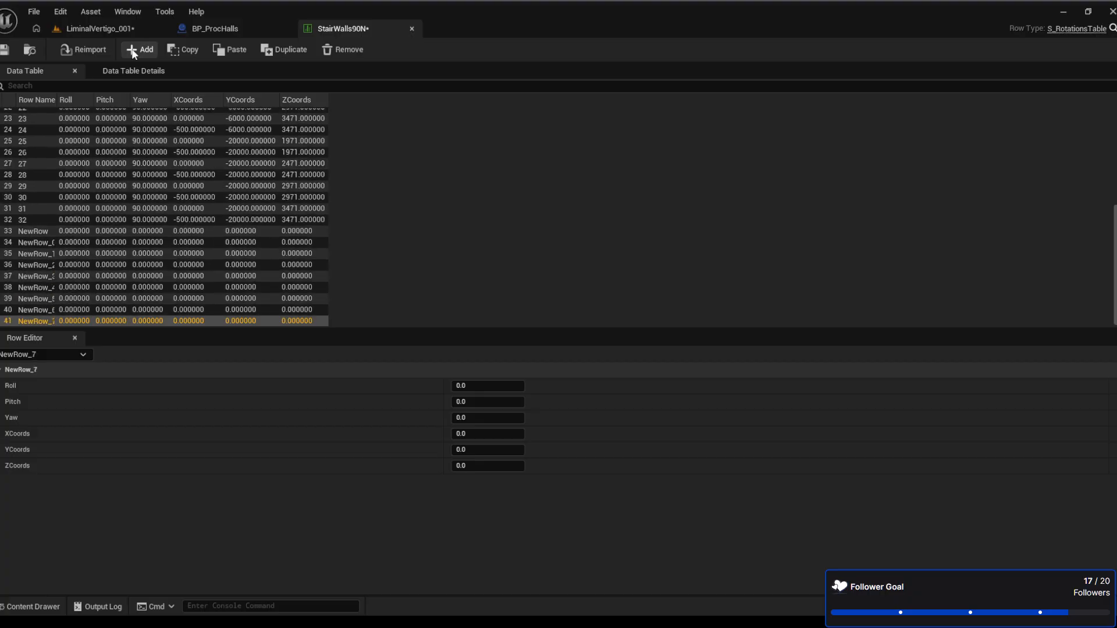
{"action": "left_click", "coordinate": [132, 51]}
{"action": "left_click", "coordinate": [133, 51]}
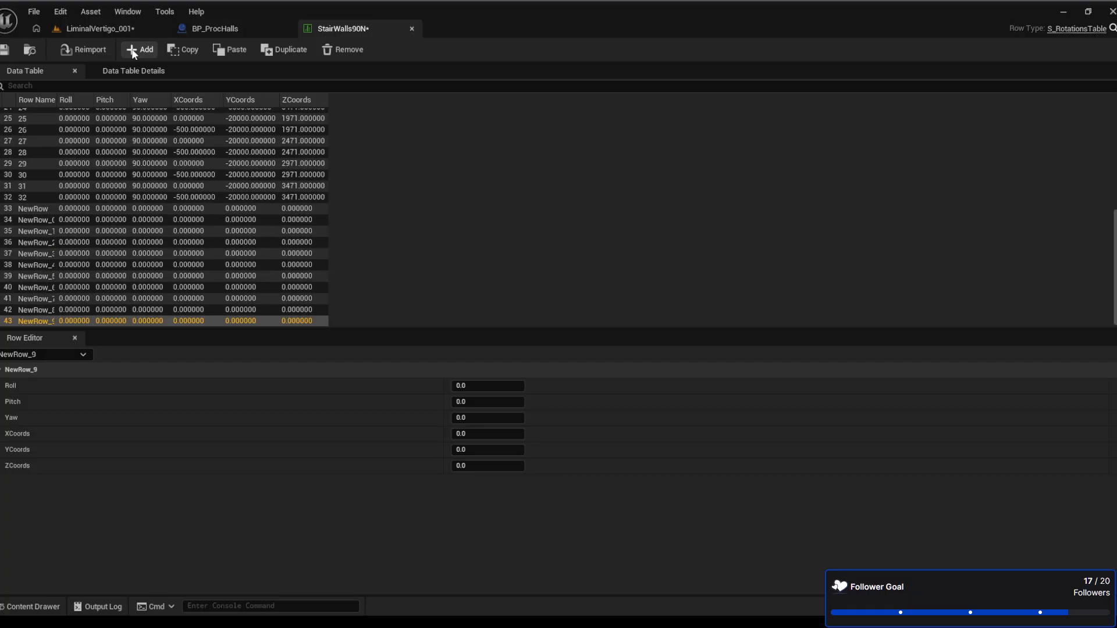
{"action": "left_click", "coordinate": [134, 51]}
{"action": "left_click", "coordinate": [134, 51]}
{"action": "left_click", "coordinate": [134, 51]}
{"action": "left_click", "coordinate": [133, 52]}
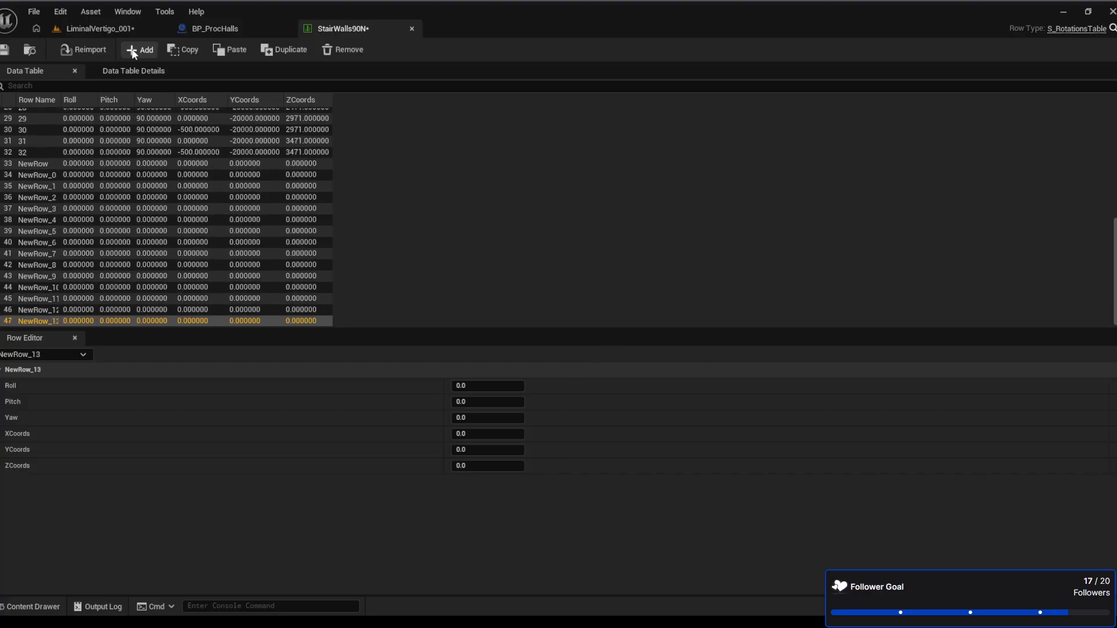
{"action": "left_click", "coordinate": [133, 52]}
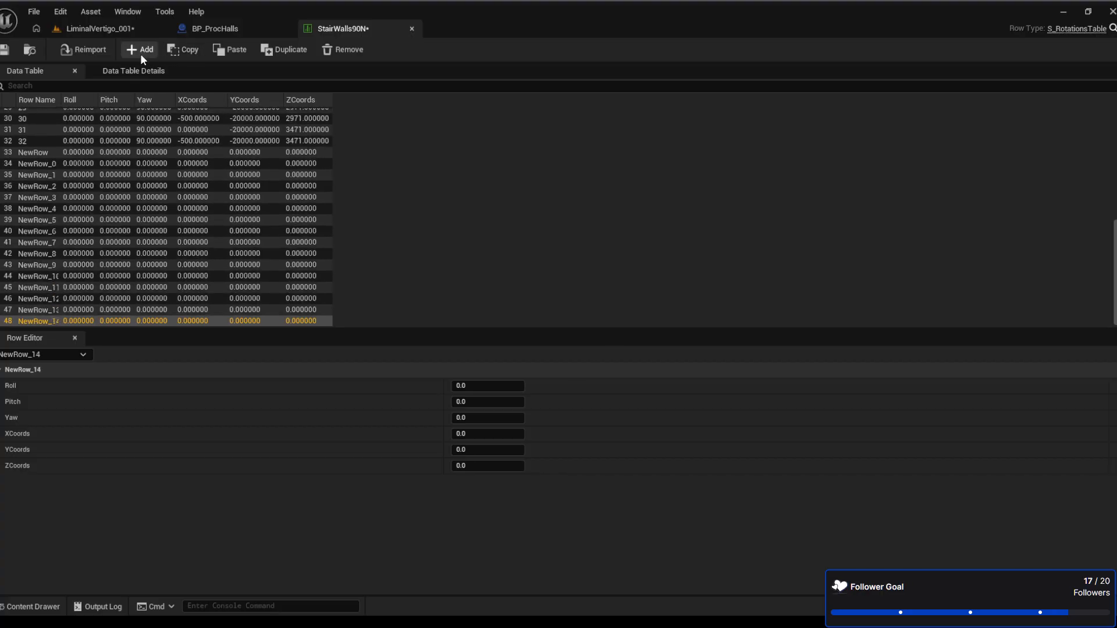
{"action": "left_click", "coordinate": [138, 53]}
{"action": "left_click", "coordinate": [138, 54]}
{"action": "left_click", "coordinate": [139, 53]}
{"action": "left_click", "coordinate": [138, 54]}
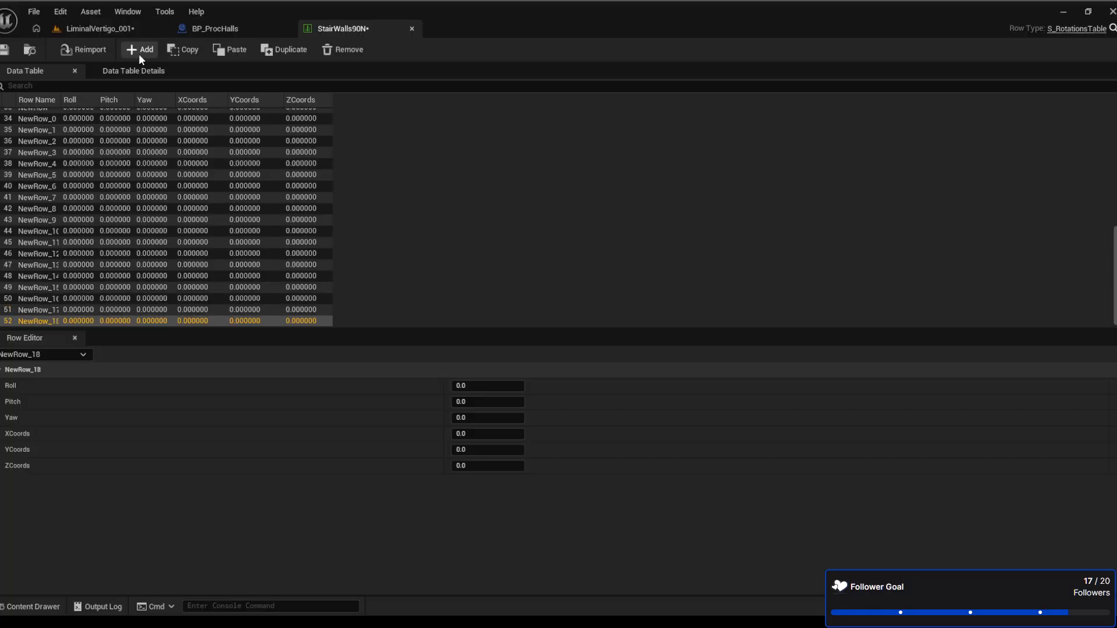
Go through the blank rows of StairWalls90N one by one from NewRow onward to count them
{"action": "scroll", "coordinate": [114, 271], "scroll_direction": "up", "scroll_amount": 5}
{"action": "left_click", "coordinate": [46, 195]}
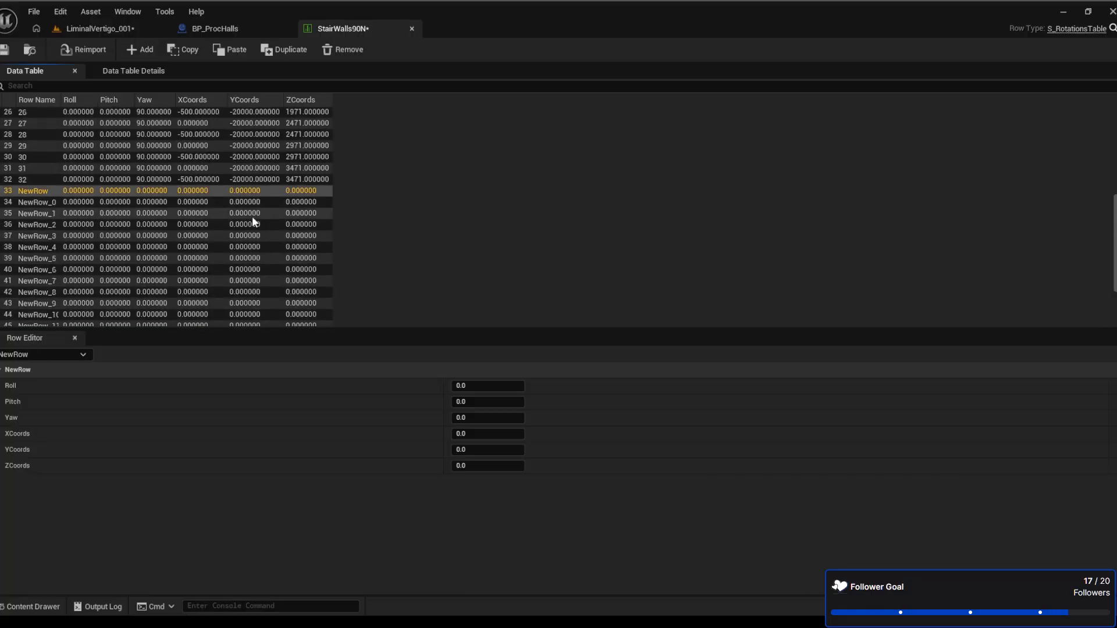
{"action": "key", "text": "Down"}
{"action": "key", "text": "Down"}
{"action": "key", "text": "Down"}
{"action": "key", "text": "Down"}
{"action": "key", "text": "Down"}
{"action": "key", "text": "Down"}
{"action": "key", "text": "Down"}
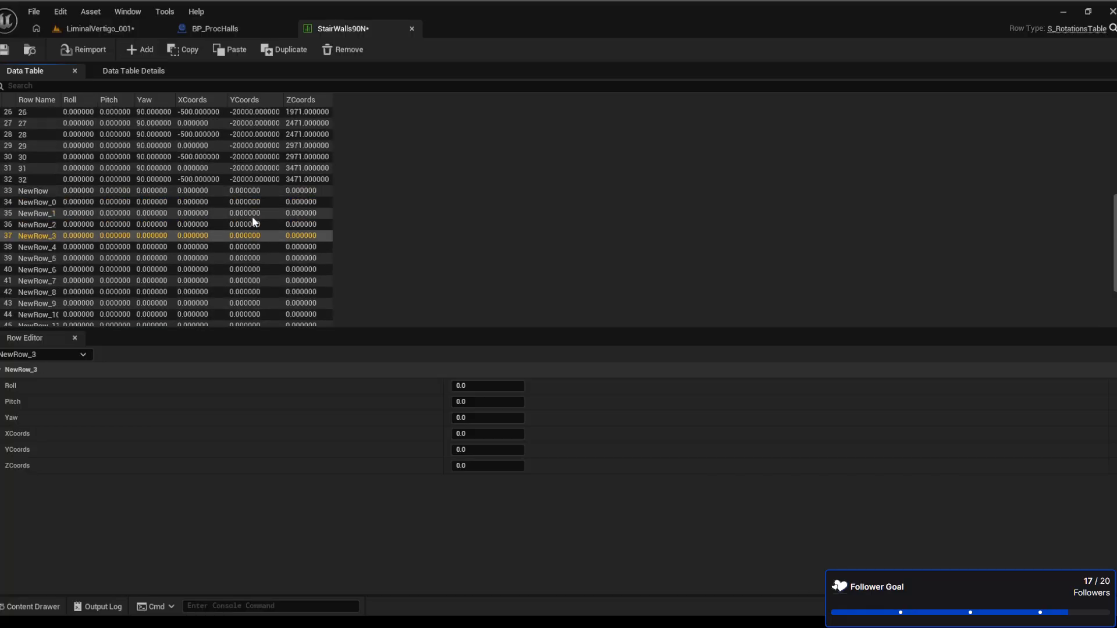
{"action": "key", "text": "Down"}
{"action": "key", "text": "Down"}
{"action": "key", "text": "Down"}
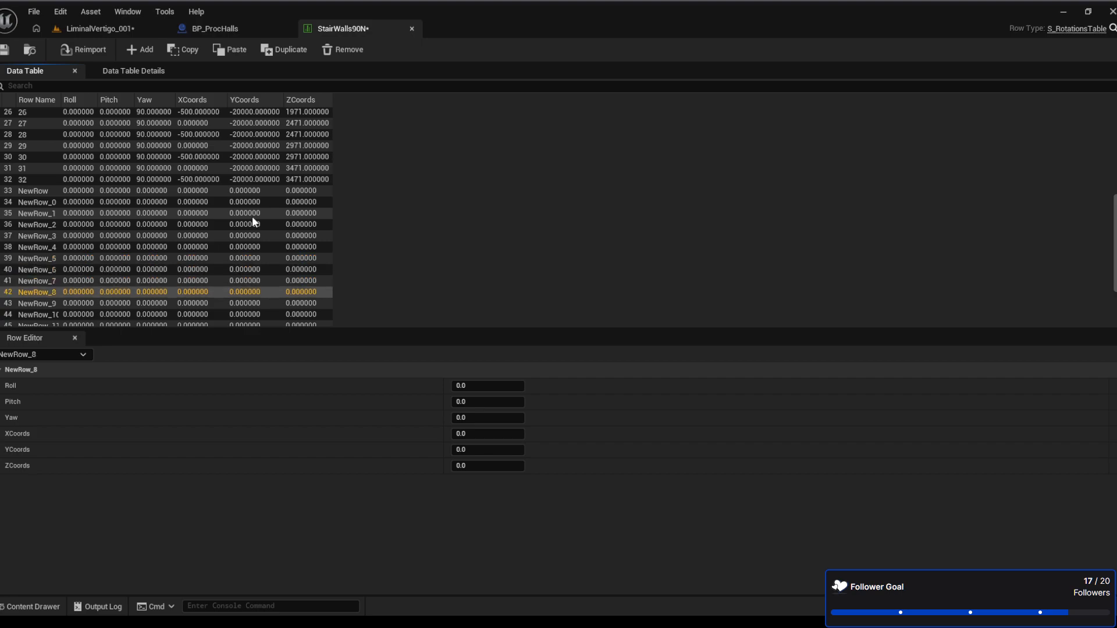
{"action": "key", "text": "Down"}
{"action": "key", "text": "Down"}
{"action": "key", "text": "Down"}
{"action": "key", "text": "Down"}
{"action": "key", "text": "Down"}
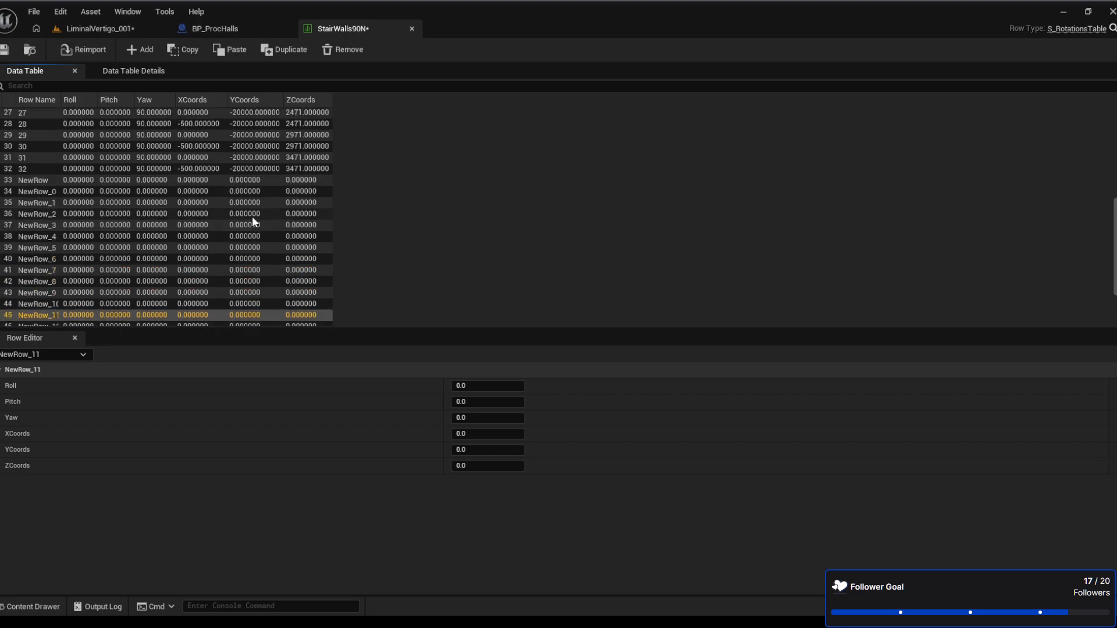
{"action": "key", "text": "Down"}
{"action": "key", "text": "Down"}
{"action": "key", "text": "Down"}
{"action": "key", "text": "Down"}
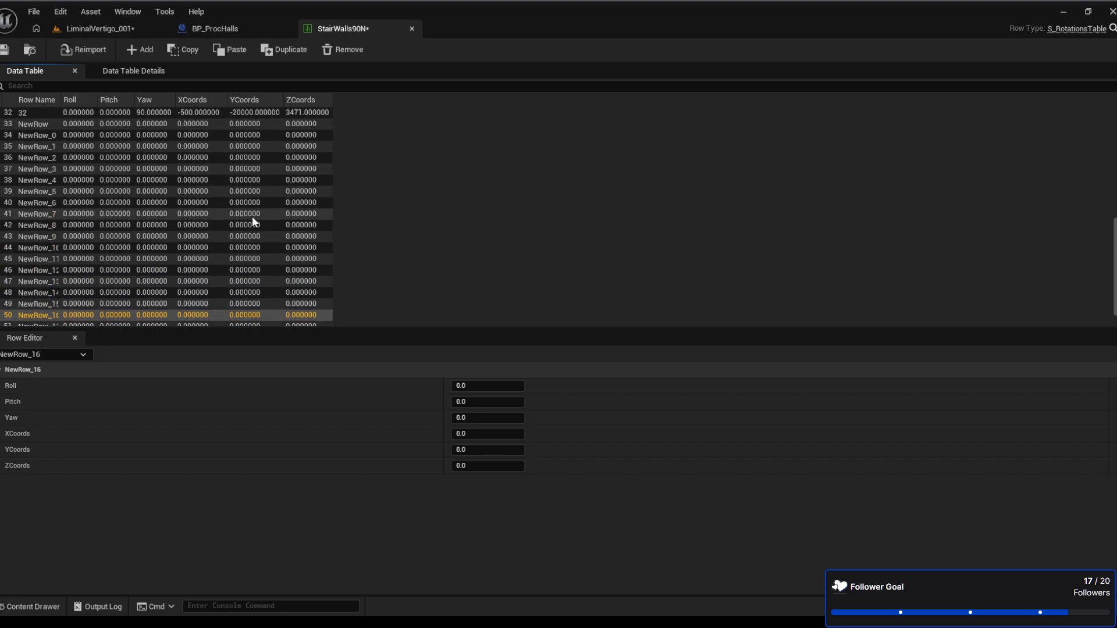
{"action": "key", "text": "Down"}
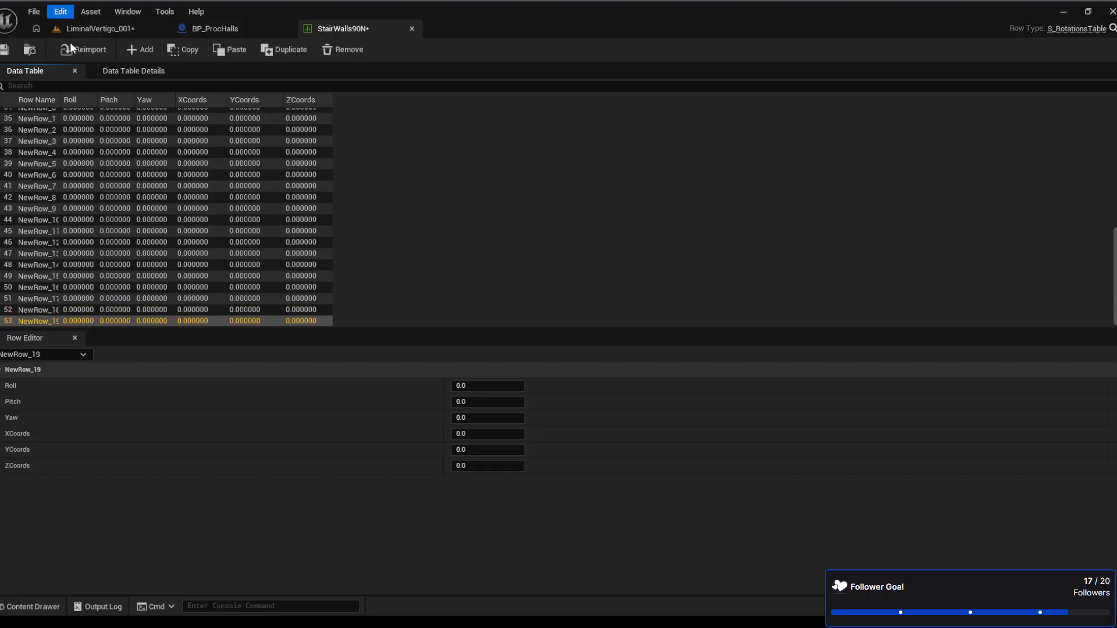
Undo the surplus row after NewRow_18, check the end of the table, and select NewRow
{"action": "key", "text": "Home"}
{"action": "scroll", "coordinate": [207, 261], "scroll_direction": "down", "scroll_amount": 5}
{"action": "scroll", "coordinate": [208, 261], "scroll_direction": "down", "scroll_amount": 6}
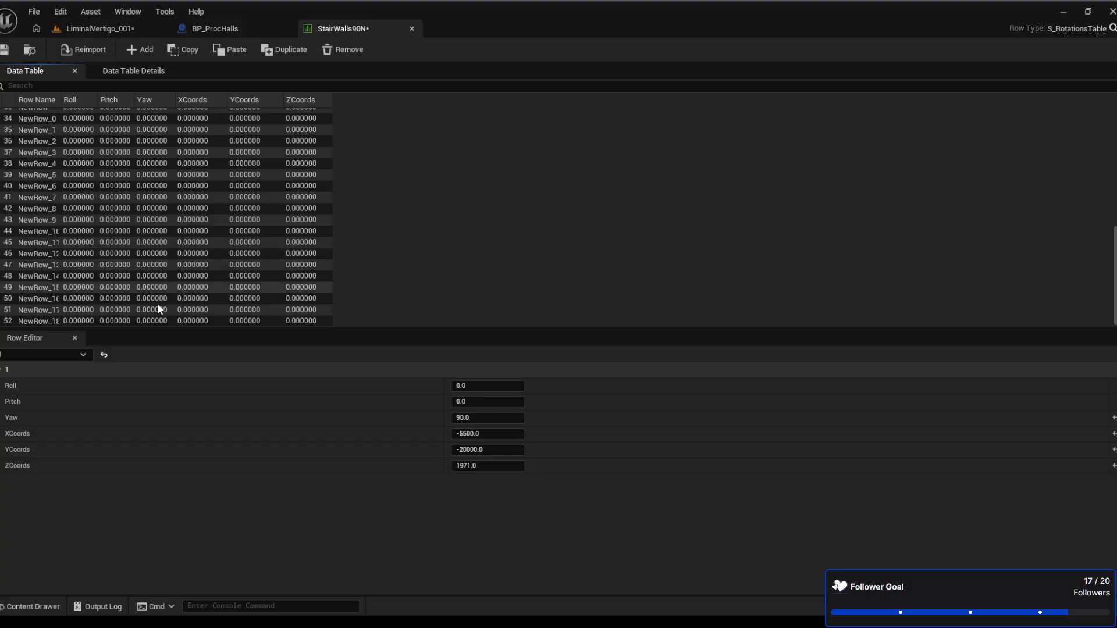
{"action": "left_click", "coordinate": [40, 323]}
{"action": "scroll", "coordinate": [201, 278], "scroll_direction": "up", "scroll_amount": 3}
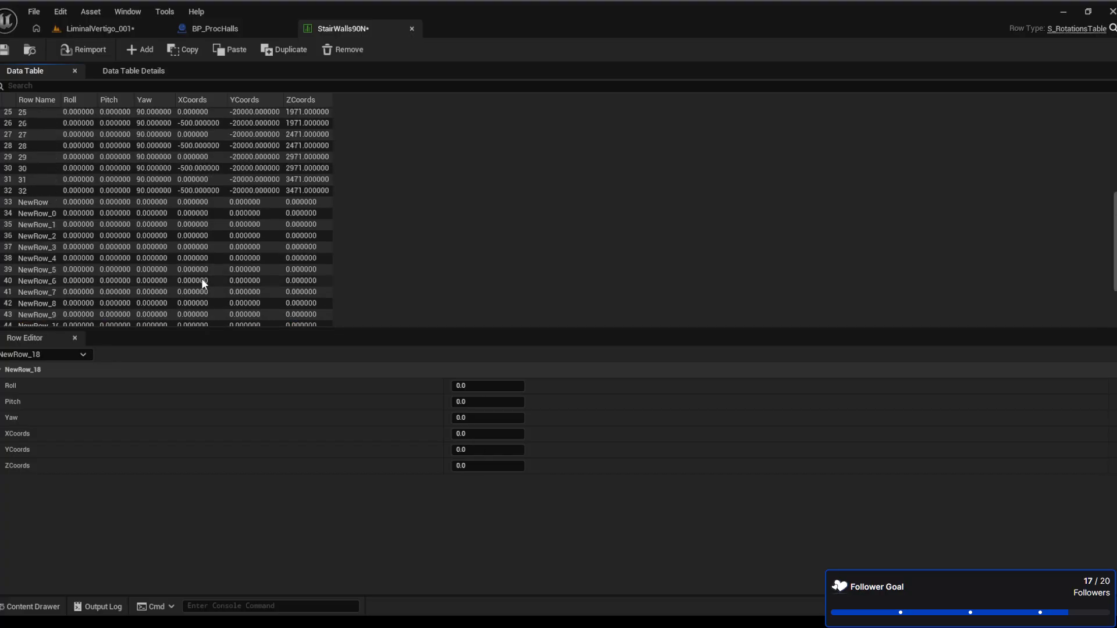
{"action": "left_click", "coordinate": [39, 201]}
Move the selected interior wall mesh along X across the stairwell's end in the level, and return to the StairWalls90N table
{"action": "left_click", "coordinate": [117, 26]}
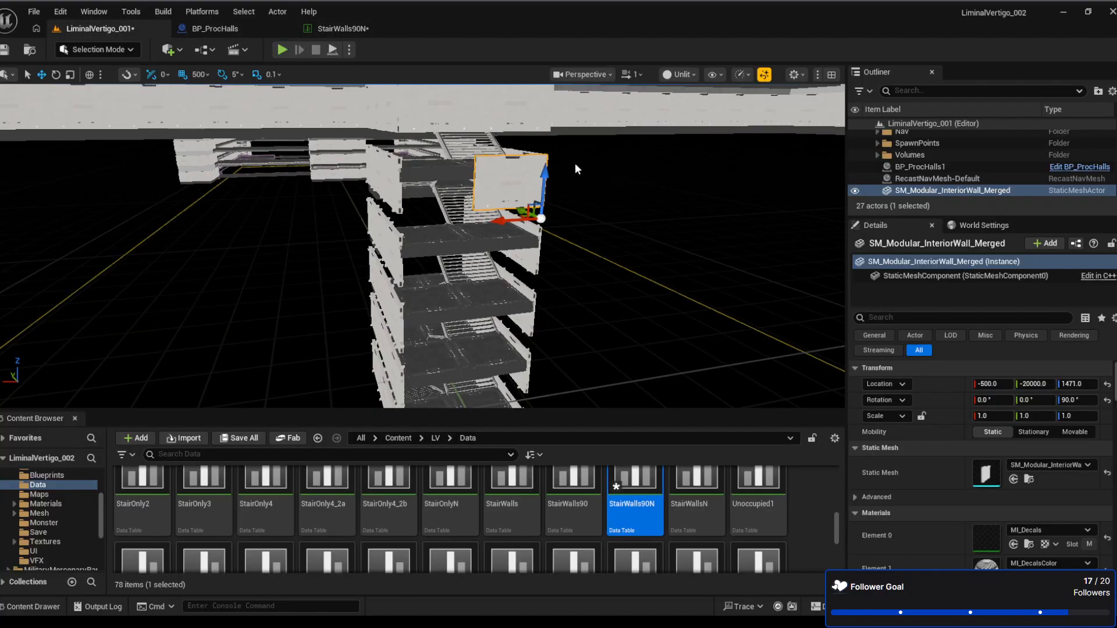
{"action": "key", "text": "w"}
{"action": "right_click_drag", "start_coordinate": [549, 249], "coordinate": [816, 274]}
{"action": "key", "text": "a"}
{"action": "key", "text": "s"}
{"action": "key", "text": "q"}
{"action": "right_click_drag", "start_coordinate": [559, 276], "coordinate": [531, 277]}
{"action": "key", "text": "a"}
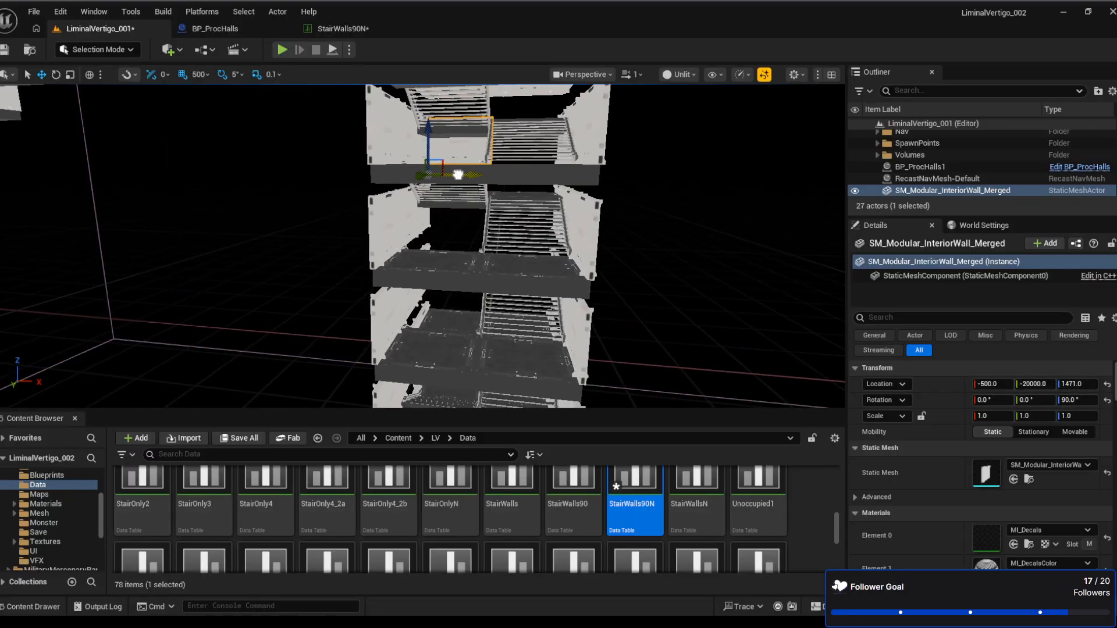
{"action": "left_click_drag", "start_coordinate": [456, 175], "coordinate": [495, 175]}
{"action": "left_click", "coordinate": [373, 28]}
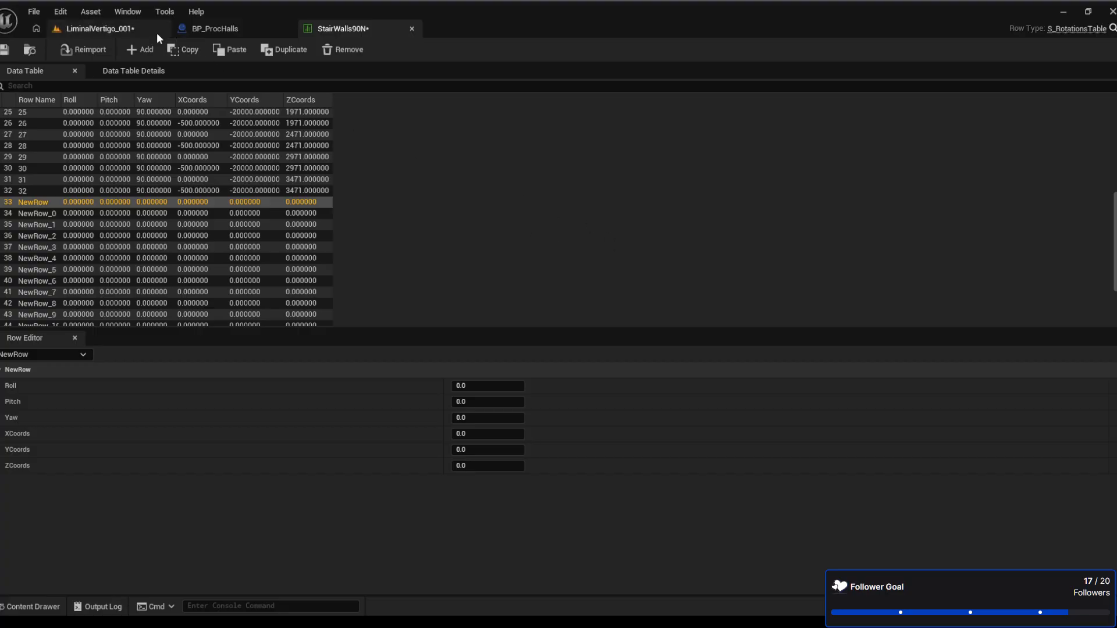
Check the selected wall mesh's rotation in the level, set NewRow's Yaw to 90 in StairWalls90N, and save the table
{"action": "left_click", "coordinate": [131, 26]}
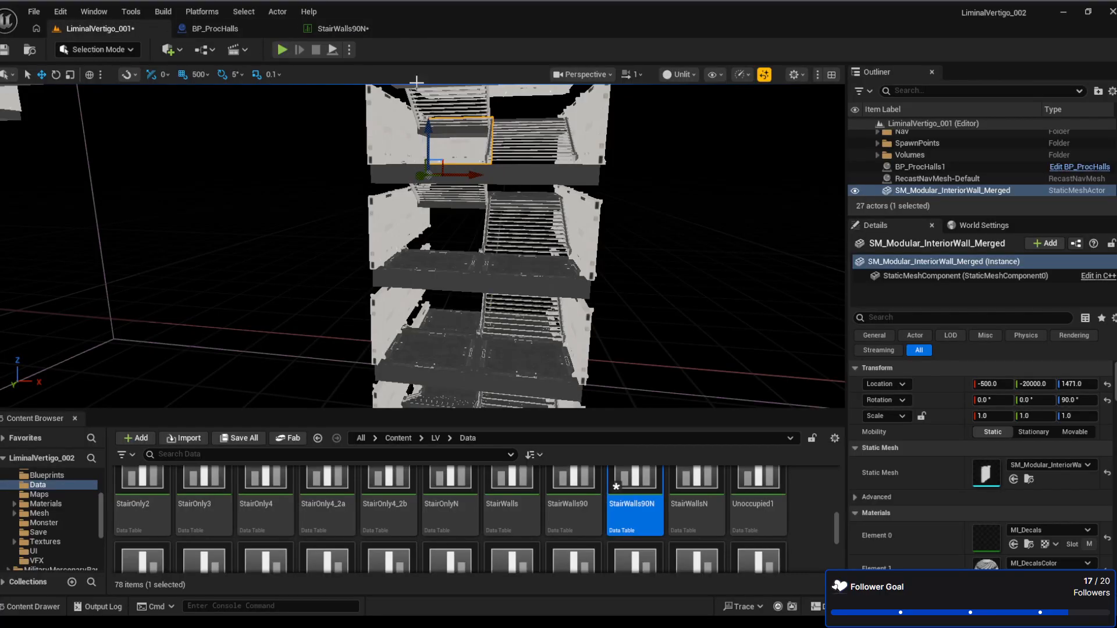
{"action": "left_click", "coordinate": [358, 26]}
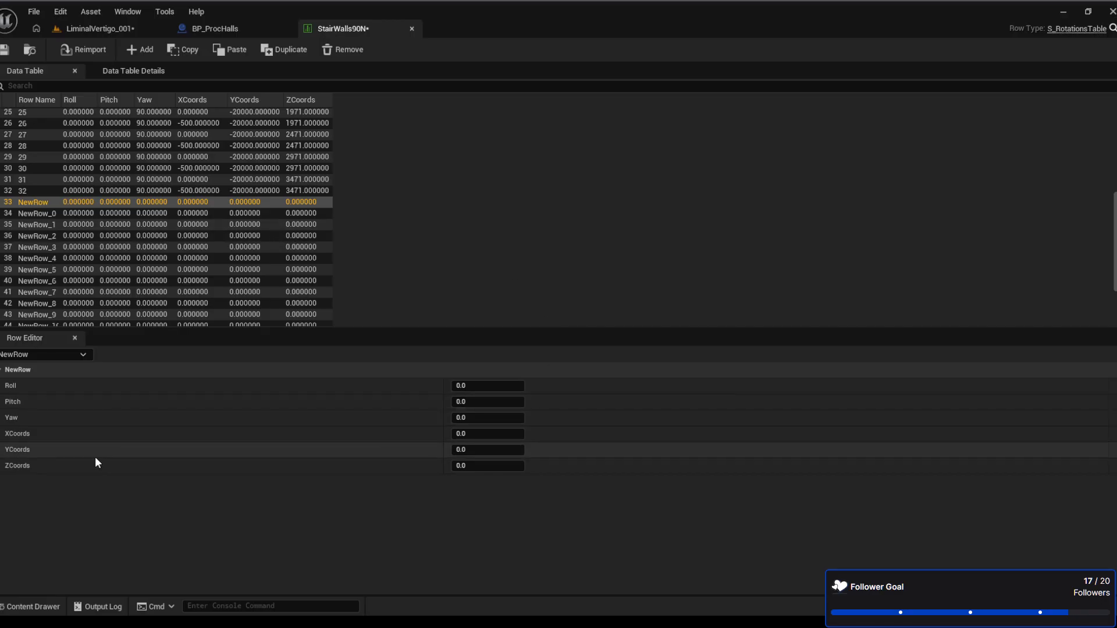
{"action": "left_click", "coordinate": [119, 32]}
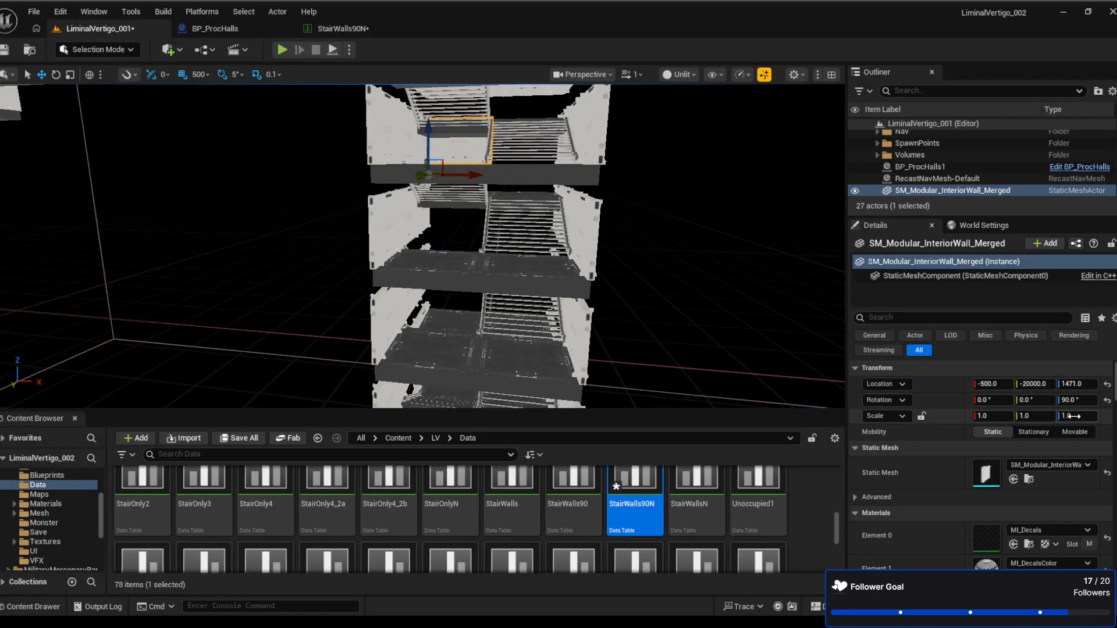
{"action": "left_click", "coordinate": [343, 29]}
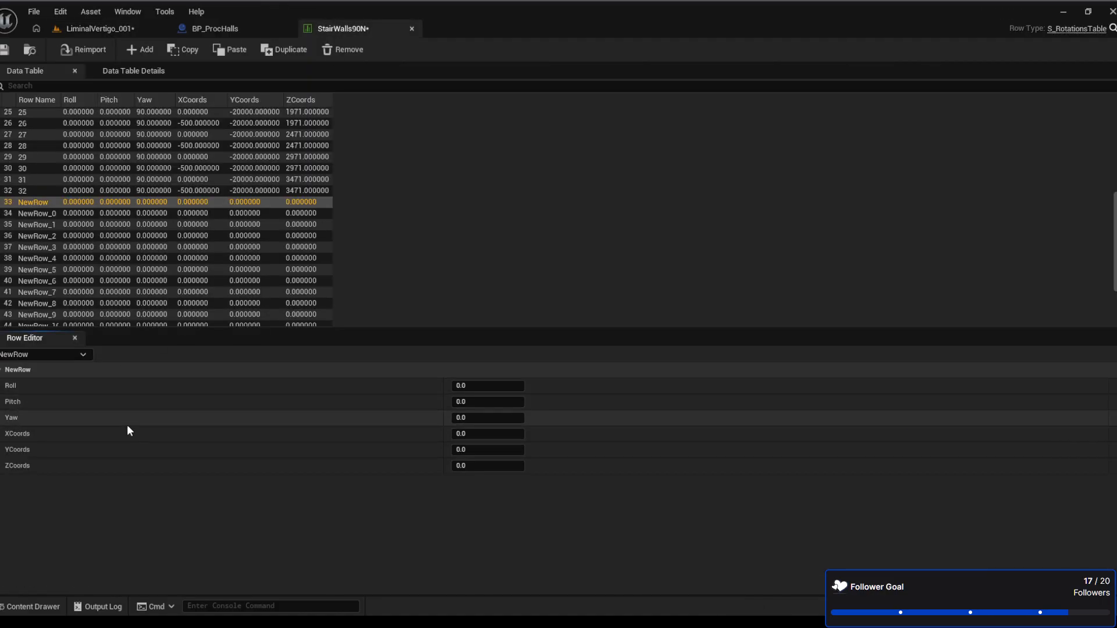
{"action": "left_click", "coordinate": [488, 418]}
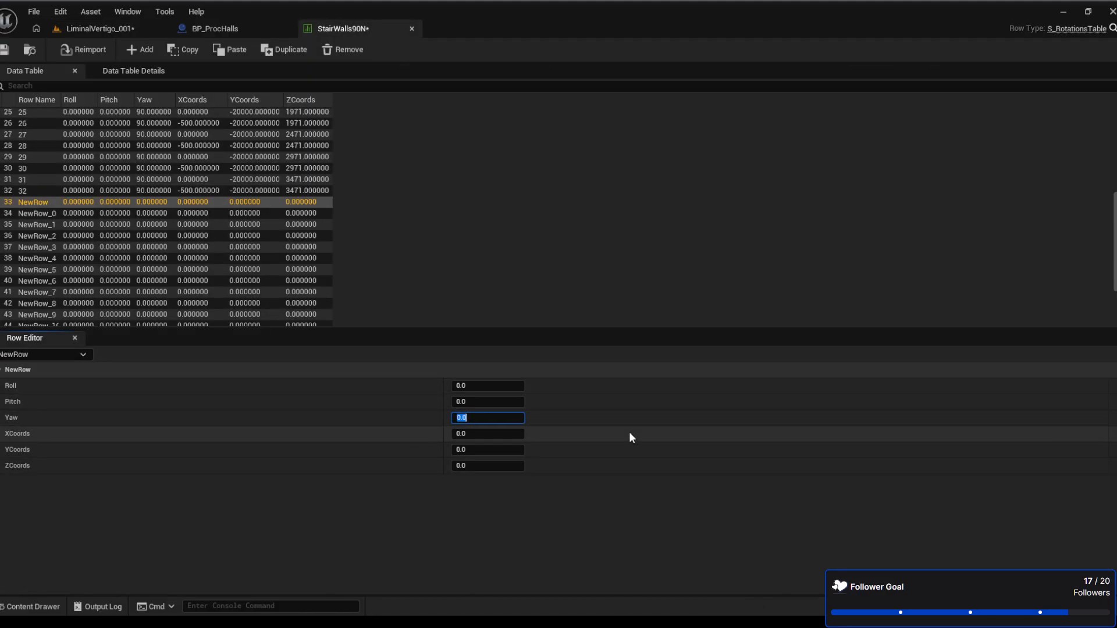
{"action": "type", "text": "9"}
{"action": "key", "text": "Return"}
{"action": "type", "text": "90"}
{"action": "key", "text": "Return"}
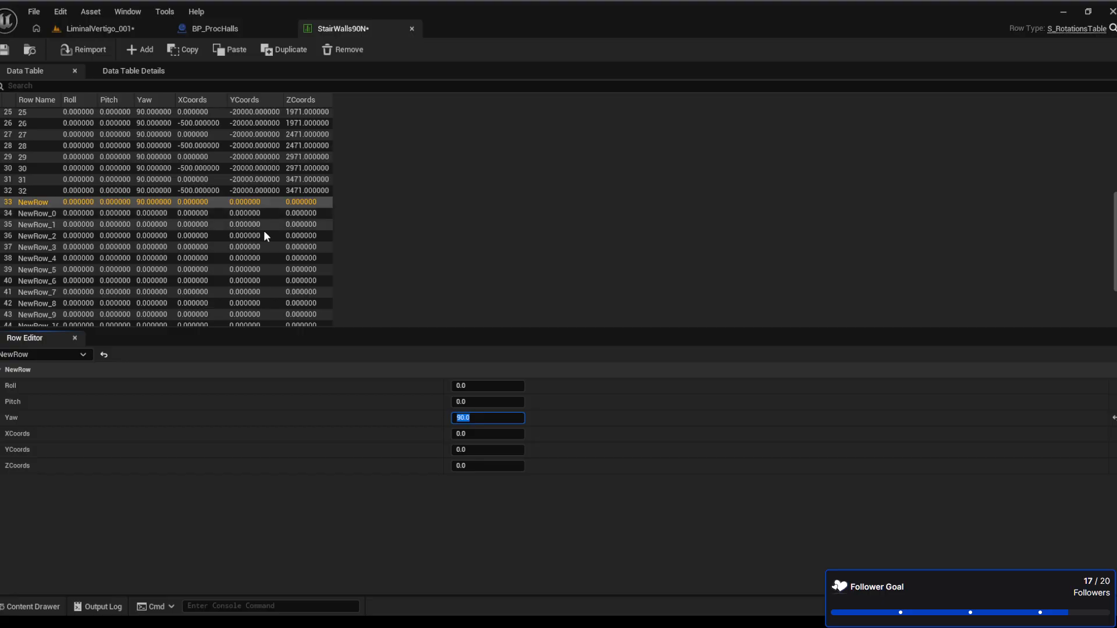
{"action": "left_click", "coordinate": [5, 50]}
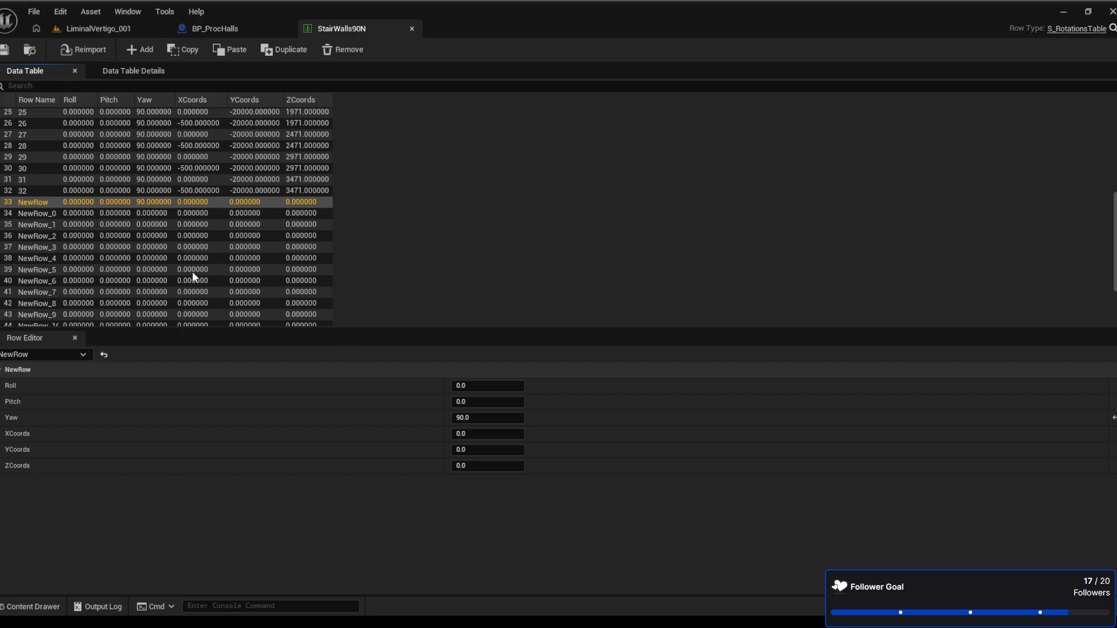
Paste NewRow's values with the 90 Yaw over each following row, from NewRow_0 through NewRow_18
{"action": "left_click", "coordinate": [138, 214]}
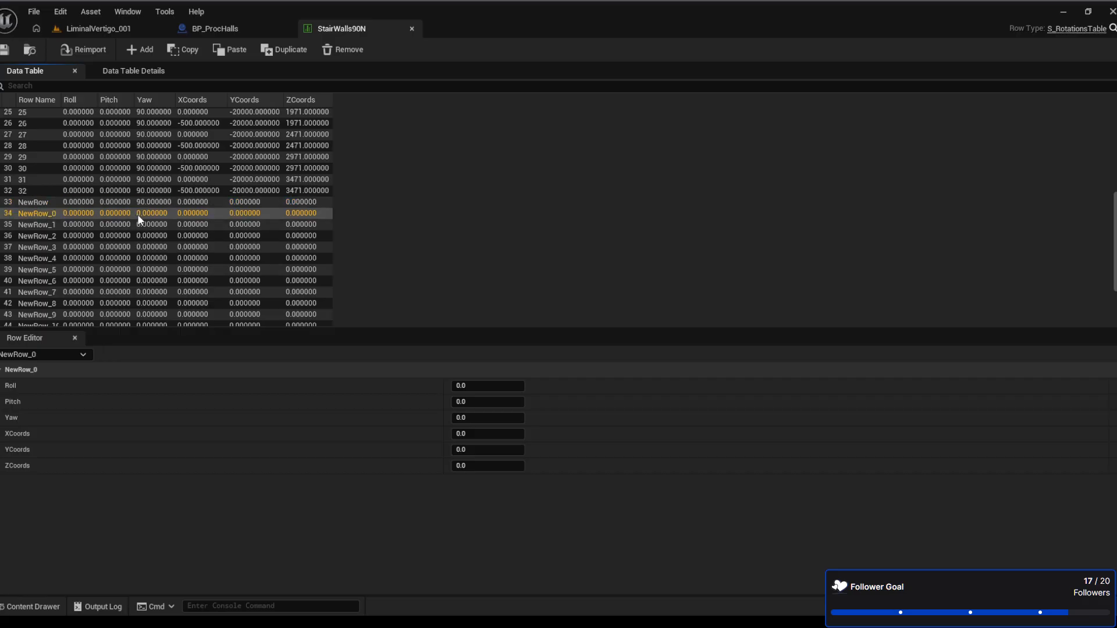
{"action": "key", "text": "ctrl+v"}
{"action": "left_click", "coordinate": [155, 224]}
{"action": "key", "text": "ctrl+v"}
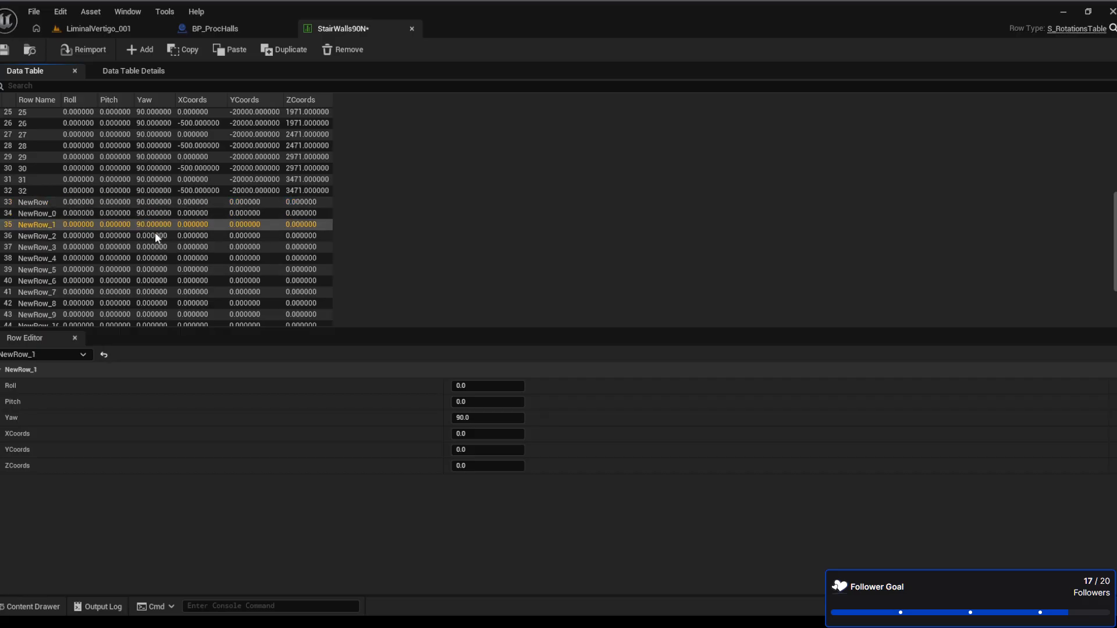
{"action": "left_click", "coordinate": [155, 236]}
{"action": "key", "text": "ctrl+v"}
{"action": "left_click", "coordinate": [155, 247]}
{"action": "key", "text": "ctrl+v"}
{"action": "left_click", "coordinate": [158, 258]}
{"action": "key", "text": "ctrl+v"}
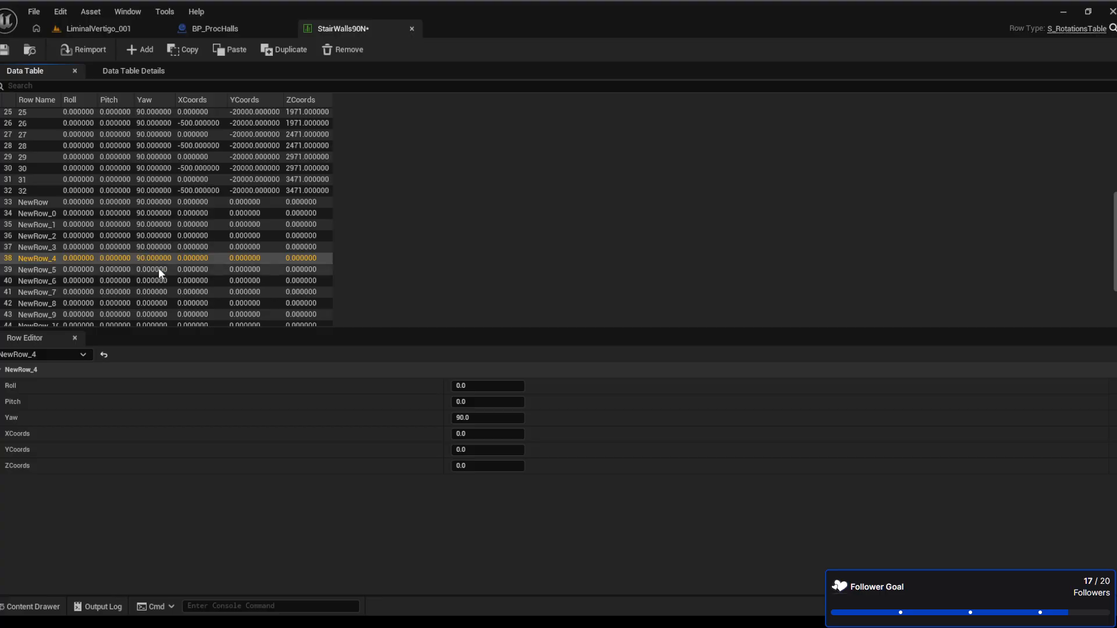
{"action": "left_click", "coordinate": [158, 269]}
{"action": "key", "text": "ctrl+v"}
{"action": "left_click", "coordinate": [162, 280]}
{"action": "key", "text": "ctrl+v"}
{"action": "left_click", "coordinate": [163, 292]}
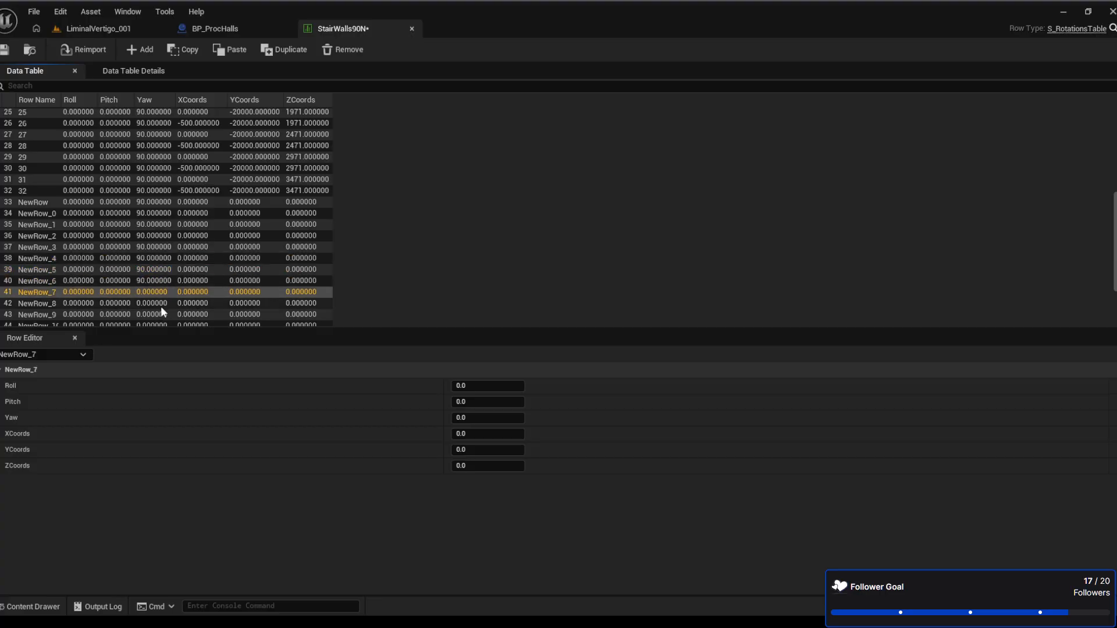
{"action": "key", "text": "ctrl+v"}
{"action": "left_click", "coordinate": [162, 304]}
{"action": "key", "text": "ctrl+v"}
{"action": "left_click", "coordinate": [161, 315]}
{"action": "key", "text": "ctrl+v"}
{"action": "scroll", "coordinate": [175, 312], "scroll_direction": "down", "scroll_amount": 2}
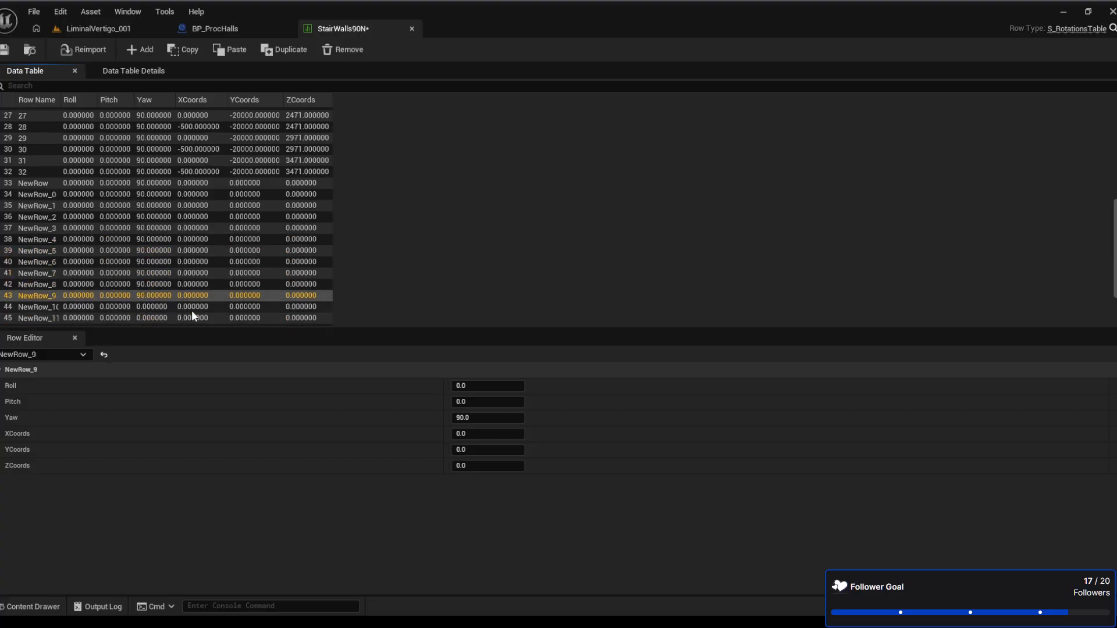
{"action": "left_click", "coordinate": [162, 291]}
{"action": "key", "text": "ctrl+v"}
{"action": "left_click", "coordinate": [162, 301]}
{"action": "key", "text": "ctrl+v"}
{"action": "left_click", "coordinate": [158, 310]}
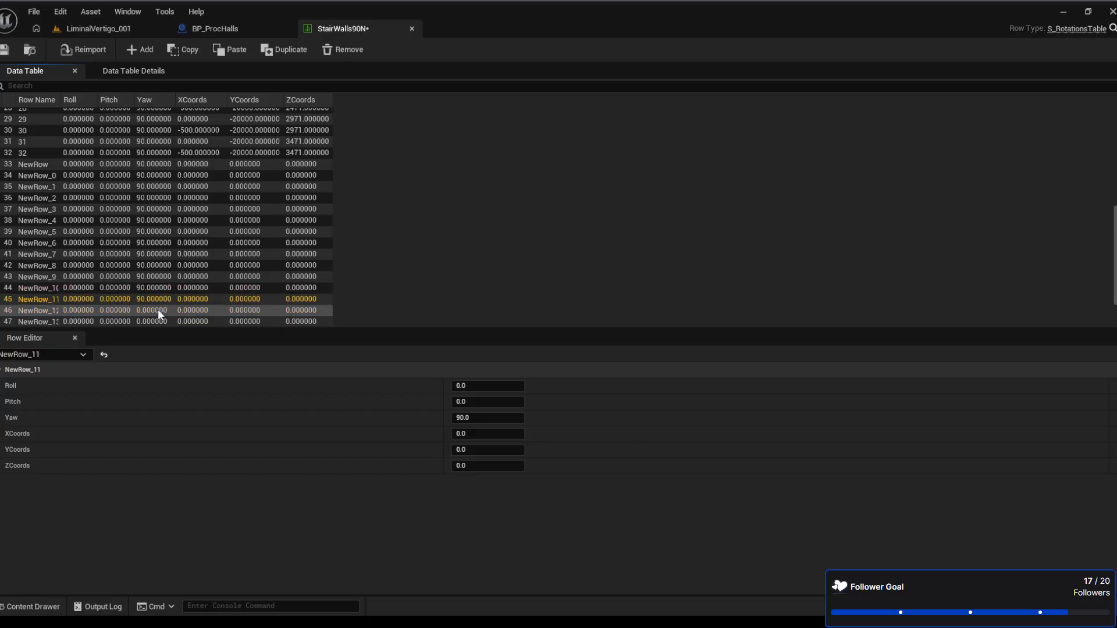
{"action": "key", "text": "ctrl+v"}
{"action": "left_click", "coordinate": [160, 321]}
{"action": "key", "text": "ctrl+v"}
{"action": "scroll", "coordinate": [187, 314], "scroll_direction": "down", "scroll_amount": 3}
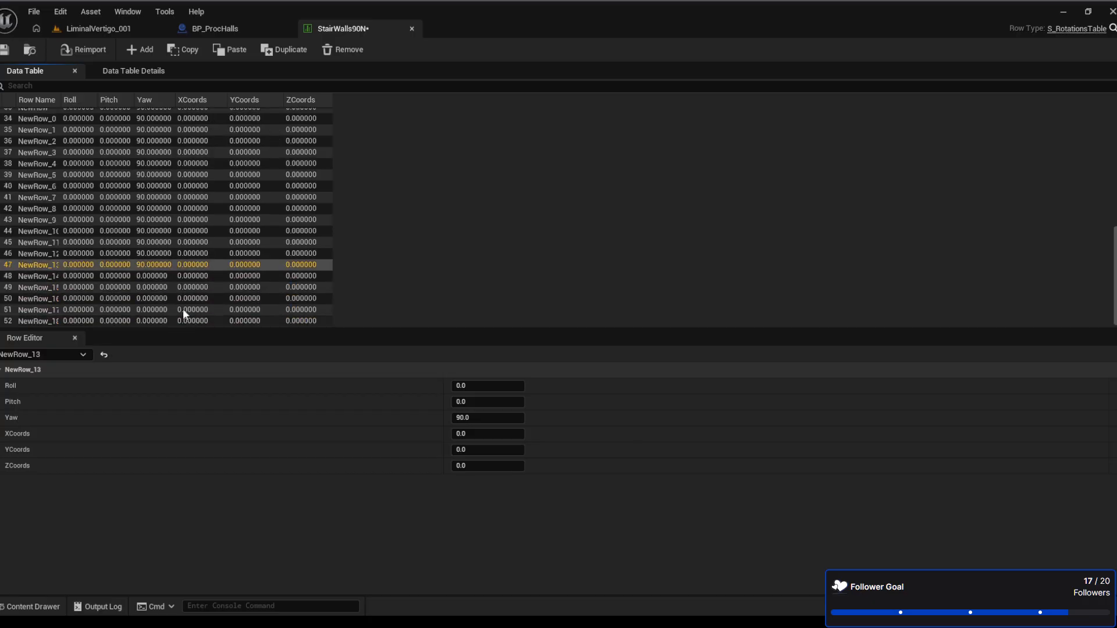
{"action": "left_click", "coordinate": [163, 274]}
{"action": "key", "text": "ctrl+v"}
{"action": "left_click", "coordinate": [158, 285]}
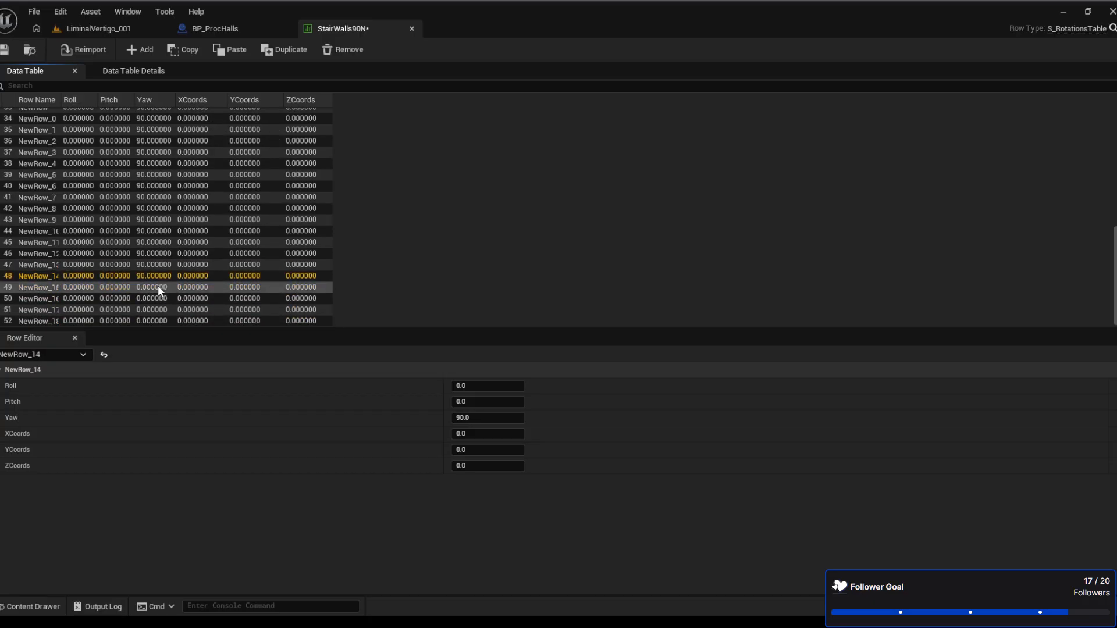
{"action": "key", "text": "ctrl+v"}
{"action": "left_click", "coordinate": [155, 302]}
{"action": "key", "text": "ctrl+v"}
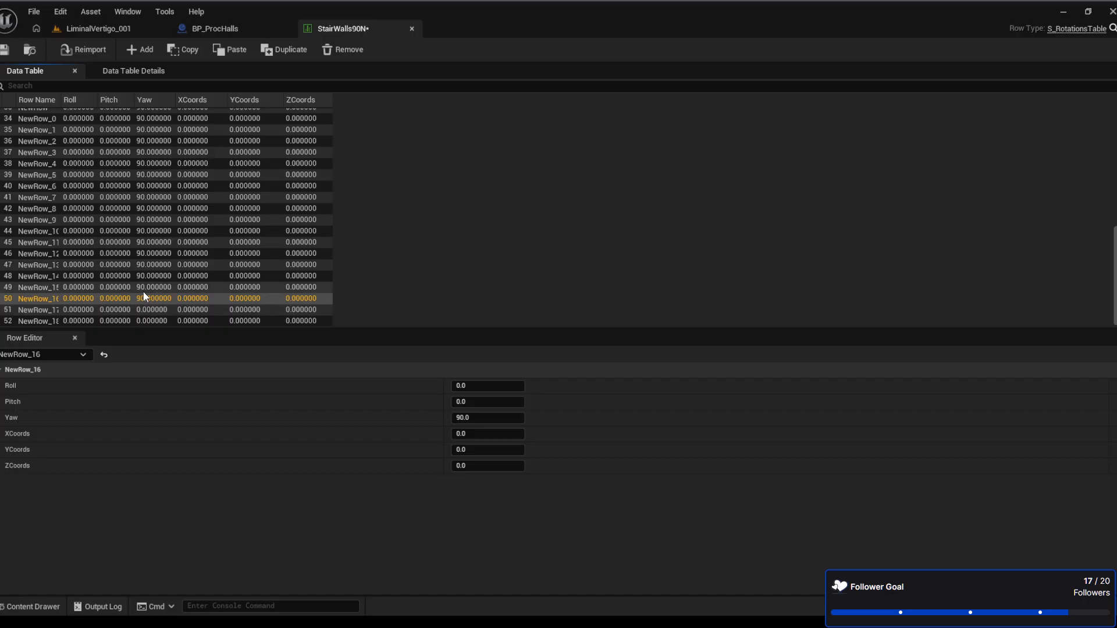
{"action": "left_click", "coordinate": [163, 309]}
{"action": "key", "text": "ctrl+v"}
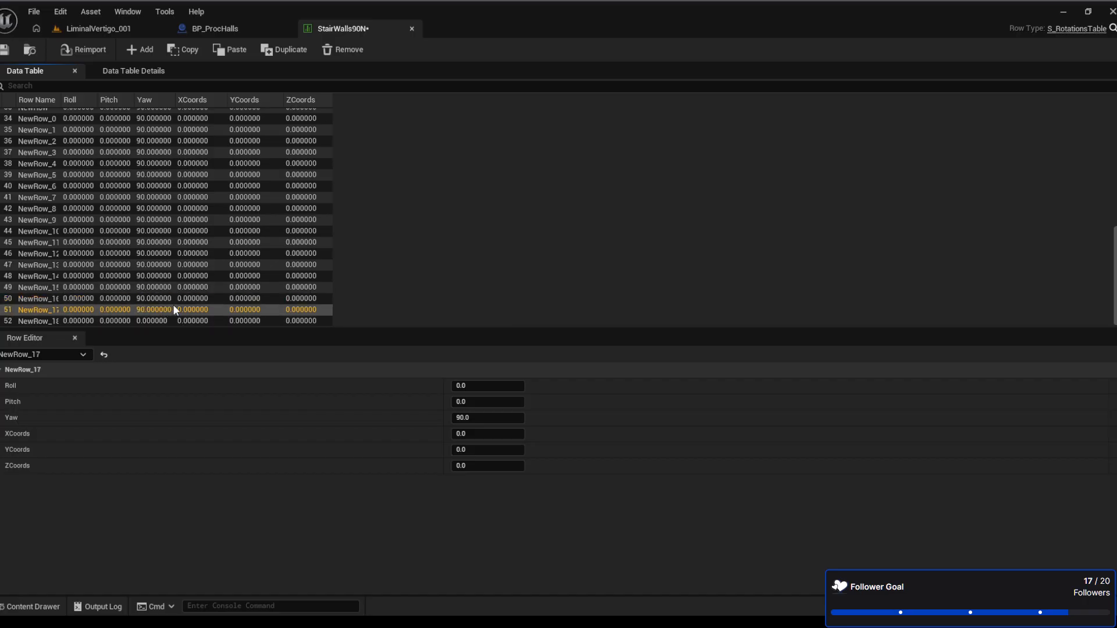
{"action": "left_click", "coordinate": [146, 320]}
{"action": "key", "text": "ctrl+v"}
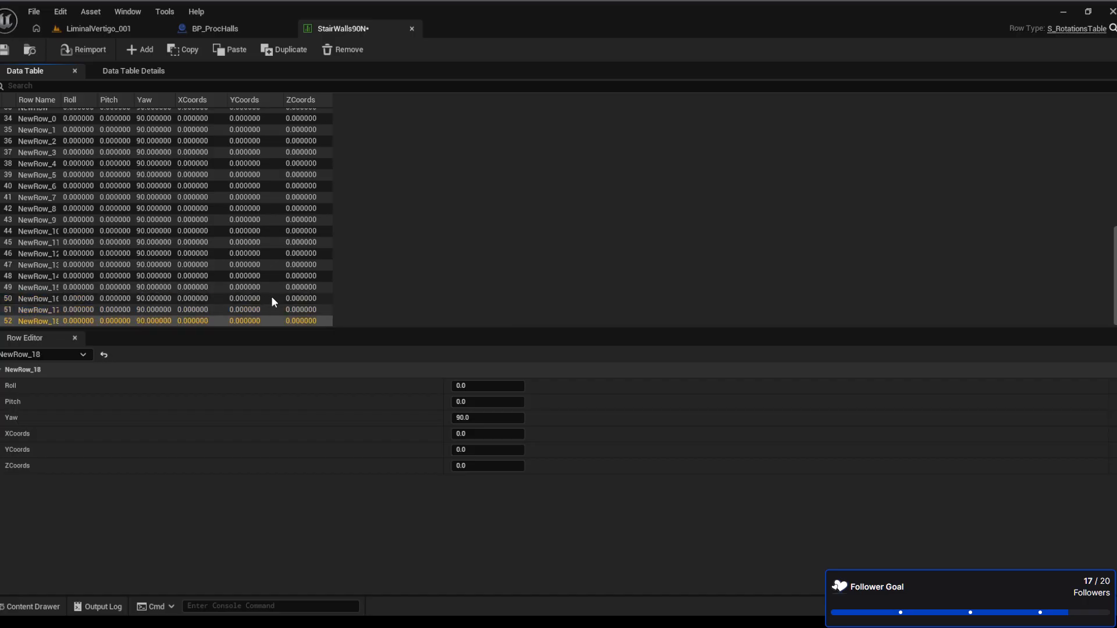
Save the StairWalls90N table and select NewRow again
{"action": "left_click", "coordinate": [7, 51]}
{"action": "scroll", "coordinate": [242, 270], "scroll_direction": "up", "scroll_amount": 4}
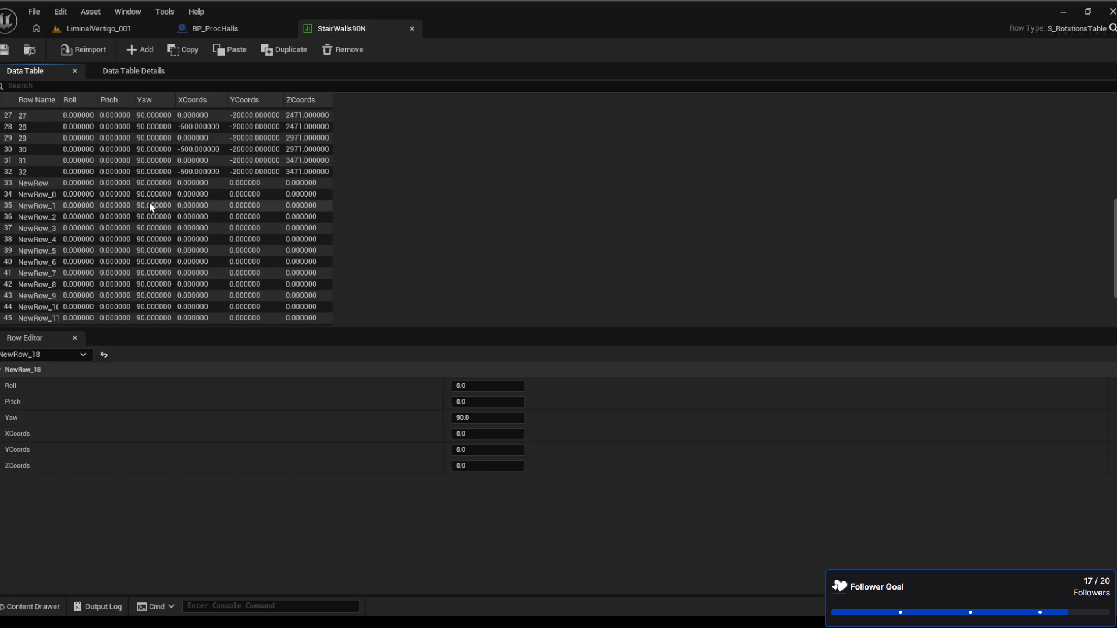
{"action": "left_click", "coordinate": [252, 183]}
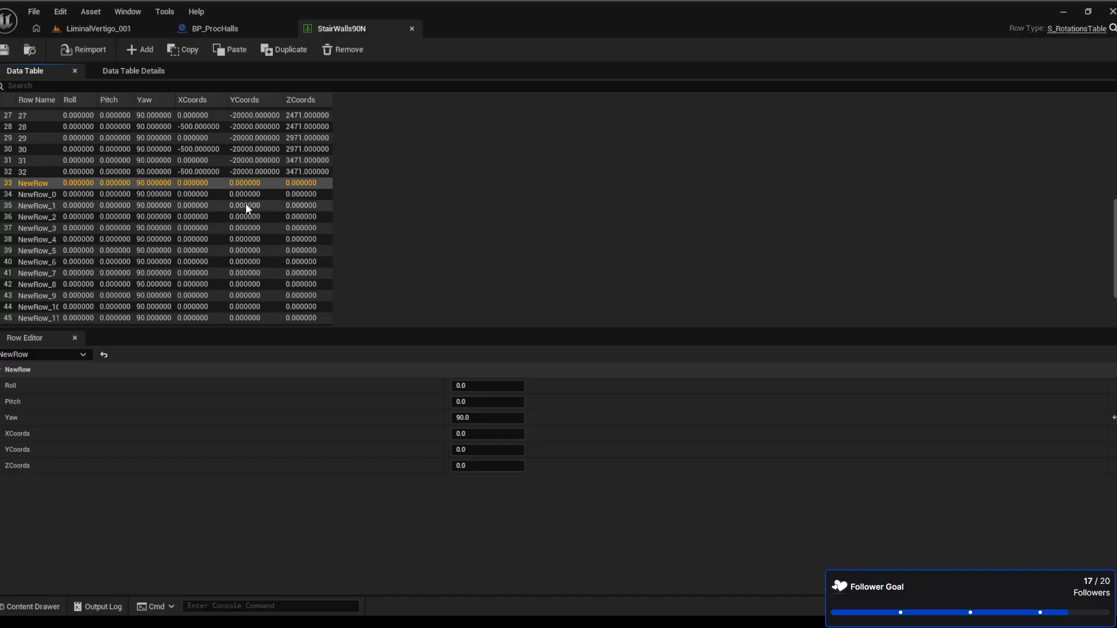
{"action": "left_click", "coordinate": [499, 402]}
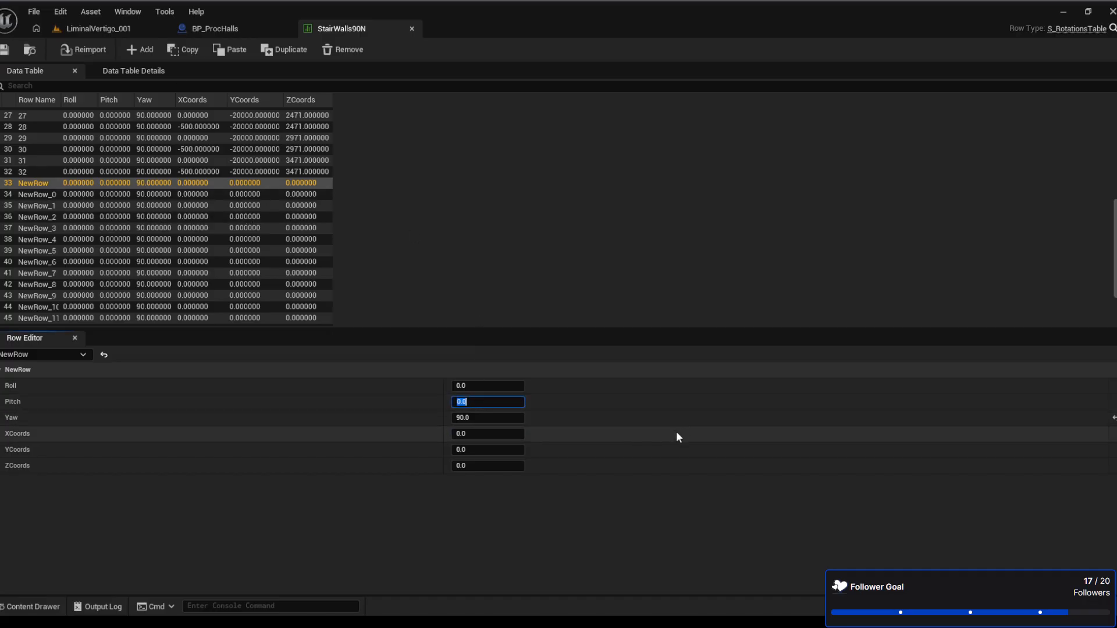
{"action": "type", "text": "-5"}
{"action": "key", "text": "BackSpace"}
{"action": "type", "text": "20000"}
{"action": "key", "text": "Return"}
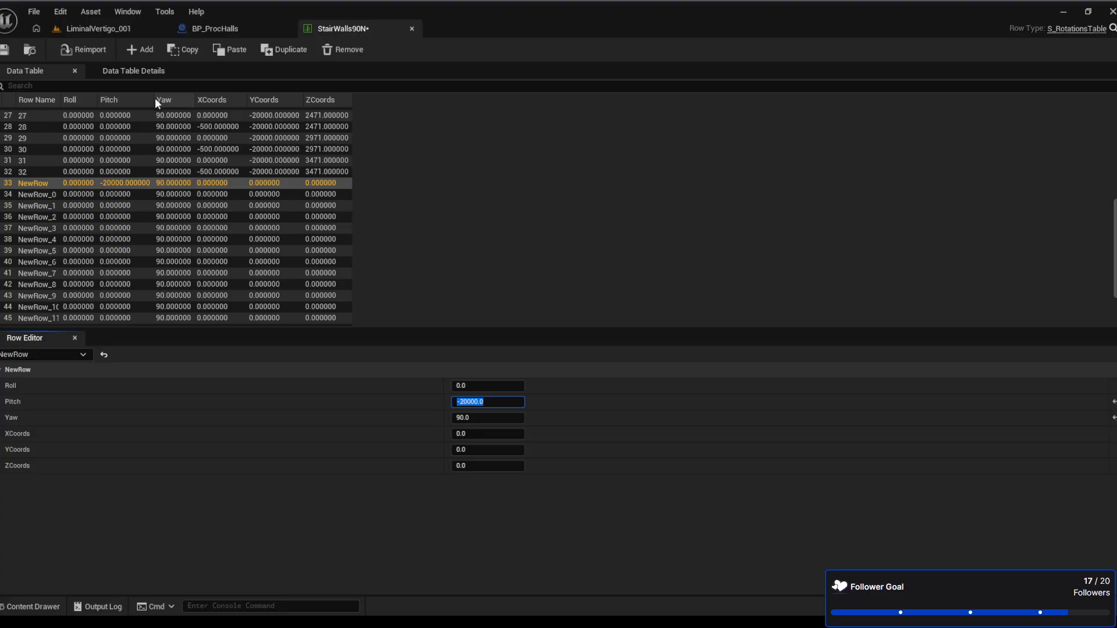
{"action": "type", "text": "0"}
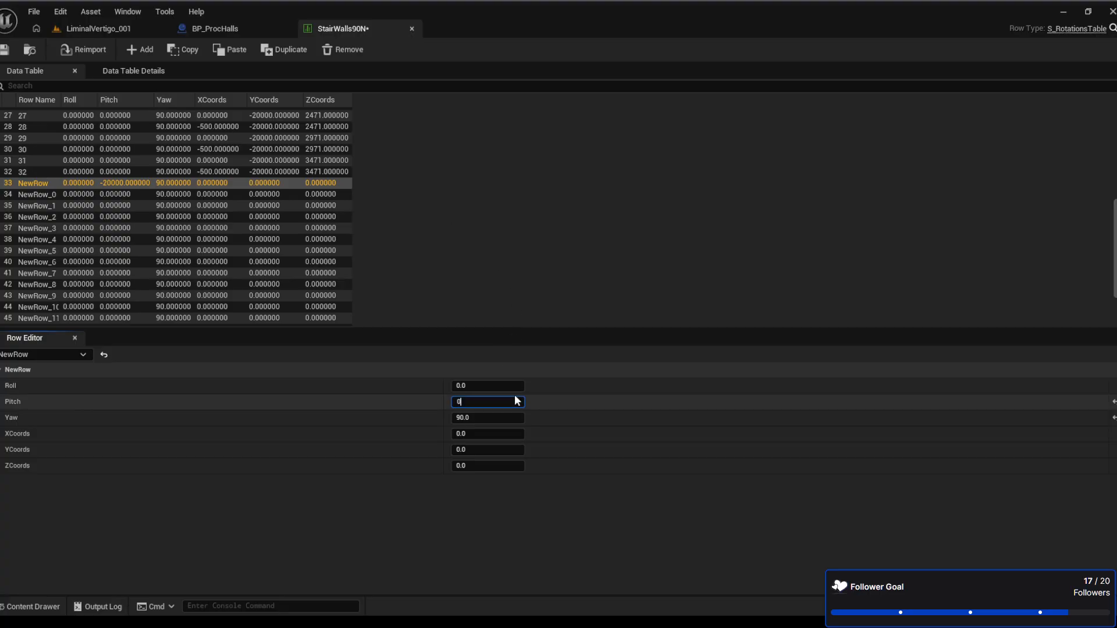
{"action": "key", "text": "Return"}
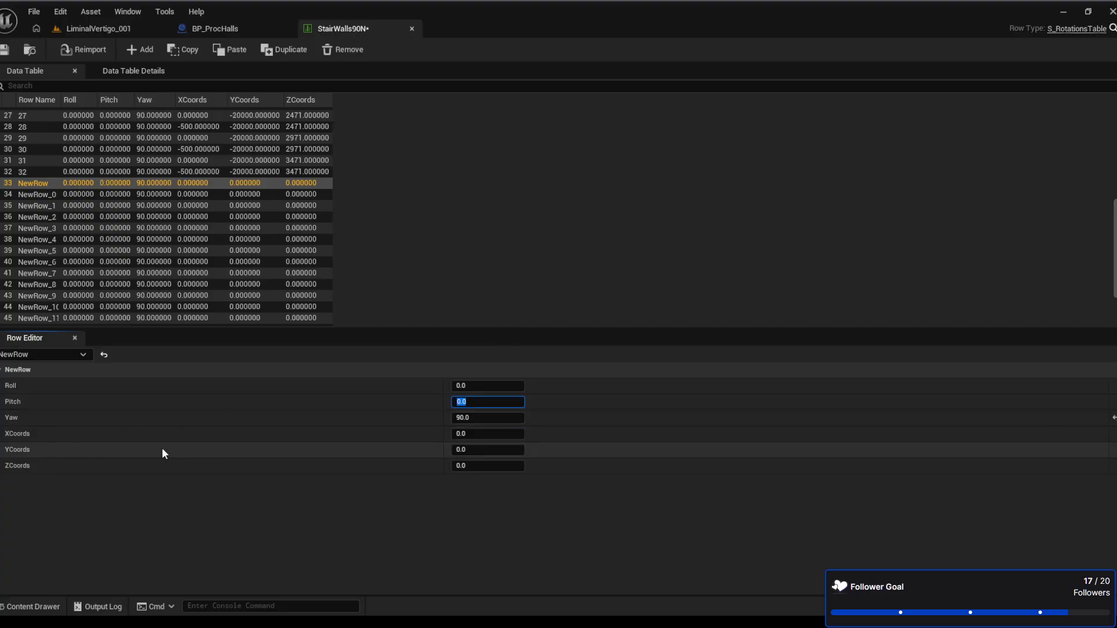
Set NewRow's YCoords to -20000
{"action": "left_click", "coordinate": [489, 450]}
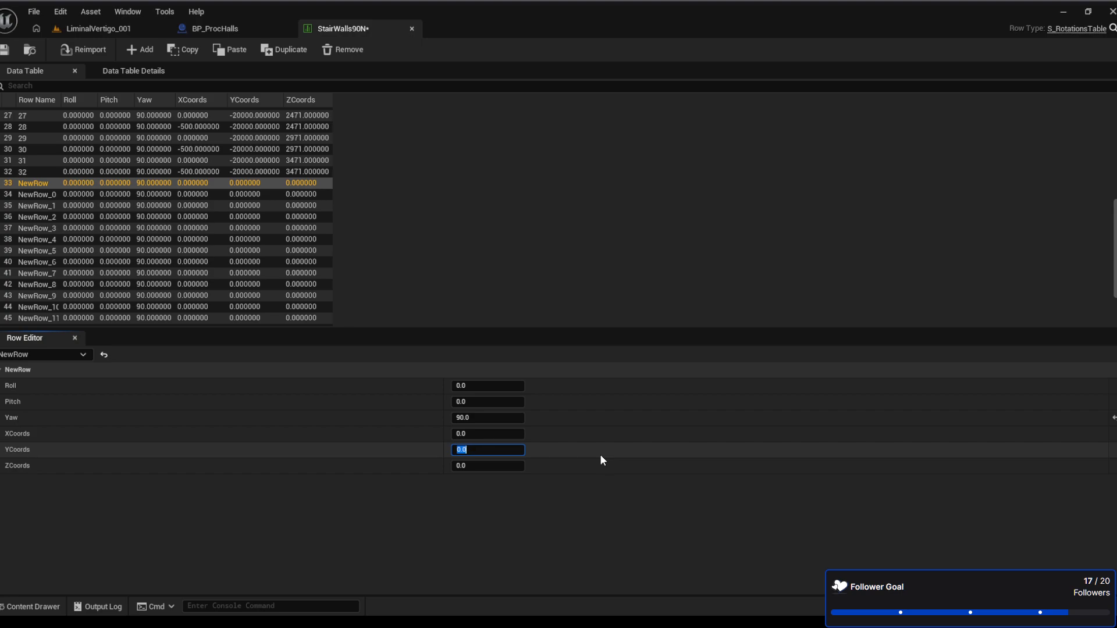
{"action": "type", "text": "-20000"}
{"action": "key", "text": "Return"}
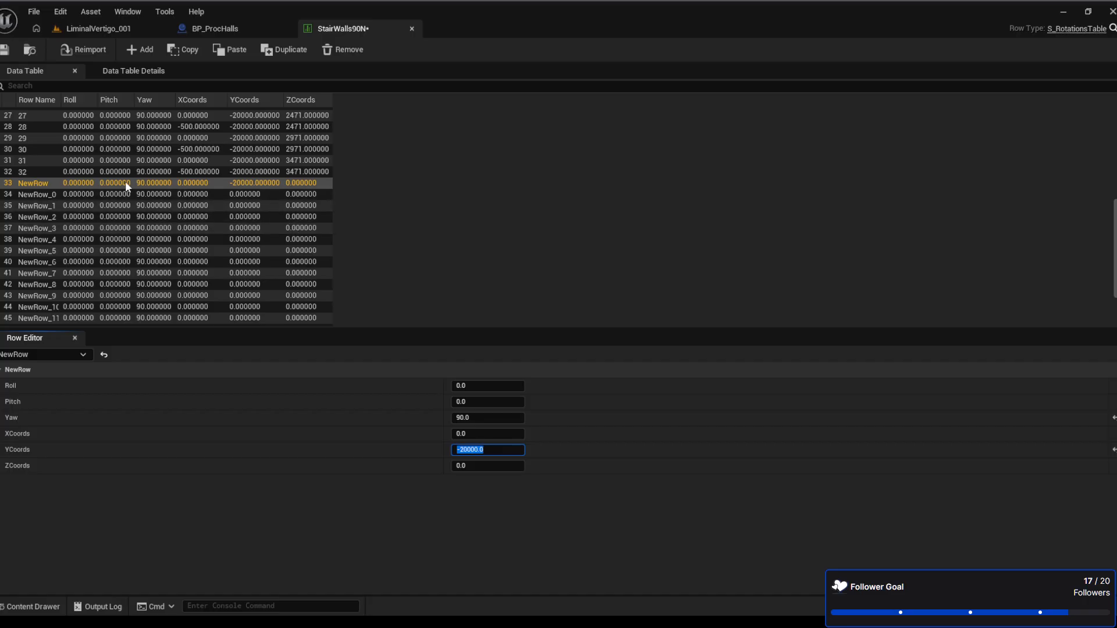
Copy NewRow with its -20000 YCoords and paste its values over NewRow_0 through NewRow_8 in StairWalls90N
{"action": "left_click", "coordinate": [192, 183]}
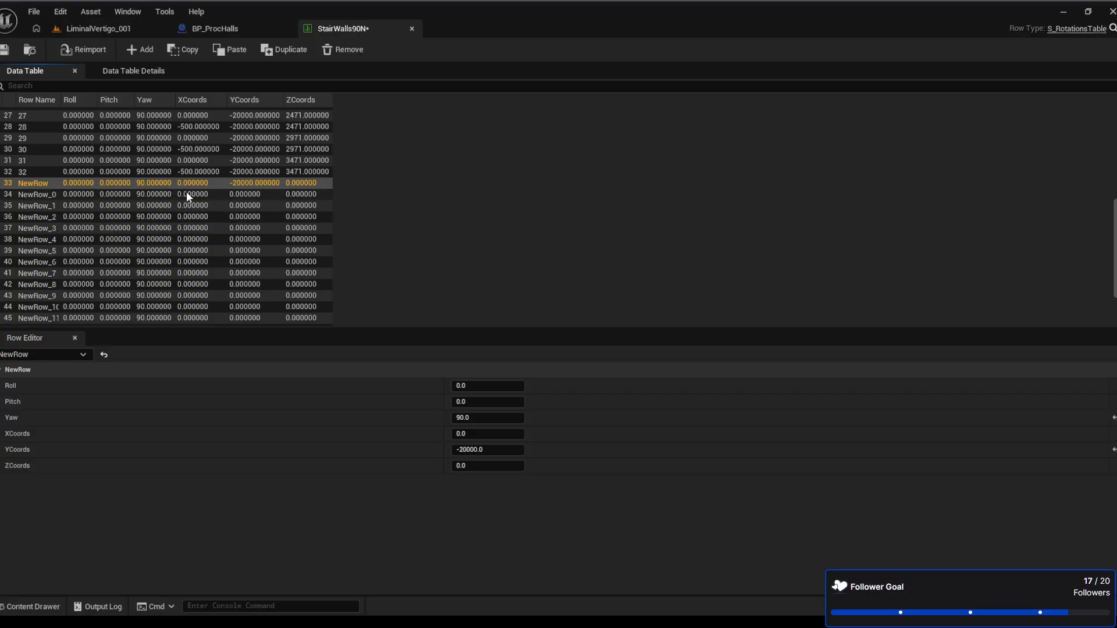
{"action": "left_click", "coordinate": [184, 193]}
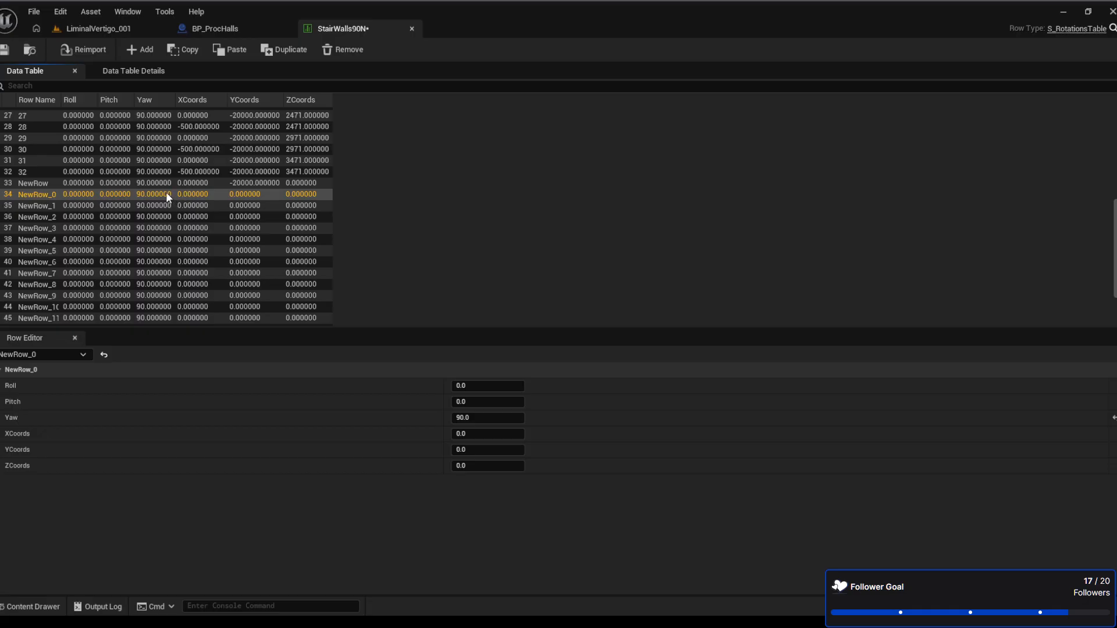
{"action": "left_click", "coordinate": [206, 183]}
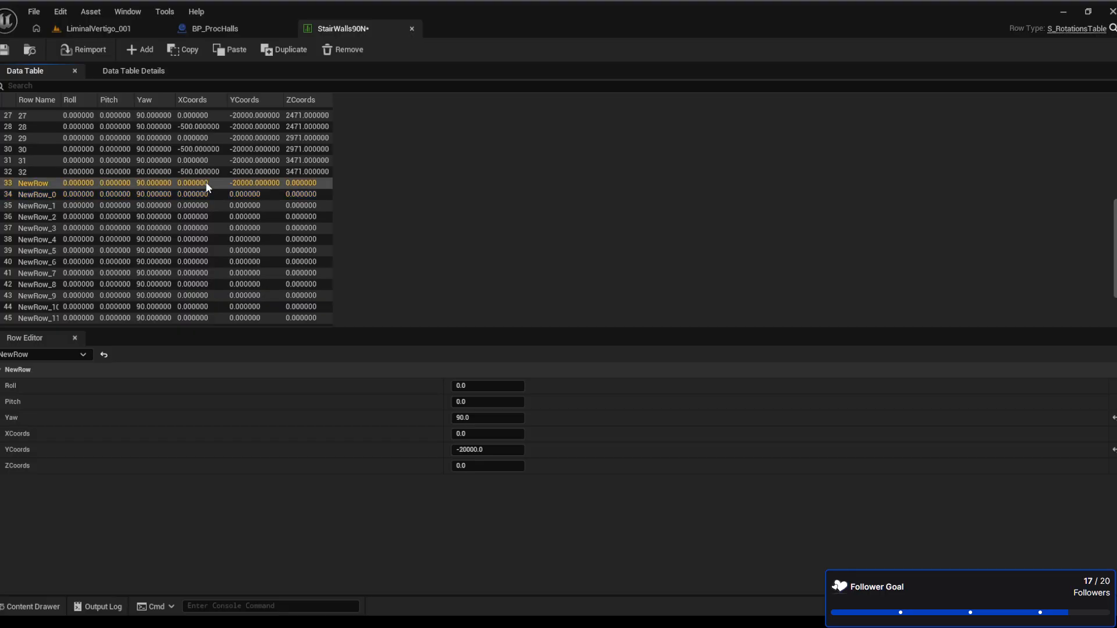
{"action": "left_click", "coordinate": [195, 193]}
{"action": "key", "text": "ctrl+v"}
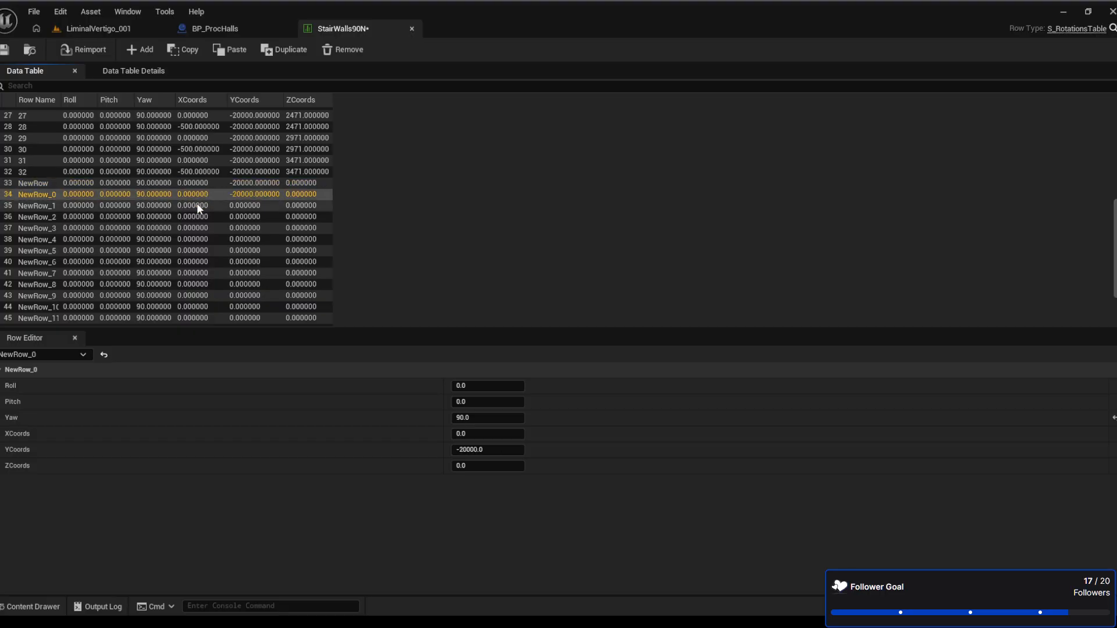
{"action": "left_click", "coordinate": [195, 205]}
{"action": "key", "text": "ctrl+v"}
{"action": "left_click", "coordinate": [197, 217]}
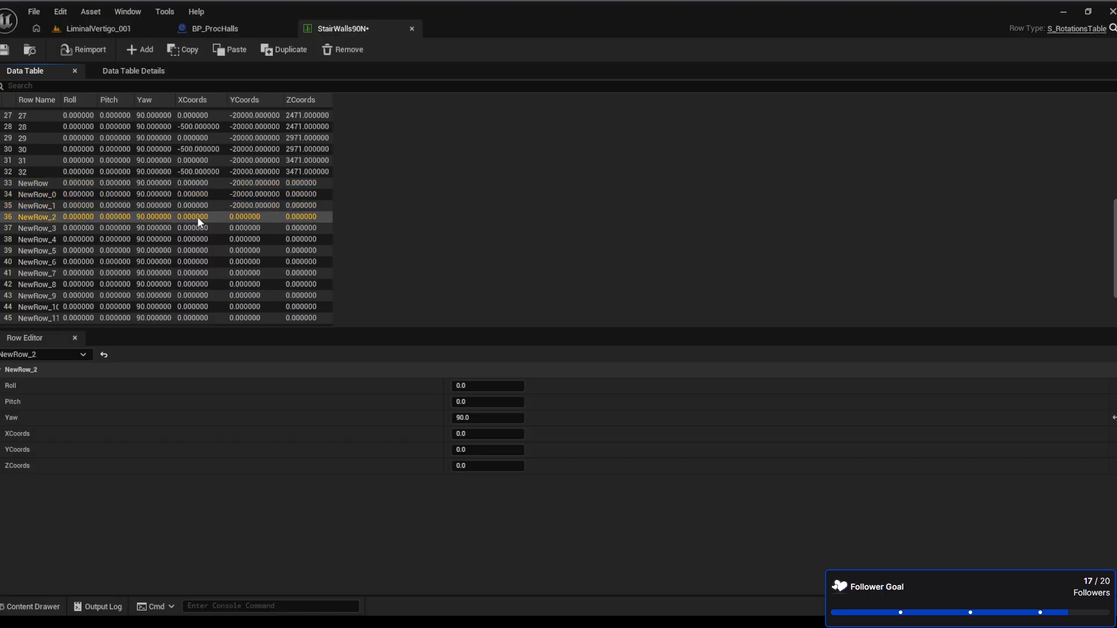
{"action": "key", "text": "ctrl+v"}
{"action": "left_click", "coordinate": [198, 228]}
{"action": "key", "text": "ctrl+v"}
{"action": "left_click", "coordinate": [194, 241]}
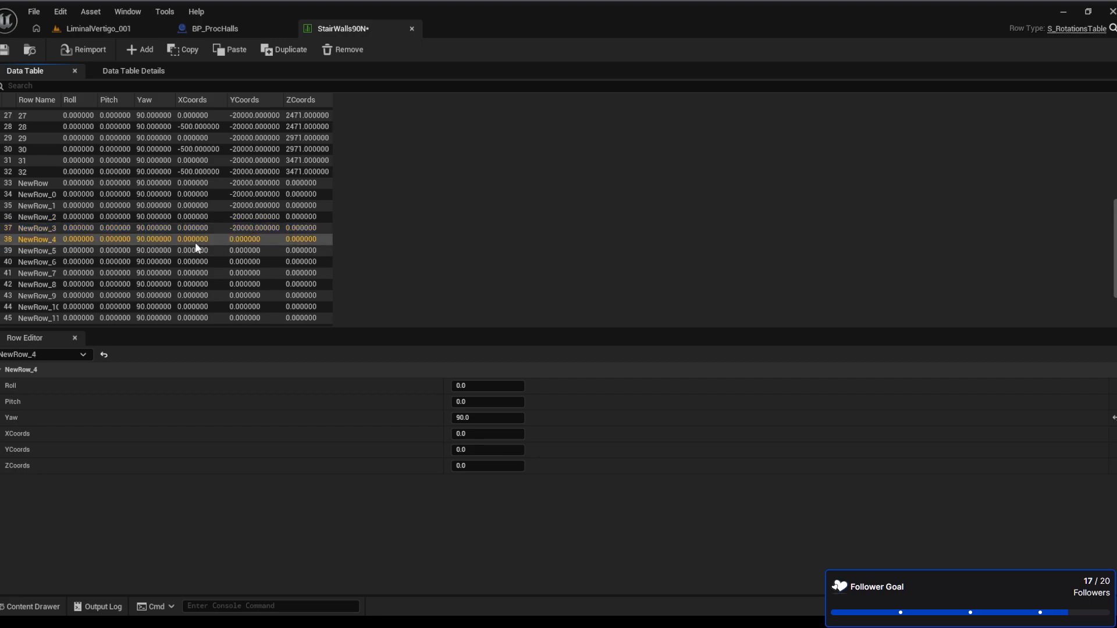
{"action": "key", "text": "ctrl+v"}
{"action": "left_click", "coordinate": [198, 253]}
{"action": "key", "text": "ctrl+v"}
{"action": "left_click", "coordinate": [206, 261]}
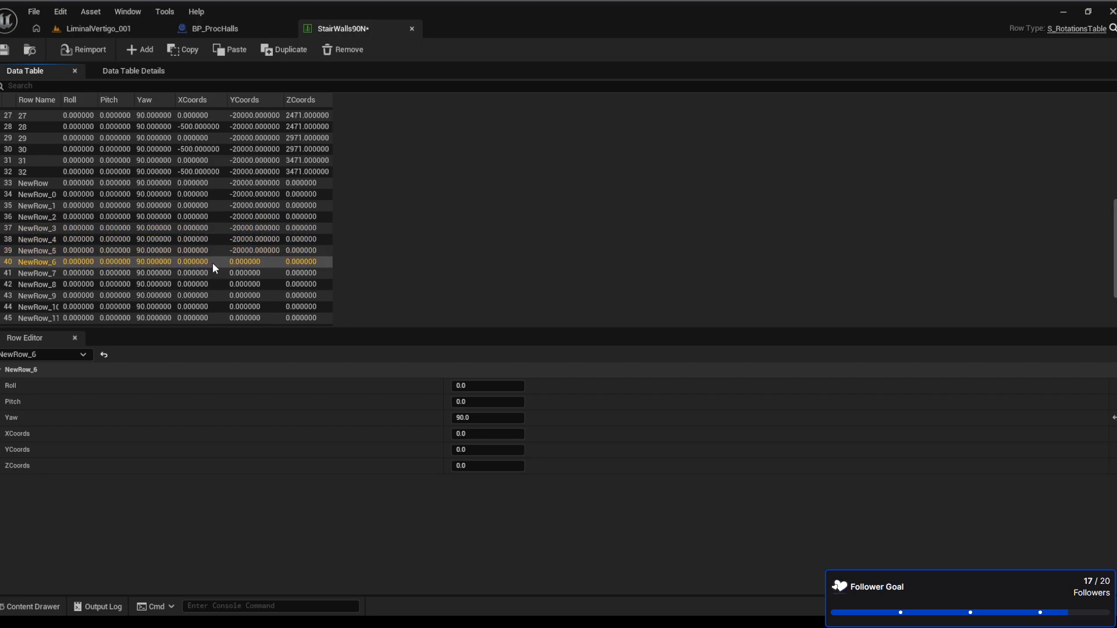
{"action": "key", "text": "ctrl+v"}
{"action": "left_click", "coordinate": [201, 273]}
{"action": "key", "text": "ctrl+v"}
{"action": "left_click", "coordinate": [204, 284]}
{"action": "key", "text": "ctrl+v"}
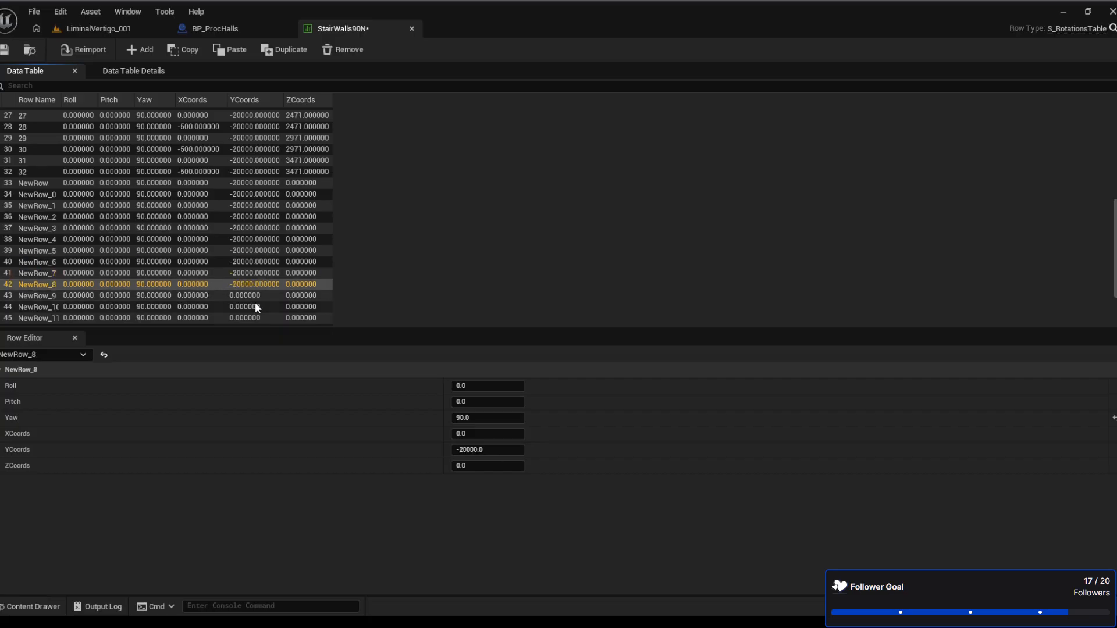
Inspect the stairwell's landings and open ends in the level, then set NewRow_9's YCoords to -18500 in StairWalls90N
{"action": "scroll", "coordinate": [256, 303], "scroll_direction": "down", "scroll_amount": 3}
{"action": "left_click", "coordinate": [264, 220]}
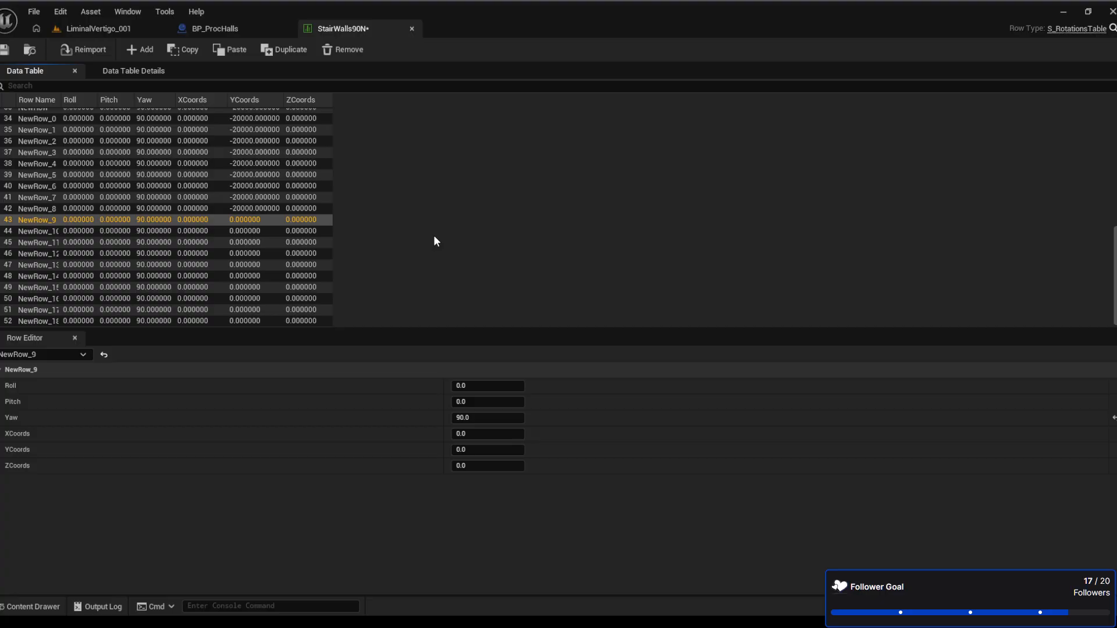
{"action": "key", "text": "Down"}
{"action": "key", "text": "Down"}
{"action": "key", "text": "Down"}
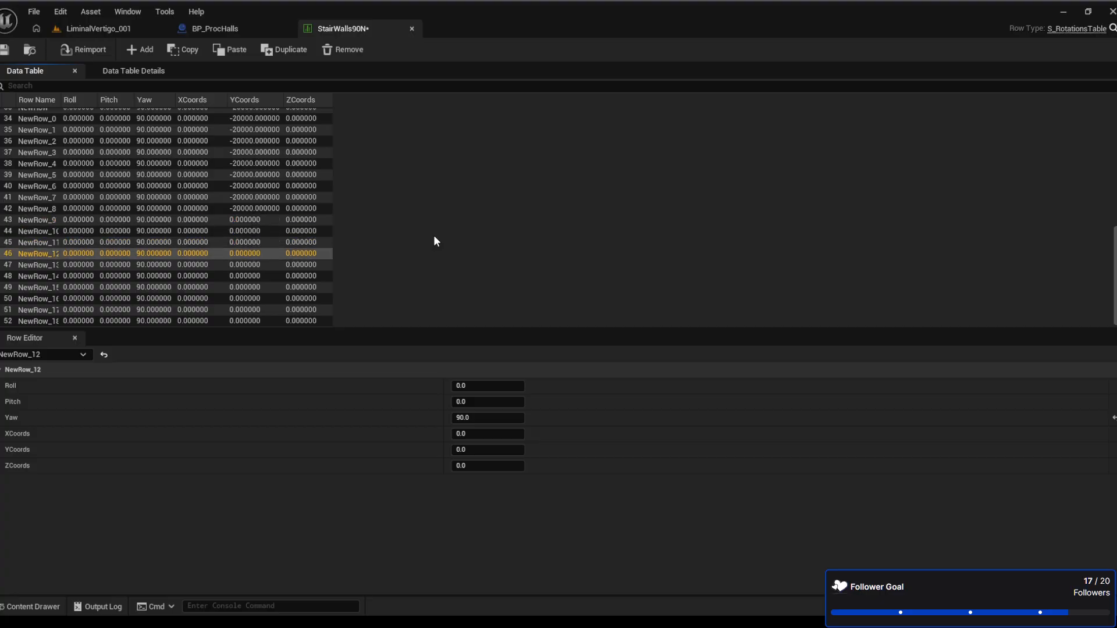
{"action": "left_click", "coordinate": [93, 28]}
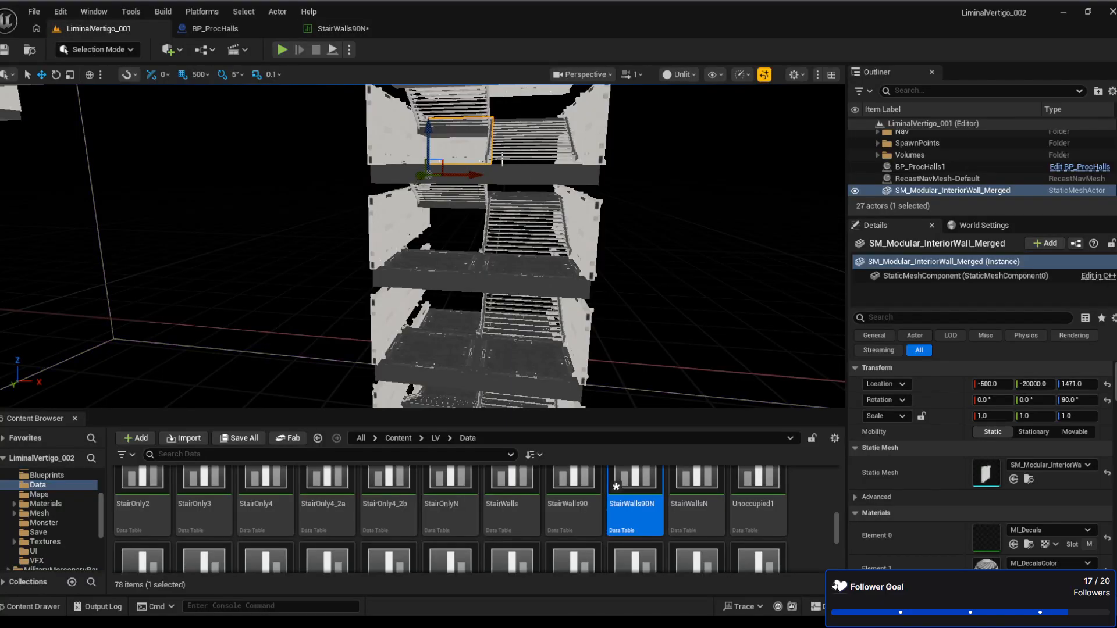
{"action": "right_click_drag", "start_coordinate": [476, 157], "coordinate": [543, 156]}
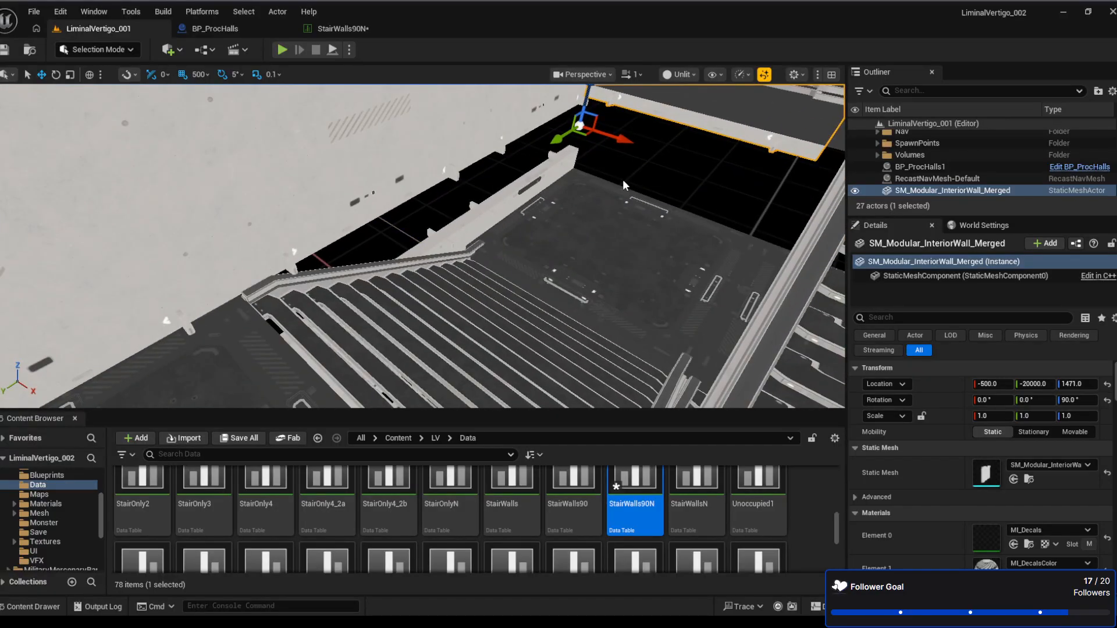
{"action": "right_click_drag", "start_coordinate": [619, 179], "coordinate": [611, 175]}
{"action": "right_click_drag", "start_coordinate": [488, 242], "coordinate": [489, 237]}
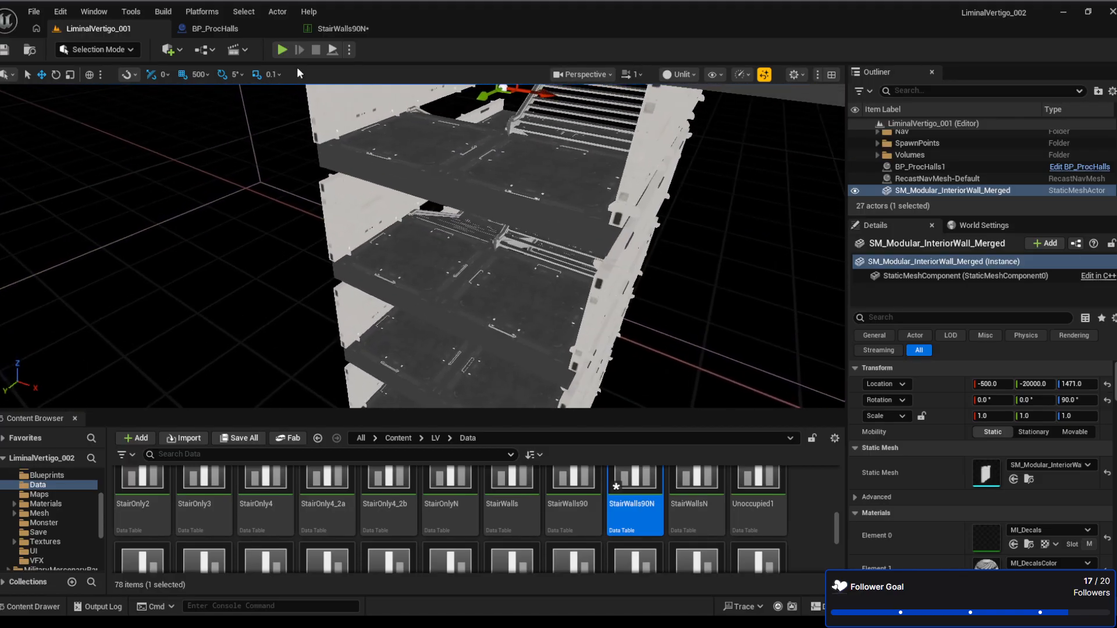
{"action": "left_click", "coordinate": [343, 29]}
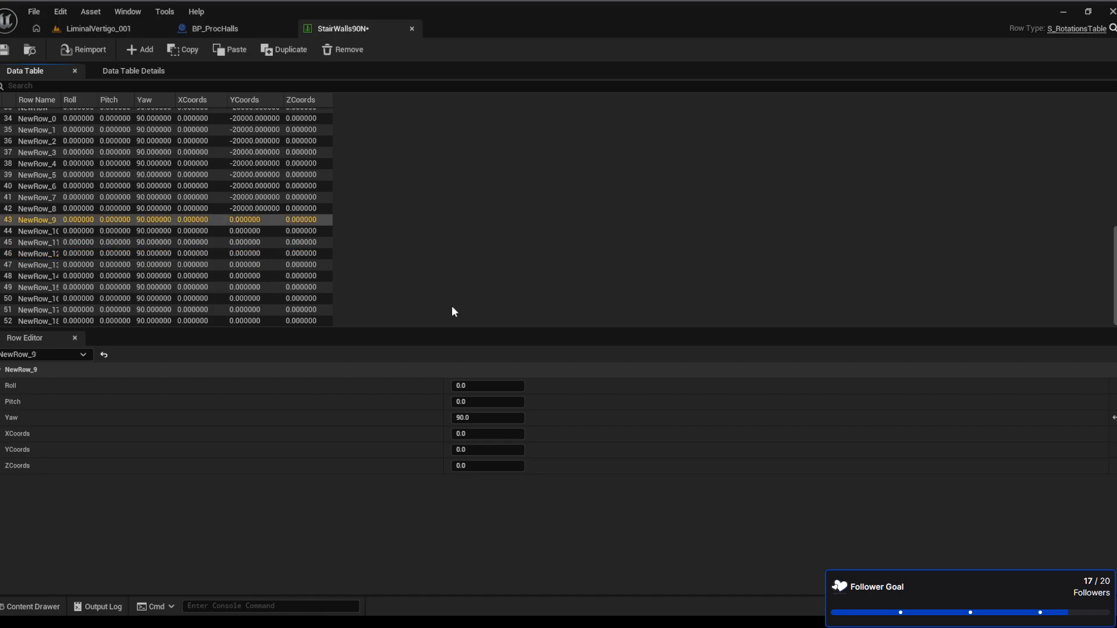
{"action": "type", "text": "-18500"}
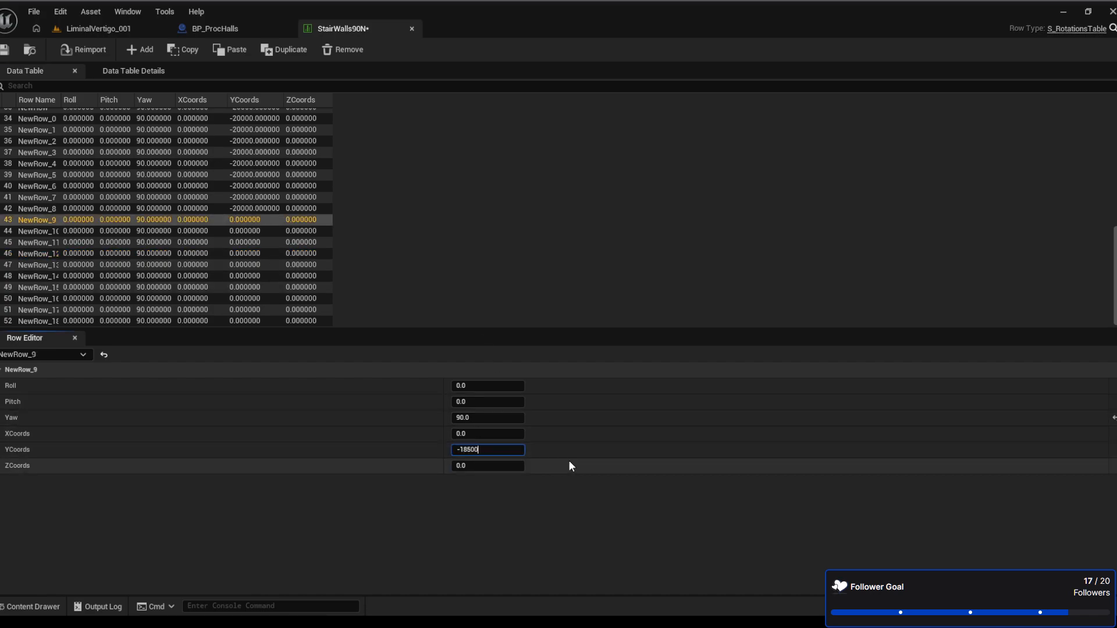
{"action": "key", "text": "Return"}
Copy NewRow_9 and paste its -18500 YCoords over NewRow_10 through NewRow_18, and save the StairWalls90N table
{"action": "left_click", "coordinate": [179, 216]}
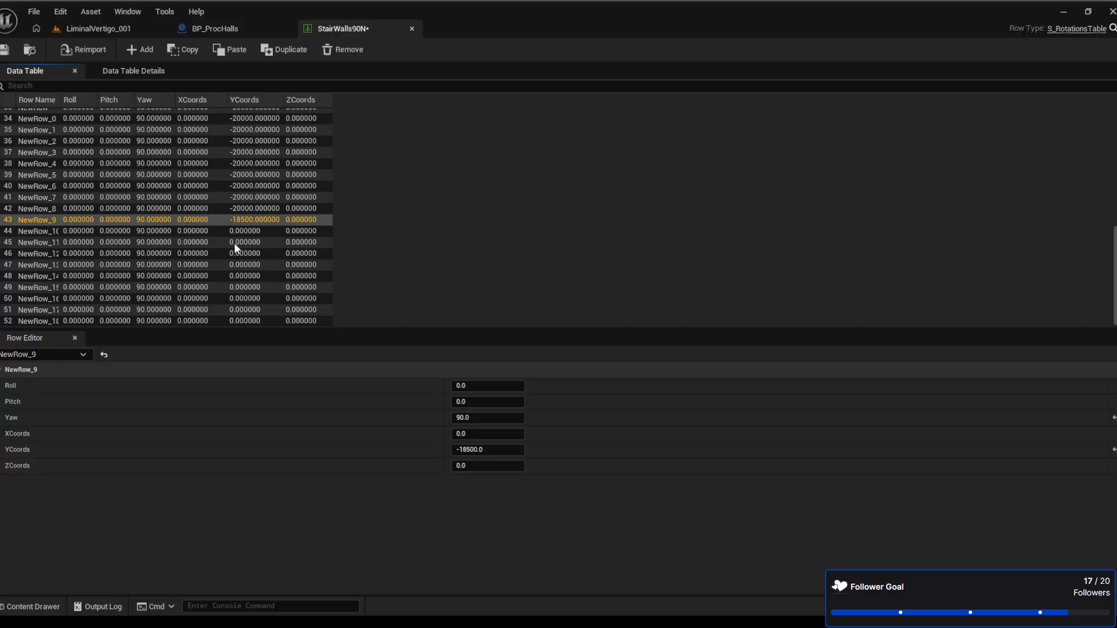
{"action": "left_click", "coordinate": [199, 232]}
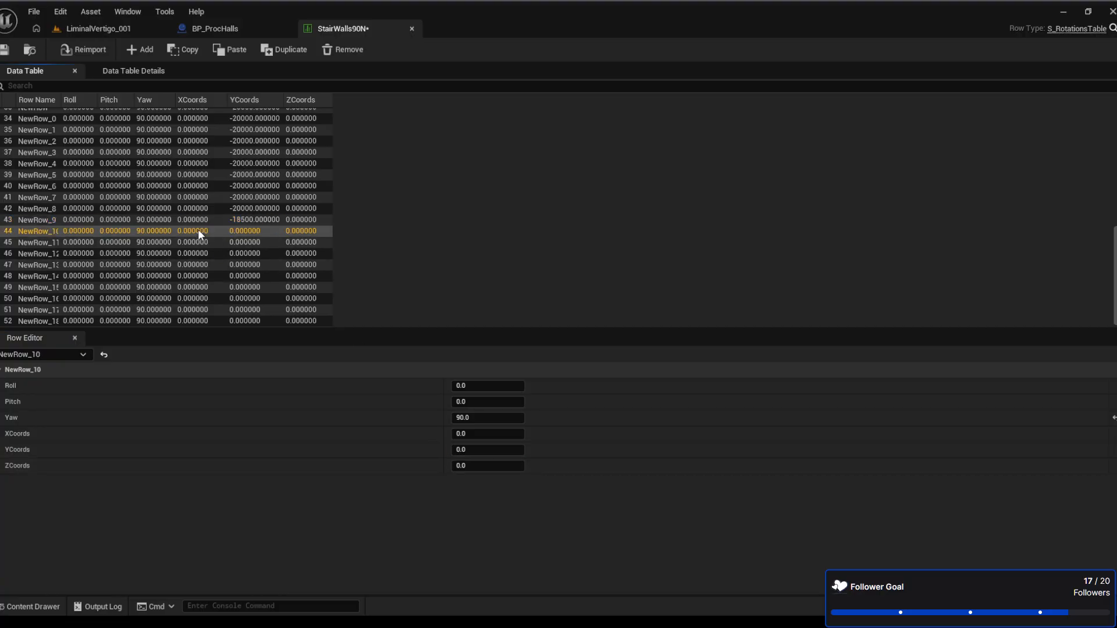
{"action": "key", "text": "ctrl+Tab"}
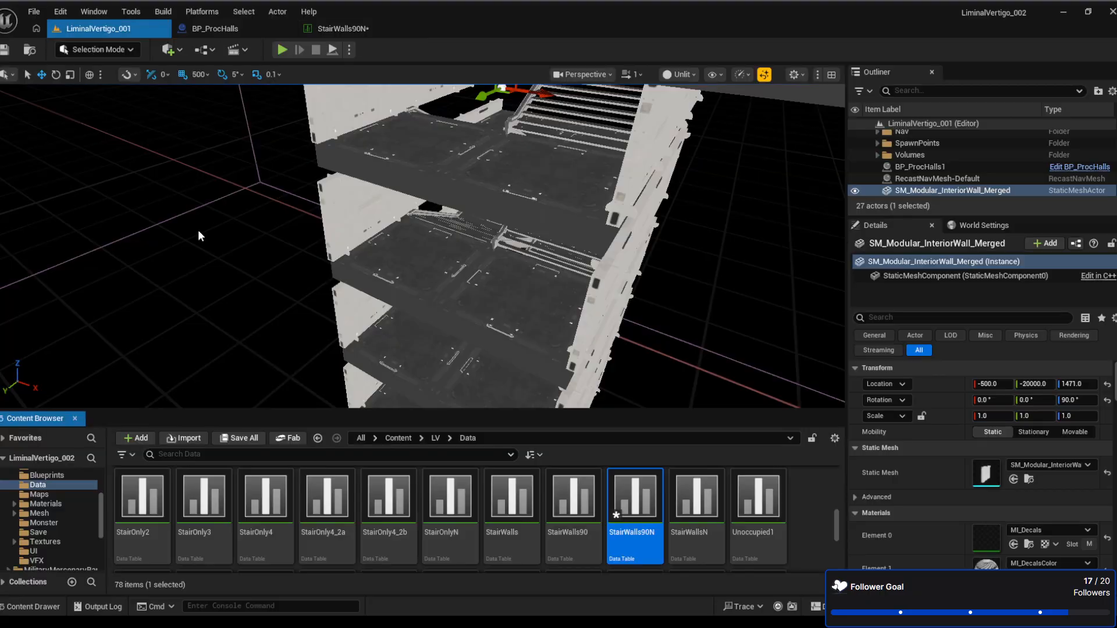
{"action": "left_click", "coordinate": [326, 30]}
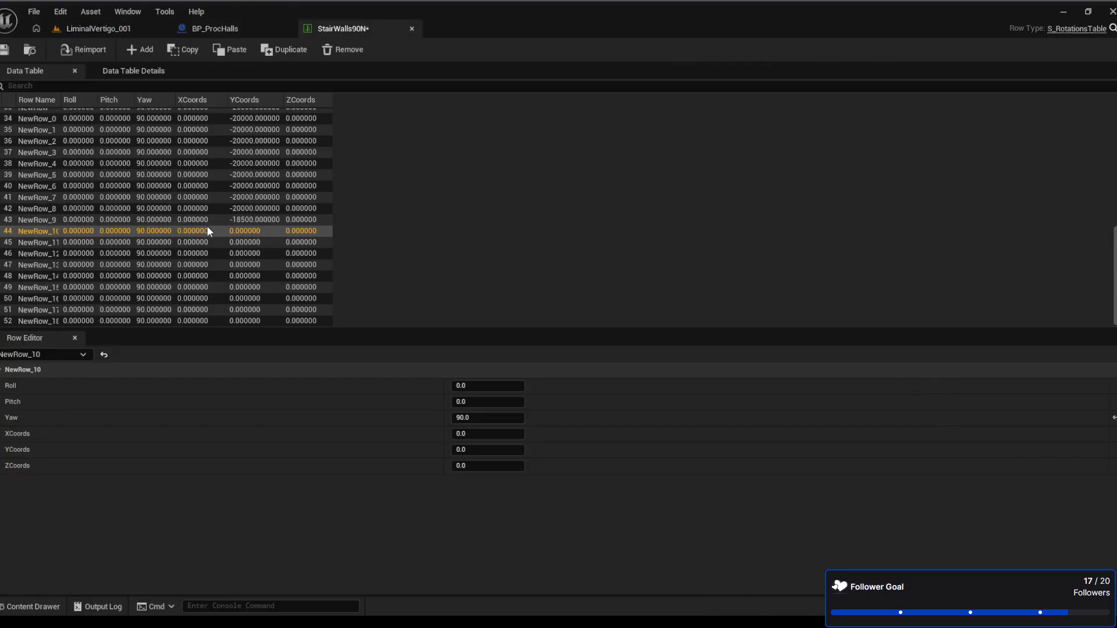
{"action": "left_click", "coordinate": [189, 232]}
{"action": "key", "text": "ctrl+v"}
{"action": "left_click", "coordinate": [201, 241]}
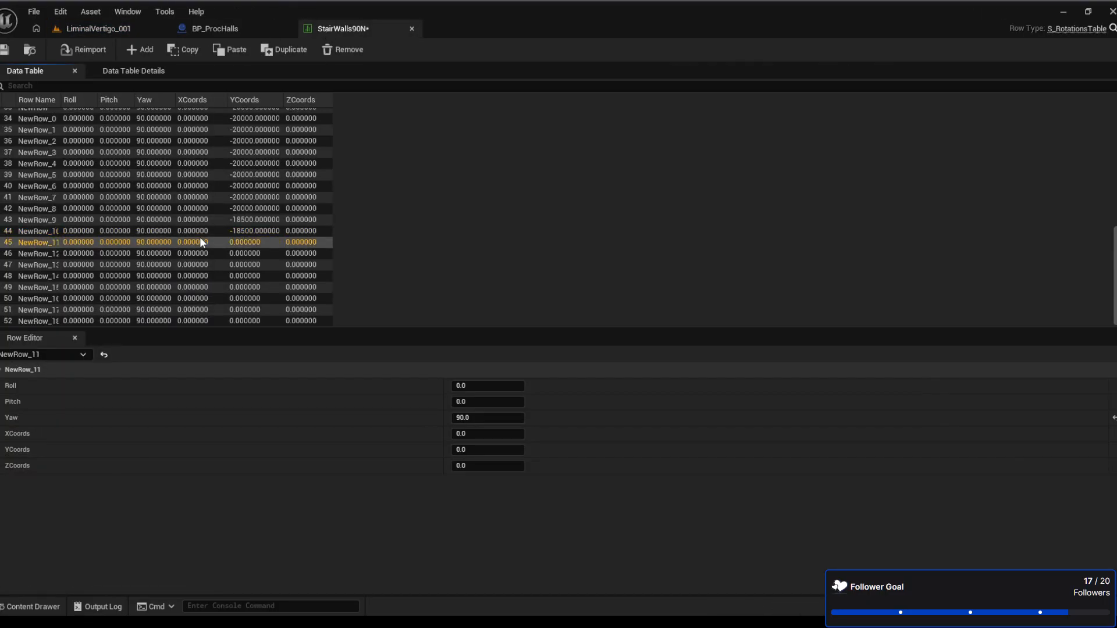
{"action": "key", "text": "ctrl+v"}
{"action": "left_click", "coordinate": [195, 254]}
{"action": "key", "text": "ctrl+v"}
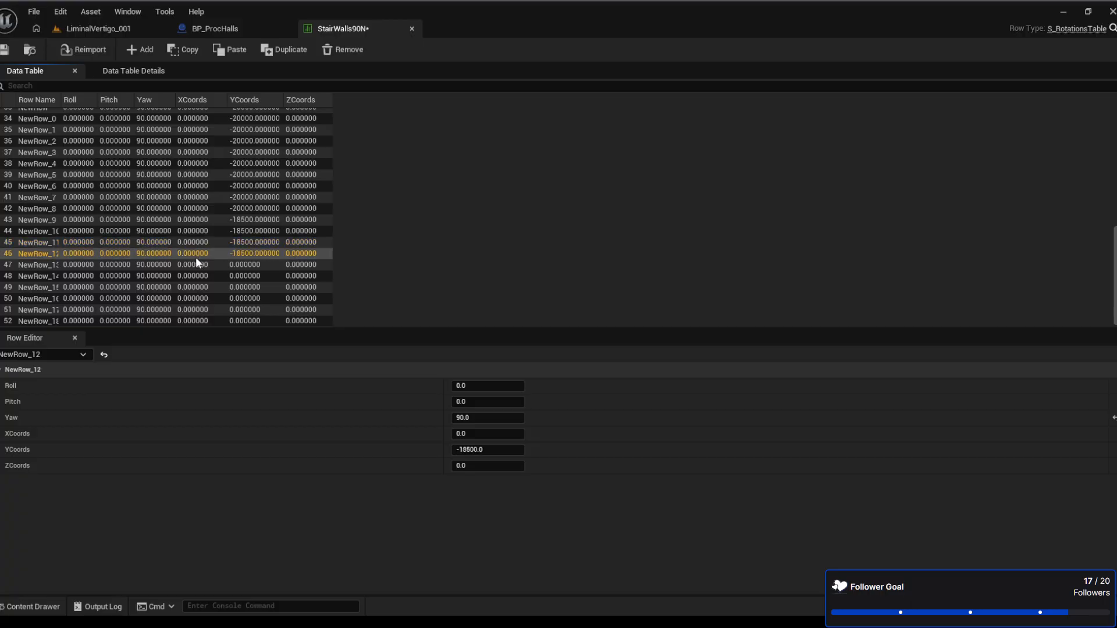
{"action": "left_click", "coordinate": [194, 263]}
{"action": "key", "text": "ctrl+v"}
{"action": "left_click", "coordinate": [192, 276]}
{"action": "key", "text": "ctrl+v"}
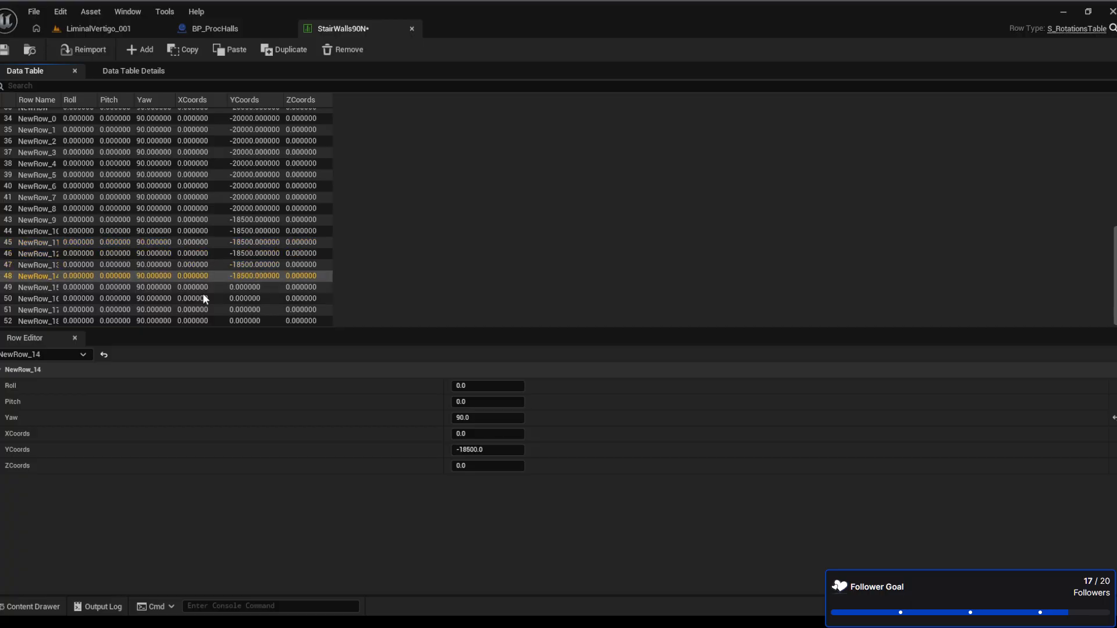
{"action": "left_click", "coordinate": [204, 289]}
{"action": "key", "text": "ctrl+v"}
{"action": "left_click", "coordinate": [196, 299]}
{"action": "key", "text": "ctrl+v"}
{"action": "left_click", "coordinate": [186, 309]}
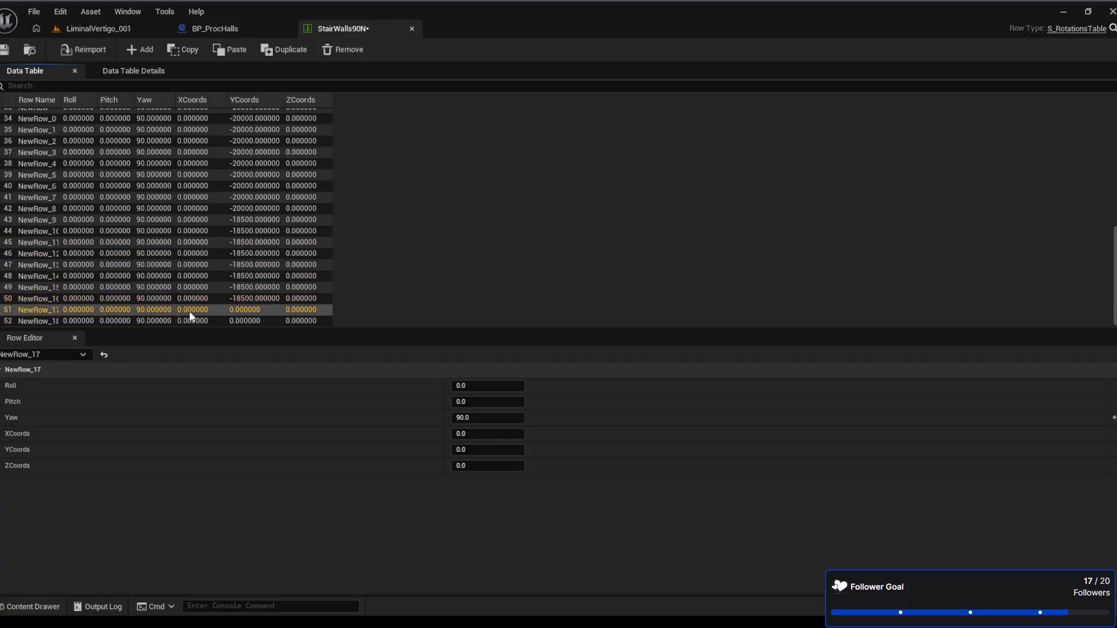
{"action": "key", "text": "ctrl+v"}
{"action": "left_click", "coordinate": [184, 320]}
{"action": "key", "text": "ctrl+v"}
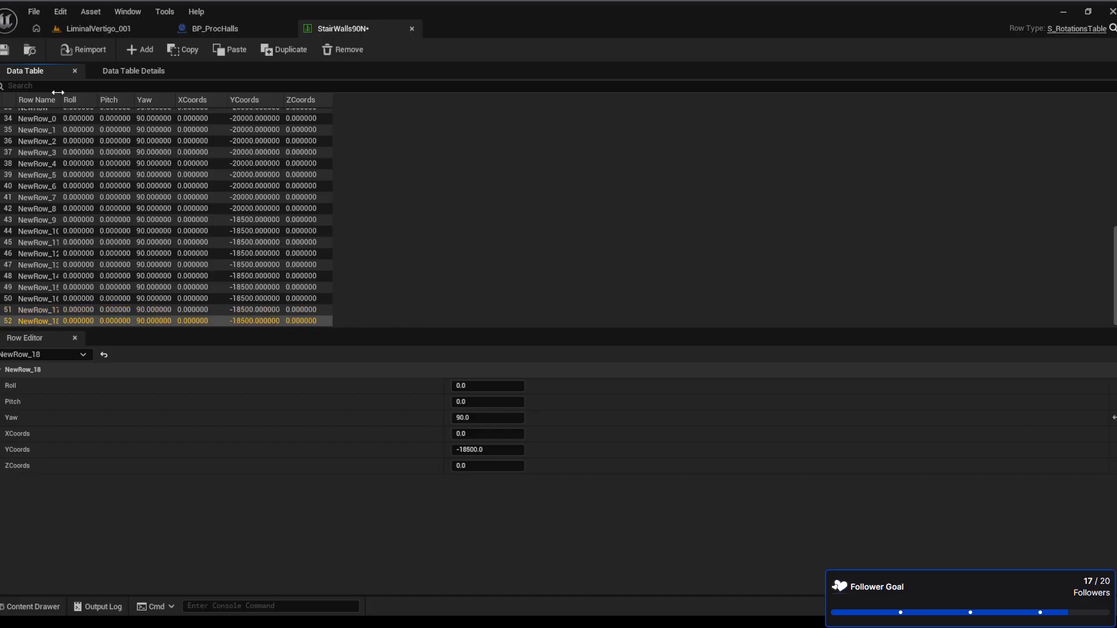
{"action": "left_click", "coordinate": [5, 50]}
Check the selected wall mesh's height in the level and set NewRow's ZCoords to 1471 in StairWalls90N
{"action": "scroll", "coordinate": [288, 239], "scroll_direction": "up", "scroll_amount": 3}
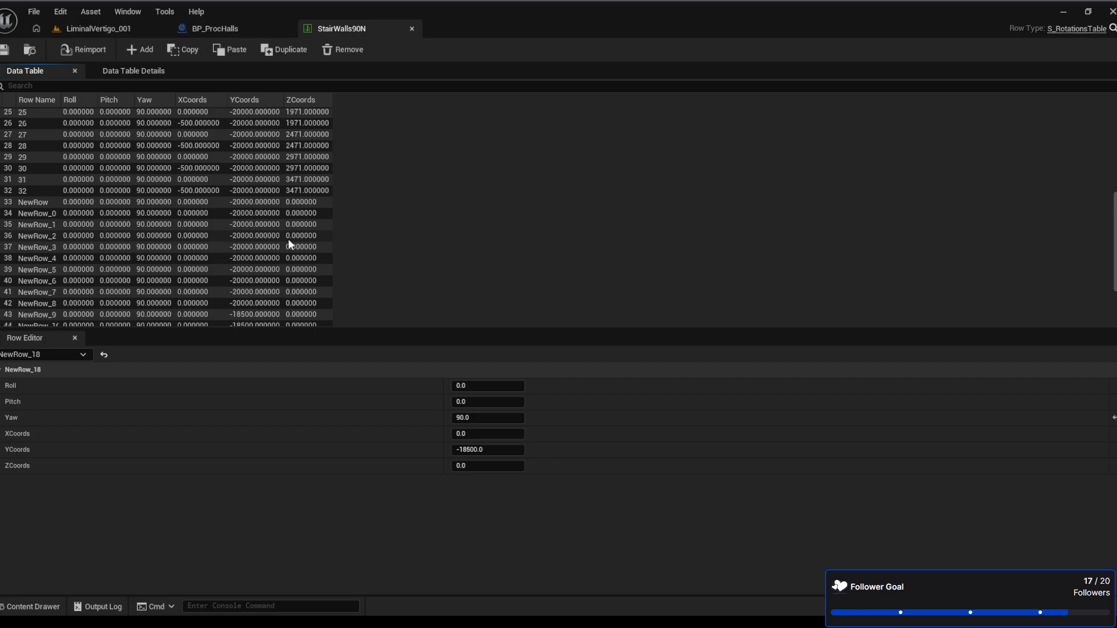
{"action": "left_click", "coordinate": [114, 34]}
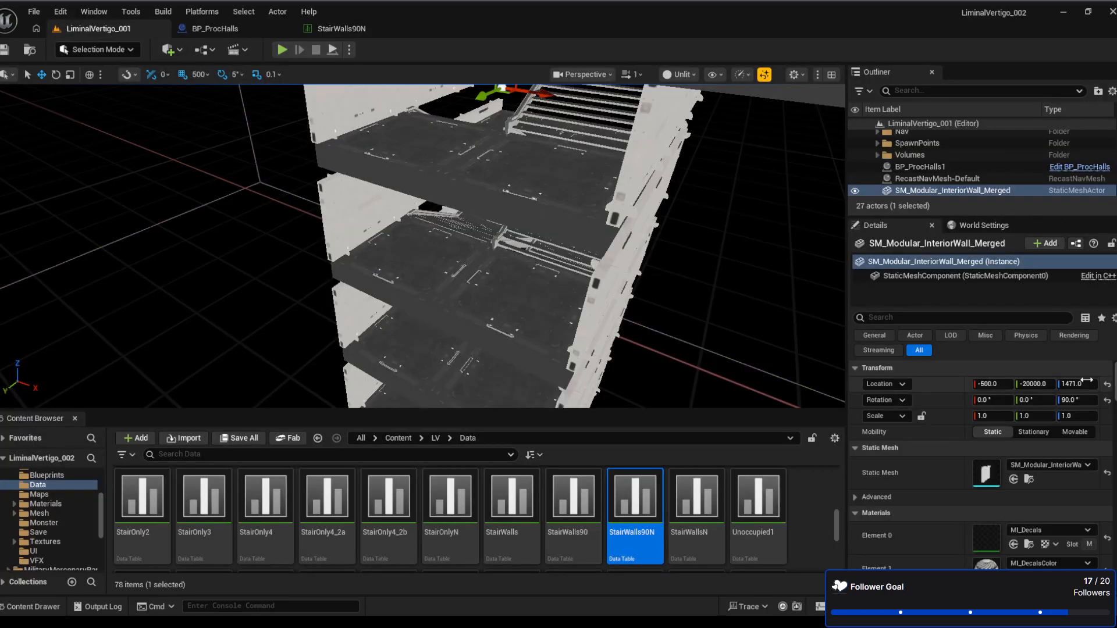
{"action": "left_click", "coordinate": [335, 29]}
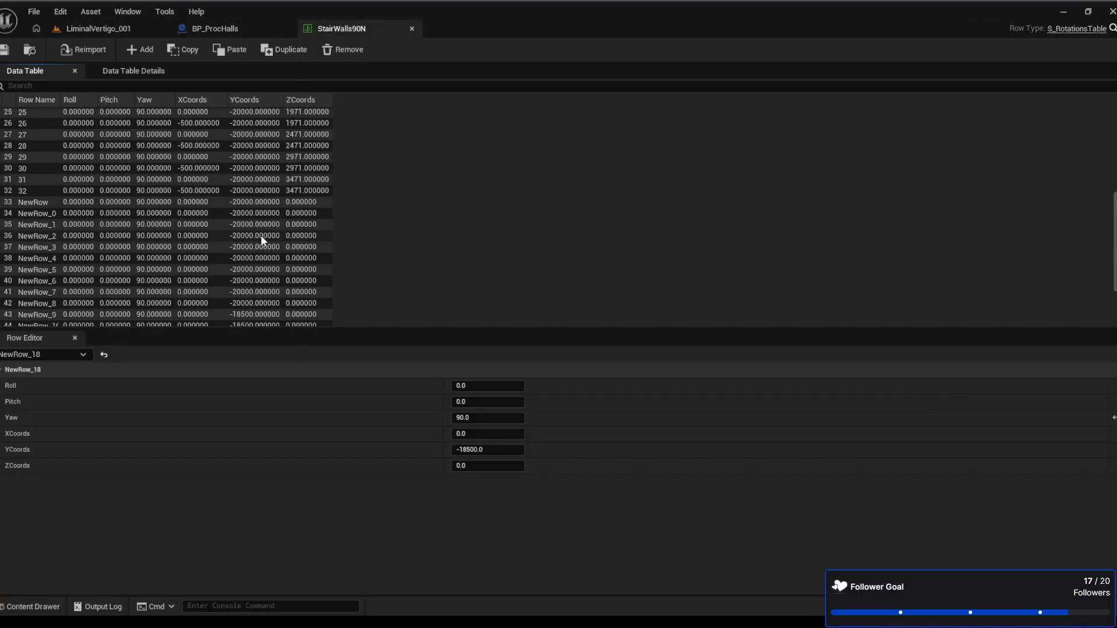
{"action": "left_click", "coordinate": [270, 203]}
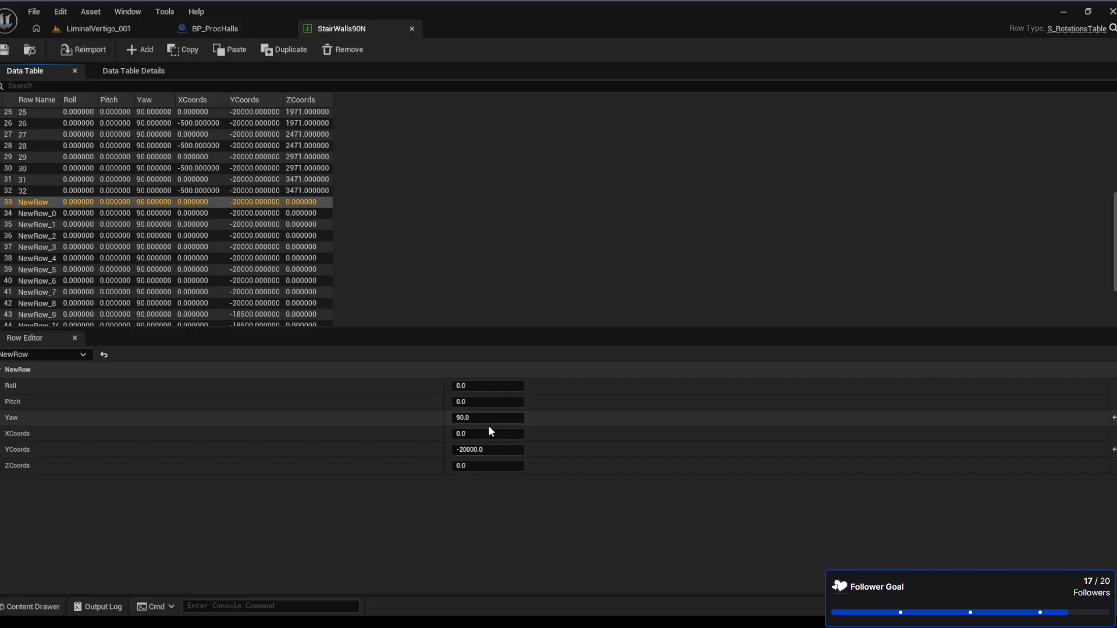
{"action": "left_click", "coordinate": [492, 466]}
{"action": "type", "text": "1471"}
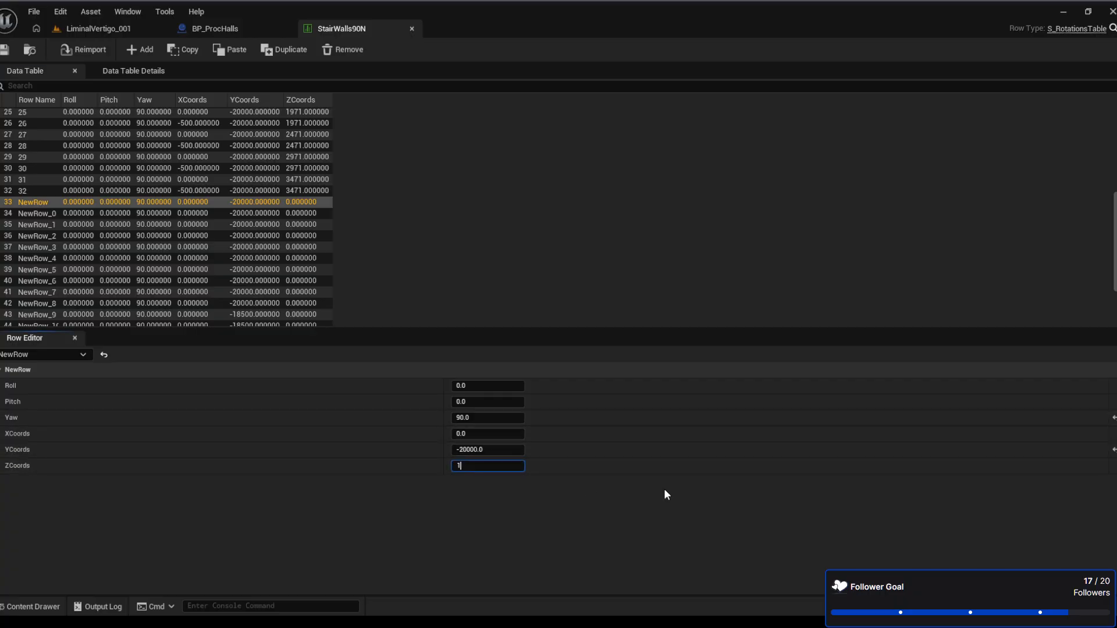
{"action": "key", "text": "Return"}
Set NewRow_9's ZCoords to 1471 and select the following row, NewRow_10
{"action": "scroll", "coordinate": [327, 257], "scroll_direction": "down", "scroll_amount": 3}
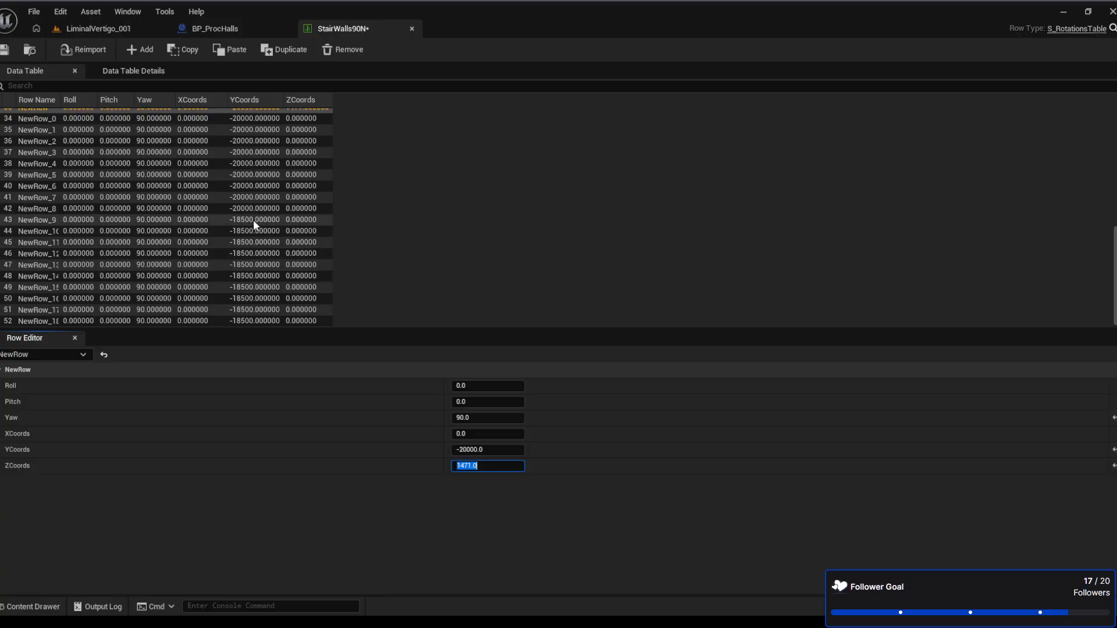
{"action": "left_click", "coordinate": [312, 221]}
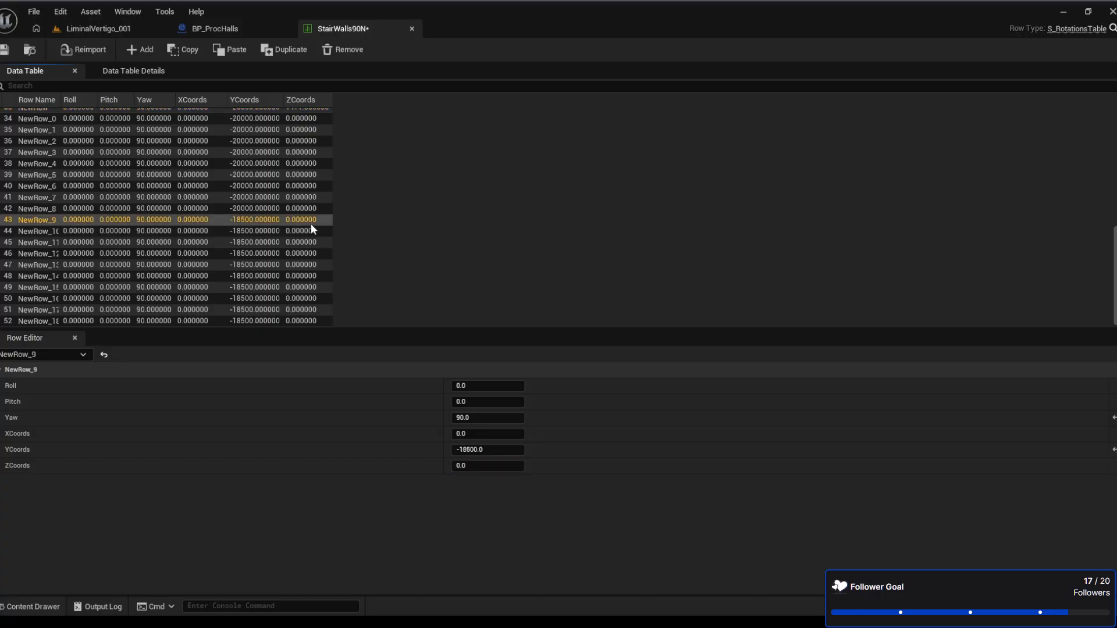
{"action": "left_click", "coordinate": [478, 466]}
{"action": "type", "text": "1471"}
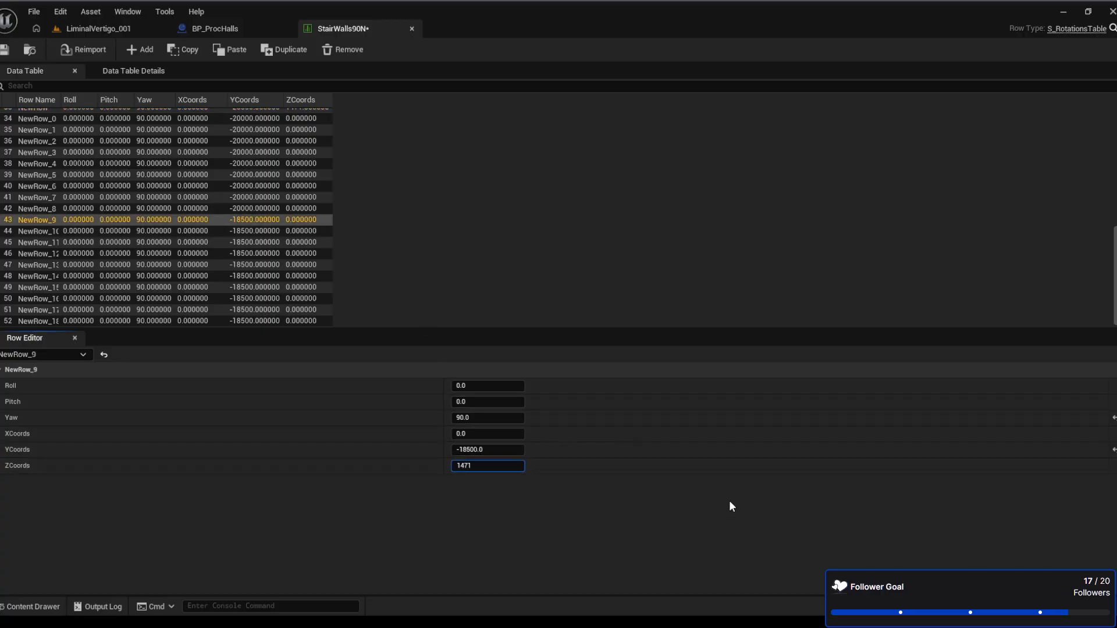
{"action": "key", "text": "Return"}
{"action": "left_click", "coordinate": [288, 230]}
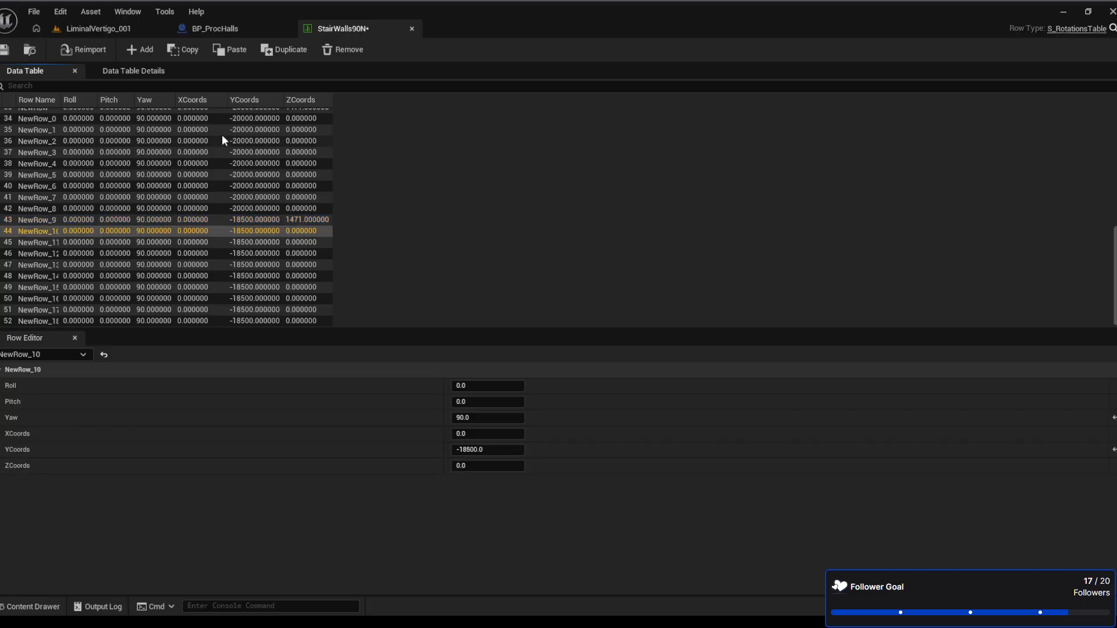
Save the StairWalls90N table and recompile the BP_ProcHalls blueprint
{"action": "left_click", "coordinate": [6, 50]}
{"action": "left_click", "coordinate": [217, 32]}
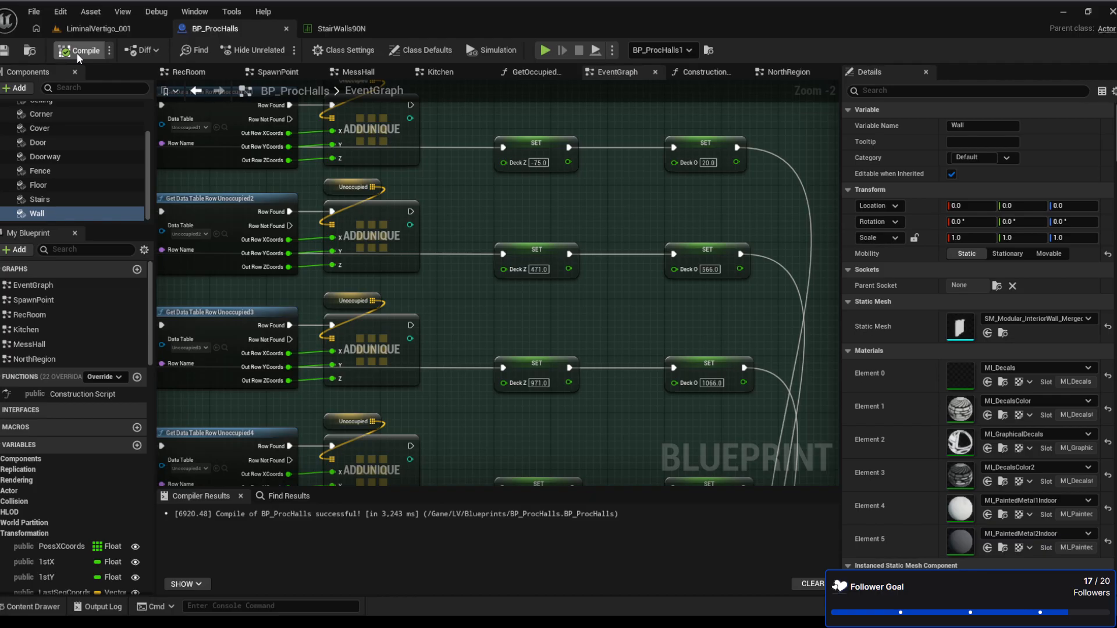
{"action": "left_click", "coordinate": [31, 12]}
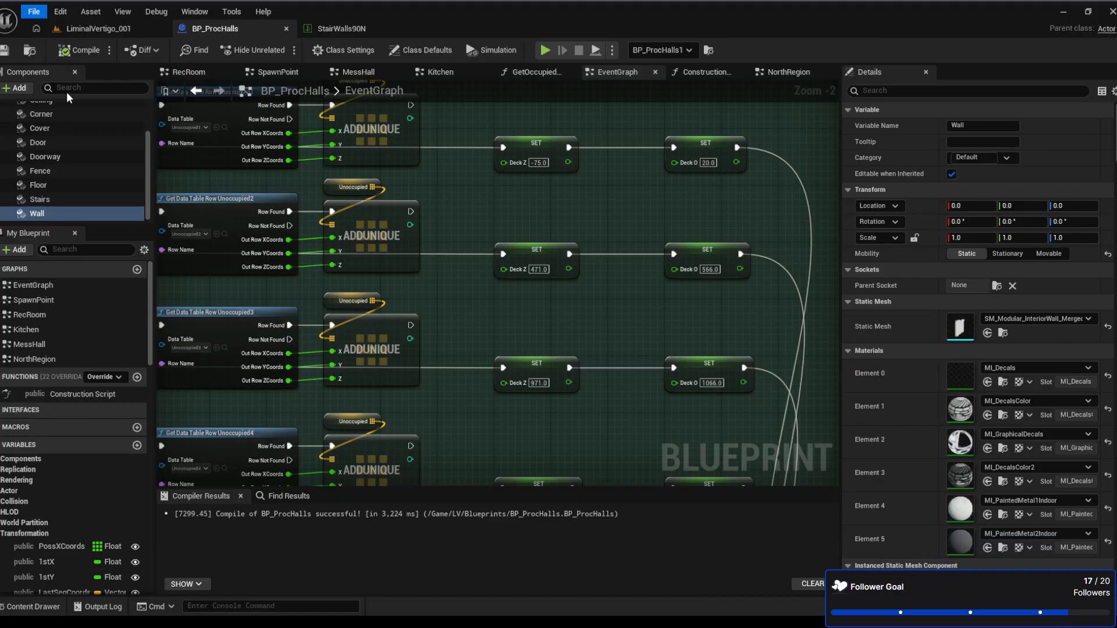
Inspect the stairwell's end walls in the LiminalVertigo_001 level, around the selected interior wall mesh
{"action": "left_click", "coordinate": [96, 29]}
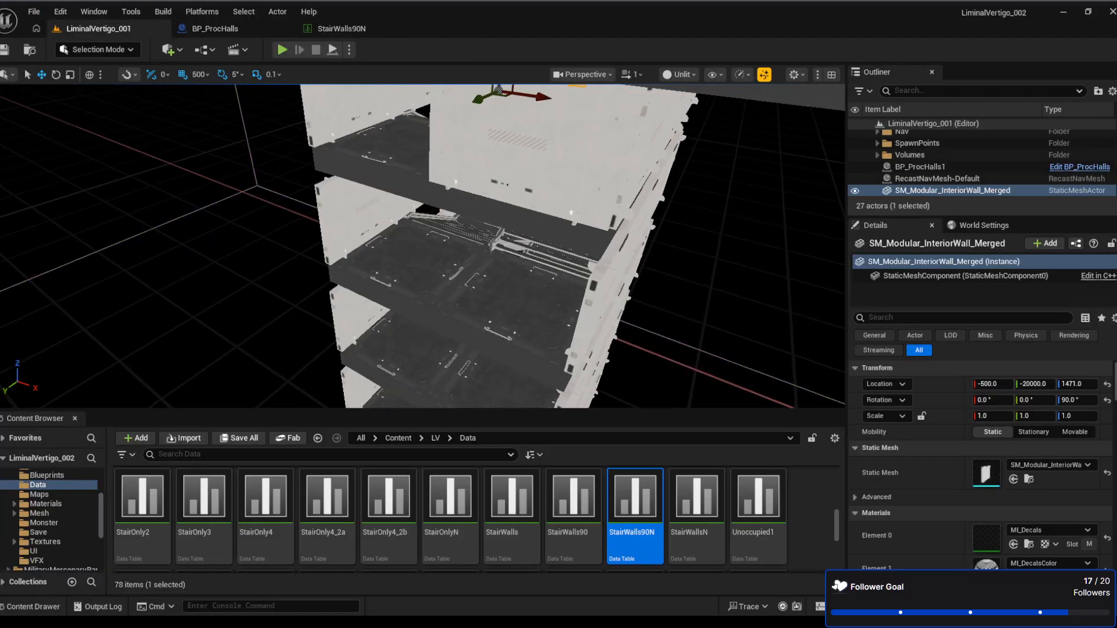
{"action": "right_click_drag", "start_coordinate": [423, 244], "coordinate": [550, 253]}
{"action": "key", "text": "a"}
{"action": "key", "text": "d"}
{"action": "key", "text": "a"}
{"action": "key", "text": "d"}
{"action": "key", "text": "a"}
{"action": "key", "text": "d"}
{"action": "key", "text": "a"}
{"action": "key", "text": "d"}
{"action": "key", "text": "a"}
{"action": "key", "text": "d"}
{"action": "key", "text": "a"}
{"action": "key", "text": "s"}
{"action": "key", "text": "w"}
{"action": "key", "text": "s"}
{"action": "right_click_drag", "start_coordinate": [452, 282], "coordinate": [399, 302]}
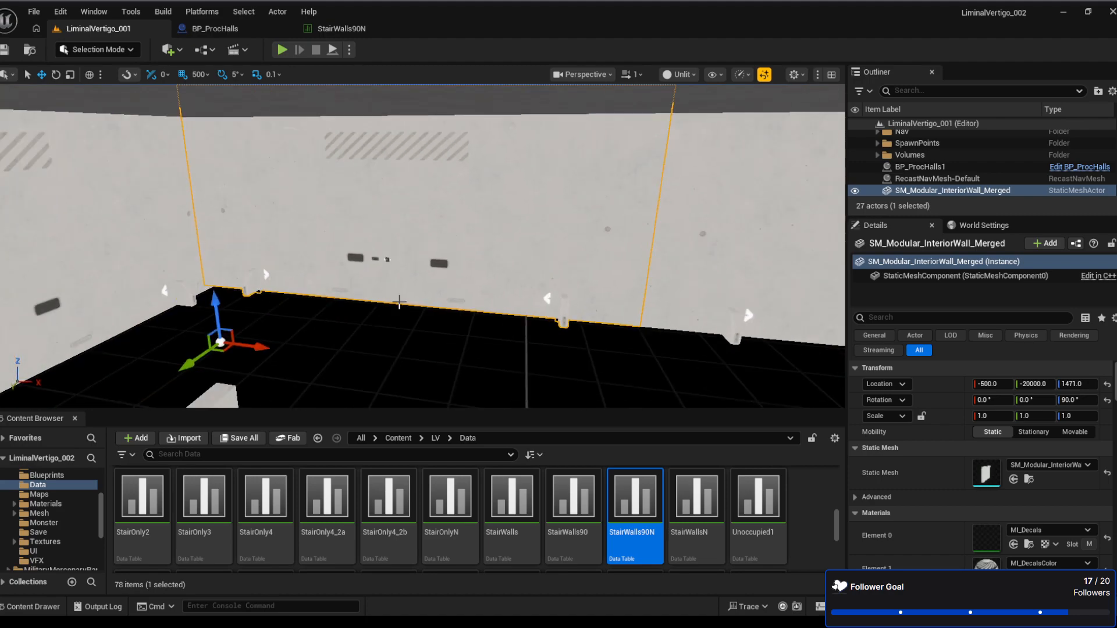
Delete the SM_Modular_InteriorWall_Merged reference wall from the level and save the level
{"action": "left_click", "coordinate": [955, 179]}
{"action": "left_click", "coordinate": [957, 192]}
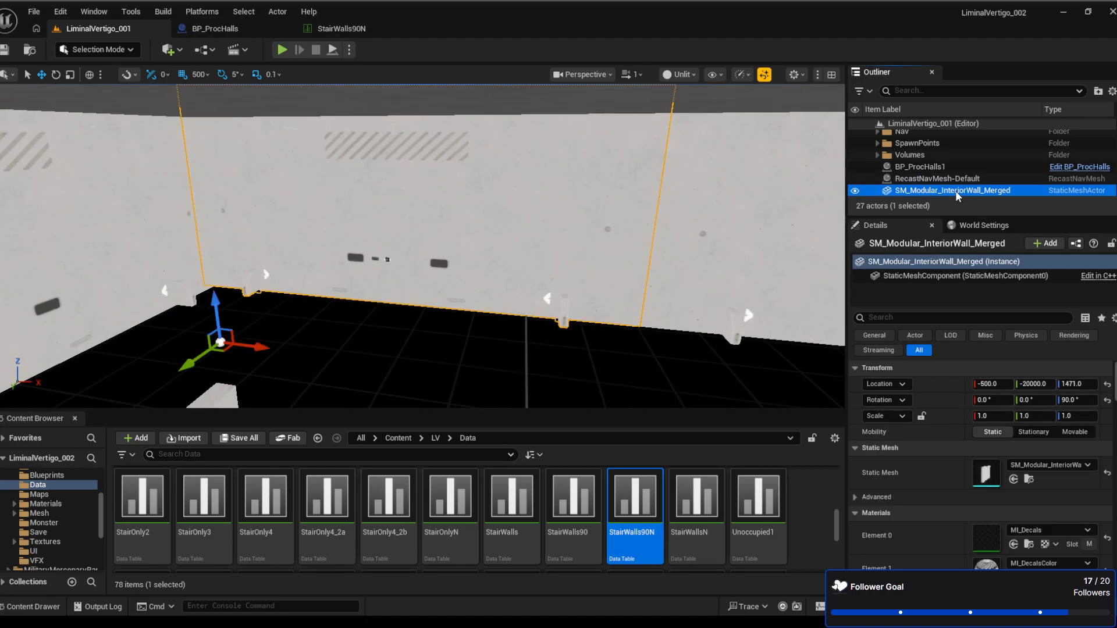
{"action": "key", "text": "Delete"}
{"action": "right_click_drag", "start_coordinate": [519, 259], "coordinate": [519, 267]}
{"action": "key", "text": "s"}
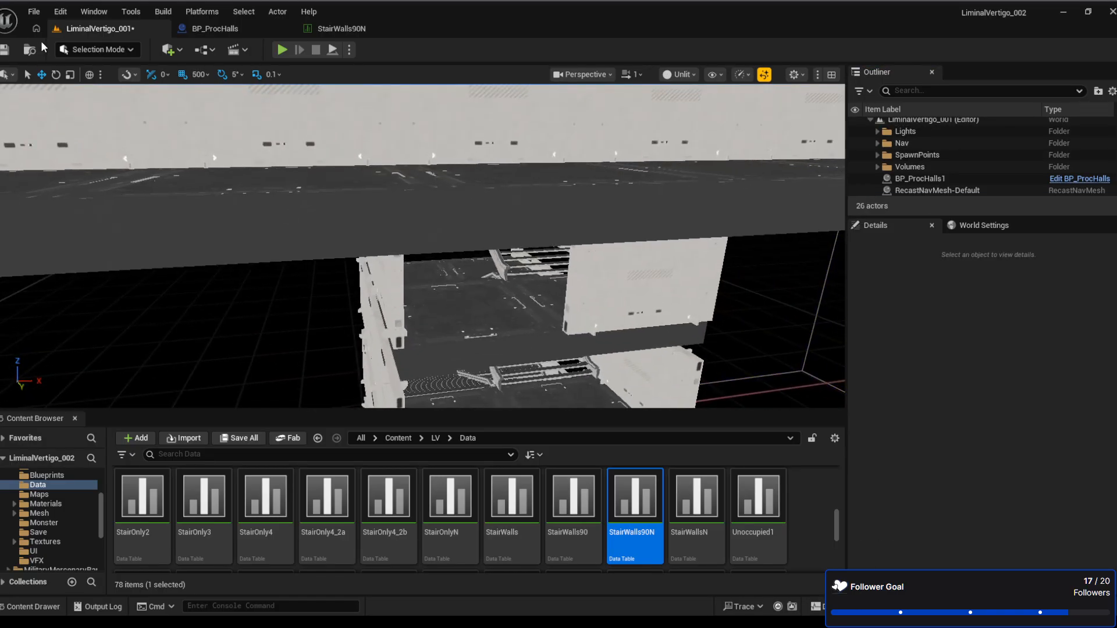
{"action": "key", "text": "ctrl+z"}
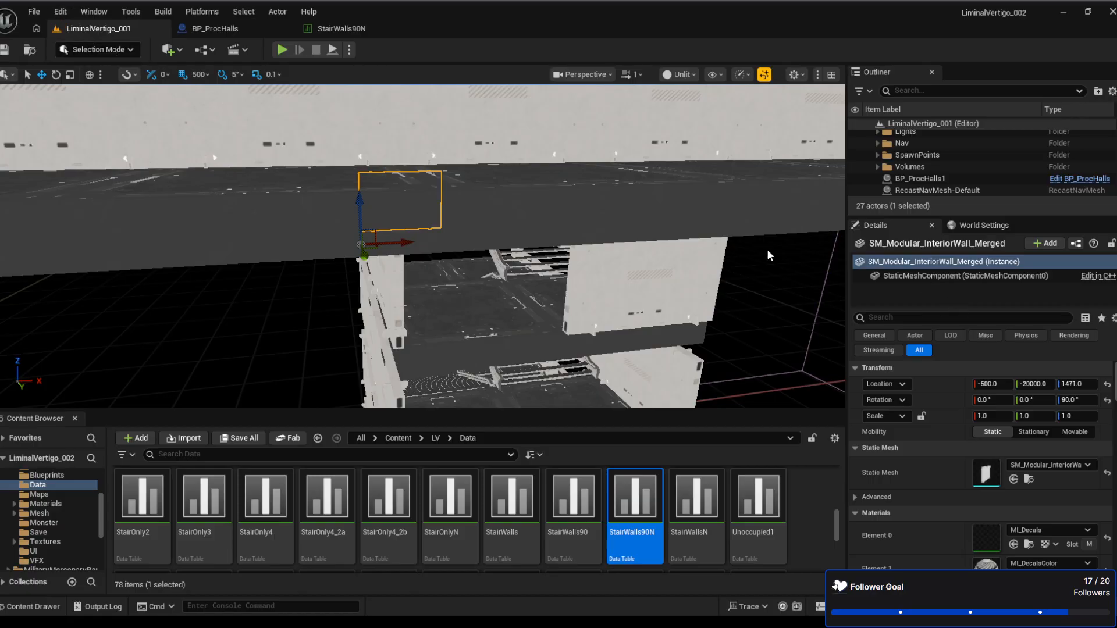
{"action": "key", "text": "Delete"}
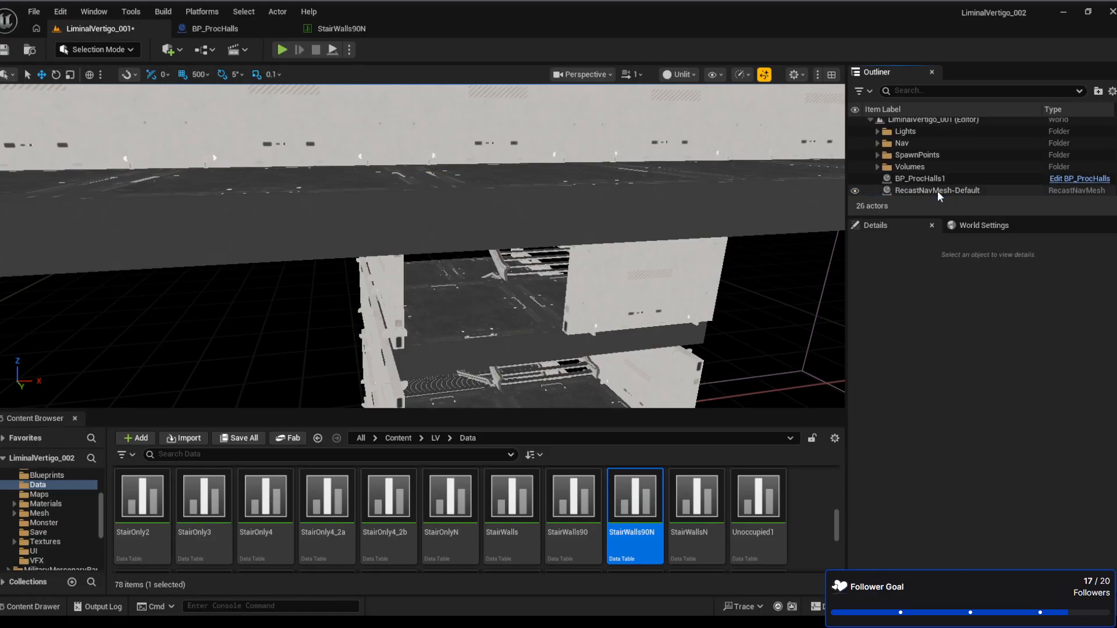
{"action": "left_click", "coordinate": [5, 50]}
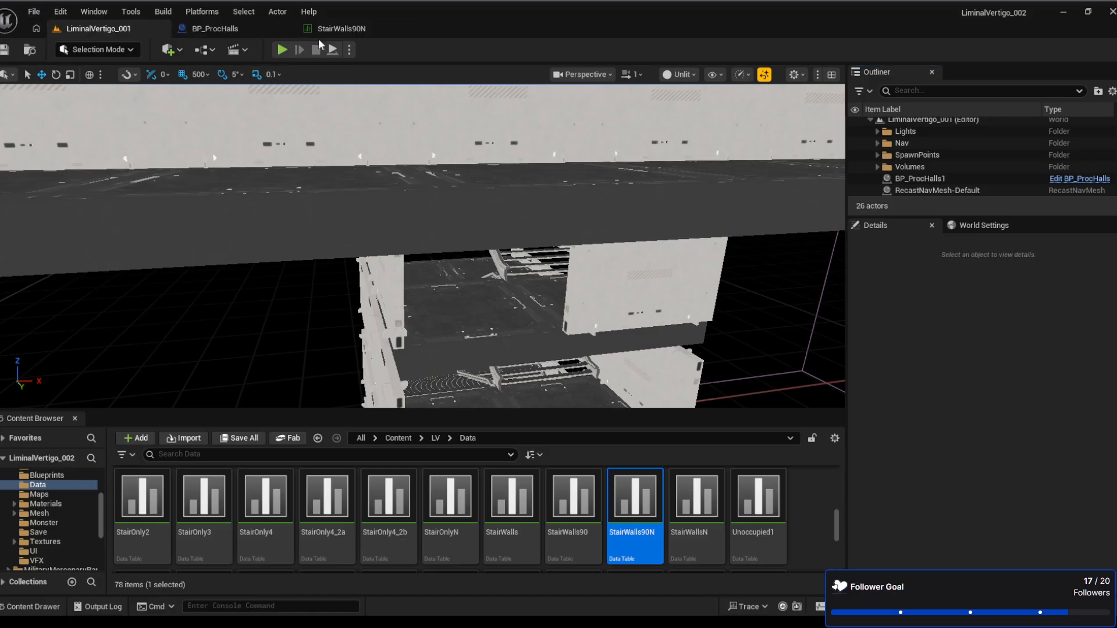
Set NewRow_9's XCoords to -500 in the StairWalls90N table
{"action": "left_click", "coordinate": [355, 28]}
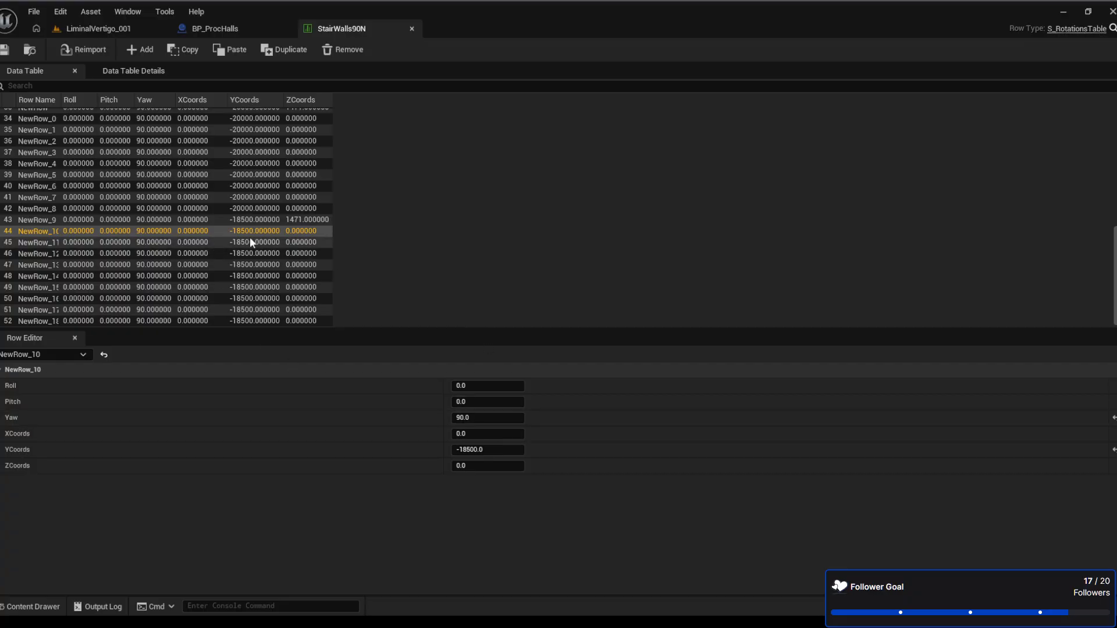
{"action": "left_click", "coordinate": [255, 222]}
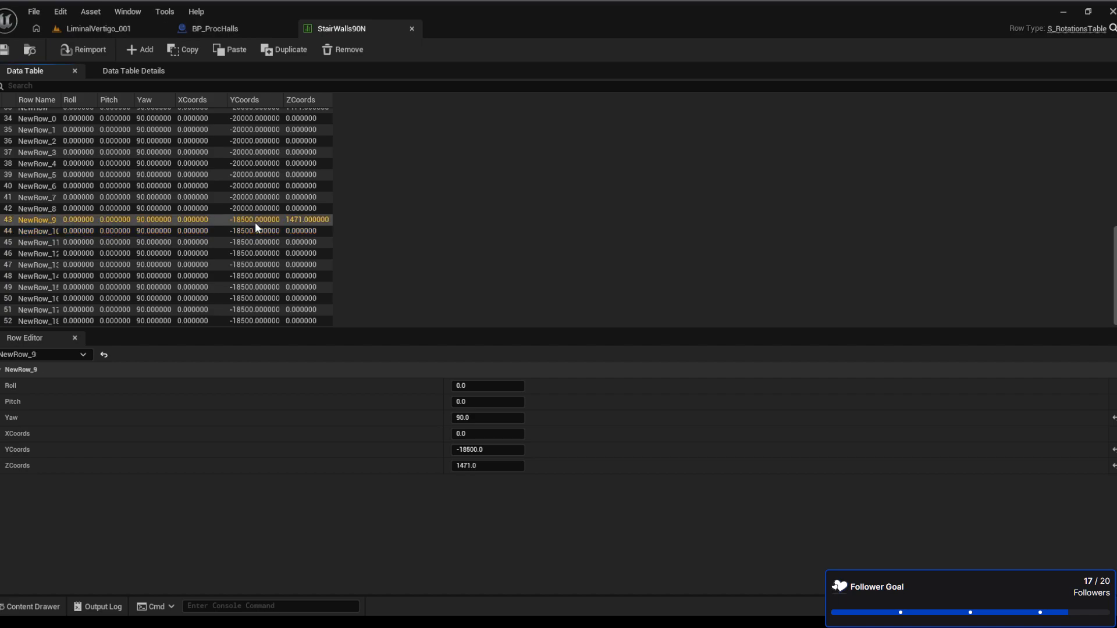
{"action": "left_click", "coordinate": [487, 433]}
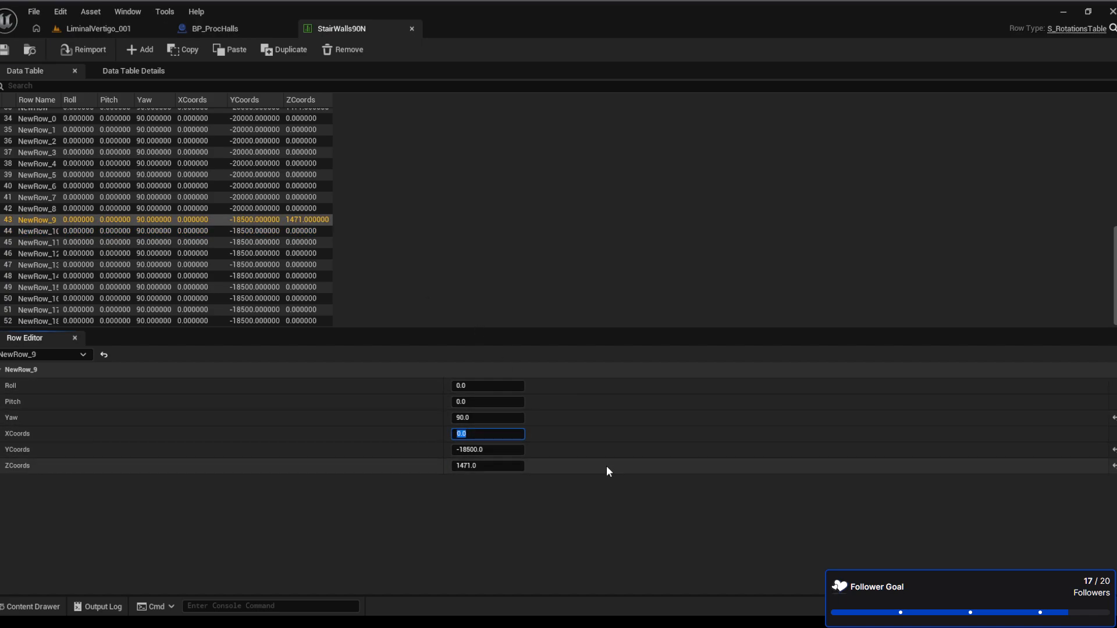
{"action": "type", "text": "-500"}
{"action": "key", "text": "Return"}
Set NewRow's XCoords to -500 and save the StairWalls90N table
{"action": "scroll", "coordinate": [200, 240], "scroll_direction": "up", "scroll_amount": 5}
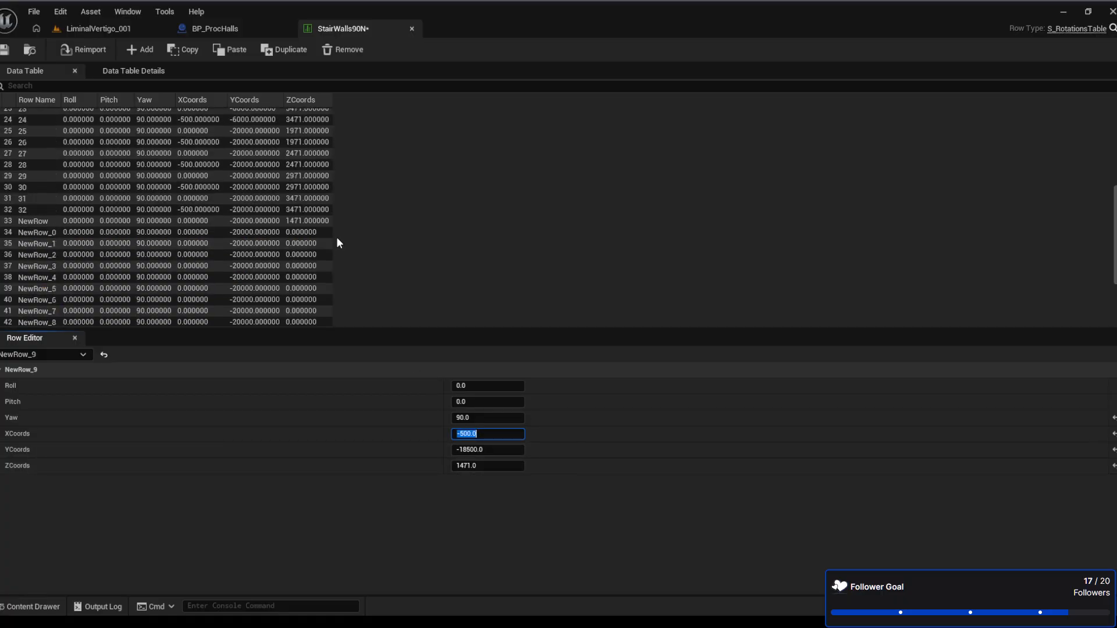
{"action": "left_click", "coordinate": [262, 219]}
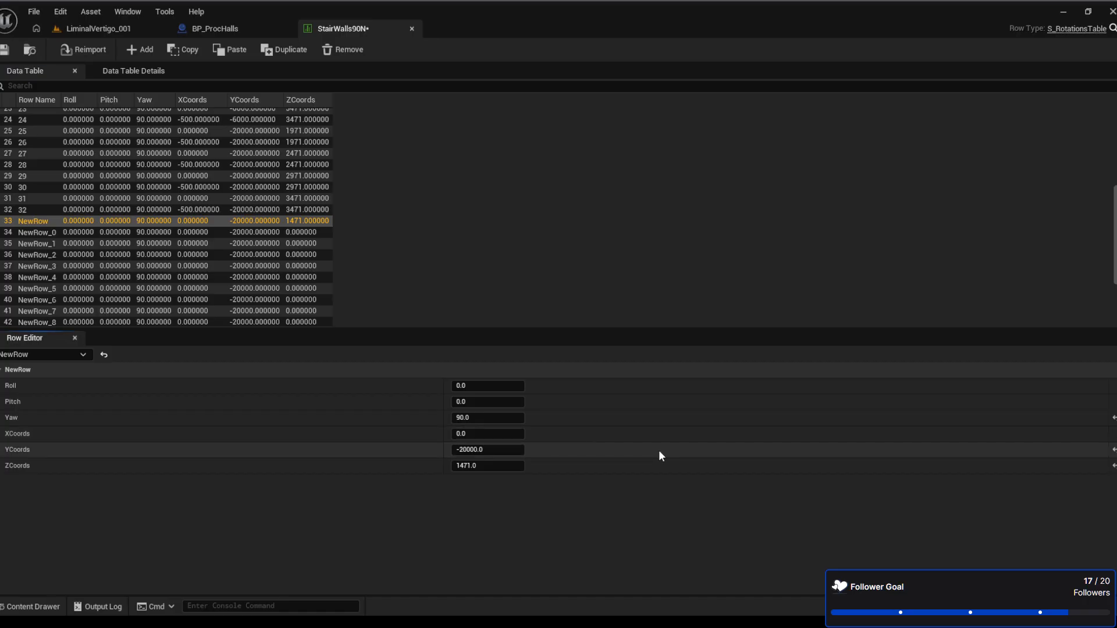
{"action": "left_click", "coordinate": [481, 434]}
{"action": "type", "text": "-5"}
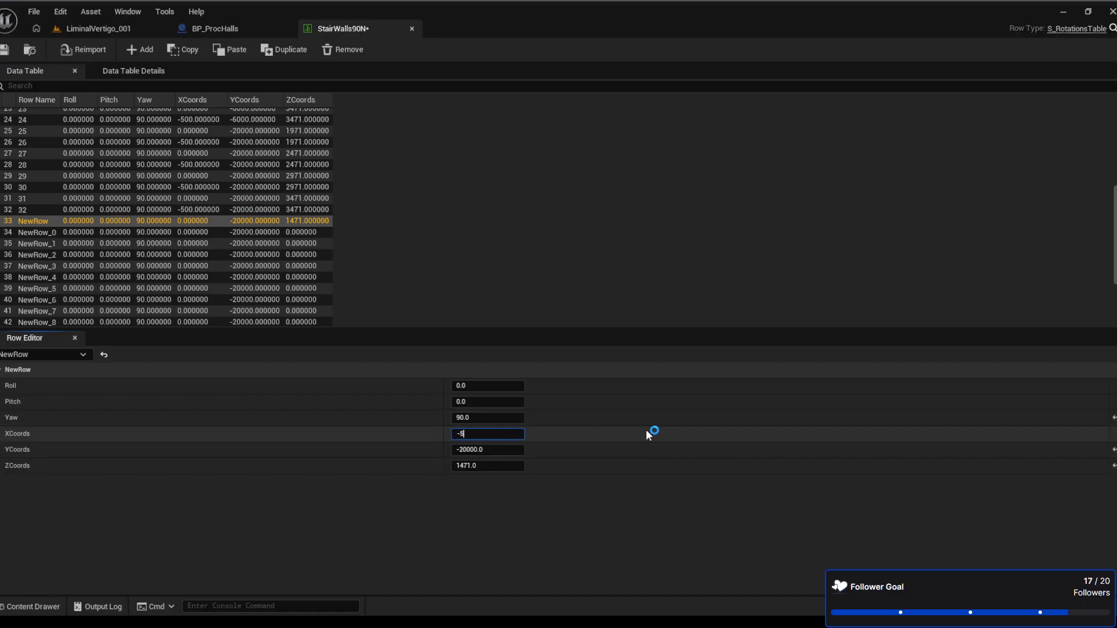
{"action": "type", "text": "00"}
{"action": "key", "text": "Return"}
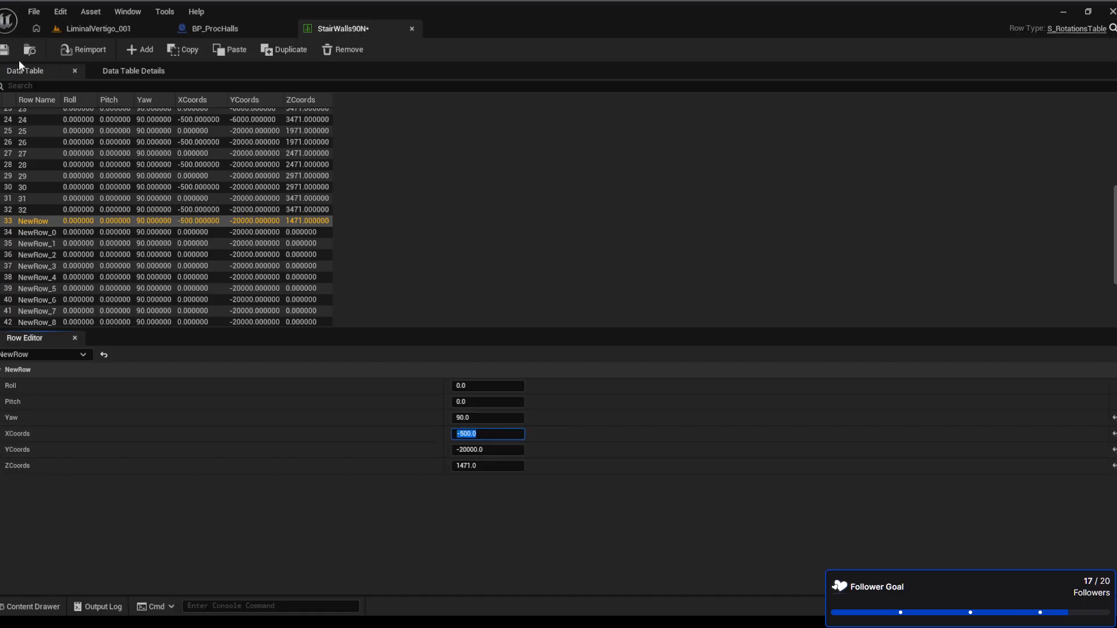
{"action": "left_click", "coordinate": [5, 50]}
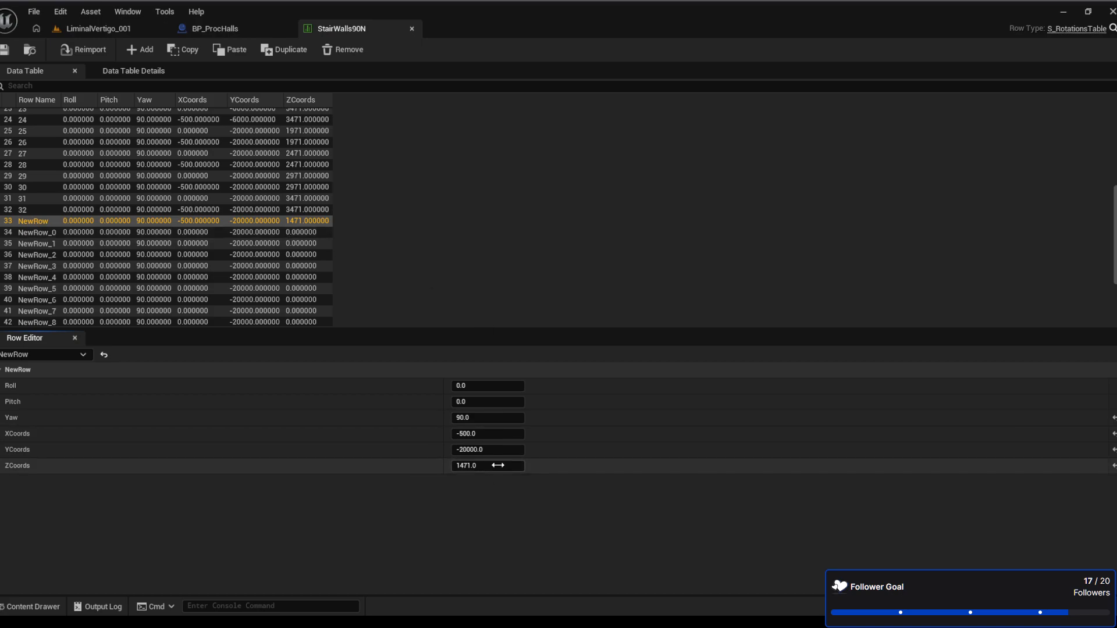
Set the ZCoords of NewRow_0 and NewRow_10 to 1471 in the StairWalls90N table
{"action": "left_click", "coordinate": [305, 232]}
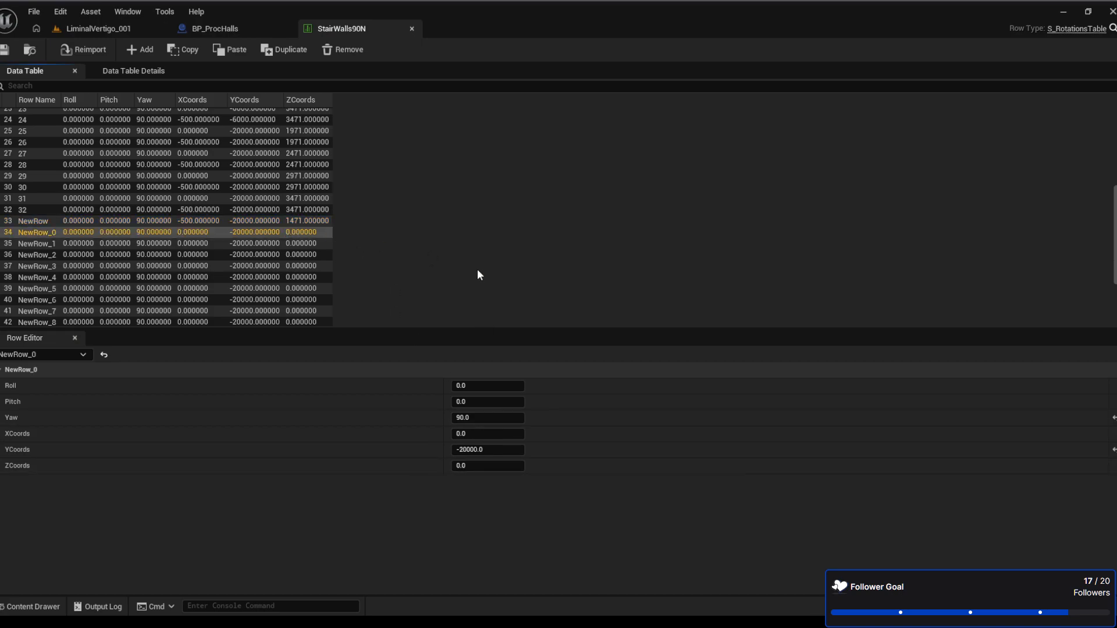
{"action": "left_click", "coordinate": [499, 466]}
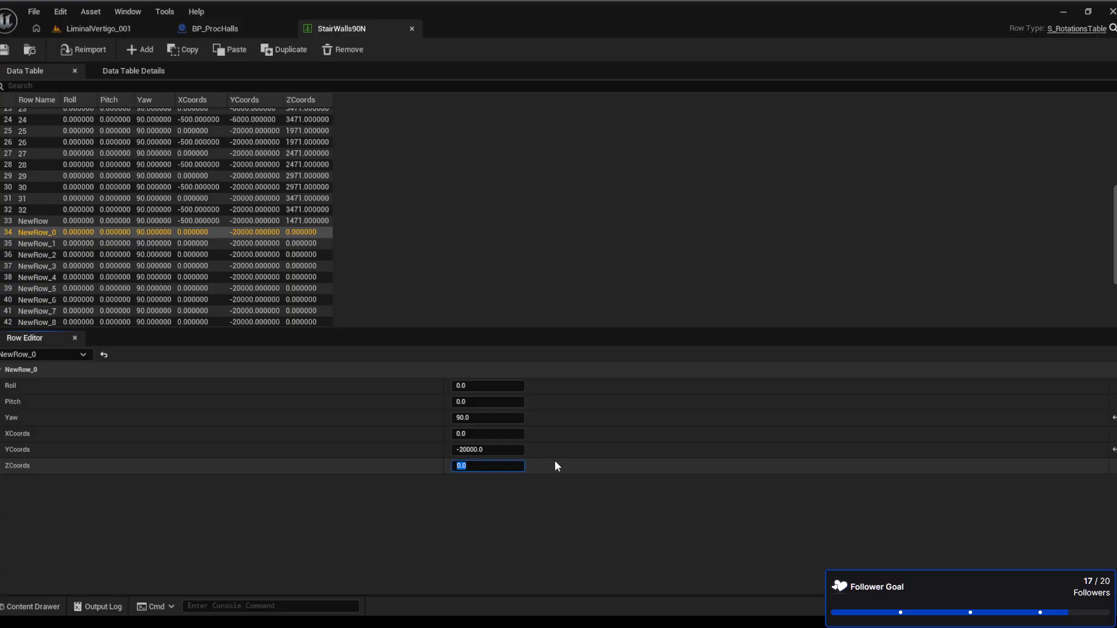
{"action": "type", "text": "1471"}
{"action": "key", "text": "Return"}
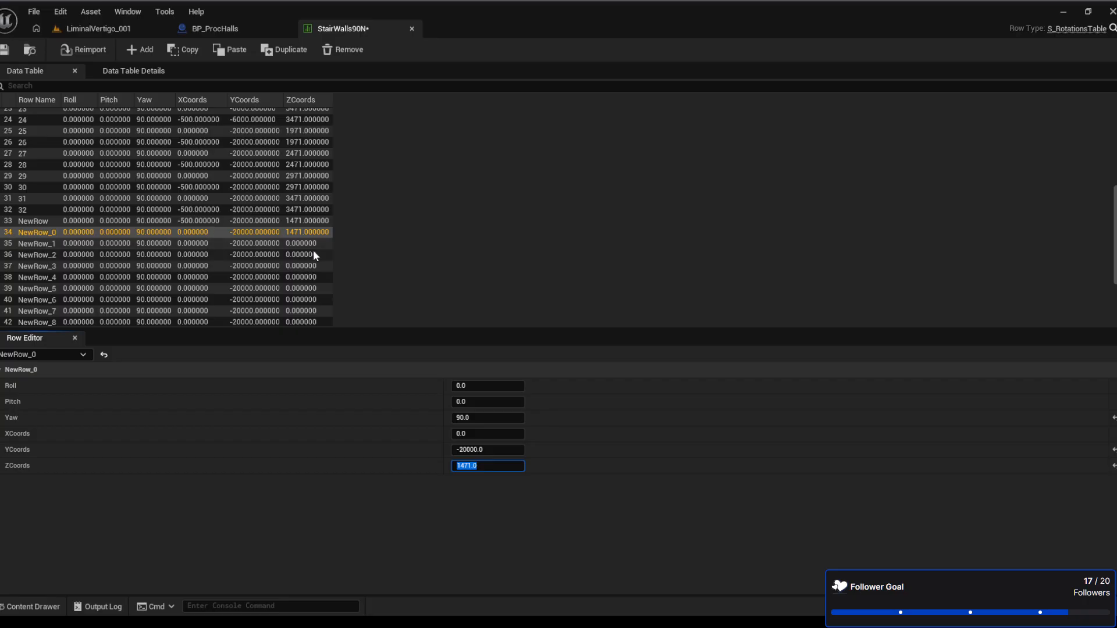
{"action": "scroll", "coordinate": [313, 255], "scroll_direction": "down", "scroll_amount": 5}
{"action": "left_click", "coordinate": [296, 231]}
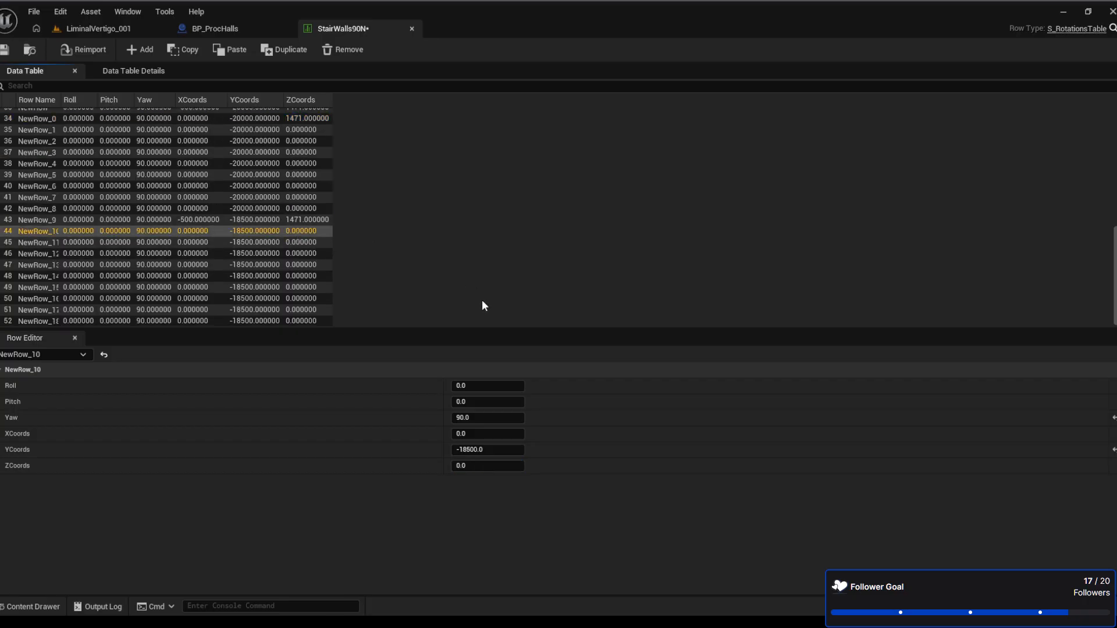
{"action": "left_click", "coordinate": [463, 465]}
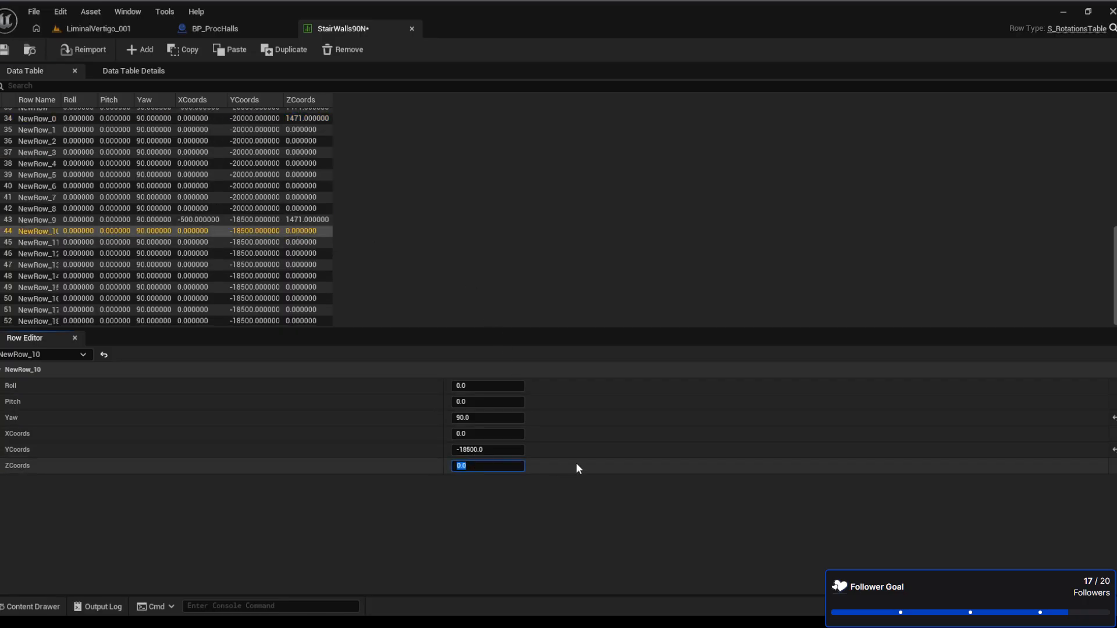
{"action": "type", "text": "1471"}
{"action": "key", "text": "Return"}
Set NewRow_11's ZCoords to 971 and its XCoords to -500
{"action": "left_click", "coordinate": [305, 242]}
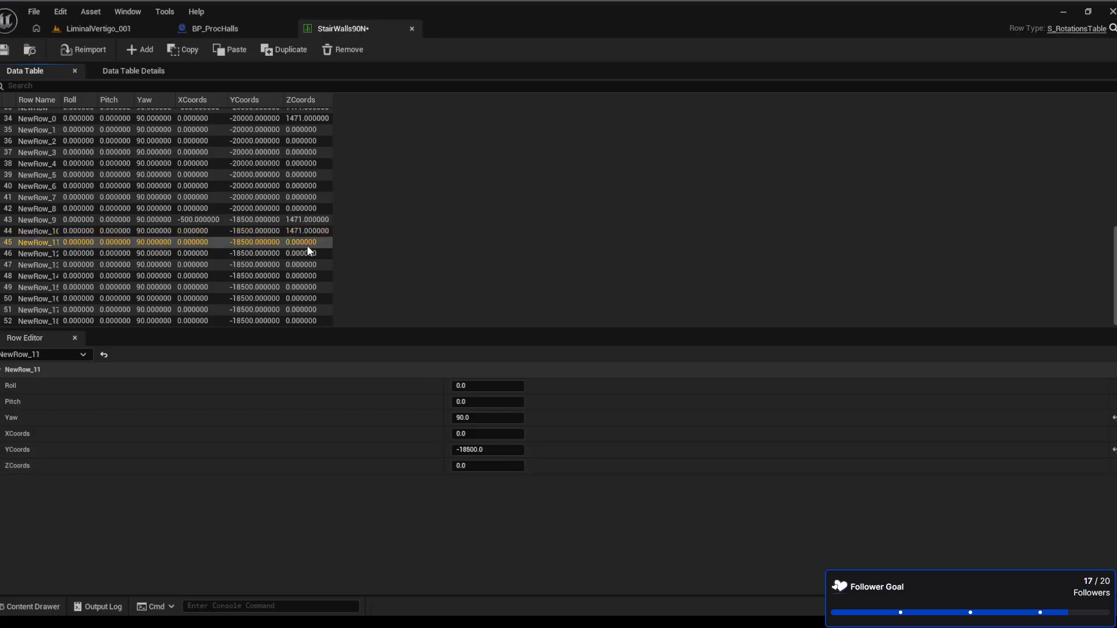
{"action": "left_click", "coordinate": [509, 466]}
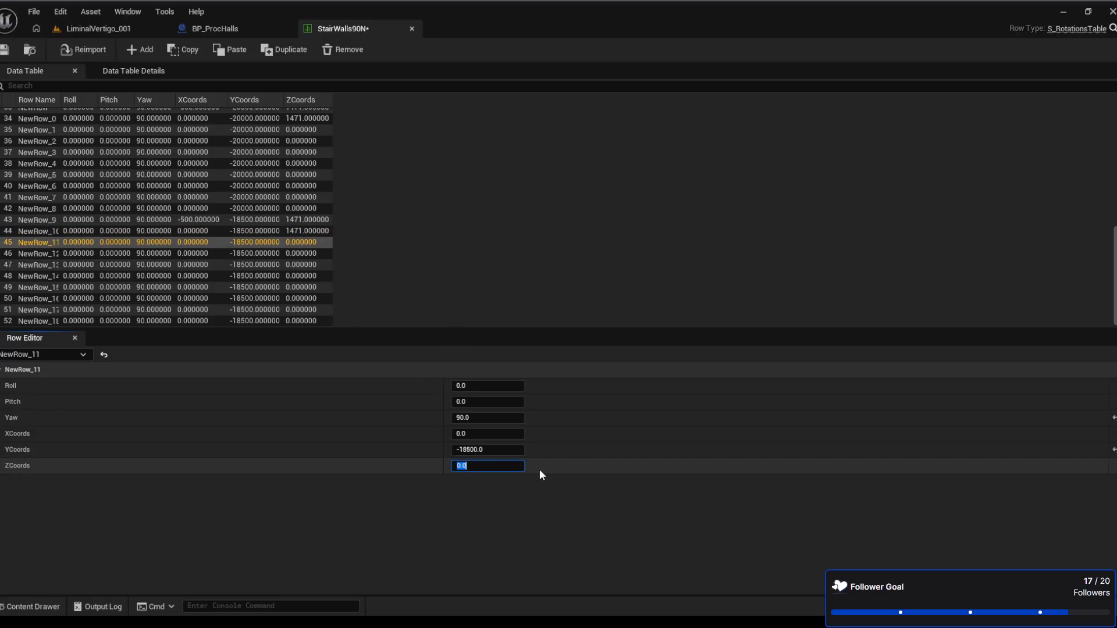
{"action": "type", "text": "971"}
{"action": "key", "text": "Return"}
{"action": "left_click", "coordinate": [495, 432]}
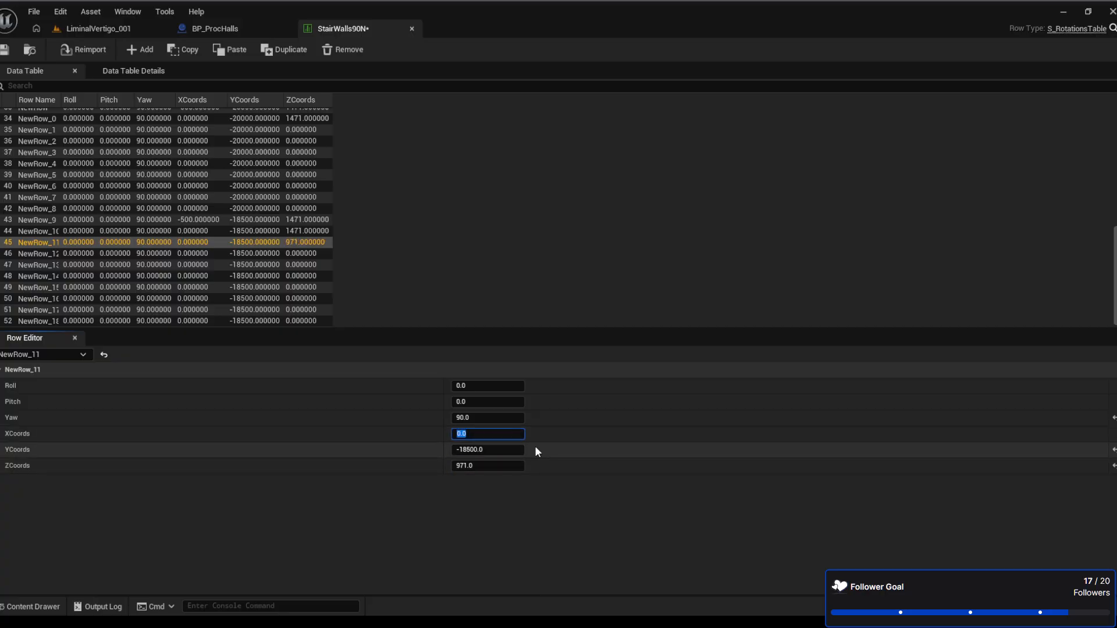
{"action": "type", "text": "-500"}
{"action": "key", "text": "Return"}
Set NewRow_12's ZCoords to 971, leaving its other coordinates as they are
{"action": "left_click", "coordinate": [291, 254]}
{"action": "left_click", "coordinate": [466, 465]}
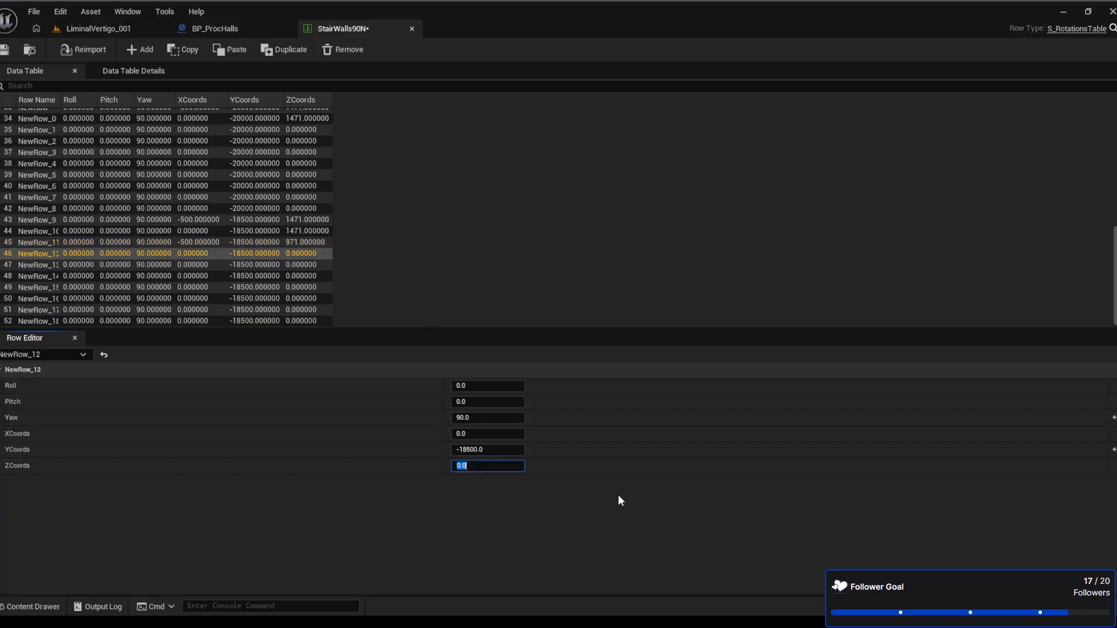
{"action": "type", "text": "971"}
{"action": "key", "text": "Return"}
Set NewRow_13's XCoords to -500 and its ZCoords to 471
{"action": "left_click", "coordinate": [259, 265]}
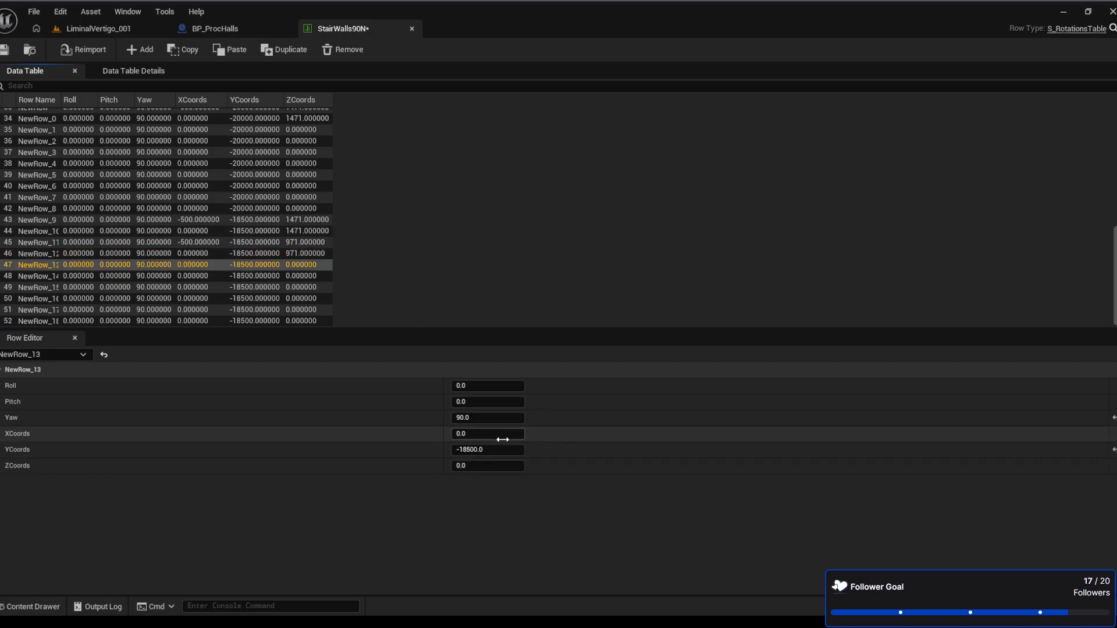
{"action": "left_click", "coordinate": [478, 434]}
{"action": "type", "text": "-500"}
{"action": "key", "text": "Return"}
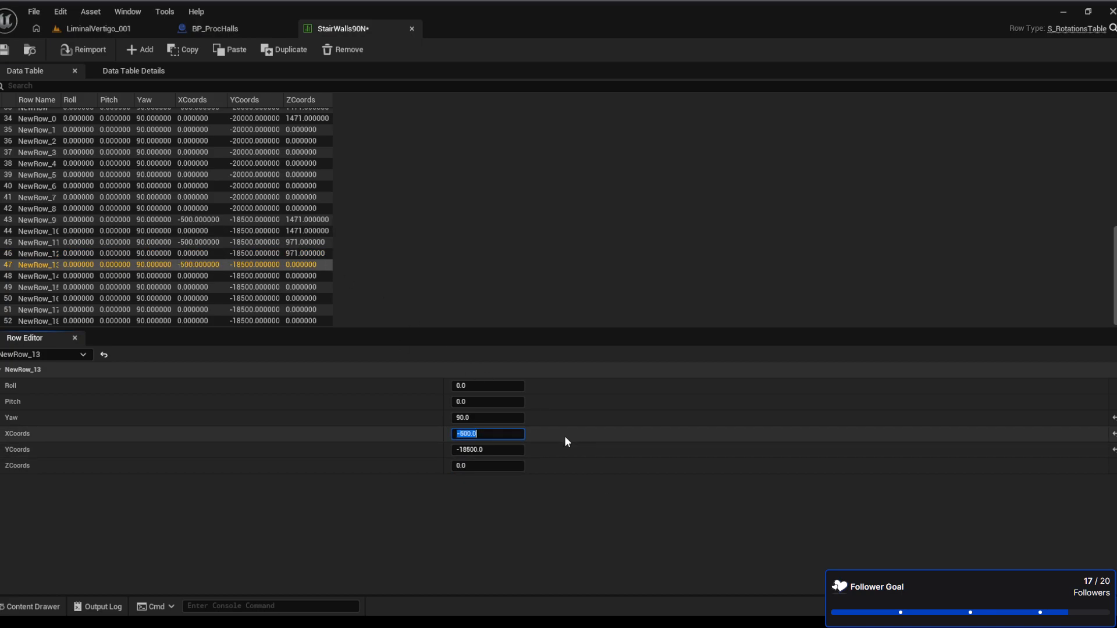
{"action": "left_click", "coordinate": [480, 466]}
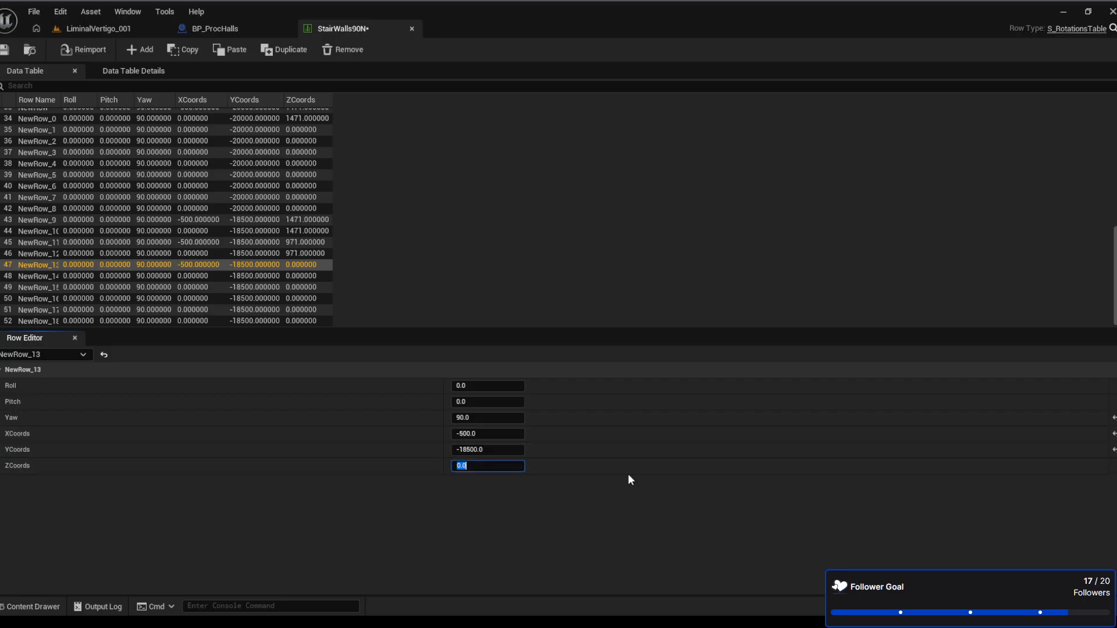
{"action": "type", "text": "471"}
{"action": "key", "text": "Return"}
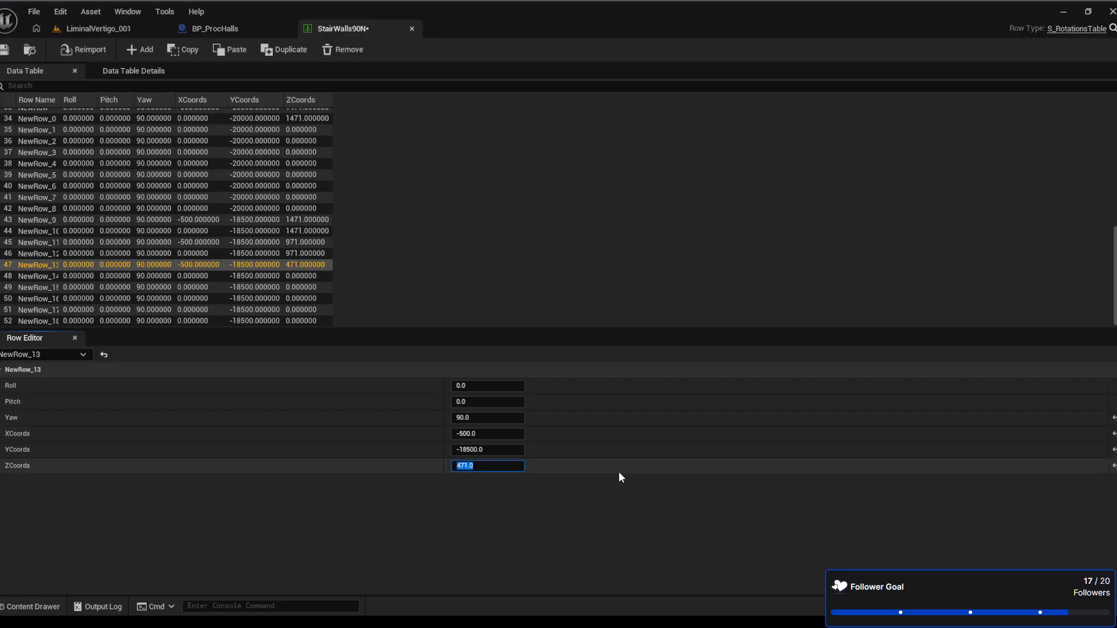
Set NewRow_14's ZCoords to 471 in the StairWalls90N table
{"action": "left_click", "coordinate": [268, 276]}
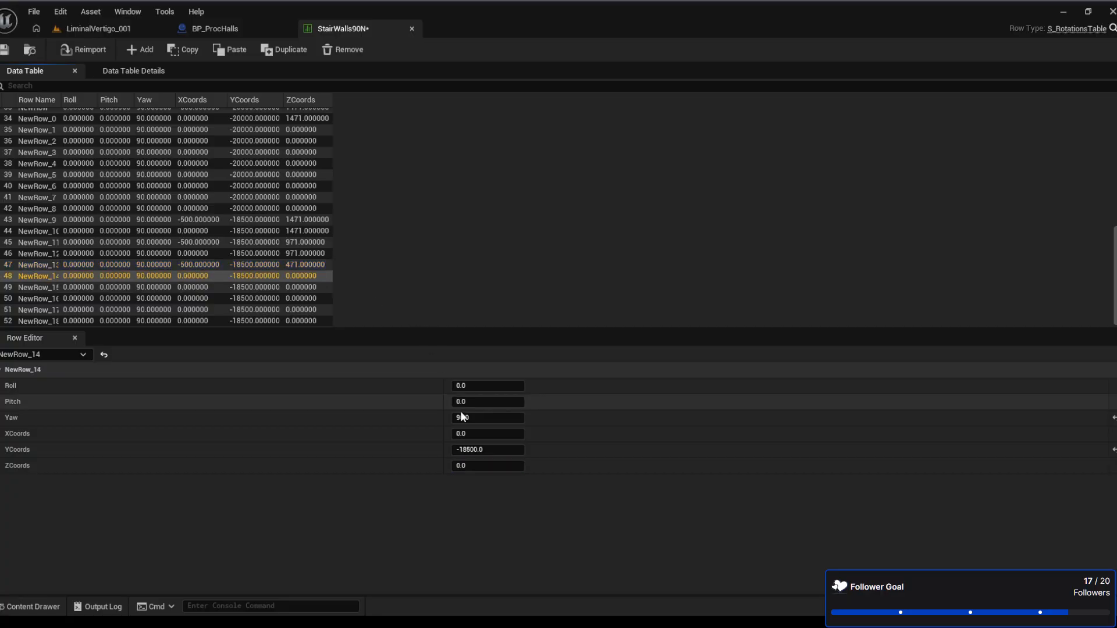
{"action": "left_click", "coordinate": [507, 466]}
{"action": "type", "text": "471"}
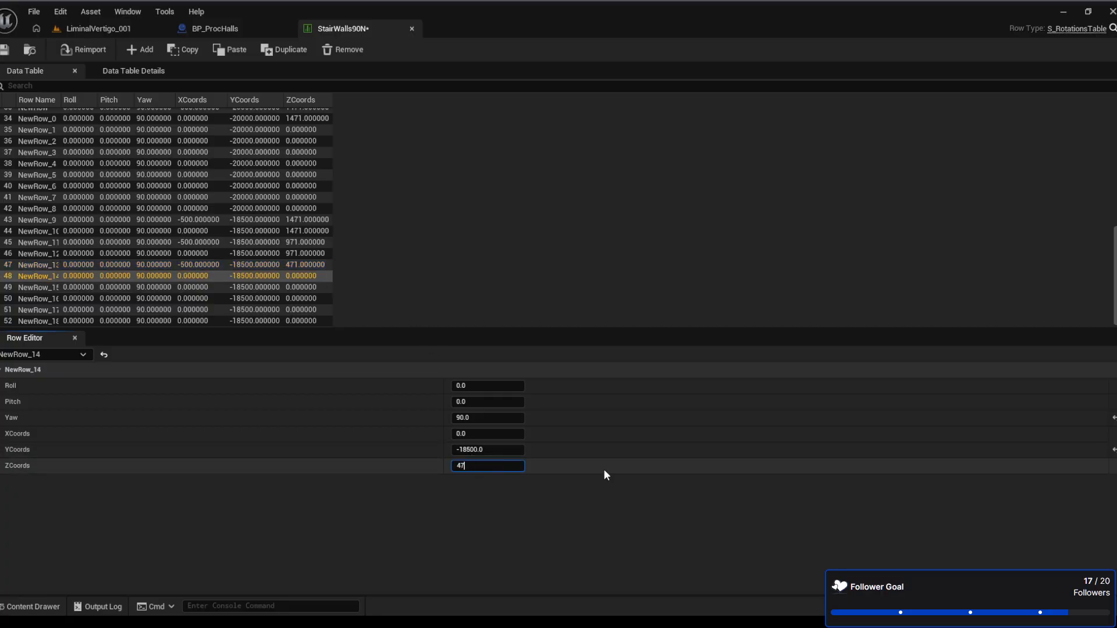
{"action": "key", "text": "Return"}
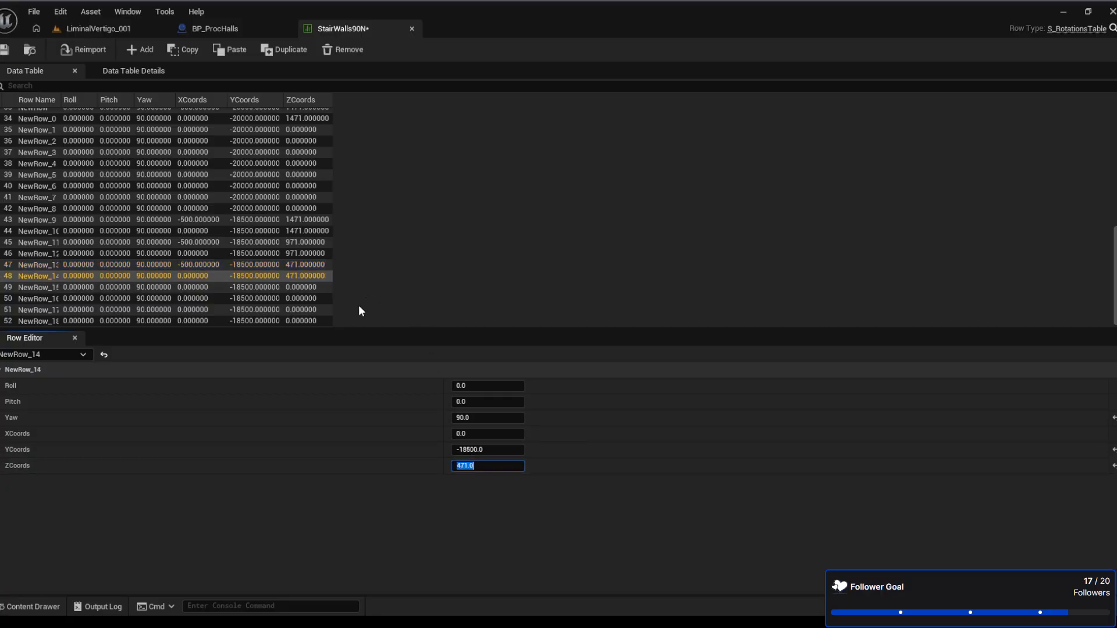
Set NewRow_15's XCoords to -500 and its ZCoords to -29
{"action": "left_click", "coordinate": [305, 290]}
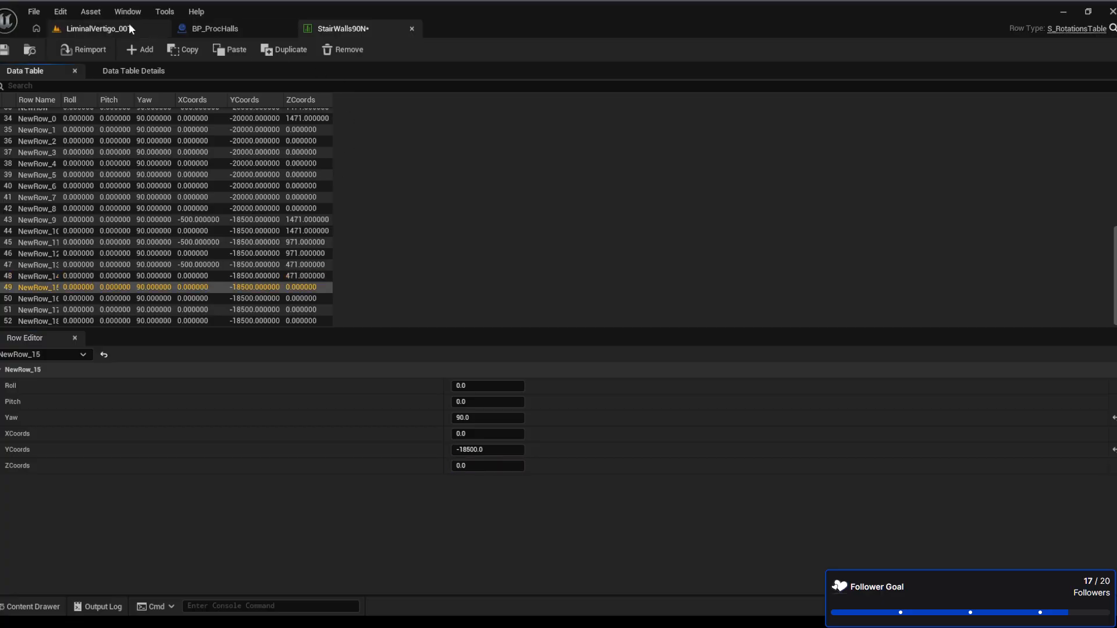
{"action": "scroll", "coordinate": [273, 267], "scroll_direction": "up", "scroll_amount": 2}
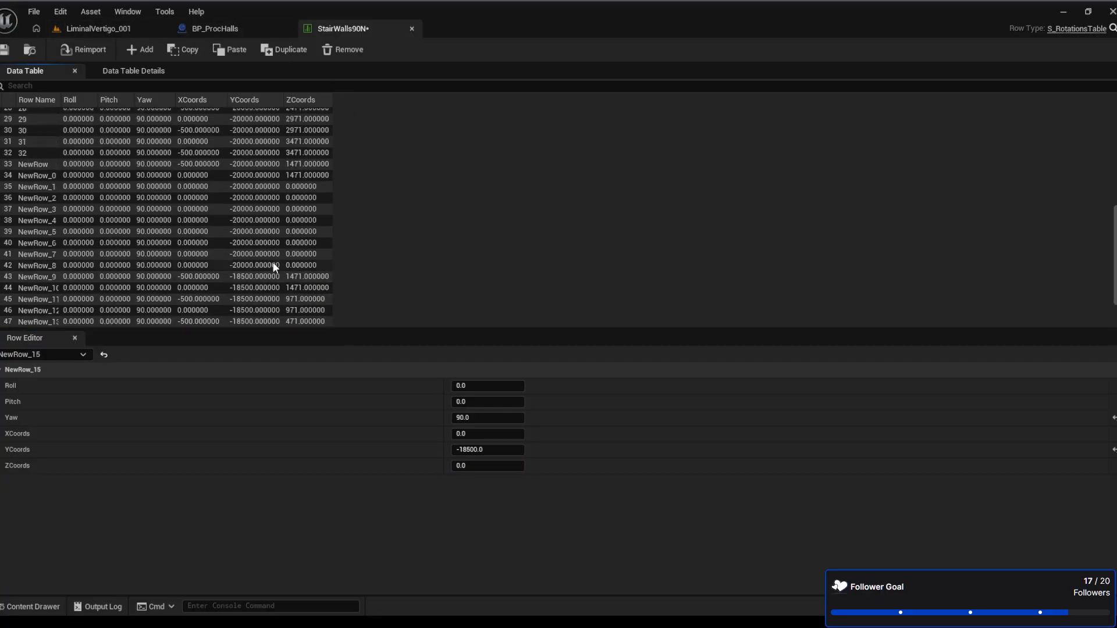
{"action": "scroll", "coordinate": [274, 264], "scroll_direction": "up", "scroll_amount": 8}
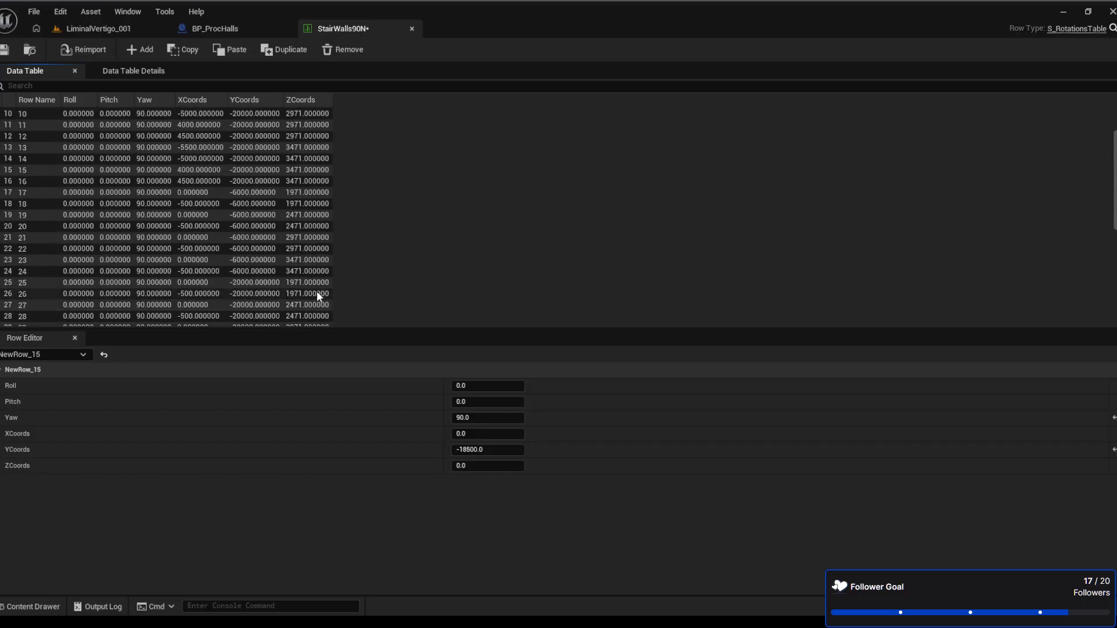
{"action": "scroll", "coordinate": [317, 291], "scroll_direction": "down", "scroll_amount": 10}
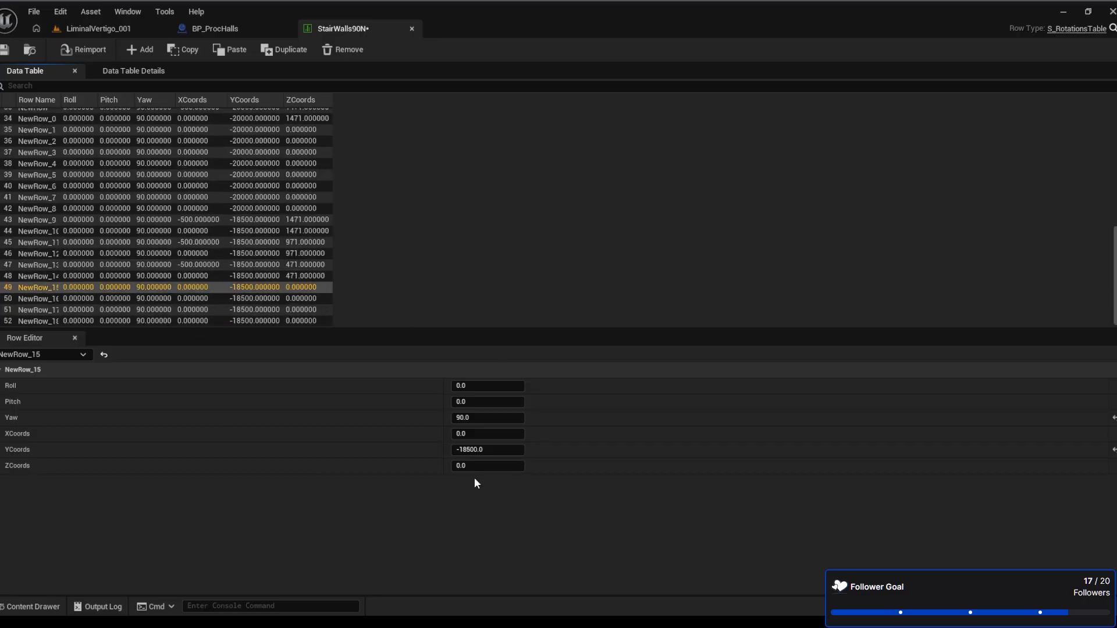
{"action": "left_click", "coordinate": [474, 434]}
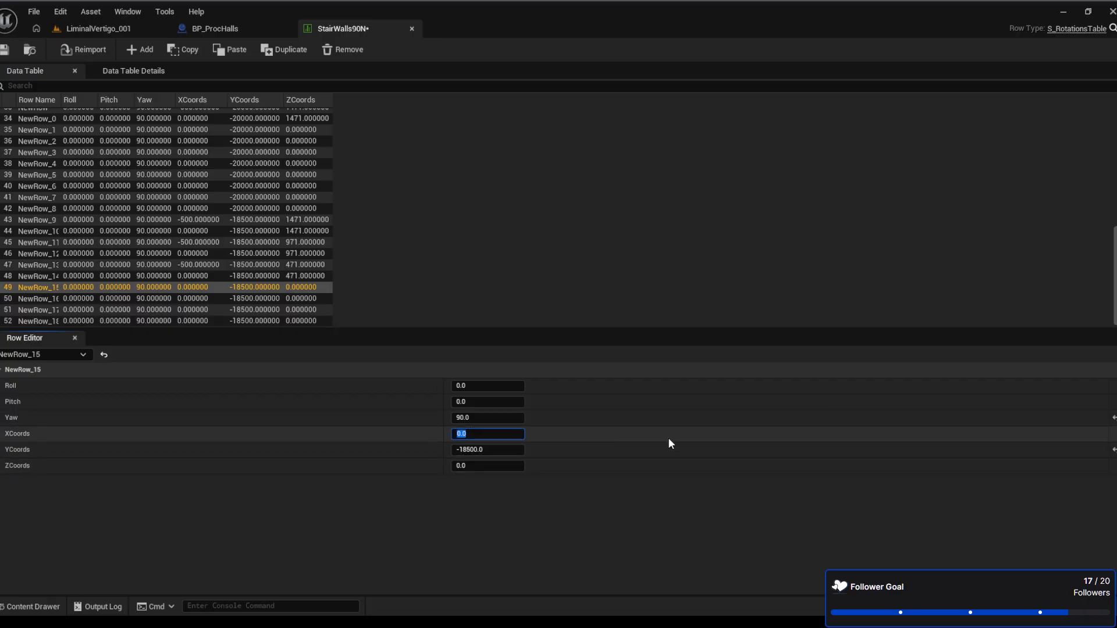
{"action": "type", "text": "-500"}
{"action": "left_click", "coordinate": [503, 466]}
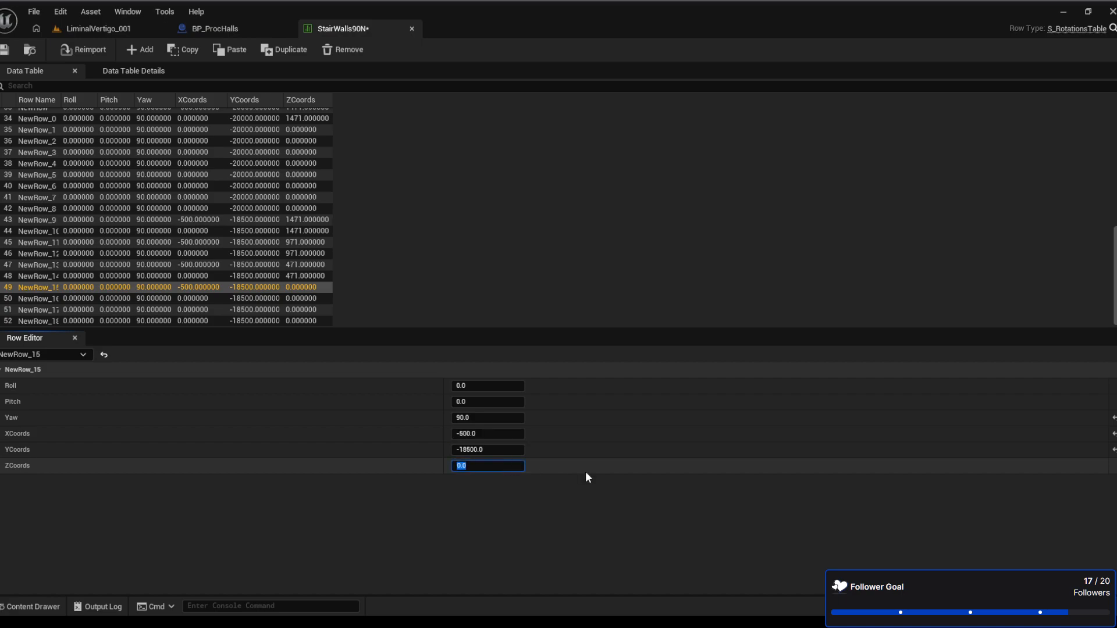
{"action": "type", "text": "-29"}
{"action": "key", "text": "Return"}
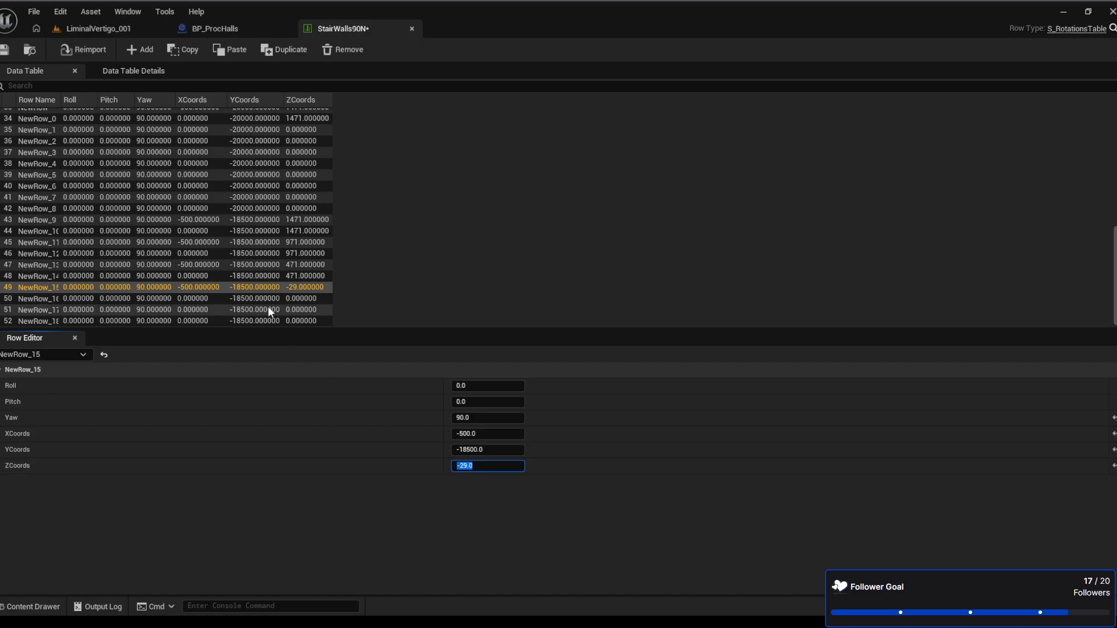
Set NewRow_16's ZCoords to -29 in the StairWalls90N table
{"action": "left_click", "coordinate": [285, 298]}
{"action": "left_click", "coordinate": [475, 466]}
{"action": "type", "text": "-"}
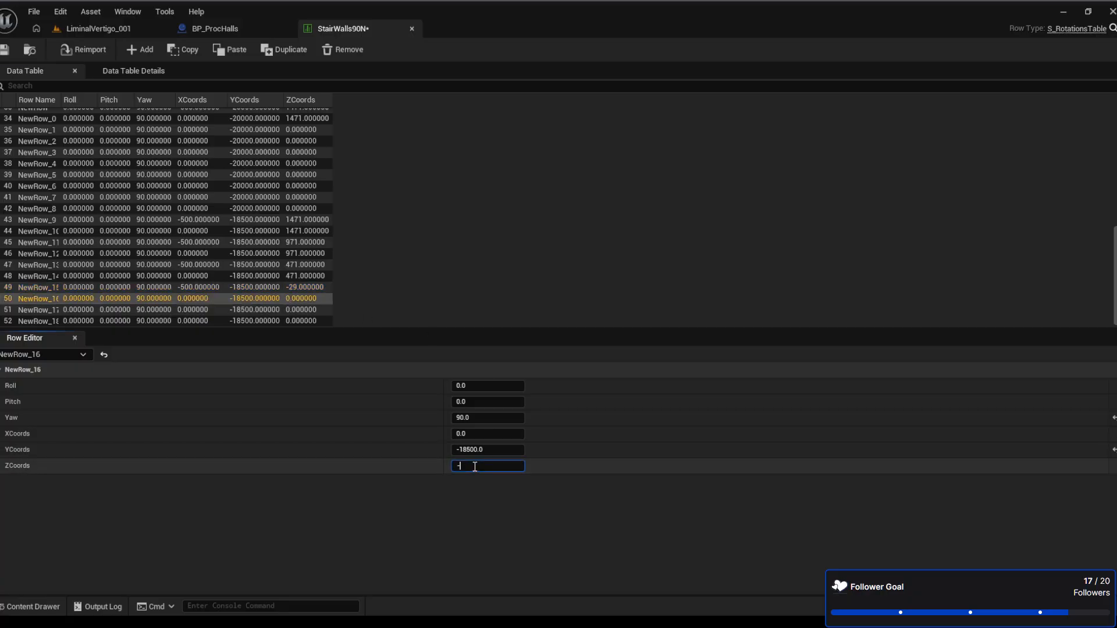
{"action": "type", "text": "29"}
{"action": "key", "text": "Return"}
Set NewRow_17's XCoords to -500 and its ZCoords to -575
{"action": "left_click", "coordinate": [279, 311]}
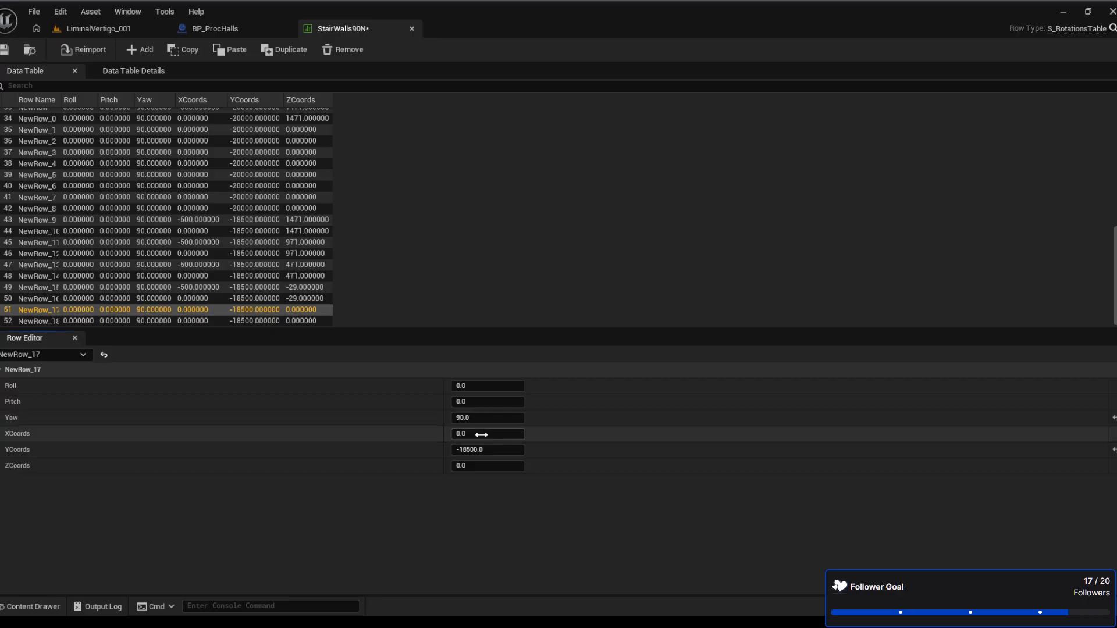
{"action": "left_click", "coordinate": [485, 434]}
{"action": "type", "text": "-500"}
{"action": "key", "text": "Return"}
{"action": "left_click", "coordinate": [486, 465]}
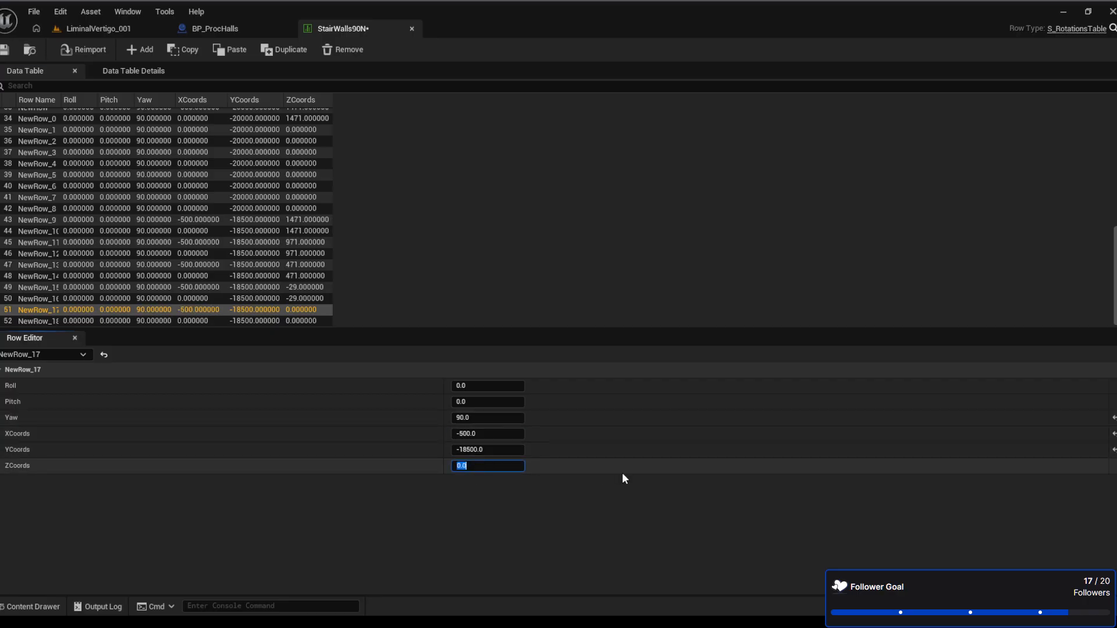
{"action": "type", "text": "-575"}
{"action": "key", "text": "Return"}
Set NewRow_18's ZCoords to -575 and save the StairWalls90N table
{"action": "left_click", "coordinate": [291, 319]}
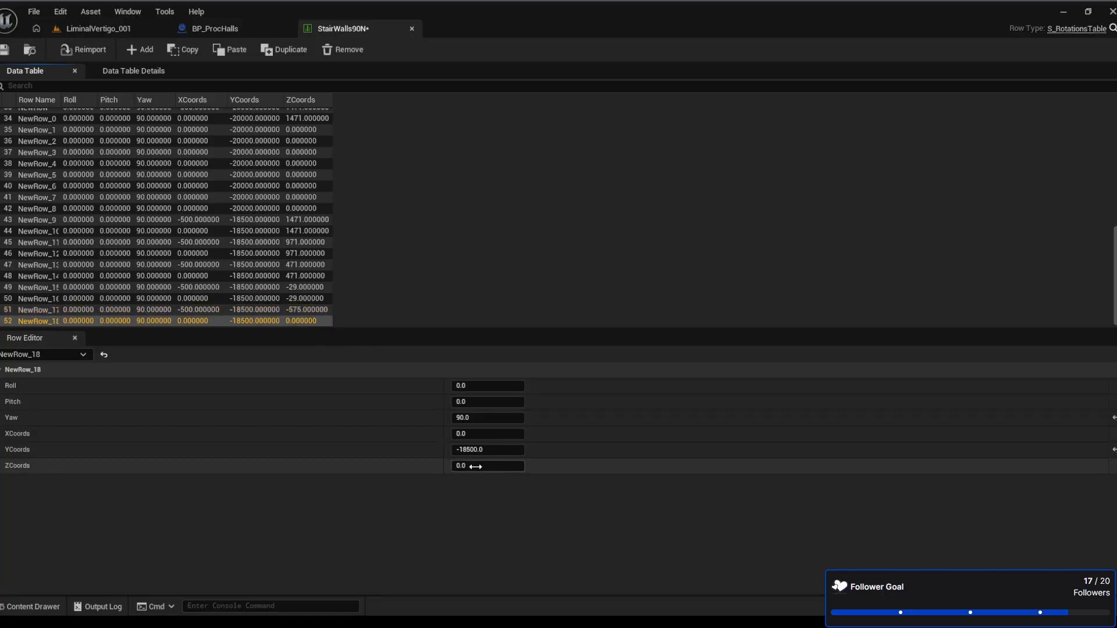
{"action": "left_click", "coordinate": [476, 466]}
{"action": "type", "text": "-575"}
{"action": "key", "text": "Return"}
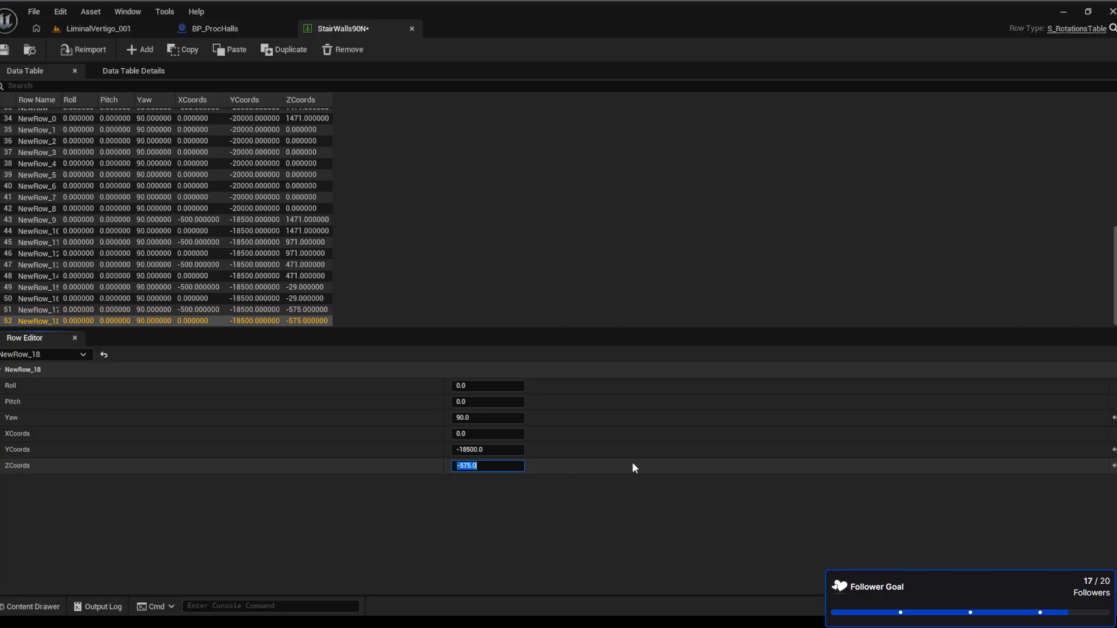
{"action": "left_click", "coordinate": [6, 50]}
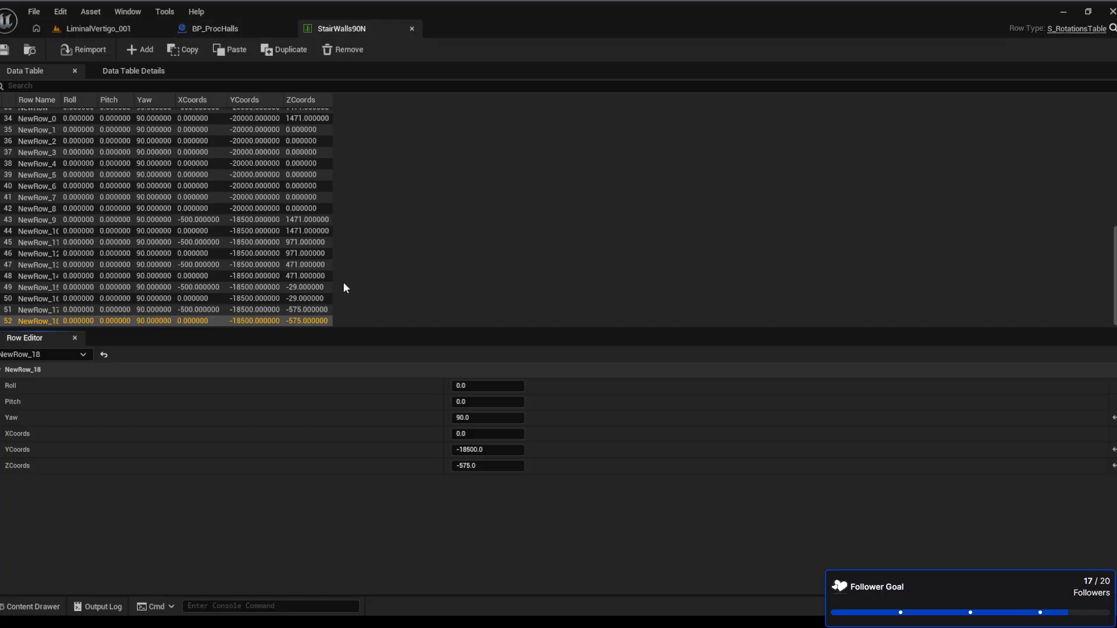
Set the ZCoords of NewRow_1 and NewRow_2 to 971
{"action": "scroll", "coordinate": [310, 312], "scroll_direction": "up", "scroll_amount": 2}
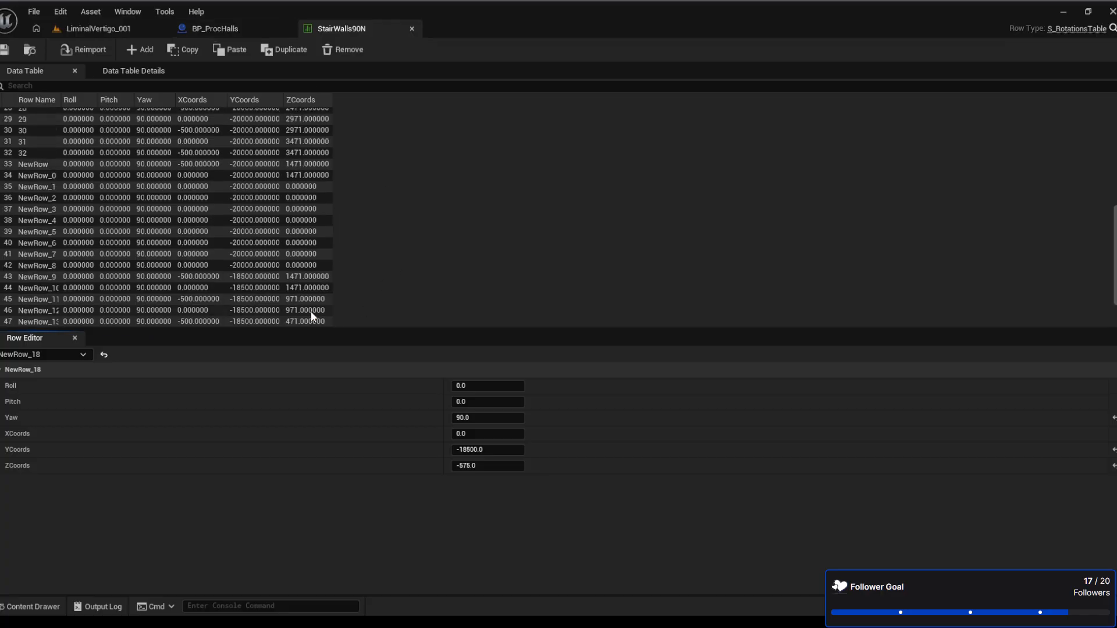
{"action": "left_click", "coordinate": [308, 186]}
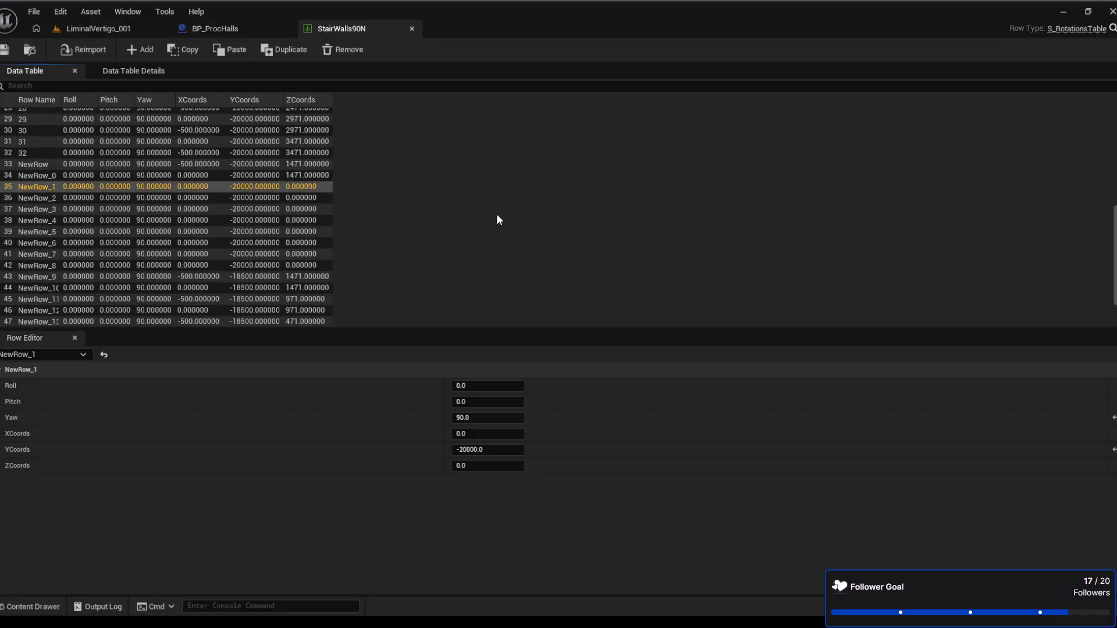
{"action": "left_click", "coordinate": [463, 466]}
{"action": "type", "text": "971"}
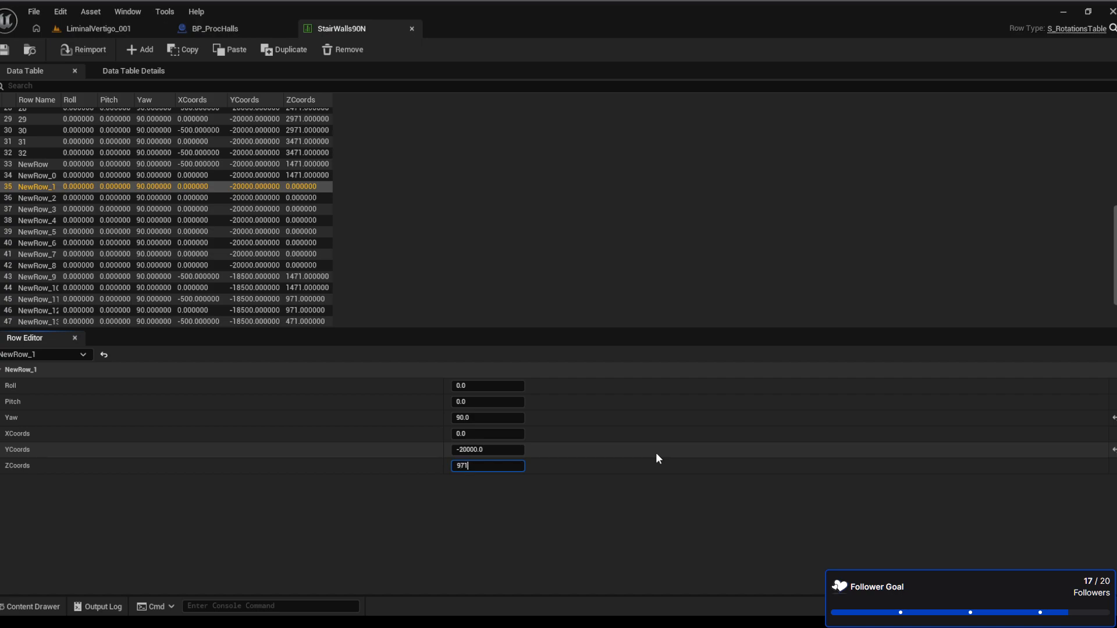
{"action": "key", "text": "Return"}
{"action": "left_click", "coordinate": [311, 198]}
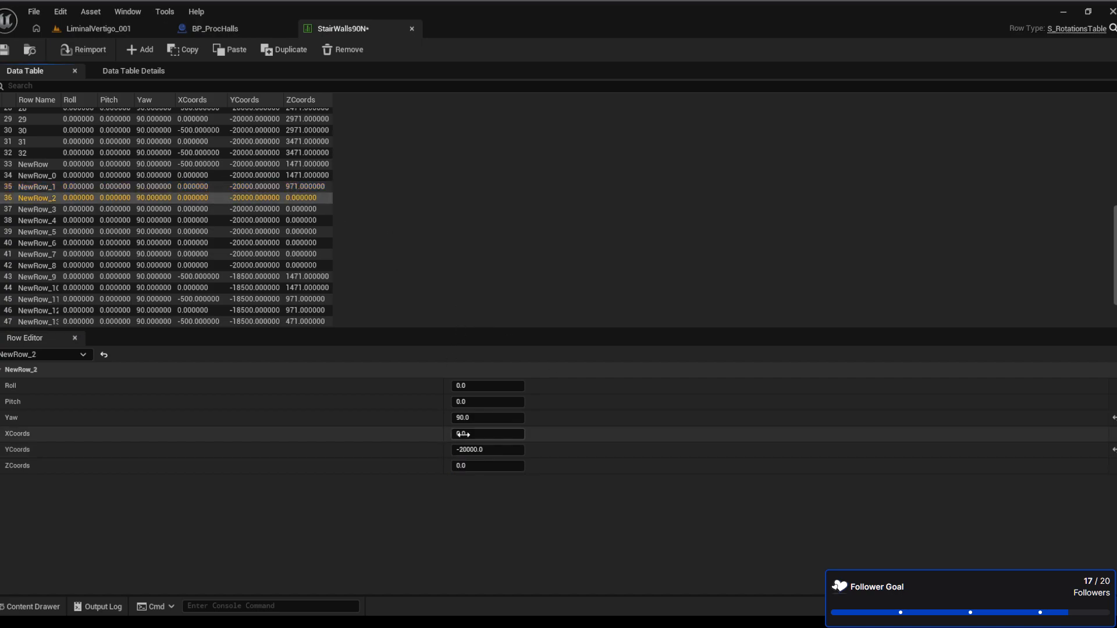
{"action": "left_click", "coordinate": [463, 466]}
{"action": "type", "text": "971"}
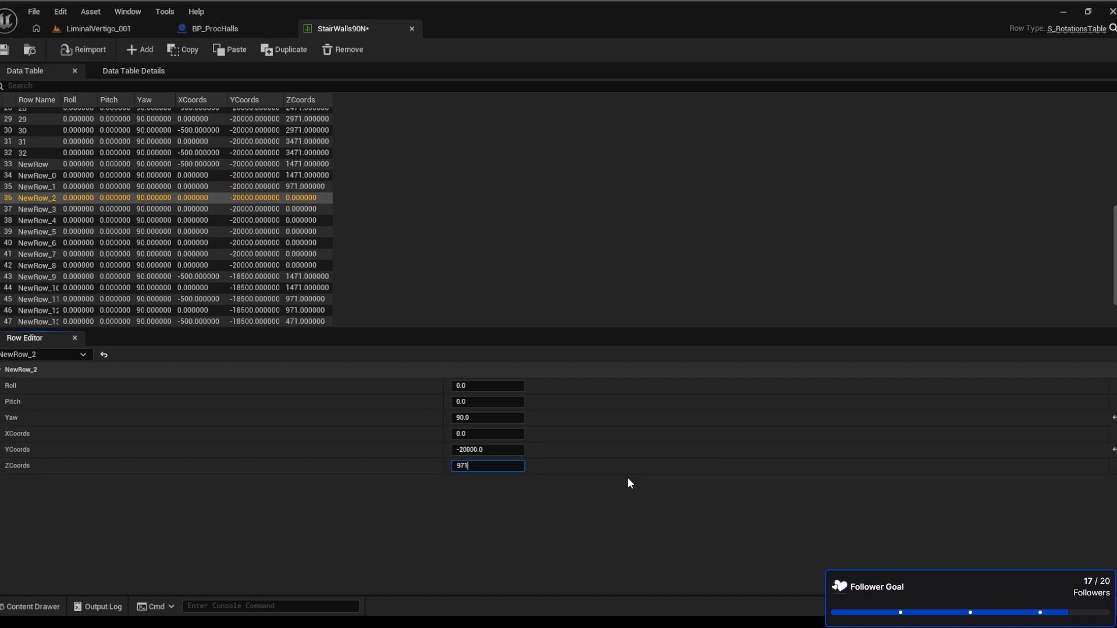
{"action": "key", "text": "Return"}
Set the ZCoords of NewRow_3 and NewRow_4 to 471
{"action": "left_click", "coordinate": [311, 209]}
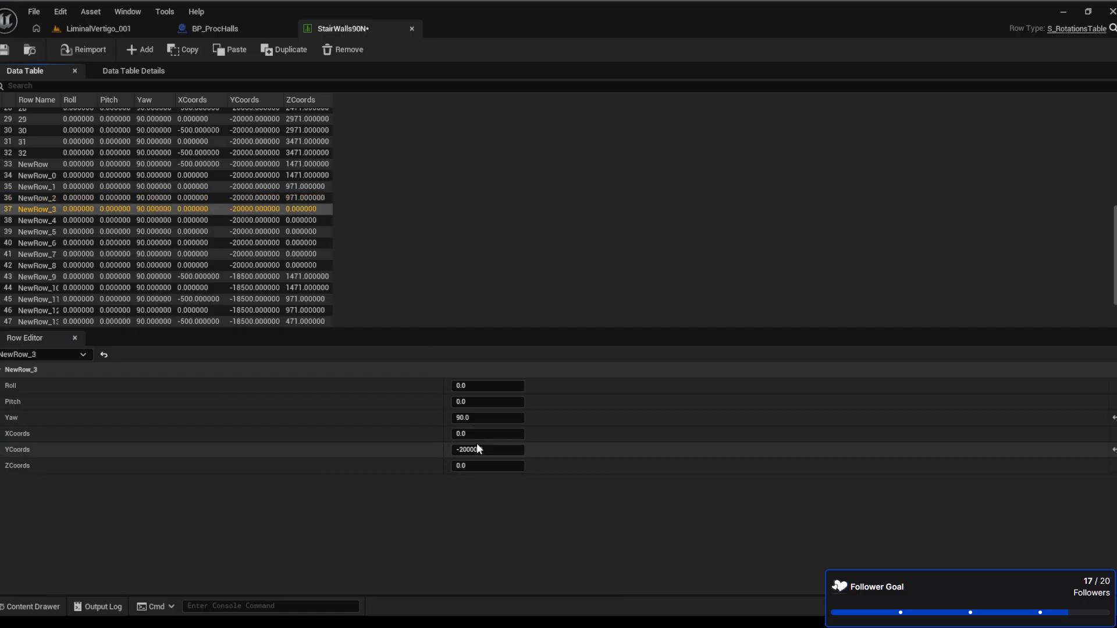
{"action": "left_click", "coordinate": [477, 466]}
{"action": "type", "text": "471"}
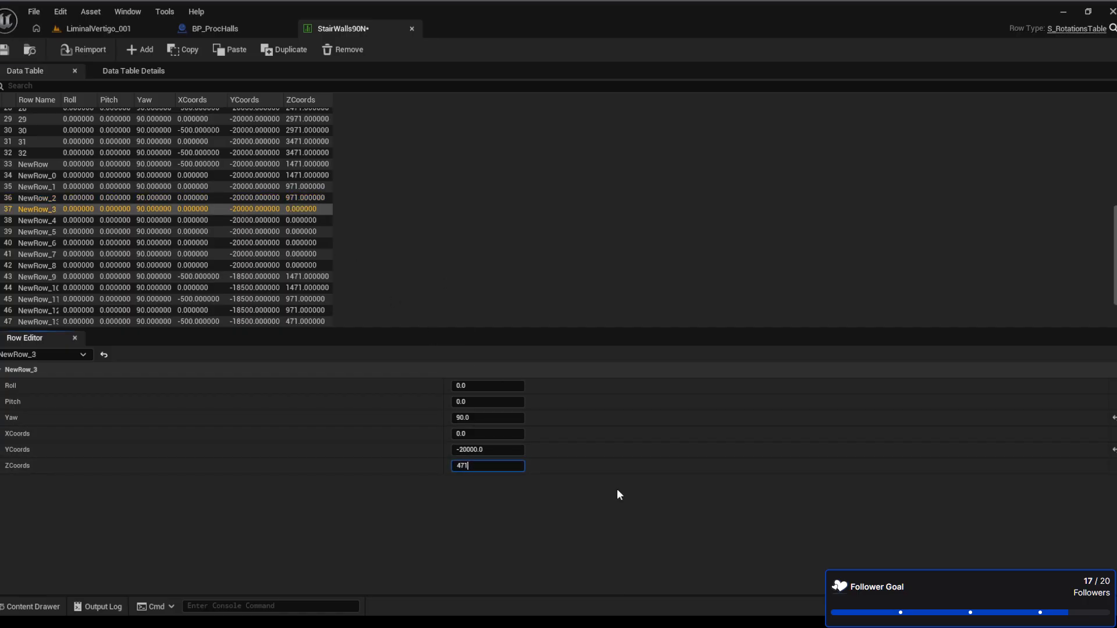
{"action": "key", "text": "Return"}
{"action": "left_click", "coordinate": [310, 219]}
{"action": "left_click", "coordinate": [477, 466]}
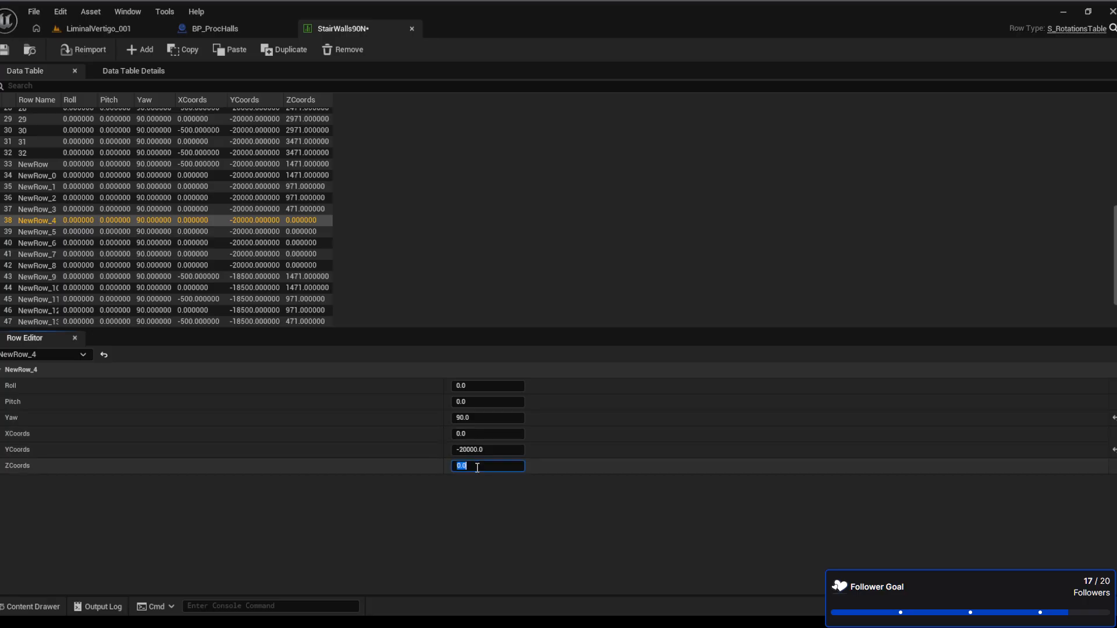
{"action": "type", "text": "471"}
{"action": "key", "text": "Return"}
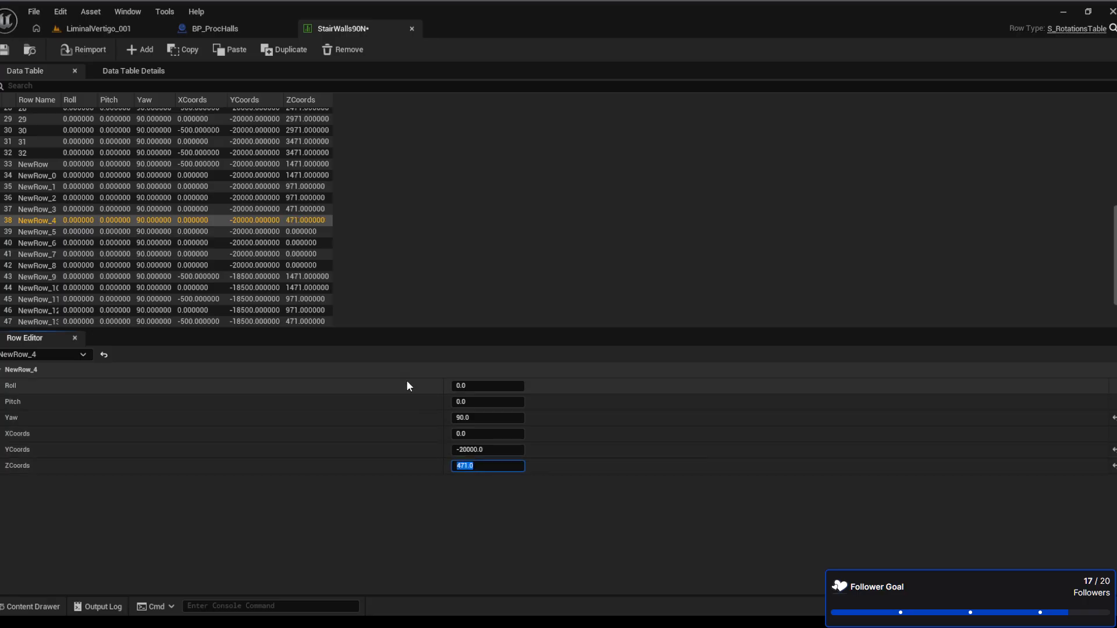
Set the ZCoords of NewRow_5 and NewRow_6 to -29
{"action": "left_click", "coordinate": [314, 233]}
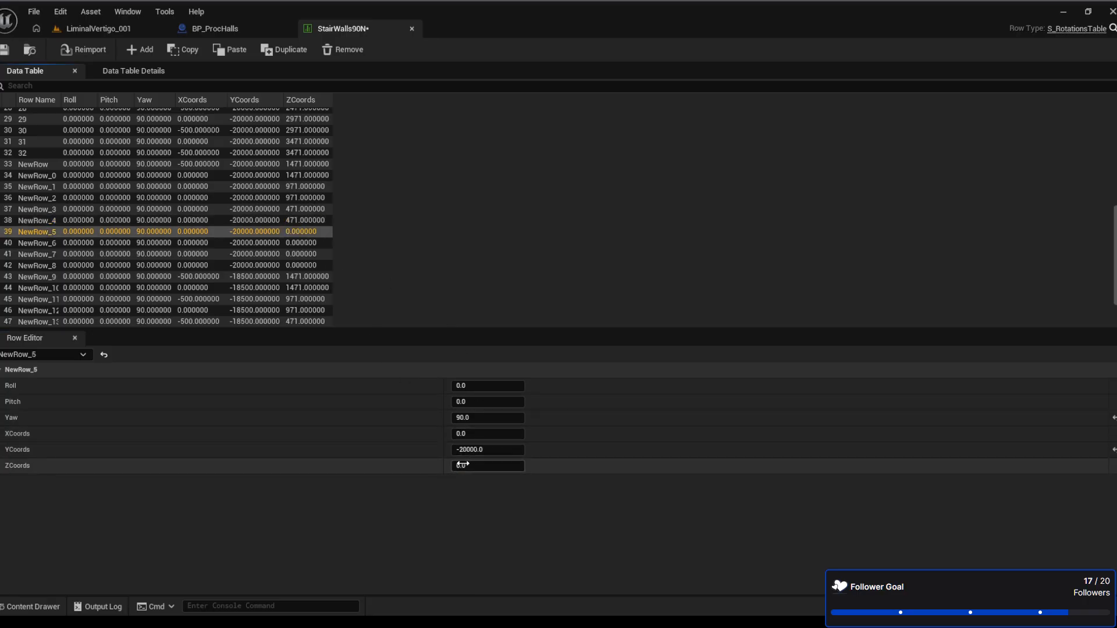
{"action": "left_click", "coordinate": [499, 466]}
{"action": "type", "text": "-29"}
{"action": "left_click", "coordinate": [309, 242]}
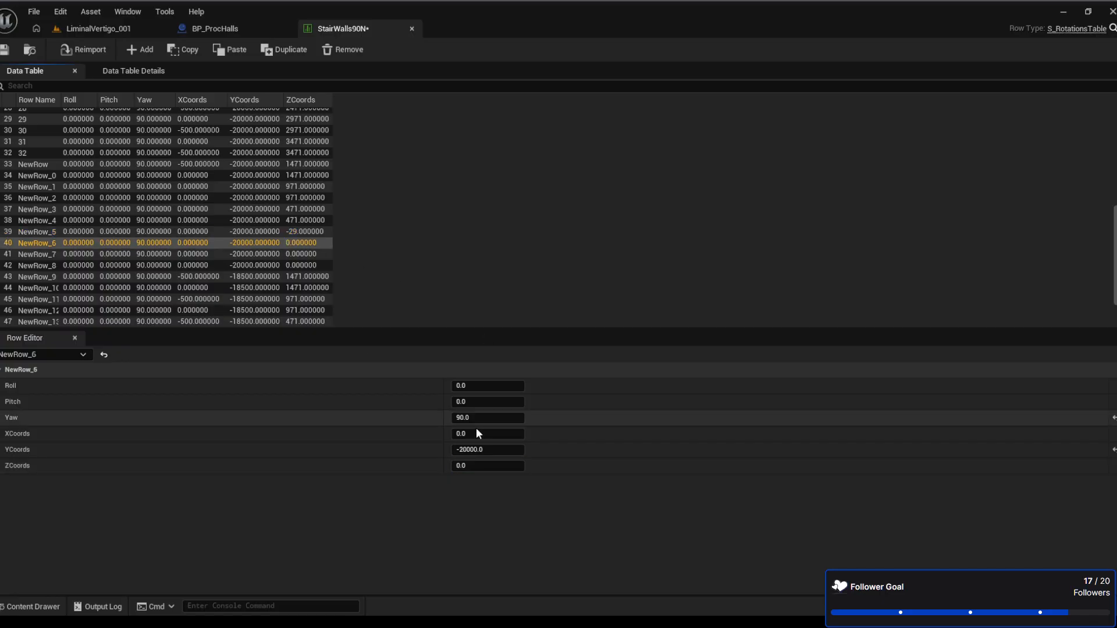
{"action": "left_click", "coordinate": [464, 464]}
{"action": "type", "text": "-"}
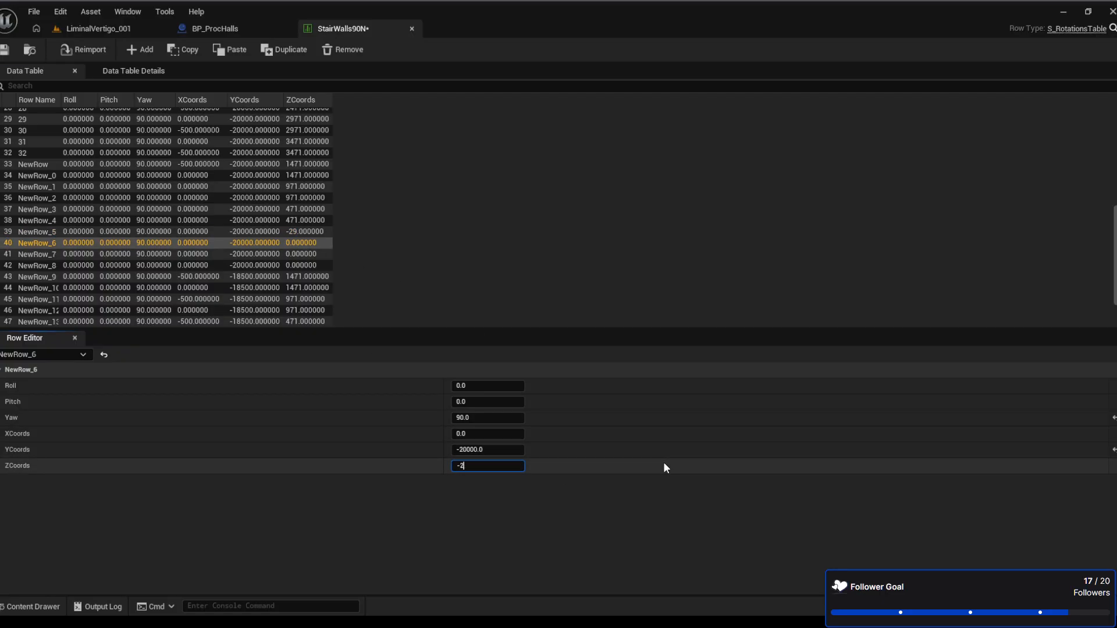
{"action": "type", "text": "29"}
Set the ZCoords of NewRow_7 and NewRow_8 to -575
{"action": "left_click", "coordinate": [306, 255]}
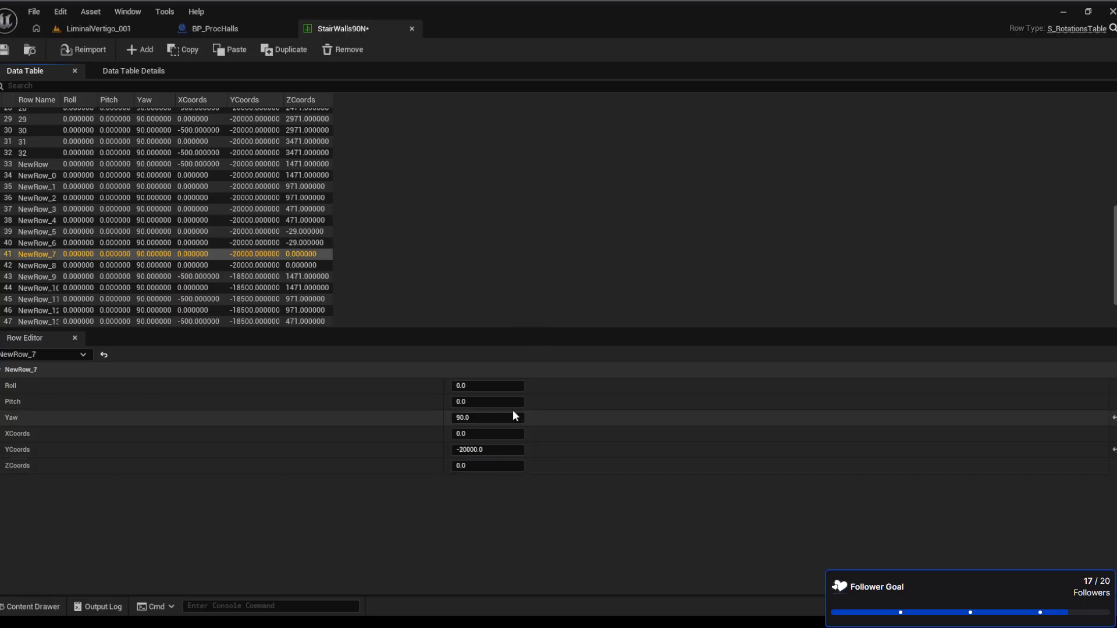
{"action": "left_click", "coordinate": [459, 466]}
{"action": "type", "text": "-575"}
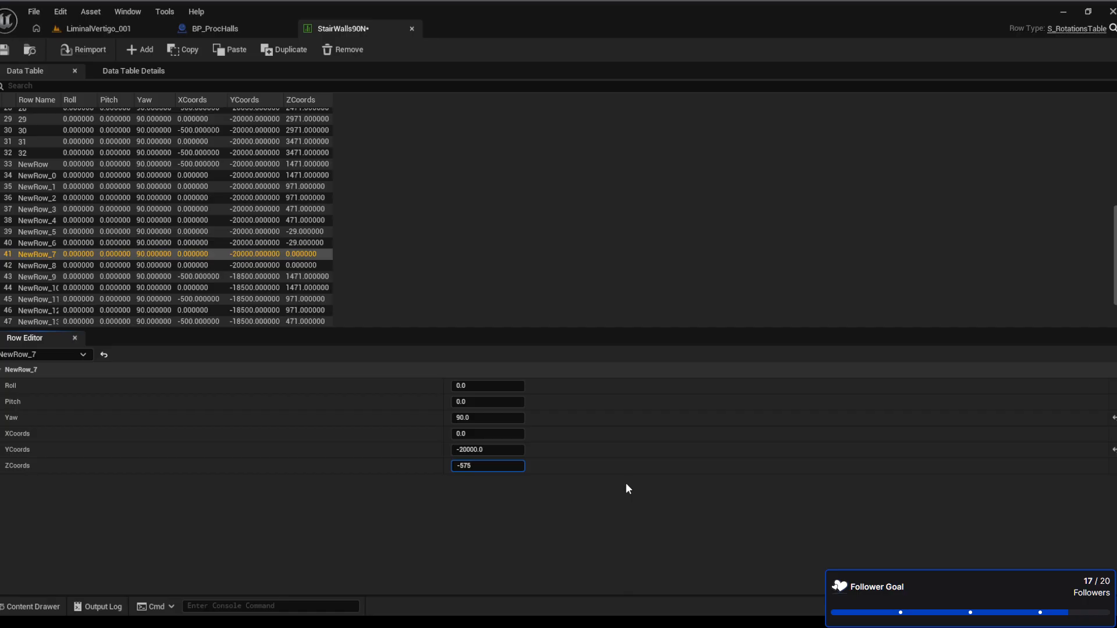
{"action": "key", "text": "Return"}
{"action": "left_click", "coordinate": [303, 266]}
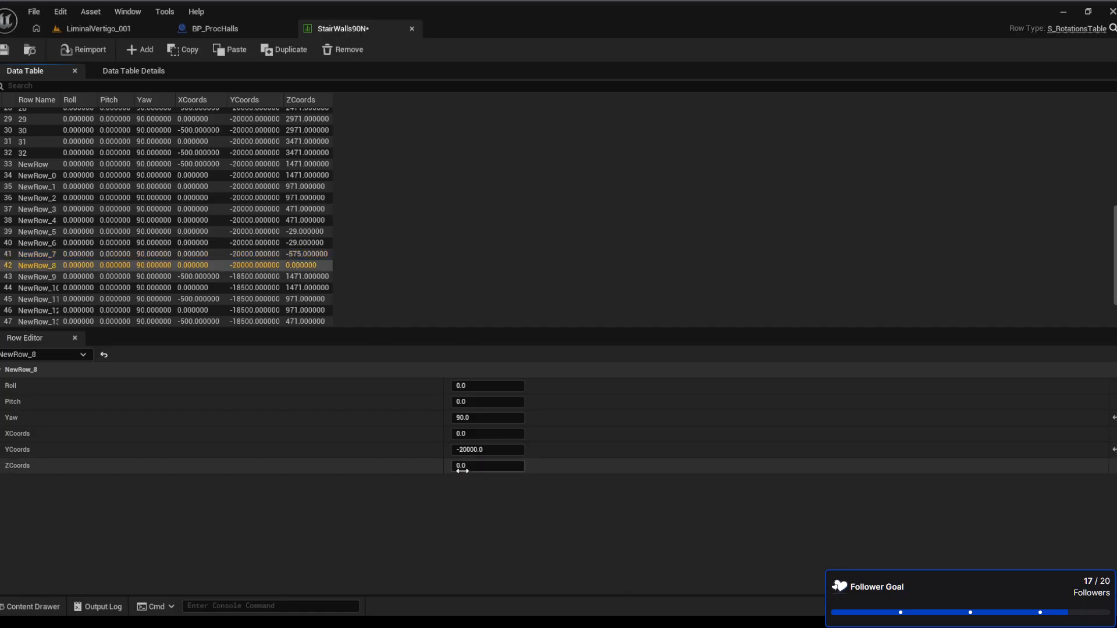
{"action": "left_click", "coordinate": [487, 467]}
{"action": "type", "text": "-575"}
{"action": "key", "text": "Return"}
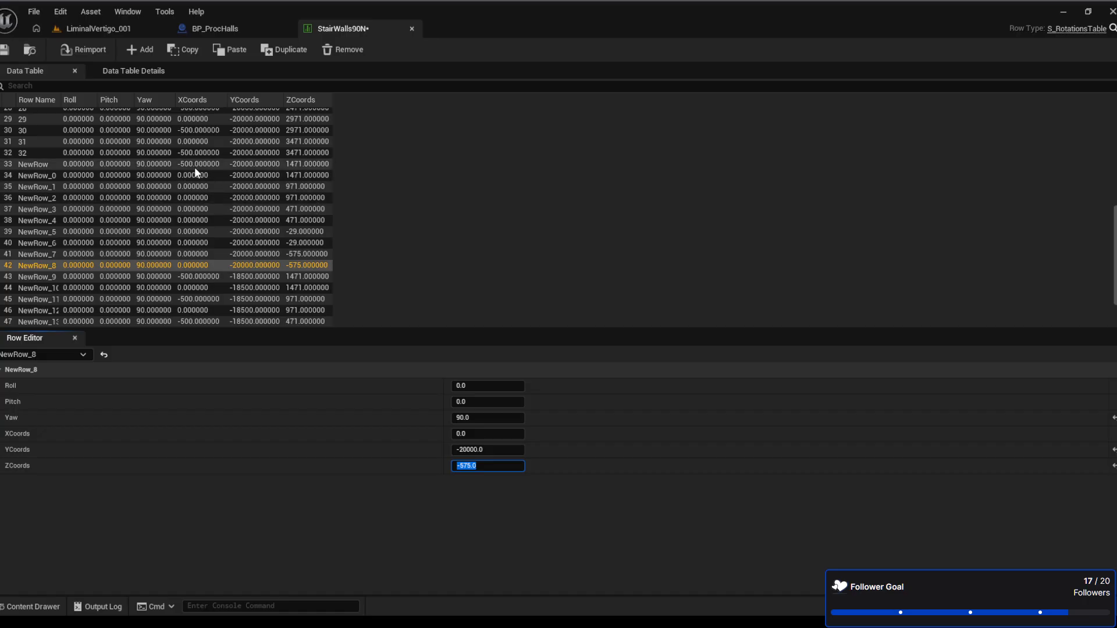
Set the XCoords of NewRow_1 and NewRow_3 to -500
{"action": "left_click", "coordinate": [194, 187]}
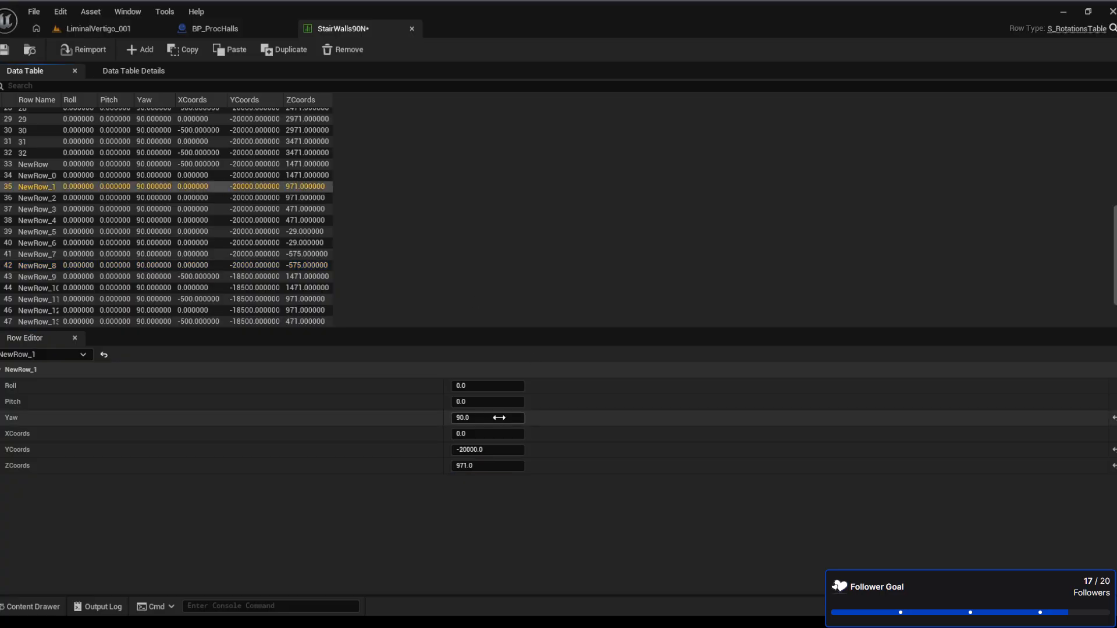
{"action": "left_click", "coordinate": [491, 433]}
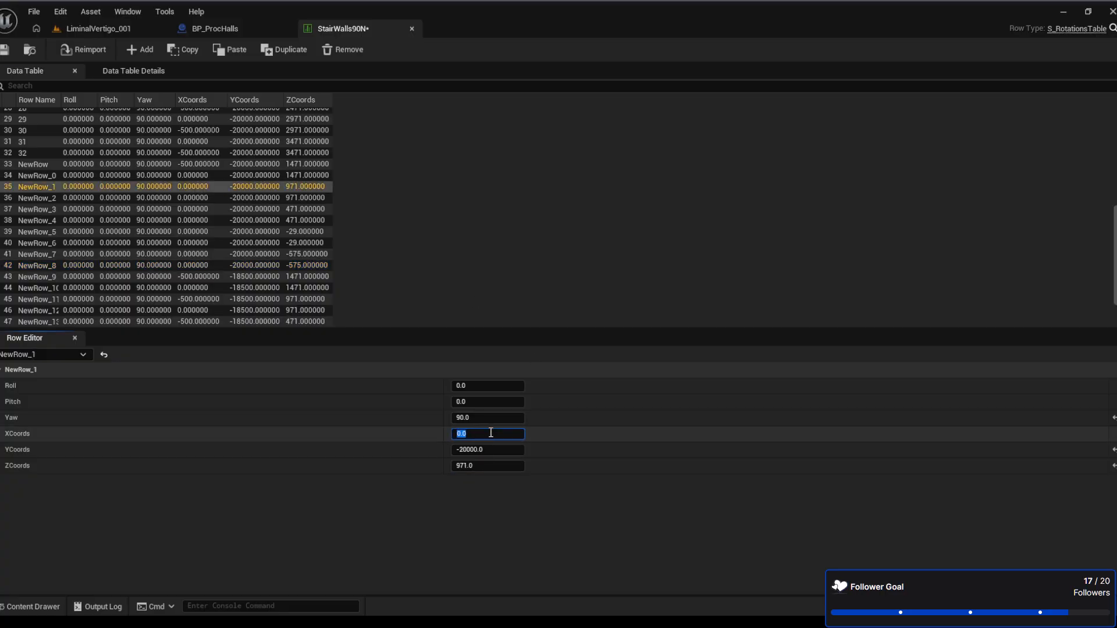
{"action": "type", "text": "-5"}
{"action": "key", "text": "Return"}
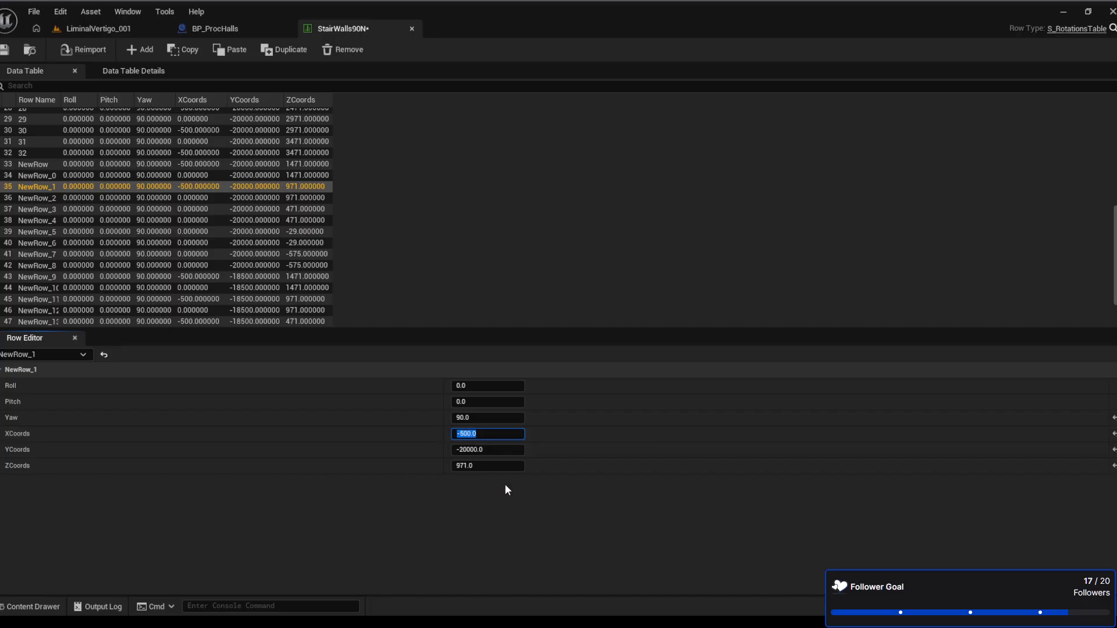
{"action": "left_click", "coordinate": [180, 209]}
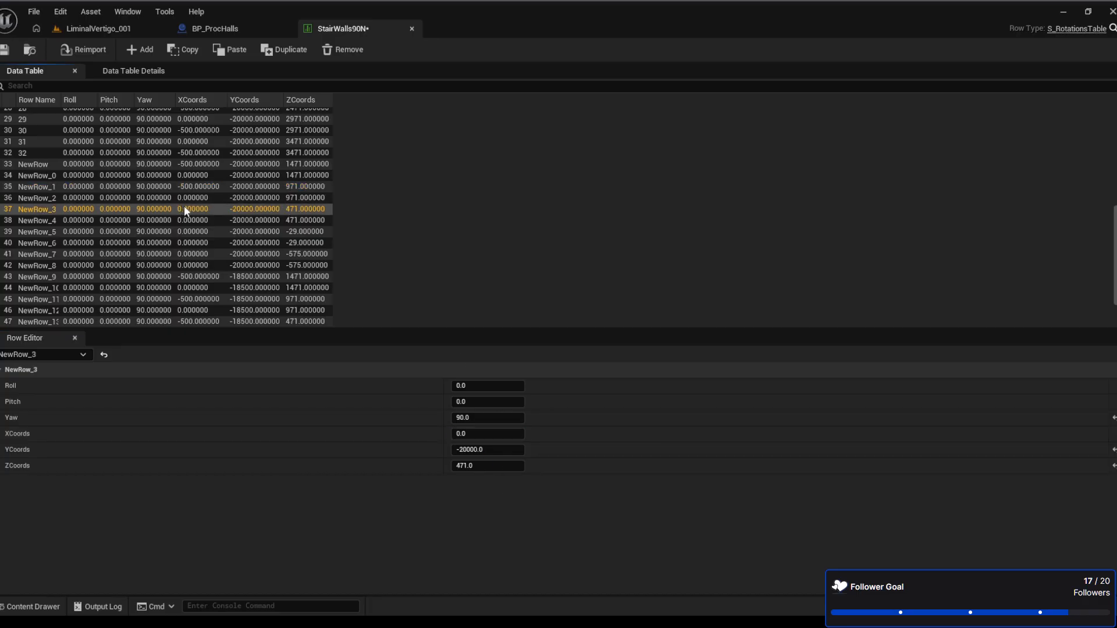
{"action": "left_click", "coordinate": [486, 434]}
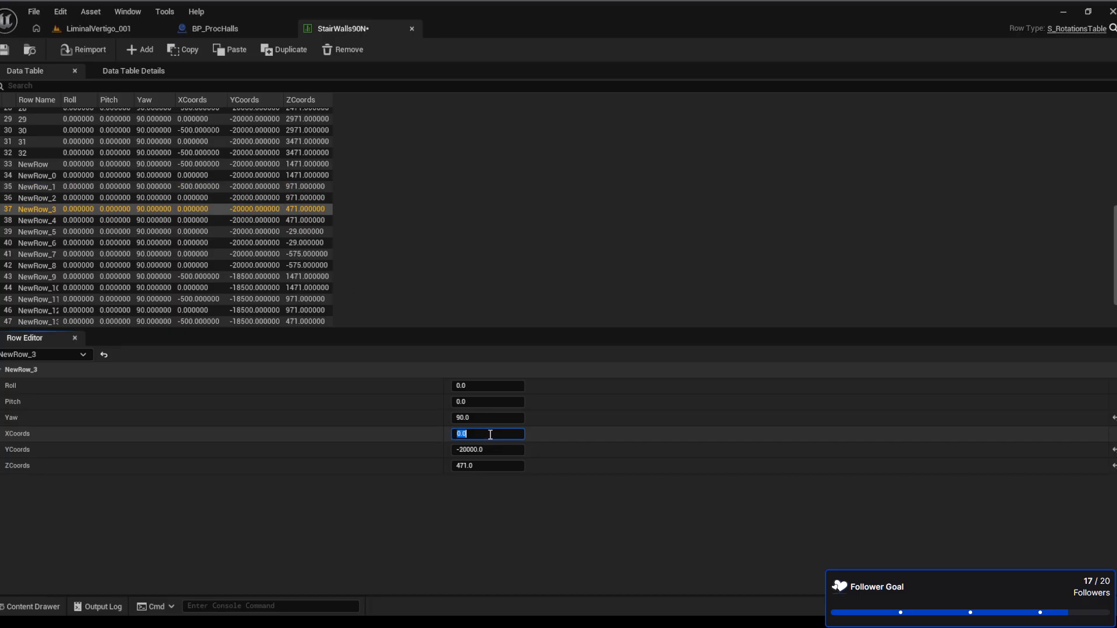
{"action": "type", "text": "-500.0"}
{"action": "key", "text": "Return"}
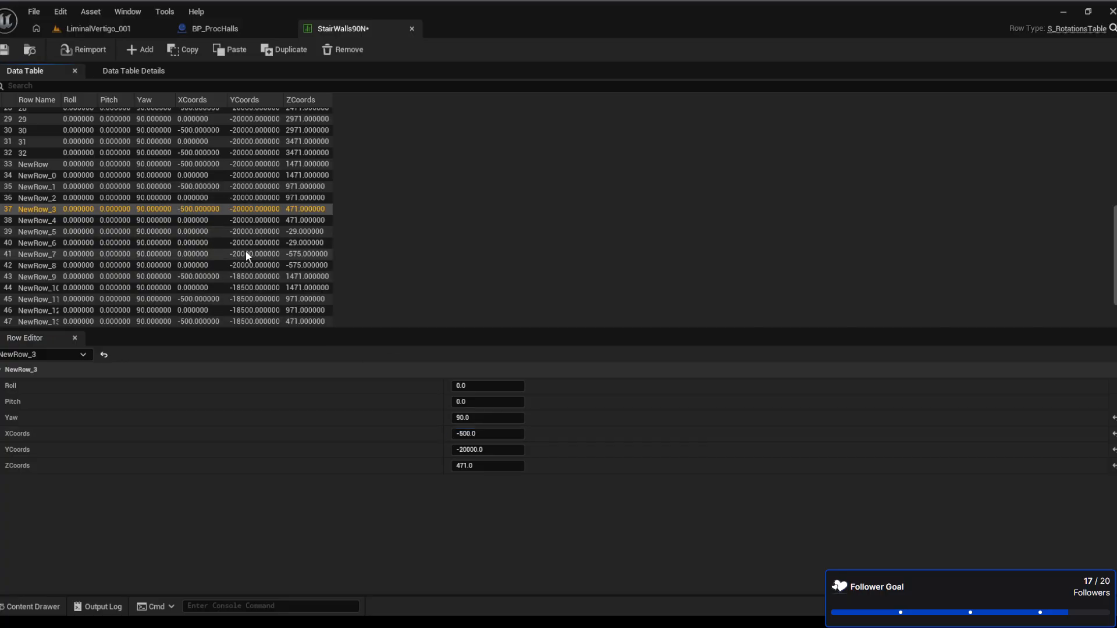
Set the XCoords of NewRow_5 and NewRow_7 to -500 and save the StairWalls90N table
{"action": "left_click", "coordinate": [200, 232]}
{"action": "left_click", "coordinate": [477, 433]}
{"action": "type", "text": "-500.0"}
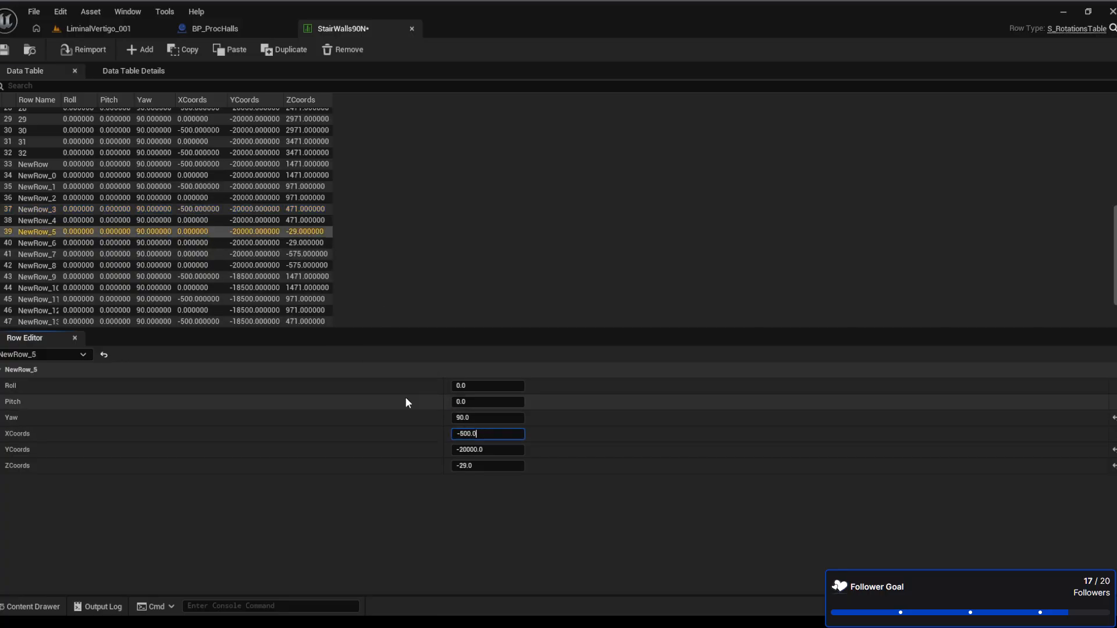
{"action": "key", "text": "Return"}
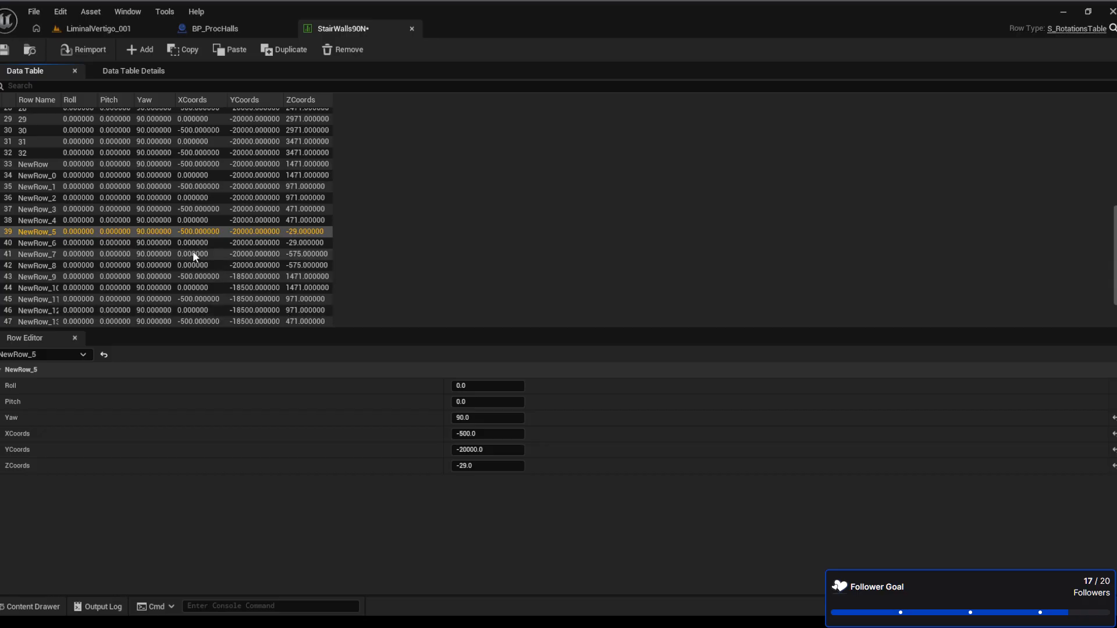
{"action": "left_click", "coordinate": [193, 256]}
{"action": "left_click", "coordinate": [477, 433]}
{"action": "type", "text": "-500.0"}
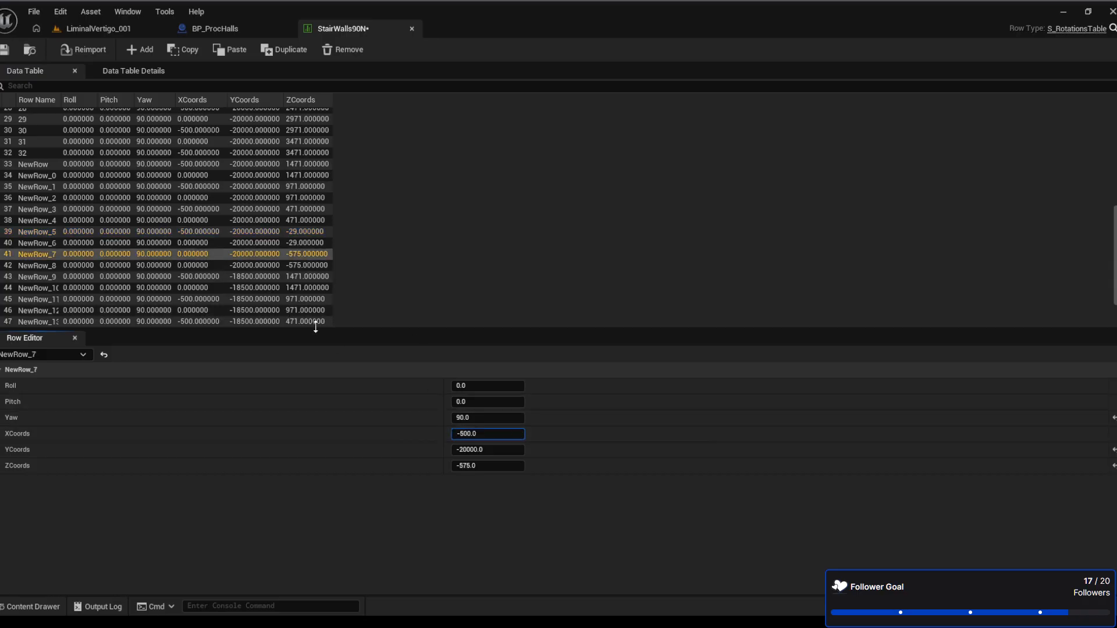
{"action": "key", "text": "Return"}
{"action": "left_click", "coordinate": [4, 50]}
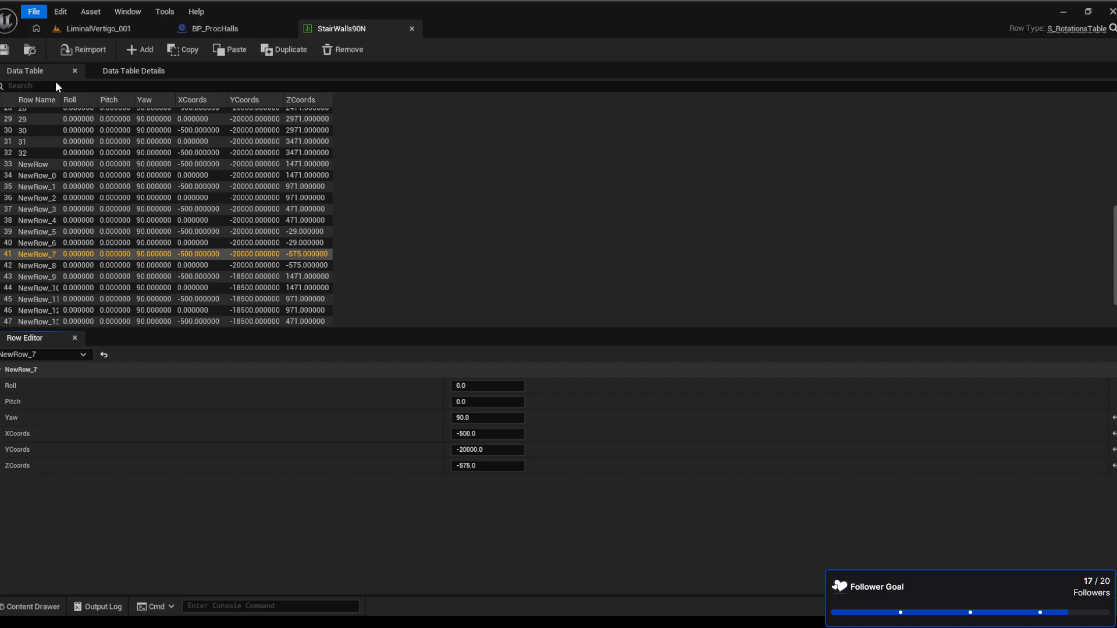
Recompile BP_ProcHalls and inspect the stairwell's end walls in the LiminalVertigo_001 level
{"action": "left_click", "coordinate": [235, 30]}
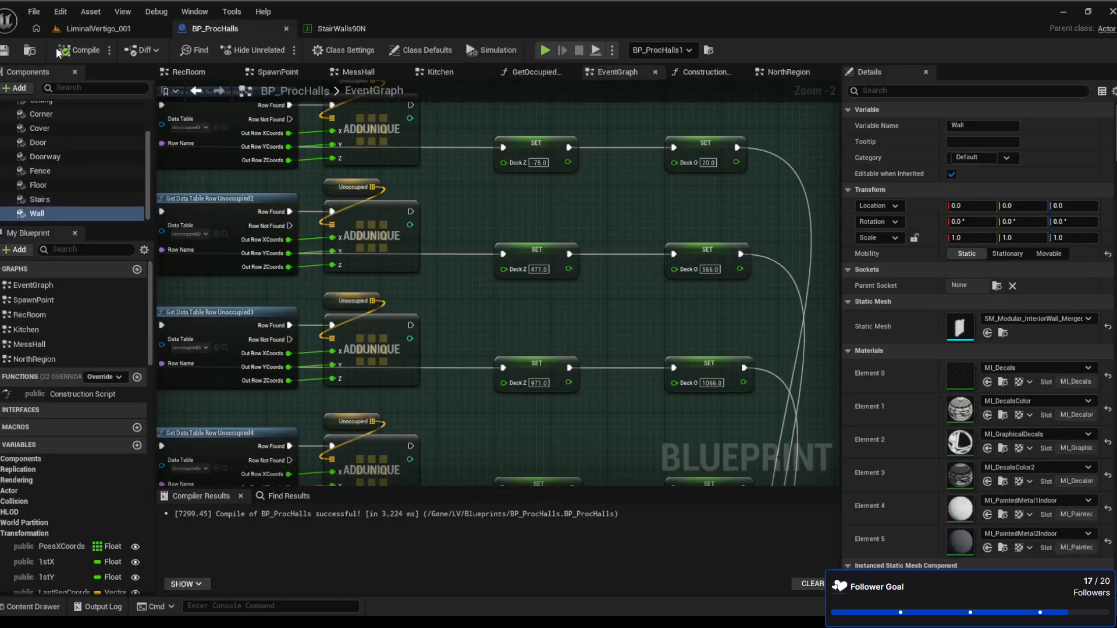
{"action": "left_click", "coordinate": [58, 48]}
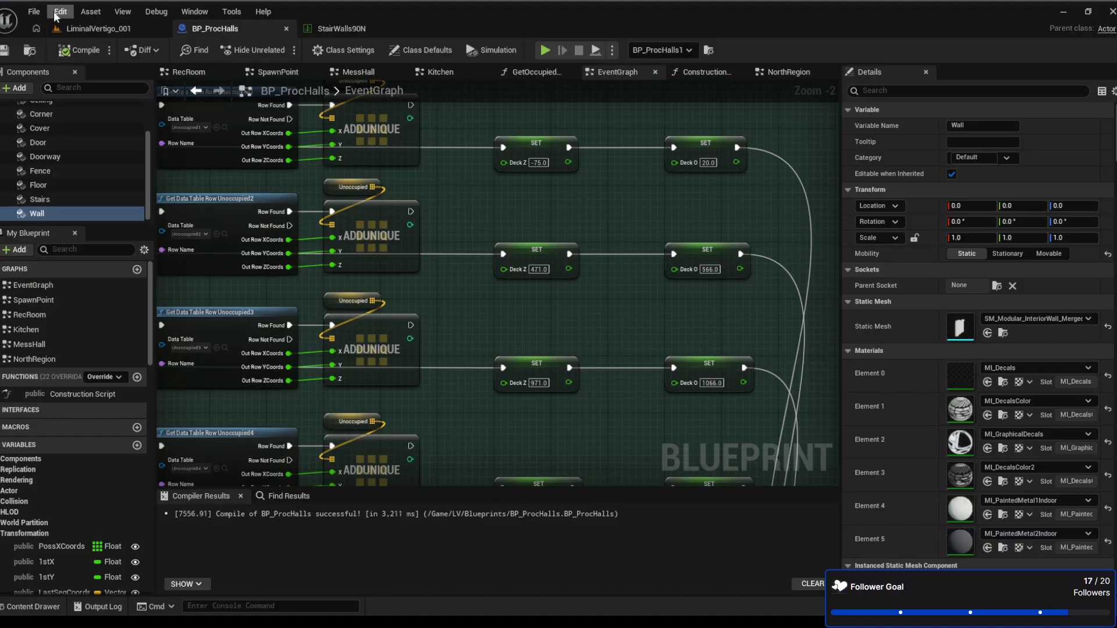
{"action": "left_click", "coordinate": [35, 12]}
{"action": "left_click", "coordinate": [99, 29]}
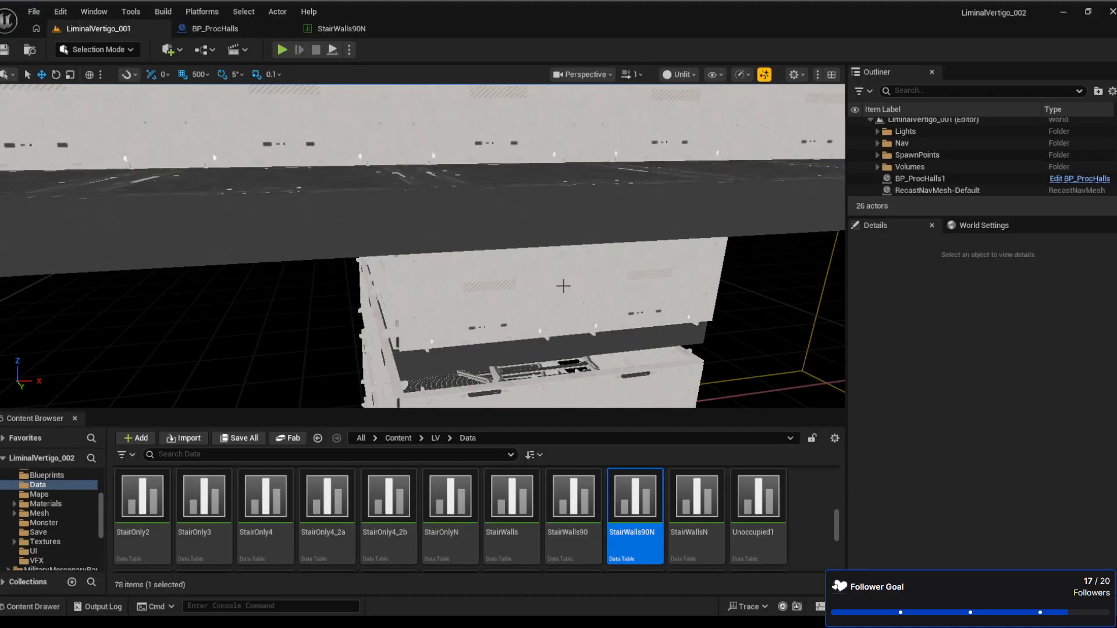
{"action": "right_click_drag", "start_coordinate": [563, 285], "coordinate": [580, 180]}
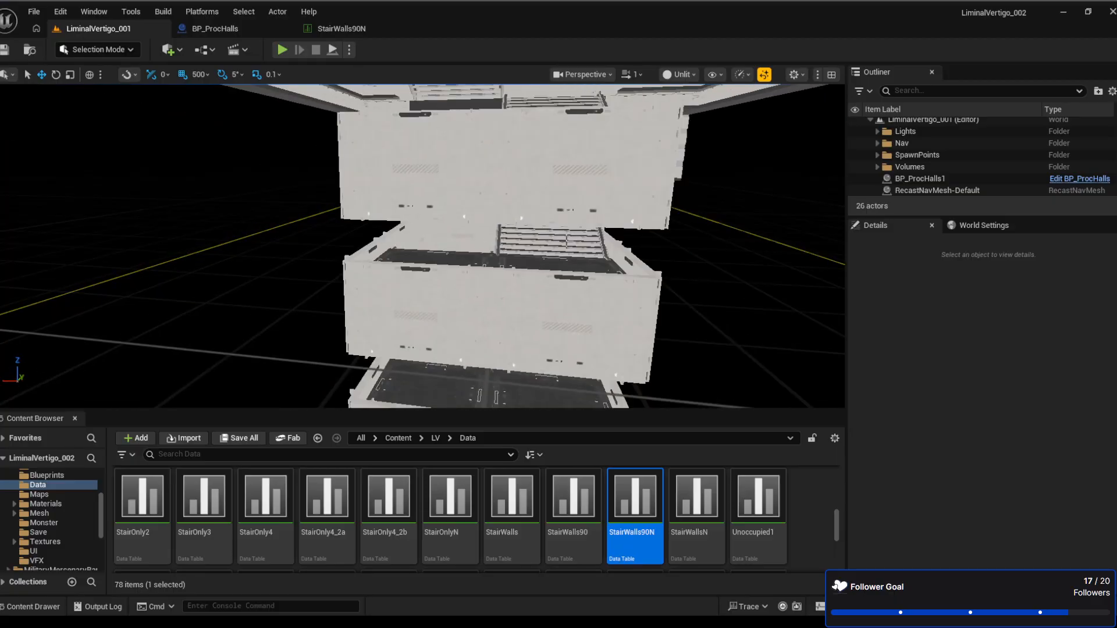
{"action": "right_click_drag", "start_coordinate": [566, 242], "coordinate": [499, 289]}
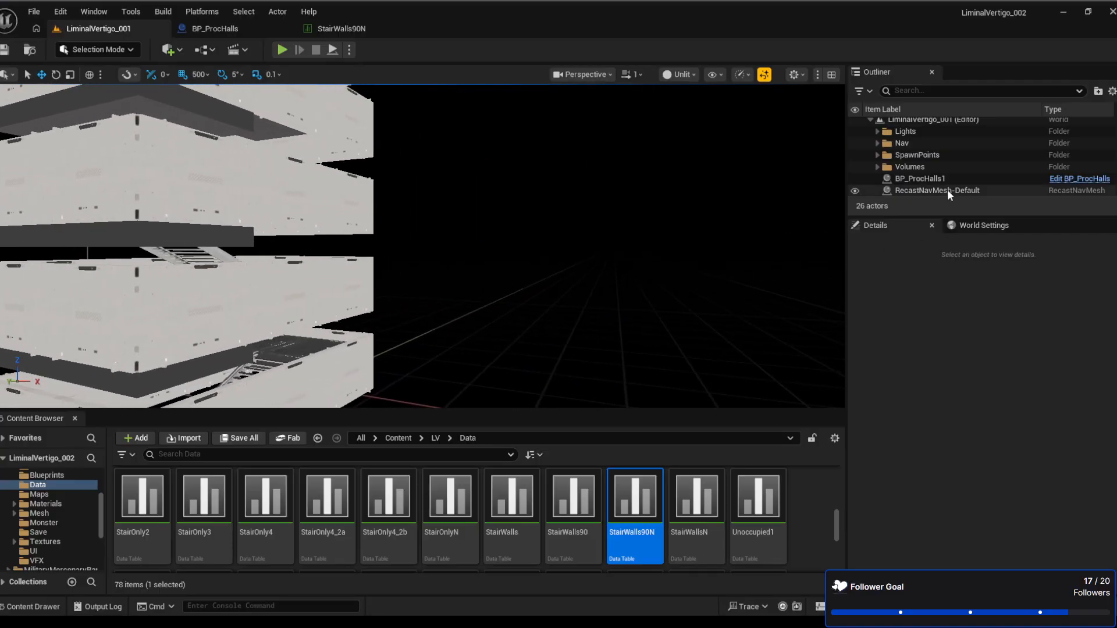
Close the StairWalls90N table and open the StairCoversN data table from the LV Data folder
{"action": "left_click", "coordinate": [357, 30]}
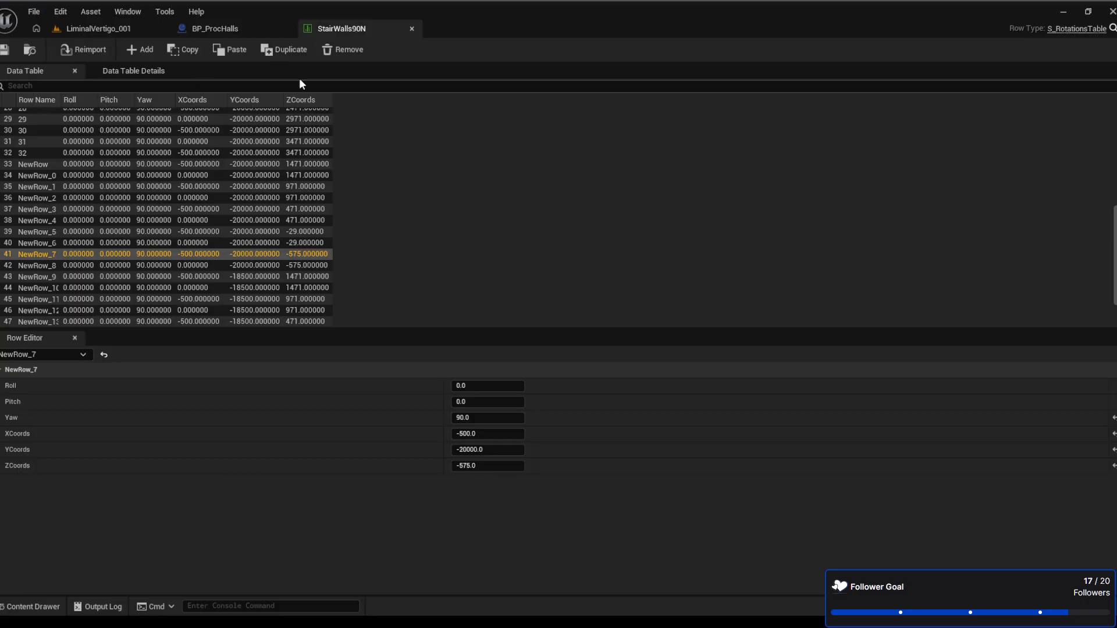
{"action": "left_click", "coordinate": [412, 28]}
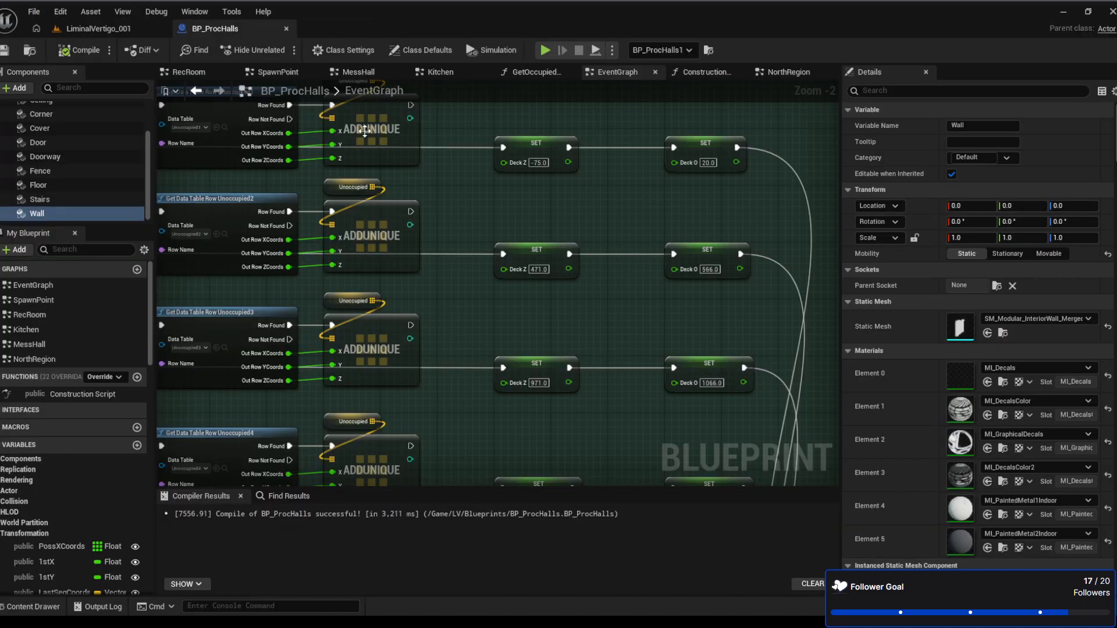
{"action": "left_click", "coordinate": [120, 31]}
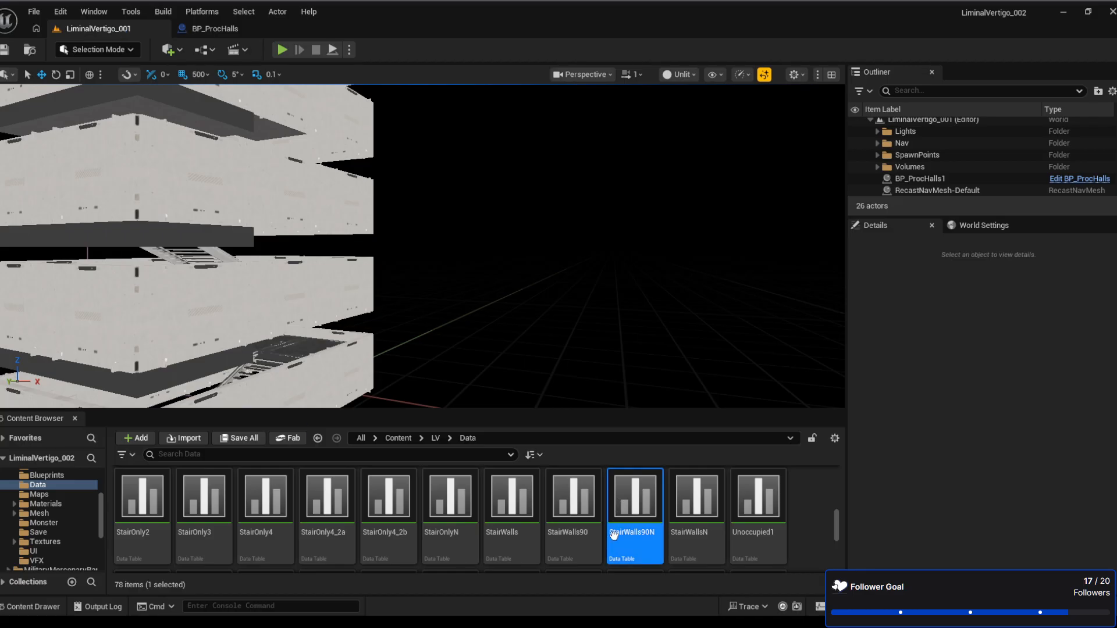
{"action": "scroll", "coordinate": [632, 545], "scroll_direction": "up", "scroll_amount": 3}
{"action": "scroll", "coordinate": [632, 545], "scroll_direction": "up", "scroll_amount": 2}
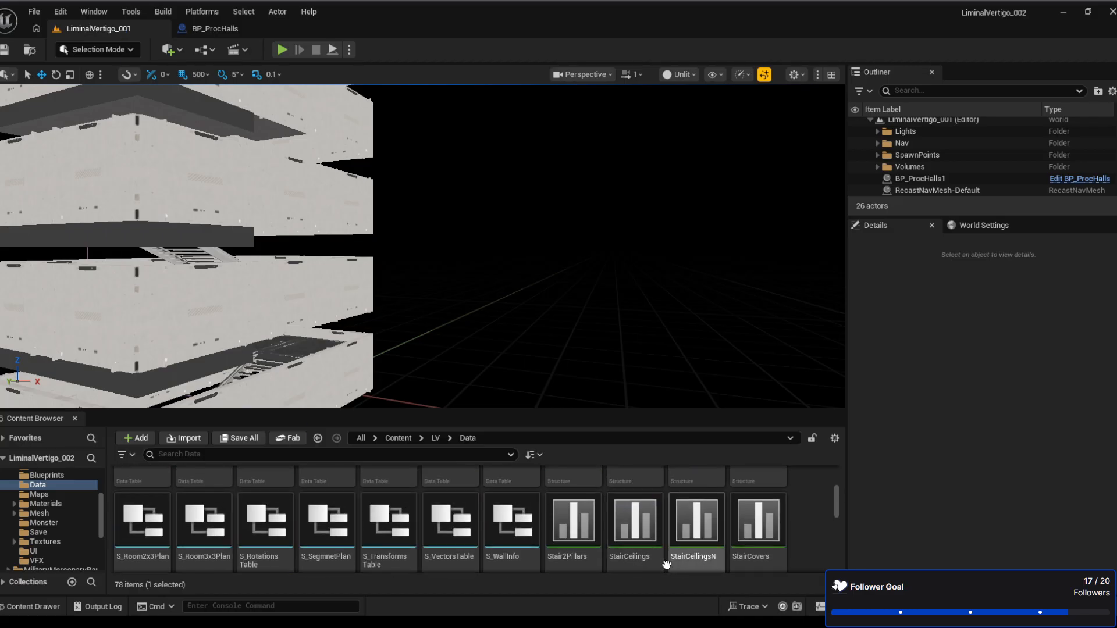
{"action": "scroll", "coordinate": [665, 562], "scroll_direction": "down", "scroll_amount": 3}
{"action": "left_click", "coordinate": [761, 512]}
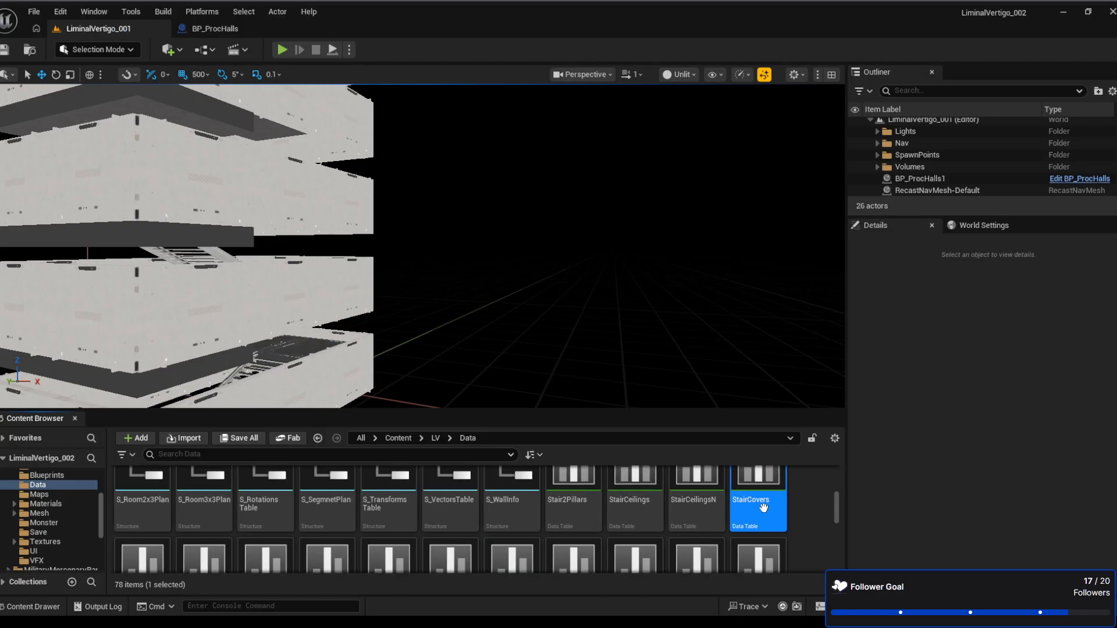
{"action": "scroll", "coordinate": [755, 504], "scroll_direction": "down", "scroll_amount": 1}
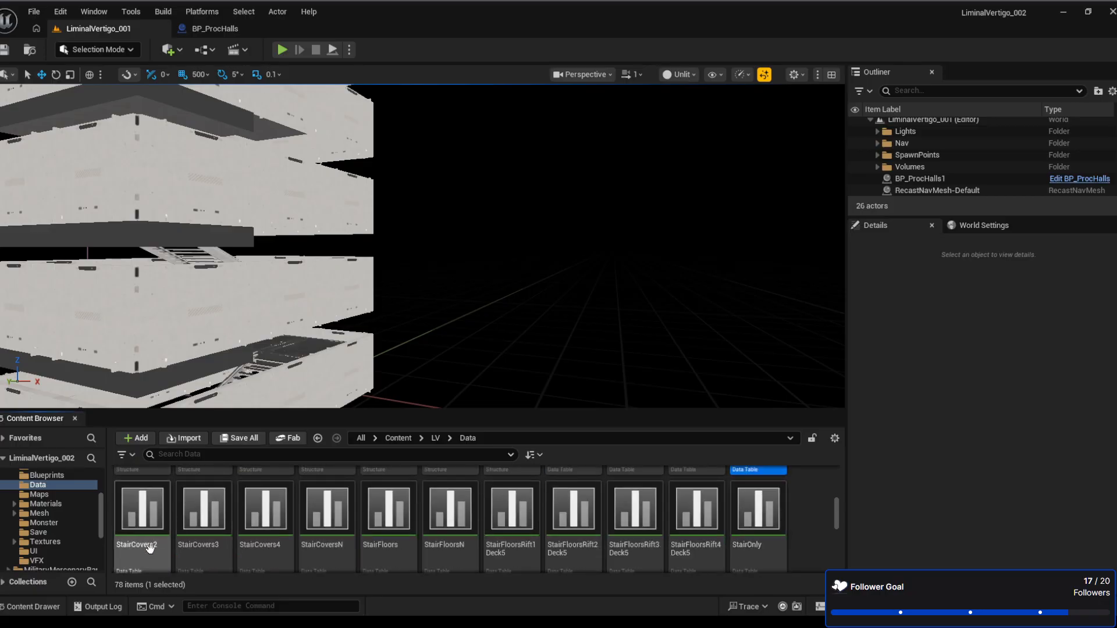
{"action": "left_click", "coordinate": [326, 561]}
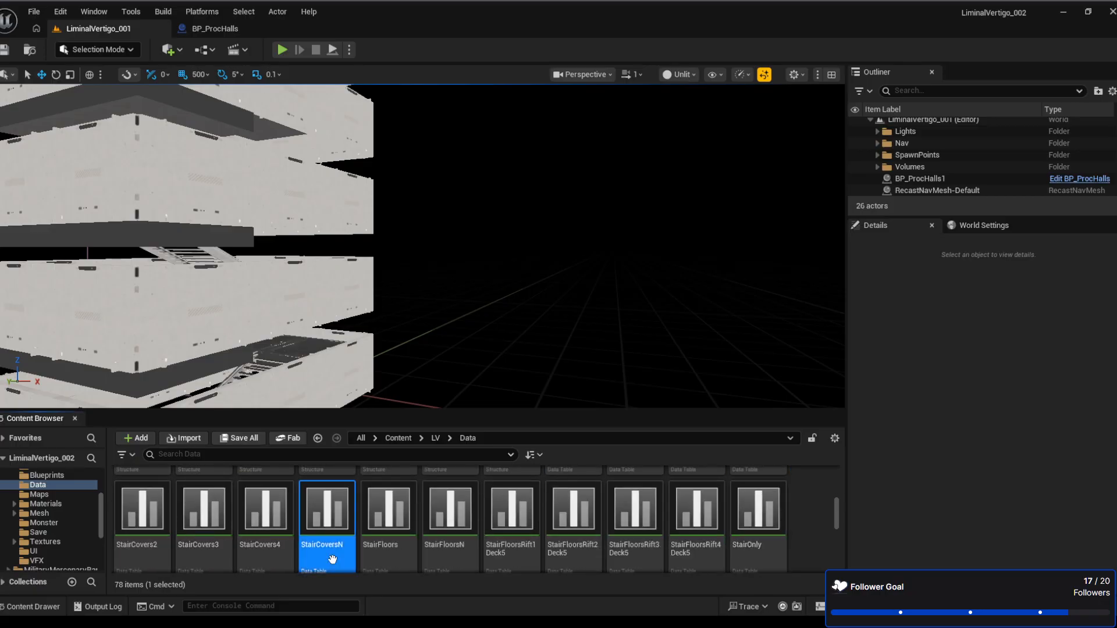
{"action": "double_click", "coordinate": [332, 559]}
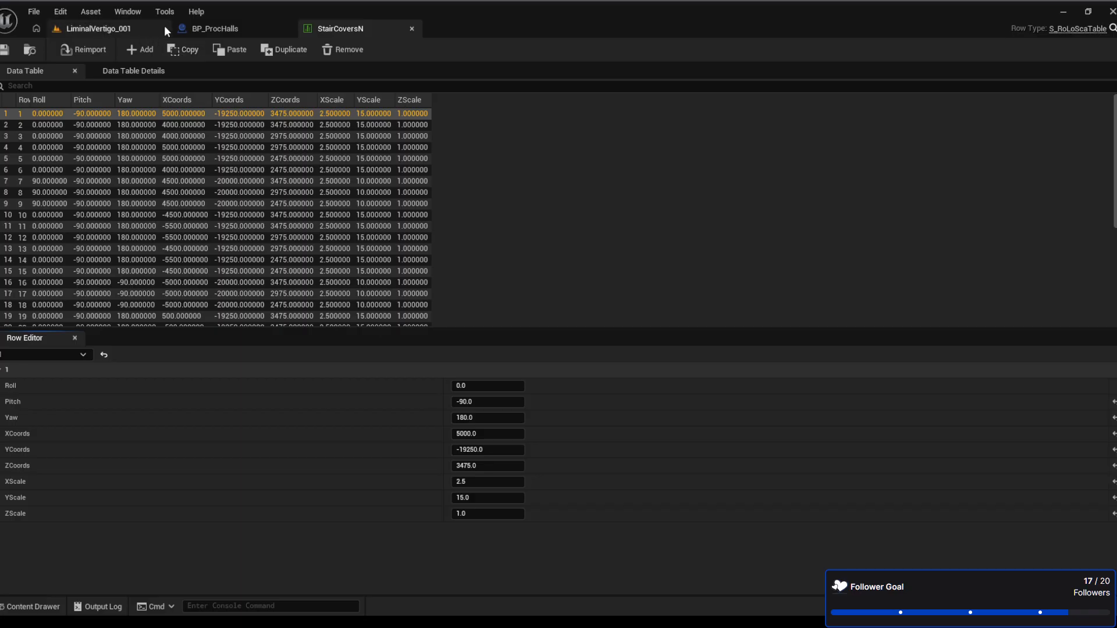
Examine the stairwell in the LiminalVertigo_001 level from inside and outside for uncovered gaps between its floors
{"action": "left_click", "coordinate": [228, 33]}
{"action": "left_click", "coordinate": [102, 28]}
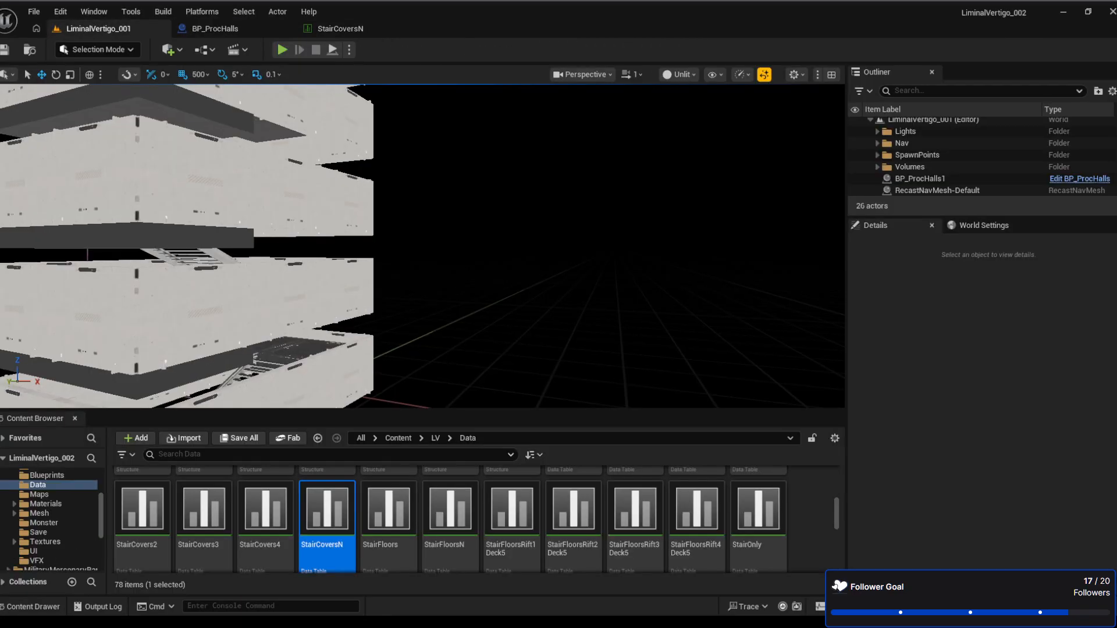
{"action": "key", "text": "s"}
{"action": "right_click_drag", "start_coordinate": [425, 244], "coordinate": [349, 238]}
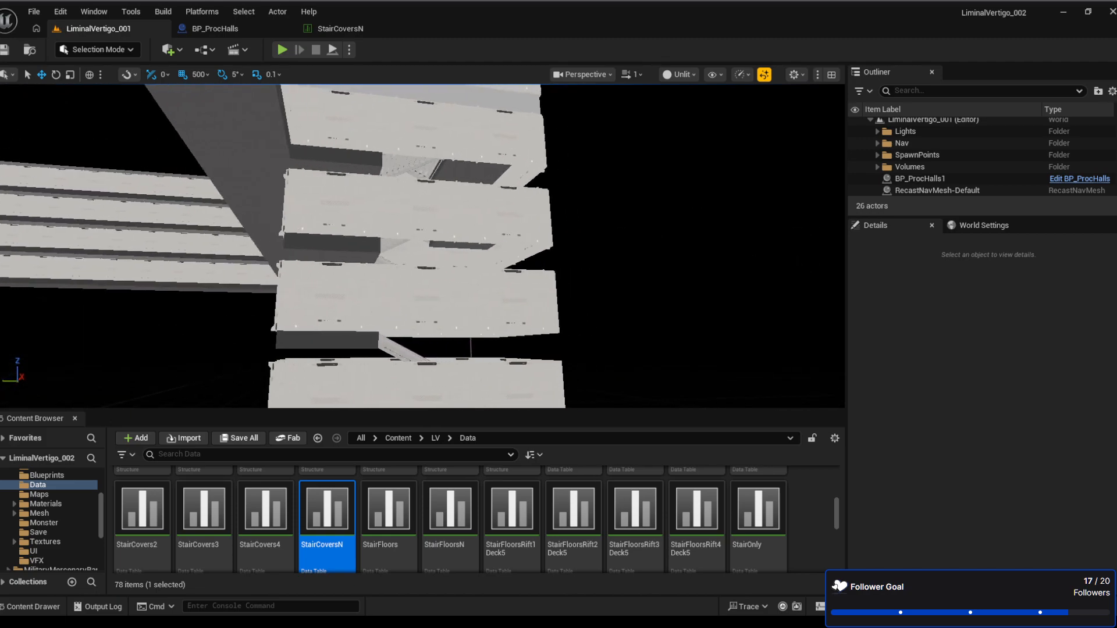
{"action": "mouse_move", "coordinate": [512, 235]}
{"action": "right_mouse_down"}
{"action": "mouse_move", "coordinate": [539, 235]}
{"action": "mouse_move", "coordinate": [512, 234]}
{"action": "right_mouse_up"}
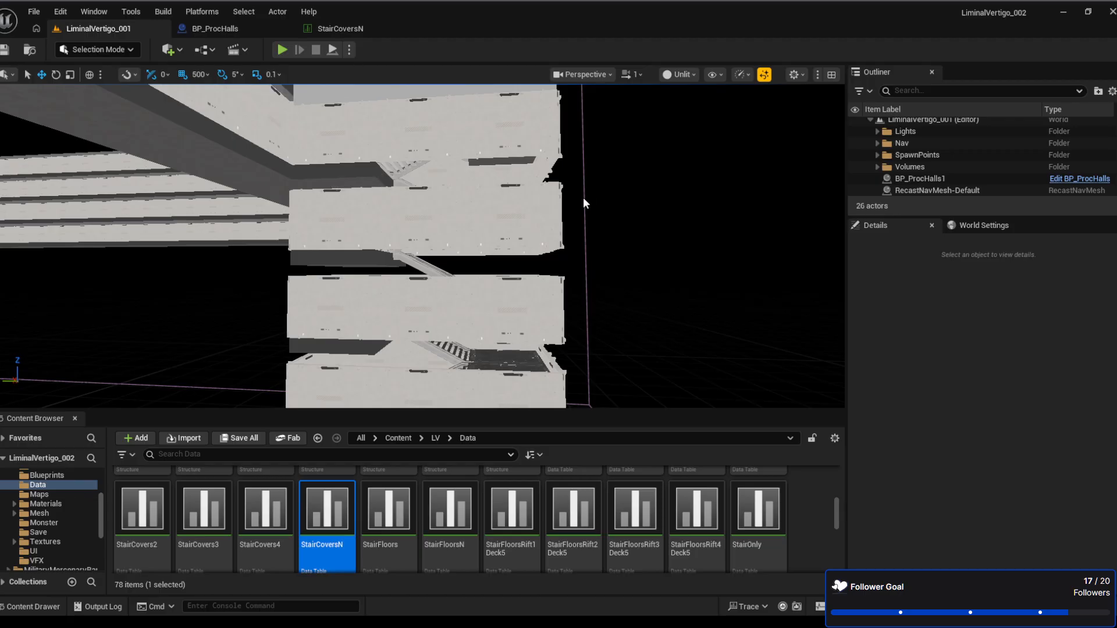
{"action": "right_click_drag", "start_coordinate": [422, 219], "coordinate": [379, 224]}
{"action": "key", "text": "d"}
{"action": "key", "text": "a"}
{"action": "key", "text": "a"}
{"action": "key", "text": "w"}
{"action": "key", "text": "a"}
{"action": "right_click_drag", "start_coordinate": [784, 107], "coordinate": [347, 264]}
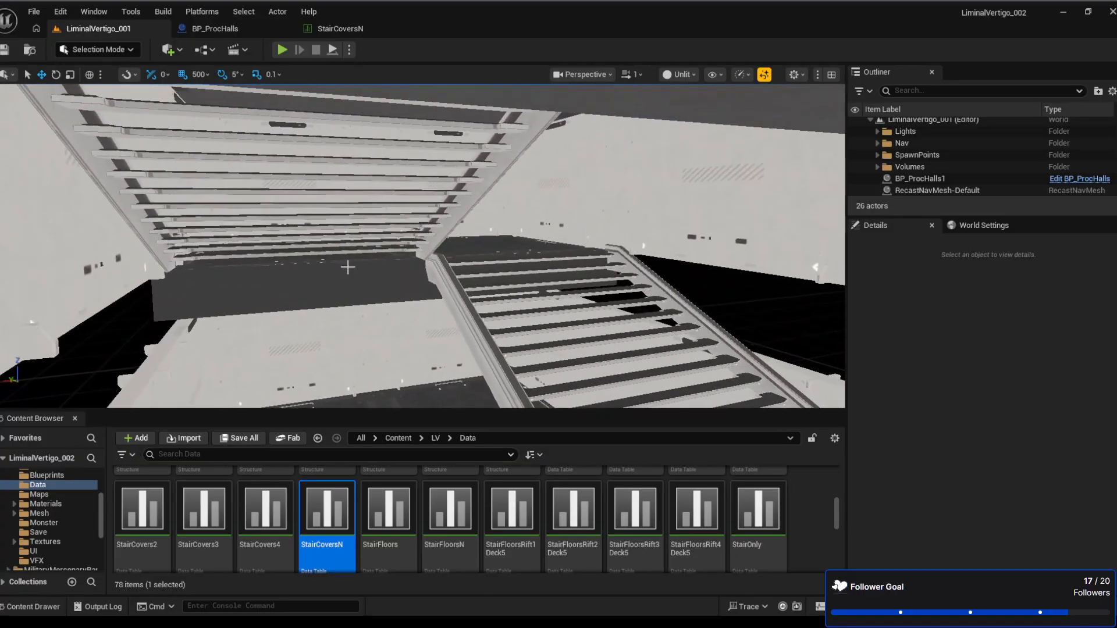
{"action": "right_click_drag", "start_coordinate": [547, 291], "coordinate": [278, 376]}
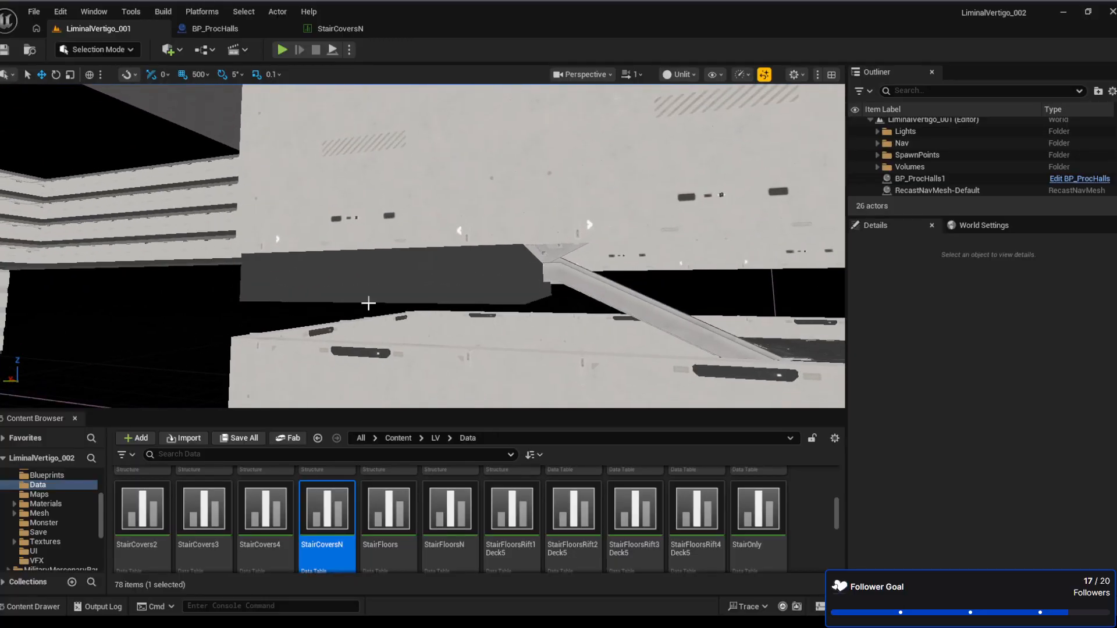
{"action": "mouse_move", "coordinate": [315, 328]}
{"action": "right_mouse_down"}
{"action": "mouse_move", "coordinate": [345, 286]}
{"action": "mouse_move", "coordinate": [314, 330]}
{"action": "right_mouse_up"}
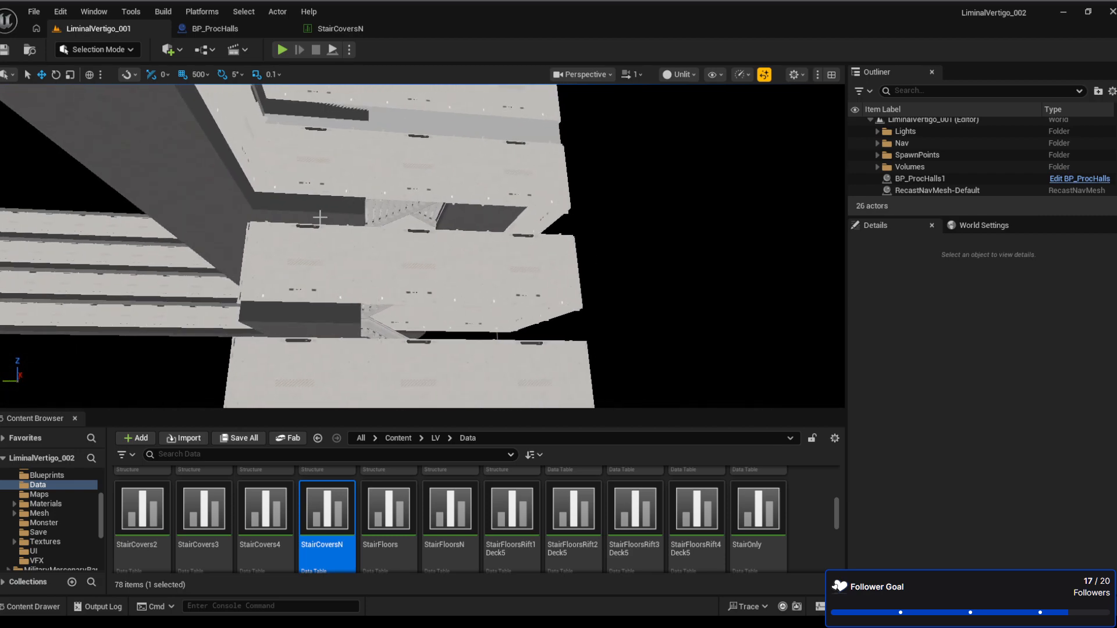
{"action": "right_click_drag", "start_coordinate": [498, 216], "coordinate": [606, 194]}
{"action": "right_click_drag", "start_coordinate": [454, 170], "coordinate": [432, 179]}
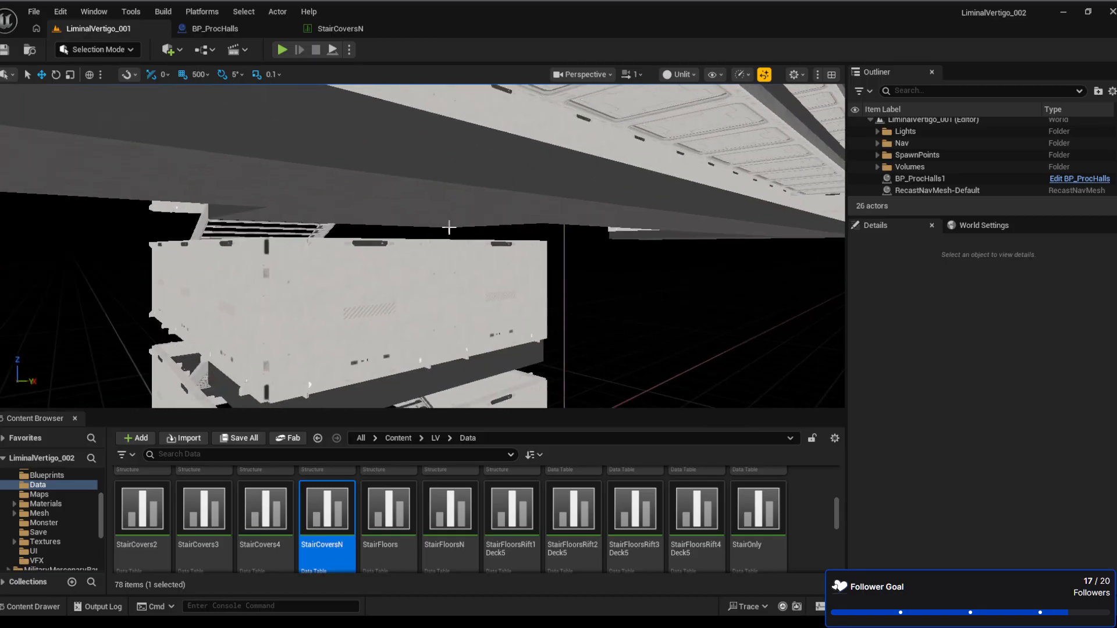
{"action": "right_click_drag", "start_coordinate": [449, 228], "coordinate": [482, 236]}
{"action": "key", "text": "s"}
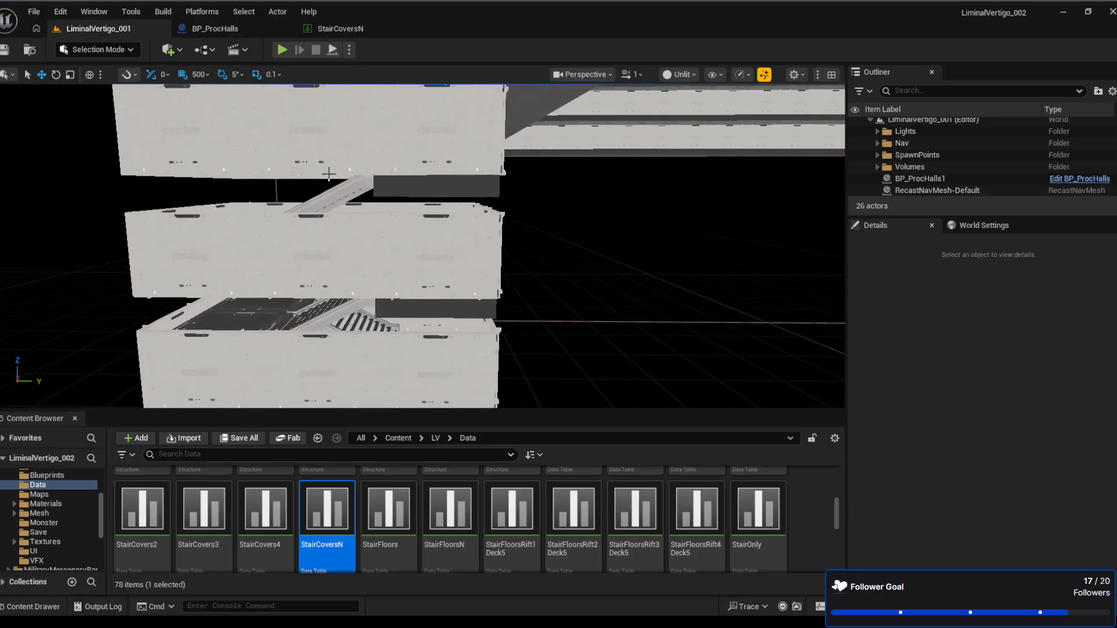
{"action": "key", "text": "e"}
{"action": "right_click_drag", "start_coordinate": [329, 174], "coordinate": [325, 176]}
{"action": "key", "text": "q"}
{"action": "right_click_drag", "start_coordinate": [411, 277], "coordinate": [459, 298]}
{"action": "key", "text": "q"}
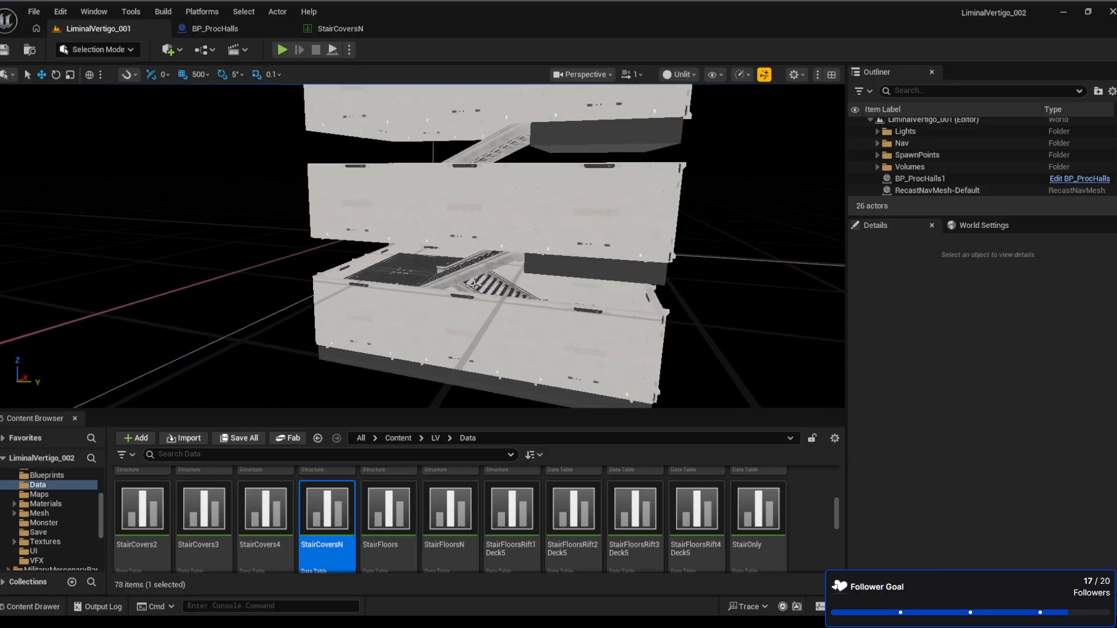
Check the StairCoversN rows against the gaps between the stairwell's lower levels in the level viewport
{"action": "left_click", "coordinate": [340, 29]}
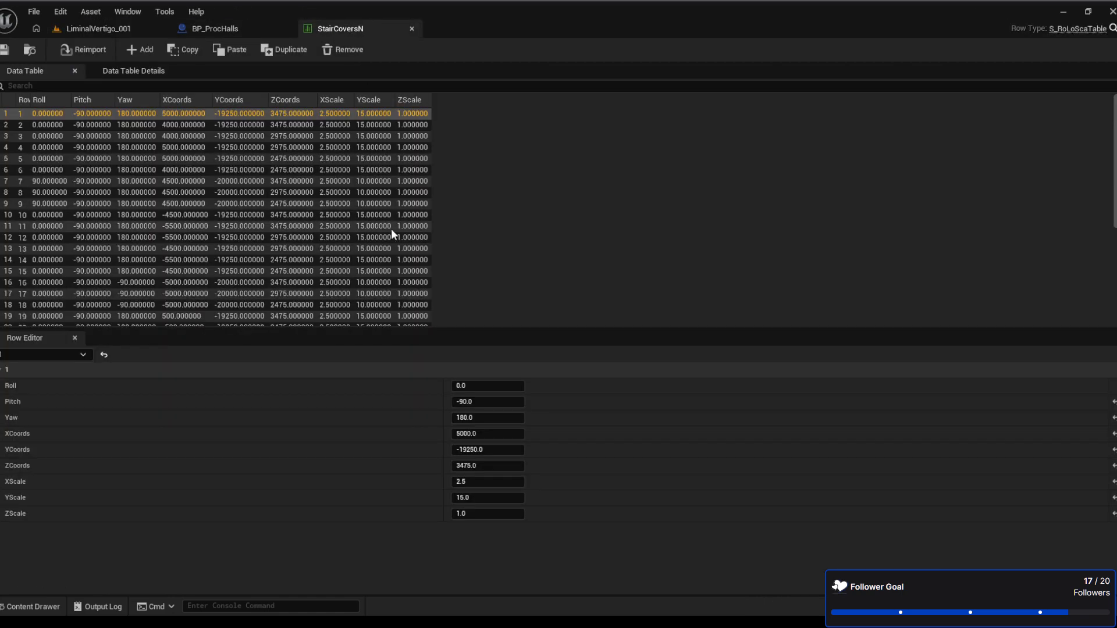
{"action": "left_click", "coordinate": [83, 32]}
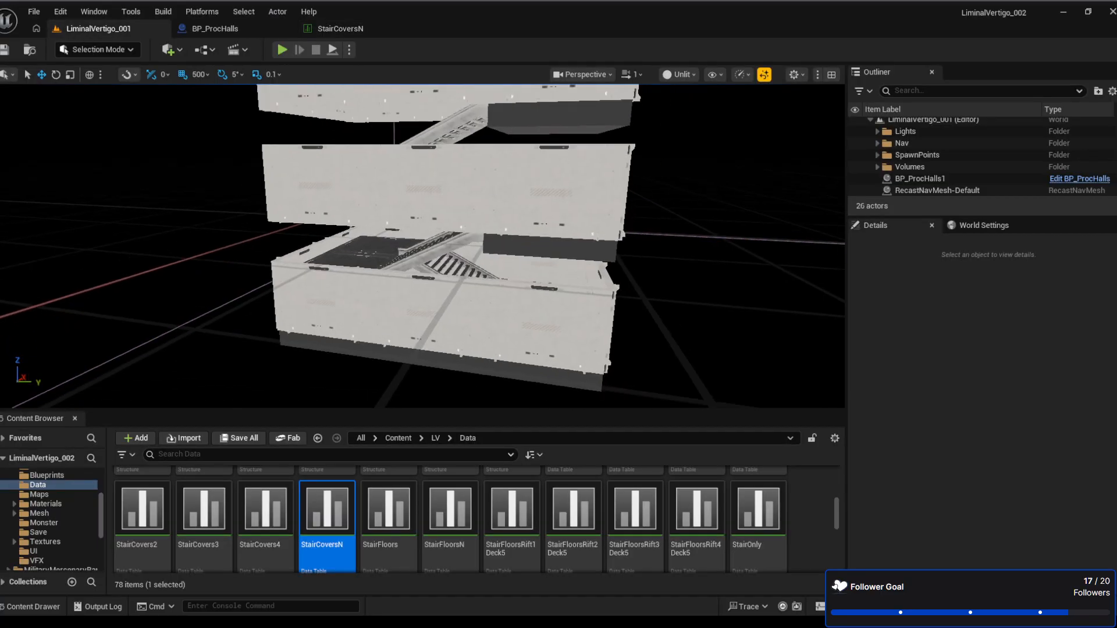
{"action": "key", "text": "d"}
{"action": "right_click_drag", "start_coordinate": [443, 244], "coordinate": [131, 251]}
{"action": "key", "text": "s"}
{"action": "key", "text": "a"}
{"action": "key", "text": "d"}
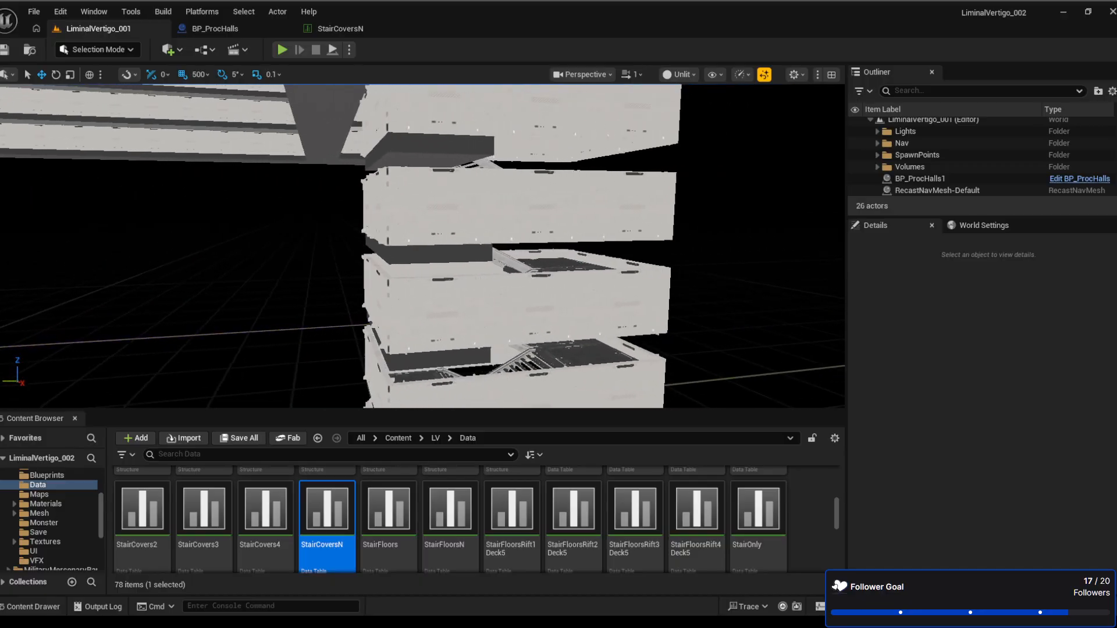
Add seven new rows to the end of StairCoversN and widen the Row Name column to fit their names
{"action": "left_click", "coordinate": [340, 28]}
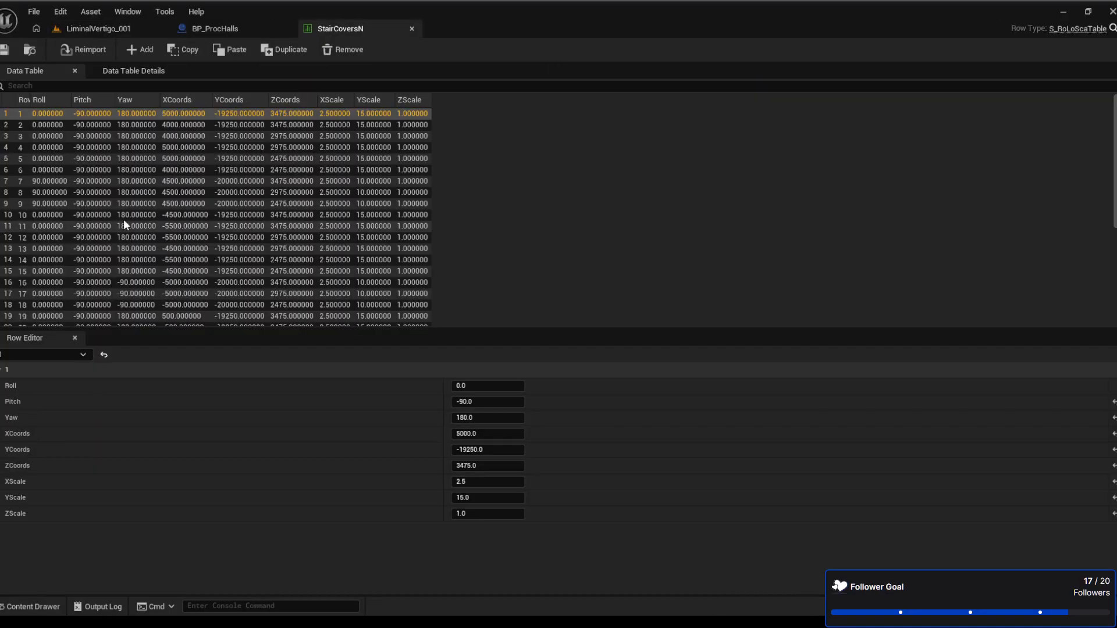
{"action": "scroll", "coordinate": [82, 201], "scroll_direction": "down", "scroll_amount": 5}
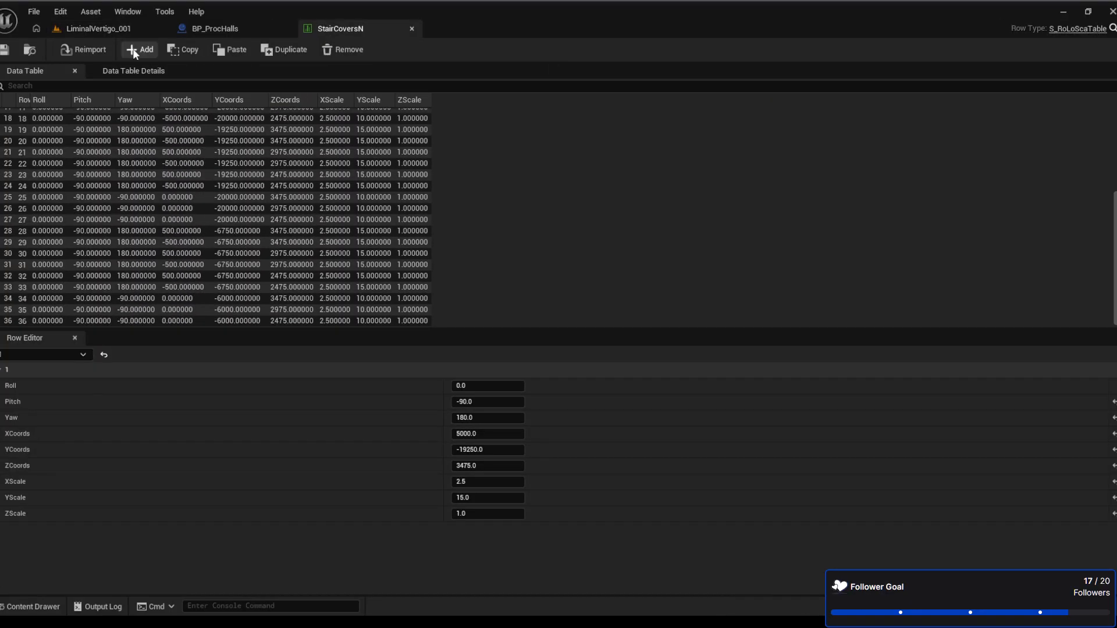
{"action": "left_click", "coordinate": [133, 49]}
{"action": "left_click", "coordinate": [134, 49]}
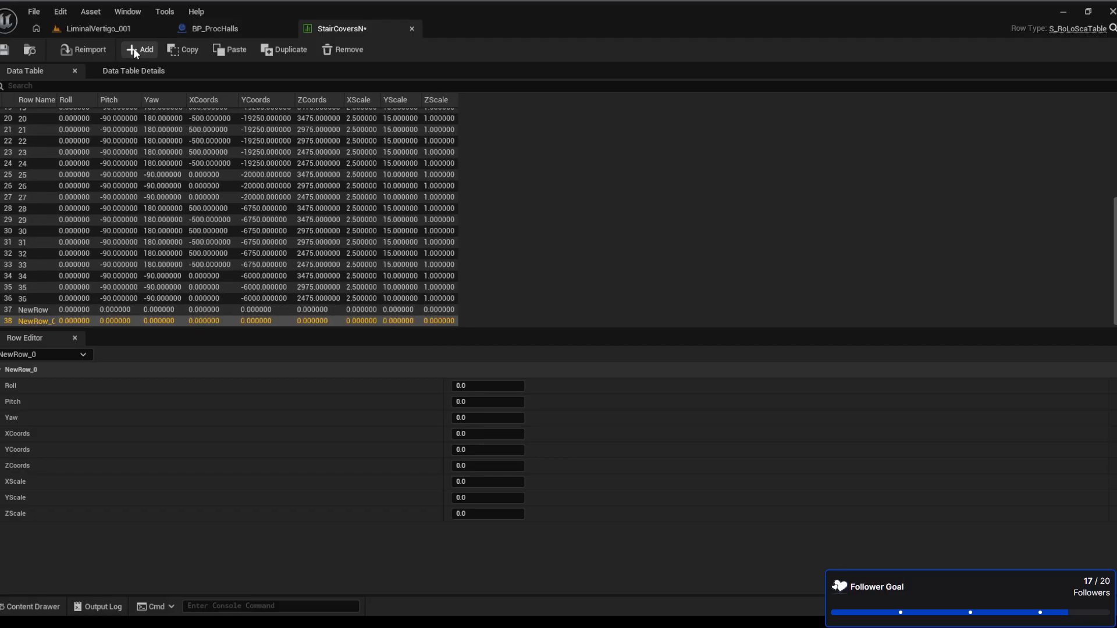
{"action": "left_click", "coordinate": [134, 49]}
{"action": "left_click", "coordinate": [134, 49]}
{"action": "left_click", "coordinate": [134, 49]}
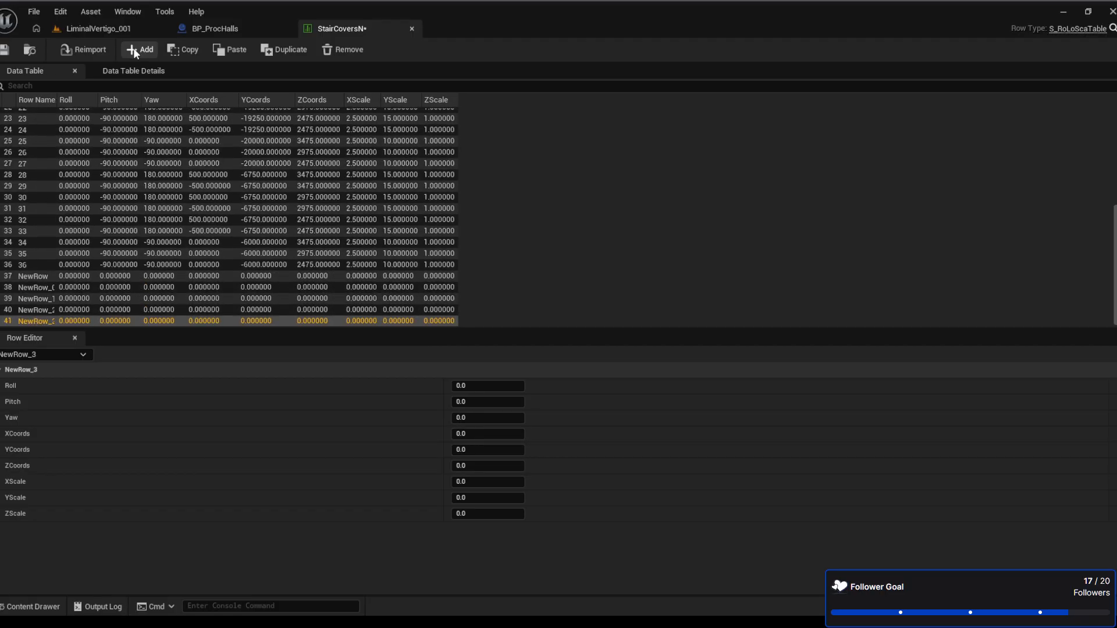
{"action": "left_click", "coordinate": [134, 49]}
{"action": "left_click", "coordinate": [133, 49]}
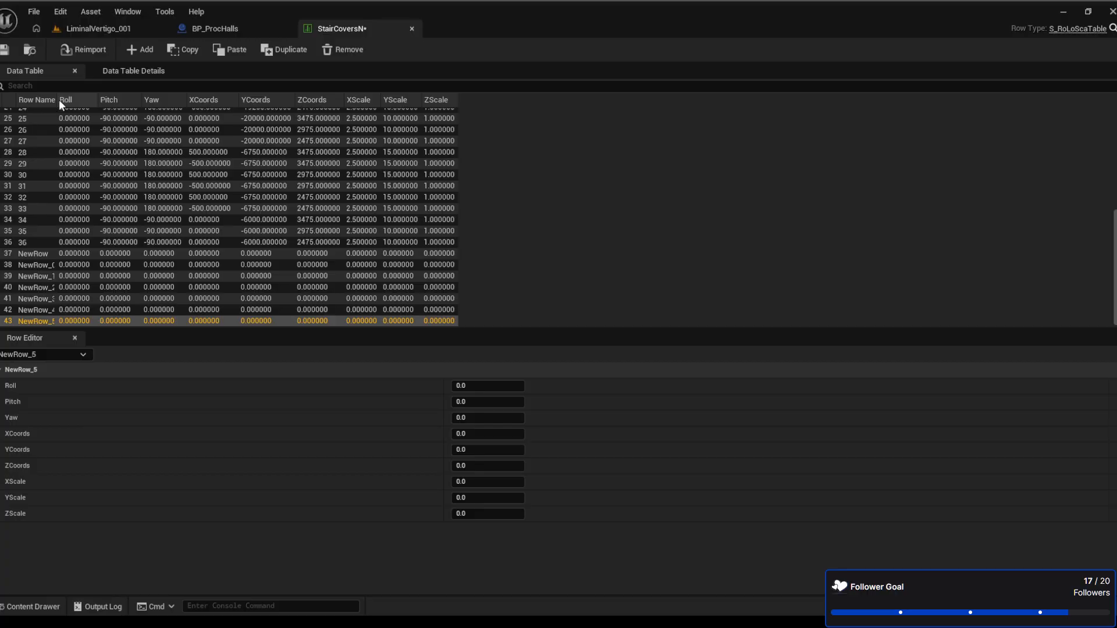
{"action": "left_click_drag", "start_coordinate": [58, 99], "coordinate": [68, 98]}
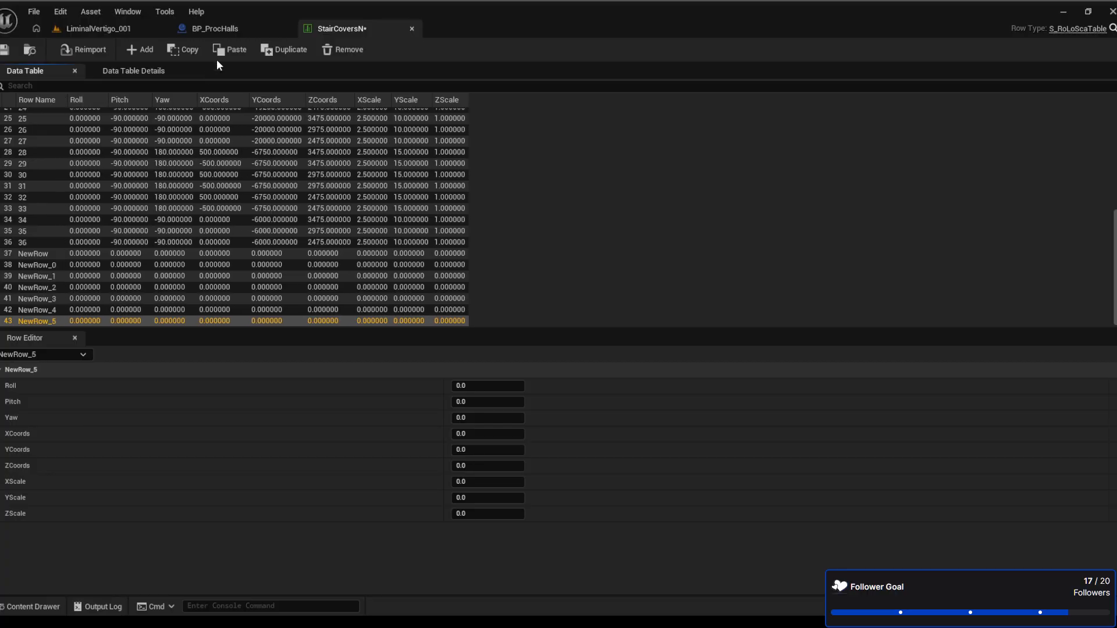
Add twelve more empty rows to the end of the StairCoversN data table, following row 43
{"action": "left_click", "coordinate": [135, 50]}
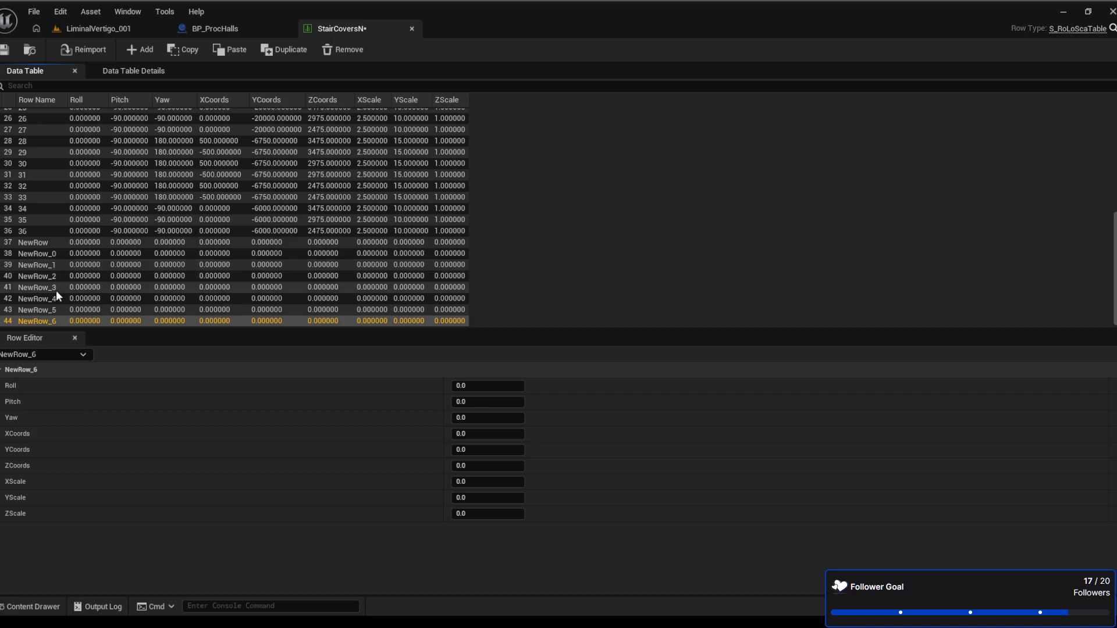
{"action": "left_click", "coordinate": [139, 50]}
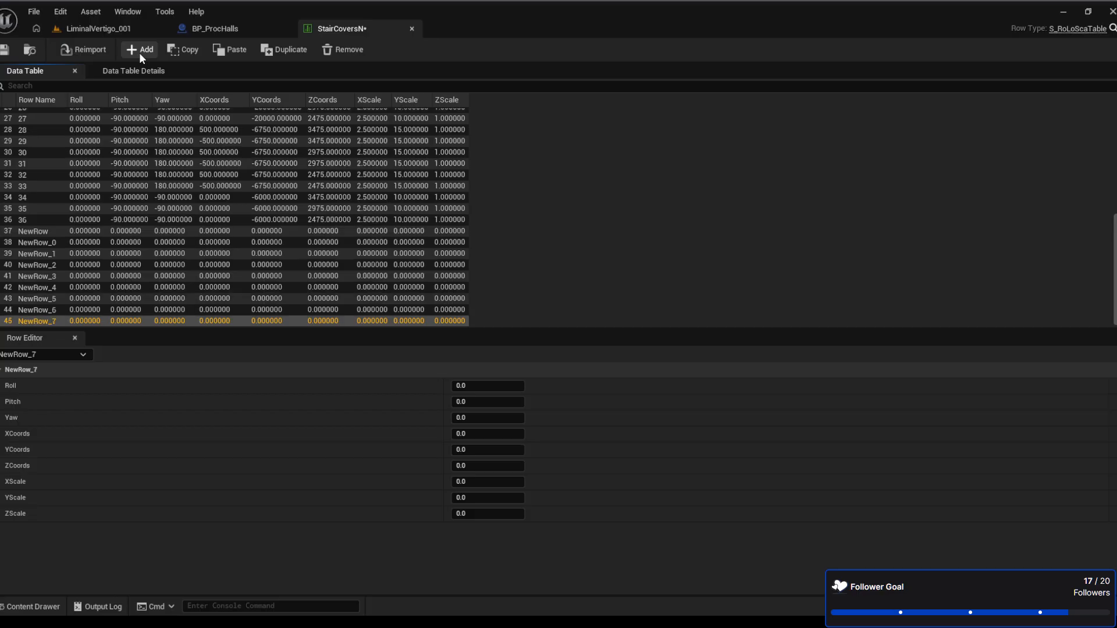
{"action": "left_click", "coordinate": [138, 51]}
{"action": "left_click", "coordinate": [139, 50]}
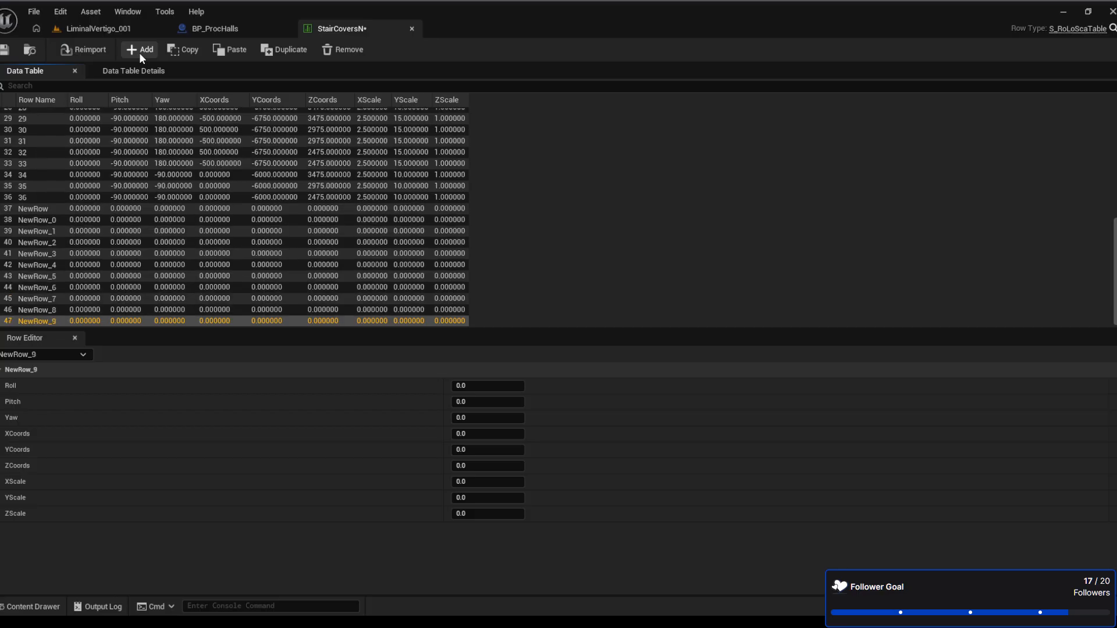
{"action": "left_click", "coordinate": [138, 51]}
{"action": "left_click", "coordinate": [138, 51]}
{"action": "left_click", "coordinate": [139, 51]}
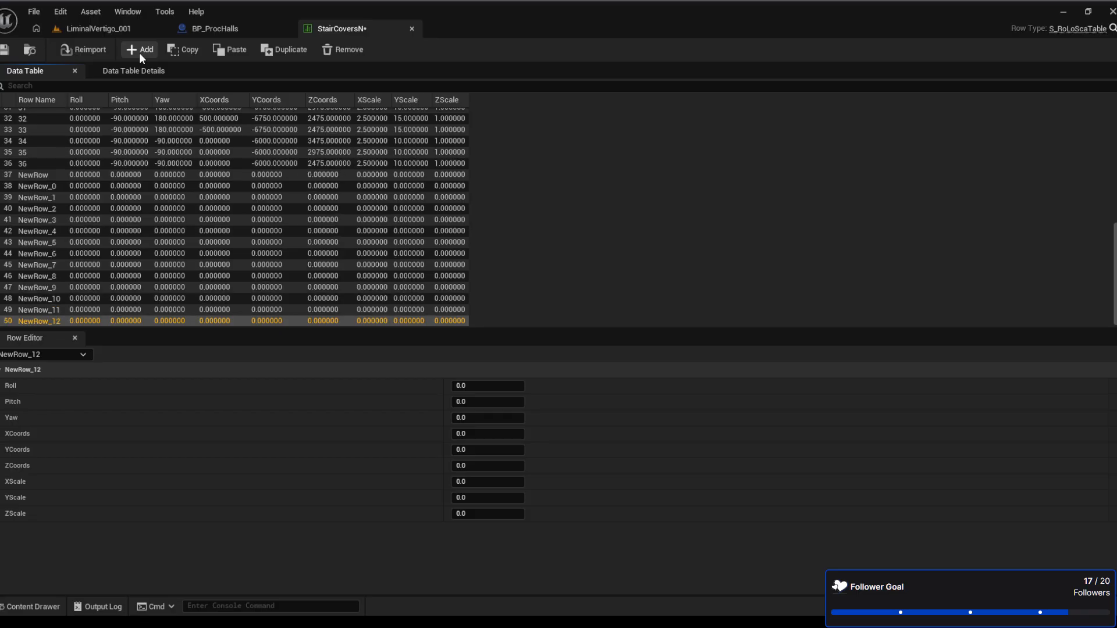
{"action": "left_click", "coordinate": [139, 51]}
{"action": "left_click", "coordinate": [138, 51]}
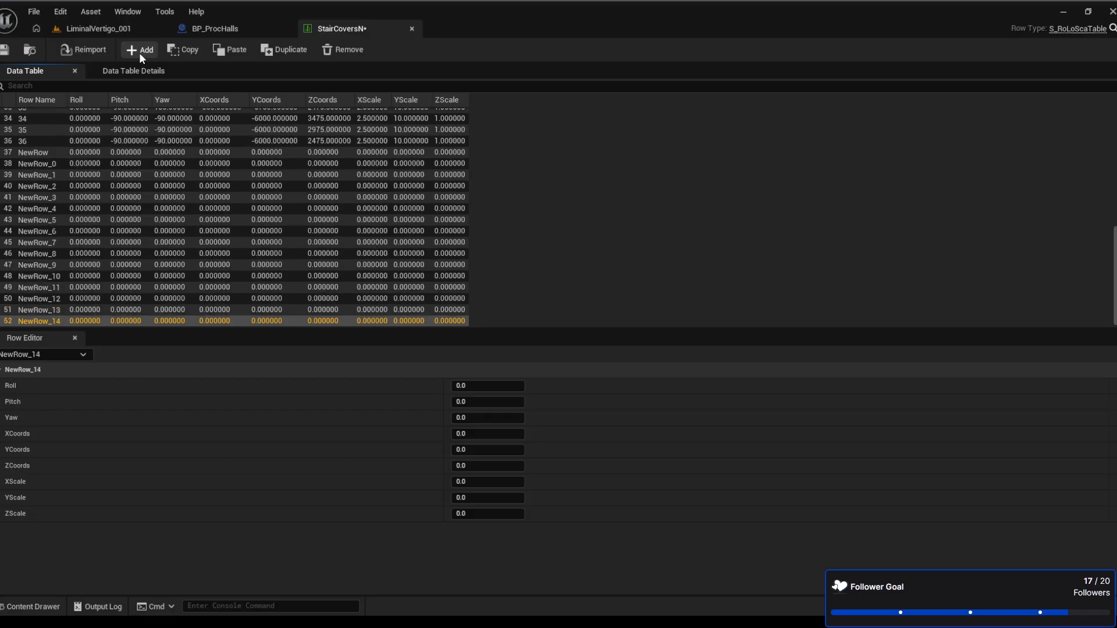
{"action": "left_click", "coordinate": [139, 50]}
{"action": "left_click", "coordinate": [138, 51]}
{"action": "left_click", "coordinate": [139, 51]}
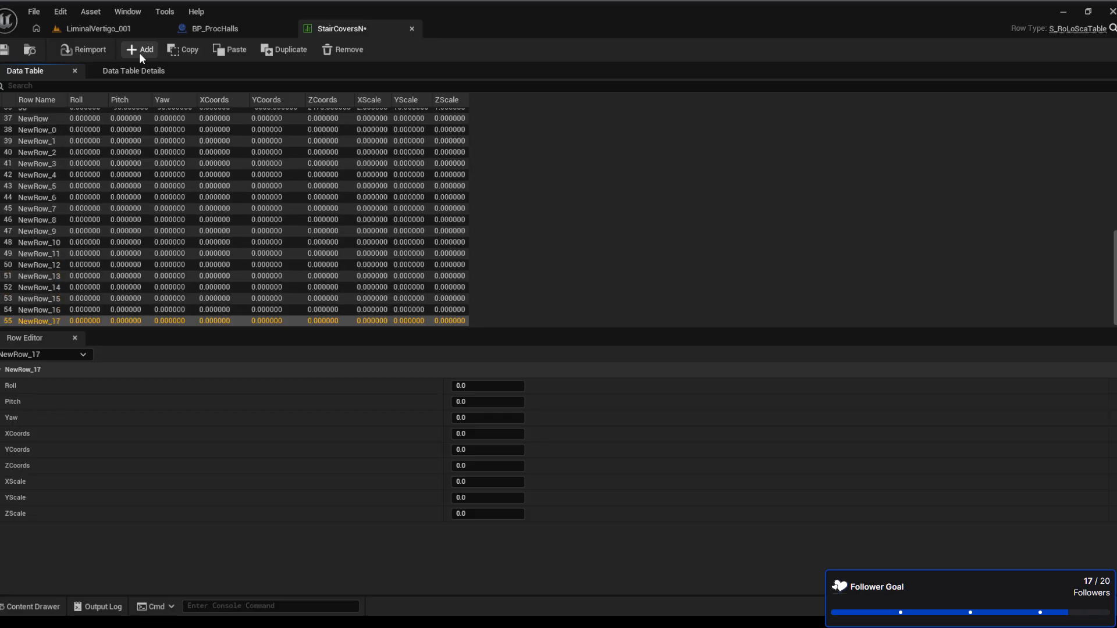
Add one more blank row at the end of the StairCoversN data table
{"action": "left_click", "coordinate": [138, 50]}
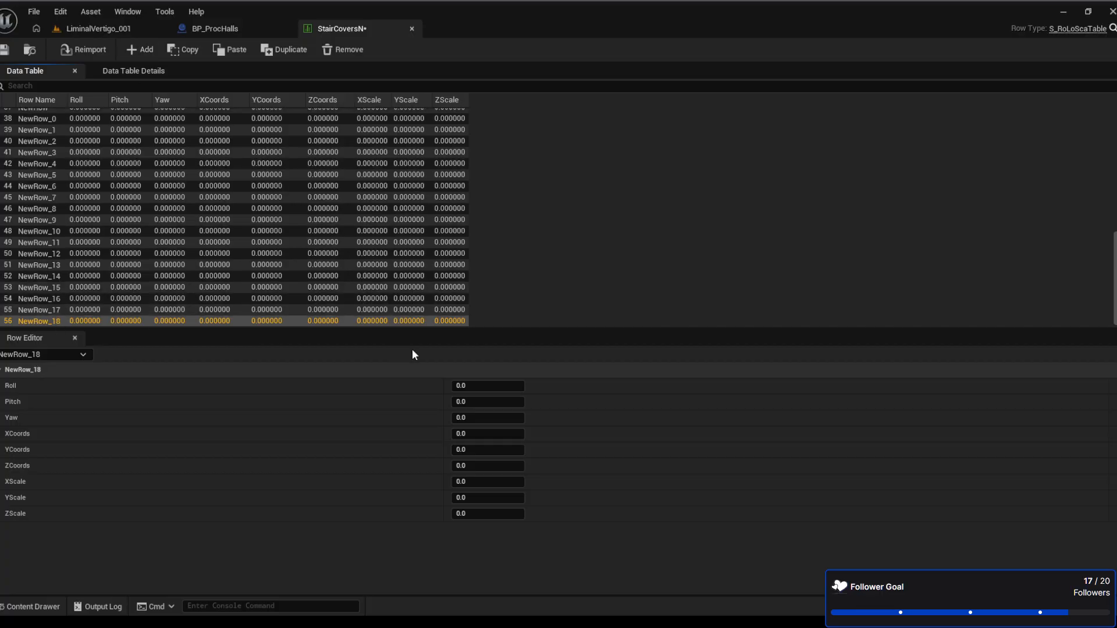
Step upward through the blank rows from the last one to NewRow to count them against the filled rows
{"action": "key", "text": "Up"}
{"action": "key", "text": "Up"}
{"action": "key", "text": "Up"}
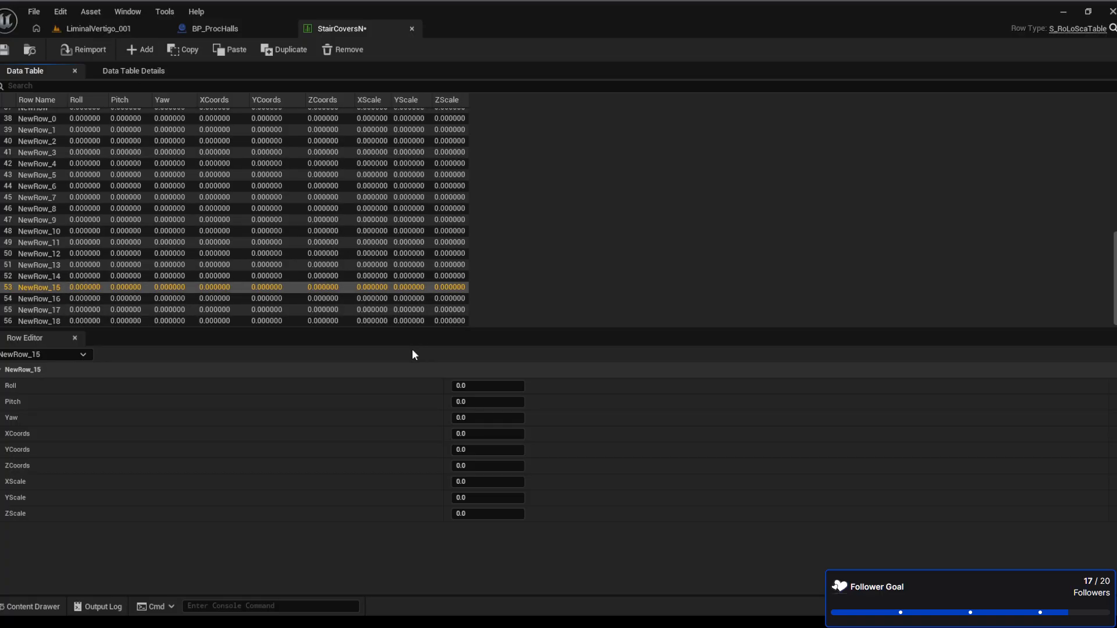
{"action": "key", "text": "Up"}
{"action": "key", "text": "Up"}
{"action": "key", "text": "Up"}
{"action": "key", "text": "Up"}
{"action": "key", "text": "Up"}
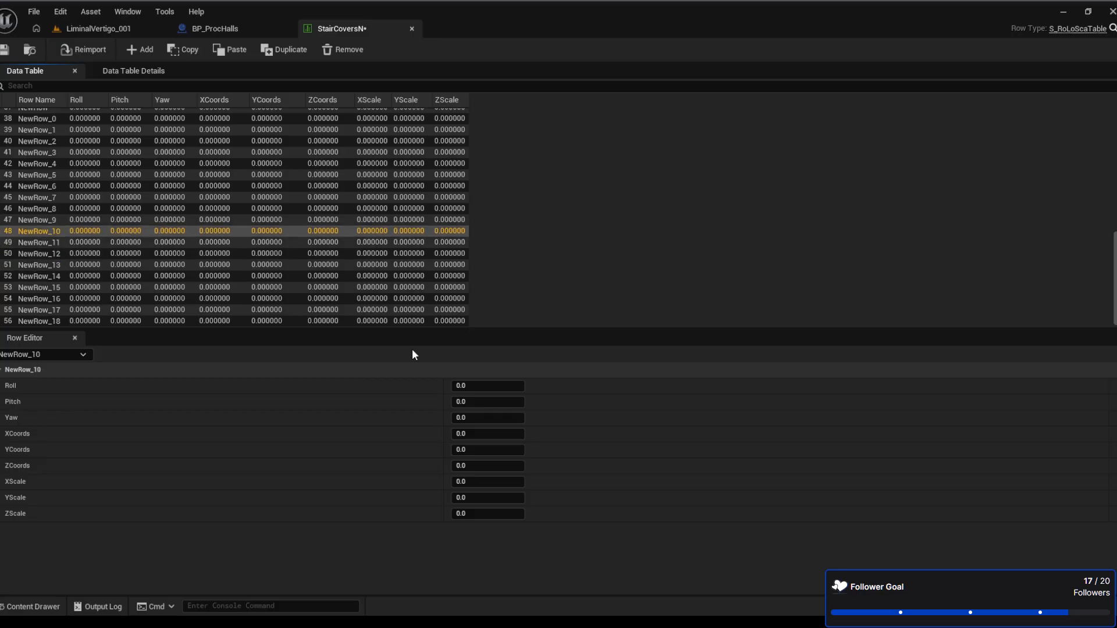
{"action": "key", "text": "Up"}
{"action": "key", "text": "Up"}
{"action": "key", "text": "Up"}
{"action": "key", "text": "Up"}
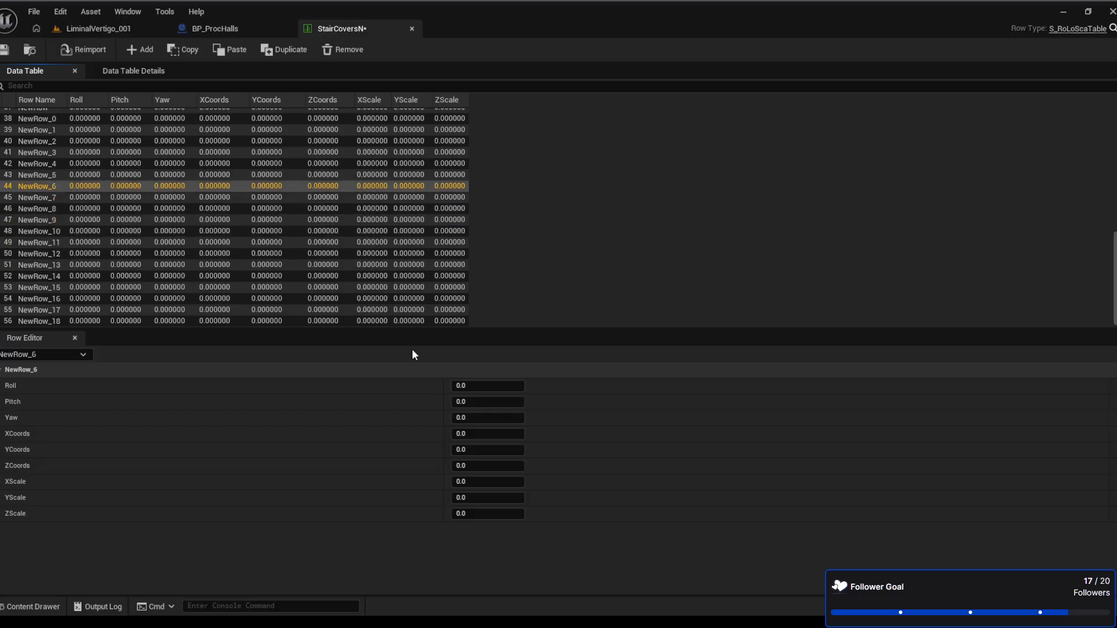
{"action": "key", "text": "Up"}
{"action": "key", "text": "Up"}
{"action": "key", "text": "Up"}
{"action": "key", "text": "Up"}
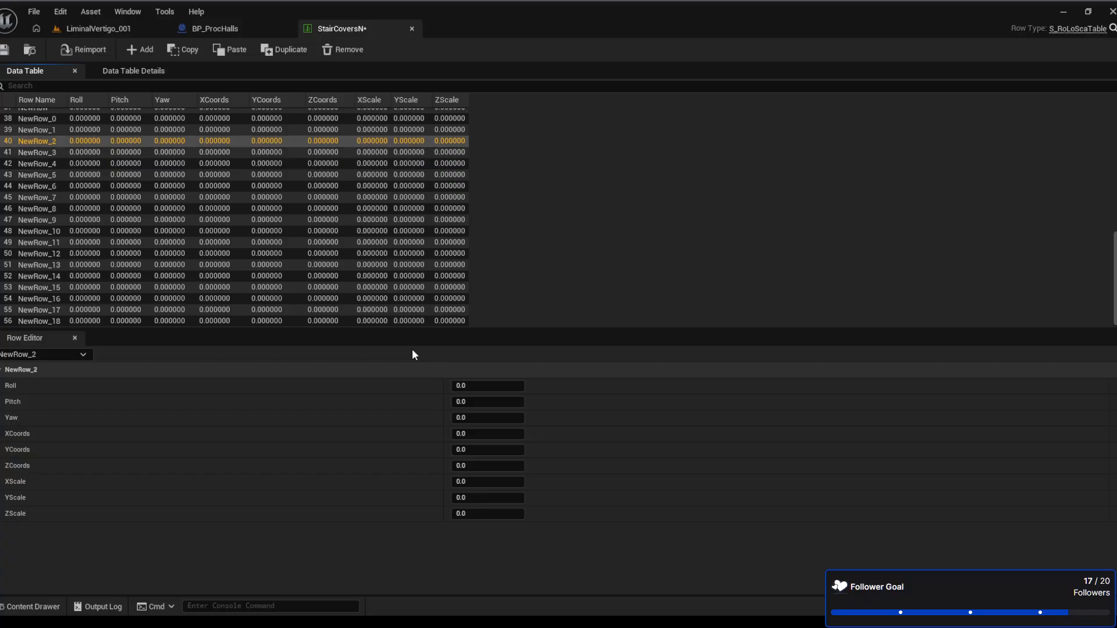
{"action": "key", "text": "Up"}
{"action": "key", "text": "Up"}
{"action": "key", "text": "Up"}
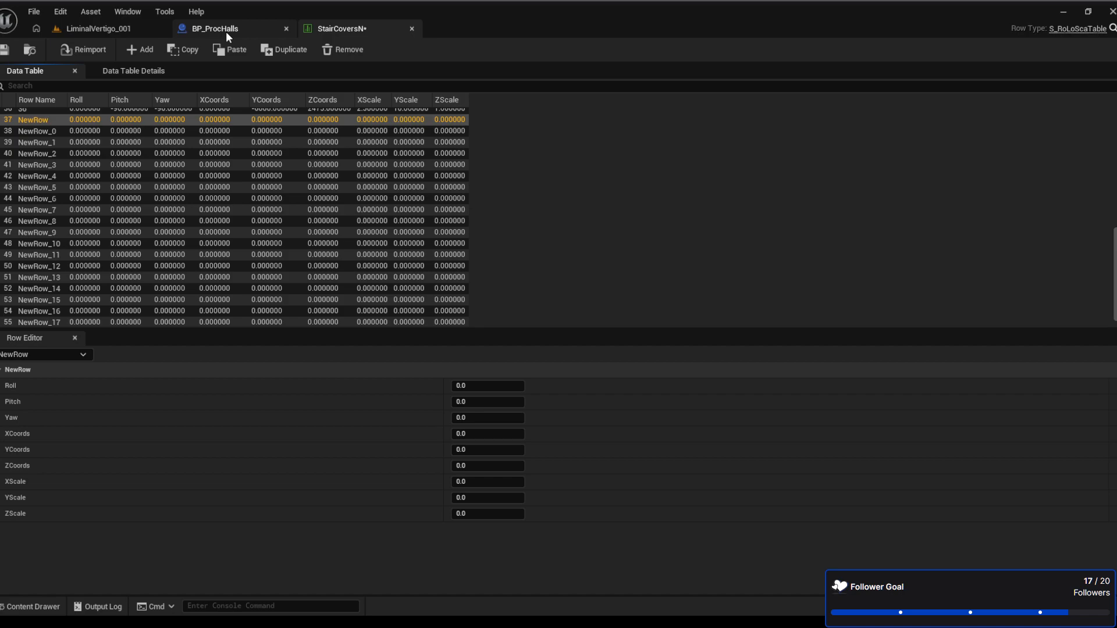
{"action": "scroll", "coordinate": [386, 201], "scroll_direction": "up", "scroll_amount": 2}
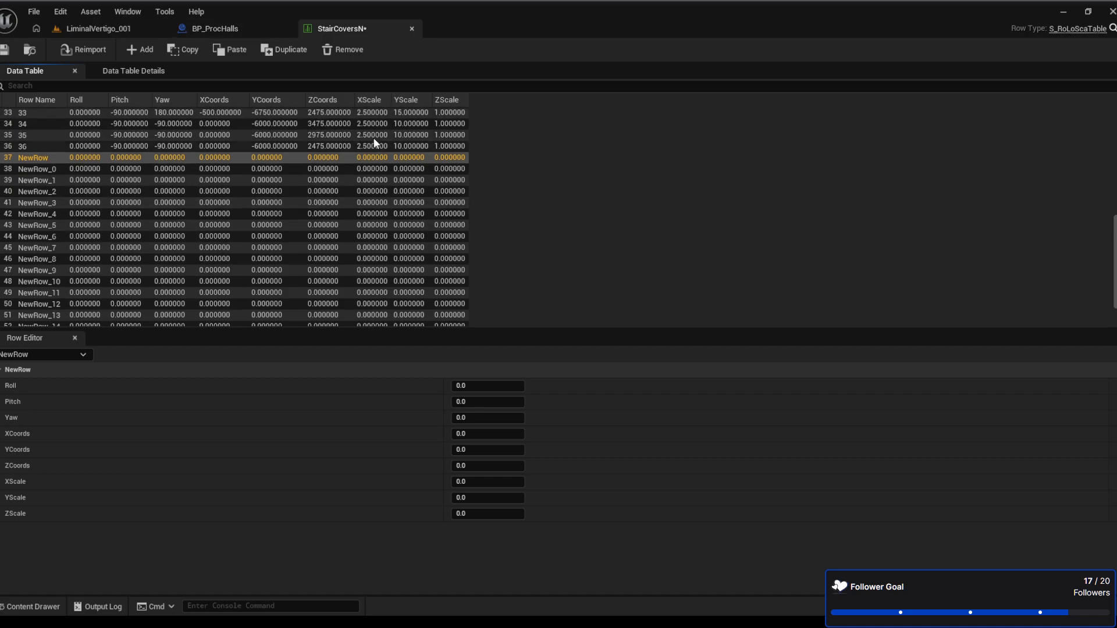
Save the StairCoversN data table and examine the stacked stair decks in the LiminalVertigo_001 level
{"action": "left_click", "coordinate": [6, 50]}
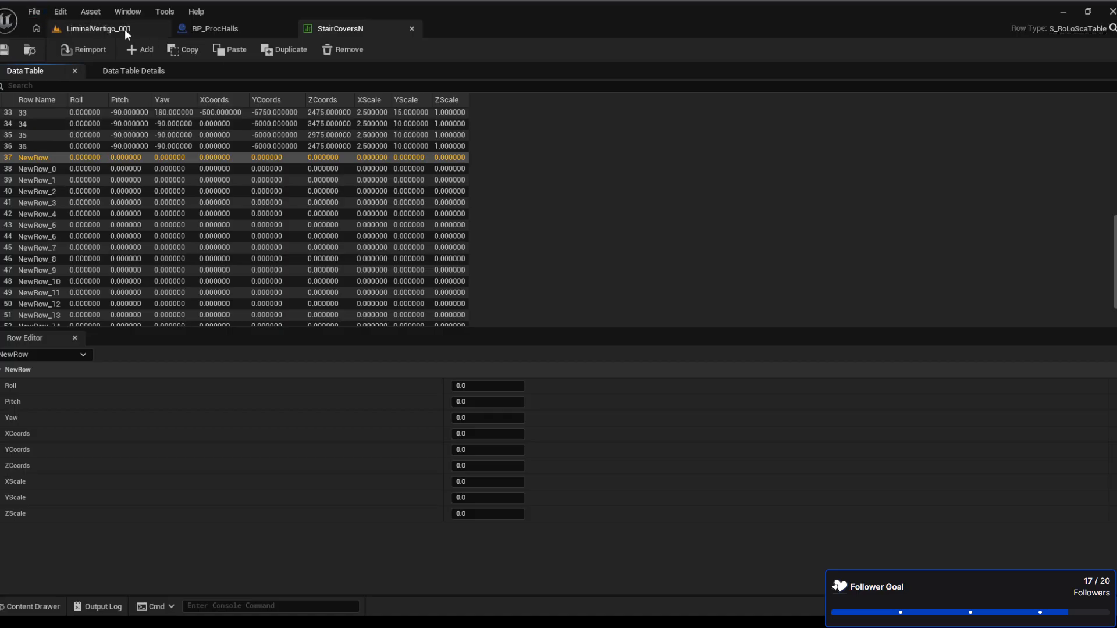
{"action": "left_click", "coordinate": [102, 29]}
{"action": "key", "text": "w"}
{"action": "right_click_drag", "start_coordinate": [423, 246], "coordinate": [523, 248]}
{"action": "key", "text": "a"}
{"action": "key", "text": "s"}
{"action": "key", "text": "d"}
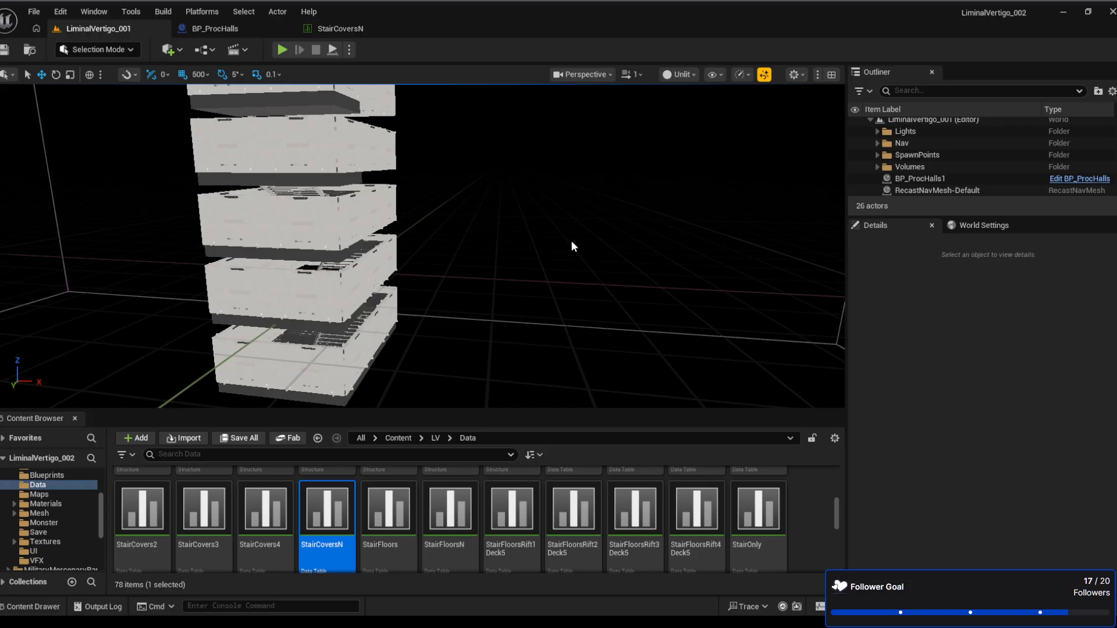
Locate the Plane mesh used by the Cover component in BP_ProcHalls and place a copy in the level beside the stair tower
{"action": "left_click", "coordinate": [224, 29]}
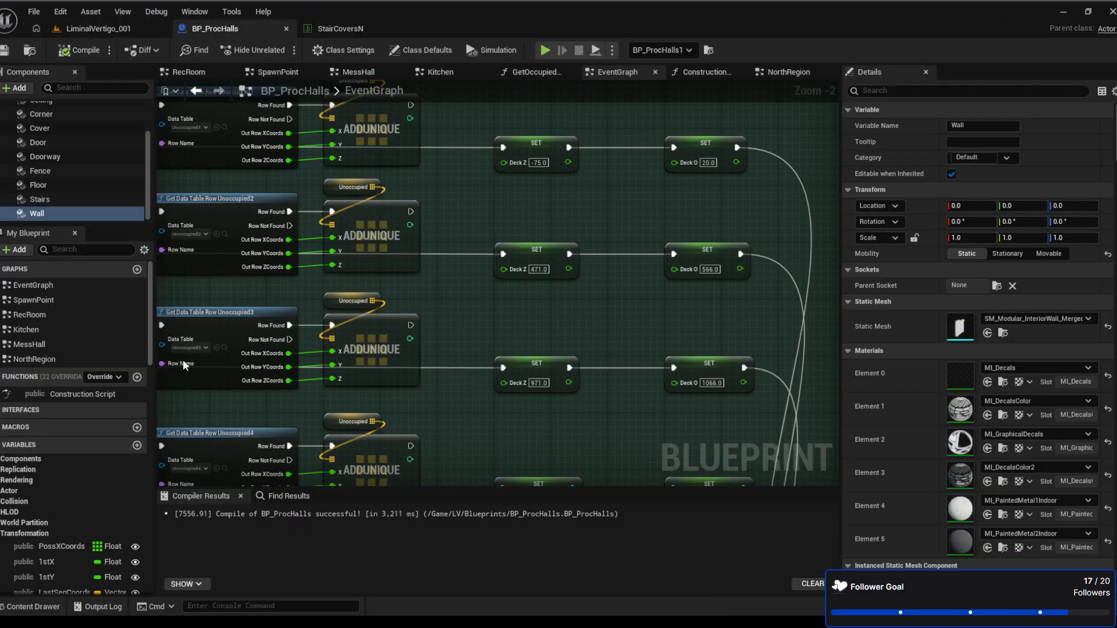
{"action": "left_click", "coordinate": [46, 126]}
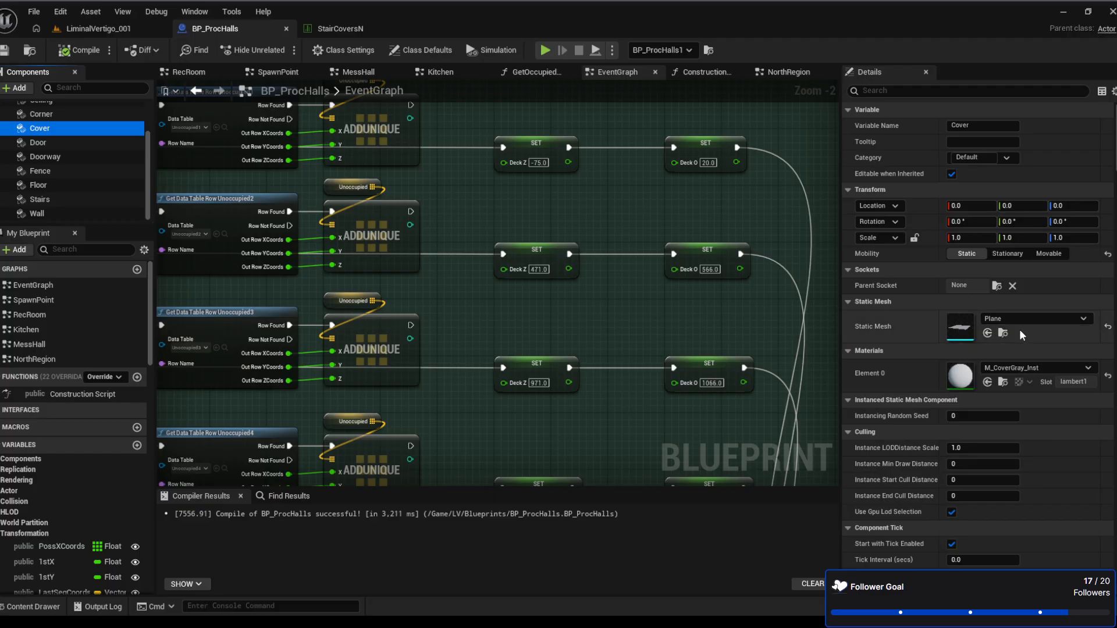
{"action": "left_click", "coordinate": [1002, 333]}
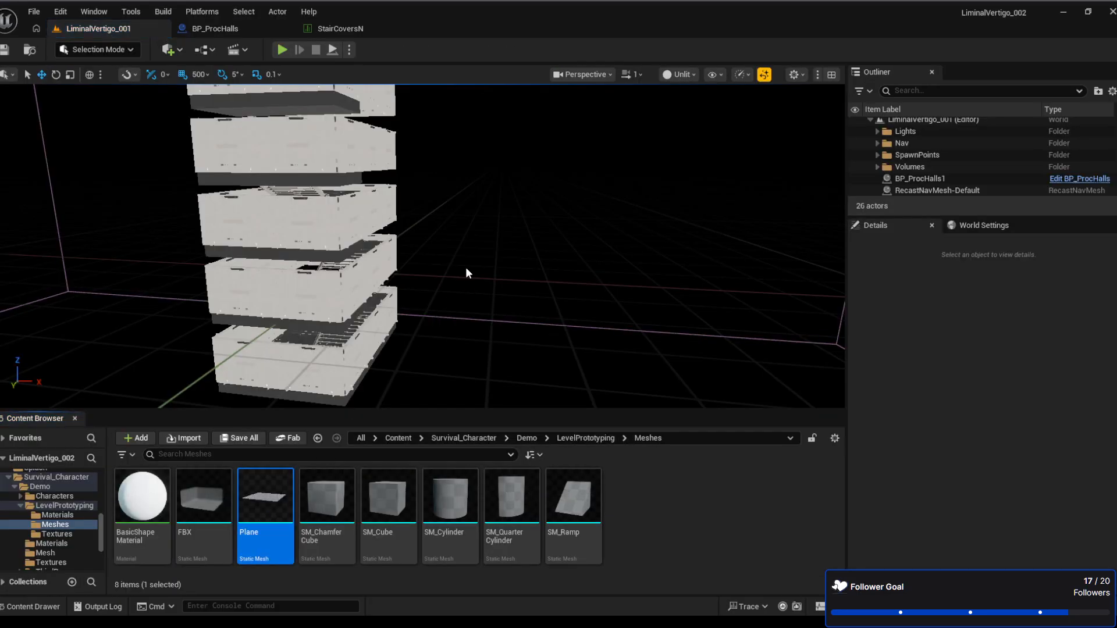
{"action": "left_click_drag", "start_coordinate": [265, 495], "coordinate": [476, 254]}
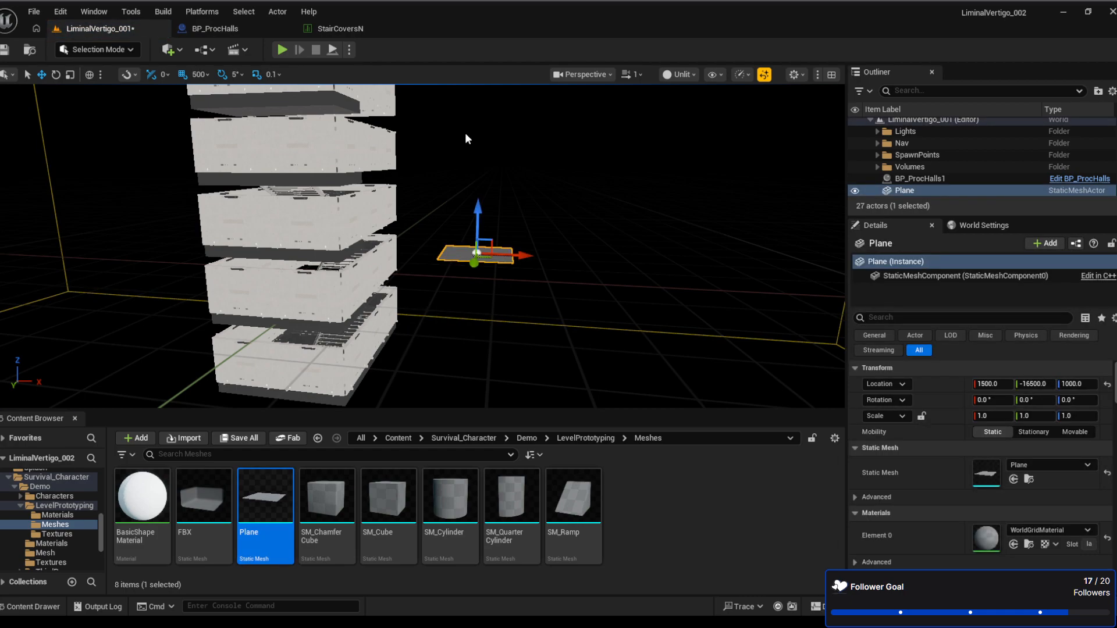
Review the rotation values of row 36 and the other filled rows in the StairCoversN table
{"action": "left_click", "coordinate": [340, 28]}
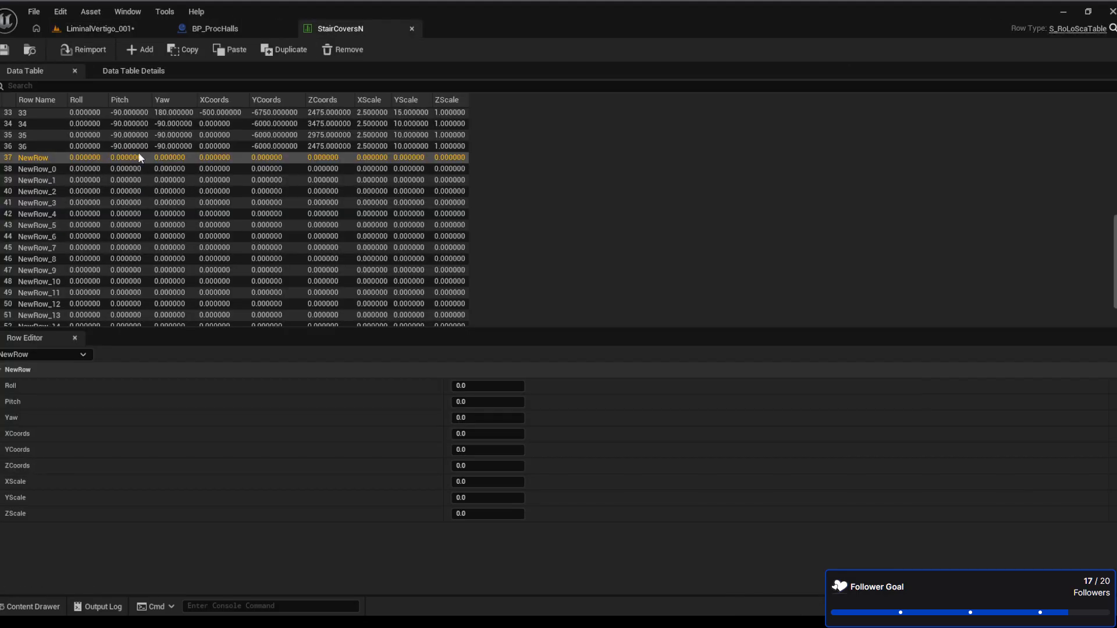
{"action": "left_click", "coordinate": [71, 148]}
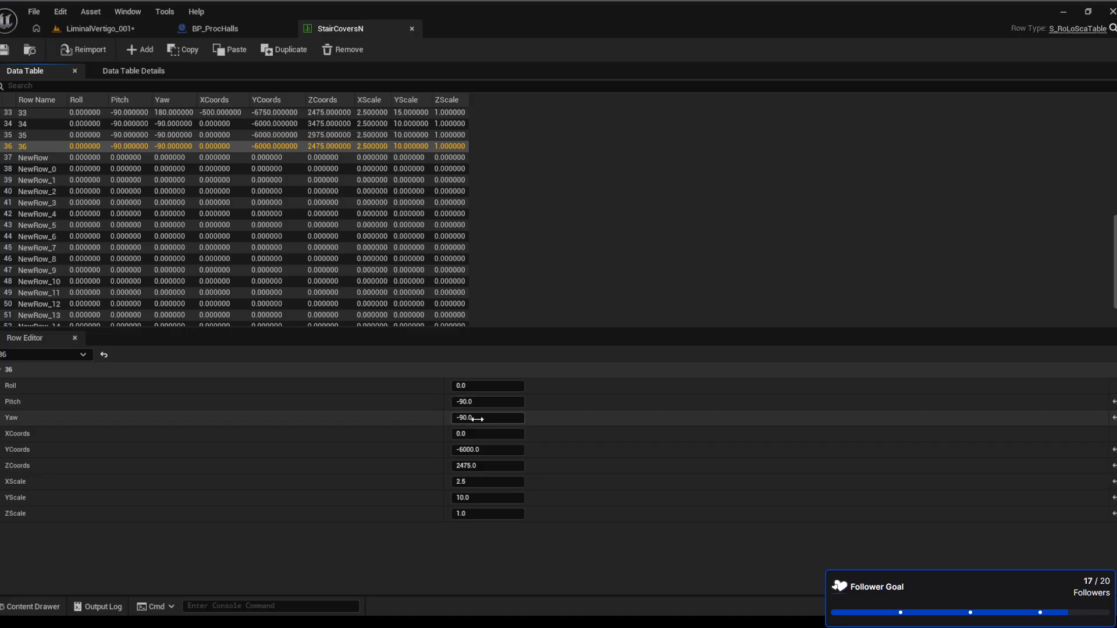
{"action": "scroll", "coordinate": [270, 219], "scroll_direction": "up", "scroll_amount": 3}
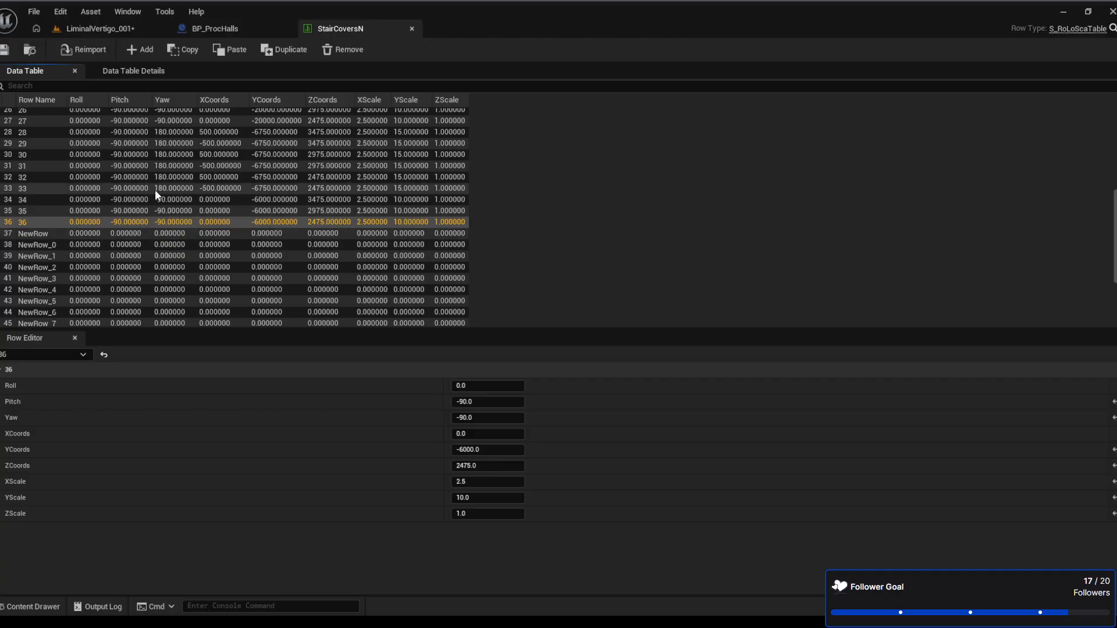
{"action": "scroll", "coordinate": [155, 189], "scroll_direction": "up", "scroll_amount": 10}
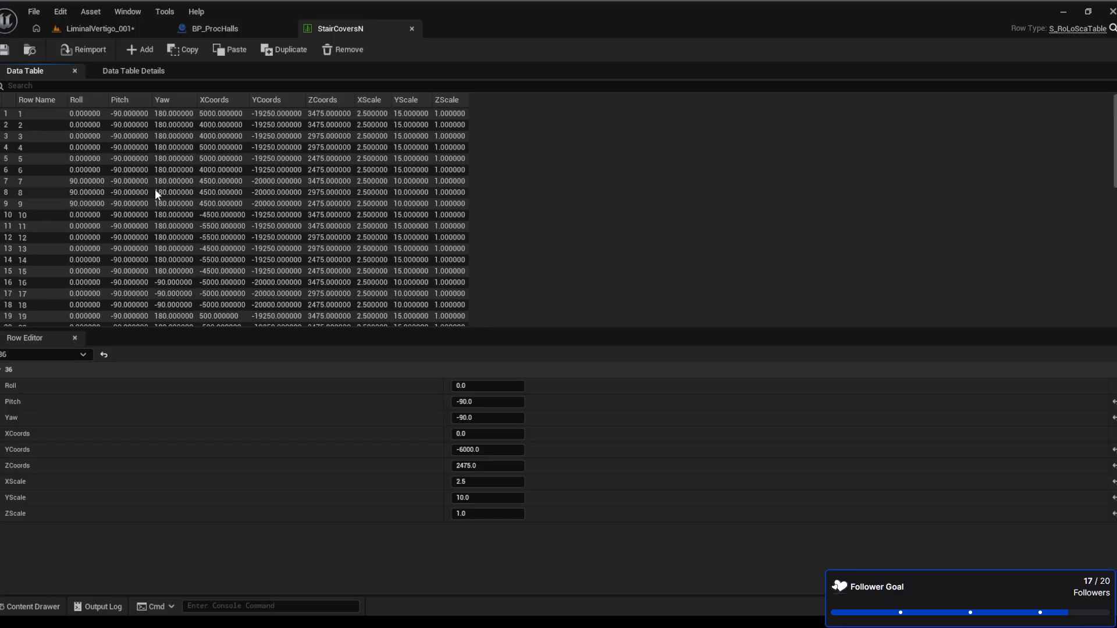
{"action": "scroll", "coordinate": [156, 191], "scroll_direction": "down", "scroll_amount": 15}
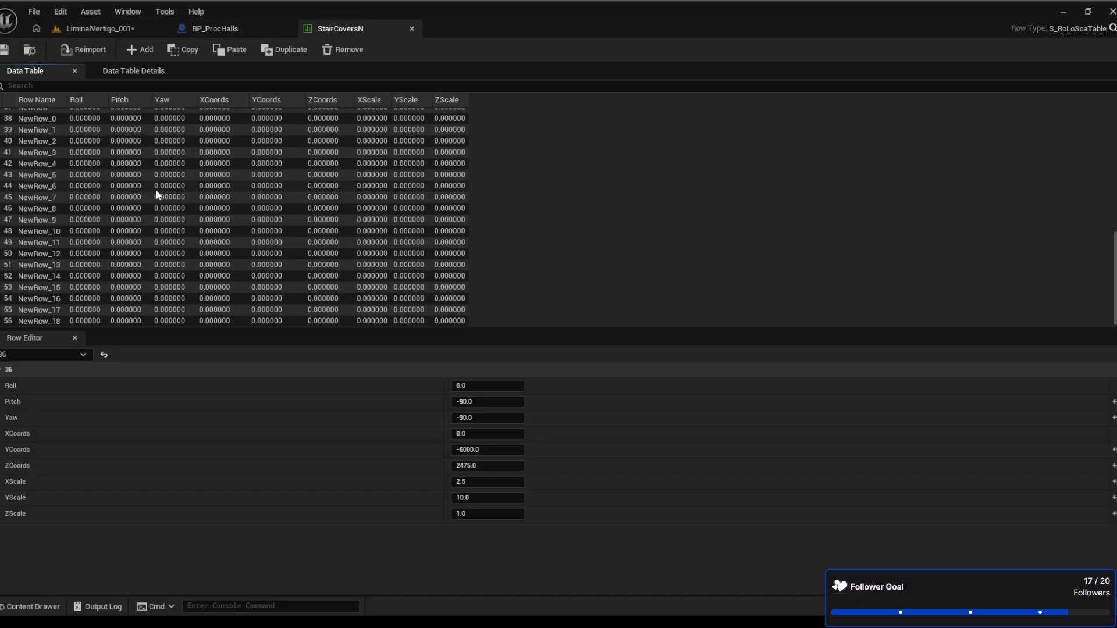
{"action": "scroll", "coordinate": [163, 268], "scroll_direction": "up", "scroll_amount": 12}
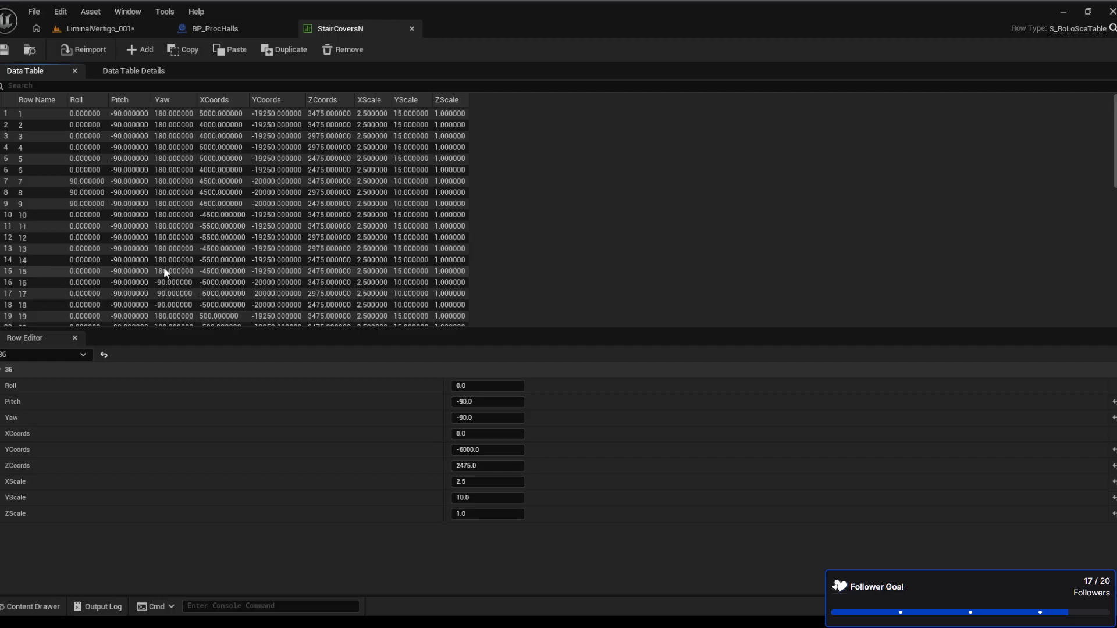
{"action": "scroll", "coordinate": [164, 268], "scroll_direction": "down", "scroll_amount": 11}
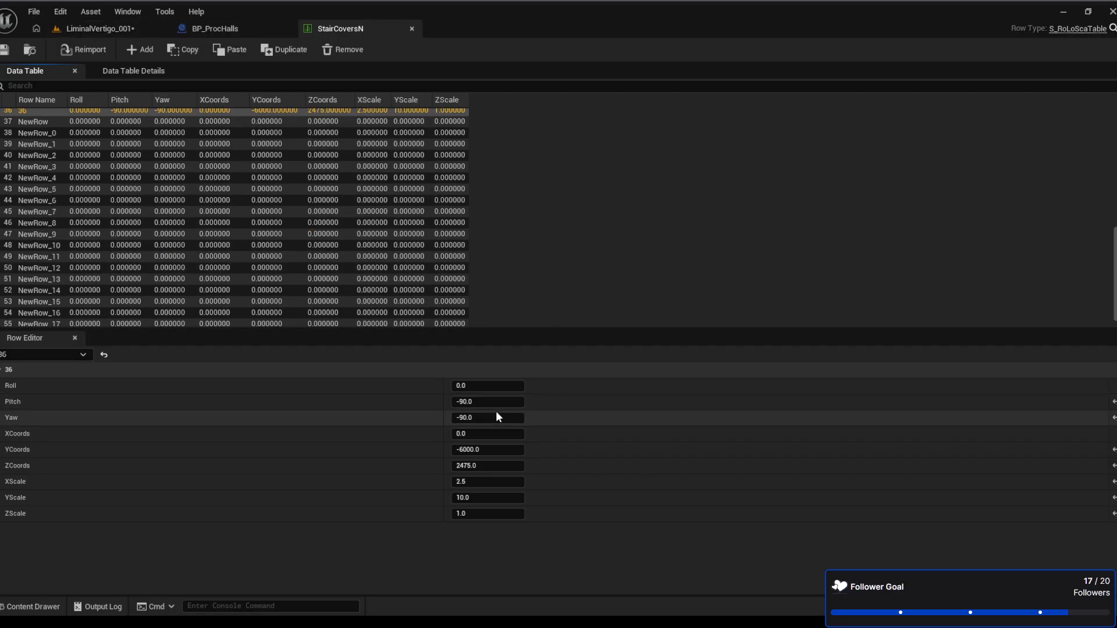
Rotate the Plane in the LiminalVertigo_001 level to -90° on Y and -90° on Z
{"action": "left_click", "coordinate": [128, 25]}
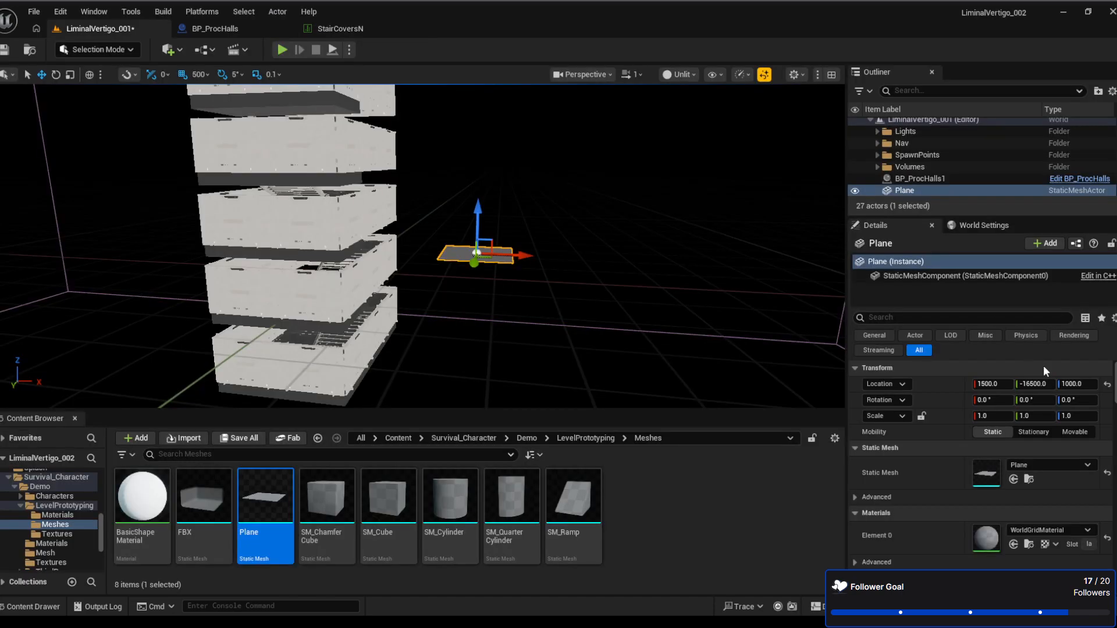
{"action": "left_click", "coordinate": [1041, 406]}
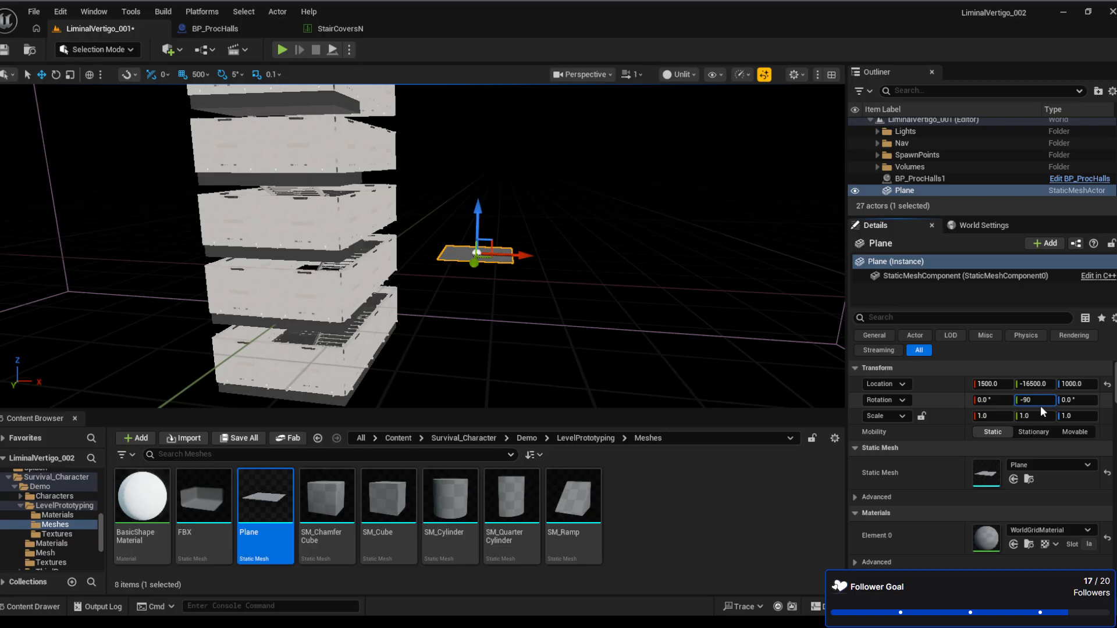
{"action": "type", "text": "-90"}
{"action": "key", "text": "Tab"}
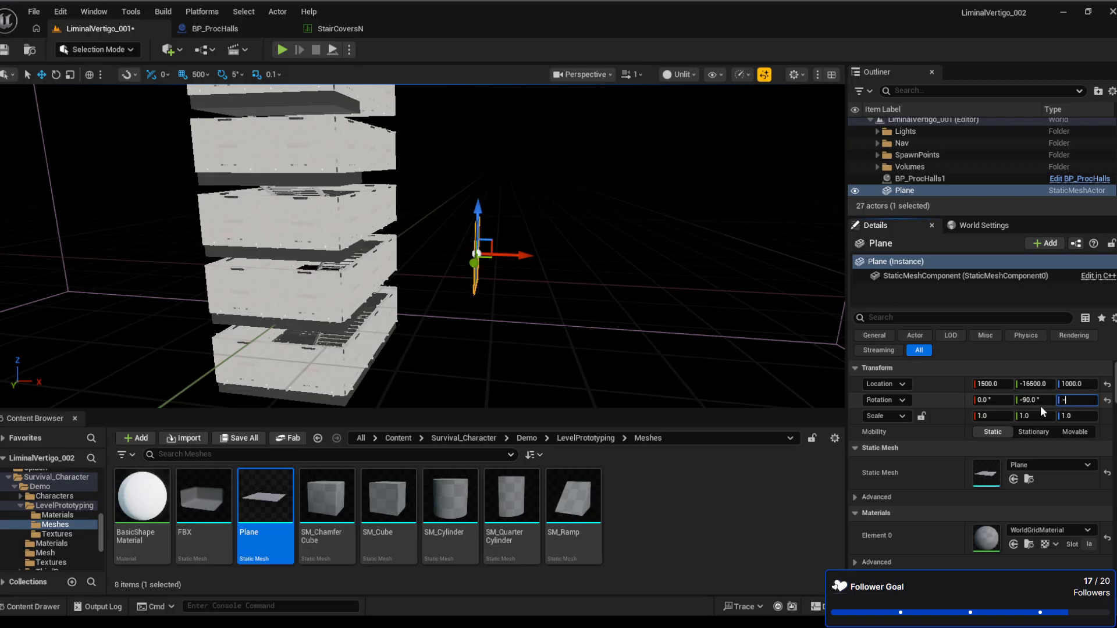
{"action": "type", "text": "-90"}
{"action": "key", "text": "Return"}
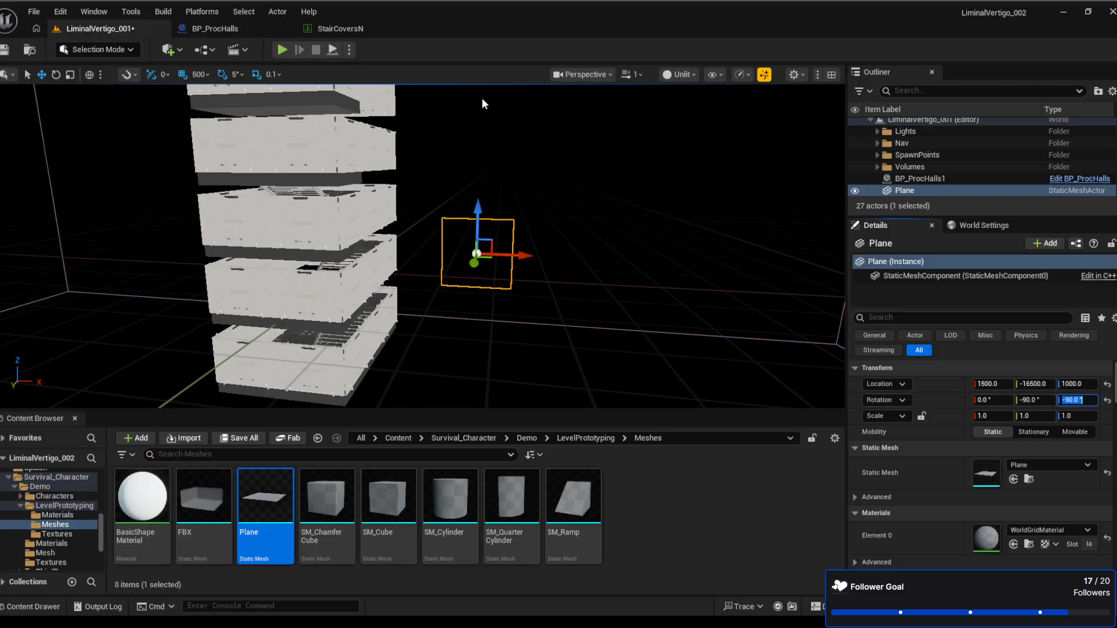
Set the Plane's Y location to -20000
{"action": "right_click_drag", "start_coordinate": [454, 360], "coordinate": [427, 333]}
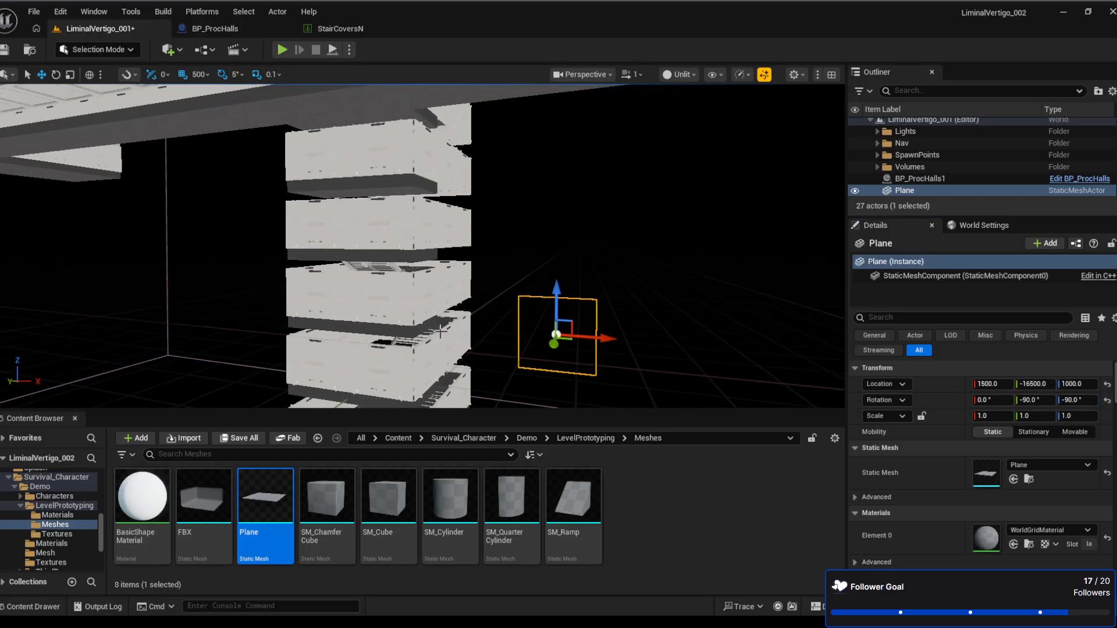
{"action": "right_click_drag", "start_coordinate": [596, 216], "coordinate": [710, 214]}
{"action": "mouse_move", "coordinate": [644, 233]}
{"action": "right_mouse_down"}
{"action": "mouse_move", "coordinate": [582, 224]}
{"action": "mouse_move", "coordinate": [699, 239]}
{"action": "mouse_move", "coordinate": [695, 247]}
{"action": "mouse_move", "coordinate": [645, 232]}
{"action": "right_mouse_up"}
{"action": "left_click", "coordinate": [1046, 384]}
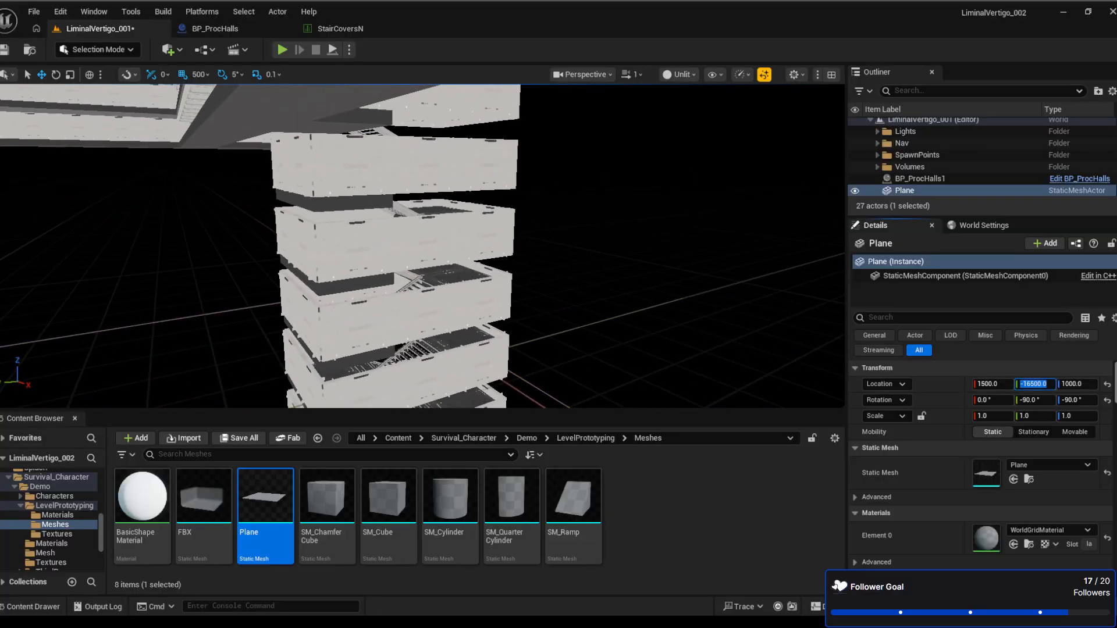
{"action": "type", "text": "-20000"}
{"action": "key", "text": "Return"}
Check the ZCoords of the existing rows in StairCoversN, and set the Plane's Z location to 1975
{"action": "right_click_drag", "start_coordinate": [699, 305], "coordinate": [699, 305]}
{"action": "left_click", "coordinate": [1077, 384]}
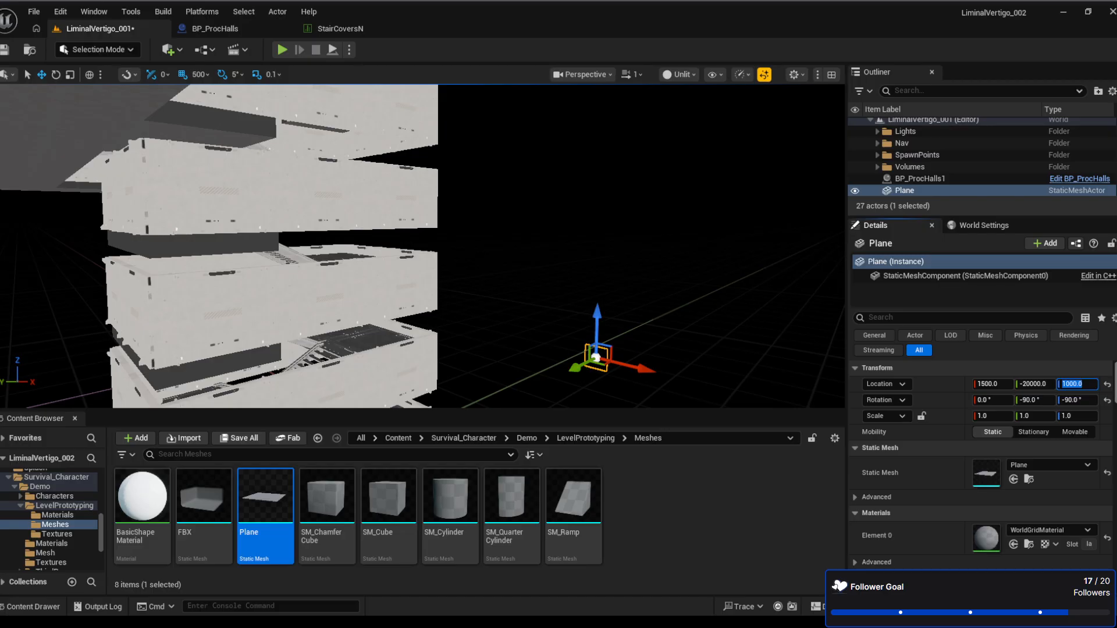
{"action": "key", "text": "Return"}
{"action": "scroll", "coordinate": [491, 179], "scroll_direction": "up", "scroll_amount": 3}
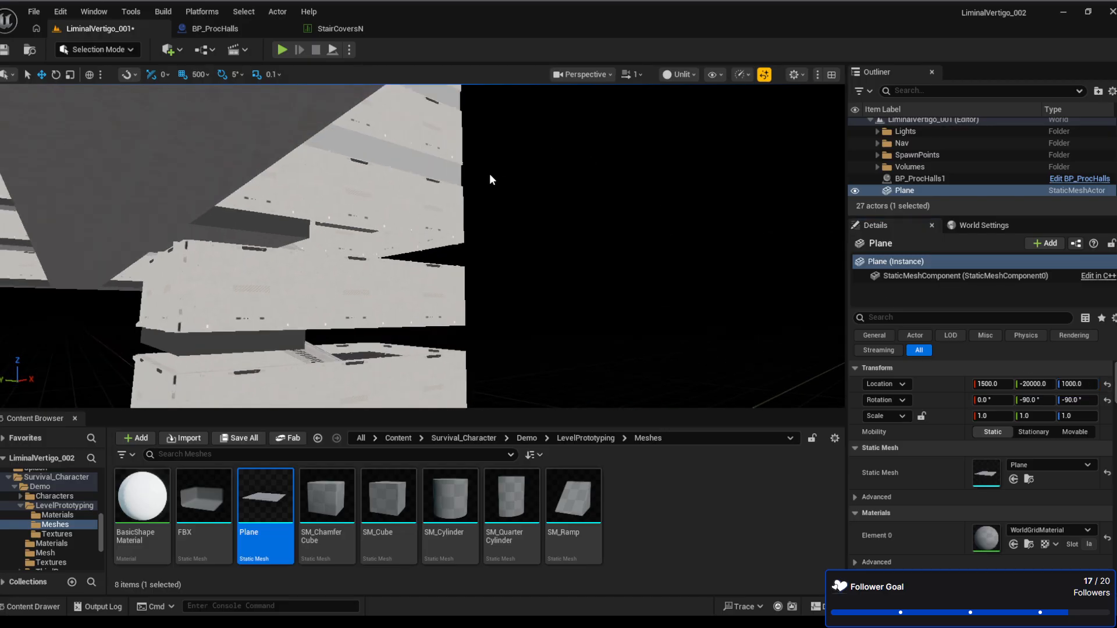
{"action": "left_click", "coordinate": [317, 29]}
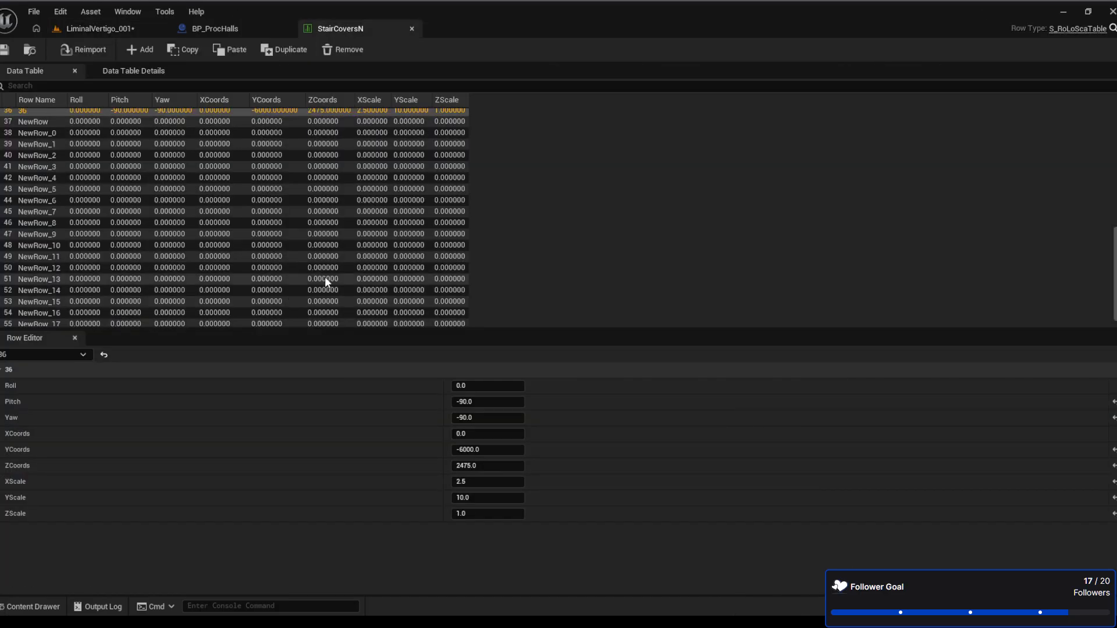
{"action": "scroll", "coordinate": [369, 226], "scroll_direction": "up", "scroll_amount": 3}
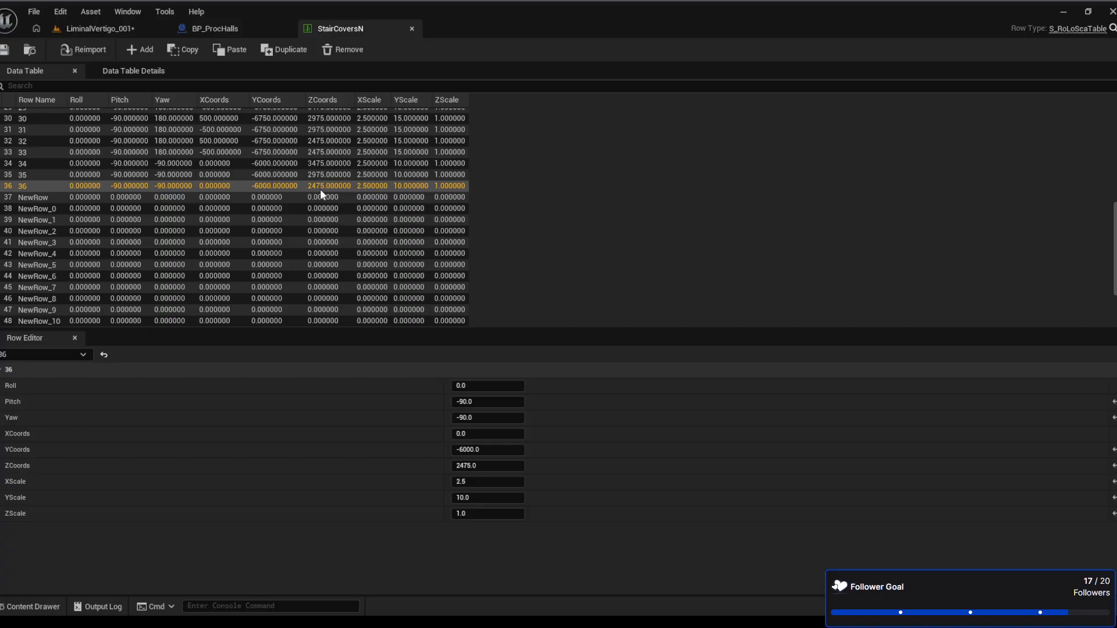
{"action": "left_click", "coordinate": [120, 29]}
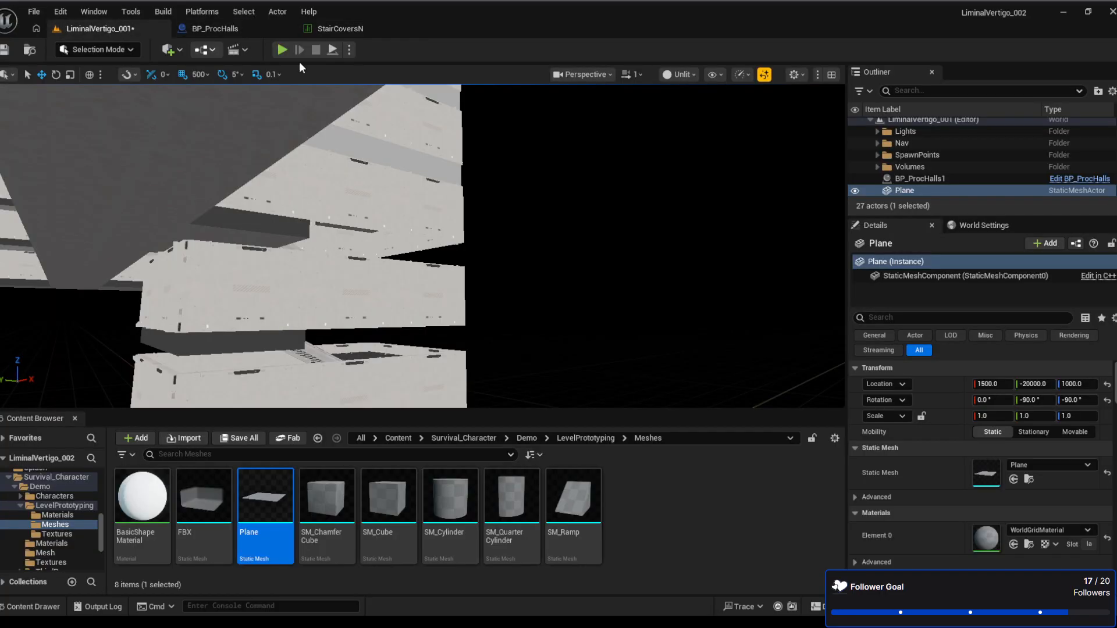
{"action": "left_click", "coordinate": [1076, 384]}
{"action": "type", "text": "1975"}
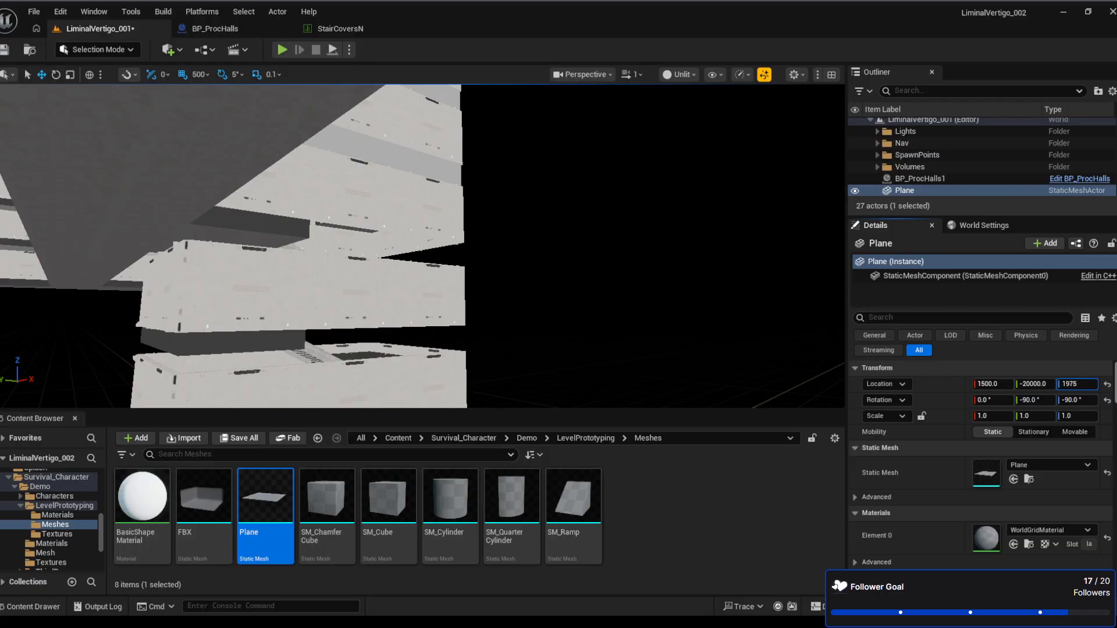
{"action": "key", "text": "Return"}
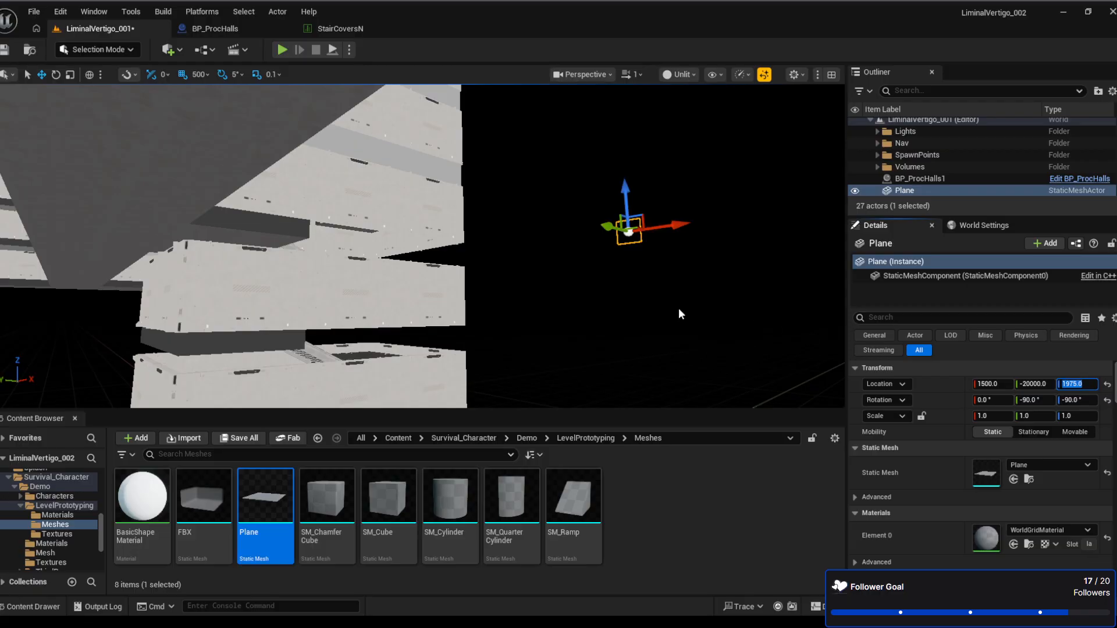
Set the Plane's X location to 0 so it sits in front of the stair tower
{"action": "right_click_drag", "start_coordinate": [678, 309], "coordinate": [350, 326]}
{"action": "key", "text": "w"}
{"action": "key", "text": "s"}
{"action": "right_click_drag", "start_coordinate": [616, 192], "coordinate": [590, 188]}
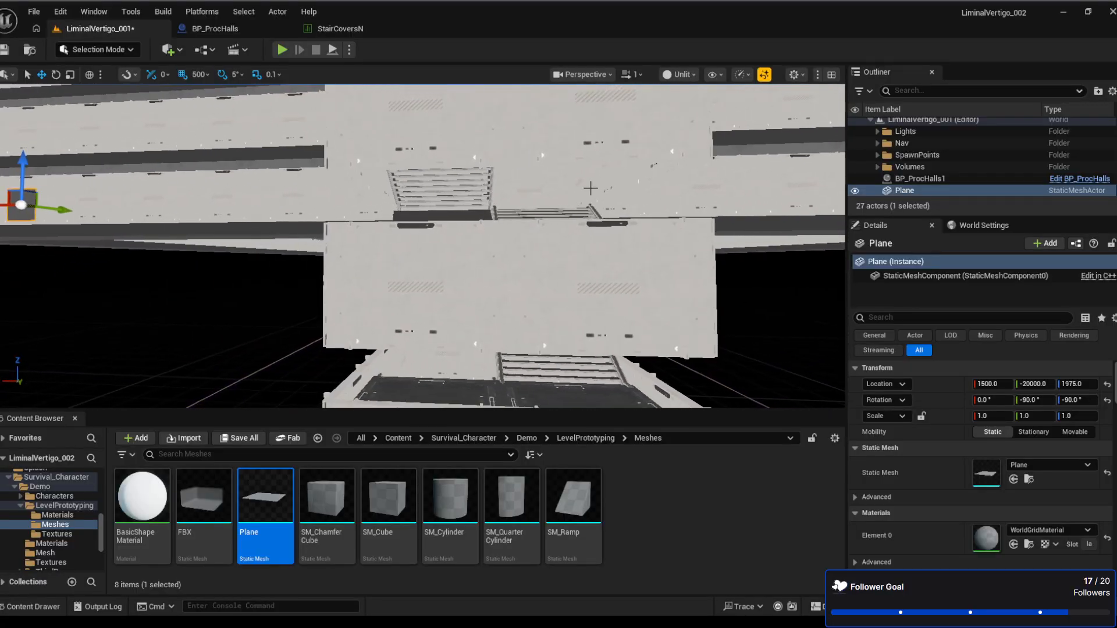
{"action": "left_click", "coordinate": [992, 384]}
{"action": "type", "text": "0"}
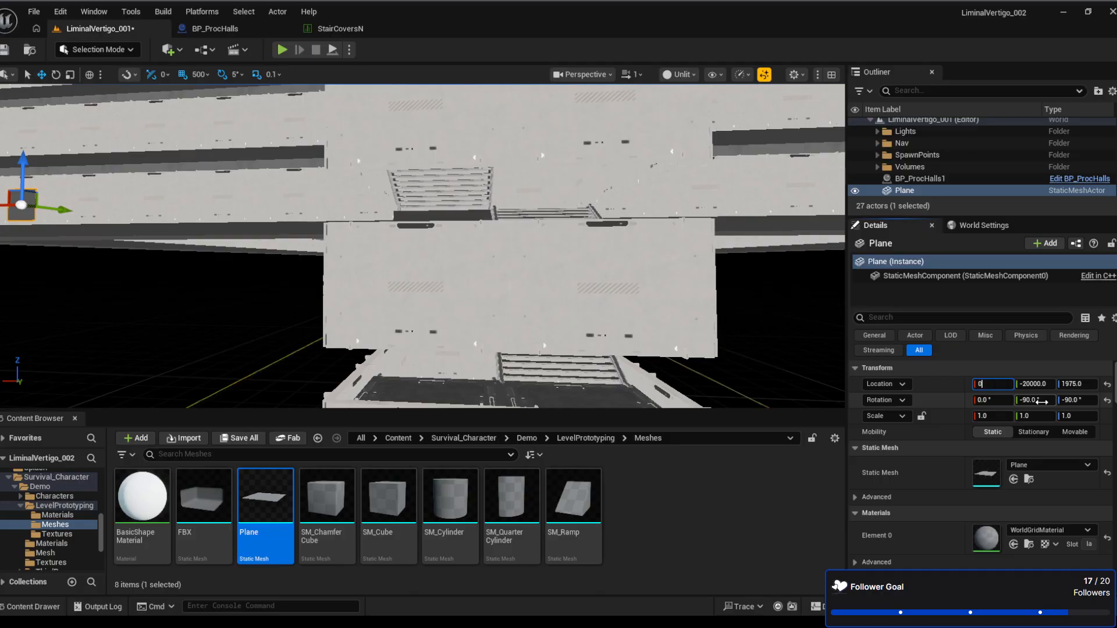
{"action": "key", "text": "Return"}
Set the Plane's Z rotation to 90° so that it faces the inside of the stair tower
{"action": "right_click_drag", "start_coordinate": [687, 334], "coordinate": [873, 407]}
{"action": "key", "text": "e"}
{"action": "key", "text": "w"}
{"action": "key", "text": "a"}
{"action": "right_click_drag", "start_coordinate": [314, 247], "coordinate": [384, 242]}
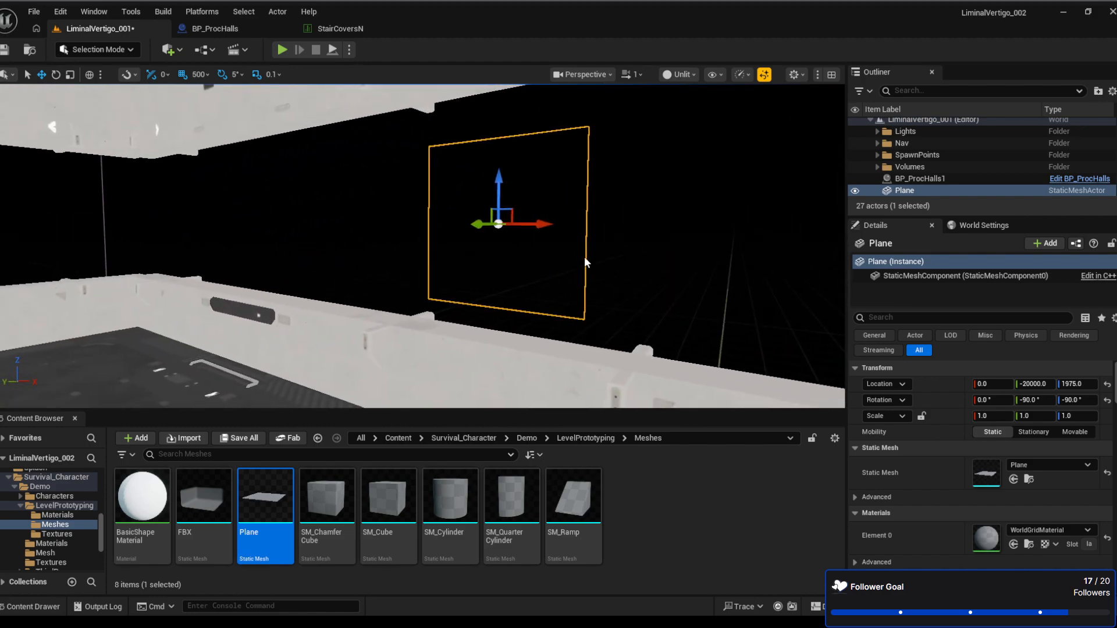
{"action": "key", "text": "w"}
{"action": "mouse_move", "coordinate": [586, 262]}
{"action": "right_mouse_down"}
{"action": "mouse_move", "coordinate": [686, 233]}
{"action": "mouse_move", "coordinate": [651, 262]}
{"action": "mouse_move", "coordinate": [599, 269]}
{"action": "right_mouse_up"}
{"action": "key", "text": "s"}
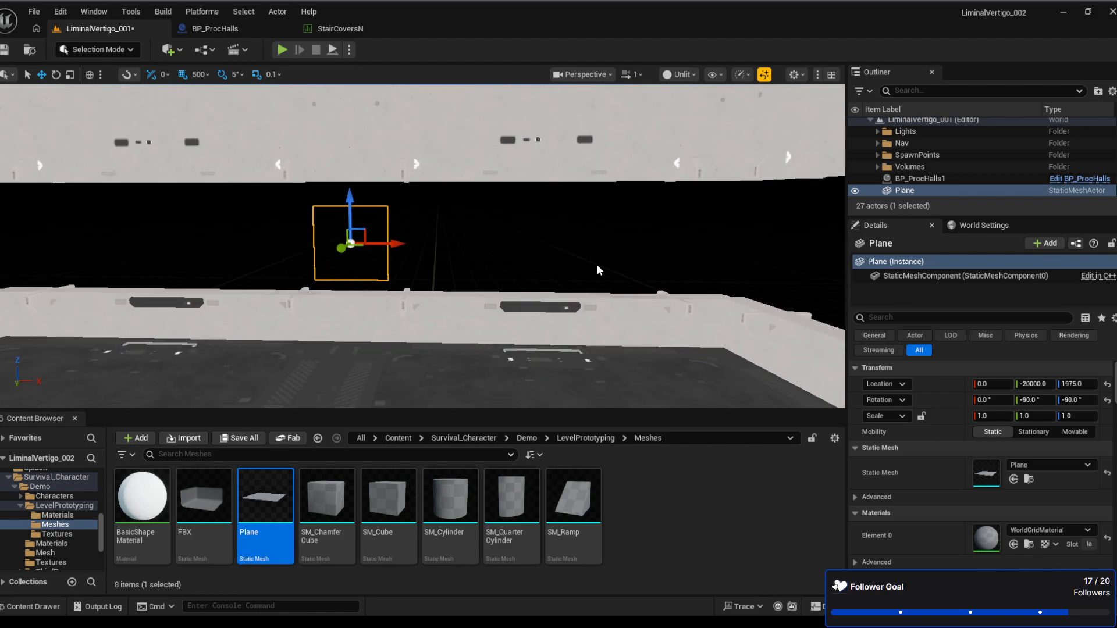
{"action": "left_click", "coordinate": [1073, 400]}
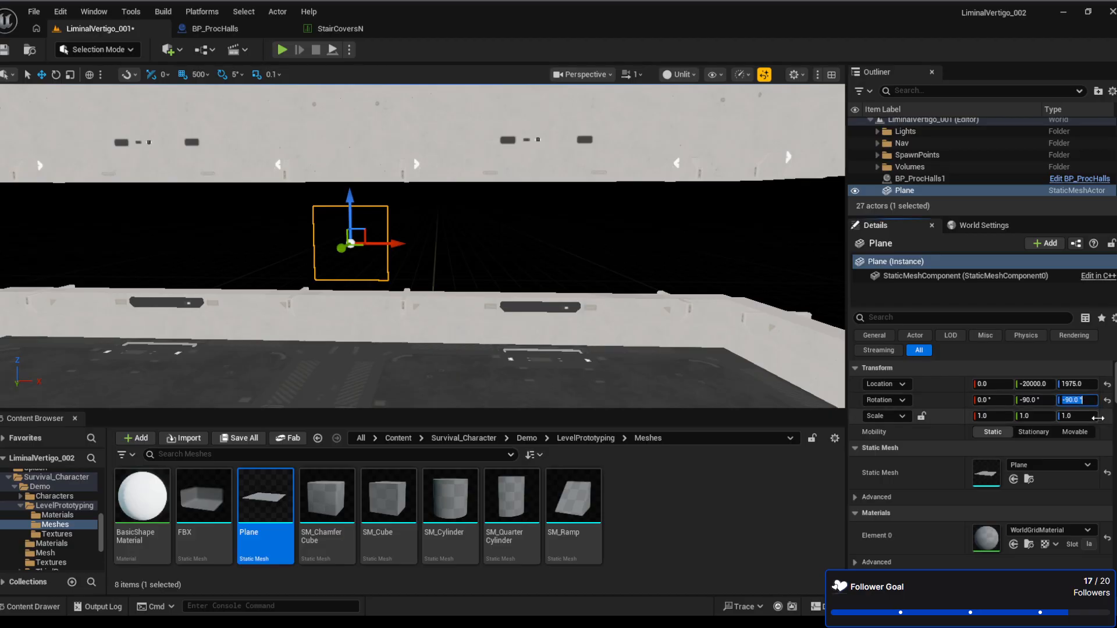
{"action": "type", "text": "90"}
{"action": "key", "text": "Return"}
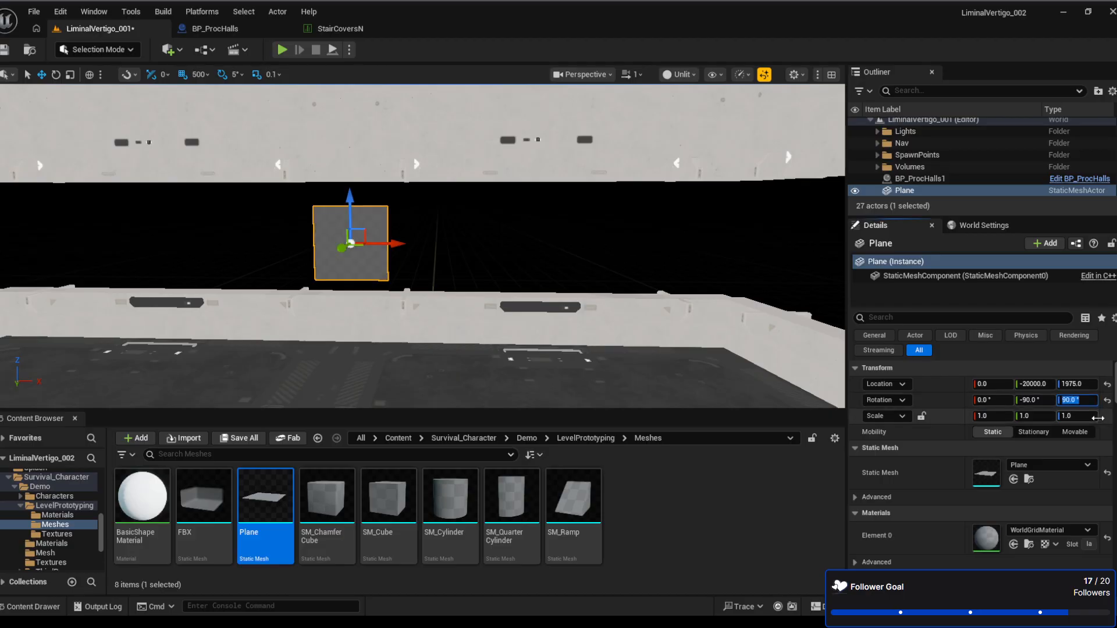
Examine the Plane's placement and facing against the stair tower's wall opening from inside and outside
{"action": "mouse_move", "coordinate": [654, 287]}
{"action": "right_mouse_down"}
{"action": "mouse_move", "coordinate": [704, 279]}
{"action": "mouse_move", "coordinate": [553, 308]}
{"action": "mouse_move", "coordinate": [538, 279]}
{"action": "mouse_move", "coordinate": [658, 274]}
{"action": "right_mouse_up"}
{"action": "key", "text": "w"}
{"action": "key", "text": "a"}
{"action": "right_click_drag", "start_coordinate": [414, 274], "coordinate": [425, 281]}
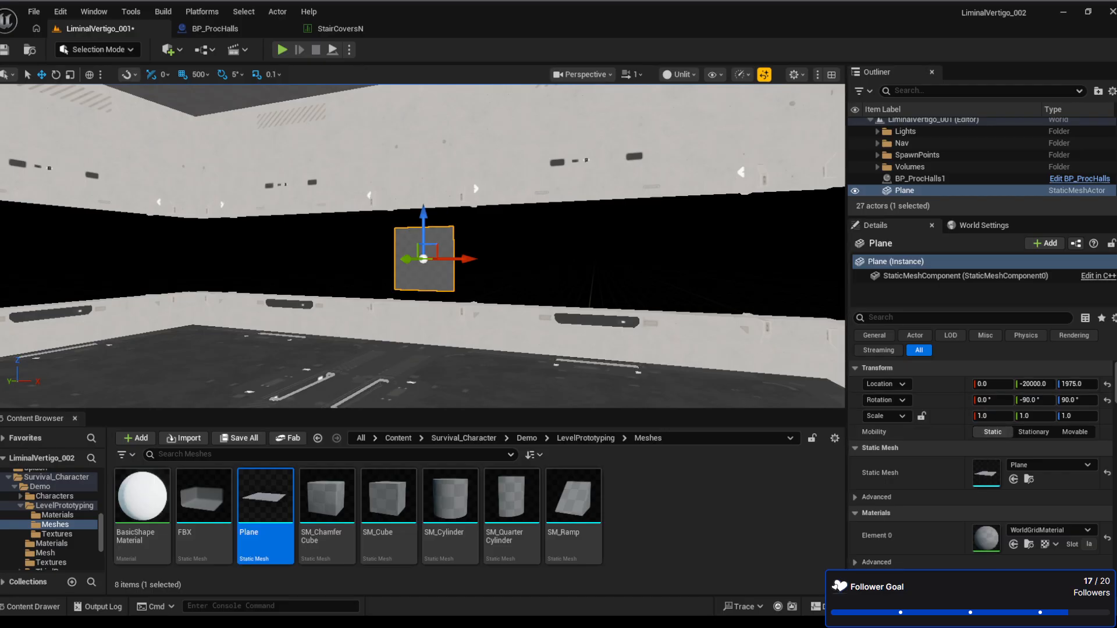
{"action": "key", "text": "w"}
{"action": "right_click_drag", "start_coordinate": [476, 279], "coordinate": [195, 146]}
{"action": "key", "text": "s"}
{"action": "right_click_drag", "start_coordinate": [475, 290], "coordinate": [733, 360]}
{"action": "key", "text": "w"}
{"action": "key", "text": "s"}
{"action": "right_click_drag", "start_coordinate": [471, 290], "coordinate": [684, 296]}
{"action": "key", "text": "w"}
{"action": "key", "text": "s"}
{"action": "key", "text": "w"}
{"action": "key", "text": "s"}
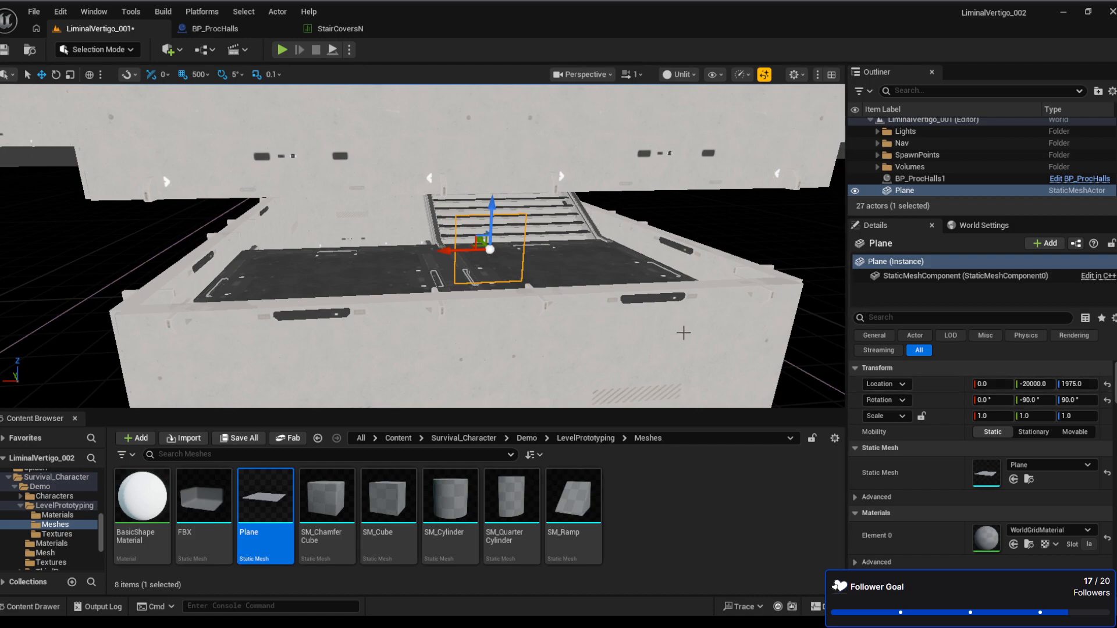
{"action": "right_click_drag", "start_coordinate": [587, 338], "coordinate": [599, 320]}
{"action": "key", "text": "s"}
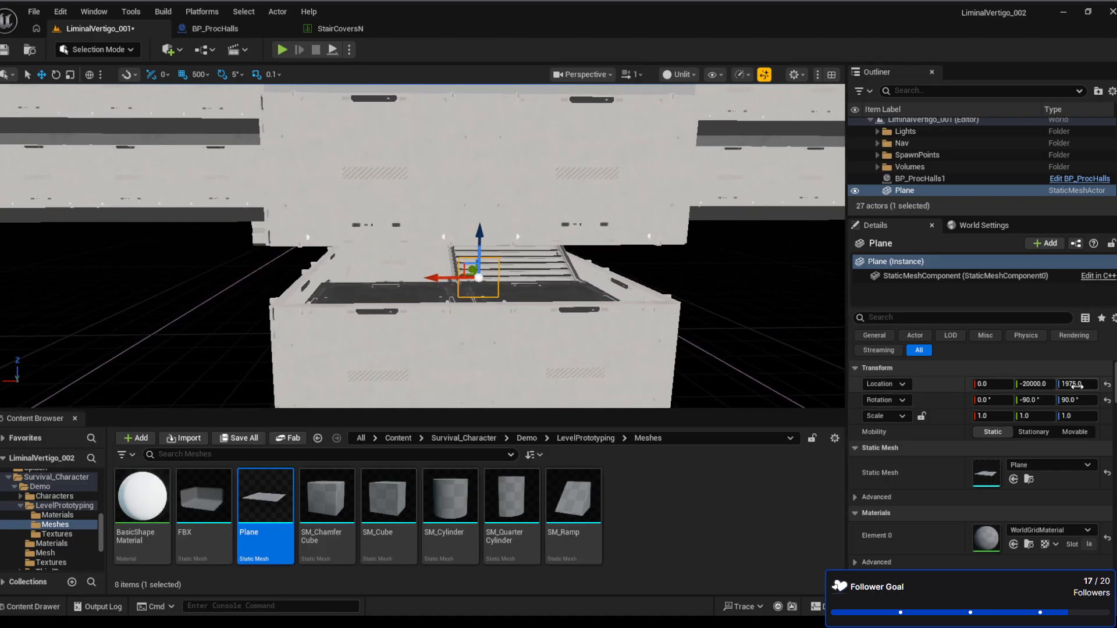
Set the Plane's Z location to 1475 and check it against the stair tower opening one level down
{"action": "left_click", "coordinate": [1074, 385]}
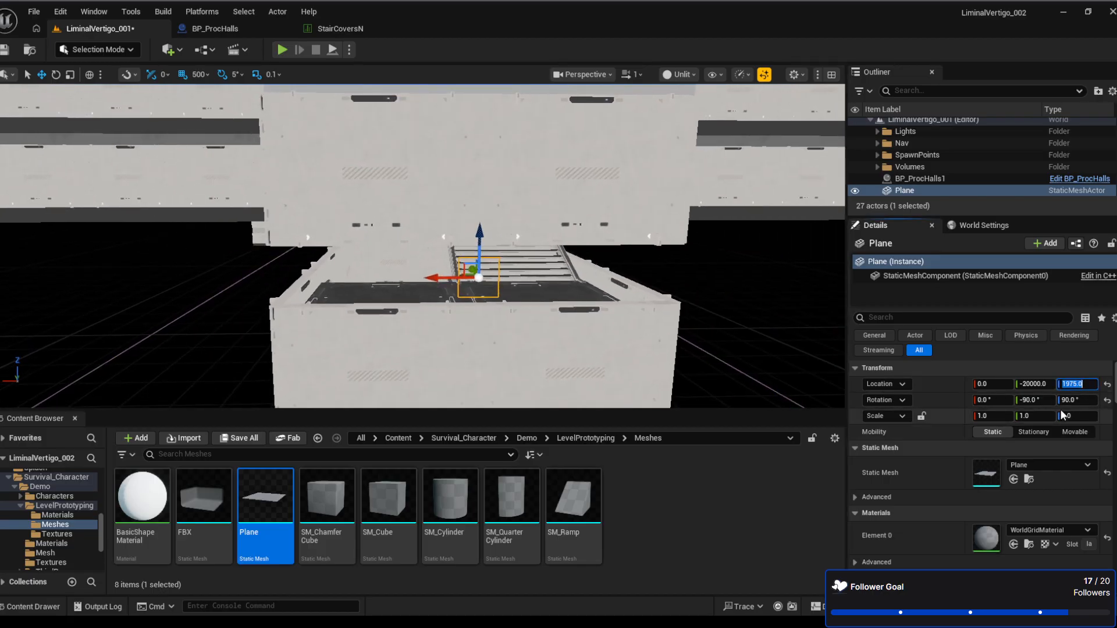
{"action": "type", "text": "1"}
{"action": "key", "text": "Return"}
{"action": "mouse_move", "coordinate": [608, 282]}
{"action": "right_mouse_down"}
{"action": "mouse_move", "coordinate": [607, 343]}
{"action": "mouse_move", "coordinate": [576, 349]}
{"action": "mouse_move", "coordinate": [598, 338]}
{"action": "mouse_move", "coordinate": [594, 302]}
{"action": "mouse_move", "coordinate": [574, 317]}
{"action": "mouse_move", "coordinate": [565, 355]}
{"action": "mouse_move", "coordinate": [608, 282]}
{"action": "right_mouse_up"}
{"action": "key", "text": "s"}
{"action": "key", "text": "w"}
{"action": "key", "text": "s"}
{"action": "key", "text": "q"}
{"action": "key", "text": "q"}
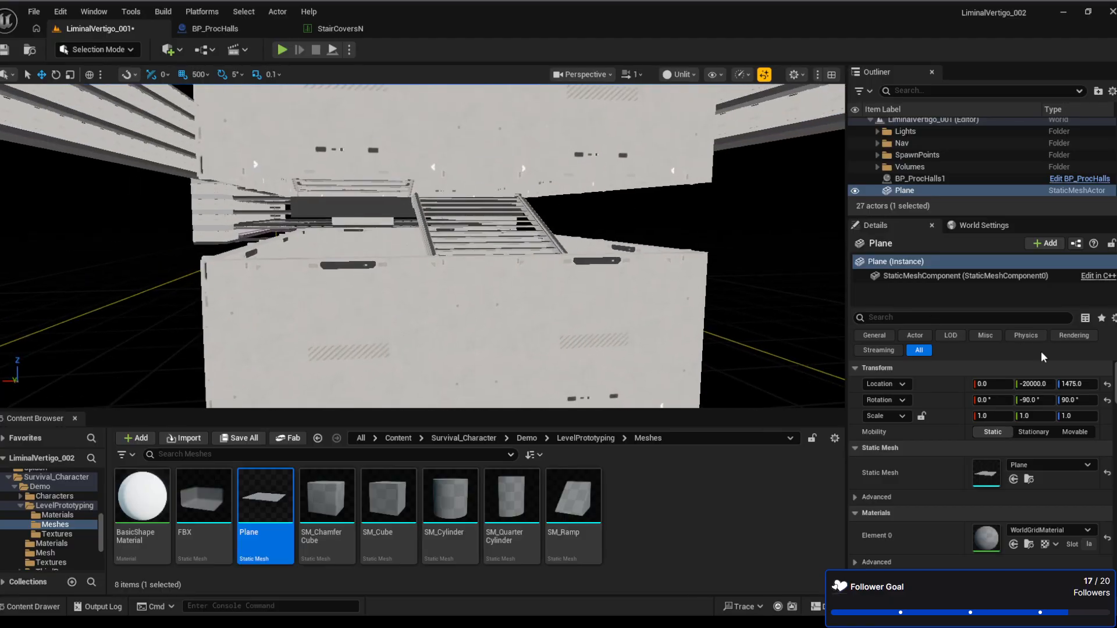
Lower the Plane to a Z location of 975 and compare it with the stair opening at that level
{"action": "left_click", "coordinate": [1082, 384]}
{"action": "type", "text": "975"}
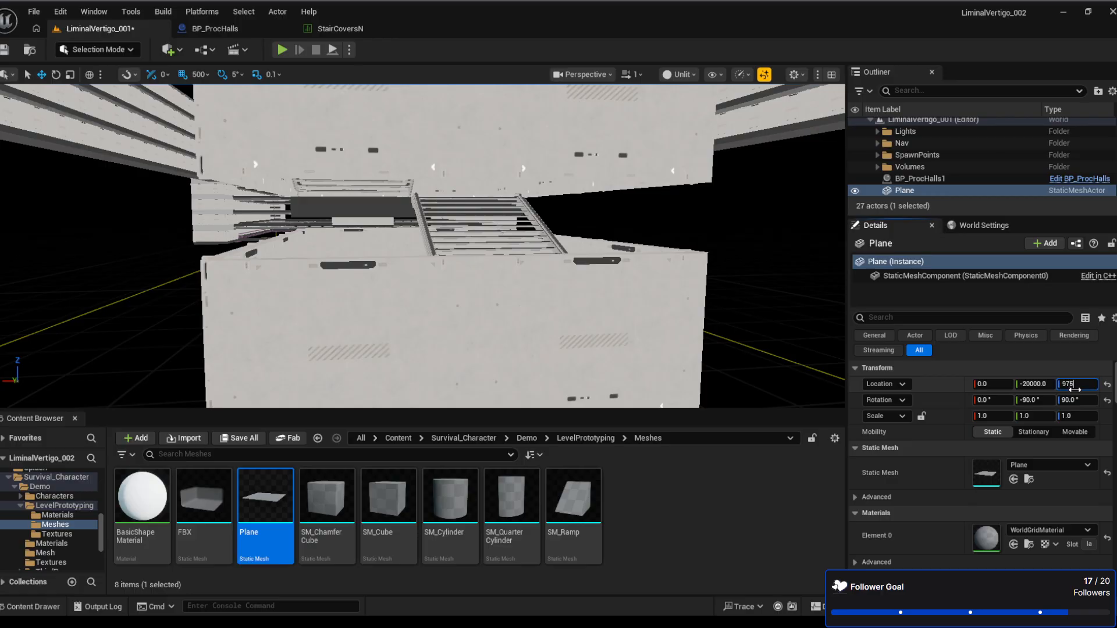
{"action": "key", "text": "Return"}
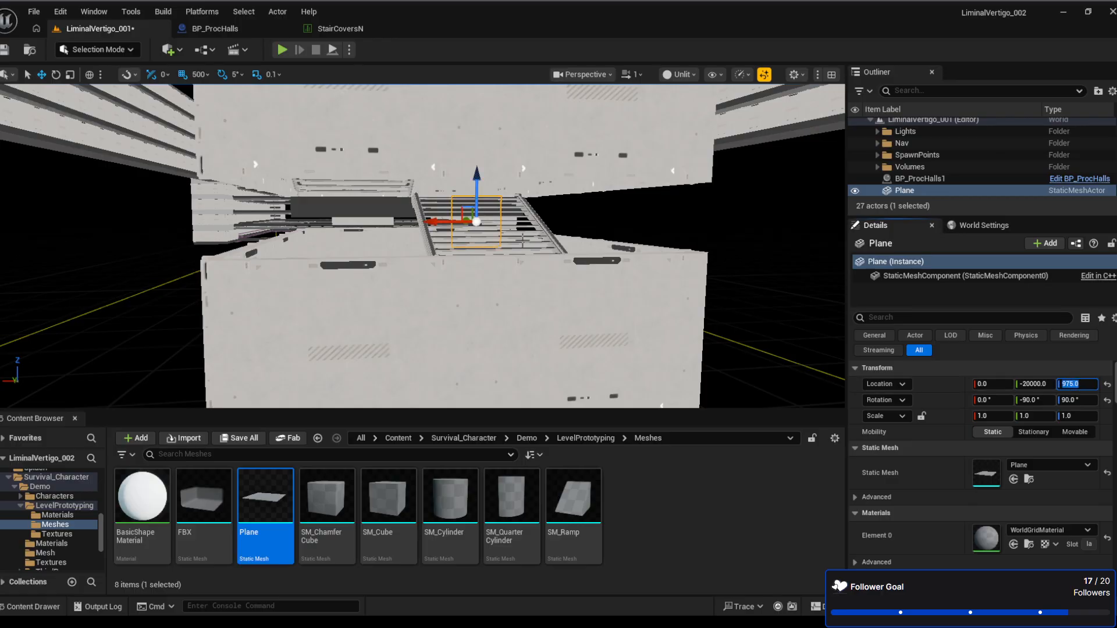
{"action": "key", "text": "q"}
{"action": "right_click_drag", "start_coordinate": [522, 240], "coordinate": [523, 238]}
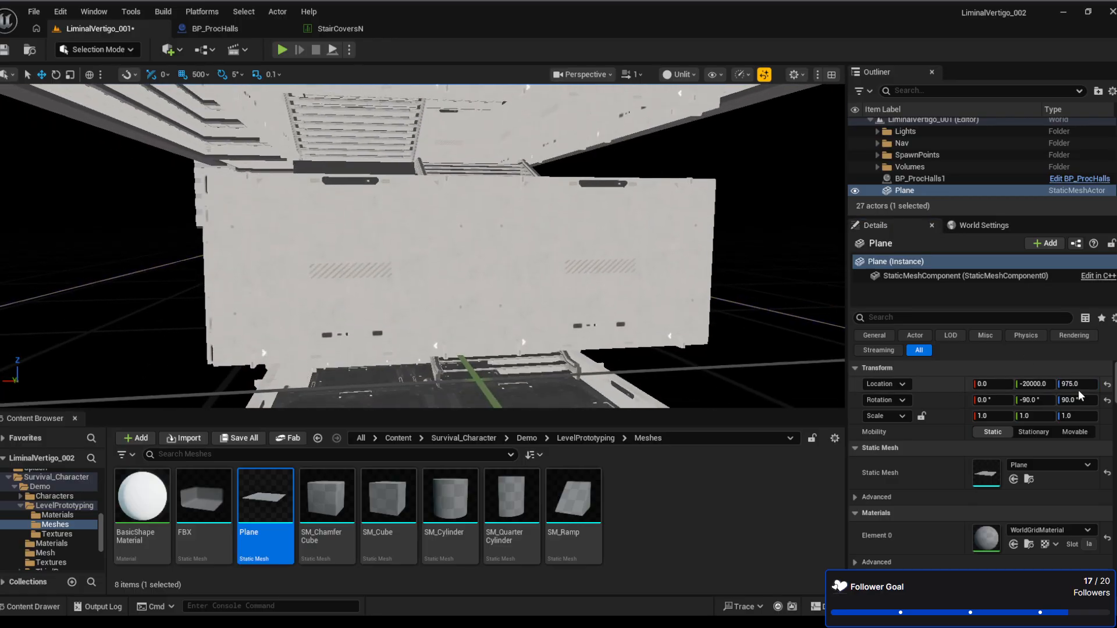
Set the Plane's Z location to 475 and inspect the lowest stair openings of the tower
{"action": "left_click", "coordinate": [1080, 384]}
{"action": "type", "text": "4"}
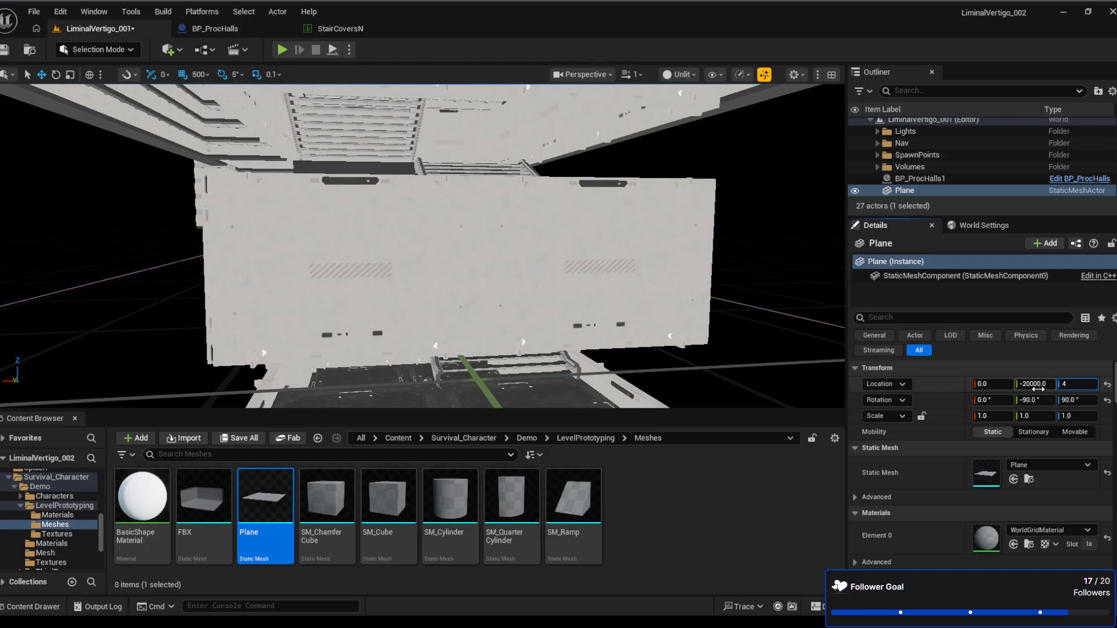
{"action": "type", "text": "75"}
{"action": "key", "text": "Return"}
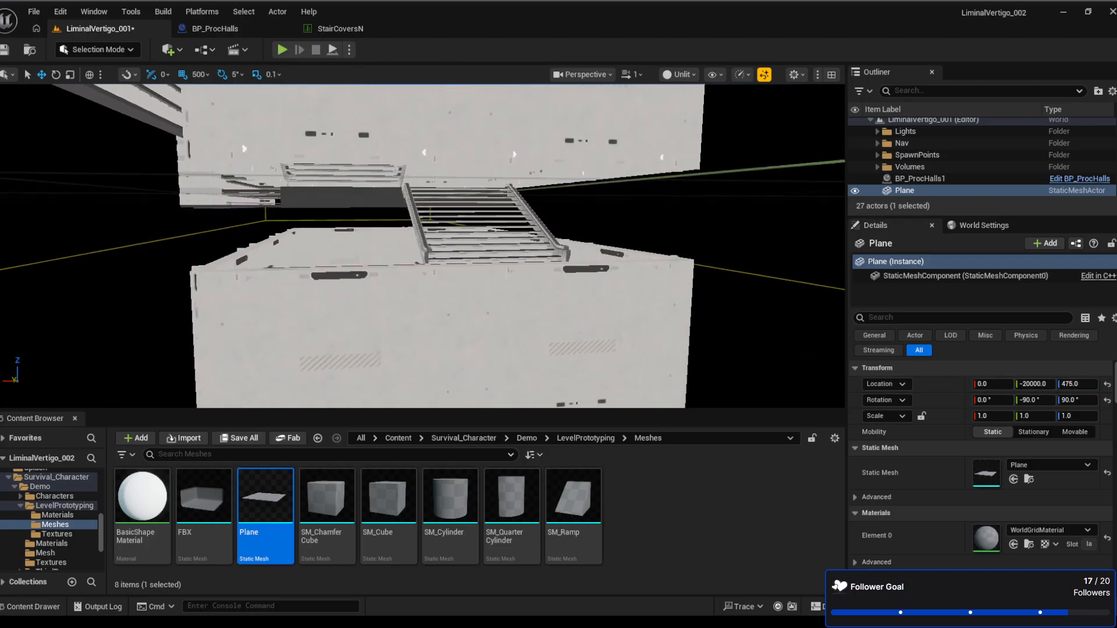
{"action": "left_click", "coordinate": [1079, 385]}
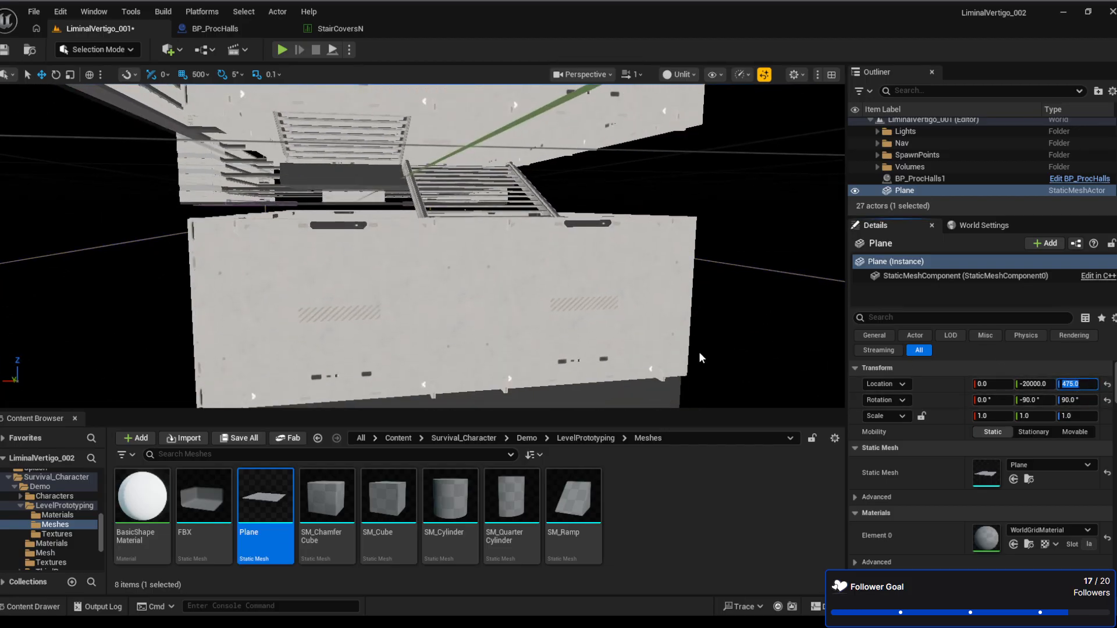
{"action": "right_click_drag", "start_coordinate": [615, 300], "coordinate": [595, 325]}
{"action": "right_click_drag", "start_coordinate": [451, 186], "coordinate": [451, 160]}
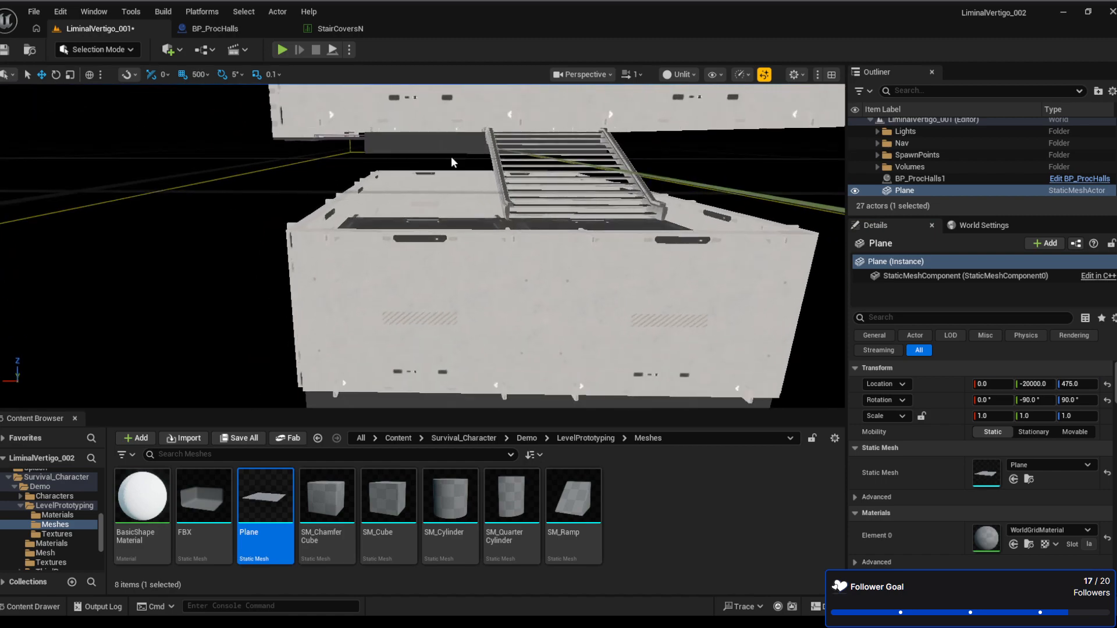
{"action": "right_click_drag", "start_coordinate": [640, 309], "coordinate": [653, 273]}
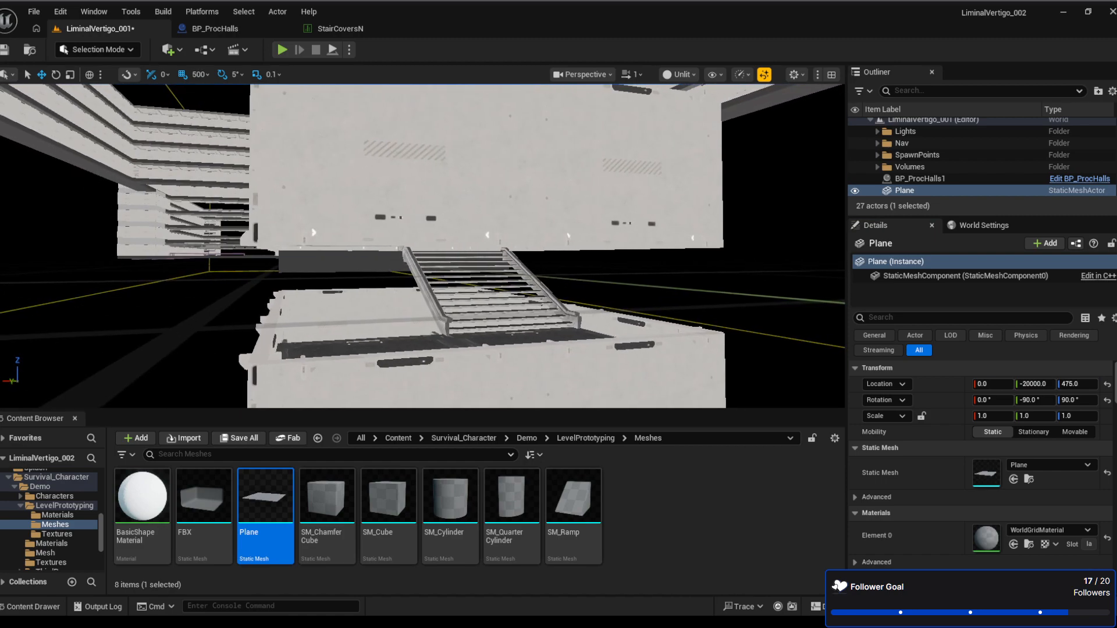
{"action": "mouse_move", "coordinate": [491, 304]}
{"action": "right_mouse_down"}
{"action": "mouse_move", "coordinate": [482, 327]}
{"action": "mouse_move", "coordinate": [492, 315]}
{"action": "mouse_move", "coordinate": [495, 355]}
{"action": "mouse_move", "coordinate": [491, 293]}
{"action": "mouse_move", "coordinate": [477, 284]}
{"action": "mouse_move", "coordinate": [494, 267]}
{"action": "mouse_move", "coordinate": [492, 298]}
{"action": "right_mouse_up"}
Set the Plane's Z location back to 1975 and check its fit in the stair tower opening from outside
{"action": "left_click", "coordinate": [1084, 385]}
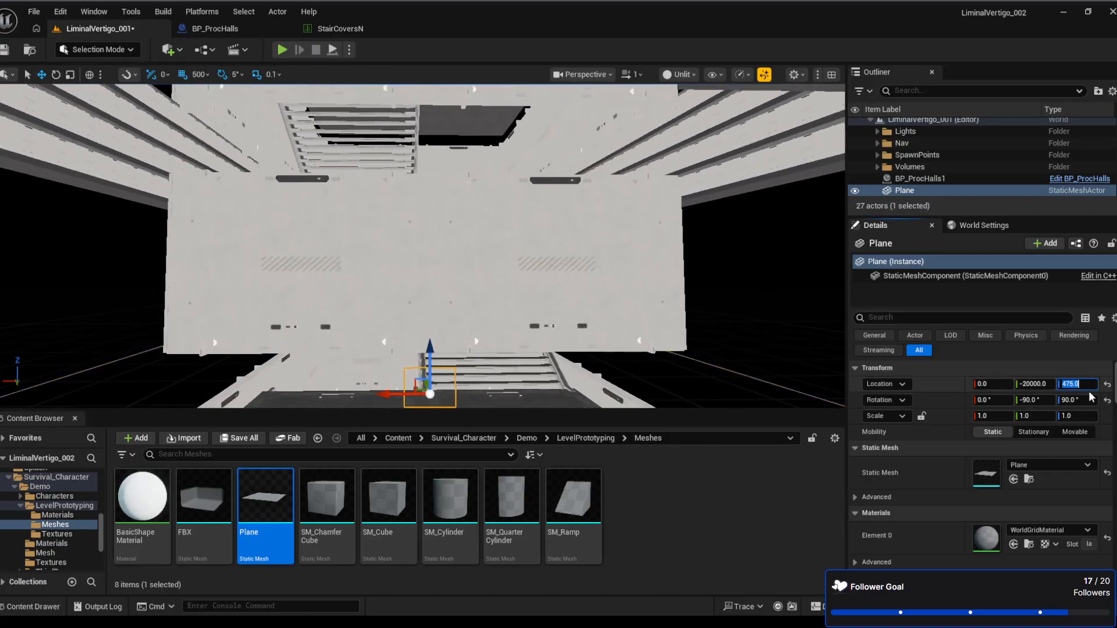
{"action": "type", "text": "1975"}
{"action": "key", "text": "Return"}
{"action": "key", "text": "q"}
{"action": "right_click_drag", "start_coordinate": [675, 332], "coordinate": [655, 331]}
{"action": "right_click_drag", "start_coordinate": [438, 232], "coordinate": [420, 256]}
{"action": "key", "text": "s"}
{"action": "key", "text": "q"}
{"action": "right_click_drag", "start_coordinate": [465, 307], "coordinate": [487, 308]}
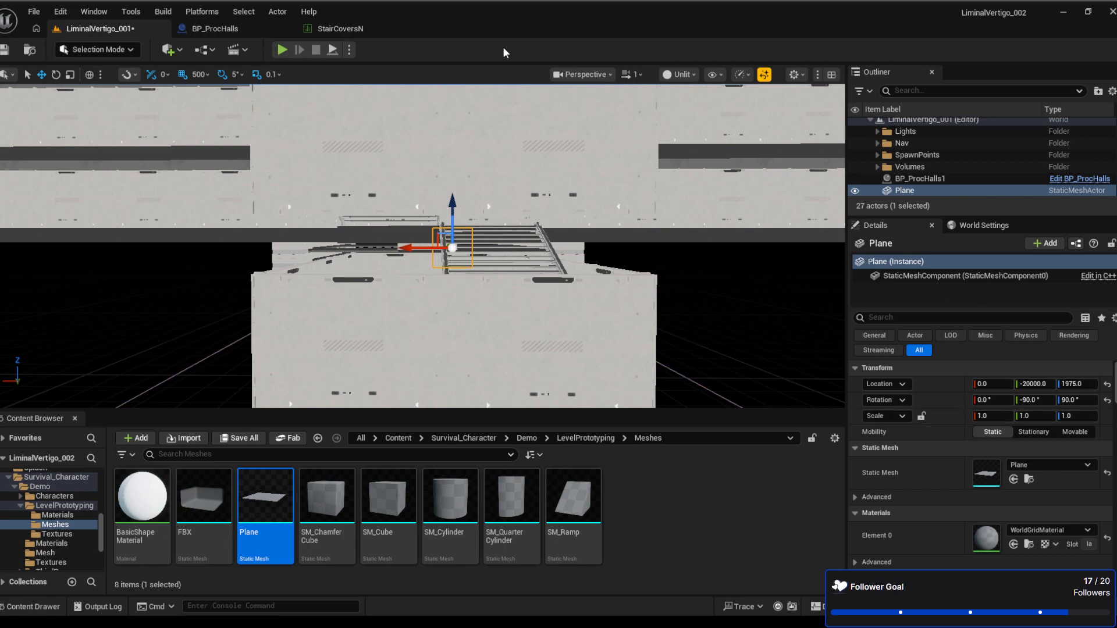
Look up the scale values of row 27 in the StairCoversN table
{"action": "left_click", "coordinate": [344, 28]}
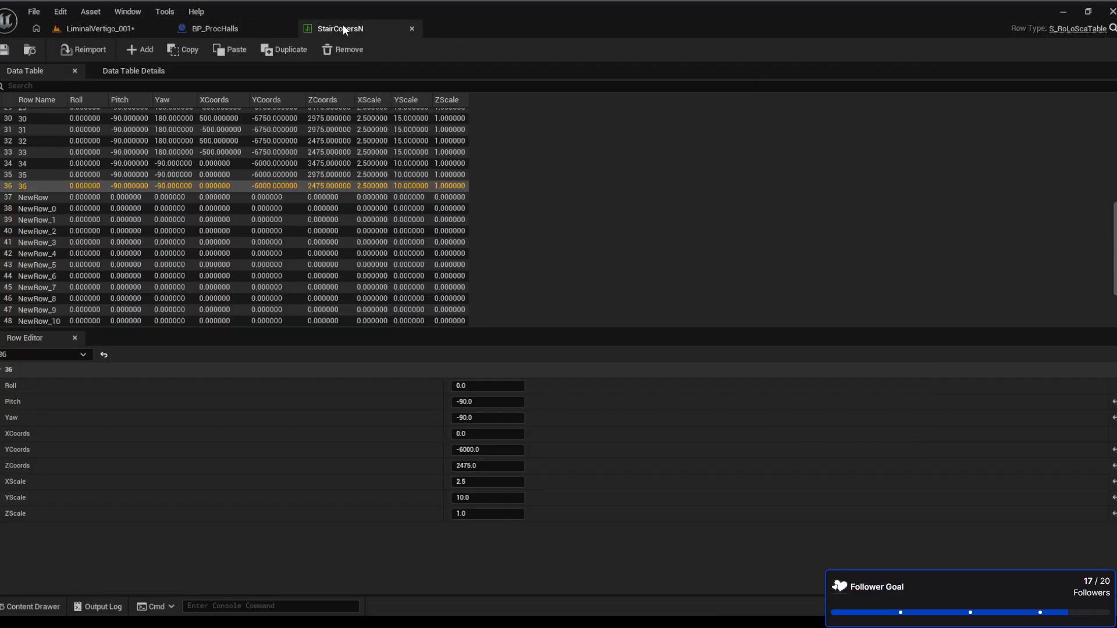
{"action": "scroll", "coordinate": [169, 180], "scroll_direction": "up", "scroll_amount": 4}
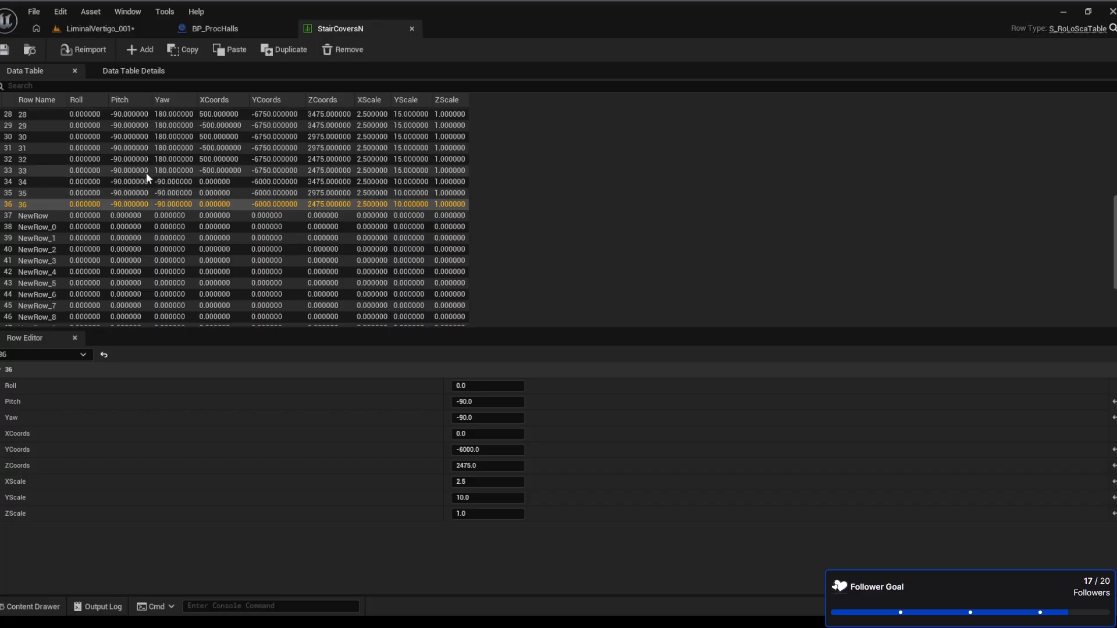
{"action": "scroll", "coordinate": [174, 174], "scroll_direction": "up", "scroll_amount": 8}
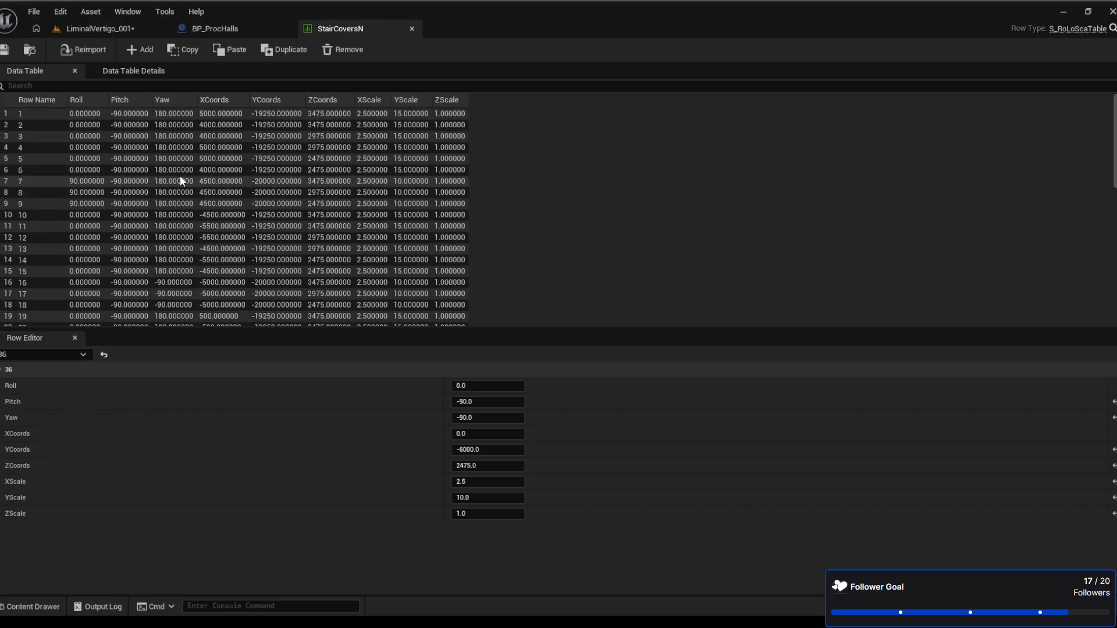
{"action": "scroll", "coordinate": [180, 178], "scroll_direction": "down", "scroll_amount": 5}
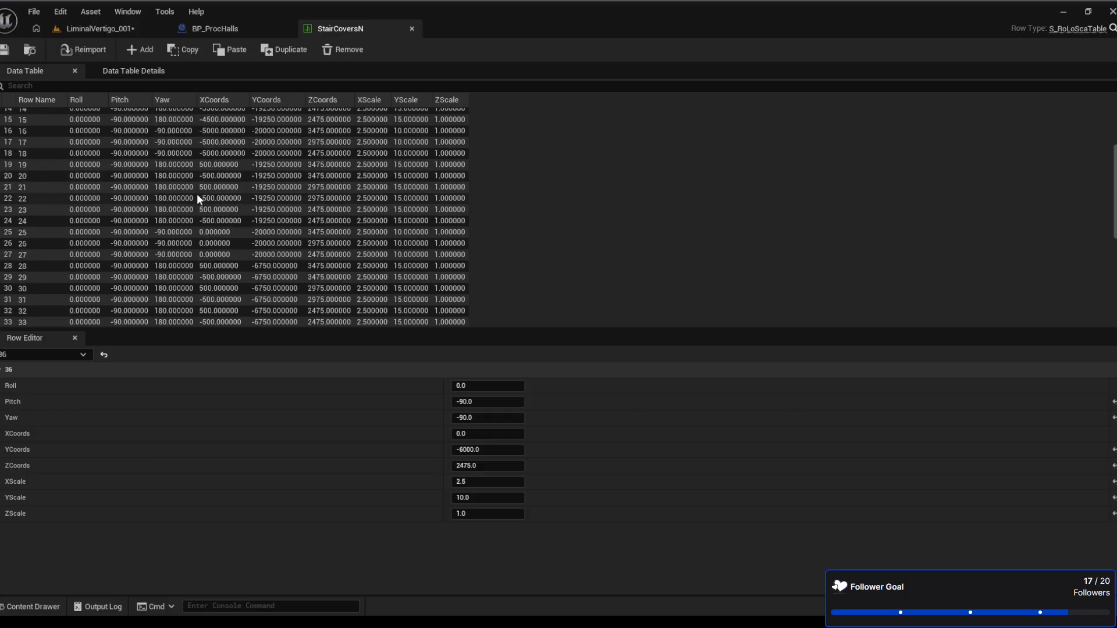
{"action": "scroll", "coordinate": [183, 224], "scroll_direction": "down", "scroll_amount": 1}
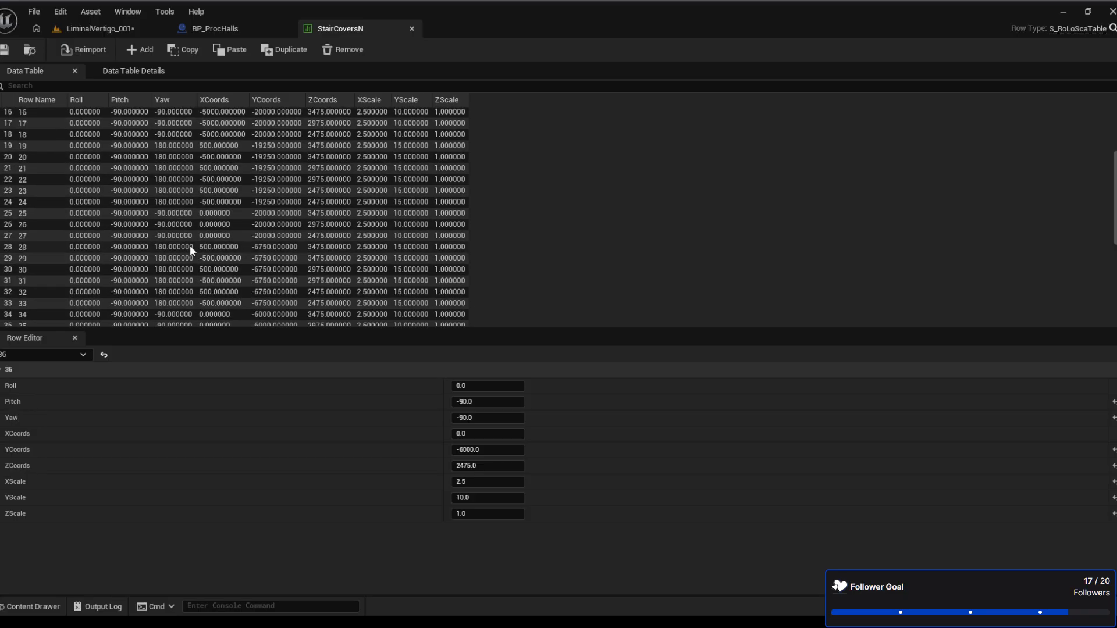
{"action": "left_click", "coordinate": [252, 237]}
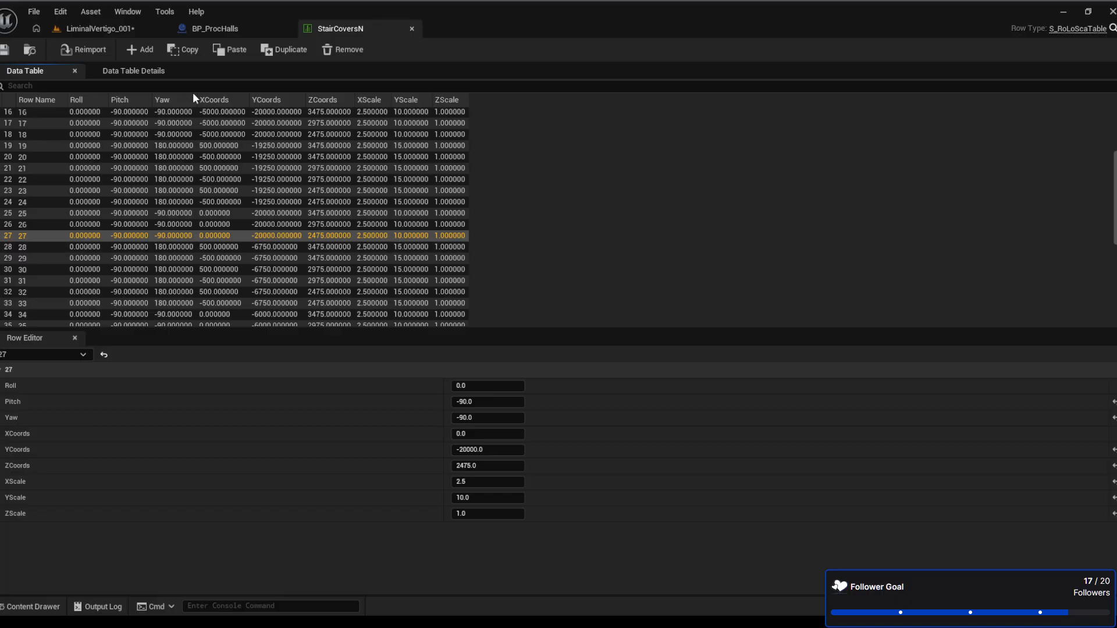
Scale the Plane in the LiminalVertigo_001 level to 2.5 on X and 10 on Y, and check that it covers the opening
{"action": "left_click", "coordinate": [99, 29]}
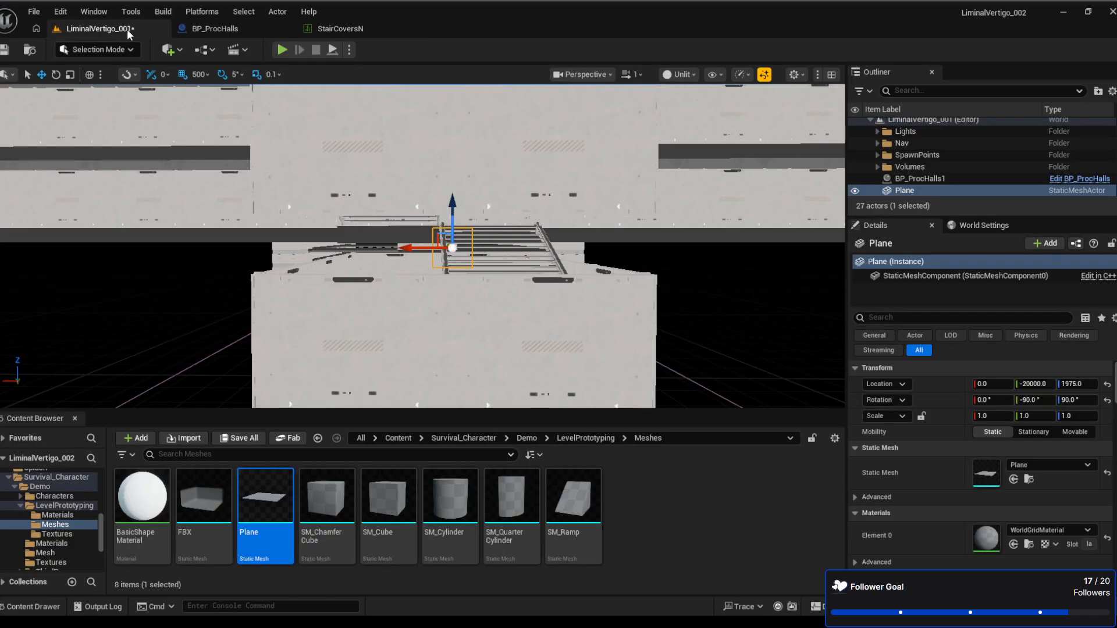
{"action": "left_click", "coordinate": [989, 416]}
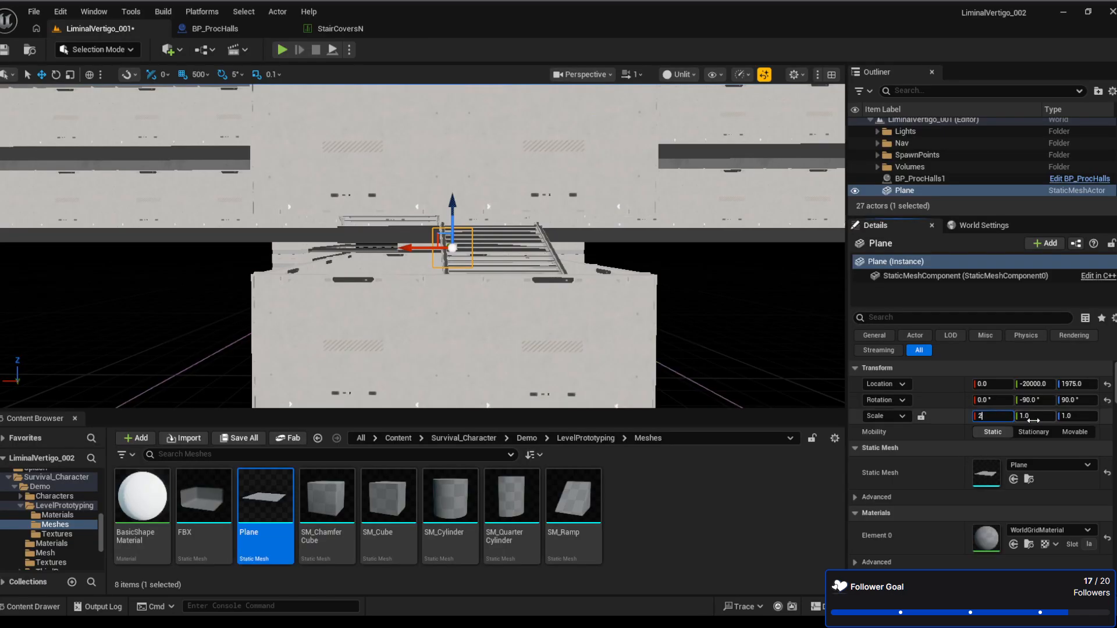
{"action": "key", "text": "Return"}
{"action": "left_click", "coordinate": [1033, 420]}
{"action": "key", "text": "Return"}
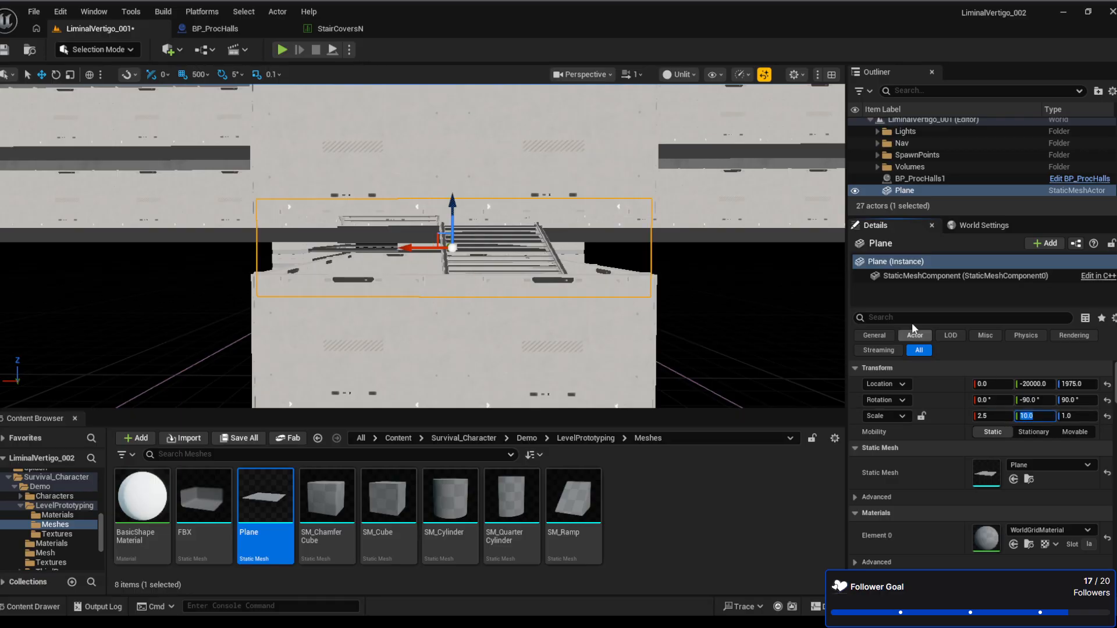
{"action": "right_click_drag", "start_coordinate": [582, 280], "coordinate": [546, 284]}
{"action": "key", "text": "a"}
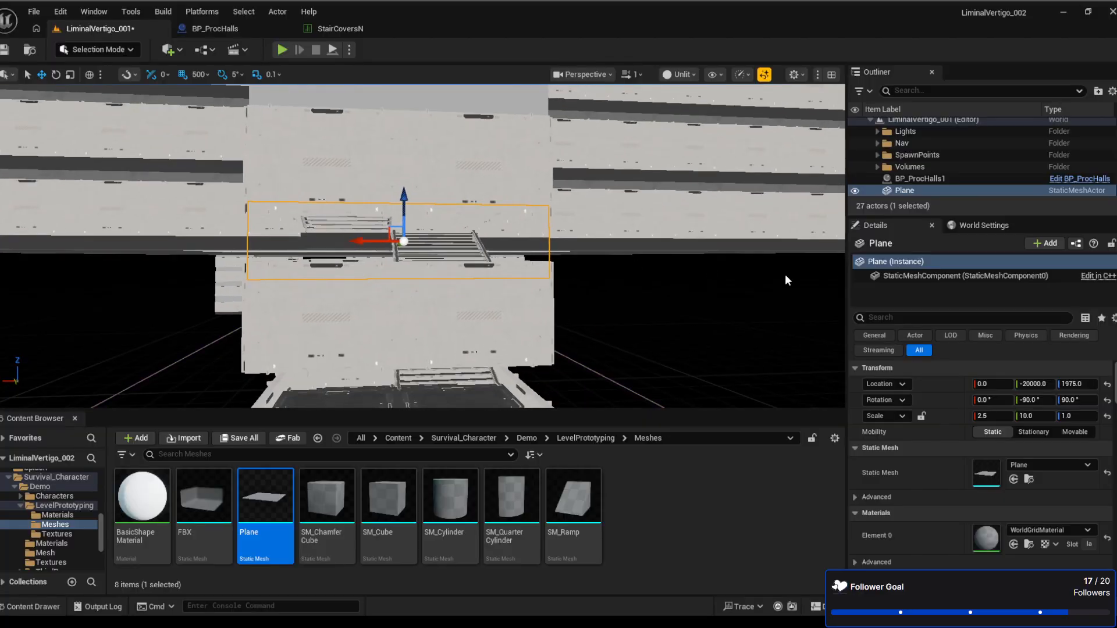
{"action": "right_click_drag", "start_coordinate": [786, 280], "coordinate": [545, 196]}
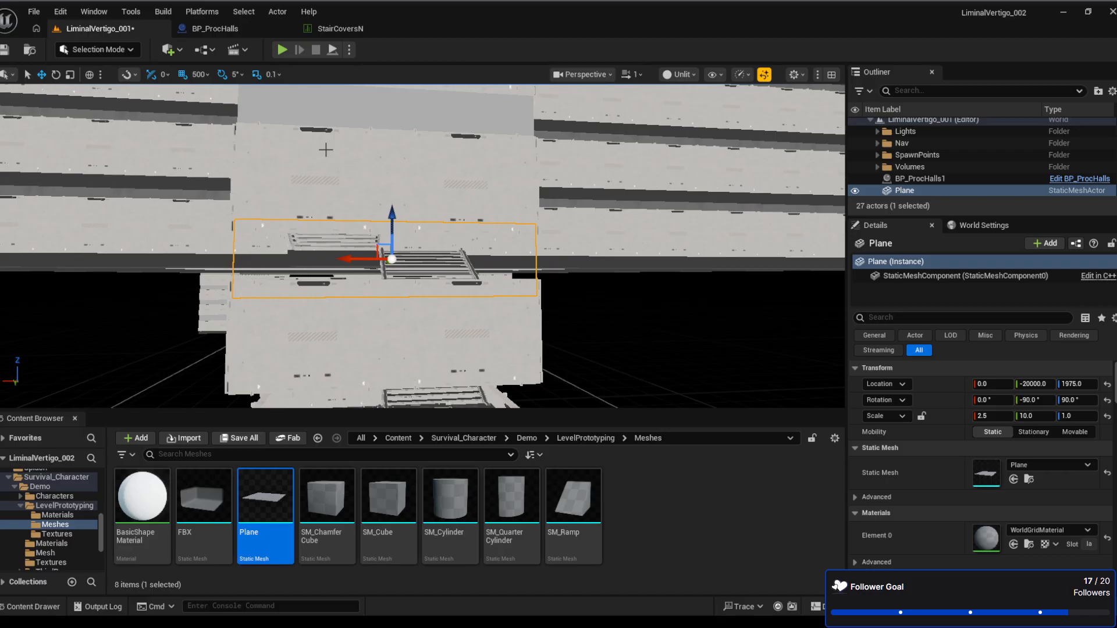
Set YCoords to -20000 and ZCoords to 1975 in row 37 (NewRow) of the StairCoversN table, and save the LiminalVertigo_001 level
{"action": "left_click", "coordinate": [341, 28]}
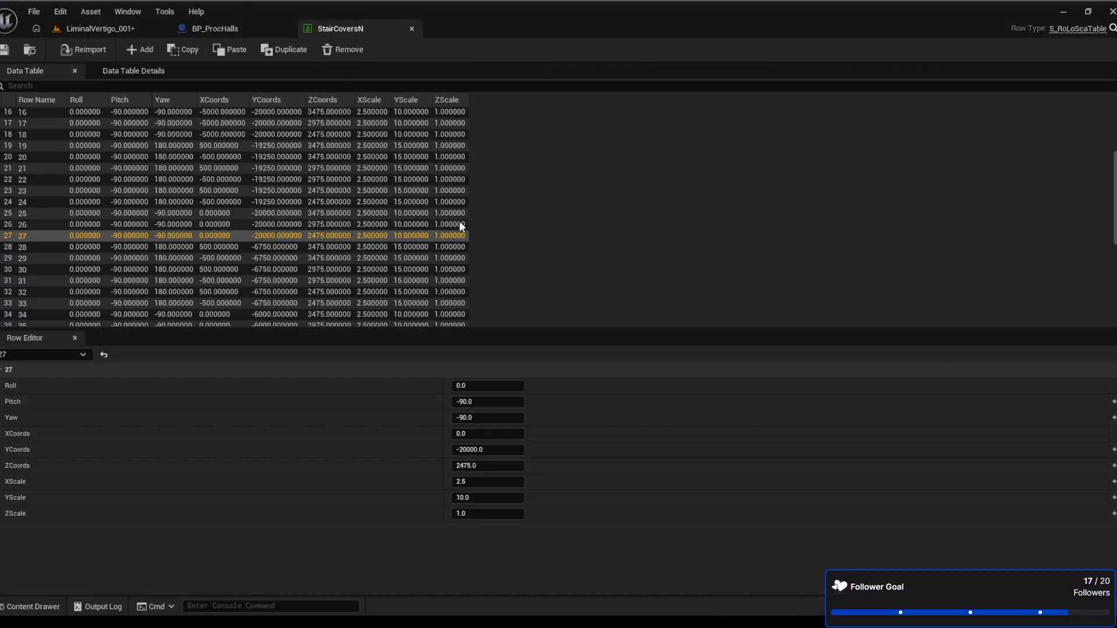
{"action": "scroll", "coordinate": [406, 245], "scroll_direction": "down", "scroll_amount": 6}
{"action": "scroll", "coordinate": [406, 242], "scroll_direction": "up", "scroll_amount": 1}
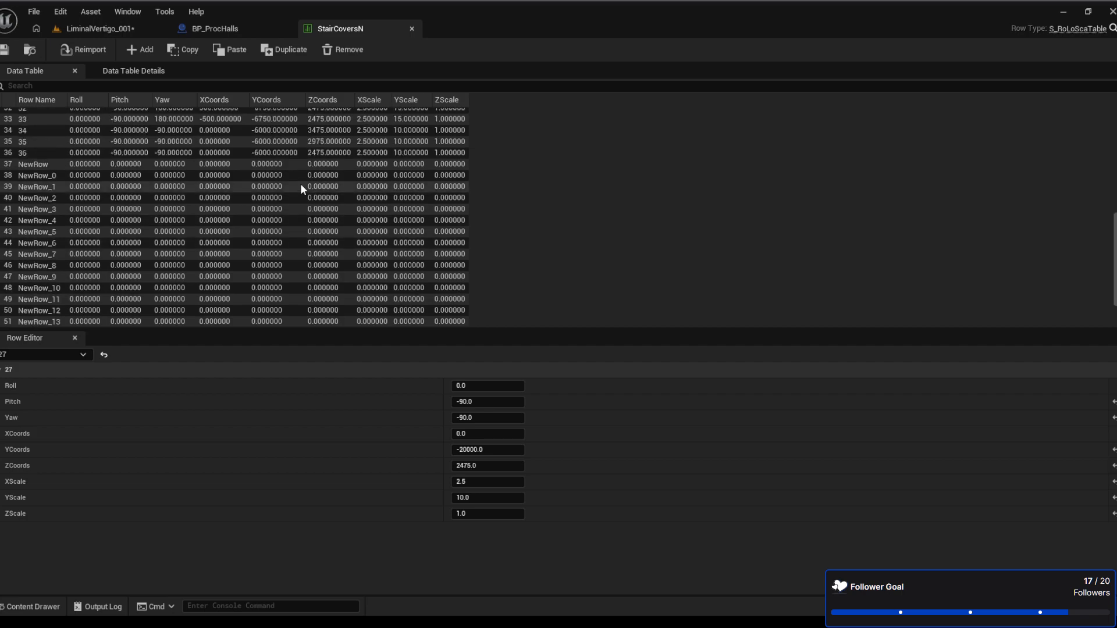
{"action": "left_click", "coordinate": [259, 165]}
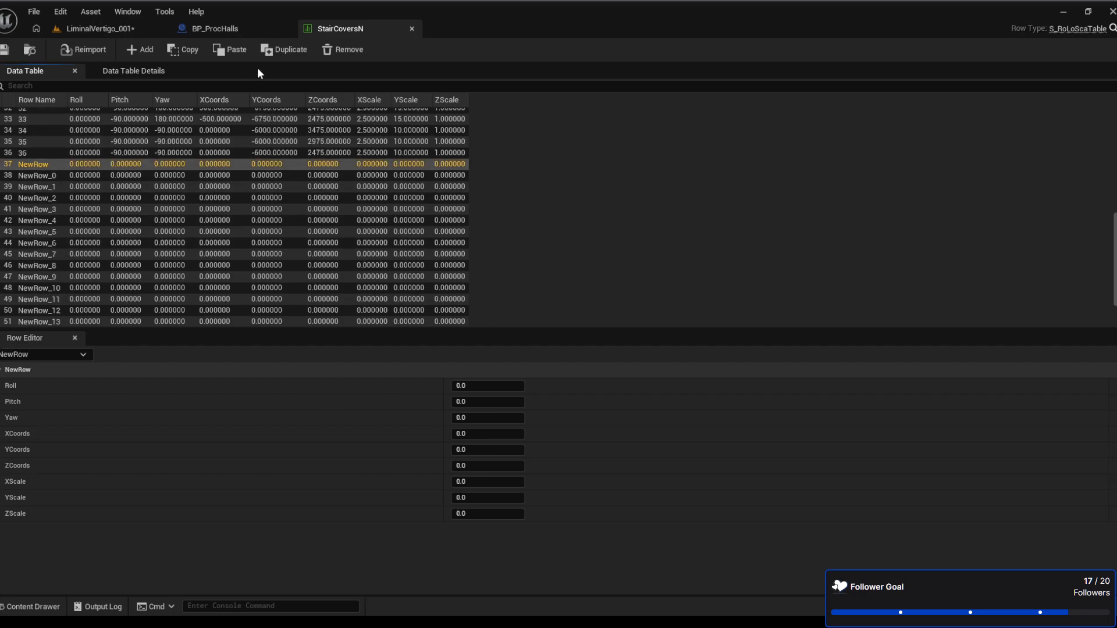
{"action": "middle_click", "coordinate": [375, 27]}
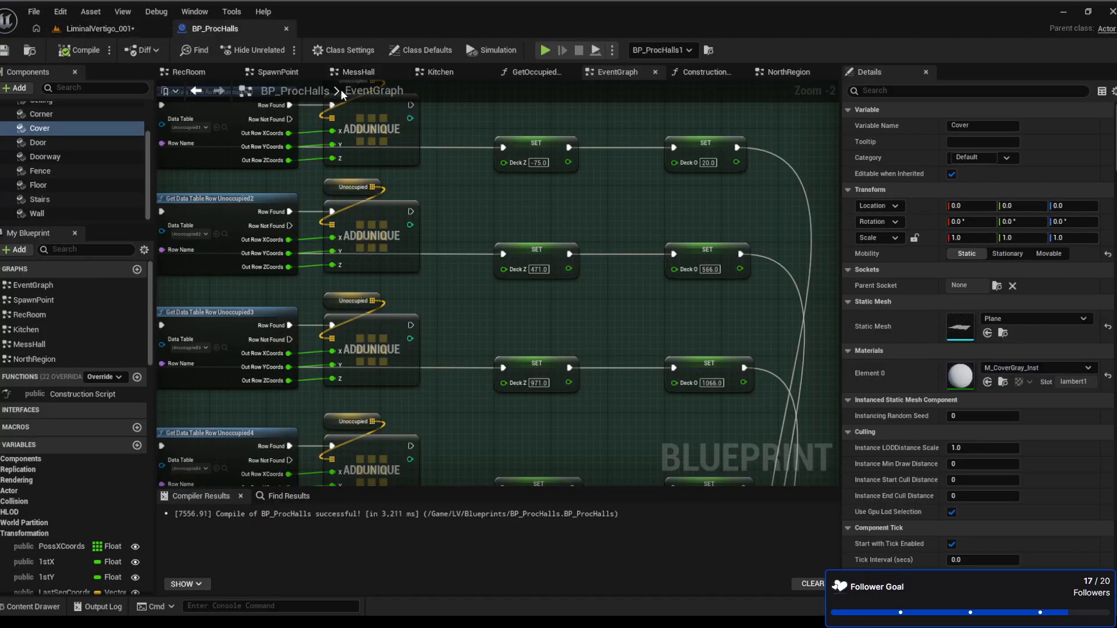
{"action": "left_click", "coordinate": [138, 29]}
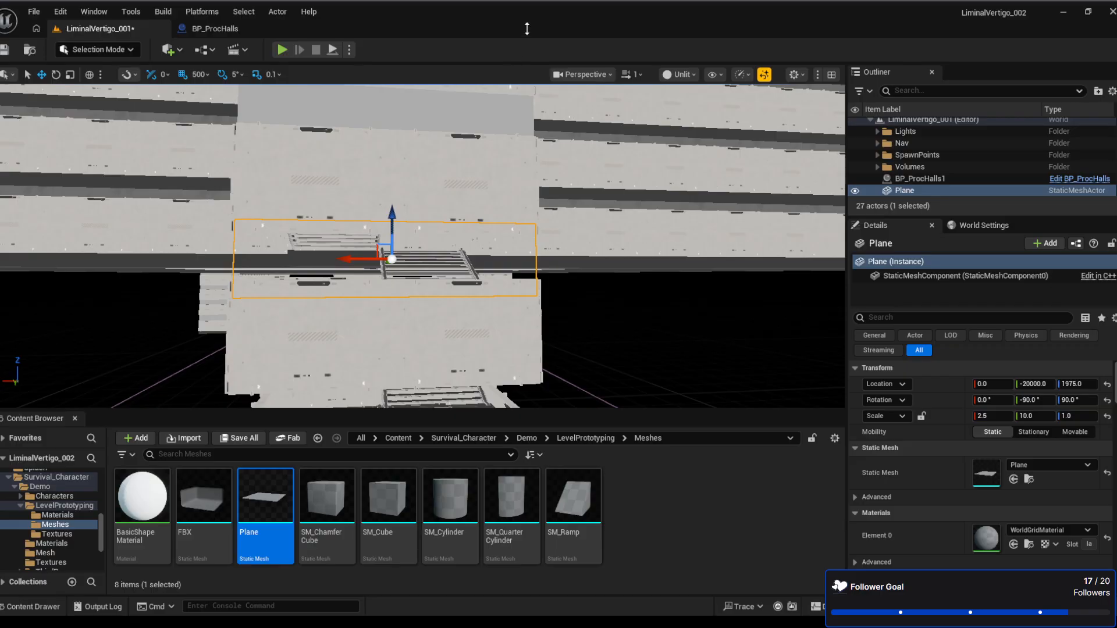
{"action": "right_click_drag", "start_coordinate": [478, 351], "coordinate": [477, 351]}
{"action": "left_click", "coordinate": [477, 351]}
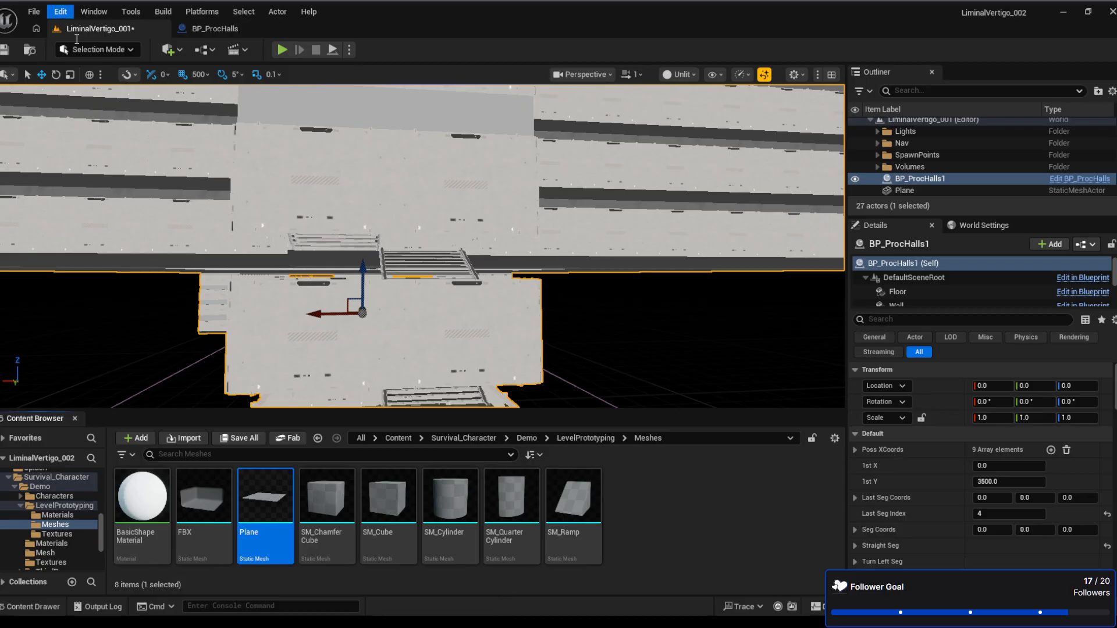
{"action": "left_click", "coordinate": [525, 204]}
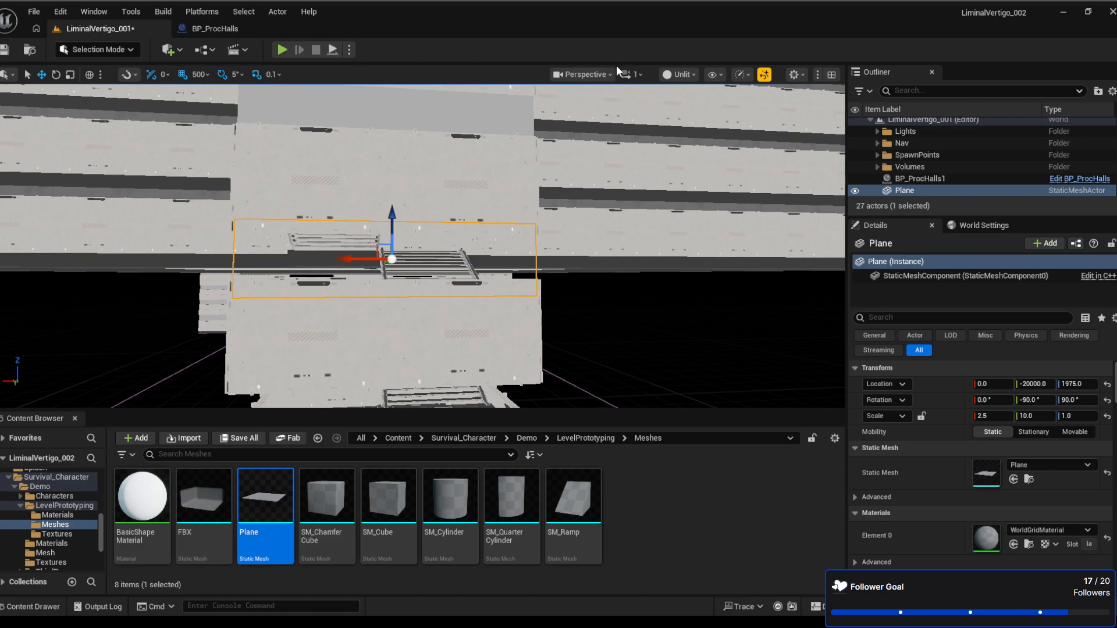
{"action": "key", "text": "ctrl+s"}
{"action": "left_click_drag", "start_coordinate": [455, 36], "coordinate": [355, 35]}
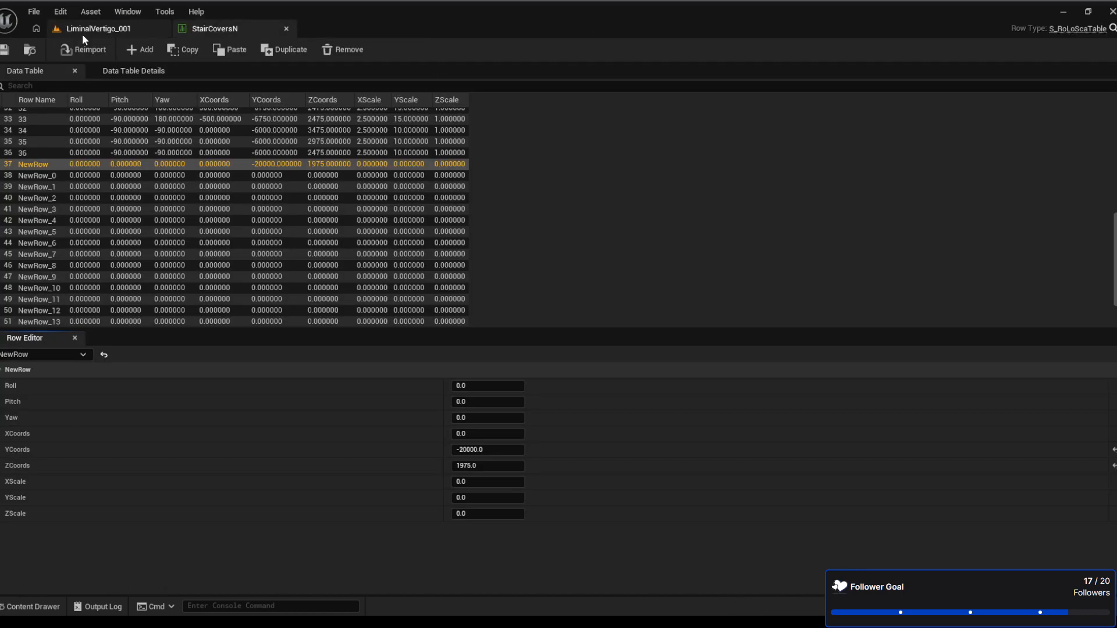
Reopen the BP_ProcHalls blueprint from the LV Blueprints folder, placing it ahead of StairCoversN in the editor
{"action": "left_click", "coordinate": [82, 34]}
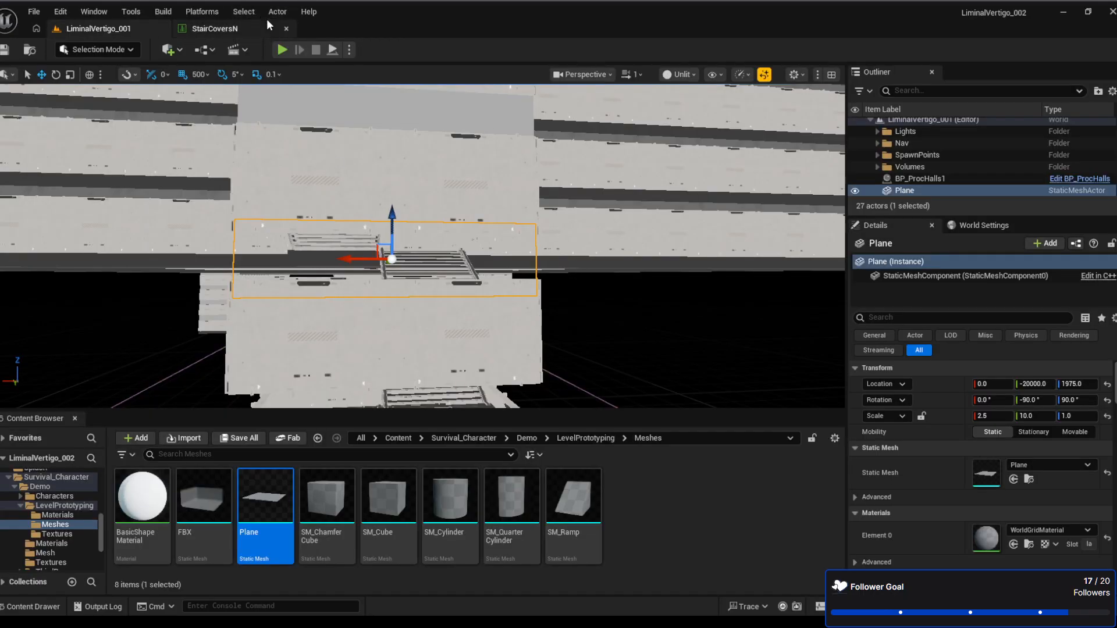
{"action": "left_click", "coordinate": [229, 30]}
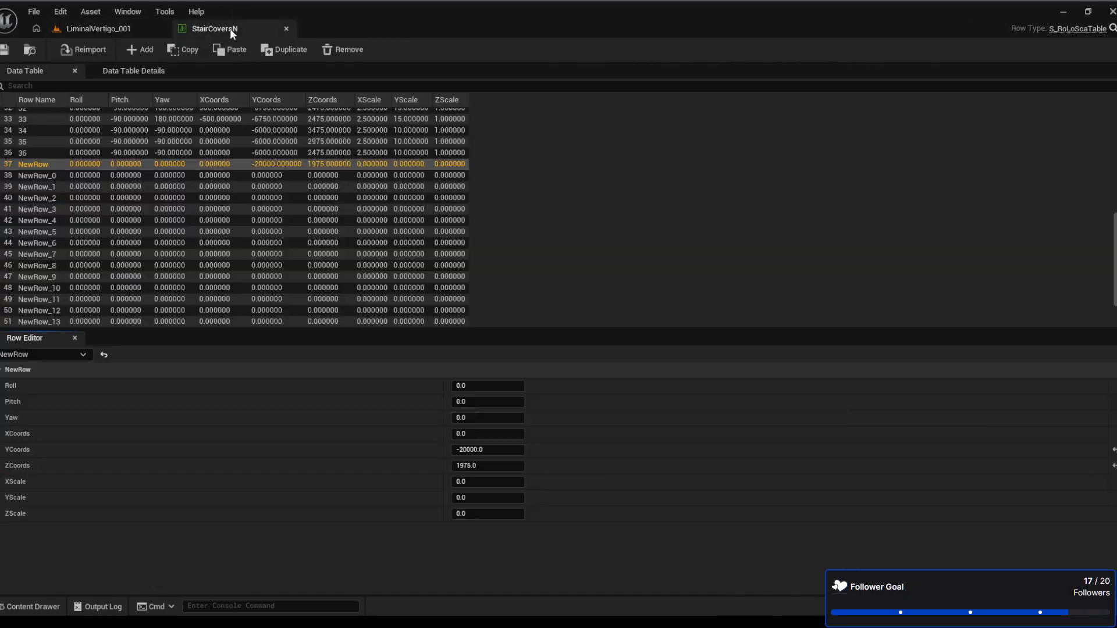
{"action": "left_click", "coordinate": [120, 28]}
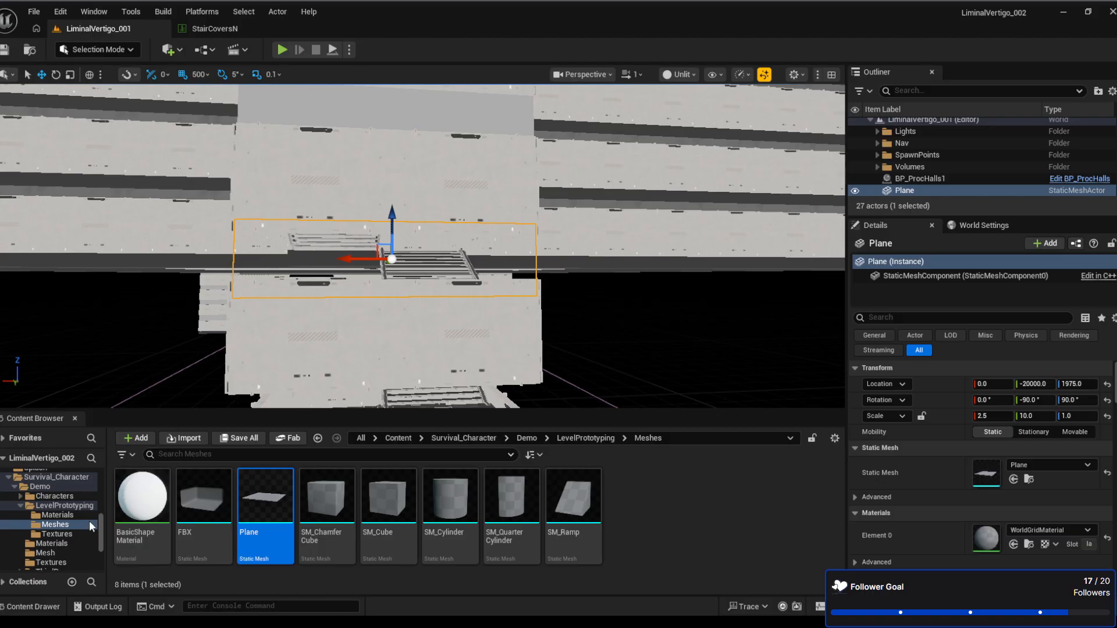
{"action": "left_click", "coordinate": [9, 478]}
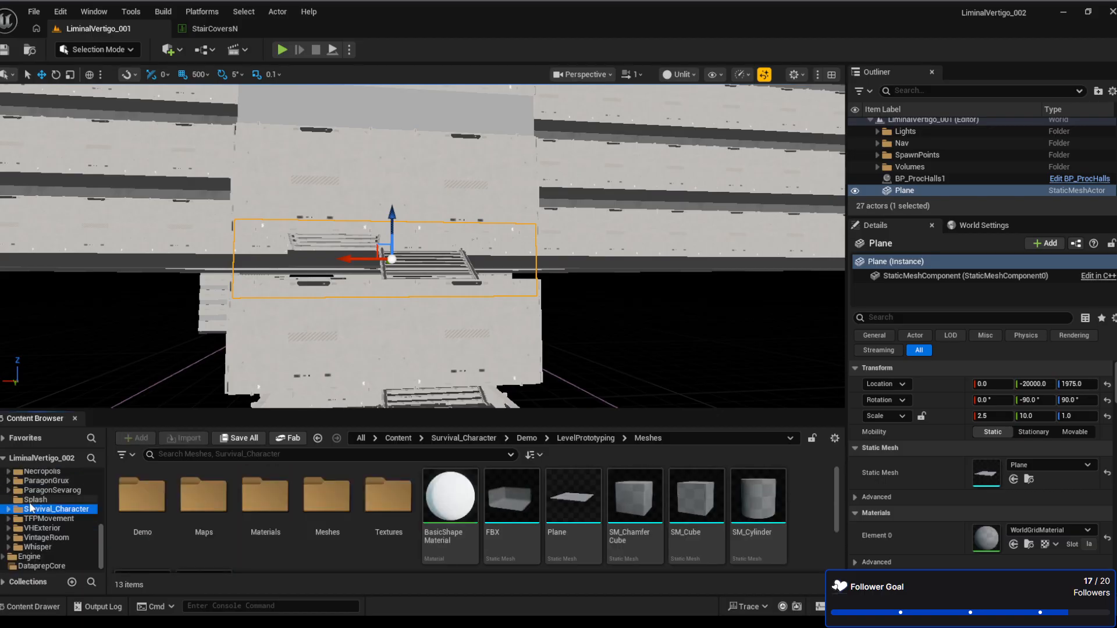
{"action": "scroll", "coordinate": [29, 507], "scroll_direction": "up", "scroll_amount": 2}
{"action": "double_click", "coordinate": [49, 546]}
{"action": "scroll", "coordinate": [48, 540], "scroll_direction": "down", "scroll_amount": 3}
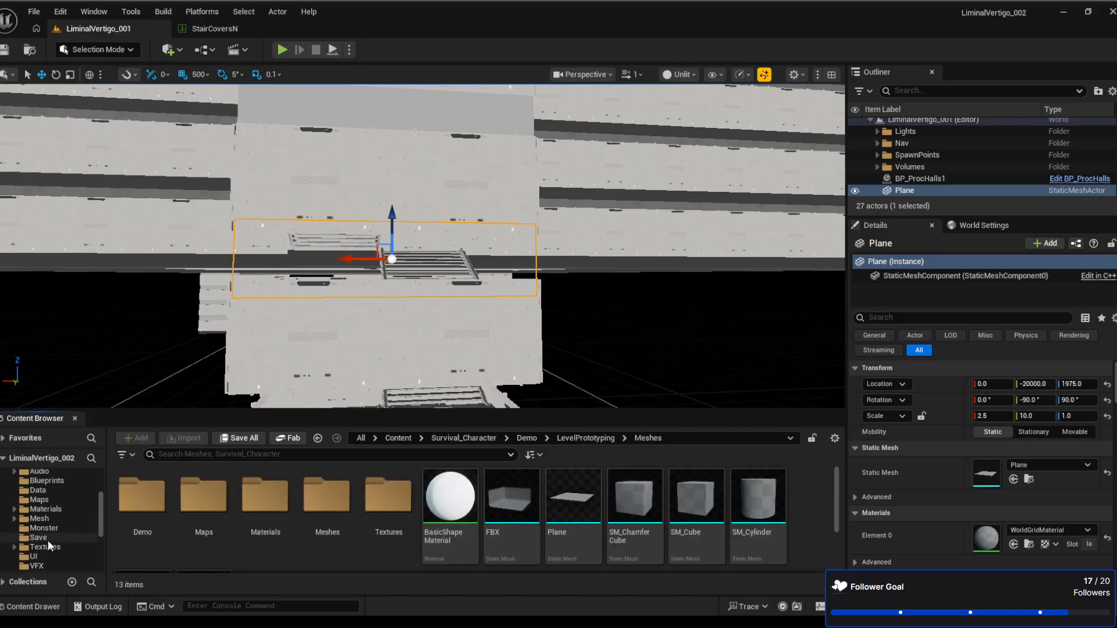
{"action": "left_click", "coordinate": [46, 481]}
{"action": "left_click", "coordinate": [462, 512]}
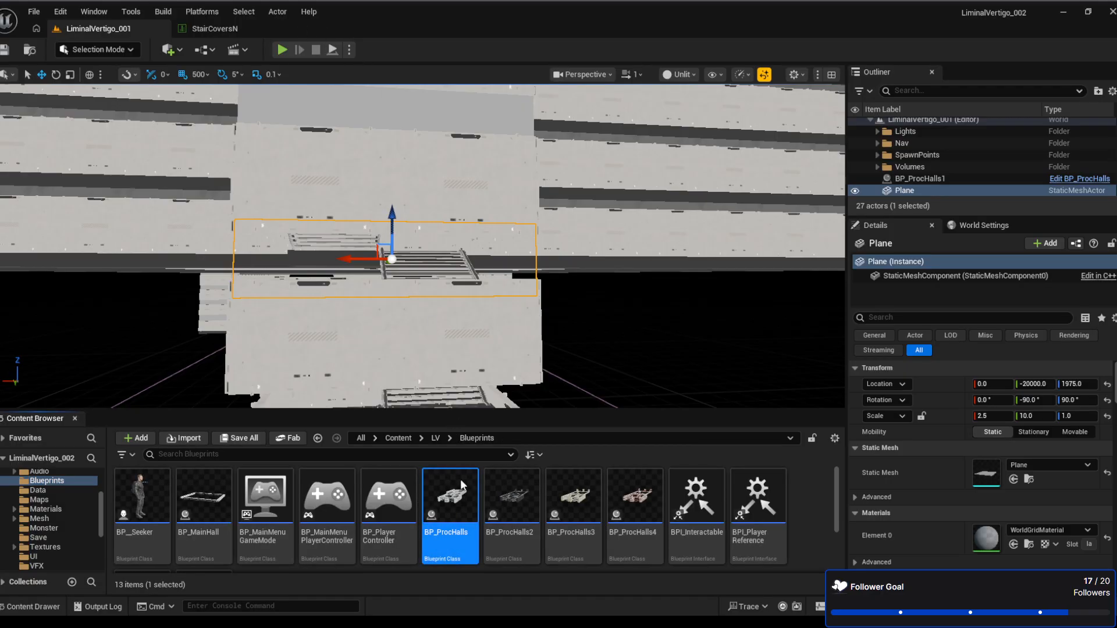
{"action": "double_click", "coordinate": [451, 499]}
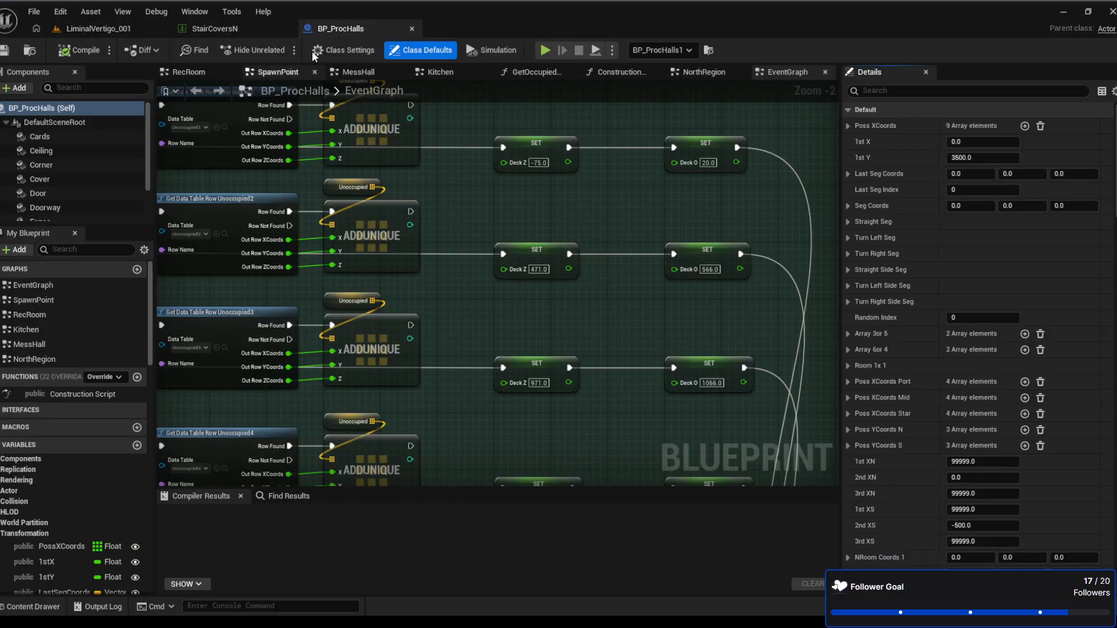
{"action": "left_click_drag", "start_coordinate": [232, 29], "coordinate": [342, 26]}
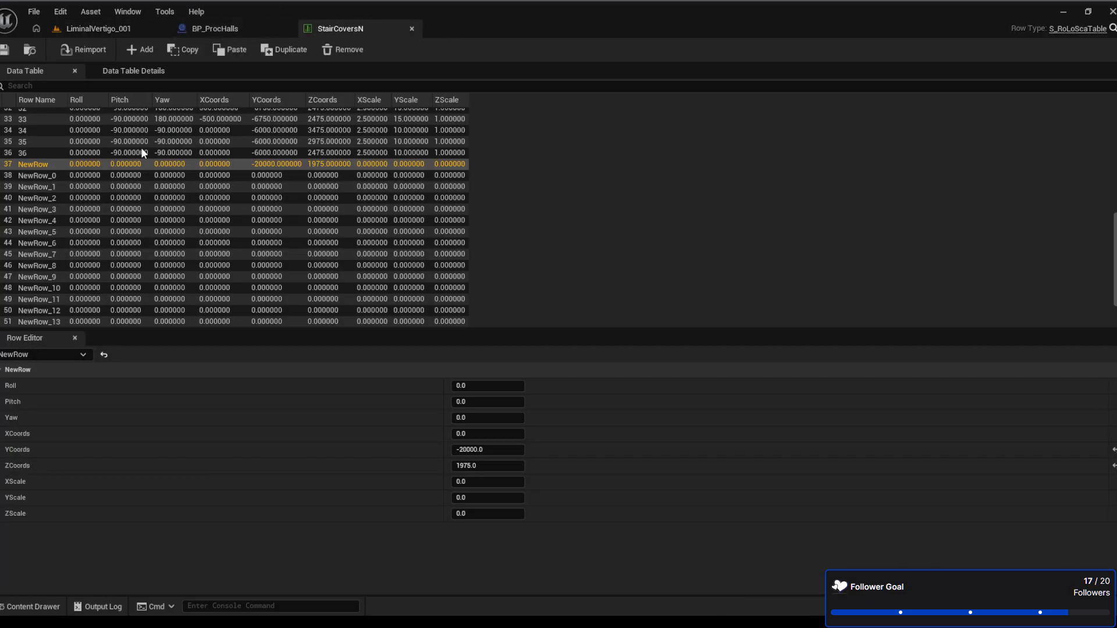
{"action": "left_click", "coordinate": [233, 28]}
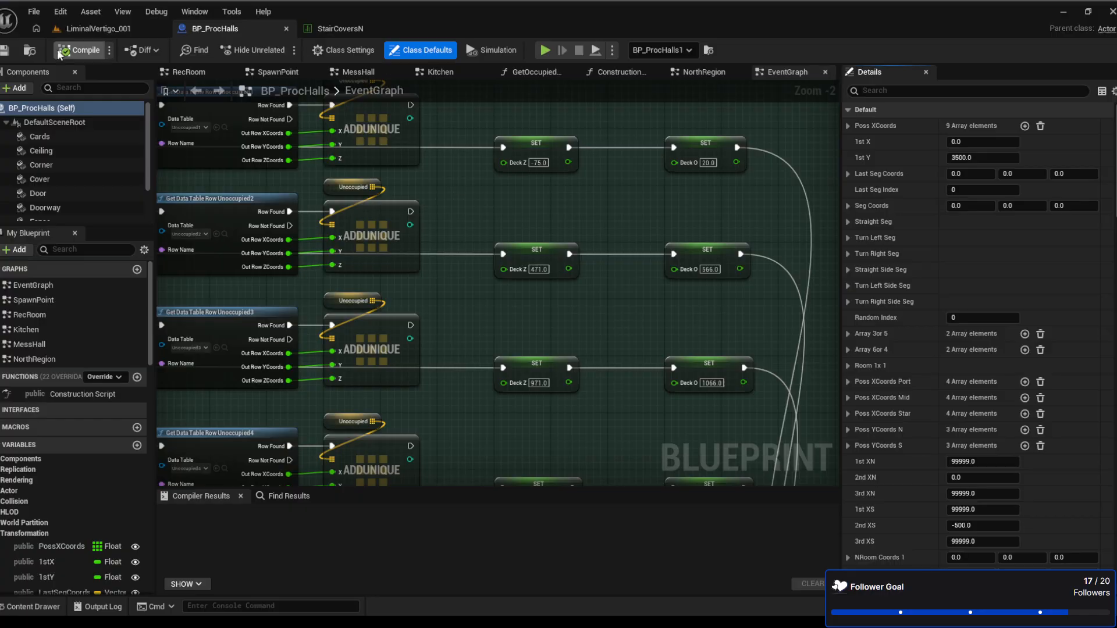
Give the NewRow entry in StairCoversN the Plane's scale of 2.5 on X, 10 on Y and 1 on Z, and save the table
{"action": "left_click", "coordinate": [347, 28]}
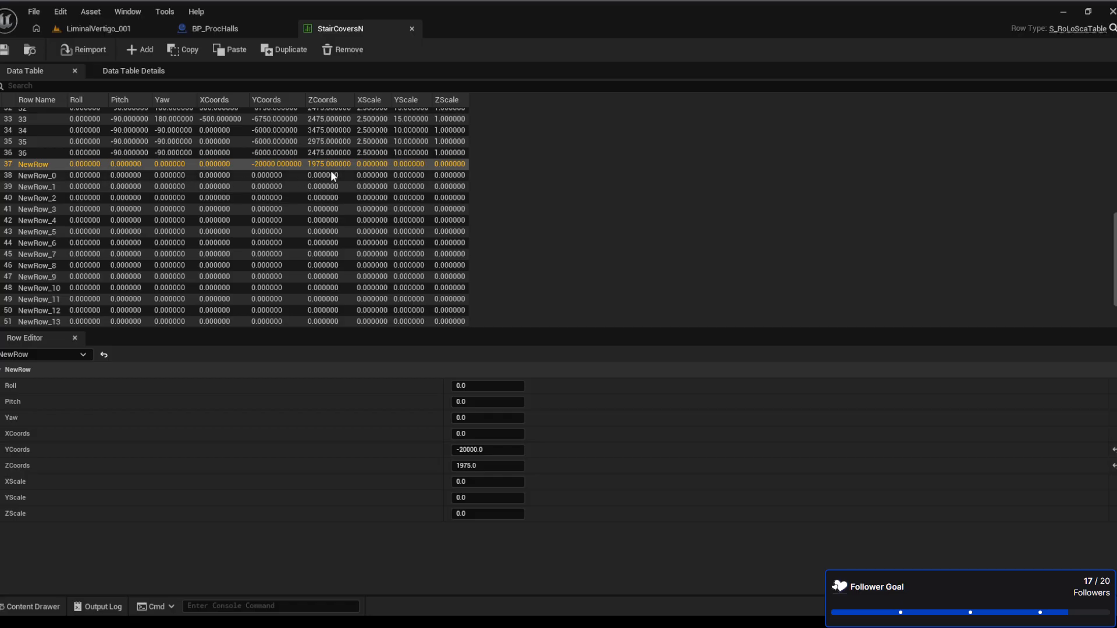
{"action": "left_click", "coordinate": [126, 29]}
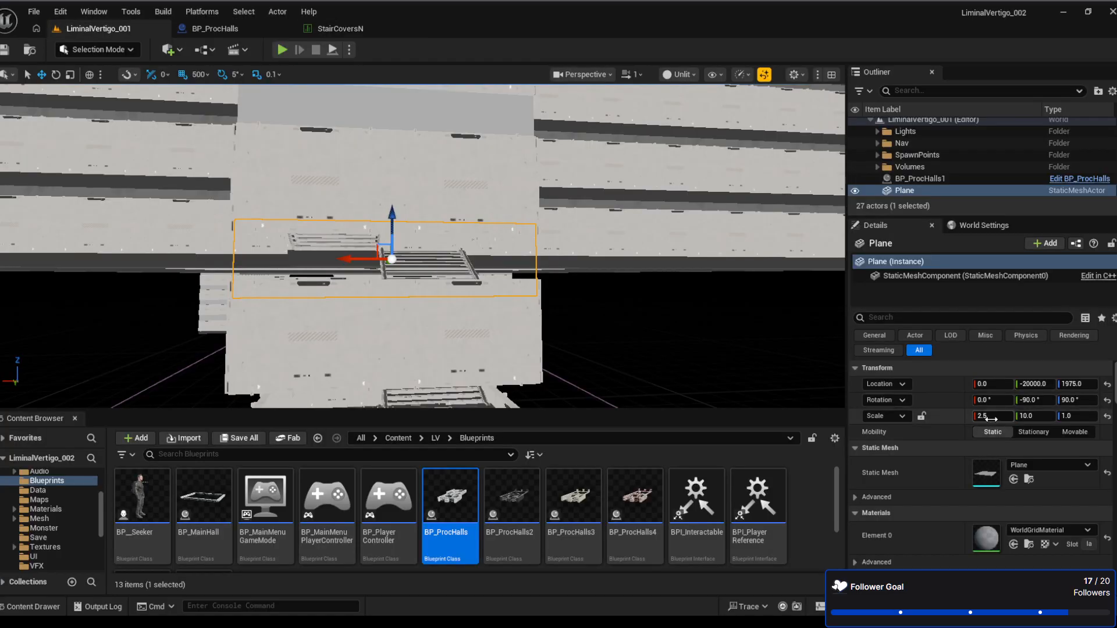
{"action": "left_click", "coordinate": [340, 28]}
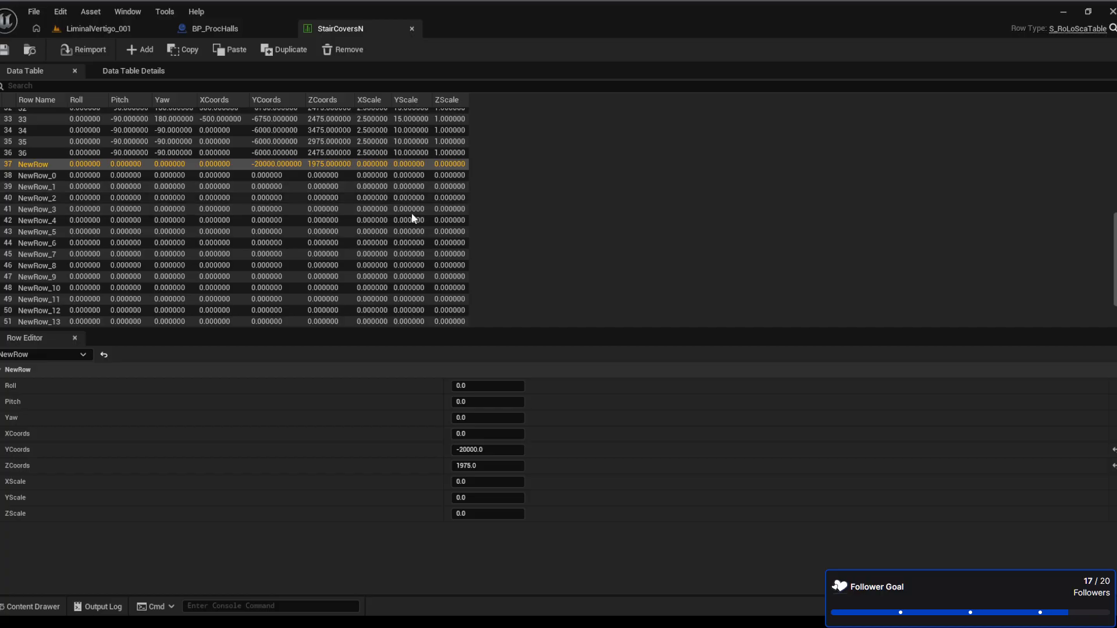
{"action": "left_click", "coordinate": [495, 483]}
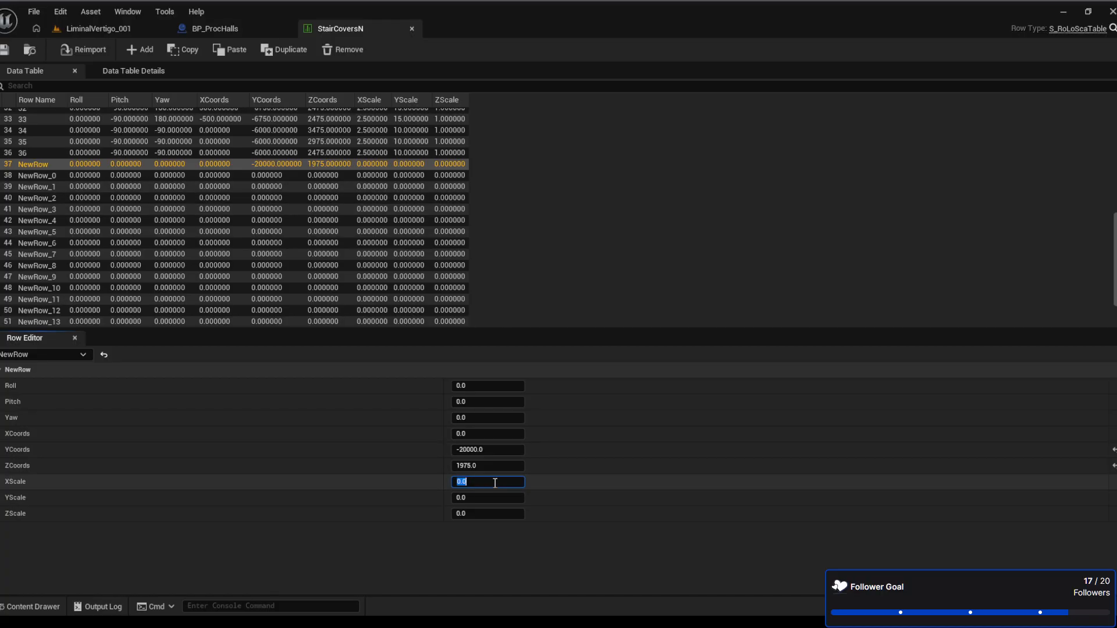
{"action": "type", "text": "2.5"}
{"action": "key", "text": "Tab"}
{"action": "type", "text": "10"}
{"action": "key", "text": "Tab"}
{"action": "type", "text": "1"}
{"action": "key", "text": "Return"}
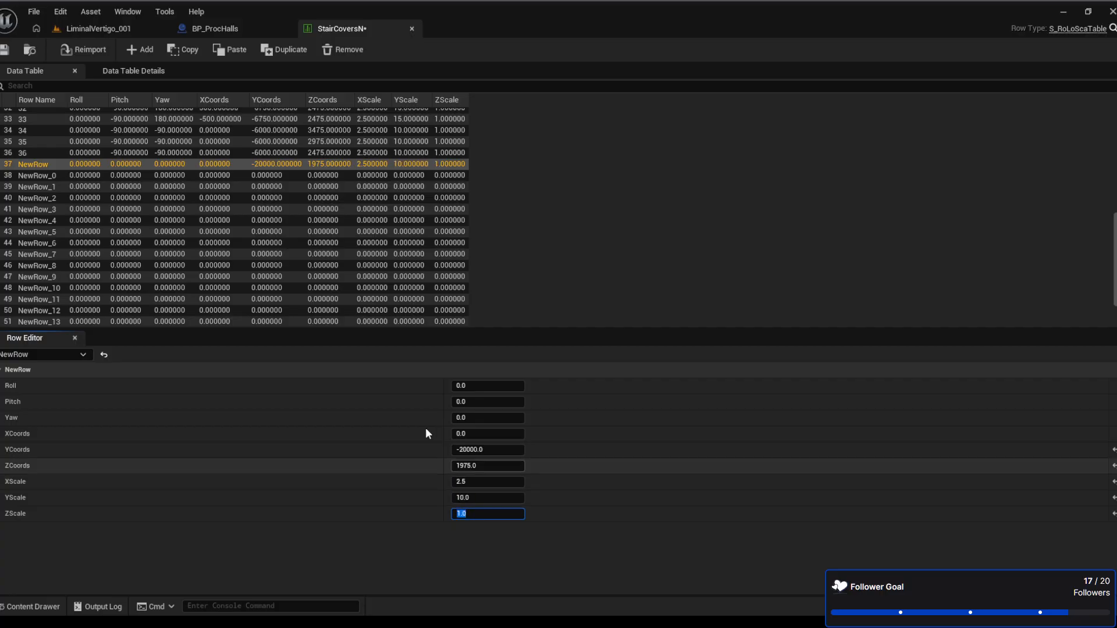
{"action": "left_click", "coordinate": [5, 51]}
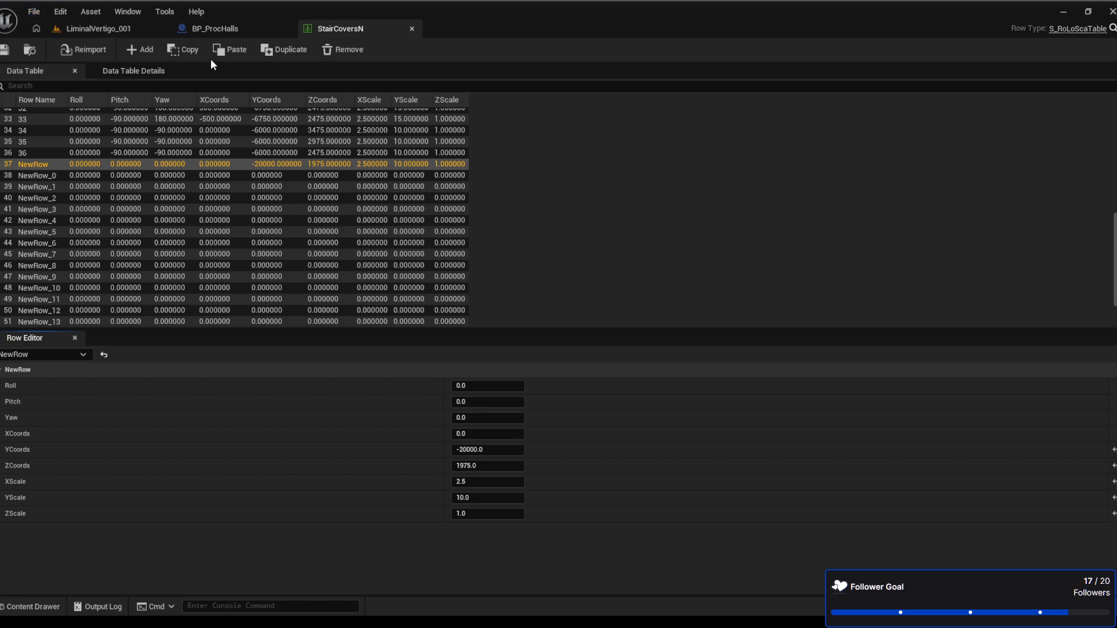
Copy the Plane's rotation into the NewRow entry as Pitch -90 and Yaw 90, and save the StairCoversN table
{"action": "left_click", "coordinate": [131, 30]}
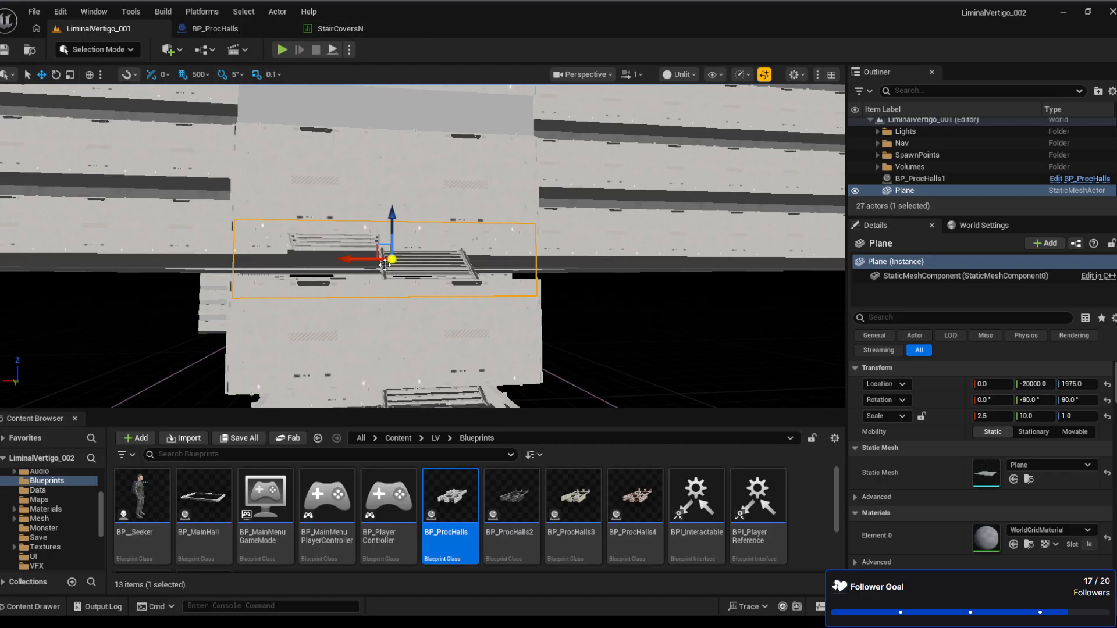
{"action": "left_click", "coordinate": [324, 30]}
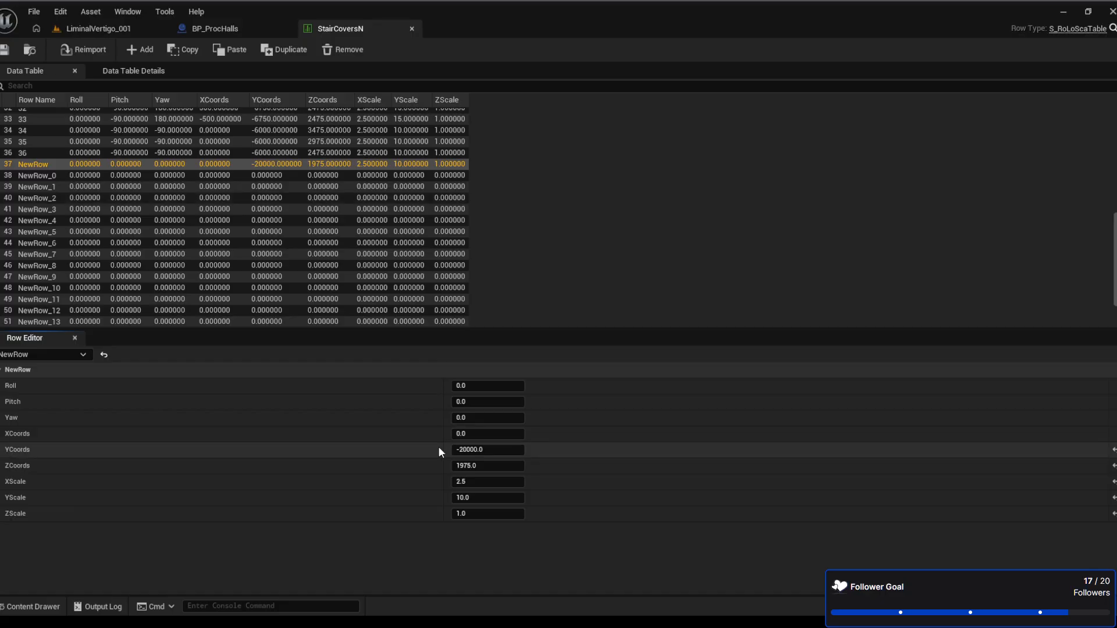
{"action": "left_click", "coordinate": [116, 28]}
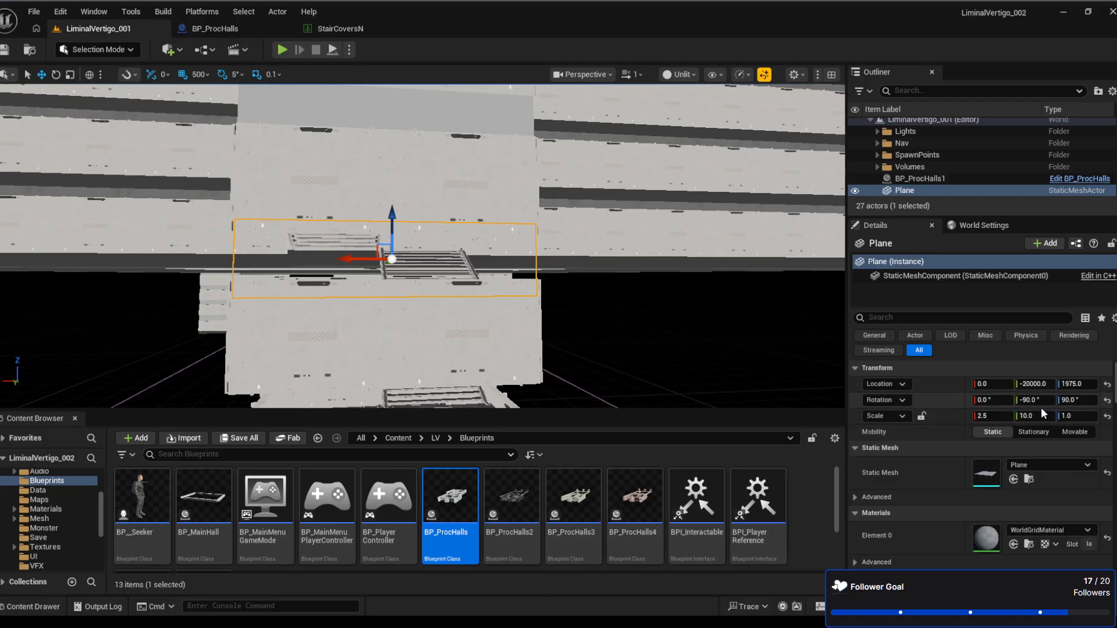
{"action": "left_click", "coordinate": [341, 29]}
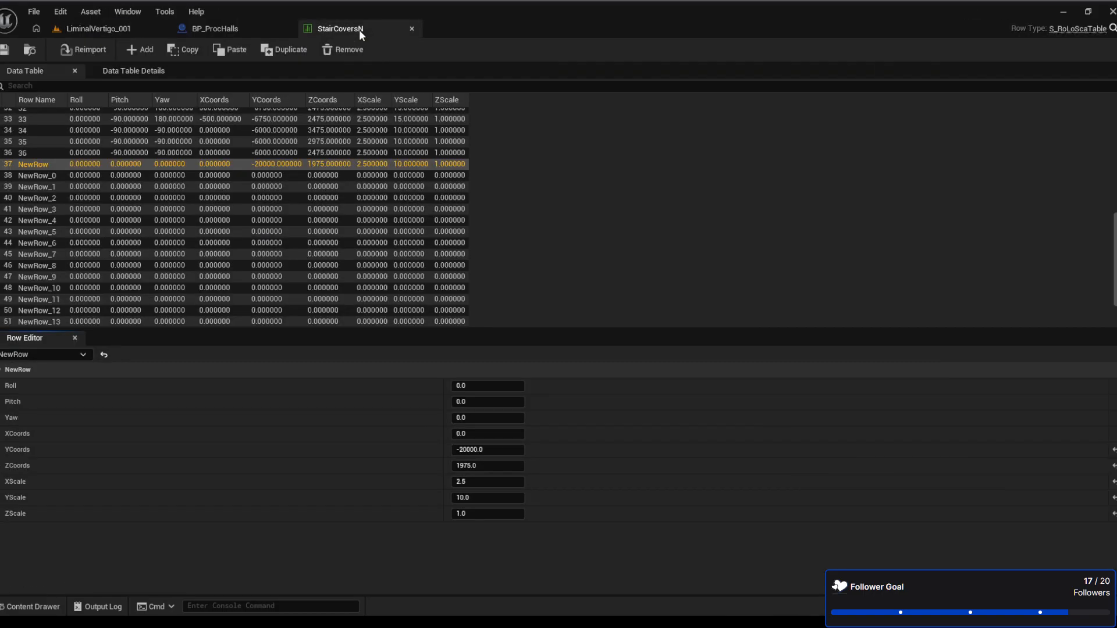
{"action": "left_click", "coordinate": [139, 30]}
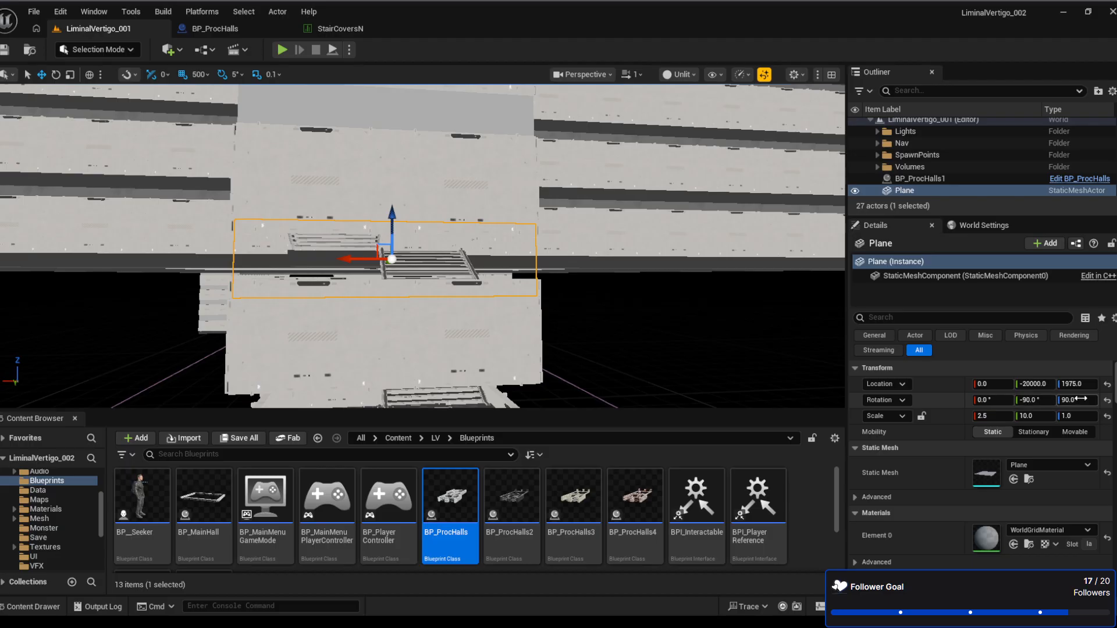
{"action": "left_click", "coordinate": [341, 28]}
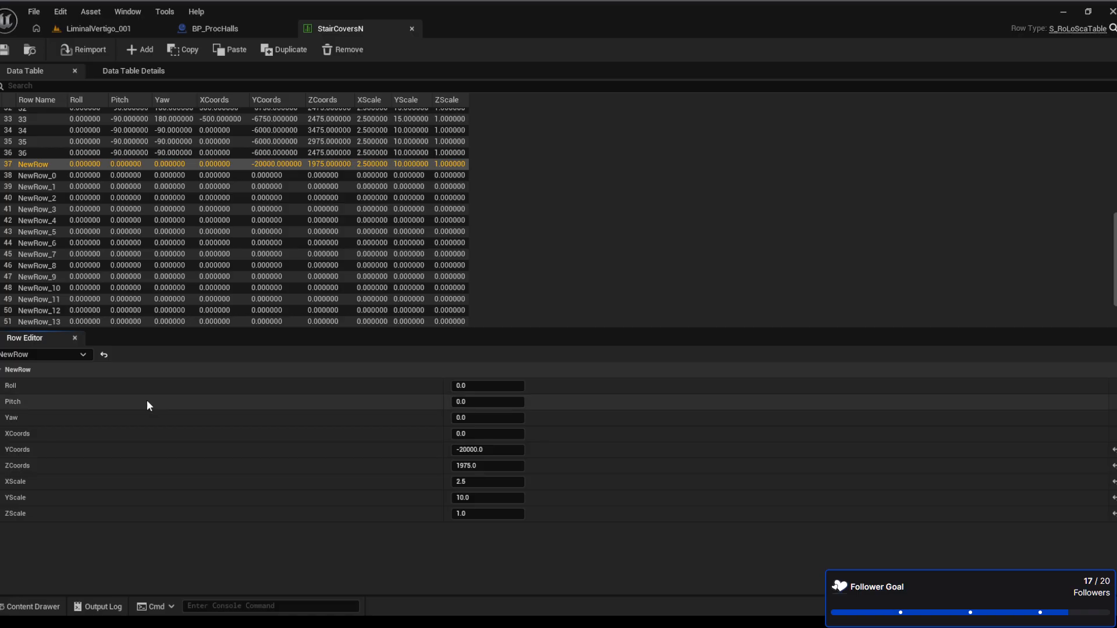
{"action": "left_click", "coordinate": [488, 404]}
{"action": "type", "text": "-90"}
{"action": "key", "text": "Return"}
{"action": "key", "text": "Tab"}
{"action": "type", "text": "90"}
{"action": "key", "text": "Return"}
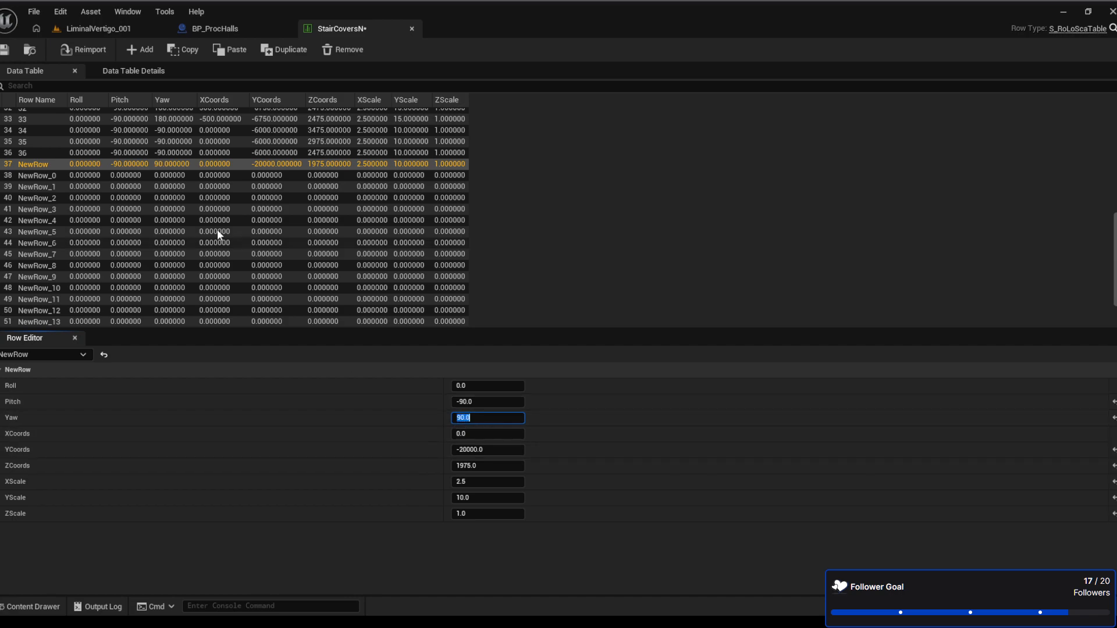
{"action": "left_click", "coordinate": [5, 50]}
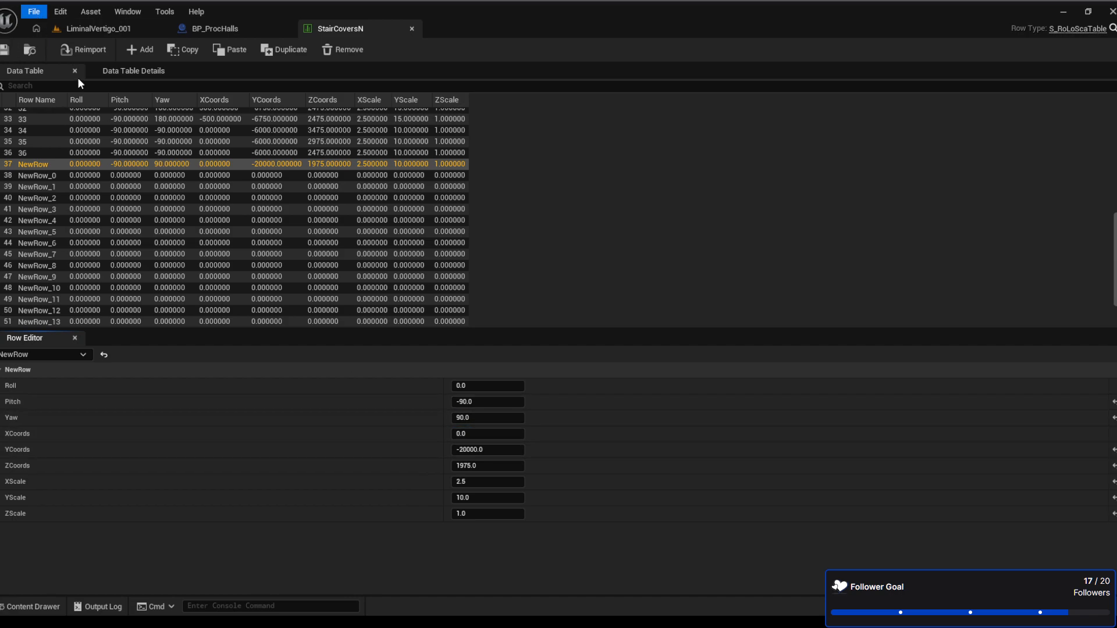
Compile the BP_ProcHalls blueprint and inspect the new cover on the stair tower in the LiminalVertigo_001 level
{"action": "left_click", "coordinate": [207, 26]}
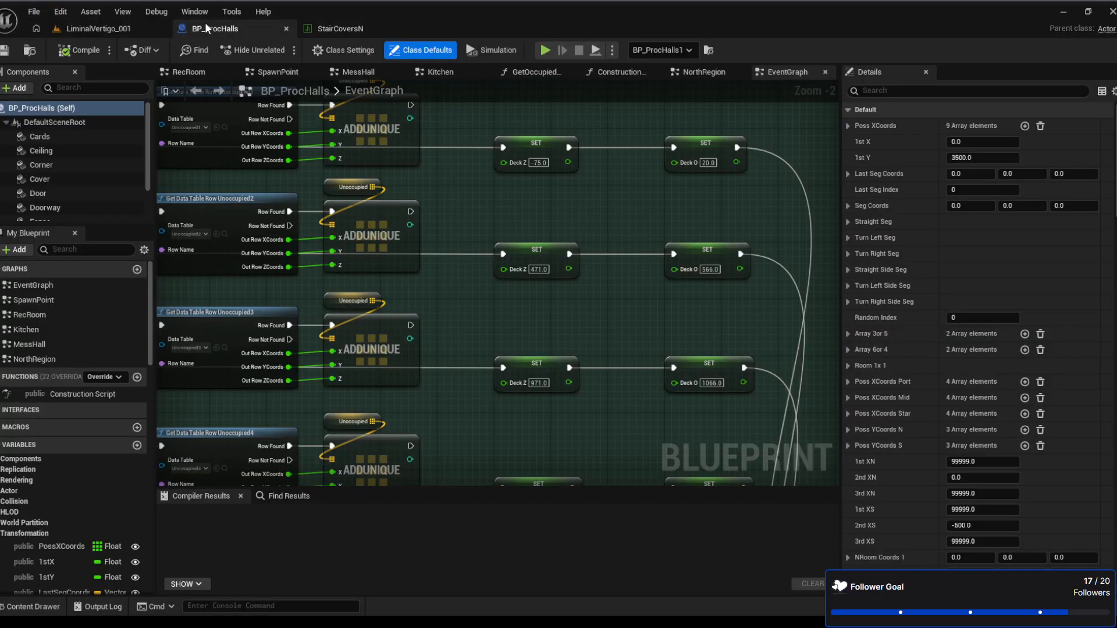
{"action": "left_click", "coordinate": [80, 50]}
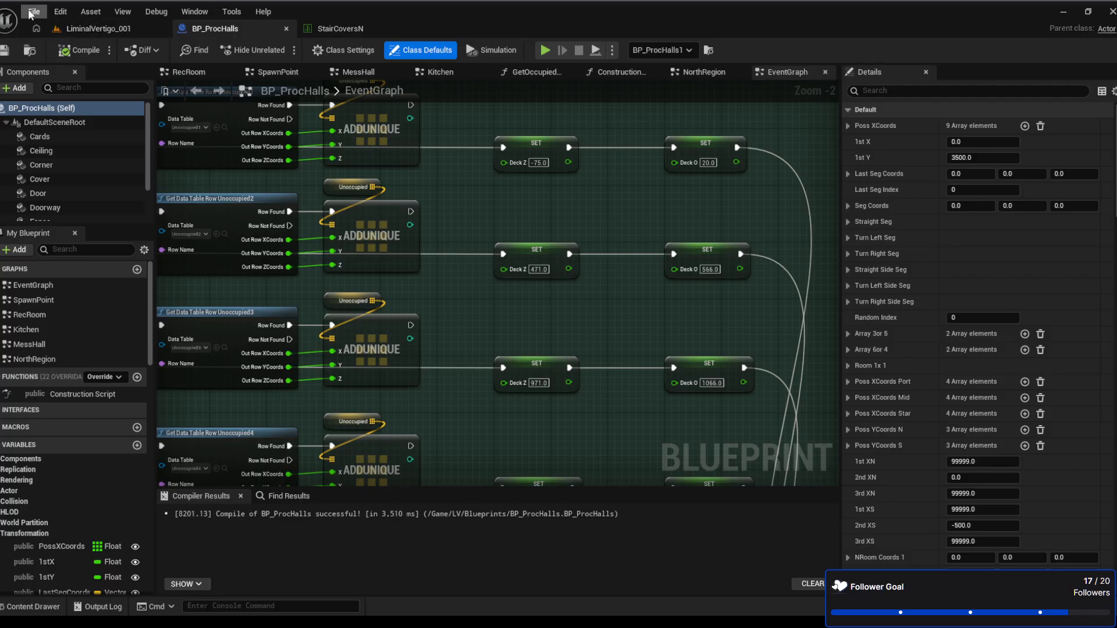
{"action": "left_click", "coordinate": [103, 29]}
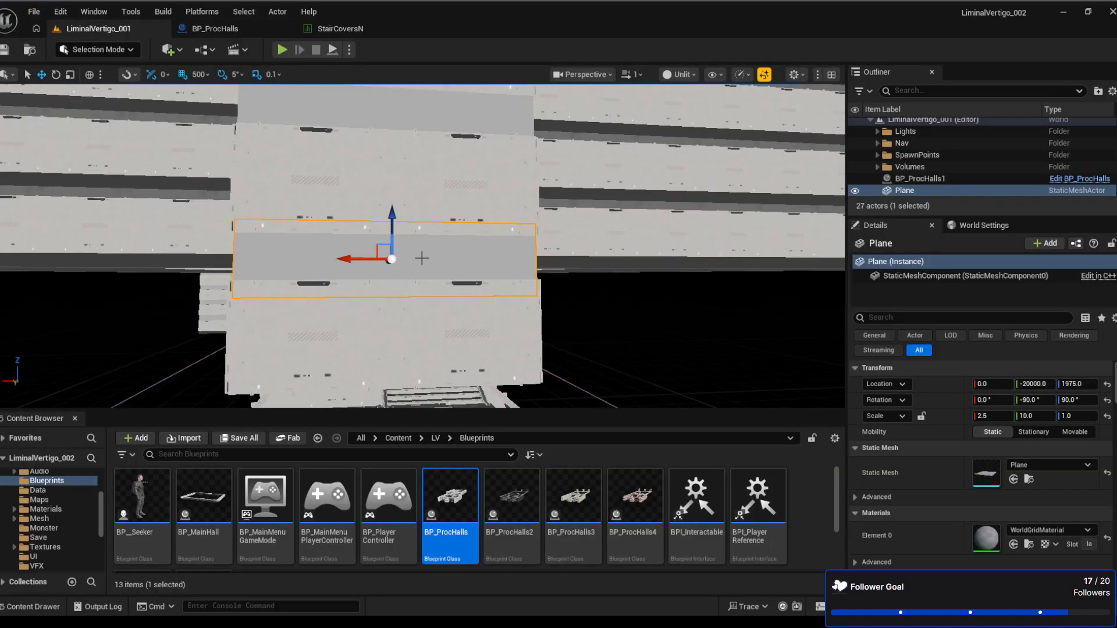
{"action": "key", "text": "a"}
{"action": "right_click_drag", "start_coordinate": [441, 264], "coordinate": [559, 282]}
{"action": "right_click_drag", "start_coordinate": [469, 244], "coordinate": [469, 245]}
{"action": "key", "text": "a"}
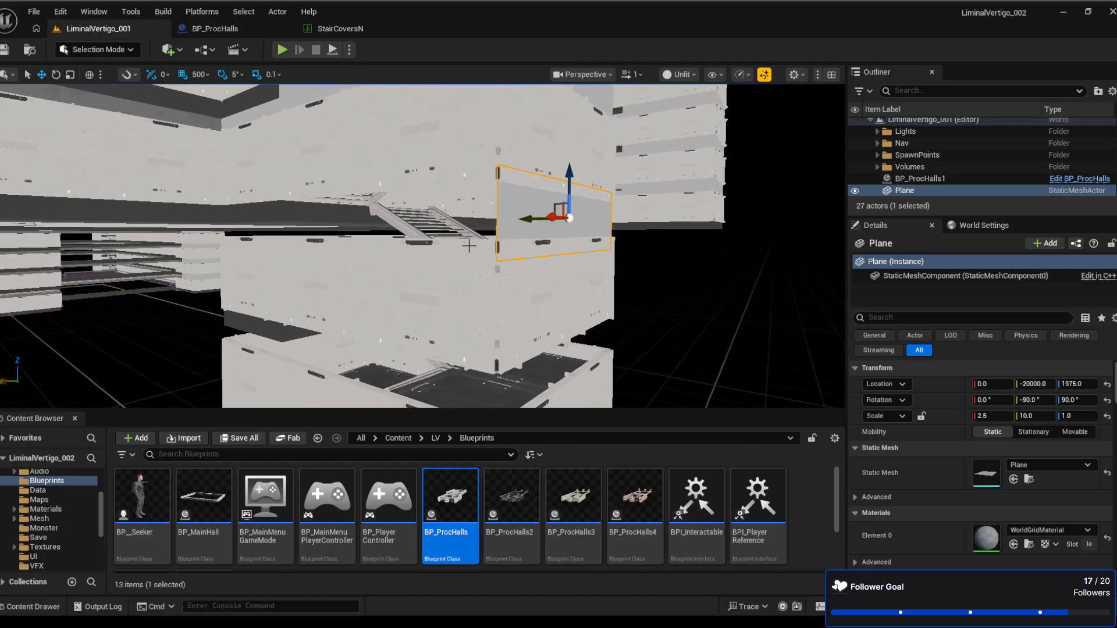
Set the Plane's Z rotation to 0° and move it along X to -500, the side edge of the stair tower
{"action": "left_click", "coordinate": [1068, 400]}
{"action": "type", "text": "0"}
{"action": "key", "text": "Return"}
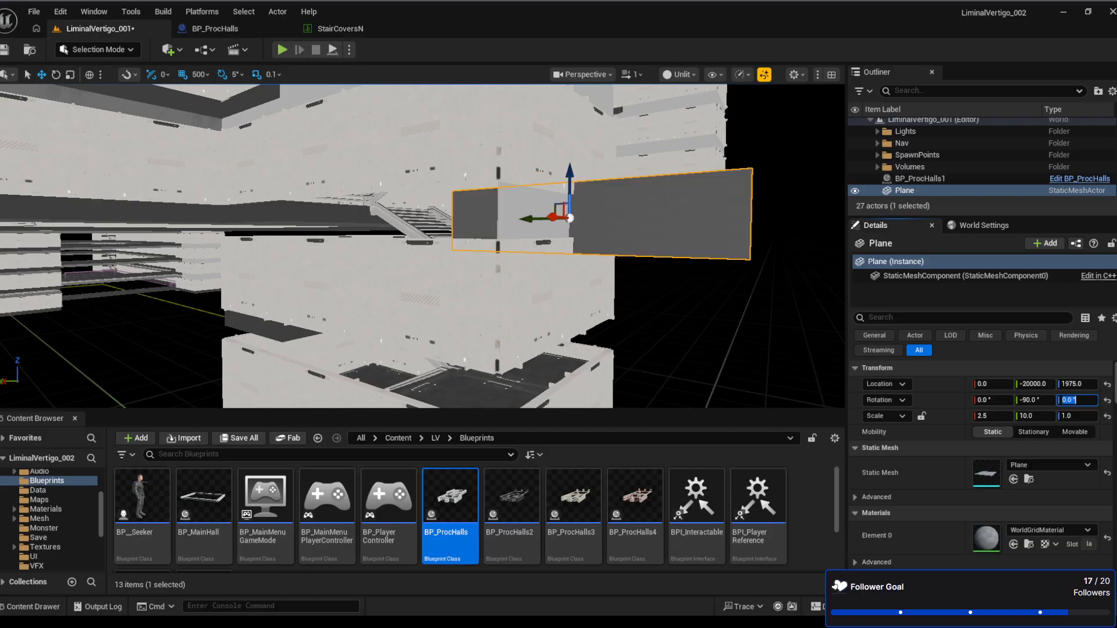
{"action": "right_click_drag", "start_coordinate": [719, 340], "coordinate": [570, 340]}
{"action": "key", "text": "d"}
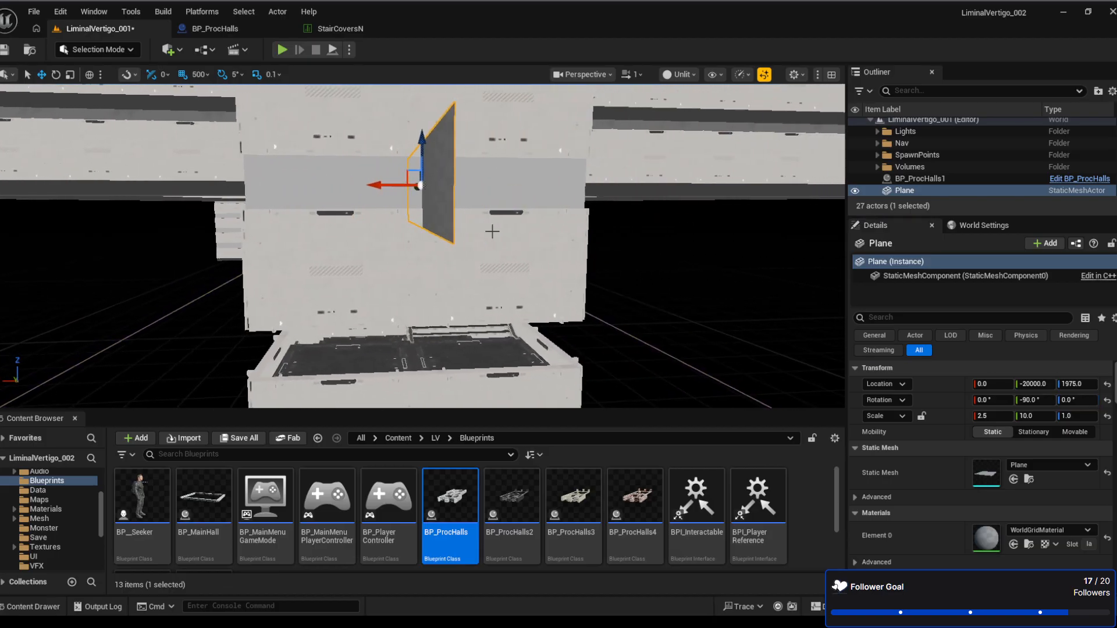
{"action": "left_click_drag", "start_coordinate": [405, 194], "coordinate": [522, 189]}
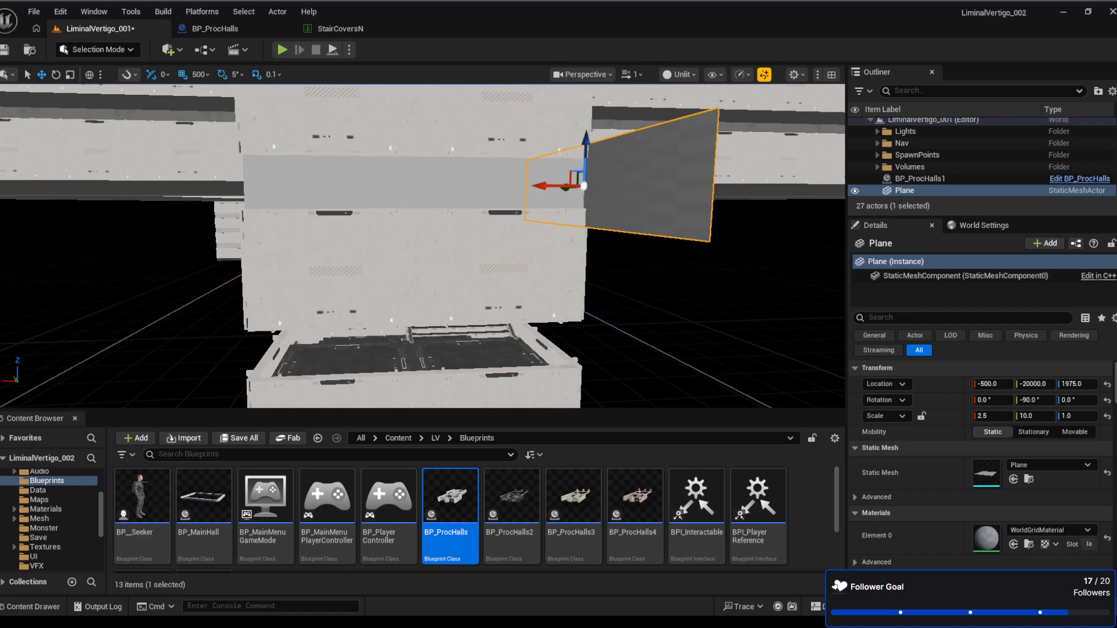
{"action": "left_click", "coordinate": [523, 188]}
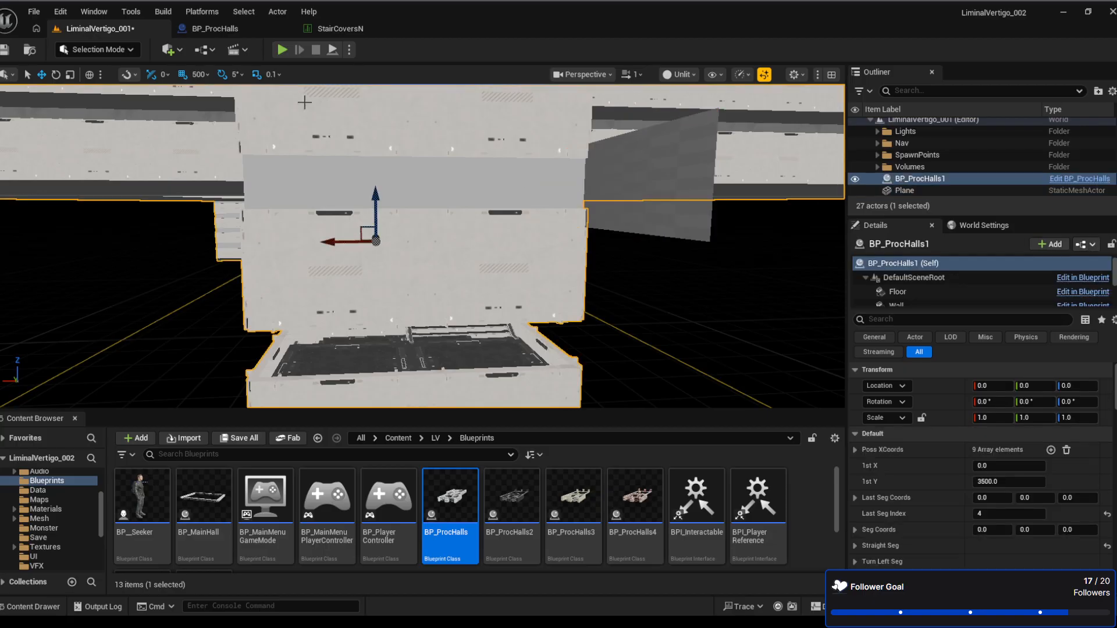
Reselect the Plane, move it along Y to -19500 over the tower's side opening, and save the level
{"action": "left_click", "coordinate": [643, 228]}
{"action": "key", "text": "d"}
{"action": "right_click_drag", "start_coordinate": [521, 210], "coordinate": [372, 210]}
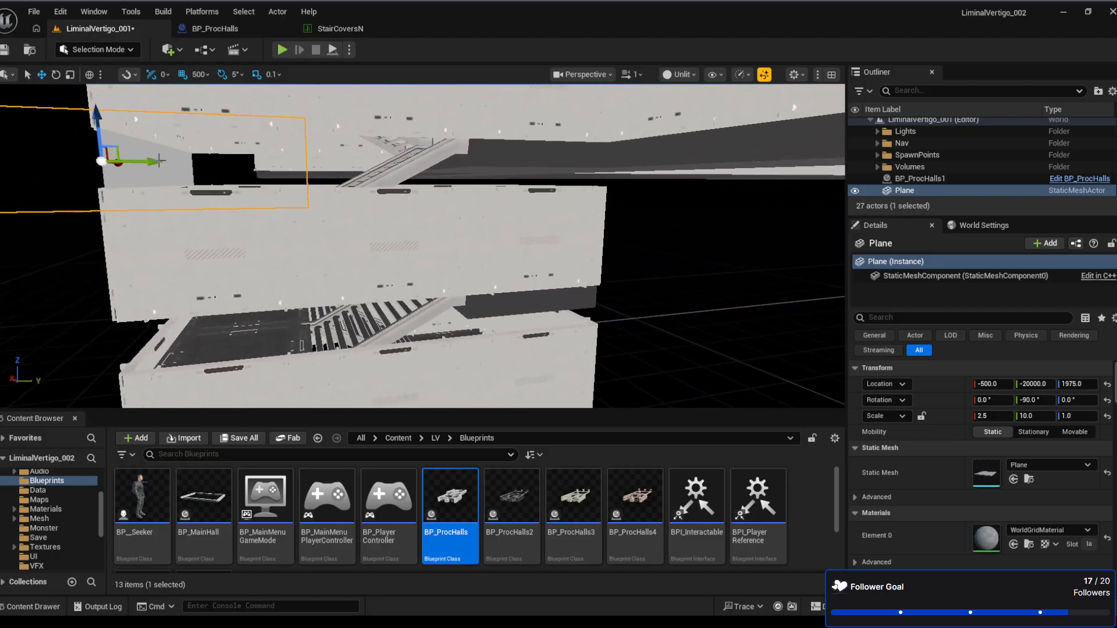
{"action": "left_click_drag", "start_coordinate": [146, 162], "coordinate": [398, 196]}
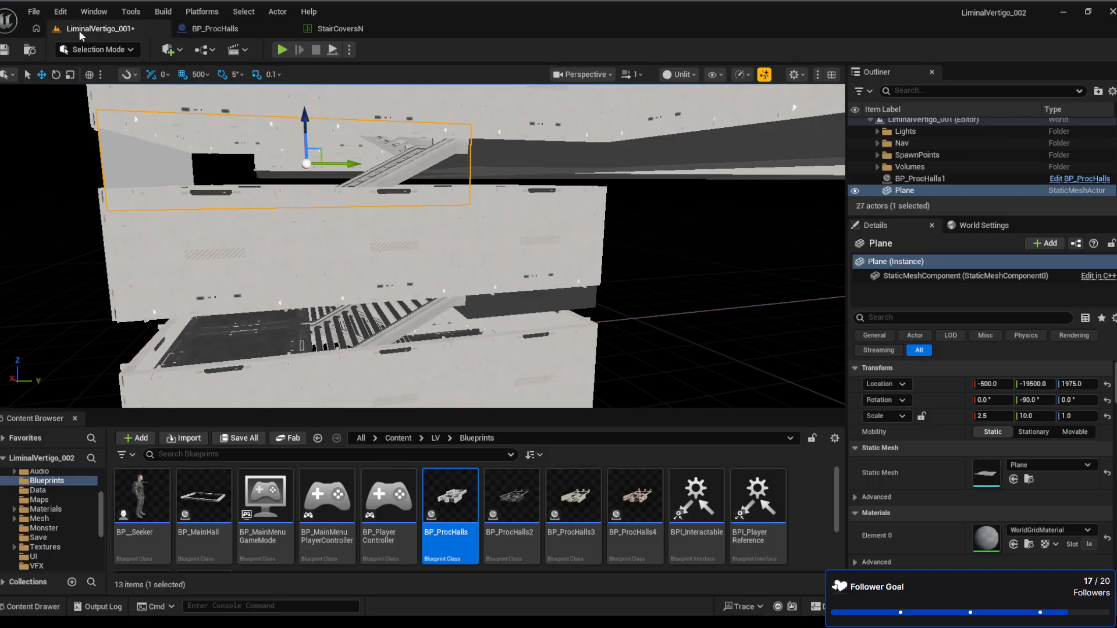
{"action": "left_click", "coordinate": [5, 50]}
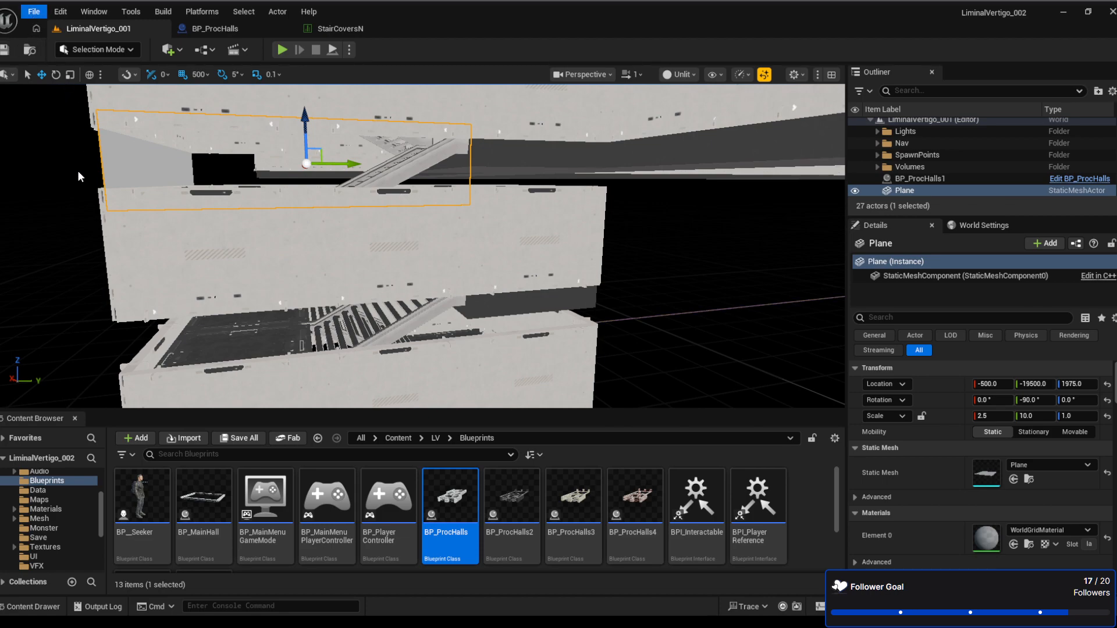
{"action": "key", "text": "f"}
{"action": "right_click_drag", "start_coordinate": [423, 246], "coordinate": [422, 246]}
{"action": "right_click_drag", "start_coordinate": [662, 164], "coordinate": [662, 164]}
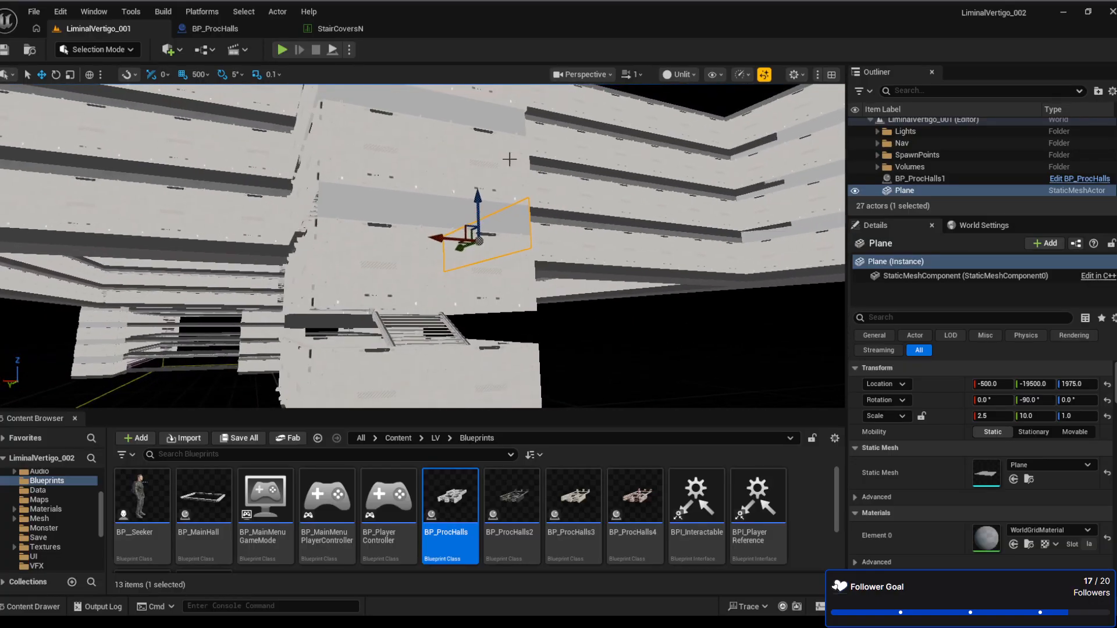
Paste the copied NewRow values into the NewRow_0, NewRow_1, NewRow_2 and NewRow_3 entries of StairCoversN
{"action": "left_click", "coordinate": [342, 30]}
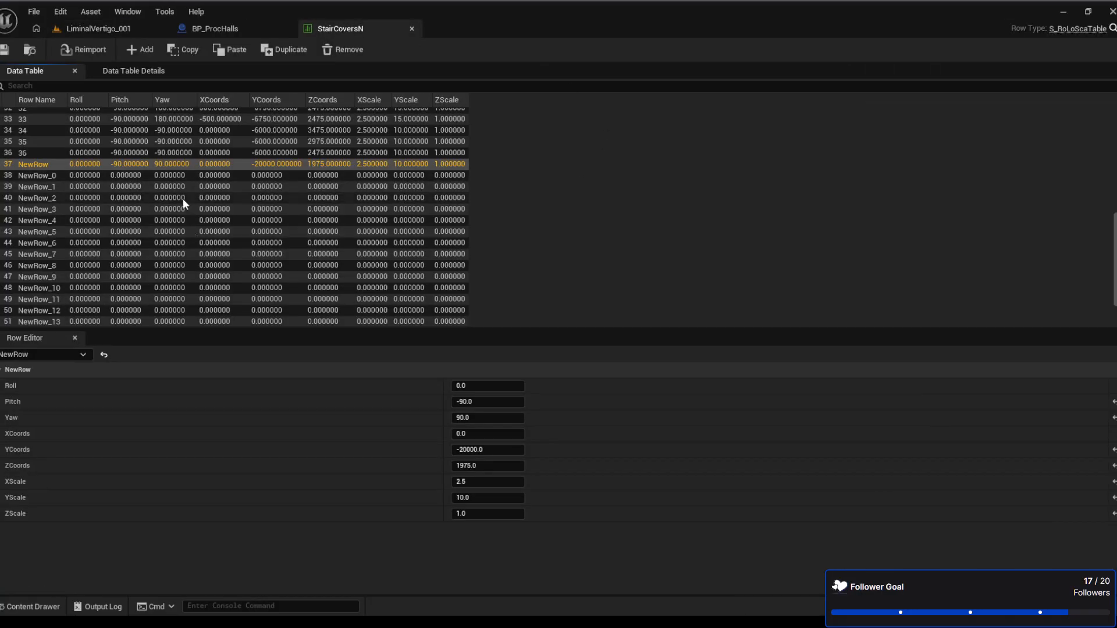
{"action": "left_click", "coordinate": [152, 175]}
{"action": "key", "text": "ctrl+v"}
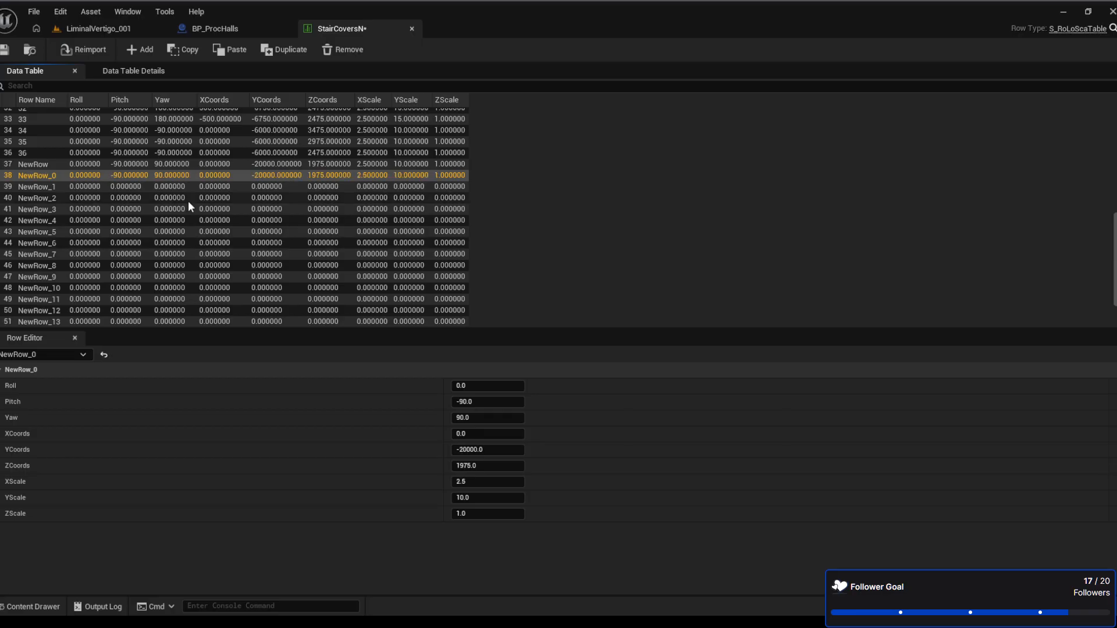
{"action": "left_click", "coordinate": [150, 185]}
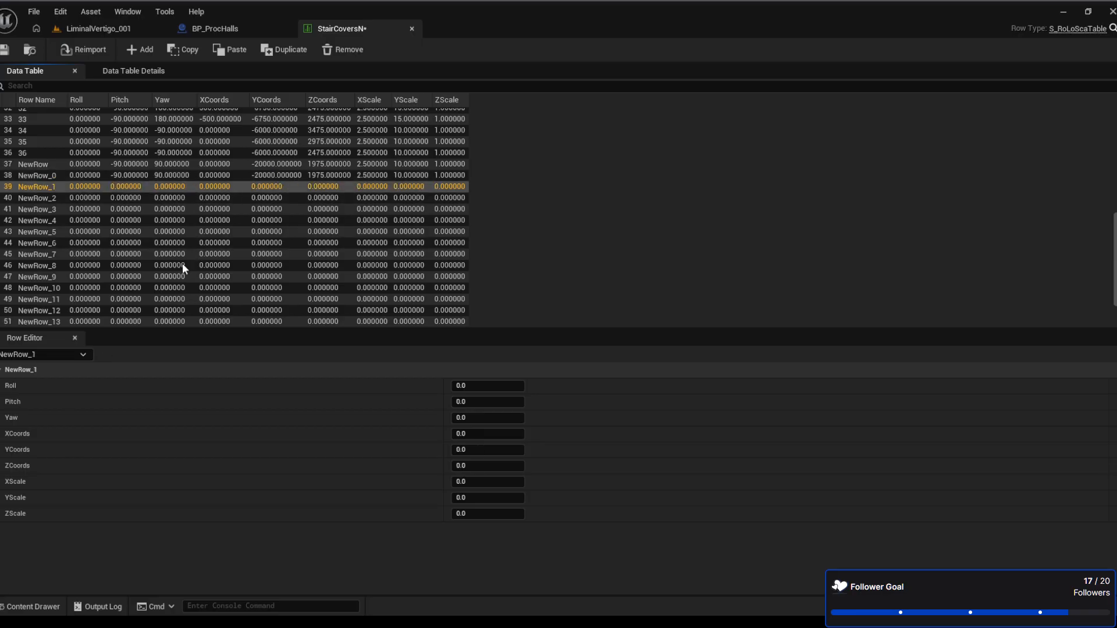
{"action": "key", "text": "ctrl+v"}
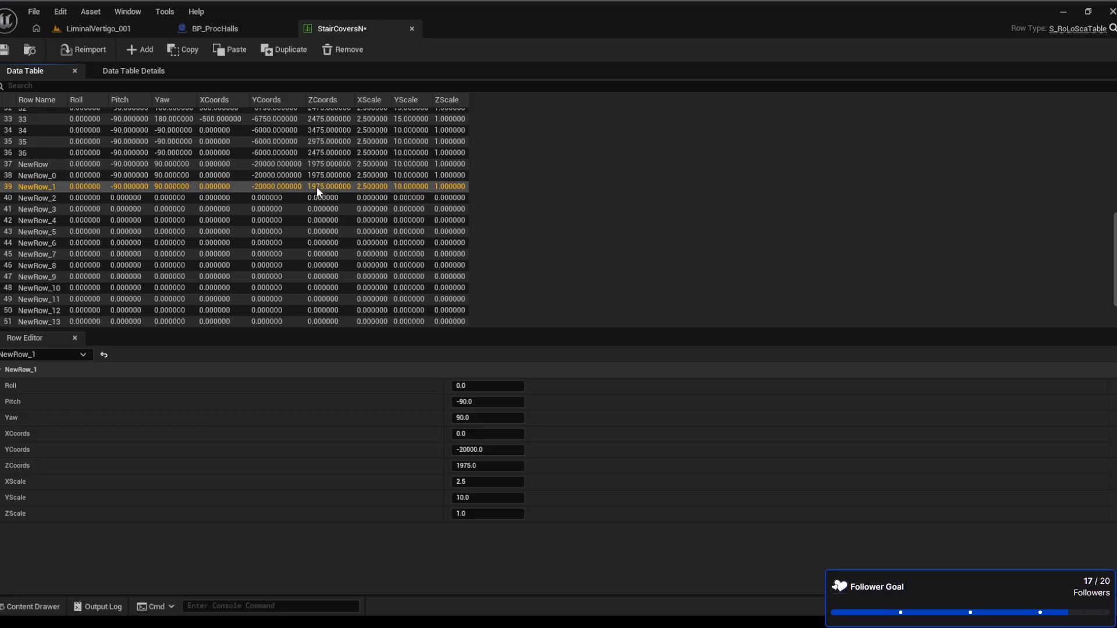
{"action": "left_click", "coordinate": [257, 199]}
{"action": "key", "text": "ctrl+v"}
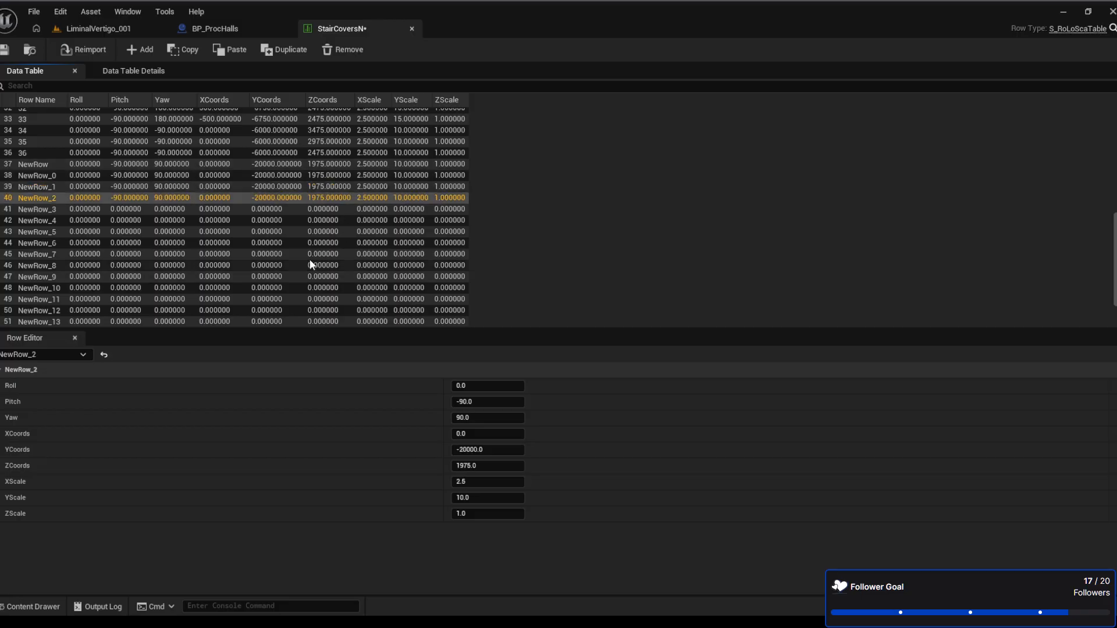
{"action": "left_click", "coordinate": [315, 208]}
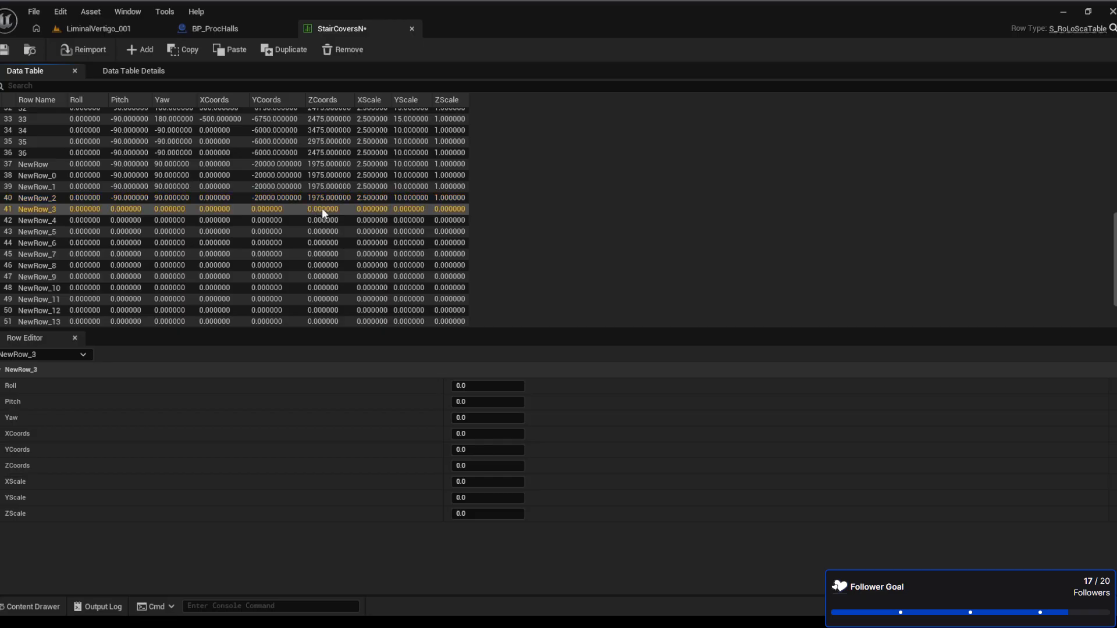
{"action": "key", "text": "ctrl+v"}
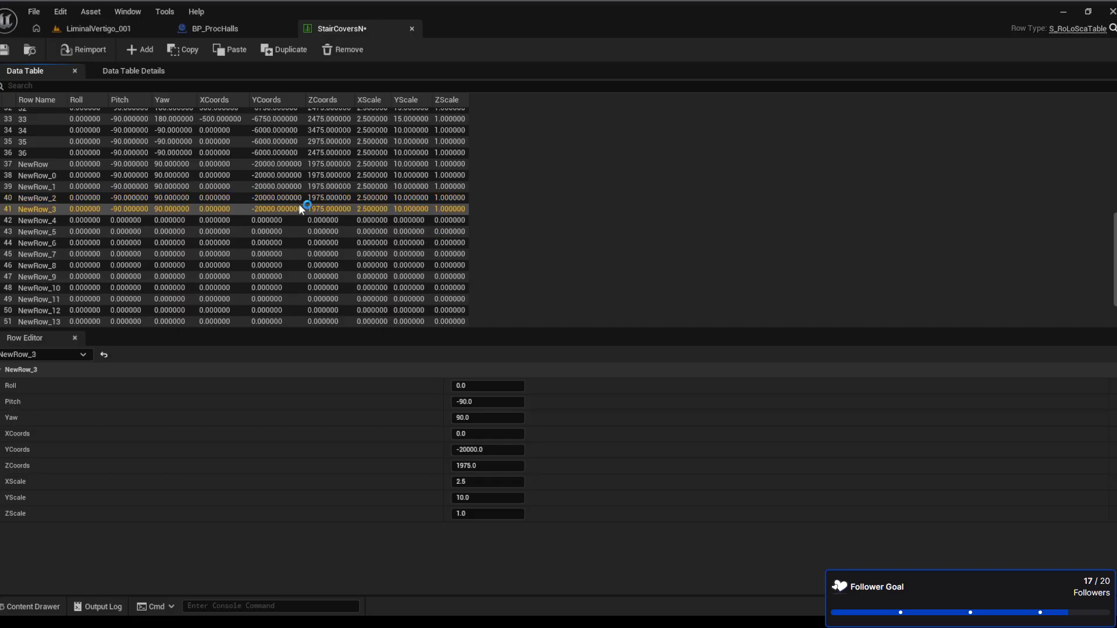
{"action": "left_click", "coordinate": [145, 30]}
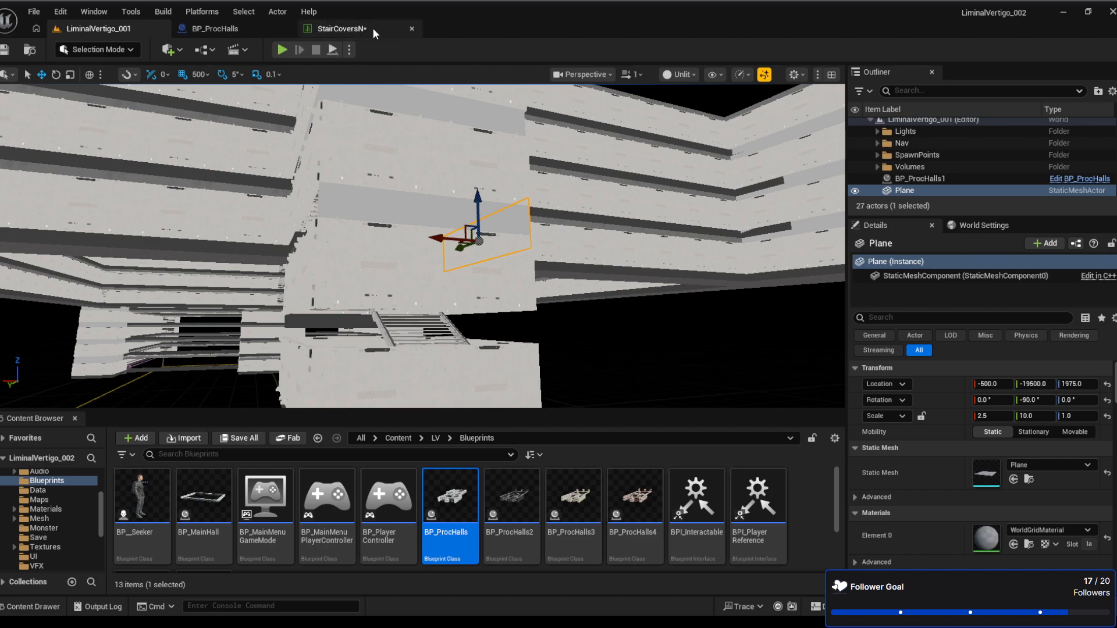
{"action": "left_click", "coordinate": [373, 27]}
{"action": "left_click", "coordinate": [166, 30]}
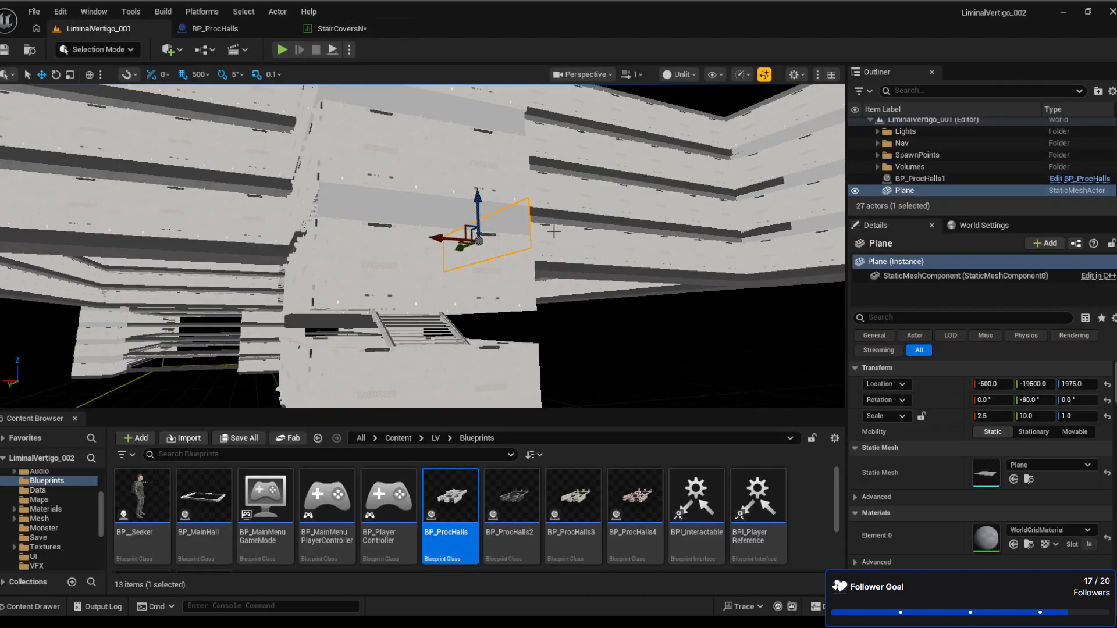
{"action": "left_click", "coordinate": [347, 29]}
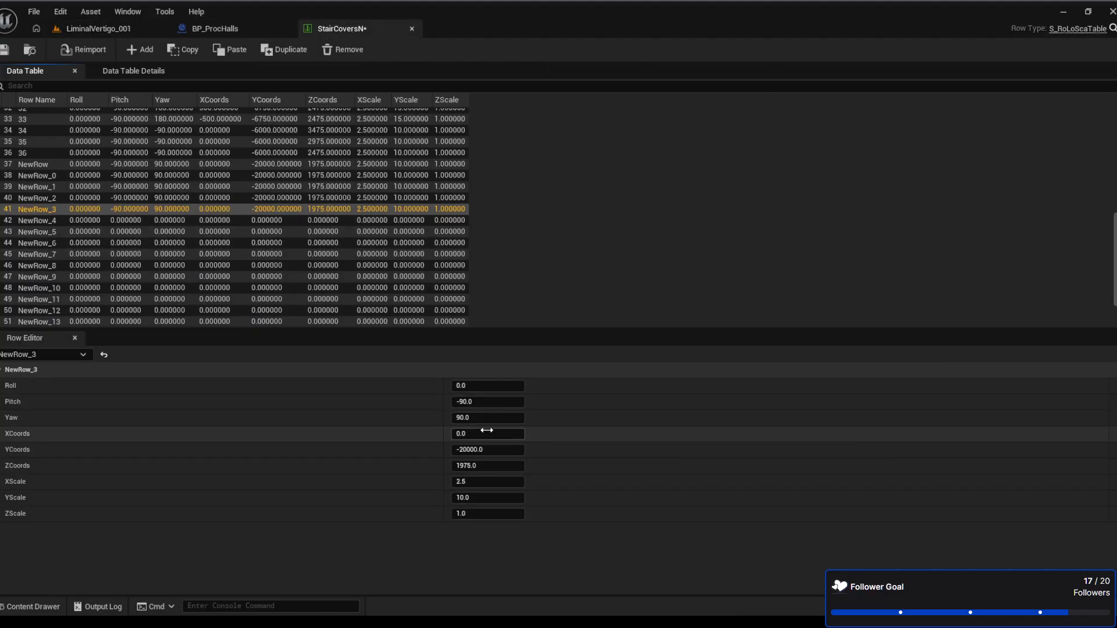
In the LiminalVertigo_001 level, set the Plane's Z rotation to 90° and its X location to 0
{"action": "left_click", "coordinate": [123, 29]}
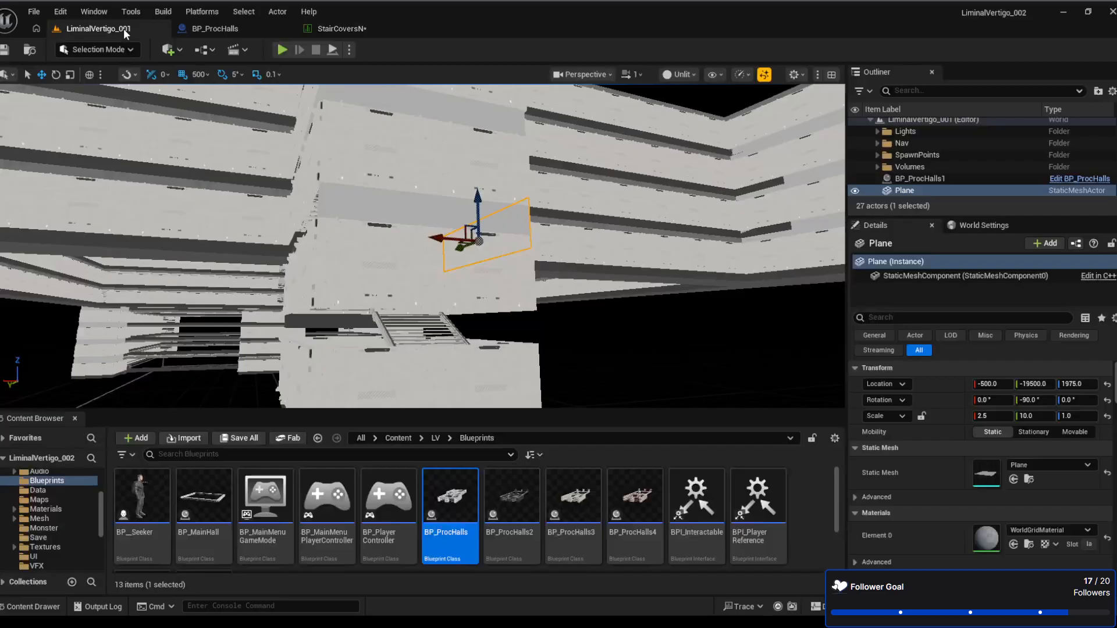
{"action": "left_click", "coordinate": [1077, 401]}
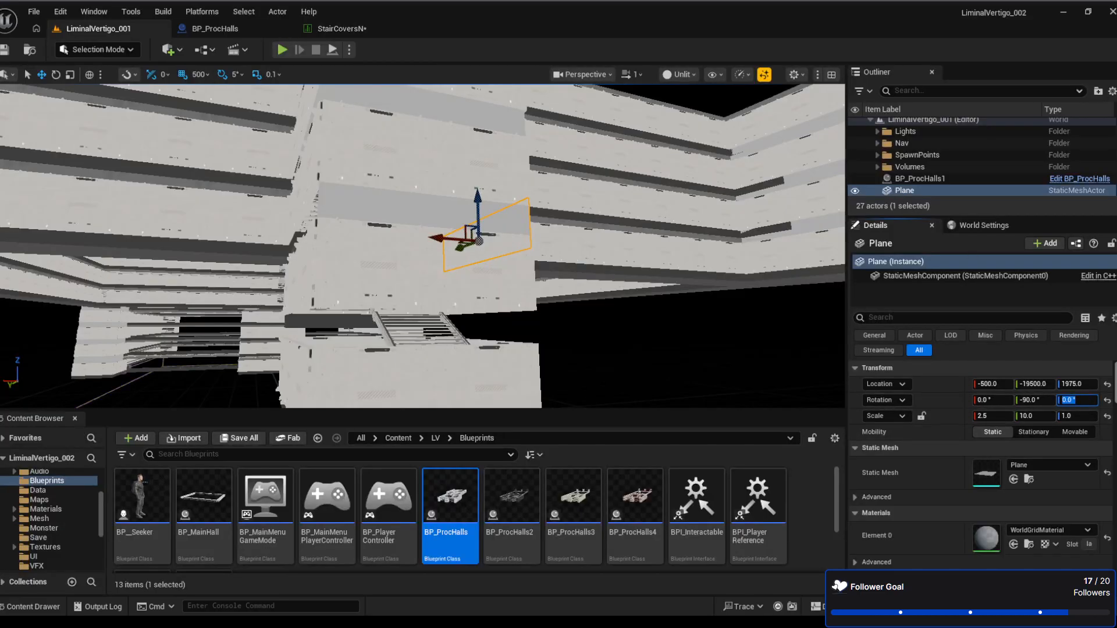
{"action": "type", "text": "90"}
{"action": "key", "text": "Return"}
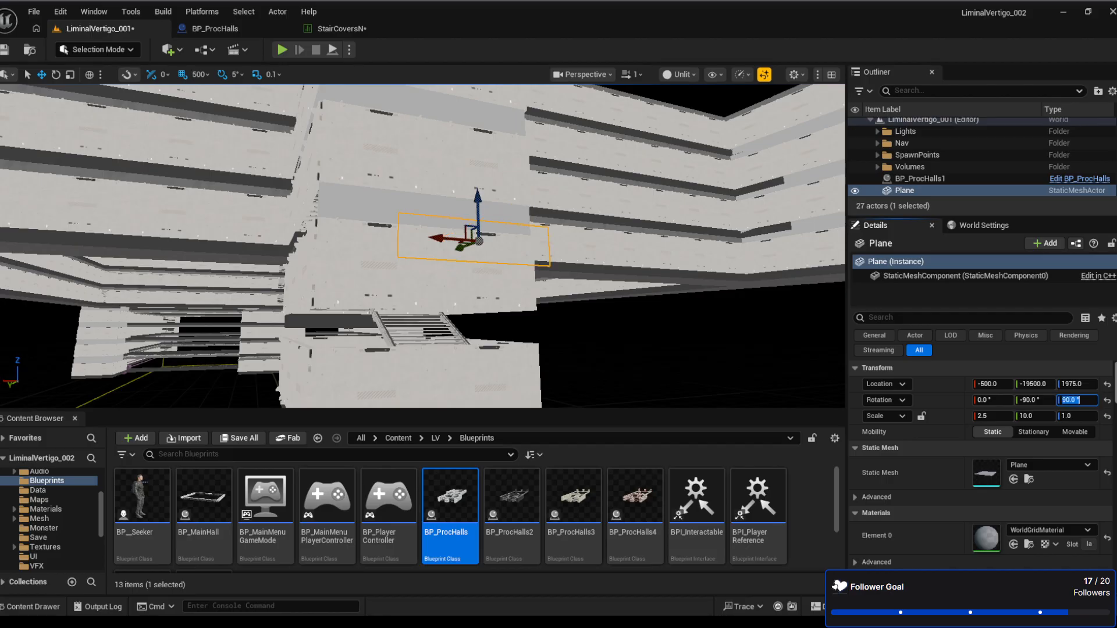
{"action": "left_click", "coordinate": [994, 384]}
{"action": "type", "text": "0"}
{"action": "key", "text": "Return"}
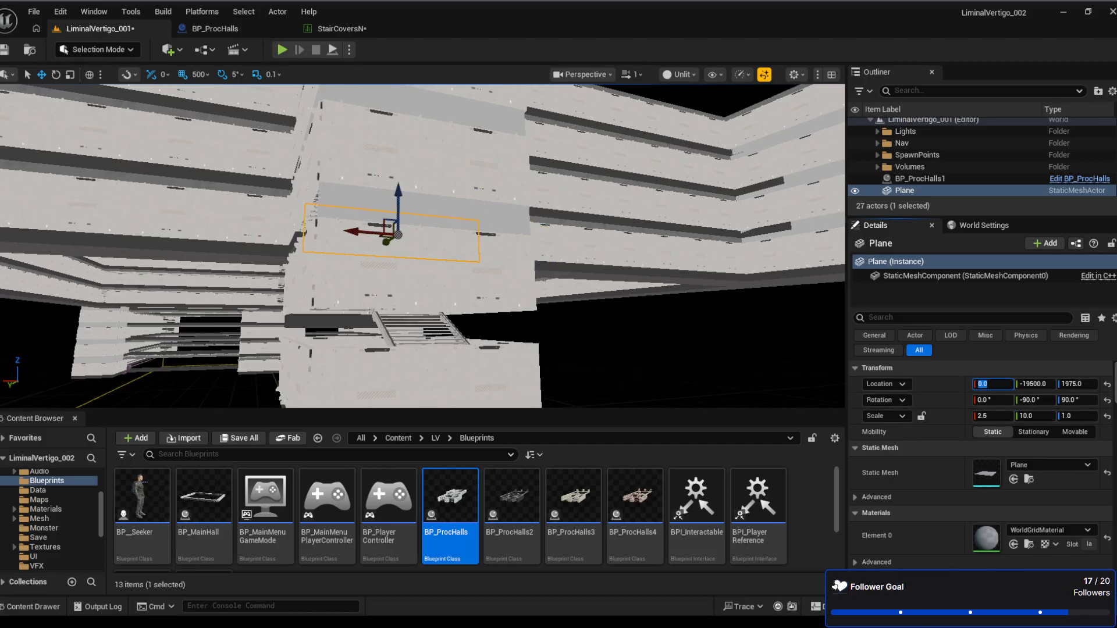
{"action": "key", "text": "Tab"}
{"action": "key", "text": "Tab"}
Lower the Plane to a Z location of 475 at the next open gap in the stair tower
{"action": "right_click_drag", "start_coordinate": [396, 339], "coordinate": [340, 362]}
{"action": "key", "text": "w"}
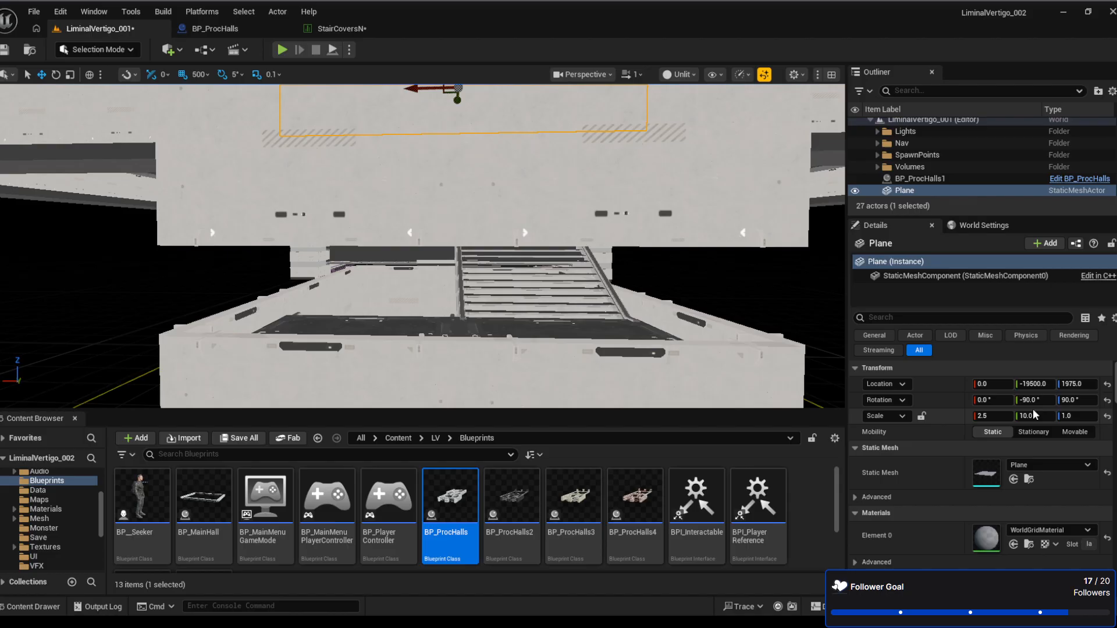
{"action": "left_click", "coordinate": [1076, 384]}
{"action": "type", "text": "475"}
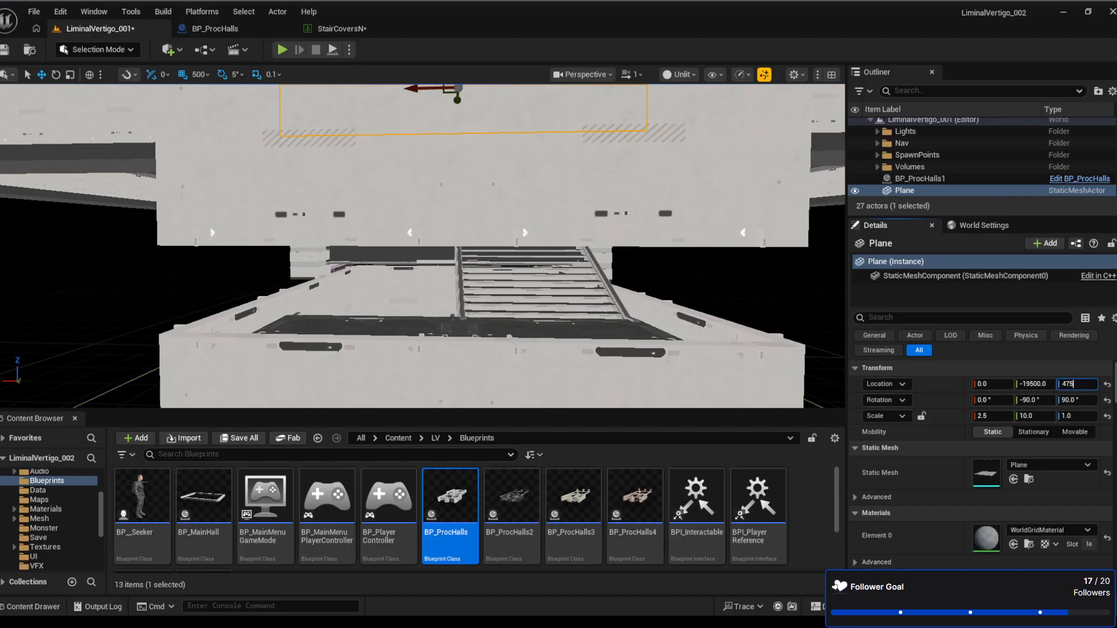
{"action": "key", "text": "Return"}
Set the Plane's Y location to -20000 to align it with the stair tower's outer face
{"action": "right_click_drag", "start_coordinate": [524, 326], "coordinate": [454, 372]}
{"action": "key", "text": "f"}
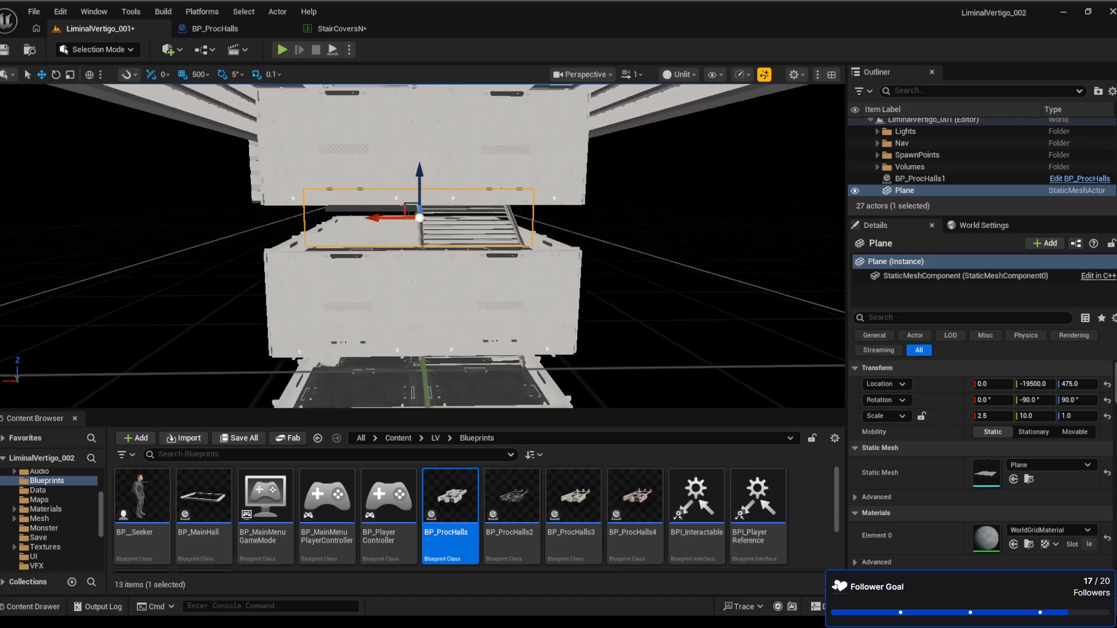
{"action": "right_click_drag", "start_coordinate": [454, 279], "coordinate": [396, 276]}
{"action": "left_click", "coordinate": [1049, 385]}
{"action": "type", "text": "-2000"}
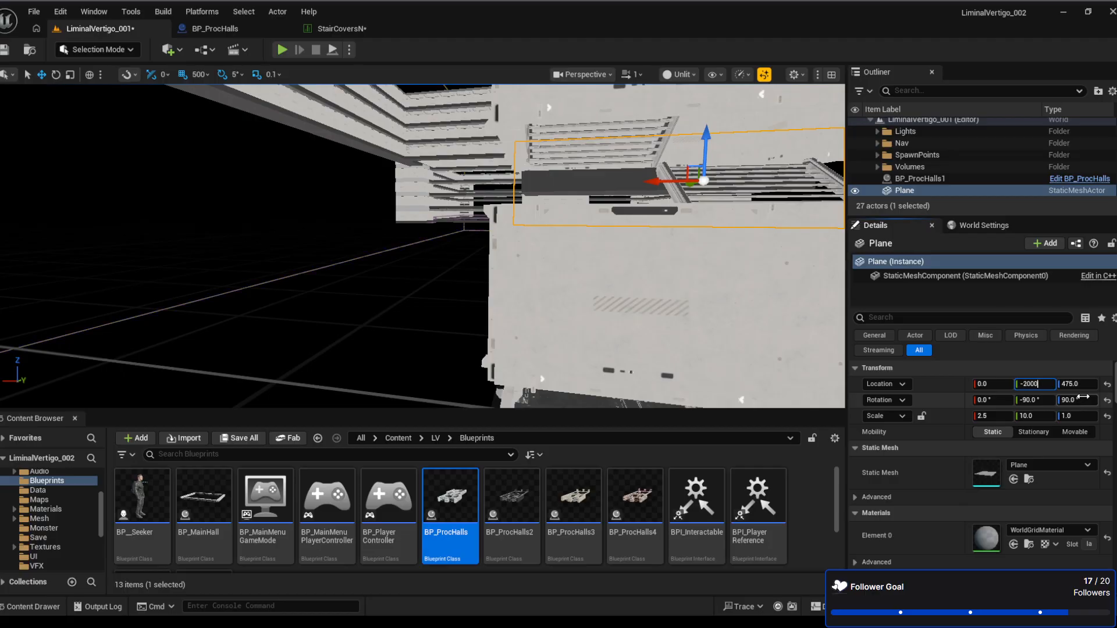
{"action": "type", "text": "0"}
{"action": "key", "text": "Return"}
Lower the Plane to a Z location of -25 over the next stair opening
{"action": "mouse_move", "coordinate": [688, 267]}
{"action": "right_mouse_down"}
{"action": "mouse_move", "coordinate": [707, 308]}
{"action": "mouse_move", "coordinate": [733, 306]}
{"action": "mouse_move", "coordinate": [712, 288]}
{"action": "mouse_move", "coordinate": [731, 241]}
{"action": "mouse_move", "coordinate": [673, 263]}
{"action": "right_mouse_up"}
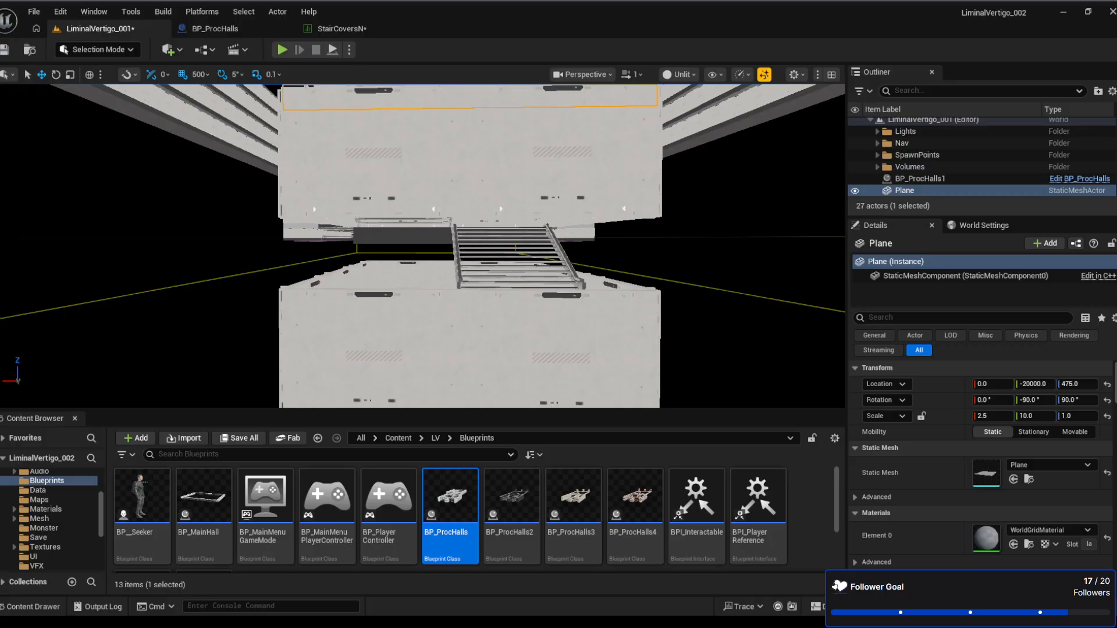
{"action": "left_click", "coordinate": [1072, 382]}
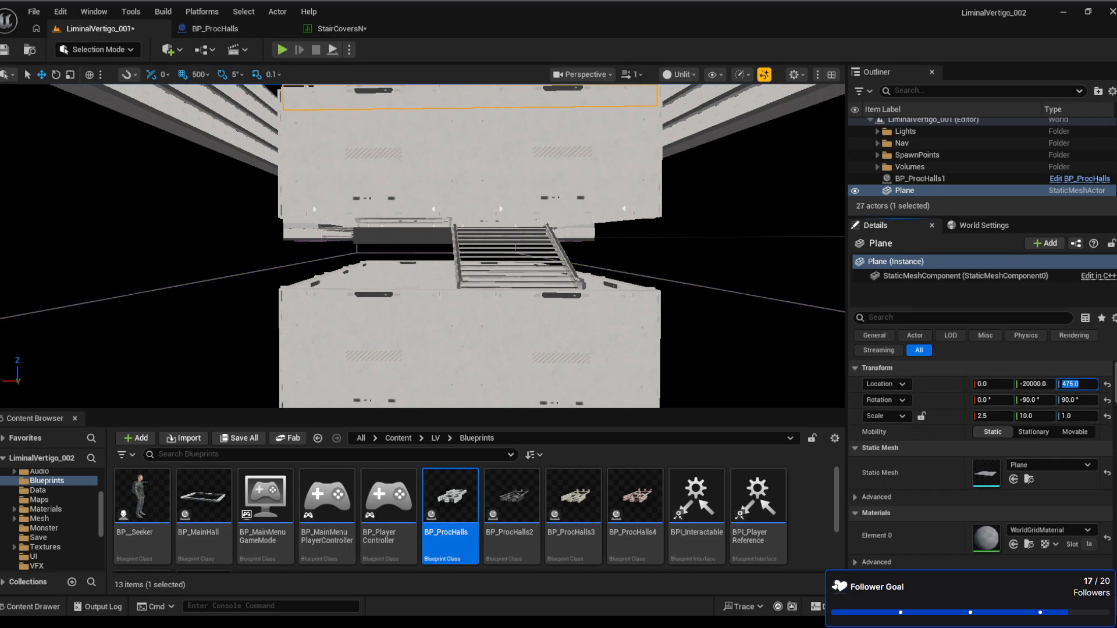
{"action": "type", "text": "-25"}
{"action": "key", "text": "Return"}
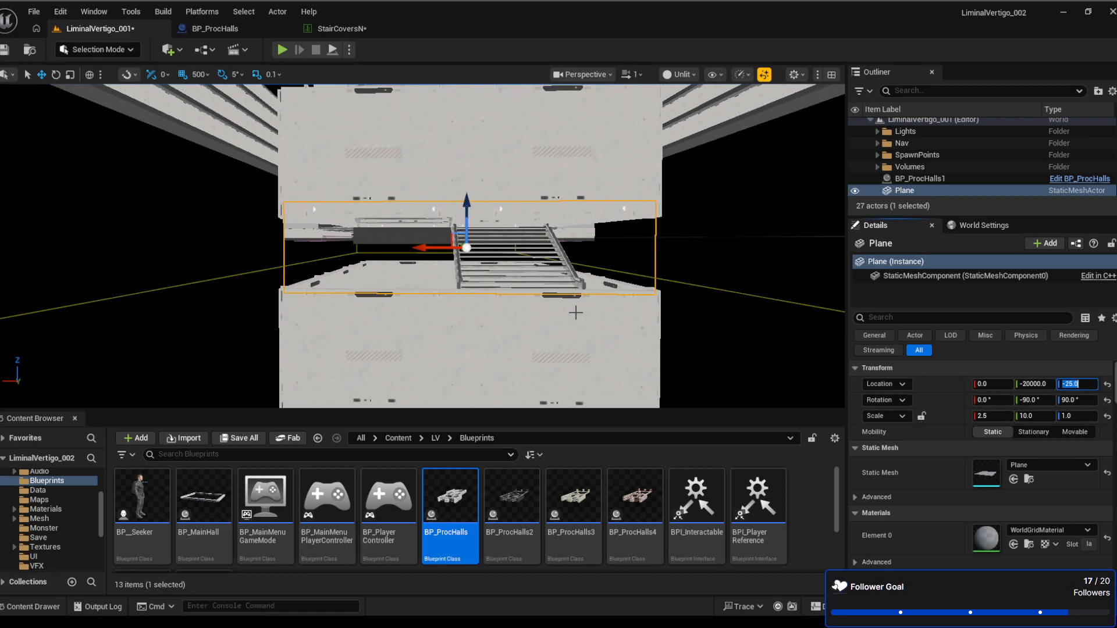
Check the Plane's edges against the stair opening and set its Z location to -29
{"action": "key", "text": "a"}
{"action": "right_click_drag", "start_coordinate": [577, 312], "coordinate": [555, 299]}
{"action": "key", "text": "w"}
{"action": "key", "text": "d"}
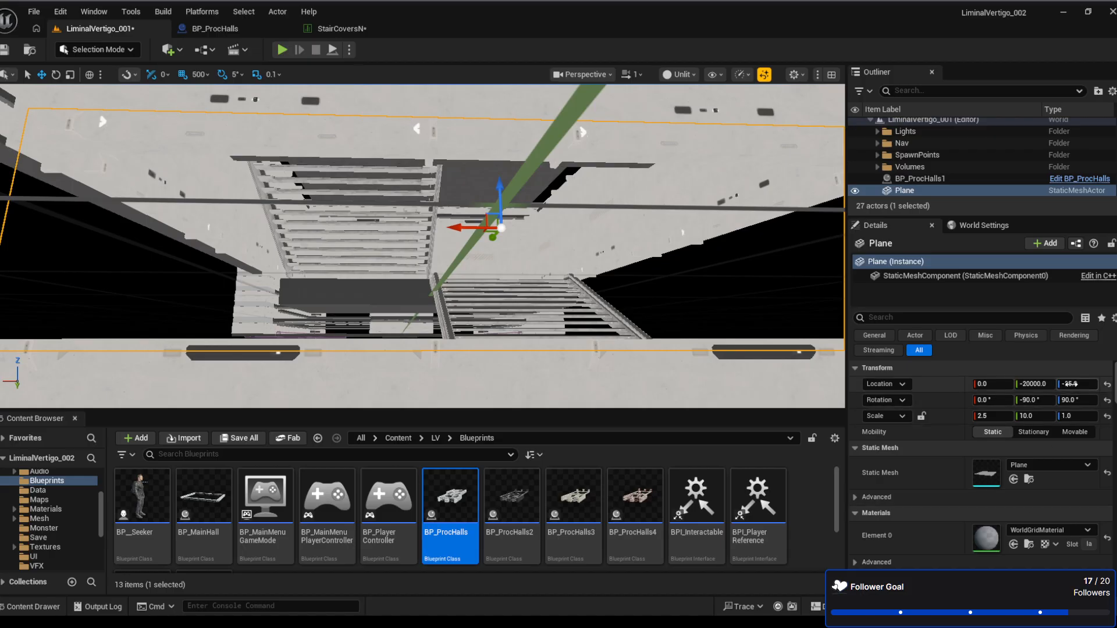
{"action": "left_click", "coordinate": [1075, 384]}
{"action": "type", "text": "-"}
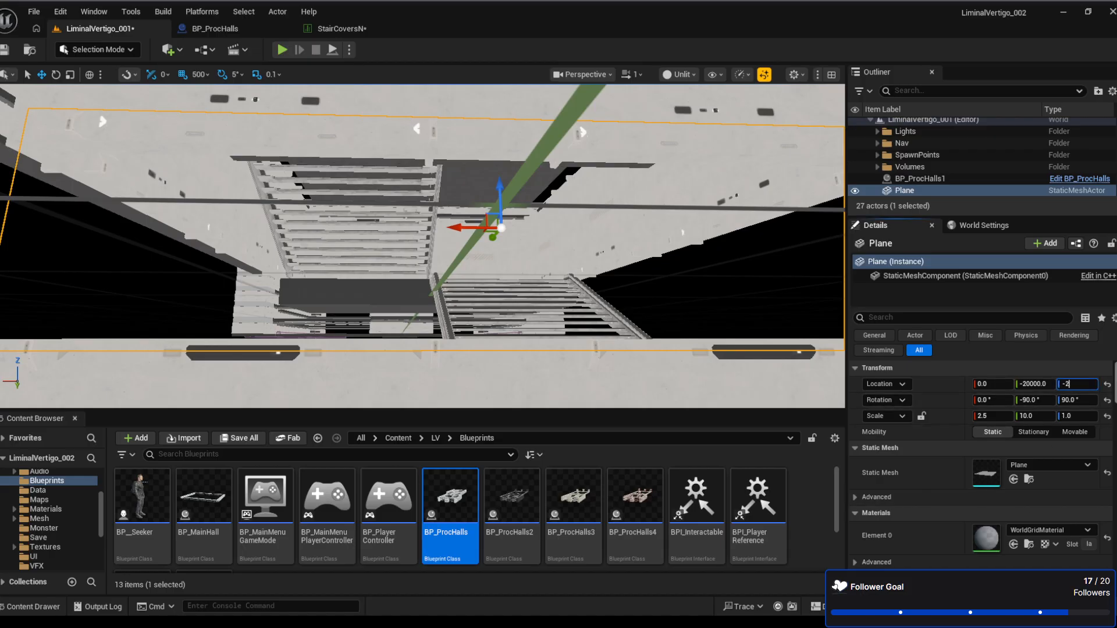
{"action": "type", "text": "29"}
{"action": "key", "text": "Return"}
Set the Plane's Z location to -31 and inspect its fit against the walls around the stair opening
{"action": "mouse_move", "coordinate": [559, 262]}
{"action": "right_mouse_down"}
{"action": "mouse_move", "coordinate": [567, 233]}
{"action": "mouse_move", "coordinate": [553, 259]}
{"action": "right_mouse_up"}
{"action": "key", "text": "e"}
{"action": "key", "text": "s"}
{"action": "key", "text": "q"}
{"action": "right_click_drag", "start_coordinate": [508, 303], "coordinate": [508, 303]}
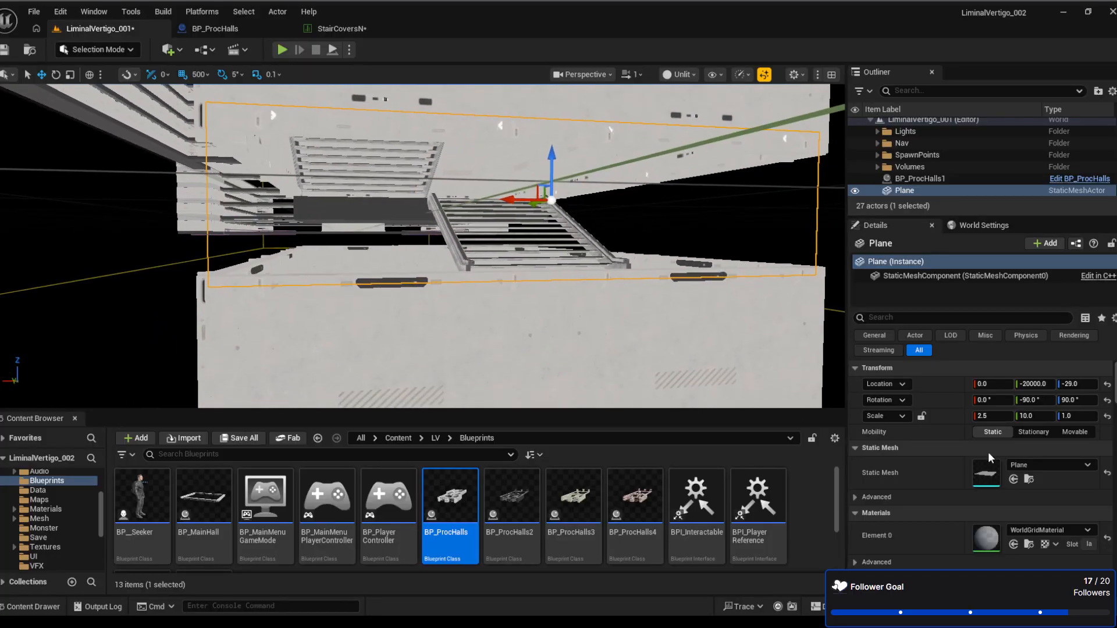
{"action": "left_click", "coordinate": [1082, 385]}
{"action": "type", "text": "-31"}
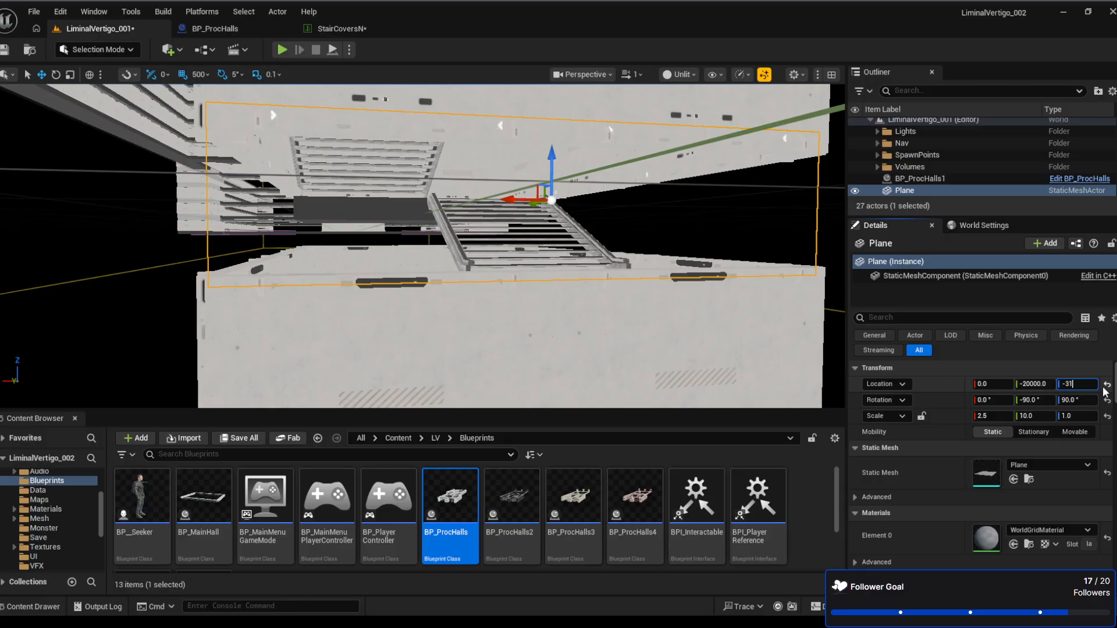
{"action": "key", "text": "Return"}
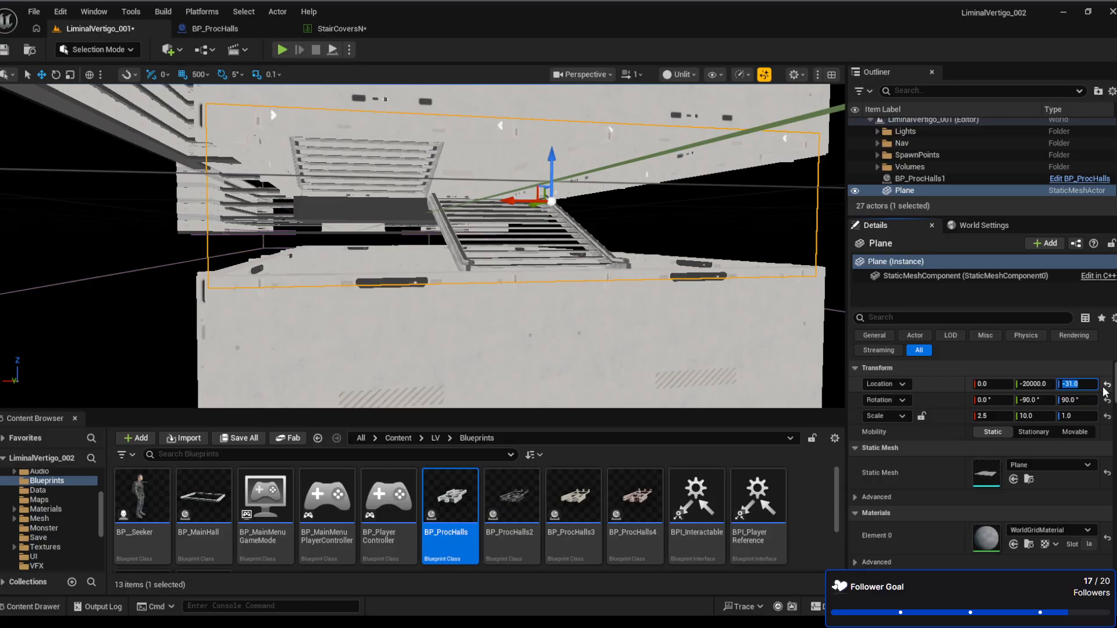
{"action": "mouse_move", "coordinate": [523, 302]}
{"action": "right_mouse_down"}
{"action": "mouse_move", "coordinate": [516, 307]}
{"action": "mouse_move", "coordinate": [516, 287]}
{"action": "right_mouse_up"}
{"action": "key", "text": "w"}
{"action": "key", "text": "s"}
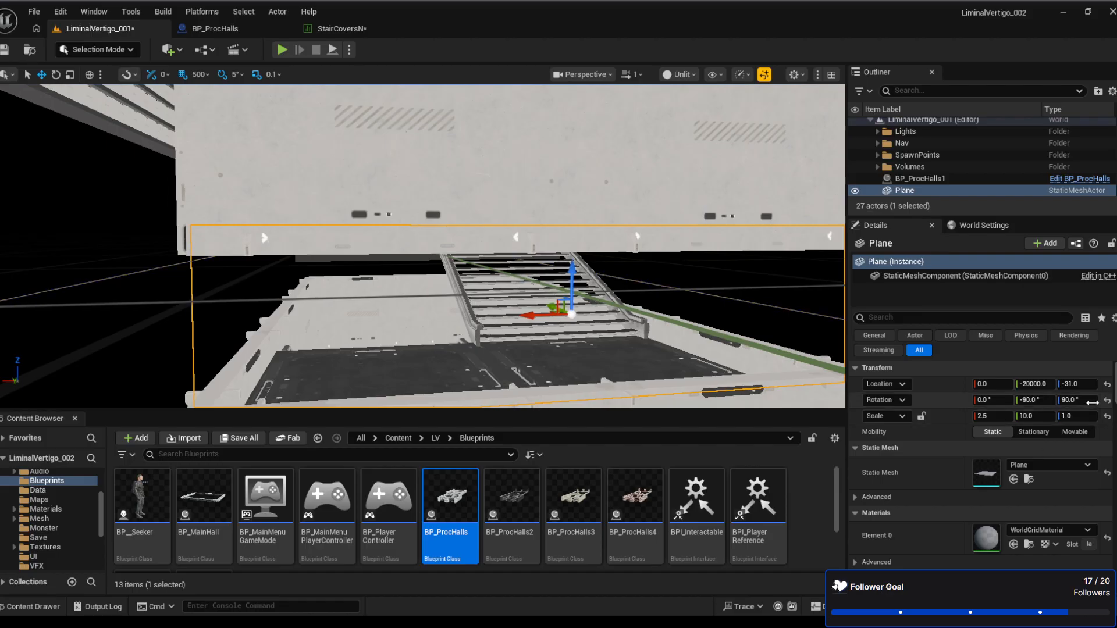
Set the Plane's Z location to -33 and inspect its upper edge against the walls around the stair opening
{"action": "left_click", "coordinate": [1074, 384]}
{"action": "type", "text": "-3"}
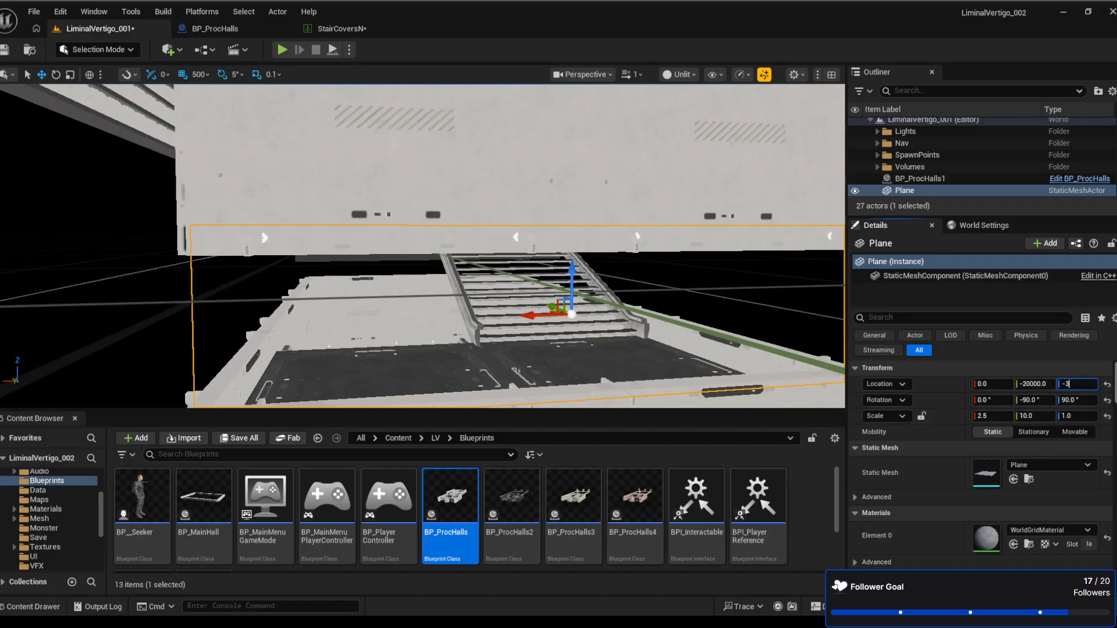
{"action": "type", "text": "3"}
{"action": "key", "text": "Return"}
{"action": "key", "text": "s"}
{"action": "right_click_drag", "start_coordinate": [515, 352], "coordinate": [515, 347]}
{"action": "key", "text": "w"}
{"action": "key", "text": "q"}
{"action": "key", "text": "e"}
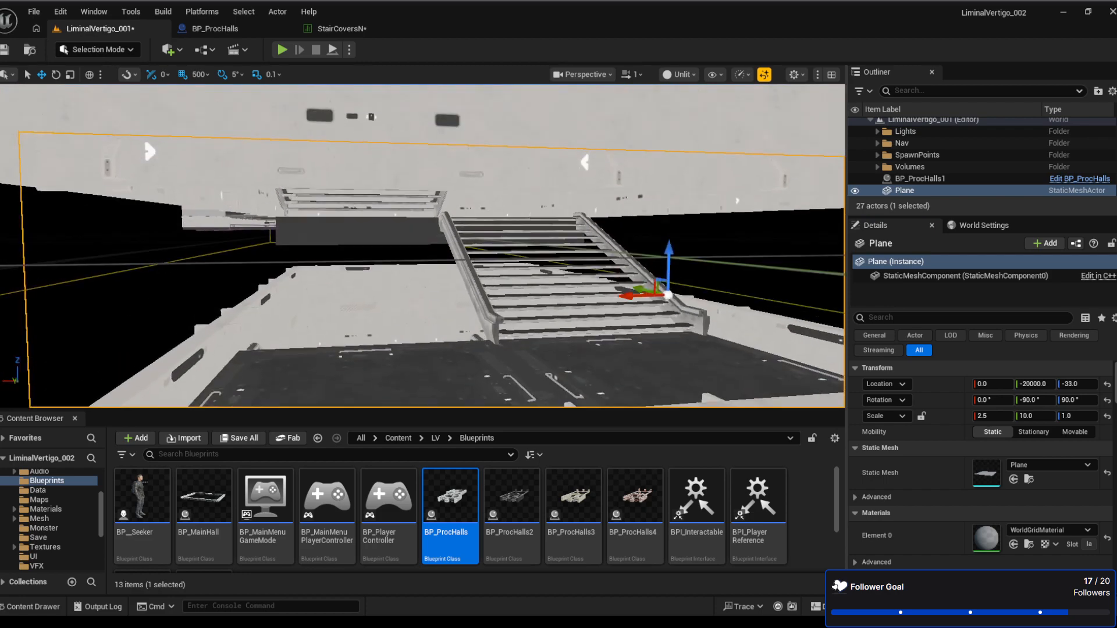
Set the Plane's Z location to -35 and inspect its fit from below and around the stair opening
{"action": "left_click", "coordinate": [1076, 384]}
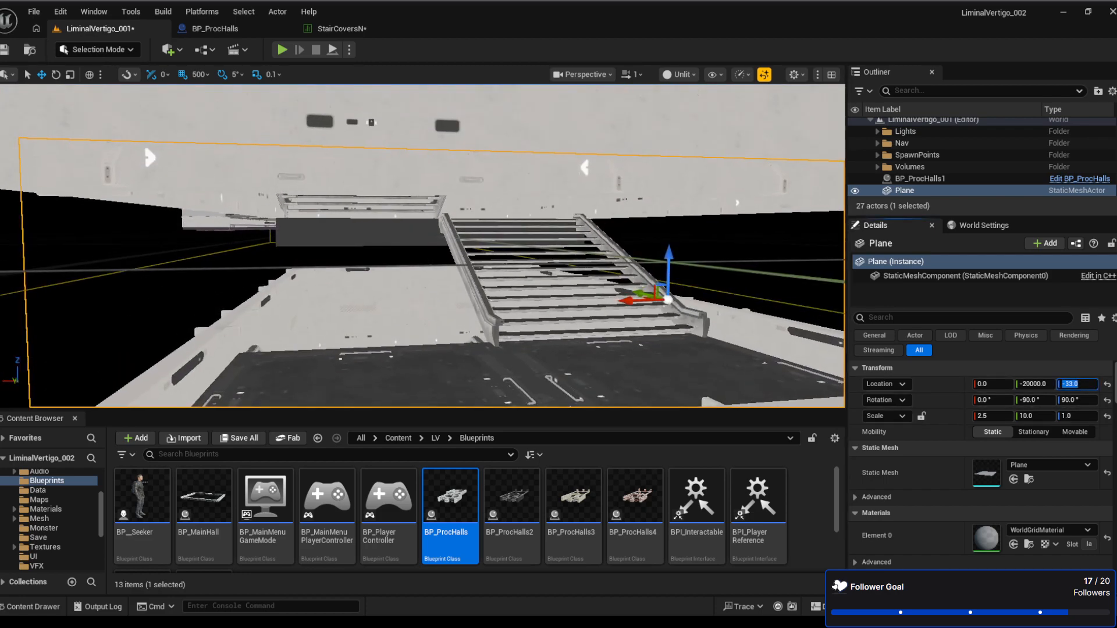
{"action": "type", "text": "-35"}
{"action": "key", "text": "Return"}
{"action": "key", "text": "s"}
{"action": "right_click_drag", "start_coordinate": [527, 311], "coordinate": [527, 311]}
{"action": "key", "text": "a"}
{"action": "key", "text": "w"}
{"action": "key", "text": "e"}
{"action": "key", "text": "q"}
{"action": "key", "text": "e"}
{"action": "key", "text": "w"}
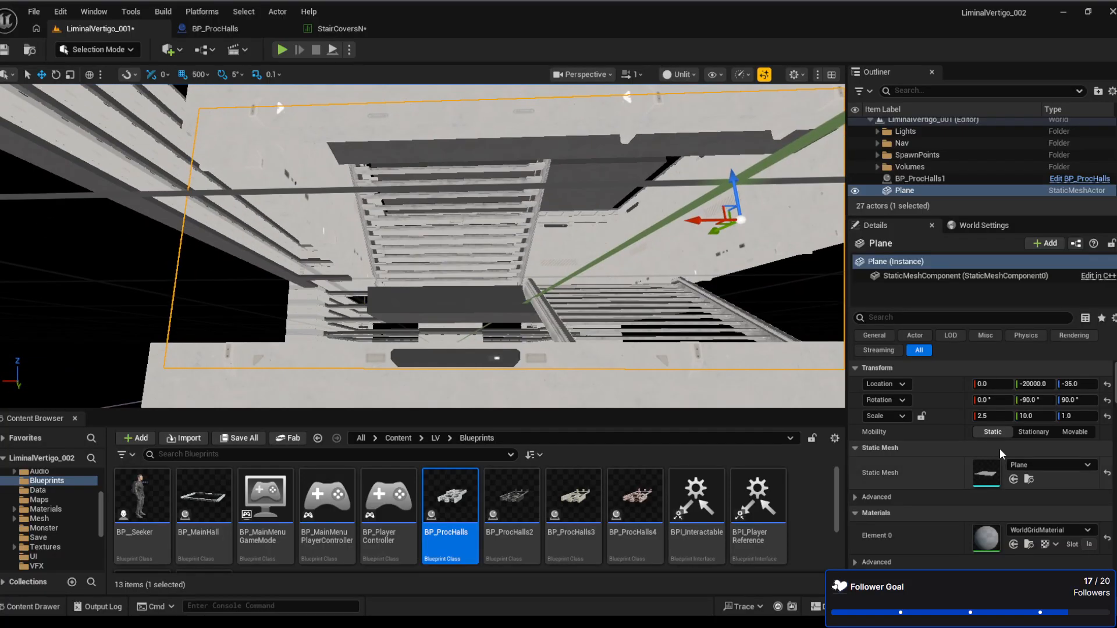
Set the Plane's Z location to -40 and check that it spans the stair opening from the front
{"action": "left_click", "coordinate": [1076, 384]}
{"action": "type", "text": "-40"}
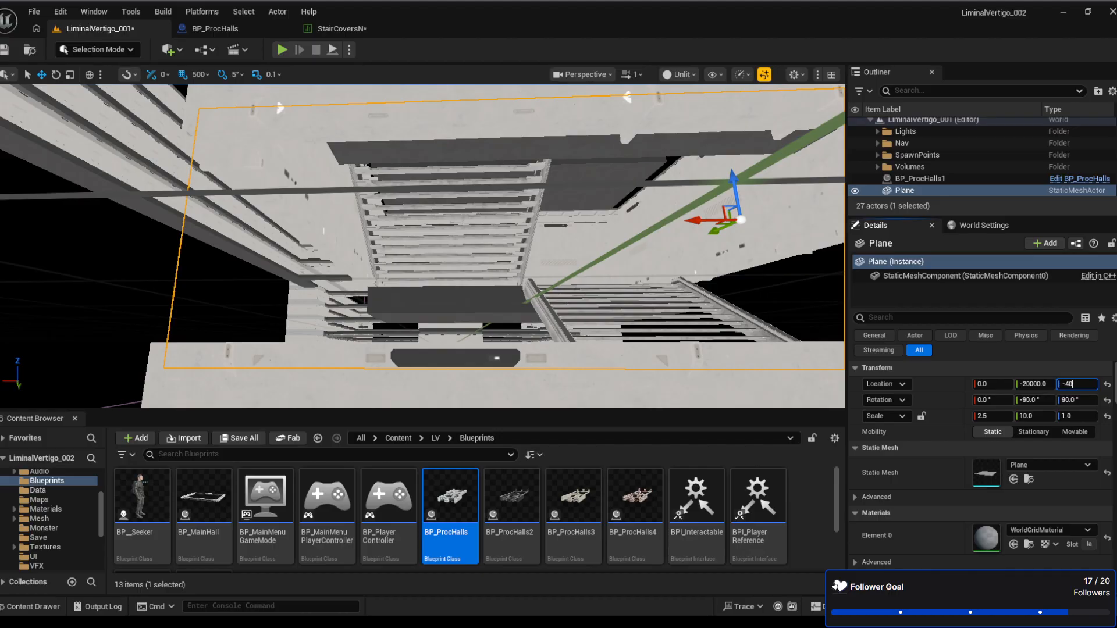
{"action": "key", "text": "Return"}
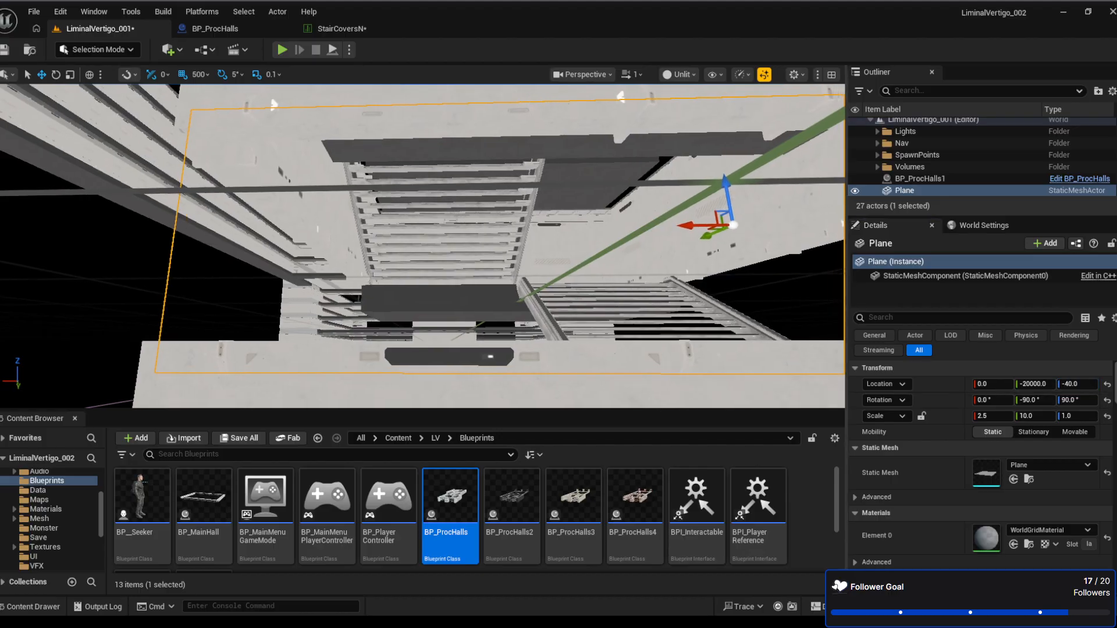
{"action": "right_click_drag", "start_coordinate": [527, 311], "coordinate": [526, 310]}
{"action": "right_click_drag", "start_coordinate": [339, 107], "coordinate": [339, 107]}
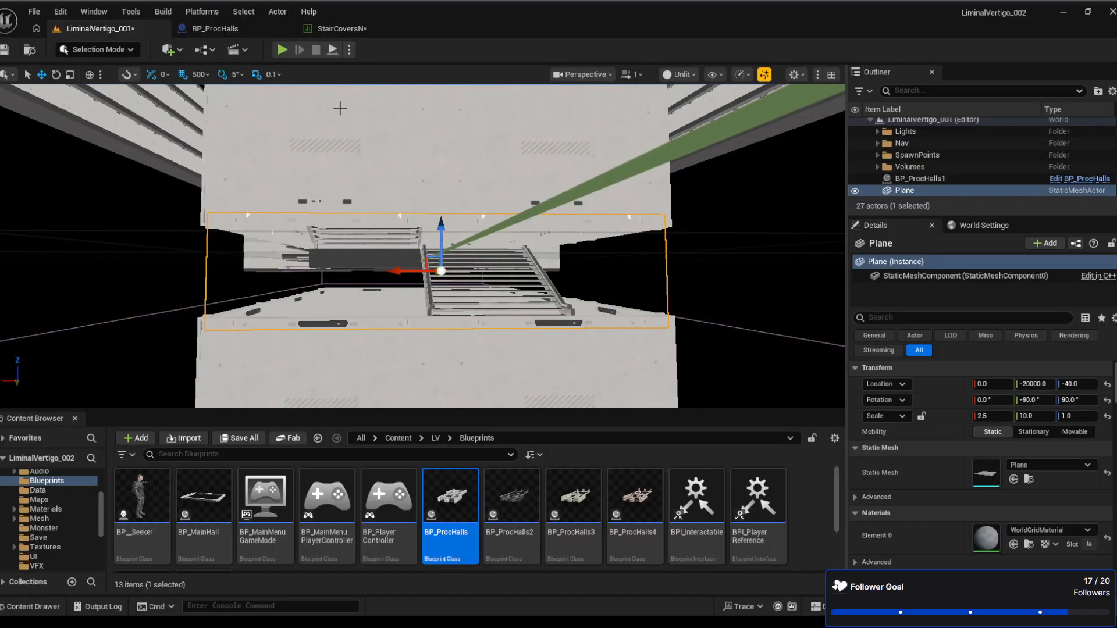
In the StairCoversN table, set the ZCoords of NewRow_3 to -40
{"action": "left_click", "coordinate": [344, 28]}
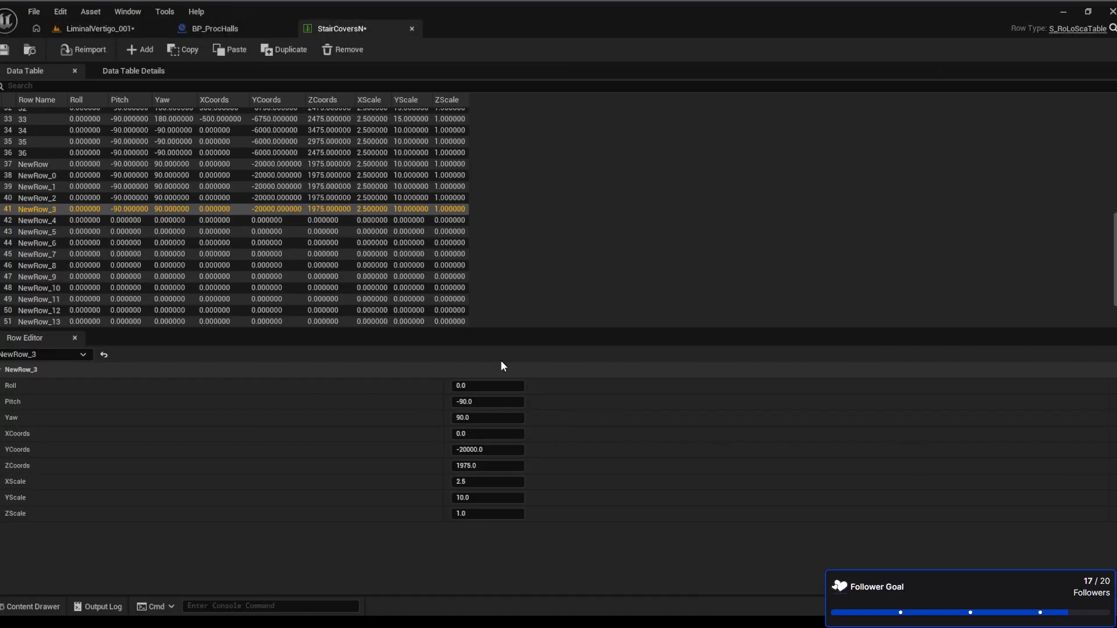
{"action": "left_click", "coordinate": [482, 465]}
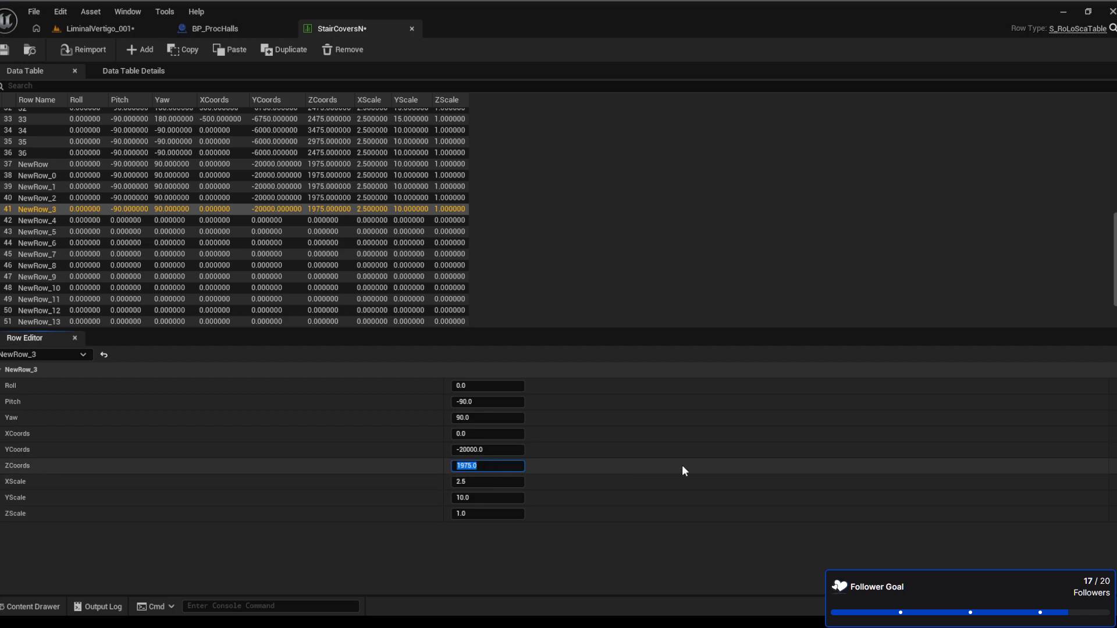
{"action": "type", "text": "-40"}
{"action": "key", "text": "Return"}
Set the ZCoords of NewRow_2 to 475
{"action": "left_click", "coordinate": [323, 197]}
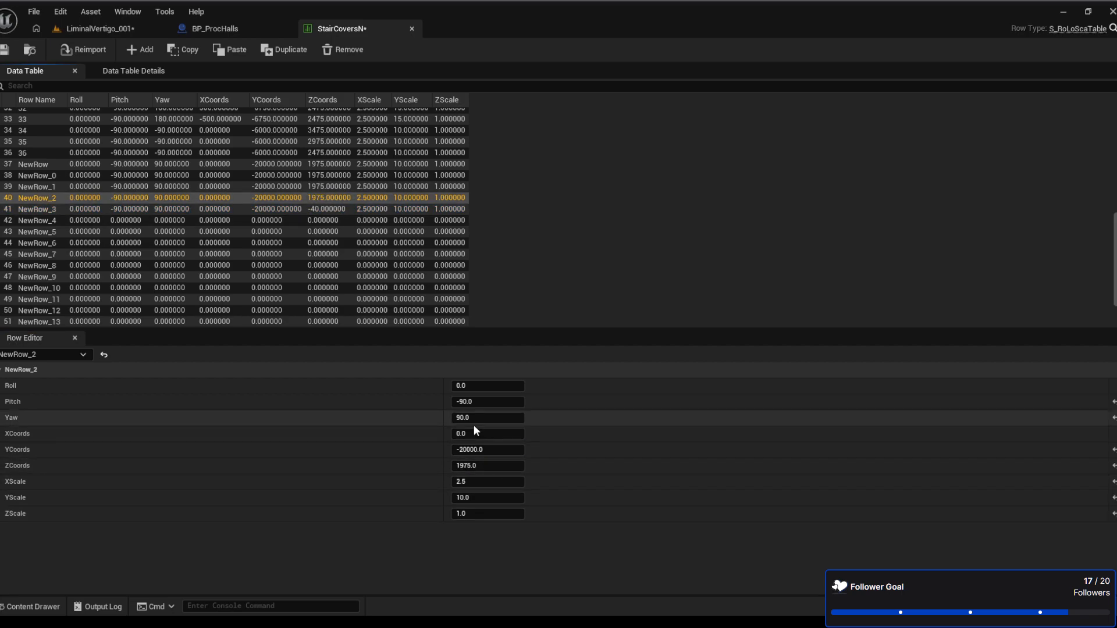
{"action": "left_click", "coordinate": [482, 465]}
{"action": "type", "text": "4"}
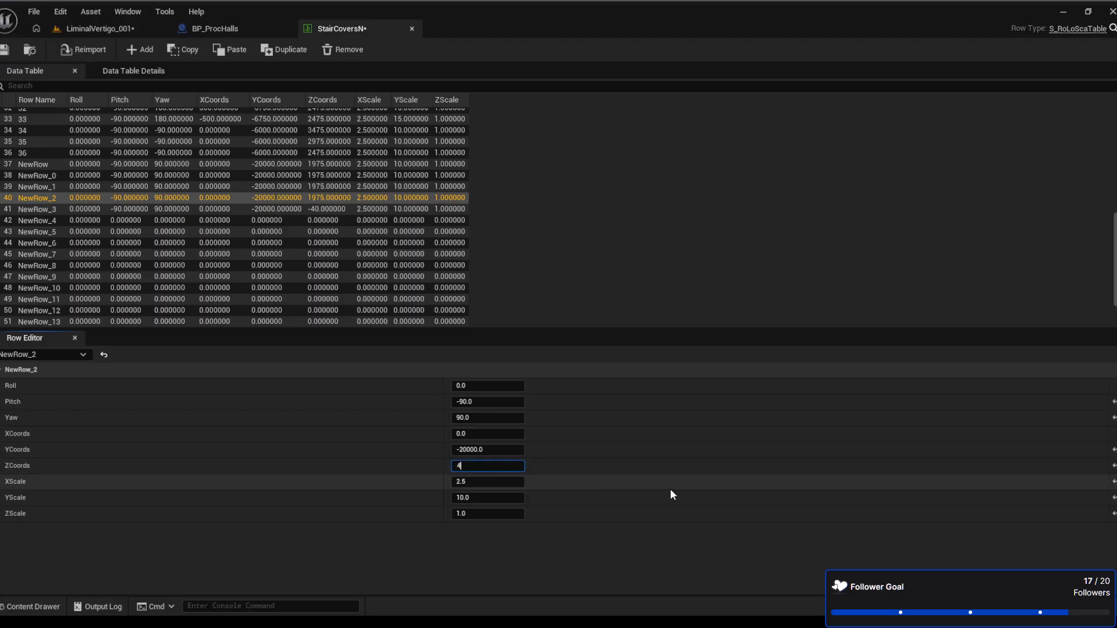
{"action": "type", "text": "75"}
{"action": "key", "text": "Return"}
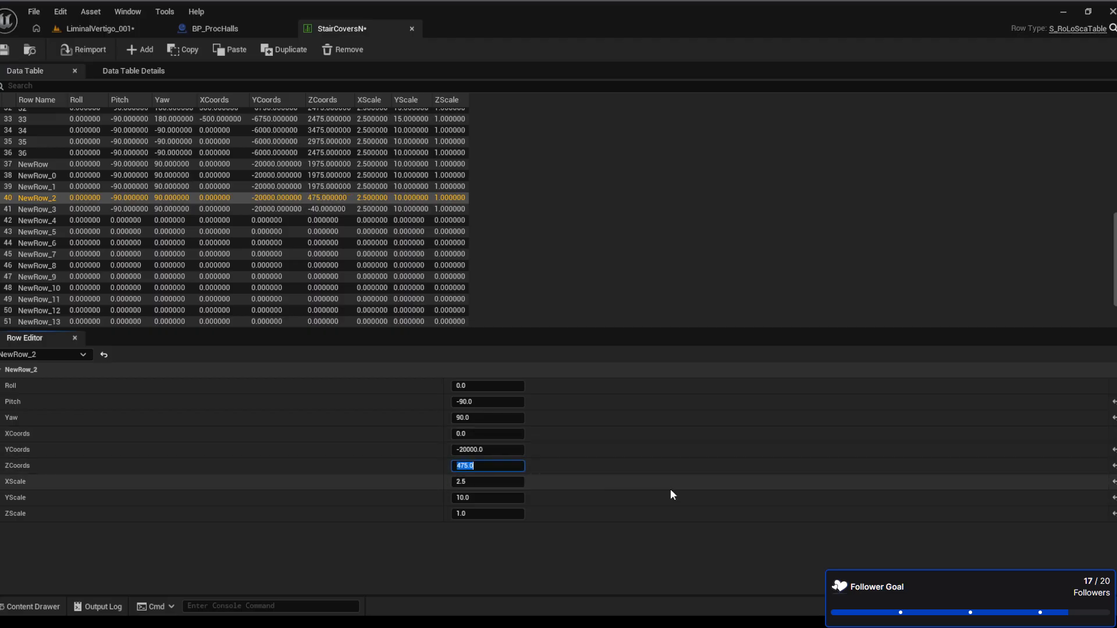
Set the ZCoords of NewRow_1 to 975
{"action": "left_click", "coordinate": [294, 186]}
{"action": "left_click", "coordinate": [487, 466]}
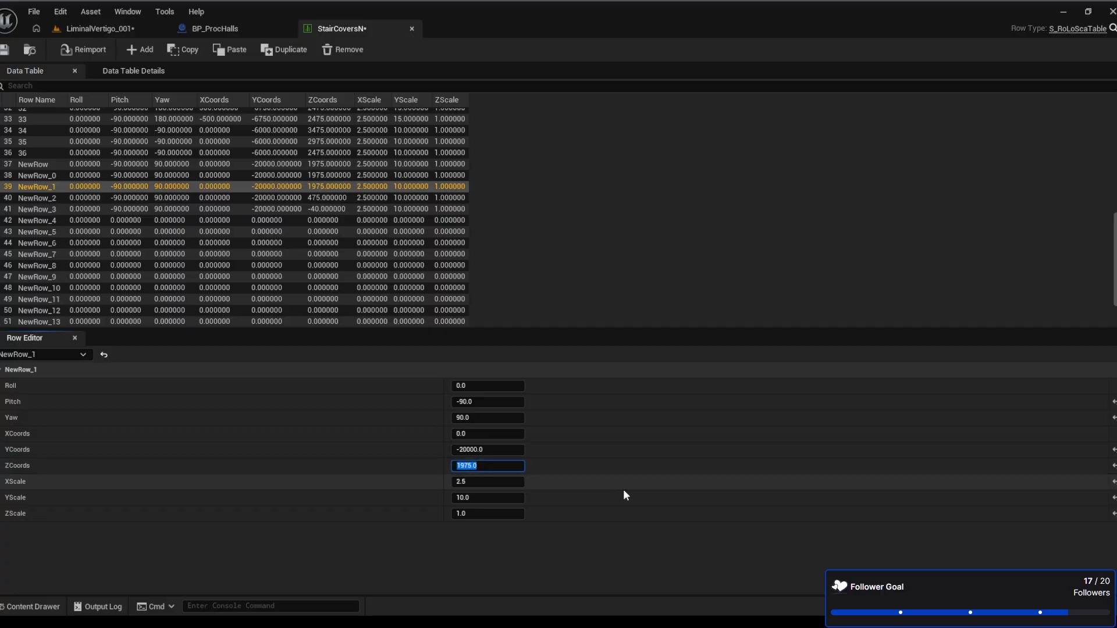
{"action": "type", "text": "975"}
{"action": "key", "text": "Return"}
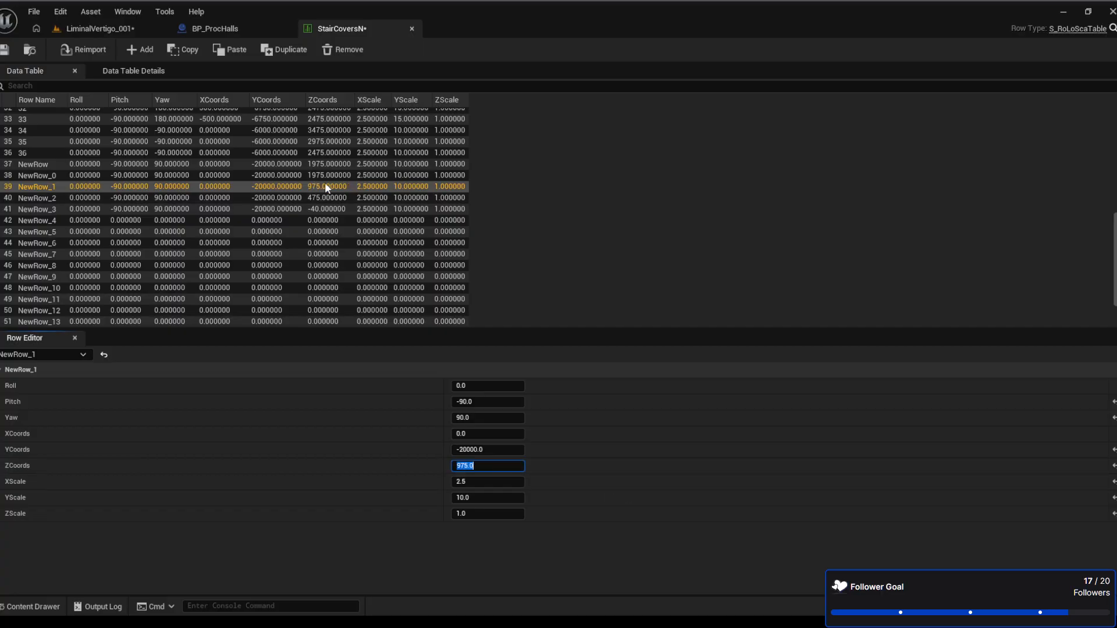
Set the ZCoords of NewRow_0 to 1475 and save the StairCoversN table
{"action": "left_click", "coordinate": [324, 176]}
{"action": "left_click", "coordinate": [476, 466]}
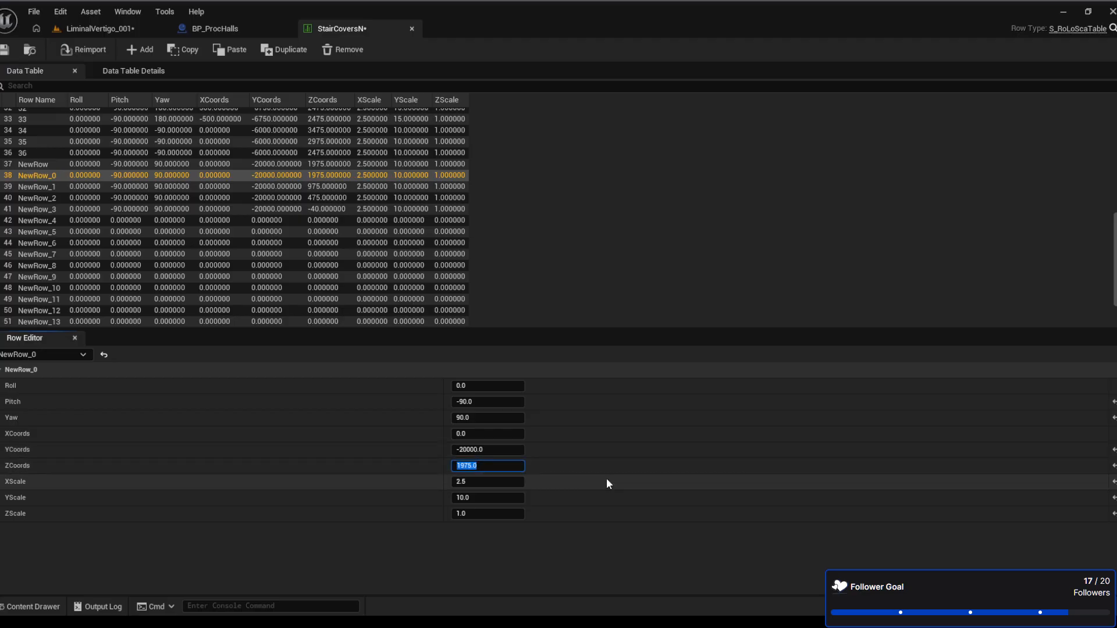
{"action": "type", "text": "1"}
{"action": "type", "text": "5"}
{"action": "key", "text": "Return"}
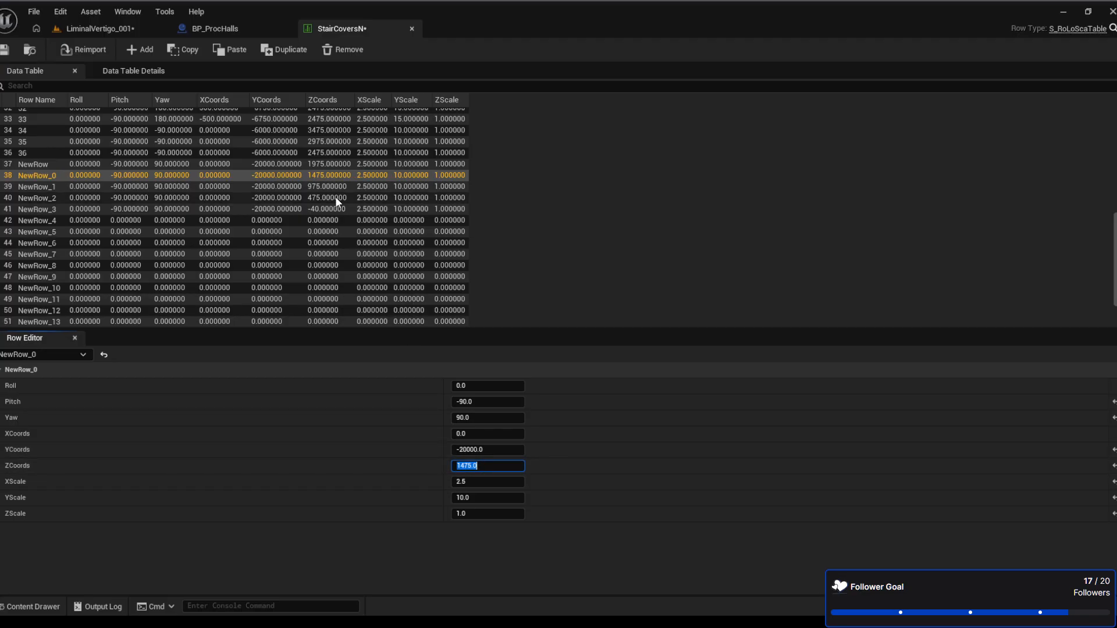
{"action": "left_click", "coordinate": [5, 49]}
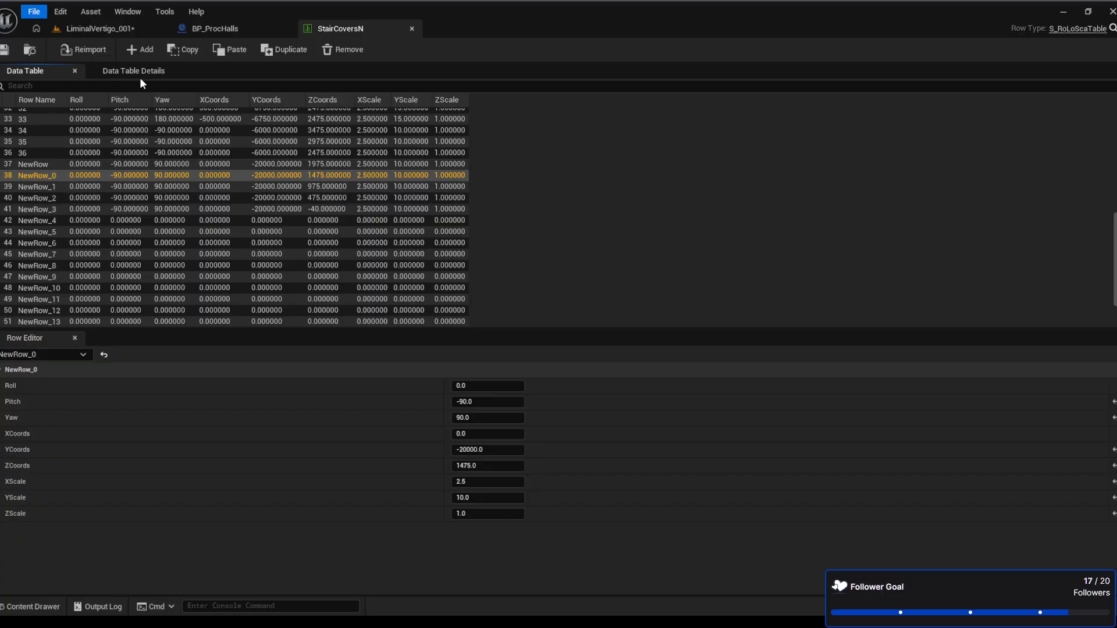
In the LiminalVertigo_001 level, set the Plane's Z location to -1975 and its Y location to -19500
{"action": "left_click", "coordinate": [113, 27]}
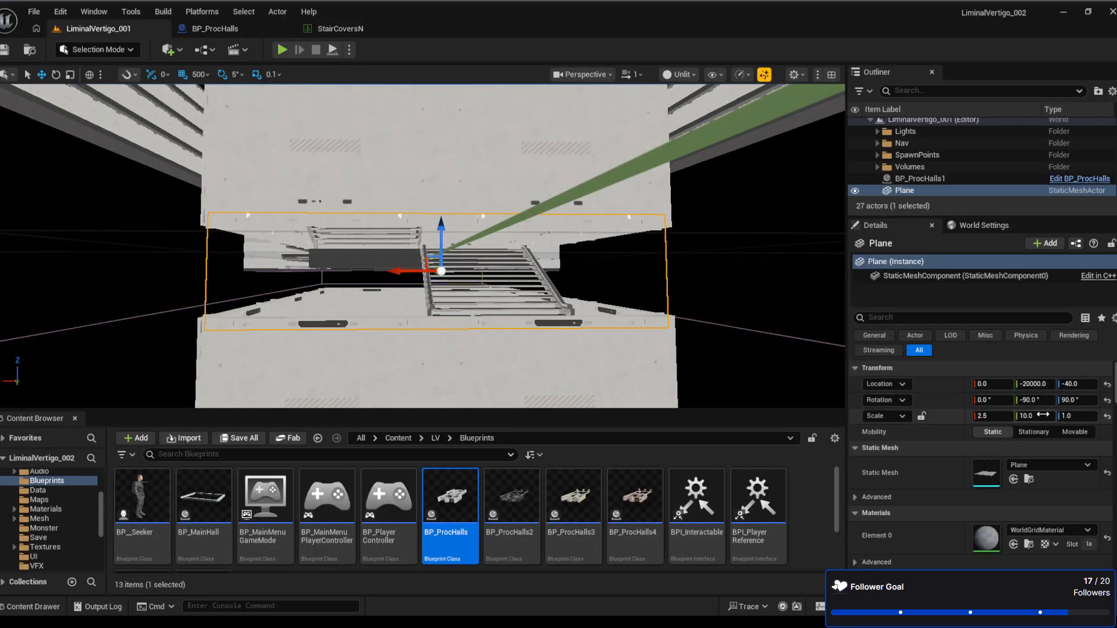
{"action": "left_click", "coordinate": [1075, 384]}
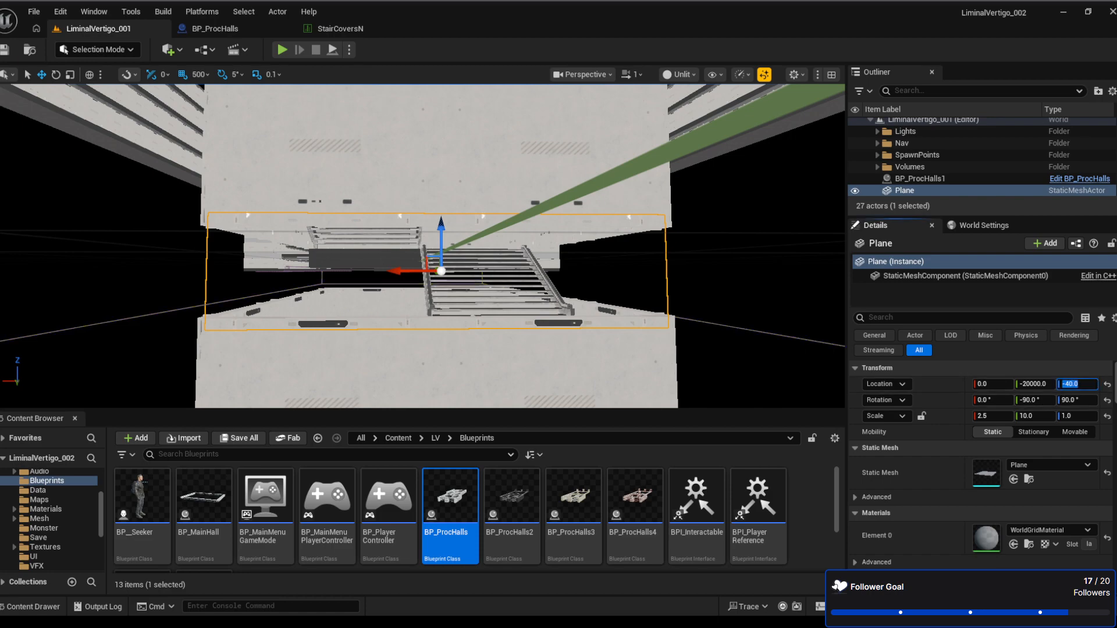
{"action": "type", "text": "-1975"}
{"action": "key", "text": "Return"}
{"action": "left_click", "coordinate": [1036, 384]}
{"action": "type", "text": "-"}
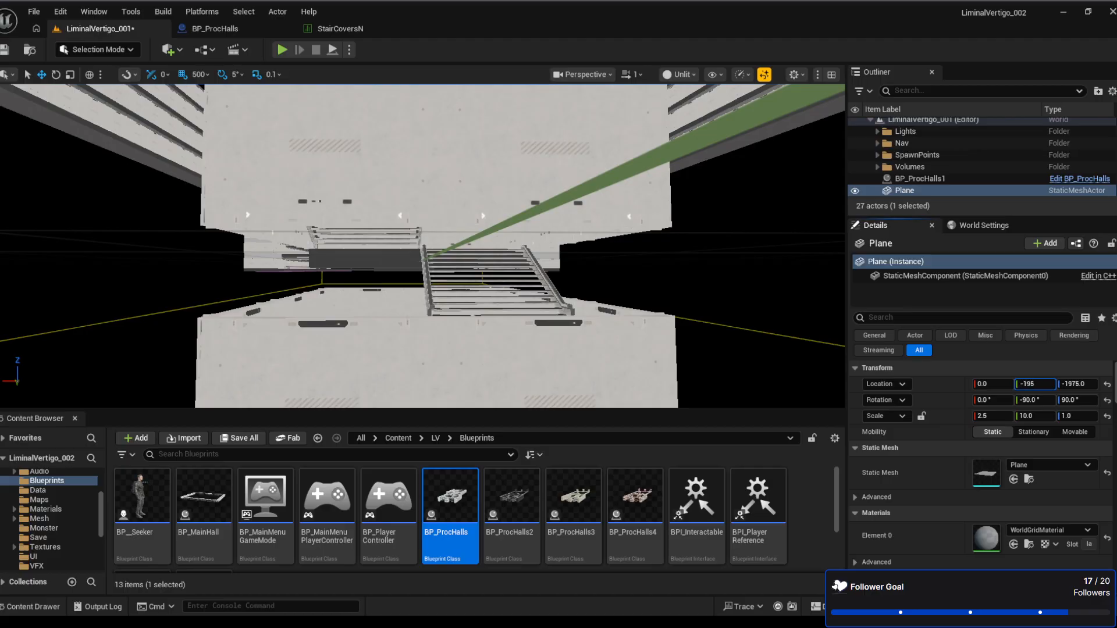
{"action": "key", "text": "Return"}
Set the Plane's Z rotation to 0° and X location to -500, and check where it sits relative to the stair tower
{"action": "left_click", "coordinate": [1077, 400]}
{"action": "type", "text": "0"}
{"action": "key", "text": "Return"}
{"action": "left_click", "coordinate": [993, 384]}
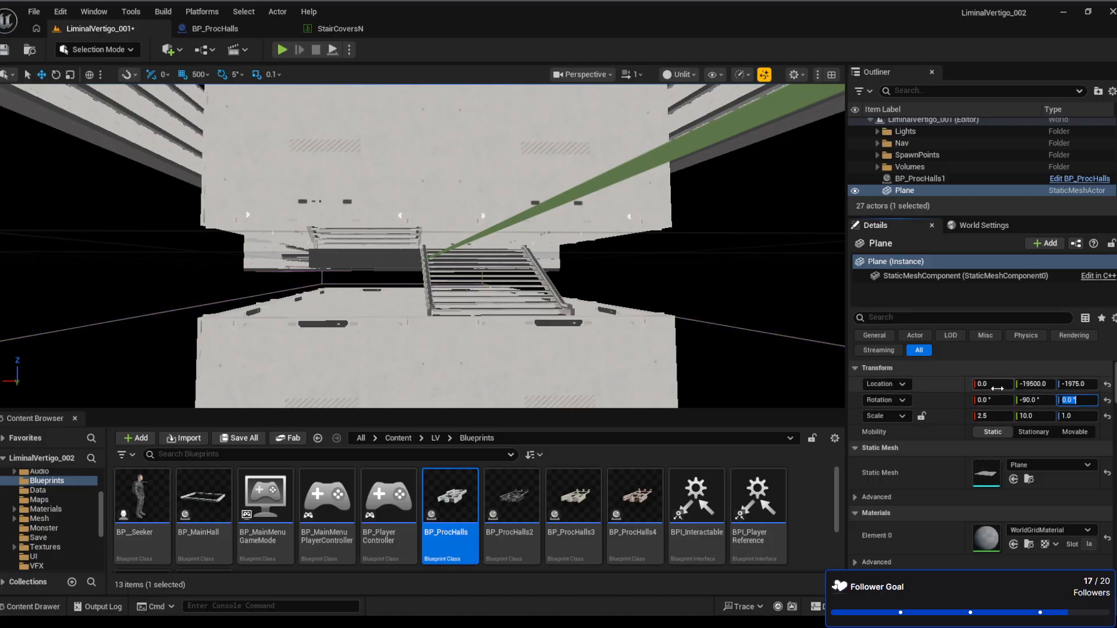
{"action": "type", "text": "-500"}
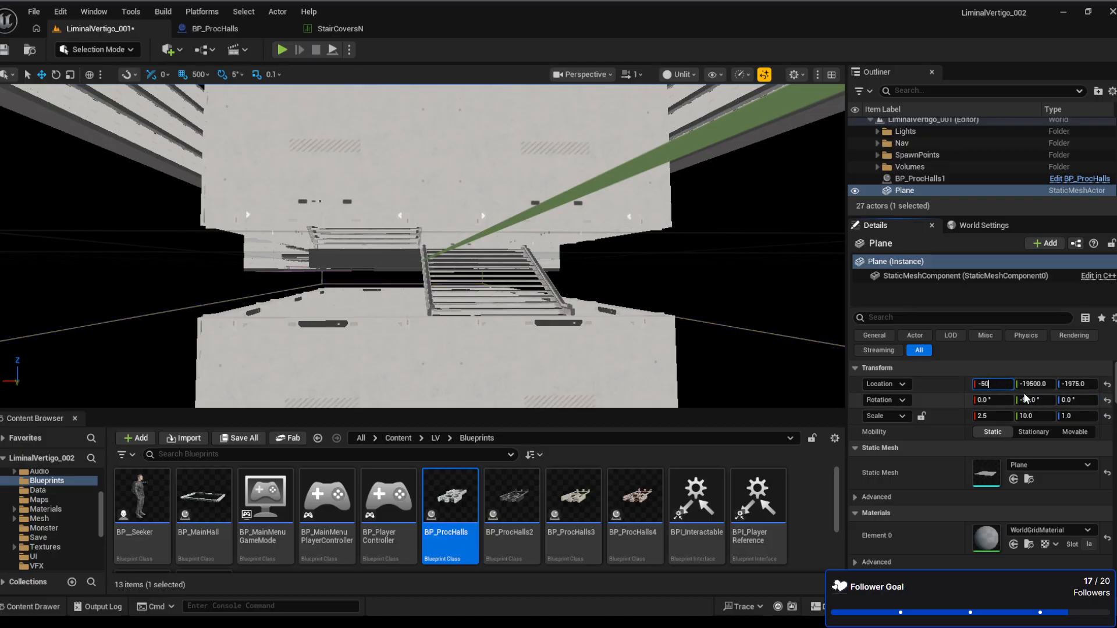
{"action": "key", "text": "Return"}
{"action": "key", "text": "w"}
{"action": "right_click_drag", "start_coordinate": [687, 274], "coordinate": [328, 312]}
{"action": "key", "text": "s"}
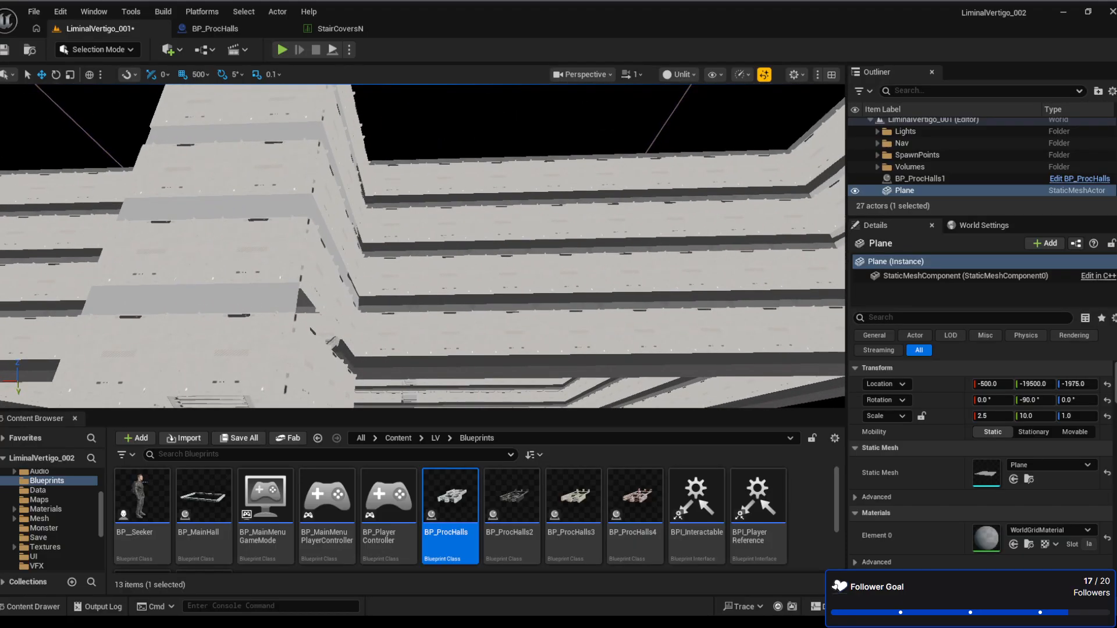
{"action": "double_click", "coordinate": [915, 189]}
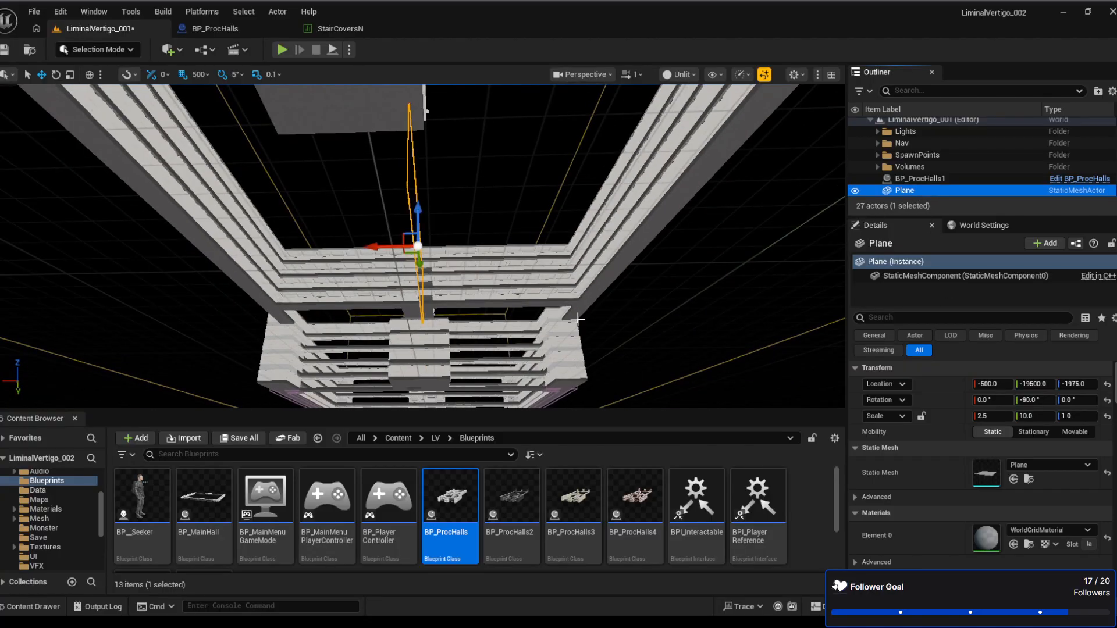
{"action": "right_click_drag", "start_coordinate": [676, 328], "coordinate": [636, 355]}
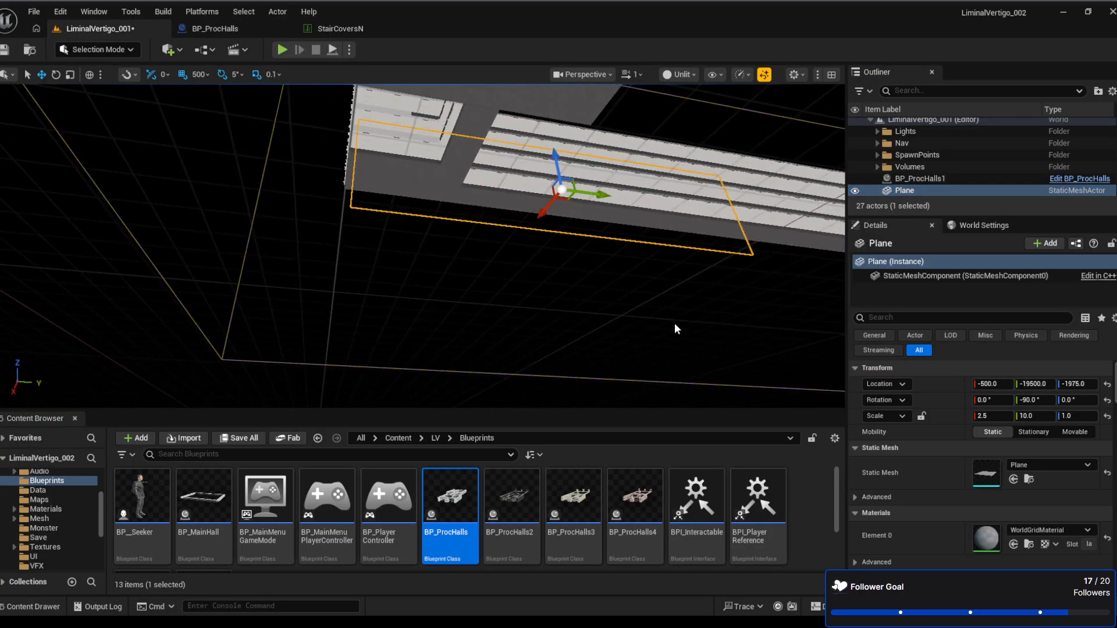
Set the Plane's Z location to 1975 and inspect its fit over the side stair opening and the tower's other openings
{"action": "left_click", "coordinate": [1065, 385]}
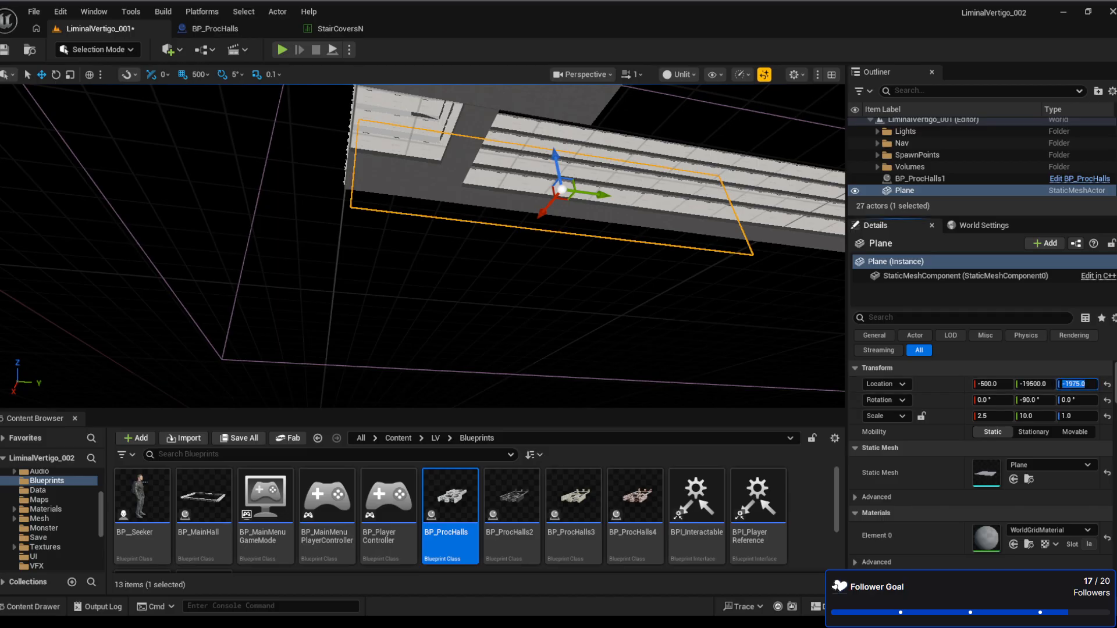
{"action": "key", "text": "BackSpace"}
{"action": "key", "text": "Return"}
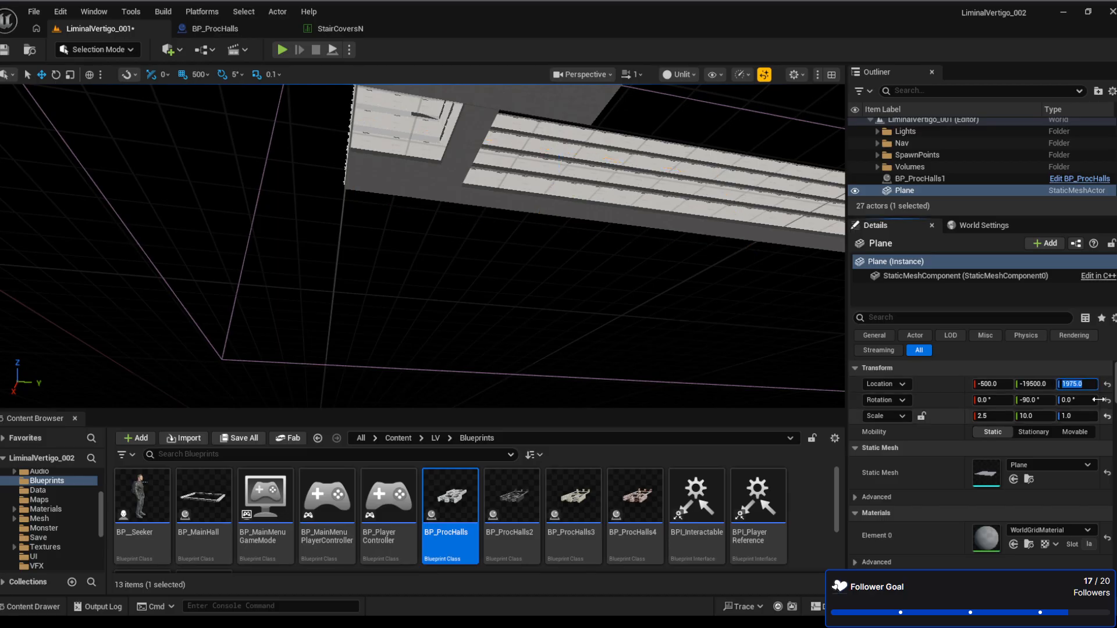
{"action": "double_click", "coordinate": [958, 192]}
{"action": "right_click_drag", "start_coordinate": [640, 250], "coordinate": [605, 202]}
{"action": "right_click_drag", "start_coordinate": [627, 336], "coordinate": [756, 352]}
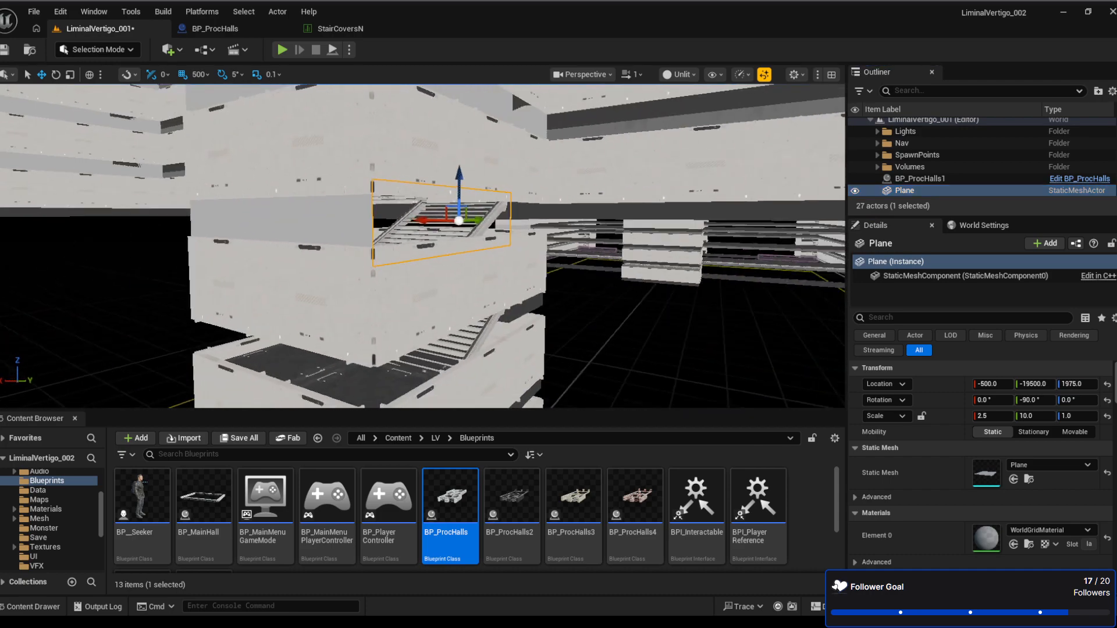
{"action": "right_click_drag", "start_coordinate": [430, 169], "coordinate": [487, 197]}
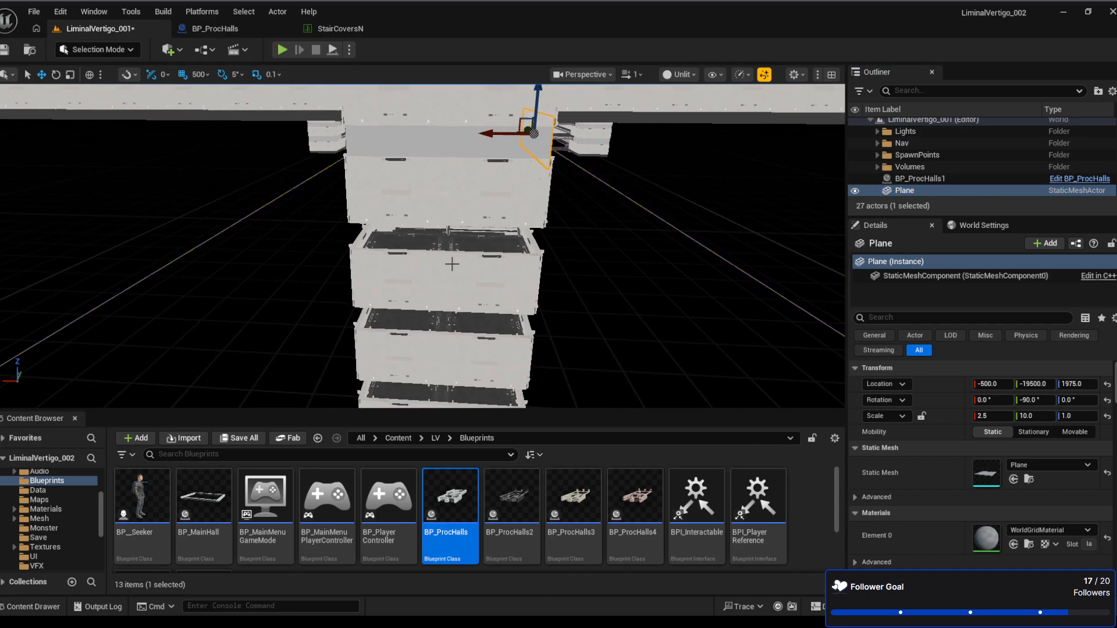
{"action": "right_click_drag", "start_coordinate": [451, 366], "coordinate": [442, 416]}
{"action": "right_click_drag", "start_coordinate": [465, 235], "coordinate": [476, 169]}
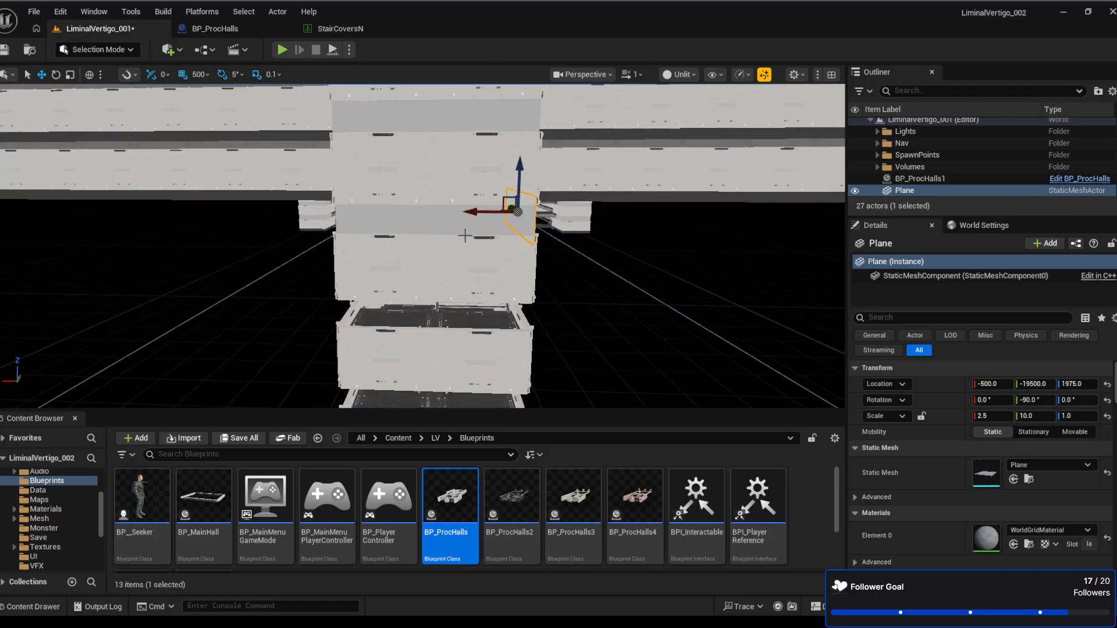
{"action": "right_click_drag", "start_coordinate": [465, 361], "coordinate": [472, 431]}
{"action": "mouse_move", "coordinate": [461, 273]}
{"action": "right_mouse_down"}
{"action": "mouse_move", "coordinate": [457, 205]}
{"action": "mouse_move", "coordinate": [428, 262]}
{"action": "mouse_move", "coordinate": [332, 213]}
{"action": "mouse_move", "coordinate": [259, 208]}
{"action": "mouse_move", "coordinate": [402, 208]}
{"action": "mouse_move", "coordinate": [436, 277]}
{"action": "mouse_move", "coordinate": [452, 258]}
{"action": "right_mouse_up"}
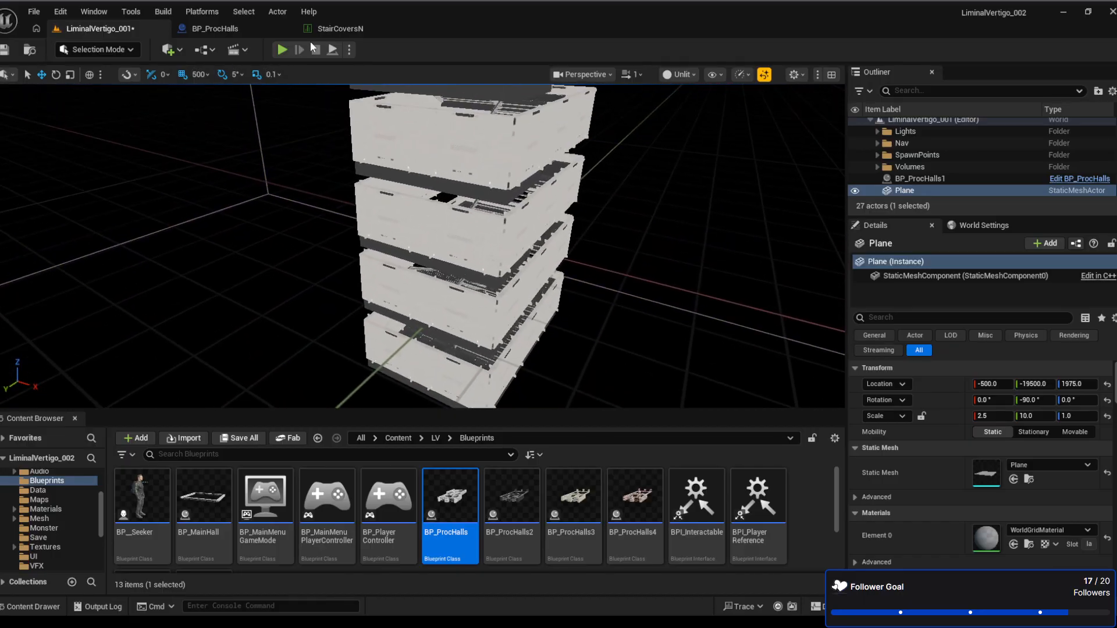
In the StairCoversN table, copy the values of NewRow into NewRow_4
{"action": "left_click", "coordinate": [331, 29]}
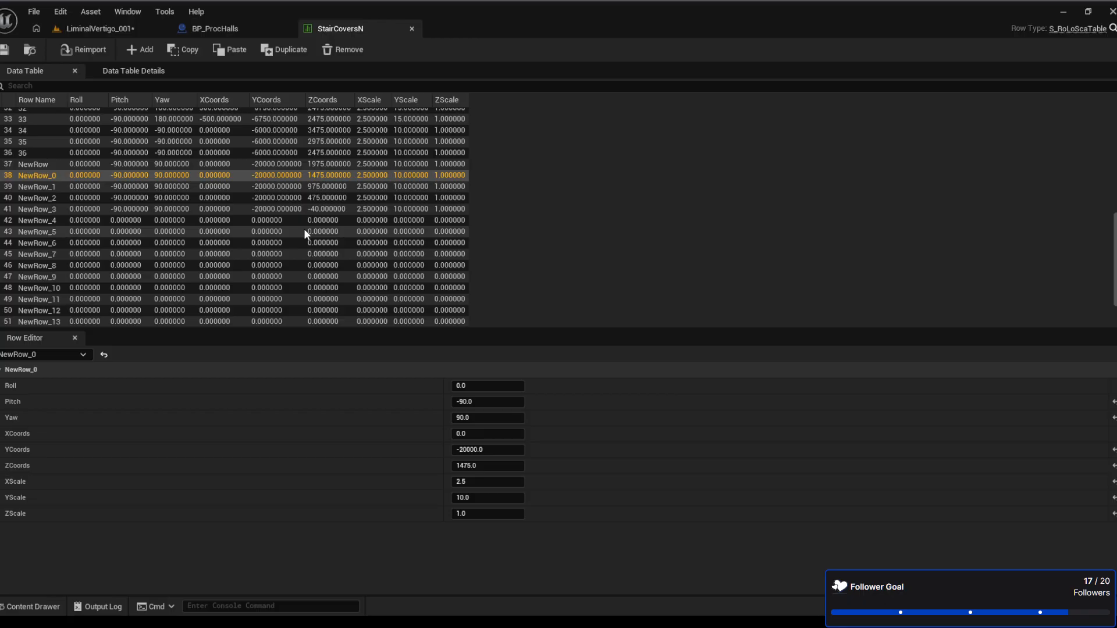
{"action": "left_click", "coordinate": [286, 164]}
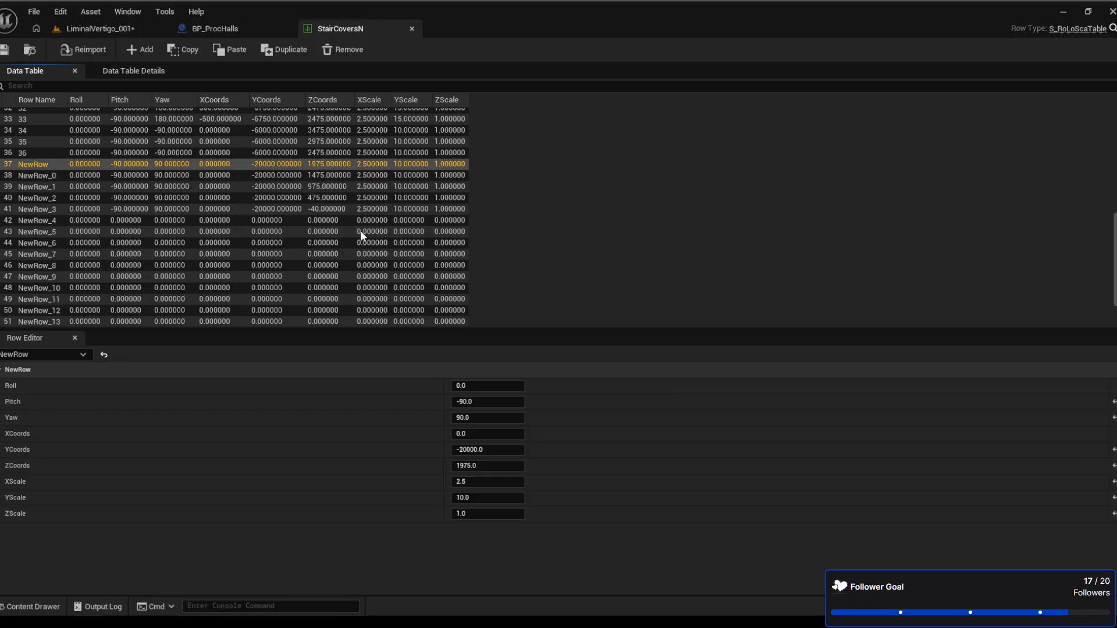
{"action": "left_click", "coordinate": [268, 220]}
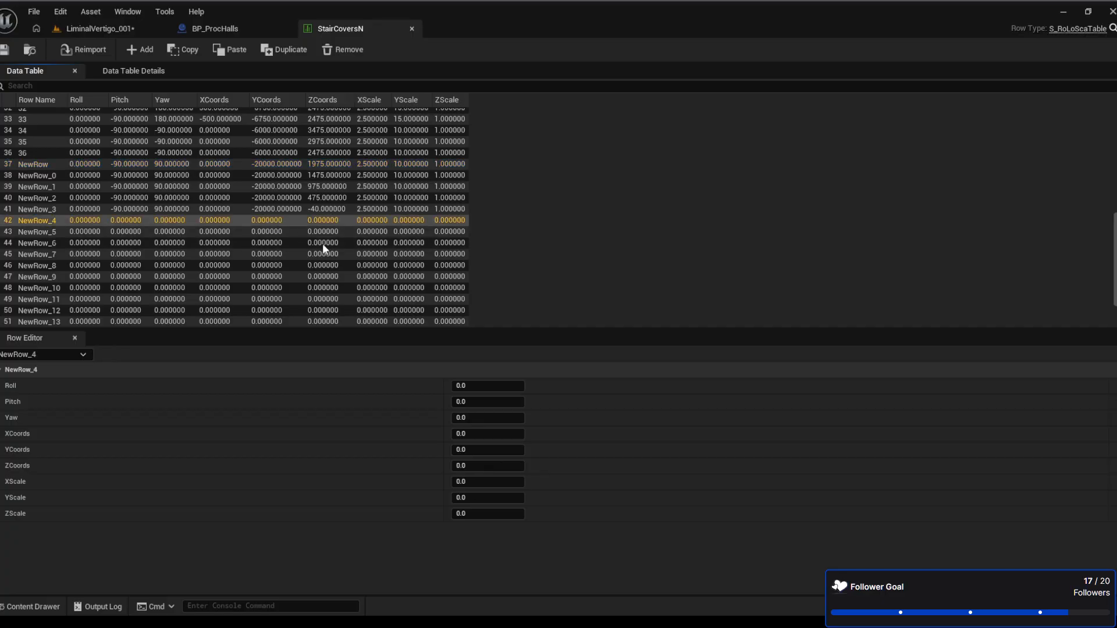
{"action": "key", "text": "ctrl+v"}
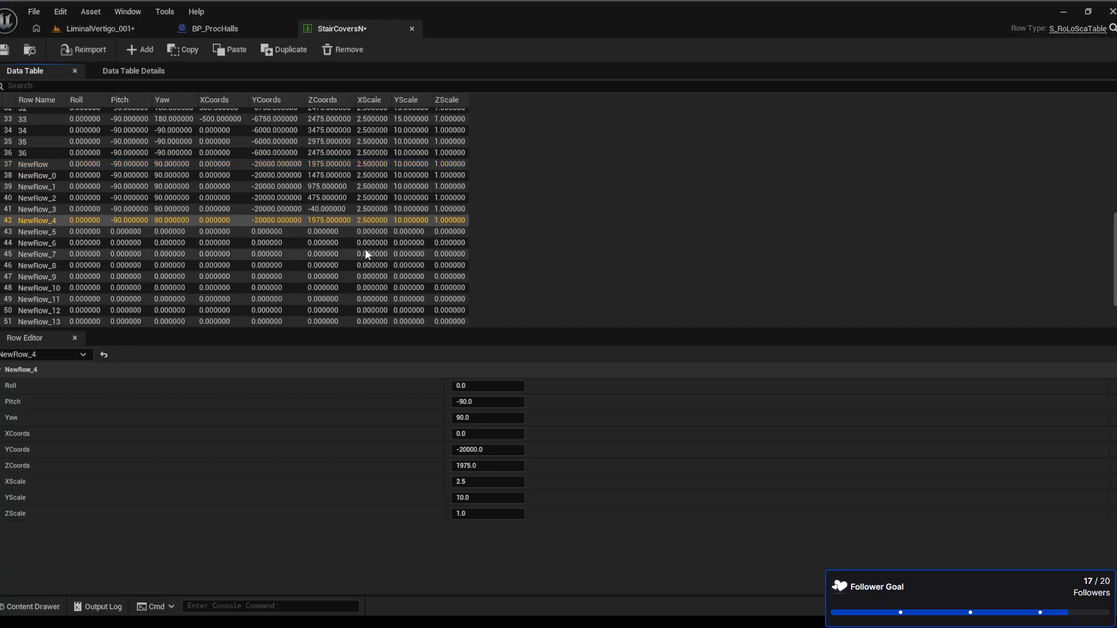
Set NewRow_4's YCoords to -18500 in the StairCoversN table
{"action": "left_click", "coordinate": [494, 450]}
{"action": "type", "text": "-"}
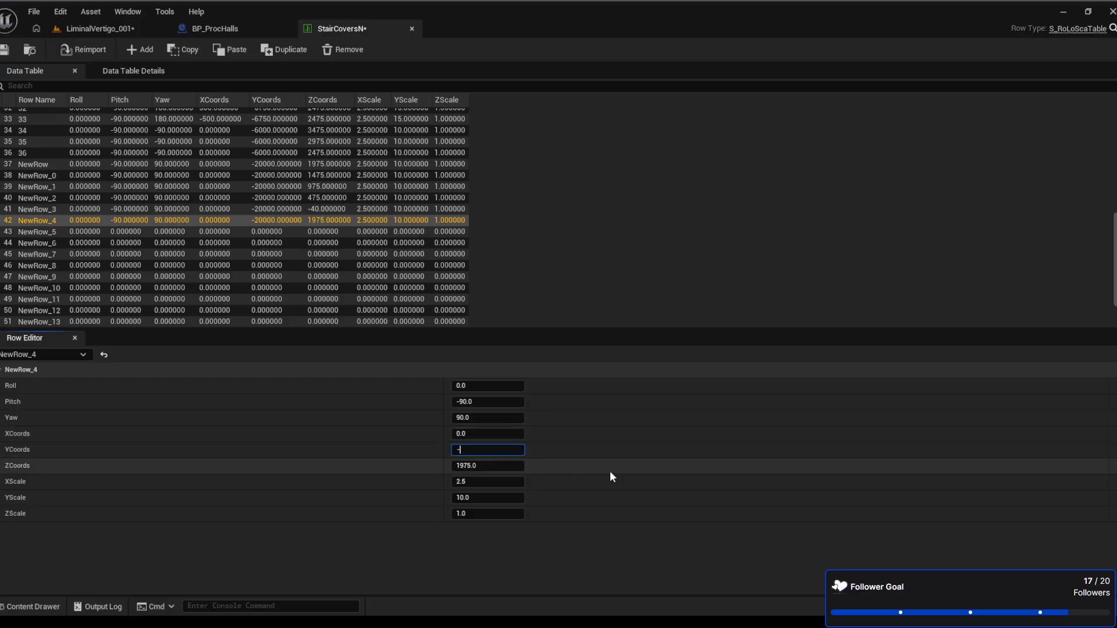
{"action": "type", "text": "18500"}
{"action": "key", "text": "Return"}
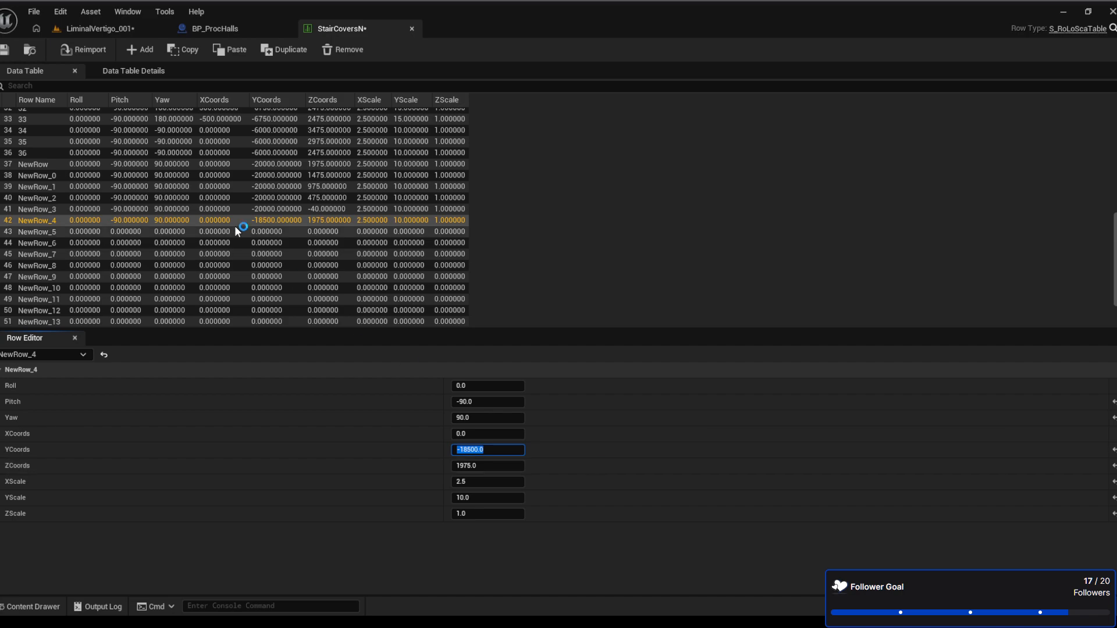
Copy the values of NewRow_4 into NewRow_5, NewRow_6, NewRow_7 and NewRow_8
{"action": "left_click", "coordinate": [279, 219]}
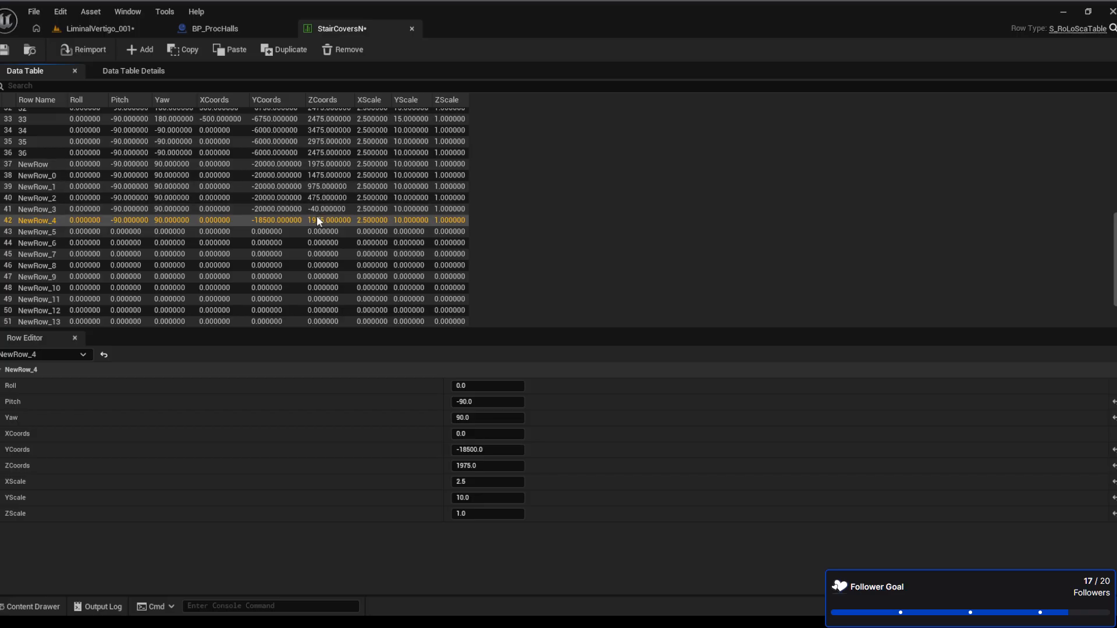
{"action": "left_click", "coordinate": [303, 231]}
{"action": "key", "text": "ctrl+v"}
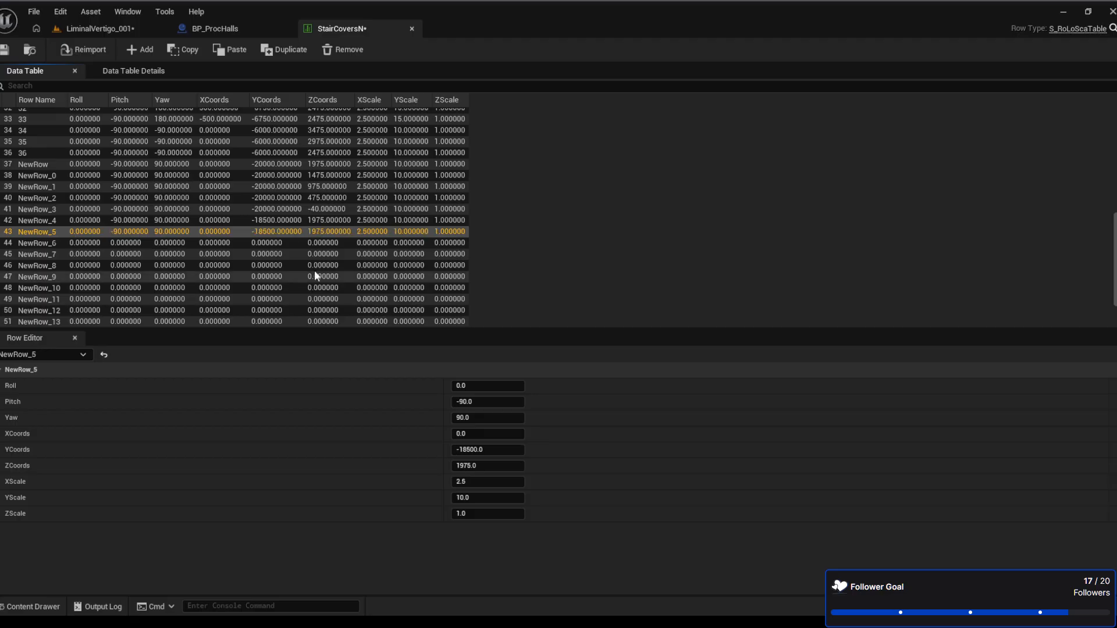
{"action": "key", "text": "Down"}
{"action": "key", "text": "ctrl+v"}
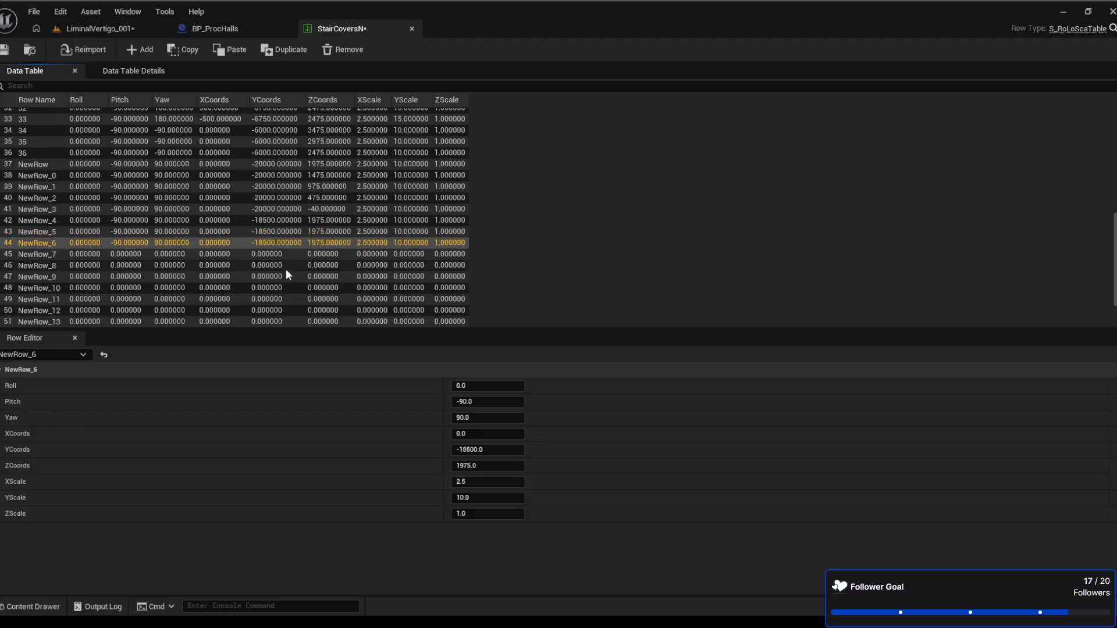
{"action": "left_click", "coordinate": [277, 256]}
{"action": "key", "text": "ctrl+v"}
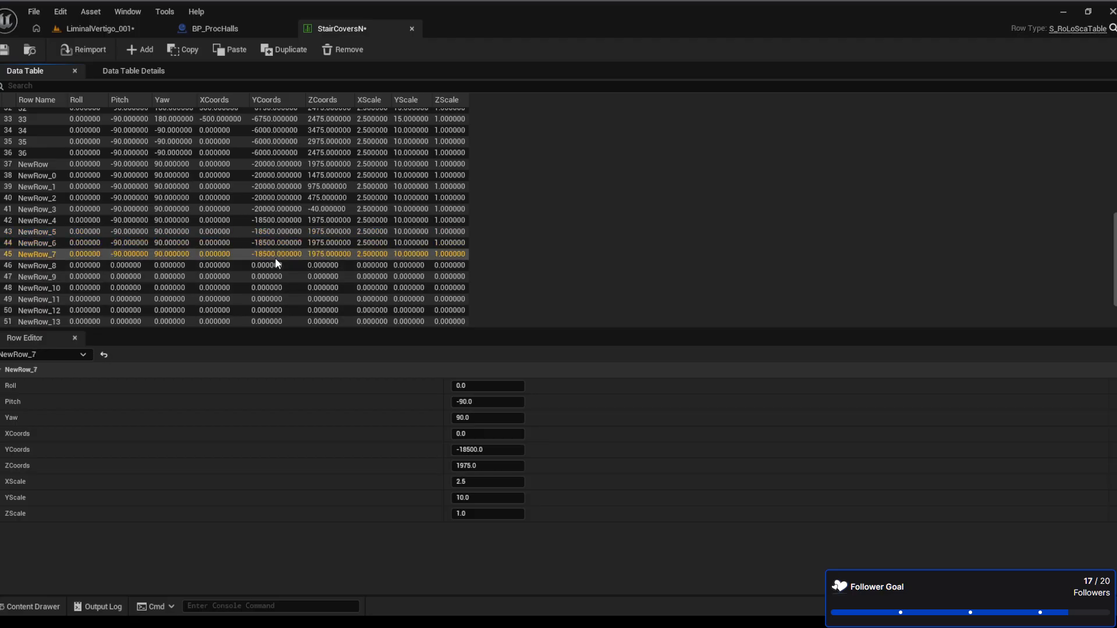
{"action": "left_click", "coordinate": [268, 265]}
{"action": "key", "text": "ctrl+v"}
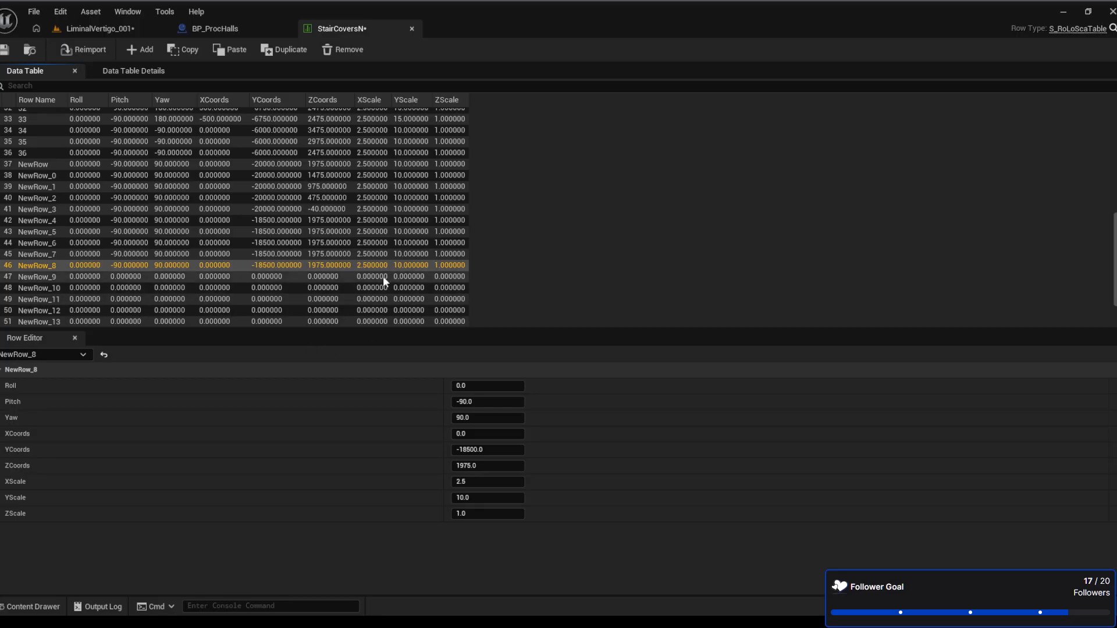
Set ZCoords to 1475 for NewRow_5 and 975 for NewRow_6
{"action": "left_click", "coordinate": [321, 232]}
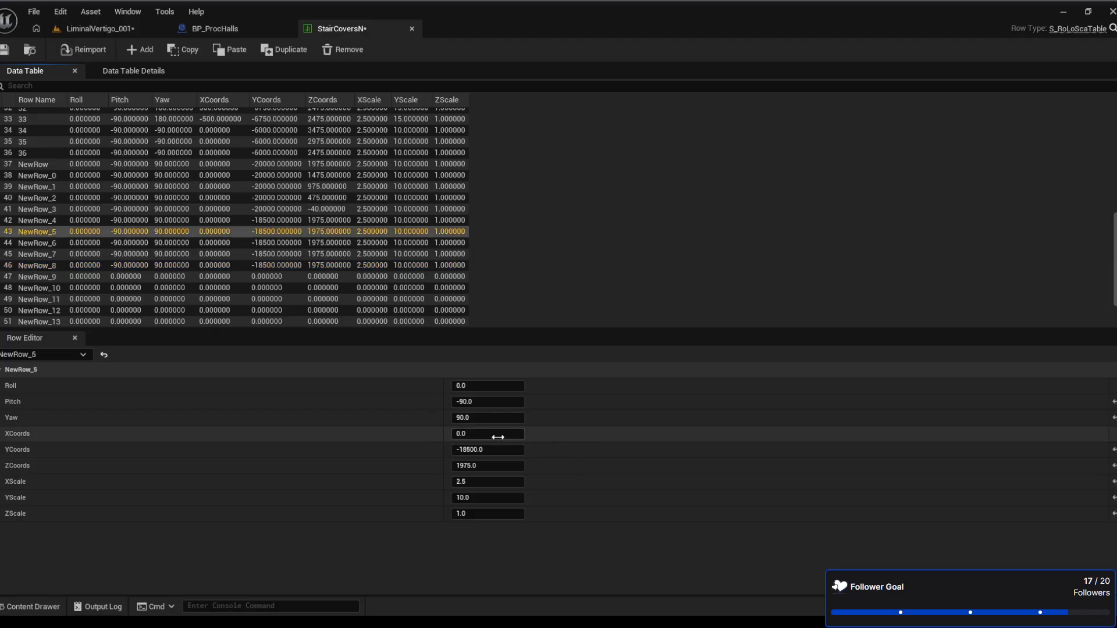
{"action": "left_click", "coordinate": [486, 465]}
{"action": "type", "text": "1475"}
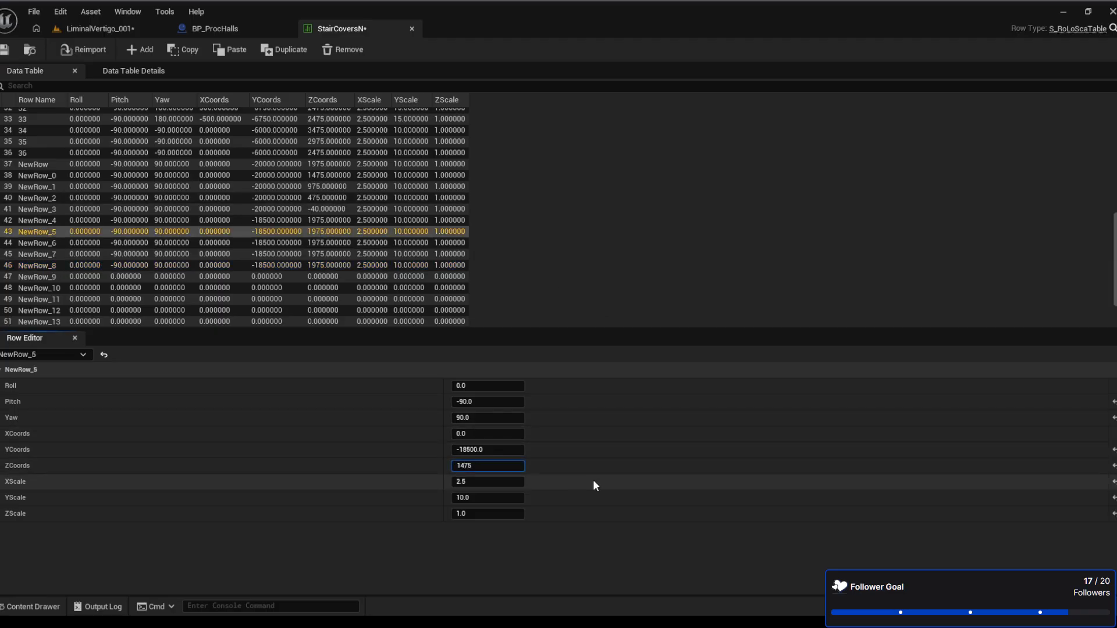
{"action": "key", "text": "Return"}
{"action": "left_click", "coordinate": [324, 243]}
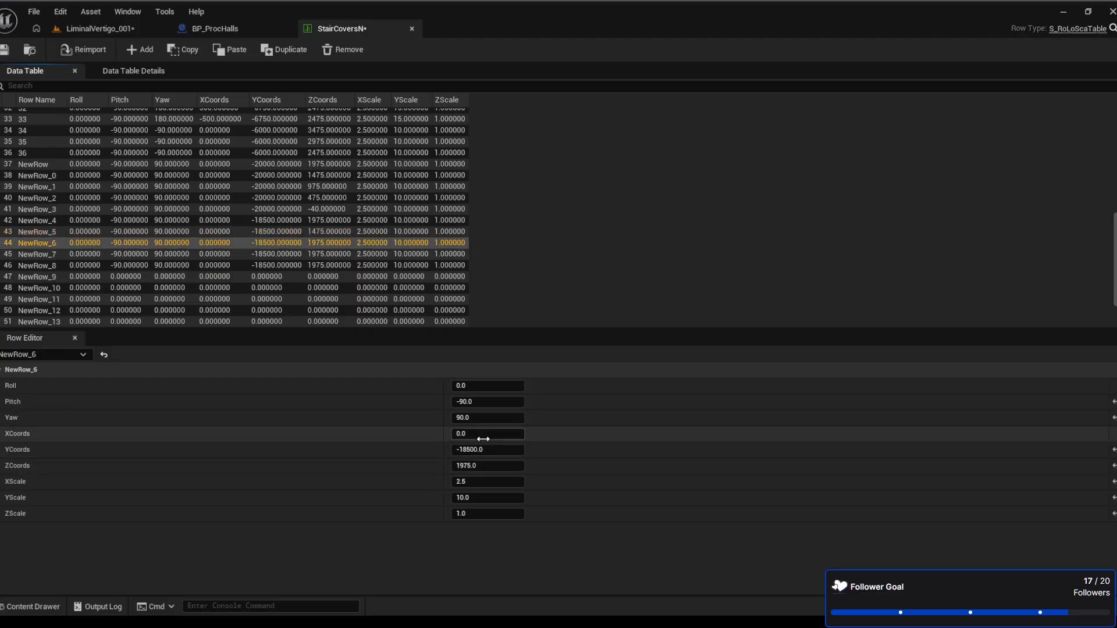
{"action": "left_click", "coordinate": [481, 466]}
{"action": "type", "text": "975"}
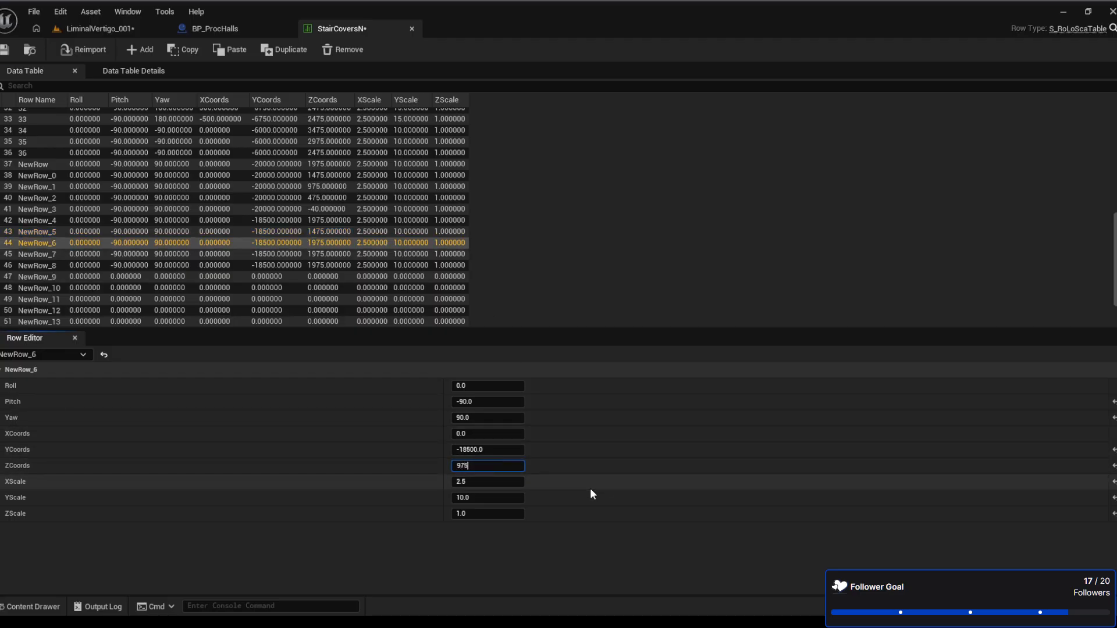
{"action": "key", "text": "Return"}
Set ZCoords to 475 for NewRow_7 and -40 for NewRow_8
{"action": "left_click", "coordinate": [313, 252]}
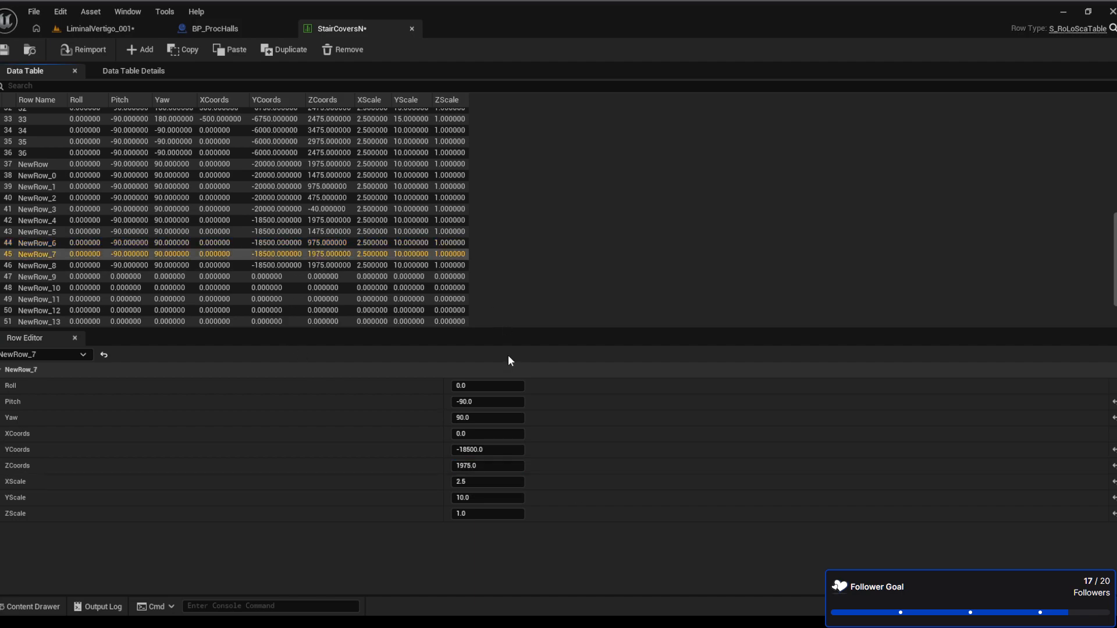
{"action": "left_click", "coordinate": [491, 465]}
{"action": "type", "text": "475"}
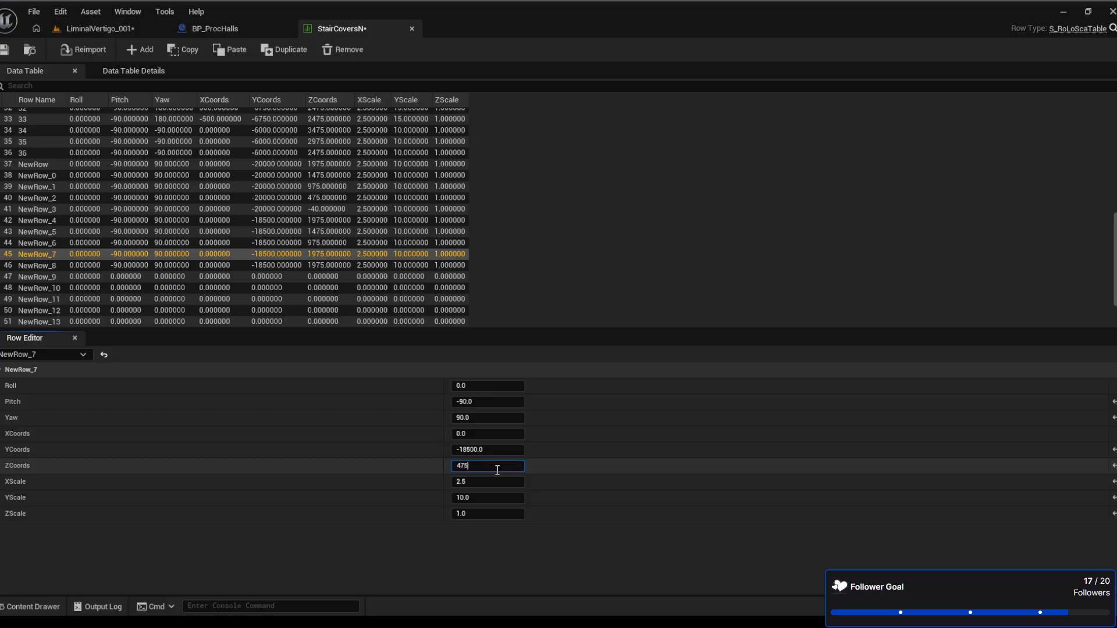
{"action": "key", "text": "Return"}
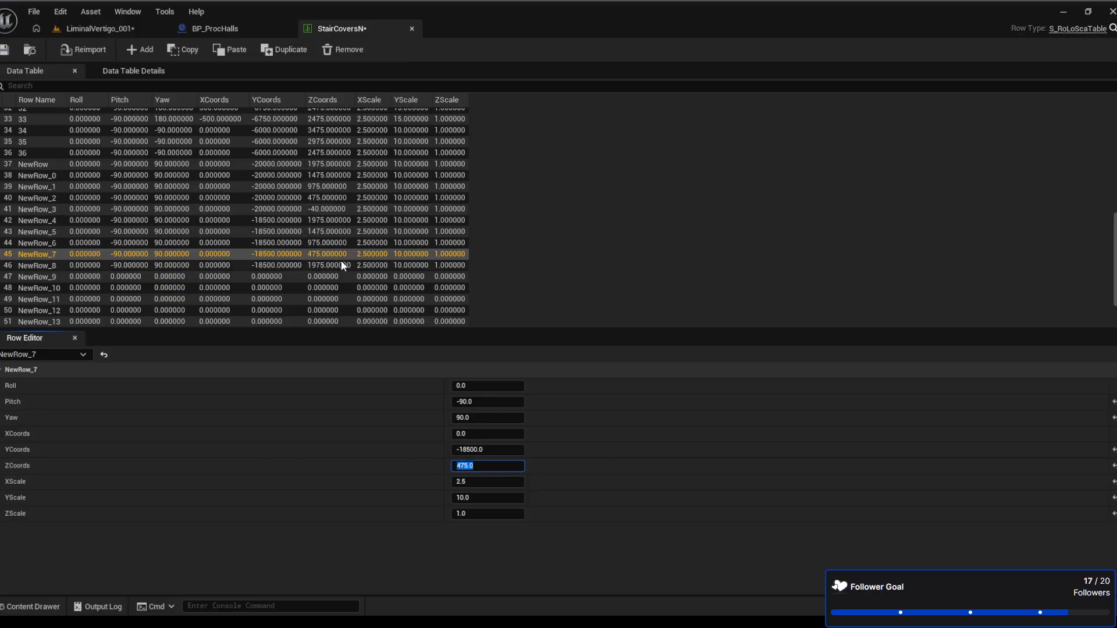
{"action": "left_click", "coordinate": [324, 266]}
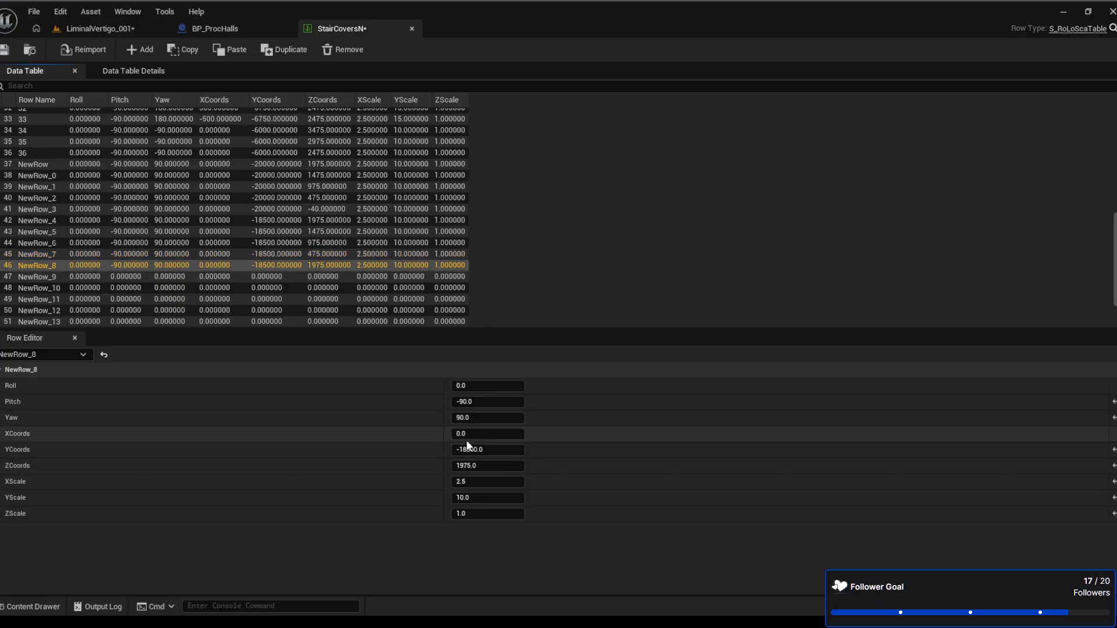
{"action": "left_click", "coordinate": [478, 468]}
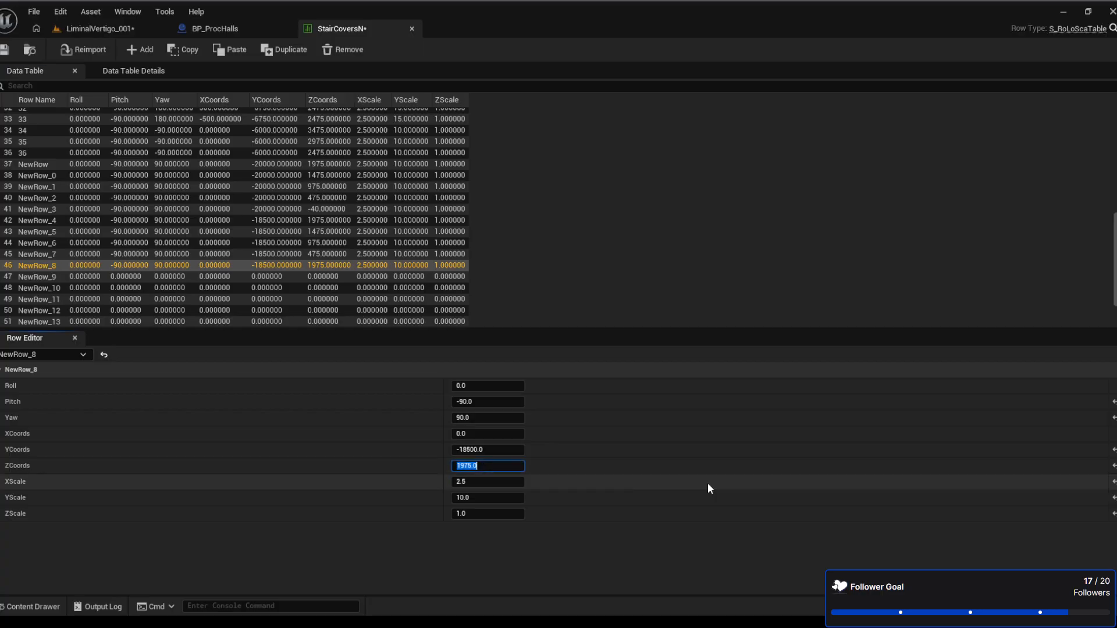
{"action": "type", "text": "-40"}
{"action": "key", "text": "Return"}
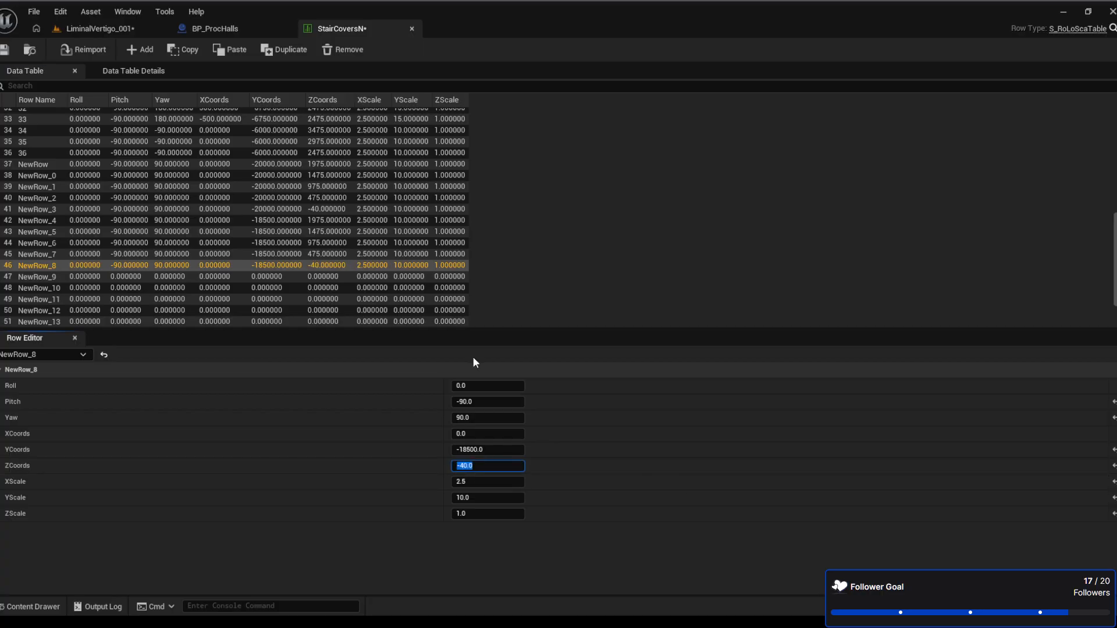
Save the StairCoversN table and the level, then recompile and save the BP_ProcHalls blueprint
{"action": "key", "text": "ctrl+s"}
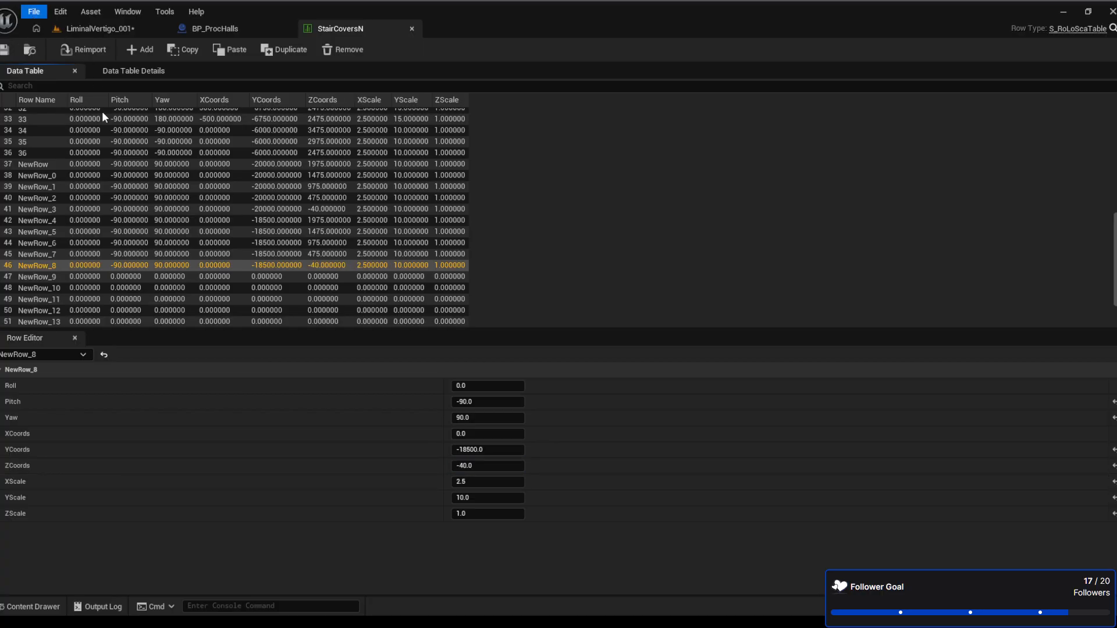
{"action": "left_click", "coordinate": [83, 84]}
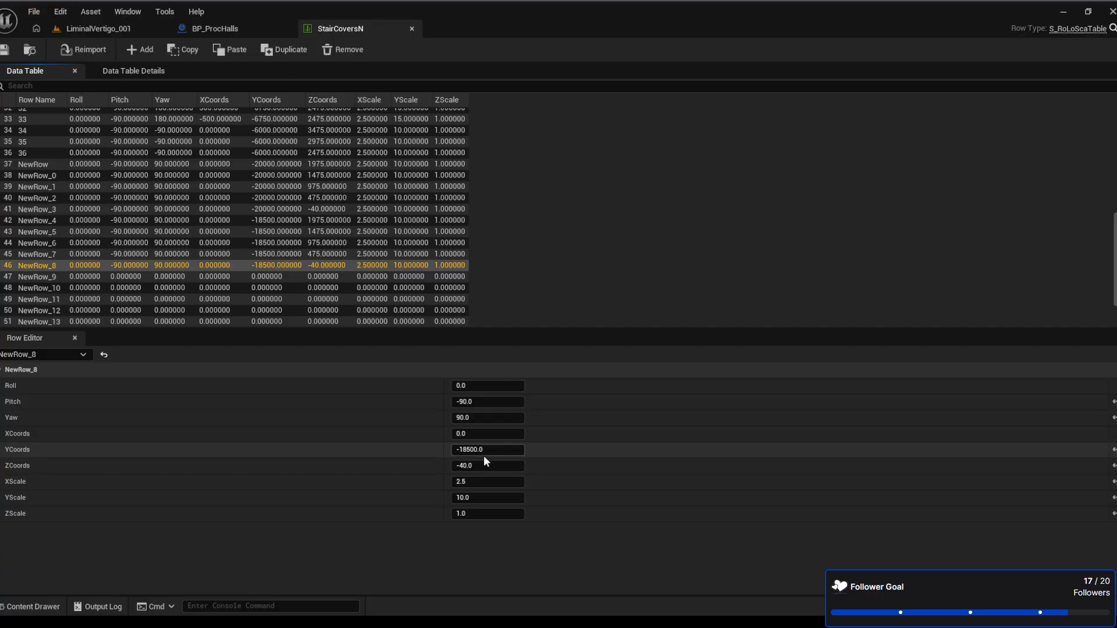
{"action": "left_click", "coordinate": [258, 28]}
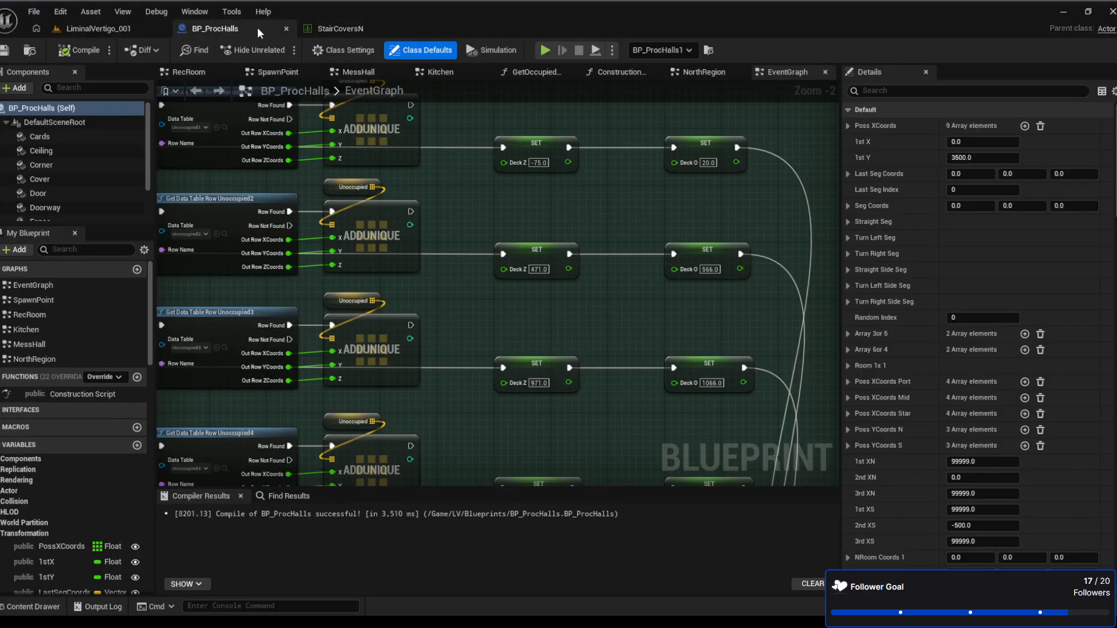
{"action": "left_click", "coordinate": [35, 13]}
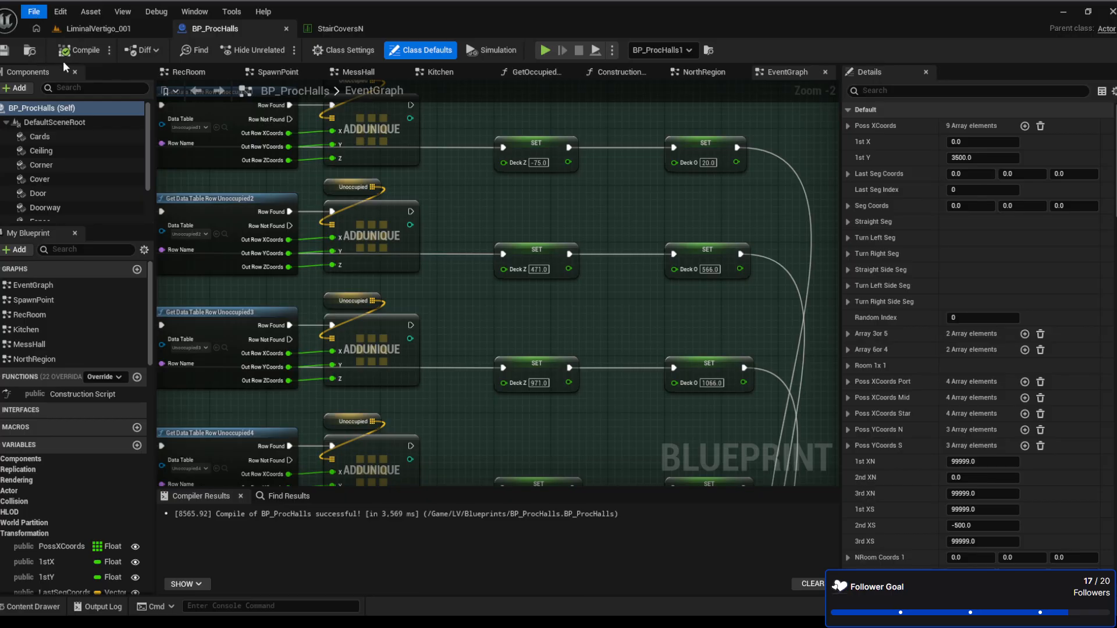
In the LiminalVertigo_001 level, inspect the generated covers around the stair tower and the openings that remain uncovered
{"action": "left_click", "coordinate": [126, 30]}
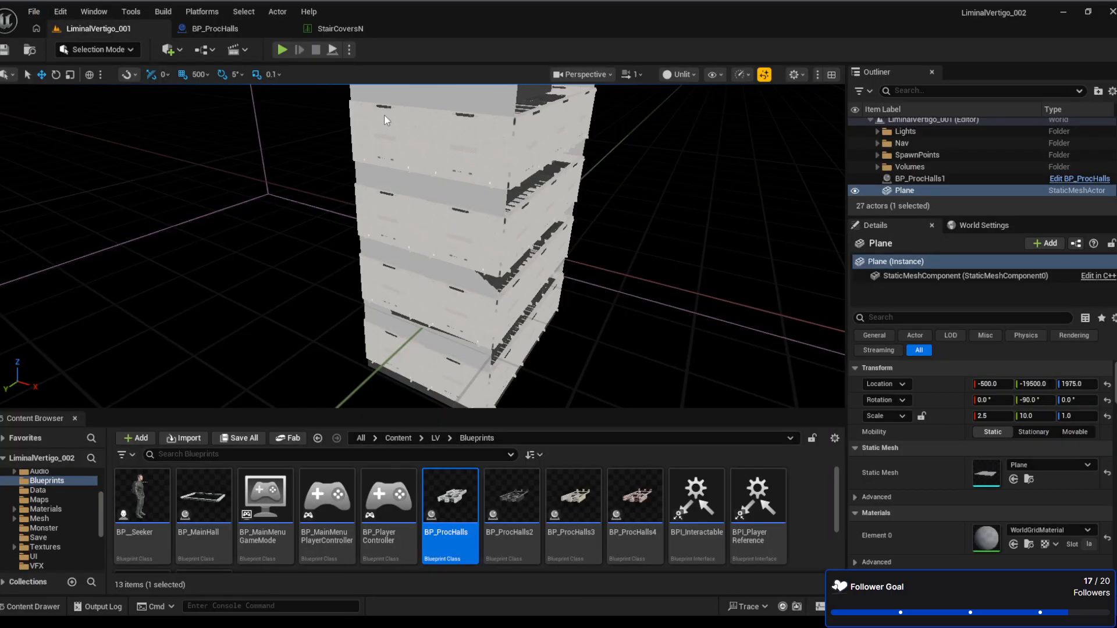
{"action": "right_click_drag", "start_coordinate": [510, 286], "coordinate": [499, 239]}
{"action": "key", "text": "w"}
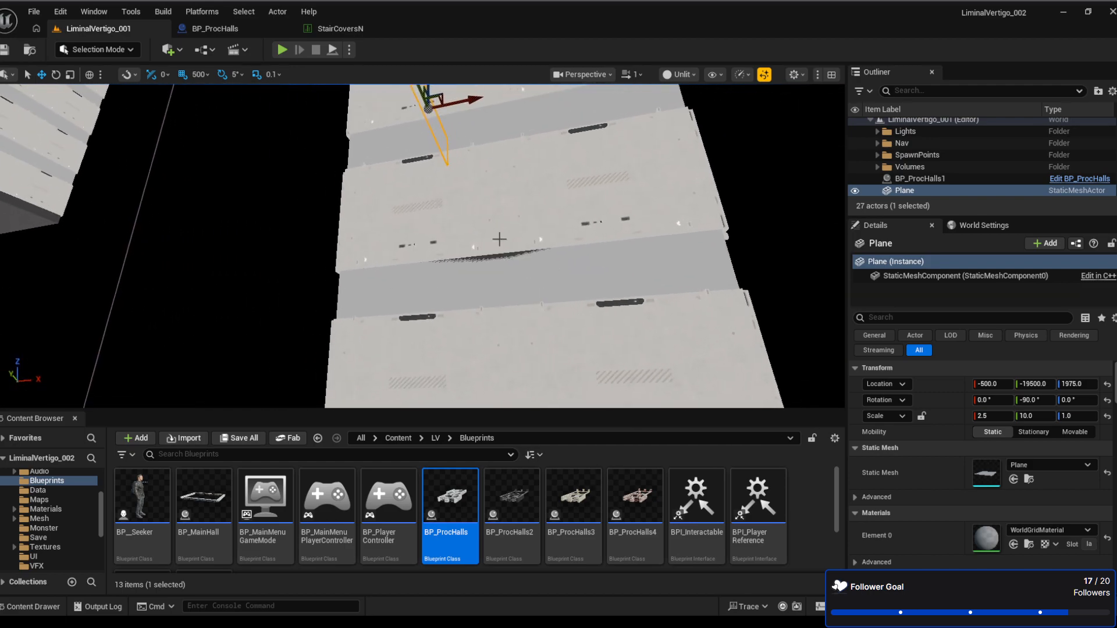
{"action": "right_click_drag", "start_coordinate": [560, 145], "coordinate": [543, 137]}
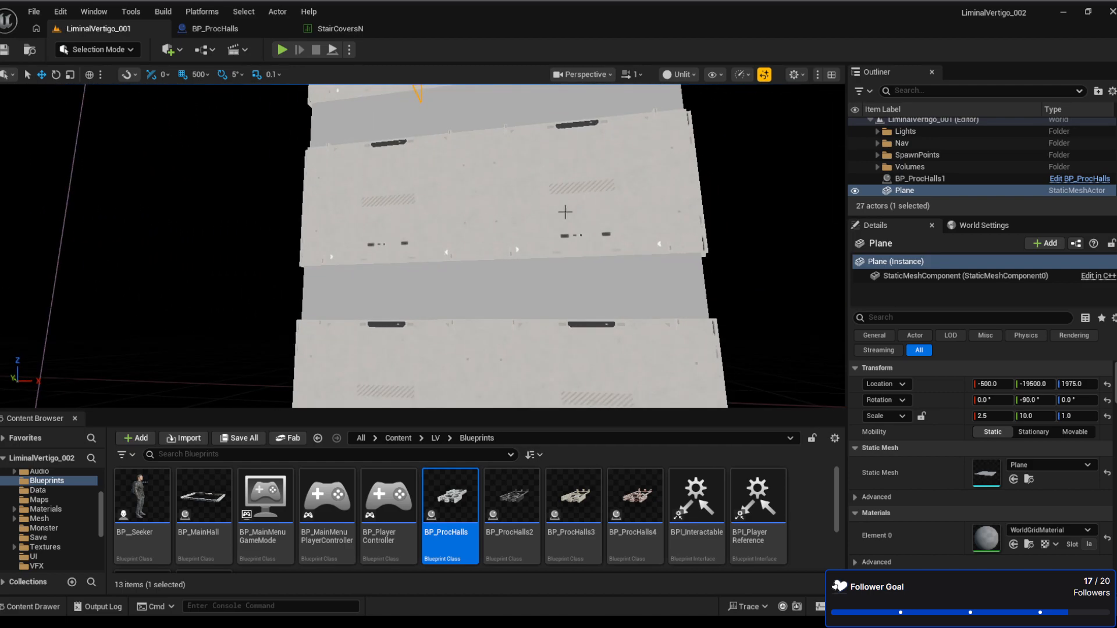
{"action": "right_click_drag", "start_coordinate": [569, 211], "coordinate": [541, 253]}
{"action": "right_click_drag", "start_coordinate": [423, 248], "coordinate": [431, 321]}
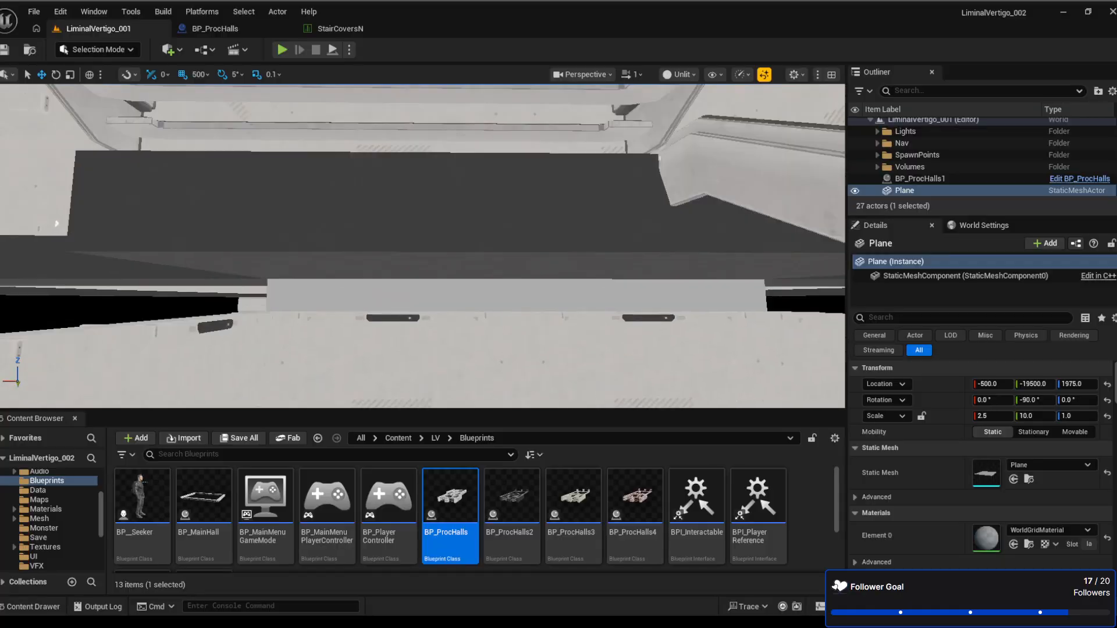
{"action": "right_click_drag", "start_coordinate": [423, 246], "coordinate": [616, 348]}
{"action": "right_click_drag", "start_coordinate": [442, 195], "coordinate": [412, 203]}
{"action": "right_click_drag", "start_coordinate": [576, 237], "coordinate": [669, 215]}
{"action": "right_click_drag", "start_coordinate": [391, 268], "coordinate": [359, 280]}
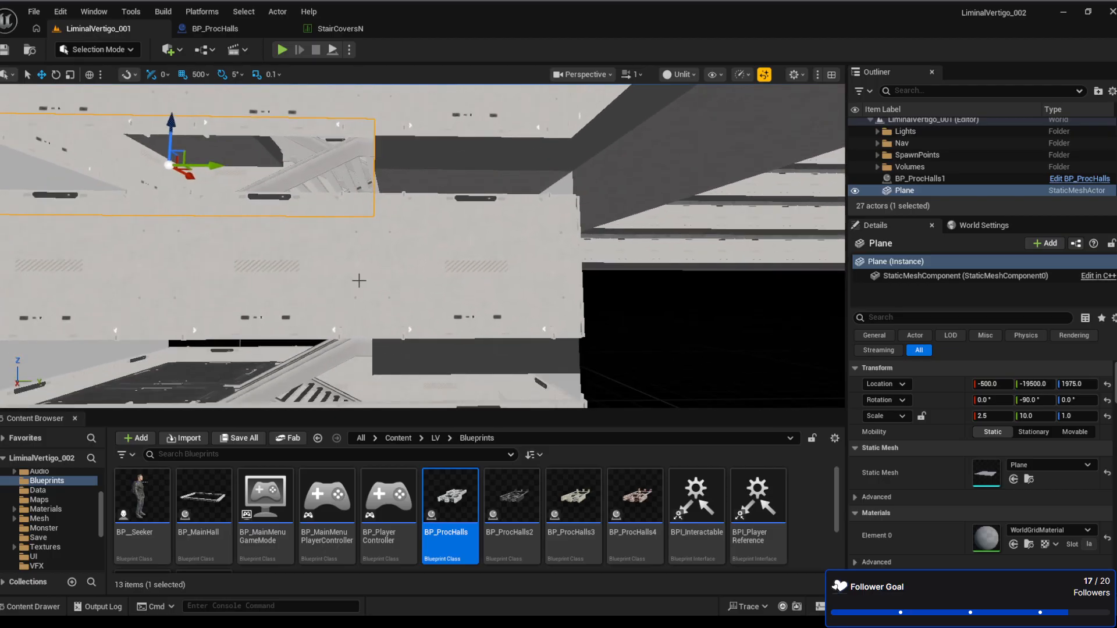
In the StairCoversN table, review the empty rows NewRow_9 to NewRow_18 and the filled rows above them, back to row 26
{"action": "left_click", "coordinate": [332, 29]}
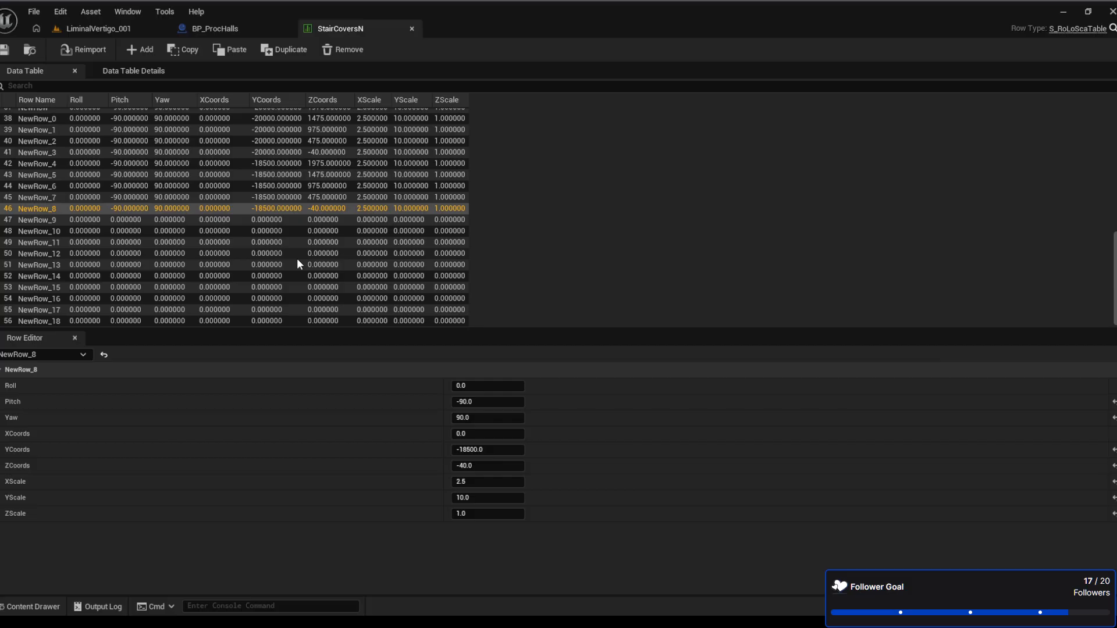
{"action": "left_click", "coordinate": [326, 220]}
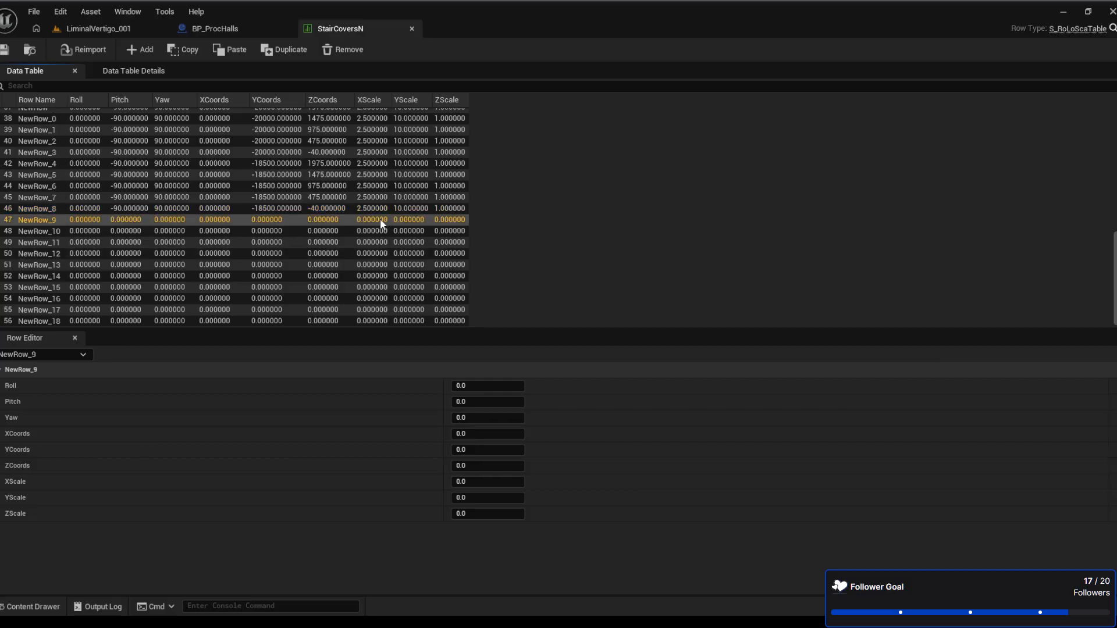
{"action": "key", "text": "Down"}
{"action": "key", "text": "Down"}
{"action": "key", "text": "Down"}
{"action": "key", "text": "Down"}
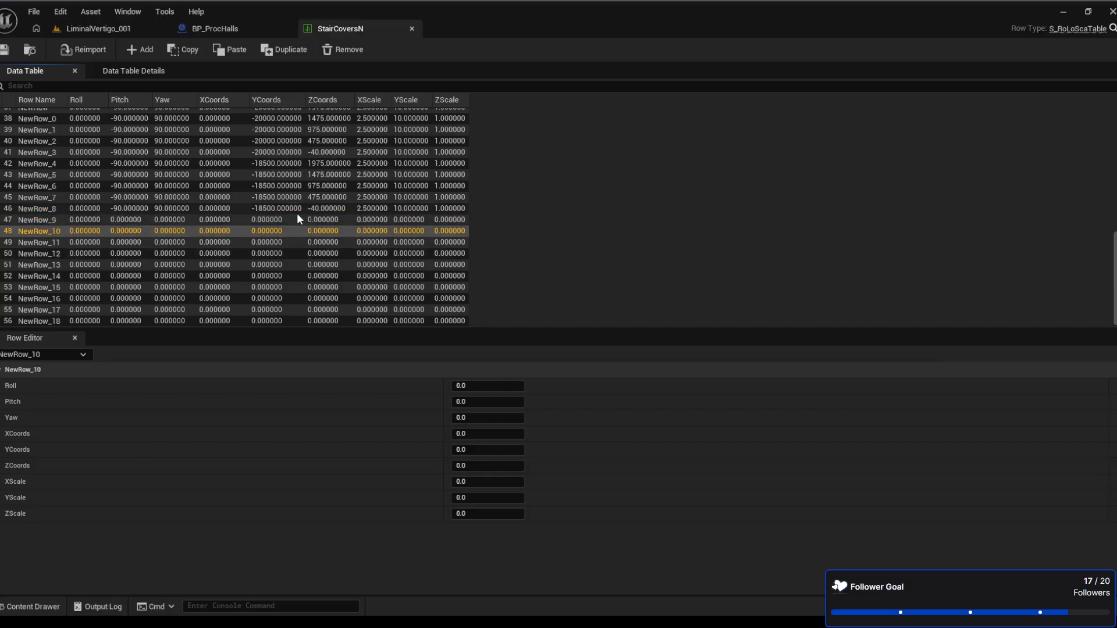
{"action": "key", "text": "Down"}
{"action": "key", "text": "Down"}
{"action": "key", "text": "Down"}
{"action": "key", "text": "Down"}
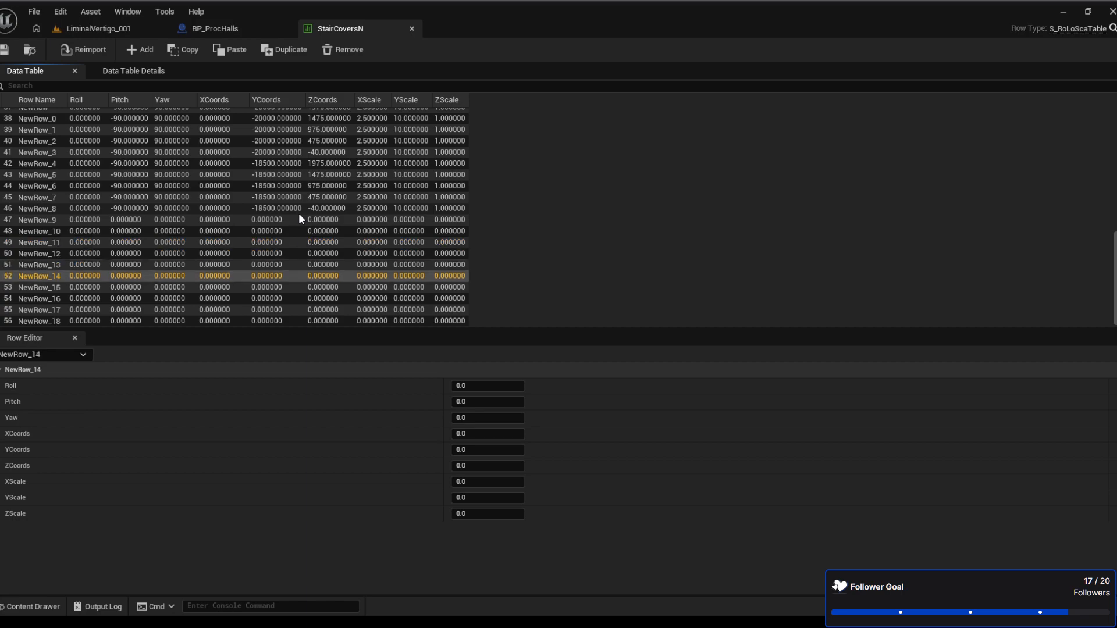
{"action": "key", "text": "Down"}
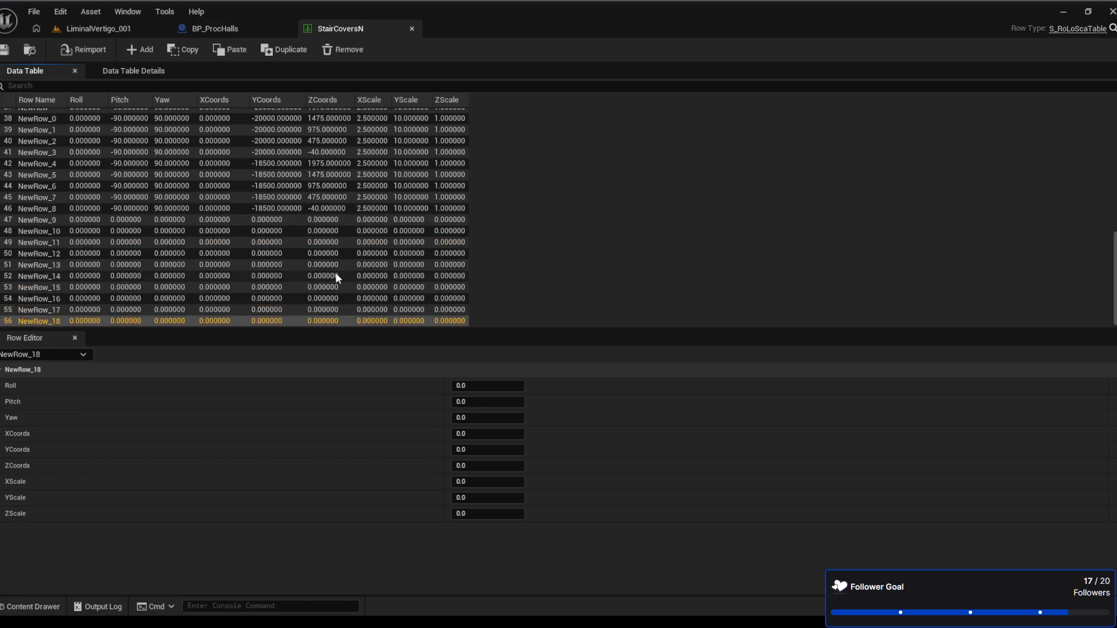
{"action": "scroll", "coordinate": [289, 276], "scroll_direction": "up", "scroll_amount": 2}
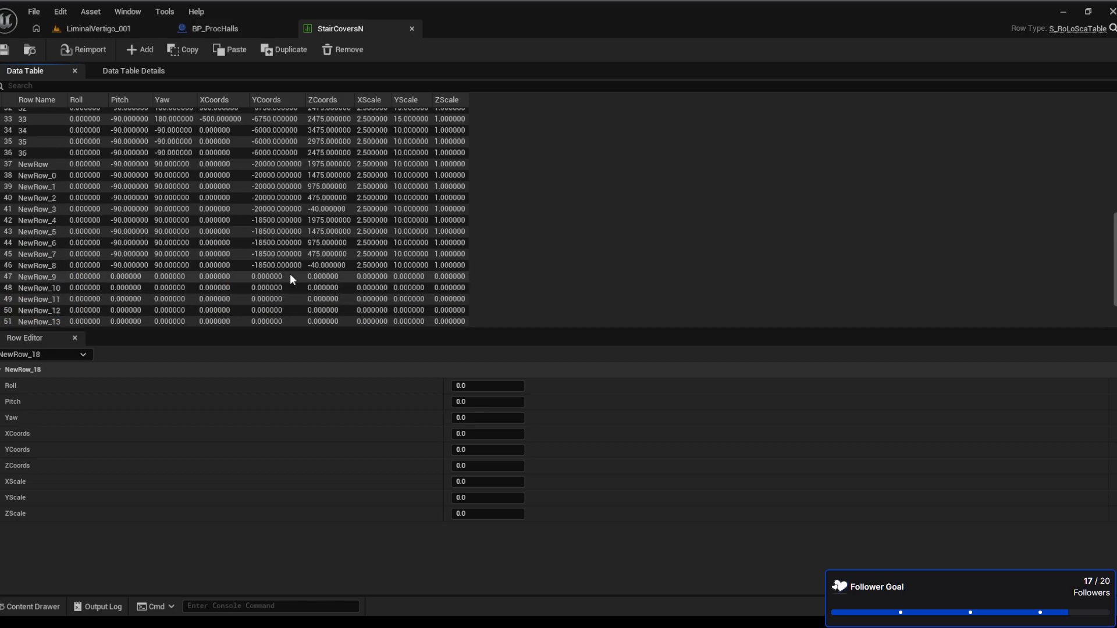
{"action": "left_click", "coordinate": [278, 163]}
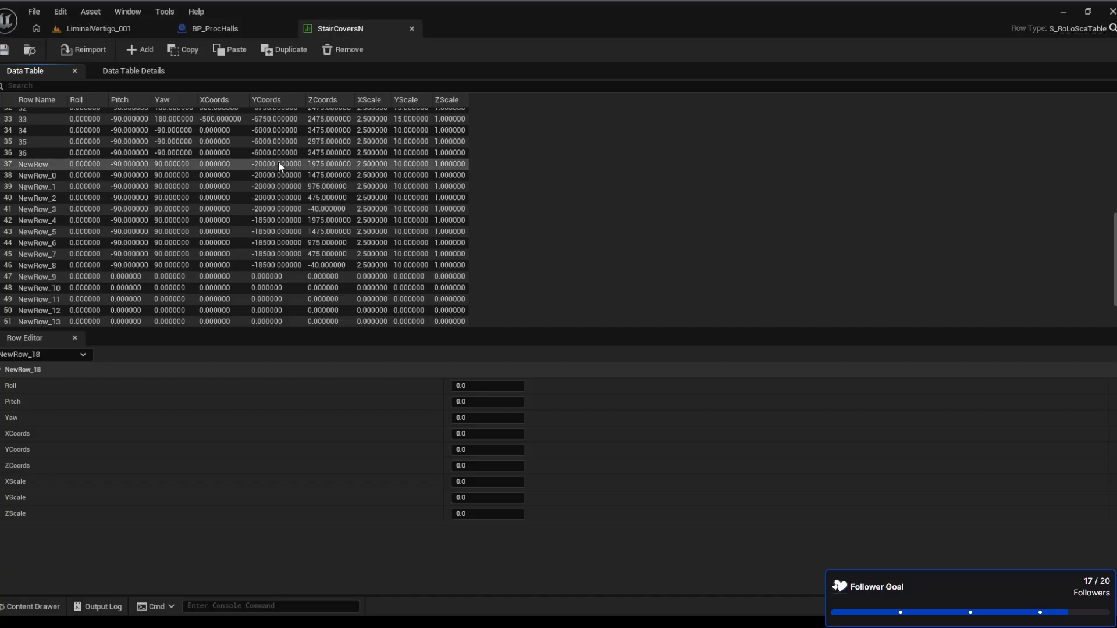
{"action": "scroll", "coordinate": [308, 180], "scroll_direction": "up", "scroll_amount": 1}
{"action": "left_click", "coordinate": [312, 169]}
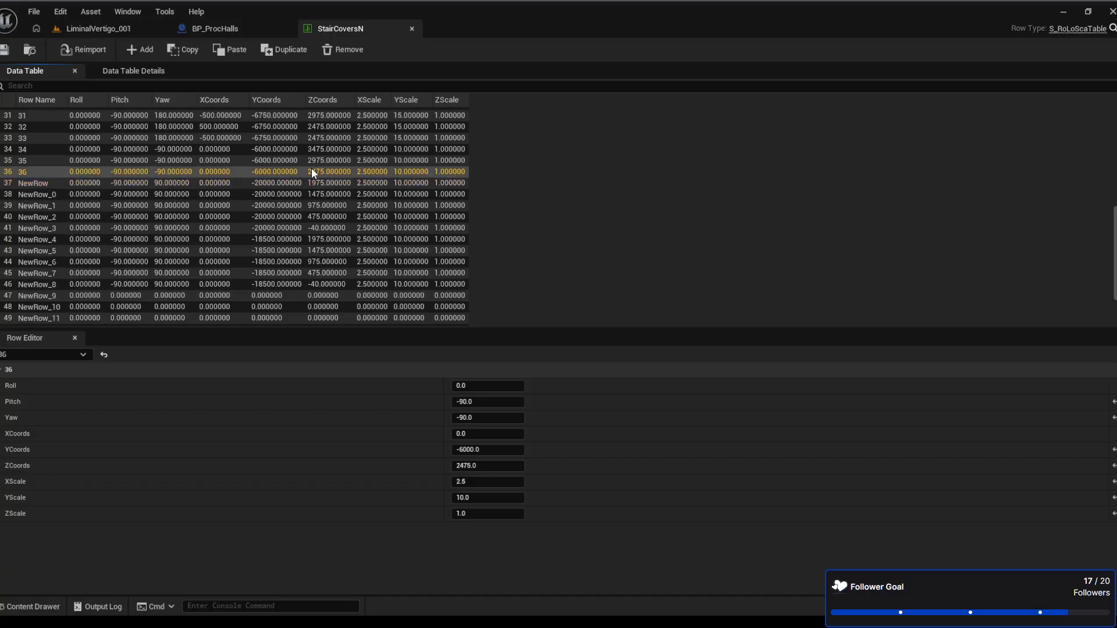
{"action": "scroll", "coordinate": [337, 223], "scroll_direction": "up", "scroll_amount": 5}
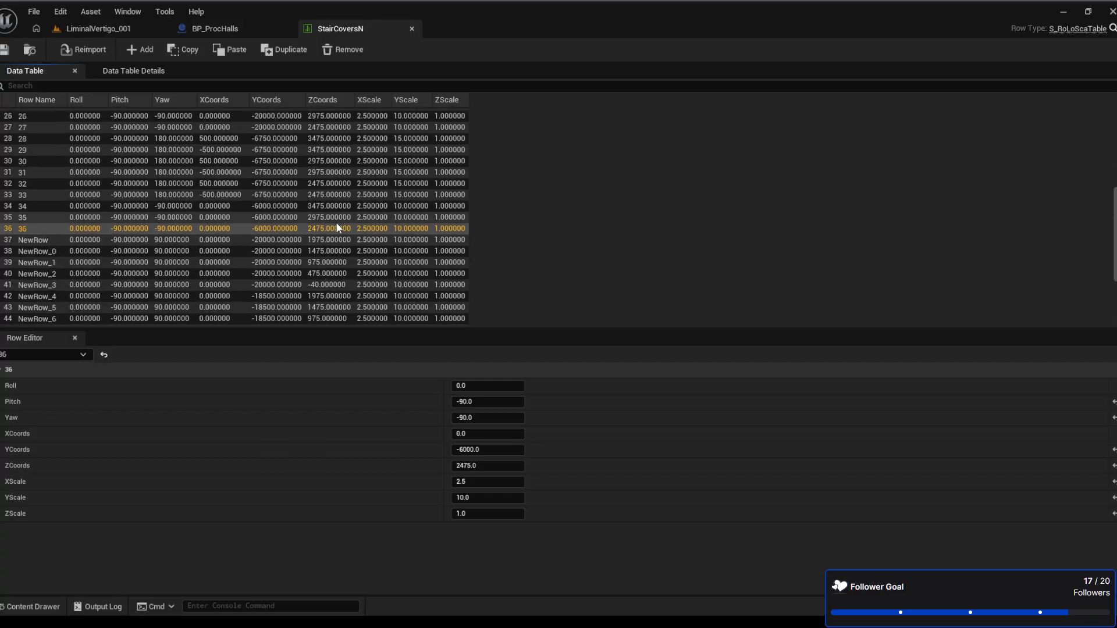
Review the filled StairCoversN rows 1 to 36, comparing their coordinates and scales for one to reuse in the empty rows
{"action": "scroll", "coordinate": [340, 227], "scroll_direction": "up", "scroll_amount": 2}
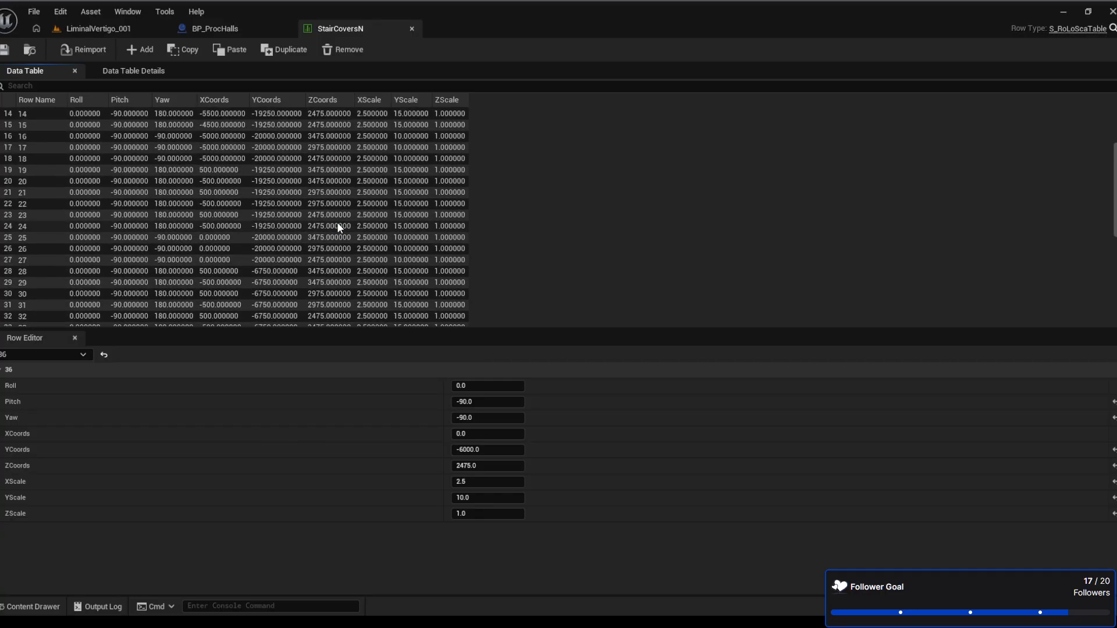
{"action": "scroll", "coordinate": [339, 227], "scroll_direction": "down", "scroll_amount": 3}
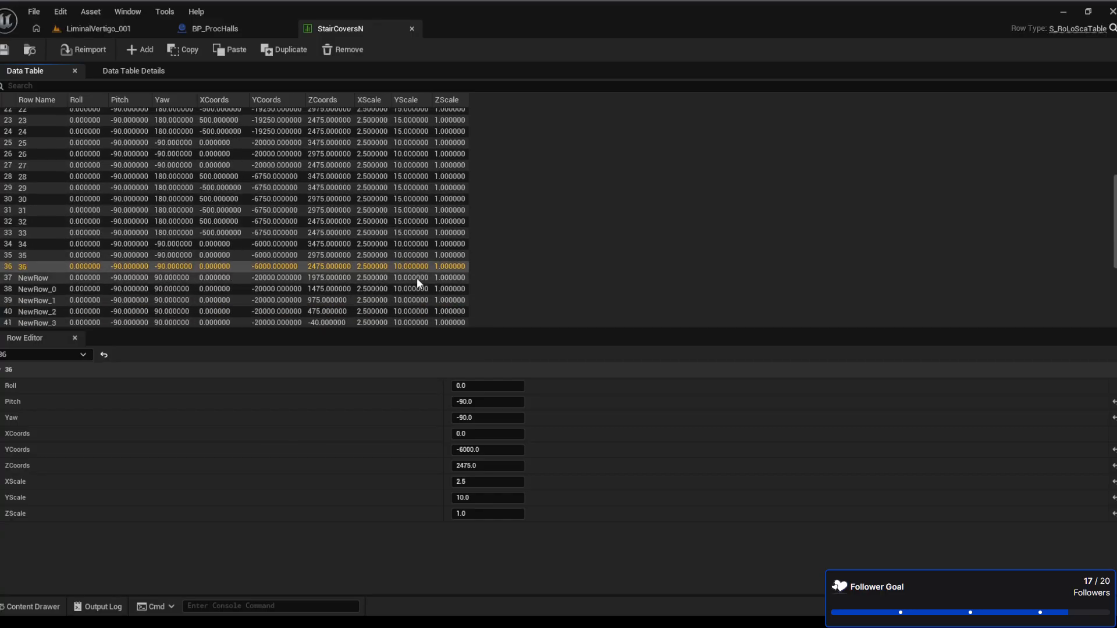
{"action": "left_click", "coordinate": [393, 235]}
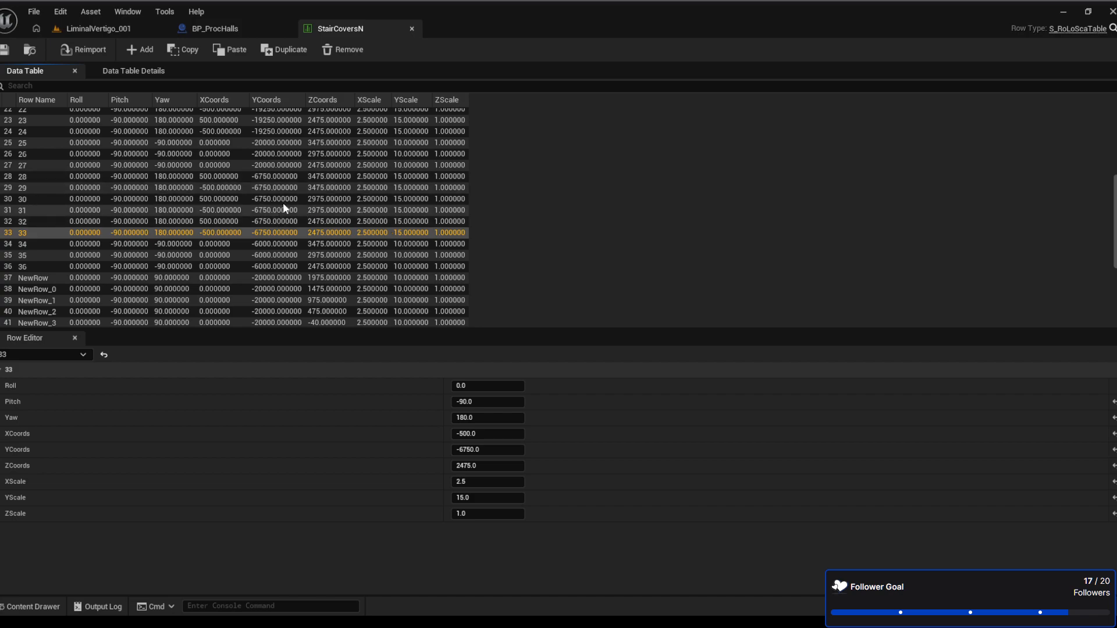
{"action": "scroll", "coordinate": [280, 208], "scroll_direction": "up", "scroll_amount": 3}
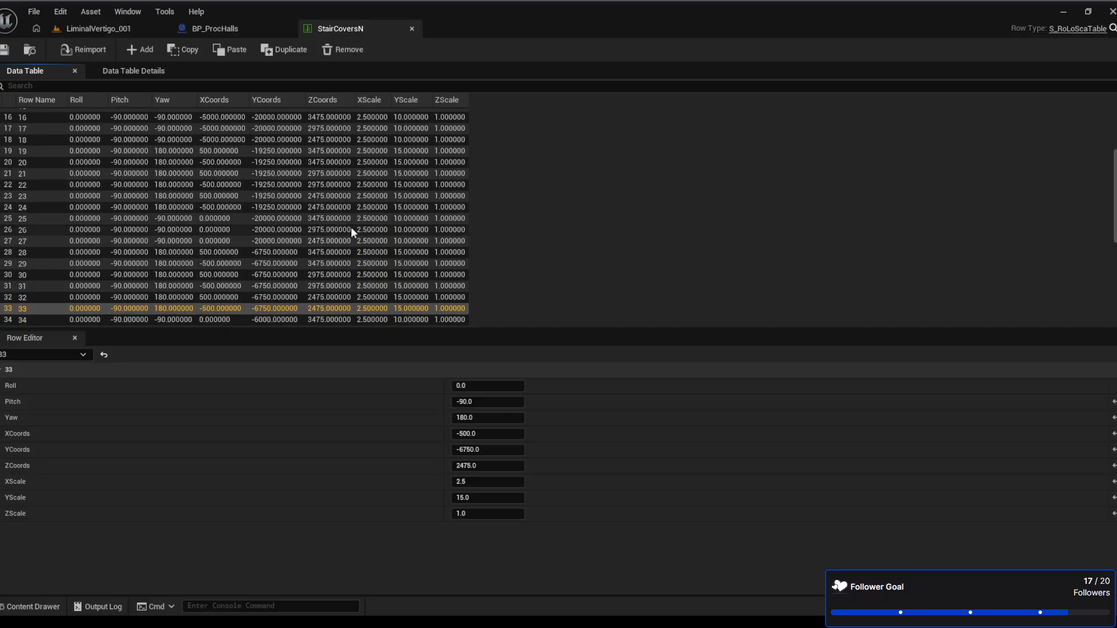
{"action": "left_click", "coordinate": [413, 199]}
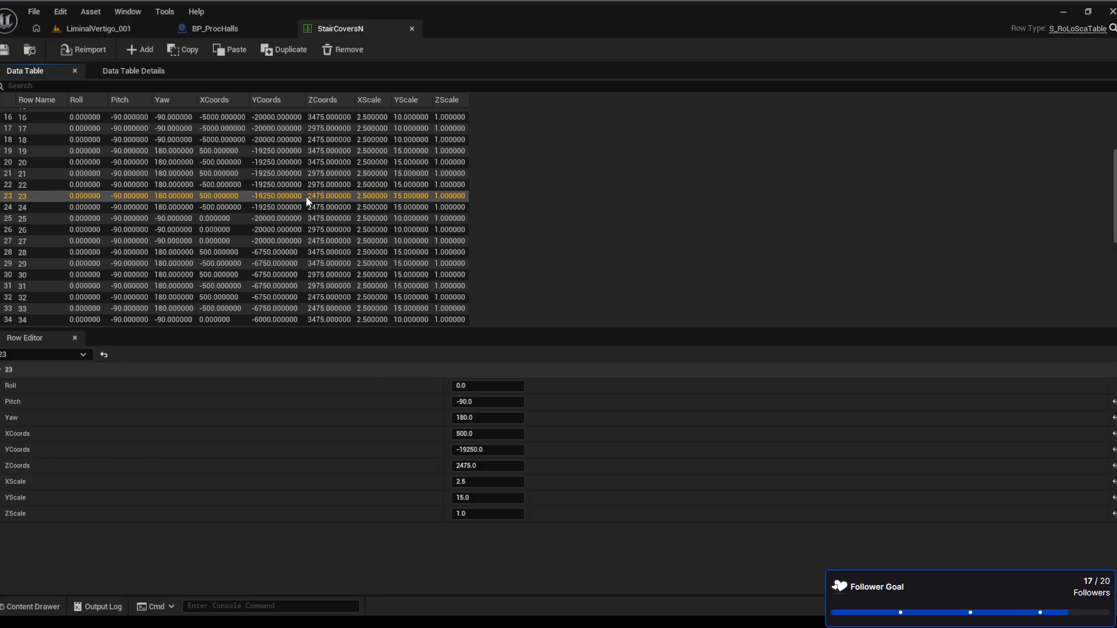
{"action": "scroll", "coordinate": [305, 197], "scroll_direction": "up", "scroll_amount": 1}
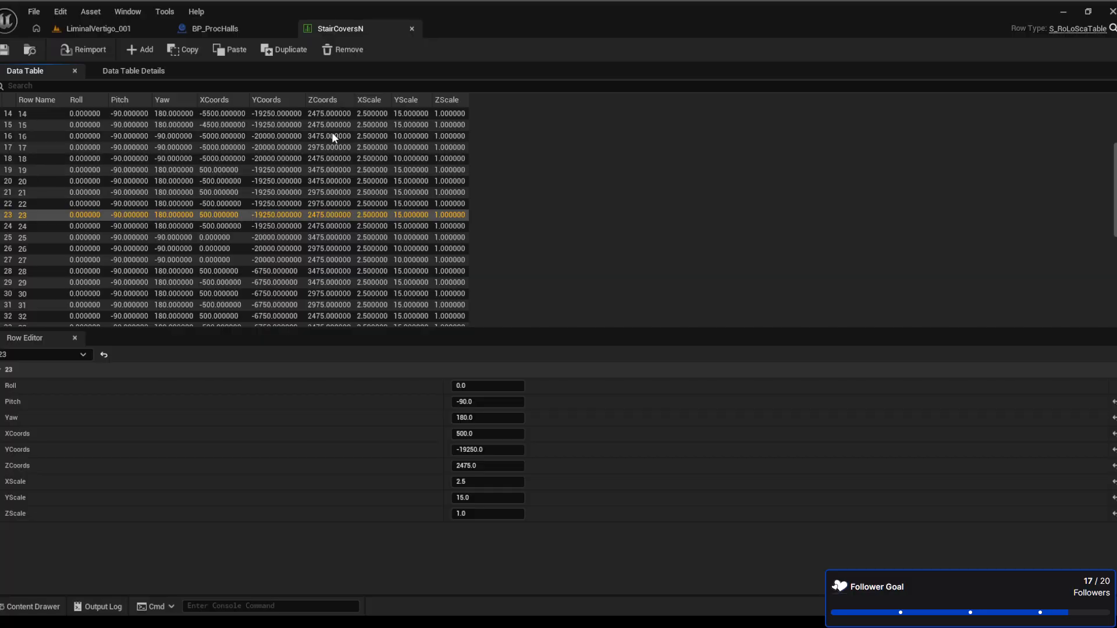
{"action": "scroll", "coordinate": [333, 135], "scroll_direction": "up", "scroll_amount": 5}
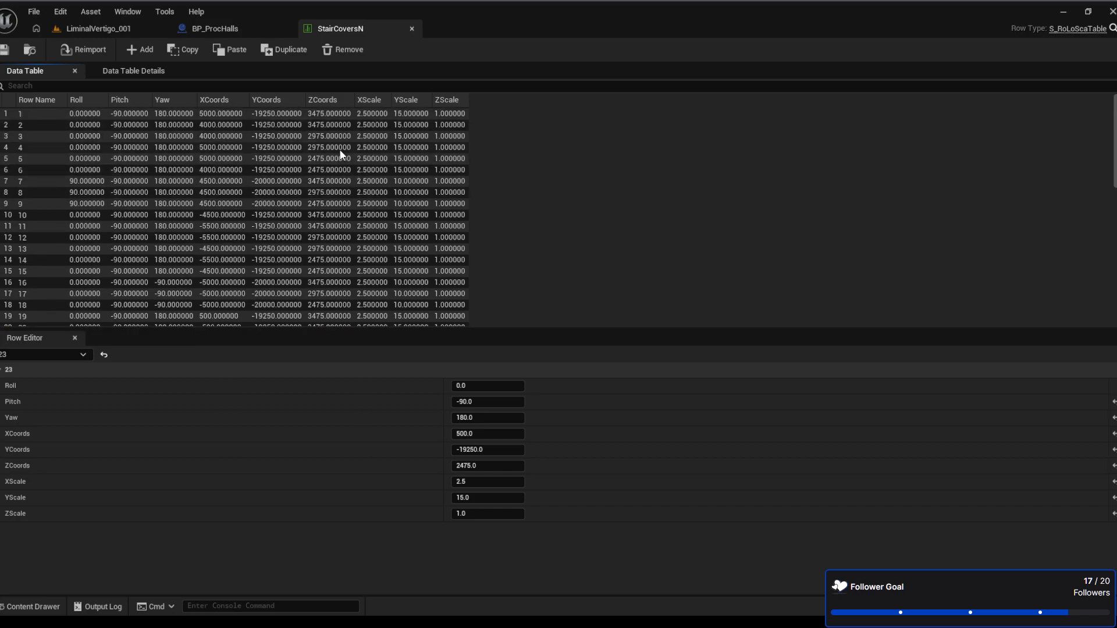
{"action": "scroll", "coordinate": [320, 208], "scroll_direction": "down", "scroll_amount": 2}
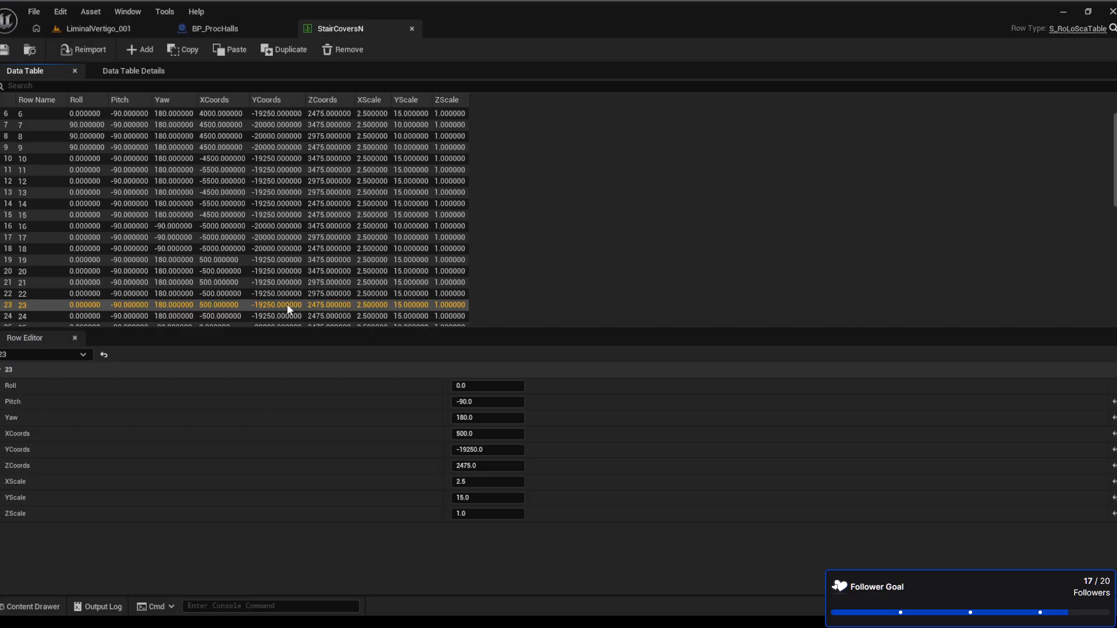
{"action": "scroll", "coordinate": [288, 303], "scroll_direction": "down", "scroll_amount": 3}
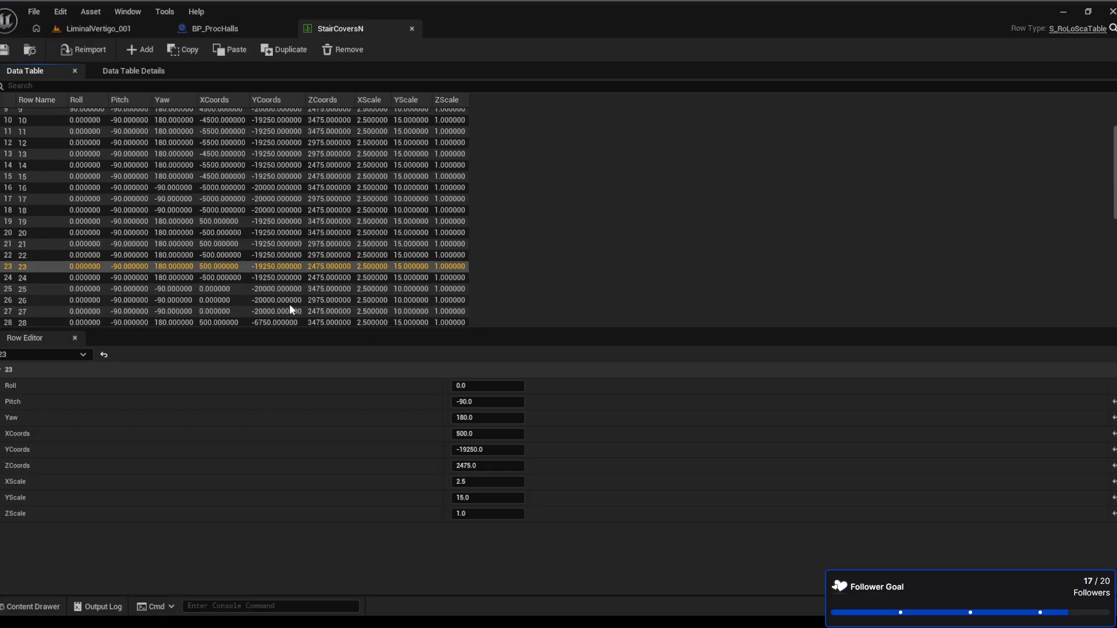
Copy the values of row 24 into NewRow_9, NewRow_10, NewRow_11, NewRow_12 and NewRow_13
{"action": "left_click", "coordinate": [227, 278]}
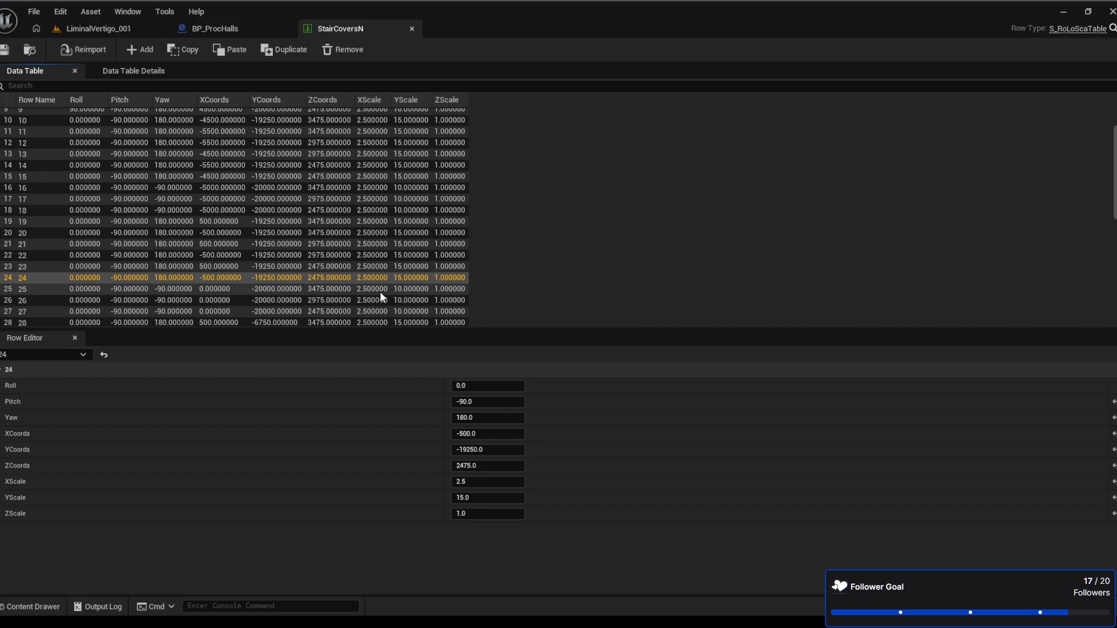
{"action": "scroll", "coordinate": [379, 292], "scroll_direction": "down", "scroll_amount": 10}
{"action": "left_click", "coordinate": [234, 222]}
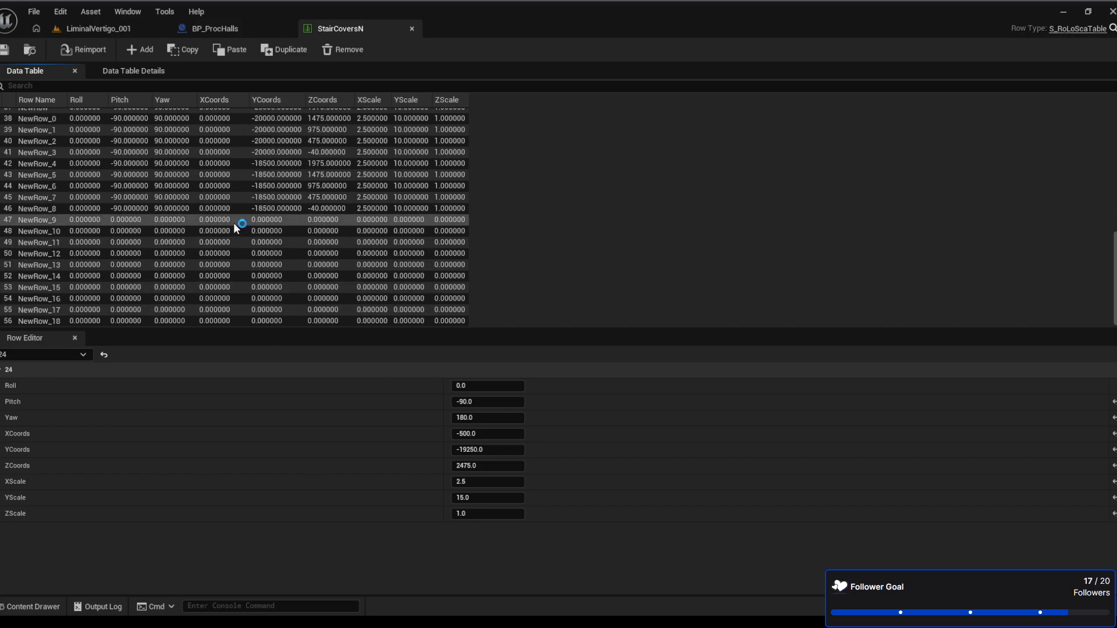
{"action": "key", "text": "ctrl+v"}
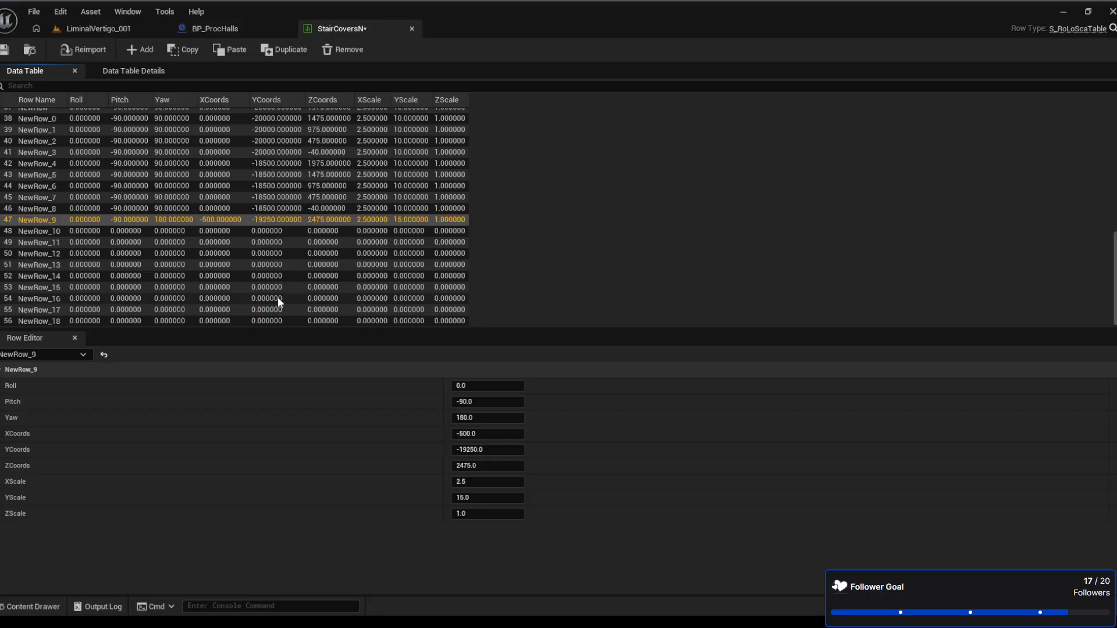
{"action": "left_click", "coordinate": [263, 232]}
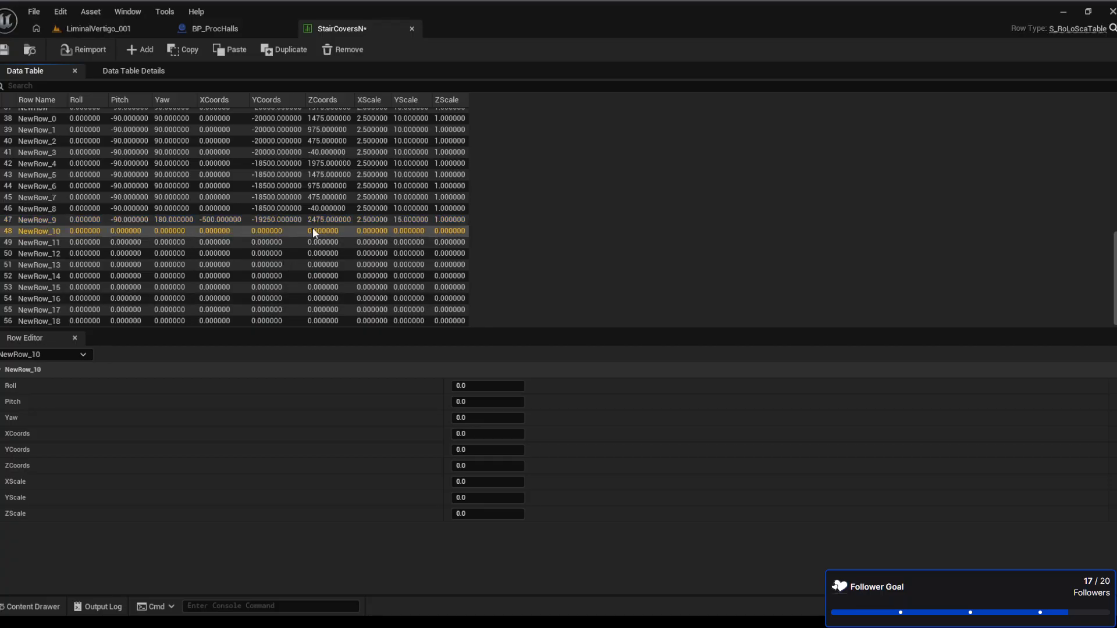
{"action": "key", "text": "ctrl+v"}
{"action": "left_click", "coordinate": [313, 243]}
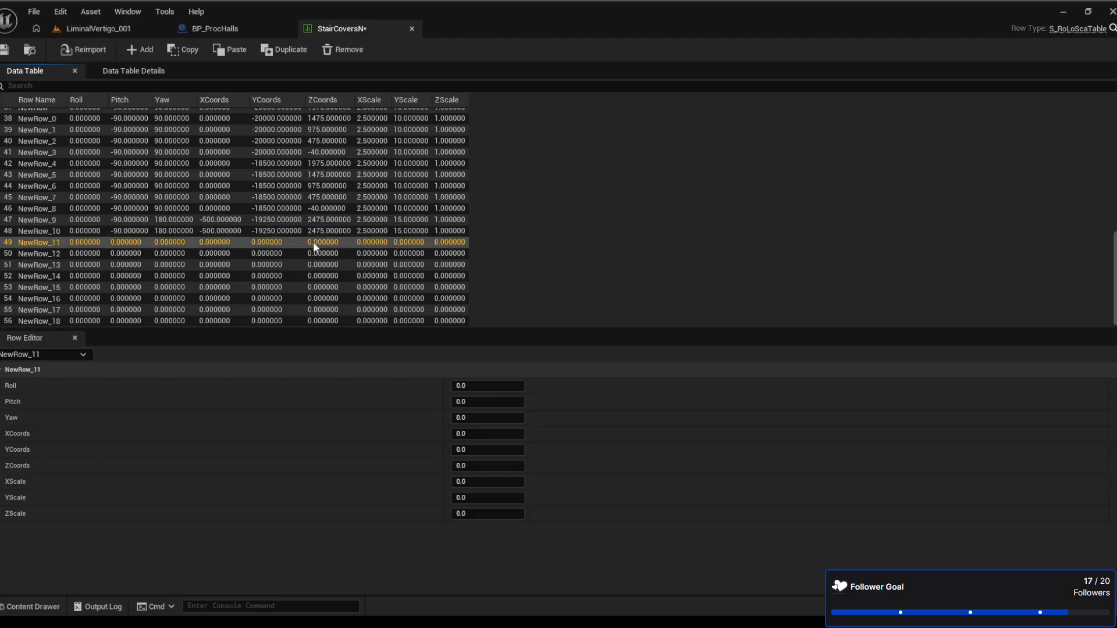
{"action": "key", "text": "ctrl+v"}
{"action": "left_click", "coordinate": [268, 252]}
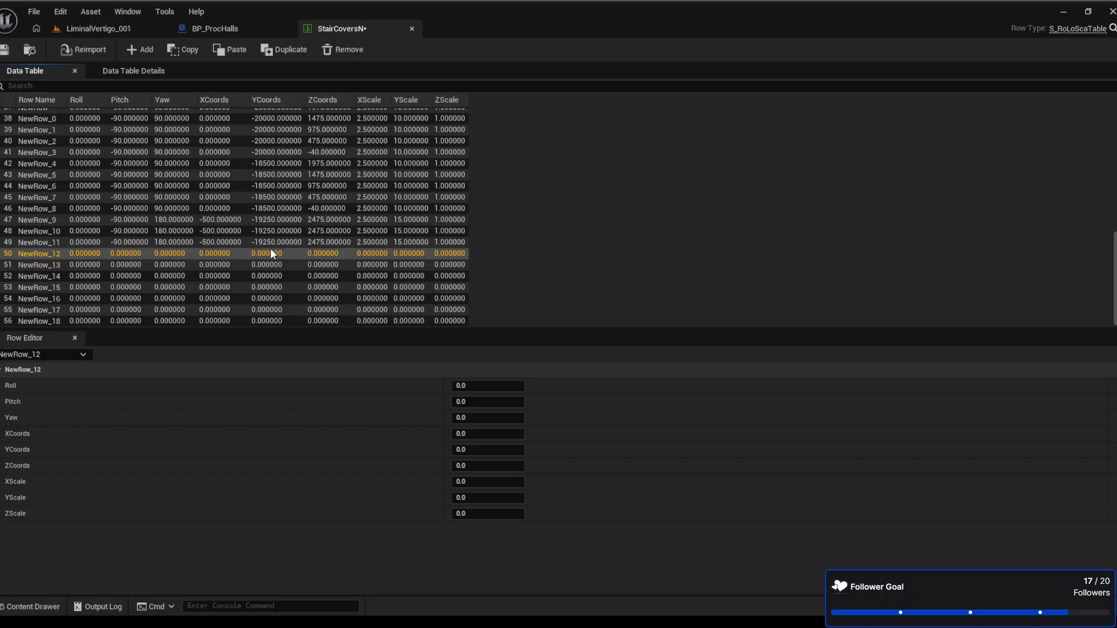
{"action": "key", "text": "ctrl+v"}
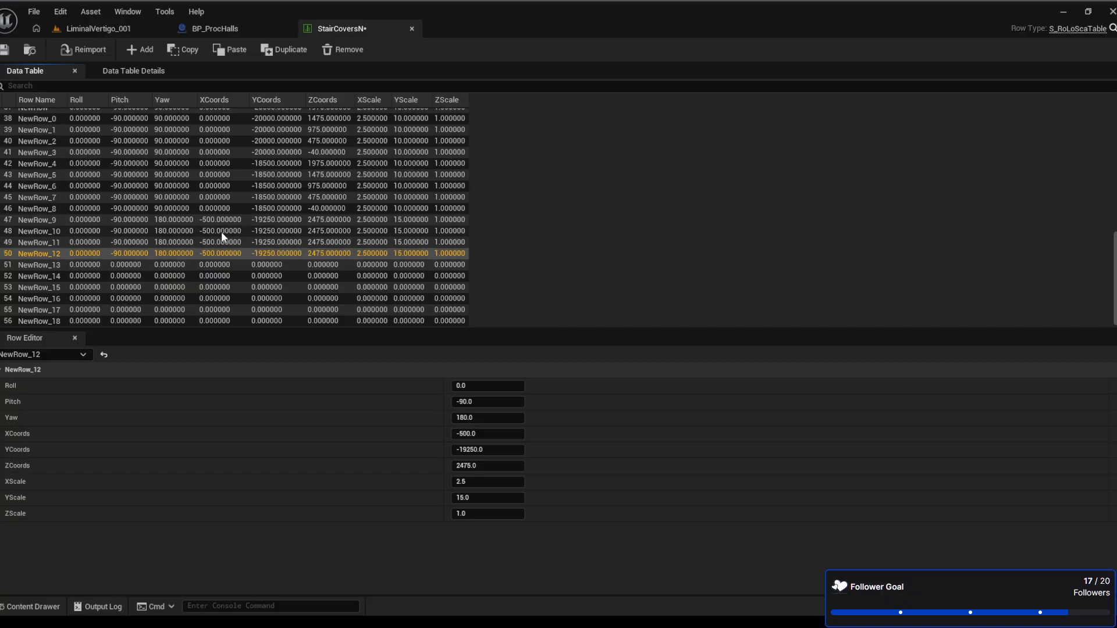
{"action": "left_click", "coordinate": [242, 263]}
{"action": "key", "text": "ctrl+v"}
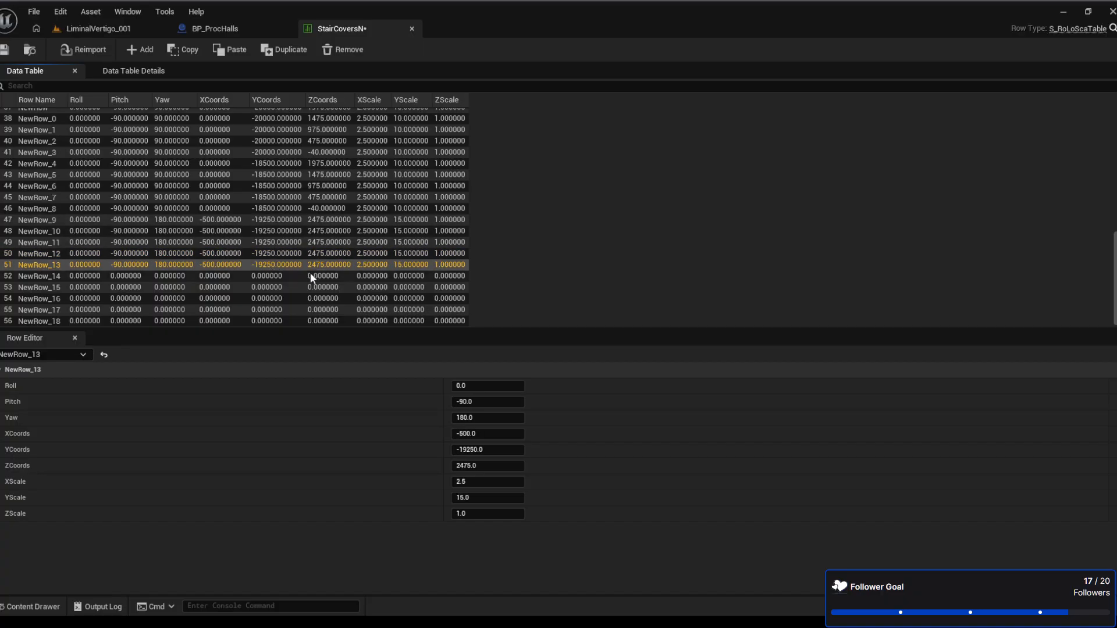
Fill NewRow_14 with the copied row 24 values and set its XCoords to 500
{"action": "scroll", "coordinate": [259, 281], "scroll_direction": "up", "scroll_amount": 3}
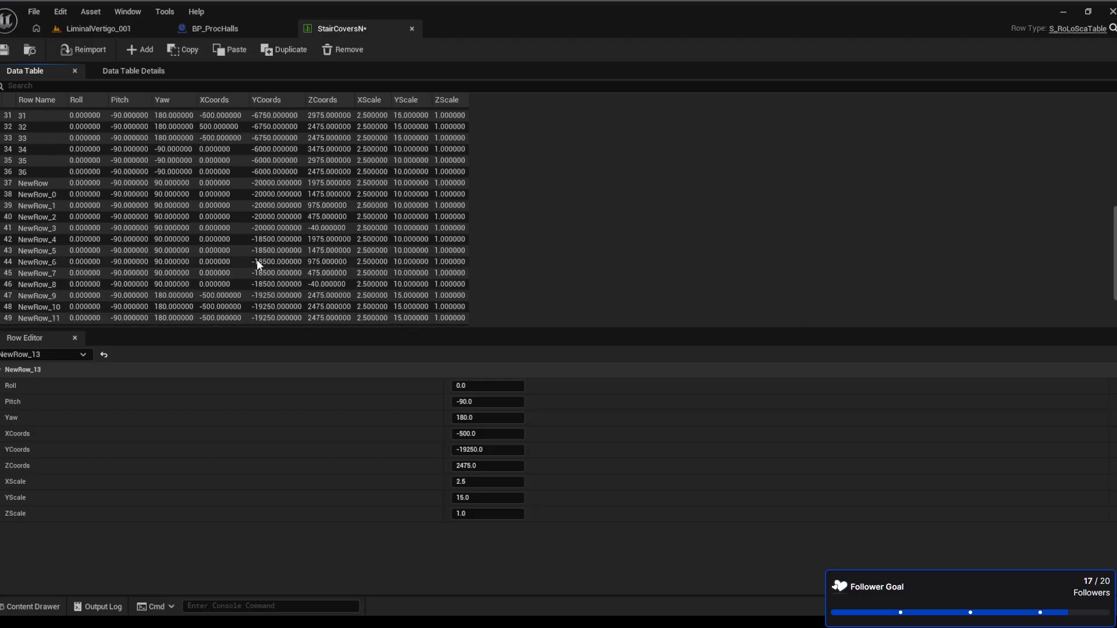
{"action": "scroll", "coordinate": [257, 258], "scroll_direction": "down", "scroll_amount": 3}
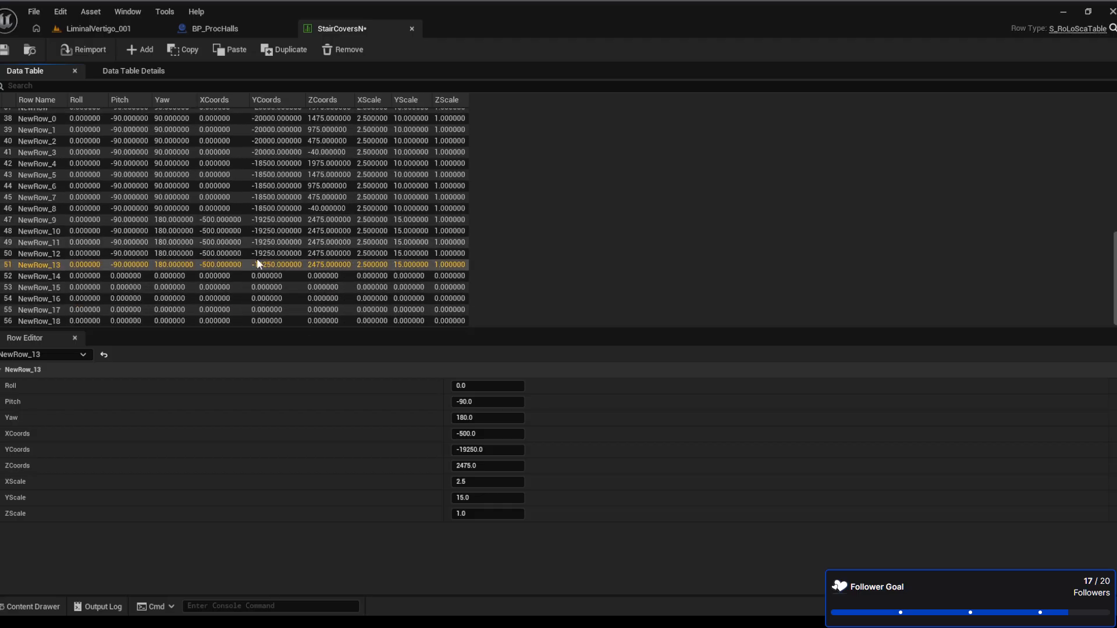
{"action": "left_click", "coordinate": [489, 434]}
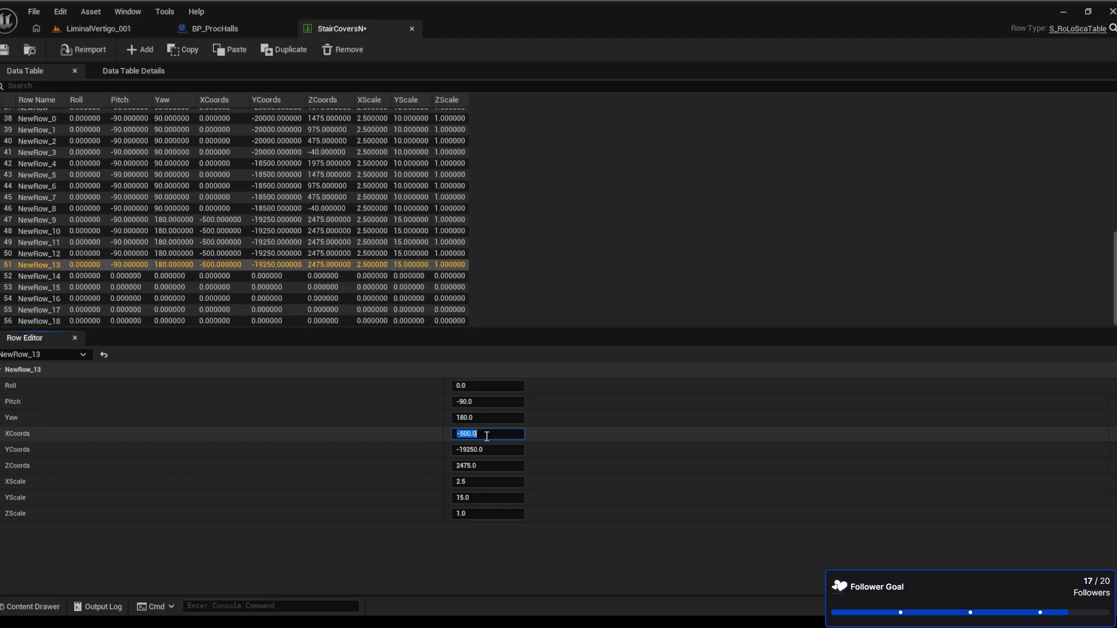
{"action": "left_click", "coordinate": [228, 277]}
{"action": "key", "text": "ctrl+v"}
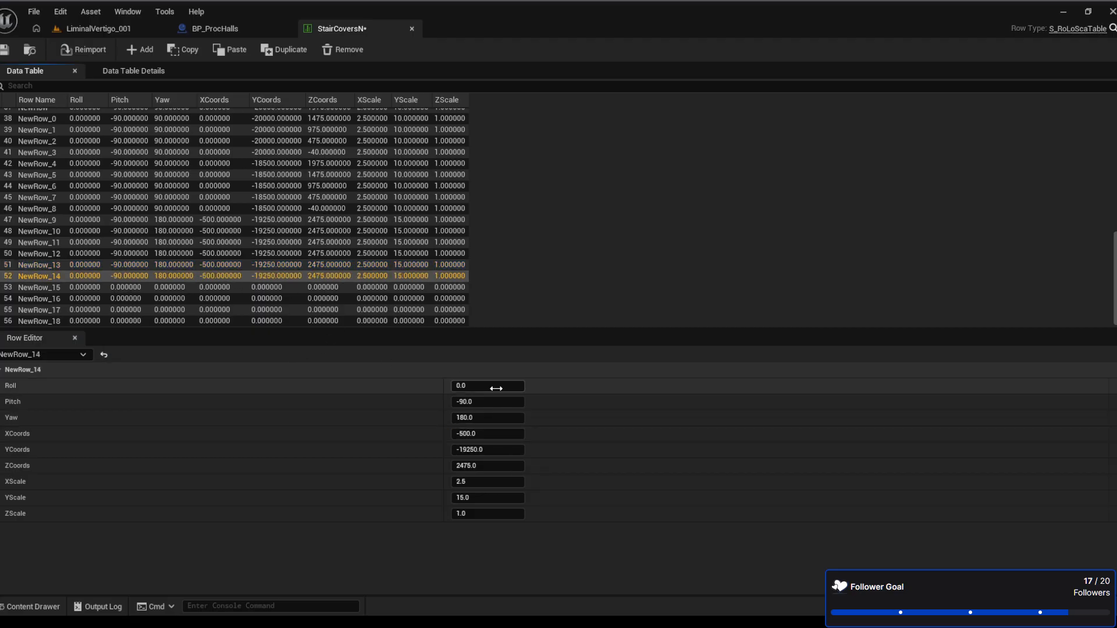
{"action": "left_click", "coordinate": [473, 434]}
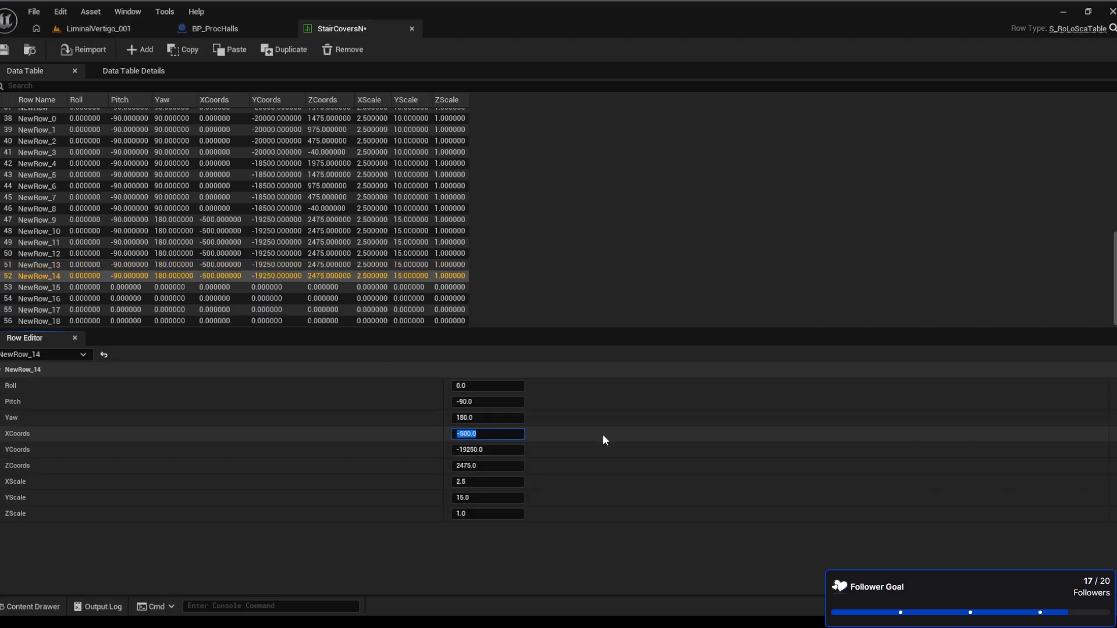
{"action": "type", "text": "500"}
{"action": "key", "text": "Return"}
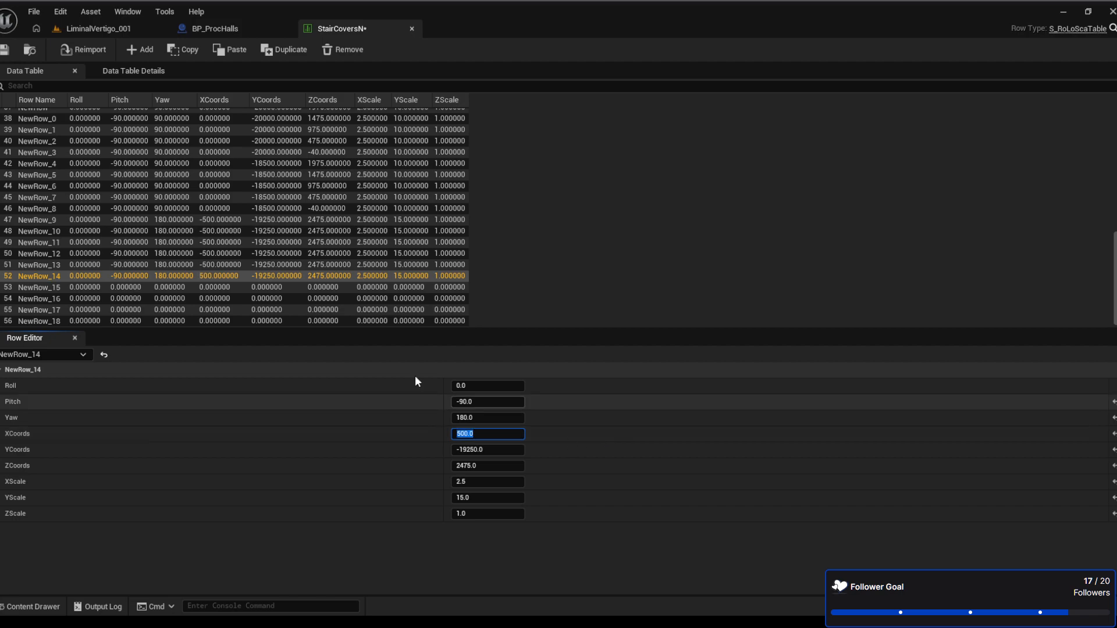
Copy the values of NewRow_14 into NewRow_15 to NewRow_18 and save the StairCoversN table
{"action": "left_click", "coordinate": [228, 278]}
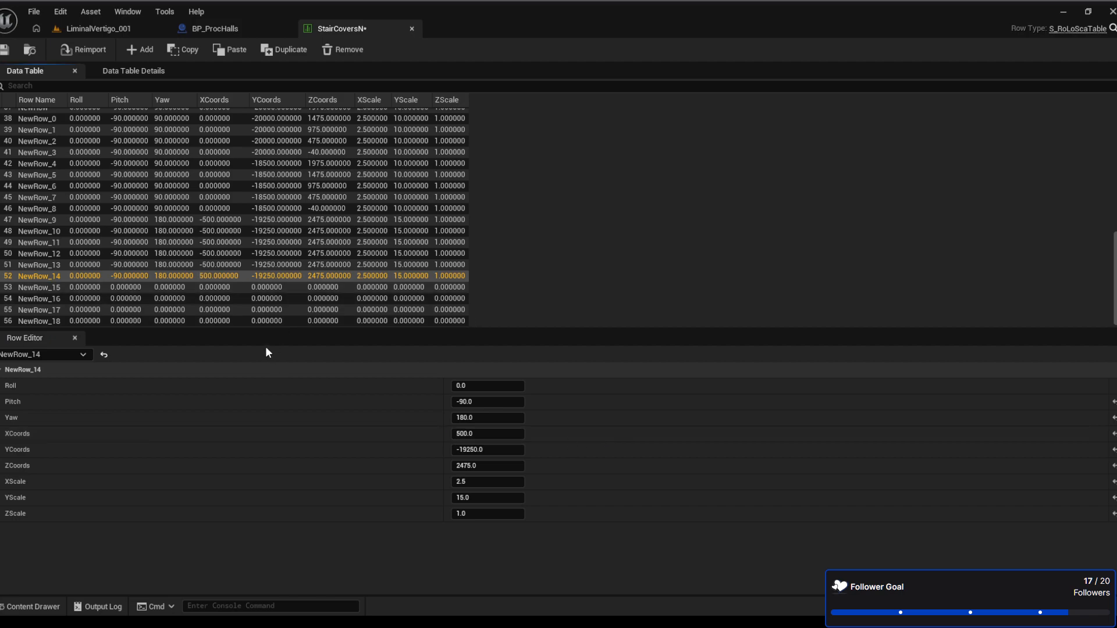
{"action": "left_click", "coordinate": [228, 287]}
{"action": "key", "text": "ctrl+v"}
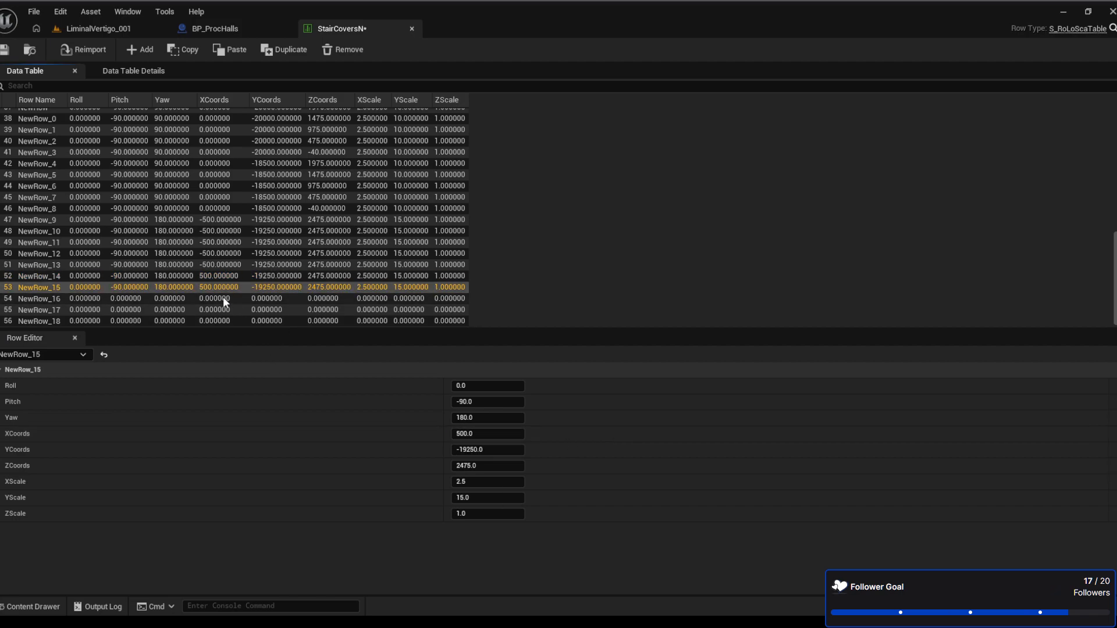
{"action": "left_click", "coordinate": [222, 298]}
{"action": "key", "text": "ctrl+v"}
{"action": "left_click", "coordinate": [228, 309]}
{"action": "key", "text": "ctrl+v"}
{"action": "left_click", "coordinate": [237, 320]}
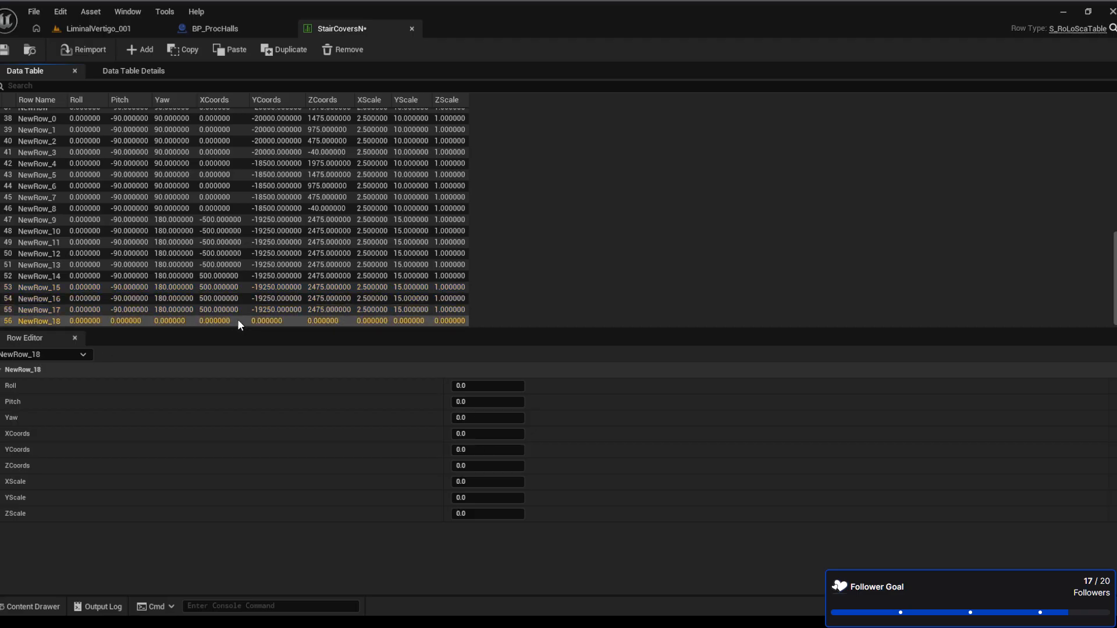
{"action": "key", "text": "ctrl+v"}
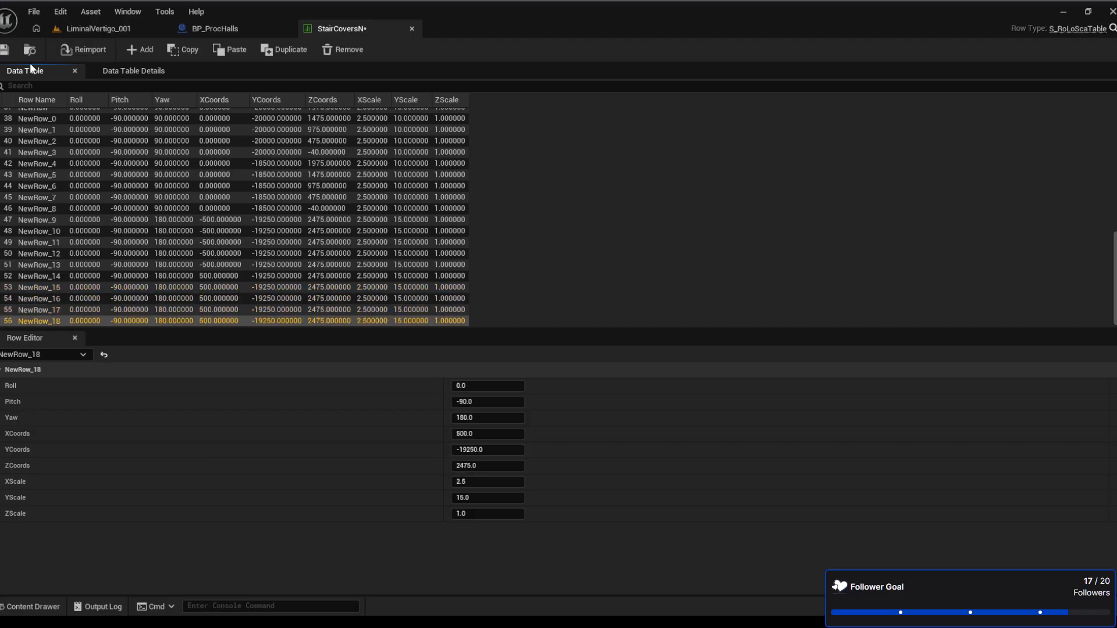
{"action": "key", "text": "ctrl+s"}
Check the reference plane's Z location in the LiminalVertigo_001 level and set ZCoords of NewRow_9 to 1975
{"action": "left_click", "coordinate": [327, 220]}
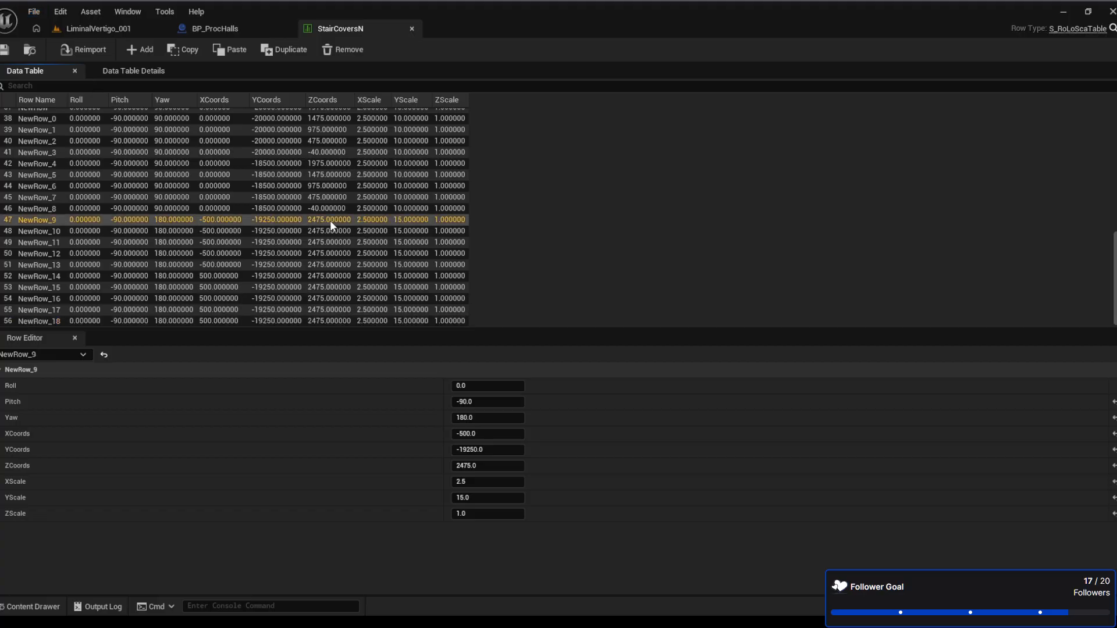
{"action": "left_click", "coordinate": [486, 466]}
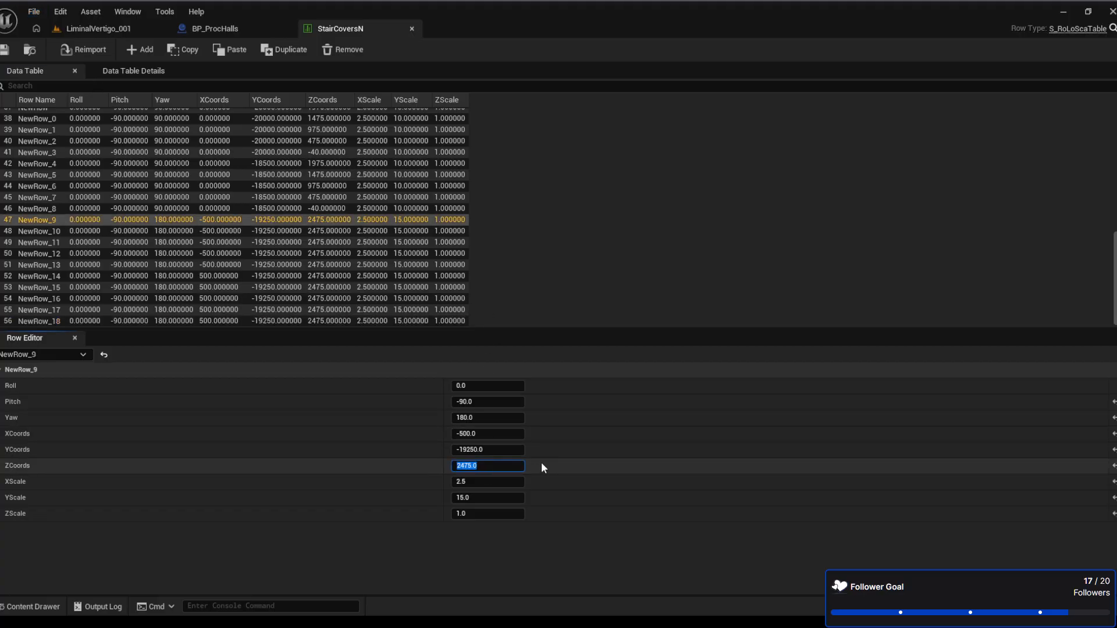
{"action": "left_click", "coordinate": [104, 30]}
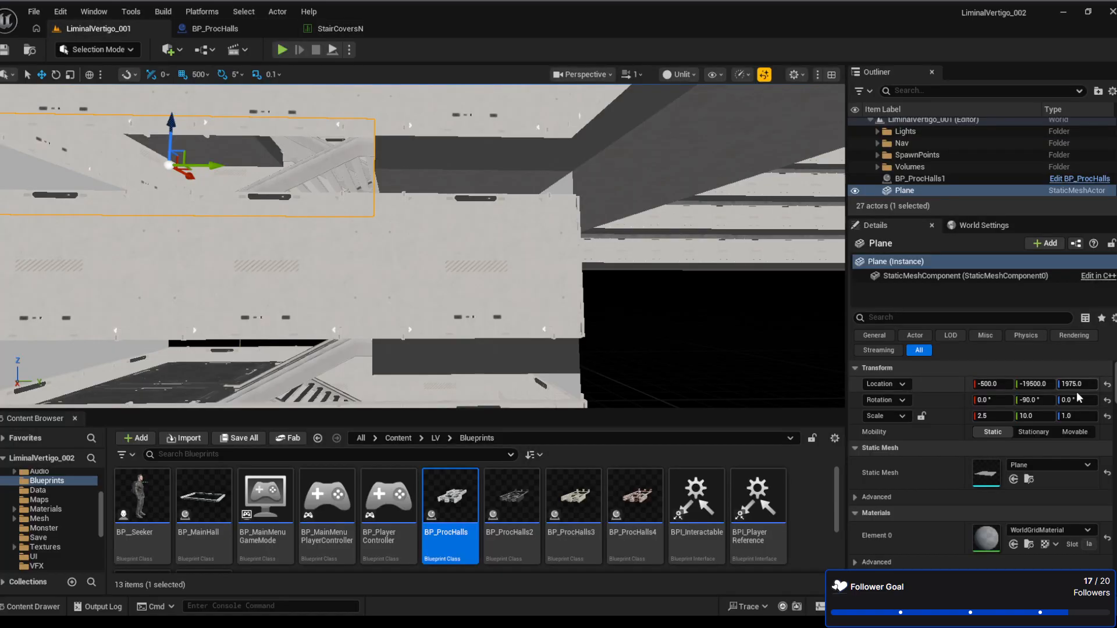
{"action": "left_click", "coordinate": [341, 29]}
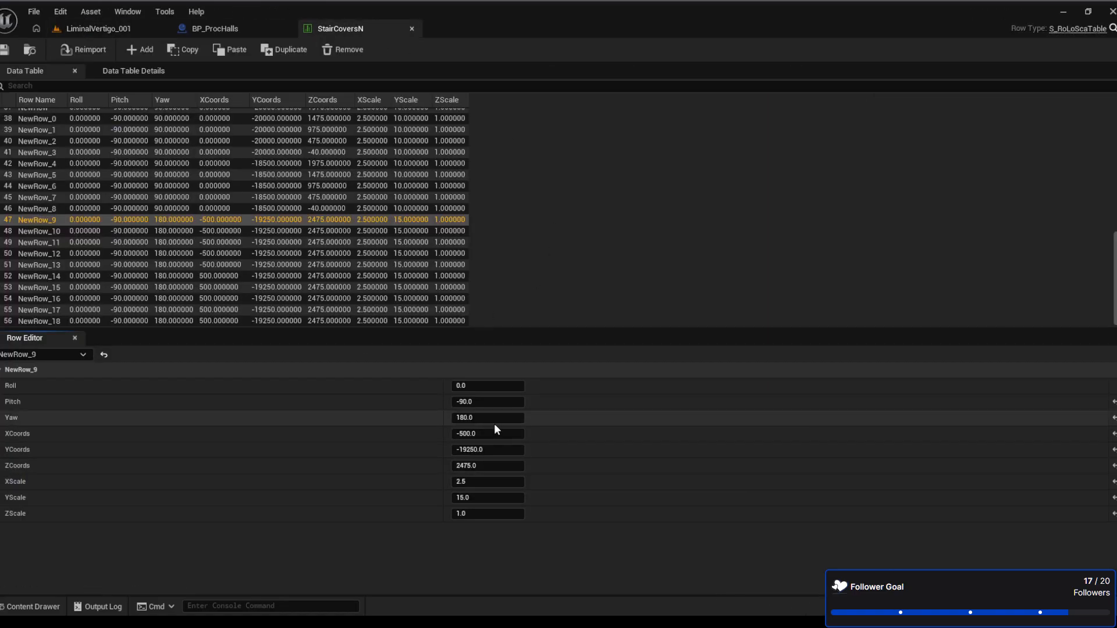
{"action": "left_click", "coordinate": [495, 466]}
{"action": "type", "text": "1975"}
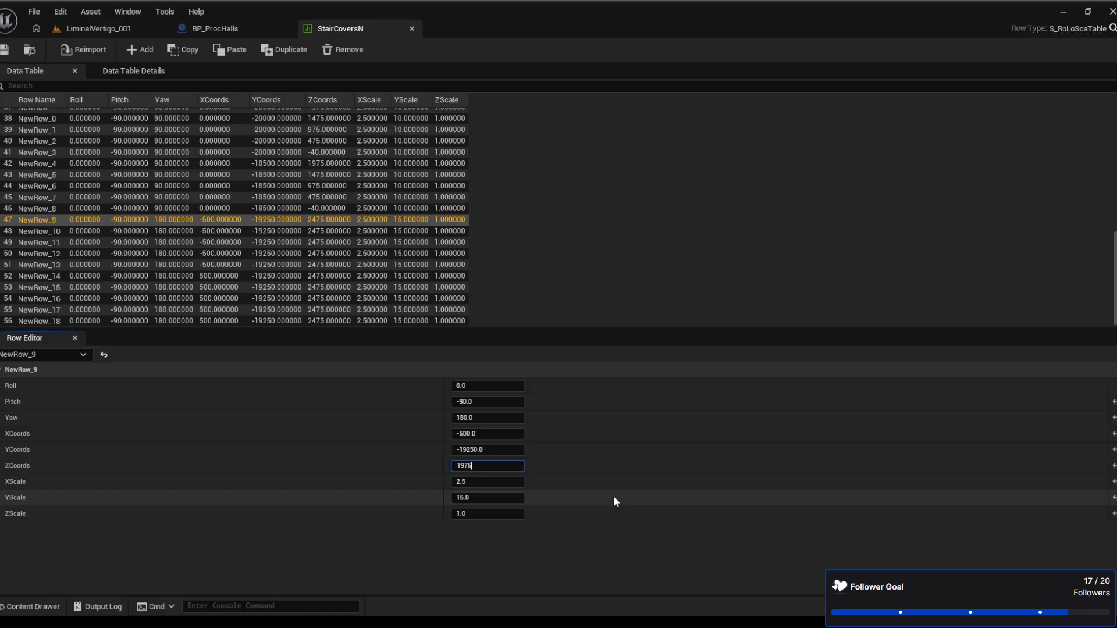
{"action": "key", "text": "Return"}
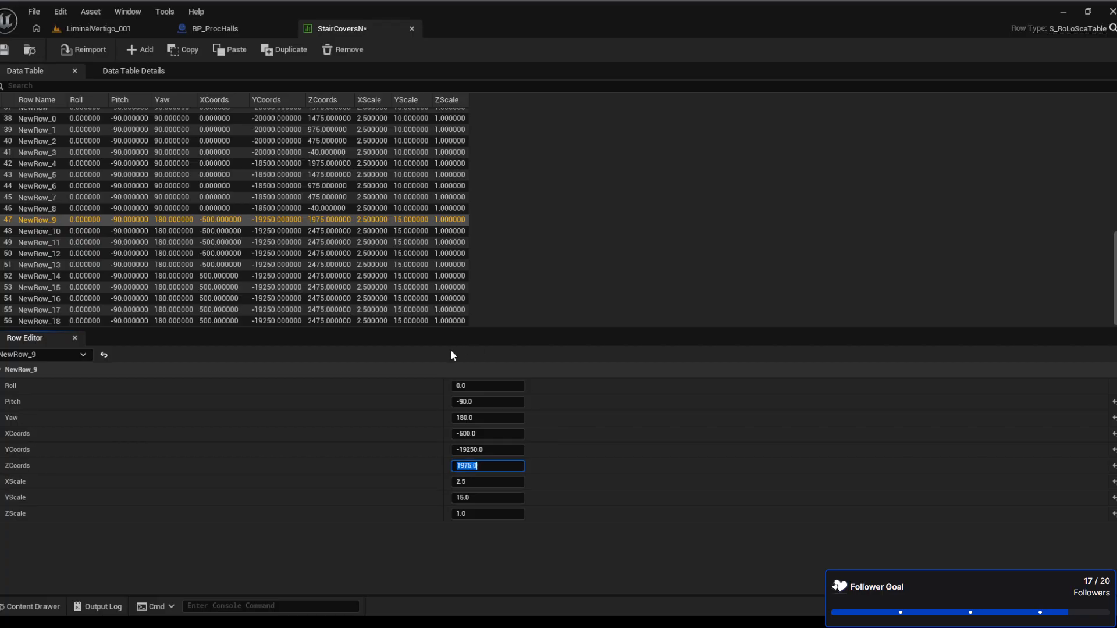
Set ZCoords of NewRow_10 to 1475 and of NewRow_11 to 975
{"action": "left_click", "coordinate": [265, 233]}
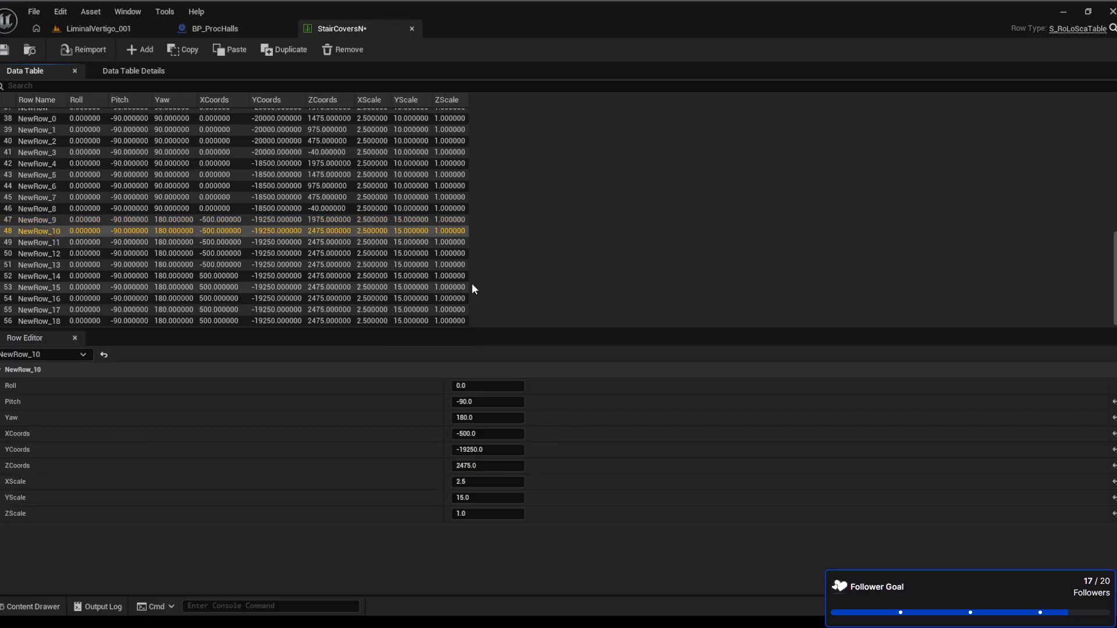
{"action": "left_click", "coordinate": [482, 465]}
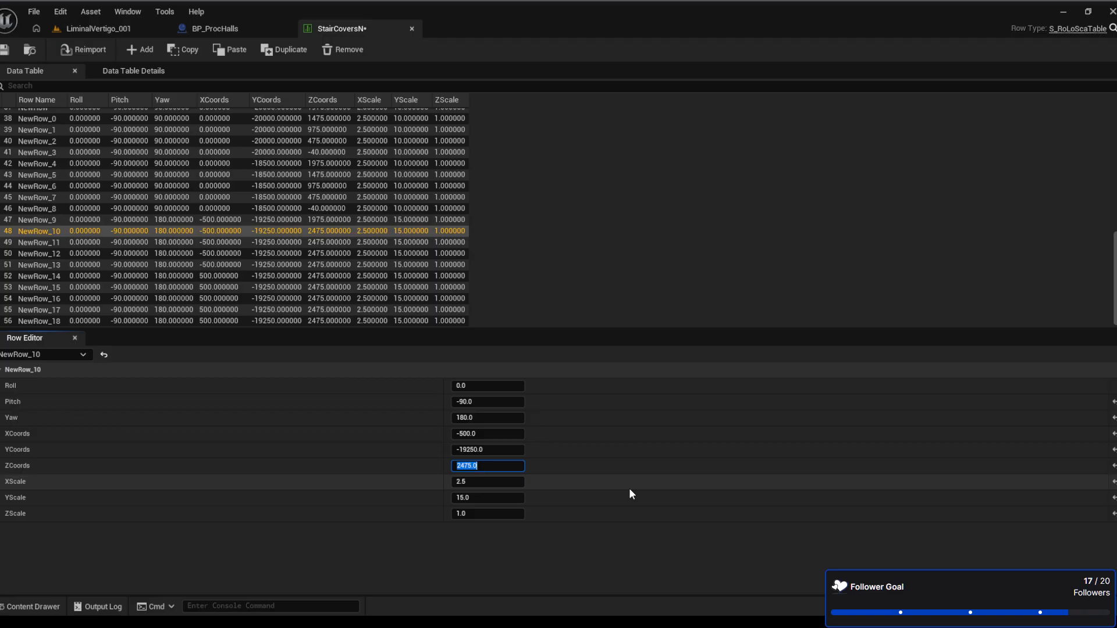
{"action": "type", "text": "1475"}
{"action": "key", "text": "Return"}
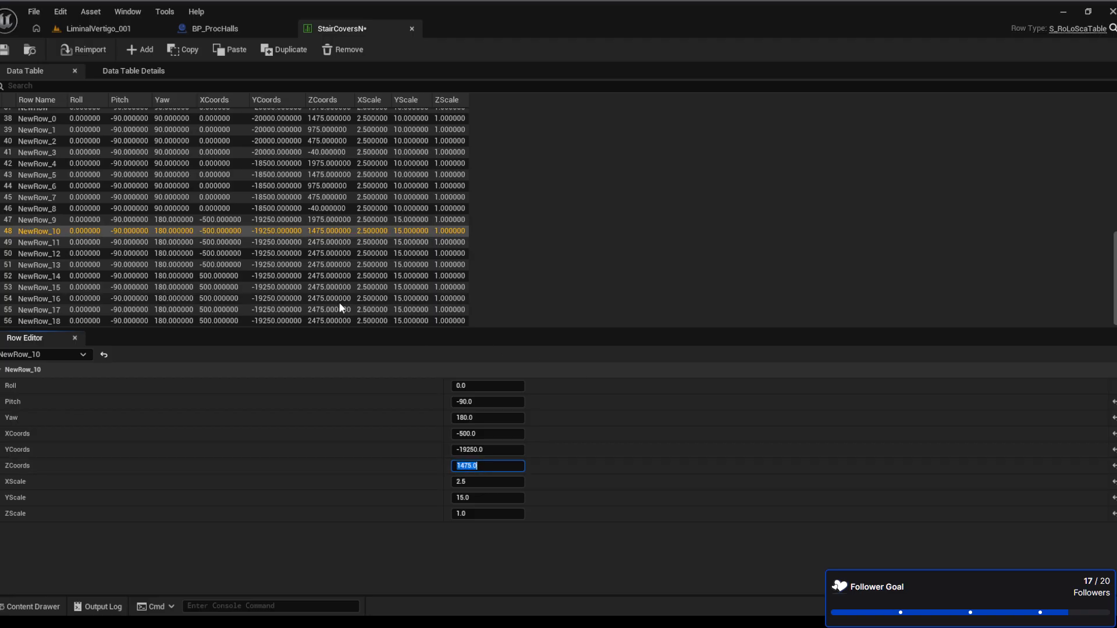
{"action": "left_click", "coordinate": [321, 242]}
{"action": "left_click", "coordinate": [487, 468]}
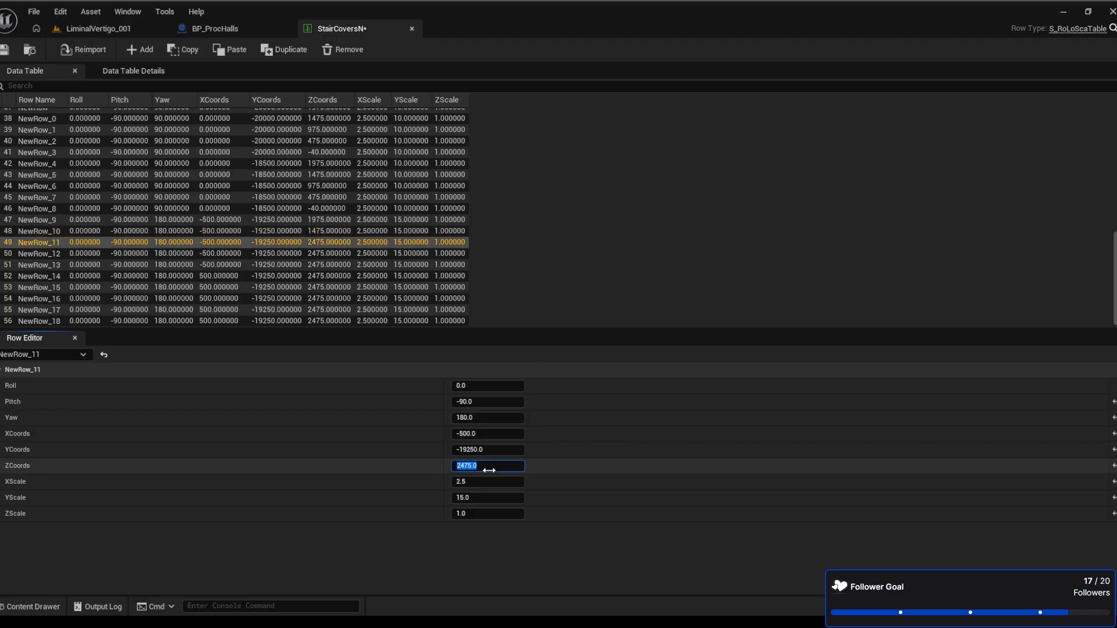
{"action": "type", "text": "975"}
{"action": "key", "text": "Return"}
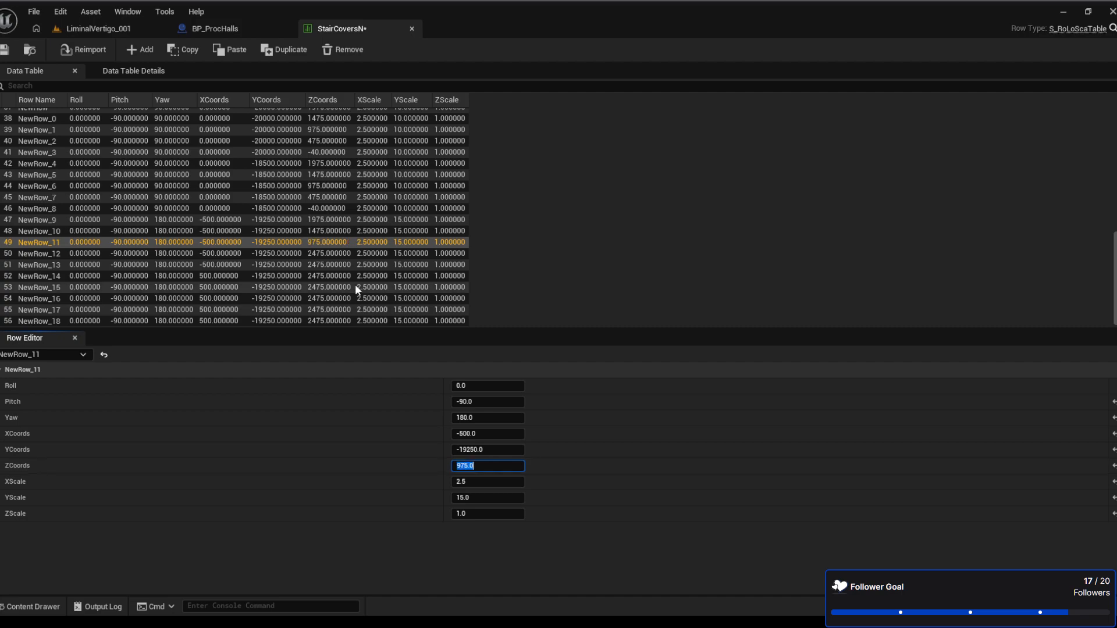
Set ZCoords of NewRow_12 to 475 and of NewRow_13 to -40
{"action": "left_click", "coordinate": [349, 253]}
{"action": "left_click", "coordinate": [488, 467]}
{"action": "type", "text": "475"}
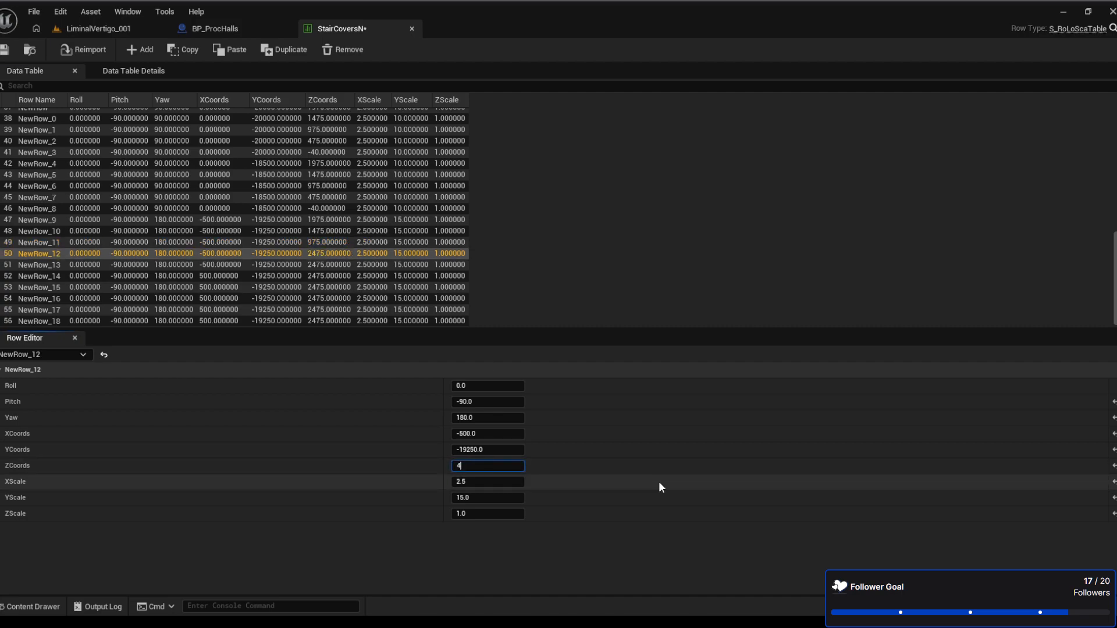
{"action": "key", "text": "Return"}
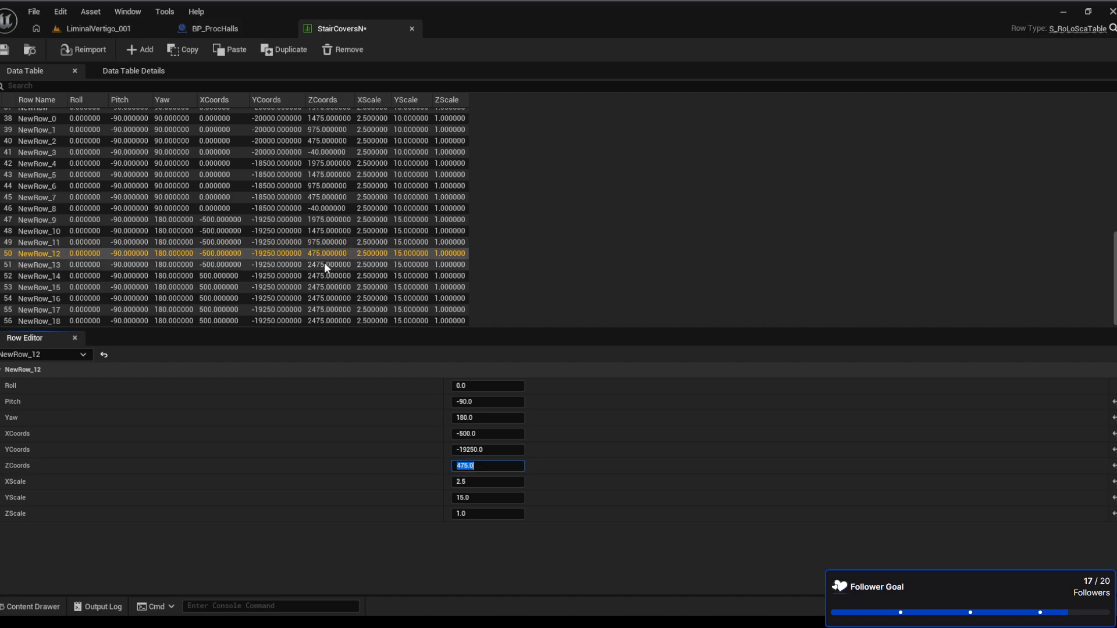
{"action": "left_click", "coordinate": [323, 264]}
{"action": "left_click", "coordinate": [476, 466]}
{"action": "type", "text": "-40"}
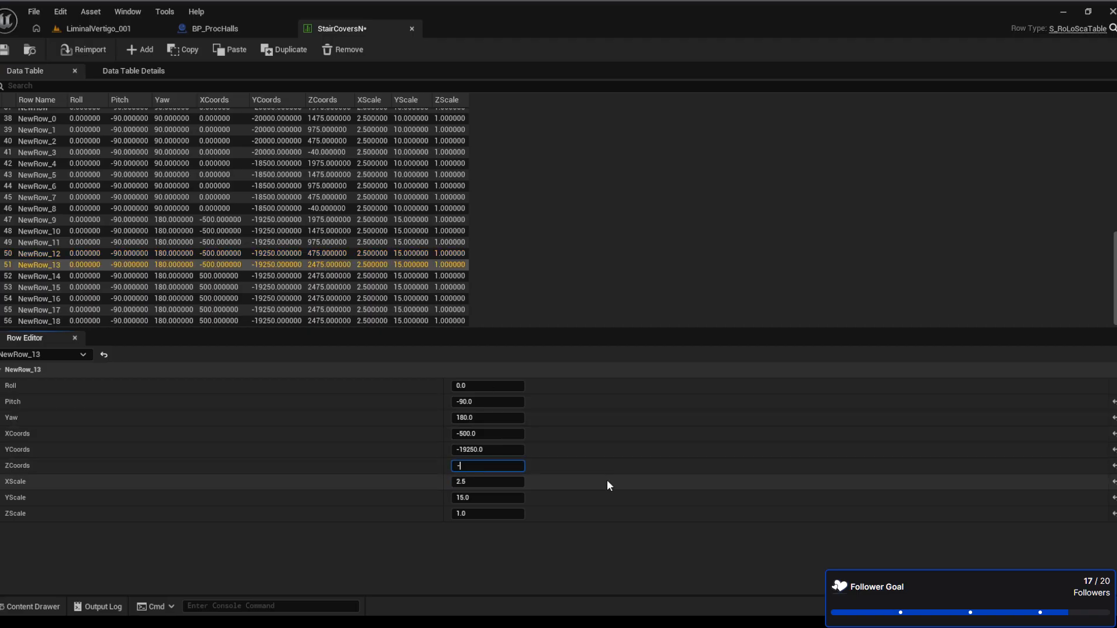
{"action": "key", "text": "Return"}
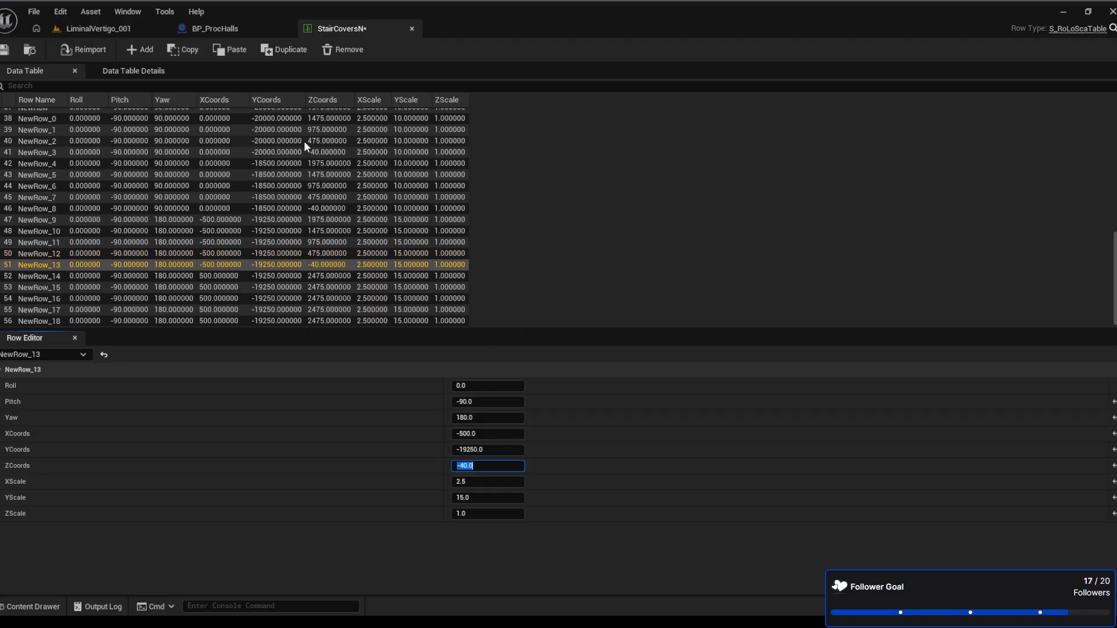
Set ZCoords of NewRow_14 to 1975 and of NewRow_15 to 1475
{"action": "left_click", "coordinate": [315, 153]}
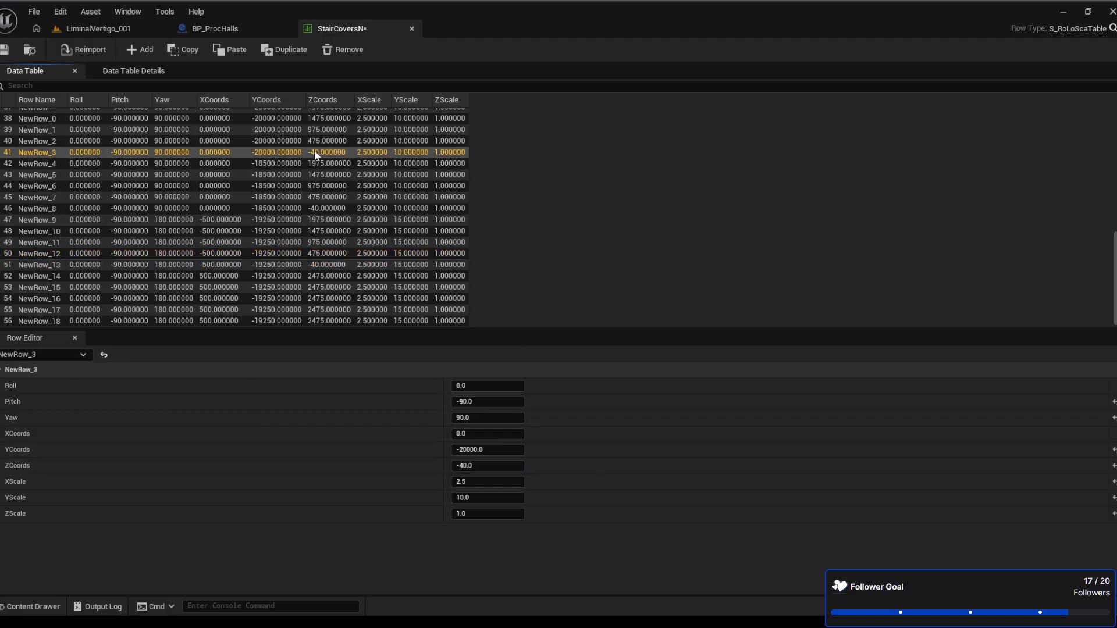
{"action": "left_click", "coordinate": [320, 208]}
{"action": "left_click", "coordinate": [323, 275]}
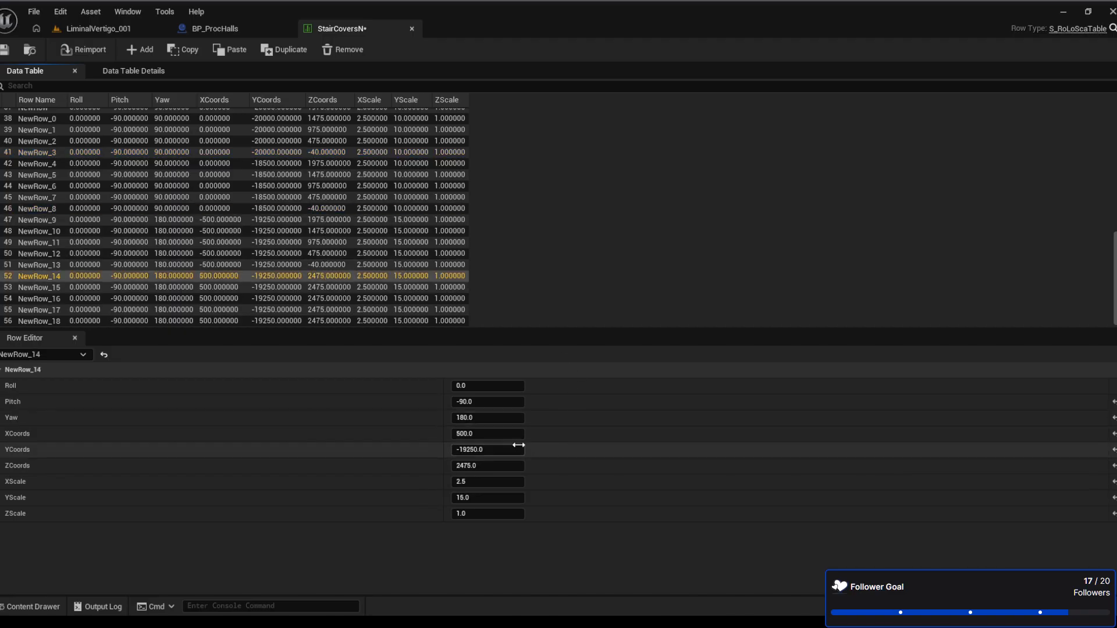
{"action": "left_click", "coordinate": [479, 466]}
{"action": "type", "text": "1975"}
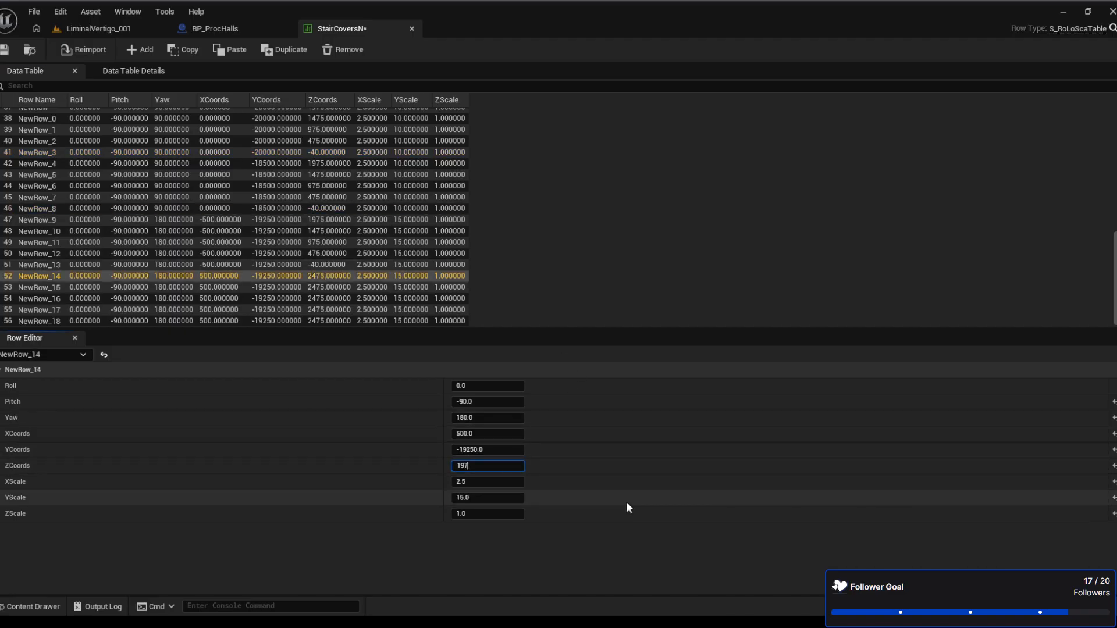
{"action": "key", "text": "Return"}
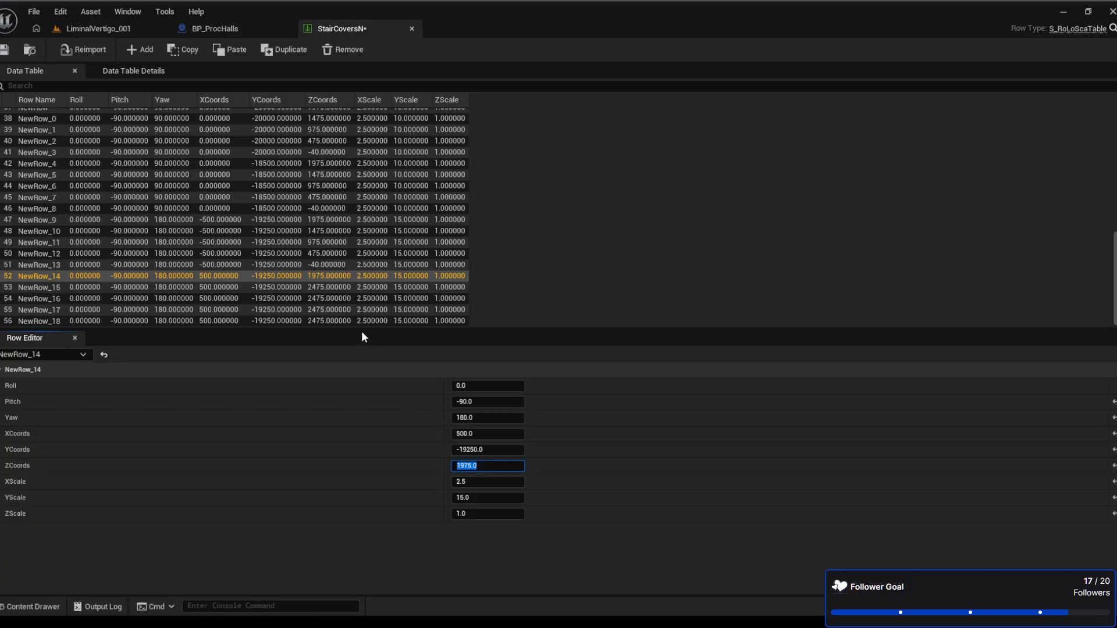
{"action": "left_click", "coordinate": [327, 288]}
{"action": "left_click", "coordinate": [487, 465]}
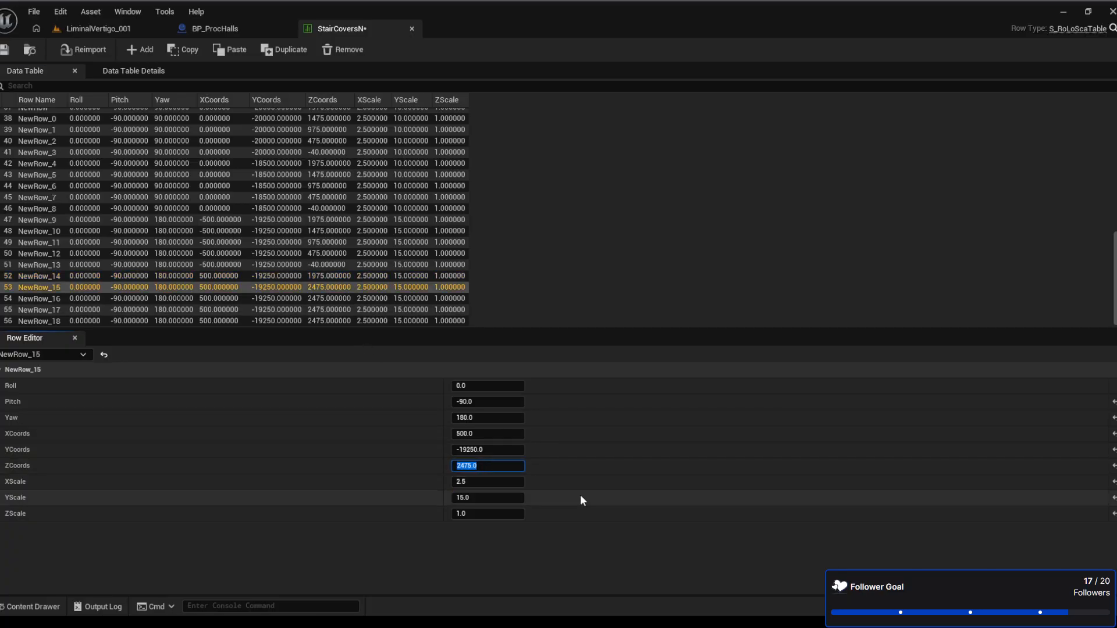
{"action": "type", "text": "1475"}
Set ZCoords of NewRow_16 to 975 and of NewRow_17 to 475
{"action": "left_click", "coordinate": [326, 298]}
{"action": "left_click", "coordinate": [489, 466]}
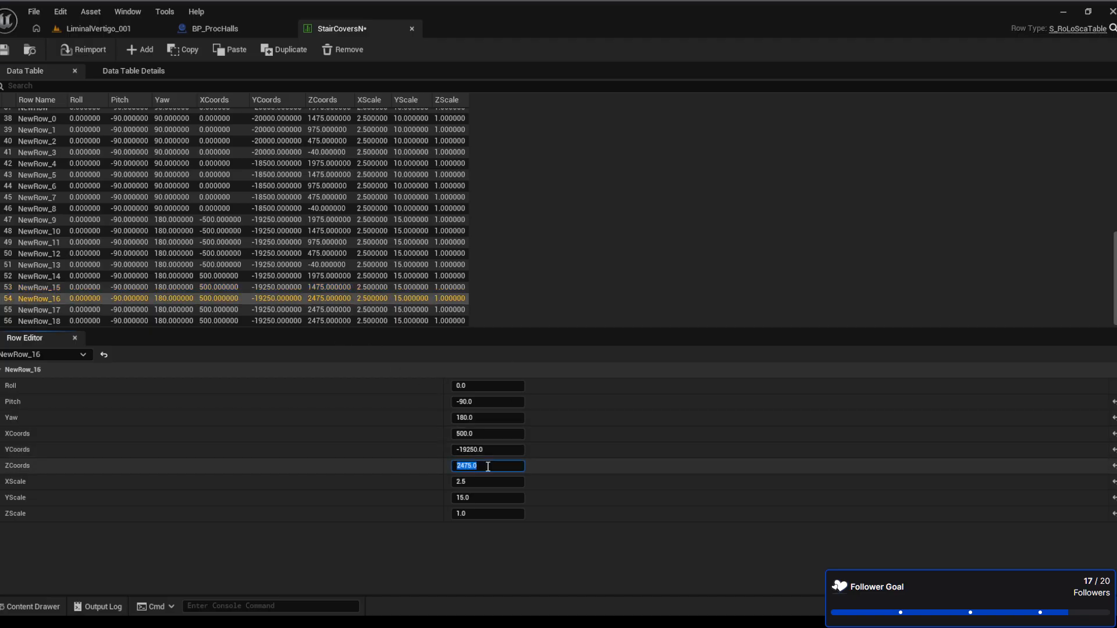
{"action": "type", "text": "975"}
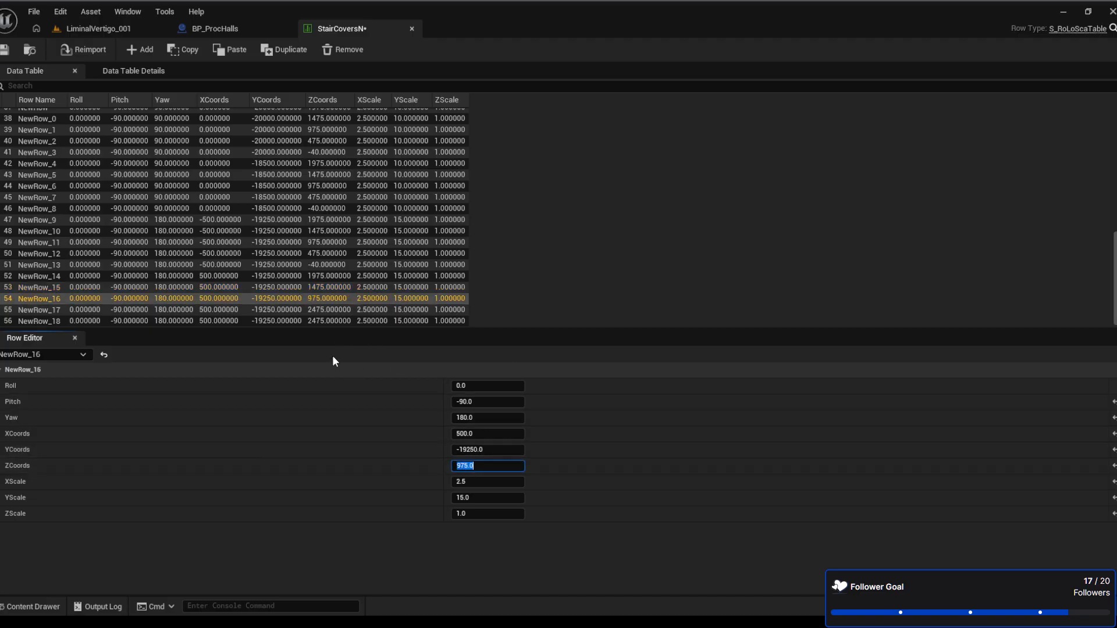
{"action": "left_click", "coordinate": [319, 309]}
{"action": "left_click", "coordinate": [481, 464]}
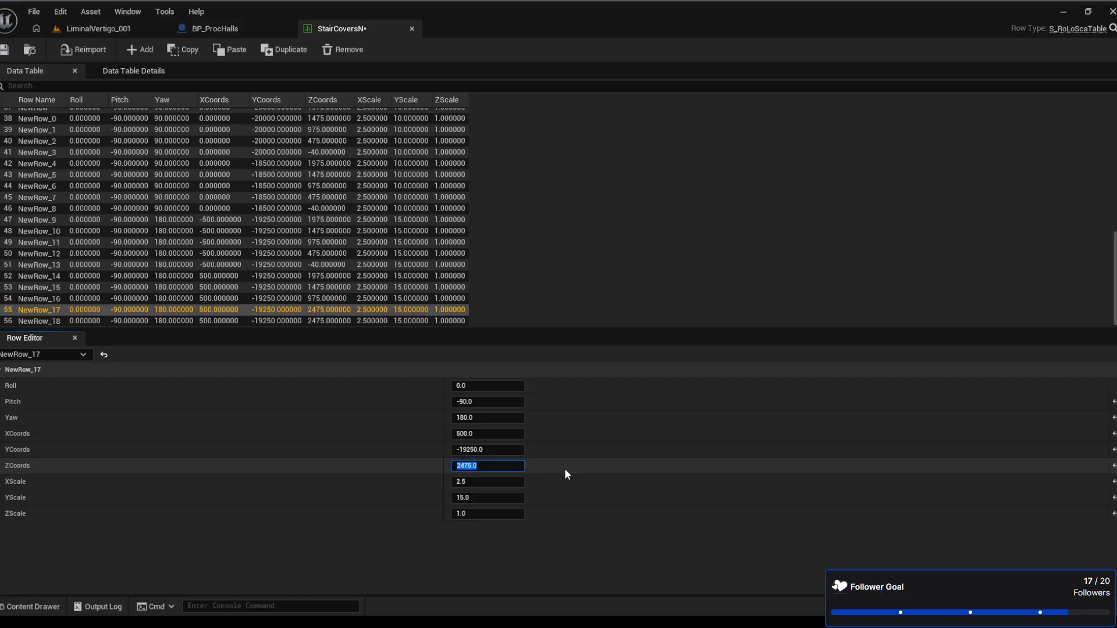
{"action": "type", "text": "475"}
{"action": "key", "text": "Return"}
Set ZCoords of NewRow_18 to -40 and save the StairCoversN table
{"action": "left_click", "coordinate": [308, 319]}
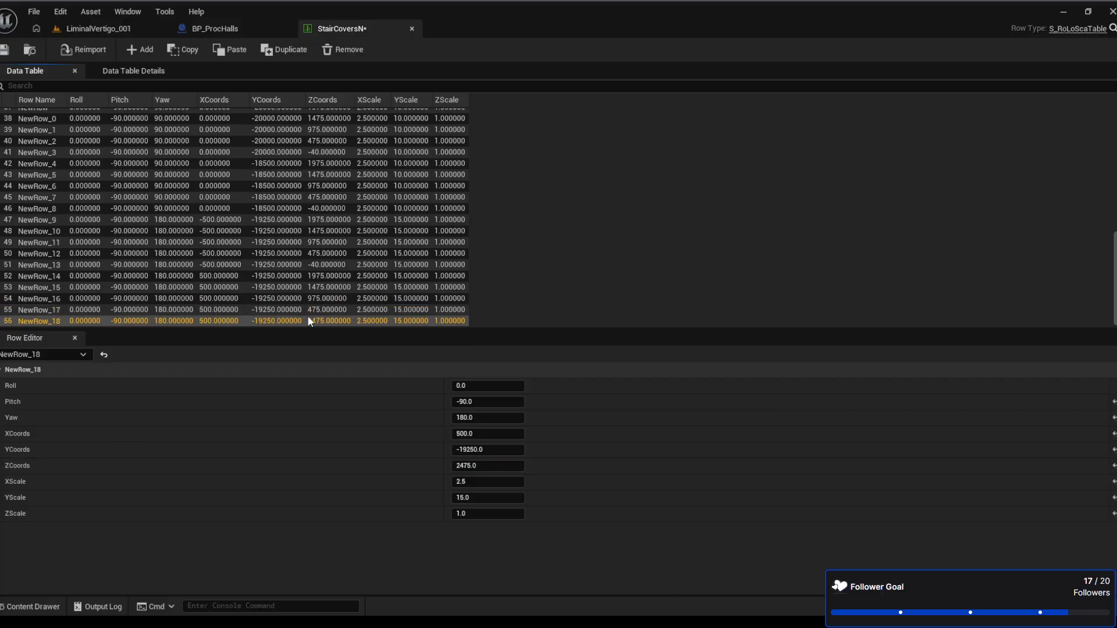
{"action": "left_click", "coordinate": [484, 466]}
{"action": "type", "text": "-40"}
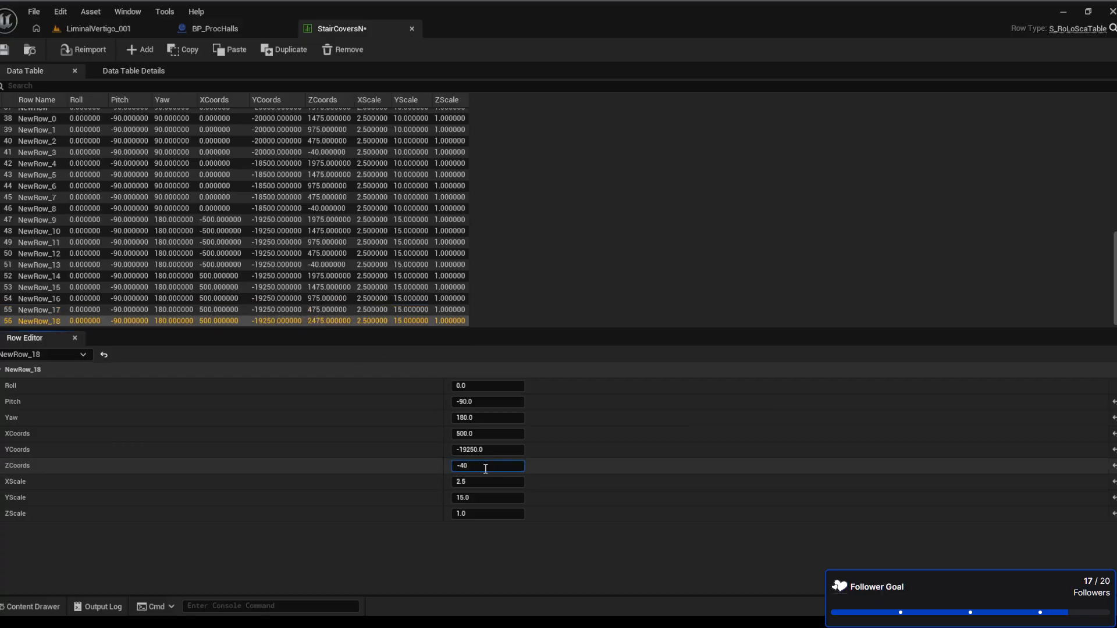
{"action": "key", "text": "Return"}
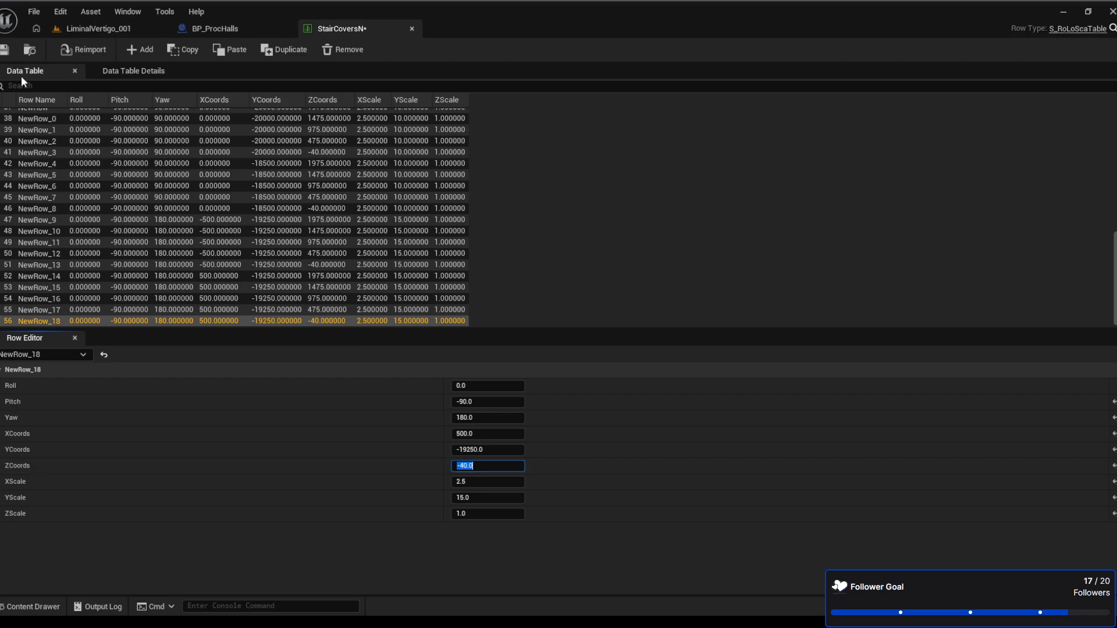
{"action": "left_click", "coordinate": [7, 50]}
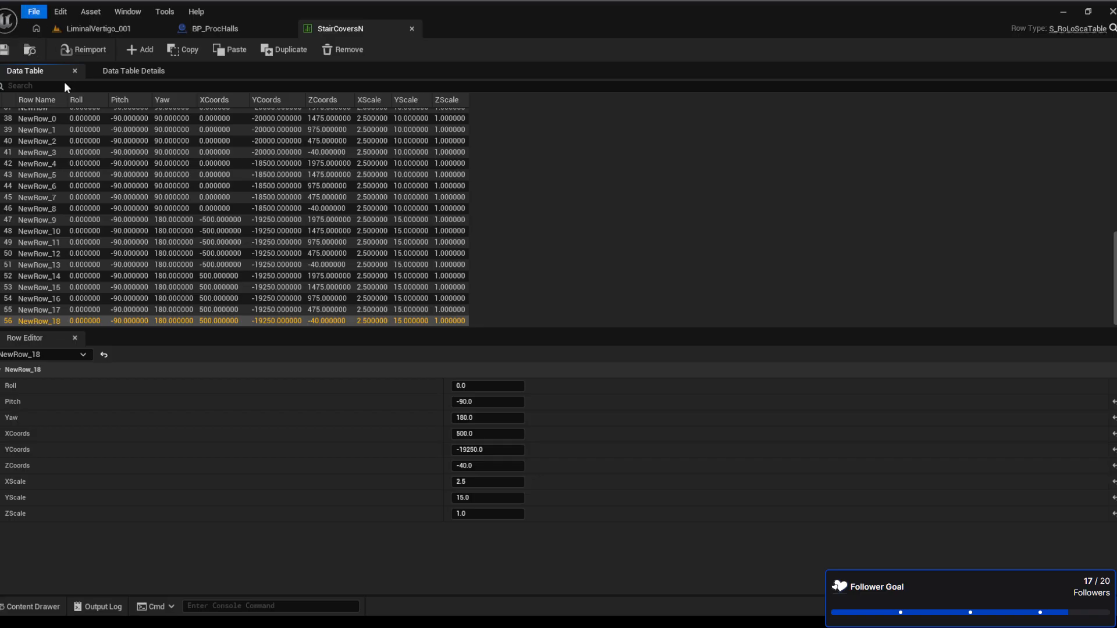
Return to the LiminalVertigo_001 level, delete the reference Plane actor and save
{"action": "left_click", "coordinate": [244, 28]}
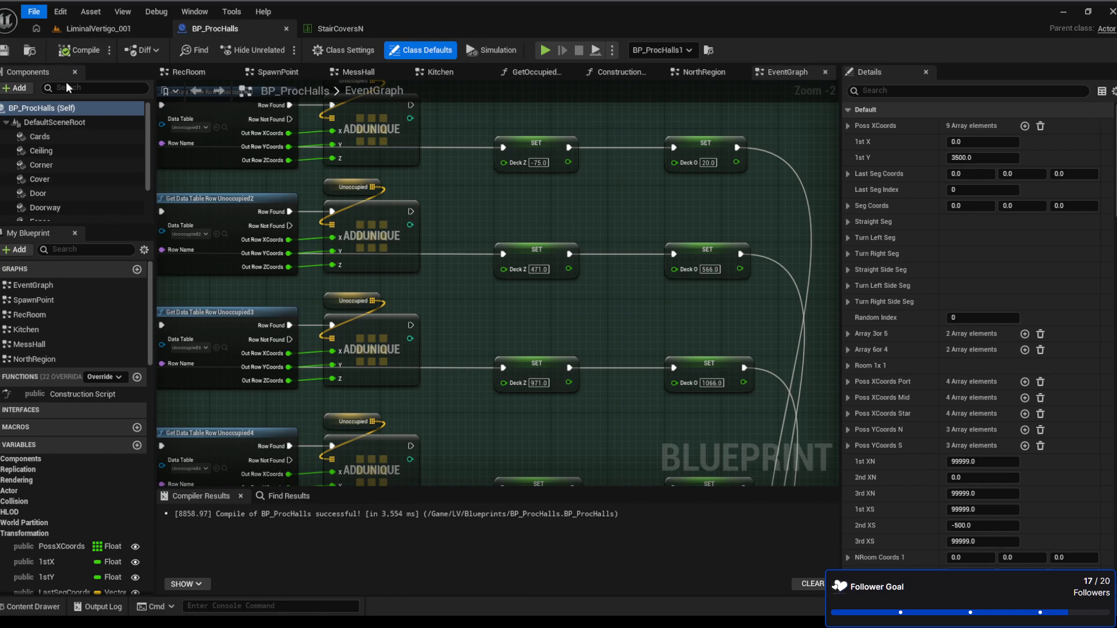
{"action": "left_click", "coordinate": [145, 30]}
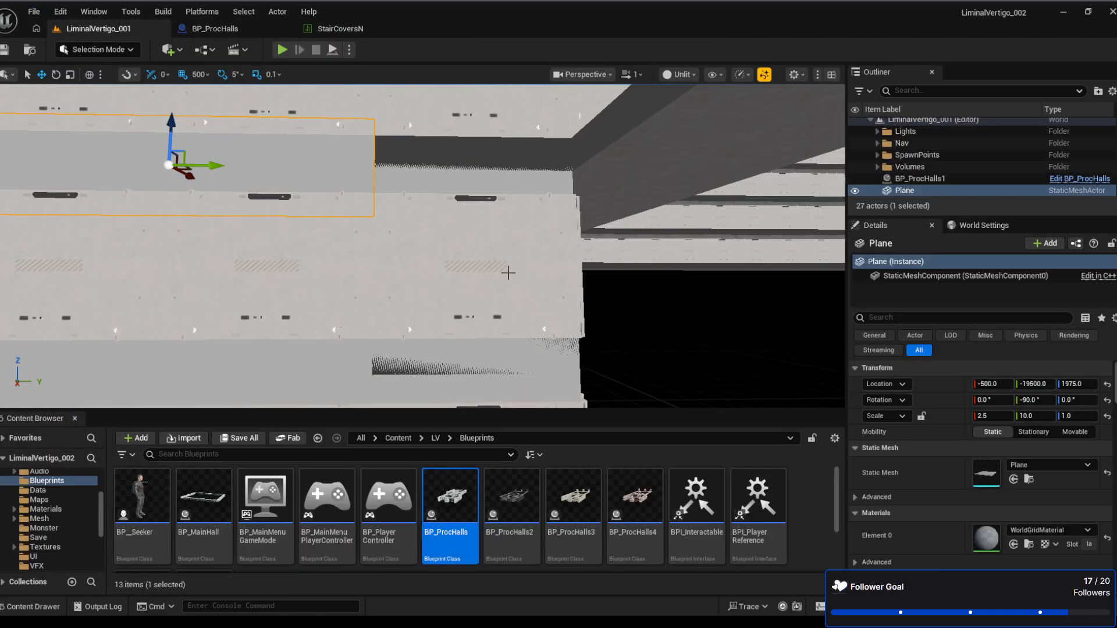
{"action": "right_click_drag", "start_coordinate": [509, 273], "coordinate": [496, 191]}
{"action": "key", "text": "s"}
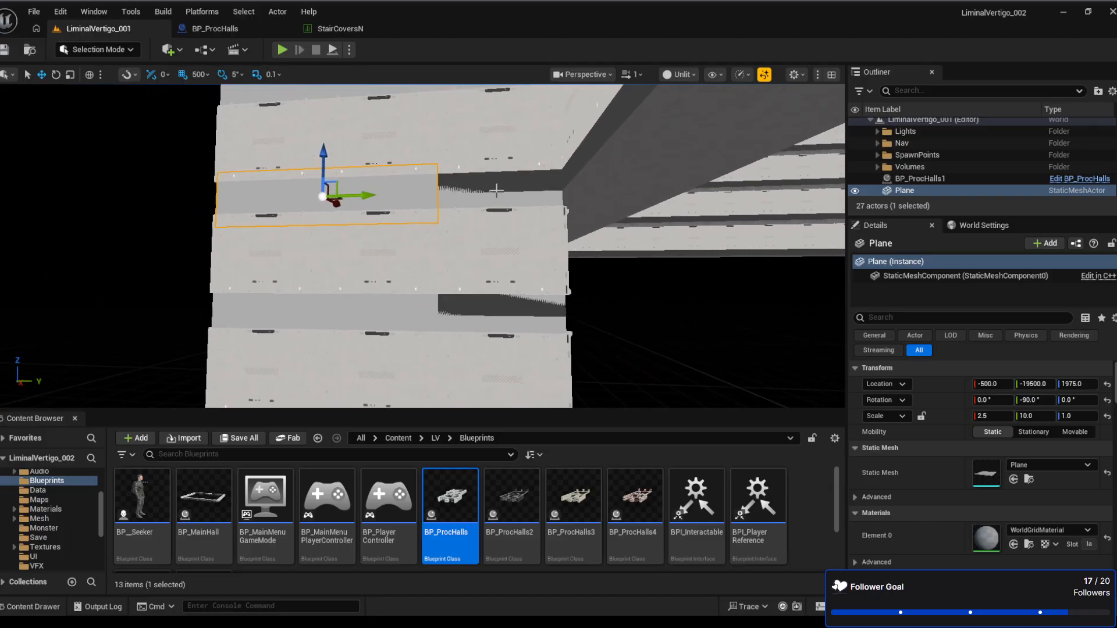
{"action": "left_click", "coordinate": [927, 181]}
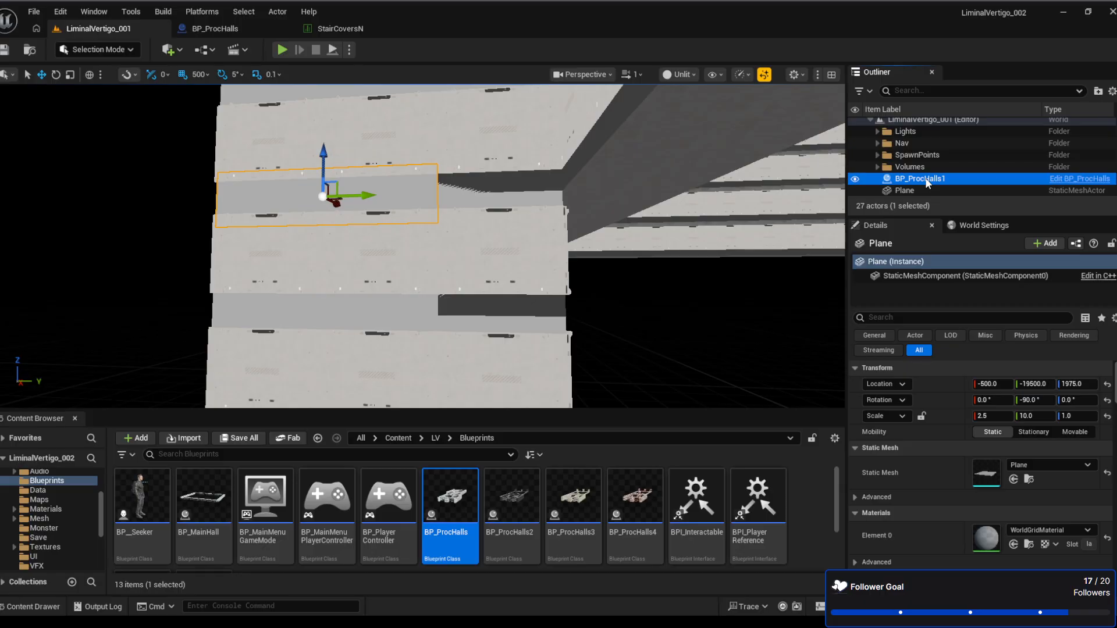
{"action": "left_click", "coordinate": [907, 191]}
{"action": "left_click", "coordinate": [928, 191]}
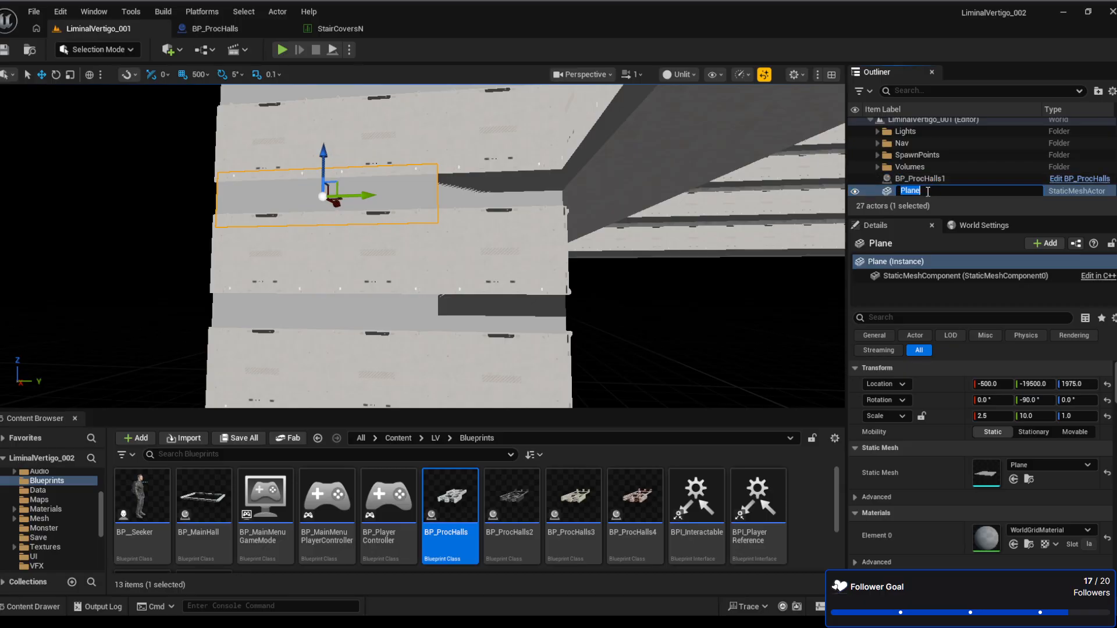
{"action": "left_click", "coordinate": [873, 196]}
{"action": "key", "text": "Delete"}
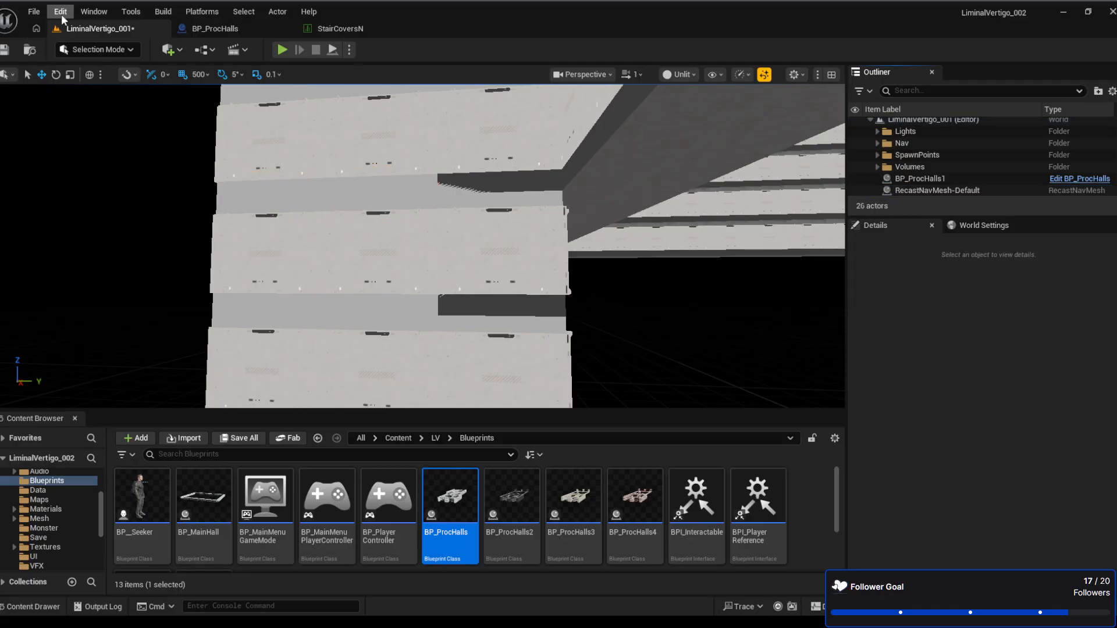
{"action": "left_click", "coordinate": [34, 11]}
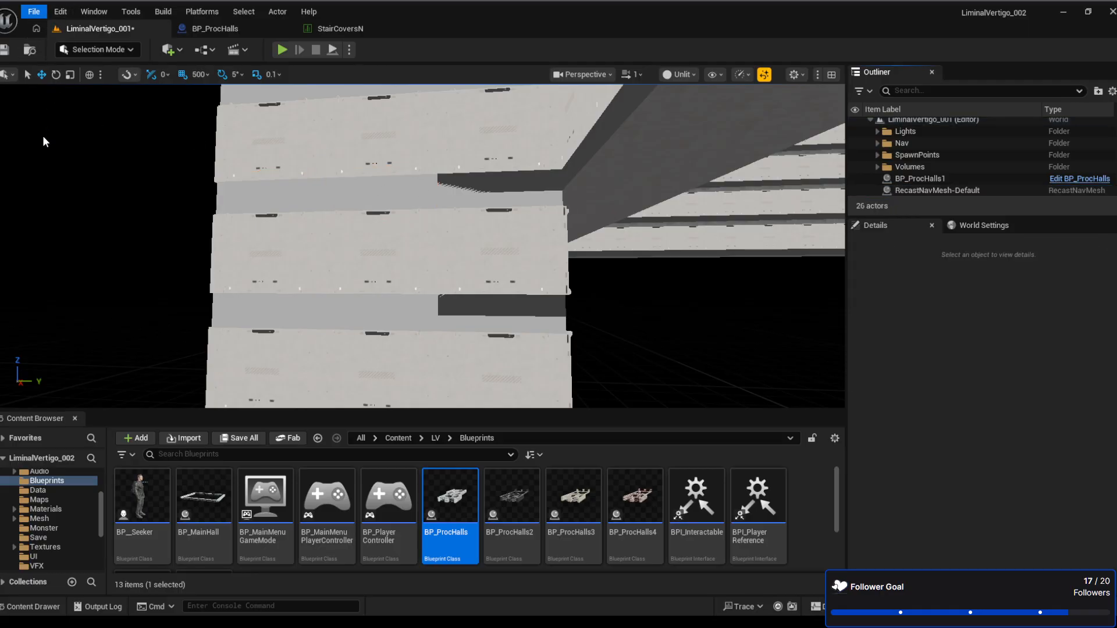
{"action": "left_click", "coordinate": [45, 176]}
Delete the RecastNavMesh-Default actor, rebuild the level to regenerate it and save
{"action": "left_click", "coordinate": [933, 192]}
{"action": "key", "text": "Delete"}
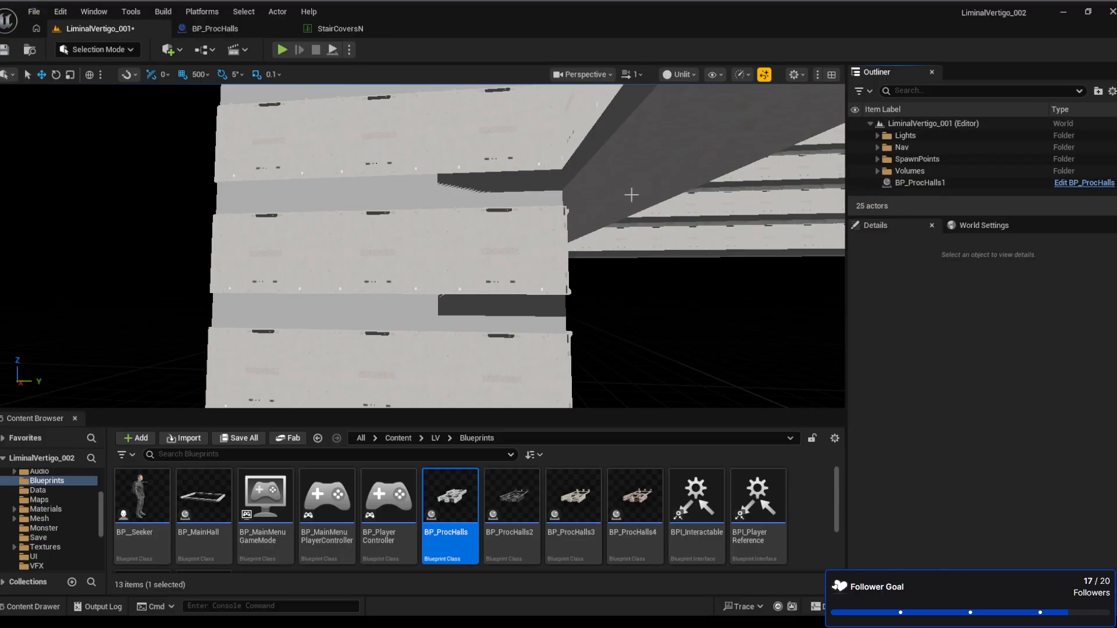
{"action": "left_click", "coordinate": [160, 12]}
{"action": "left_click", "coordinate": [173, 63]}
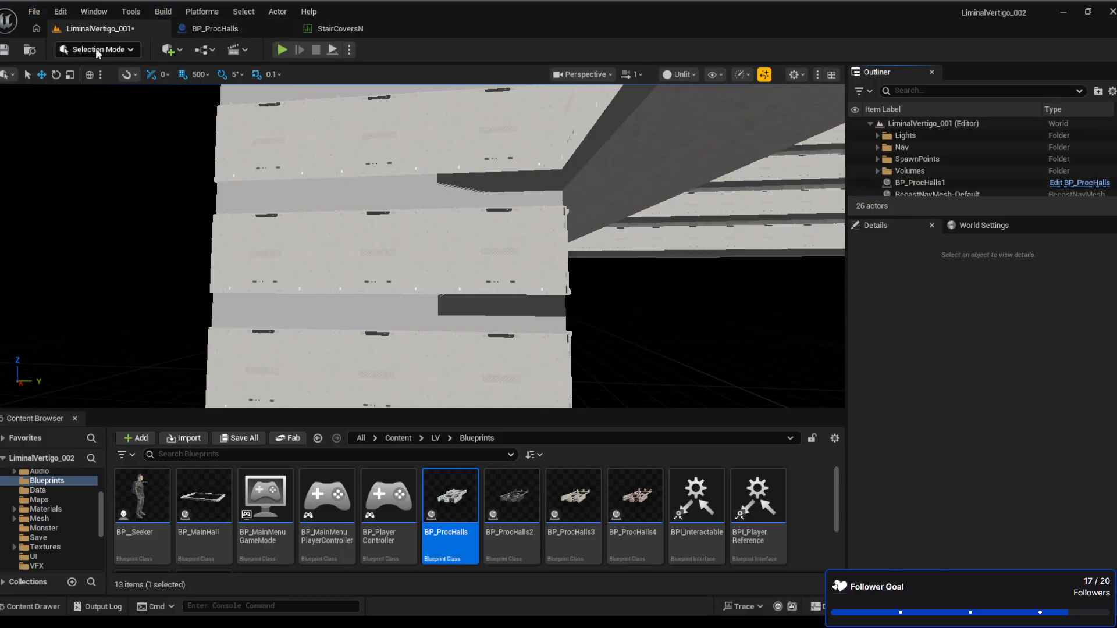
{"action": "left_click", "coordinate": [58, 179]}
Examine the generated stair covers in the level from inside the stairwell and from outside
{"action": "right_click_drag", "start_coordinate": [490, 204], "coordinate": [1059, 248]}
{"action": "key", "text": "q"}
{"action": "key", "text": "a"}
{"action": "right_click_drag", "start_coordinate": [511, 254], "coordinate": [469, 291]}
{"action": "right_click_drag", "start_coordinate": [518, 252], "coordinate": [547, 215]}
{"action": "right_click_drag", "start_coordinate": [466, 326], "coordinate": [733, 268]}
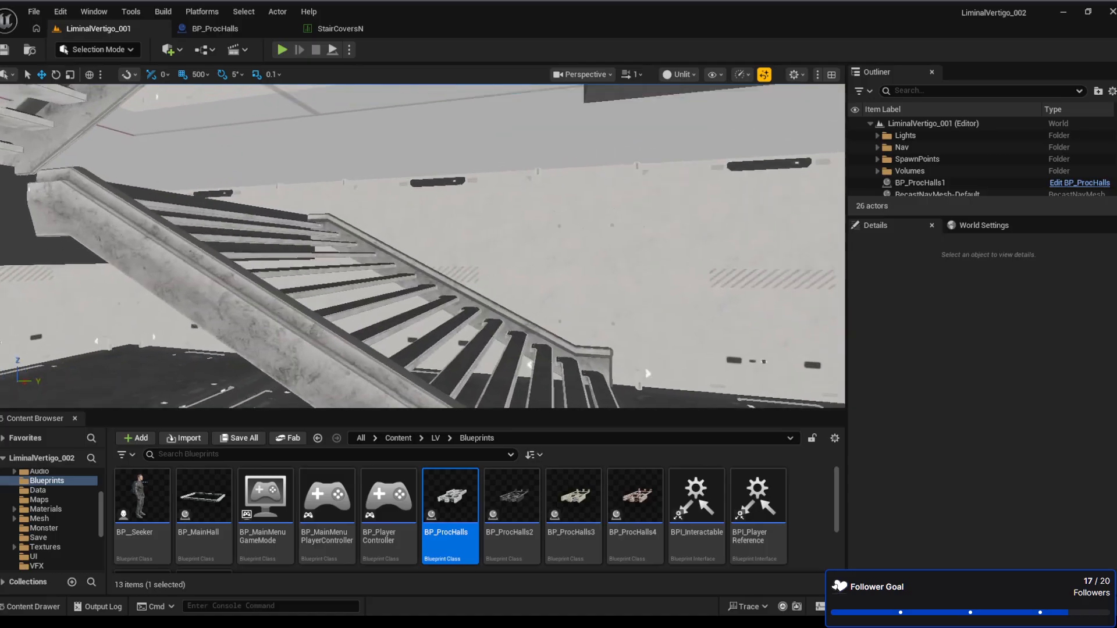
{"action": "right_click_drag", "start_coordinate": [534, 289], "coordinate": [620, 224]}
{"action": "right_click_drag", "start_coordinate": [634, 299], "coordinate": [590, 278]}
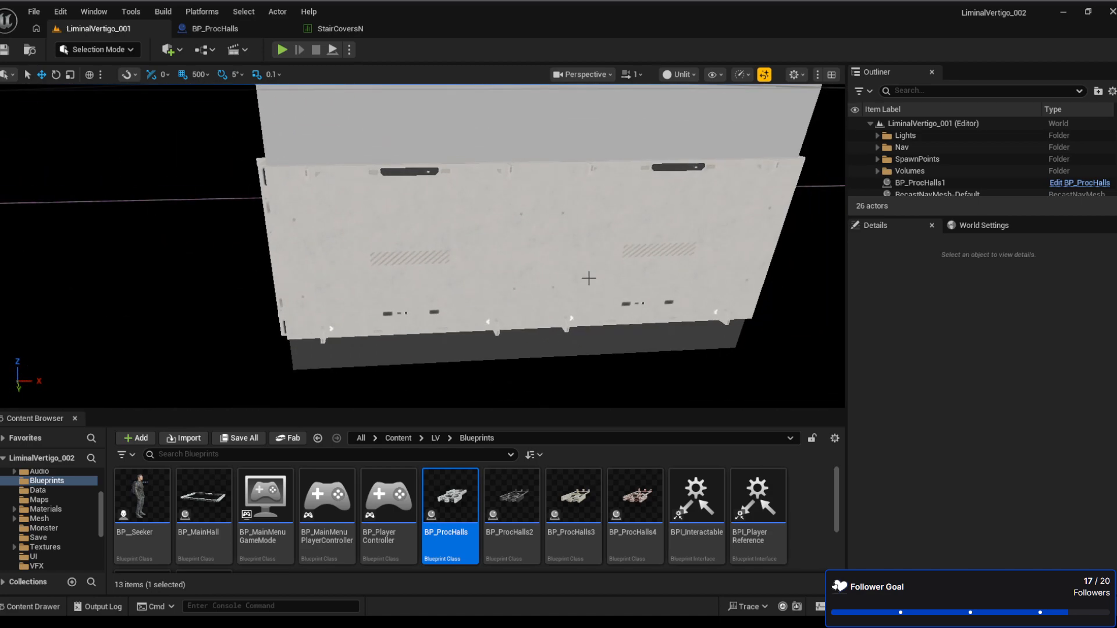
Close the StairCoversN data table and return to the LiminalVertigo_001 level
{"action": "left_click", "coordinate": [339, 27]}
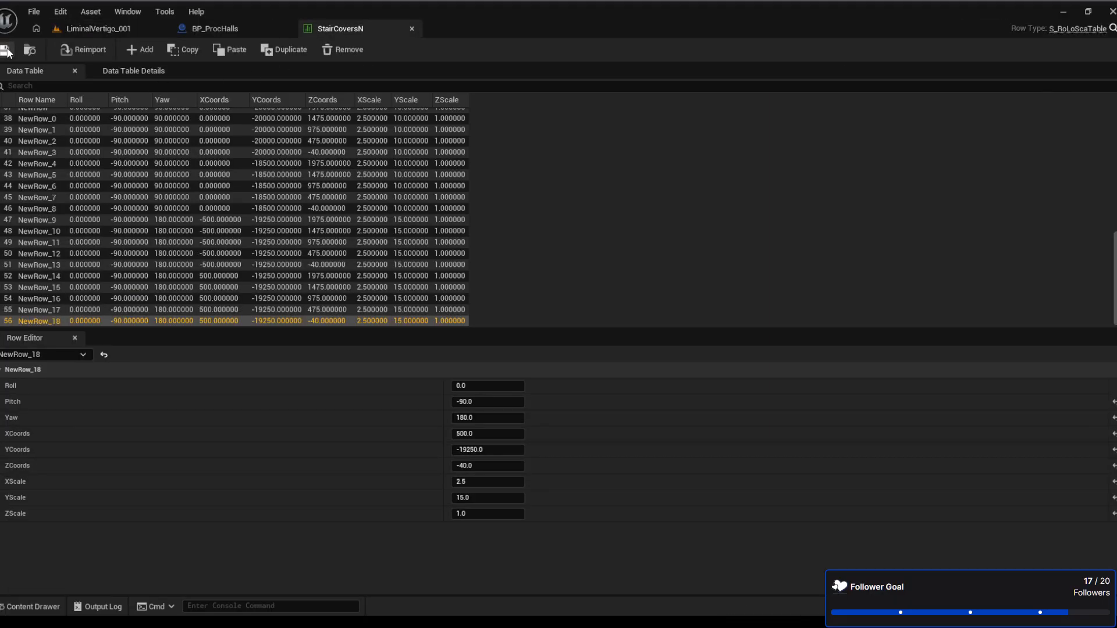
{"action": "left_click", "coordinate": [412, 29]}
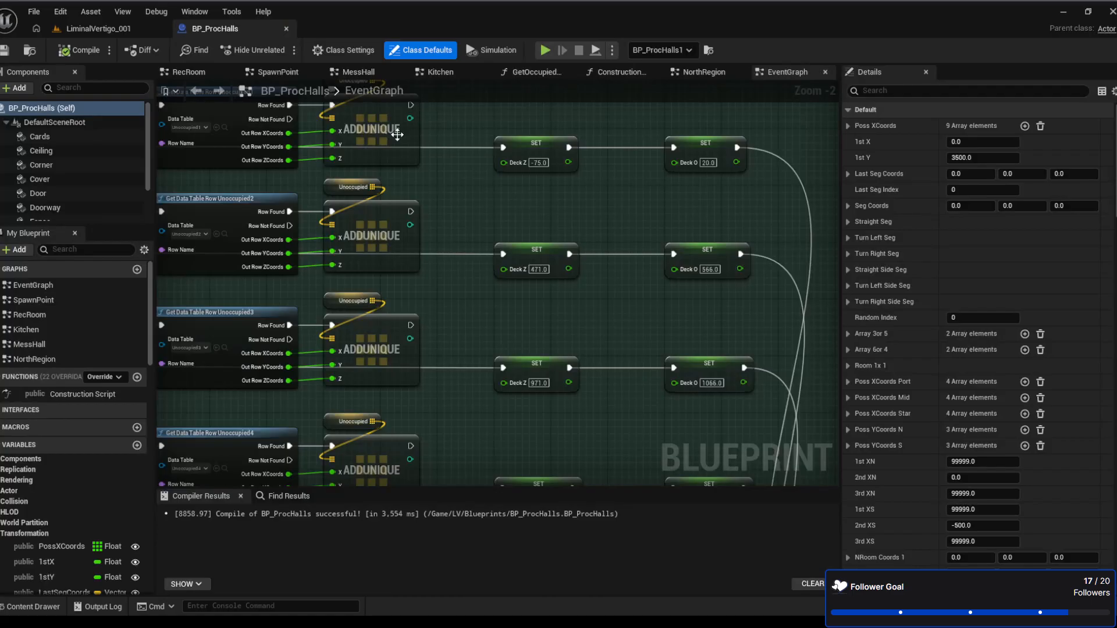
{"action": "left_click", "coordinate": [98, 28]}
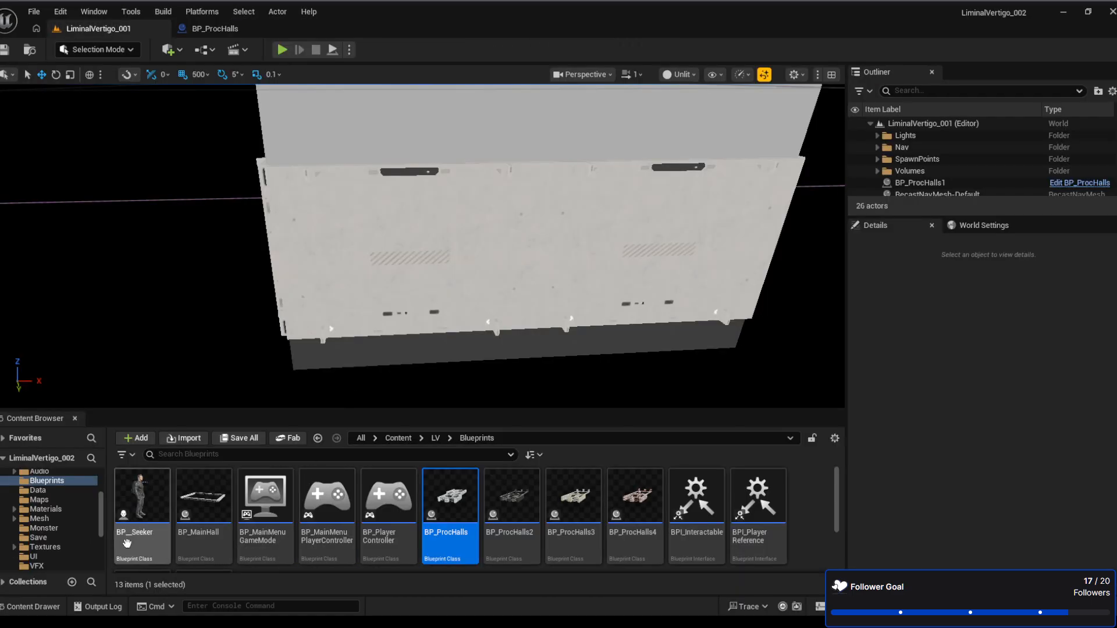
Open the StairWalls90N data table from the LV Data folder
{"action": "left_click", "coordinate": [39, 490]}
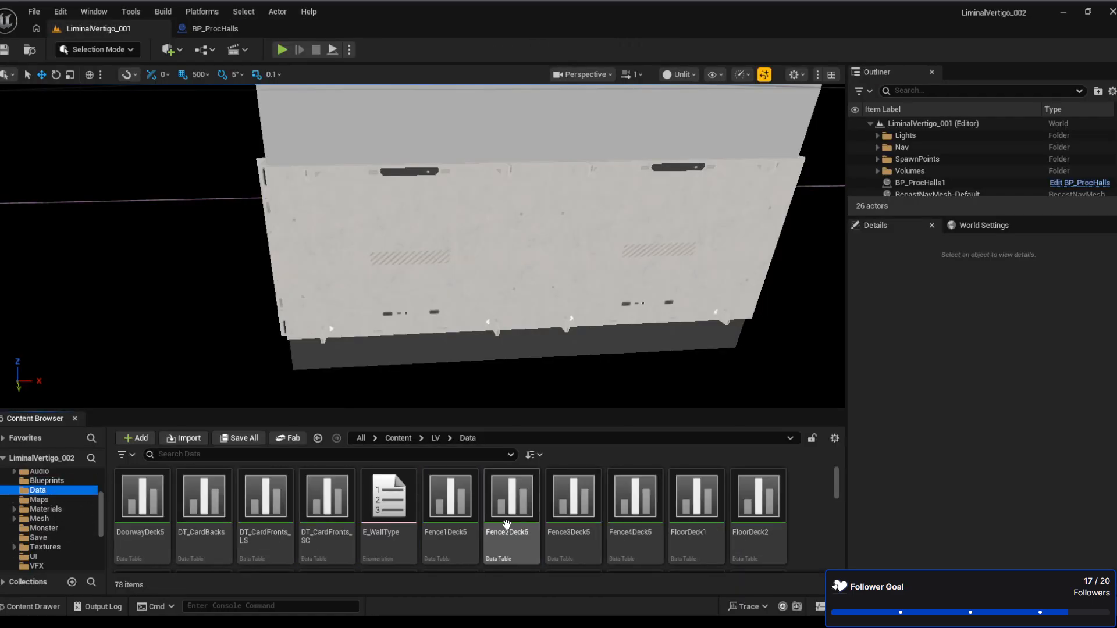
{"action": "scroll", "coordinate": [631, 512], "scroll_direction": "down", "scroll_amount": 1}
{"action": "scroll", "coordinate": [631, 512], "scroll_direction": "down", "scroll_amount": 5}
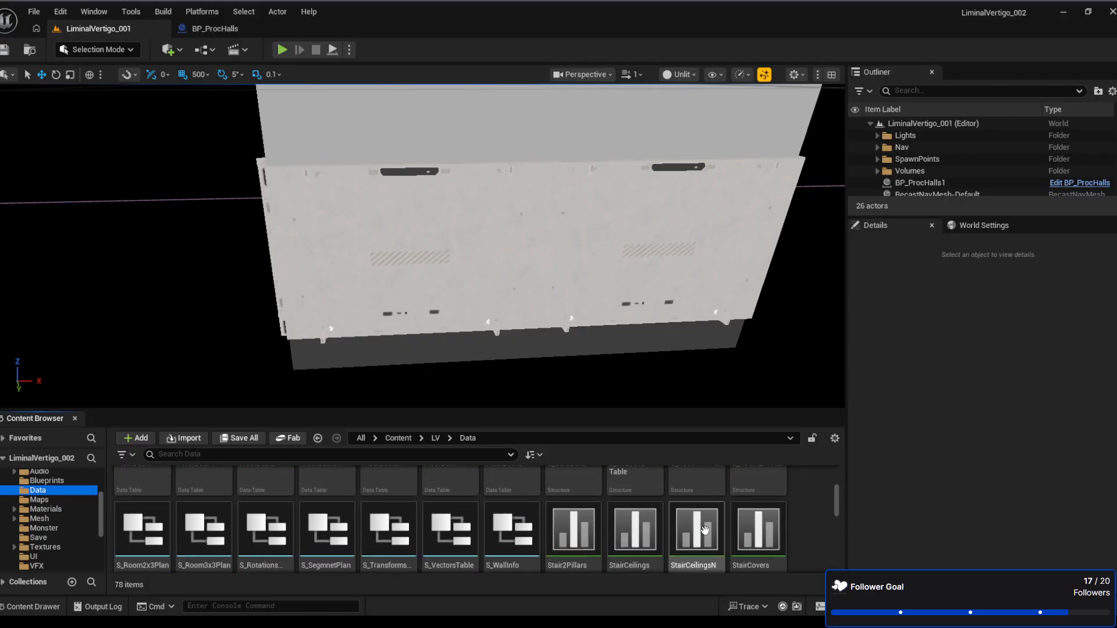
{"action": "scroll", "coordinate": [670, 518], "scroll_direction": "down", "scroll_amount": 1}
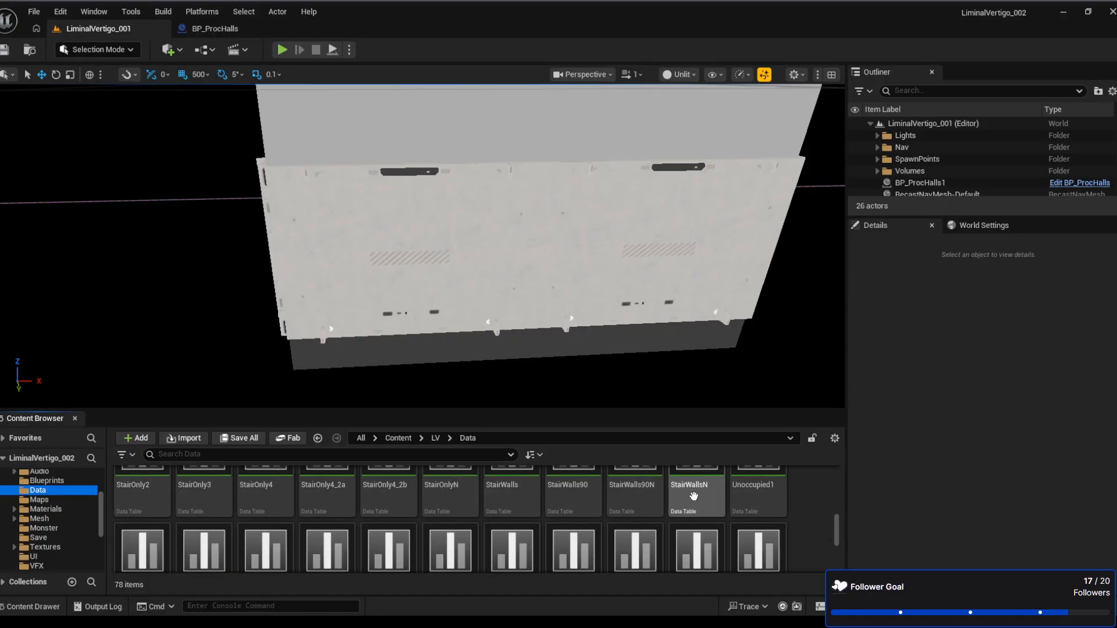
{"action": "left_click", "coordinate": [645, 498]}
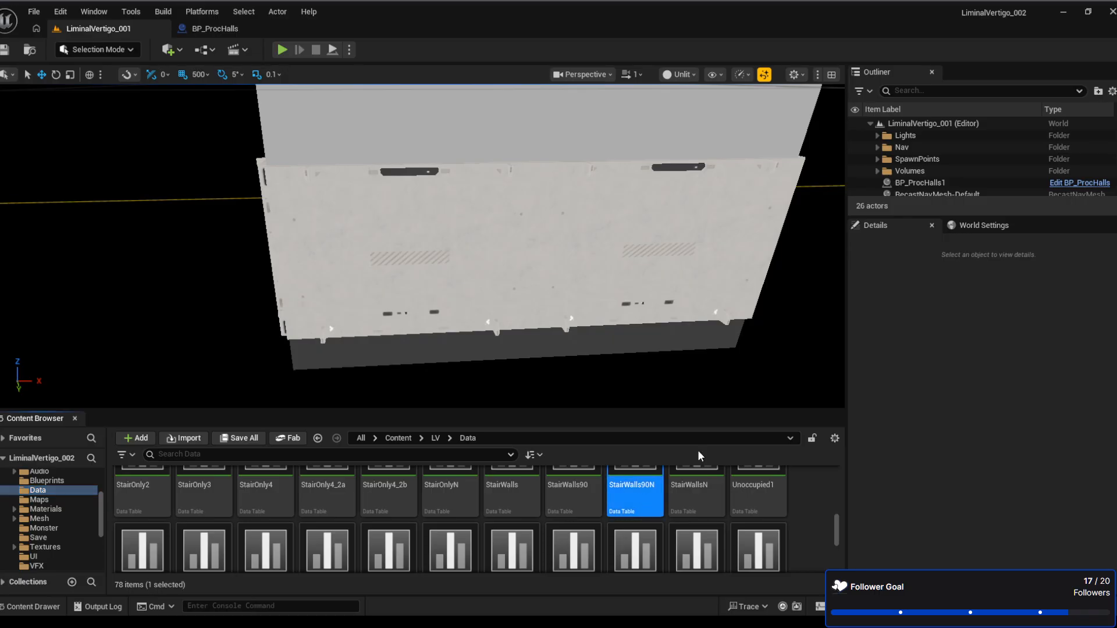
{"action": "double_click", "coordinate": [641, 493]}
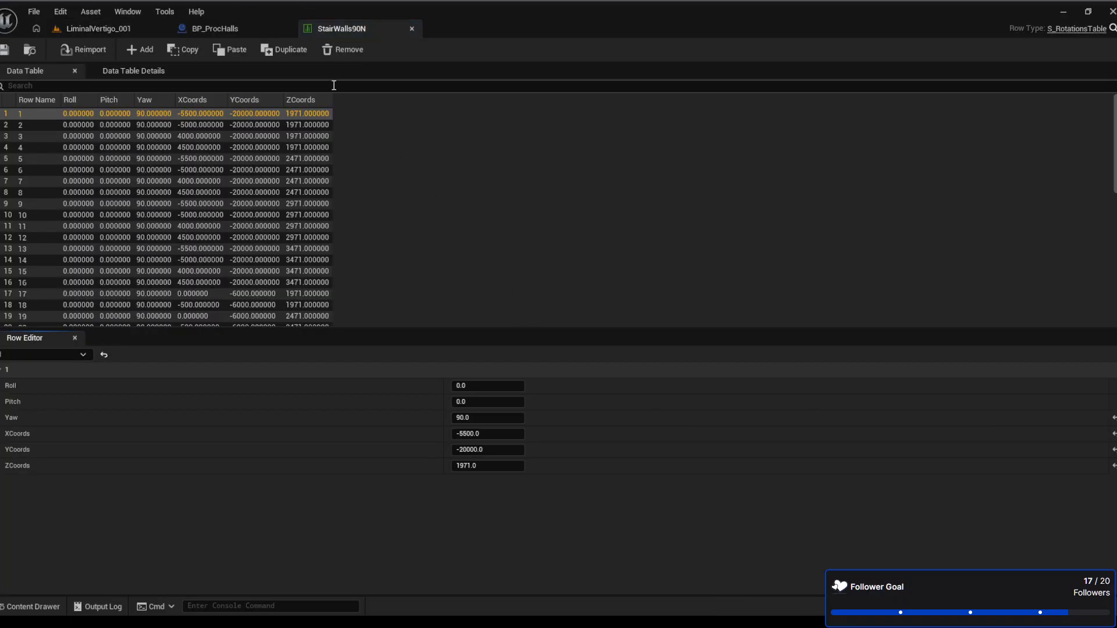
Delete the last row, NewRow_18, from the StairWalls90N data table and save the table
{"action": "scroll", "coordinate": [268, 270], "scroll_direction": "down", "scroll_amount": 10}
{"action": "scroll", "coordinate": [272, 270], "scroll_direction": "down", "scroll_amount": 1}
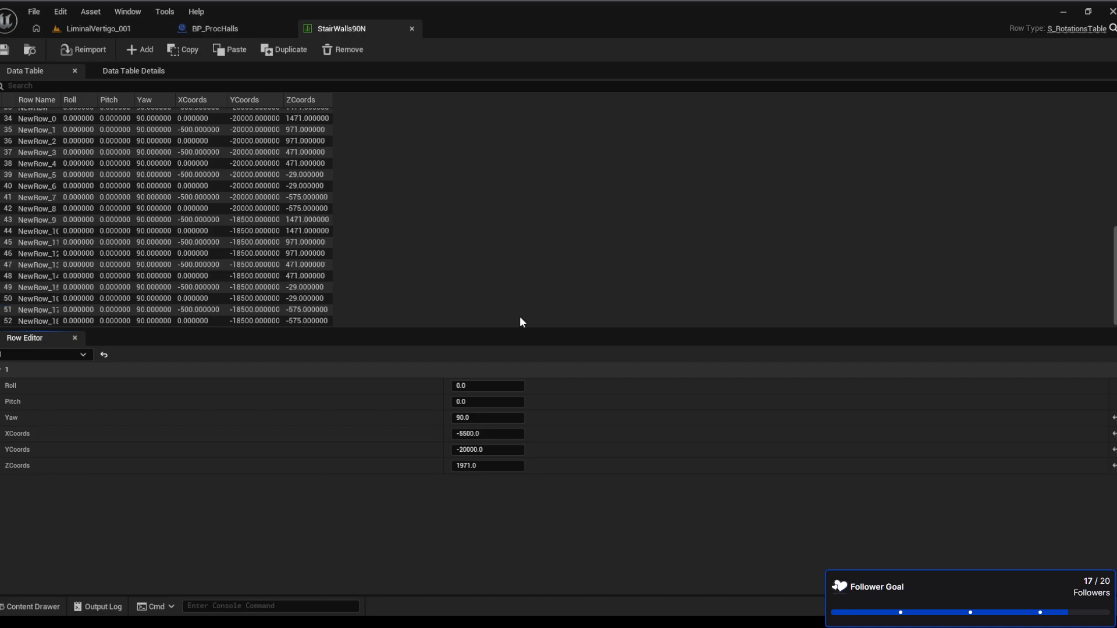
{"action": "left_click", "coordinate": [195, 321]}
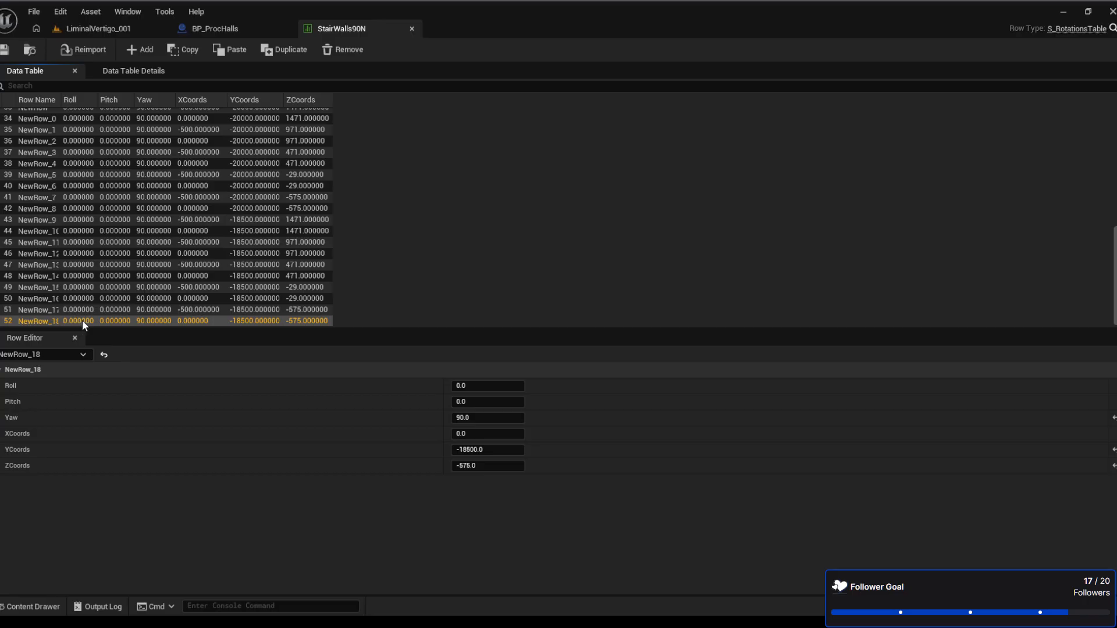
{"action": "key", "text": "Delete"}
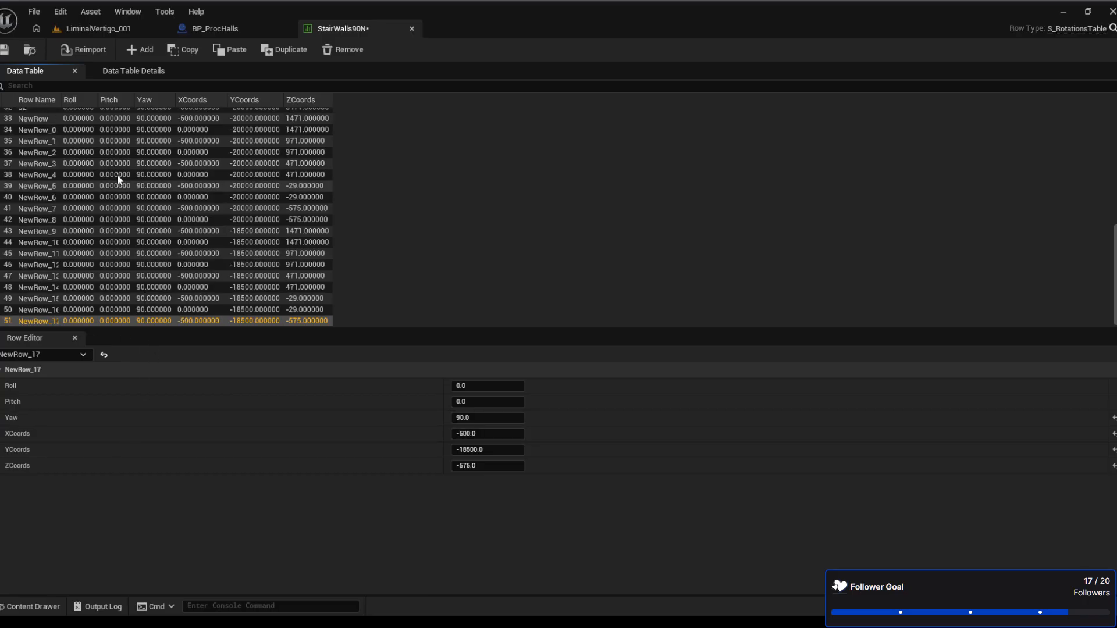
{"action": "left_click", "coordinate": [5, 51]}
{"action": "left_click", "coordinate": [34, 11]}
Return to the LiminalVertigo_001 level and examine the walls around the stairs on the lower decks
{"action": "left_click", "coordinate": [220, 27]}
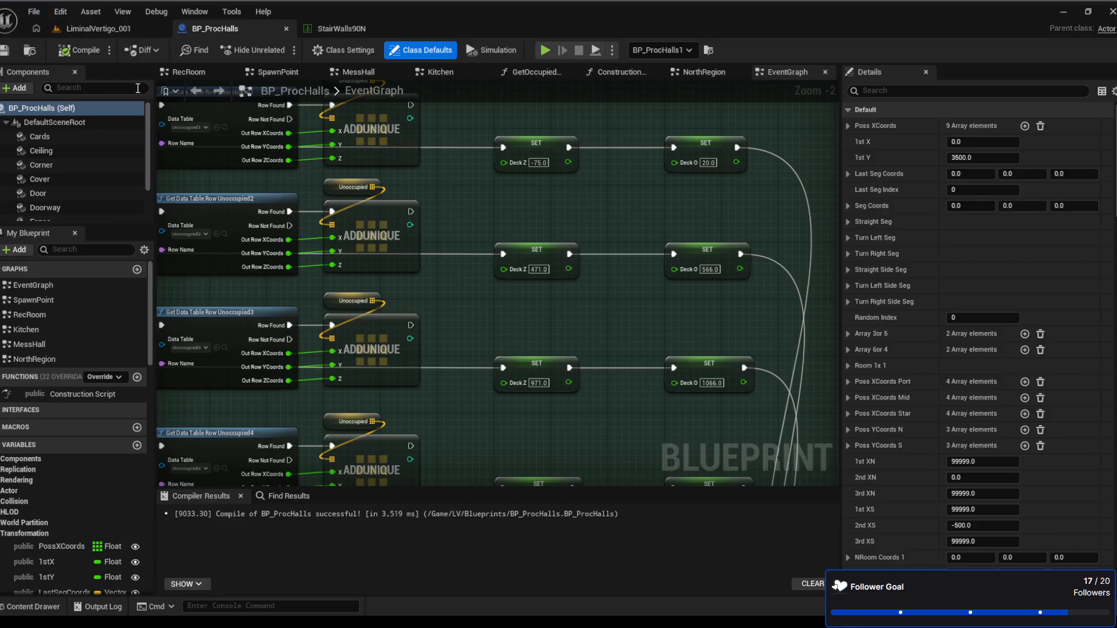
{"action": "left_click", "coordinate": [141, 30]}
{"action": "mouse_move", "coordinate": [568, 268]}
{"action": "right_mouse_down"}
{"action": "mouse_move", "coordinate": [669, 265]}
{"action": "mouse_move", "coordinate": [568, 268]}
{"action": "right_mouse_up"}
{"action": "key", "text": "w"}
{"action": "scroll", "coordinate": [443, 339], "scroll_direction": "down", "scroll_amount": 6}
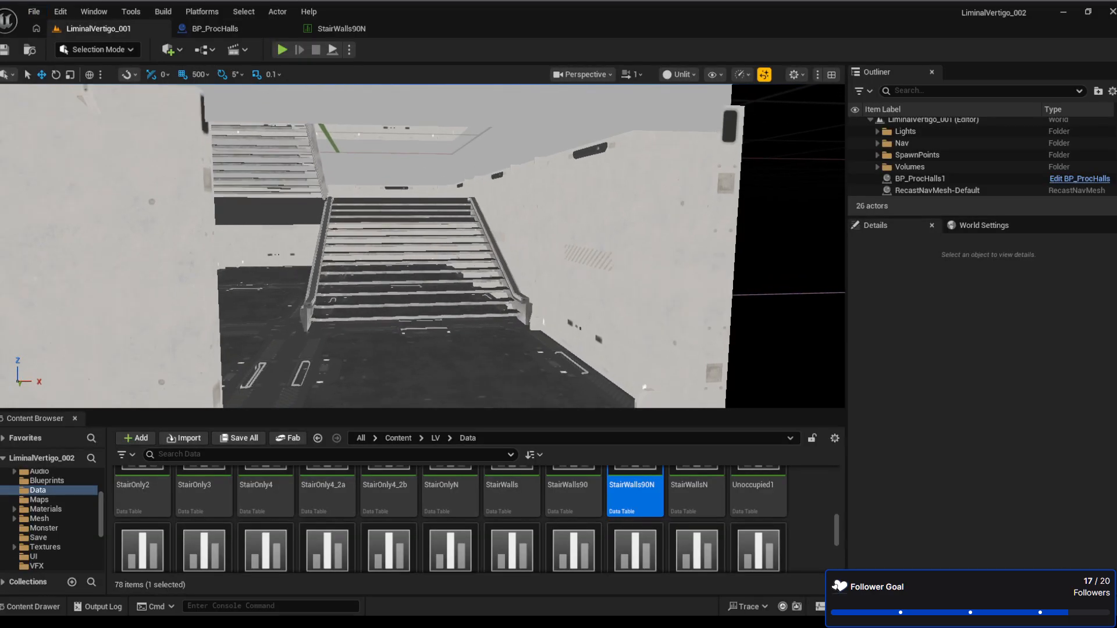
{"action": "right_click_drag", "start_coordinate": [287, 314], "coordinate": [402, 344]}
{"action": "key", "text": "w"}
{"action": "key", "text": "w"}
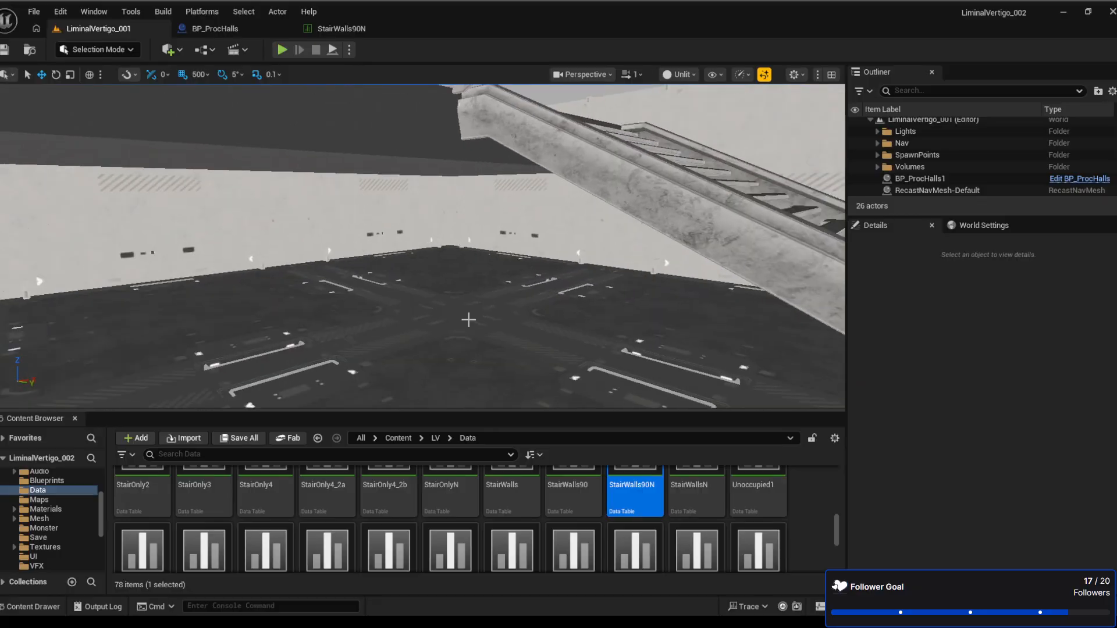
{"action": "right_click_drag", "start_coordinate": [469, 320], "coordinate": [433, 332]}
{"action": "key", "text": "w"}
{"action": "key", "text": "s"}
{"action": "right_click_drag", "start_coordinate": [245, 260], "coordinate": [245, 228]}
{"action": "key", "text": "w"}
{"action": "right_click_drag", "start_coordinate": [205, 271], "coordinate": [289, 246]}
{"action": "key", "text": "w"}
{"action": "key", "text": "w"}
{"action": "key", "text": "w"}
{"action": "key", "text": "s"}
{"action": "key", "text": "w"}
{"action": "key", "text": "s"}
{"action": "key", "text": "w"}
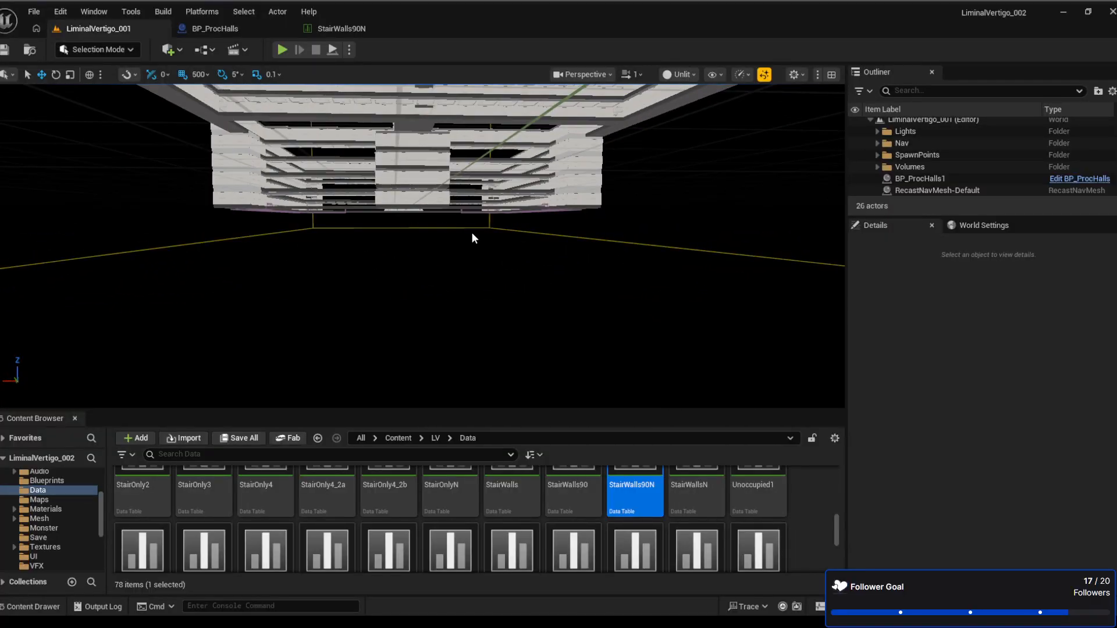
Examine the stacked decks and hall walls from below along the length of the structure
{"action": "right_click_drag", "start_coordinate": [407, 265], "coordinate": [618, 261]}
{"action": "key", "text": "w"}
{"action": "key", "text": "w"}
{"action": "key", "text": "w"}
{"action": "key", "text": "w"}
{"action": "key", "text": "w"}
{"action": "key", "text": "w"}
{"action": "key", "text": "w"}
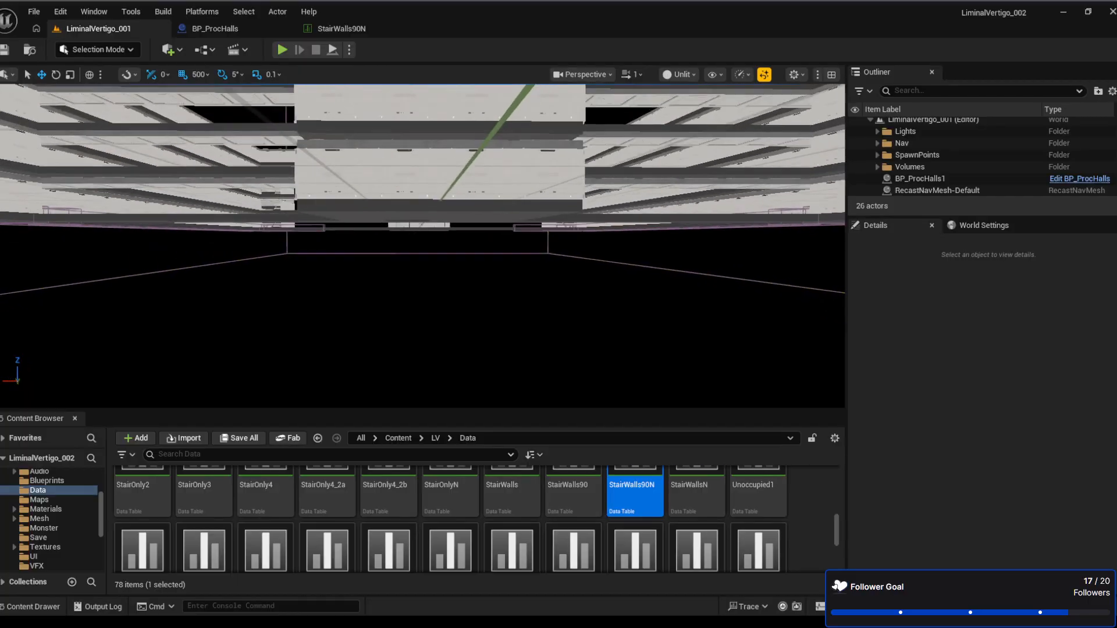
{"action": "key", "text": "w"}
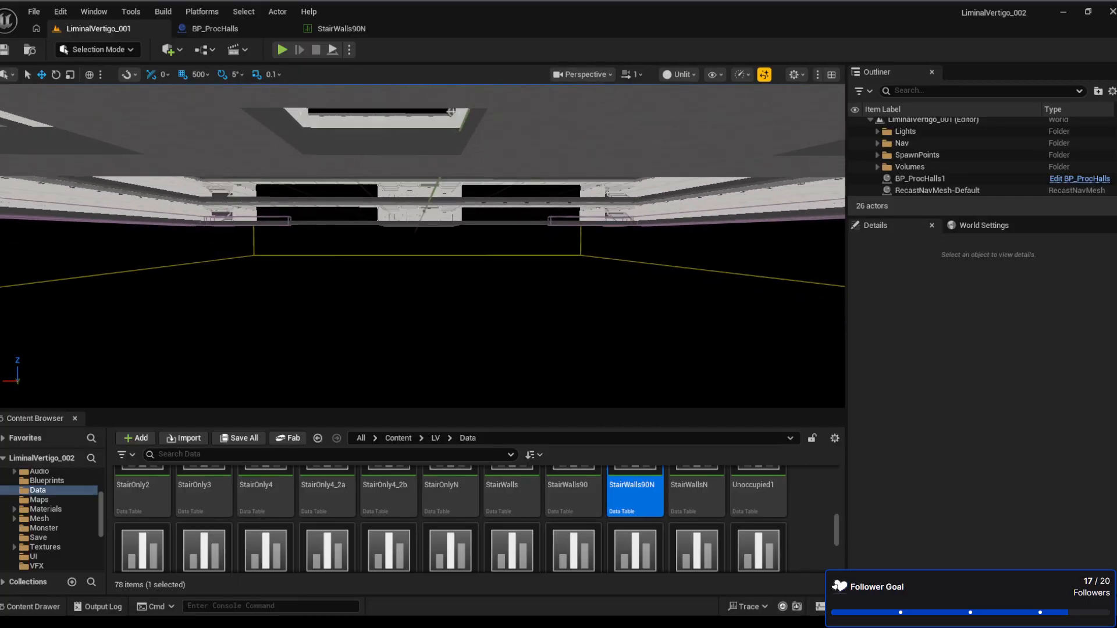
{"action": "key", "text": "w"}
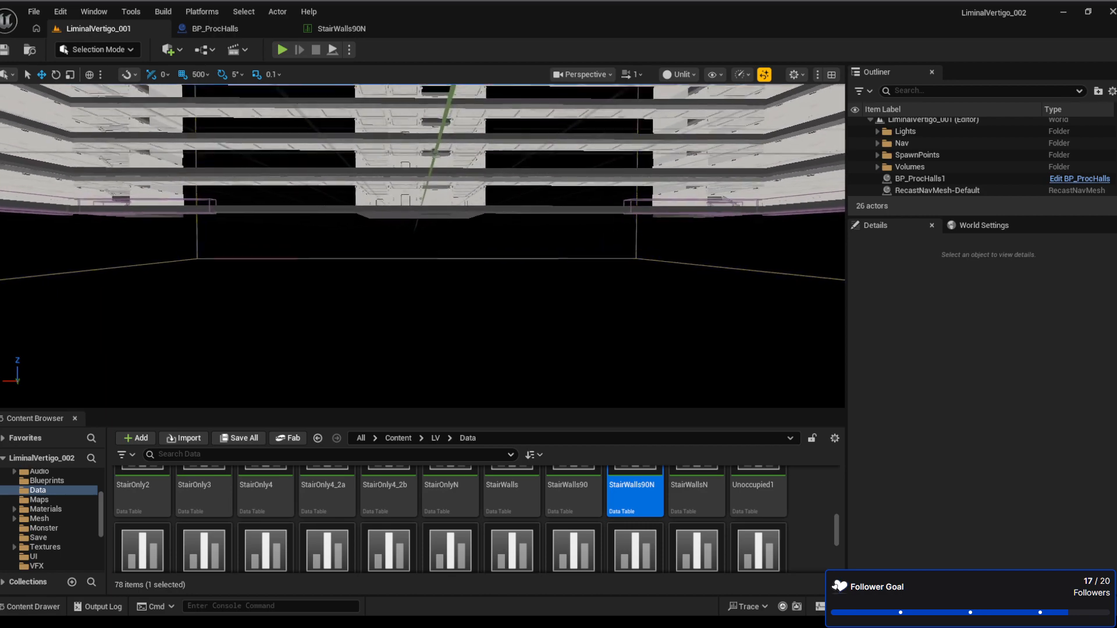
{"action": "key", "text": "w"}
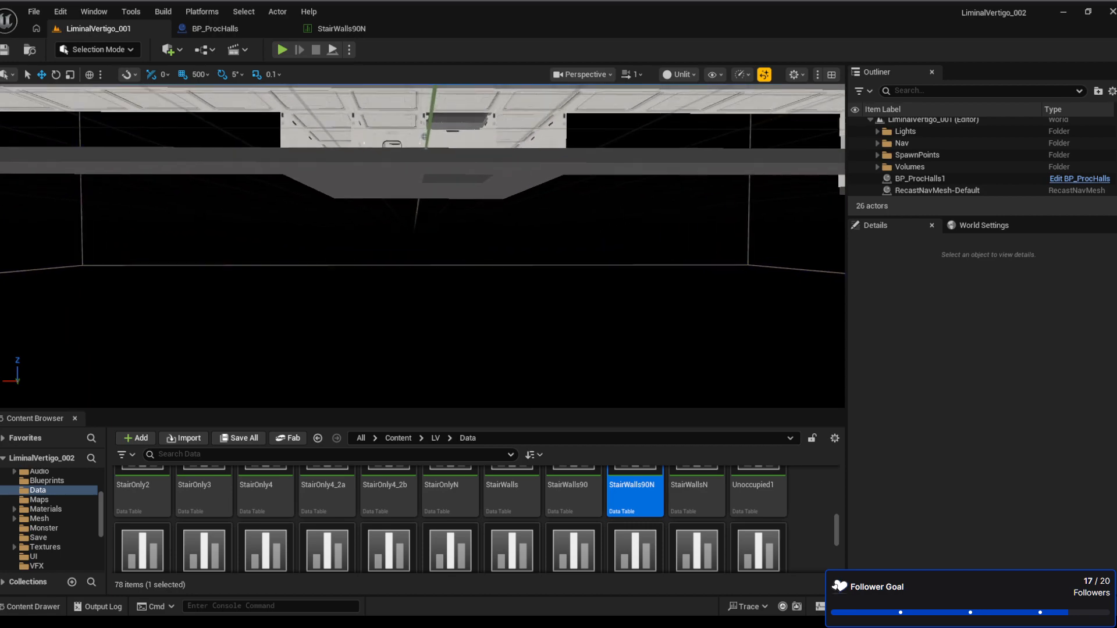
{"action": "key", "text": "w"}
Examine the underside of the lowest deck and the outer stairwell walls from several angles
{"action": "right_click_drag", "start_coordinate": [422, 246], "coordinate": [262, 354]}
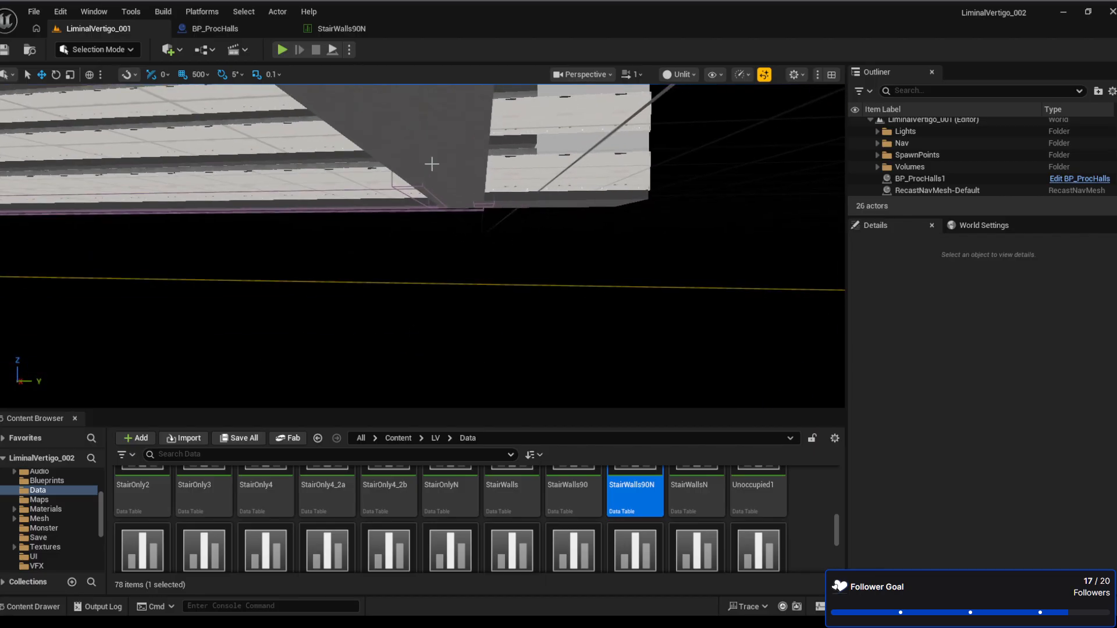
{"action": "right_click_drag", "start_coordinate": [427, 147], "coordinate": [431, 102]}
{"action": "right_click_drag", "start_coordinate": [405, 261], "coordinate": [407, 337]}
{"action": "right_click_drag", "start_coordinate": [469, 159], "coordinate": [468, 150]}
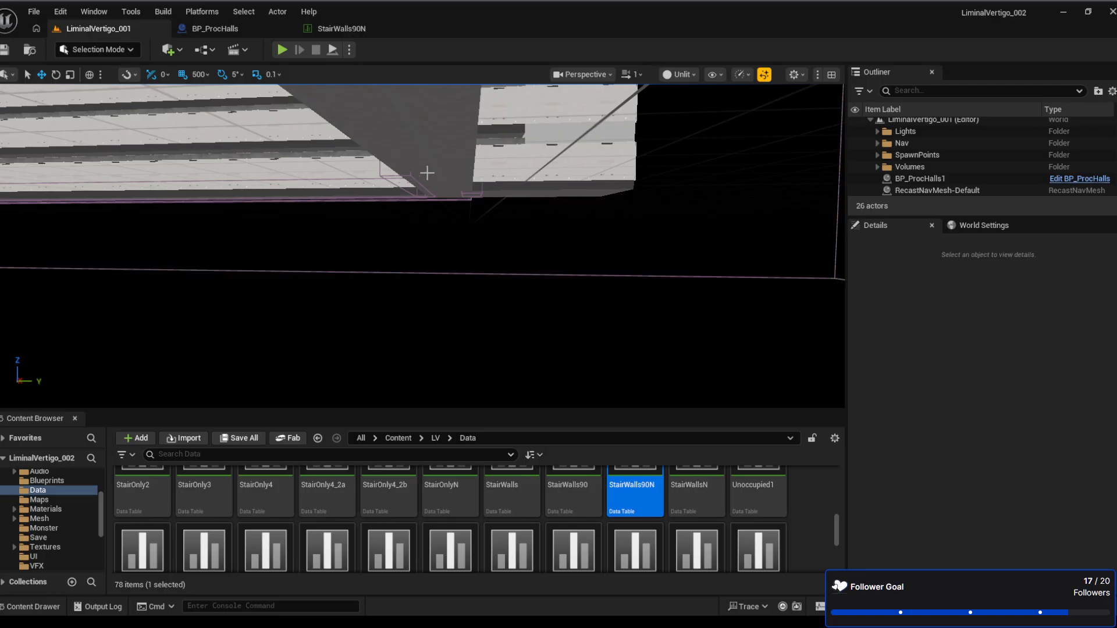
{"action": "right_click_drag", "start_coordinate": [460, 281], "coordinate": [447, 291]}
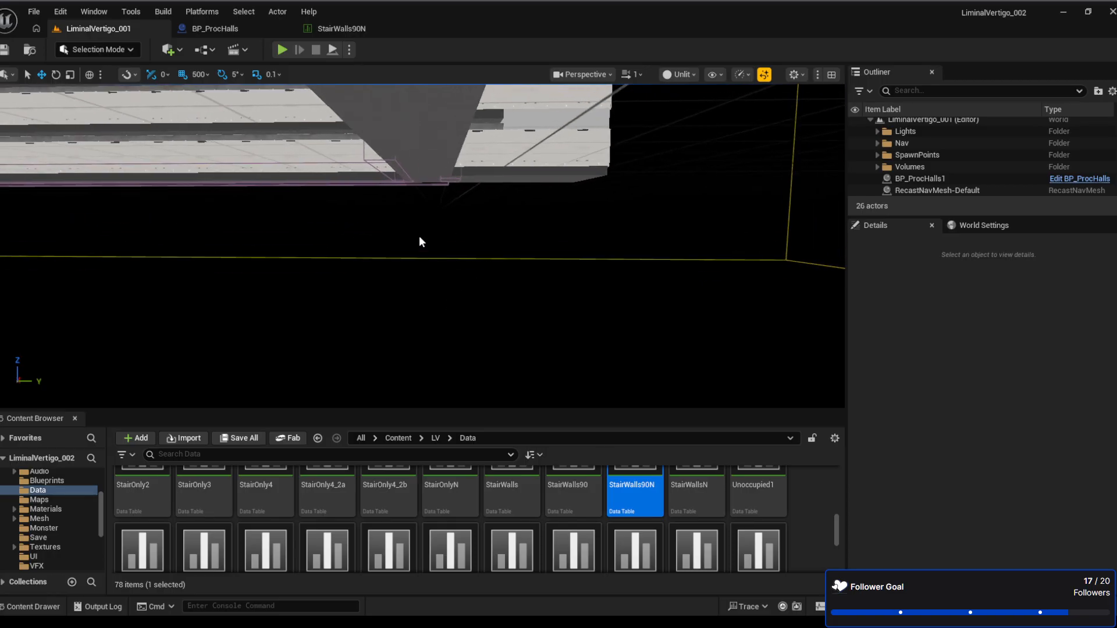
{"action": "right_click_drag", "start_coordinate": [419, 240], "coordinate": [622, 238]}
{"action": "mouse_move", "coordinate": [379, 166]}
{"action": "right_mouse_down"}
{"action": "mouse_move", "coordinate": [371, 189]}
{"action": "mouse_move", "coordinate": [378, 166]}
{"action": "right_mouse_up"}
{"action": "right_click_drag", "start_coordinate": [357, 202], "coordinate": [352, 224]}
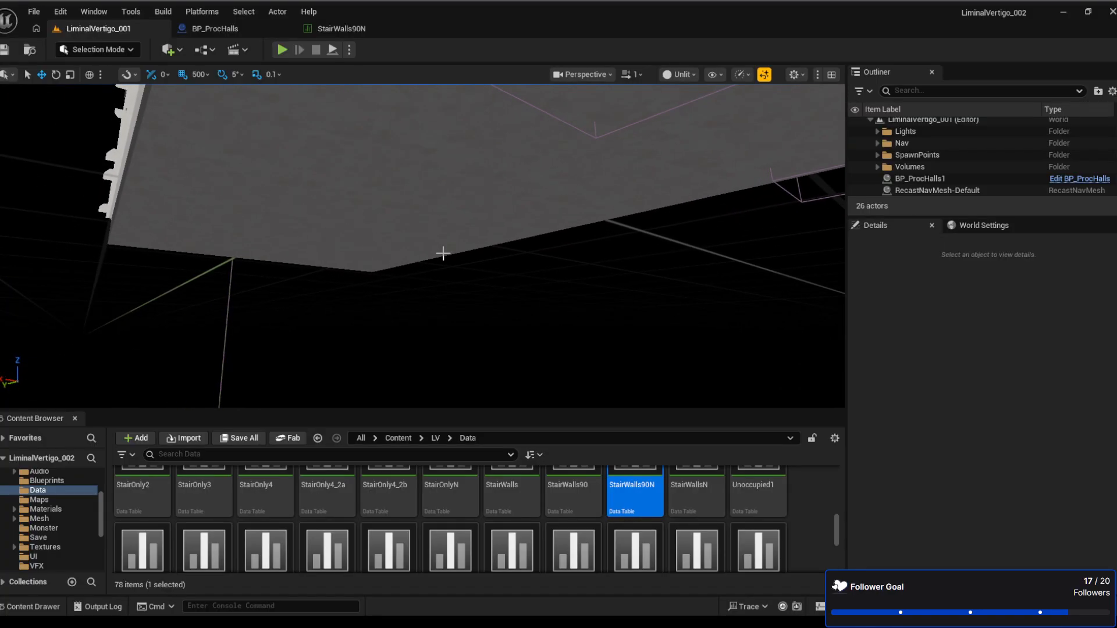
{"action": "right_click_drag", "start_coordinate": [416, 234], "coordinate": [227, 247]}
{"action": "key", "text": "w"}
{"action": "right_click_drag", "start_coordinate": [454, 277], "coordinate": [454, 276]}
{"action": "right_click_drag", "start_coordinate": [497, 245], "coordinate": [710, 251]}
{"action": "right_click_drag", "start_coordinate": [422, 248], "coordinate": [64, 248]}
{"action": "key", "text": "w"}
{"action": "right_click_drag", "start_coordinate": [492, 243], "coordinate": [454, 233]}
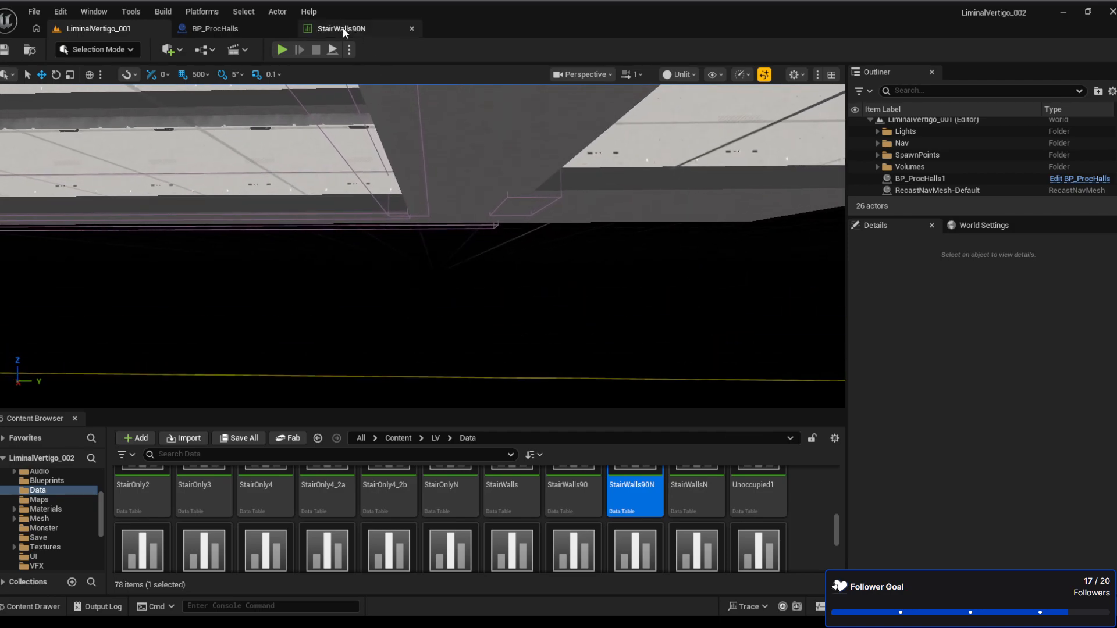
{"action": "right_click_drag", "start_coordinate": [617, 294], "coordinate": [349, 330]}
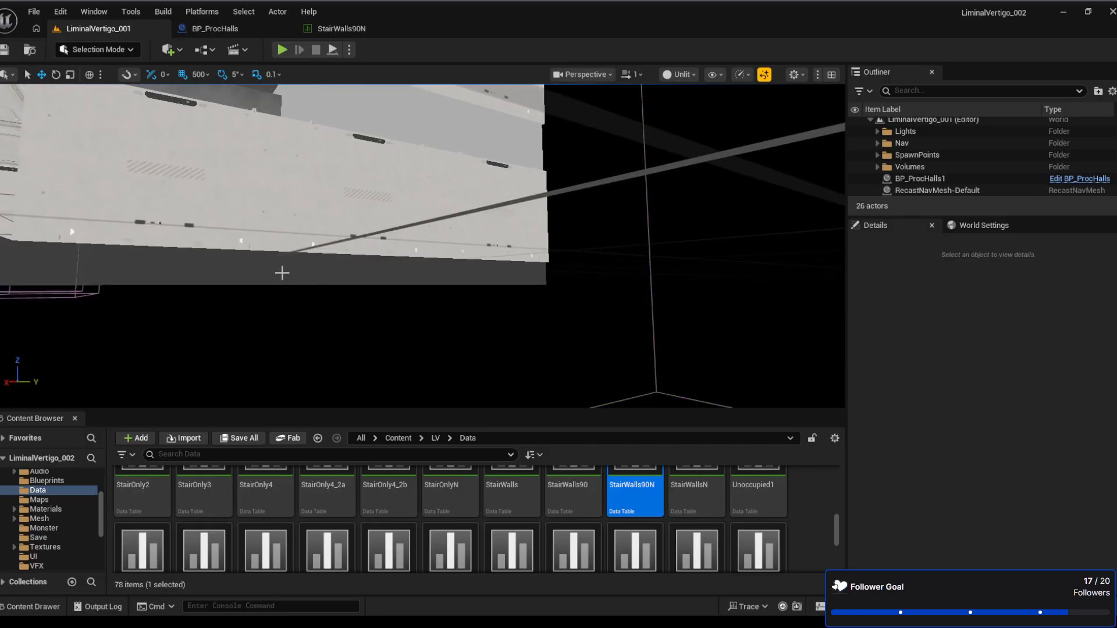
Close the StairWalls90N data table
{"action": "scroll", "coordinate": [420, 526], "scroll_direction": "down", "scroll_amount": 2}
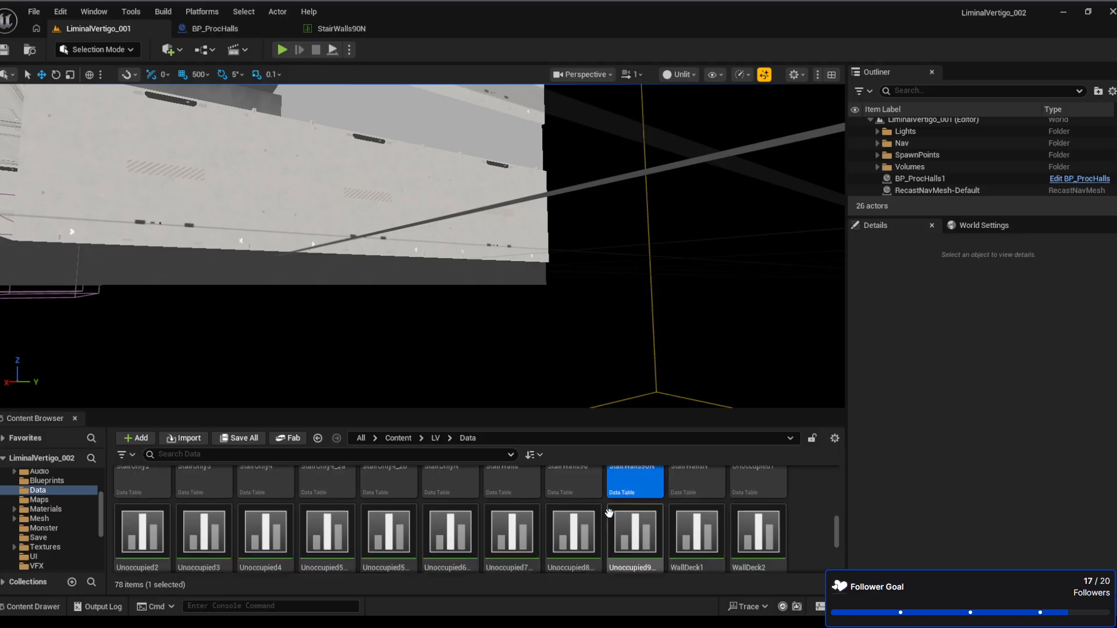
{"action": "scroll", "coordinate": [421, 525], "scroll_direction": "up", "scroll_amount": 2}
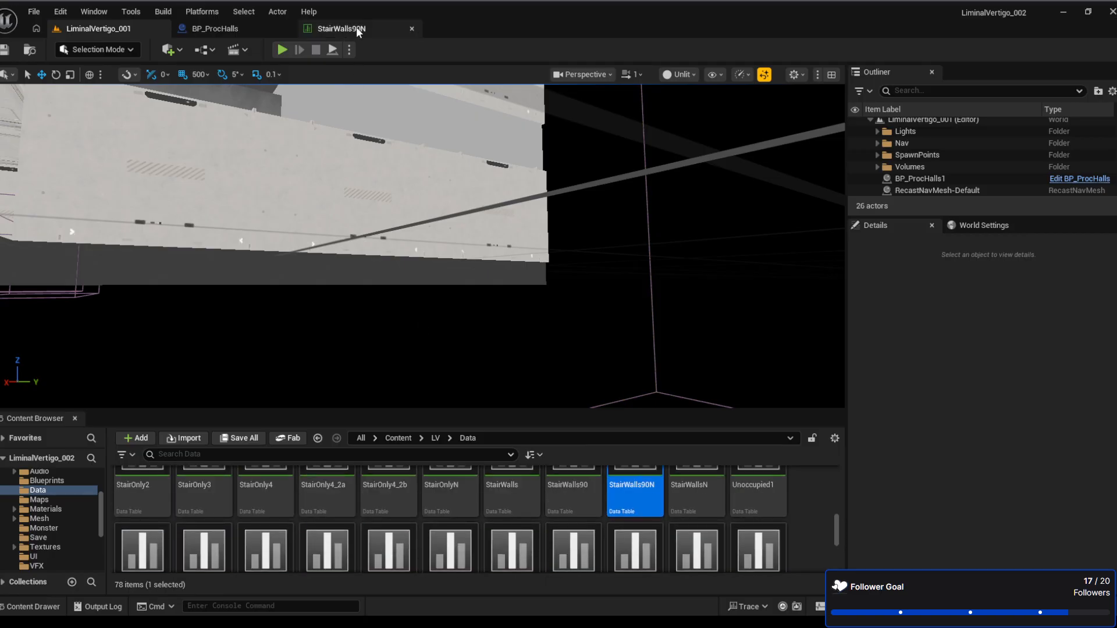
{"action": "left_click", "coordinate": [411, 29]}
Find the StairFloors data table in the Data folder and open it
{"action": "scroll", "coordinate": [433, 554], "scroll_direction": "up", "scroll_amount": 2}
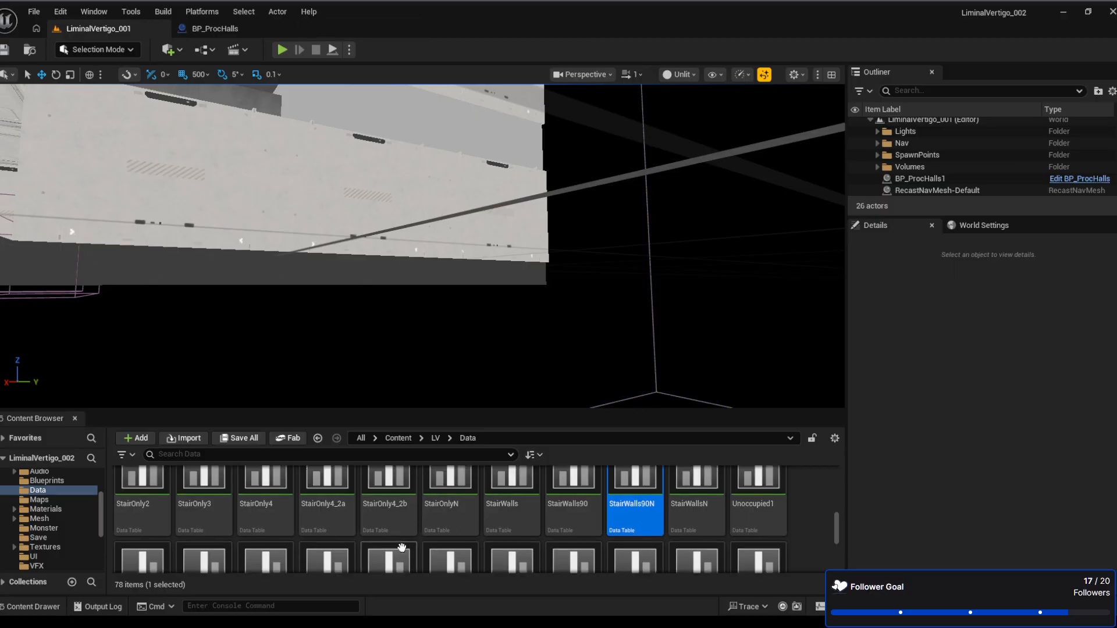
{"action": "scroll", "coordinate": [433, 554], "scroll_direction": "up", "scroll_amount": 3}
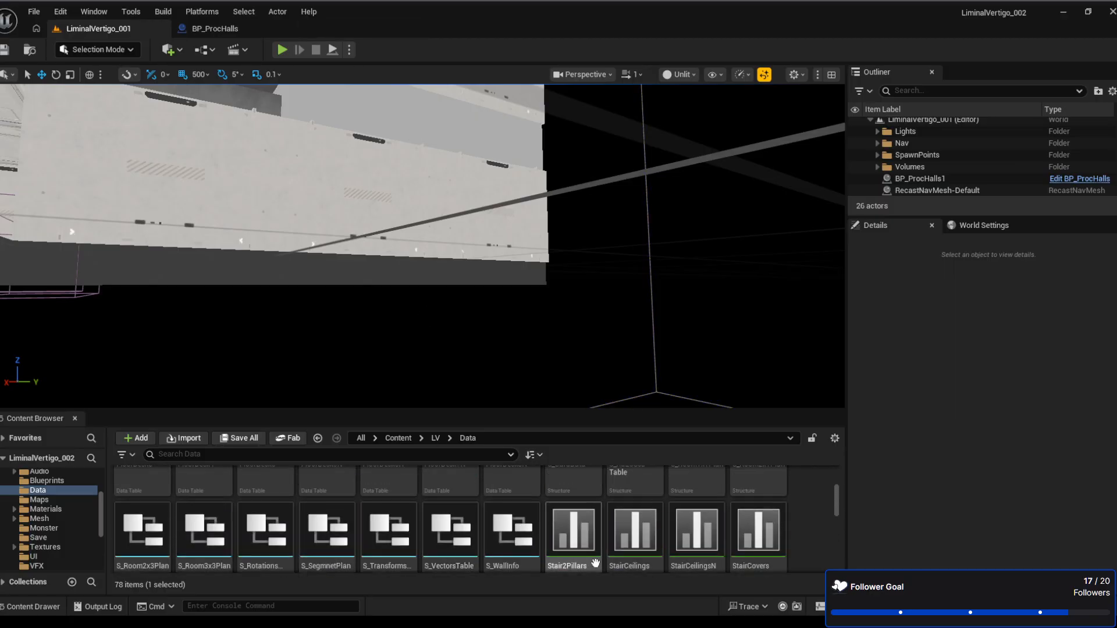
{"action": "scroll", "coordinate": [596, 563], "scroll_direction": "up", "scroll_amount": 3}
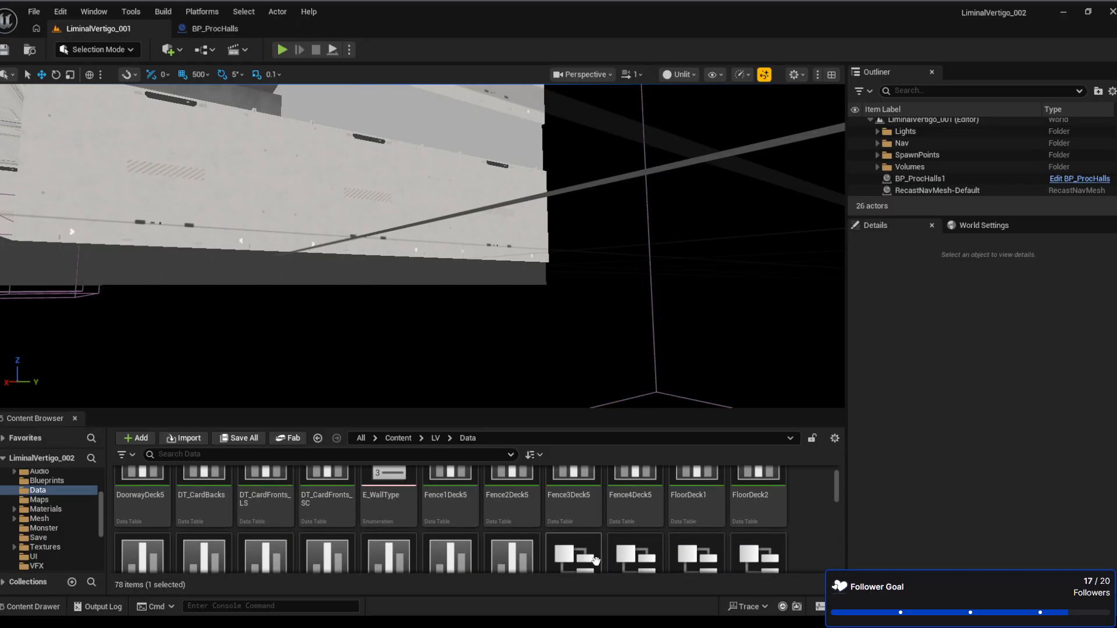
{"action": "scroll", "coordinate": [596, 561], "scroll_direction": "down", "scroll_amount": 1}
{"action": "scroll", "coordinate": [595, 560], "scroll_direction": "down", "scroll_amount": 3}
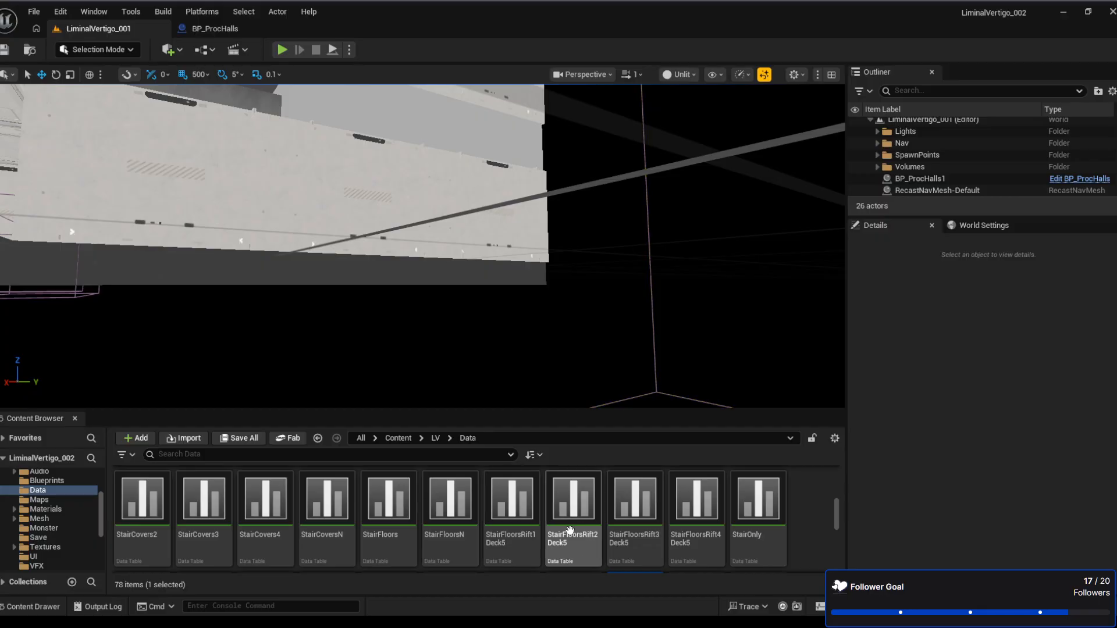
{"action": "left_click", "coordinate": [396, 547]}
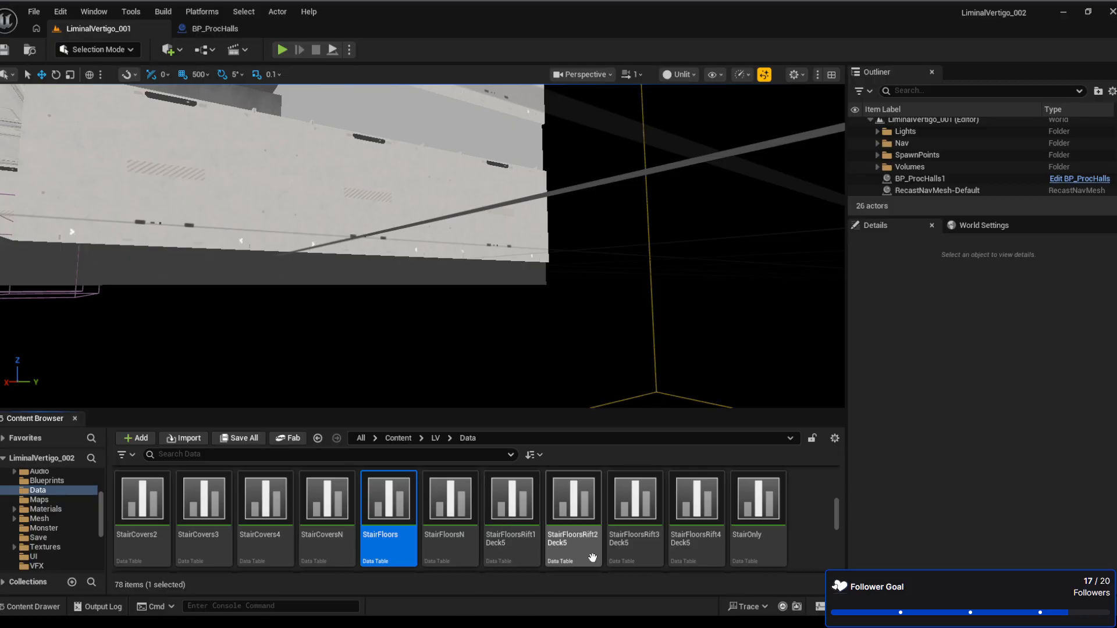
{"action": "double_click", "coordinate": [401, 543]}
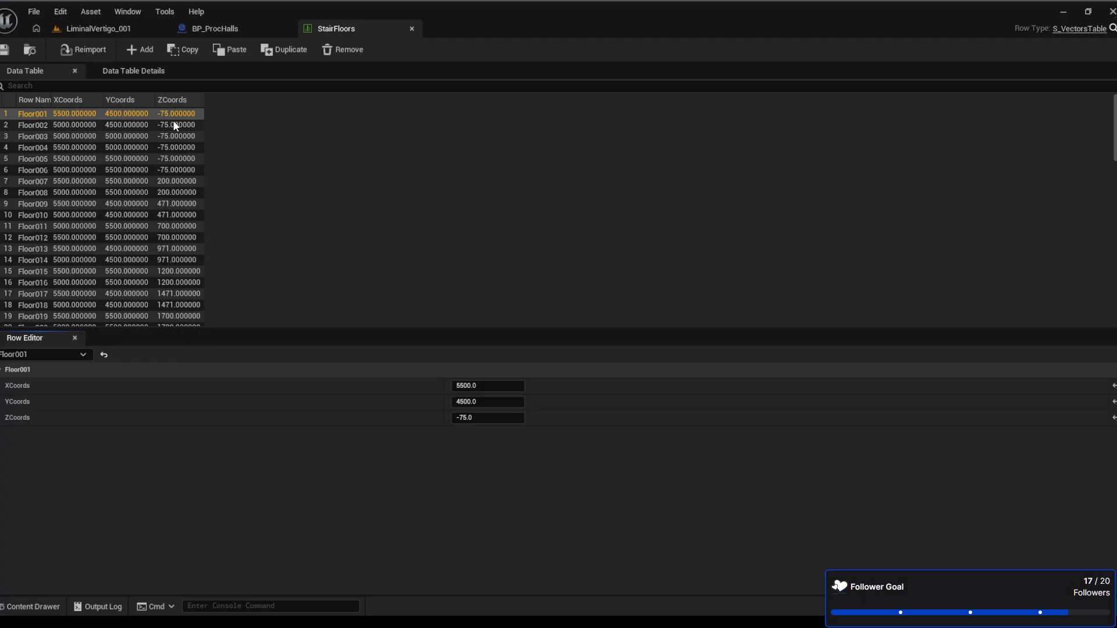
Review the coordinates of the rows in the StairFloors data table
{"action": "scroll", "coordinate": [192, 245], "scroll_direction": "down", "scroll_amount": 5}
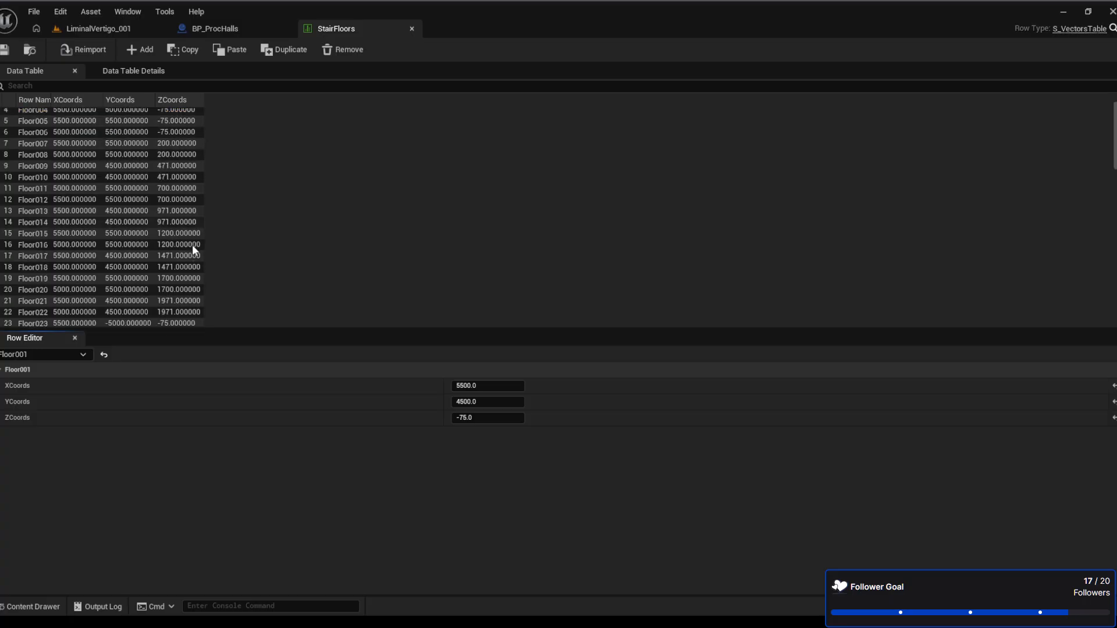
{"action": "scroll", "coordinate": [193, 248], "scroll_direction": "down", "scroll_amount": 5}
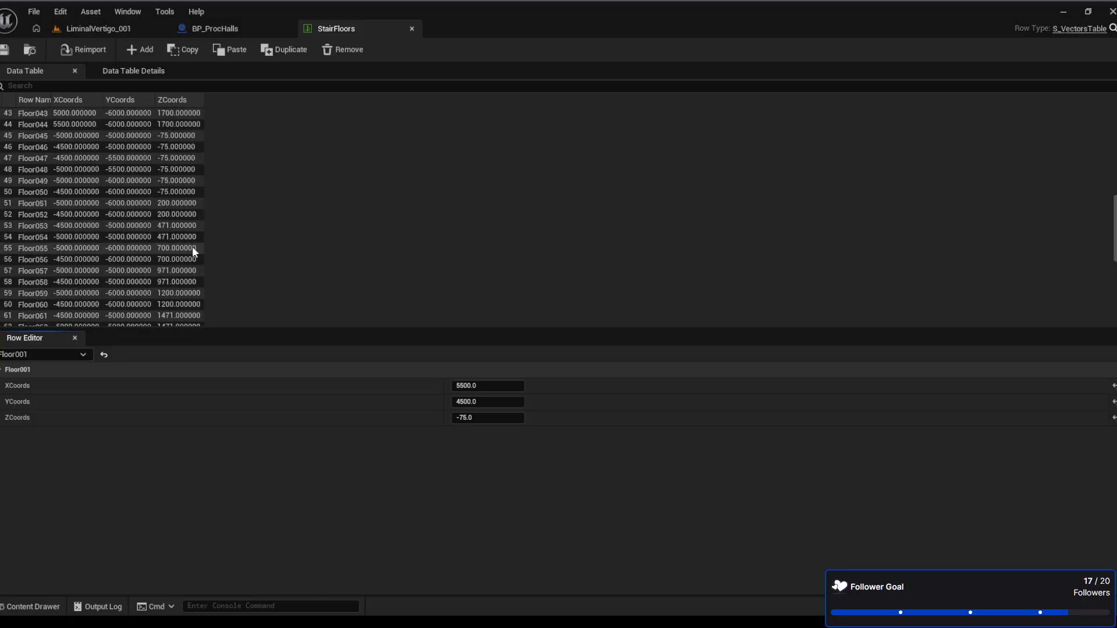
{"action": "scroll", "coordinate": [180, 171], "scroll_direction": "up", "scroll_amount": 10}
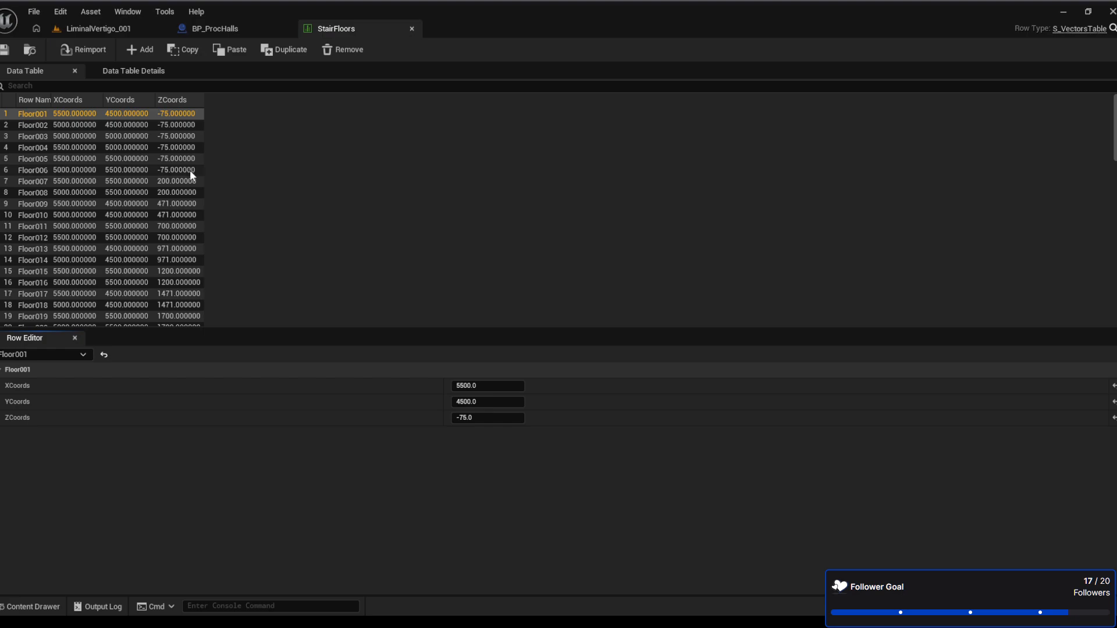
Examine the lowest stairwell floor and the outer walls of the structure in the LiminalVertigo_001 level
{"action": "left_click", "coordinate": [92, 29]}
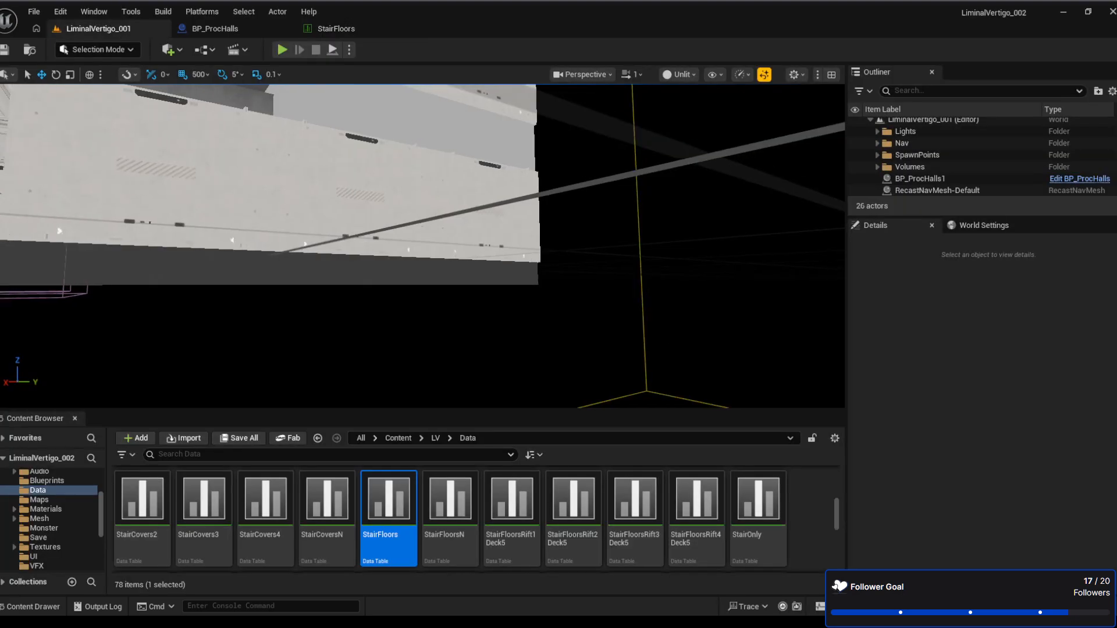
{"action": "right_click_drag", "start_coordinate": [326, 244], "coordinate": [698, 233]}
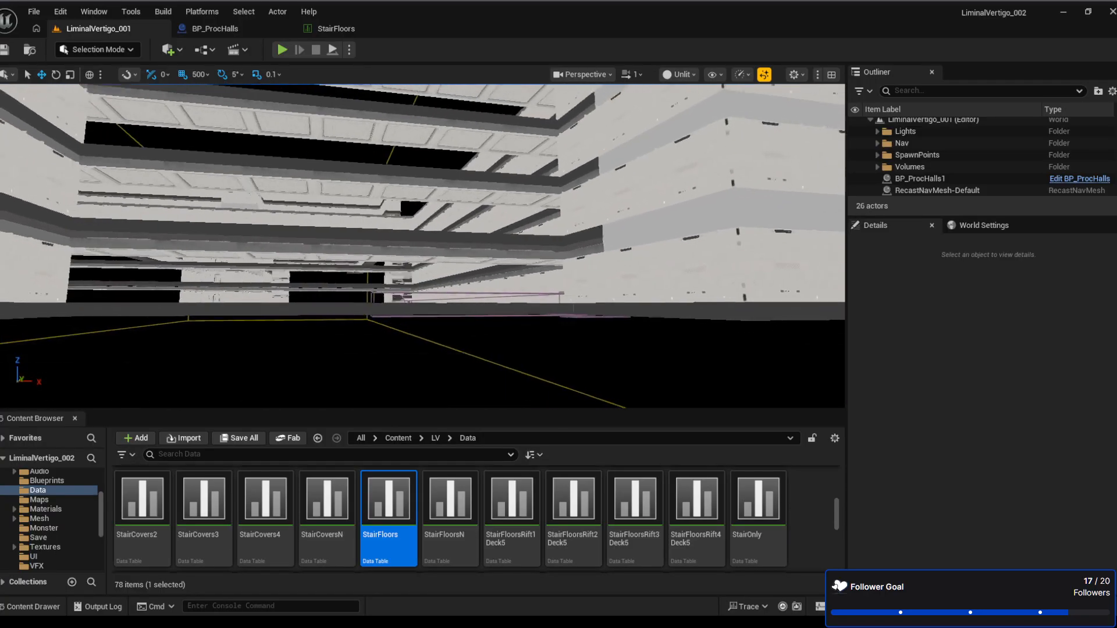
{"action": "key", "text": "s"}
{"action": "right_click_drag", "start_coordinate": [430, 244], "coordinate": [402, 265]}
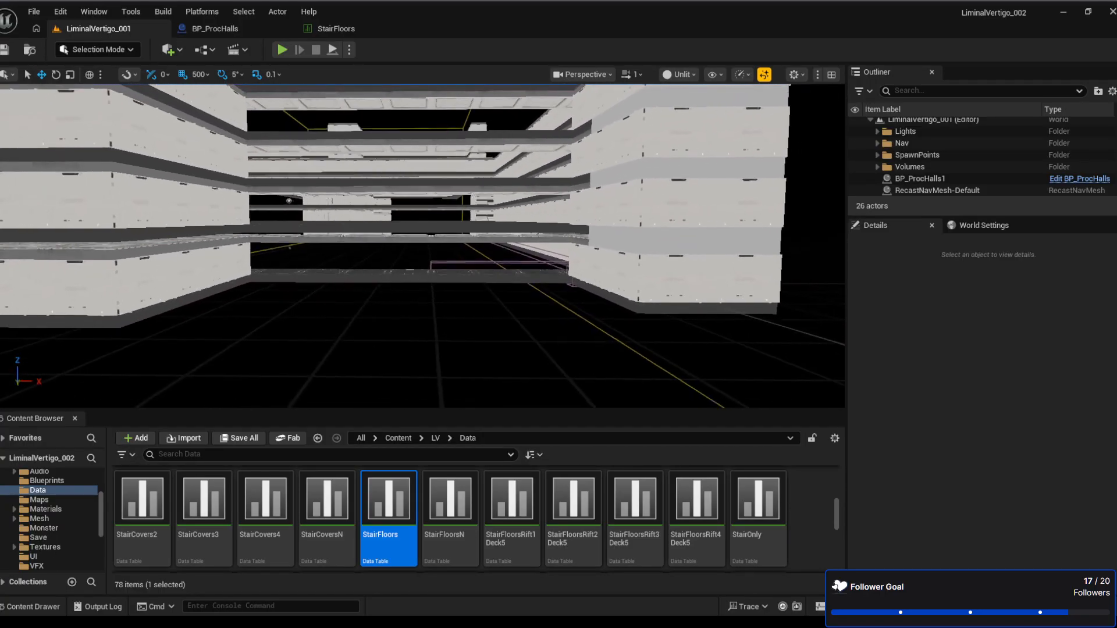
{"action": "right_click_drag", "start_coordinate": [698, 345], "coordinate": [680, 361]}
{"action": "key", "text": "d"}
{"action": "key", "text": "w"}
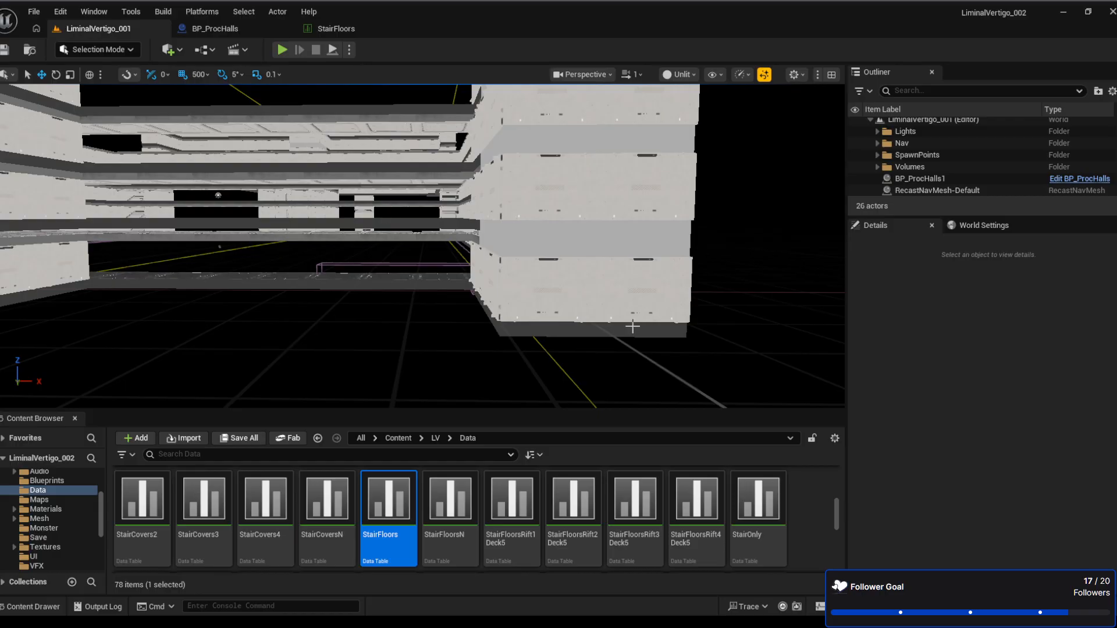
Compare the coordinates of rows Floor001 to Floor006 in the StairFloors data table
{"action": "left_click", "coordinate": [336, 30]}
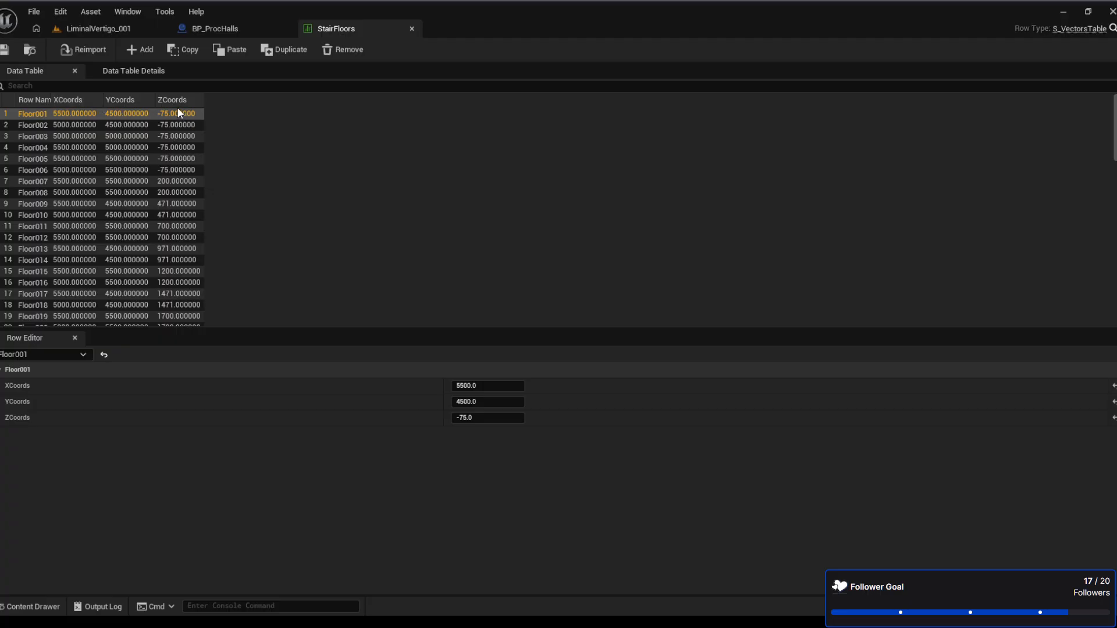
{"action": "left_click", "coordinate": [82, 114]}
{"action": "left_click", "coordinate": [120, 170]}
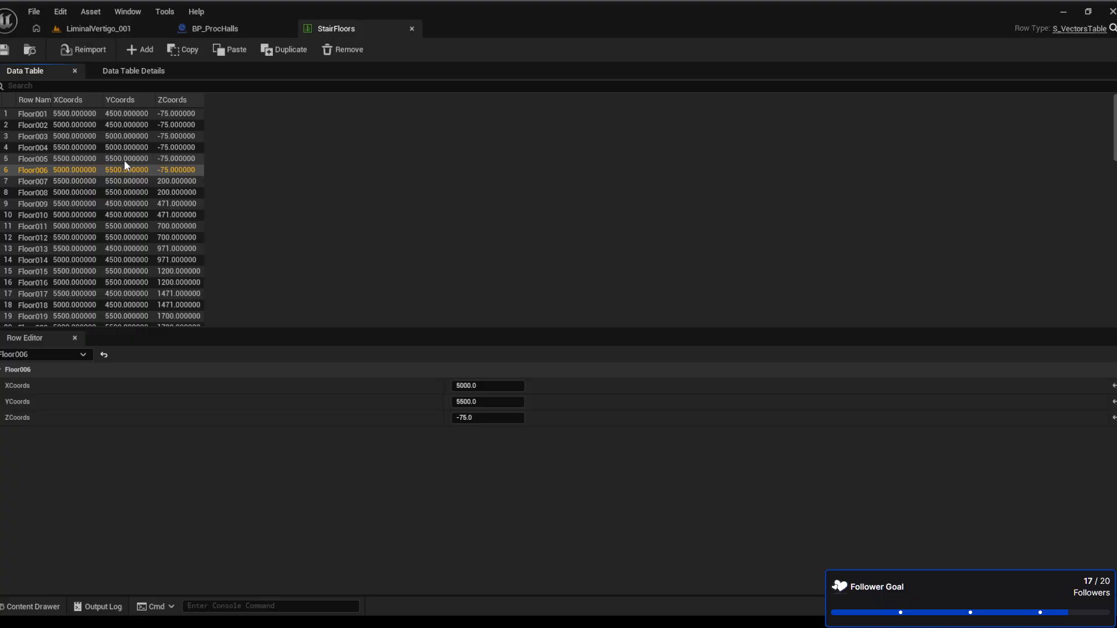
{"action": "left_click", "coordinate": [123, 143]}
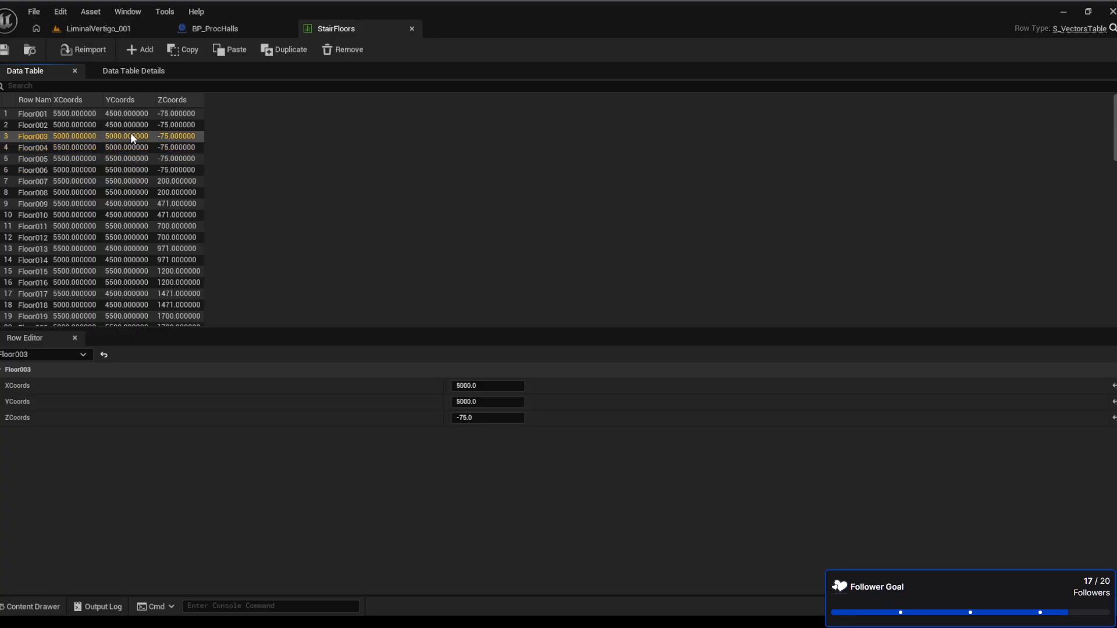
{"action": "left_click", "coordinate": [115, 158]}
{"action": "left_click", "coordinate": [116, 169]}
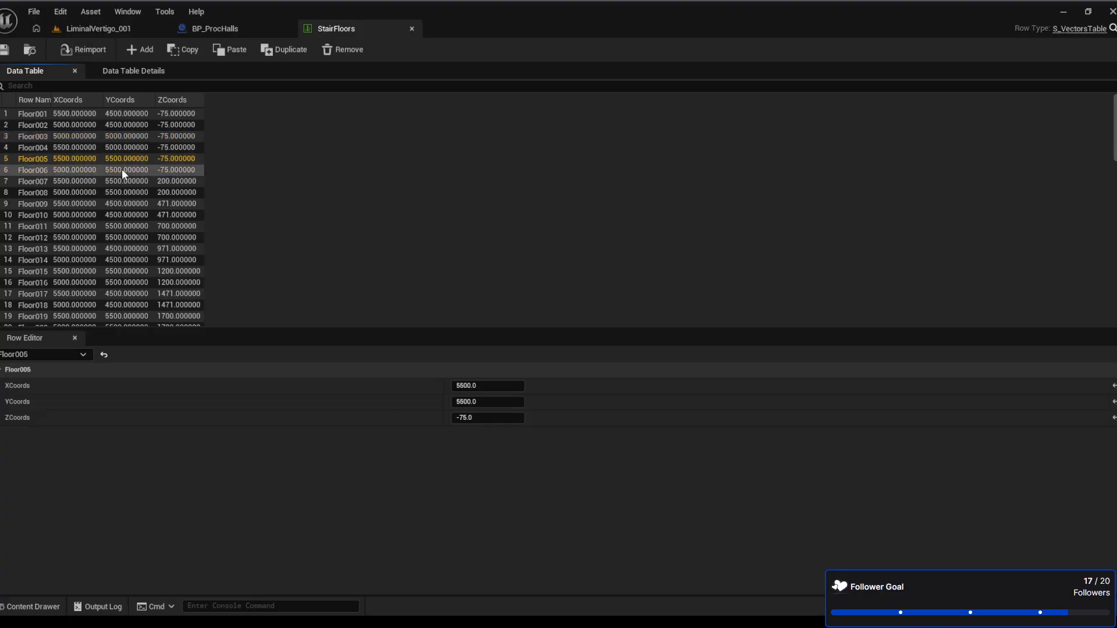
Set the ZCoords of row Floor006 to -575
{"action": "left_click", "coordinate": [172, 162]}
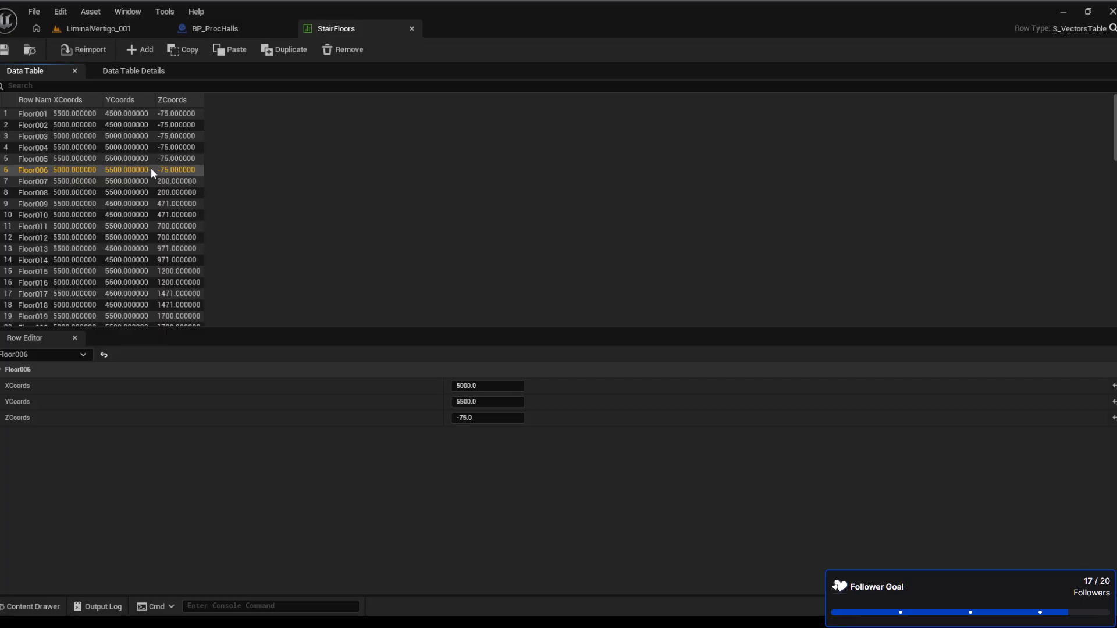
{"action": "left_click", "coordinate": [494, 417]}
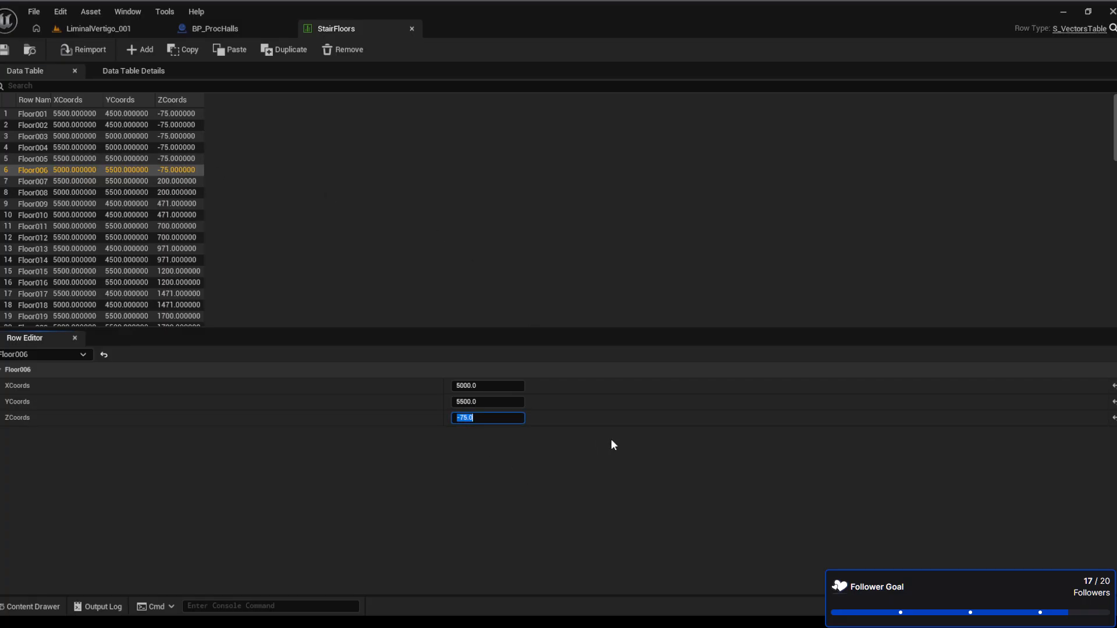
{"action": "key", "text": "Left"}
{"action": "key", "text": "Right"}
{"action": "type", "text": "5"}
{"action": "key", "text": "Return"}
Set the ZCoords of row Floor005 to -575
{"action": "left_click", "coordinate": [172, 158]}
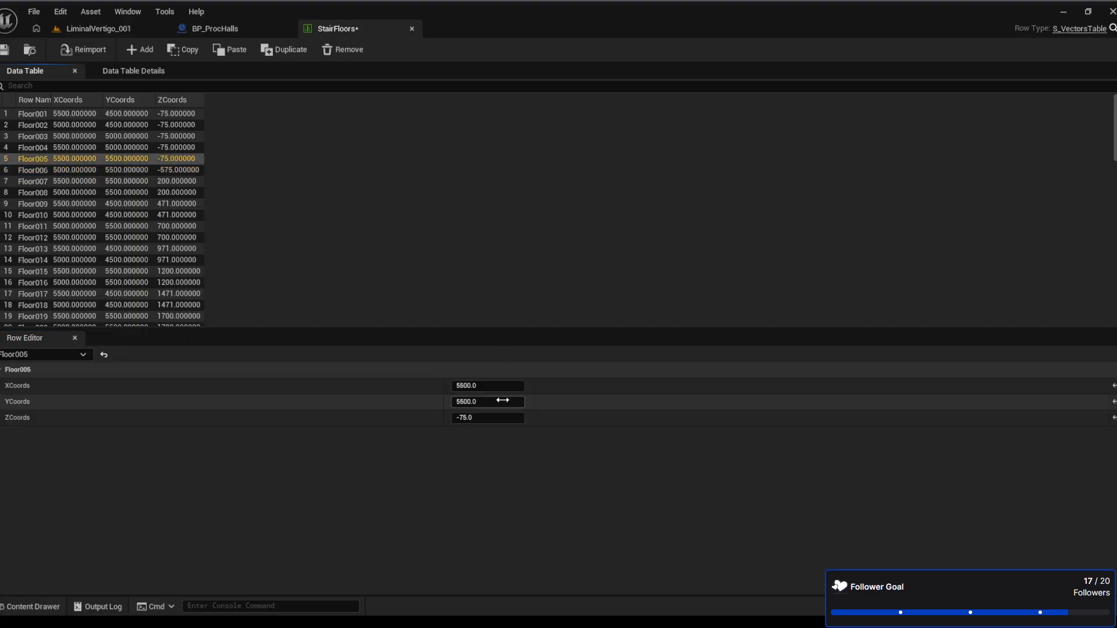
{"action": "left_click", "coordinate": [483, 418]}
{"action": "key", "text": "Left"}
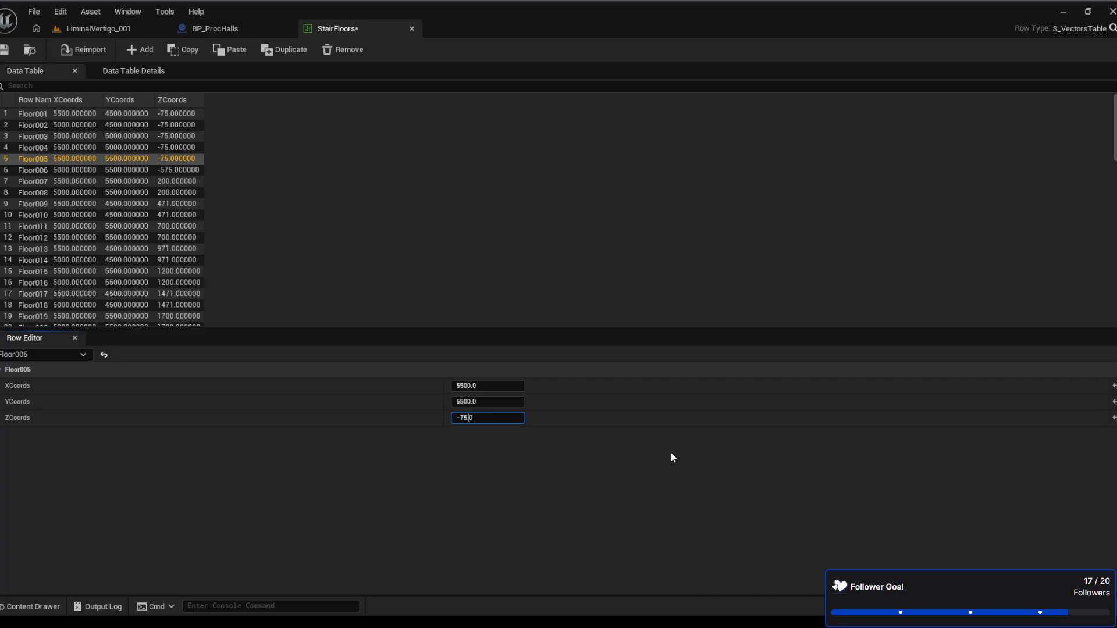
{"action": "key", "text": "Right"}
{"action": "key", "text": "Delete"}
{"action": "type", "text": "57"}
{"action": "key", "text": "Return"}
Set the ZCoords of row Floor004 to -575
{"action": "left_click", "coordinate": [191, 148]}
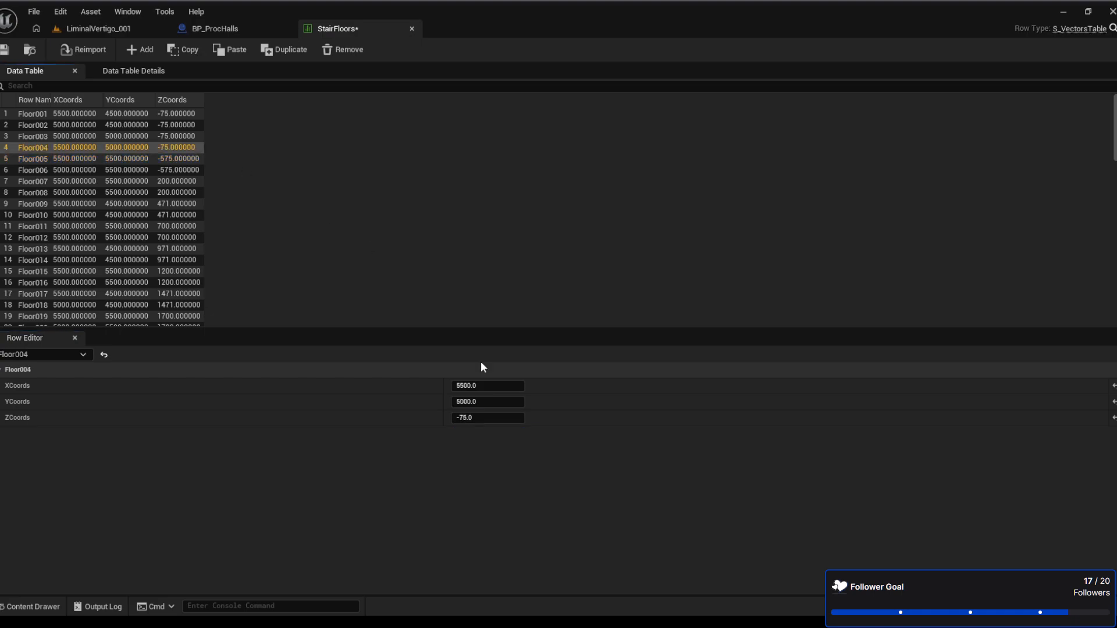
{"action": "left_click", "coordinate": [486, 419]}
{"action": "key", "text": "Left"}
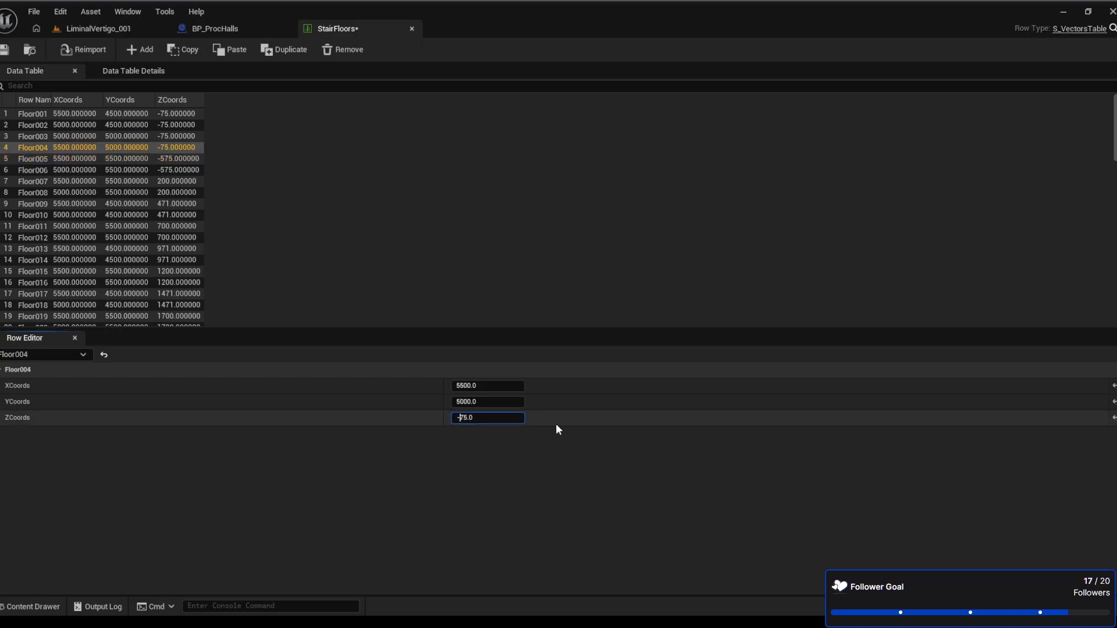
{"action": "key", "text": "Delete"}
{"action": "type", "text": "57"}
{"action": "key", "text": "Return"}
Set the ZCoords of row Floor003 to -575 and save the StairFloors data table
{"action": "left_click", "coordinate": [180, 138]}
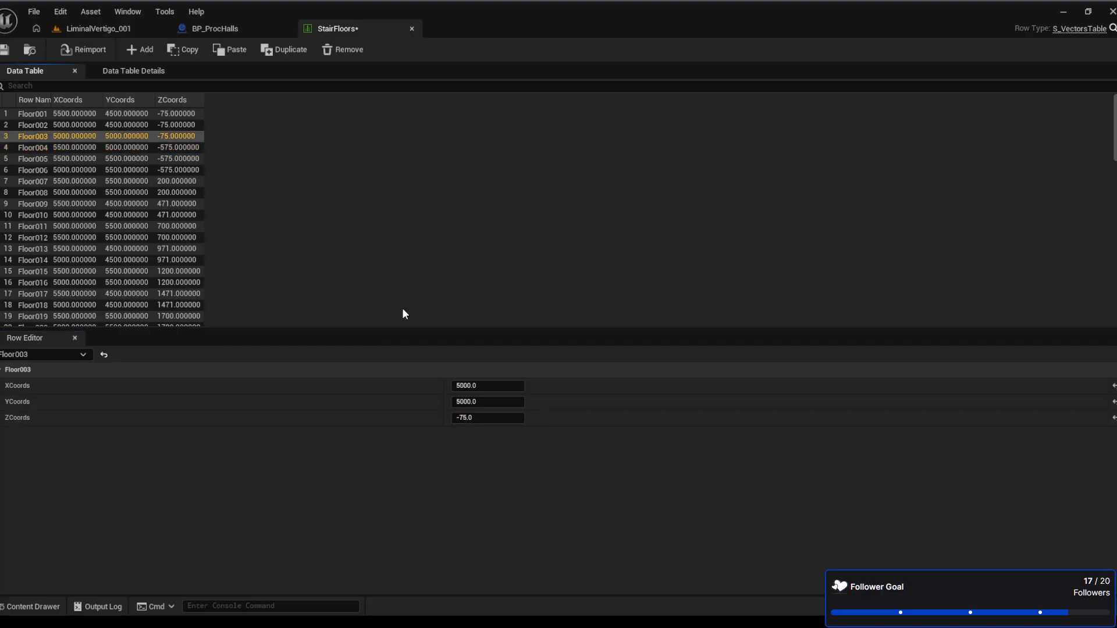
{"action": "left_click", "coordinate": [474, 422]}
{"action": "key", "text": "Home"}
{"action": "key", "text": "Right"}
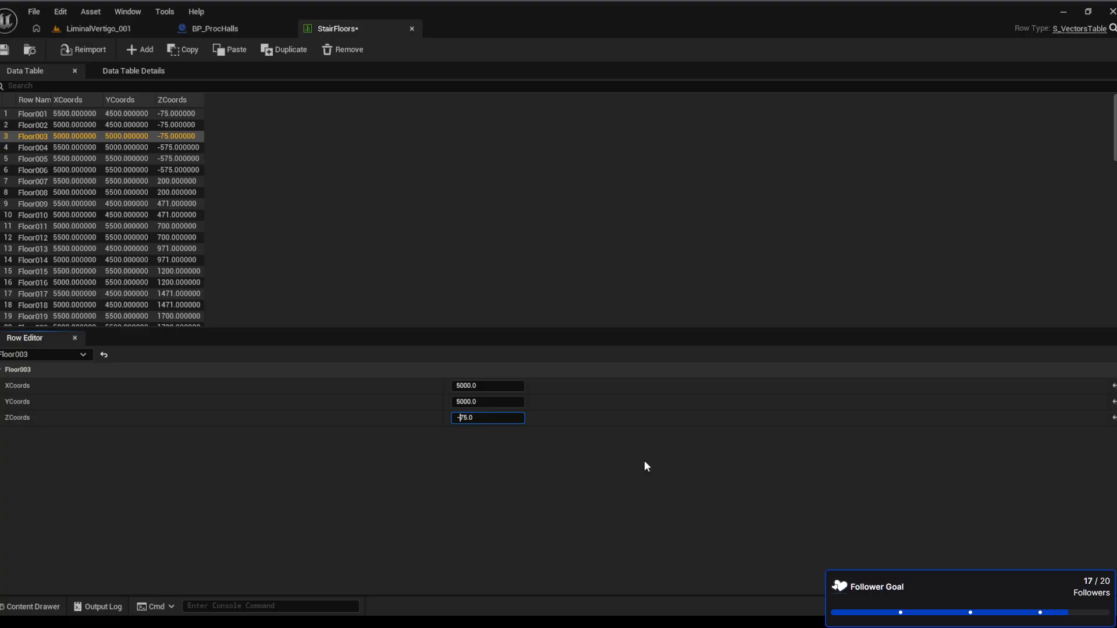
{"action": "type", "text": "6"}
{"action": "key", "text": "BackSpace"}
{"action": "type", "text": "5"}
{"action": "key", "text": "Return"}
{"action": "left_click", "coordinate": [5, 50]}
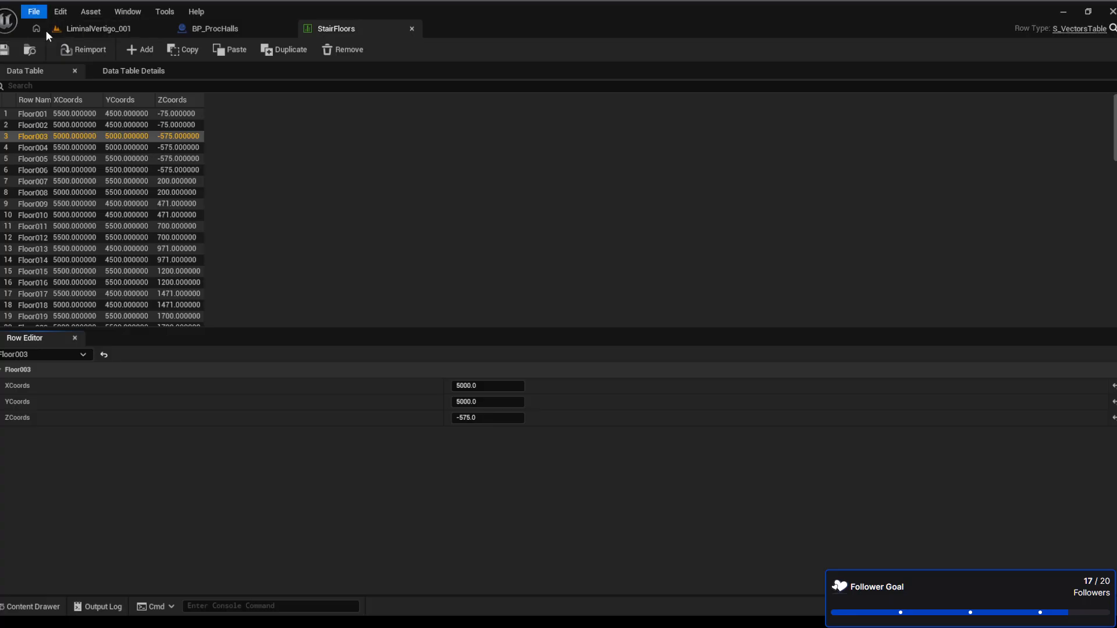
Recompile the BP_ProcHalls blueprint and return to the LiminalVertigo_001 level
{"action": "left_click", "coordinate": [229, 28]}
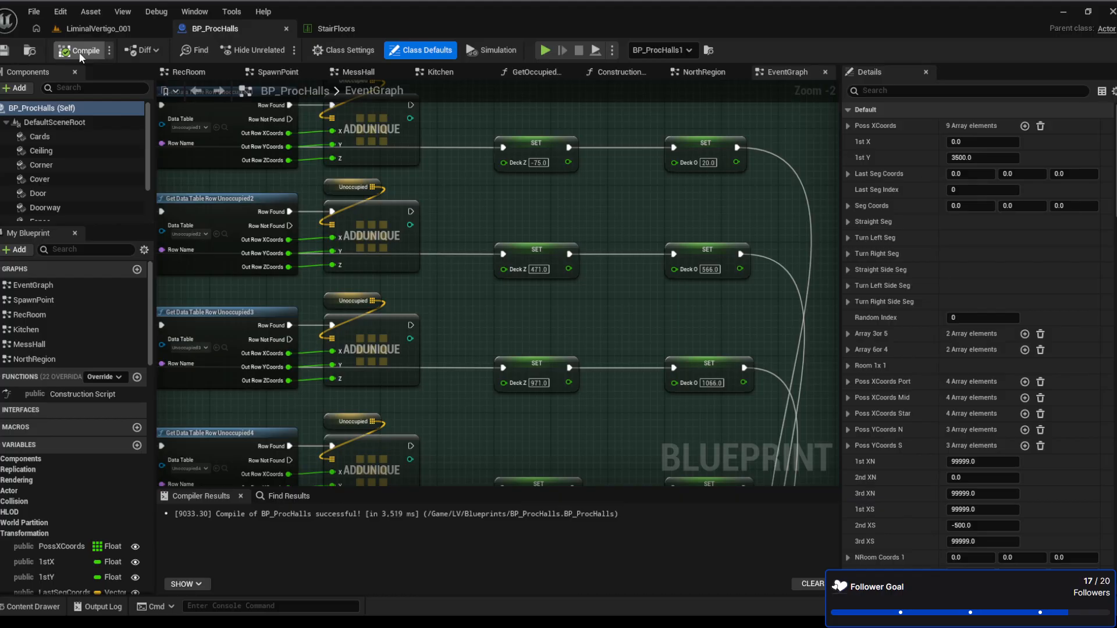
{"action": "left_click", "coordinate": [357, 34]}
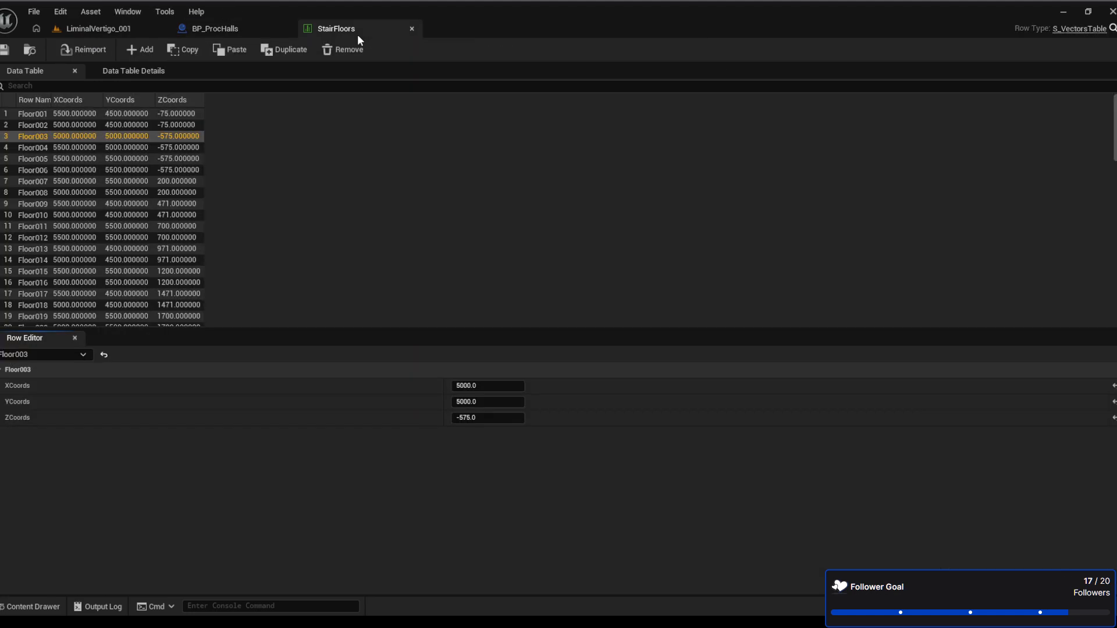
{"action": "left_click", "coordinate": [87, 28]}
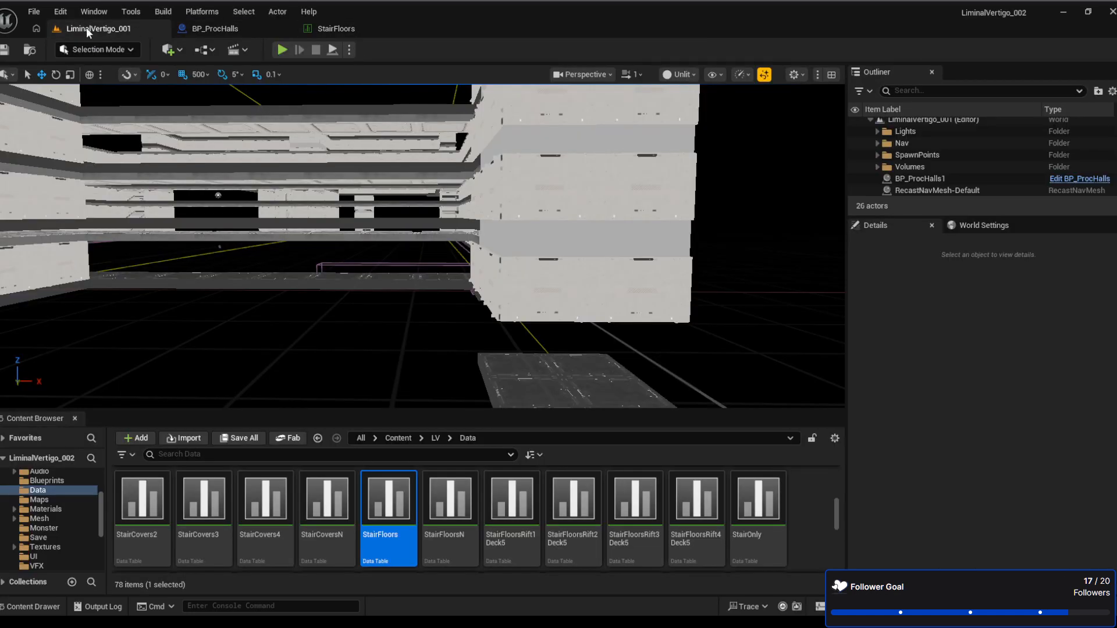
Examine the lowered floor tiles and the gap beneath the stairwell from several angles
{"action": "key", "text": "w"}
{"action": "right_click_drag", "start_coordinate": [531, 359], "coordinate": [942, 337]}
{"action": "key", "text": "w"}
{"action": "key", "text": "w"}
{"action": "key", "text": "w"}
{"action": "key", "text": "w"}
{"action": "key", "text": "w"}
{"action": "key", "text": "w"}
{"action": "right_click_drag", "start_coordinate": [423, 246], "coordinate": [349, 198]}
{"action": "mouse_move", "coordinate": [420, 285]}
{"action": "right_mouse_down"}
{"action": "mouse_move", "coordinate": [402, 274]}
{"action": "mouse_move", "coordinate": [420, 285]}
{"action": "right_mouse_up"}
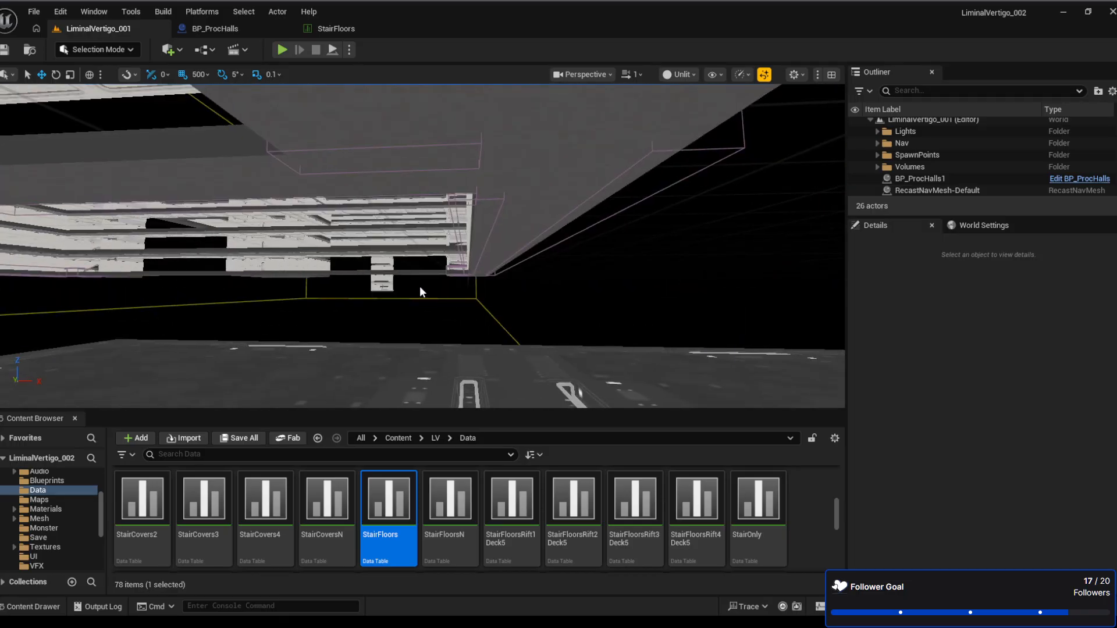
{"action": "right_click_drag", "start_coordinate": [478, 340], "coordinate": [484, 259]}
{"action": "right_click_drag", "start_coordinate": [535, 219], "coordinate": [473, 304]}
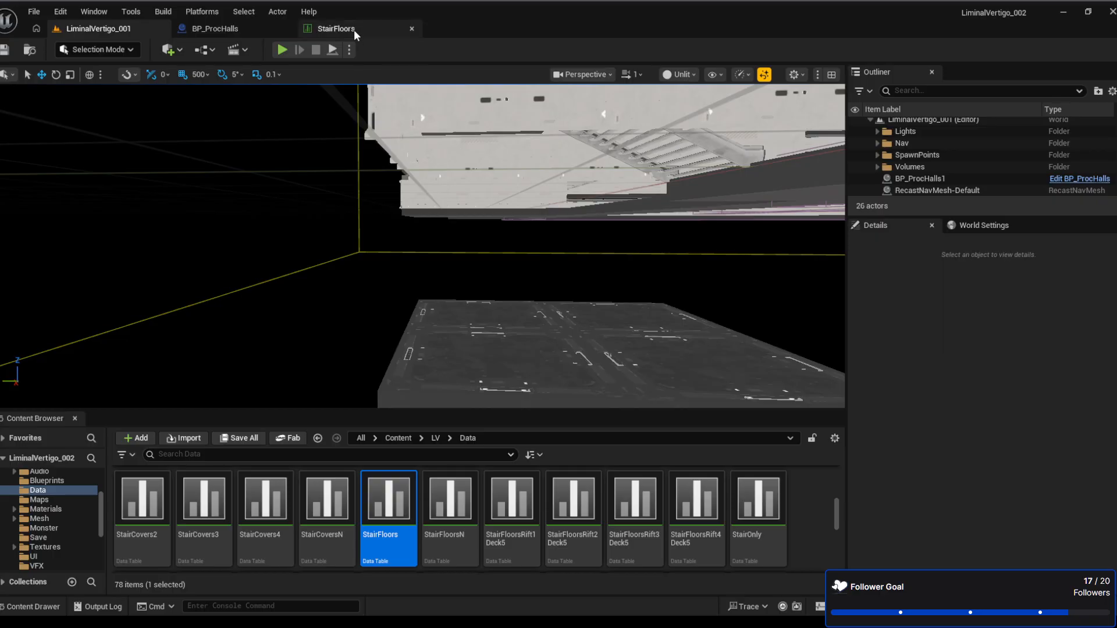
Open the StairFloorsN data table and review its floor coordinates
{"action": "double_click", "coordinate": [441, 548]}
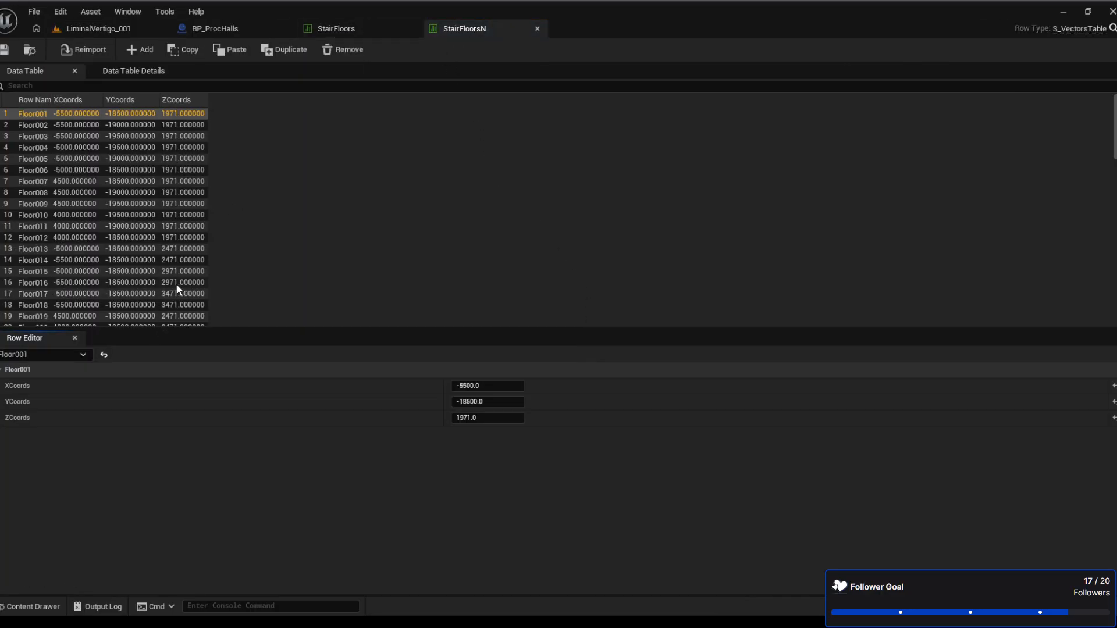
{"action": "scroll", "coordinate": [165, 305], "scroll_direction": "down", "scroll_amount": 15}
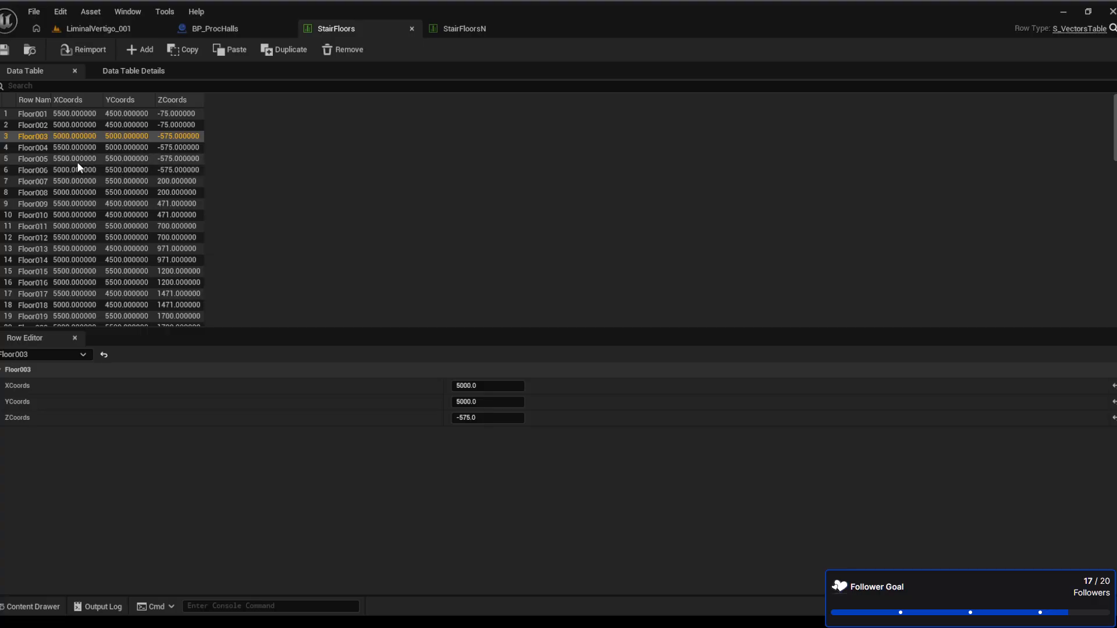
Add two rows to the StairFloors data table and set the YCoords of row 90 to 5500
{"action": "left_click", "coordinate": [128, 44]}
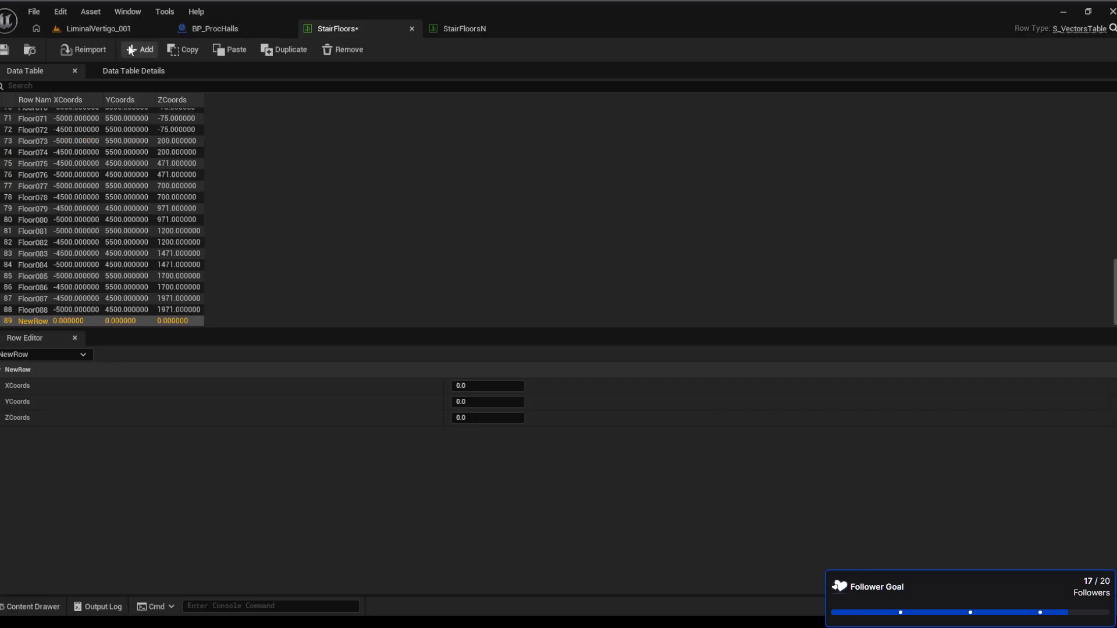
{"action": "left_click", "coordinate": [131, 44]}
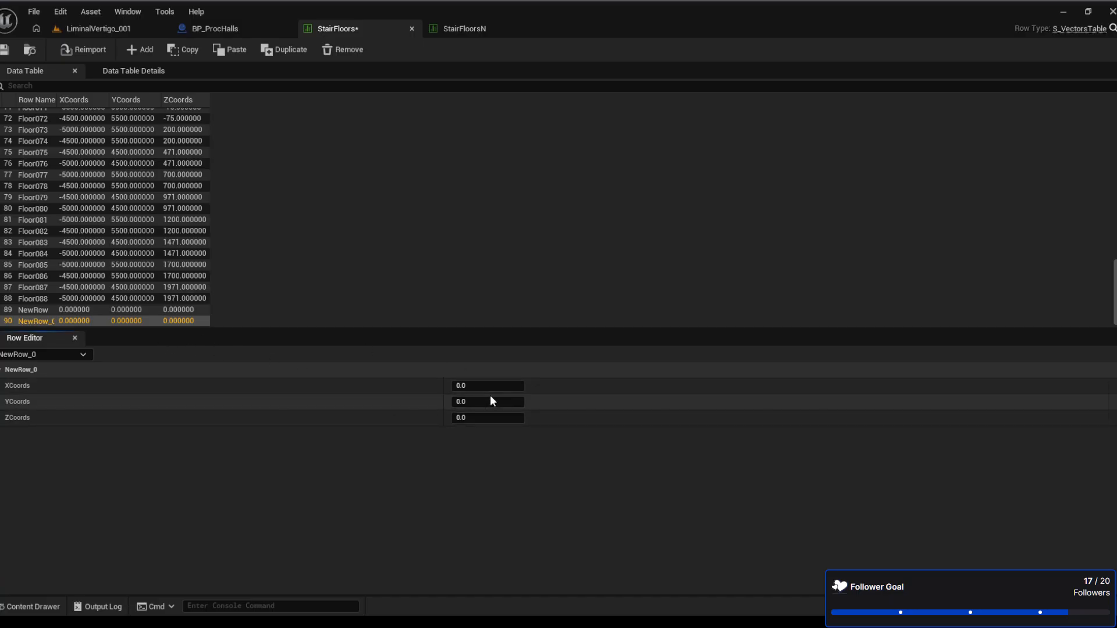
{"action": "left_click", "coordinate": [520, 402]}
{"action": "type", "text": "5500"}
{"action": "key", "text": "Return"}
Set the YCoords of row 89 to 5500 and its ZCoords to 258
{"action": "left_click", "coordinate": [116, 310]}
{"action": "left_click", "coordinate": [488, 402]}
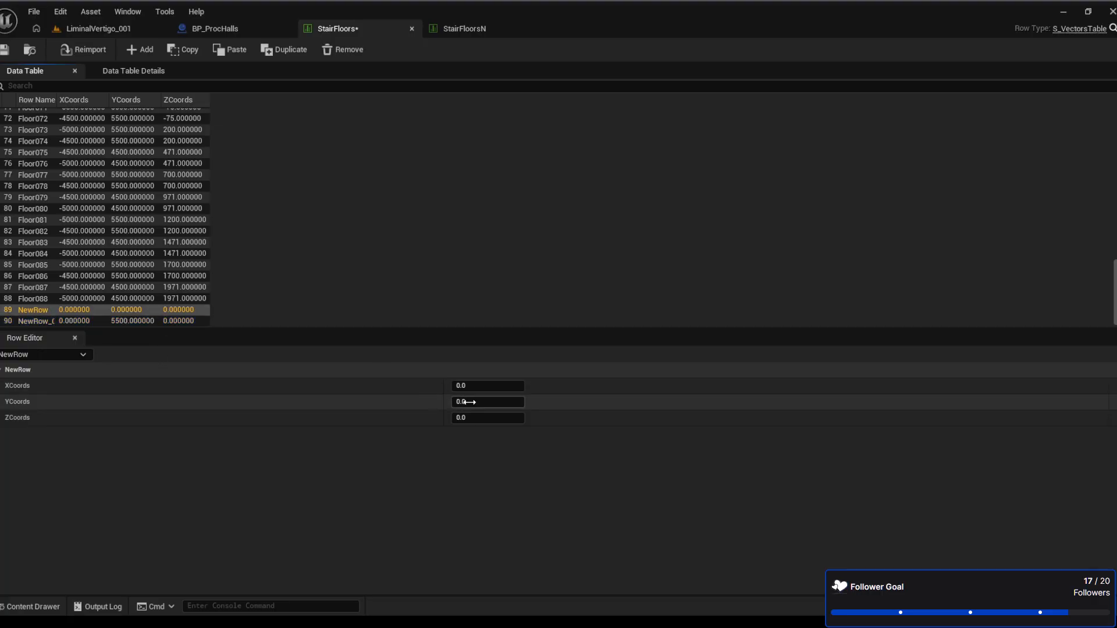
{"action": "type", "text": "500"}
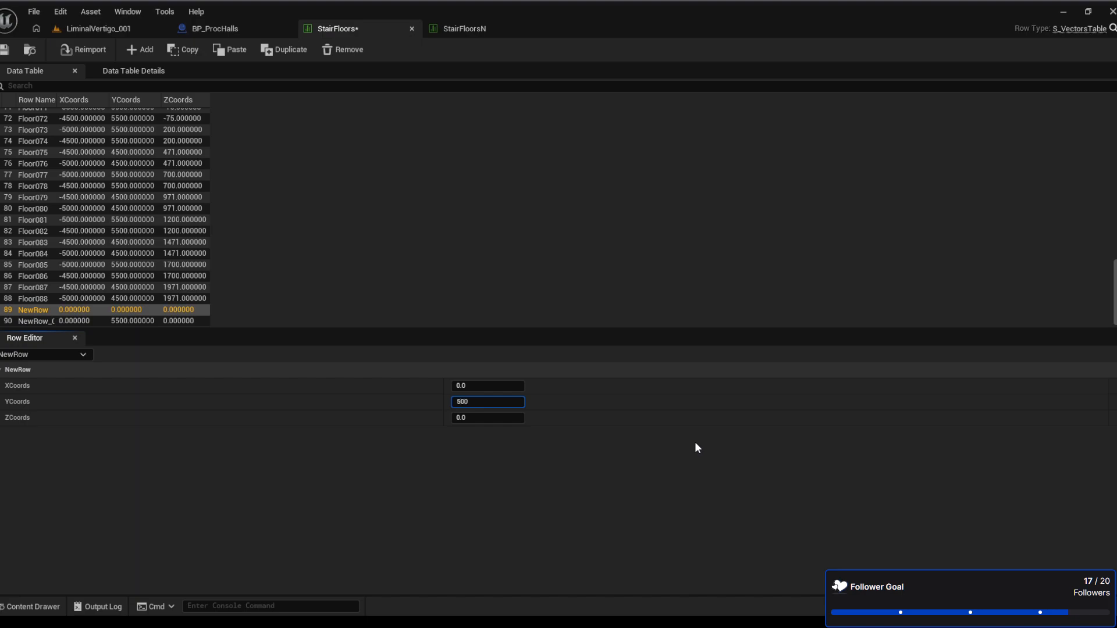
{"action": "key", "text": "Left"}
{"action": "key", "text": "Left"}
{"action": "key", "text": "Left"}
{"action": "type", "text": "5"}
{"action": "key", "text": "Tab"}
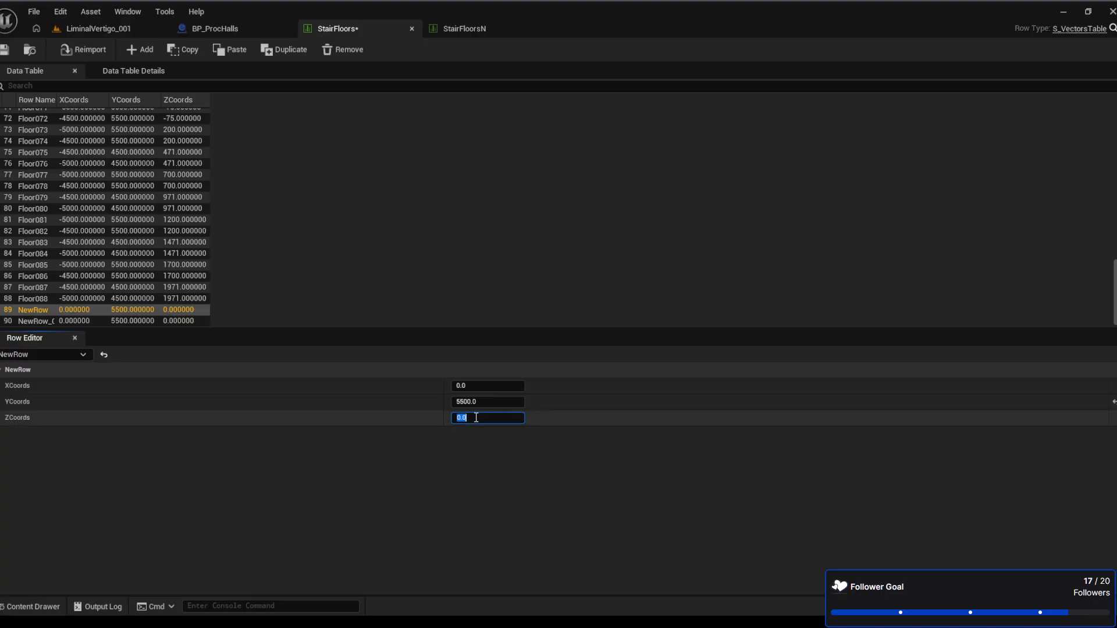
{"action": "type", "text": "258"}
{"action": "key", "text": "Return"}
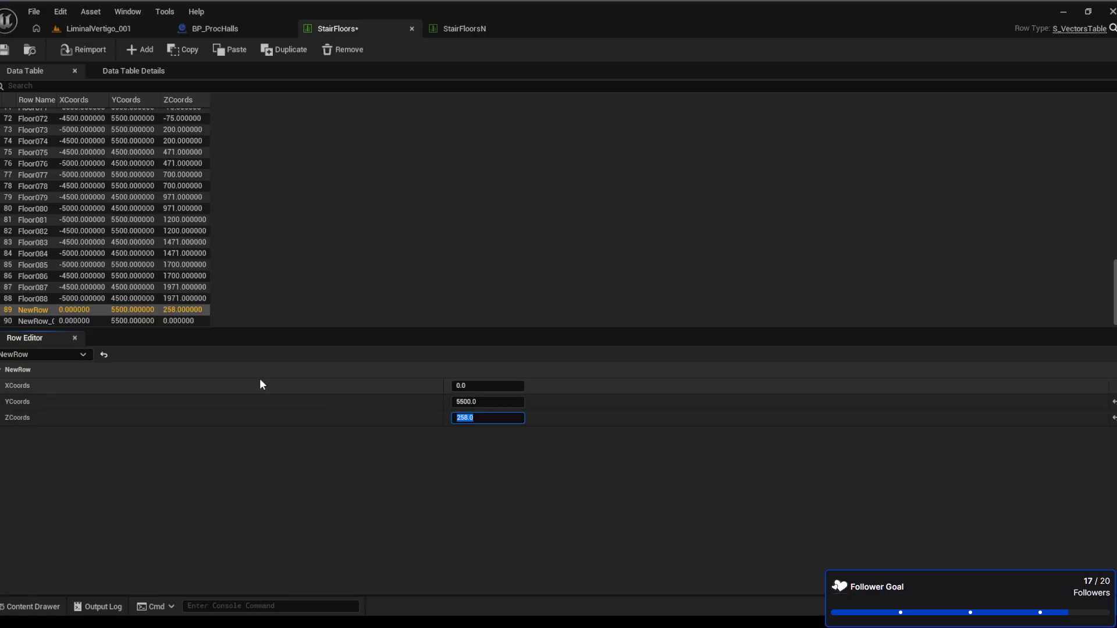
Set the ZCoords of row 90 to 258
{"action": "left_click", "coordinate": [157, 321]}
{"action": "left_click", "coordinate": [487, 417]}
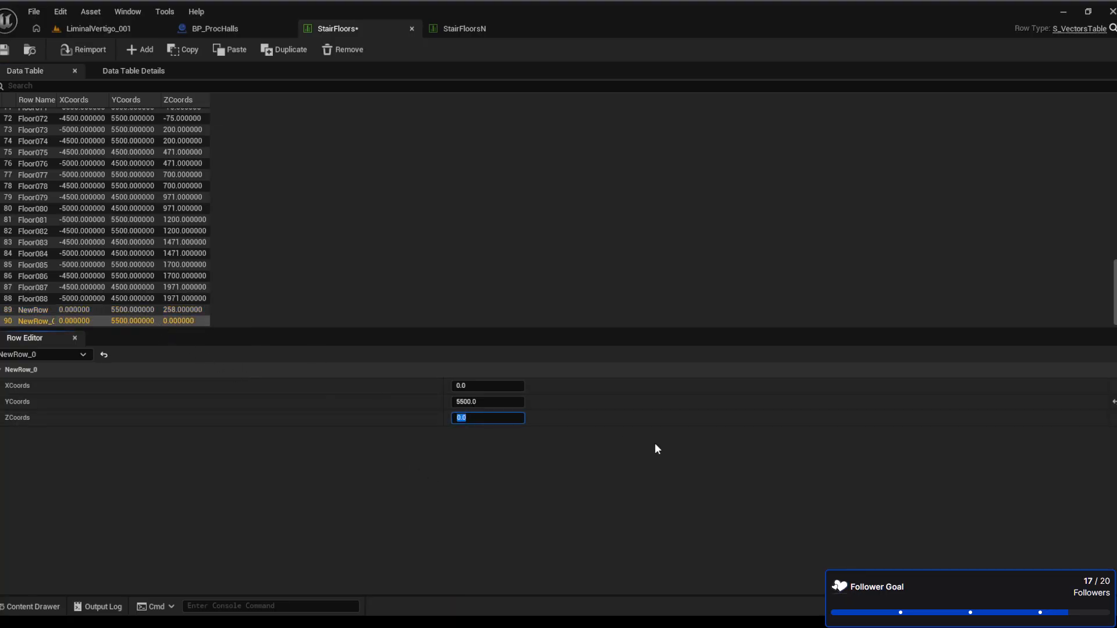
{"action": "type", "text": "258"}
{"action": "key", "text": "Return"}
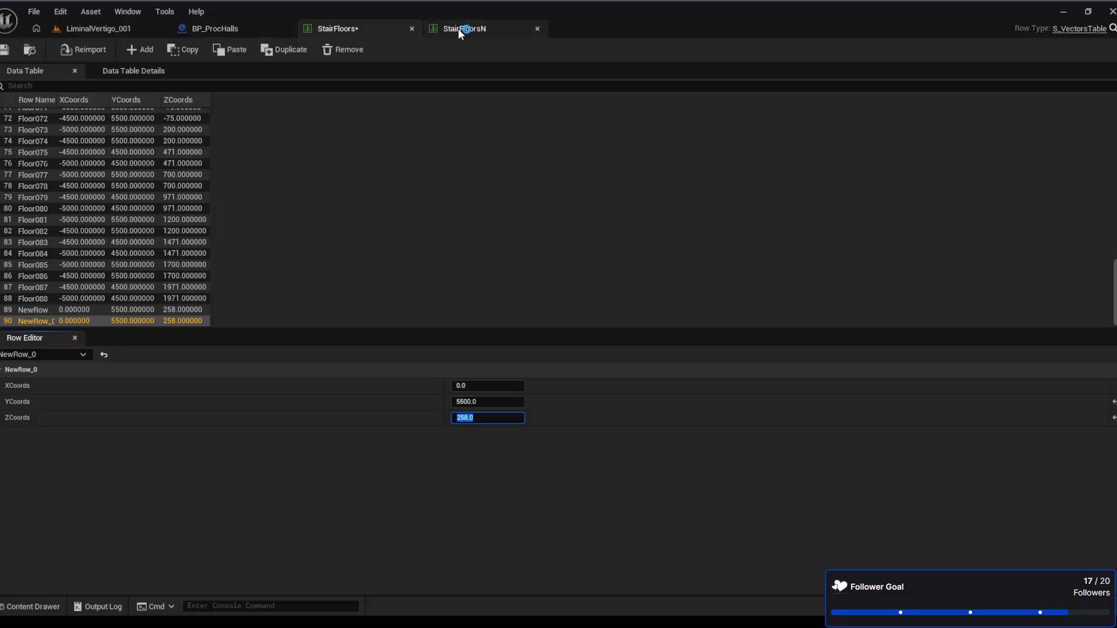
{"action": "left_click_drag", "start_coordinate": [1115, 289], "coordinate": [1115, 119]}
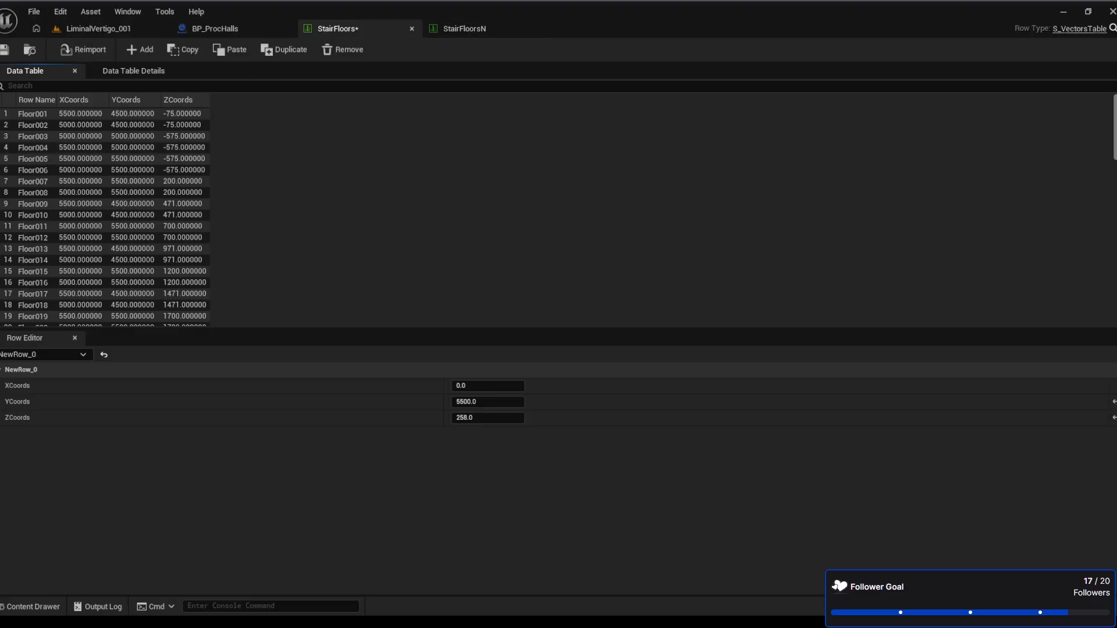
Set the XCoords of NewRow at the end of the StairFloors table to 5000
{"action": "scroll", "coordinate": [105, 215], "scroll_direction": "down", "scroll_amount": 4}
{"action": "left_click_drag", "start_coordinate": [1114, 183], "coordinate": [1114, 292]}
{"action": "left_click", "coordinate": [159, 309]}
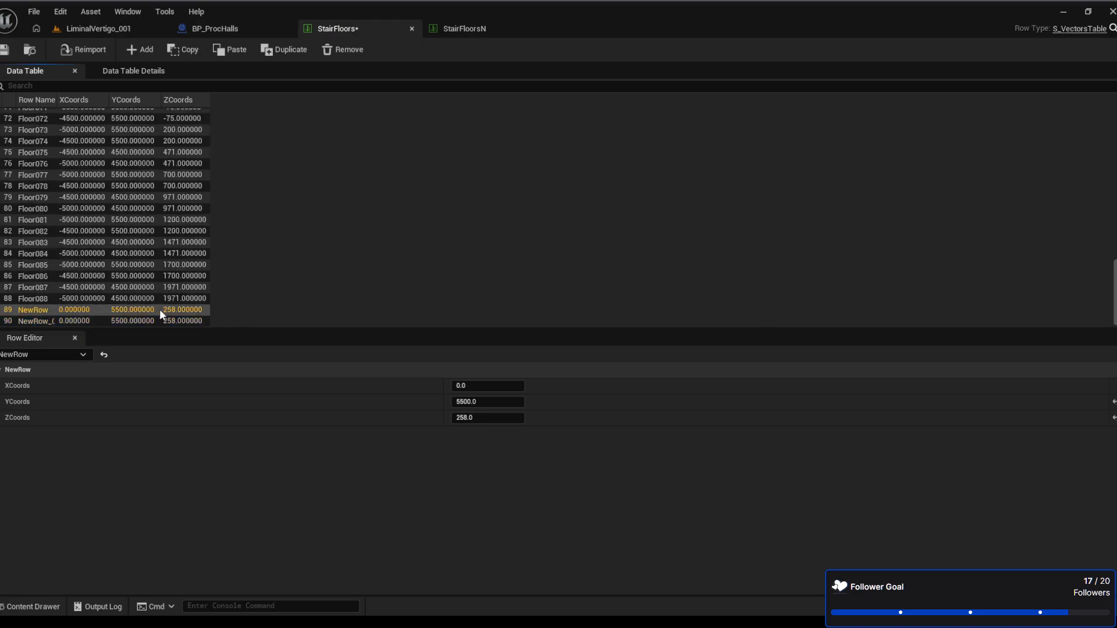
{"action": "left_click", "coordinate": [505, 385]}
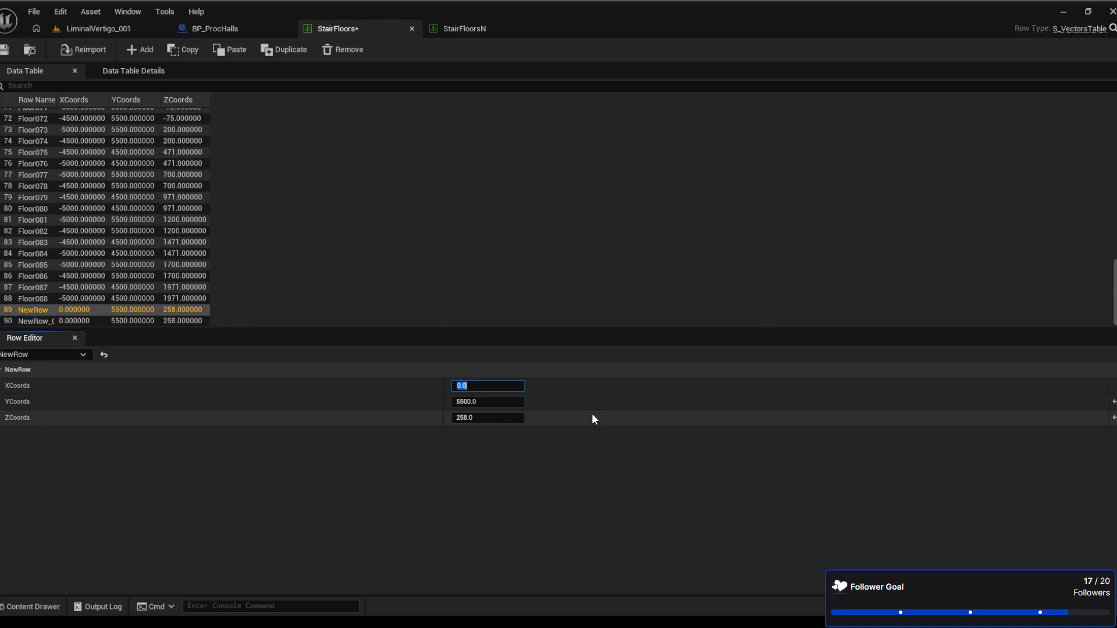
{"action": "type", "text": "5000"}
{"action": "key", "text": "Return"}
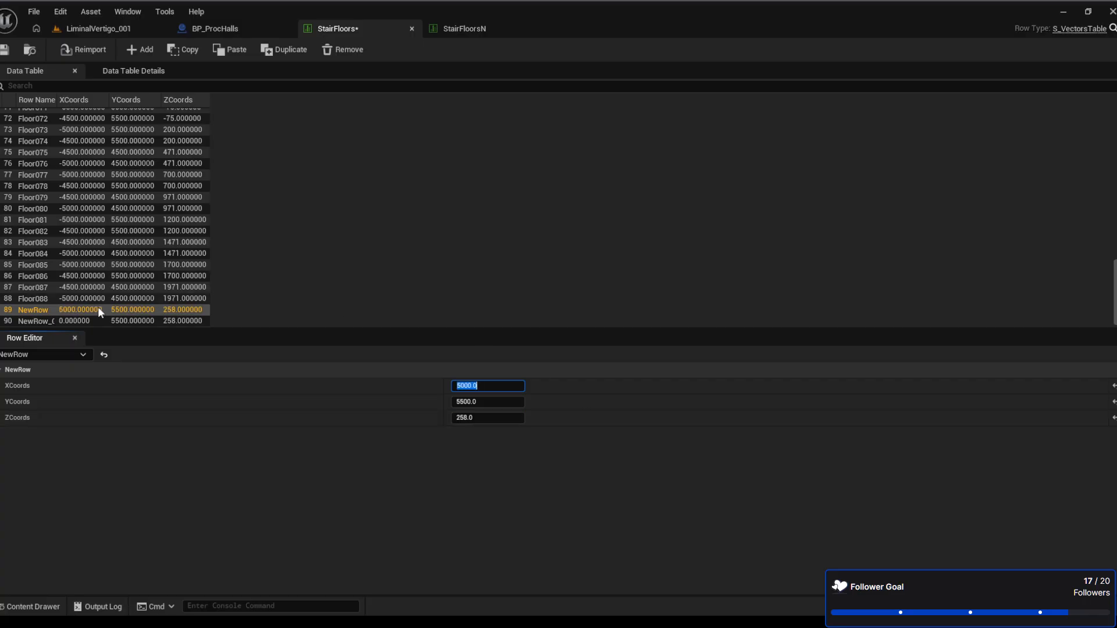
Set the XCoords of NewRow_0 to 5500 and save the StairFloors table
{"action": "left_click", "coordinate": [72, 321]}
{"action": "left_click", "coordinate": [487, 386]}
{"action": "type", "text": "55"}
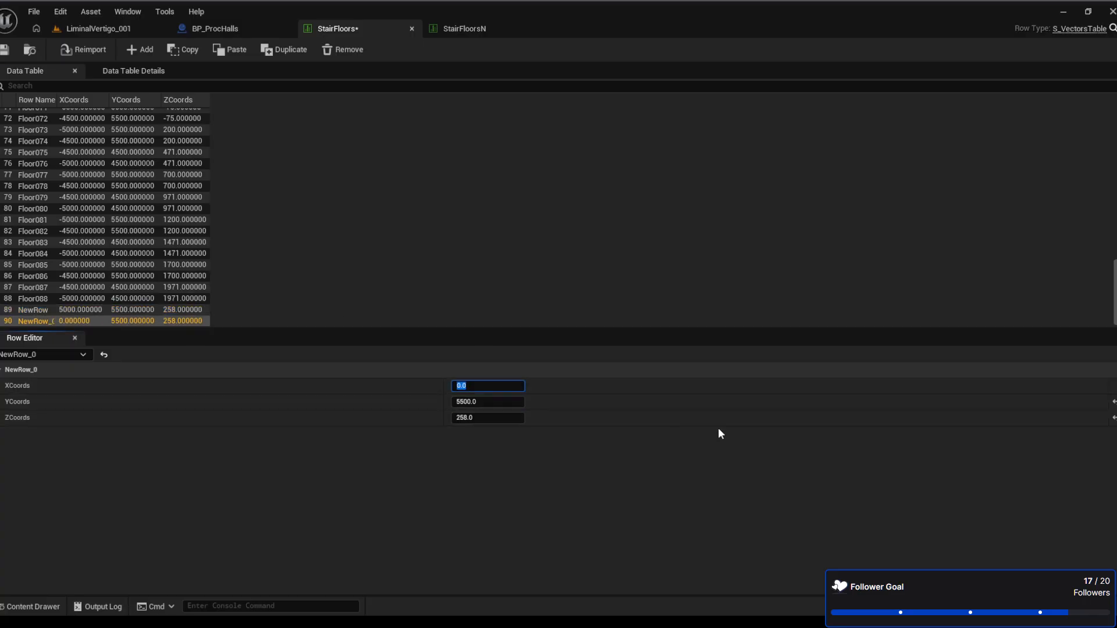
{"action": "type", "text": "00"}
{"action": "key", "text": "Return"}
{"action": "left_click", "coordinate": [4, 54]}
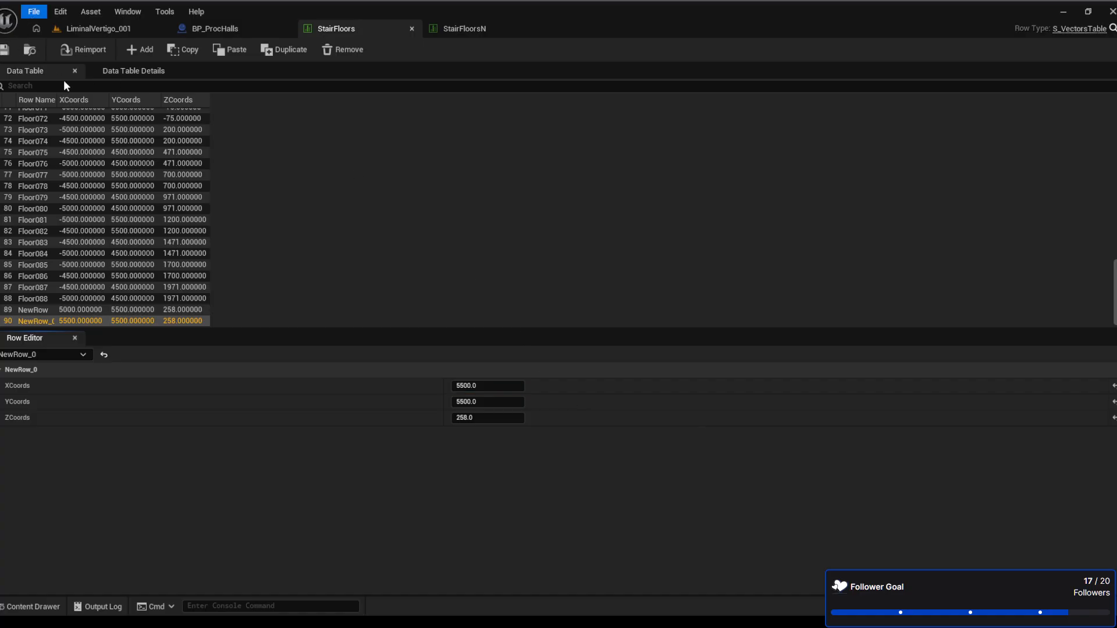
Compile BP_ProcHalls and inspect the new stair floor pieces from below in the LiminalVertigo_001 level
{"action": "left_click", "coordinate": [215, 28]}
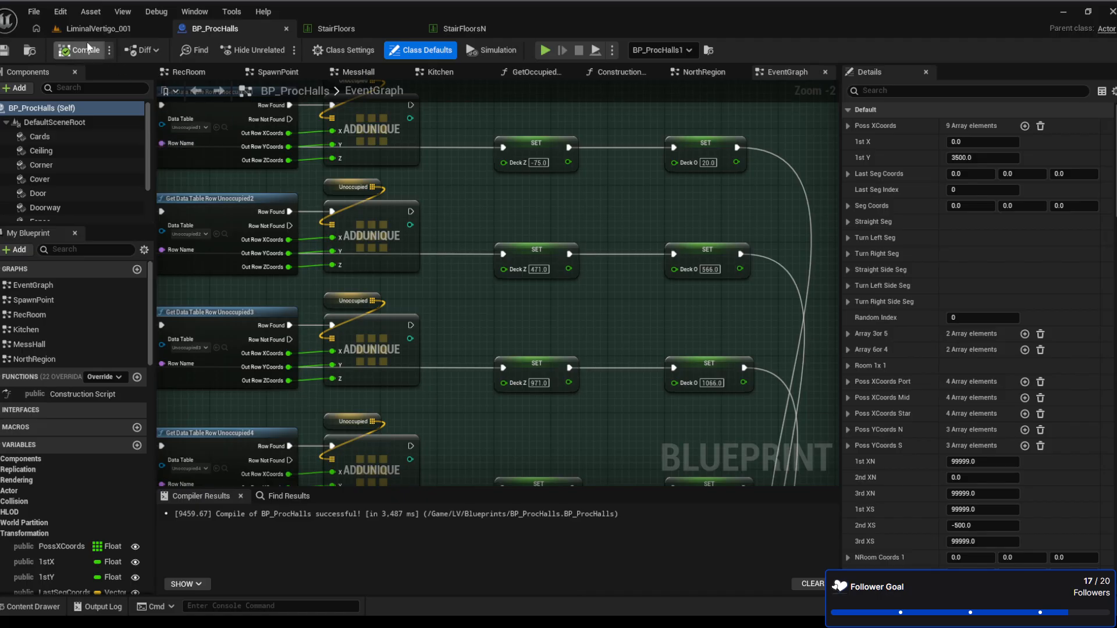
{"action": "left_click", "coordinate": [117, 27]}
{"action": "mouse_move", "coordinate": [487, 330]}
{"action": "right_mouse_down"}
{"action": "mouse_move", "coordinate": [599, 308]}
{"action": "mouse_move", "coordinate": [437, 326]}
{"action": "mouse_move", "coordinate": [507, 285]}
{"action": "mouse_move", "coordinate": [489, 332]}
{"action": "mouse_move", "coordinate": [406, 306]}
{"action": "mouse_move", "coordinate": [419, 320]}
{"action": "mouse_move", "coordinate": [361, 335]}
{"action": "mouse_move", "coordinate": [485, 327]}
{"action": "right_mouse_up"}
{"action": "key", "text": "s"}
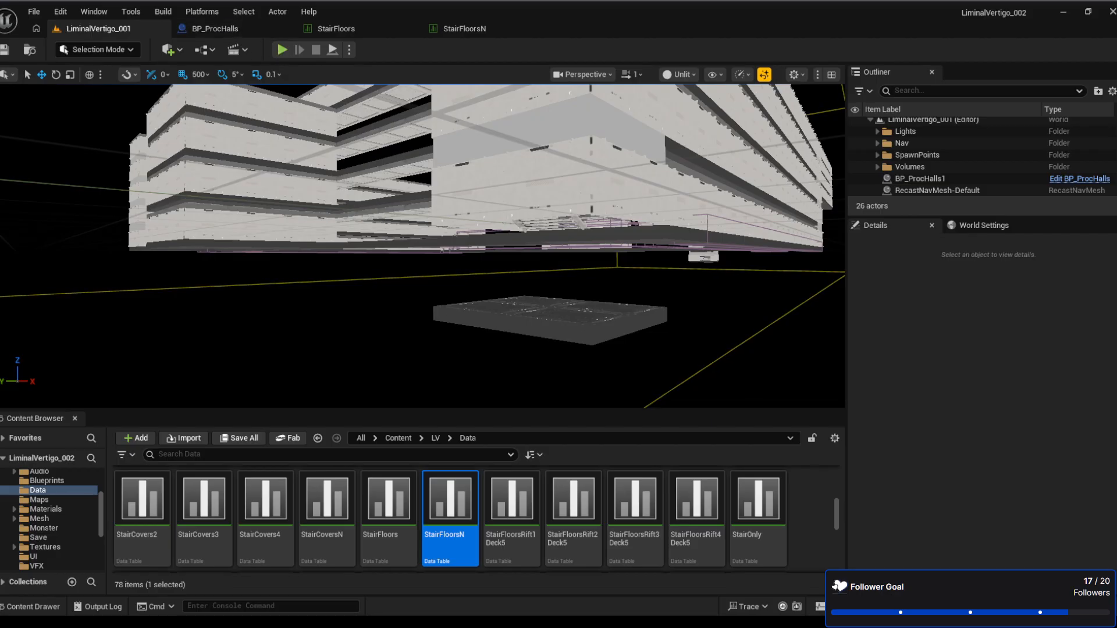
{"action": "right_click_drag", "start_coordinate": [484, 326], "coordinate": [541, 324]}
Check the ZCoords used in the StairFloorsN table, and set NewRow_0's ZCoords in StairFloors to -292
{"action": "left_click", "coordinate": [333, 29]}
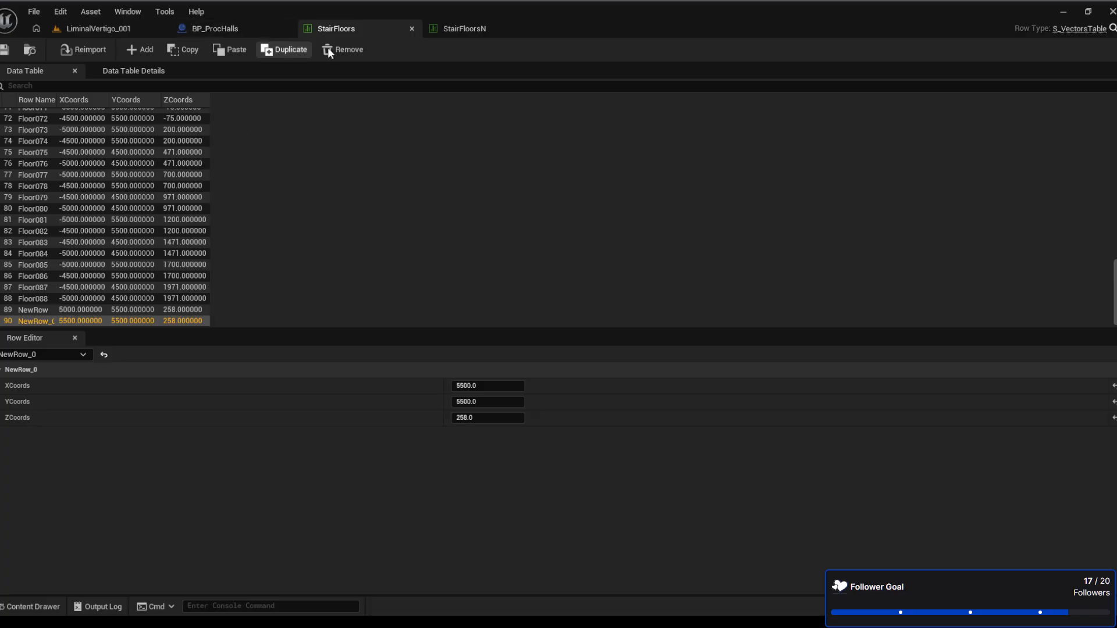
{"action": "left_click", "coordinate": [457, 29]}
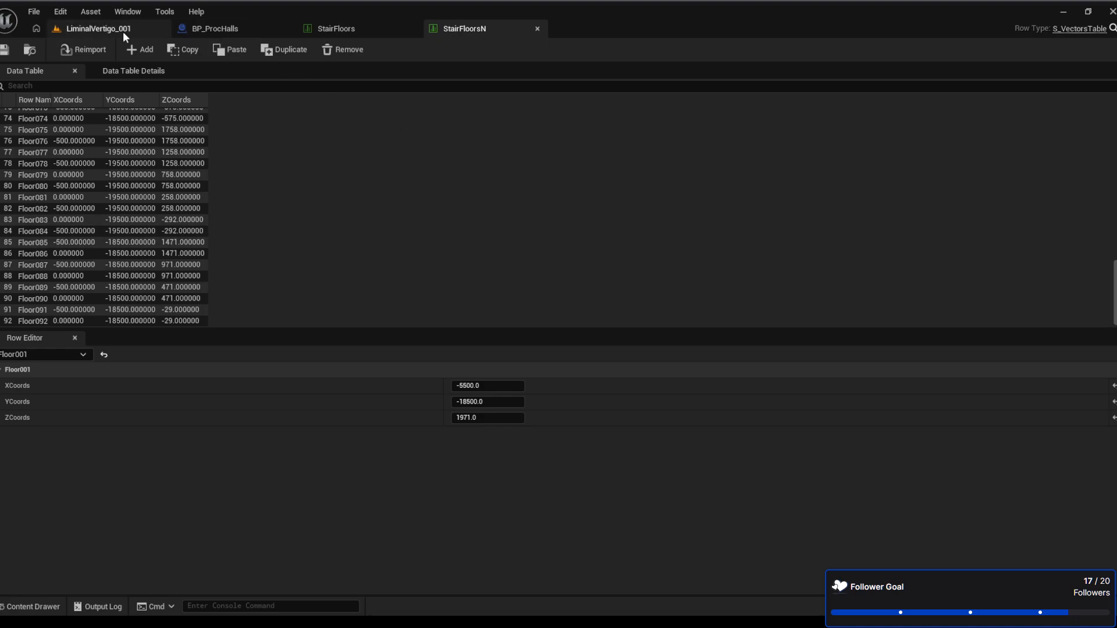
{"action": "left_click", "coordinate": [344, 27]}
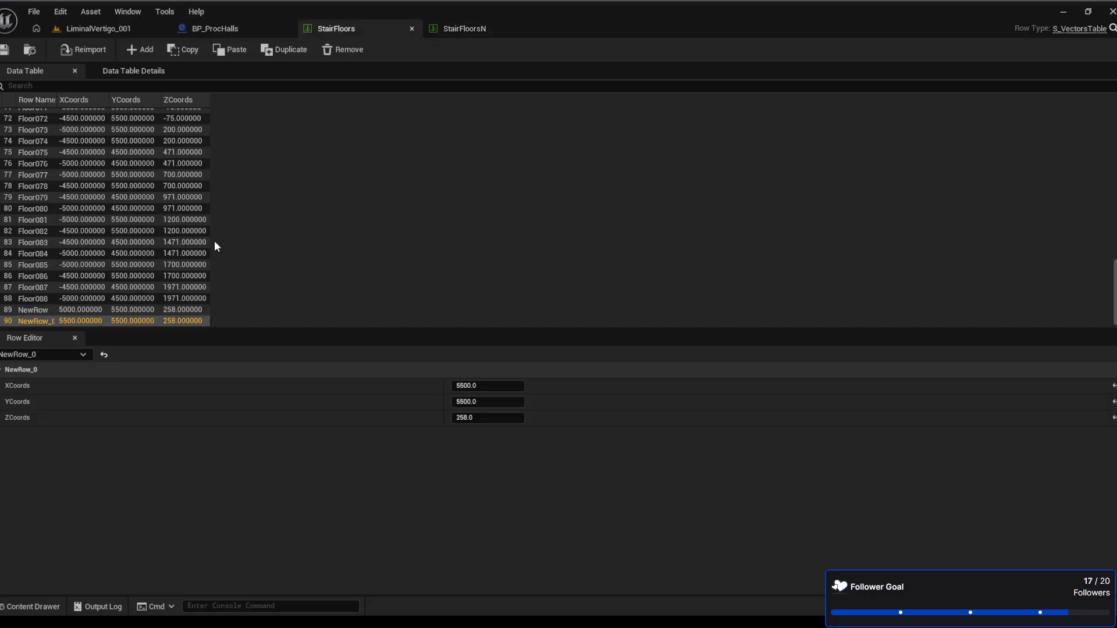
{"action": "left_click", "coordinate": [497, 418]}
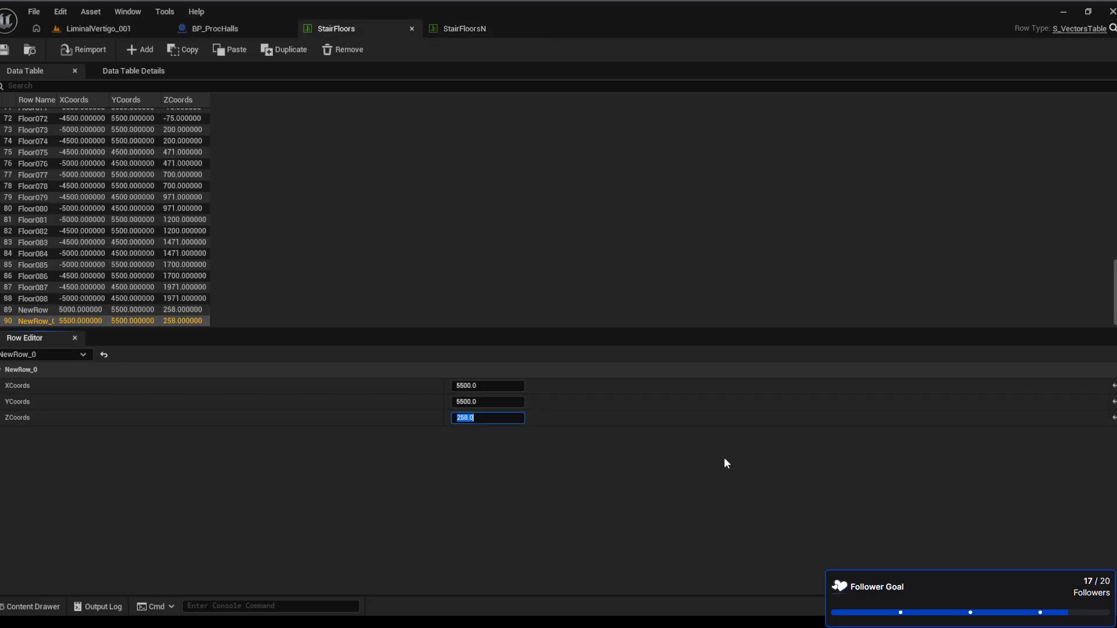
{"action": "type", "text": "-292"}
{"action": "key", "text": "Return"}
Set NewRow's ZCoords to -292 and save the StairFloors table
{"action": "left_click", "coordinate": [174, 311]}
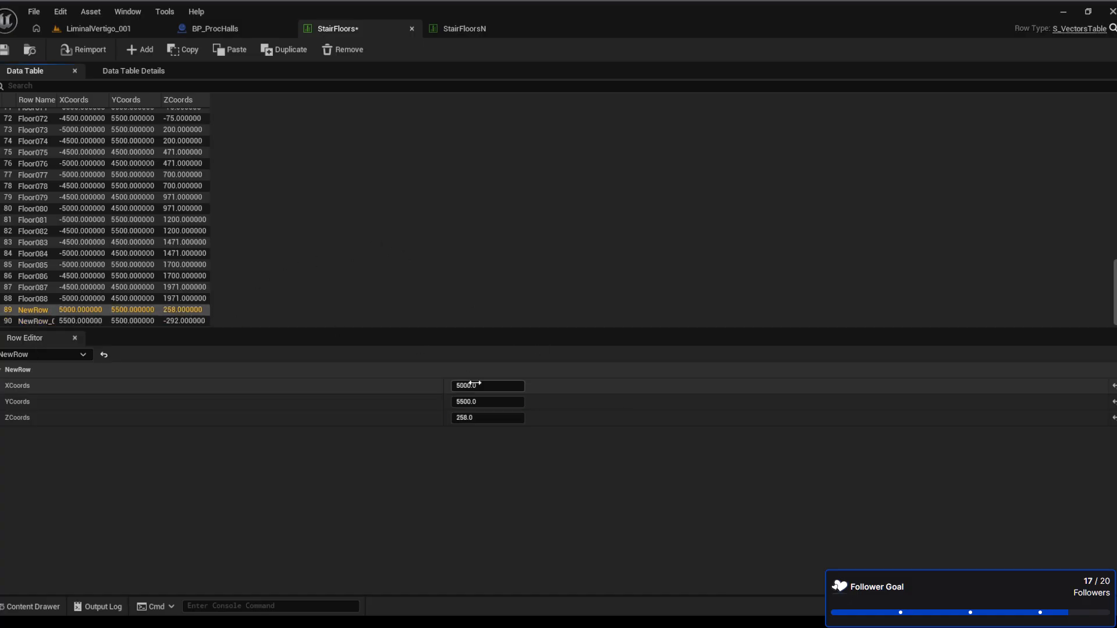
{"action": "left_click", "coordinate": [496, 419]}
{"action": "type", "text": "-"}
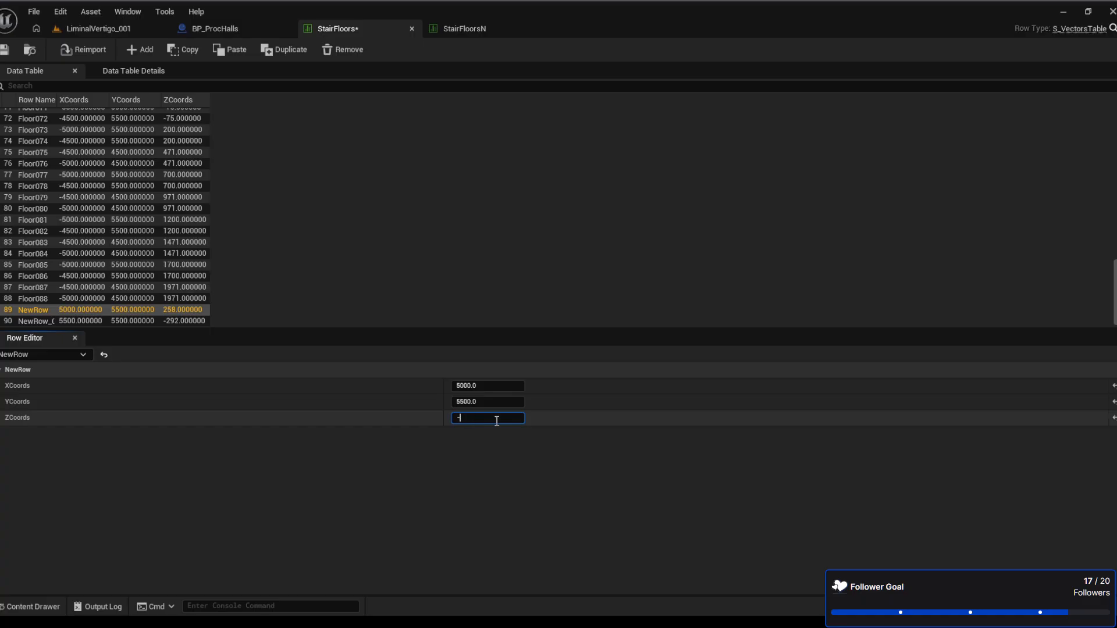
{"action": "type", "text": "292"}
{"action": "key", "text": "Return"}
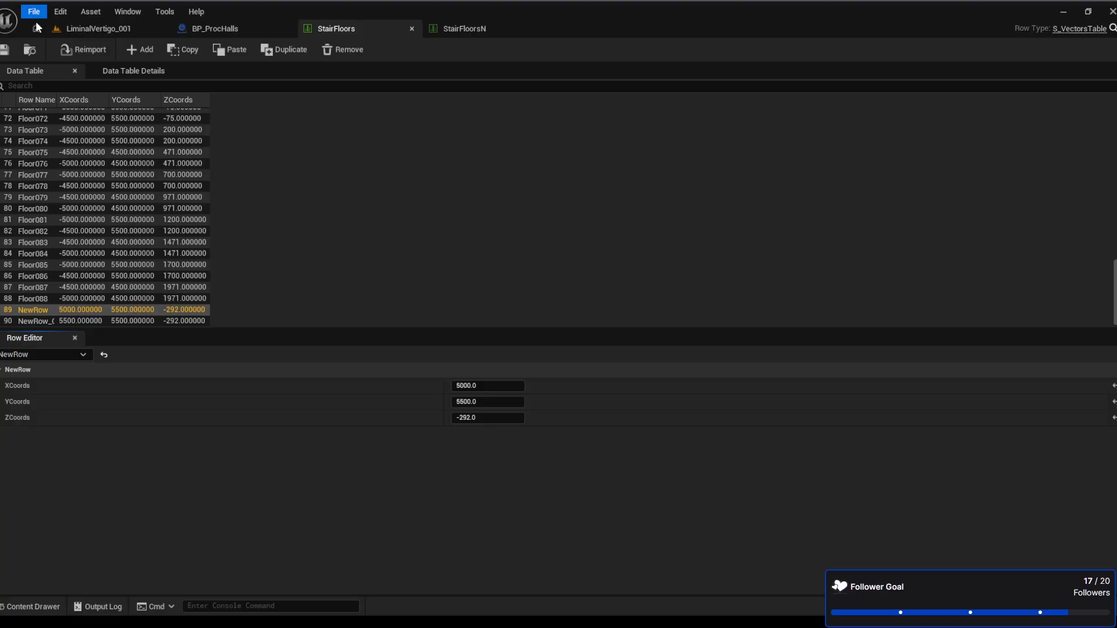
Compile BP_ProcHalls and inspect the repositioned floor pieces close up beneath the stairs in the level
{"action": "left_click", "coordinate": [224, 31]}
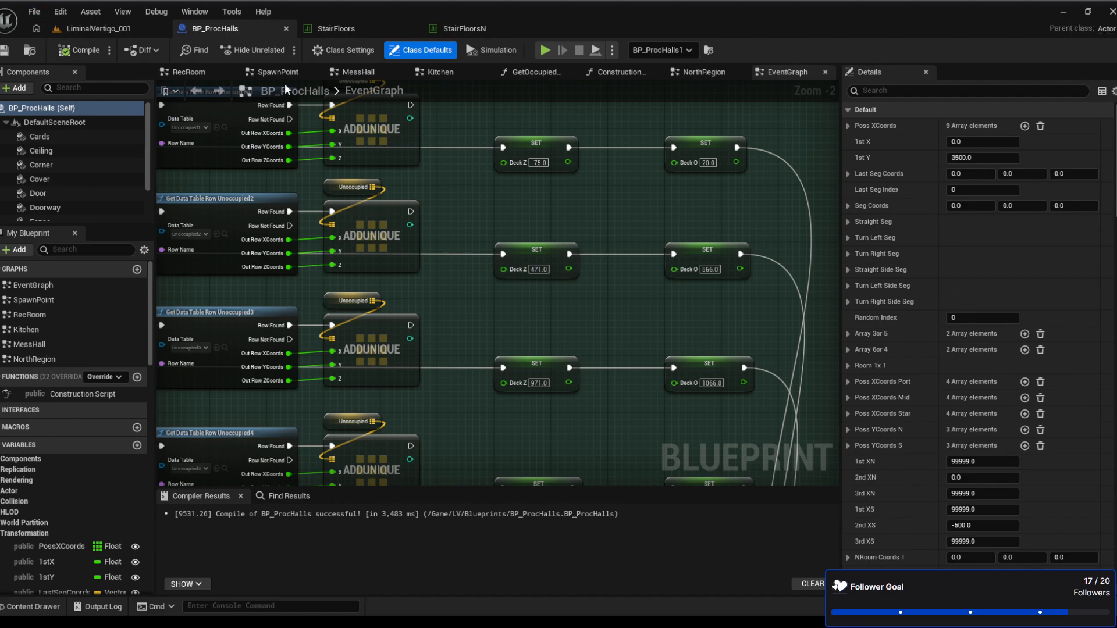
{"action": "left_click", "coordinate": [104, 29]}
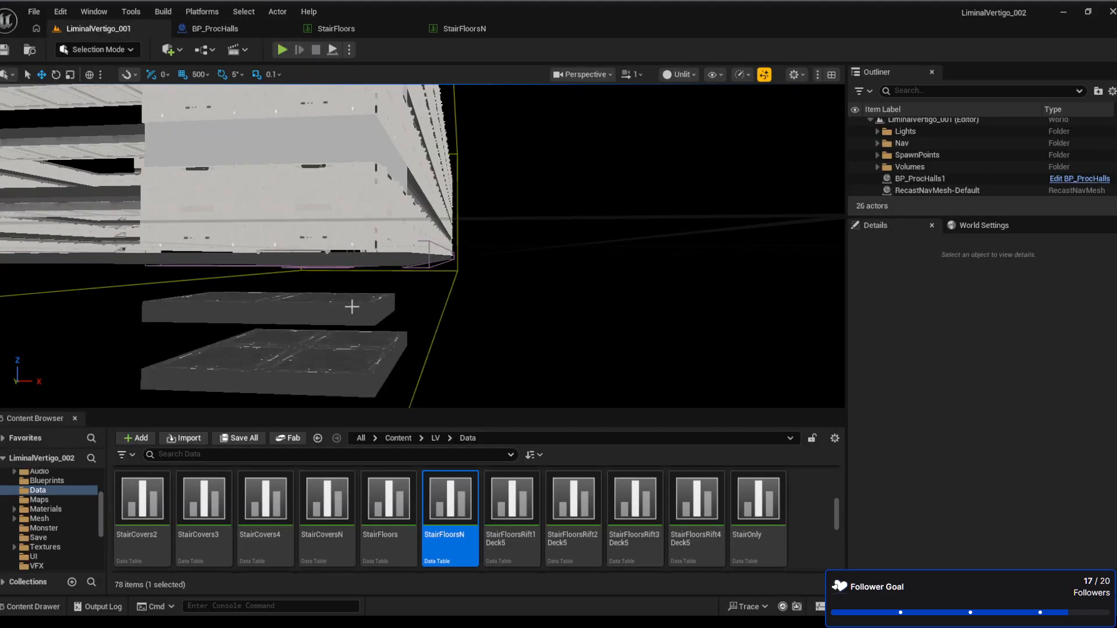
{"action": "right_click_drag", "start_coordinate": [357, 324], "coordinate": [498, 260]}
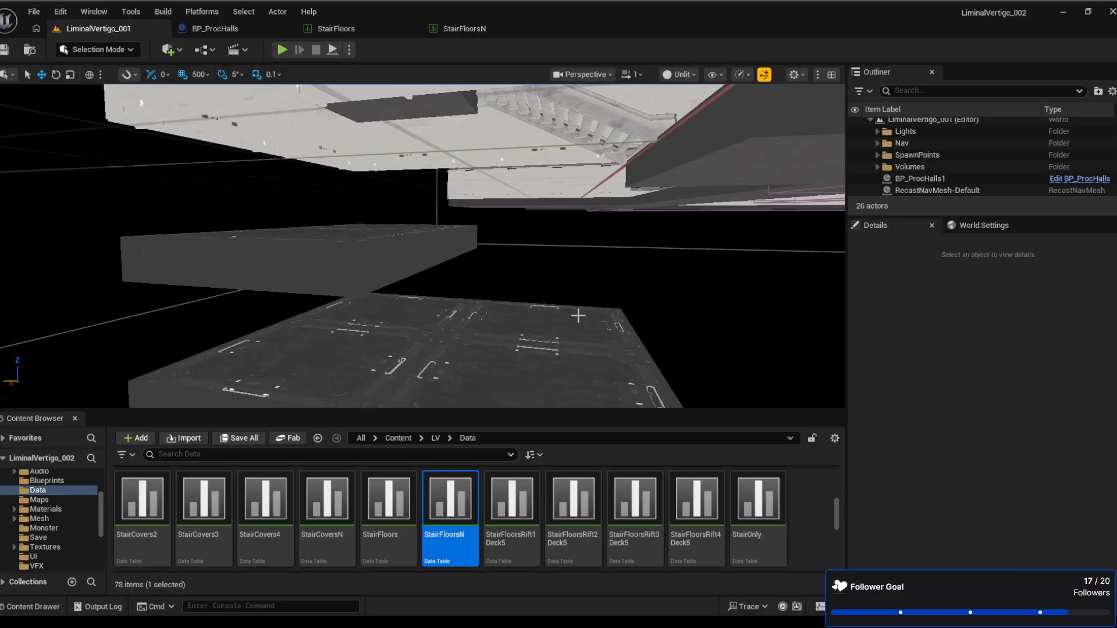
{"action": "mouse_move", "coordinate": [579, 315]}
{"action": "right_mouse_down"}
{"action": "mouse_move", "coordinate": [577, 349]}
{"action": "mouse_move", "coordinate": [646, 328]}
{"action": "mouse_move", "coordinate": [637, 342]}
{"action": "mouse_move", "coordinate": [564, 320]}
{"action": "right_mouse_up"}
{"action": "key", "text": "d"}
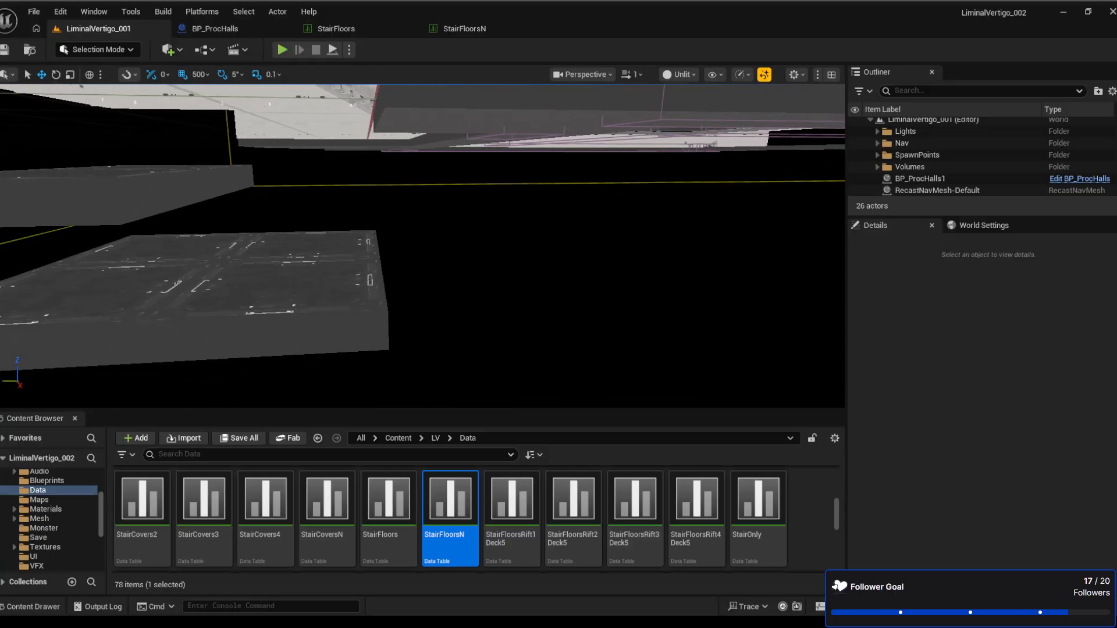
{"action": "right_click_drag", "start_coordinate": [347, 260], "coordinate": [399, 217]}
{"action": "key", "text": "a"}
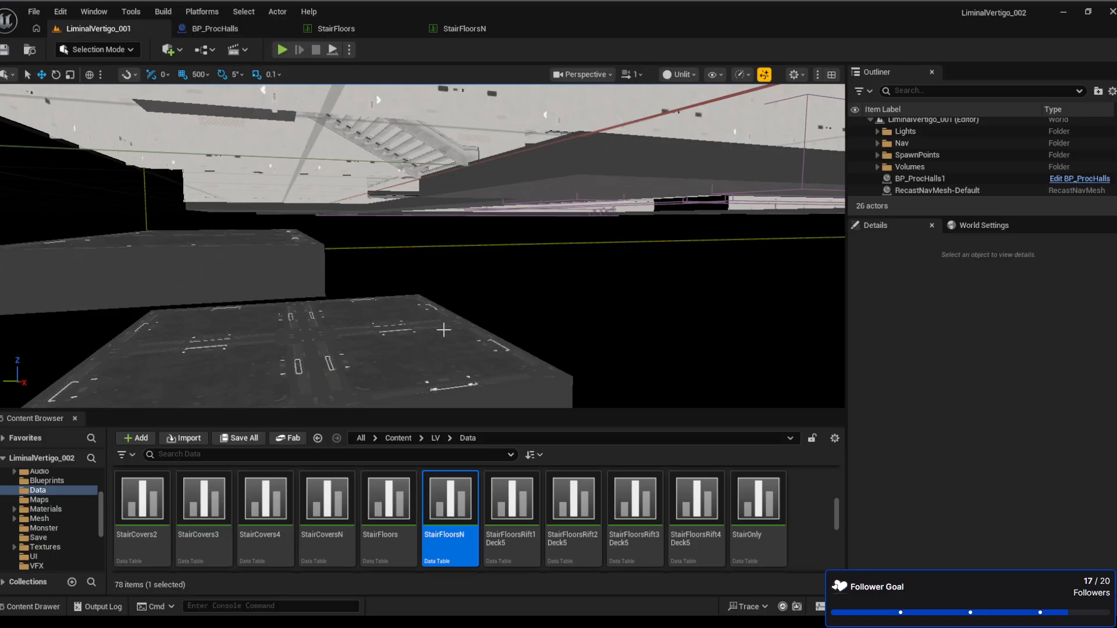
Survey the underside of the building from further back and close the StairFloorsN table
{"action": "right_click_drag", "start_coordinate": [443, 329], "coordinate": [35, 343]}
{"action": "key", "text": "d"}
{"action": "key", "text": "d"}
{"action": "key", "text": "s"}
{"action": "right_click_drag", "start_coordinate": [361, 344], "coordinate": [501, 342]}
{"action": "key", "text": "w"}
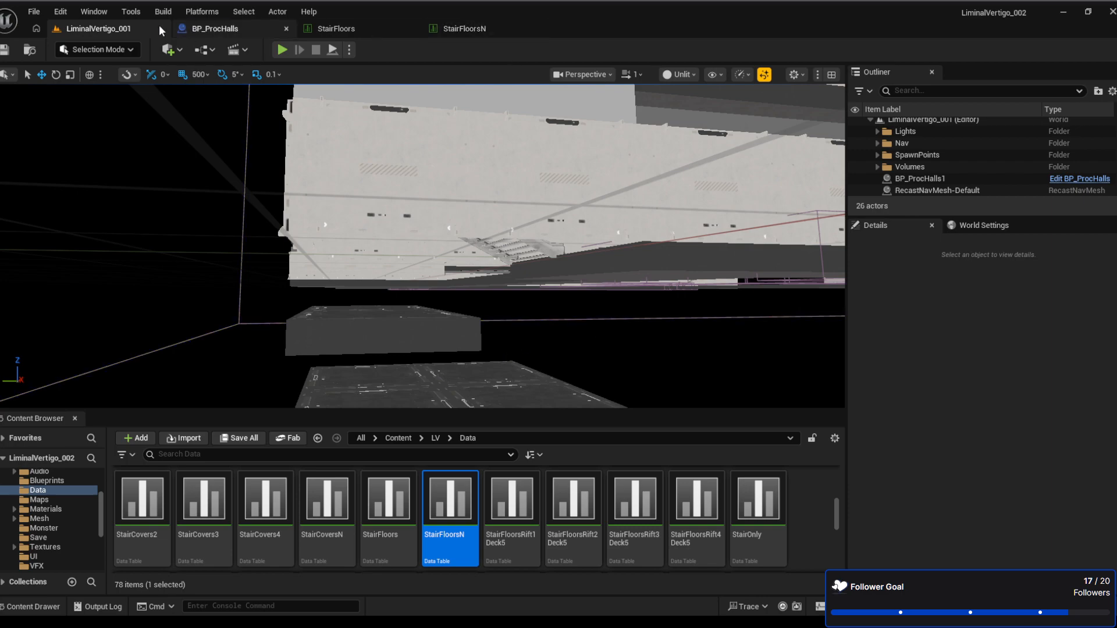
{"action": "middle_click", "coordinate": [491, 30]}
{"action": "right_click_drag", "start_coordinate": [526, 305], "coordinate": [518, 336]}
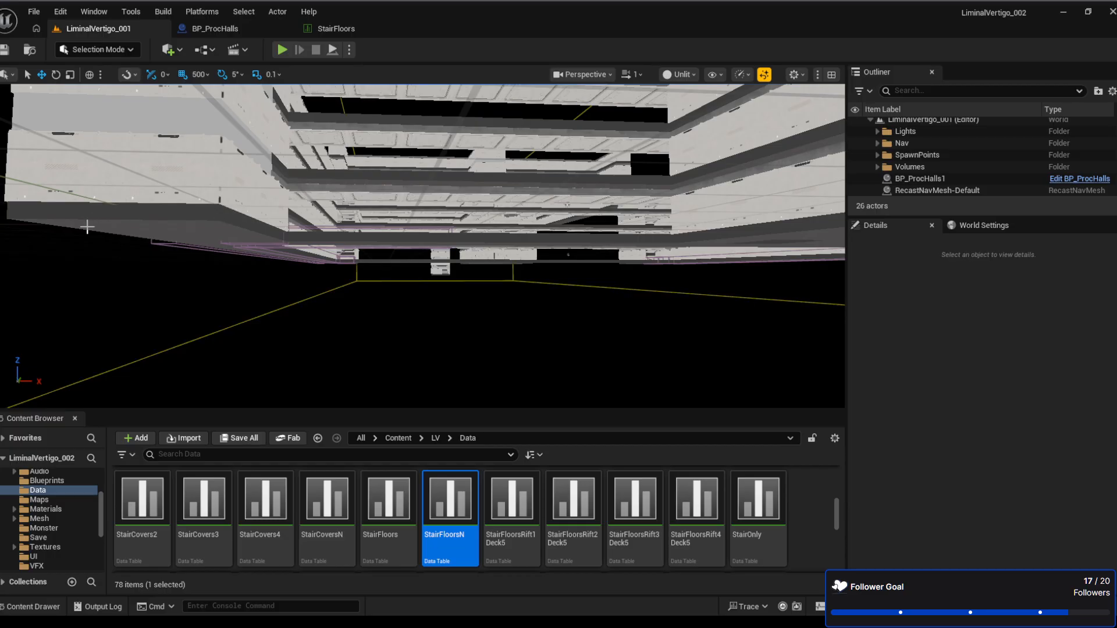
Review the StairFloors rows to locate the lowest floor pieces of the other stairwells, including Floor045 and Floor067
{"action": "left_click", "coordinate": [338, 28]}
{"action": "scroll", "coordinate": [107, 197], "scroll_direction": "up", "scroll_amount": 1}
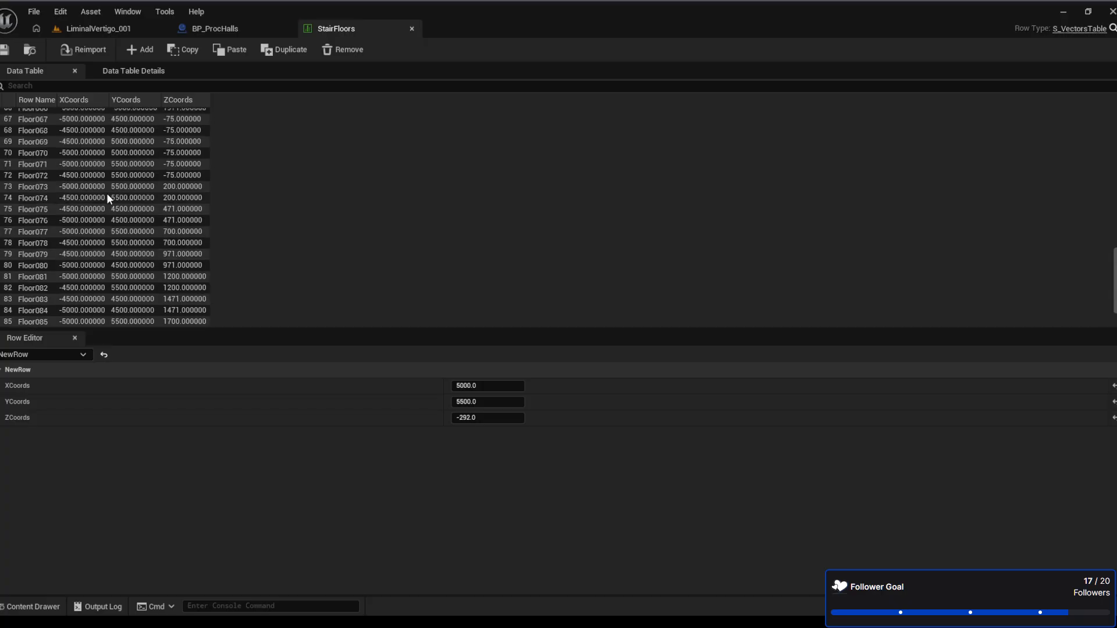
{"action": "scroll", "coordinate": [106, 193], "scroll_direction": "up", "scroll_amount": 17}
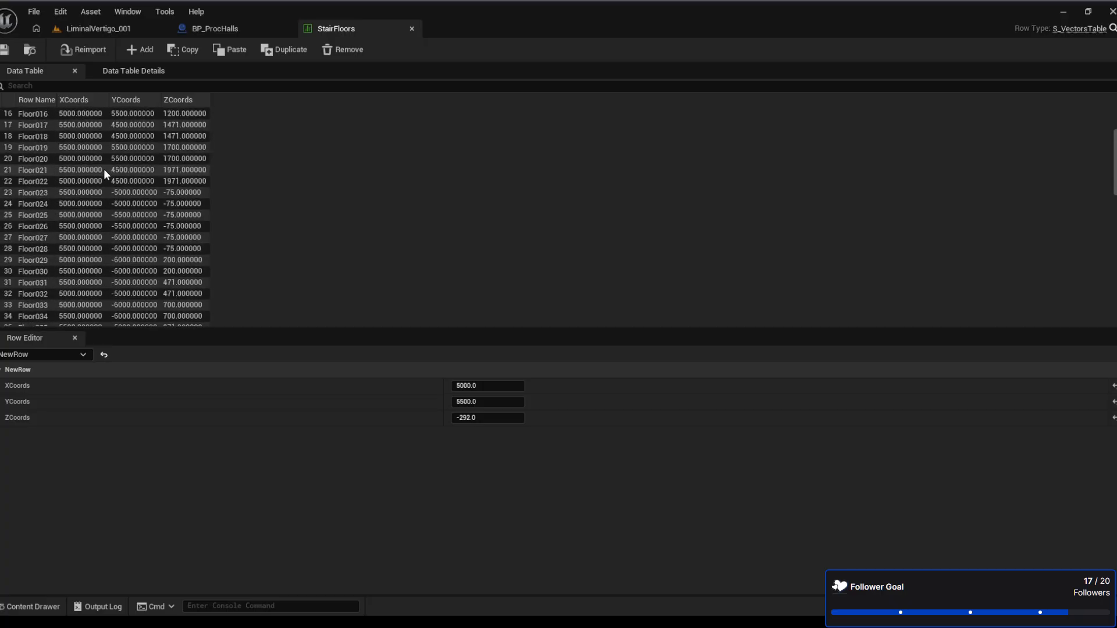
{"action": "scroll", "coordinate": [105, 174], "scroll_direction": "up", "scroll_amount": 5}
{"action": "scroll", "coordinate": [172, 294], "scroll_direction": "down", "scroll_amount": 3}
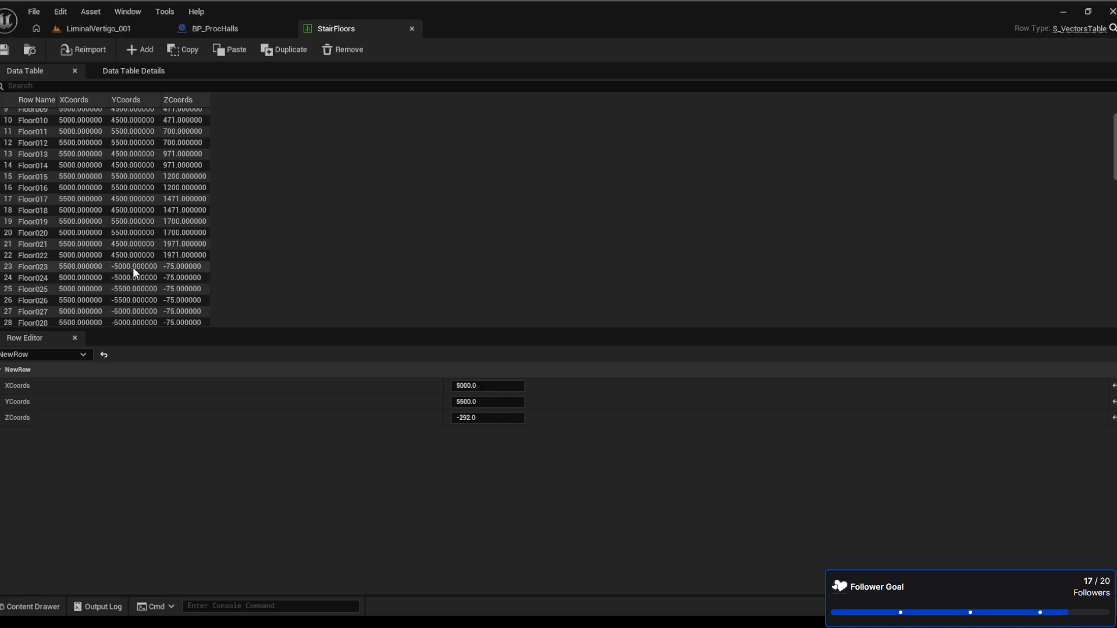
{"action": "scroll", "coordinate": [133, 270], "scroll_direction": "up", "scroll_amount": 2}
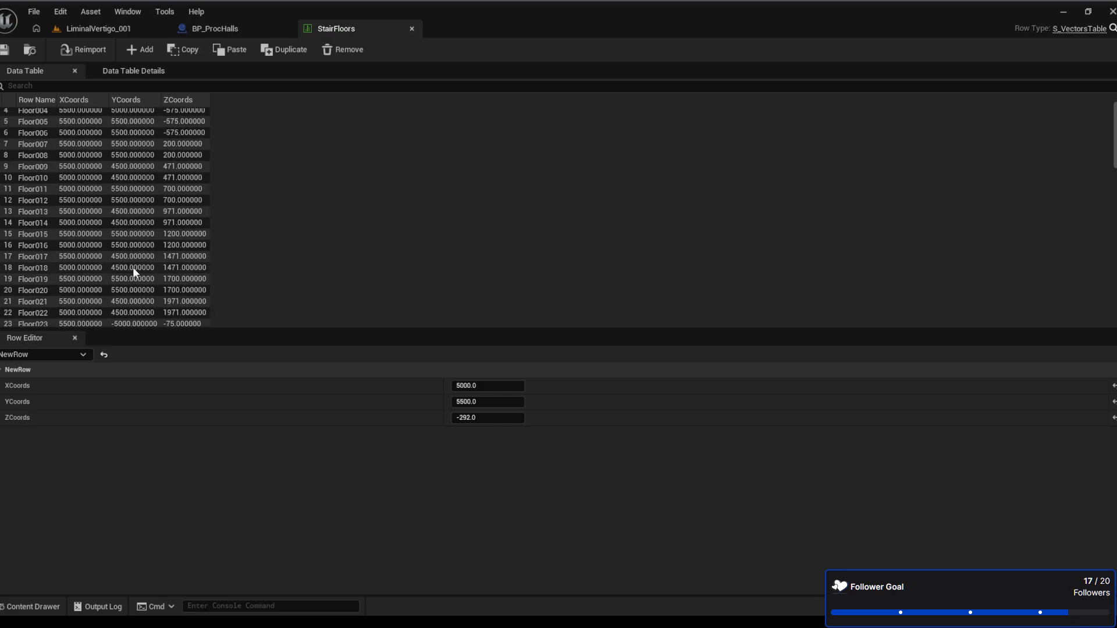
{"action": "scroll", "coordinate": [134, 266], "scroll_direction": "down", "scroll_amount": 3}
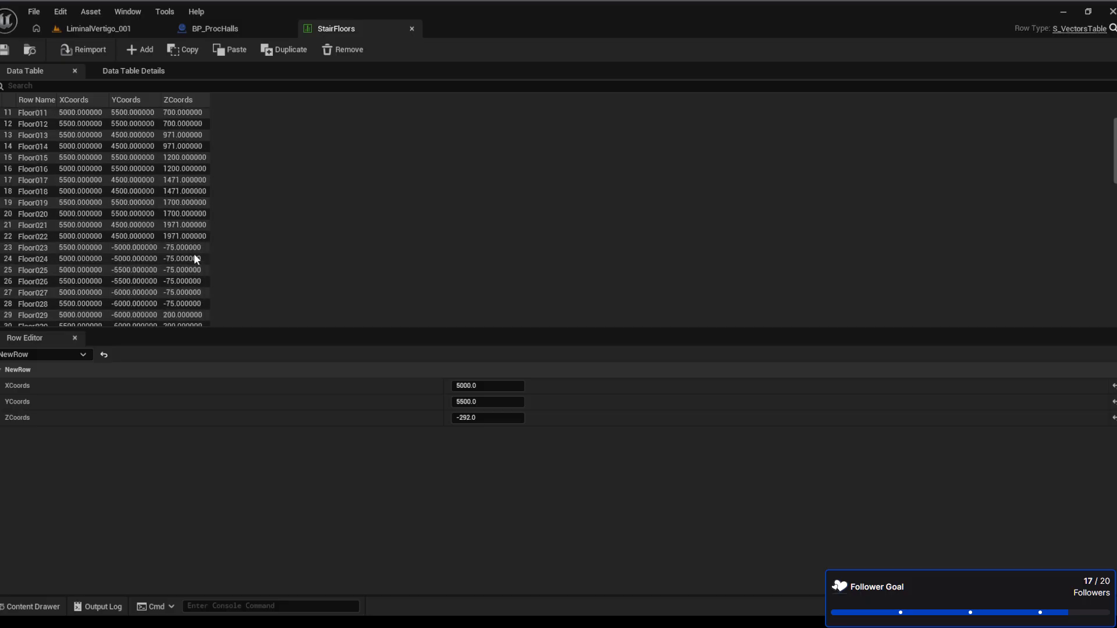
{"action": "scroll", "coordinate": [183, 263], "scroll_direction": "down", "scroll_amount": 5}
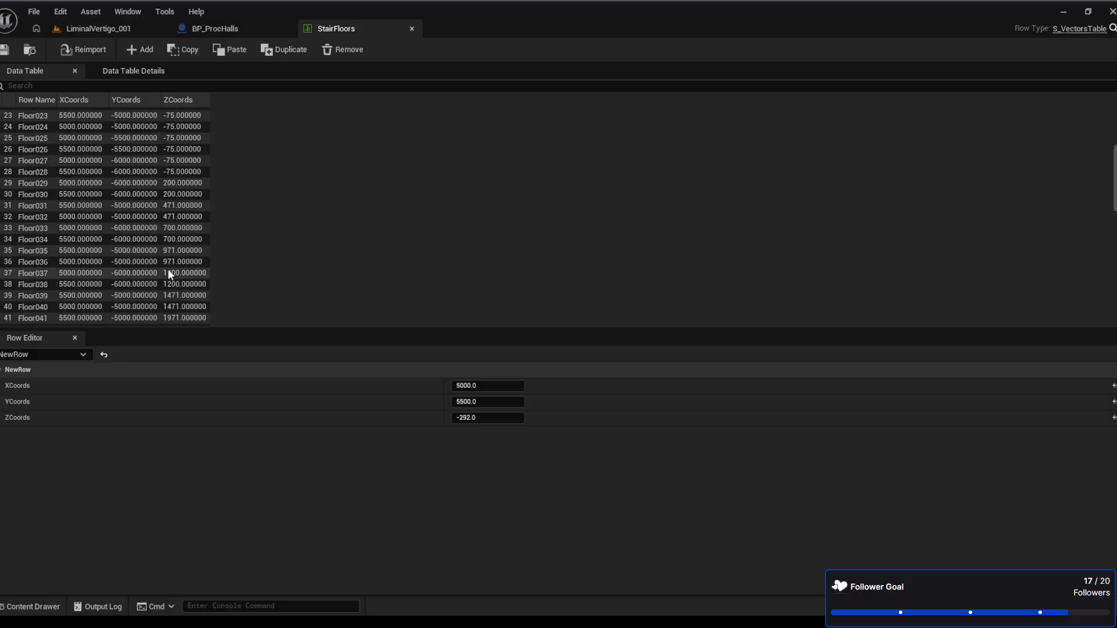
{"action": "scroll", "coordinate": [182, 278], "scroll_direction": "down", "scroll_amount": 3}
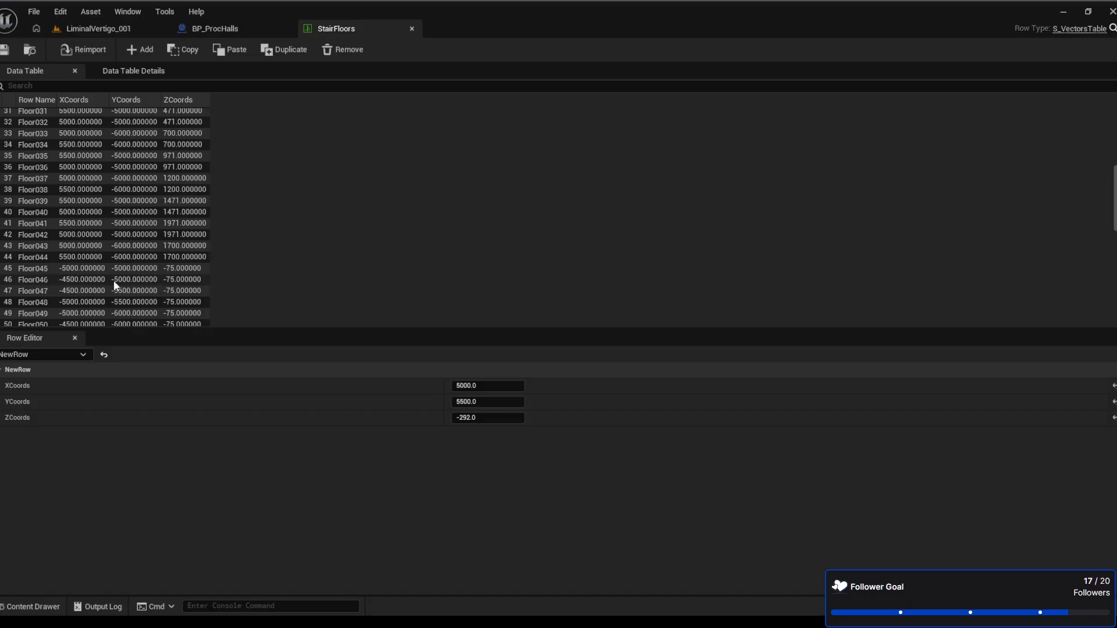
{"action": "left_click", "coordinate": [65, 271]}
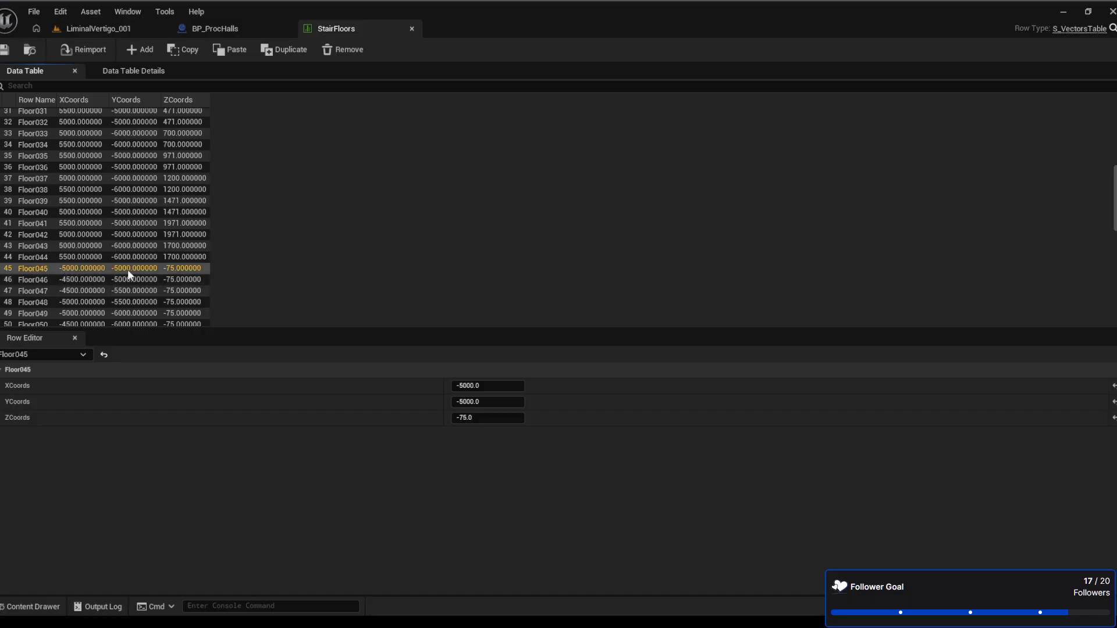
{"action": "scroll", "coordinate": [128, 270], "scroll_direction": "down", "scroll_amount": 8}
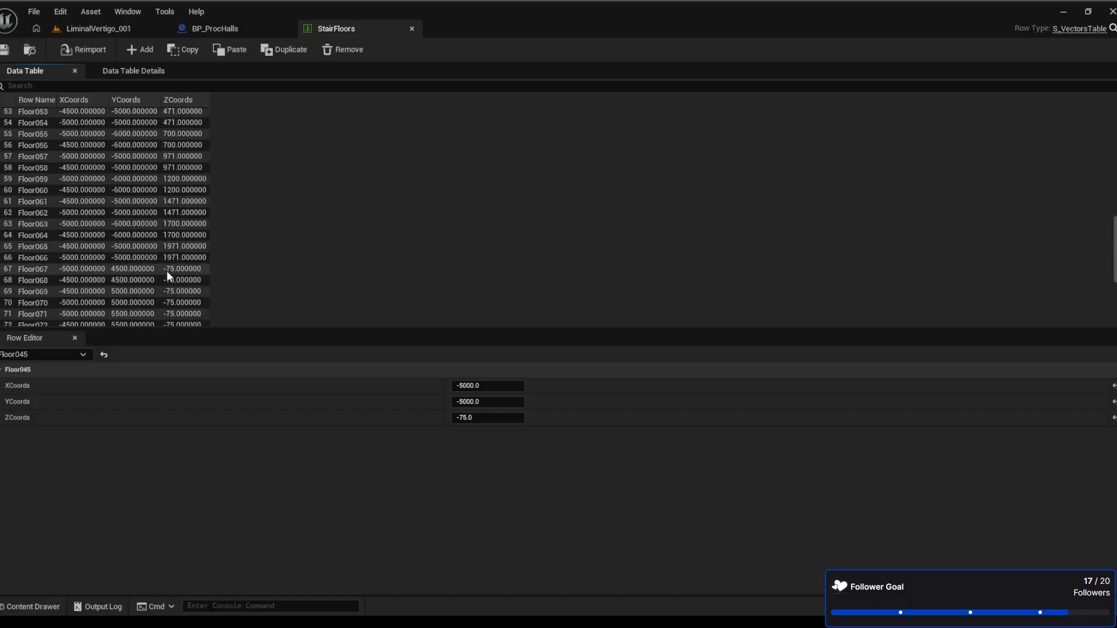
{"action": "left_click", "coordinate": [167, 270]}
{"action": "scroll", "coordinate": [181, 274], "scroll_direction": "down", "scroll_amount": 2}
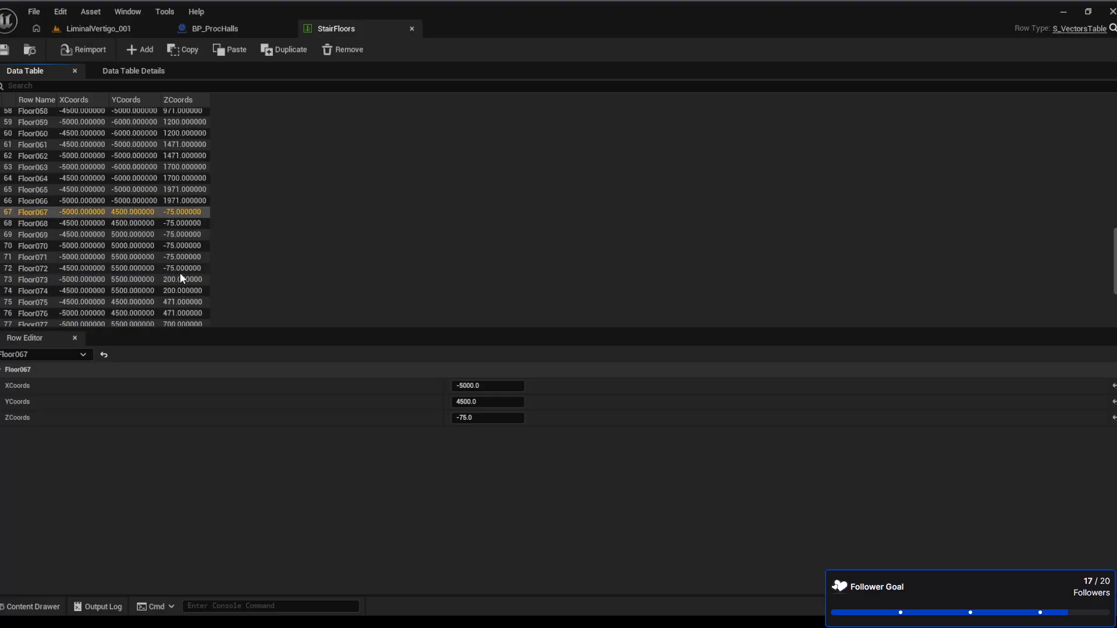
{"action": "scroll", "coordinate": [180, 274], "scroll_direction": "down", "scroll_amount": 1}
Set the ZCoords of Floor069 to -575
{"action": "left_click", "coordinate": [125, 217]}
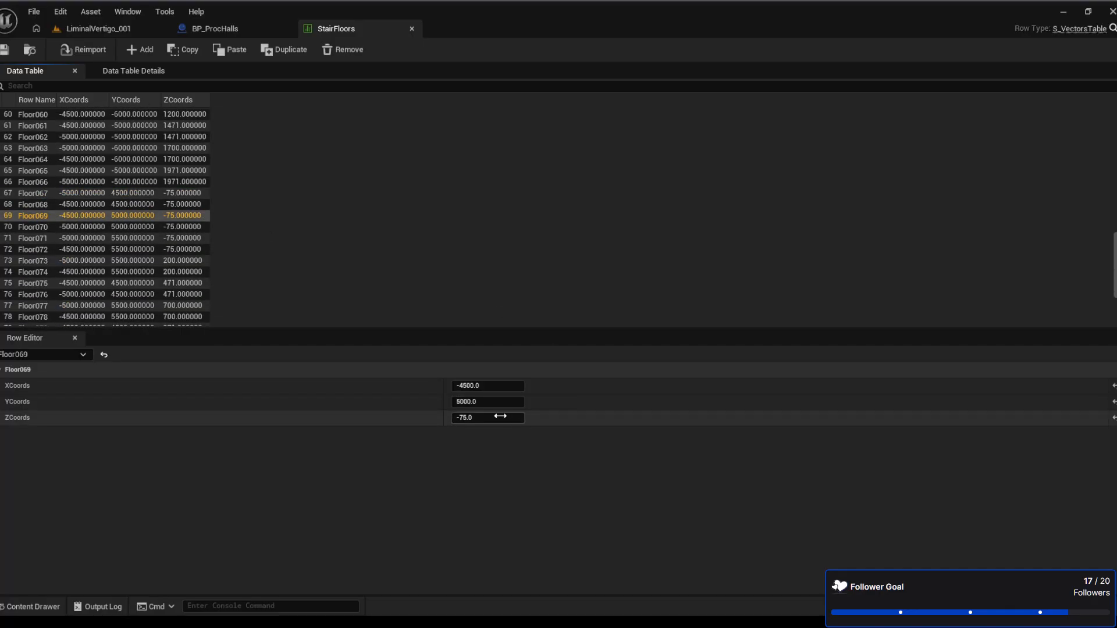
{"action": "left_click", "coordinate": [500, 417]}
{"action": "key", "text": "Left"}
{"action": "key", "text": "Right"}
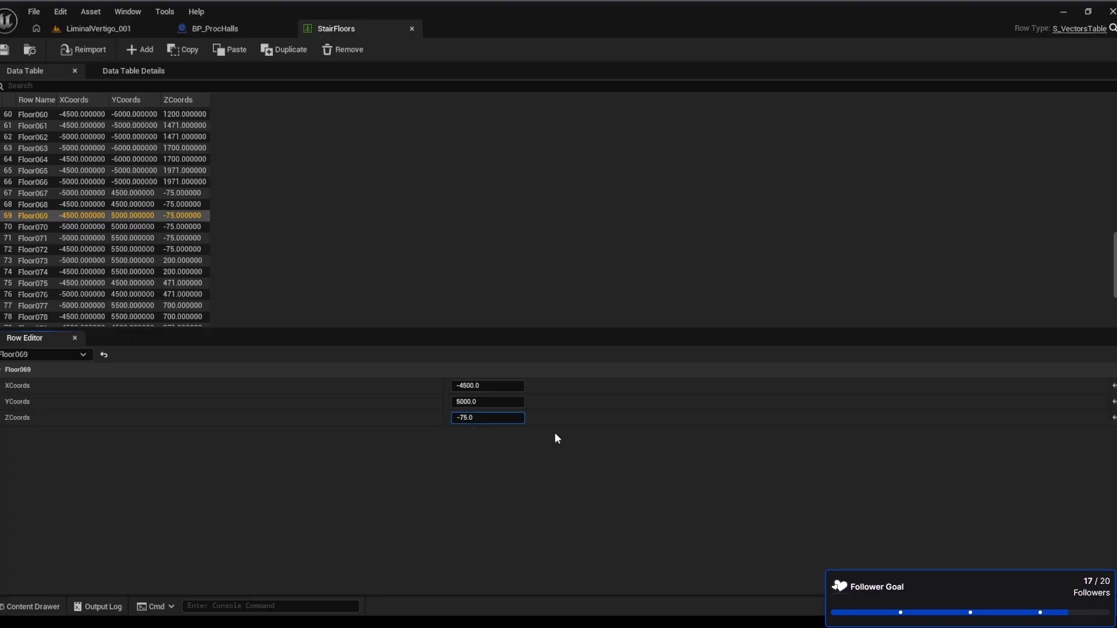
{"action": "type", "text": "5"}
{"action": "key", "text": "Return"}
Set the ZCoords of Floor070 to -575
{"action": "left_click", "coordinate": [163, 228]}
{"action": "left_click", "coordinate": [501, 418]}
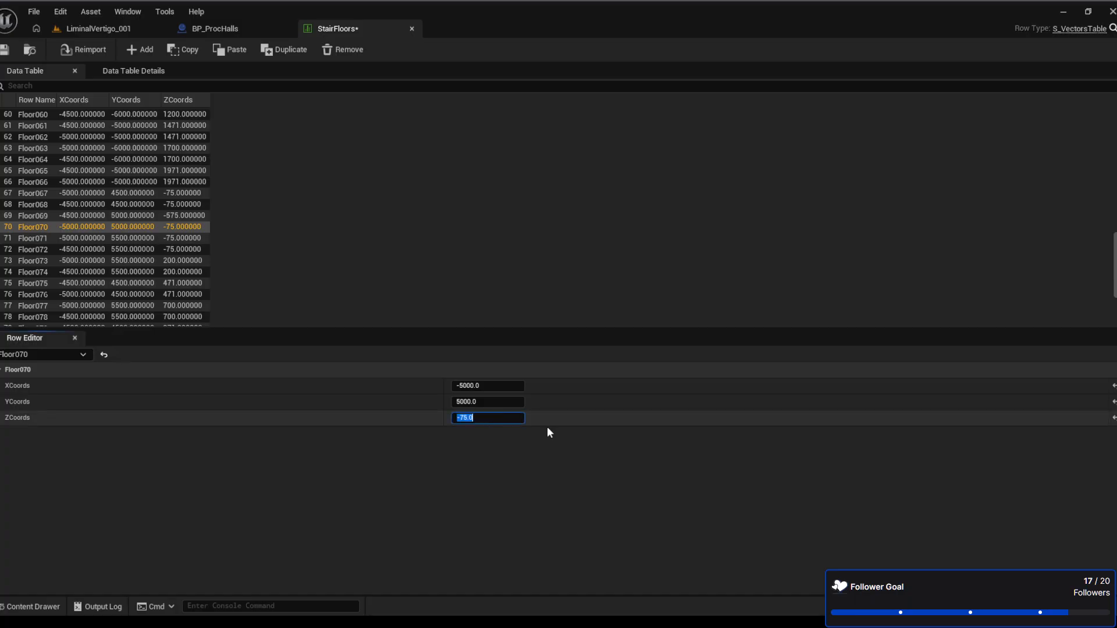
{"action": "key", "text": "Left"}
{"action": "key", "text": "Right"}
{"action": "type", "text": "5"}
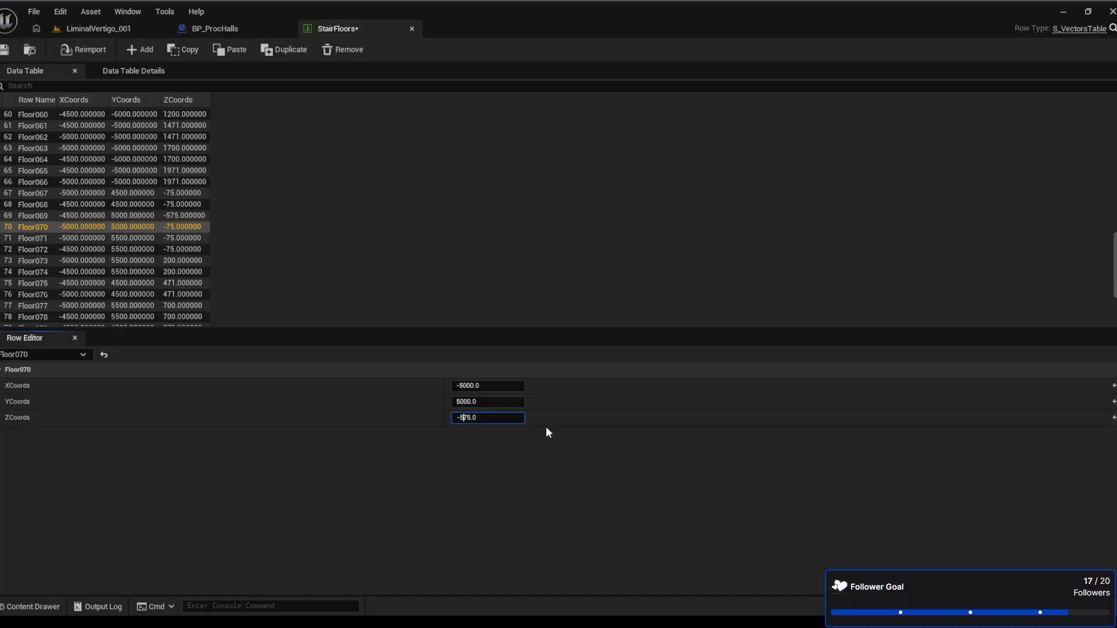
{"action": "key", "text": "Return"}
Set the ZCoords of Floor071 to -575
{"action": "left_click", "coordinate": [146, 238]}
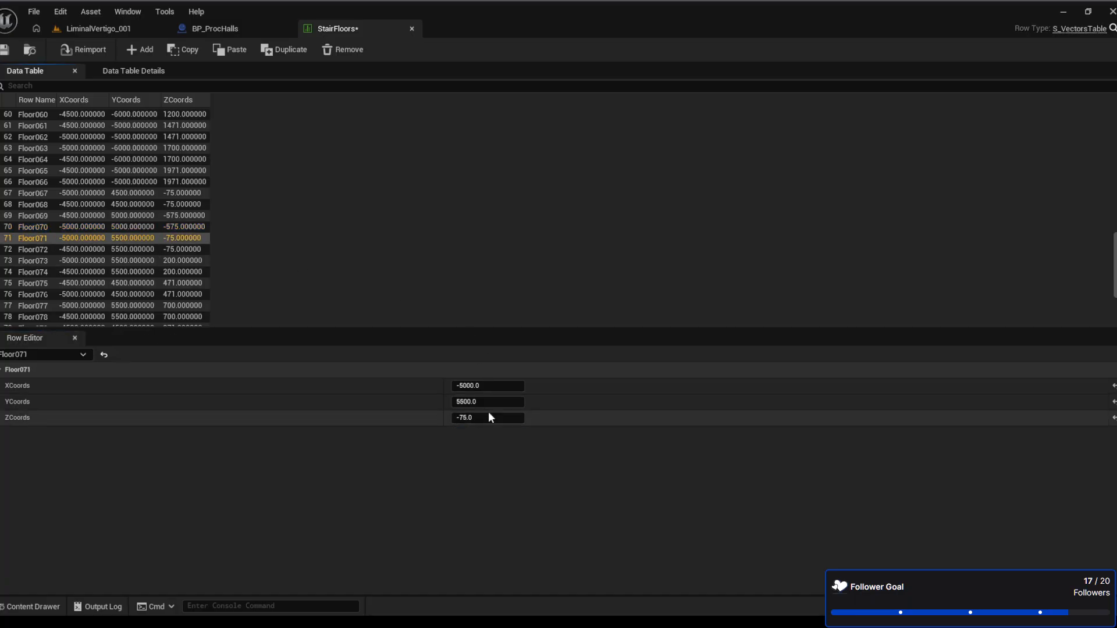
{"action": "left_click", "coordinate": [489, 416]}
{"action": "key", "text": "Left"}
{"action": "key", "text": "Right"}
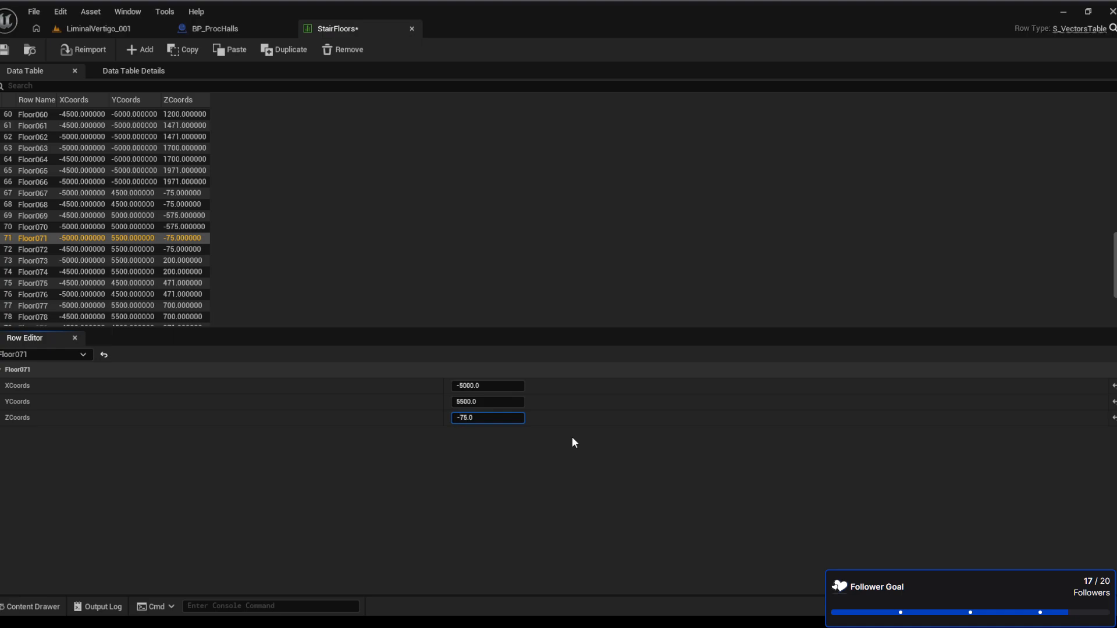
{"action": "type", "text": "5"}
{"action": "key", "text": "Return"}
Set the ZCoords of Floor072 to -575
{"action": "left_click", "coordinate": [152, 249]}
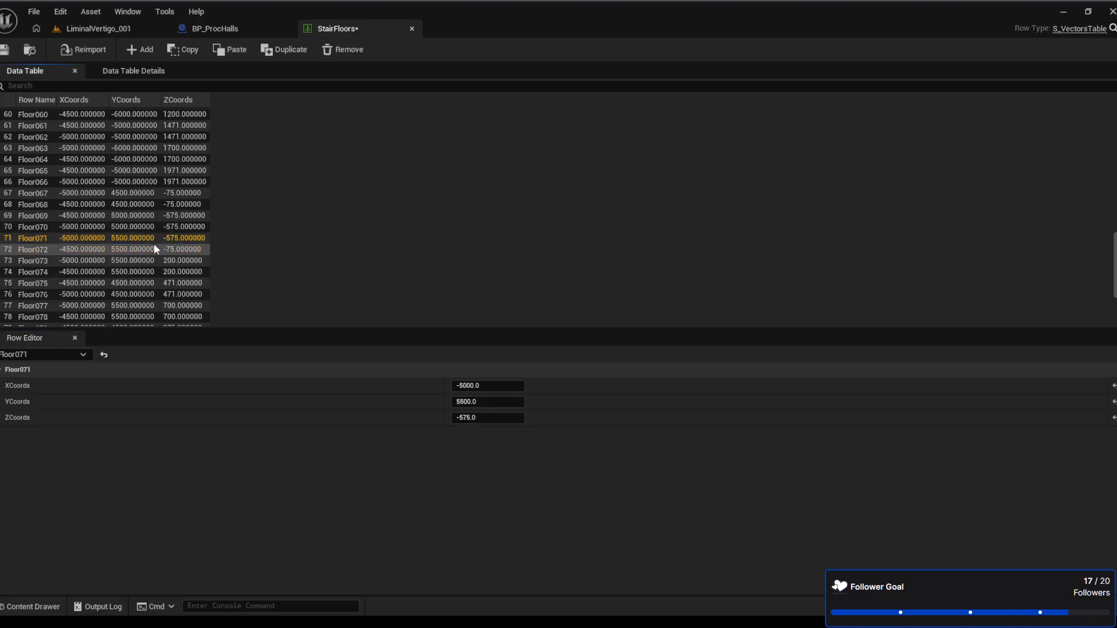
{"action": "left_click", "coordinate": [497, 419]}
{"action": "key", "text": "End"}
{"action": "key", "text": "Left"}
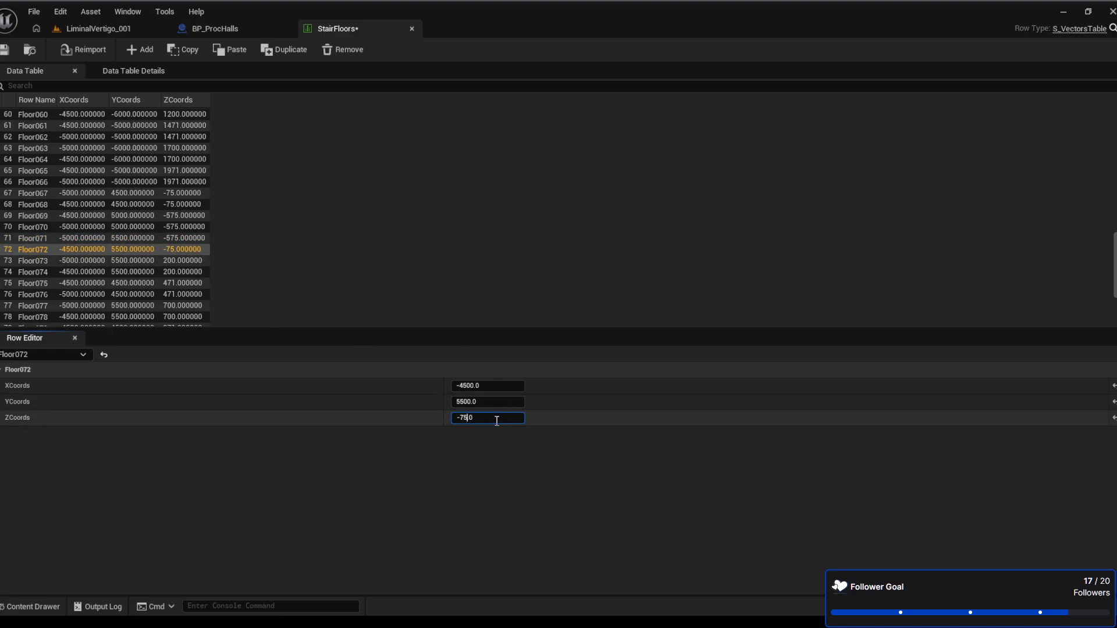
{"action": "type", "text": "5"}
{"action": "key", "text": "Return"}
Add two rows at the end of StairFloors and set the XCoords of row 91 to -5000 and row 92 to -4500
{"action": "left_click", "coordinate": [134, 50]}
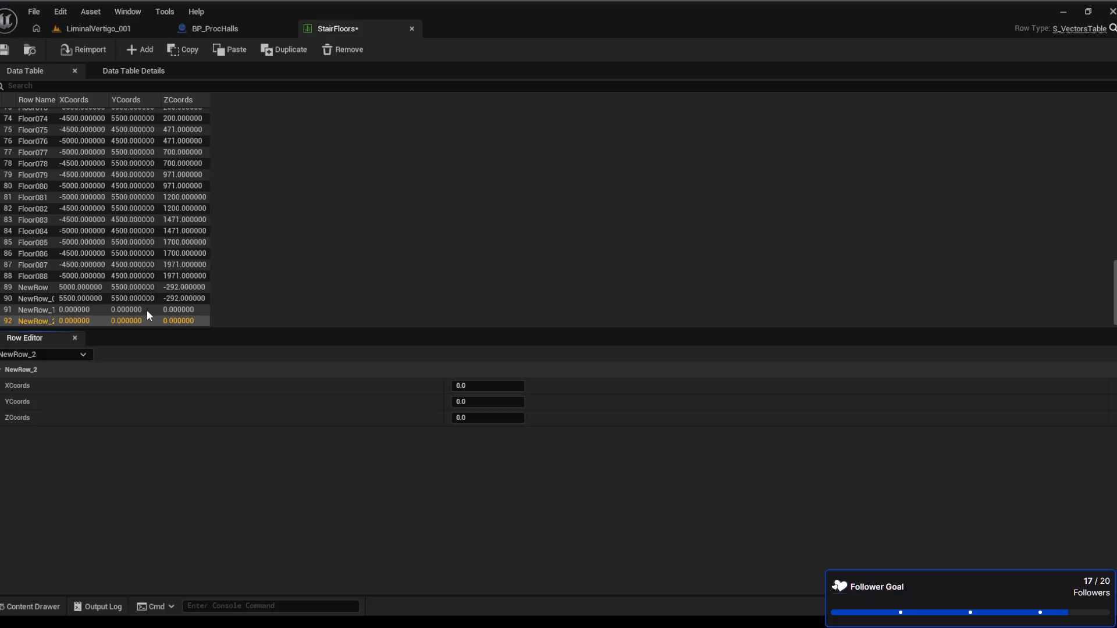
{"action": "scroll", "coordinate": [155, 243], "scroll_direction": "up", "scroll_amount": 5}
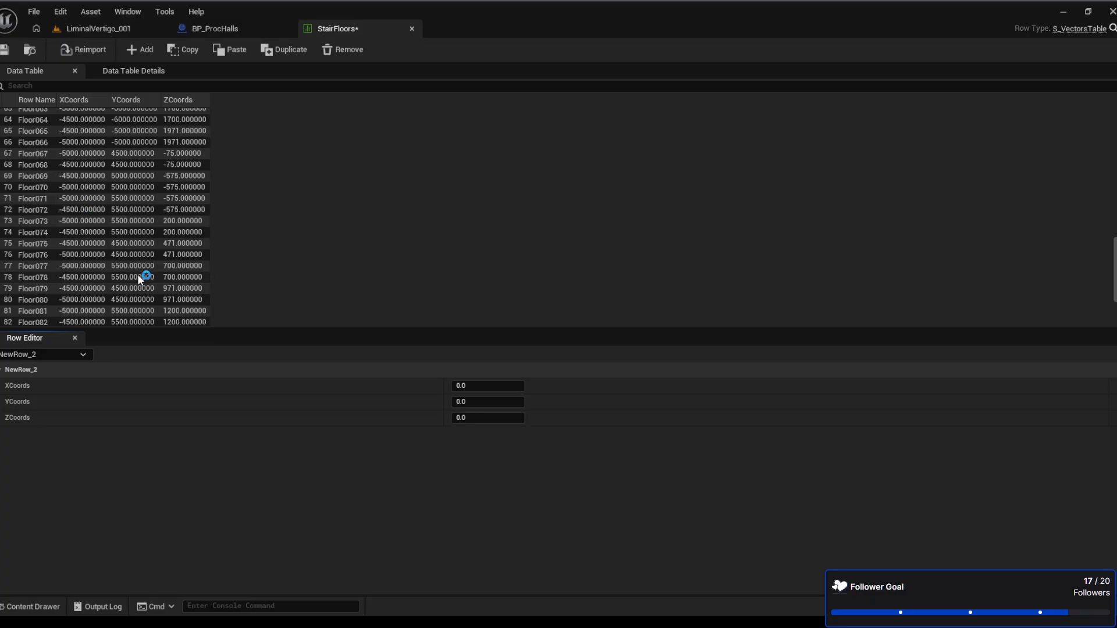
{"action": "scroll", "coordinate": [138, 275], "scroll_direction": "down", "scroll_amount": 5}
{"action": "left_click", "coordinate": [102, 310]}
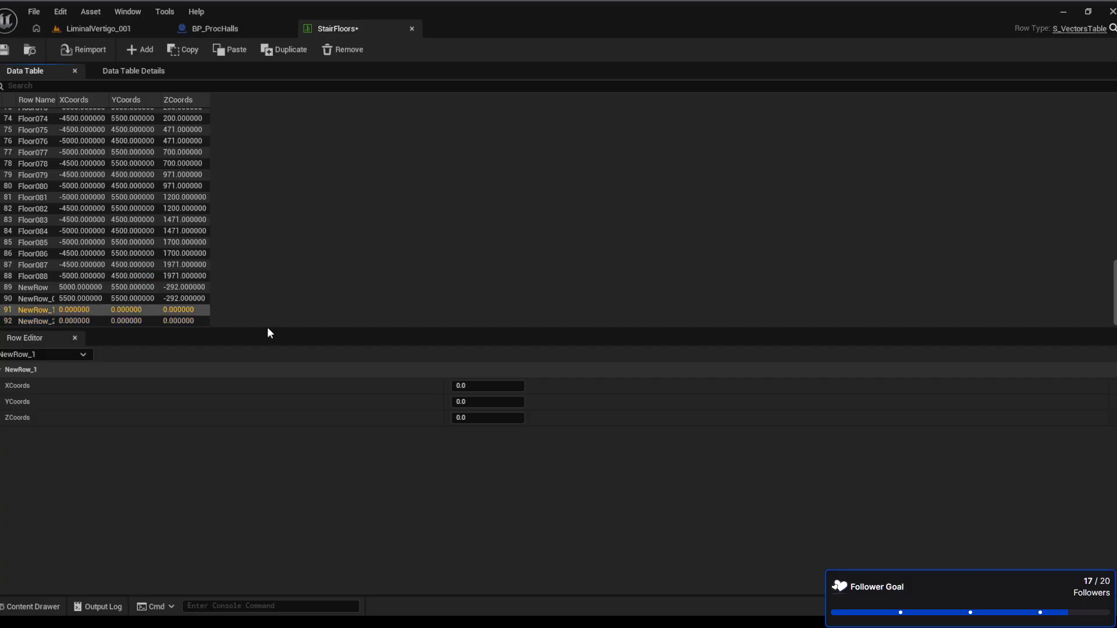
{"action": "left_click", "coordinate": [512, 385]}
{"action": "type", "text": "-5000"}
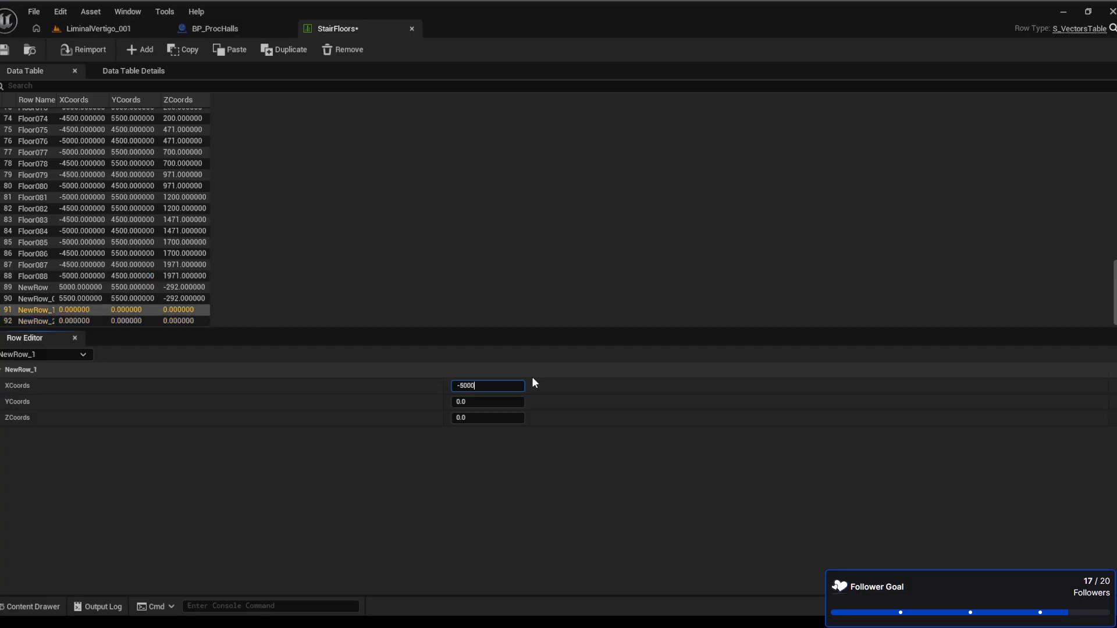
{"action": "key", "text": "Return"}
{"action": "left_click", "coordinate": [69, 320]}
{"action": "left_click", "coordinate": [500, 386]}
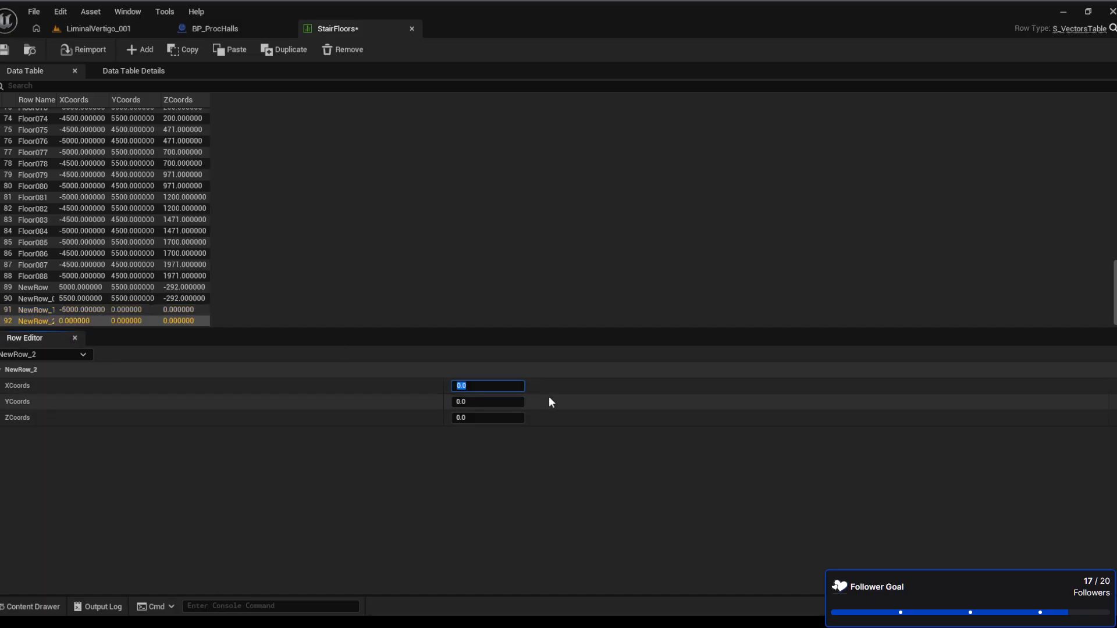
{"action": "type", "text": "-4500"}
{"action": "key", "text": "Return"}
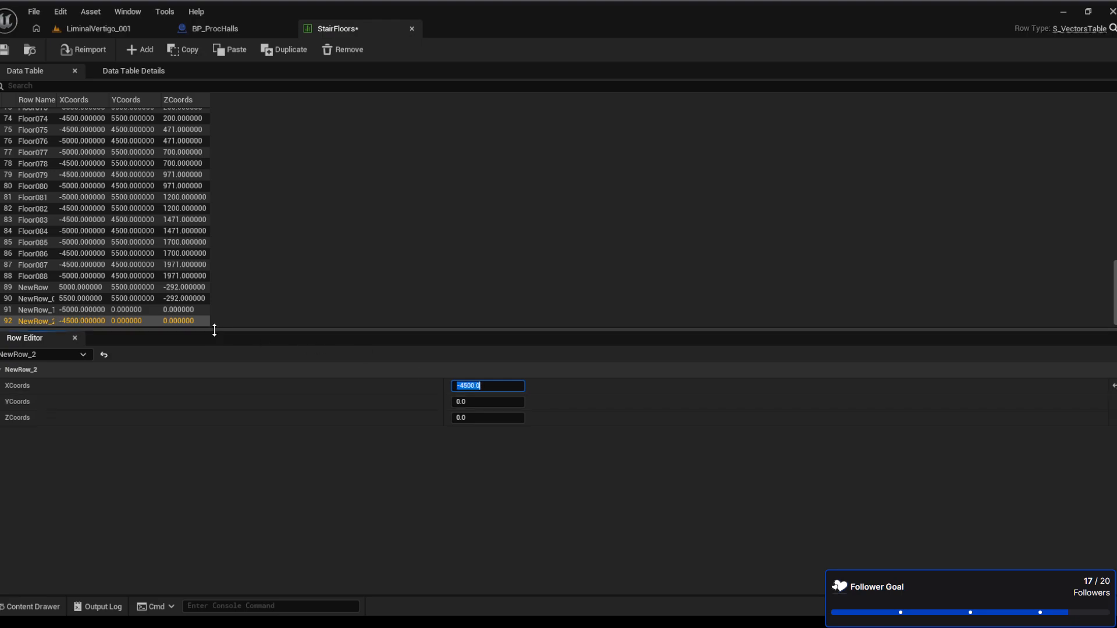
Set the ZCoords of the new rows 91 and 92 to -292
{"action": "left_click", "coordinate": [185, 310]}
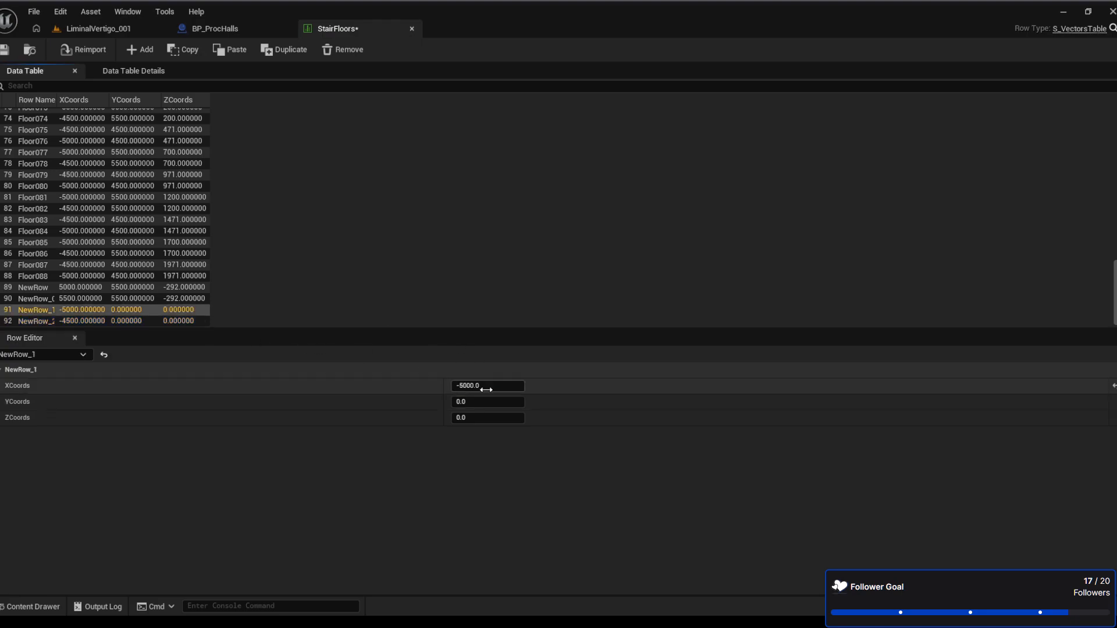
{"action": "left_click", "coordinate": [506, 419]}
{"action": "type", "text": "-"}
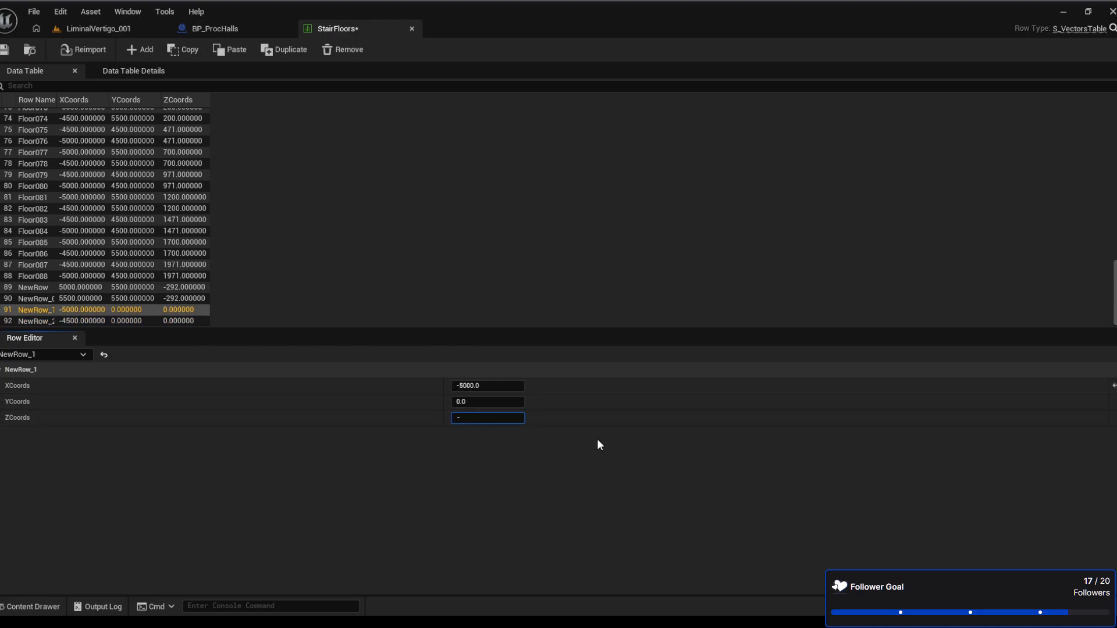
{"action": "type", "text": "292"}
{"action": "key", "text": "Return"}
{"action": "left_click", "coordinate": [177, 321]}
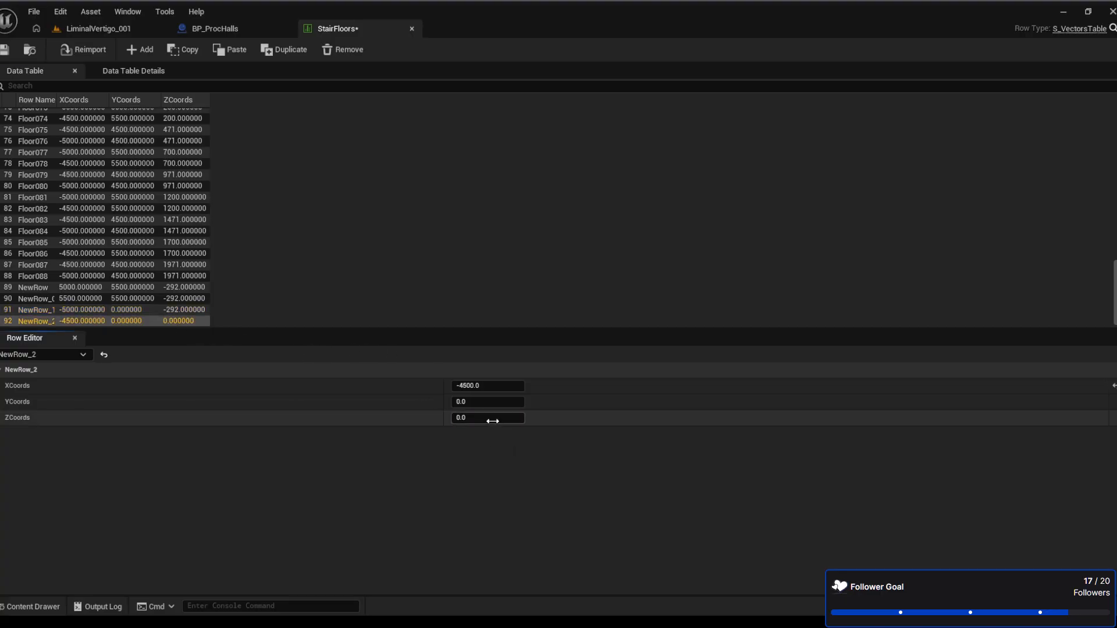
{"action": "left_click", "coordinate": [502, 422]}
{"action": "type", "text": "-292"}
{"action": "key", "text": "Return"}
Set the YCoords of rows 91 and 92 to 5500 and save the StairFloors table
{"action": "left_click", "coordinate": [126, 310]}
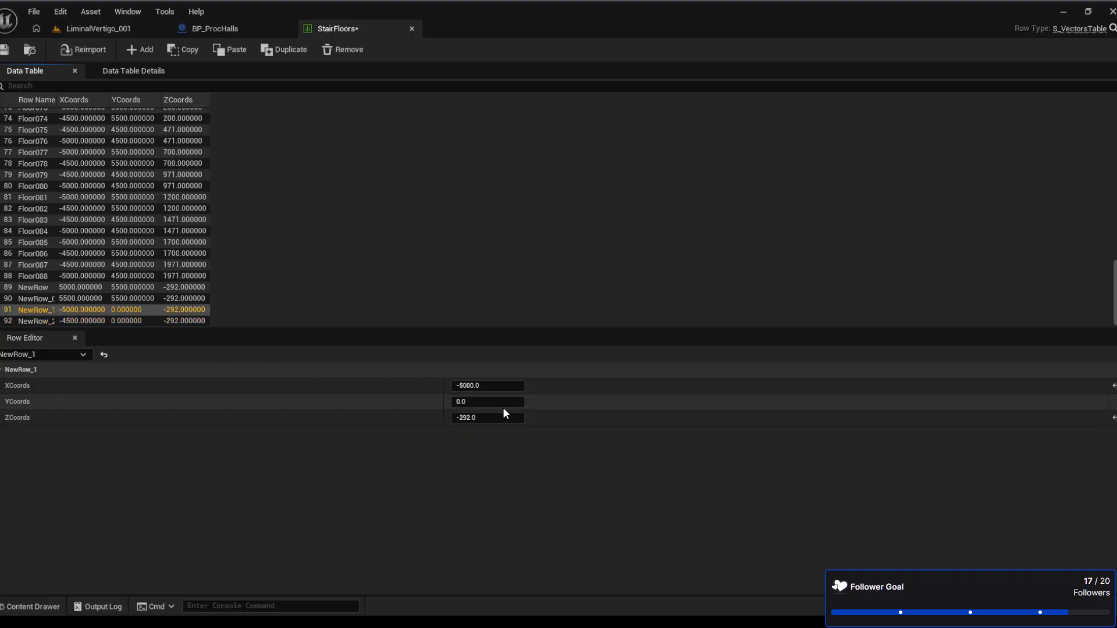
{"action": "left_click", "coordinate": [502, 403]}
{"action": "type", "text": "6"}
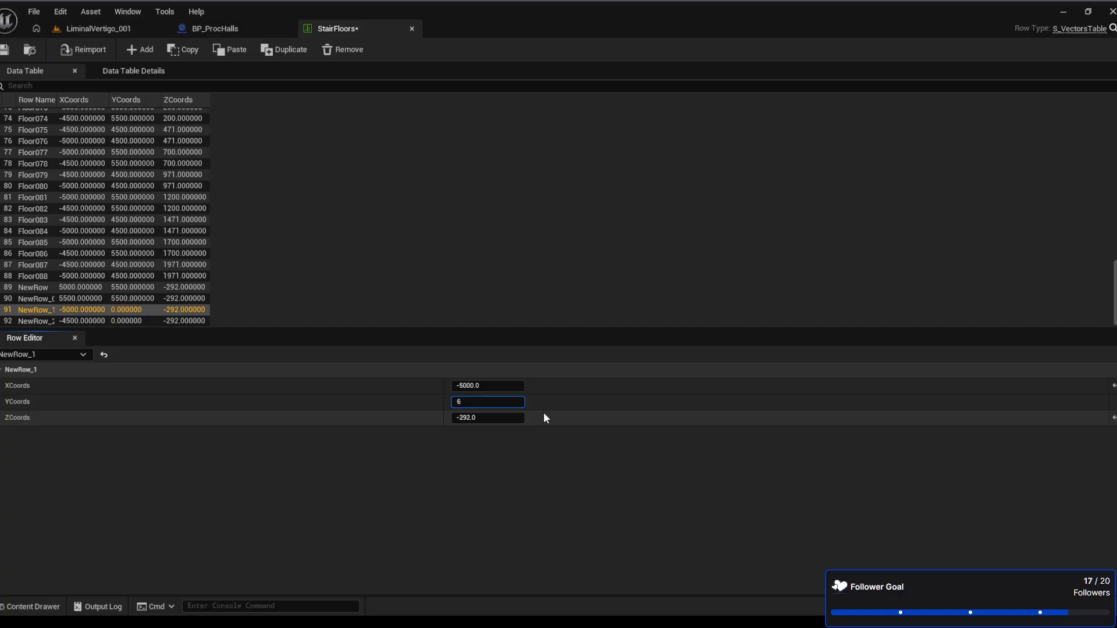
{"action": "type", "text": "0"}
{"action": "key", "text": "BackSpace"}
{"action": "key", "text": "BackSpace"}
{"action": "type", "text": "5500"}
{"action": "key", "text": "Return"}
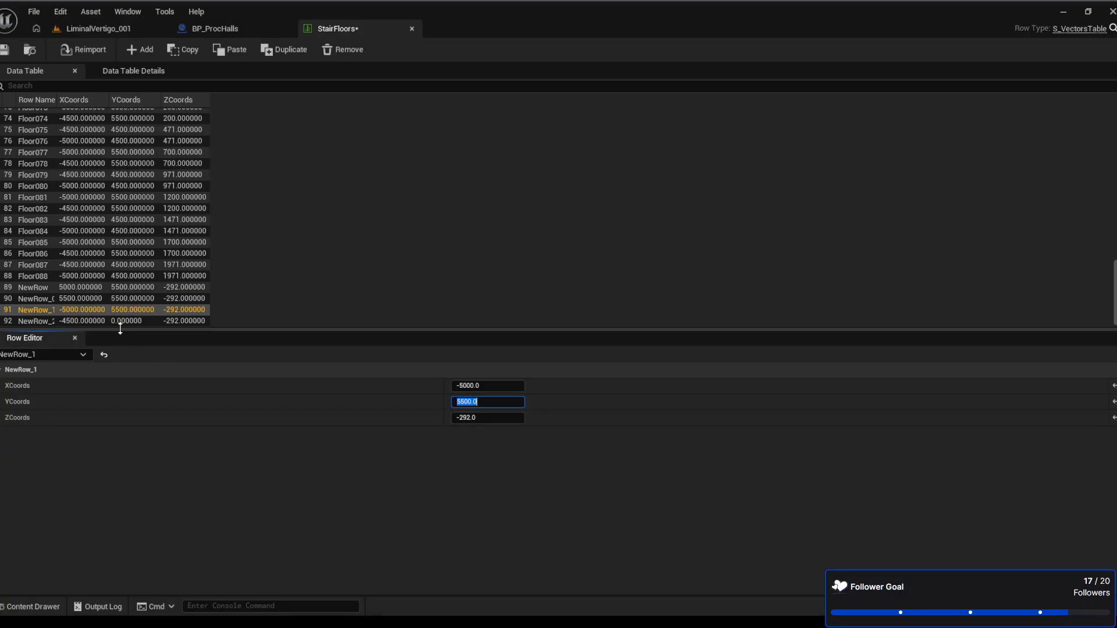
{"action": "left_click", "coordinate": [35, 320]}
{"action": "left_click", "coordinate": [488, 401]}
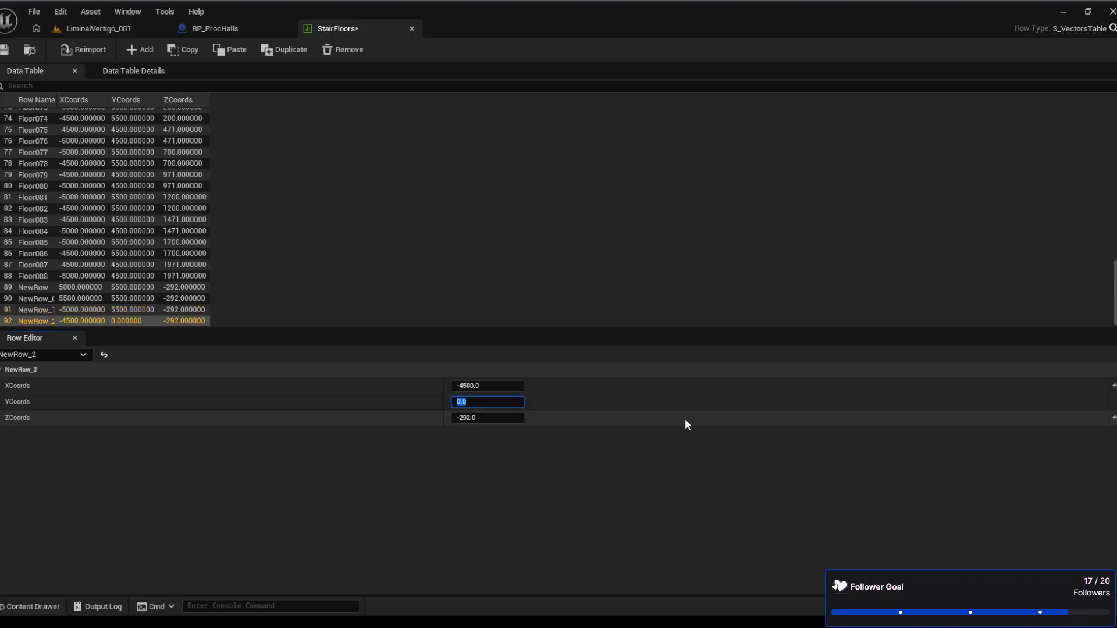
{"action": "type", "text": "5500"}
{"action": "key", "text": "Return"}
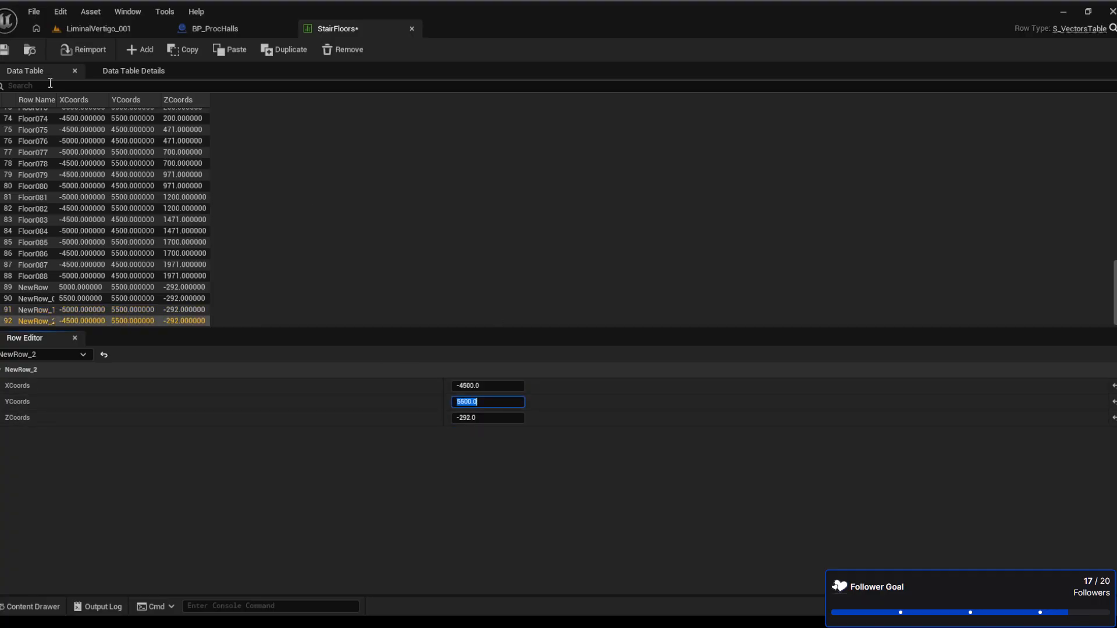
{"action": "left_click", "coordinate": [4, 50]}
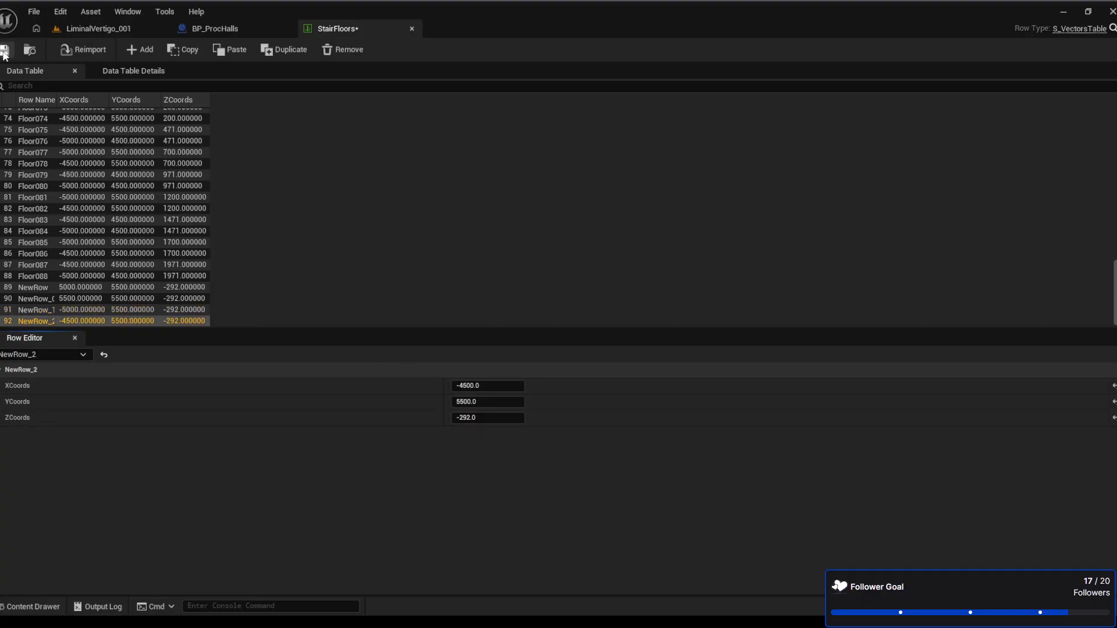
Go through BP_ProcHalls to the LiminalVertigo_001 level and inspect the stairwell floor pieces
{"action": "left_click", "coordinate": [42, 15]}
{"action": "left_click", "coordinate": [207, 32]}
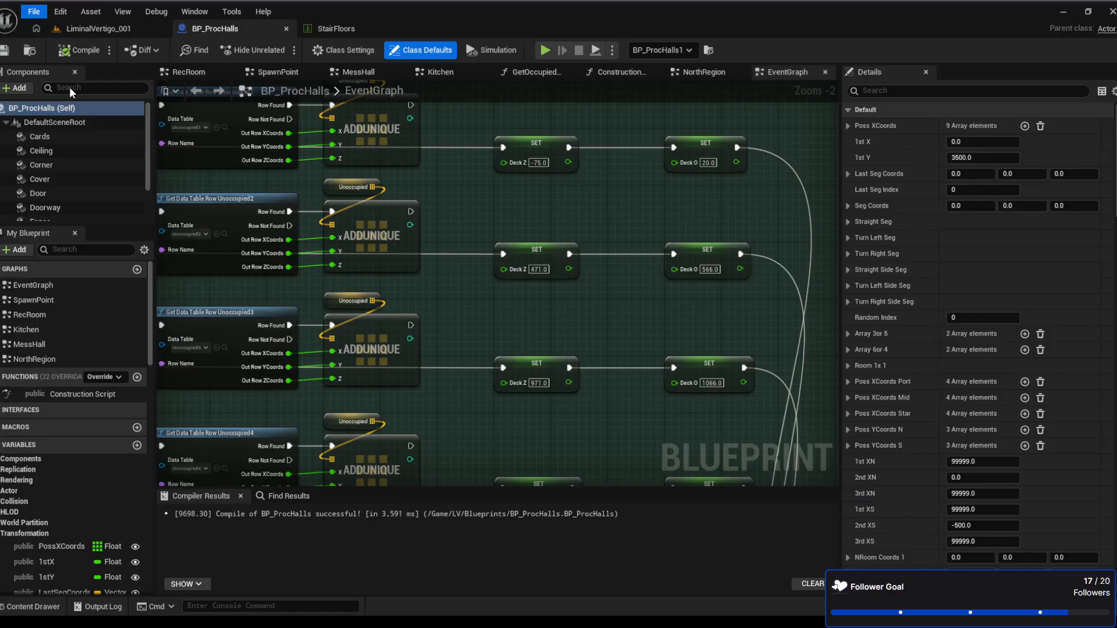
{"action": "left_click", "coordinate": [131, 27]}
{"action": "right_click_drag", "start_coordinate": [457, 242], "coordinate": [499, 174]}
{"action": "right_click_drag", "start_coordinate": [473, 277], "coordinate": [469, 250]}
{"action": "right_click_drag", "start_coordinate": [623, 244], "coordinate": [624, 243]}
Return to the StairFloors table and add four more rows at its end
{"action": "left_click", "coordinate": [336, 29]}
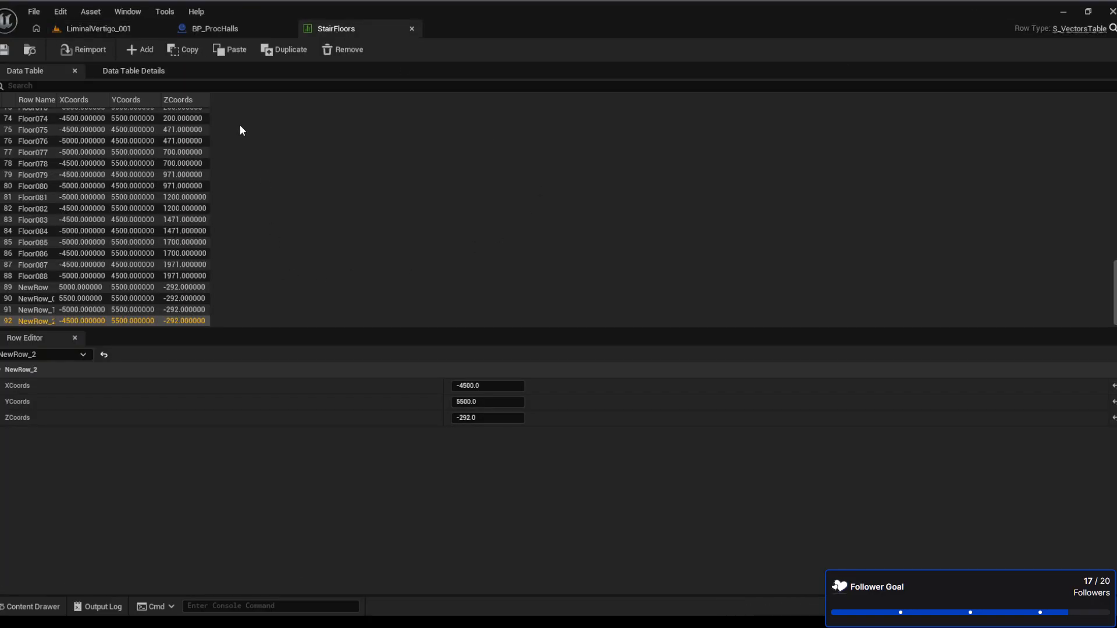
{"action": "left_click", "coordinate": [124, 49]}
{"action": "left_click", "coordinate": [124, 49]}
{"action": "left_click", "coordinate": [136, 49]}
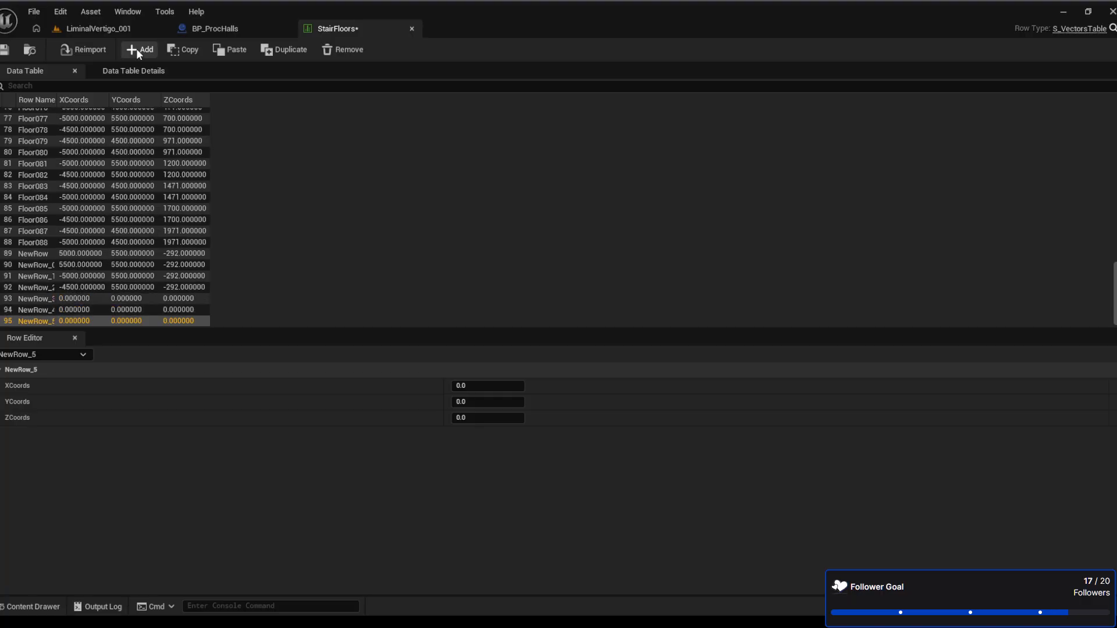
{"action": "left_click", "coordinate": [136, 49]}
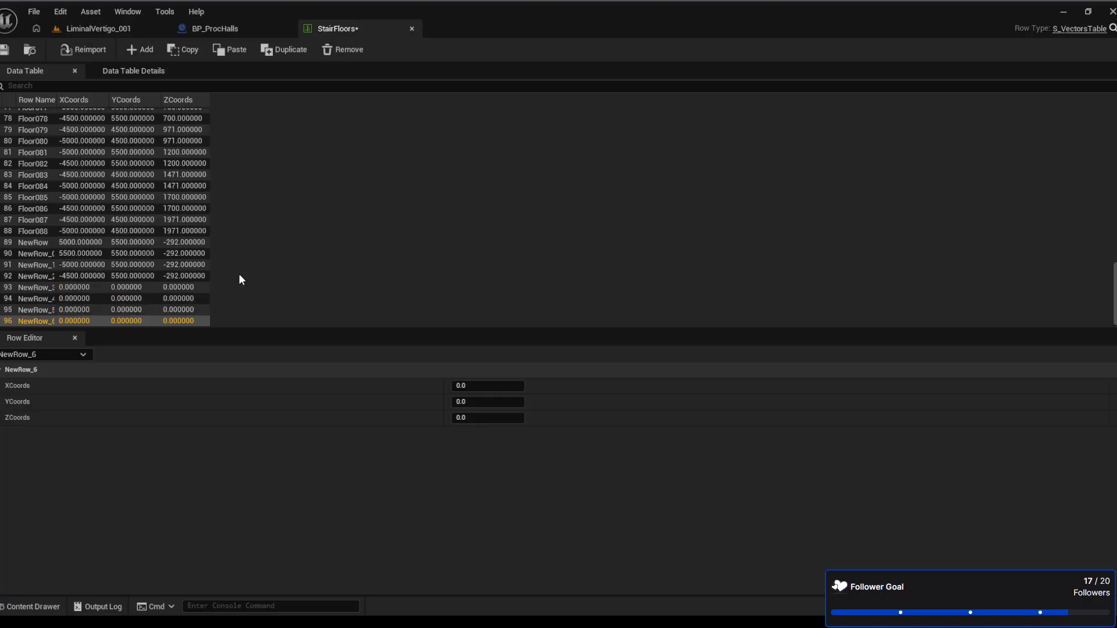
Set the YCoords of the new rows 96 and 95 to 4500, after checking the Floor067 and Floor068 coordinates
{"action": "scroll", "coordinate": [186, 267], "scroll_direction": "up", "scroll_amount": 4}
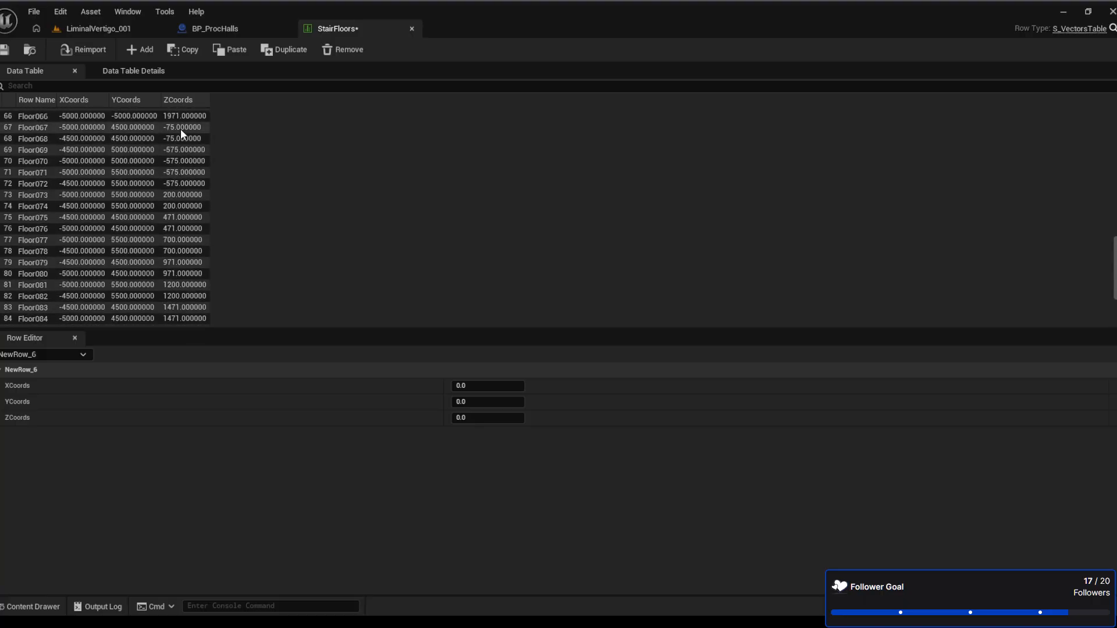
{"action": "left_click", "coordinate": [231, 34]}
{"action": "left_click", "coordinate": [337, 23]}
{"action": "left_click", "coordinate": [477, 401]}
{"action": "scroll", "coordinate": [156, 294], "scroll_direction": "down", "scroll_amount": 3}
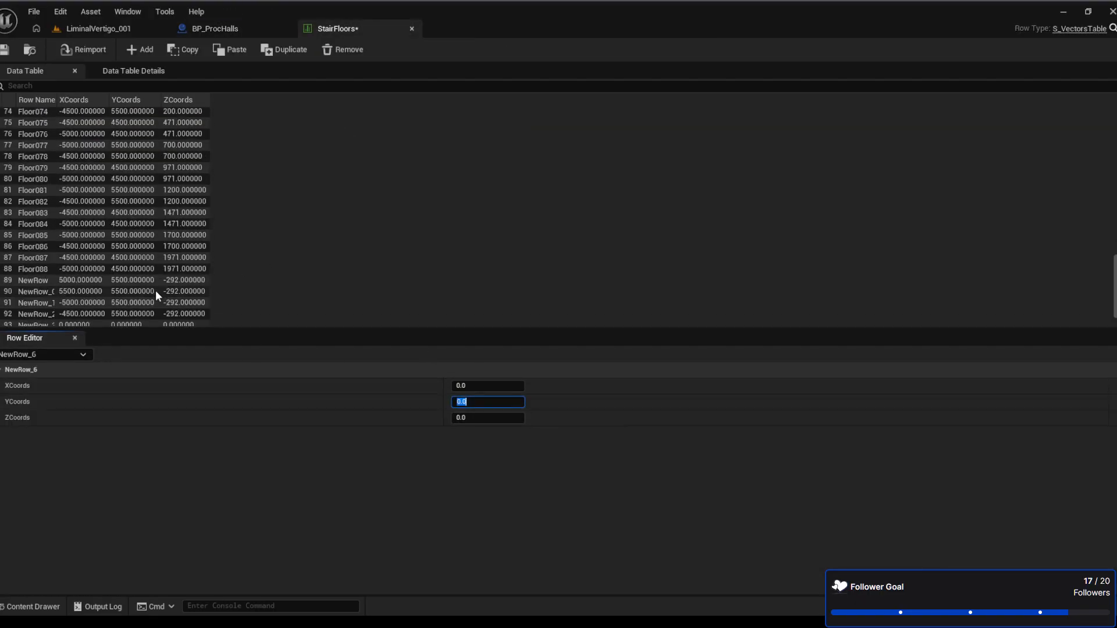
{"action": "scroll", "coordinate": [155, 294], "scroll_direction": "down", "scroll_amount": 2}
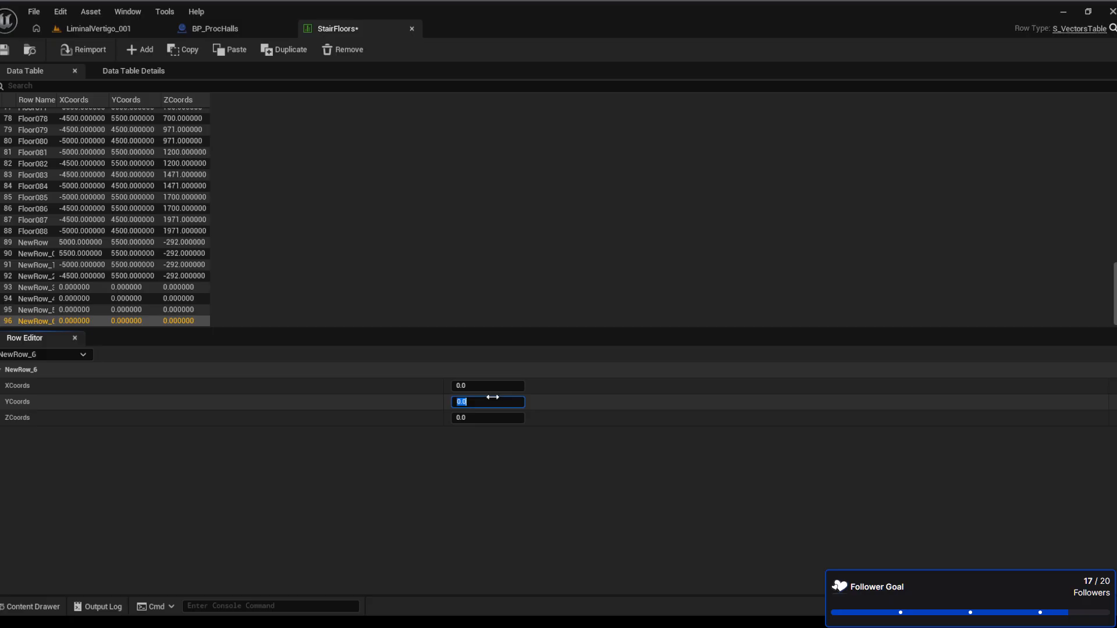
{"action": "type", "text": "4500"}
{"action": "key", "text": "Return"}
{"action": "left_click", "coordinate": [121, 312]}
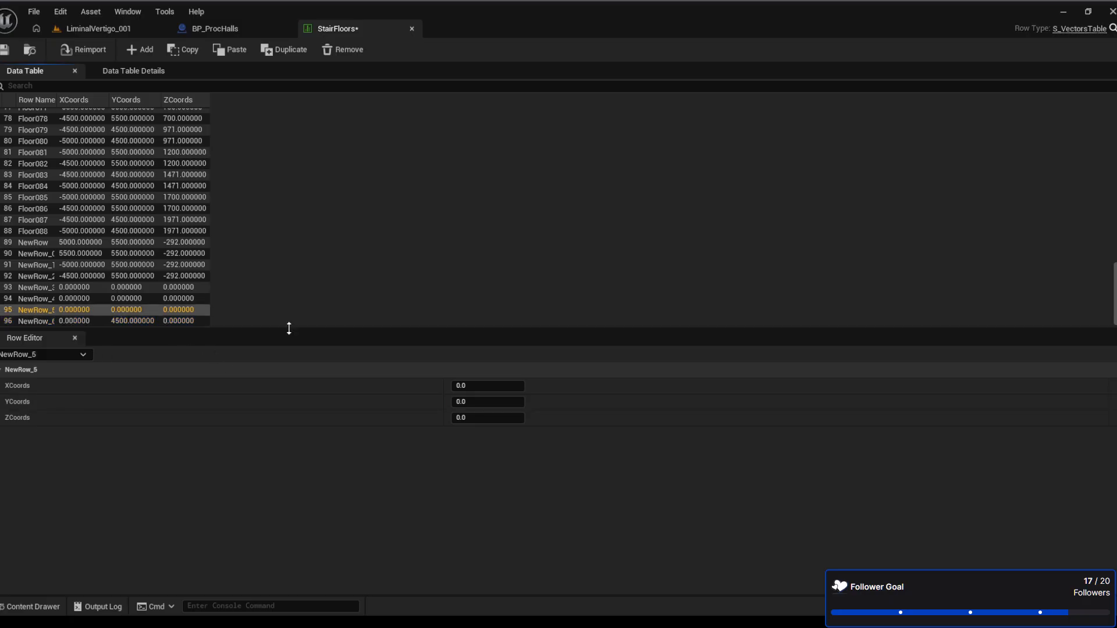
{"action": "left_click", "coordinate": [489, 402]}
{"action": "type", "text": "4500"}
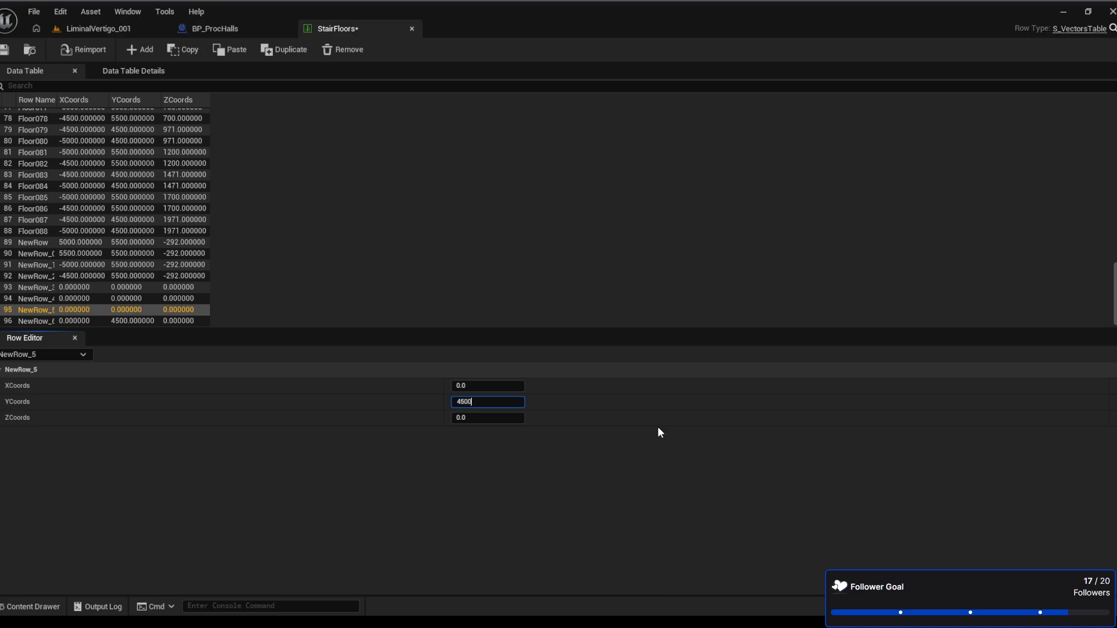
{"action": "key", "text": "Return"}
Set the YCoords of the new rows 94 and 93 to 4500
{"action": "left_click", "coordinate": [156, 298]}
{"action": "left_click", "coordinate": [488, 402]}
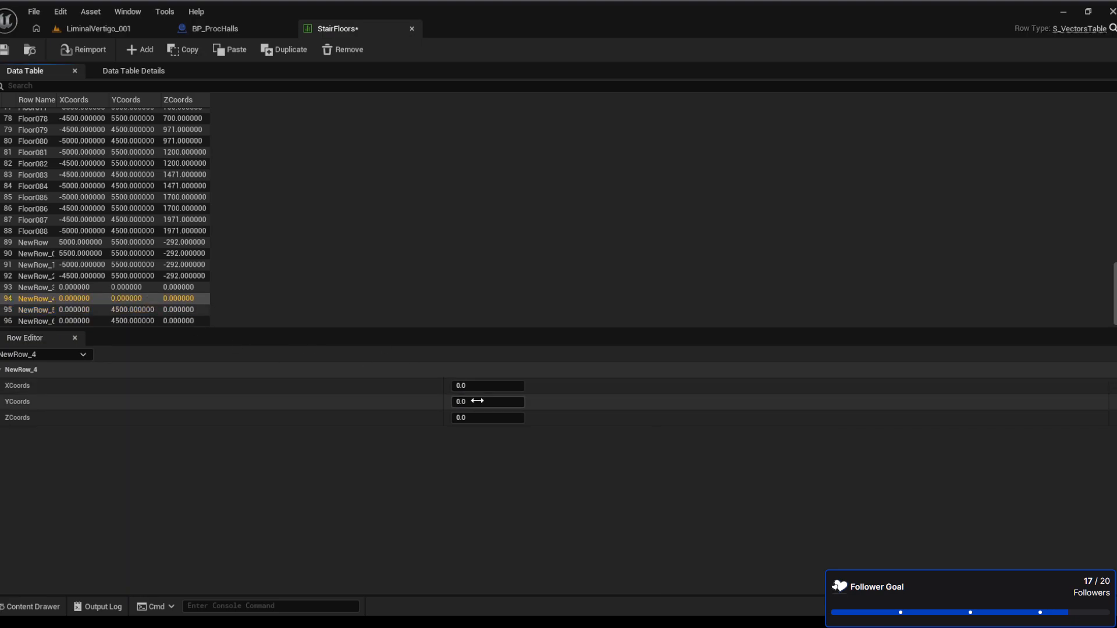
{"action": "type", "text": "4500"}
{"action": "key", "text": "Return"}
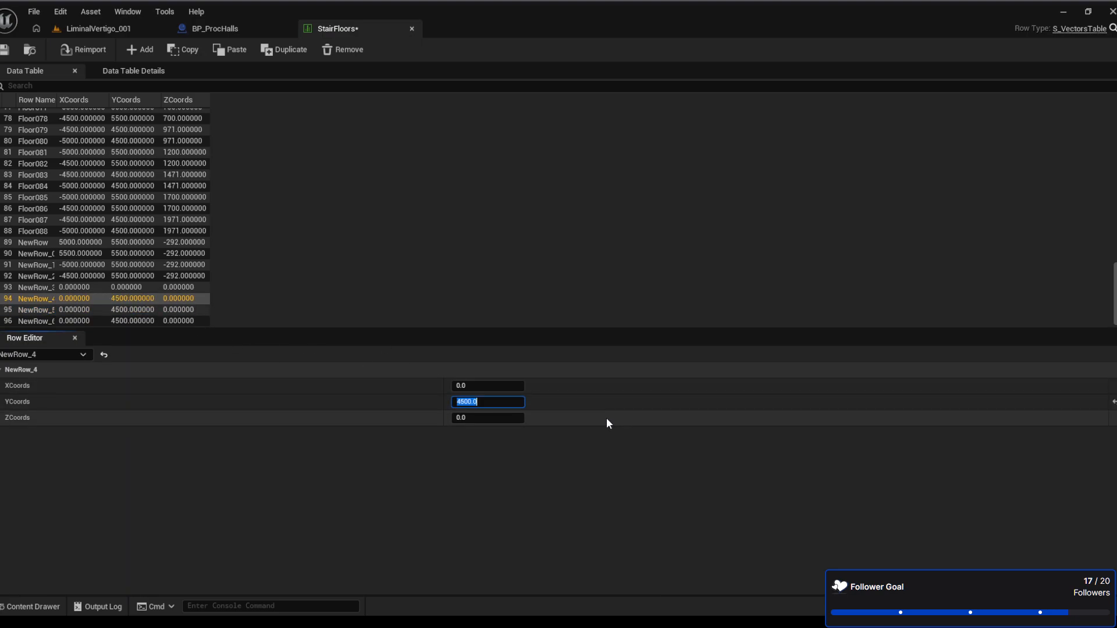
{"action": "left_click", "coordinate": [122, 287]}
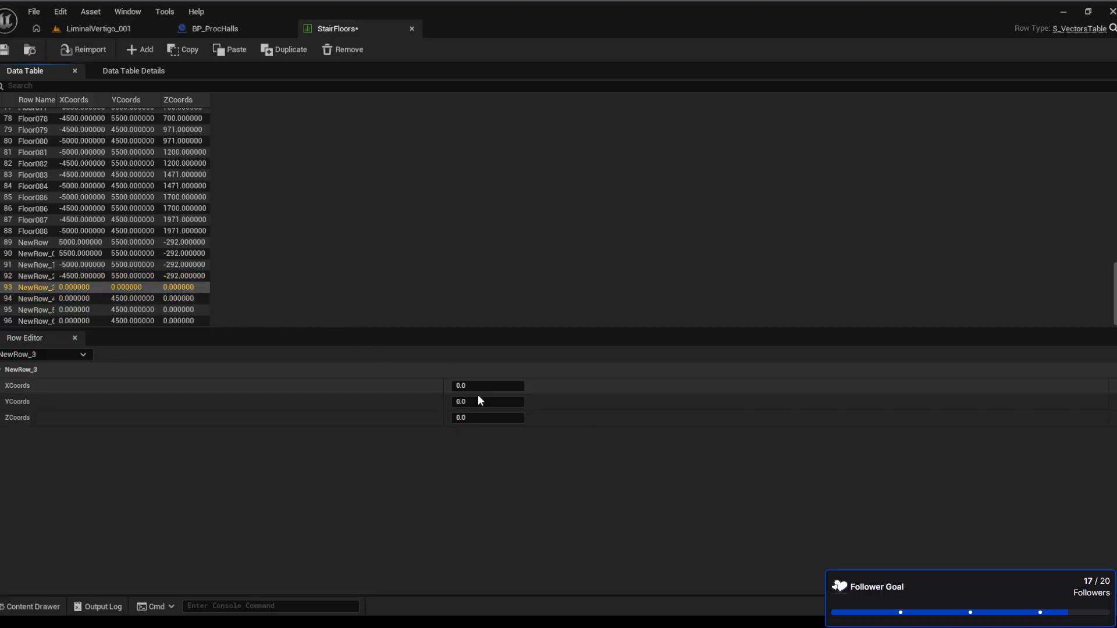
{"action": "left_click", "coordinate": [484, 402]}
{"action": "type", "text": "4500"}
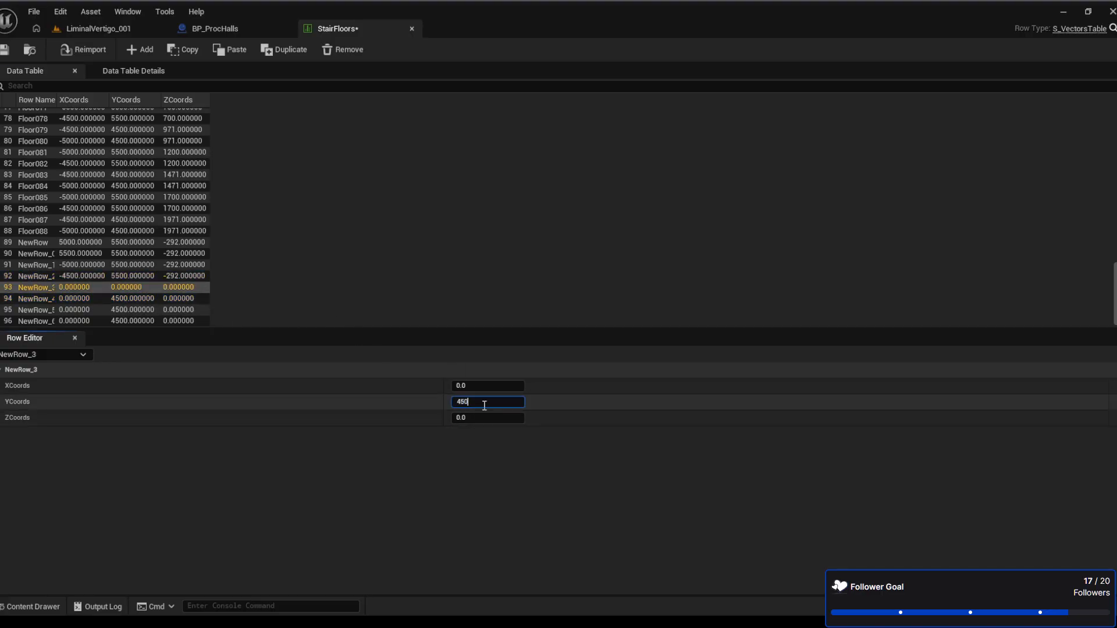
{"action": "key", "text": "Return"}
Set the ZCoords of the four new StairFloors rows 93 to 96 to -575
{"action": "left_click", "coordinate": [475, 418]}
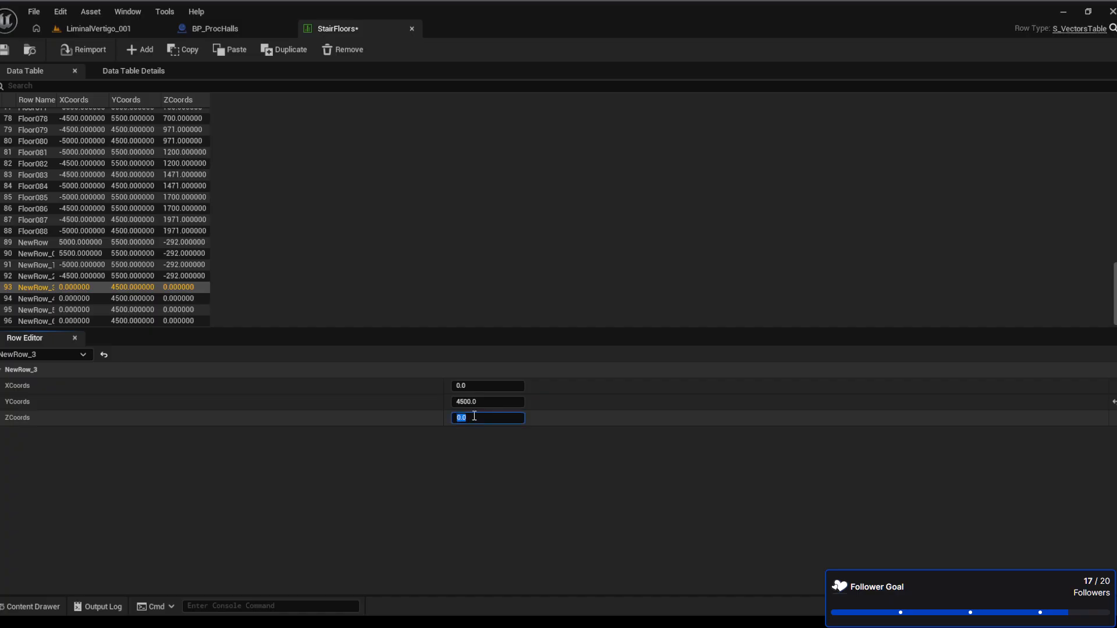
{"action": "type", "text": "-575"}
{"action": "key", "text": "Return"}
{"action": "left_click", "coordinate": [117, 286]}
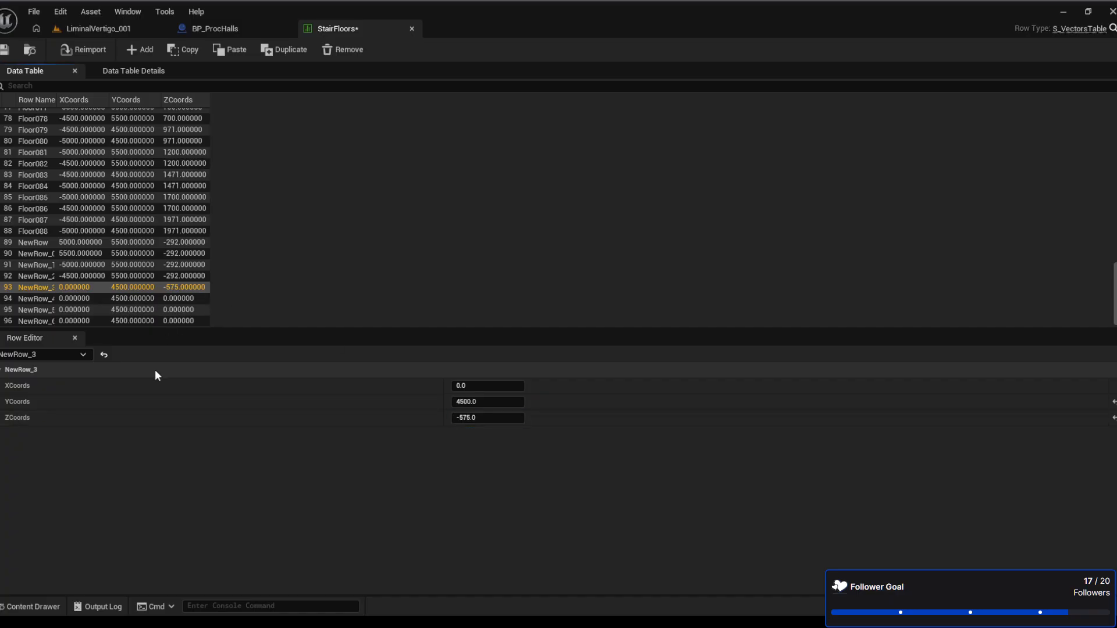
{"action": "left_click", "coordinate": [142, 301]}
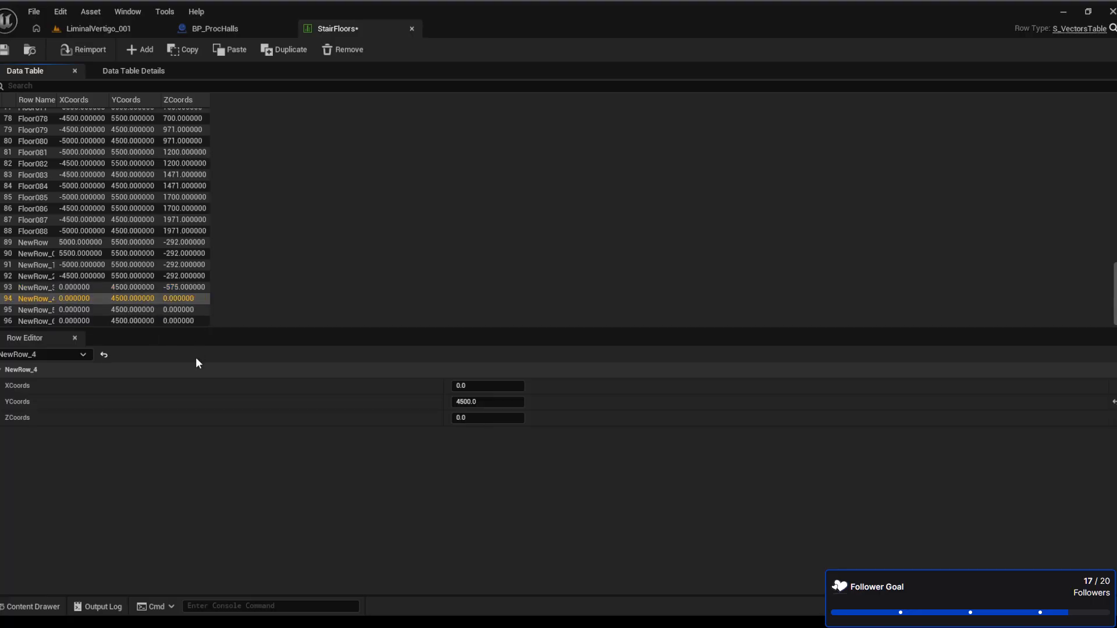
{"action": "key", "text": "ctrl+v"}
{"action": "left_click", "coordinate": [131, 307]}
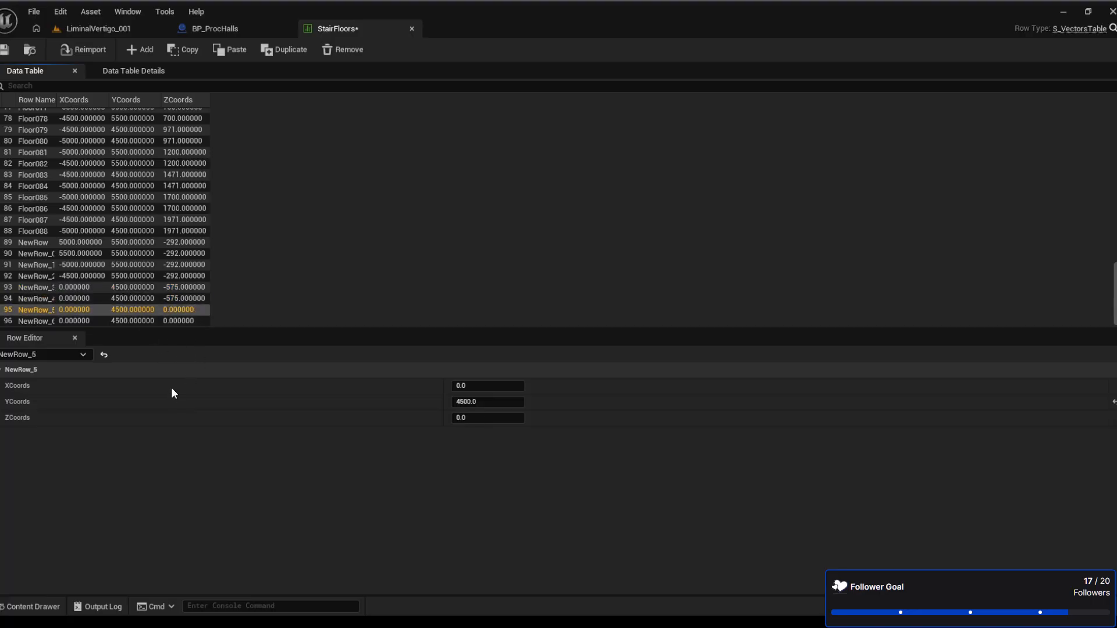
{"action": "key", "text": "ctrl+v"}
{"action": "left_click", "coordinate": [141, 320]}
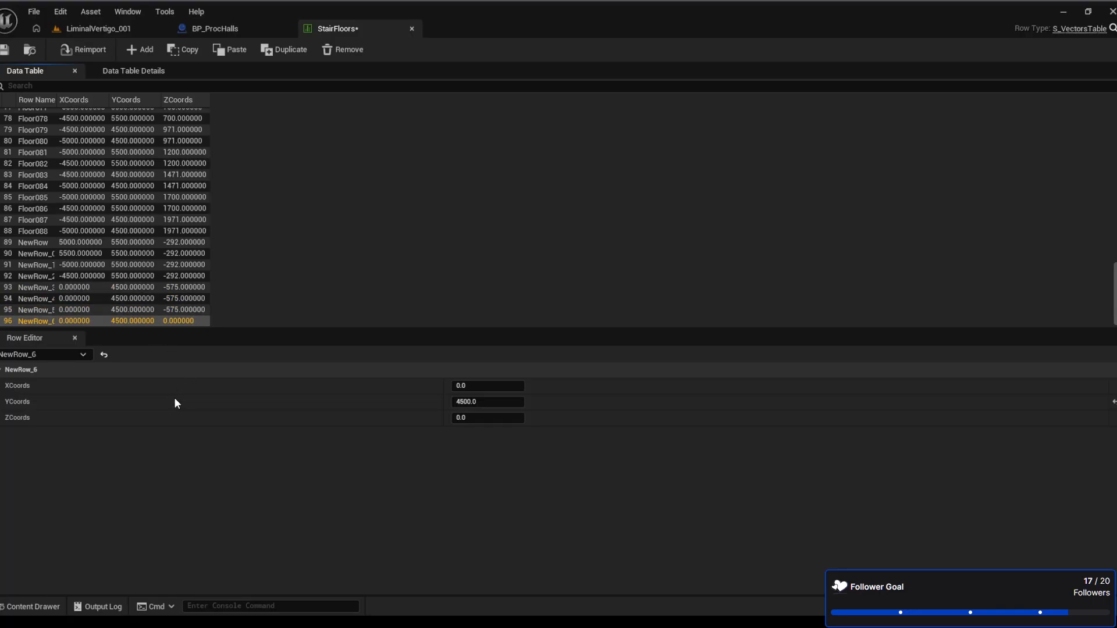
{"action": "key", "text": "ctrl+v"}
Set the XCoords of row 93 to 5000 and of row 94 to 5500
{"action": "left_click", "coordinate": [88, 288]}
{"action": "left_click", "coordinate": [497, 386]}
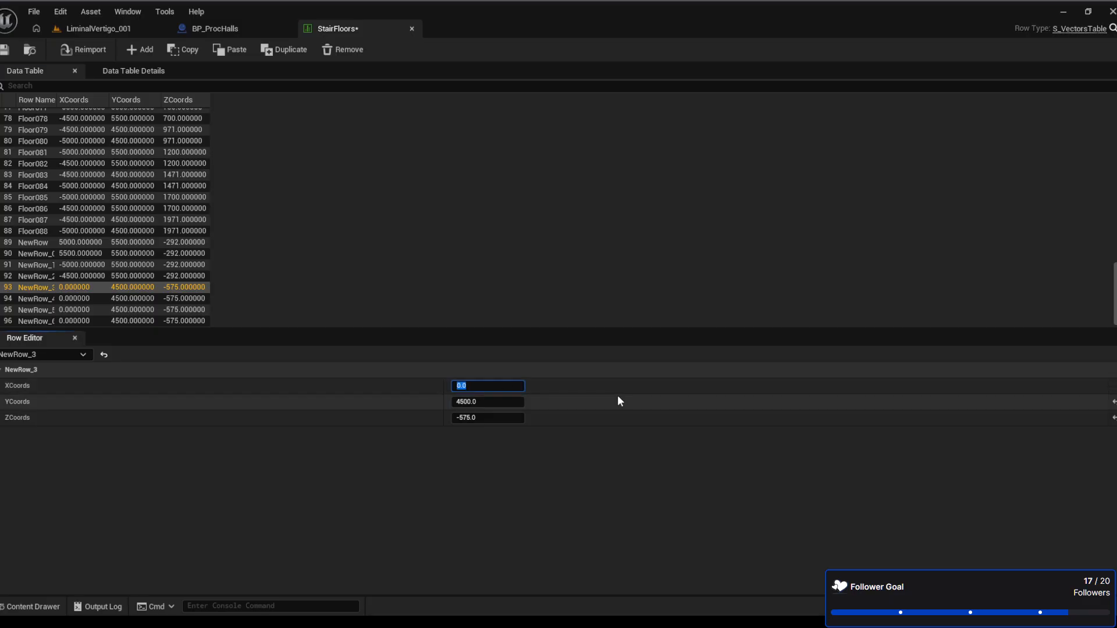
{"action": "type", "text": "5000"}
{"action": "key", "text": "Return"}
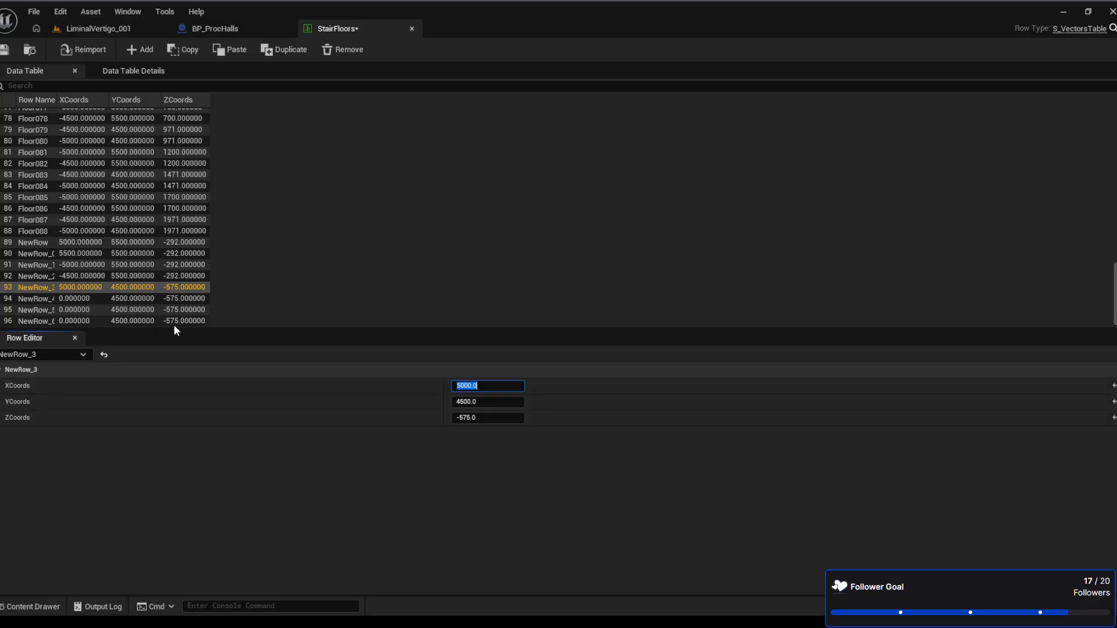
{"action": "left_click", "coordinate": [72, 297]}
{"action": "left_click", "coordinate": [467, 384]}
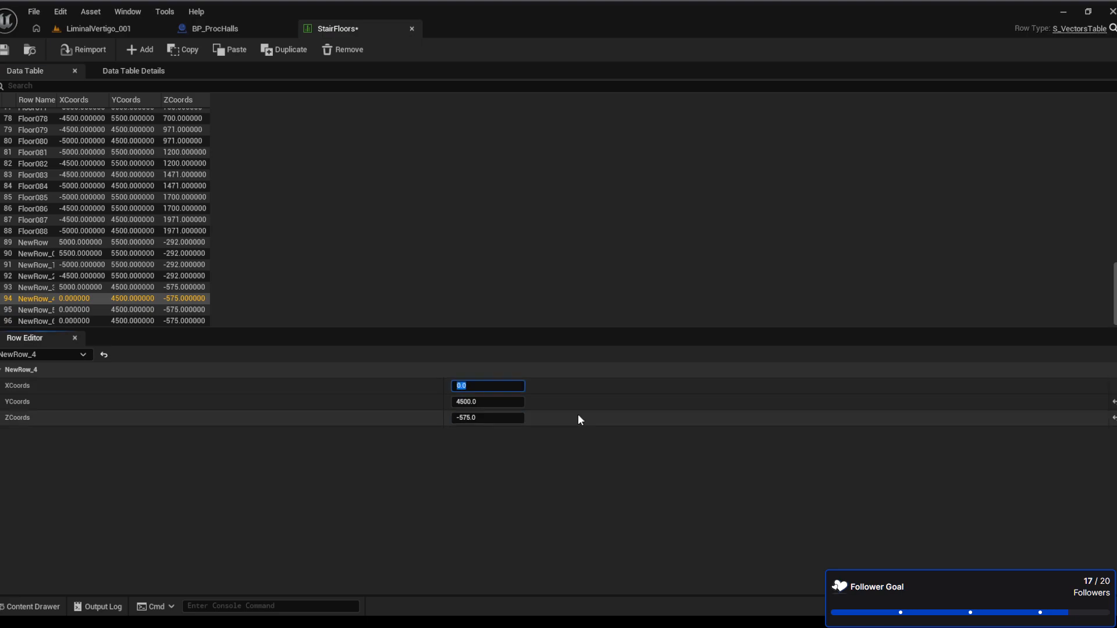
{"action": "type", "text": "5500"}
{"action": "key", "text": "Return"}
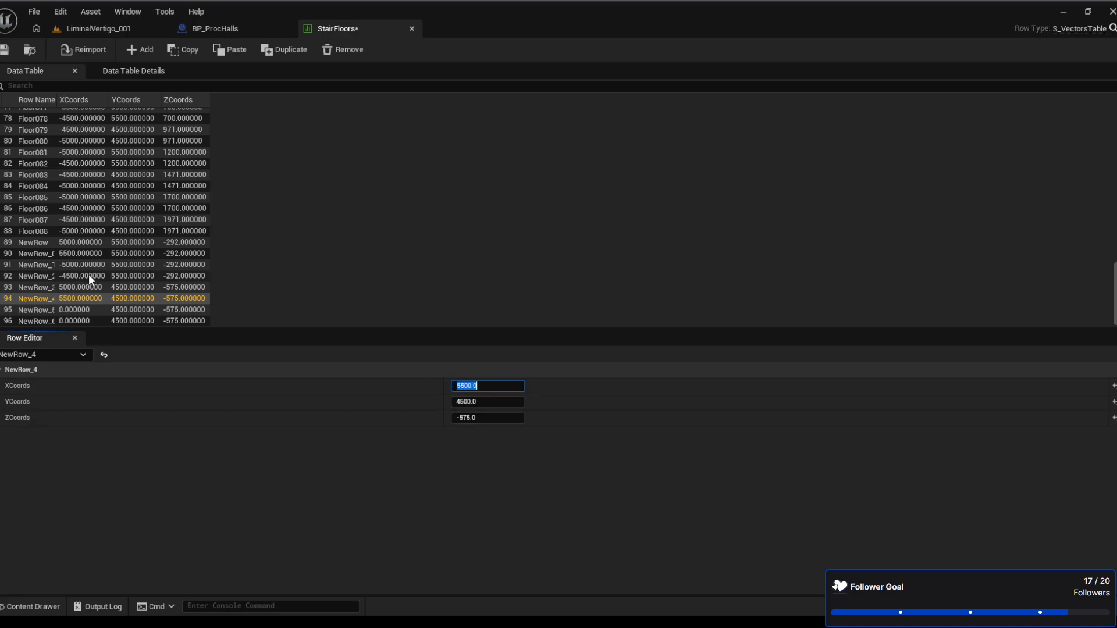
Set the XCoords of row 95 to -5000 and of row 96 to -4500, and save the StairFloors table
{"action": "left_click", "coordinate": [83, 311]}
{"action": "left_click", "coordinate": [506, 387]}
{"action": "type", "text": "-5000"}
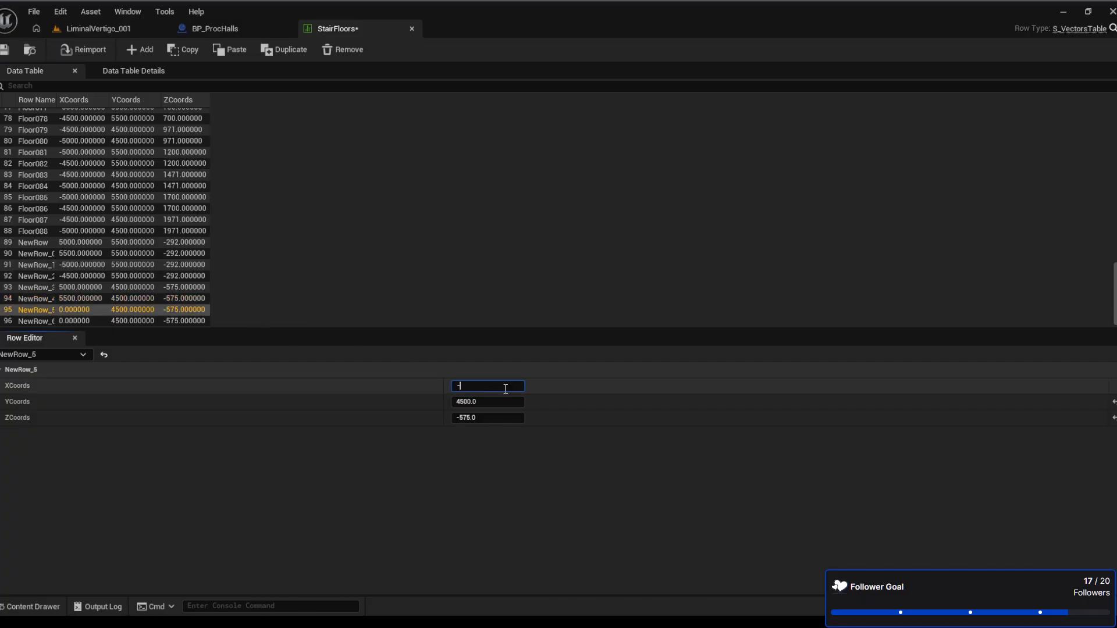
{"action": "key", "text": "Return"}
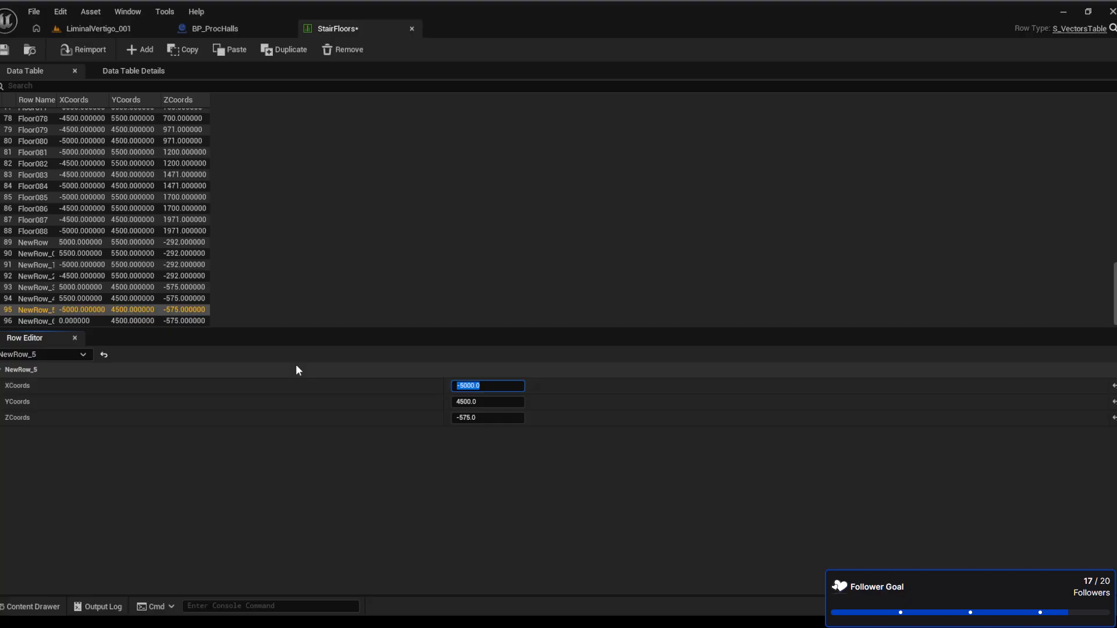
{"action": "left_click", "coordinate": [89, 322]}
{"action": "left_click", "coordinate": [481, 385]}
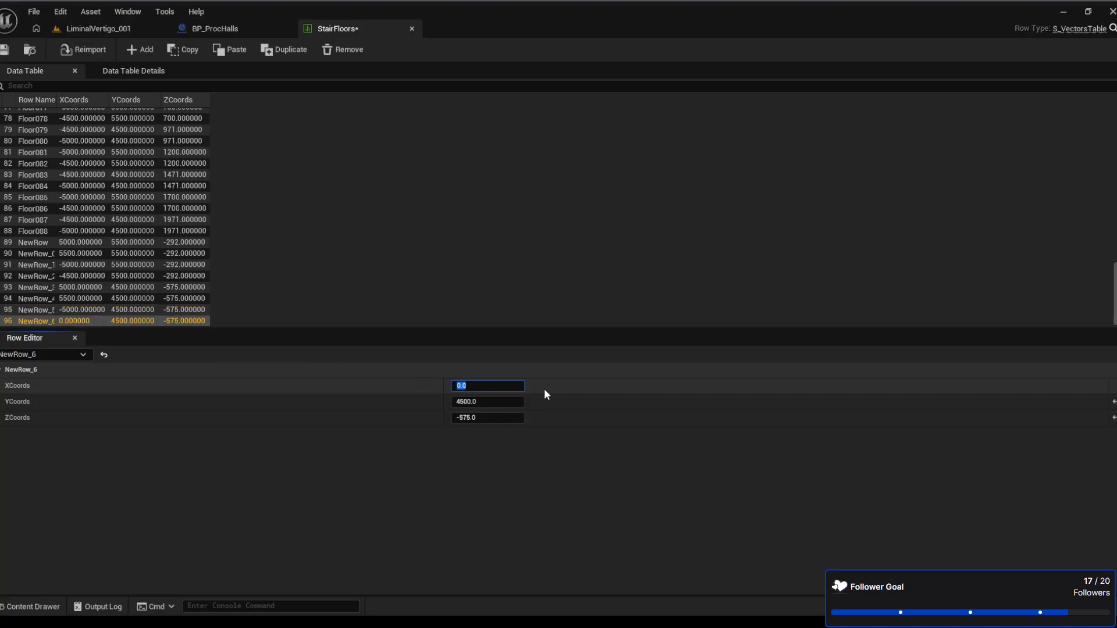
{"action": "type", "text": "-4500"}
{"action": "key", "text": "Return"}
{"action": "left_click", "coordinate": [7, 51]}
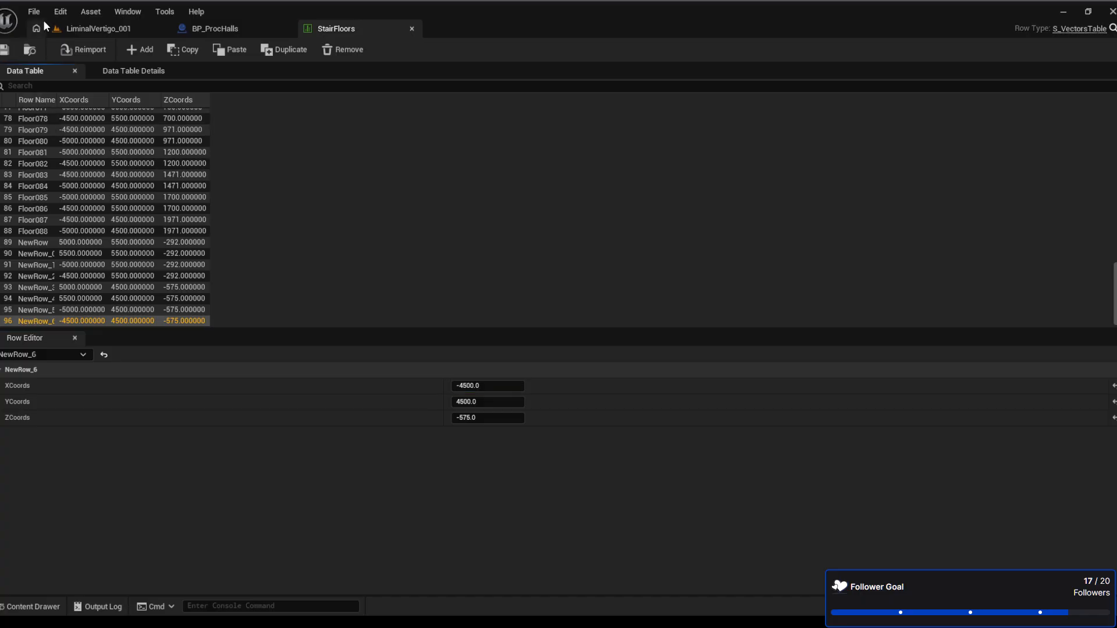
Go through BP_ProcHalls to the LiminalVertigo_001 level and examine the lowest stairwell floor pieces from below and outside
{"action": "left_click", "coordinate": [223, 29]}
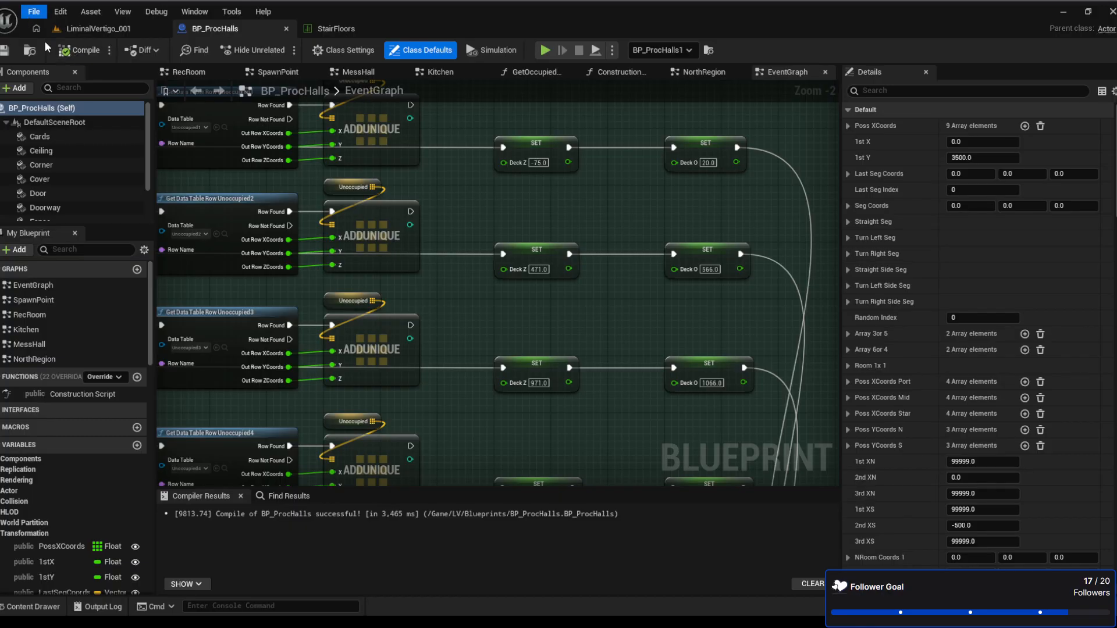
{"action": "left_click", "coordinate": [147, 30]}
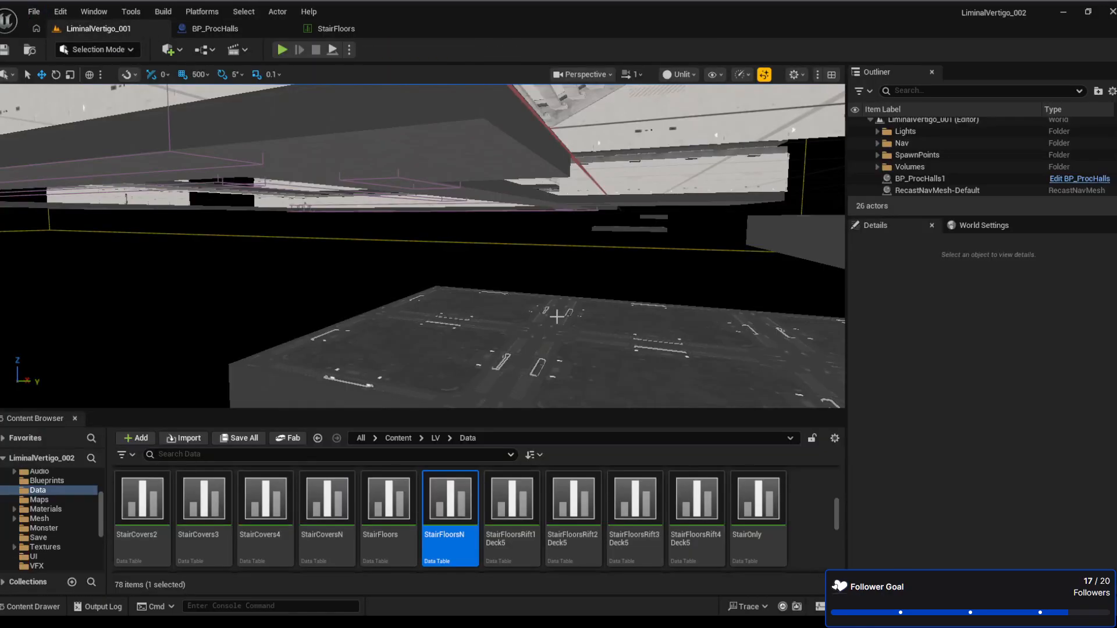
{"action": "right_click_drag", "start_coordinate": [381, 283], "coordinate": [437, 313]}
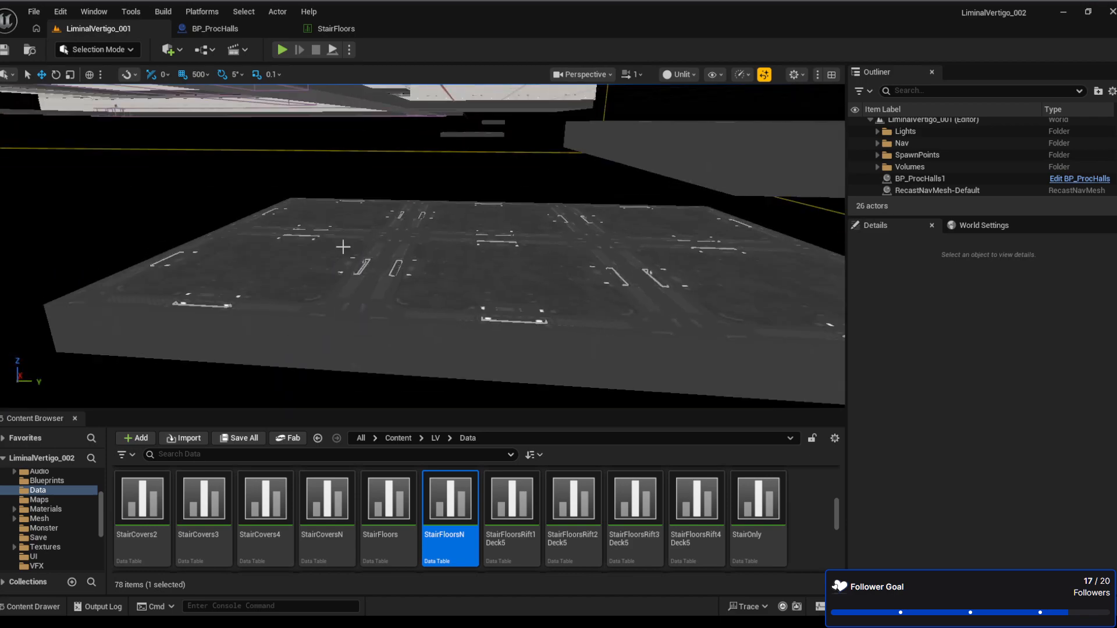
{"action": "mouse_move", "coordinate": [276, 255]}
{"action": "right_mouse_down"}
{"action": "mouse_move", "coordinate": [244, 248]}
{"action": "mouse_move", "coordinate": [268, 218]}
{"action": "mouse_move", "coordinate": [285, 233]}
{"action": "mouse_move", "coordinate": [261, 241]}
{"action": "right_mouse_up"}
{"action": "key", "text": "w"}
{"action": "right_click_drag", "start_coordinate": [534, 275], "coordinate": [137, 221]}
{"action": "right_click_drag", "start_coordinate": [423, 232], "coordinate": [197, 256]}
{"action": "right_click_drag", "start_coordinate": [536, 279], "coordinate": [454, 303]}
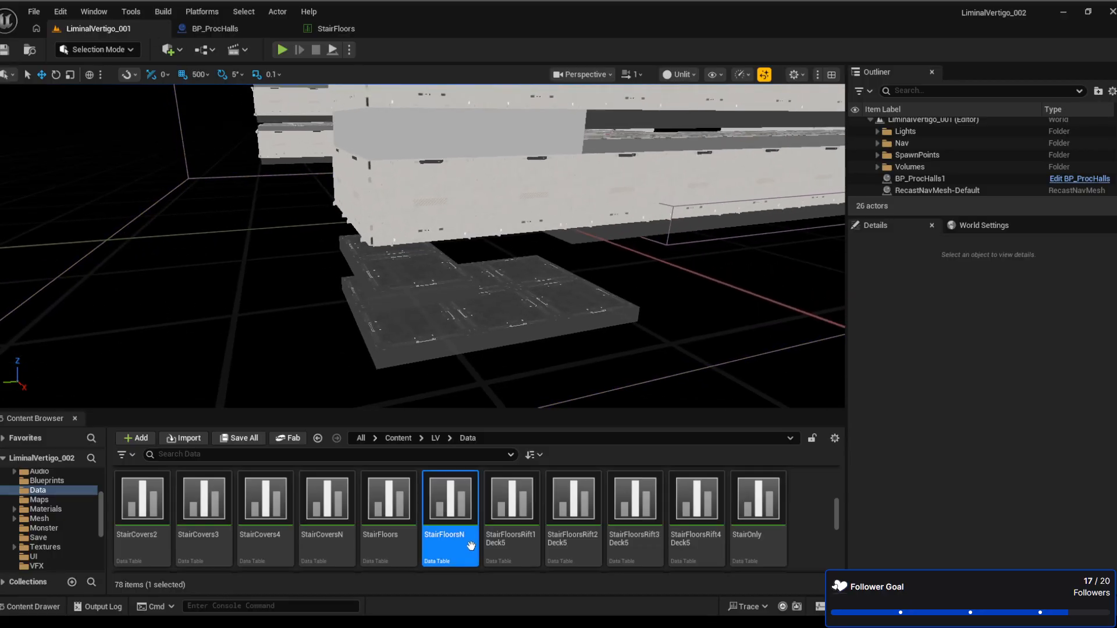
Open the StairOnly data table from the LV Data folder and close the StairFloors table
{"action": "left_click", "coordinate": [750, 531]}
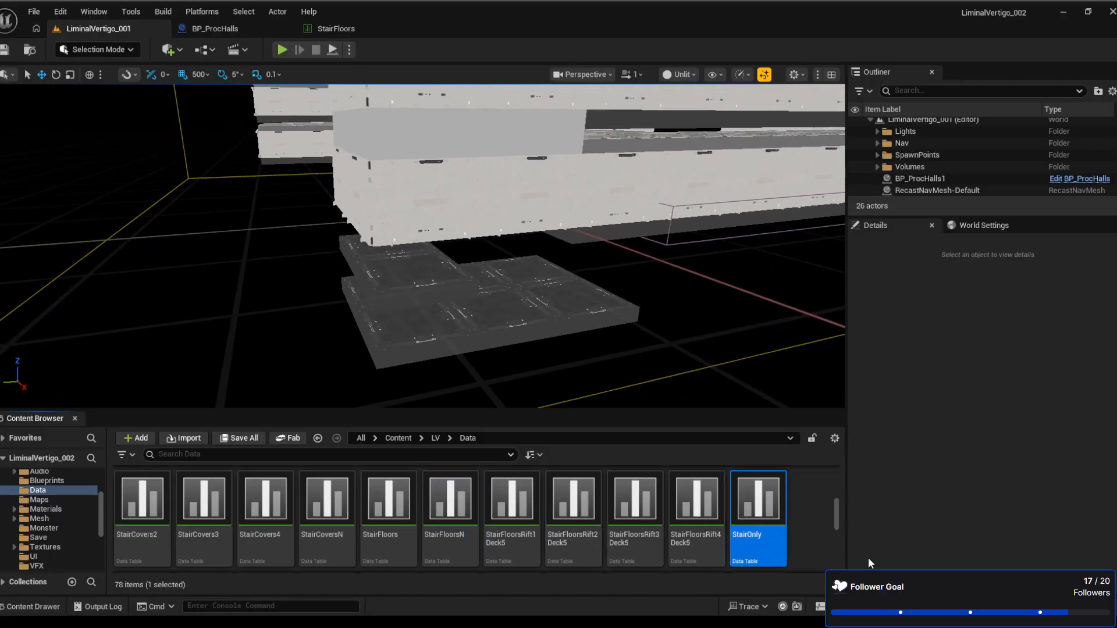
{"action": "scroll", "coordinate": [698, 524], "scroll_direction": "down", "scroll_amount": 2}
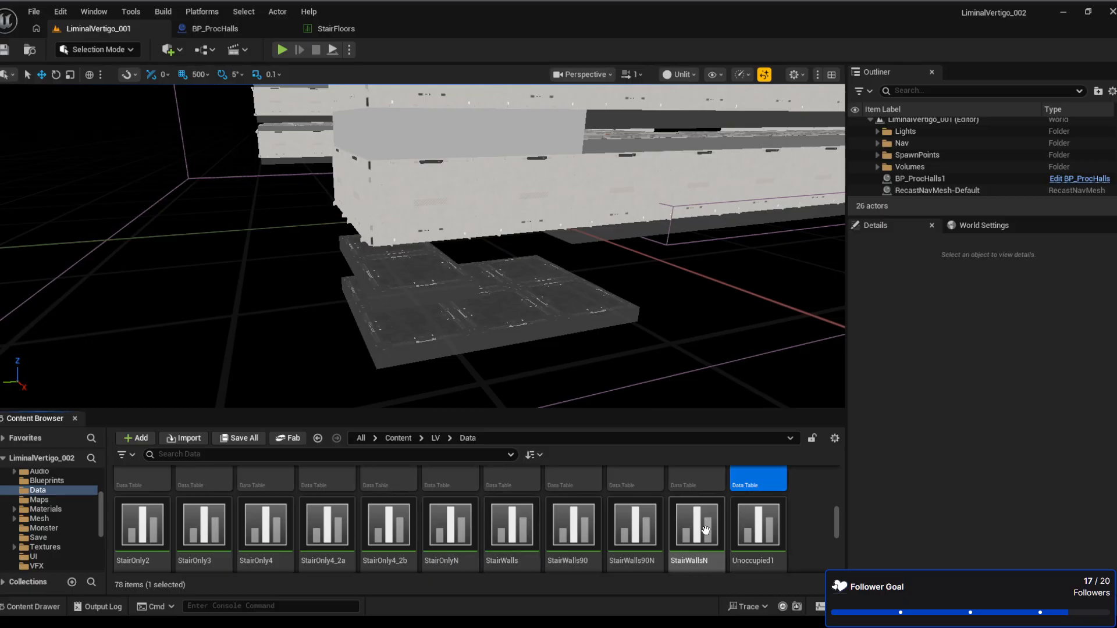
{"action": "scroll", "coordinate": [698, 523], "scroll_direction": "up", "scroll_amount": 1}
{"action": "double_click", "coordinate": [760, 499]}
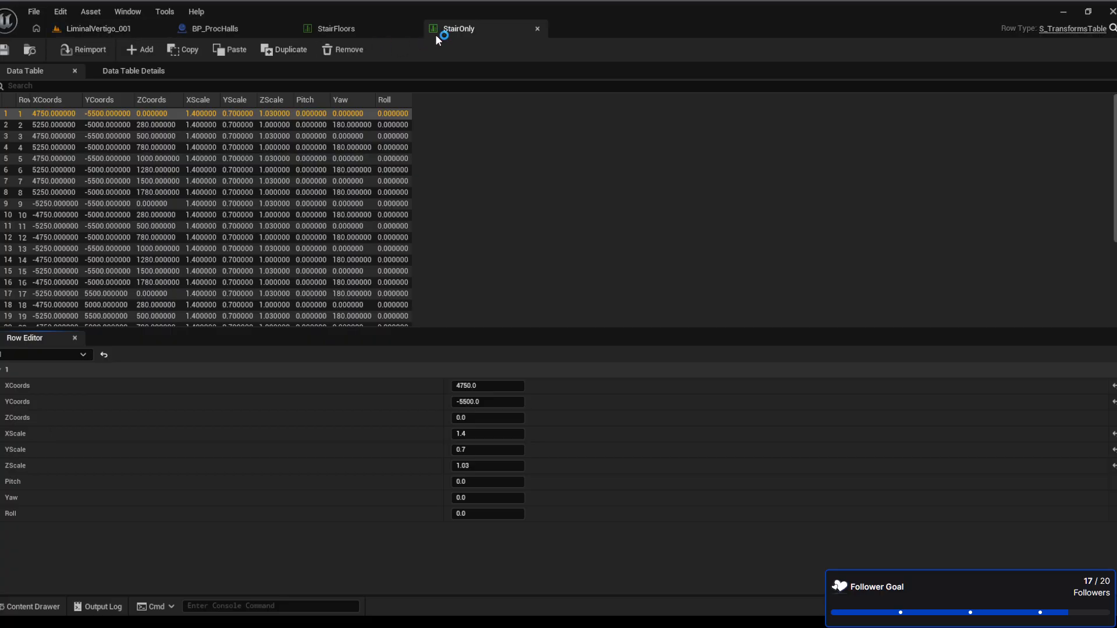
{"action": "left_click", "coordinate": [342, 34]}
{"action": "middle_click", "coordinate": [341, 30]}
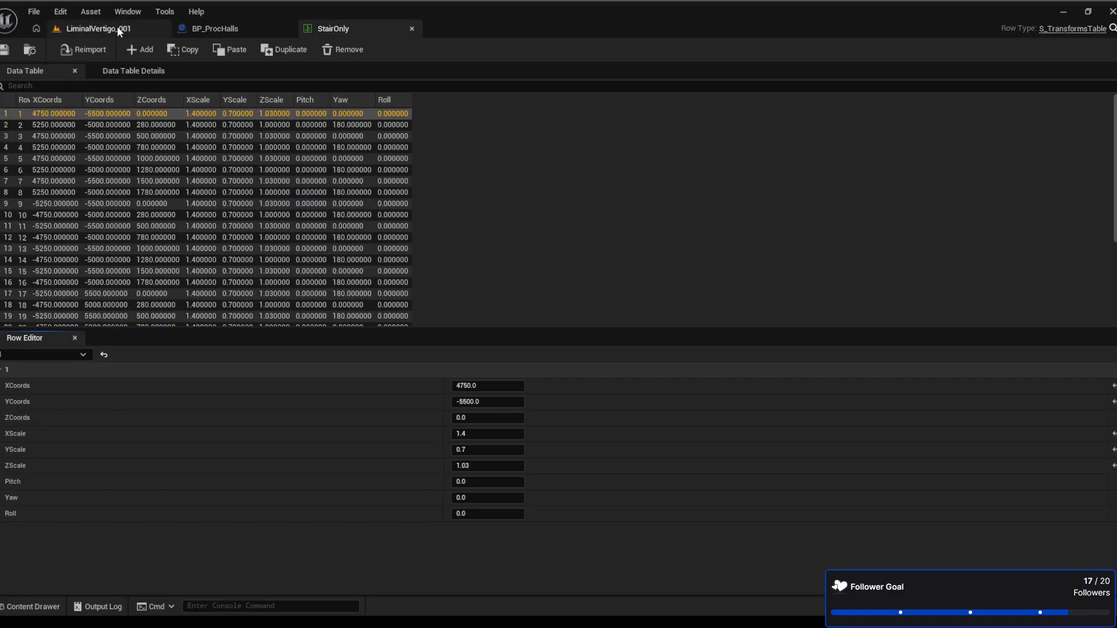
Open the StairOnlyN data table from the level's LV Data folder and go to its last rows
{"action": "left_click", "coordinate": [103, 34]}
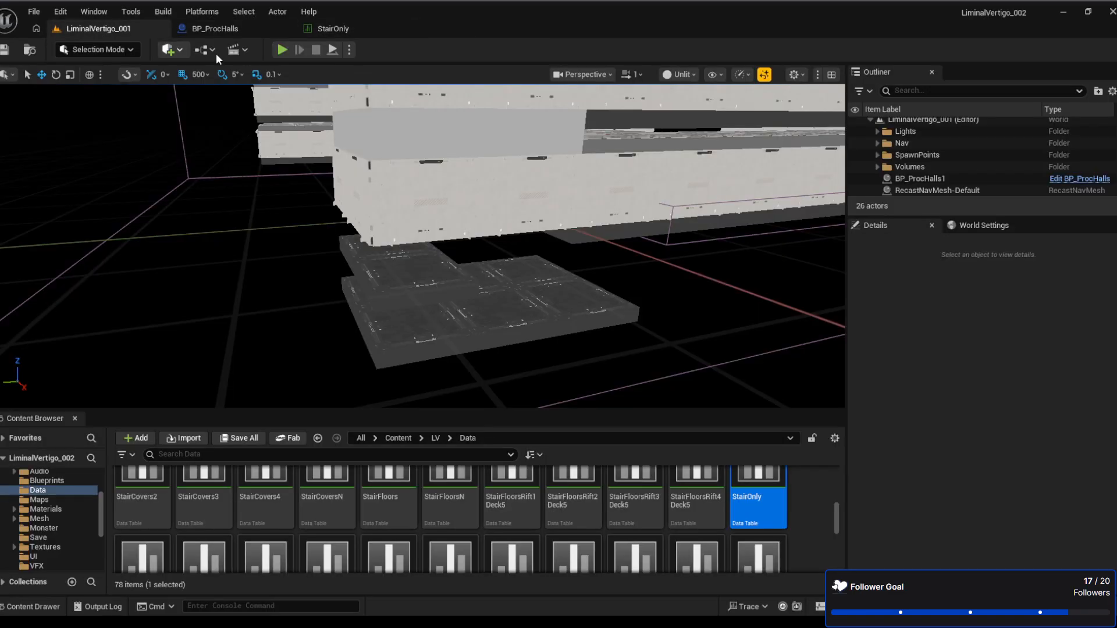
{"action": "scroll", "coordinate": [573, 536], "scroll_direction": "down", "scroll_amount": 2}
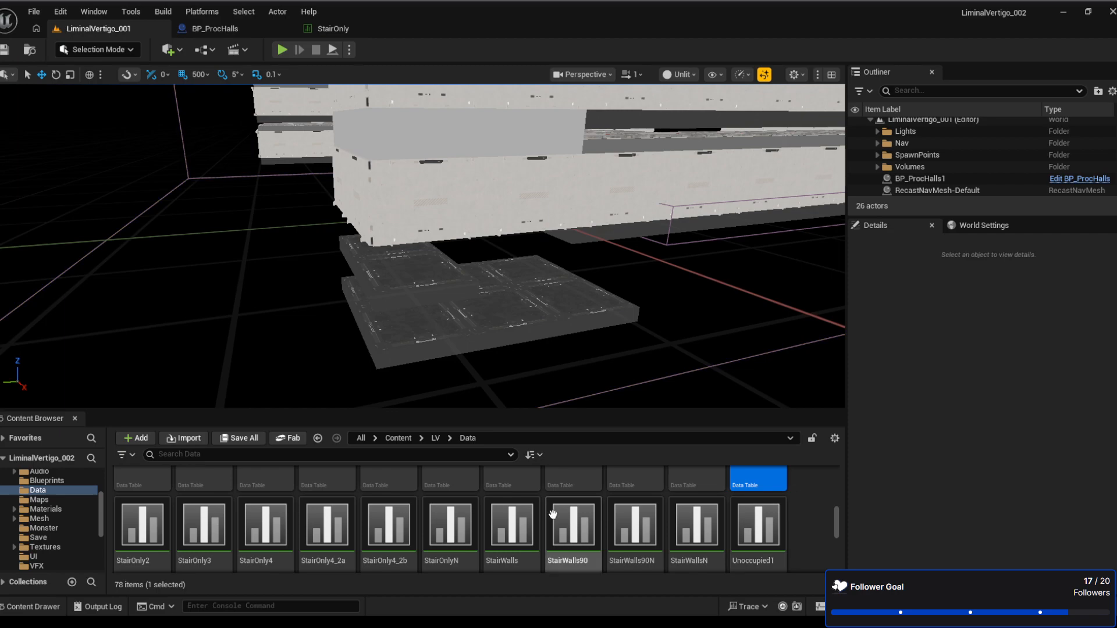
{"action": "left_click", "coordinate": [445, 557]}
{"action": "left_click", "coordinate": [445, 560]}
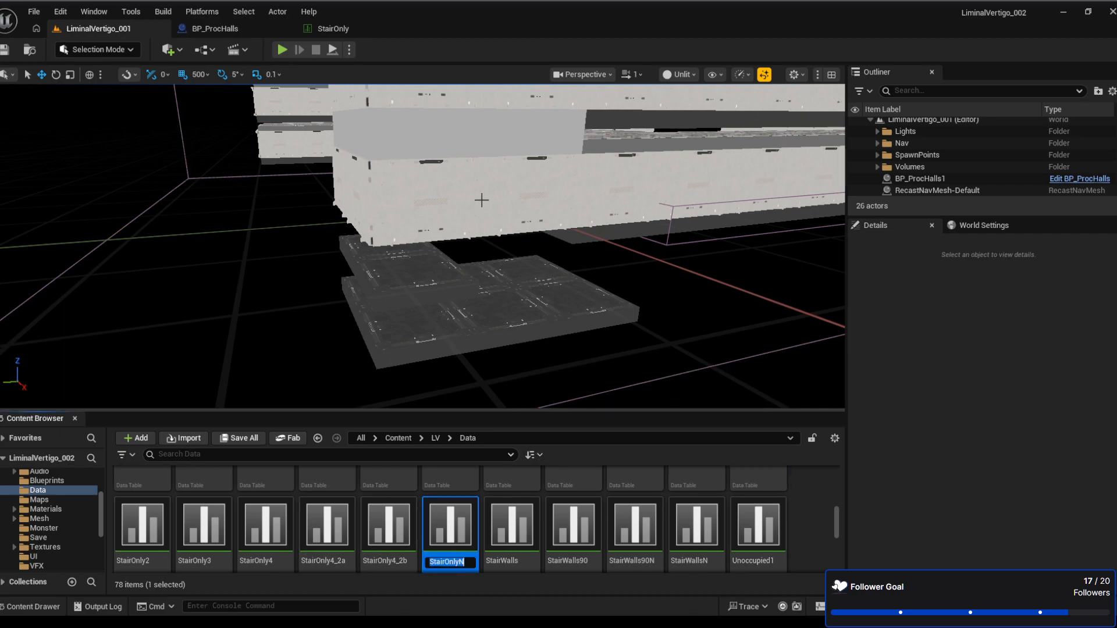
{"action": "double_click", "coordinate": [451, 527]}
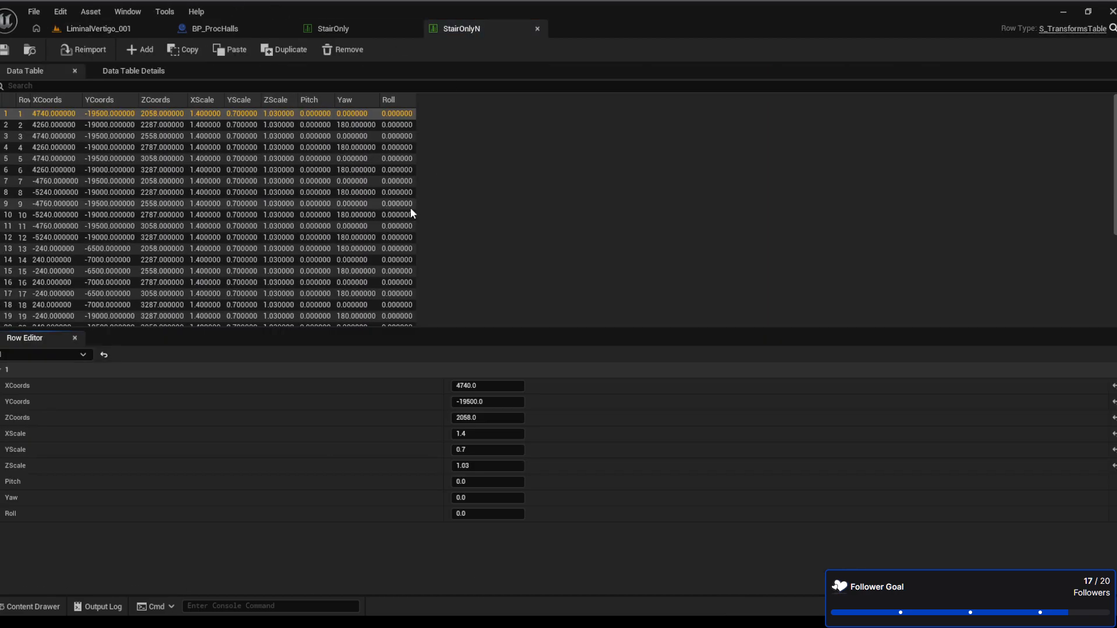
{"action": "scroll", "coordinate": [644, 312], "scroll_direction": "down", "scroll_amount": 5}
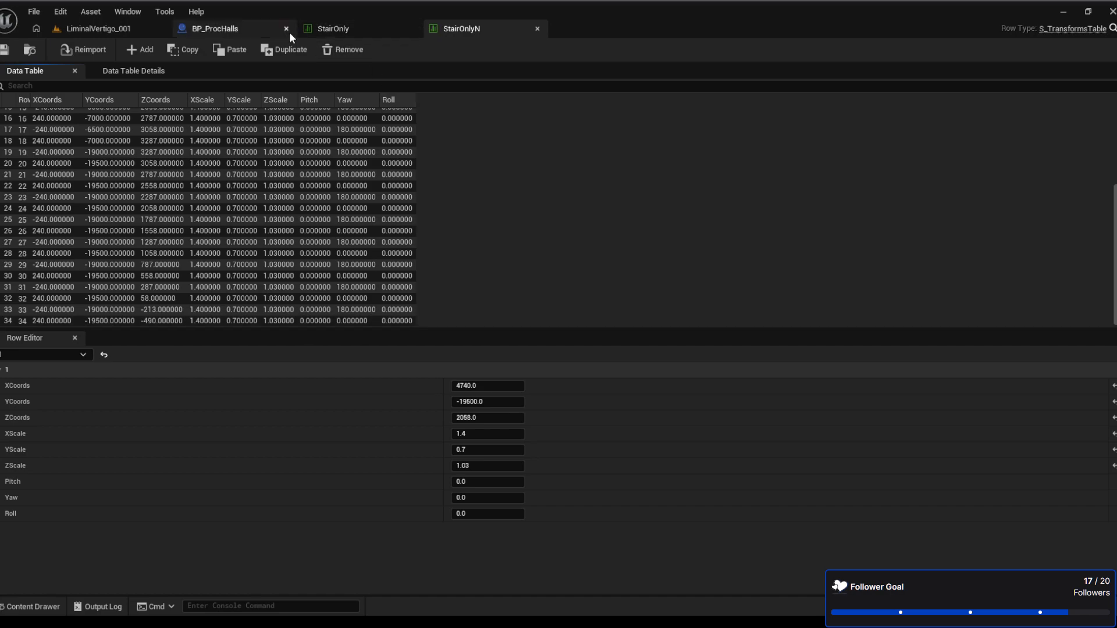
Compare the stair coordinates and rotations in StairOnly, especially row 25, with the lowest stair rows at the end of StairOnlyN
{"action": "left_click", "coordinate": [333, 29]}
{"action": "scroll", "coordinate": [369, 265], "scroll_direction": "down", "scroll_amount": 5}
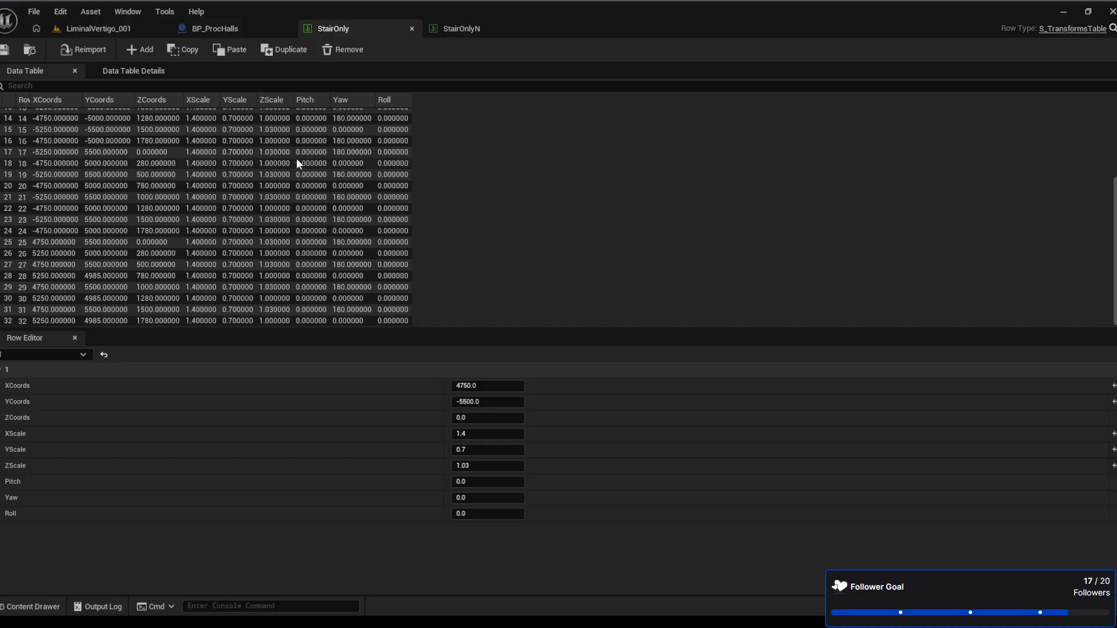
{"action": "left_click", "coordinate": [440, 24]}
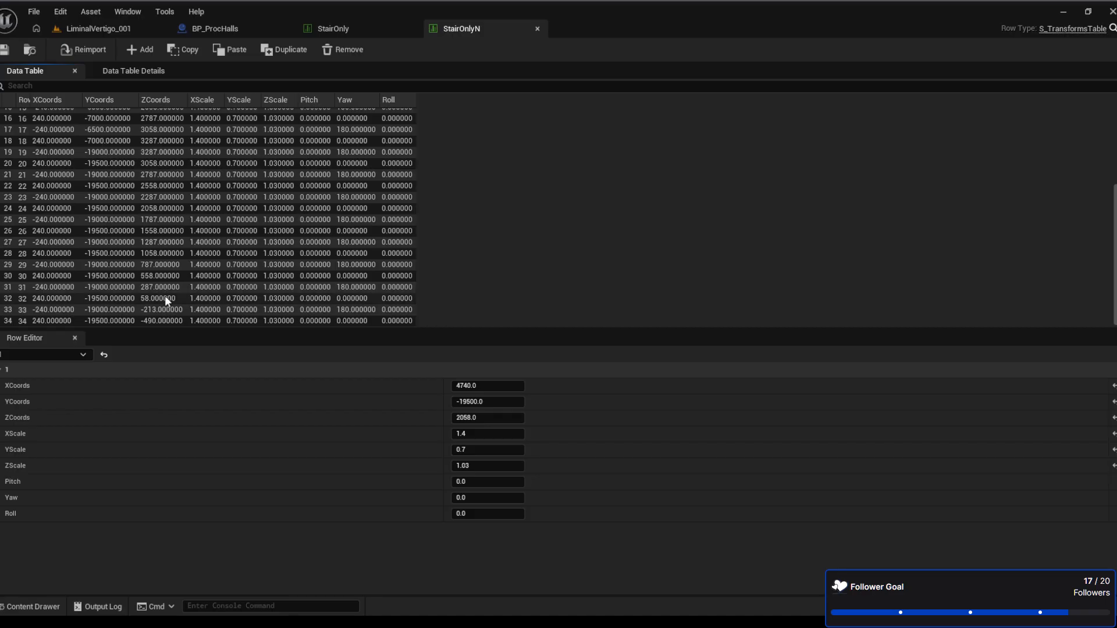
{"action": "left_click", "coordinate": [365, 33]}
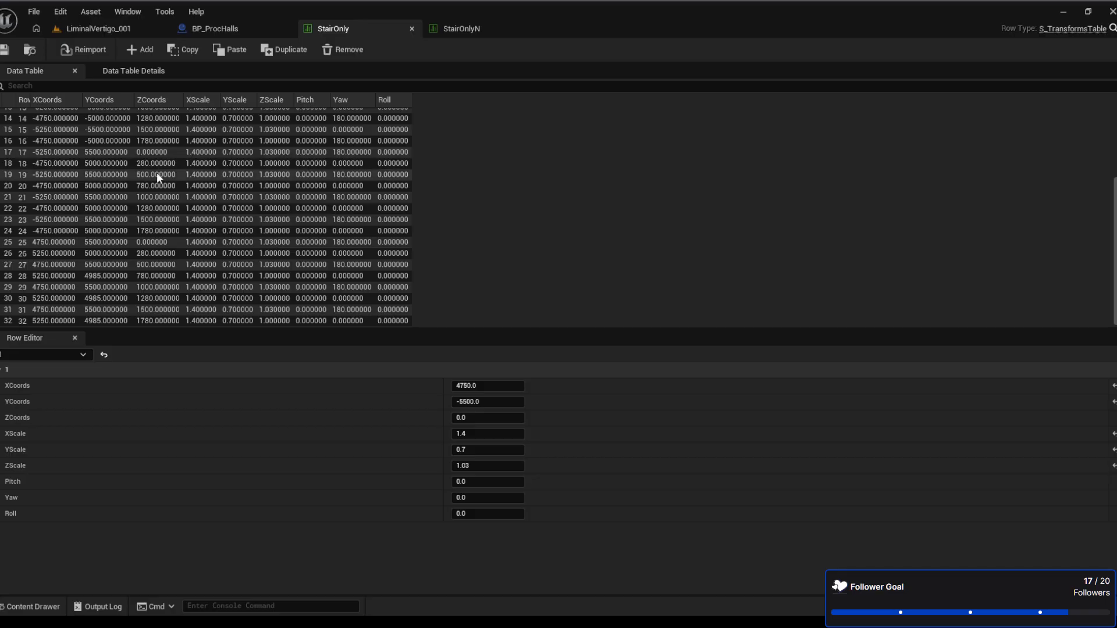
{"action": "scroll", "coordinate": [143, 243], "scroll_direction": "up", "scroll_amount": 5}
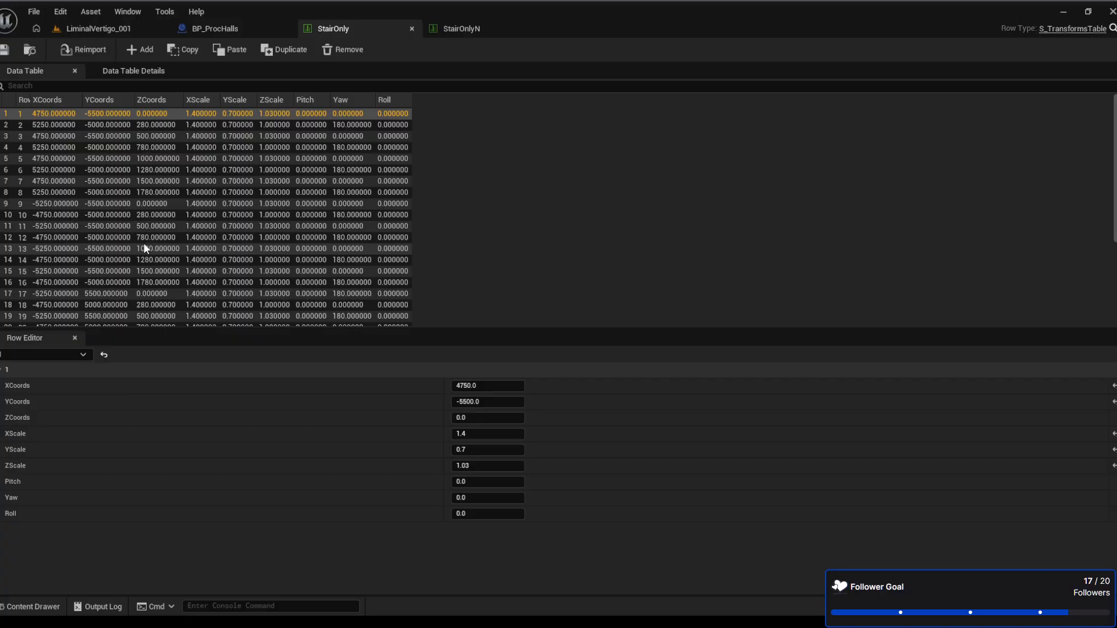
{"action": "scroll", "coordinate": [144, 243], "scroll_direction": "down", "scroll_amount": 2}
{"action": "scroll", "coordinate": [143, 243], "scroll_direction": "up", "scroll_amount": 2}
{"action": "left_click", "coordinate": [123, 29]}
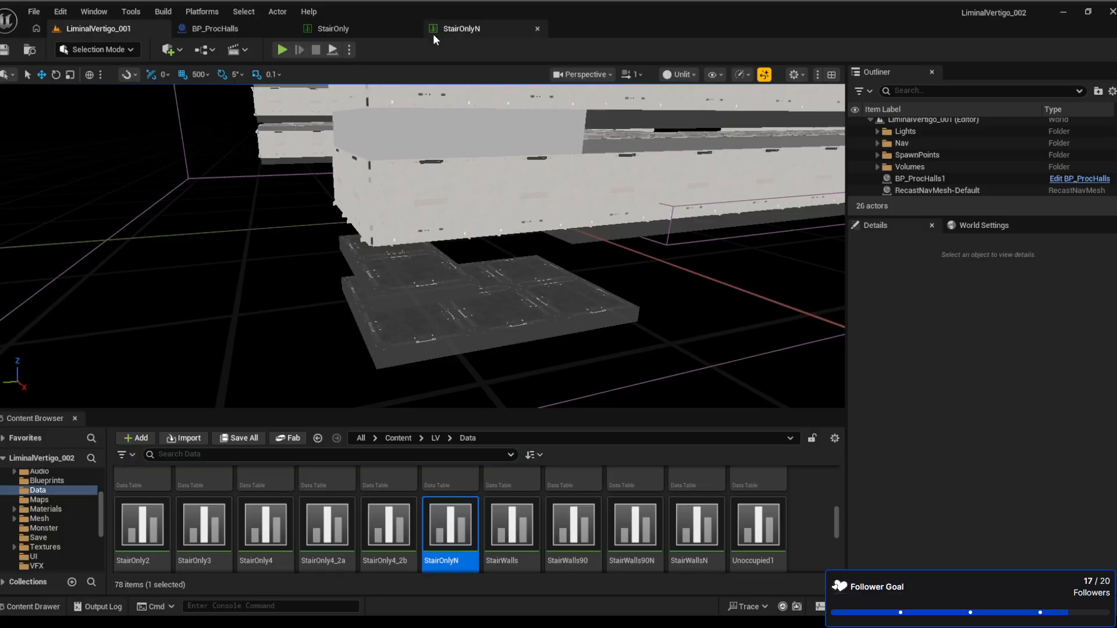
{"action": "left_click", "coordinate": [344, 29]}
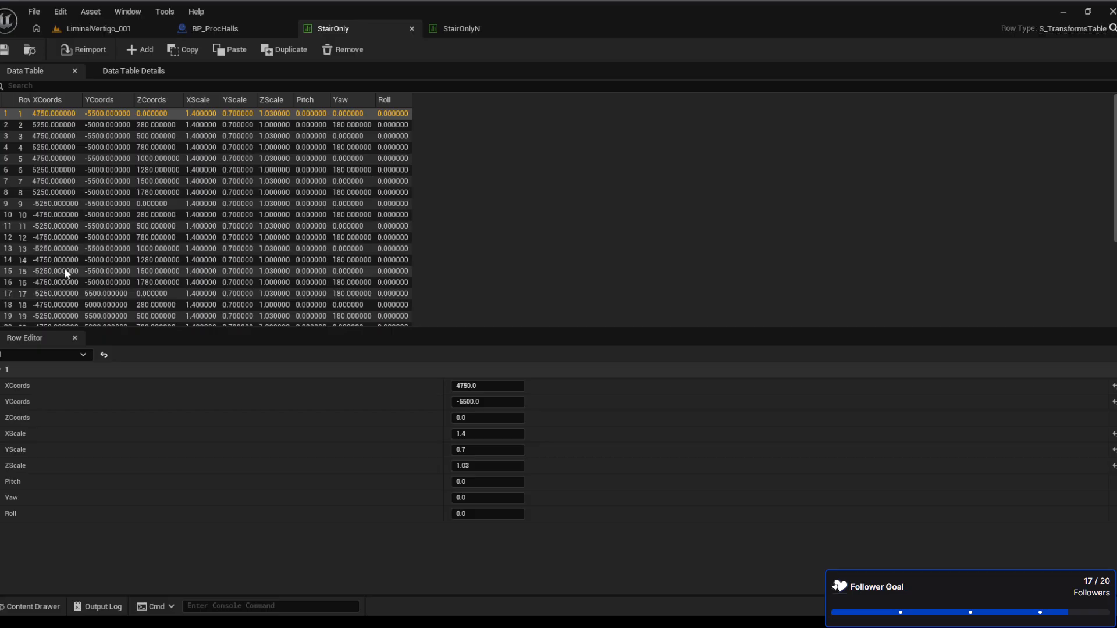
{"action": "scroll", "coordinate": [65, 277], "scroll_direction": "down", "scroll_amount": 5}
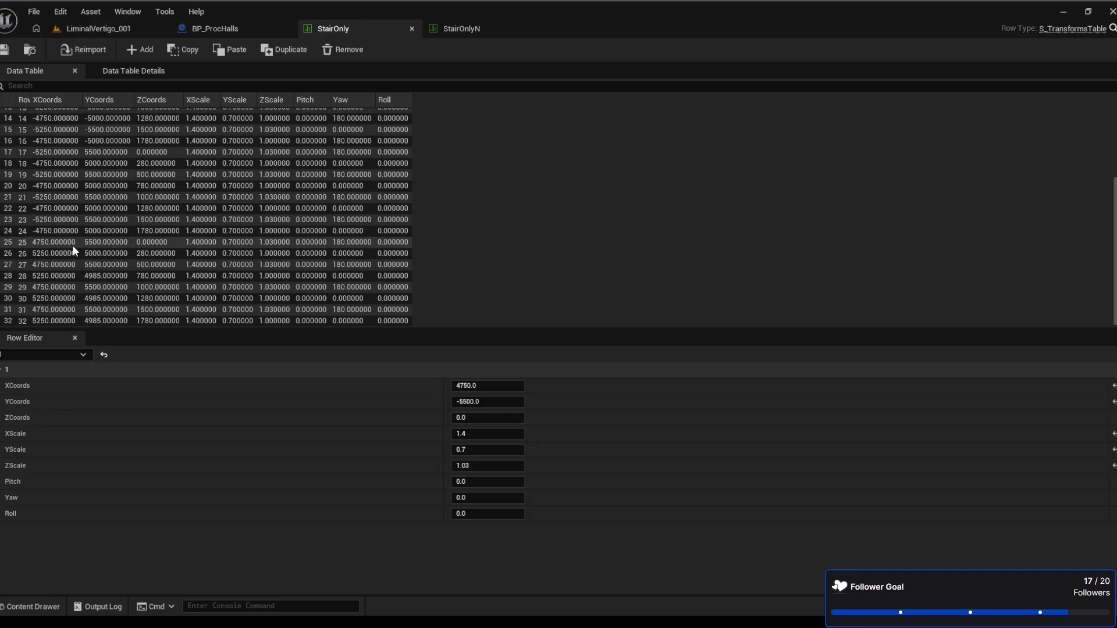
{"action": "left_click", "coordinate": [62, 244]}
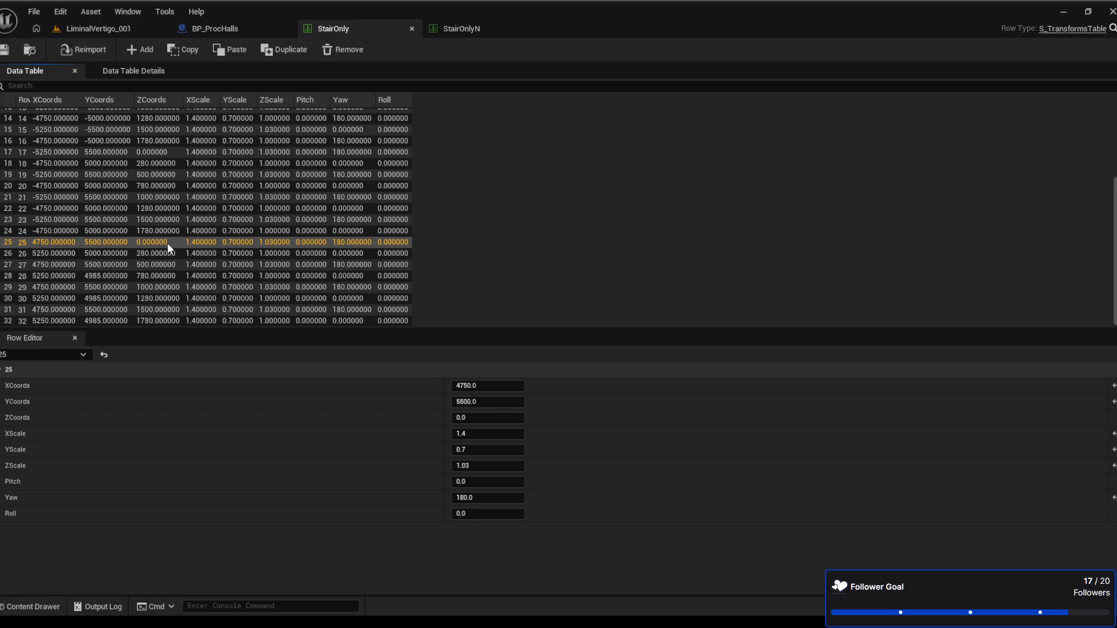
{"action": "left_click", "coordinate": [466, 30]}
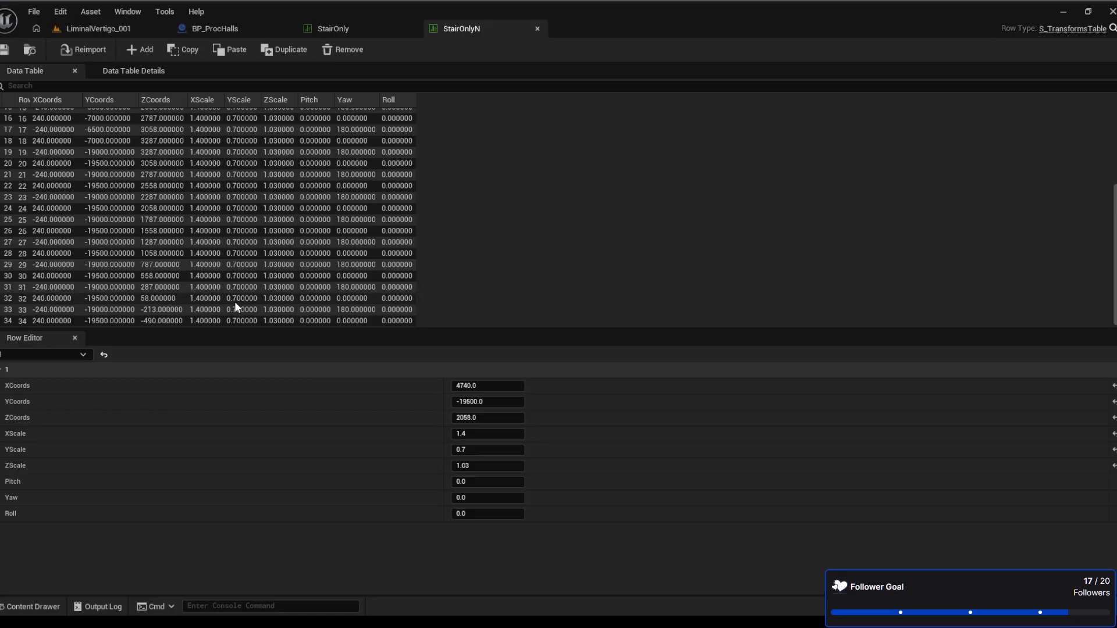
Check row 28 and the lower stair heights in StairOnly against the last rows of StairOnlyN
{"action": "left_click", "coordinate": [124, 30]}
{"action": "left_click", "coordinate": [436, 31]}
{"action": "left_click", "coordinate": [340, 32]}
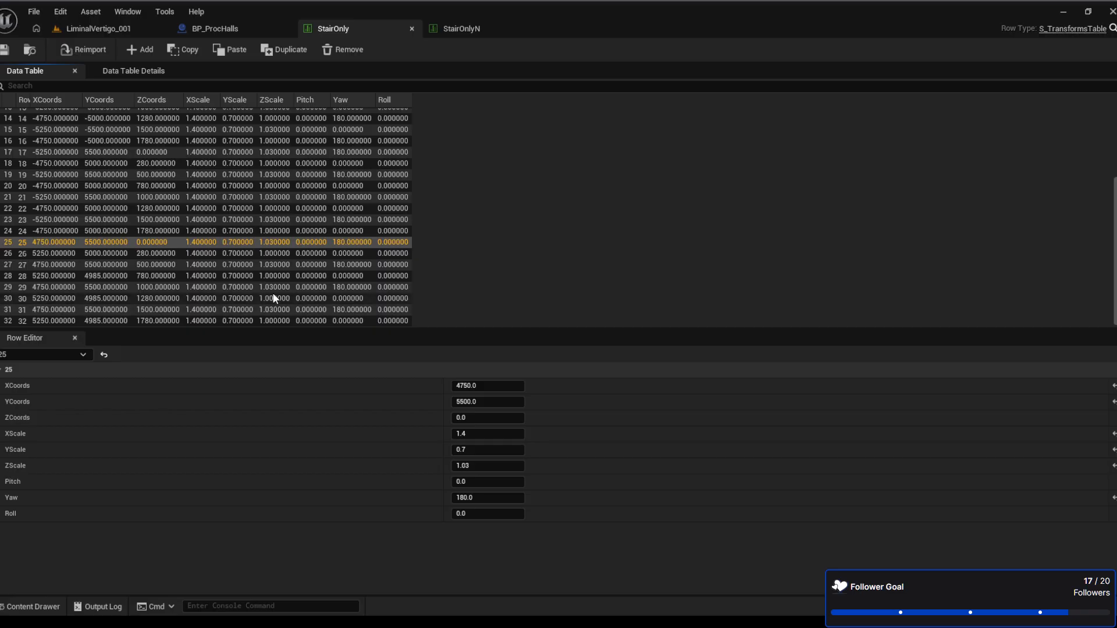
{"action": "left_click", "coordinate": [272, 277]}
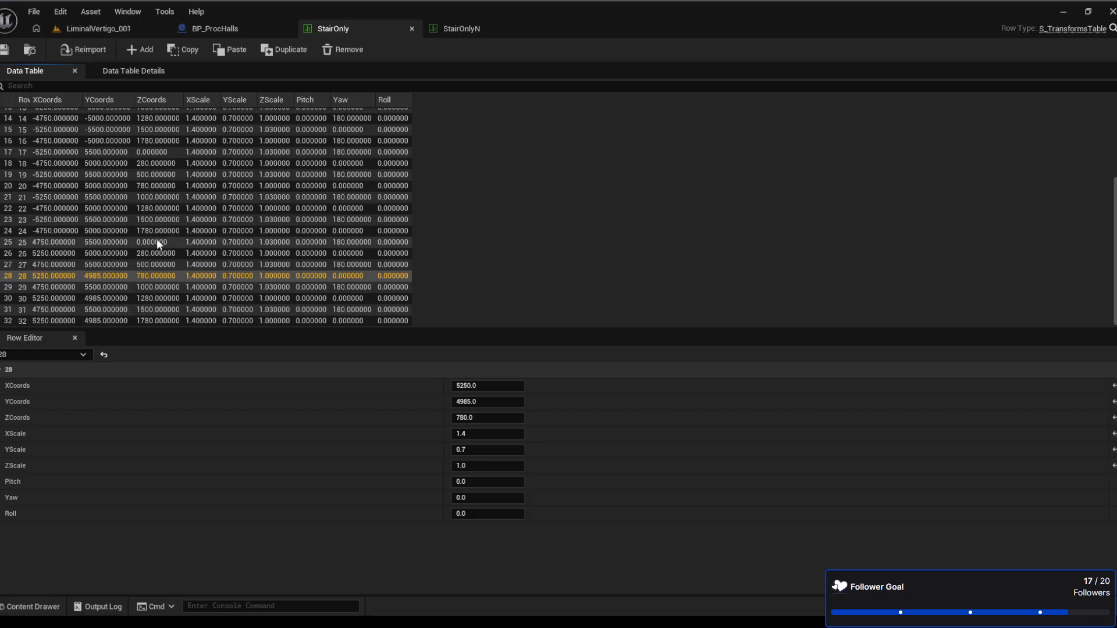
{"action": "left_click", "coordinate": [447, 30]}
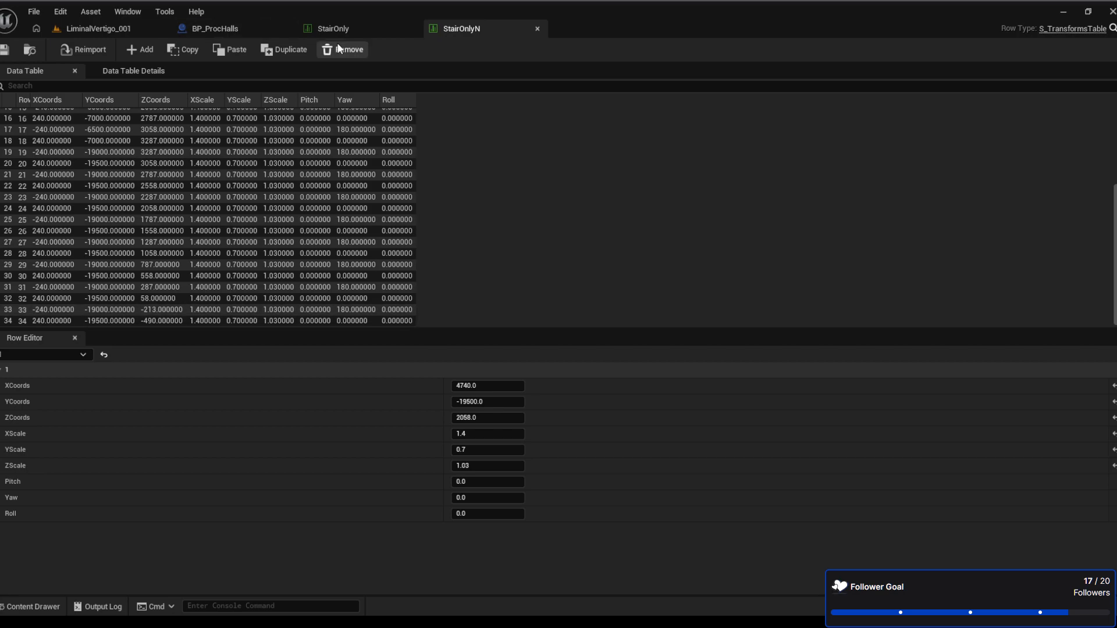
{"action": "left_click", "coordinate": [350, 32]}
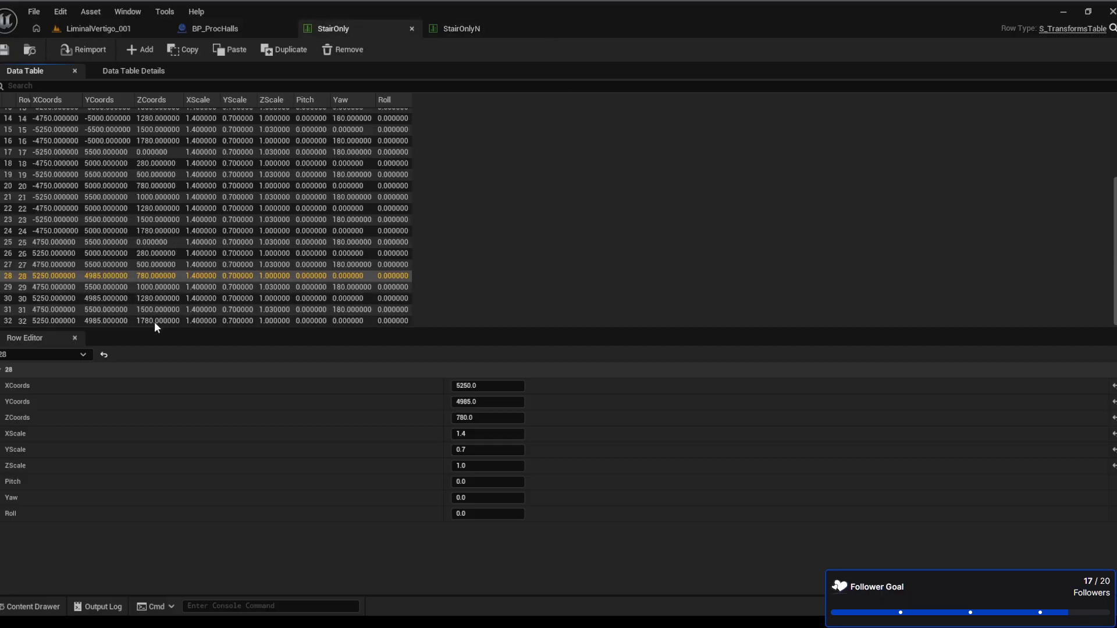
Append two new rows to the StairOnly table and copy row 25's values into the first one
{"action": "left_click", "coordinate": [134, 50]}
{"action": "left_click", "coordinate": [135, 50]}
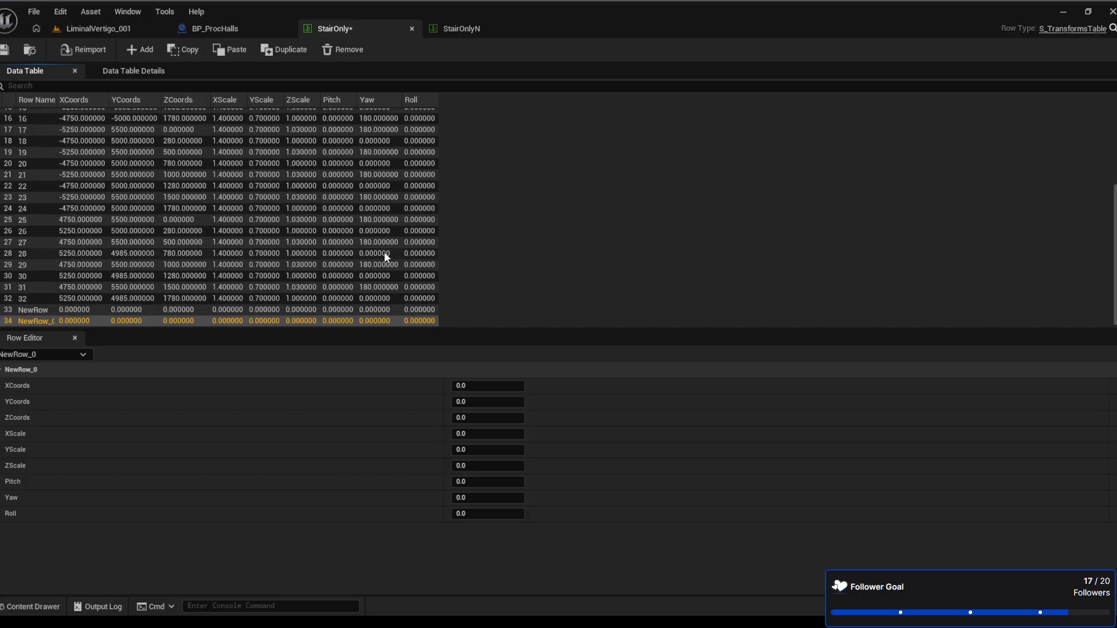
{"action": "left_click", "coordinate": [183, 307]}
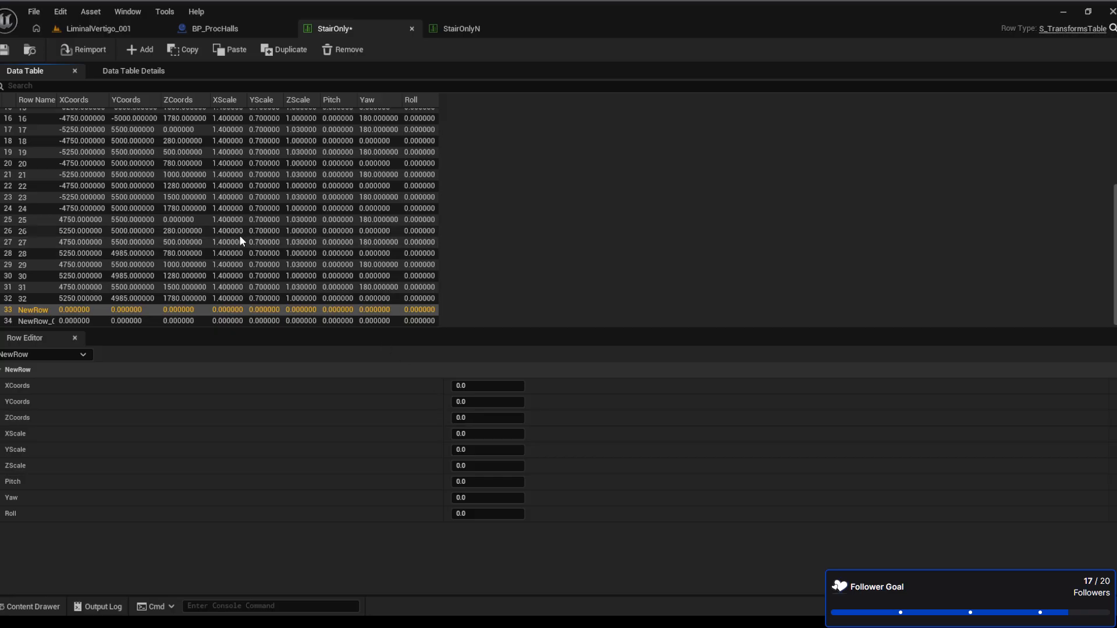
{"action": "left_click", "coordinate": [171, 220]}
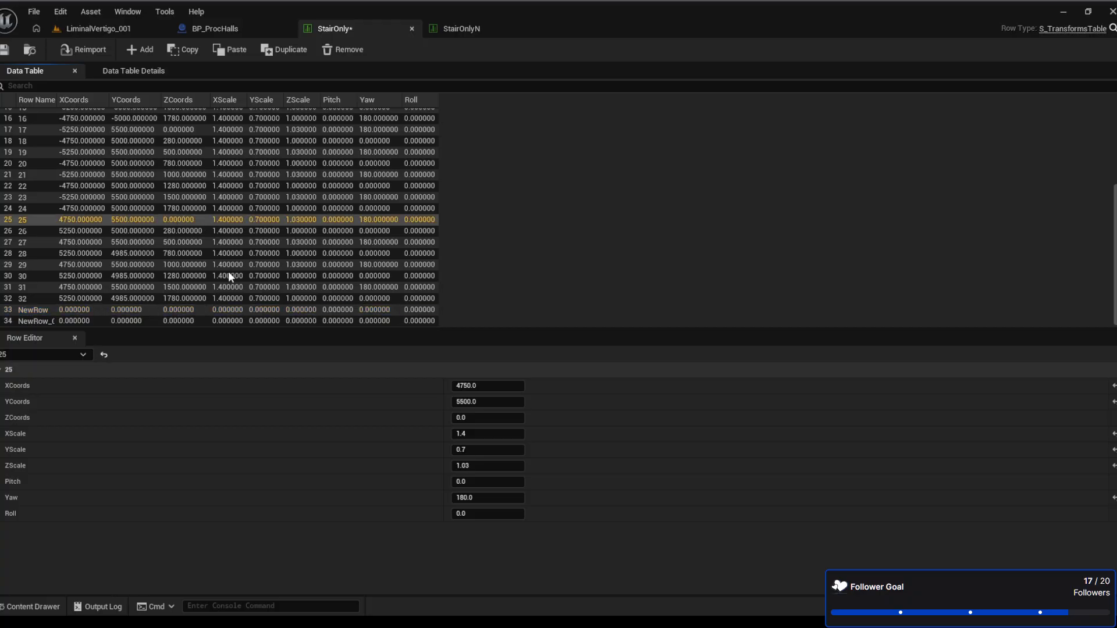
{"action": "left_click", "coordinate": [170, 312]}
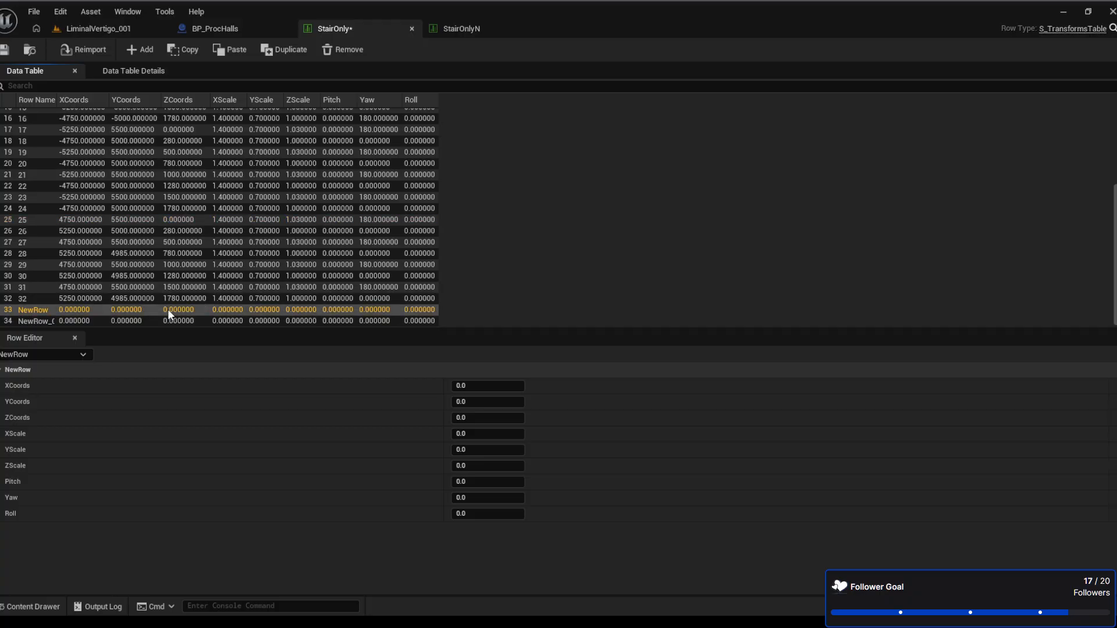
{"action": "key", "text": "ctrl+v"}
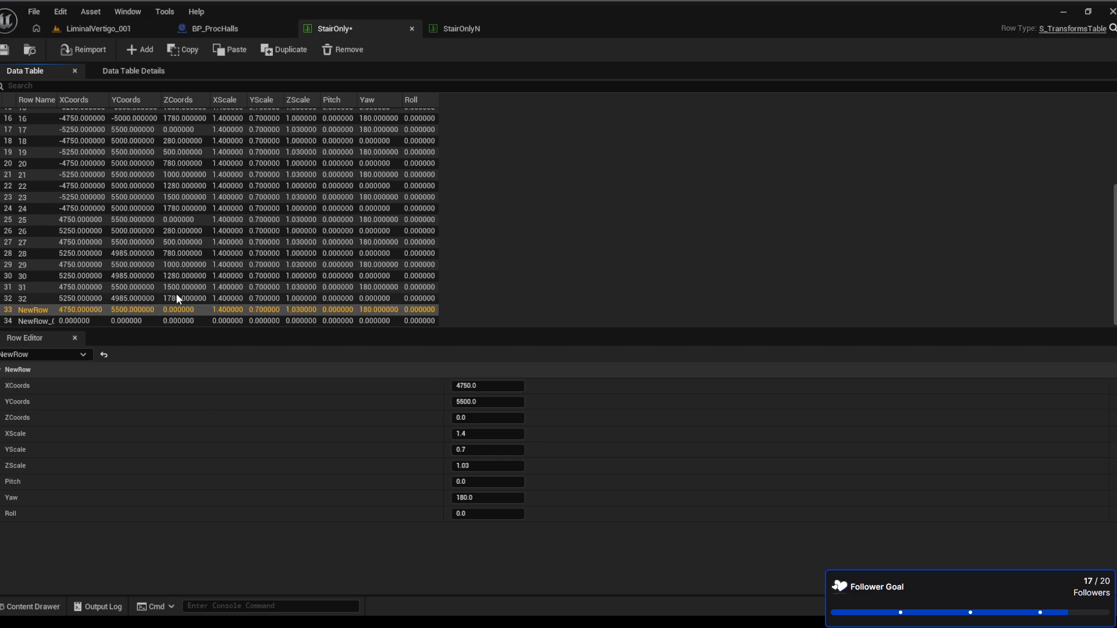
Copy row 26's values into the second new row of StairOnly
{"action": "left_click", "coordinate": [157, 235]}
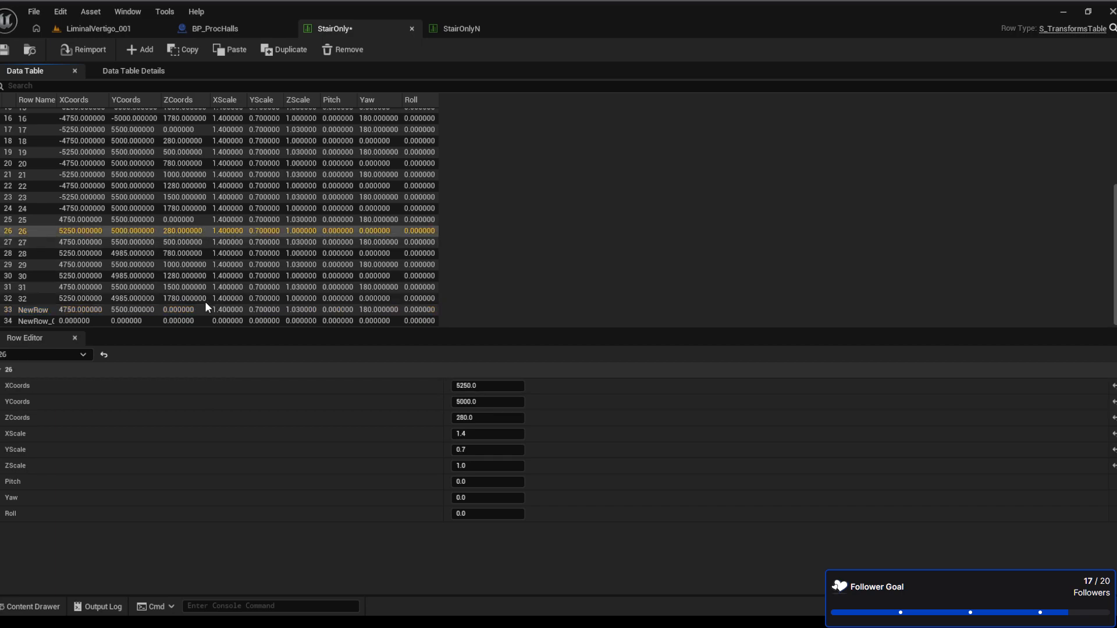
{"action": "left_click", "coordinate": [211, 322]}
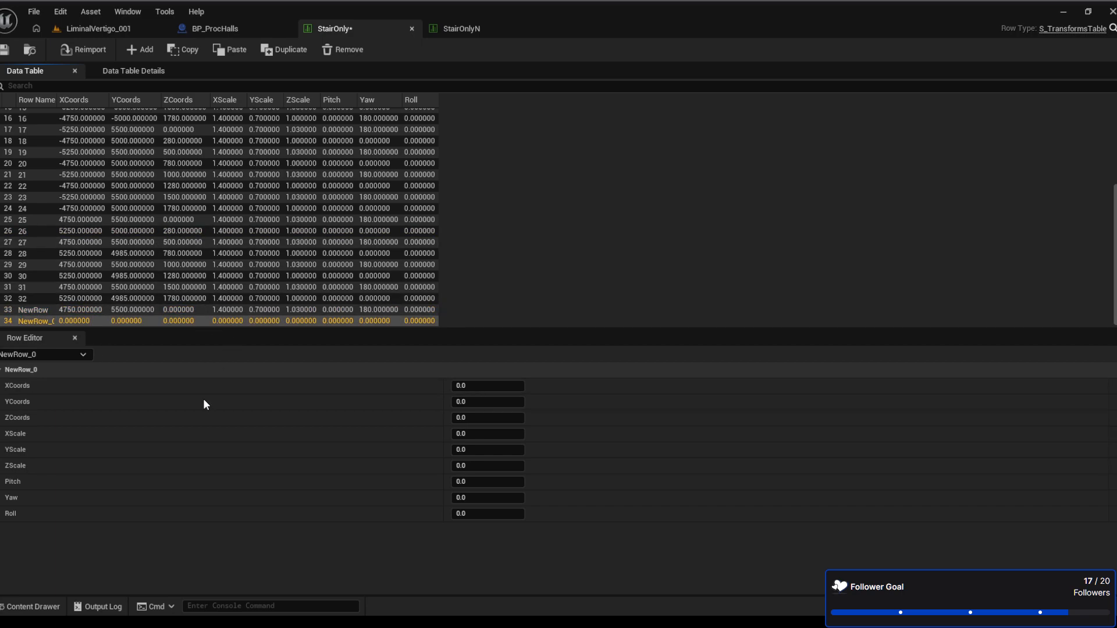
{"action": "key", "text": "ctrl+v"}
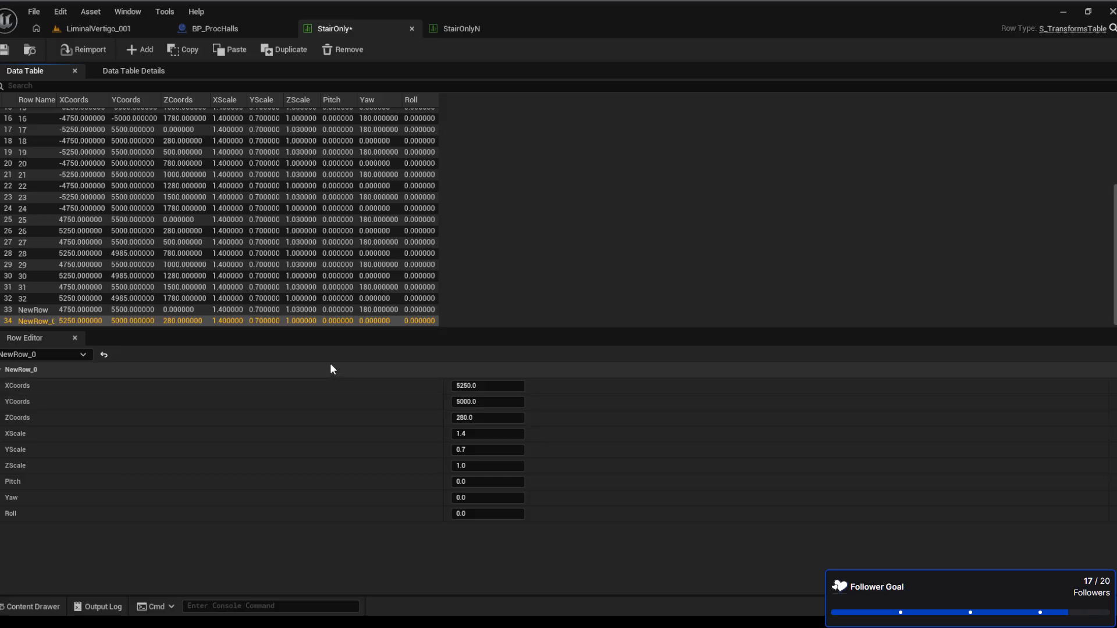
Set ZCoords of the first new StairOnly row to -213
{"action": "left_click", "coordinate": [180, 311]}
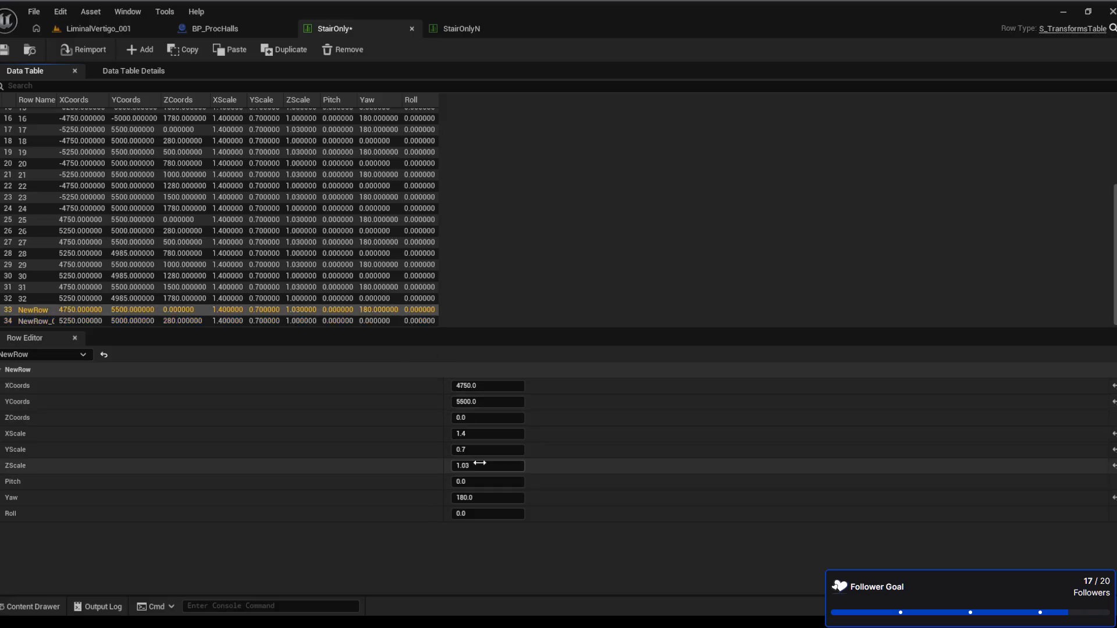
{"action": "left_click", "coordinate": [487, 418]}
{"action": "type", "text": "-213"}
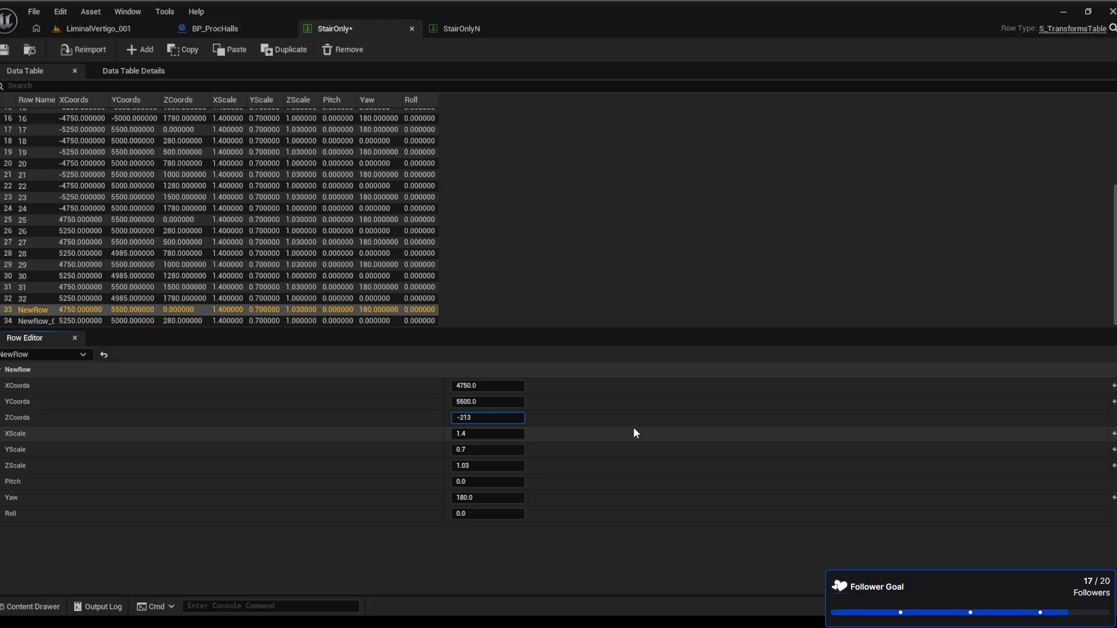
{"action": "key", "text": "Return"}
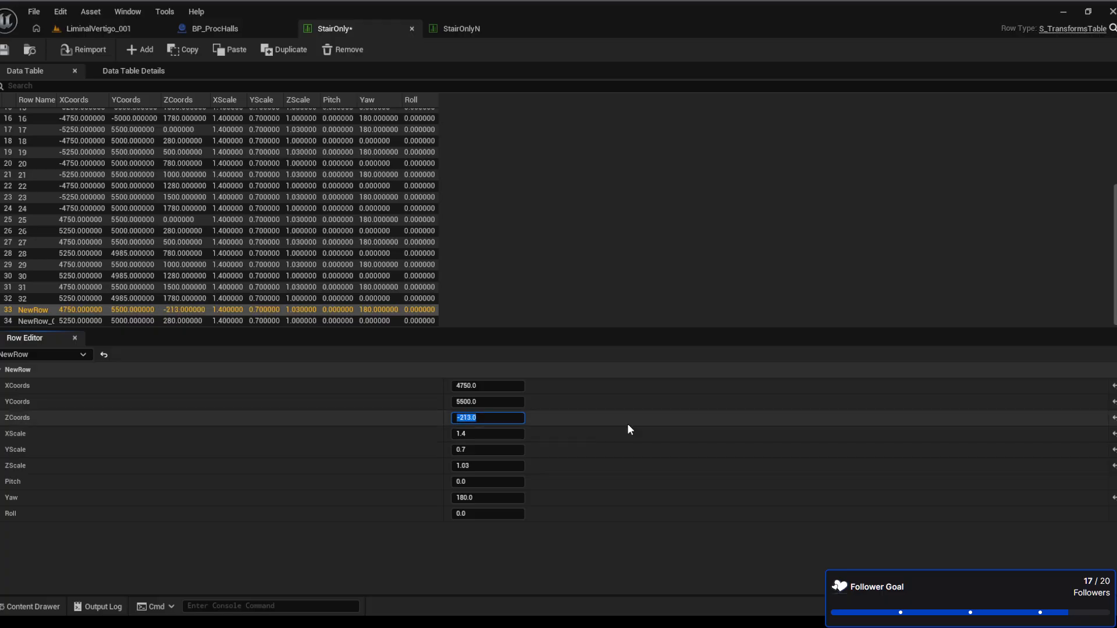
{"action": "left_click", "coordinate": [182, 321]}
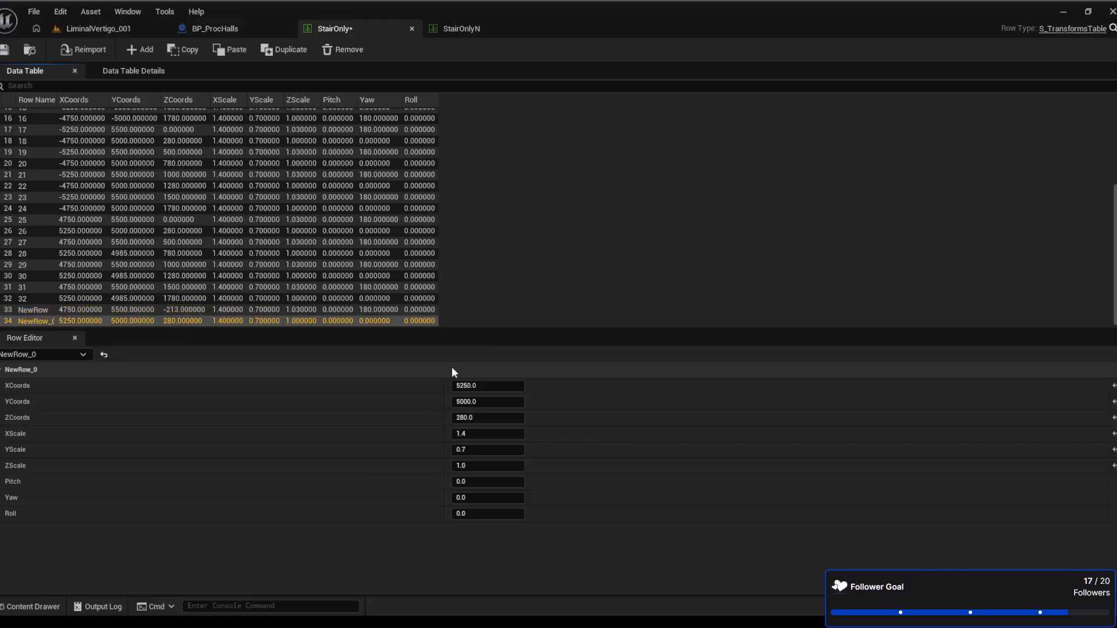
Set ZCoords of the first new StairOnly row to -490
{"action": "left_click", "coordinate": [183, 310]}
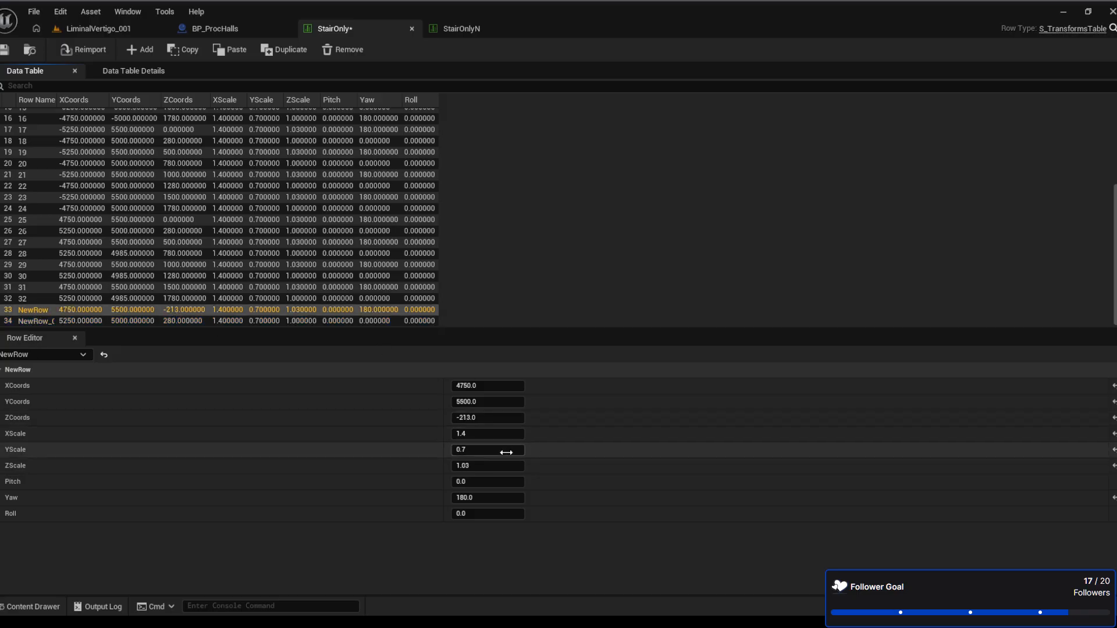
{"action": "left_click", "coordinate": [479, 419]}
{"action": "type", "text": "-"}
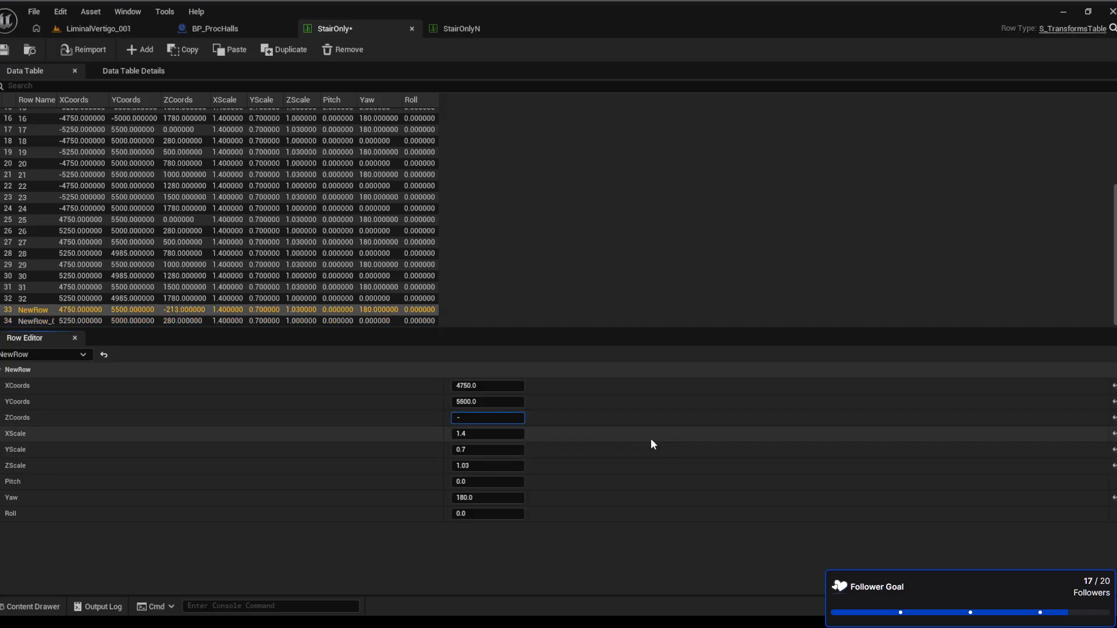
{"action": "type", "text": "490"}
{"action": "key", "text": "Return"}
Set ZCoords of the second new StairOnly row to -213 and save the table
{"action": "left_click", "coordinate": [178, 321]}
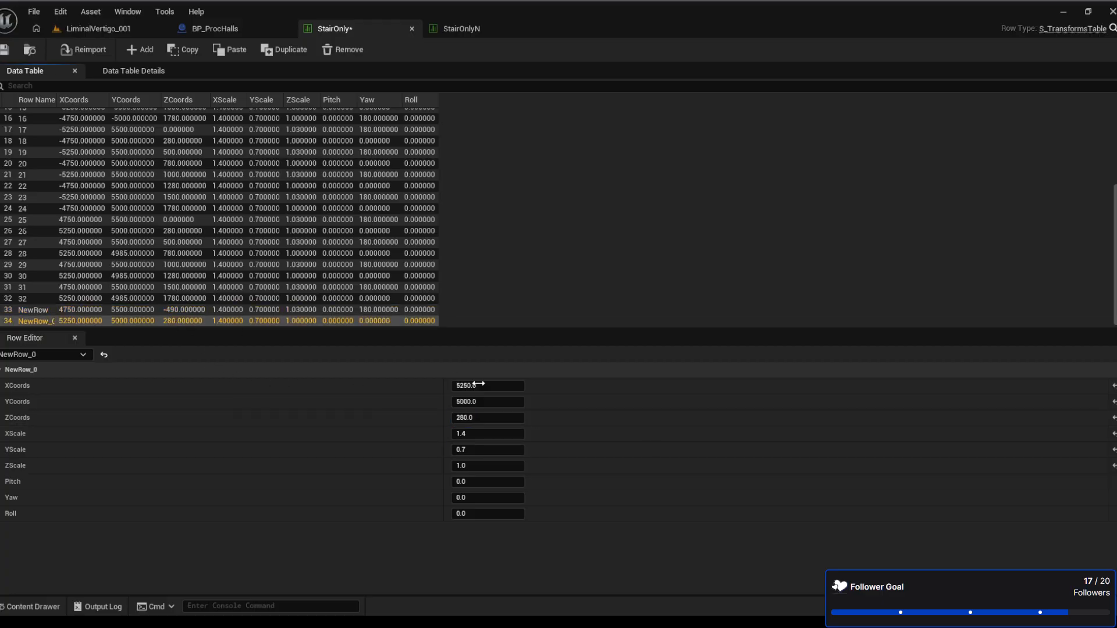
{"action": "left_click", "coordinate": [486, 419]}
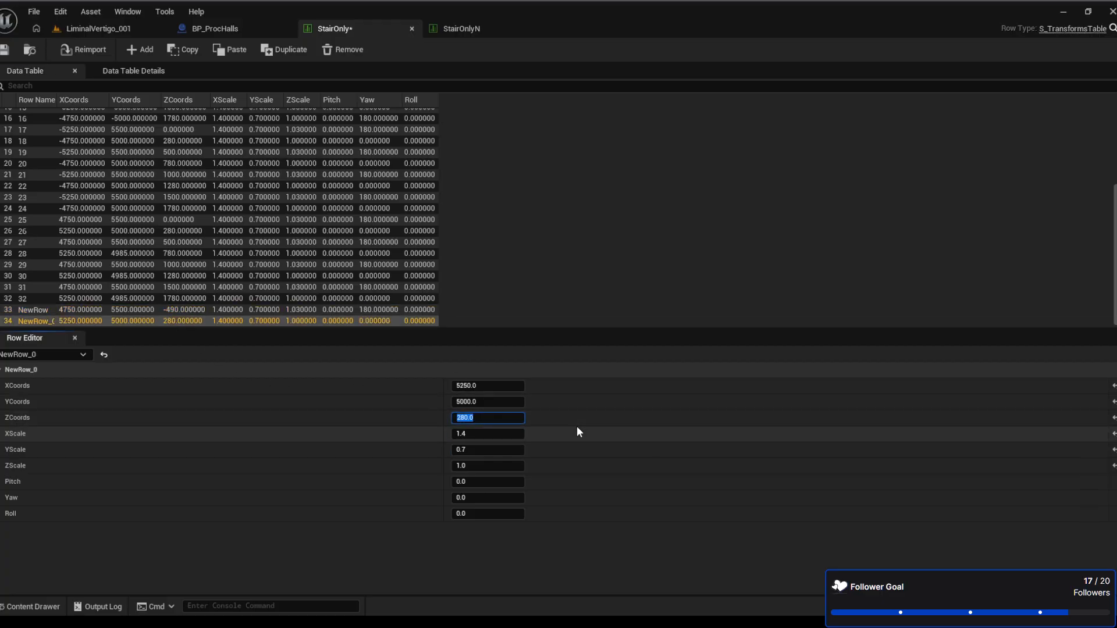
{"action": "type", "text": "-213"}
{"action": "key", "text": "Return"}
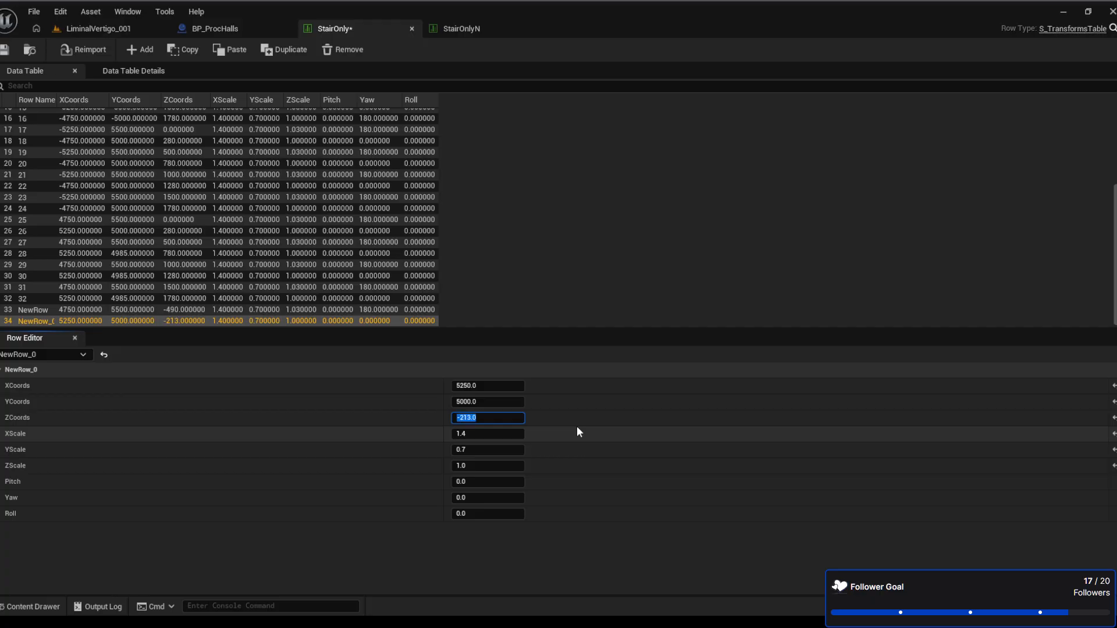
{"action": "left_click", "coordinate": [3, 51]}
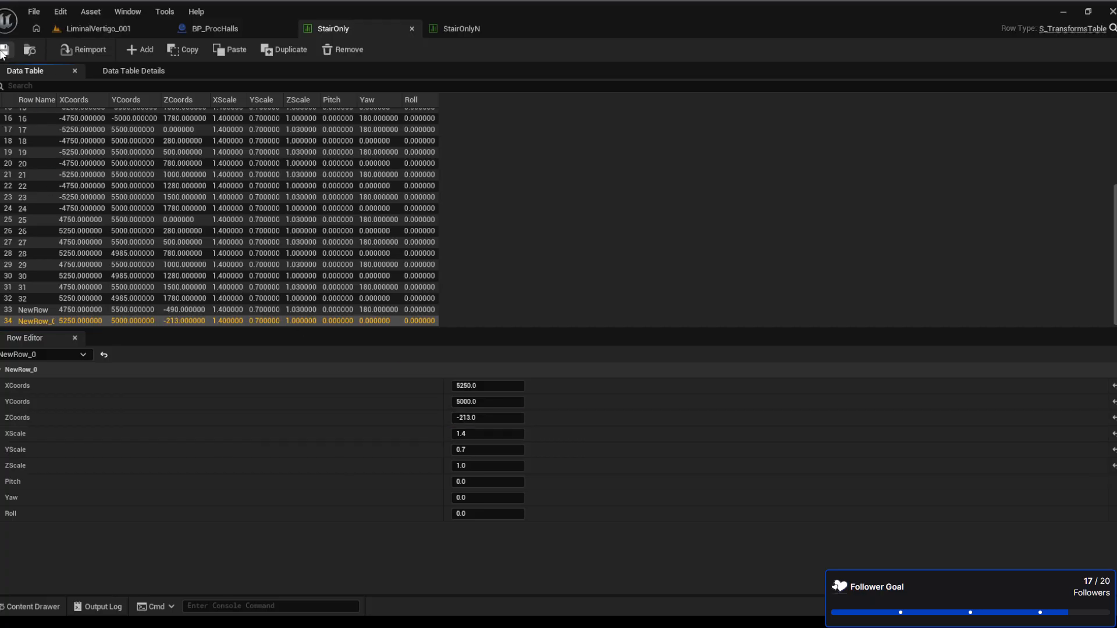
Recompile BP_ProcHalls and check the added stair flights up close in the LiminalVertigo_001 level
{"action": "left_click", "coordinate": [247, 27]}
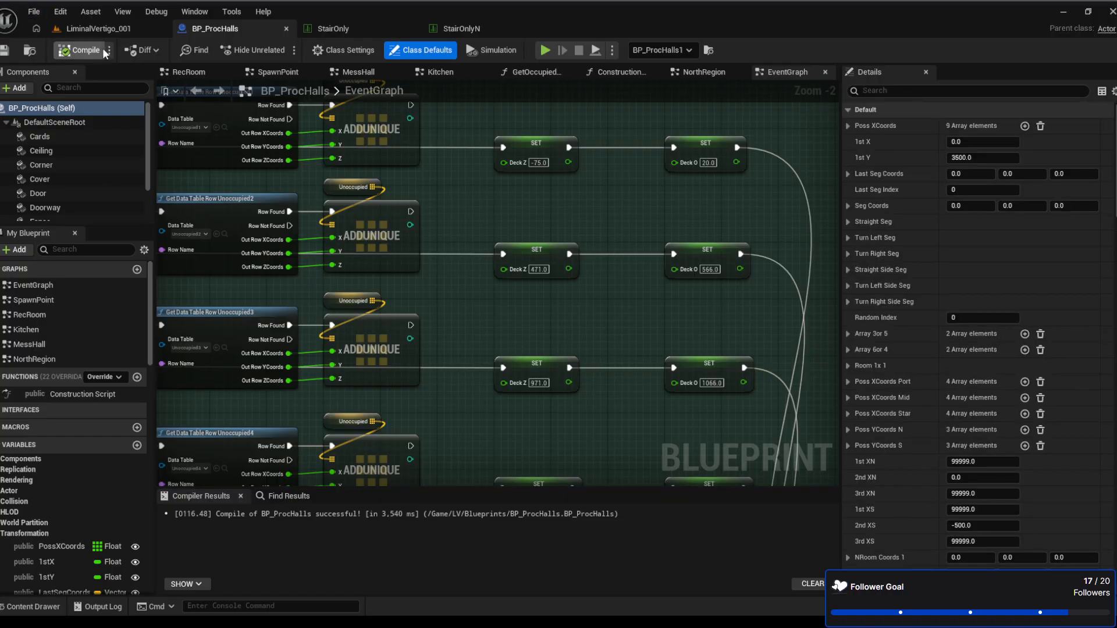
{"action": "left_click", "coordinate": [96, 28]}
{"action": "right_click_drag", "start_coordinate": [509, 323], "coordinate": [362, 270]}
{"action": "key", "text": "w"}
{"action": "key", "text": "w"}
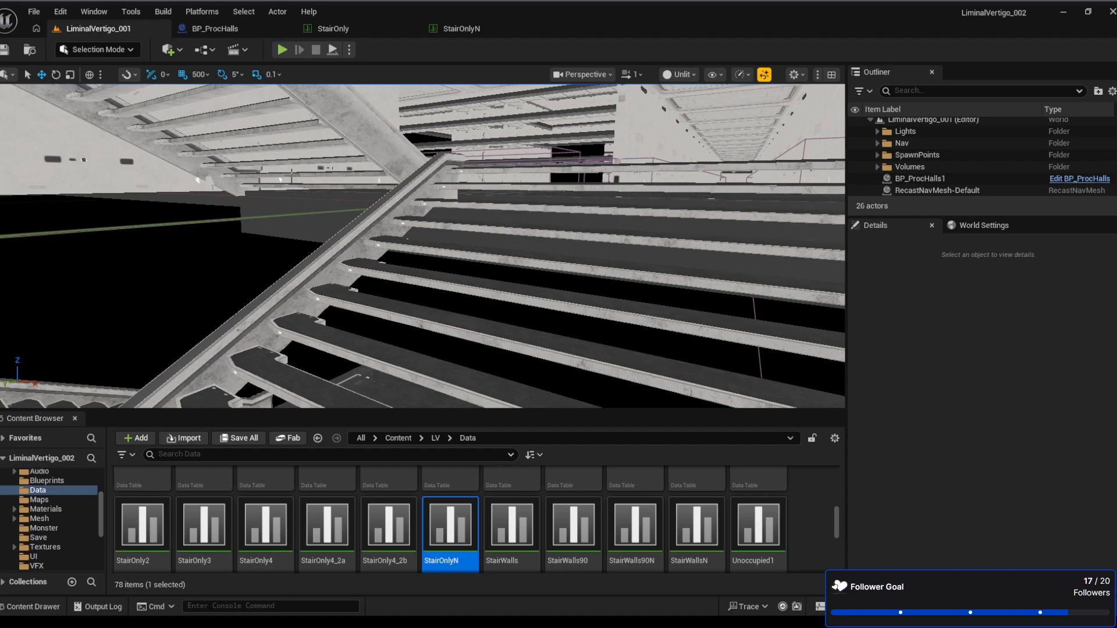
Set ZCoords of the second new StairOnly row to -220 and save the table
{"action": "left_click", "coordinate": [383, 29]}
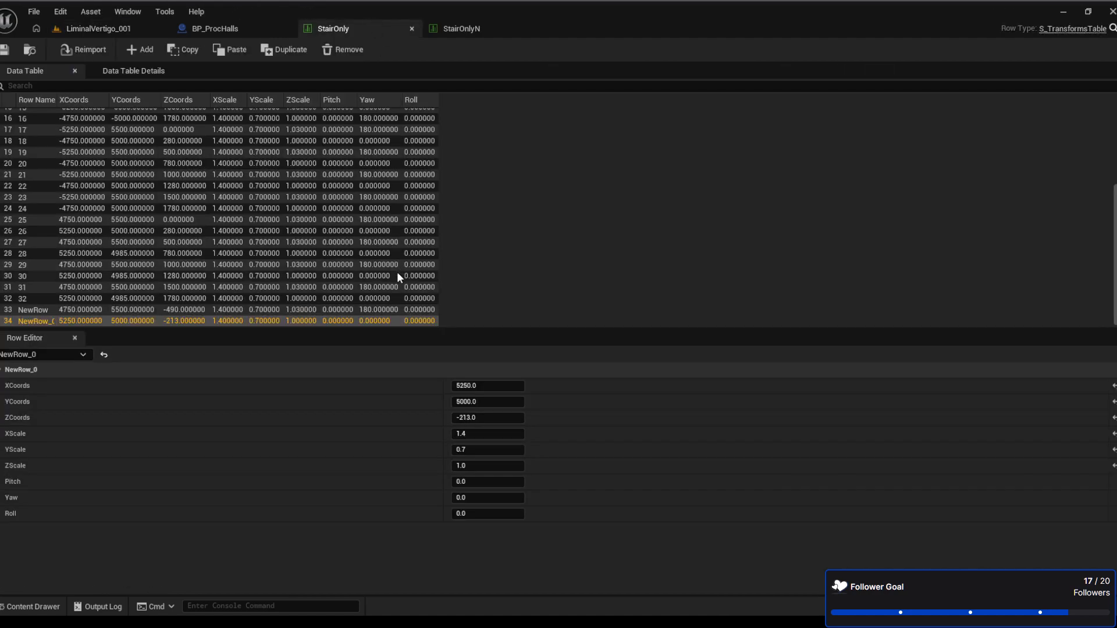
{"action": "left_click", "coordinate": [475, 418]}
{"action": "type", "text": "-"}
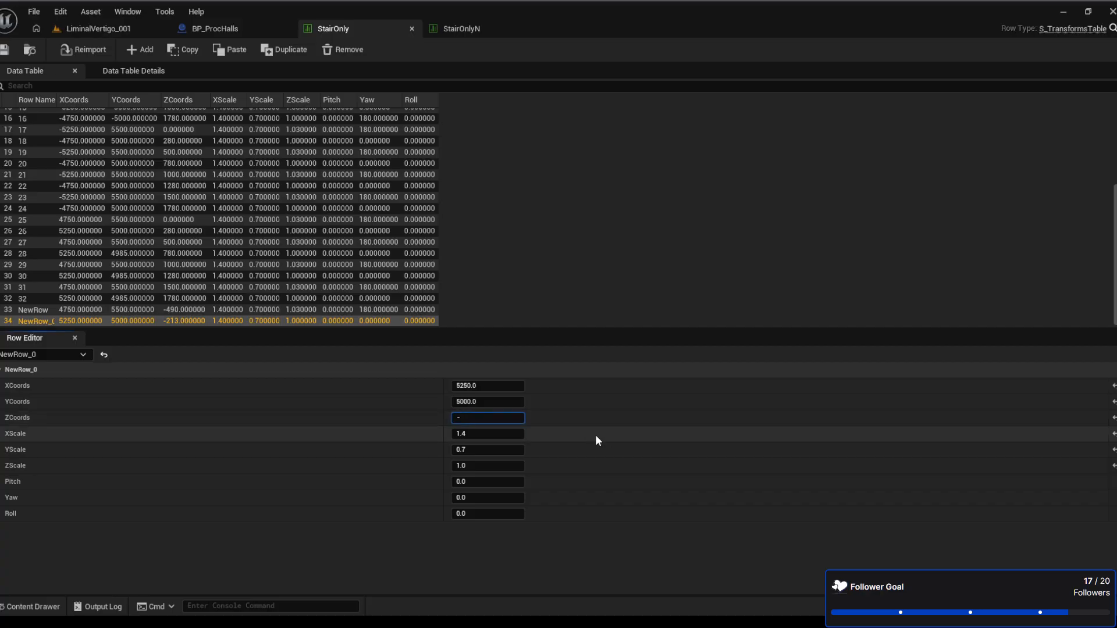
{"action": "type", "text": "220"}
{"action": "key", "text": "Return"}
{"action": "left_click", "coordinate": [6, 50]}
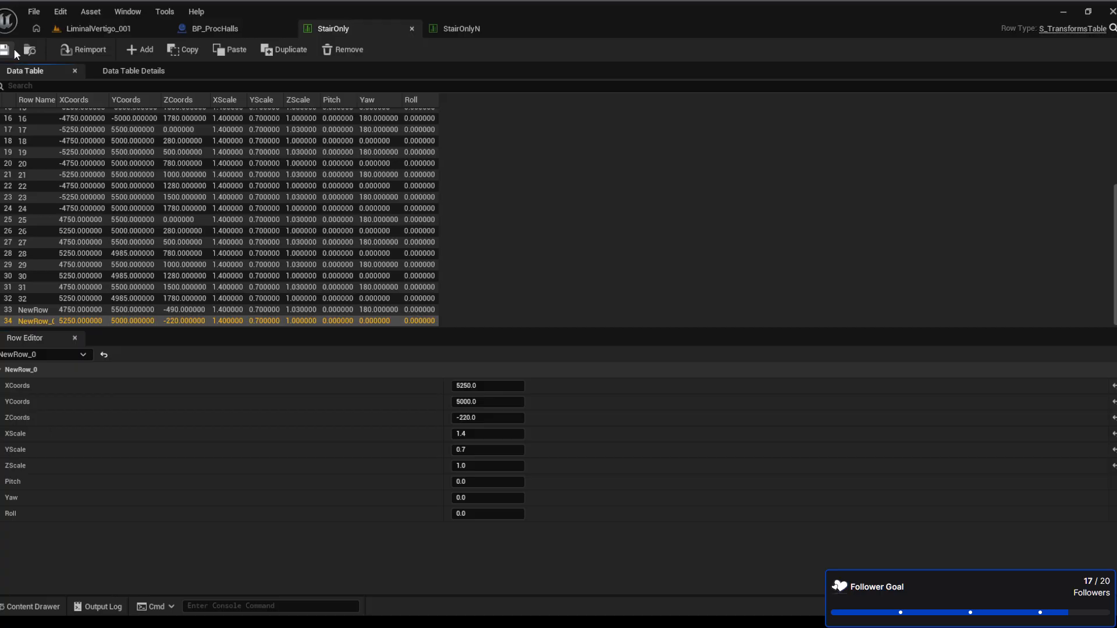
Recompile BP_ProcHalls and examine in LiminalVertigo_001 how the added upper flight meets the landing floor and railing
{"action": "left_click", "coordinate": [215, 30]}
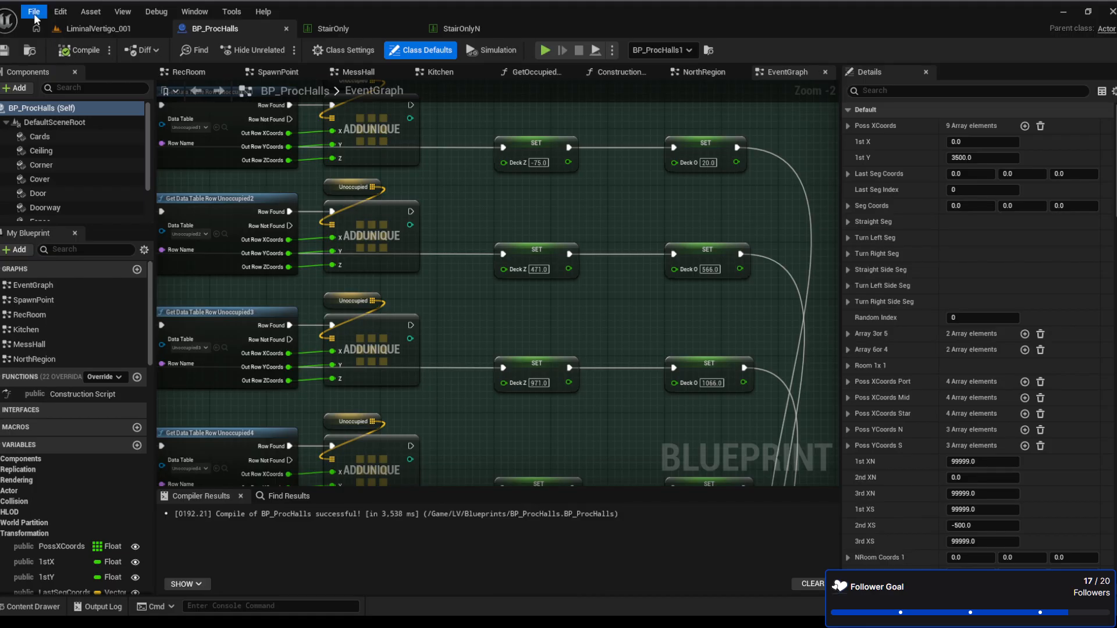
{"action": "left_click", "coordinate": [103, 30]}
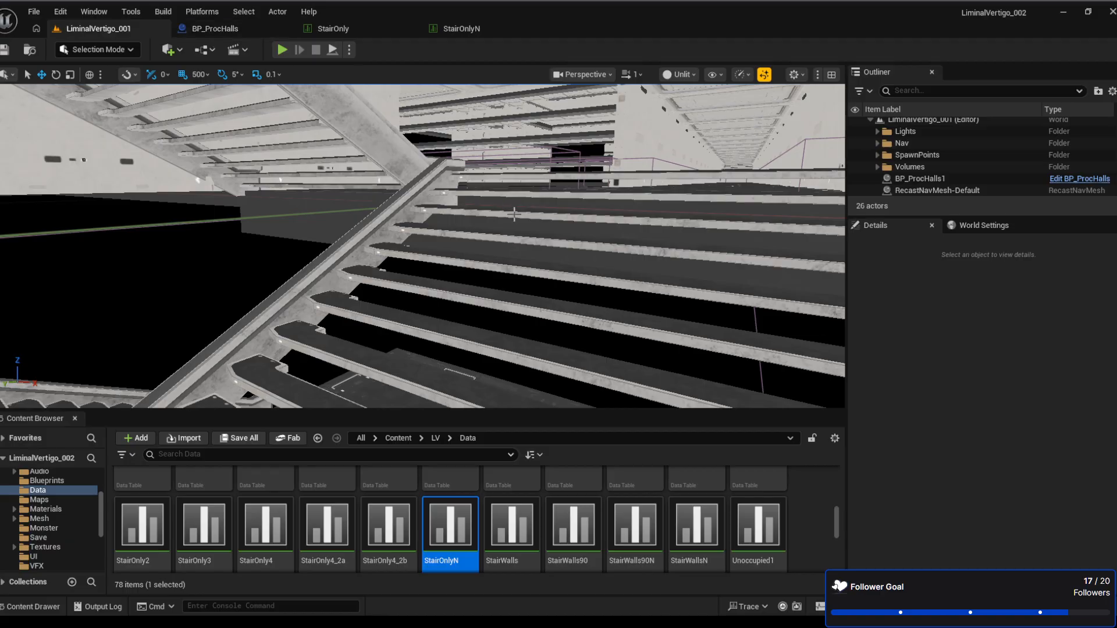
{"action": "right_click_drag", "start_coordinate": [510, 210], "coordinate": [483, 200]}
{"action": "key", "text": "w"}
{"action": "key", "text": "s"}
{"action": "key", "text": "w"}
{"action": "key", "text": "w"}
{"action": "key", "text": "s"}
{"action": "key", "text": "w"}
{"action": "key", "text": "w"}
{"action": "key", "text": "w"}
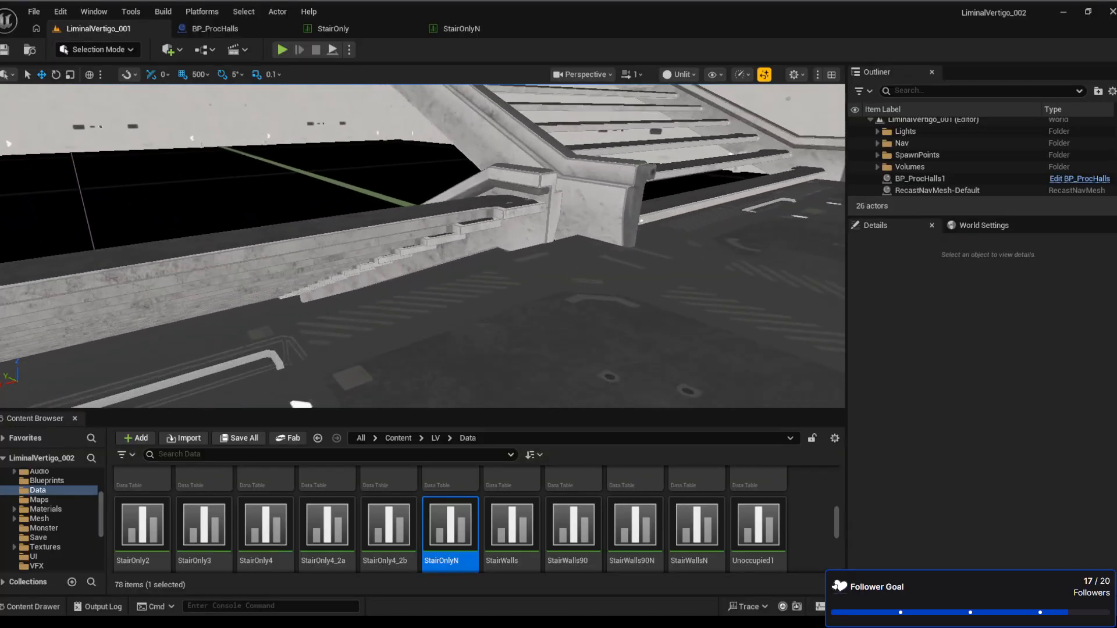
{"action": "right_click_drag", "start_coordinate": [423, 246], "coordinate": [422, 199]}
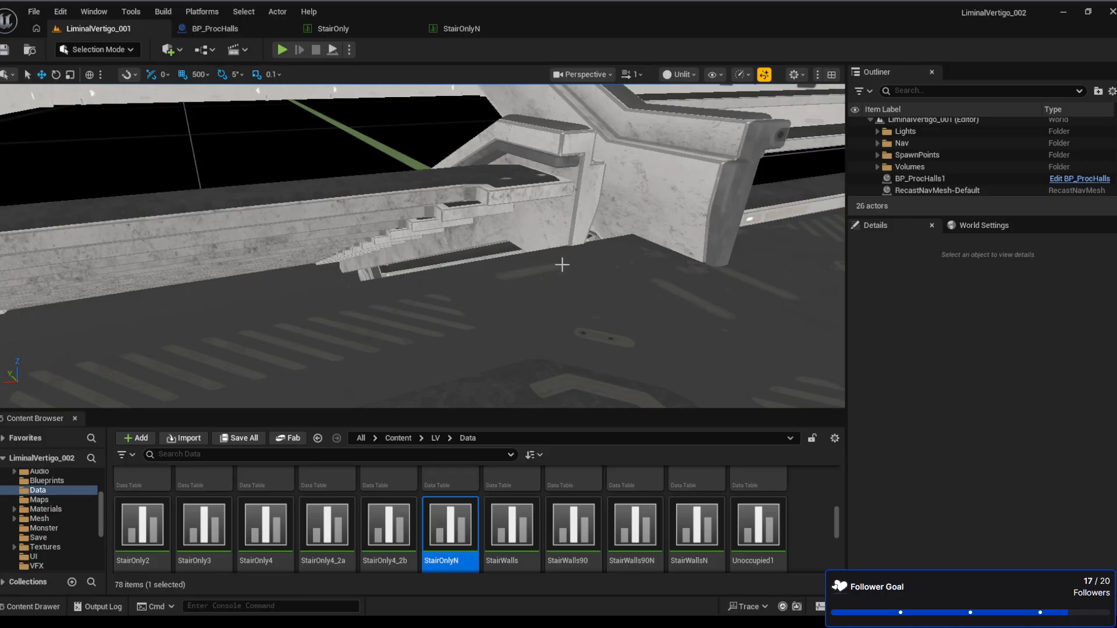
{"action": "mouse_move", "coordinate": [558, 256]}
{"action": "right_mouse_down"}
{"action": "mouse_move", "coordinate": [536, 244]}
{"action": "mouse_move", "coordinate": [560, 260]}
{"action": "right_mouse_up"}
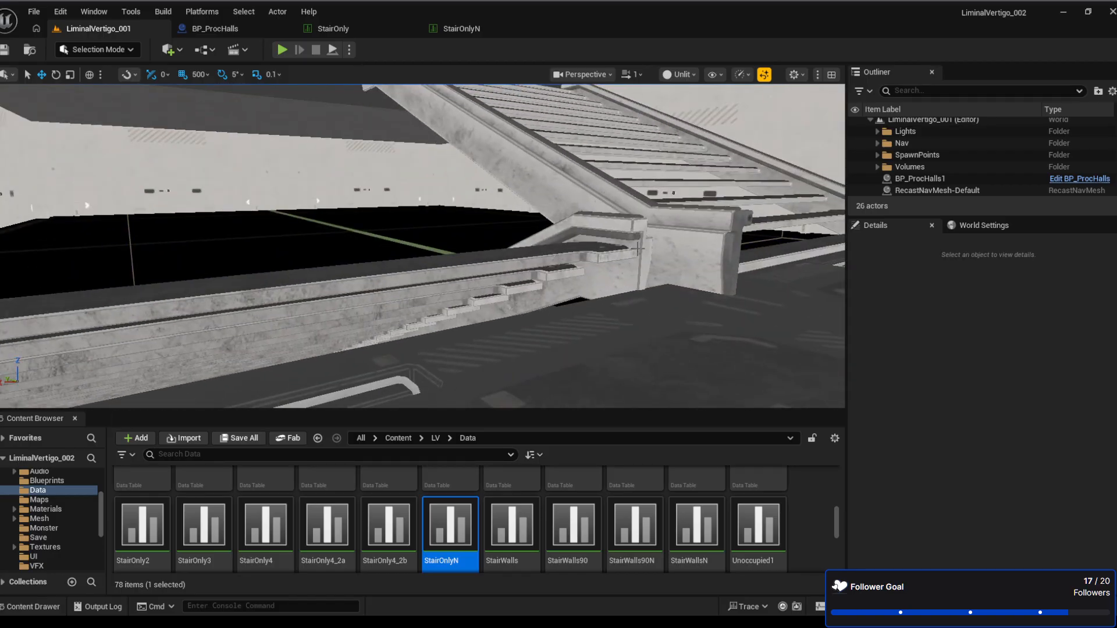
Set ZCoords of the second new StairOnly row to -240 and save the table
{"action": "left_click", "coordinate": [340, 30]}
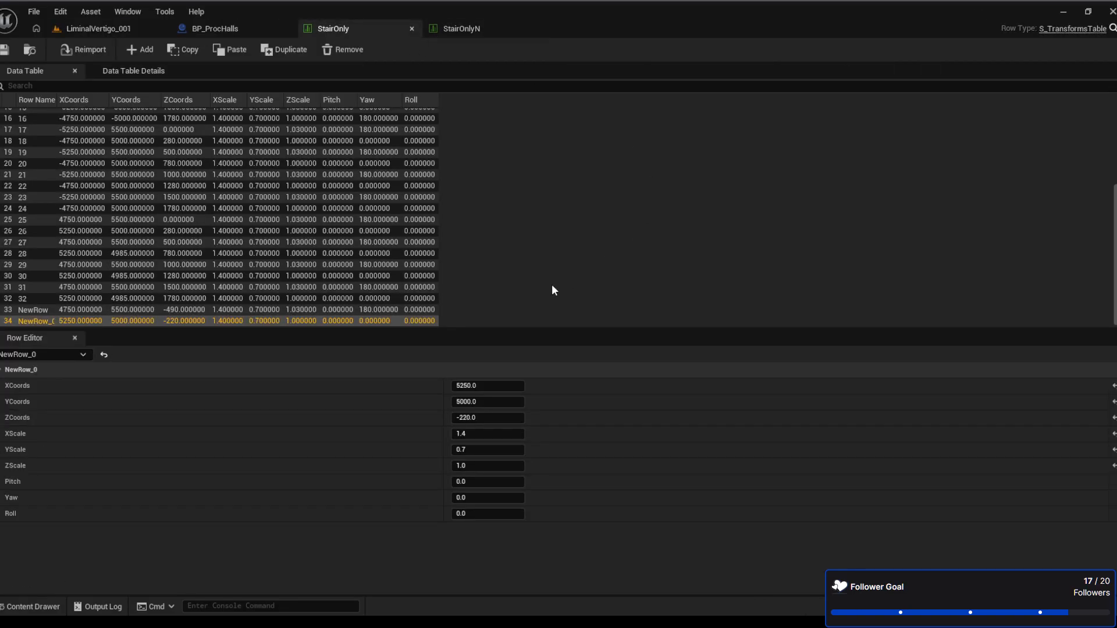
{"action": "left_click", "coordinate": [488, 418]}
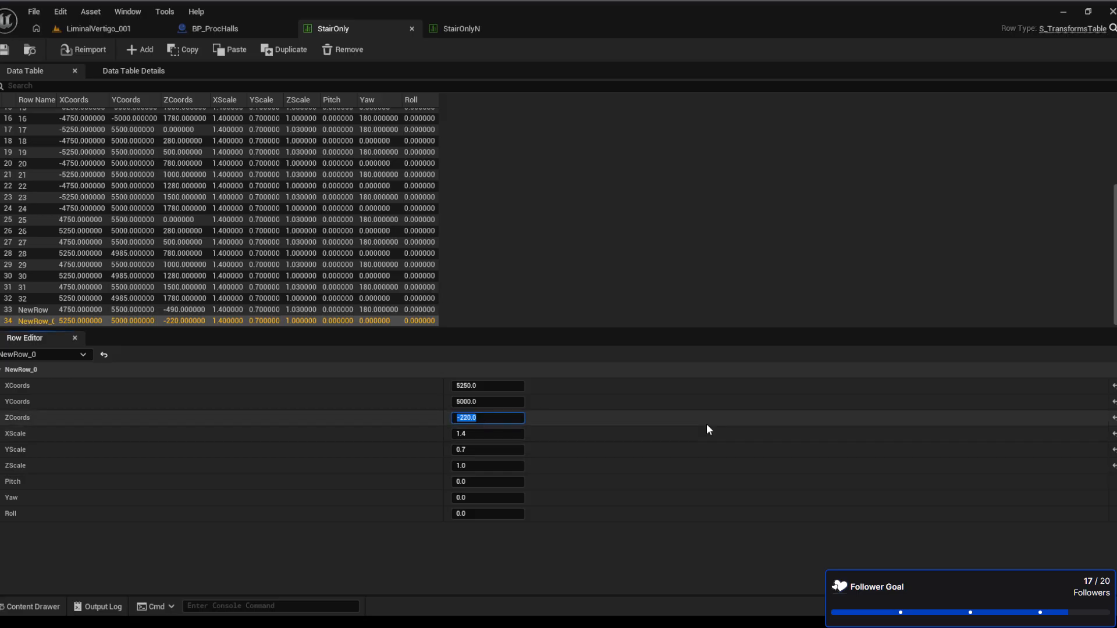
{"action": "type", "text": "-240"}
{"action": "key", "text": "Return"}
{"action": "left_click", "coordinate": [4, 50]}
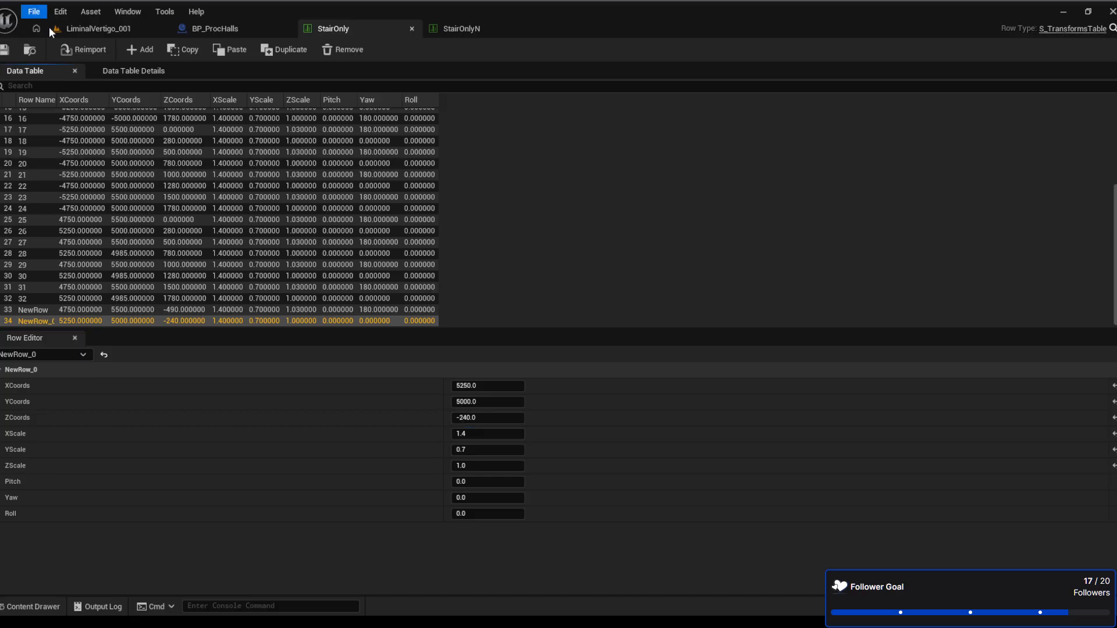
Recompile BP_ProcHalls and examine in LiminalVertigo_001 how the added upper flight meets the landing floor and neighbouring stairs
{"action": "left_click", "coordinate": [200, 28]}
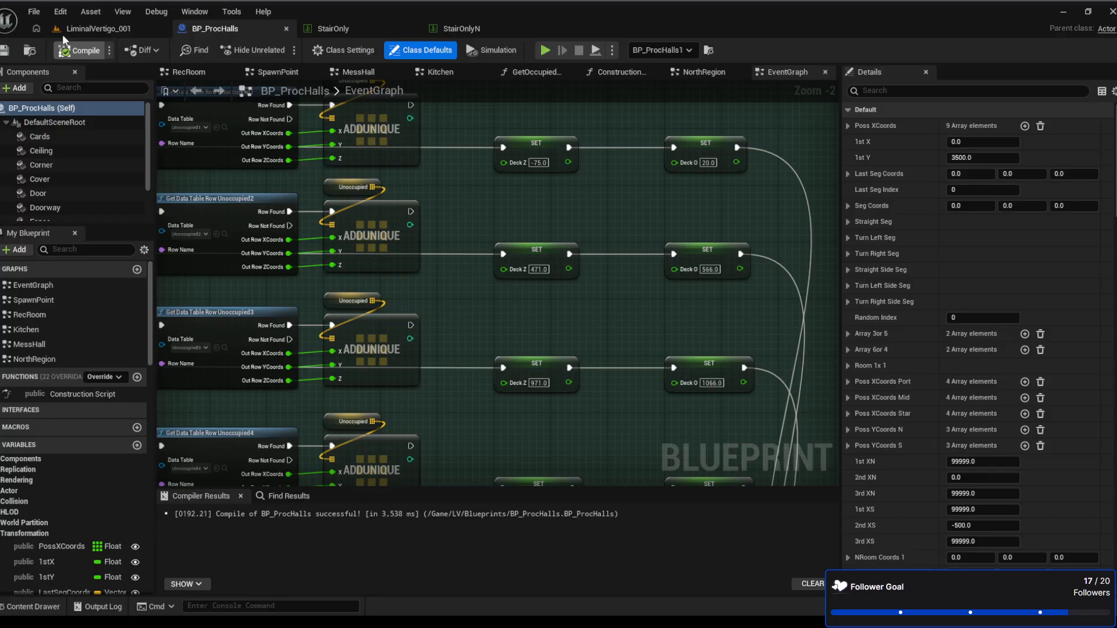
{"action": "left_click", "coordinate": [37, 15]}
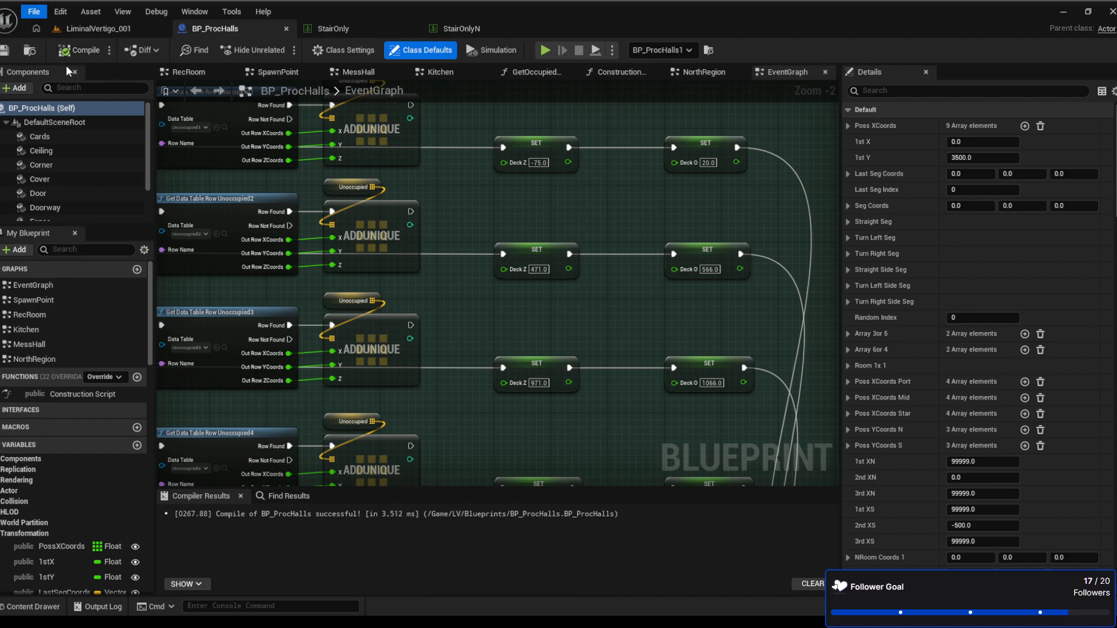
{"action": "left_click", "coordinate": [94, 29]}
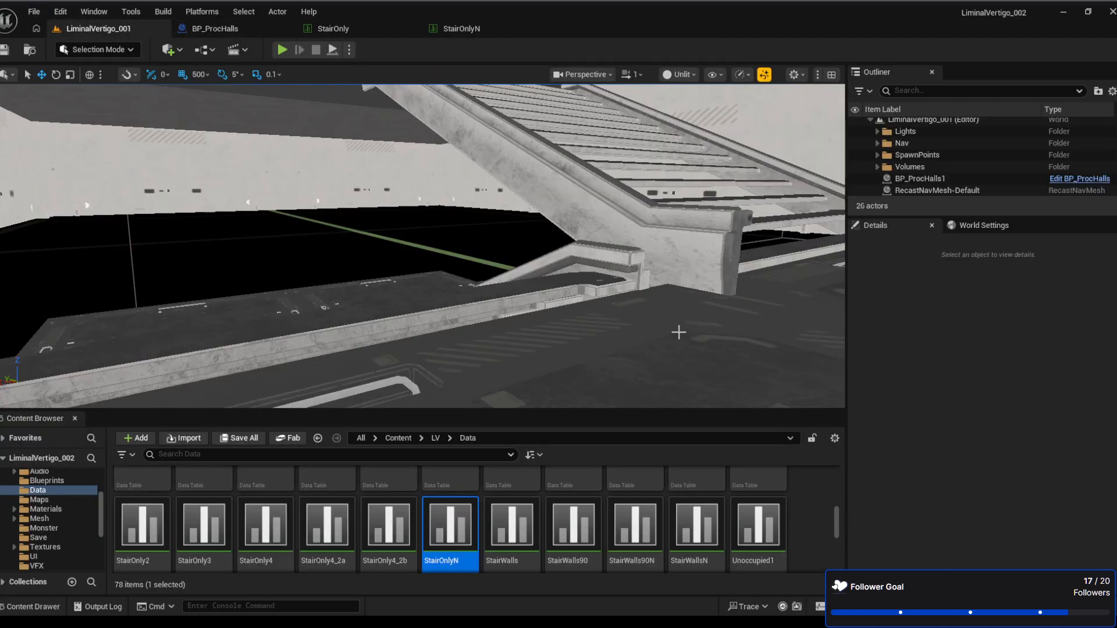
{"action": "right_click_drag", "start_coordinate": [422, 245], "coordinate": [675, 269]}
{"action": "key", "text": "w"}
{"action": "key", "text": "s"}
{"action": "key", "text": "w"}
{"action": "key", "text": "w"}
{"action": "key", "text": "w"}
{"action": "key", "text": "d"}
{"action": "key", "text": "d"}
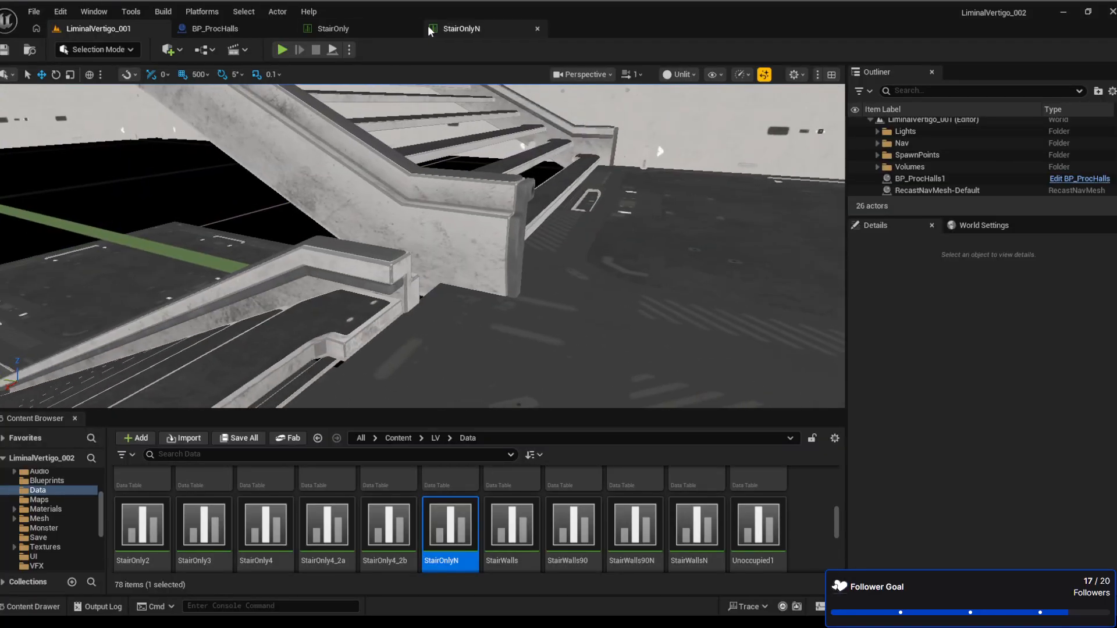
Set ZCoords of the second new StairOnly row to -245 and save the table
{"action": "left_click", "coordinate": [374, 32]}
{"action": "left_click", "coordinate": [491, 422]}
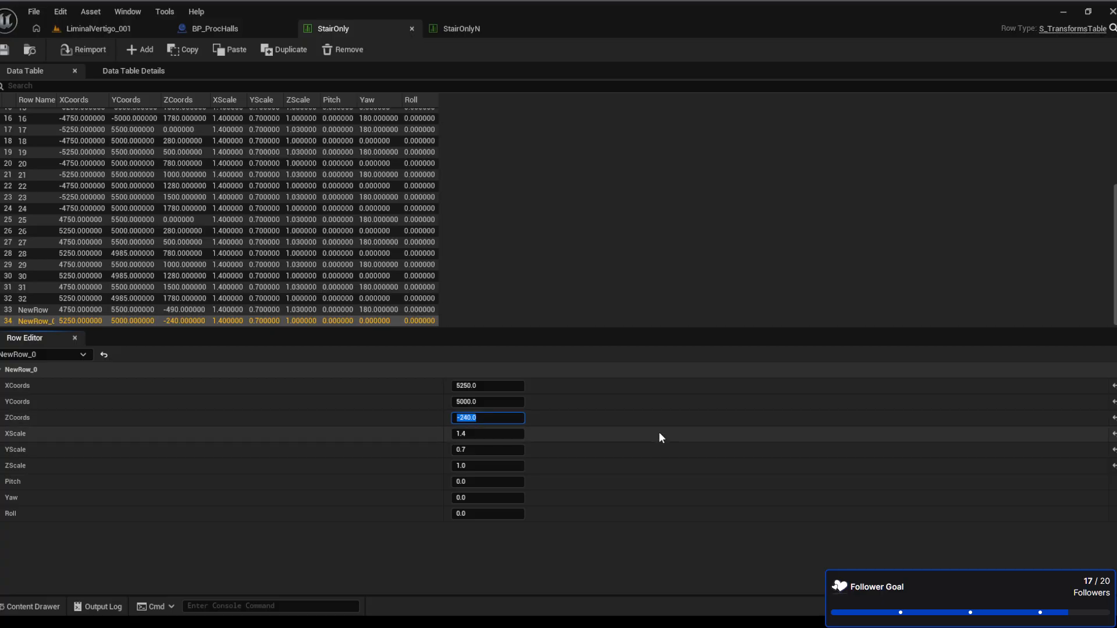
{"action": "type", "text": "-254"}
{"action": "key", "text": "Return"}
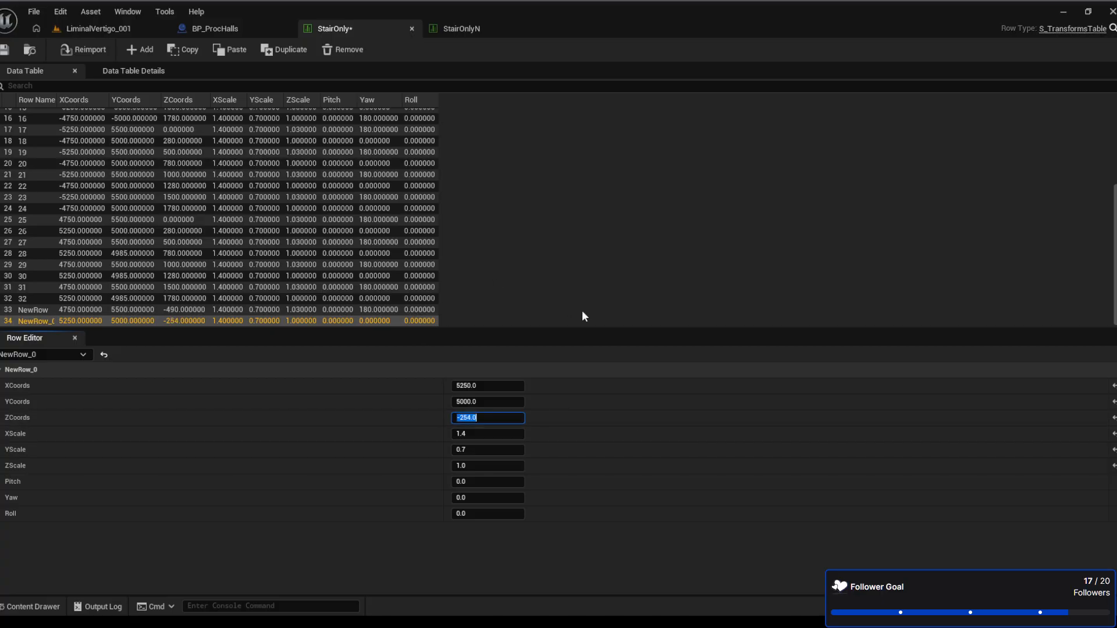
{"action": "key", "text": "Left"}
{"action": "key", "text": "Right"}
{"action": "type", "text": "0"}
{"action": "key", "text": "BackSpace"}
{"action": "type", "text": "4"}
{"action": "key", "text": "Right"}
{"action": "key", "text": "Right"}
{"action": "key", "text": "BackSpace"}
{"action": "key", "text": "Return"}
{"action": "left_click", "coordinate": [5, 50]}
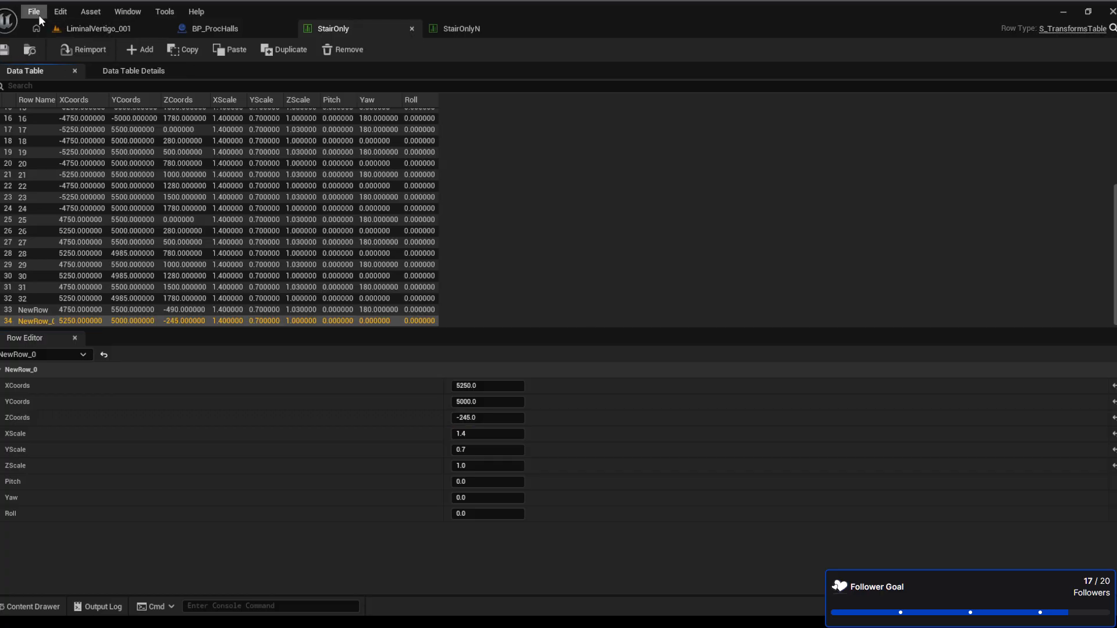
Recompile BP_ProcHalls, consult the StairOnlyN rows, and inspect the added flight's landing joint in LiminalVertigo_001
{"action": "left_click", "coordinate": [232, 29]}
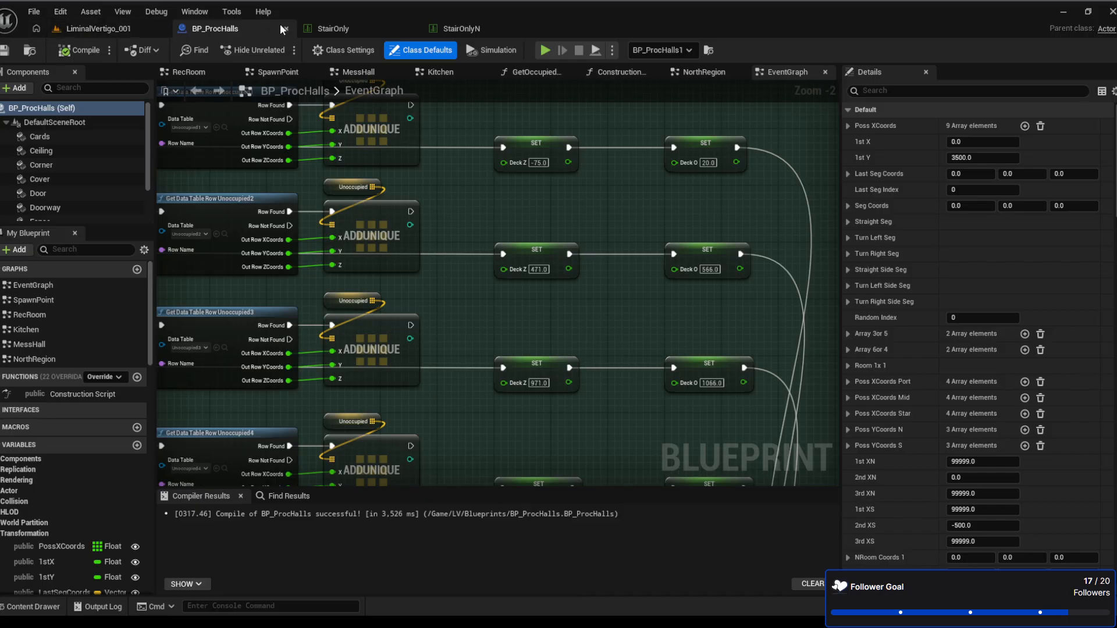
{"action": "left_click", "coordinate": [473, 29]}
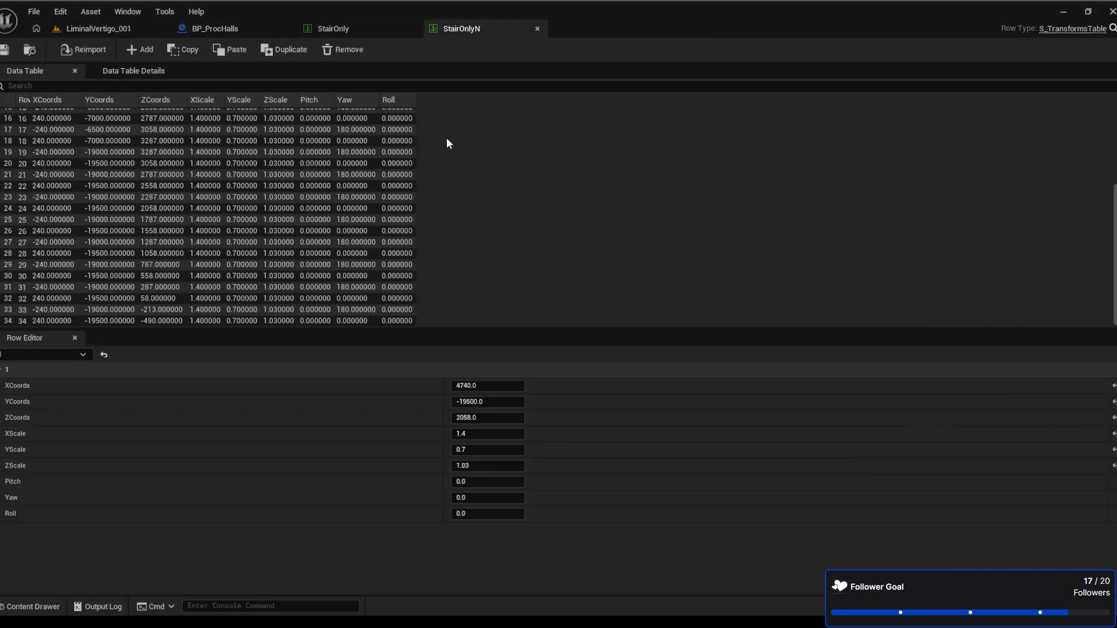
{"action": "left_click", "coordinate": [341, 30]}
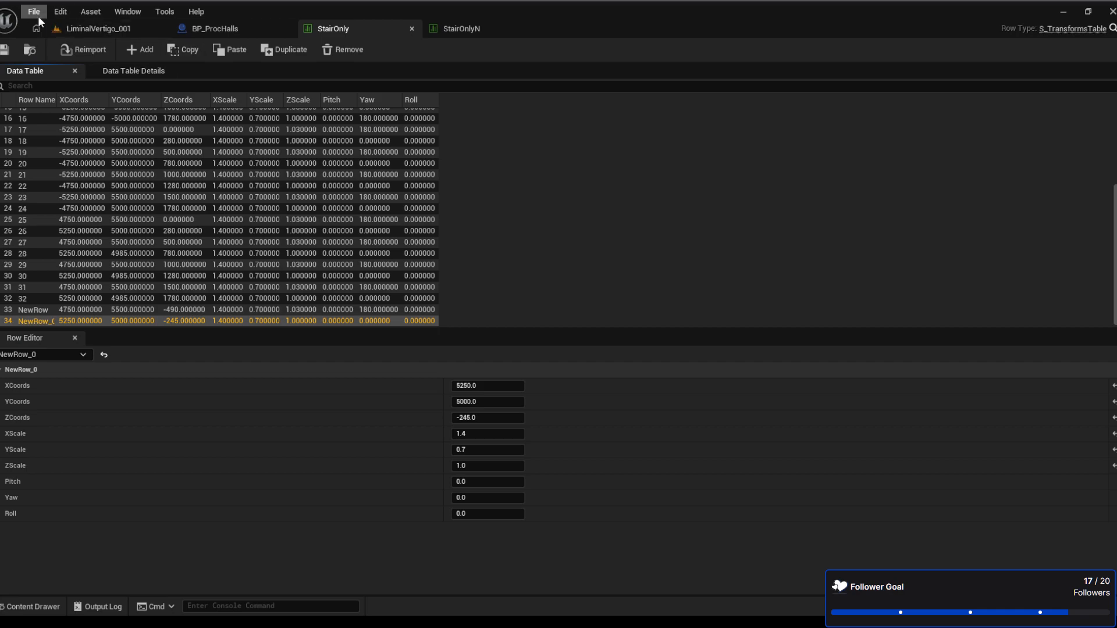
{"action": "left_click", "coordinate": [209, 28]}
{"action": "left_click", "coordinate": [110, 32]}
{"action": "right_click_drag", "start_coordinate": [478, 359], "coordinate": [416, 341]}
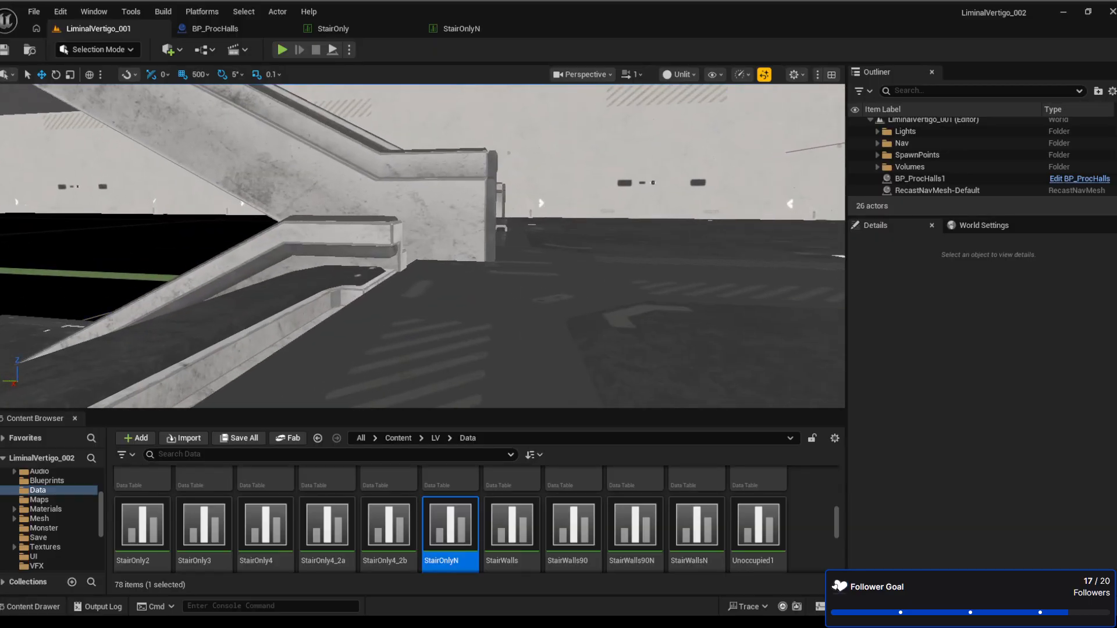
Set ZCoords of the second new StairOnly row to -247 and save the table
{"action": "left_click", "coordinate": [333, 28]}
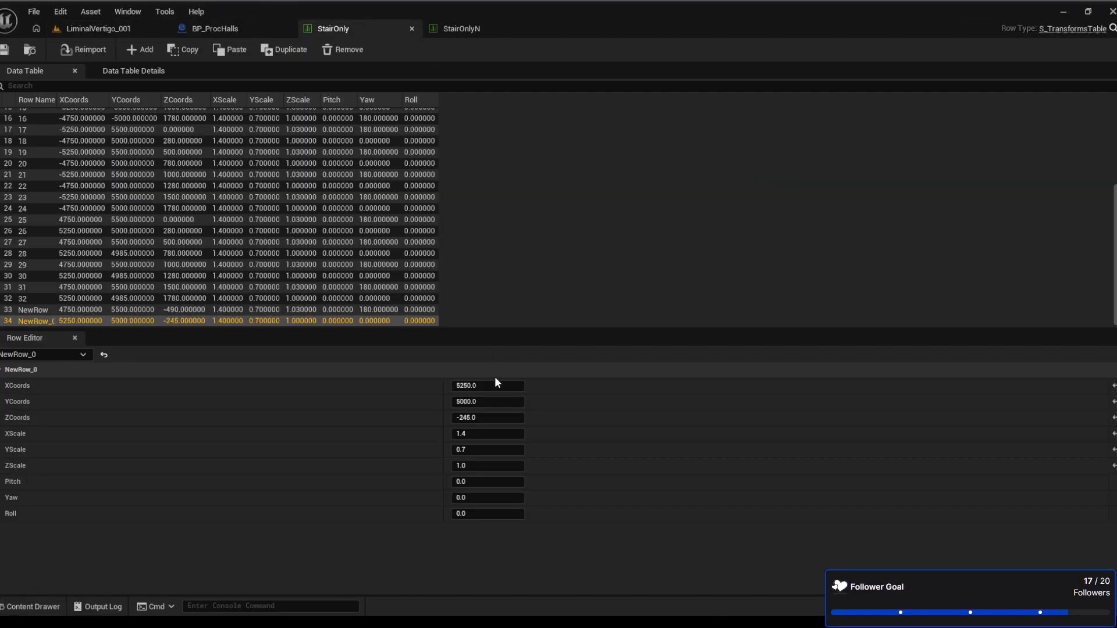
{"action": "left_click", "coordinate": [493, 417]}
{"action": "key", "text": "Right"}
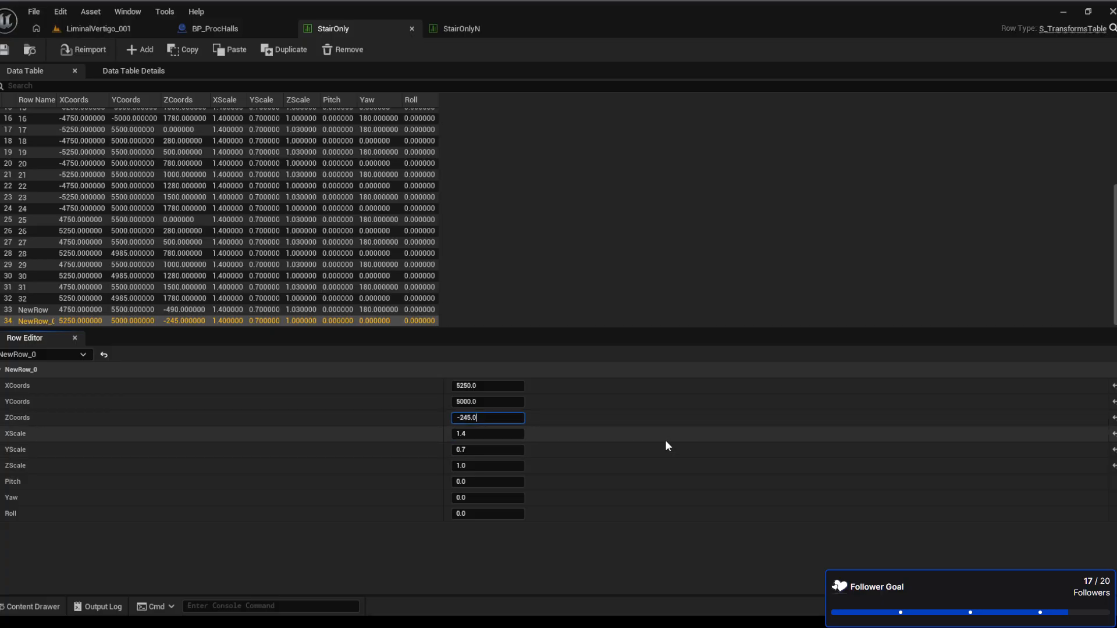
{"action": "key", "text": "Left"}
{"action": "key", "text": "Left"}
{"action": "key", "text": "BackSpace"}
{"action": "type", "text": "7"}
{"action": "key", "text": "Return"}
{"action": "left_click", "coordinate": [4, 51]}
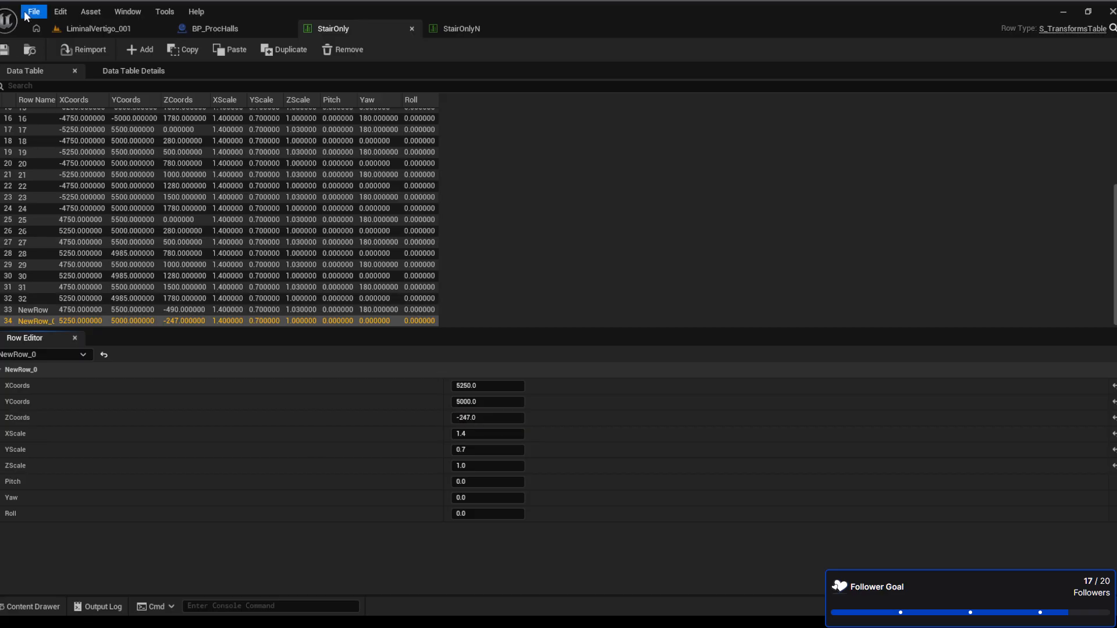
Recompile BP_ProcHalls and survey the adjusted flight and the other stairwells from below in LiminalVertigo_001
{"action": "left_click", "coordinate": [229, 25]}
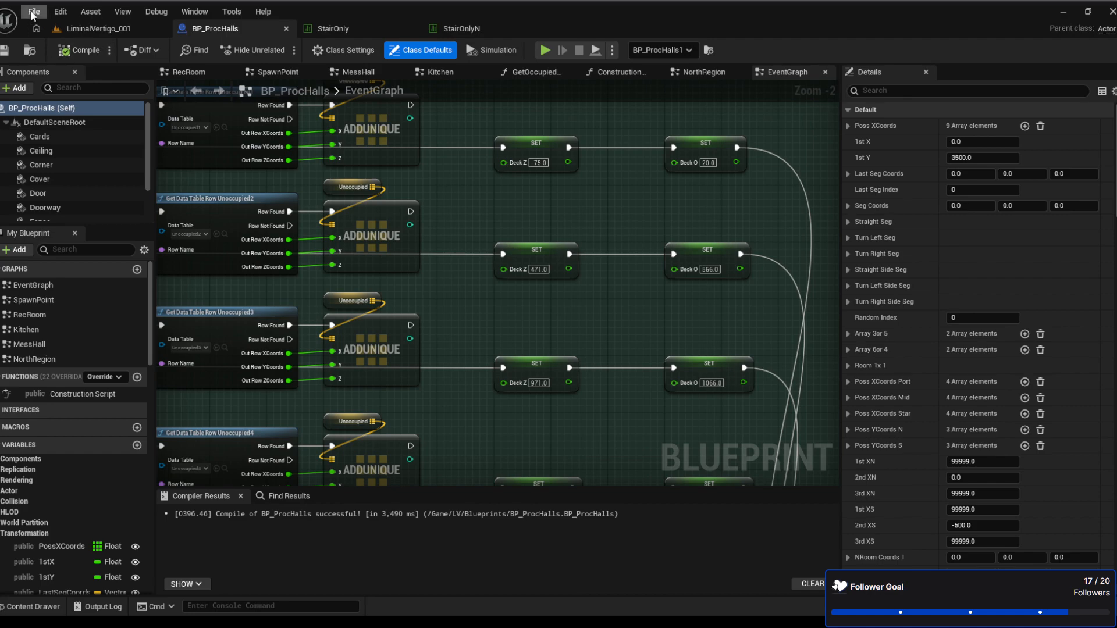
{"action": "left_click", "coordinate": [134, 26]}
{"action": "right_click_drag", "start_coordinate": [445, 299], "coordinate": [399, 317]}
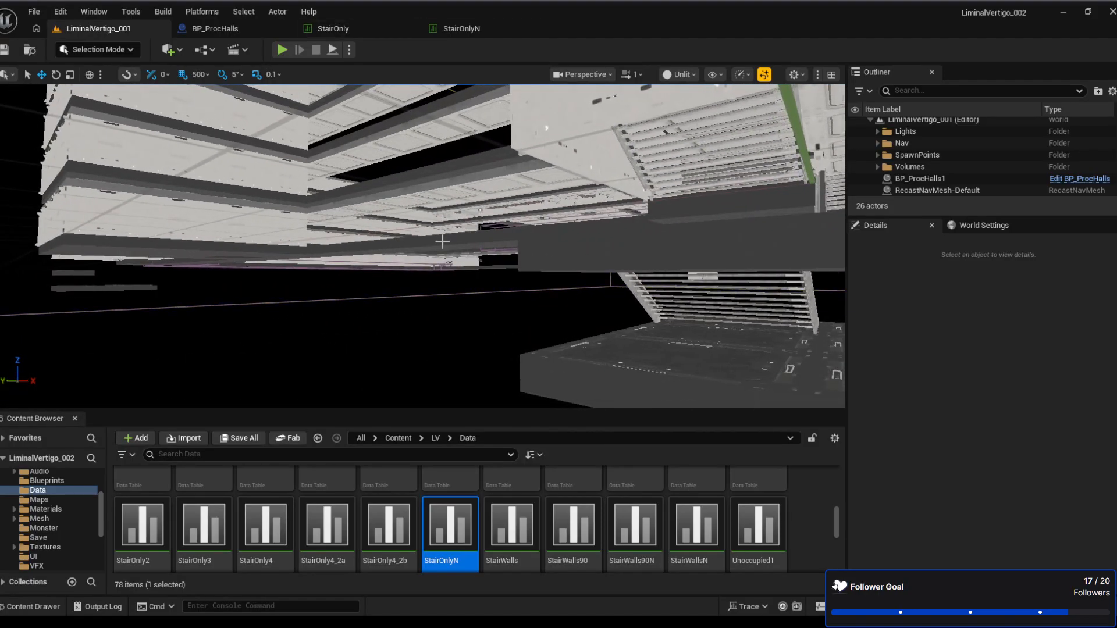
{"action": "right_click_drag", "start_coordinate": [441, 242], "coordinate": [367, 256]}
{"action": "right_click_drag", "start_coordinate": [252, 212], "coordinate": [330, 192]}
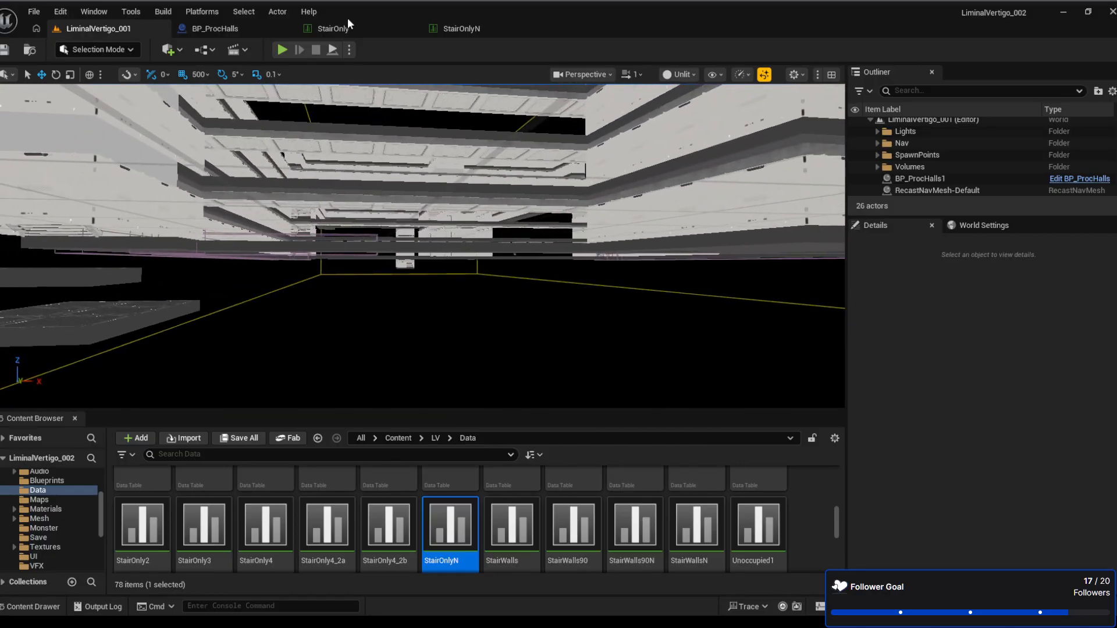
Add two more rows to StairOnly and copy row 17's values into the first of them
{"action": "left_click", "coordinate": [347, 28]}
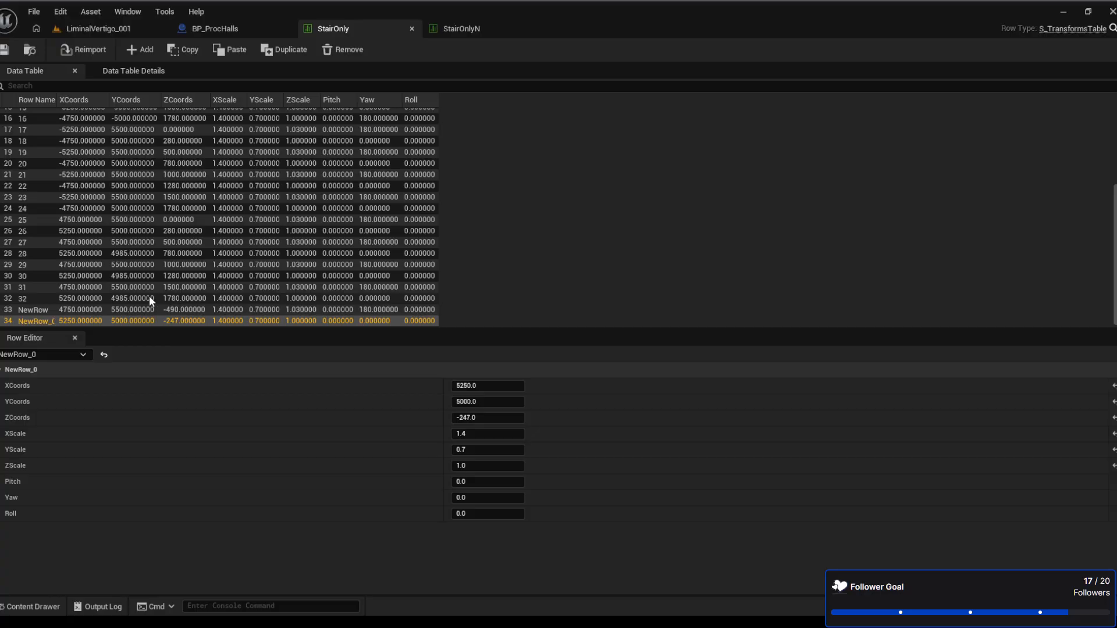
{"action": "scroll", "coordinate": [149, 296], "scroll_direction": "up", "scroll_amount": 5}
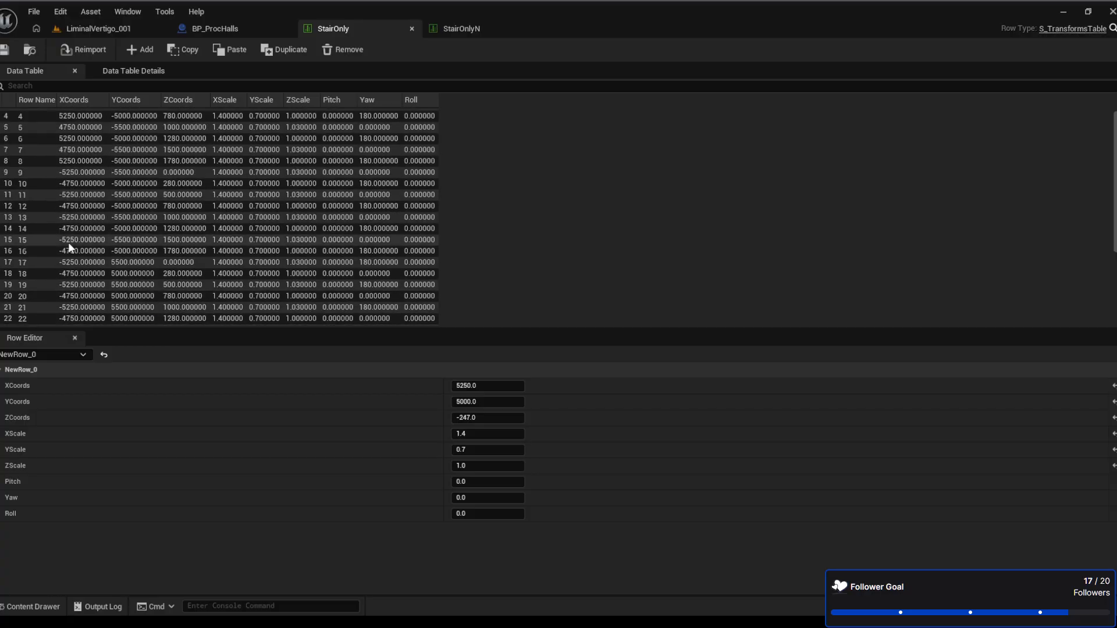
{"action": "scroll", "coordinate": [82, 278], "scroll_direction": "down", "scroll_amount": 5}
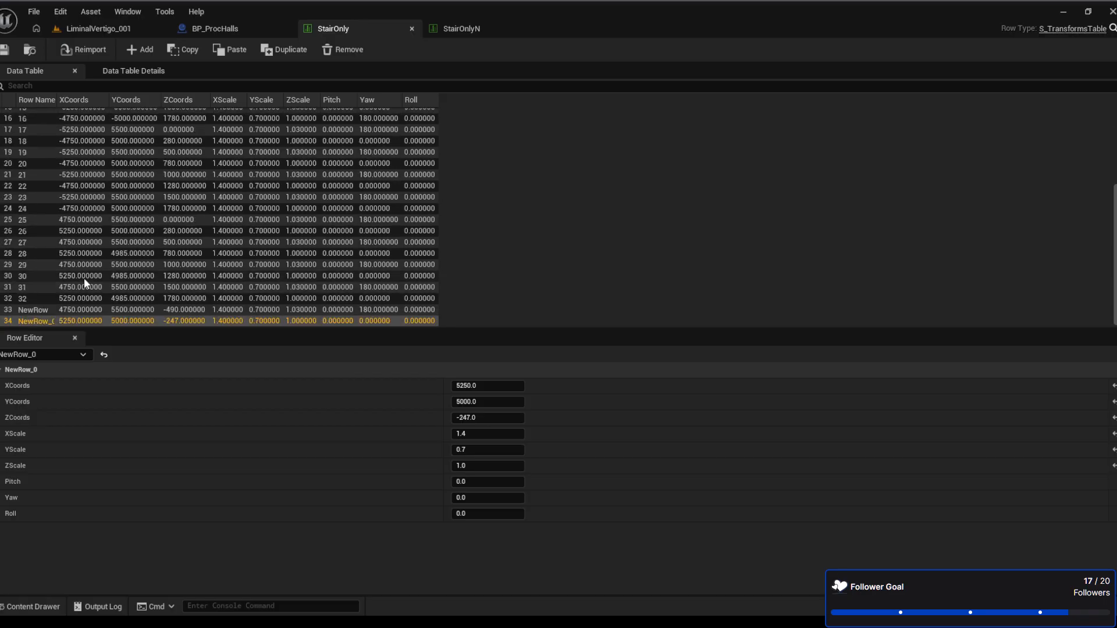
{"action": "scroll", "coordinate": [84, 278], "scroll_direction": "up", "scroll_amount": 2}
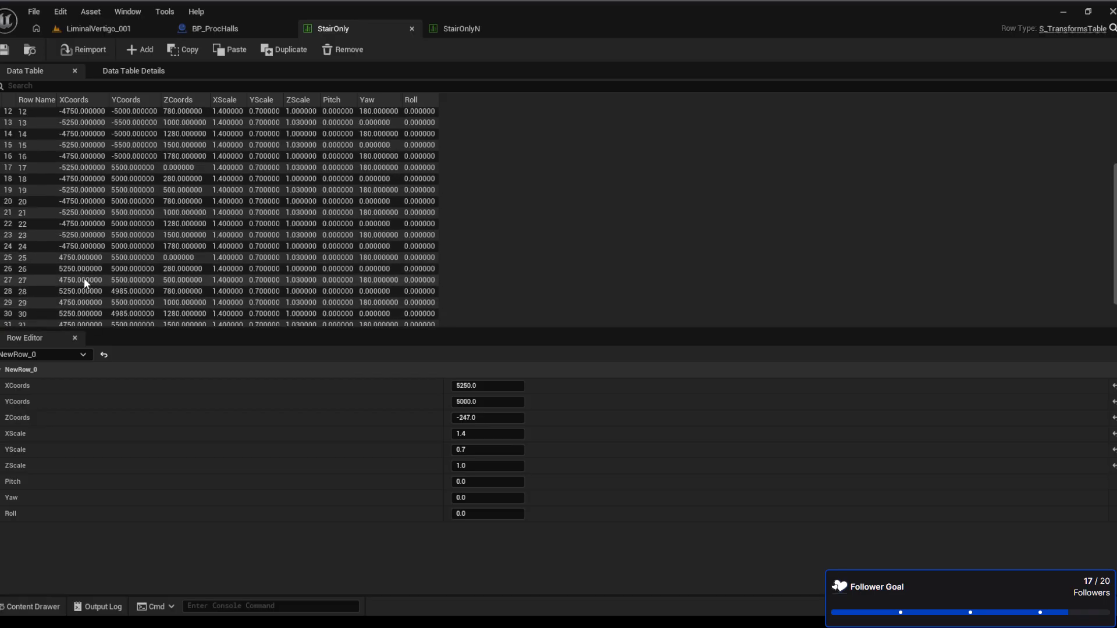
{"action": "left_click", "coordinate": [105, 168]}
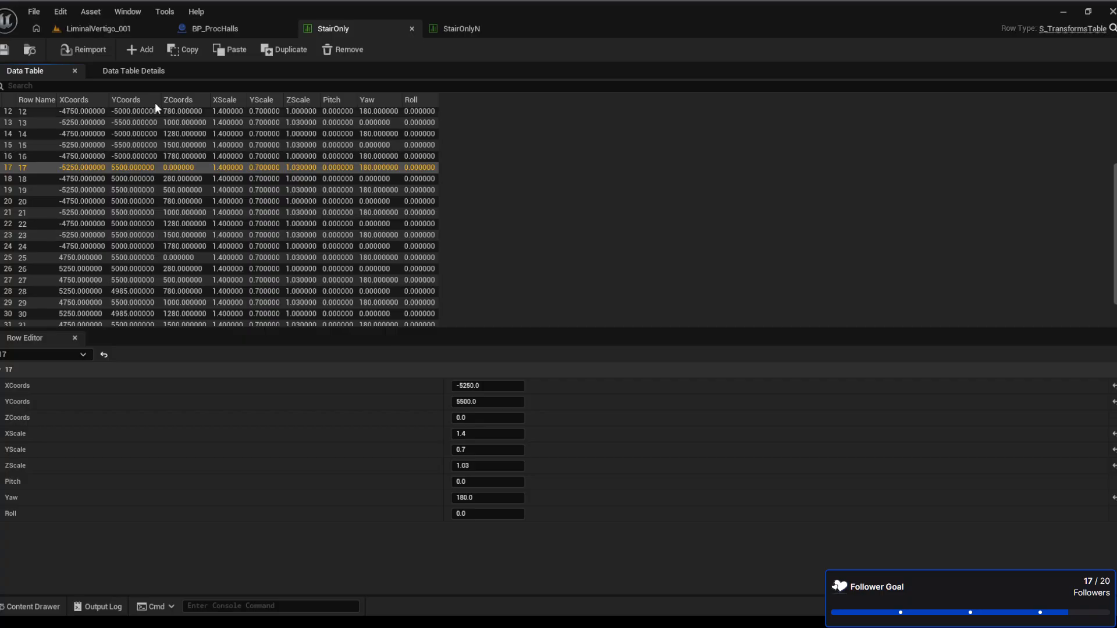
{"action": "left_click", "coordinate": [135, 48]}
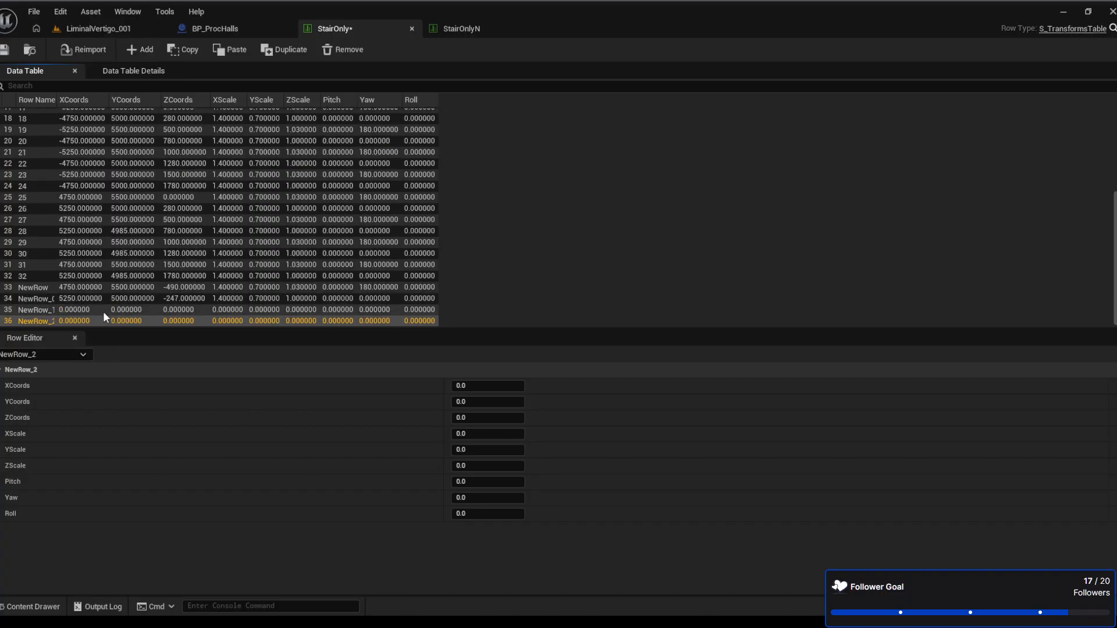
{"action": "key", "text": "ctrl+v"}
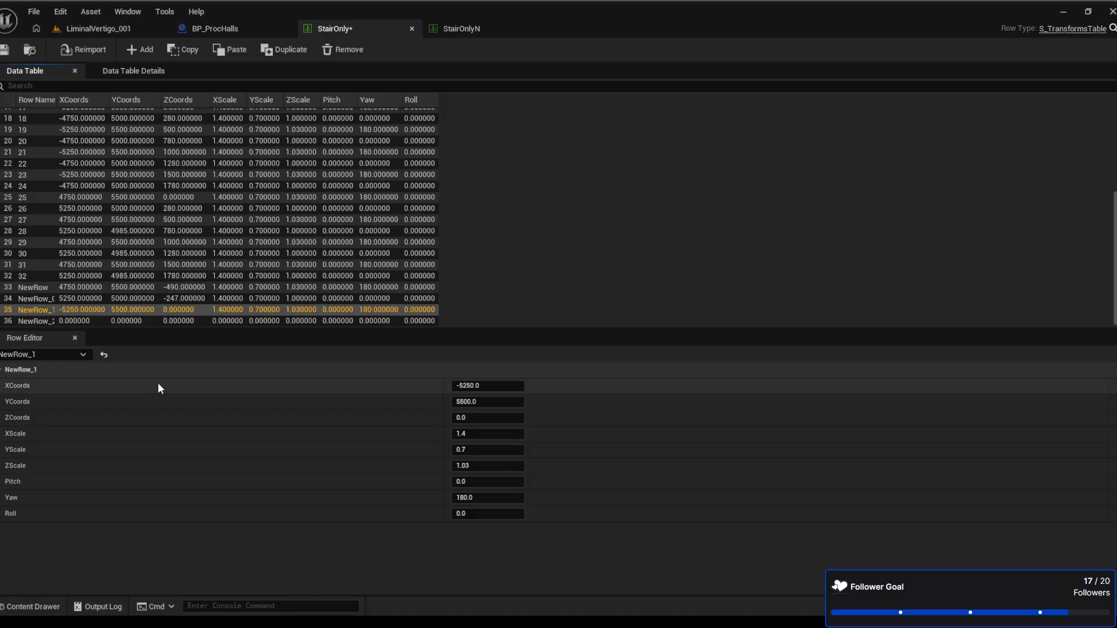
Copy the values of StairOnly row 18 into the last, still empty new row
{"action": "scroll", "coordinate": [158, 228], "scroll_direction": "up", "scroll_amount": 4}
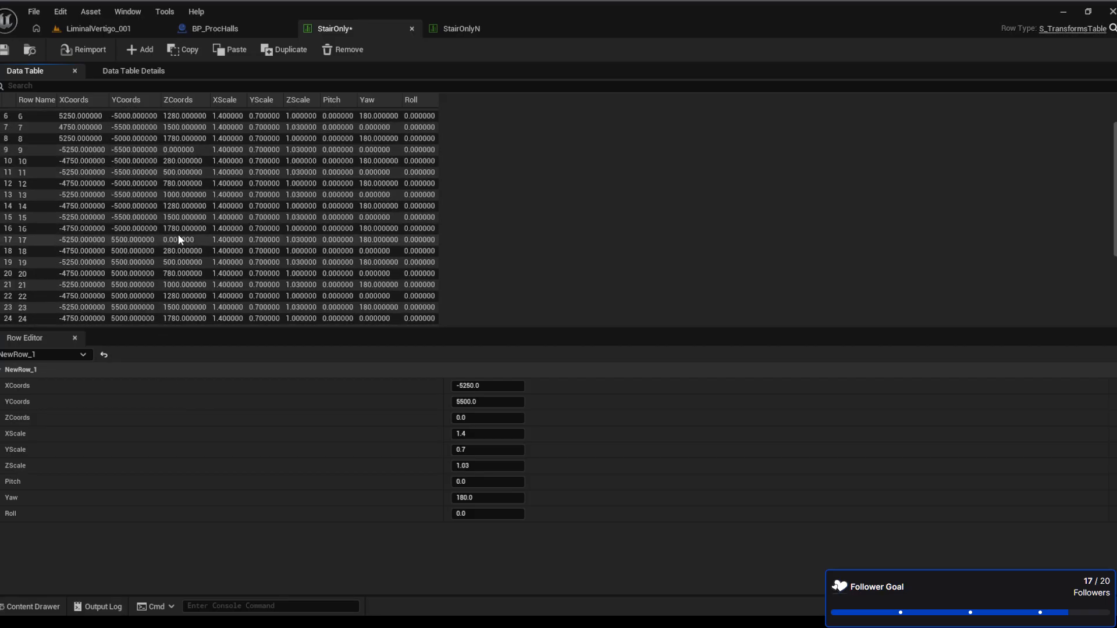
{"action": "left_click", "coordinate": [105, 250]}
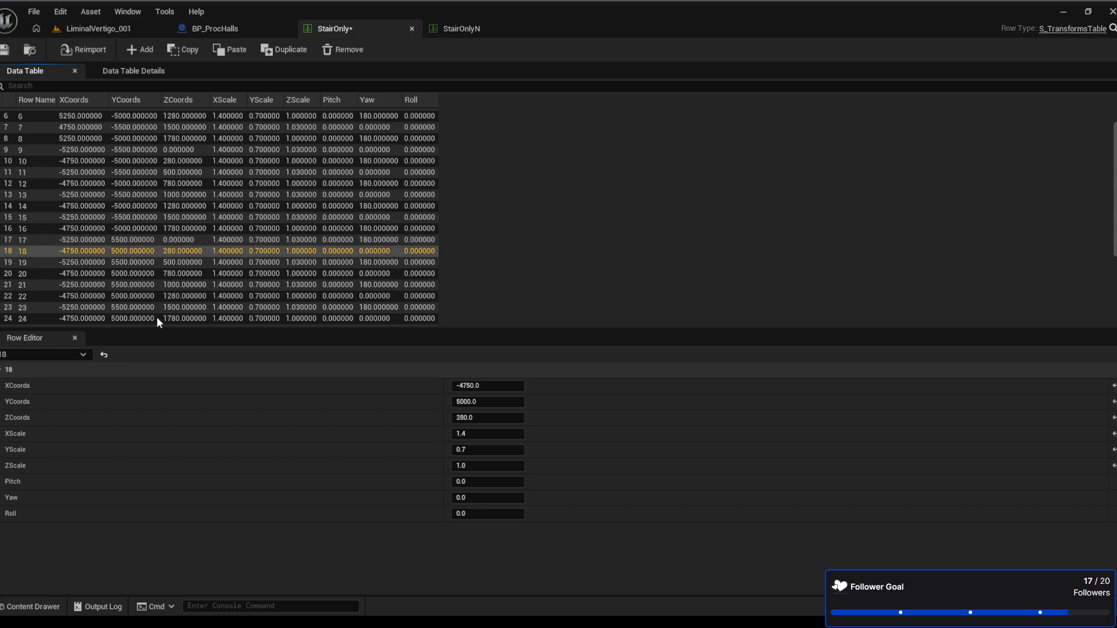
{"action": "scroll", "coordinate": [156, 285], "scroll_direction": "down", "scroll_amount": 5}
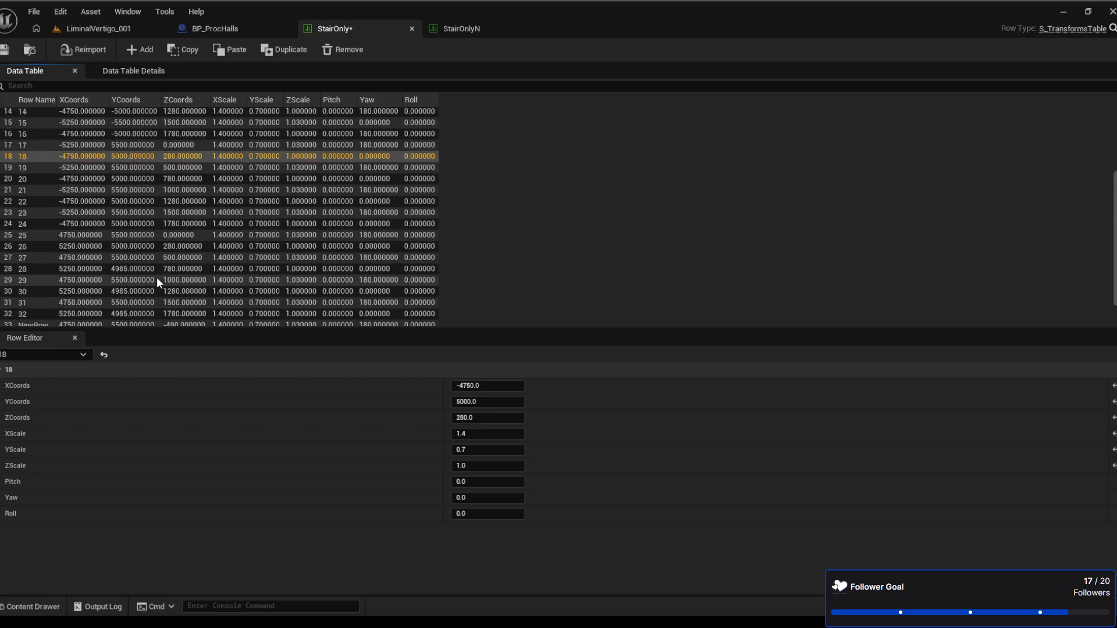
{"action": "left_click", "coordinate": [85, 321]}
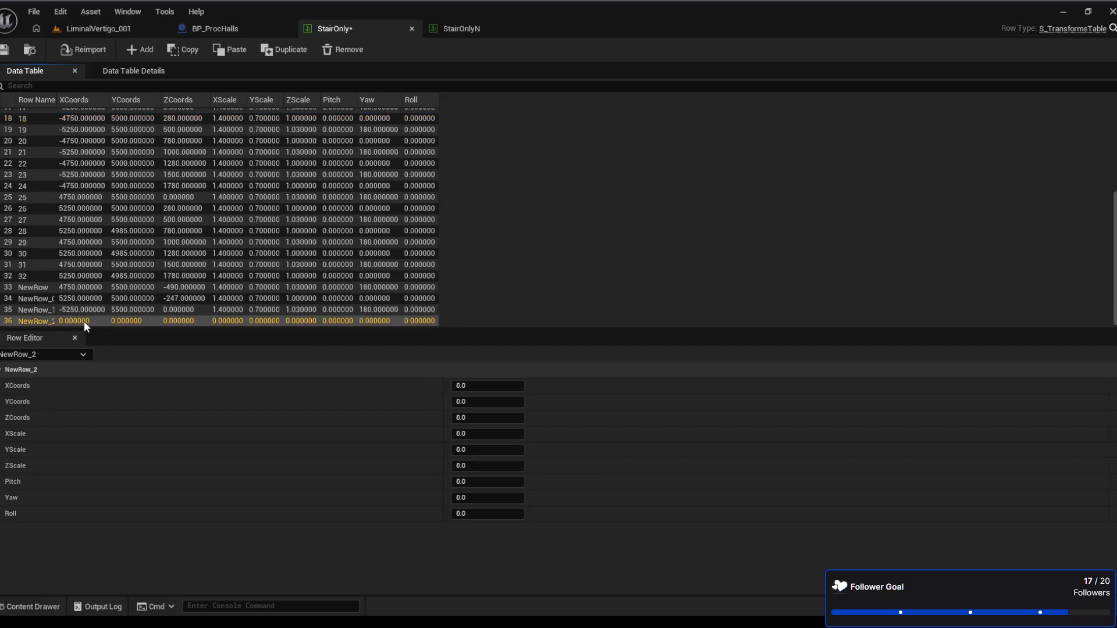
{"action": "key", "text": "ctrl+v"}
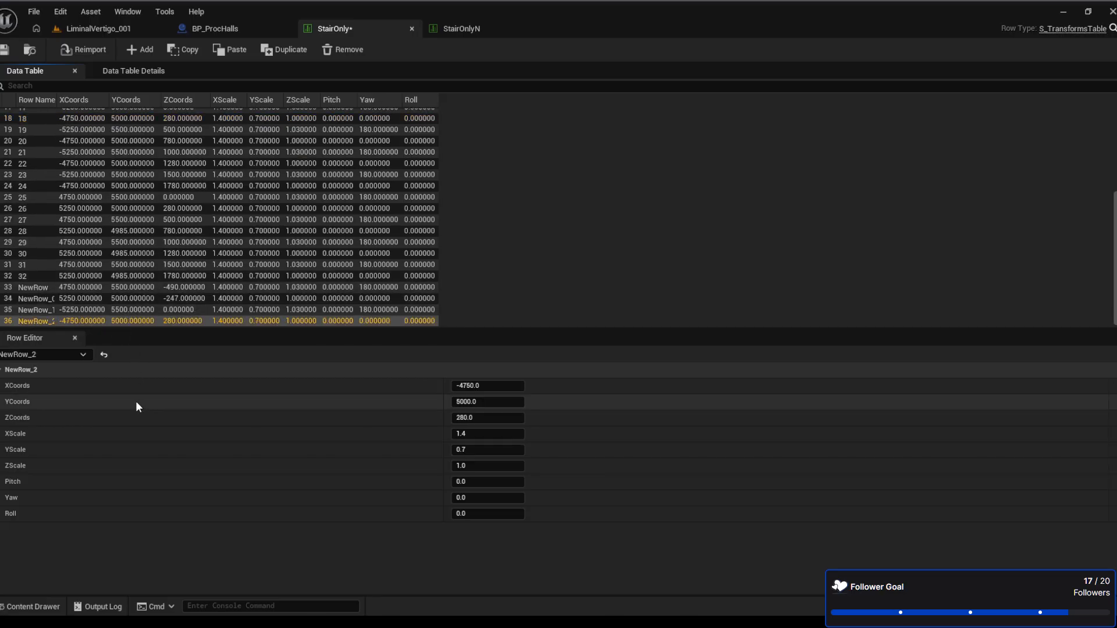
Set ZCoords of the new StairOnly row copied from row 17 to -490
{"action": "left_click", "coordinate": [195, 309]}
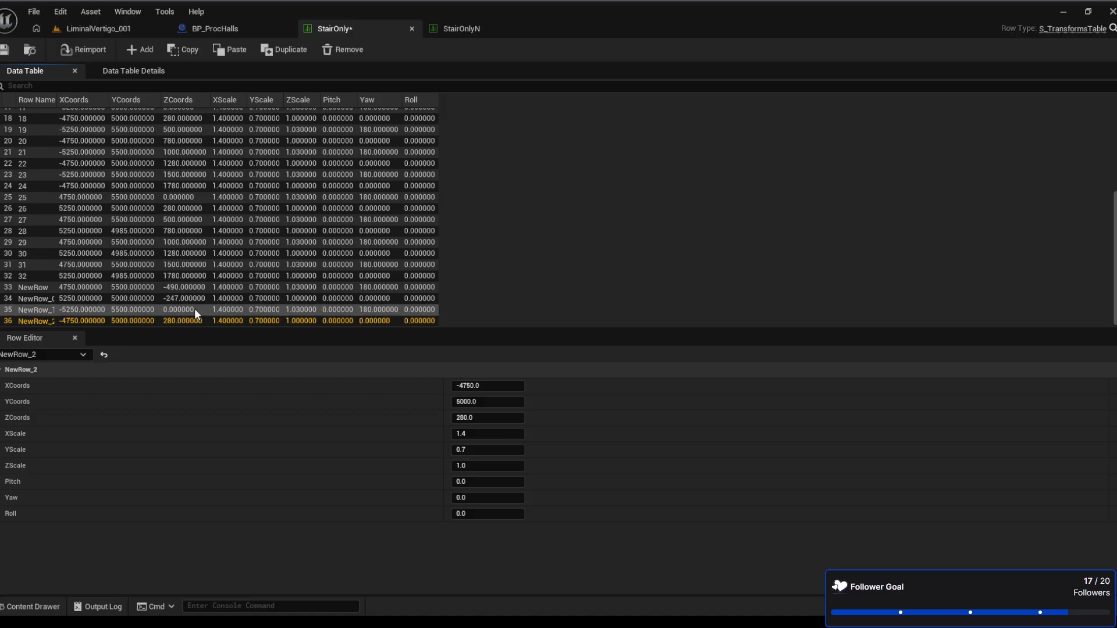
{"action": "left_click", "coordinate": [492, 418]}
{"action": "type", "text": "-"}
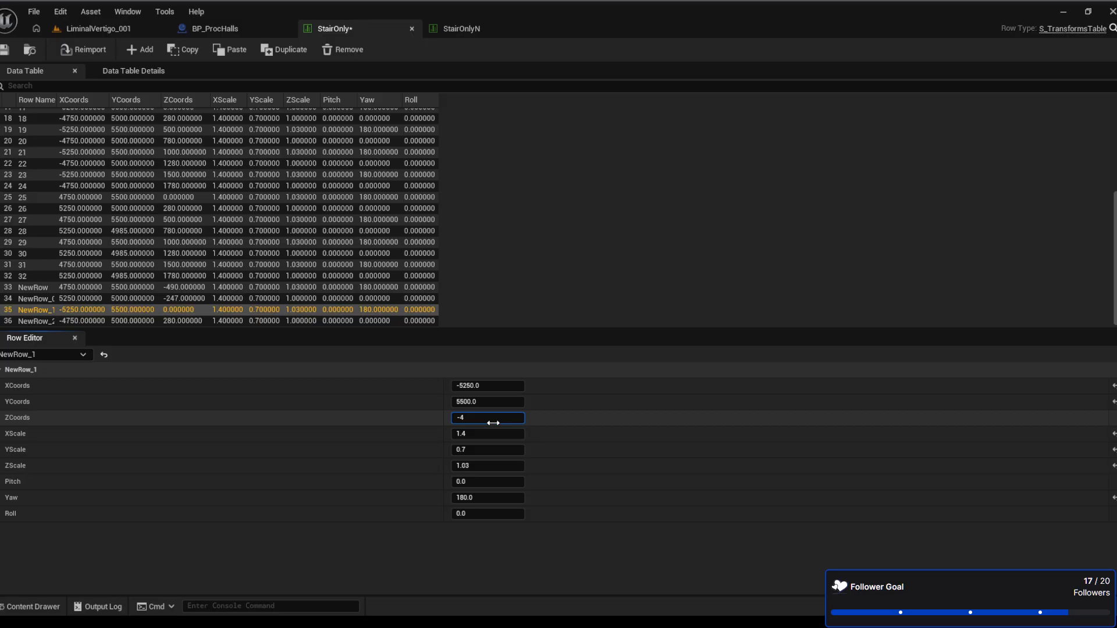
{"action": "type", "text": "490"}
{"action": "key", "text": "Return"}
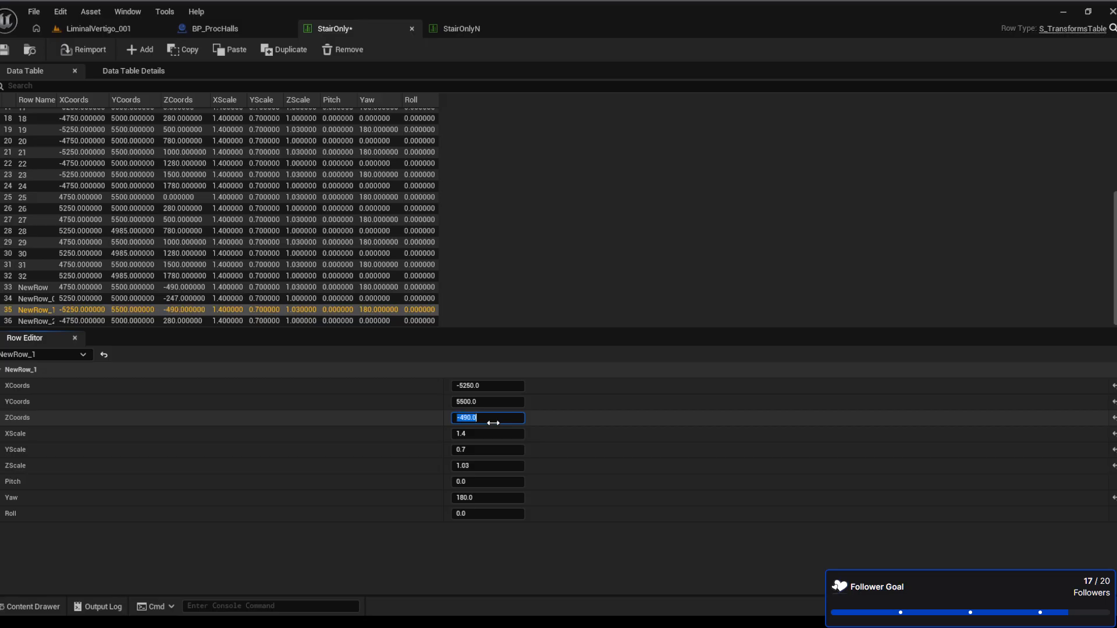
Set ZCoords of the new StairOnly row copied from row 18 to -247 and save the table
{"action": "left_click", "coordinate": [179, 321]}
{"action": "left_click", "coordinate": [487, 418]}
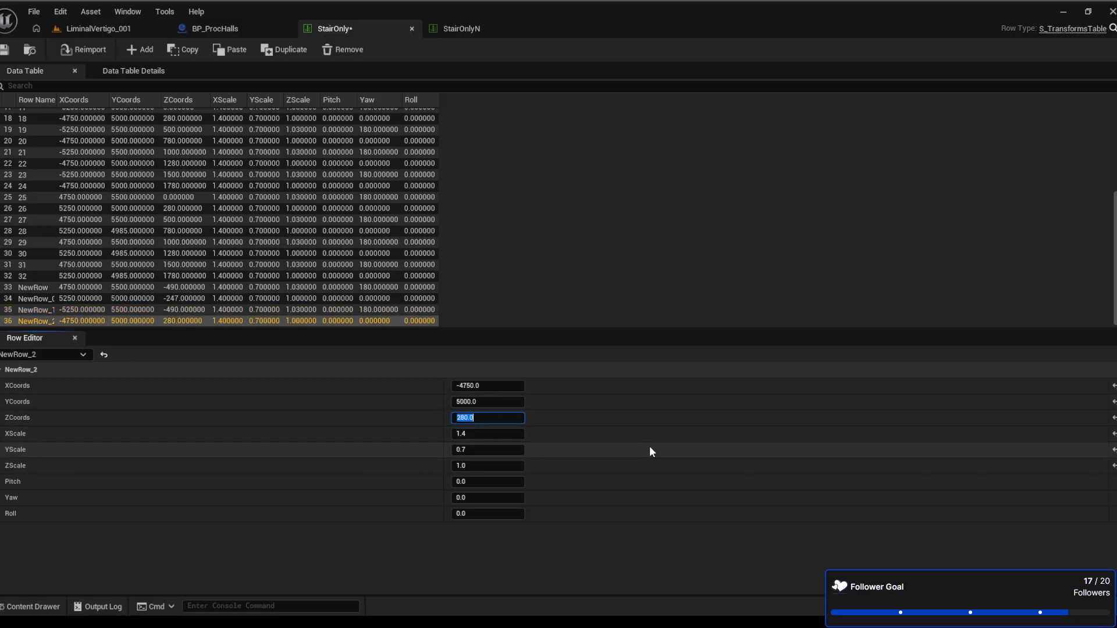
{"action": "type", "text": "-247"}
{"action": "key", "text": "Return"}
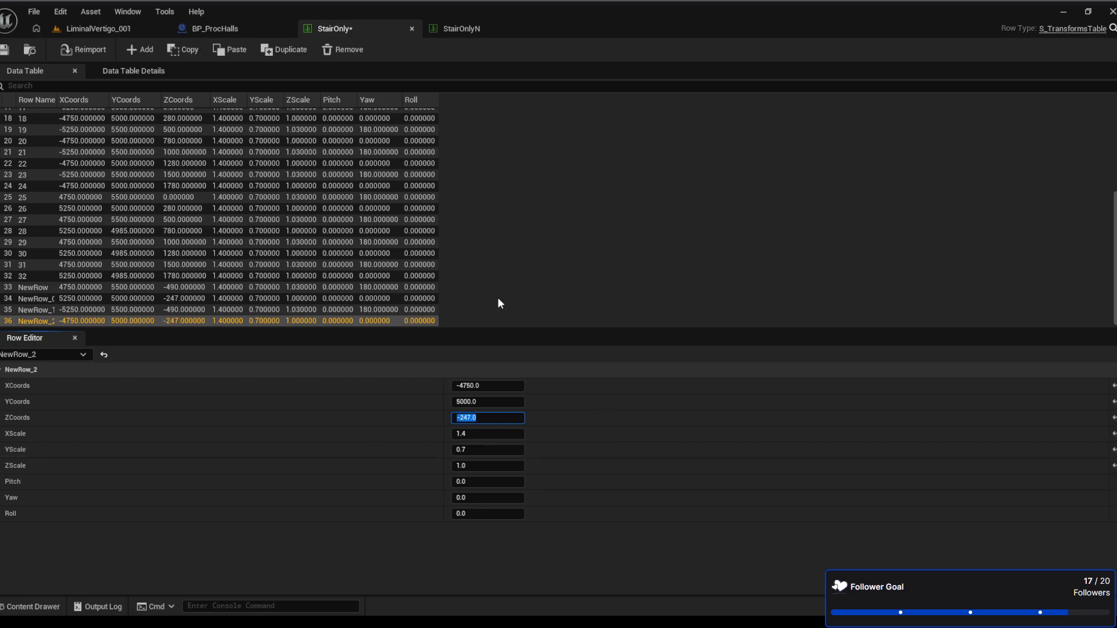
{"action": "left_click", "coordinate": [6, 53]}
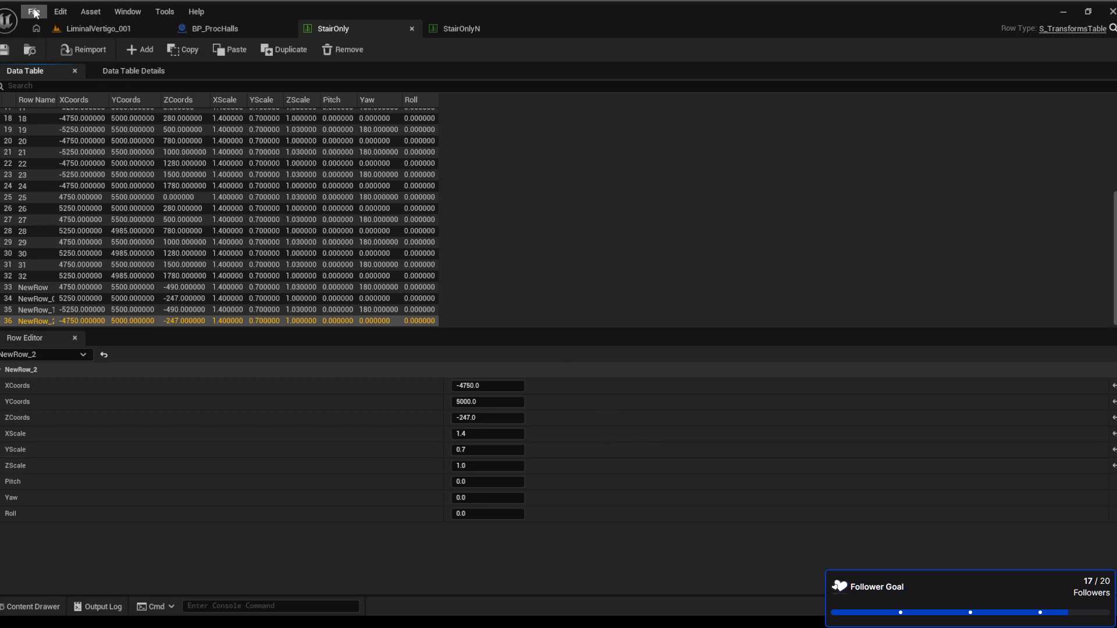
Compile BP_ProcHalls and examine the extended stairwells from below in the LiminalVertigo_001 level
{"action": "left_click", "coordinate": [80, 82]}
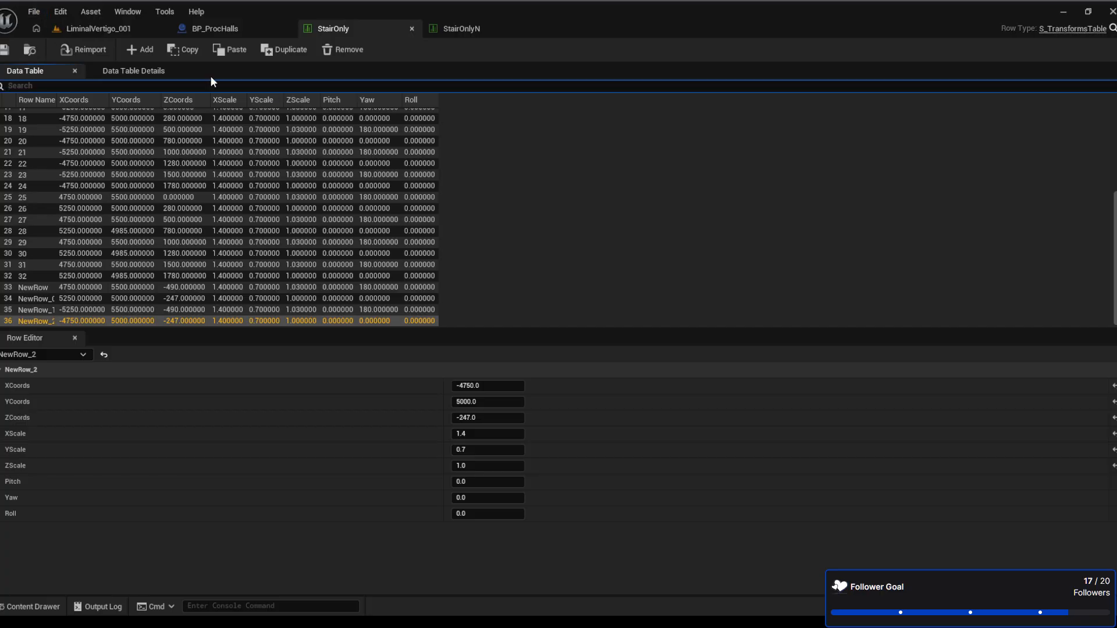
{"action": "left_click", "coordinate": [215, 35]}
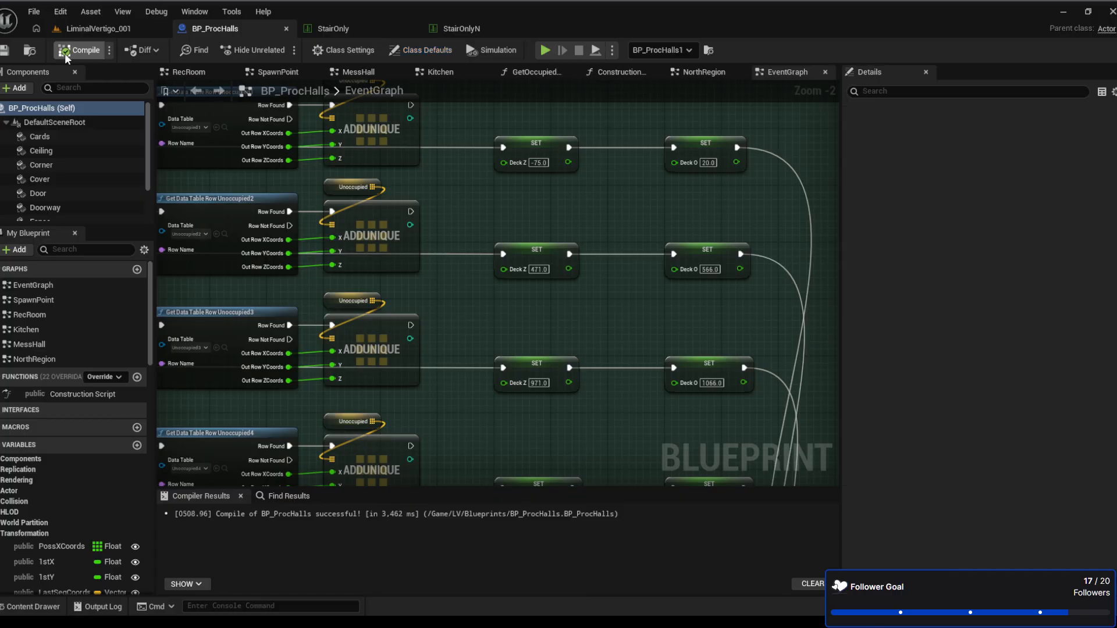
{"action": "left_click", "coordinate": [23, 7]}
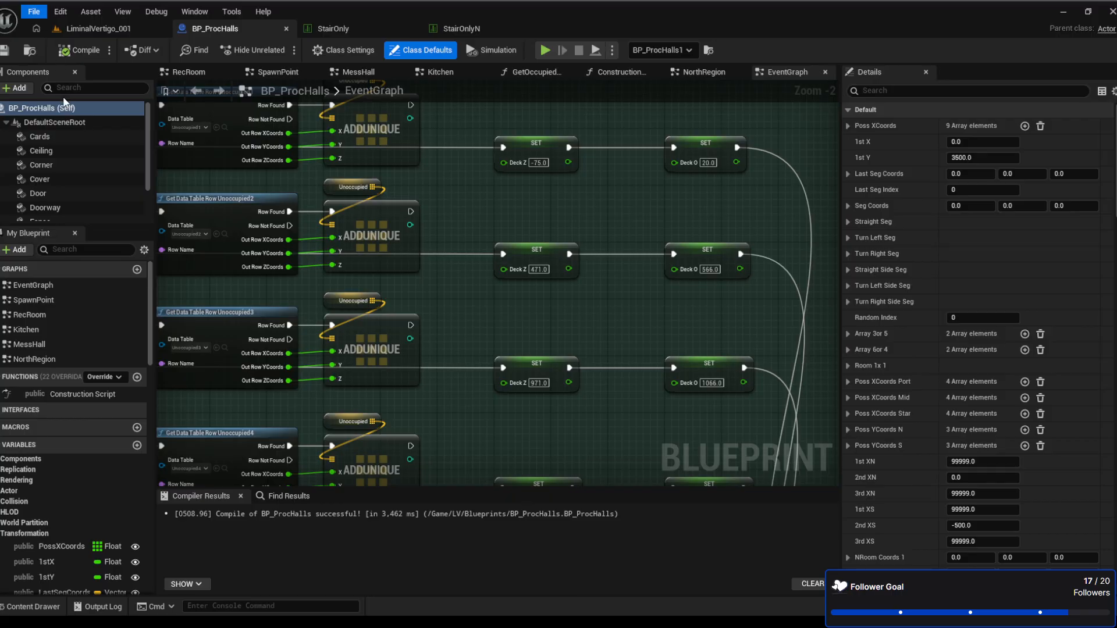
{"action": "left_click", "coordinate": [130, 29]}
{"action": "right_click_drag", "start_coordinate": [436, 341], "coordinate": [382, 367]}
{"action": "key", "text": "w"}
{"action": "key", "text": "w"}
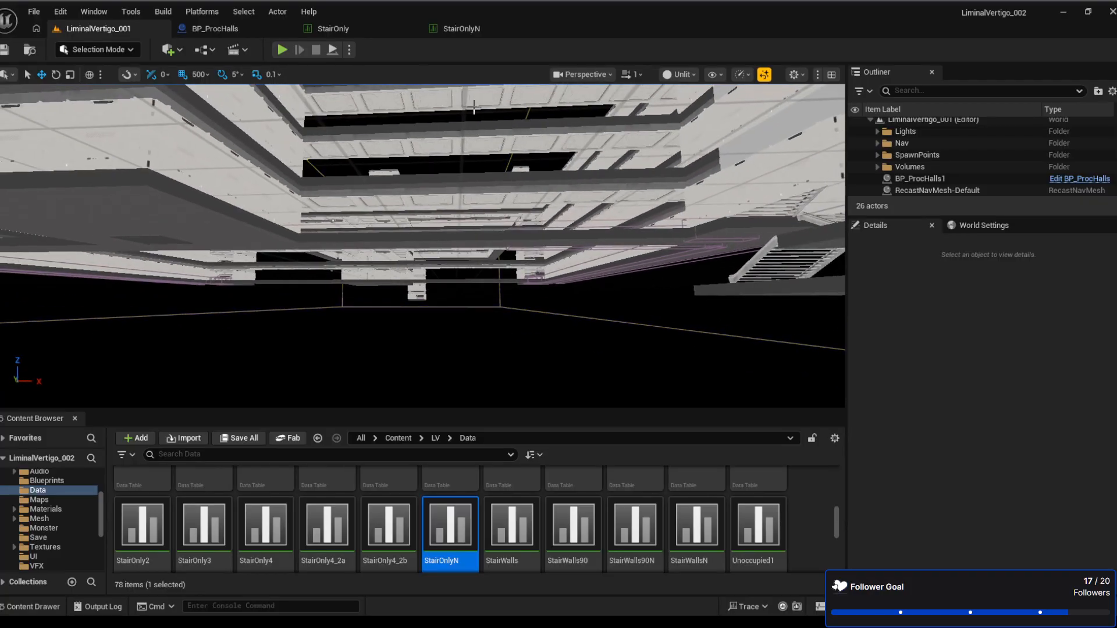
Close the StairOnly and StairOnlyN data tables
{"action": "left_click", "coordinate": [374, 27]}
{"action": "left_click", "coordinate": [411, 28]}
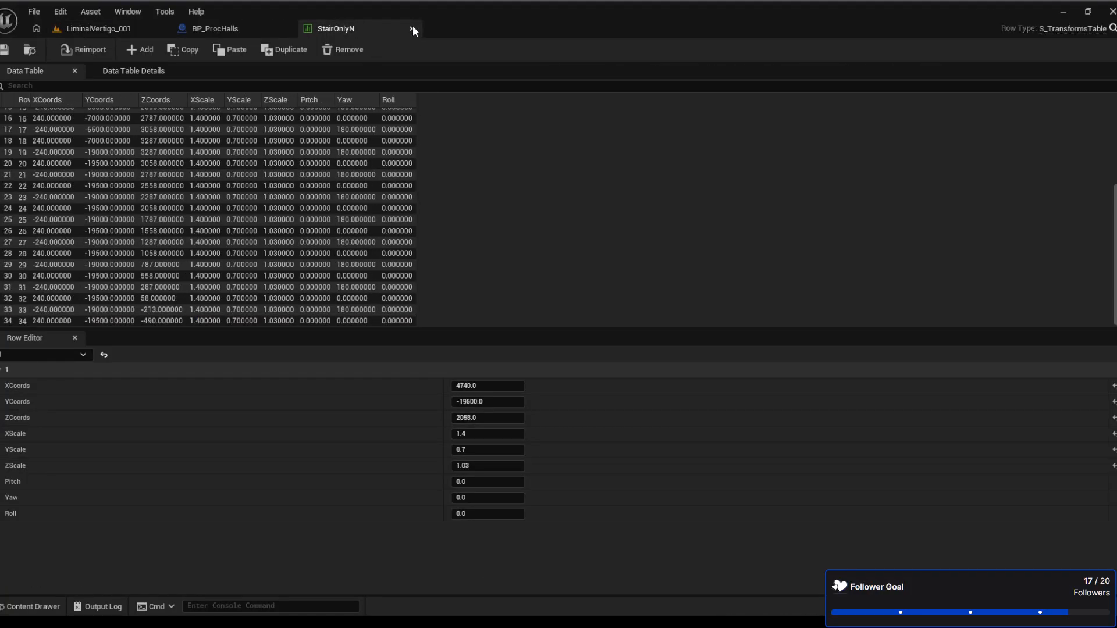
{"action": "left_click", "coordinate": [412, 29]}
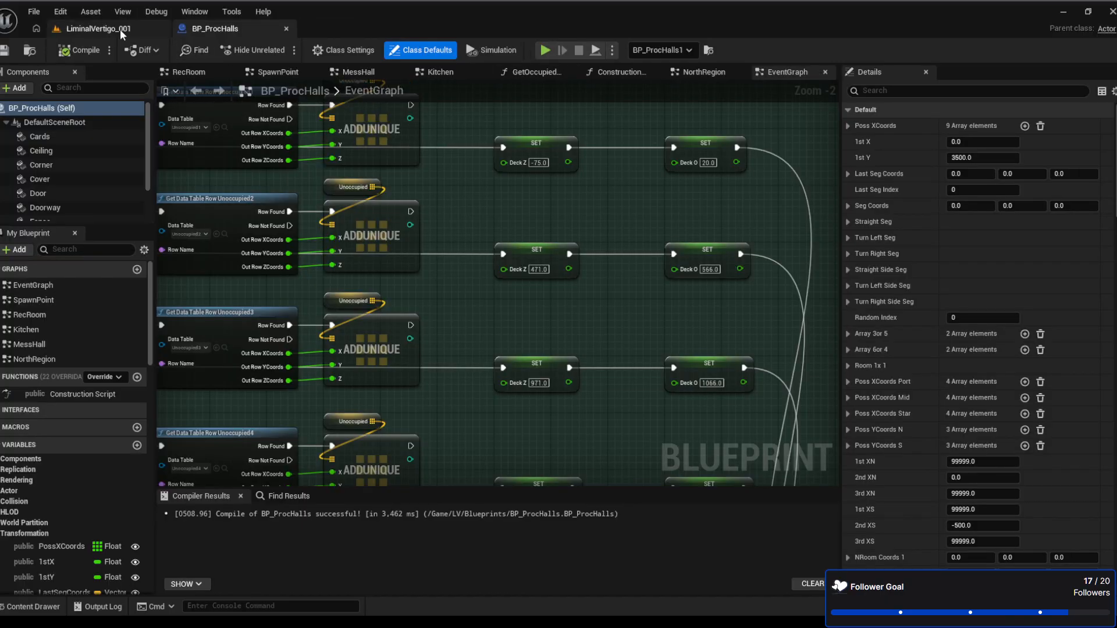
Find the StairWalls data table in the LV Data folder, open it and select row 1
{"action": "left_click", "coordinate": [102, 28]}
{"action": "scroll", "coordinate": [640, 535], "scroll_direction": "down", "scroll_amount": 3}
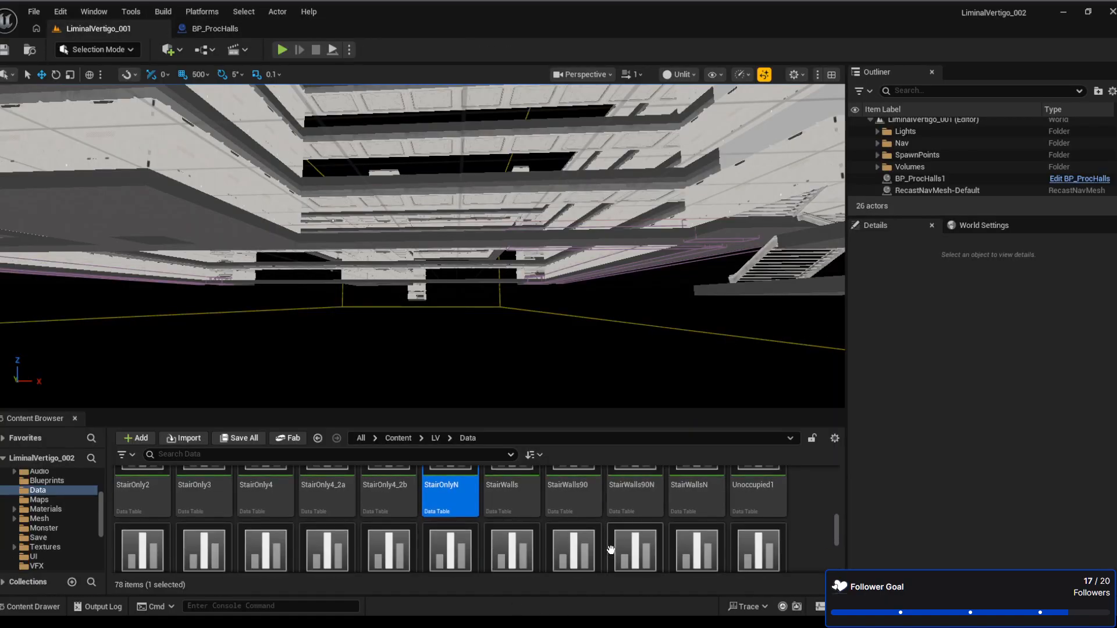
{"action": "scroll", "coordinate": [750, 541], "scroll_direction": "down", "scroll_amount": 3}
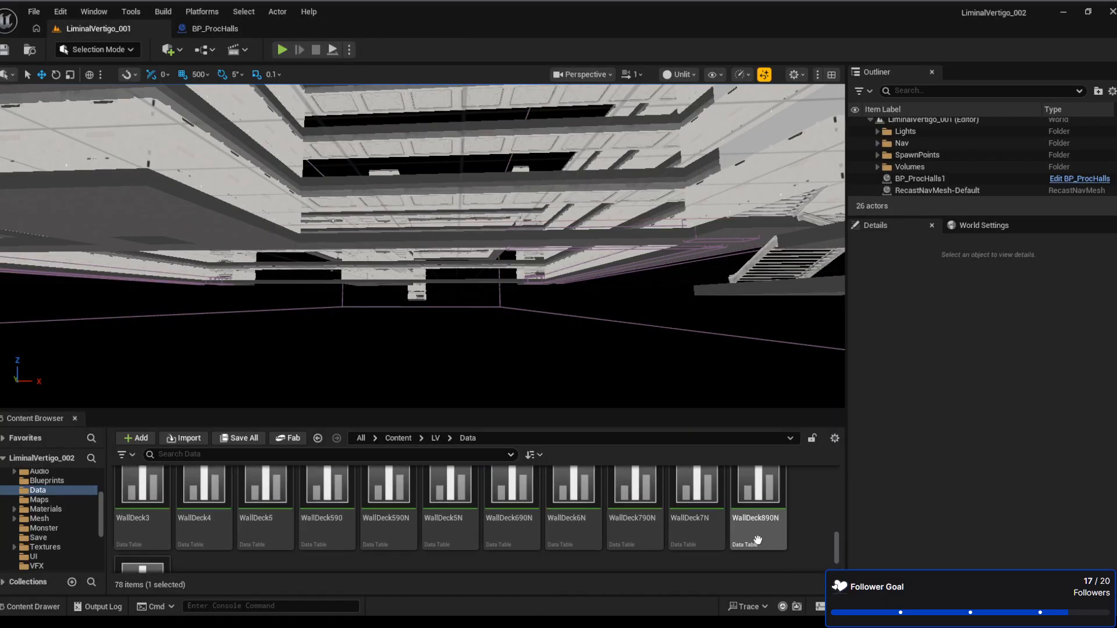
{"action": "scroll", "coordinate": [755, 543], "scroll_direction": "down", "scroll_amount": 2}
{"action": "scroll", "coordinate": [577, 529], "scroll_direction": "up", "scroll_amount": 4}
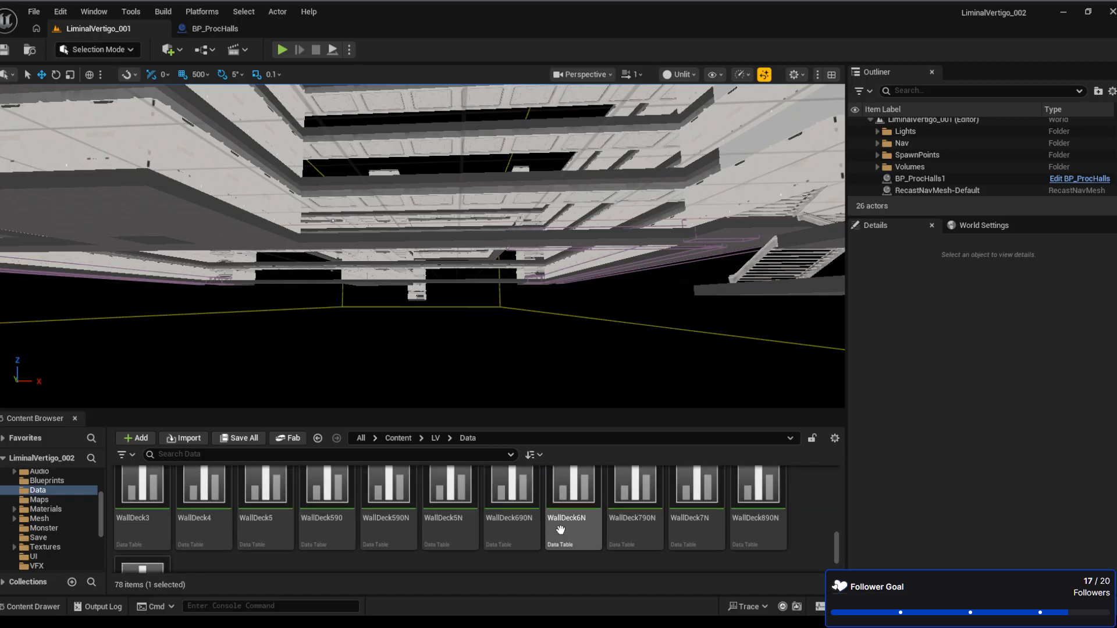
{"action": "scroll", "coordinate": [593, 547], "scroll_direction": "up", "scroll_amount": 3}
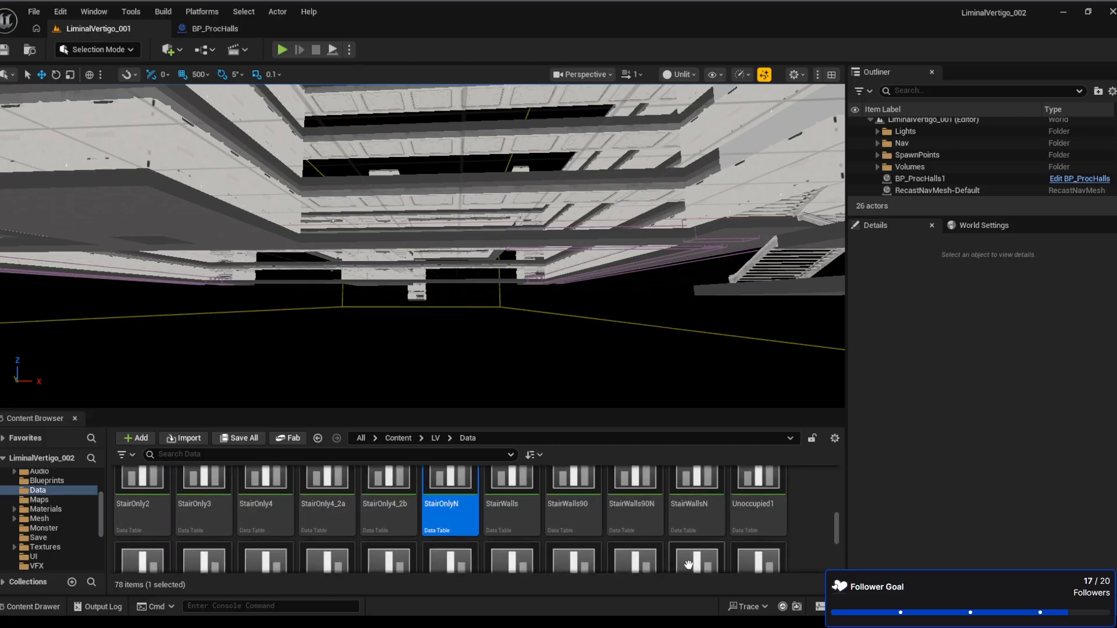
{"action": "double_click", "coordinate": [512, 512]}
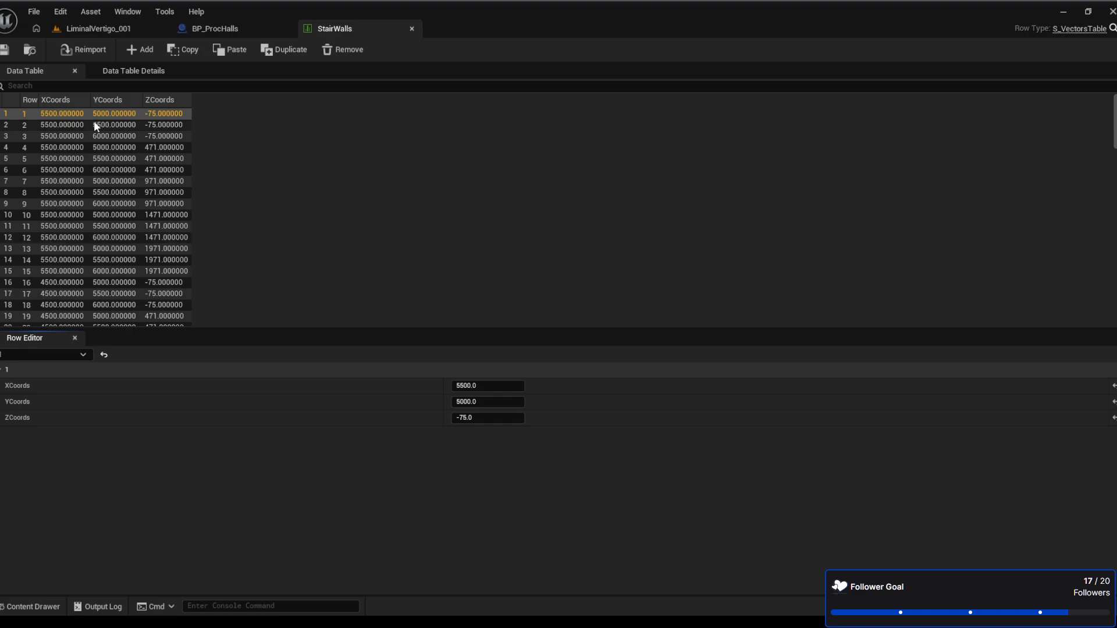
{"action": "left_click", "coordinate": [55, 115]}
{"action": "left_click", "coordinate": [232, 29]}
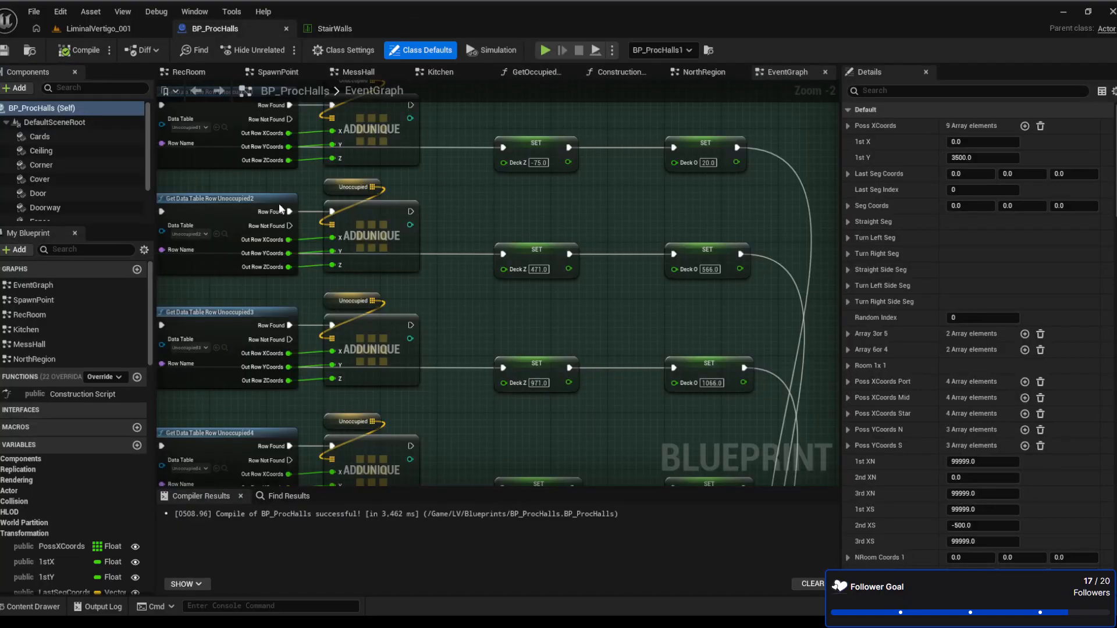
{"action": "left_click", "coordinate": [53, 177]}
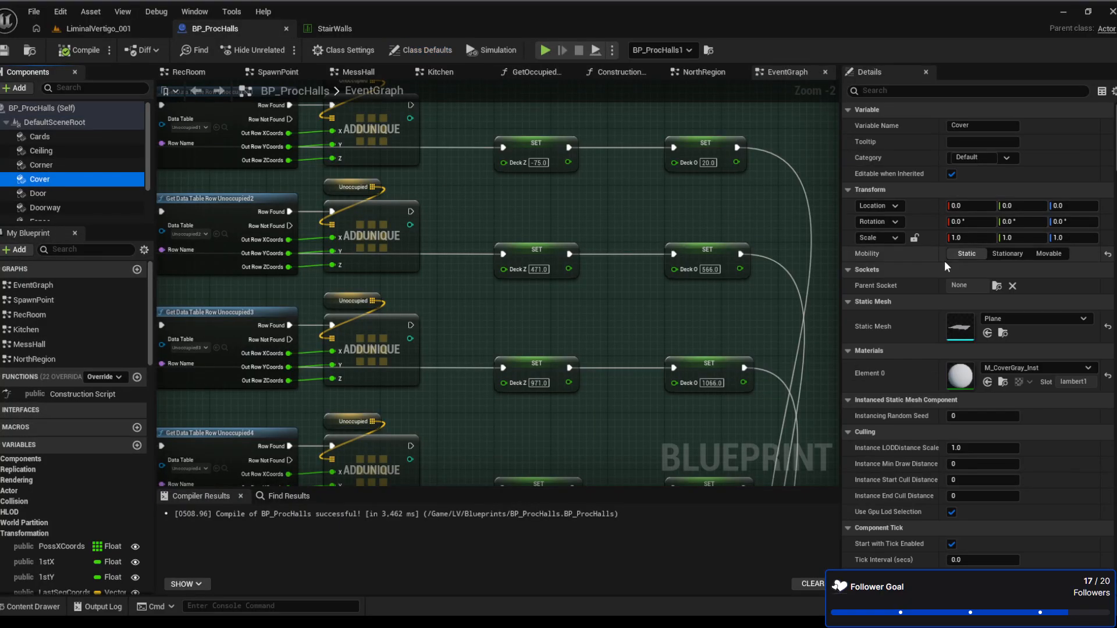
{"action": "left_click", "coordinate": [1003, 333]}
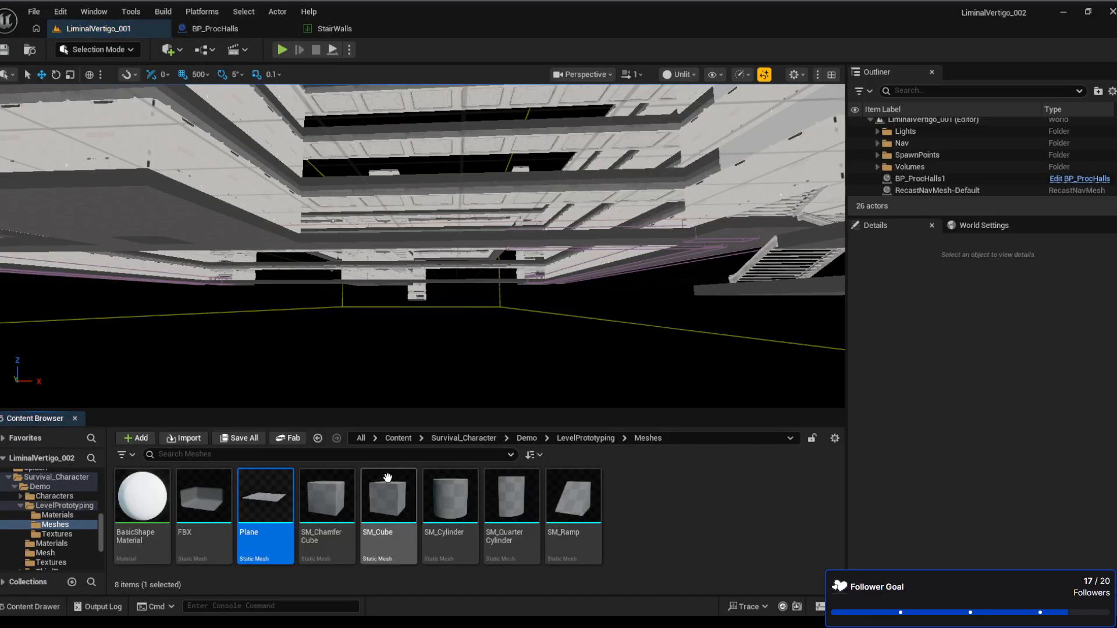
{"action": "left_click_drag", "start_coordinate": [259, 489], "coordinate": [491, 358]}
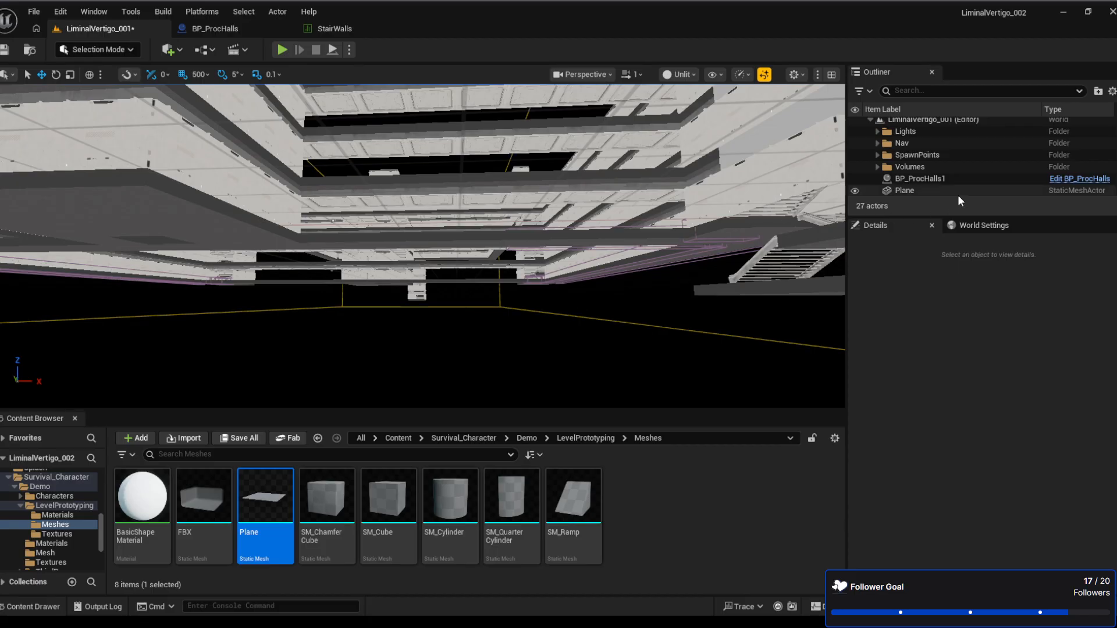
{"action": "scroll", "coordinate": [961, 201], "scroll_direction": "down", "scroll_amount": 1}
{"action": "double_click", "coordinate": [925, 179]}
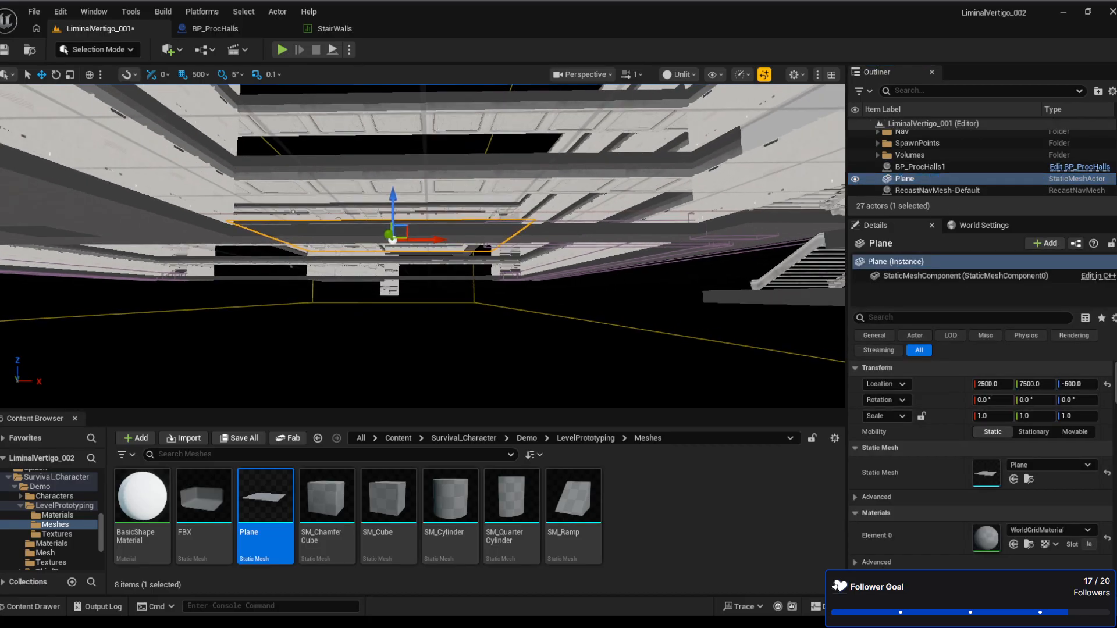
{"action": "right_click_drag", "start_coordinate": [423, 245], "coordinate": [561, 276]}
{"action": "key", "text": "s"}
{"action": "key", "text": "w"}
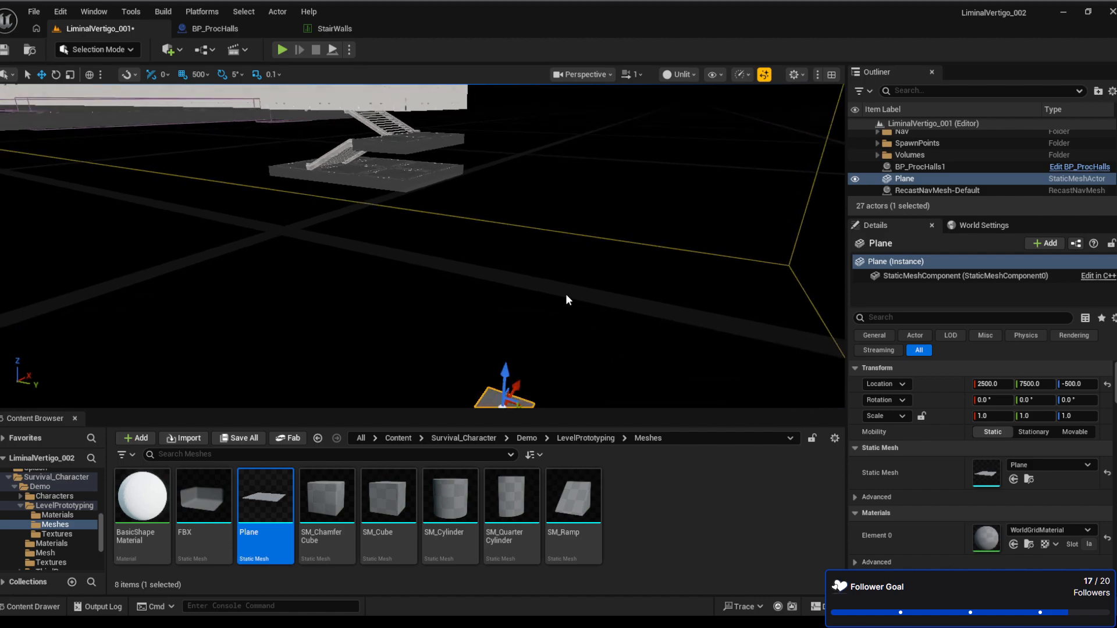
{"action": "left_click", "coordinate": [342, 31]}
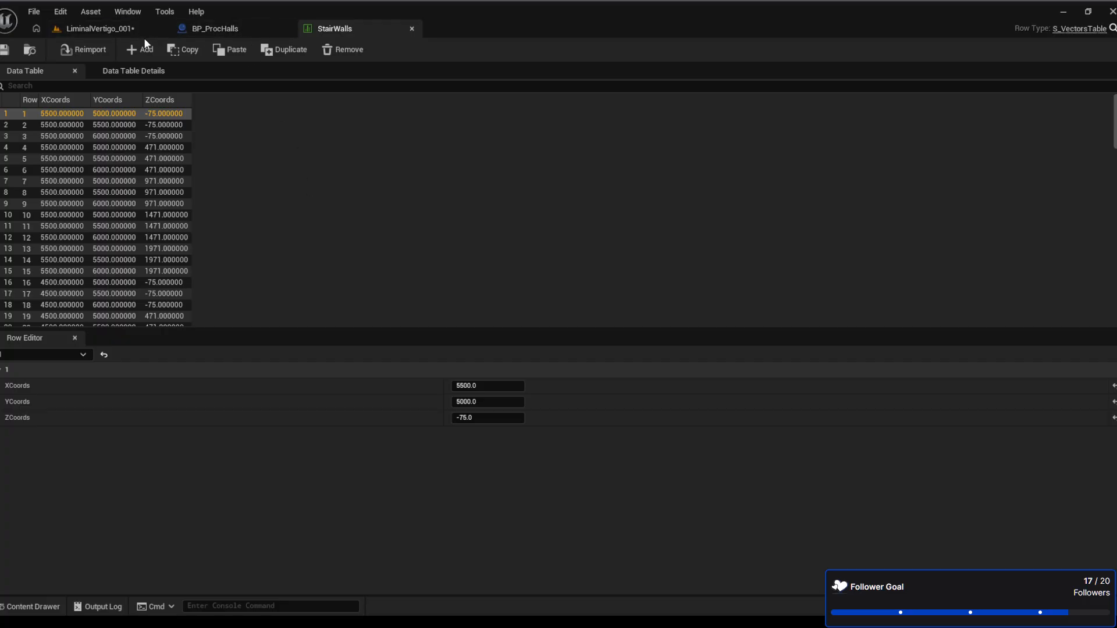
{"action": "left_click", "coordinate": [96, 29]}
{"action": "key", "text": "f"}
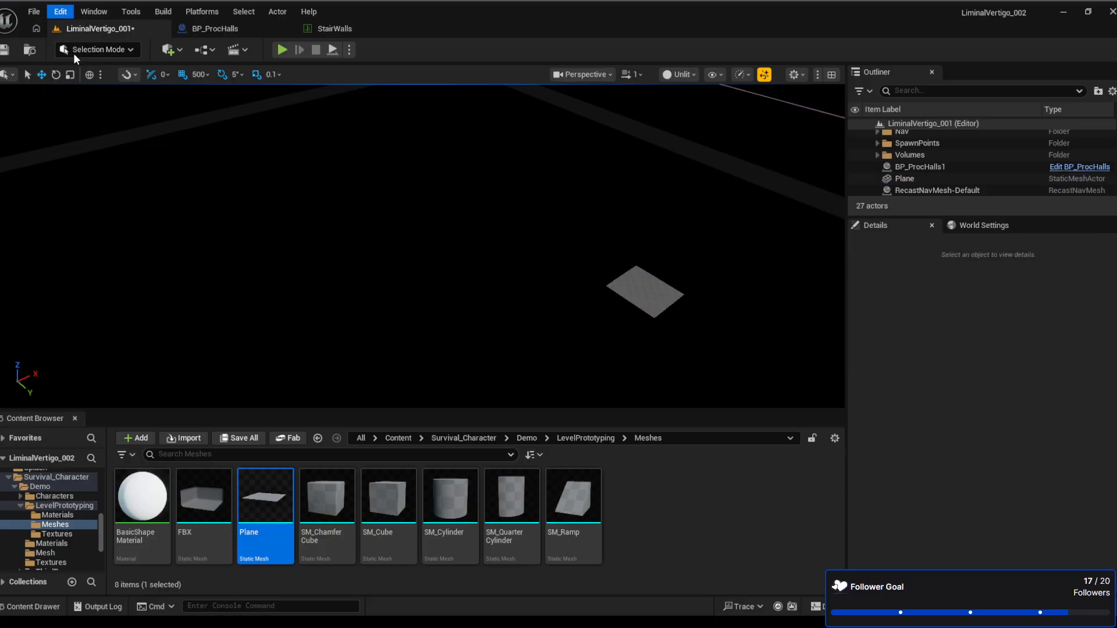
{"action": "key", "text": "ctrl+z"}
{"action": "key", "text": "ctrl+z"}
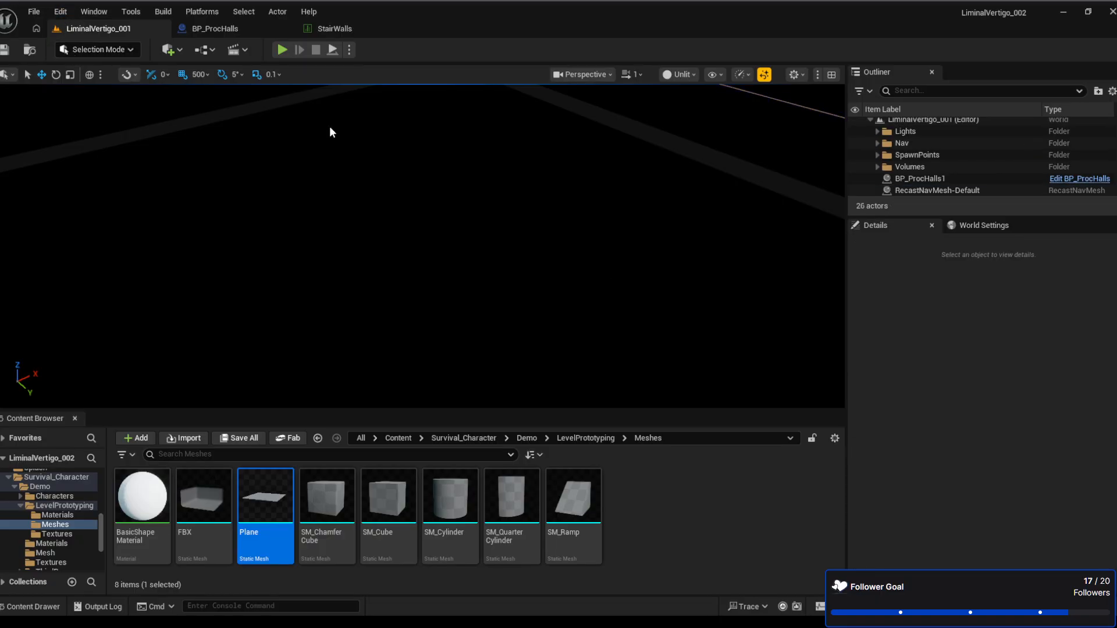
Locate the static mesh asset of BP_ProcHalls' Wall component in the Content Browser
{"action": "left_click", "coordinate": [215, 28]}
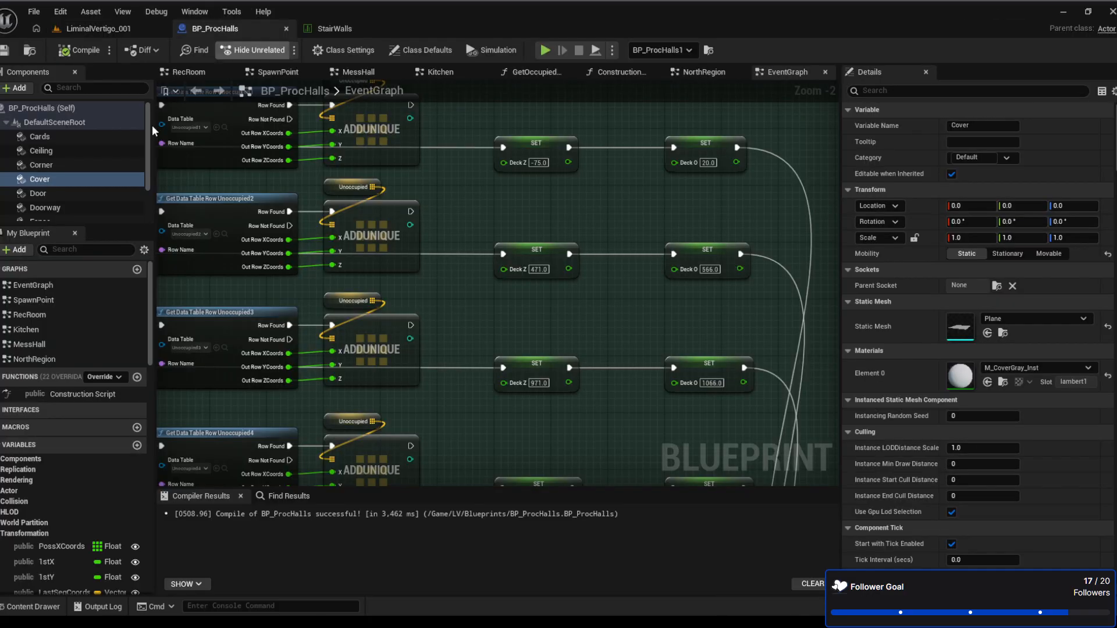
{"action": "scroll", "coordinate": [81, 176], "scroll_direction": "down", "scroll_amount": 2}
{"action": "left_click", "coordinate": [53, 212]}
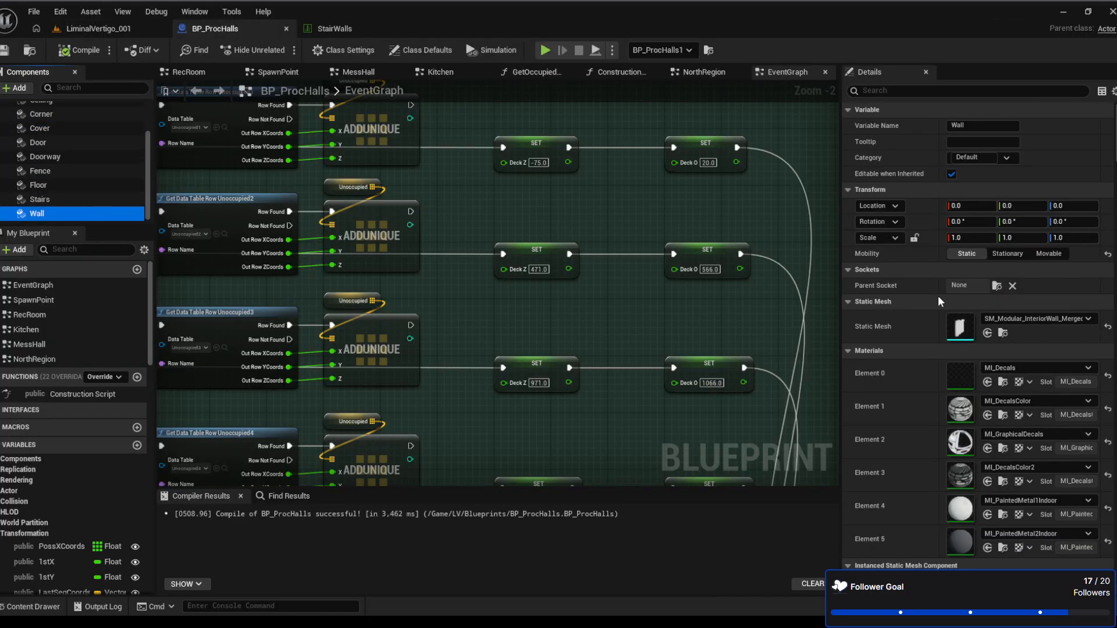
{"action": "left_click", "coordinate": [1004, 333]}
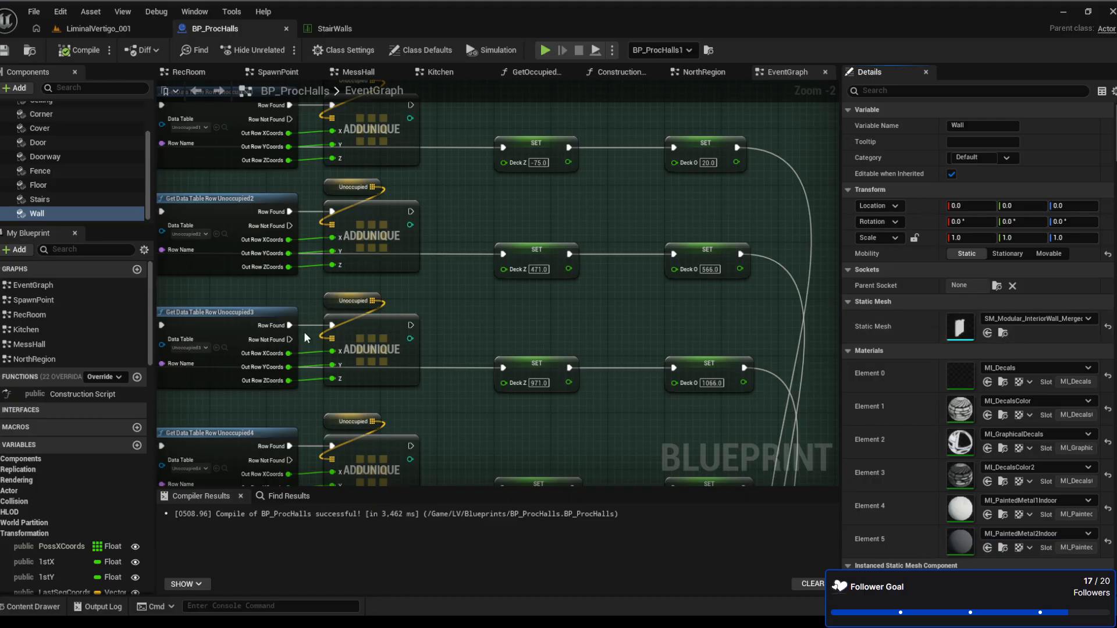
{"action": "left_click", "coordinate": [1007, 334]}
Open the SM_Modular_InteriorWall_Merged mesh, examine its geometry and close its editor
{"action": "double_click", "coordinate": [146, 503]}
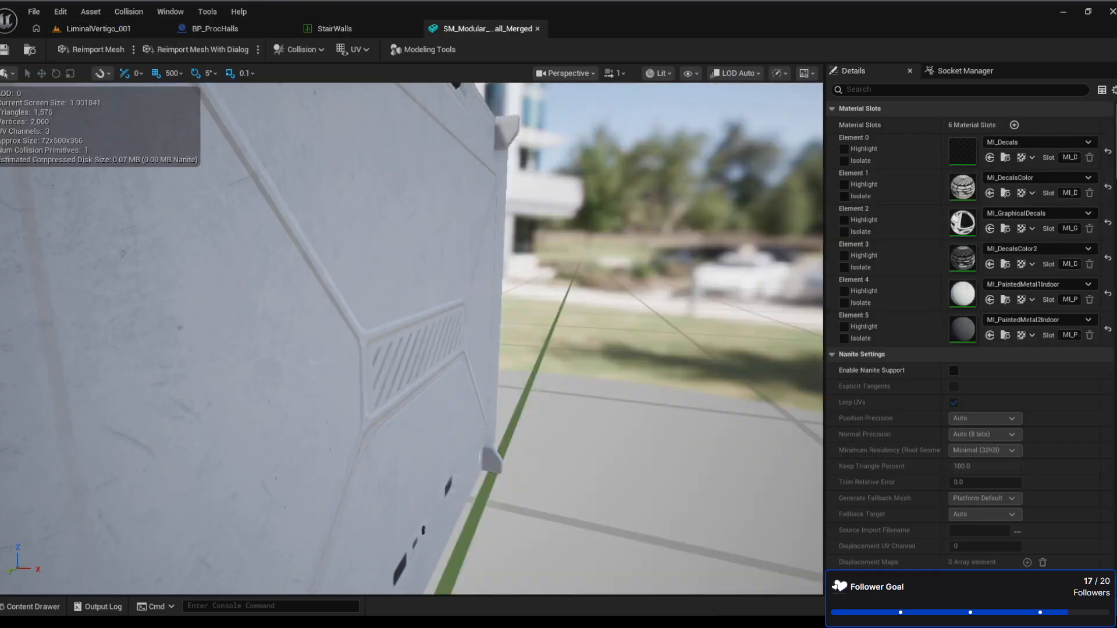
{"action": "right_click_drag", "start_coordinate": [364, 285], "coordinate": [349, 300]}
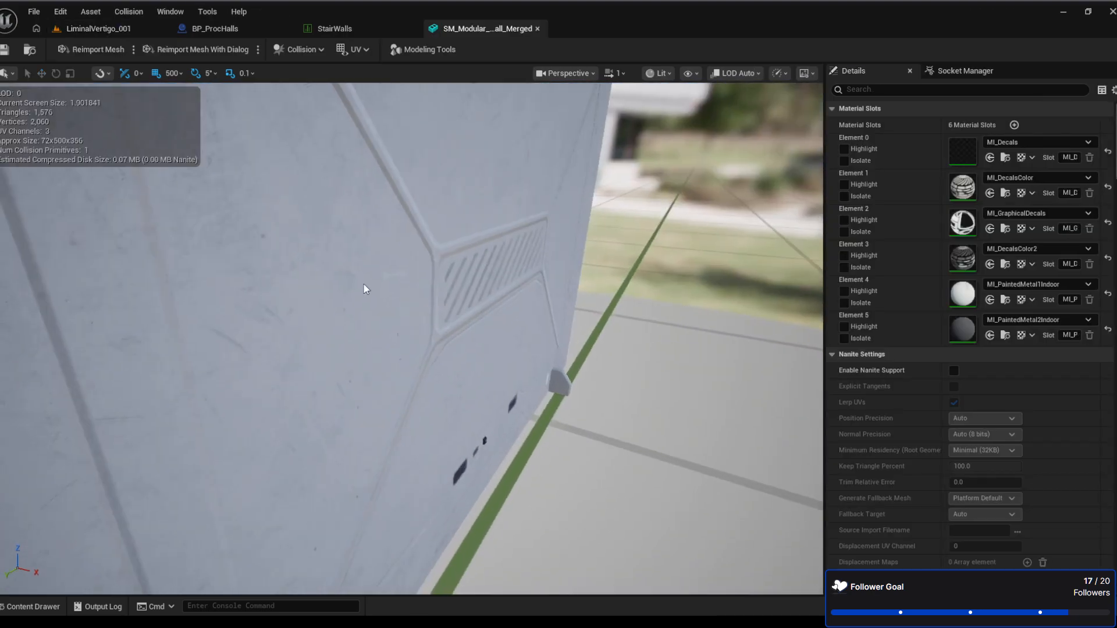
{"action": "left_click", "coordinate": [537, 28]}
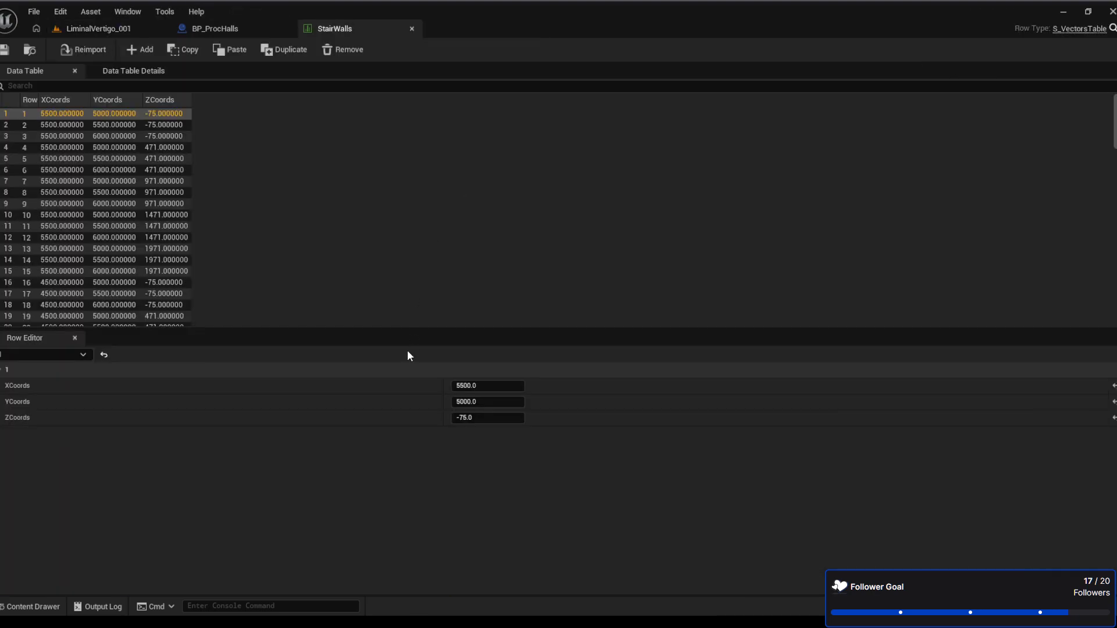
Place an SM_Modular_InteriorWall_Merged instance in the level near the lower stairwell, at about X 2500, Y 7500, Z 0
{"action": "left_click", "coordinate": [99, 28]}
{"action": "right_click_drag", "start_coordinate": [375, 309], "coordinate": [402, 317]}
{"action": "left_click_drag", "start_coordinate": [150, 488], "coordinate": [174, 257]}
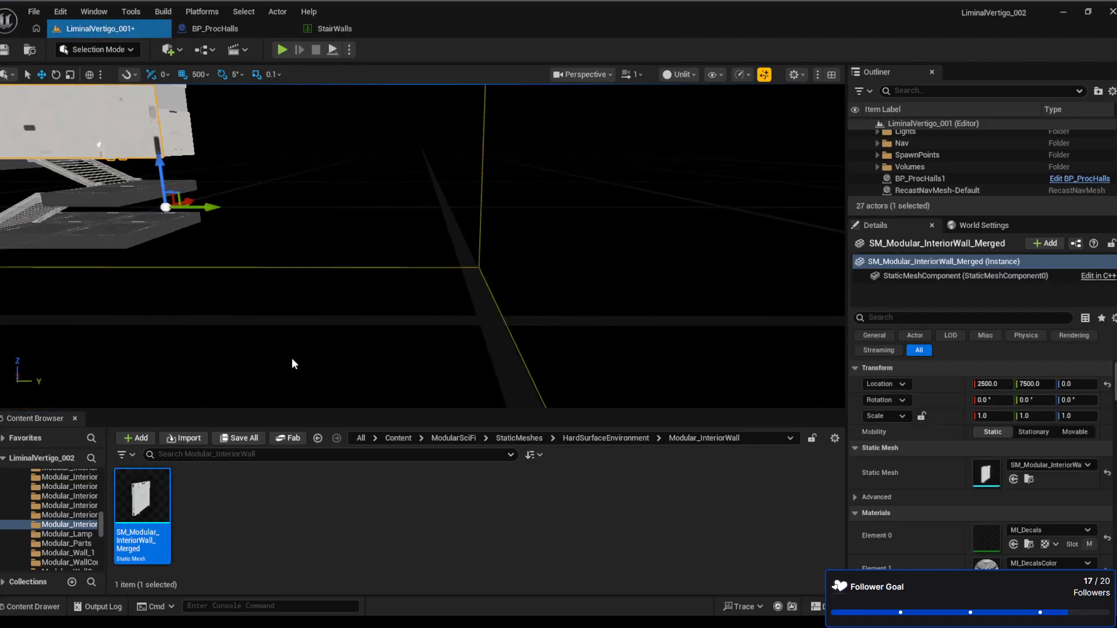
{"action": "right_click_drag", "start_coordinate": [293, 358], "coordinate": [227, 389]}
{"action": "right_click_drag", "start_coordinate": [368, 279], "coordinate": [282, 227]}
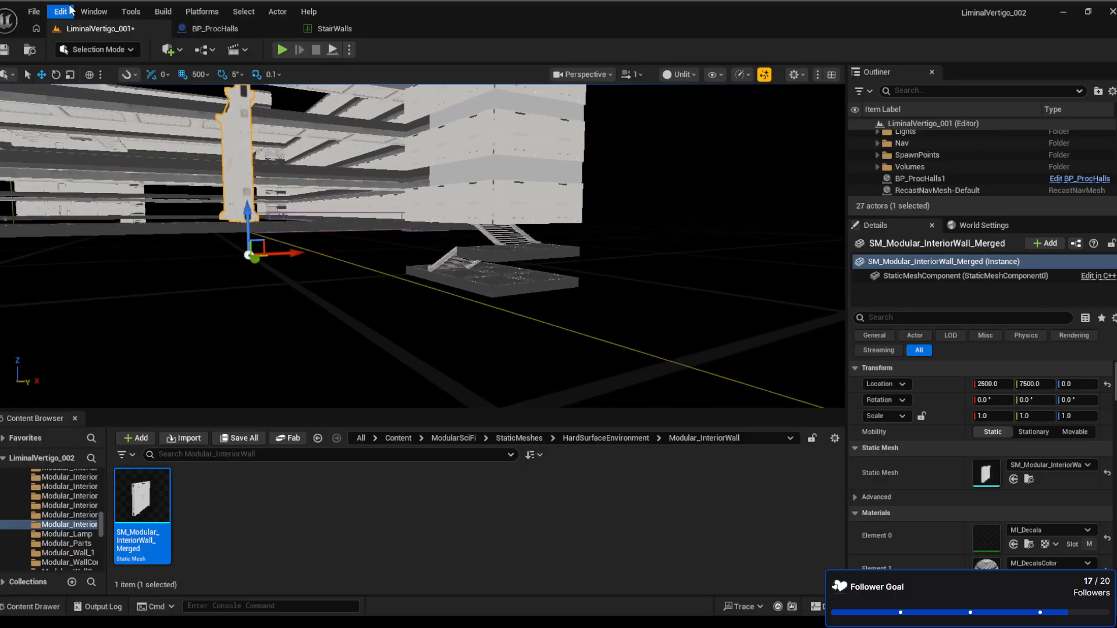
Return the Content Browser to the LV Data folder
{"action": "scroll", "coordinate": [81, 521], "scroll_direction": "up", "scroll_amount": 3}
{"action": "scroll", "coordinate": [99, 514], "scroll_direction": "up", "scroll_amount": 10}
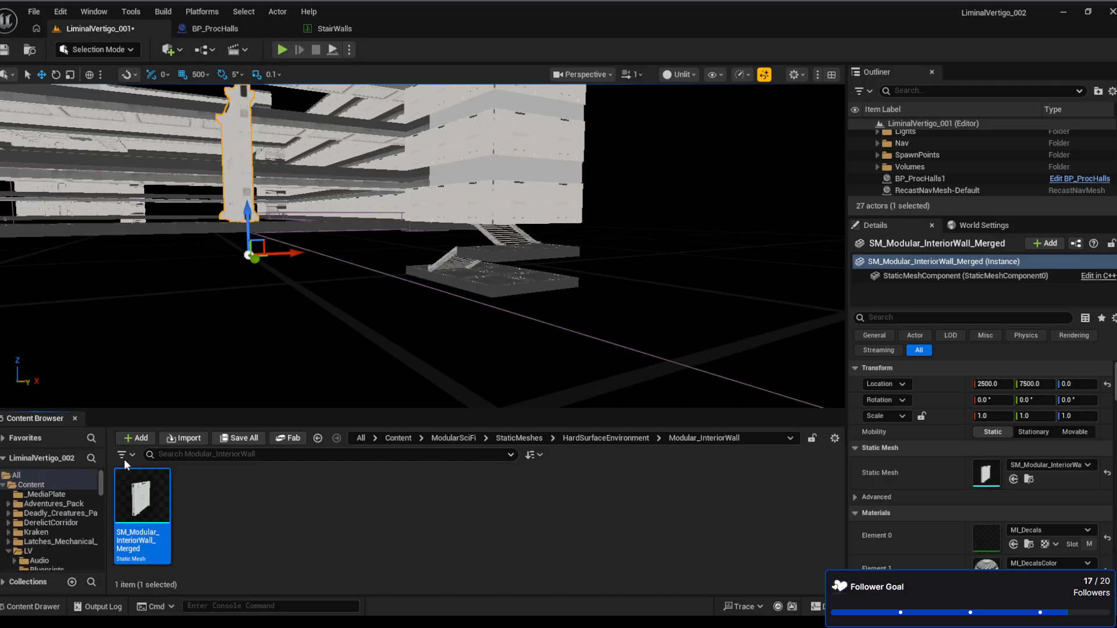
{"action": "left_click", "coordinate": [452, 438]}
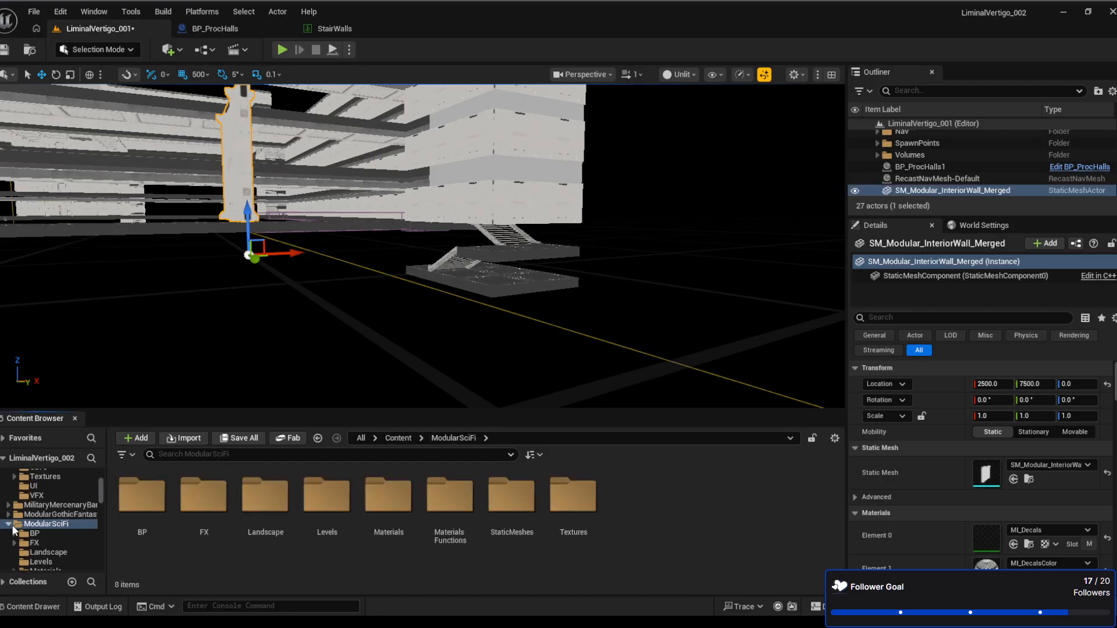
{"action": "scroll", "coordinate": [51, 495], "scroll_direction": "up", "scroll_amount": 2}
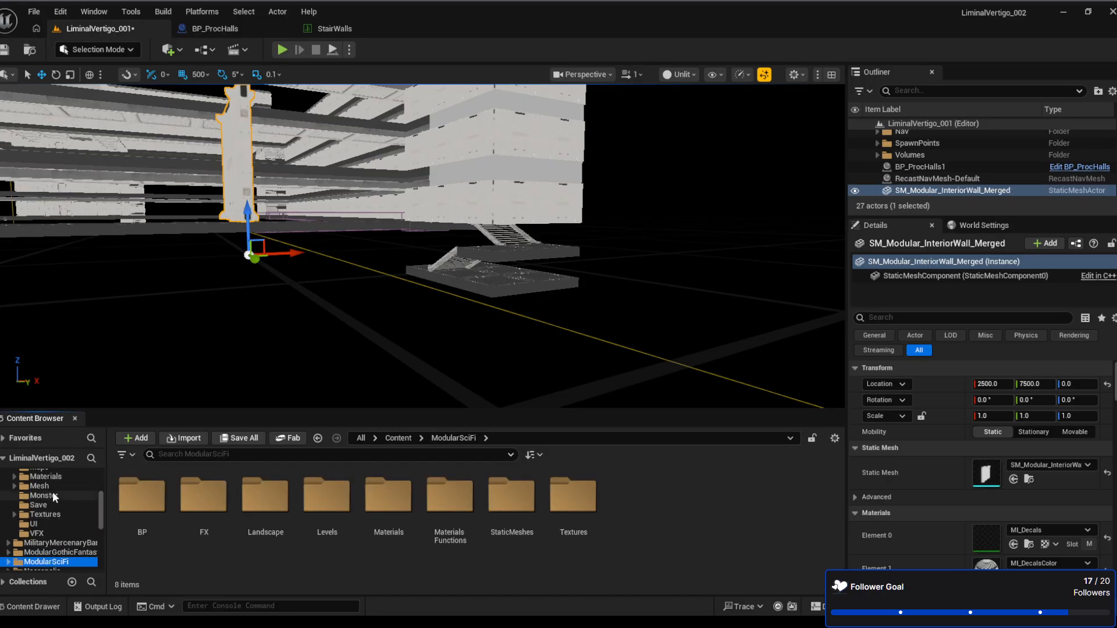
{"action": "scroll", "coordinate": [55, 480], "scroll_direction": "up", "scroll_amount": 2}
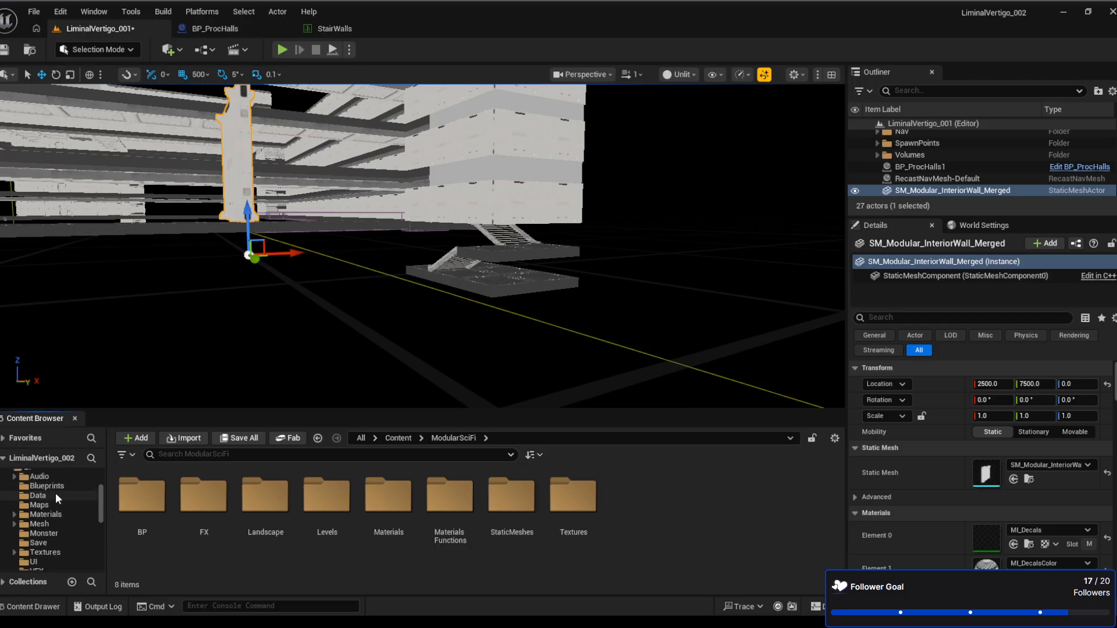
{"action": "left_click", "coordinate": [55, 493]}
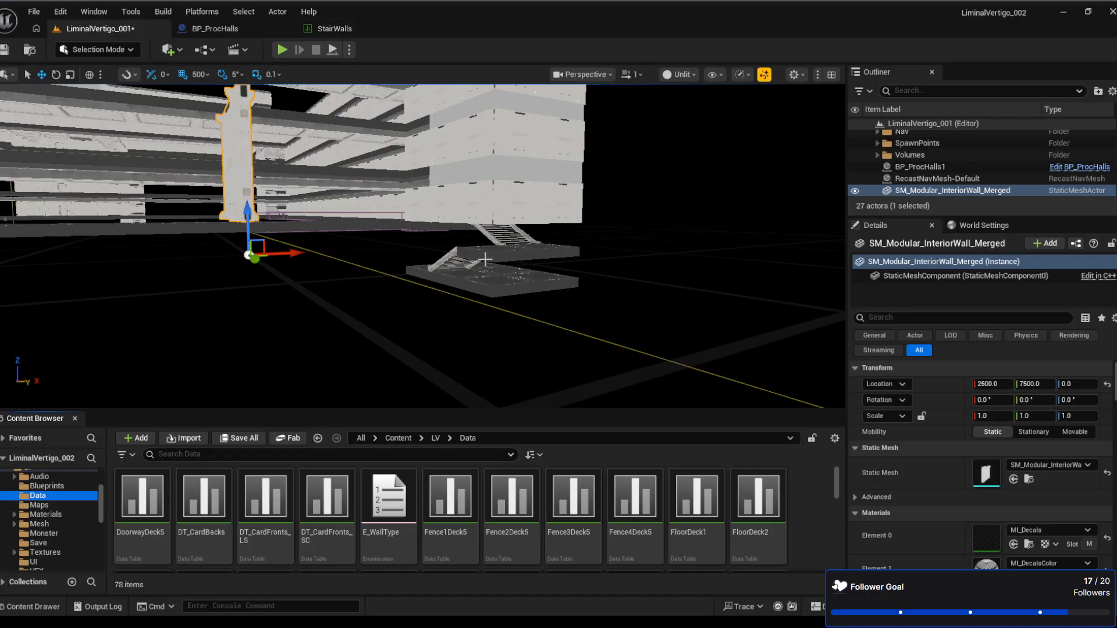
Examine the lowest stair landings below the existing walls and return to the StairWalls data table
{"action": "key", "text": "e"}
{"action": "right_click_drag", "start_coordinate": [488, 261], "coordinate": [429, 151]}
{"action": "key", "text": "w"}
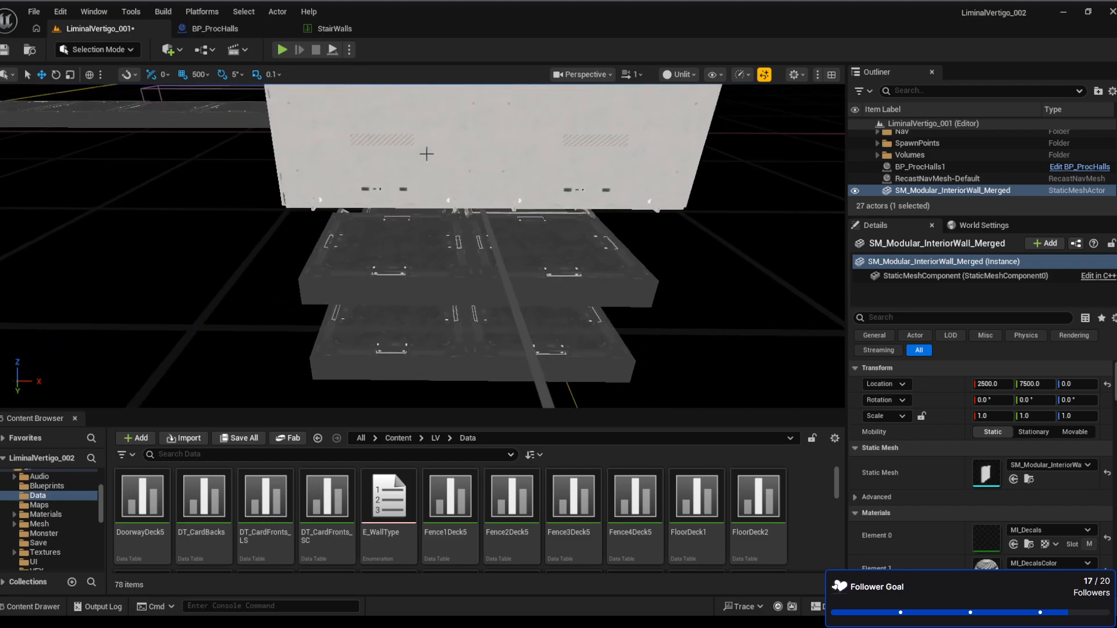
{"action": "left_click", "coordinate": [331, 27]}
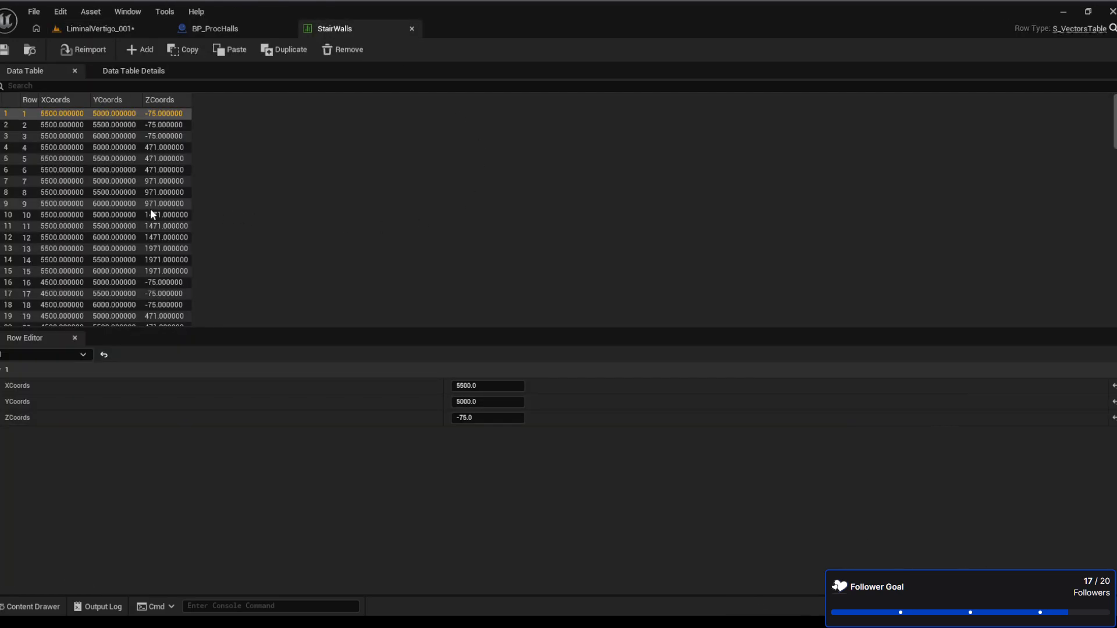
Move the SM_Modular_InteriorWall_Merged instance in the LiminalVertigo_001 level to X 5500, Y 6000, Z -575
{"action": "left_click", "coordinate": [144, 32]}
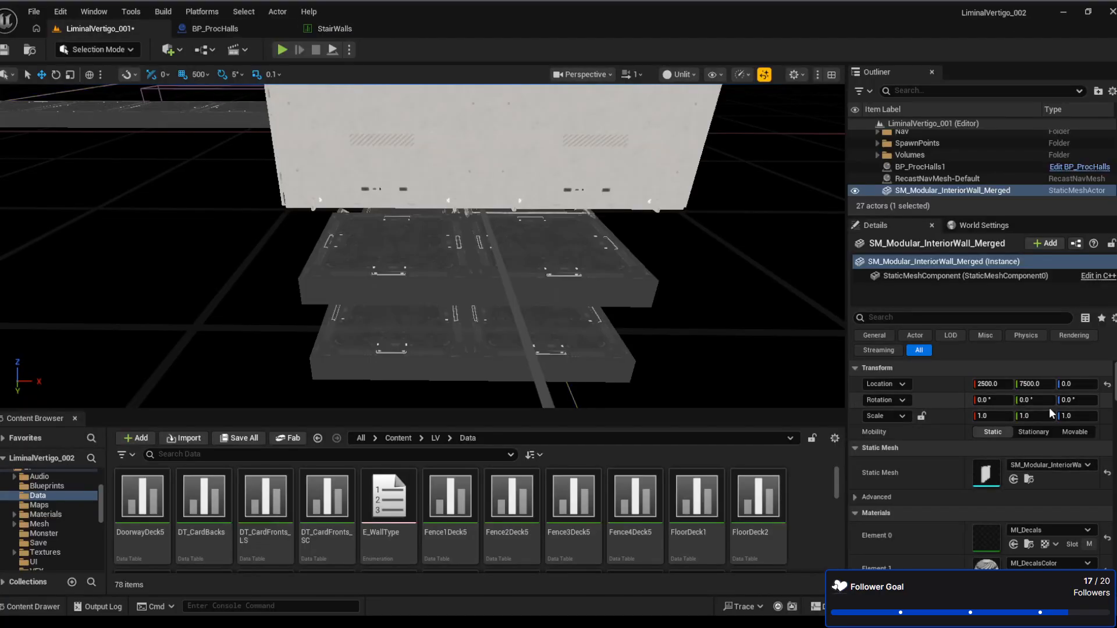
{"action": "left_click", "coordinate": [992, 384]}
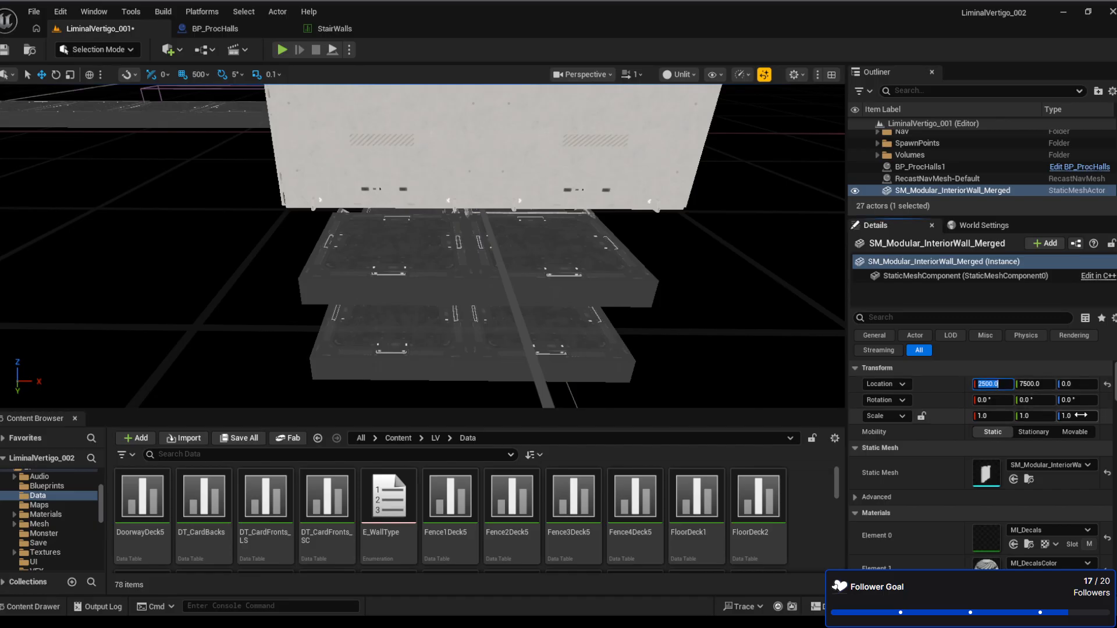
{"action": "type", "text": "5500"}
{"action": "key", "text": "Tab"}
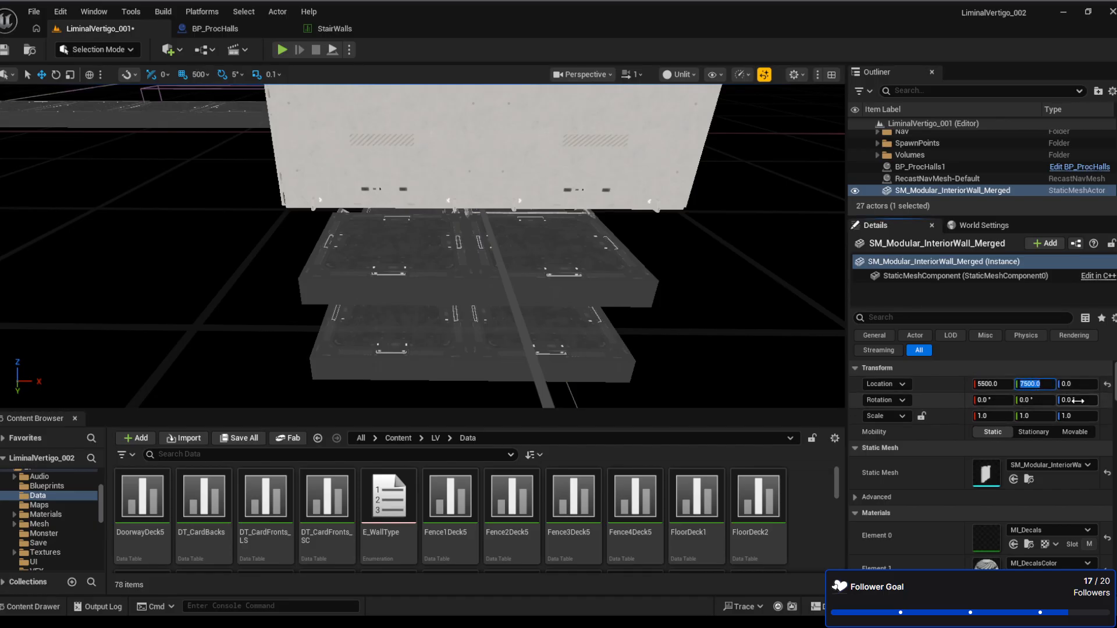
{"action": "type", "text": "6"}
{"action": "key", "text": "Return"}
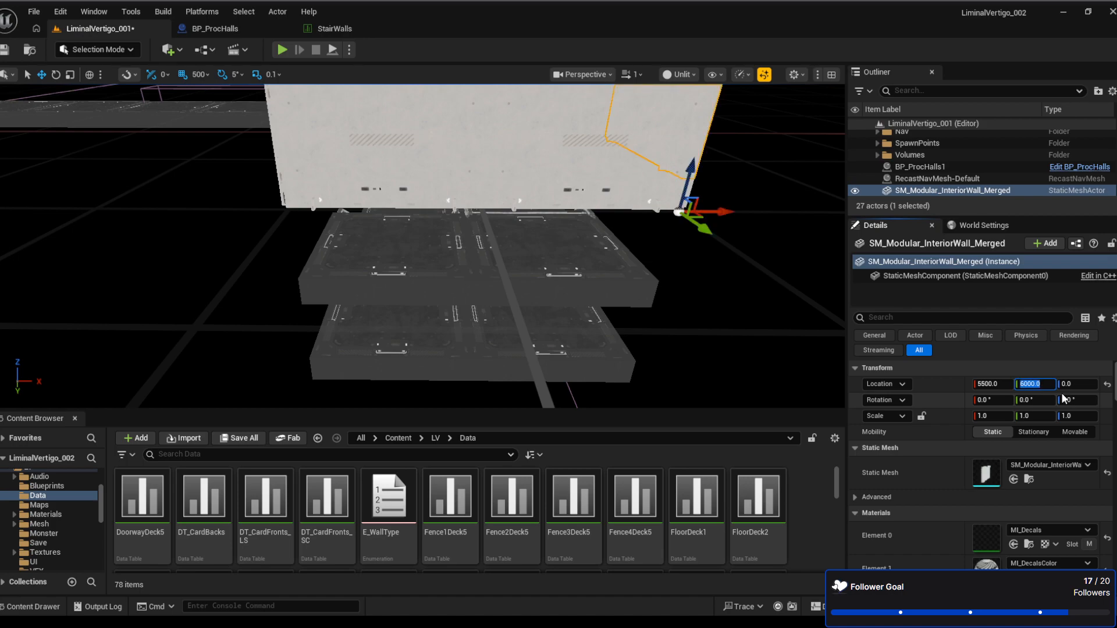
{"action": "key", "text": "Tab"}
{"action": "type", "text": "-575"}
{"action": "key", "text": "Return"}
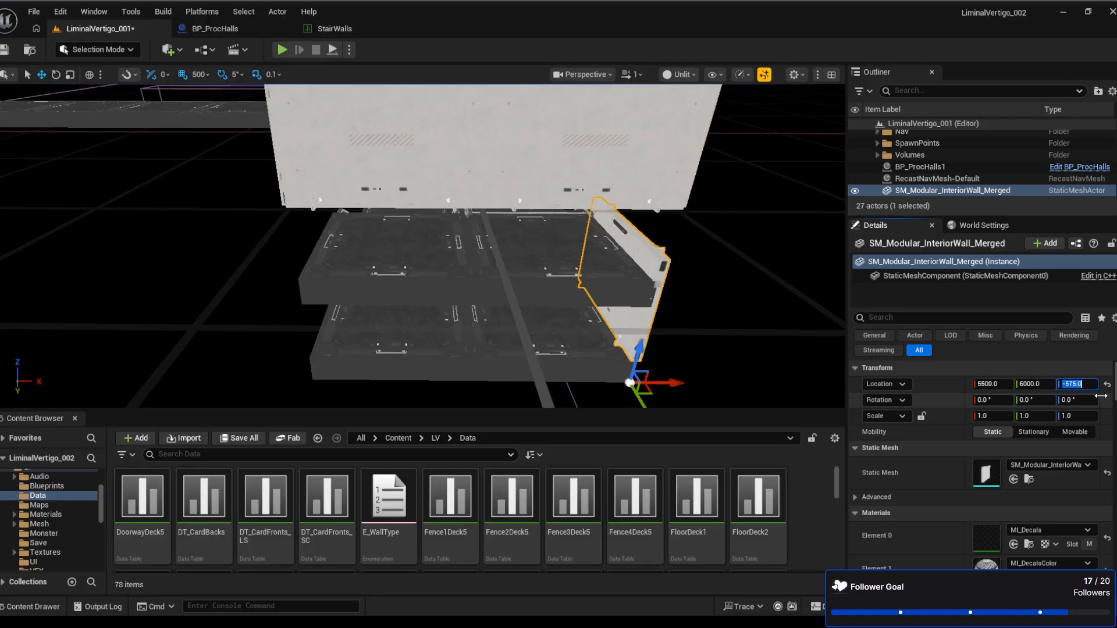
Try a 90° Z rotation on the placed wall instance and reset it to 0°
{"action": "right_click_drag", "start_coordinate": [739, 262], "coordinate": [680, 291]}
{"action": "key", "text": "d"}
{"action": "key", "text": "a"}
{"action": "left_click", "coordinate": [1076, 400]}
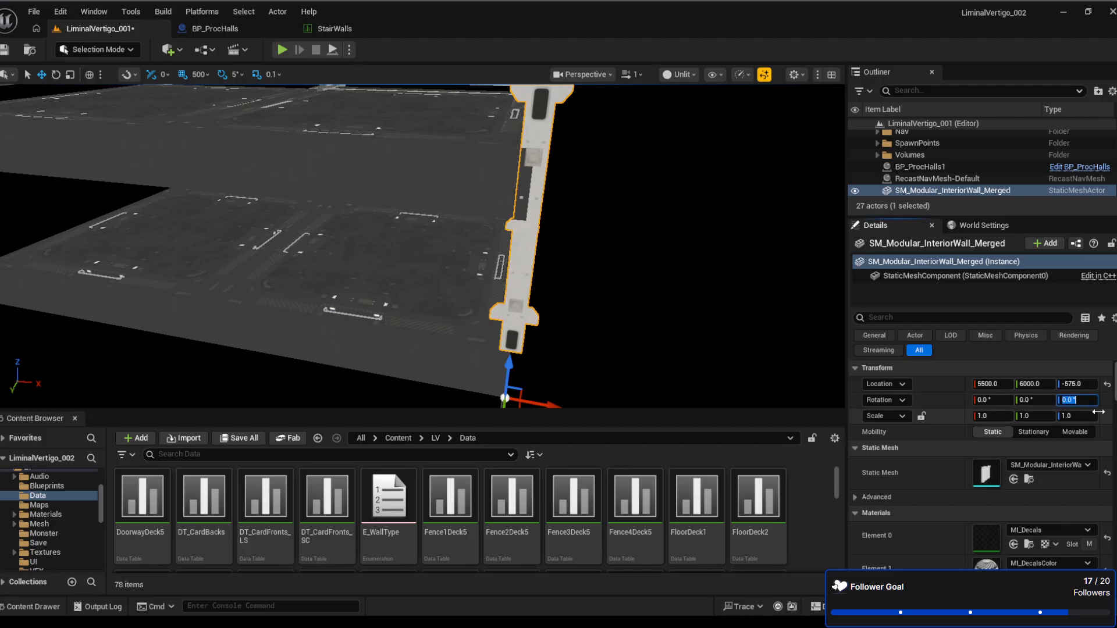
{"action": "type", "text": "90"}
{"action": "key", "text": "Return"}
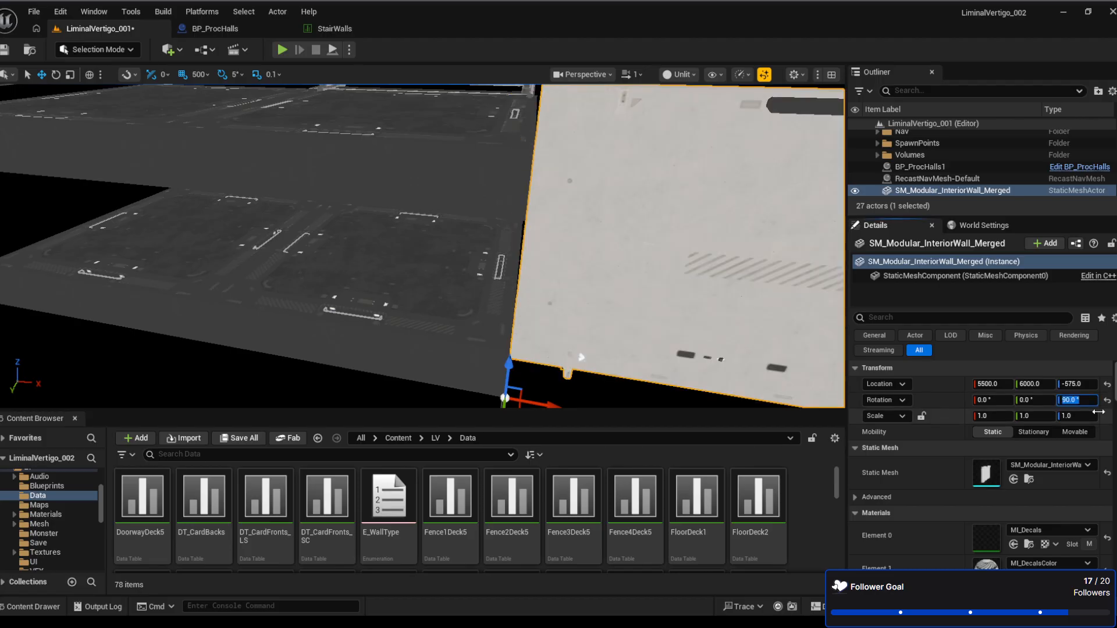
{"action": "type", "text": "0"}
{"action": "key", "text": "Return"}
Open the StairWalls90 data table from the LV Data folder and return to the level
{"action": "right_click_drag", "start_coordinate": [669, 279], "coordinate": [241, 311]}
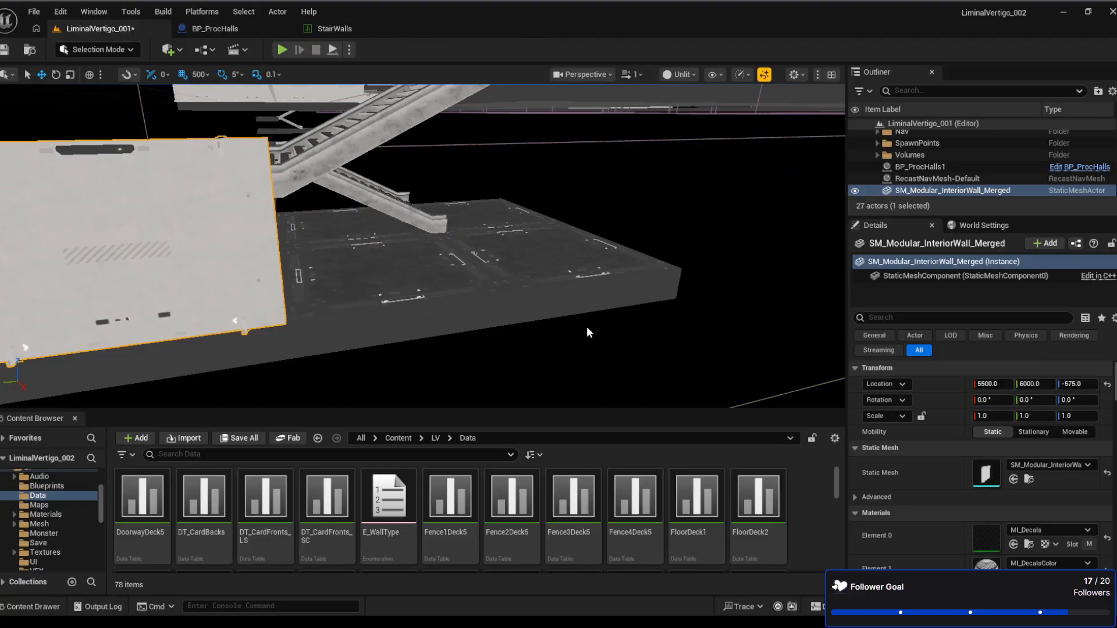
{"action": "right_click_drag", "start_coordinate": [589, 333], "coordinate": [395, 328]}
{"action": "right_click_drag", "start_coordinate": [659, 386], "coordinate": [644, 324]}
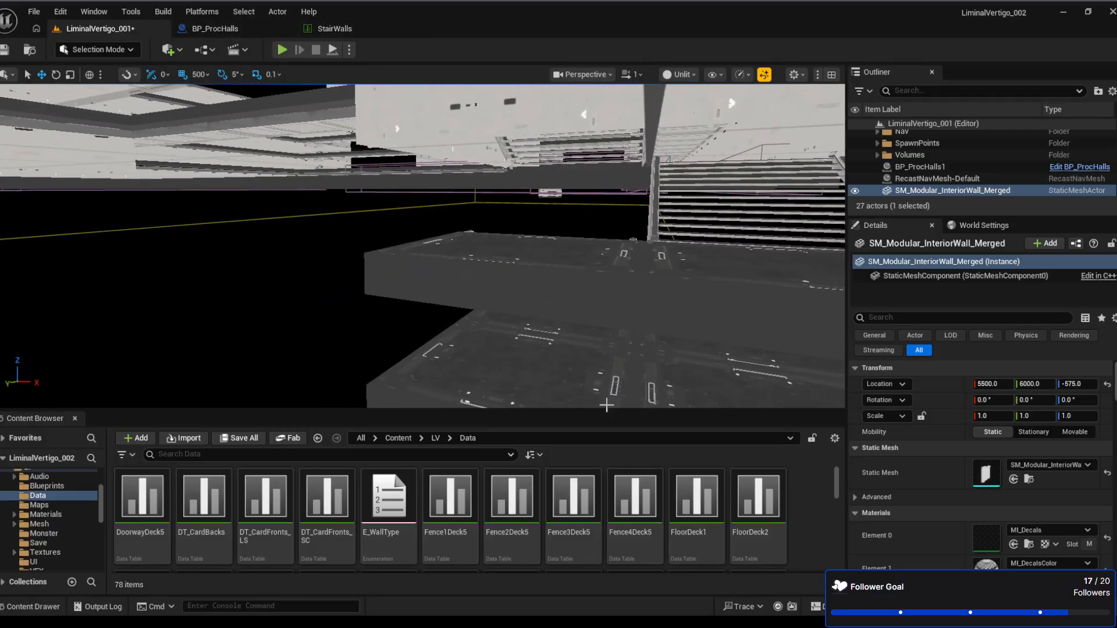
{"action": "scroll", "coordinate": [576, 512], "scroll_direction": "down", "scroll_amount": 3}
{"action": "scroll", "coordinate": [701, 522], "scroll_direction": "down", "scroll_amount": 2}
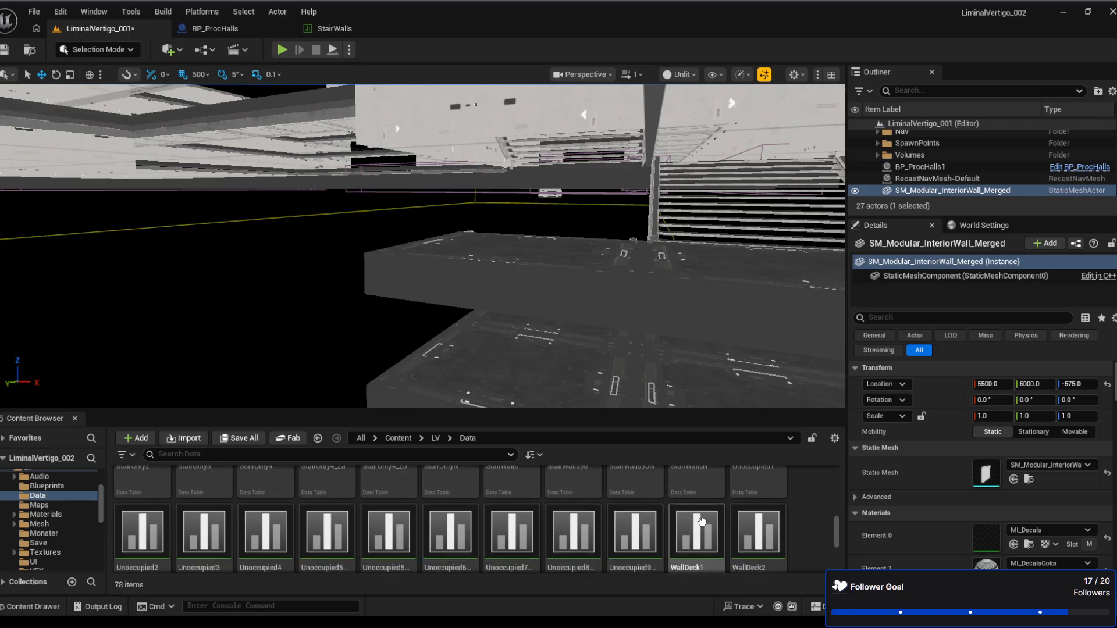
{"action": "scroll", "coordinate": [793, 527], "scroll_direction": "up", "scroll_amount": 3}
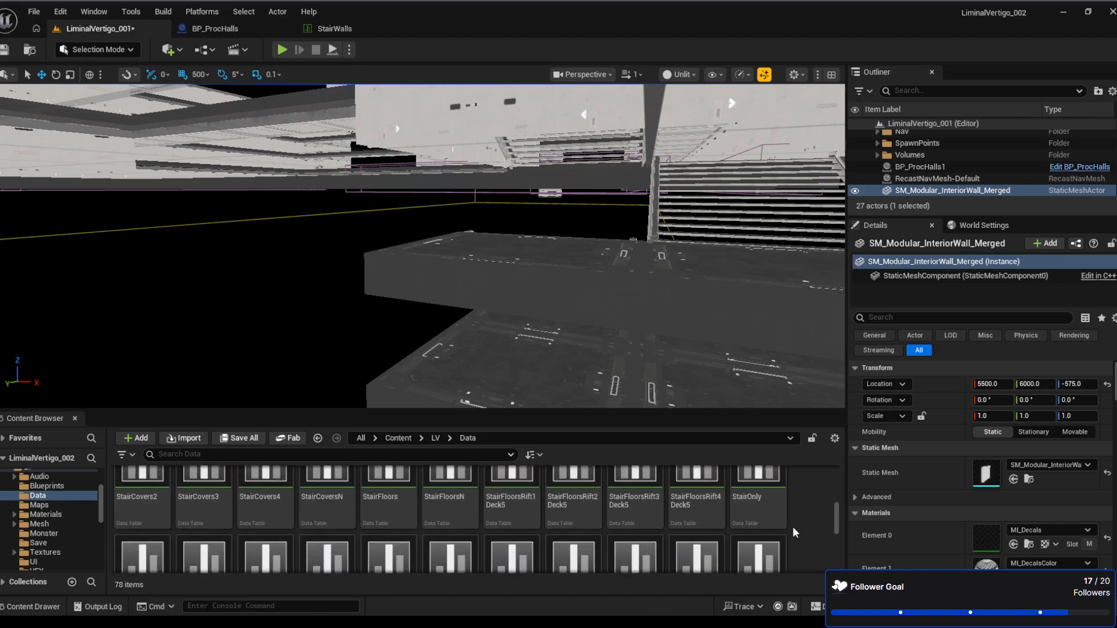
{"action": "scroll", "coordinate": [793, 527], "scroll_direction": "down", "scroll_amount": 3}
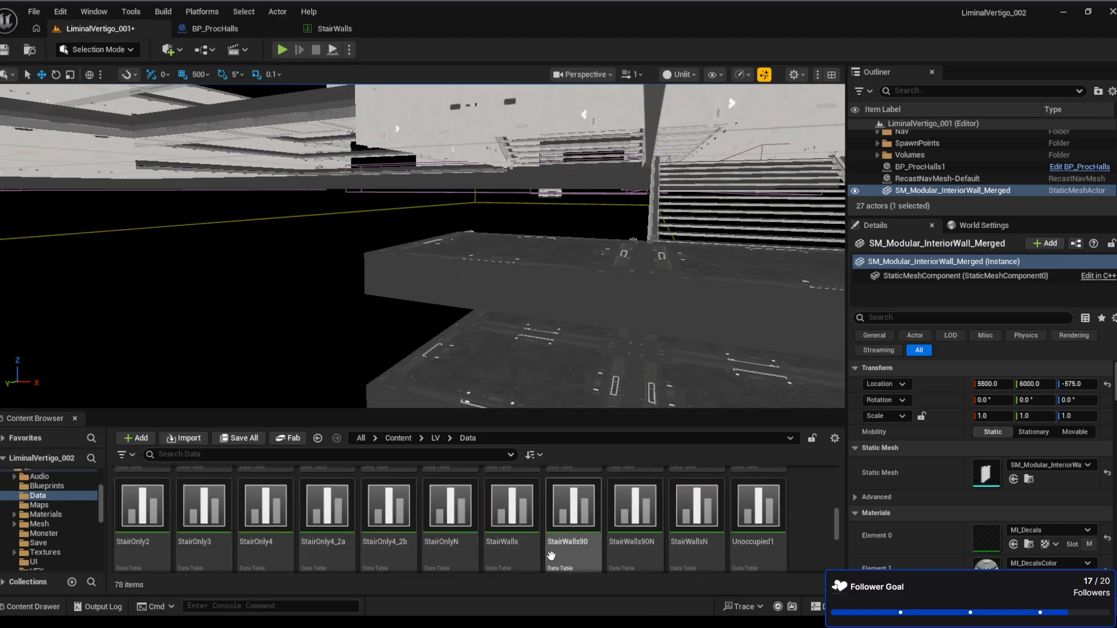
{"action": "double_click", "coordinate": [573, 512]}
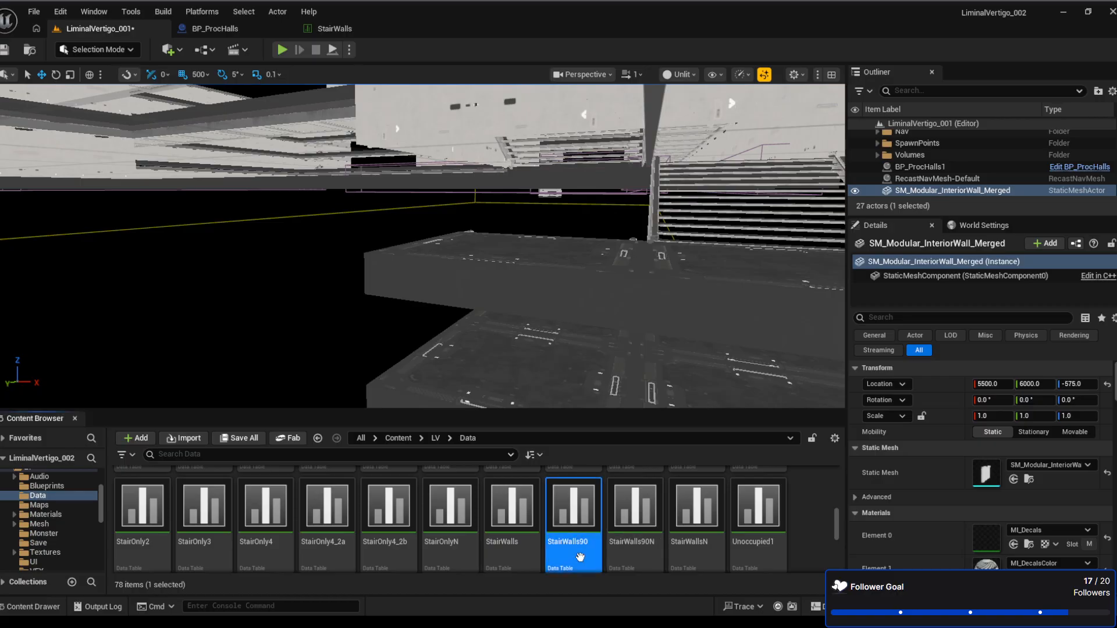
{"action": "left_click", "coordinate": [166, 31]}
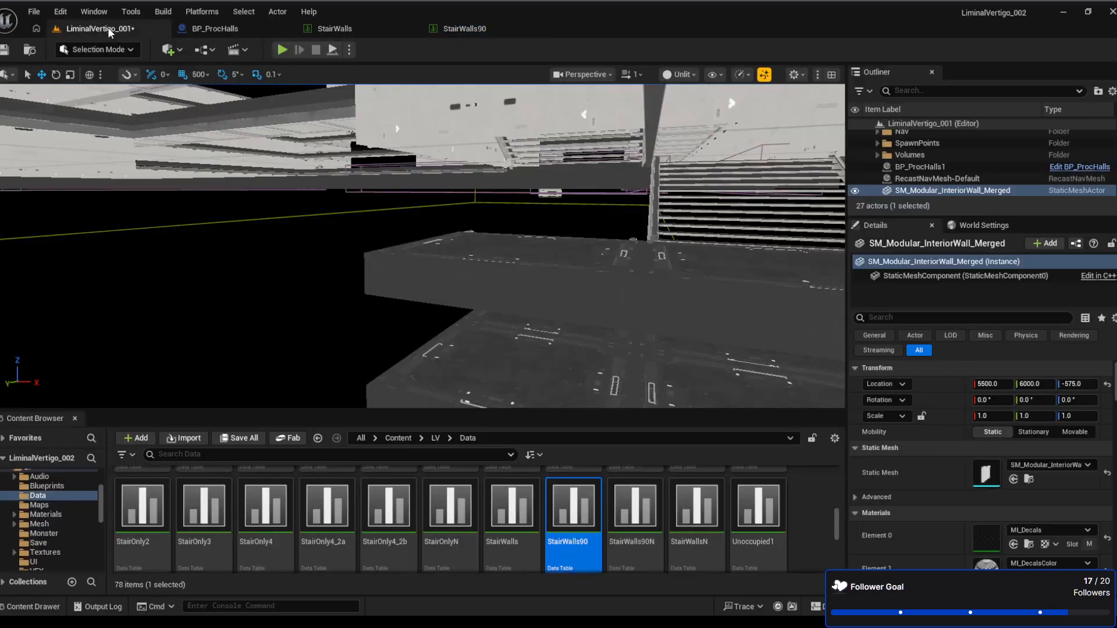
Inspect the placed wall against the lowest stair landing from several sides and save the level with the wall selected
{"action": "right_click_drag", "start_coordinate": [422, 247], "coordinate": [675, 223]}
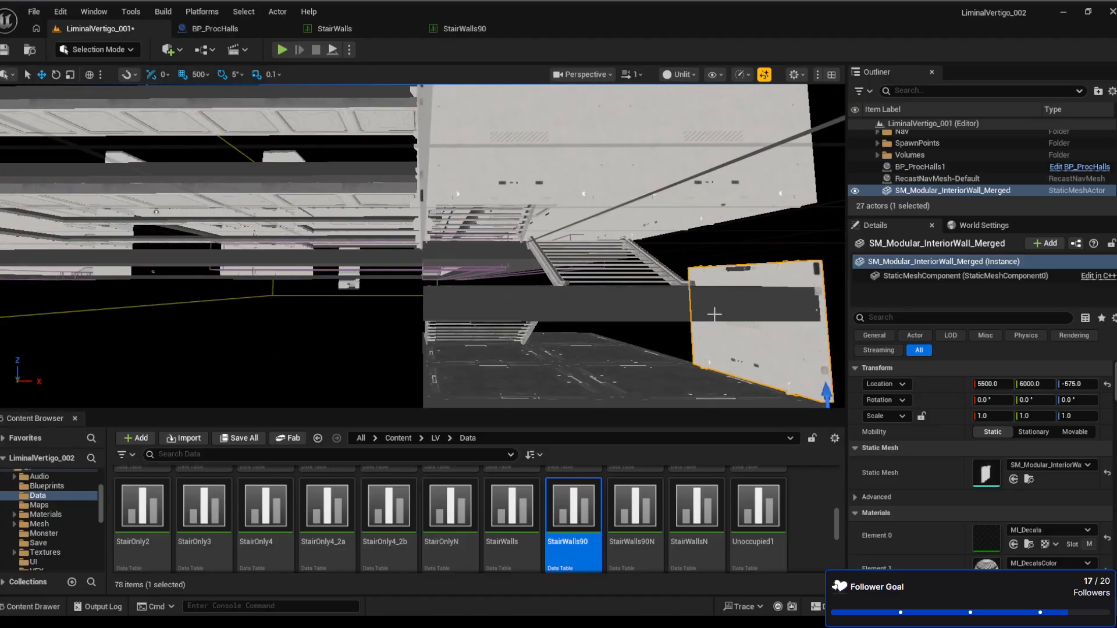
{"action": "right_click_drag", "start_coordinate": [705, 328], "coordinate": [556, 290]}
{"action": "right_click_drag", "start_coordinate": [732, 304], "coordinate": [780, 309]}
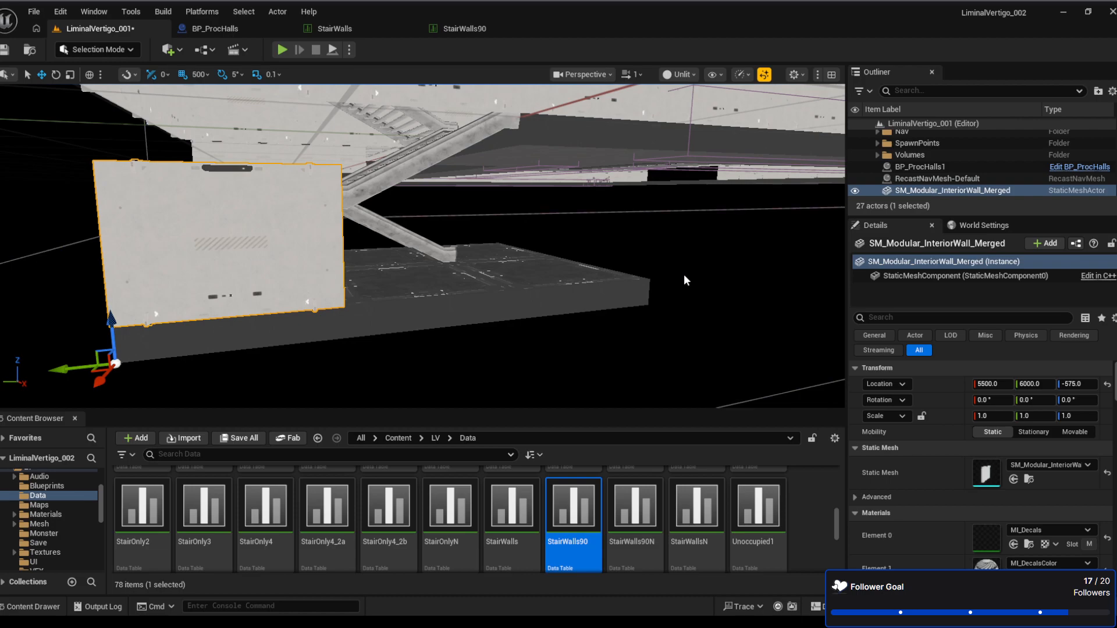
{"action": "right_click_drag", "start_coordinate": [683, 274], "coordinate": [551, 329]}
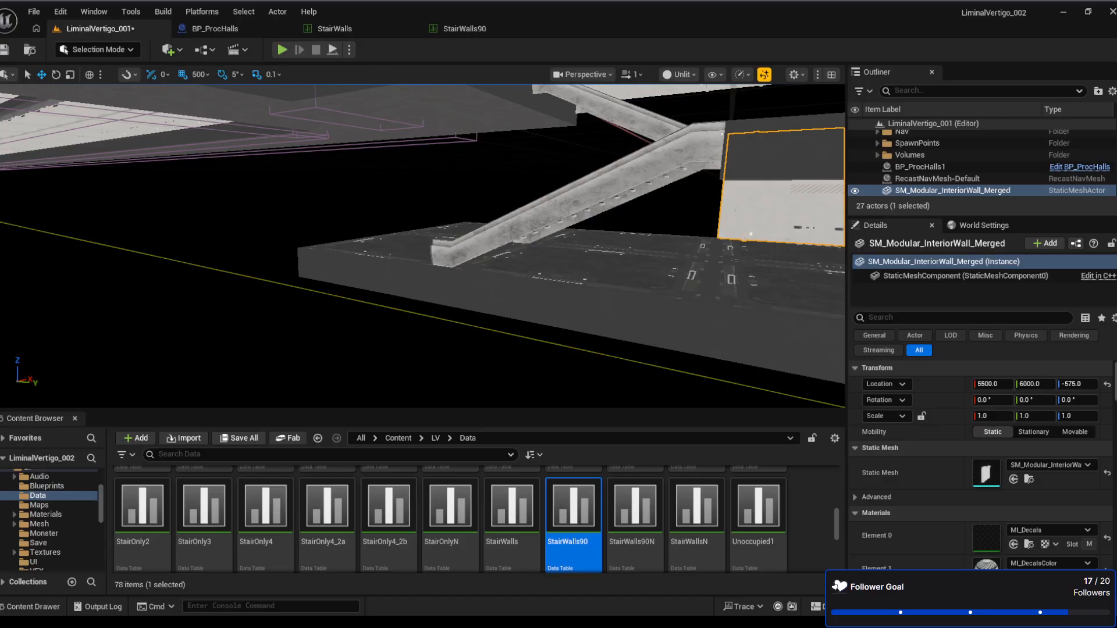
{"action": "right_click_drag", "start_coordinate": [552, 329], "coordinate": [632, 317]}
{"action": "left_click", "coordinate": [632, 317]}
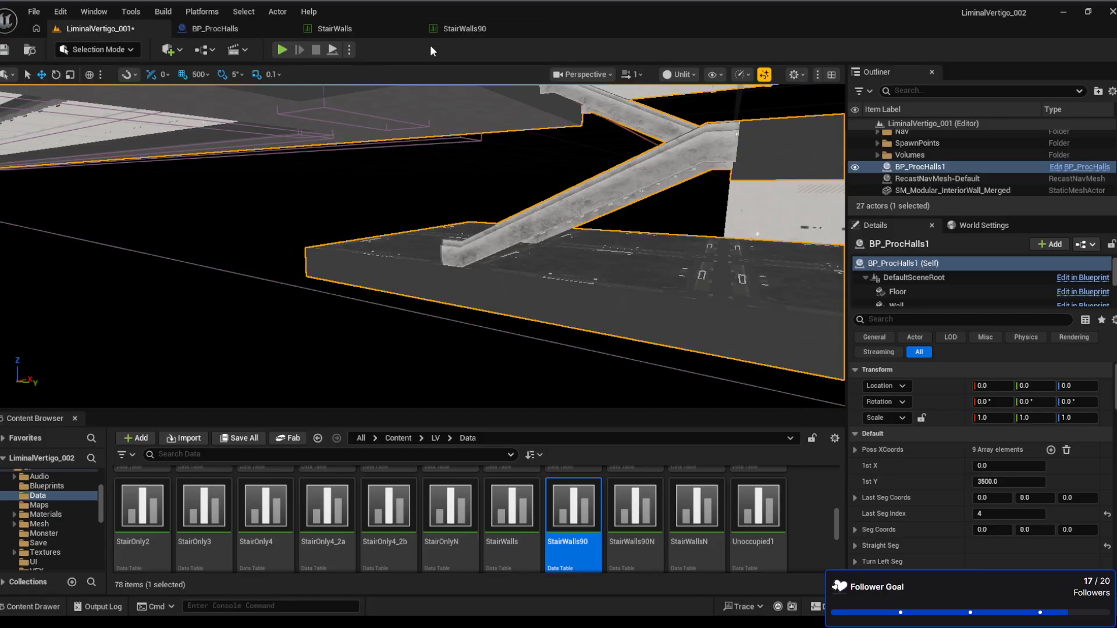
{"action": "left_click", "coordinate": [61, 13]}
{"action": "left_click", "coordinate": [71, 42]}
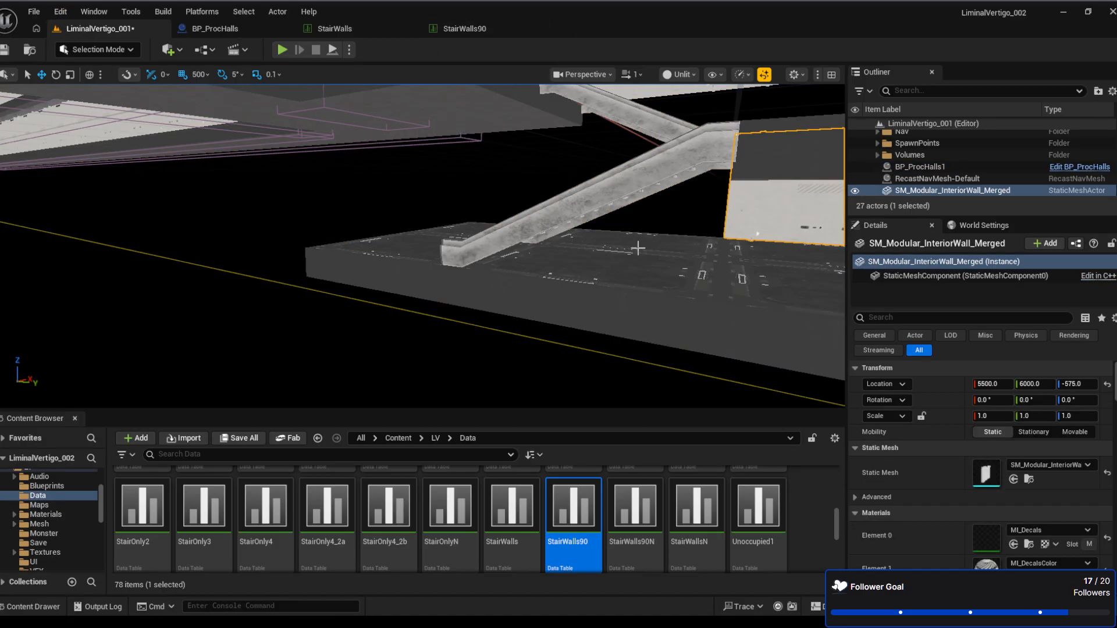
{"action": "right_click_drag", "start_coordinate": [638, 249], "coordinate": [606, 249]}
{"action": "left_click", "coordinate": [6, 53]}
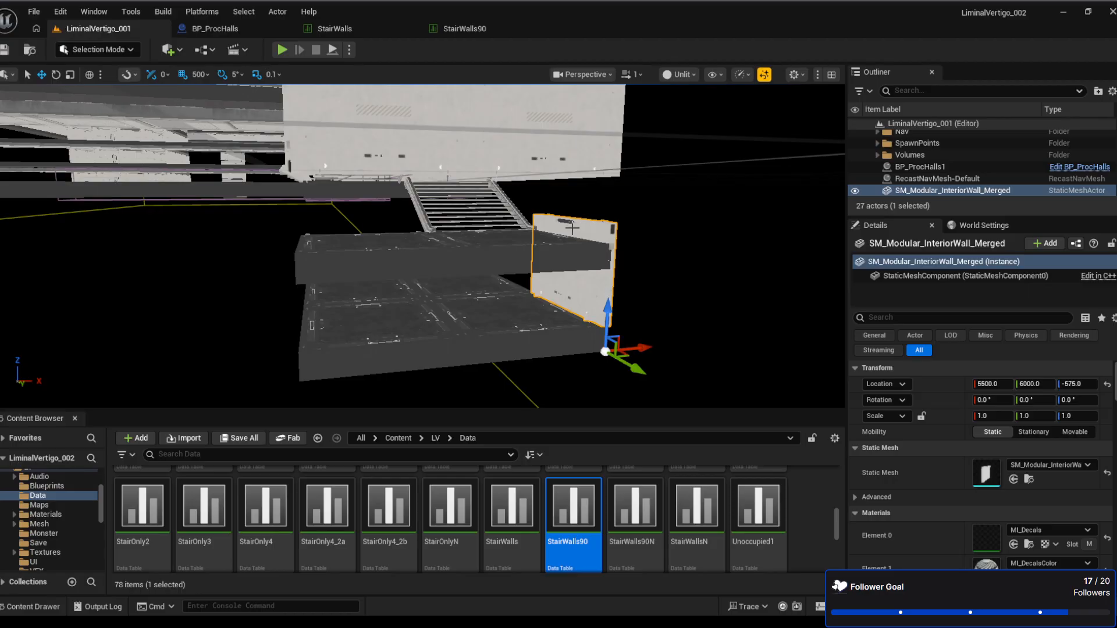
Add 14 new rows, 121 to 134, to the end of the StairWalls data table
{"action": "left_click", "coordinate": [339, 28]}
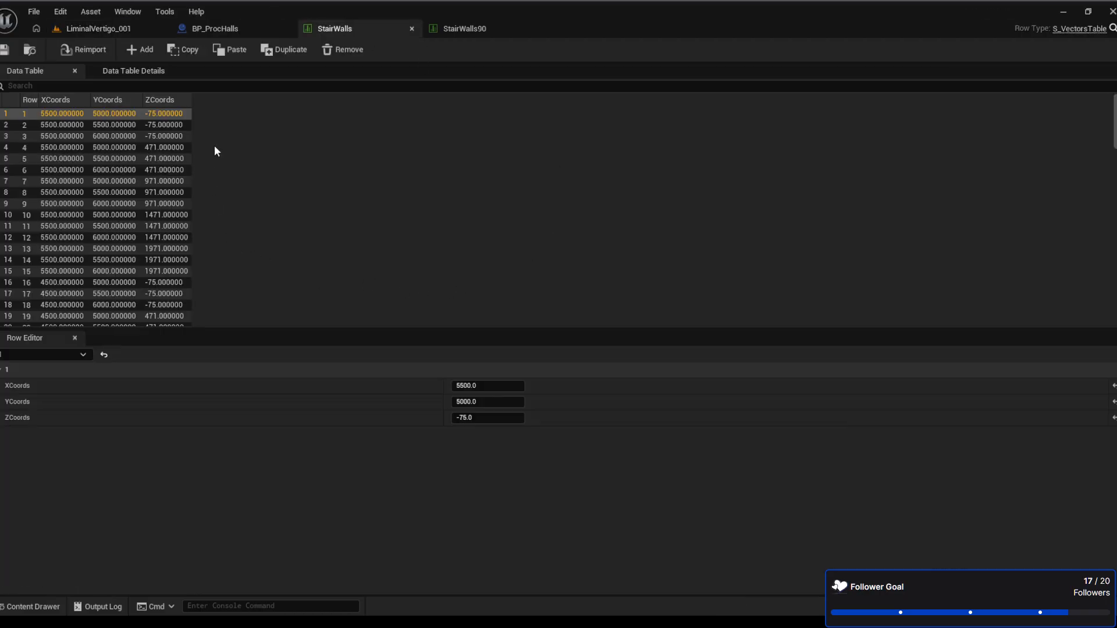
{"action": "left_click", "coordinate": [131, 49]}
{"action": "left_click", "coordinate": [132, 52]}
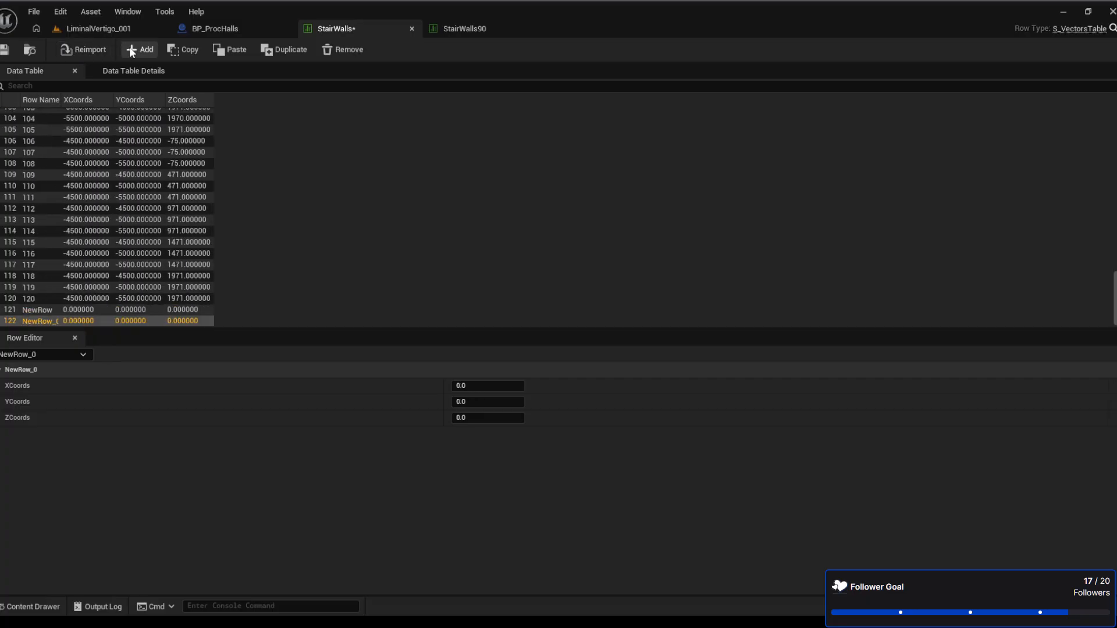
{"action": "left_click", "coordinate": [132, 52]}
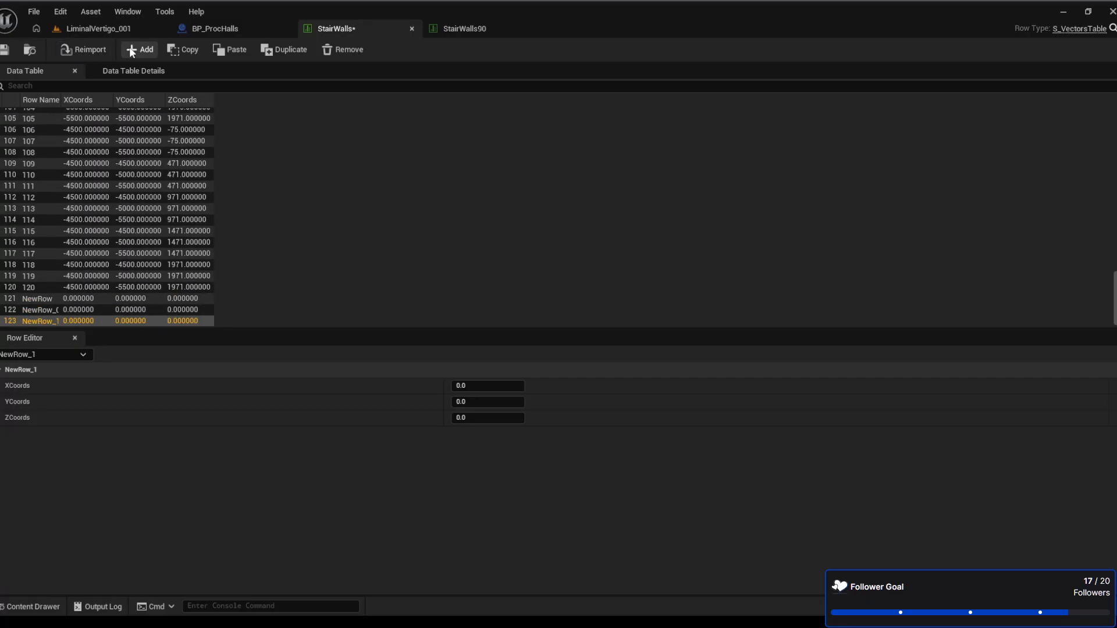
{"action": "left_click", "coordinate": [132, 51]}
{"action": "left_click", "coordinate": [131, 51]}
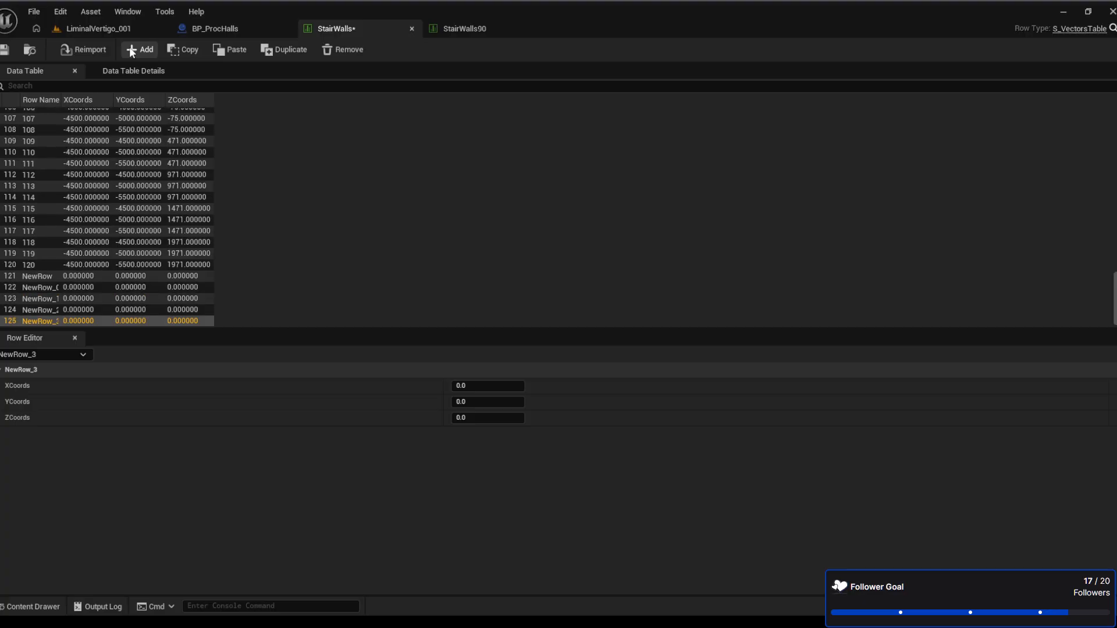
{"action": "left_click", "coordinate": [131, 52]}
{"action": "left_click", "coordinate": [132, 51]}
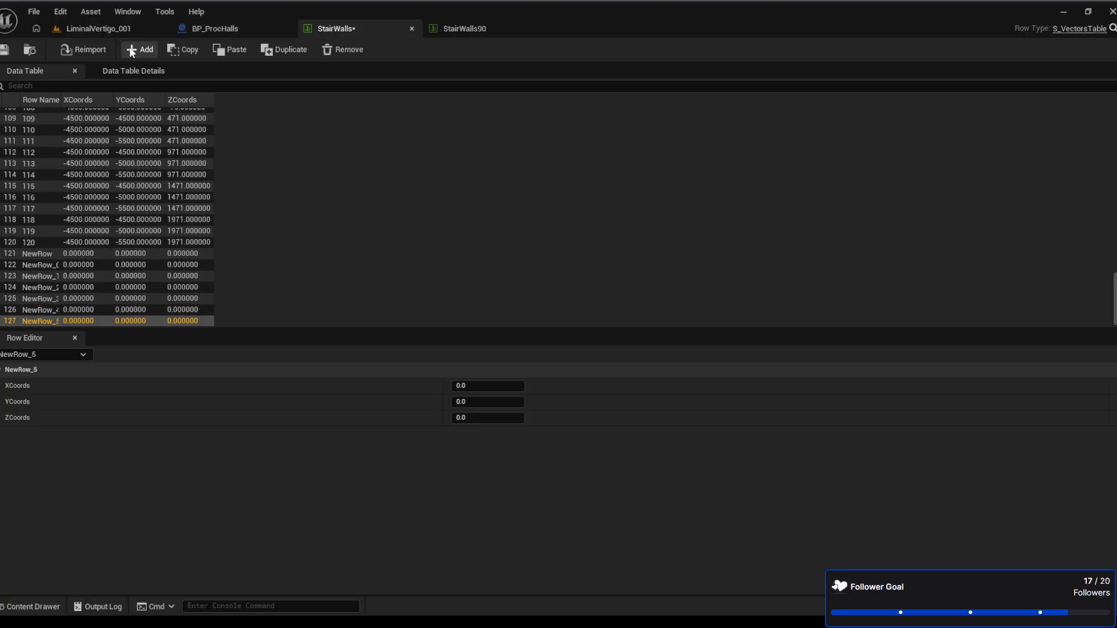
{"action": "left_click", "coordinate": [129, 49]}
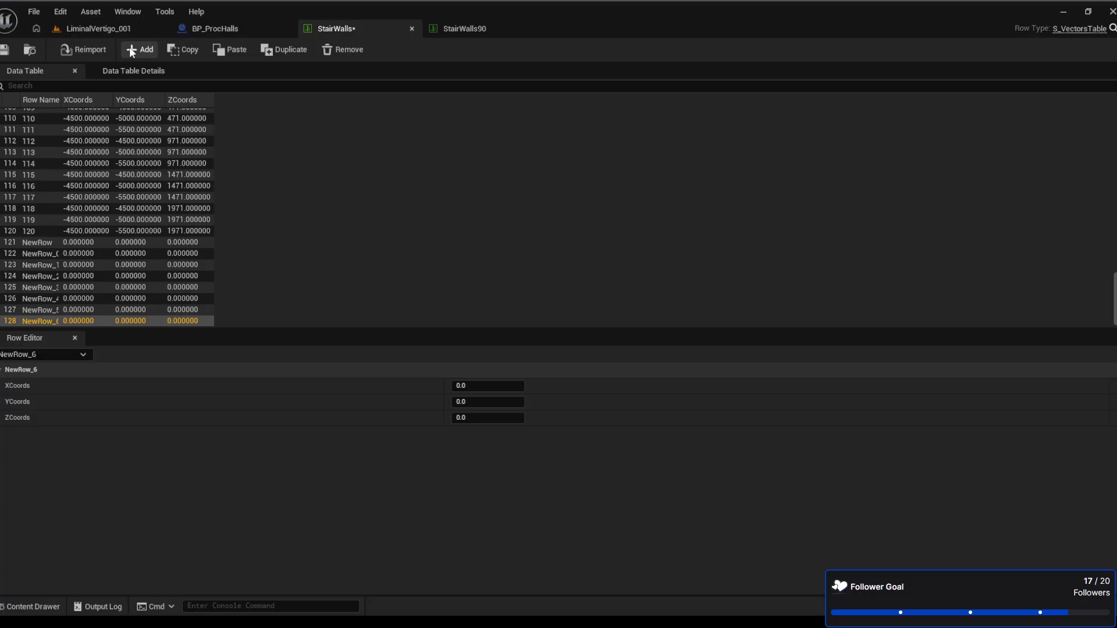
{"action": "left_click", "coordinate": [130, 50]}
{"action": "left_click", "coordinate": [130, 50]}
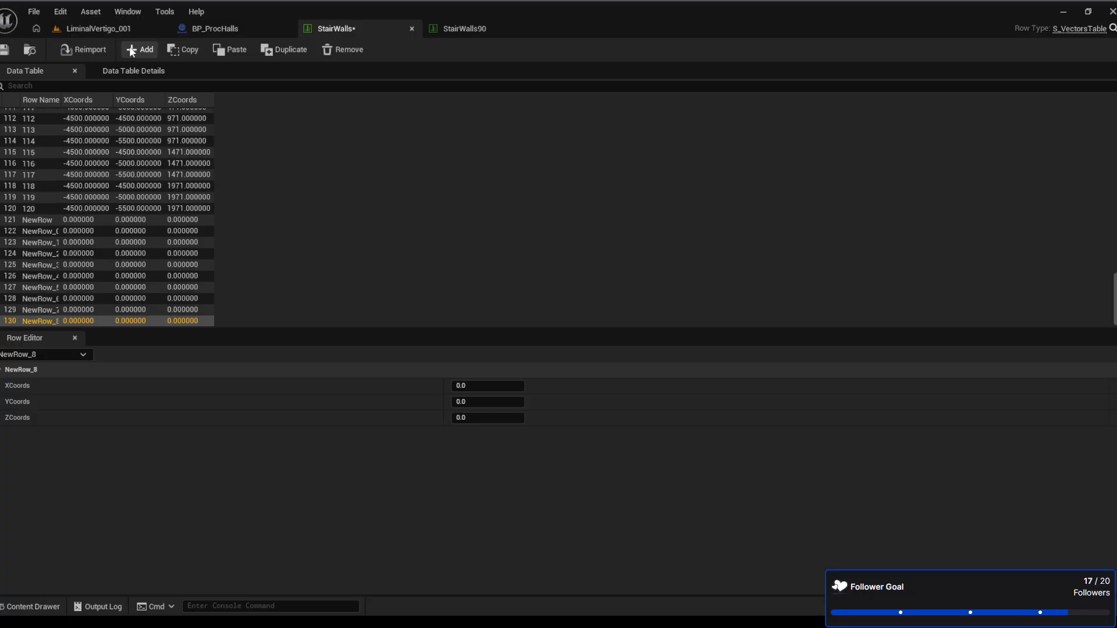
{"action": "left_click", "coordinate": [131, 50]}
{"action": "left_click", "coordinate": [131, 52]}
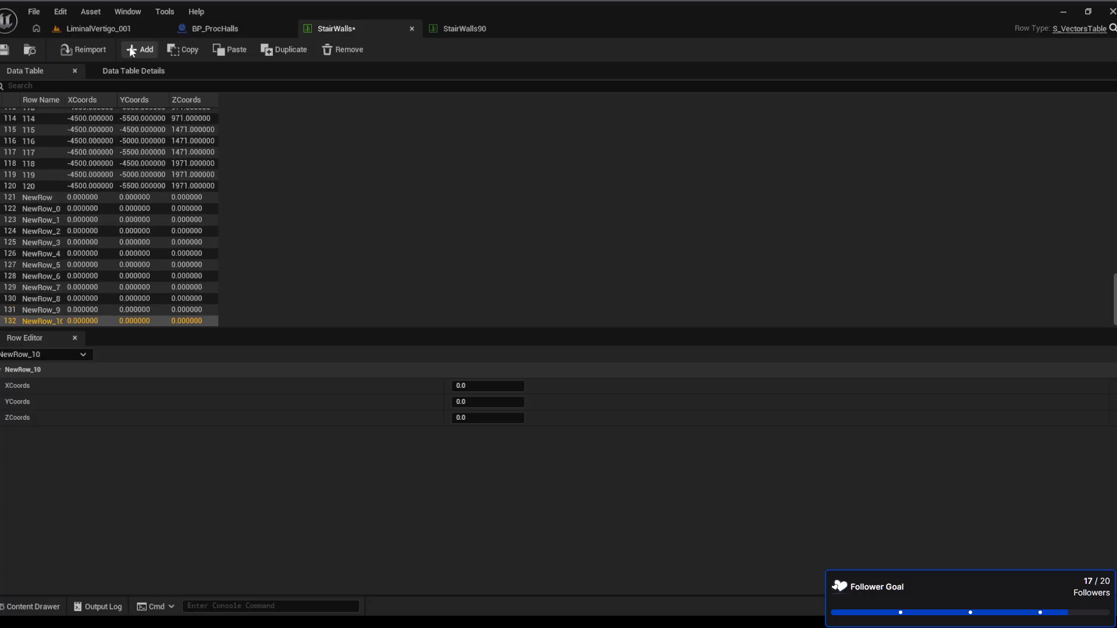
{"action": "left_click", "coordinate": [132, 51]}
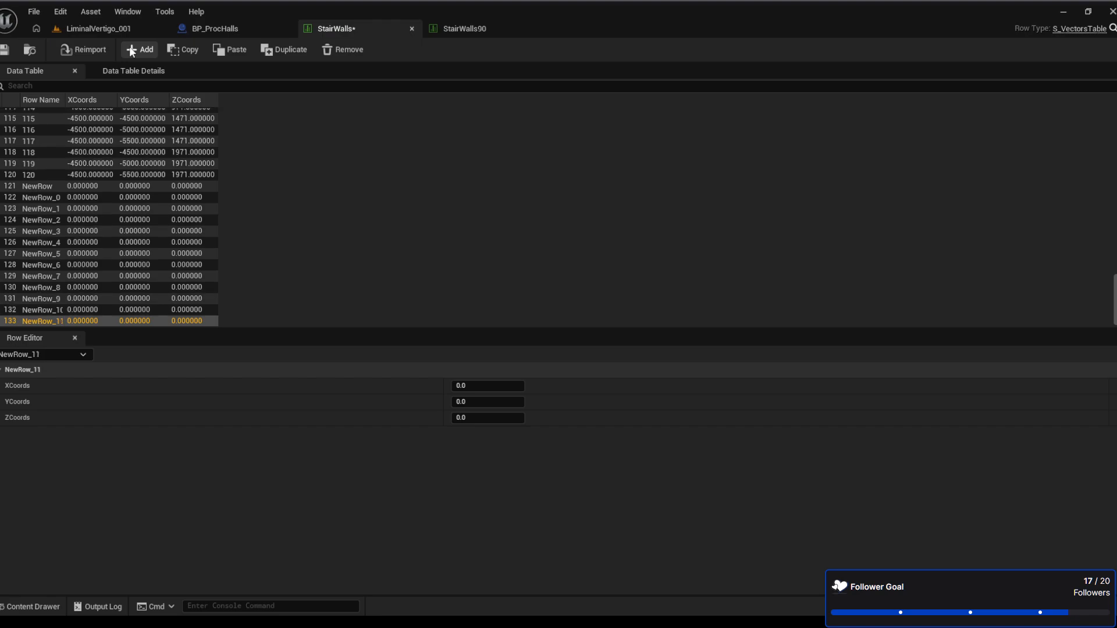
{"action": "left_click", "coordinate": [131, 50]}
Set row 121 of StairWalls to XCoords 5500, YCoords 6000 and ZCoords -575, matching the placed wall's location
{"action": "left_click", "coordinate": [43, 174]}
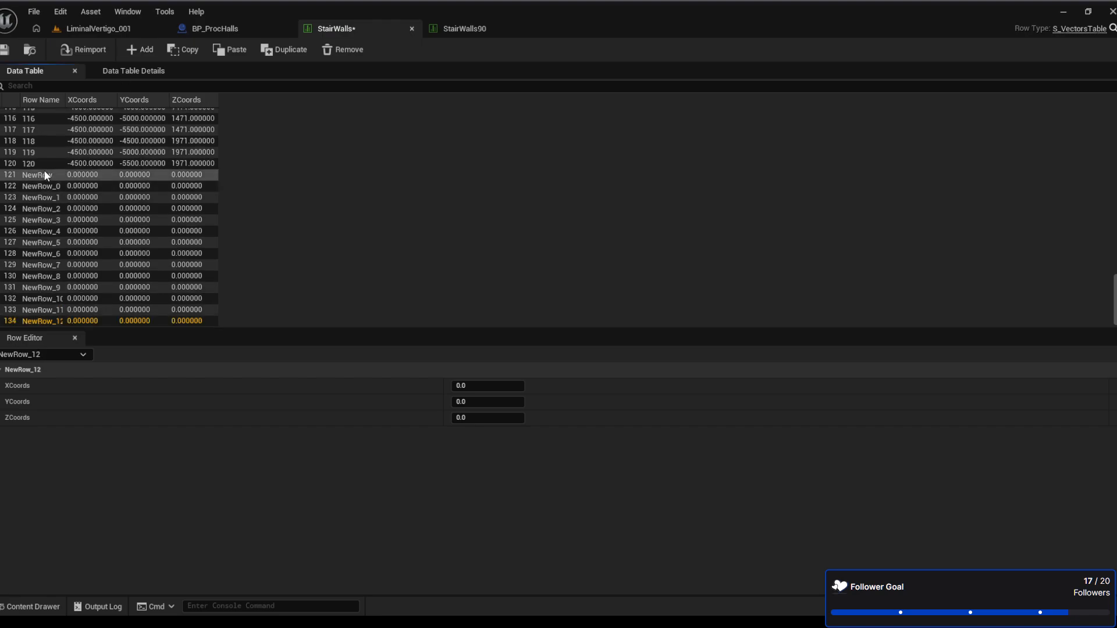
{"action": "left_click", "coordinate": [137, 30]}
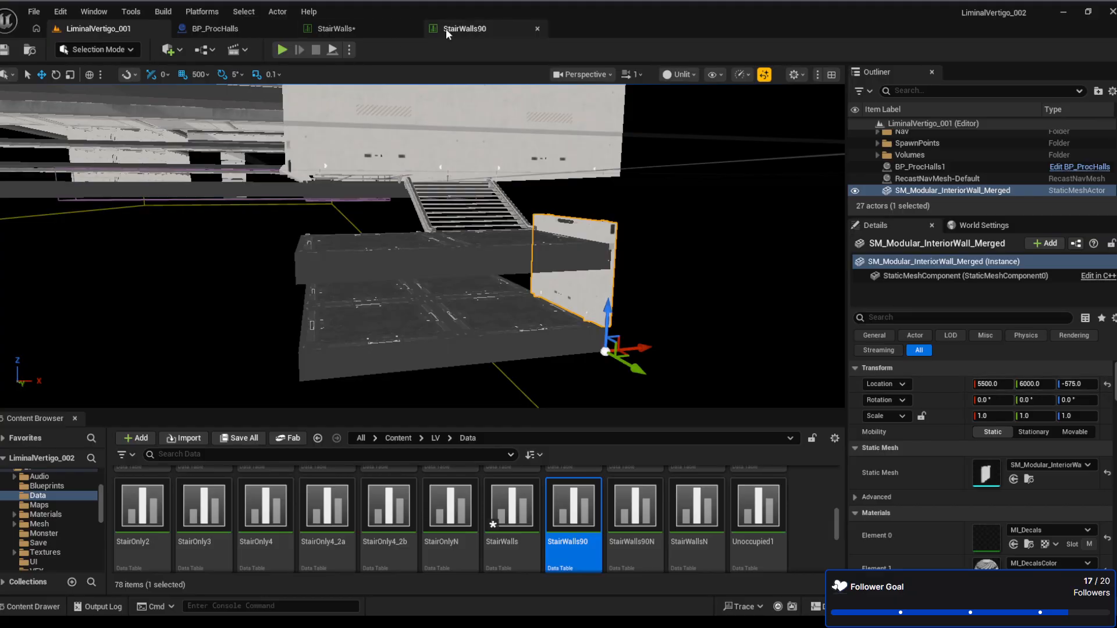
{"action": "left_click", "coordinate": [361, 27]}
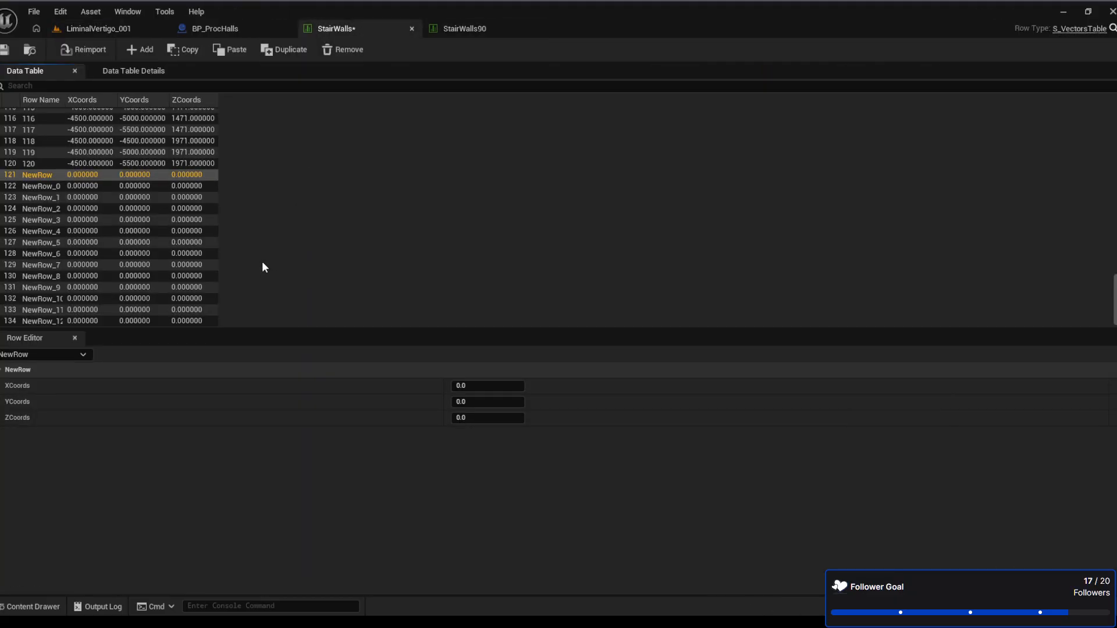
{"action": "left_click", "coordinate": [497, 419]}
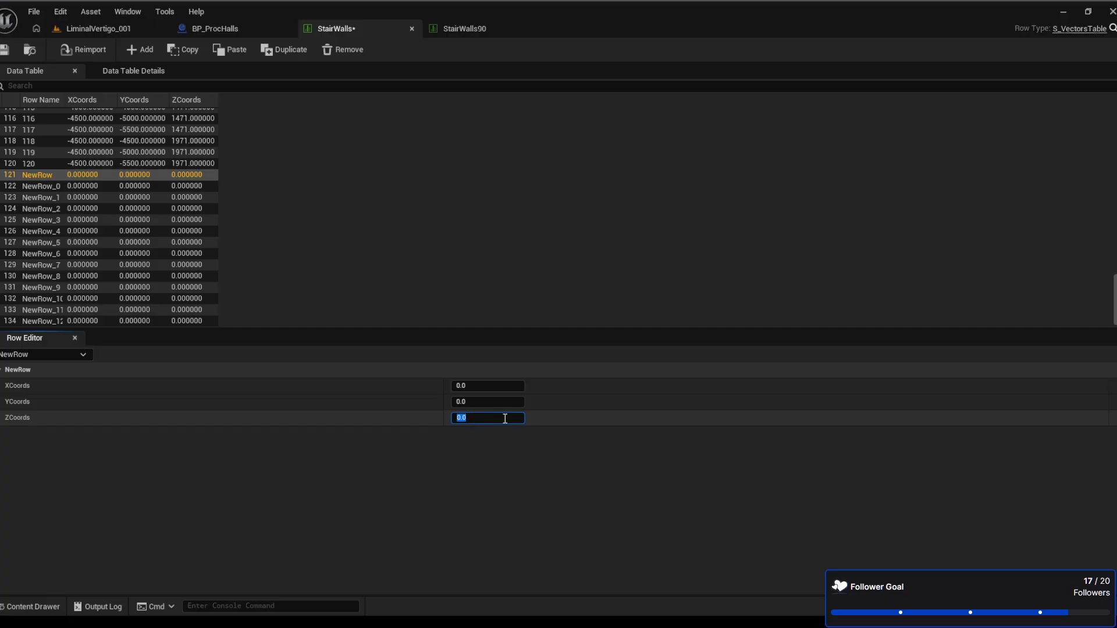
{"action": "type", "text": "-575"}
{"action": "key", "text": "Return"}
{"action": "left_click", "coordinate": [492, 386]}
{"action": "type", "text": "5500"}
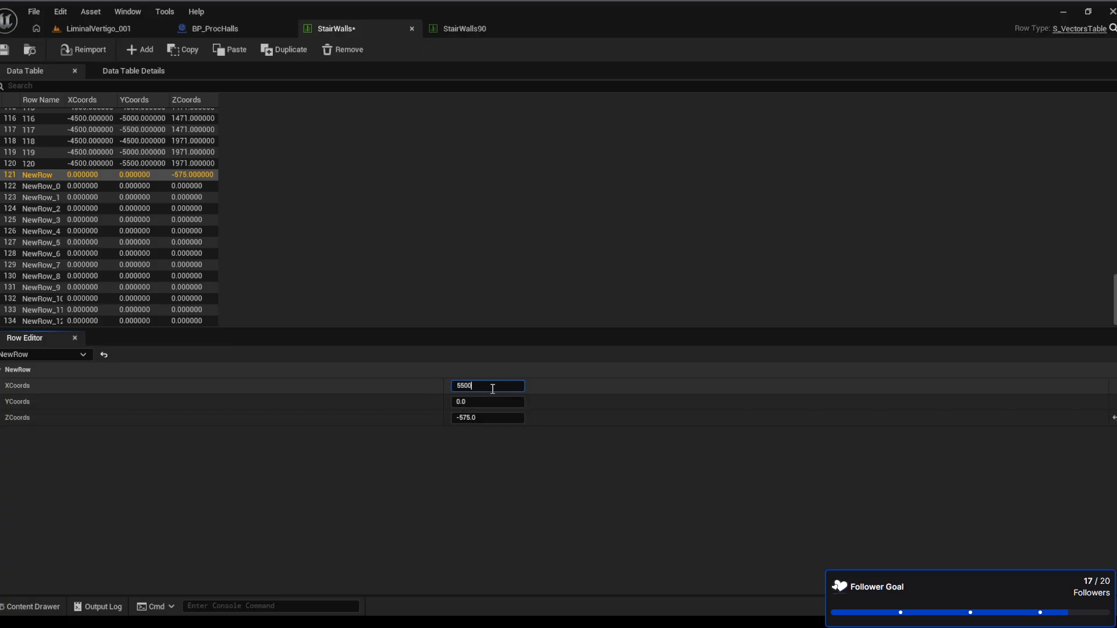
{"action": "key", "text": "Tab"}
{"action": "type", "text": "6000"}
{"action": "key", "text": "Return"}
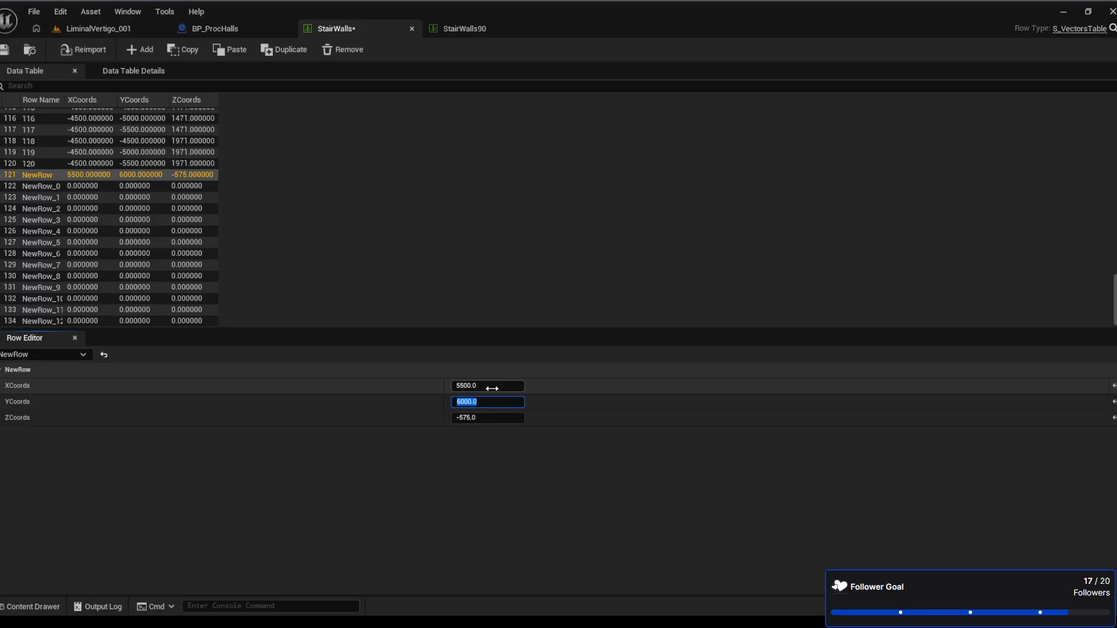
Copy row 121's coordinates 5500, 6000, -575 into rows 122, 123 and 124 of the StairWalls data table
{"action": "left_click", "coordinate": [97, 185]}
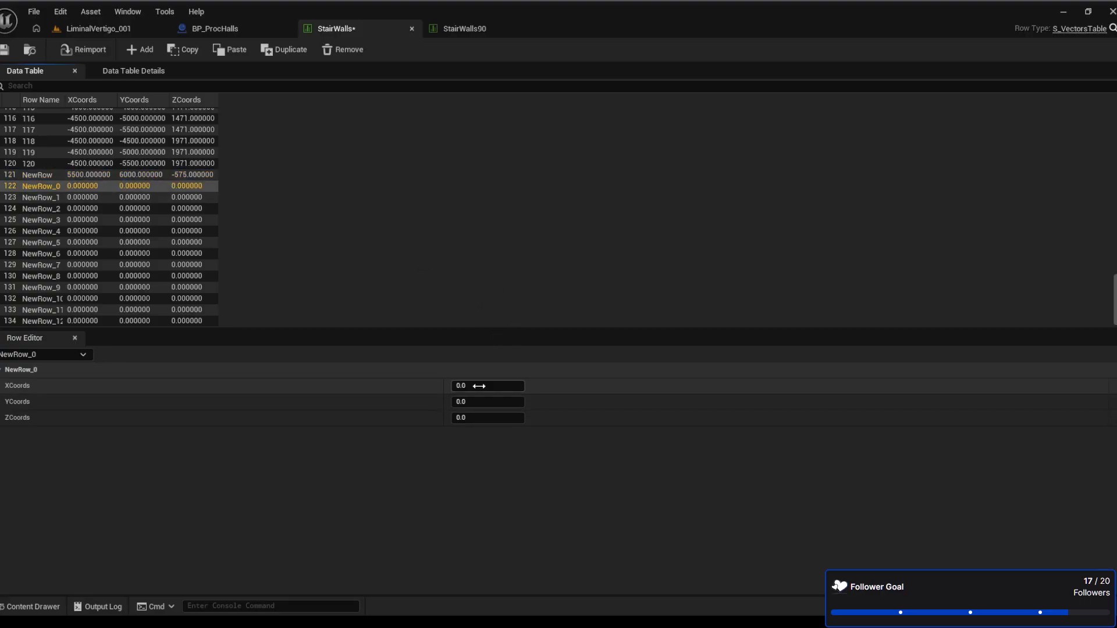
{"action": "left_click", "coordinate": [92, 176]}
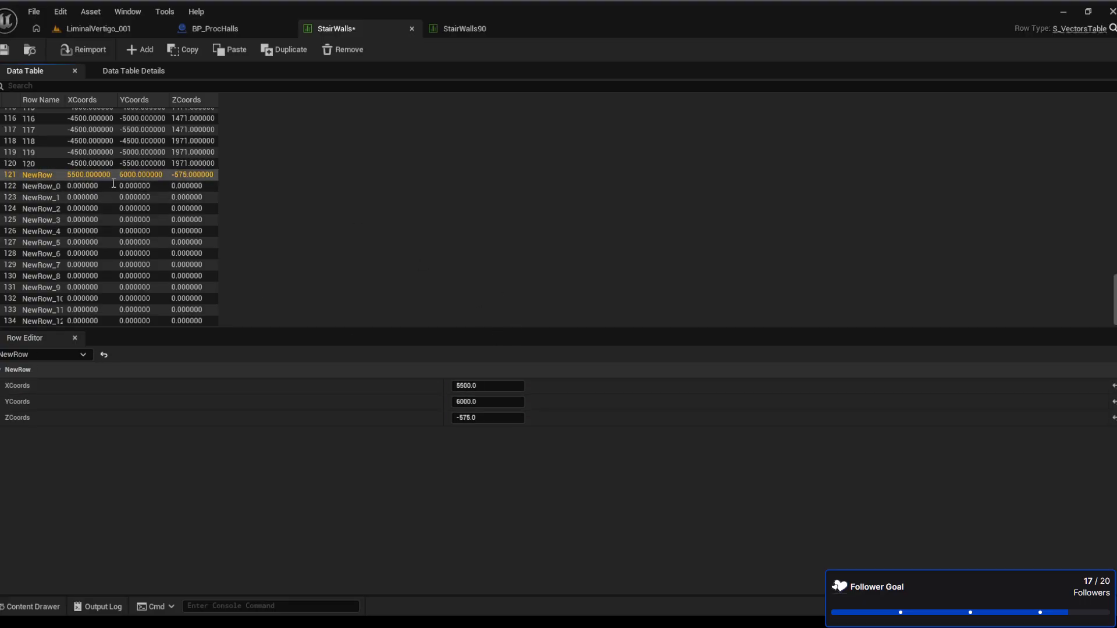
{"action": "left_click", "coordinate": [85, 185]}
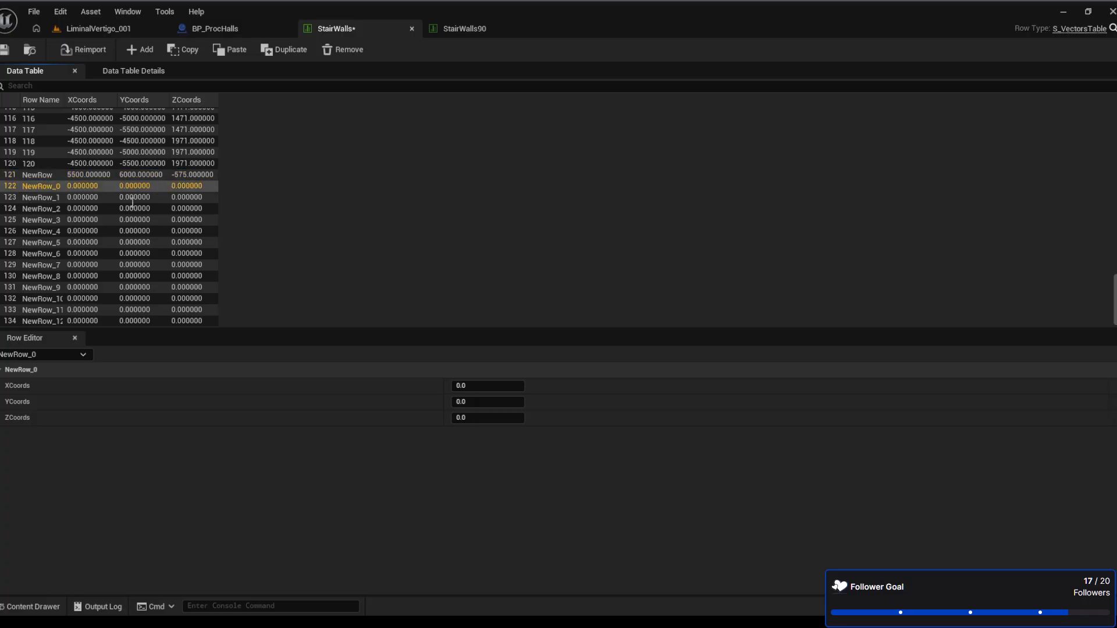
{"action": "key", "text": "ctrl+v"}
{"action": "left_click", "coordinate": [121, 198]}
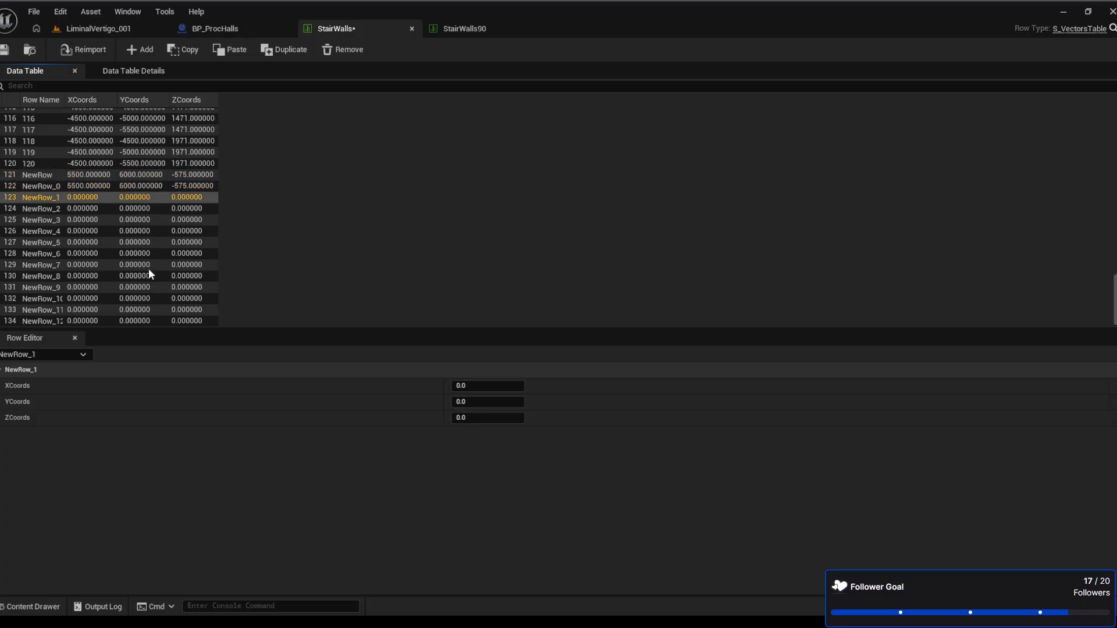
{"action": "key", "text": "ctrl+v"}
{"action": "left_click", "coordinate": [101, 208]}
{"action": "key", "text": "ctrl+v"}
{"action": "left_click", "coordinate": [164, 287]}
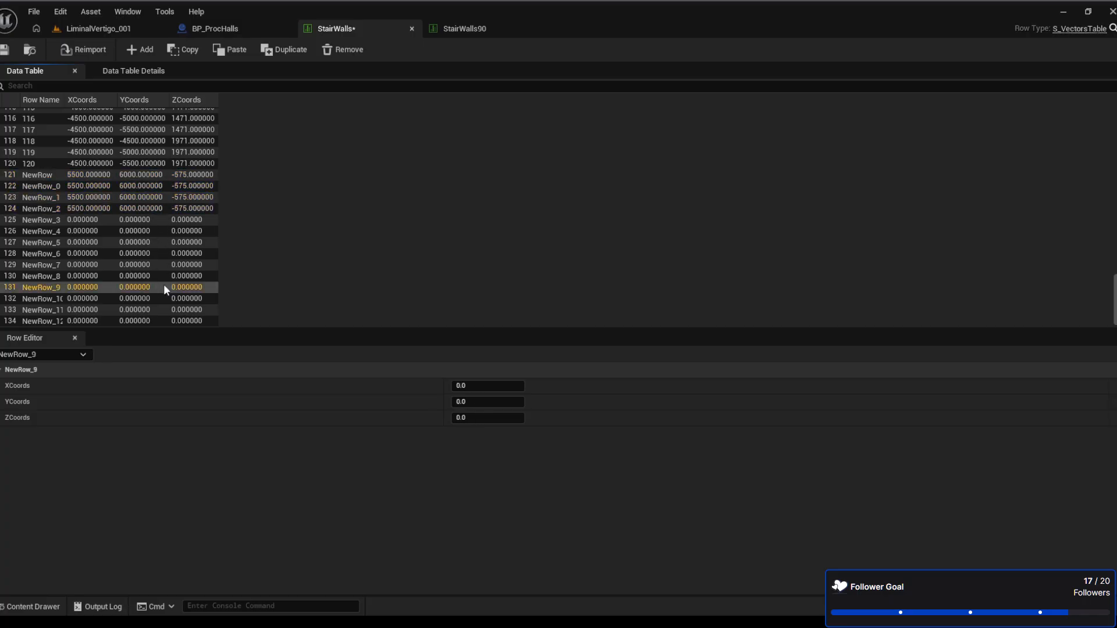
Set YCoords to 5500 in row 121 and to 5000 in row 122 of StairWalls
{"action": "left_click", "coordinate": [150, 176]}
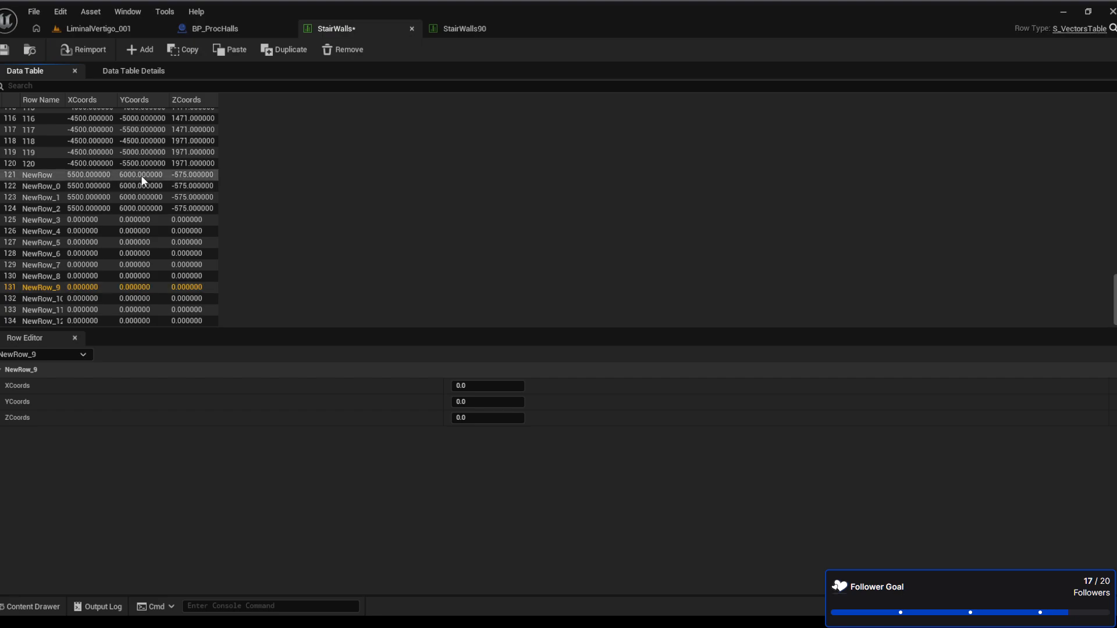
{"action": "left_click", "coordinate": [482, 402]}
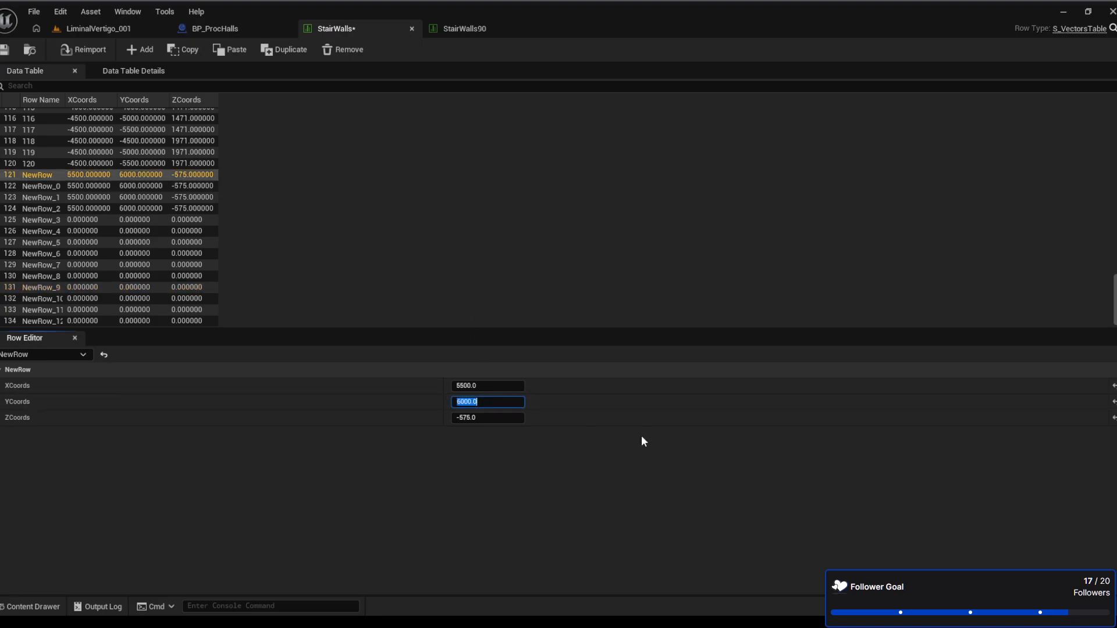
{"action": "type", "text": "5500"}
{"action": "key", "text": "Return"}
{"action": "left_click", "coordinate": [148, 185]}
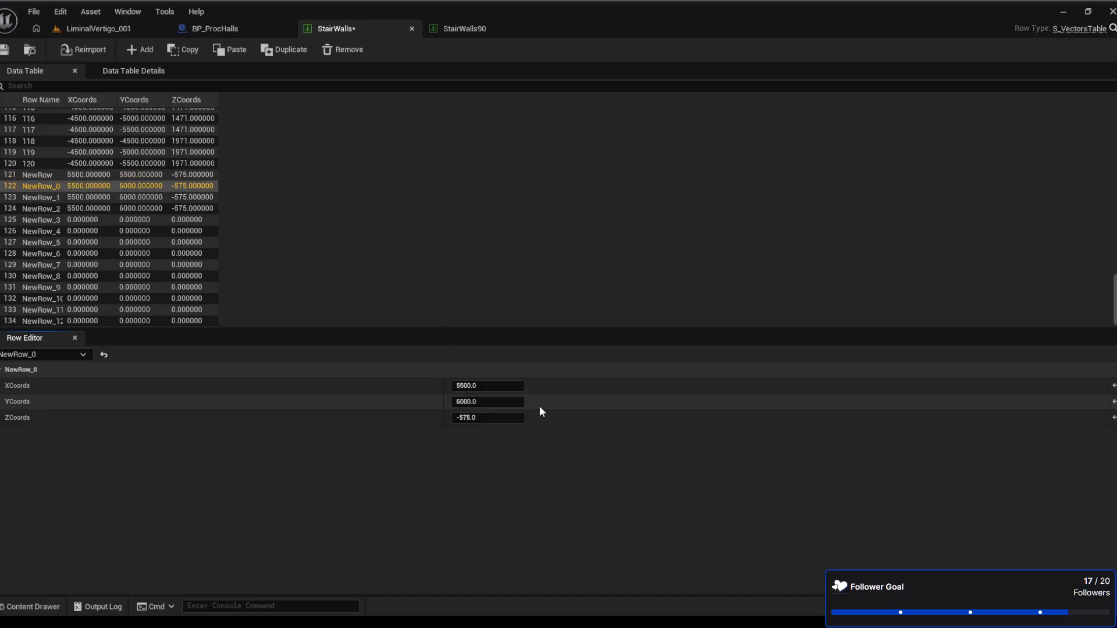
{"action": "left_click", "coordinate": [491, 402]}
{"action": "type", "text": "5000"}
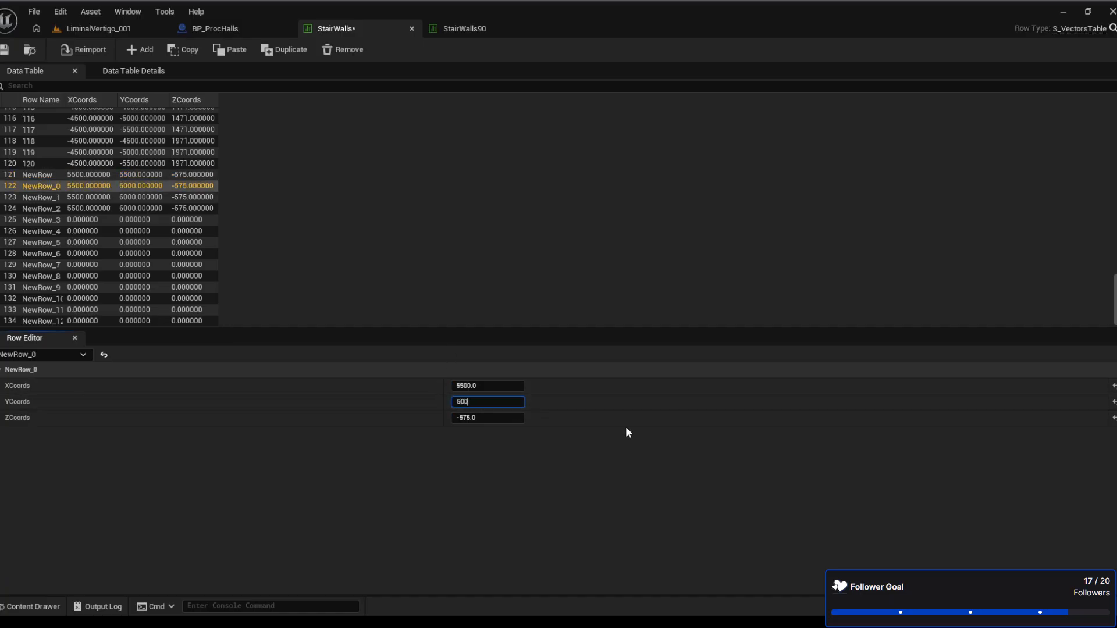
{"action": "key", "text": "Return"}
Correct the YCoords values, setting row 121 to 6000 and row 122 to 5500
{"action": "left_click", "coordinate": [132, 174]}
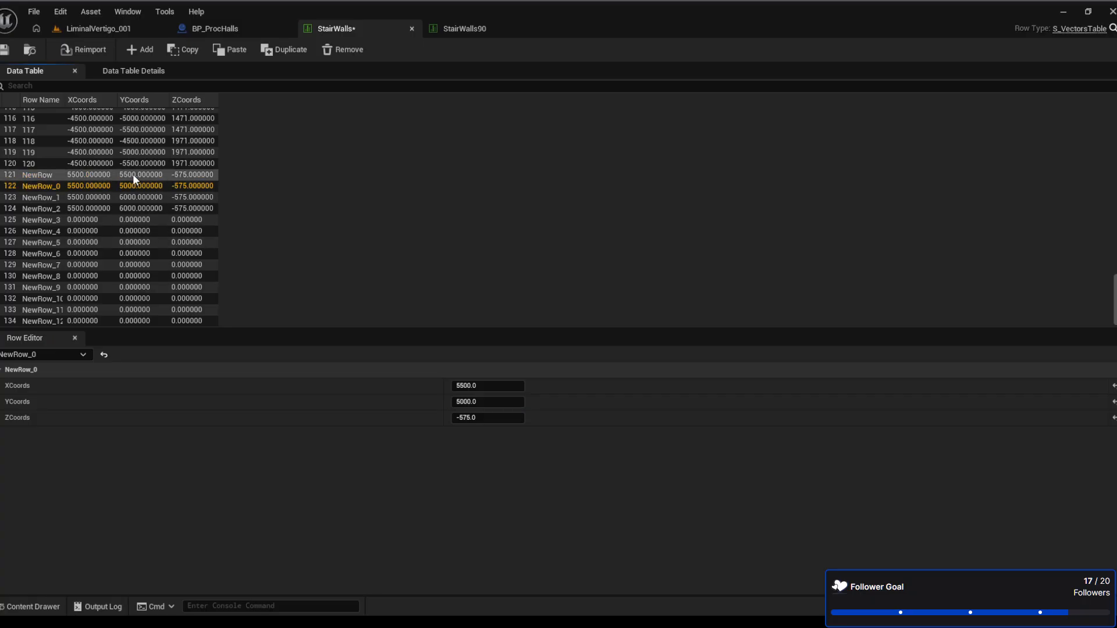
{"action": "left_click", "coordinate": [506, 403]}
{"action": "type", "text": "6000"}
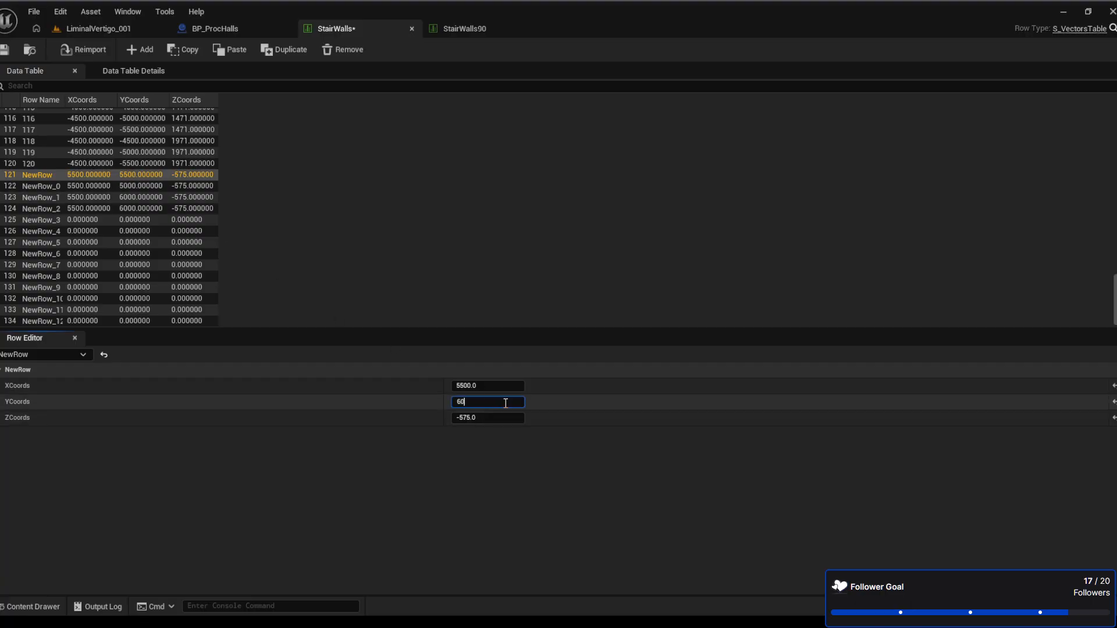
{"action": "key", "text": "Return"}
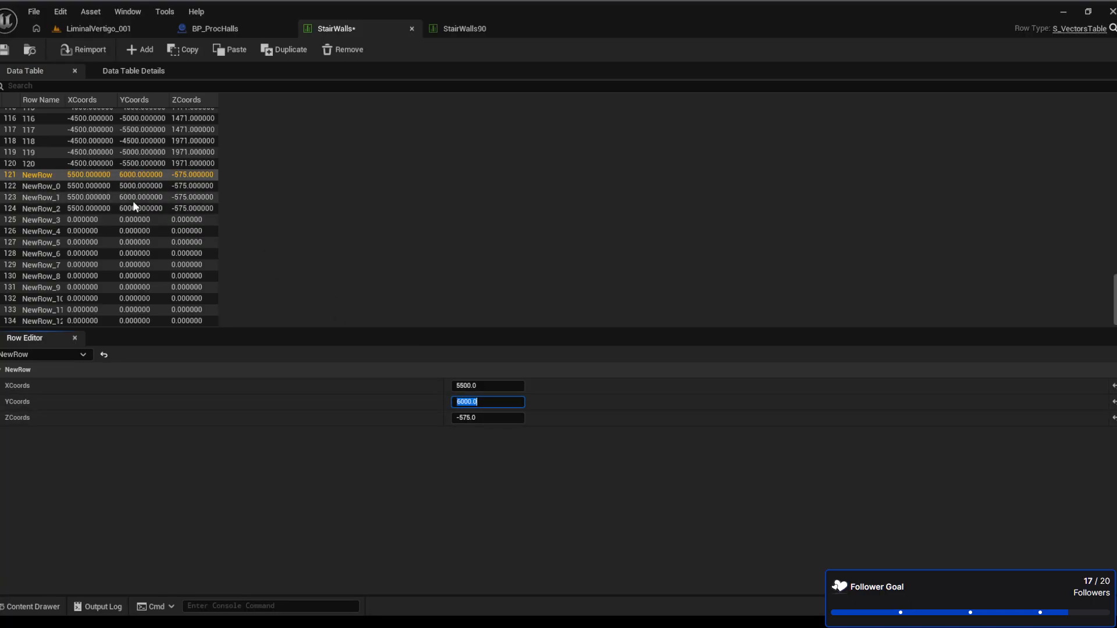
{"action": "left_click", "coordinate": [141, 186]}
{"action": "left_click", "coordinate": [492, 402]}
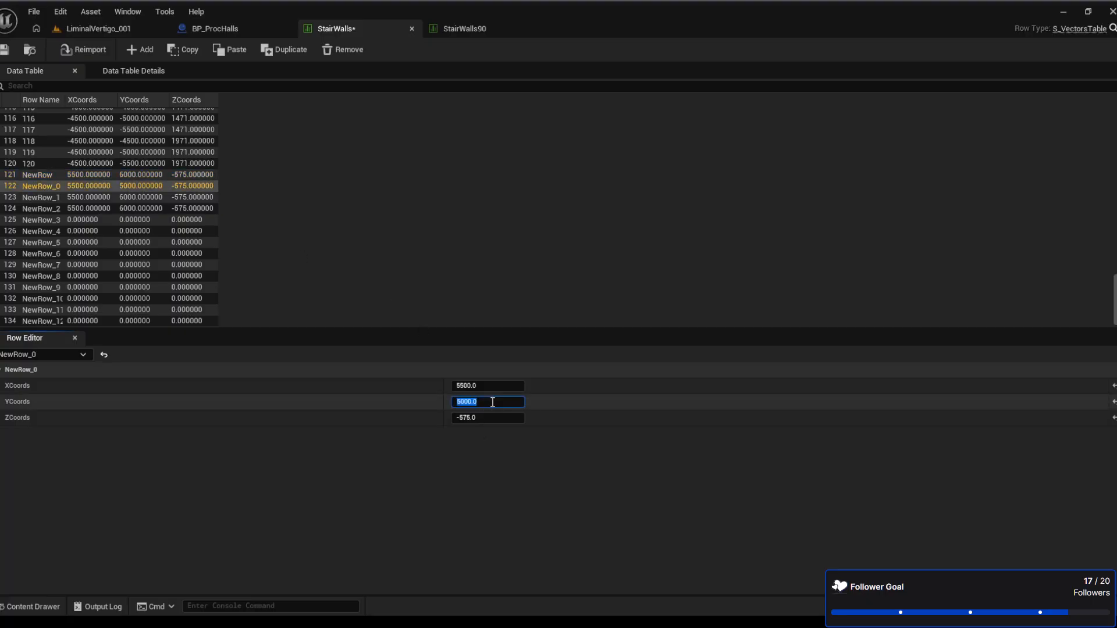
{"action": "type", "text": "5500"}
{"action": "key", "text": "Return"}
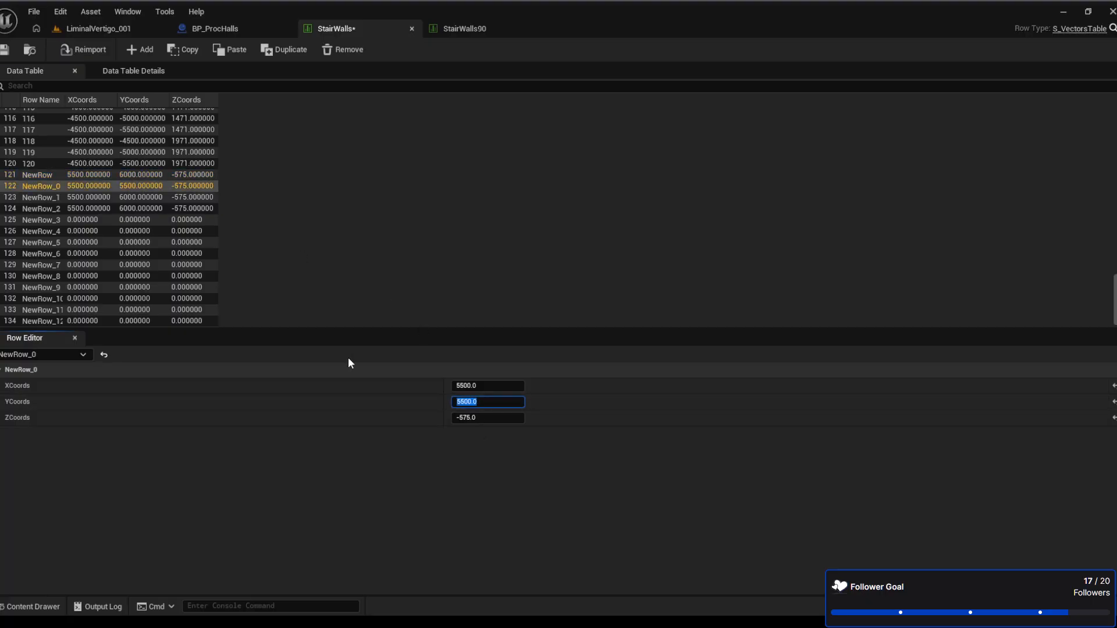
Set YCoords to 5000 in row 123 and 4500 in row 124, and save the StairWalls data table
{"action": "left_click", "coordinate": [134, 198]}
{"action": "left_click", "coordinate": [489, 402]}
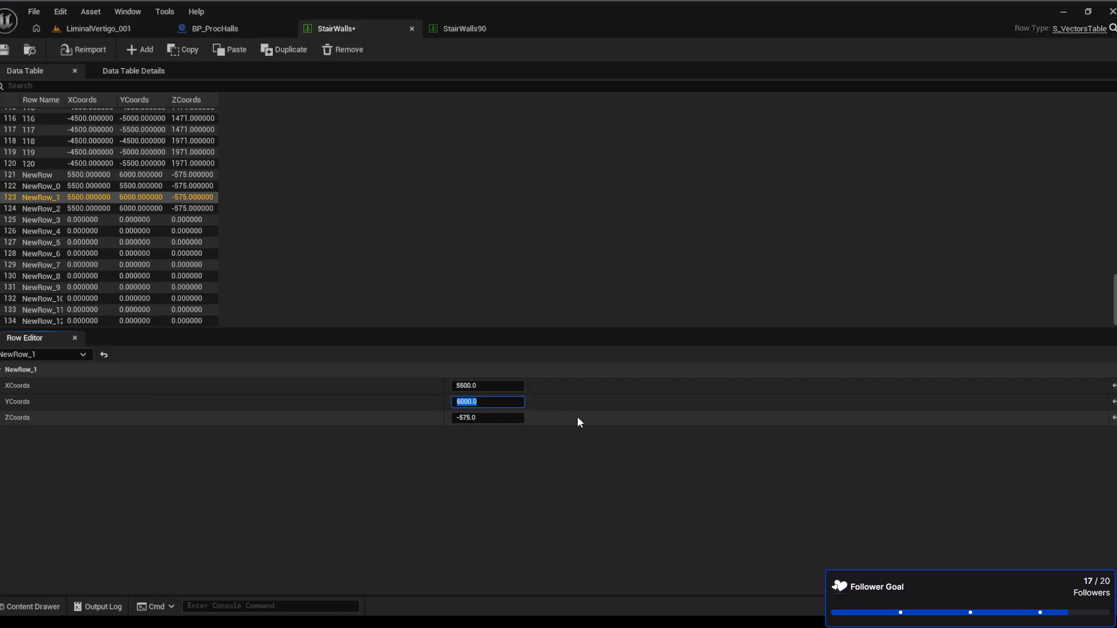
{"action": "type", "text": "5000"}
{"action": "key", "text": "Return"}
{"action": "left_click", "coordinate": [141, 208]}
{"action": "left_click", "coordinate": [489, 402]}
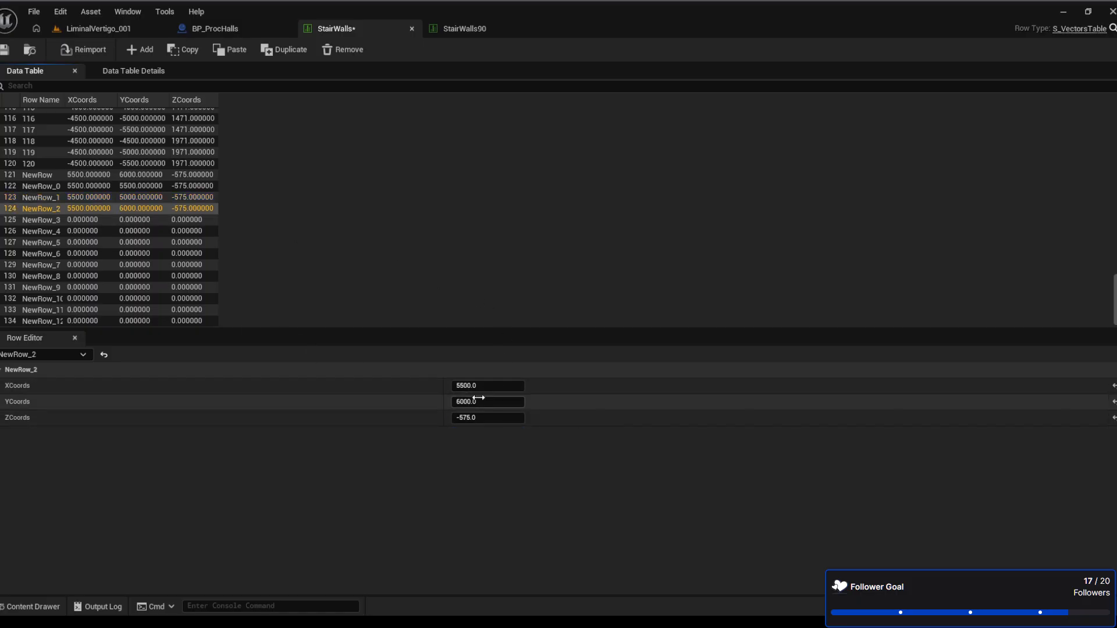
{"action": "type", "text": "4500"}
{"action": "key", "text": "Return"}
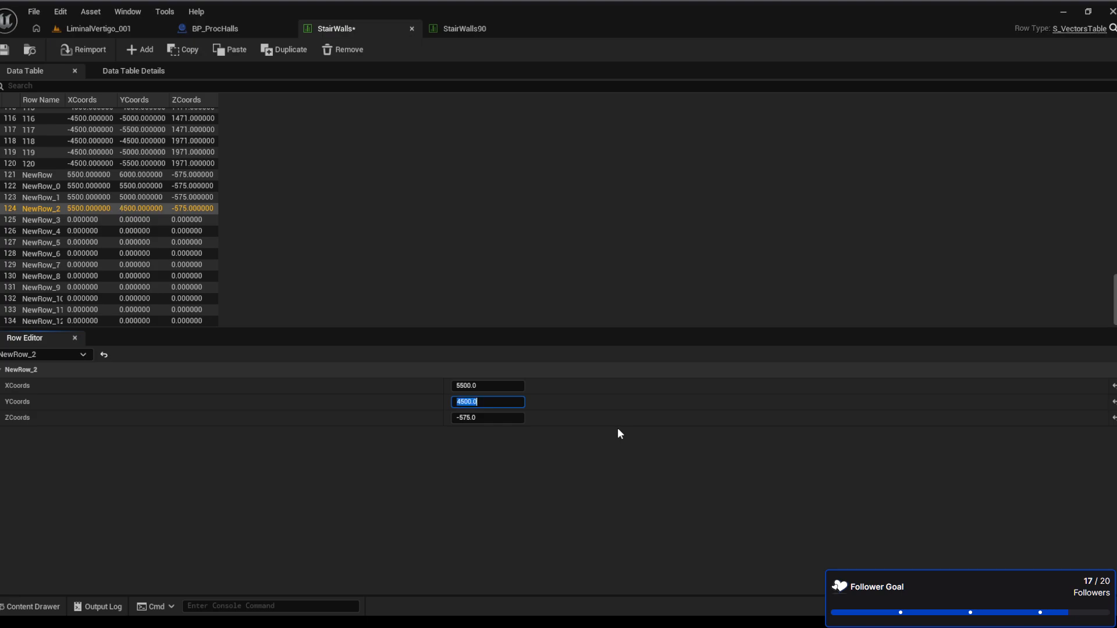
{"action": "left_click", "coordinate": [5, 51]}
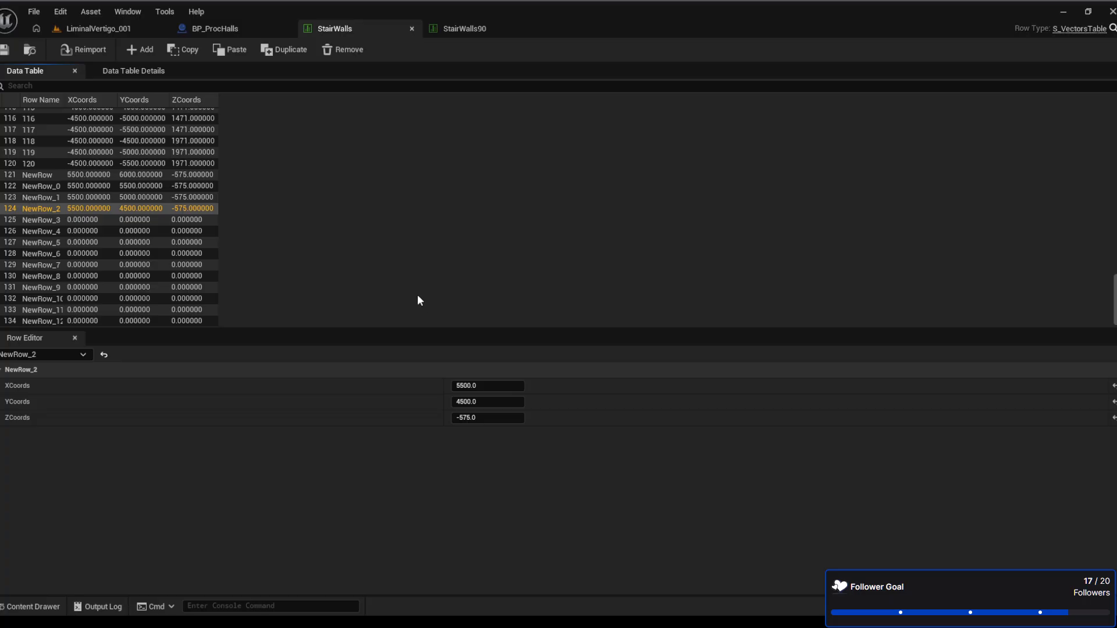
Check the placed wall in the level, then copy StairWalls row 121 into row 125 and set row 125's XCoords to 4500
{"action": "left_click", "coordinate": [104, 33]}
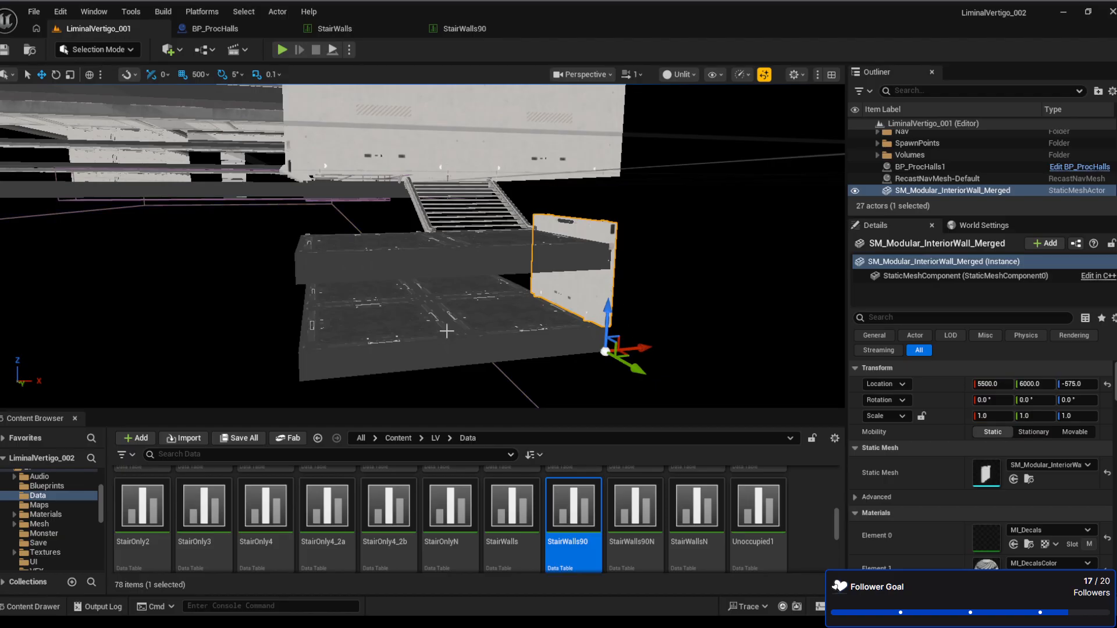
{"action": "left_click", "coordinate": [357, 29]}
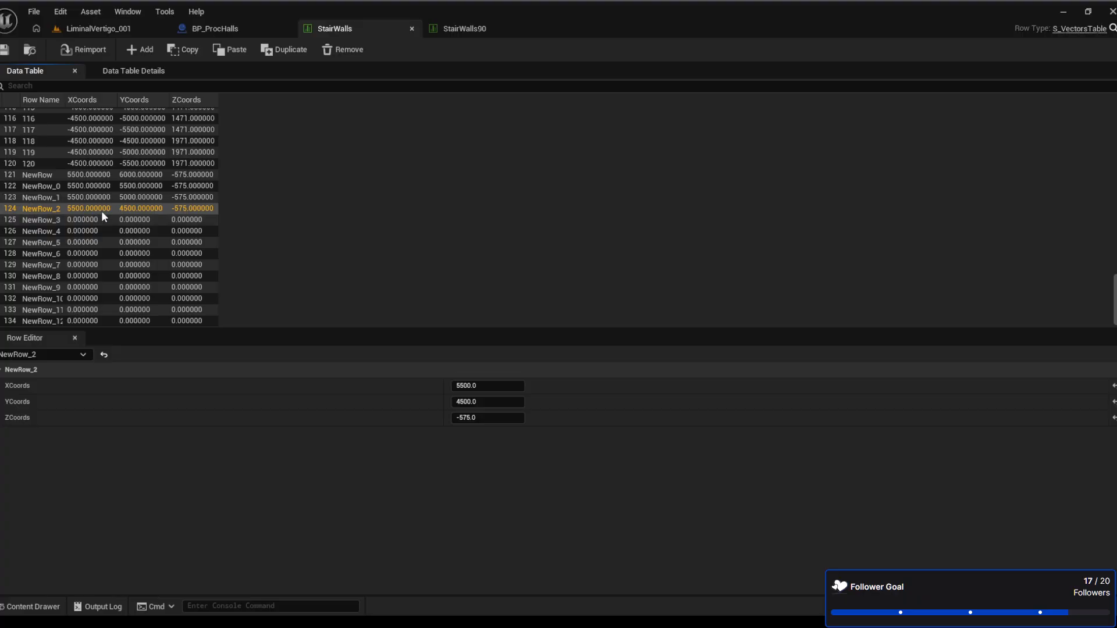
{"action": "left_click", "coordinate": [99, 173]}
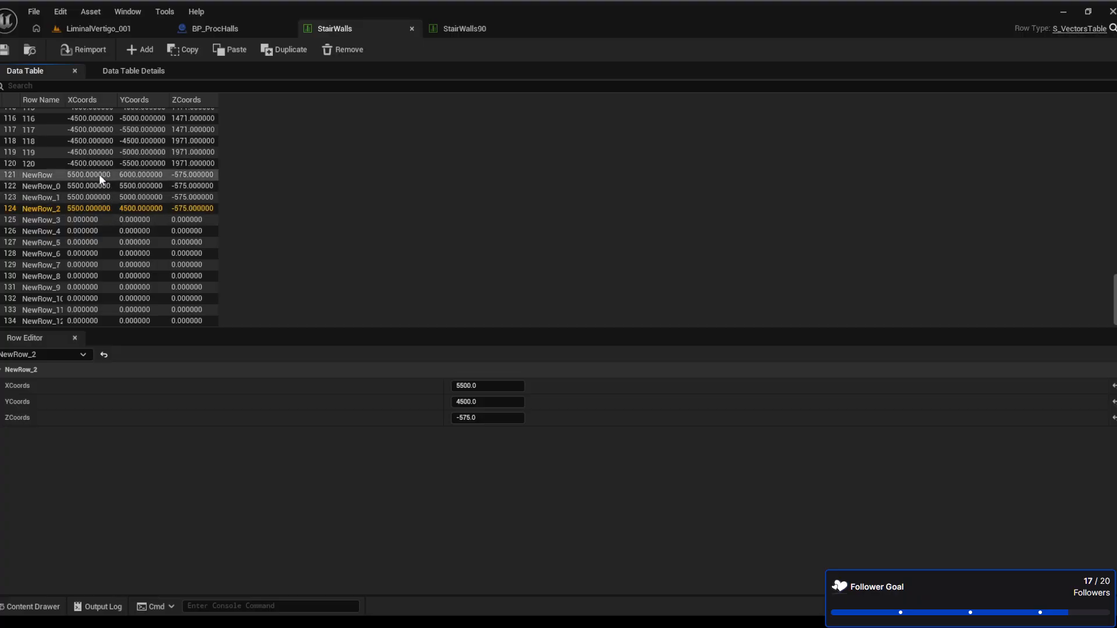
{"action": "left_click", "coordinate": [117, 216]}
{"action": "type", "text": "5500.000000\t6000.000000\t-575.000000"}
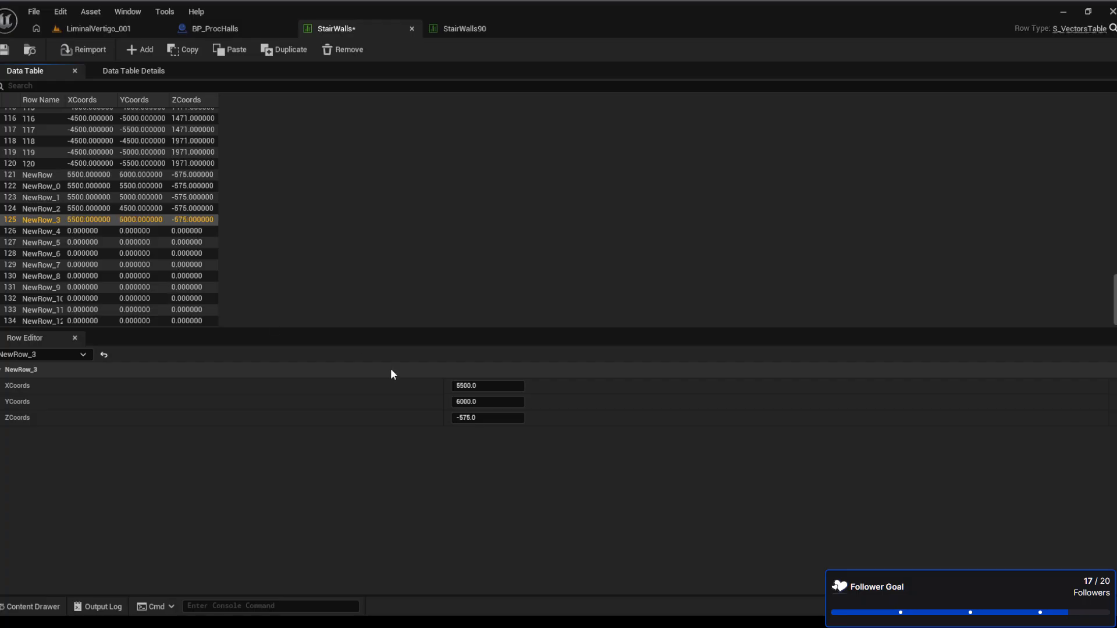
{"action": "left_click", "coordinate": [480, 387]}
{"action": "type", "text": "4500"}
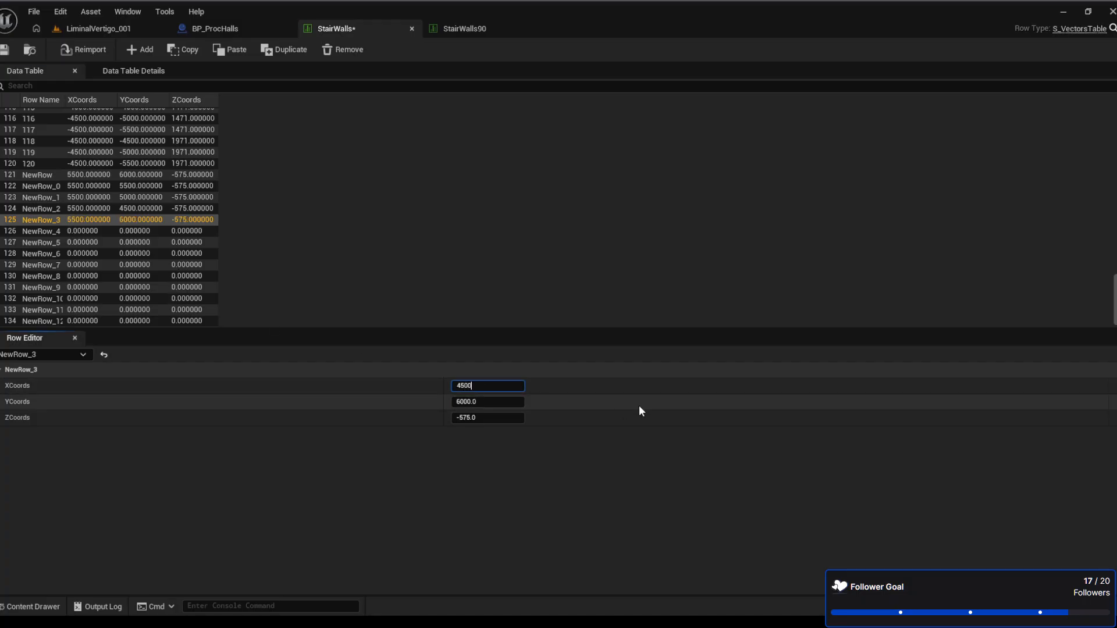
{"action": "key", "text": "Return"}
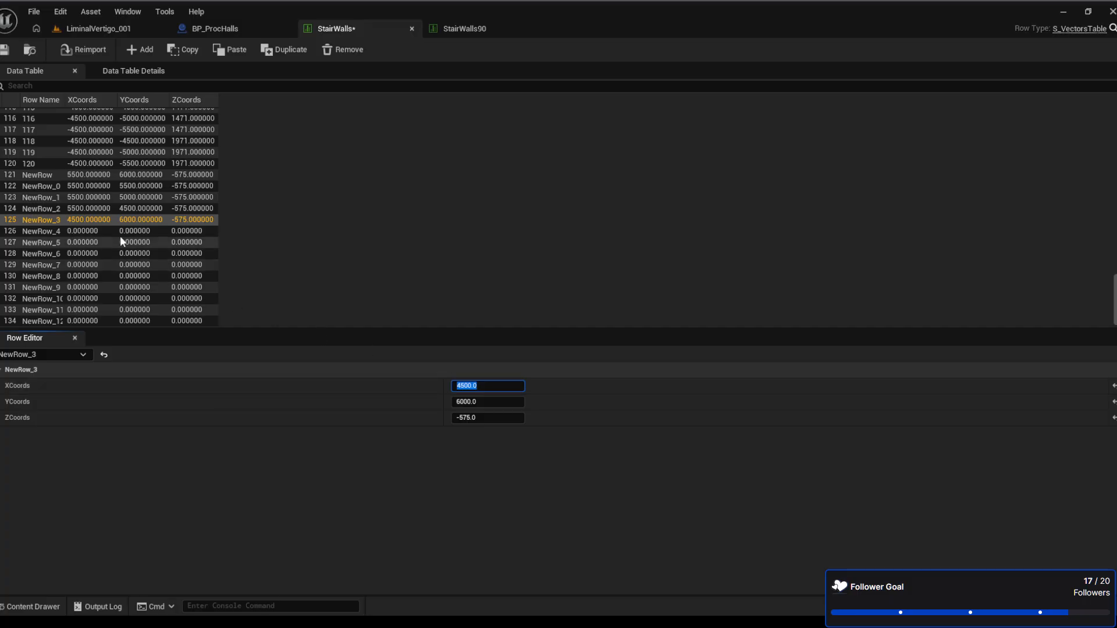
Copy row 125's coordinates 4500, 6000, -575 into rows 126 and 127
{"action": "left_click", "coordinate": [94, 222]}
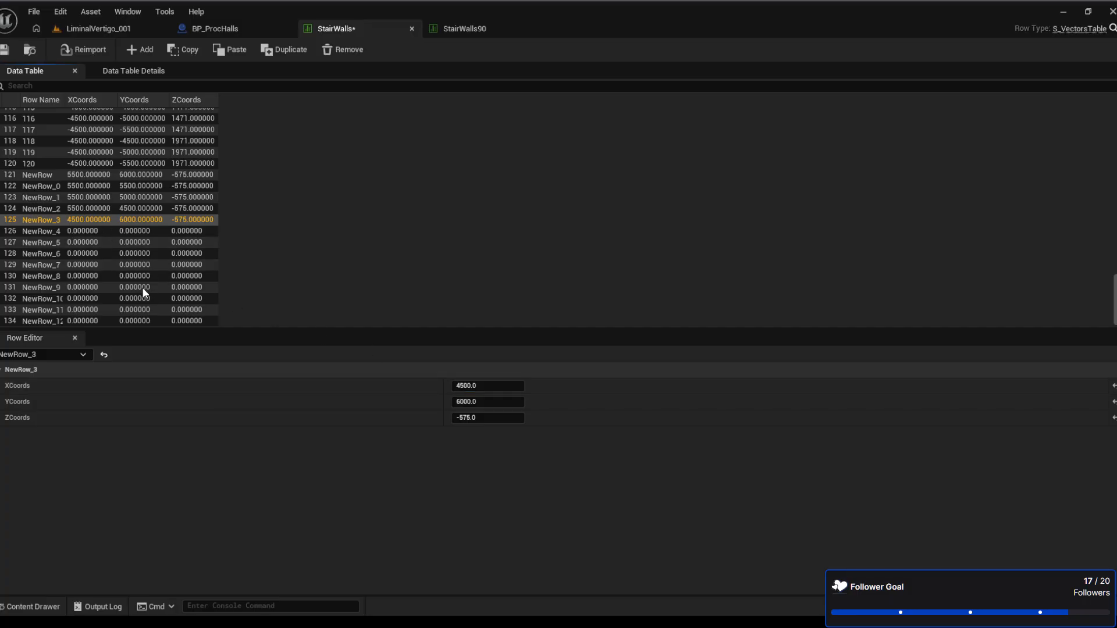
{"action": "left_click", "coordinate": [142, 288]}
{"action": "left_click", "coordinate": [100, 229]}
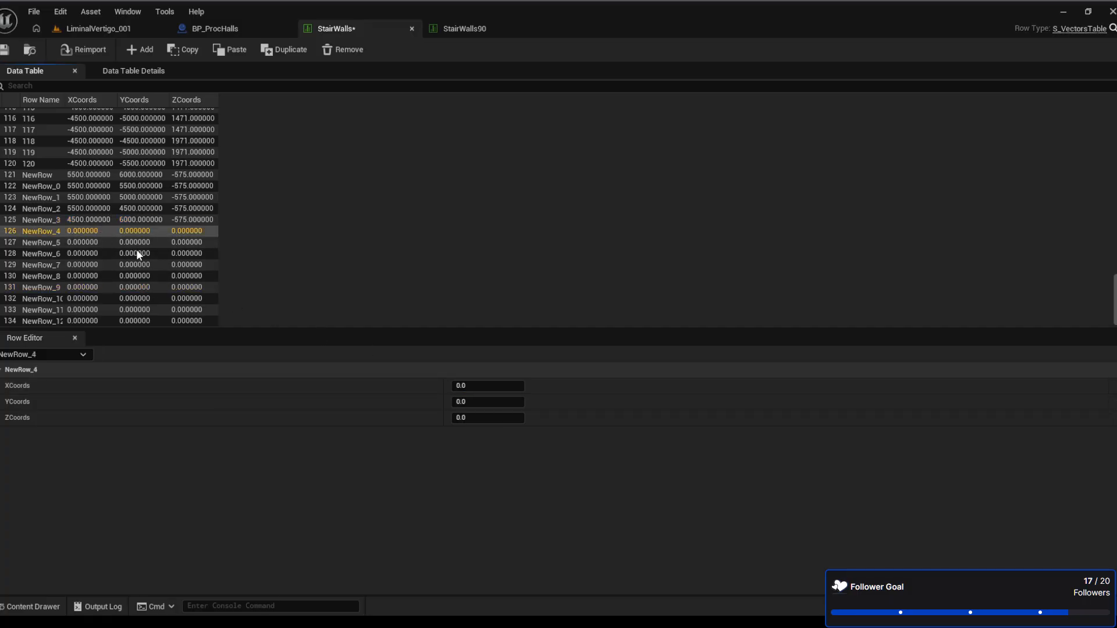
{"action": "type", "text": "4500.000000\t6000.000000\t-575.000000"}
{"action": "left_click", "coordinate": [144, 308]}
{"action": "left_click", "coordinate": [89, 242]}
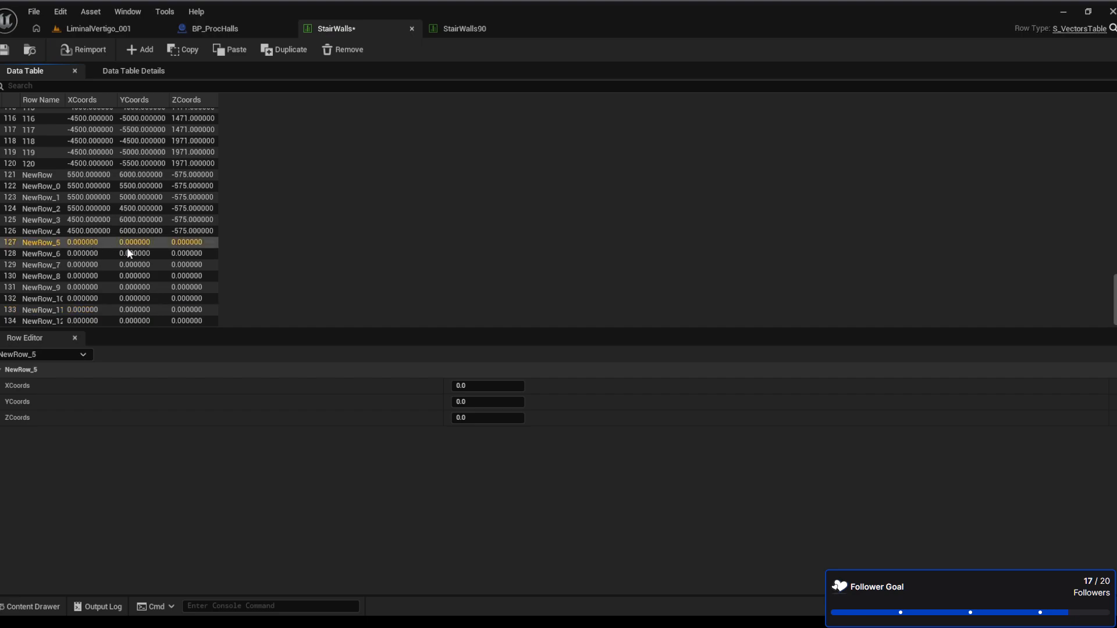
{"action": "key", "text": "ctrl+v"}
{"action": "left_click", "coordinate": [132, 320]}
{"action": "left_click", "coordinate": [92, 219]}
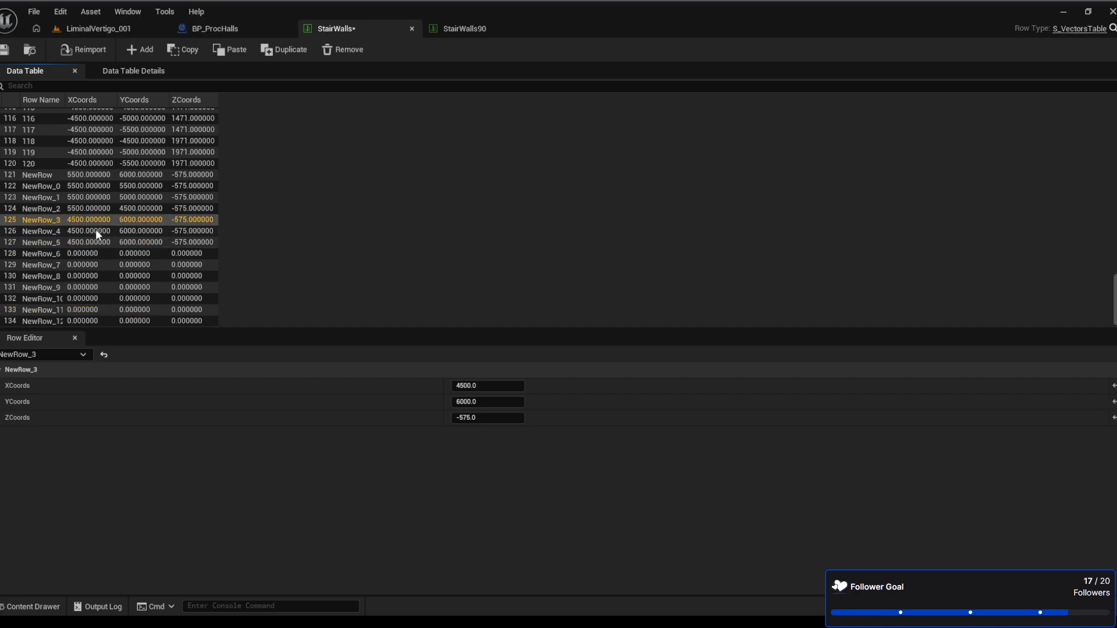
Set YCoords to 5500 in row 126 and to 5000 in row 127
{"action": "left_click", "coordinate": [144, 231]}
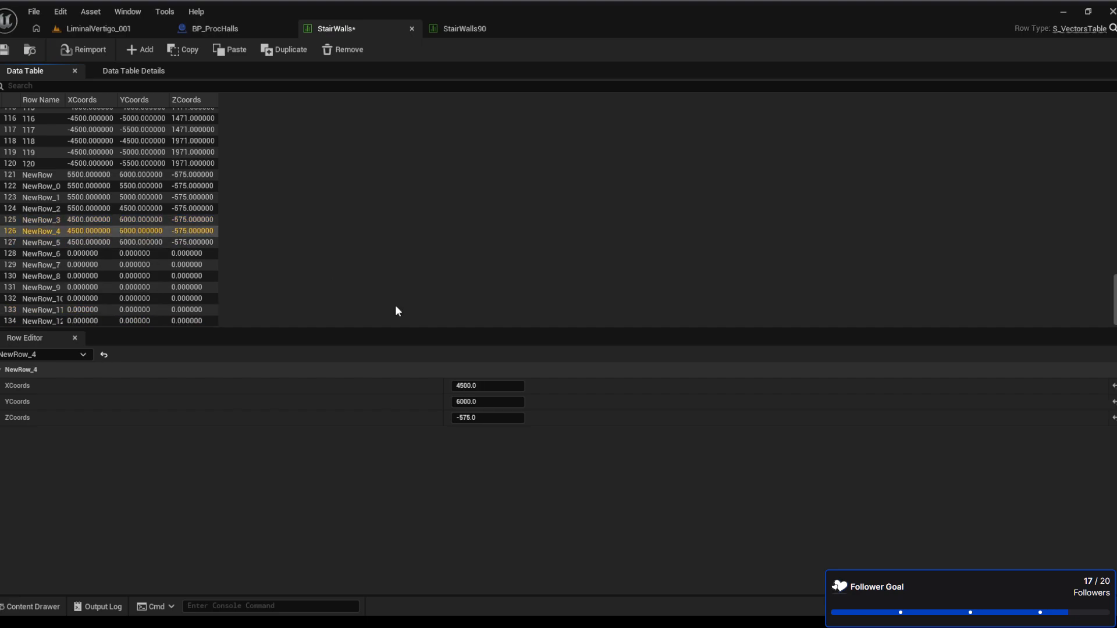
{"action": "left_click", "coordinate": [509, 403]}
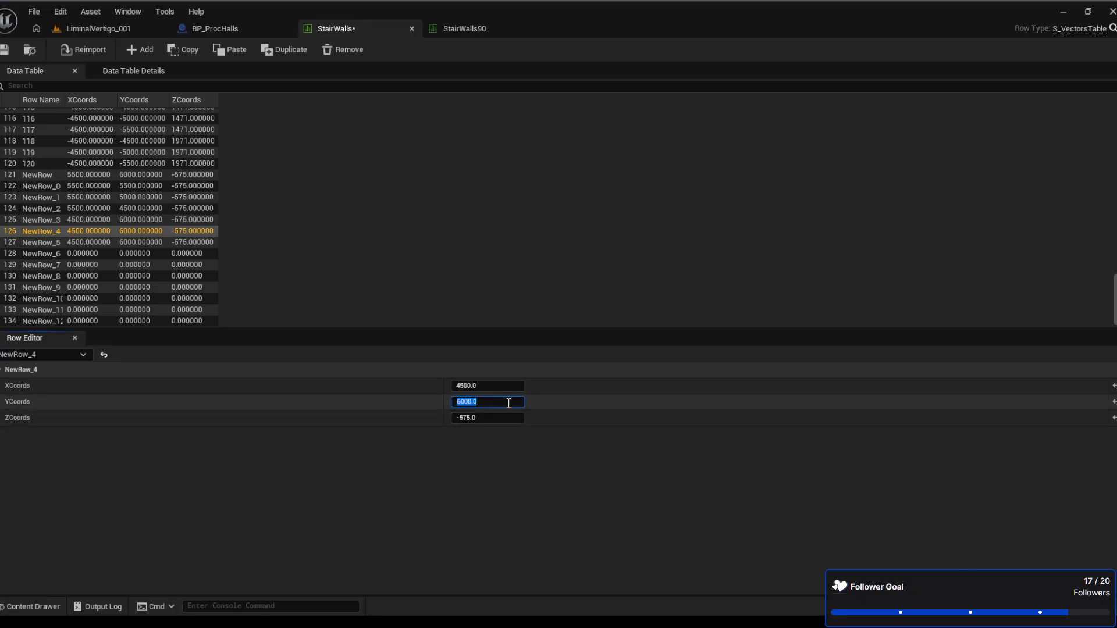
{"action": "type", "text": "5500"}
{"action": "key", "text": "Return"}
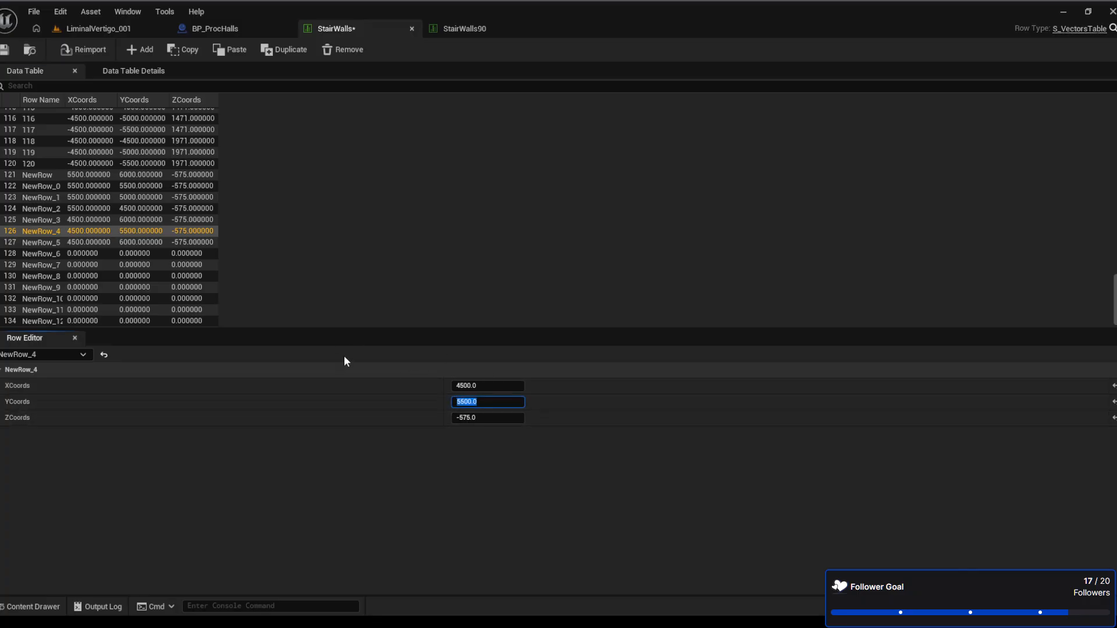
{"action": "left_click", "coordinate": [133, 242]}
{"action": "left_click", "coordinate": [486, 402]}
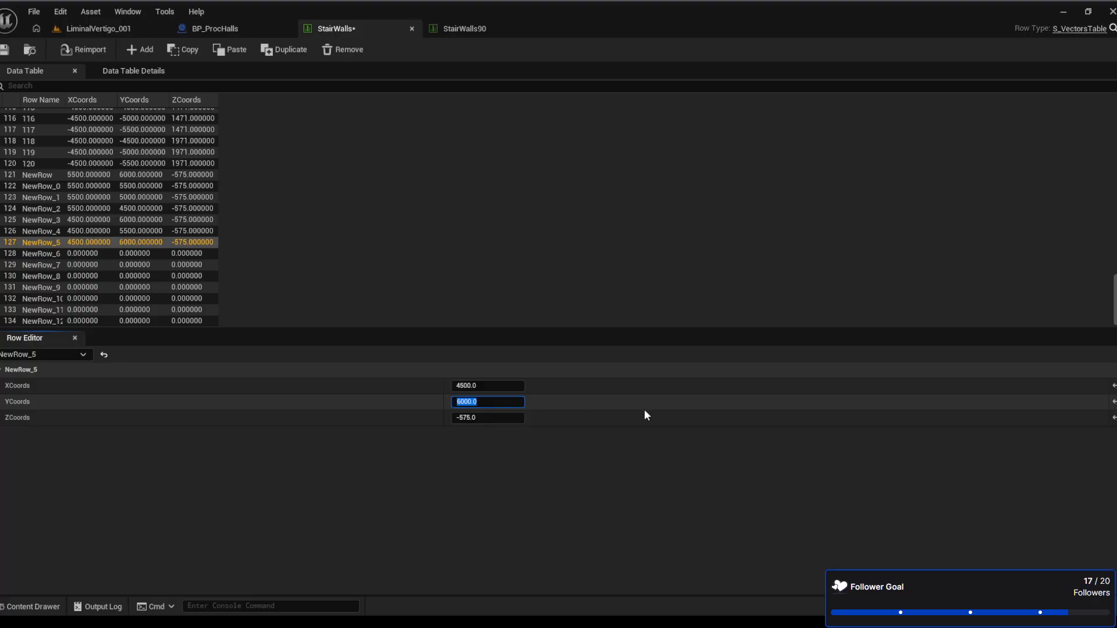
{"action": "type", "text": "5000"}
{"action": "key", "text": "Return"}
Save the StairWalls data table and recompile the BP_ProcHalls blueprint
{"action": "left_click", "coordinate": [5, 50]}
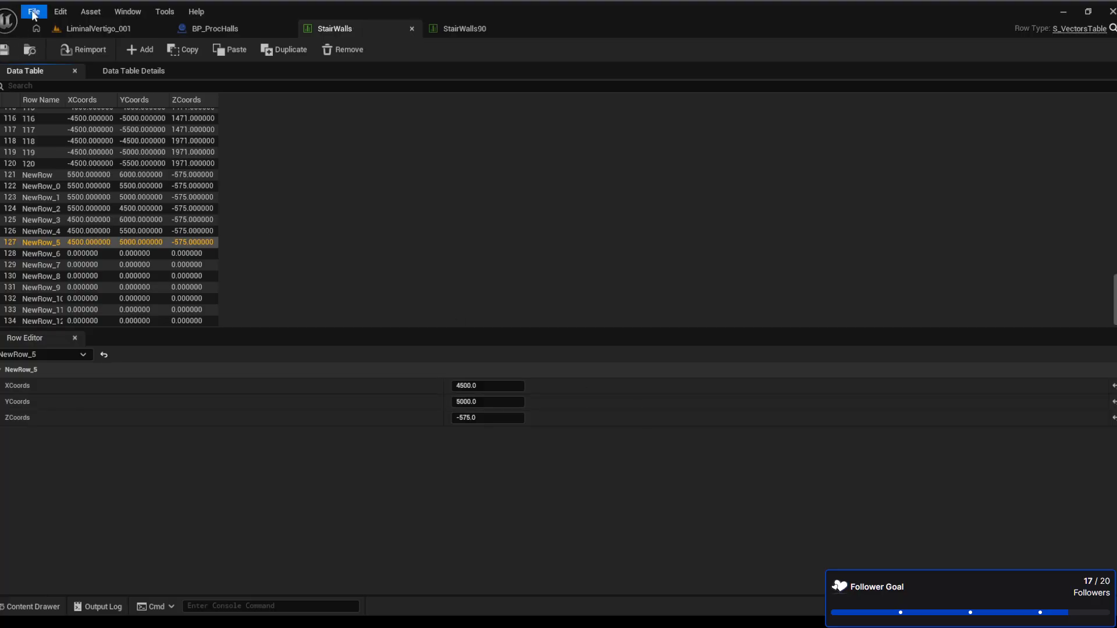
{"action": "left_click", "coordinate": [242, 27]}
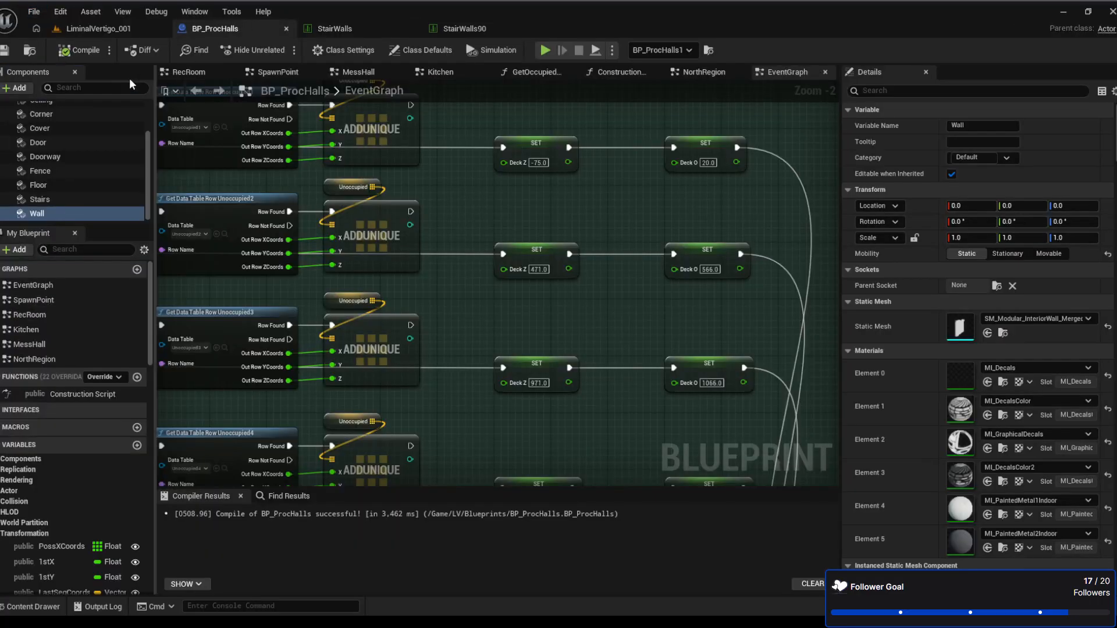
{"action": "left_click", "coordinate": [58, 50]}
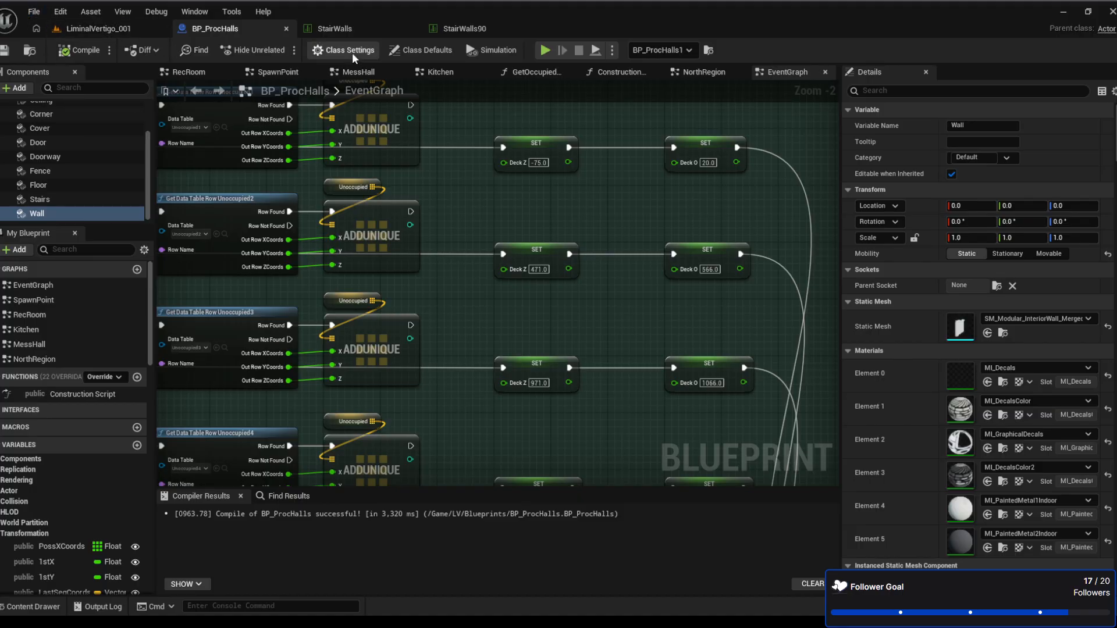
Examine the walls around the lower stairwell in the level from several sides for gaps that still need enclosing
{"action": "left_click", "coordinate": [138, 34]}
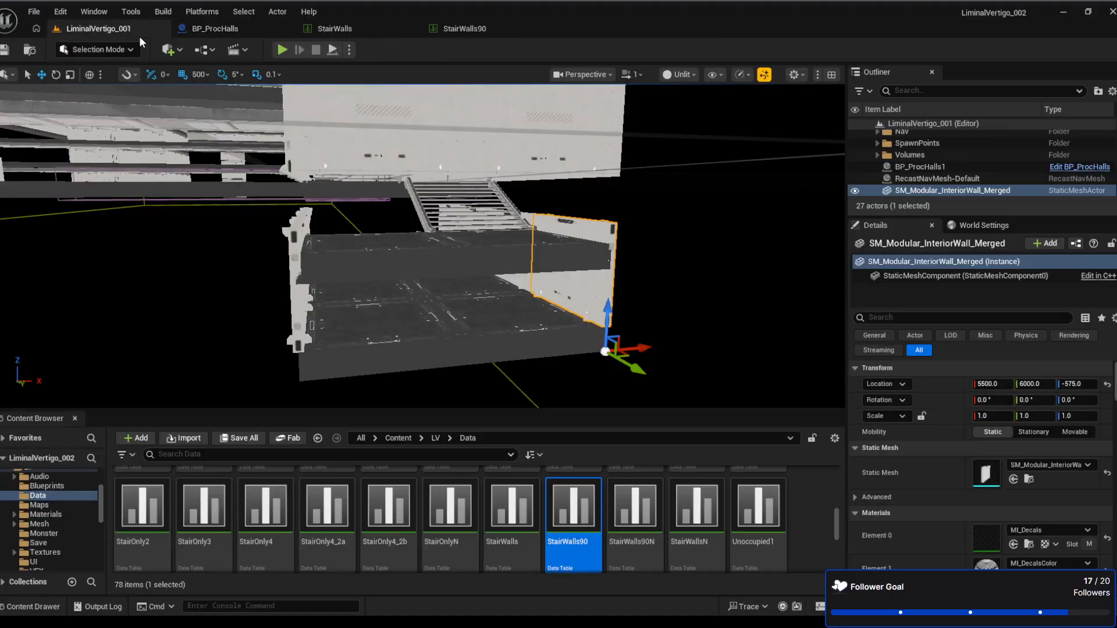
{"action": "right_click_drag", "start_coordinate": [537, 317], "coordinate": [635, 338]}
{"action": "key", "text": "w"}
{"action": "key", "text": "s"}
{"action": "key", "text": "a"}
{"action": "key", "text": "s"}
{"action": "key", "text": "a"}
{"action": "key", "text": "w"}
{"action": "right_click_drag", "start_coordinate": [558, 223], "coordinate": [733, 221]}
{"action": "right_click_drag", "start_coordinate": [340, 197], "coordinate": [204, 166]}
{"action": "right_click_drag", "start_coordinate": [392, 195], "coordinate": [303, 201]}
{"action": "key", "text": "w"}
{"action": "right_click_drag", "start_coordinate": [422, 260], "coordinate": [349, 262]}
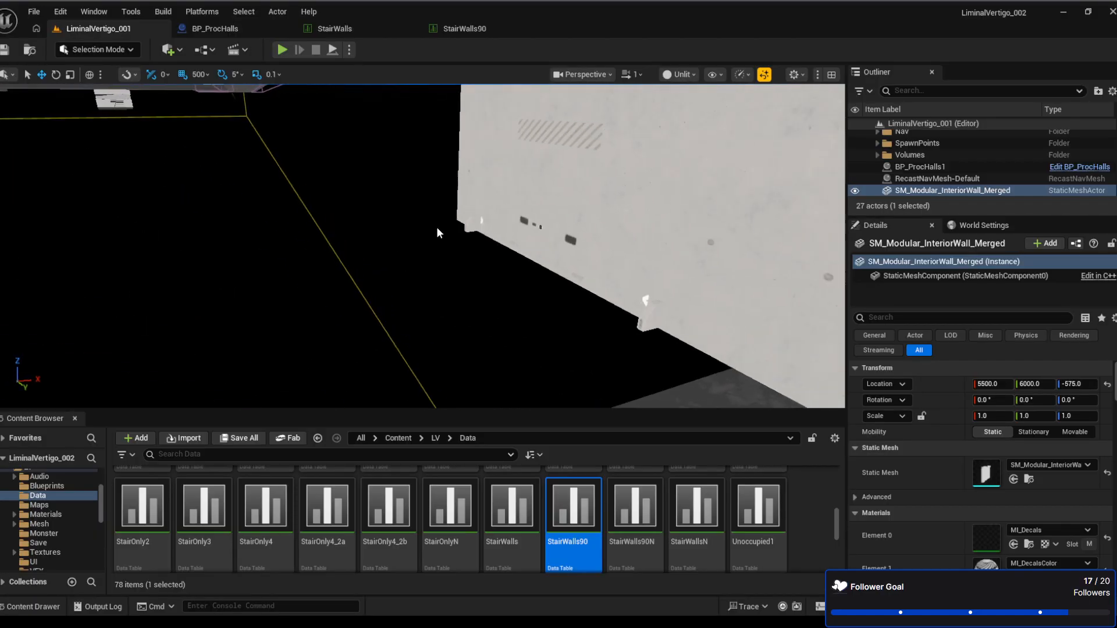
{"action": "right_click_drag", "start_coordinate": [421, 222], "coordinate": [460, 220]}
{"action": "key", "text": "w"}
{"action": "right_click_drag", "start_coordinate": [689, 256], "coordinate": [582, 259]}
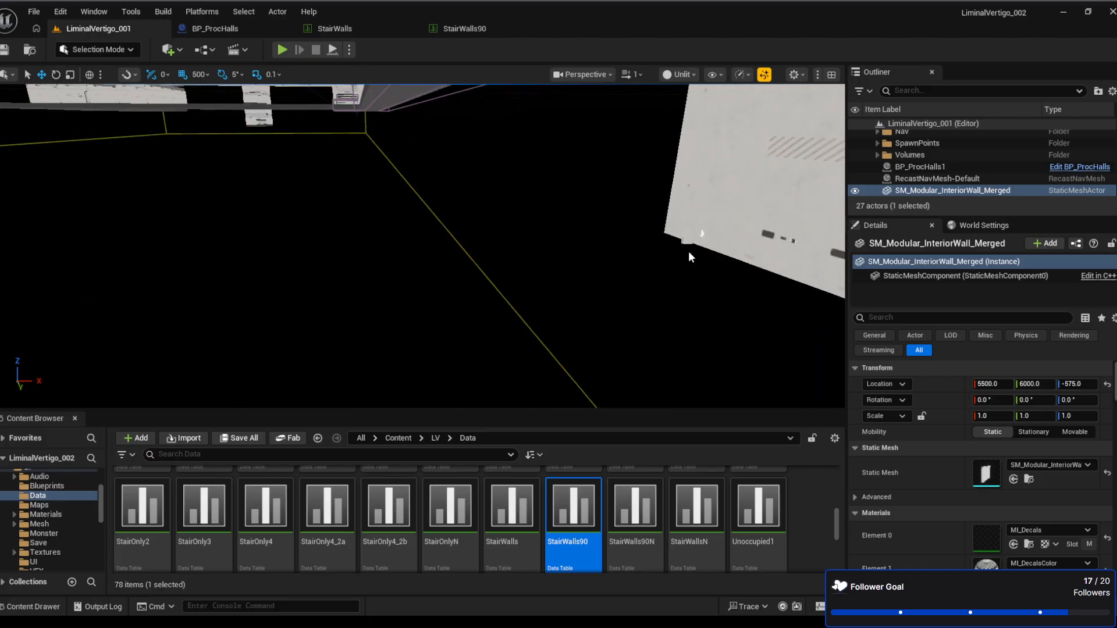
{"action": "right_click_drag", "start_coordinate": [691, 255], "coordinate": [872, 256]}
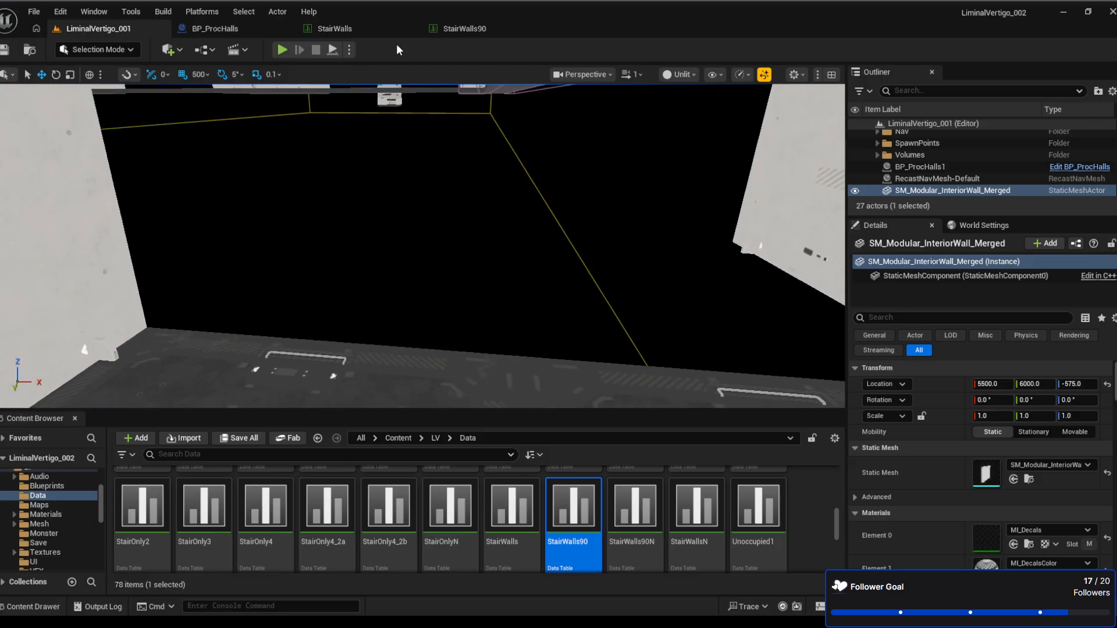
Set the Z rotation of the selected SM_Modular_InteriorWall_Merged reference wall in the level to 90°
{"action": "left_click", "coordinate": [459, 29]}
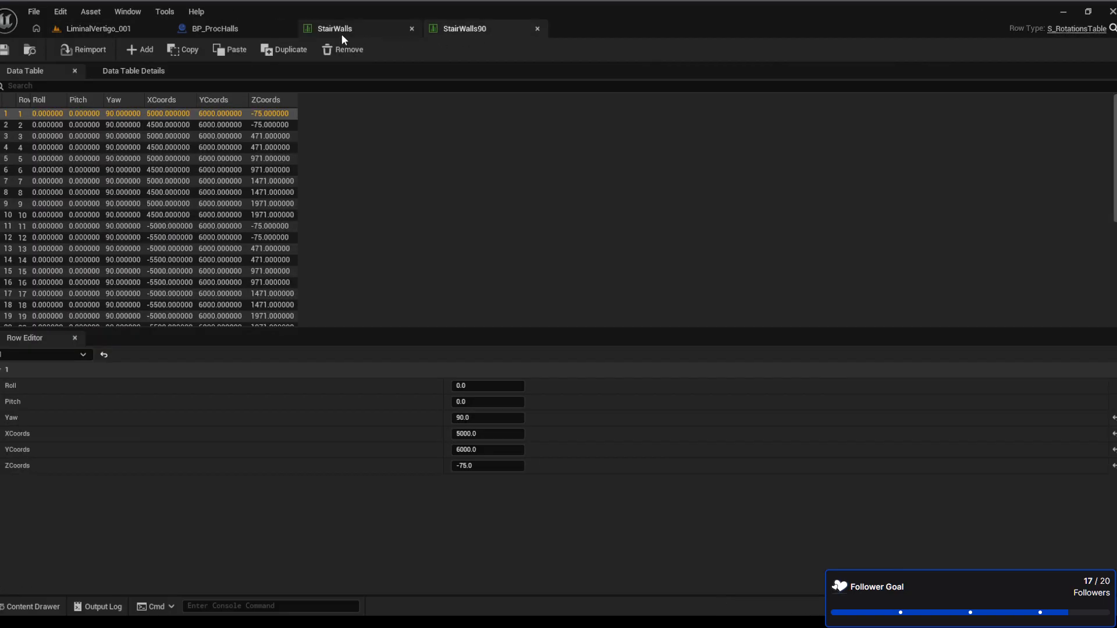
{"action": "left_click", "coordinate": [358, 32]}
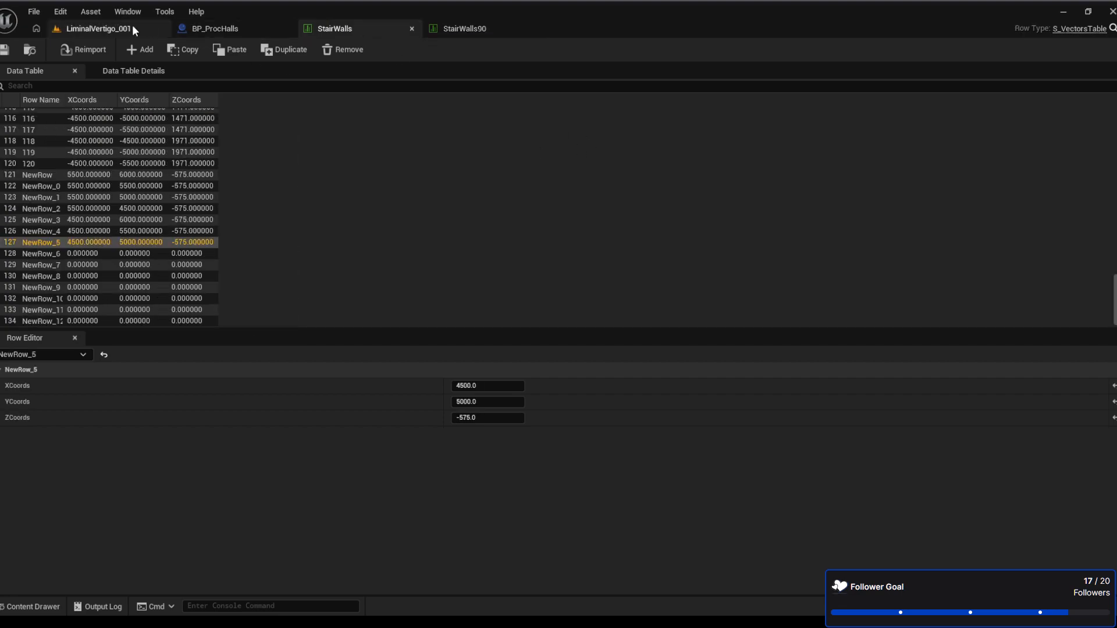
{"action": "left_click", "coordinate": [132, 26]}
{"action": "left_click", "coordinate": [451, 32]}
{"action": "left_click", "coordinate": [138, 32]}
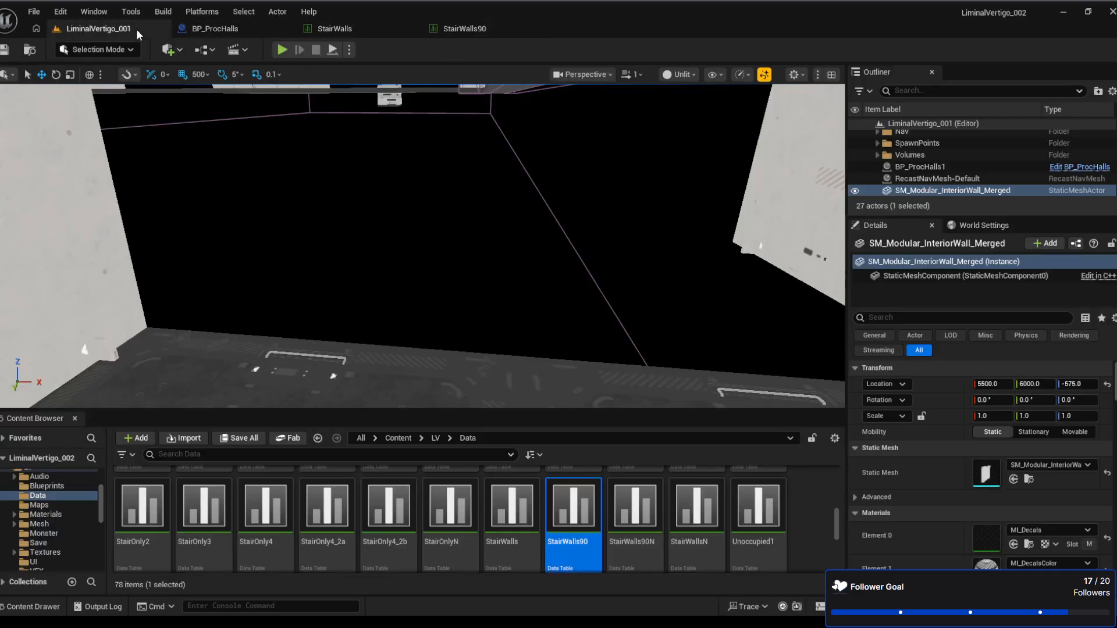
{"action": "key", "text": "f"}
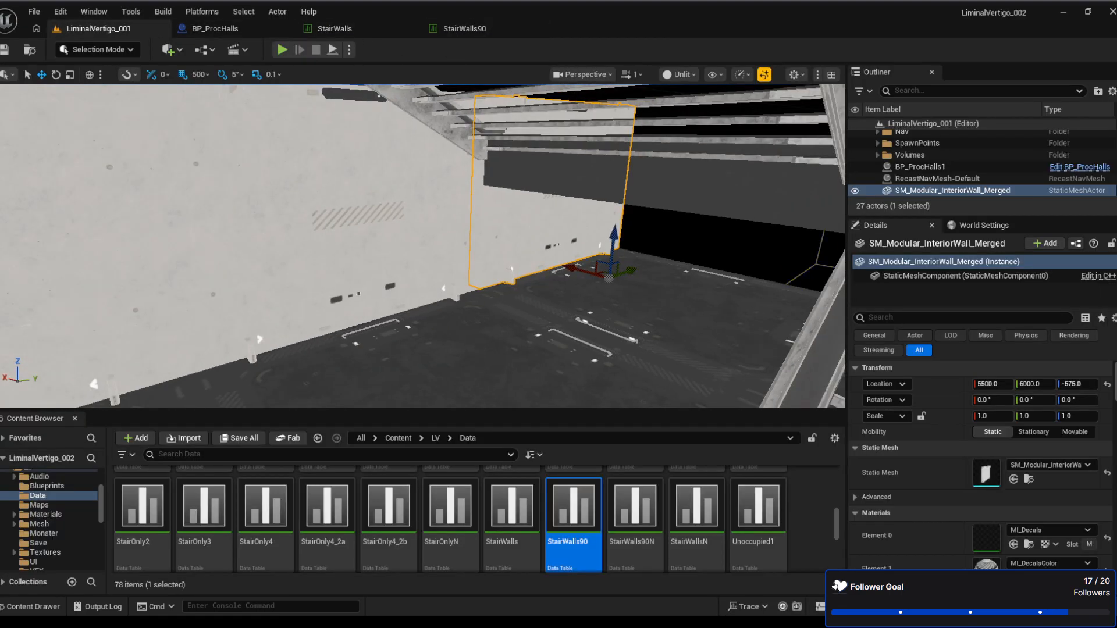
{"action": "left_click", "coordinate": [1077, 401]}
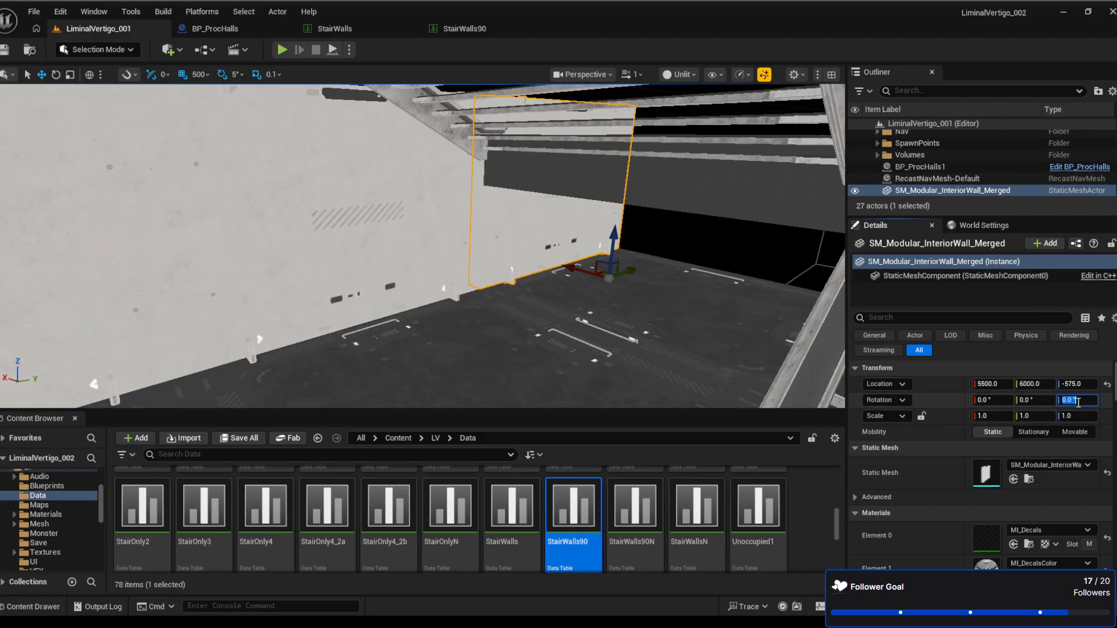
{"action": "type", "text": "90"}
{"action": "key", "text": "Return"}
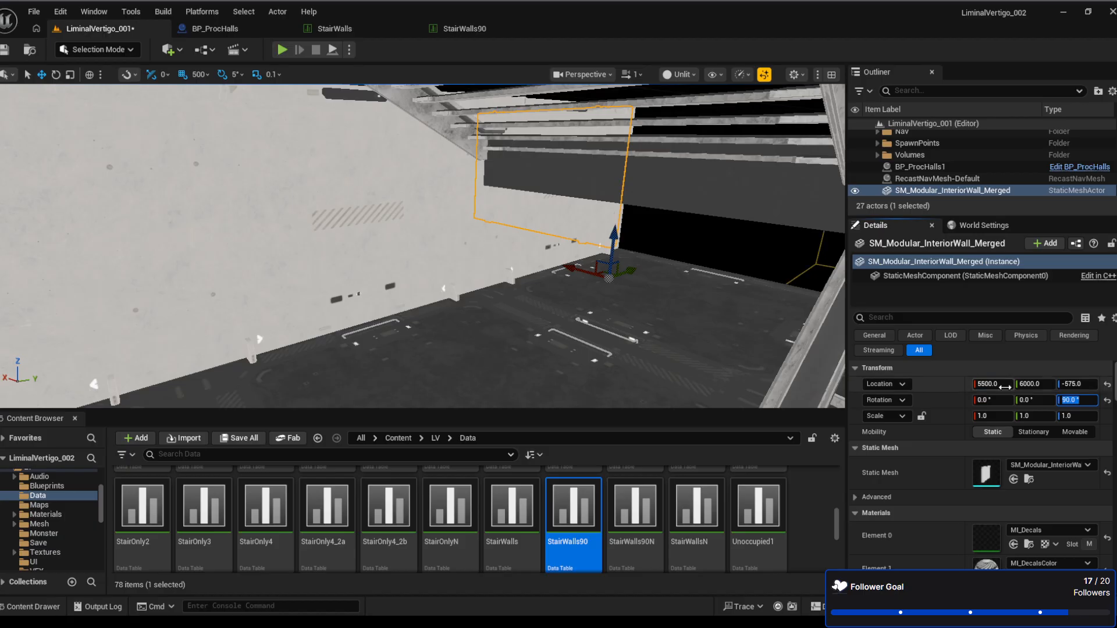
Set the reference wall's X location to 5000
{"action": "left_click", "coordinate": [993, 384]}
{"action": "type", "text": "6"}
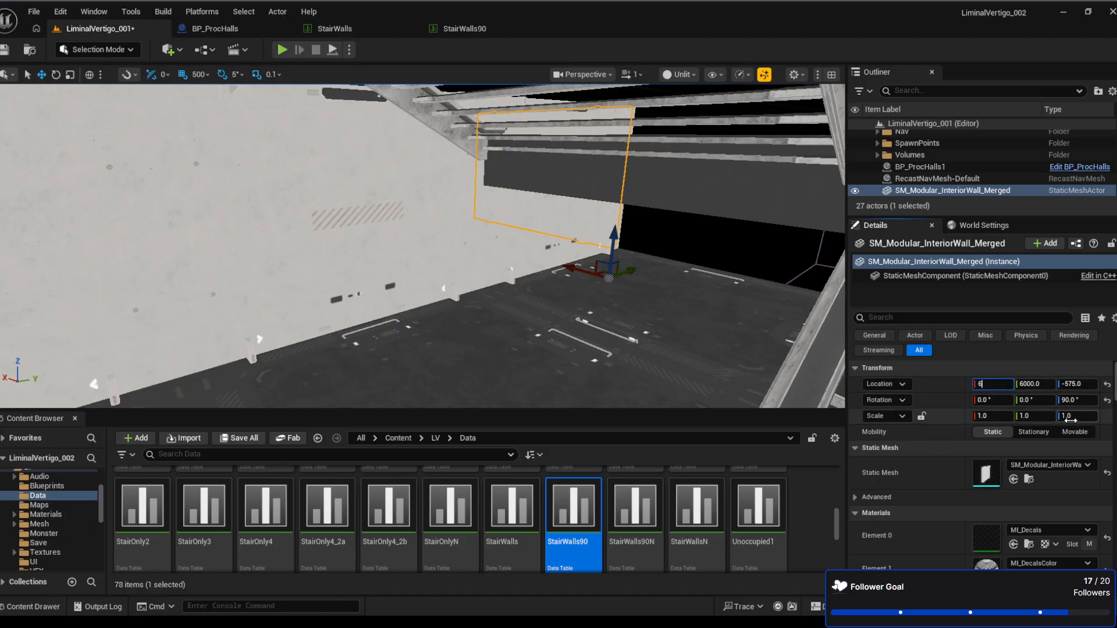
{"action": "key", "text": "BackSpace"}
{"action": "type", "text": "5000"}
{"action": "key", "text": "Return"}
Examine the rotated reference wall and the remaining opening at the end of the lower stairwell
{"action": "right_click_drag", "start_coordinate": [435, 313], "coordinate": [573, 303]}
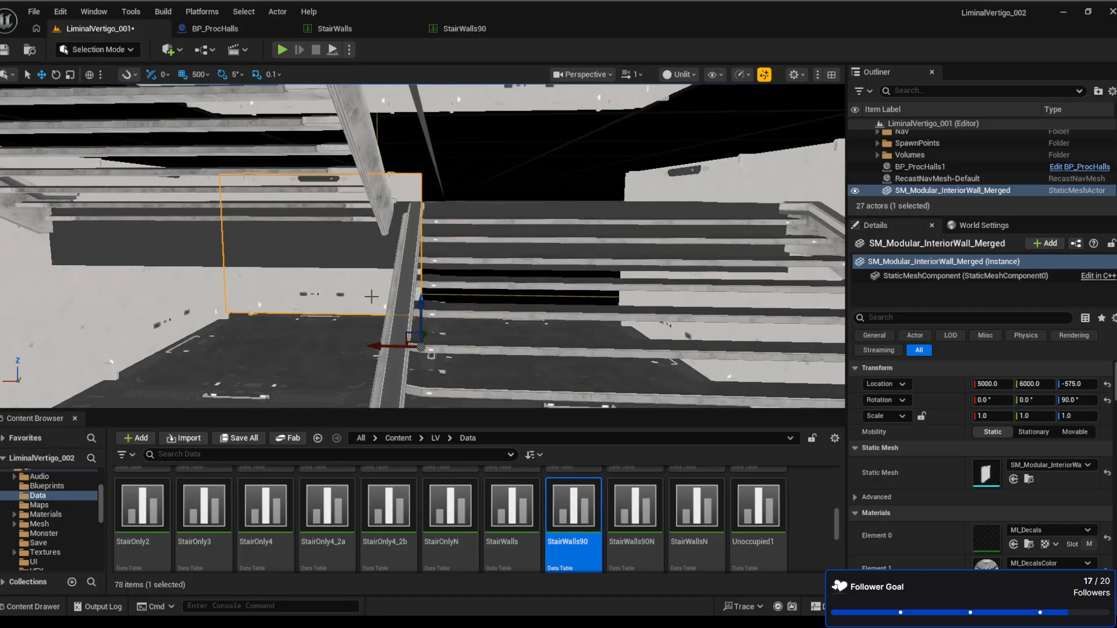
{"action": "right_click_drag", "start_coordinate": [386, 288], "coordinate": [204, 211]}
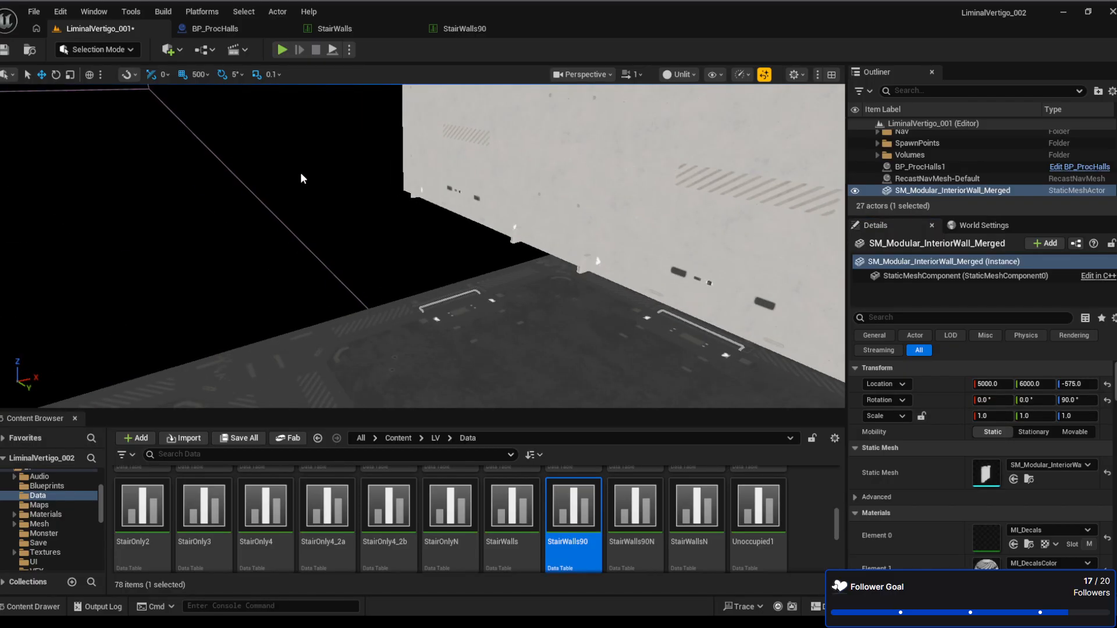
{"action": "right_click_drag", "start_coordinate": [300, 172], "coordinate": [429, 277]}
{"action": "right_click_drag", "start_coordinate": [556, 320], "coordinate": [315, 256]}
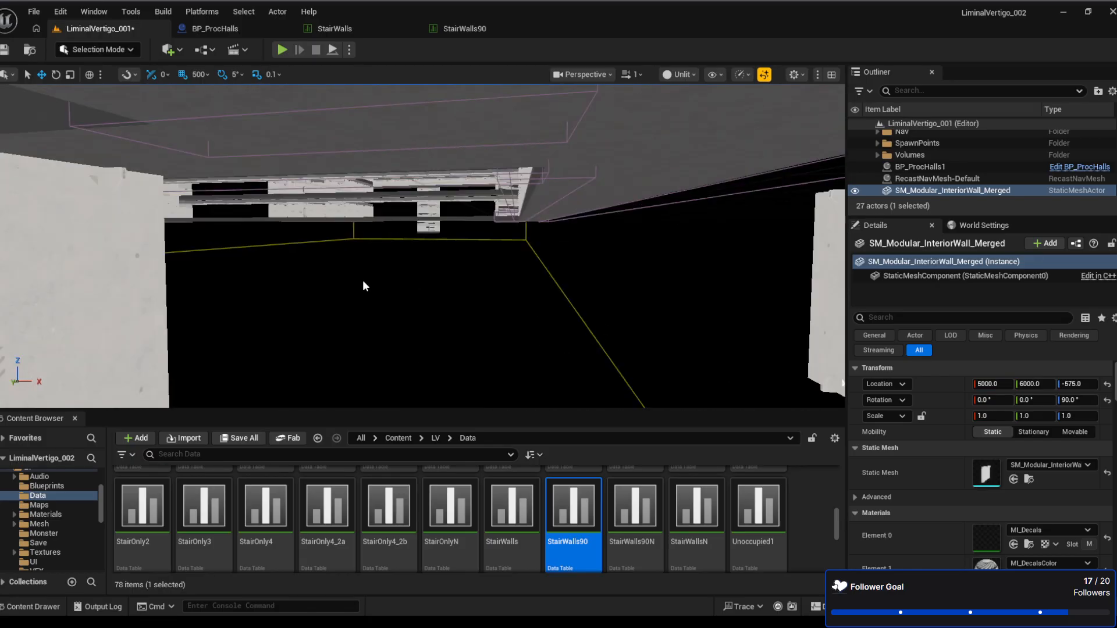
{"action": "right_click_drag", "start_coordinate": [553, 314], "coordinate": [541, 373]}
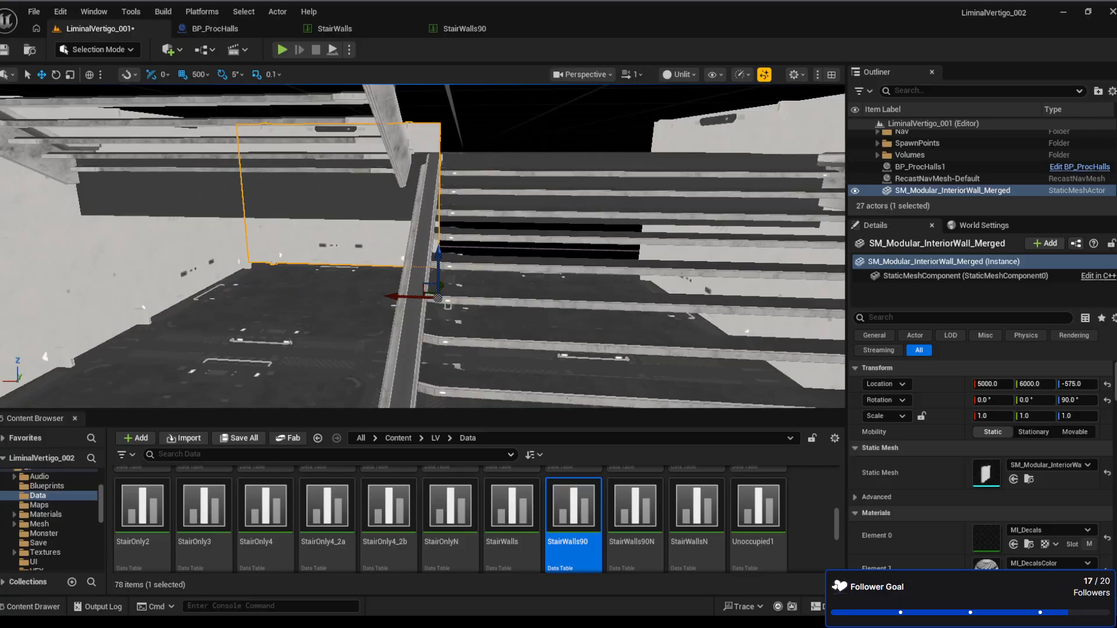
{"action": "right_click_drag", "start_coordinate": [439, 247], "coordinate": [128, 245]}
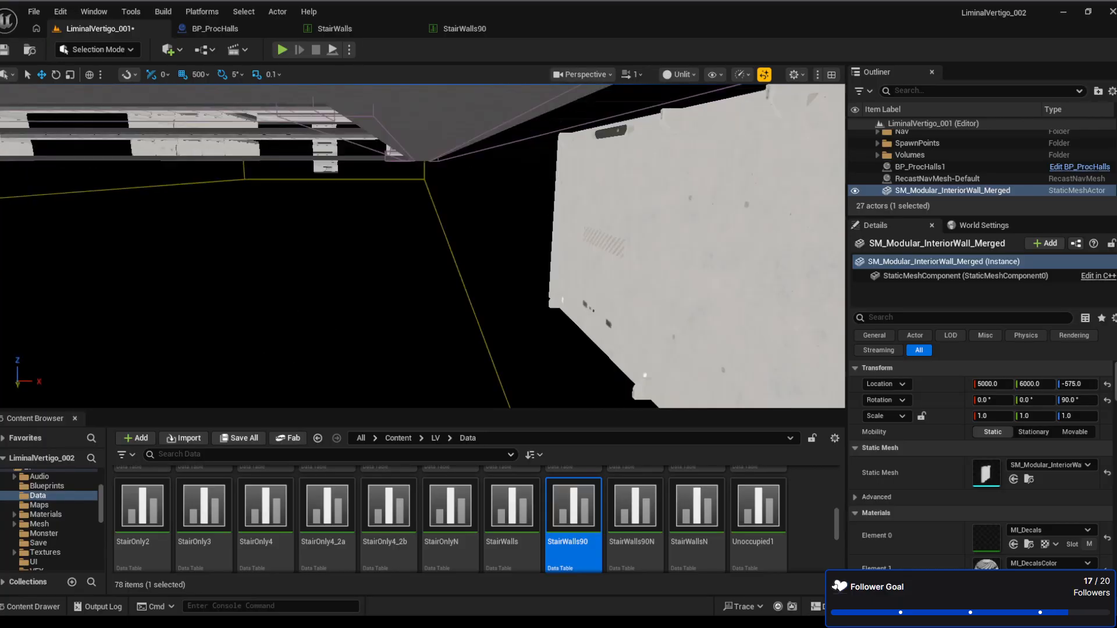
{"action": "right_click_drag", "start_coordinate": [252, 278], "coordinate": [316, 285]}
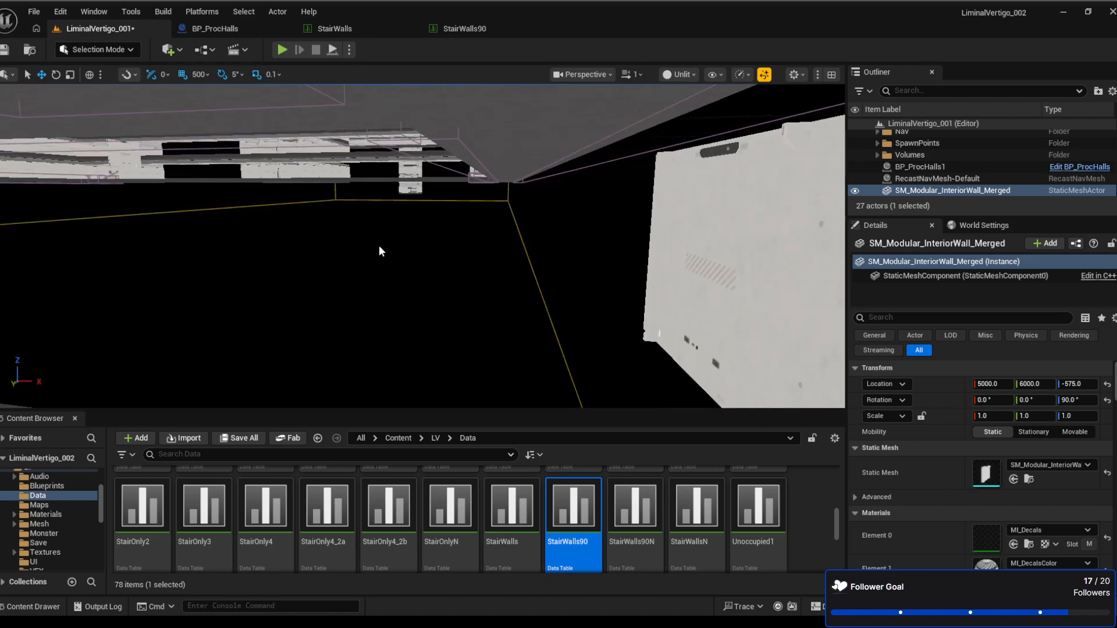
{"action": "right_click_drag", "start_coordinate": [381, 252], "coordinate": [482, 230]}
{"action": "right_click_drag", "start_coordinate": [544, 256], "coordinate": [396, 245]}
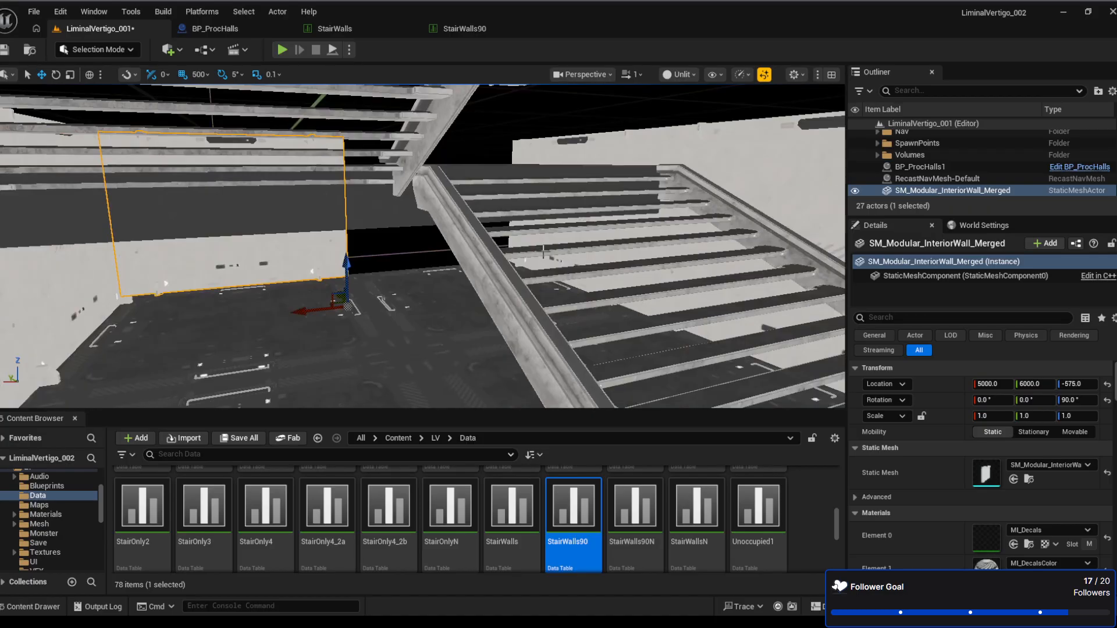
Add three new rows to the StairWalls90 data table
{"action": "left_click", "coordinate": [468, 34]}
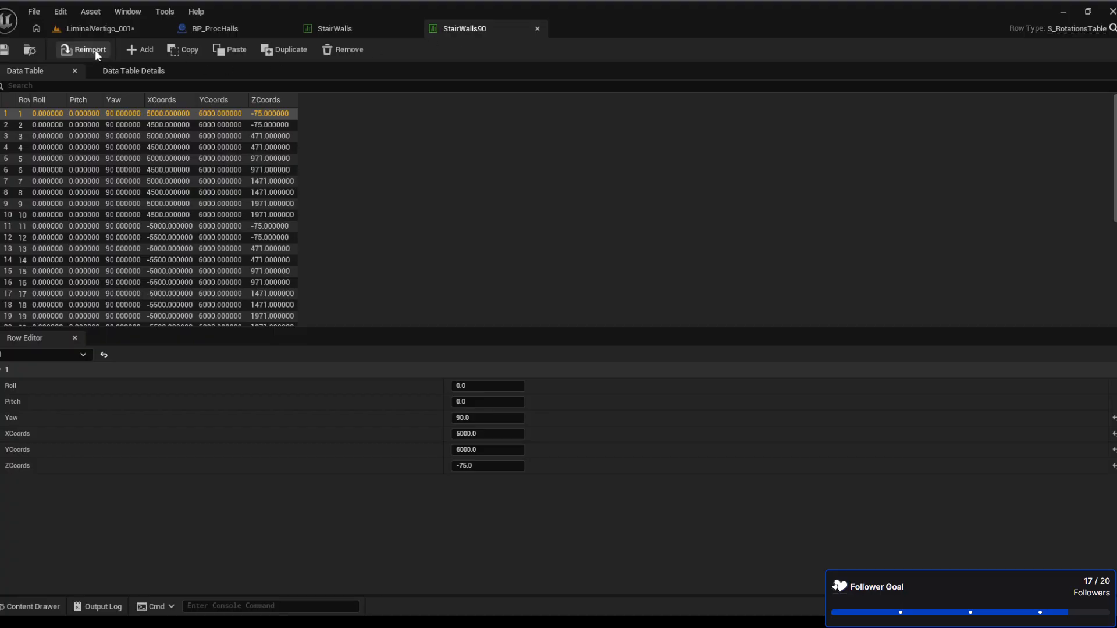
{"action": "left_click", "coordinate": [132, 51]}
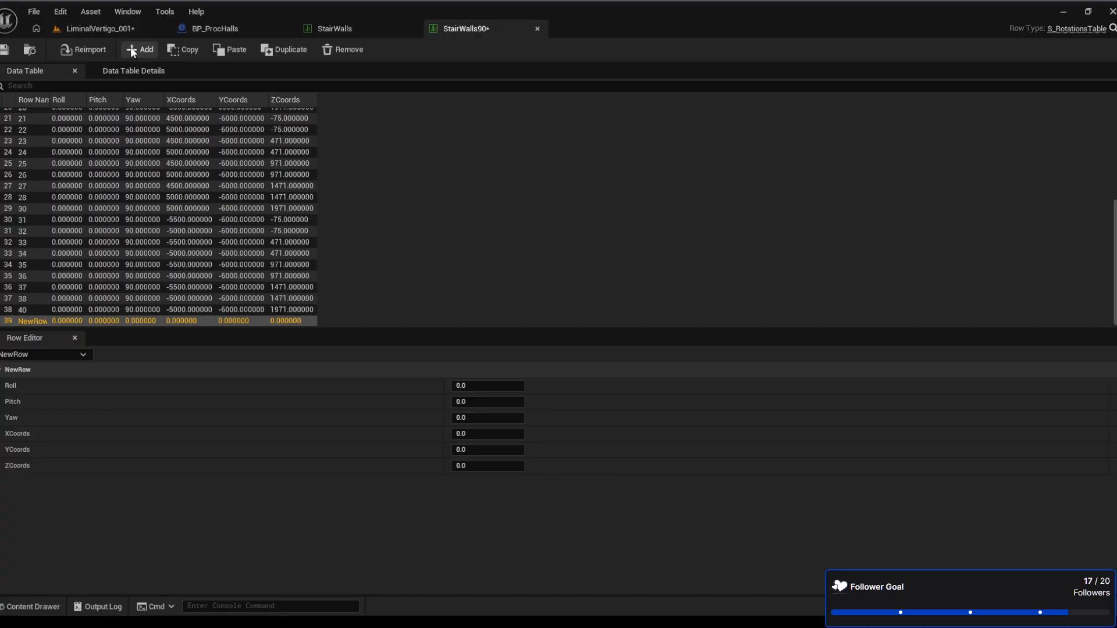
{"action": "left_click", "coordinate": [132, 51]}
{"action": "left_click", "coordinate": [132, 50]}
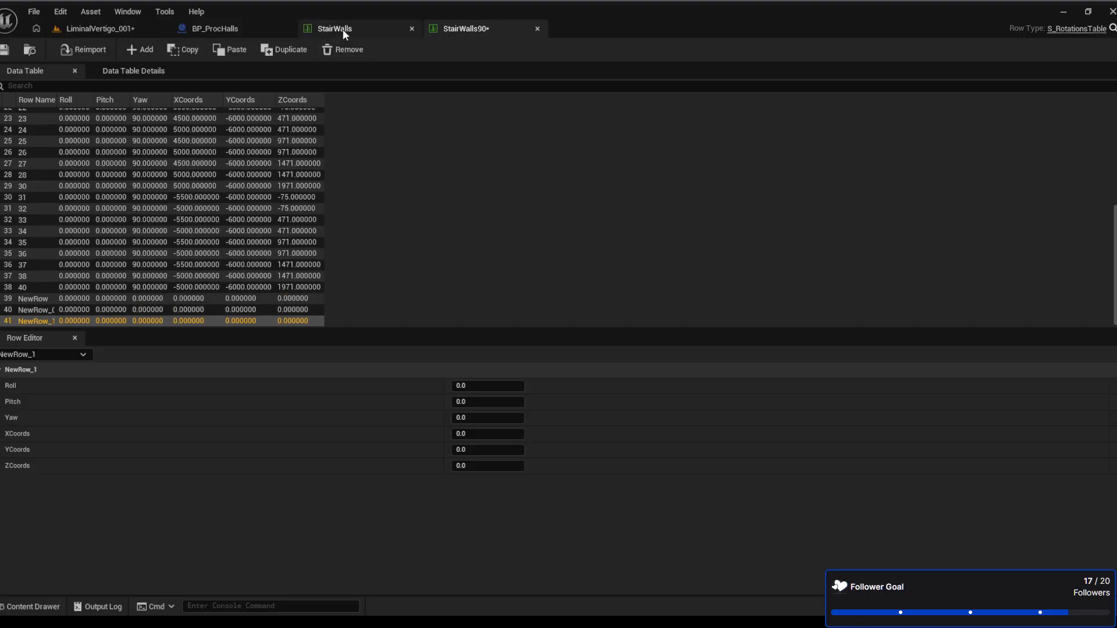
Using the reference wall's location, set StairWalls90 row 39 to XCoords 5000, YCoords 6000 and ZCoords -575
{"action": "left_click", "coordinate": [124, 28]}
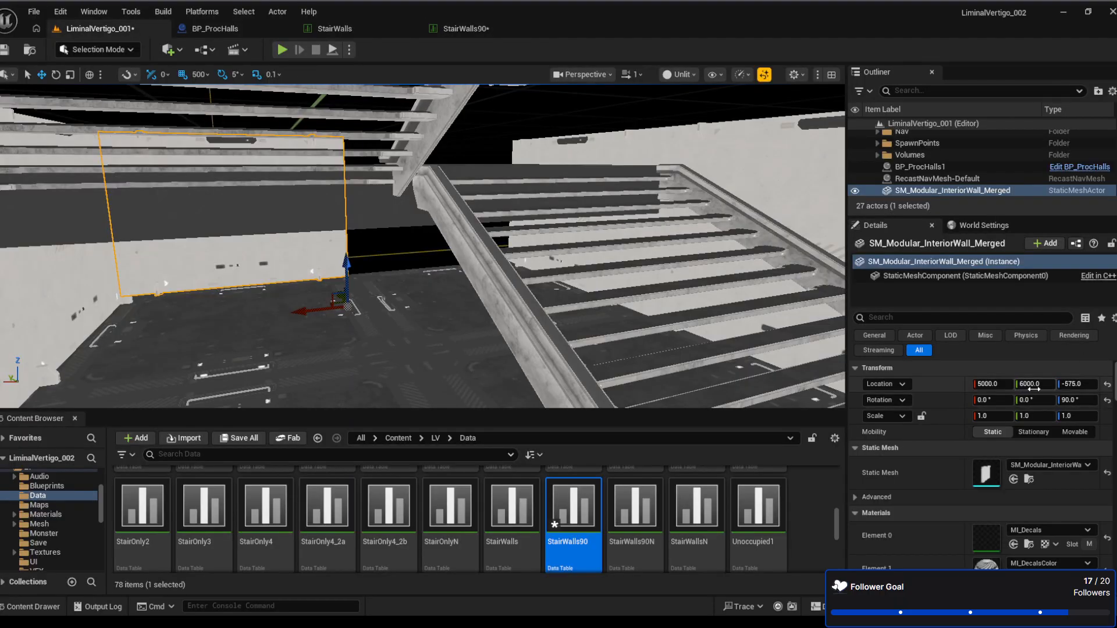
{"action": "left_click", "coordinate": [465, 28]}
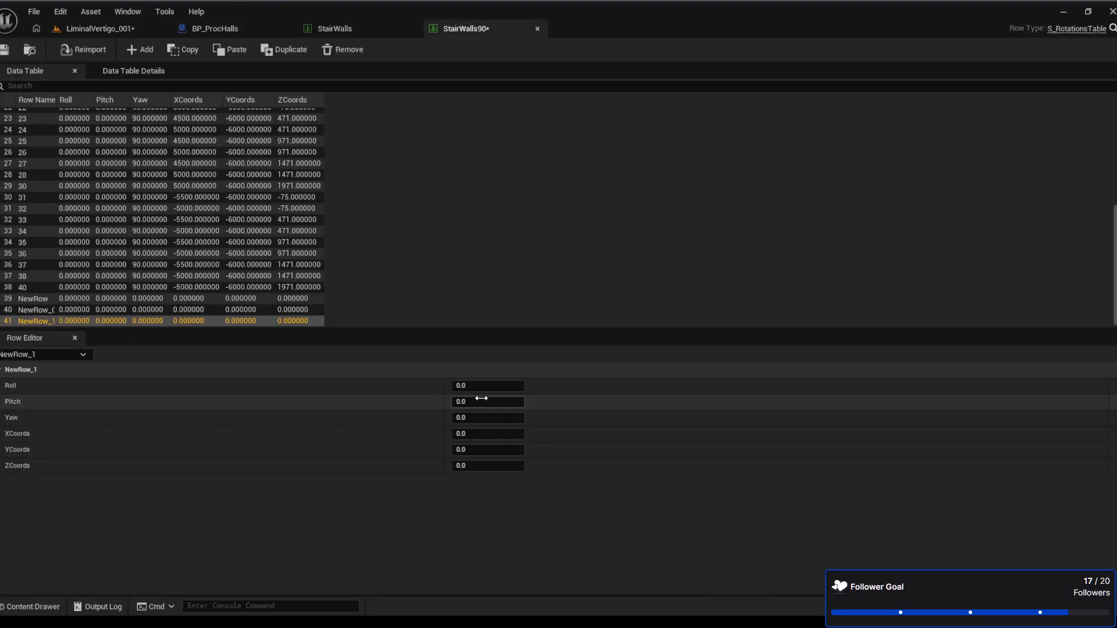
{"action": "left_click", "coordinate": [93, 300]}
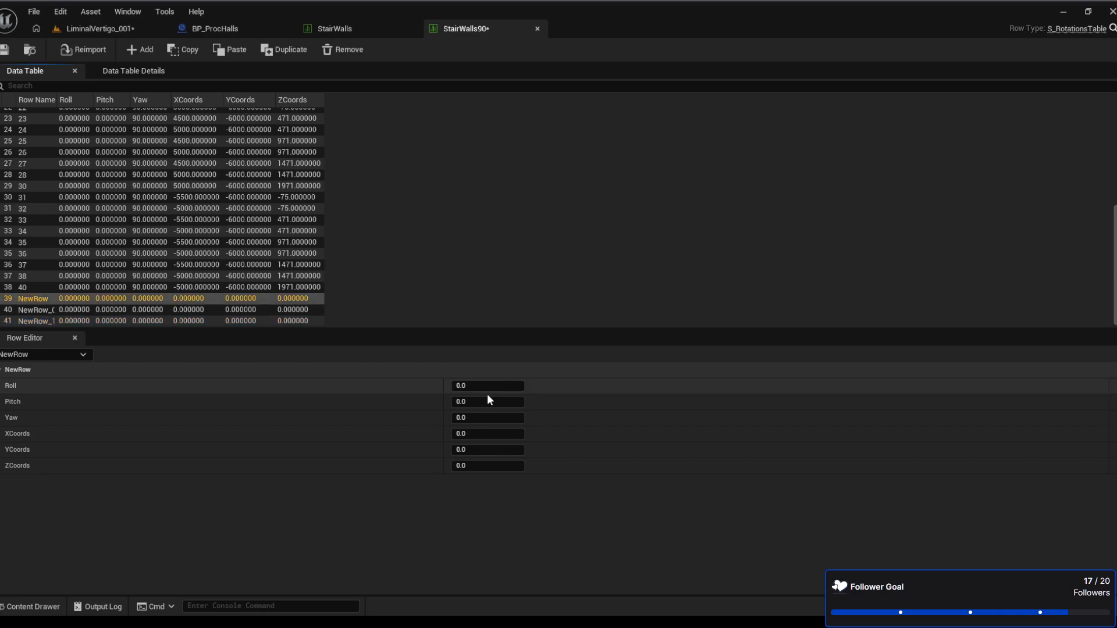
{"action": "left_click", "coordinate": [477, 436]}
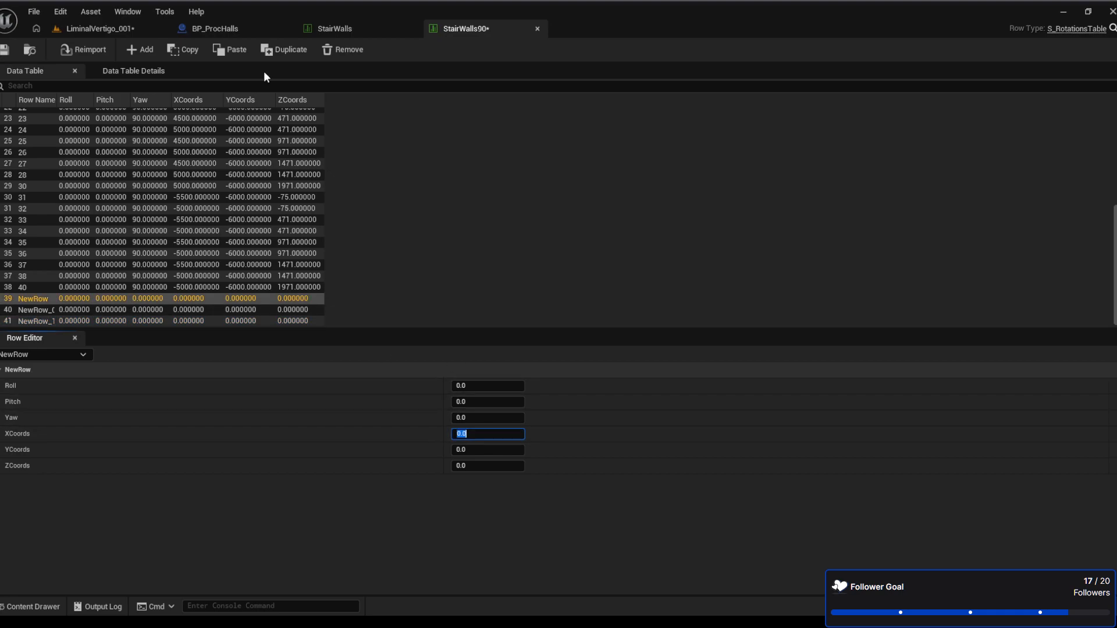
{"action": "left_click", "coordinate": [96, 29]}
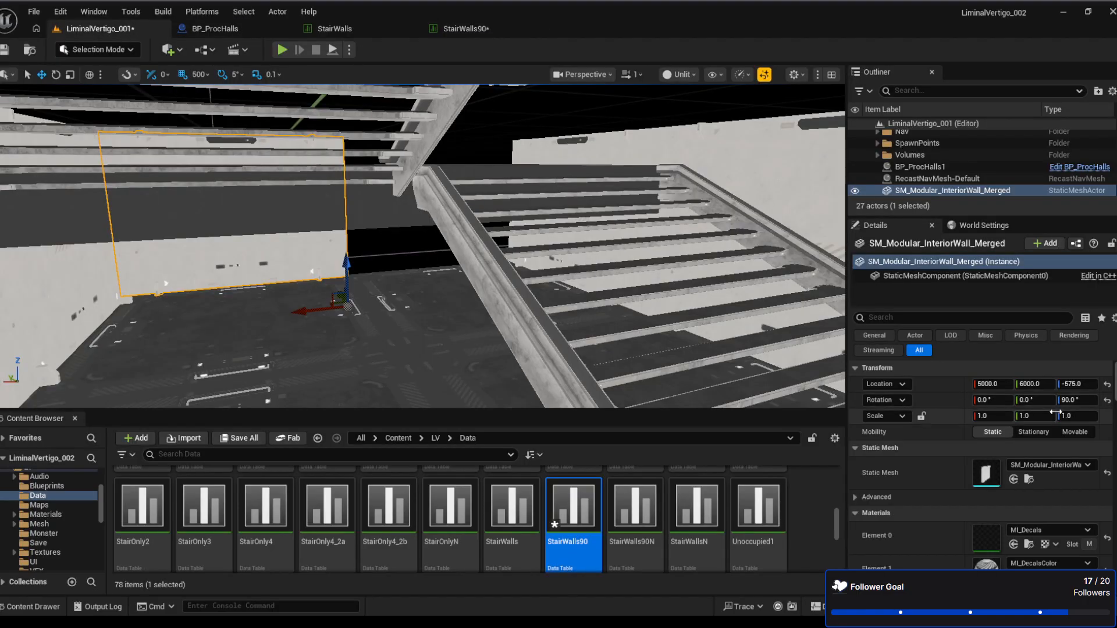
{"action": "left_click", "coordinate": [471, 32]}
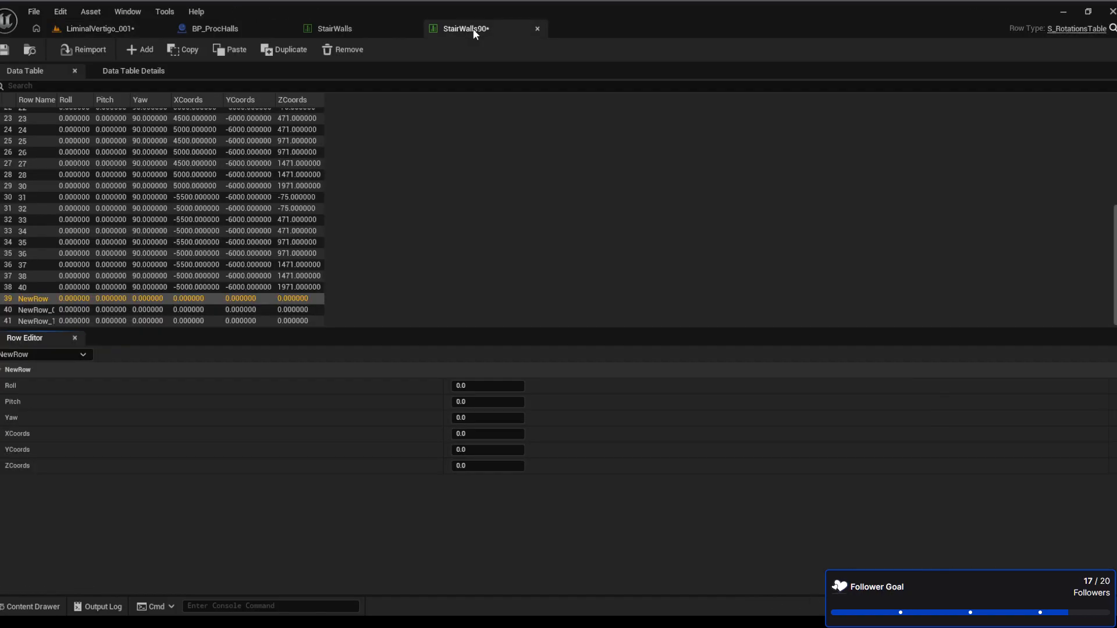
{"action": "left_click", "coordinate": [491, 434]}
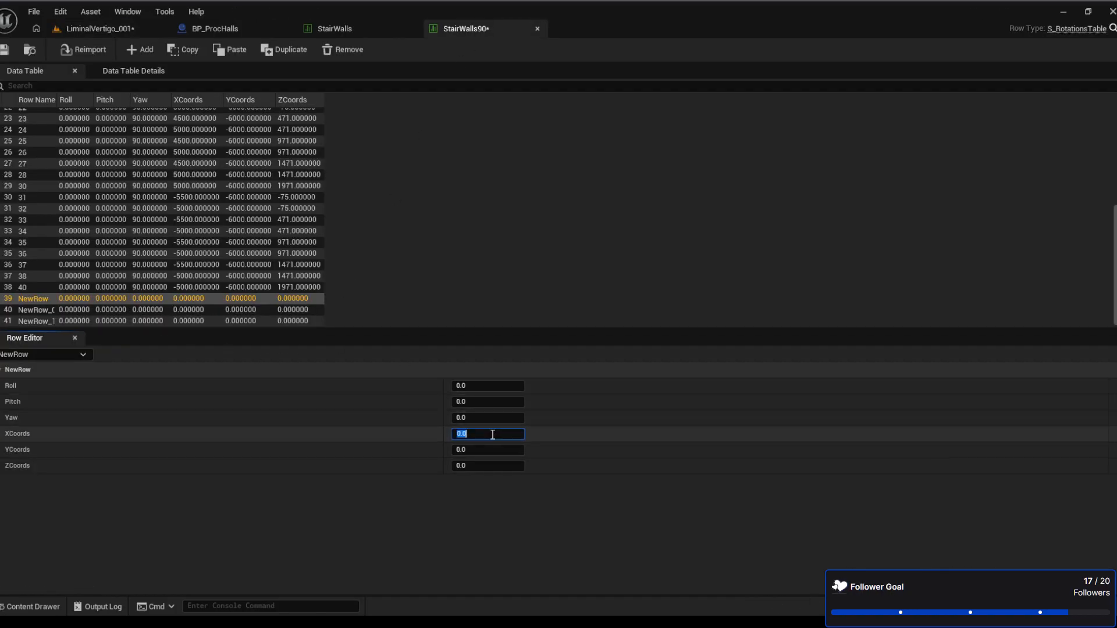
{"action": "type", "text": "50"}
{"action": "key", "text": "Tab"}
{"action": "type", "text": "6000"}
{"action": "key", "text": "Tab"}
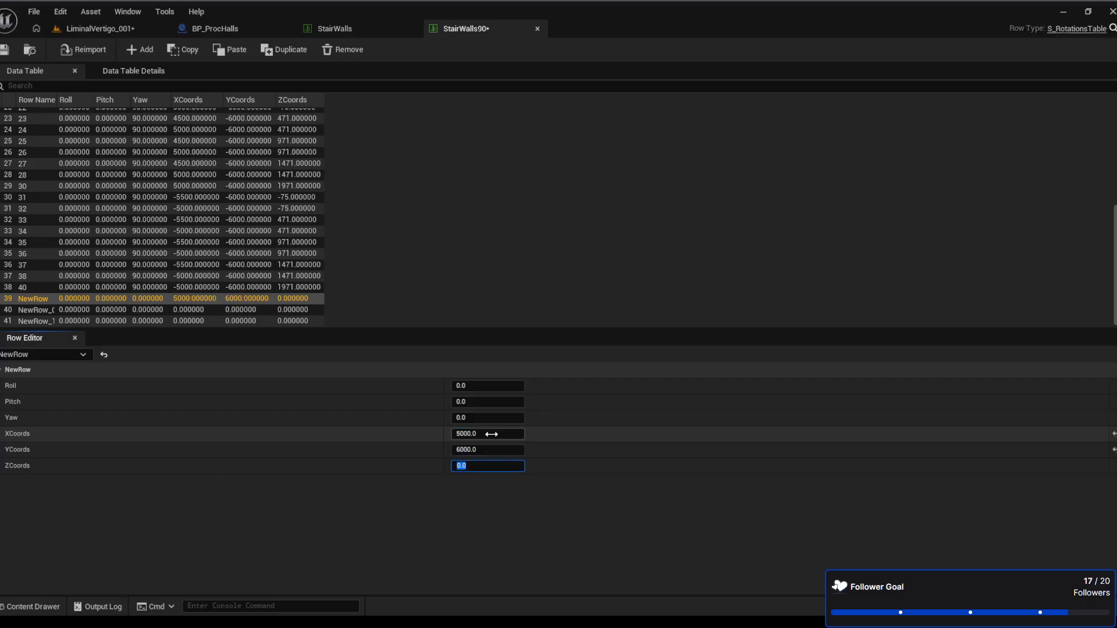
{"action": "type", "text": "-575"}
{"action": "key", "text": "Return"}
Set row 39's Yaw to 90 and save the StairWalls90 data table
{"action": "left_click", "coordinate": [477, 418]}
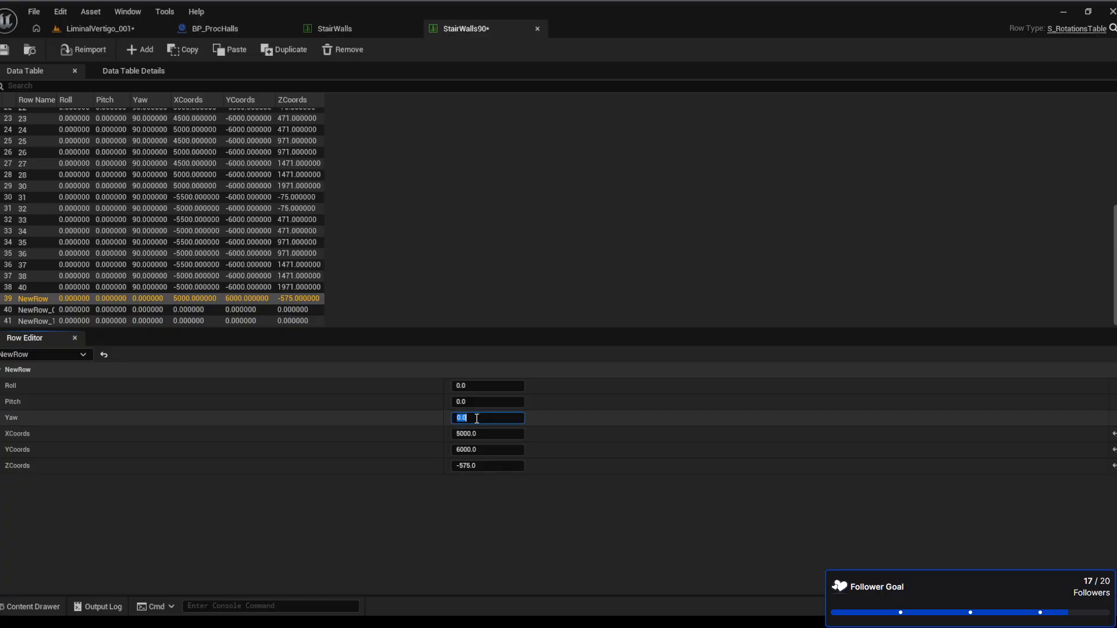
{"action": "type", "text": "90"}
{"action": "key", "text": "Return"}
{"action": "left_click", "coordinate": [7, 49]}
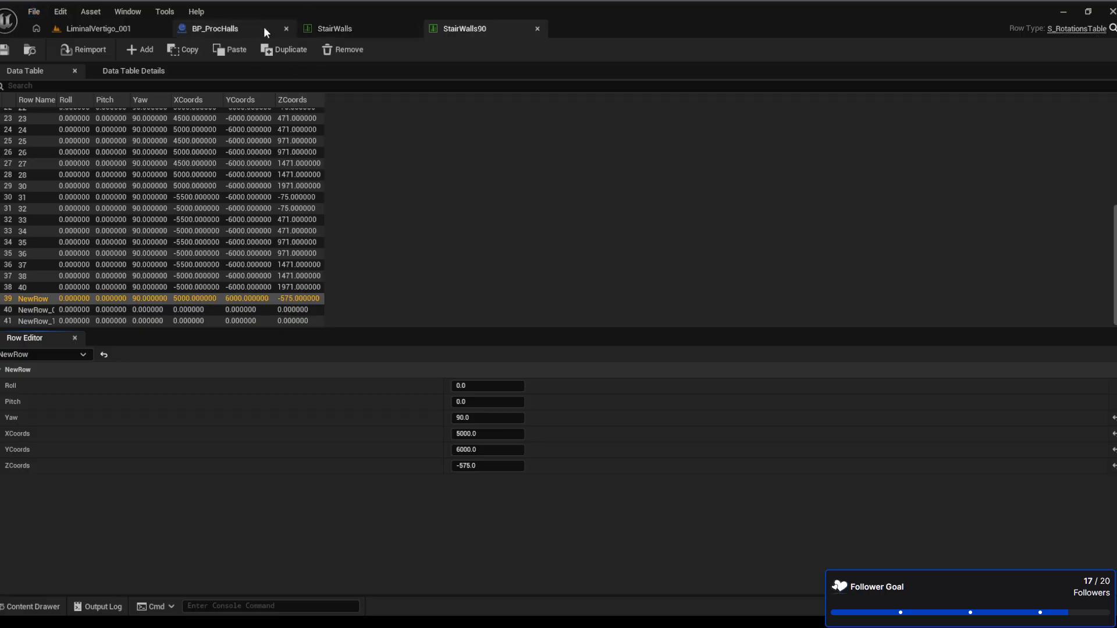
Copy StairWalls90 row 39 with its Yaw 90 and coordinates 5000, 6000, -575 into rows 40 and 41
{"action": "left_click", "coordinate": [117, 28]}
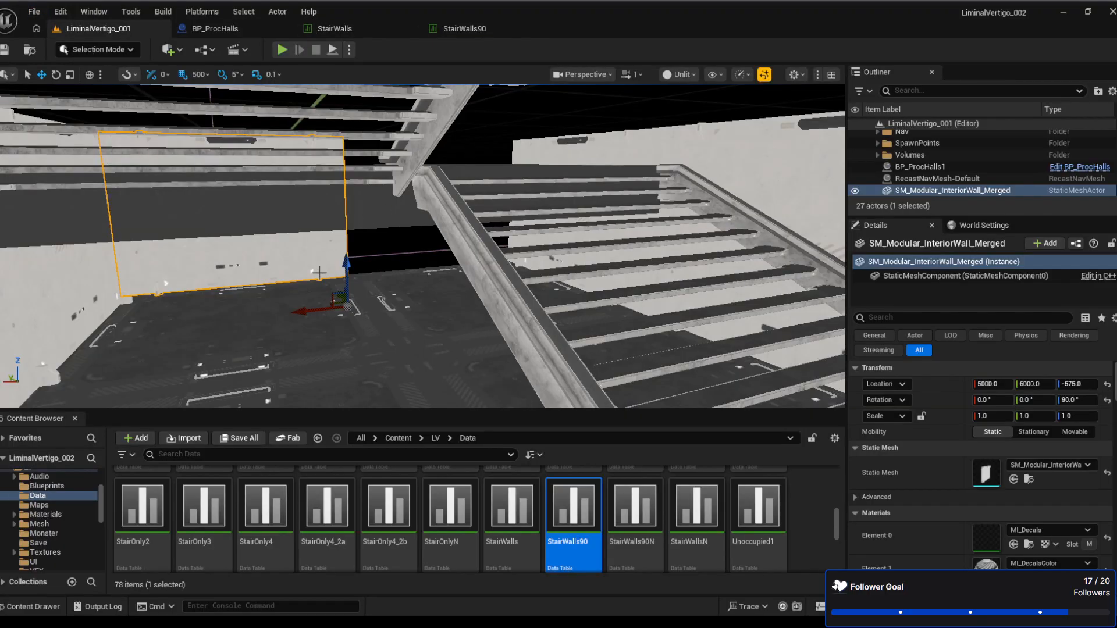
{"action": "left_click", "coordinate": [482, 29]}
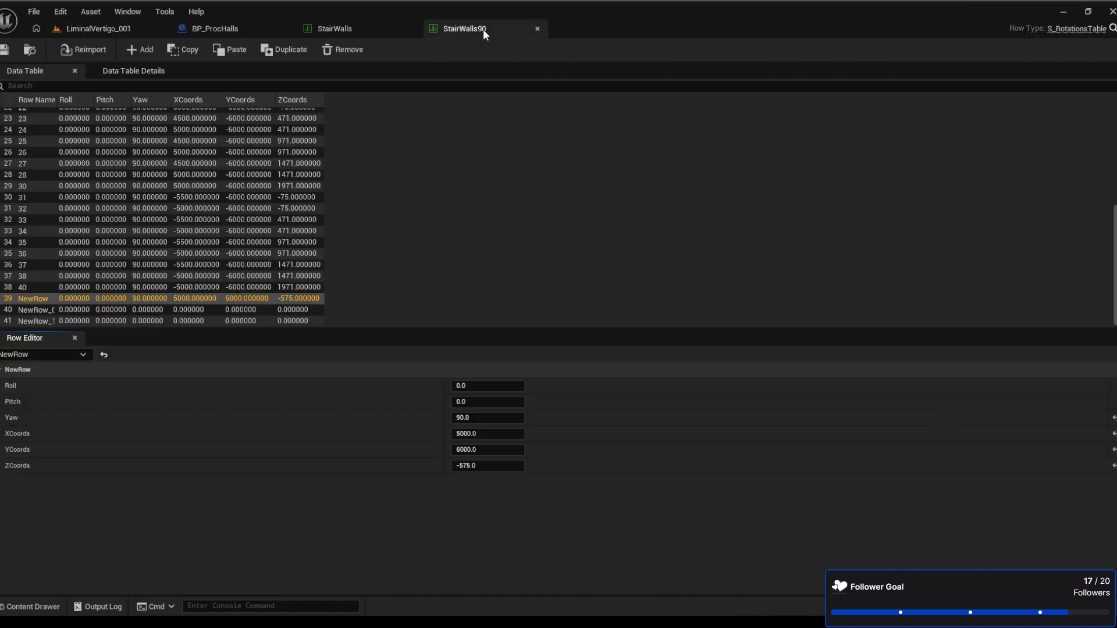
{"action": "left_click", "coordinate": [85, 302]}
{"action": "left_click", "coordinate": [114, 311]}
{"action": "key", "text": "ctrl+v"}
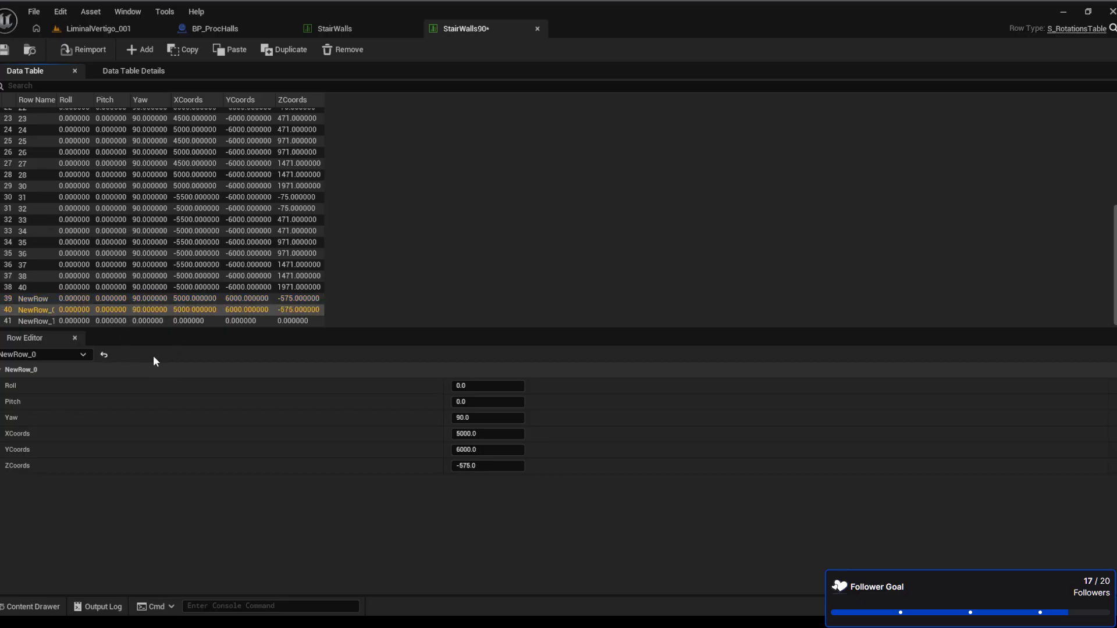
{"action": "left_click", "coordinate": [136, 321]}
{"action": "key", "text": "ctrl+v"}
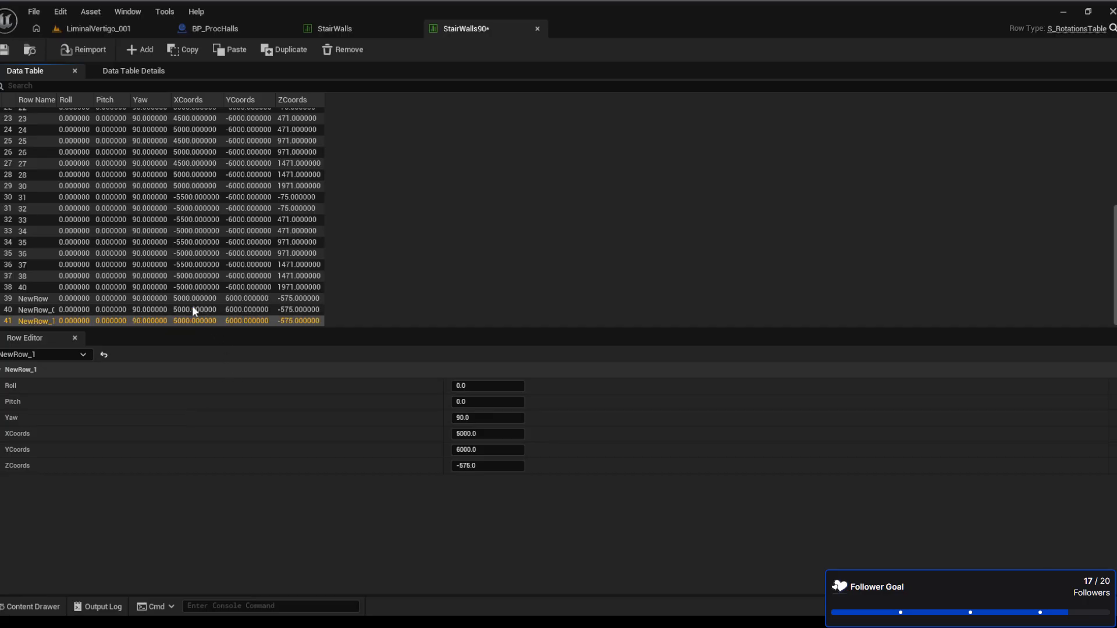
Set XCoords of StairWalls90 row 40 to 4500
{"action": "left_click", "coordinate": [244, 310]}
{"action": "left_click", "coordinate": [486, 434]}
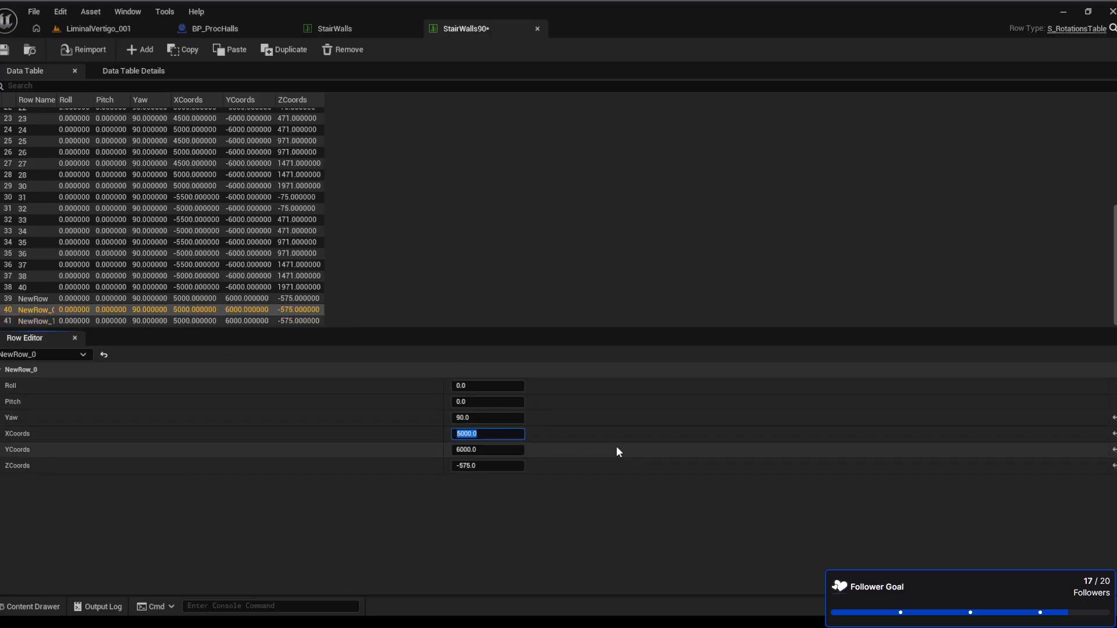
{"action": "type", "text": "4500"}
{"action": "key", "text": "Return"}
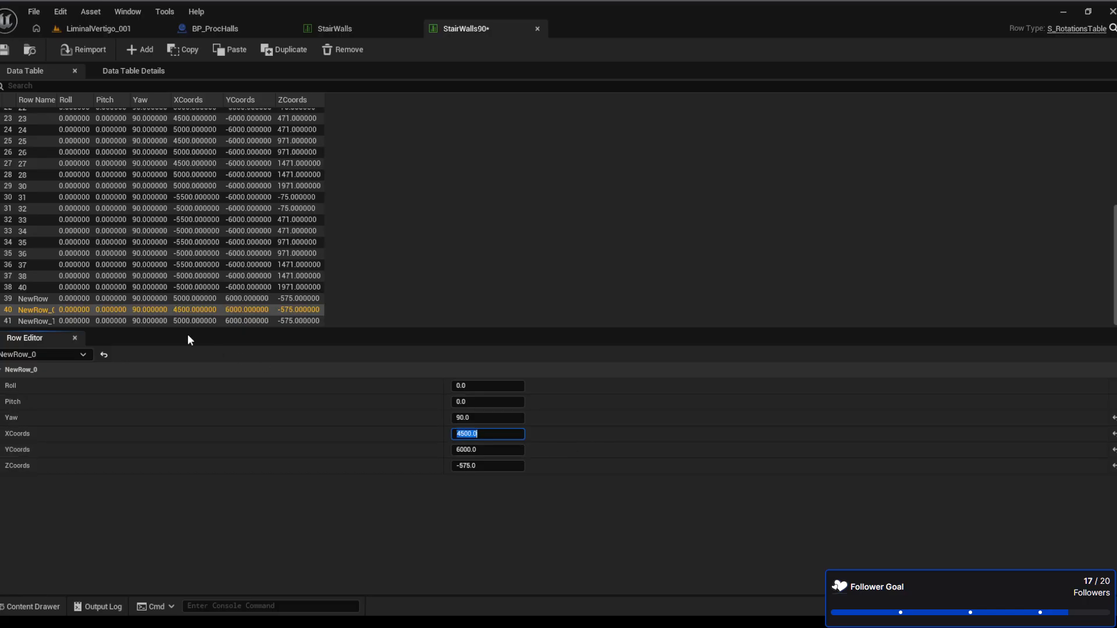
Check the open side of the stairwell in the level, set StairWalls90 row 41's YCoords to 4000 and save the table
{"action": "left_click", "coordinate": [174, 322]}
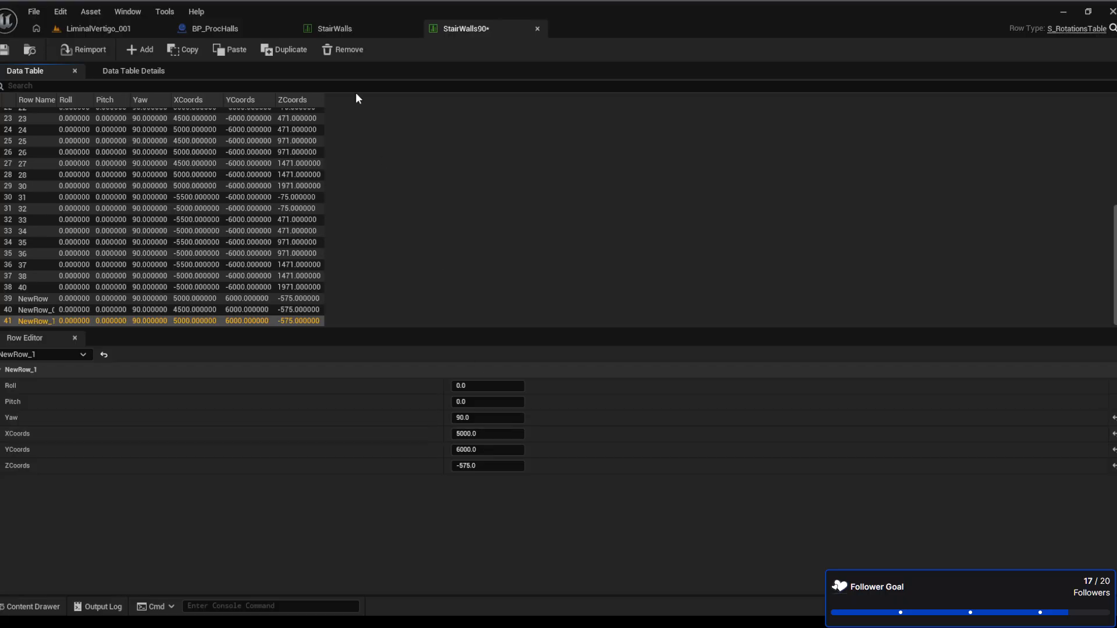
{"action": "left_click", "coordinate": [119, 27]}
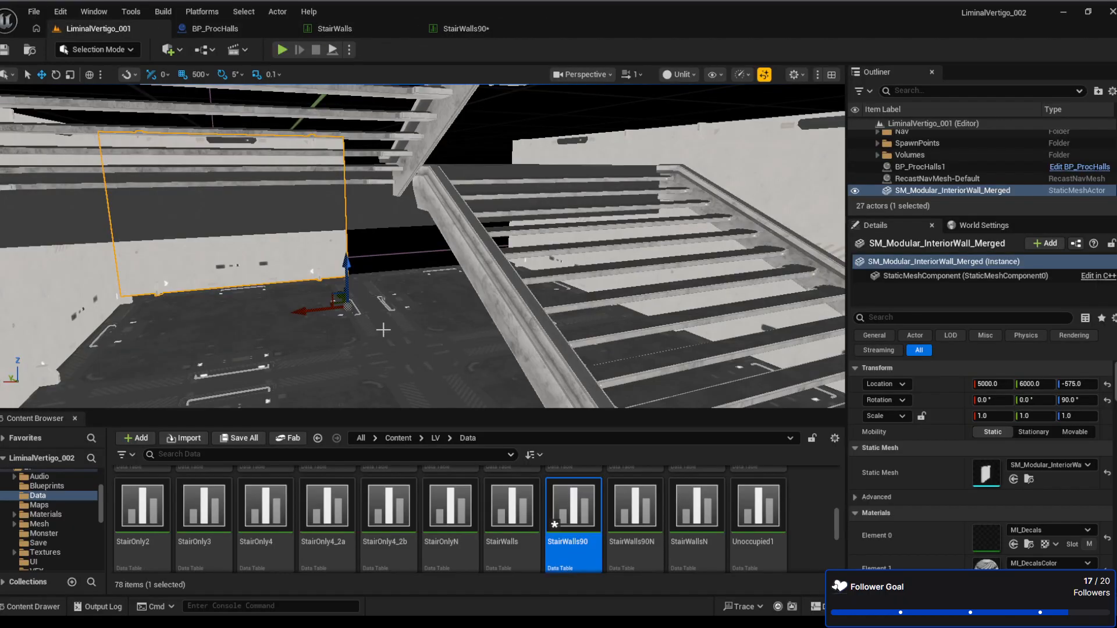
{"action": "right_click_drag", "start_coordinate": [319, 251], "coordinate": [373, 256]}
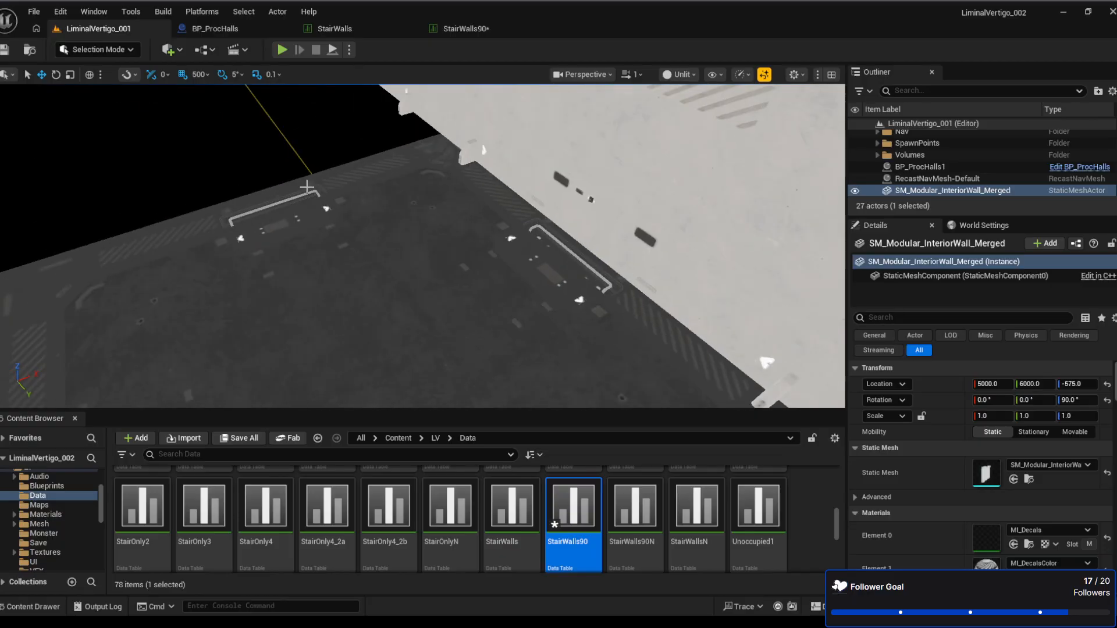
{"action": "right_click_drag", "start_coordinate": [305, 187], "coordinate": [297, 174]}
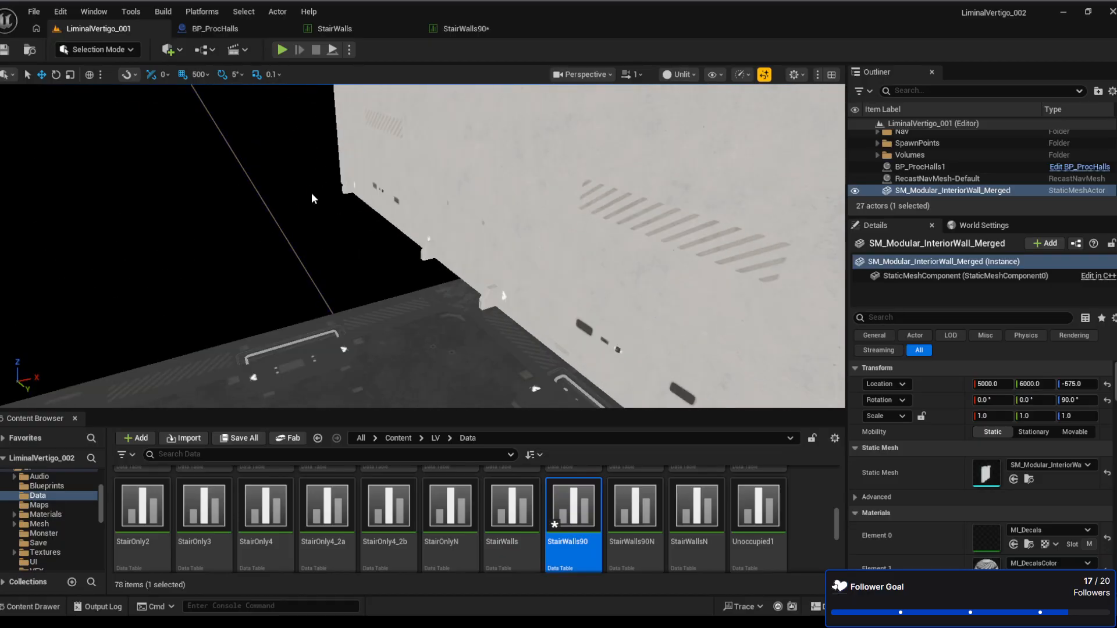
{"action": "left_click", "coordinate": [453, 25]}
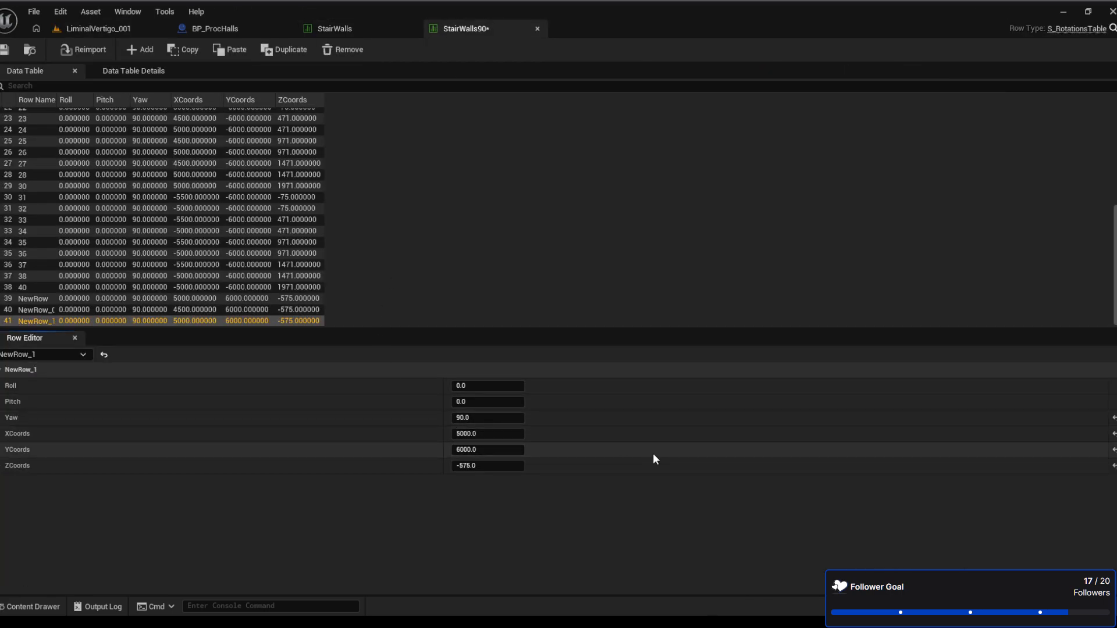
{"action": "left_click", "coordinate": [487, 449]}
{"action": "type", "text": "40"}
{"action": "key", "text": "Return"}
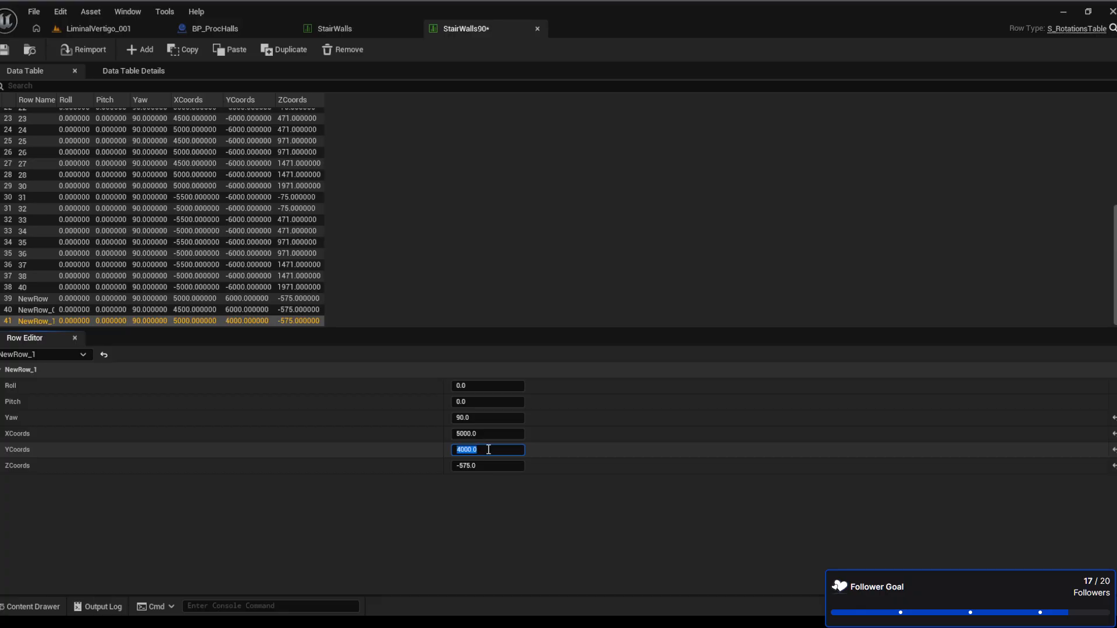
{"action": "left_click", "coordinate": [5, 52]}
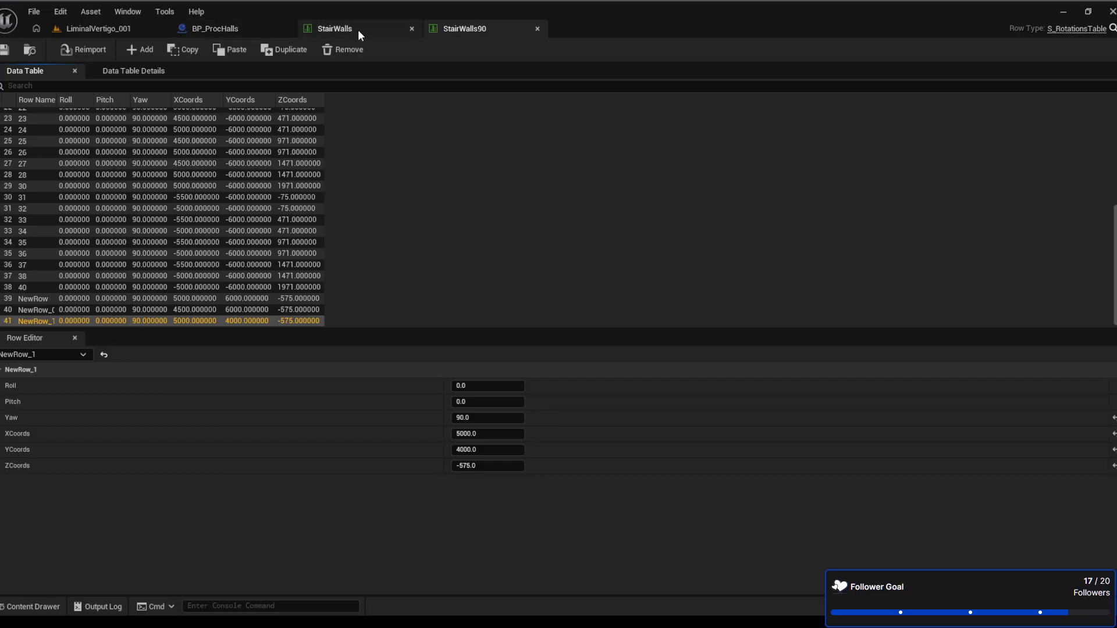
Recompile BP_ProcHalls and inspect the new lower walls and the remaining open stairwells in the LiminalVertigo_001 level
{"action": "left_click", "coordinate": [121, 30]}
{"action": "left_click", "coordinate": [219, 27]}
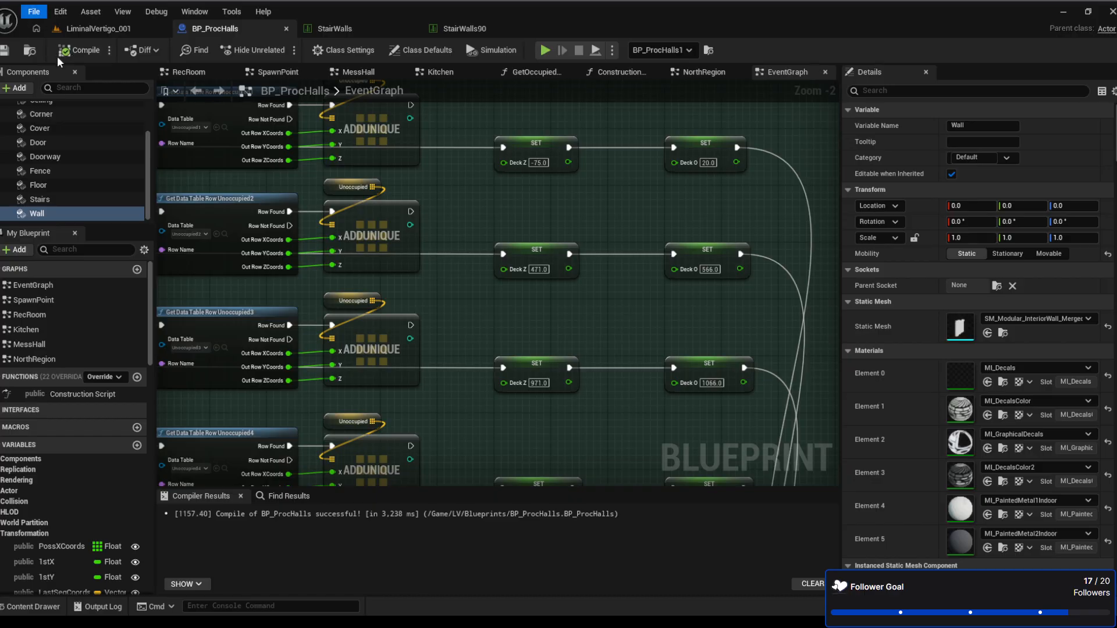
{"action": "left_click", "coordinate": [125, 28]}
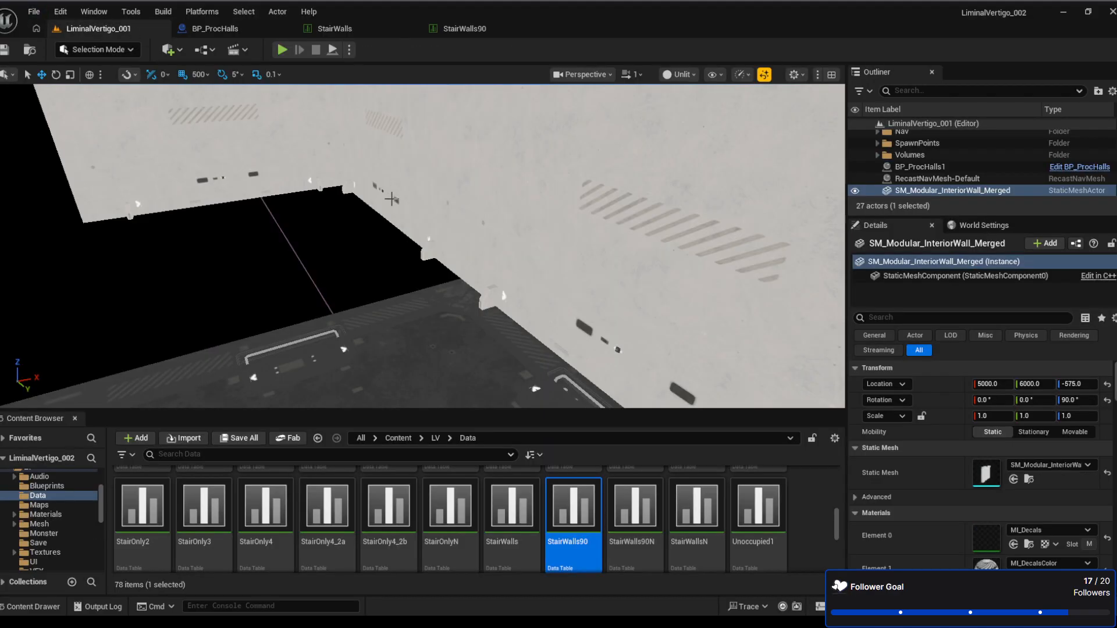
{"action": "right_click_drag", "start_coordinate": [355, 277], "coordinate": [716, 289]}
{"action": "right_click_drag", "start_coordinate": [320, 327], "coordinate": [343, 326]}
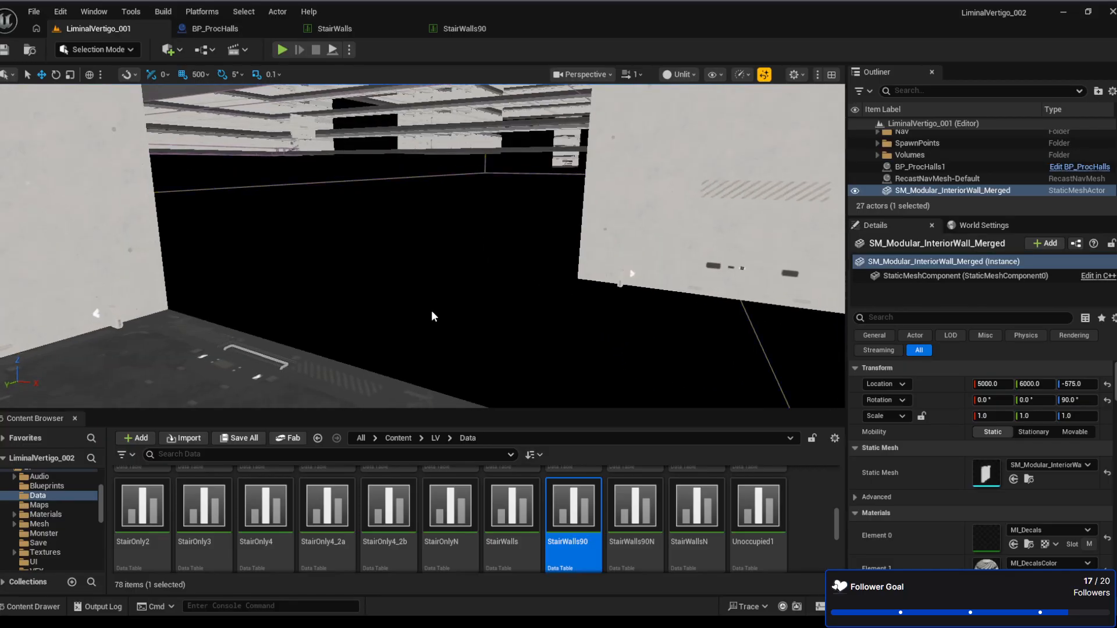
{"action": "right_click_drag", "start_coordinate": [431, 312], "coordinate": [506, 256]}
{"action": "right_click_drag", "start_coordinate": [488, 345], "coordinate": [409, 231]}
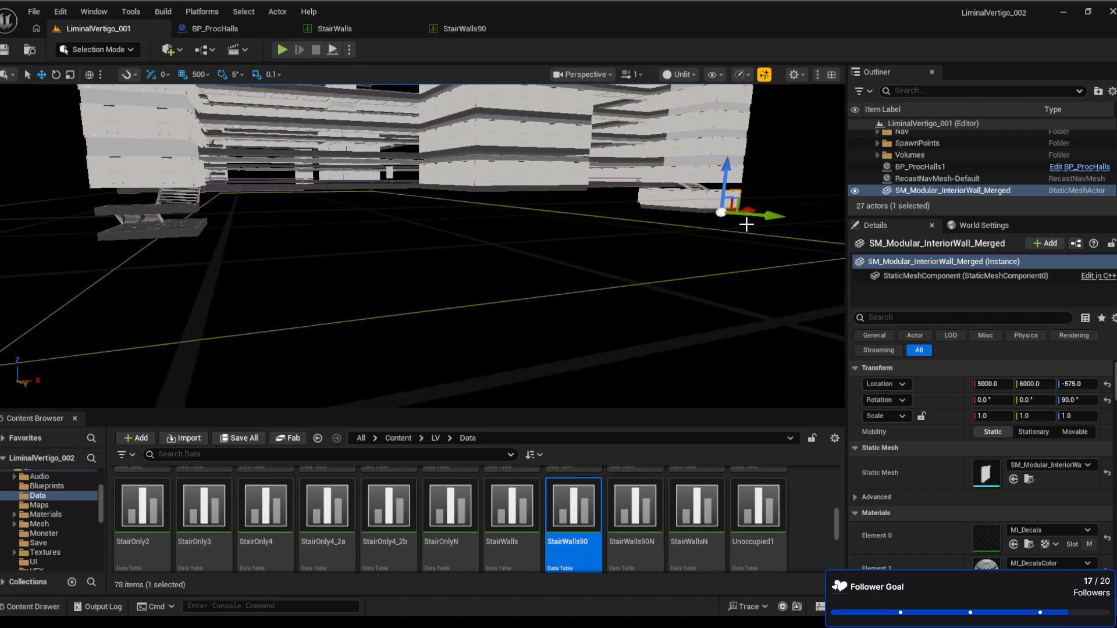
Move the reference interior wall to X -5000 at the opposite stairwell and check its fit around the lower stairs
{"action": "left_click", "coordinate": [302, 249]}
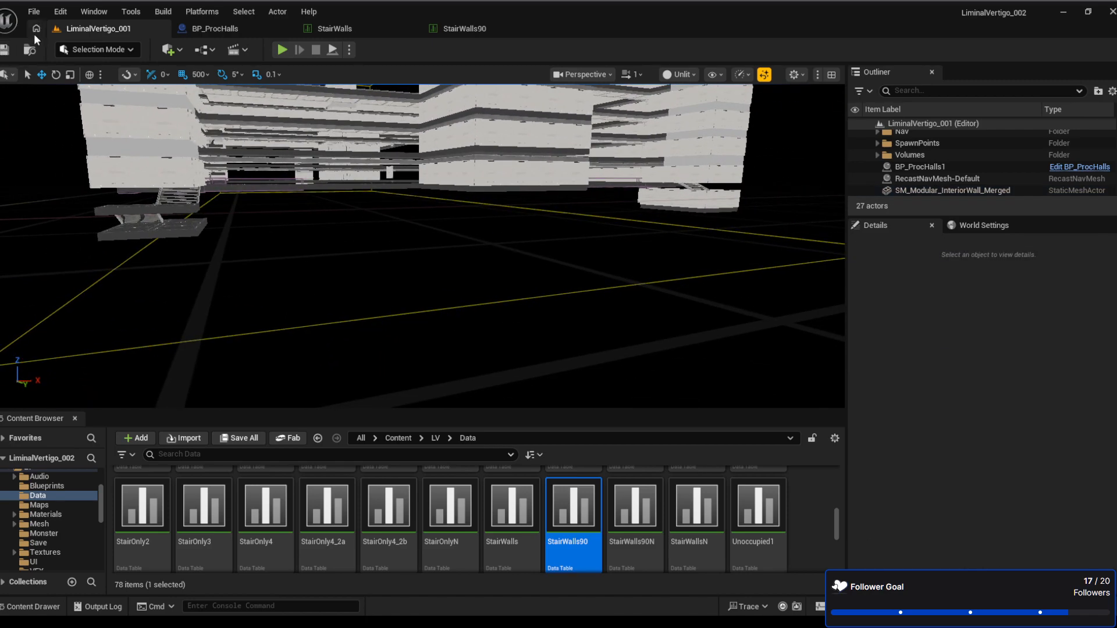
{"action": "key", "text": "ctrl+z"}
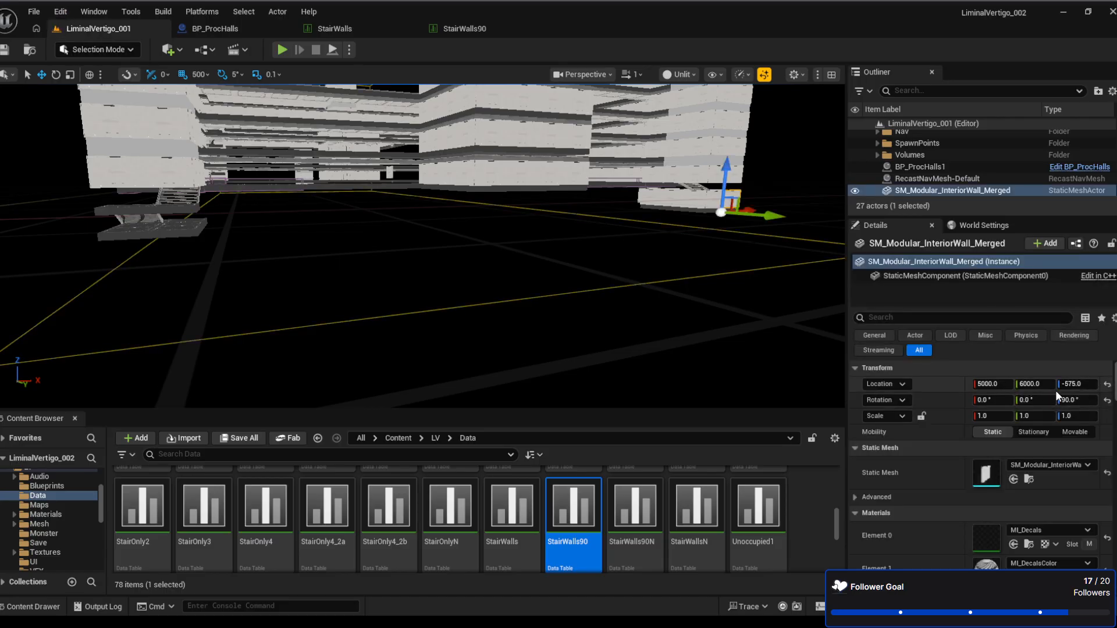
{"action": "left_click", "coordinate": [992, 384]}
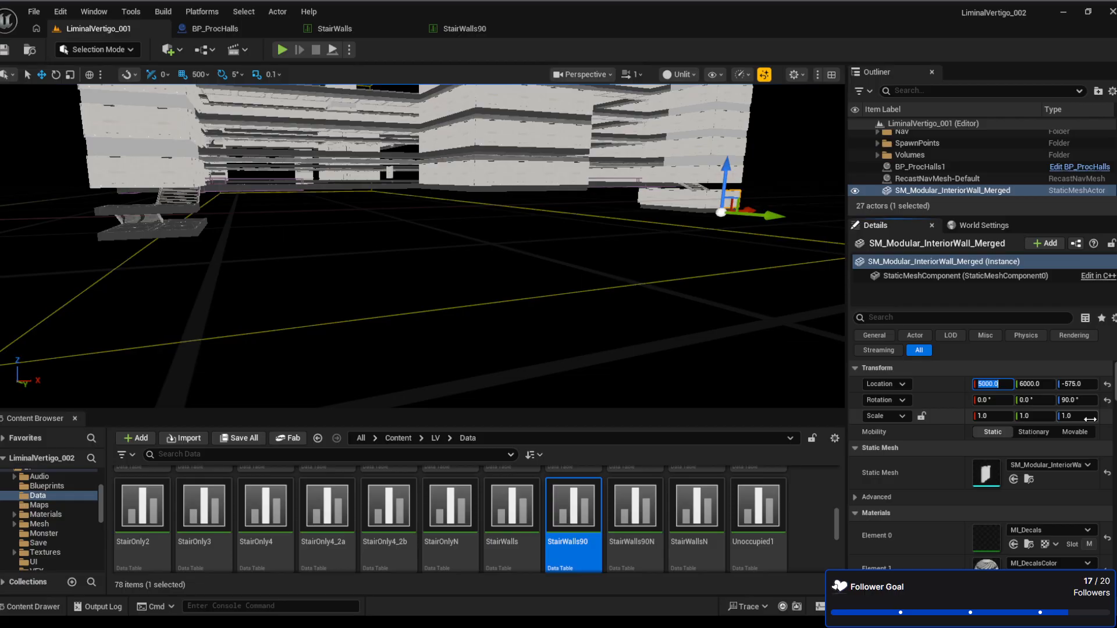
{"action": "type", "text": "-4500"}
{"action": "key", "text": "Return"}
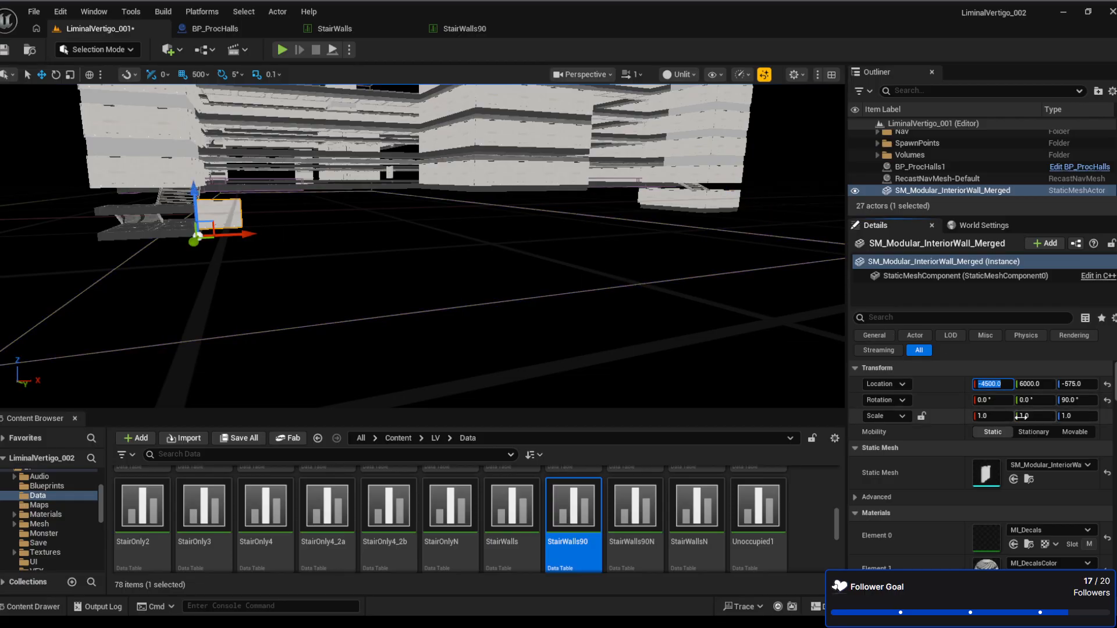
{"action": "type", "text": "-50"}
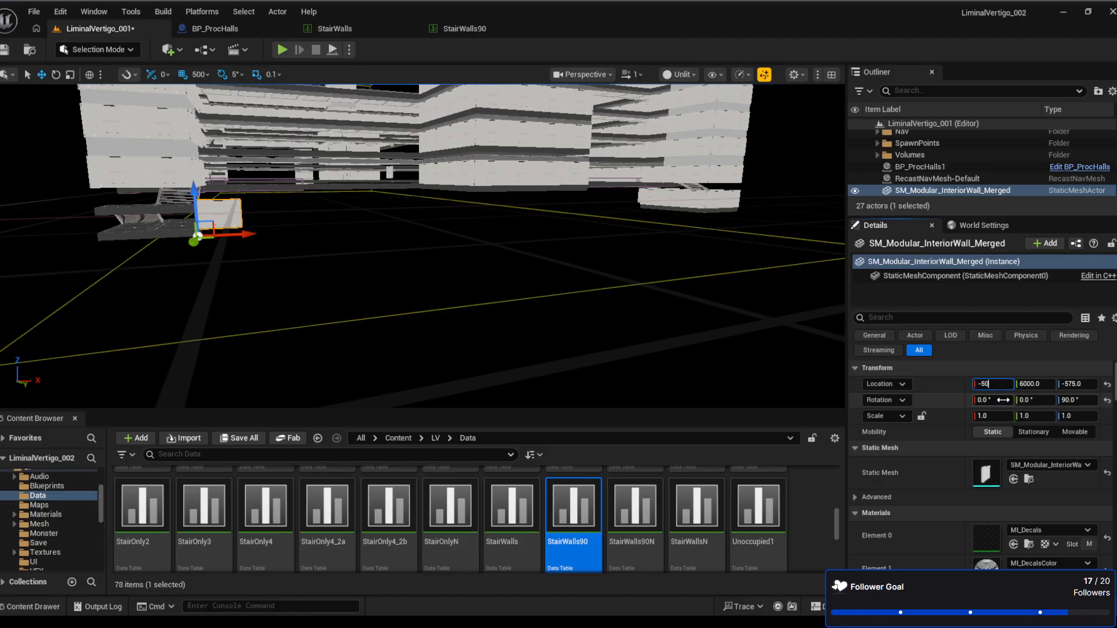
{"action": "key", "text": "Return"}
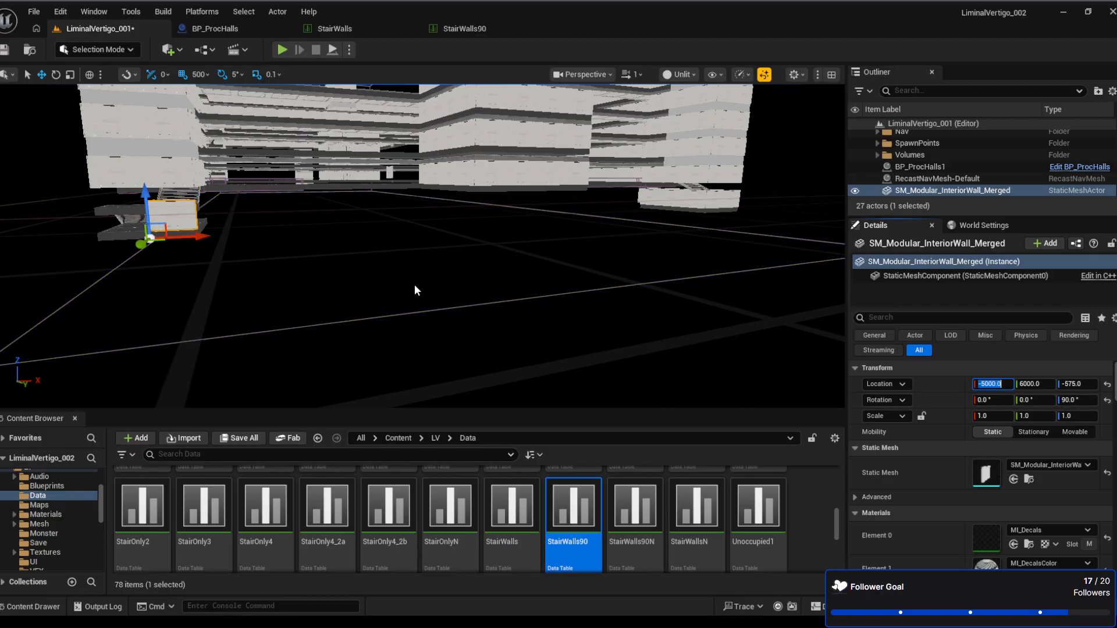
{"action": "right_click_drag", "start_coordinate": [414, 290], "coordinate": [448, 273]}
{"action": "key", "text": "w"}
{"action": "key", "text": "w"}
{"action": "right_click_drag", "start_coordinate": [373, 262], "coordinate": [409, 238]}
Add three more rows, 42 to 44, to the StairWalls90 data table
{"action": "left_click", "coordinate": [477, 29]}
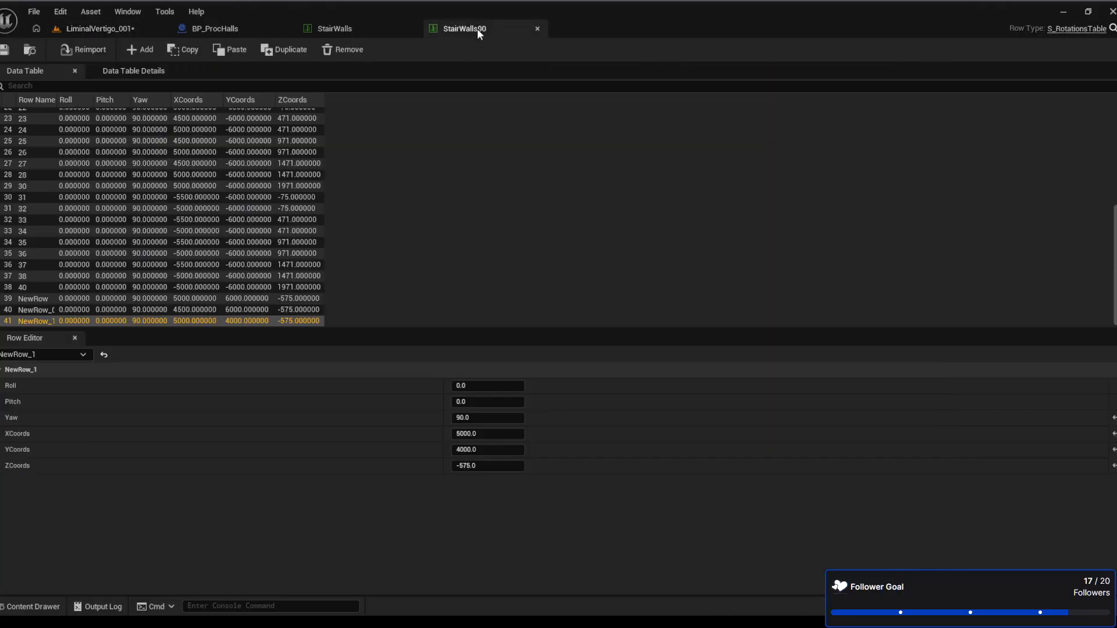
{"action": "left_click", "coordinate": [135, 53]}
{"action": "left_click", "coordinate": [134, 52]}
{"action": "left_click", "coordinate": [133, 52]}
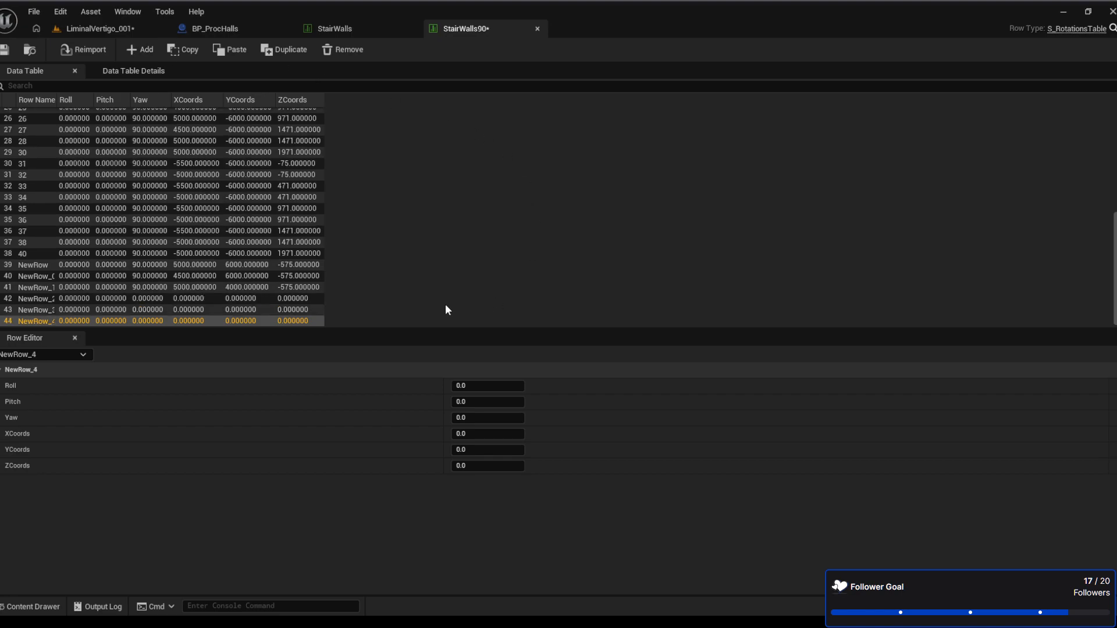
Copy StairWalls90 rows 39 and 40 into rows 42 and 43, and select row 41 as the next row to copy
{"action": "left_click", "coordinate": [105, 288]}
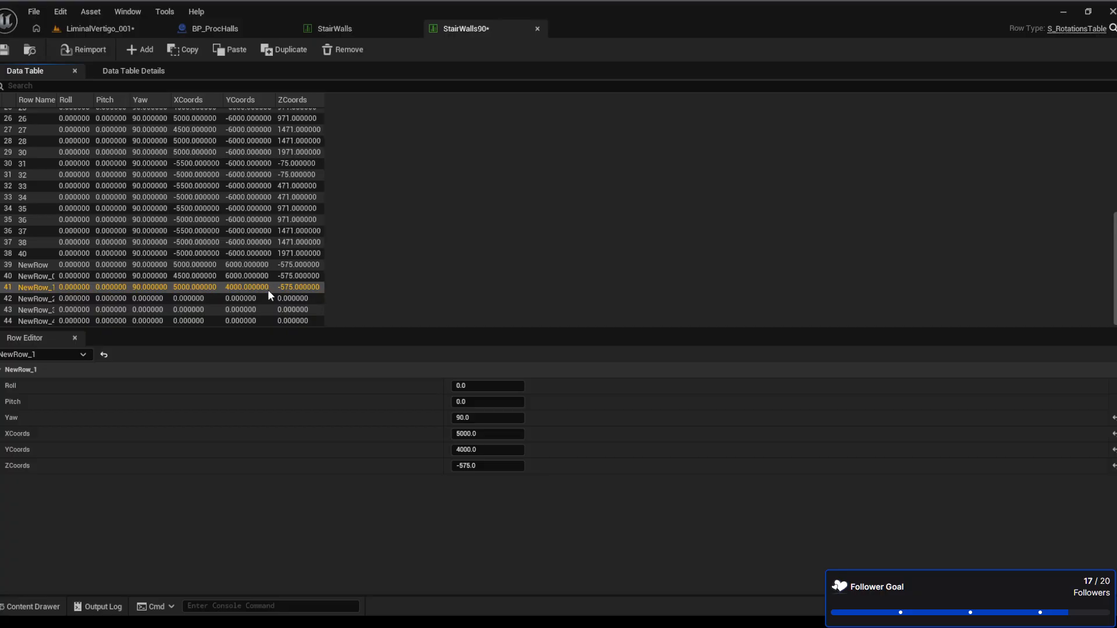
{"action": "left_click", "coordinate": [106, 262]}
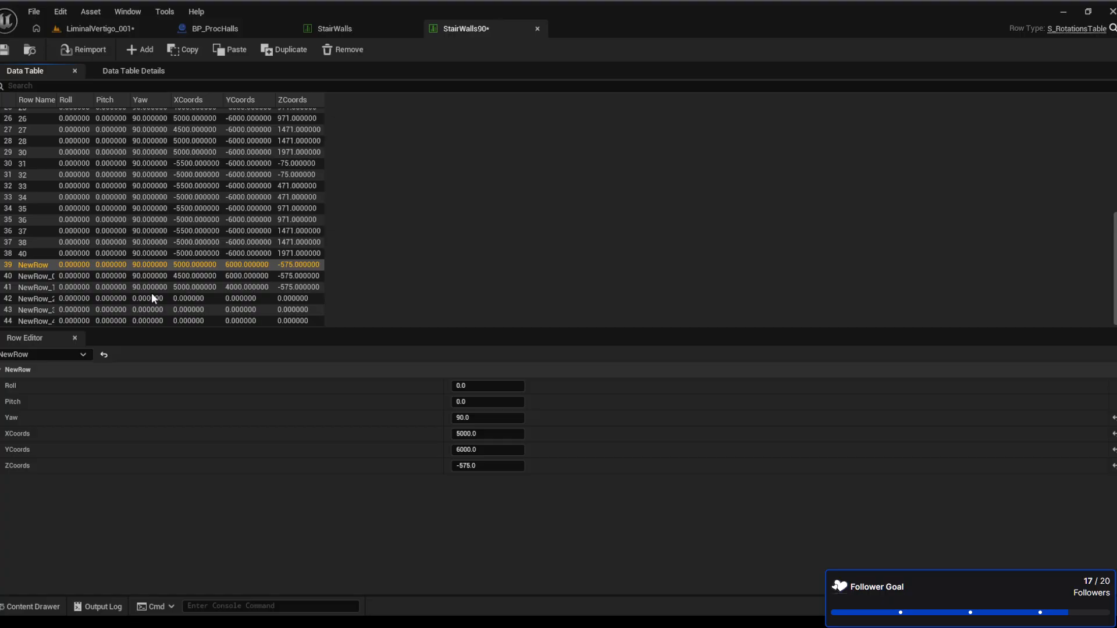
{"action": "left_click", "coordinate": [133, 299]}
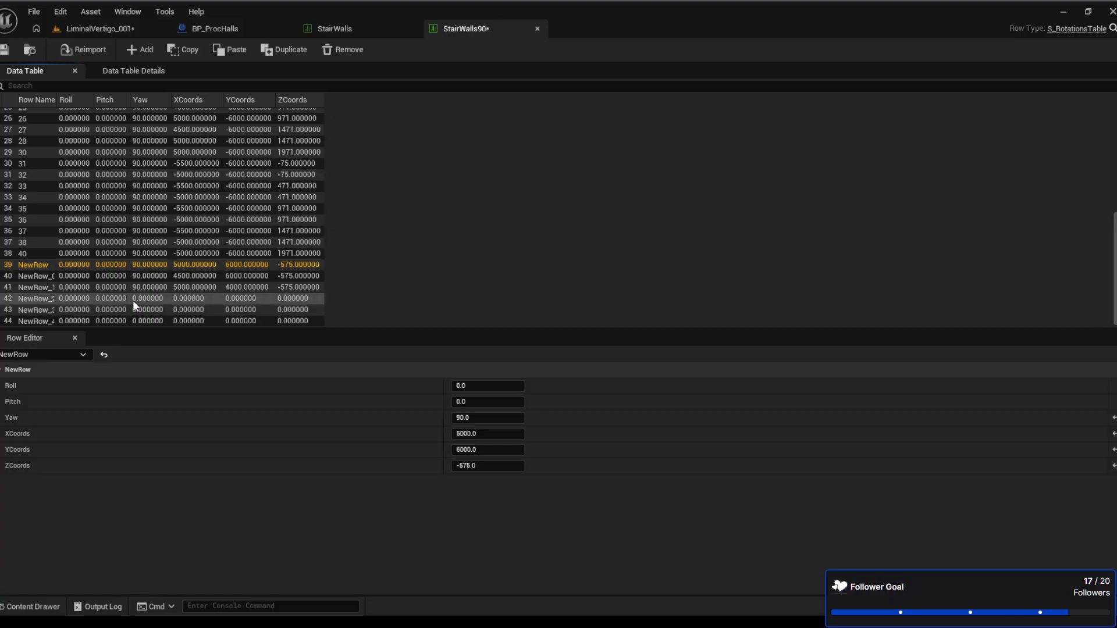
{"action": "key", "text": "ctrl+v"}
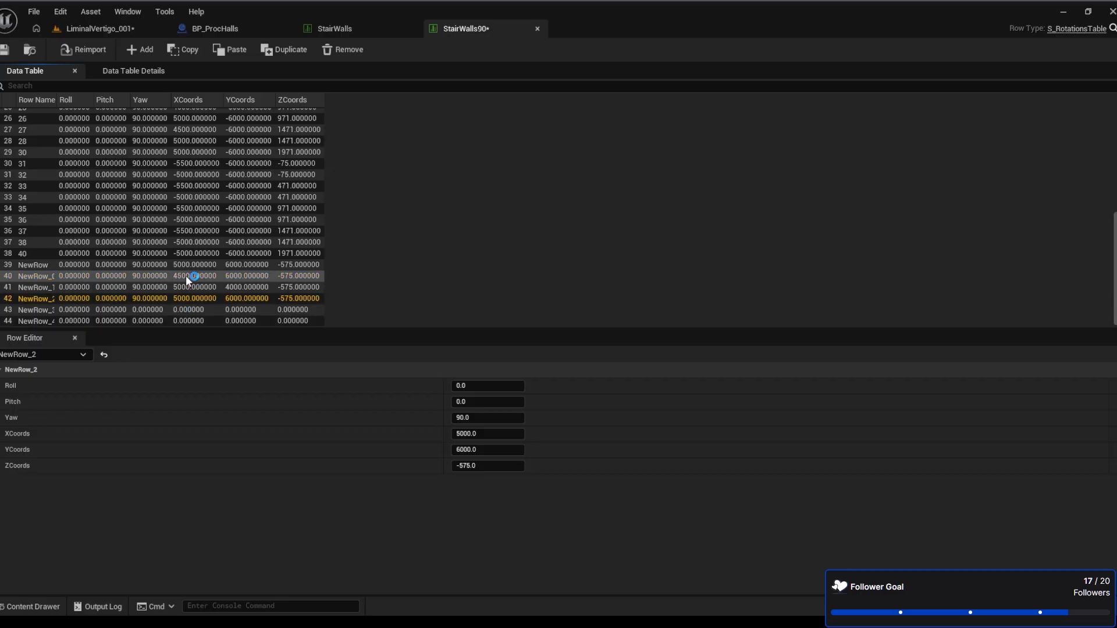
{"action": "left_click", "coordinate": [185, 310]}
{"action": "key", "text": "ctrl+v"}
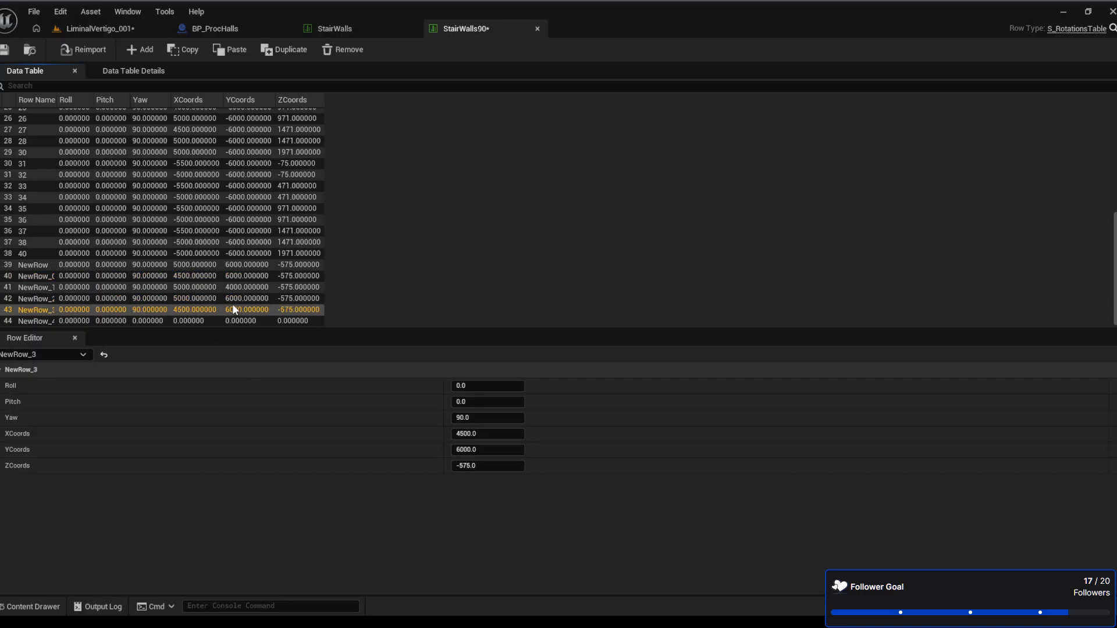
{"action": "left_click", "coordinate": [239, 289]}
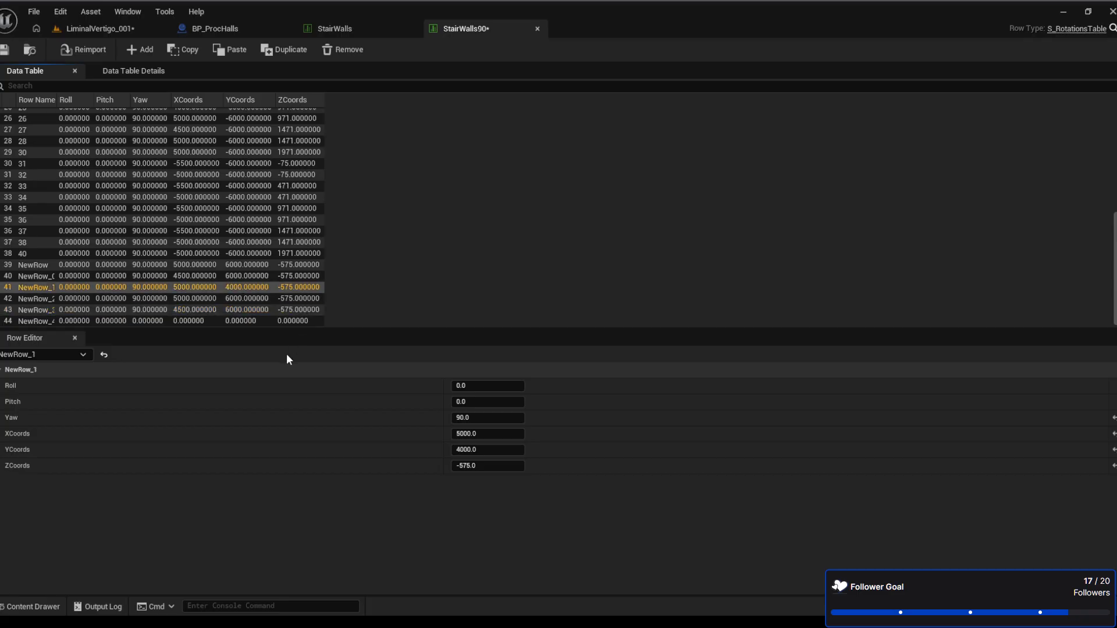
Paste the copied NewRow_1 values into NewRow_4 and set NewRow_2's XCoords to -5000 in the StairWalls90 table
{"action": "left_click", "coordinate": [197, 321]}
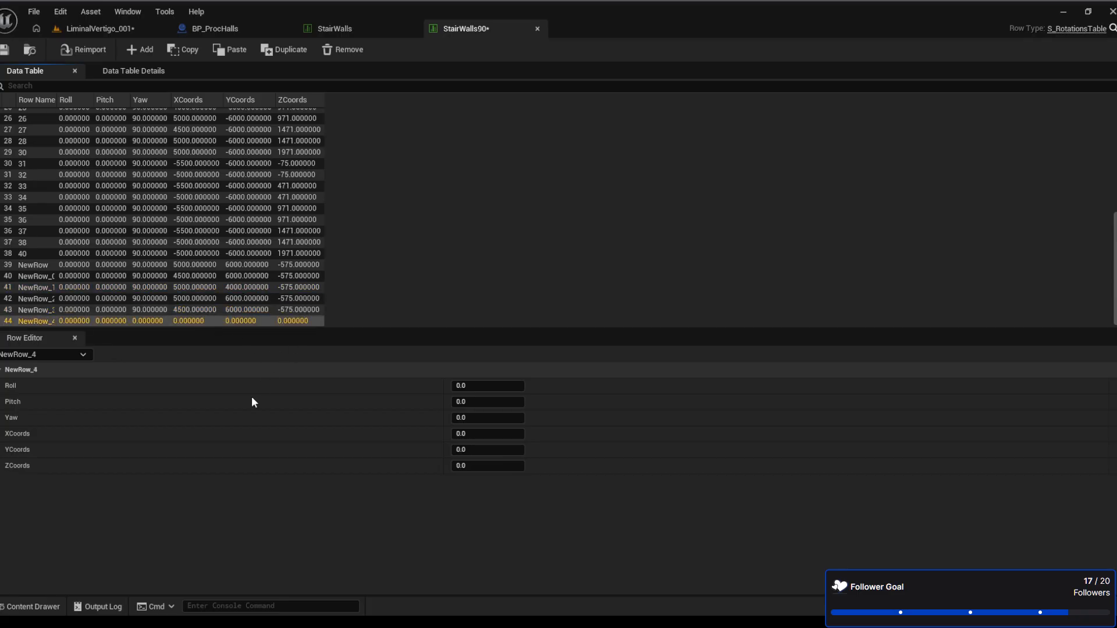
{"action": "key", "text": "ctrl+v"}
{"action": "left_click", "coordinate": [185, 299]}
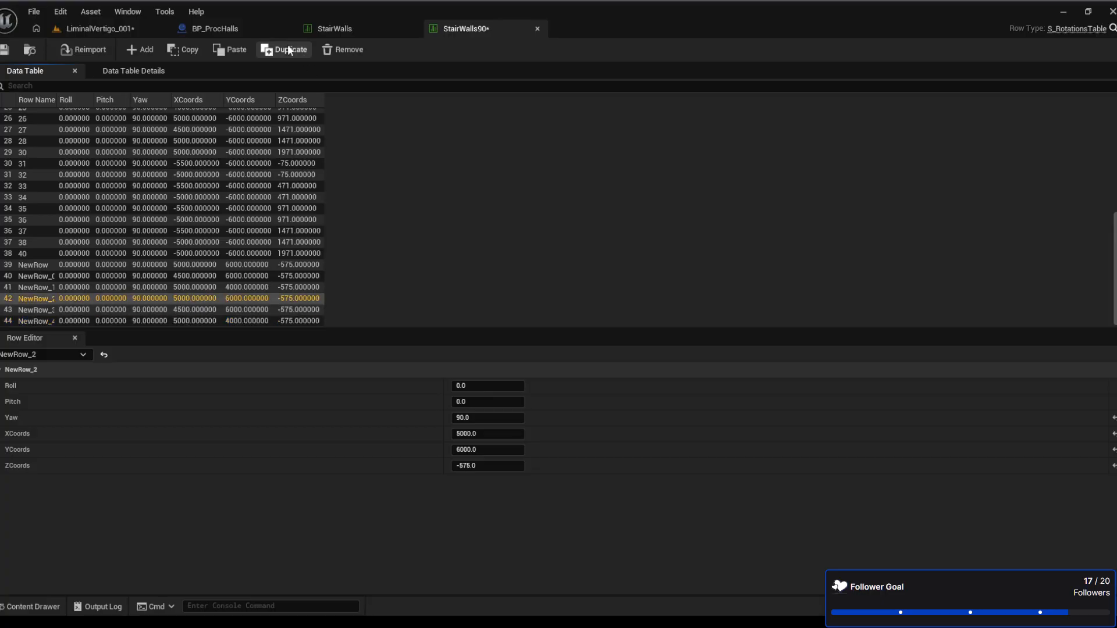
{"action": "left_click", "coordinate": [131, 31]}
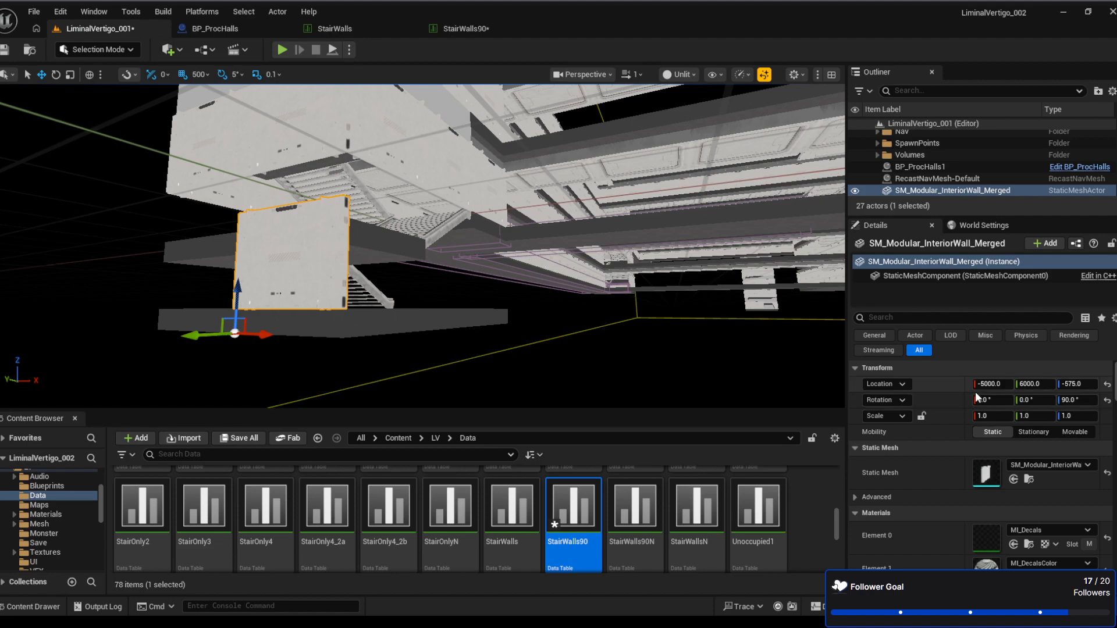
{"action": "left_click", "coordinate": [460, 26]}
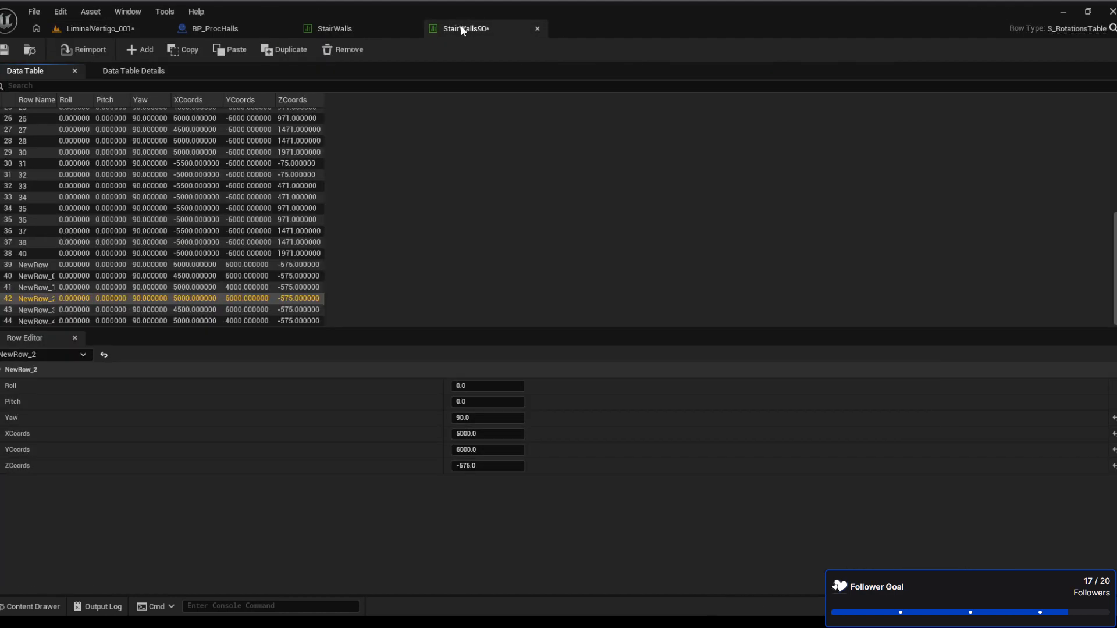
{"action": "left_click", "coordinate": [482, 436]}
{"action": "type", "text": "-5000"}
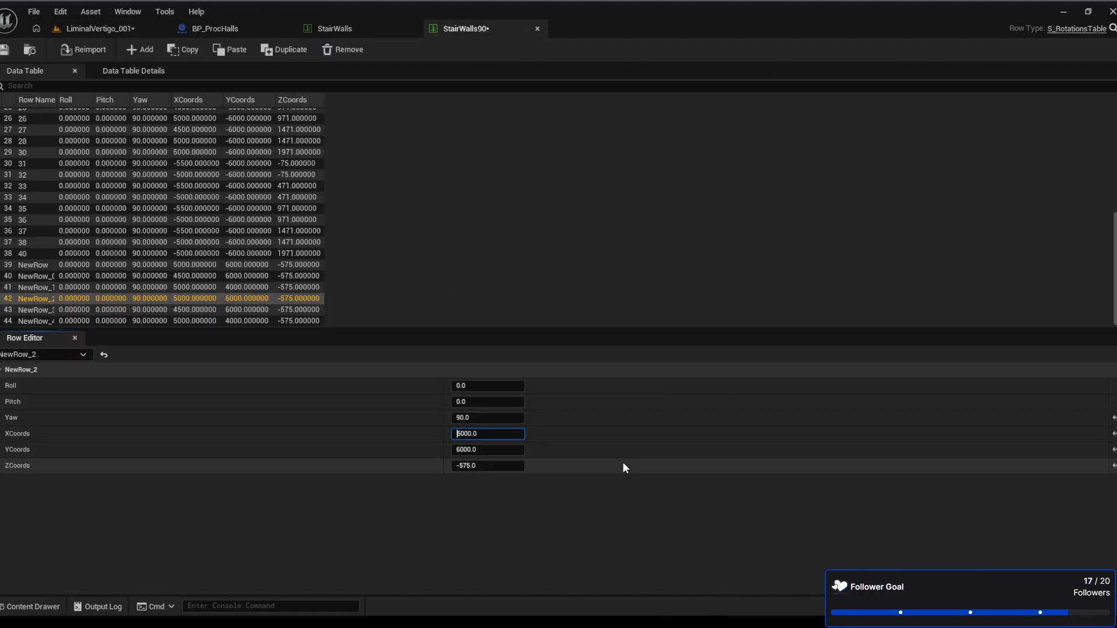
{"action": "key", "text": "Return"}
Set NewRow_4's XCoords to -5500 in the StairWalls90 table and save the table
{"action": "left_click", "coordinate": [183, 320]}
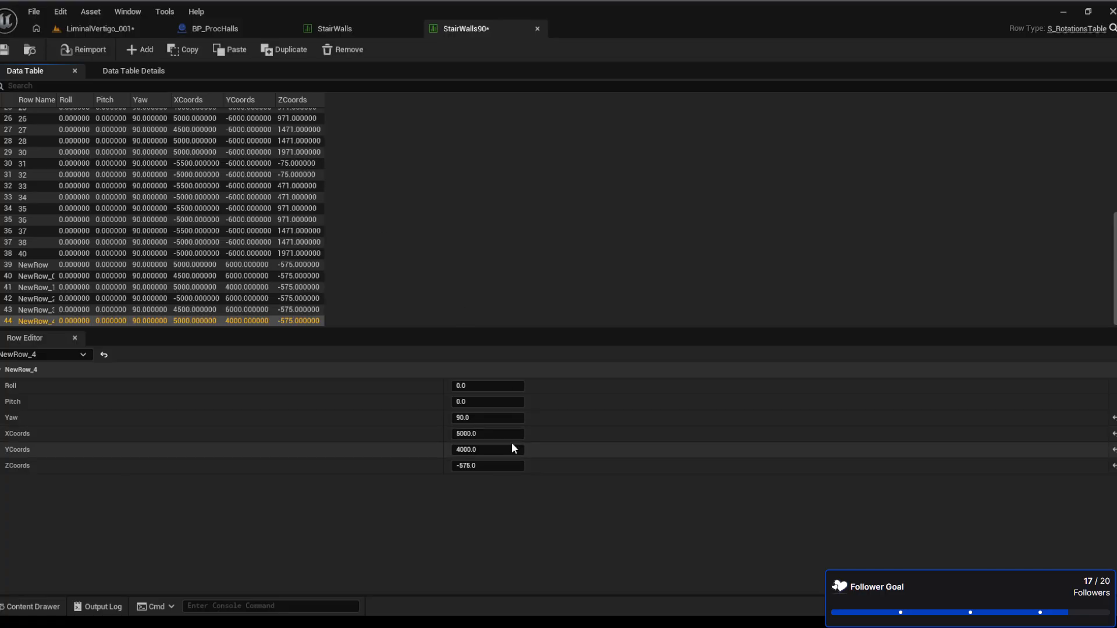
{"action": "left_click", "coordinate": [491, 434]}
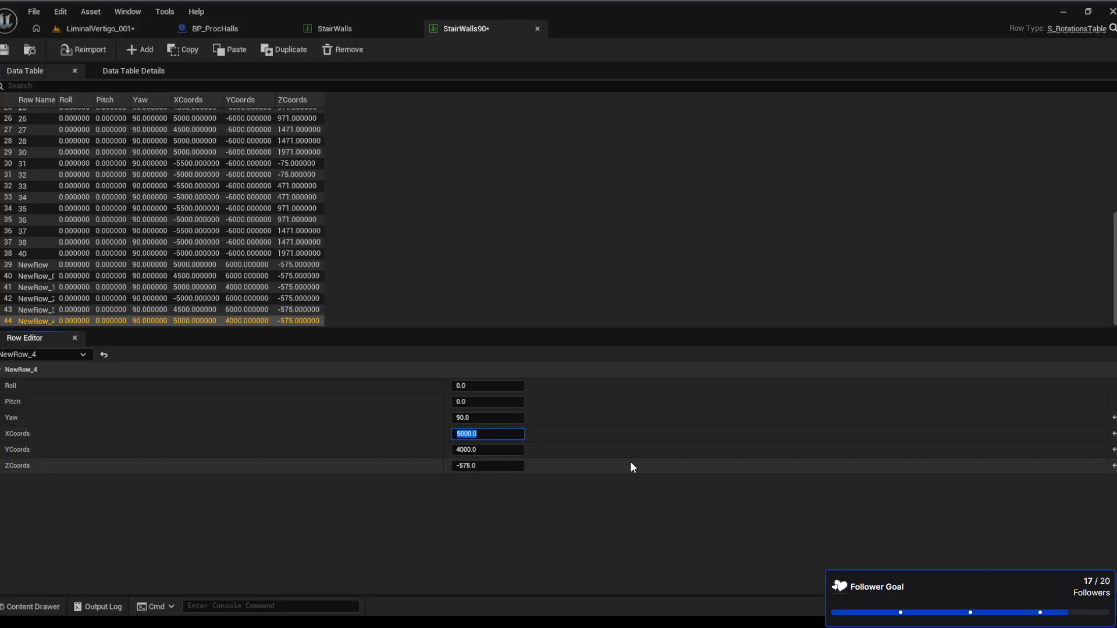
{"action": "type", "text": "-"}
{"action": "key", "text": "BackSpace"}
{"action": "type", "text": "5500"}
{"action": "key", "text": "Return"}
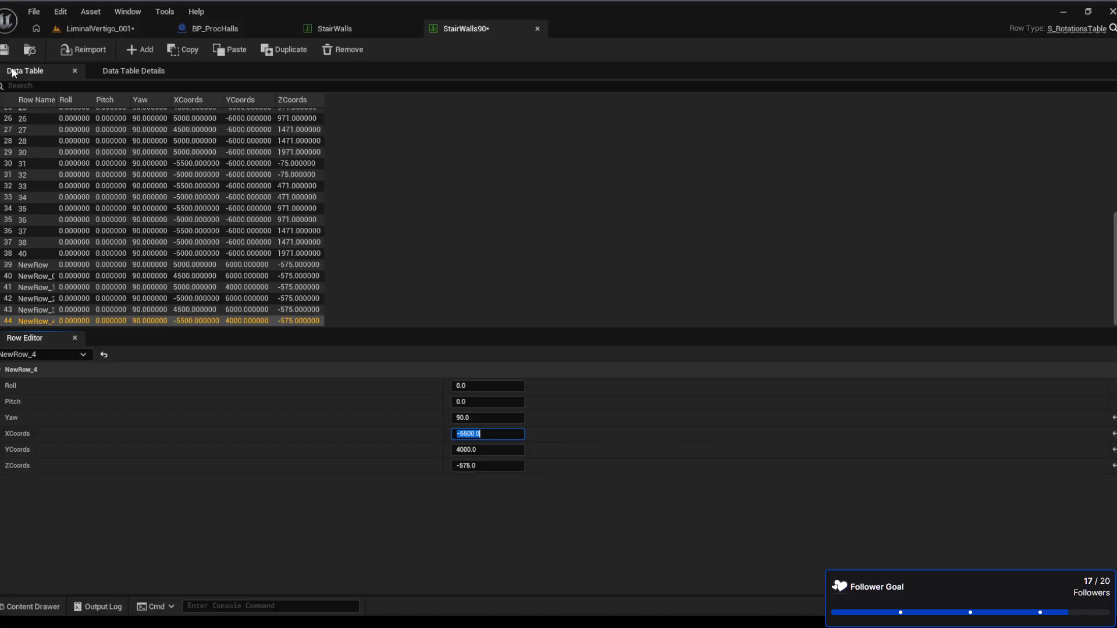
{"action": "left_click", "coordinate": [4, 49]}
Check the wall in the level, set NewRow_3's XCoords to -5500 in StairWalls90, and save
{"action": "left_click", "coordinate": [99, 29]}
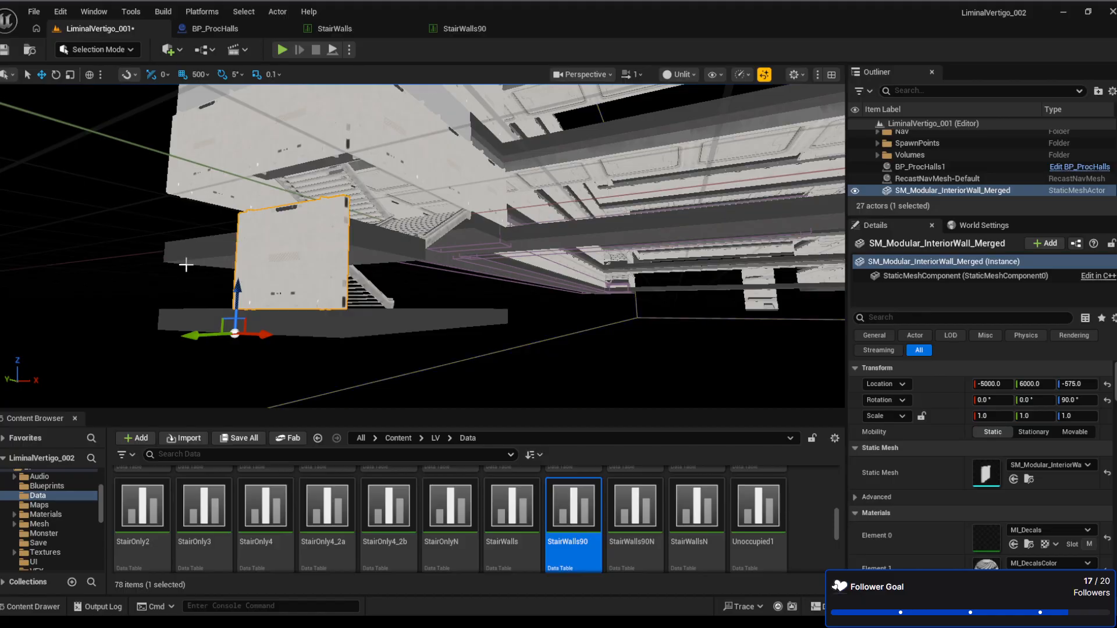
{"action": "left_click", "coordinate": [460, 28]}
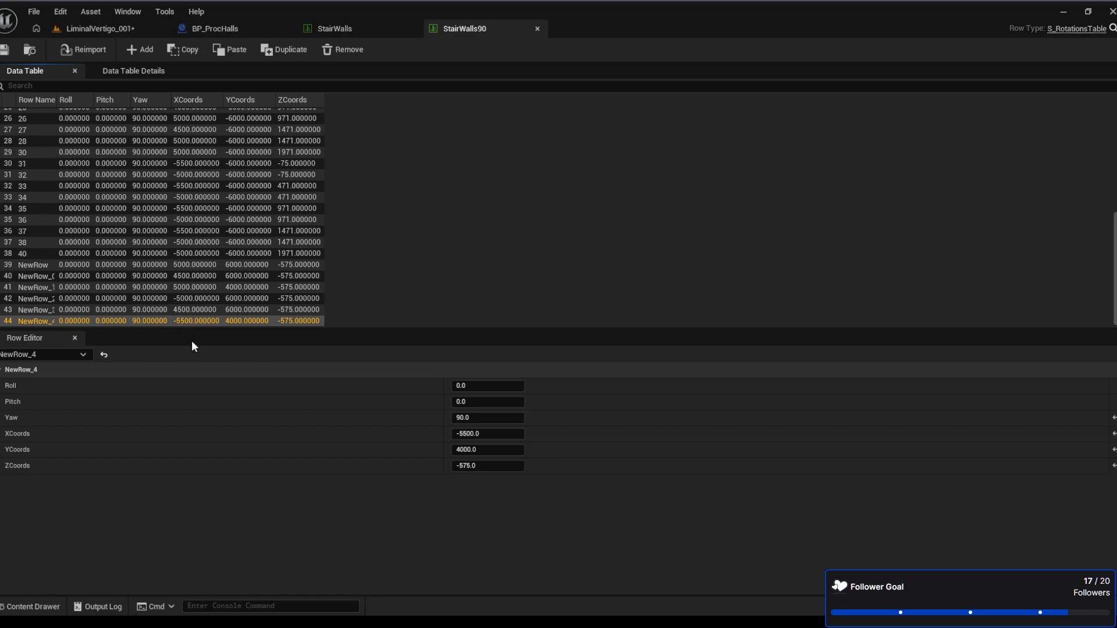
{"action": "left_click", "coordinate": [186, 309]}
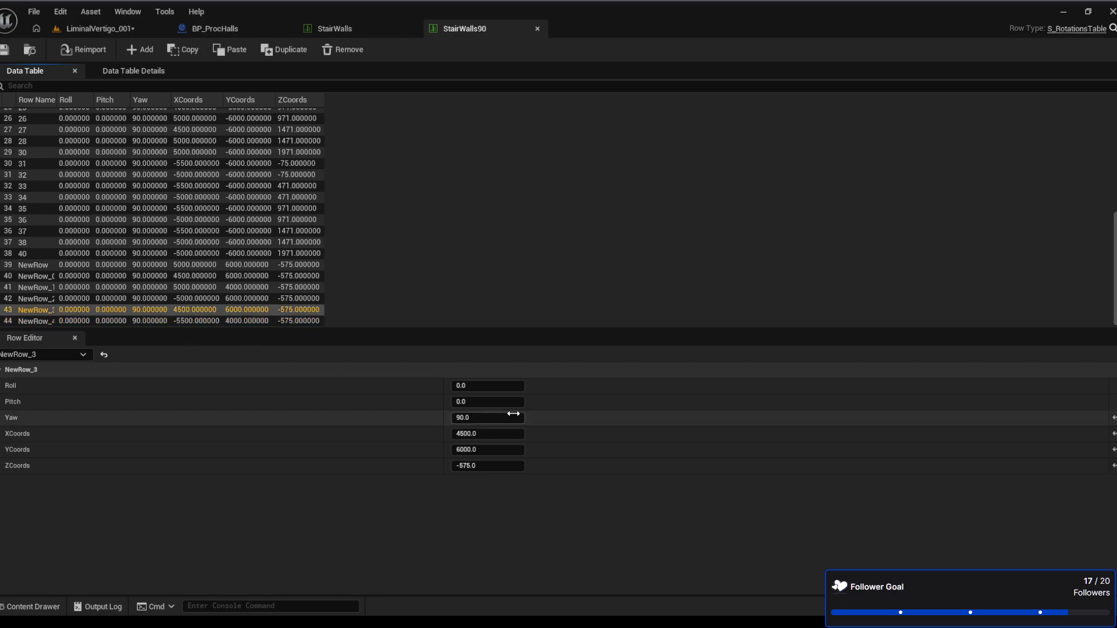
{"action": "left_click", "coordinate": [500, 433]}
{"action": "type", "text": "-"}
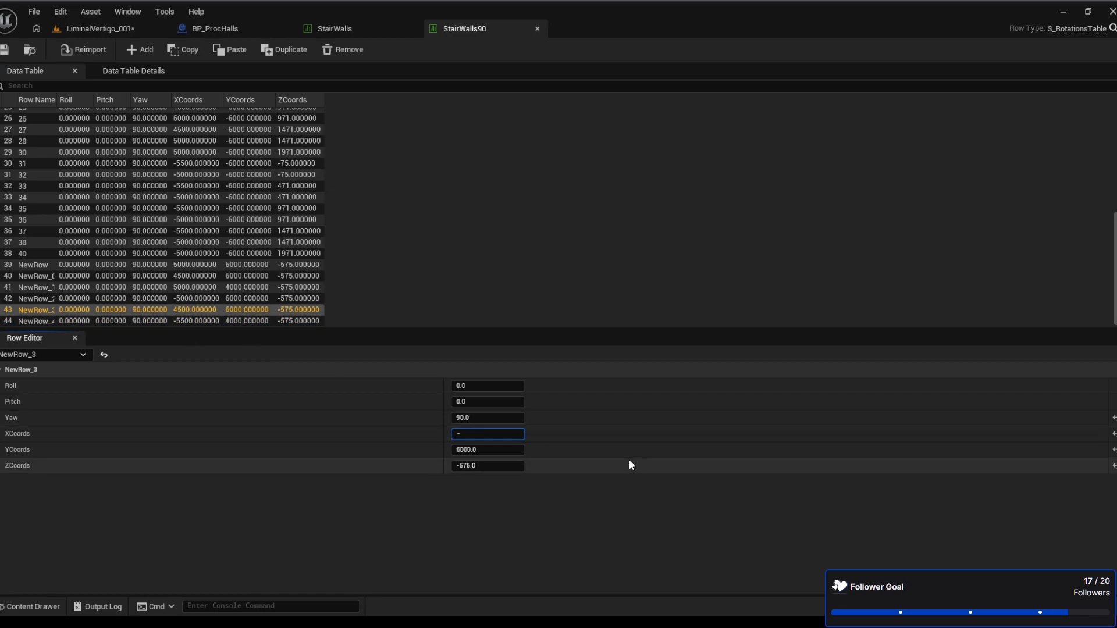
{"action": "type", "text": "5500"}
{"action": "key", "text": "Return"}
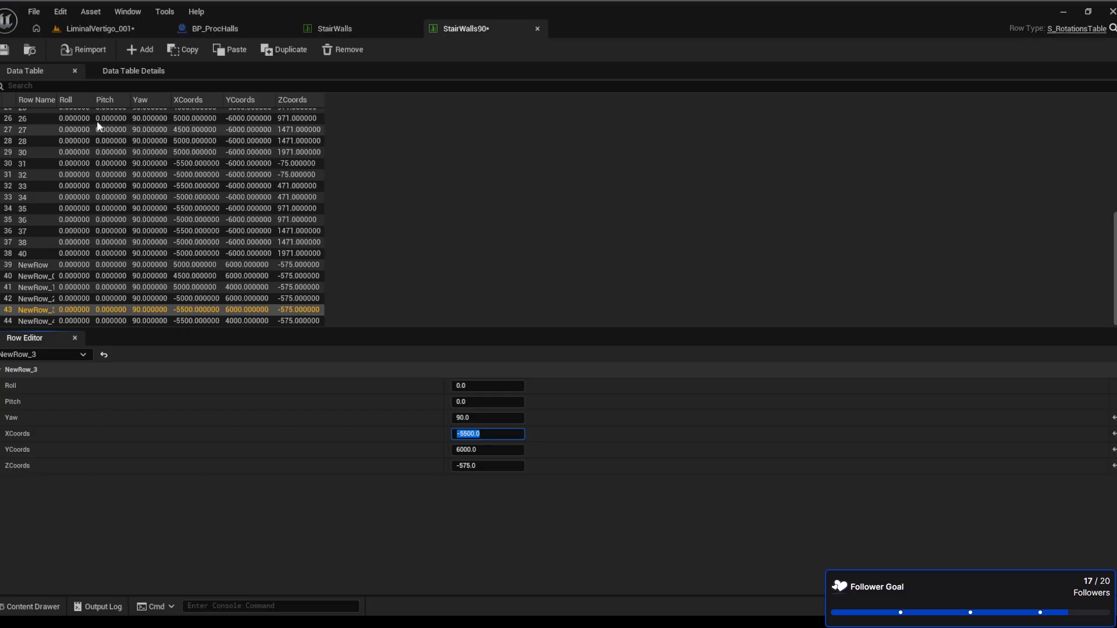
{"action": "left_click", "coordinate": [5, 50]}
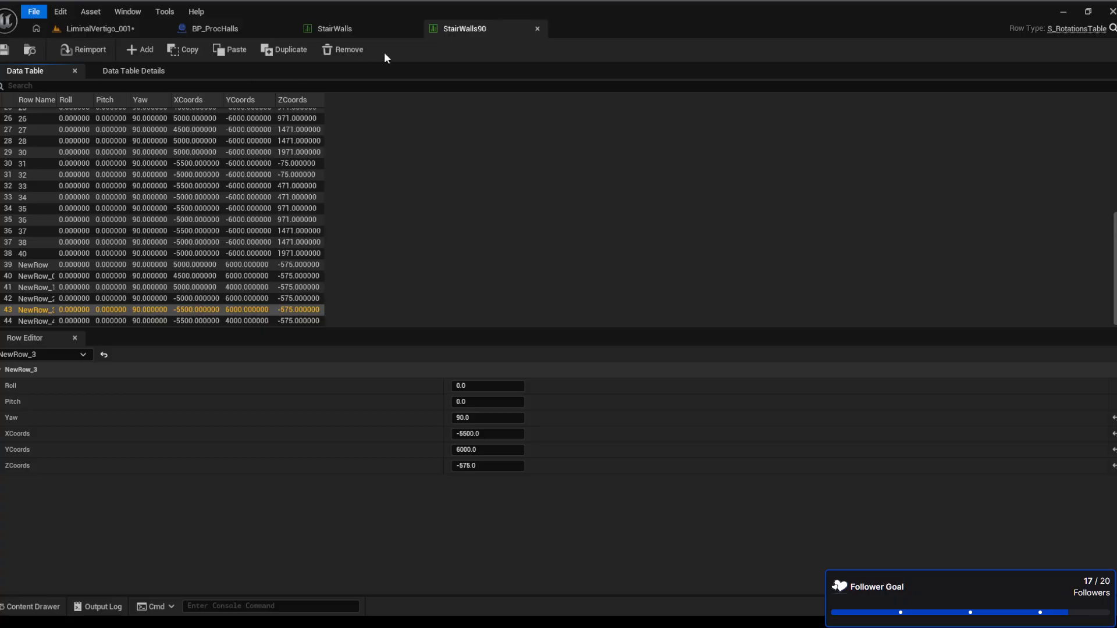
Compile the BP_ProcHalls blueprint and inspect the lower stair walls in the LiminalVertigo_001 level
{"action": "left_click", "coordinate": [123, 29]}
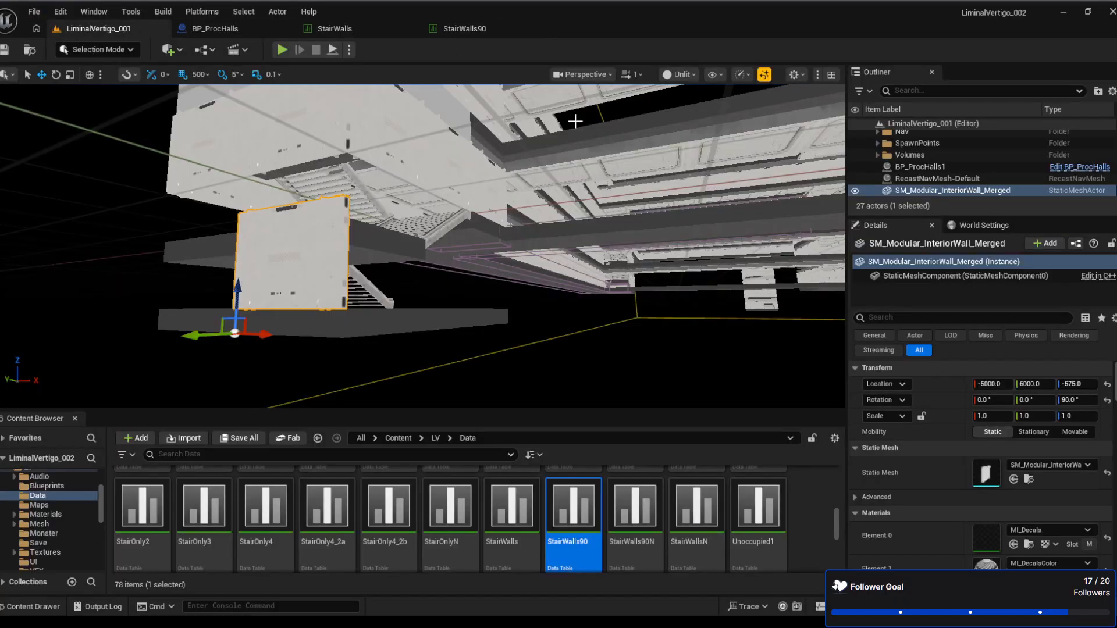
{"action": "left_click", "coordinate": [237, 30]}
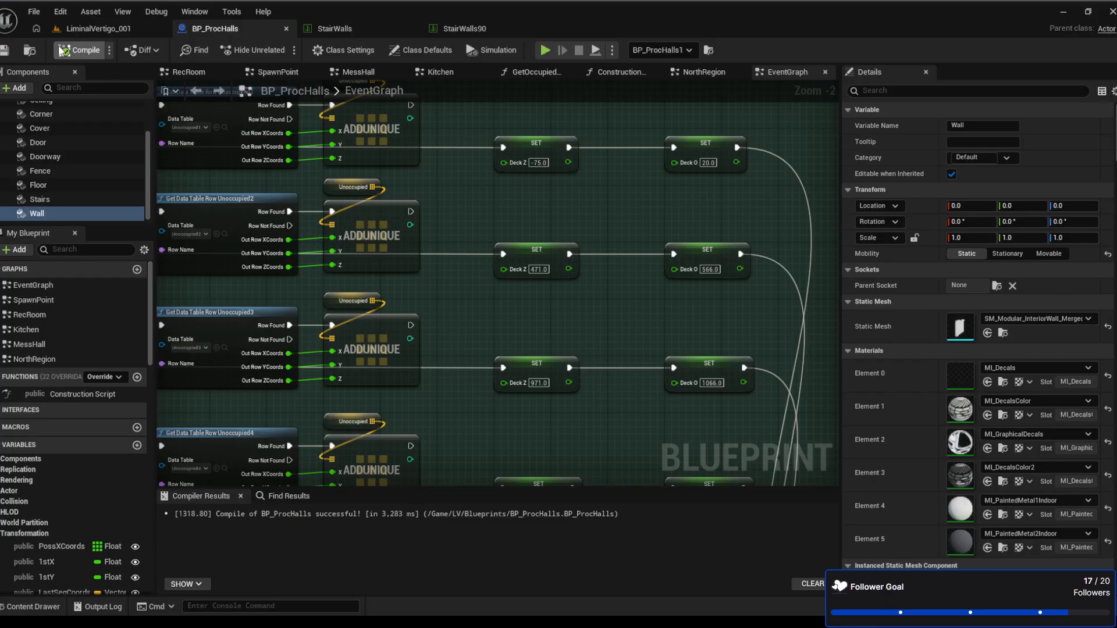
{"action": "left_click", "coordinate": [135, 28]}
{"action": "key", "text": "w"}
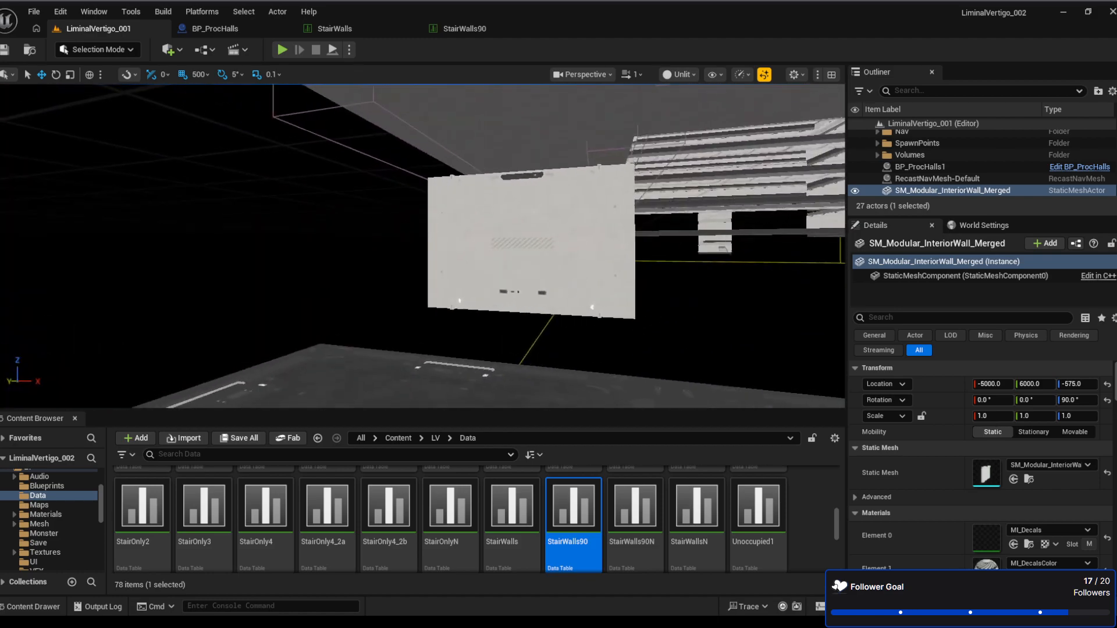
{"action": "right_click_drag", "start_coordinate": [422, 246], "coordinate": [373, 248]}
Select the SM_Modular_InteriorWall_Merged actor and set its Z rotation to 0°
{"action": "left_click", "coordinate": [938, 180]}
{"action": "left_click", "coordinate": [937, 191]}
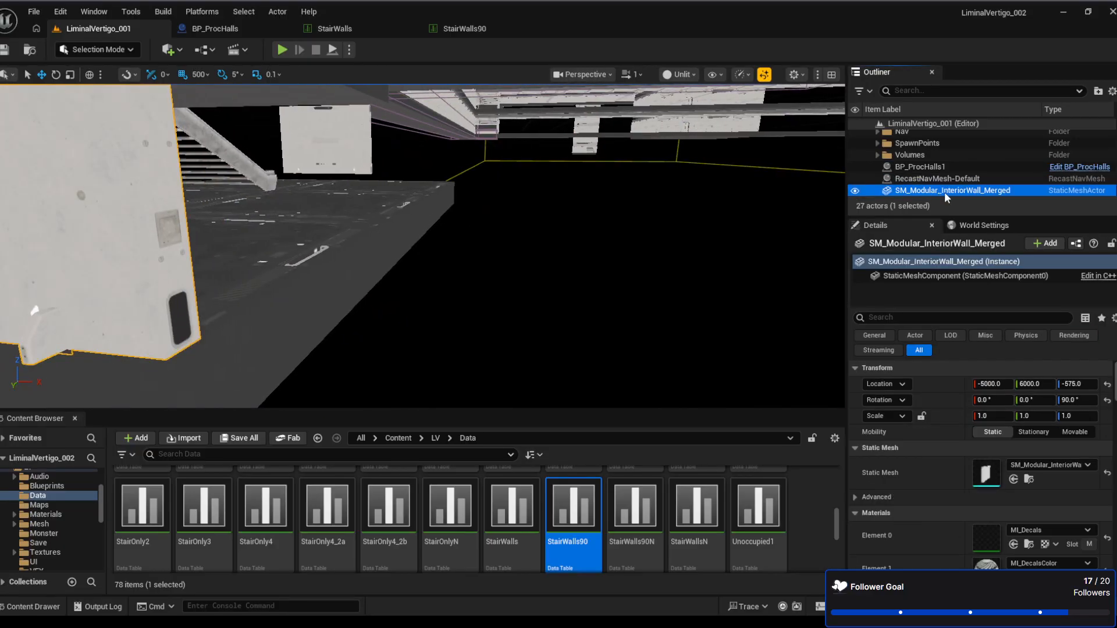
{"action": "left_click", "coordinate": [1081, 399]}
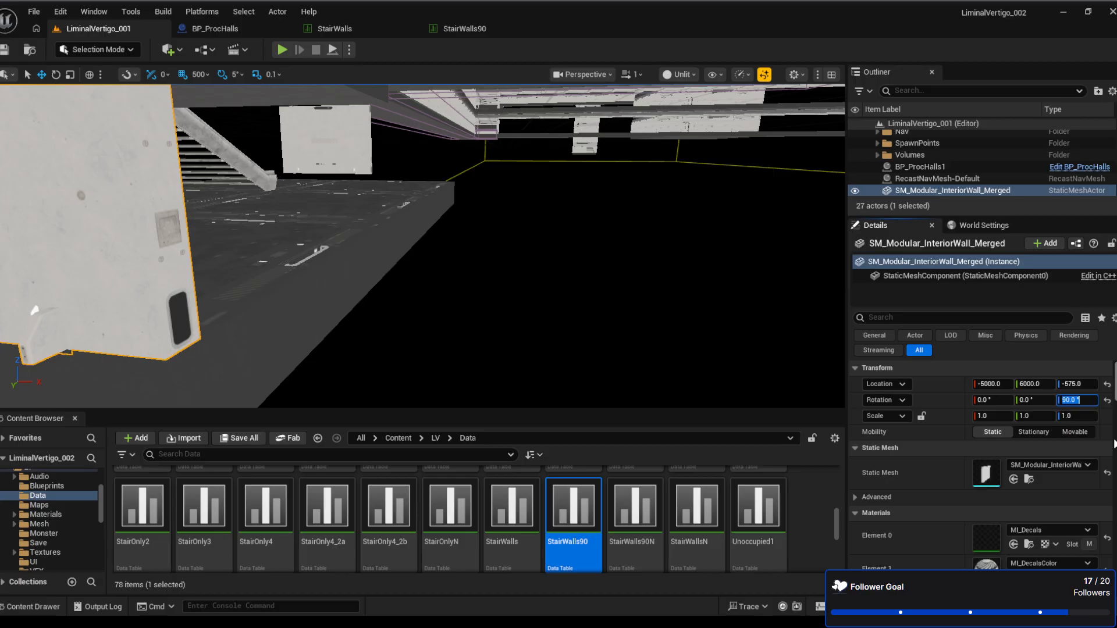
{"action": "type", "text": "0"}
{"action": "key", "text": "Return"}
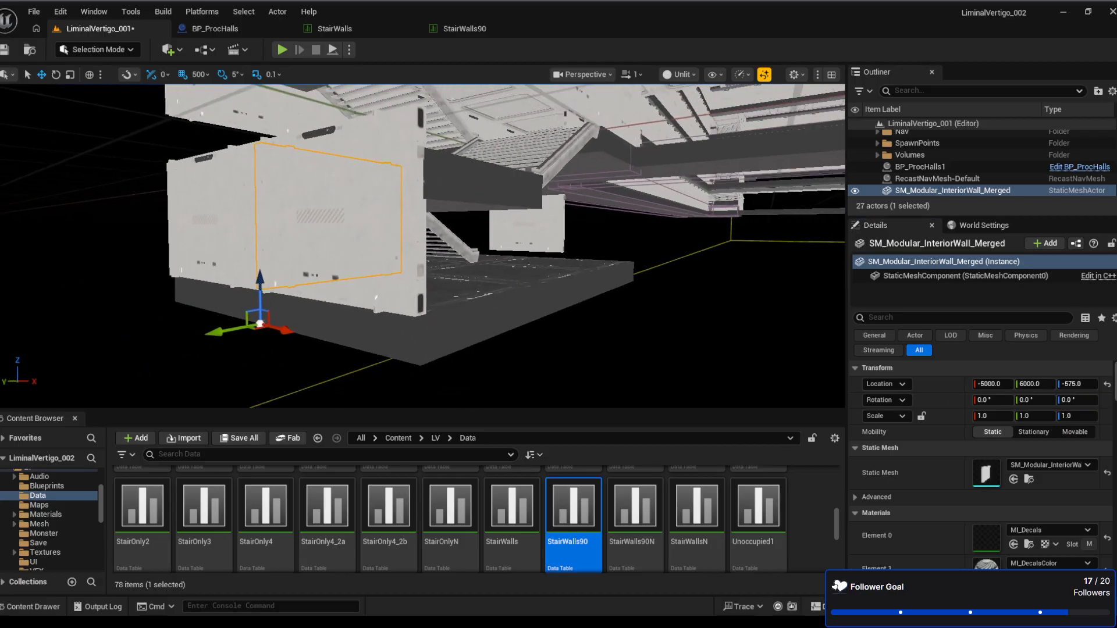
Move the interior wall along the X axis to the outer end of the lower stair platform, at X -5500
{"action": "mouse_move", "coordinate": [484, 334]}
{"action": "right_mouse_down"}
{"action": "mouse_move", "coordinate": [507, 343]}
{"action": "mouse_move", "coordinate": [483, 334]}
{"action": "right_mouse_up"}
{"action": "key", "text": "a"}
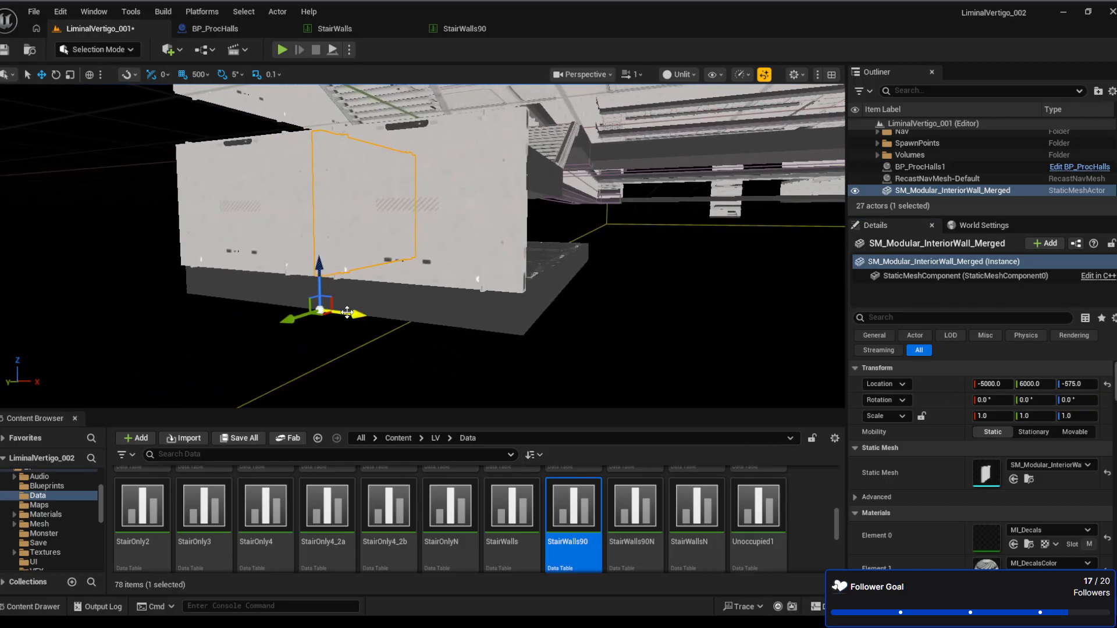
{"action": "left_click_drag", "start_coordinate": [347, 313], "coordinate": [501, 321]}
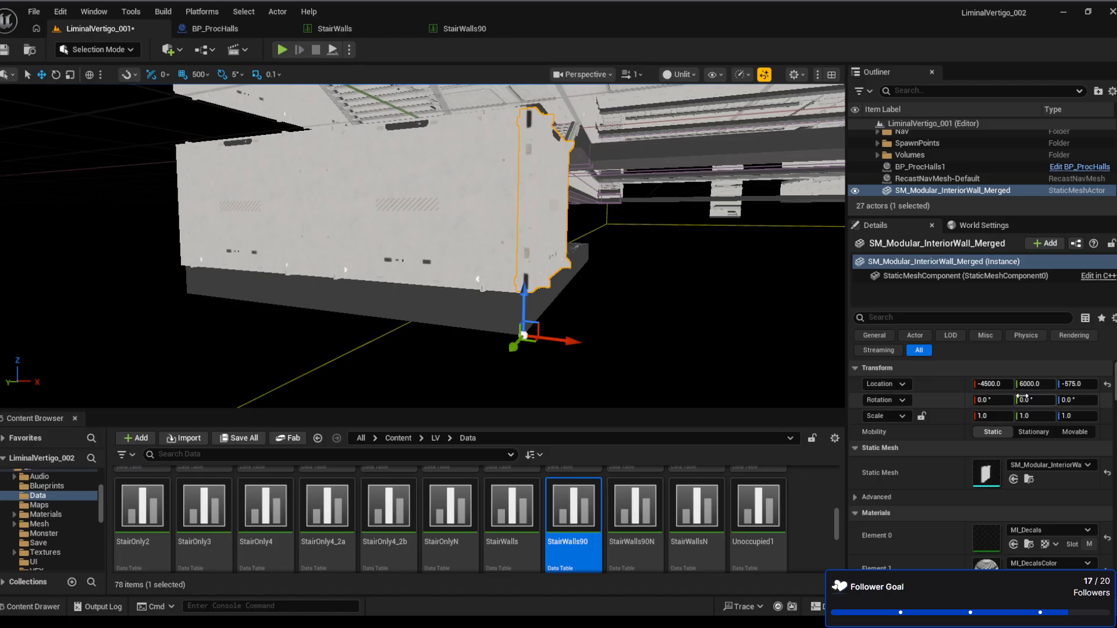
{"action": "left_click_drag", "start_coordinate": [558, 337], "coordinate": [384, 327]}
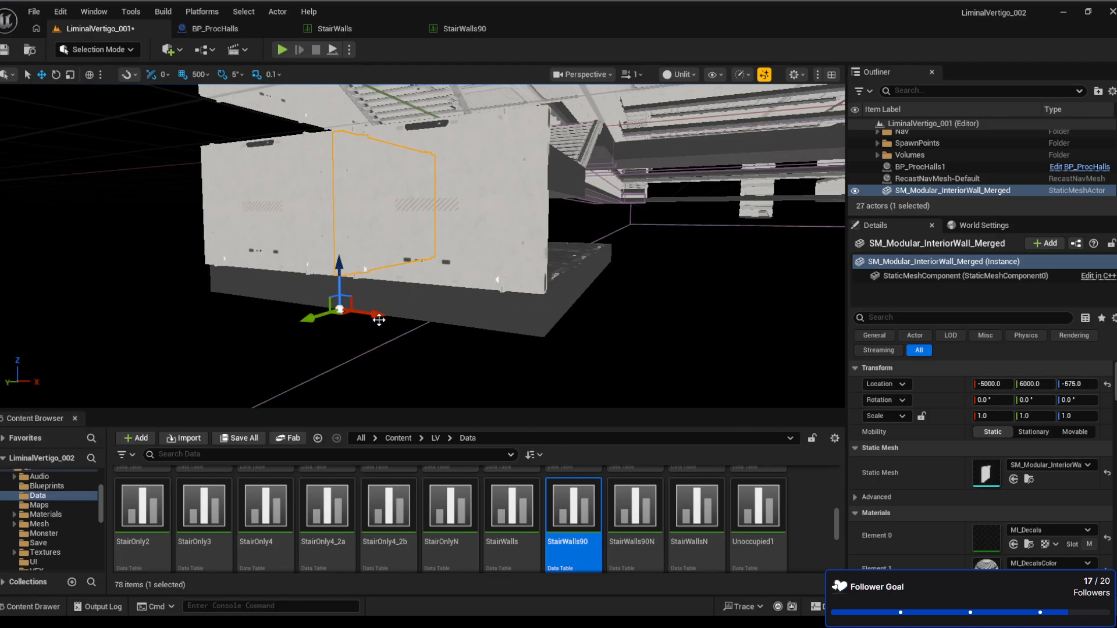
{"action": "left_click_drag", "start_coordinate": [368, 311], "coordinate": [235, 294]}
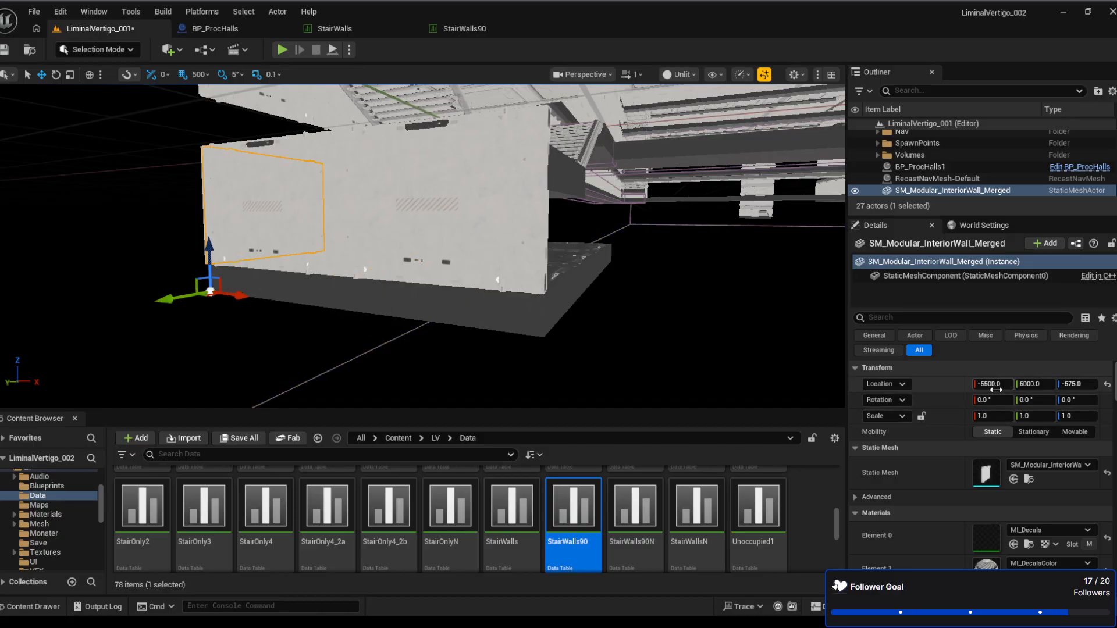
In the StairWalls table, set NewRow_6's XCoords to -5500, YCoords to 6000 and ZCoords to -575
{"action": "left_click", "coordinate": [349, 28]}
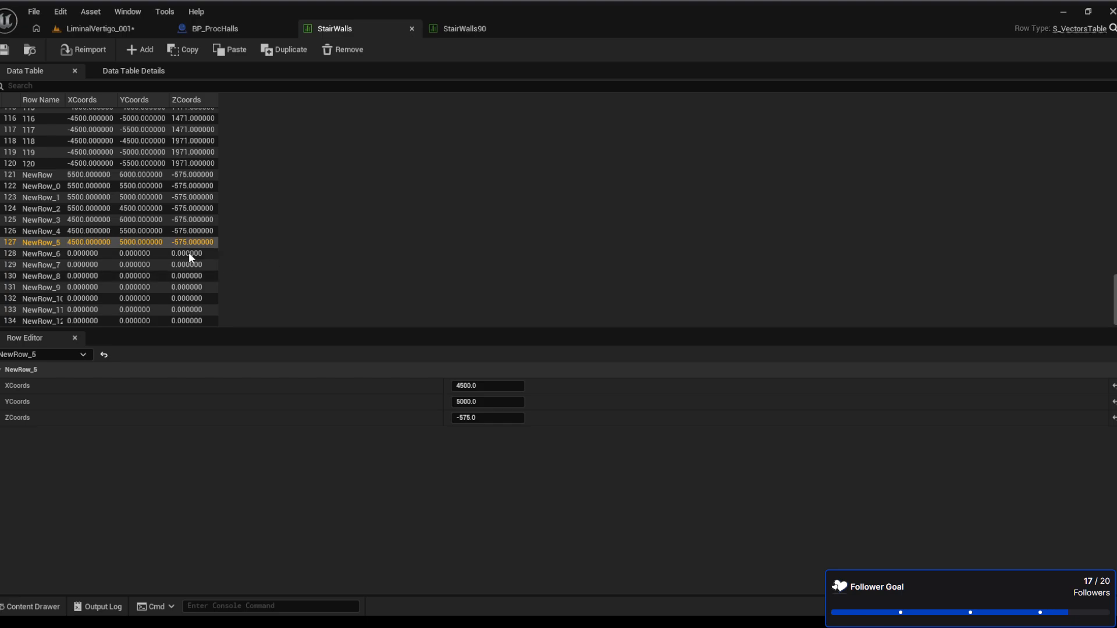
{"action": "left_click", "coordinate": [135, 255]}
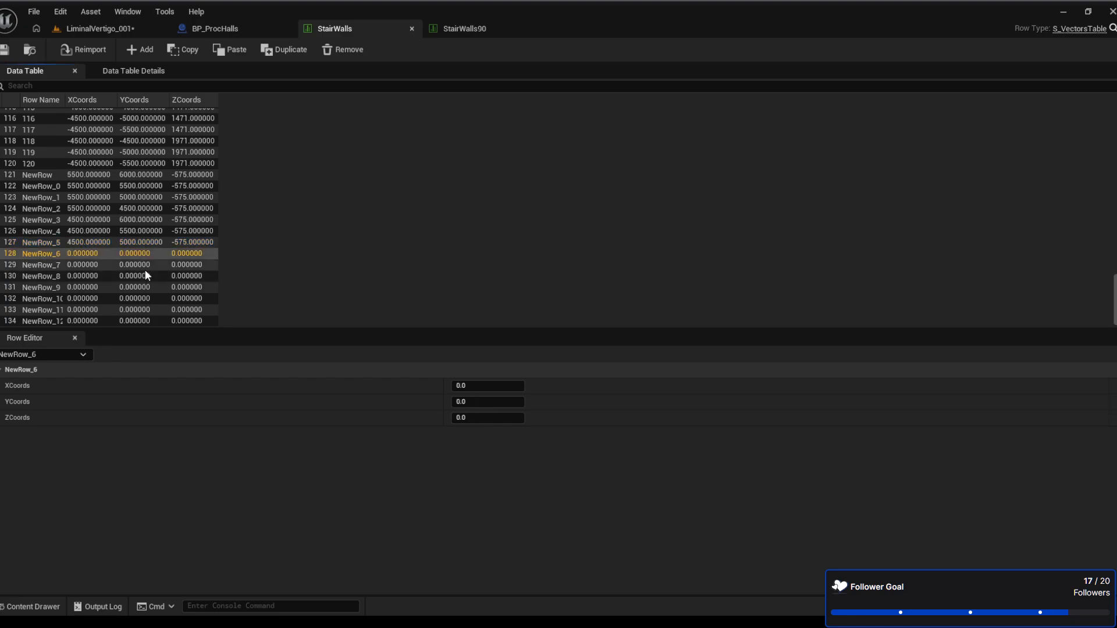
{"action": "left_click", "coordinate": [473, 385]}
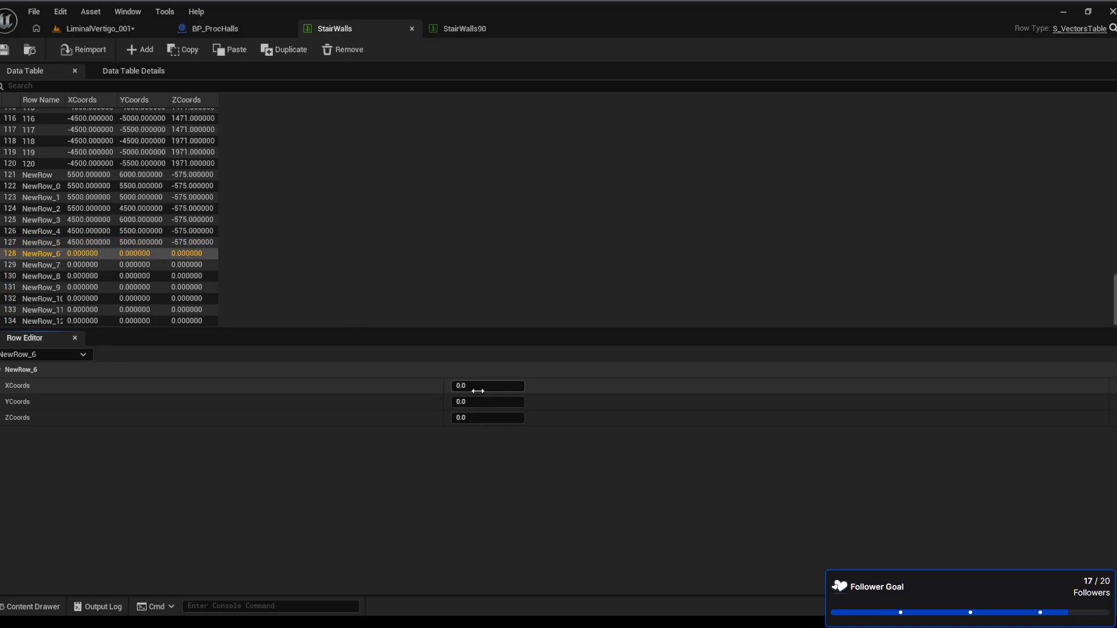
{"action": "type", "text": "-5500"}
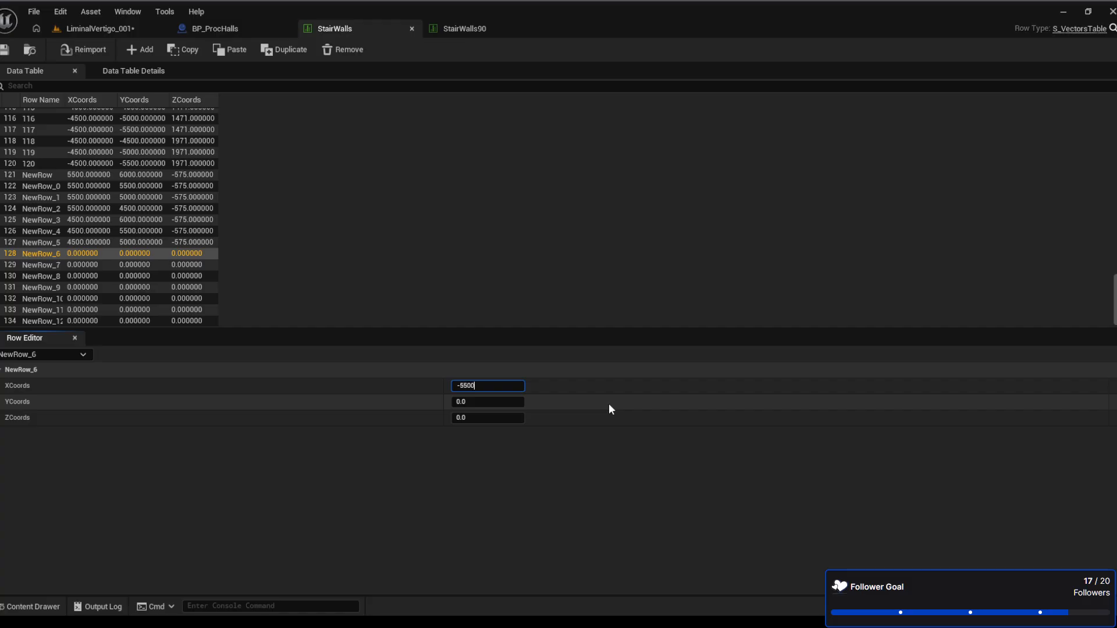
{"action": "key", "text": "Return"}
{"action": "key", "text": "Tab"}
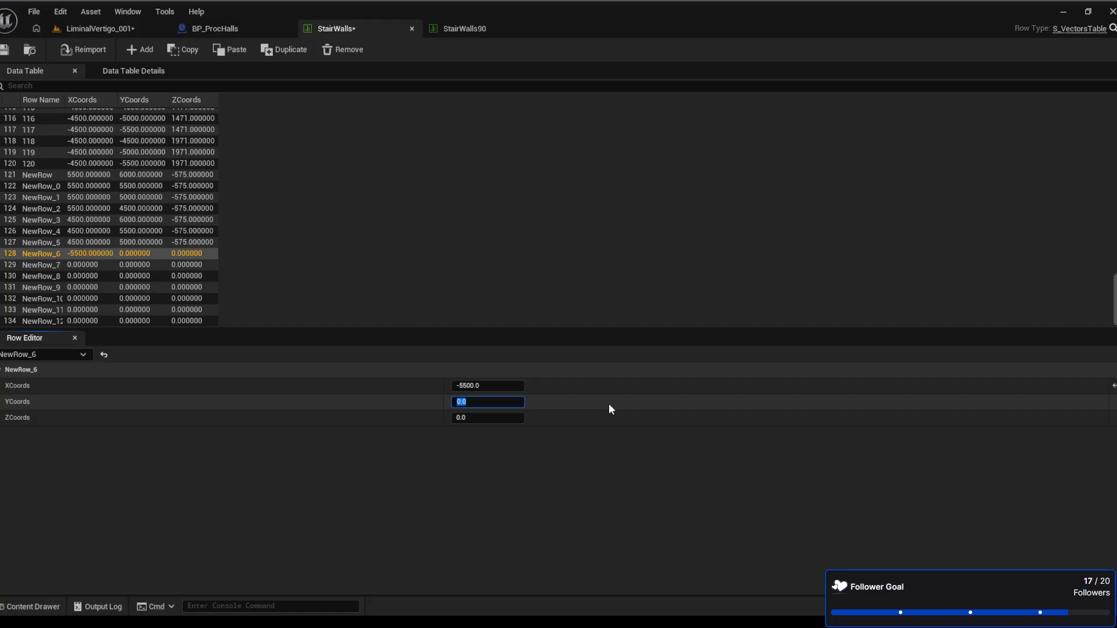
{"action": "type", "text": "9"}
{"action": "key", "text": "BackSpace"}
{"action": "type", "text": "6000"}
{"action": "key", "text": "Tab"}
{"action": "type", "text": "-"}
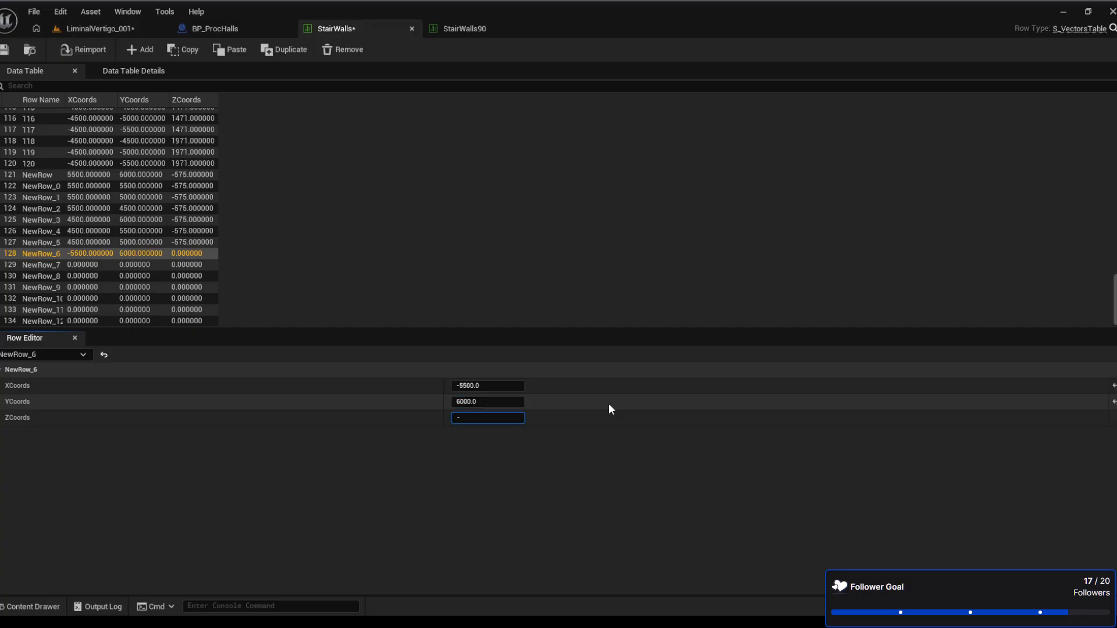
{"action": "type", "text": "575"}
{"action": "key", "text": "Return"}
Copy NewRow_6's coordinates into NewRow_7, NewRow_8, NewRow_9 and NewRow_10 of the StairWalls table
{"action": "left_click", "coordinate": [118, 254]}
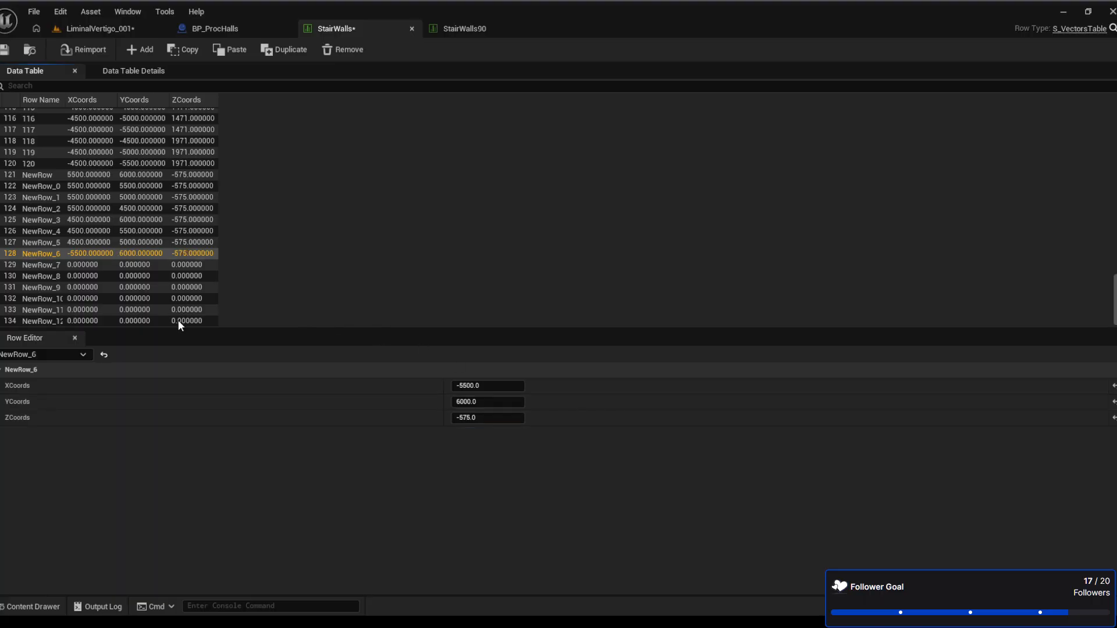
{"action": "left_click", "coordinate": [111, 265]}
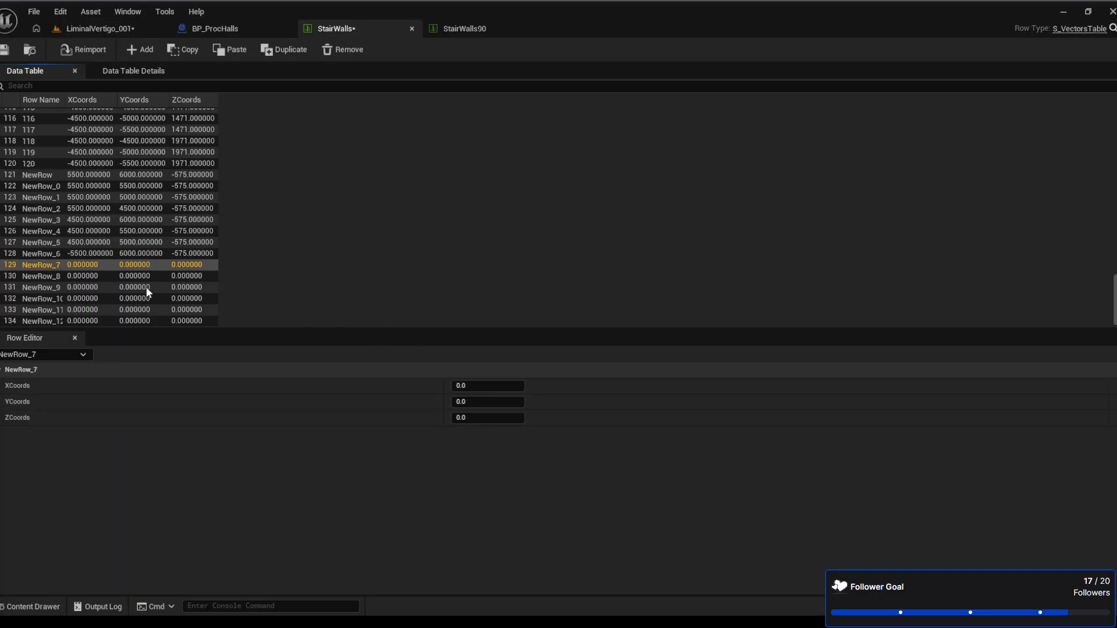
{"action": "key", "text": "ctrl+v"}
{"action": "left_click", "coordinate": [97, 277]}
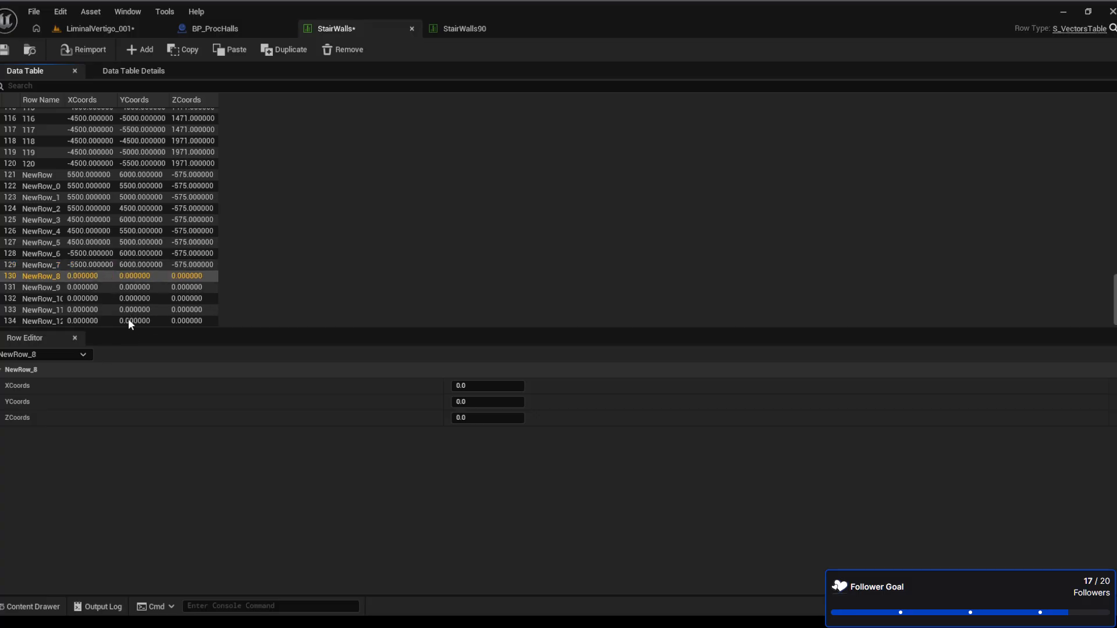
{"action": "key", "text": "ctrl+v"}
{"action": "left_click", "coordinate": [90, 286]}
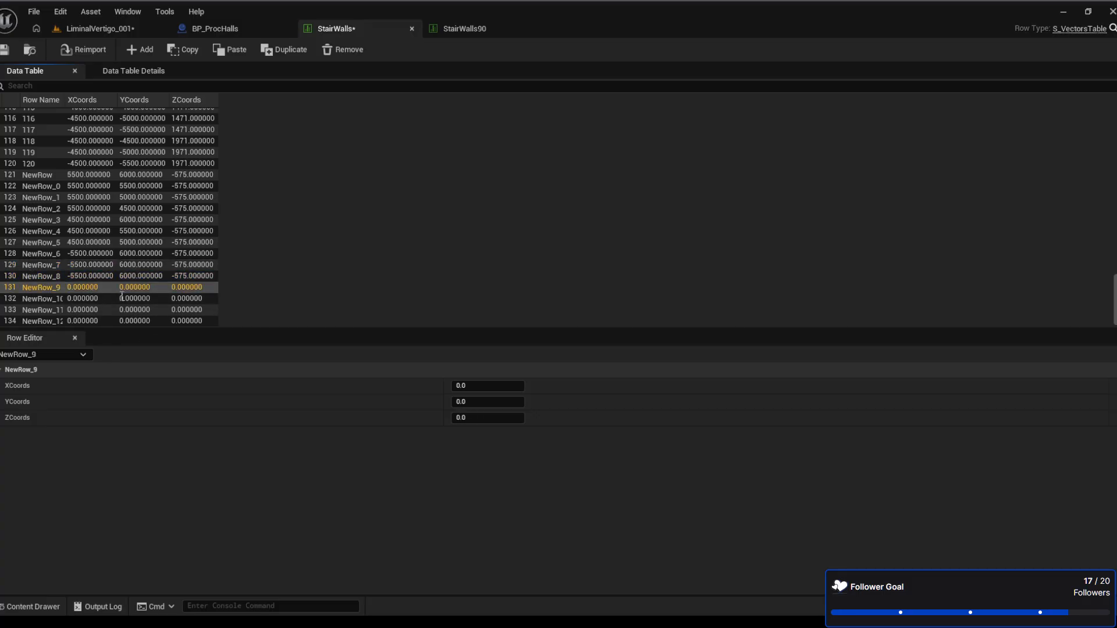
{"action": "key", "text": "ctrl+v"}
{"action": "left_click", "coordinate": [92, 298]}
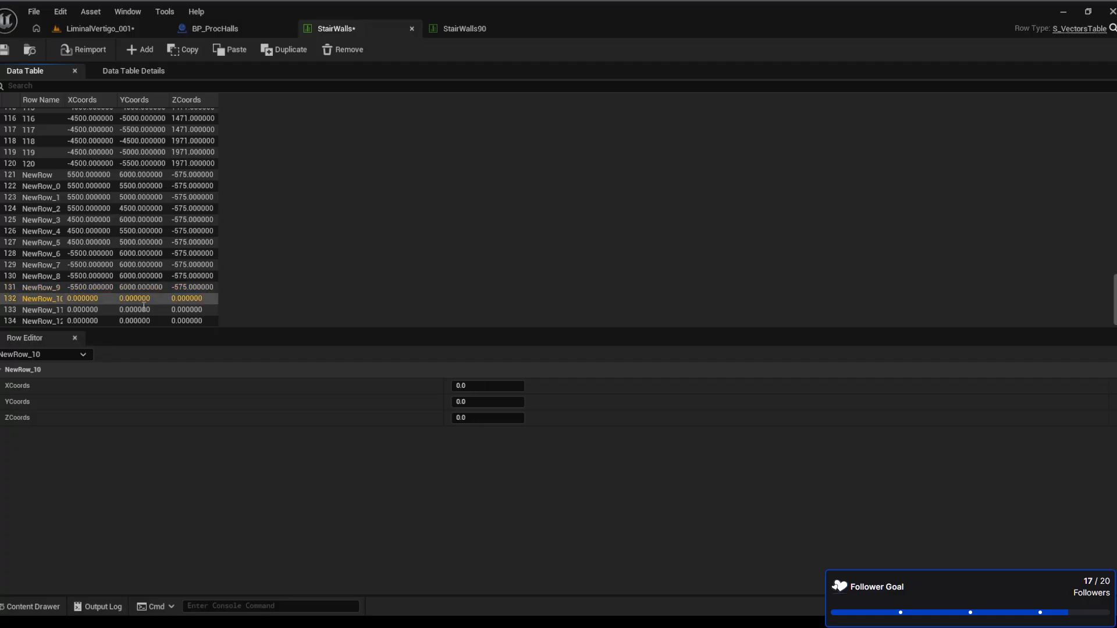
{"action": "key", "text": "ctrl+v"}
Set NewRow_10's XCoords to -4500
{"action": "left_click", "coordinate": [483, 386]}
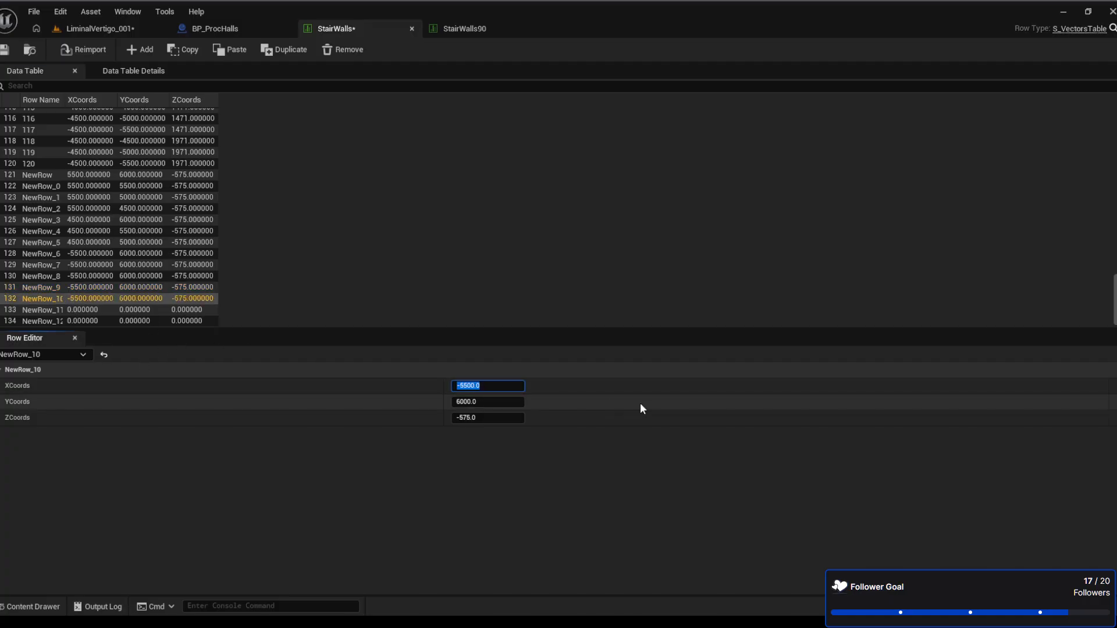
{"action": "key", "text": "Left"}
{"action": "key", "text": "Right"}
{"action": "key", "text": "Delete"}
{"action": "type", "text": "4"}
{"action": "key", "text": "Return"}
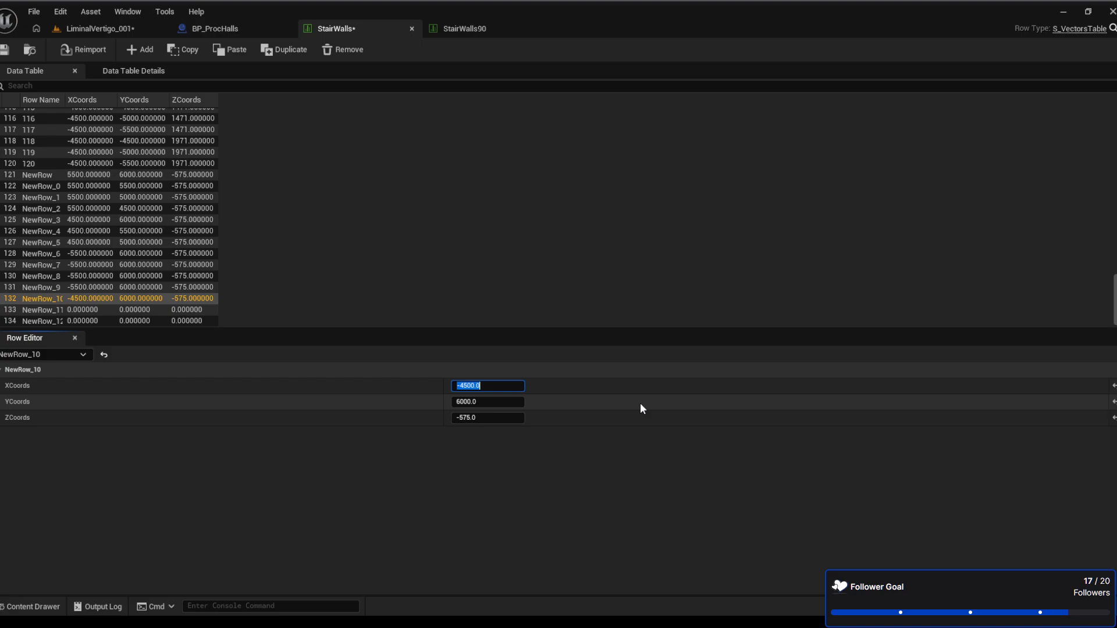
Fill NewRow_11 and NewRow_12 with the coordinates -4500, 6000, -575 and save the StairWalls table
{"action": "left_click", "coordinate": [118, 310]}
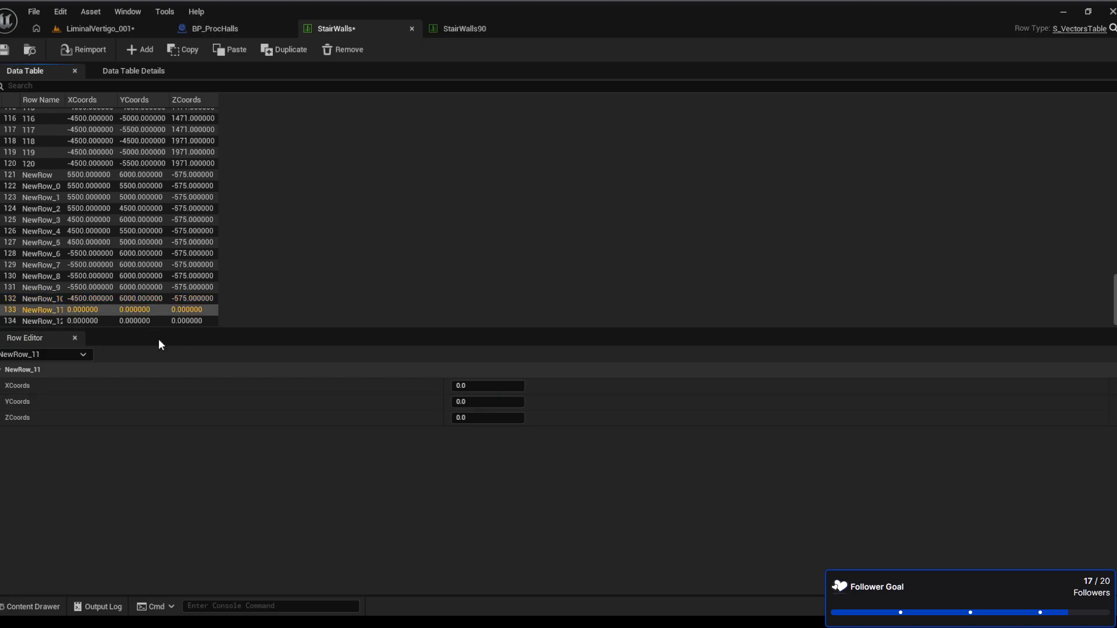
{"action": "key", "text": "ctrl+v"}
{"action": "left_click", "coordinate": [123, 321]}
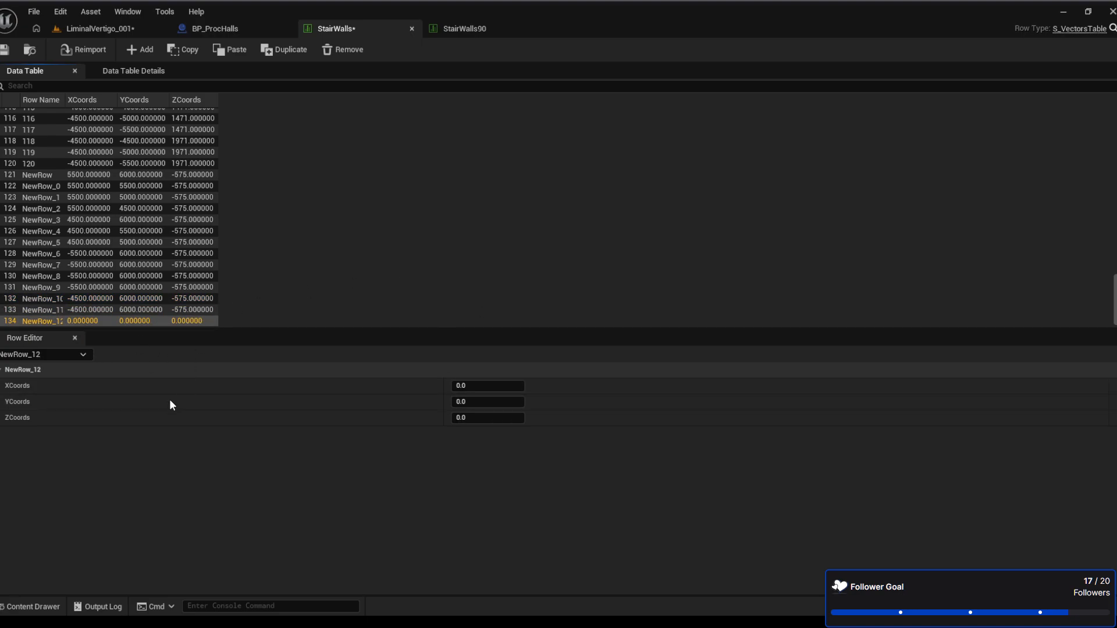
{"action": "key", "text": "ctrl+v"}
{"action": "left_click", "coordinate": [4, 50]}
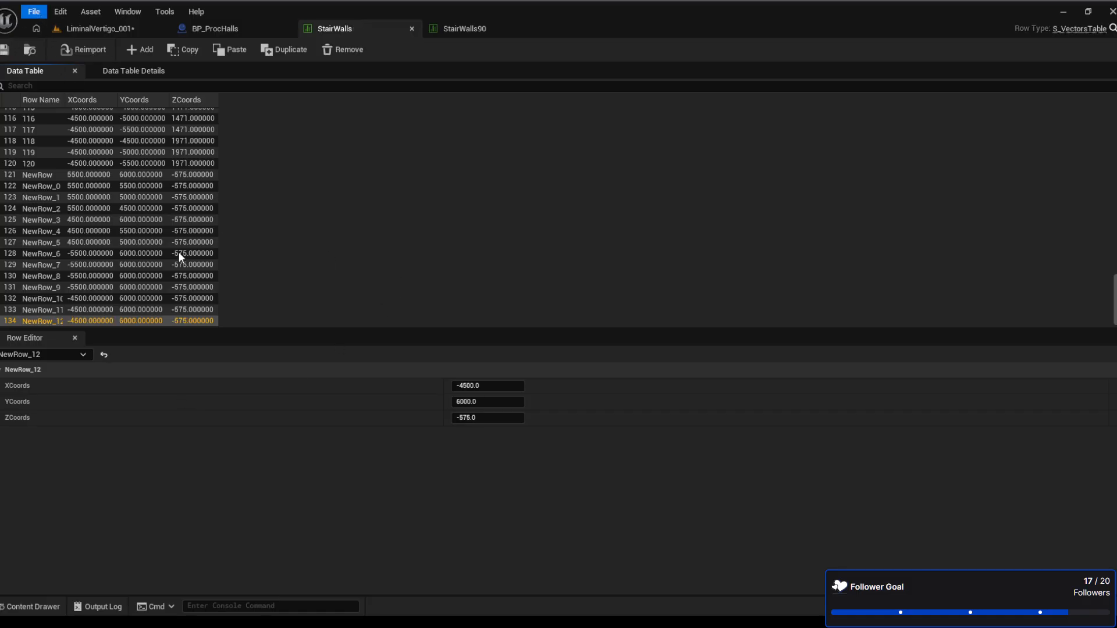
Set YCoords to 5500 for NewRow_7 and to 5000 for NewRow_8
{"action": "left_click", "coordinate": [140, 265]}
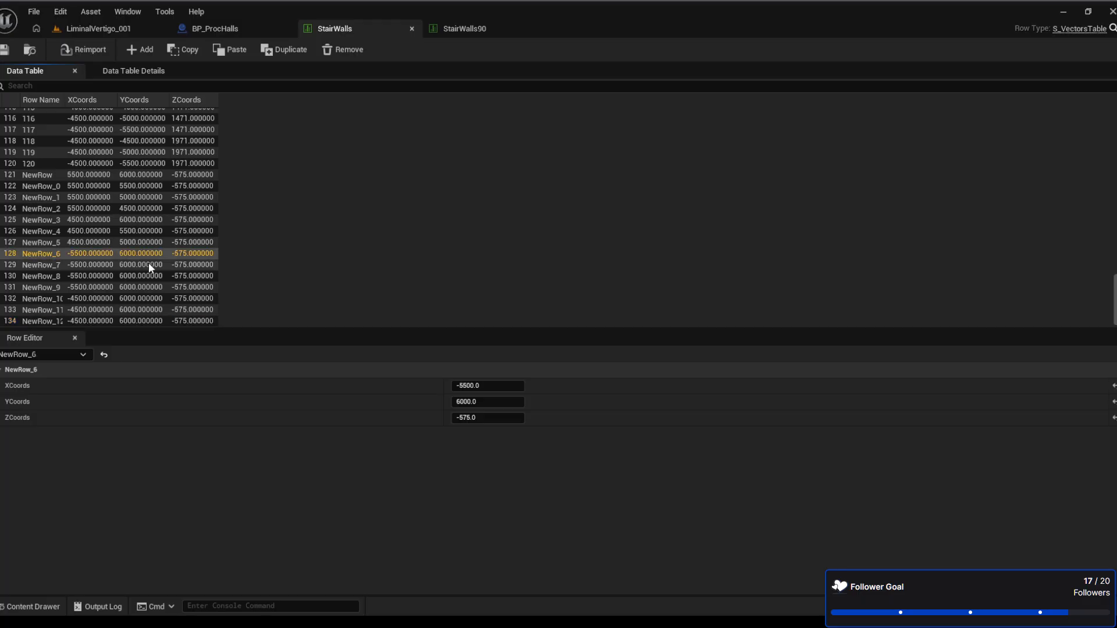
{"action": "left_click", "coordinate": [479, 398]}
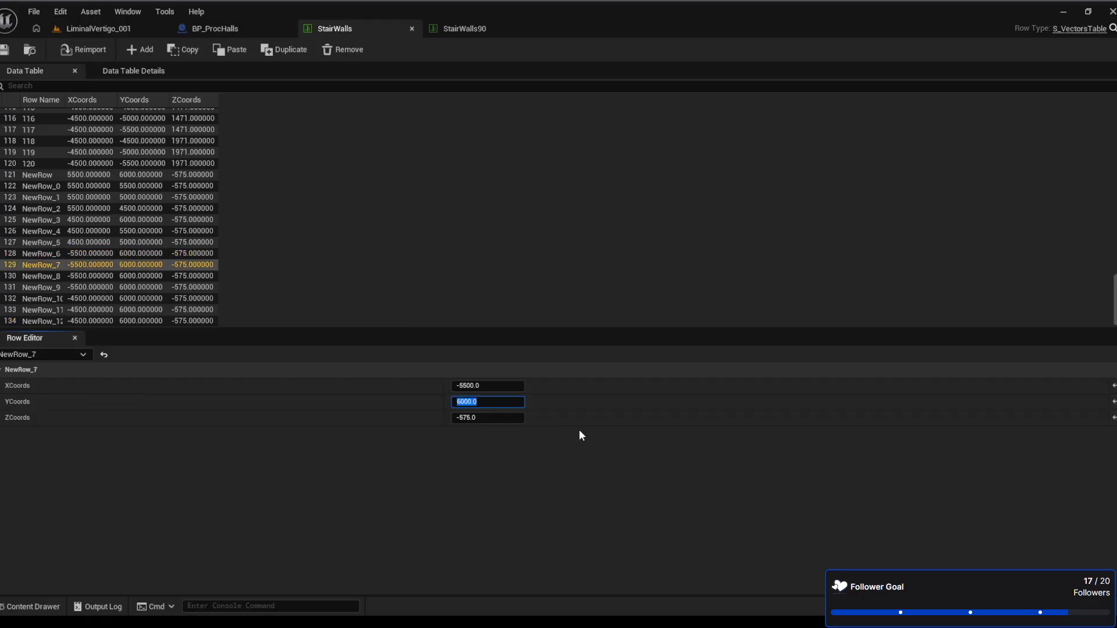
{"action": "type", "text": "5500"}
{"action": "key", "text": "Return"}
{"action": "left_click", "coordinate": [136, 276]}
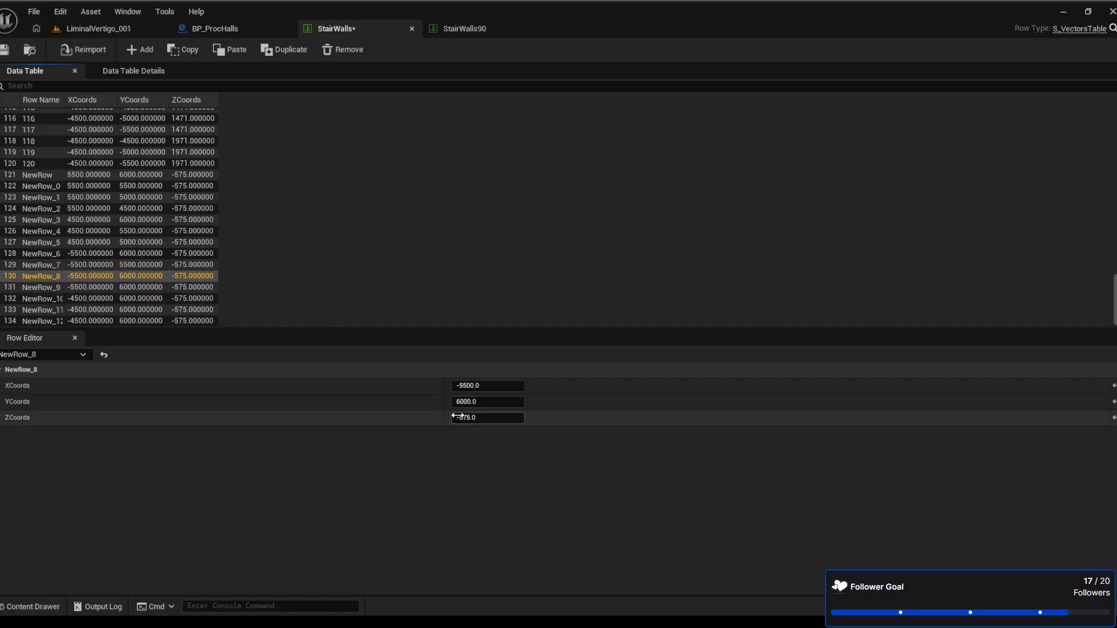
{"action": "left_click", "coordinate": [479, 401]}
{"action": "type", "text": "5000"}
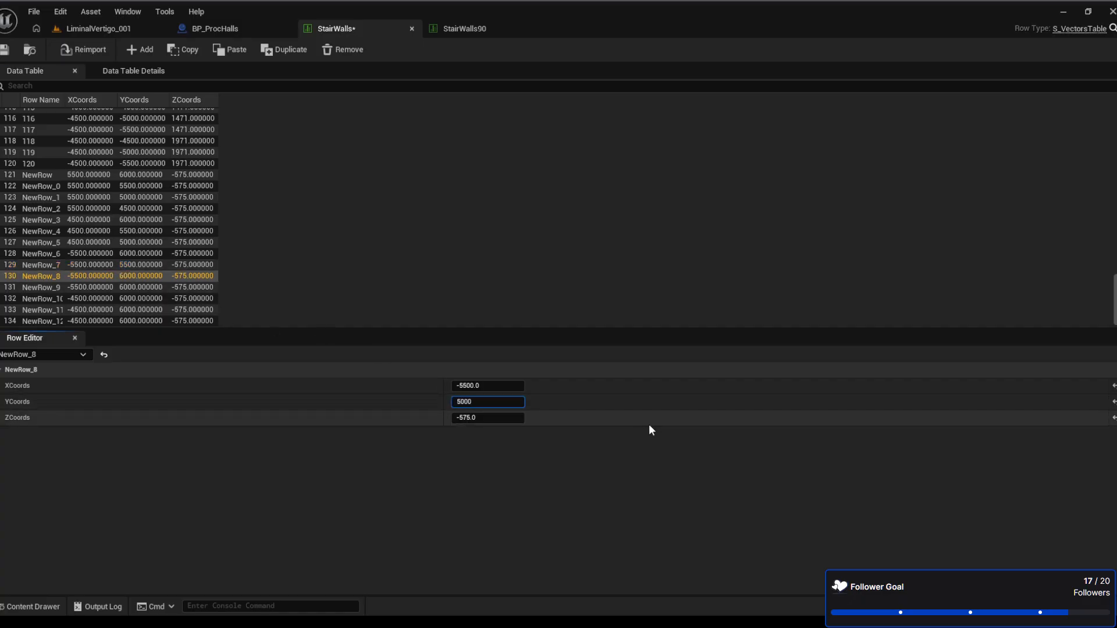
{"action": "key", "text": "Return"}
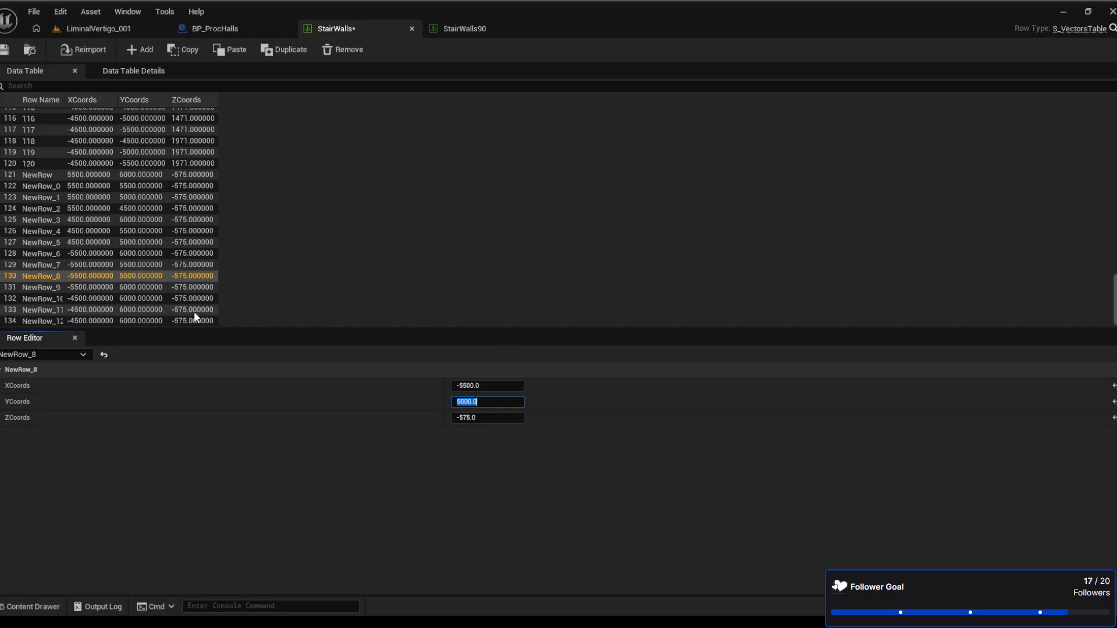
Set NewRow_9's YCoords to 4500
{"action": "left_click", "coordinate": [138, 287]}
{"action": "left_click", "coordinate": [502, 402]}
{"action": "type", "text": "4500"}
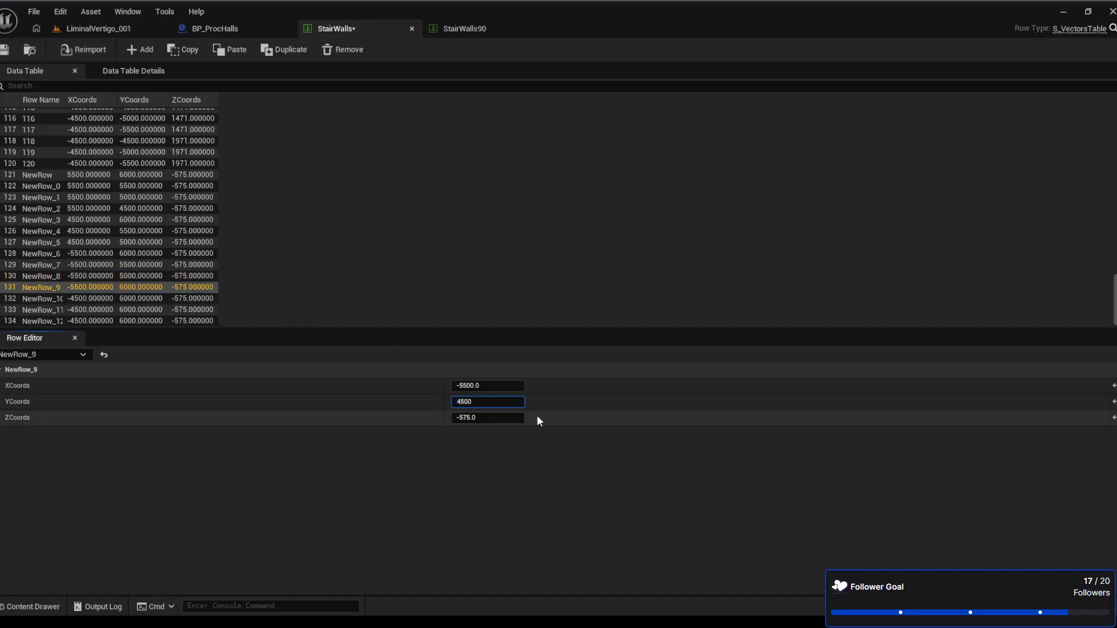
{"action": "key", "text": "Return"}
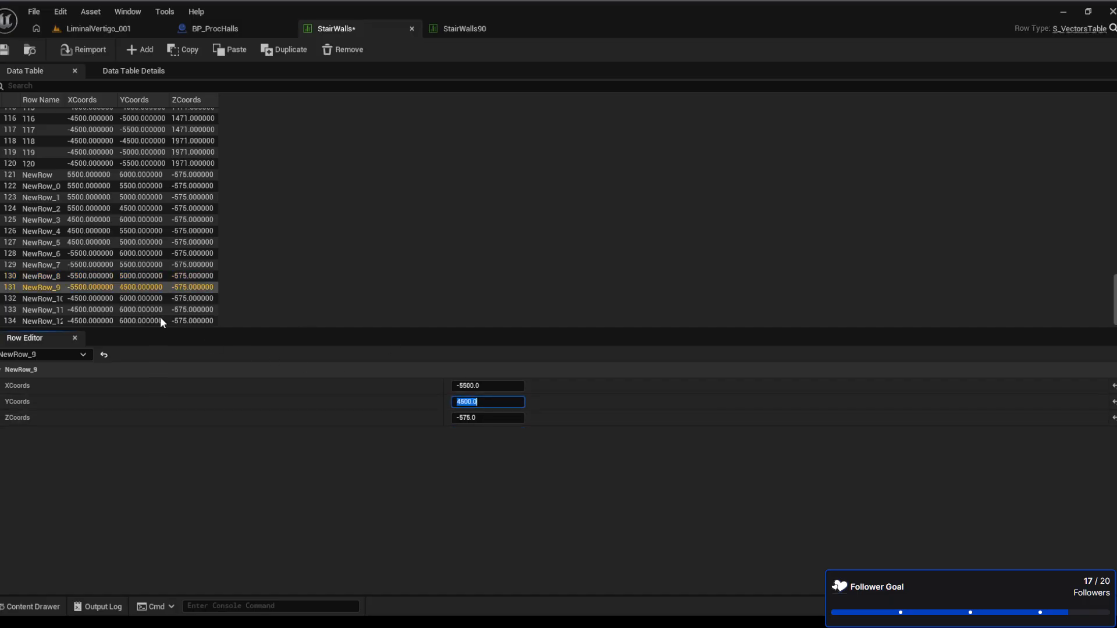
Set NewRow_11's YCoords to 5500
{"action": "left_click", "coordinate": [137, 309]}
{"action": "left_click", "coordinate": [466, 401]}
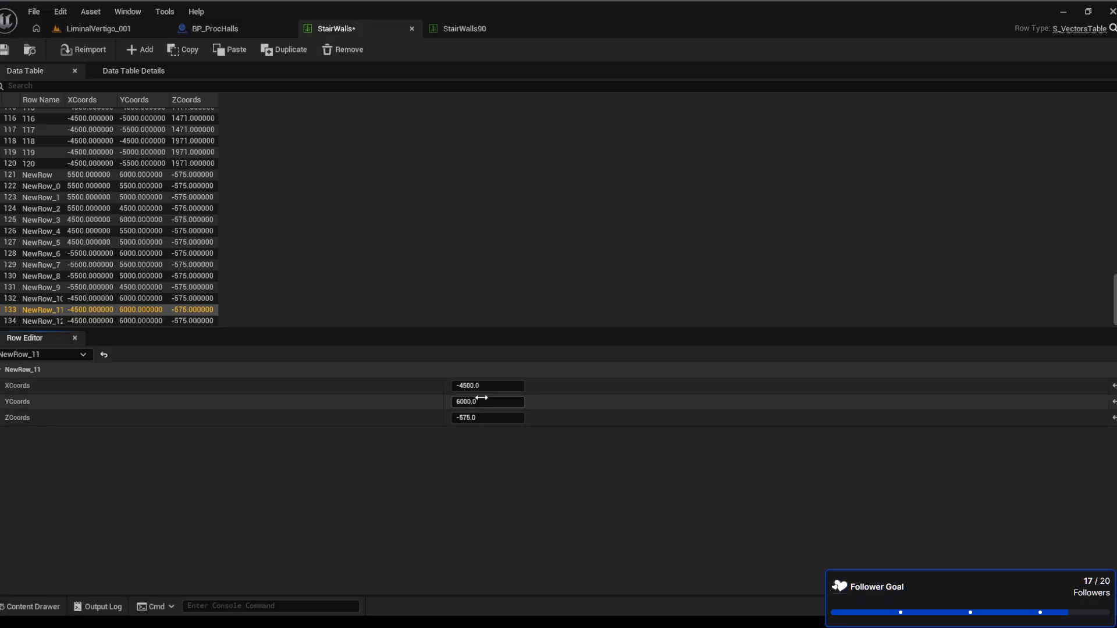
{"action": "type", "text": "50"}
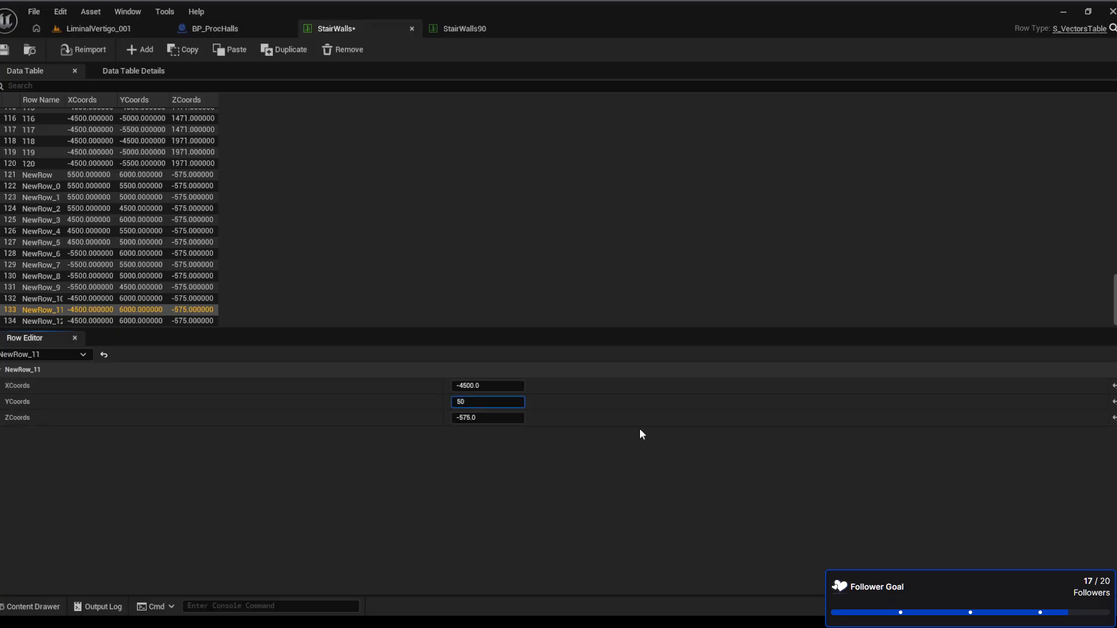
{"action": "key", "text": "BackSpace"}
{"action": "type", "text": "500"}
{"action": "key", "text": "Return"}
Set NewRow_12's YCoords to 5000 and save the StairWalls table
{"action": "left_click", "coordinate": [208, 321]}
{"action": "left_click", "coordinate": [469, 402]}
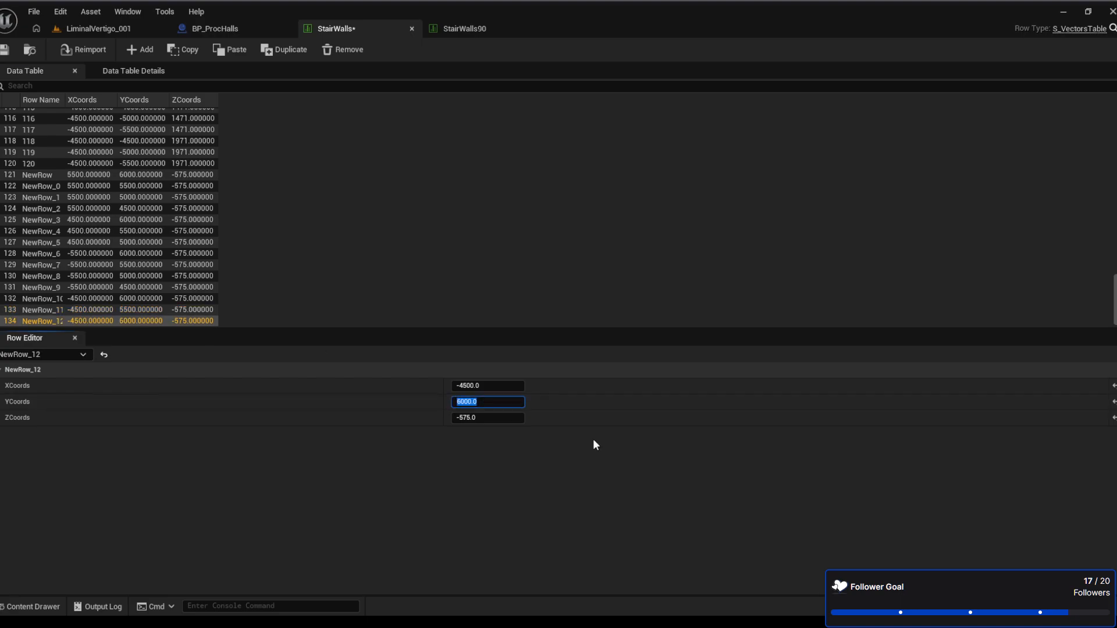
{"action": "type", "text": "5000"}
{"action": "key", "text": "Return"}
{"action": "left_click", "coordinate": [5, 49]}
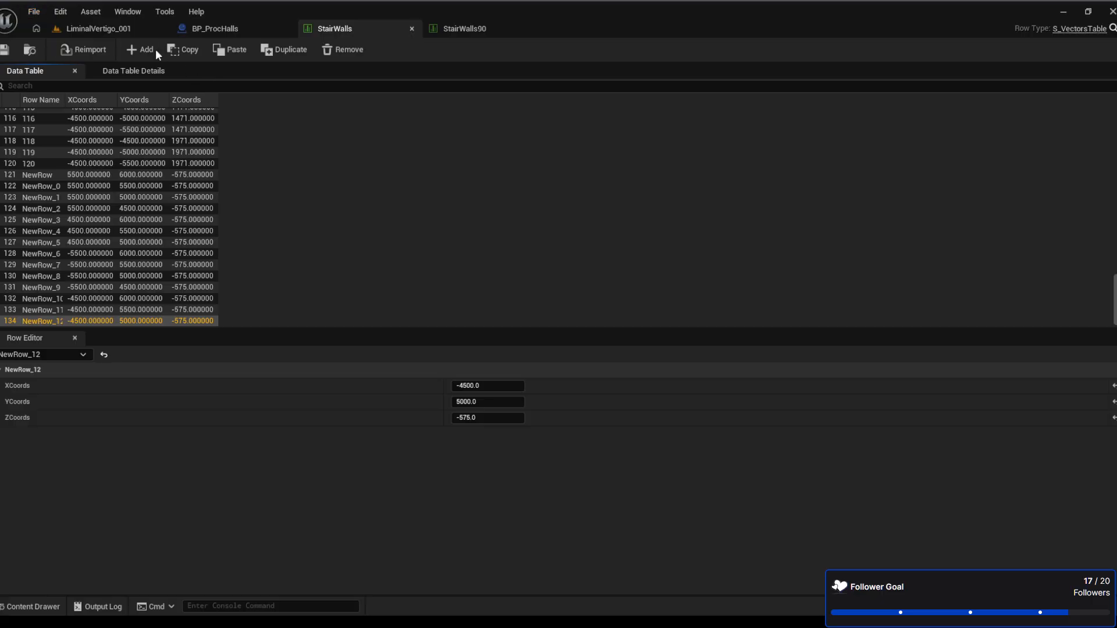
Compile the BP_ProcHalls blueprint, close the StairWalls table and return to the LiminalVertigo_001 level
{"action": "left_click", "coordinate": [237, 30]}
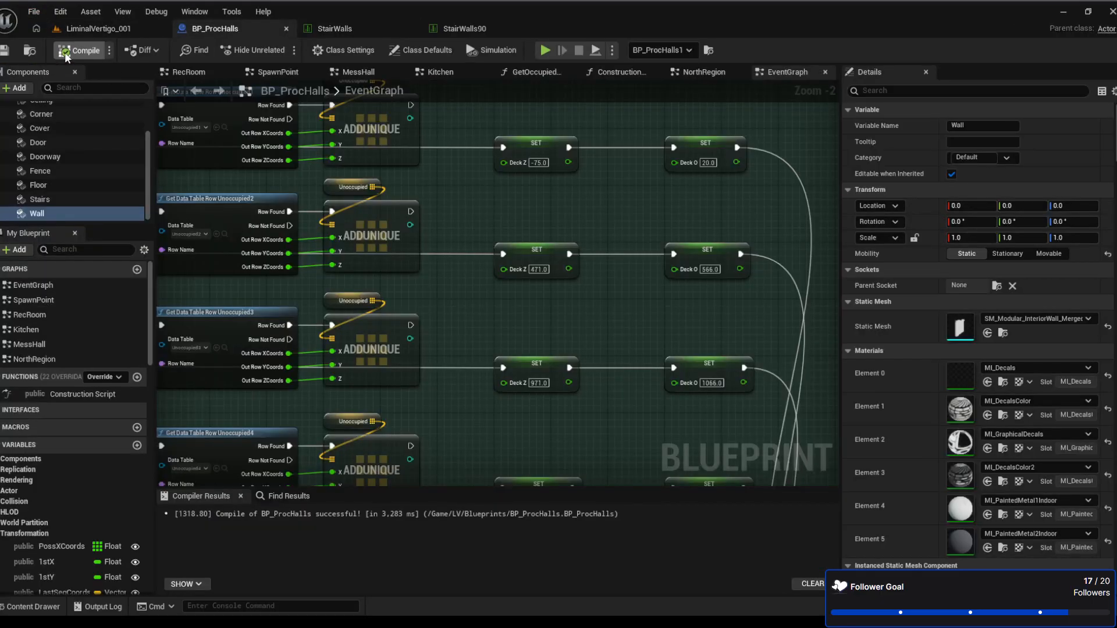
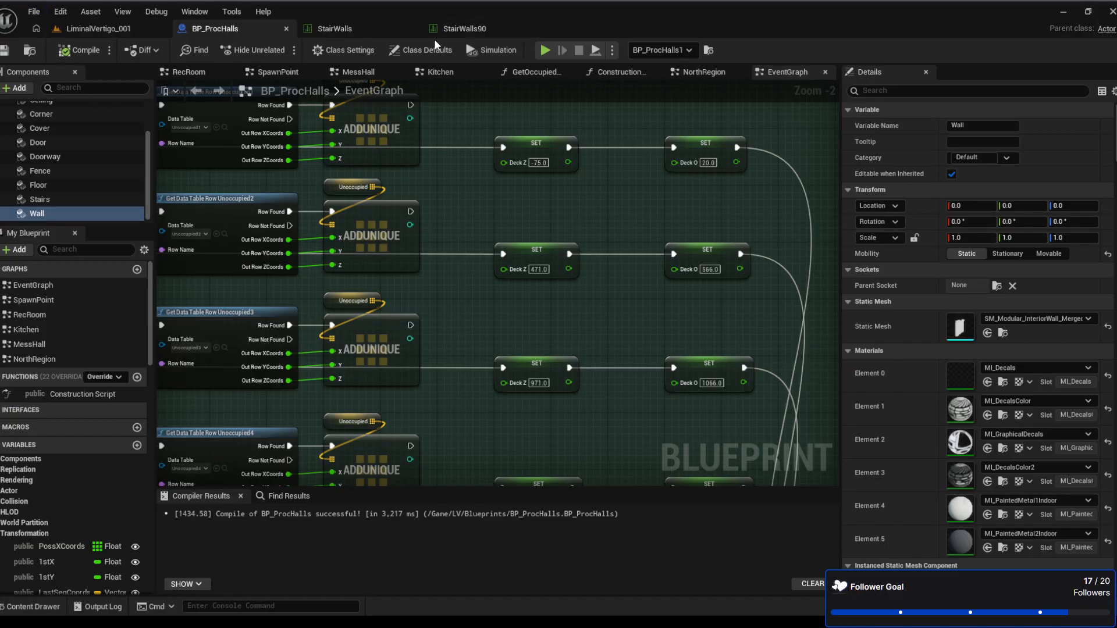
{"action": "left_click", "coordinate": [412, 29]}
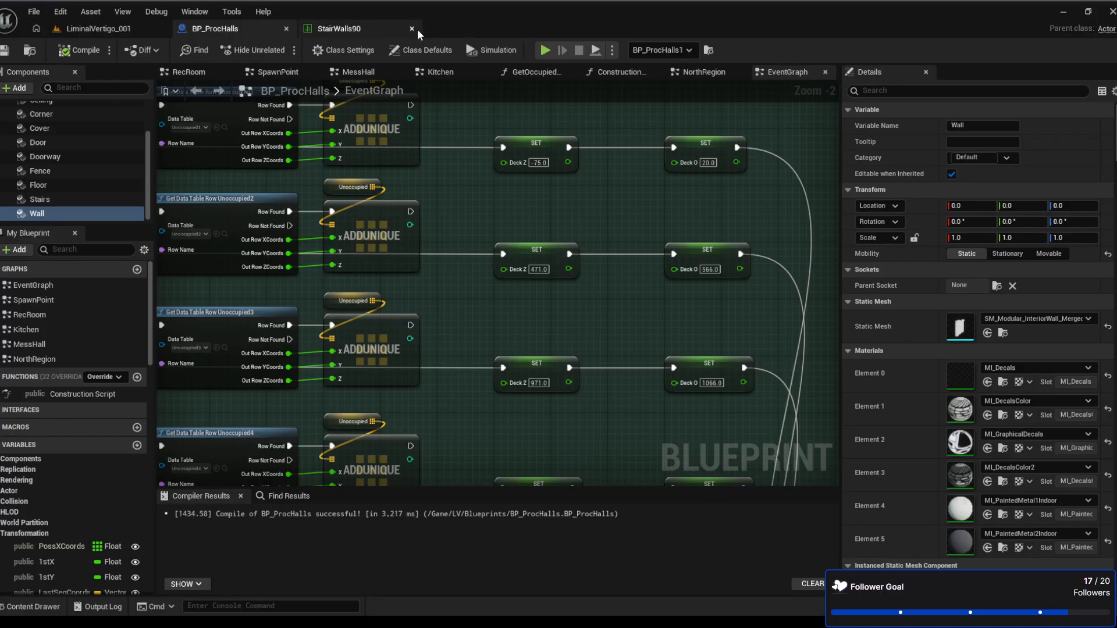
{"action": "left_click", "coordinate": [384, 28]}
{"action": "left_click", "coordinate": [163, 28]}
Delete the RecastNavMesh-Default and SM_Modular_InteriorWall_Merged actors from the LiminalVertigo_001 level
{"action": "key", "text": "w"}
{"action": "right_click_drag", "start_coordinate": [567, 232], "coordinate": [631, 230]}
{"action": "left_click", "coordinate": [965, 168]}
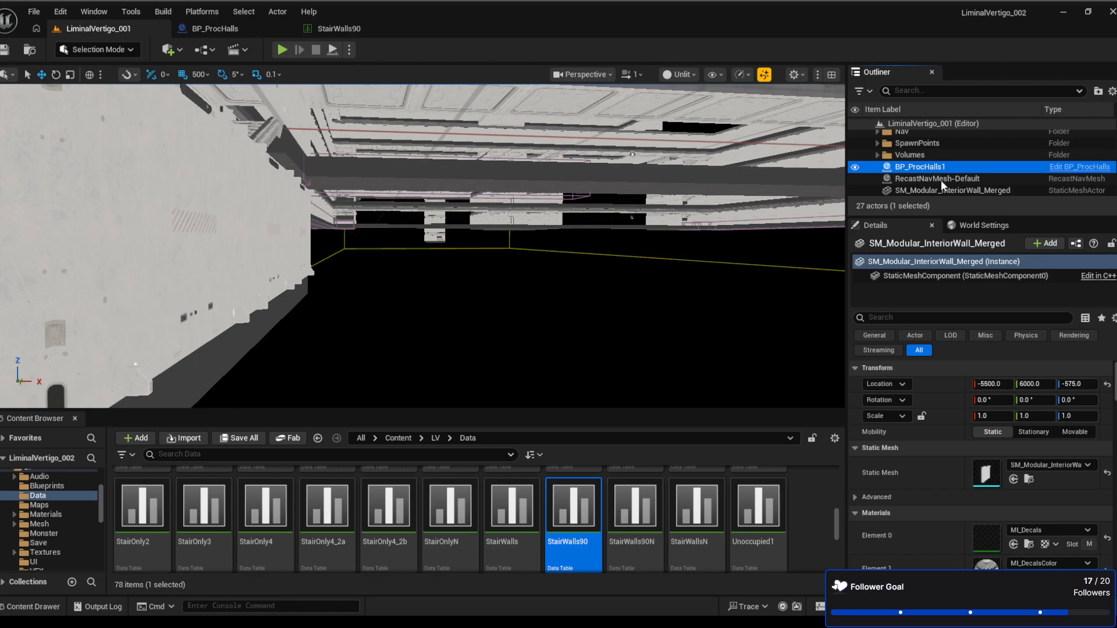
{"action": "double_click", "coordinate": [941, 180]}
{"action": "left_click", "coordinate": [916, 190]}
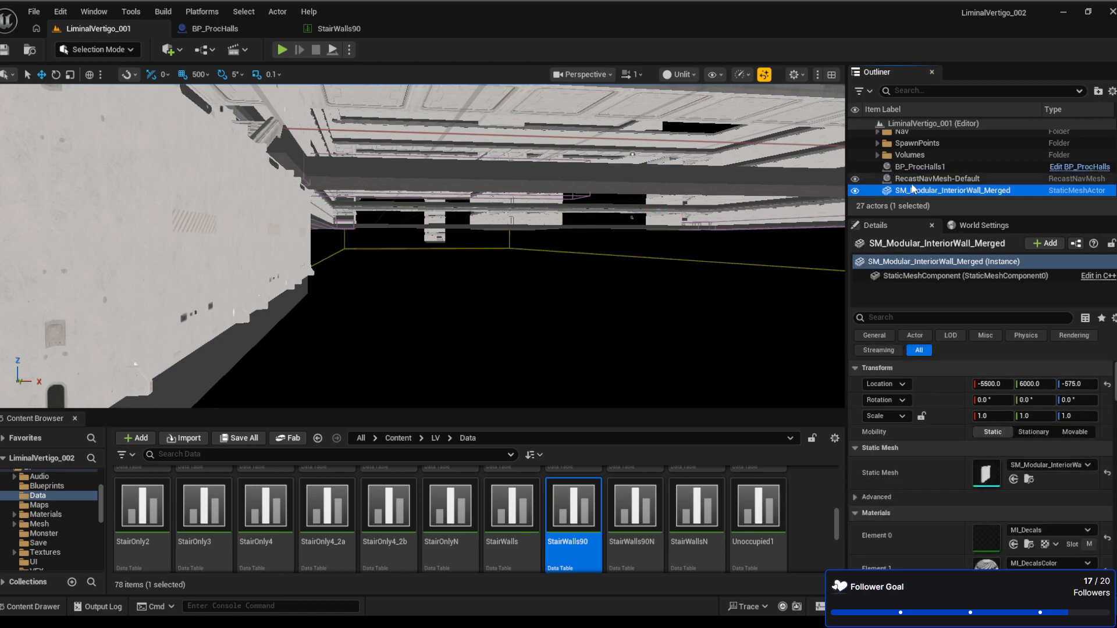
{"action": "left_click", "coordinate": [911, 181]}
{"action": "key", "text": "Delete"}
{"action": "left_click", "coordinate": [920, 191]}
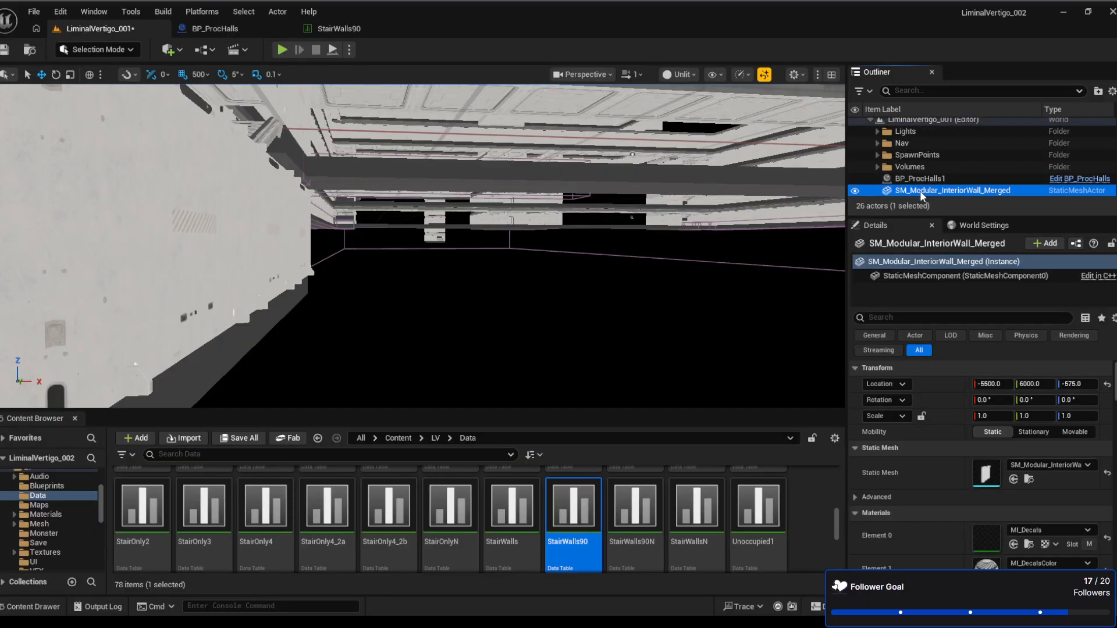
{"action": "key", "text": "Delete"}
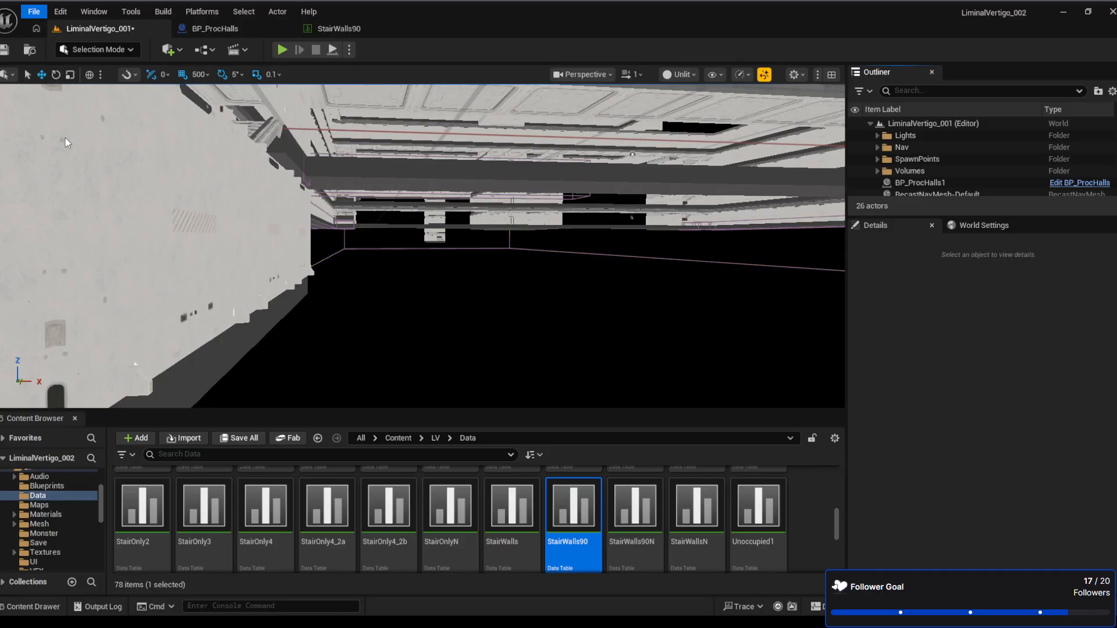
Inspect the generated walls around the lower stair platforms on both sides of the level
{"action": "right_click_drag", "start_coordinate": [373, 280], "coordinate": [293, 282]}
{"action": "key", "text": "w"}
{"action": "key", "text": "w"}
{"action": "key", "text": "a"}
{"action": "key", "text": "w"}
{"action": "key", "text": "w"}
{"action": "key", "text": "w"}
{"action": "key", "text": "s"}
{"action": "key", "text": "w"}
{"action": "key", "text": "s"}
{"action": "key", "text": "w"}
{"action": "right_click_drag", "start_coordinate": [392, 192], "coordinate": [312, 190]}
{"action": "right_click_drag", "start_coordinate": [621, 284], "coordinate": [584, 289]}
{"action": "key", "text": "w"}
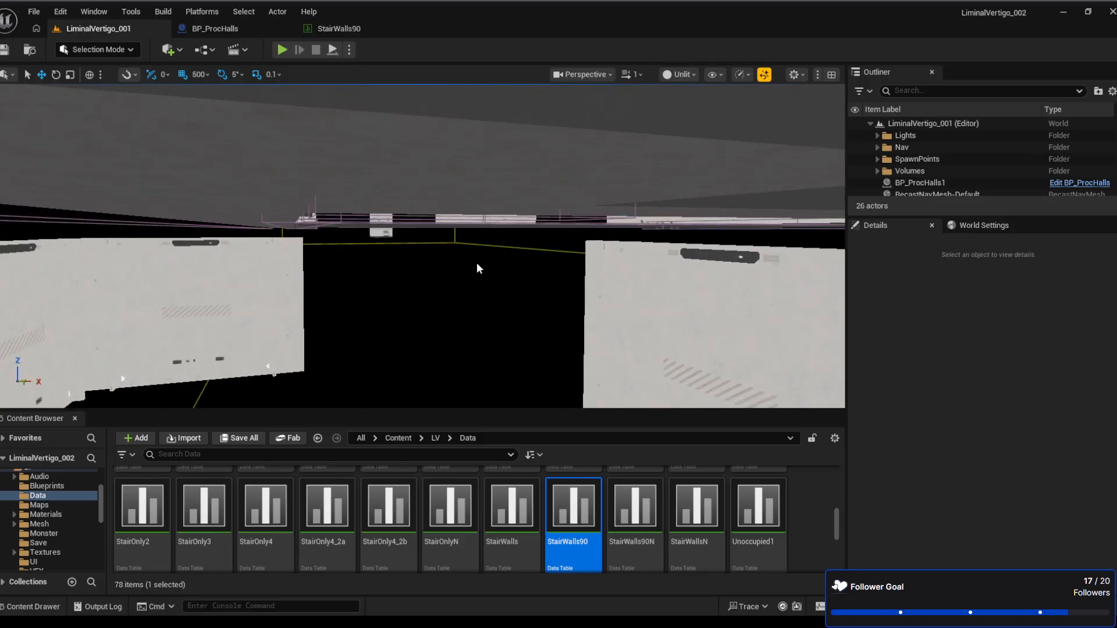
{"action": "right_click_drag", "start_coordinate": [449, 245], "coordinate": [407, 233]}
{"action": "right_click_drag", "start_coordinate": [526, 268], "coordinate": [659, 271]}
{"action": "right_click_drag", "start_coordinate": [402, 277], "coordinate": [693, 265]}
{"action": "right_click_drag", "start_coordinate": [359, 327], "coordinate": [366, 303]}
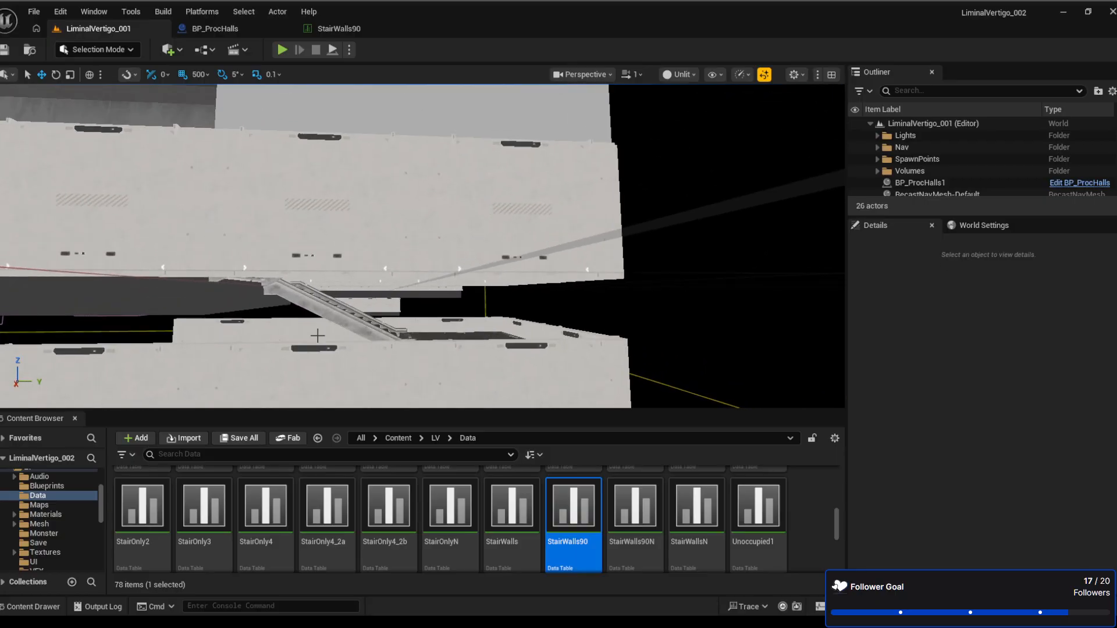
{"action": "right_click_drag", "start_coordinate": [539, 339], "coordinate": [373, 343]}
{"action": "right_click_drag", "start_coordinate": [756, 276], "coordinate": [861, 267]}
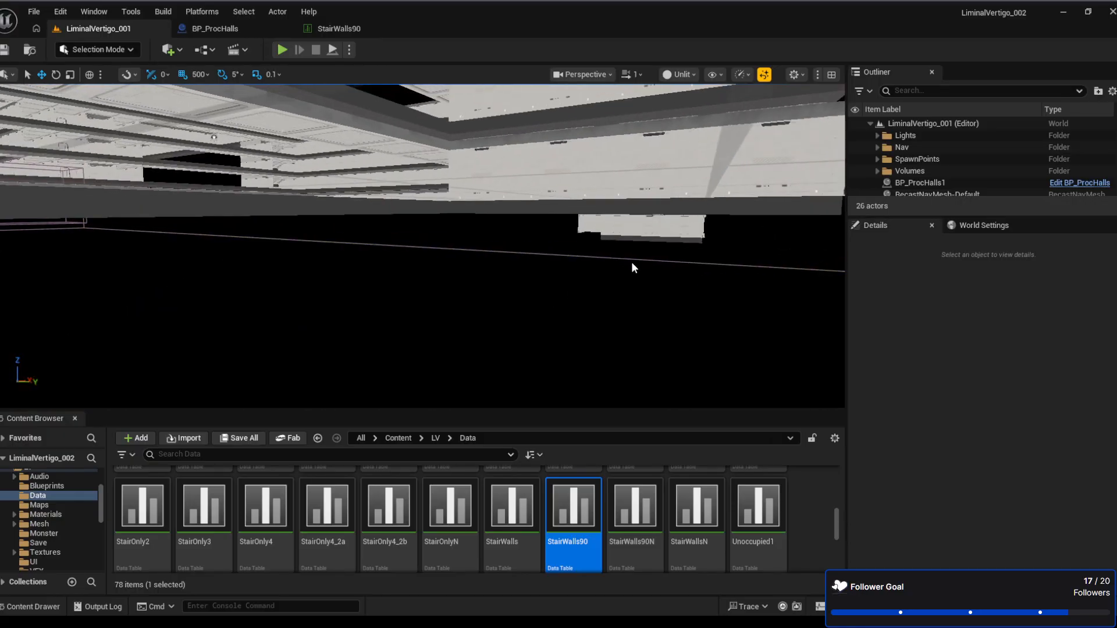
{"action": "right_click_drag", "start_coordinate": [697, 224], "coordinate": [593, 228]}
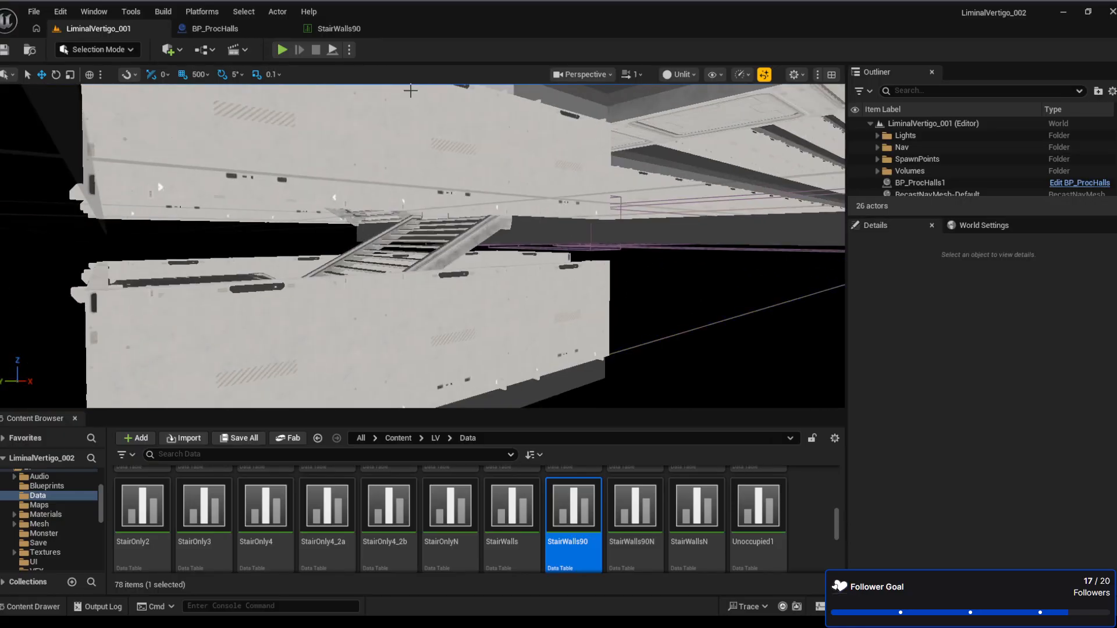
Close the StairWalls90 table and open the StairCovers data table from the project's Data folder
{"action": "left_click", "coordinate": [352, 29]}
{"action": "left_click", "coordinate": [412, 29]}
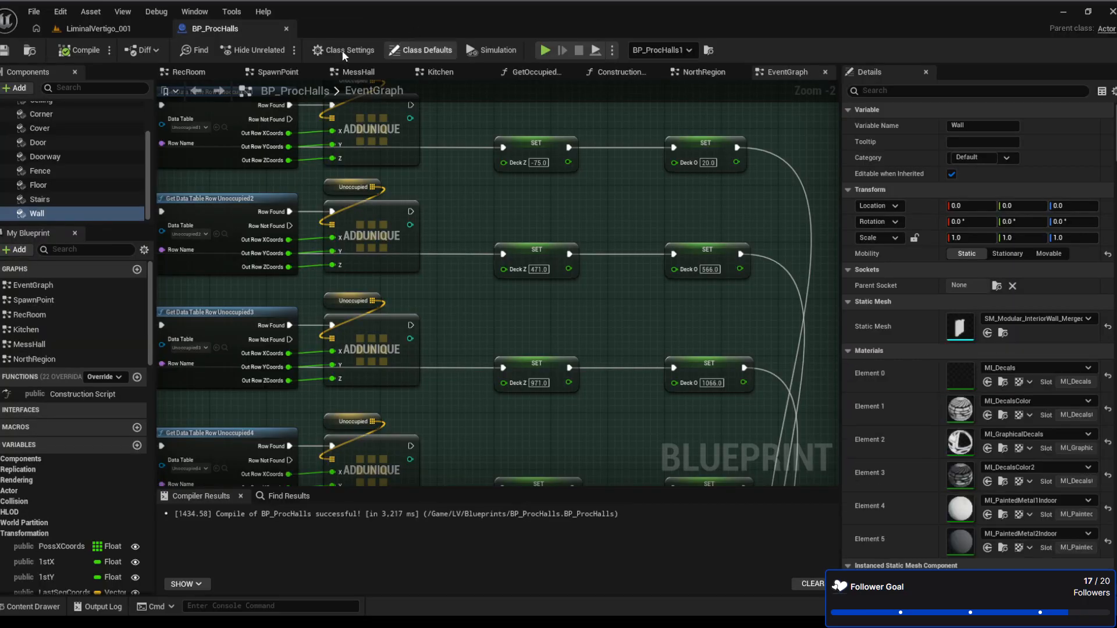
{"action": "left_click", "coordinate": [116, 30]}
{"action": "scroll", "coordinate": [494, 530], "scroll_direction": "up", "scroll_amount": 3}
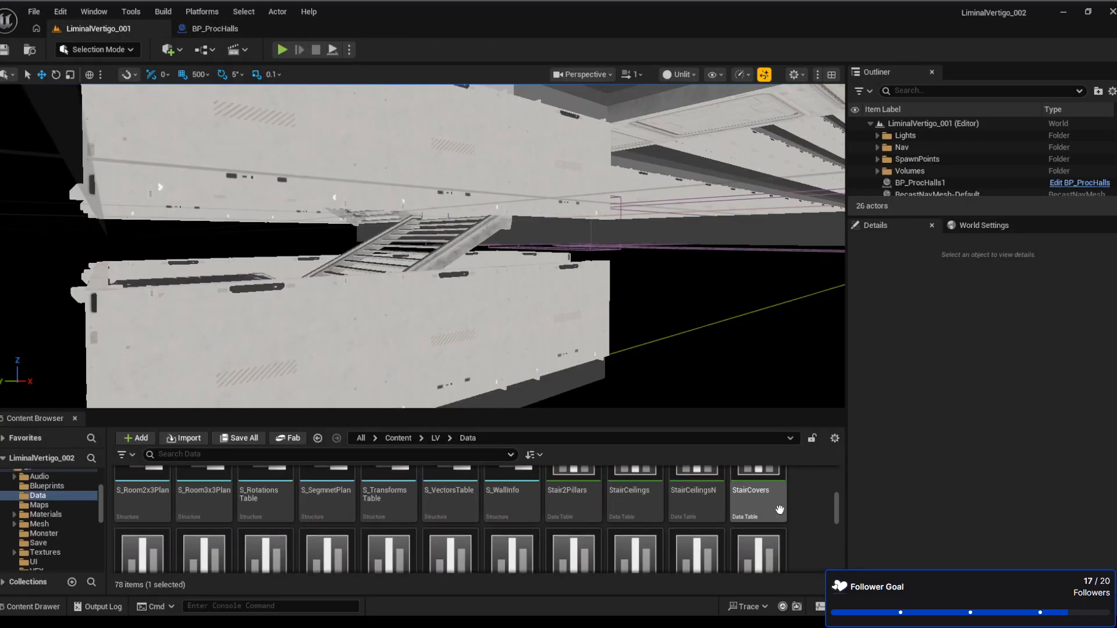
{"action": "scroll", "coordinate": [561, 541], "scroll_direction": "down", "scroll_amount": 1}
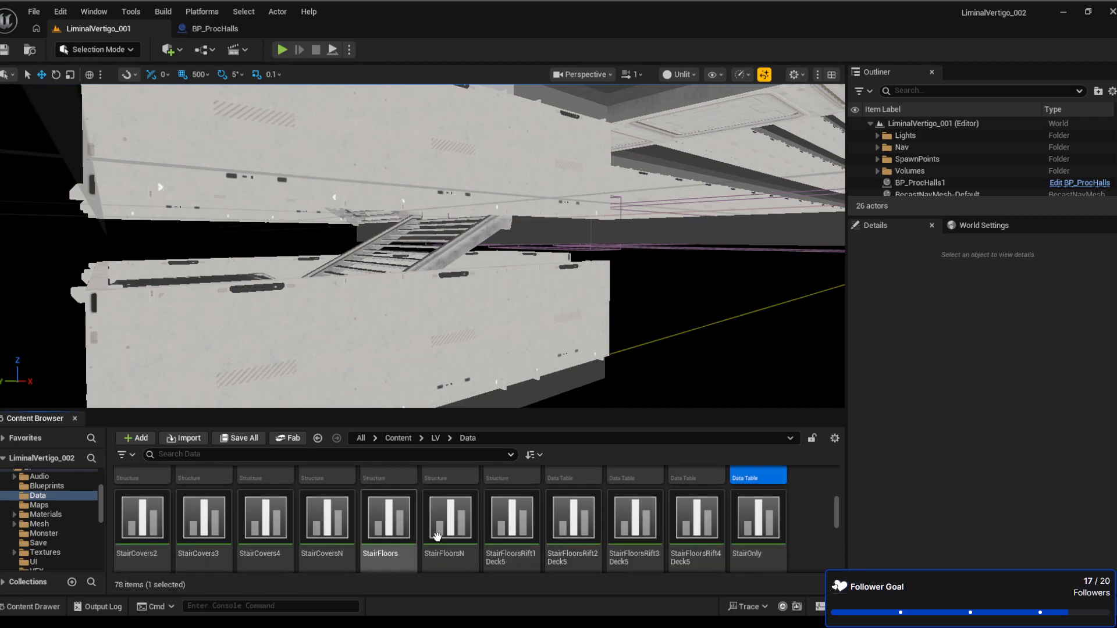
{"action": "scroll", "coordinate": [760, 512], "scroll_direction": "up", "scroll_amount": 1}
{"action": "double_click", "coordinate": [766, 494]}
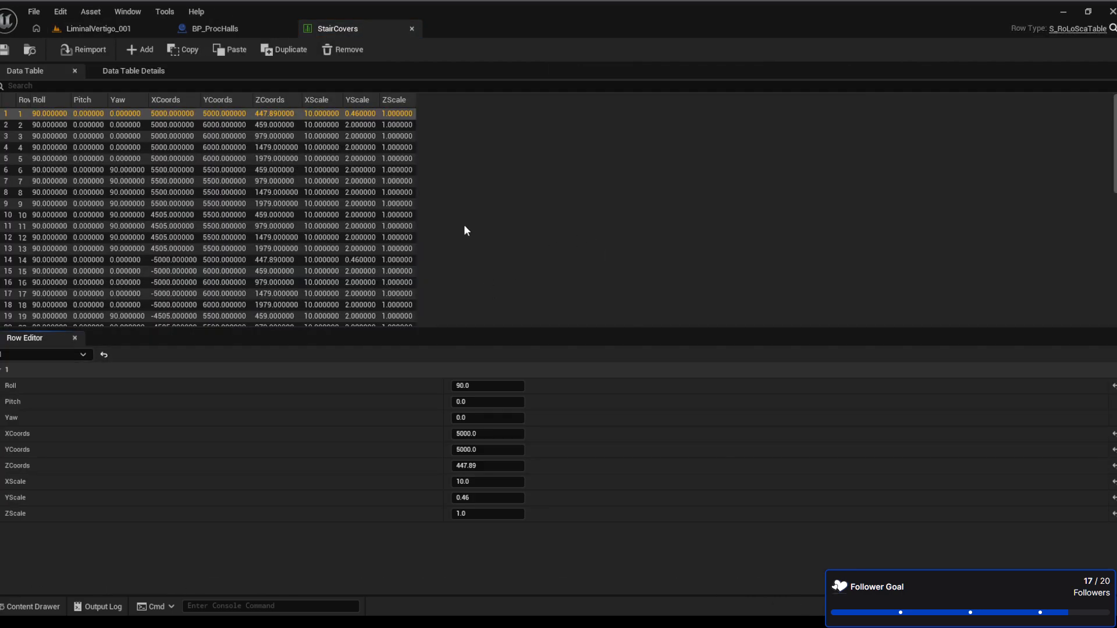
Add six new empty rows at the end of the StairCovers table and save it
{"action": "scroll", "coordinate": [214, 227], "scroll_direction": "down", "scroll_amount": 2}
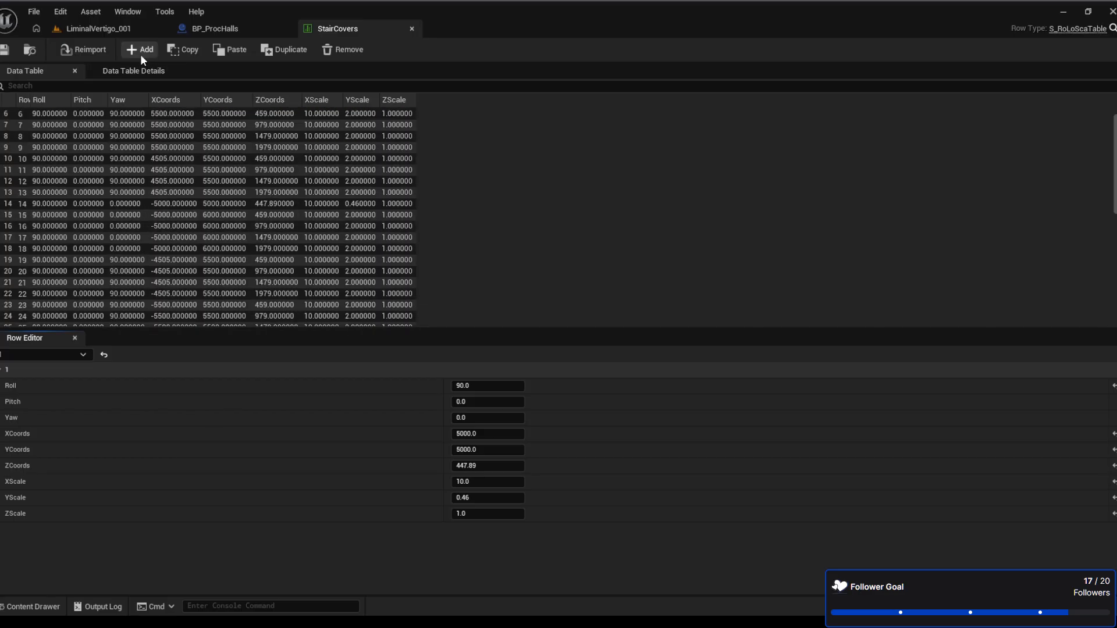
{"action": "left_click", "coordinate": [141, 52]}
{"action": "left_click", "coordinate": [141, 48]}
{"action": "left_click", "coordinate": [141, 49]}
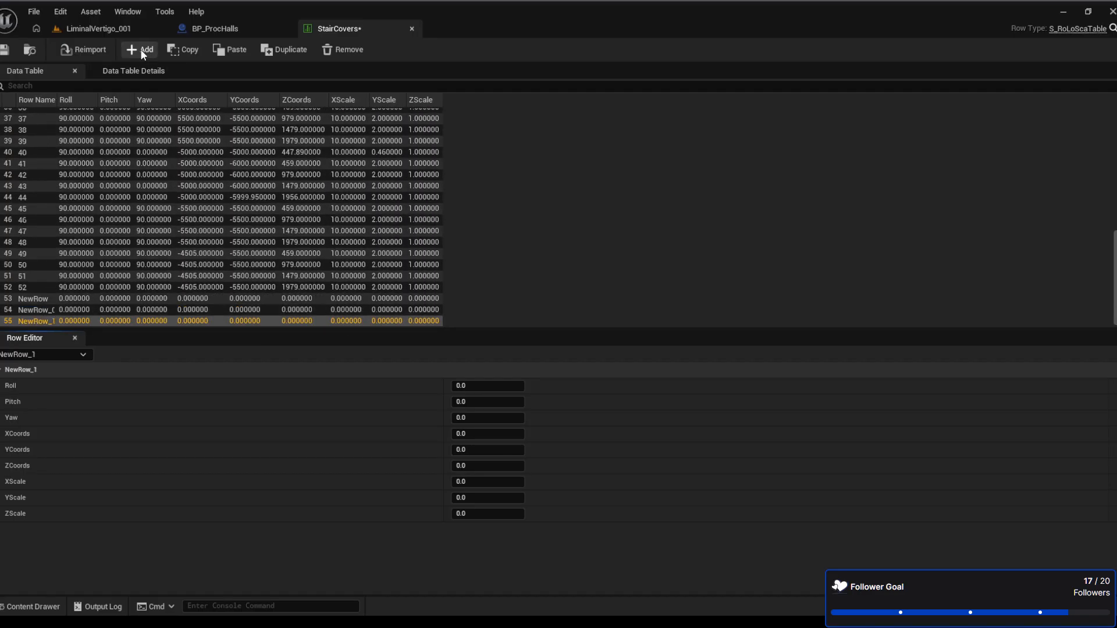
{"action": "left_click", "coordinate": [140, 49]}
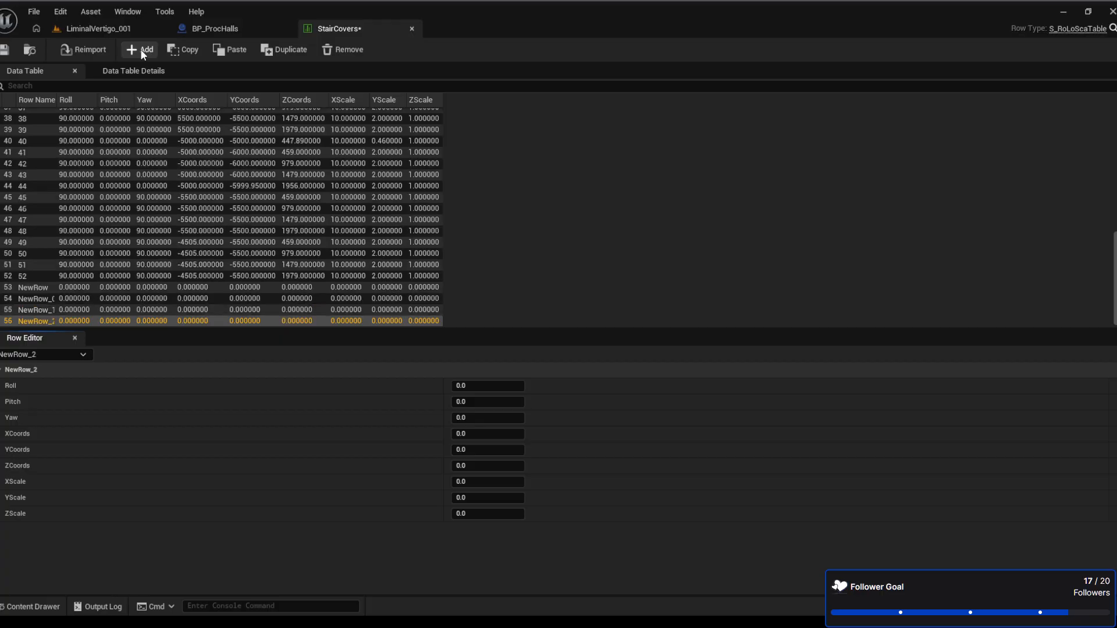
{"action": "left_click", "coordinate": [140, 49]}
{"action": "left_click", "coordinate": [141, 49]}
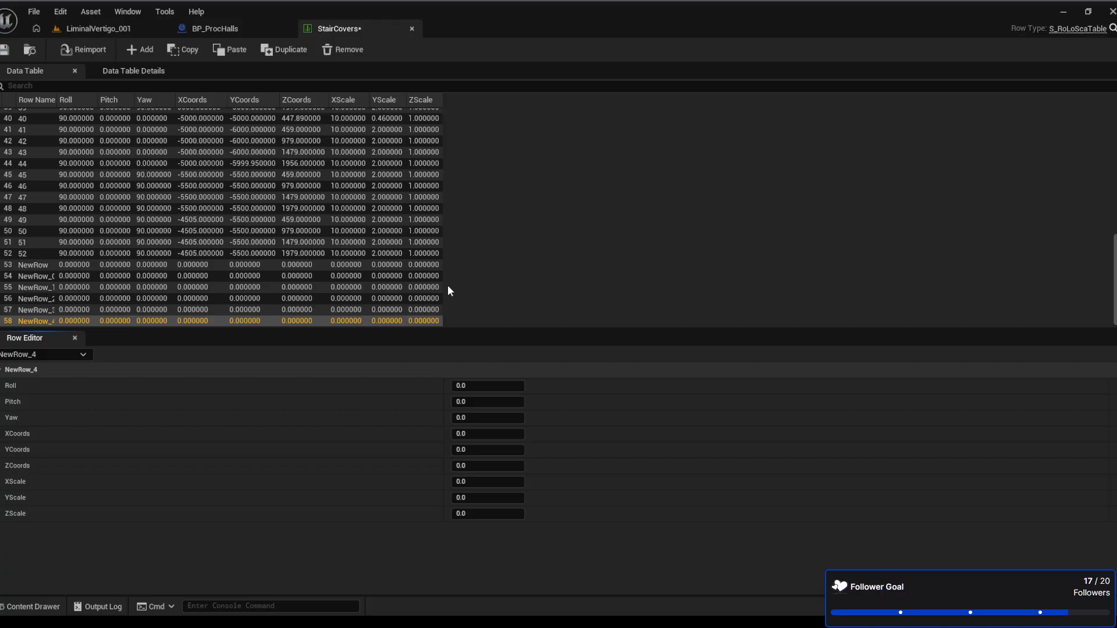
{"action": "left_click", "coordinate": [5, 50]}
Inspect the open gap around the lower stairs in the LiminalVertigo_001 level, then return to the StairCovers table
{"action": "left_click", "coordinate": [155, 29]}
{"action": "right_click_drag", "start_coordinate": [512, 280], "coordinate": [540, 297]}
{"action": "key", "text": "w"}
{"action": "key", "text": "w"}
{"action": "key", "text": "w"}
{"action": "key", "text": "s"}
{"action": "key", "text": "q"}
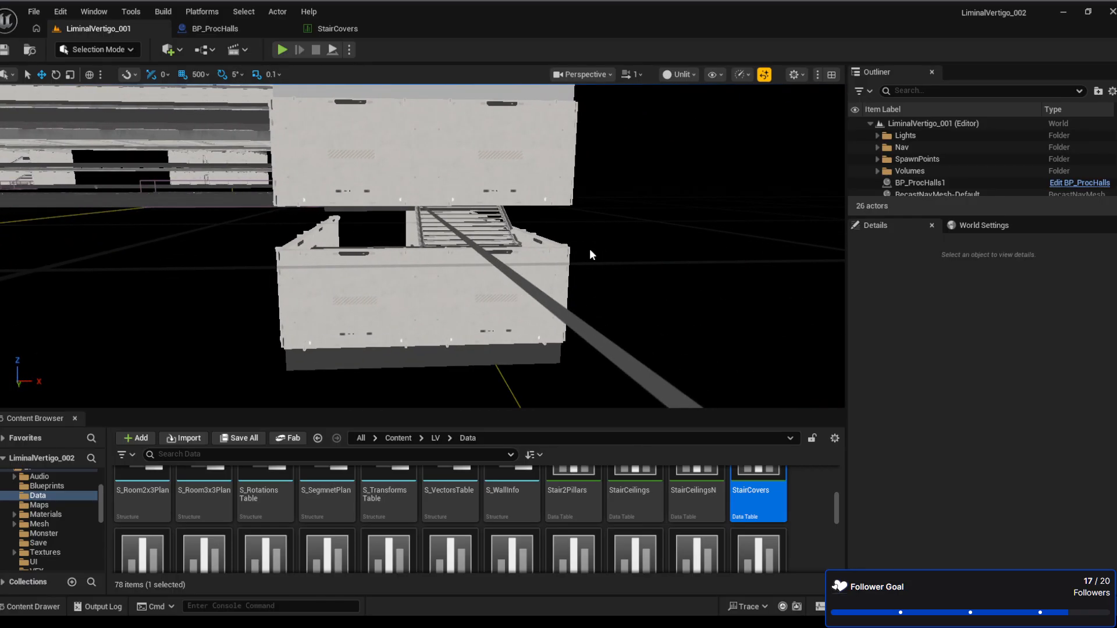
{"action": "left_click", "coordinate": [340, 31]}
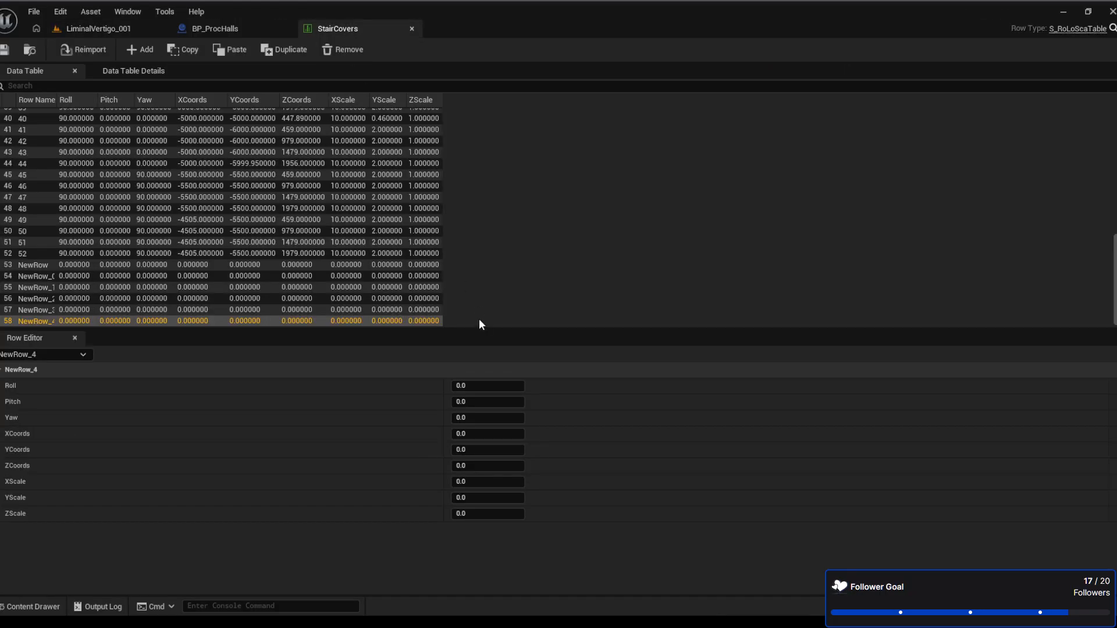
Set ZCoords to 6000 for NewRow and NewRow_2 in the StairCovers table and save it
{"action": "left_click", "coordinate": [180, 266]}
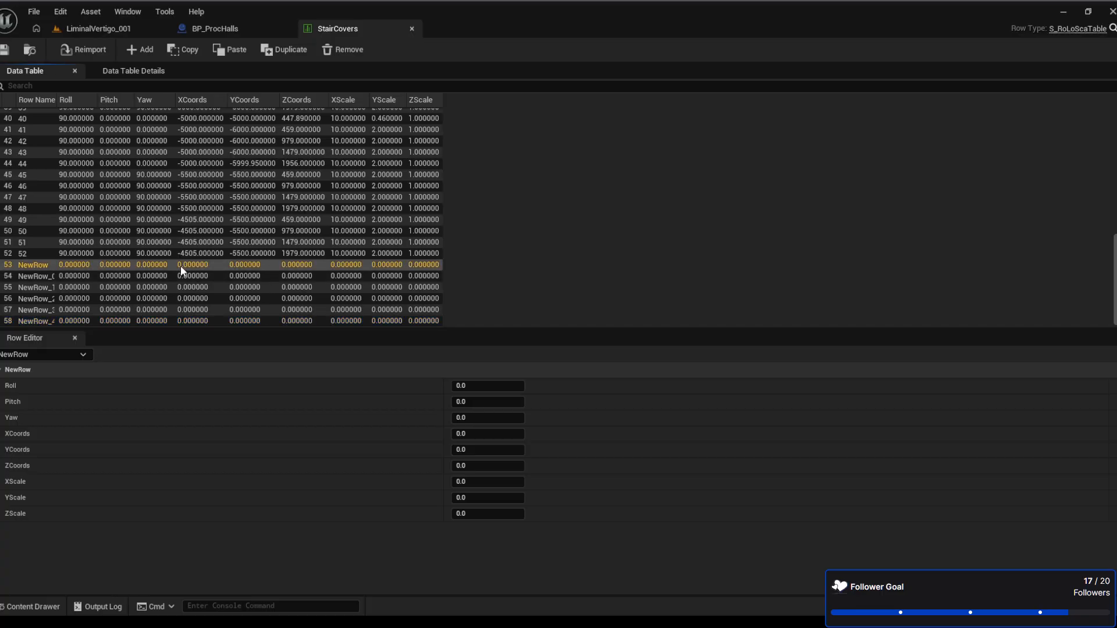
{"action": "left_click", "coordinate": [496, 466]}
{"action": "type", "text": "6000"}
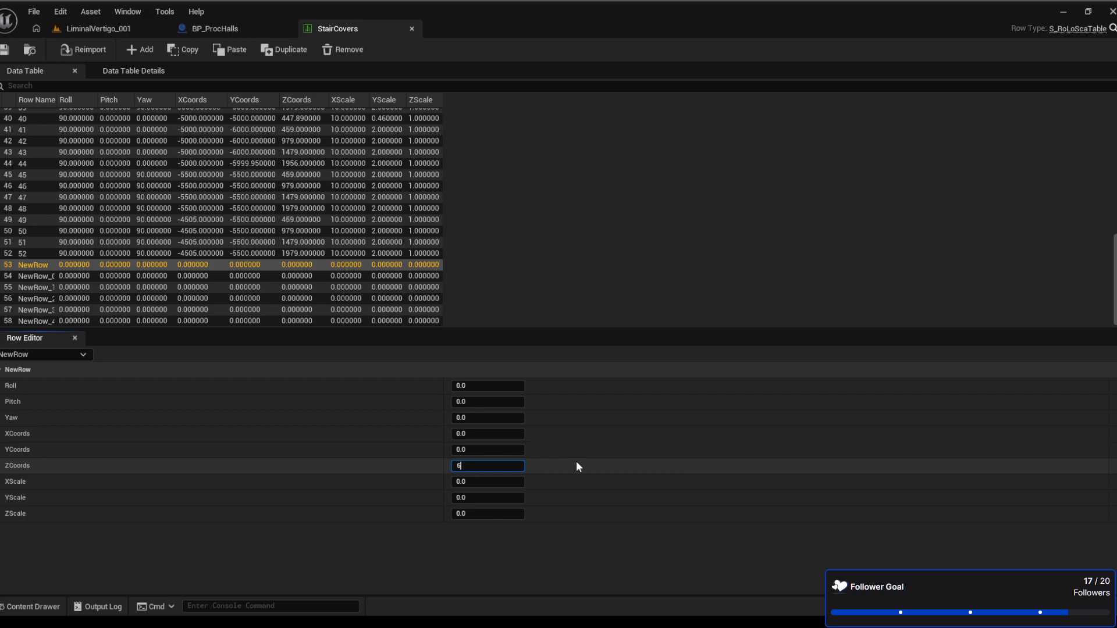
{"action": "key", "text": "Return"}
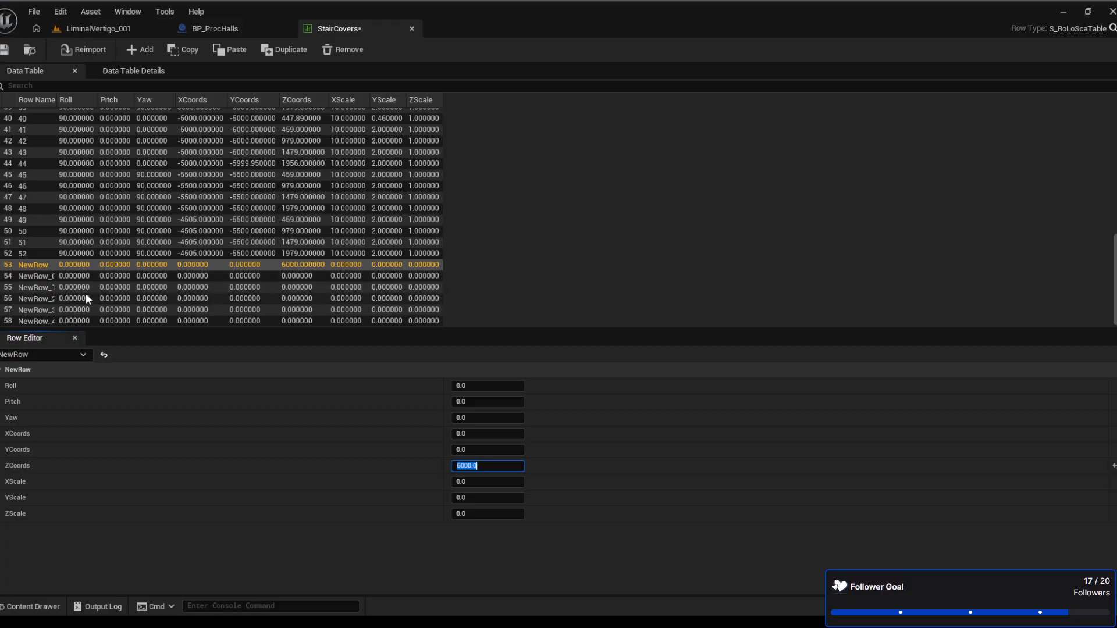
{"action": "left_click", "coordinate": [46, 299]}
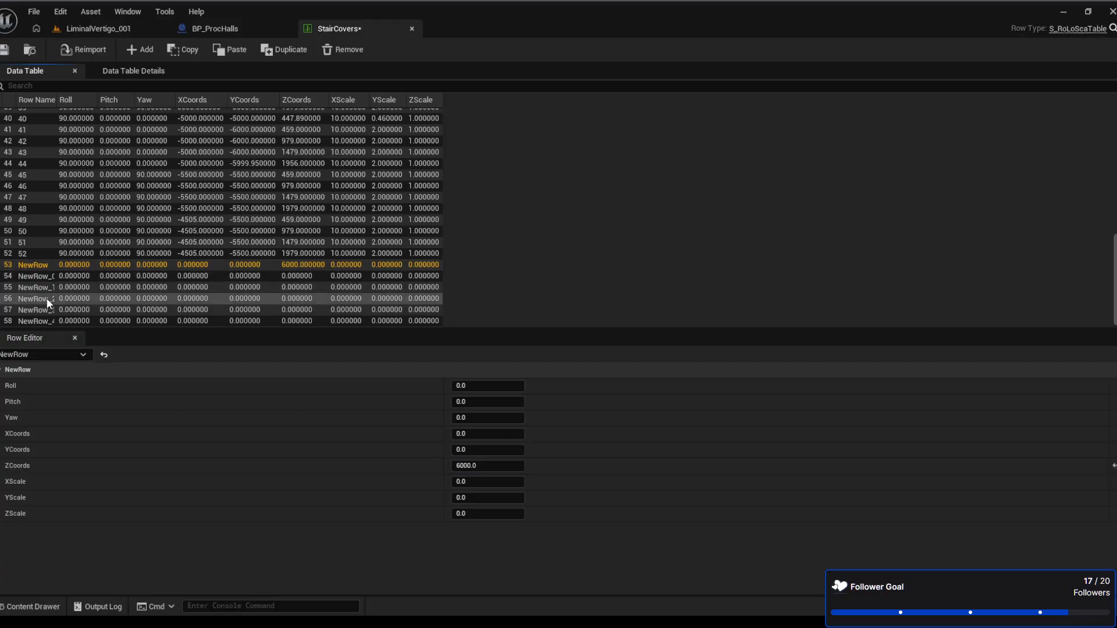
{"action": "left_click", "coordinate": [481, 465]}
{"action": "type", "text": "6000"}
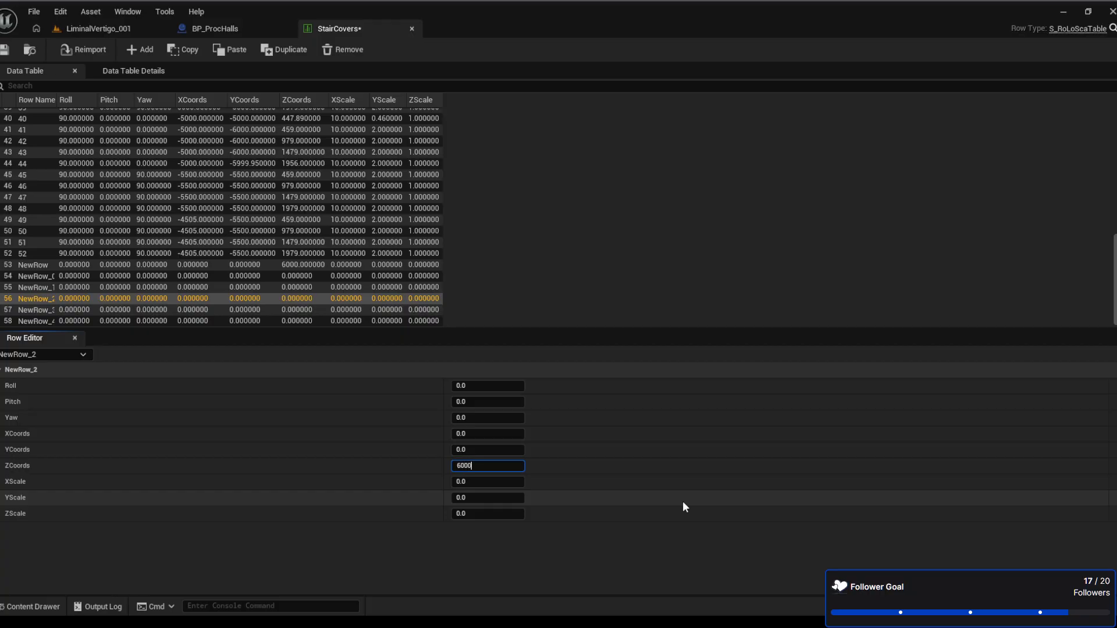
{"action": "key", "text": "Return"}
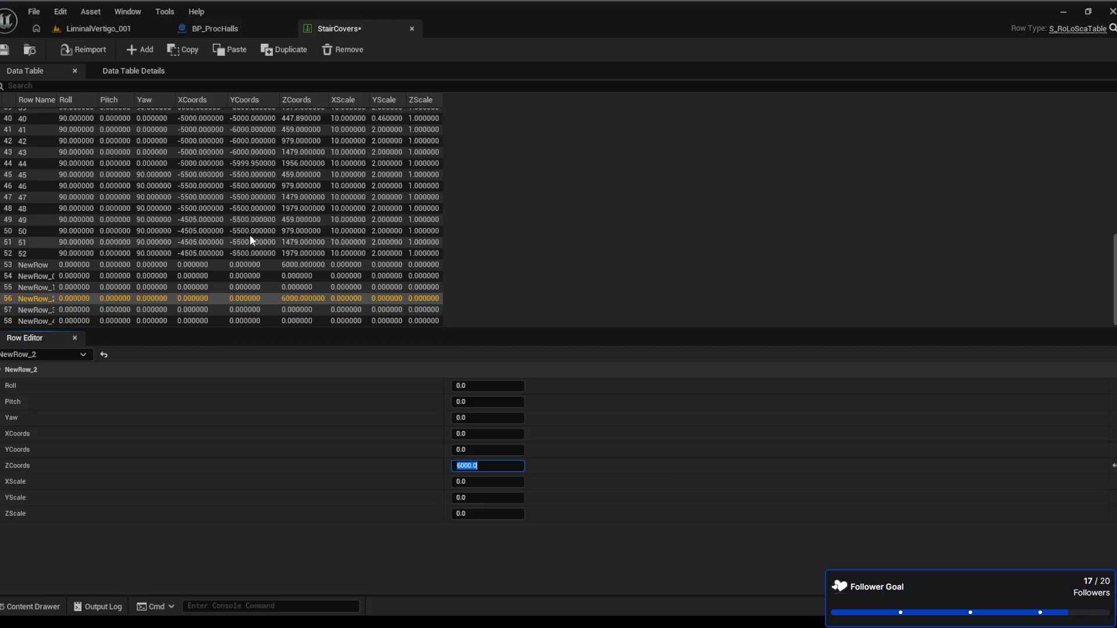
{"action": "left_click", "coordinate": [5, 50]}
Copy row 2's values into NewRow of the StairCovers table and save it
{"action": "scroll", "coordinate": [222, 170], "scroll_direction": "up", "scroll_amount": 5}
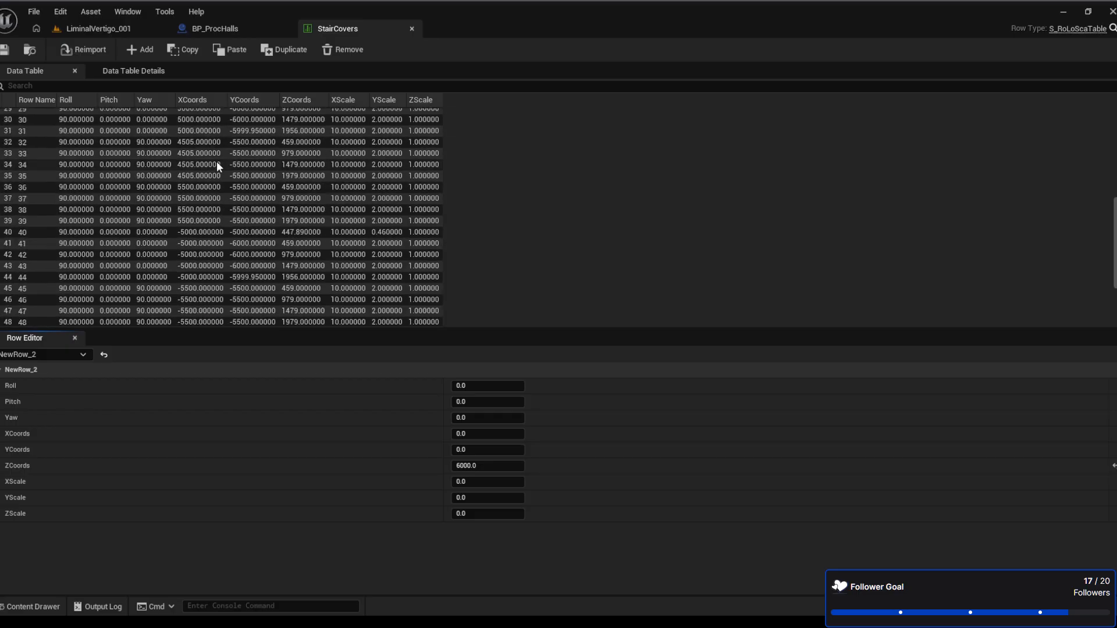
{"action": "scroll", "coordinate": [218, 166], "scroll_direction": "up", "scroll_amount": 8}
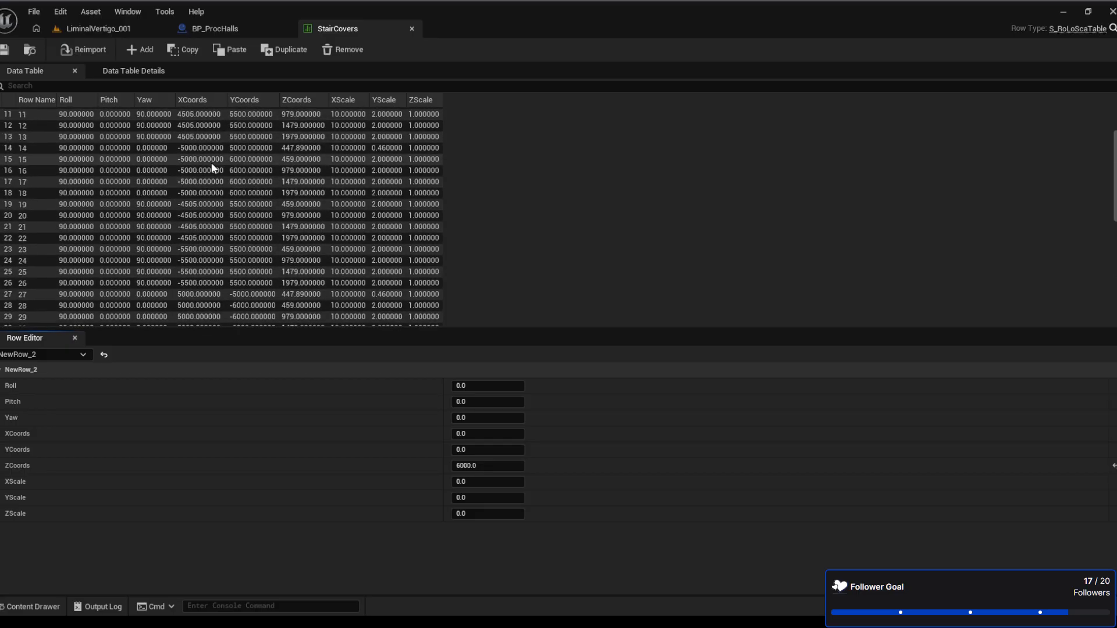
{"action": "scroll", "coordinate": [204, 170], "scroll_direction": "up", "scroll_amount": 5}
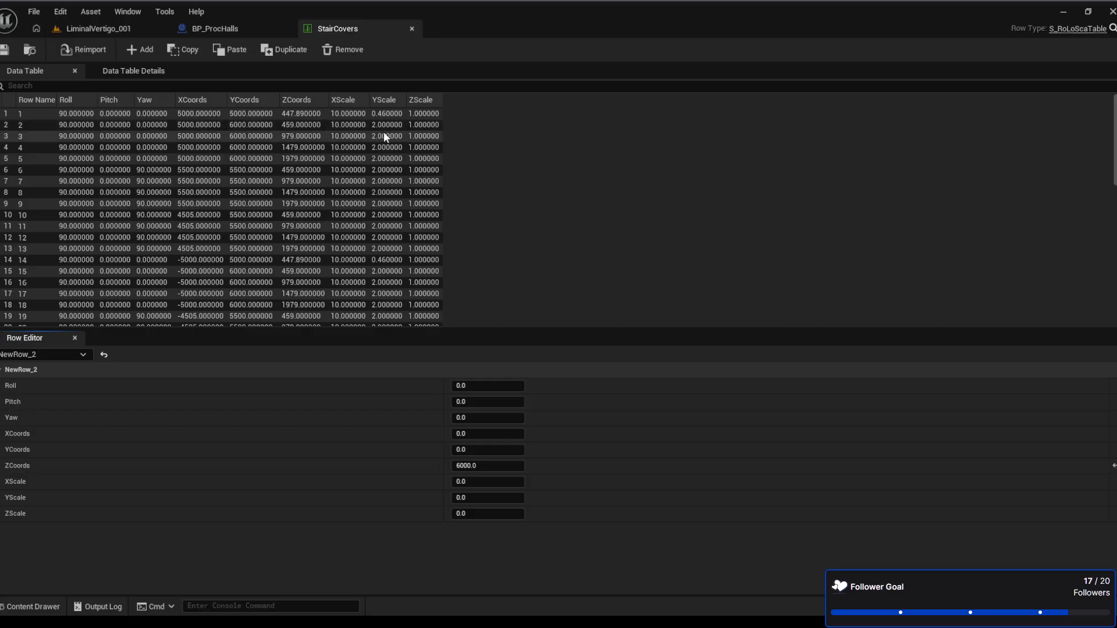
{"action": "left_click", "coordinate": [335, 127]}
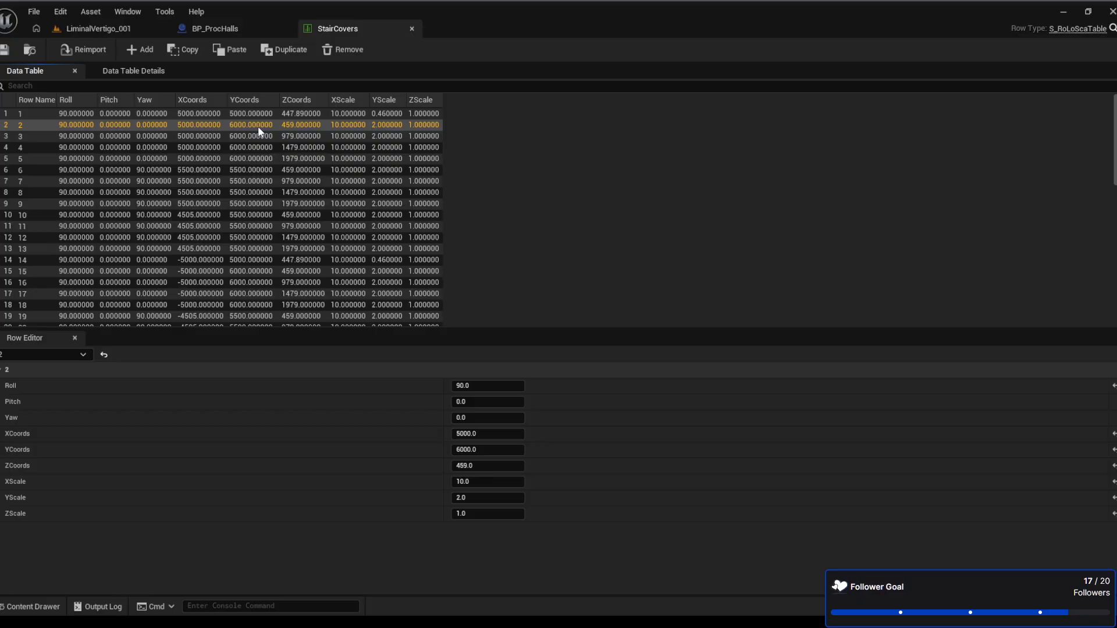
{"action": "scroll", "coordinate": [310, 259], "scroll_direction": "down", "scroll_amount": 10}
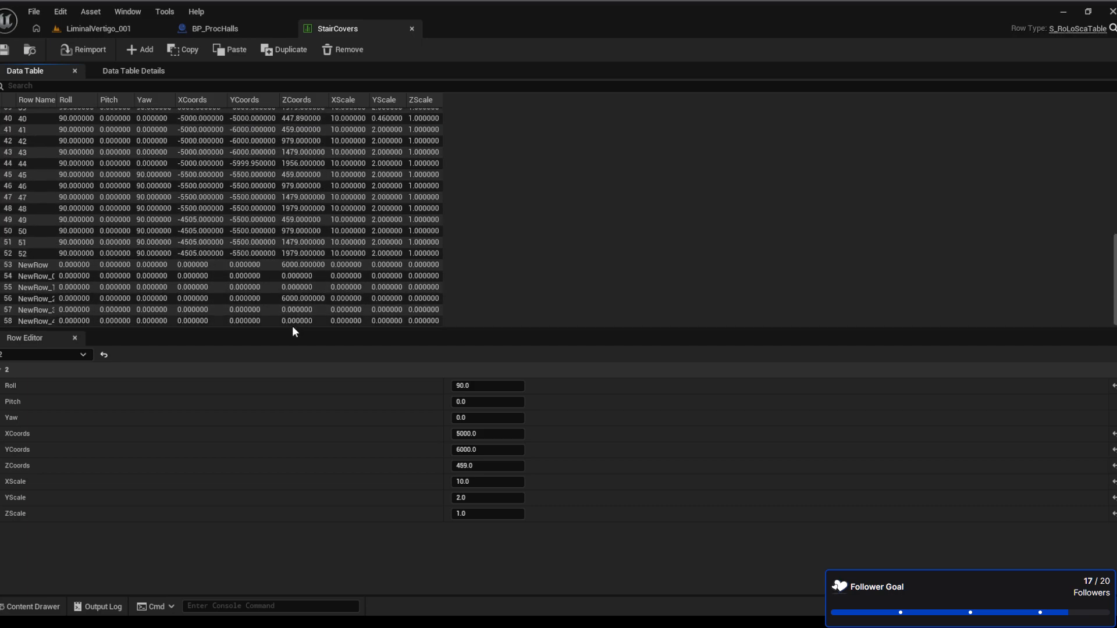
{"action": "left_click", "coordinate": [263, 265]}
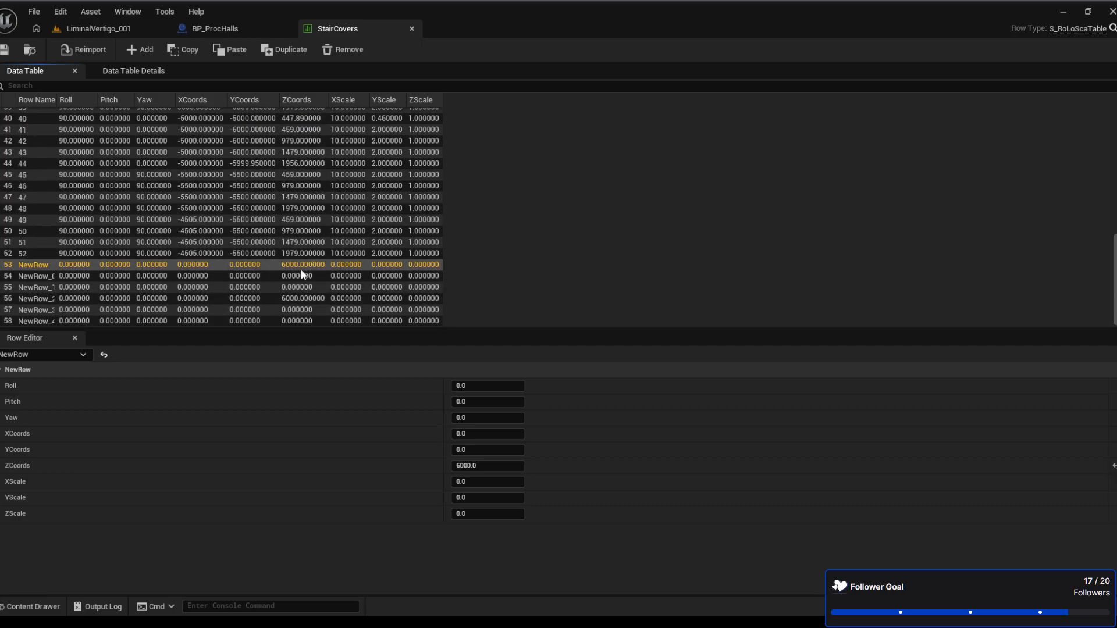
{"action": "key", "text": "ctrl+v"}
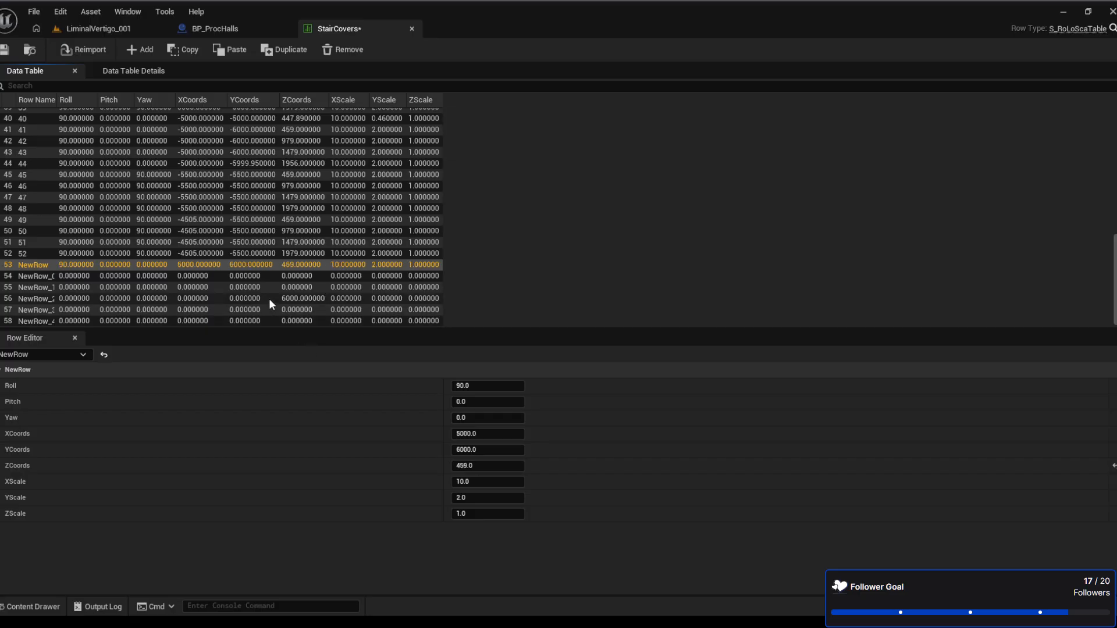
{"action": "left_click", "coordinate": [5, 50]}
Set NewRow's ZCoords to -41 and save the StairCovers table
{"action": "scroll", "coordinate": [305, 265], "scroll_direction": "up", "scroll_amount": 15}
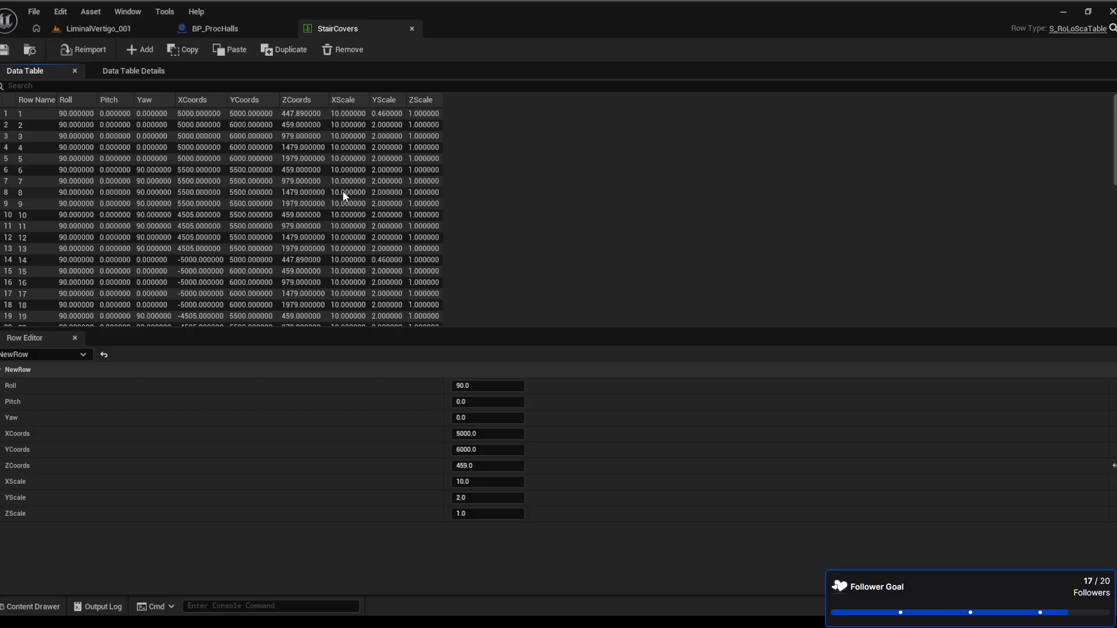
{"action": "scroll", "coordinate": [345, 198], "scroll_direction": "down", "scroll_amount": 15}
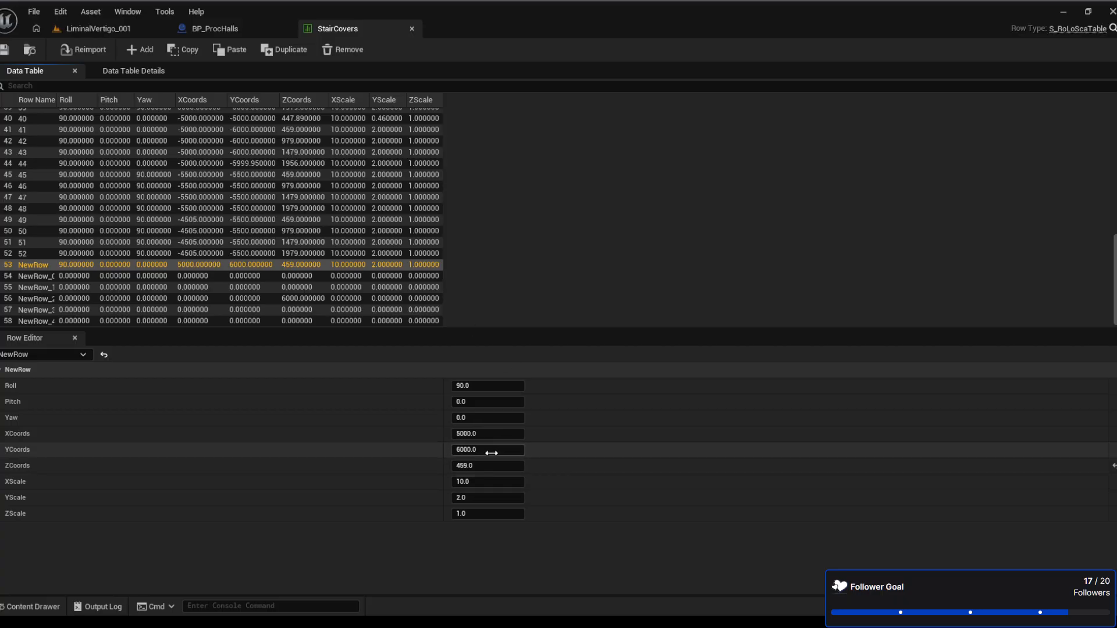
{"action": "left_click", "coordinate": [477, 467]}
{"action": "type", "text": "-"}
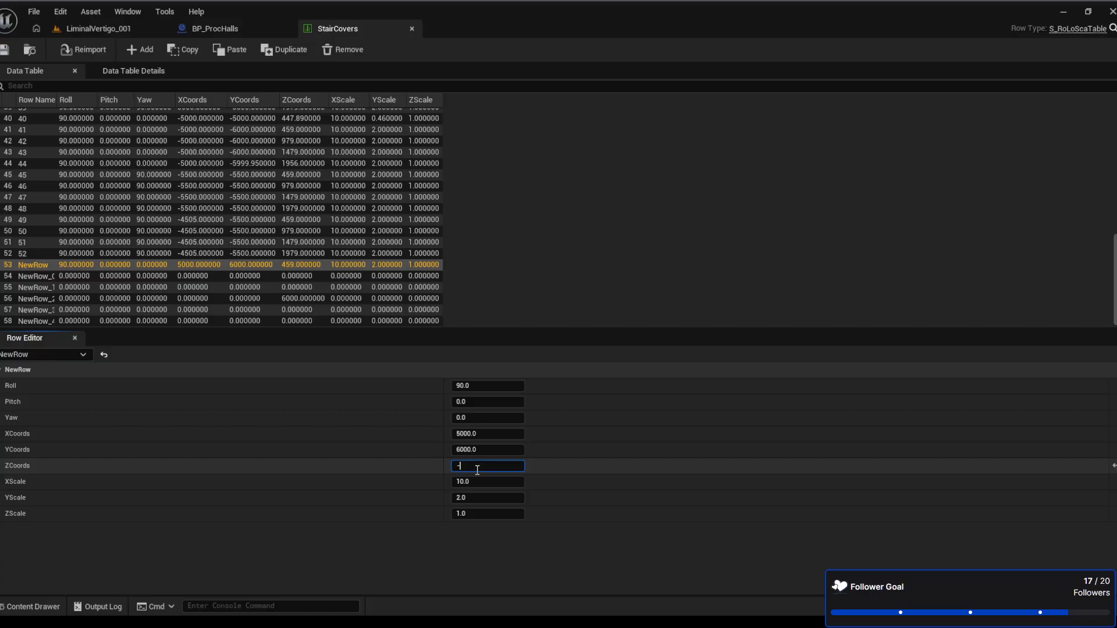
{"action": "type", "text": "54"}
{"action": "key", "text": "BackSpace"}
{"action": "key", "text": "BackSpace"}
{"action": "type", "text": "21"}
{"action": "key", "text": "Return"}
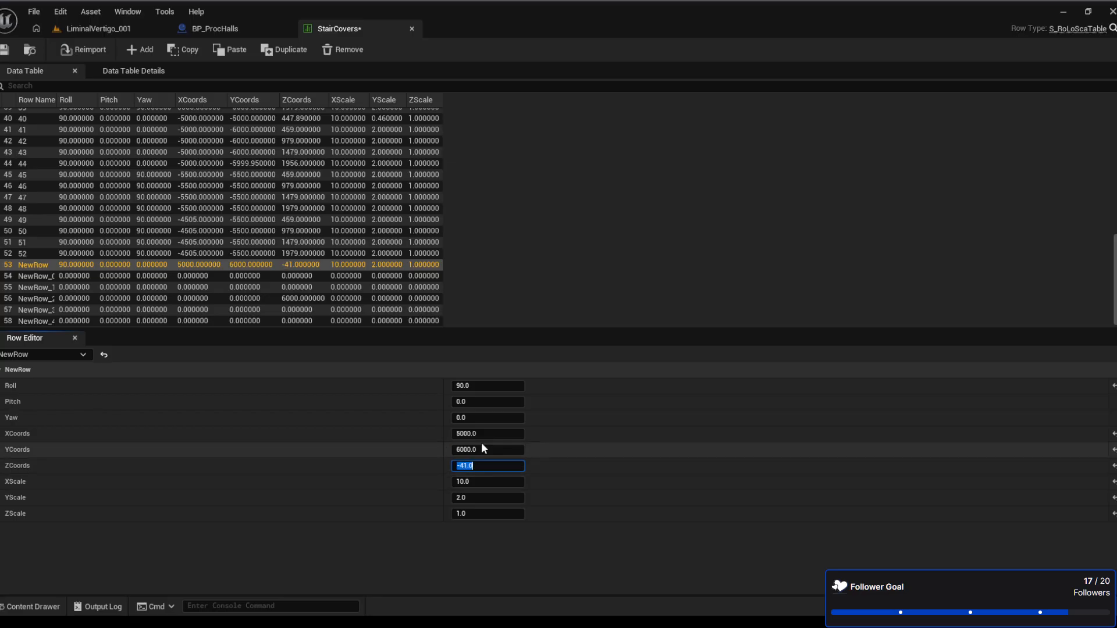
{"action": "left_click", "coordinate": [6, 50]}
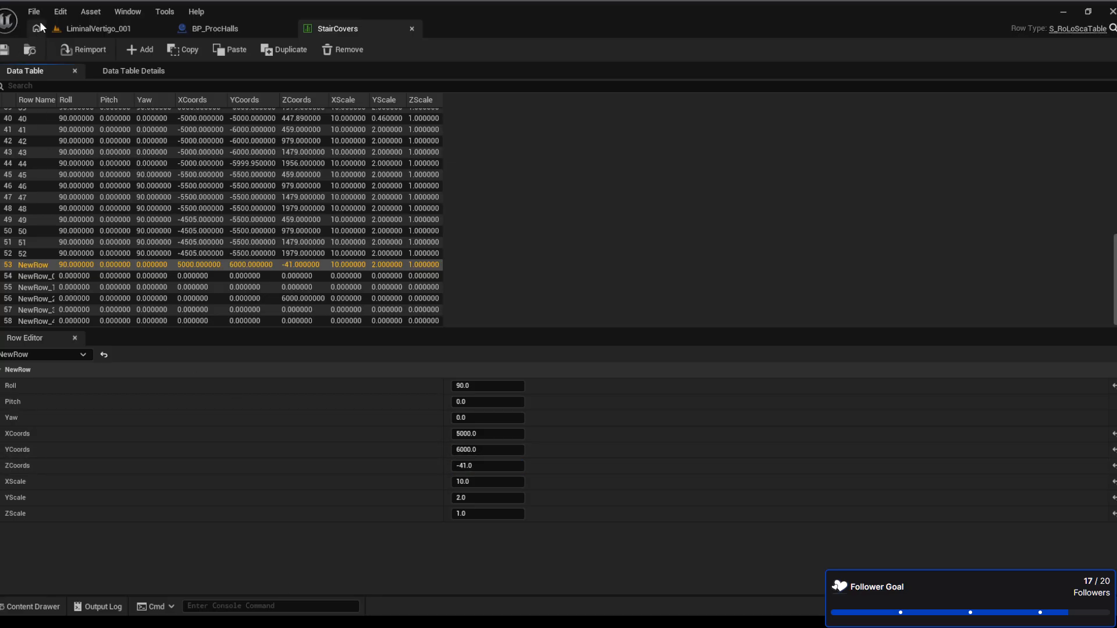
Compile the BP_ProcHalls blueprint and inspect the cover generated at the lower stair gap in the LiminalVertigo_001 level
{"action": "left_click", "coordinate": [247, 30]}
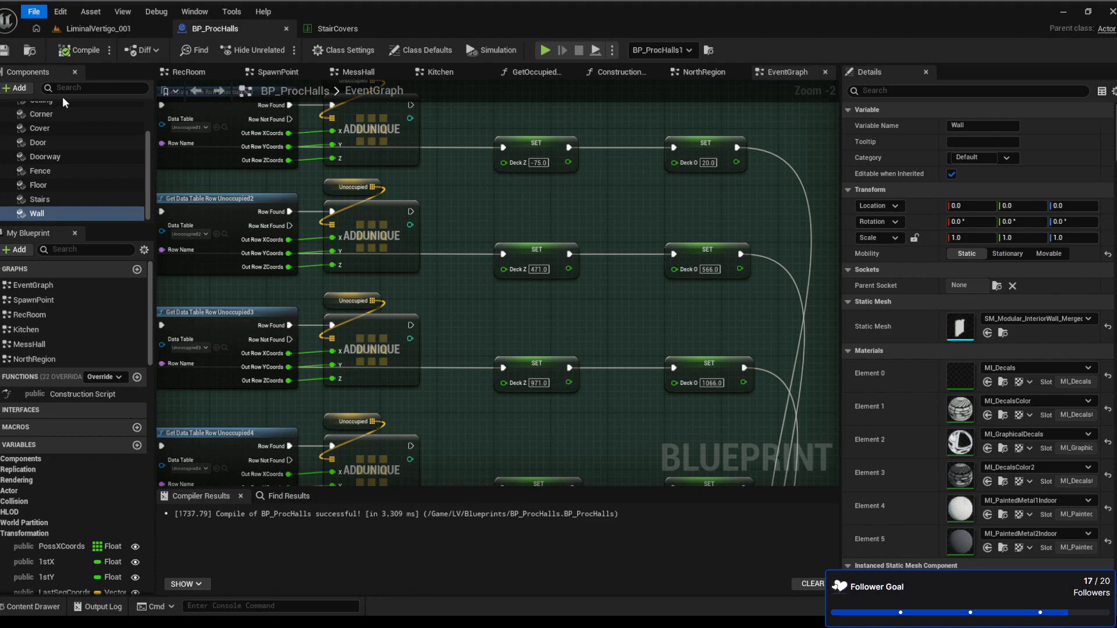
{"action": "left_click", "coordinate": [128, 29]}
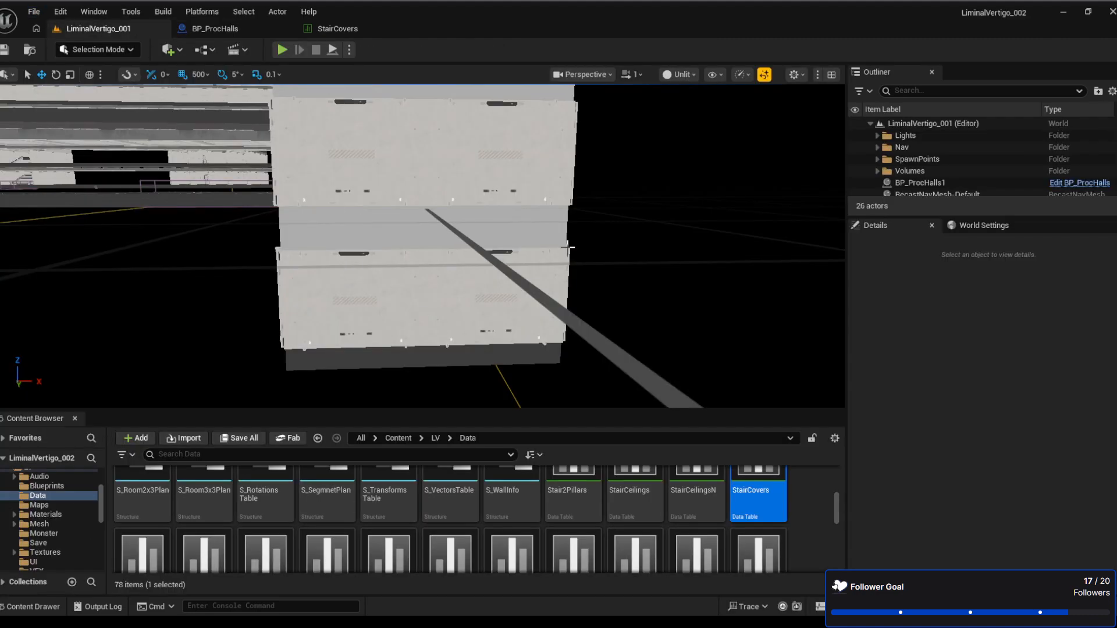
{"action": "key", "text": "a"}
{"action": "right_click_drag", "start_coordinate": [407, 245], "coordinate": [500, 229]}
{"action": "key", "text": "w"}
{"action": "key", "text": "s"}
{"action": "key", "text": "d"}
{"action": "key", "text": "w"}
{"action": "key", "text": "w"}
{"action": "key", "text": "w"}
Set NewRow_2's ZCoords to -41 in the StairCovers table
{"action": "left_click", "coordinate": [345, 30]}
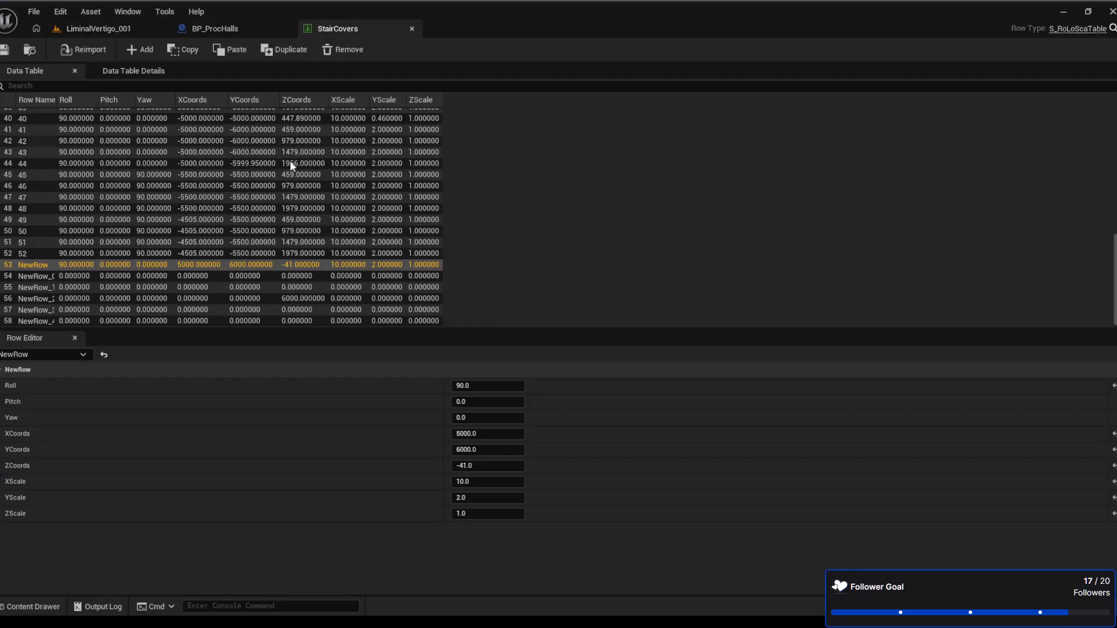
{"action": "left_click", "coordinate": [285, 300]}
{"action": "left_click", "coordinate": [489, 467]}
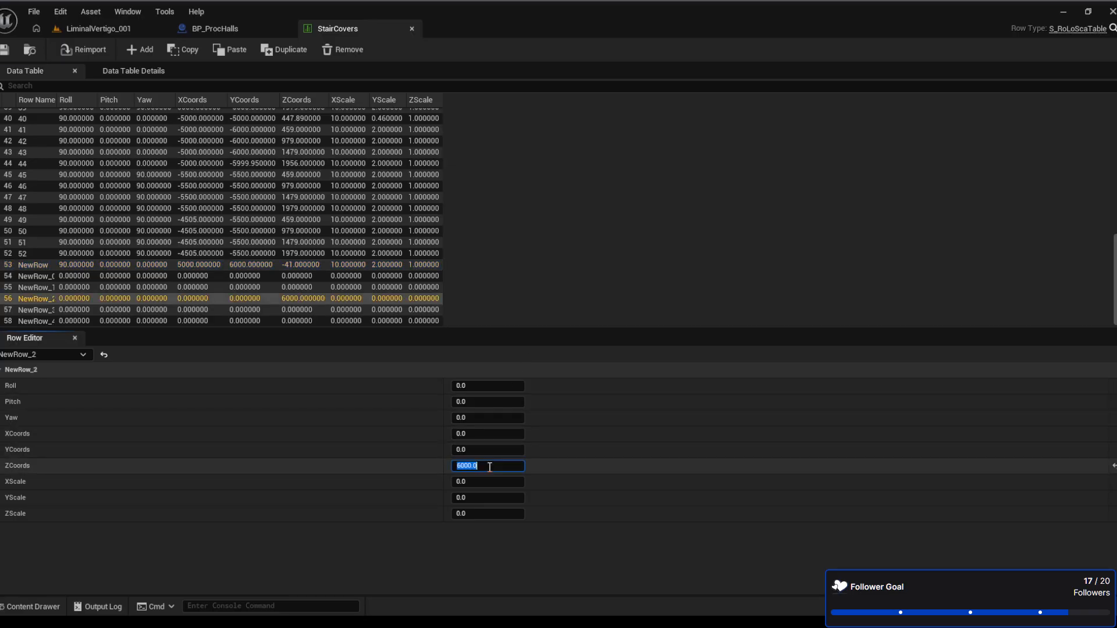
{"action": "type", "text": "-5"}
{"action": "key", "text": "BackSpace"}
{"action": "type", "text": "41"}
{"action": "key", "text": "Return"}
Copy all of NewRow's values into NewRow_2 in the StairCovers table
{"action": "left_click", "coordinate": [248, 266]}
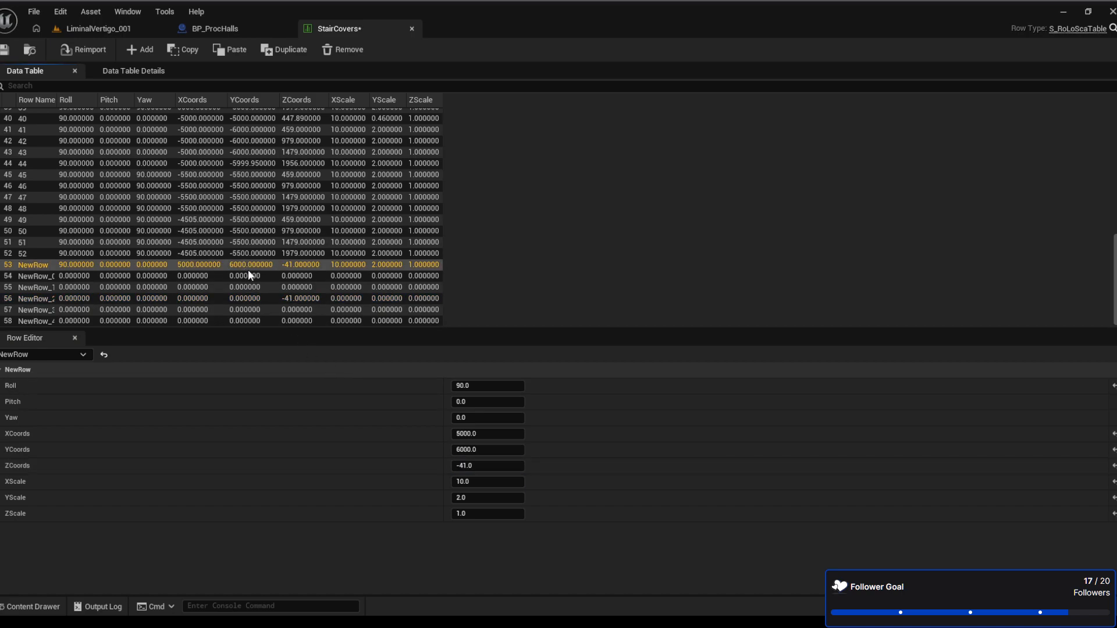
{"action": "left_click", "coordinate": [254, 298]}
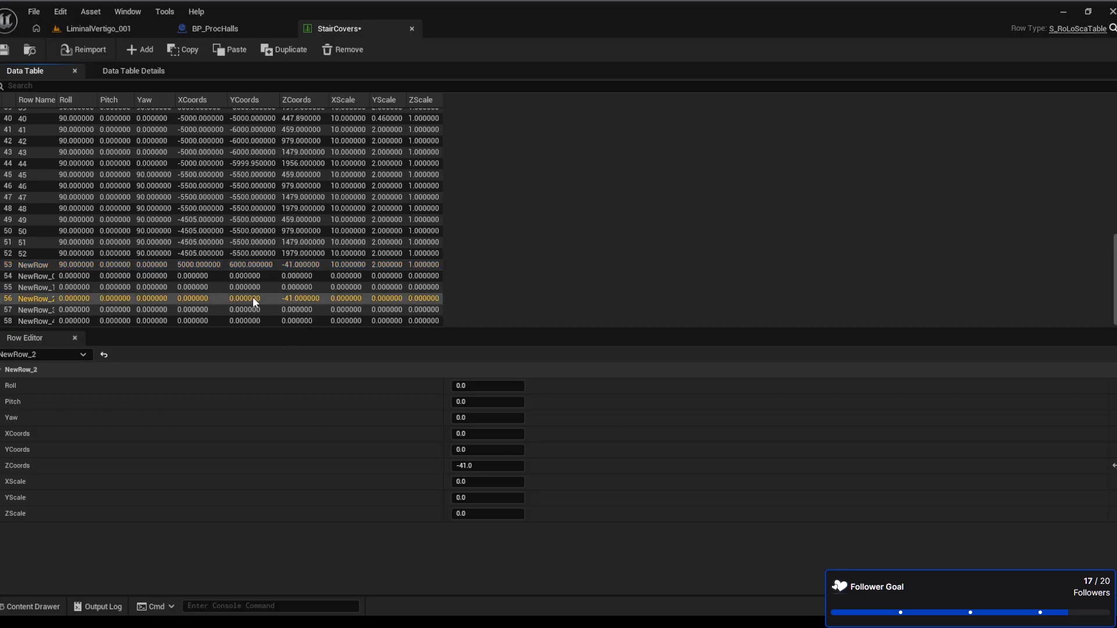
{"action": "key", "text": "ctrl+v"}
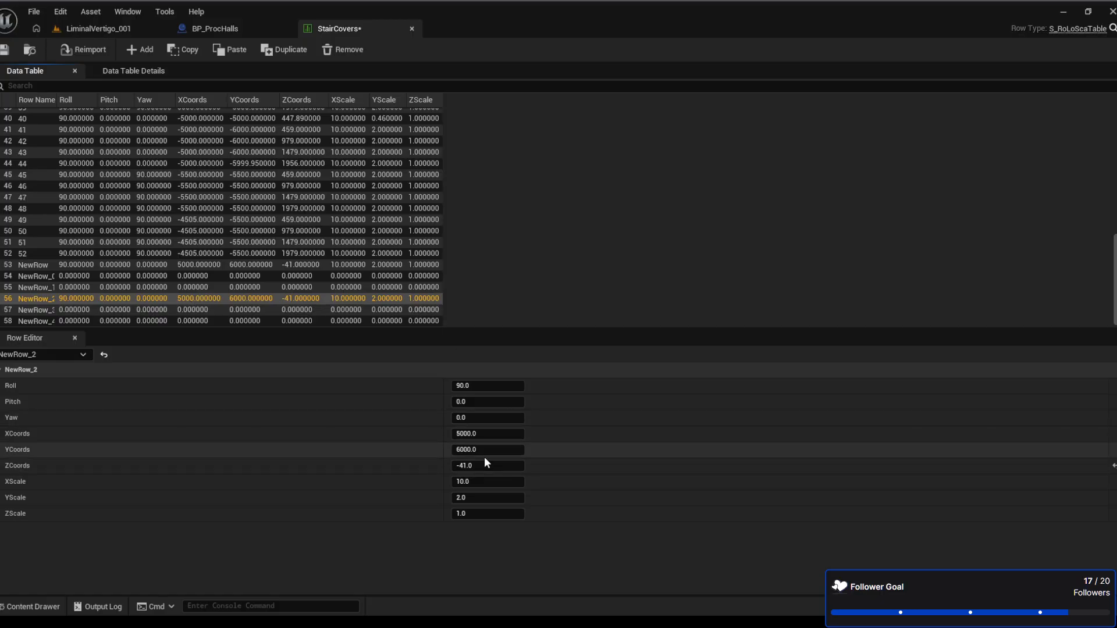
Set NewRow_2's XCoords to -5000 and save the StairCovers table
{"action": "left_click", "coordinate": [494, 431]}
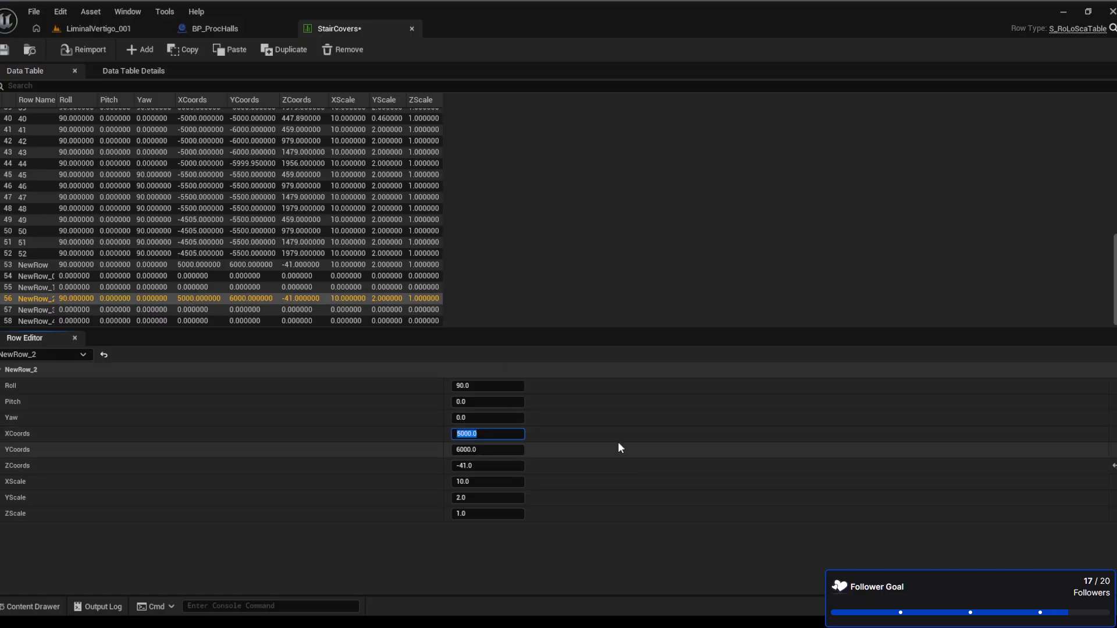
{"action": "key", "text": "Home"}
{"action": "type", "text": "-"}
{"action": "key", "text": "Return"}
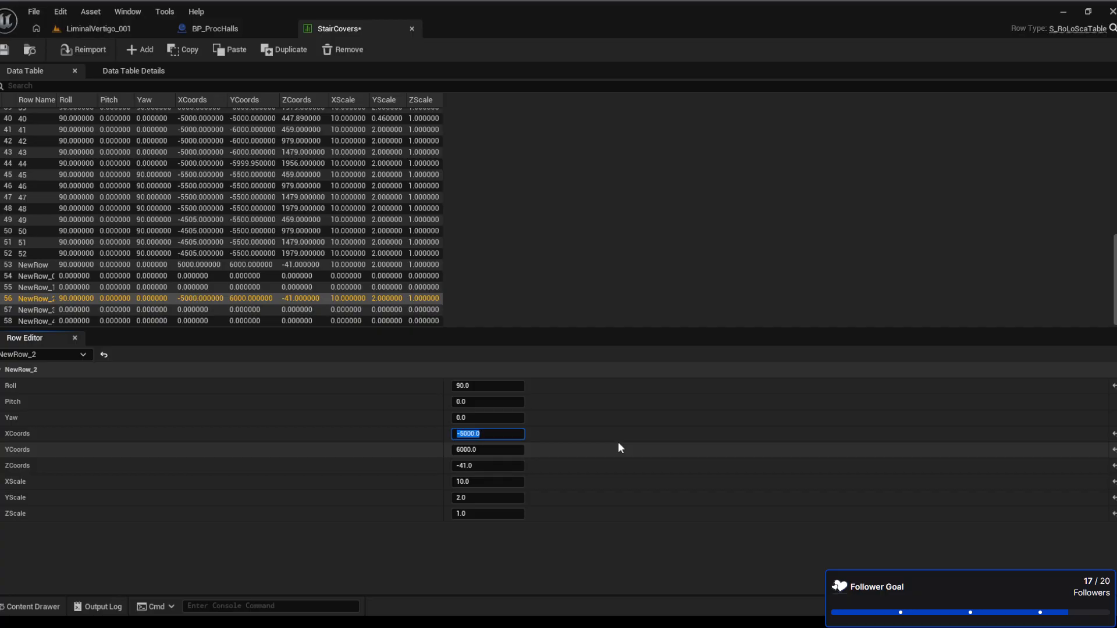
{"action": "left_click", "coordinate": [14, 47]}
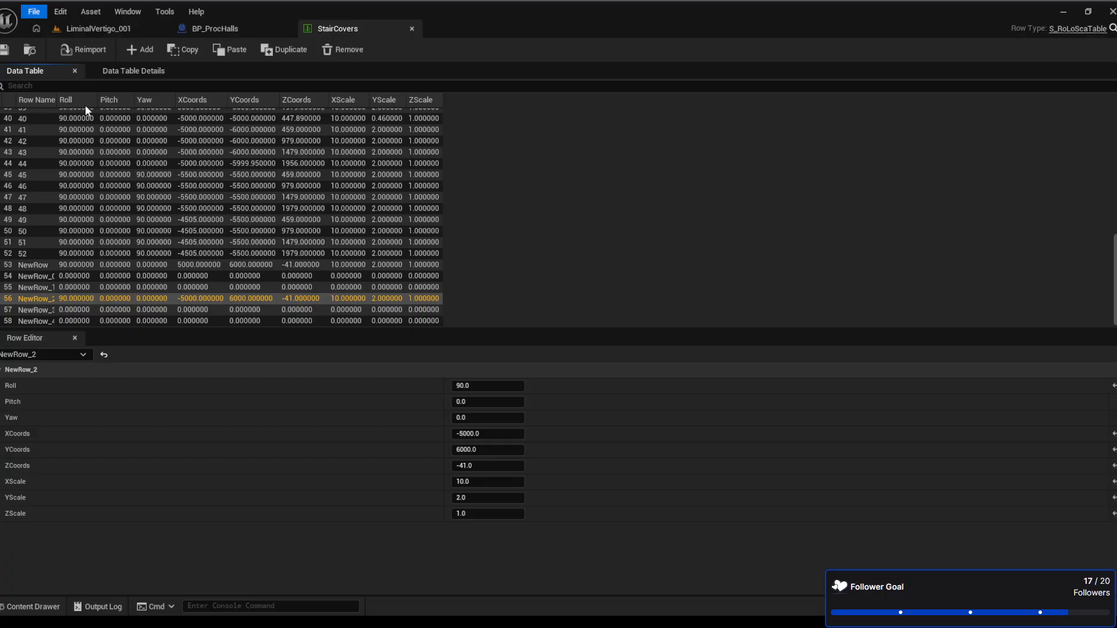
Compile the BP_ProcHalls blueprint and inspect the cover generated from NewRow_2 in the LiminalVertigo_001 level
{"action": "left_click", "coordinate": [195, 33]}
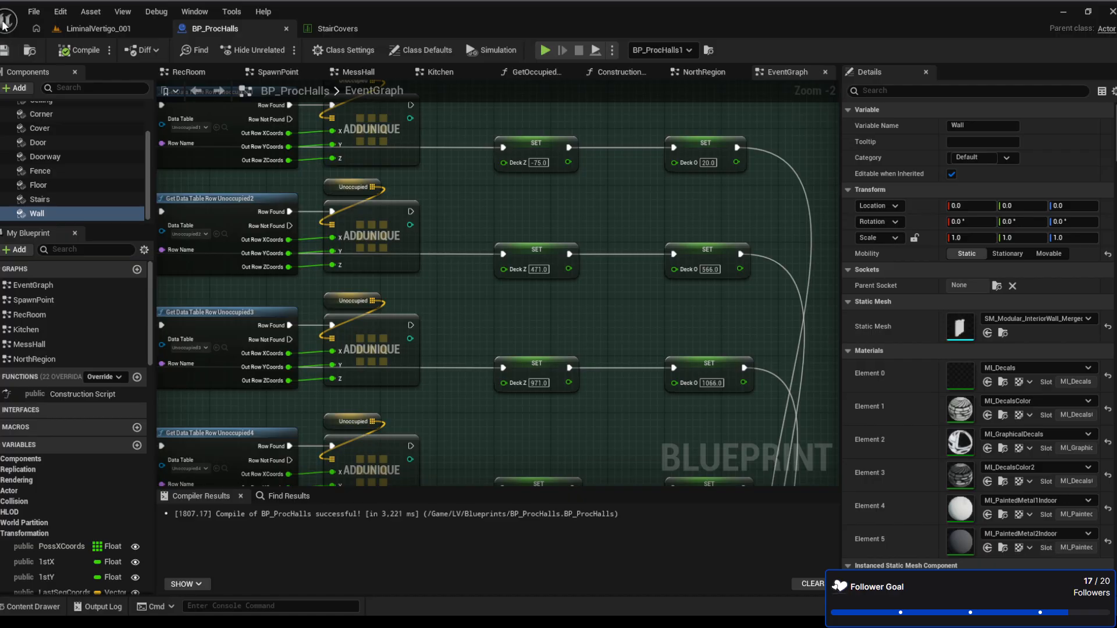
{"action": "left_click", "coordinate": [117, 29]}
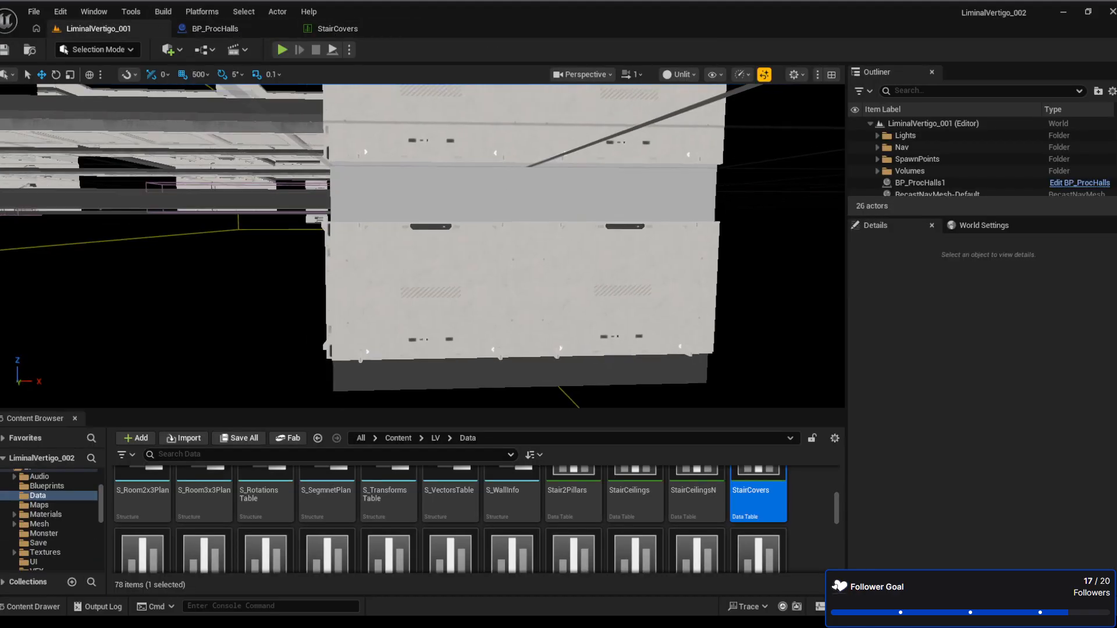
{"action": "right_click_drag", "start_coordinate": [373, 244], "coordinate": [745, 244]}
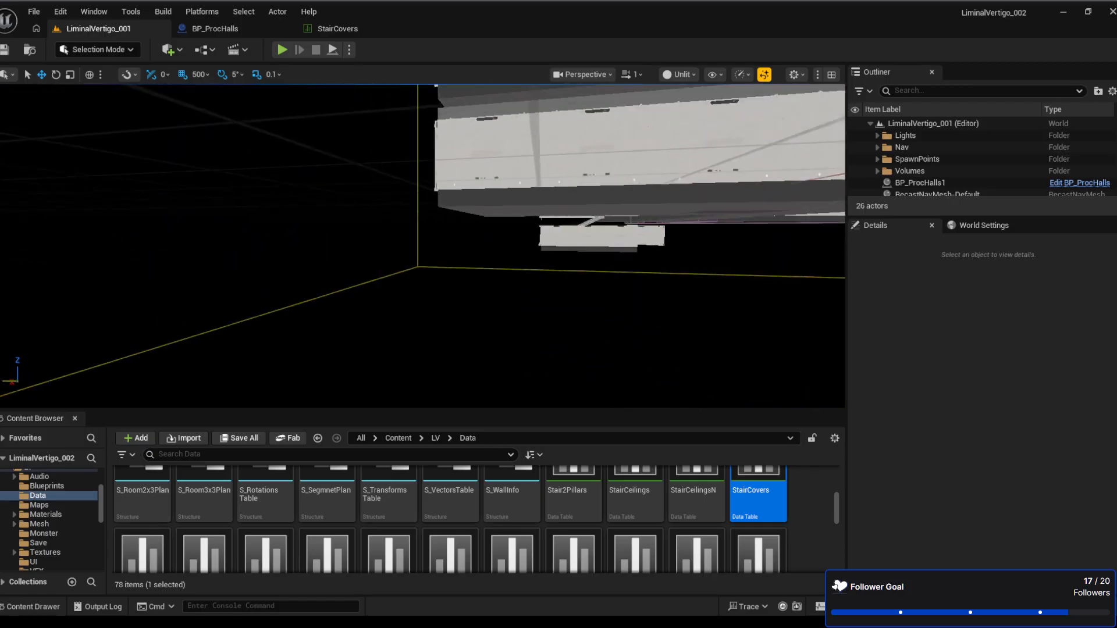
{"action": "right_click_drag", "start_coordinate": [422, 245], "coordinate": [364, 81]}
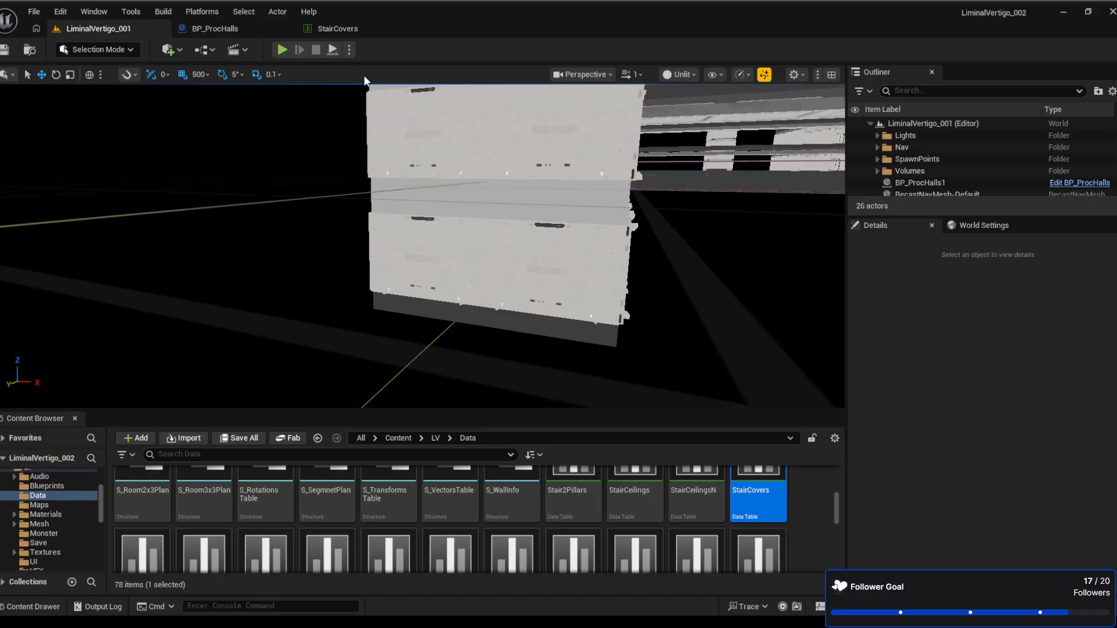
Examine the lower stair gap from several sides in the LiminalVertigo_001 level to find which sides still need covers
{"action": "left_click", "coordinate": [339, 29]}
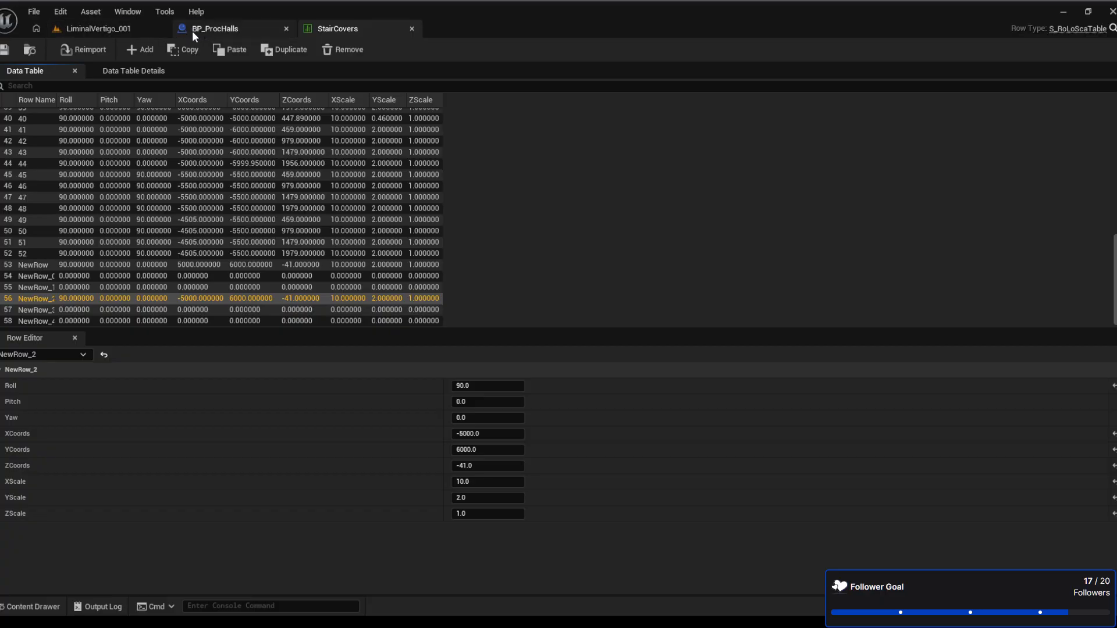
{"action": "left_click", "coordinate": [119, 29]}
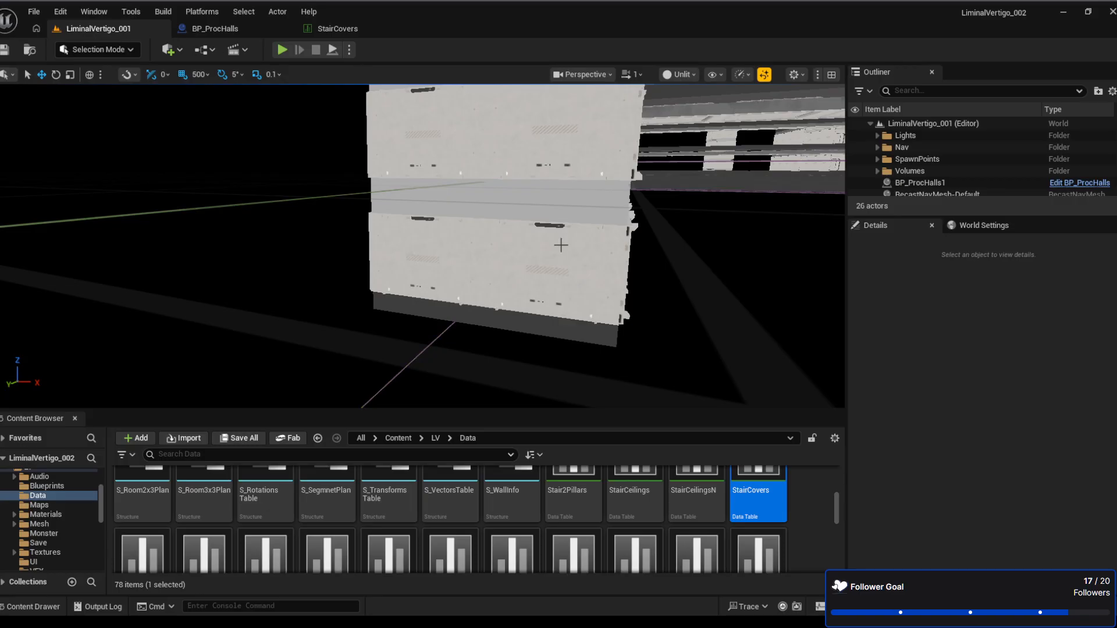
{"action": "key", "text": "w"}
{"action": "right_click_drag", "start_coordinate": [718, 245], "coordinate": [832, 224]}
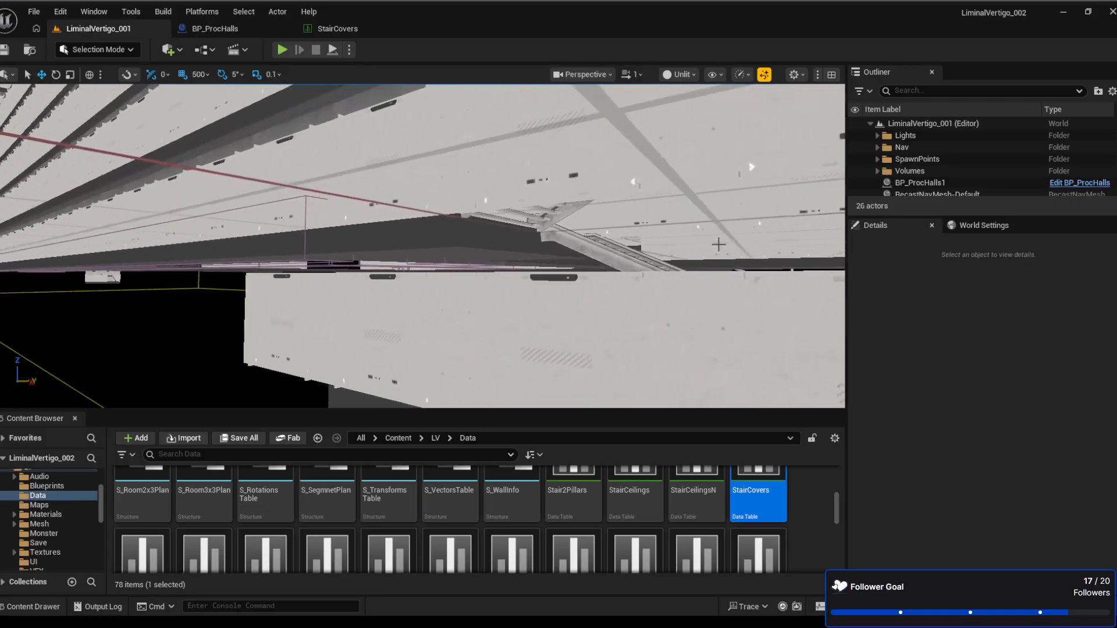
{"action": "right_click_drag", "start_coordinate": [561, 272], "coordinate": [663, 278]}
{"action": "right_click_drag", "start_coordinate": [382, 216], "coordinate": [362, 227]}
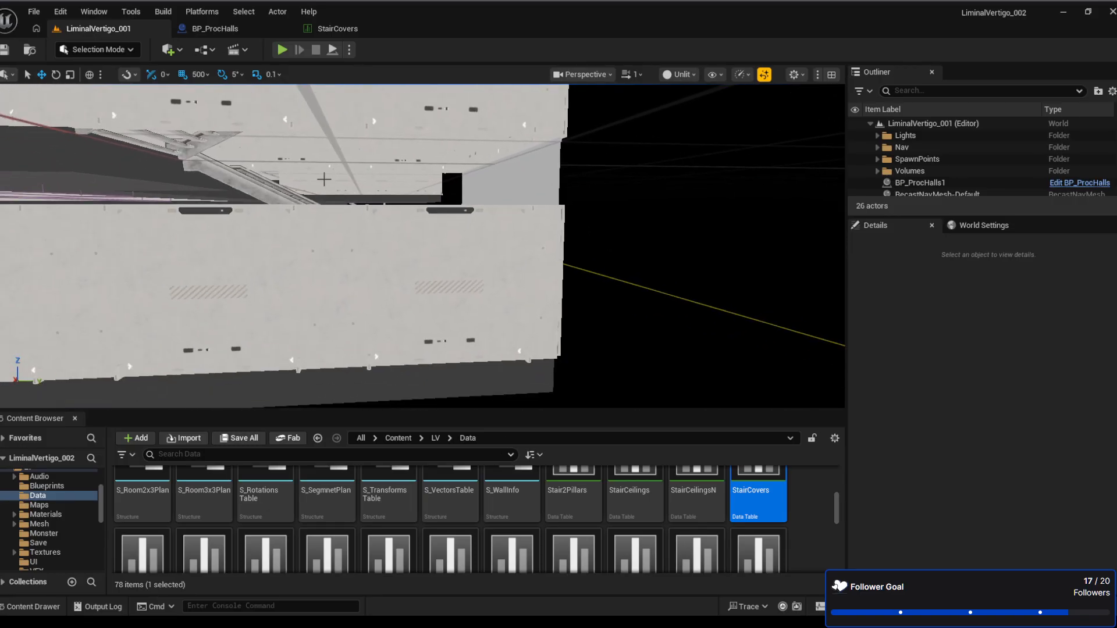
{"action": "key", "text": "s"}
{"action": "right_click_drag", "start_coordinate": [267, 265], "coordinate": [250, 308]}
{"action": "right_click_drag", "start_coordinate": [362, 259], "coordinate": [402, 235]}
{"action": "key", "text": "w"}
{"action": "mouse_move", "coordinate": [465, 368]}
{"action": "right_mouse_down"}
{"action": "mouse_move", "coordinate": [474, 338]}
{"action": "mouse_move", "coordinate": [512, 329]}
{"action": "mouse_move", "coordinate": [553, 356]}
{"action": "mouse_move", "coordinate": [466, 359]}
{"action": "right_mouse_up"}
{"action": "key", "text": "w"}
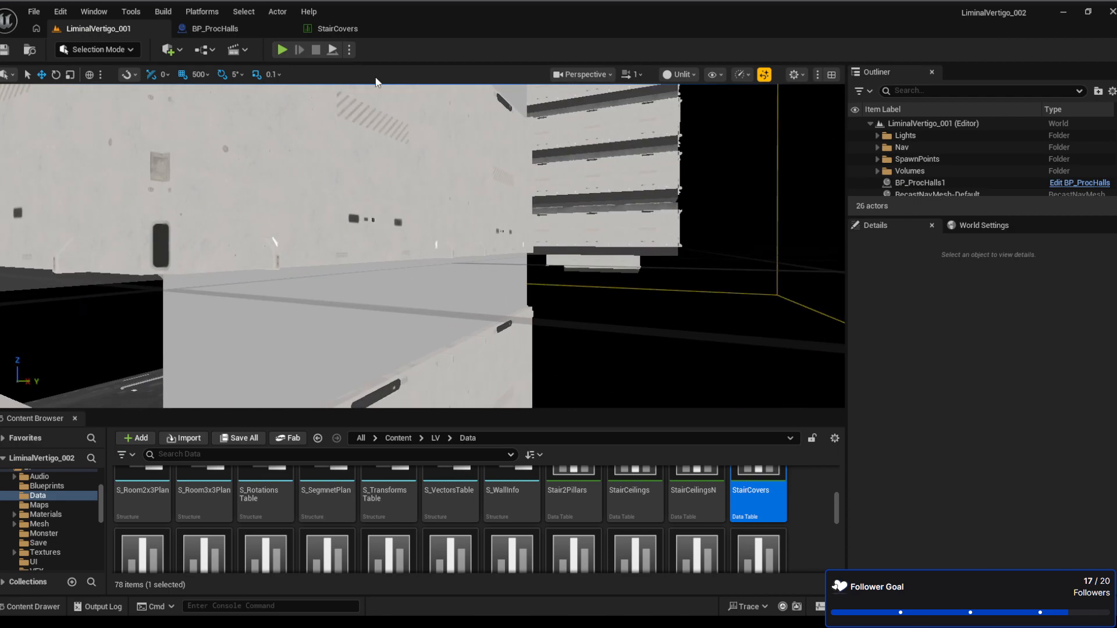
Review the first StairCovers rows and compare them with the open sides of the lower stair area in the level
{"action": "left_click", "coordinate": [346, 32]}
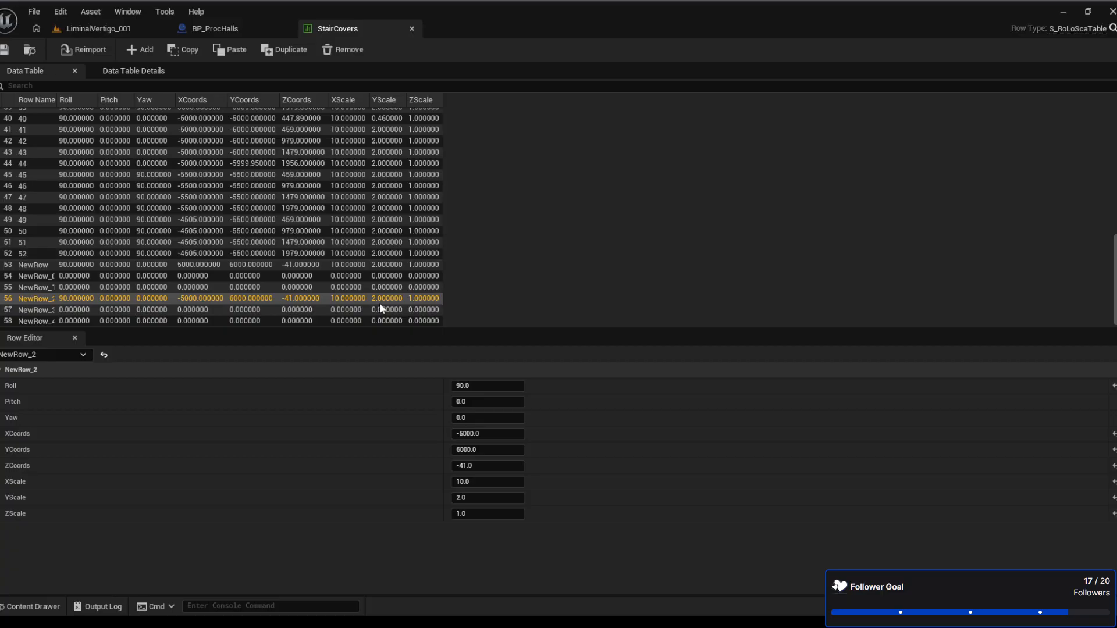
{"action": "scroll", "coordinate": [381, 307], "scroll_direction": "up", "scroll_amount": 3}
{"action": "scroll", "coordinate": [381, 305], "scroll_direction": "up", "scroll_amount": 14}
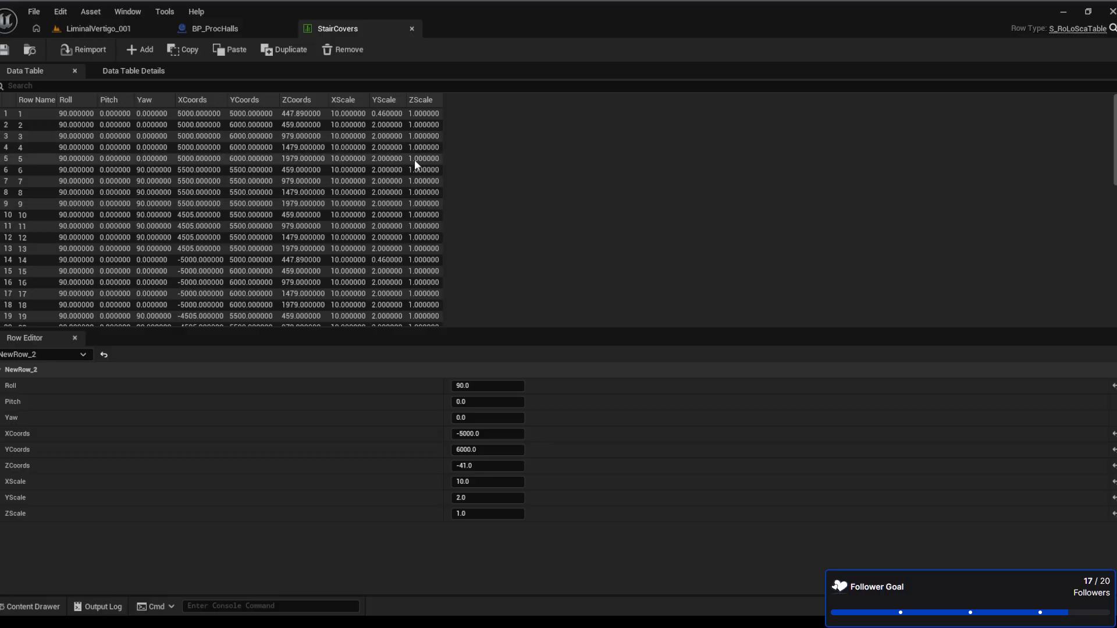
{"action": "left_click", "coordinate": [129, 33]}
{"action": "right_click_drag", "start_coordinate": [527, 265], "coordinate": [506, 261]}
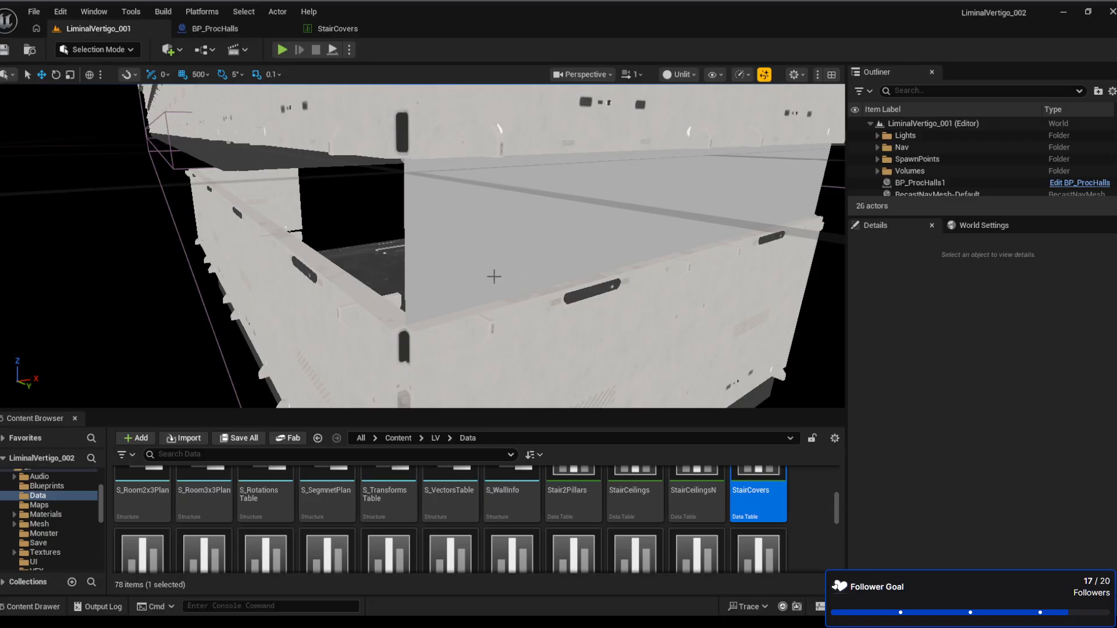
{"action": "key", "text": "a"}
{"action": "right_click_drag", "start_coordinate": [599, 267], "coordinate": [712, 257]}
{"action": "key", "text": "s"}
{"action": "right_click_drag", "start_coordinate": [509, 299], "coordinate": [540, 244]}
{"action": "key", "text": "s"}
{"action": "key", "text": "d"}
{"action": "mouse_move", "coordinate": [433, 204]}
{"action": "right_mouse_down"}
{"action": "mouse_move", "coordinate": [460, 205]}
{"action": "mouse_move", "coordinate": [443, 180]}
{"action": "mouse_move", "coordinate": [446, 190]}
{"action": "right_mouse_up"}
Copy all of row 6's values into NewRow_0 in the StairCovers table
{"action": "left_click", "coordinate": [326, 28]}
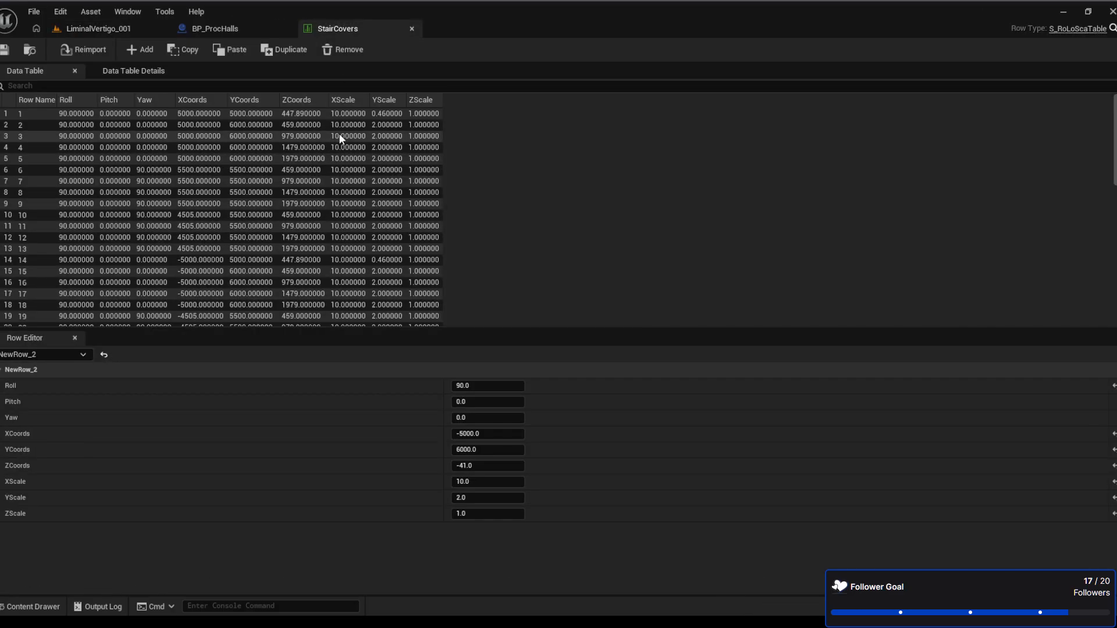
{"action": "left_click", "coordinate": [341, 129]}
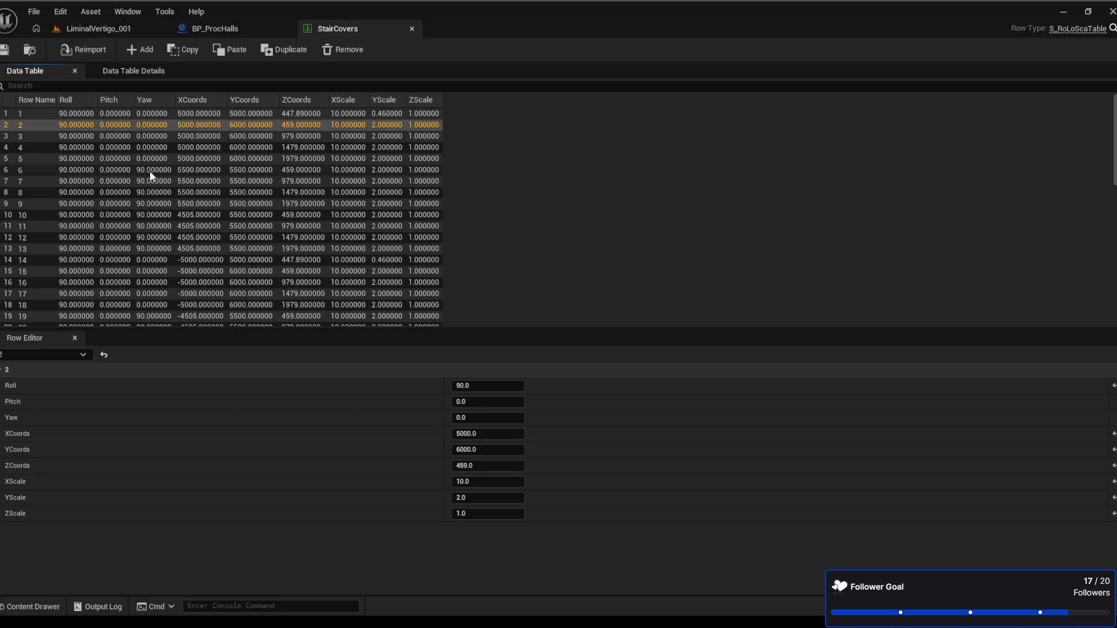
{"action": "left_click", "coordinate": [166, 172]}
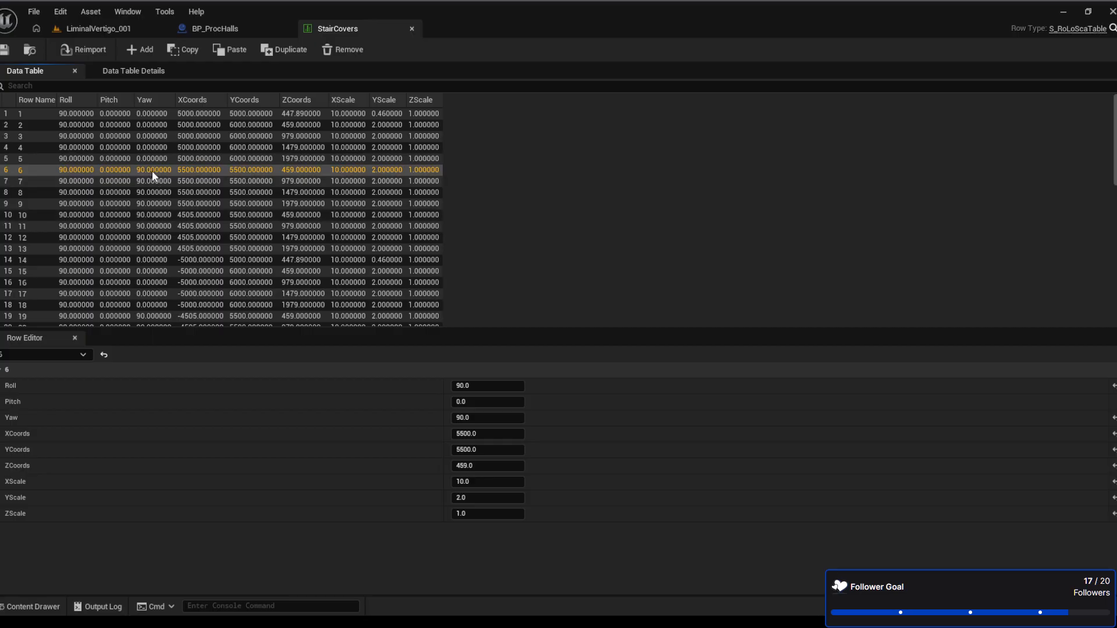
{"action": "scroll", "coordinate": [306, 225], "scroll_direction": "down", "scroll_amount": 8}
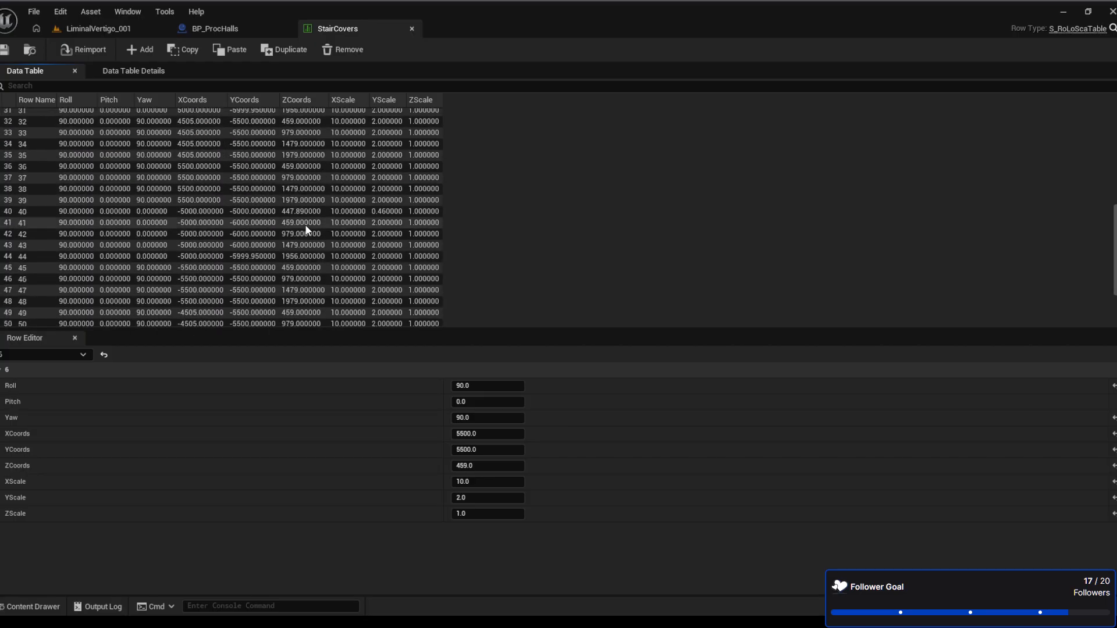
{"action": "left_click", "coordinate": [173, 279]}
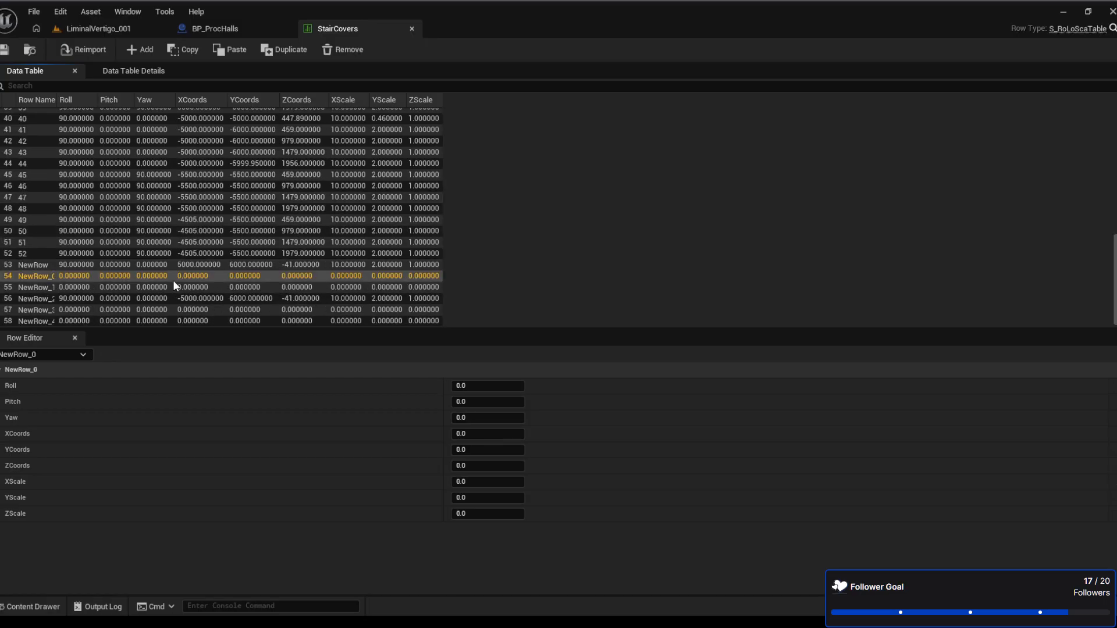
{"action": "key", "text": "ctrl+v"}
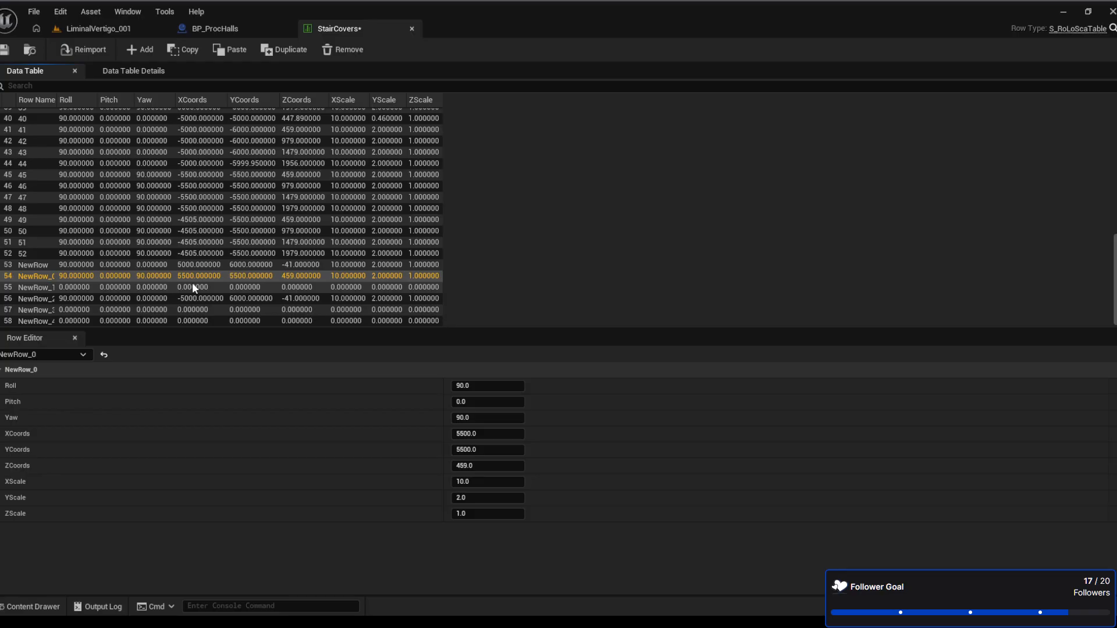
Copy all of row 10's values into NewRow_1 in the StairCovers table
{"action": "scroll", "coordinate": [192, 281], "scroll_direction": "up", "scroll_amount": 8}
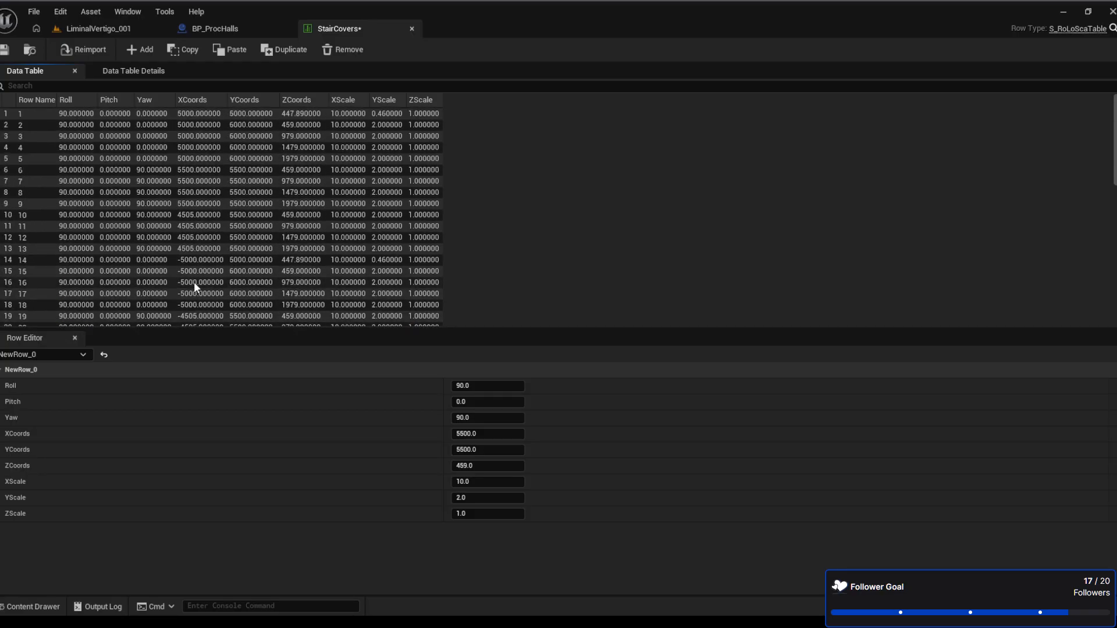
{"action": "scroll", "coordinate": [194, 282], "scroll_direction": "down", "scroll_amount": 1}
{"action": "scroll", "coordinate": [194, 282], "scroll_direction": "up", "scroll_amount": 1}
{"action": "left_click", "coordinate": [263, 216]}
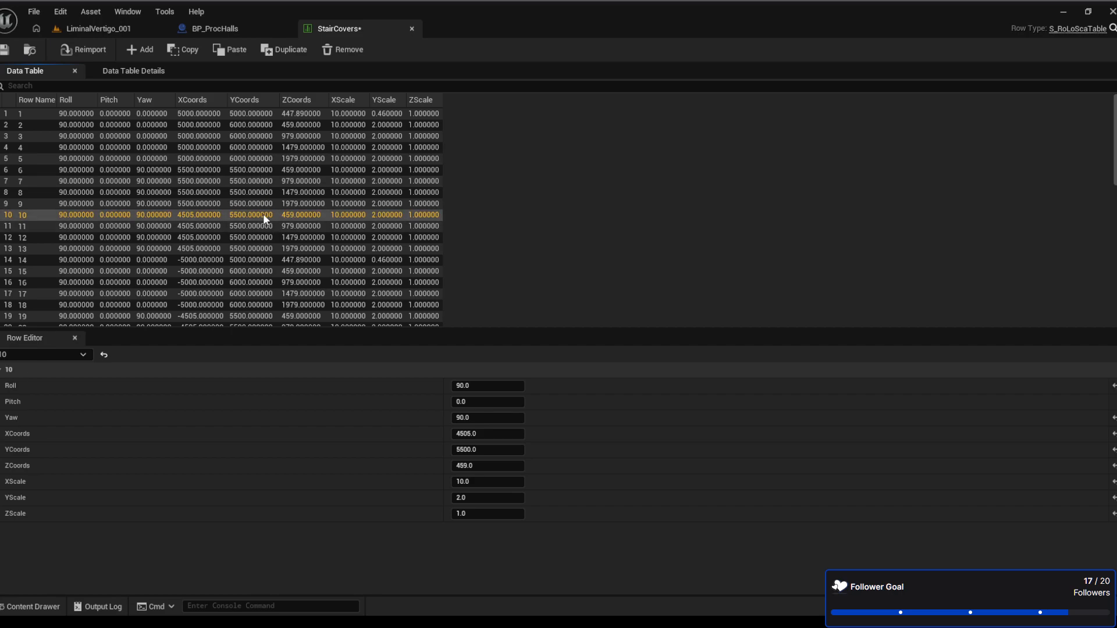
{"action": "scroll", "coordinate": [260, 267], "scroll_direction": "down", "scroll_amount": 10}
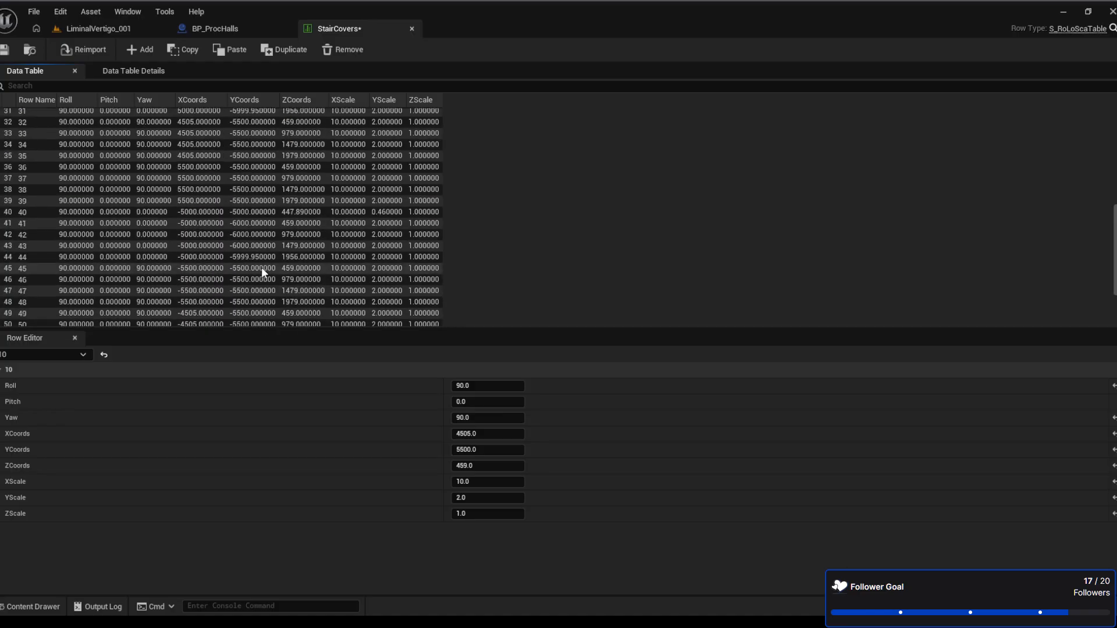
{"action": "left_click", "coordinate": [196, 288]}
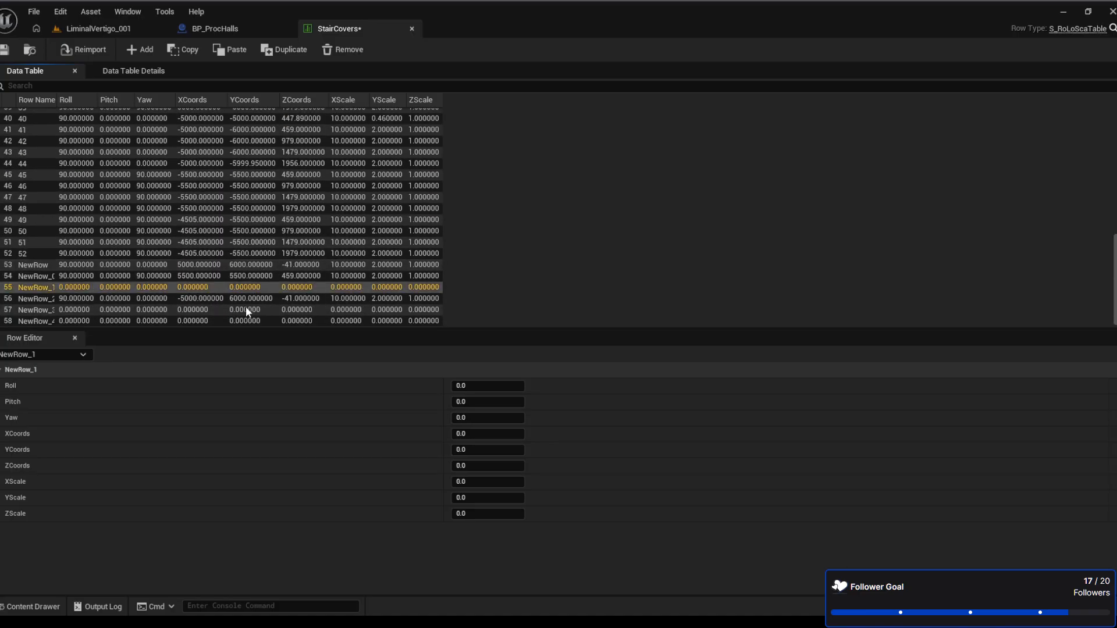
{"action": "key", "text": "ctrl+v"}
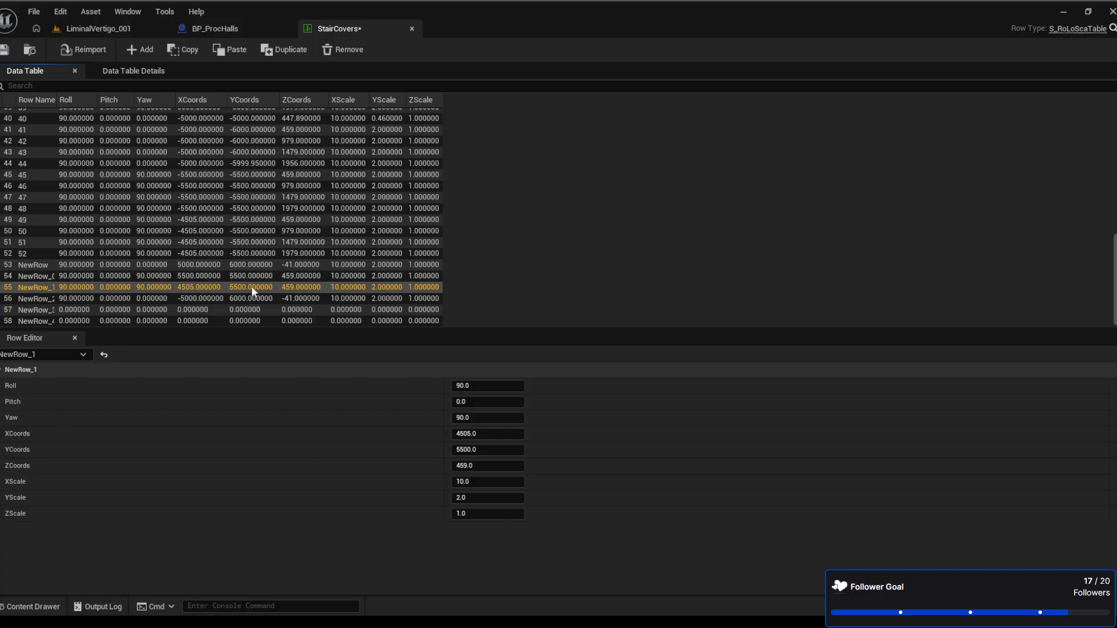
Set NewRow_0's ZCoords to -41 in the StairCovers table
{"action": "left_click", "coordinate": [299, 277]}
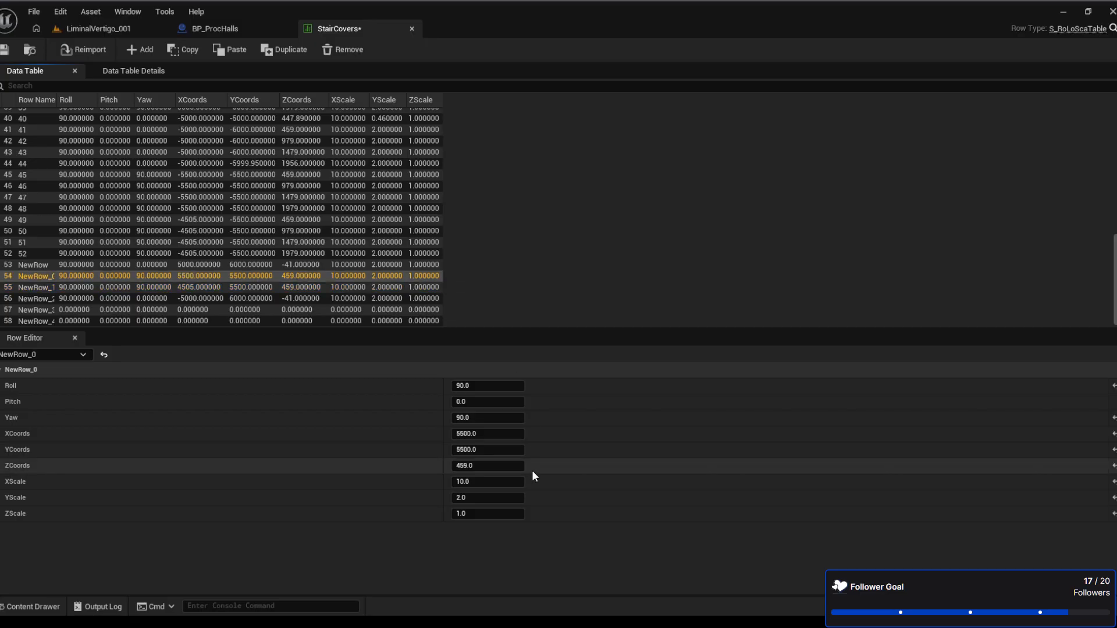
{"action": "left_click", "coordinate": [497, 467]}
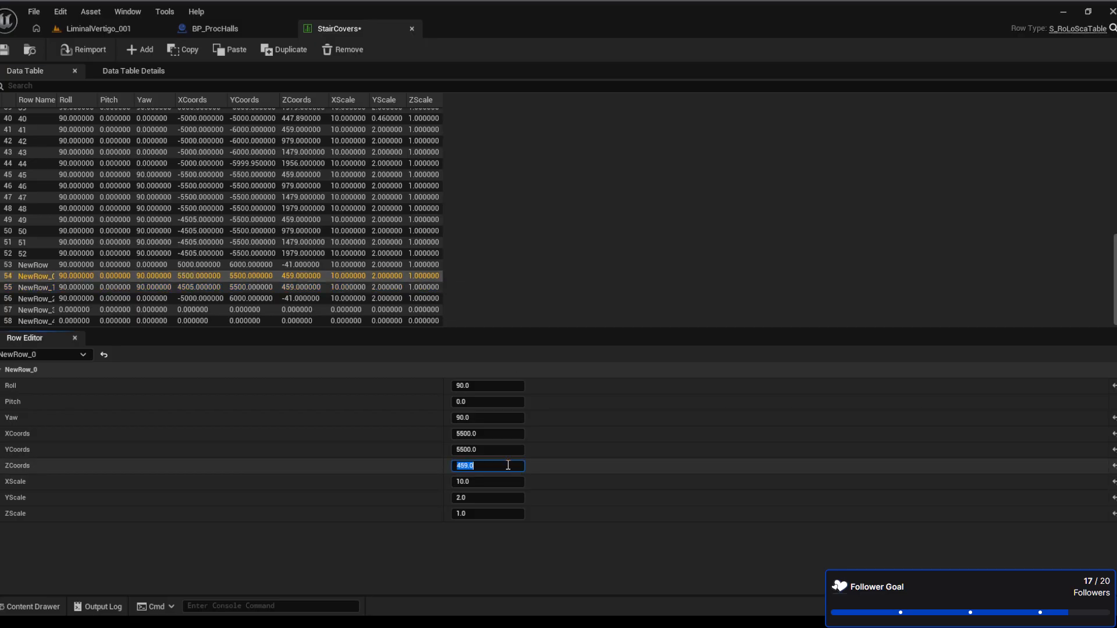
{"action": "type", "text": "-41"}
{"action": "key", "text": "Return"}
Set NewRow_1's ZCoords to -41 and save the StairCovers table
{"action": "left_click", "coordinate": [300, 288]}
{"action": "left_click", "coordinate": [486, 465]}
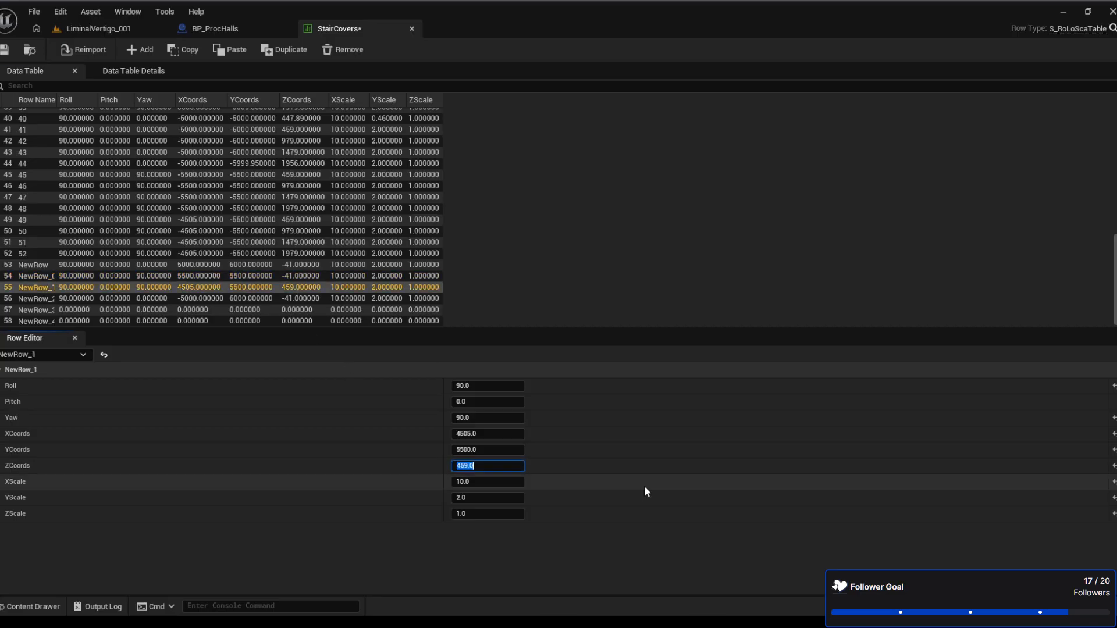
{"action": "type", "text": "41"}
{"action": "key", "text": "Home"}
{"action": "type", "text": "-"}
{"action": "key", "text": "Return"}
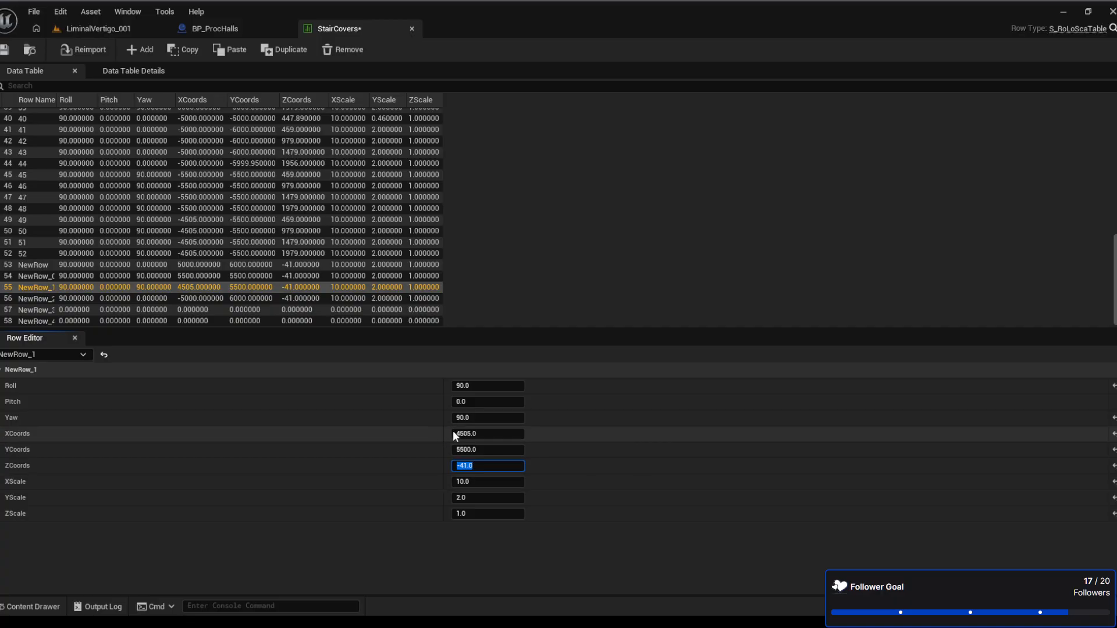
{"action": "left_click", "coordinate": [5, 49]}
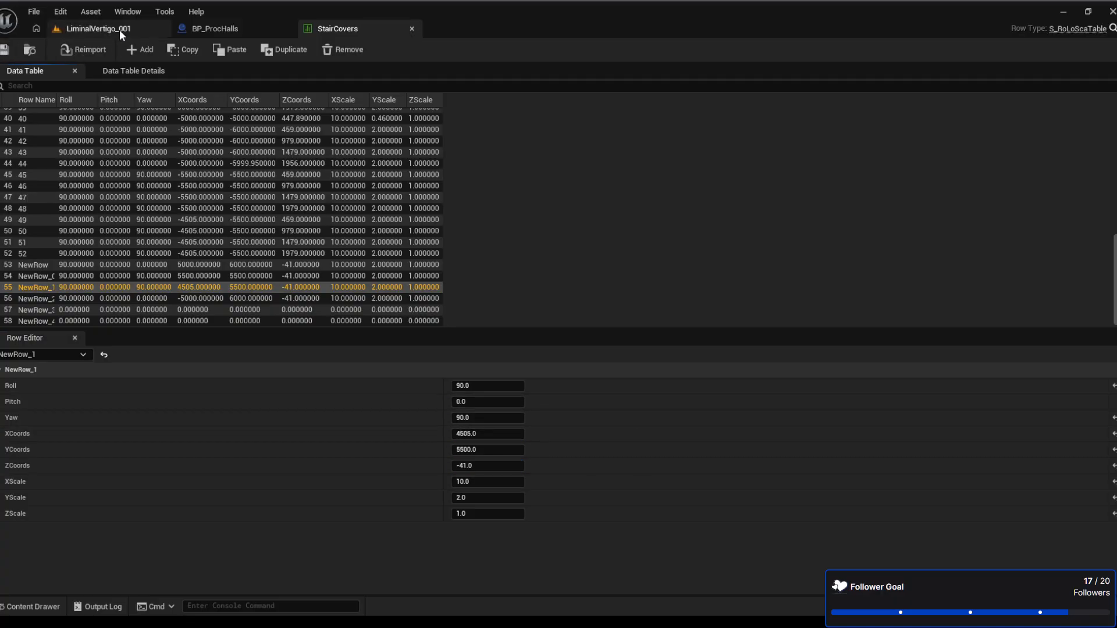
Compile the BP_ProcHalls blueprint and inspect the side covers around the lower stair gap in the LiminalVertigo_001 level
{"action": "left_click", "coordinate": [208, 30]}
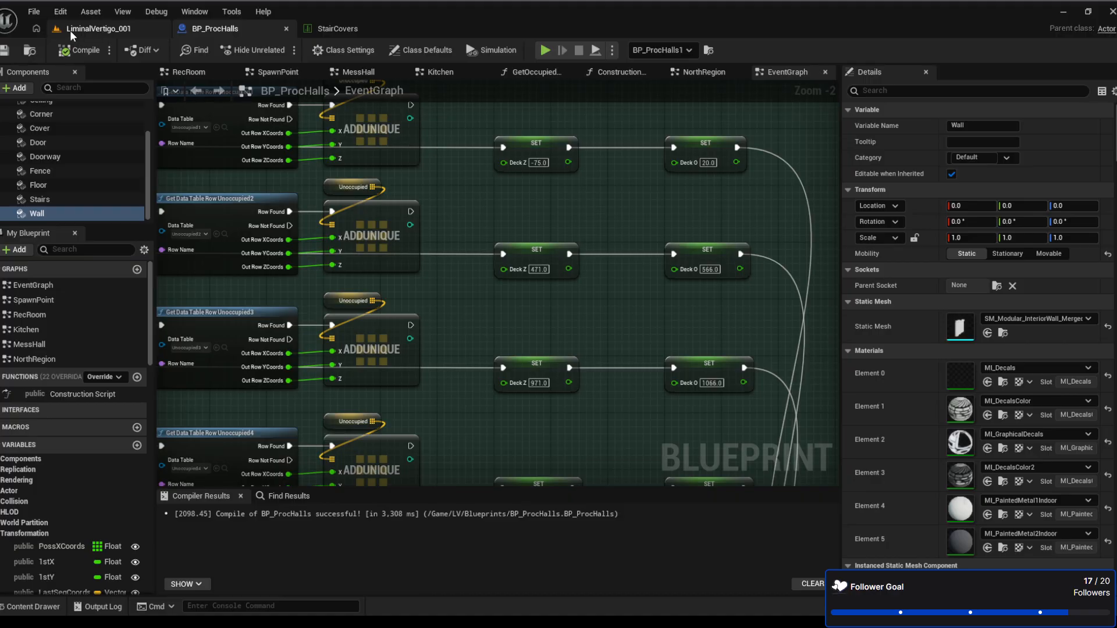
{"action": "left_click", "coordinate": [41, 12]}
{"action": "left_click", "coordinate": [131, 32]}
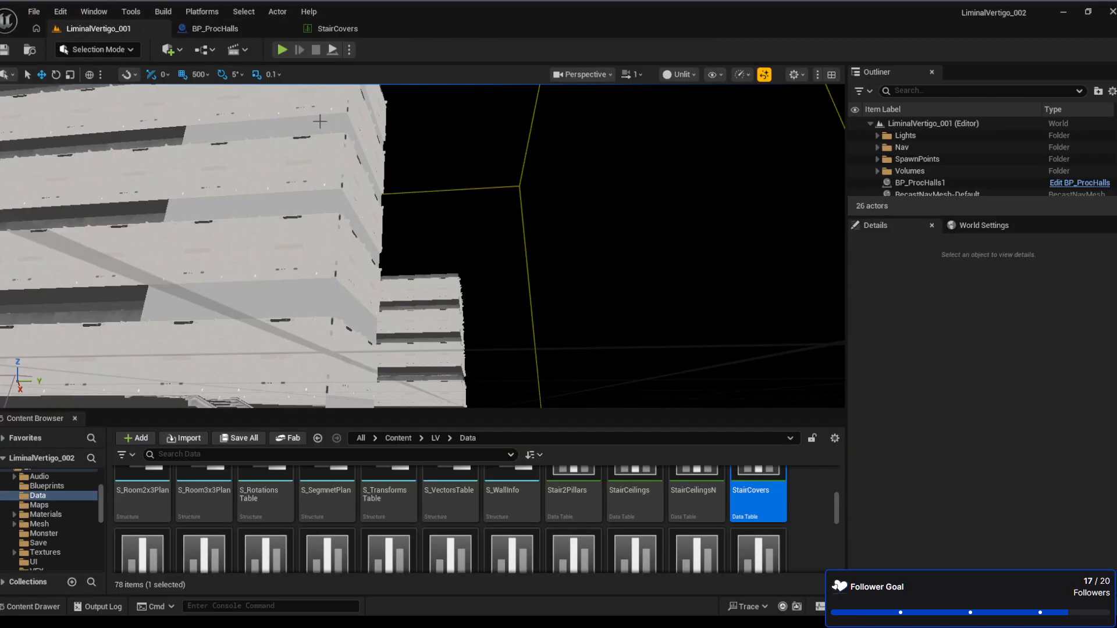
{"action": "key", "text": "w"}
{"action": "right_click_drag", "start_coordinate": [422, 246], "coordinate": [419, 205]}
{"action": "key", "text": "w"}
{"action": "key", "text": "w"}
{"action": "key", "text": "w"}
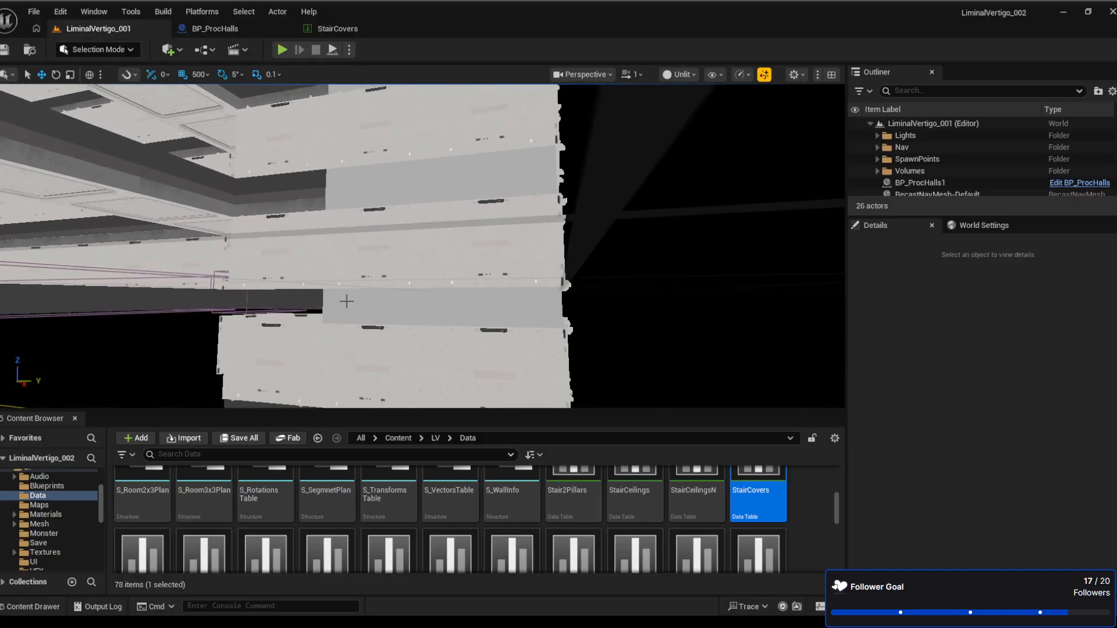
{"action": "key", "text": "w"}
{"action": "right_click_drag", "start_coordinate": [432, 317], "coordinate": [291, 348]}
{"action": "key", "text": "w"}
{"action": "key", "text": "s"}
{"action": "key", "text": "w"}
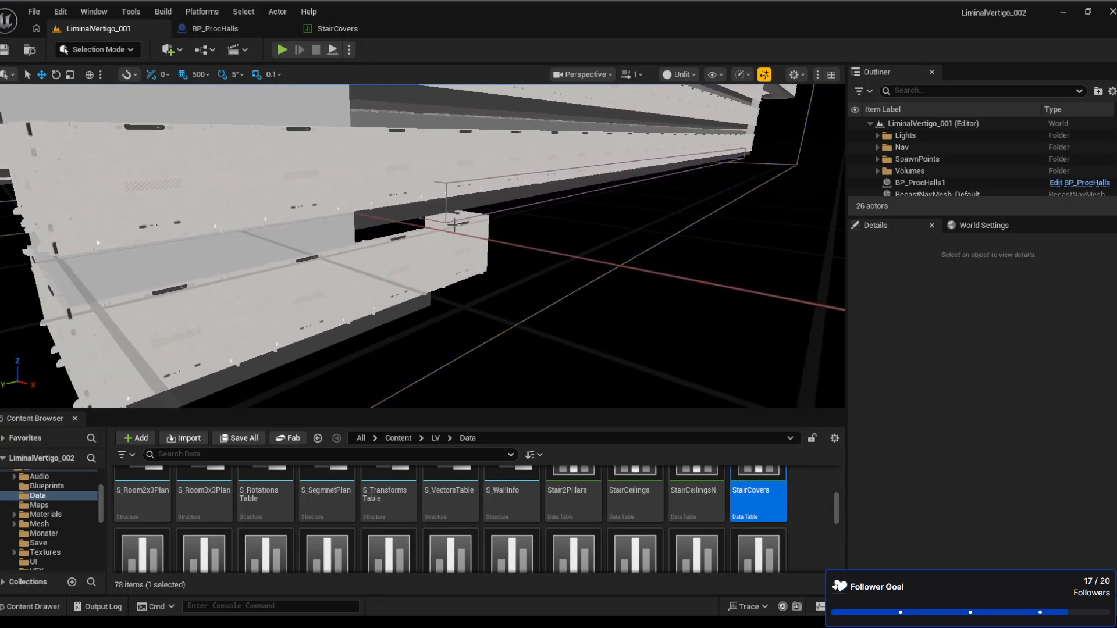
Examine the underside of the lower level and the wall covers along the way to the next stair area
{"action": "key", "text": "w"}
{"action": "right_click_drag", "start_coordinate": [408, 225], "coordinate": [523, 226]}
{"action": "key", "text": "w"}
{"action": "key", "text": "w"}
{"action": "key", "text": "w"}
{"action": "key", "text": "w"}
{"action": "right_click_drag", "start_coordinate": [535, 272], "coordinate": [535, 273]}
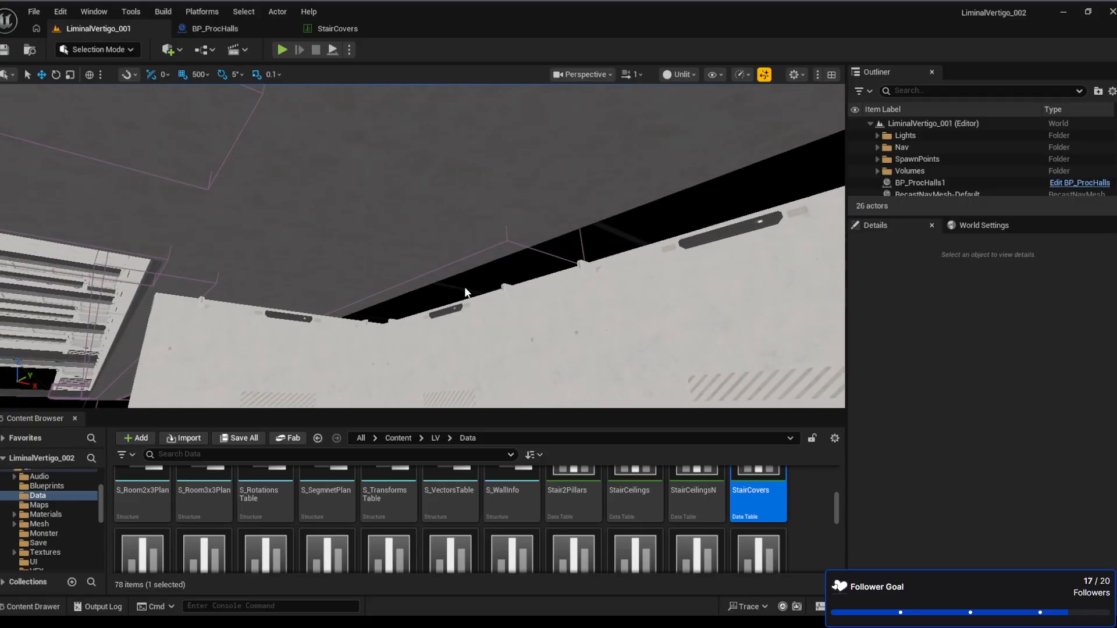
{"action": "right_click_drag", "start_coordinate": [464, 287], "coordinate": [524, 288]}
{"action": "key", "text": "w"}
{"action": "key", "text": "w"}
{"action": "key", "text": "w"}
{"action": "right_click_drag", "start_coordinate": [216, 237], "coordinate": [210, 239]}
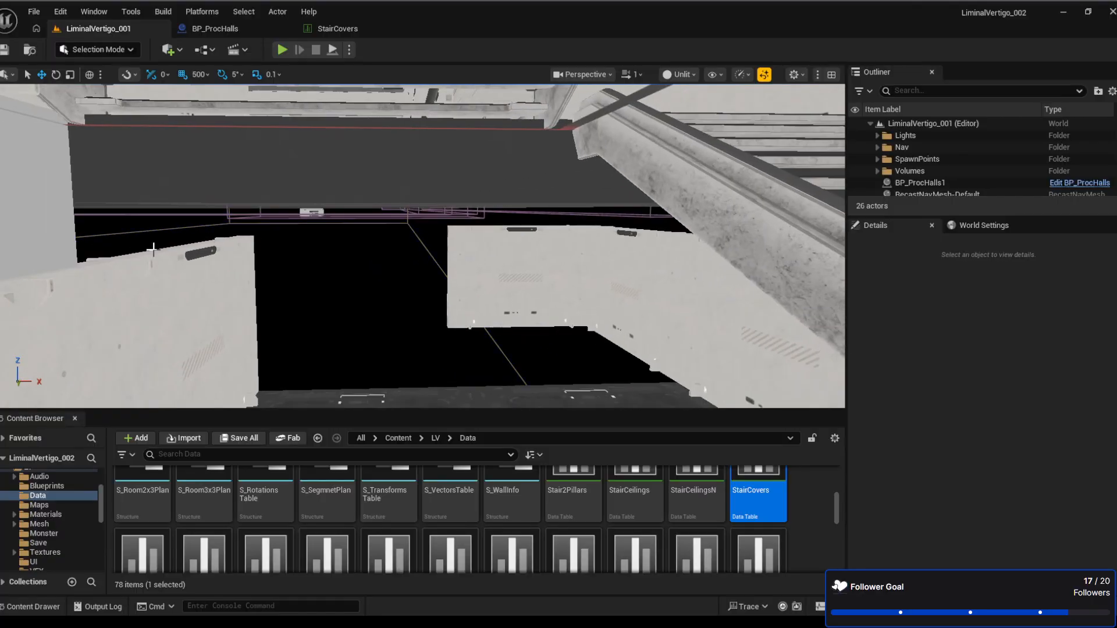
Examine the side walls around the opening beneath the stairs for missing or misaligned lower covers, inside and outside the stairwell
{"action": "right_click_drag", "start_coordinate": [267, 276], "coordinate": [244, 246]}
{"action": "key", "text": "d"}
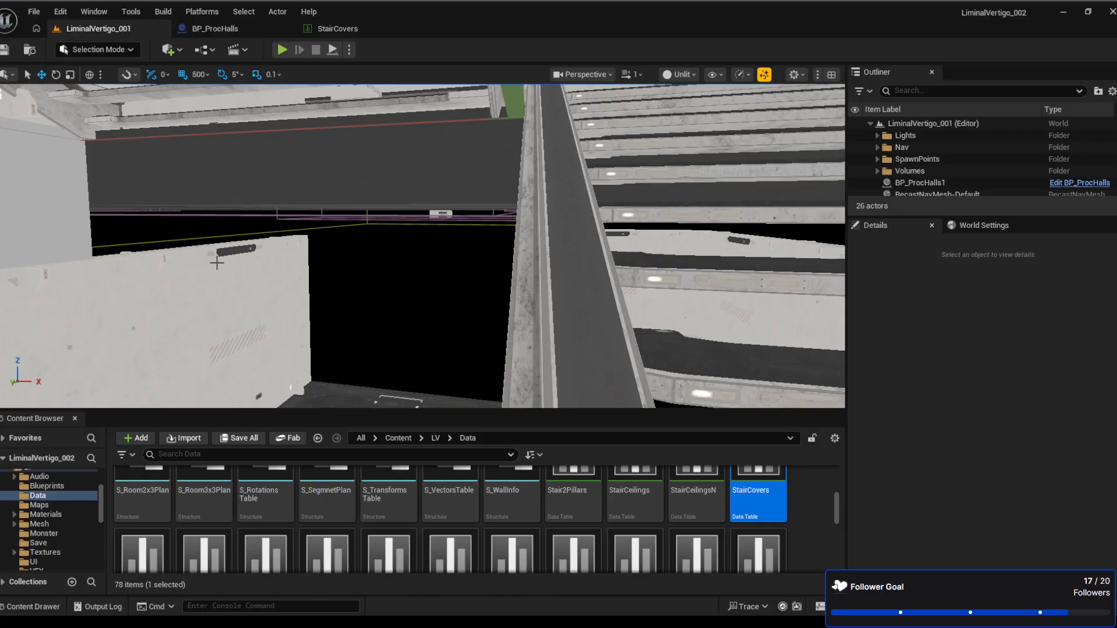
{"action": "right_click_drag", "start_coordinate": [236, 258], "coordinate": [262, 239]}
{"action": "key", "text": "w"}
{"action": "key", "text": "a"}
{"action": "key", "text": "s"}
{"action": "key", "text": "d"}
{"action": "key", "text": "w"}
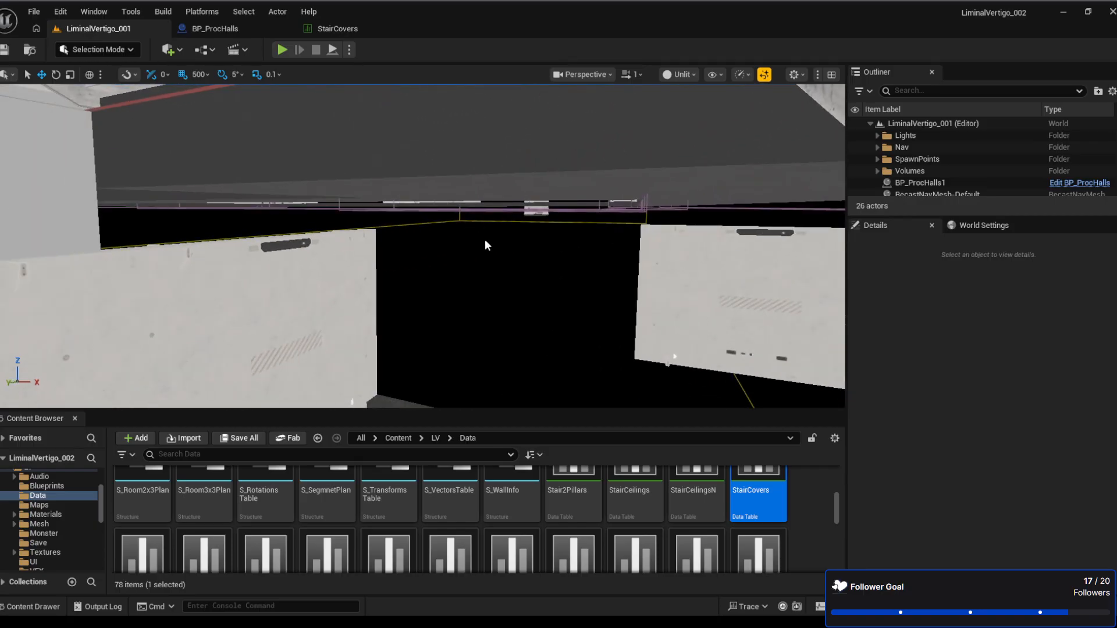
{"action": "right_click_drag", "start_coordinate": [473, 252], "coordinate": [468, 254]}
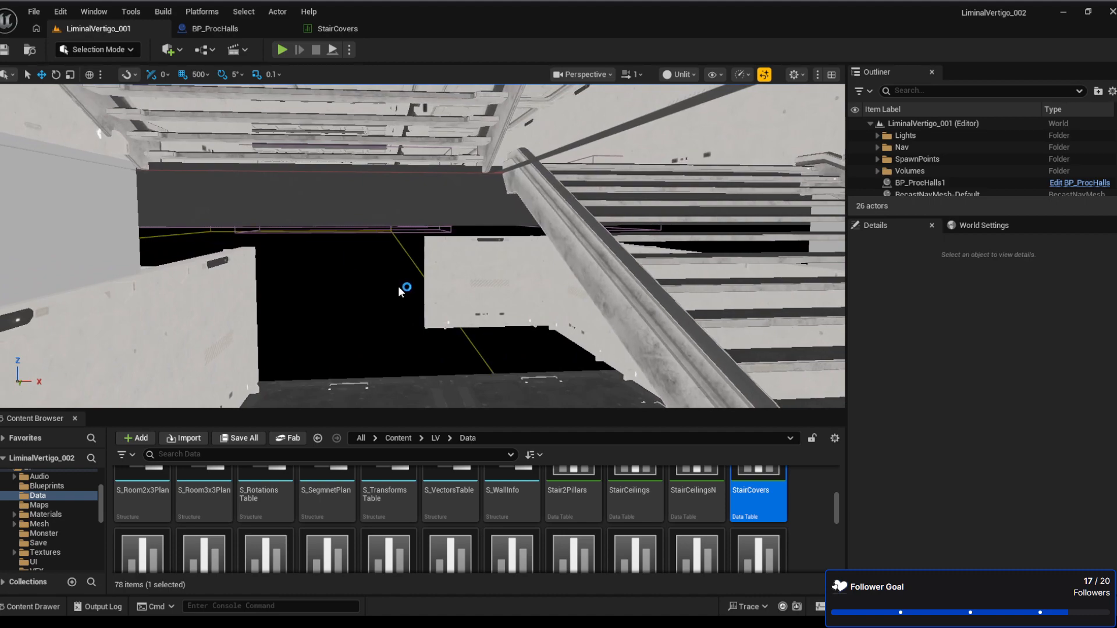
{"action": "key", "text": "w"}
{"action": "mouse_move", "coordinate": [401, 284]}
{"action": "right_mouse_down"}
{"action": "mouse_move", "coordinate": [454, 283]}
{"action": "mouse_move", "coordinate": [381, 291]}
{"action": "right_mouse_up"}
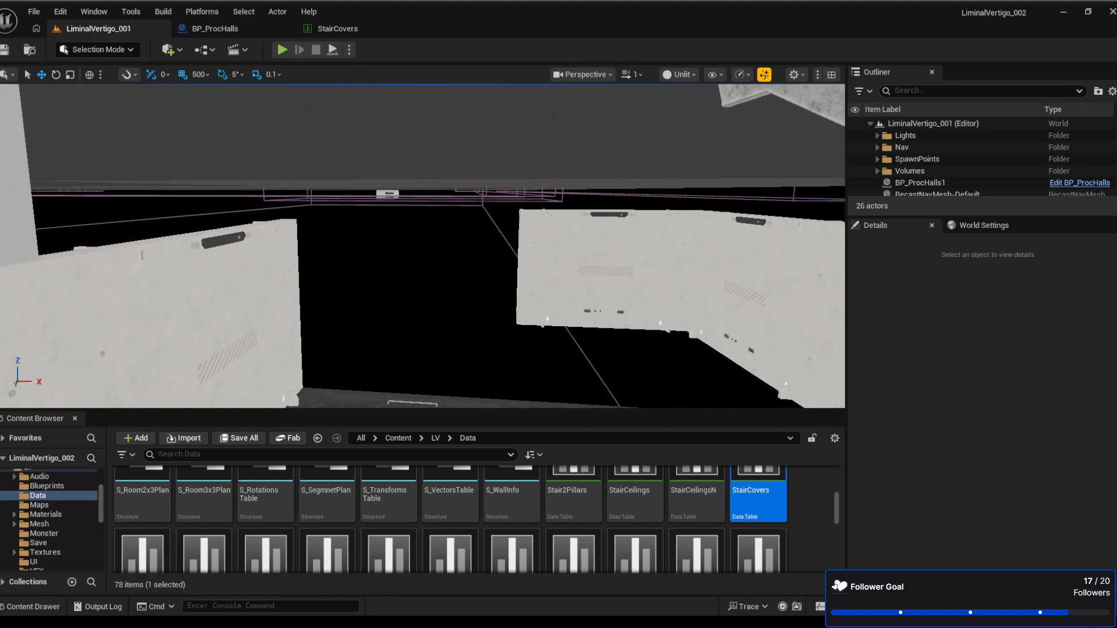
{"action": "right_click_drag", "start_coordinate": [213, 262], "coordinate": [255, 254]}
{"action": "key", "text": "a"}
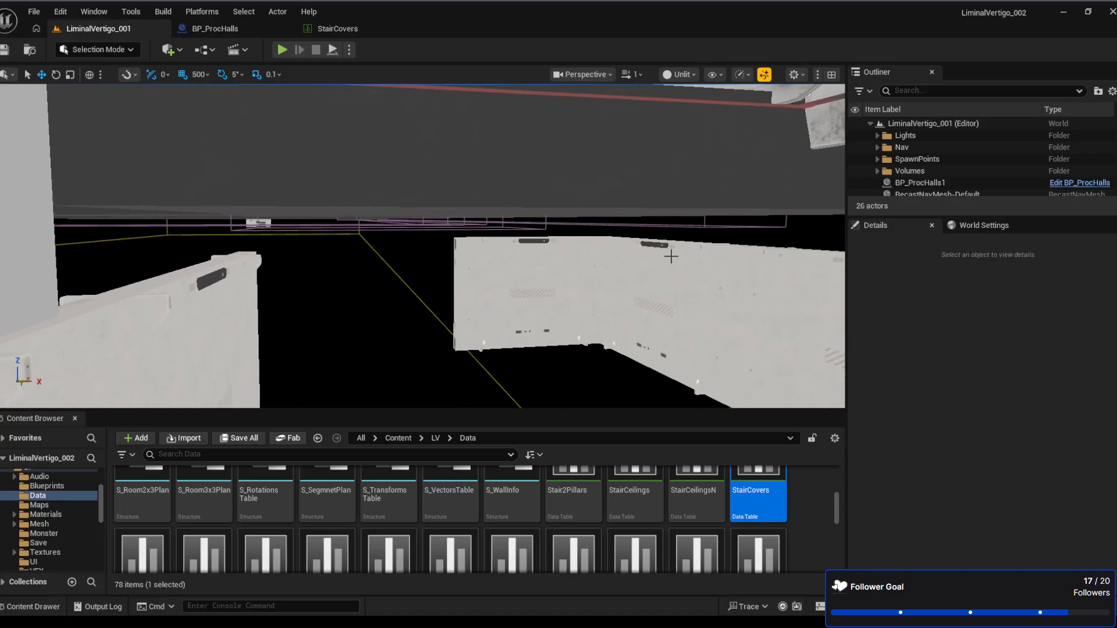
{"action": "right_click_drag", "start_coordinate": [543, 253], "coordinate": [643, 258]}
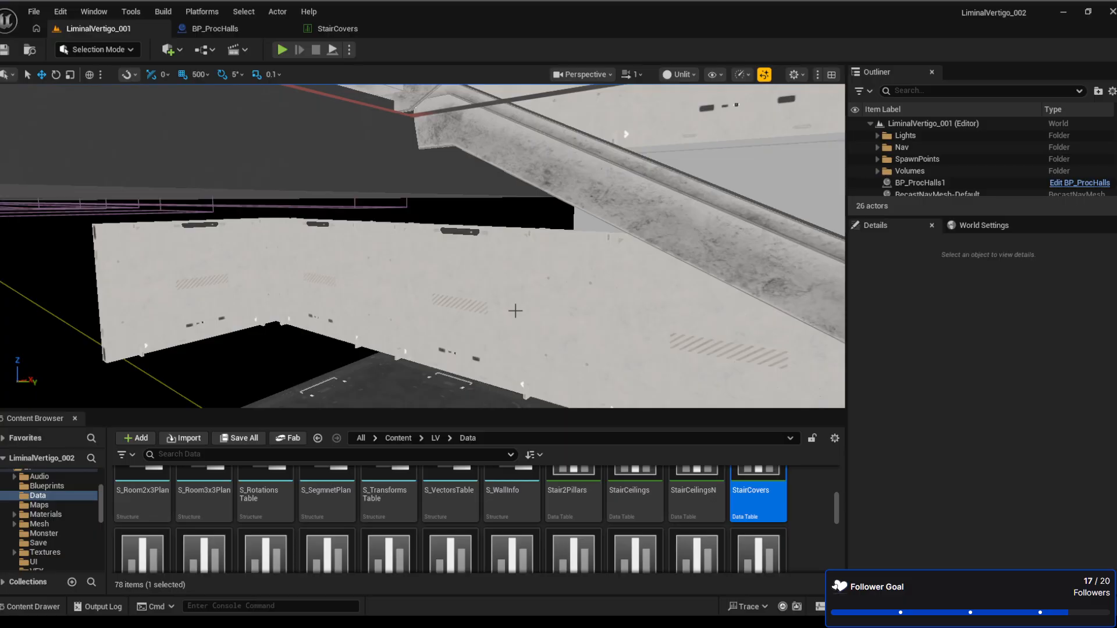
{"action": "right_click_drag", "start_coordinate": [491, 238], "coordinate": [447, 265]}
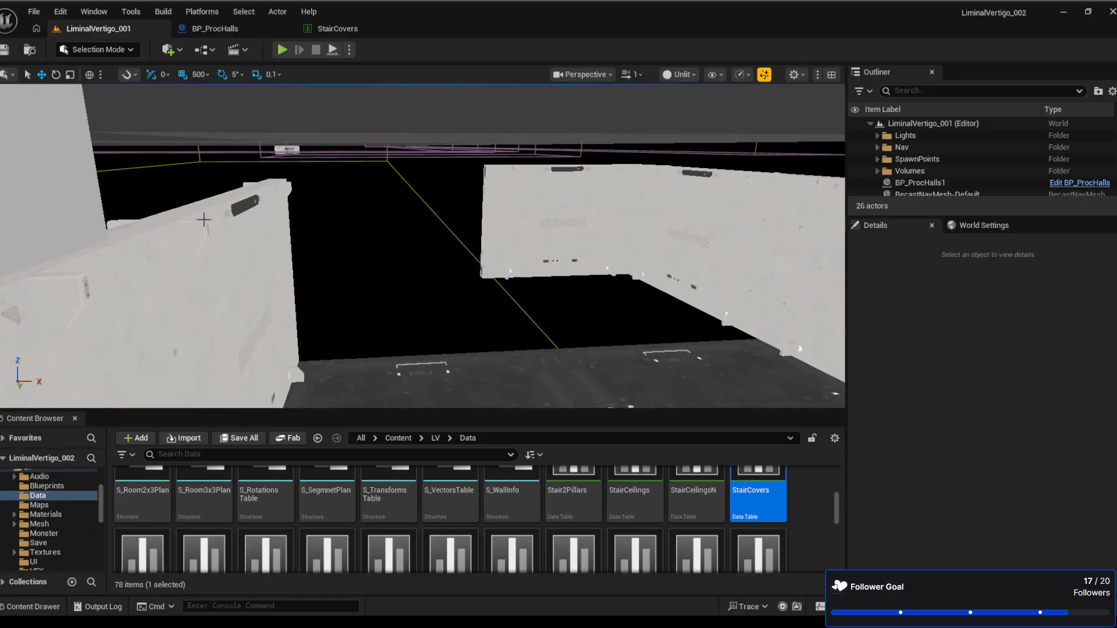
{"action": "right_click_drag", "start_coordinate": [204, 220], "coordinate": [491, 173]}
{"action": "key", "text": "s"}
{"action": "mouse_move", "coordinate": [501, 223]}
{"action": "right_mouse_down"}
{"action": "mouse_move", "coordinate": [88, 262]}
{"action": "mouse_move", "coordinate": [279, 274]}
{"action": "mouse_move", "coordinate": [500, 222]}
{"action": "right_mouse_up"}
{"action": "right_click_drag", "start_coordinate": [299, 235], "coordinate": [233, 239]}
{"action": "right_click_drag", "start_coordinate": [446, 266], "coordinate": [407, 261]}
{"action": "key", "text": "w"}
{"action": "key", "text": "a"}
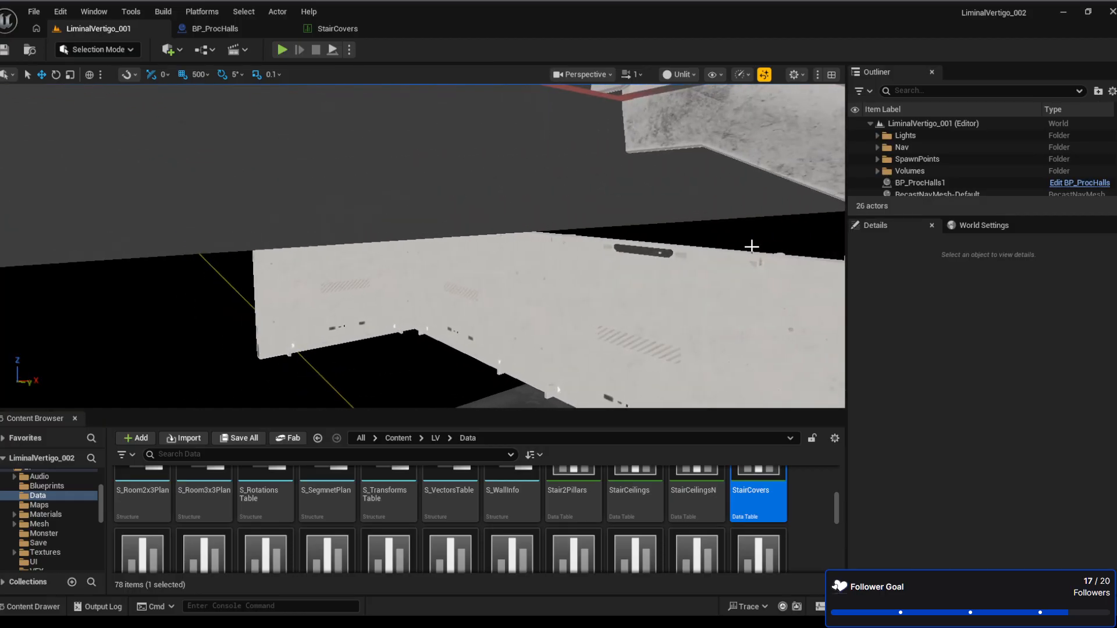
{"action": "right_click_drag", "start_coordinate": [751, 247], "coordinate": [611, 244]}
{"action": "right_click_drag", "start_coordinate": [537, 252], "coordinate": [620, 234]}
{"action": "key", "text": "s"}
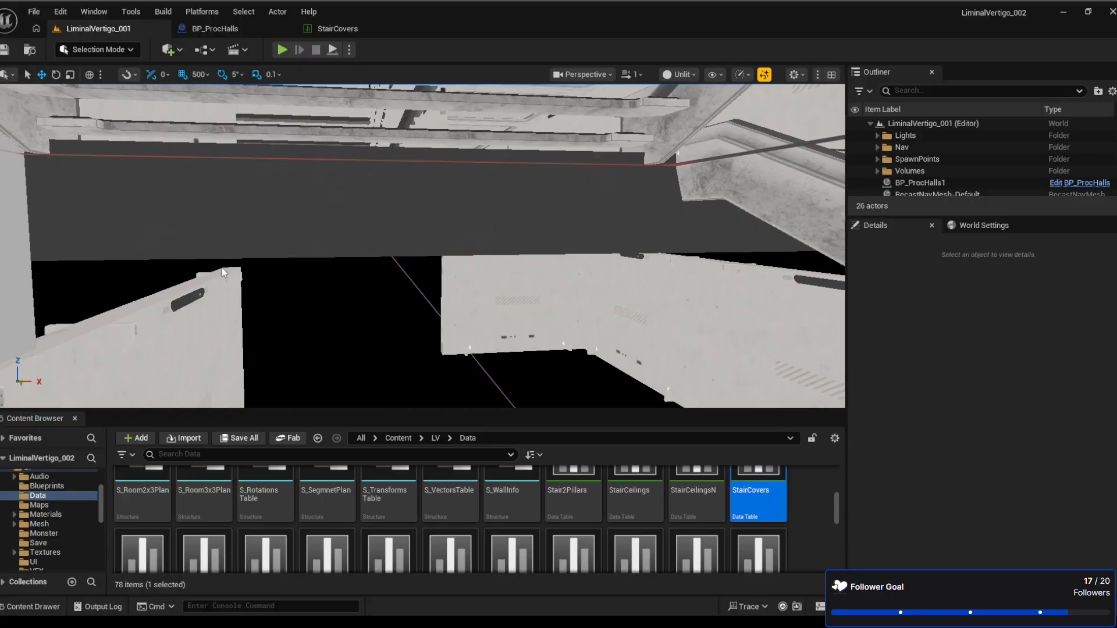
{"action": "right_click_drag", "start_coordinate": [481, 284], "coordinate": [390, 313]}
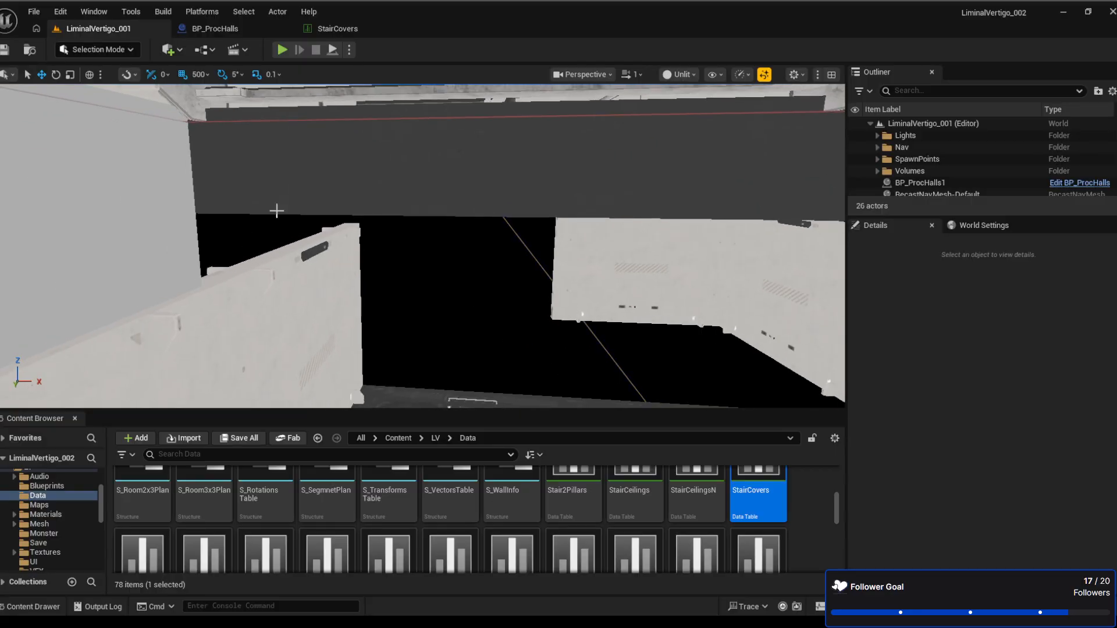
{"action": "right_click_drag", "start_coordinate": [574, 260], "coordinate": [538, 262]}
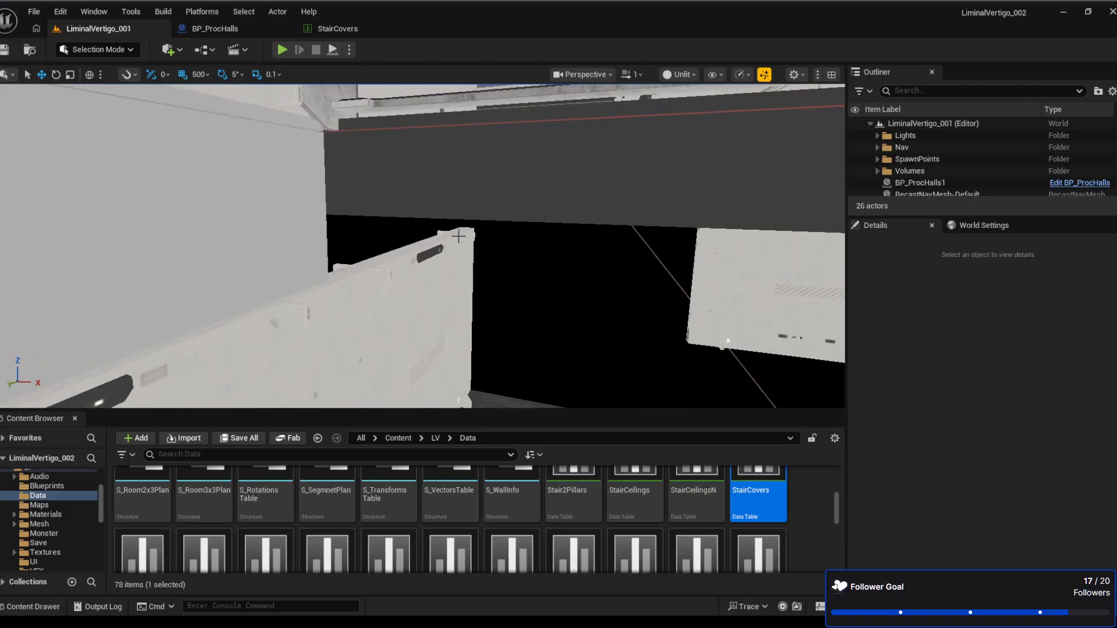
{"action": "right_click_drag", "start_coordinate": [444, 224], "coordinate": [470, 330]}
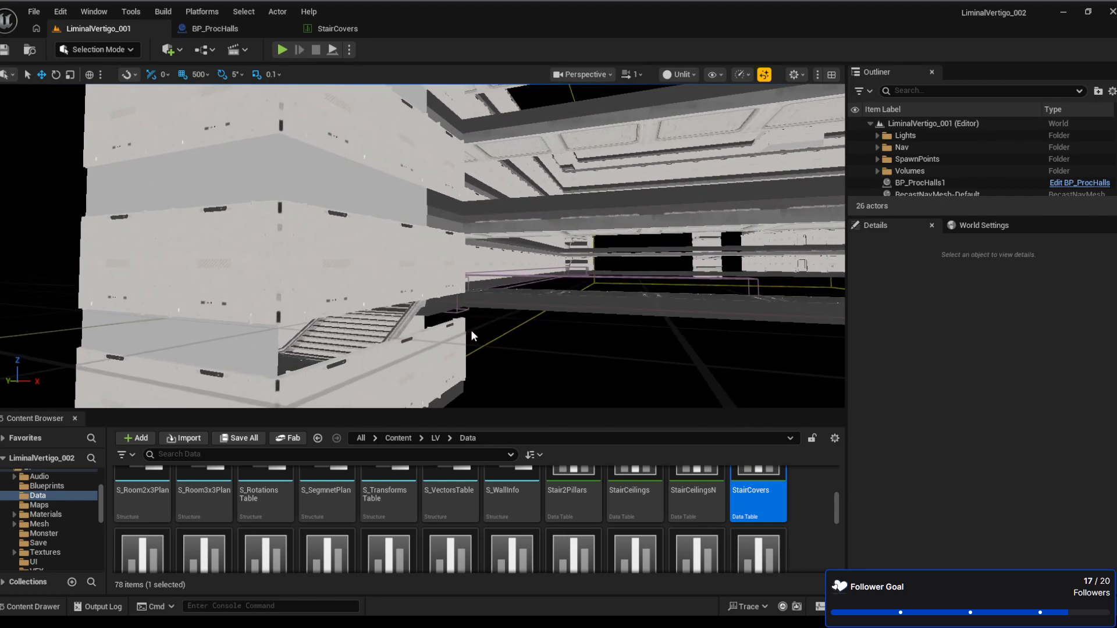
In the StairCovers table, copy NewRow_0's values into NewRow_3 and NewRow_1's values into NewRow_4
{"action": "left_click", "coordinate": [327, 28]}
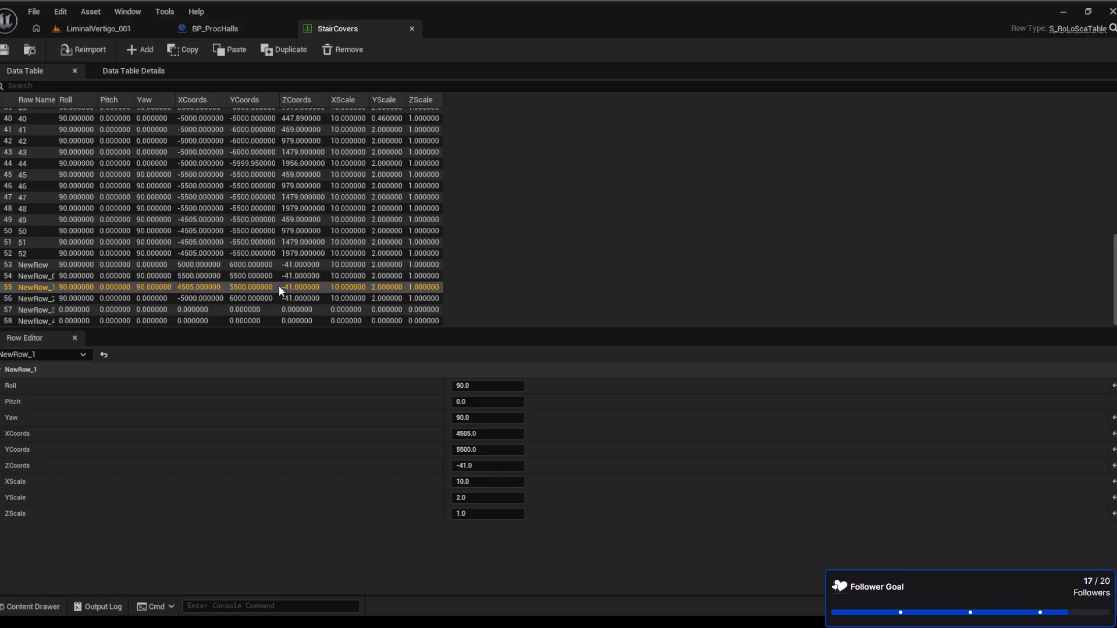
{"action": "left_click", "coordinate": [252, 276]}
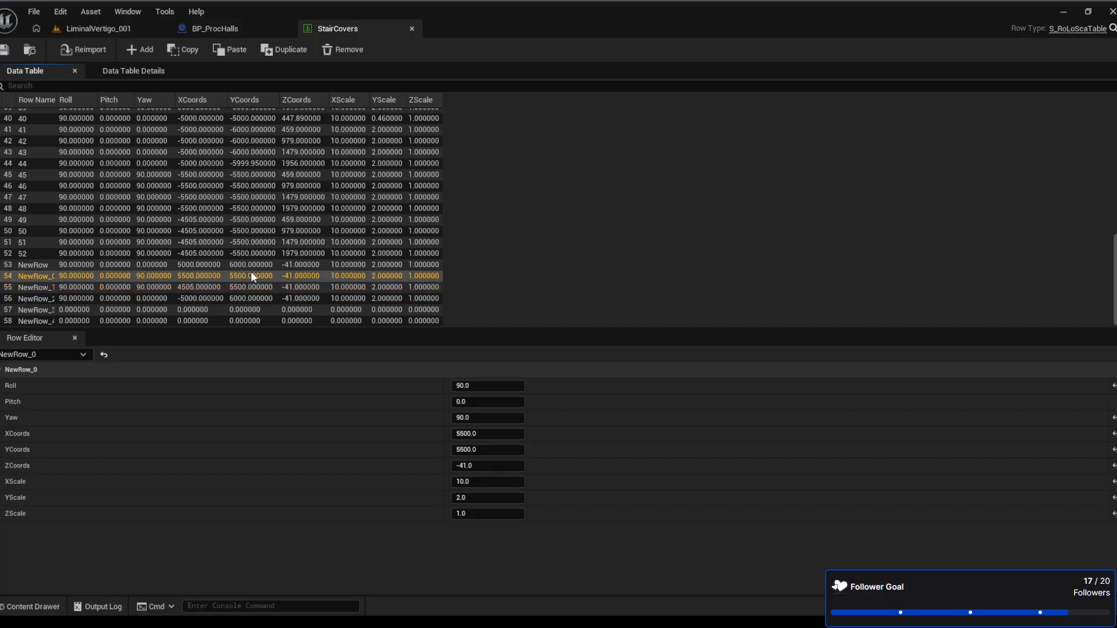
{"action": "left_click", "coordinate": [235, 309]}
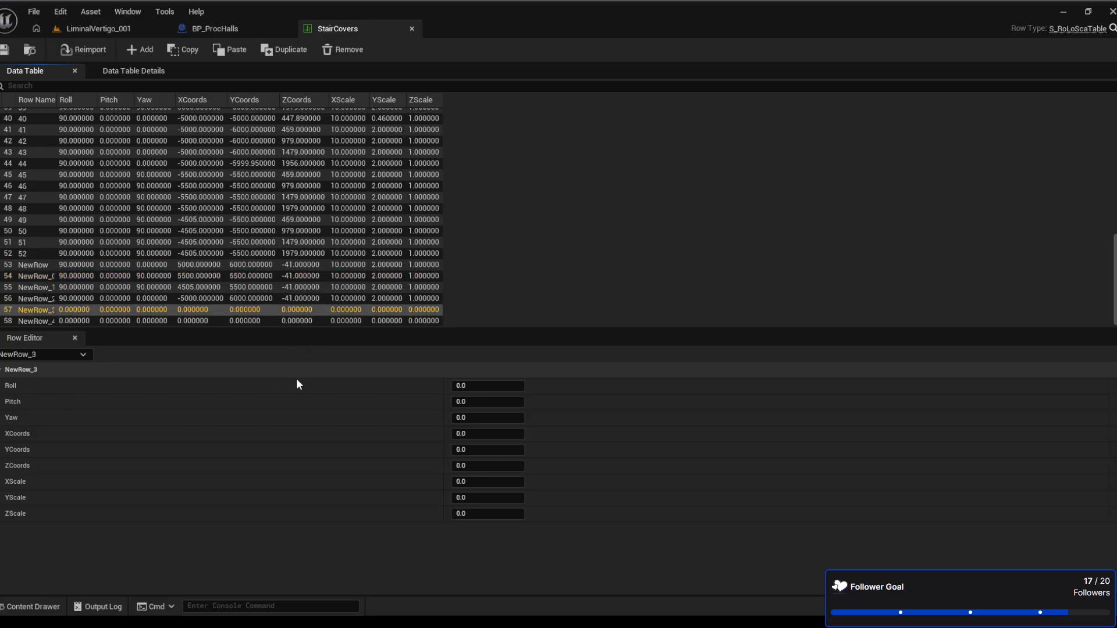
{"action": "key", "text": "ctrl+v"}
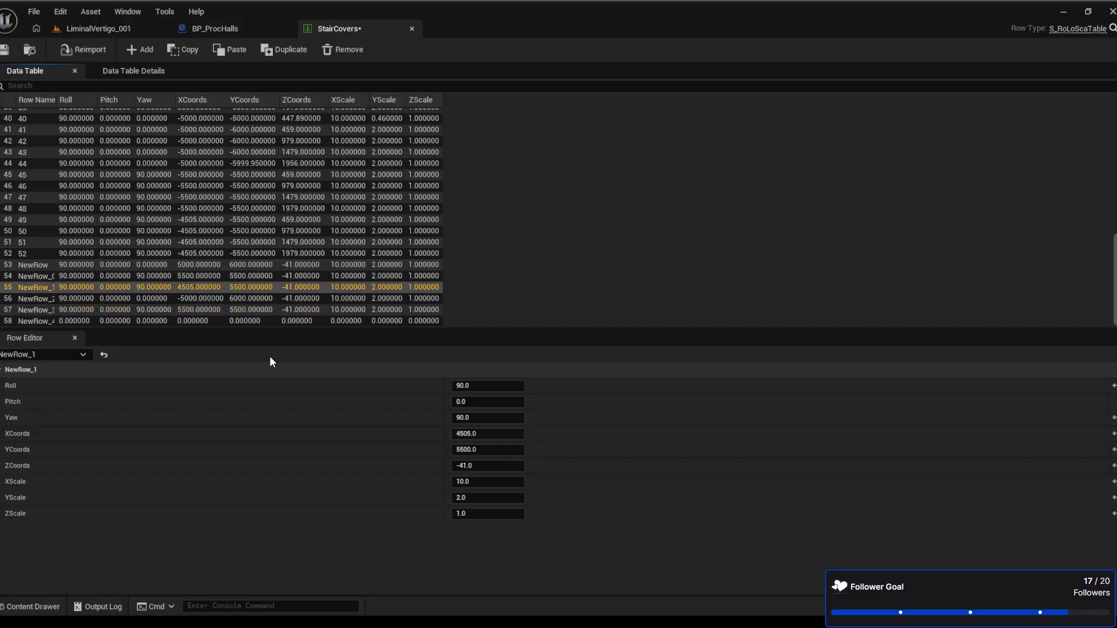
{"action": "left_click", "coordinate": [248, 321]}
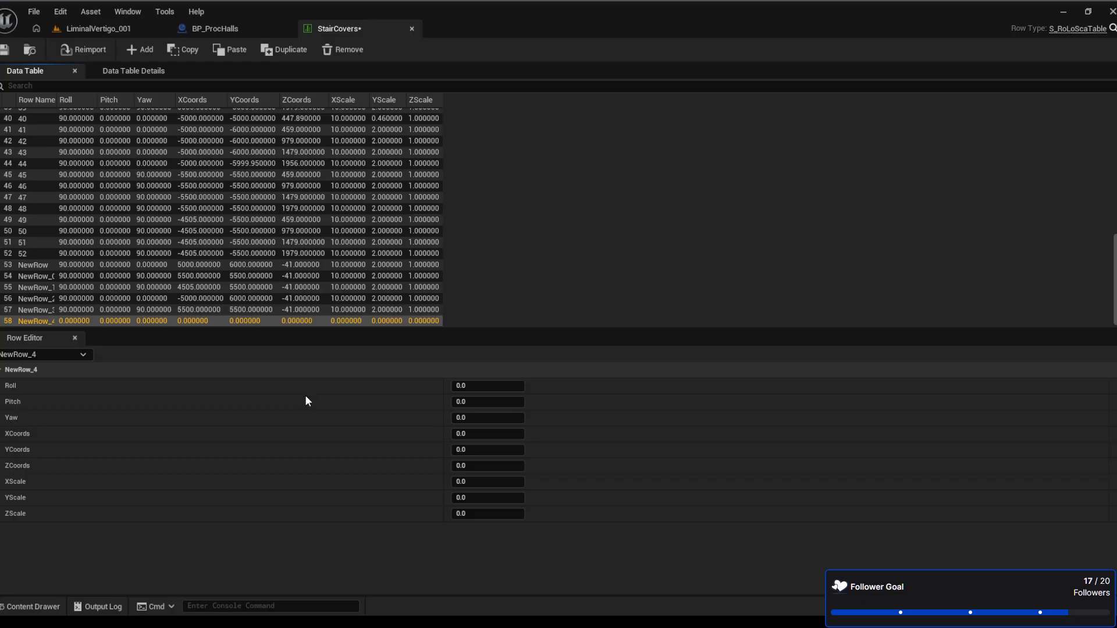
{"action": "key", "text": "ctrl+v"}
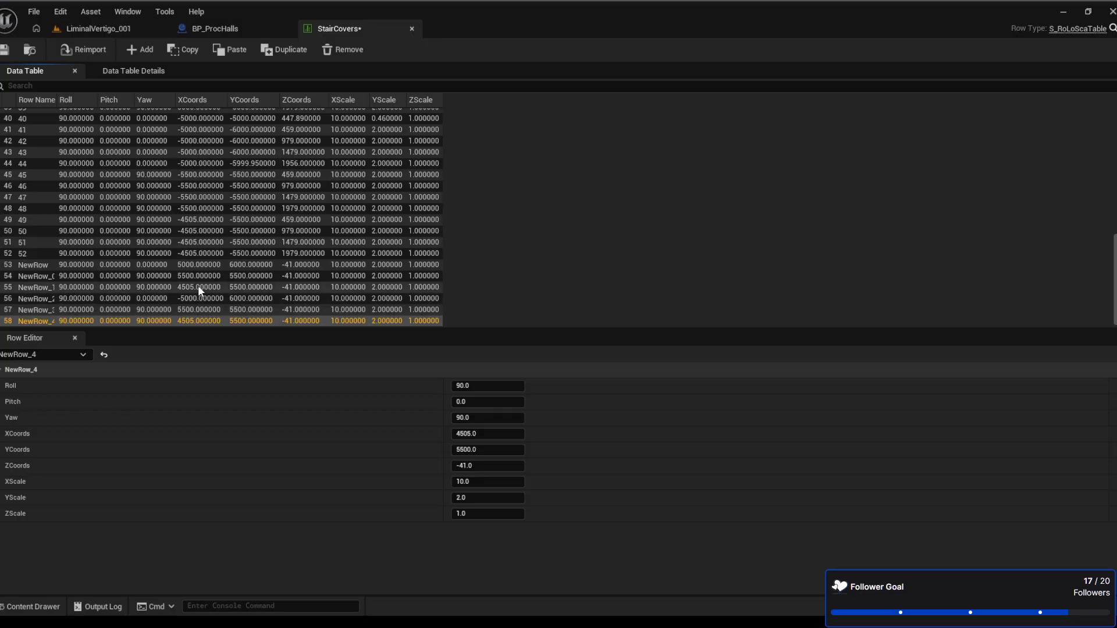
Check the X coordinates of the existing cover rows and set NewRow_3's XCoords to -4505
{"action": "scroll", "coordinate": [249, 220], "scroll_direction": "up", "scroll_amount": 4}
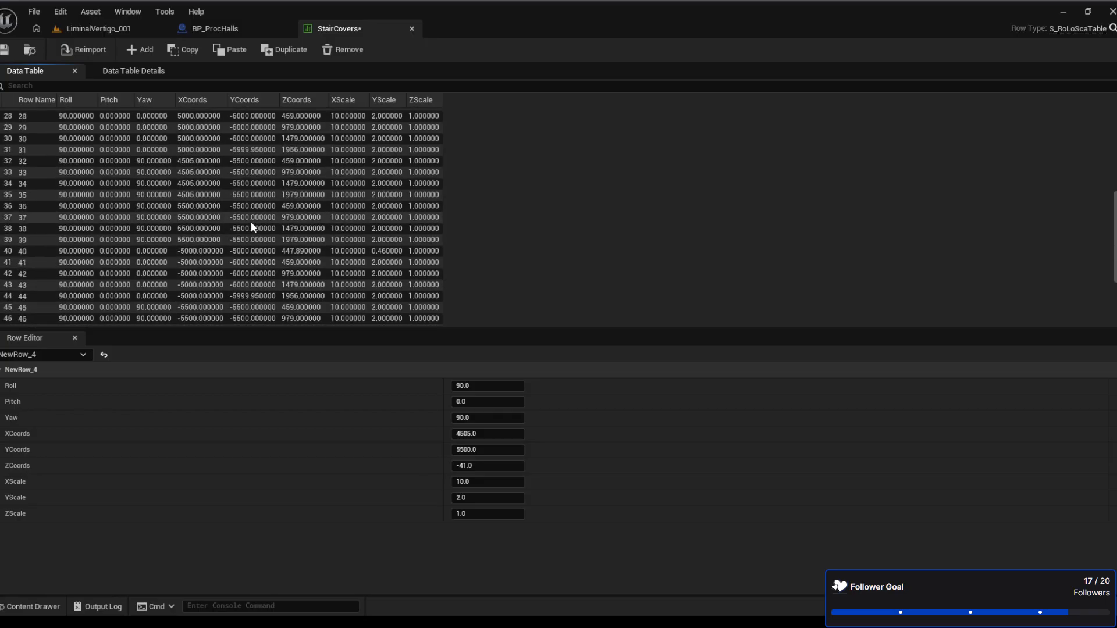
{"action": "scroll", "coordinate": [251, 224], "scroll_direction": "up", "scroll_amount": 6}
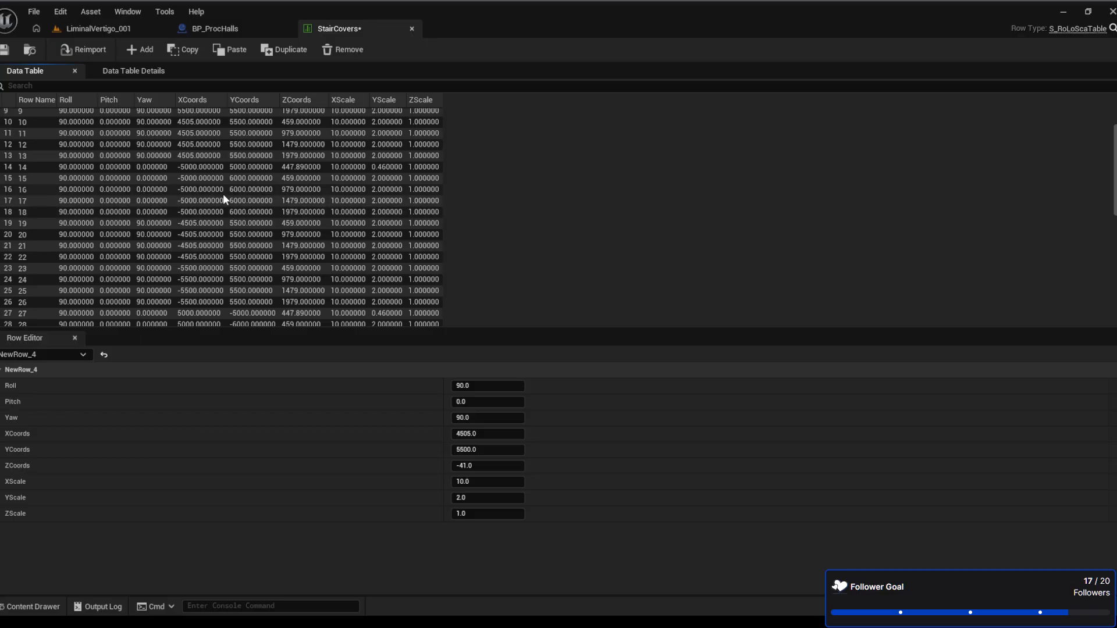
{"action": "scroll", "coordinate": [222, 194], "scroll_direction": "down", "scroll_amount": 10}
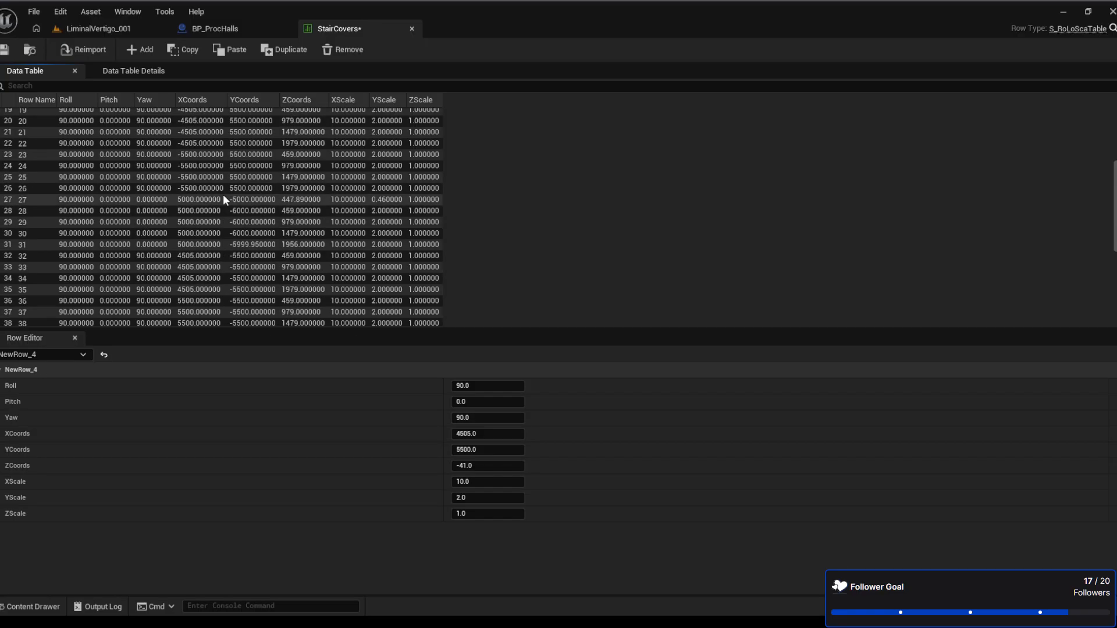
{"action": "left_click", "coordinate": [186, 309]}
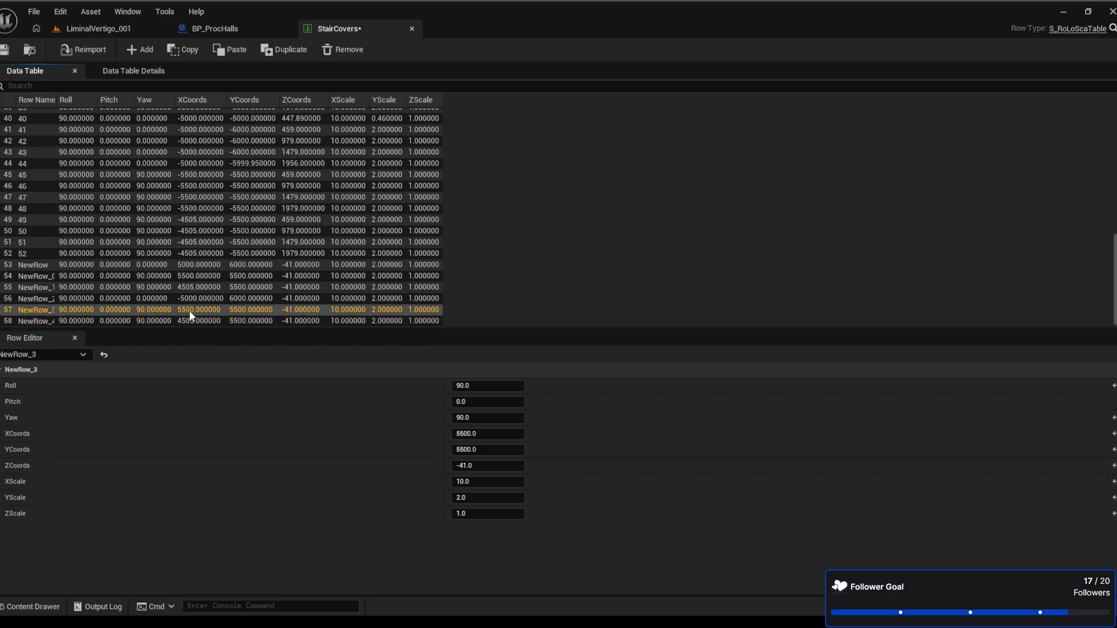
{"action": "left_click", "coordinate": [493, 432]}
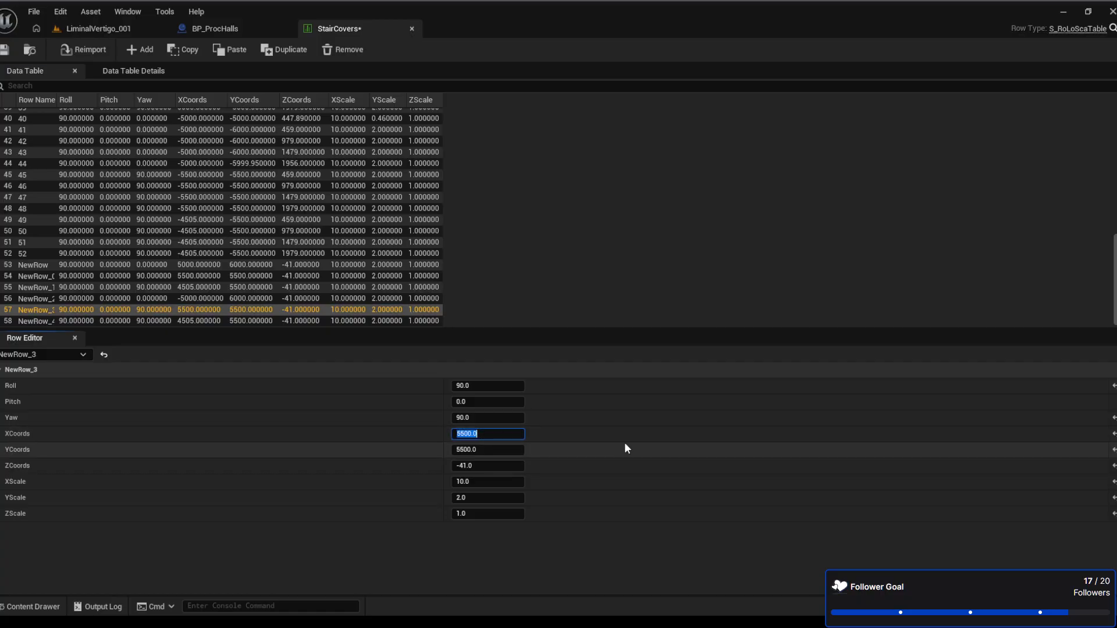
{"action": "type", "text": "-4505"}
{"action": "key", "text": "Return"}
Set NewRow_4's XCoords to -5000 and save the StairCovers table
{"action": "left_click", "coordinate": [194, 321]}
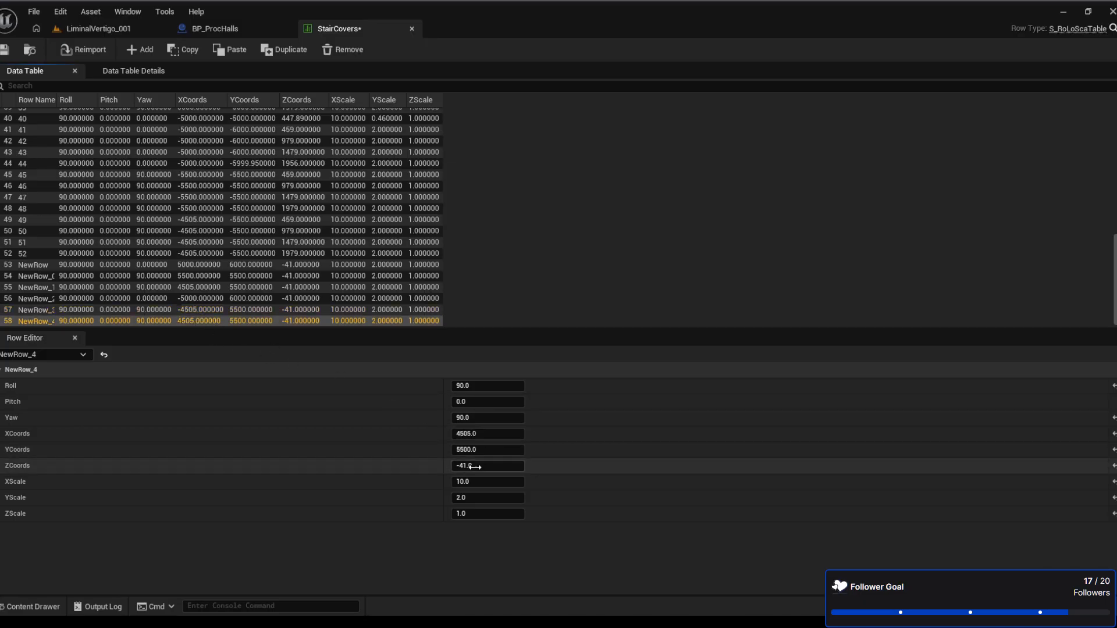
{"action": "left_click", "coordinate": [496, 435]}
{"action": "type", "text": "-"}
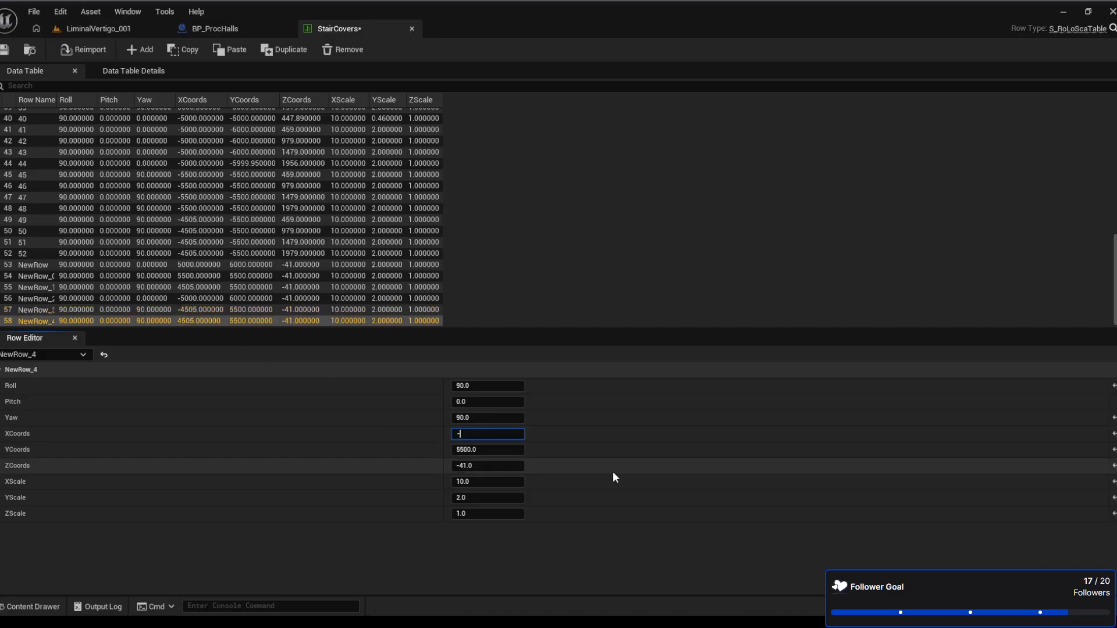
{"action": "type", "text": "5000"}
{"action": "key", "text": "Return"}
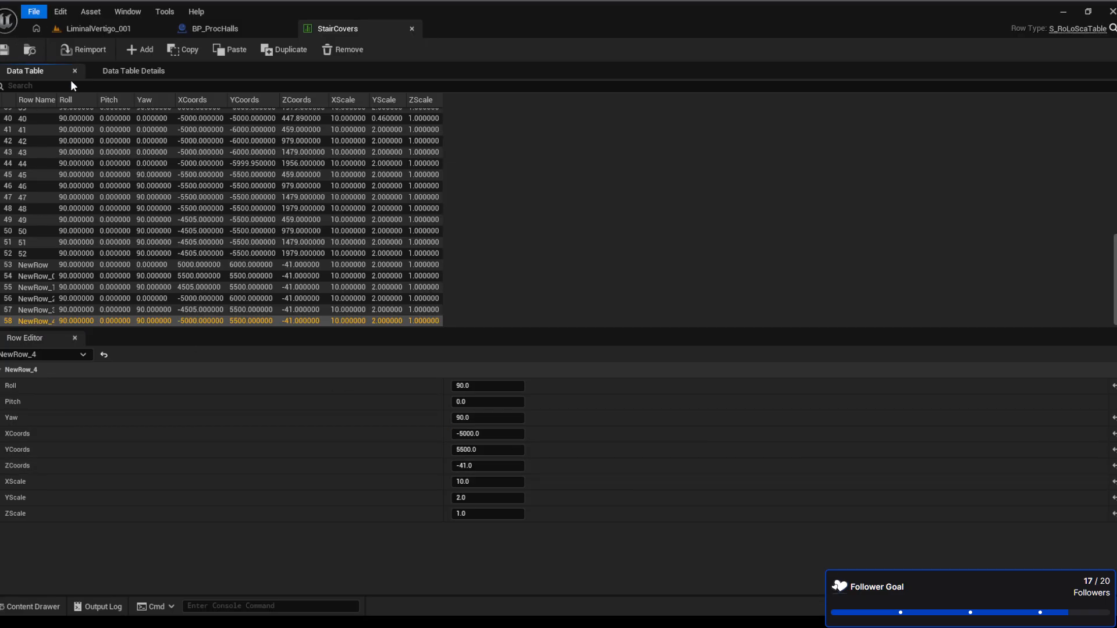
Compile the BP_ProcHalls blueprint and check the lower stair covers in the LiminalVertigo_001 level
{"action": "left_click", "coordinate": [187, 29]}
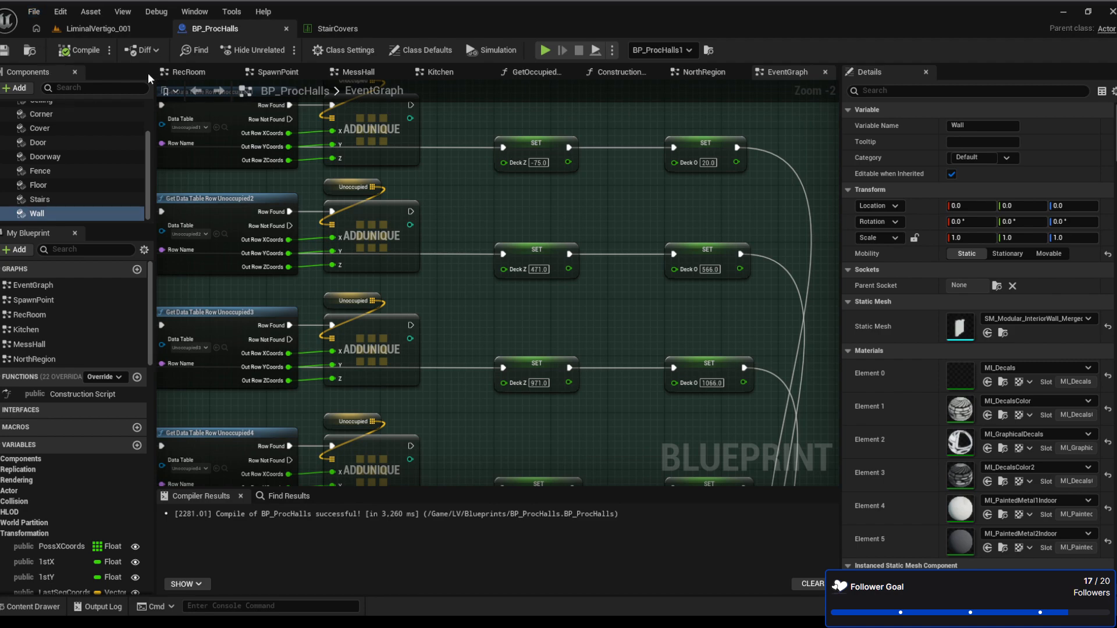
{"action": "left_click", "coordinate": [130, 28]}
{"action": "right_click_drag", "start_coordinate": [447, 332], "coordinate": [447, 271]}
{"action": "right_click_drag", "start_coordinate": [481, 382], "coordinate": [481, 383]}
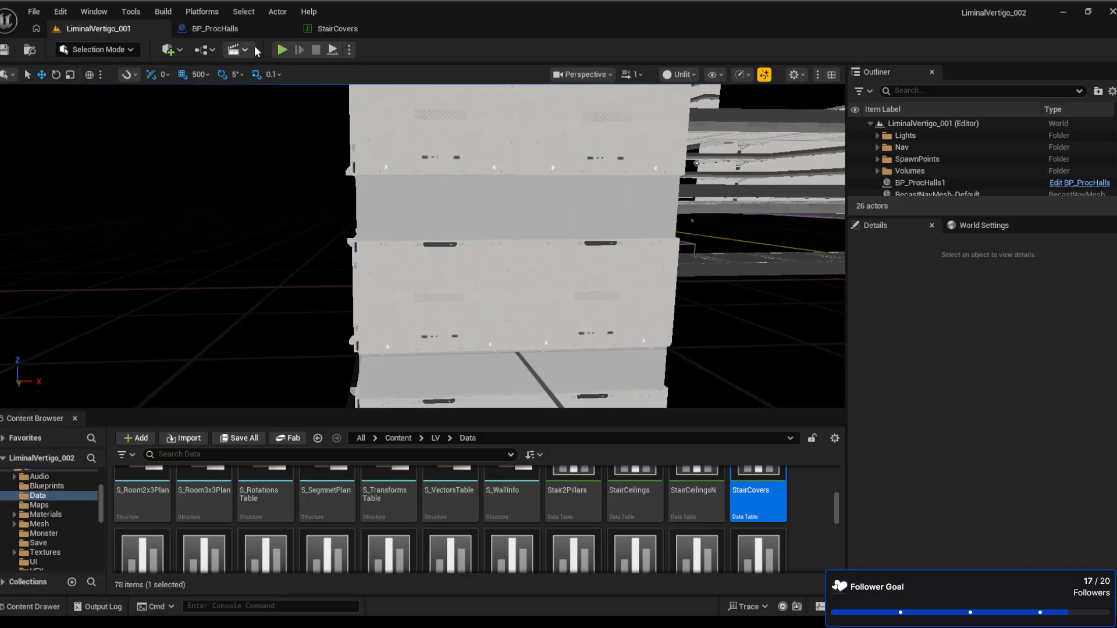
Correct NewRow_4's XCoords in the StairCovers table to -5500 and save the table
{"action": "left_click", "coordinate": [325, 28]}
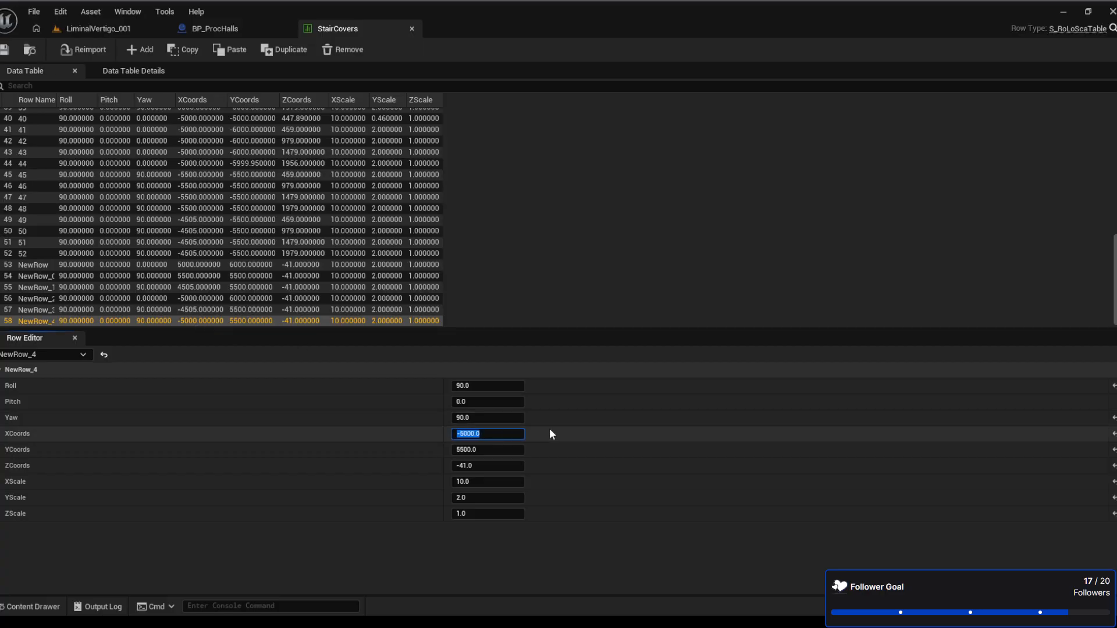
{"action": "key", "text": "Left"}
{"action": "key", "text": "Right"}
{"action": "key", "text": "Right"}
{"action": "key", "text": "Delete"}
{"action": "type", "text": "5"}
{"action": "key", "text": "Return"}
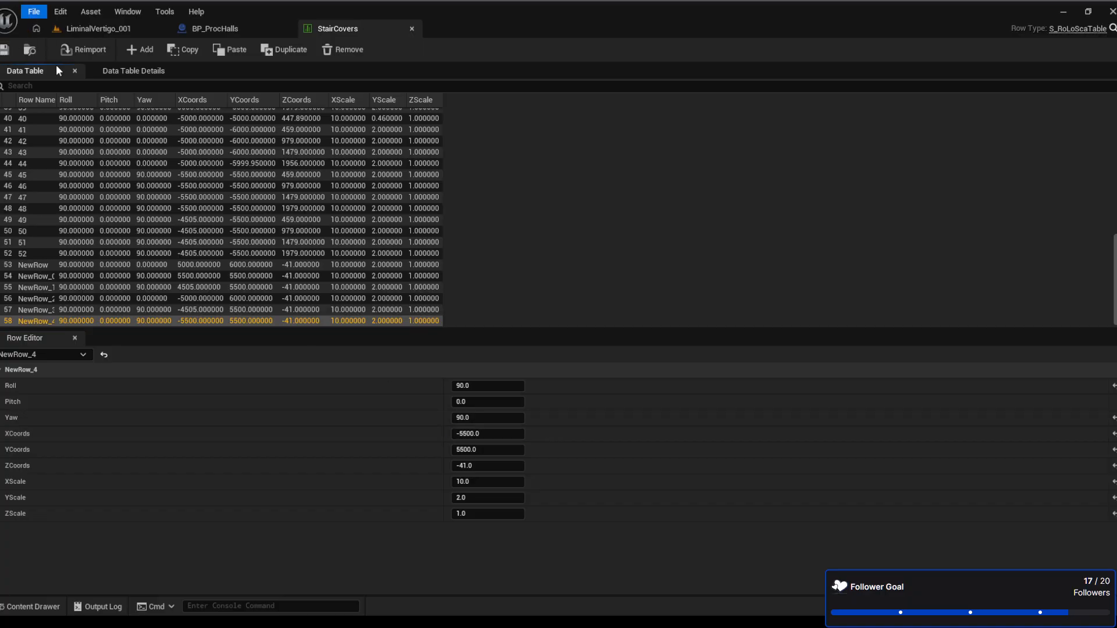
Compile the BP_ProcHalls blueprint and examine the updated covers around the lower stairs in the LiminalVertigo_001 level
{"action": "left_click", "coordinate": [216, 29]}
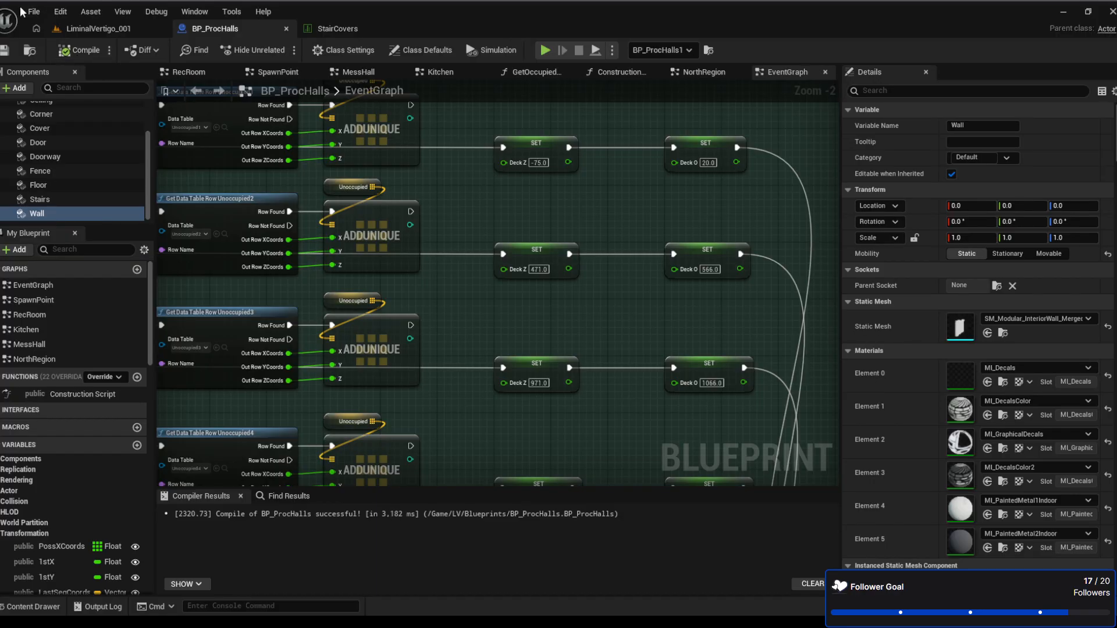
{"action": "left_click", "coordinate": [144, 27]}
{"action": "right_click_drag", "start_coordinate": [462, 274], "coordinate": [820, 250]}
{"action": "key", "text": "a"}
{"action": "key", "text": "d"}
{"action": "key", "text": "s"}
{"action": "key", "text": "w"}
{"action": "key", "text": "w"}
{"action": "key", "text": "w"}
{"action": "key", "text": "w"}
{"action": "key", "text": "w"}
{"action": "key", "text": "w"}
{"action": "key", "text": "s"}
Survey the underside of the generated halls and the remaining lower stair areas on the other sides of the level
{"action": "right_click_drag", "start_coordinate": [430, 250], "coordinate": [396, 244]}
{"action": "key", "text": "d"}
{"action": "key", "text": "w"}
{"action": "key", "text": "w"}
{"action": "key", "text": "w"}
{"action": "key", "text": "w"}
{"action": "key", "text": "w"}
{"action": "key", "text": "w"}
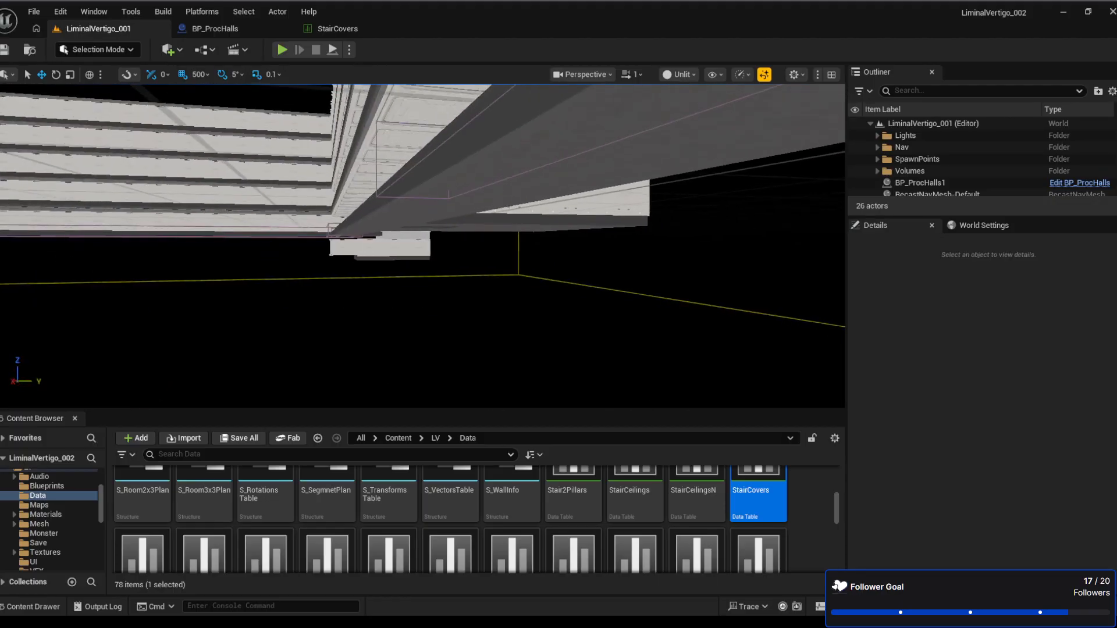
{"action": "right_click_drag", "start_coordinate": [477, 282], "coordinate": [553, 278]}
{"action": "key", "text": "s"}
{"action": "key", "text": "w"}
{"action": "key", "text": "w"}
{"action": "right_click_drag", "start_coordinate": [422, 246], "coordinate": [826, 231]}
{"action": "key", "text": "s"}
{"action": "key", "text": "w"}
{"action": "key", "text": "w"}
{"action": "key", "text": "w"}
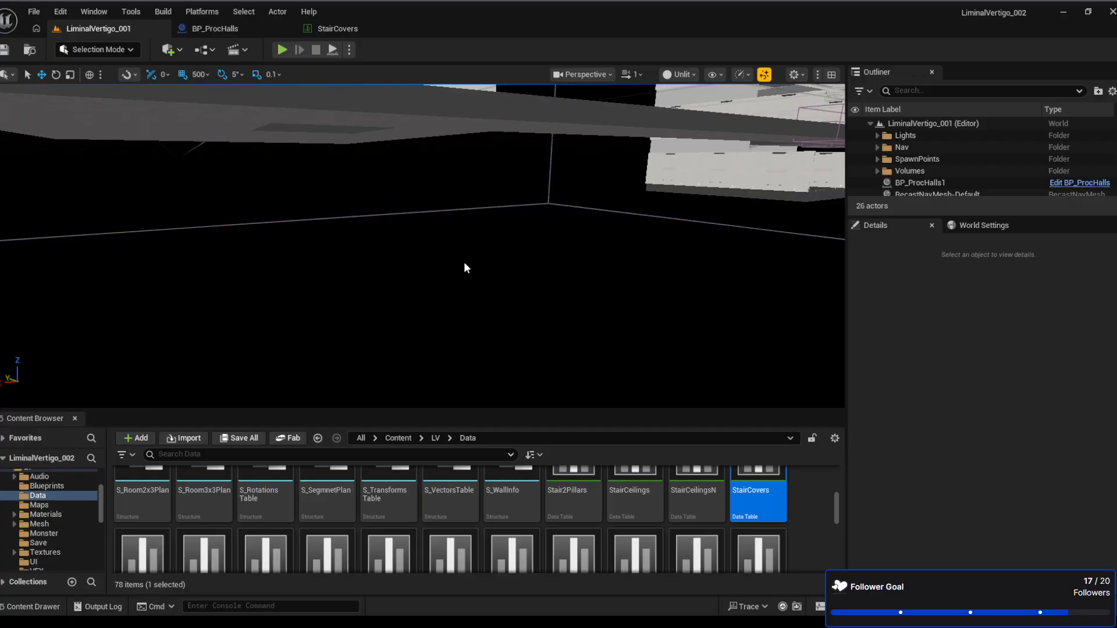
Examine the lowest stair sections hanging under the generated halls and the ends of their walls in the level
{"action": "left_click", "coordinate": [819, 502]}
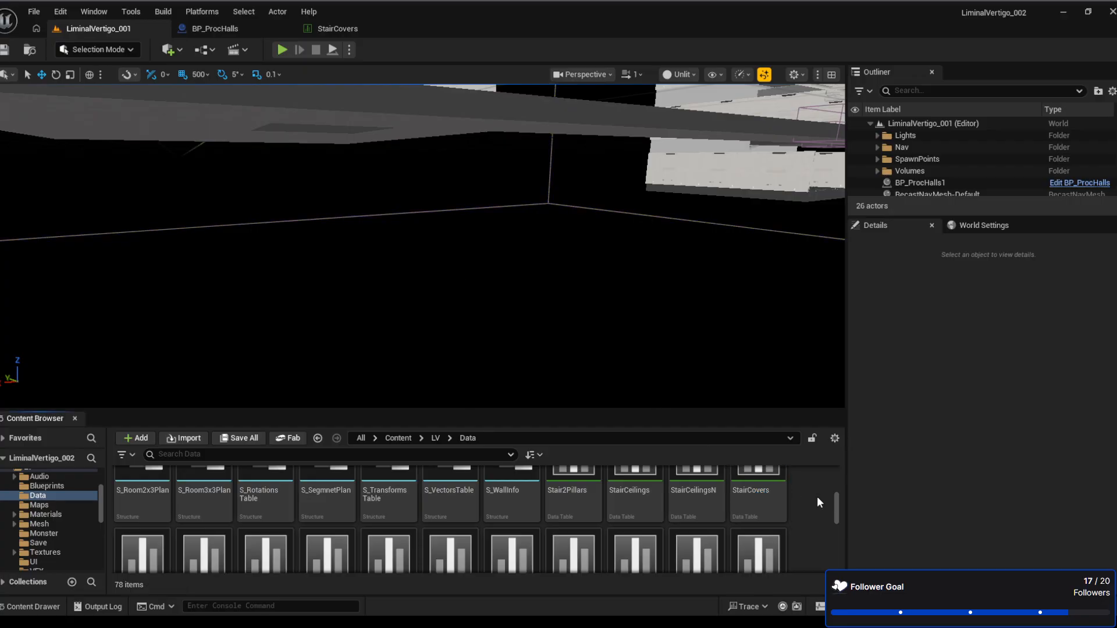
{"action": "right_click_drag", "start_coordinate": [634, 273], "coordinate": [547, 269]}
{"action": "right_click_drag", "start_coordinate": [273, 178], "coordinate": [273, 175]}
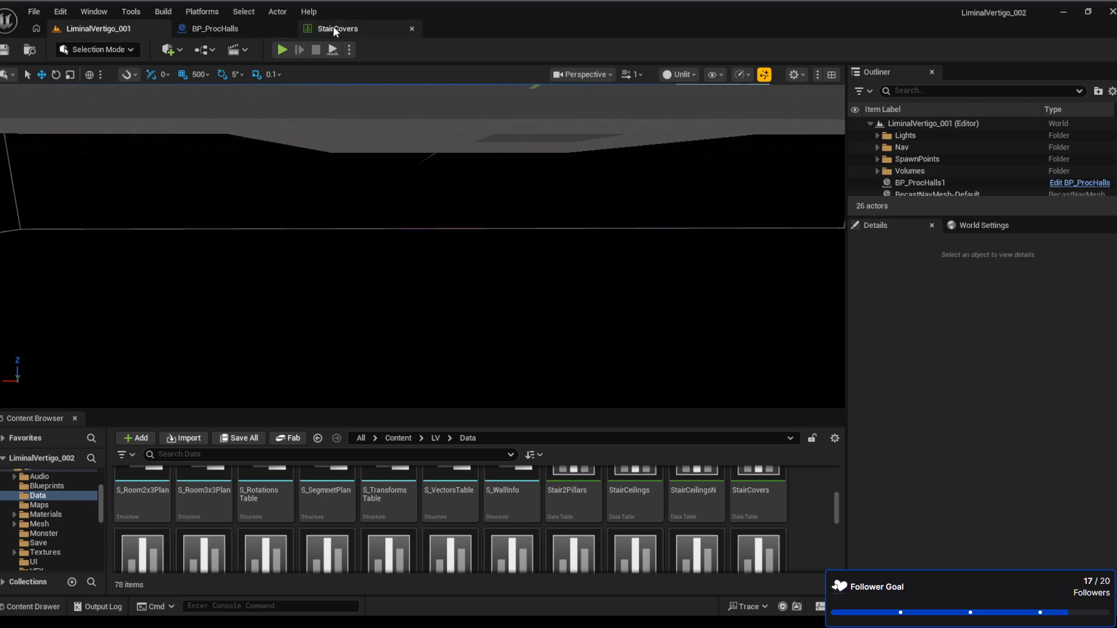
{"action": "right_click_drag", "start_coordinate": [462, 294], "coordinate": [602, 289]}
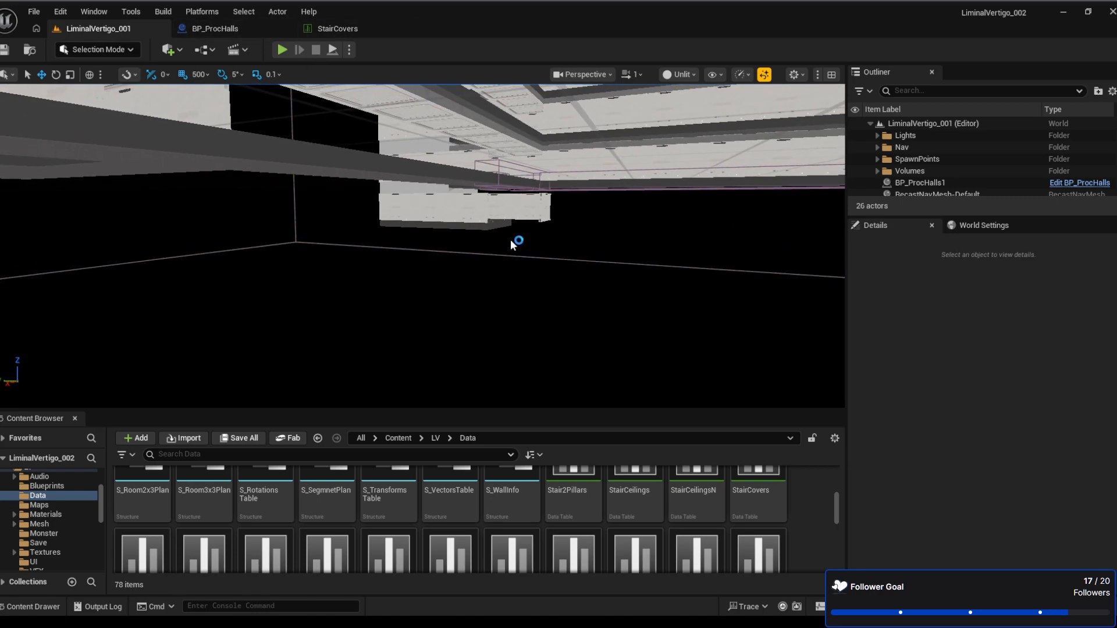
{"action": "key", "text": "w"}
{"action": "right_click_drag", "start_coordinate": [511, 240], "coordinate": [511, 240]}
{"action": "right_click_drag", "start_coordinate": [417, 316], "coordinate": [378, 318]}
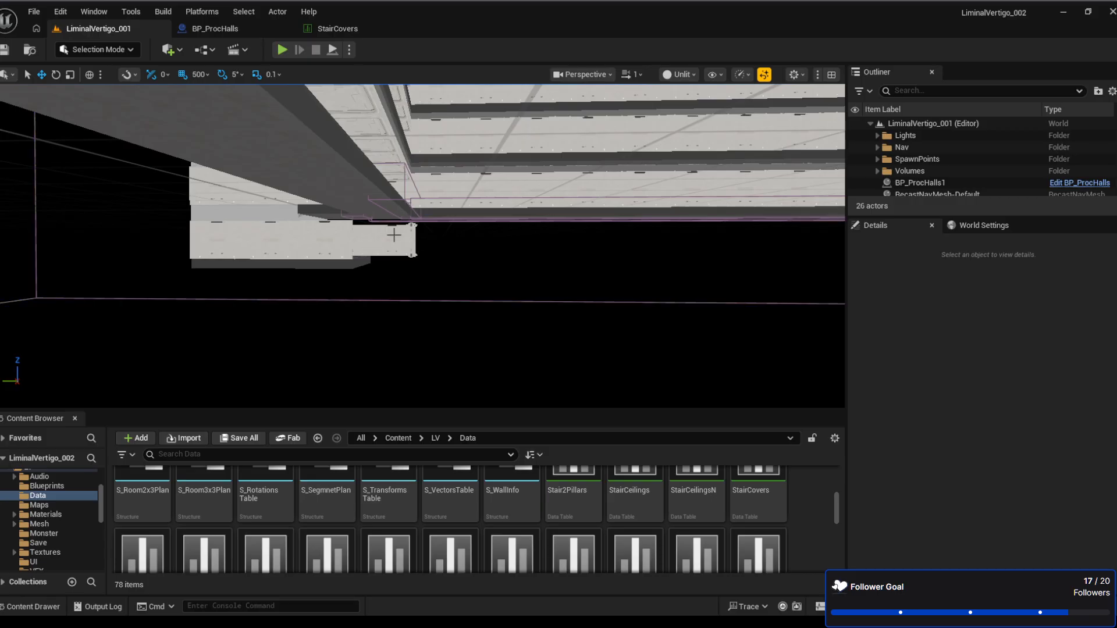
{"action": "scroll", "coordinate": [394, 236], "scroll_direction": "up", "scroll_amount": 12}
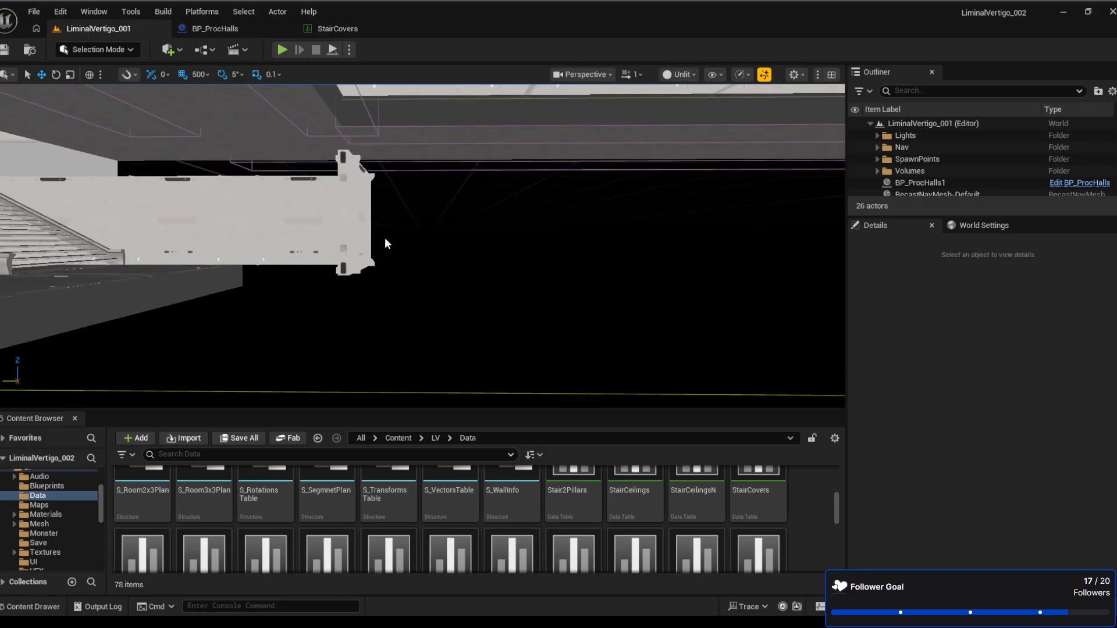
{"action": "scroll", "coordinate": [385, 240], "scroll_direction": "up", "scroll_amount": 2}
{"action": "right_click_drag", "start_coordinate": [235, 257], "coordinate": [157, 257]}
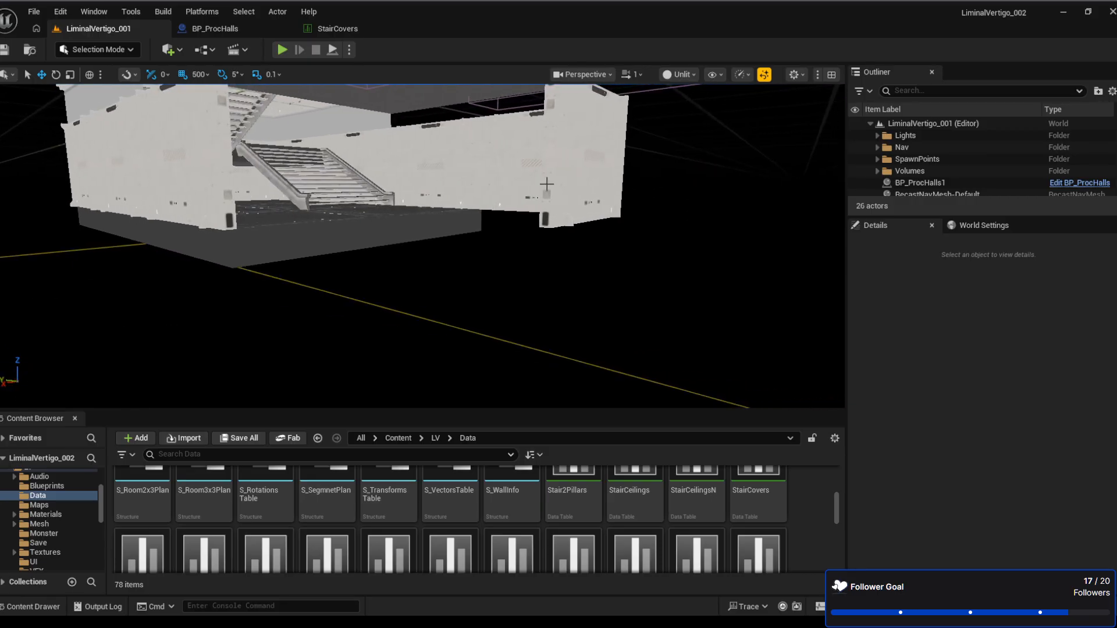
{"action": "right_click_drag", "start_coordinate": [388, 247], "coordinate": [245, 238]}
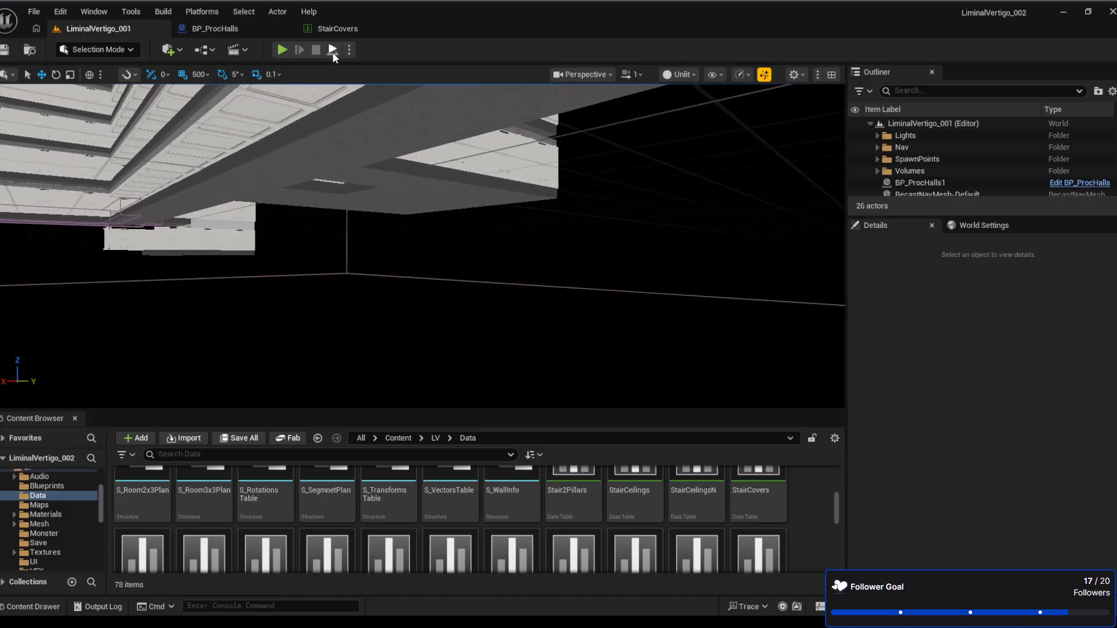
Simulate the LiminalVertigo_001 level and inspect the lower hall walls, corridors and stair areas from inside for gaps
{"action": "key", "text": "alt+p"}
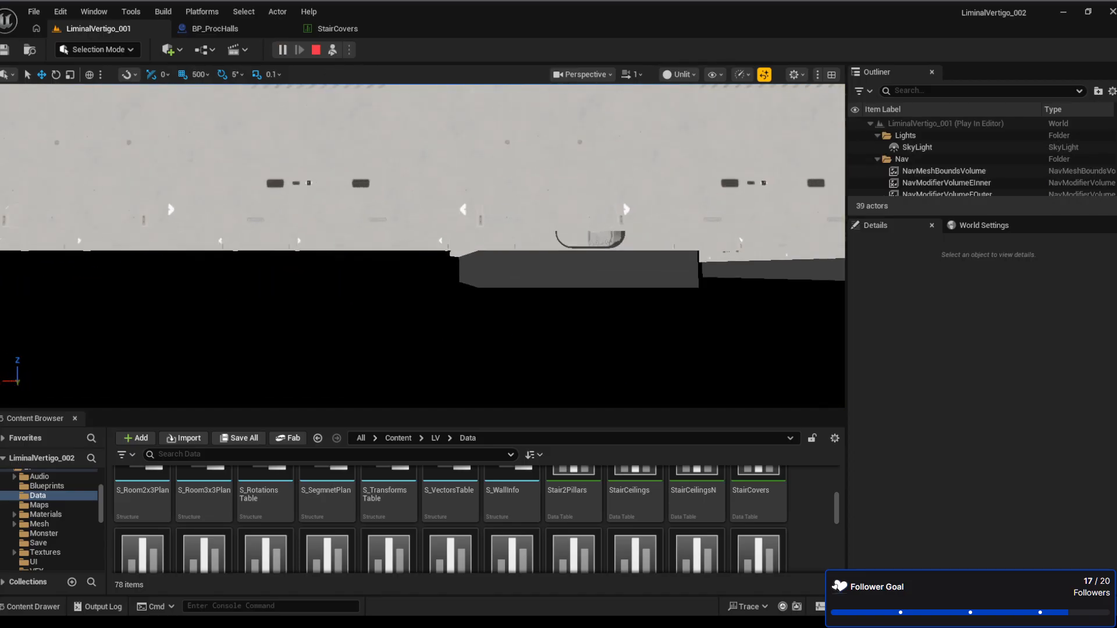
{"action": "key", "text": "w"}
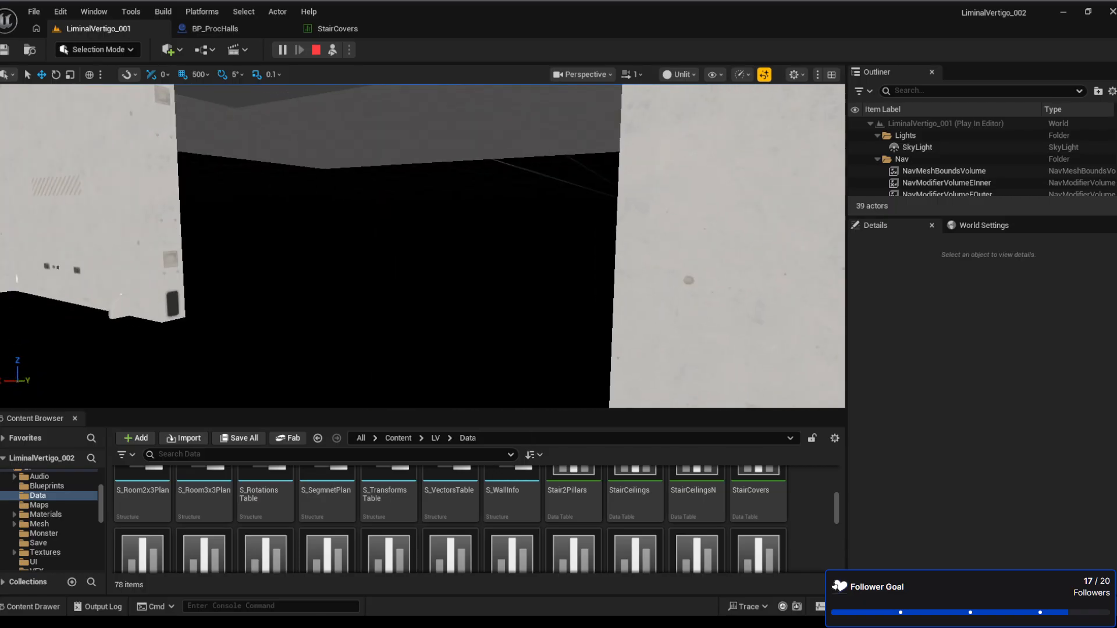
{"action": "key", "text": "w"}
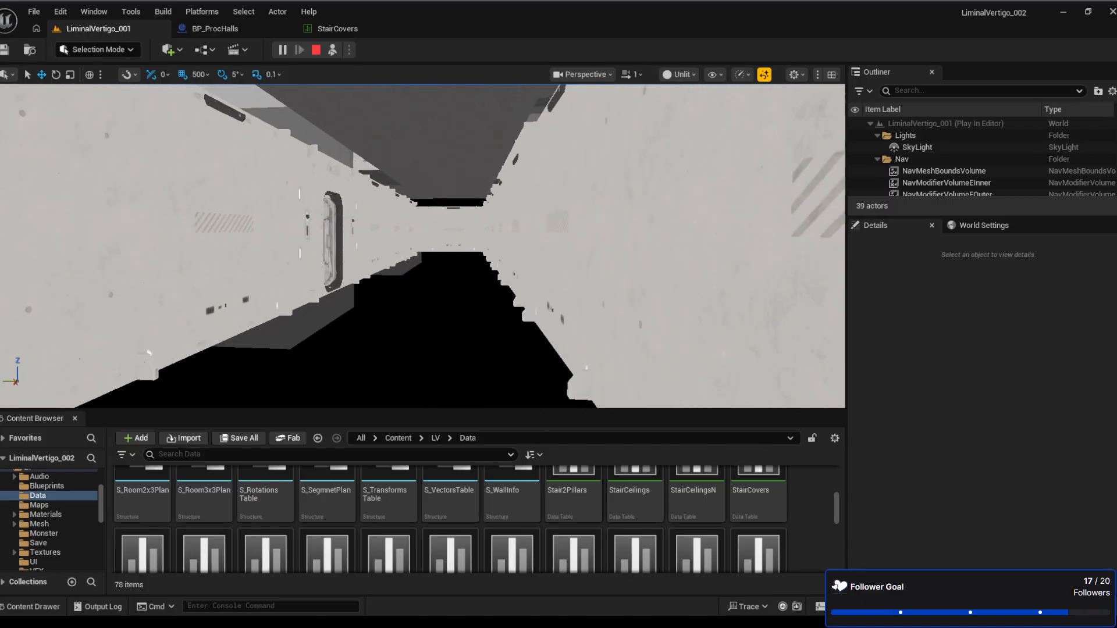
{"action": "key", "text": "w"}
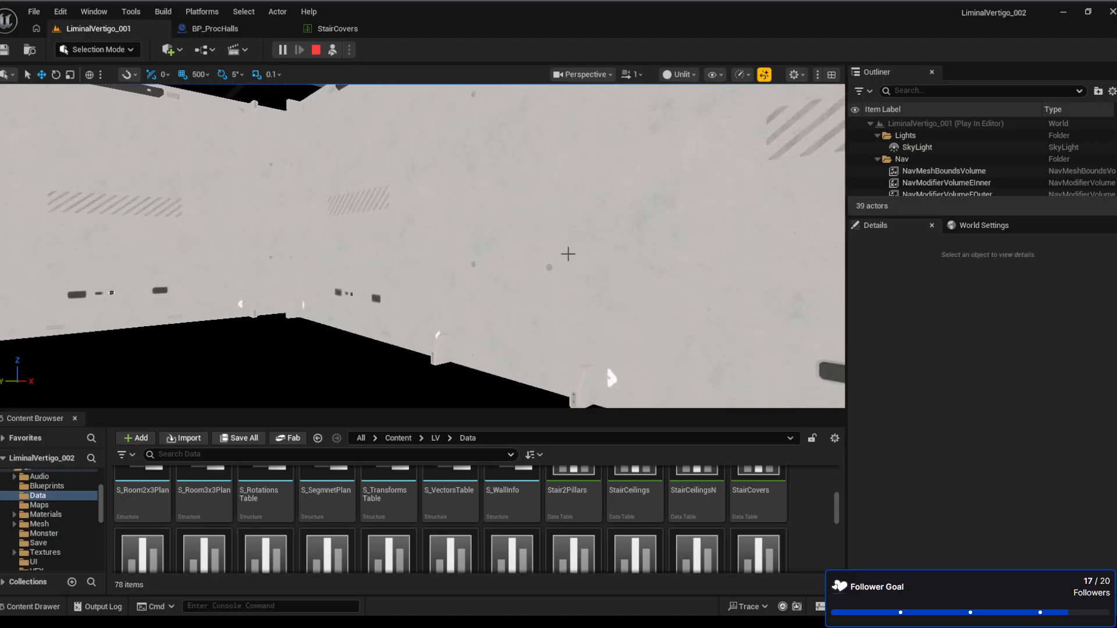
{"action": "right_click_drag", "start_coordinate": [334, 284], "coordinate": [250, 280]}
{"action": "key", "text": "w"}
{"action": "key", "text": "w"}
{"action": "right_click_drag", "start_coordinate": [588, 263], "coordinate": [518, 255]}
{"action": "key", "text": "w"}
{"action": "key", "text": "w"}
{"action": "key", "text": "w"}
{"action": "key", "text": "w"}
{"action": "key", "text": "w"}
{"action": "key", "text": "w"}
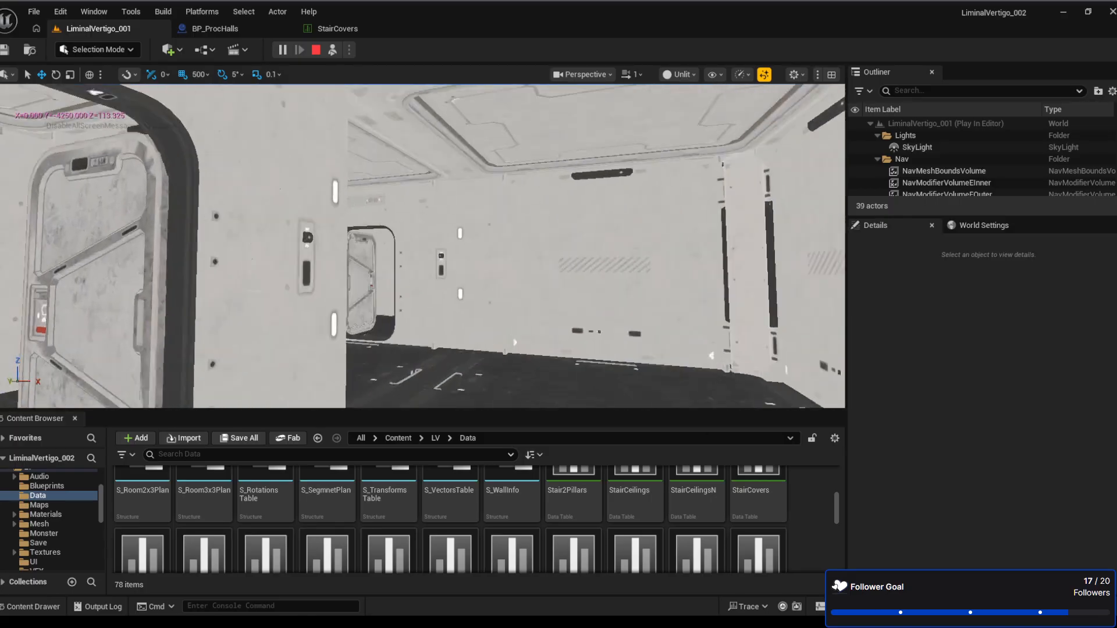
{"action": "key", "text": "w"}
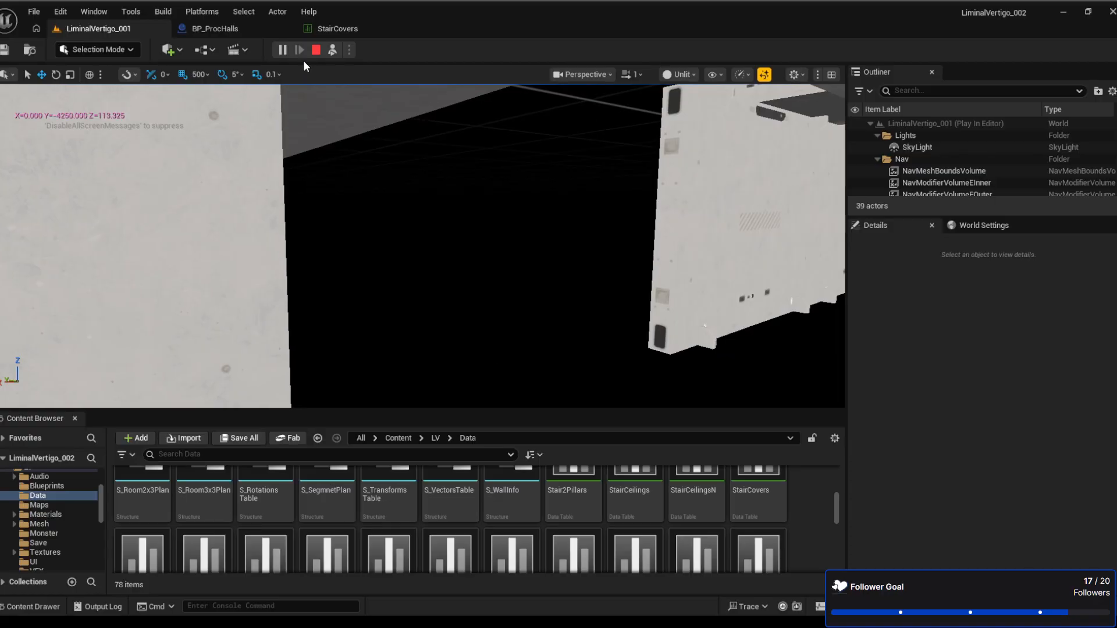
Locate the static mesh of BP_ProcHalls' Wall component and place a test copy of it by the lower hall gap
{"action": "left_click", "coordinate": [212, 28]}
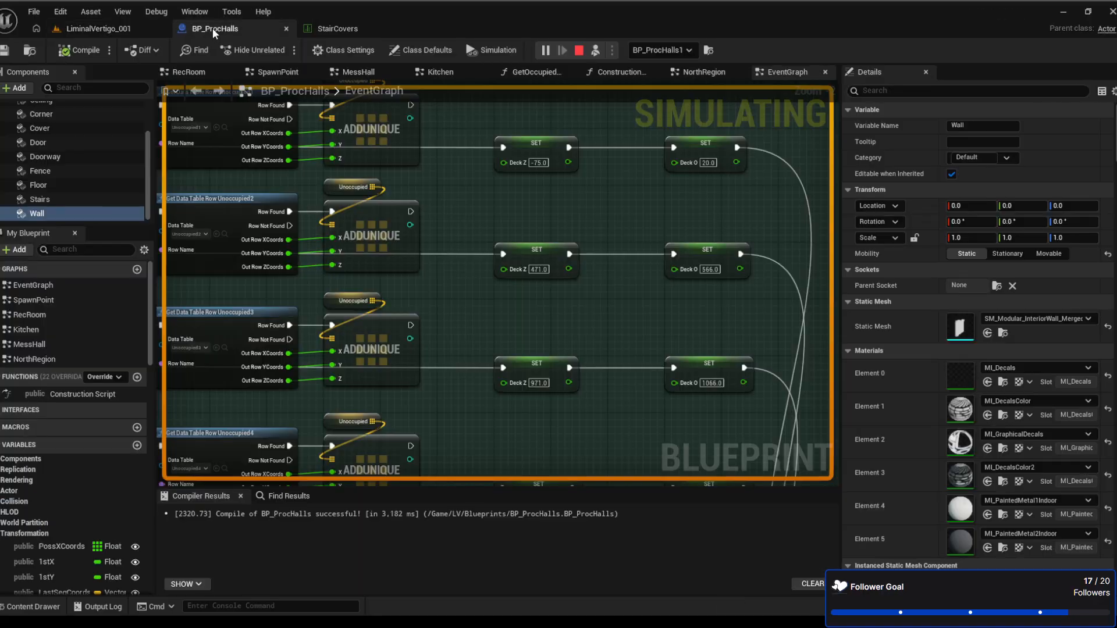
{"action": "left_click", "coordinate": [1002, 333]}
{"action": "left_click_drag", "start_coordinate": [145, 511], "coordinate": [442, 317]}
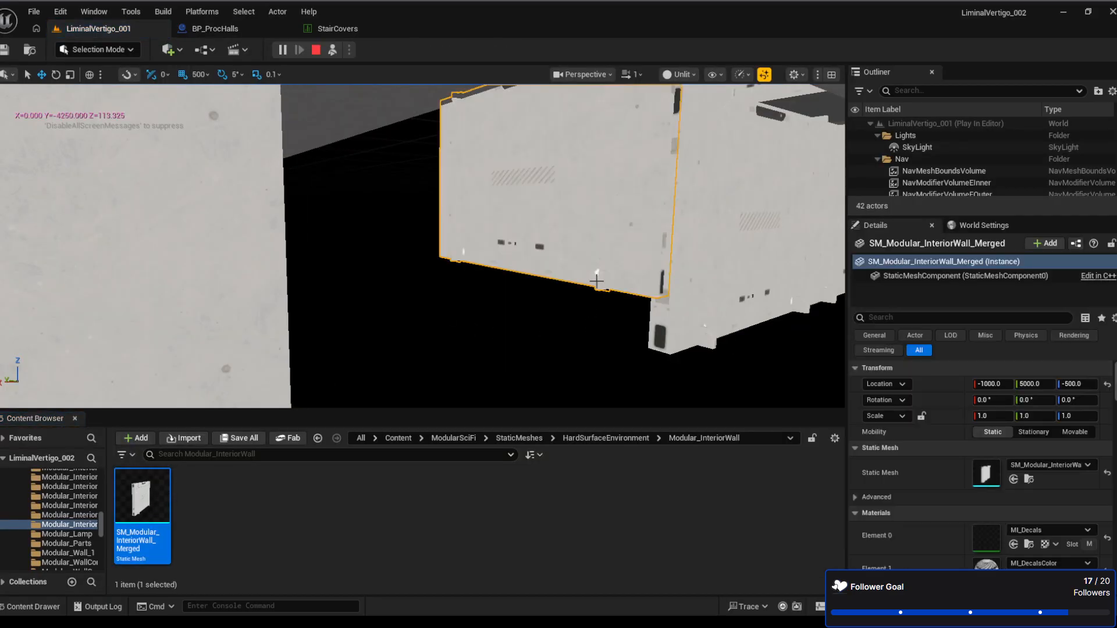
Set the test wall's Z location to -575, its yaw to 90° and its Y location to 4500
{"action": "left_click", "coordinate": [1089, 385]}
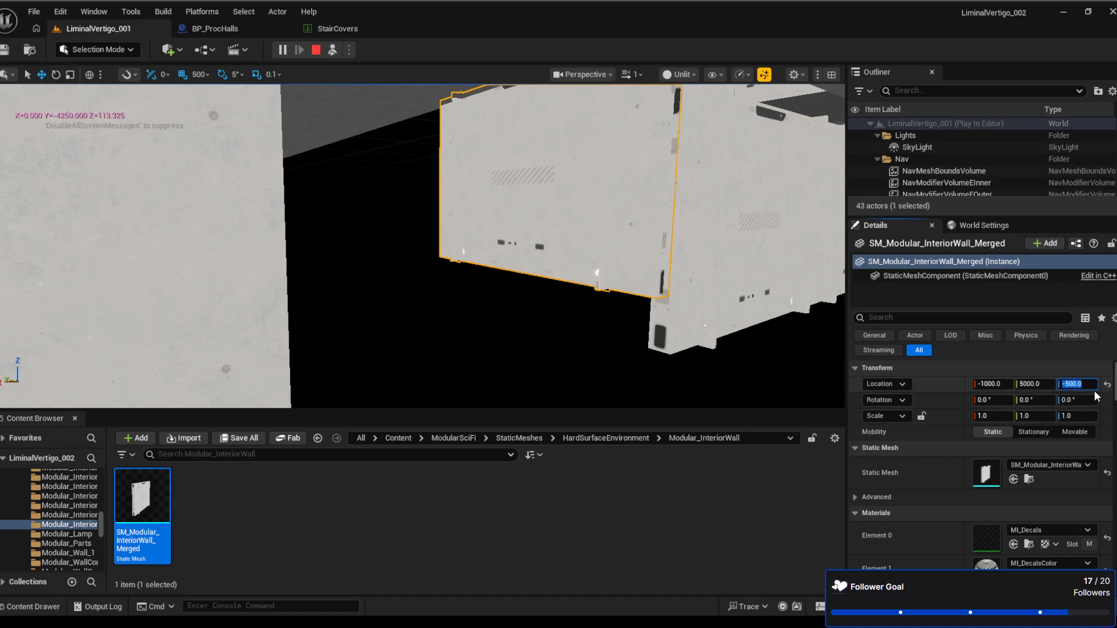
{"action": "type", "text": "-575"}
{"action": "key", "text": "Tab"}
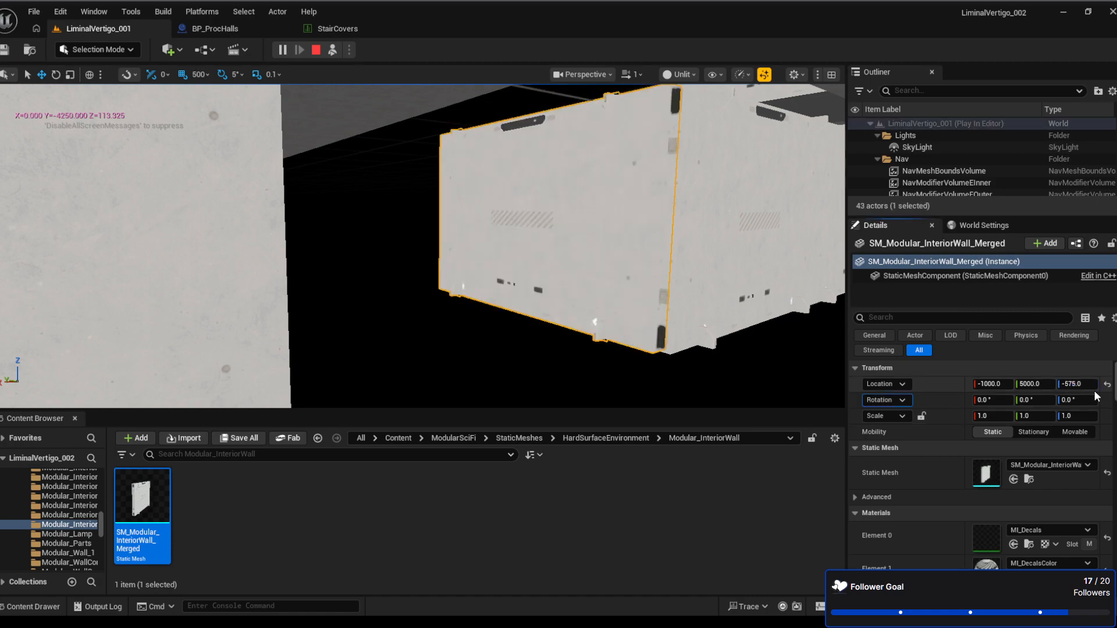
{"action": "left_click", "coordinate": [1094, 400]}
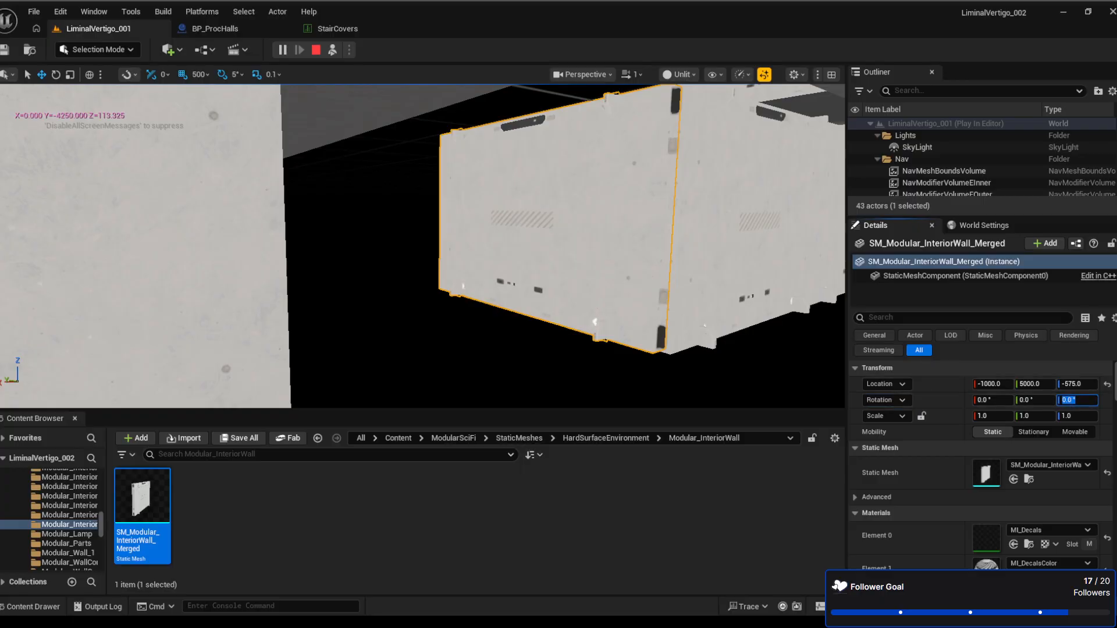
{"action": "type", "text": "90"}
{"action": "key", "text": "Return"}
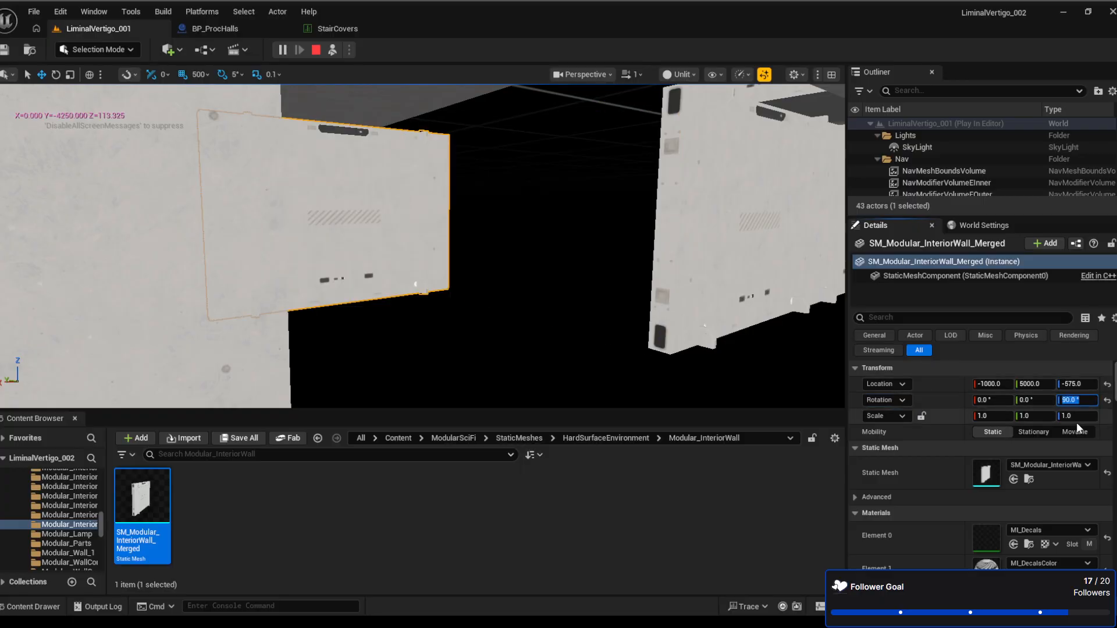
{"action": "left_click", "coordinate": [1042, 385]}
{"action": "type", "text": "56"}
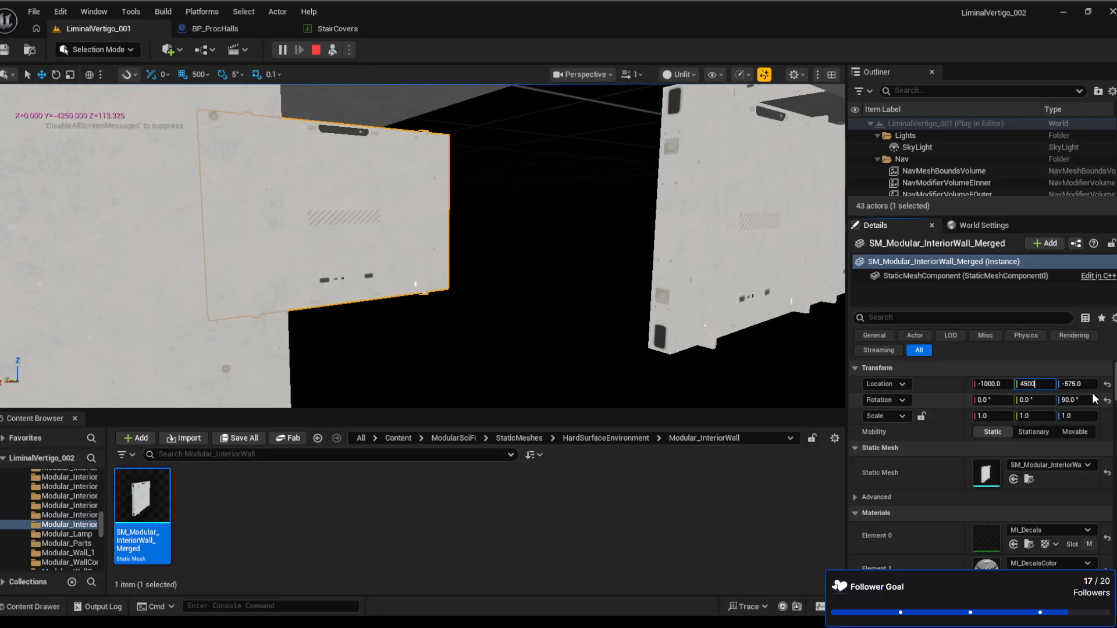
{"action": "key", "text": "Return"}
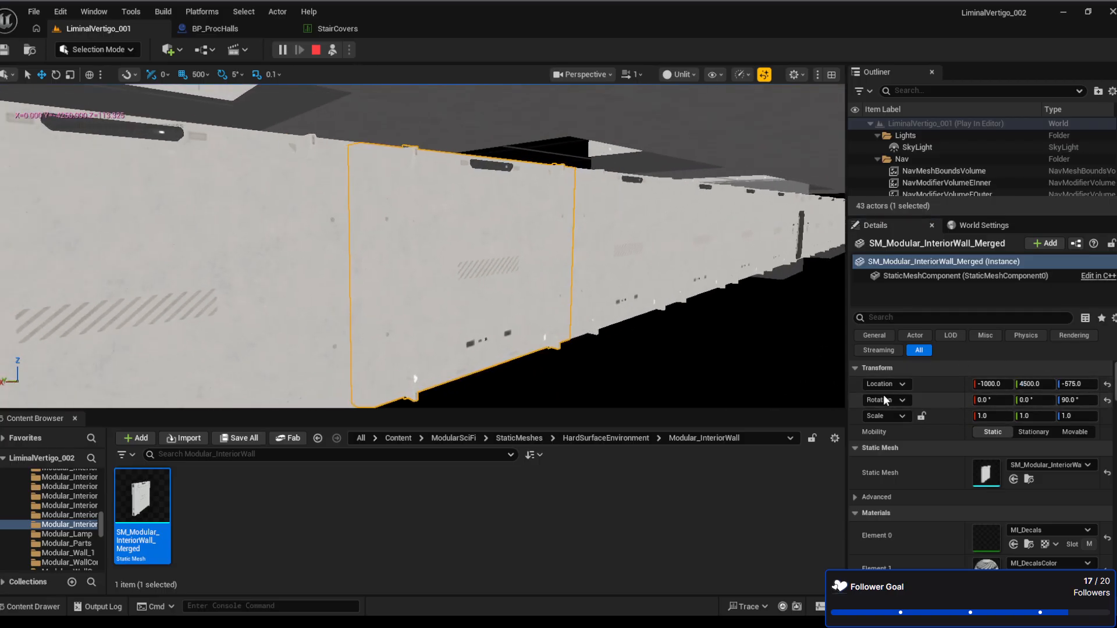
Stop the simulation, close the Message Log and examine the open lower hall section in the LiminalVertigo_001 level
{"action": "left_click", "coordinate": [316, 50]}
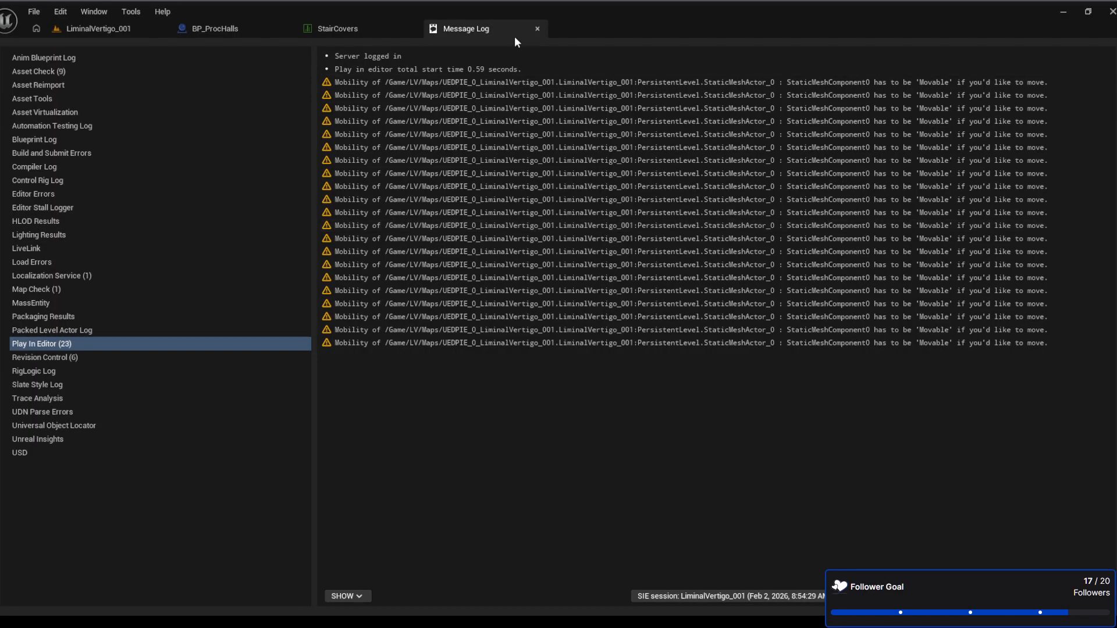
{"action": "left_click", "coordinate": [539, 28]}
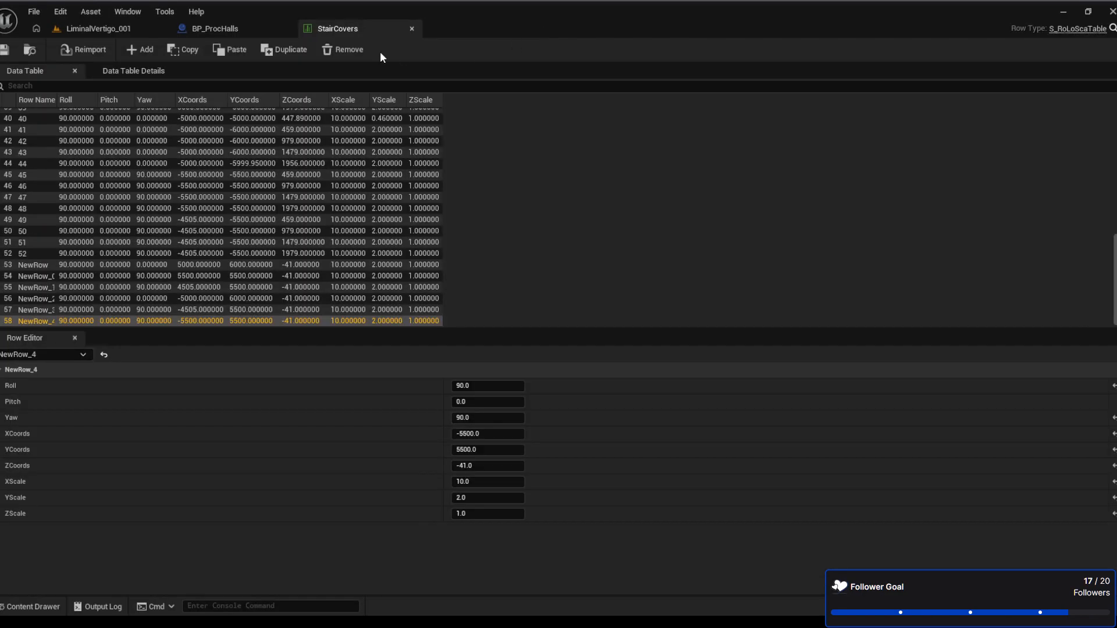
{"action": "left_click", "coordinate": [135, 30]}
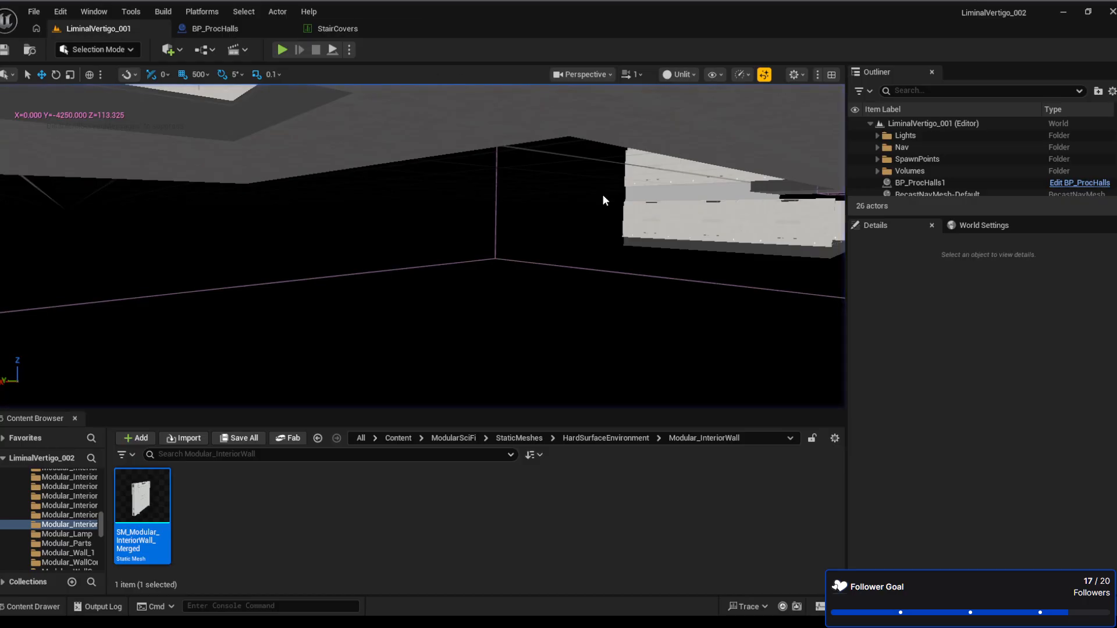
{"action": "mouse_move", "coordinate": [595, 204]}
{"action": "right_mouse_down"}
{"action": "mouse_move", "coordinate": [568, 191]}
{"action": "mouse_move", "coordinate": [591, 218]}
{"action": "mouse_move", "coordinate": [595, 204]}
{"action": "right_mouse_up"}
{"action": "key", "text": "w"}
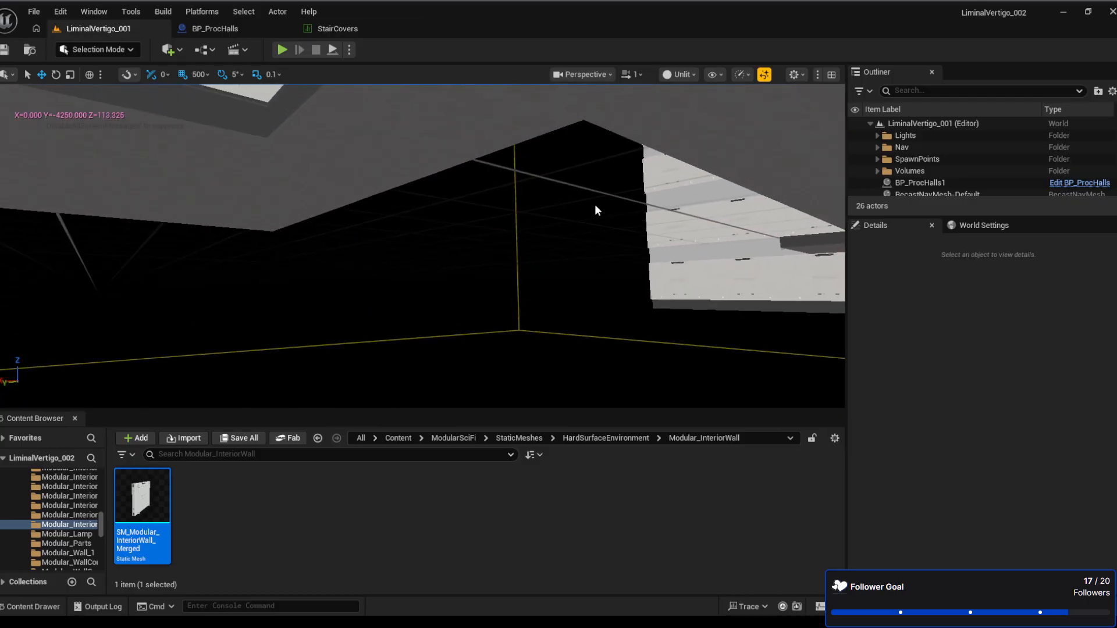
{"action": "right_click_drag", "start_coordinate": [666, 265], "coordinate": [616, 263]}
{"action": "mouse_move", "coordinate": [396, 93]}
{"action": "right_mouse_down"}
{"action": "mouse_move", "coordinate": [486, 87]}
{"action": "mouse_move", "coordinate": [410, 94]}
{"action": "right_mouse_up"}
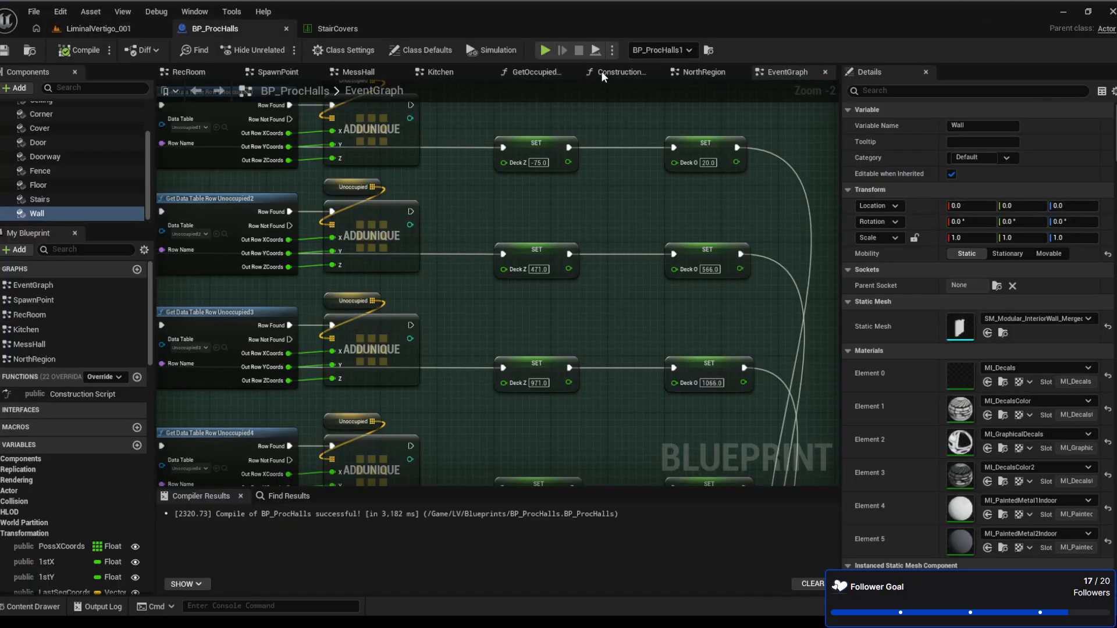
In BP_ProcHalls' Construction Script, duplicate the last Wall Add Instance node, located at 4500, -6000, 3471, together with its Wall reference
{"action": "left_click", "coordinate": [601, 73]}
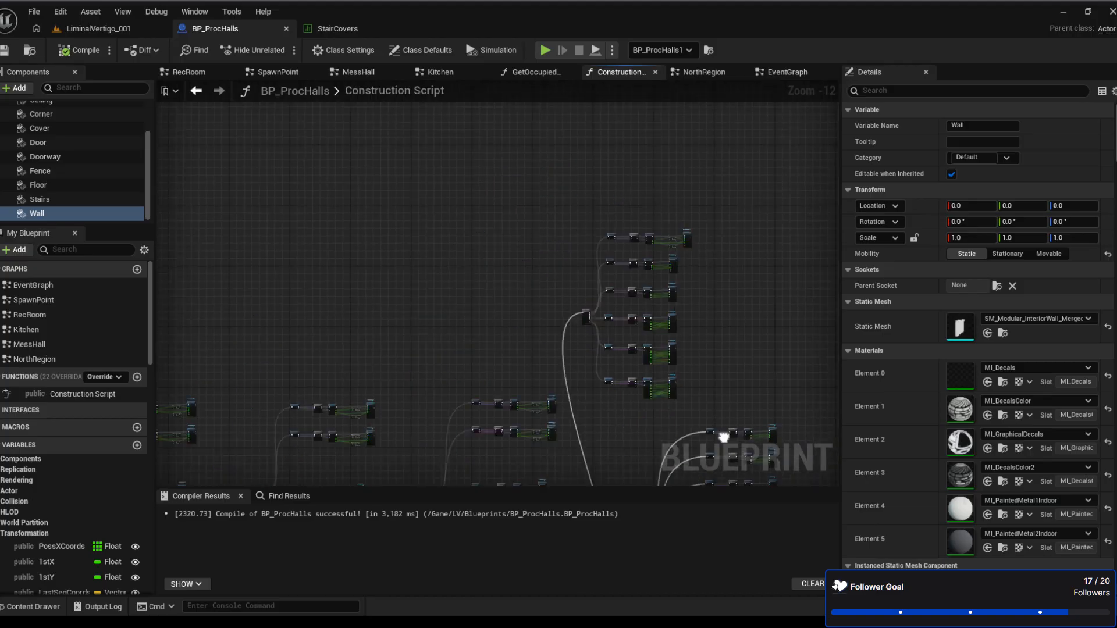
{"action": "right_click_drag", "start_coordinate": [724, 437], "coordinate": [436, 214]}
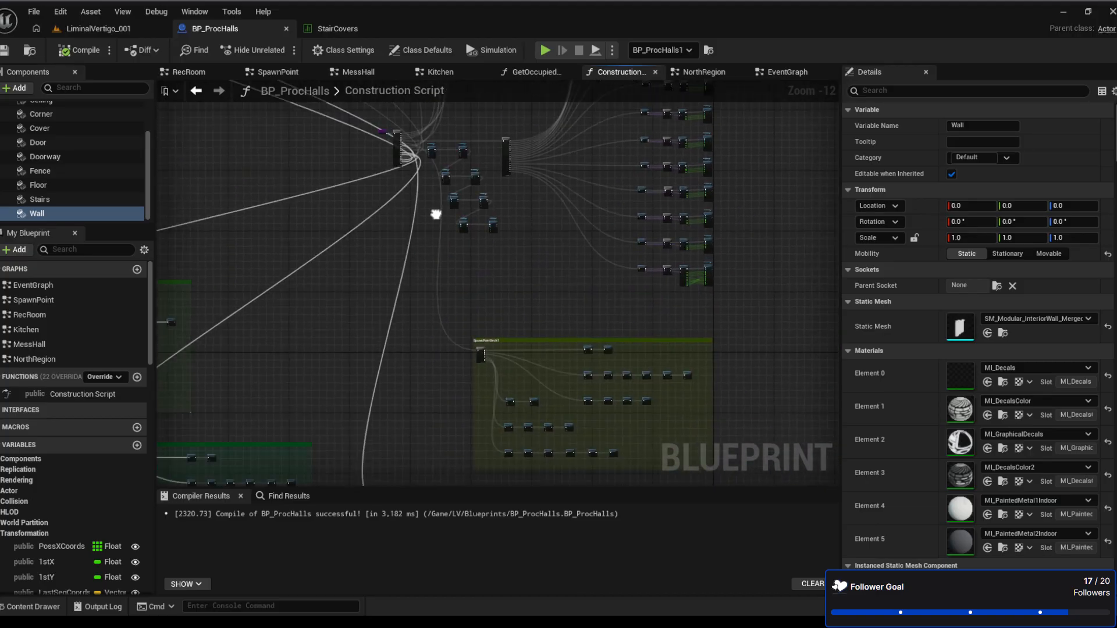
{"action": "scroll", "coordinate": [436, 214], "scroll_direction": "up", "scroll_amount": 11}
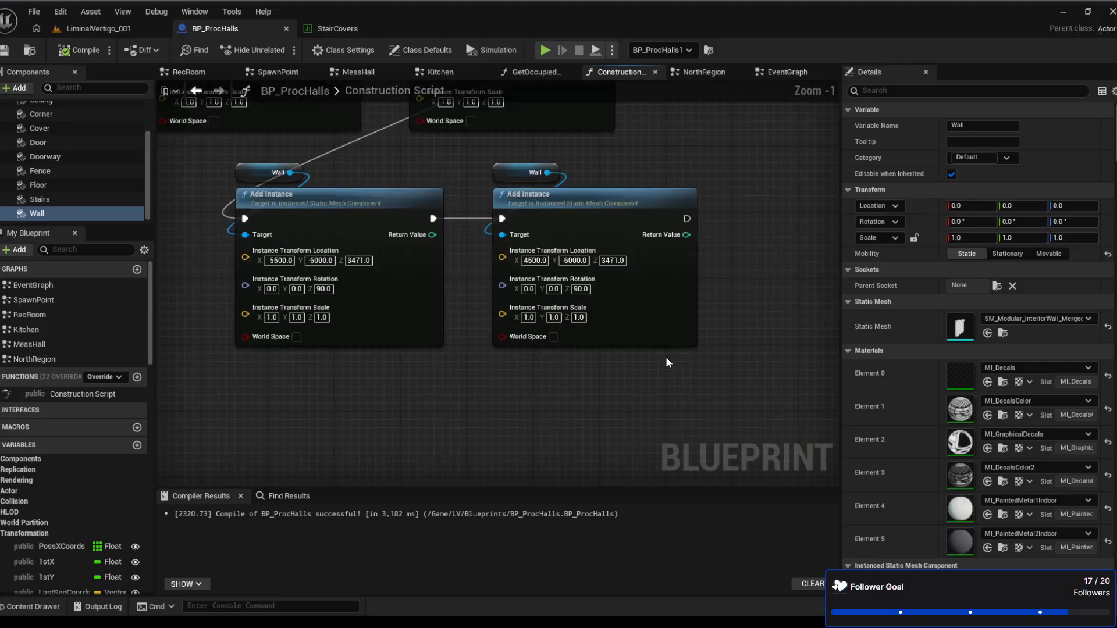
{"action": "left_click_drag", "start_coordinate": [668, 362], "coordinate": [524, 169]}
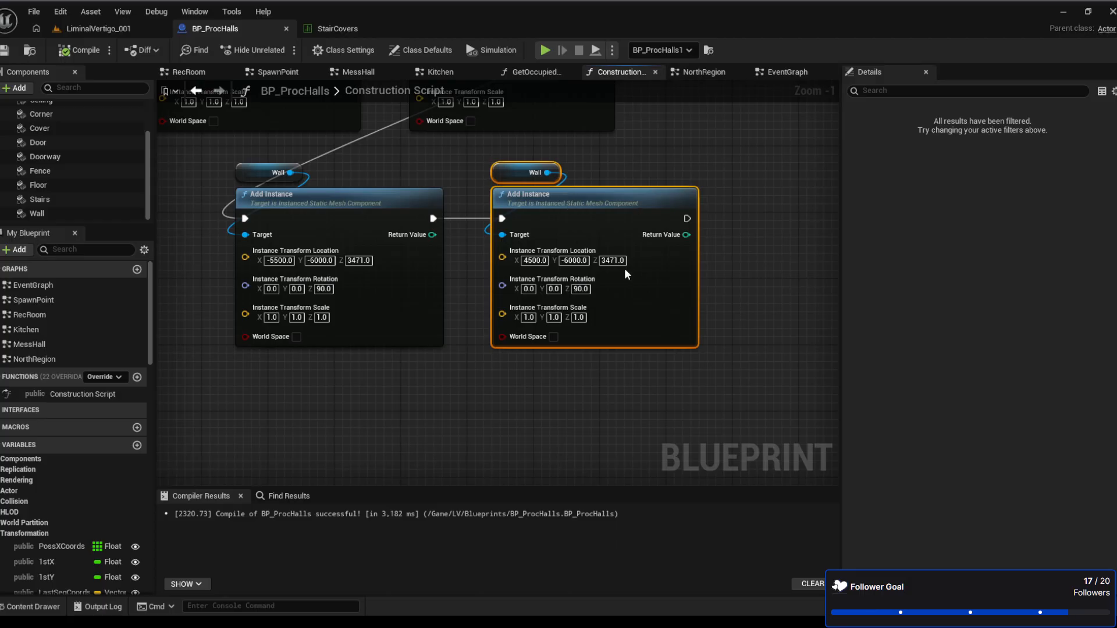
{"action": "key", "text": "ctrl+d"}
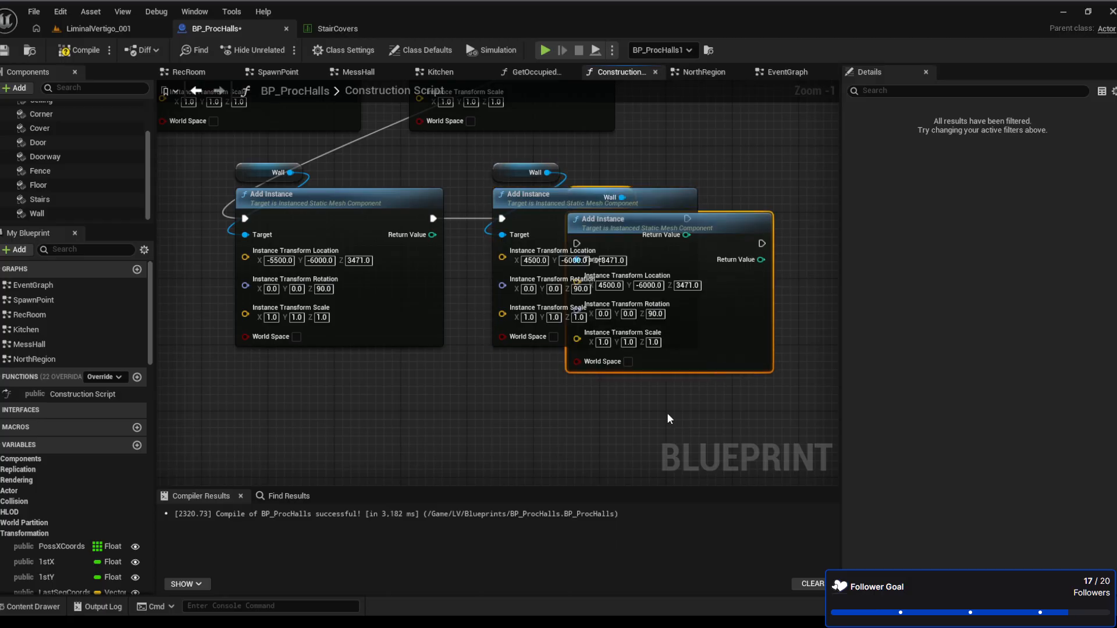
{"action": "right_click_drag", "start_coordinate": [626, 430], "coordinate": [584, 351]}
{"action": "left_click", "coordinate": [689, 141]}
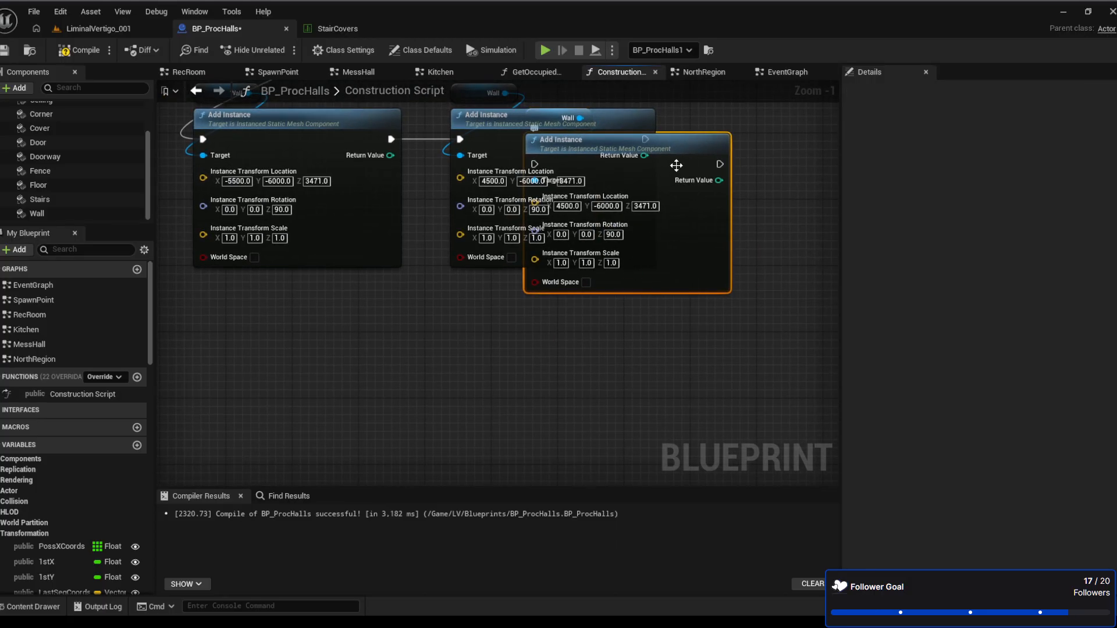
{"action": "left_click_drag", "start_coordinate": [676, 167], "coordinate": [741, 177]}
{"action": "left_click", "coordinate": [586, 311]}
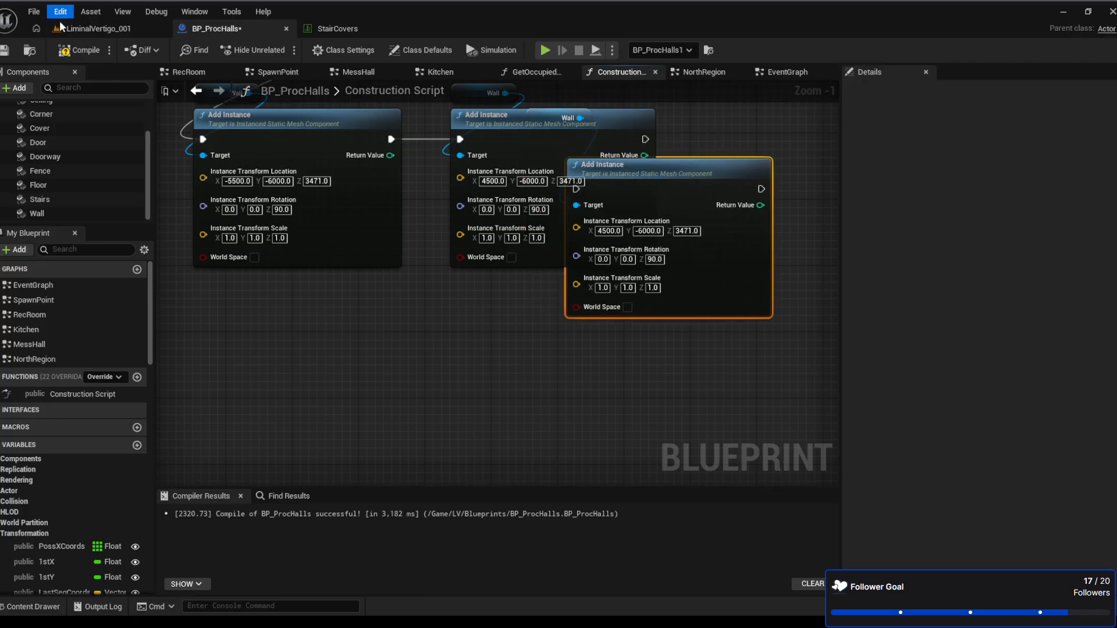
{"action": "key", "text": "ctrl+z"}
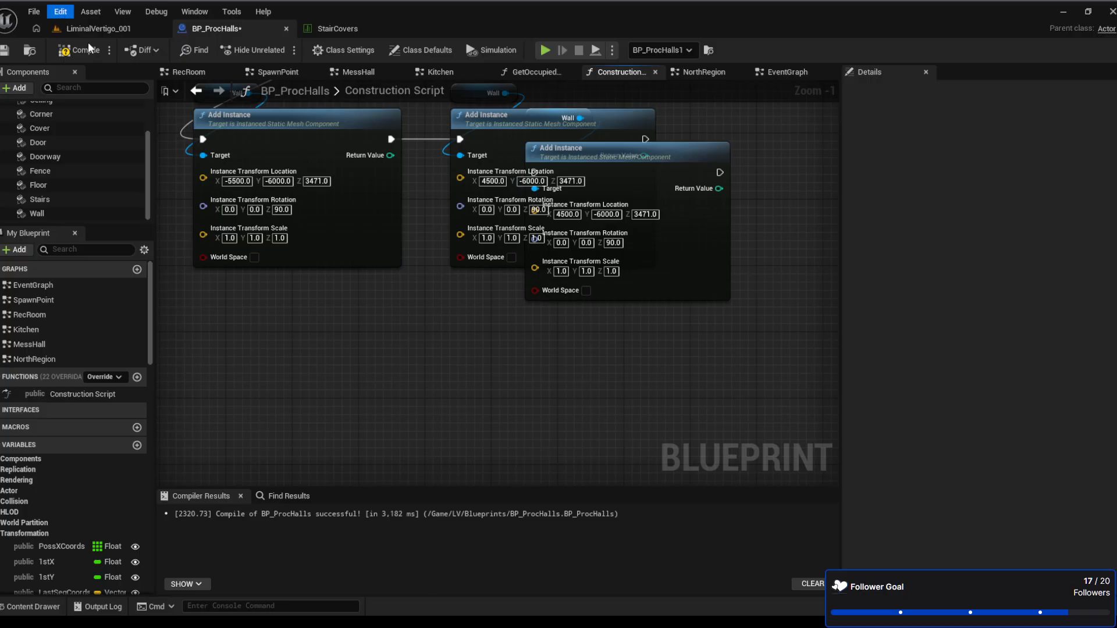
{"action": "key", "text": "ctrl+z"}
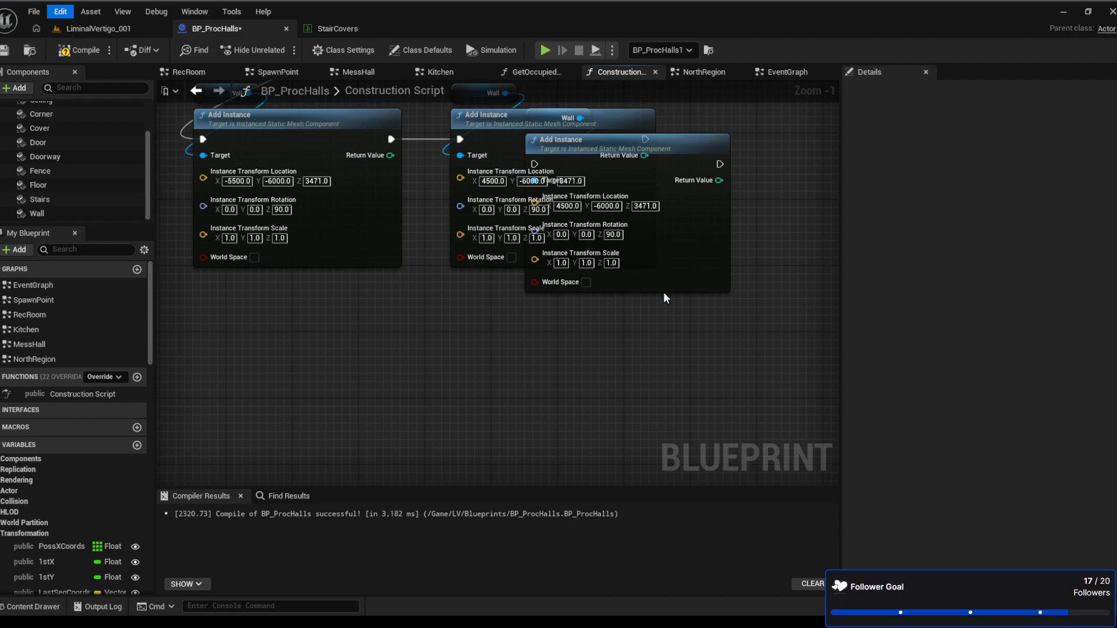
Undo the duplication of the last Wall Add Instance node and the move of the original nodes
{"action": "key", "text": "ctrl+z"}
{"action": "right_click_drag", "start_coordinate": [725, 342], "coordinate": [448, 341]}
{"action": "left_click_drag", "start_coordinate": [273, 166], "coordinate": [240, 142]}
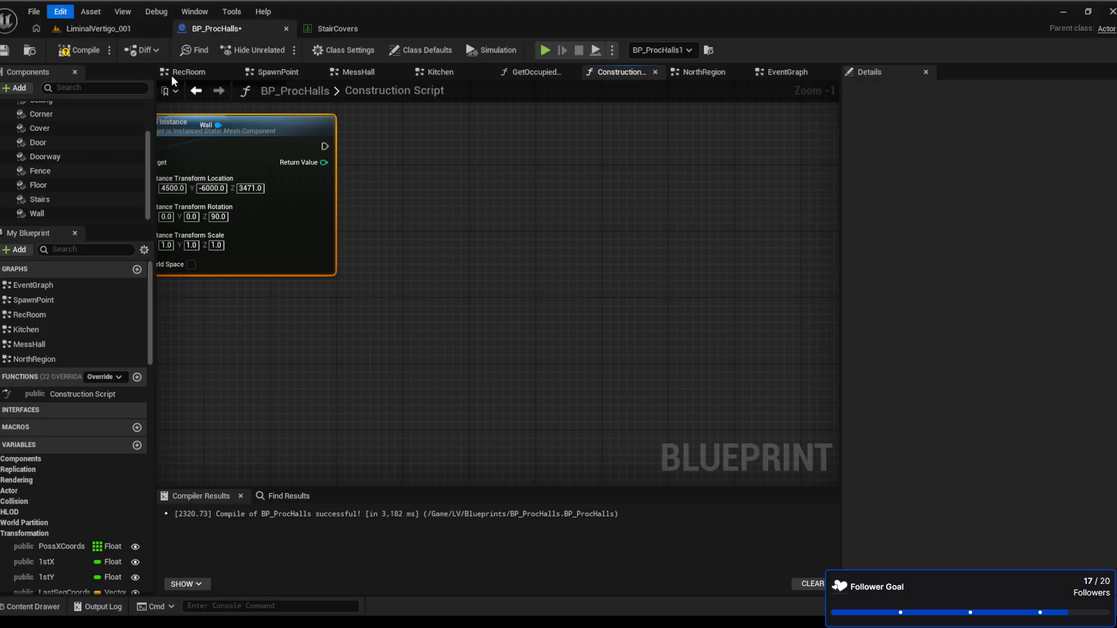
{"action": "key", "text": "ctrl+z"}
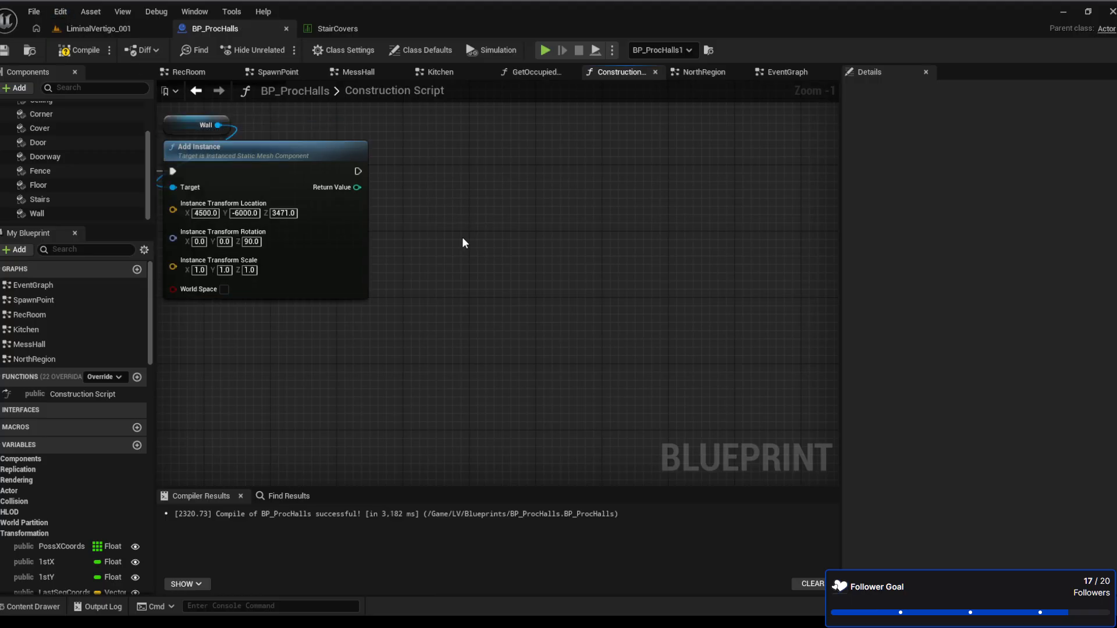
Duplicate the last Wall reference and its Add Instance node, and connect the original node's execution output to the copy
{"action": "left_click_drag", "start_coordinate": [462, 237], "coordinate": [190, 117]}
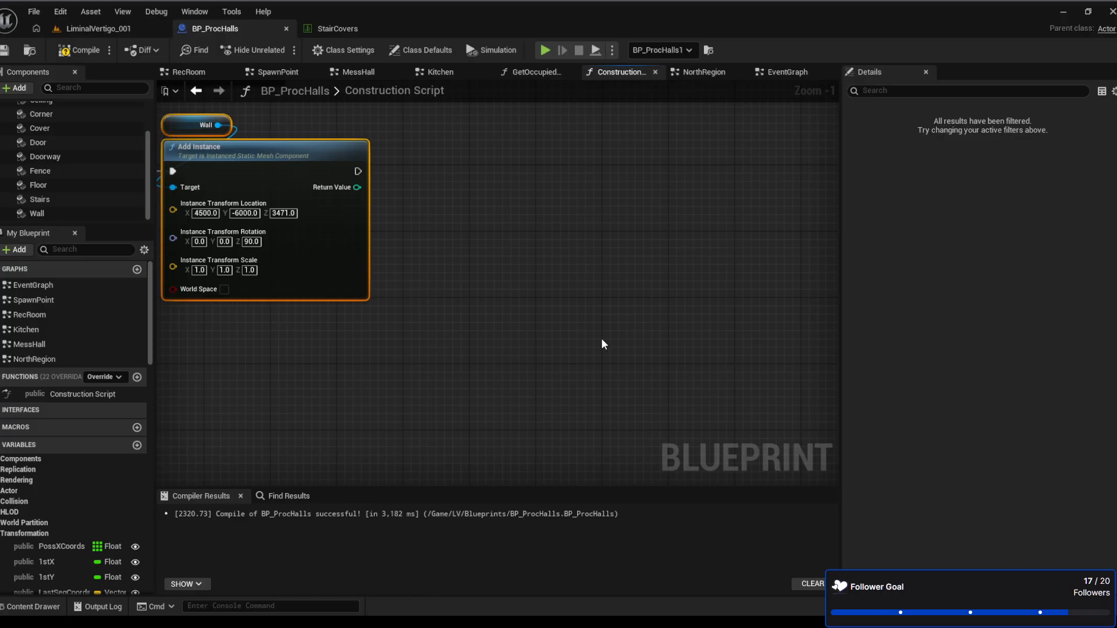
{"action": "key", "text": "ctrl+v"}
{"action": "left_click", "coordinate": [644, 323]}
{"action": "right_click_drag", "start_coordinate": [640, 365], "coordinate": [756, 270]}
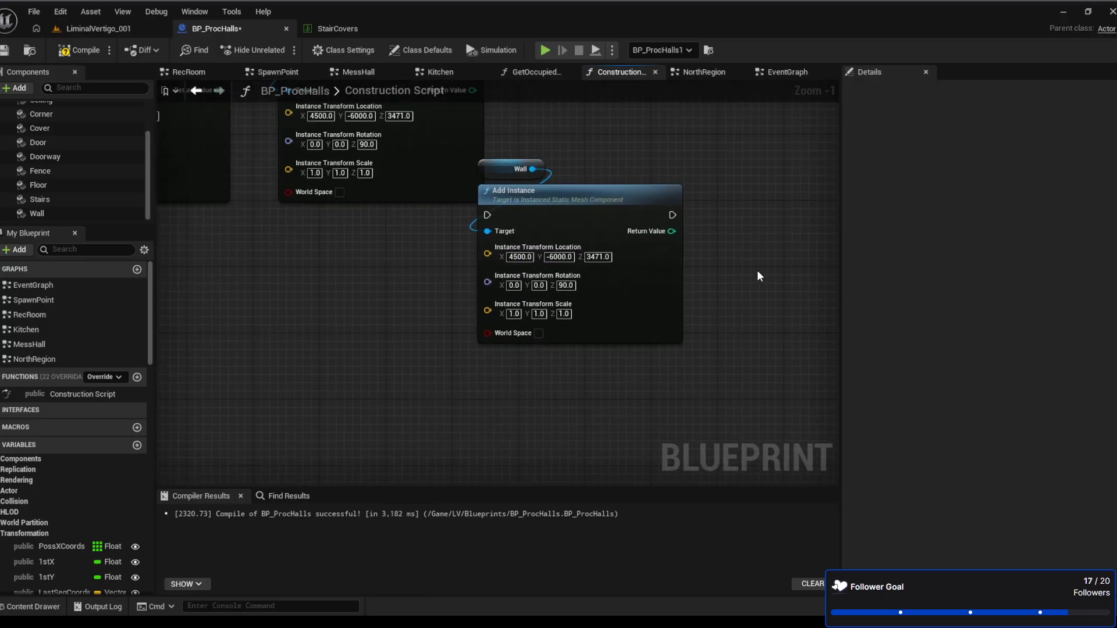
{"action": "right_click_drag", "start_coordinate": [697, 143], "coordinate": [662, 196]}
{"action": "left_click_drag", "start_coordinate": [438, 128], "coordinate": [450, 269]}
Move the duplicated Wall reference and Add Instance node down and to the right, clear of the original node
{"action": "left_click_drag", "start_coordinate": [654, 329], "coordinate": [507, 213]}
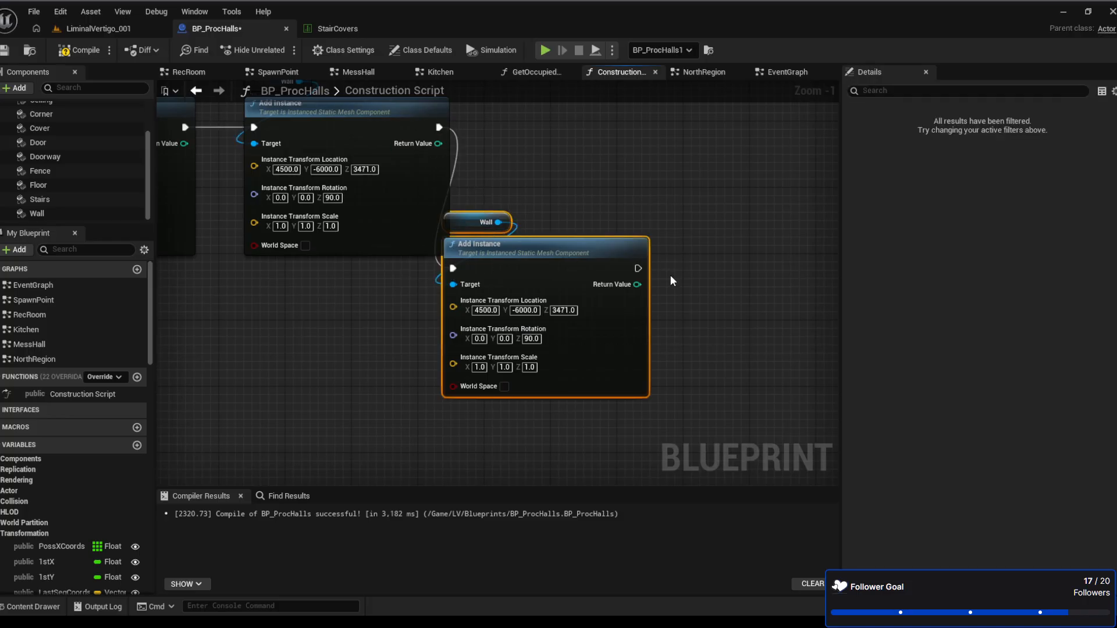
{"action": "key", "text": "Down"}
{"action": "key", "text": "Down"}
{"action": "key", "text": "Down"}
{"action": "key", "text": "Down"}
{"action": "key", "text": "Down"}
{"action": "key", "text": "Down"}
{"action": "key", "text": "Down"}
{"action": "key", "text": "Down"}
{"action": "key", "text": "Down"}
{"action": "key", "text": "Right"}
{"action": "key", "text": "Right"}
{"action": "key", "text": "Right"}
{"action": "key", "text": "Right"}
{"action": "key", "text": "Right"}
{"action": "key", "text": "Right"}
{"action": "key", "text": "Right"}
{"action": "key", "text": "Right"}
{"action": "key", "text": "Right"}
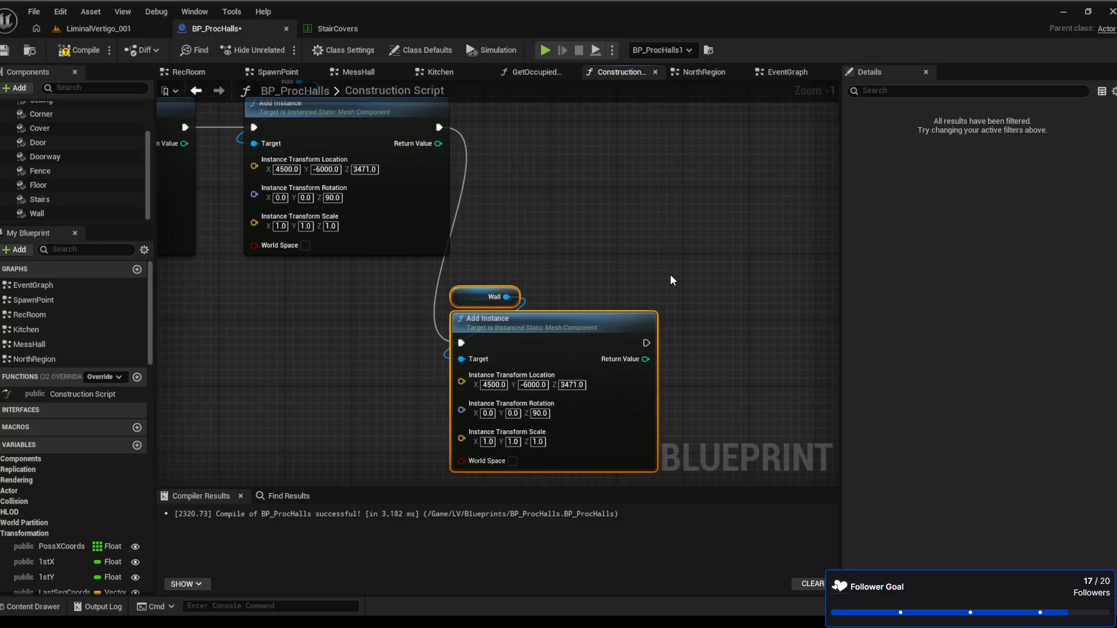
Set the new wall instance's location to X -1000, Y 4500, Z -575 and compile the blueprint
{"action": "left_click", "coordinate": [560, 385]}
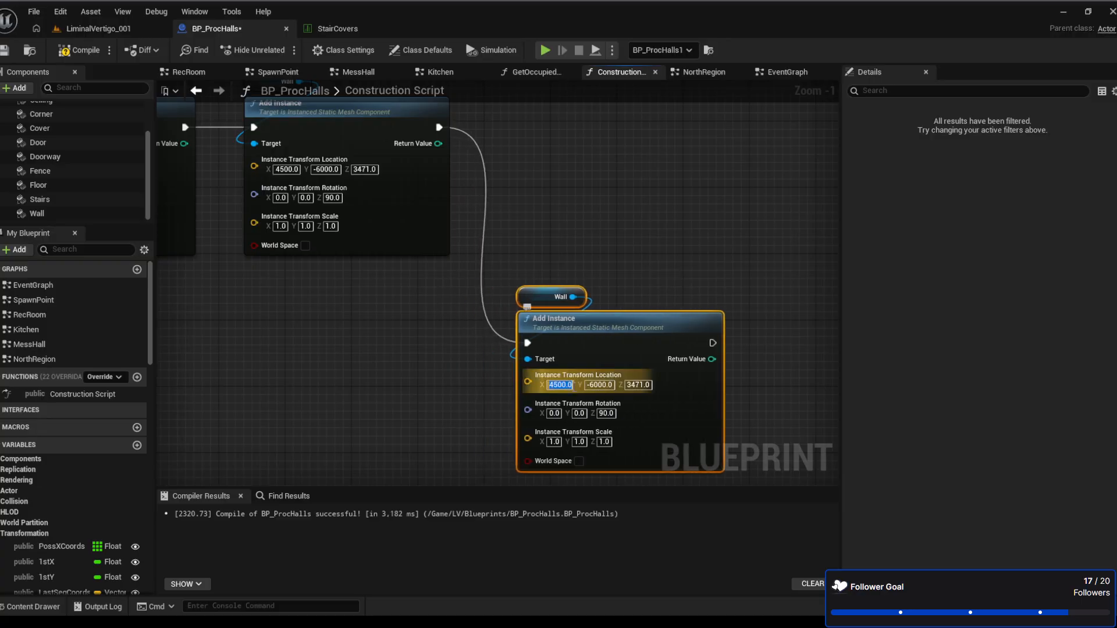
{"action": "type", "text": "-1000"}
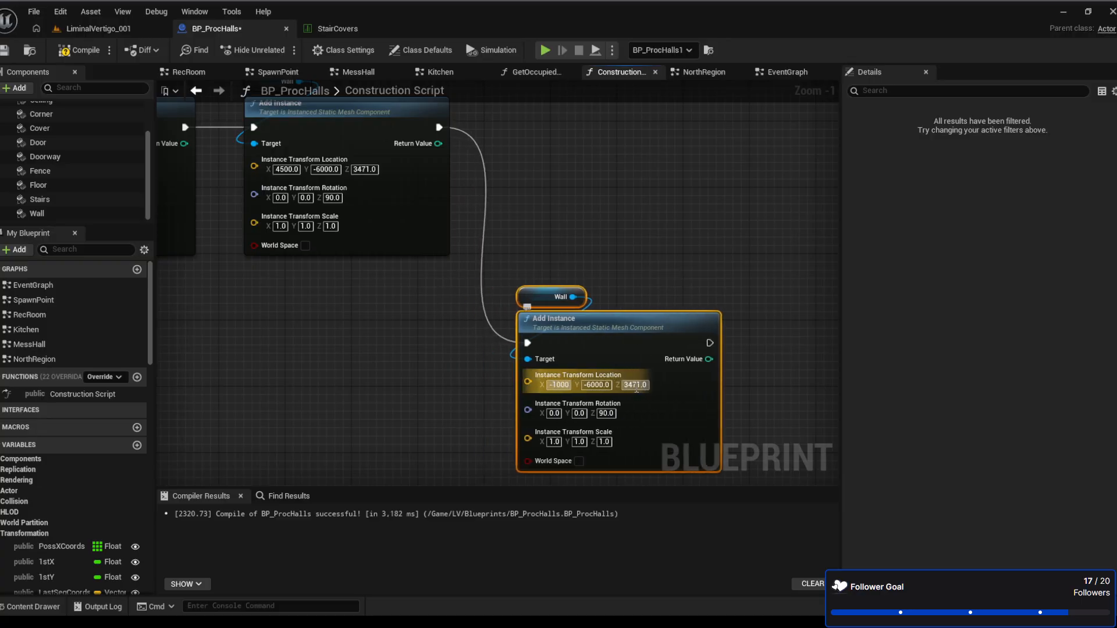
{"action": "key", "text": "Return"}
{"action": "key", "text": "Tab"}
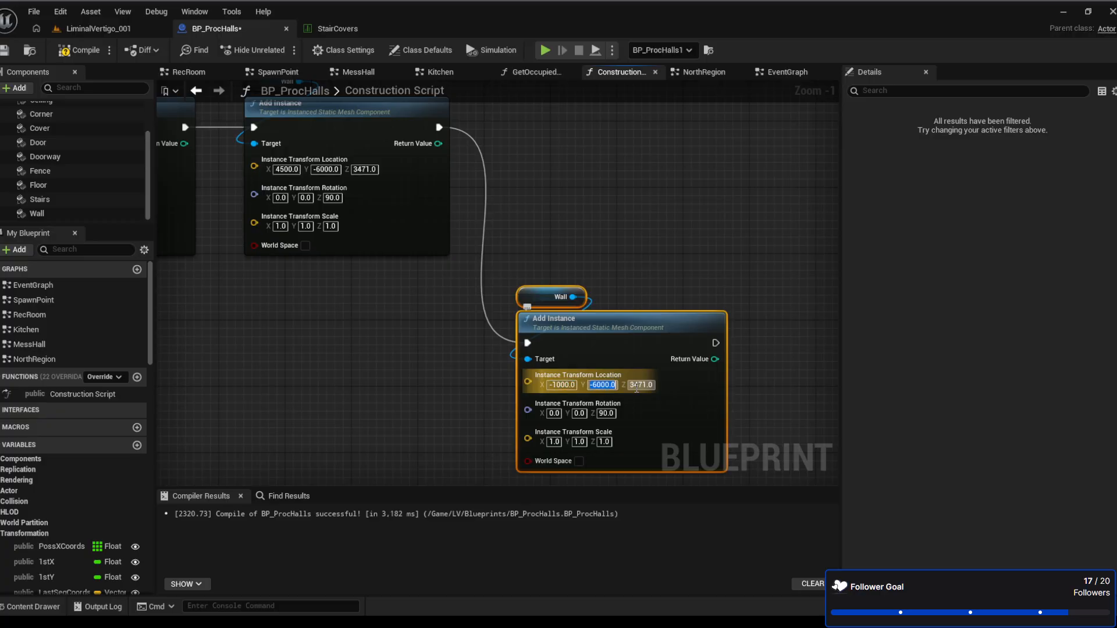
{"action": "type", "text": "4500"}
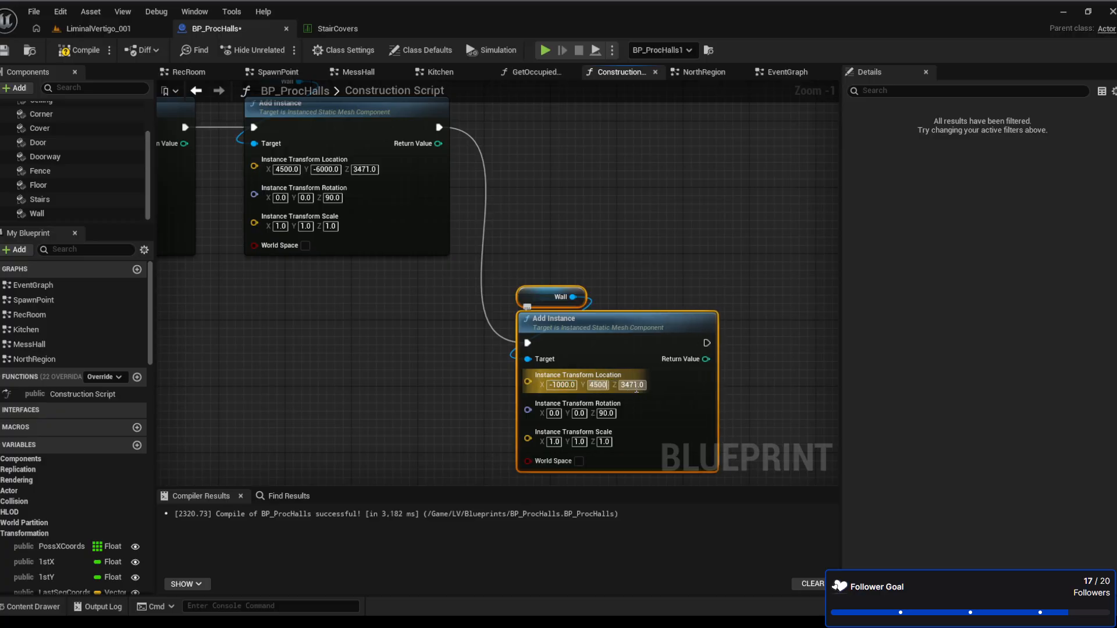
{"action": "key", "text": "Tab"}
{"action": "type", "text": "-"}
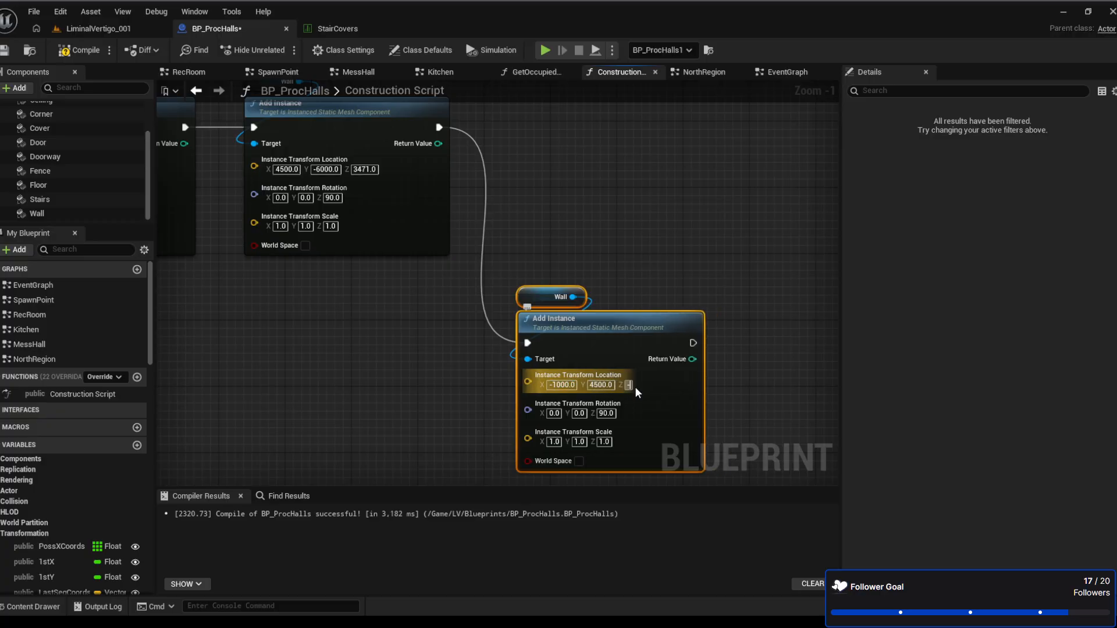
{"action": "type", "text": "575"}
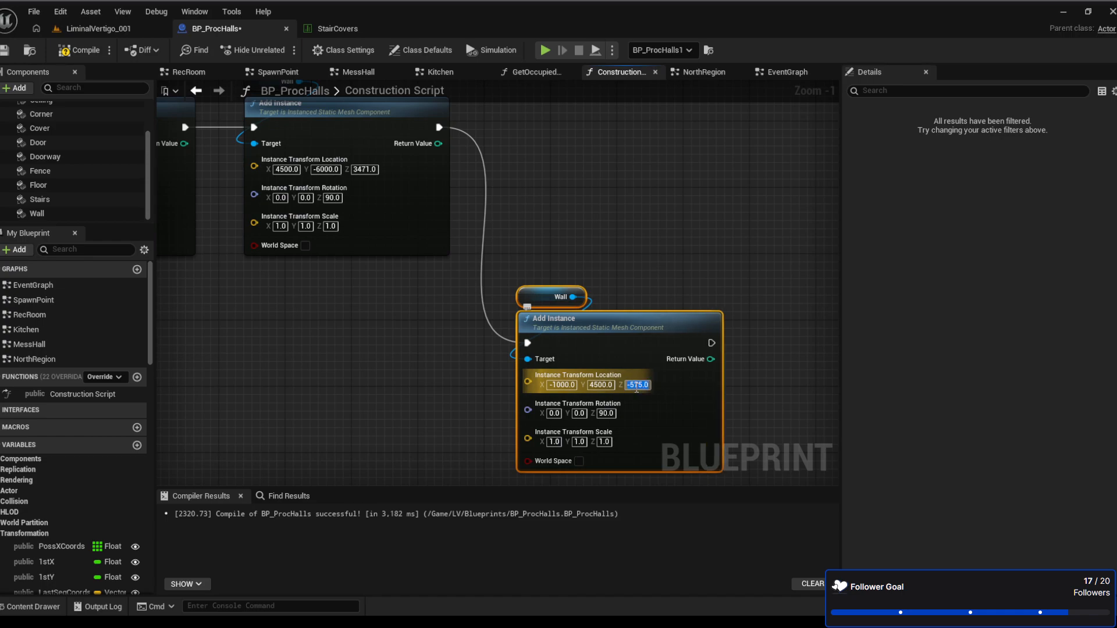
{"action": "key", "text": "Return"}
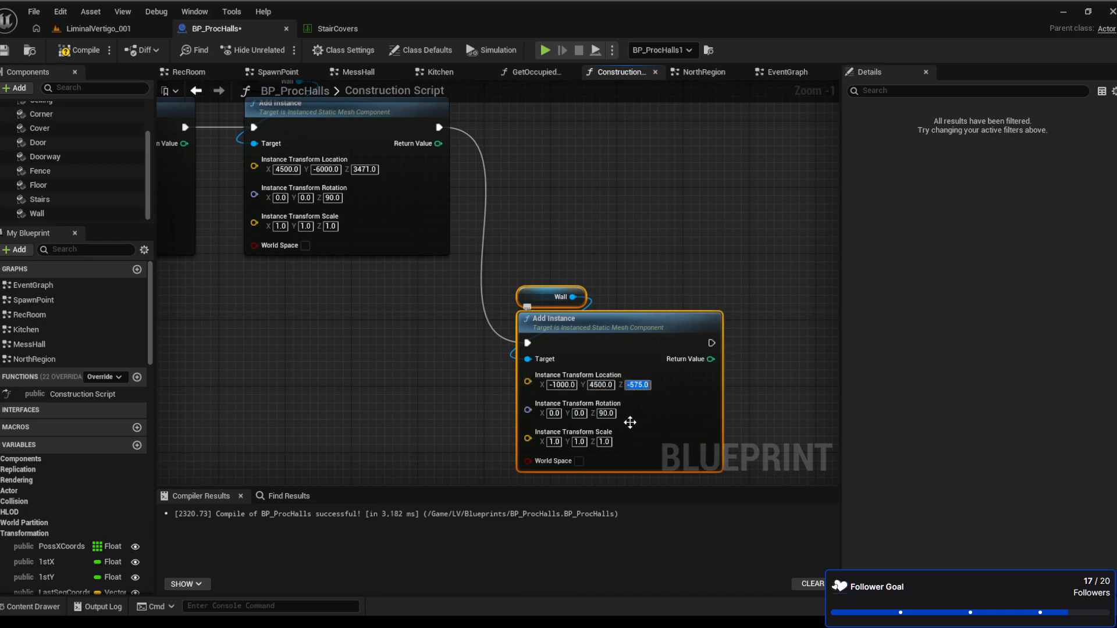
{"action": "left_click", "coordinate": [71, 55]}
Examine the new lower wall instance in the LiminalVertigo_001 level, checking back against its node in BP_ProcHalls
{"action": "left_click", "coordinate": [114, 30]}
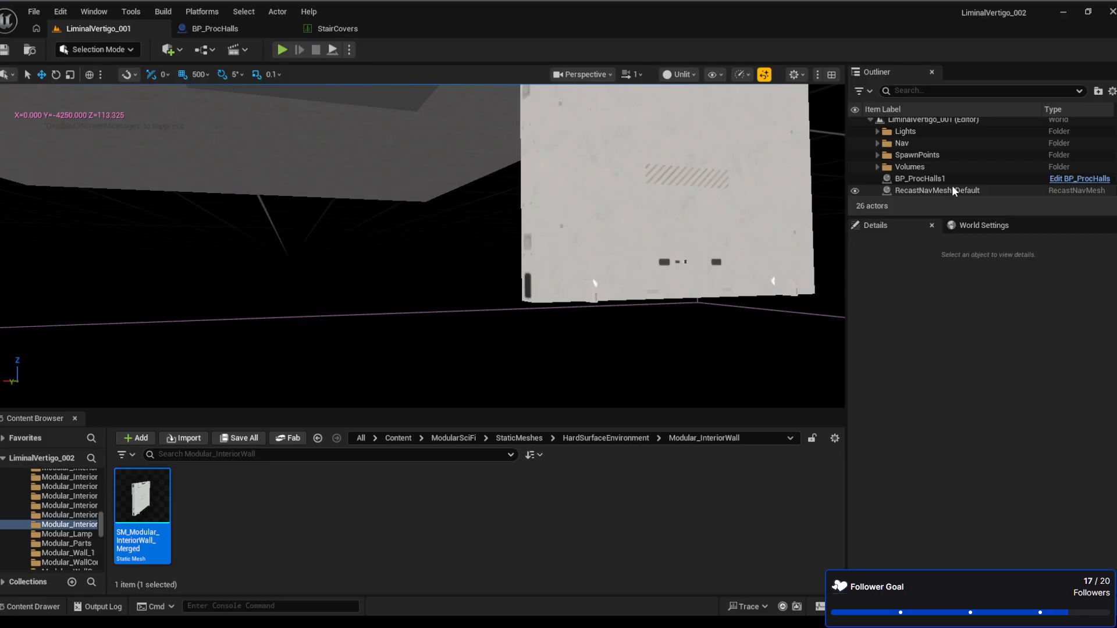
{"action": "right_click_drag", "start_coordinate": [617, 288], "coordinate": [573, 173]}
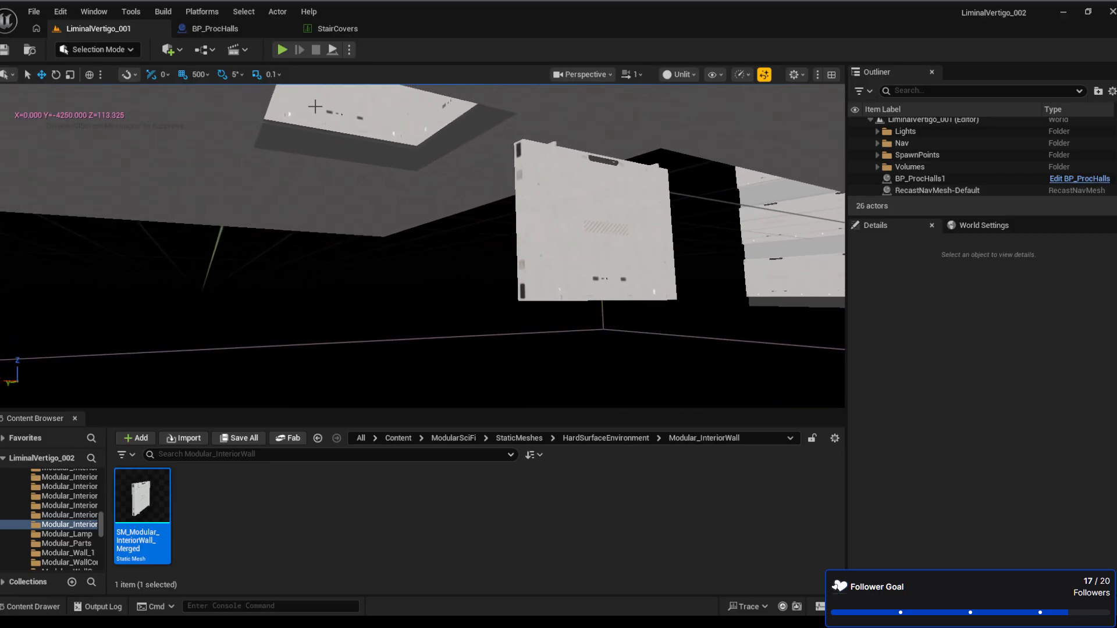
{"action": "left_click", "coordinate": [236, 29]}
{"action": "left_click", "coordinate": [591, 184]}
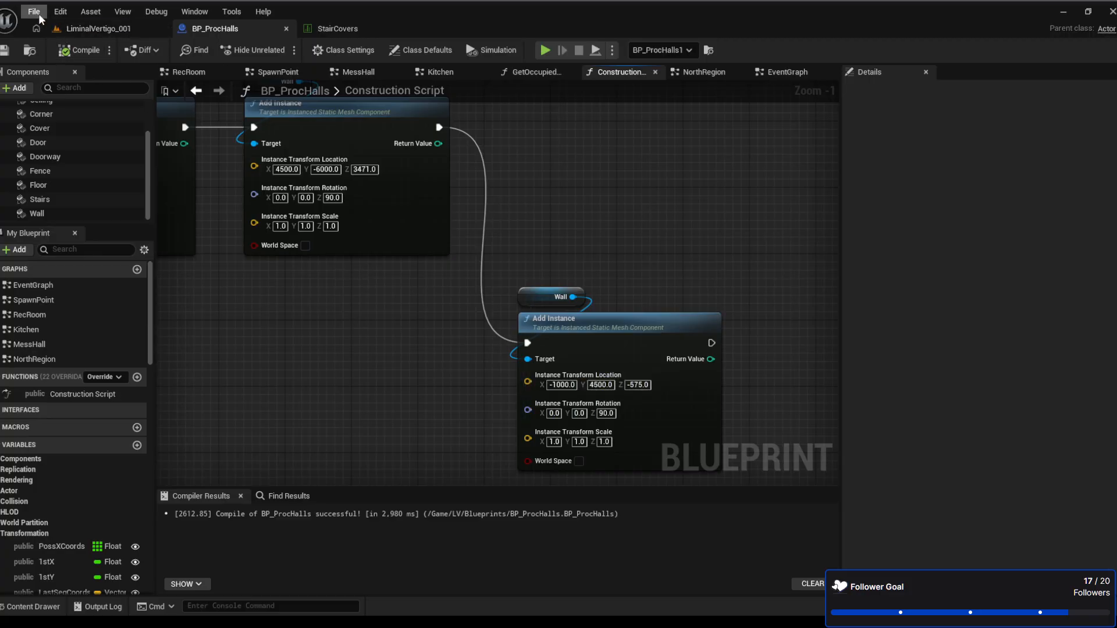
{"action": "left_click", "coordinate": [113, 30]}
{"action": "right_click_drag", "start_coordinate": [565, 294], "coordinate": [565, 294]}
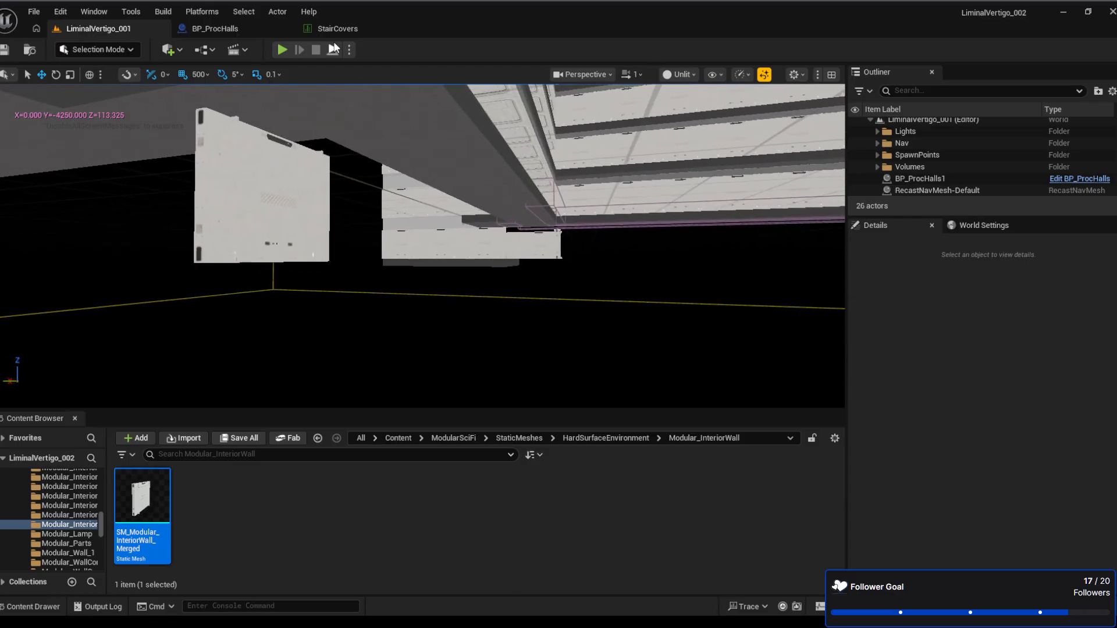
Simulate the level, inspect the generated lower hall walls around the new instance, and stop the simulation
{"action": "left_click", "coordinate": [333, 53]}
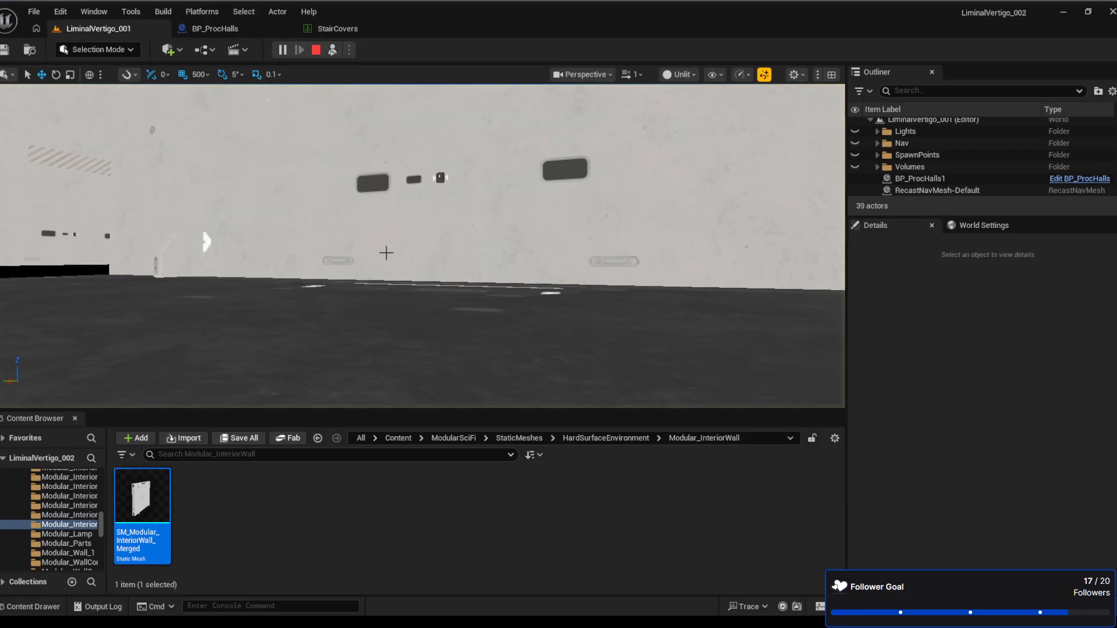
{"action": "right_click_drag", "start_coordinate": [387, 252], "coordinate": [386, 252]}
{"action": "mouse_move", "coordinate": [307, 125]}
{"action": "right_mouse_down"}
{"action": "mouse_move", "coordinate": [326, 143]}
{"action": "mouse_move", "coordinate": [378, 152]}
{"action": "mouse_move", "coordinate": [317, 146]}
{"action": "mouse_move", "coordinate": [307, 126]}
{"action": "right_mouse_up"}
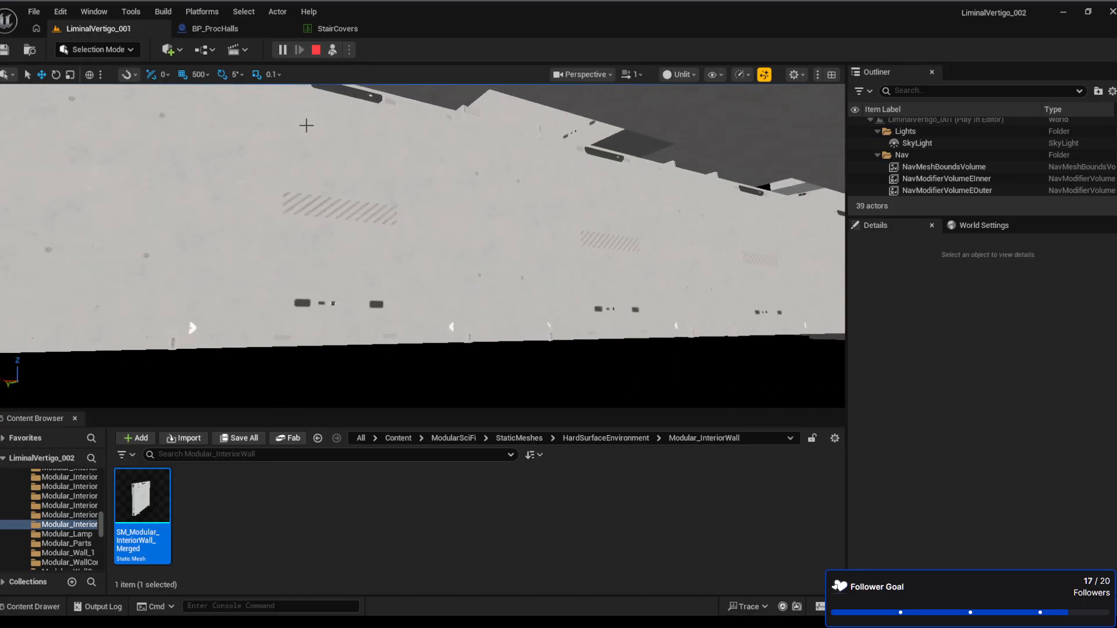
{"action": "left_click", "coordinate": [316, 49]}
Run the simulation again, look along the lower hall corridor between its walls, and end the simulation
{"action": "middle_click_drag", "start_coordinate": [664, 274], "coordinate": [439, 165]}
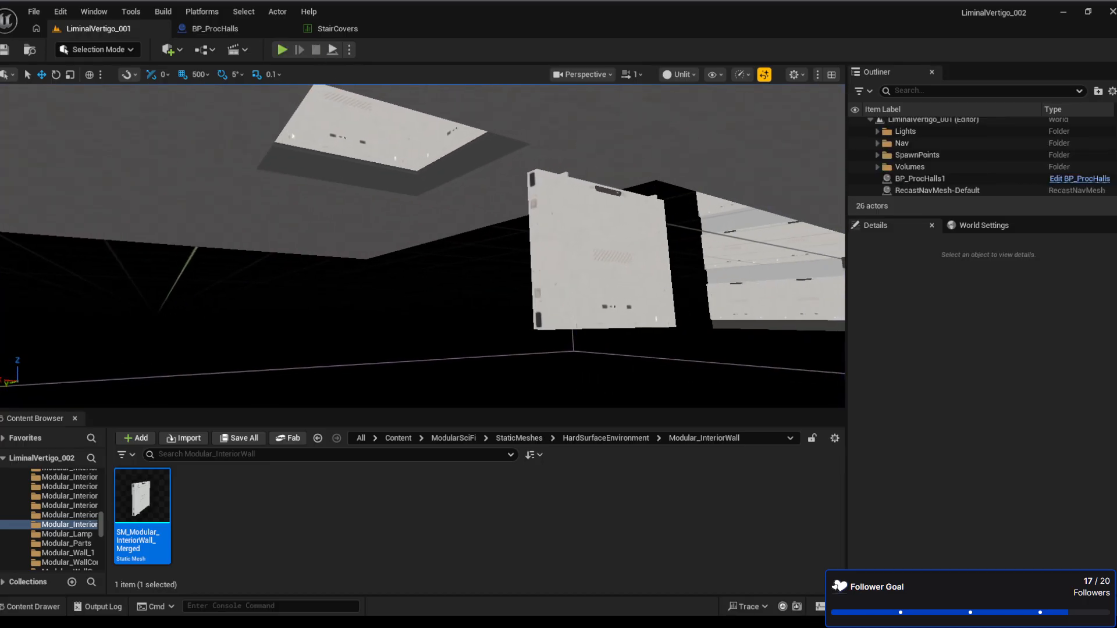
{"action": "left_click", "coordinate": [333, 49]}
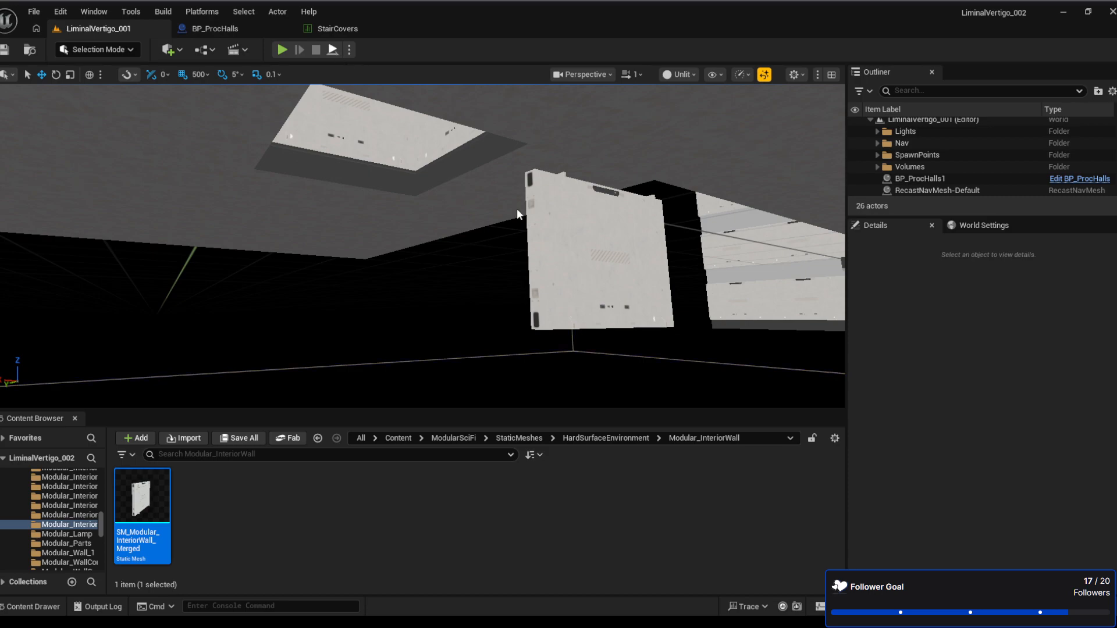
{"action": "right_click_drag", "start_coordinate": [423, 246], "coordinate": [503, 240]}
{"action": "key", "text": "w"}
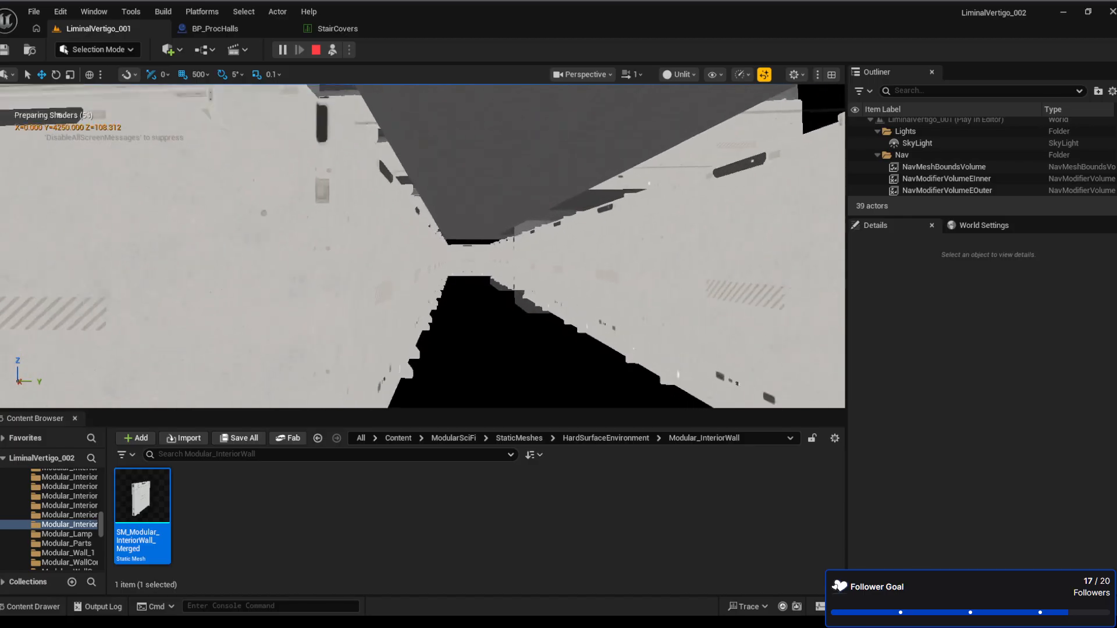
{"action": "key", "text": "shift+F1"}
{"action": "left_click", "coordinate": [312, 58]}
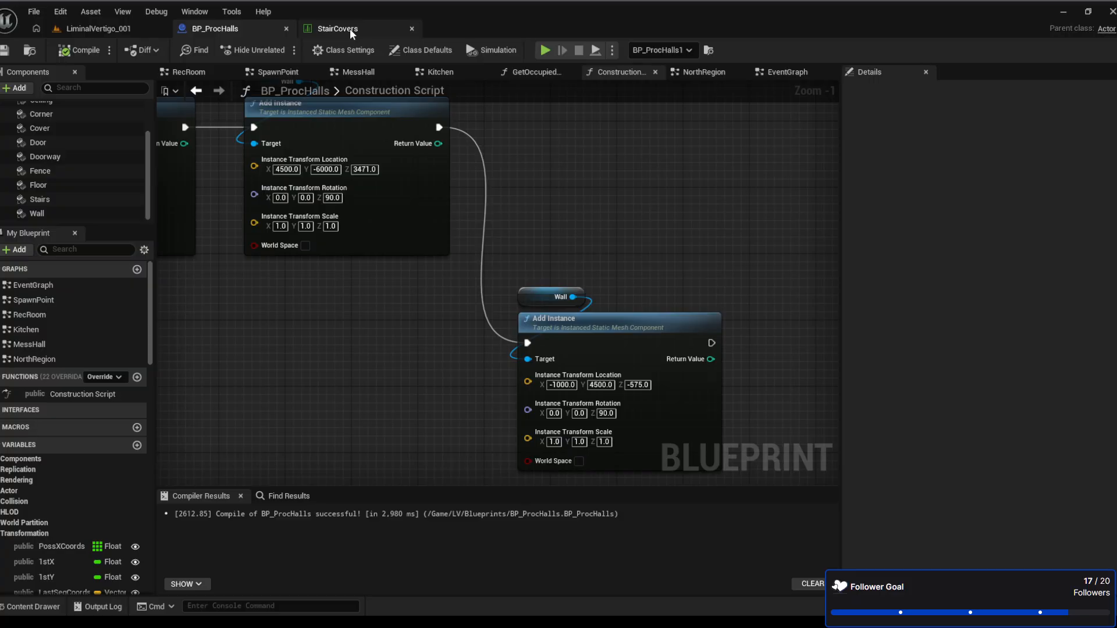
Close the StairCovers data table and open the LV/Data folder in the level's content browser
{"action": "left_click", "coordinate": [350, 29]}
{"action": "middle_click", "coordinate": [350, 29]}
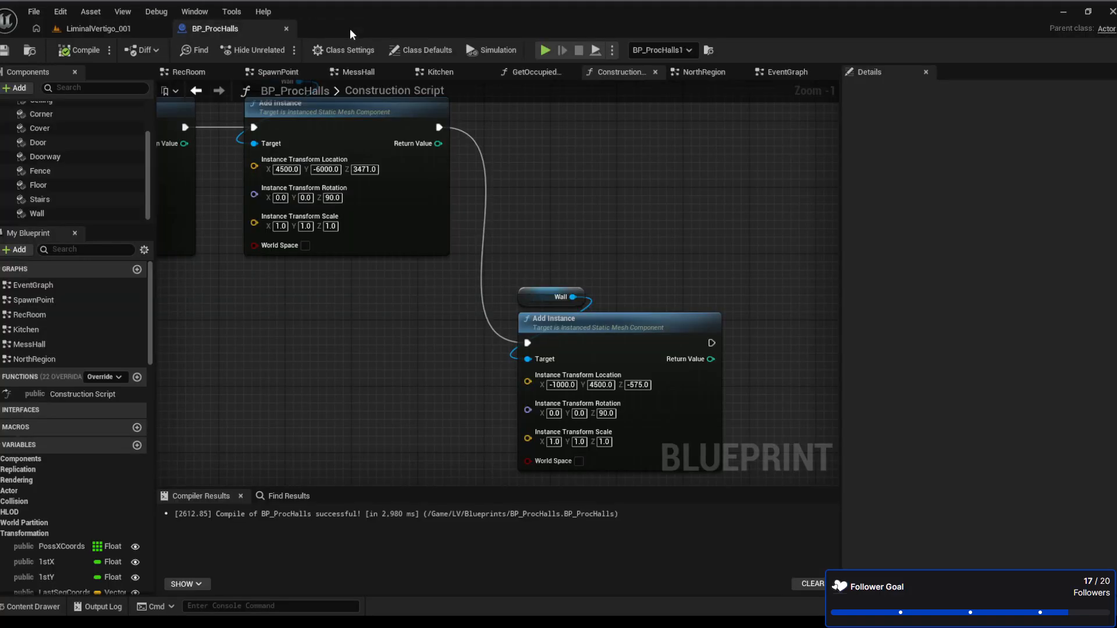
{"action": "left_click", "coordinate": [130, 32]}
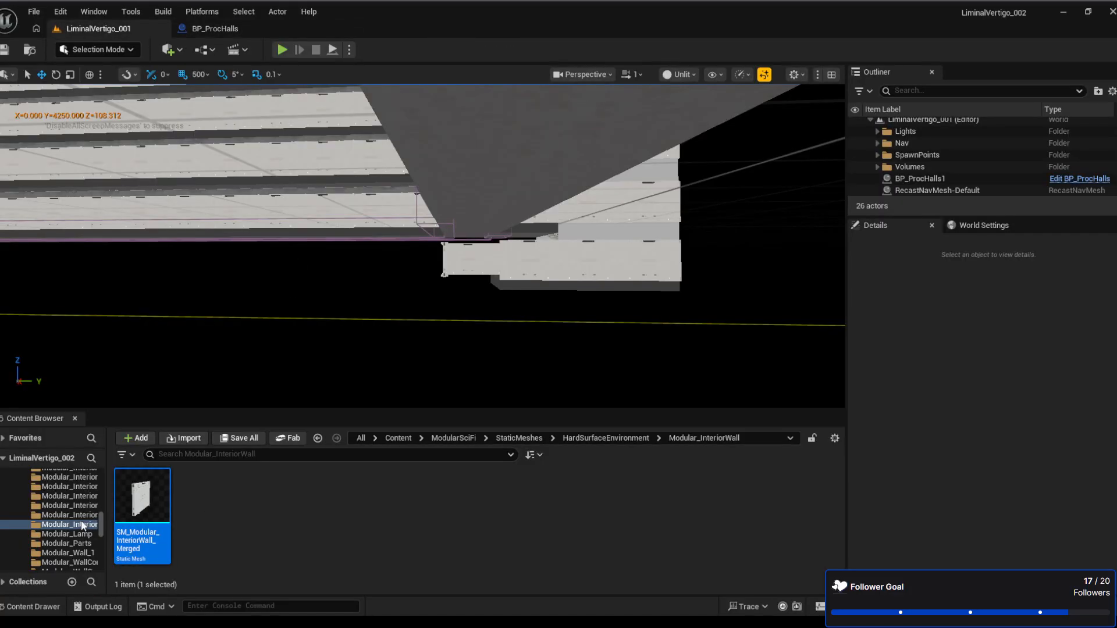
{"action": "left_click", "coordinate": [454, 438]}
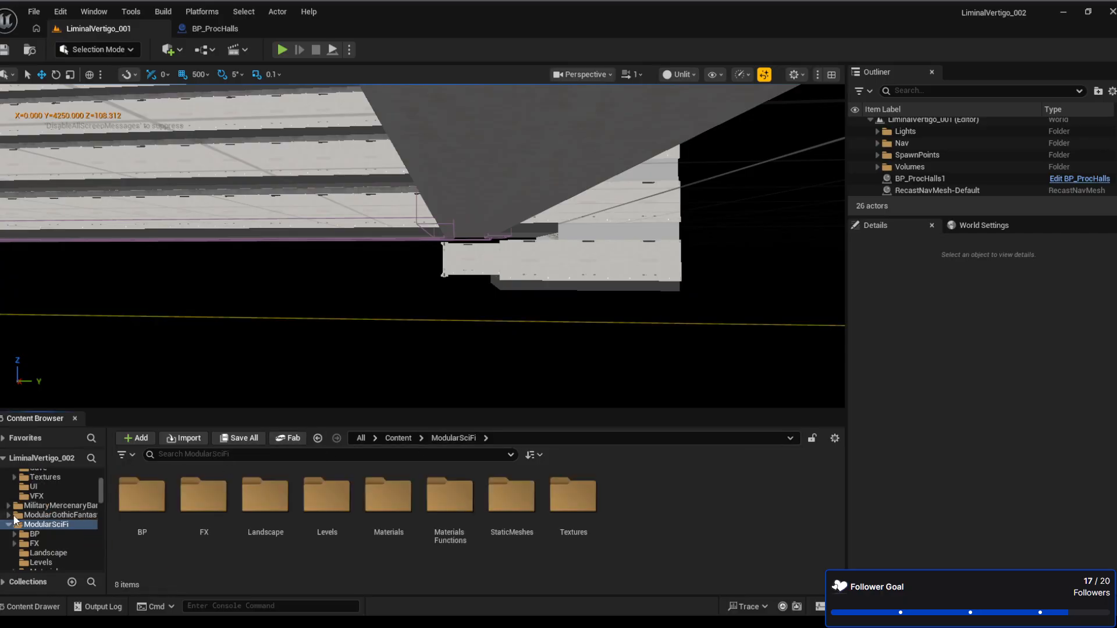
{"action": "scroll", "coordinate": [36, 490], "scroll_direction": "up", "scroll_amount": 3}
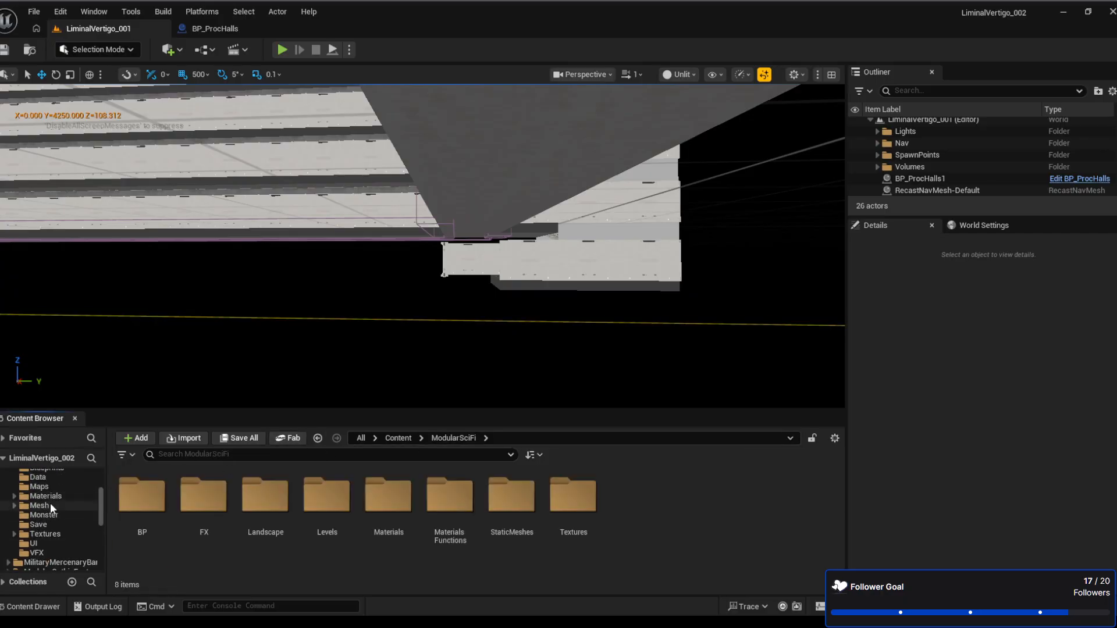
{"action": "left_click", "coordinate": [40, 477]}
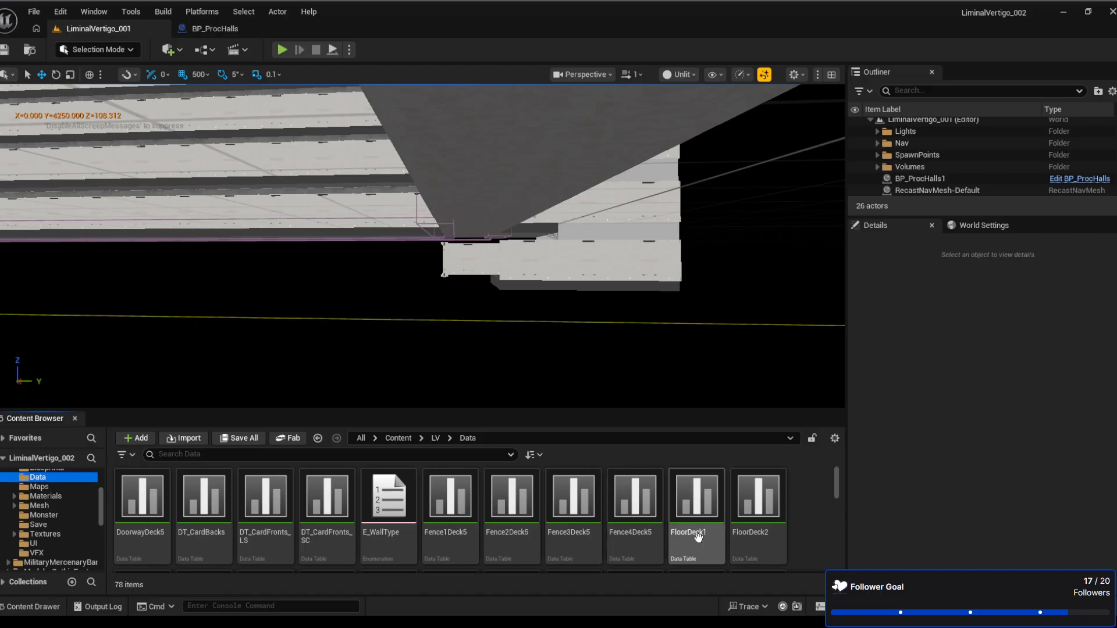
Look through the data tables in the LV/Data folder and pick out FloorDeck1 as the reference floor table
{"action": "scroll", "coordinate": [714, 536], "scroll_direction": "down", "scroll_amount": 2}
{"action": "scroll", "coordinate": [716, 537], "scroll_direction": "up", "scroll_amount": 3}
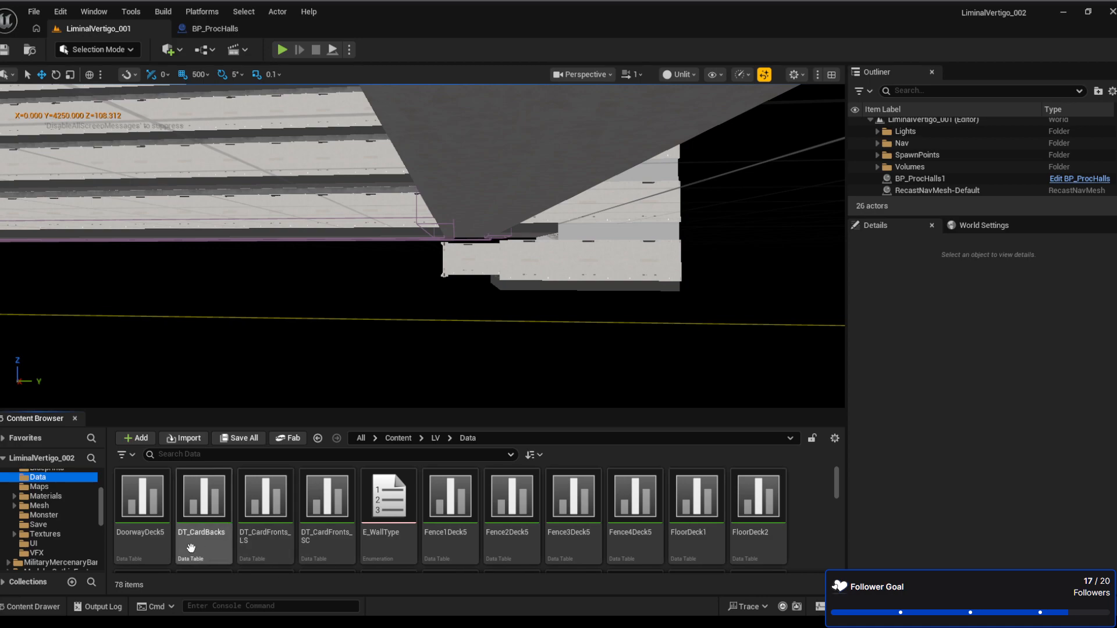
{"action": "scroll", "coordinate": [635, 544], "scroll_direction": "down", "scroll_amount": 2}
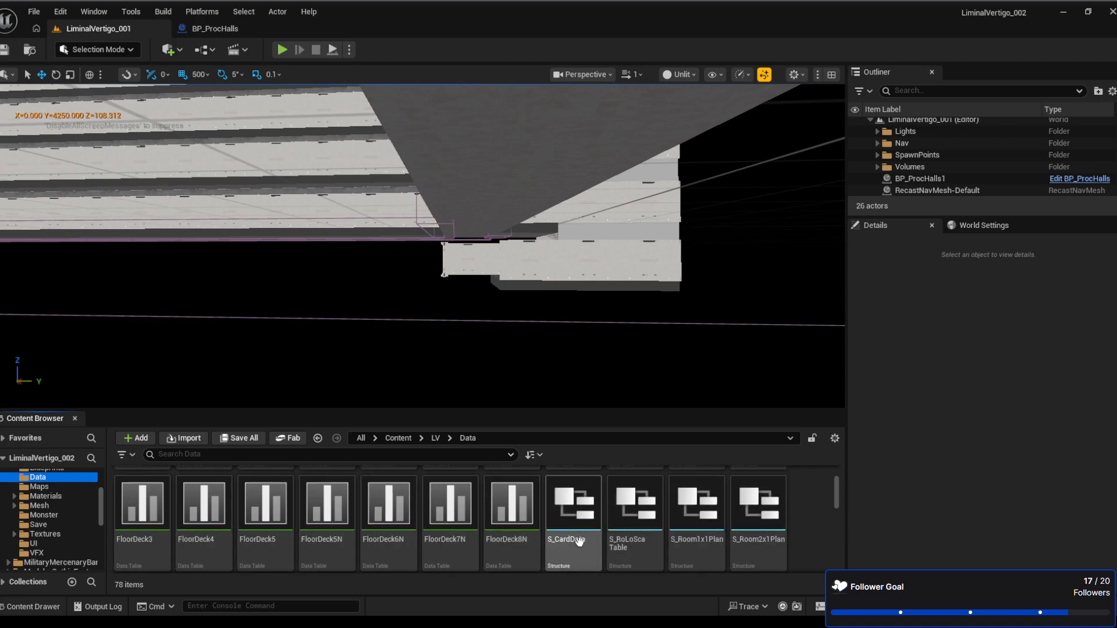
{"action": "scroll", "coordinate": [466, 550], "scroll_direction": "down", "scroll_amount": 2}
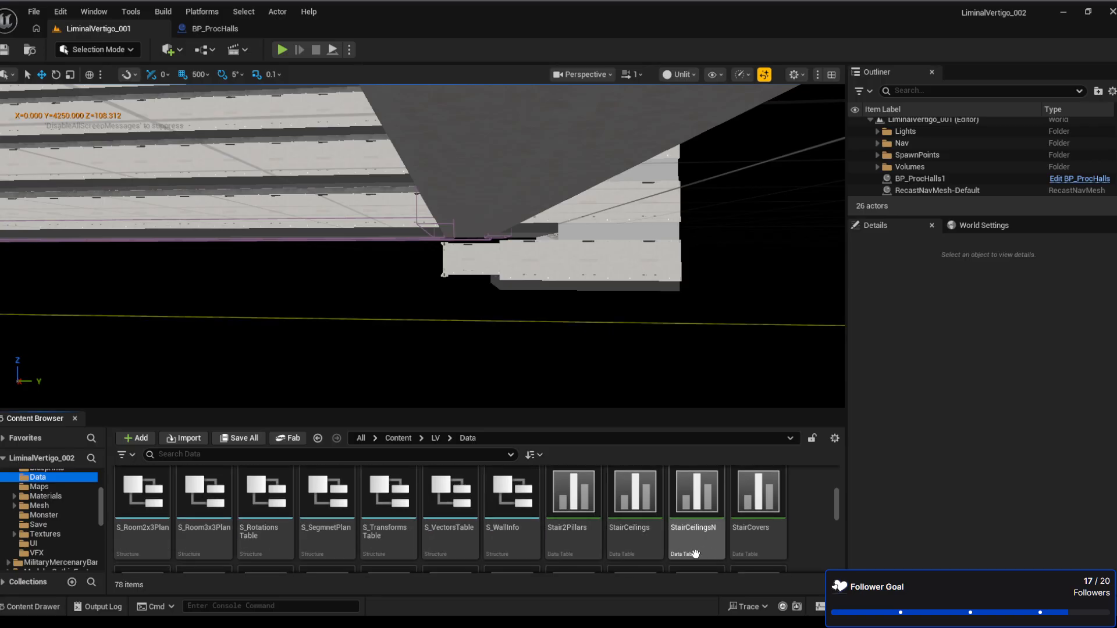
{"action": "scroll", "coordinate": [708, 552], "scroll_direction": "down", "scroll_amount": 2}
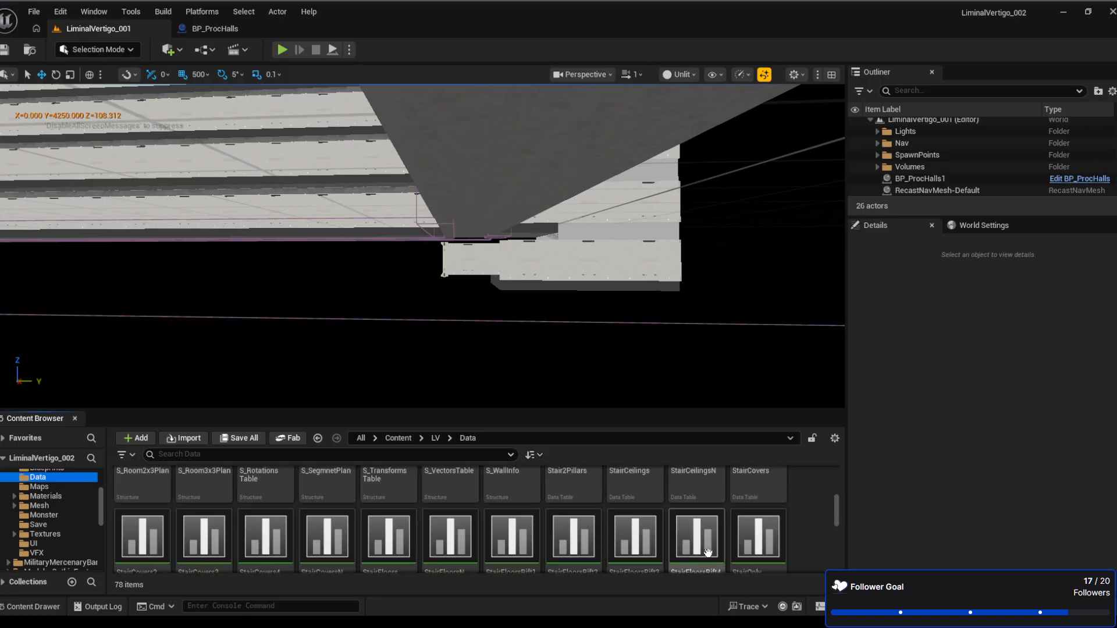
{"action": "scroll", "coordinate": [708, 552], "scroll_direction": "down", "scroll_amount": 1}
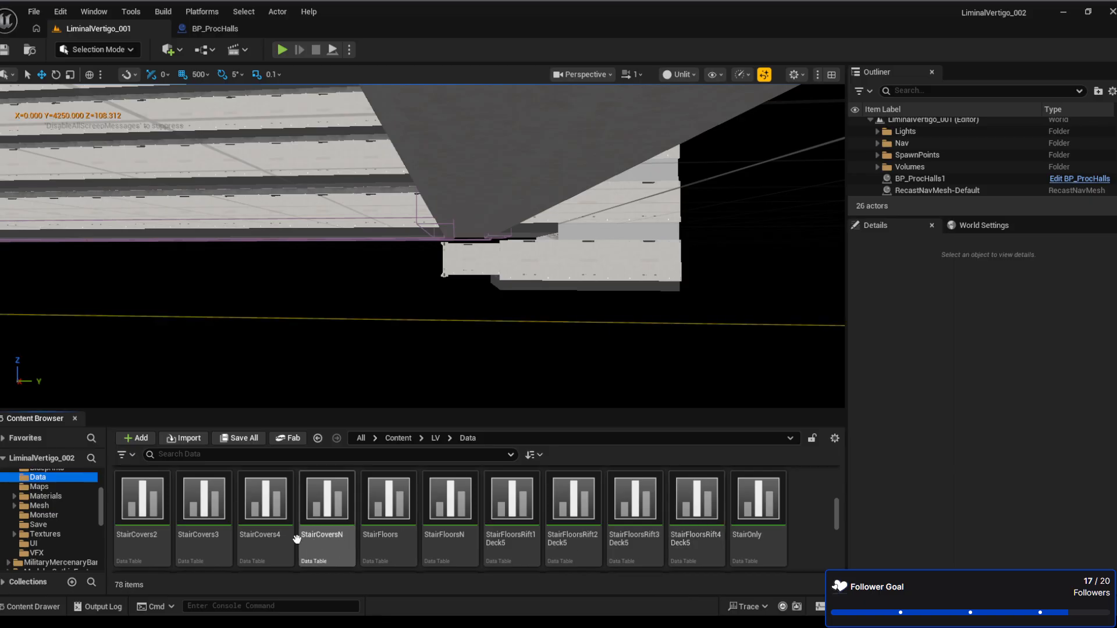
{"action": "scroll", "coordinate": [619, 540], "scroll_direction": "down", "scroll_amount": 1}
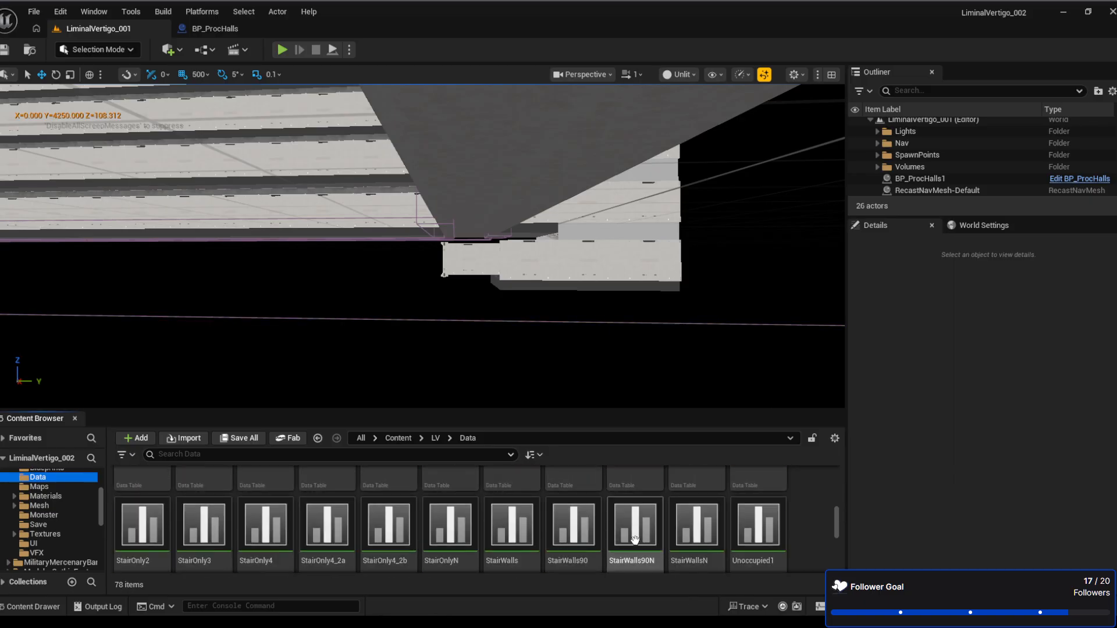
{"action": "scroll", "coordinate": [635, 540], "scroll_direction": "down", "scroll_amount": 1}
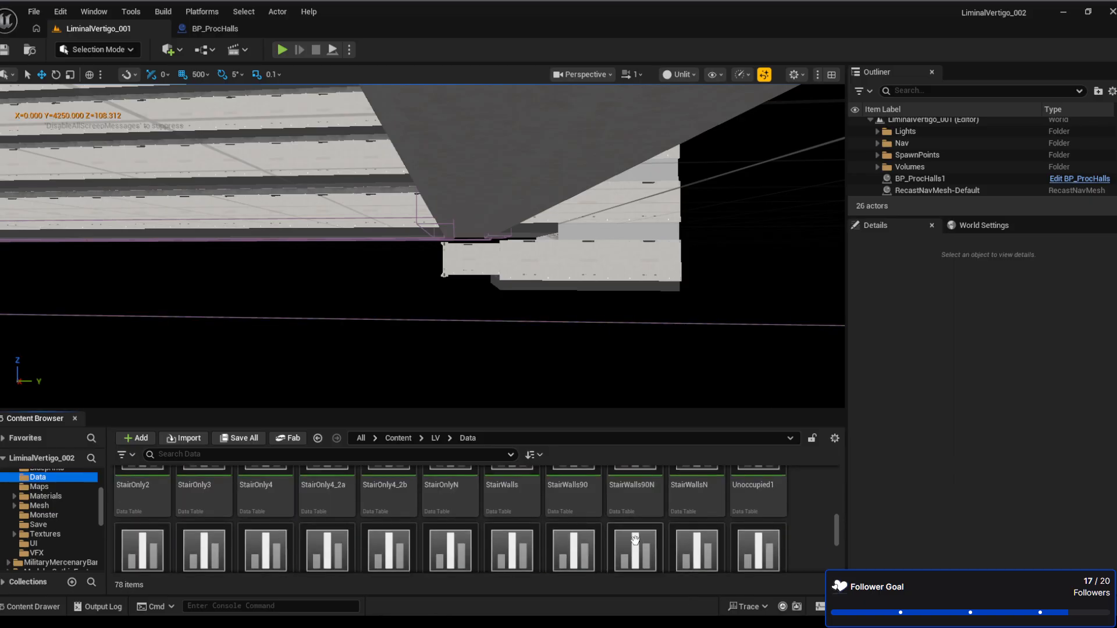
{"action": "scroll", "coordinate": [634, 541], "scroll_direction": "down", "scroll_amount": 1}
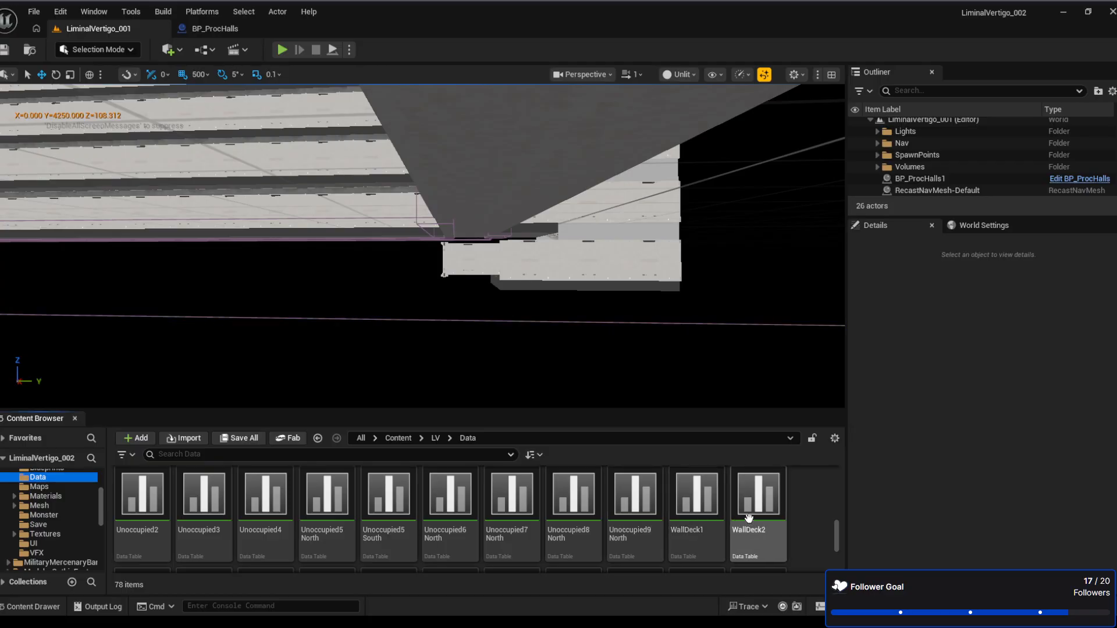
{"action": "scroll", "coordinate": [640, 524], "scroll_direction": "up", "scroll_amount": 2}
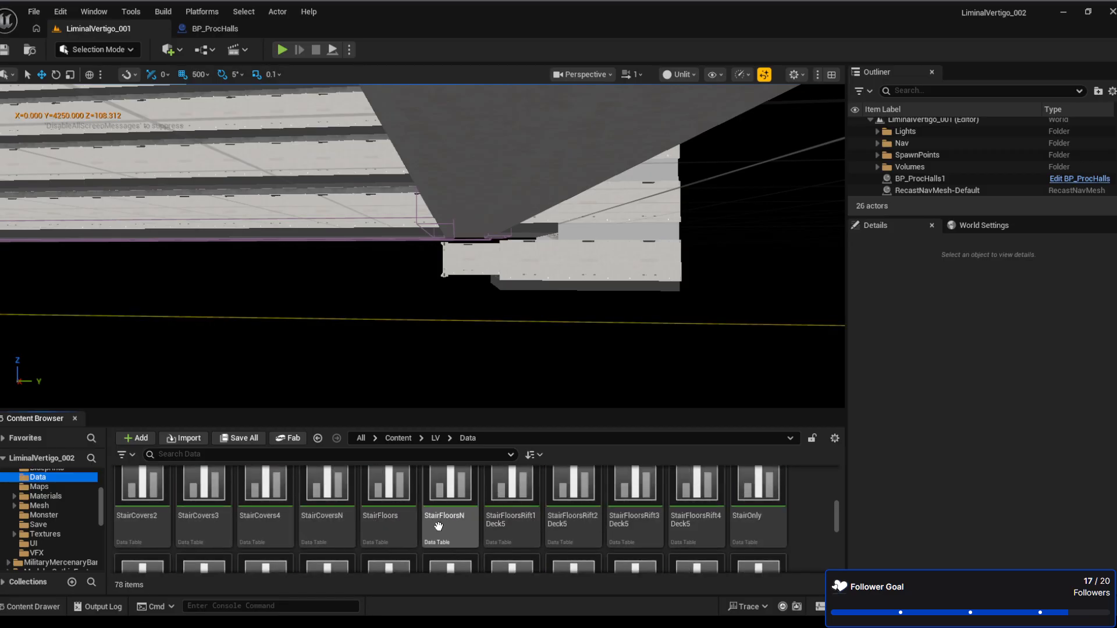
{"action": "scroll", "coordinate": [399, 531], "scroll_direction": "up", "scroll_amount": 1}
{"action": "scroll", "coordinate": [390, 551], "scroll_direction": "down", "scroll_amount": 1}
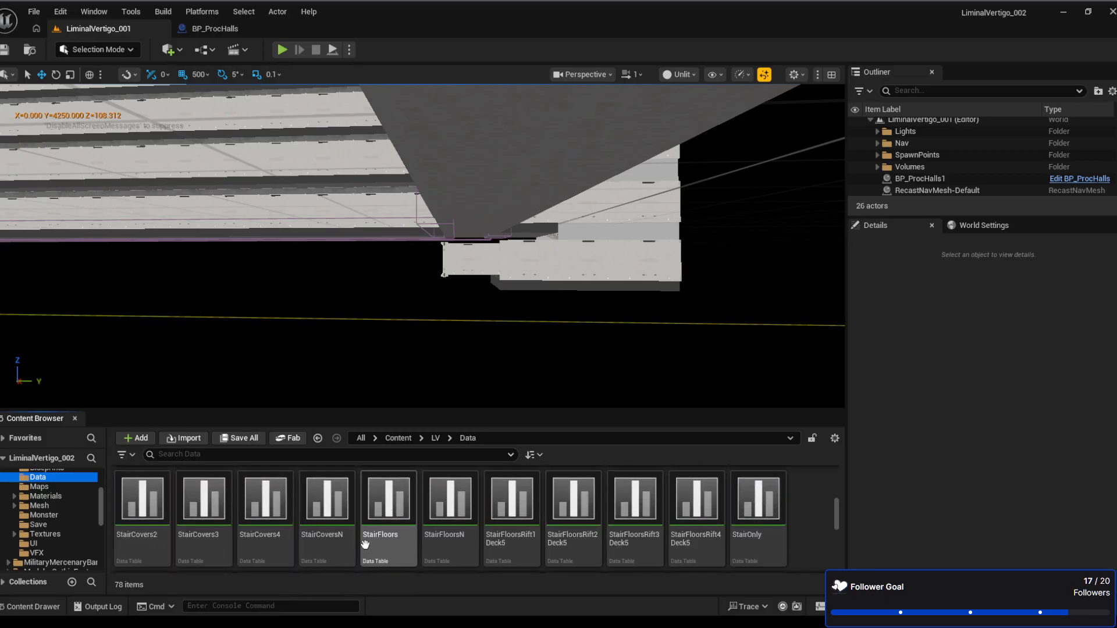
{"action": "scroll", "coordinate": [384, 550], "scroll_direction": "up", "scroll_amount": 8}
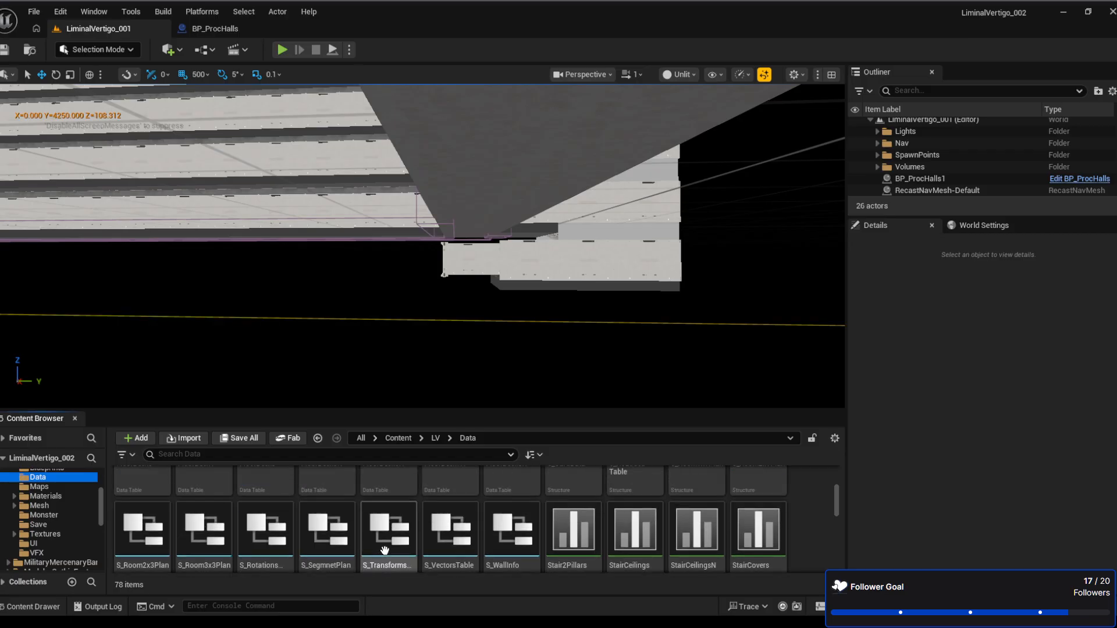
{"action": "scroll", "coordinate": [634, 553], "scroll_direction": "down", "scroll_amount": 1}
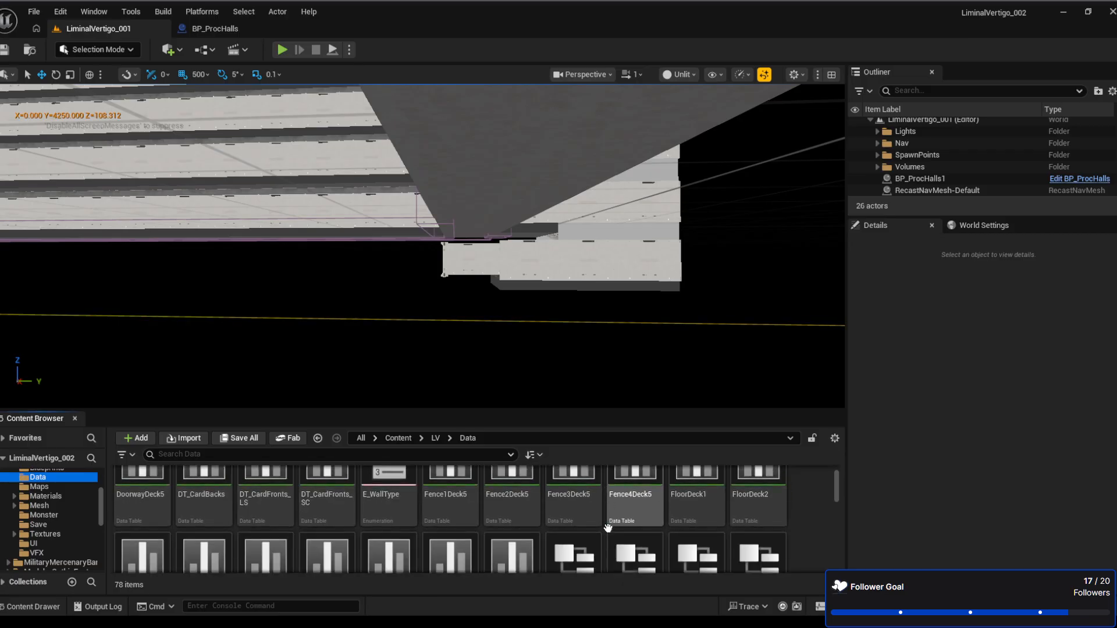
{"action": "scroll", "coordinate": [179, 550], "scroll_direction": "down", "scroll_amount": 2}
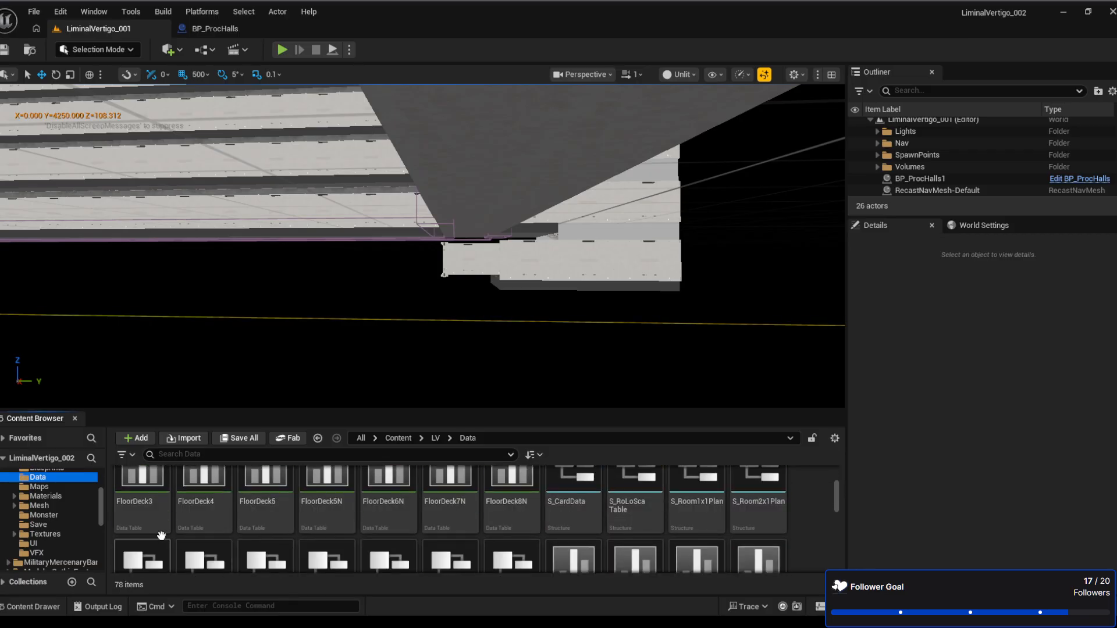
{"action": "scroll", "coordinate": [182, 525], "scroll_direction": "up", "scroll_amount": 3}
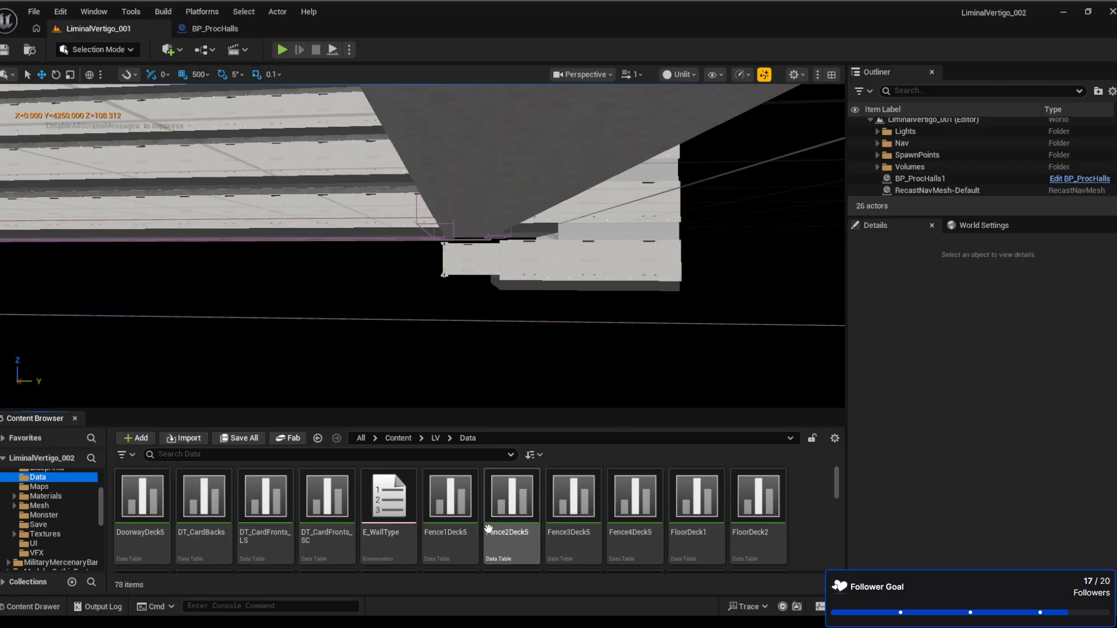
{"action": "scroll", "coordinate": [475, 555], "scroll_direction": "down", "scroll_amount": 1}
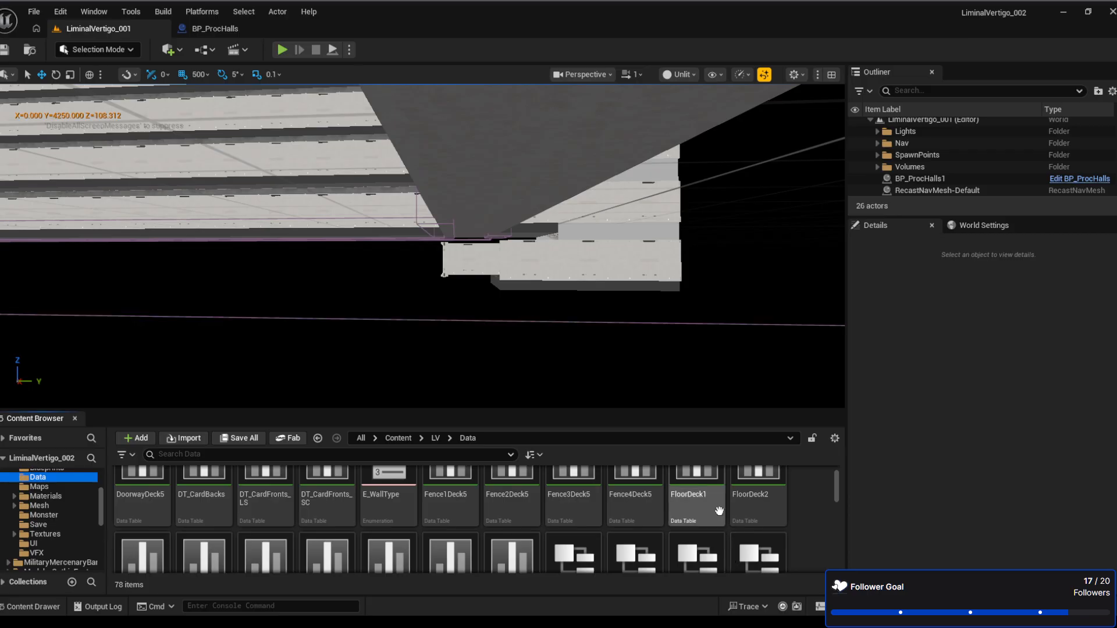
{"action": "left_click", "coordinate": [692, 509]}
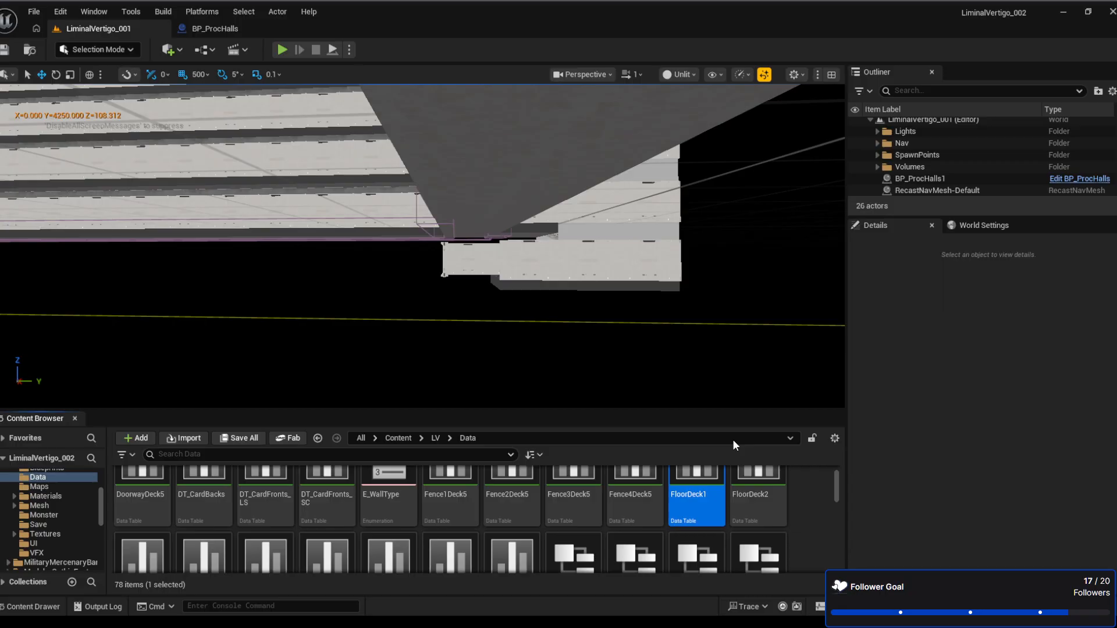
Create a data table named FloorDeck0 with the S_VectorsTable row structure in LV/Data and save it
{"action": "left_click", "coordinate": [806, 533]}
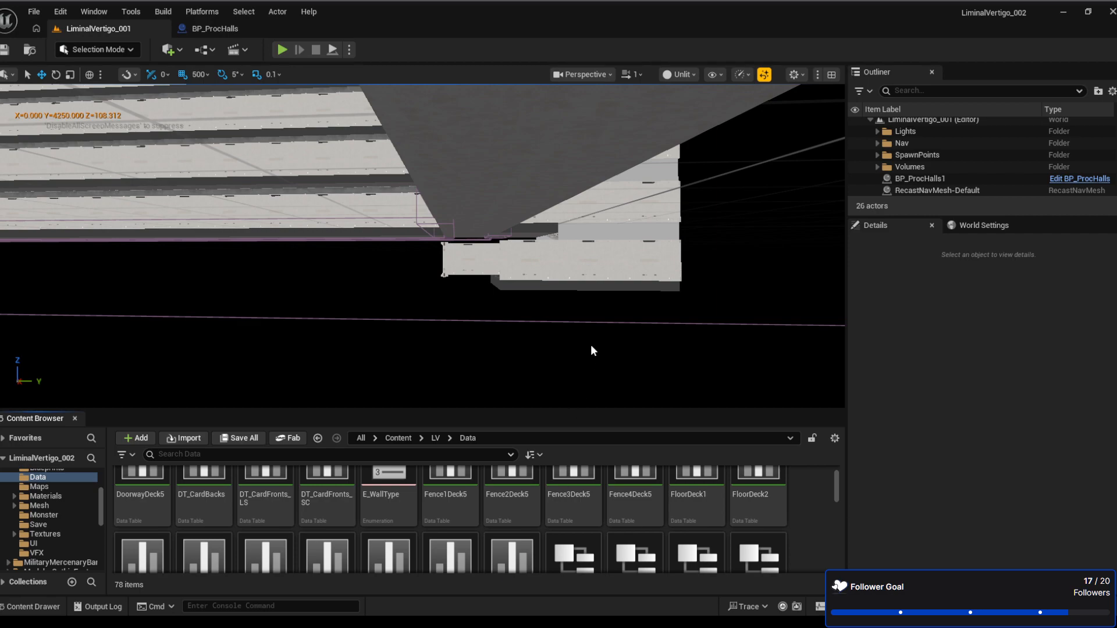
{"action": "left_click", "coordinate": [595, 323]}
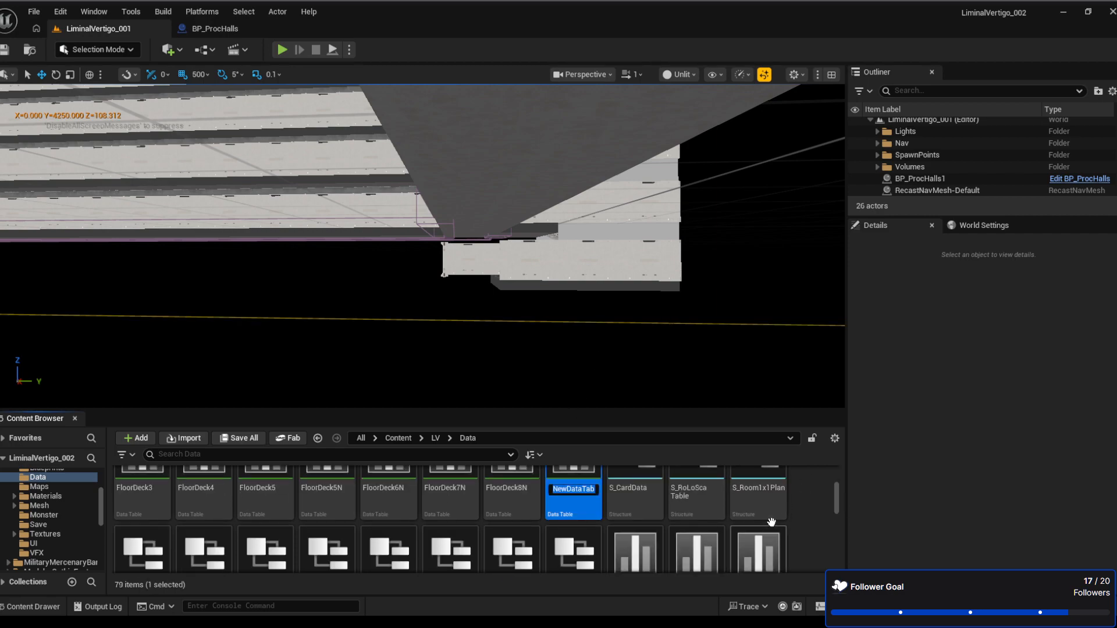
{"action": "type", "text": "FloorDeck0"}
{"action": "key", "text": "Return"}
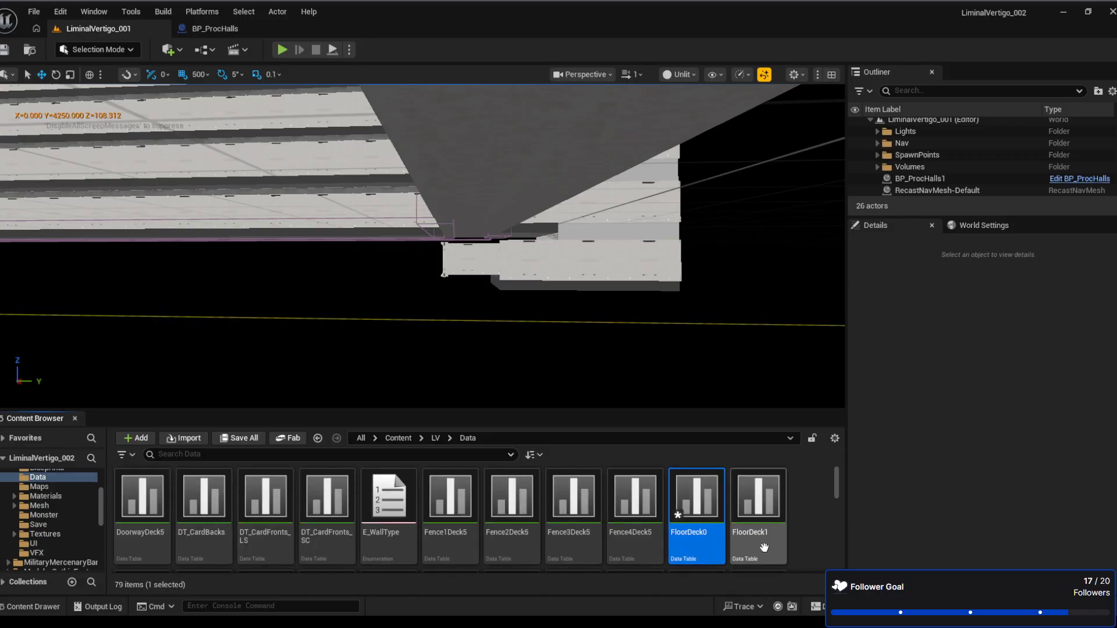
{"action": "left_click", "coordinate": [32, 12]}
{"action": "left_click", "coordinate": [78, 180]}
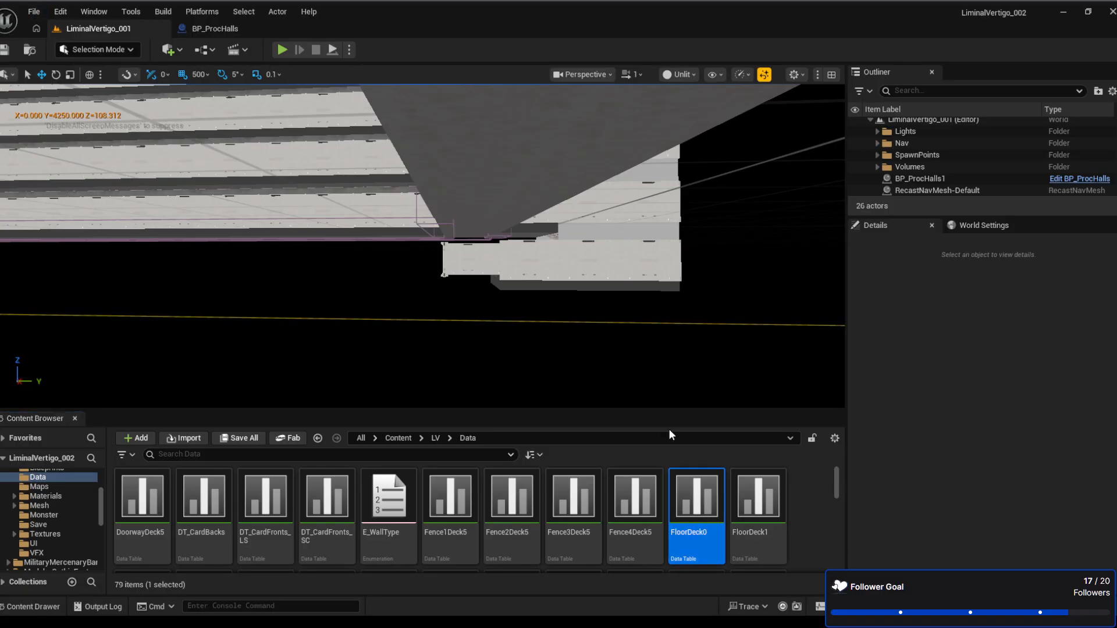
Open FloorDeck0 as a docked editor tab and take a closer look at the lower hall in the LiminalVertigo_001 level
{"action": "left_click_drag", "start_coordinate": [574, 112], "coordinate": [342, 25]}
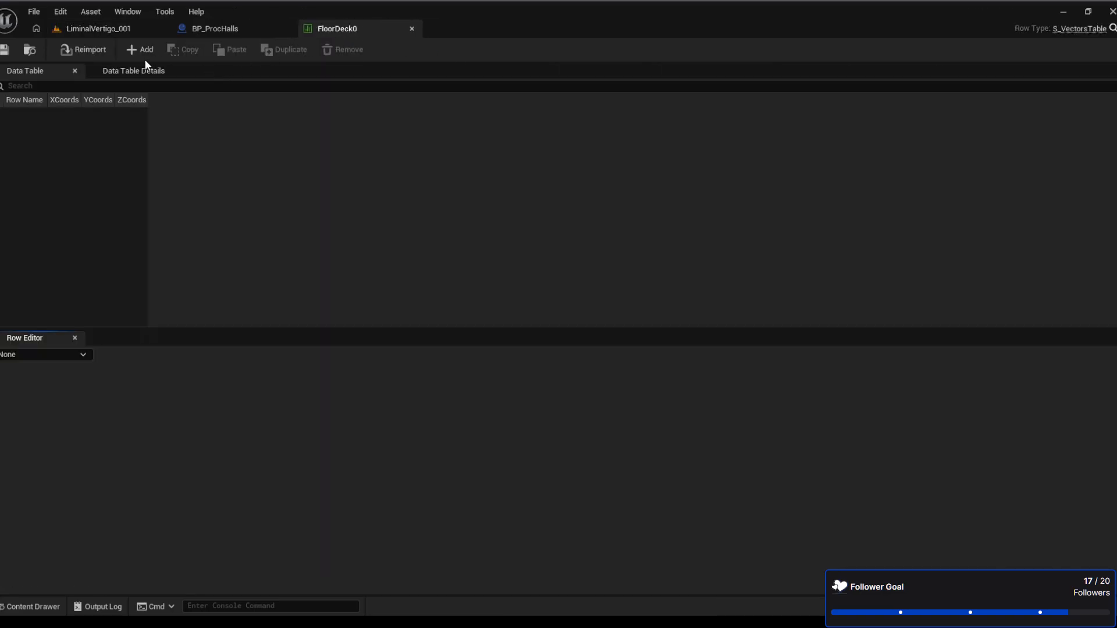
{"action": "left_click", "coordinate": [119, 30]}
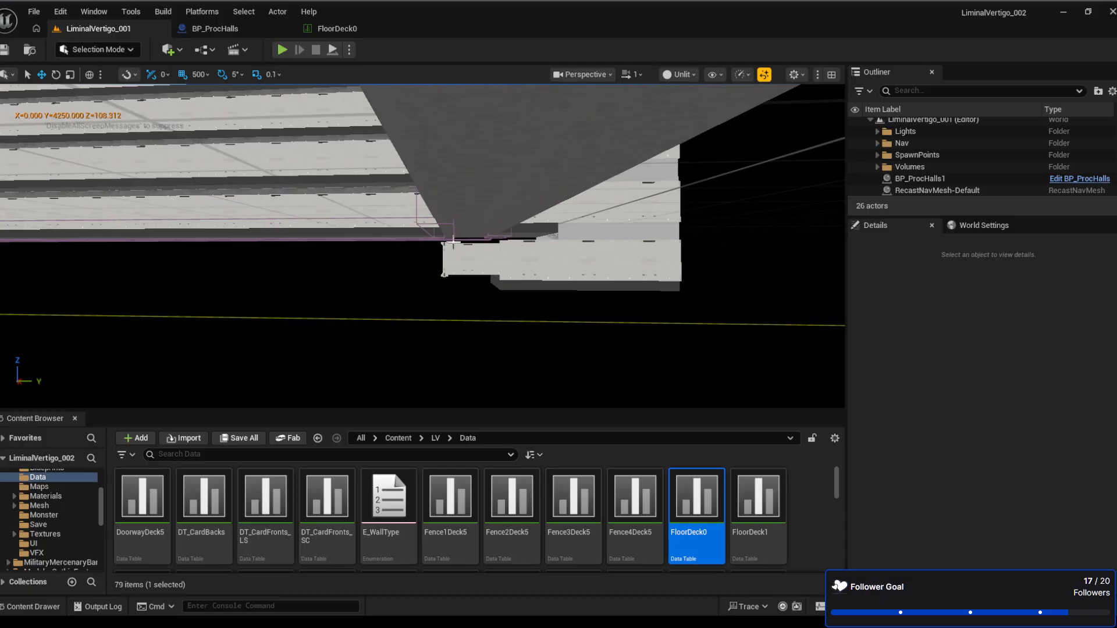
{"action": "key", "text": "w"}
{"action": "right_click_drag", "start_coordinate": [453, 242], "coordinate": [453, 242]}
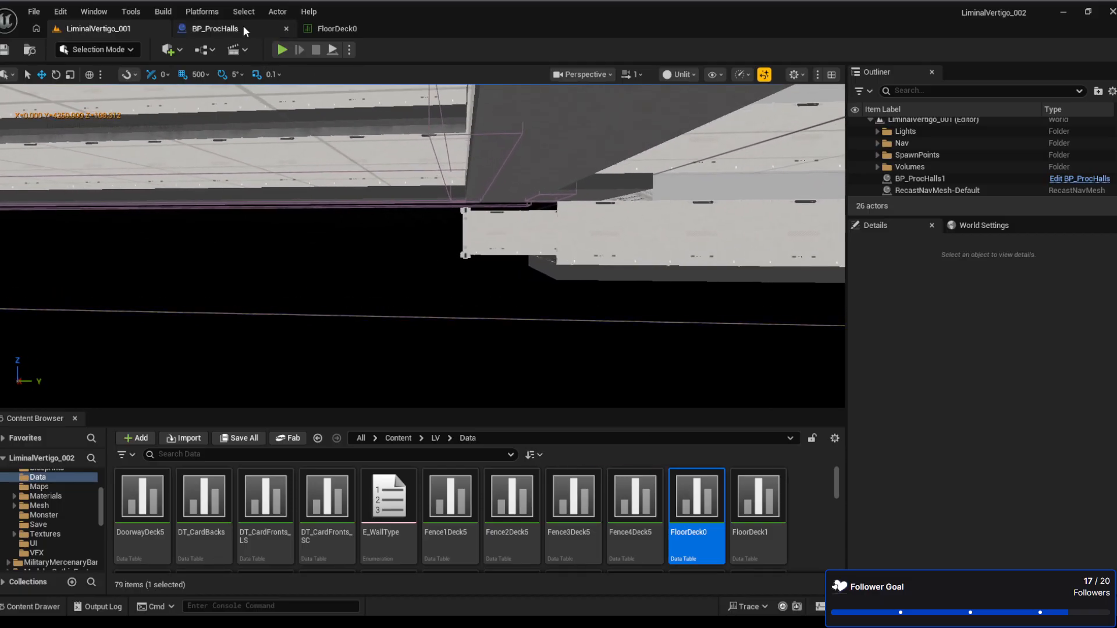
Open the FloorDeck1 data table and examine the coordinates of rows 1 to 19 one by one
{"action": "double_click", "coordinate": [753, 506]}
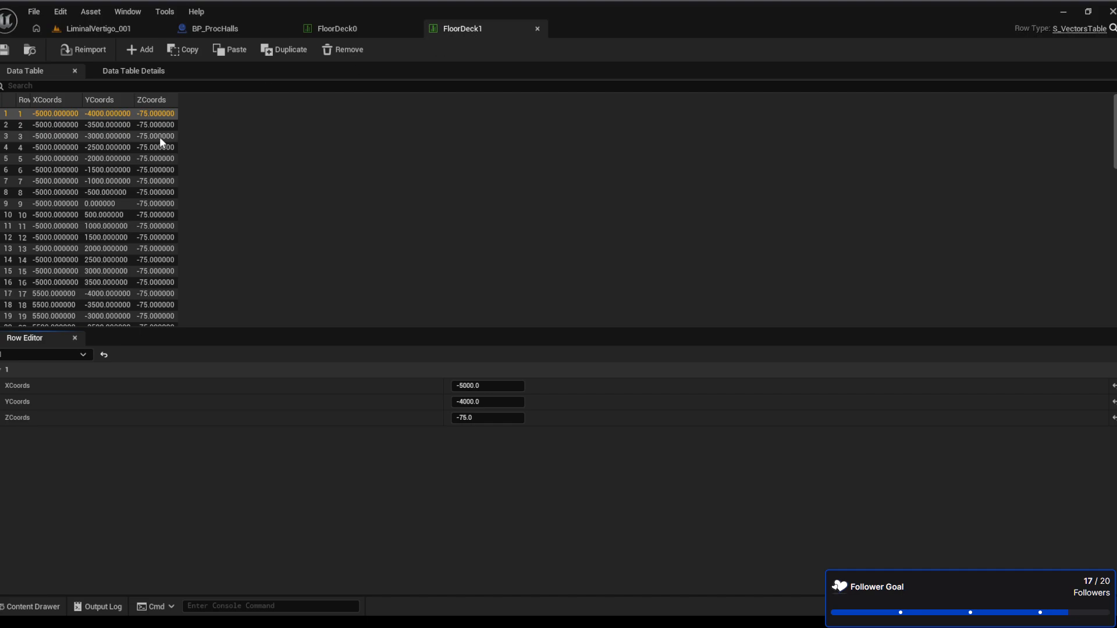
{"action": "left_click", "coordinate": [130, 117]}
{"action": "key", "text": "Down"}
{"action": "key", "text": "Down"}
{"action": "key", "text": "Down"}
{"action": "key", "text": "Down"}
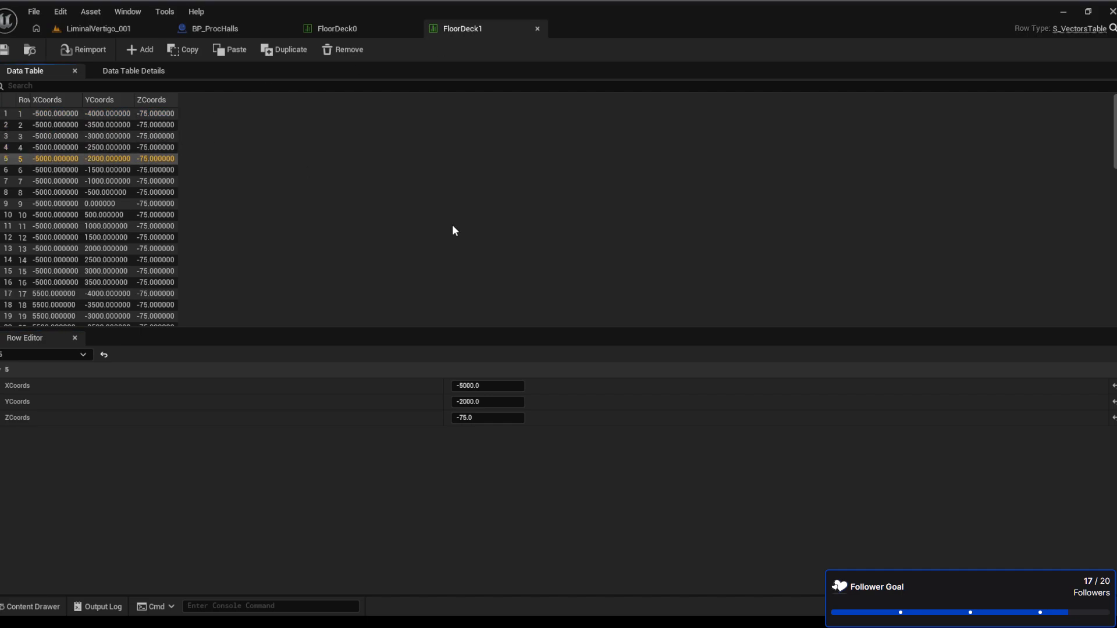
{"action": "key", "text": "Down"}
{"action": "key", "text": "Down"}
{"action": "key", "text": "Down"}
{"action": "key", "text": "Down"}
{"action": "key", "text": "Down"}
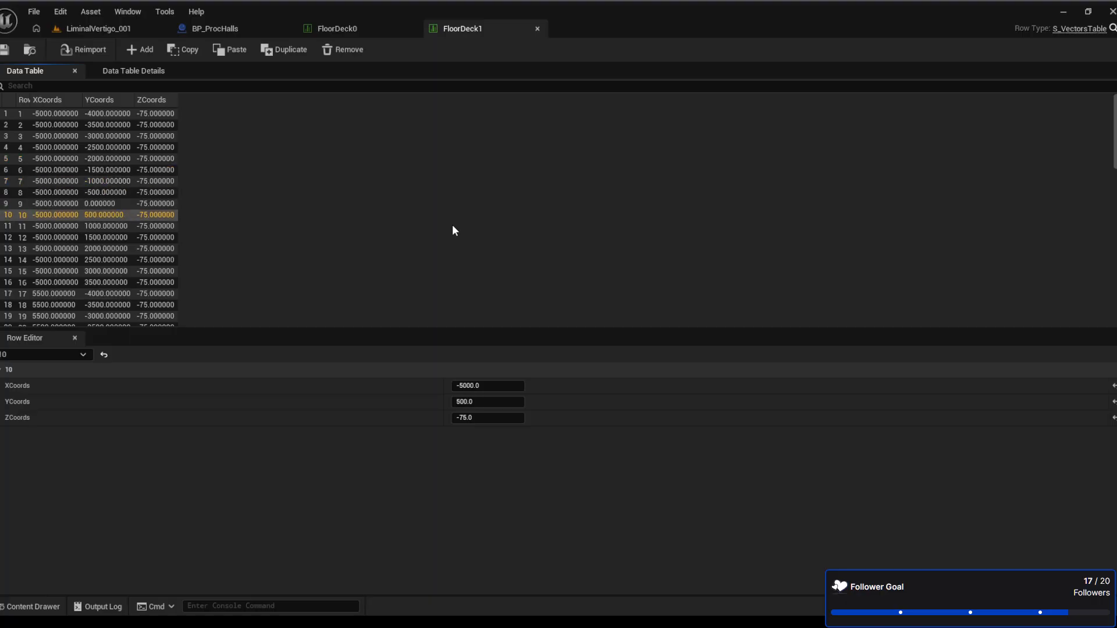
{"action": "key", "text": "Down"}
{"action": "key", "text": "Down"}
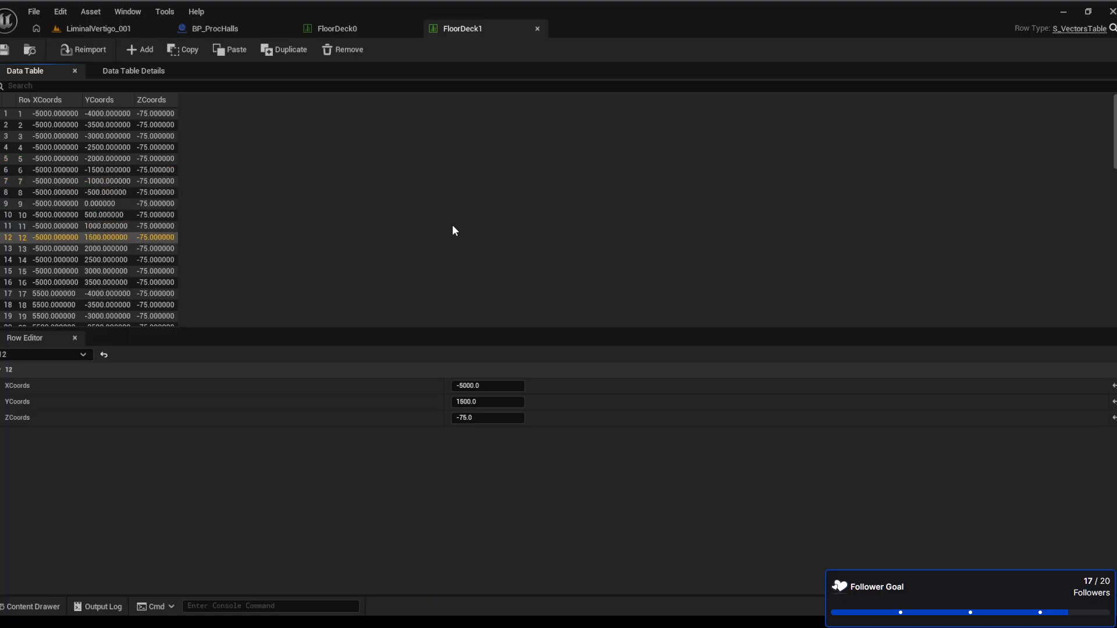
{"action": "key", "text": "Down"}
{"action": "key", "text": "Down"}
{"action": "key", "text": "Down"}
{"action": "key", "text": "Down"}
{"action": "key", "text": "Down"}
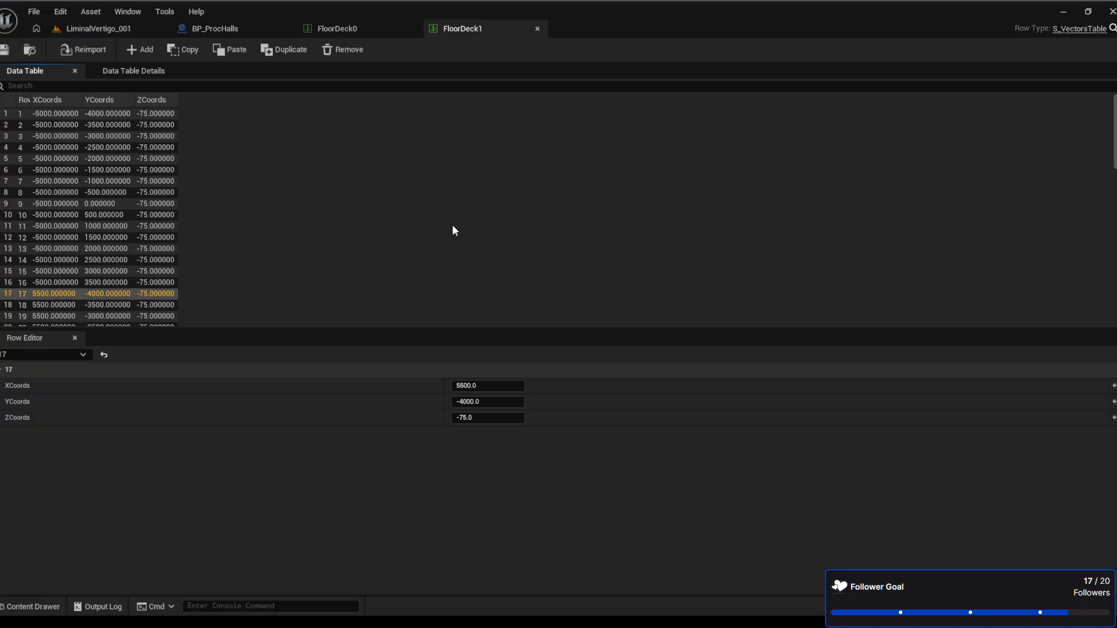
{"action": "key", "text": "Down"}
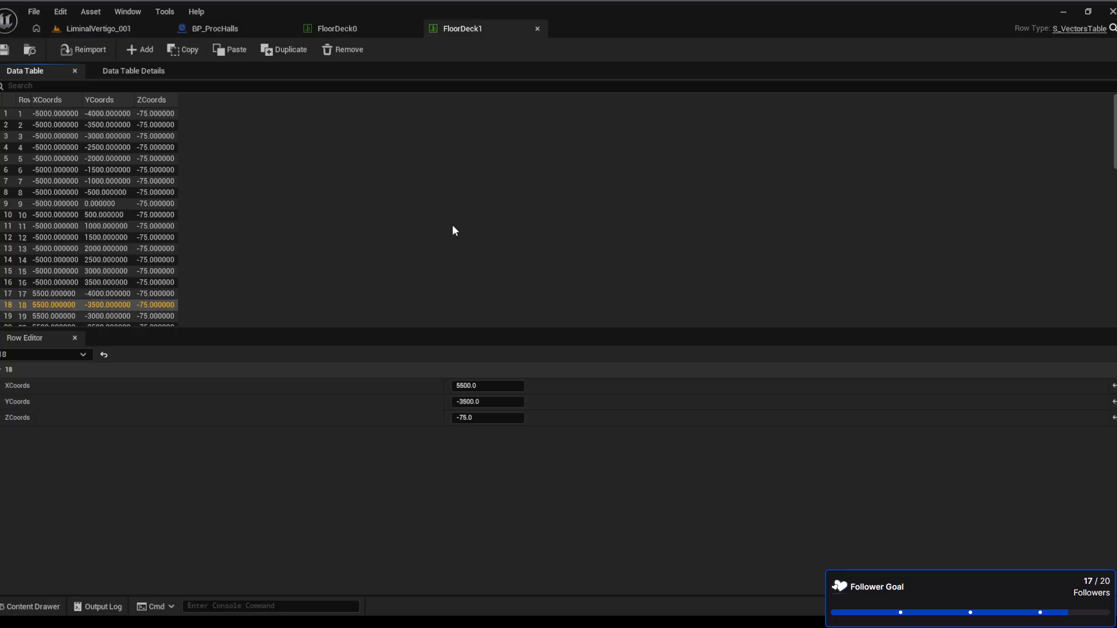
{"action": "key", "text": "Down"}
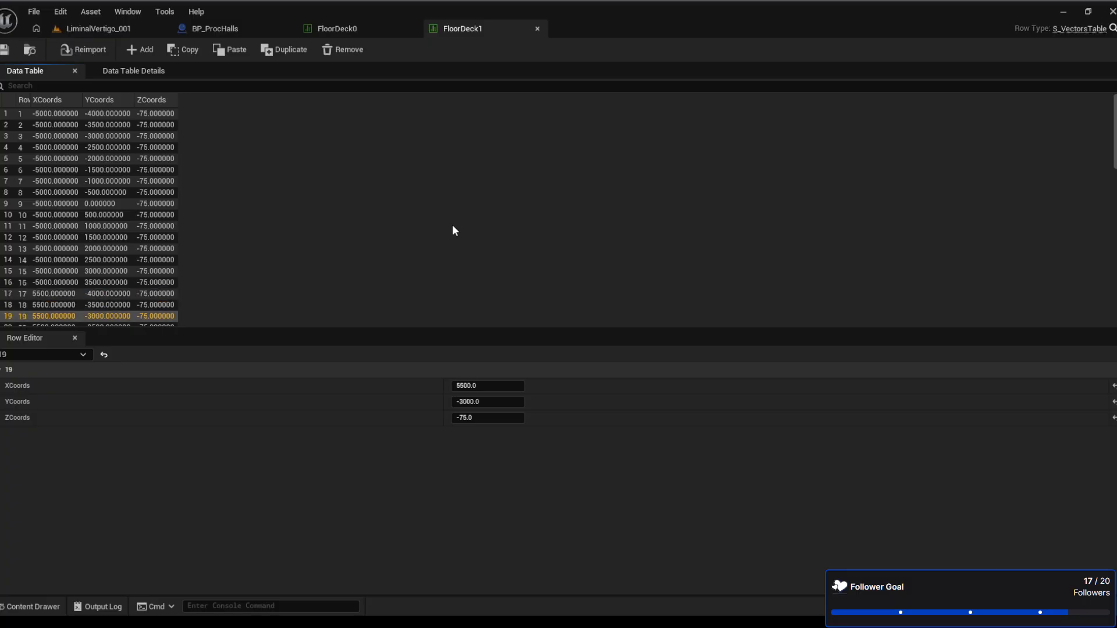
{"action": "key", "text": "Up"}
{"action": "key", "text": "Up"}
{"action": "key", "text": "Up"}
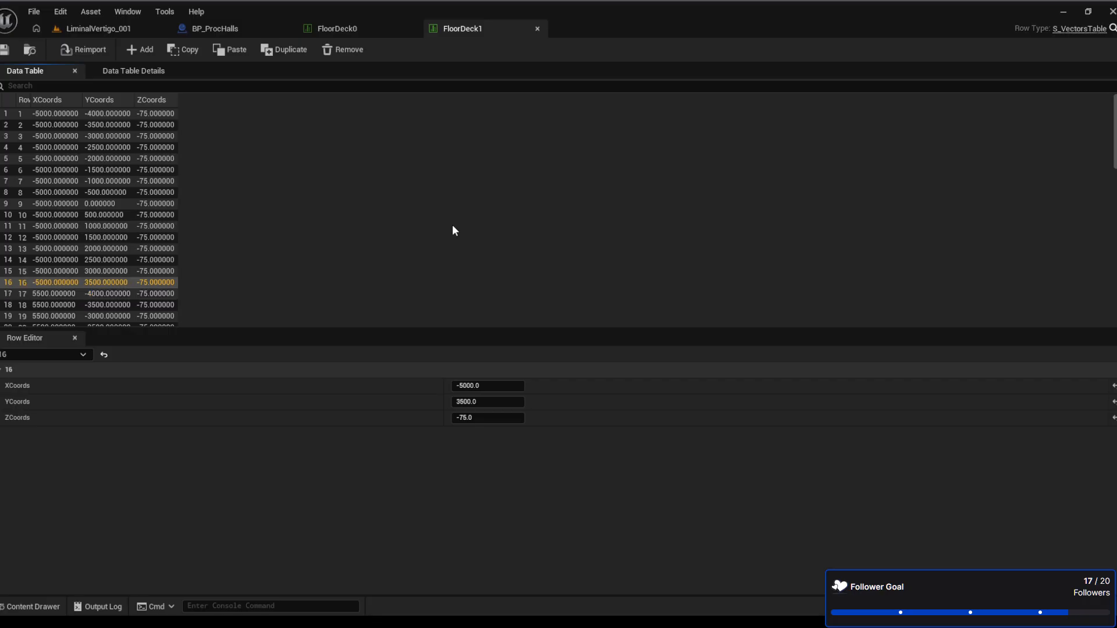
{"action": "key", "text": "Up"}
{"action": "key", "text": "Up"}
{"action": "key", "text": "Up"}
{"action": "key", "text": "Up"}
{"action": "key", "text": "Up"}
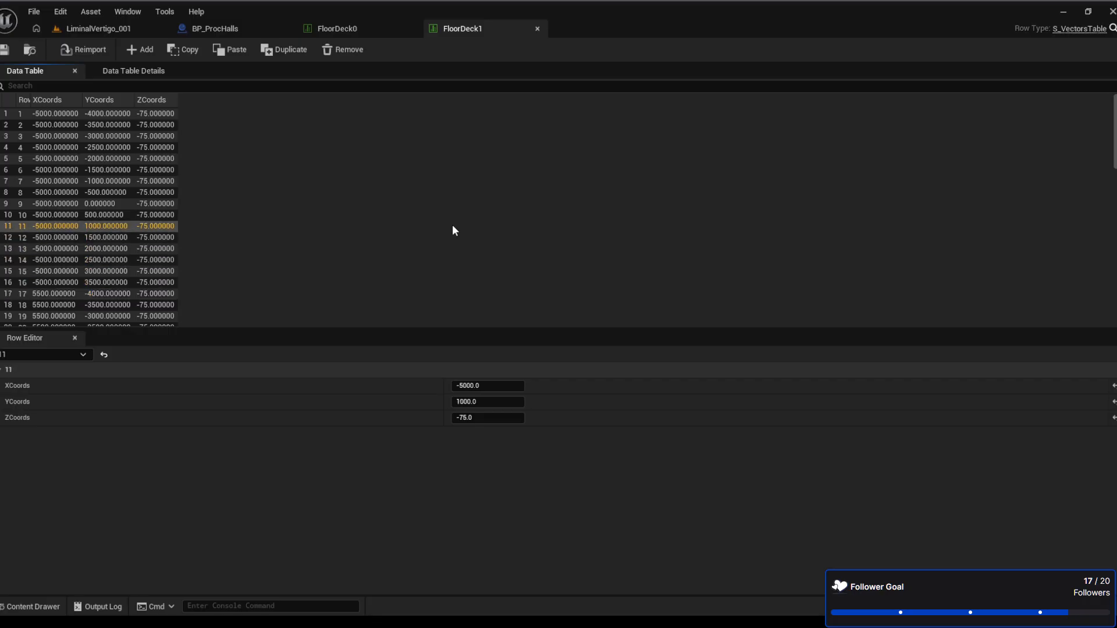
{"action": "key", "text": "Up"}
{"action": "key", "text": "Up"}
{"action": "key", "text": "Up"}
{"action": "key", "text": "Up"}
{"action": "key", "text": "Up"}
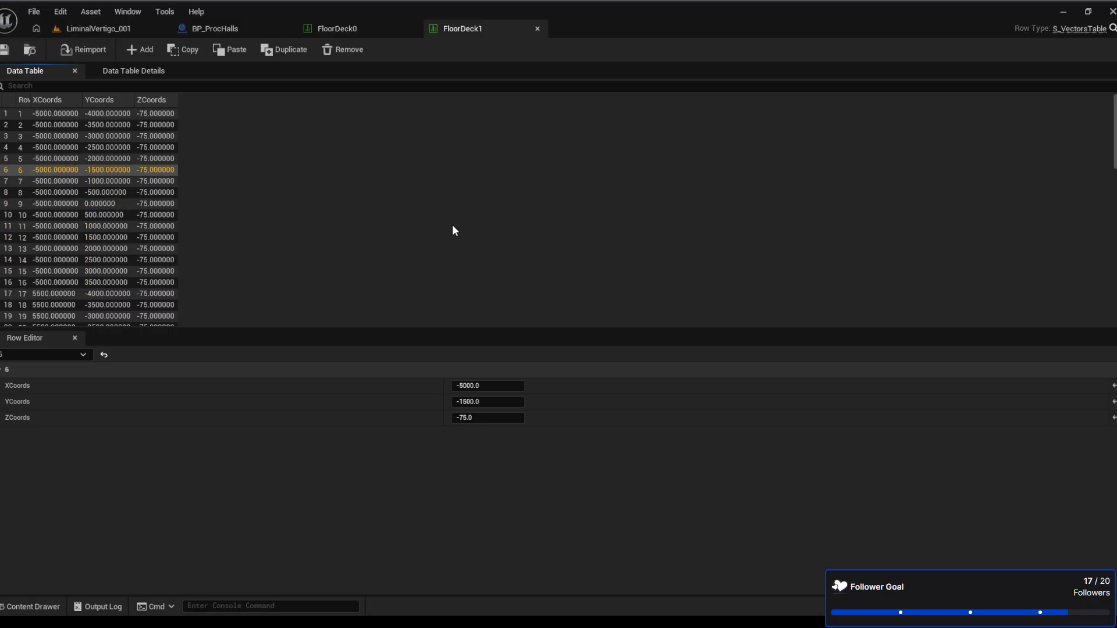
{"action": "key", "text": "Up"}
{"action": "key", "text": "Up"}
{"action": "key", "text": "Up"}
{"action": "key", "text": "Up"}
{"action": "key", "text": "Up"}
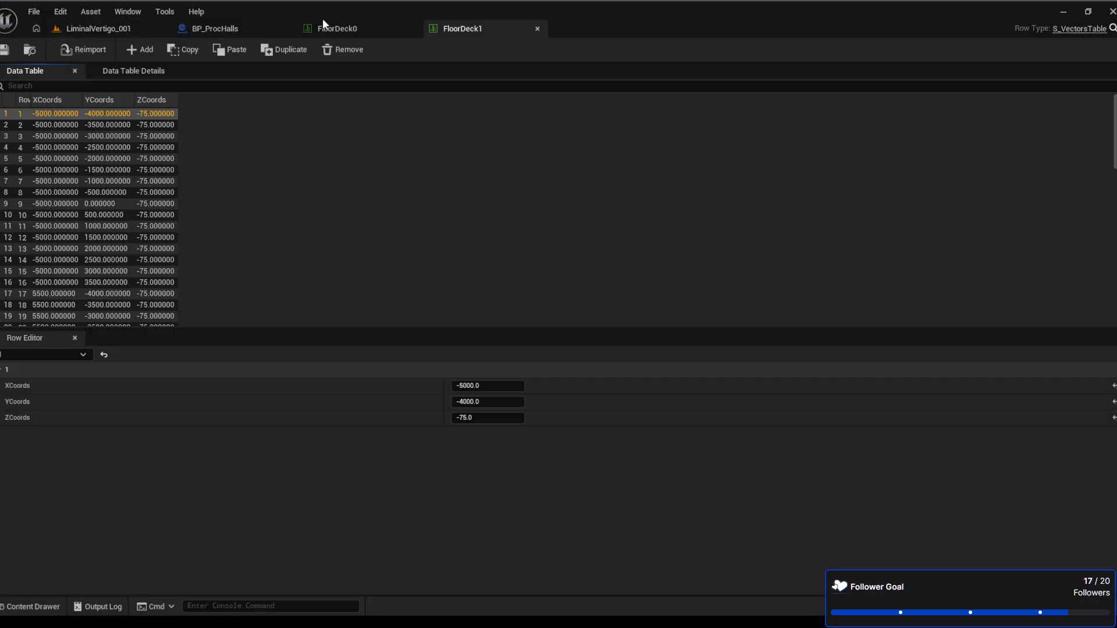
Add 20 empty rows to the FloorDeck0 data table
{"action": "left_click", "coordinate": [343, 29]}
{"action": "left_click", "coordinate": [145, 50]}
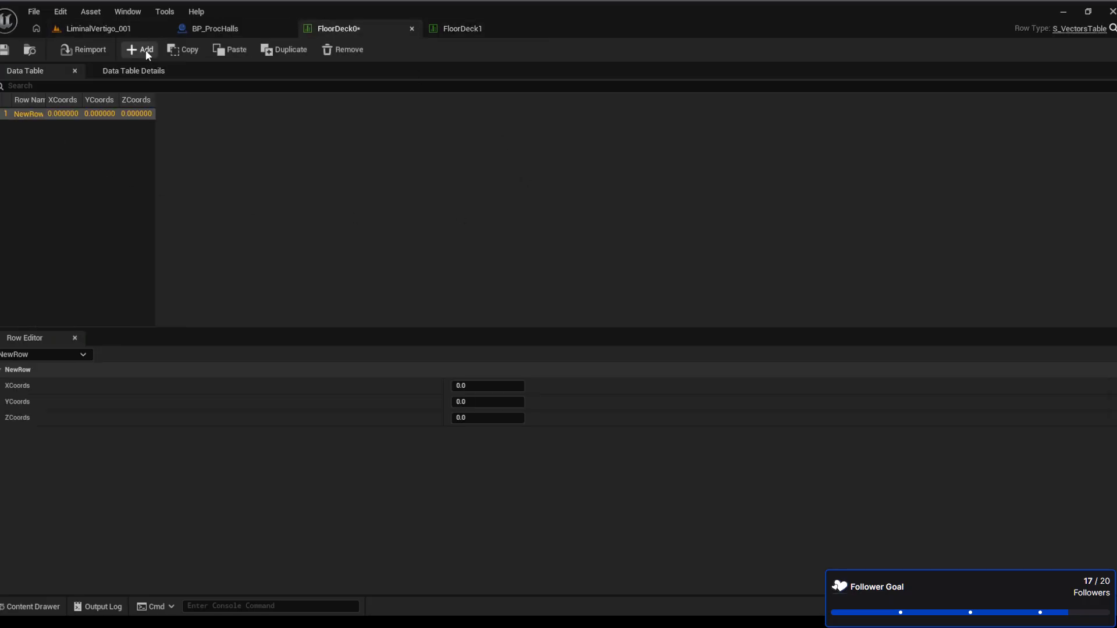
{"action": "left_click", "coordinate": [145, 50]}
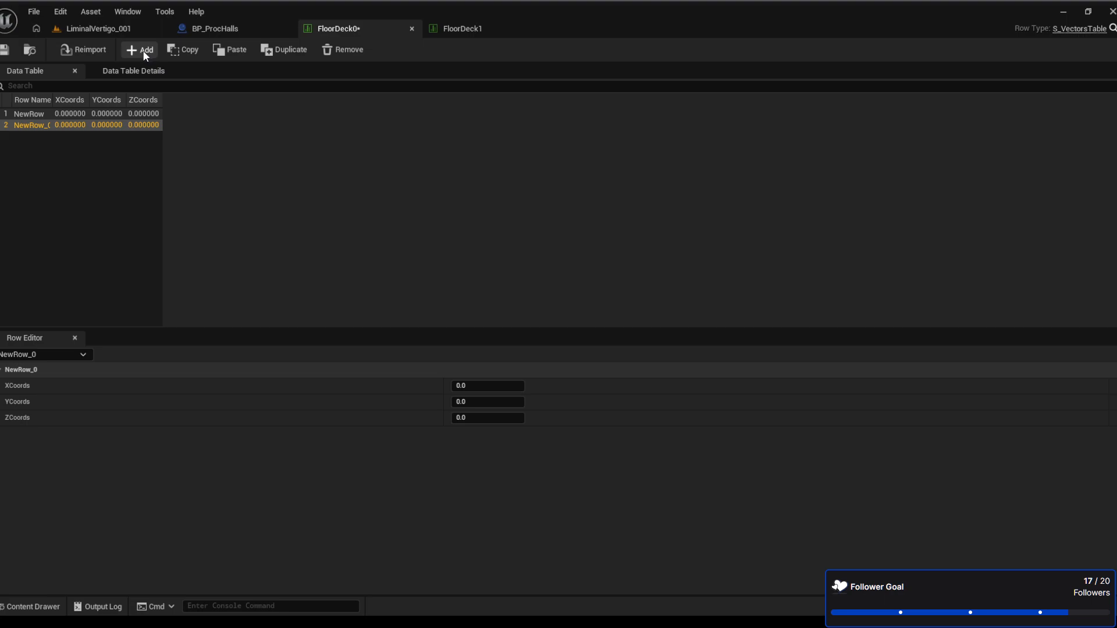
{"action": "left_click", "coordinate": [143, 51]}
{"action": "left_click", "coordinate": [144, 51]}
{"action": "left_click", "coordinate": [143, 50]}
{"action": "left_click", "coordinate": [143, 51]}
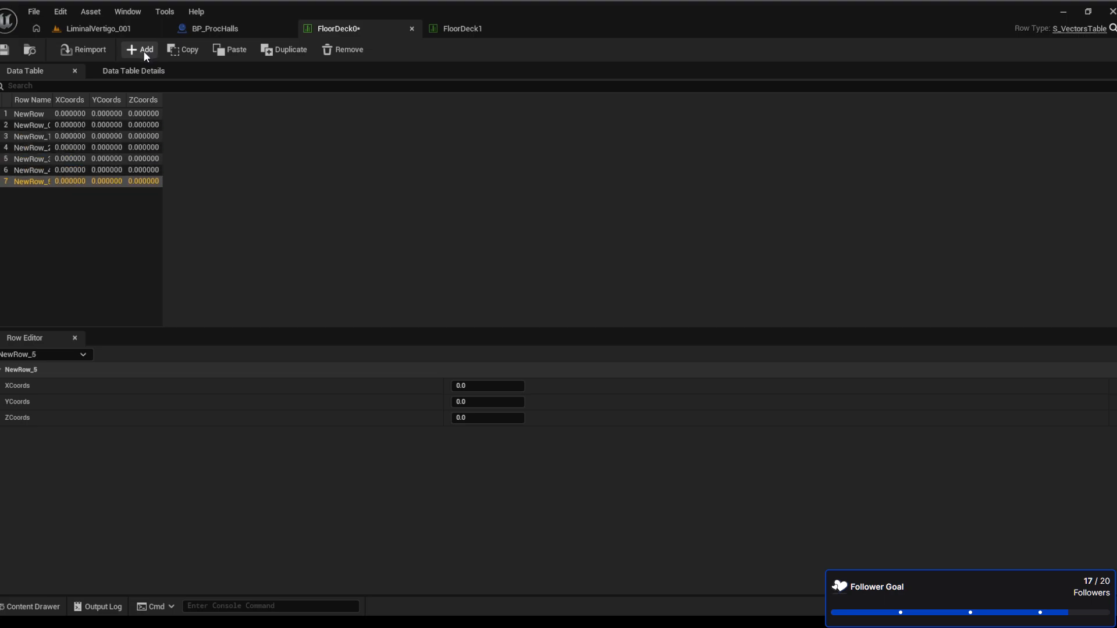
{"action": "left_click", "coordinate": [143, 50]}
{"action": "left_click", "coordinate": [143, 50]}
{"action": "left_click", "coordinate": [144, 51]}
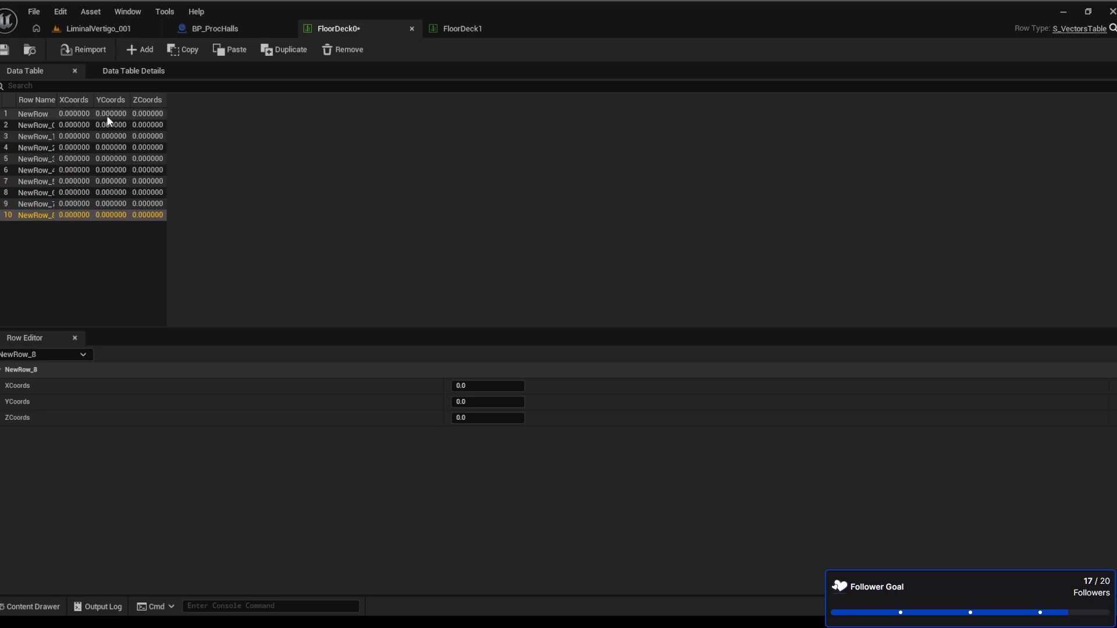
{"action": "left_click", "coordinate": [145, 51]}
{"action": "left_click", "coordinate": [145, 51]}
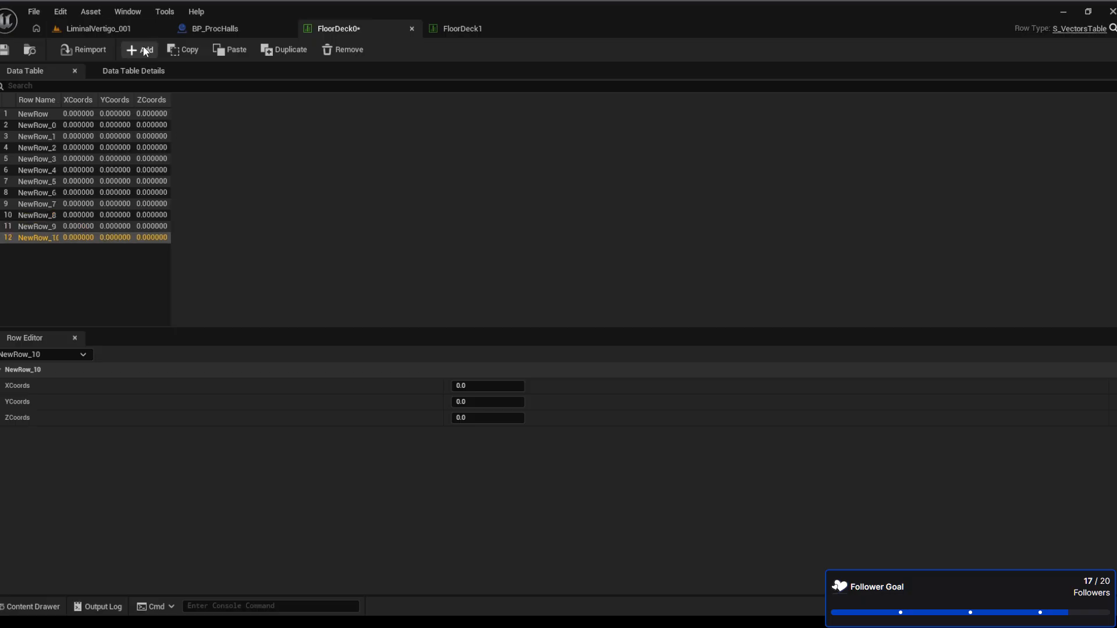
{"action": "left_click", "coordinate": [145, 51]}
{"action": "left_click", "coordinate": [145, 51]}
{"action": "left_click", "coordinate": [145, 51]}
{"action": "left_click", "coordinate": [144, 50]}
{"action": "left_click", "coordinate": [145, 51]}
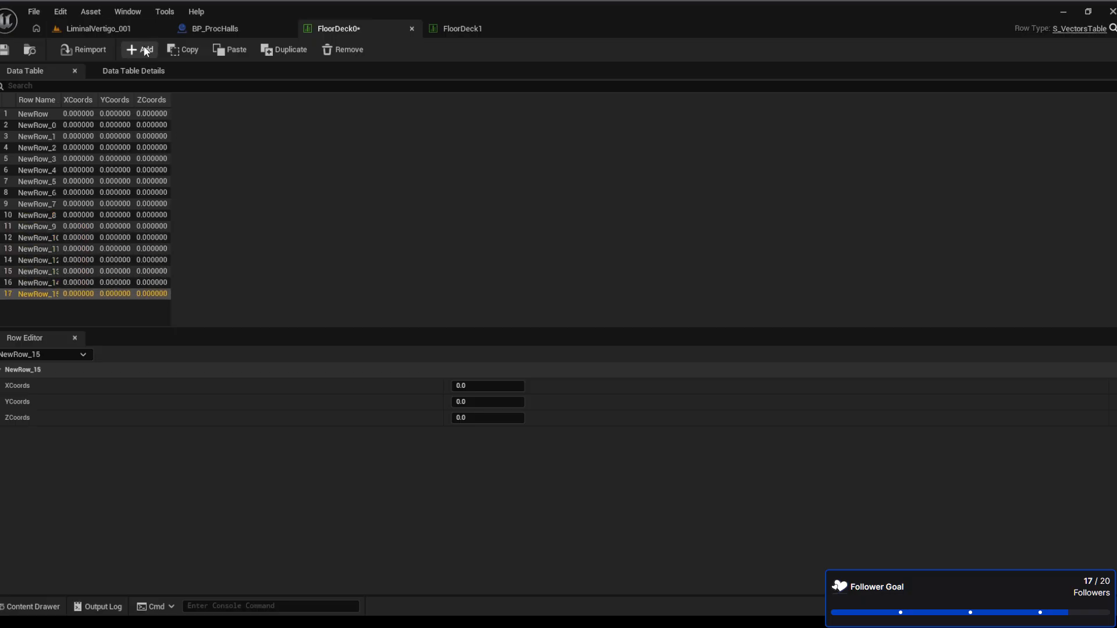
{"action": "left_click", "coordinate": [145, 50]}
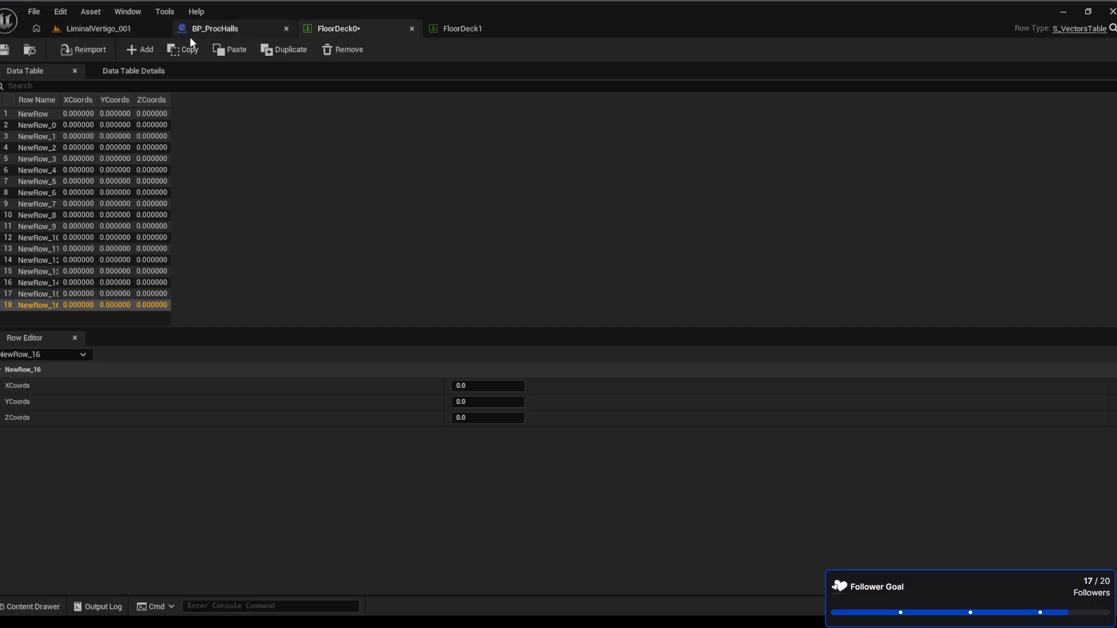
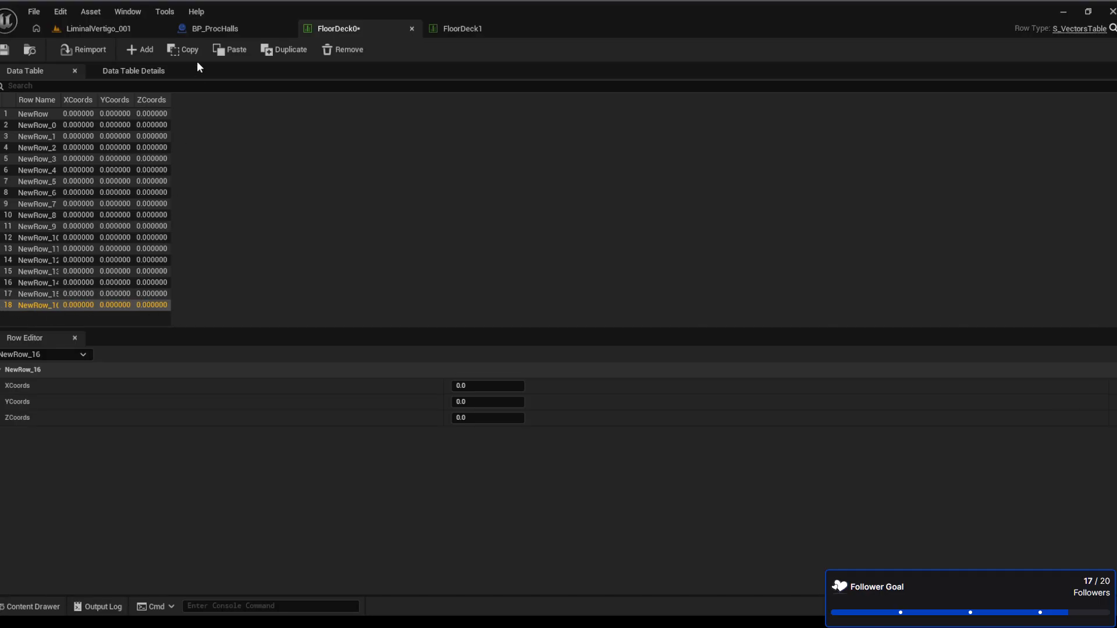
{"action": "left_click", "coordinate": [137, 48]}
{"action": "left_click", "coordinate": [138, 49]}
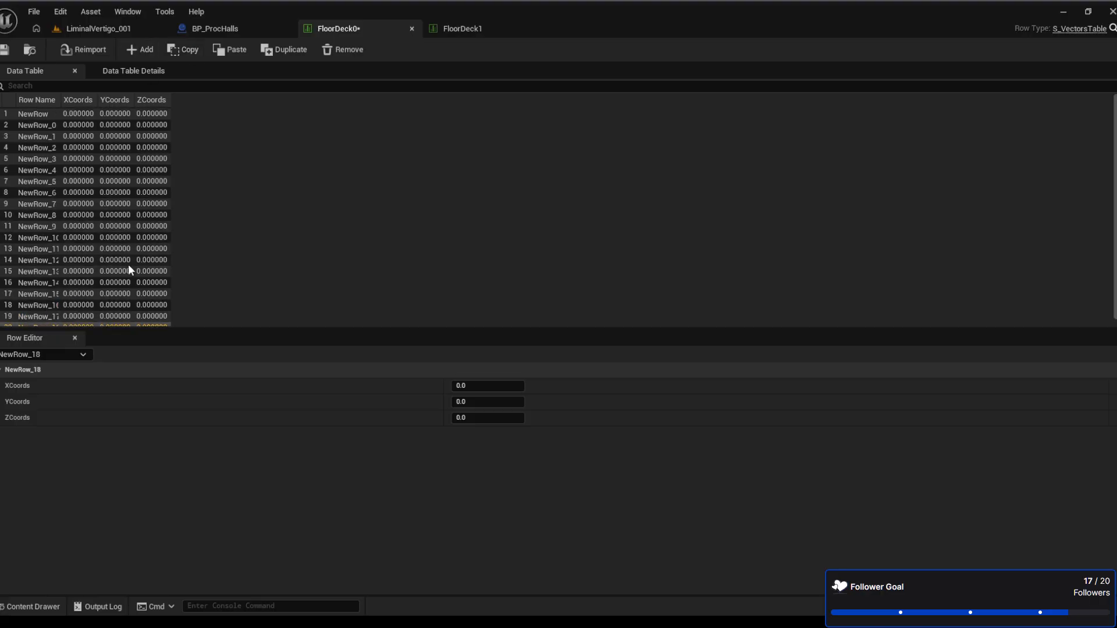
{"action": "scroll", "coordinate": [128, 268], "scroll_direction": "down", "scroll_amount": 1}
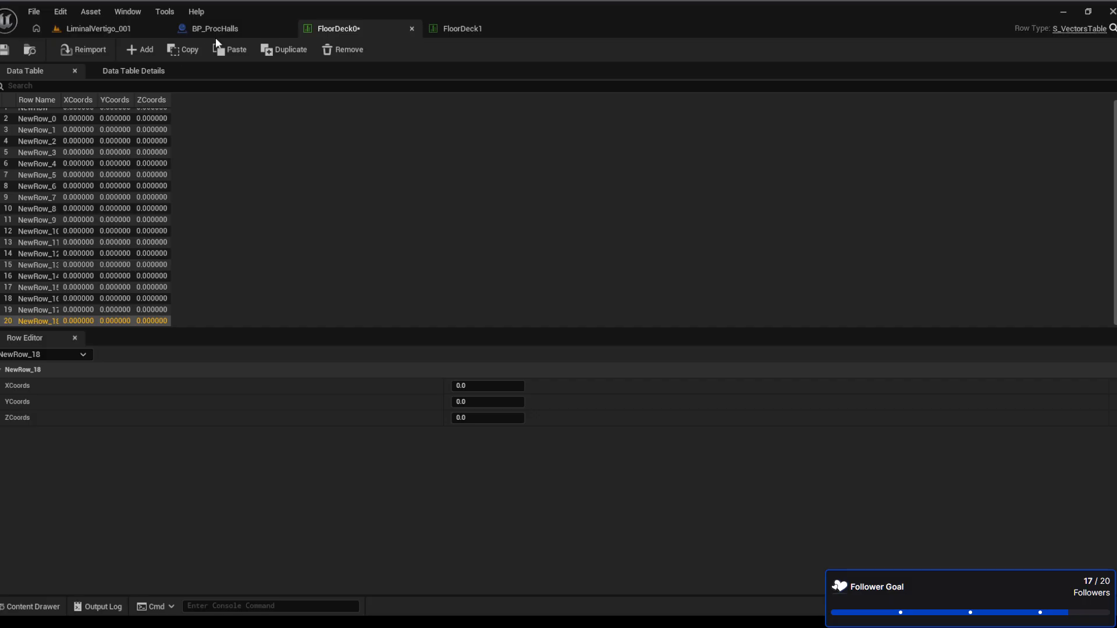
Examine the coordinates in FloorDeck1 from row 16 onward, stepping through rows 33 to 76 one by one
{"action": "left_click", "coordinate": [486, 29]}
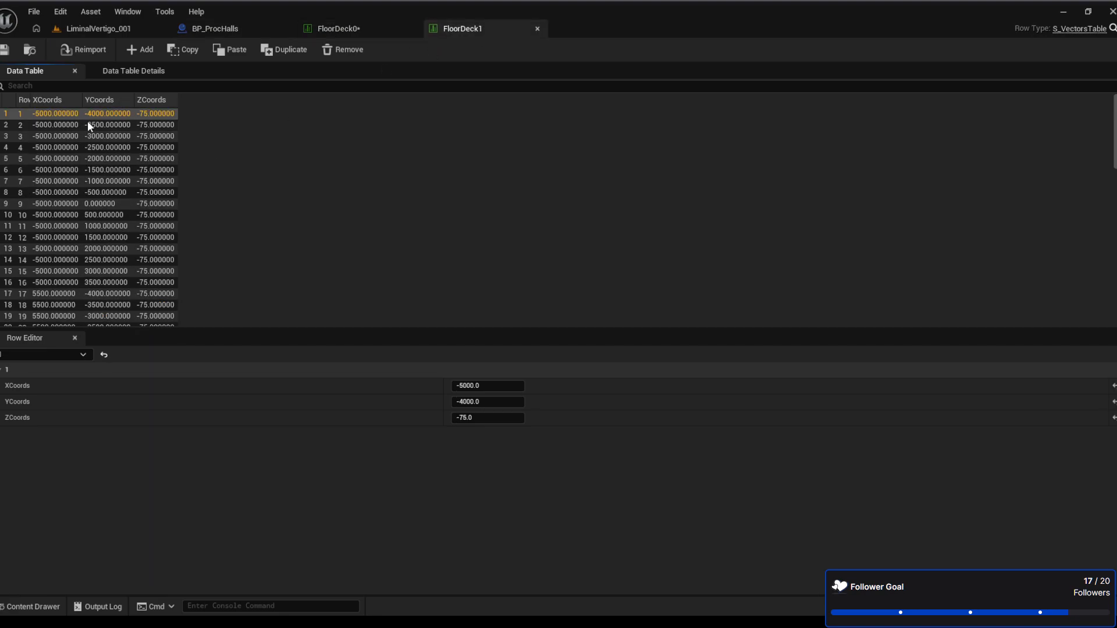
{"action": "left_click", "coordinate": [59, 283]}
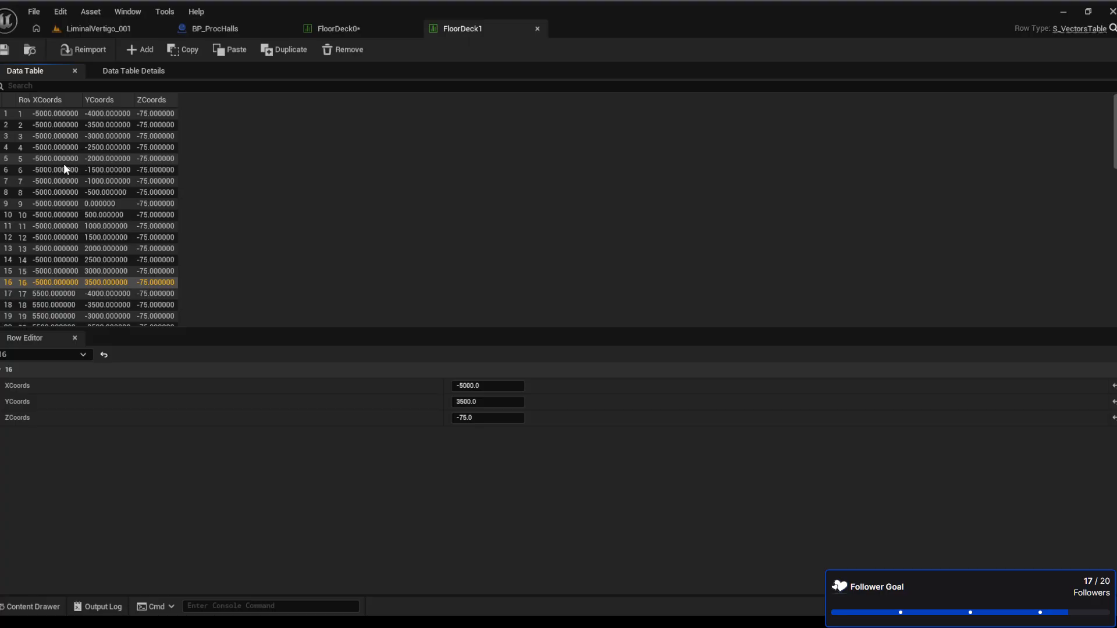
{"action": "scroll", "coordinate": [66, 256], "scroll_direction": "down", "scroll_amount": 3}
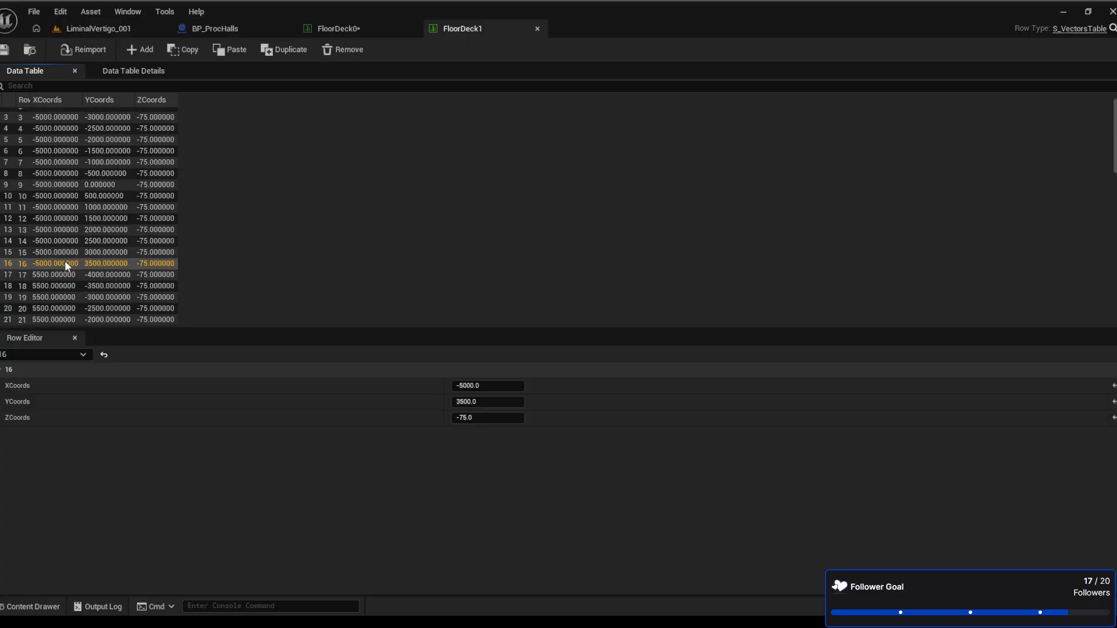
{"action": "scroll", "coordinate": [60, 257], "scroll_direction": "down", "scroll_amount": 10}
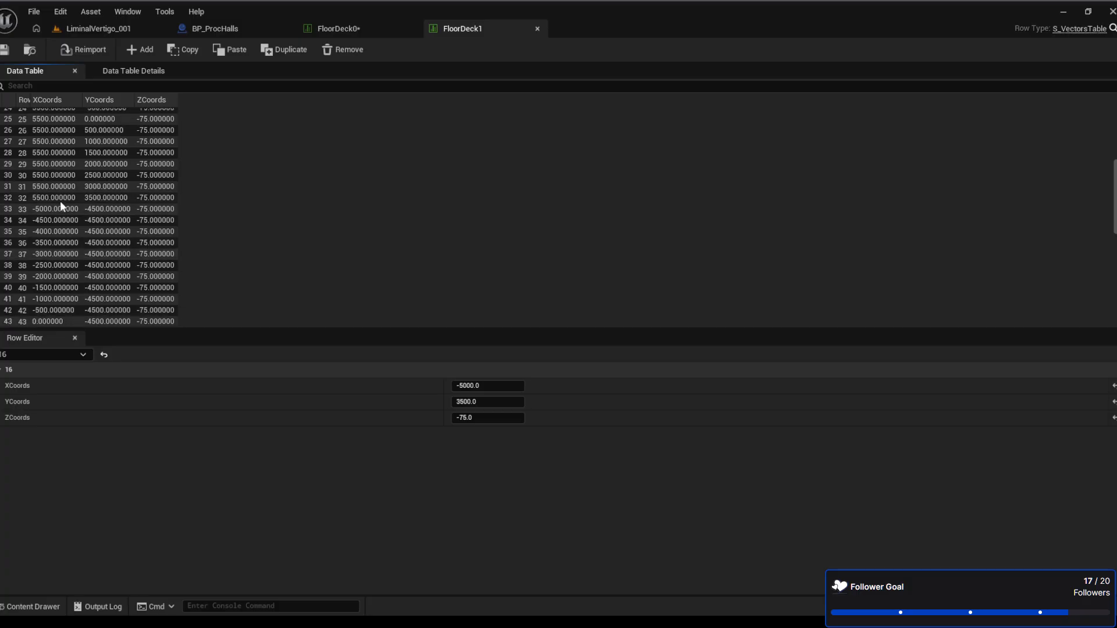
{"action": "left_click", "coordinate": [60, 206]}
{"action": "scroll", "coordinate": [75, 220], "scroll_direction": "down", "scroll_amount": 2}
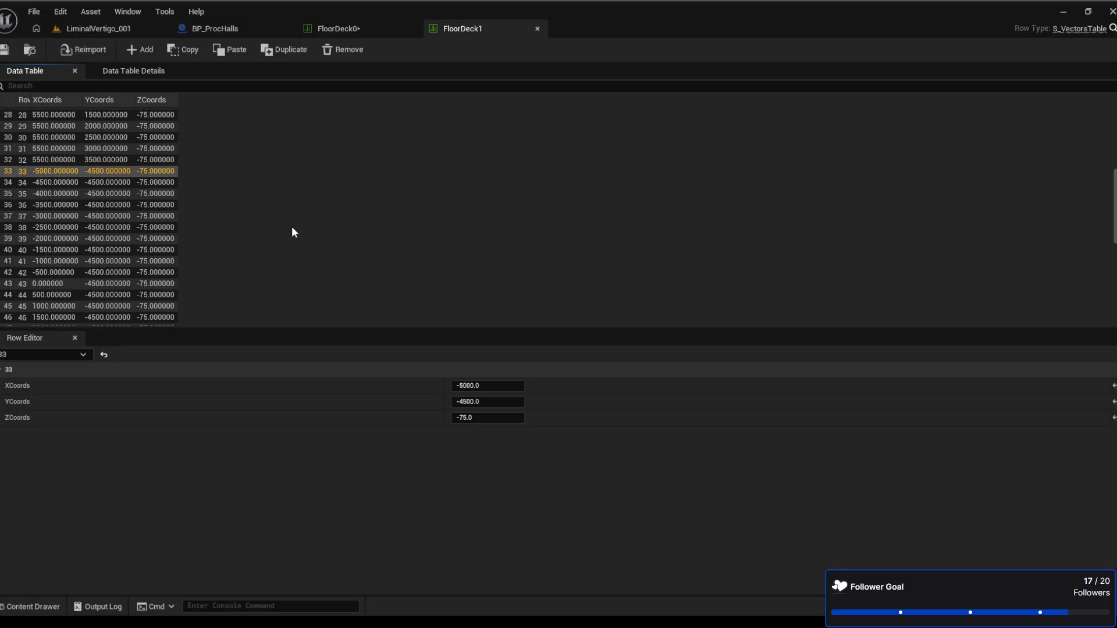
{"action": "key", "text": "Down"}
{"action": "key", "text": "Down"}
{"action": "key", "text": "Down"}
{"action": "key", "text": "Down"}
{"action": "key", "text": "Down"}
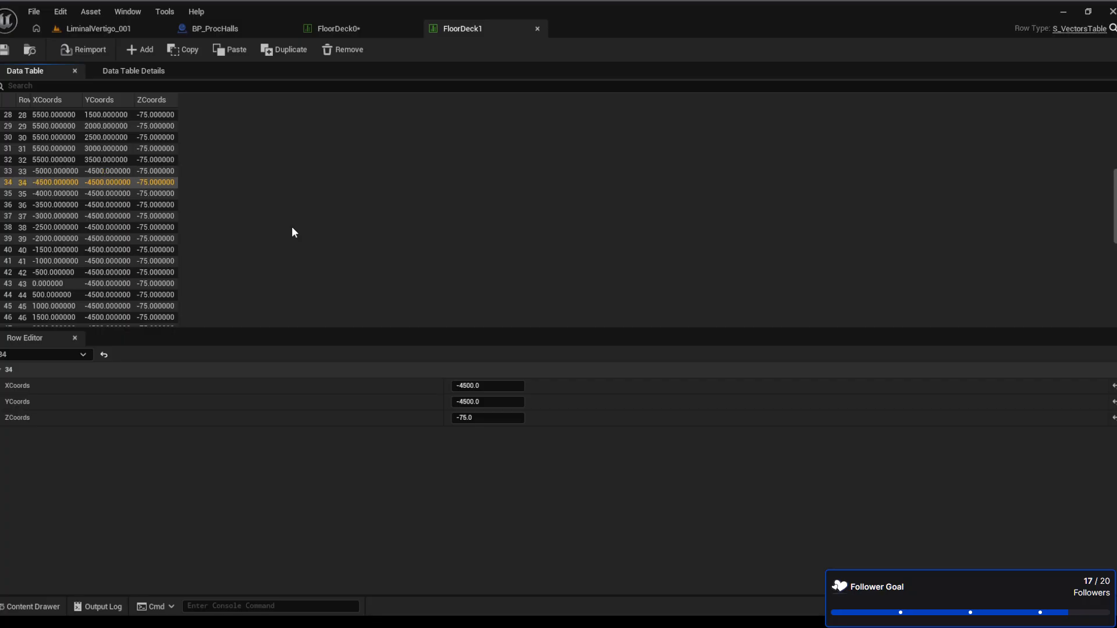
{"action": "key", "text": "Down"}
{"action": "key", "text": "Down"}
{"action": "key", "text": "Down"}
{"action": "key", "text": "Down"}
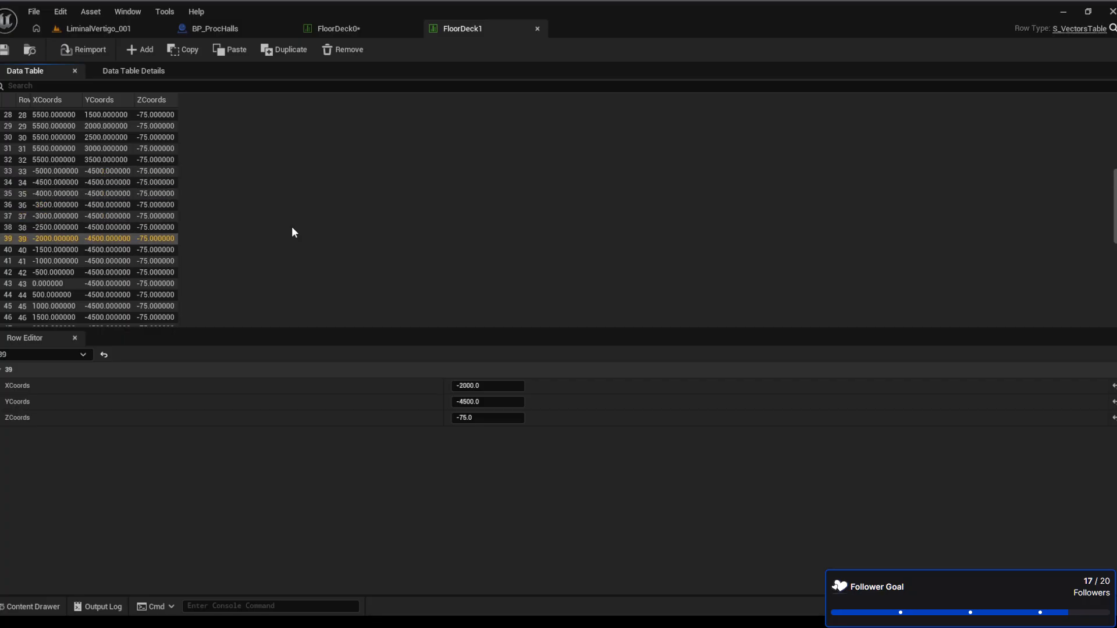
{"action": "key", "text": "Down"}
{"action": "key", "text": "Down"}
{"action": "key", "text": "Down"}
{"action": "key", "text": "Down"}
{"action": "key", "text": "Down"}
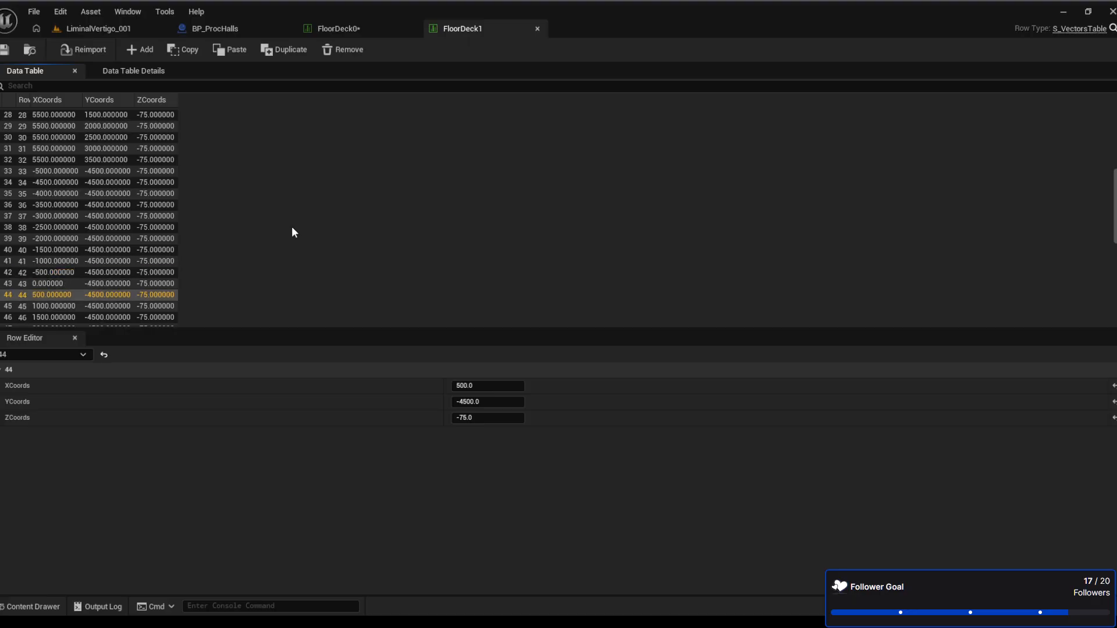
{"action": "key", "text": "Down"}
{"action": "key", "text": "Down"}
{"action": "key", "text": "Down"}
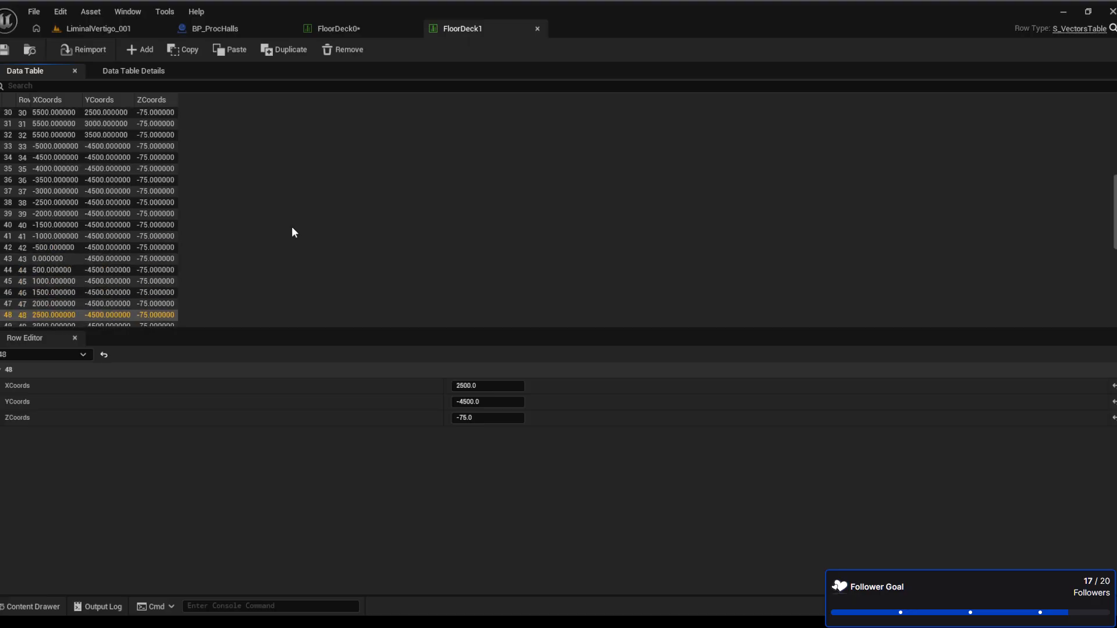
{"action": "key", "text": "Down"}
{"action": "key", "text": "Down"}
{"action": "key", "text": "Down"}
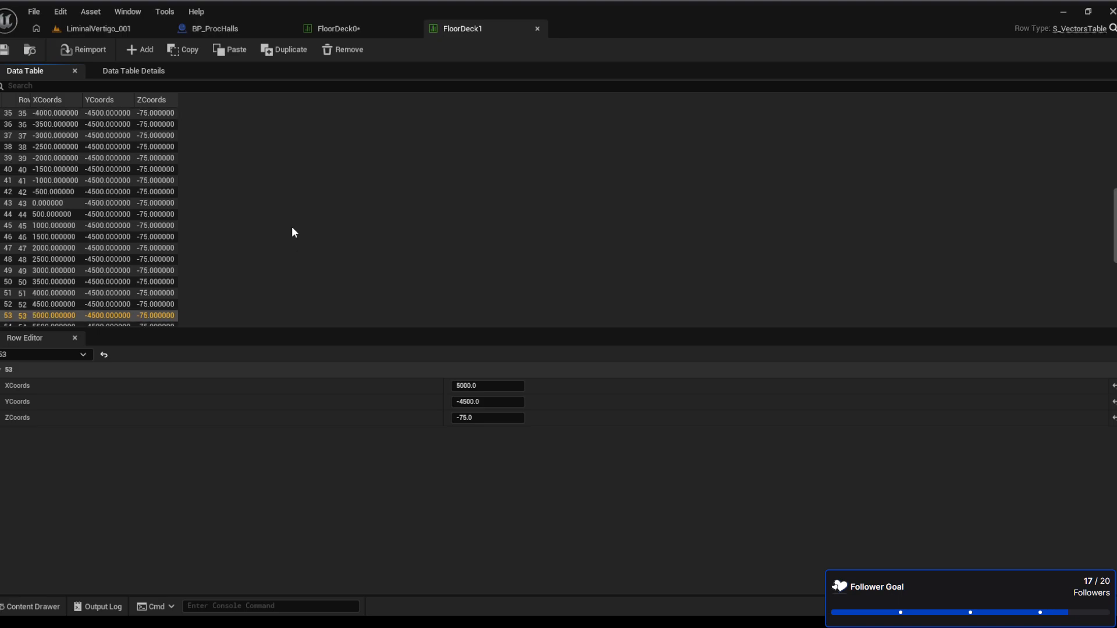
{"action": "key", "text": "Down"}
{"action": "key", "text": "Down"}
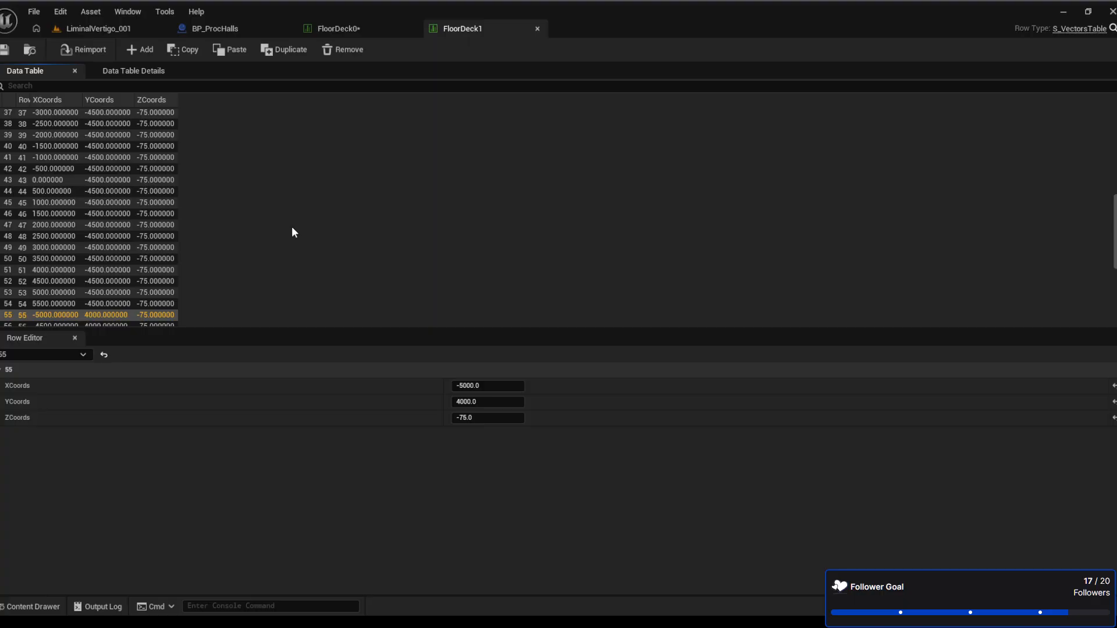
{"action": "key", "text": "Down"}
{"action": "key", "text": "Down"}
{"action": "key", "text": "Down"}
{"action": "key", "text": "Down"}
{"action": "key", "text": "Down"}
{"action": "key", "text": "Down"}
{"action": "key", "text": "Down"}
{"action": "key", "text": "Down"}
{"action": "key", "text": "Down"}
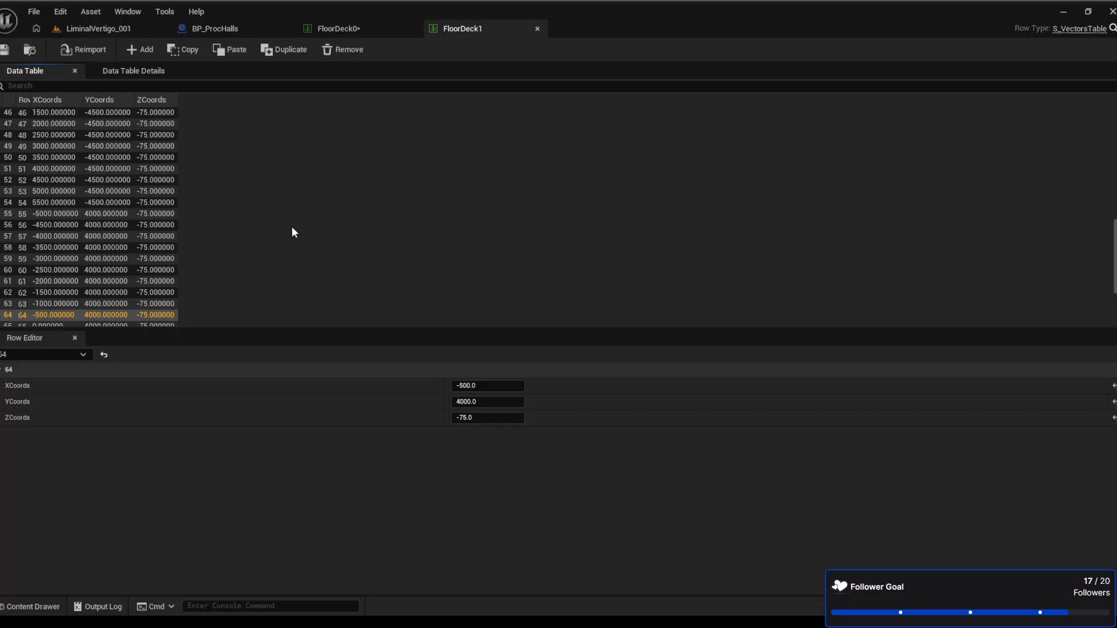
{"action": "key", "text": "Down"}
{"action": "key", "text": "Down"}
{"action": "key", "text": "Down"}
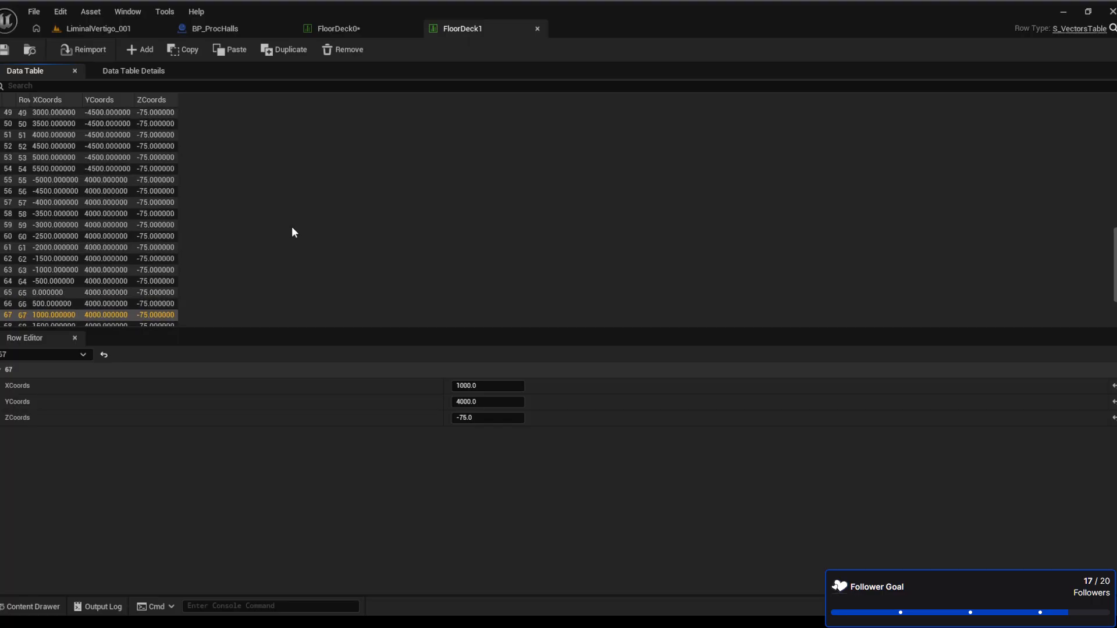
{"action": "key", "text": "Down"}
{"action": "key", "text": "Down"}
{"action": "key", "text": "Down"}
{"action": "key", "text": "Down"}
{"action": "key", "text": "Down"}
{"action": "key", "text": "Down"}
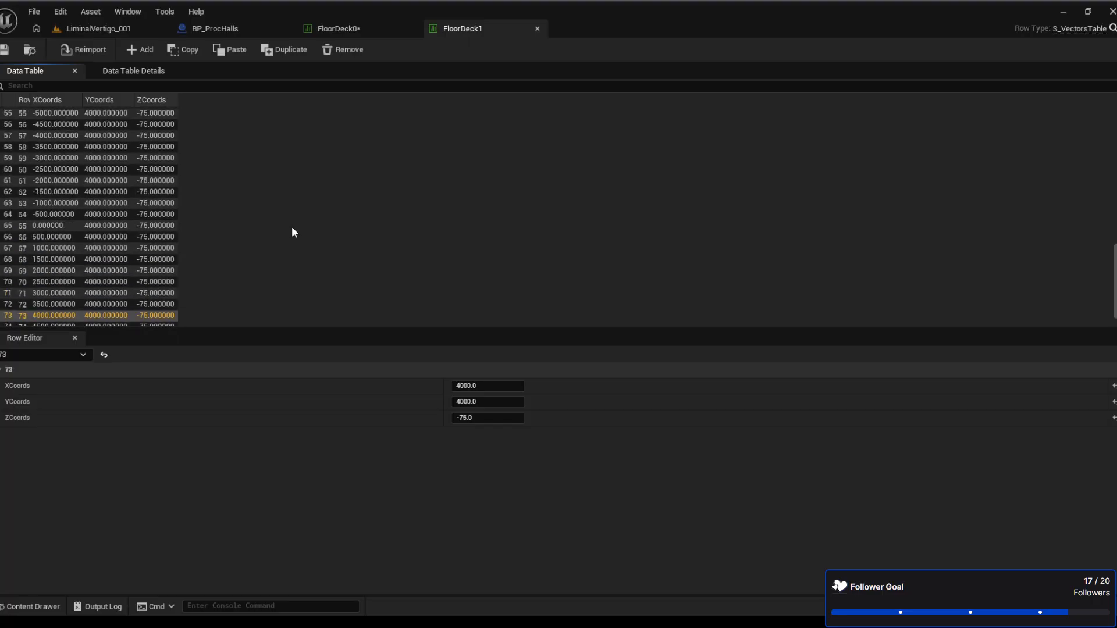
{"action": "key", "text": "Down"}
{"action": "key", "text": "Down"}
{"action": "key", "text": "Down"}
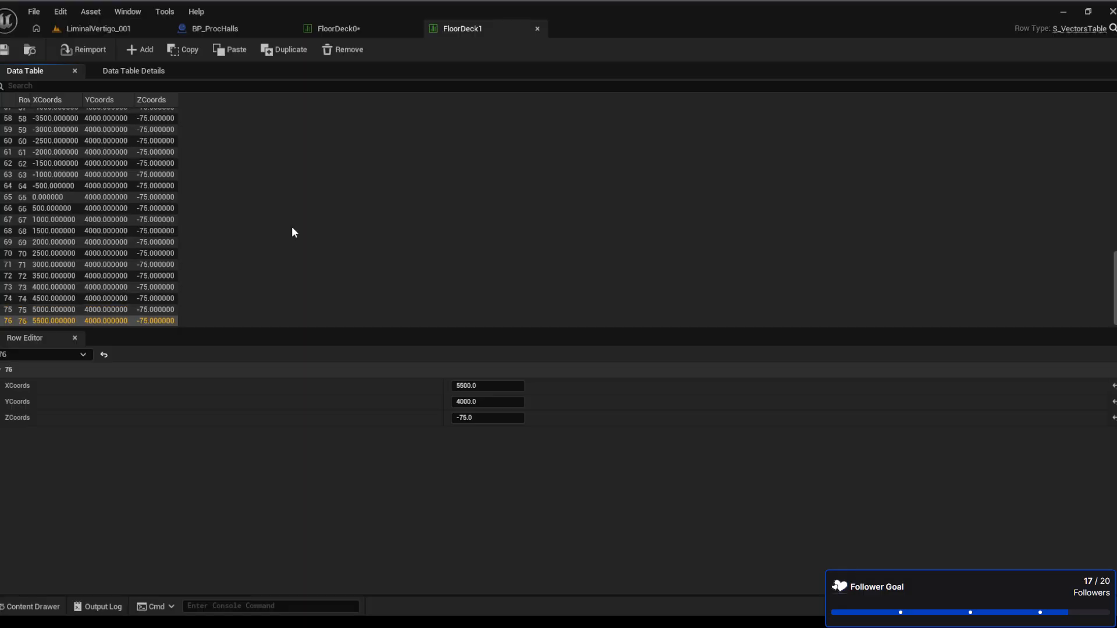
{"action": "key", "text": "Down"}
Add two more empty rows to the FloorDeck0 data table, for 22 rows in all
{"action": "left_click", "coordinate": [338, 31]}
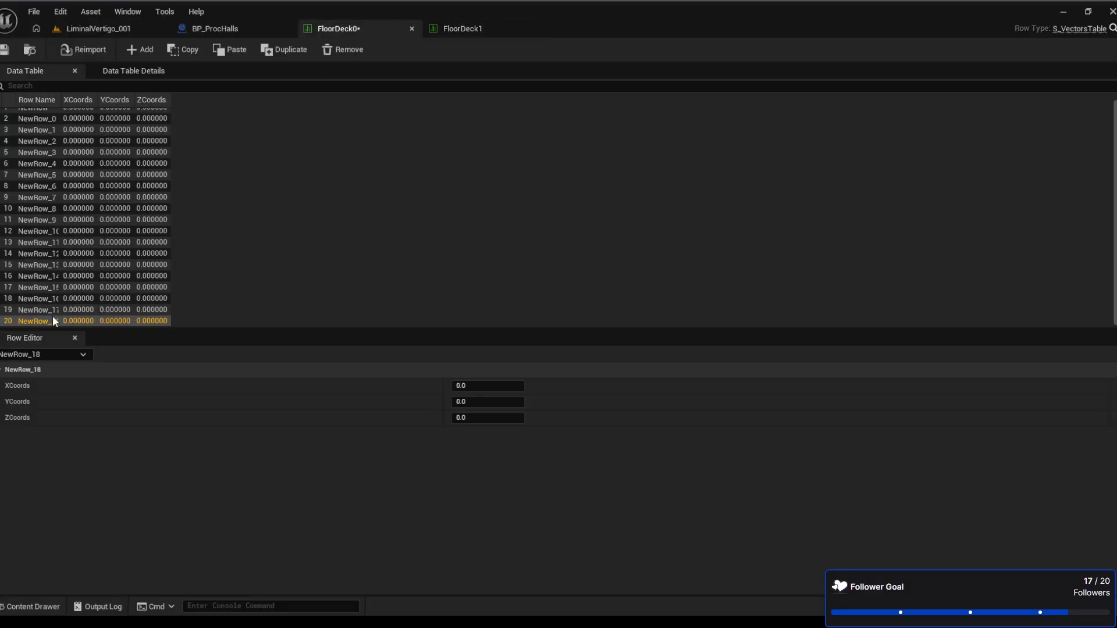
{"action": "left_click", "coordinate": [130, 48]}
{"action": "left_click", "coordinate": [130, 48]}
Review the coordinates of rows 46 to 76 in the FloorDeck1 data table
{"action": "left_click", "coordinate": [464, 30]}
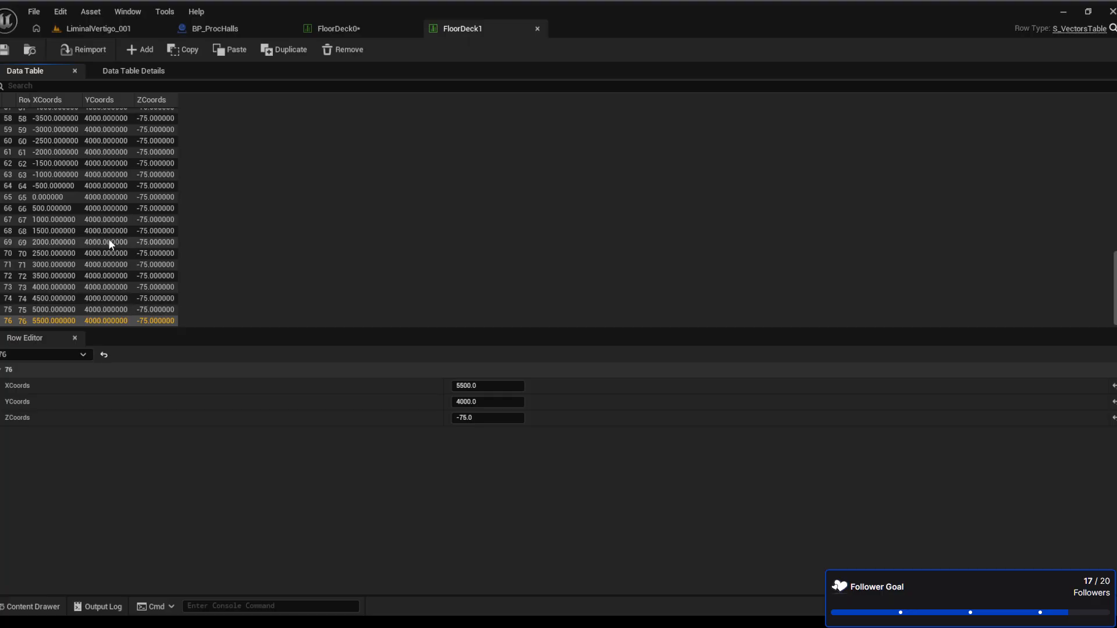
{"action": "scroll", "coordinate": [123, 318], "scroll_direction": "up", "scroll_amount": 5}
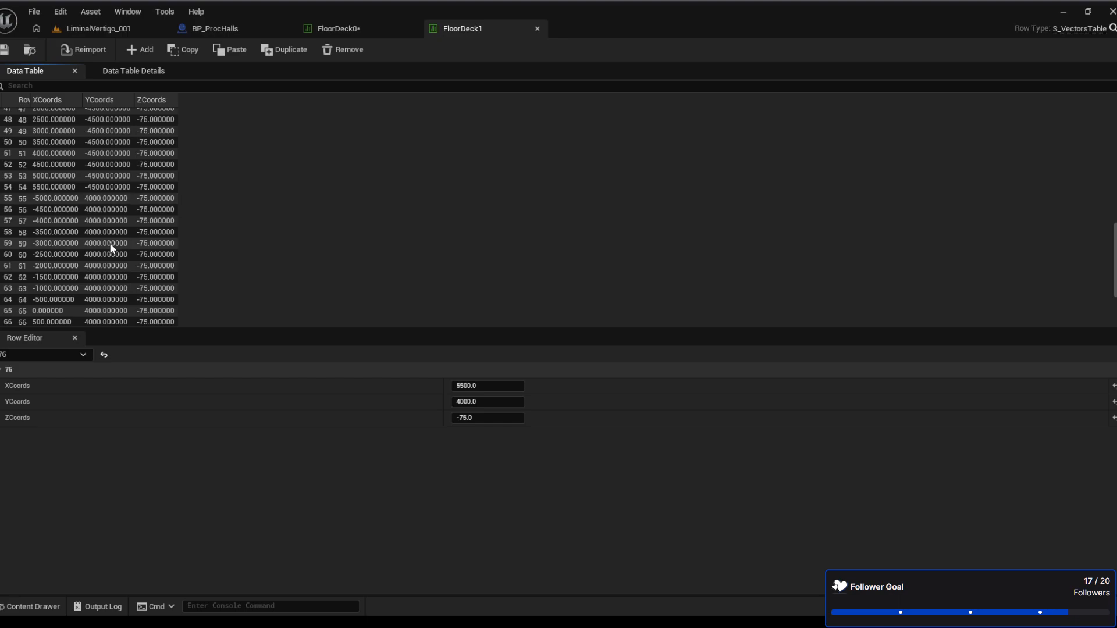
{"action": "scroll", "coordinate": [102, 291], "scroll_direction": "down", "scroll_amount": 5}
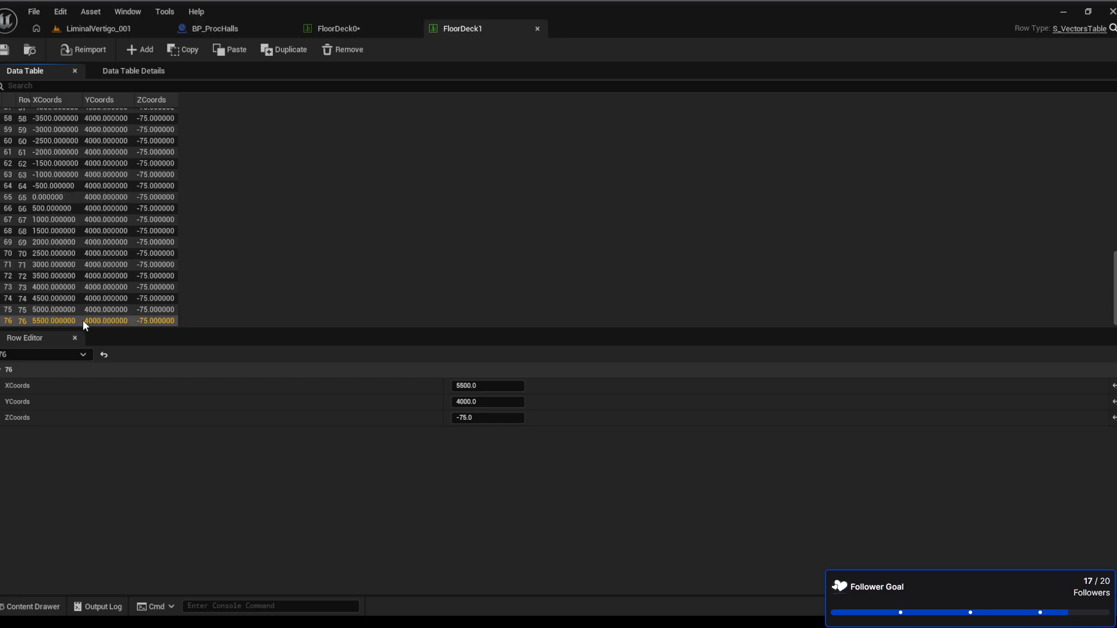
{"action": "scroll", "coordinate": [97, 232], "scroll_direction": "up", "scroll_amount": 3}
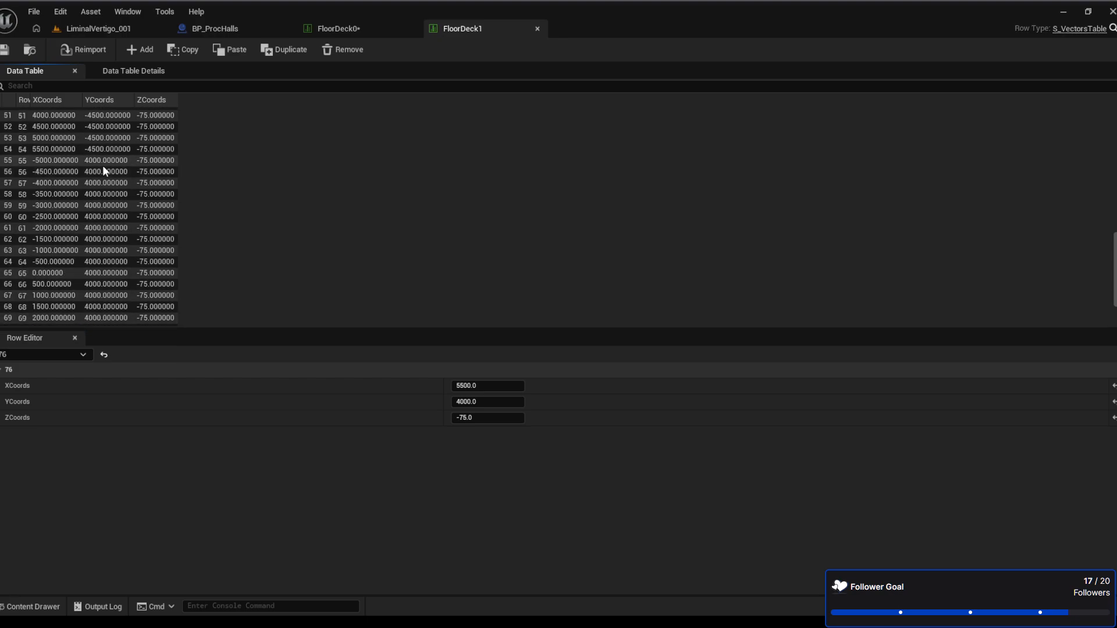
{"action": "scroll", "coordinate": [103, 167], "scroll_direction": "up", "scroll_amount": 2}
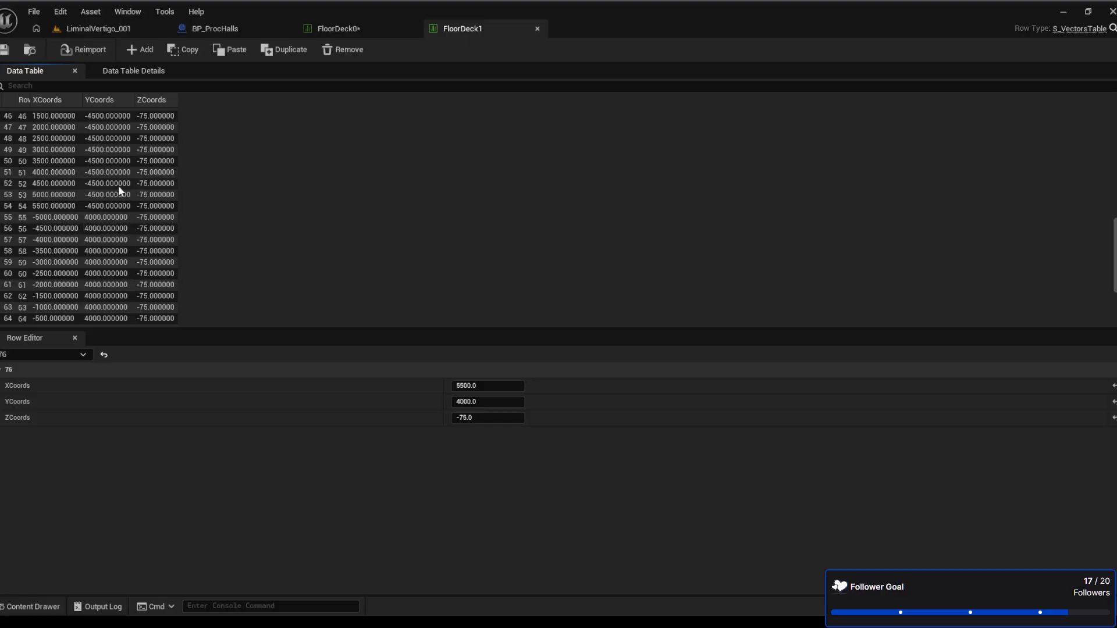
Fill the first row of FloorDeck0 with XCoords -5000, YCoords 40000 and ZCoords -575, and save the table
{"action": "left_click", "coordinate": [358, 29]}
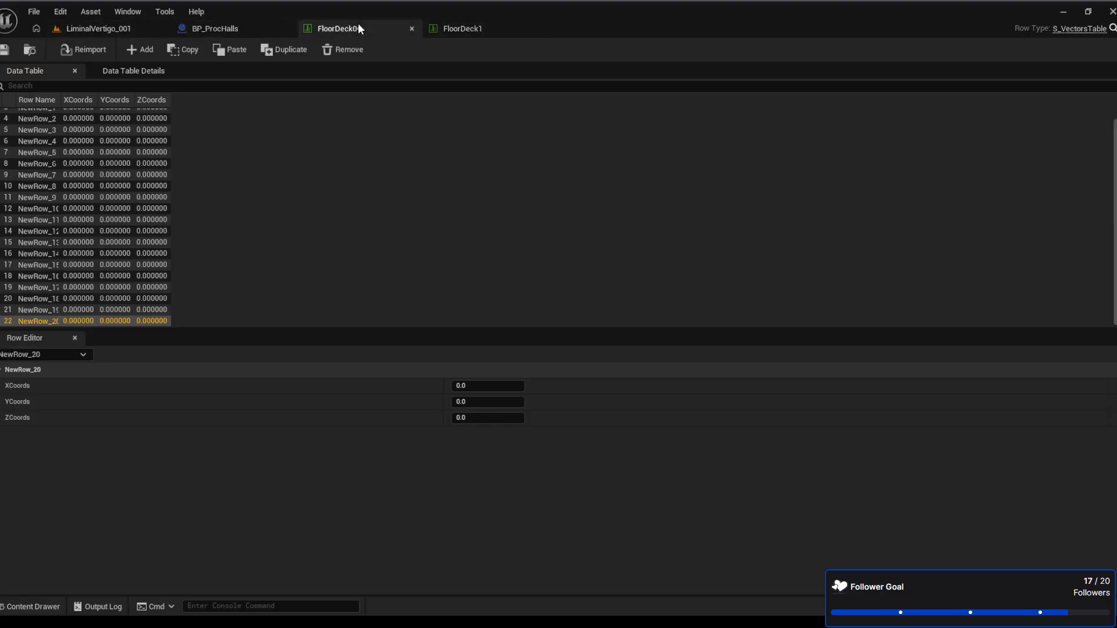
{"action": "scroll", "coordinate": [121, 222], "scroll_direction": "up", "scroll_amount": 2}
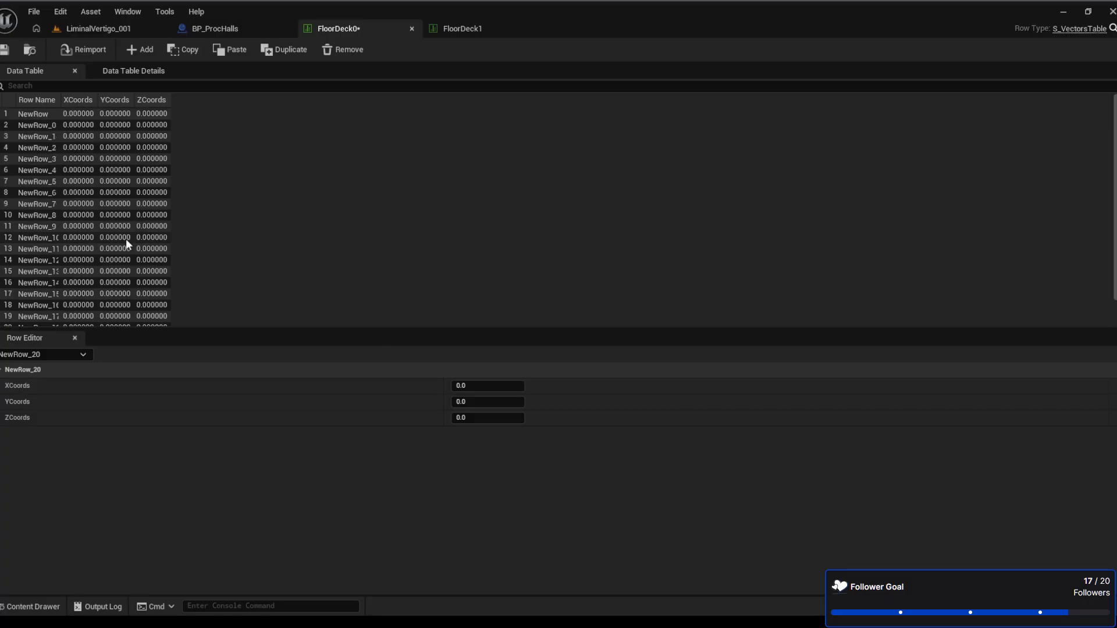
{"action": "left_click", "coordinate": [85, 114]}
{"action": "left_click", "coordinate": [494, 386]}
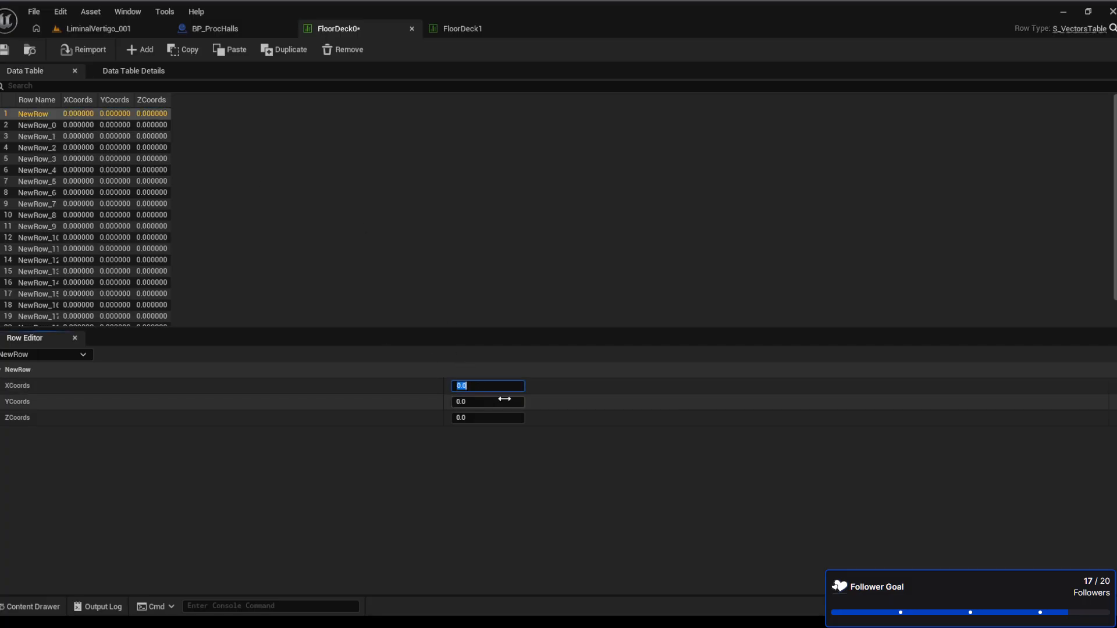
{"action": "type", "text": "-5000"}
{"action": "key", "text": "Tab"}
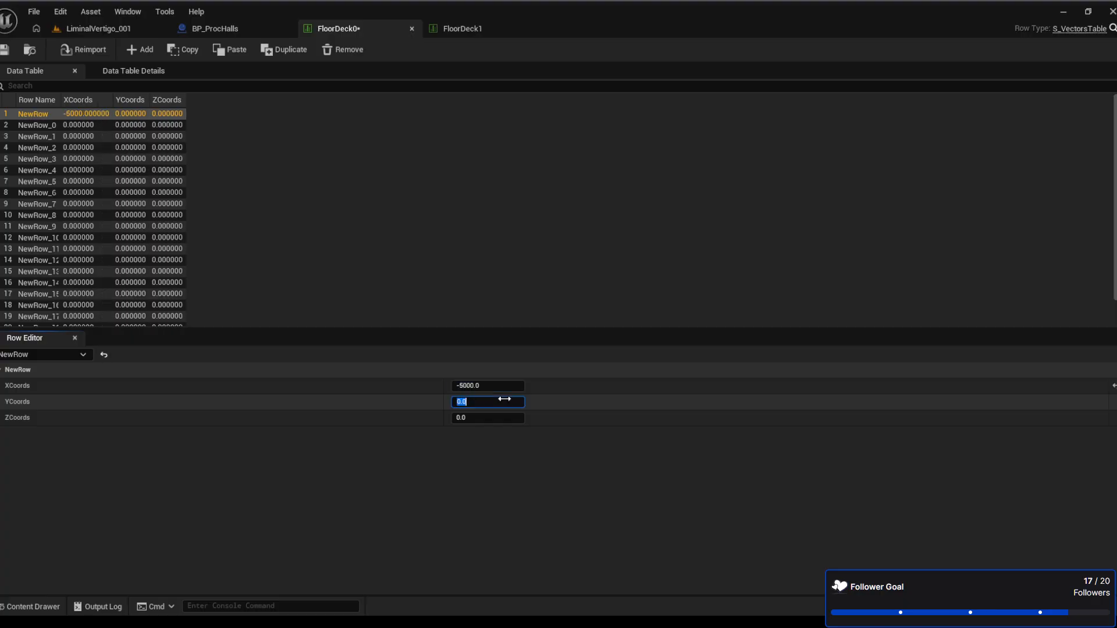
{"action": "type", "text": "40000"}
{"action": "key", "text": "Tab"}
{"action": "type", "text": "-575"}
{"action": "key", "text": "Return"}
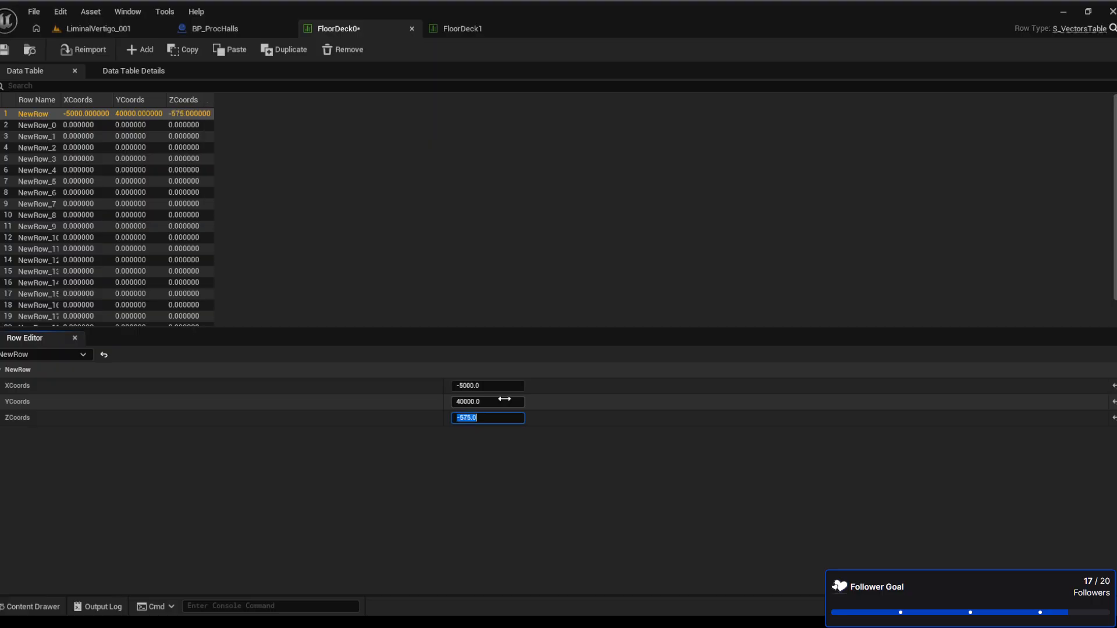
{"action": "key", "text": "ctrl+s"}
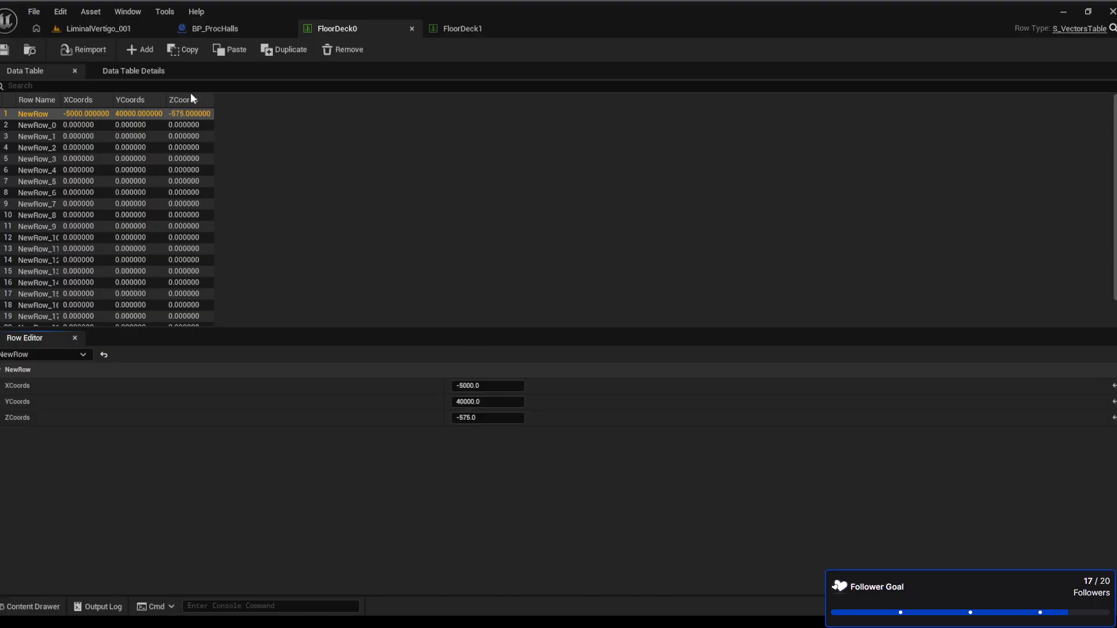
Inspect the walls and open floor area of the lower level in the LiminalVertigo_001 viewport
{"action": "left_click", "coordinate": [130, 30]}
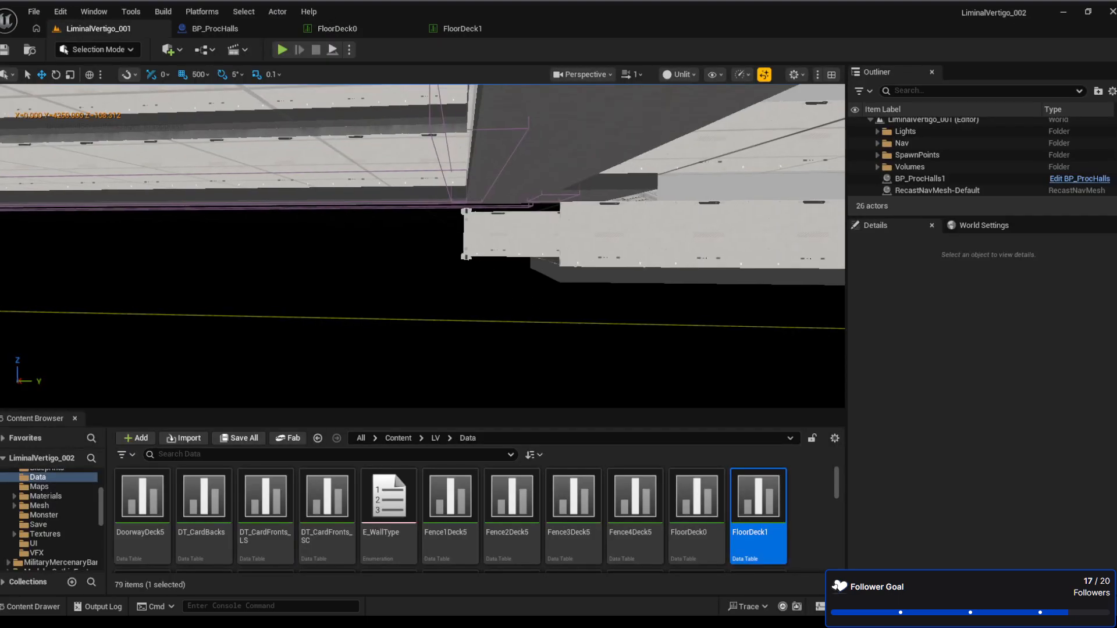
{"action": "key", "text": "w"}
{"action": "right_click_drag", "start_coordinate": [423, 246], "coordinate": [911, 294]}
{"action": "key", "text": "w"}
{"action": "key", "text": "w"}
{"action": "key", "text": "w"}
{"action": "right_click_drag", "start_coordinate": [478, 178], "coordinate": [446, 153]}
{"action": "scroll", "coordinate": [428, 160], "scroll_direction": "up", "scroll_amount": 3}
{"action": "key", "text": "s"}
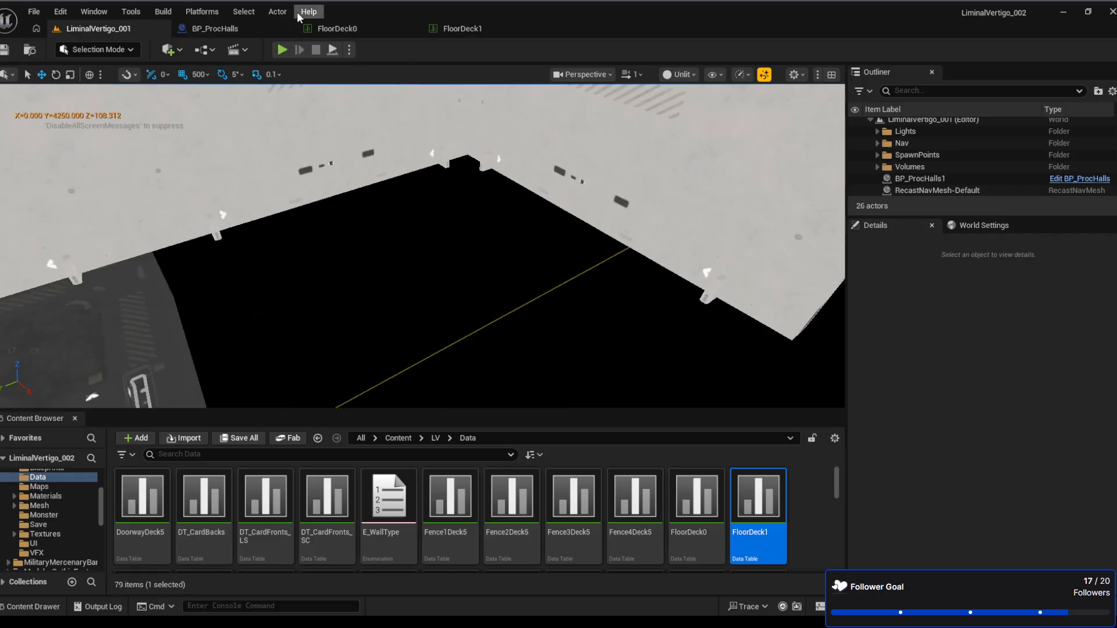
Recompile BP_ProcHalls and check the lower-level floor area again in the level viewport
{"action": "left_click", "coordinate": [214, 29]}
{"action": "left_click", "coordinate": [66, 52]}
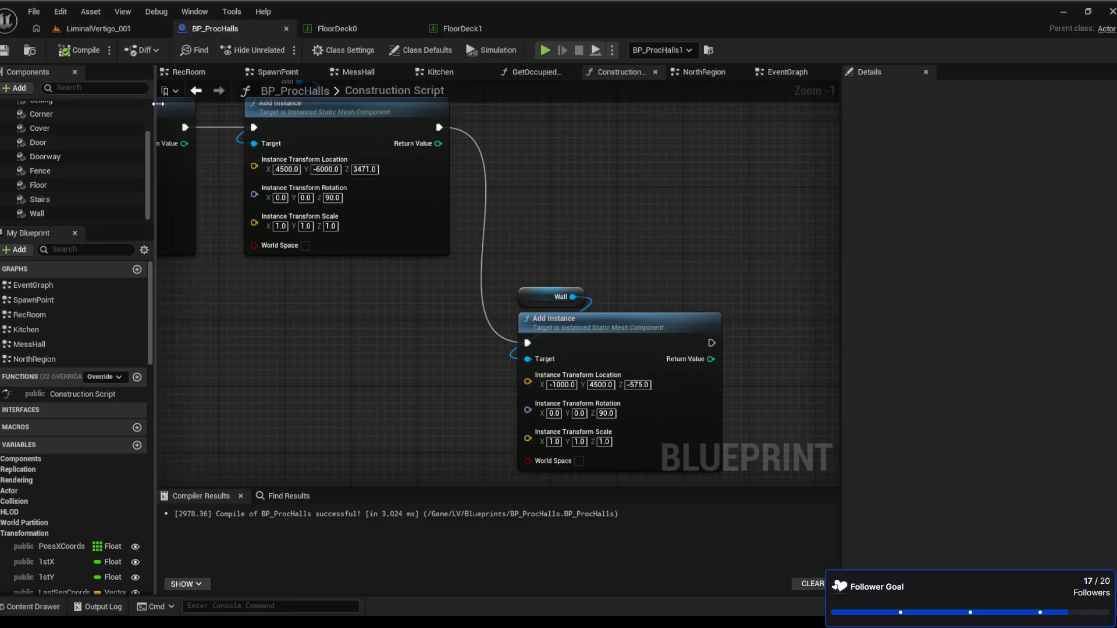
{"action": "left_click", "coordinate": [113, 31]}
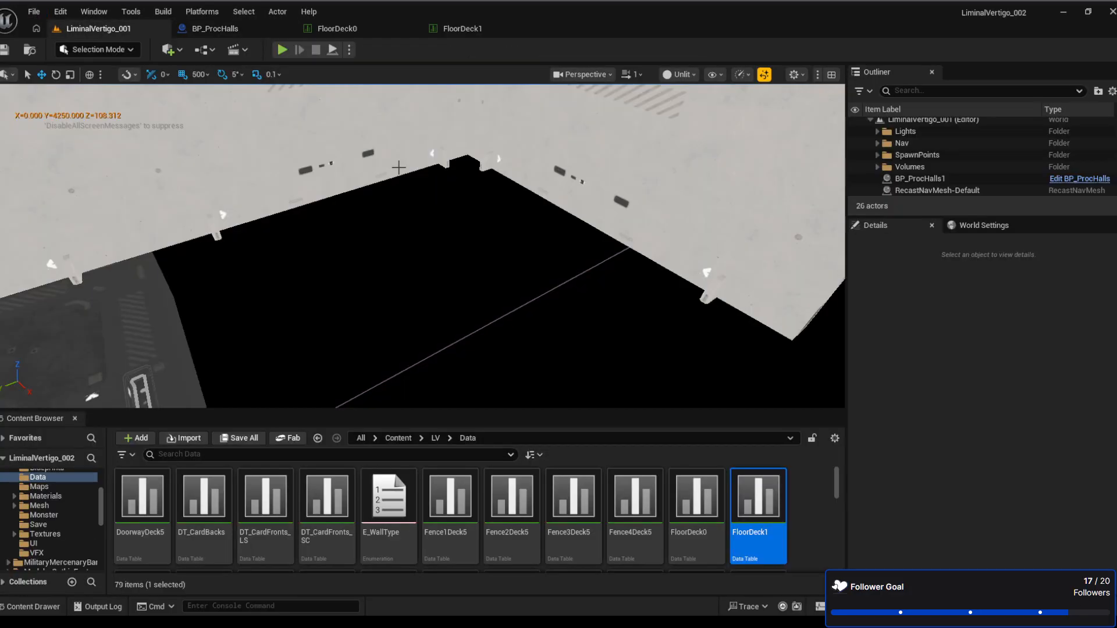
{"action": "right_click_drag", "start_coordinate": [713, 374], "coordinate": [632, 407]}
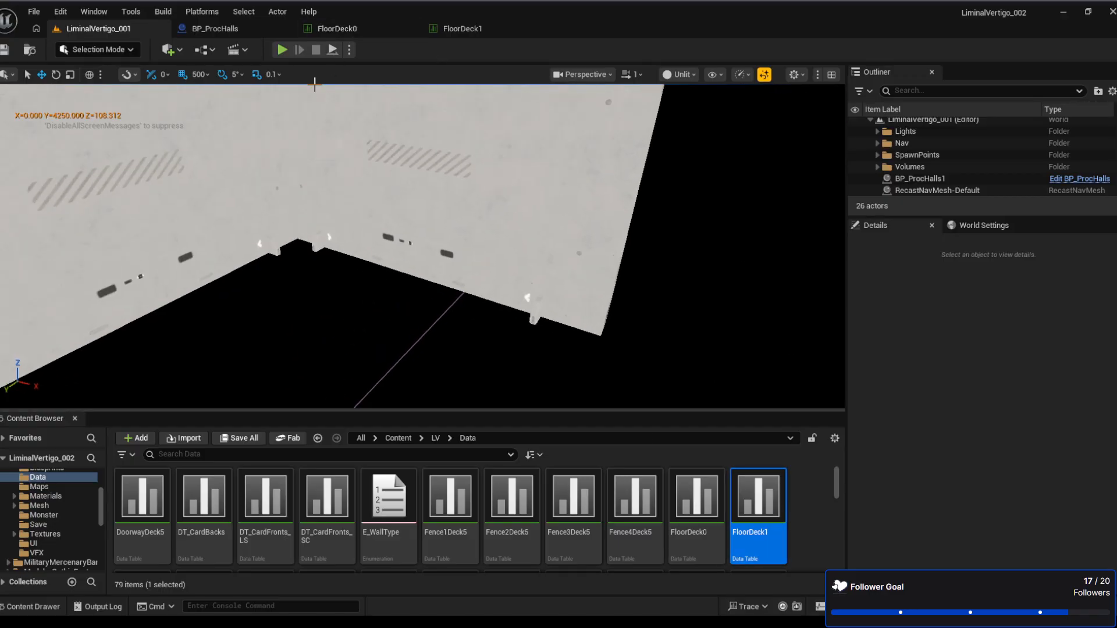
Search the BP_ProcHalls Construction Script for the node chain that adds Floor instances from the FloorDeck1 data table
{"action": "left_click", "coordinate": [224, 28]}
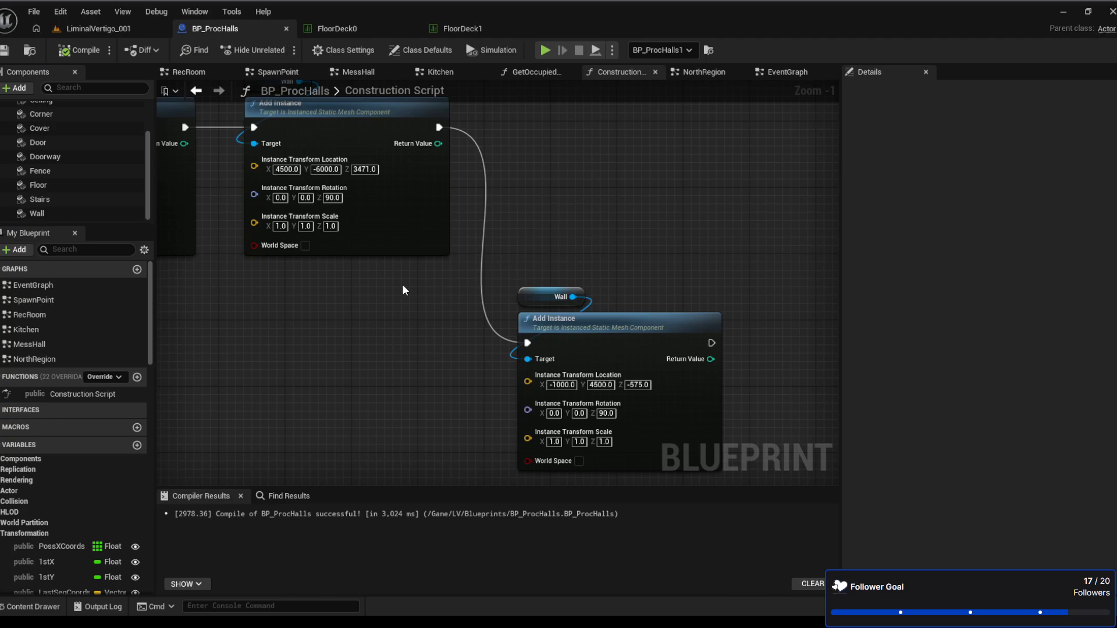
{"action": "scroll", "coordinate": [402, 289], "scroll_direction": "down", "scroll_amount": 11}
{"action": "right_click_drag", "start_coordinate": [402, 282], "coordinate": [465, 424]}
{"action": "right_click_drag", "start_coordinate": [470, 236], "coordinate": [504, 342]}
{"action": "scroll", "coordinate": [515, 342], "scroll_direction": "up", "scroll_amount": 5}
{"action": "scroll", "coordinate": [525, 384], "scroll_direction": "down", "scroll_amount": 4}
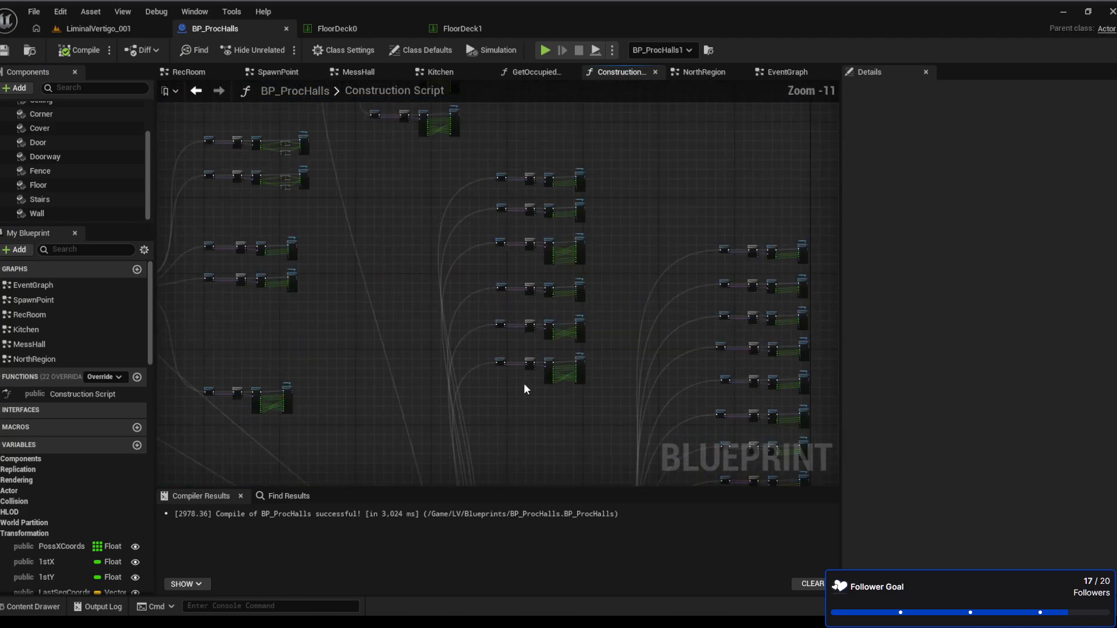
{"action": "scroll", "coordinate": [525, 385], "scroll_direction": "up", "scroll_amount": 7}
{"action": "scroll", "coordinate": [525, 385], "scroll_direction": "down", "scroll_amount": 6}
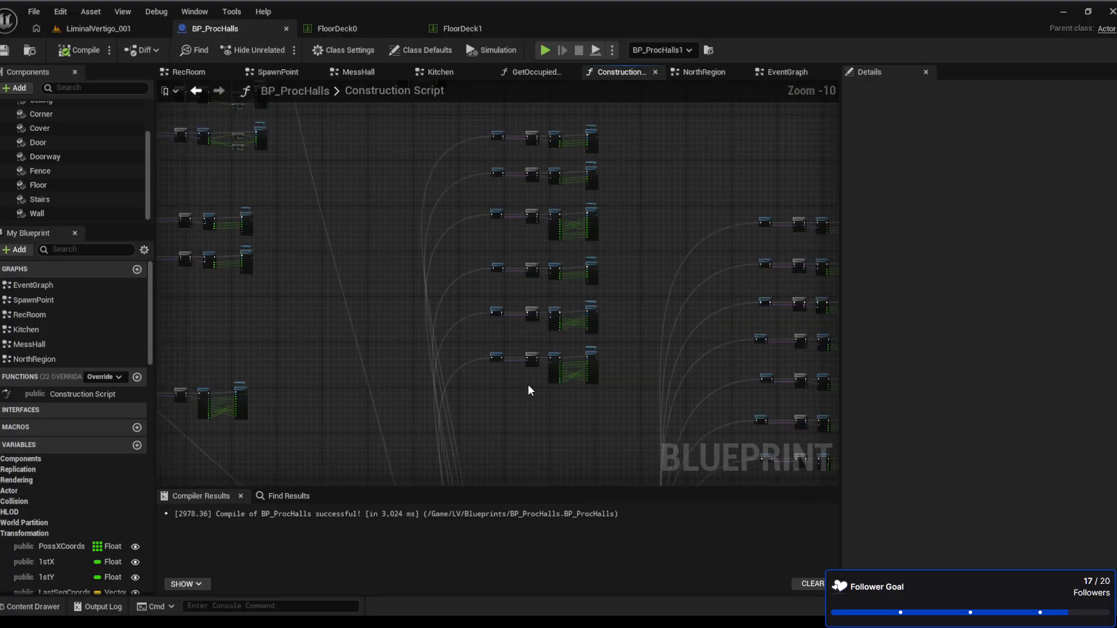
{"action": "right_click_drag", "start_coordinate": [528, 384], "coordinate": [239, 396]}
{"action": "scroll", "coordinate": [518, 222], "scroll_direction": "up", "scroll_amount": 4}
{"action": "scroll", "coordinate": [597, 319], "scroll_direction": "up", "scroll_amount": 4}
{"action": "right_click_drag", "start_coordinate": [597, 320], "coordinate": [409, 145]}
{"action": "scroll", "coordinate": [386, 380], "scroll_direction": "up", "scroll_amount": 1}
{"action": "scroll", "coordinate": [351, 390], "scroll_direction": "down", "scroll_amount": 9}
{"action": "scroll", "coordinate": [429, 349], "scroll_direction": "down", "scroll_amount": 1}
{"action": "scroll", "coordinate": [431, 148], "scroll_direction": "up", "scroll_amount": 5}
{"action": "right_click_drag", "start_coordinate": [391, 405], "coordinate": [469, 116]}
{"action": "scroll", "coordinate": [445, 325], "scroll_direction": "up", "scroll_amount": 4}
{"action": "right_click_drag", "start_coordinate": [434, 349], "coordinate": [519, 130]}
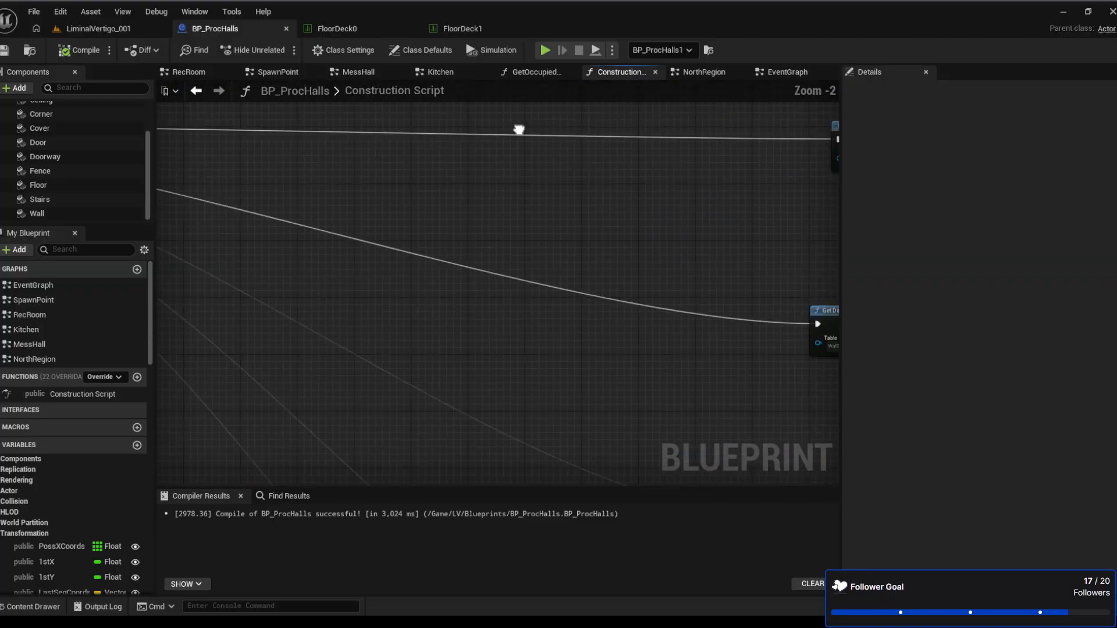
{"action": "scroll", "coordinate": [460, 315], "scroll_direction": "down", "scroll_amount": 5}
{"action": "scroll", "coordinate": [427, 278], "scroll_direction": "down", "scroll_amount": 4}
{"action": "right_click_drag", "start_coordinate": [448, 293], "coordinate": [440, 225]}
{"action": "scroll", "coordinate": [440, 226], "scroll_direction": "up", "scroll_amount": 3}
{"action": "right_click_drag", "start_coordinate": [406, 165], "coordinate": [440, 302]}
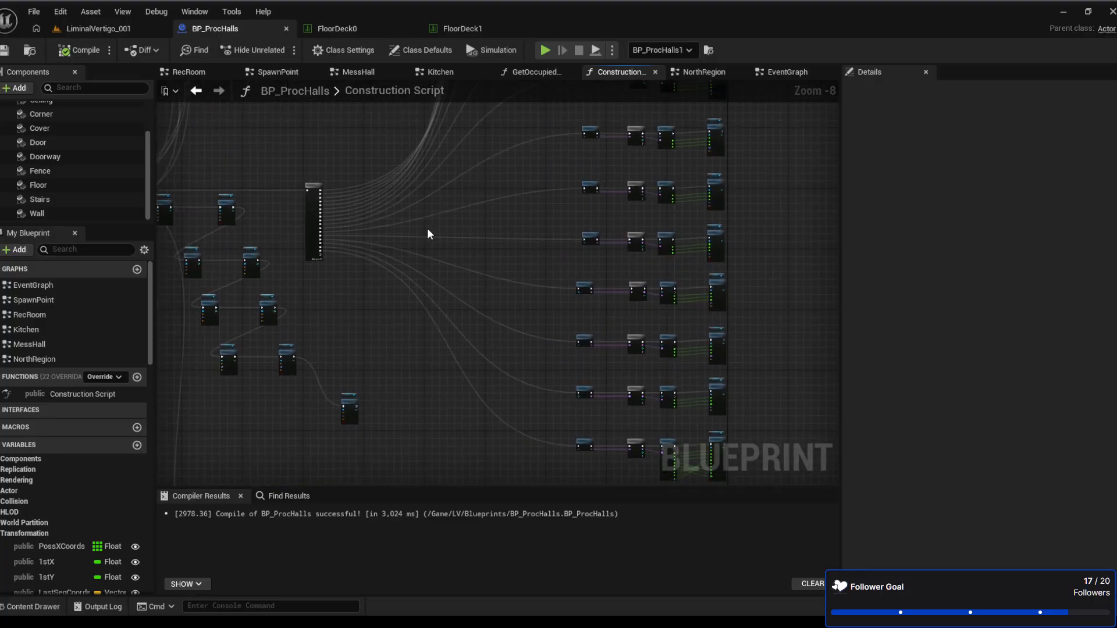
{"action": "right_click_drag", "start_coordinate": [434, 125], "coordinate": [465, 381]}
{"action": "right_click_drag", "start_coordinate": [512, 174], "coordinate": [442, 345]}
{"action": "scroll", "coordinate": [440, 286], "scroll_direction": "up", "scroll_amount": 3}
{"action": "right_click_drag", "start_coordinate": [439, 285], "coordinate": [240, 218]}
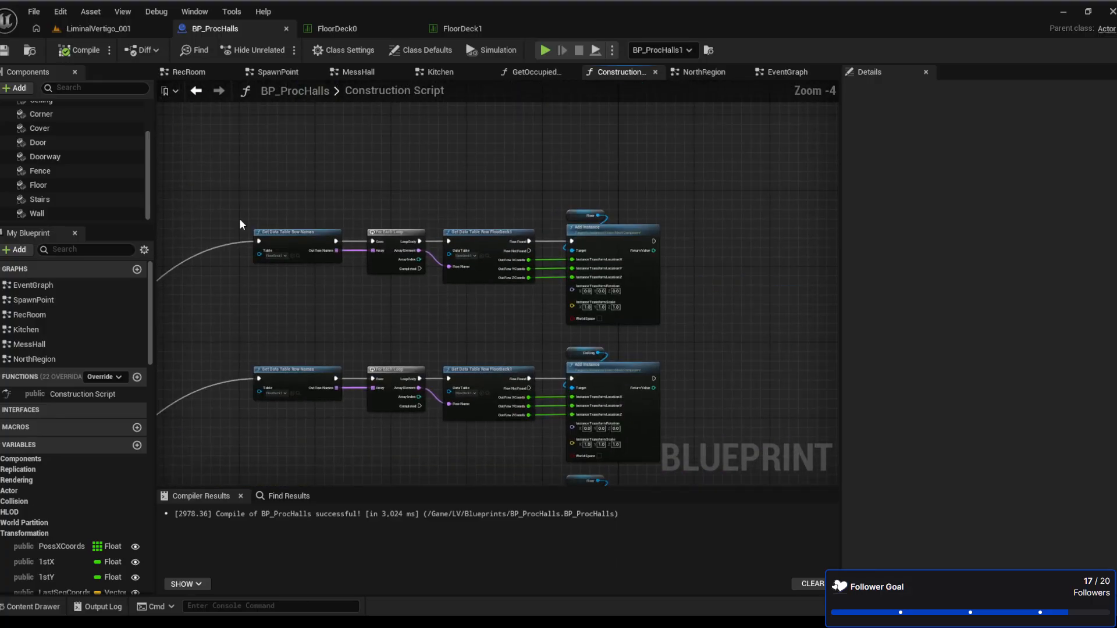
{"action": "scroll", "coordinate": [239, 218], "scroll_direction": "up", "scroll_amount": 2}
{"action": "scroll", "coordinate": [524, 327], "scroll_direction": "up", "scroll_amount": 2}
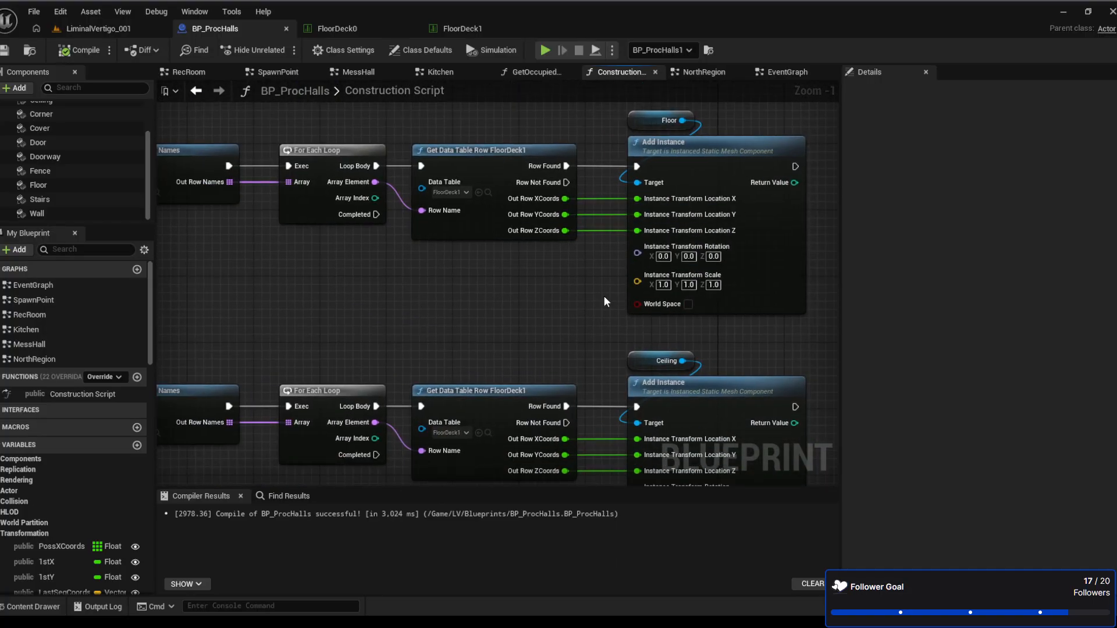
Examine the Floor and Ceiling node chains and the data table each one reads
{"action": "scroll", "coordinate": [608, 295], "scroll_direction": "down", "scroll_amount": 5}
{"action": "right_click_drag", "start_coordinate": [519, 312], "coordinate": [432, 267]}
{"action": "scroll", "coordinate": [432, 268], "scroll_direction": "up", "scroll_amount": 5}
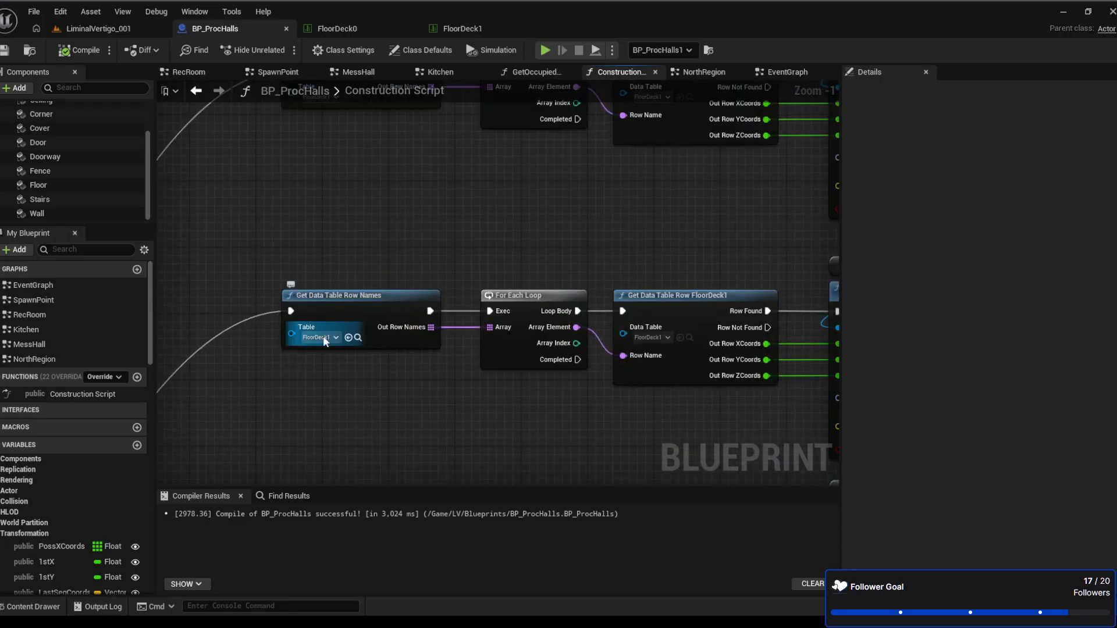
{"action": "right_click_drag", "start_coordinate": [399, 147], "coordinate": [374, 237]}
{"action": "right_click_drag", "start_coordinate": [822, 351], "coordinate": [418, 327]}
{"action": "right_click_drag", "start_coordinate": [204, 414], "coordinate": [417, 379]}
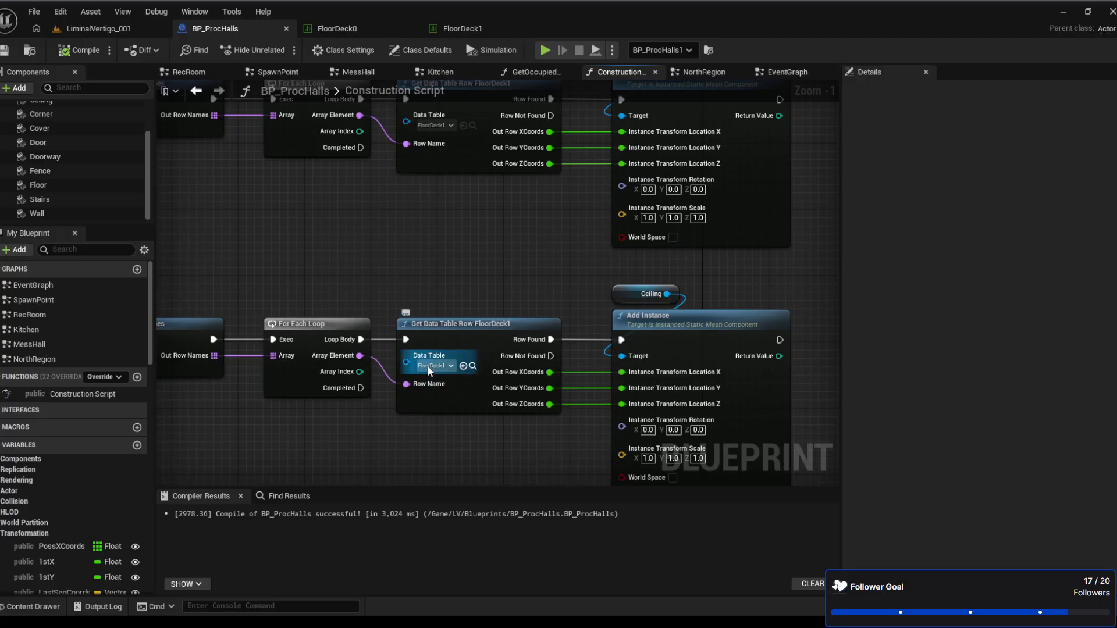
{"action": "scroll", "coordinate": [459, 327], "scroll_direction": "down", "scroll_amount": 4}
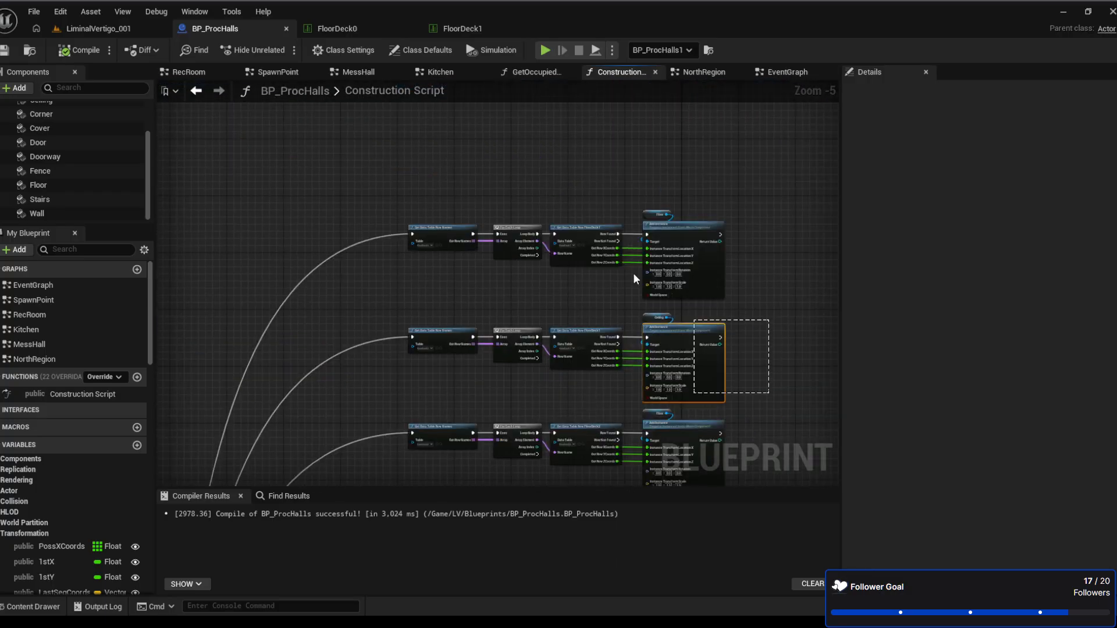
Duplicate the FloorDeck1 Floor and Ceiling node chains and place the copies in the empty space beside the originals
{"action": "left_click_drag", "start_coordinate": [761, 374], "coordinate": [401, 188]}
{"action": "left_click", "coordinate": [770, 269]}
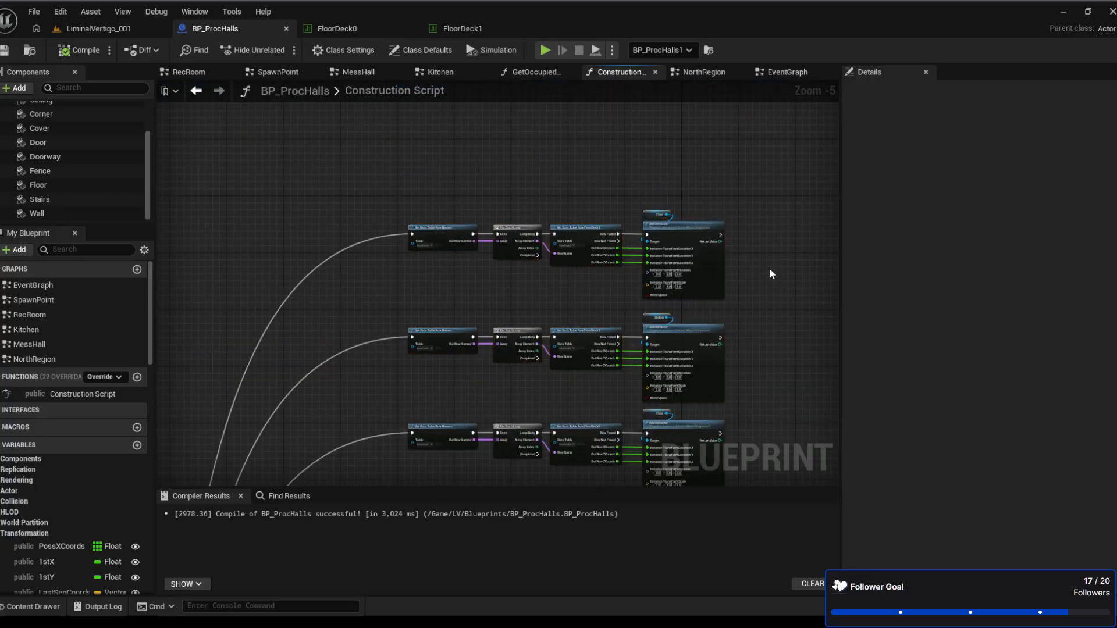
{"action": "left_click_drag", "start_coordinate": [752, 371], "coordinate": [359, 200]}
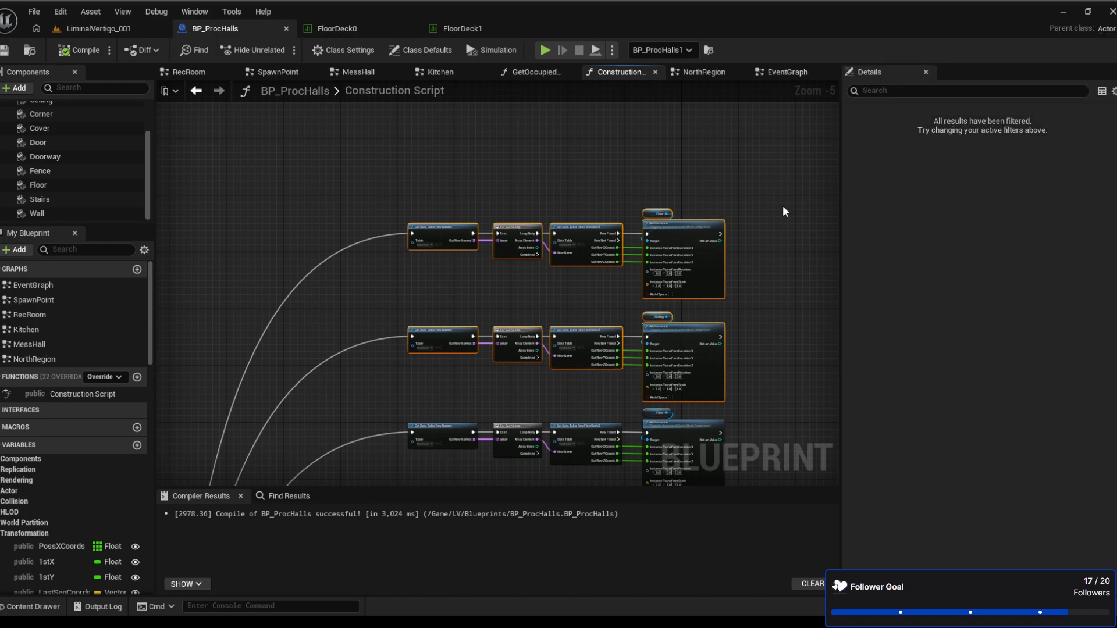
{"action": "key", "text": "ctrl+c"}
{"action": "key", "text": "ctrl+v"}
{"action": "right_click_drag", "start_coordinate": [729, 143], "coordinate": [452, 132]}
{"action": "right_click_drag", "start_coordinate": [699, 240], "coordinate": [626, 265]}
{"action": "left_click_drag", "start_coordinate": [482, 217], "coordinate": [690, 221]}
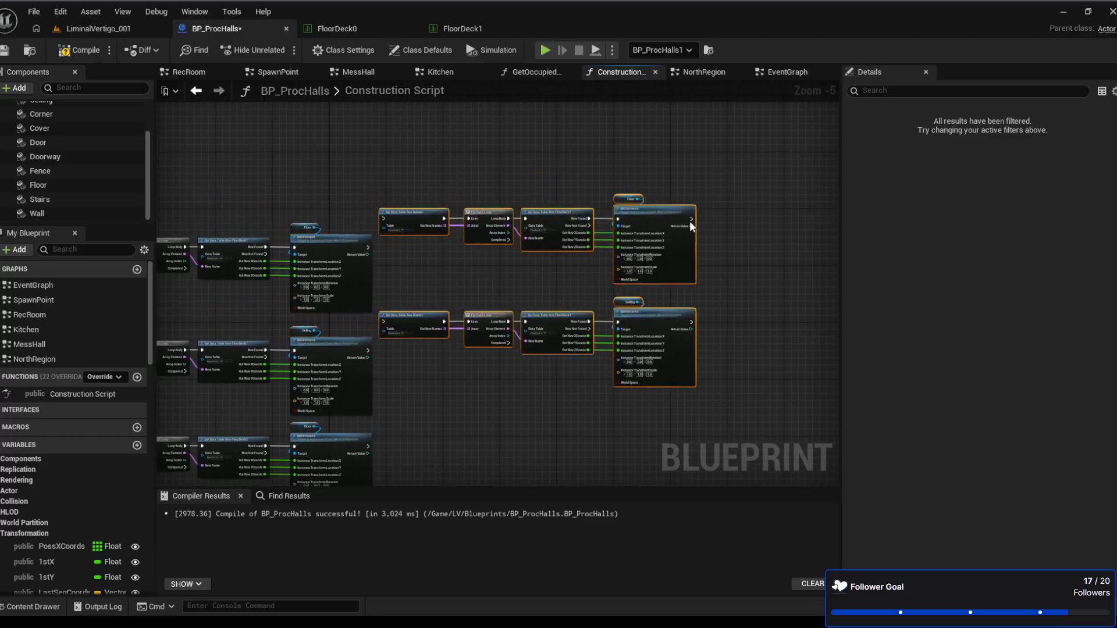
Move the two copied node chains below the last existing chain, just above the SpawnPointDeck1 comment box
{"action": "scroll", "coordinate": [708, 248], "scroll_direction": "down", "scroll_amount": 4}
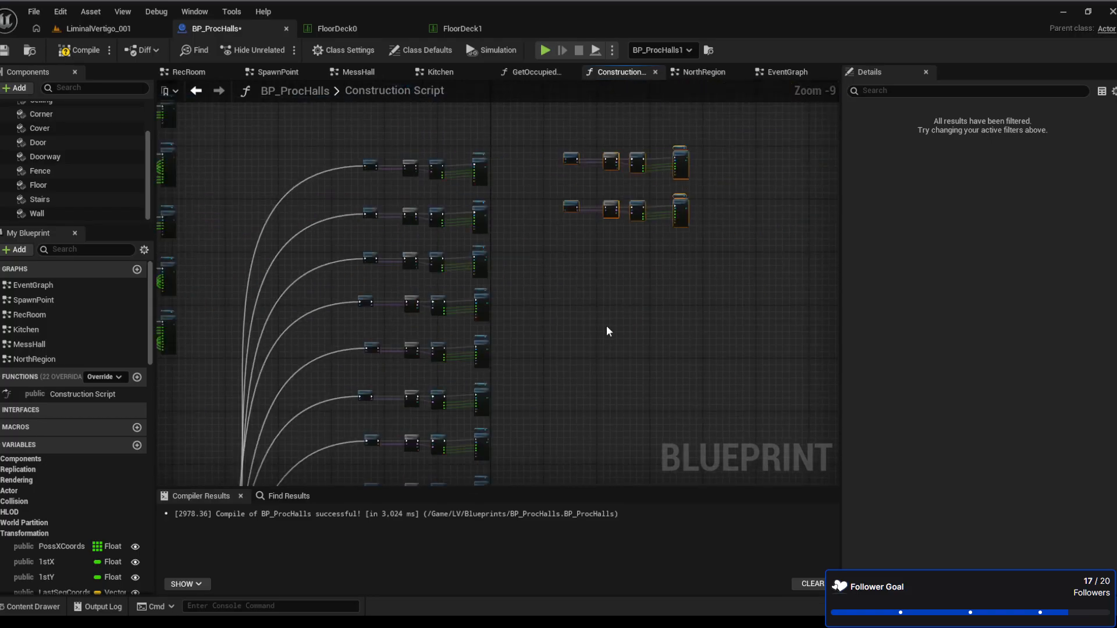
{"action": "right_click_drag", "start_coordinate": [606, 326], "coordinate": [605, 220]}
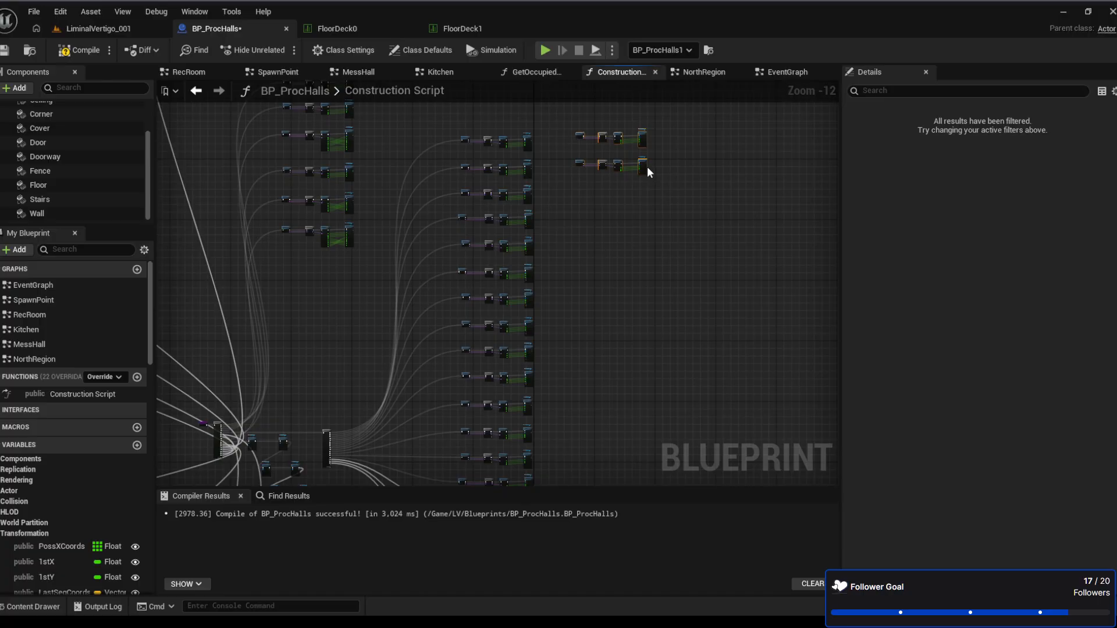
{"action": "left_click_drag", "start_coordinate": [645, 166], "coordinate": [654, 372]}
{"action": "right_click_drag", "start_coordinate": [654, 373], "coordinate": [693, 111]}
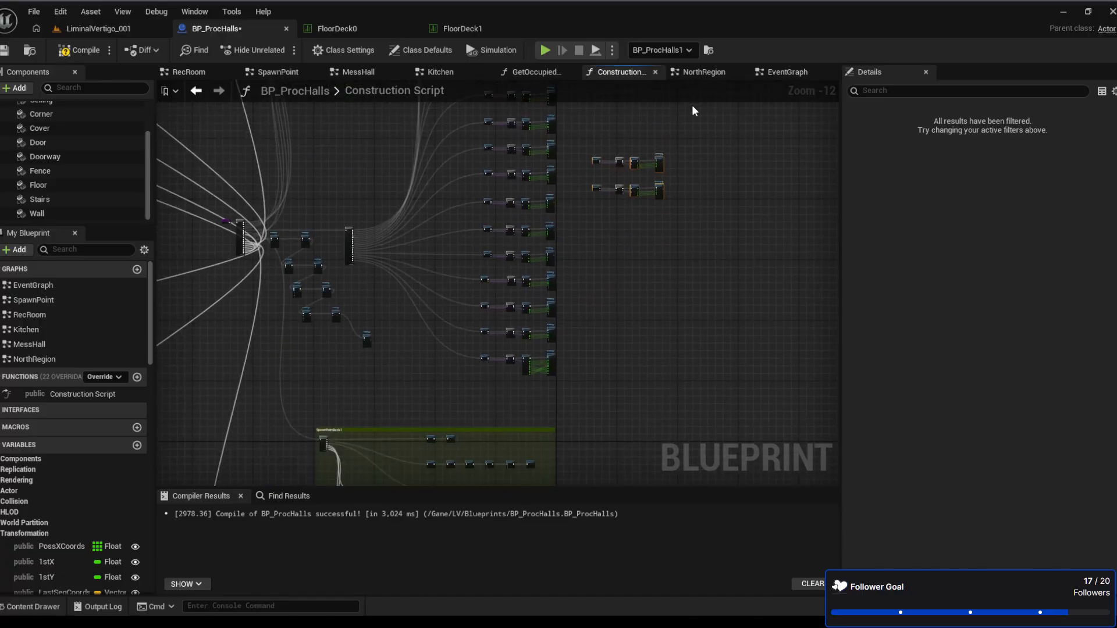
{"action": "left_click_drag", "start_coordinate": [661, 194], "coordinate": [517, 427]}
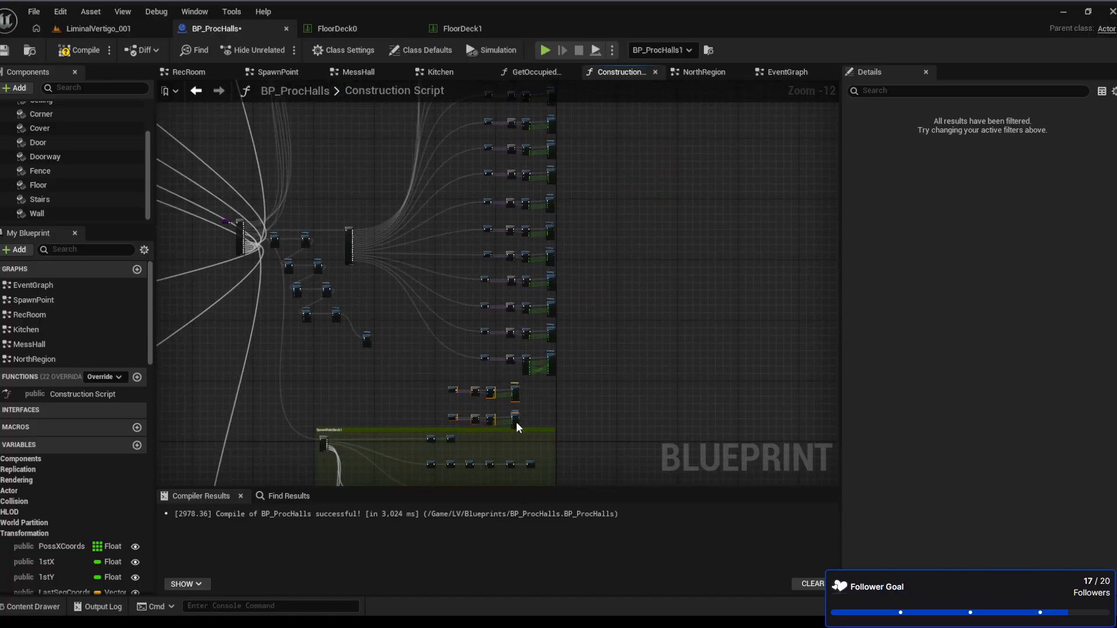
{"action": "scroll", "coordinate": [696, 329], "scroll_direction": "up", "scroll_amount": 3}
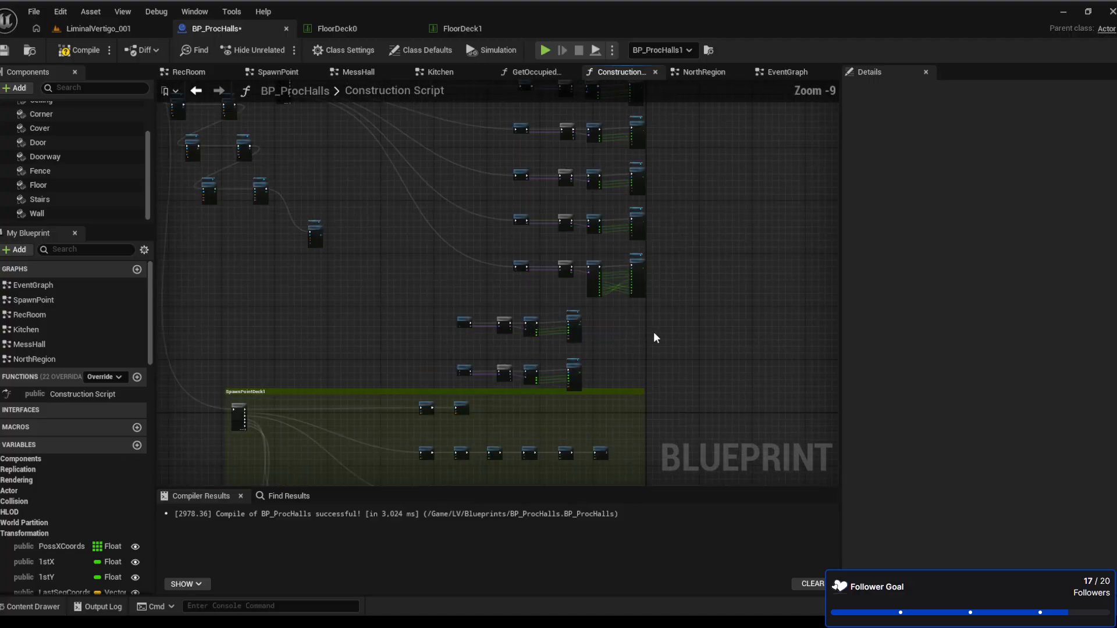
{"action": "right_click_drag", "start_coordinate": [654, 332], "coordinate": [692, 319]}
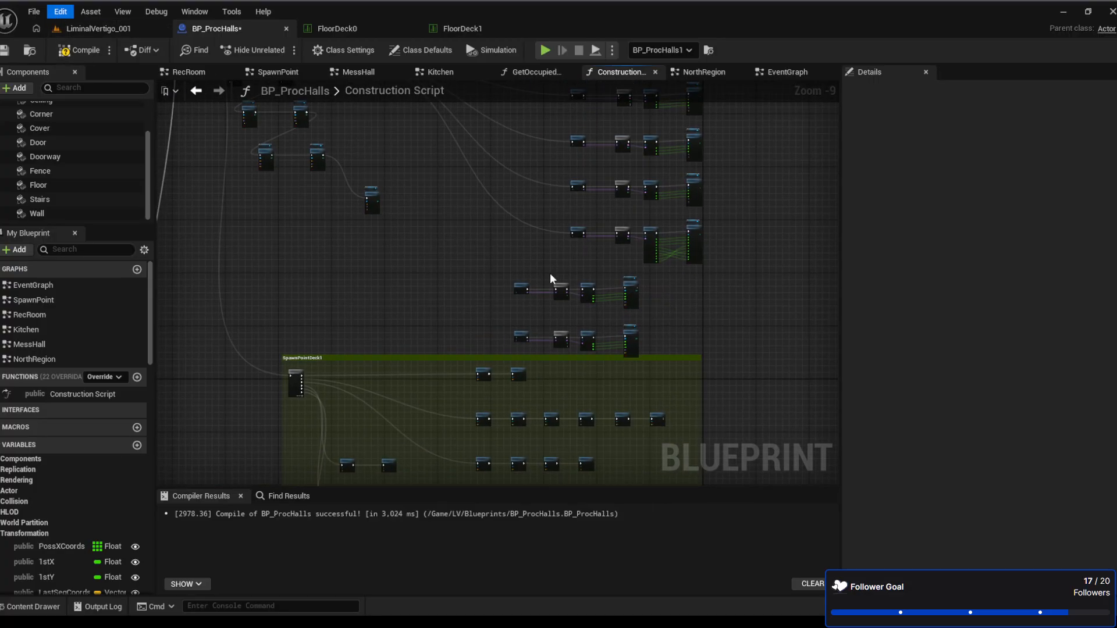
Undo the deletion of the two copied Floor and Ceiling node chains and shift both closer to the last existing chain
{"action": "key", "text": "Delete"}
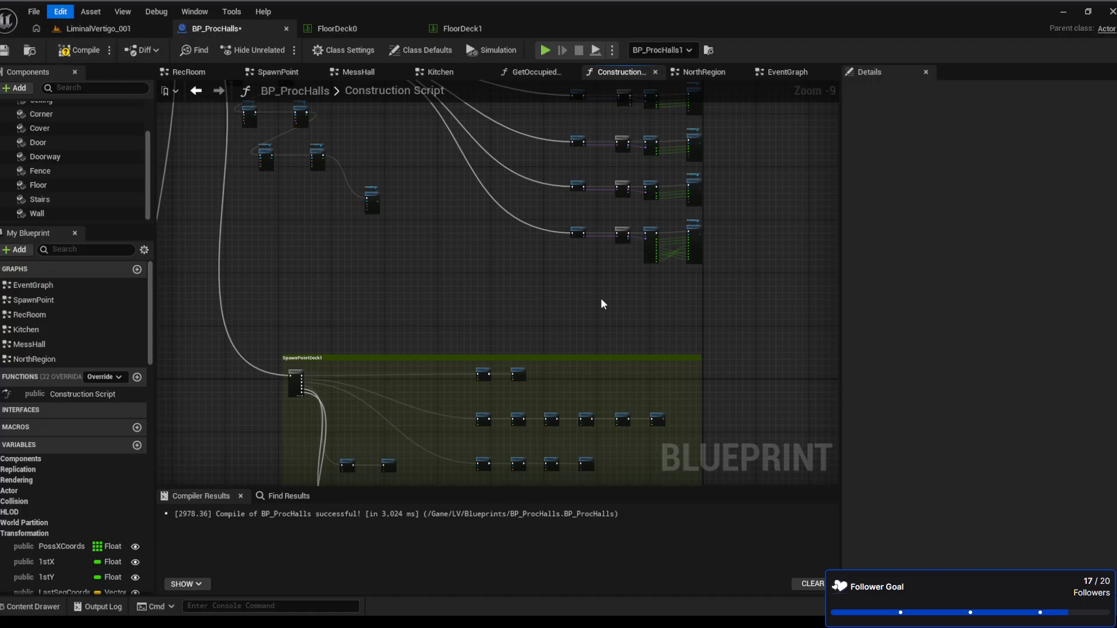
{"action": "key", "text": "ctrl+z"}
{"action": "left_click_drag", "start_coordinate": [704, 351], "coordinate": [508, 268]}
{"action": "left_click_drag", "start_coordinate": [592, 300], "coordinate": [576, 284]}
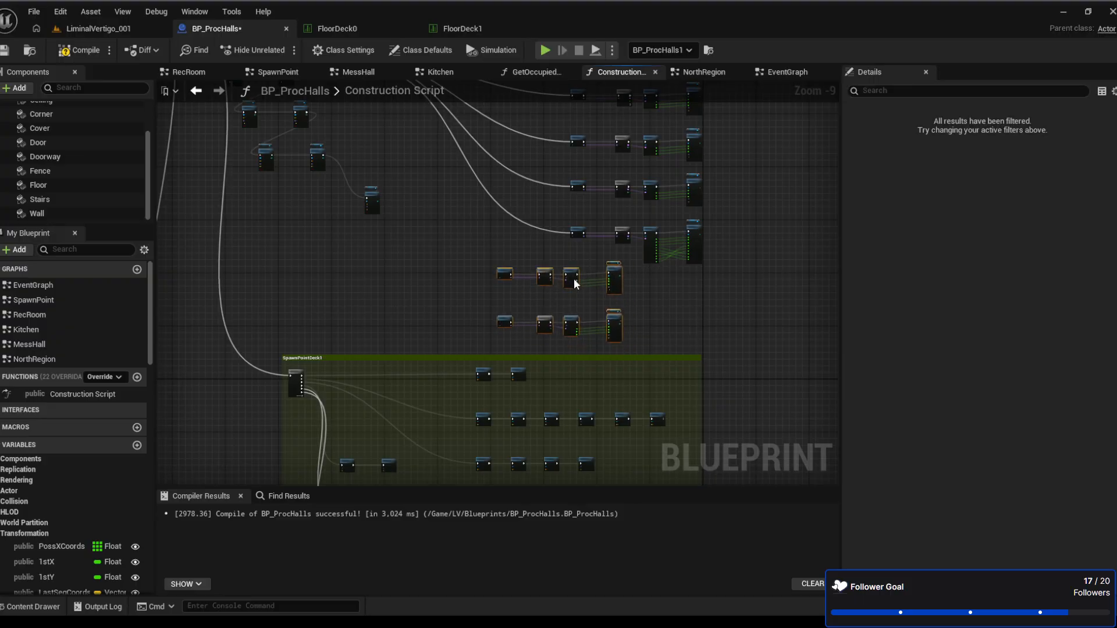
{"action": "left_click", "coordinate": [404, 213]}
Move the Sequence node that feeds the data table chains down beside the copied Floor and Ceiling chains
{"action": "scroll", "coordinate": [404, 213], "scroll_direction": "down", "scroll_amount": 3}
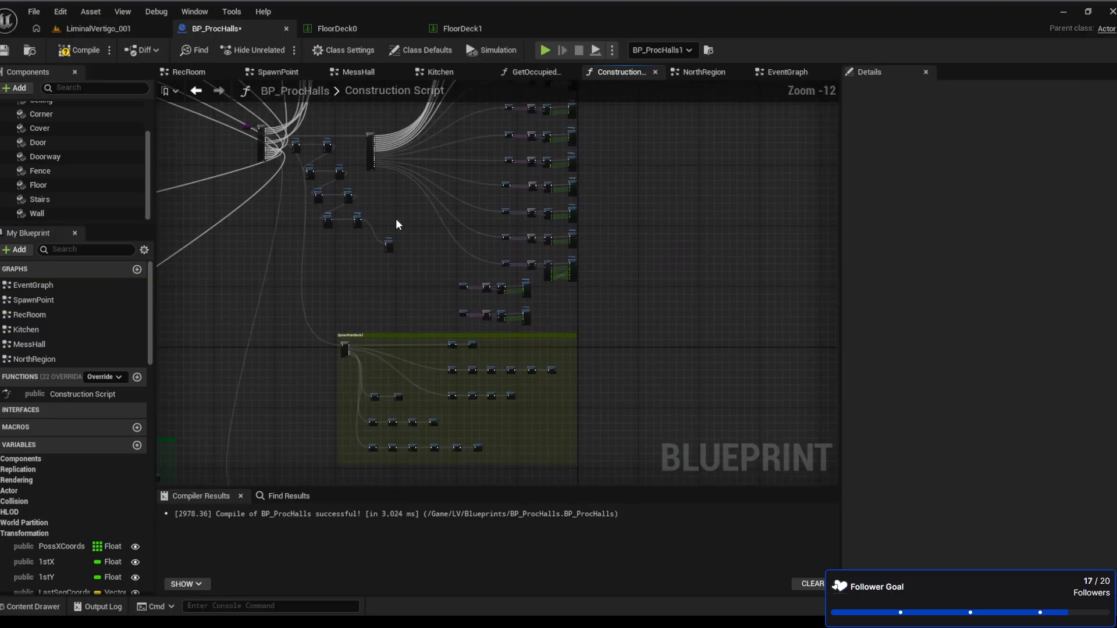
{"action": "scroll", "coordinate": [398, 225], "scroll_direction": "up", "scroll_amount": 3}
{"action": "left_click_drag", "start_coordinate": [375, 198], "coordinate": [437, 299]}
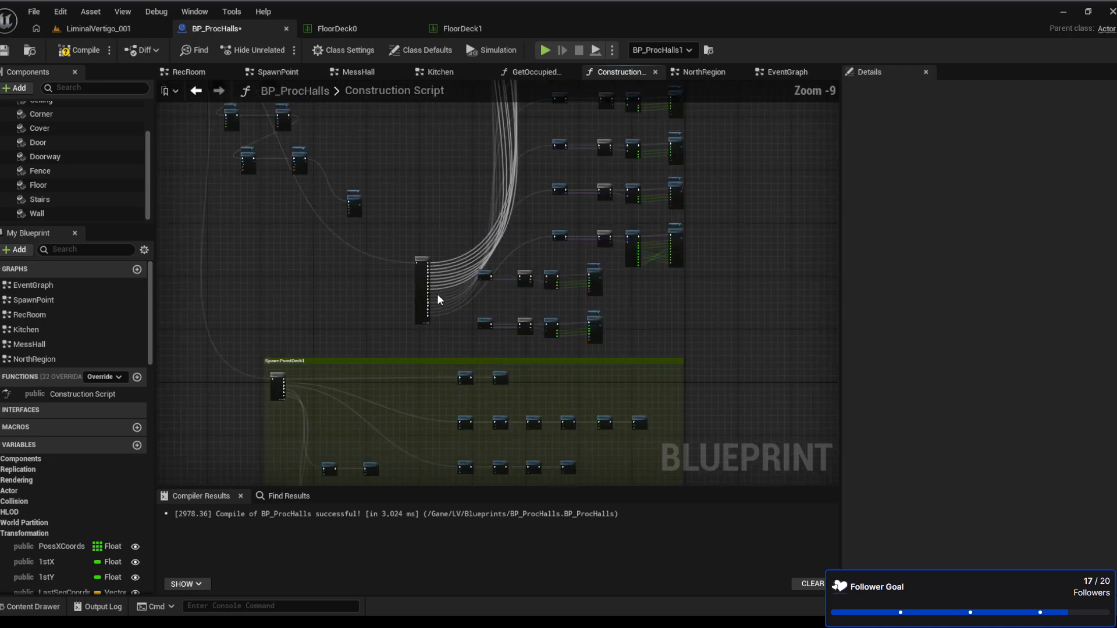
{"action": "scroll", "coordinate": [437, 300], "scroll_direction": "up", "scroll_amount": 6}
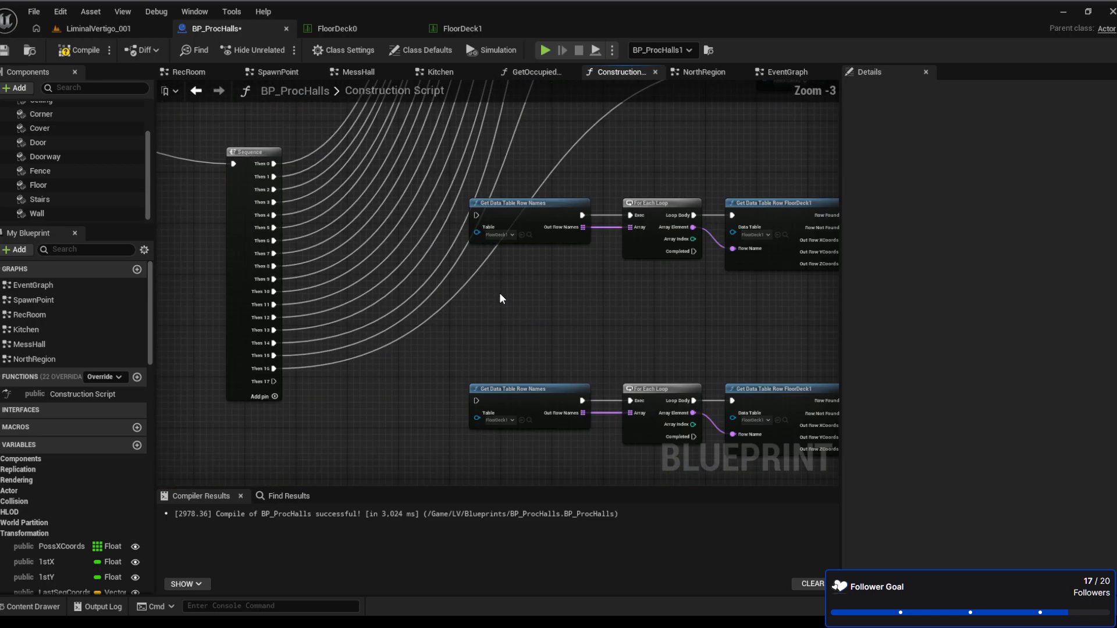
Add an output pin to the Sequence node and connect Then 17 to the copied Floor chain and Then 18 to the copied Ceiling chain
{"action": "left_click", "coordinate": [273, 398]}
{"action": "left_click_drag", "start_coordinate": [259, 384], "coordinate": [484, 215]}
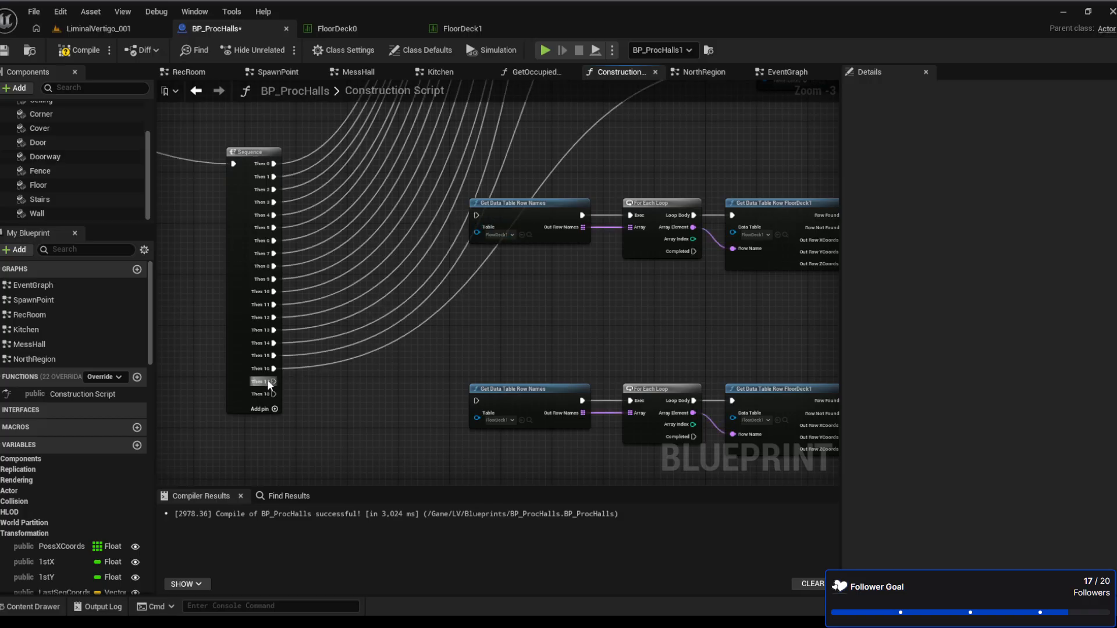
{"action": "left_click_drag", "start_coordinate": [267, 379], "coordinate": [476, 215]}
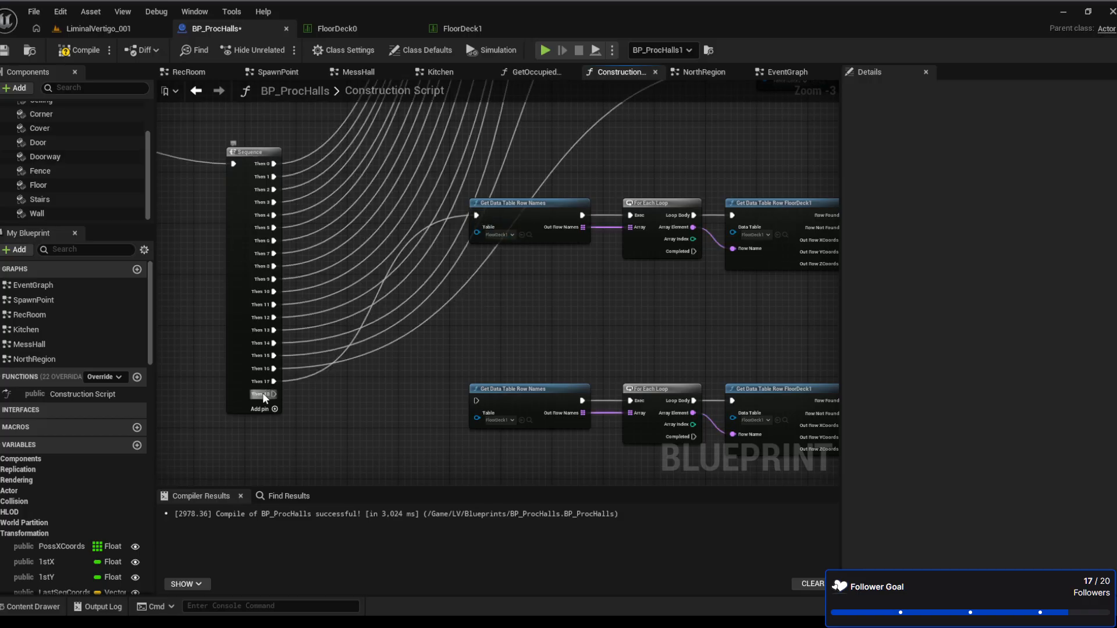
{"action": "left_click_drag", "start_coordinate": [263, 394], "coordinate": [476, 401]}
Set the data table to FloorDeck0 in the copied Floor chain's Get Data Table Row Names and Get Data Table Row nodes
{"action": "right_click_drag", "start_coordinate": [563, 334], "coordinate": [393, 270]}
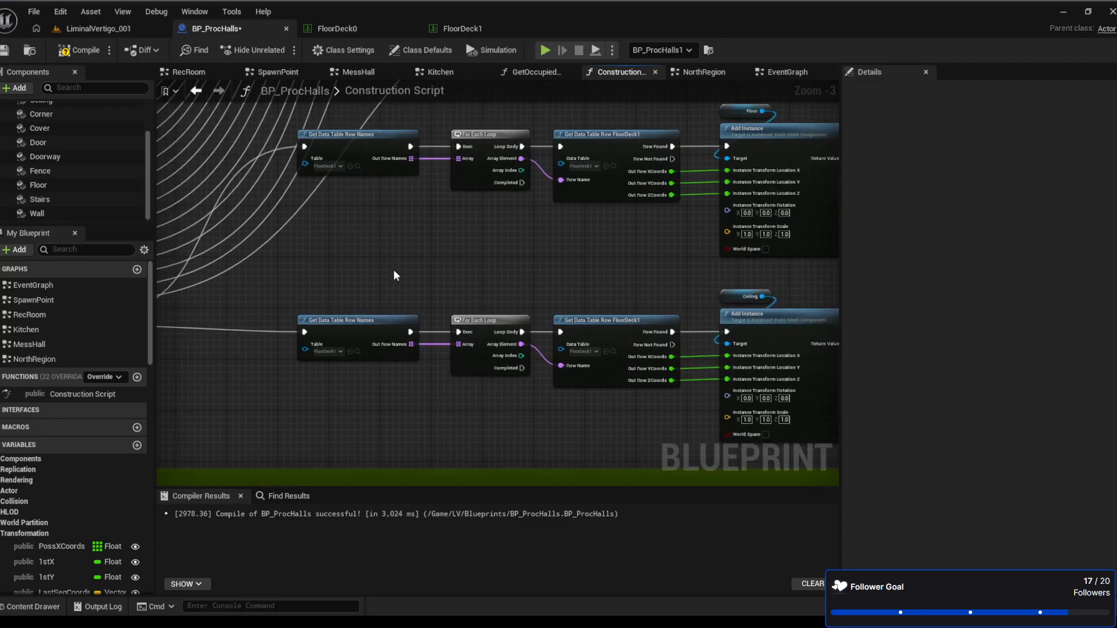
{"action": "scroll", "coordinate": [394, 270], "scroll_direction": "up", "scroll_amount": 3}
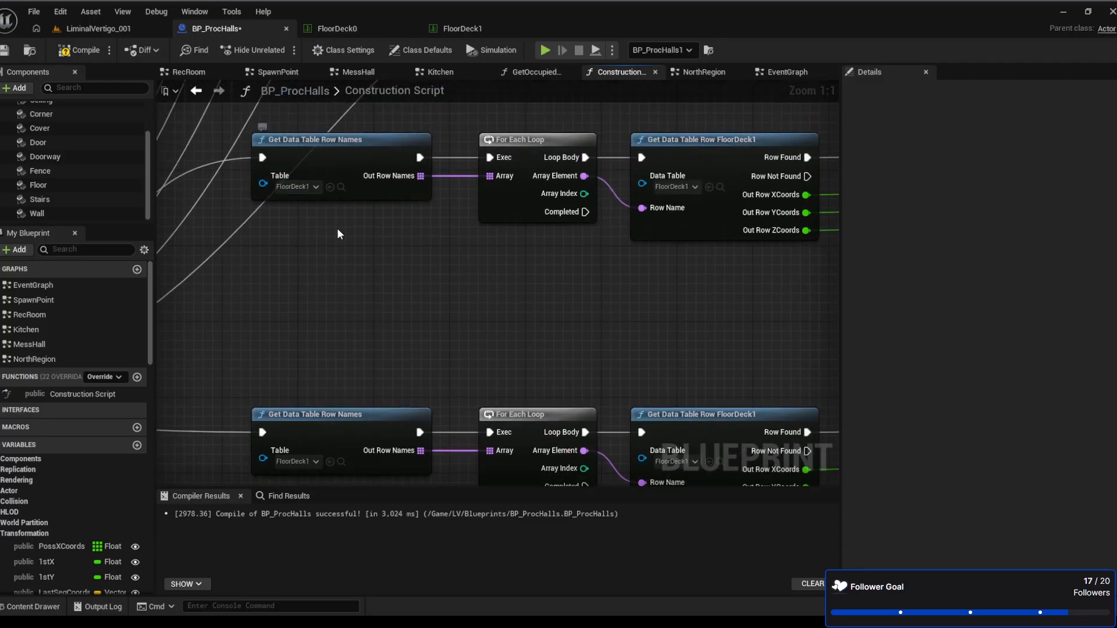
{"action": "right_click_drag", "start_coordinate": [350, 326], "coordinate": [161, 344]}
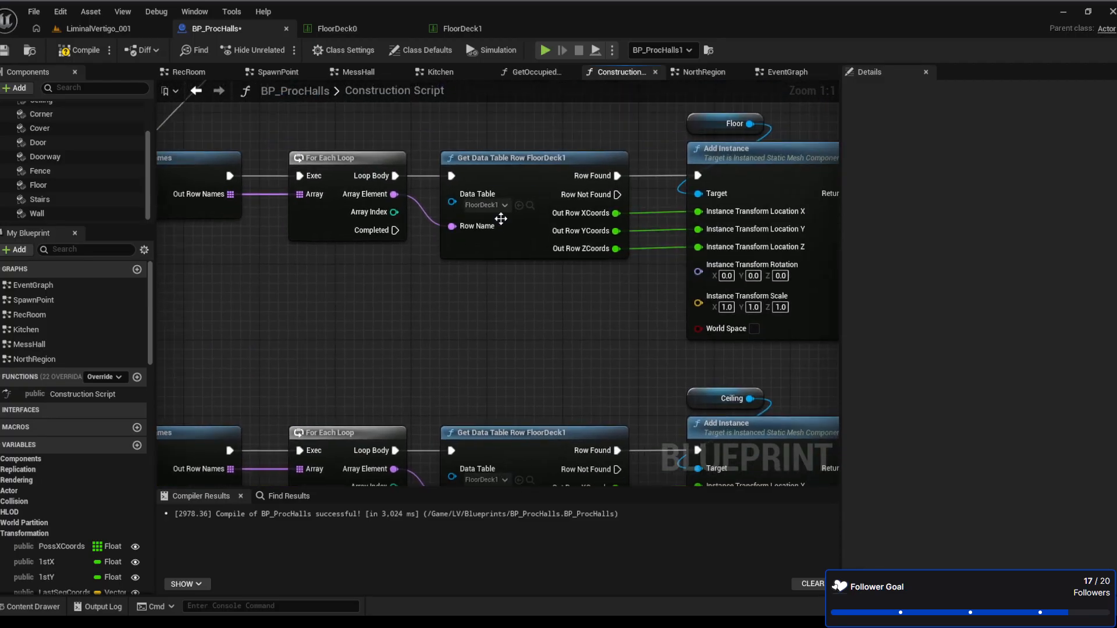
{"action": "left_click", "coordinate": [501, 207]}
{"action": "left_click", "coordinate": [509, 310]}
Set both data table nodes of the copied Ceiling chain to FloorDeck0, and compile and save the blueprint
{"action": "right_click_drag", "start_coordinate": [273, 376], "coordinate": [494, 269]}
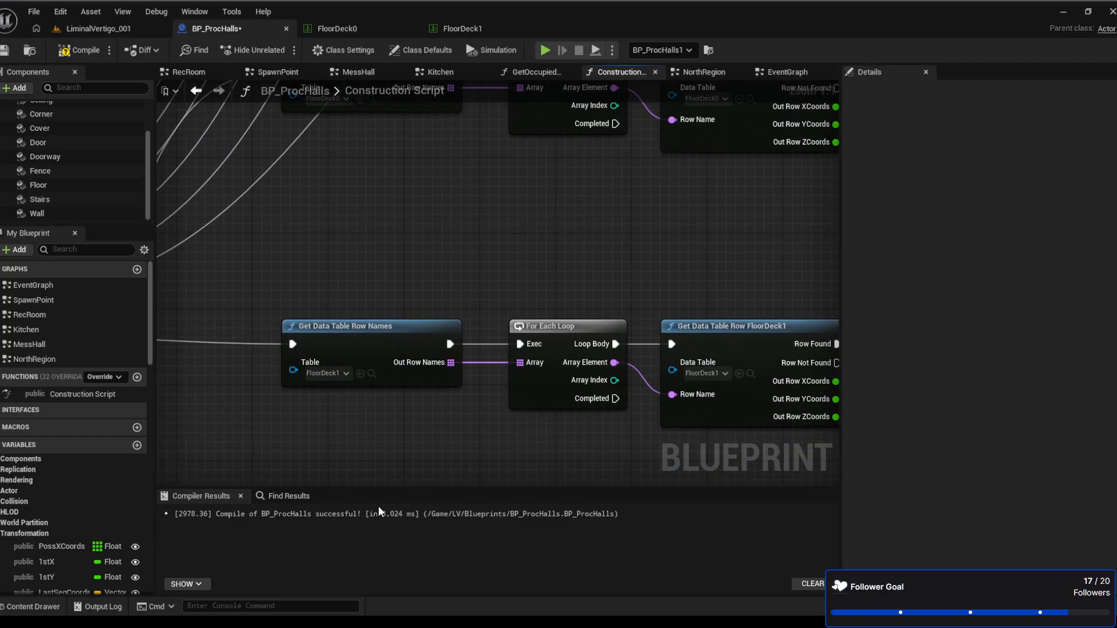
{"action": "right_click_drag", "start_coordinate": [536, 367], "coordinate": [411, 254]}
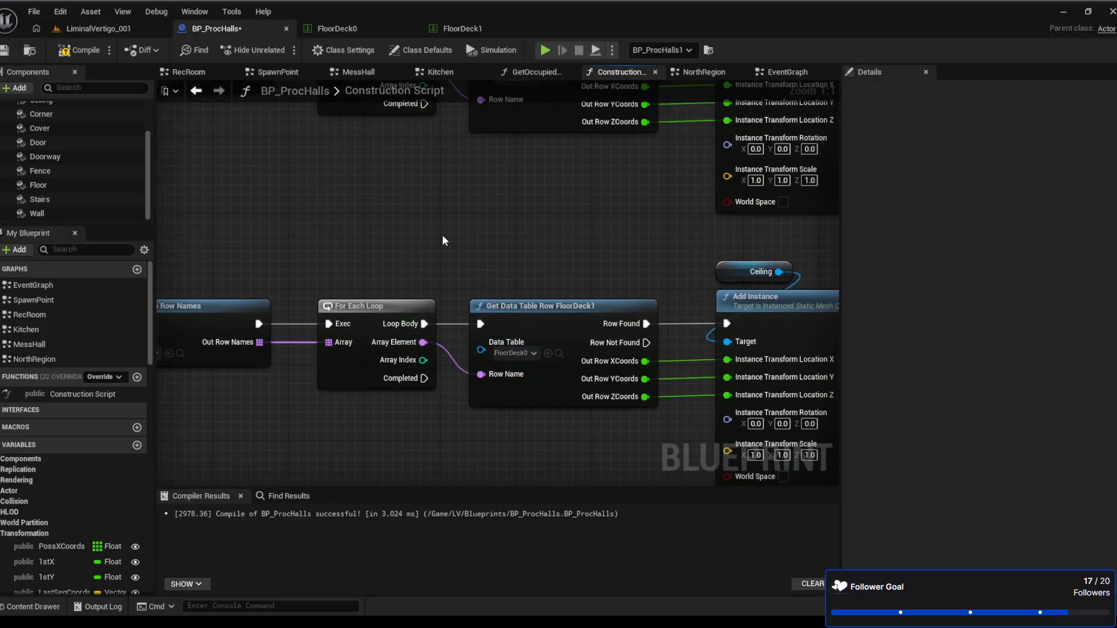
{"action": "right_click_drag", "start_coordinate": [443, 235], "coordinate": [414, 234]}
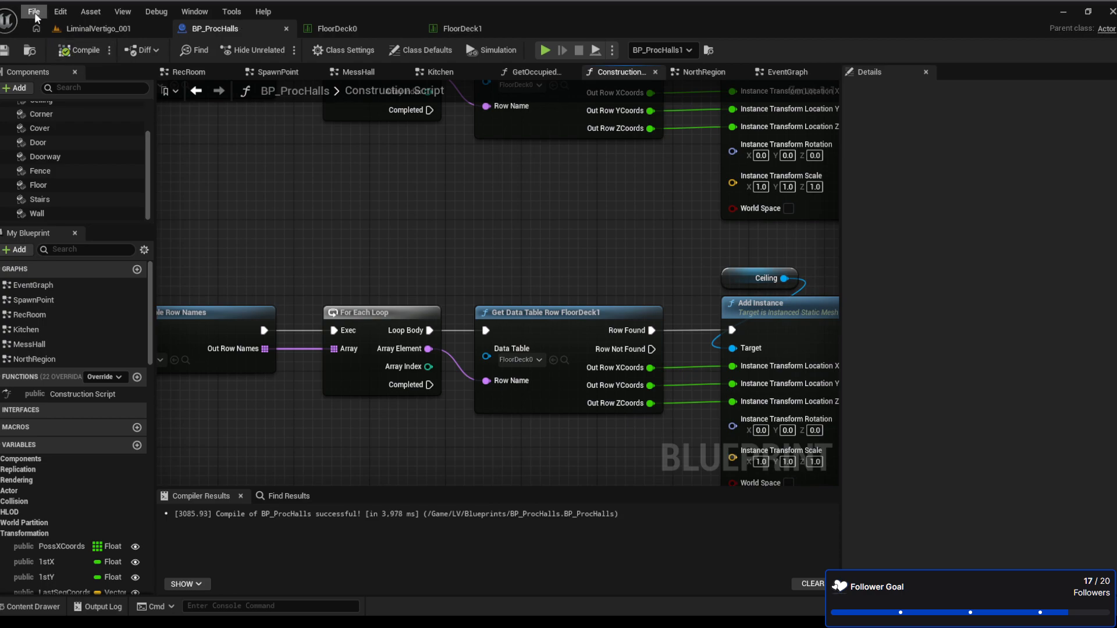
{"action": "left_click", "coordinate": [79, 92]}
Move the Sequence node back up beside the group of Add Instance nodes, away from the copied chains
{"action": "scroll", "coordinate": [284, 203], "scroll_direction": "down", "scroll_amount": 4}
{"action": "right_click_drag", "start_coordinate": [290, 202], "coordinate": [672, 360]}
{"action": "scroll", "coordinate": [664, 356], "scroll_direction": "down", "scroll_amount": 4}
{"action": "right_click_drag", "start_coordinate": [545, 230], "coordinate": [498, 397]}
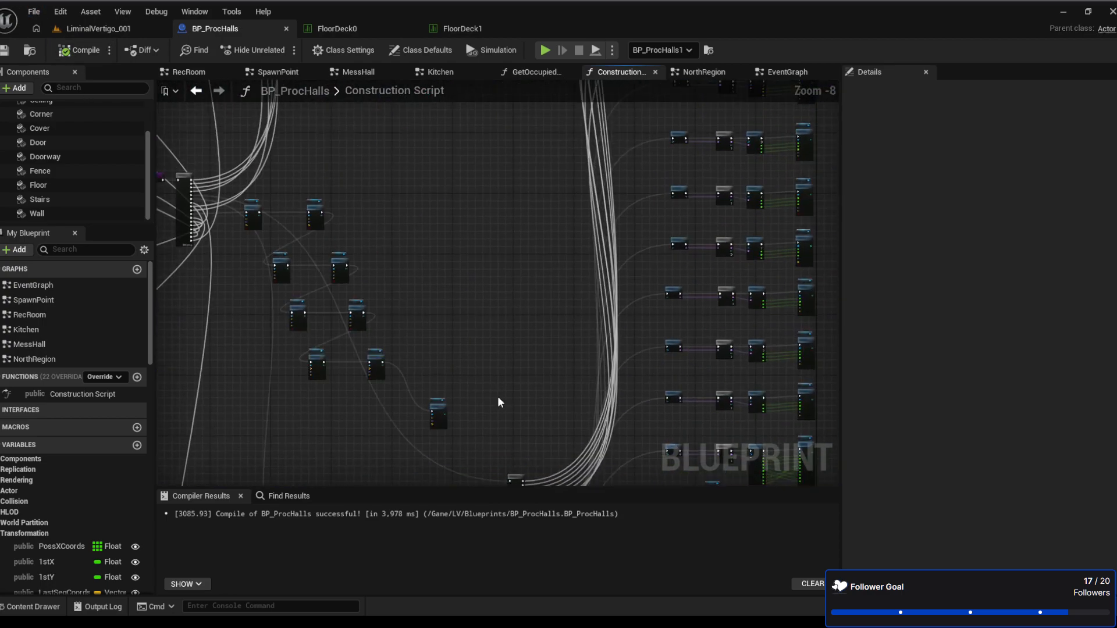
{"action": "left_click_drag", "start_coordinate": [515, 478], "coordinate": [388, 226]}
{"action": "scroll", "coordinate": [388, 225], "scroll_direction": "up", "scroll_amount": 4}
{"action": "right_click_drag", "start_coordinate": [425, 261], "coordinate": [548, 408]}
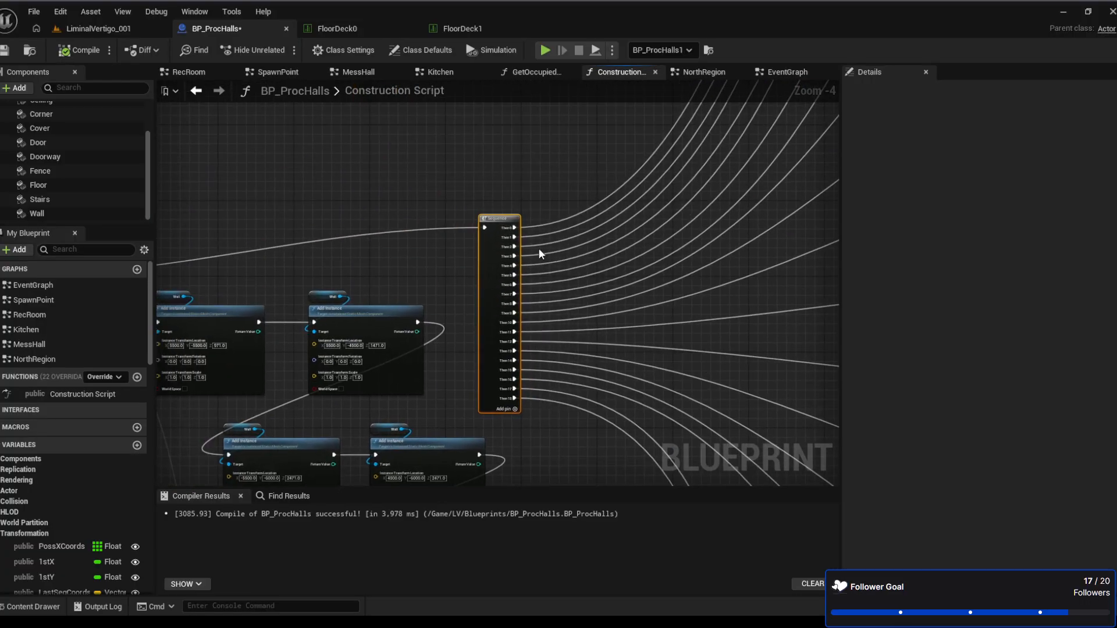
Move the Sequence node farther from the Add Instance nodes in the Construction Script, and compile and save the blueprint
{"action": "right_click_drag", "start_coordinate": [451, 166], "coordinate": [557, 167]}
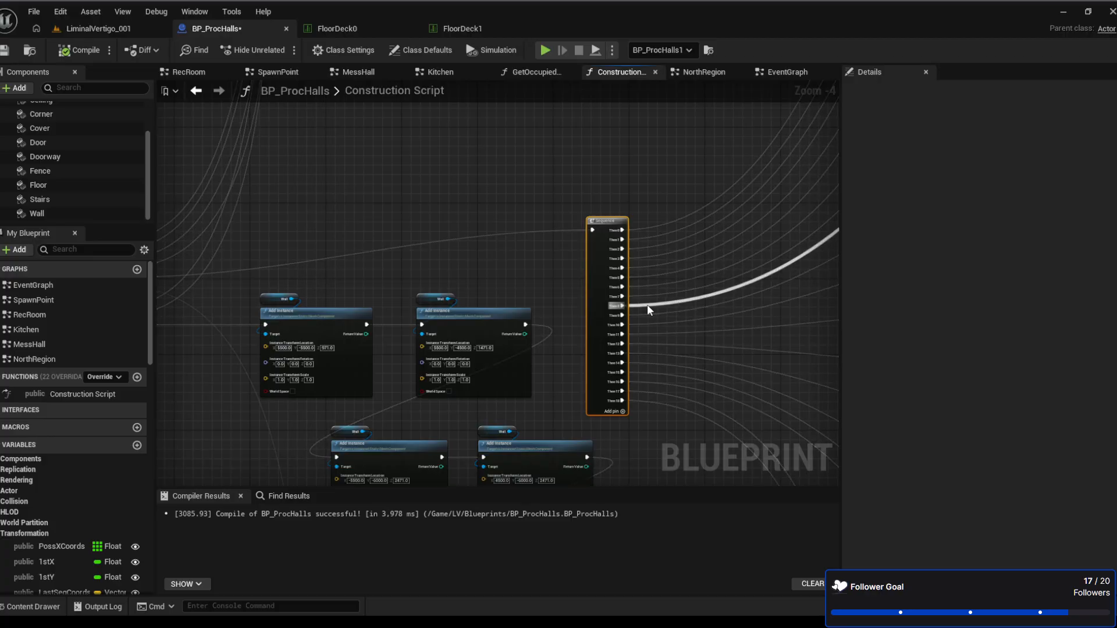
{"action": "left_click_drag", "start_coordinate": [592, 305], "coordinate": [648, 305]}
{"action": "key", "text": "Down"}
{"action": "key", "text": "Down"}
{"action": "key", "text": "Down"}
{"action": "key", "text": "Down"}
{"action": "key", "text": "Down"}
{"action": "key", "text": "Down"}
{"action": "key", "text": "Down"}
{"action": "key", "text": "Down"}
{"action": "key", "text": "Down"}
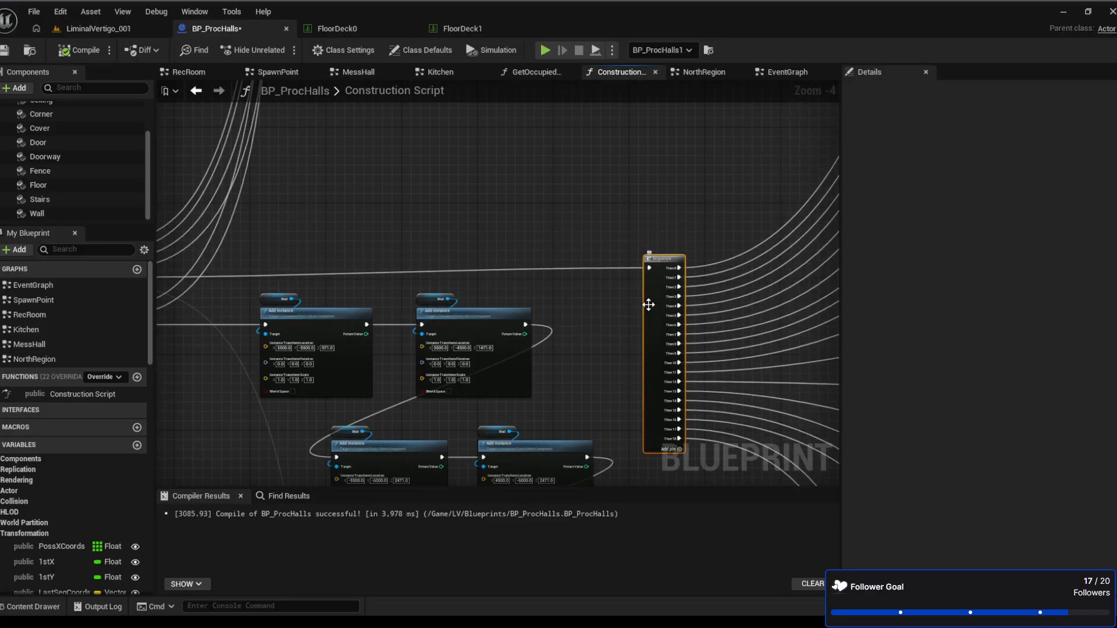
{"action": "right_click_drag", "start_coordinate": [604, 227], "coordinate": [557, 199]}
{"action": "key", "text": "Up"}
{"action": "key", "text": "Right"}
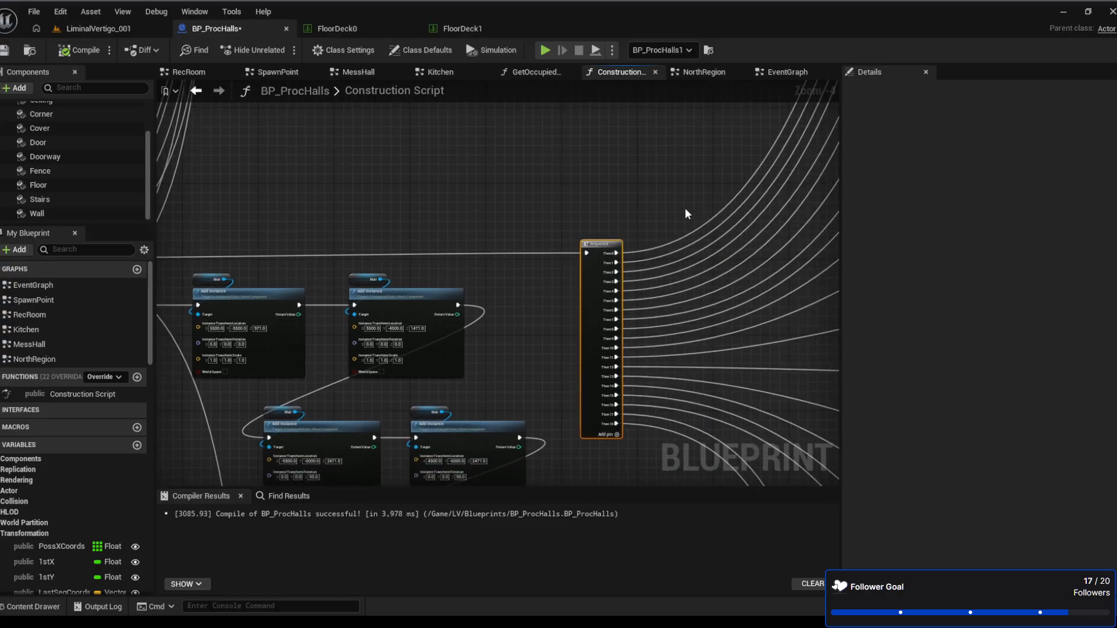
{"action": "left_click", "coordinate": [682, 196]}
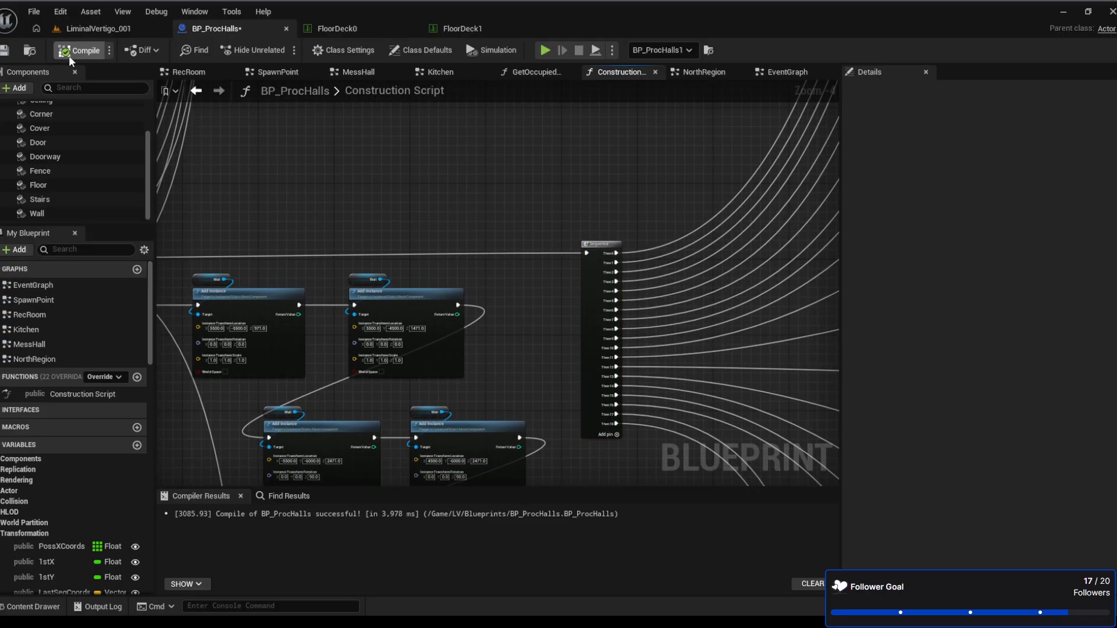
{"action": "left_click", "coordinate": [34, 13]}
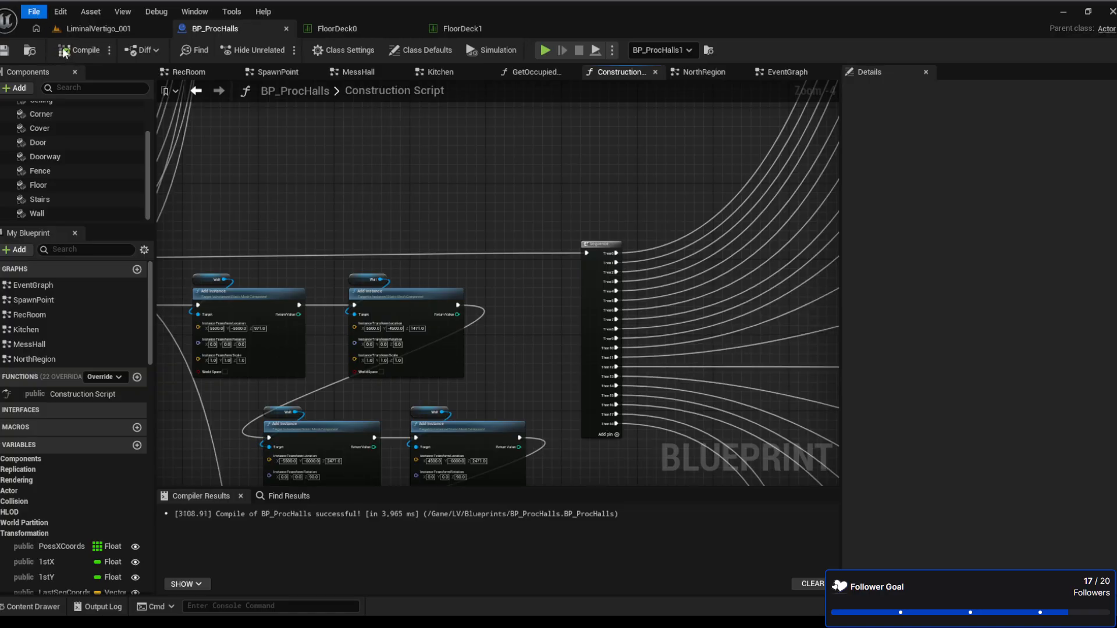
{"action": "left_click", "coordinate": [72, 100]}
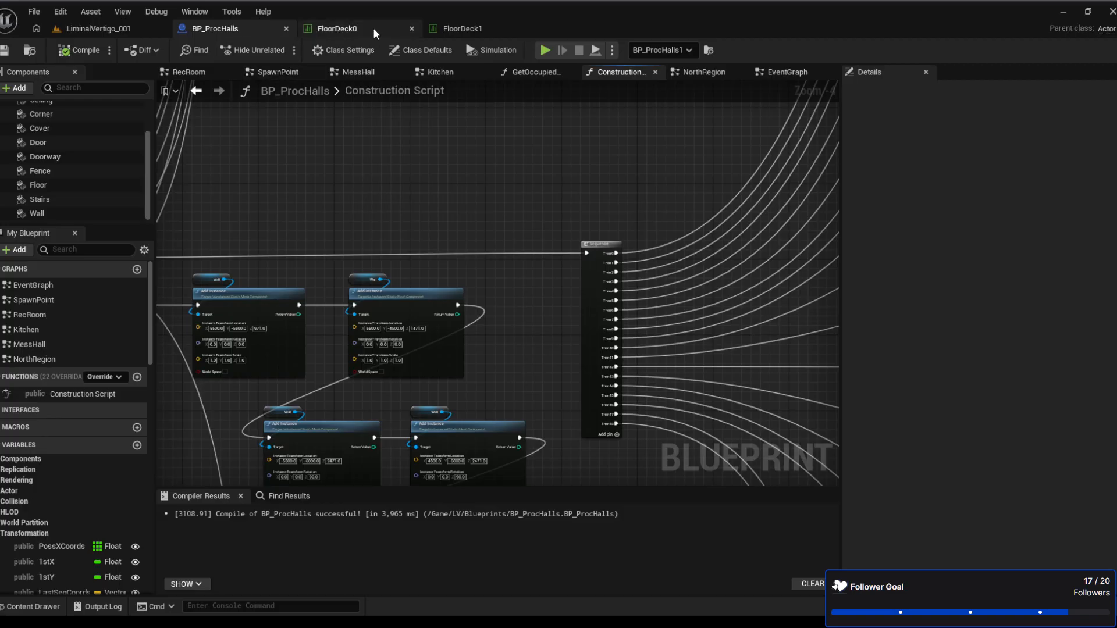
Examine the floor gap near the stairs in the level and compare it with the first row of the FloorDeck0 table
{"action": "left_click", "coordinate": [120, 26]}
{"action": "right_click_drag", "start_coordinate": [498, 304], "coordinate": [446, 349]}
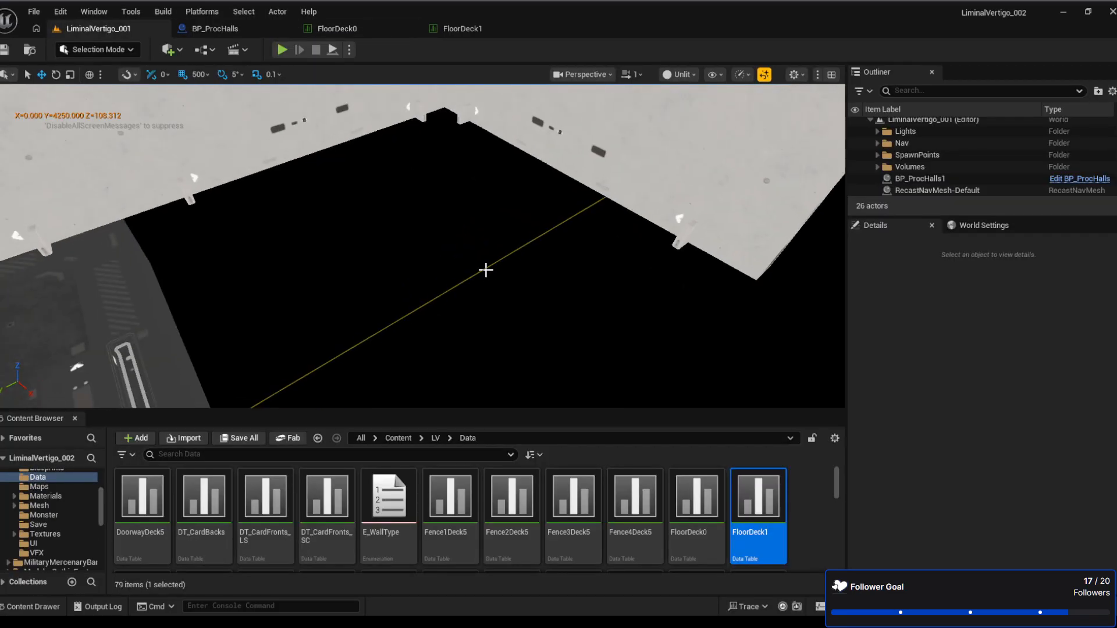
{"action": "right_click_drag", "start_coordinate": [407, 263], "coordinate": [558, 319]}
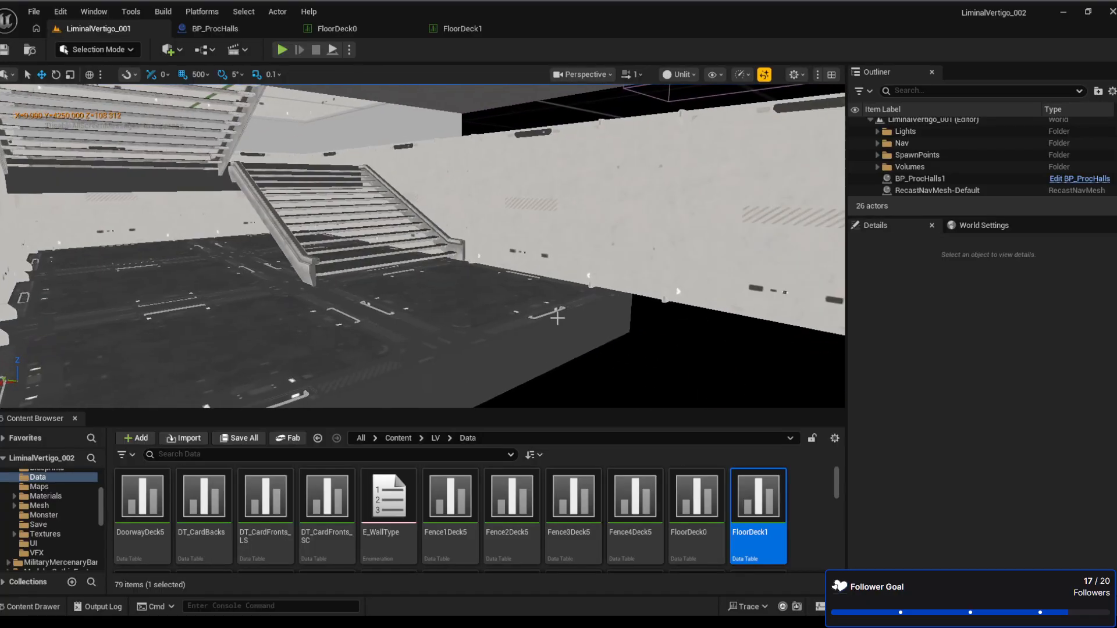
{"action": "right_click_drag", "start_coordinate": [526, 357], "coordinate": [559, 372]}
{"action": "left_click", "coordinate": [695, 499]}
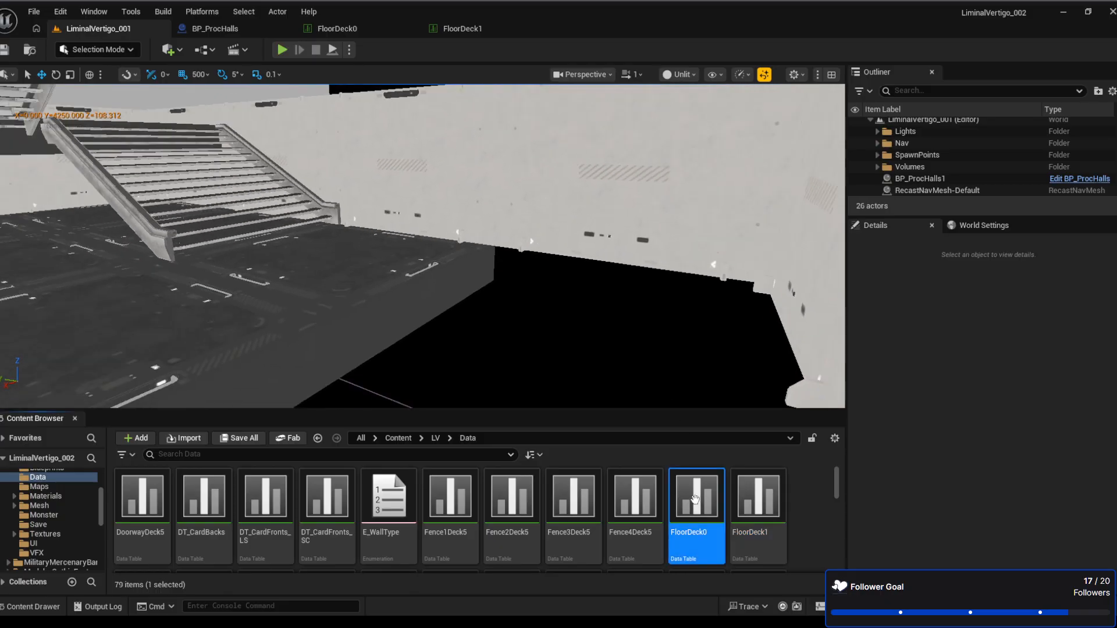
{"action": "left_click", "coordinate": [348, 32]}
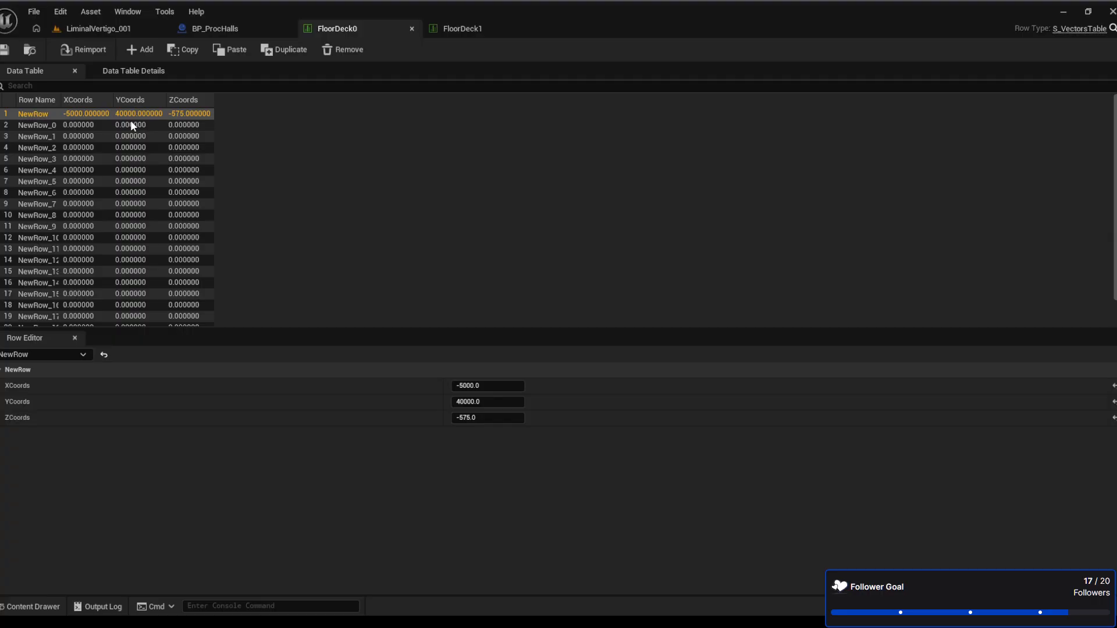
{"action": "left_click", "coordinate": [96, 27]}
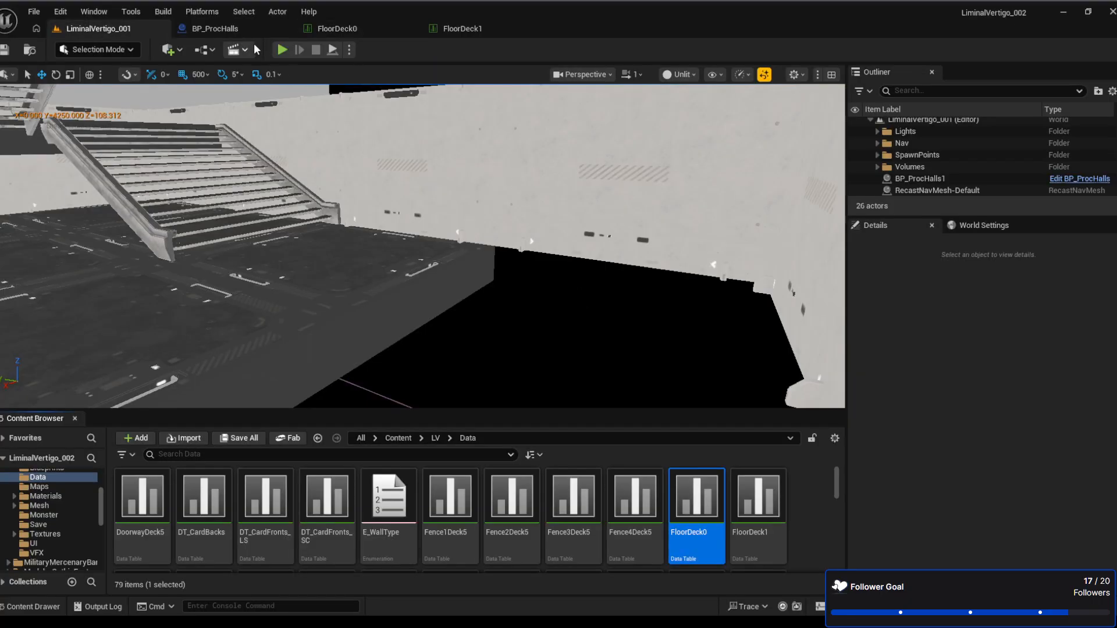
Locate the Floor component's SM_Modular_Merged mesh and place an instance in the level at -5000, 4500, -500
{"action": "left_click", "coordinate": [215, 29]}
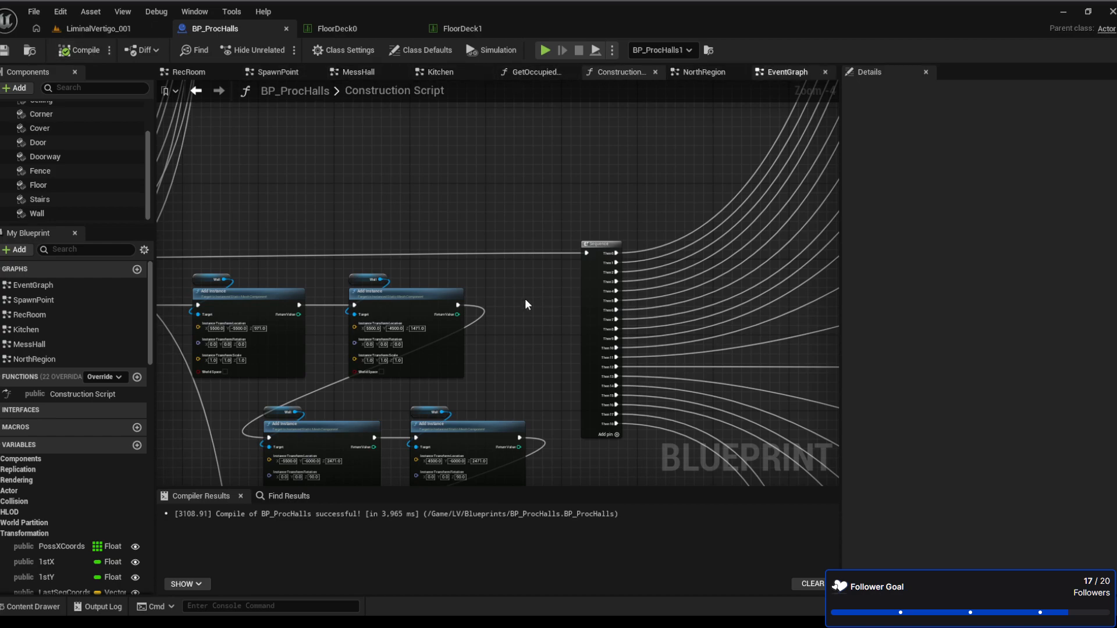
{"action": "left_click", "coordinate": [39, 186]}
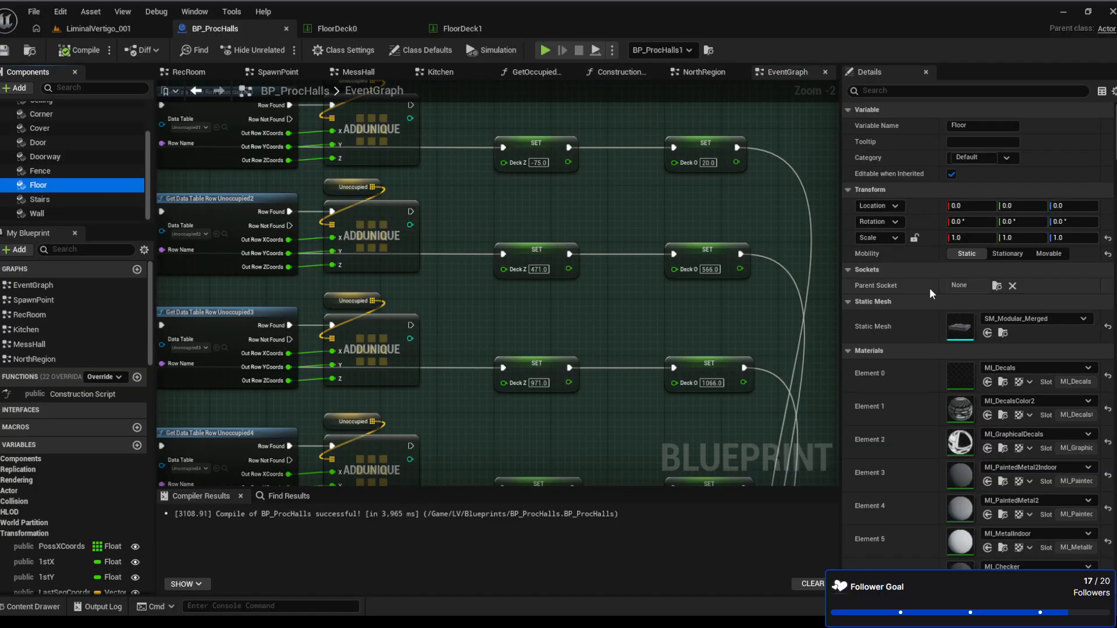
{"action": "left_click", "coordinate": [1003, 333]}
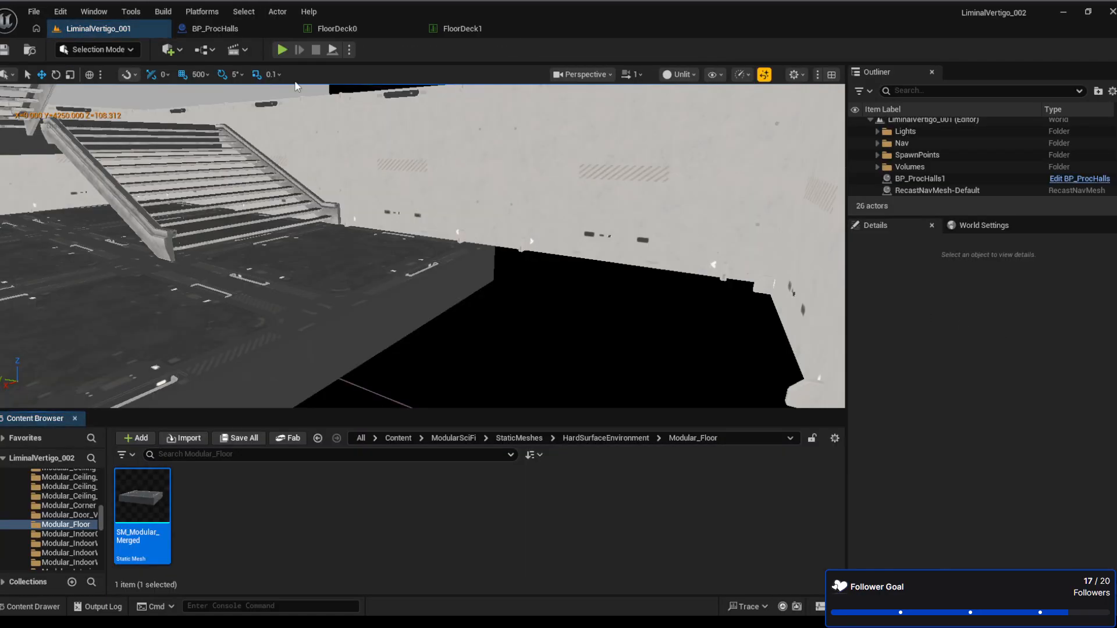
{"action": "left_click_drag", "start_coordinate": [142, 495], "coordinate": [343, 324]}
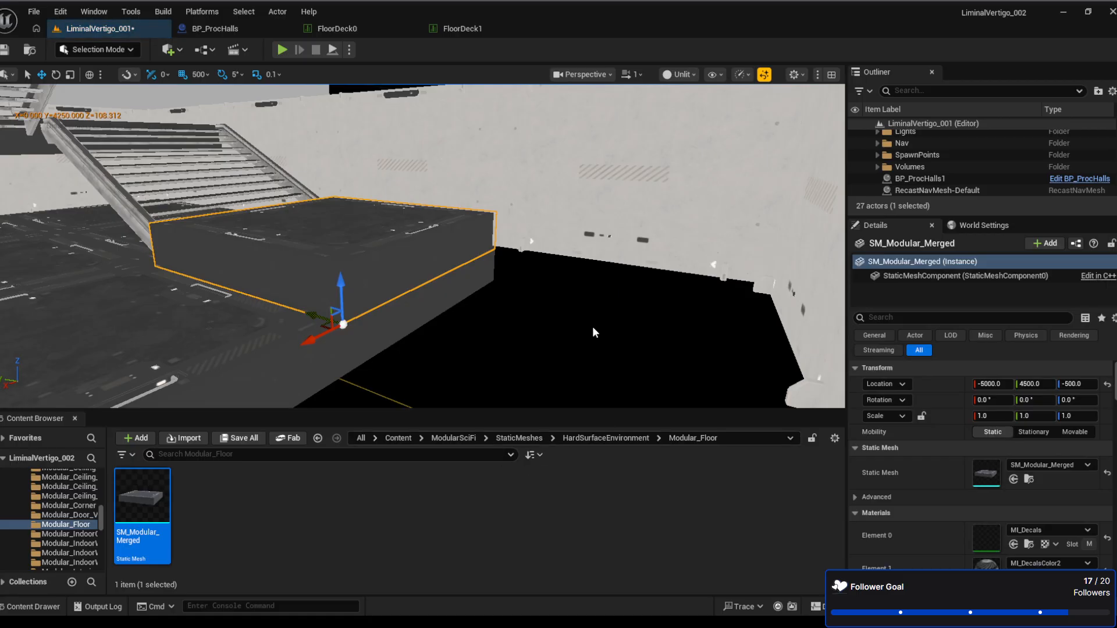
Set YCoords of the first FloorDeck0 row to 4000, save the table and recompile BP_ProcHalls
{"action": "left_click", "coordinate": [375, 33]}
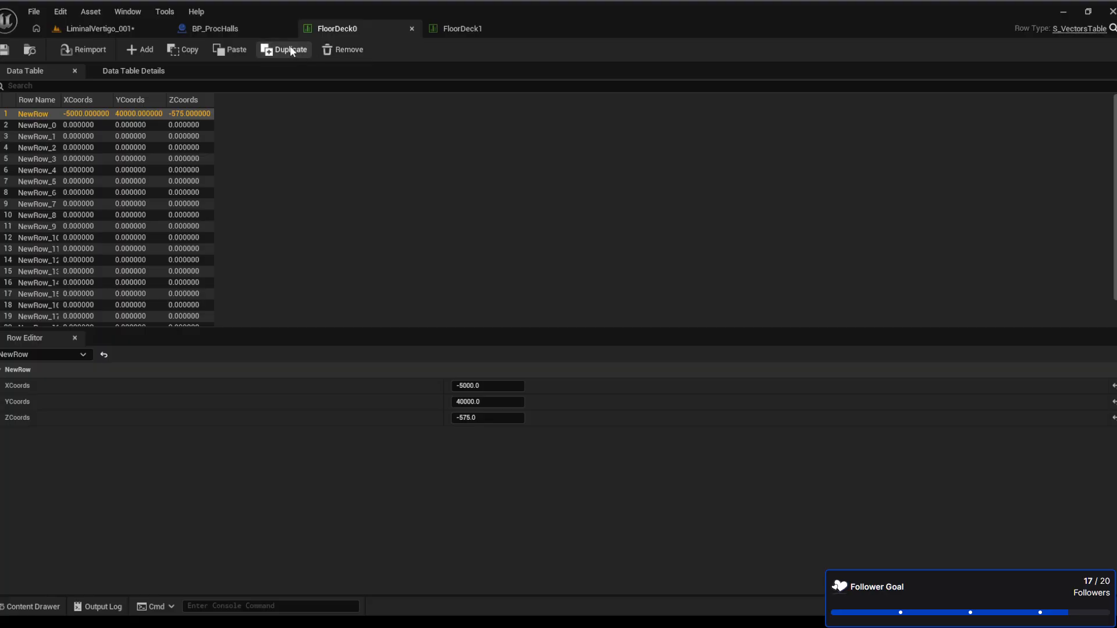
{"action": "left_click", "coordinate": [491, 401]}
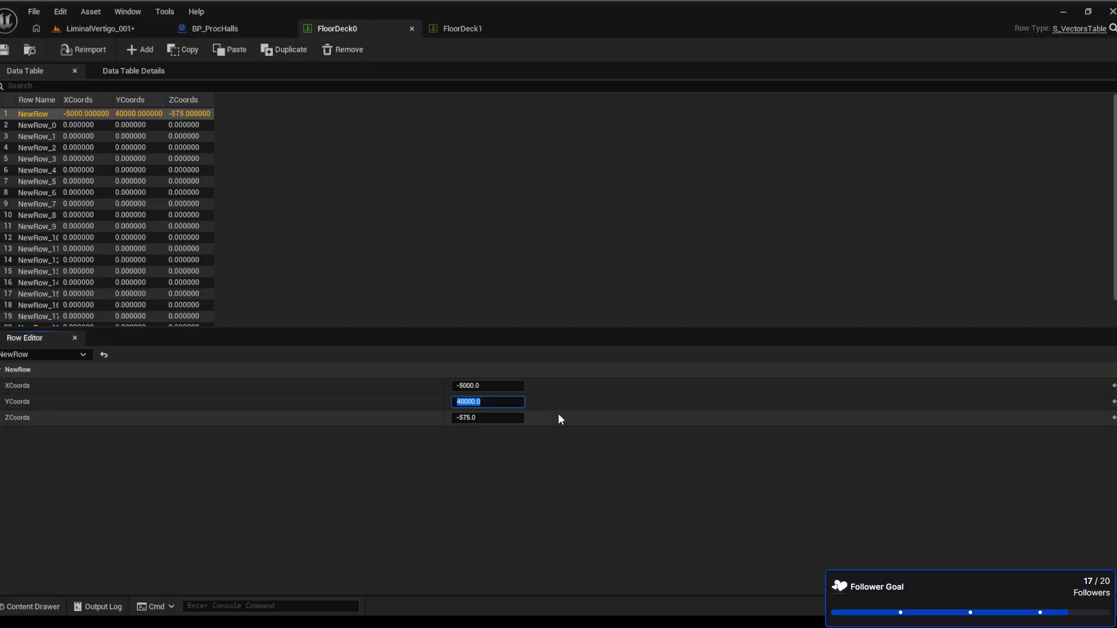
{"action": "key", "text": "Home"}
{"action": "key", "text": "Right"}
{"action": "key", "text": "Delete"}
{"action": "left_click", "coordinate": [4, 53]}
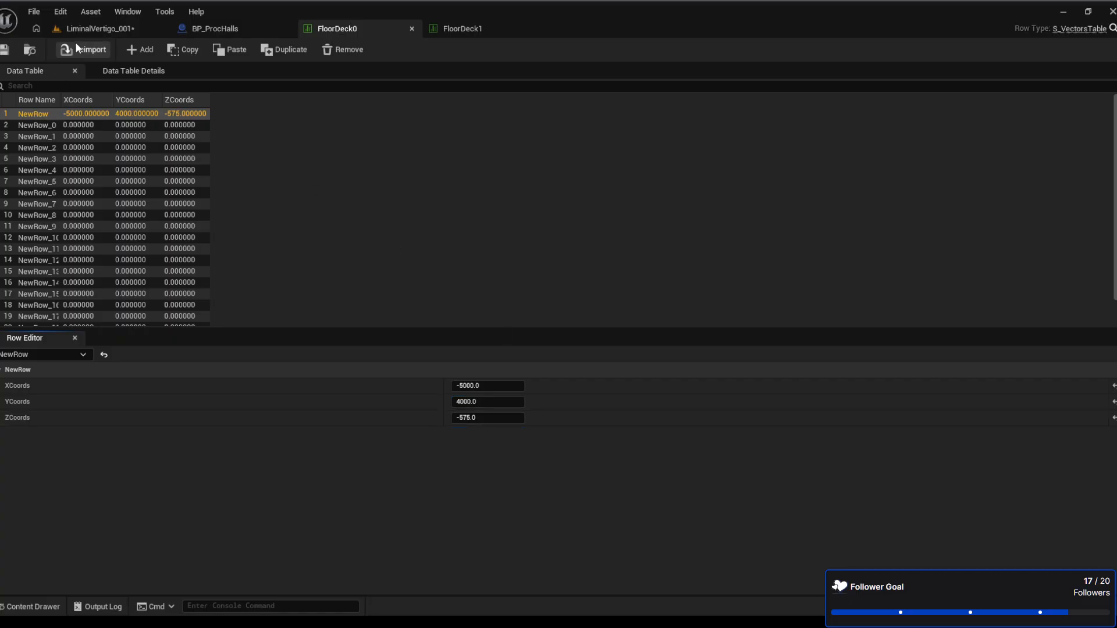
{"action": "left_click", "coordinate": [240, 29]}
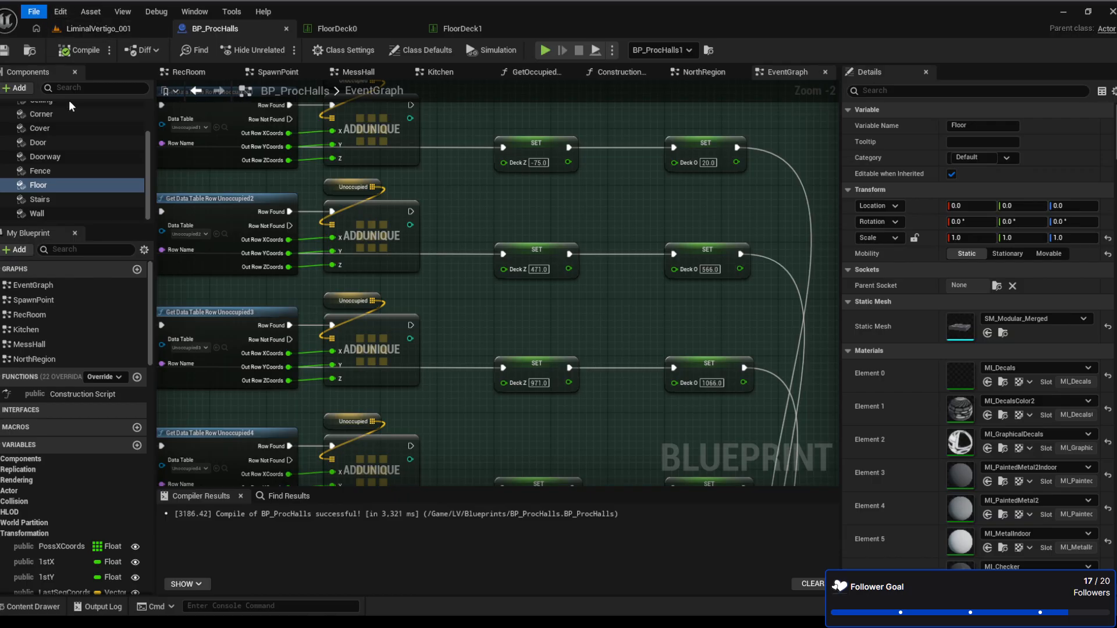
Delete the test SM_Modular_Merged actor from the LiminalVertigo_001 level and save the level
{"action": "left_click", "coordinate": [96, 28]}
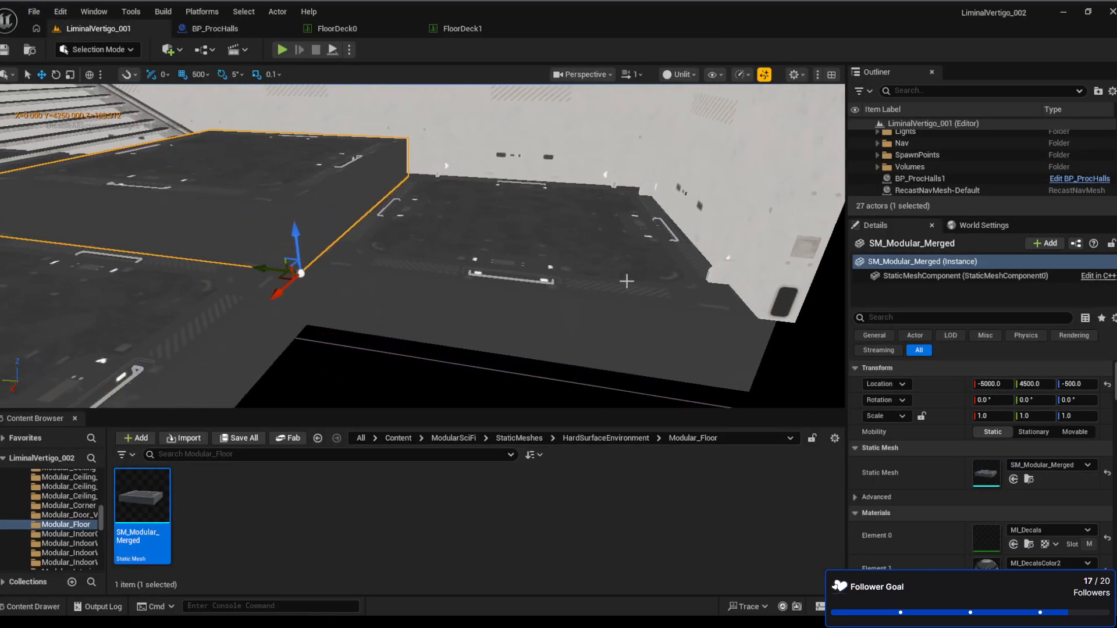
{"action": "scroll", "coordinate": [937, 180], "scroll_direction": "down", "scroll_amount": 1}
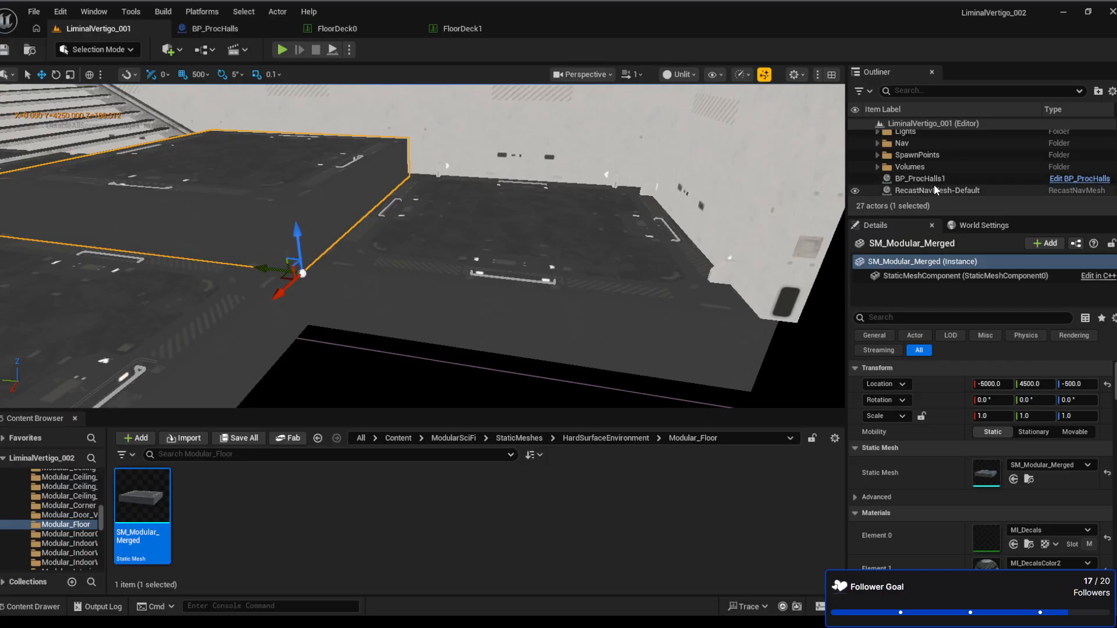
{"action": "left_click", "coordinate": [935, 177]}
{"action": "left_click", "coordinate": [933, 191]}
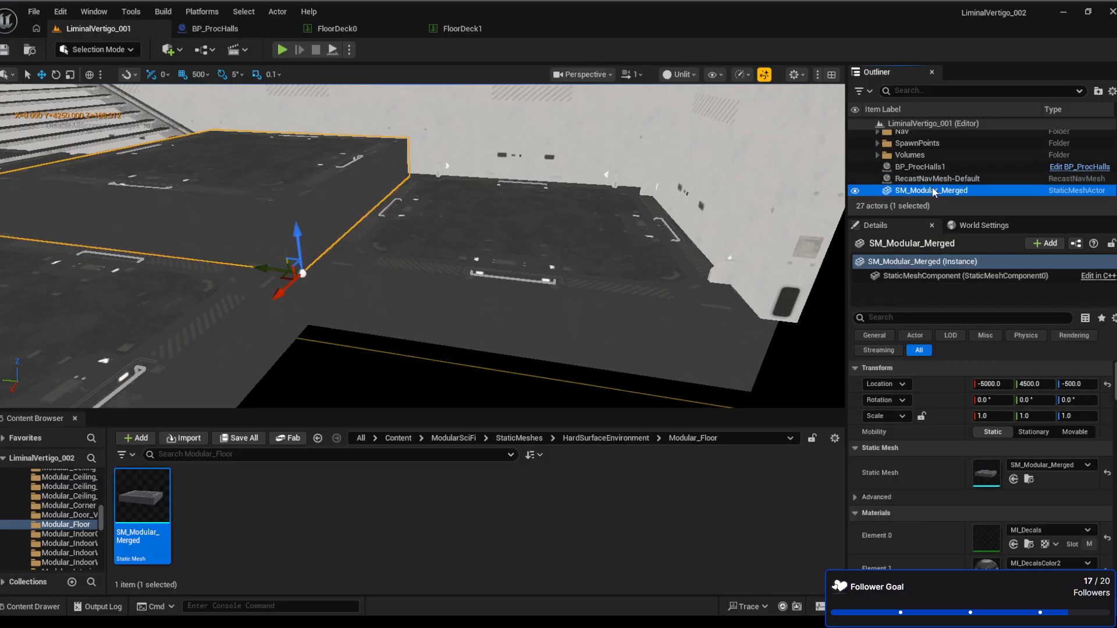
{"action": "key", "text": "Delete"}
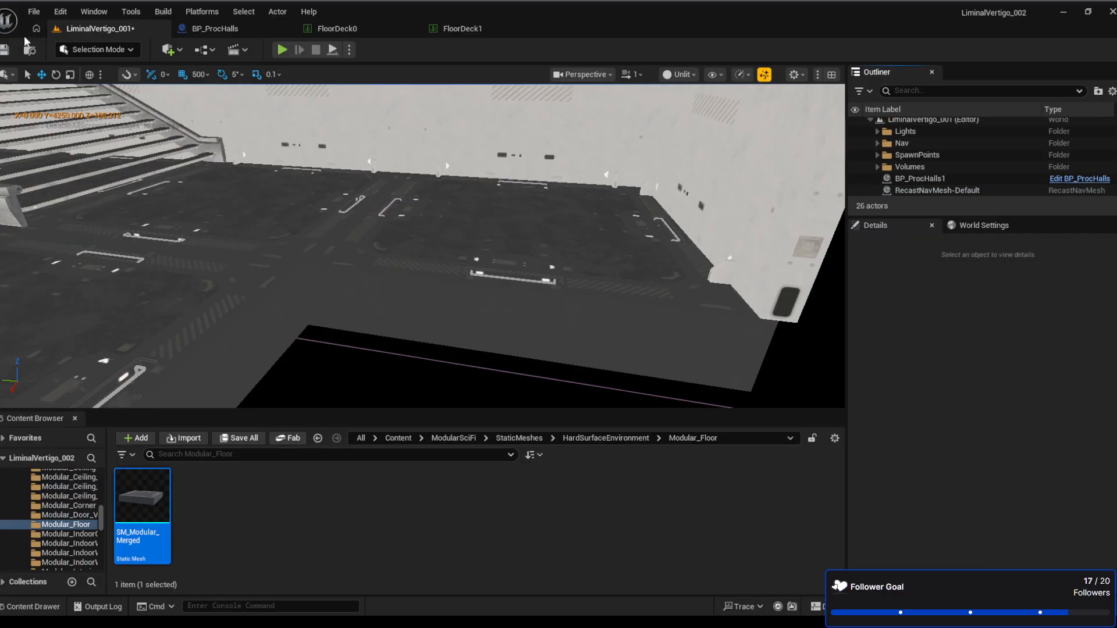
{"action": "left_click", "coordinate": [5, 50]}
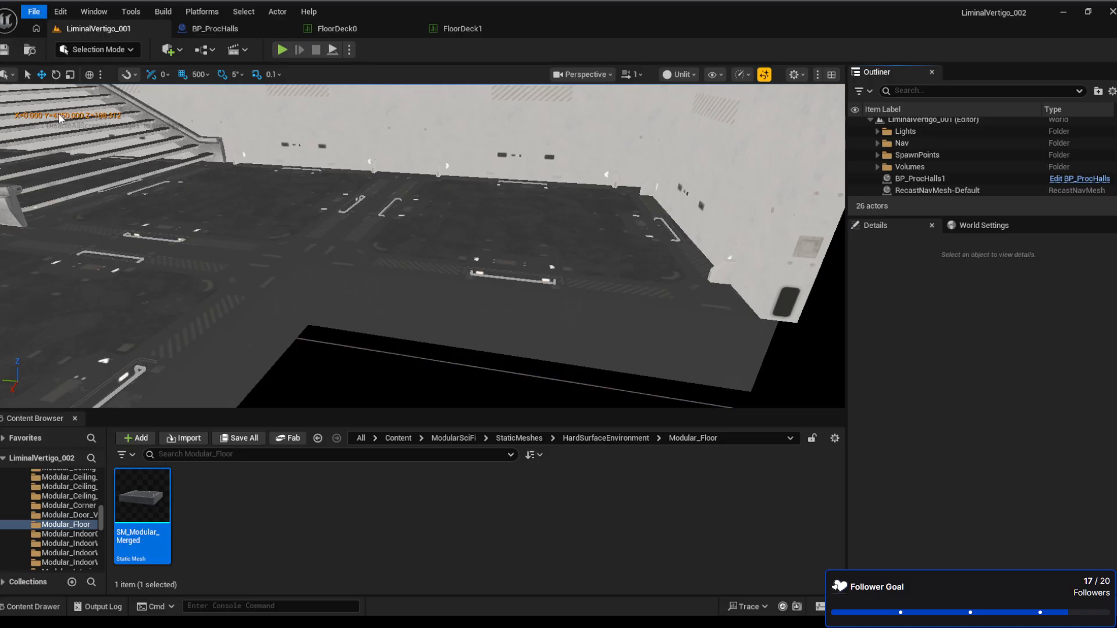
Inspect the hallway walls and the remaining floor gaps from outside in the level
{"action": "right_click_drag", "start_coordinate": [376, 282], "coordinate": [500, 286]}
{"action": "key", "text": "w"}
{"action": "right_click_drag", "start_coordinate": [376, 281], "coordinate": [273, 309]}
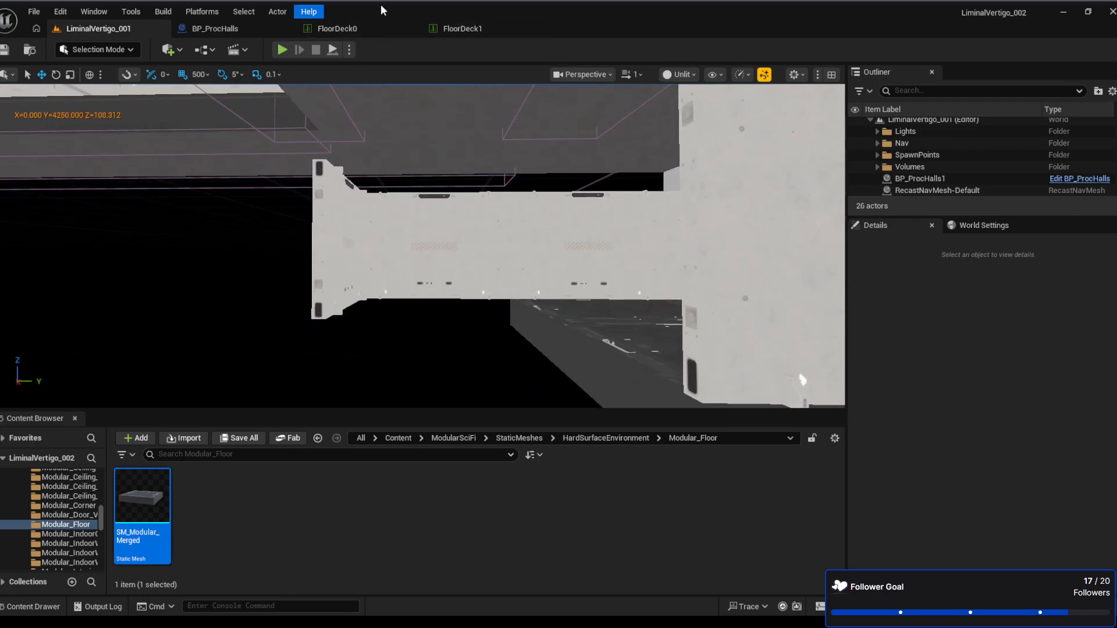
Copy the first FloorDeck0 row's coordinates (-5000, 4000, -575) into every row from NewRow_0 through NewRow_20
{"action": "left_click", "coordinate": [361, 28]}
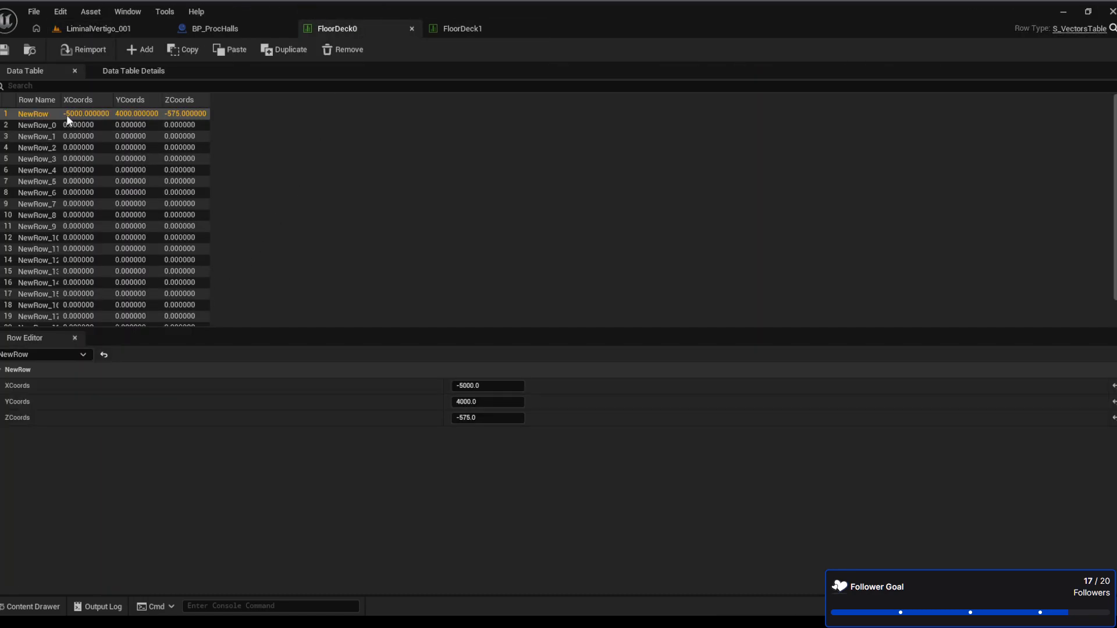
{"action": "scroll", "coordinate": [89, 211], "scroll_direction": "down", "scroll_amount": 3}
{"action": "scroll", "coordinate": [91, 225], "scroll_direction": "up", "scroll_amount": 3}
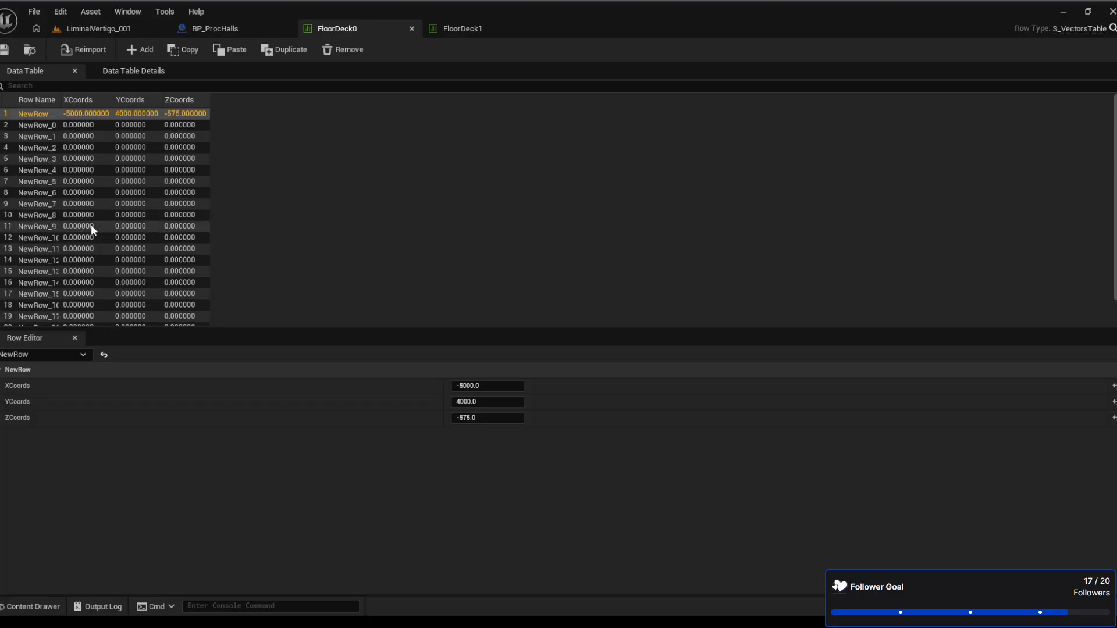
{"action": "left_click", "coordinate": [49, 116]}
{"action": "left_click", "coordinate": [76, 126]}
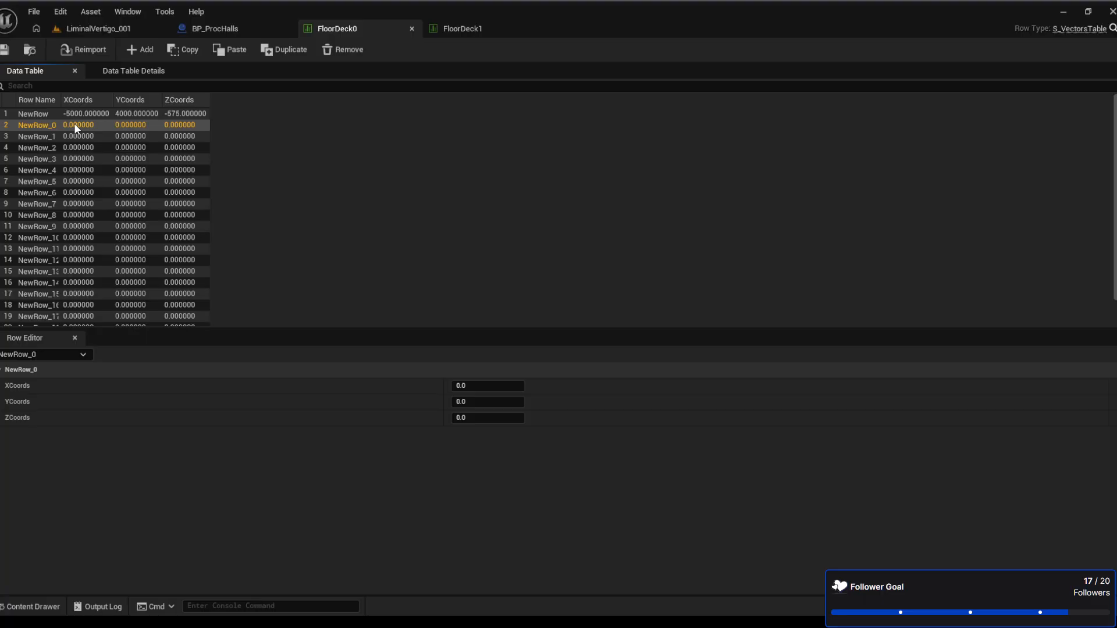
{"action": "key", "text": "ctrl+v"}
{"action": "left_click", "coordinate": [94, 137]}
{"action": "key", "text": "ctrl+v"}
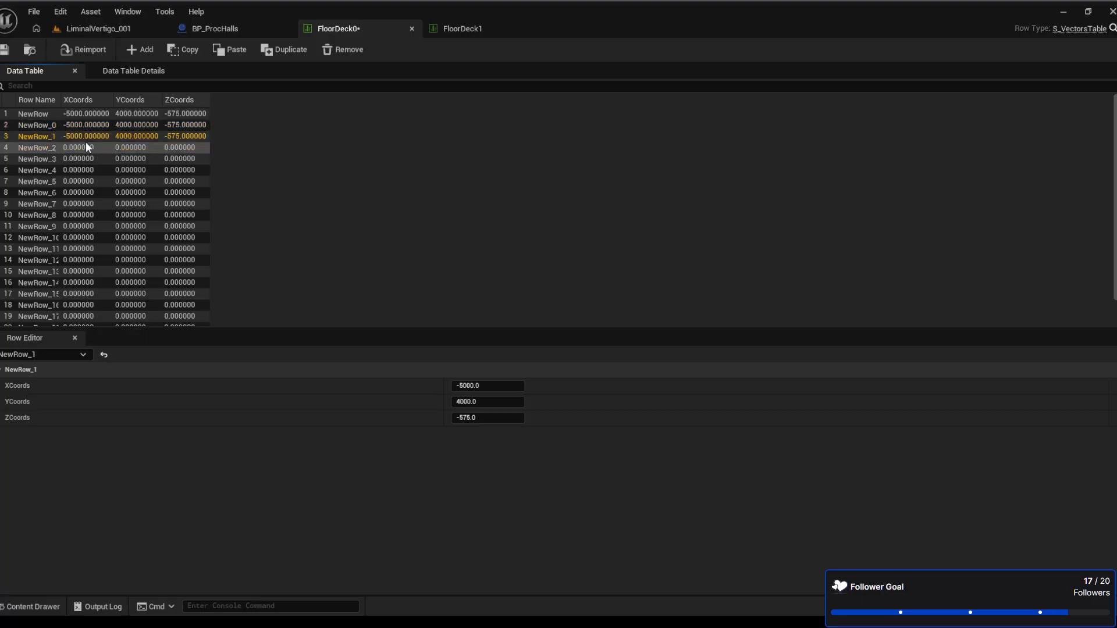
{"action": "left_click", "coordinate": [86, 147]}
{"action": "key", "text": "ctrl+v"}
{"action": "left_click", "coordinate": [93, 158]}
{"action": "key", "text": "ctrl+v"}
{"action": "left_click", "coordinate": [97, 170]}
{"action": "key", "text": "ctrl+v"}
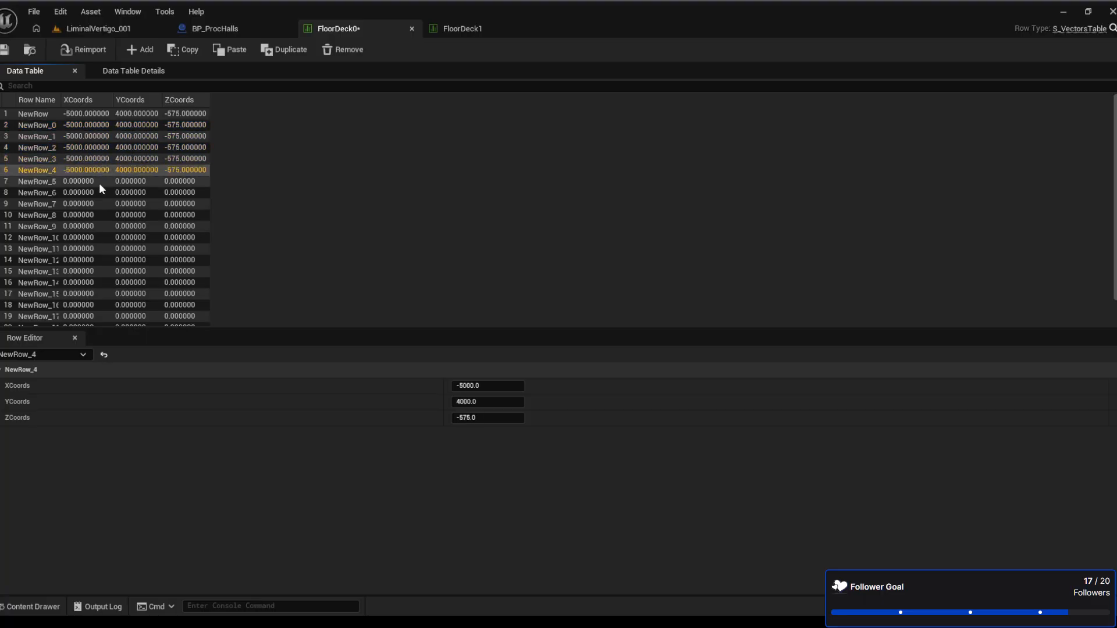
{"action": "left_click", "coordinate": [96, 182]}
{"action": "key", "text": "ctrl+v"}
{"action": "left_click", "coordinate": [93, 192]}
{"action": "key", "text": "ctrl+v"}
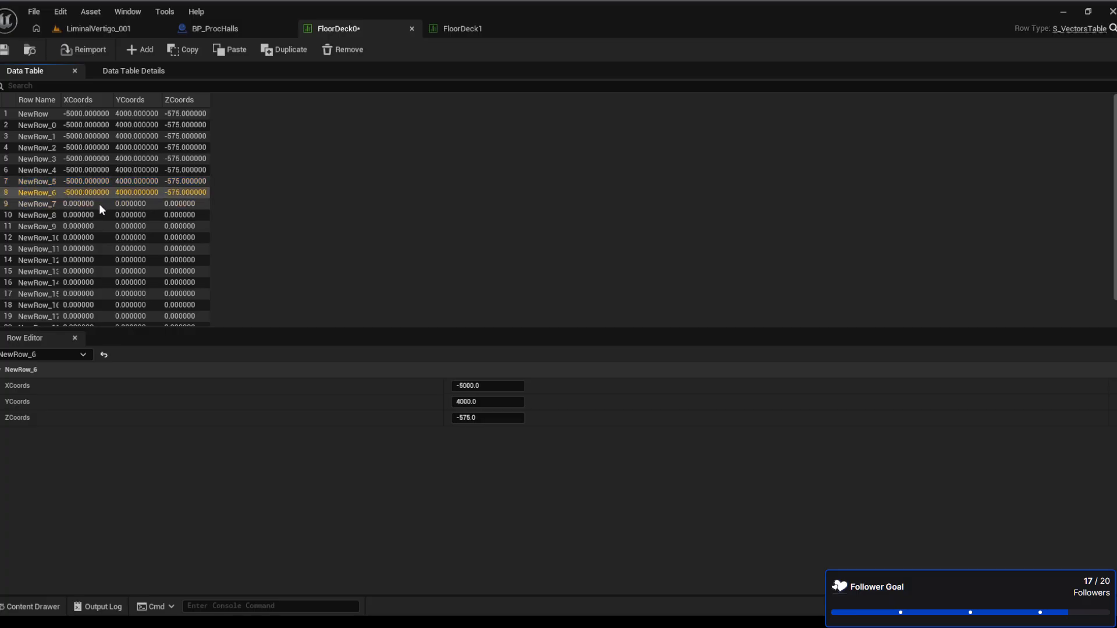
{"action": "left_click", "coordinate": [99, 204]}
{"action": "key", "text": "ctrl+v"}
{"action": "left_click", "coordinate": [95, 226]}
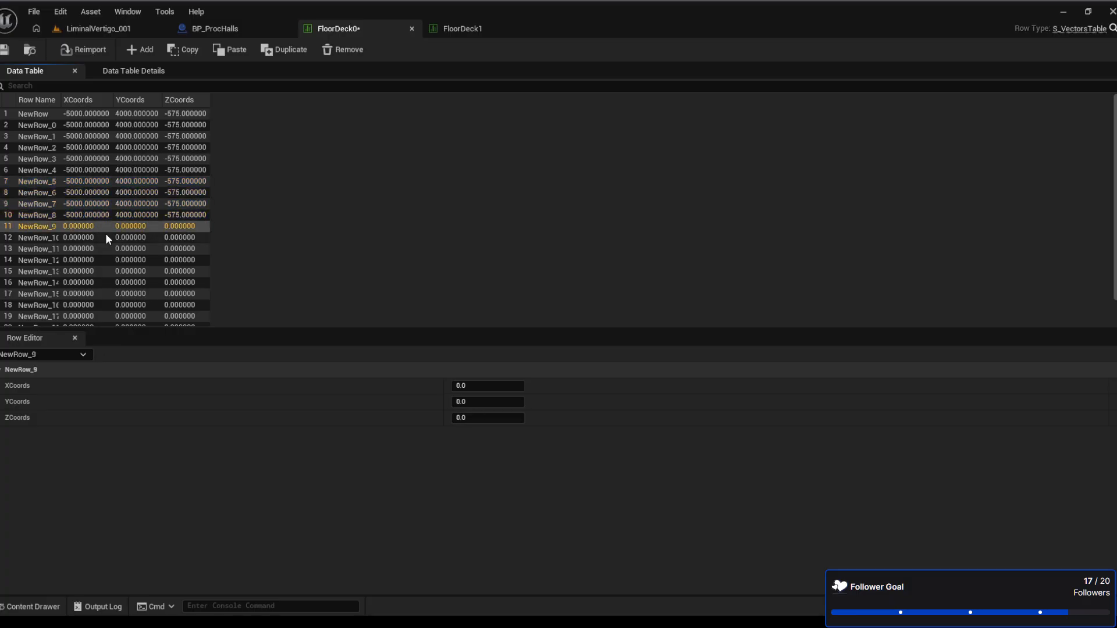
{"action": "key", "text": "ctrl+v"}
{"action": "left_click", "coordinate": [96, 234]}
{"action": "key", "text": "ctrl+v"}
{"action": "left_click", "coordinate": [111, 249]}
{"action": "key", "text": "ctrl+v"}
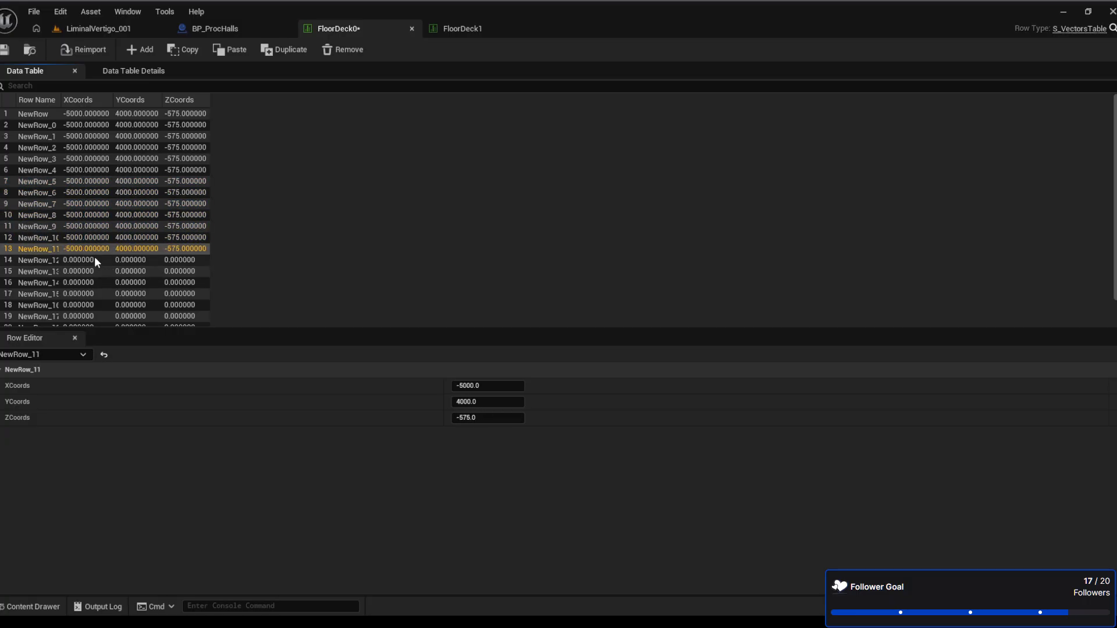
{"action": "left_click", "coordinate": [95, 259]}
{"action": "key", "text": "ctrl+v"}
{"action": "left_click", "coordinate": [107, 272]}
{"action": "key", "text": "ctrl+v"}
{"action": "left_click", "coordinate": [87, 283]}
{"action": "key", "text": "ctrl+v"}
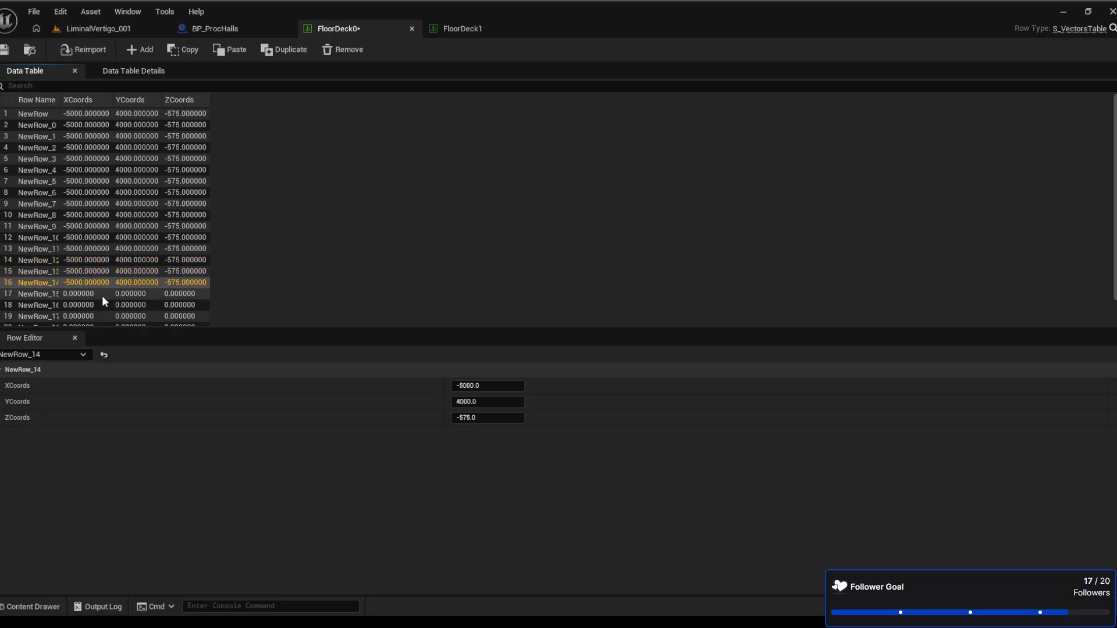
{"action": "left_click", "coordinate": [101, 295]}
{"action": "key", "text": "ctrl+v"}
{"action": "left_click", "coordinate": [98, 305]}
{"action": "key", "text": "ctrl+v"}
{"action": "scroll", "coordinate": [130, 304], "scroll_direction": "down", "scroll_amount": 1}
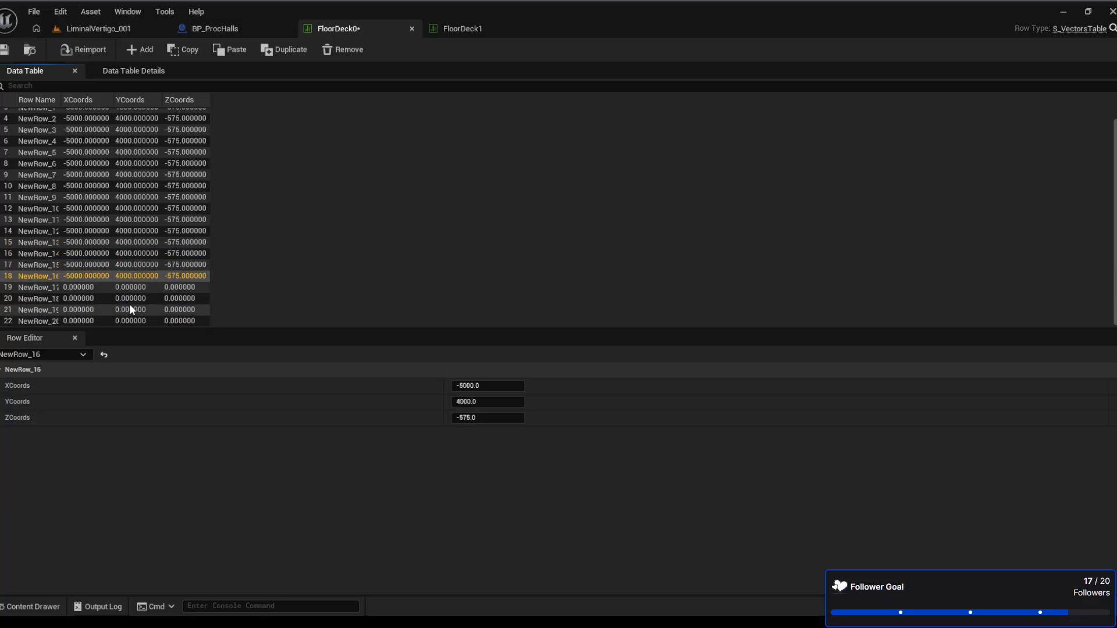
{"action": "left_click", "coordinate": [104, 287]}
{"action": "key", "text": "ctrl+v"}
{"action": "left_click", "coordinate": [96, 298]}
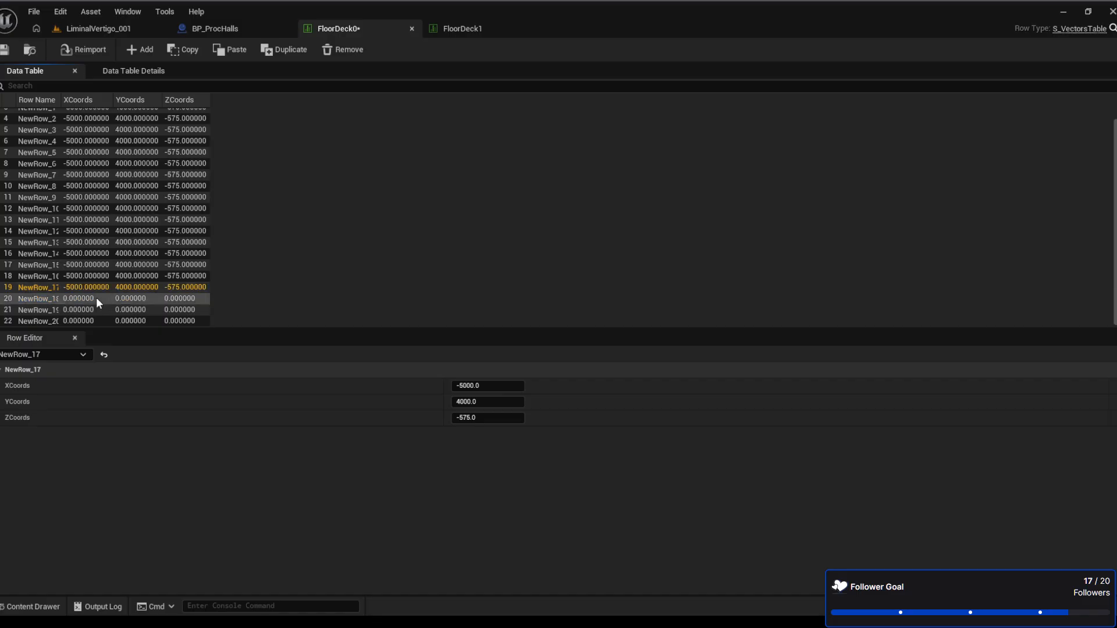
{"action": "key", "text": "ctrl+v"}
{"action": "left_click", "coordinate": [146, 309]}
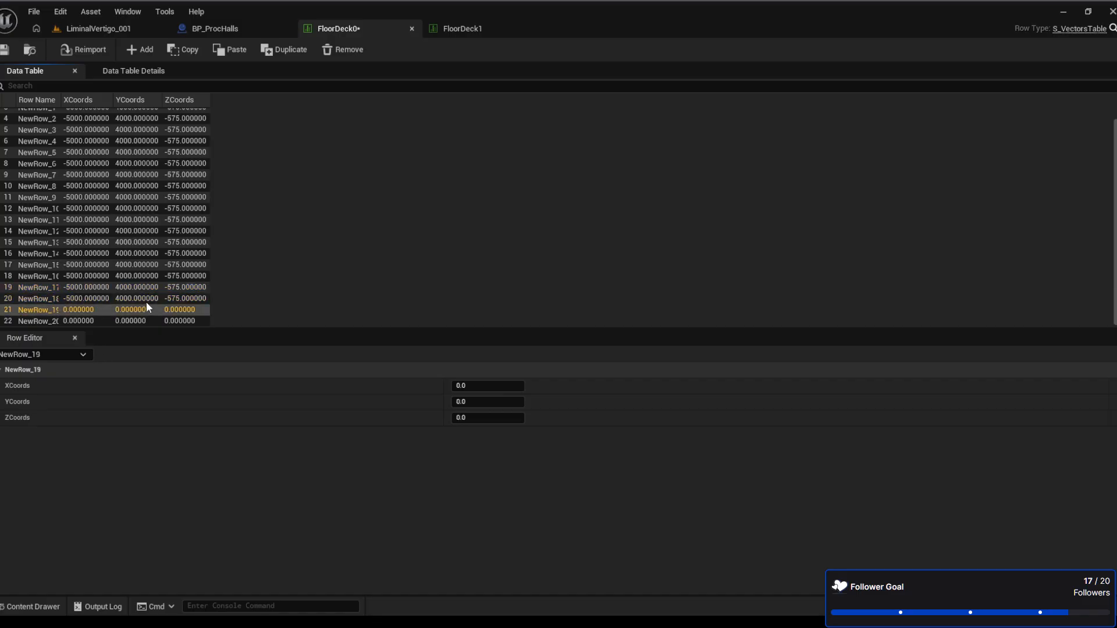
{"action": "key", "text": "ctrl+v"}
{"action": "left_click", "coordinate": [96, 319]}
{"action": "key", "text": "ctrl+v"}
{"action": "scroll", "coordinate": [171, 311], "scroll_direction": "up", "scroll_amount": 1}
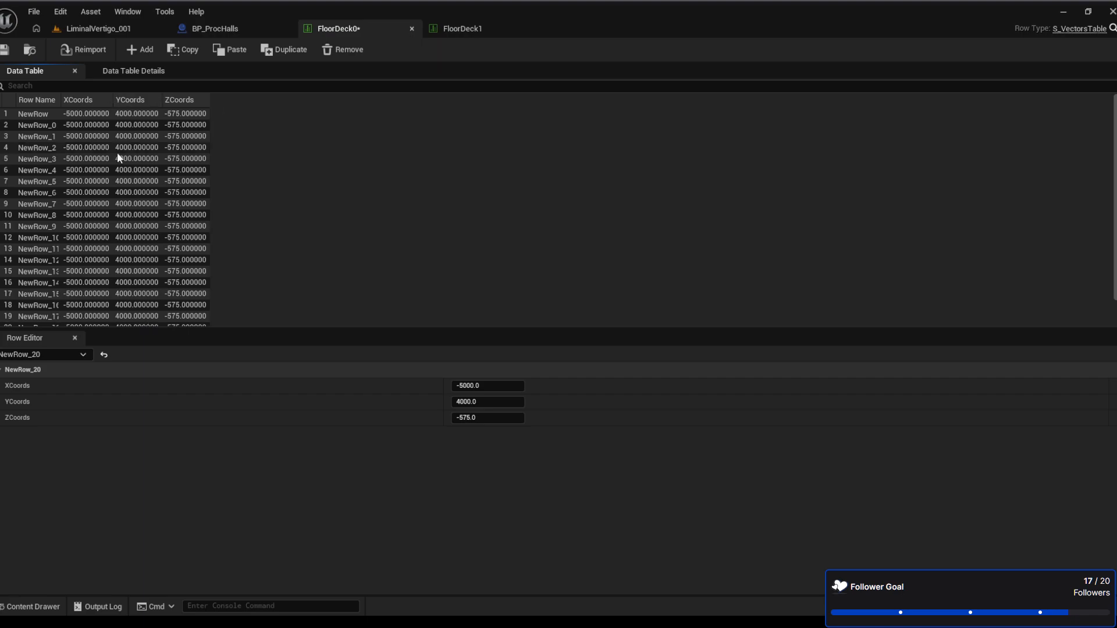
Set XCoords to -4500 for NewRow_0 and to -4000 for NewRow_1 in FloorDeck0
{"action": "left_click", "coordinate": [87, 125]}
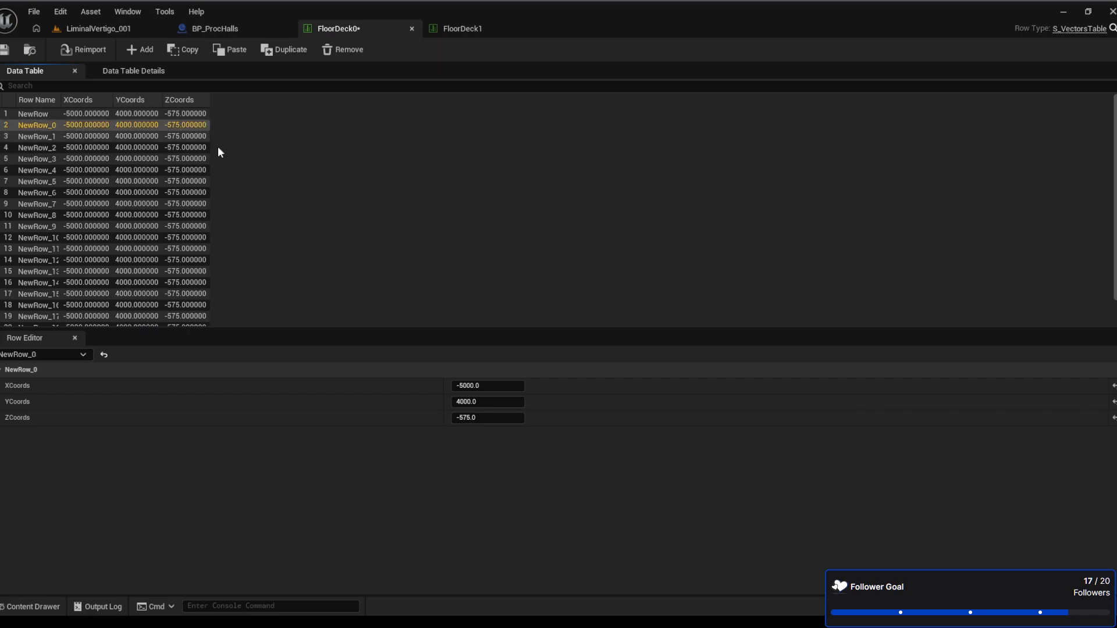
{"action": "left_click", "coordinate": [490, 385]}
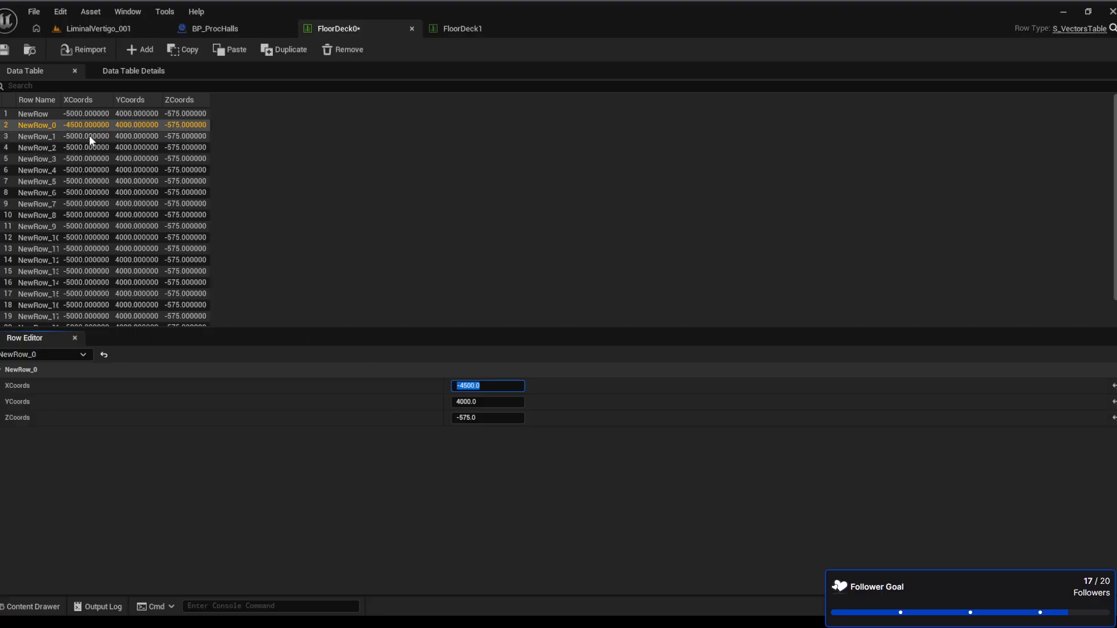
{"action": "left_click", "coordinate": [89, 135]}
{"action": "left_click", "coordinate": [514, 390]}
{"action": "type", "text": "-"}
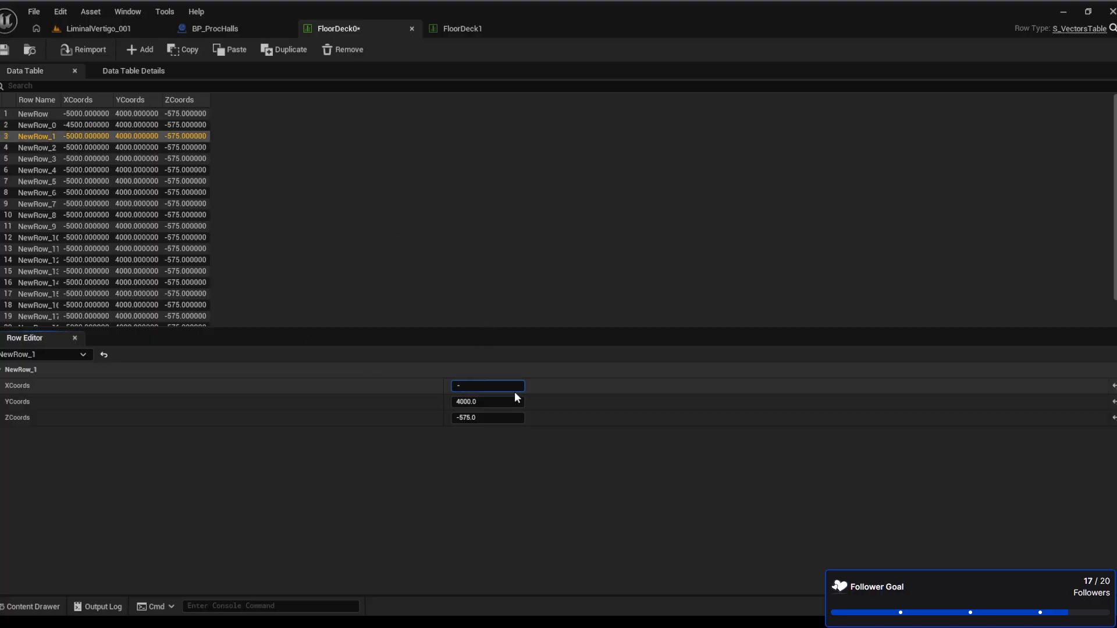
{"action": "type", "text": "4000"}
{"action": "key", "text": "Return"}
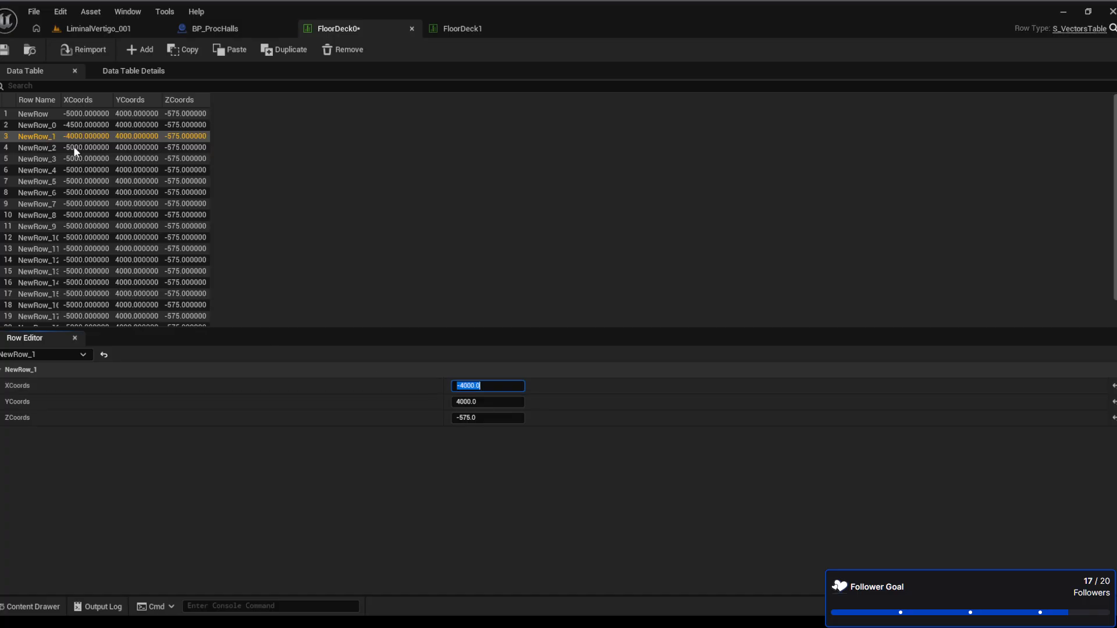
Set XCoords to -3500 for NewRow_2 and to -3000 for NewRow_3
{"action": "left_click", "coordinate": [73, 147]}
{"action": "left_click", "coordinate": [507, 386]}
{"action": "type", "text": "-"}
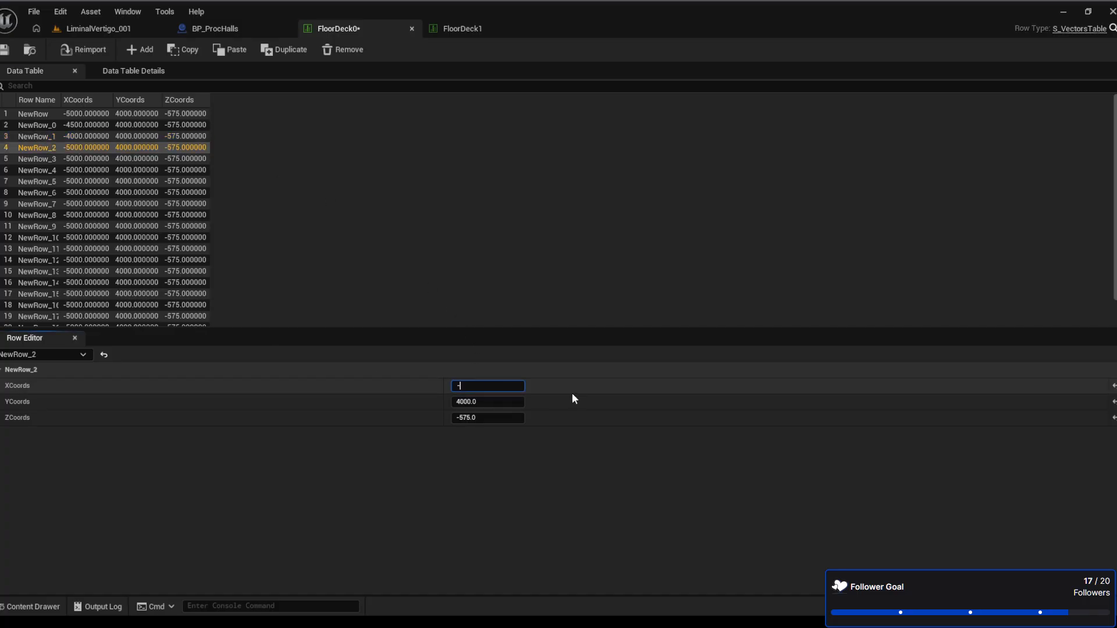
{"action": "type", "text": "3500"}
{"action": "key", "text": "Return"}
{"action": "left_click", "coordinate": [87, 158]}
{"action": "left_click", "coordinate": [500, 386]}
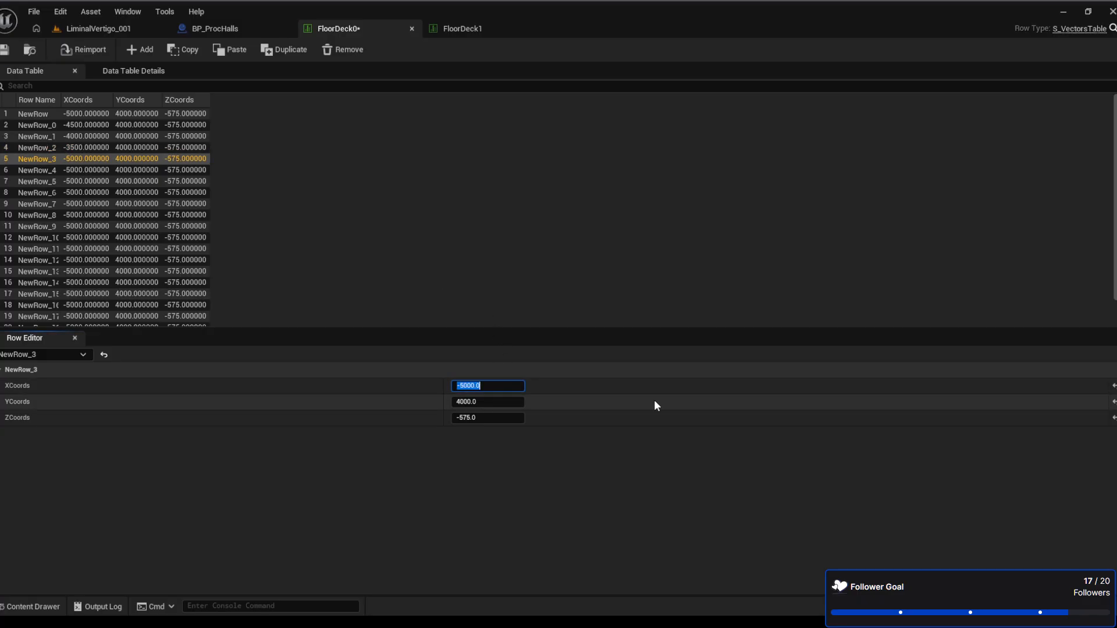
{"action": "type", "text": "-"}
{"action": "type", "text": "6"}
{"action": "key", "text": "BackSpace"}
{"action": "type", "text": "3000"}
{"action": "key", "text": "Return"}
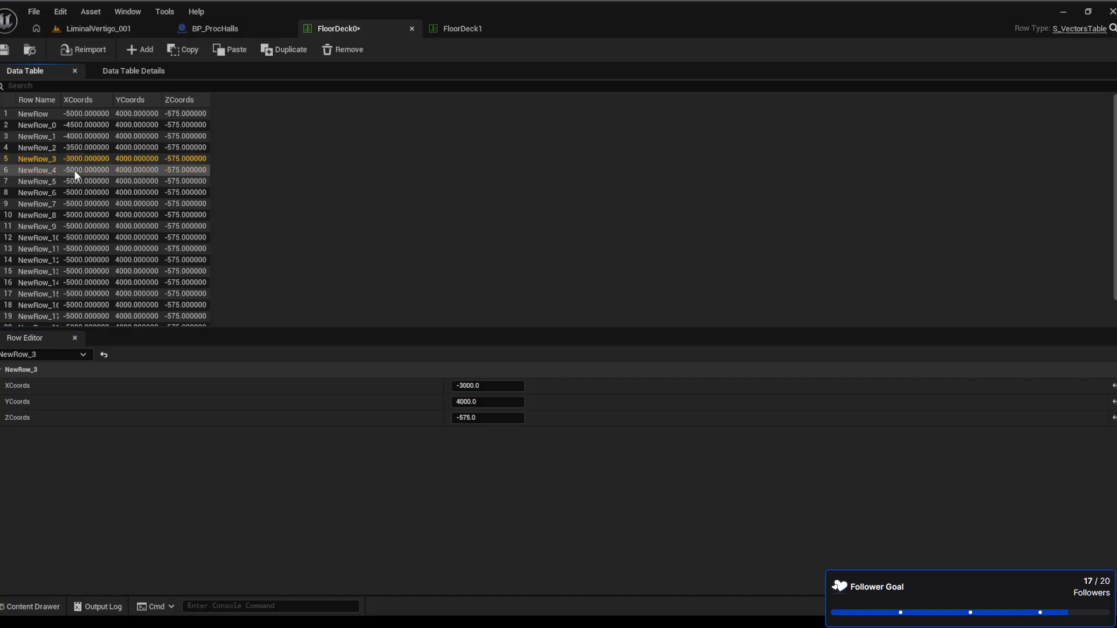
Set XCoords to -2500 for NewRow_4 and to -2000 for NewRow_5
{"action": "left_click", "coordinate": [74, 170]}
{"action": "left_click", "coordinate": [488, 386]}
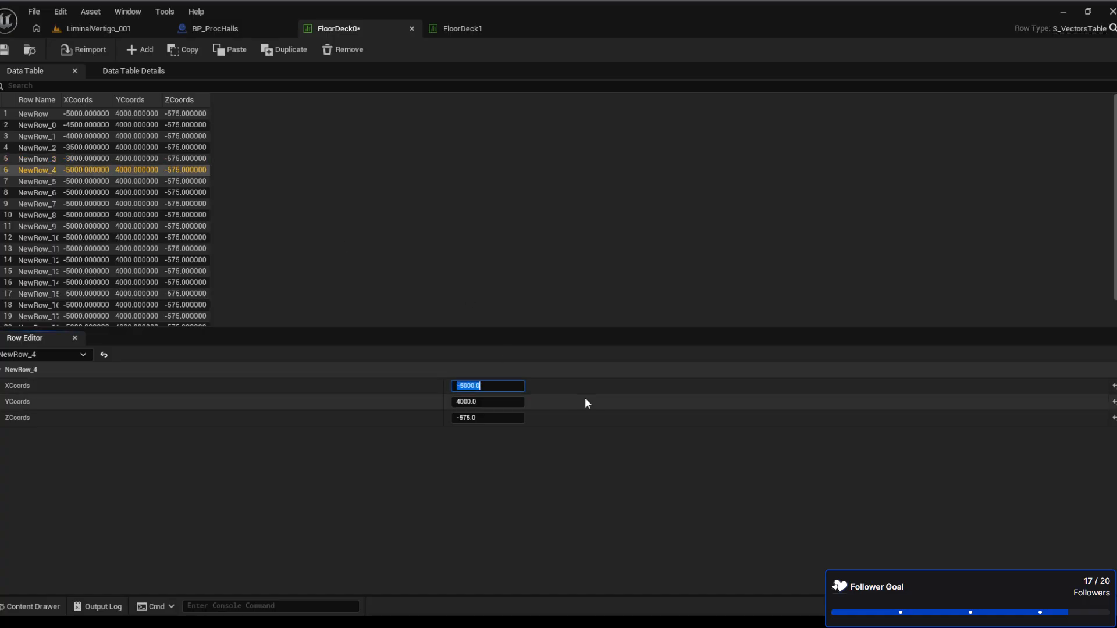
{"action": "type", "text": "-2500"}
{"action": "key", "text": "Return"}
{"action": "left_click", "coordinate": [149, 182]}
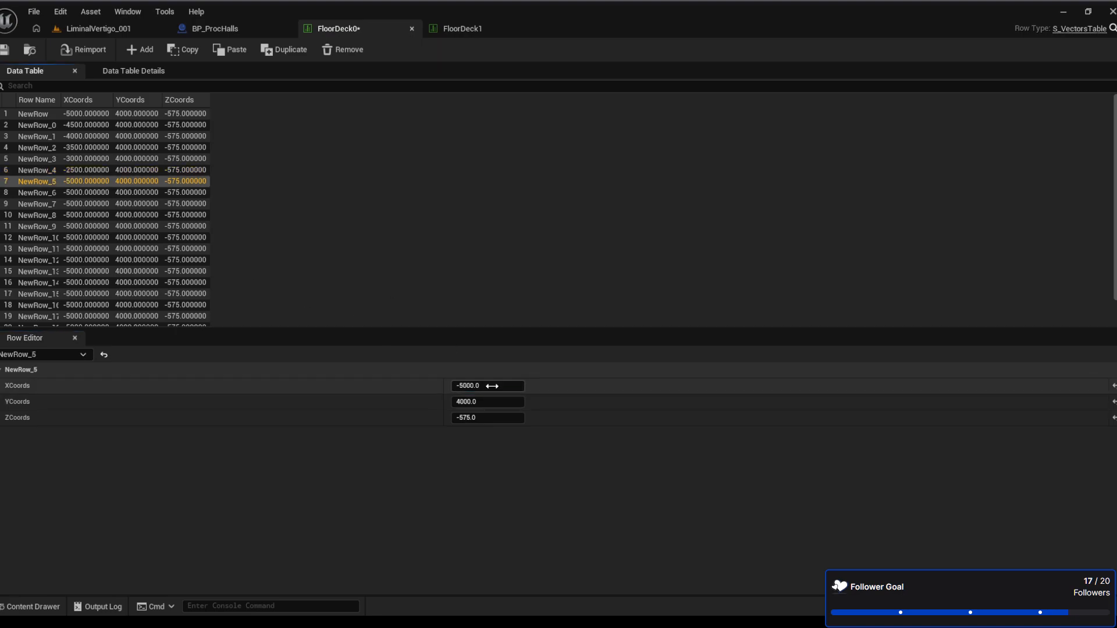
{"action": "left_click", "coordinate": [492, 386]}
{"action": "type", "text": "-2000"}
{"action": "key", "text": "Return"}
Set XCoords to -1500 for NewRow_6 and to -1000 for NewRow_7
{"action": "left_click", "coordinate": [89, 192]}
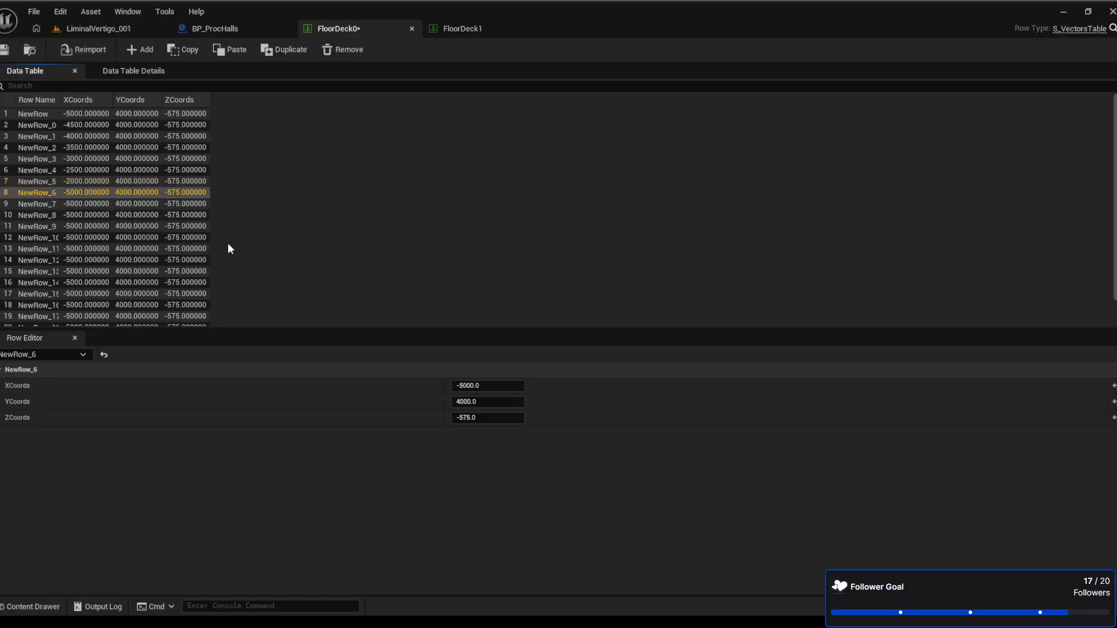
{"action": "left_click", "coordinate": [493, 385]}
{"action": "type", "text": "-"}
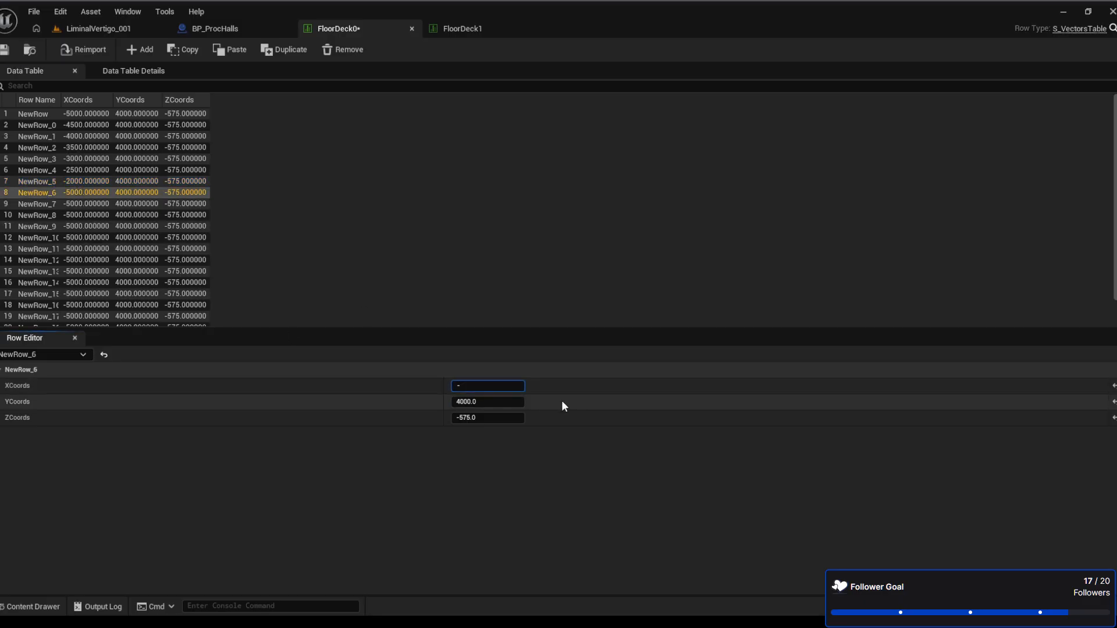
{"action": "type", "text": "1500"}
{"action": "key", "text": "Return"}
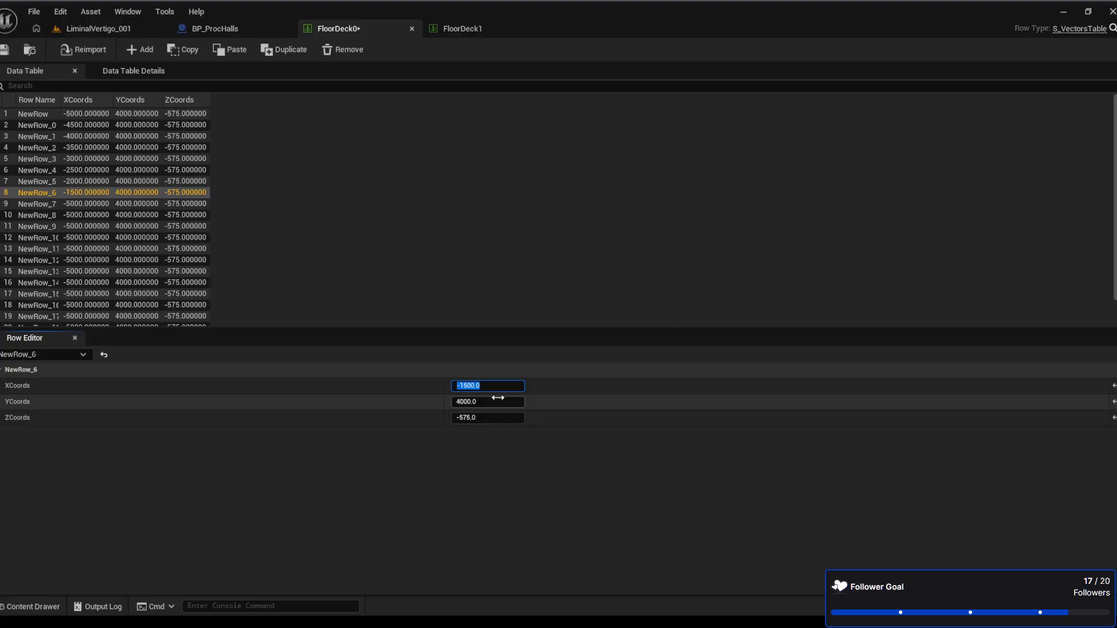
{"action": "left_click", "coordinate": [88, 204]}
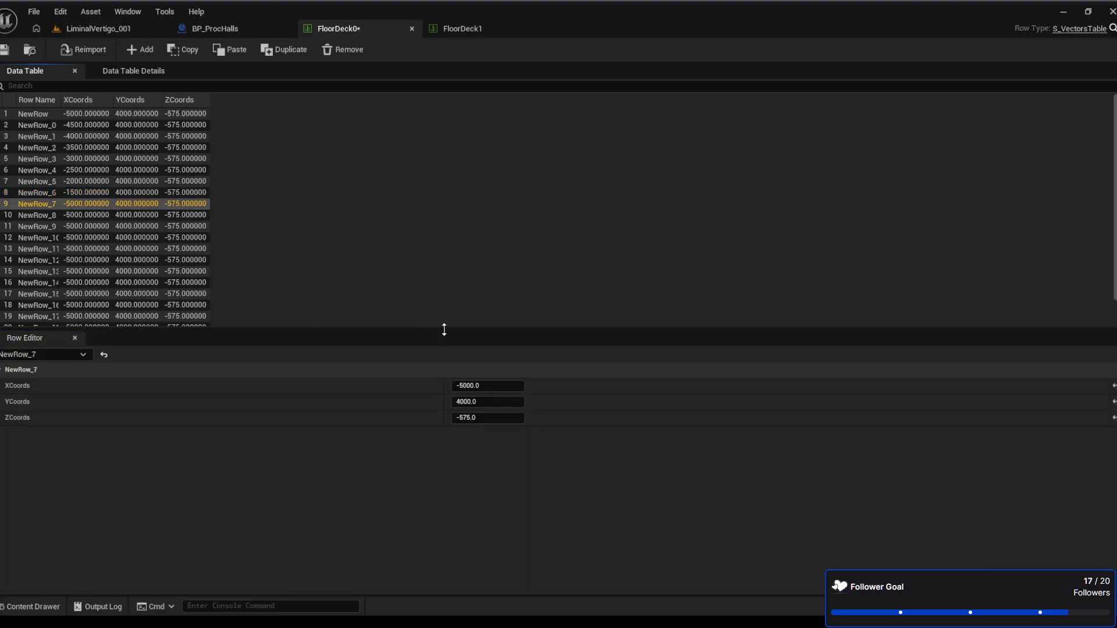
{"action": "left_click", "coordinate": [487, 385]}
{"action": "type", "text": "-1000"}
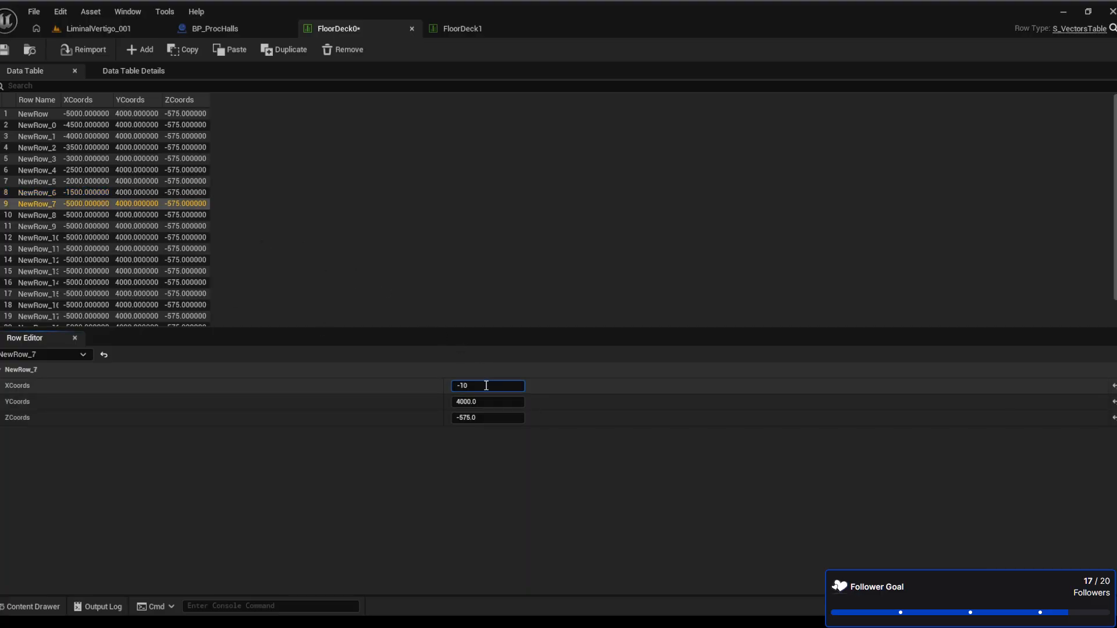
{"action": "key", "text": "Return"}
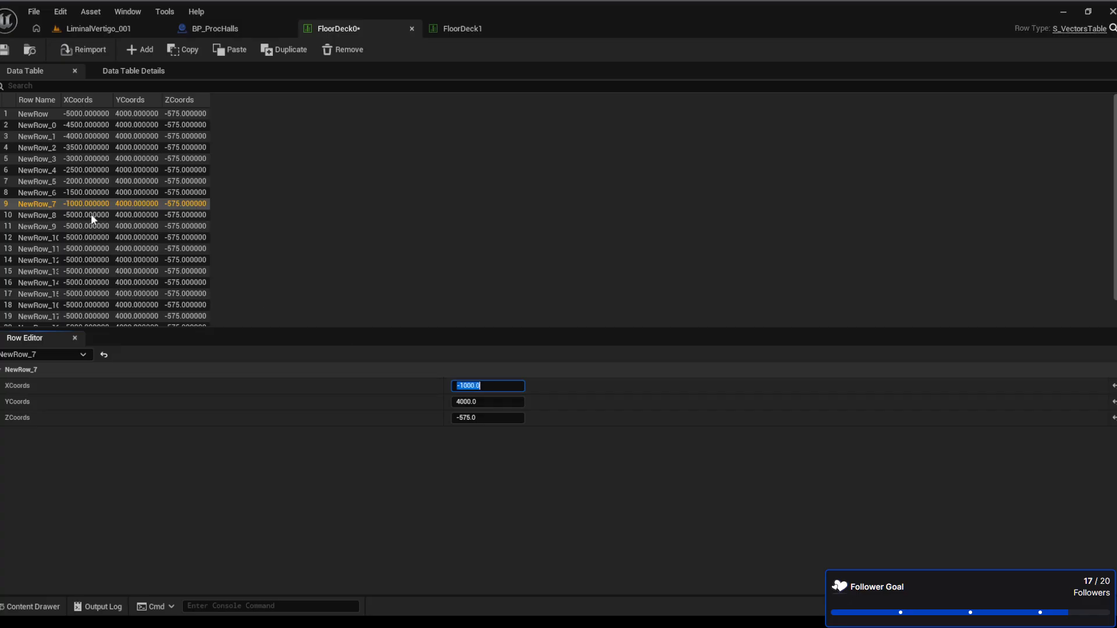
Set XCoords to -500 for NewRow_8 and to 0 for NewRow_9
{"action": "left_click", "coordinate": [91, 214]}
{"action": "left_click", "coordinate": [487, 386]}
{"action": "type", "text": "-"}
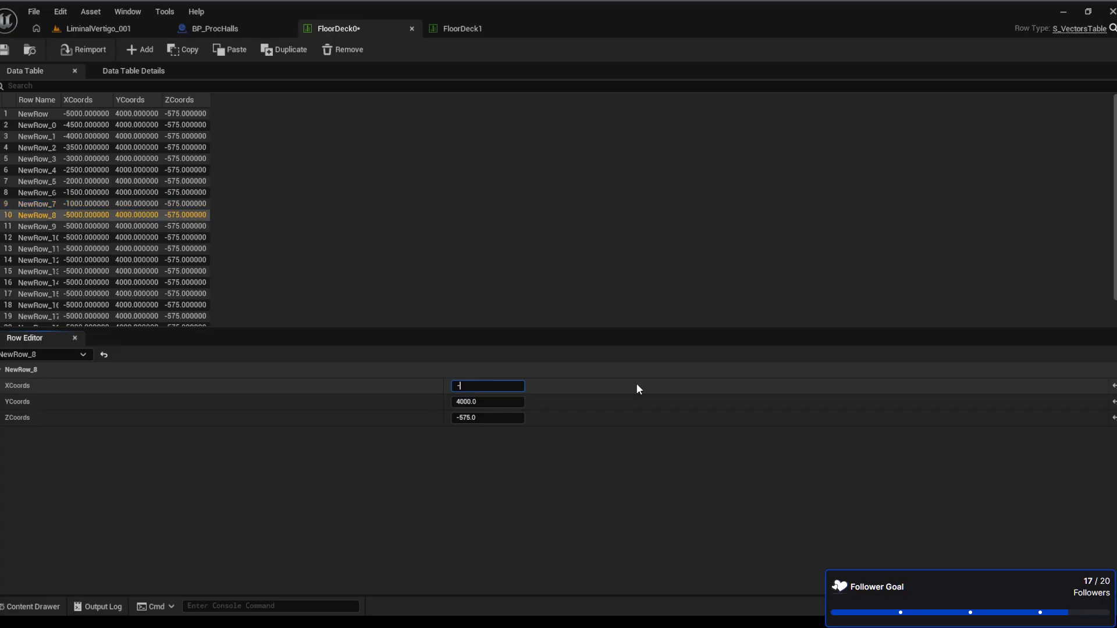
{"action": "type", "text": "500"}
{"action": "key", "text": "Return"}
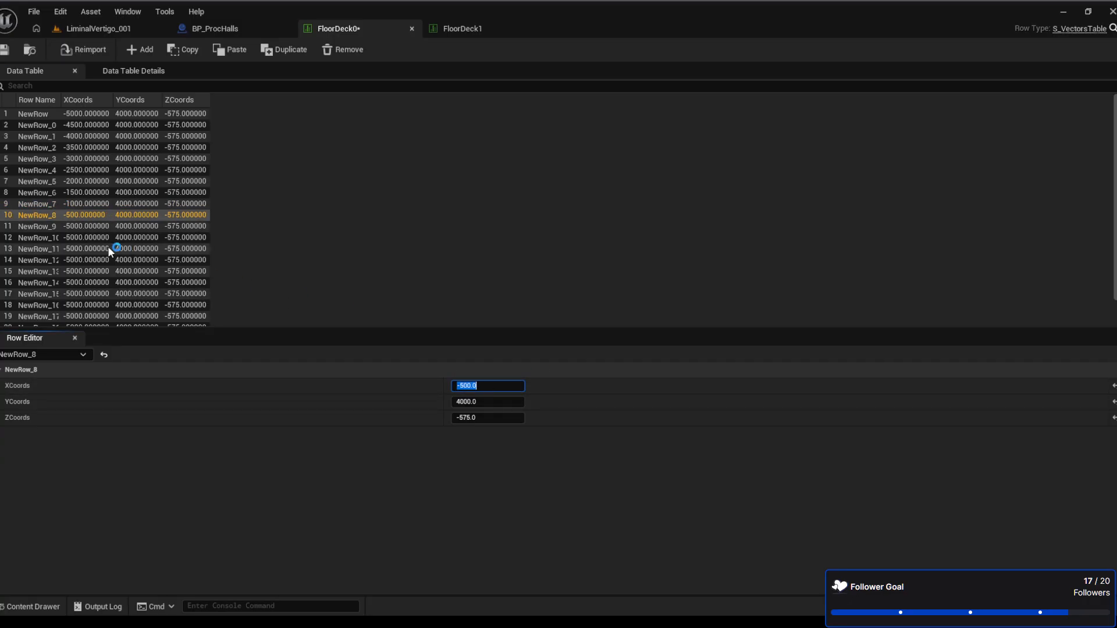
{"action": "left_click", "coordinate": [76, 225]}
{"action": "left_click", "coordinate": [492, 387]}
{"action": "type", "text": "0"}
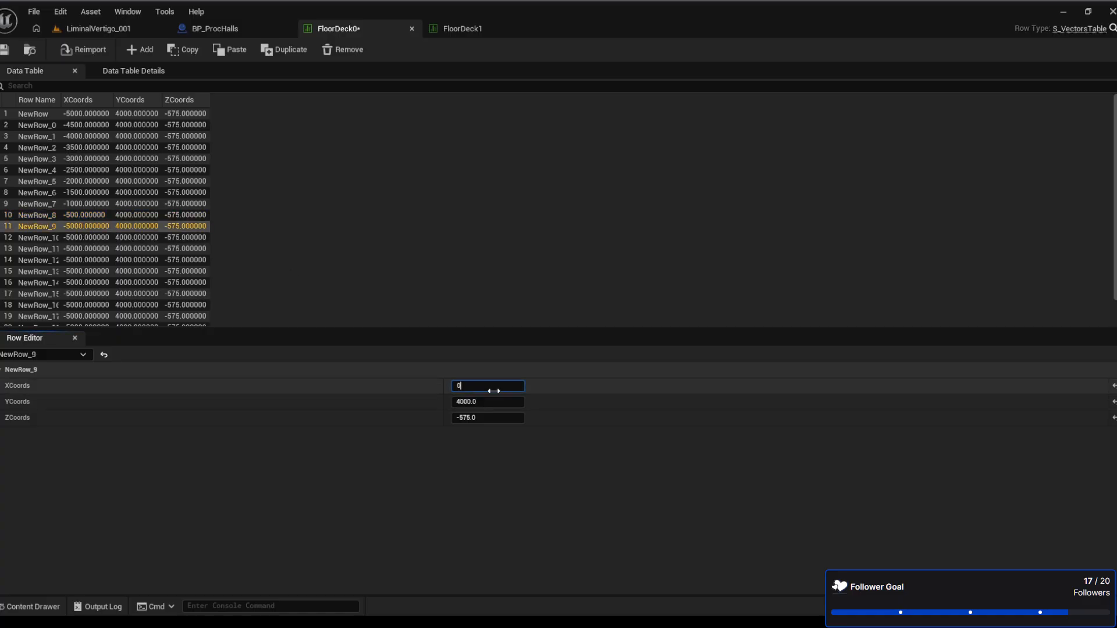
{"action": "key", "text": "Return"}
Set XCoords to 500 for NewRow_10 and to 1000 for NewRow_11
{"action": "left_click", "coordinate": [89, 237]}
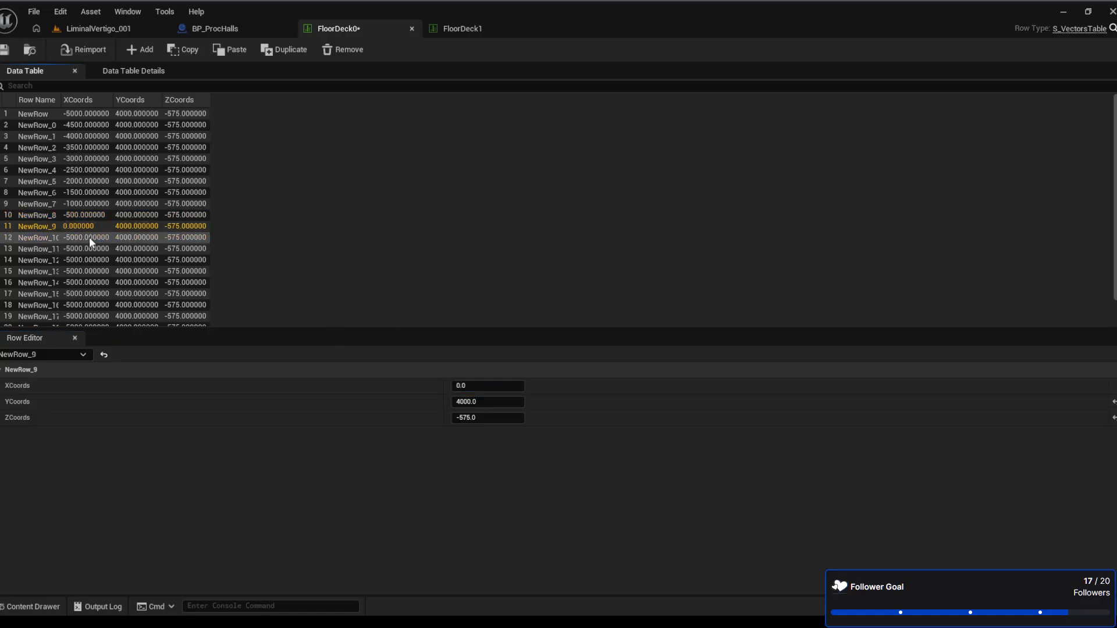
{"action": "left_click", "coordinate": [465, 386]}
{"action": "type", "text": "600"}
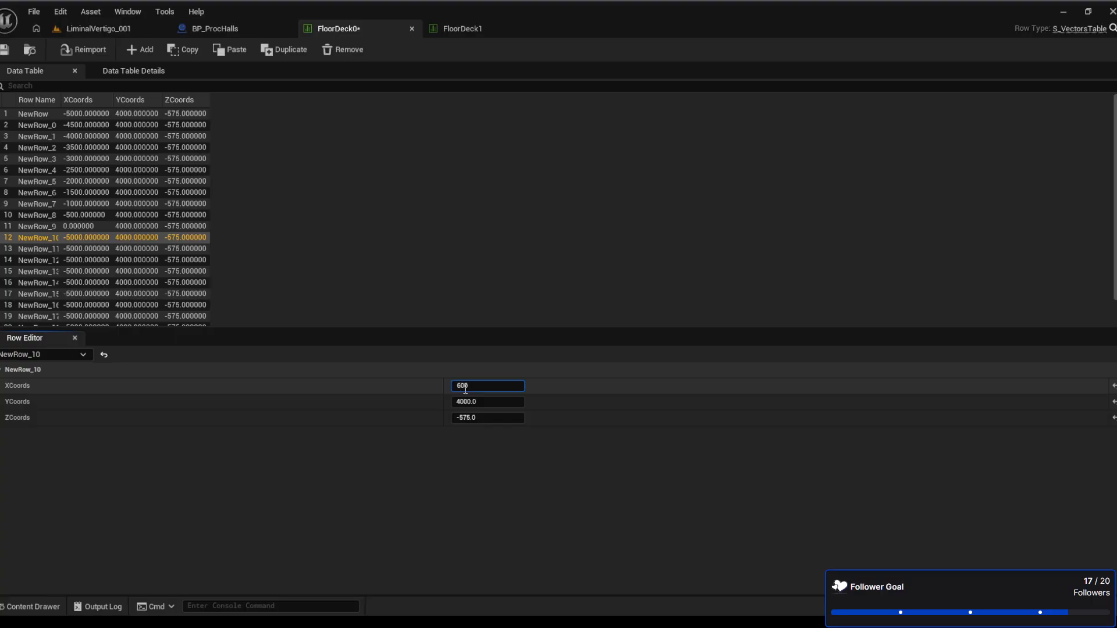
{"action": "key", "text": "BackSpace"}
{"action": "key", "text": "BackSpace"}
{"action": "key", "text": "BackSpace"}
{"action": "type", "text": "500"}
{"action": "key", "text": "Return"}
{"action": "left_click", "coordinate": [75, 249]}
{"action": "left_click", "coordinate": [487, 386]}
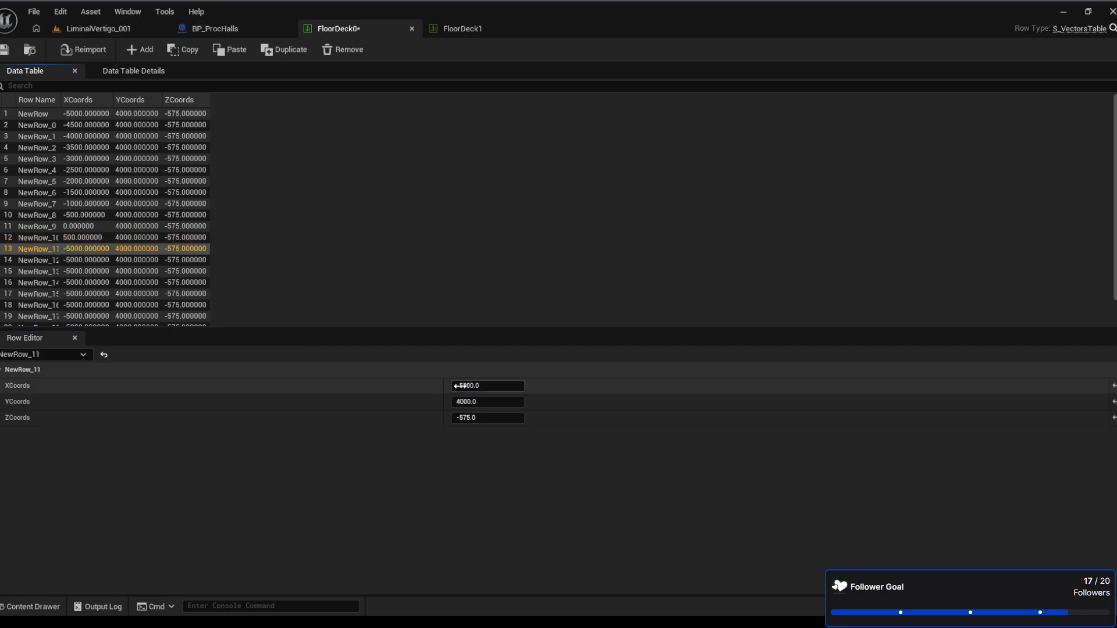
{"action": "type", "text": "1000"}
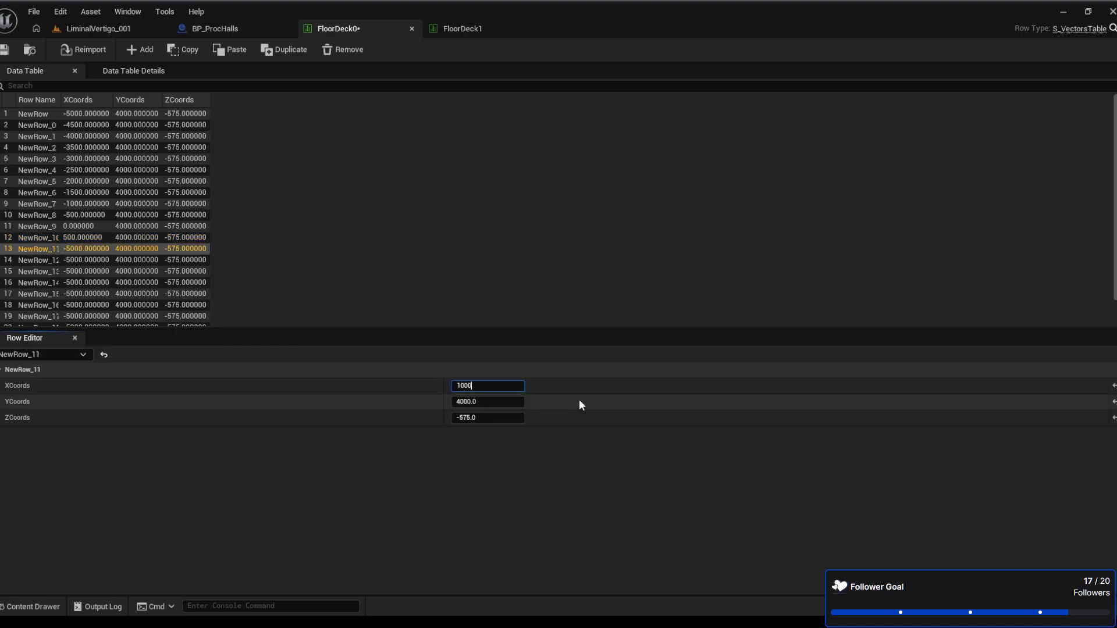
{"action": "key", "text": "Return"}
Set XCoords to 1500 for NewRow_12 and to 2000 for NewRow_13
{"action": "left_click", "coordinate": [87, 260]}
{"action": "left_click", "coordinate": [495, 386]}
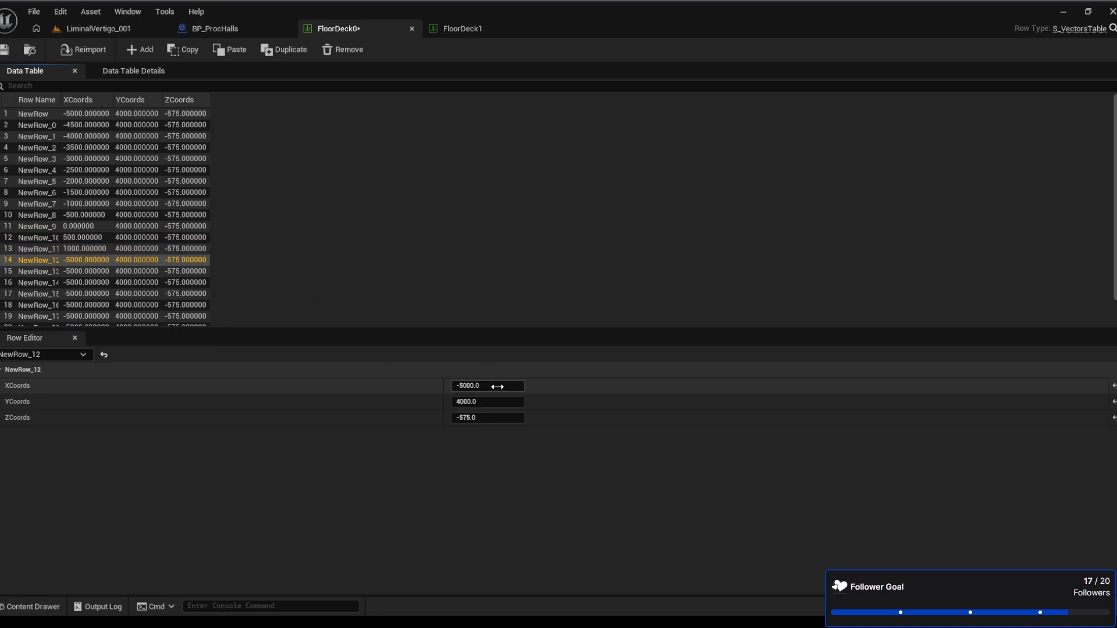
{"action": "type", "text": "1500"}
{"action": "key", "text": "Return"}
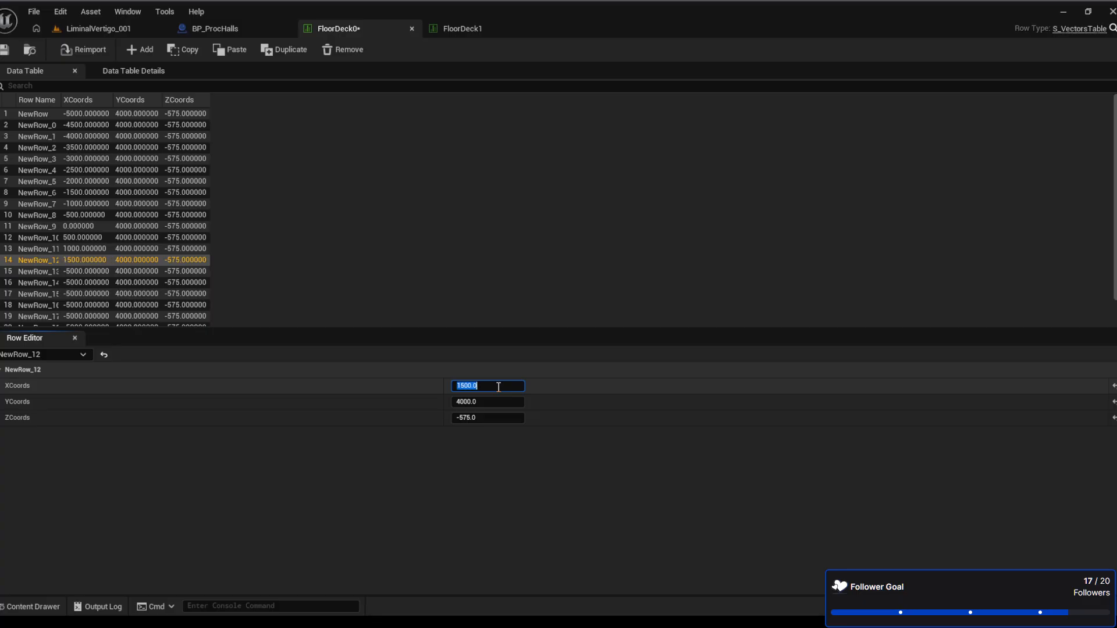
{"action": "left_click", "coordinate": [105, 271]}
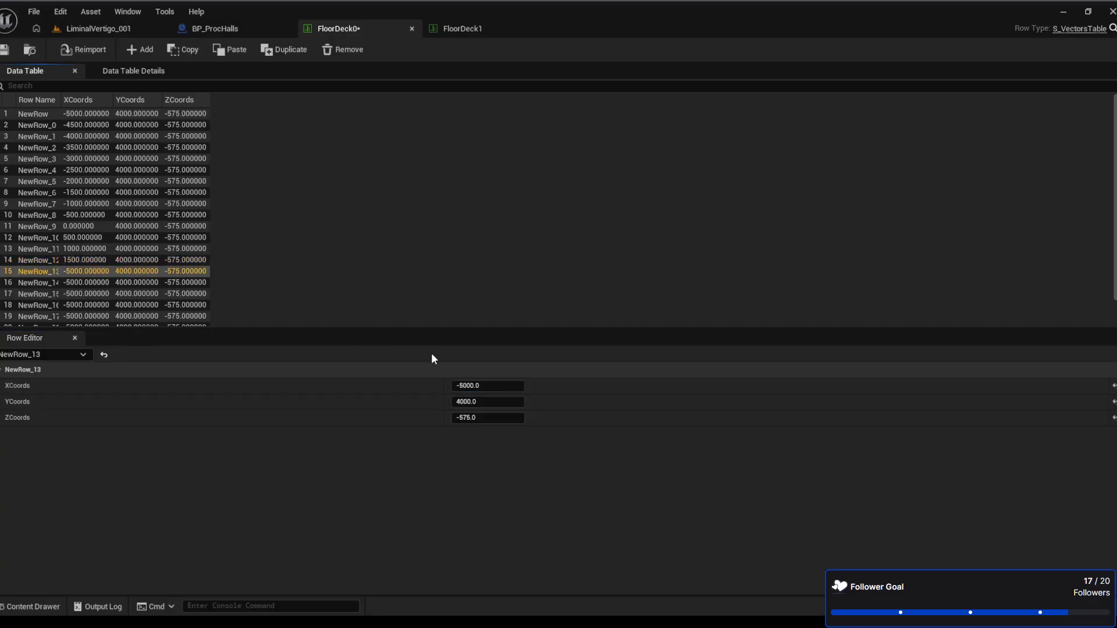
{"action": "left_click", "coordinate": [476, 385]}
{"action": "type", "text": "2000"}
{"action": "key", "text": "Return"}
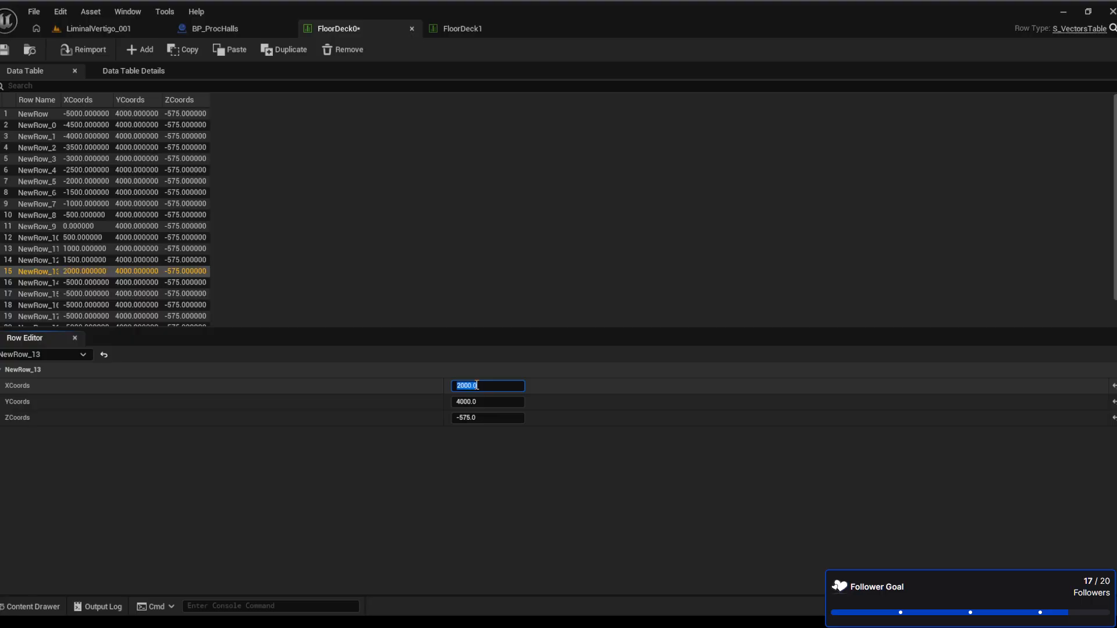
Set XCoords to 2500 for NewRow_14 and to 3000 for NewRow_15
{"action": "left_click", "coordinate": [130, 286]}
{"action": "left_click", "coordinate": [505, 385]}
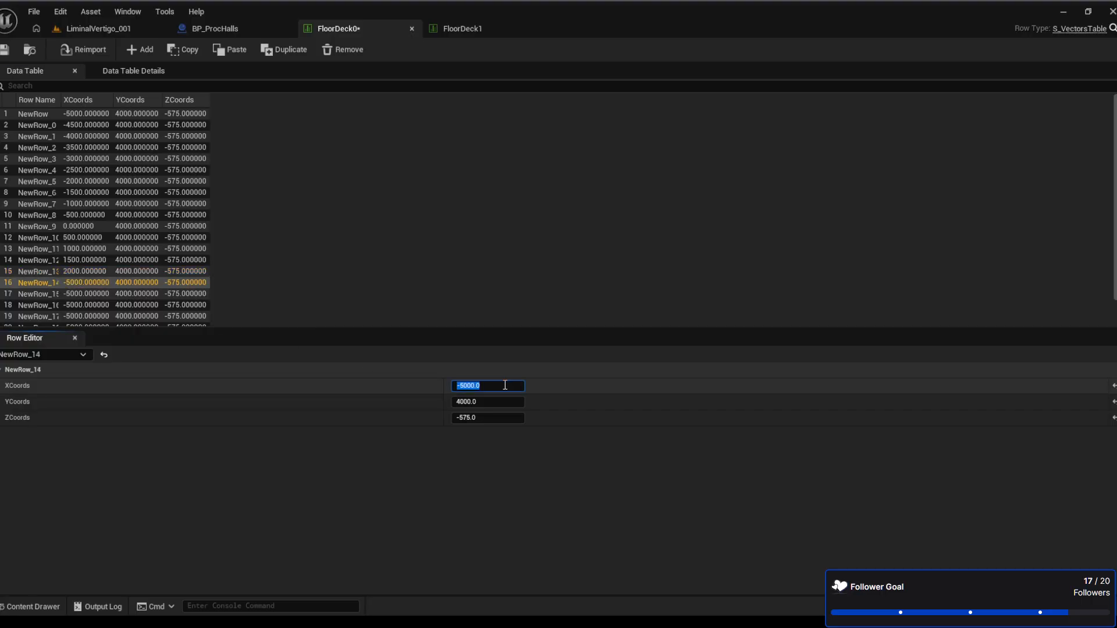
{"action": "type", "text": "2500"}
{"action": "key", "text": "Return"}
{"action": "left_click", "coordinate": [86, 297]}
{"action": "left_click", "coordinate": [503, 386]}
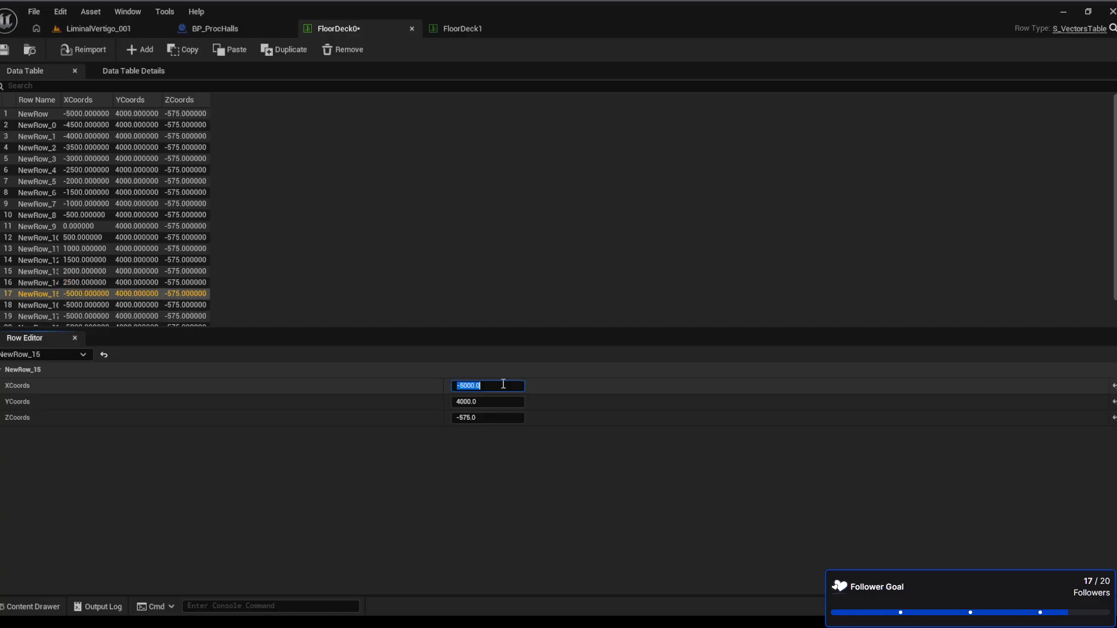
{"action": "type", "text": "3000"}
{"action": "key", "text": "Return"}
Set XCoords to 3500 for NewRow_16 and to 4000 for NewRow_17
{"action": "left_click", "coordinate": [78, 305]}
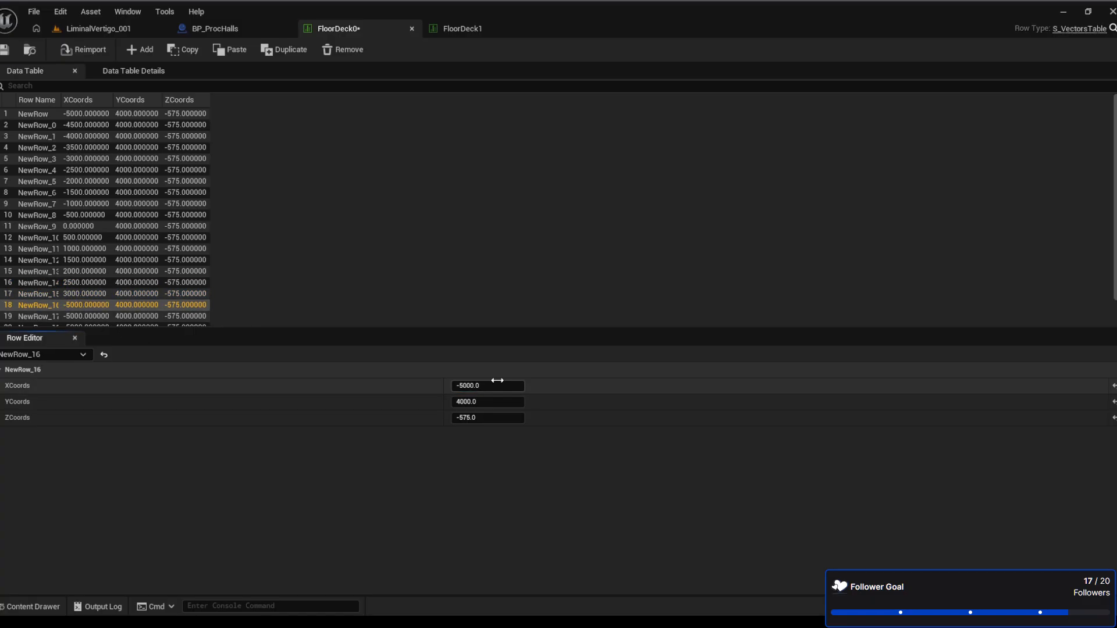
{"action": "left_click", "coordinate": [496, 384]}
{"action": "type", "text": "3500"}
{"action": "key", "text": "Return"}
{"action": "left_click", "coordinate": [205, 316]}
{"action": "left_click", "coordinate": [487, 386]}
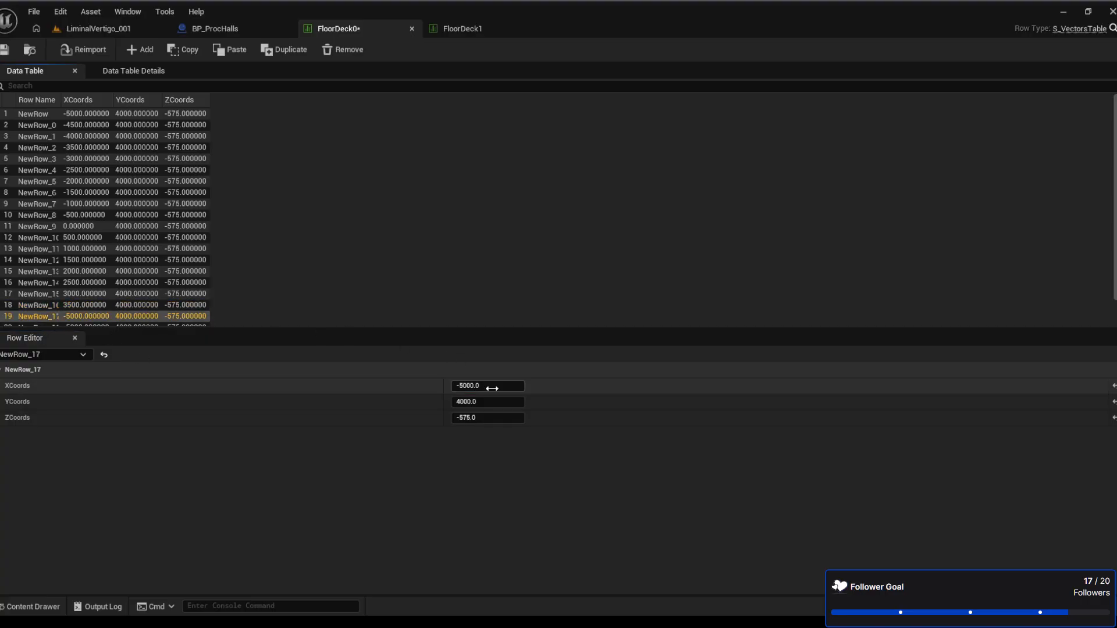
{"action": "type", "text": "4000"}
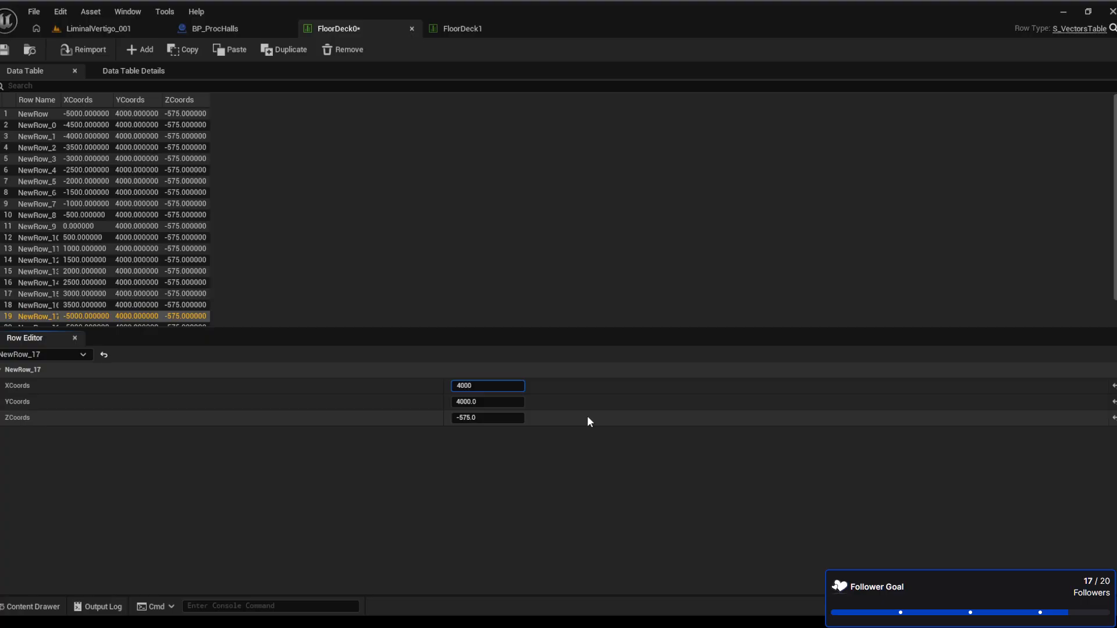
{"action": "key", "text": "Return"}
Set XCoords to 4500 for NewRow_18 and to 5000 for NewRow_19
{"action": "scroll", "coordinate": [142, 252], "scroll_direction": "down", "scroll_amount": 2}
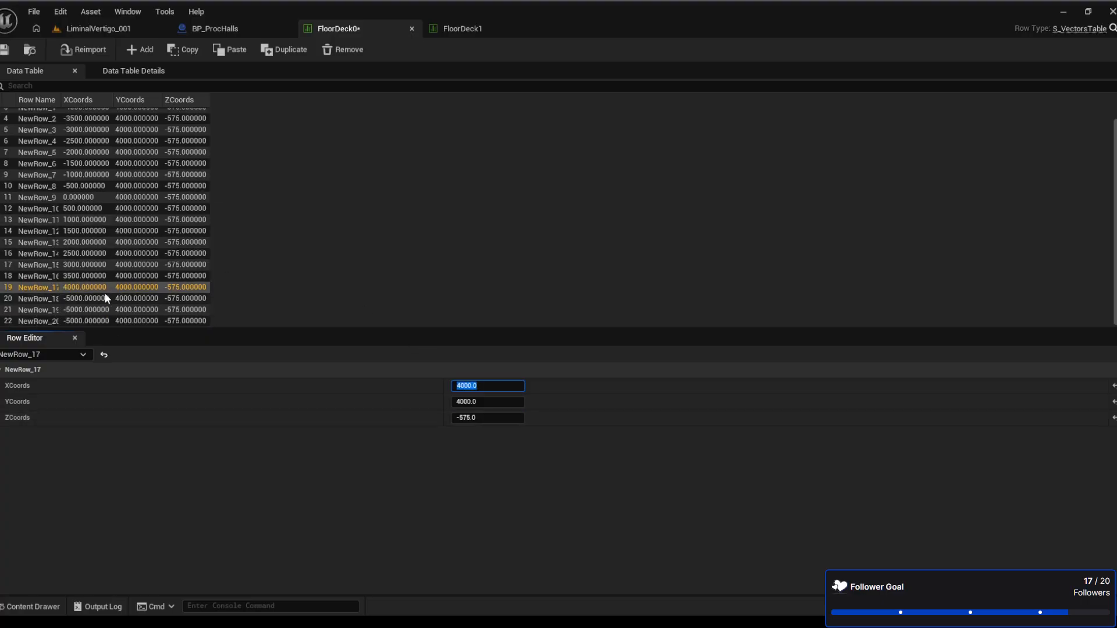
{"action": "left_click", "coordinate": [86, 298]}
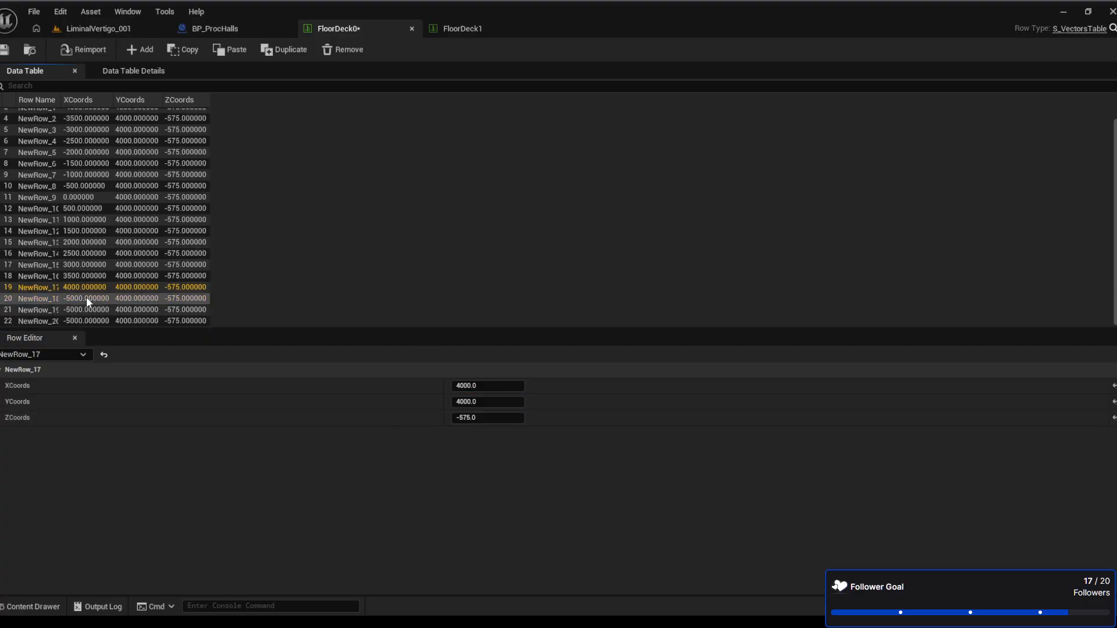
{"action": "left_click", "coordinate": [486, 387]}
{"action": "type", "text": "4500"}
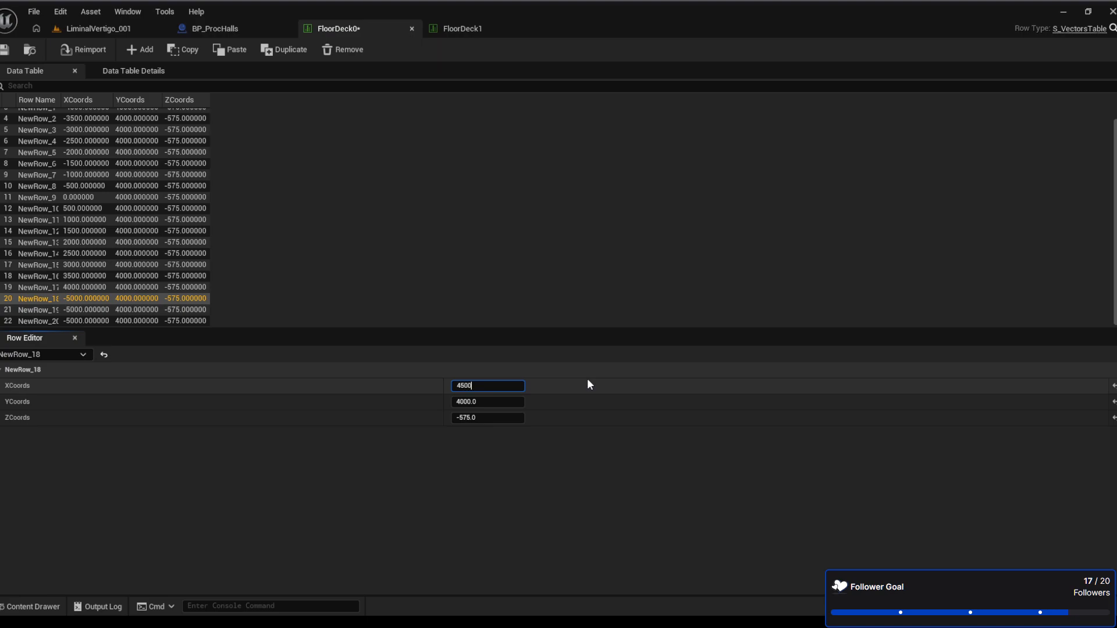
{"action": "key", "text": "Return"}
{"action": "left_click", "coordinate": [77, 309]}
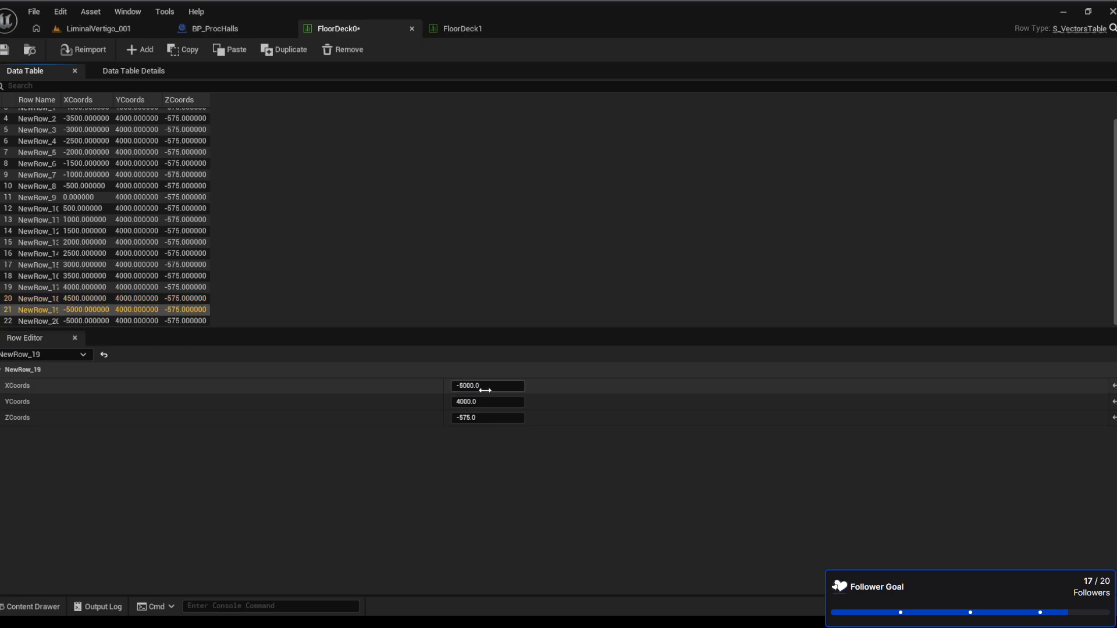
{"action": "left_click", "coordinate": [479, 386]}
{"action": "key", "text": "Home"}
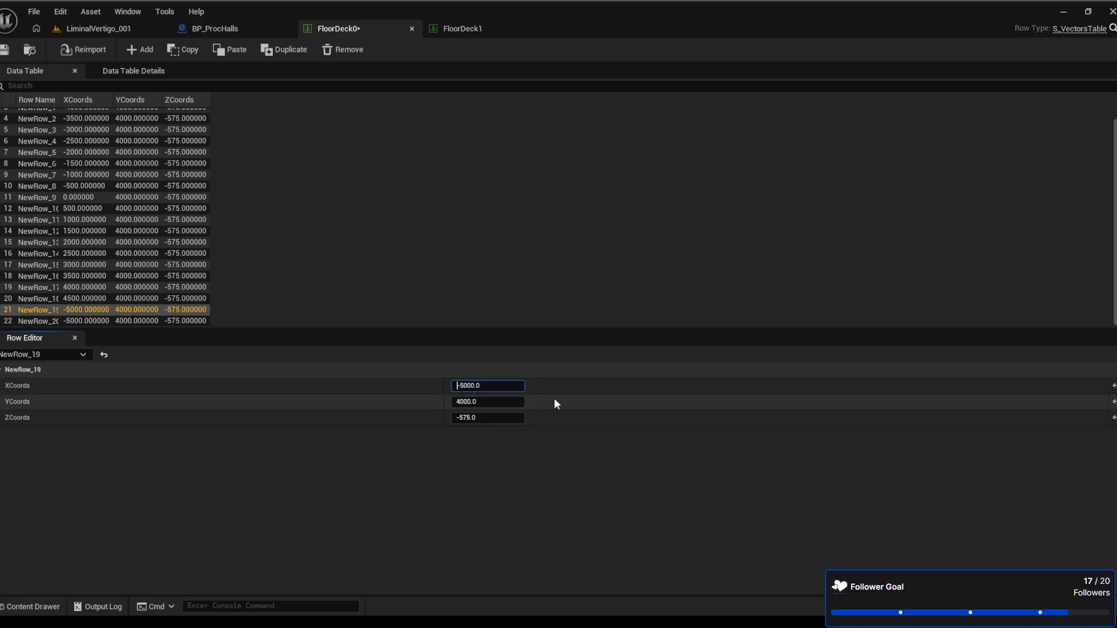
{"action": "key", "text": "Delete"}
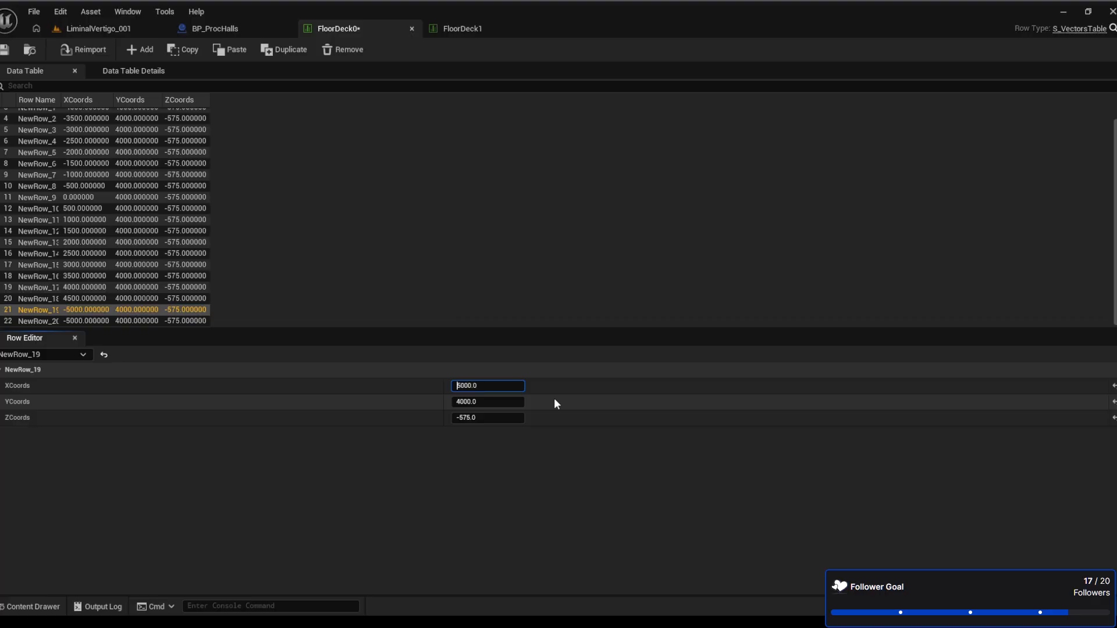
{"action": "key", "text": "Return"}
Set XCoords to 5500 for NewRow_20 and save the FloorDeck0 data table
{"action": "left_click", "coordinate": [76, 320]}
{"action": "left_click", "coordinate": [512, 387]}
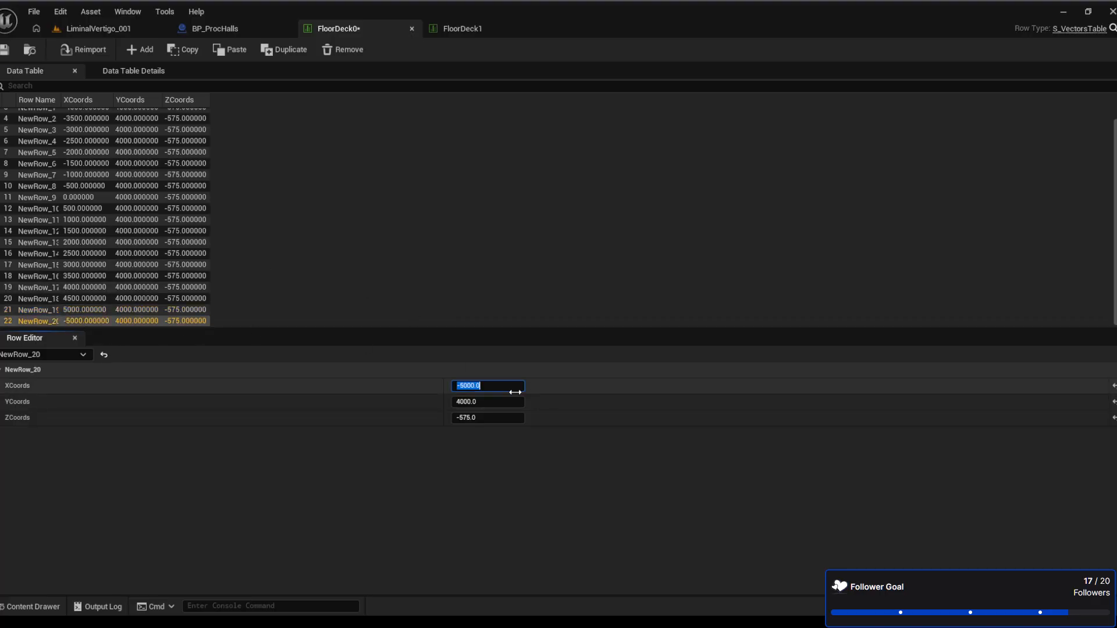
{"action": "type", "text": "5500"}
{"action": "key", "text": "Return"}
{"action": "left_click", "coordinate": [4, 50]}
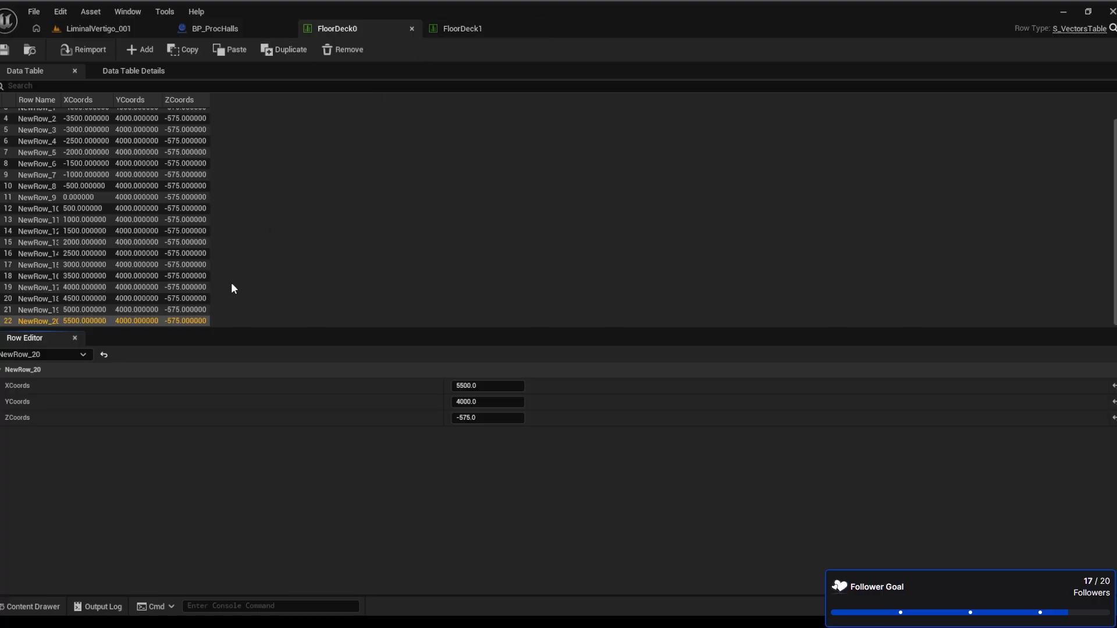
Inspect the hall floor and the area around the stairs in the LiminalVertigo_001 level
{"action": "left_click", "coordinate": [203, 28]}
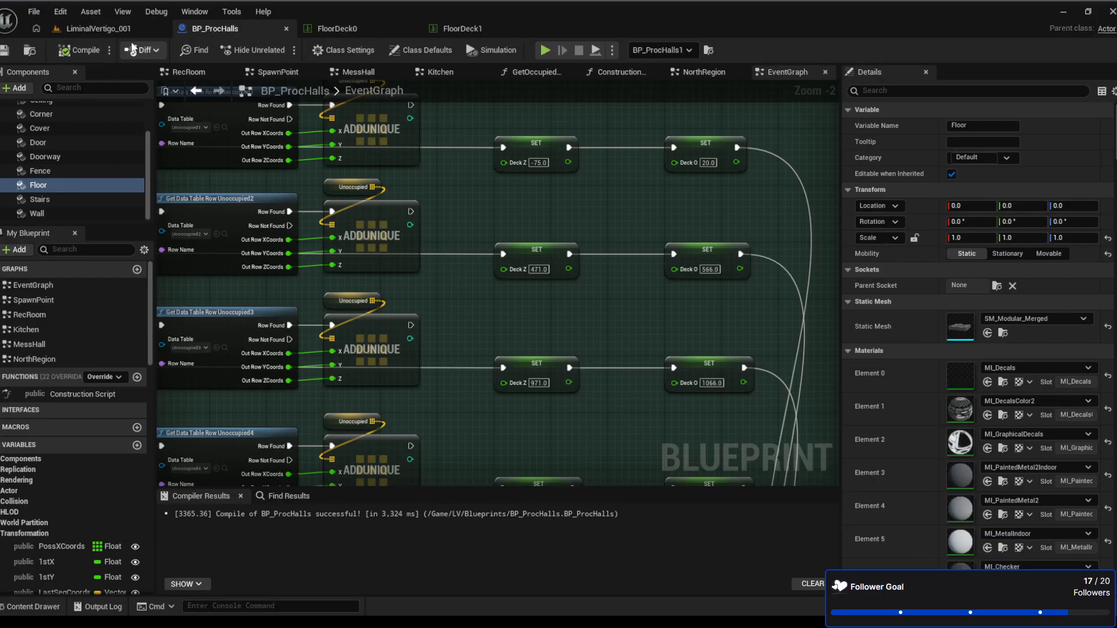
{"action": "left_click", "coordinate": [123, 27]}
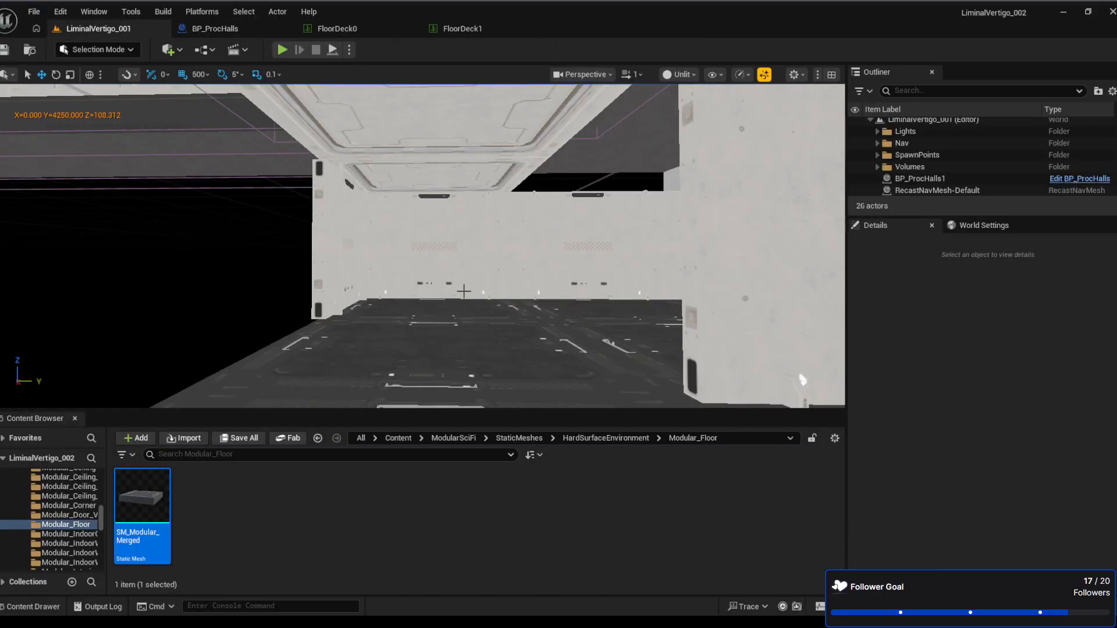
{"action": "key", "text": "w"}
{"action": "right_click_drag", "start_coordinate": [464, 291], "coordinate": [808, 201]}
{"action": "key", "text": "s"}
{"action": "key", "text": "w"}
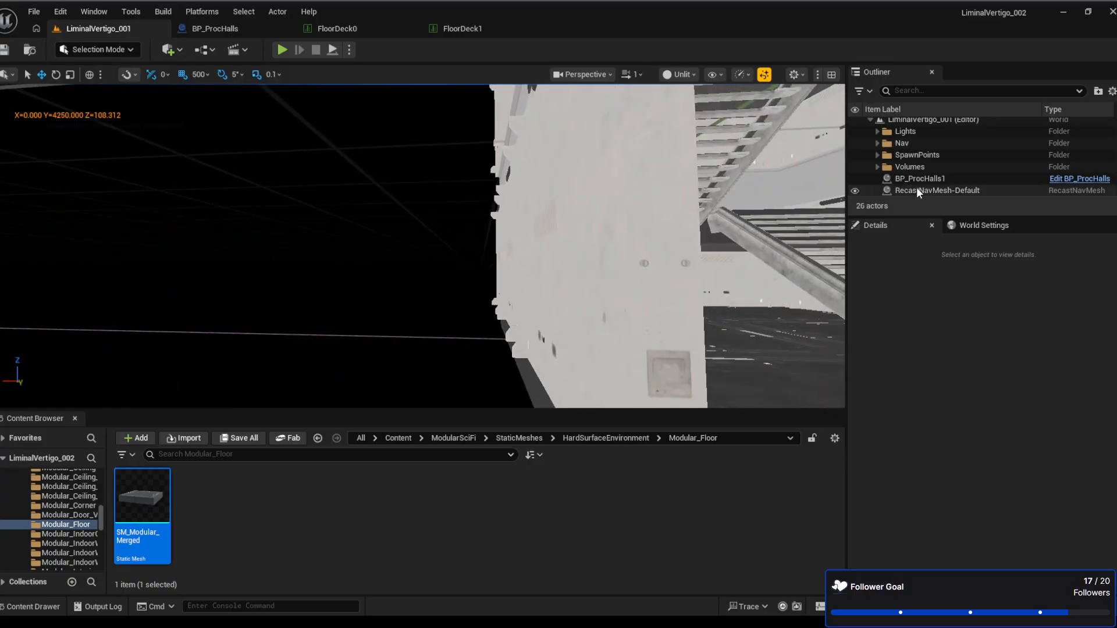
Locate the static mesh used by the Floor component of BP_ProcHalls in the project content
{"action": "left_click", "coordinate": [205, 30]}
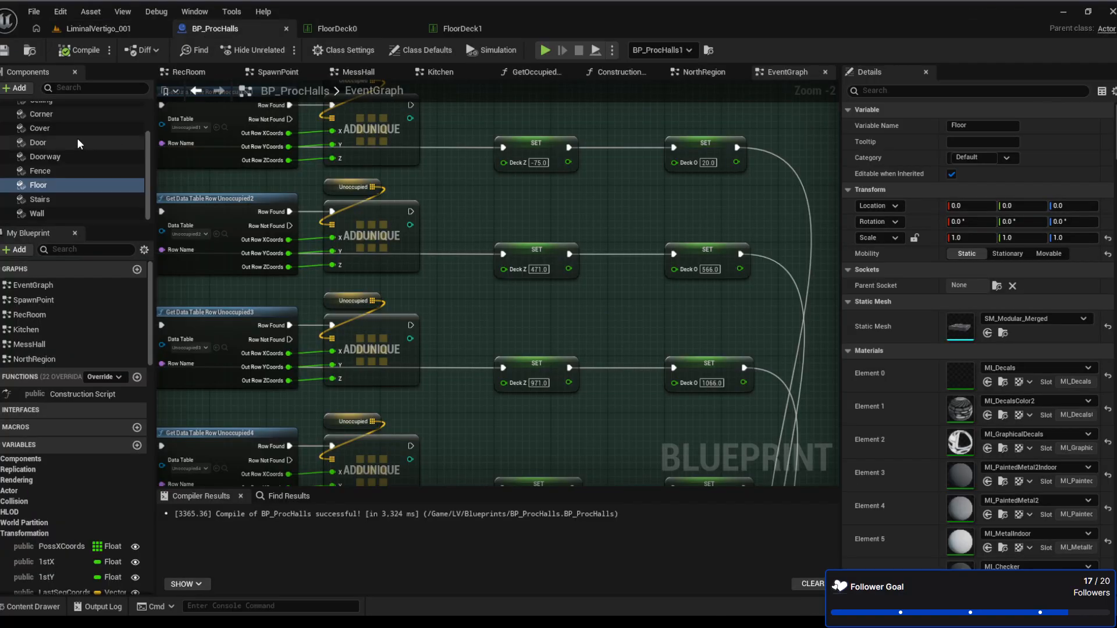
{"action": "scroll", "coordinate": [57, 138], "scroll_direction": "up", "scroll_amount": 2}
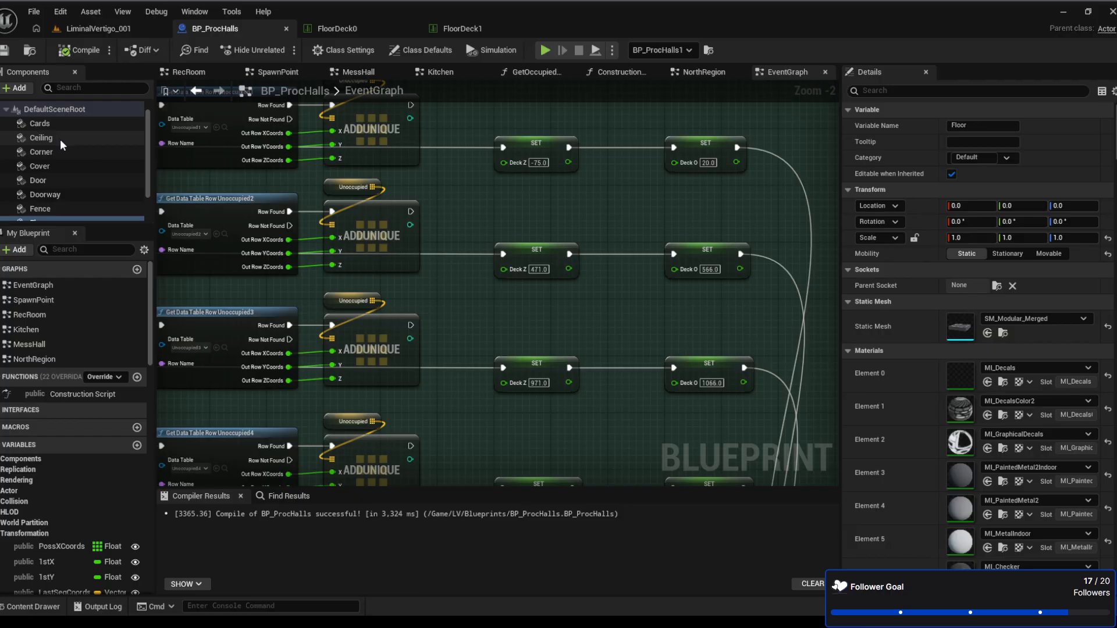
{"action": "left_click", "coordinate": [61, 138]}
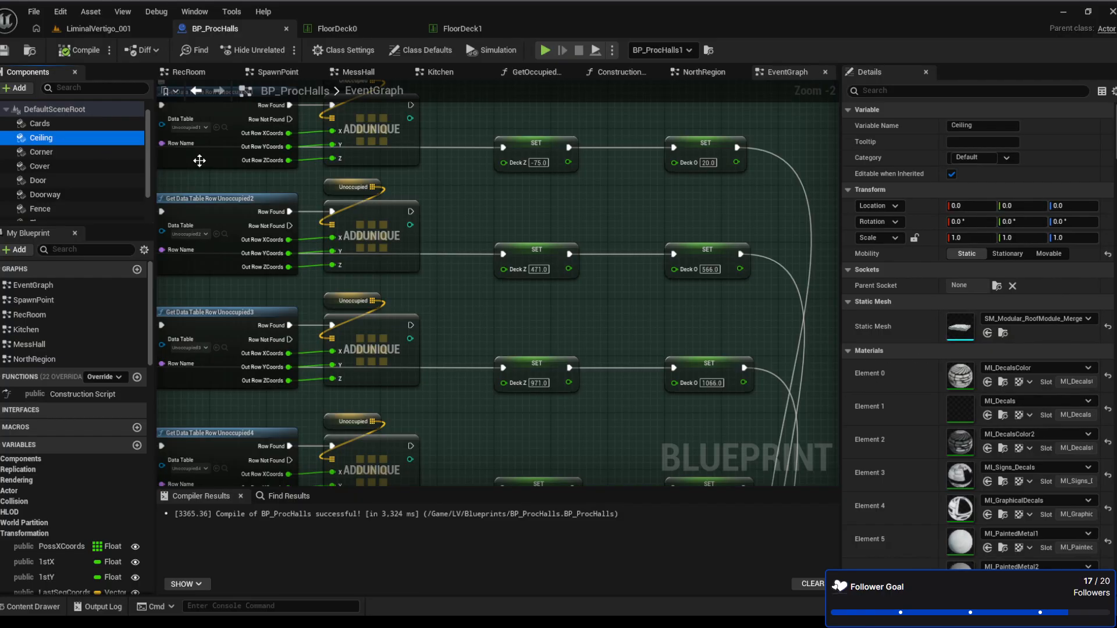
{"action": "scroll", "coordinate": [82, 172], "scroll_direction": "down", "scroll_amount": 2}
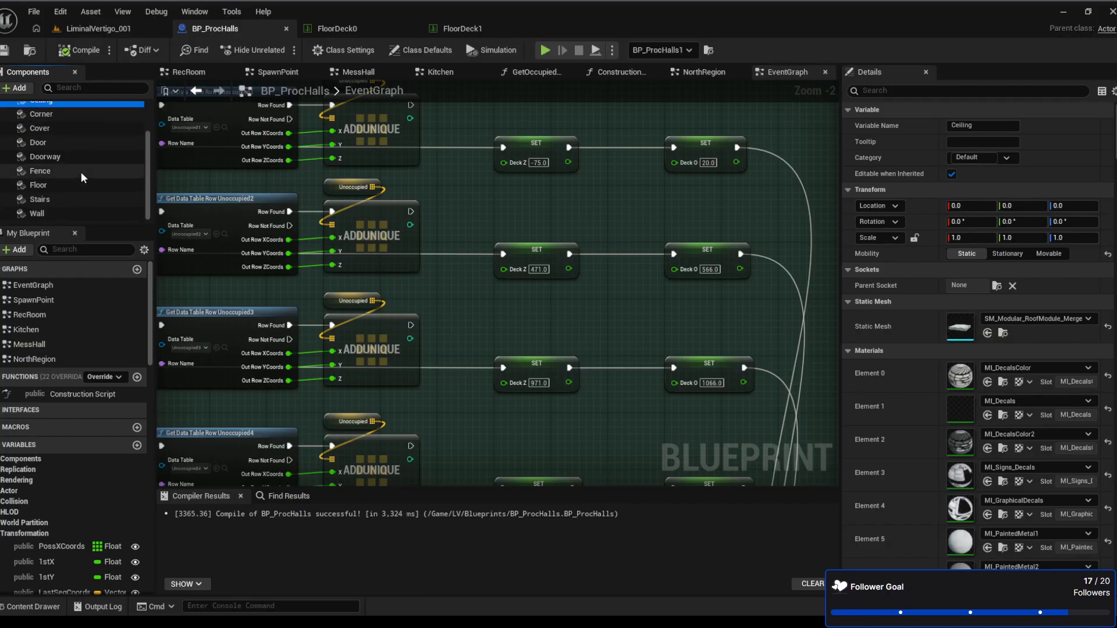
{"action": "left_click", "coordinate": [68, 186]}
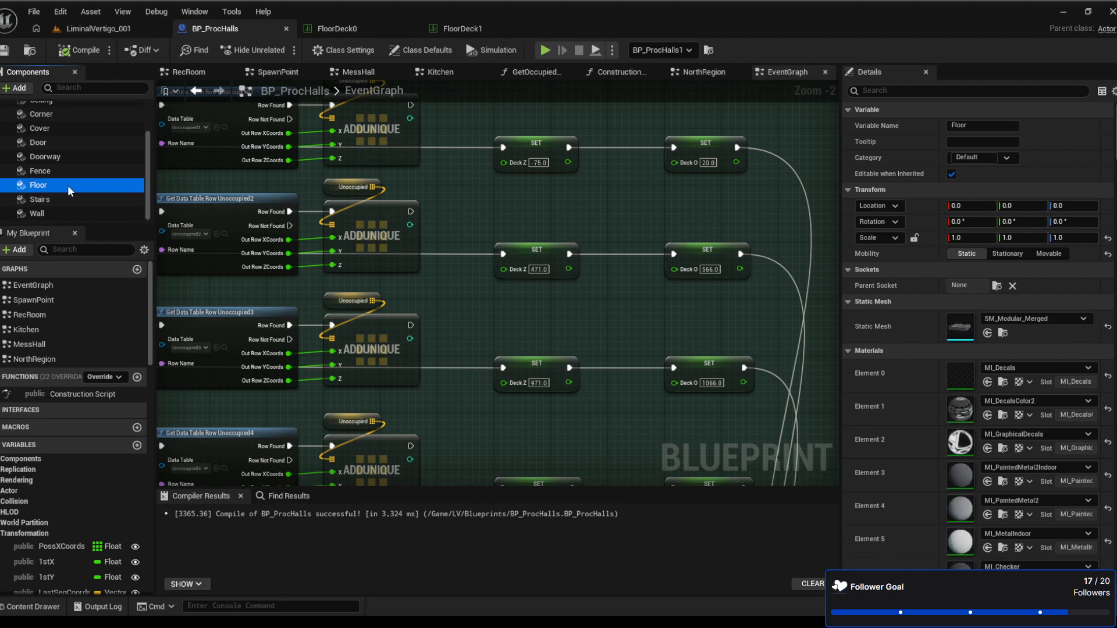
{"action": "left_click", "coordinate": [1003, 333]}
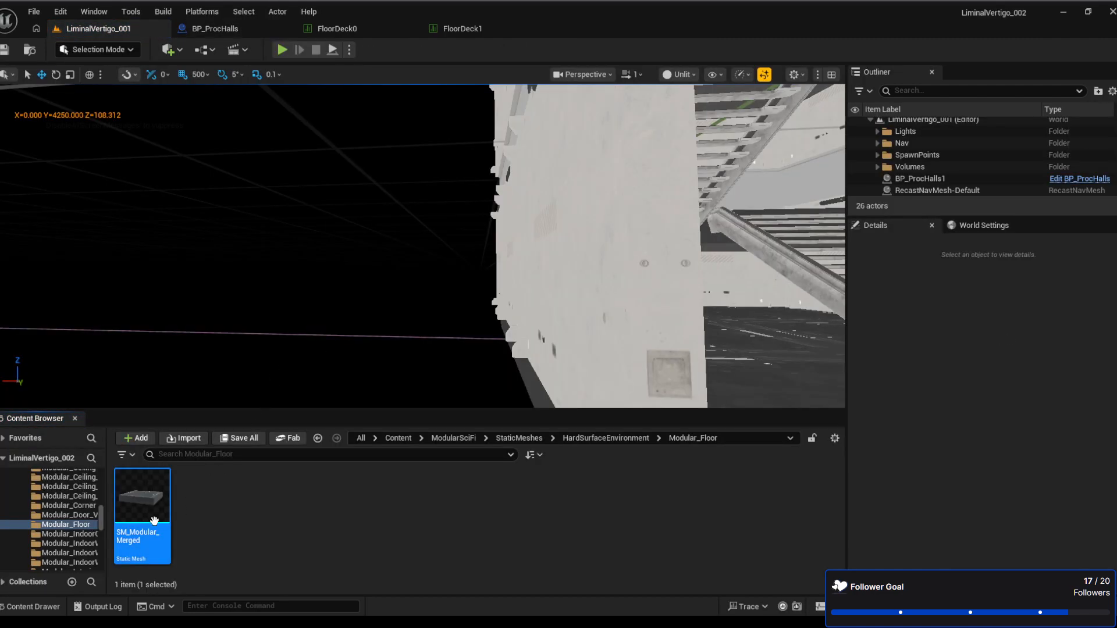
Place an SM_Modular_Merged floor tile in the level near the stairs and set its X rotation to 0
{"action": "left_click_drag", "start_coordinate": [619, 350], "coordinate": [585, 376]}
{"action": "right_click_drag", "start_coordinate": [584, 376], "coordinate": [701, 363]}
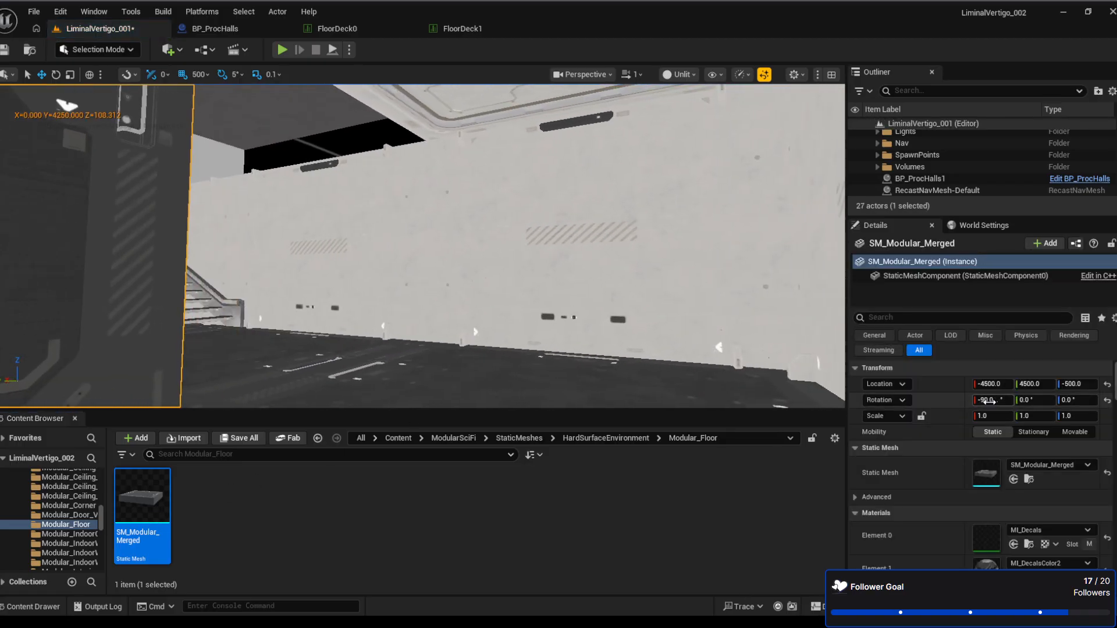
{"action": "left_click", "coordinate": [990, 400]}
{"action": "type", "text": "0"}
{"action": "key", "text": "Return"}
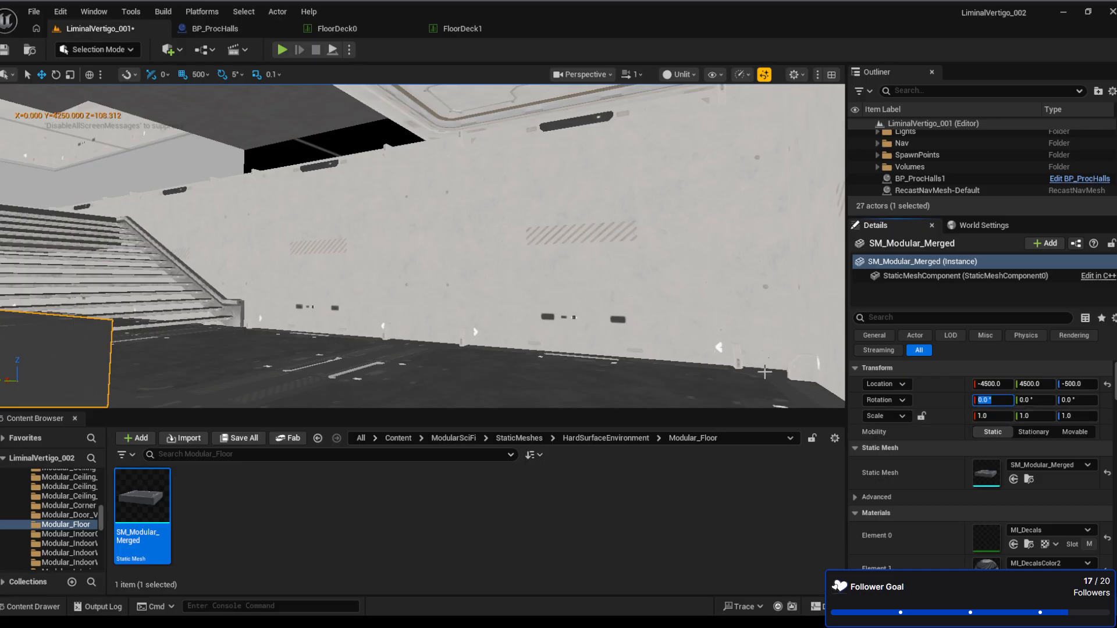
Set the X location of the SM_Modular_Merged test tile to -5000
{"action": "right_click_drag", "start_coordinate": [362, 309], "coordinate": [361, 276]}
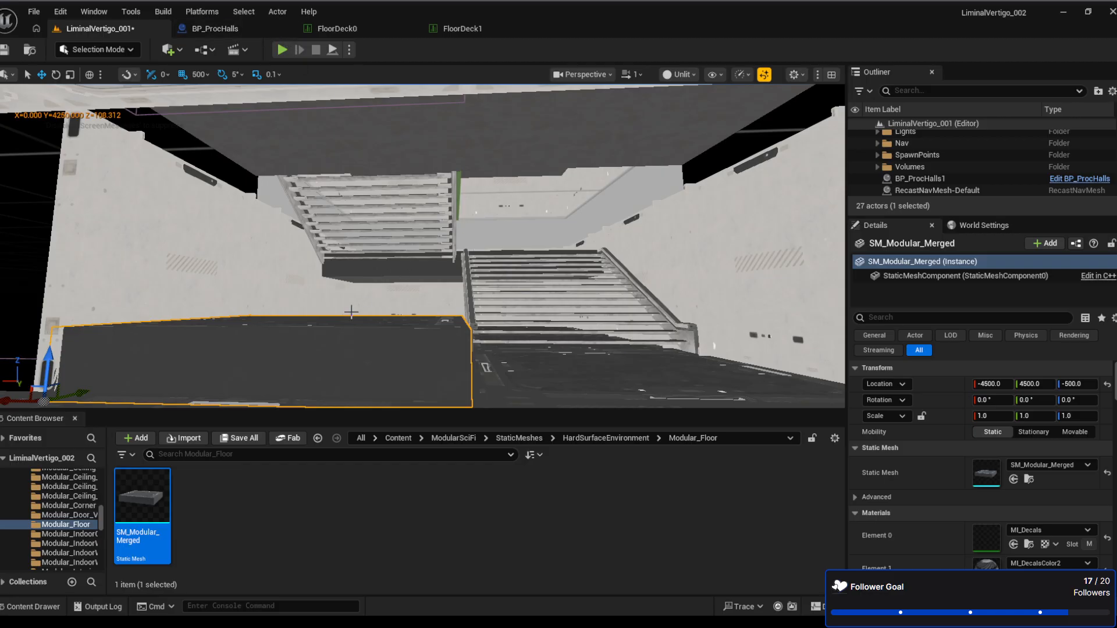
{"action": "left_click", "coordinate": [992, 384]}
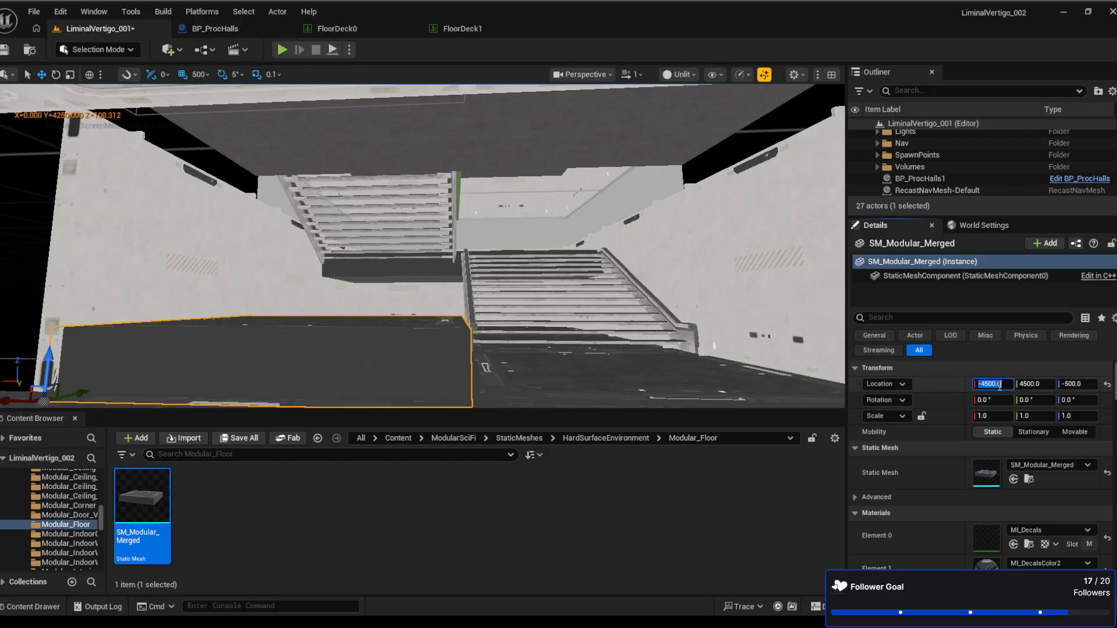
{"action": "type", "text": "-5000"}
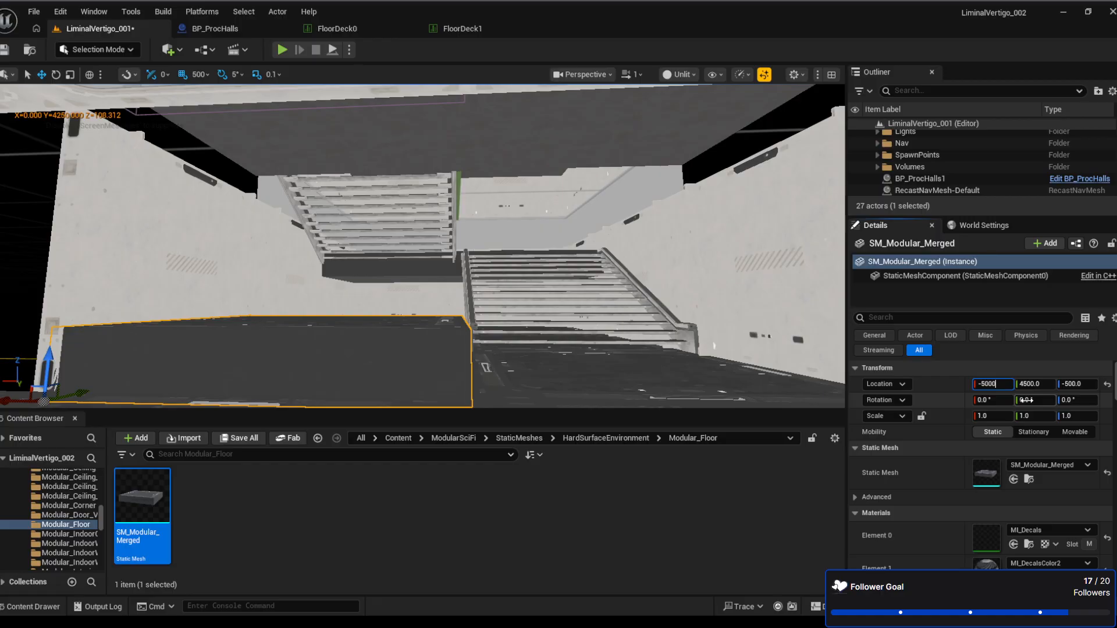
{"action": "key", "text": "Return"}
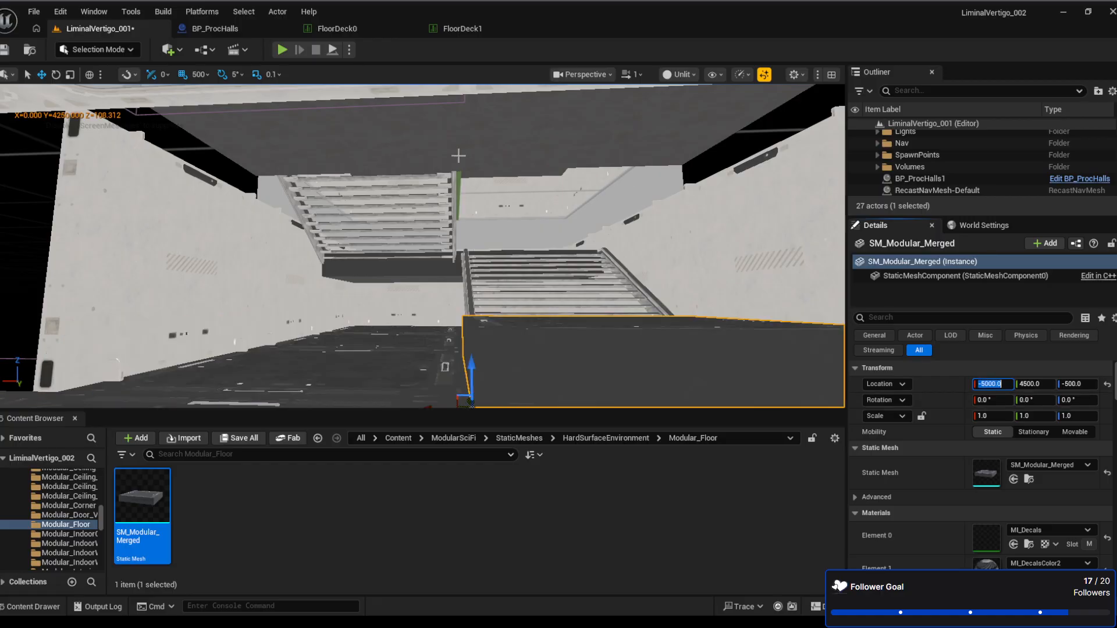
Locate the last Wall Add Instance nodes at the end of the chain in the BP_ProcHalls Construction Script
{"action": "left_click", "coordinate": [215, 28]}
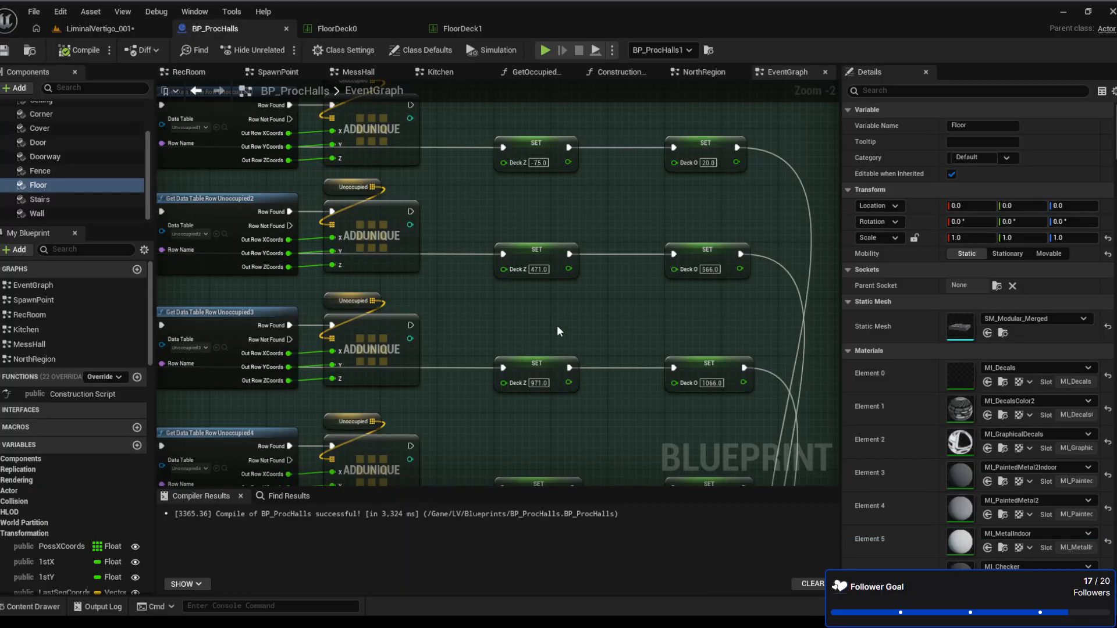
{"action": "left_click", "coordinate": [618, 73]}
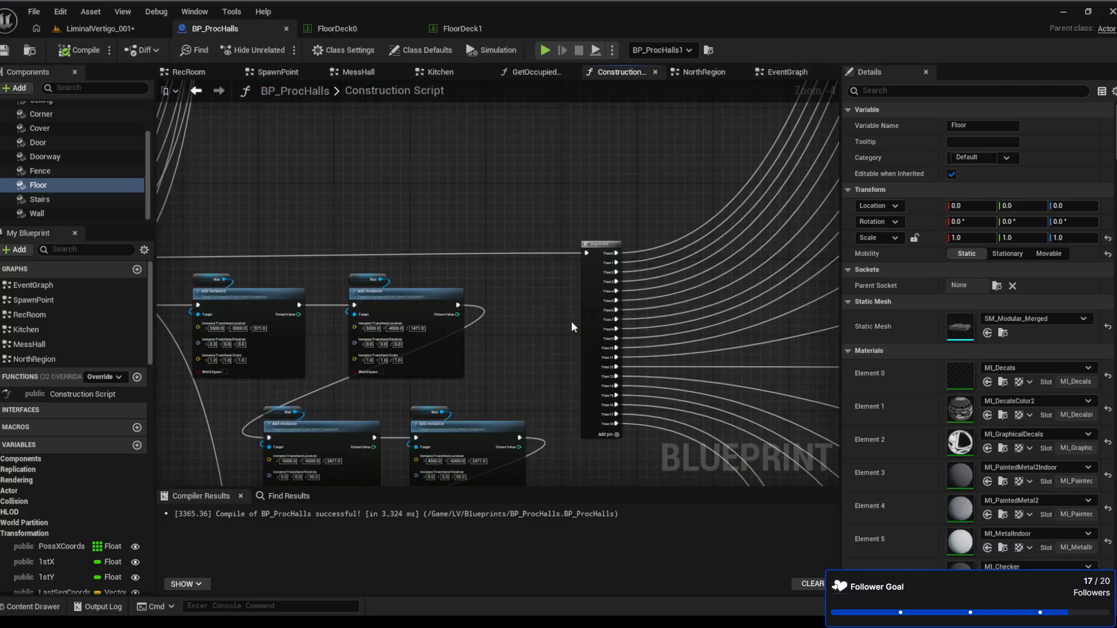
{"action": "scroll", "coordinate": [572, 321], "scroll_direction": "down", "scroll_amount": 7}
{"action": "scroll", "coordinate": [413, 215], "scroll_direction": "up", "scroll_amount": 9}
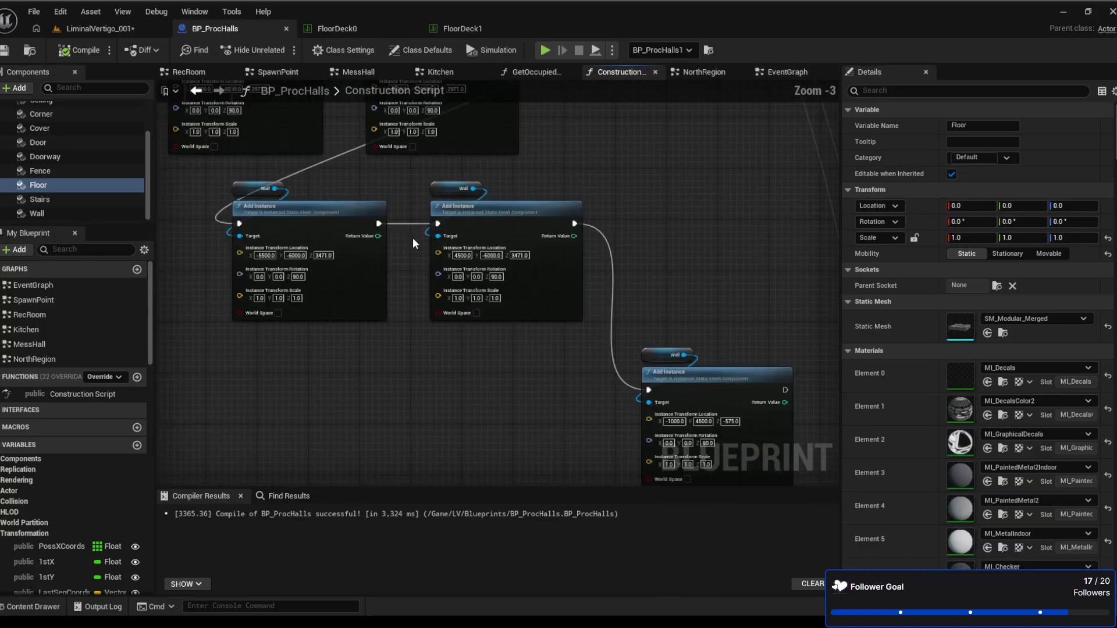
{"action": "right_click_drag", "start_coordinate": [426, 314], "coordinate": [439, 219]}
{"action": "left_click_drag", "start_coordinate": [734, 419], "coordinate": [657, 234]}
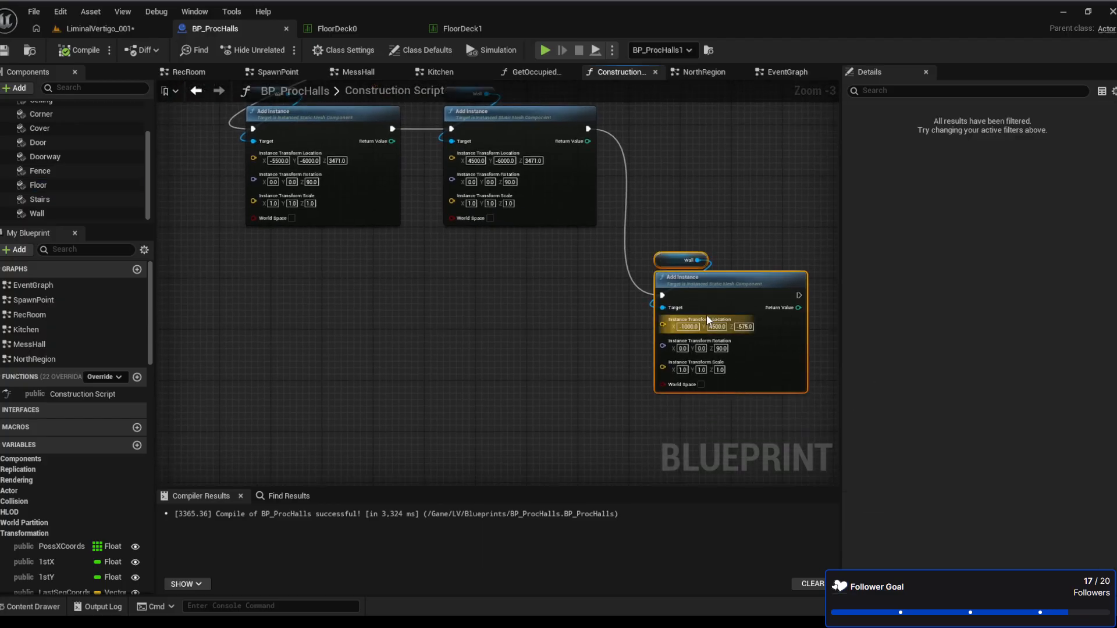
{"action": "left_click", "coordinate": [539, 319]}
{"action": "right_click_drag", "start_coordinate": [541, 318], "coordinate": [579, 362]}
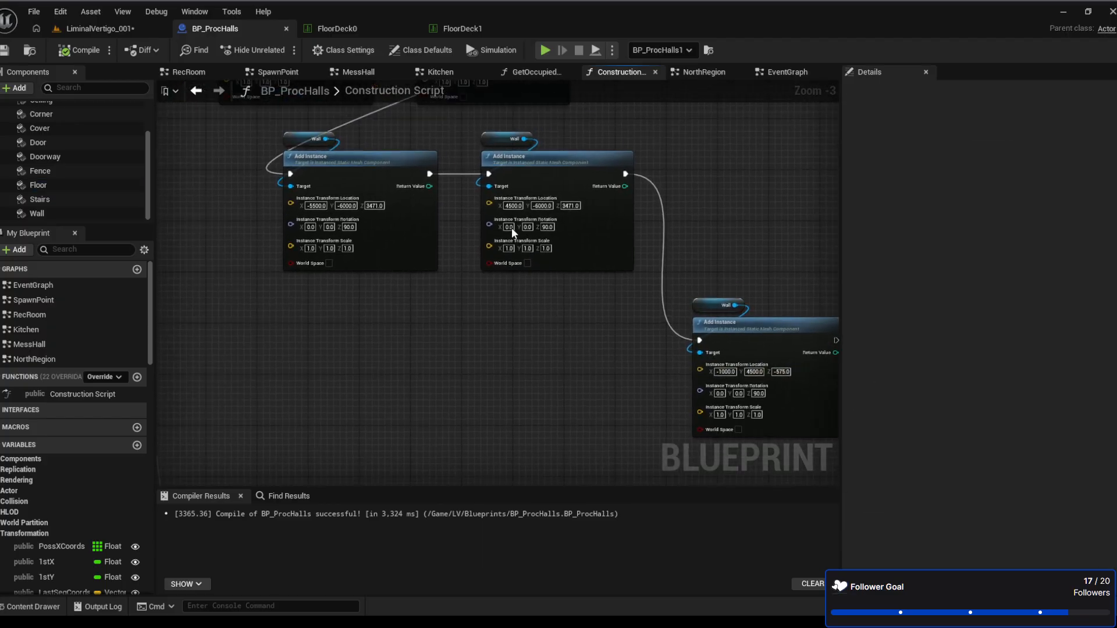
Duplicate the two side-by-side Wall Add Instance nodes with Z location 3471 and place the copies below the originals
{"action": "left_click_drag", "start_coordinate": [507, 262], "coordinate": [326, 114]}
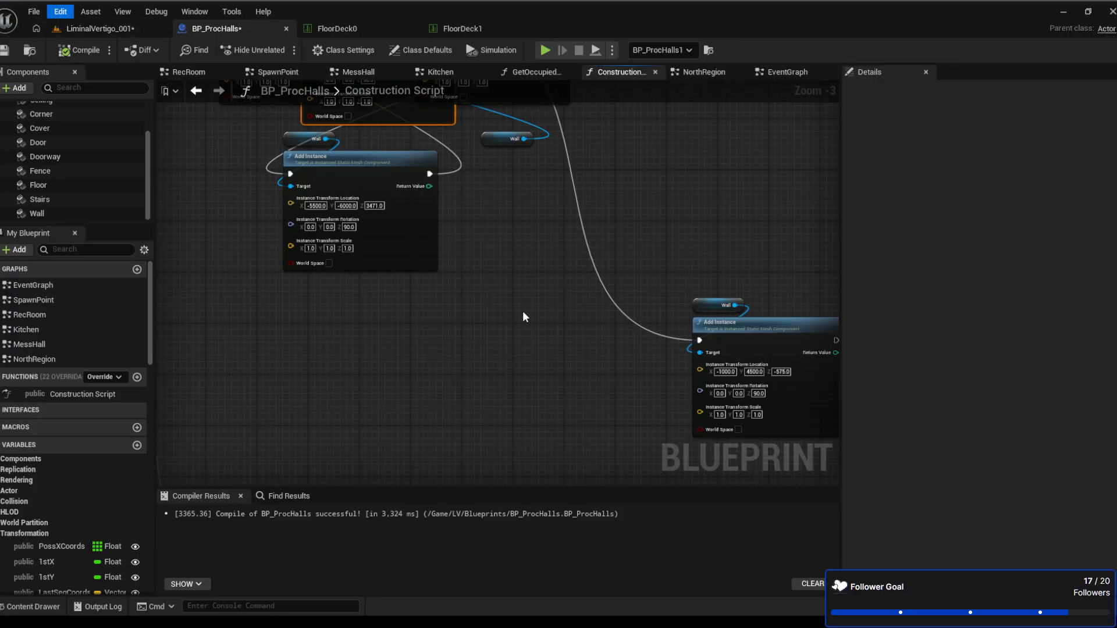
{"action": "key", "text": "ctrl+z"}
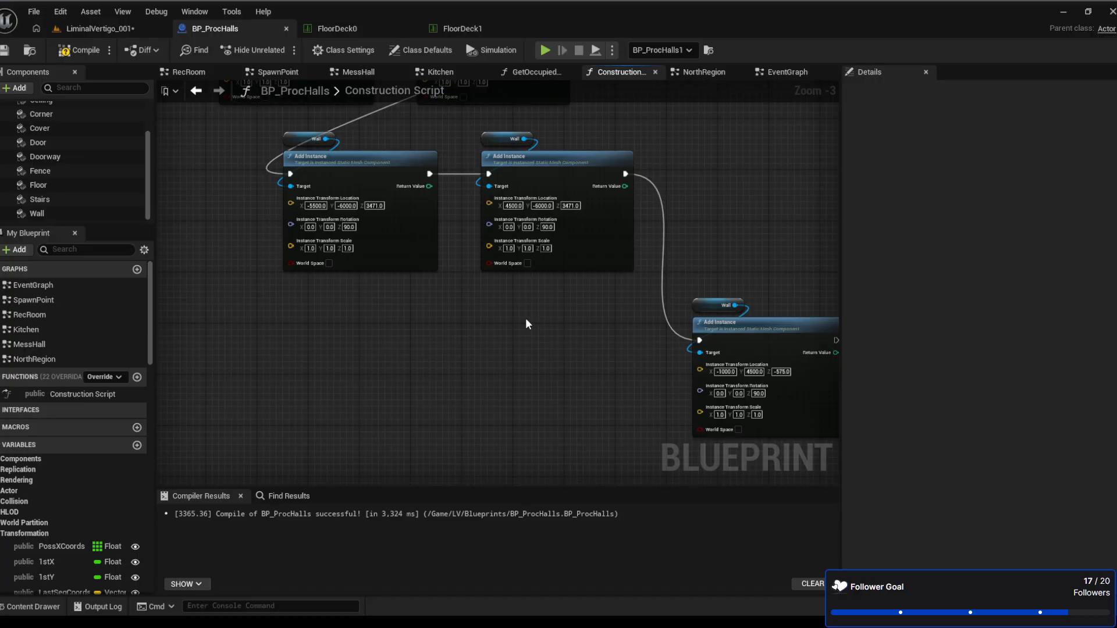
{"action": "left_click_drag", "start_coordinate": [579, 323], "coordinate": [243, 135]}
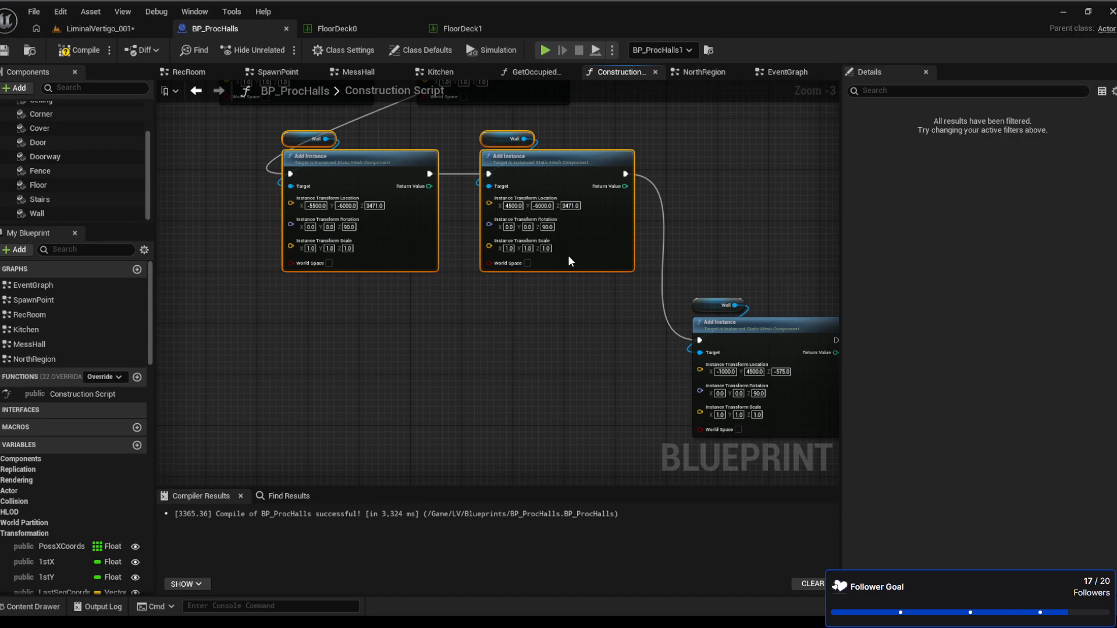
{"action": "key", "text": "ctrl+d"}
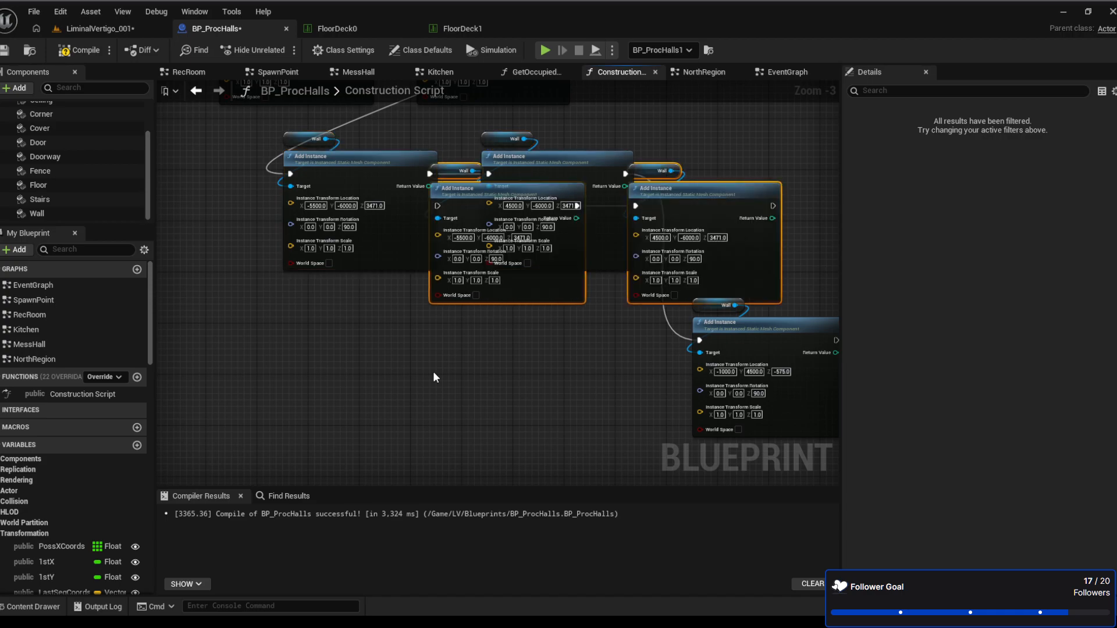
{"action": "left_click_drag", "start_coordinate": [724, 194], "coordinate": [540, 373]}
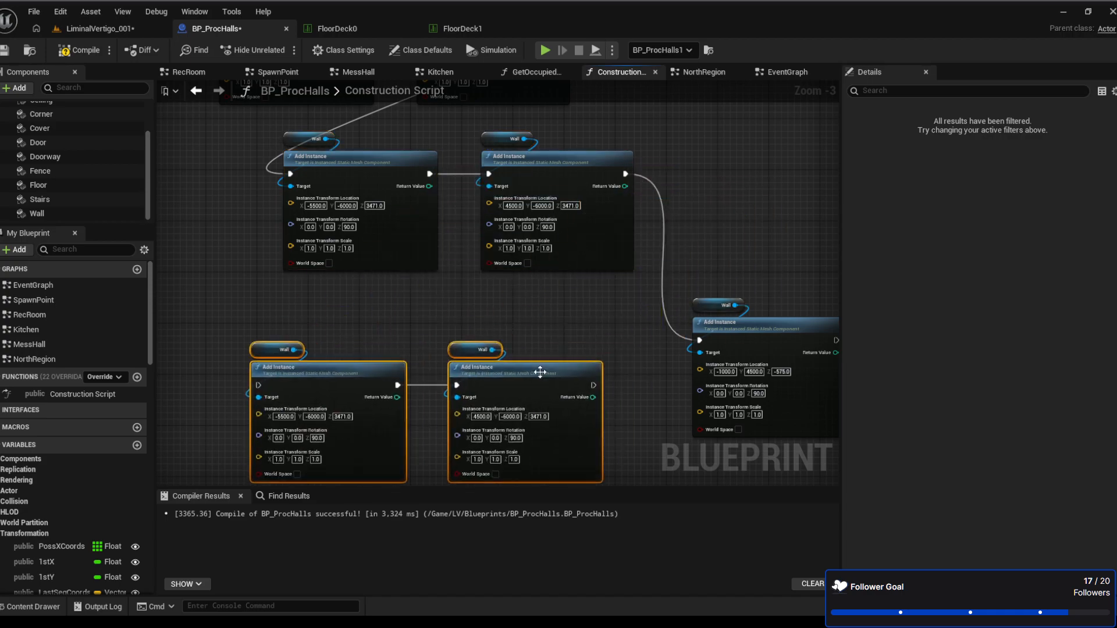
Replace the Wall references of the two duplicated Add Instance nodes with Ceiling references as their targets, each placed above its node
{"action": "right_click_drag", "start_coordinate": [591, 313], "coordinate": [602, 190]}
{"action": "left_click_drag", "start_coordinate": [534, 257], "coordinate": [262, 226]}
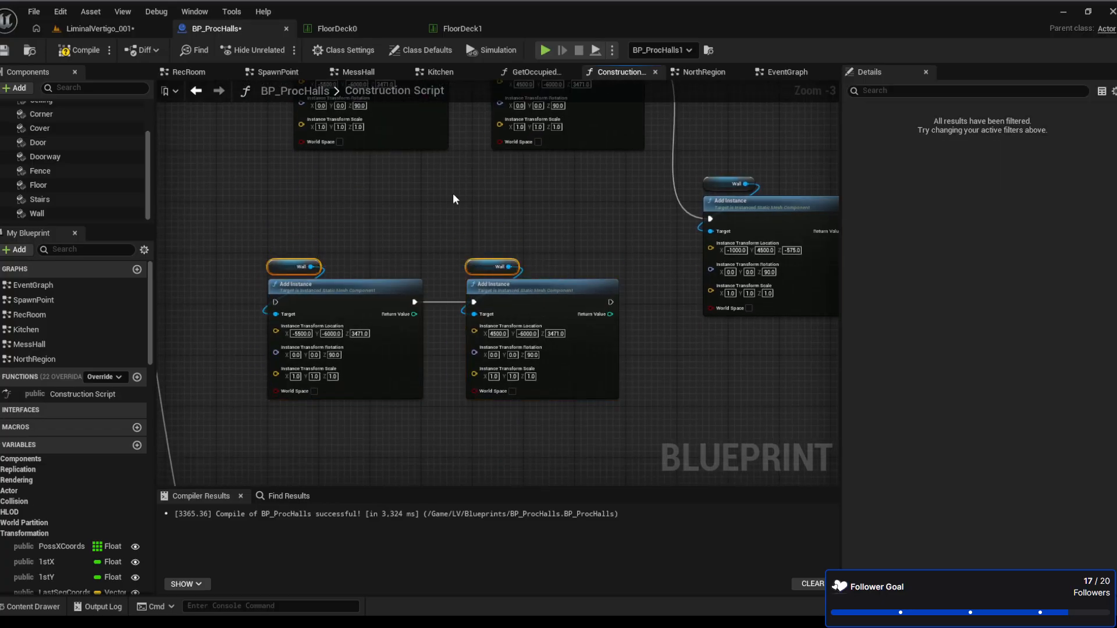
{"action": "key", "text": "Delete"}
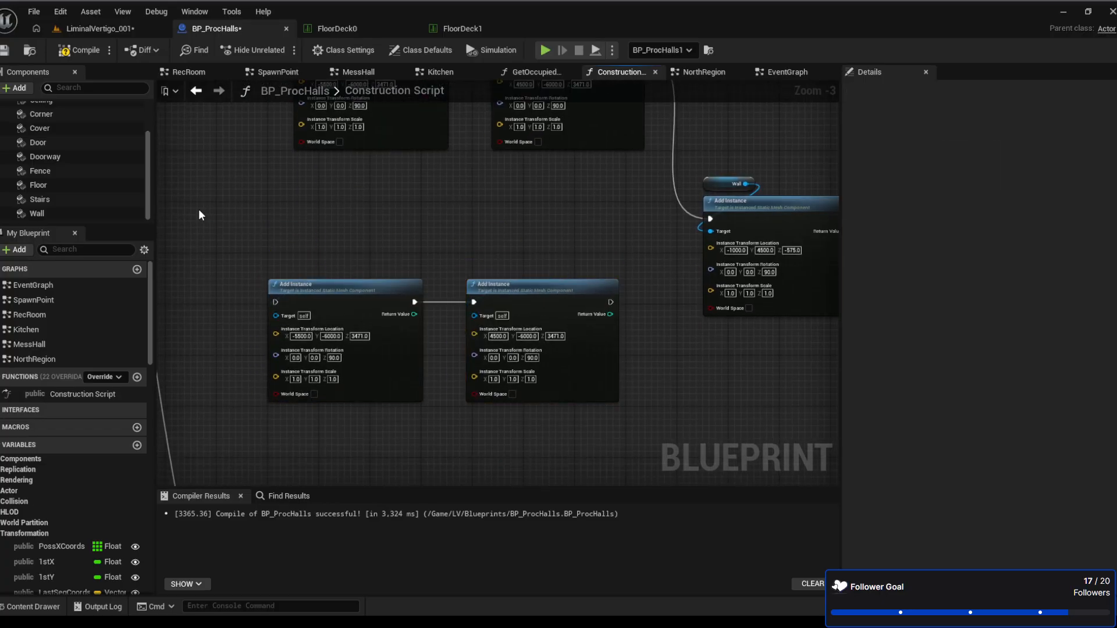
{"action": "scroll", "coordinate": [57, 141], "scroll_direction": "up", "scroll_amount": 2}
{"action": "left_click", "coordinate": [50, 138]}
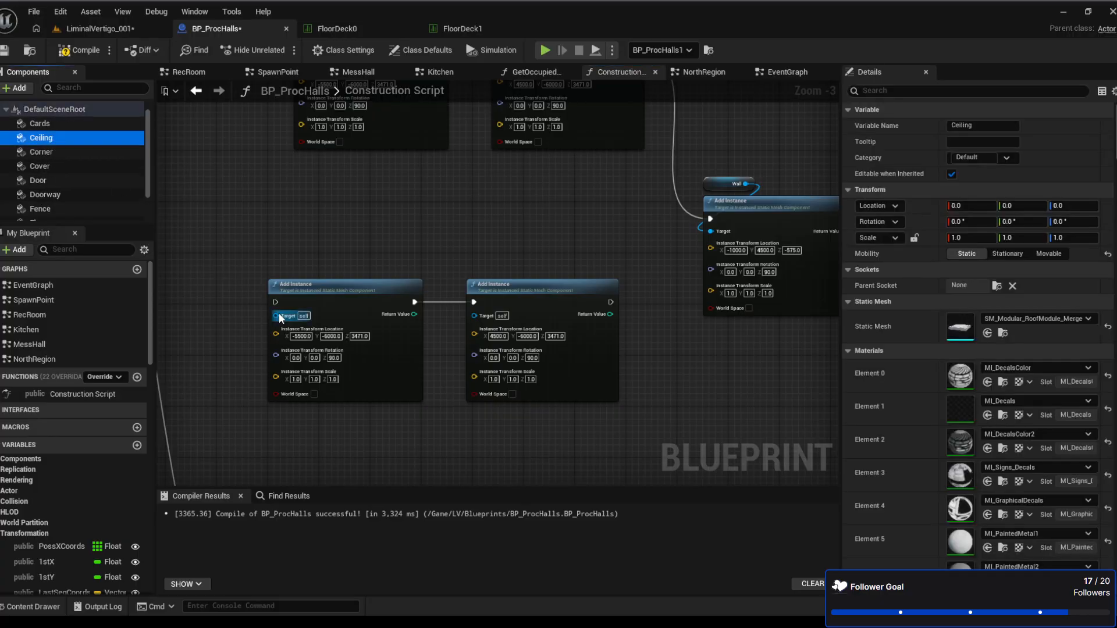
{"action": "left_click_drag", "start_coordinate": [280, 314], "coordinate": [278, 315]}
{"action": "left_click_drag", "start_coordinate": [51, 137], "coordinate": [383, 284]}
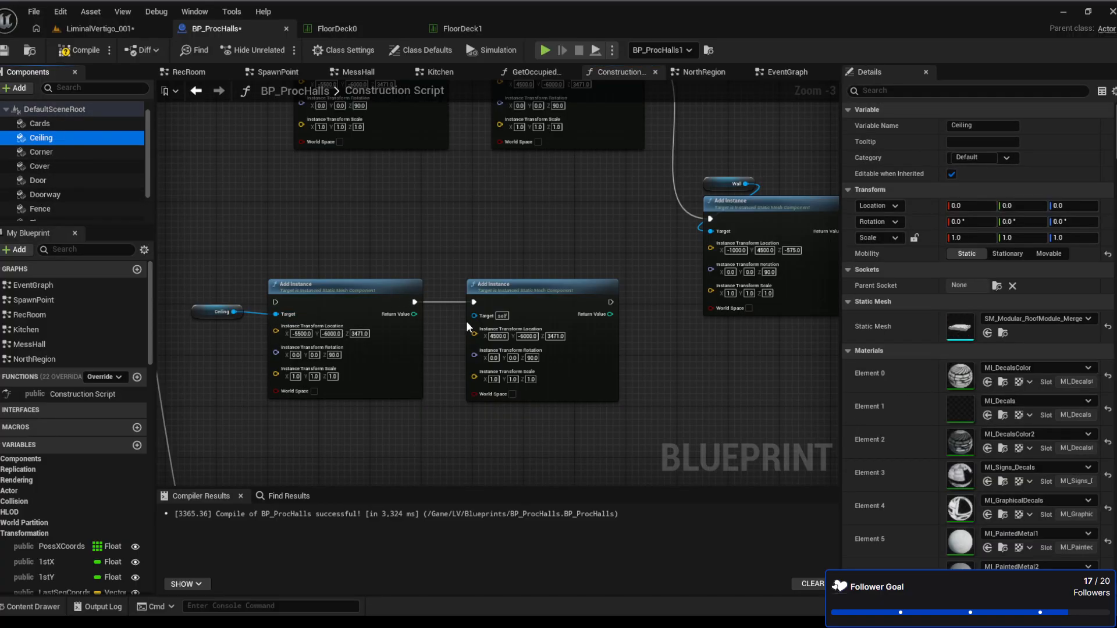
{"action": "left_click_drag", "start_coordinate": [466, 320], "coordinate": [473, 315]}
{"action": "left_click_drag", "start_coordinate": [197, 309], "coordinate": [281, 263]}
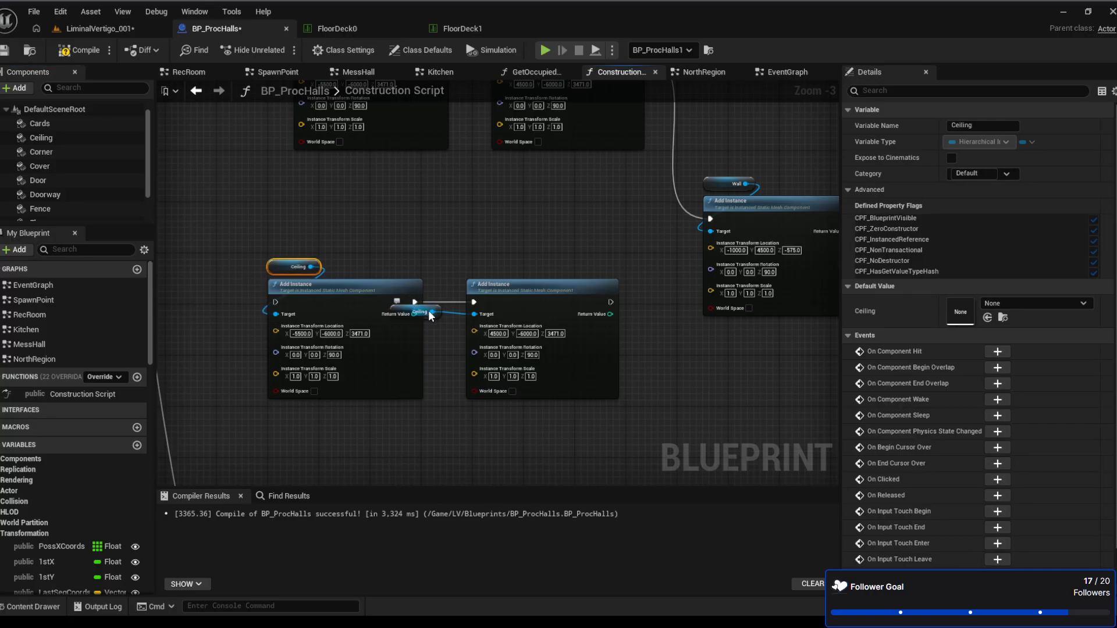
{"action": "left_click_drag", "start_coordinate": [431, 315], "coordinate": [508, 269]}
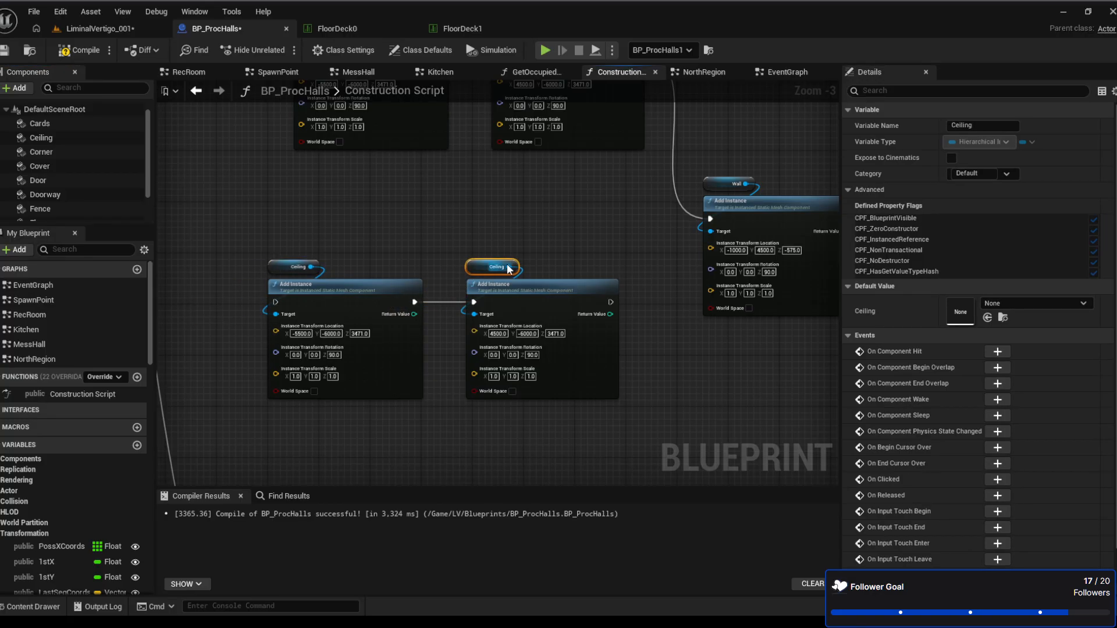
{"action": "left_click", "coordinate": [439, 236]}
Connect the execution output of the final Wall Add Instance node to the first Ceiling Add Instance node
{"action": "right_click_drag", "start_coordinate": [438, 236], "coordinate": [308, 212]}
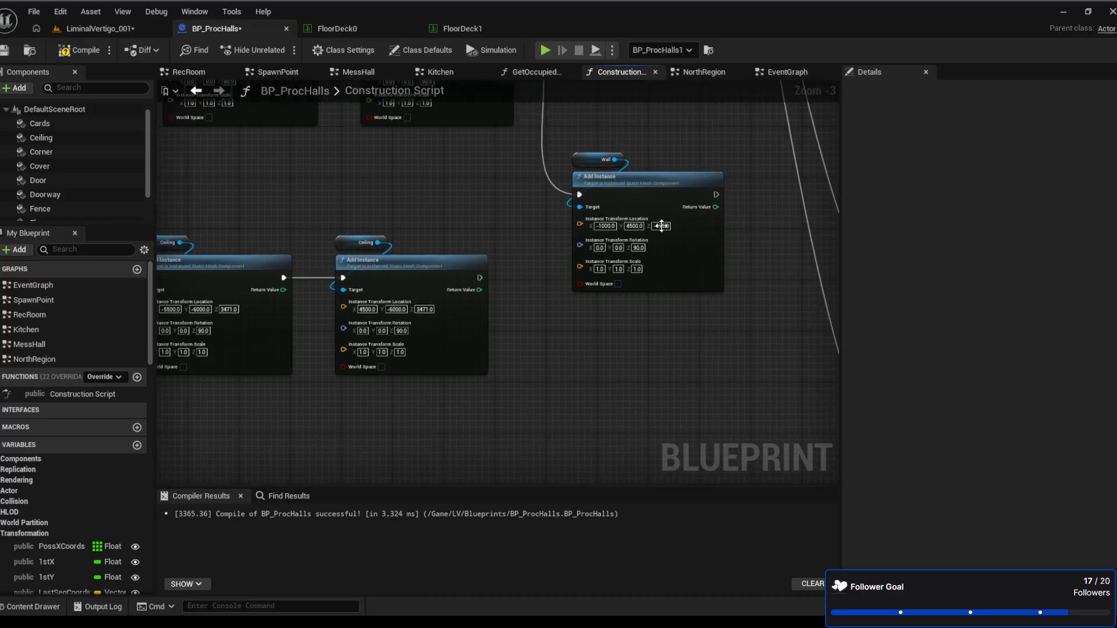
{"action": "scroll", "coordinate": [461, 194], "scroll_direction": "down", "scroll_amount": 2}
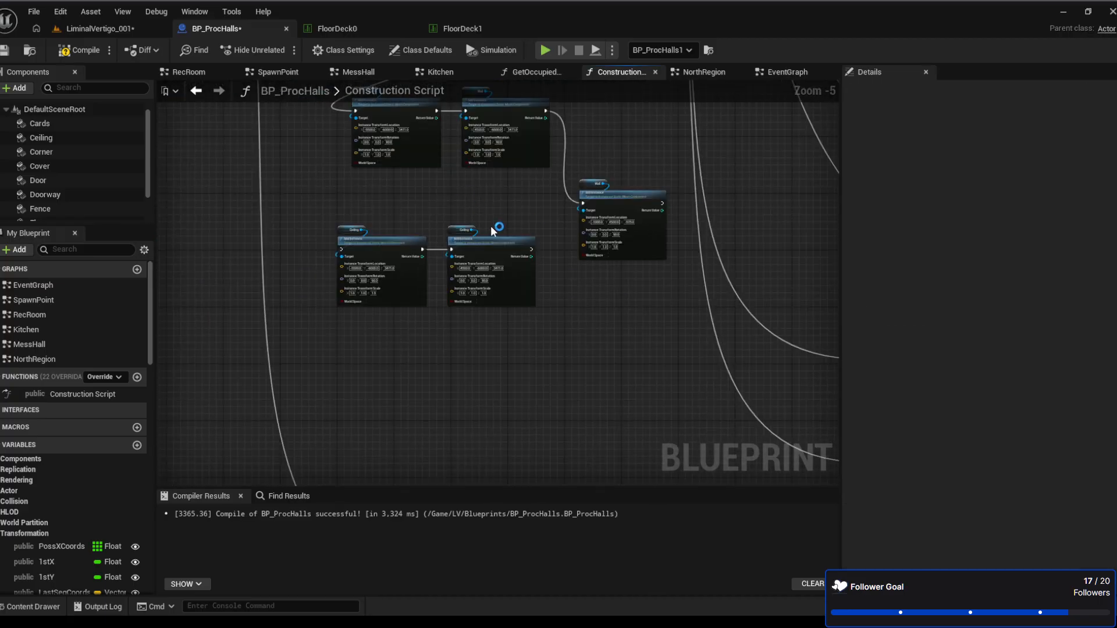
{"action": "scroll", "coordinate": [490, 228], "scroll_direction": "up", "scroll_amount": 1}
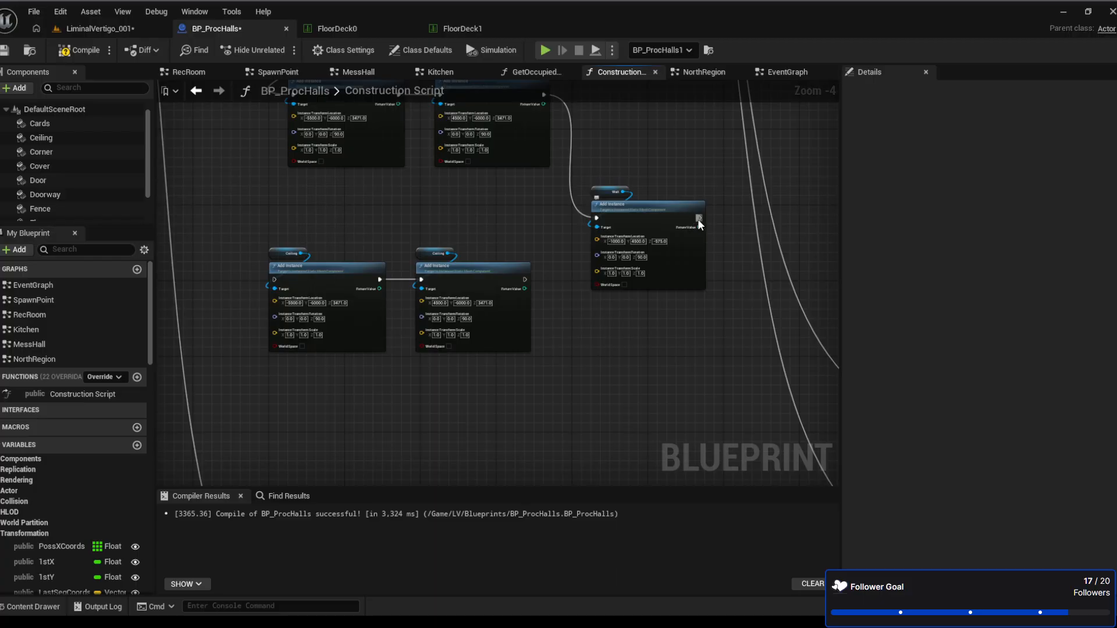
{"action": "left_click_drag", "start_coordinate": [699, 218], "coordinate": [275, 279]}
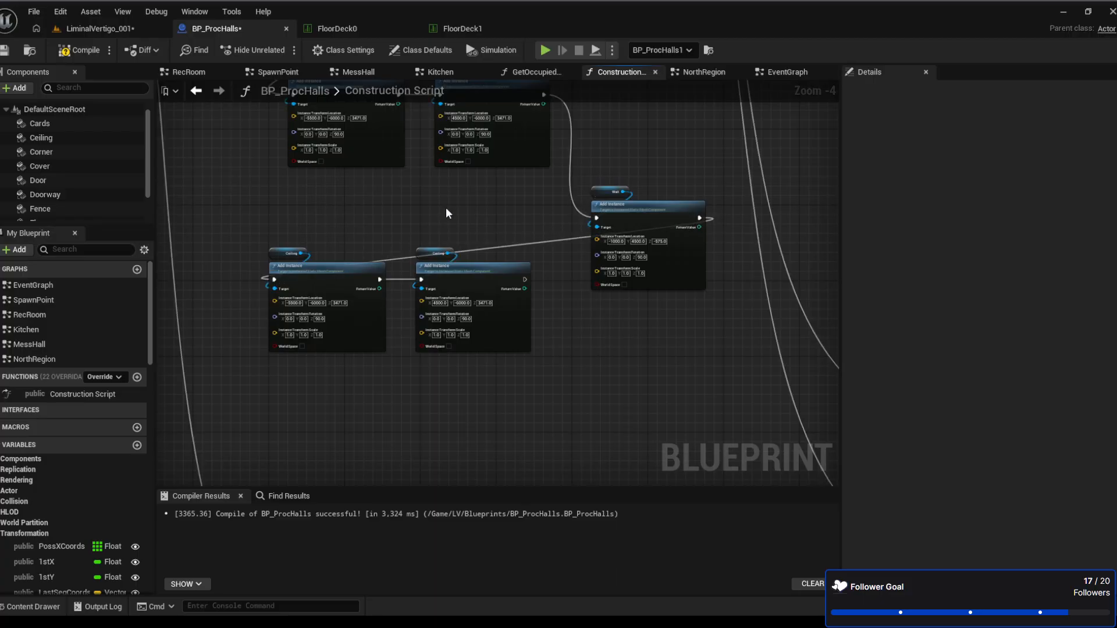
{"action": "scroll", "coordinate": [445, 213], "scroll_direction": "up", "scroll_amount": 4}
{"action": "scroll", "coordinate": [466, 212], "scroll_direction": "down", "scroll_amount": 4}
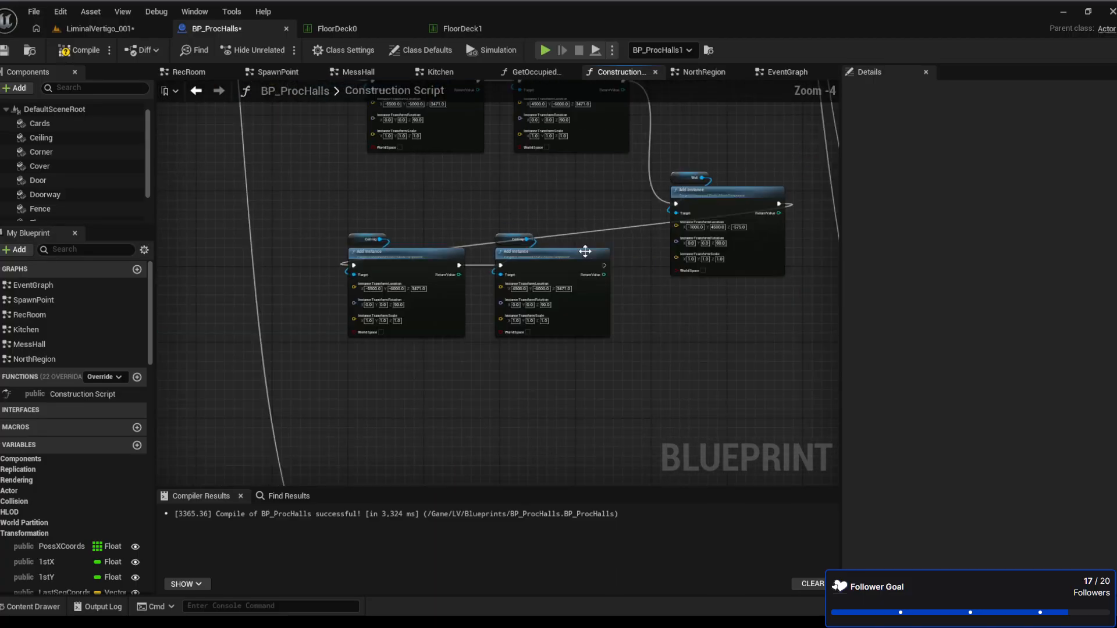
Rewire the execution flow so both Ceiling nodes run before the final Wall Add Instance node, and break that Wall node's outgoing link
{"action": "right_click_drag", "start_coordinate": [610, 221], "coordinate": [600, 241]}
{"action": "right_click_drag", "start_coordinate": [606, 142], "coordinate": [597, 181]}
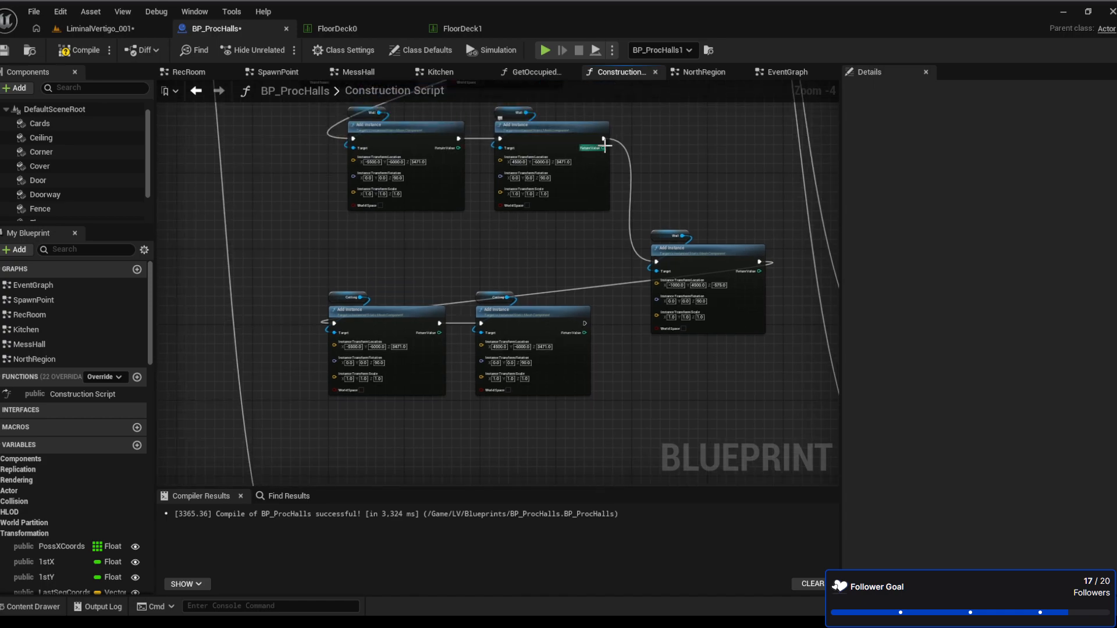
{"action": "left_click_drag", "start_coordinate": [605, 142], "coordinate": [341, 328]}
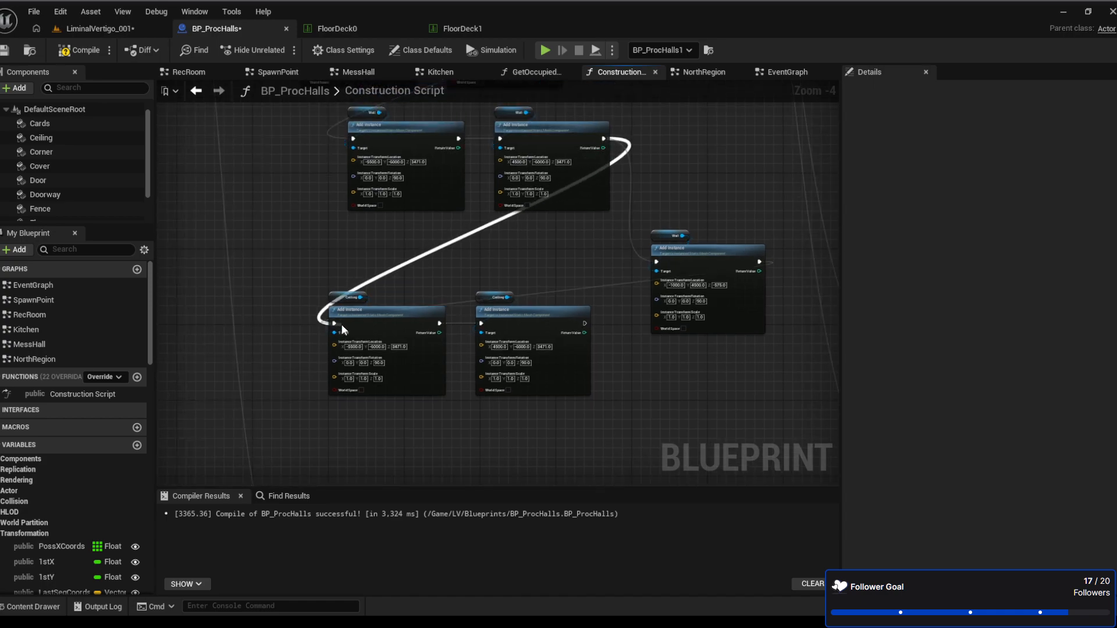
{"action": "left_click_drag", "start_coordinate": [586, 321], "coordinate": [656, 263]}
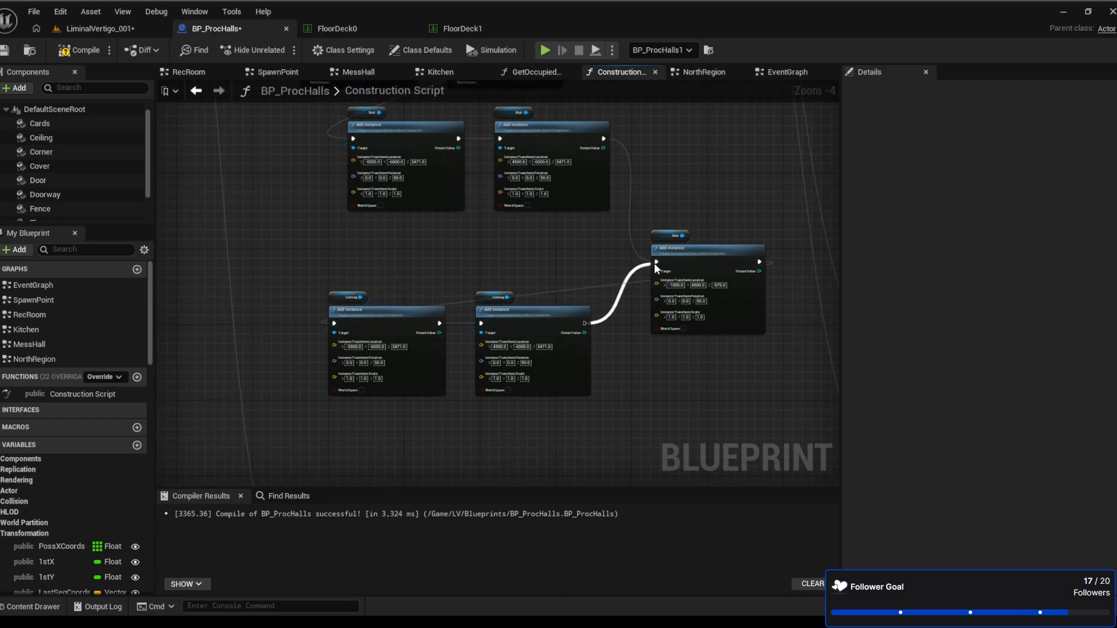
{"action": "left_click_drag", "start_coordinate": [334, 323], "coordinate": [574, 182]}
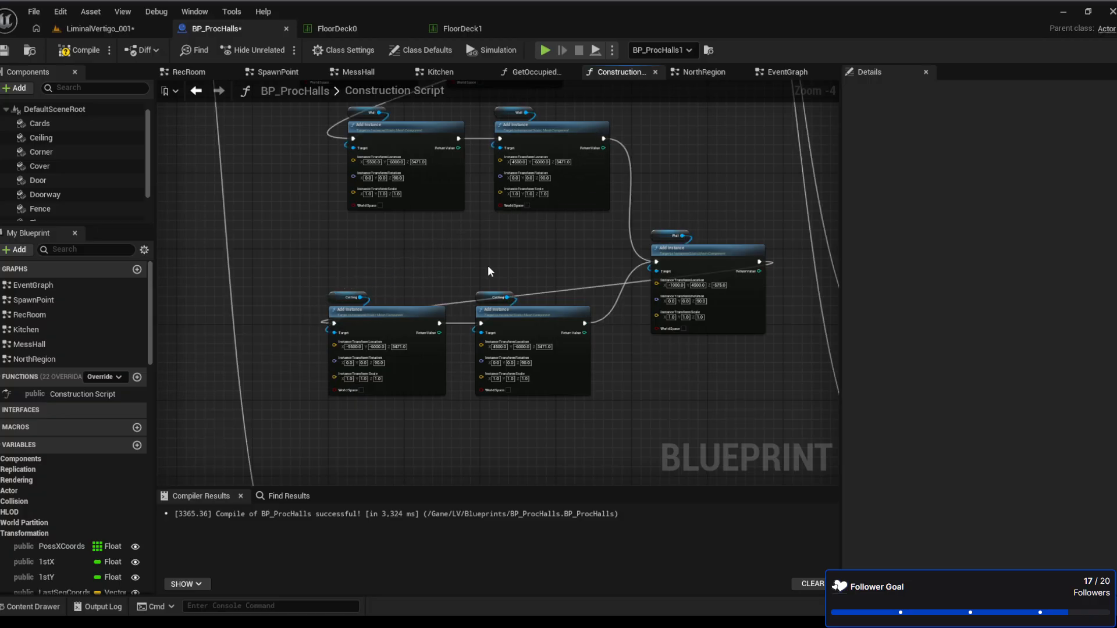
{"action": "left_click_drag", "start_coordinate": [335, 326], "coordinate": [602, 139]}
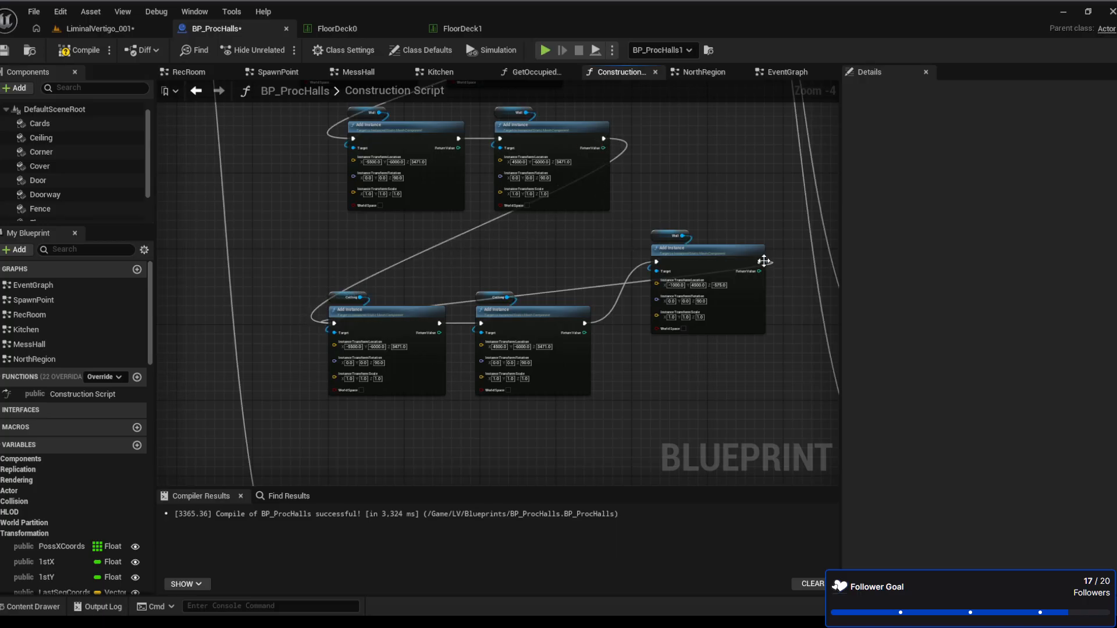
{"action": "left_click", "coordinate": [762, 259]}
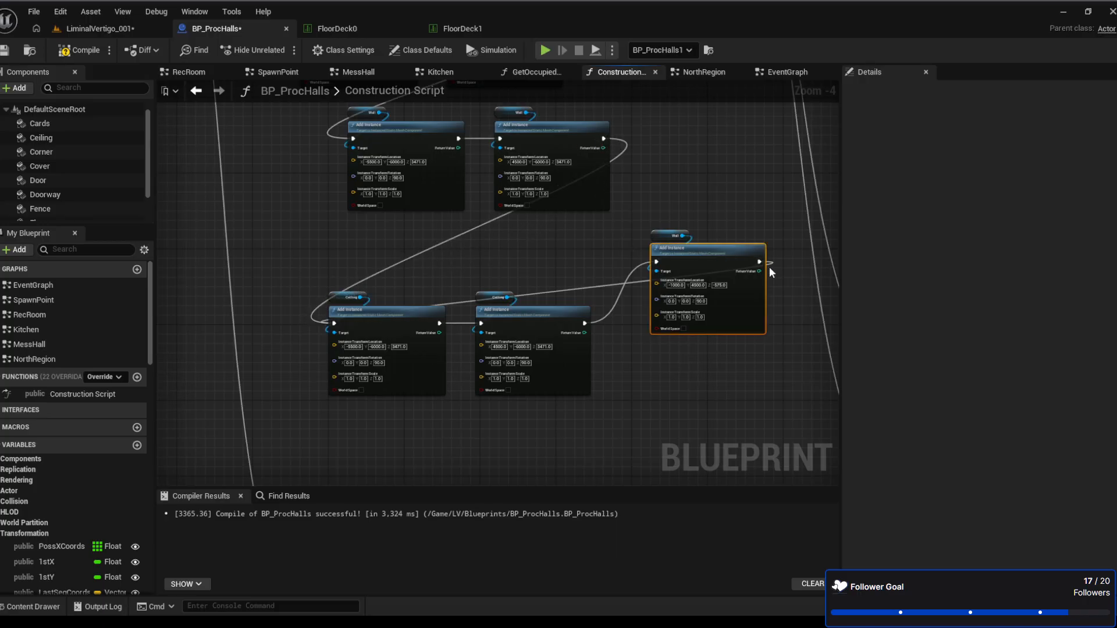
{"action": "left_click", "coordinate": [787, 294]}
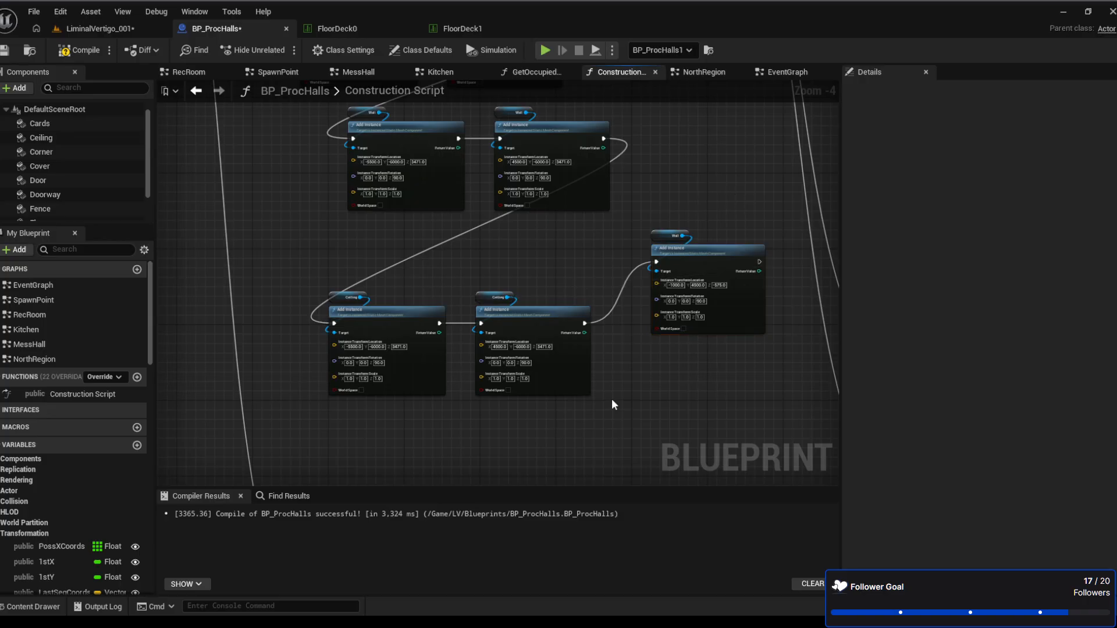
Straighten the connections of the two Ceiling Add Instance nodes so they line up with the final Wall node
{"action": "left_click_drag", "start_coordinate": [612, 405], "coordinate": [299, 269]}
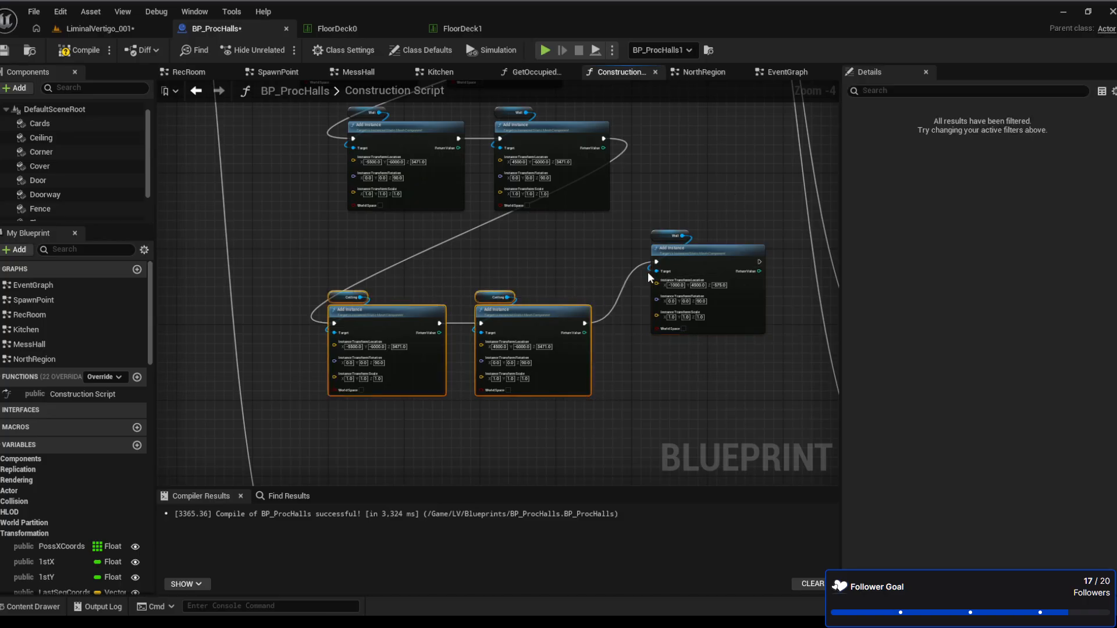
{"action": "key", "text": "q"}
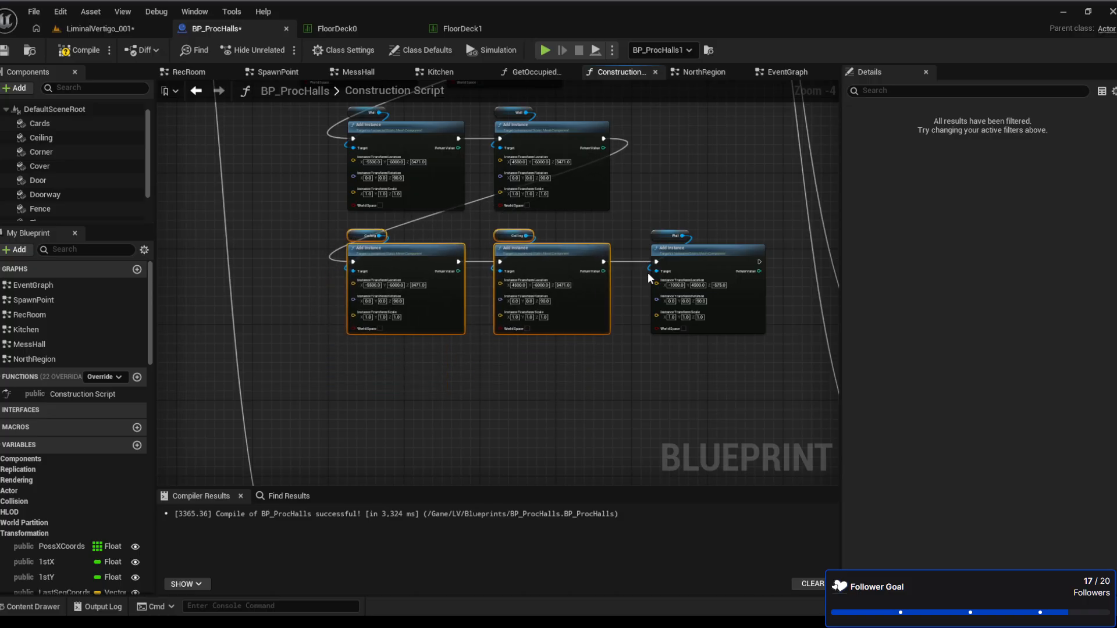
{"action": "scroll", "coordinate": [590, 285], "scroll_direction": "up", "scroll_amount": 3}
{"action": "key", "text": "q"}
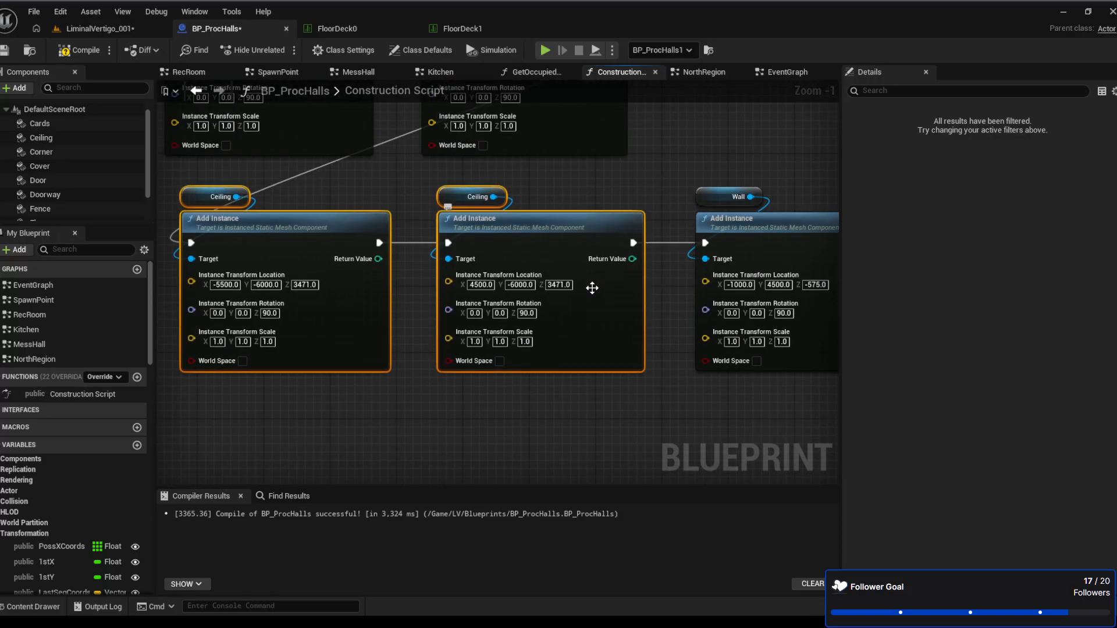
Compile and save BP_ProcHalls, and check the location of SM_Modular_Merged in the level
{"action": "left_click", "coordinate": [561, 421]}
{"action": "scroll", "coordinate": [561, 421], "scroll_direction": "down", "scroll_amount": 2}
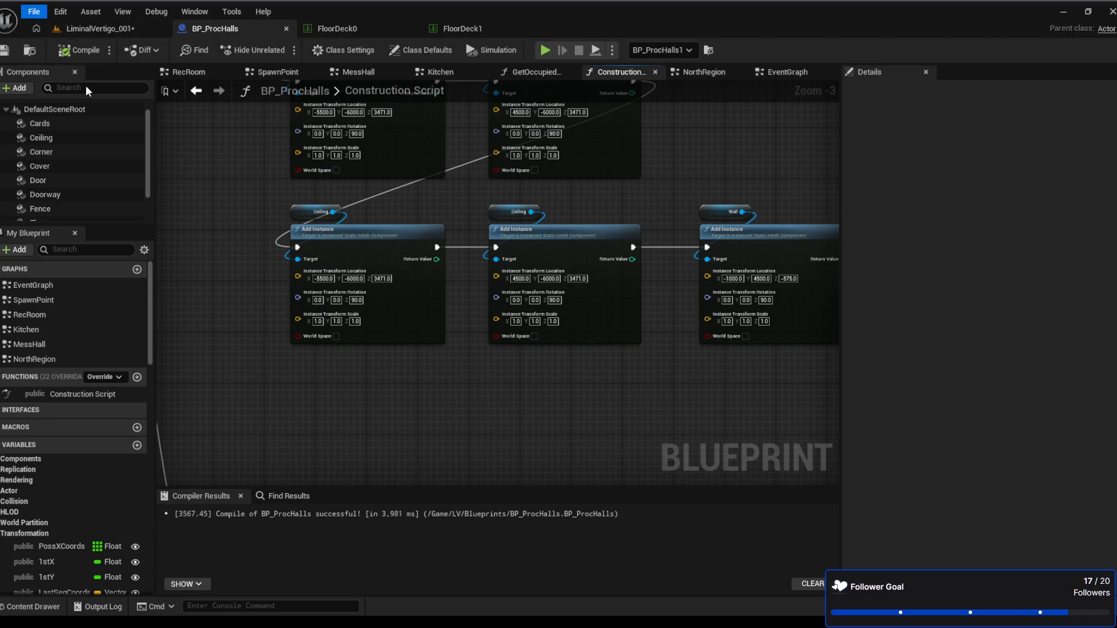
{"action": "left_click", "coordinate": [130, 29]}
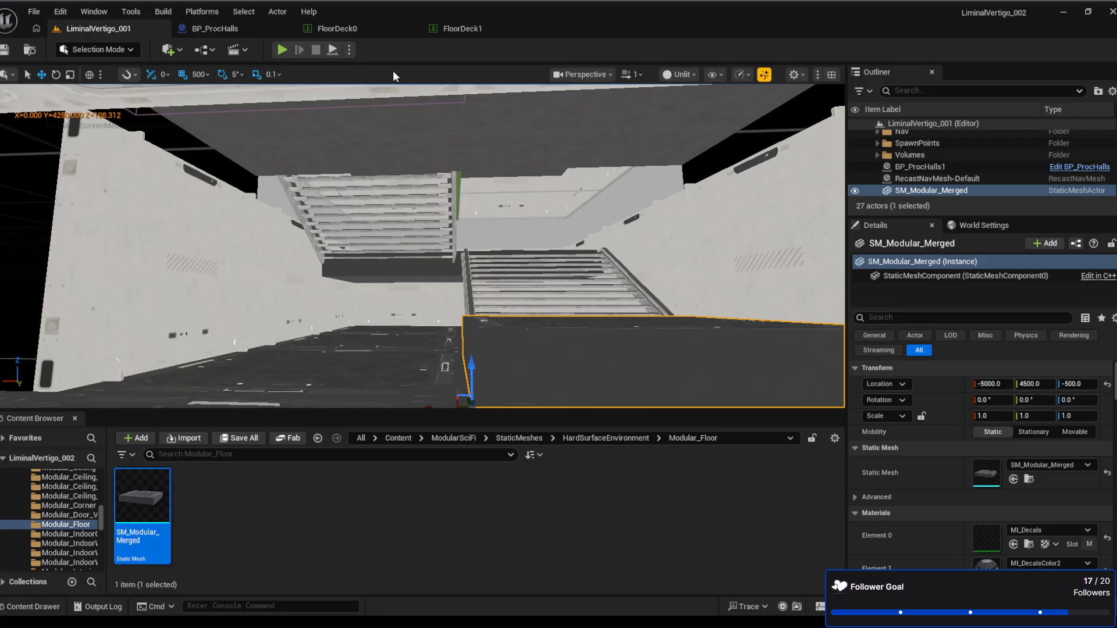
{"action": "left_click", "coordinate": [214, 29]}
Set the first Ceiling Add Instance node's location to X -5000, Y 4500, Z -575
{"action": "left_click", "coordinate": [324, 279]}
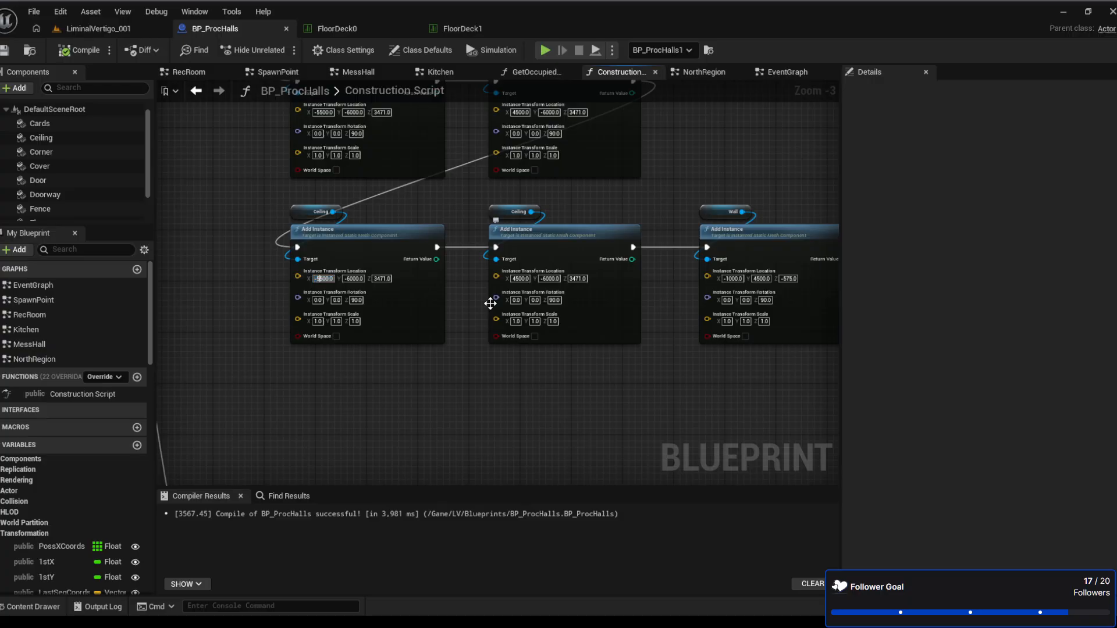
{"action": "type", "text": "-5000"}
{"action": "key", "text": "Tab"}
{"action": "type", "text": "4500"}
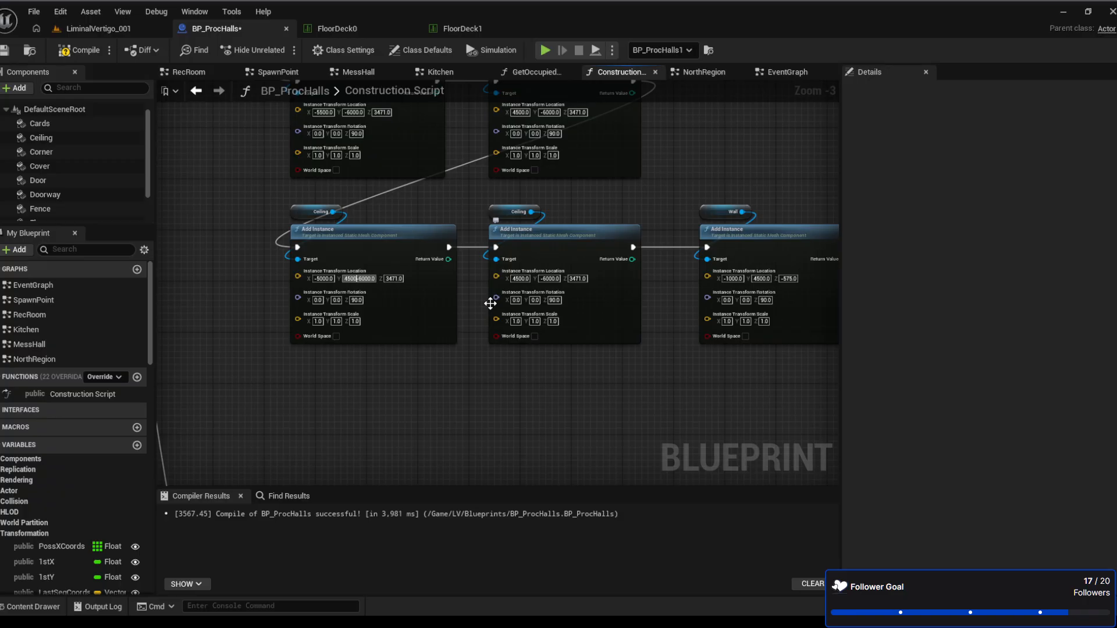
{"action": "key", "text": "Delete"}
{"action": "key", "text": "Delete"}
{"action": "key", "text": "Delete"}
{"action": "key", "text": "Delete"}
{"action": "key", "text": "Delete"}
{"action": "key", "text": "Delete"}
{"action": "key", "text": "Delete"}
{"action": "key", "text": "Tab"}
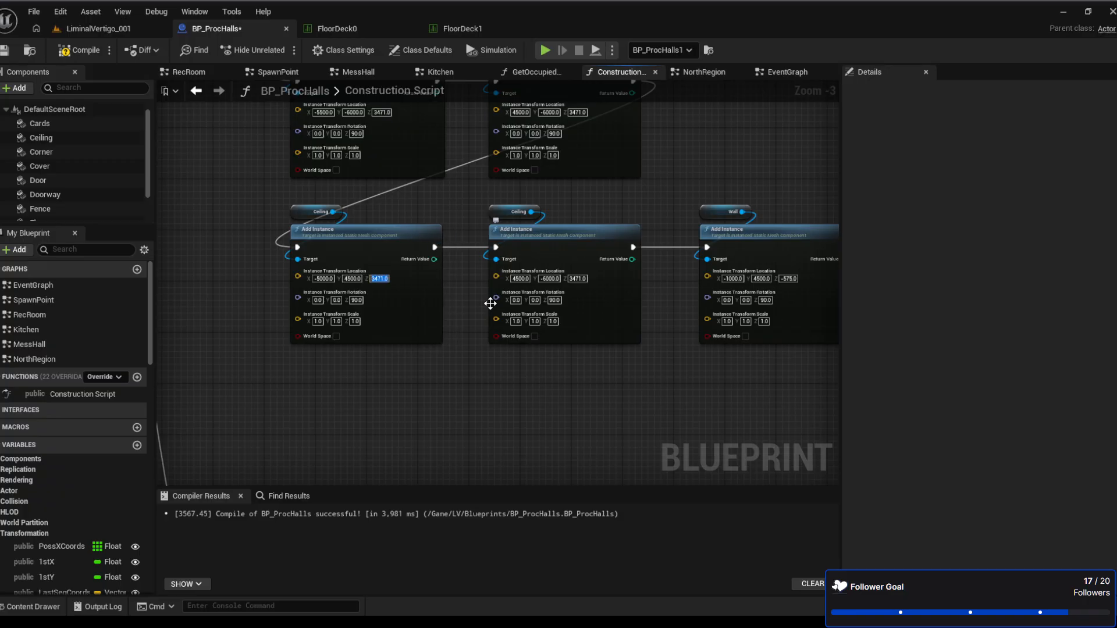
{"action": "type", "text": "-575"}
{"action": "key", "text": "Tab"}
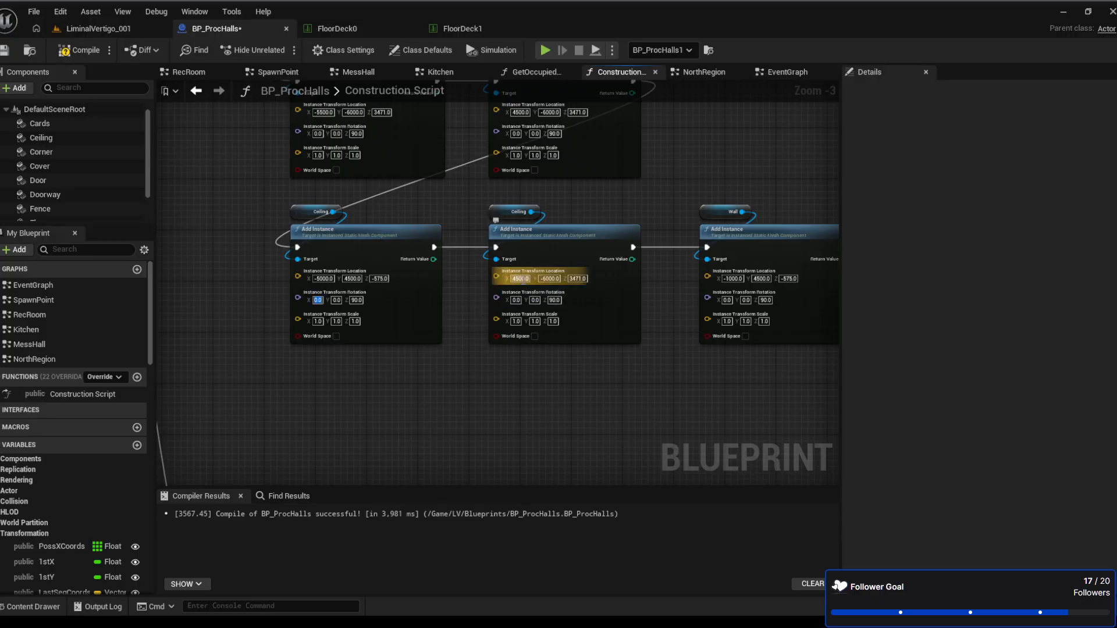
Check the floor mesh's transform in the level, and set the Z rotation of both new Ceiling Add Instance nodes to 0
{"action": "left_click", "coordinate": [134, 29]}
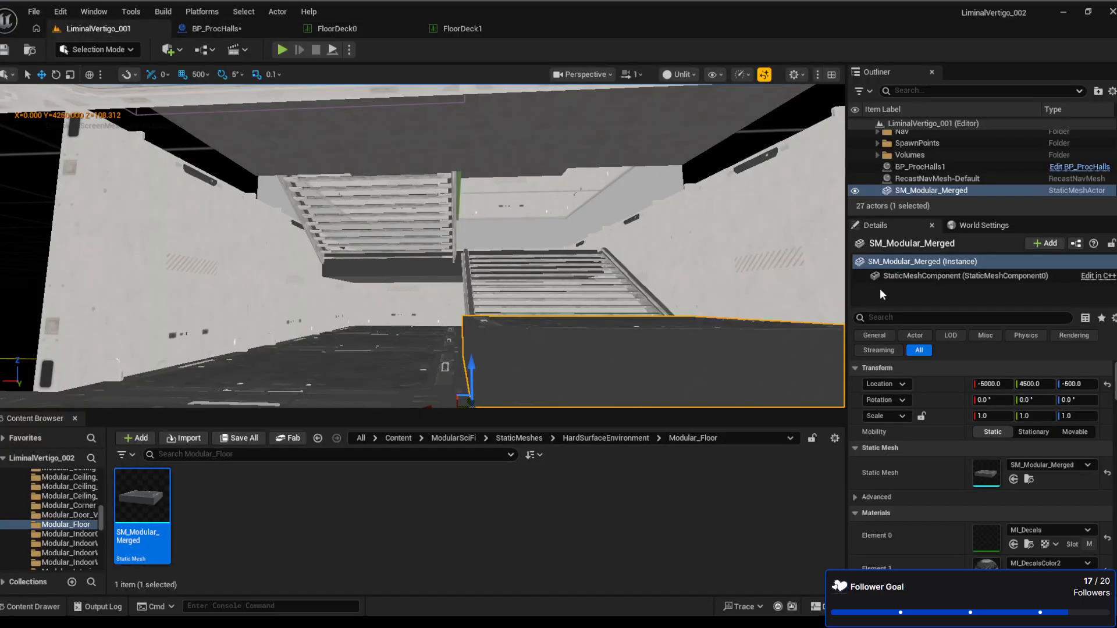
{"action": "left_click", "coordinate": [250, 27]}
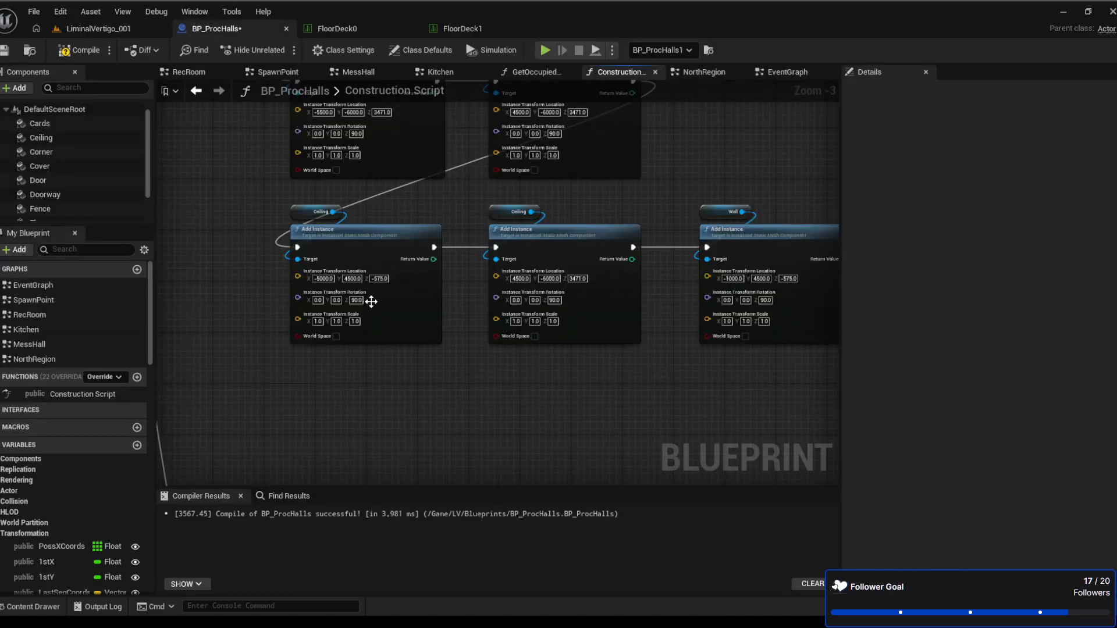
{"action": "left_click", "coordinate": [356, 299]}
{"action": "type", "text": "0"}
{"action": "left_click", "coordinate": [554, 300]}
{"action": "type", "text": "0"}
Set the second Ceiling Add Instance node's location to X -4500, Y 4500, Z -575
{"action": "left_click", "coordinate": [520, 279]}
{"action": "type", "text": "-4500"}
{"action": "key", "text": "Return"}
{"action": "key", "text": "Tab"}
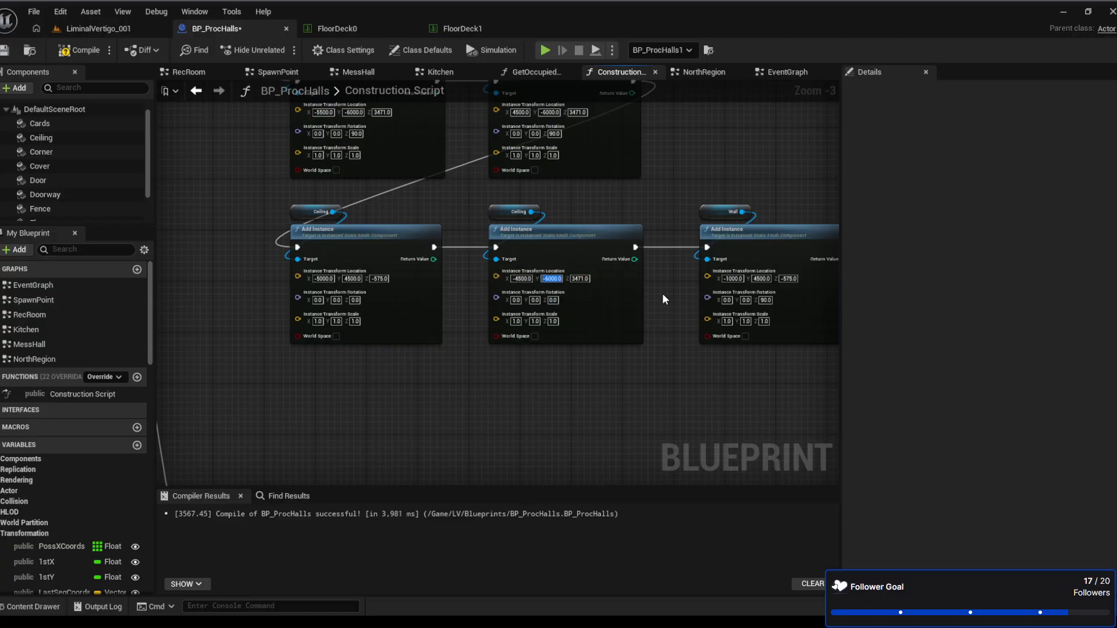
{"action": "type", "text": "4500"}
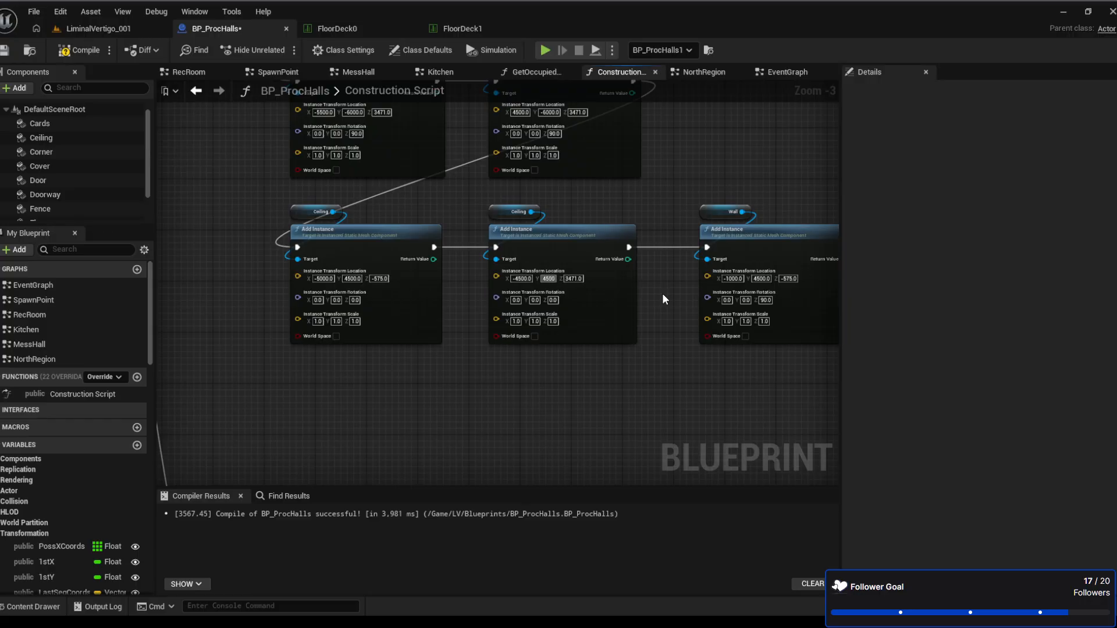
{"action": "key", "text": "Tab"}
{"action": "type", "text": "-4"}
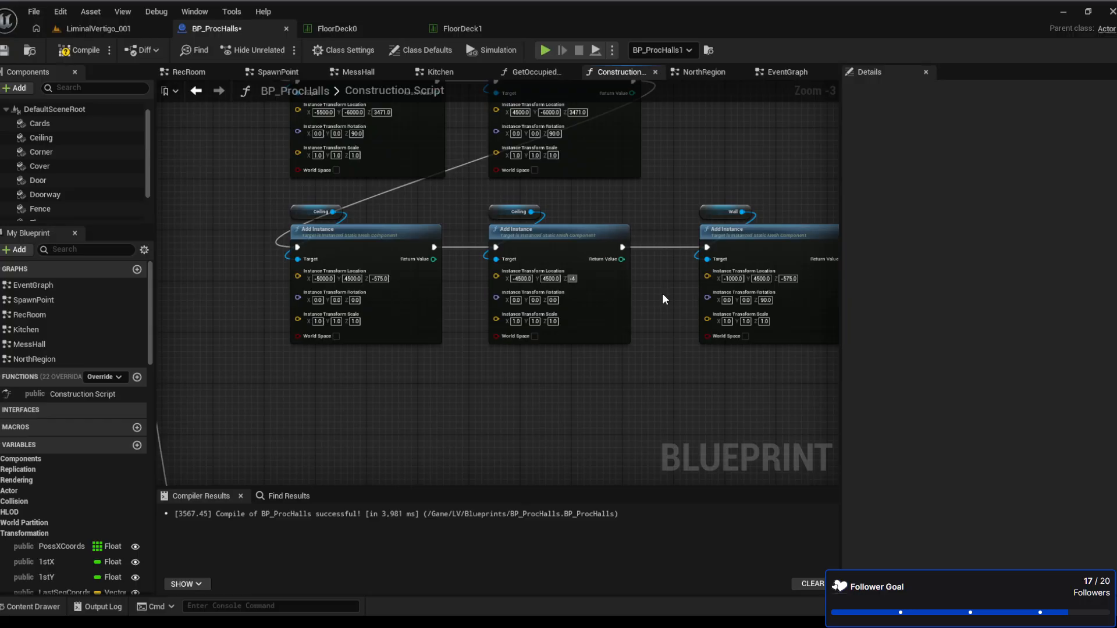
{"action": "key", "text": "BackSpace"}
{"action": "type", "text": "575"}
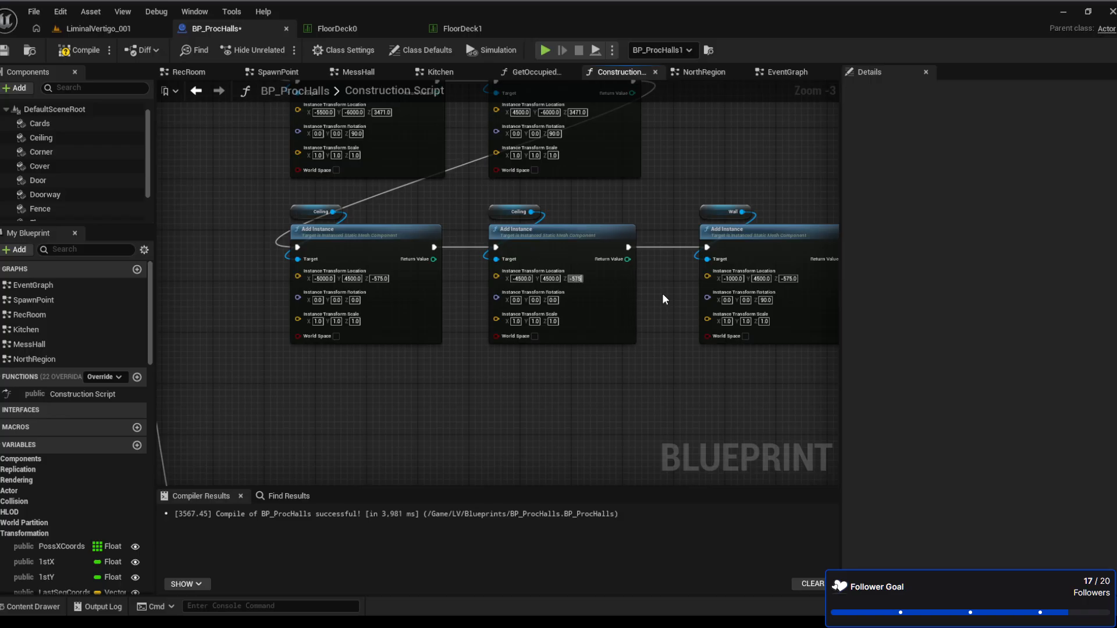
{"action": "key", "text": "Return"}
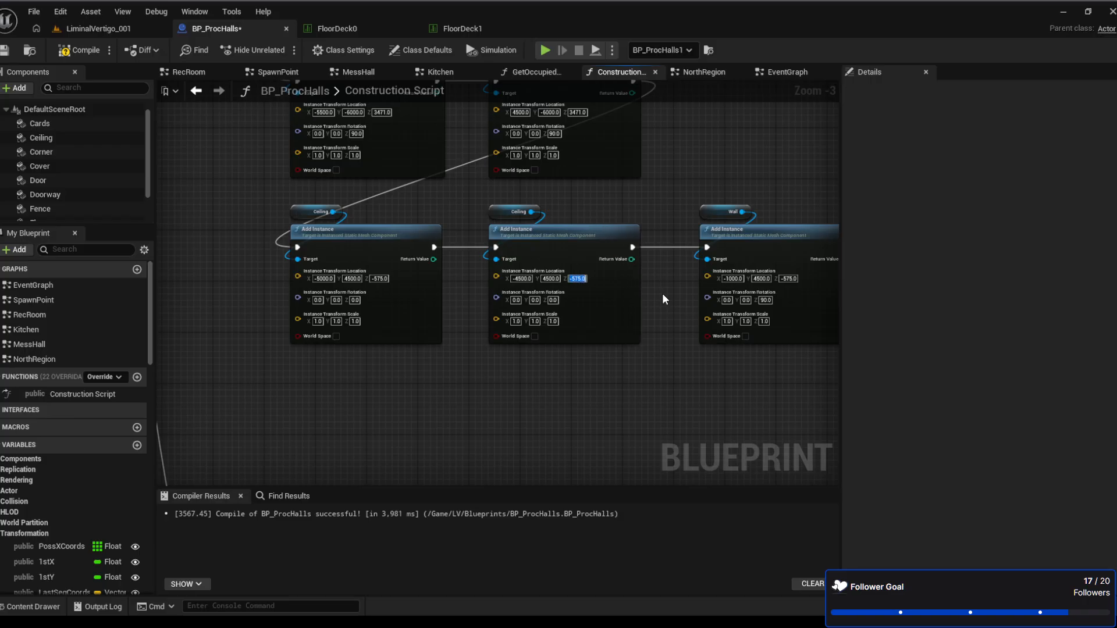
Compile BP_ProcHalls and inspect the hall's ceiling in the level
{"action": "left_click", "coordinate": [81, 56]}
{"action": "left_click", "coordinate": [150, 31]}
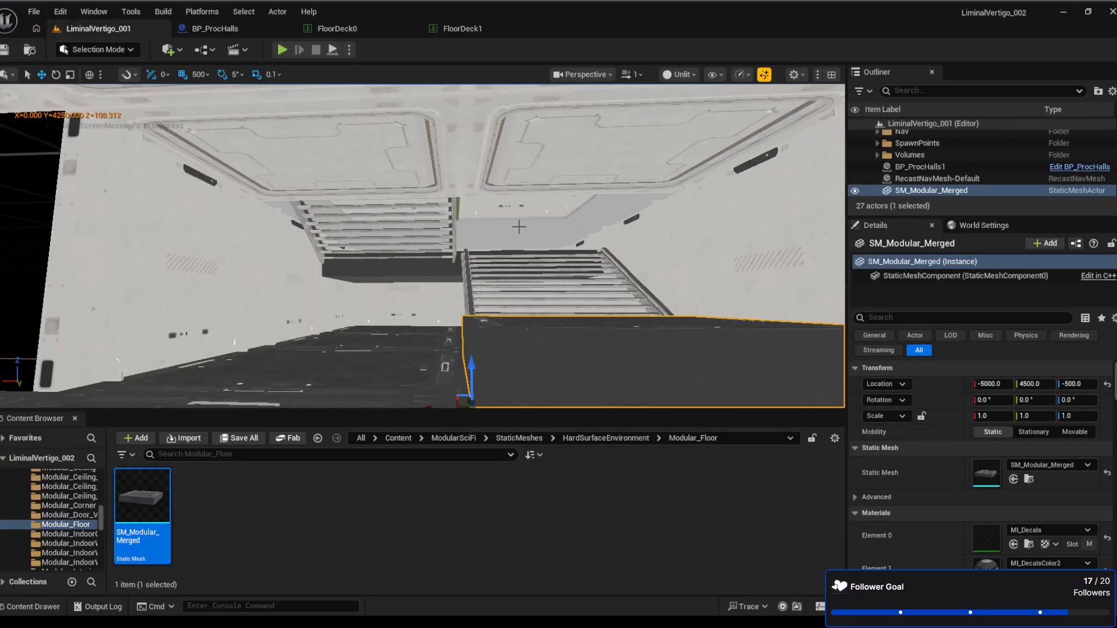
{"action": "right_click_drag", "start_coordinate": [548, 196], "coordinate": [617, 198]}
{"action": "right_click_drag", "start_coordinate": [423, 246], "coordinate": [352, 238]}
Set the X location of SM_Modular_Merged to 5000 and focus on it to inspect the opposite hall section
{"action": "left_click", "coordinate": [1005, 191]}
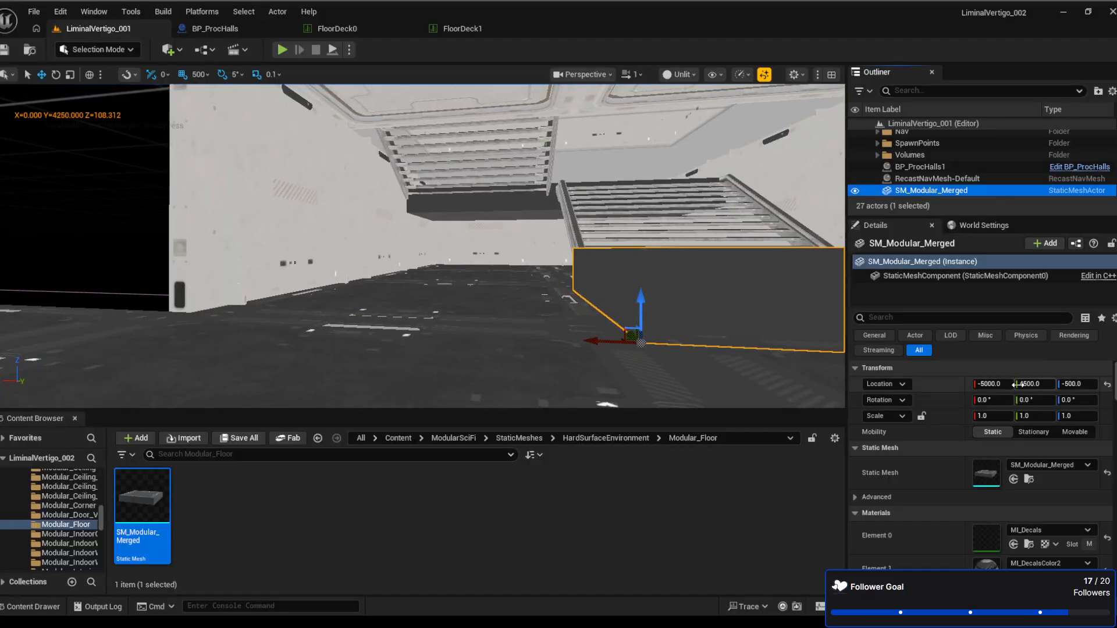
{"action": "left_click", "coordinate": [996, 383]}
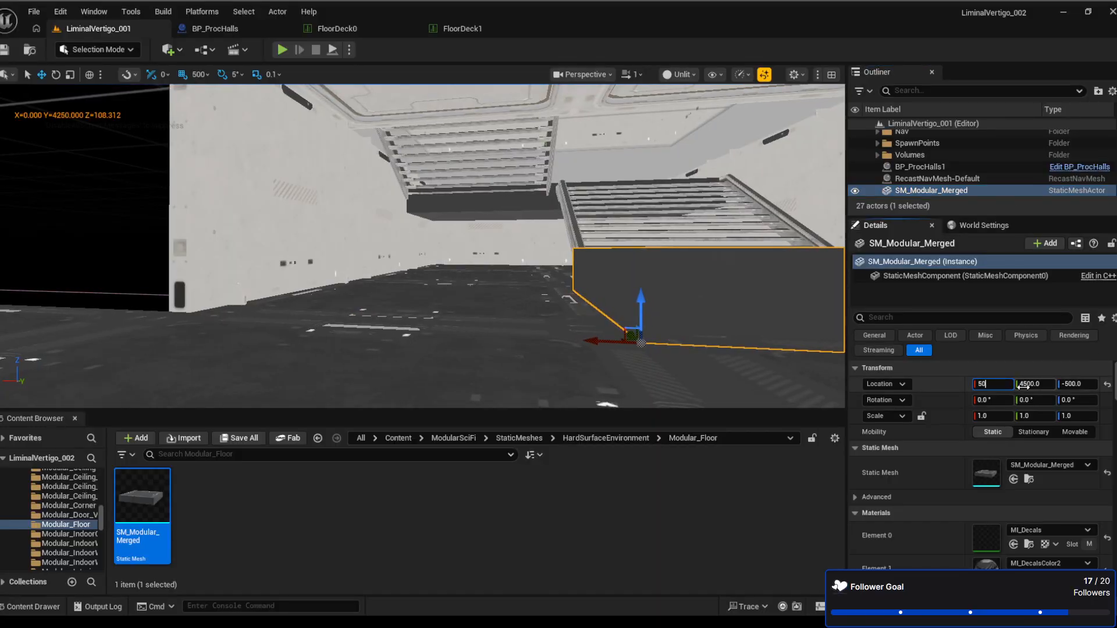
{"action": "type", "text": "5000"}
{"action": "key", "text": "Return"}
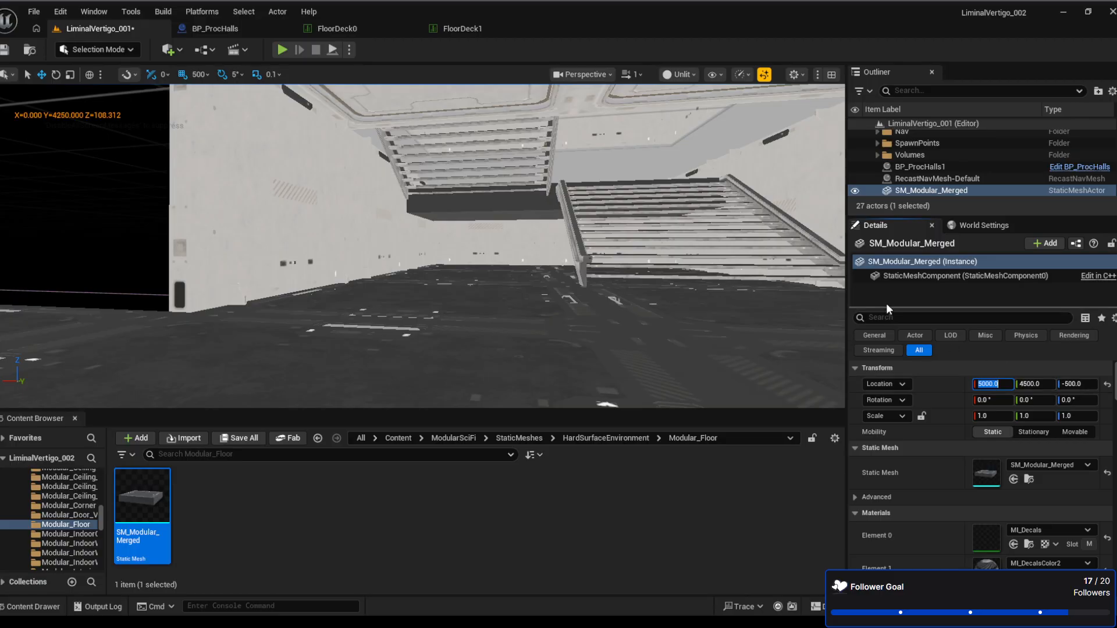
{"action": "left_click", "coordinate": [931, 180]}
{"action": "double_click", "coordinate": [926, 192]}
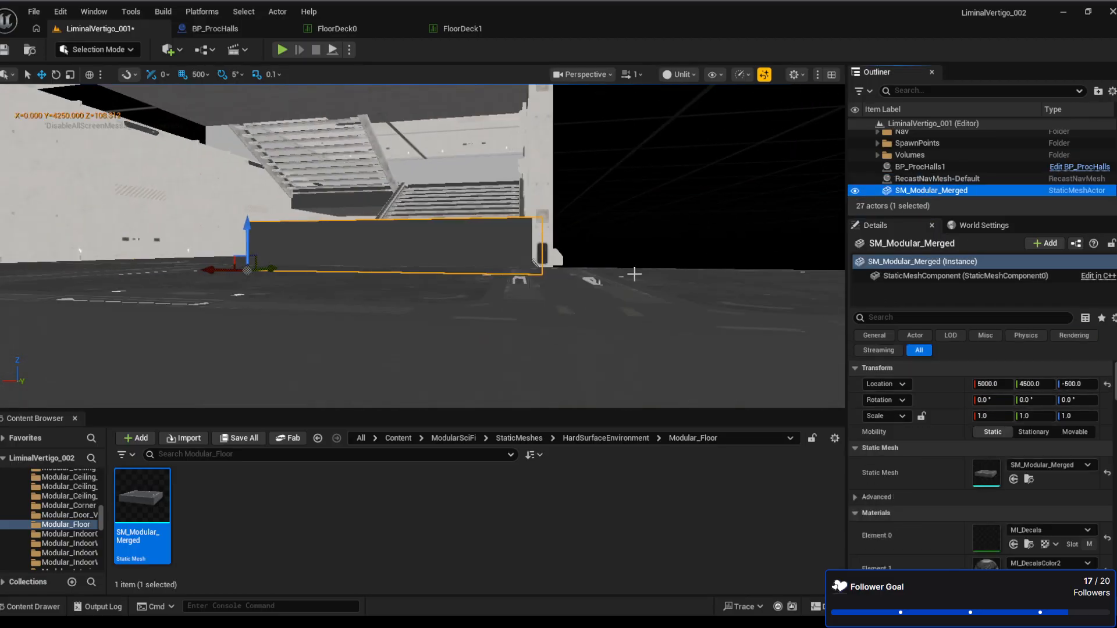
{"action": "right_click_drag", "start_coordinate": [422, 246], "coordinate": [568, 270]}
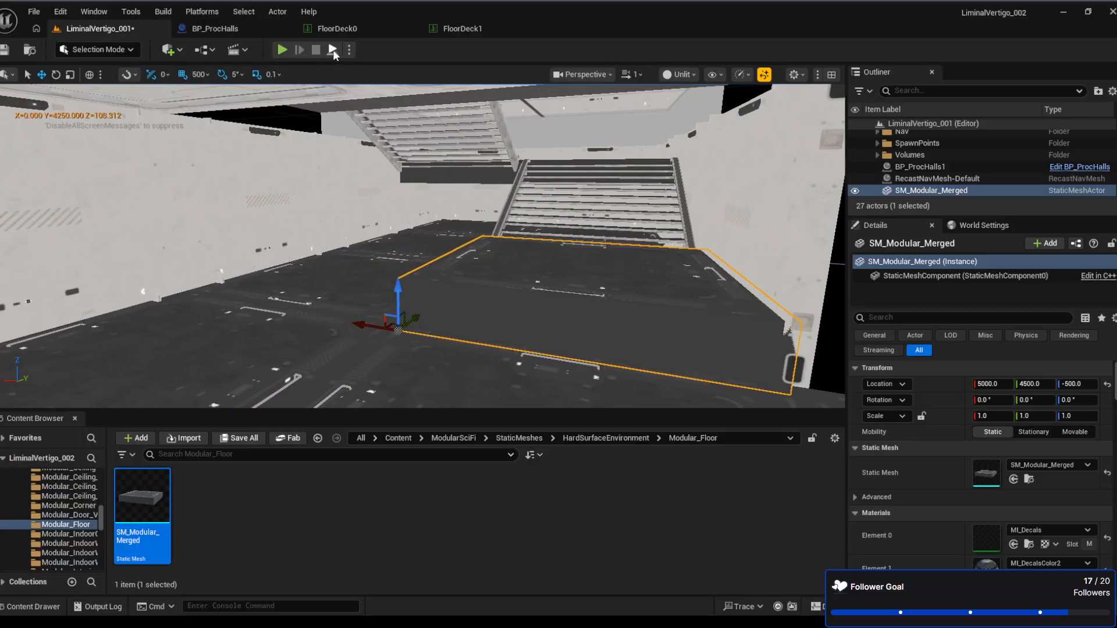
Duplicate the two Ceiling Add Instance nodes with their references in the BP_ProcHalls Construction Script, and place the copies below the final Wall node
{"action": "left_click", "coordinate": [343, 30]}
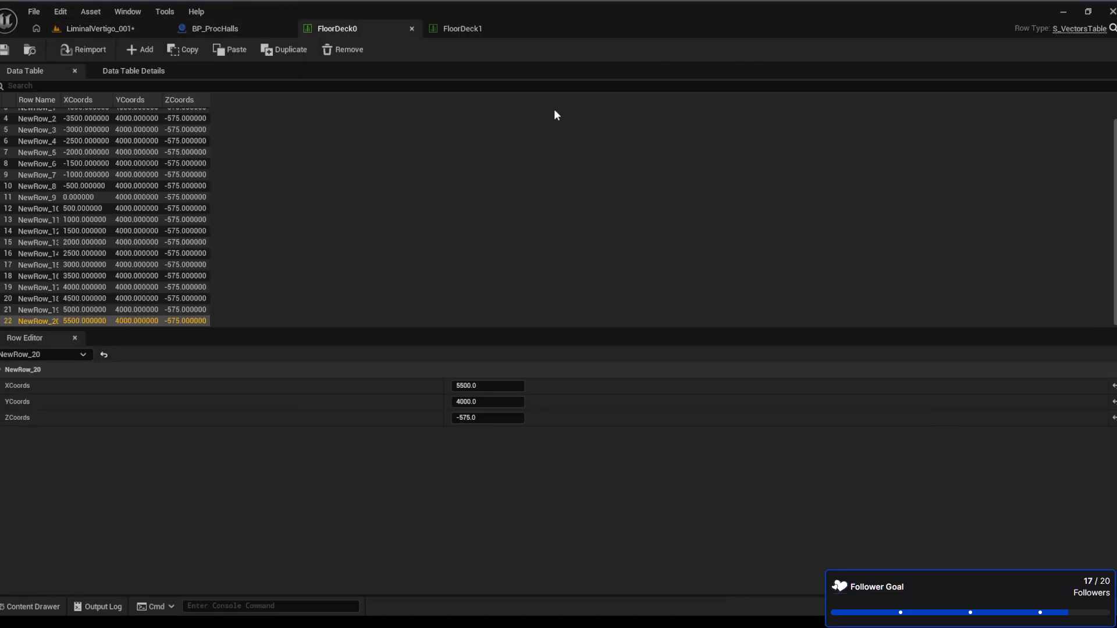
{"action": "left_click", "coordinate": [215, 29]}
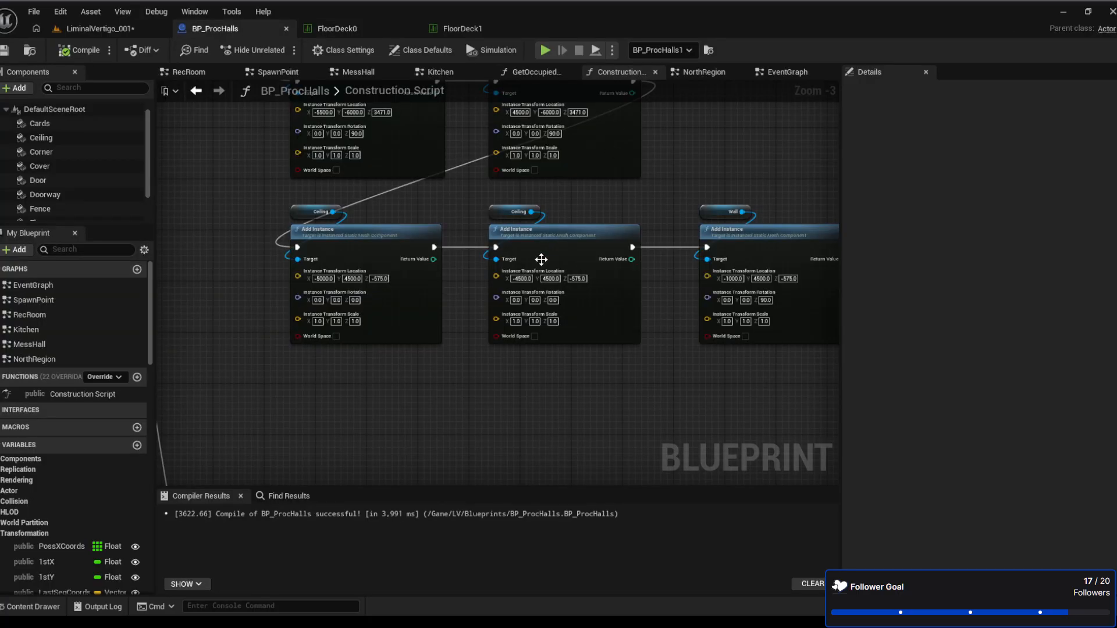
{"action": "scroll", "coordinate": [551, 329], "scroll_direction": "down", "scroll_amount": 2}
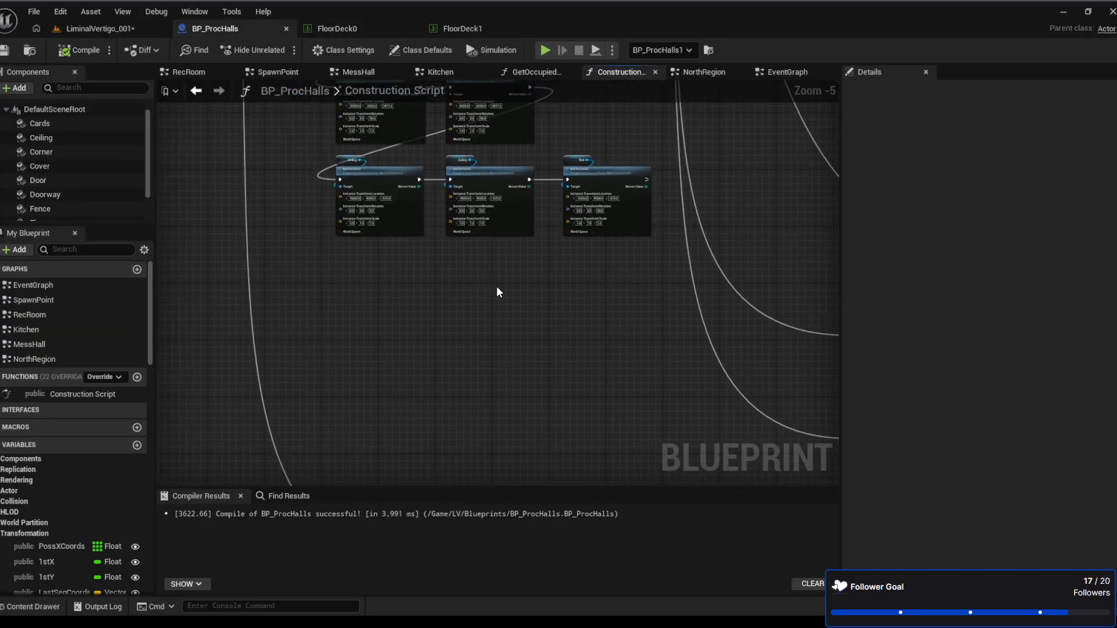
{"action": "scroll", "coordinate": [533, 316], "scroll_direction": "up", "scroll_amount": 3}
{"action": "scroll", "coordinate": [550, 349], "scroll_direction": "down", "scroll_amount": 2}
{"action": "left_click_drag", "start_coordinate": [553, 342], "coordinate": [321, 170]}
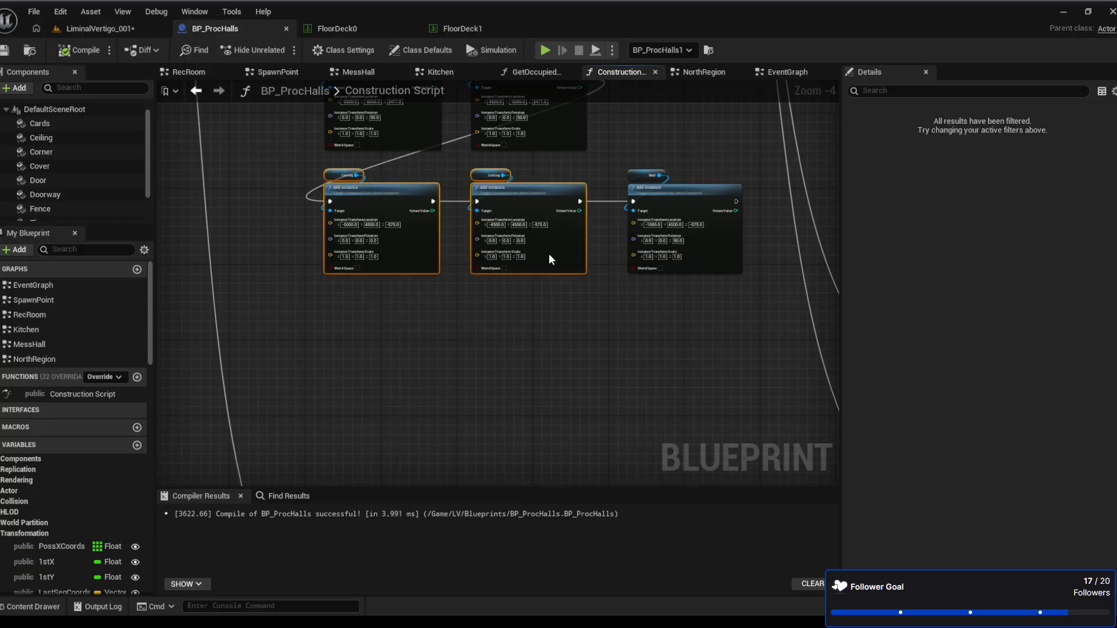
{"action": "key", "text": "ctrl+d"}
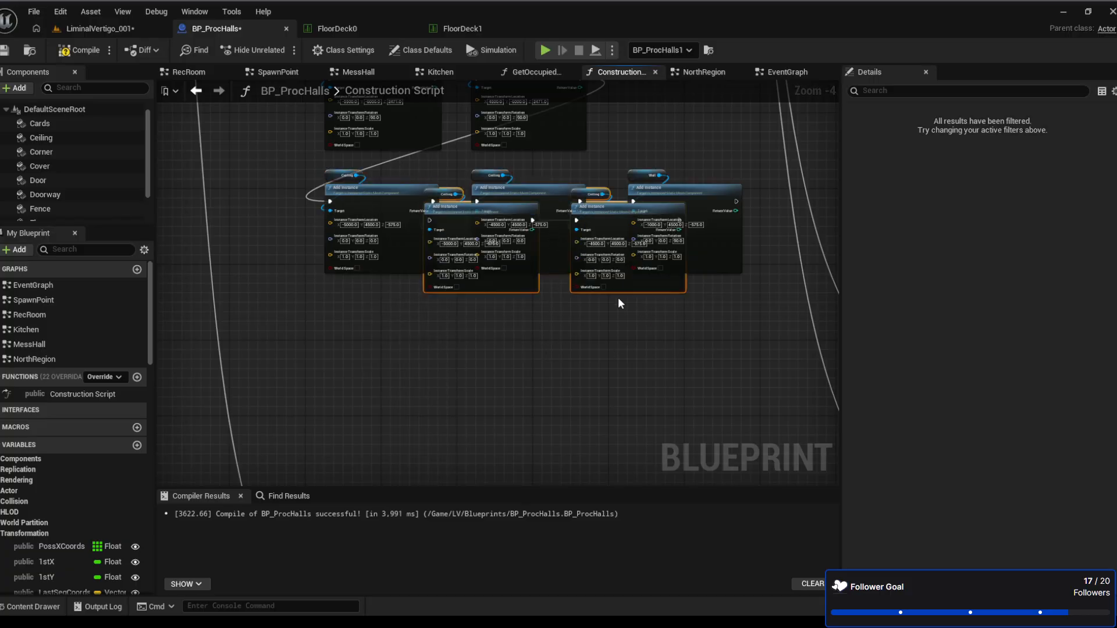
{"action": "left_click_drag", "start_coordinate": [619, 216], "coordinate": [547, 330]}
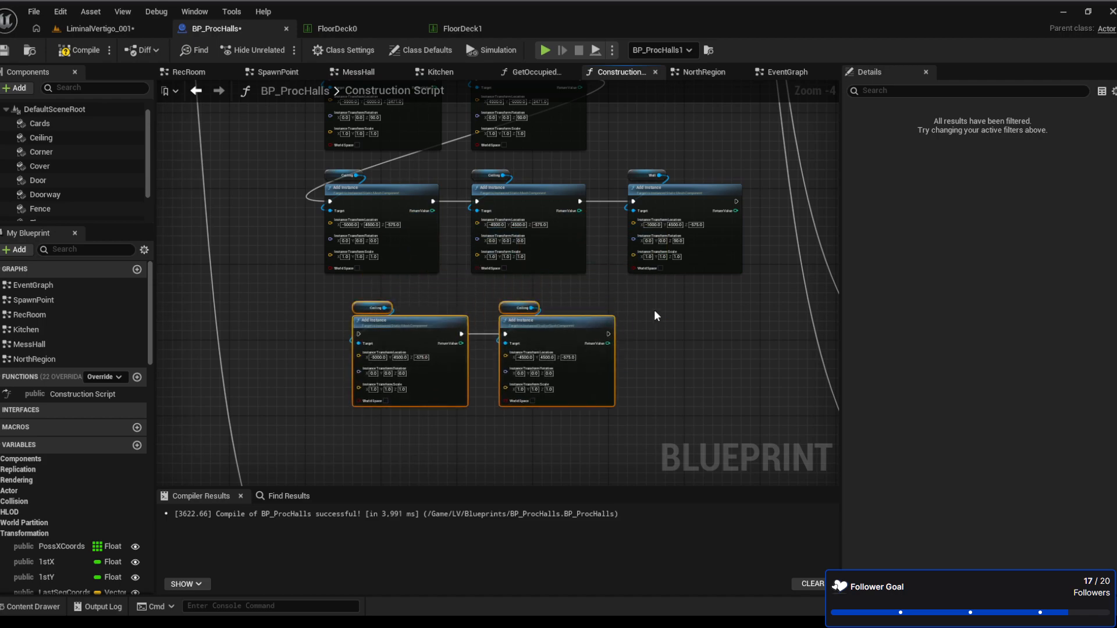
{"action": "right_click_drag", "start_coordinate": [690, 331], "coordinate": [562, 294]}
{"action": "left_click_drag", "start_coordinate": [445, 289], "coordinate": [582, 295]}
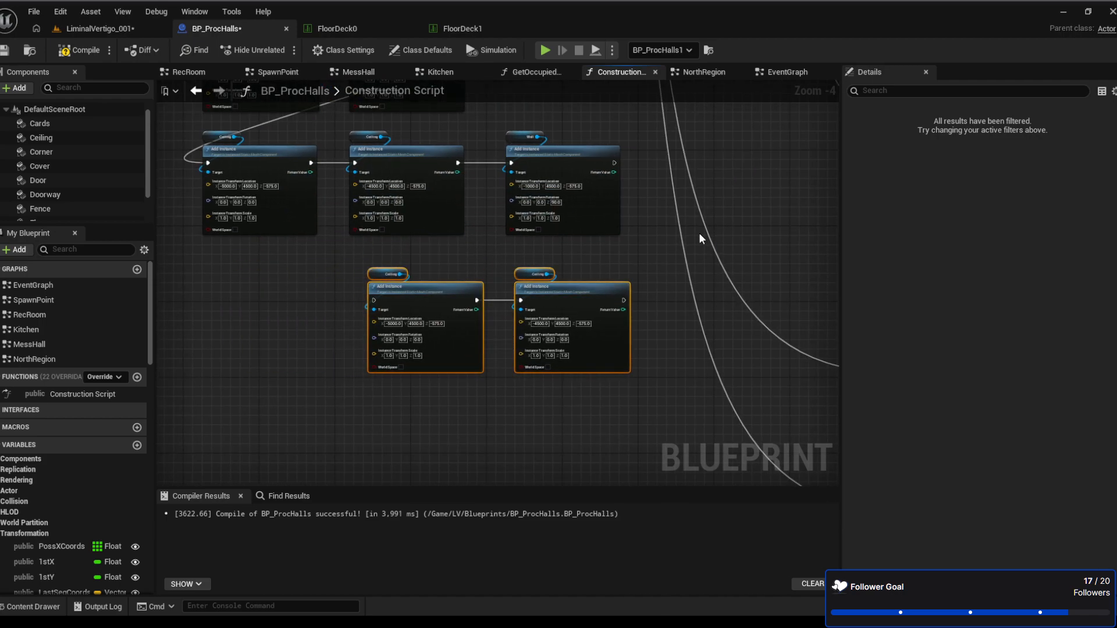
Connect the execution output of the final Wall Add Instance node to the first duplicated Ceiling Add Instance node
{"action": "scroll", "coordinate": [623, 256], "scroll_direction": "up", "scroll_amount": 4}
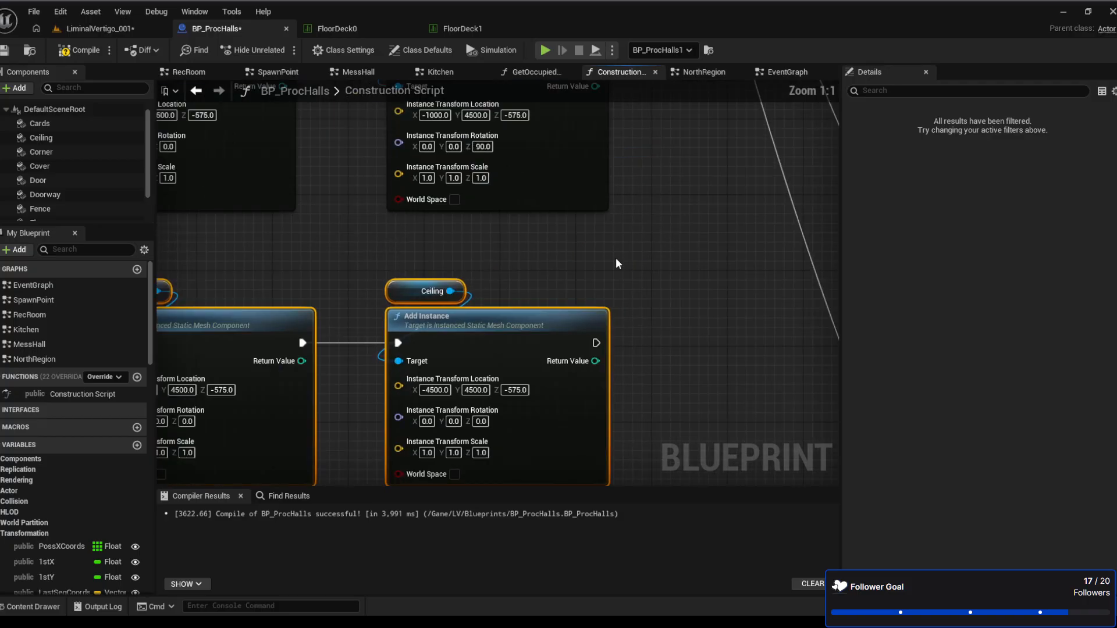
{"action": "scroll", "coordinate": [693, 256], "scroll_direction": "down", "scroll_amount": 3}
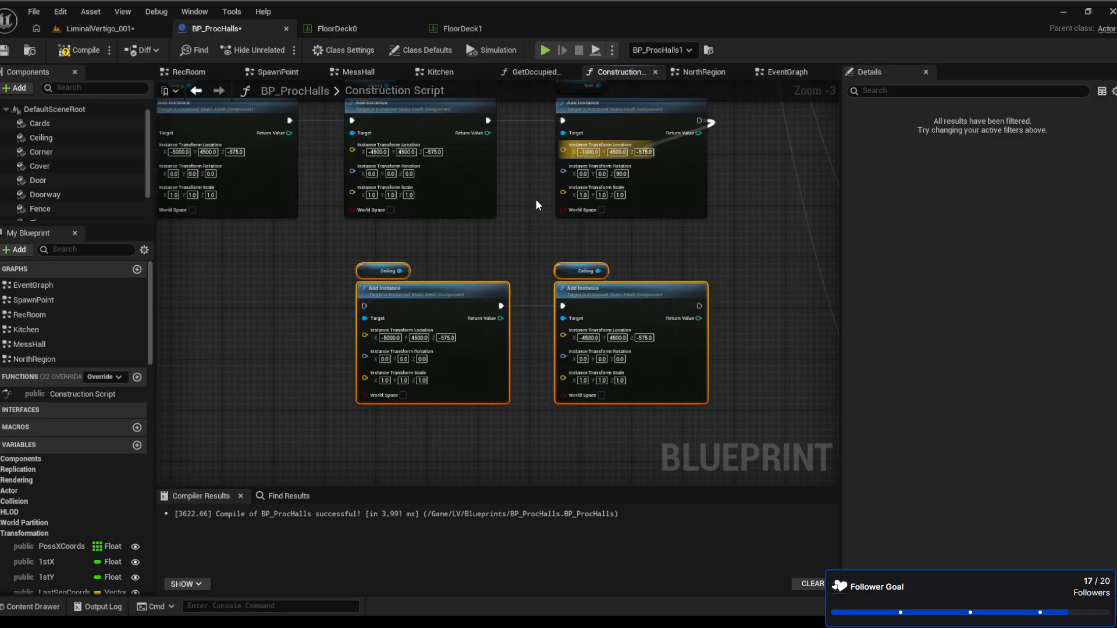
{"action": "left_click_drag", "start_coordinate": [699, 121], "coordinate": [365, 313]}
Set the X location of the first duplicated Ceiling node to 5000 and of the second to 5500
{"action": "scroll", "coordinate": [384, 303], "scroll_direction": "up", "scroll_amount": 3}
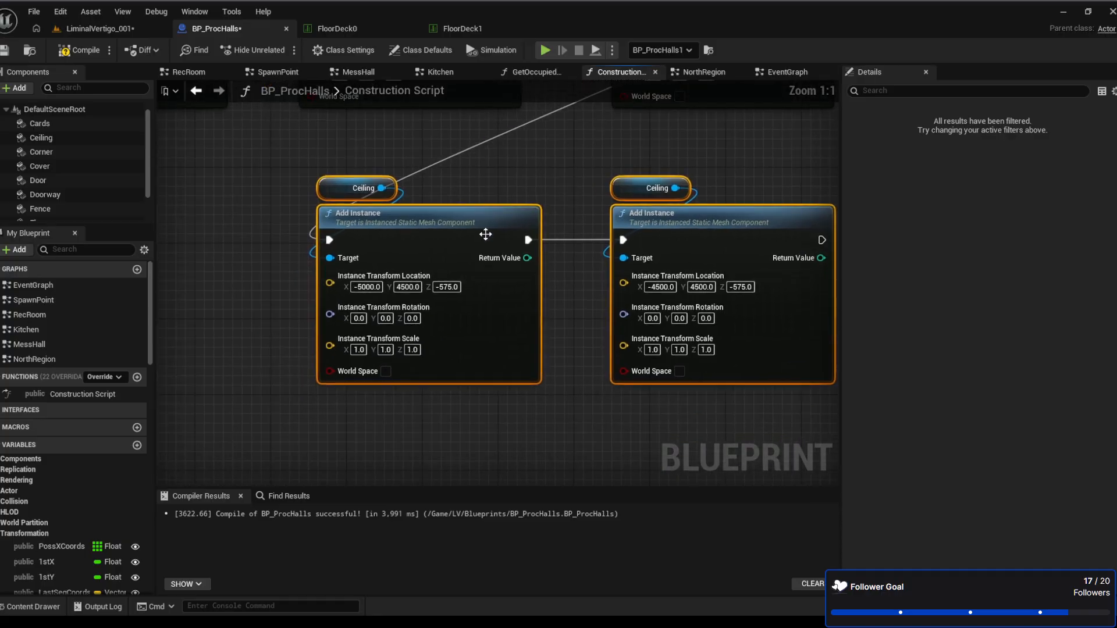
{"action": "left_click", "coordinate": [370, 287]}
{"action": "type", "text": "5000"}
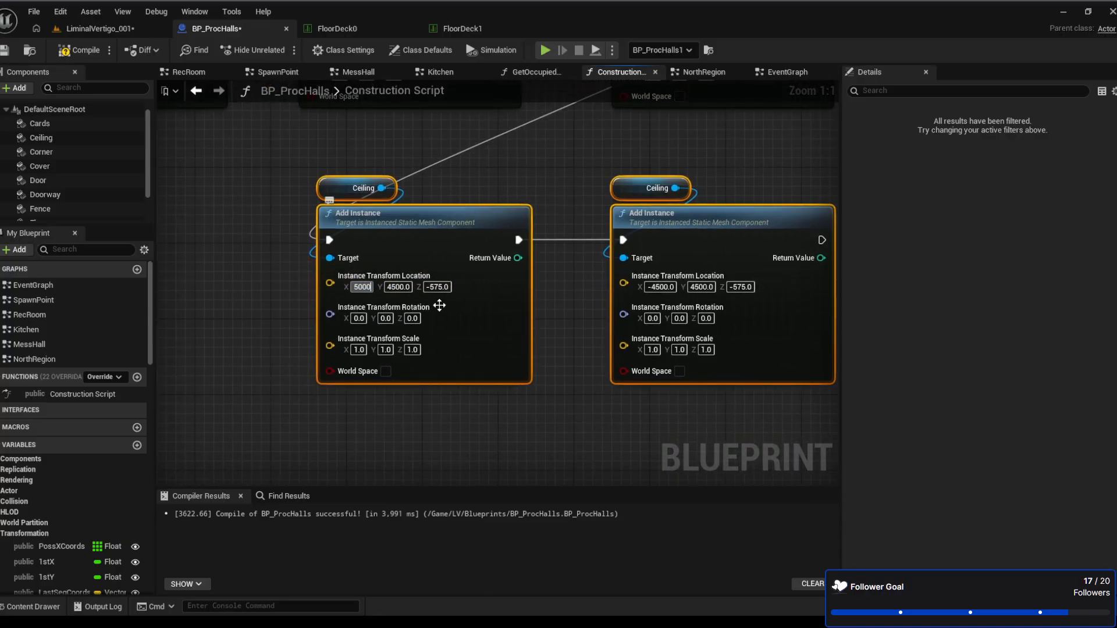
{"action": "key", "text": "Return"}
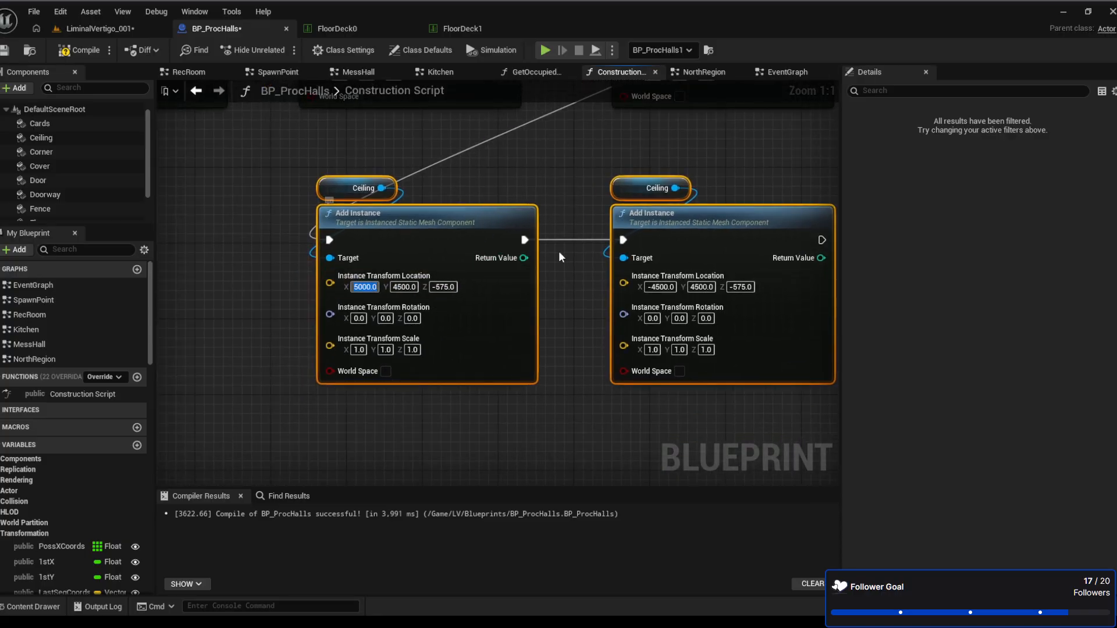
{"action": "left_click", "coordinate": [661, 287]}
{"action": "type", "text": "5500"}
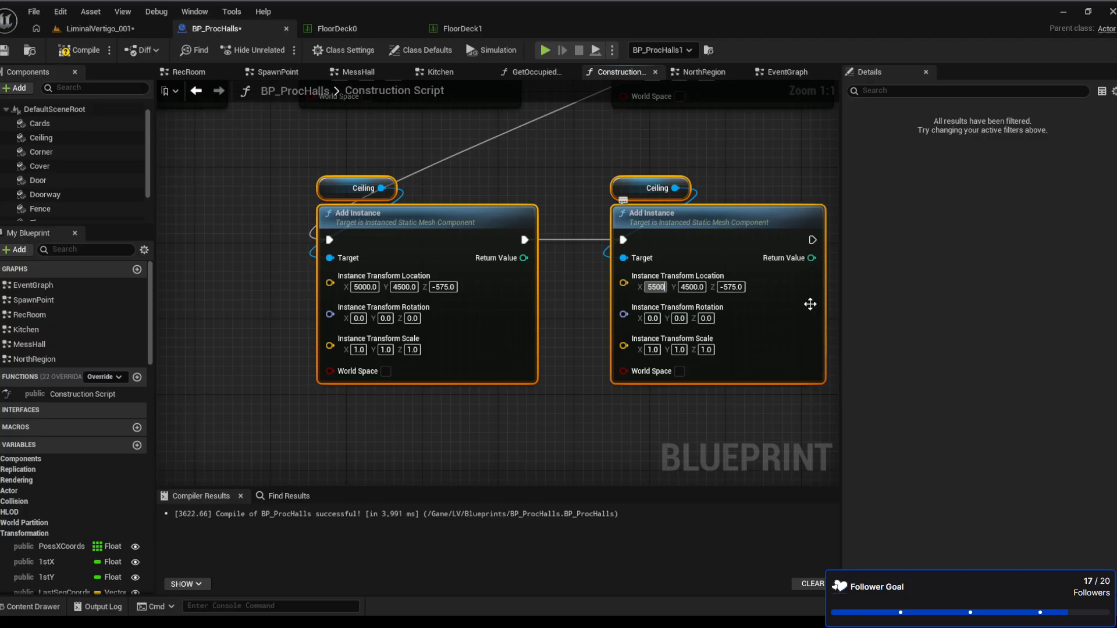
{"action": "key", "text": "Return"}
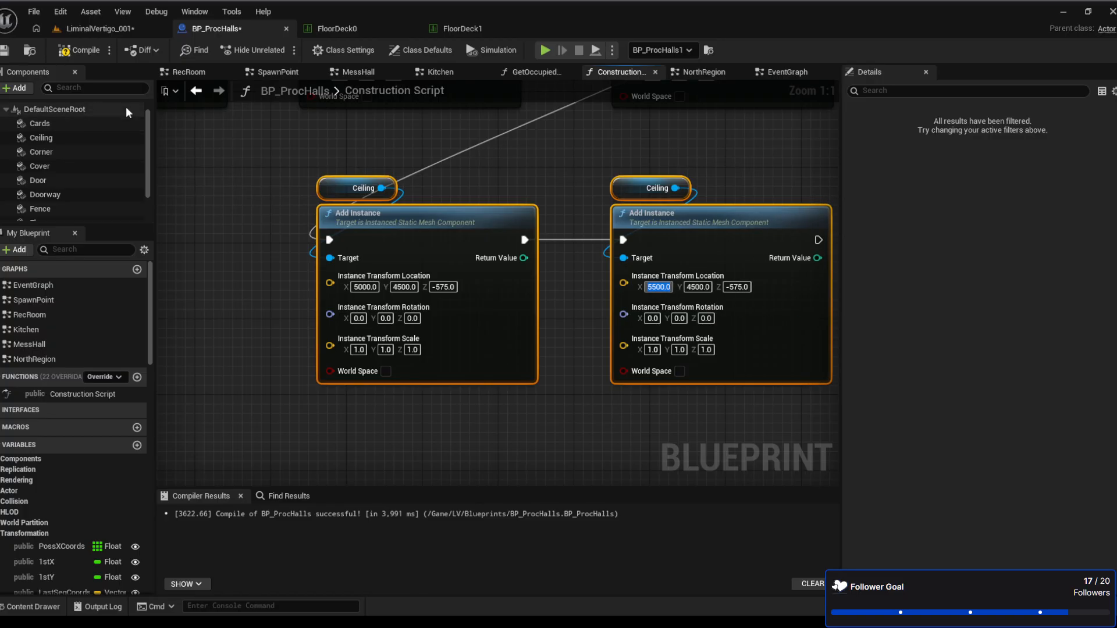
Compile and save BP_ProcHalls, and inspect the hall's added ceiling sections in the level
{"action": "left_click", "coordinate": [161, 137]}
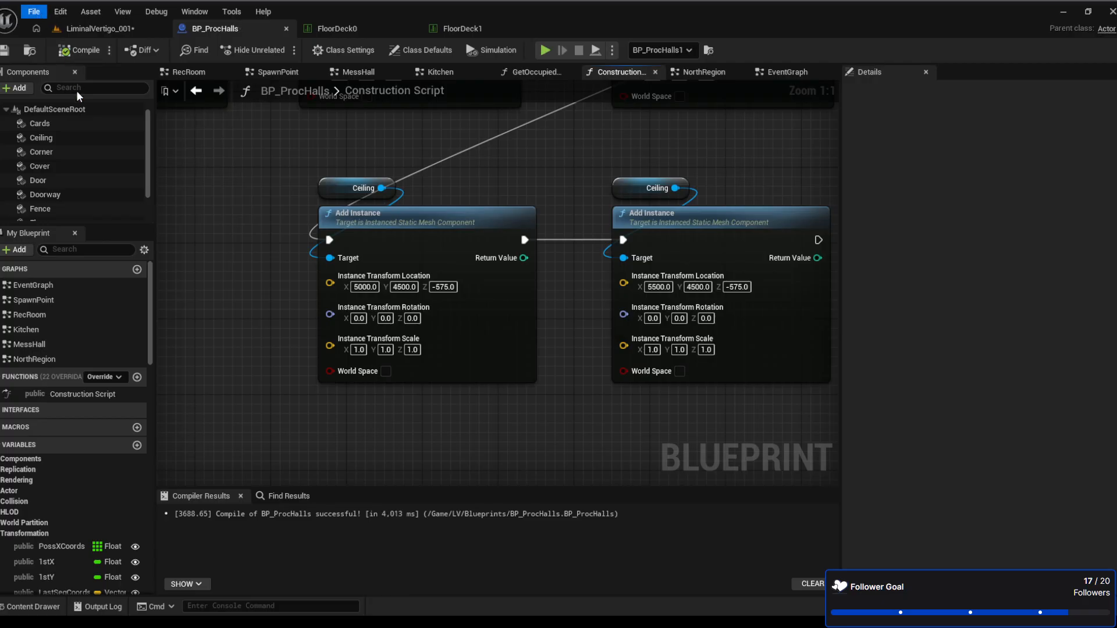
{"action": "left_click", "coordinate": [128, 31]}
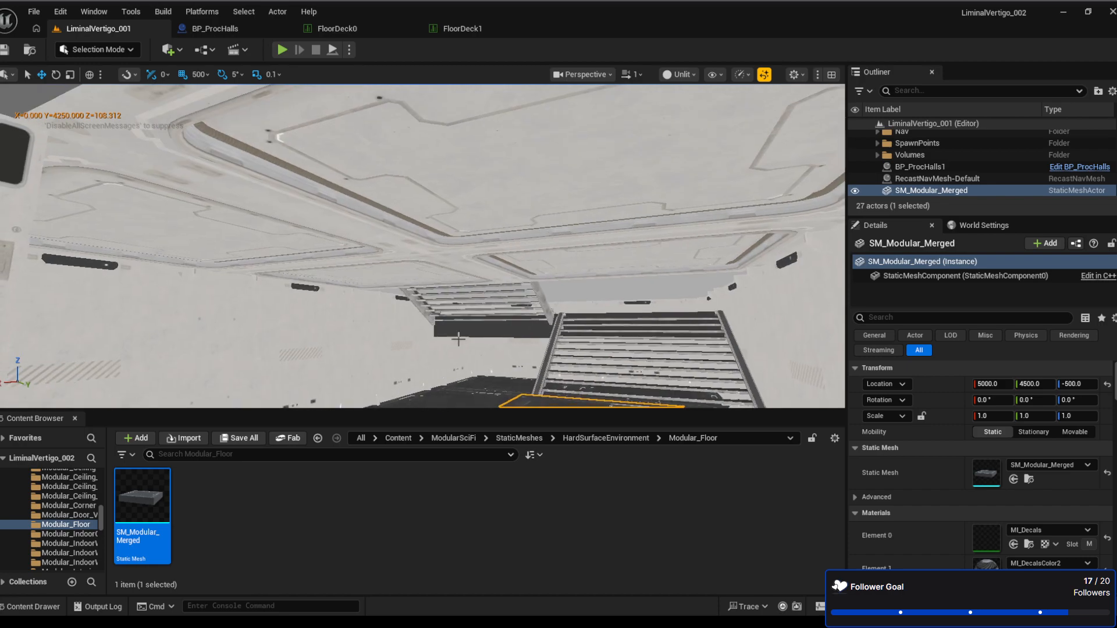
Delete the SM_Modular_Merged floor actor from the level
{"action": "left_click", "coordinate": [937, 178]}
{"action": "left_click", "coordinate": [925, 192]}
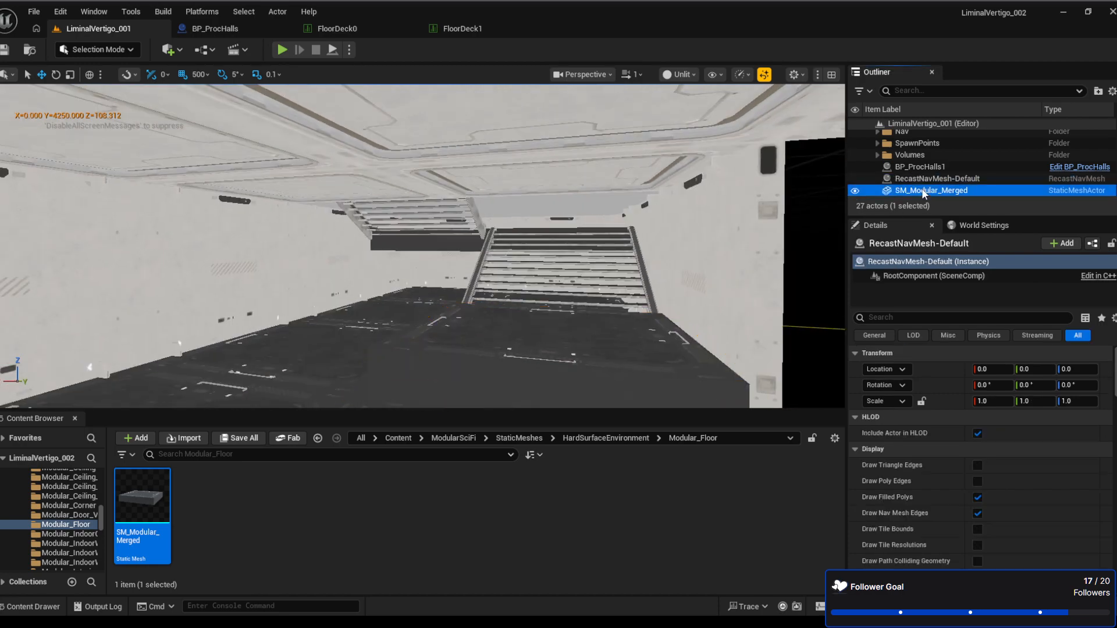
{"action": "key", "text": "Delete"}
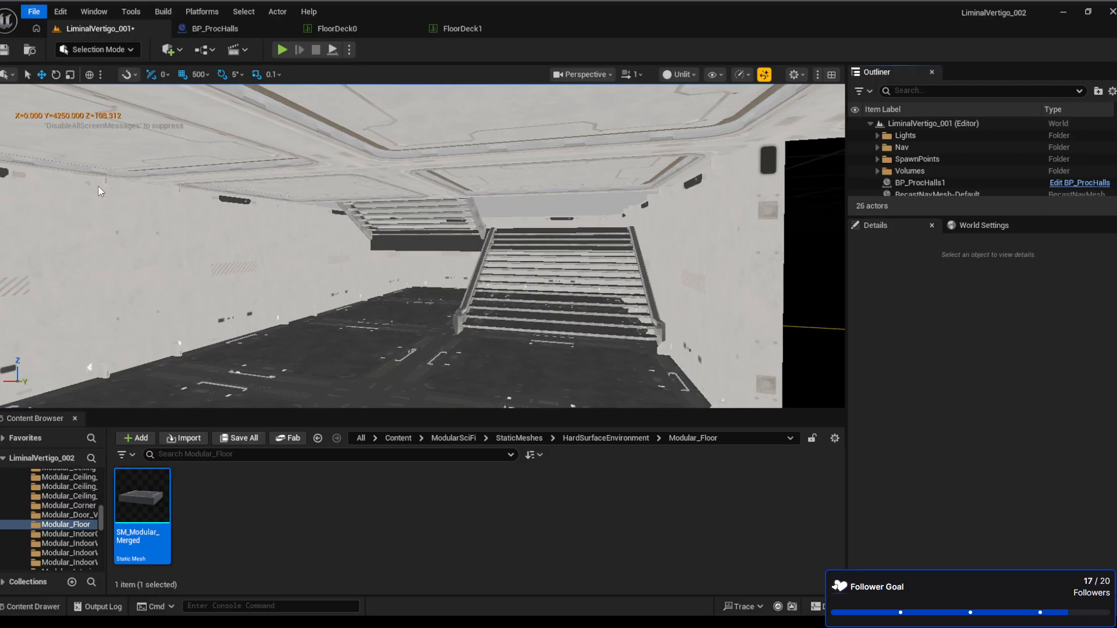
Examine the lower hall from inside and outside, checking the floor, the stairs and the open gap in its outer wall
{"action": "right_click_drag", "start_coordinate": [504, 279], "coordinate": [381, 192]}
{"action": "key", "text": "w"}
{"action": "key", "text": "s"}
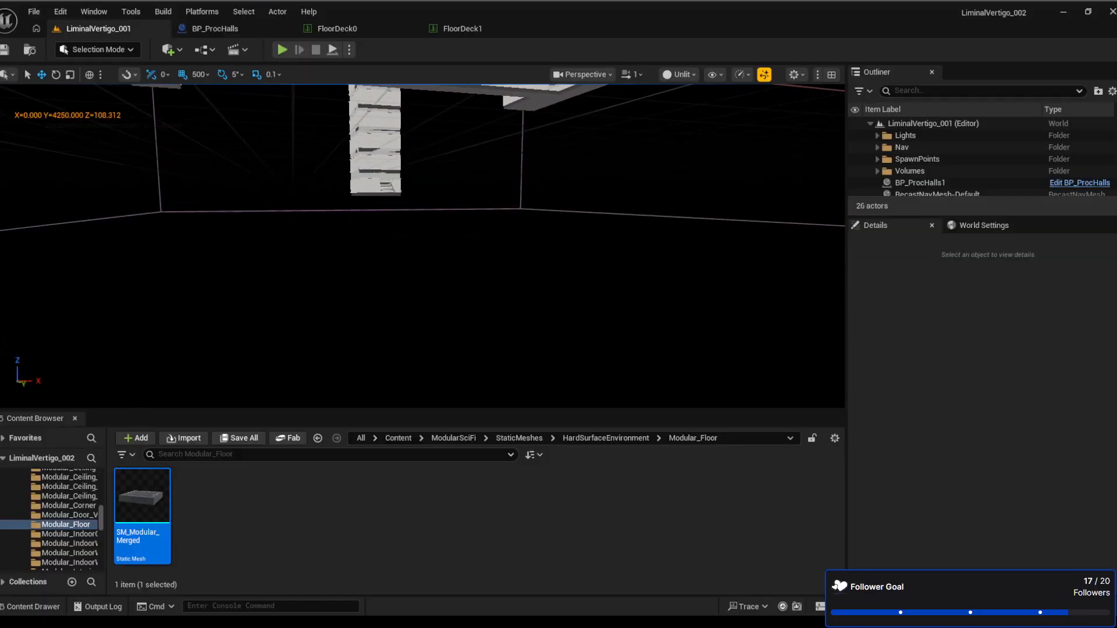
{"action": "right_click_drag", "start_coordinate": [382, 192], "coordinate": [181, 201]}
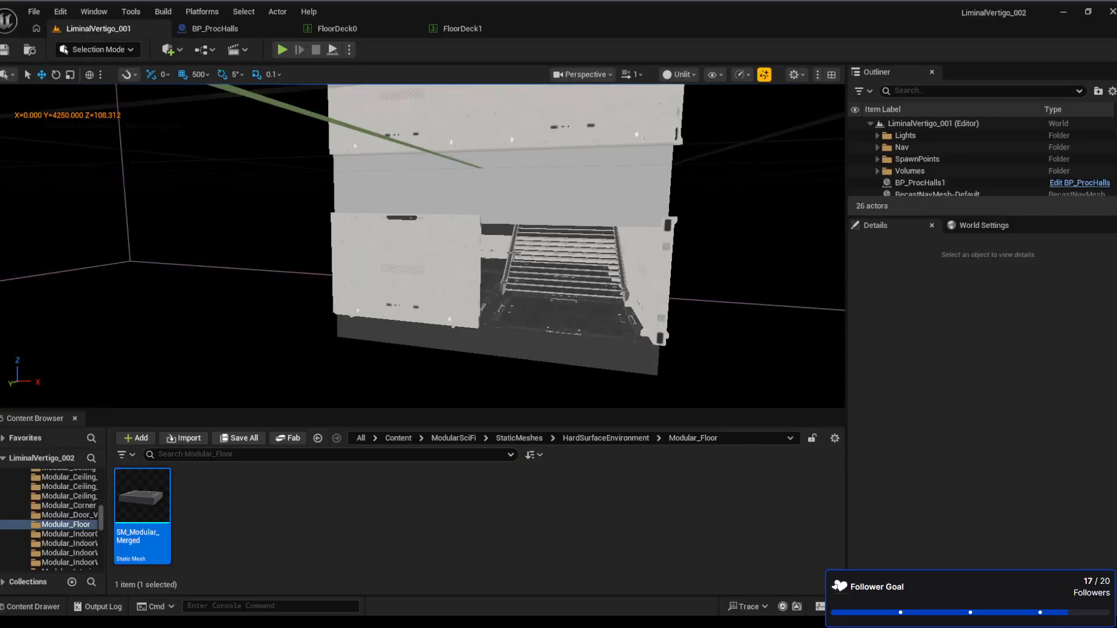
{"action": "right_click_drag", "start_coordinate": [587, 324], "coordinate": [797, 318]}
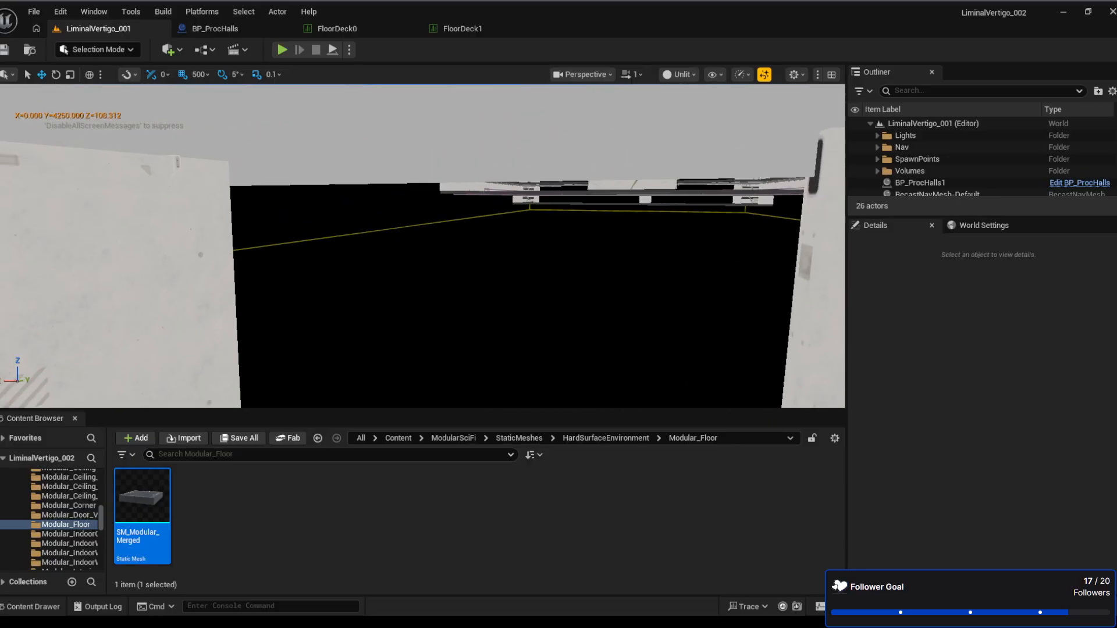
{"action": "right_click_drag", "start_coordinate": [490, 332], "coordinate": [538, 355]}
{"action": "right_click_drag", "start_coordinate": [359, 245], "coordinate": [384, 198]}
{"action": "right_click_drag", "start_coordinate": [484, 315], "coordinate": [528, 321]}
{"action": "mouse_move", "coordinate": [359, 280]}
{"action": "right_mouse_down"}
{"action": "mouse_move", "coordinate": [245, 308]}
{"action": "mouse_move", "coordinate": [338, 304]}
{"action": "mouse_move", "coordinate": [289, 297]}
{"action": "mouse_move", "coordinate": [349, 288]}
{"action": "right_mouse_up"}
{"action": "right_click_drag", "start_coordinate": [390, 328], "coordinate": [338, 283]}
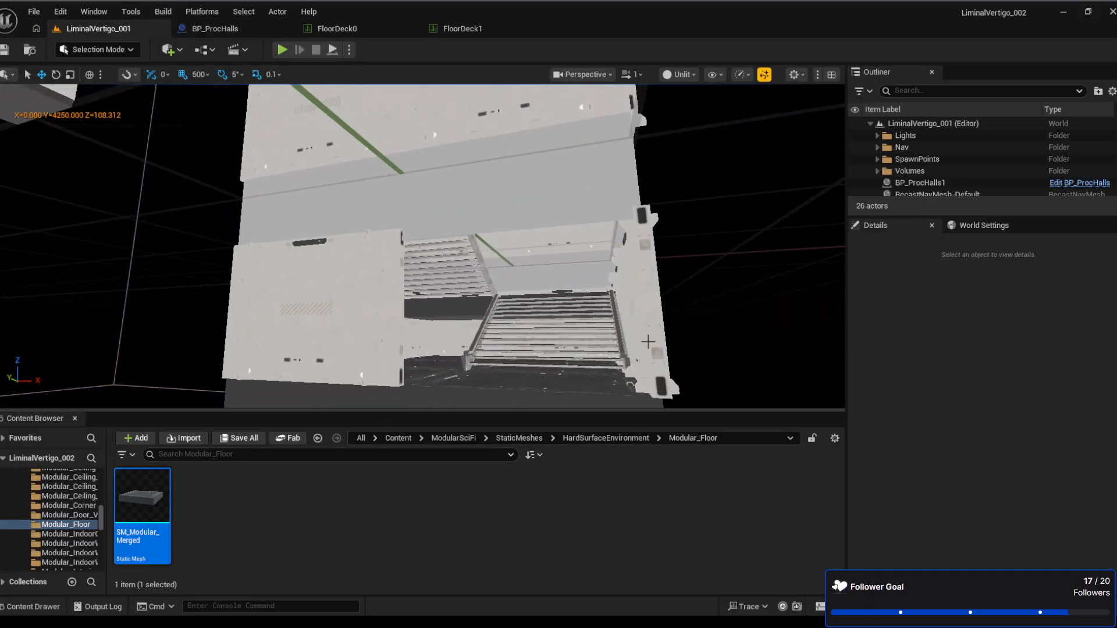
{"action": "right_click_drag", "start_coordinate": [398, 333], "coordinate": [402, 391]}
{"action": "key", "text": "w"}
{"action": "key", "text": "s"}
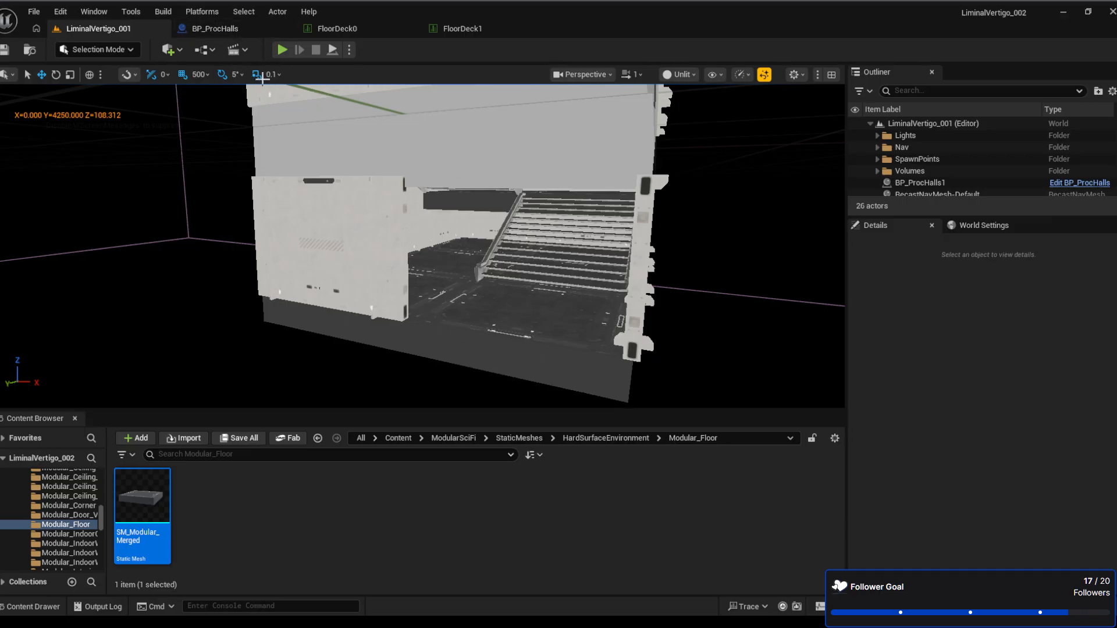
Paste an Add Straight Ahead node into the BP_ProcHalls Construction Script and connect the last Ceiling Add Instance node's execution output to it
{"action": "left_click", "coordinate": [226, 30]}
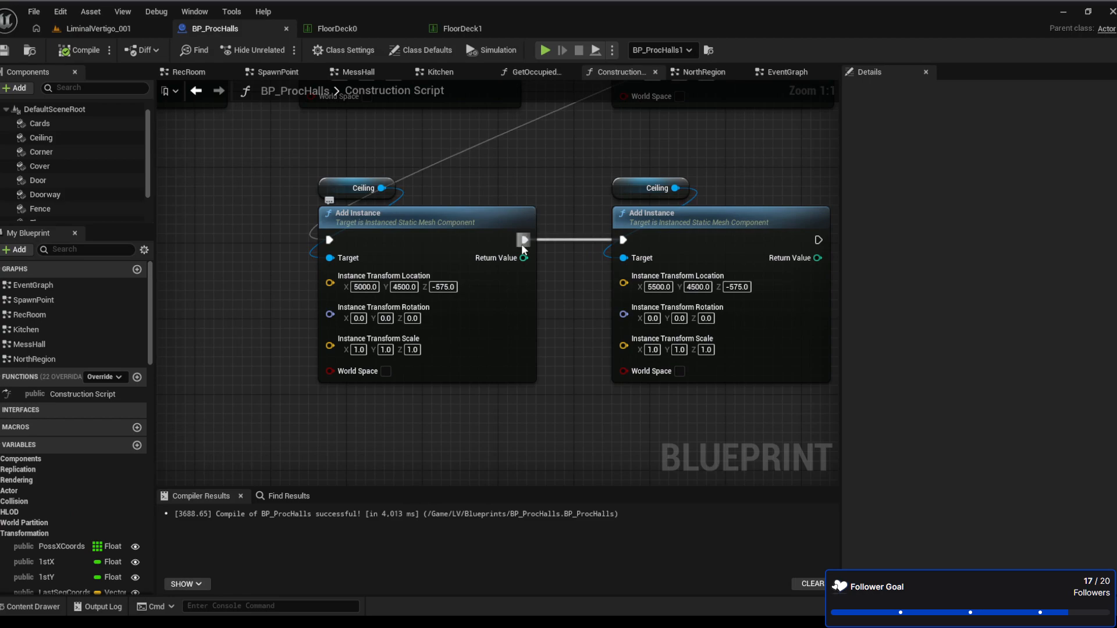
{"action": "right_click_drag", "start_coordinate": [561, 369], "coordinate": [455, 351]}
{"action": "scroll", "coordinate": [445, 360], "scroll_direction": "down", "scroll_amount": 3}
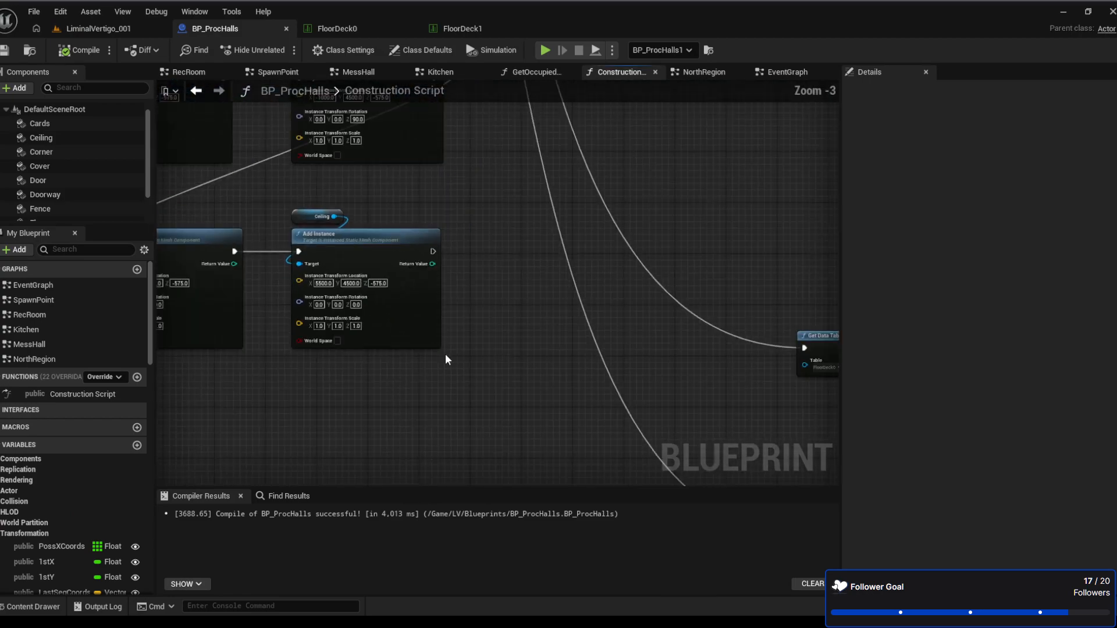
{"action": "scroll", "coordinate": [352, 330], "scroll_direction": "down", "scroll_amount": 9}
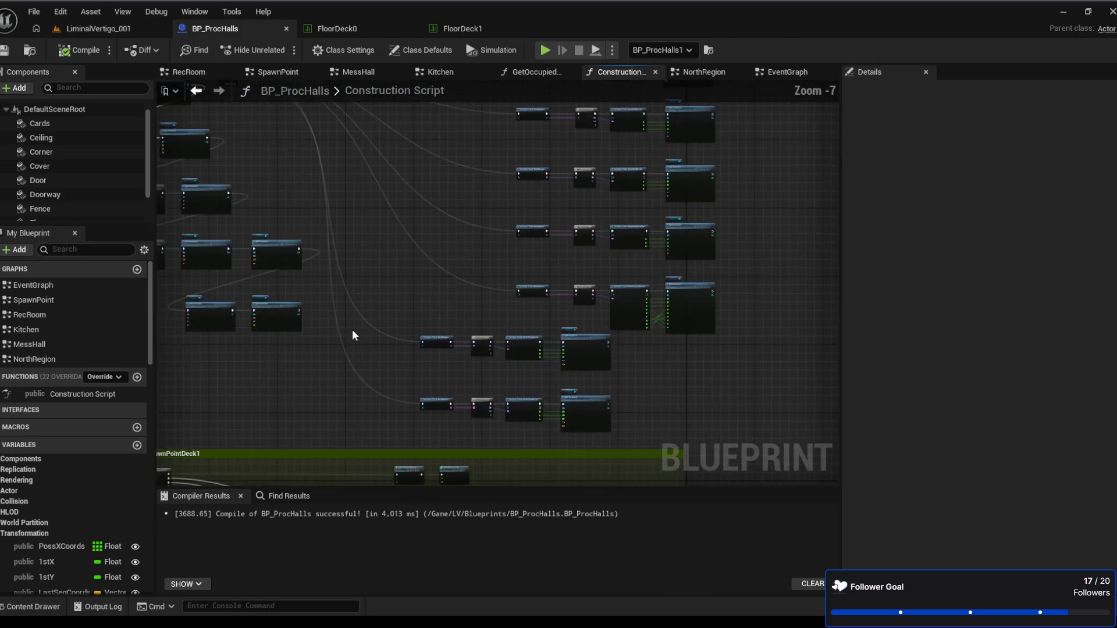
{"action": "right_click_drag", "start_coordinate": [353, 330], "coordinate": [693, 411]}
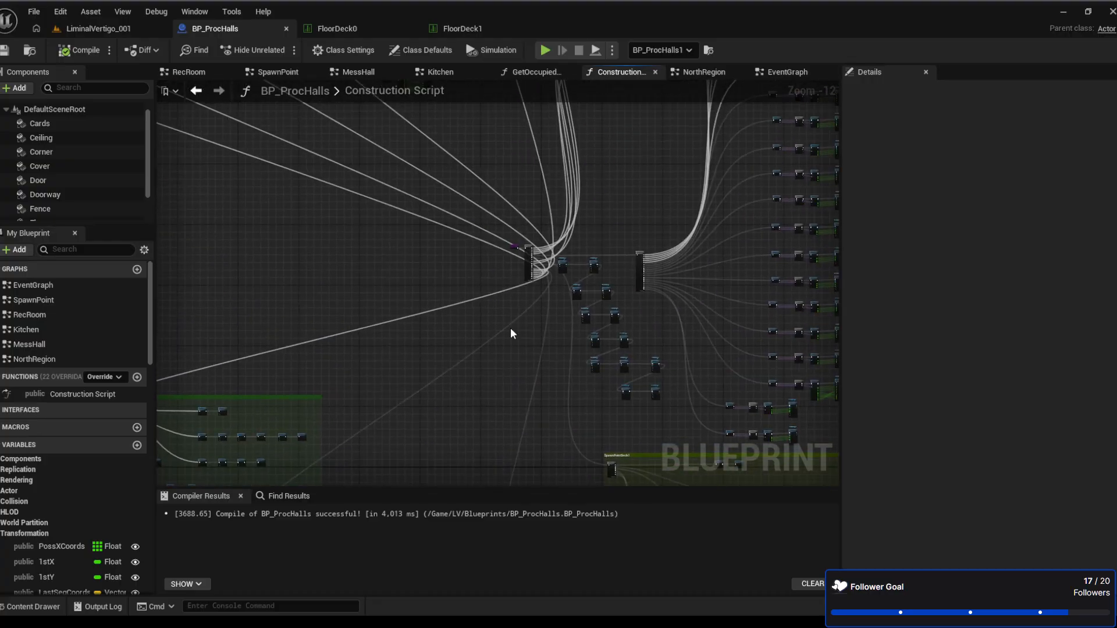
{"action": "right_click_drag", "start_coordinate": [511, 327], "coordinate": [221, 332]}
{"action": "scroll", "coordinate": [269, 359], "scroll_direction": "up", "scroll_amount": 5}
{"action": "right_click_drag", "start_coordinate": [270, 360], "coordinate": [269, 324]}
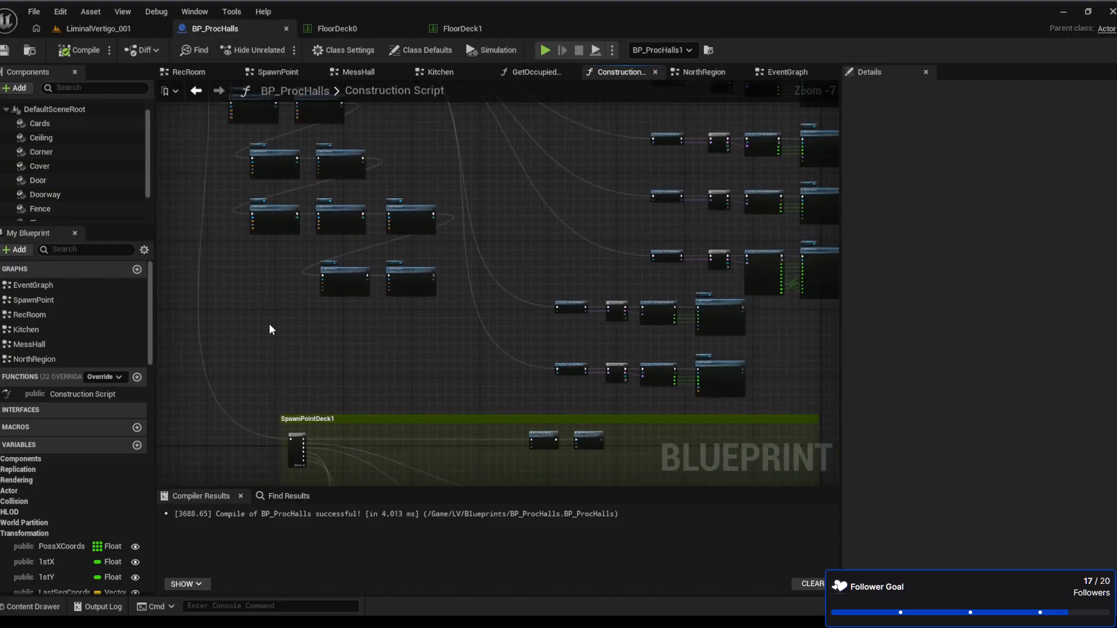
{"action": "scroll", "coordinate": [268, 324], "scroll_direction": "up", "scroll_amount": 4}
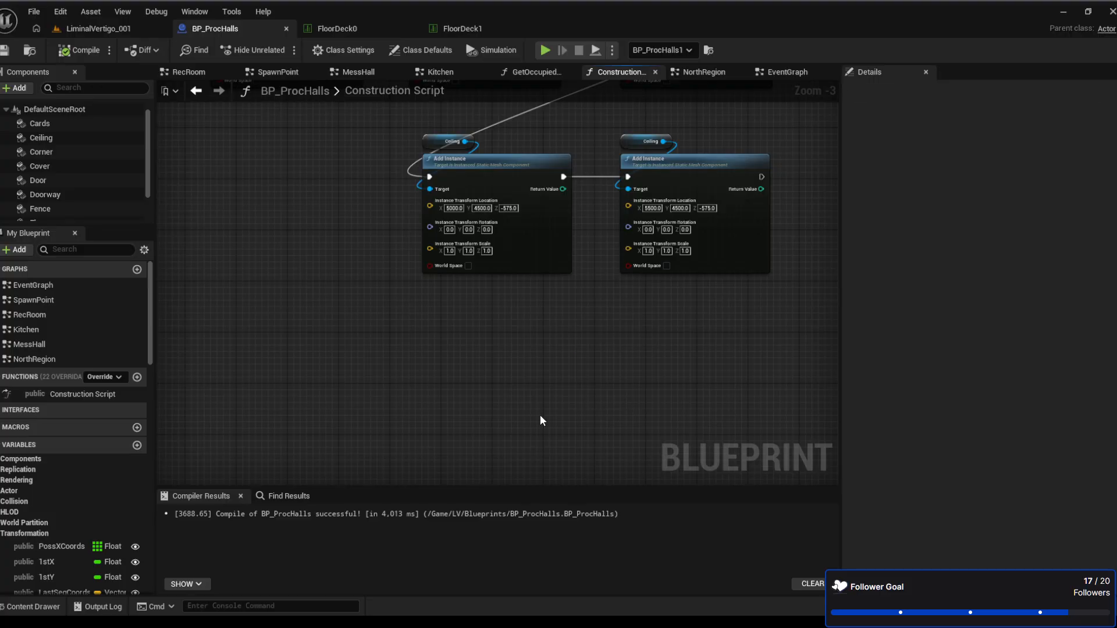
{"action": "key", "text": "ctrl+v"}
{"action": "right_click_drag", "start_coordinate": [644, 315], "coordinate": [573, 332]}
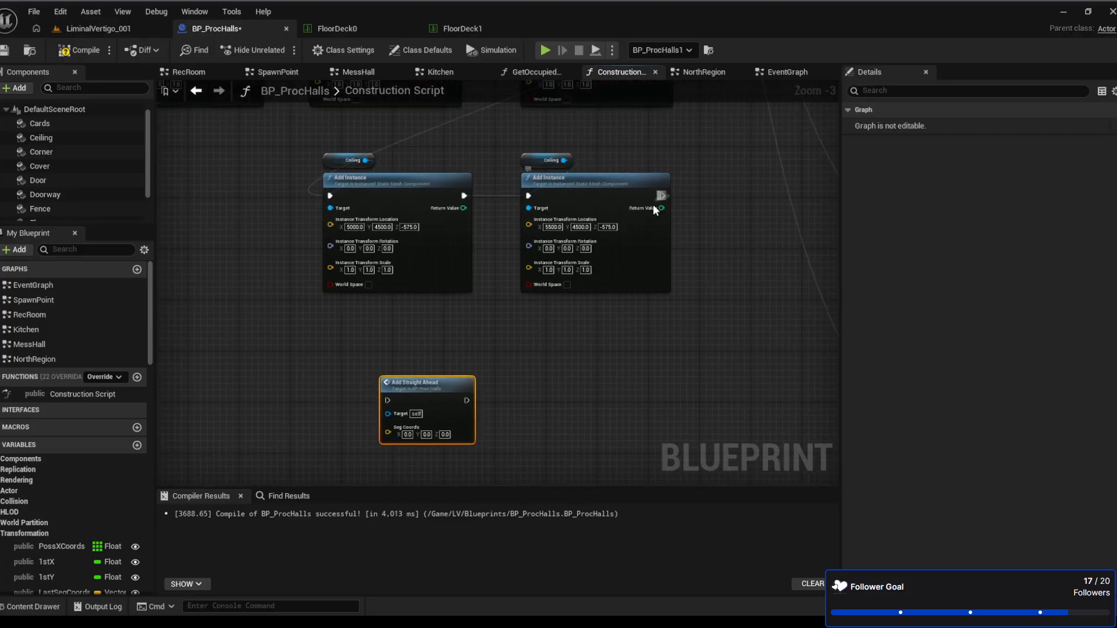
{"action": "left_click_drag", "start_coordinate": [662, 196], "coordinate": [388, 401]}
Set the Add Straight Ahead node's Seg Coords to Y -18000 and Z -575, and check the new segment's placement in the level
{"action": "right_click_drag", "start_coordinate": [520, 378], "coordinate": [543, 251]}
{"action": "scroll", "coordinate": [543, 252], "scroll_direction": "up", "scroll_amount": 3}
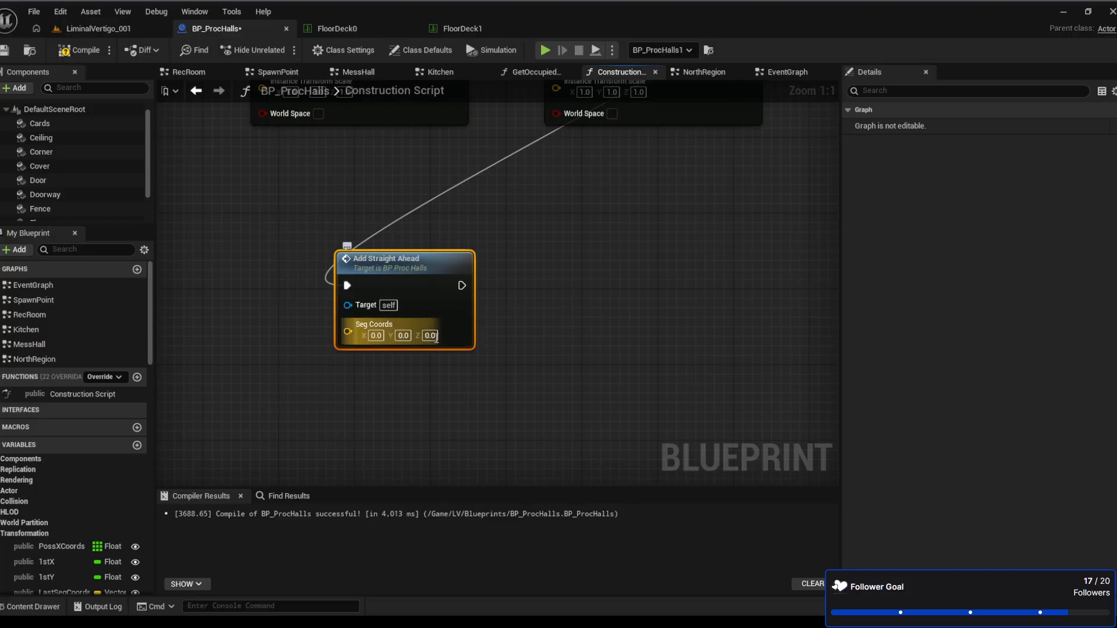
{"action": "type", "text": "-575"}
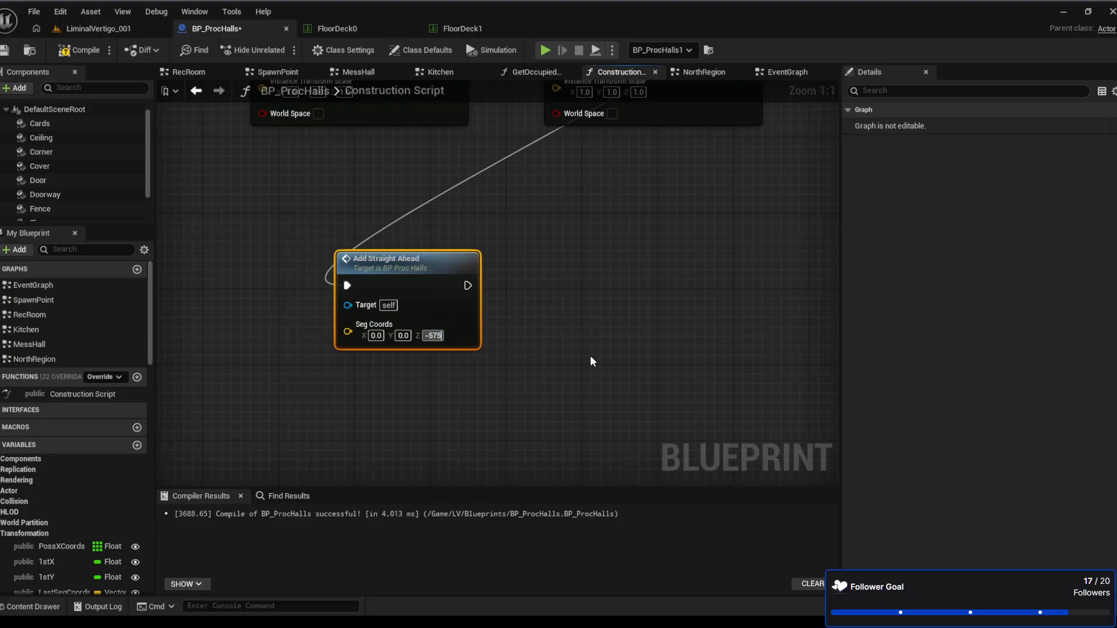
{"action": "key", "text": "Return"}
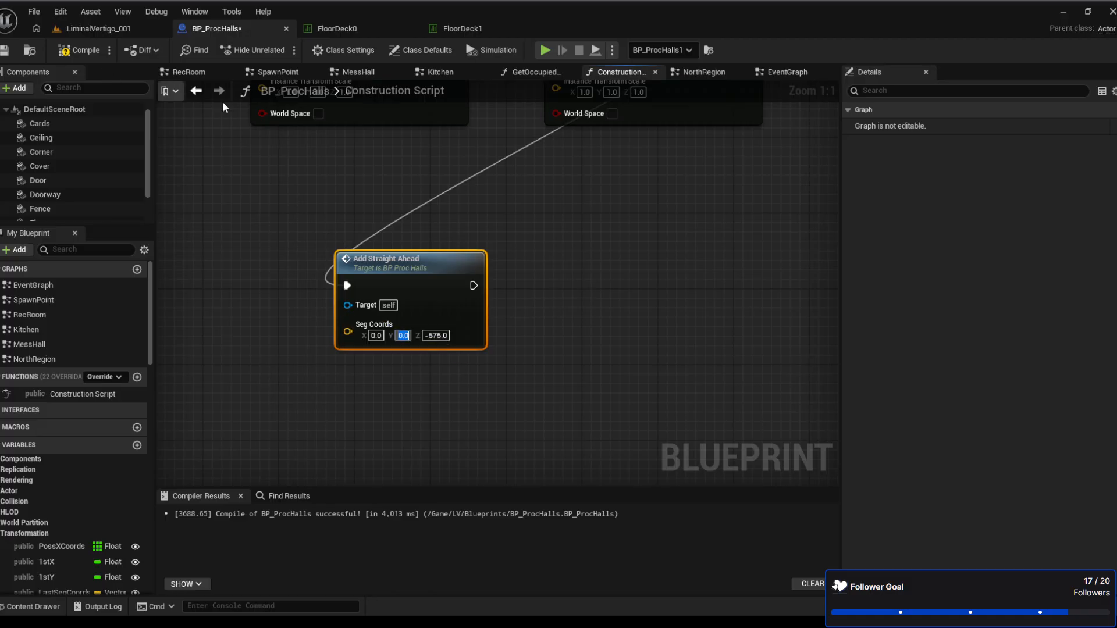
{"action": "type", "text": "-"}
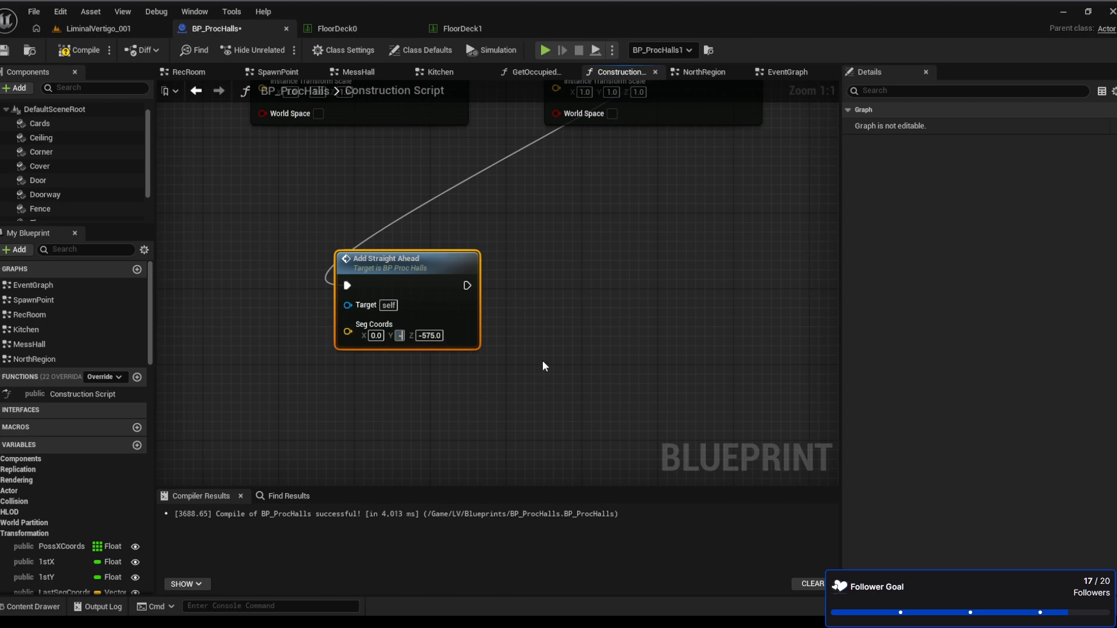
{"action": "type", "text": "1800"}
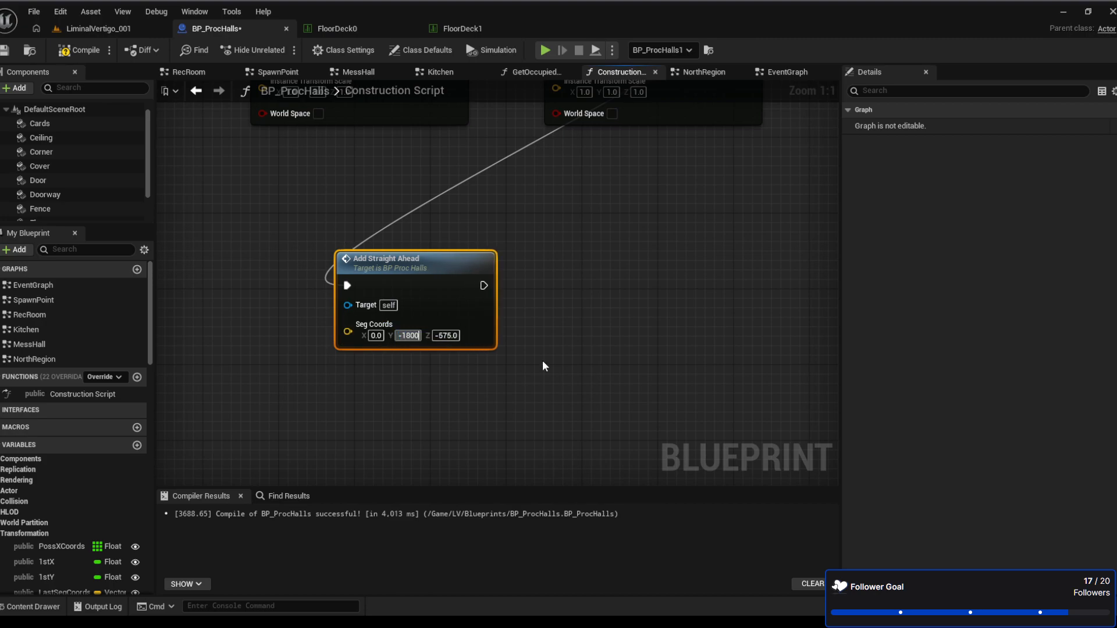
{"action": "type", "text": "0"}
{"action": "key", "text": "Return"}
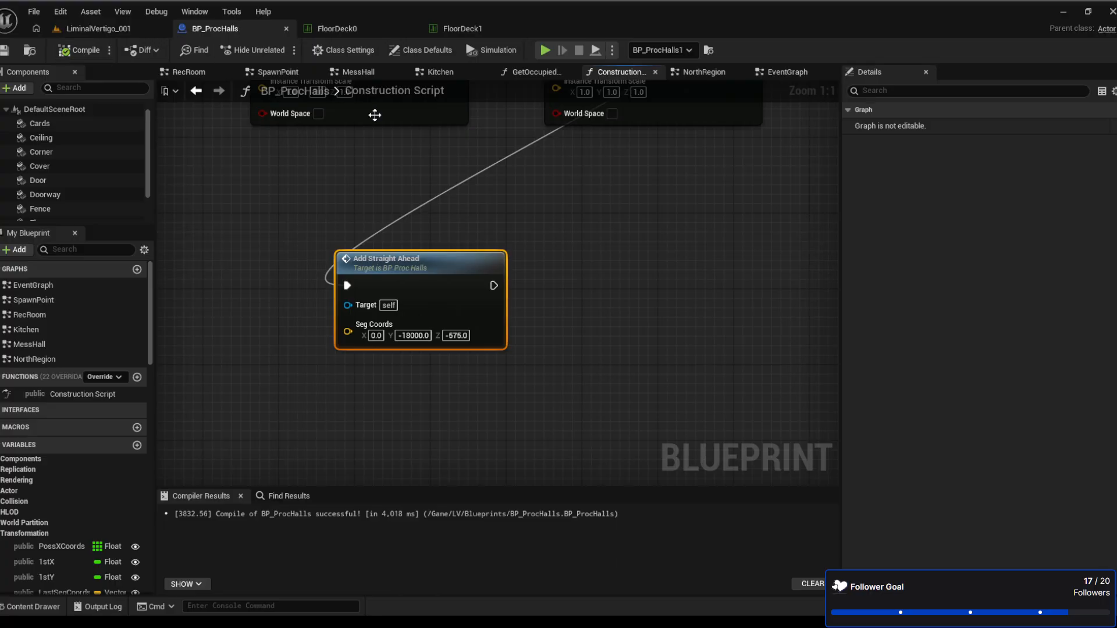
{"action": "left_click", "coordinate": [371, 176]}
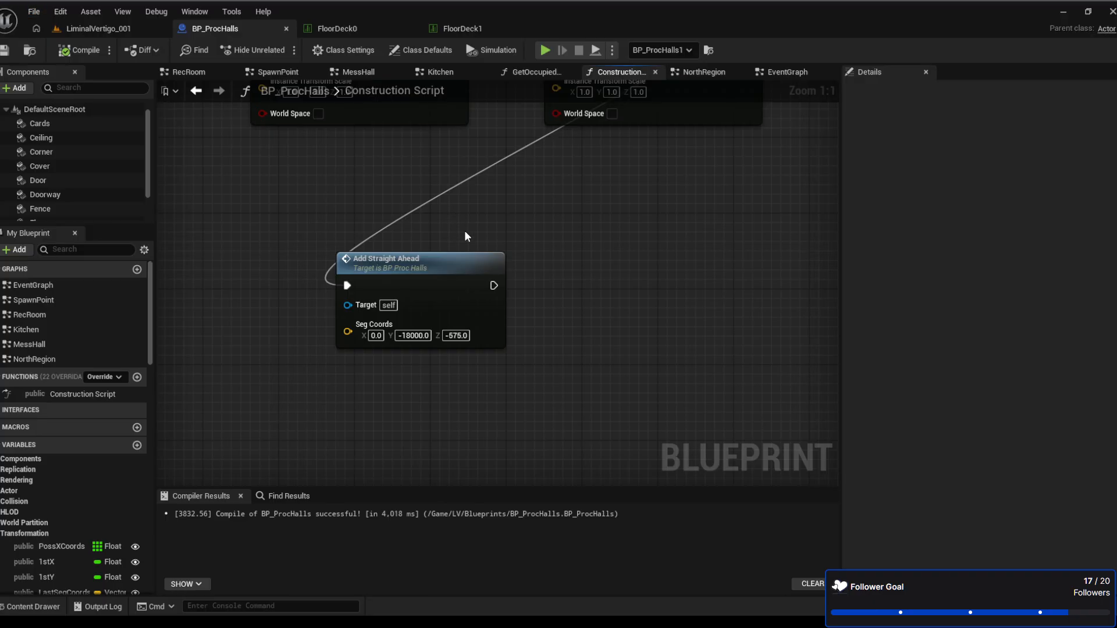
{"action": "left_click", "coordinate": [113, 33]}
{"action": "right_click_drag", "start_coordinate": [422, 246], "coordinate": [502, 266]}
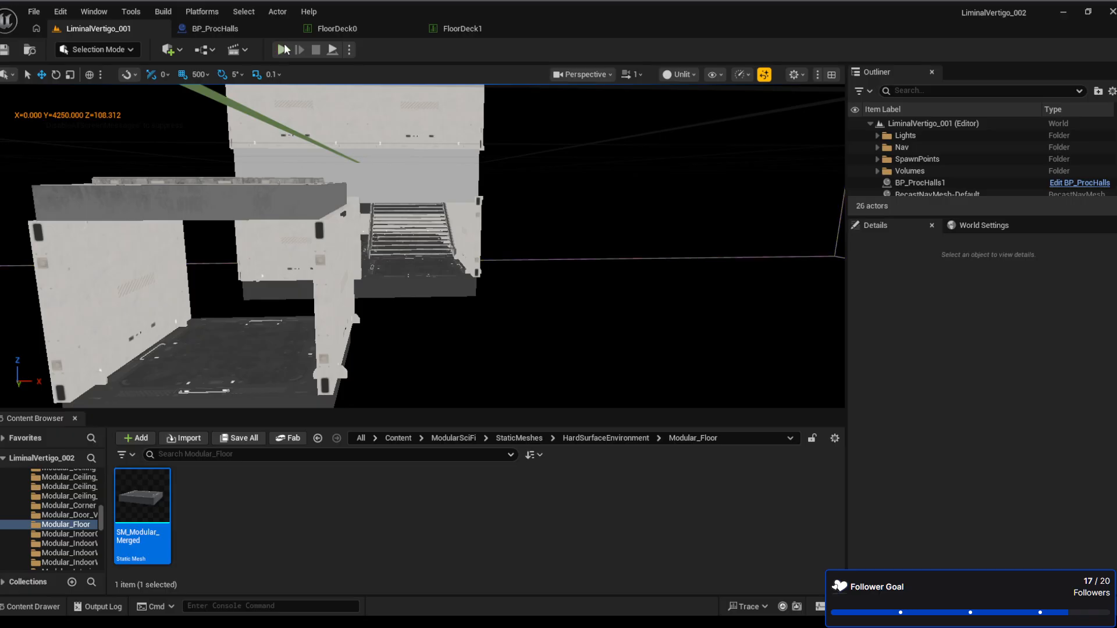
Set the Add Straight Ahead node's Seg Coords to X 500 and Y -18500, and compile BP_ProcHalls
{"action": "left_click", "coordinate": [215, 29]}
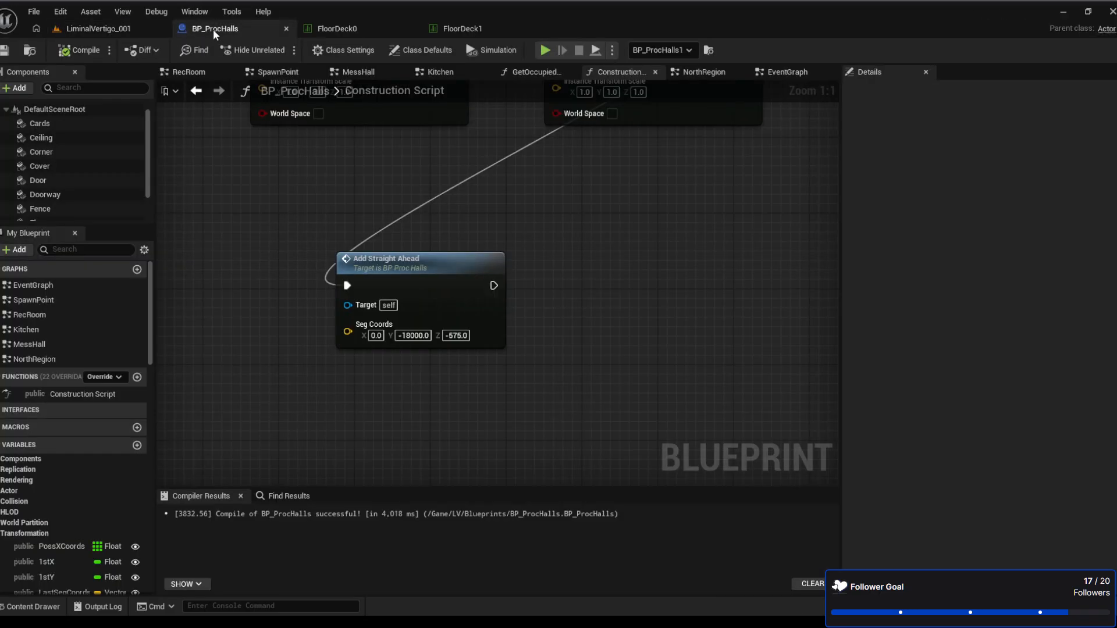
{"action": "left_click", "coordinate": [376, 336]}
{"action": "type", "text": "500"}
{"action": "key", "text": "Tab"}
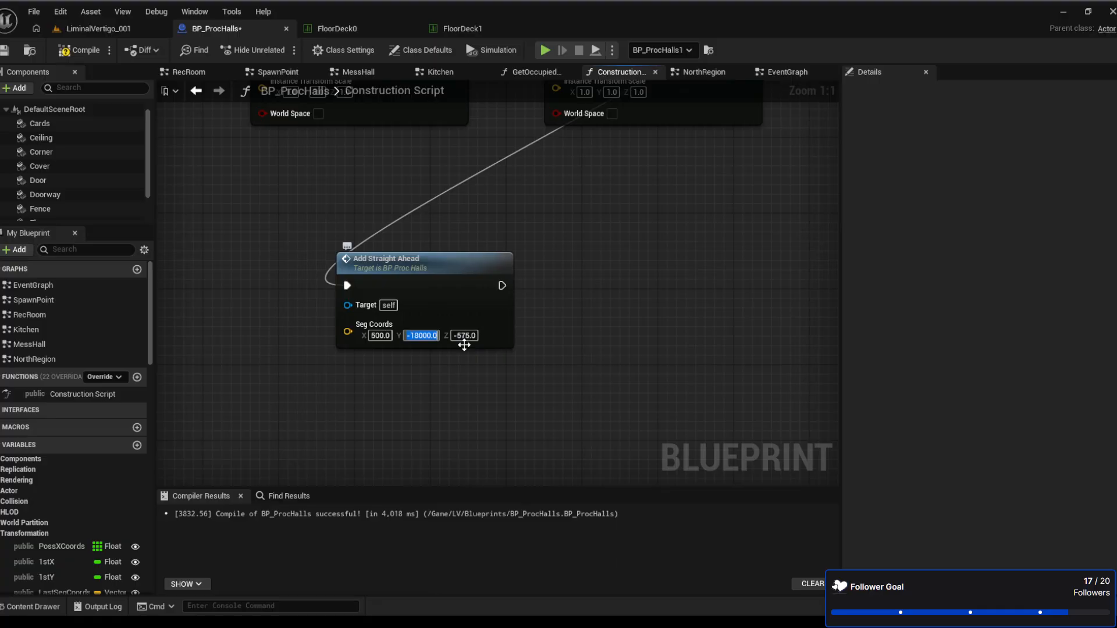
{"action": "key", "text": "Right"}
{"action": "key", "text": "BackSpace"}
{"action": "type", "text": "5"}
{"action": "key", "text": "Return"}
{"action": "left_click", "coordinate": [72, 50]}
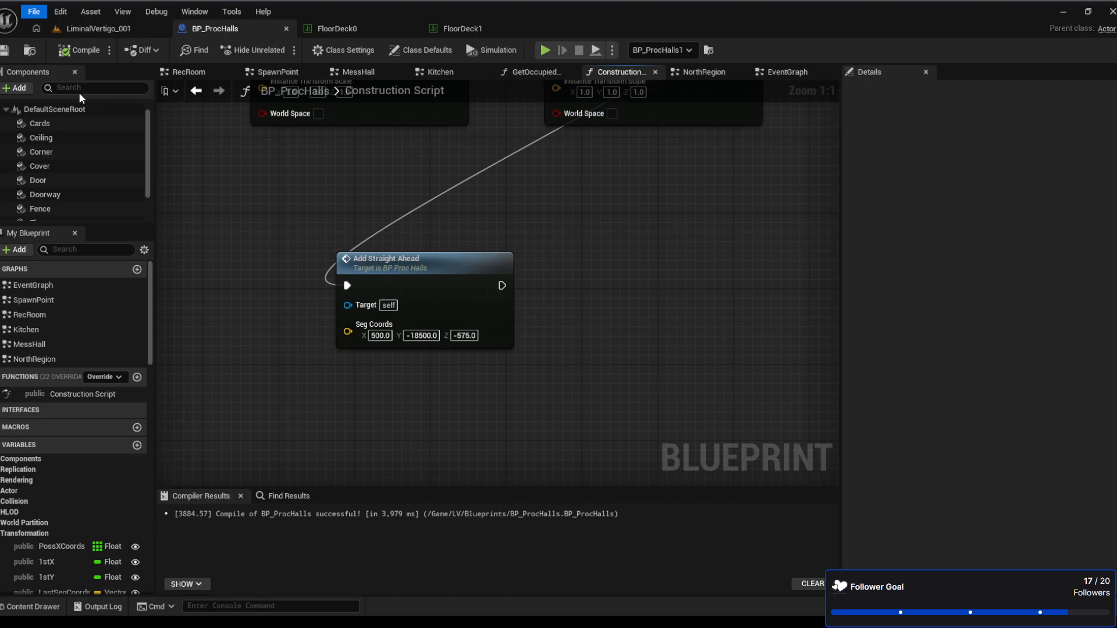
Examine the repositioned straight segment in the level and how its doorway and ceiling meet the lower hall
{"action": "left_click", "coordinate": [121, 24]}
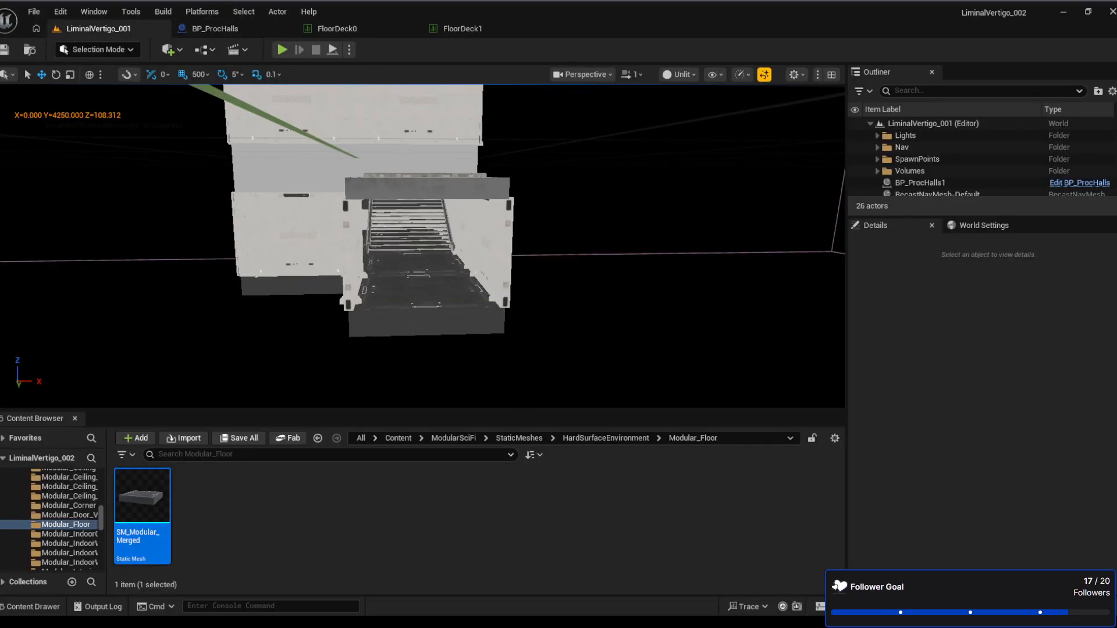
{"action": "key", "text": "w"}
{"action": "right_click_drag", "start_coordinate": [422, 246], "coordinate": [334, 235]}
{"action": "key", "text": "w"}
{"action": "key", "text": "e"}
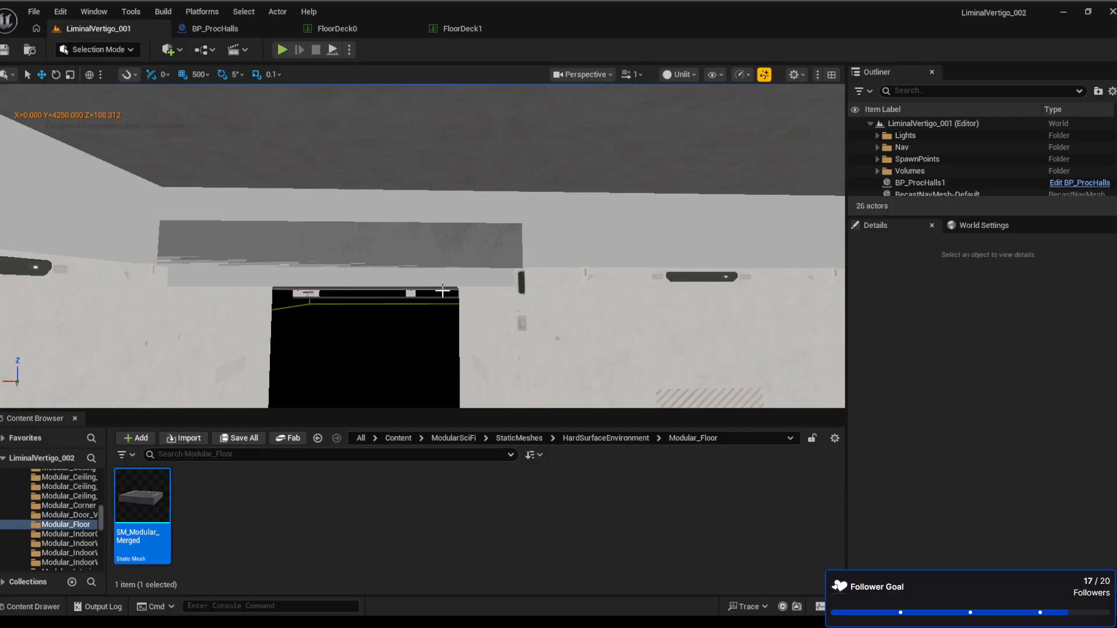
{"action": "right_click_drag", "start_coordinate": [391, 313], "coordinate": [408, 275]}
{"action": "key", "text": "w"}
{"action": "key", "text": "q"}
{"action": "key", "text": "s"}
{"action": "key", "text": "s"}
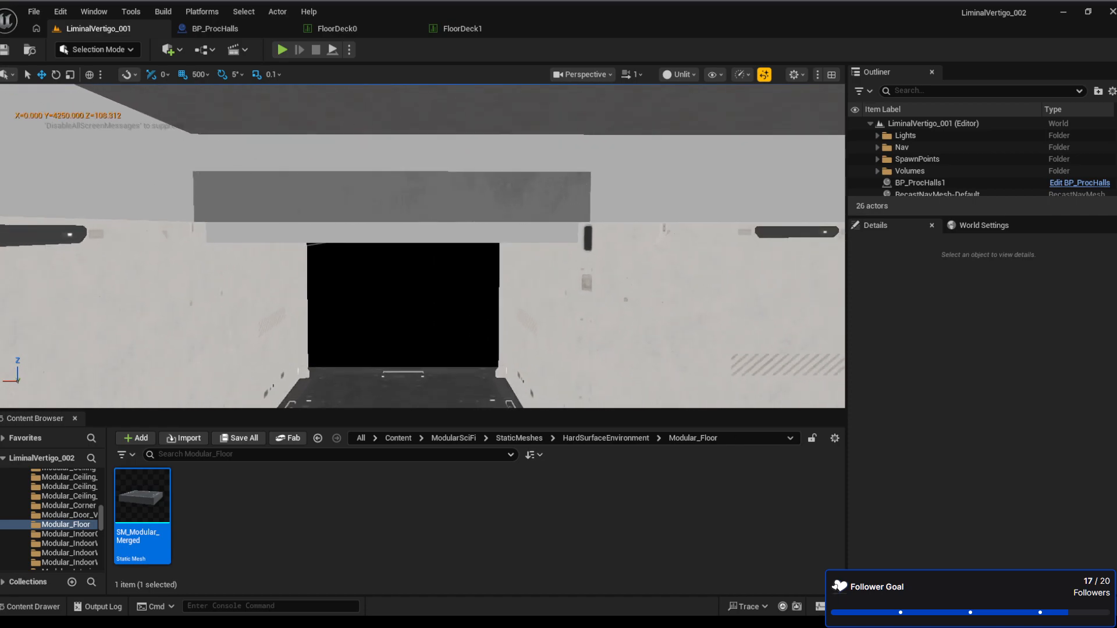
{"action": "key", "text": "d"}
{"action": "right_click_drag", "start_coordinate": [443, 230], "coordinate": [445, 236]}
{"action": "key", "text": "e"}
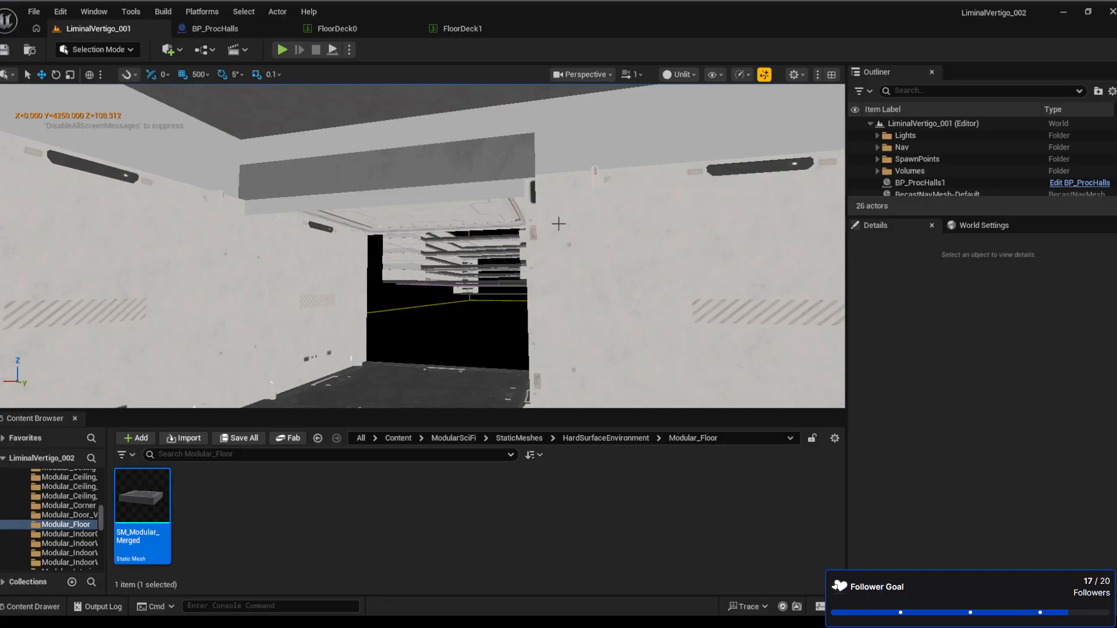
Examine the lower hall's walls, floor edge and ceiling height around the opening, and the straight segment's outer side
{"action": "right_click_drag", "start_coordinate": [559, 224], "coordinate": [640, 209]}
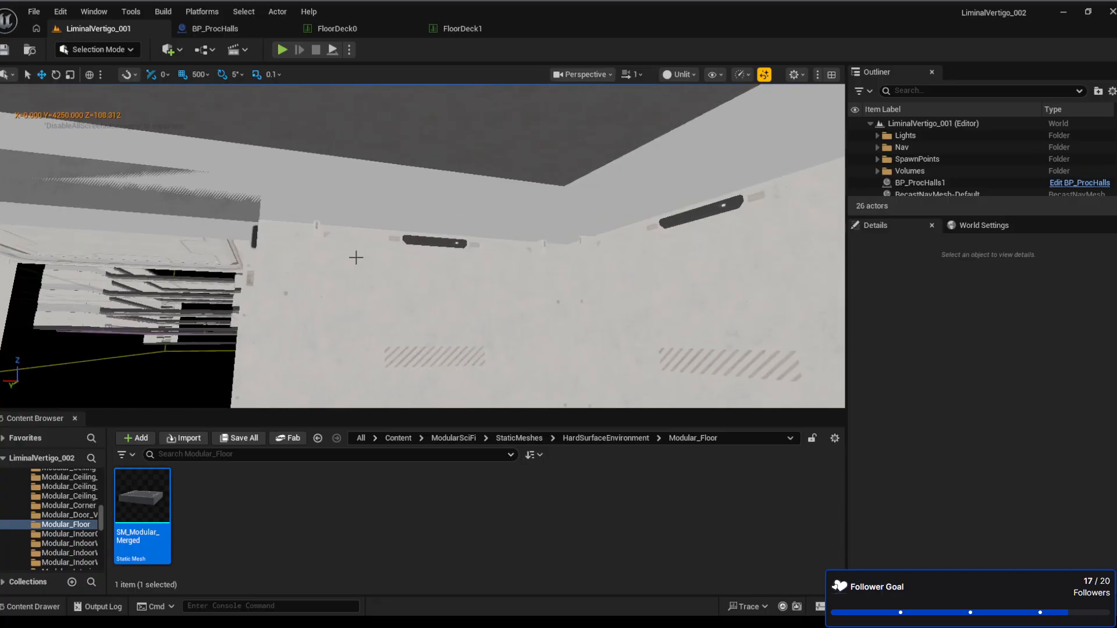
{"action": "mouse_move", "coordinate": [351, 245]}
{"action": "right_mouse_down"}
{"action": "mouse_move", "coordinate": [304, 265]}
{"action": "mouse_move", "coordinate": [341, 241]}
{"action": "right_mouse_up"}
{"action": "right_click_drag", "start_coordinate": [460, 284], "coordinate": [285, 239]}
{"action": "key", "text": "d"}
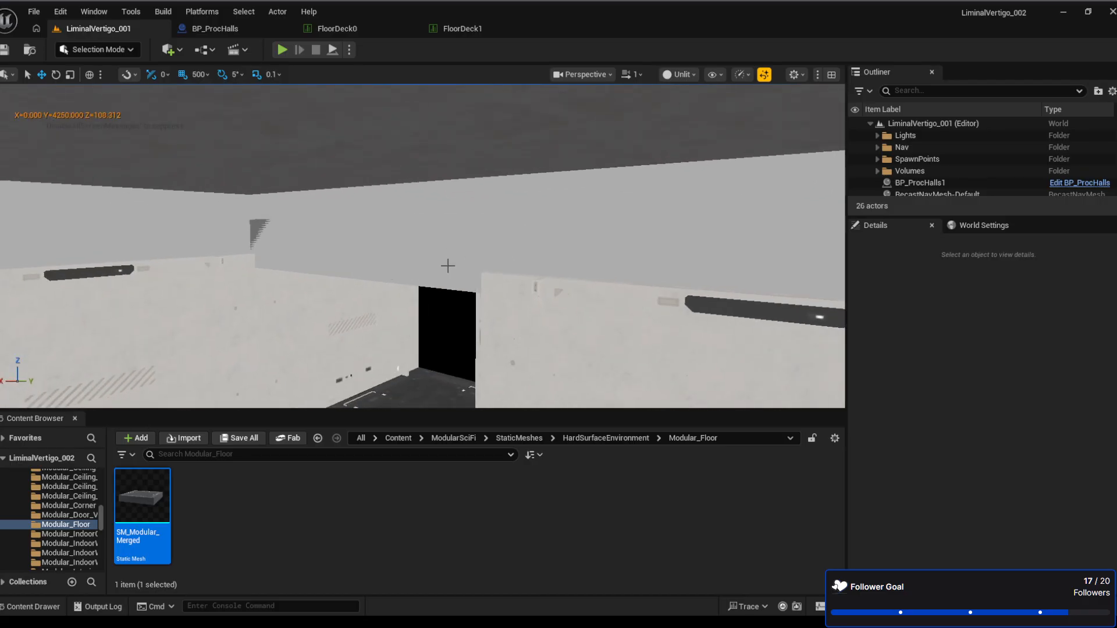
{"action": "right_click_drag", "start_coordinate": [449, 307], "coordinate": [504, 319]}
{"action": "key", "text": "w"}
{"action": "key", "text": "s"}
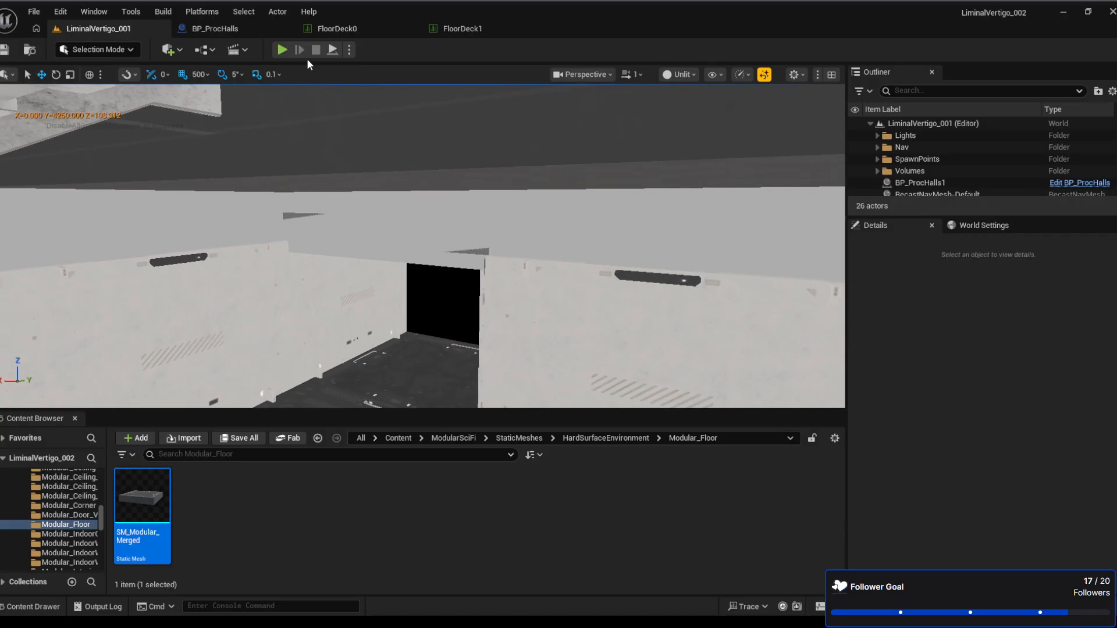
{"action": "key", "text": "w"}
{"action": "right_click_drag", "start_coordinate": [425, 301], "coordinate": [475, 271]}
{"action": "key", "text": "s"}
{"action": "mouse_move", "coordinate": [568, 272]}
{"action": "right_mouse_down"}
{"action": "mouse_move", "coordinate": [565, 236]}
{"action": "mouse_move", "coordinate": [567, 256]}
{"action": "right_mouse_up"}
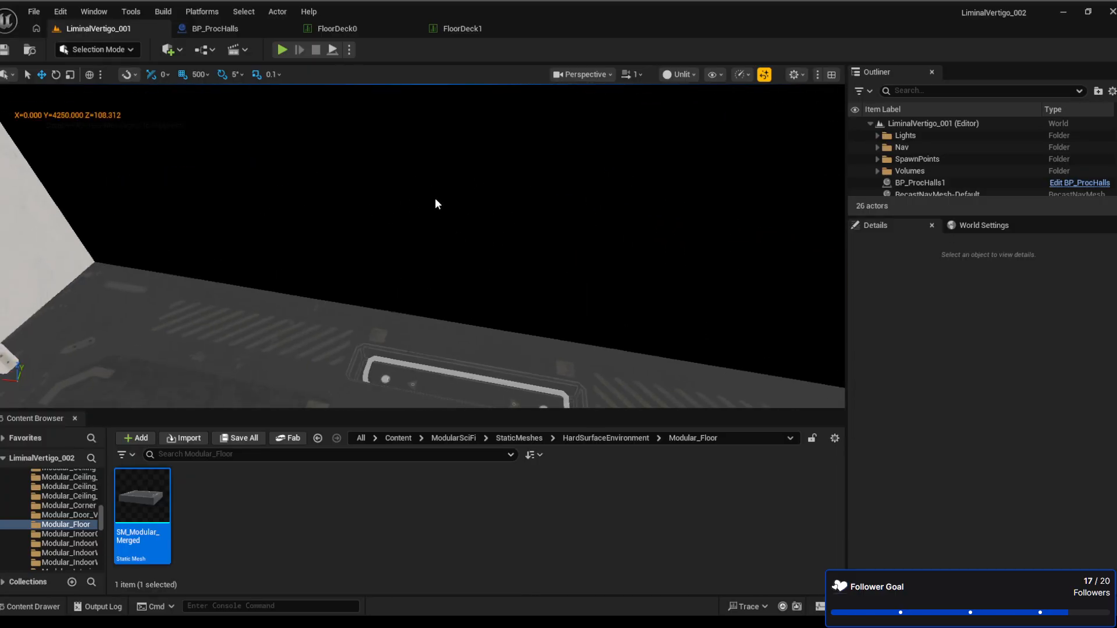
{"action": "right_click_drag", "start_coordinate": [622, 234], "coordinate": [611, 249]}
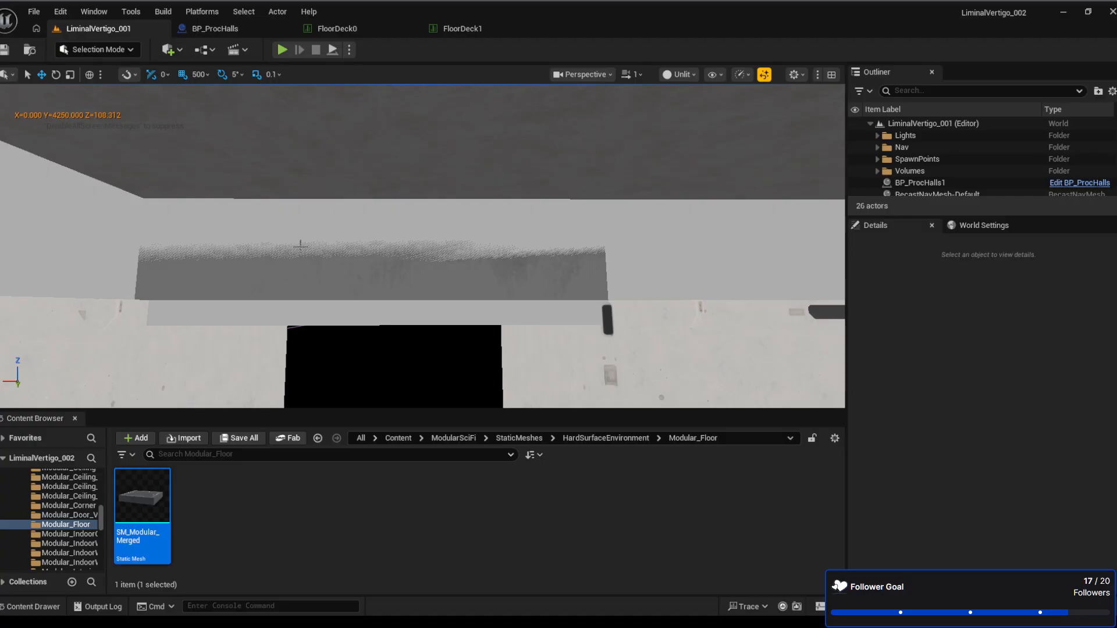
{"action": "mouse_move", "coordinate": [466, 317]}
{"action": "right_mouse_down"}
{"action": "mouse_move", "coordinate": [467, 280]}
{"action": "mouse_move", "coordinate": [373, 315]}
{"action": "mouse_move", "coordinate": [280, 302]}
{"action": "mouse_move", "coordinate": [466, 324]}
{"action": "right_mouse_up"}
{"action": "right_click_drag", "start_coordinate": [456, 279], "coordinate": [714, 222]}
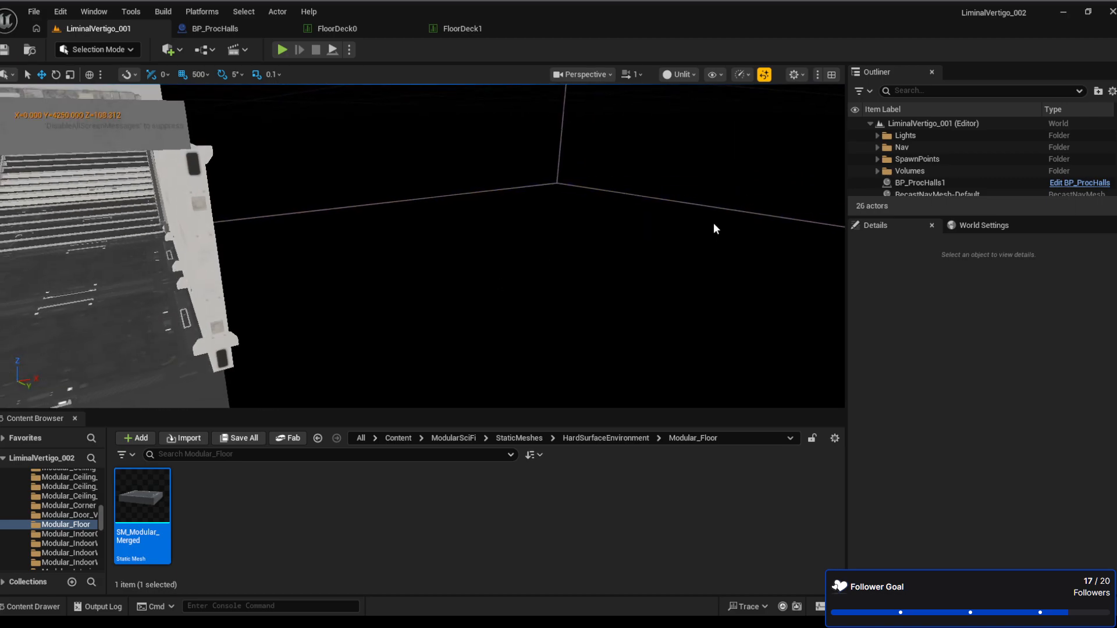
Examine the lower hall's opening in the level from outside, including the stairs, side walls and the cover panel above it
{"action": "right_click_drag", "start_coordinate": [515, 254], "coordinate": [319, 192]}
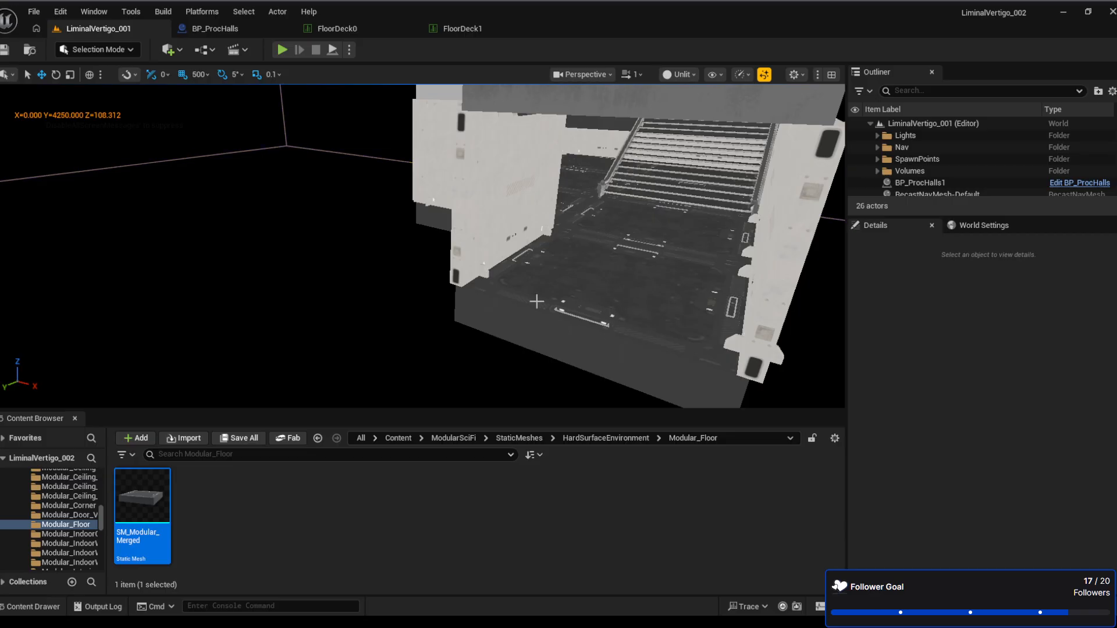
{"action": "right_click_drag", "start_coordinate": [491, 335], "coordinate": [400, 219]}
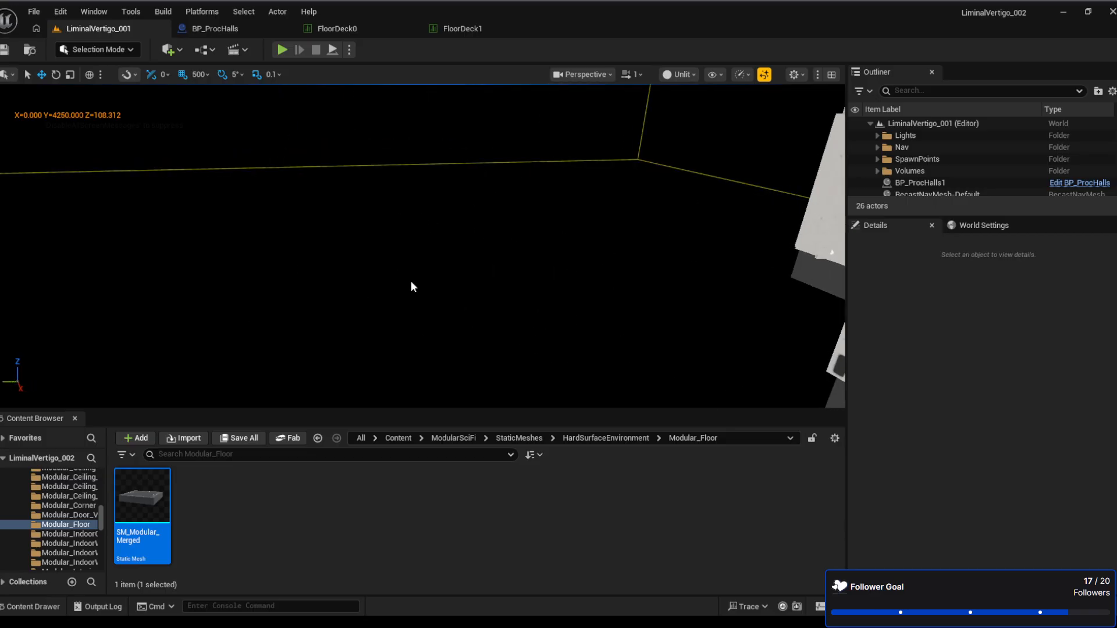
{"action": "right_click_drag", "start_coordinate": [486, 165], "coordinate": [588, 166]}
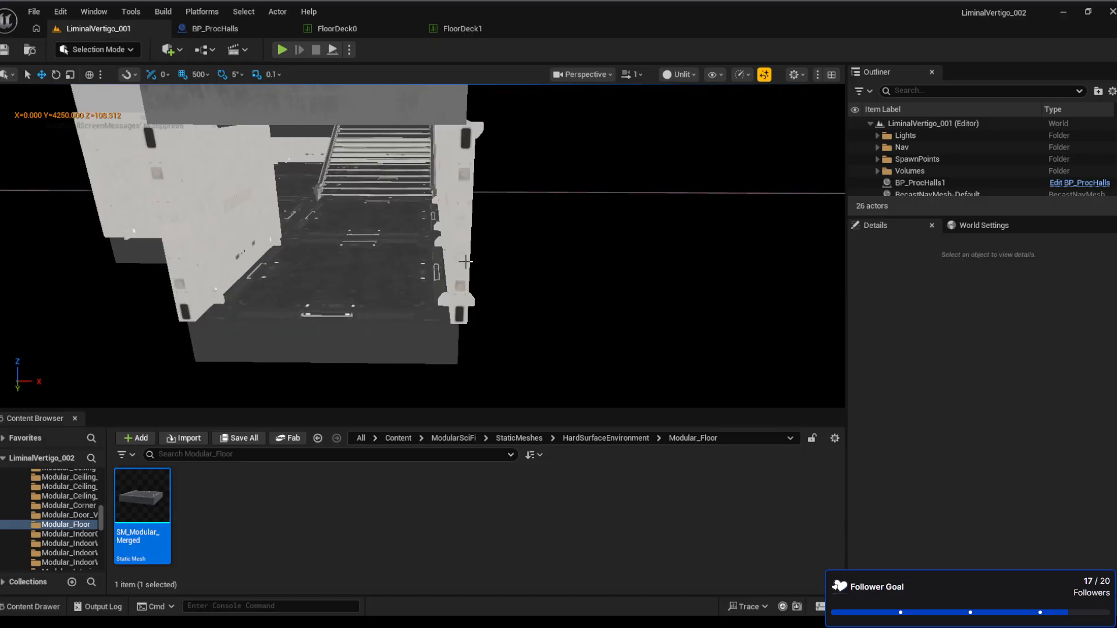
{"action": "right_click_drag", "start_coordinate": [430, 313], "coordinate": [349, 304]}
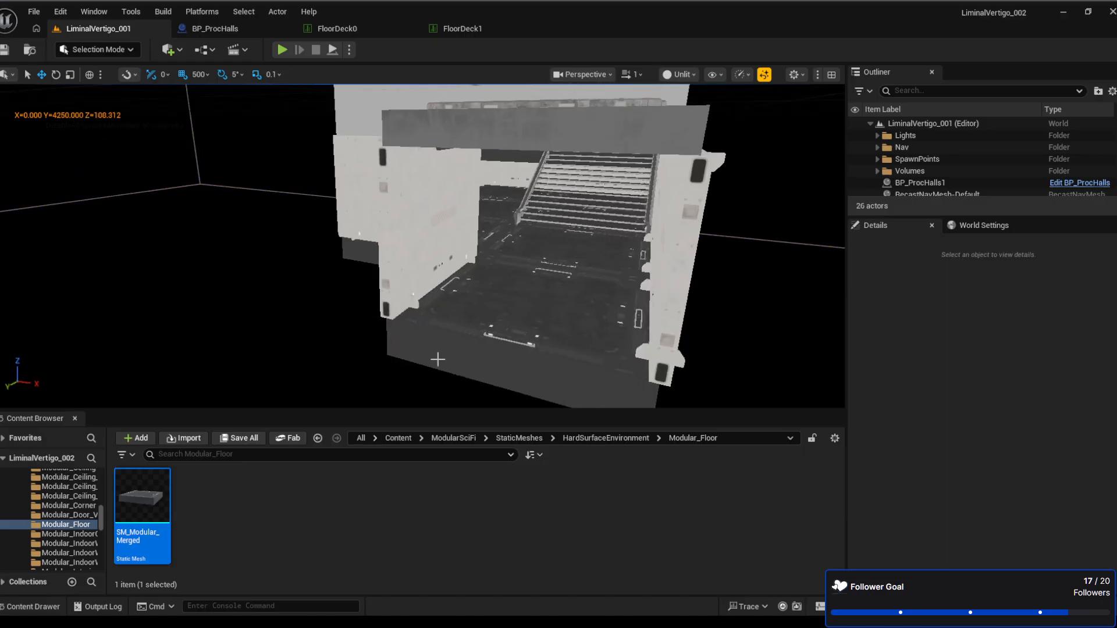
{"action": "right_click_drag", "start_coordinate": [582, 297], "coordinate": [140, 287]}
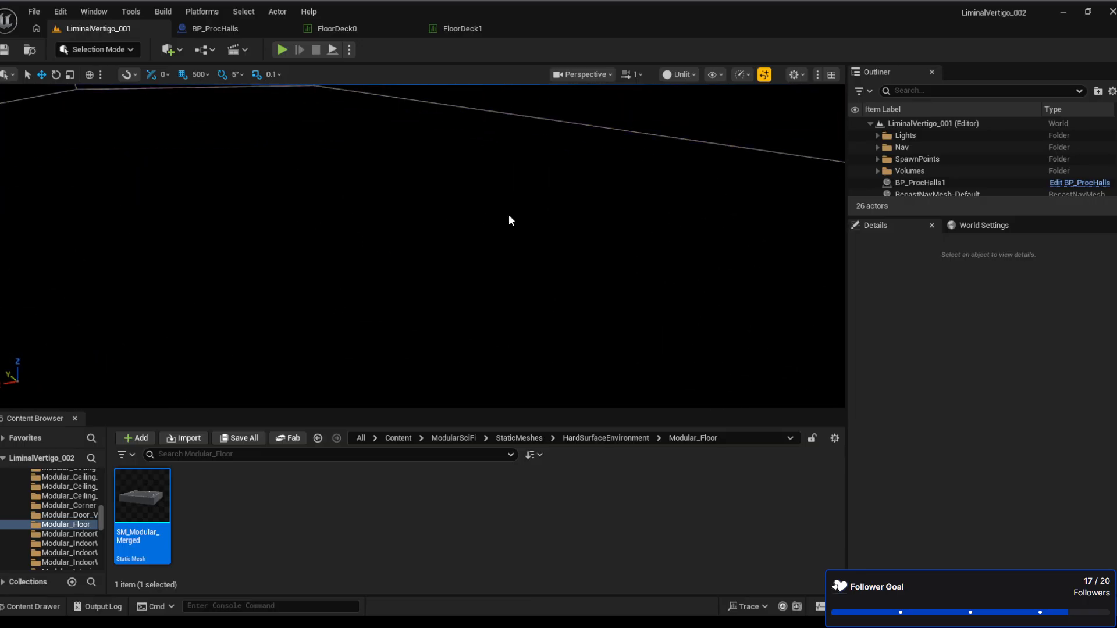
{"action": "right_click_drag", "start_coordinate": [511, 214], "coordinate": [582, 210]}
{"action": "right_click_drag", "start_coordinate": [673, 284], "coordinate": [832, 285]}
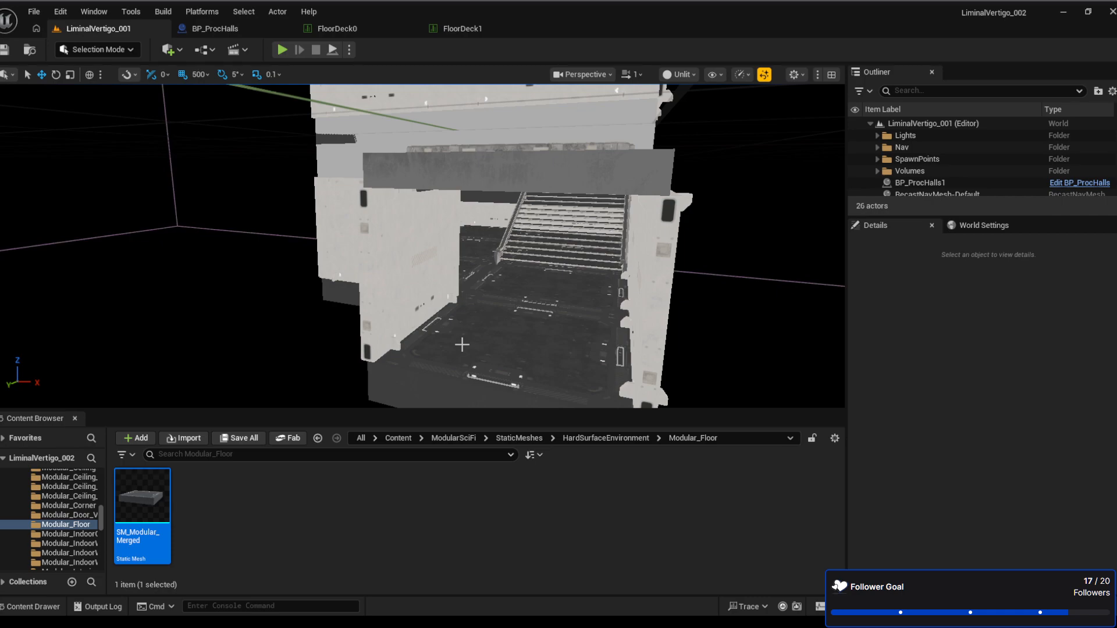
{"action": "right_click_drag", "start_coordinate": [481, 188], "coordinate": [518, 152]}
{"action": "key", "text": "w"}
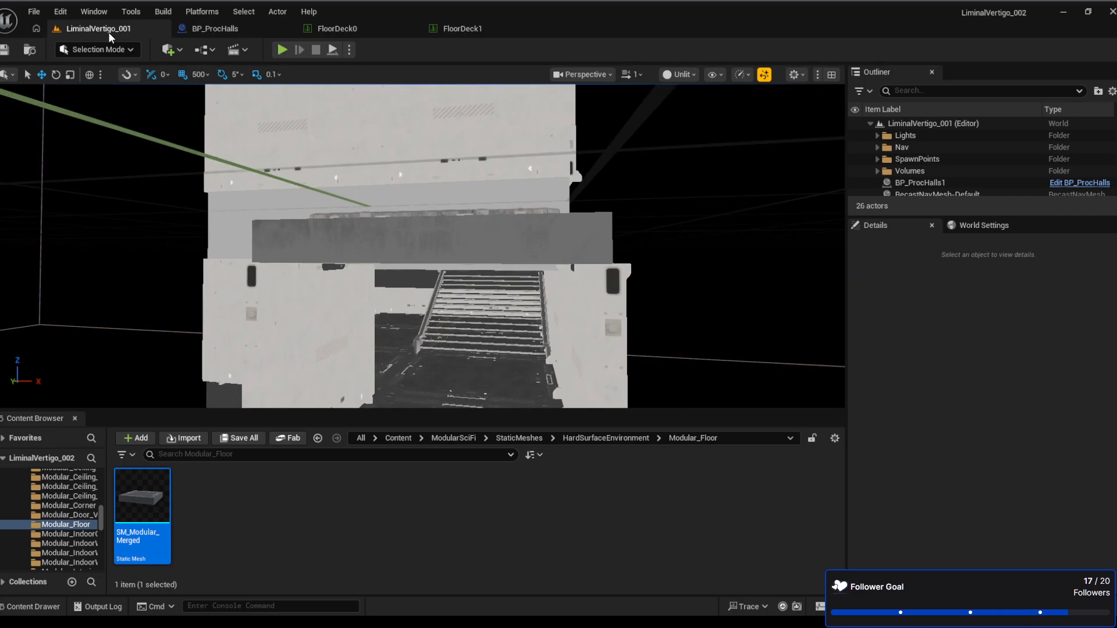
Open the StairCoversN data table from the LV Data folder
{"action": "left_click", "coordinate": [453, 438]}
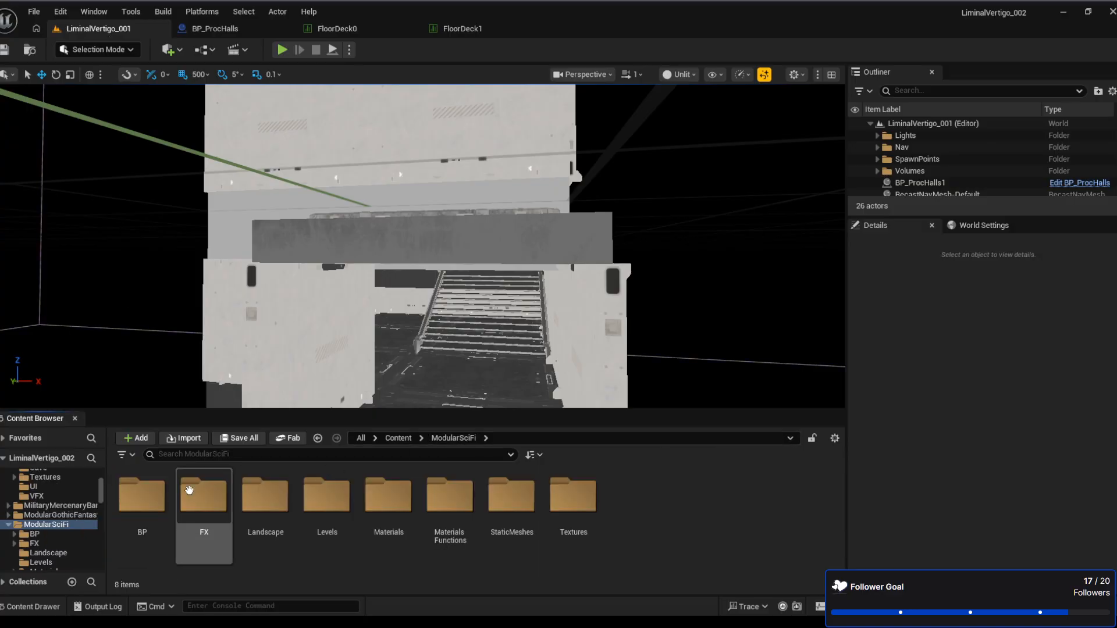
{"action": "scroll", "coordinate": [57, 519], "scroll_direction": "up", "scroll_amount": 3}
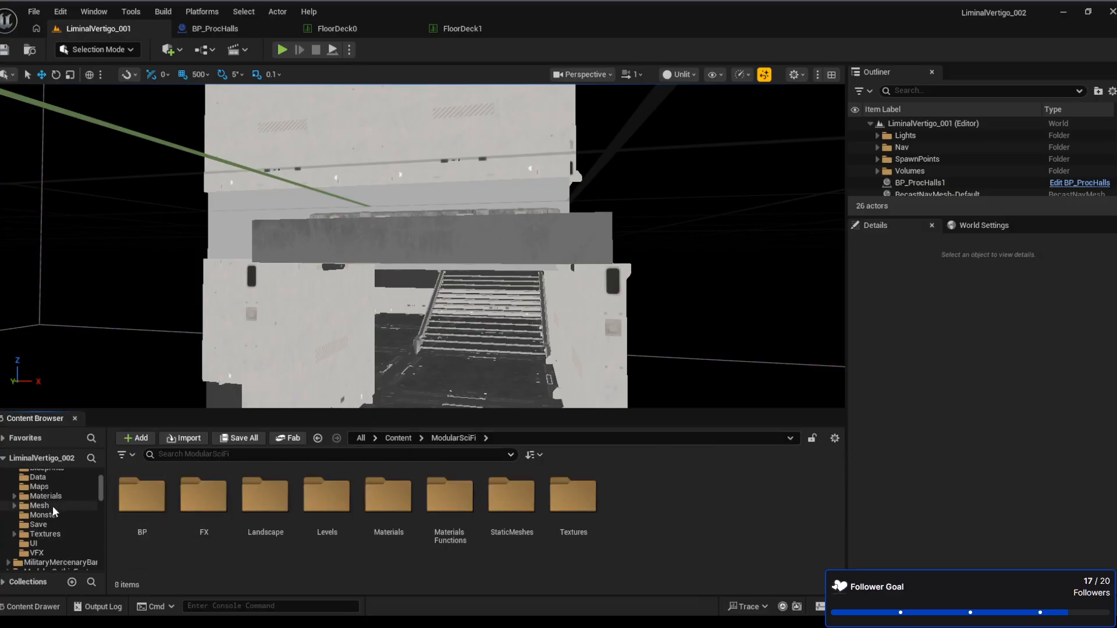
{"action": "left_click", "coordinate": [38, 477]}
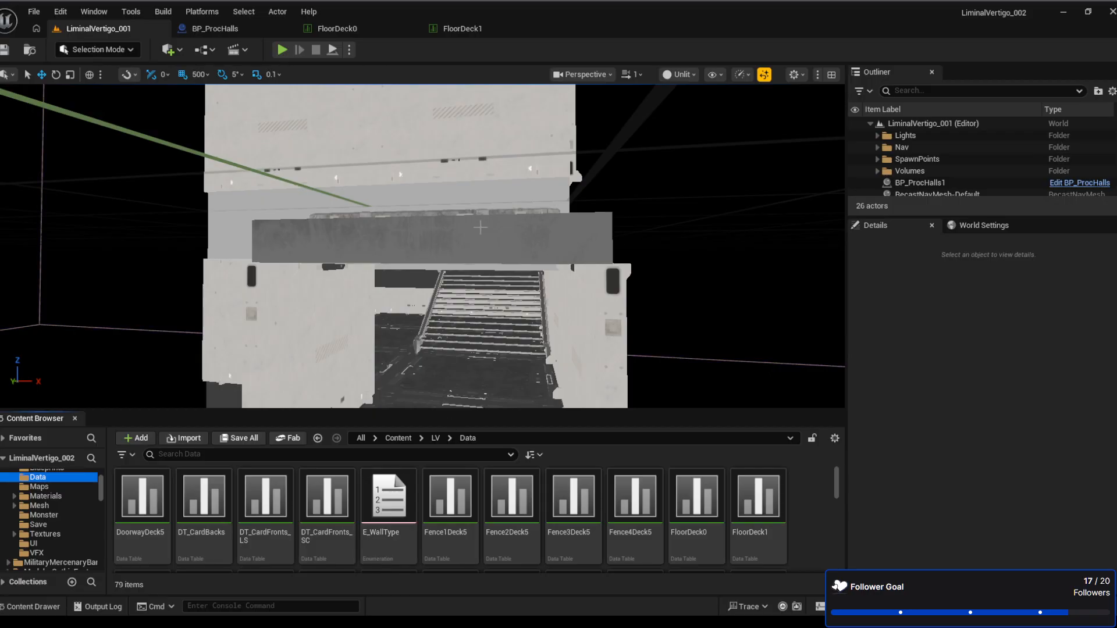
{"action": "scroll", "coordinate": [576, 524], "scroll_direction": "down", "scroll_amount": 2}
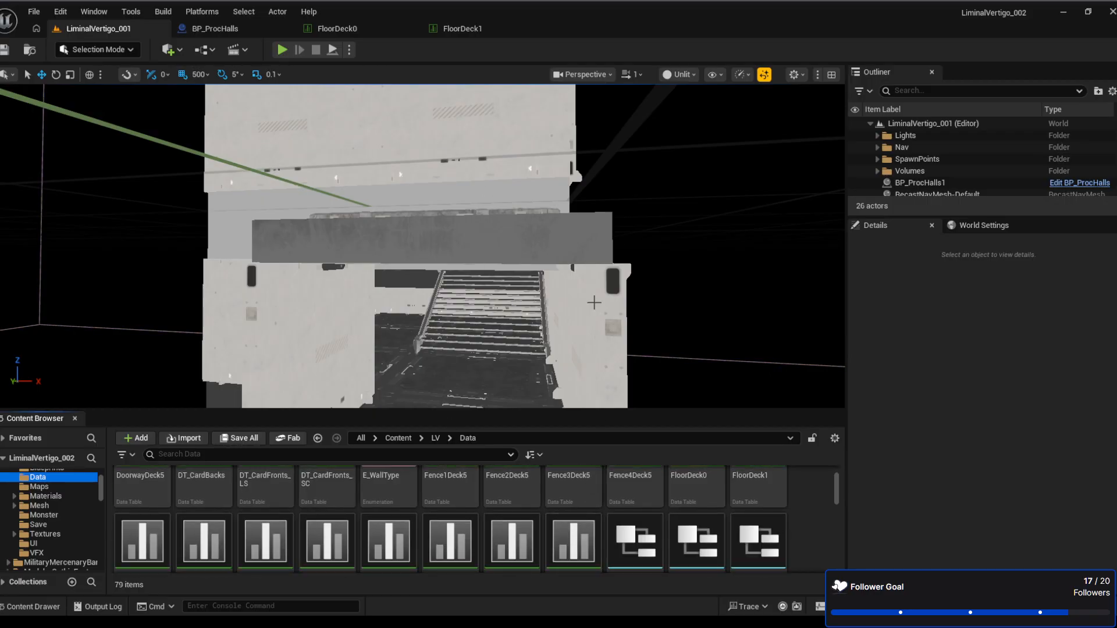
{"action": "scroll", "coordinate": [529, 523], "scroll_direction": "down", "scroll_amount": 5}
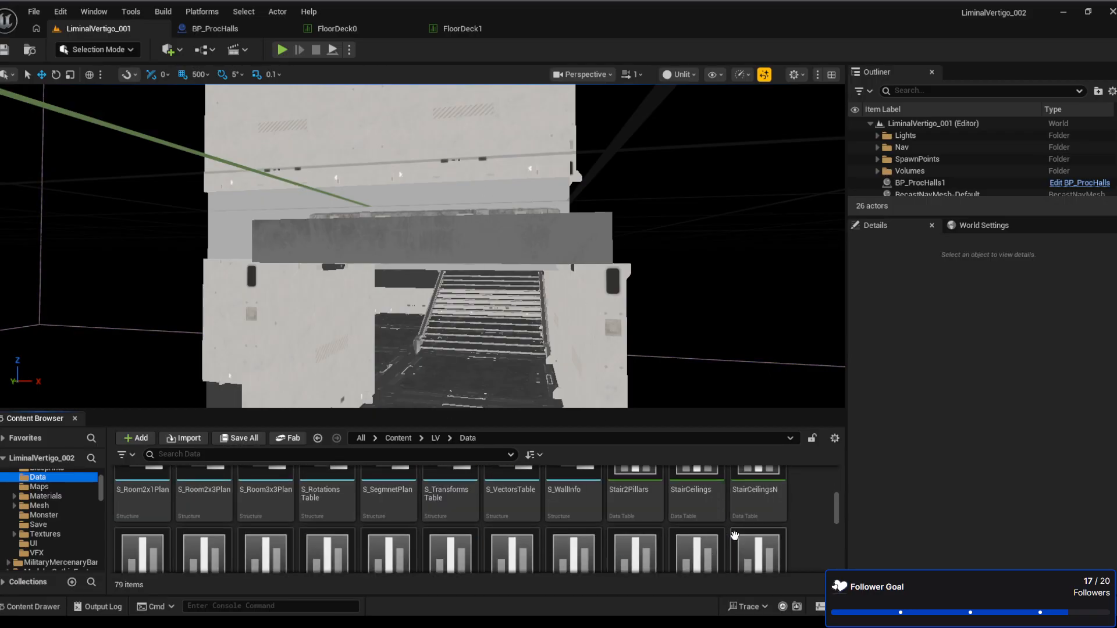
{"action": "scroll", "coordinate": [735, 535], "scroll_direction": "down", "scroll_amount": 1}
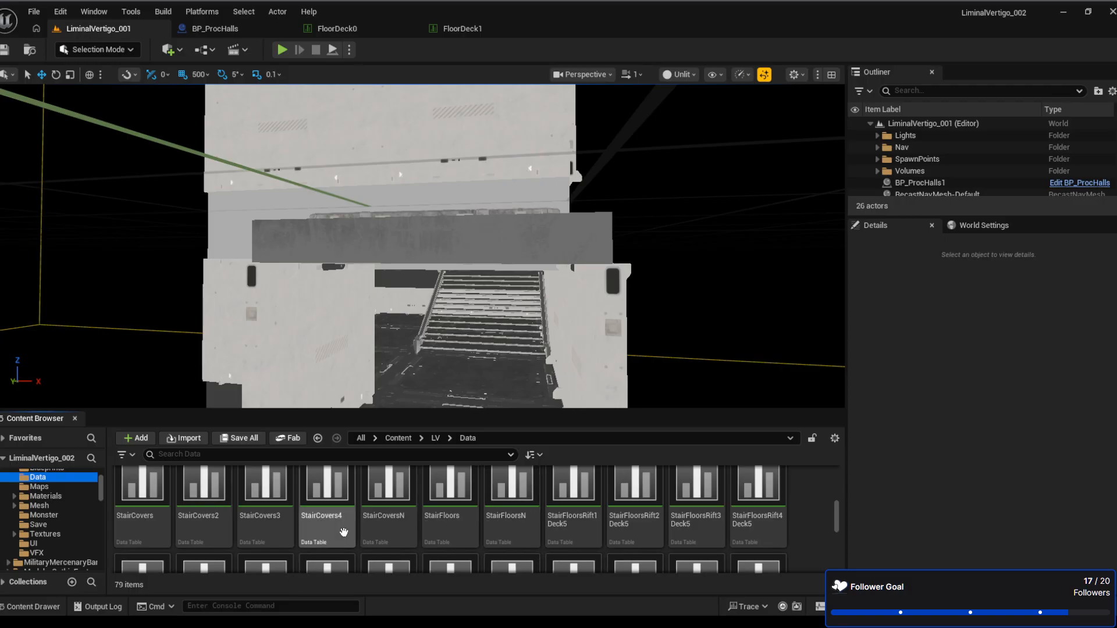
{"action": "double_click", "coordinate": [383, 533]}
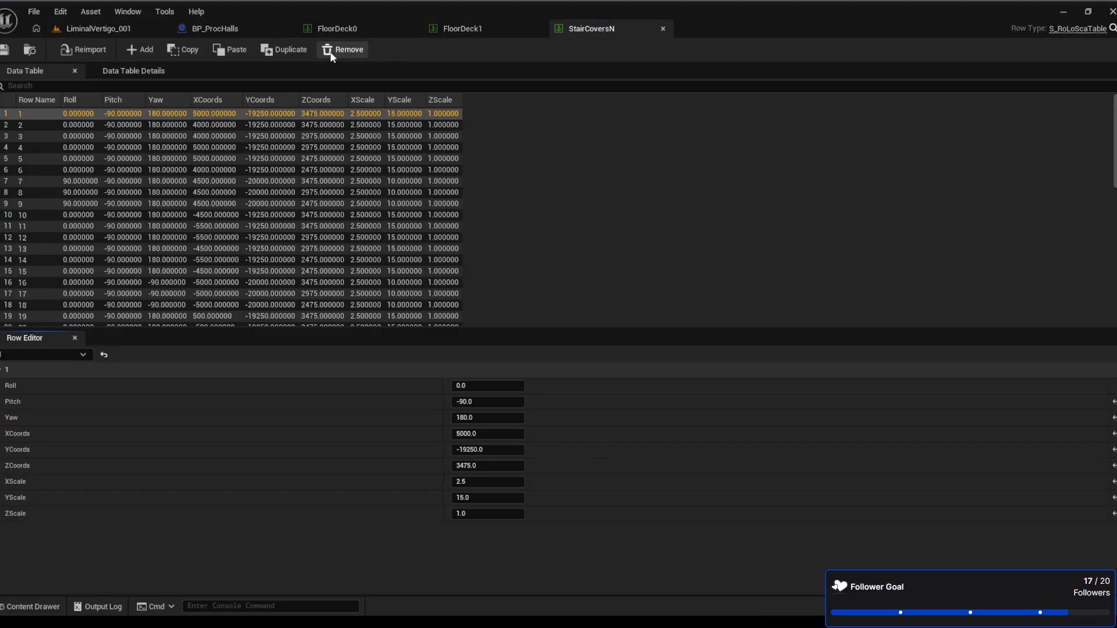
Set YCoords of row NewRow_8 in StairCoversN to -18500.5 and save the data table
{"action": "scroll", "coordinate": [420, 239], "scroll_direction": "down", "scroll_amount": 10}
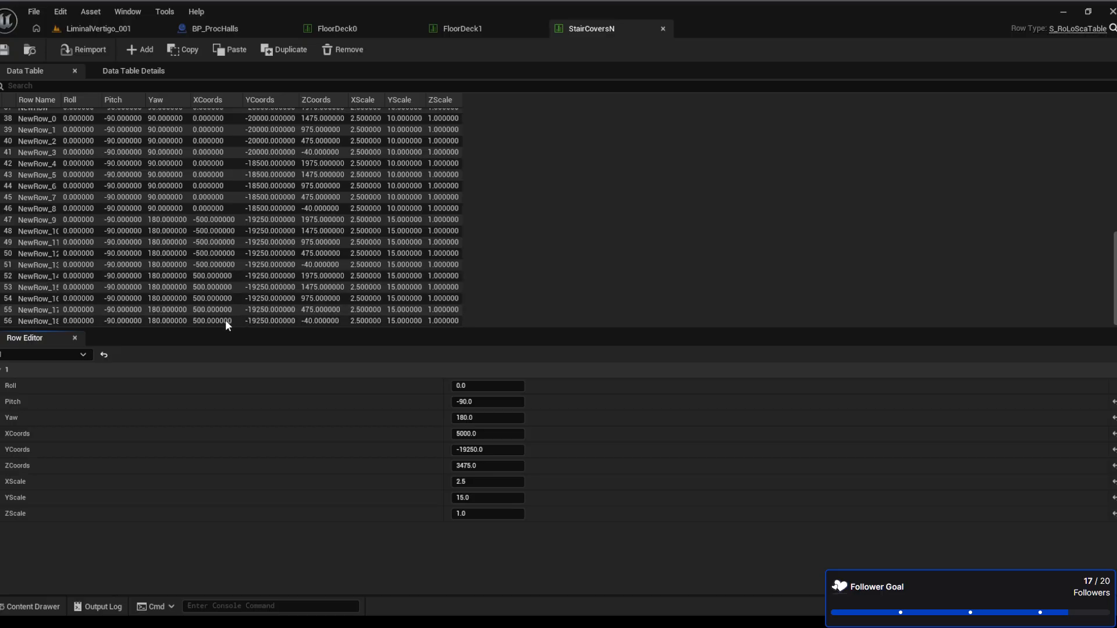
{"action": "left_click", "coordinate": [343, 324]}
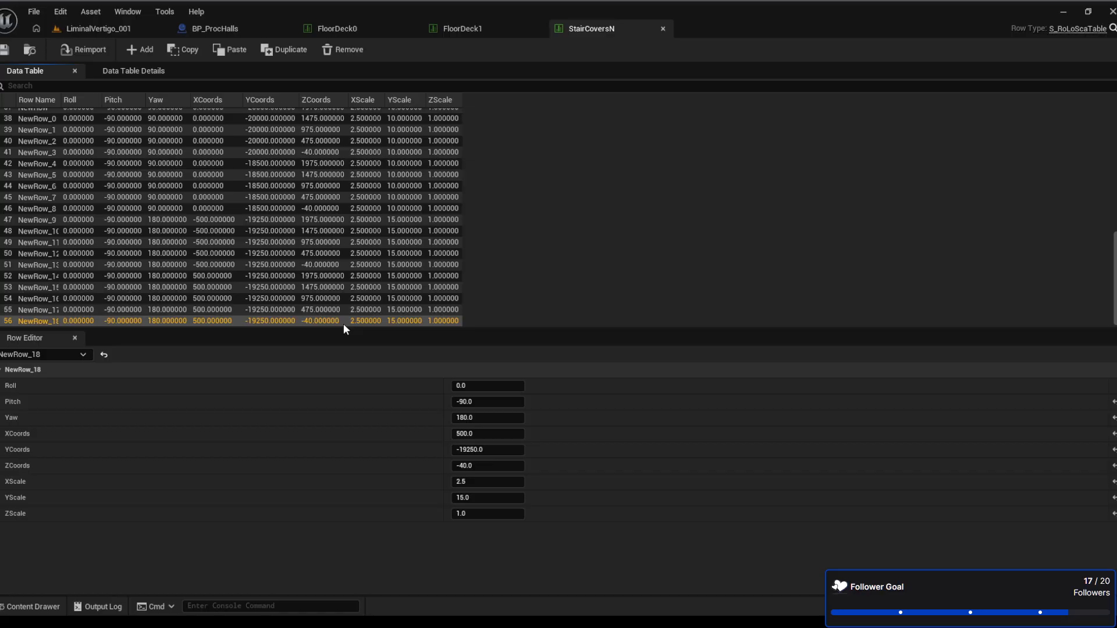
{"action": "left_click", "coordinate": [278, 212]}
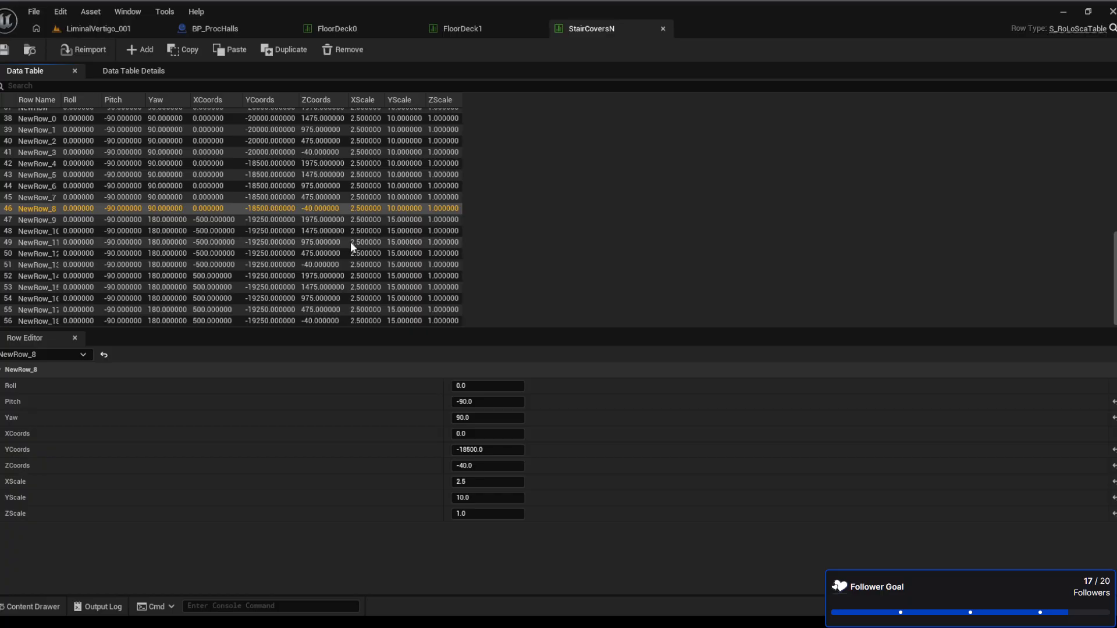
{"action": "left_click", "coordinate": [483, 450]}
{"action": "key", "text": "Right"}
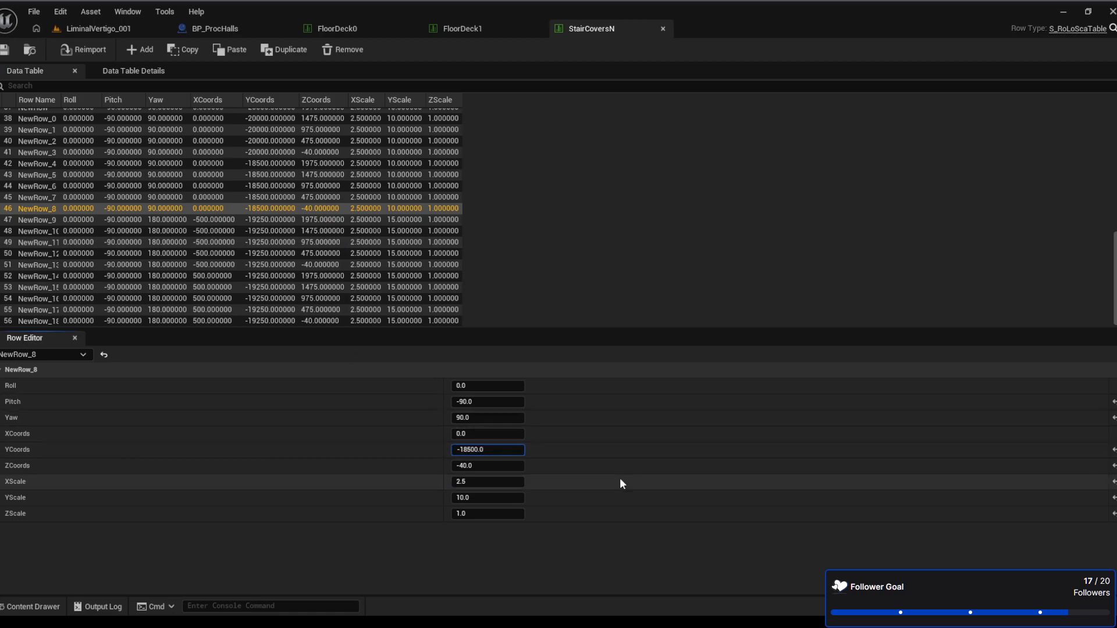
{"action": "type", "text": "5"}
{"action": "key", "text": "Return"}
{"action": "left_click", "coordinate": [4, 50]}
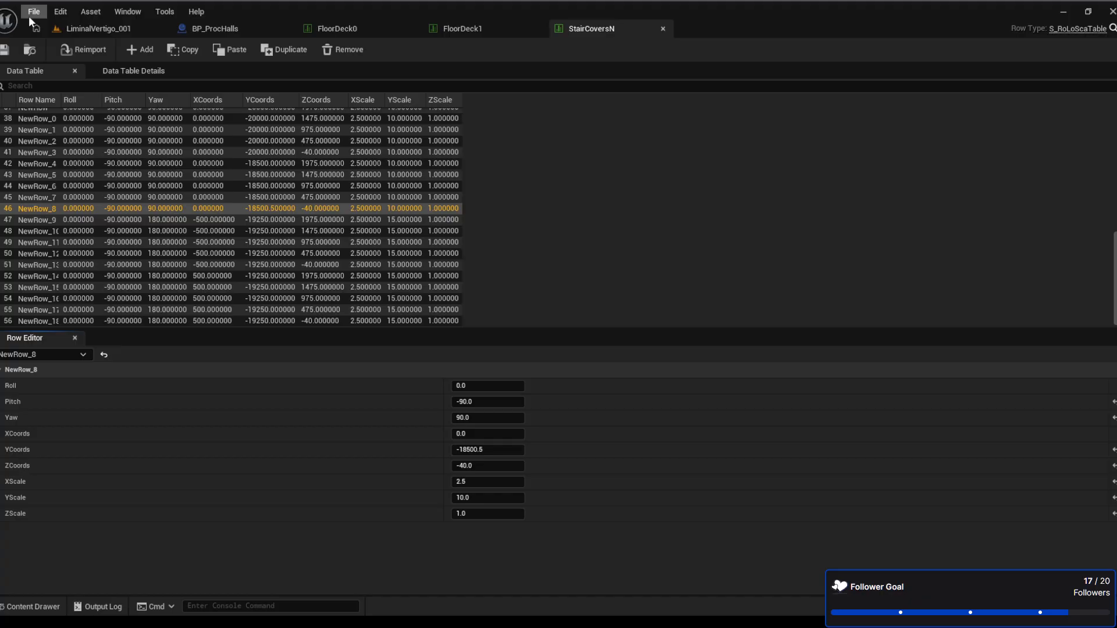
Recompile BP_ProcHalls and inspect the cover above the lower hall's opening from inside the level
{"action": "left_click", "coordinate": [230, 31]}
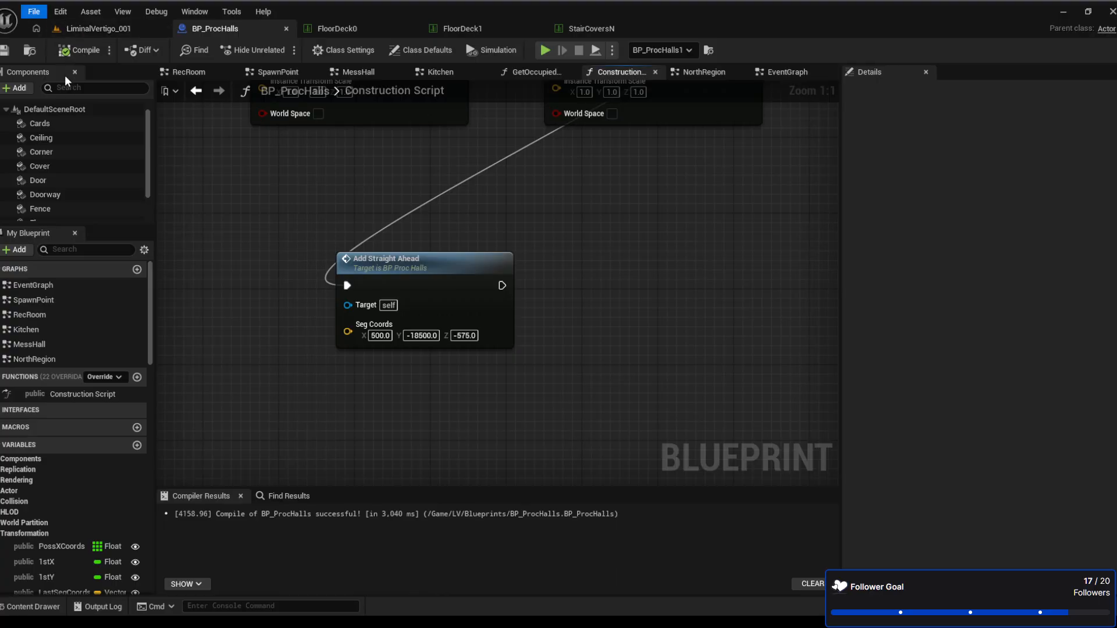
{"action": "left_click", "coordinate": [128, 32]}
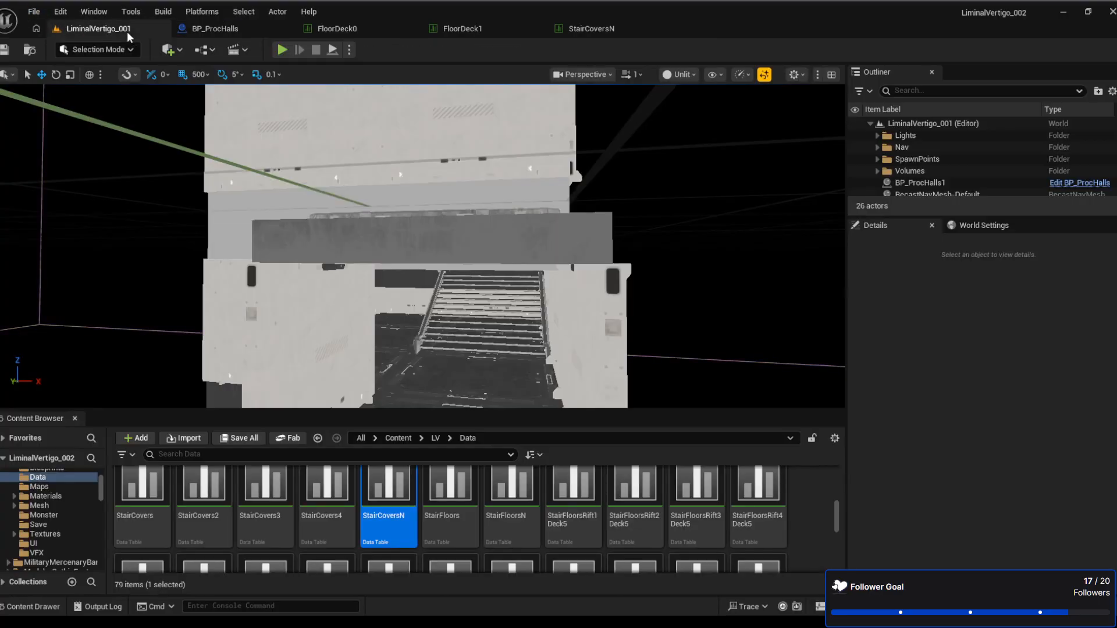
{"action": "scroll", "coordinate": [407, 200], "scroll_direction": "up", "scroll_amount": 5}
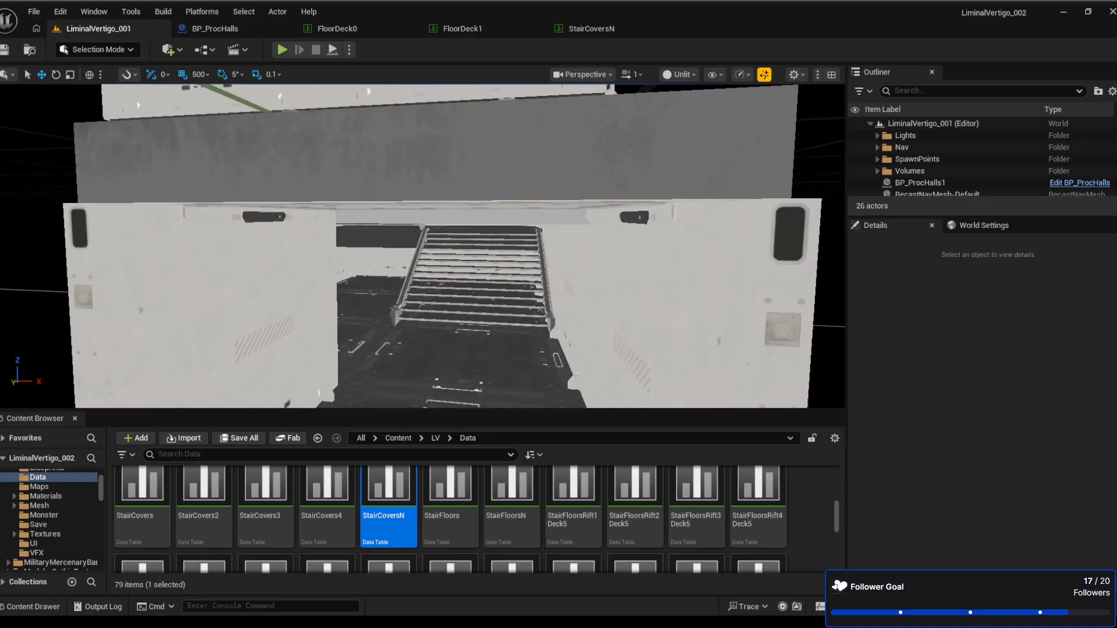
{"action": "key", "text": "w"}
{"action": "right_click_drag", "start_coordinate": [444, 250], "coordinate": [280, 259]}
{"action": "key", "text": "w"}
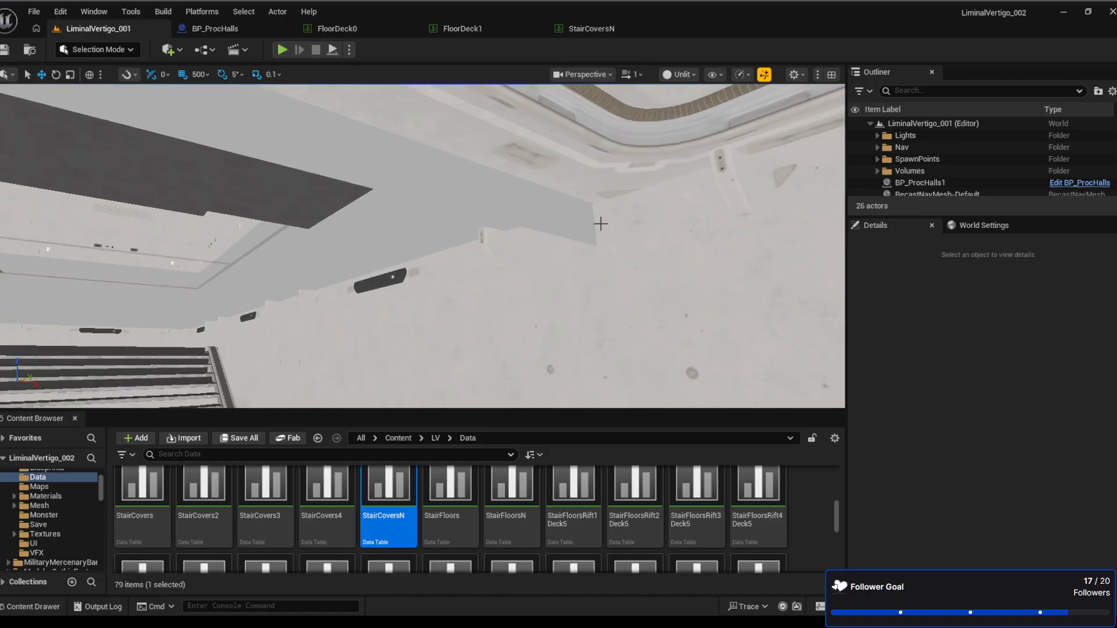
{"action": "key", "text": "w"}
{"action": "right_click_drag", "start_coordinate": [519, 254], "coordinate": [635, 254]}
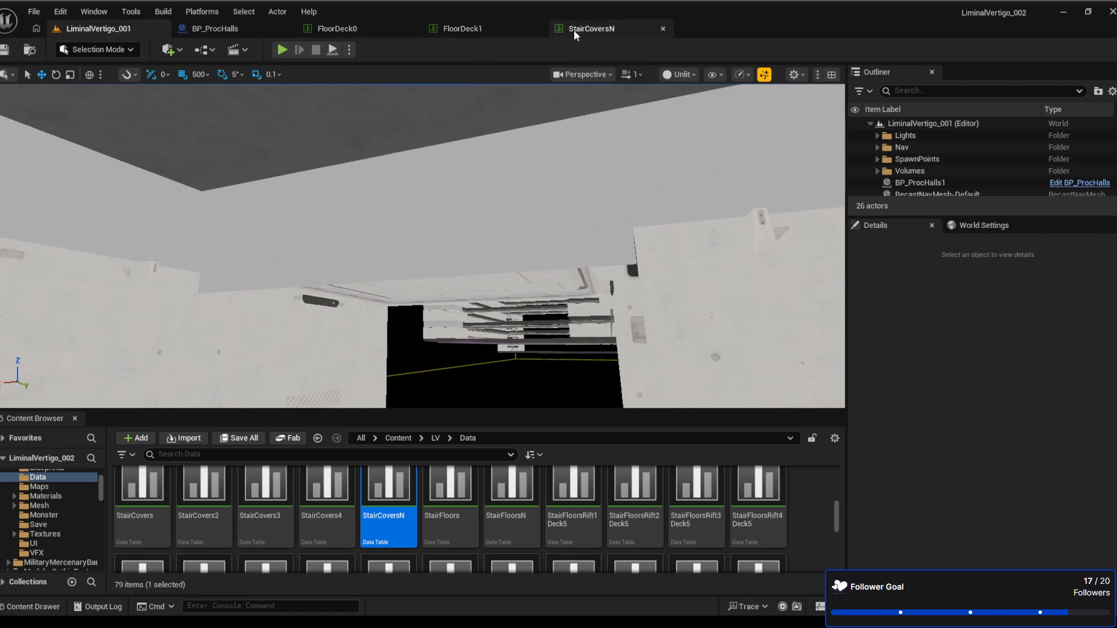
Set ZCoords of row NewRow_8 in StairCoversN to -20 and save the data table
{"action": "left_click", "coordinate": [574, 29]}
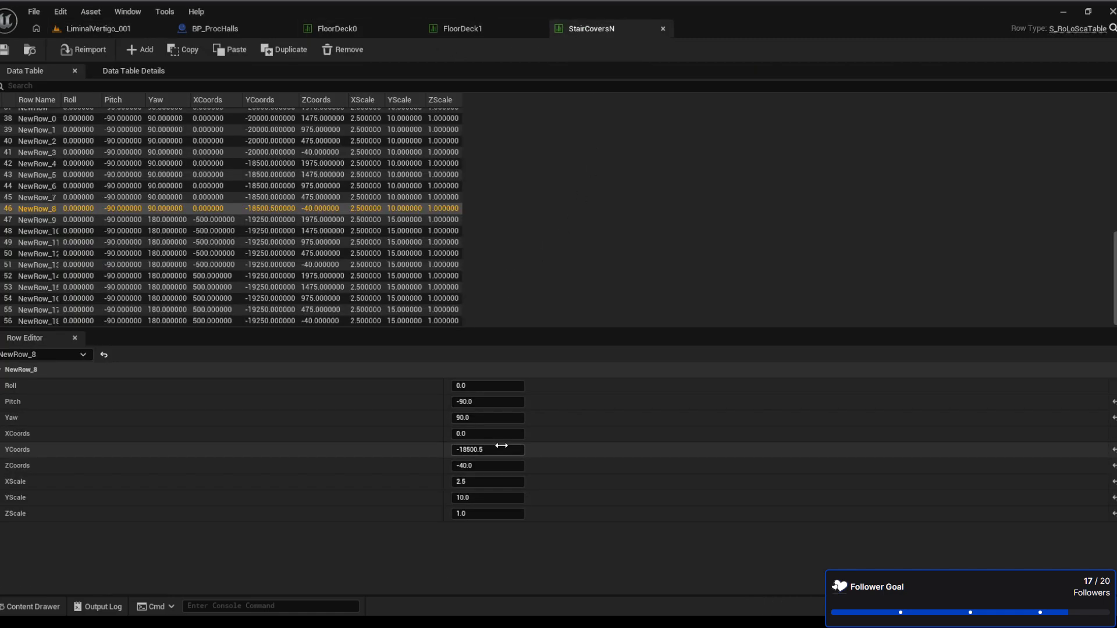
{"action": "left_click", "coordinate": [481, 466]}
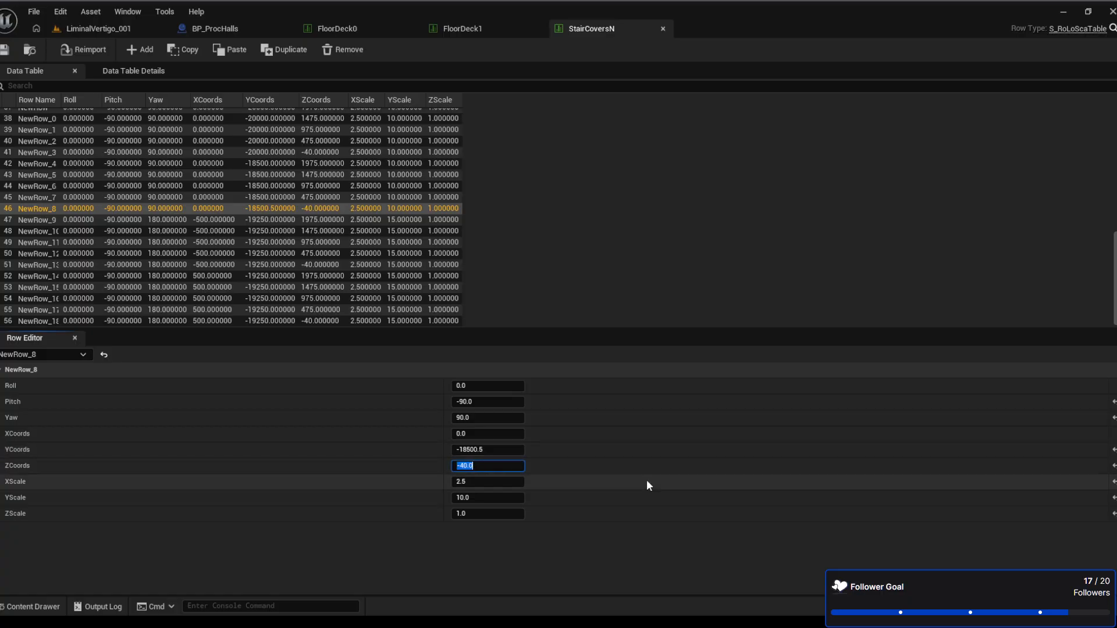
{"action": "type", "text": "-20"}
{"action": "key", "text": "Return"}
{"action": "left_click", "coordinate": [4, 50]}
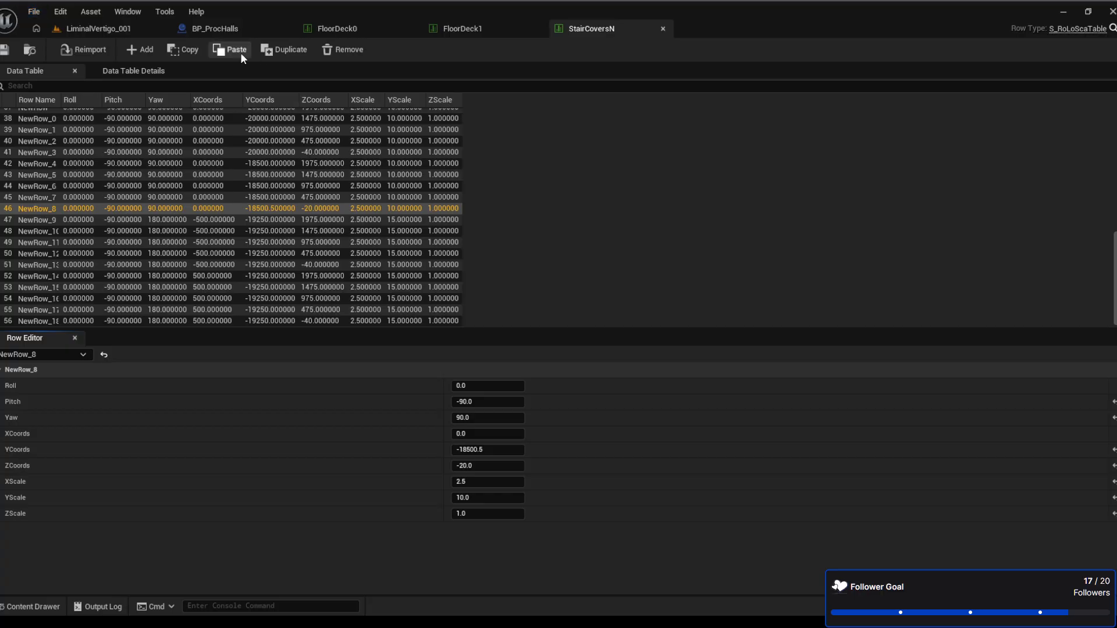
Recompile BP_ProcHalls and check up close how the moved cover meets the ceiling and wall in the level
{"action": "left_click", "coordinate": [201, 29]}
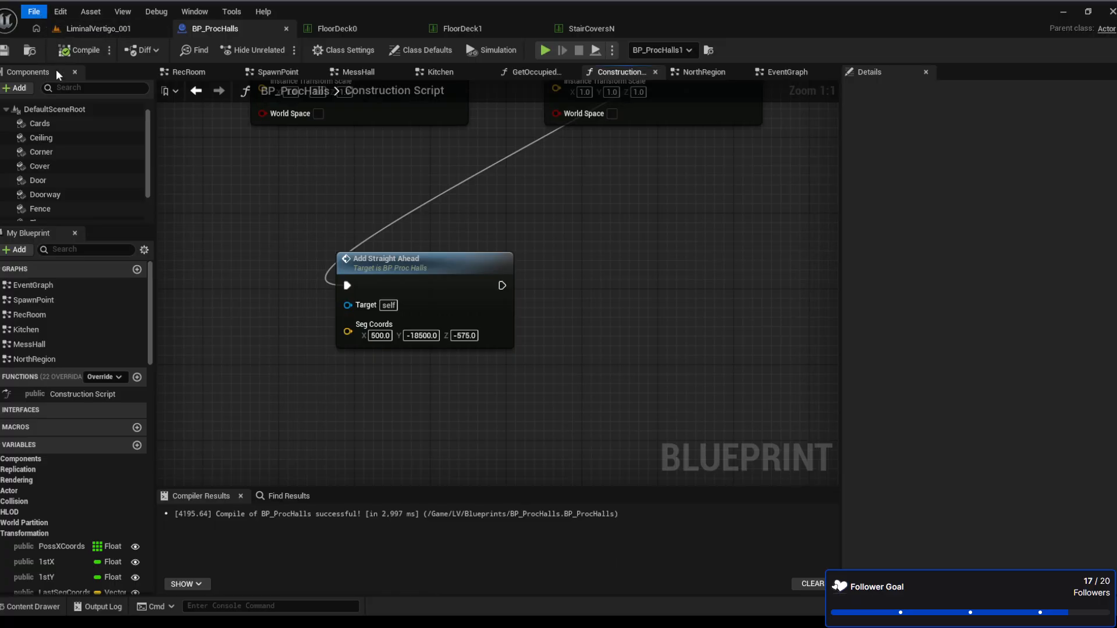
{"action": "left_click", "coordinate": [99, 29]}
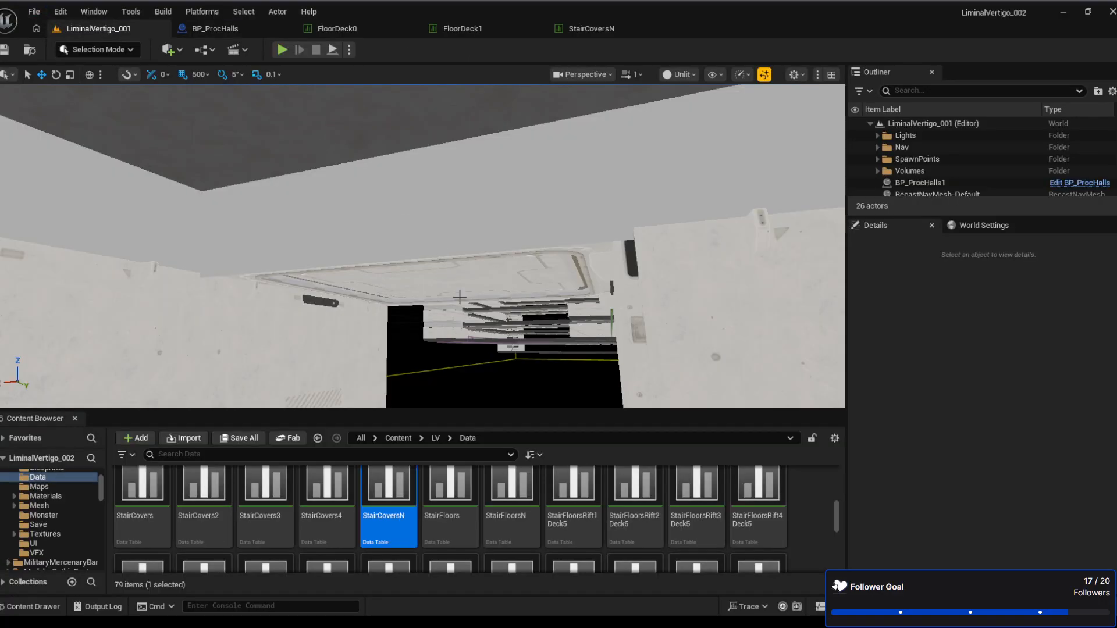
{"action": "mouse_move", "coordinate": [460, 297]}
{"action": "right_mouse_down"}
{"action": "mouse_move", "coordinate": [480, 302]}
{"action": "mouse_move", "coordinate": [494, 343]}
{"action": "mouse_move", "coordinate": [492, 312]}
{"action": "mouse_move", "coordinate": [283, 314]}
{"action": "mouse_move", "coordinate": [462, 301]}
{"action": "right_mouse_up"}
{"action": "key", "text": "w"}
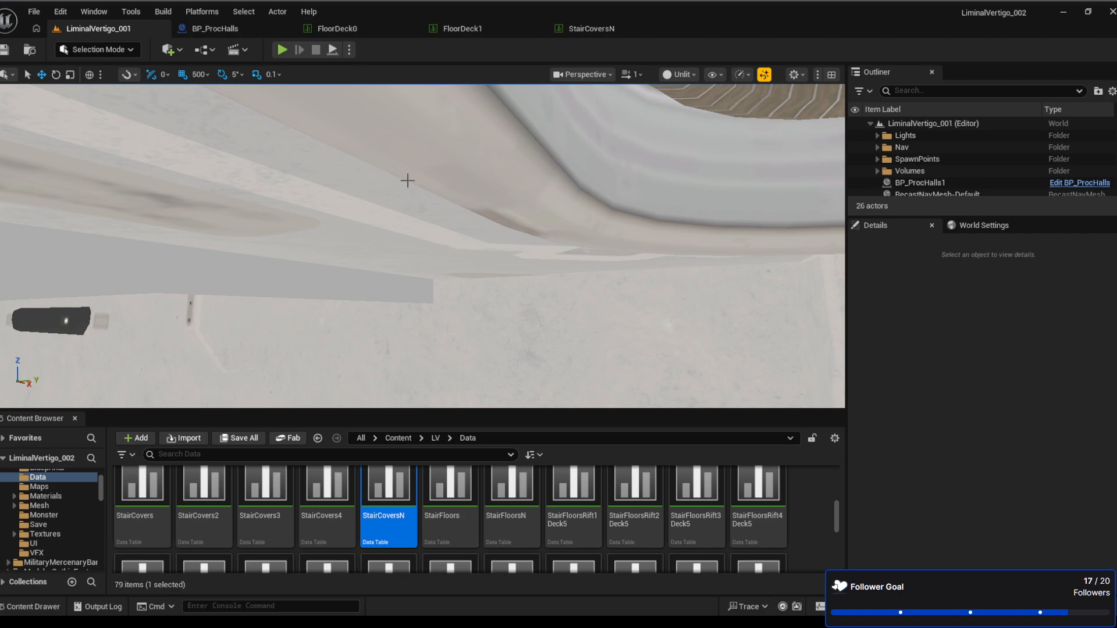
Set ZCoords of row NewRow_8 in StairCoversN to -10 and save the data table
{"action": "left_click", "coordinate": [585, 28]}
{"action": "left_click", "coordinate": [500, 469]}
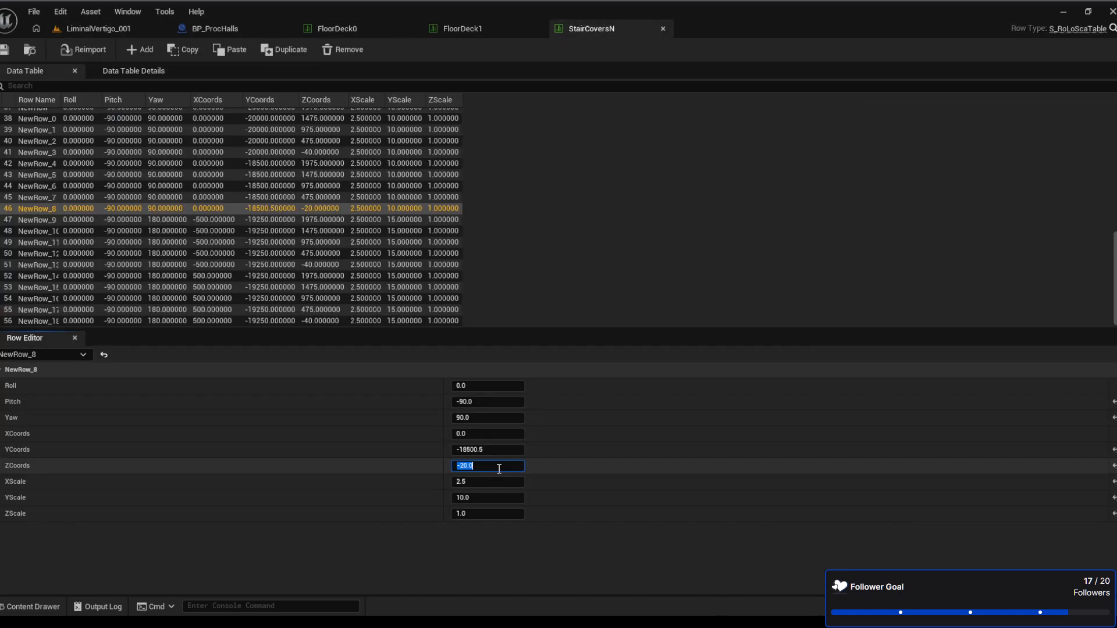
{"action": "type", "text": "-10"}
{"action": "key", "text": "Return"}
{"action": "left_click", "coordinate": [5, 50]}
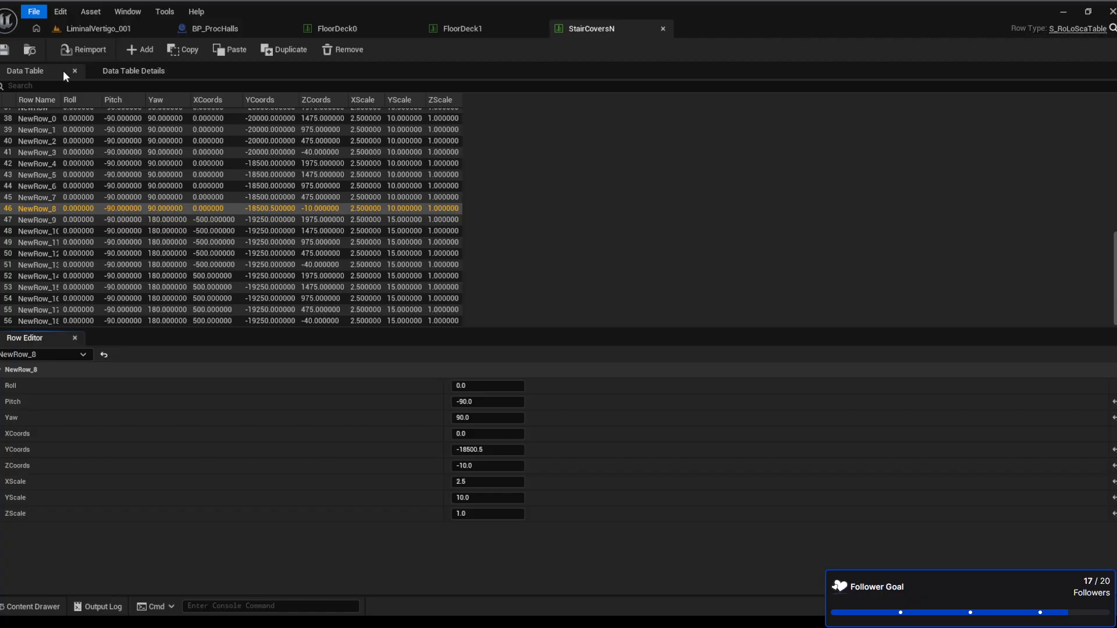
Recompile BP_ProcHalls and check the cover's lower edge along the doorway and walls in the level
{"action": "left_click", "coordinate": [197, 31]}
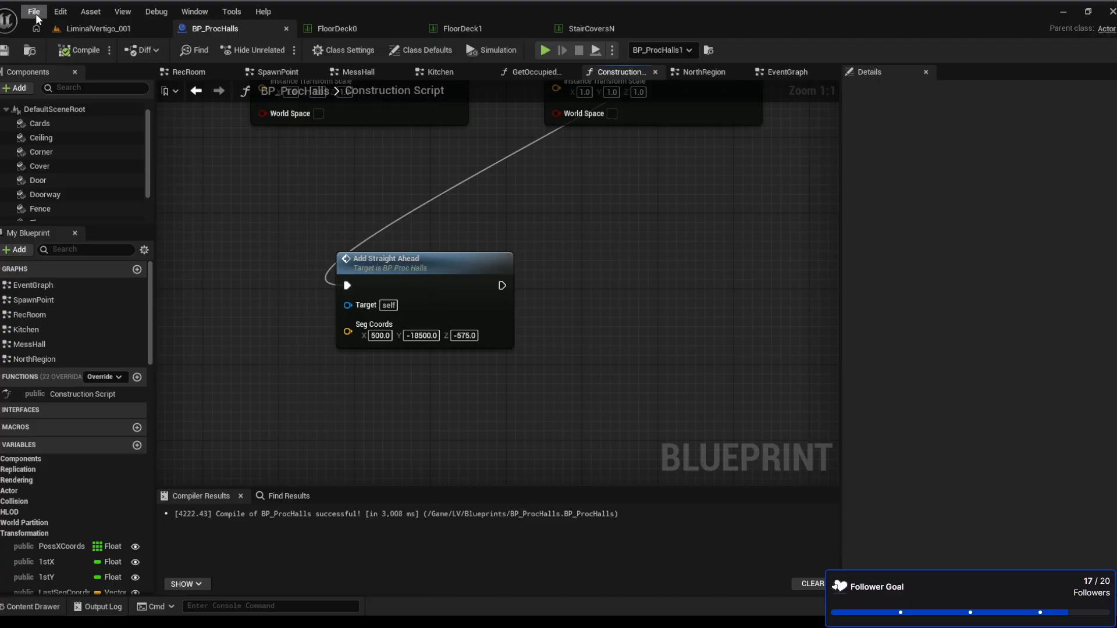
{"action": "left_click", "coordinate": [92, 30]}
{"action": "right_click_drag", "start_coordinate": [399, 302], "coordinate": [398, 302]}
{"action": "right_click_drag", "start_coordinate": [423, 246], "coordinate": [431, 294]}
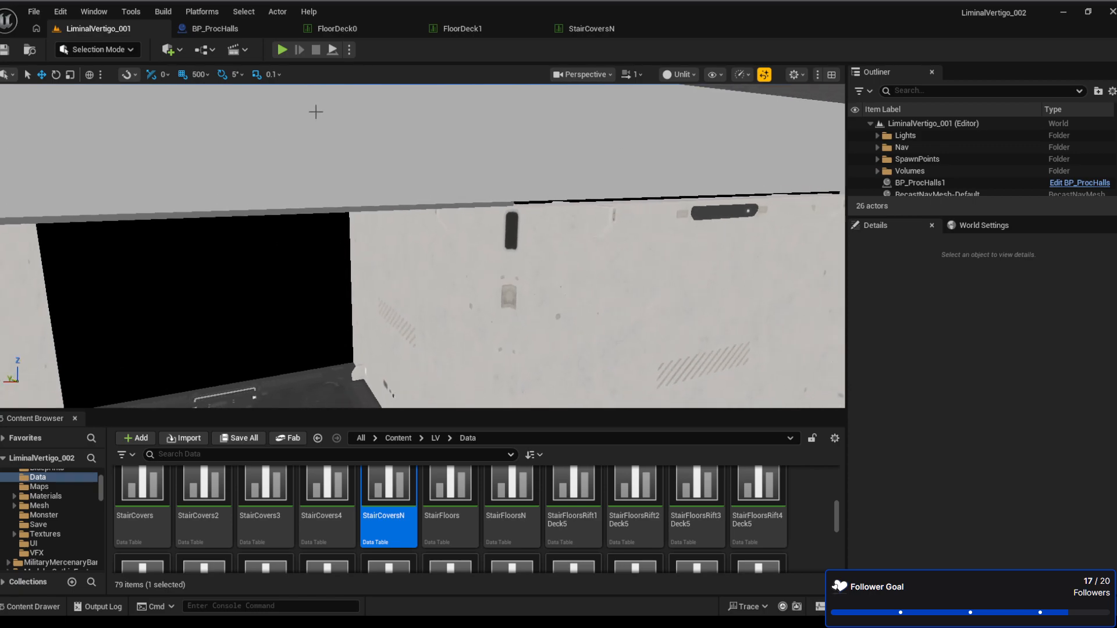
Set ZCoords of row NewRow_8 in StairCoversN to -15 and save the data table
{"action": "left_click", "coordinate": [585, 28]}
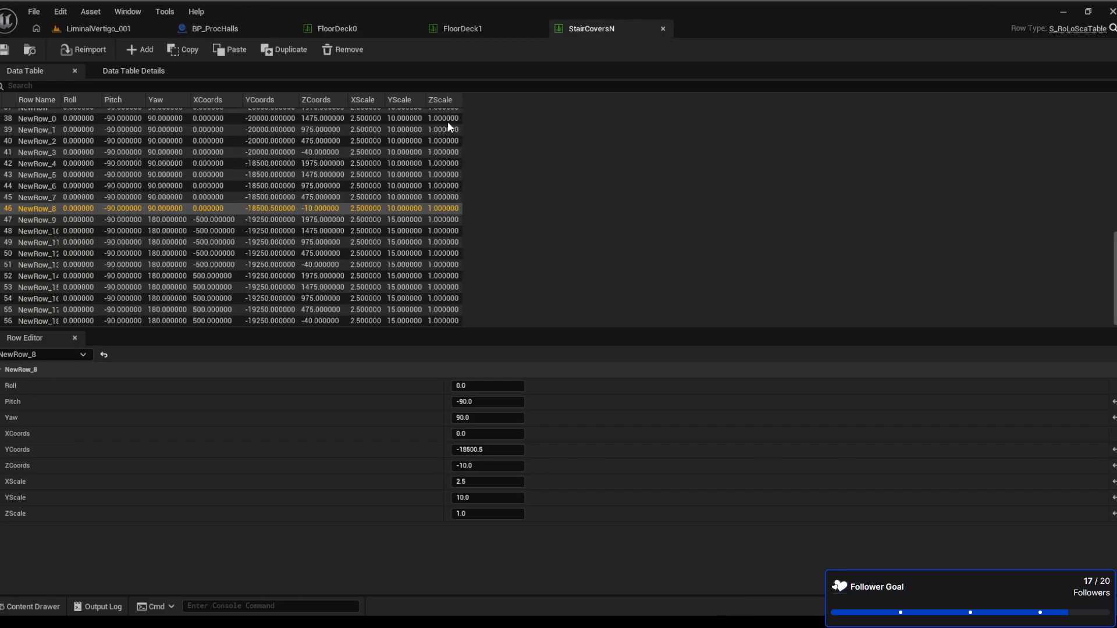
{"action": "left_click", "coordinate": [486, 466]}
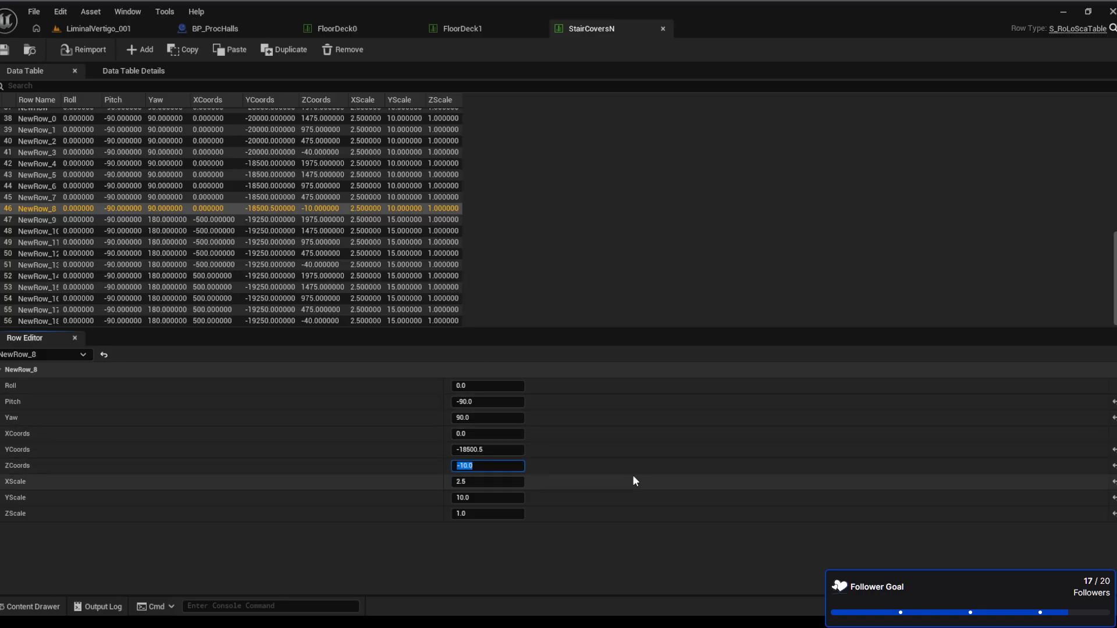
{"action": "type", "text": "-15"}
{"action": "key", "text": "Return"}
{"action": "left_click", "coordinate": [4, 49]}
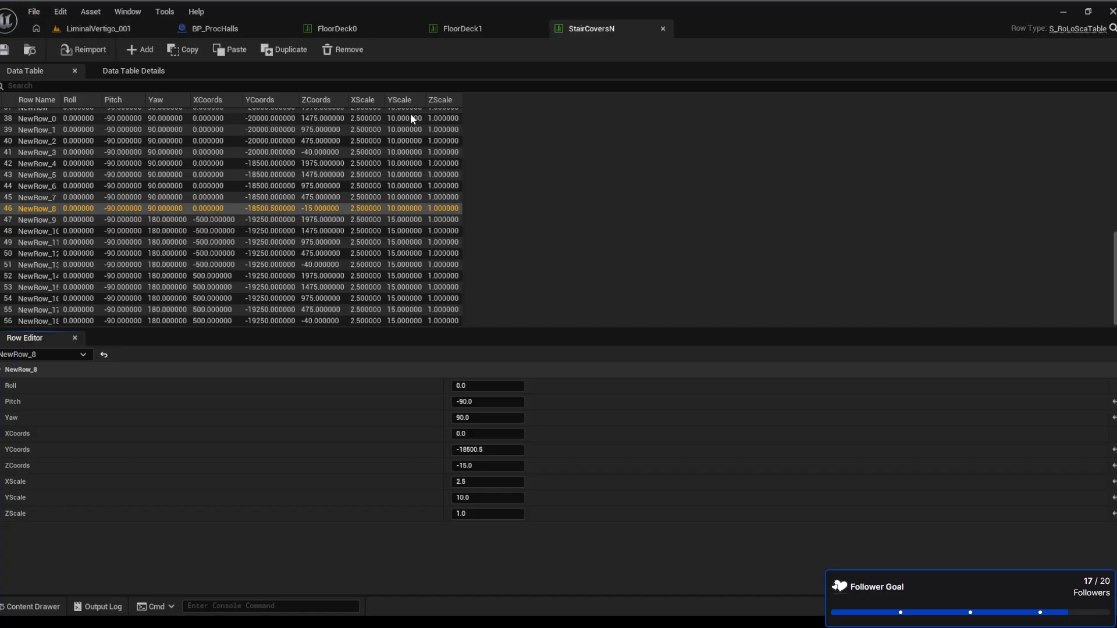
Recompile BP_ProcHalls and inspect the adjusted cover along the ceiling, walls and outer stack of decks in the level
{"action": "left_click", "coordinate": [223, 28]}
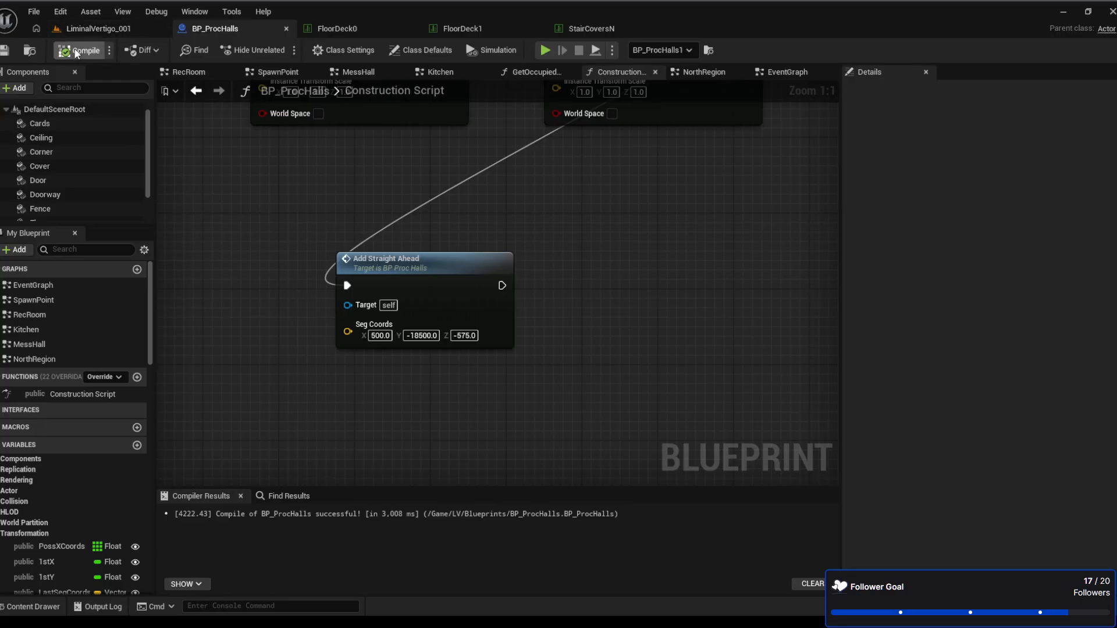
{"action": "left_click", "coordinate": [76, 51]}
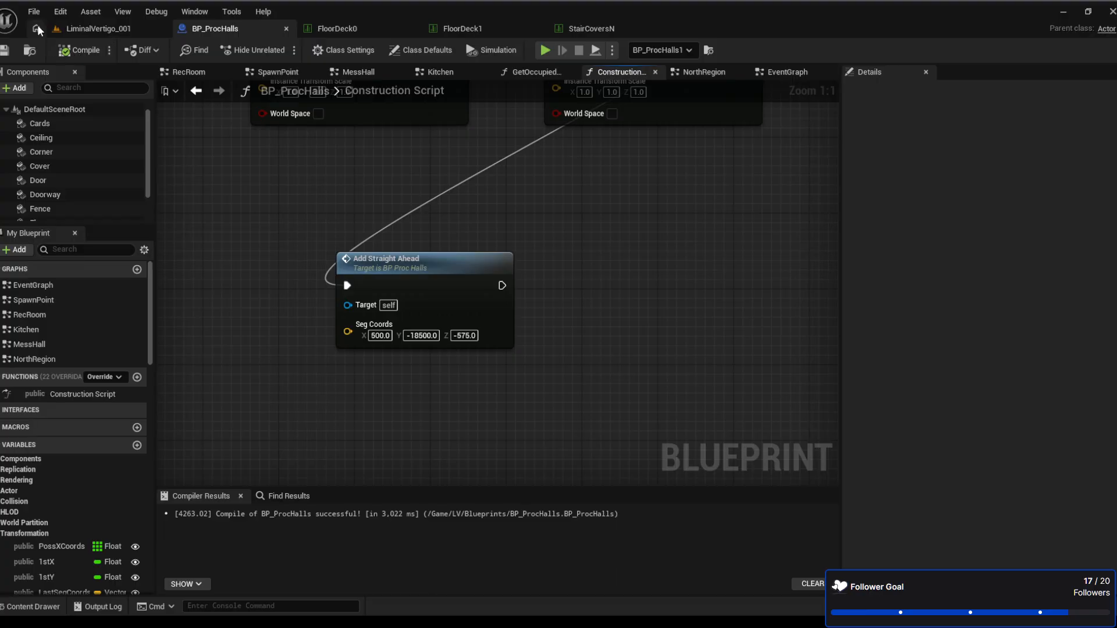
{"action": "left_click", "coordinate": [112, 30]}
{"action": "right_click_drag", "start_coordinate": [526, 229], "coordinate": [650, 205]}
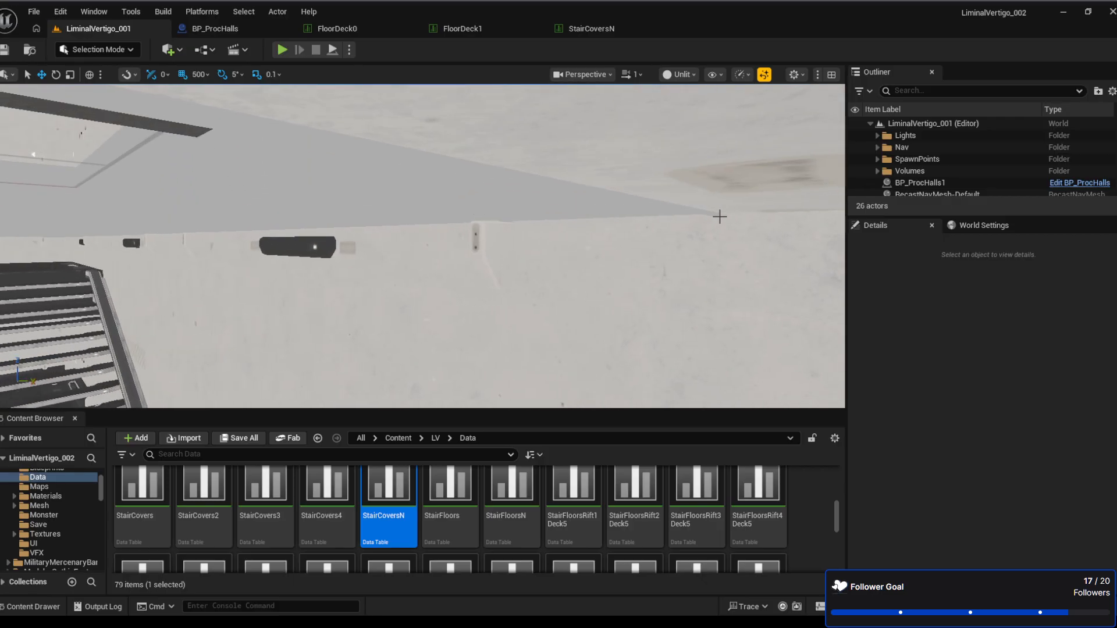
{"action": "mouse_move", "coordinate": [715, 231]}
{"action": "right_mouse_down"}
{"action": "mouse_move", "coordinate": [669, 230]}
{"action": "mouse_move", "coordinate": [743, 201]}
{"action": "right_mouse_up"}
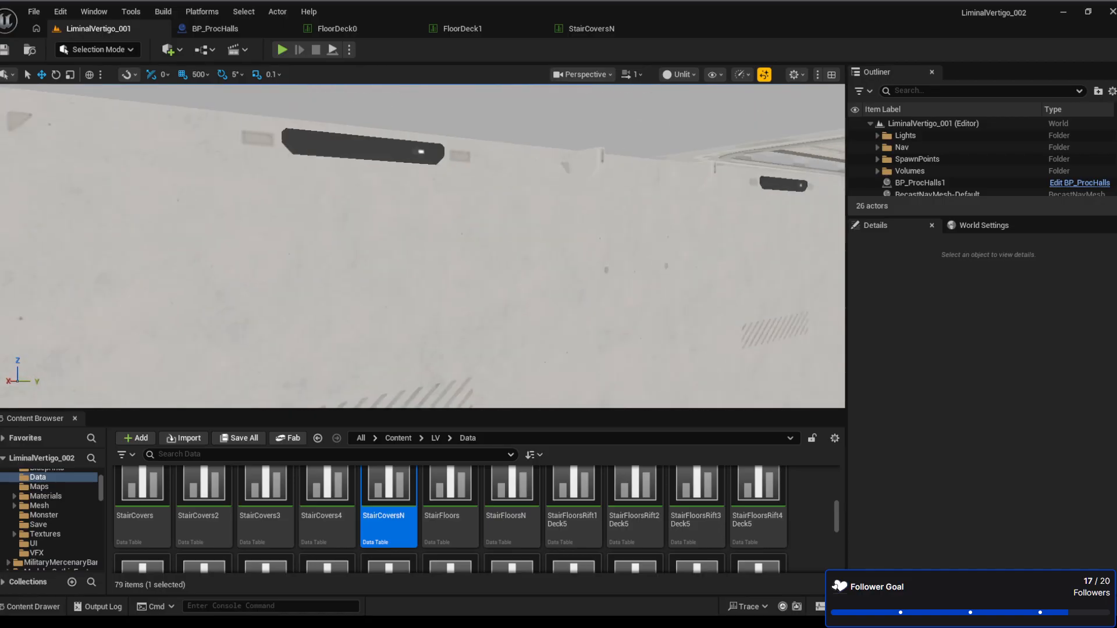
{"action": "right_click_drag", "start_coordinate": [287, 88], "coordinate": [373, 118]}
{"action": "key", "text": "w"}
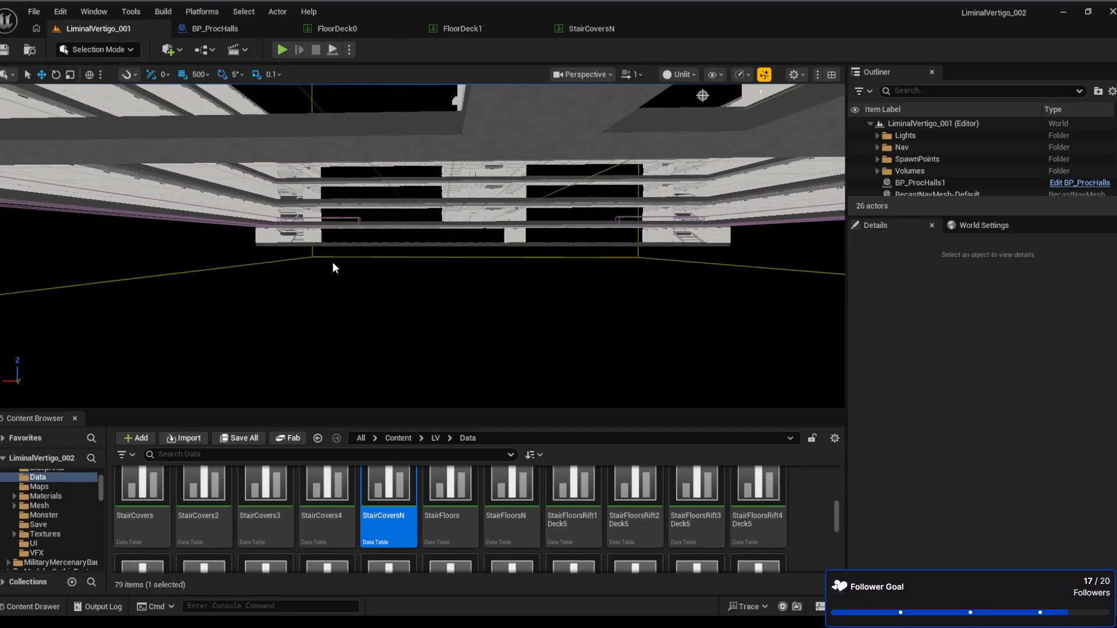
{"action": "right_click_drag", "start_coordinate": [333, 262], "coordinate": [517, 297]}
Close the FloorDeck0, FloorDeck1 and StairCoversN data tables
{"action": "middle_click", "coordinate": [340, 27]}
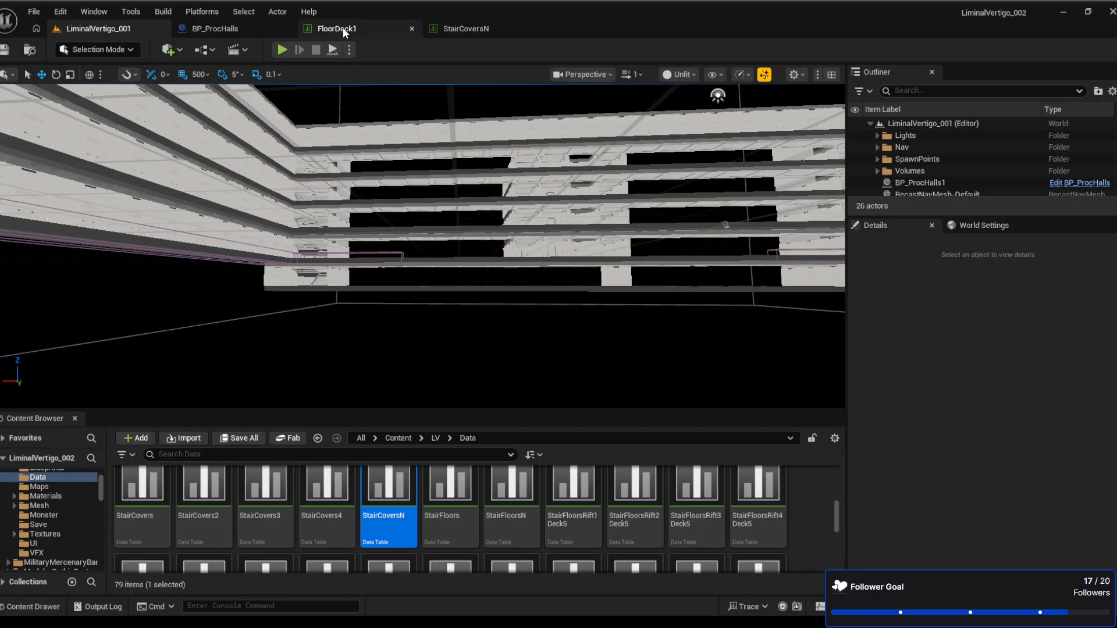
{"action": "middle_click", "coordinate": [342, 27]}
{"action": "middle_click", "coordinate": [343, 27]}
Locate the Main logic section in the EventGraph of BP_ProcHalls
{"action": "left_click", "coordinate": [235, 34]}
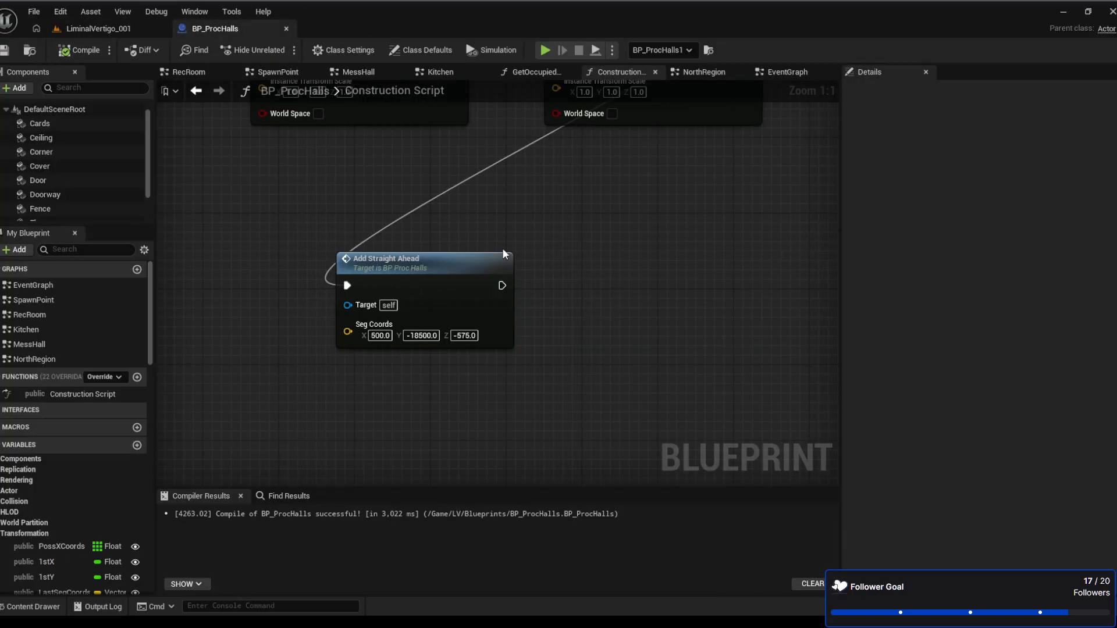
{"action": "scroll", "coordinate": [437, 274], "scroll_direction": "down", "scroll_amount": 4}
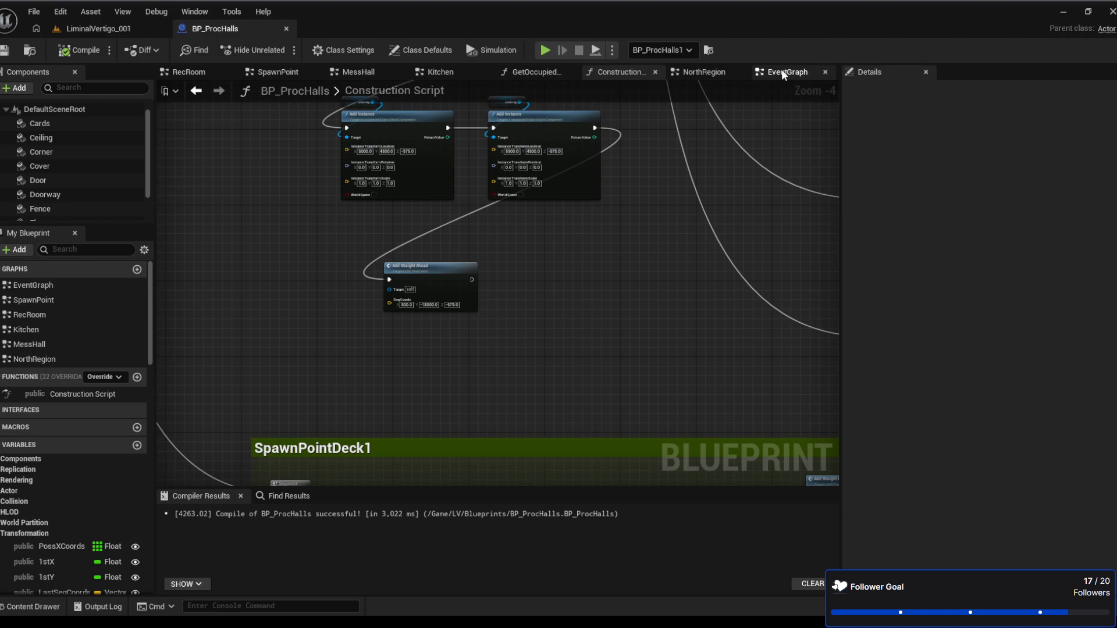
{"action": "left_click", "coordinate": [782, 72]}
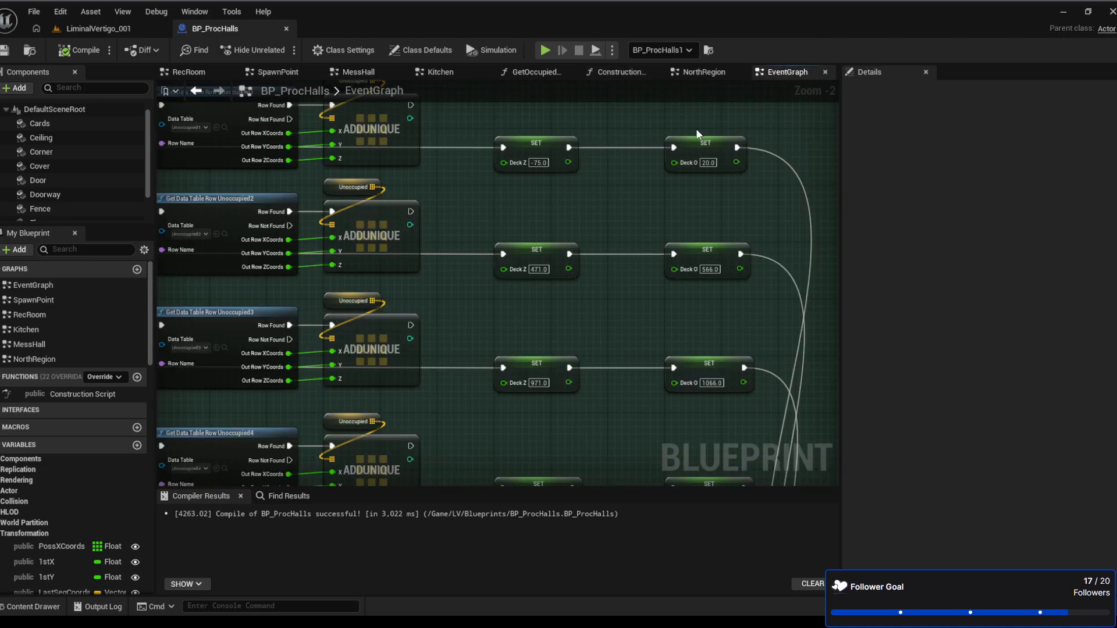
{"action": "scroll", "coordinate": [567, 254], "scroll_direction": "down", "scroll_amount": 10}
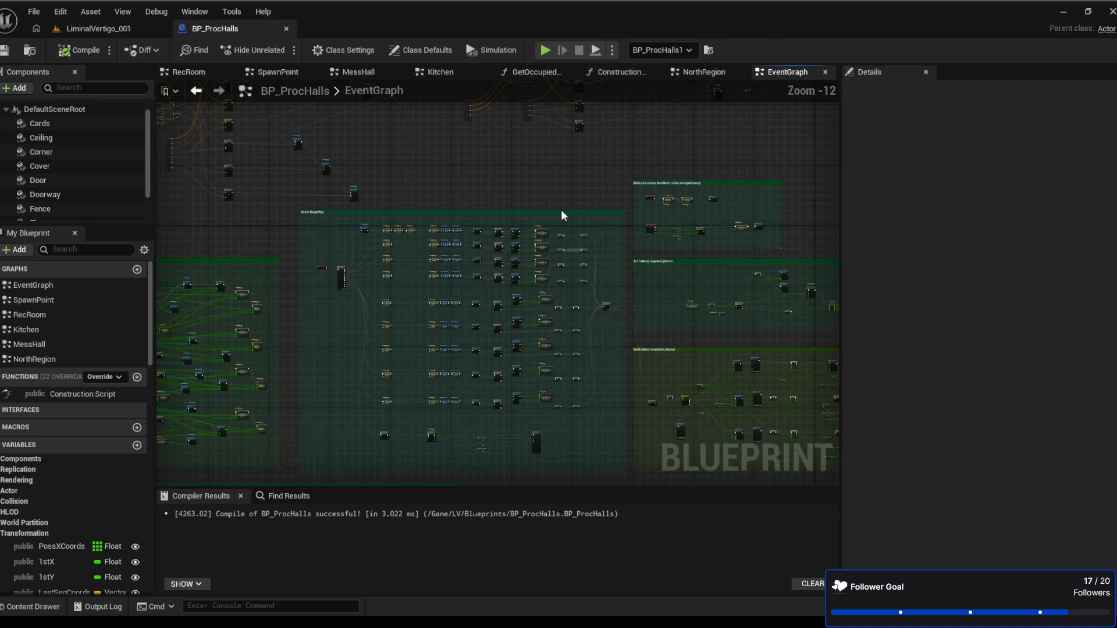
{"action": "right_click_drag", "start_coordinate": [622, 235], "coordinate": [303, 205]}
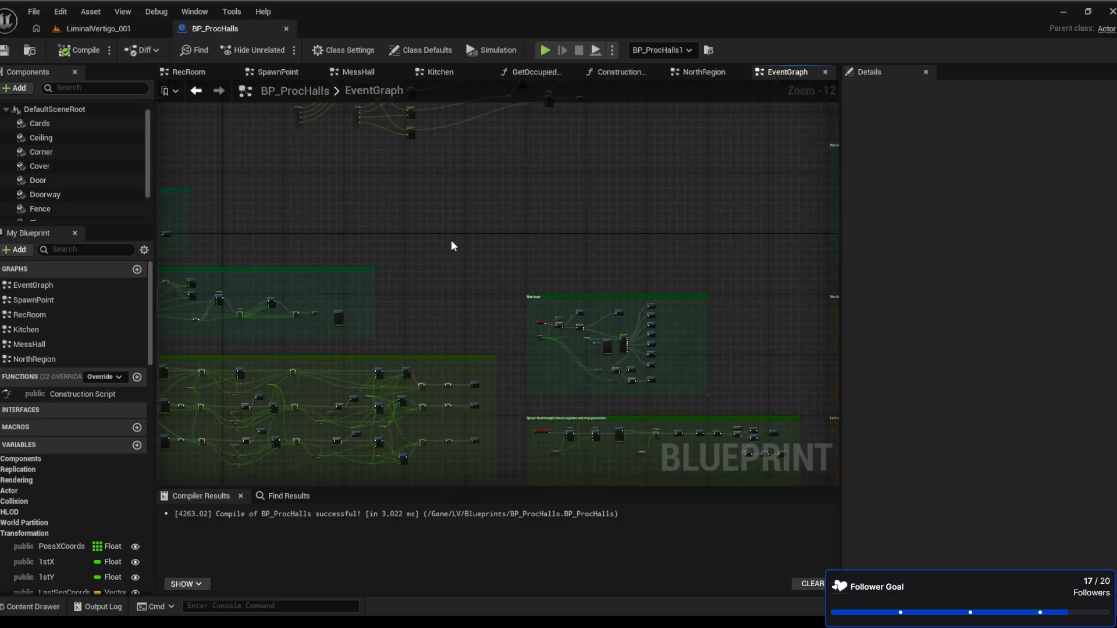
{"action": "right_click_drag", "start_coordinate": [453, 244], "coordinate": [549, 161]}
{"action": "right_click_drag", "start_coordinate": [663, 211], "coordinate": [459, 172]}
{"action": "scroll", "coordinate": [328, 182], "scroll_direction": "up", "scroll_amount": 10}
{"action": "scroll", "coordinate": [459, 173], "scroll_direction": "up", "scroll_amount": 2}
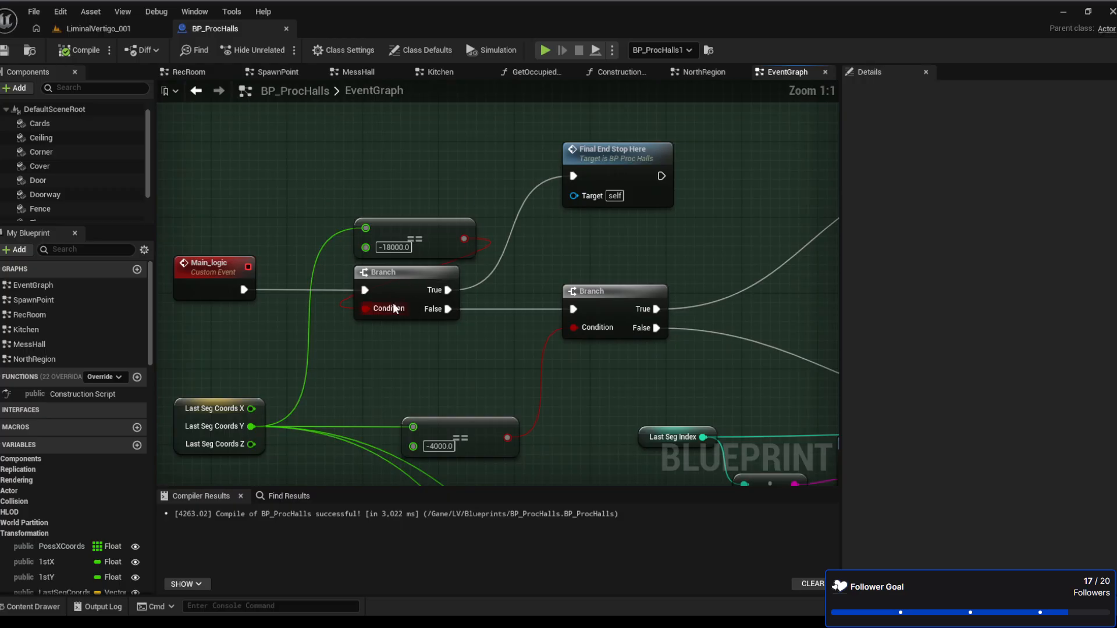
Examine the Main_logic branches that compare Last Seg Coords Y with -18000 and -4000 before calling the stop events
{"action": "right_click_drag", "start_coordinate": [490, 348], "coordinate": [481, 322]}
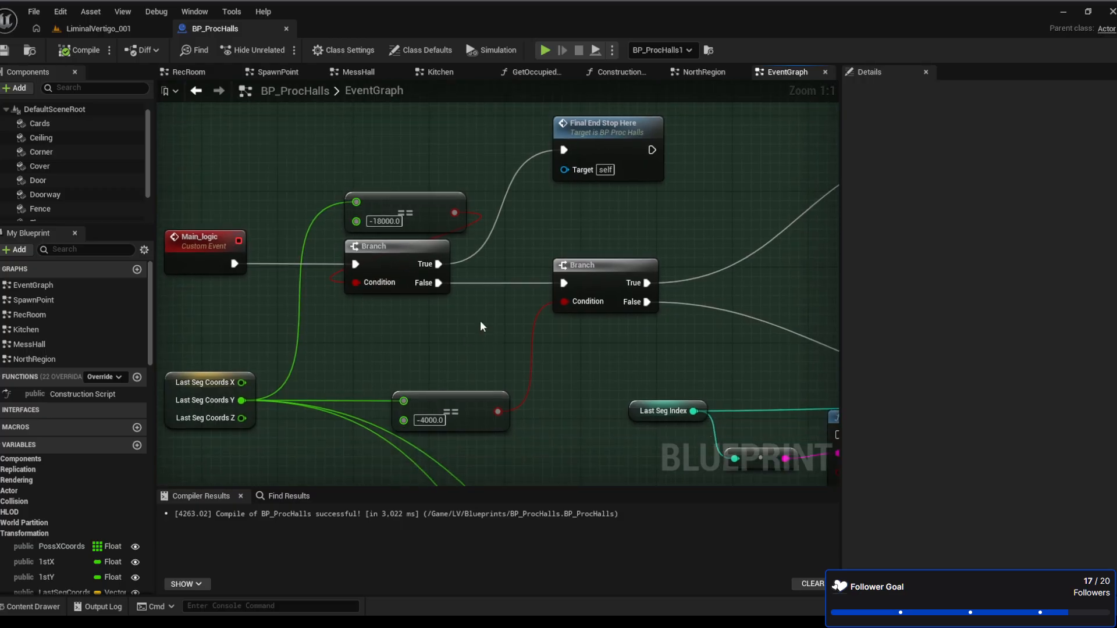
{"action": "left_click_drag", "start_coordinate": [320, 186], "coordinate": [595, 420]}
{"action": "scroll", "coordinate": [647, 246], "scroll_direction": "down", "scroll_amount": 3}
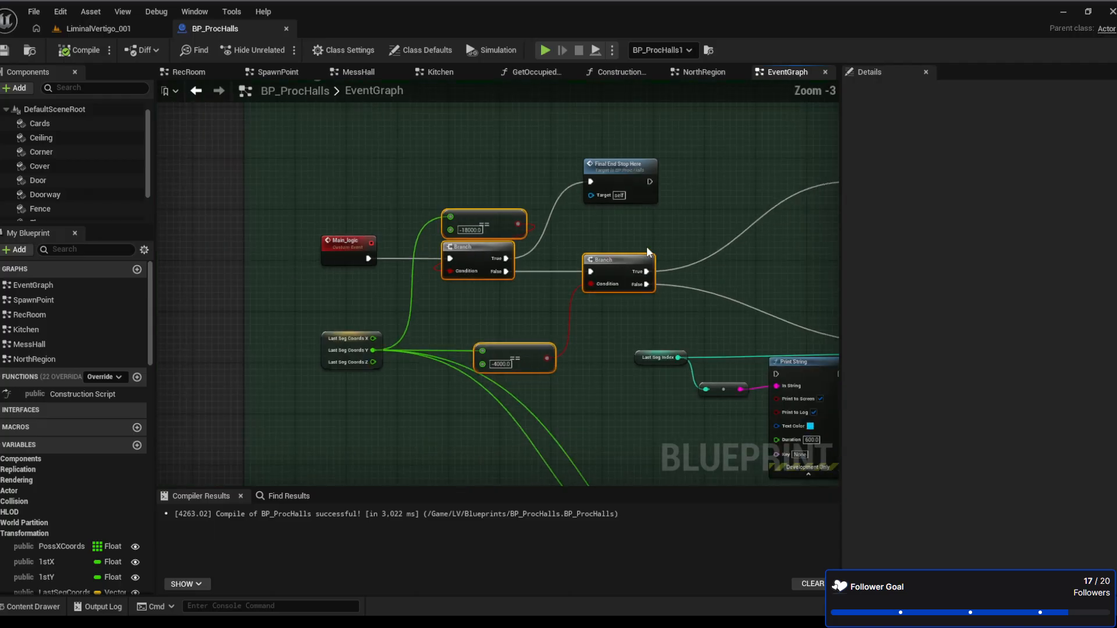
{"action": "scroll", "coordinate": [568, 239], "scroll_direction": "up", "scroll_amount": 3}
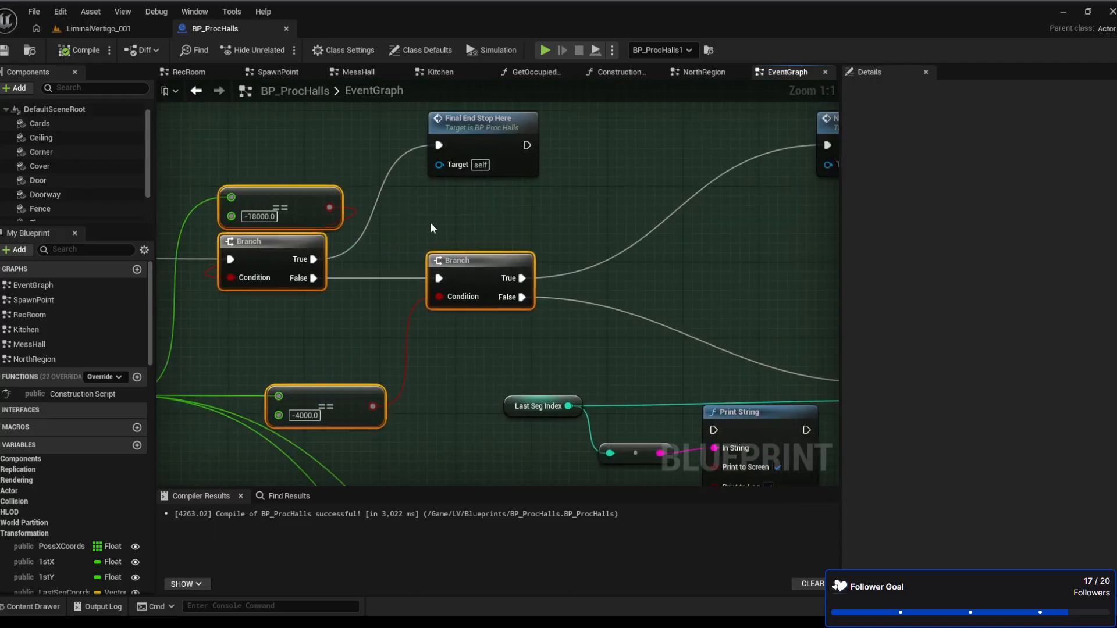
{"action": "left_click", "coordinate": [441, 213]}
{"action": "right_click_drag", "start_coordinate": [441, 213], "coordinate": [595, 215]}
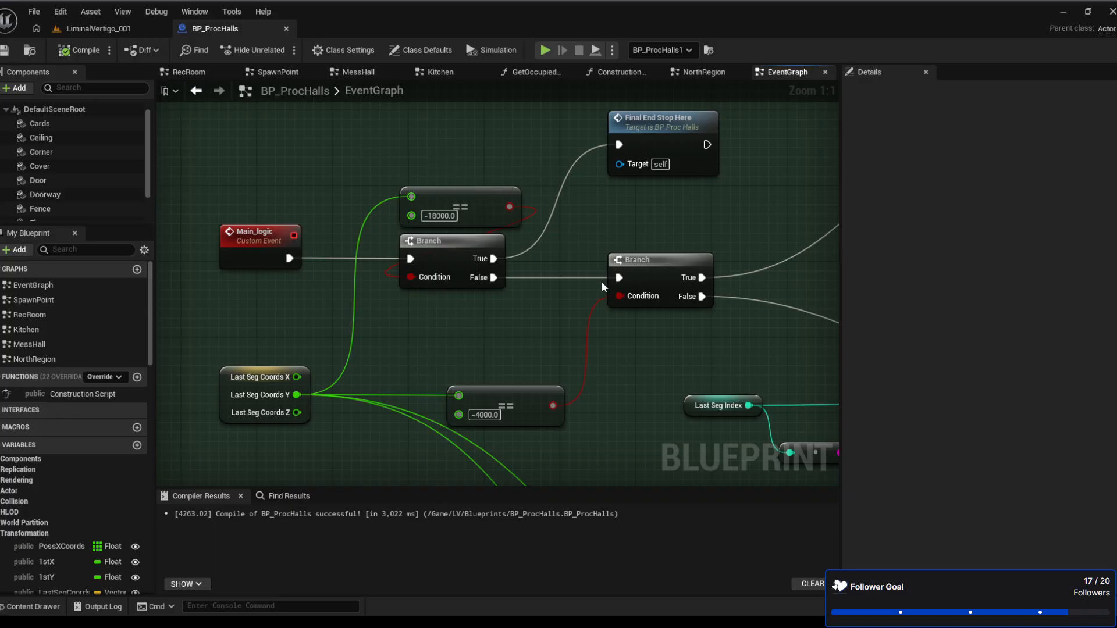
{"action": "right_click_drag", "start_coordinate": [680, 232], "coordinate": [557, 243]}
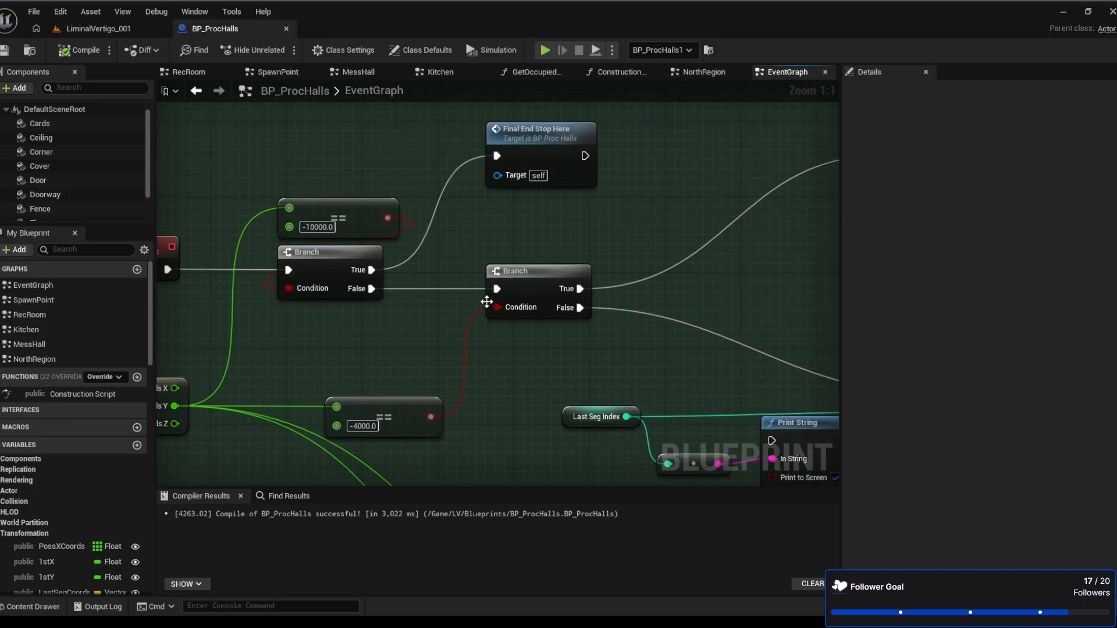
{"action": "right_click_drag", "start_coordinate": [461, 366], "coordinate": [448, 334]}
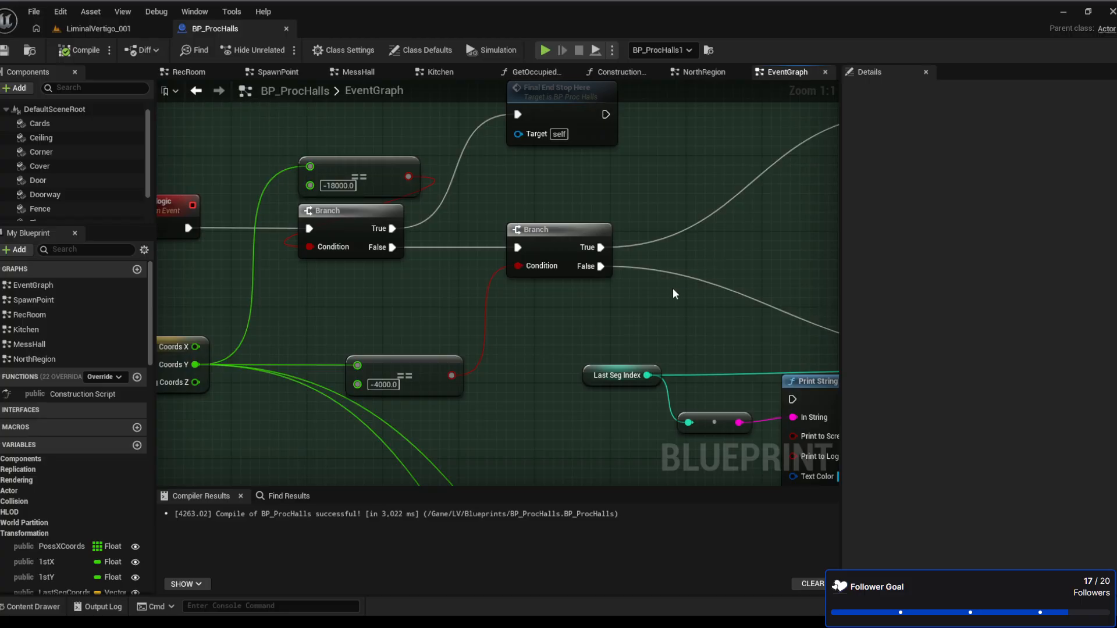
Trace Main logic through the Switch on Int node to the stop-condition branches on its Default output
{"action": "scroll", "coordinate": [673, 289], "scroll_direction": "down", "scroll_amount": 9}
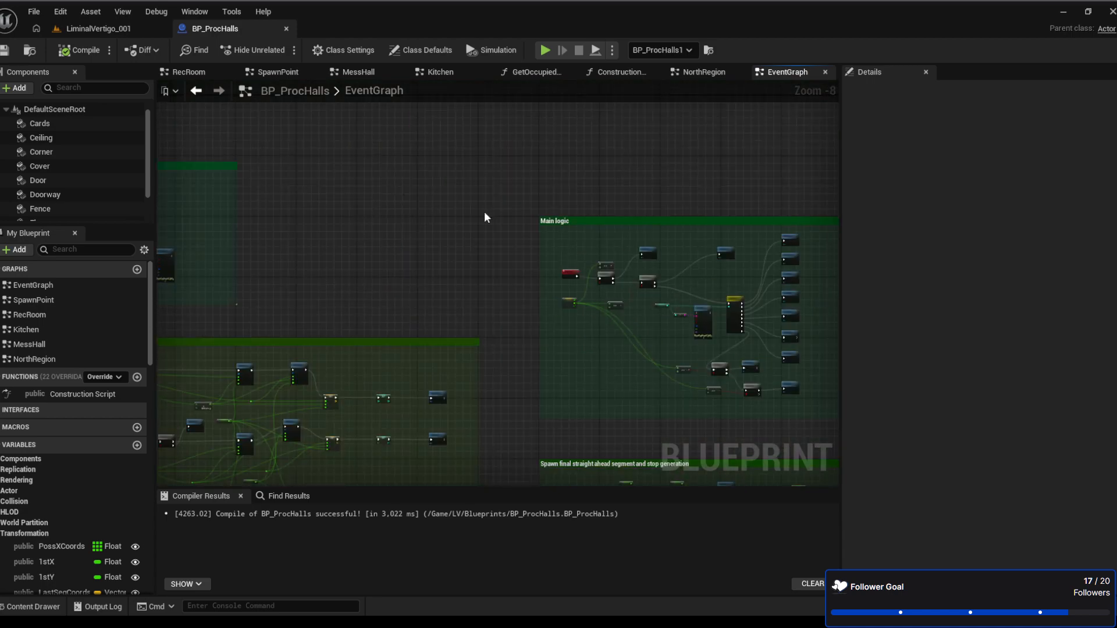
{"action": "right_click_drag", "start_coordinate": [501, 232], "coordinate": [249, 199]}
{"action": "scroll", "coordinate": [329, 194], "scroll_direction": "up", "scroll_amount": 9}
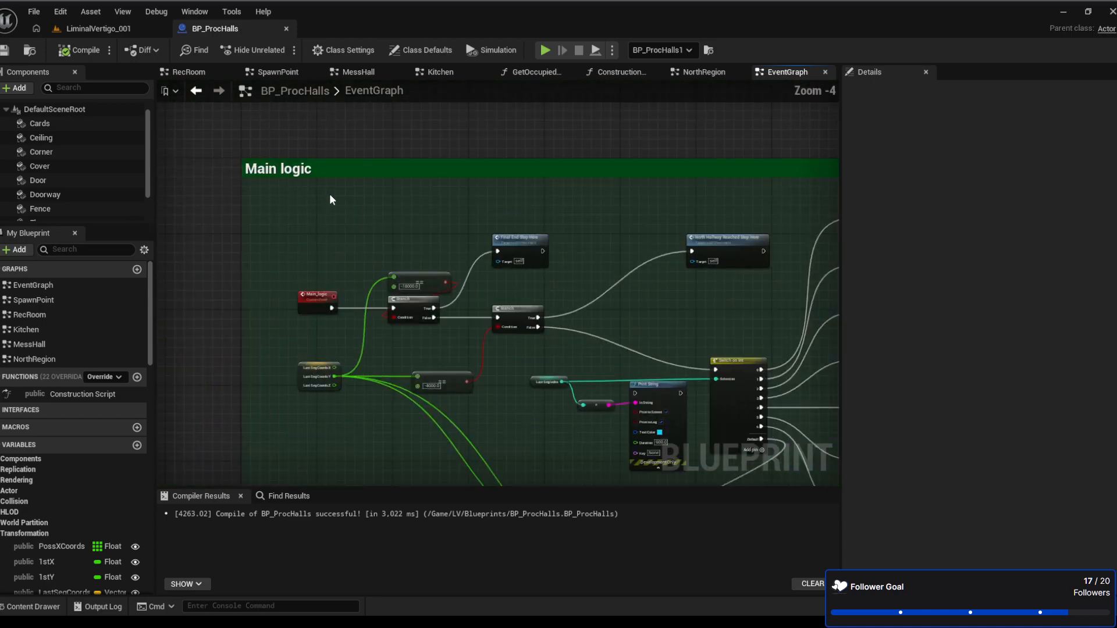
{"action": "right_click_drag", "start_coordinate": [580, 240], "coordinate": [334, 169]}
{"action": "right_click_drag", "start_coordinate": [803, 338], "coordinate": [625, 268]}
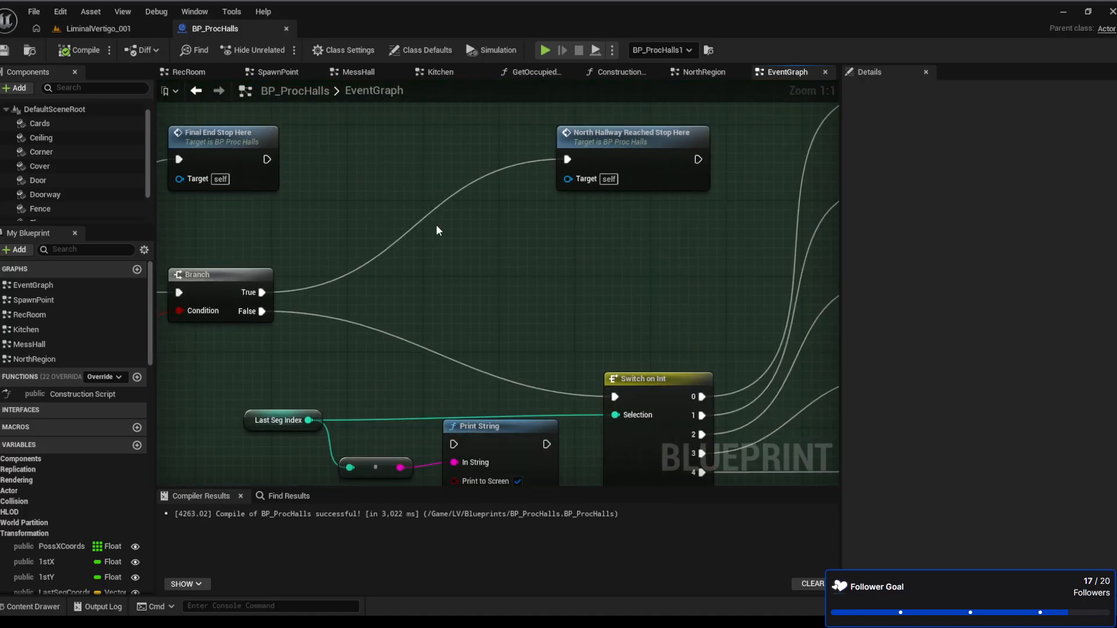
{"action": "right_click_drag", "start_coordinate": [439, 230], "coordinate": [632, 235]}
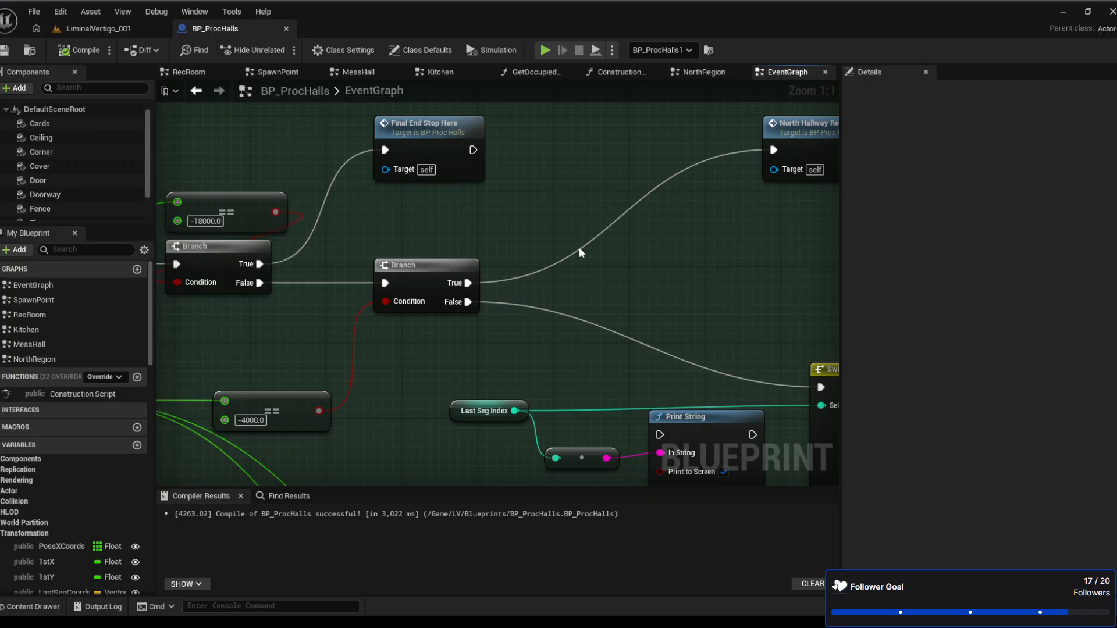
{"action": "scroll", "coordinate": [579, 247], "scroll_direction": "down", "scroll_amount": 3}
{"action": "mouse_move", "coordinate": [578, 246]}
{"action": "right_mouse_down"}
{"action": "mouse_move", "coordinate": [606, 244]}
{"action": "mouse_move", "coordinate": [286, 134]}
{"action": "right_mouse_up"}
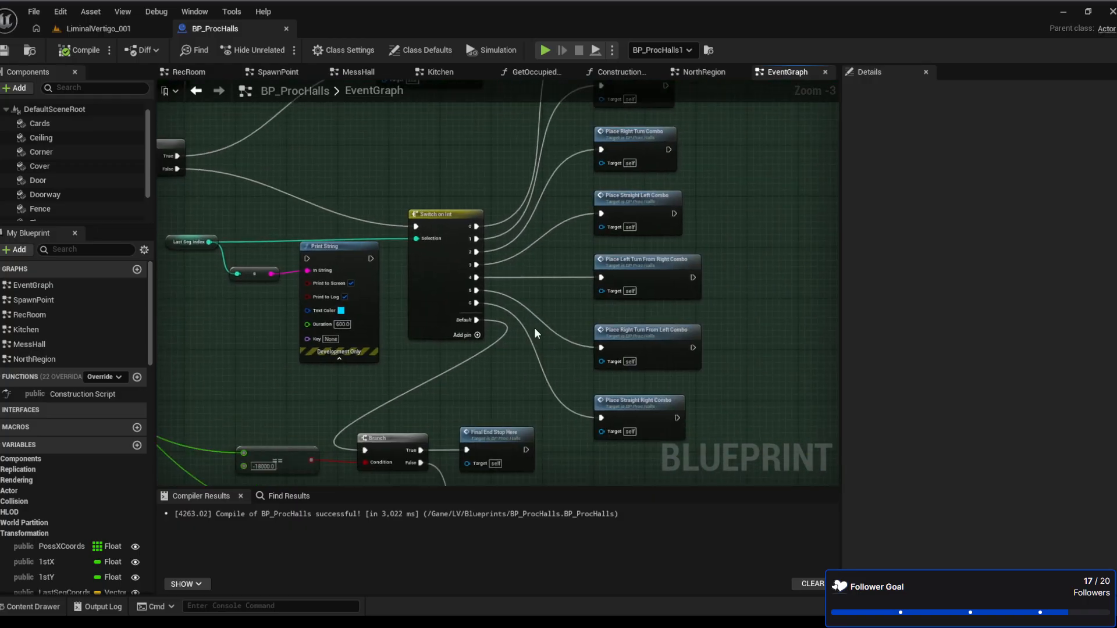
{"action": "right_click_drag", "start_coordinate": [509, 379], "coordinate": [742, 283]}
{"action": "mouse_move", "coordinate": [676, 315]}
{"action": "right_mouse_down"}
{"action": "mouse_move", "coordinate": [453, 225]}
{"action": "mouse_move", "coordinate": [571, 186]}
{"action": "right_mouse_up"}
{"action": "scroll", "coordinate": [456, 241], "scroll_direction": "up", "scroll_amount": 3}
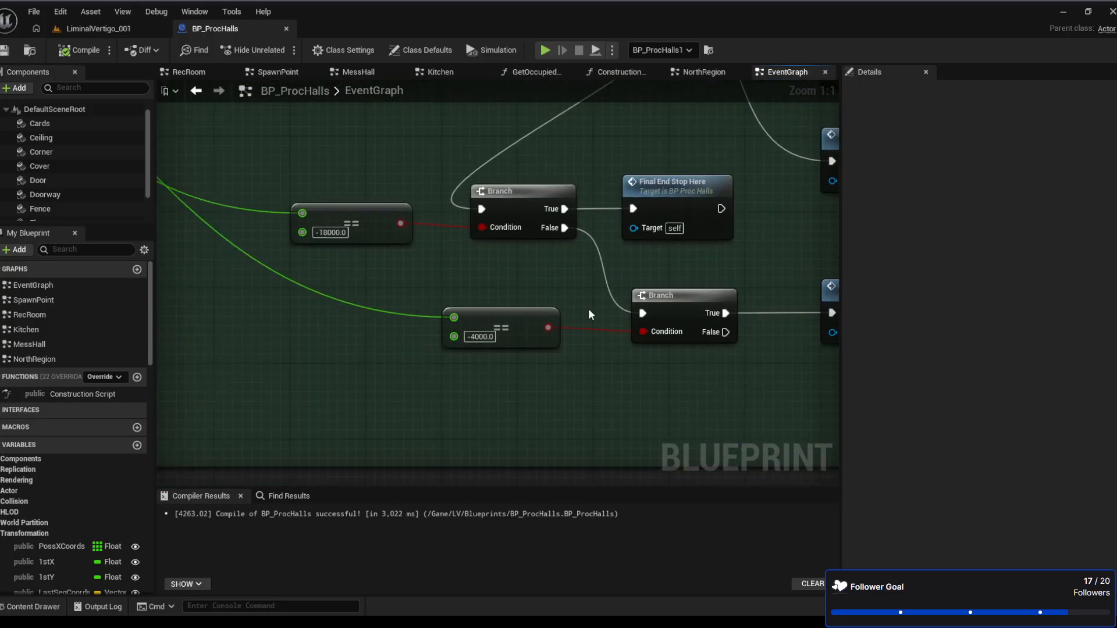
{"action": "right_click_drag", "start_coordinate": [589, 314], "coordinate": [487, 274]}
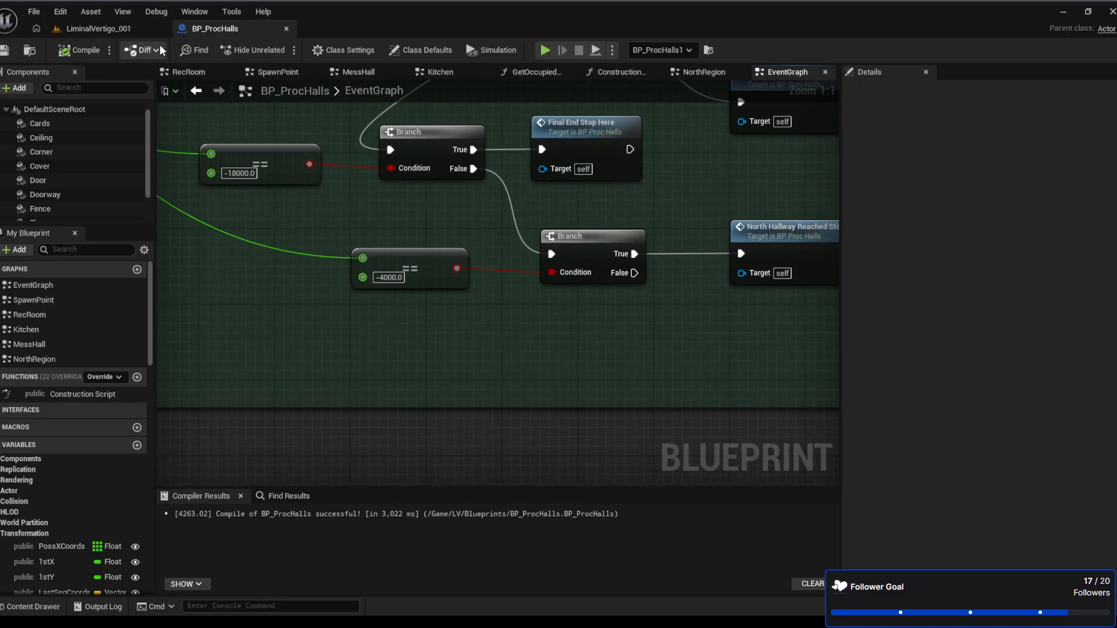
Play the LiminalVertigo_001 level and eject from the player into a free unlit camera
{"action": "left_click", "coordinate": [121, 27]}
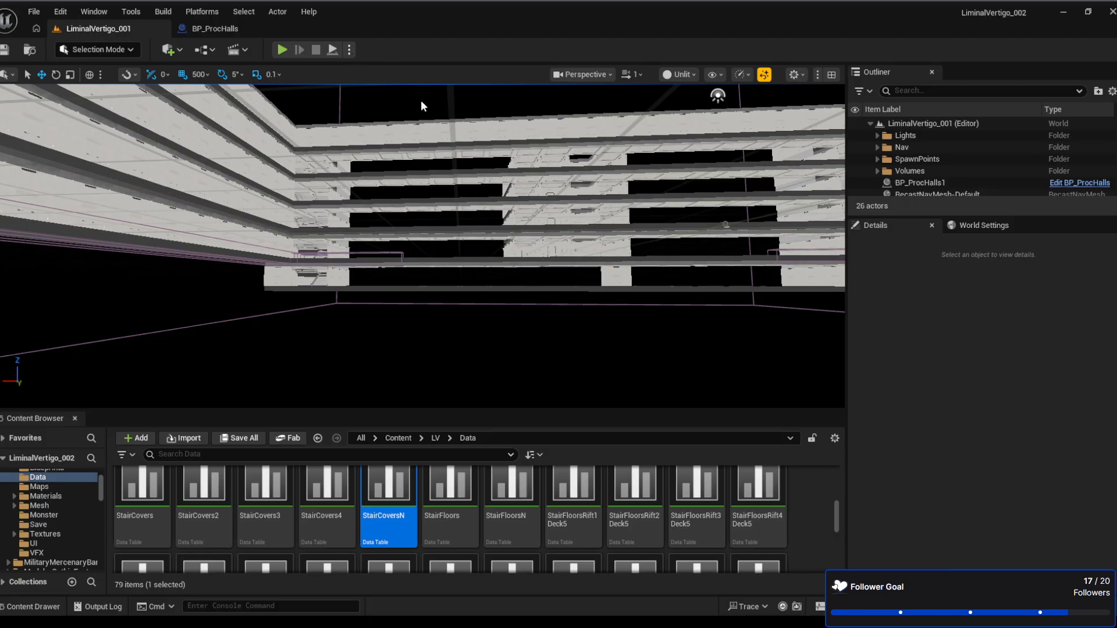
{"action": "key", "text": "alt+p"}
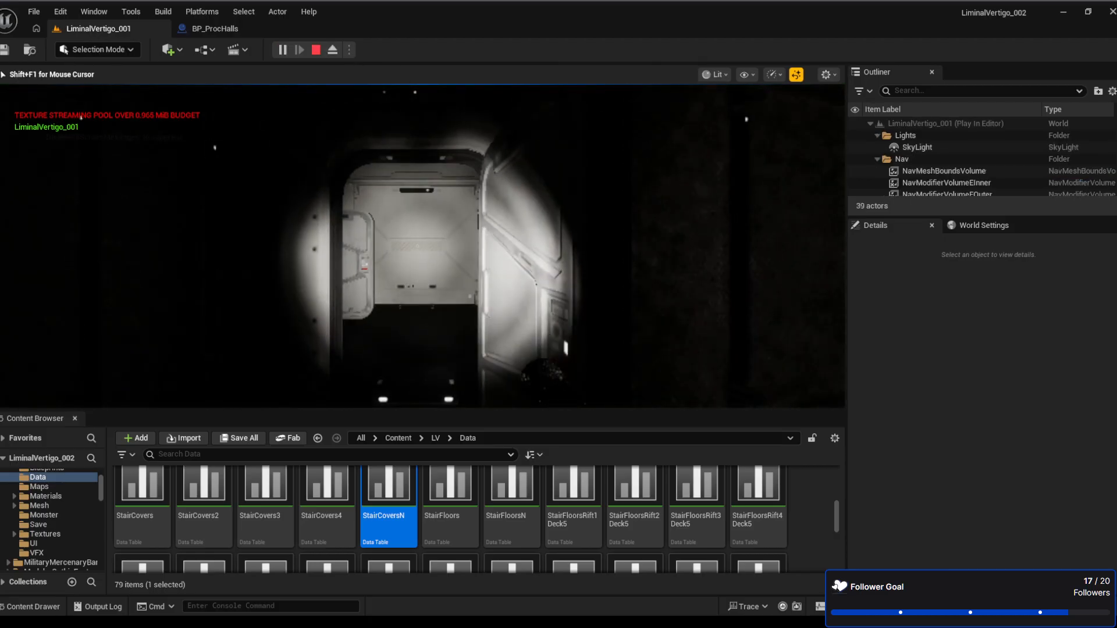
{"action": "key", "text": "w"}
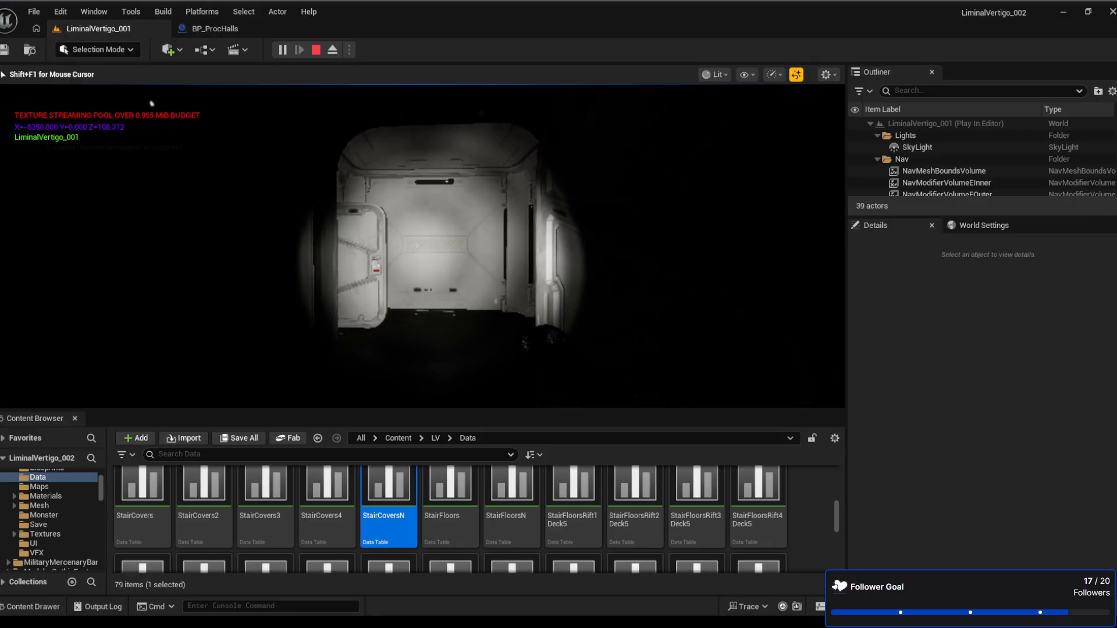
{"action": "key", "text": "F8"}
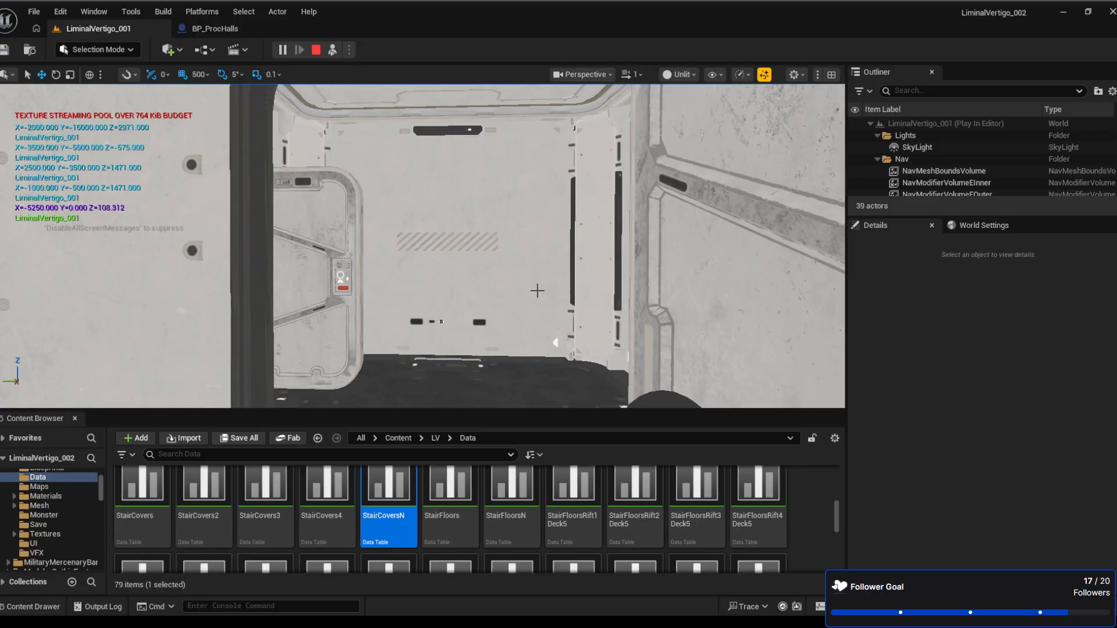
Inspect the stairwells and the long hallways connecting them in the running level
{"action": "key", "text": "w"}
{"action": "right_click_drag", "start_coordinate": [582, 256], "coordinate": [814, 250]}
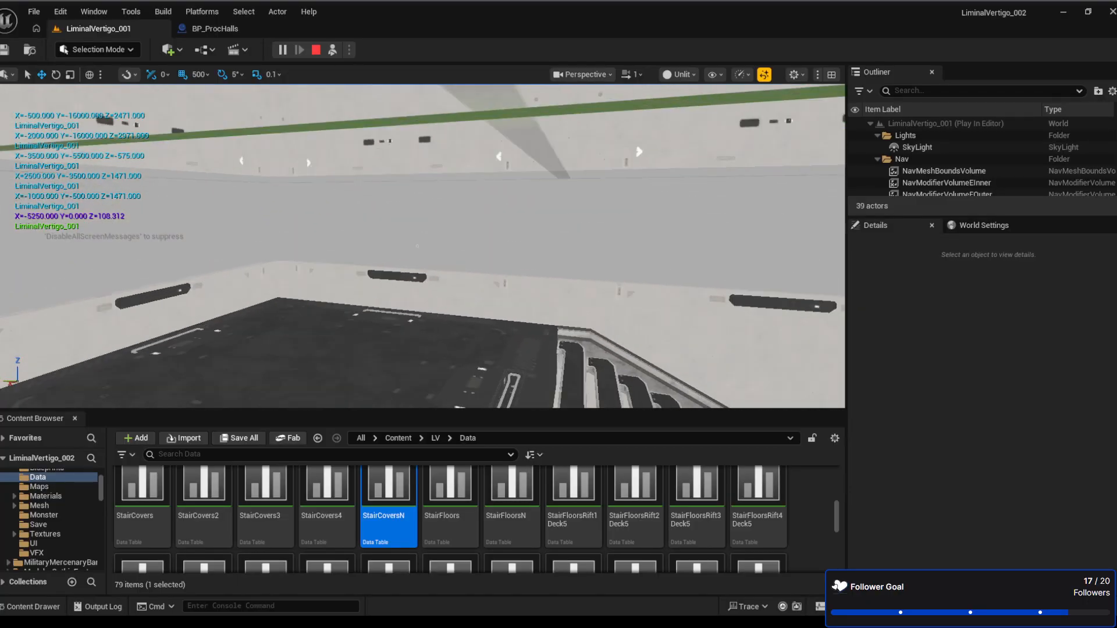
{"action": "key", "text": "w"}
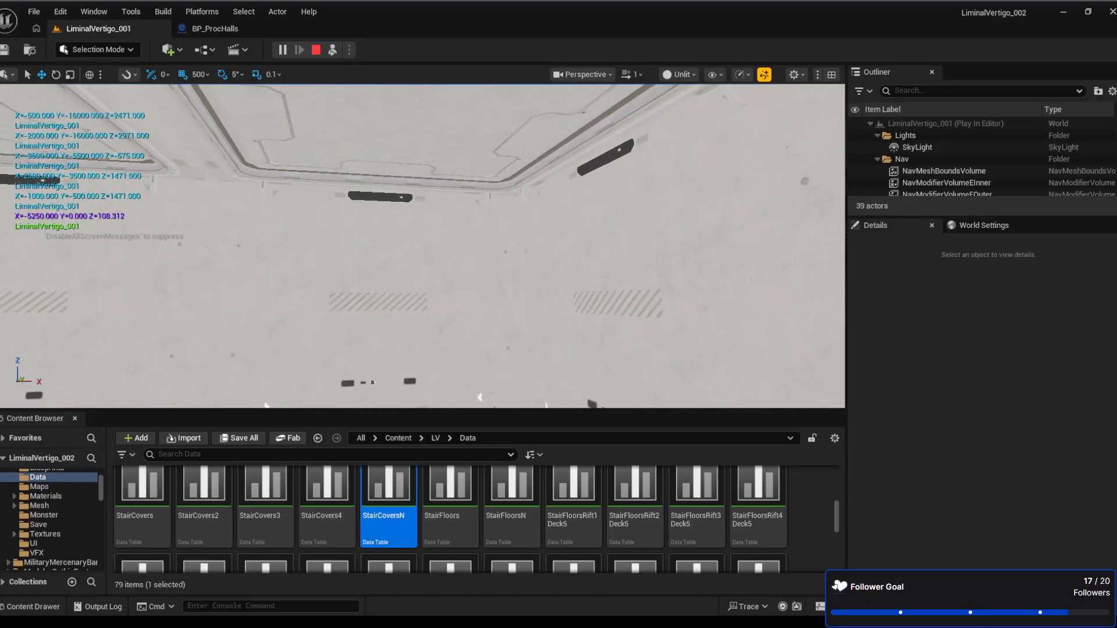
{"action": "key", "text": "w"}
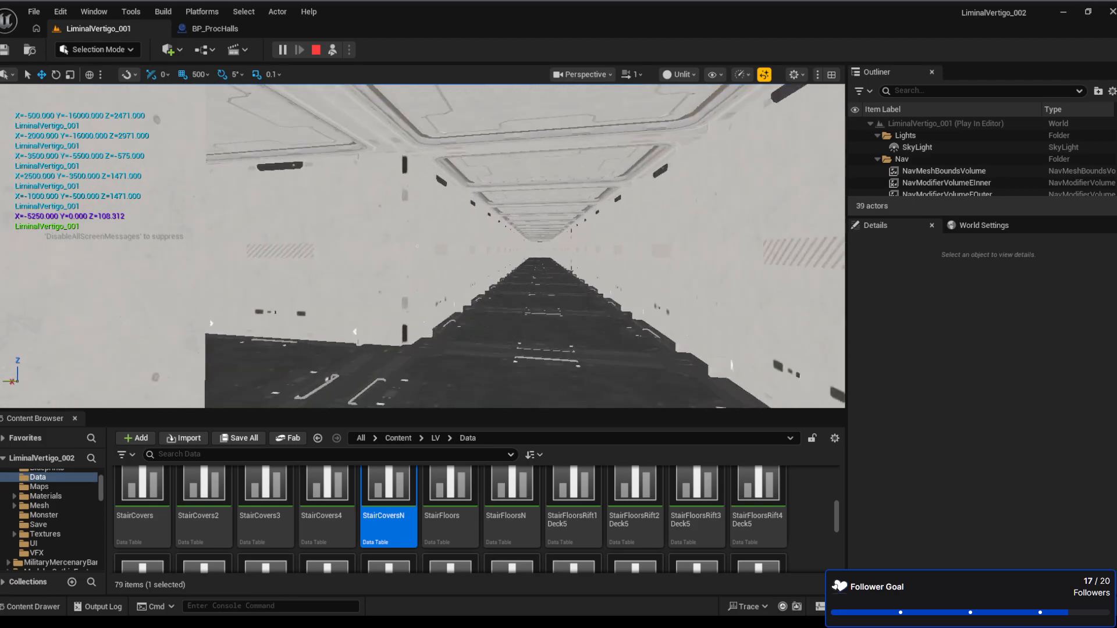
{"action": "key", "text": "w"}
{"action": "key", "text": "w"}
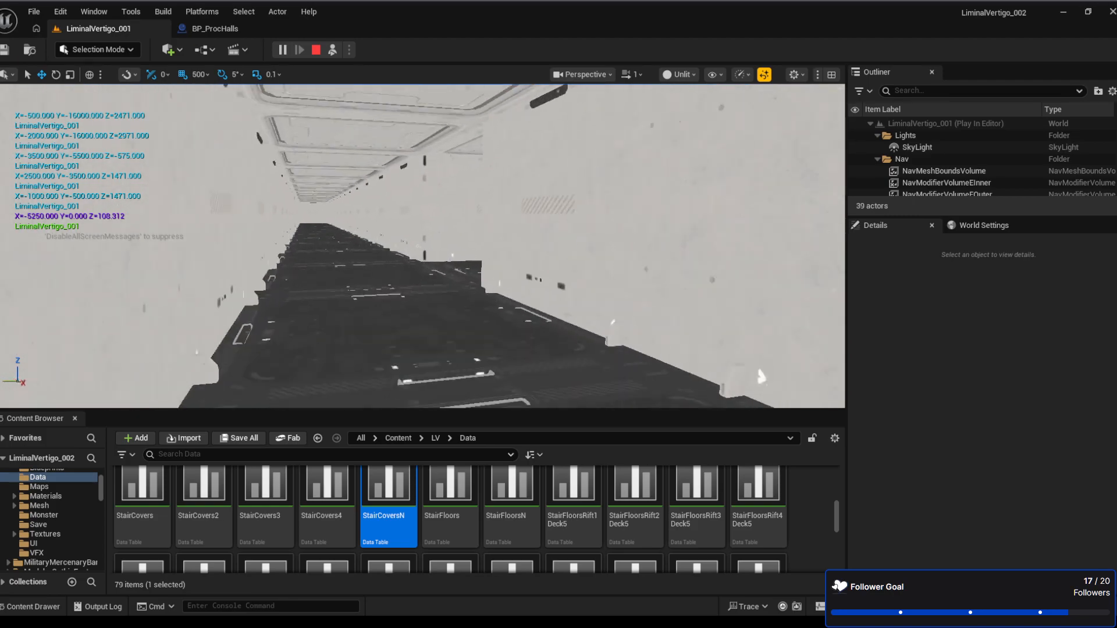
{"action": "key", "text": "w"}
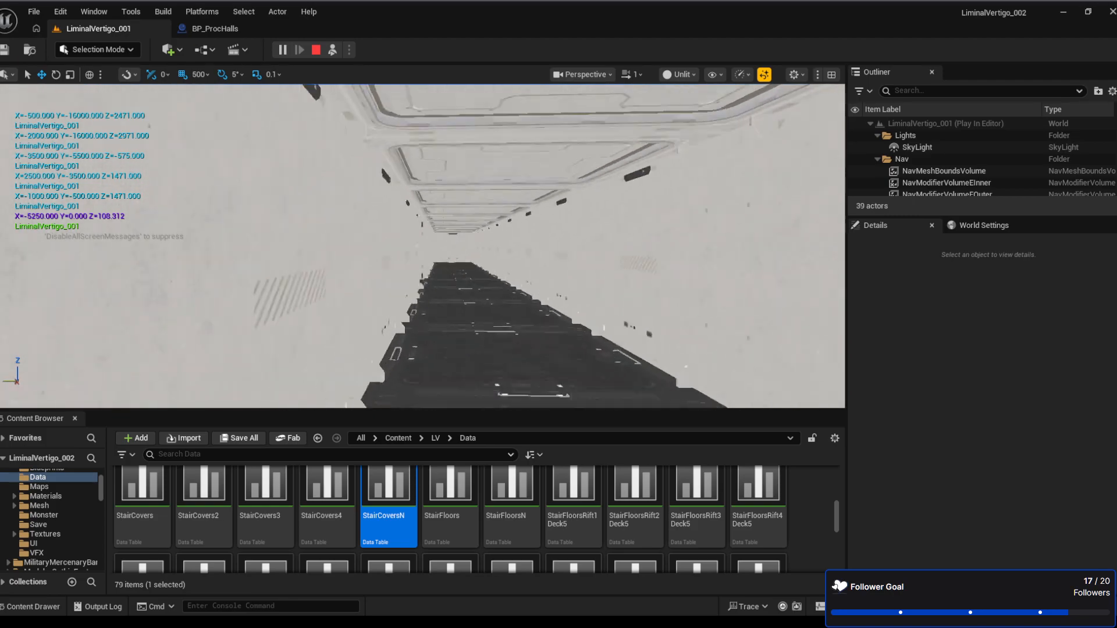
{"action": "key", "text": "w"}
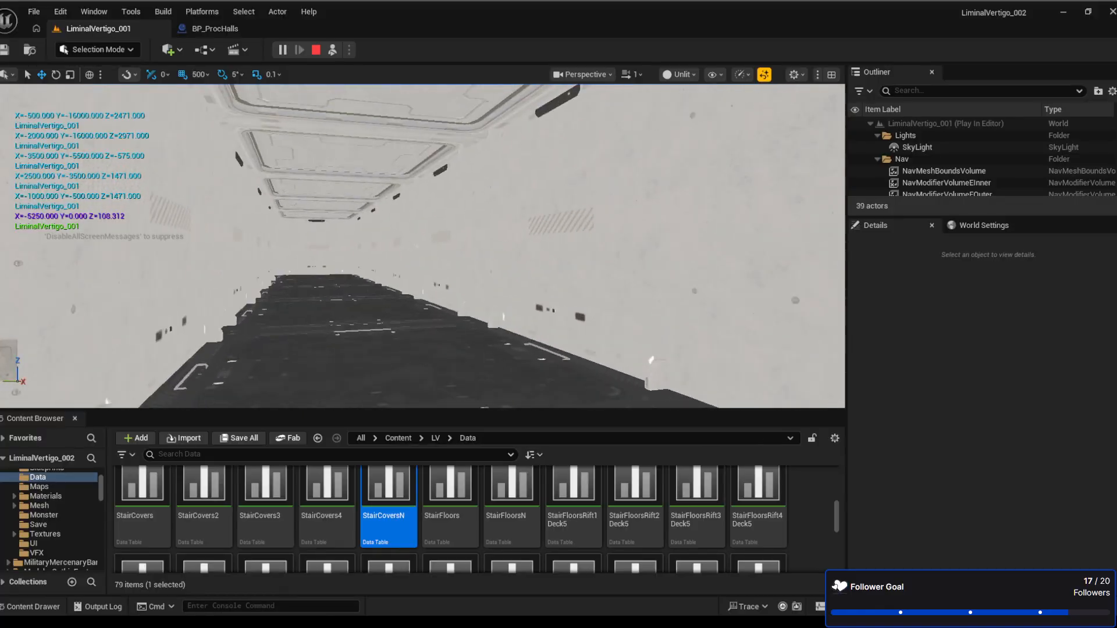
{"action": "key", "text": "w"}
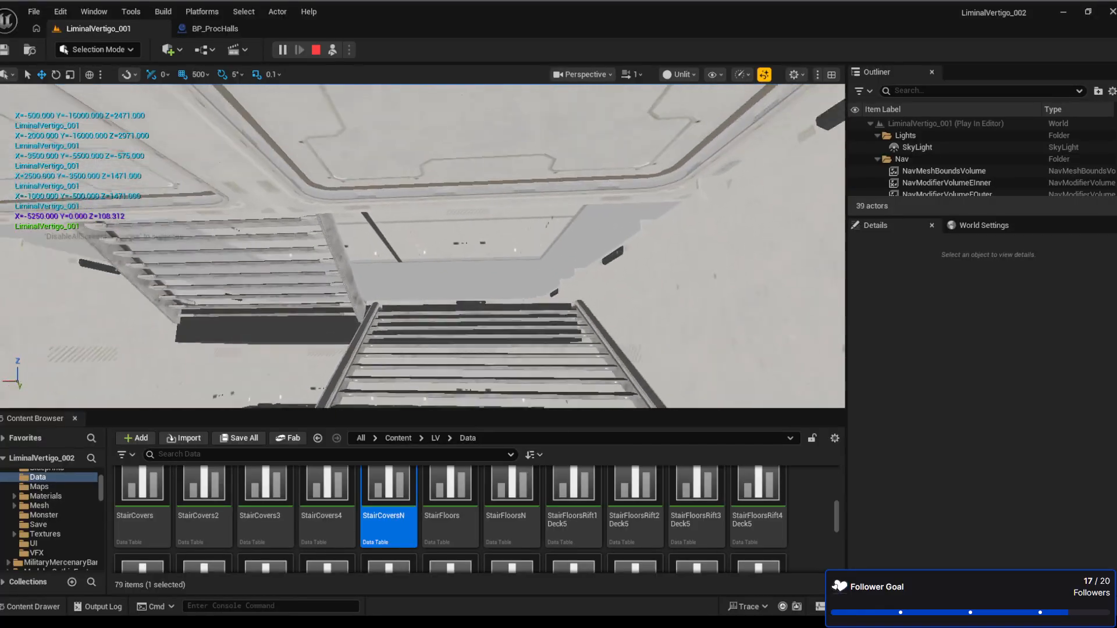
{"action": "key", "text": "w"}
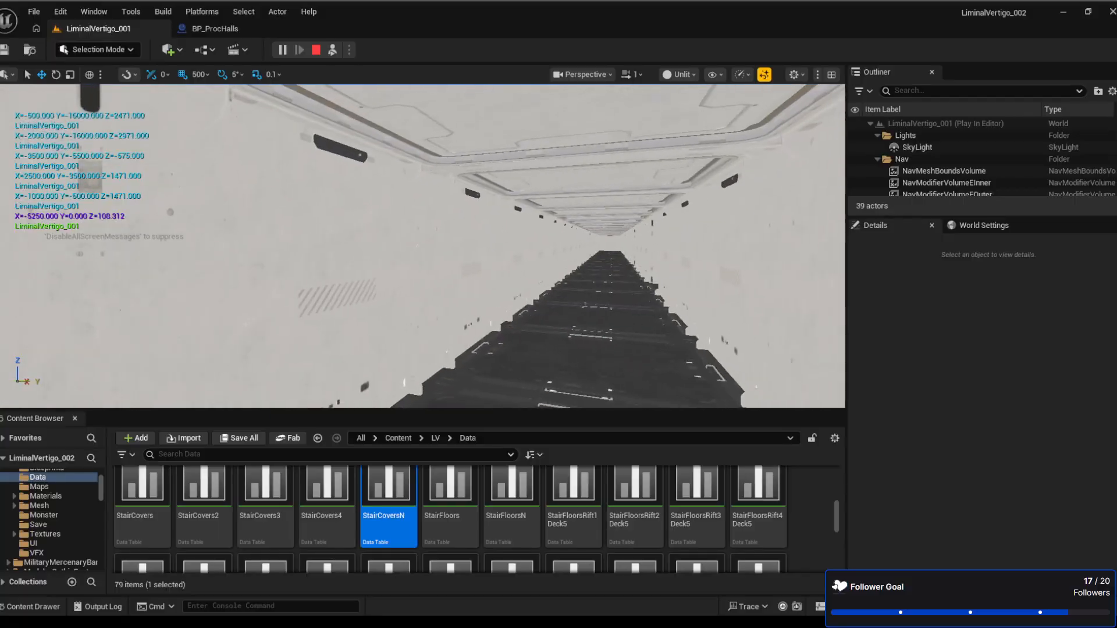
{"action": "key", "text": "w"}
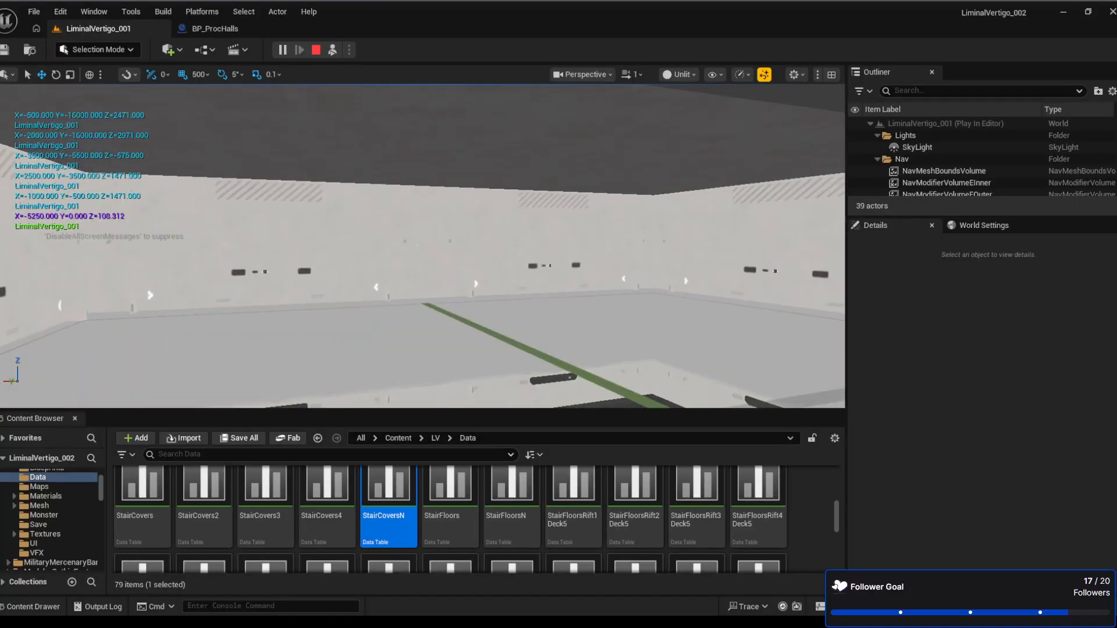
{"action": "key", "text": "w"}
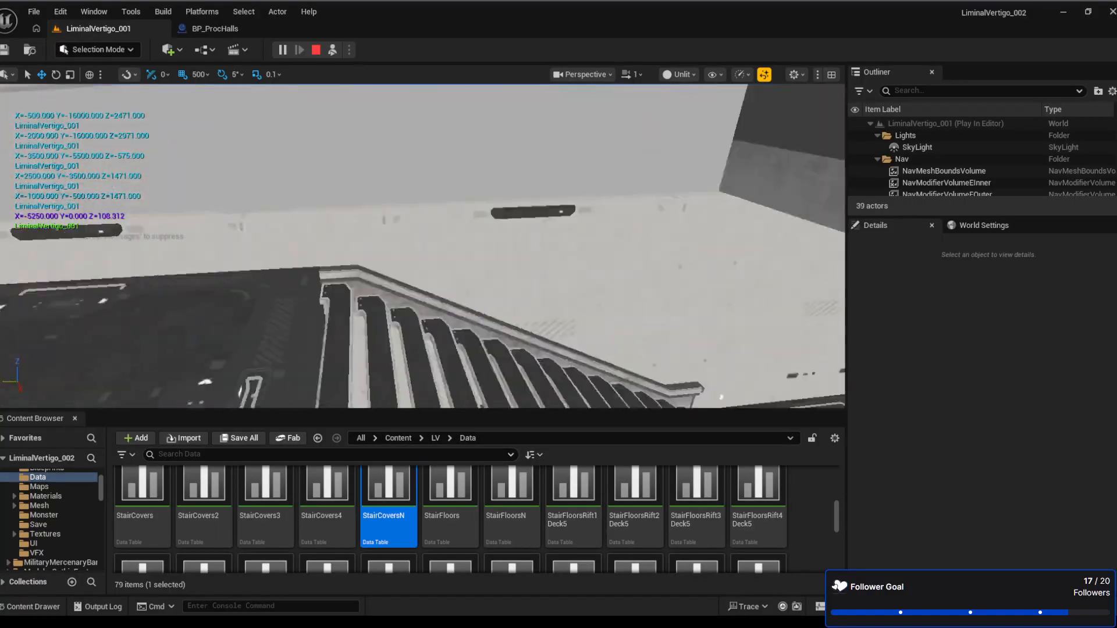
Inspect the generated corridors, corners and doorways for wall and floor placement
{"action": "key", "text": "w"}
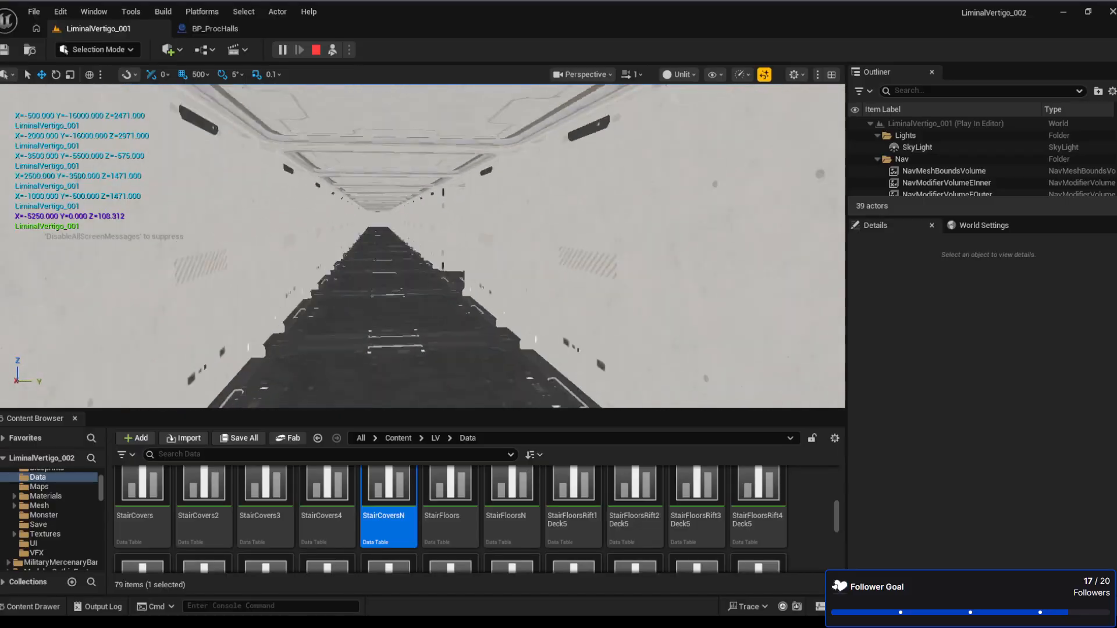
{"action": "key", "text": "w"}
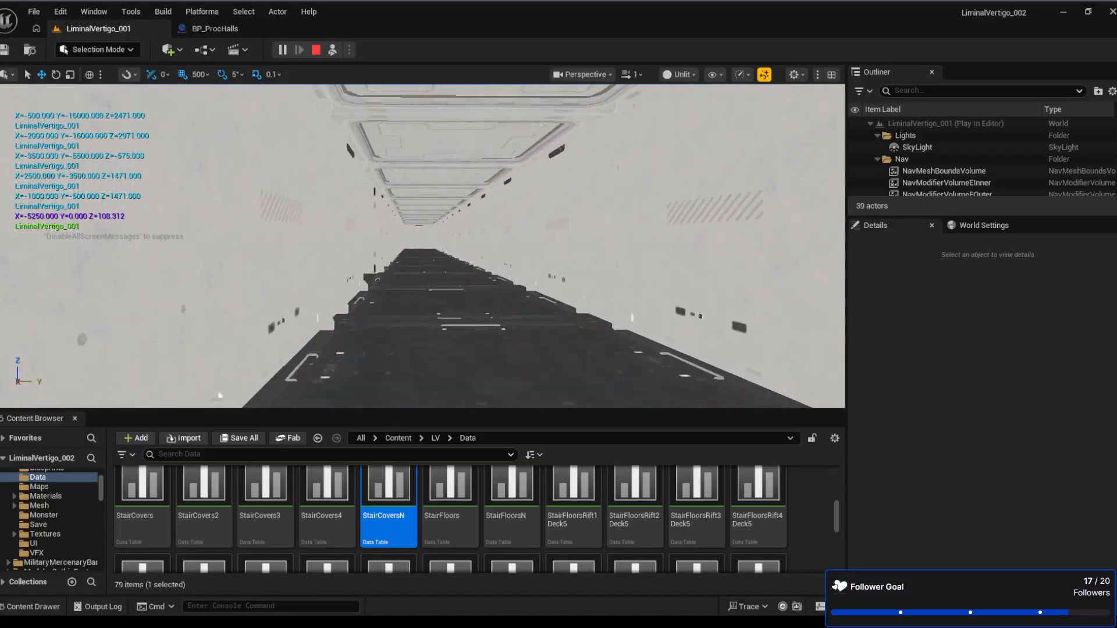
{"action": "key", "text": "w"}
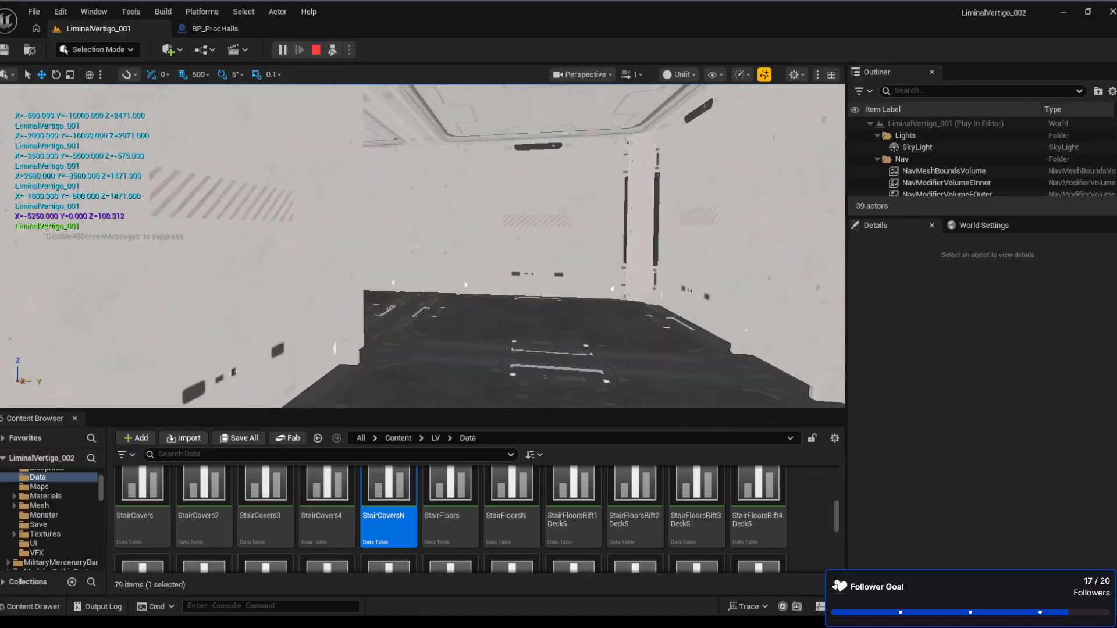
{"action": "key", "text": "w"}
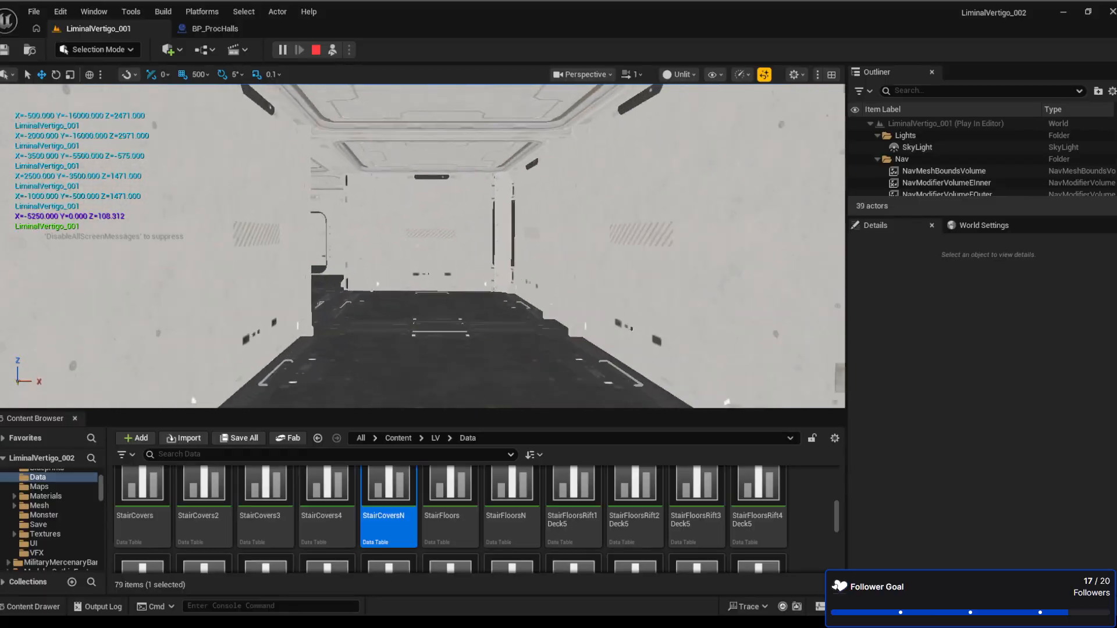
{"action": "key", "text": "w"}
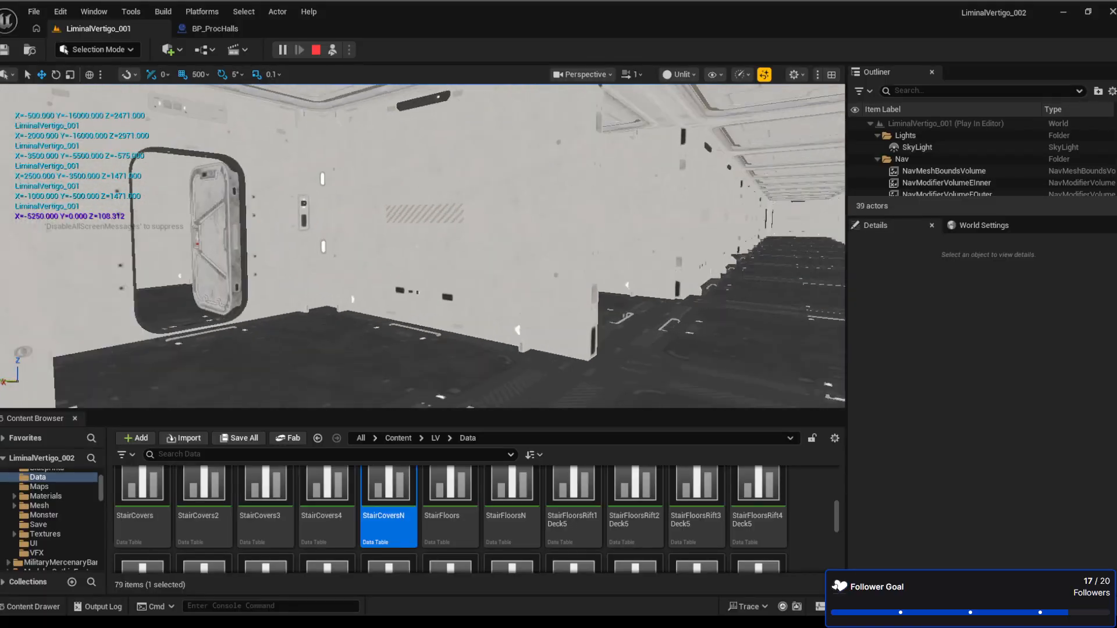
{"action": "key", "text": "w"}
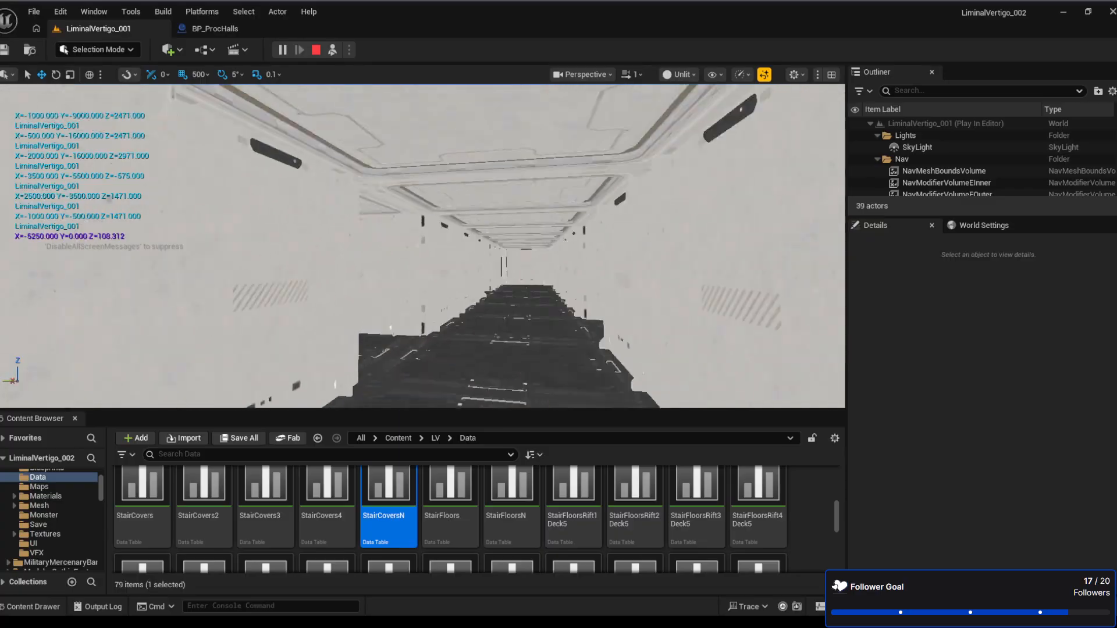
{"action": "key", "text": "w"}
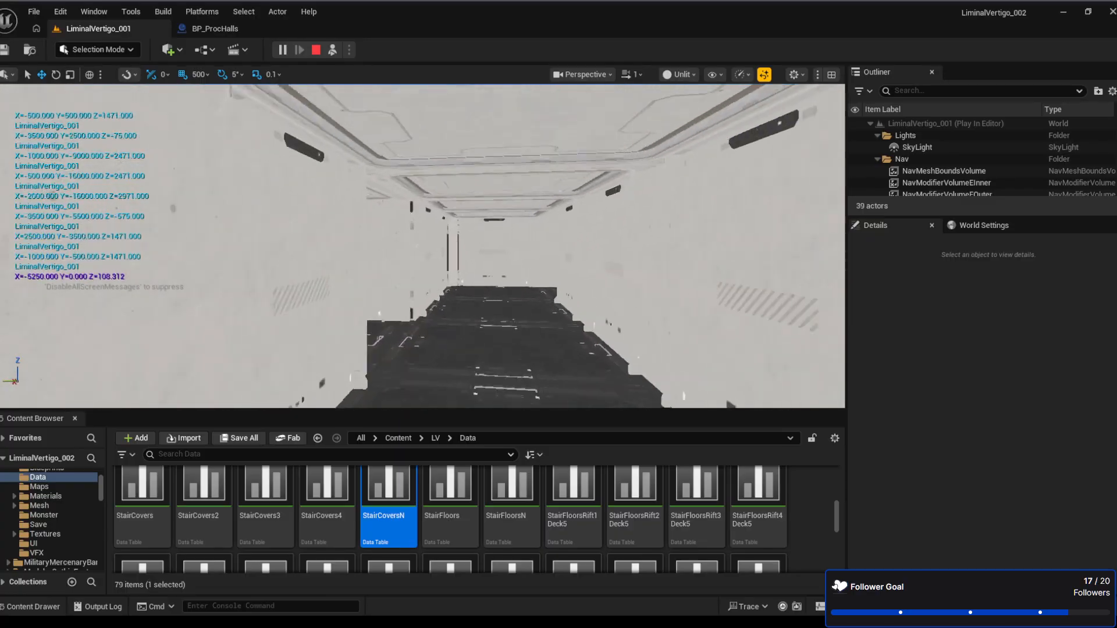
{"action": "key", "text": "w"}
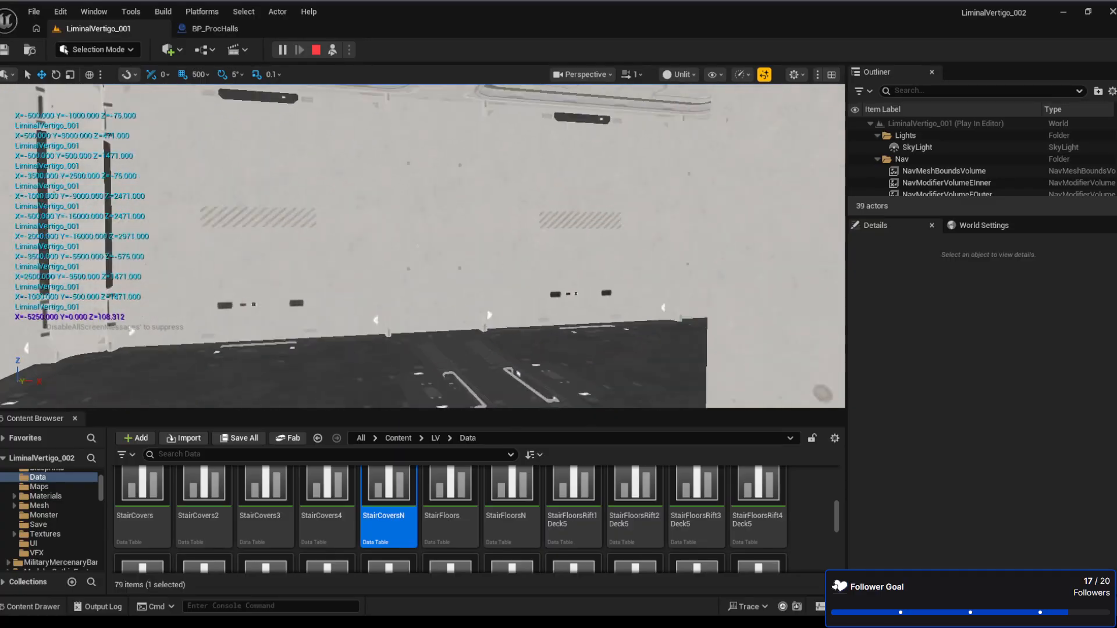
{"action": "key", "text": "w"}
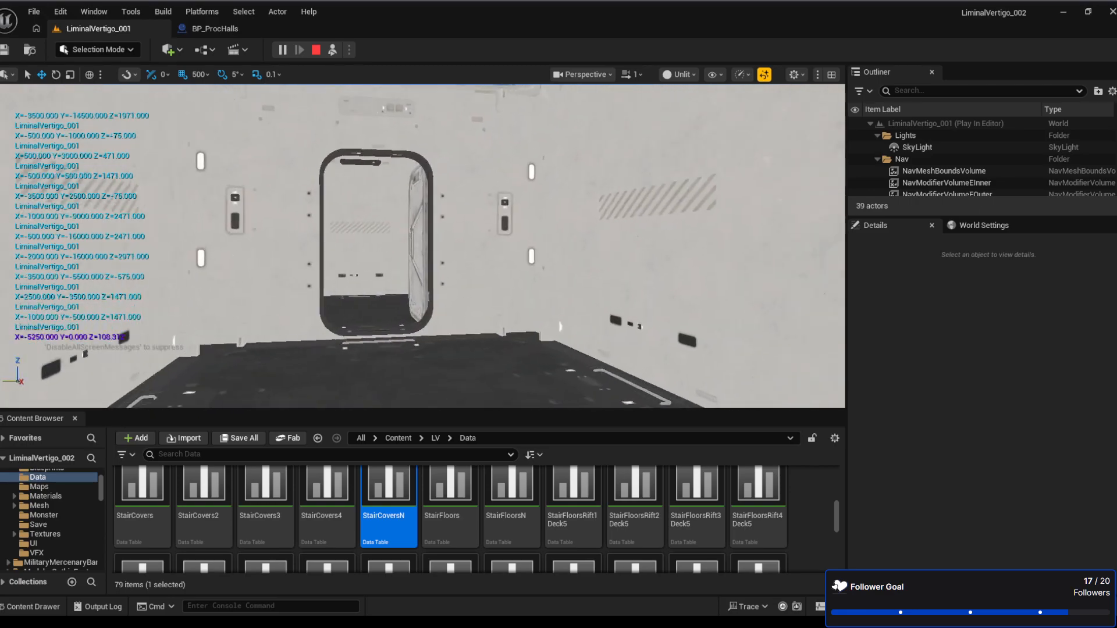
{"action": "key", "text": "w"}
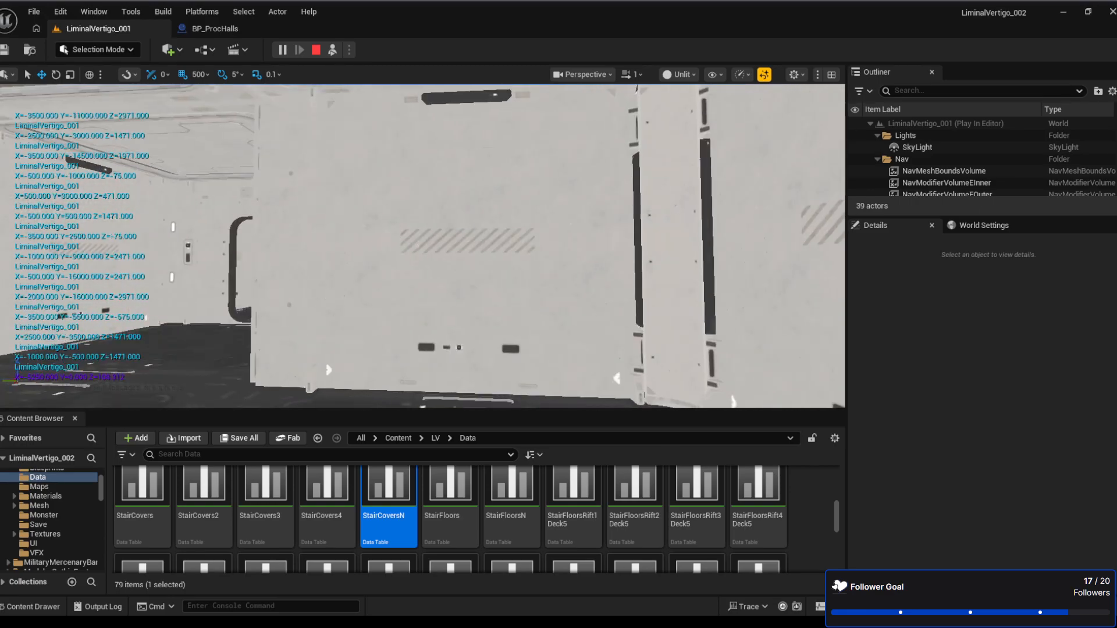
{"action": "key", "text": "w"}
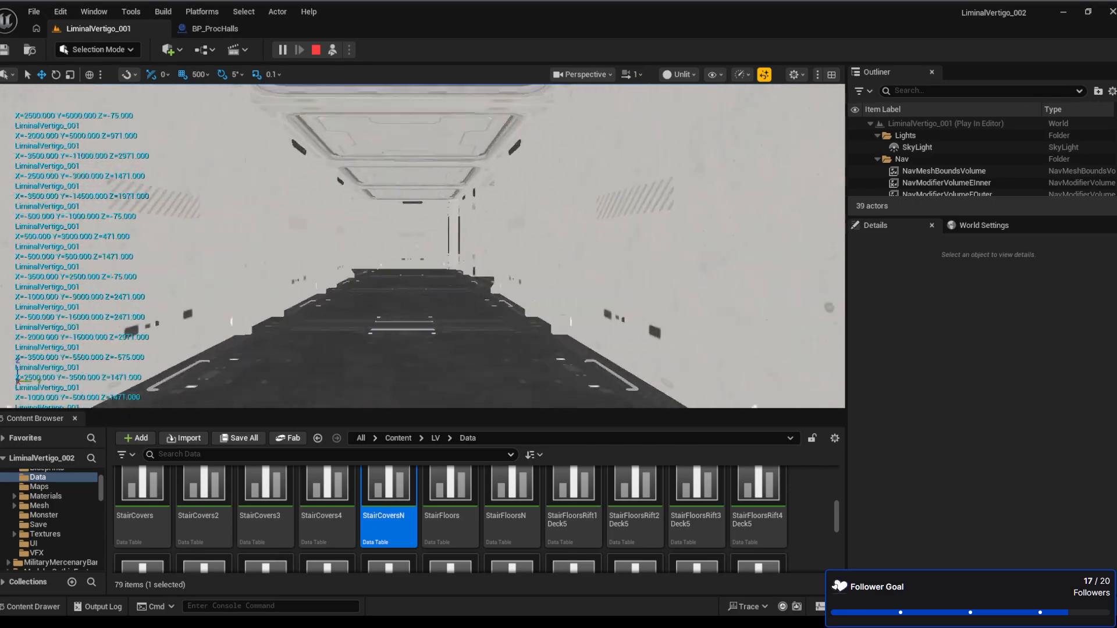
Inspect the corridor end and the outer faces of the surrounding wall segments in the running level
{"action": "key", "text": "w"}
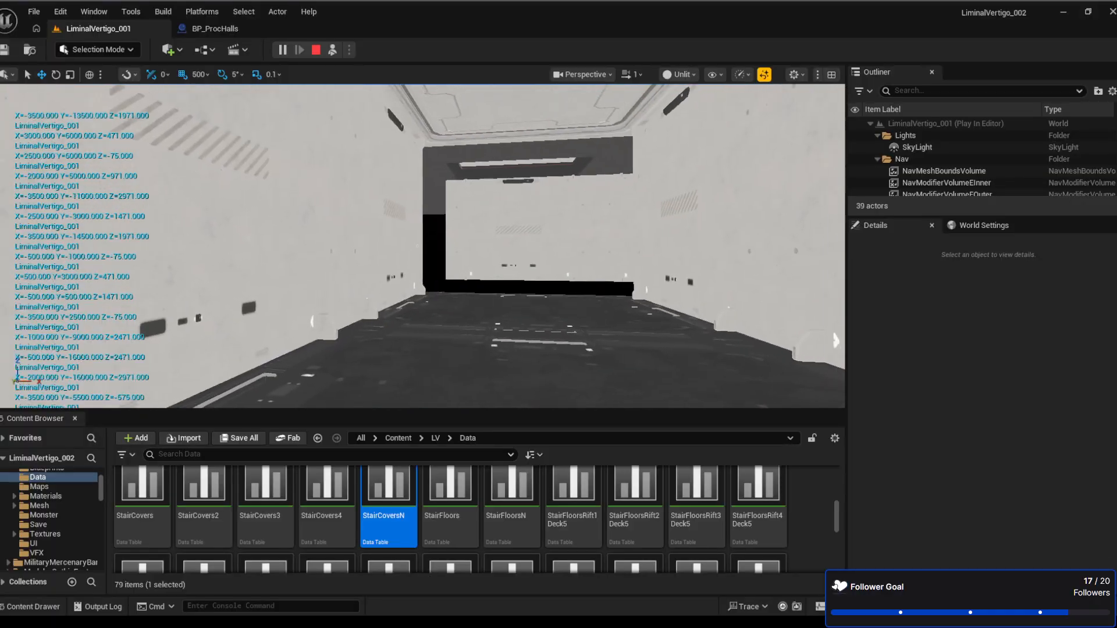
{"action": "key", "text": "w"}
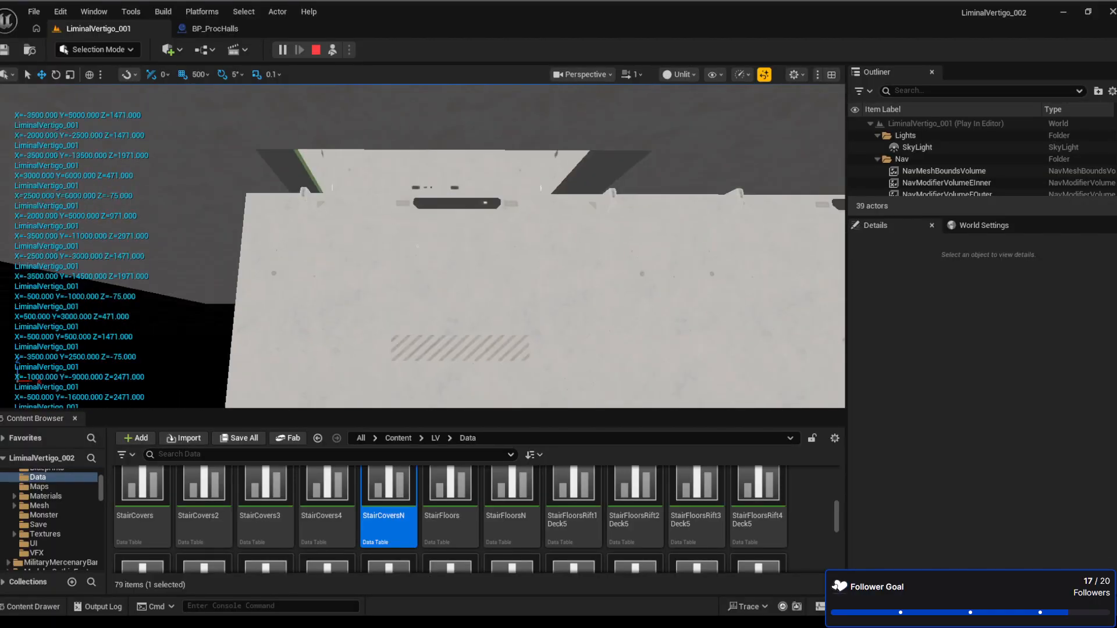
{"action": "key", "text": "w"}
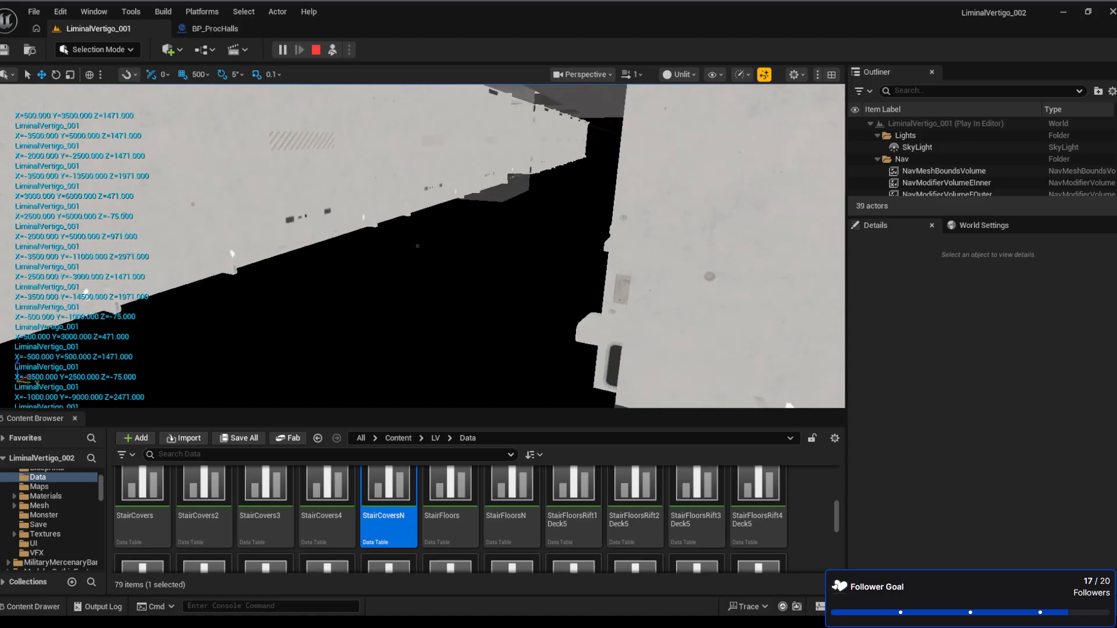
{"action": "key", "text": "w"}
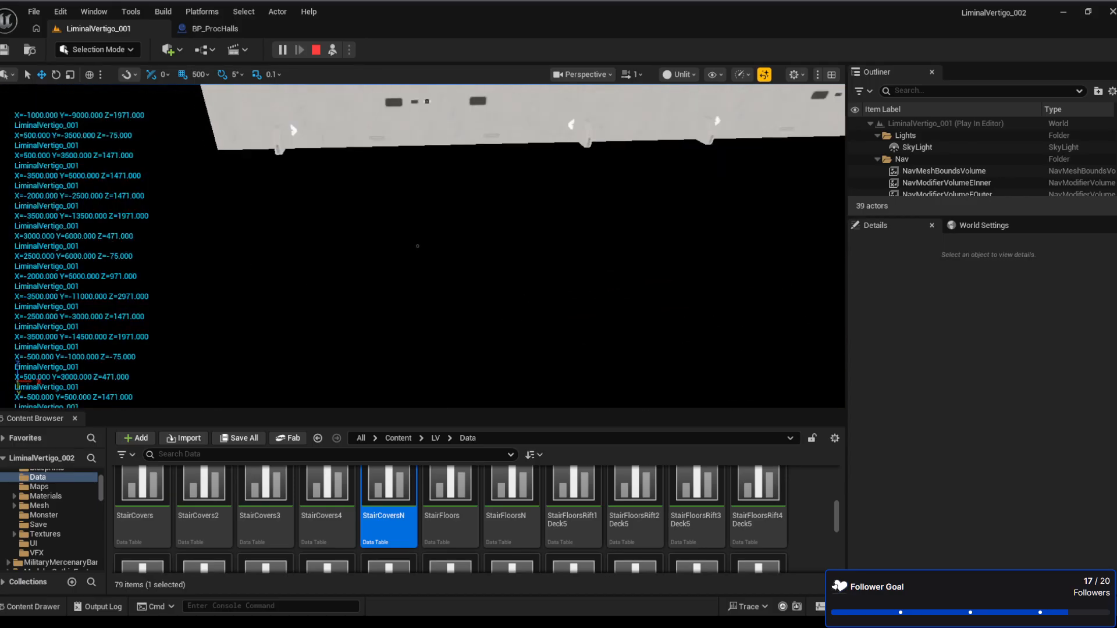
{"action": "key", "text": "w"}
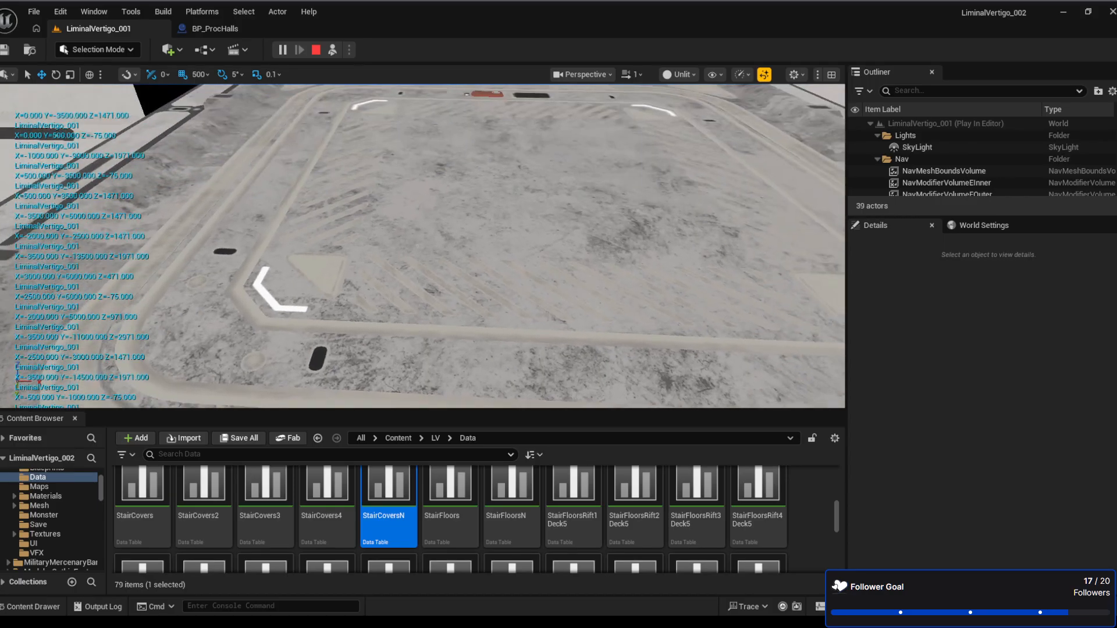
{"action": "key", "text": "w"}
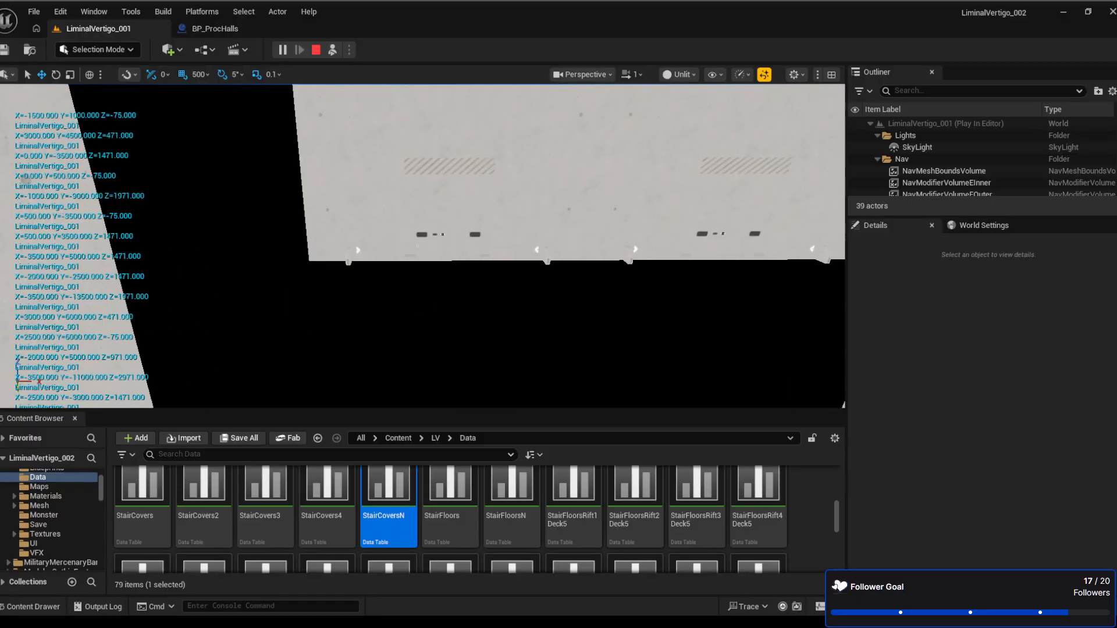
{"action": "key", "text": "w"}
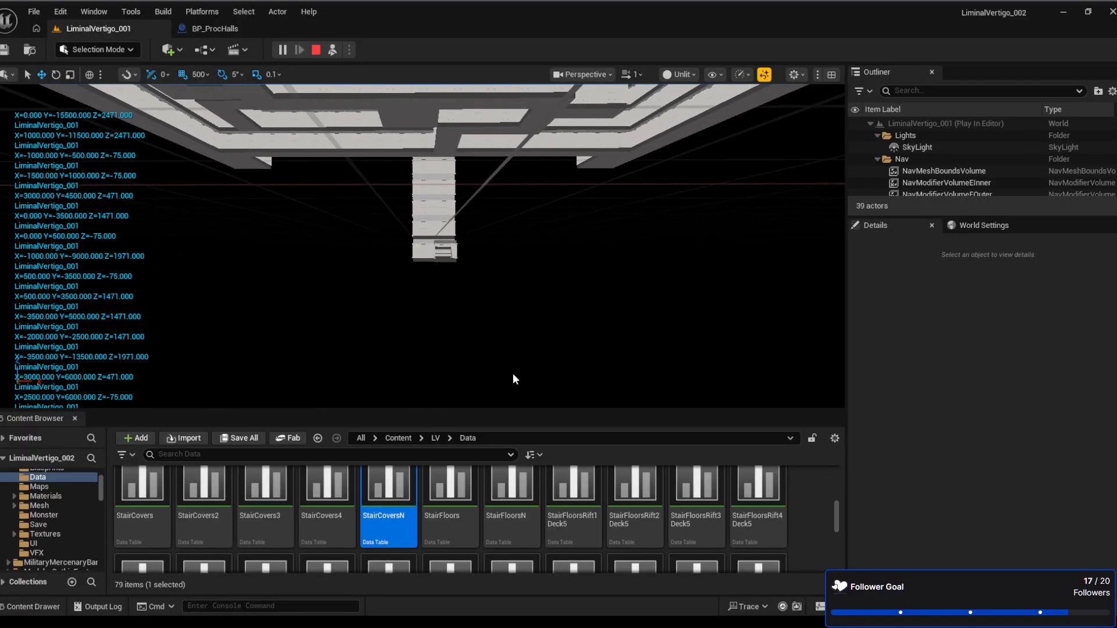
Examine the gaps between the hallway walls and the deck undersides around the stair tower
{"action": "key", "text": "w"}
{"action": "right_click_drag", "start_coordinate": [512, 372], "coordinate": [751, 372]}
{"action": "key", "text": "w"}
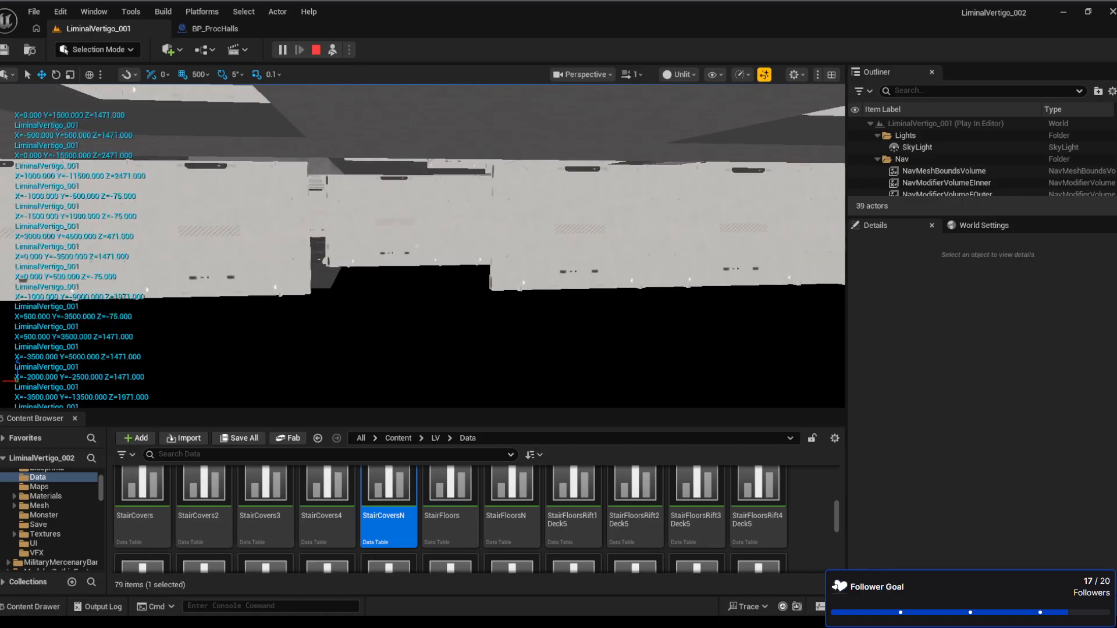
{"action": "key", "text": "w"}
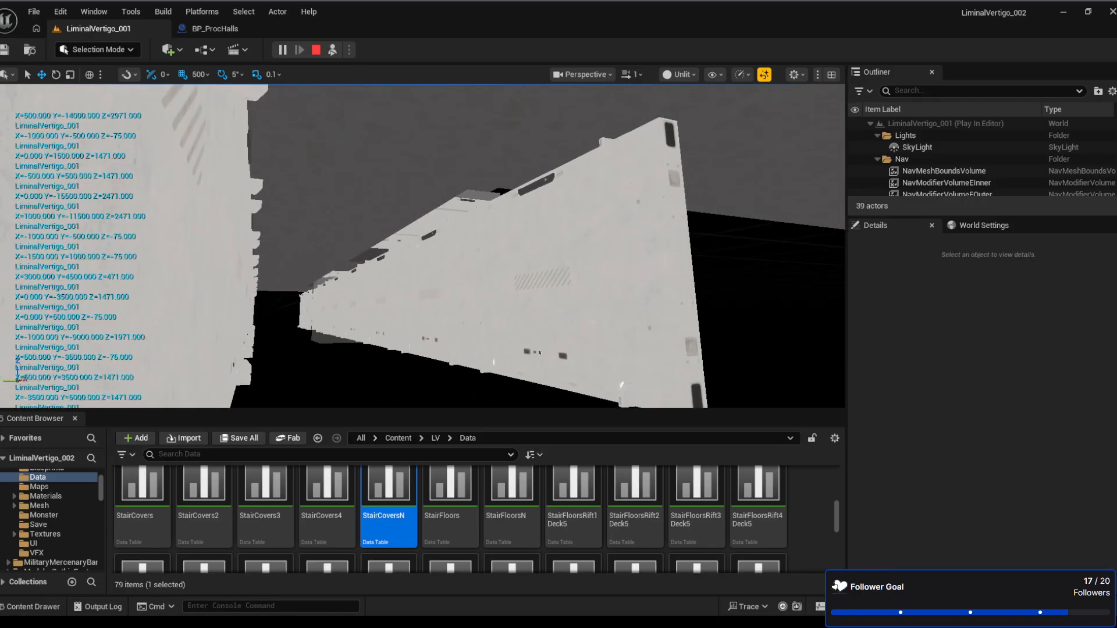
{"action": "key", "text": "w"}
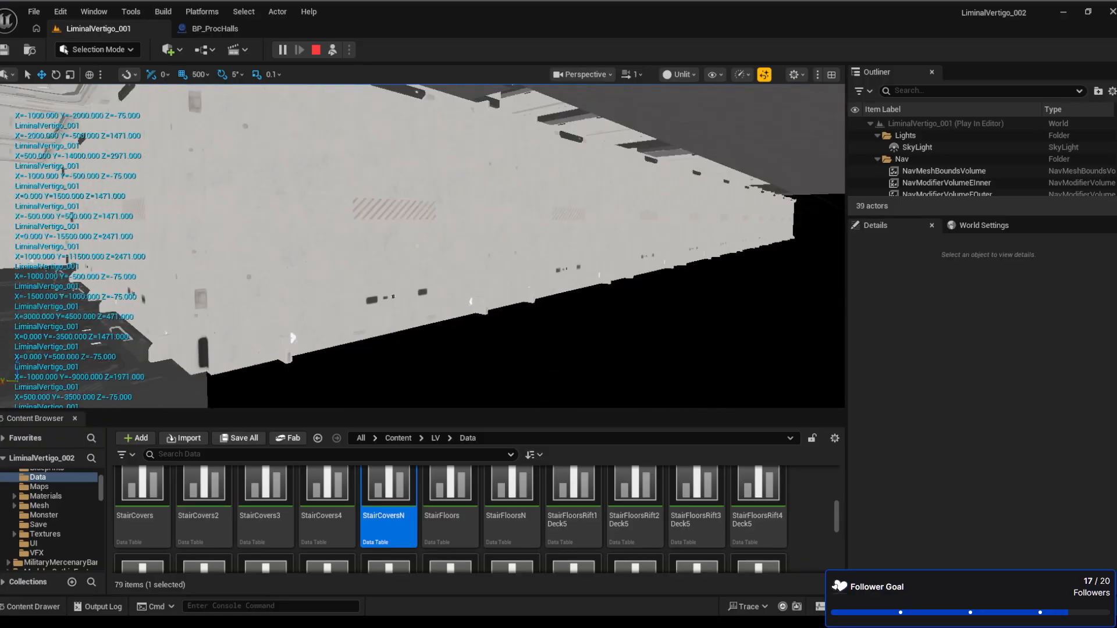
{"action": "key", "text": "w"}
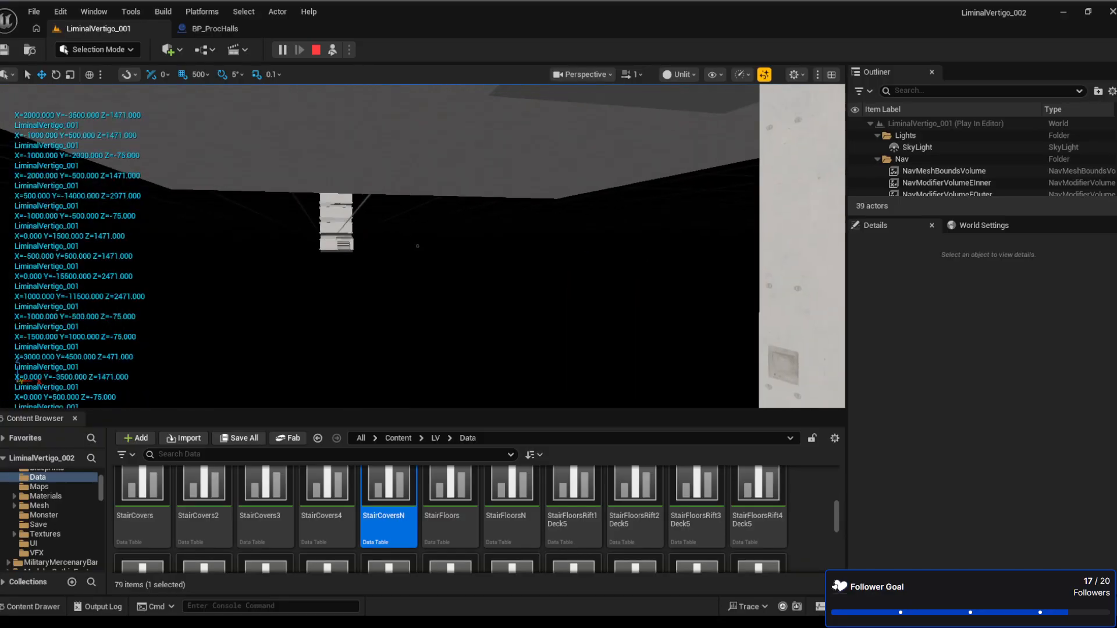
{"action": "key", "text": "w"}
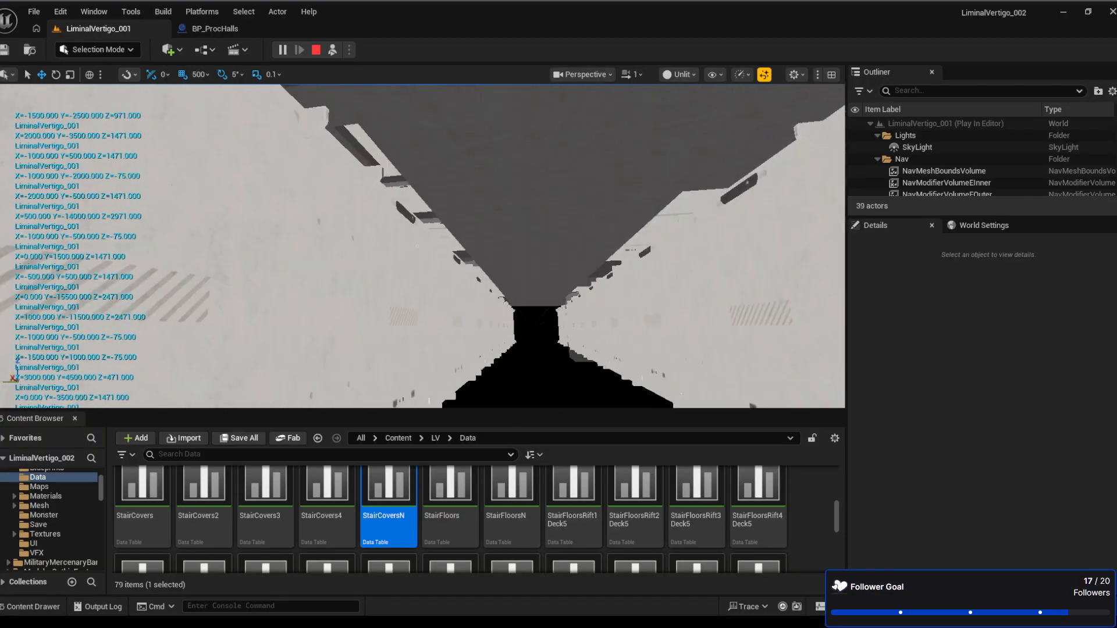
{"action": "key", "text": "w"}
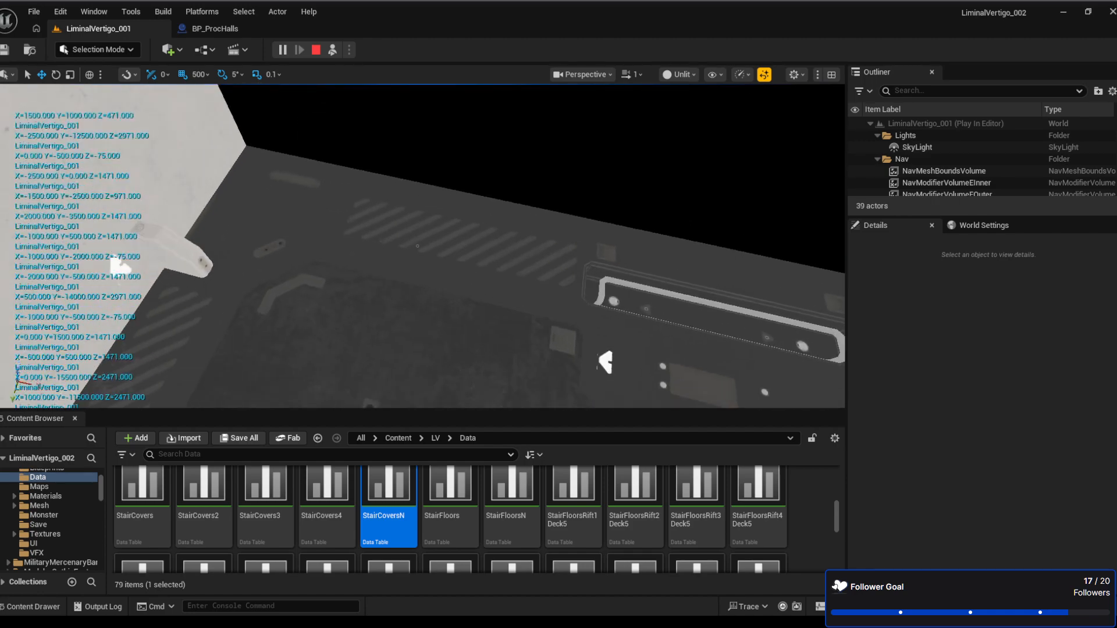
{"action": "key", "text": "w"}
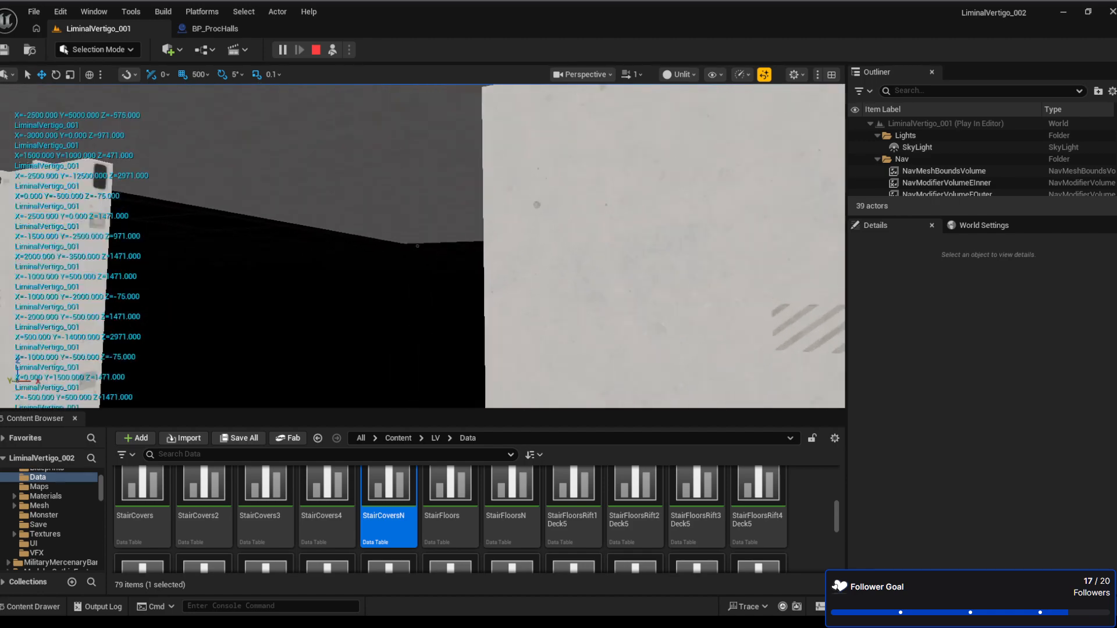
Check the floor, ceiling and side walls along the long straight hallway and the gap beside it
{"action": "key", "text": "w"}
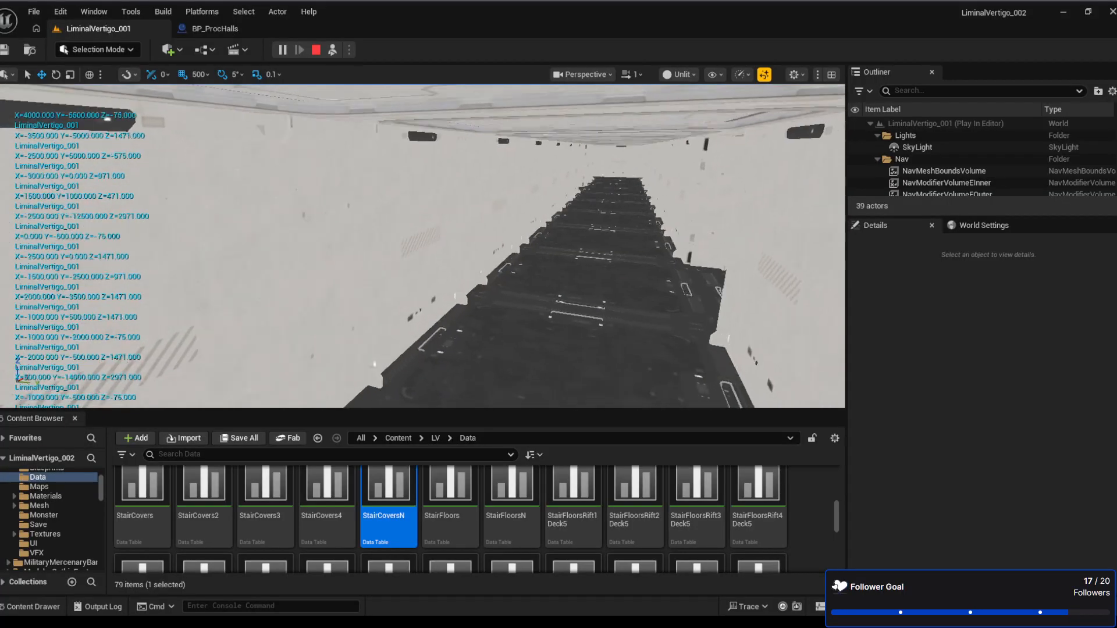
{"action": "key", "text": "w"}
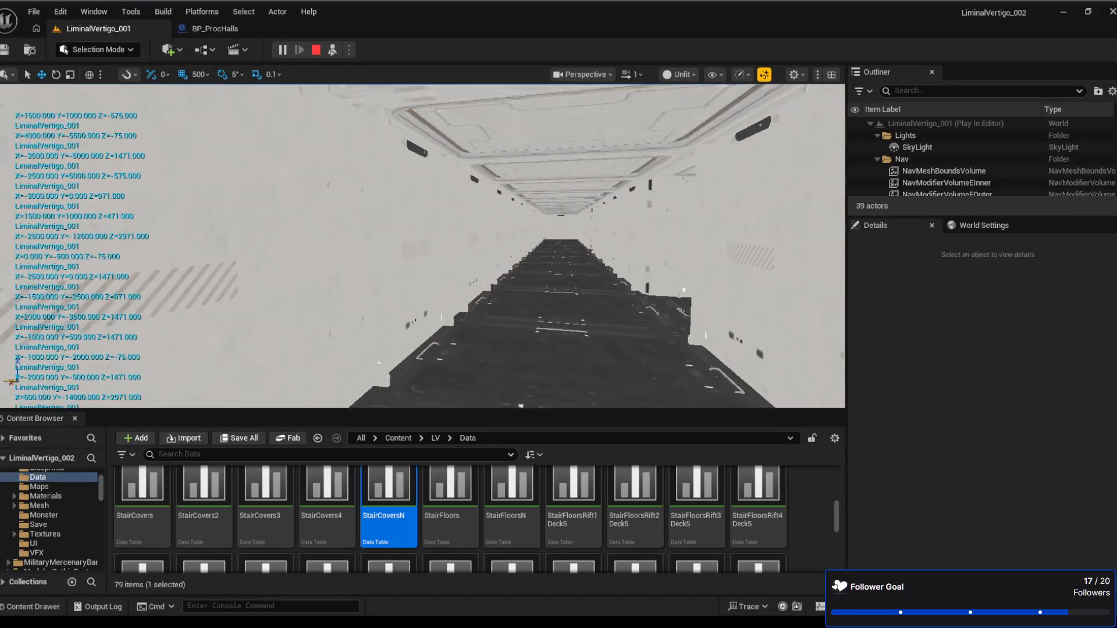
{"action": "key", "text": "w"}
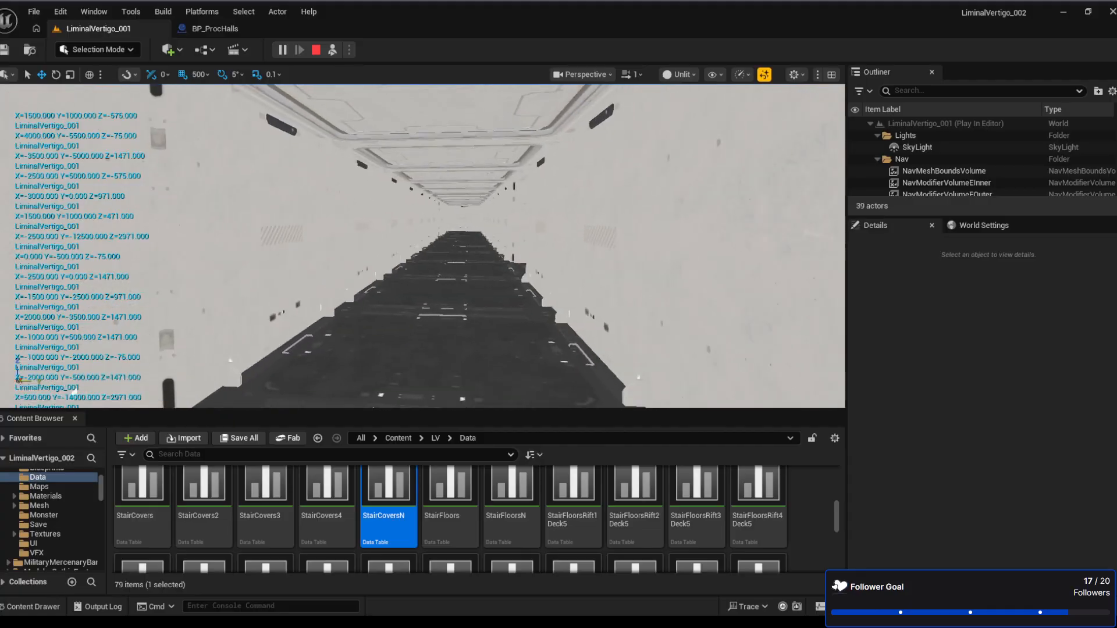
{"action": "key", "text": "w"}
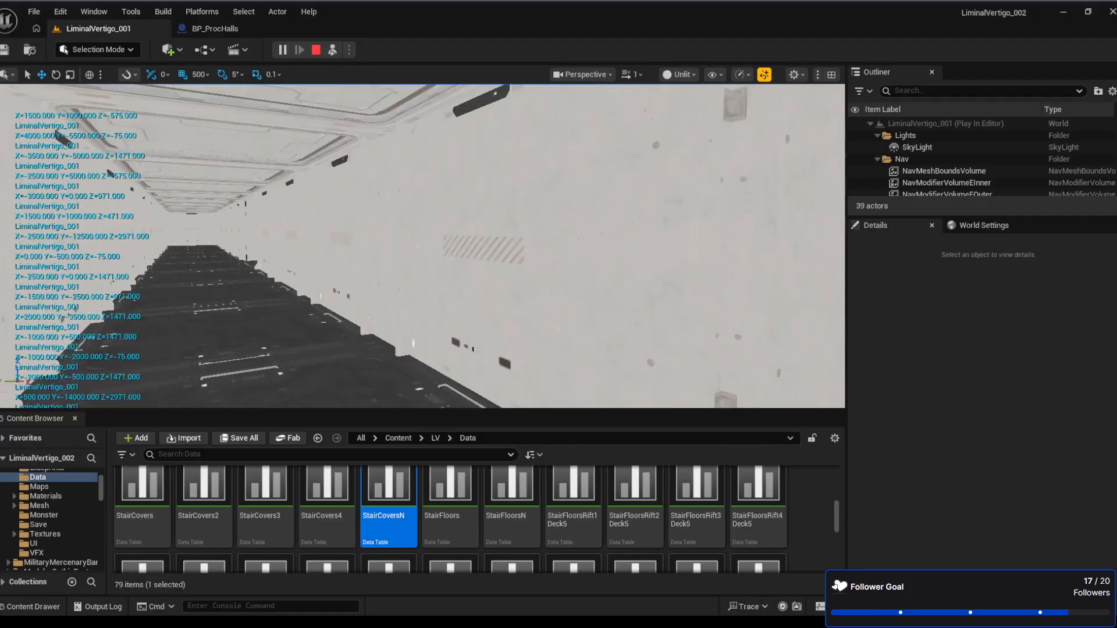
{"action": "key", "text": "w"}
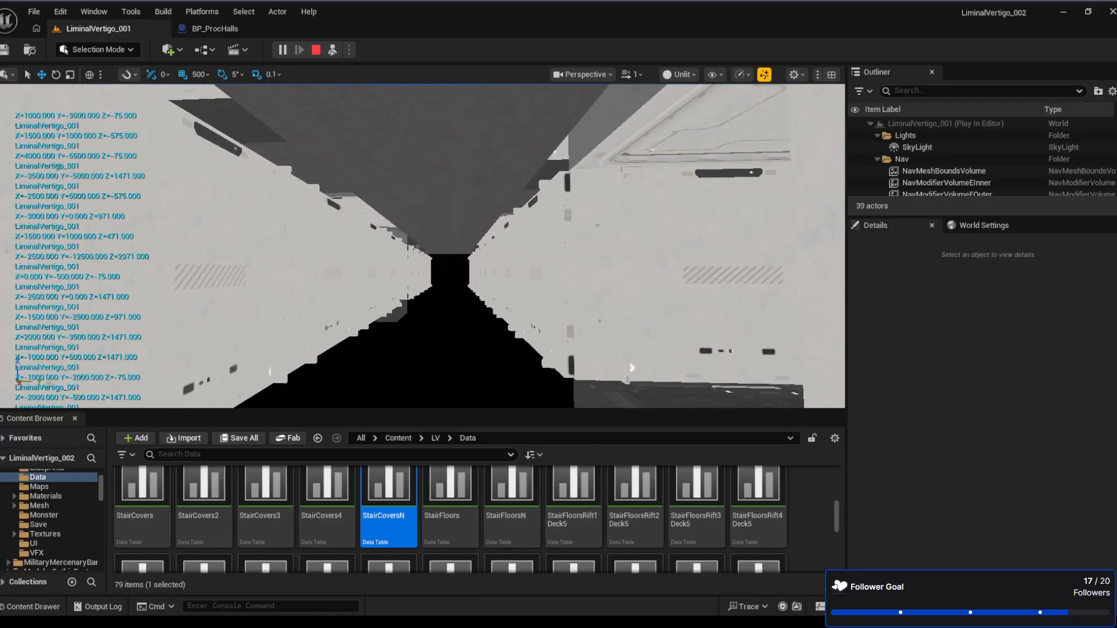
{"action": "key", "text": "w"}
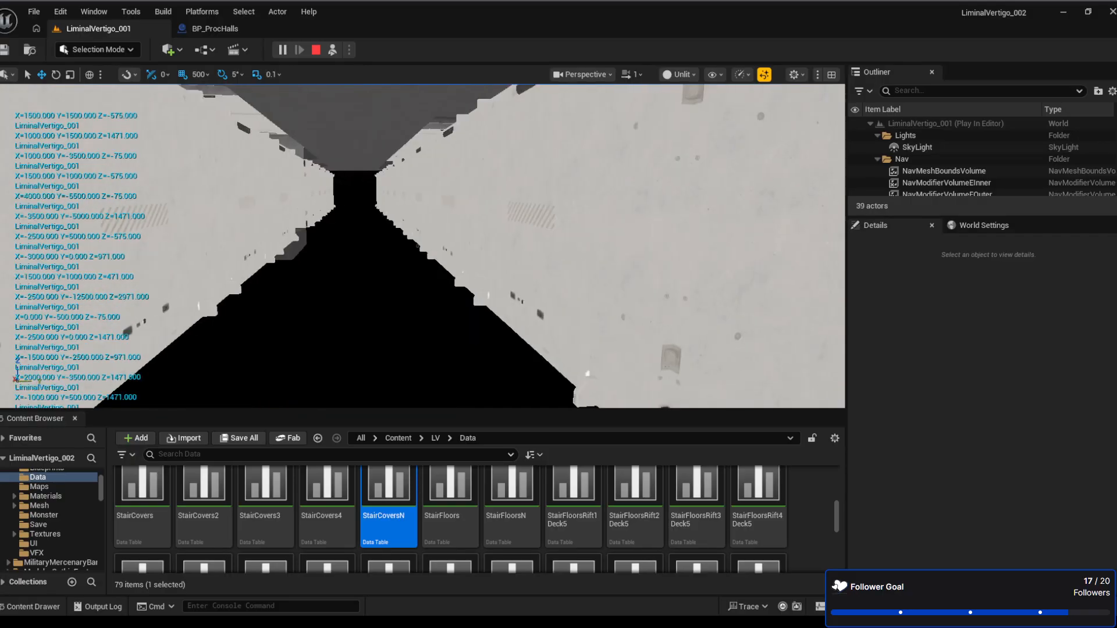
Survey the stacked decks and stair tower from outside, including the lowest deck's layout
{"action": "key", "text": "w"}
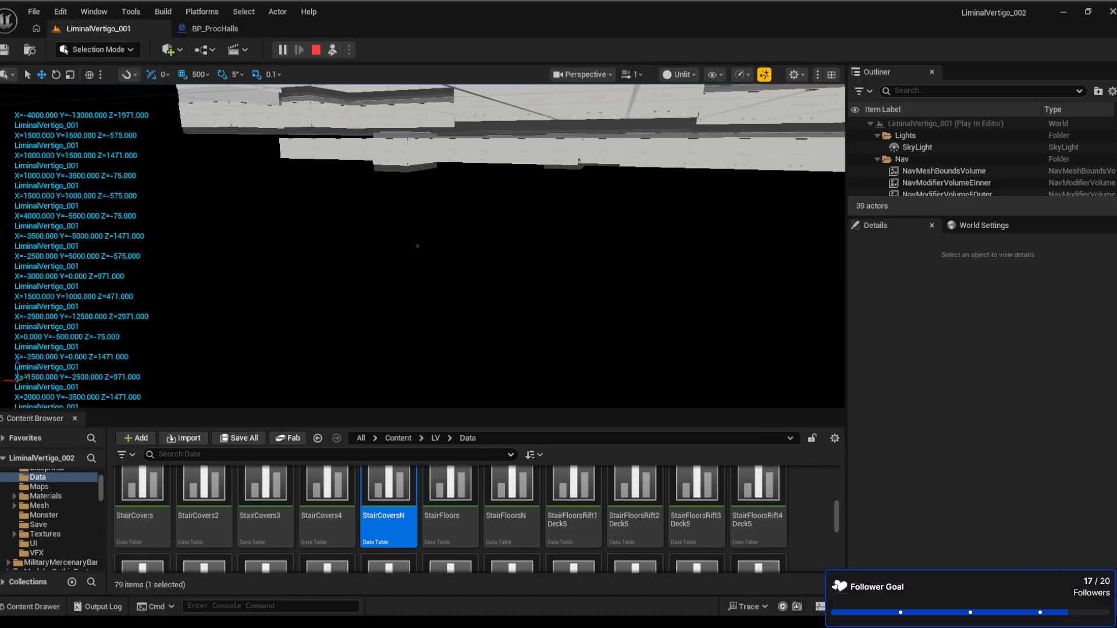
{"action": "key", "text": "w"}
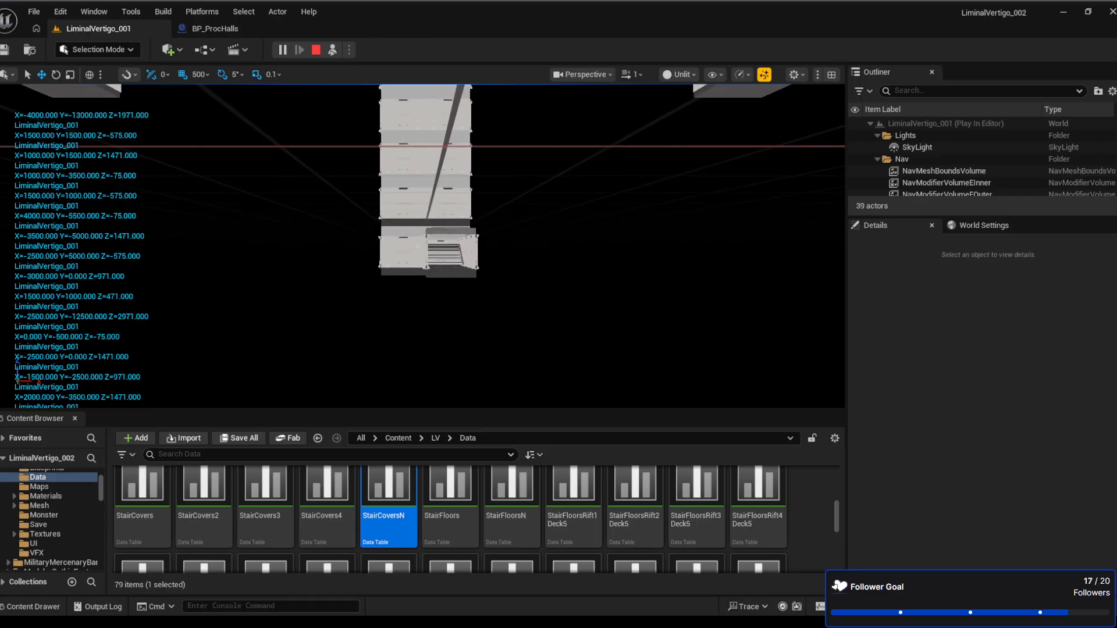
{"action": "key", "text": "w"}
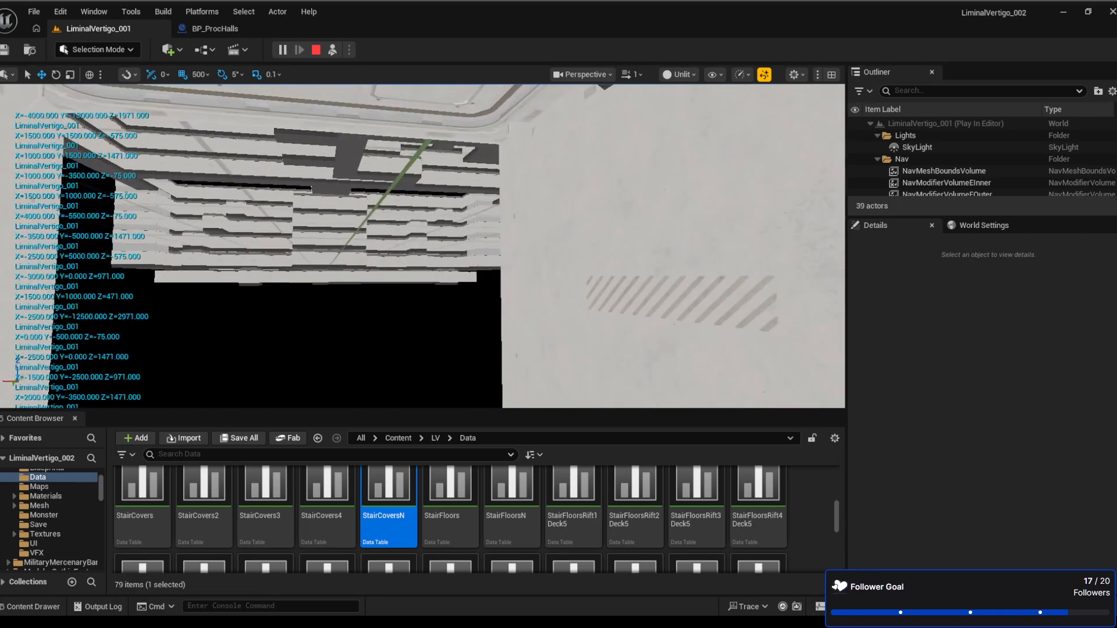
{"action": "key", "text": "w"}
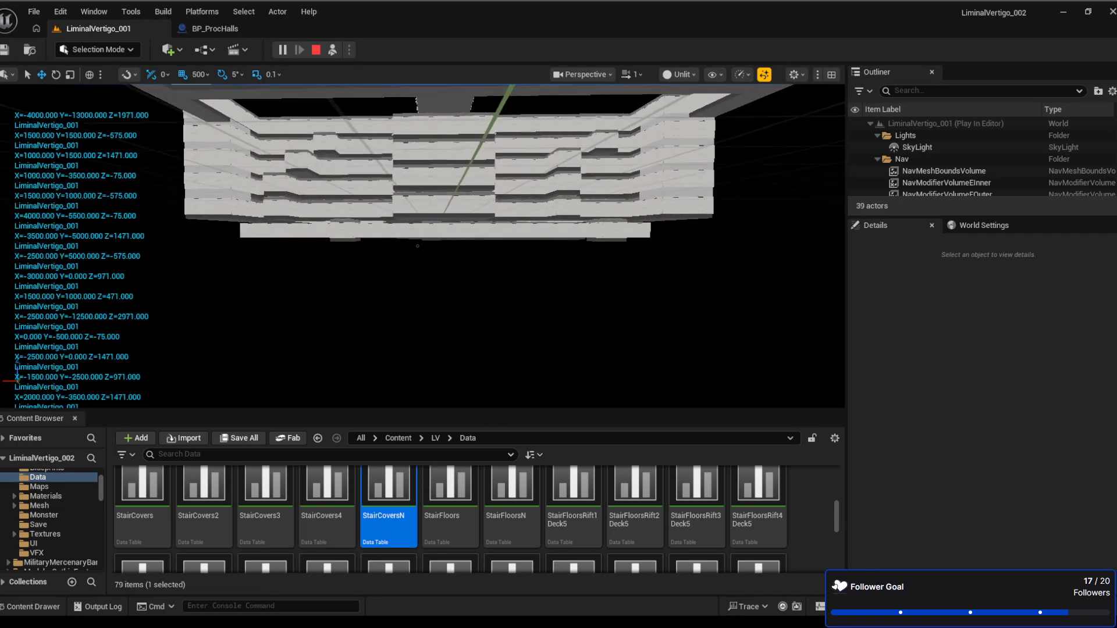
{"action": "key", "text": "w"}
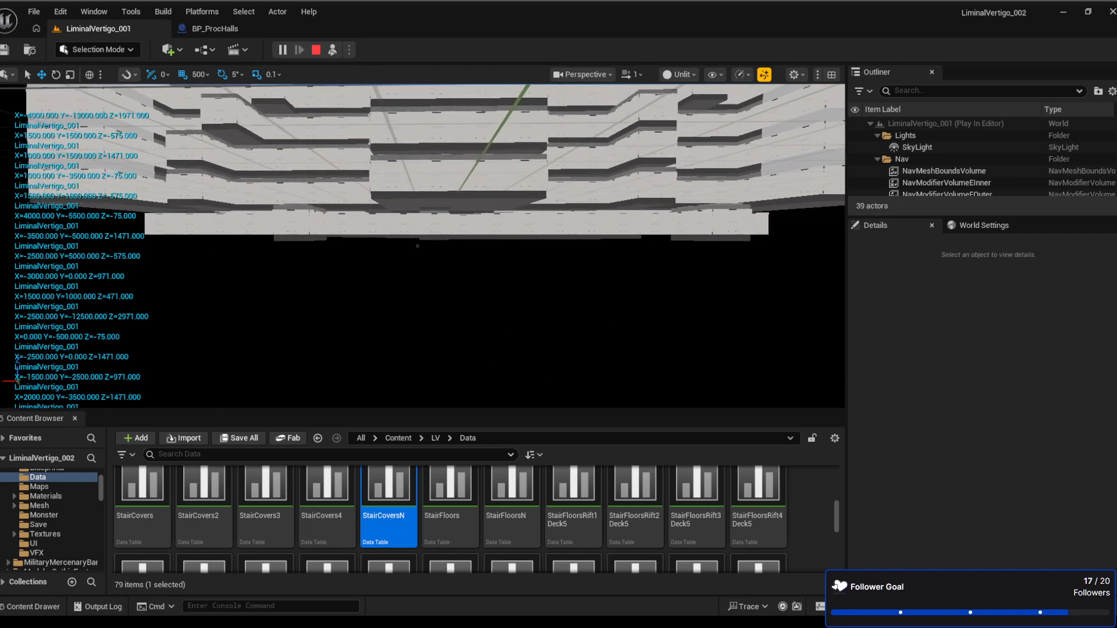
{"action": "key", "text": "w"}
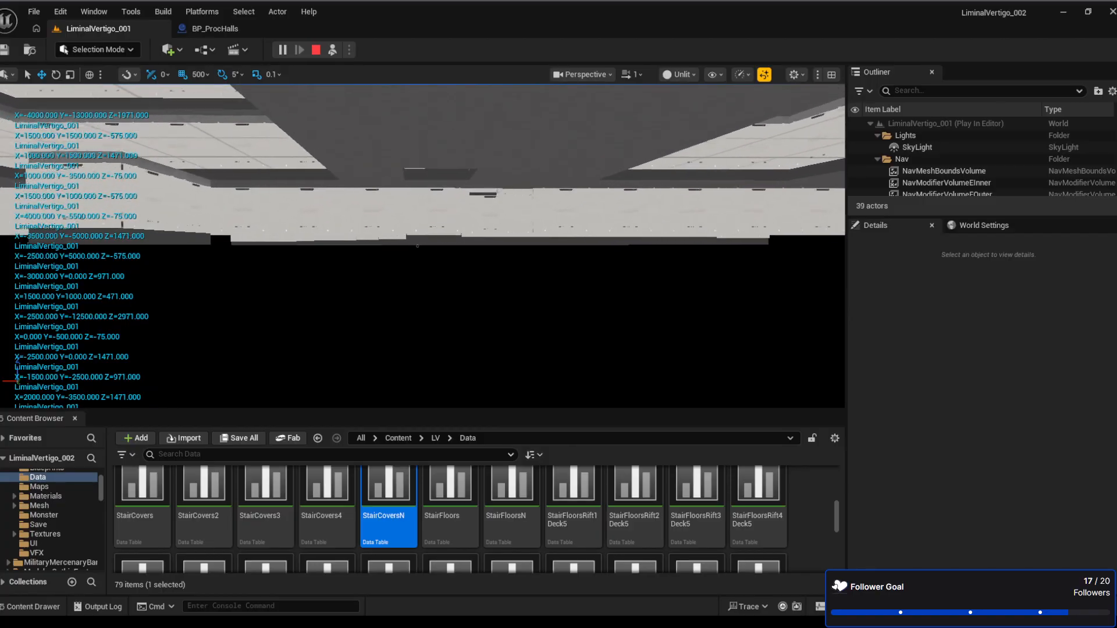
{"action": "key", "text": "w"}
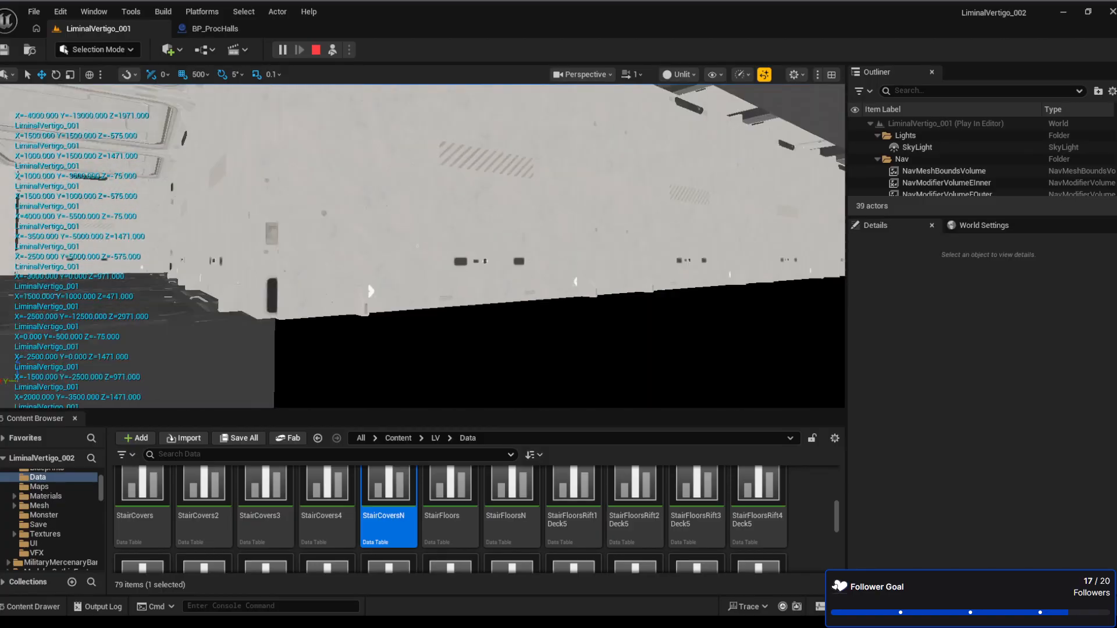
{"action": "right_click_drag", "start_coordinate": [531, 382], "coordinate": [513, 376]}
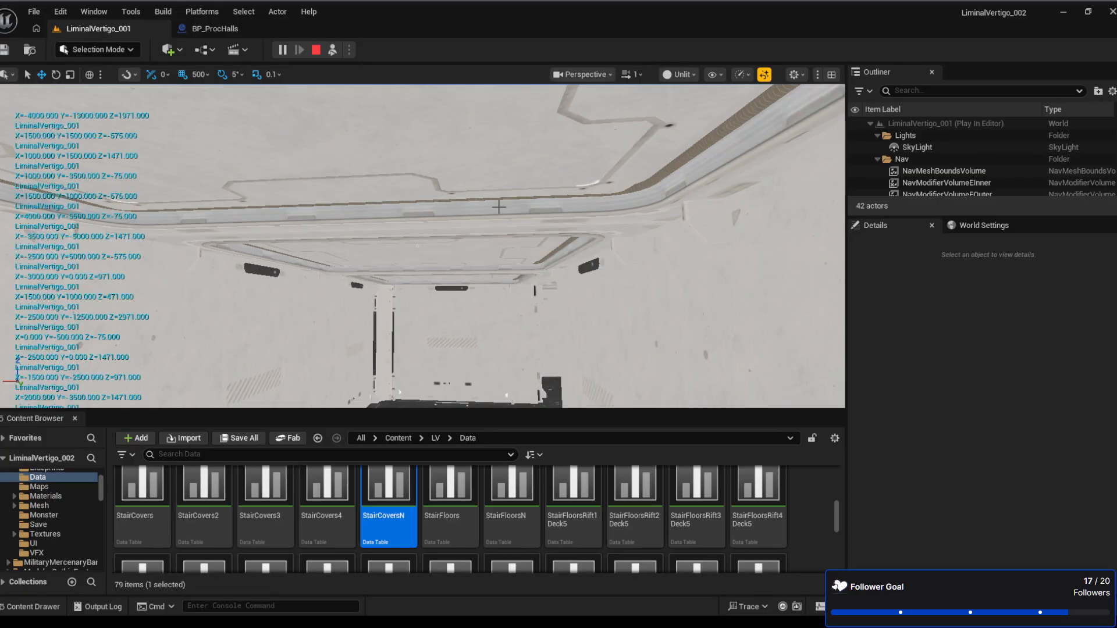
End the play session and return to the BP_ProcHalls event graph
{"action": "left_click", "coordinate": [548, 325]}
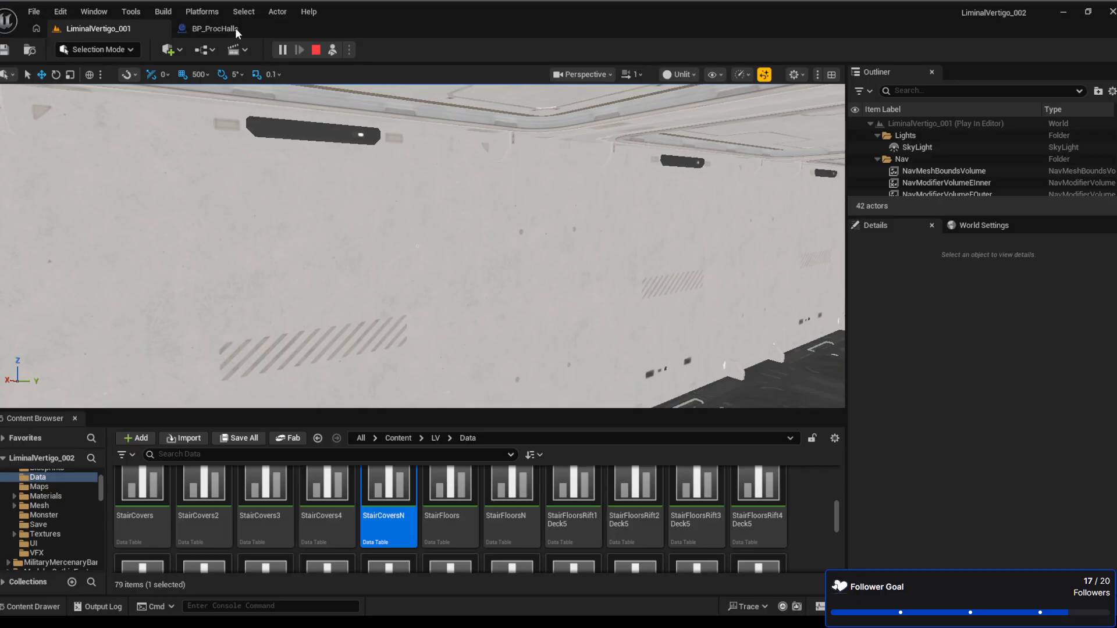
{"action": "left_click", "coordinate": [315, 50]}
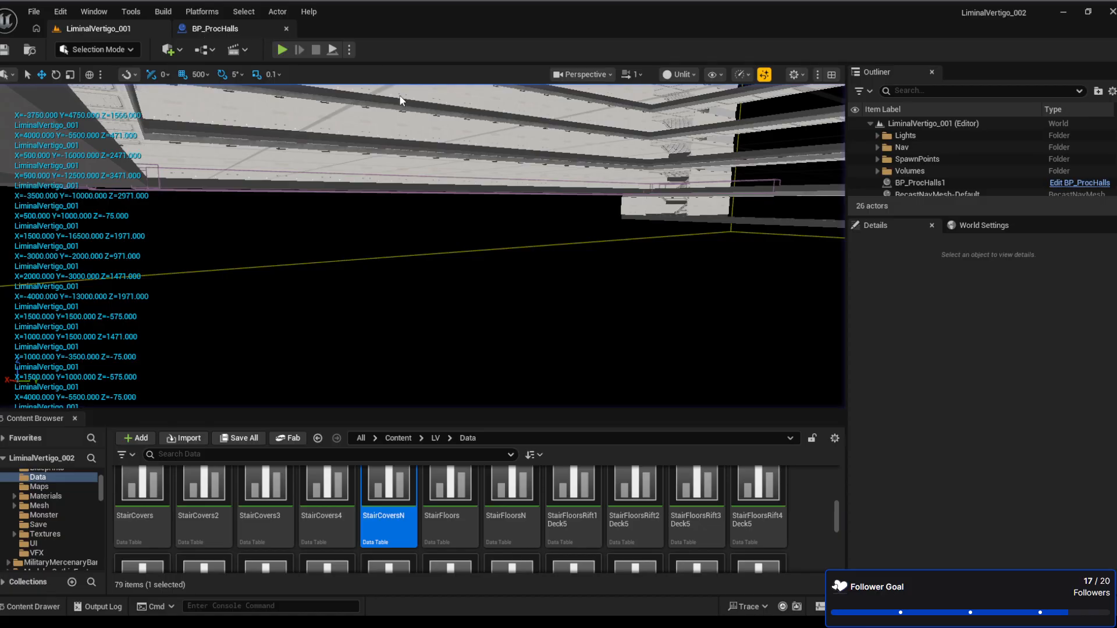
{"action": "left_click", "coordinate": [232, 28]}
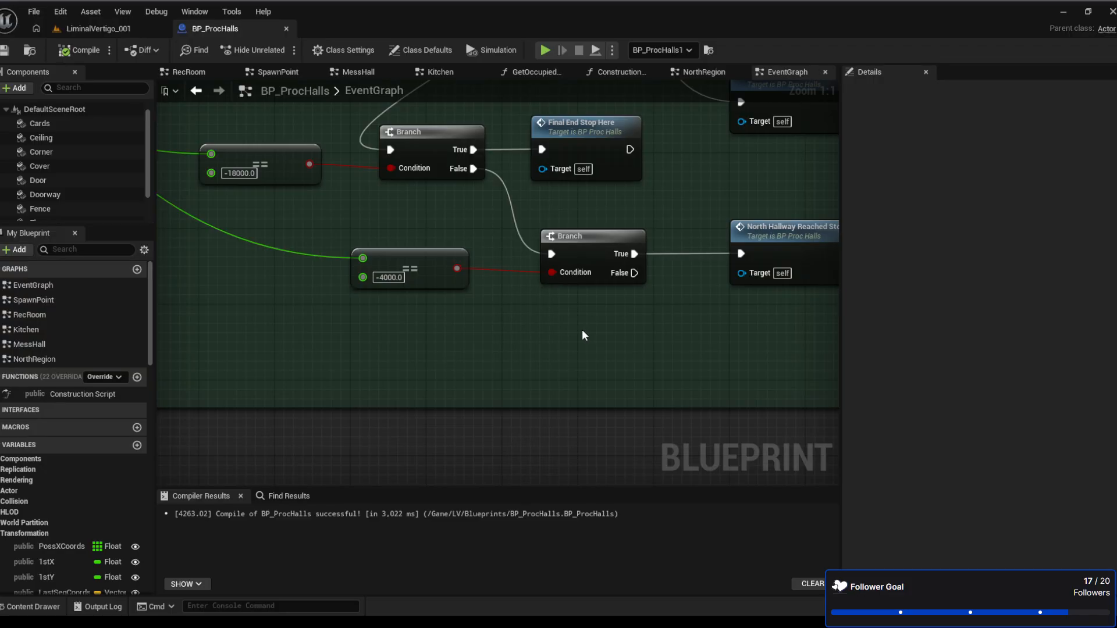
Follow the -4000.0 branch's True output to the definition of the North_hallway_reached_stop_here custom event
{"action": "scroll", "coordinate": [584, 336], "scroll_direction": "down", "scroll_amount": 1}
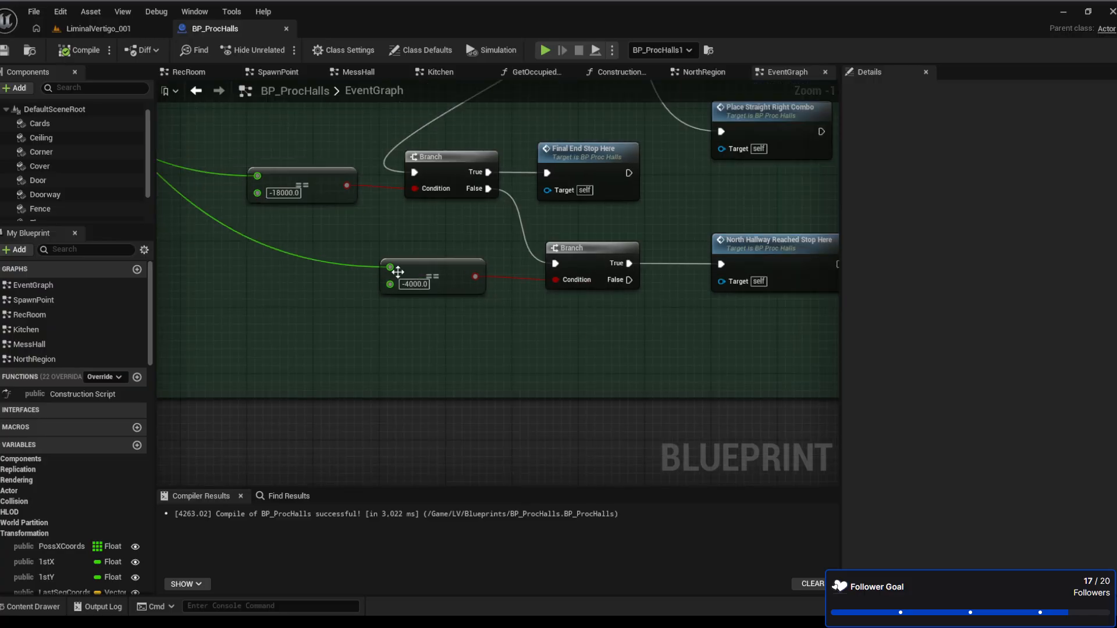
{"action": "scroll", "coordinate": [603, 272], "scroll_direction": "up", "scroll_amount": 1}
{"action": "right_click_drag", "start_coordinate": [588, 274], "coordinate": [460, 271]}
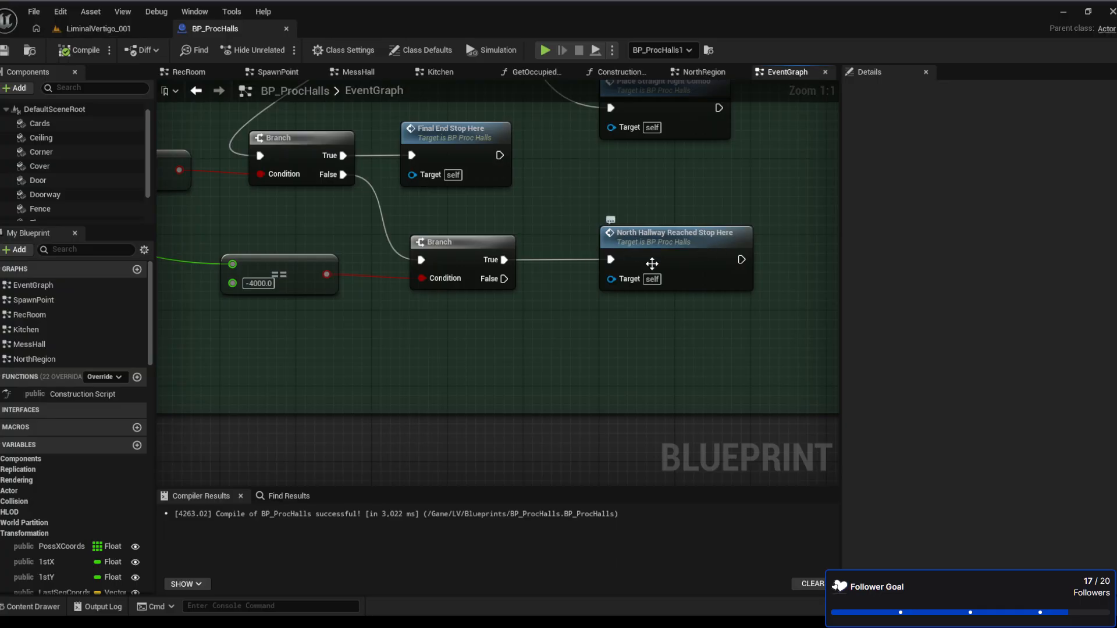
{"action": "left_click", "coordinate": [663, 246]}
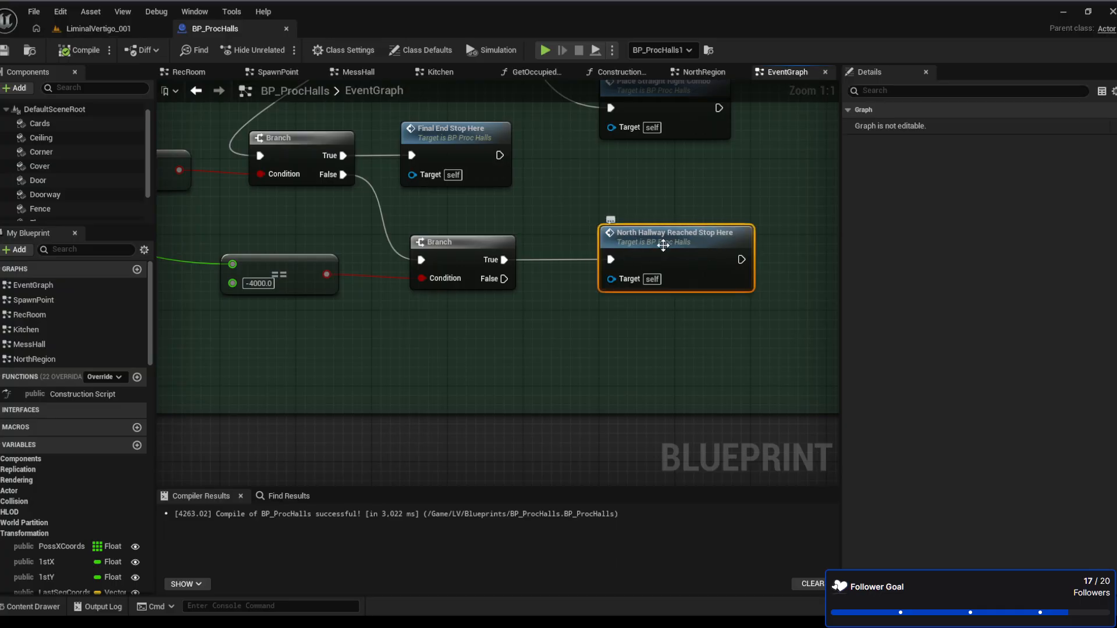
{"action": "double_click", "coordinate": [664, 246]}
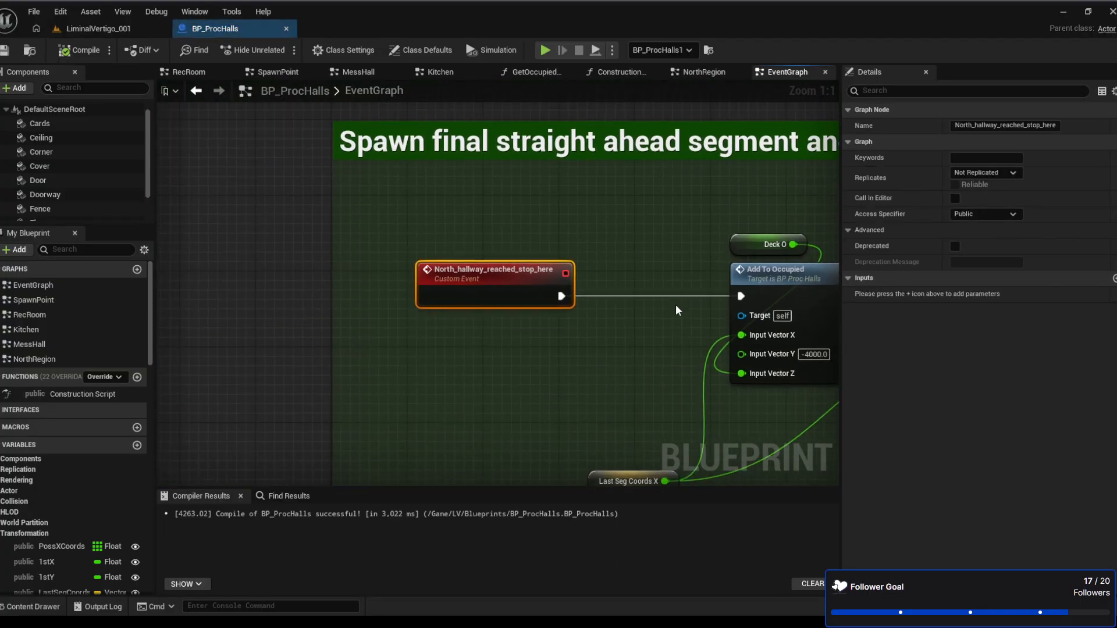
Trace the final-segment section from the North_hallway_reached_stop_here event to its Hallway And Inner Walls Complete call
{"action": "scroll", "coordinate": [676, 305], "scroll_direction": "down", "scroll_amount": 7}
{"action": "right_click_drag", "start_coordinate": [675, 305], "coordinate": [205, 304]}
{"action": "scroll", "coordinate": [512, 337], "scroll_direction": "up", "scroll_amount": 3}
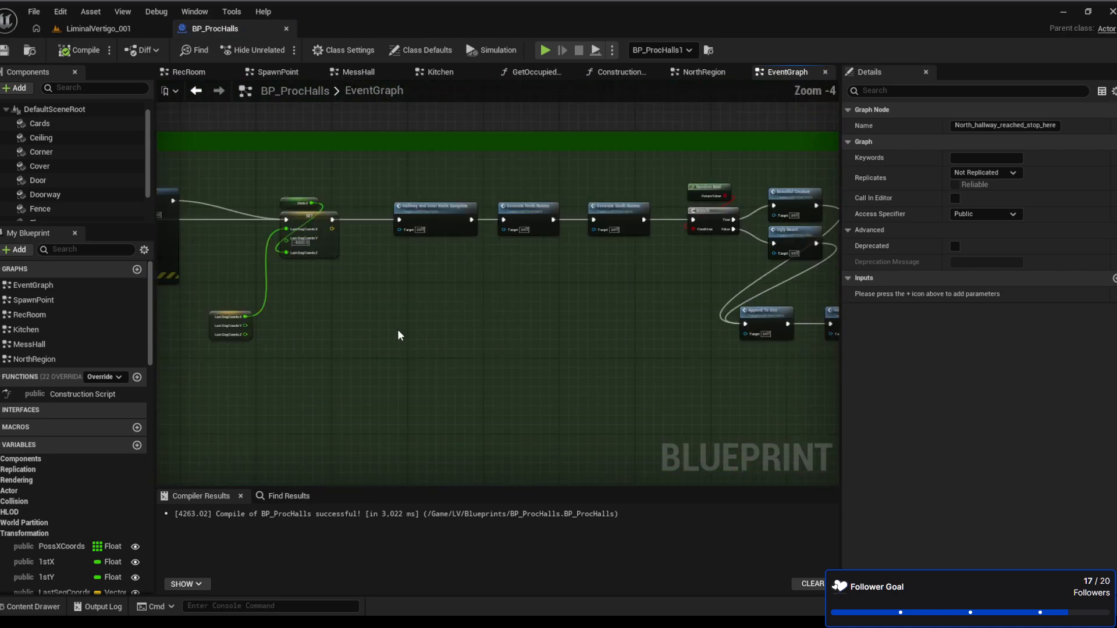
{"action": "right_click_drag", "start_coordinate": [273, 318], "coordinate": [201, 337]}
{"action": "scroll", "coordinate": [430, 325], "scroll_direction": "up", "scroll_amount": 3}
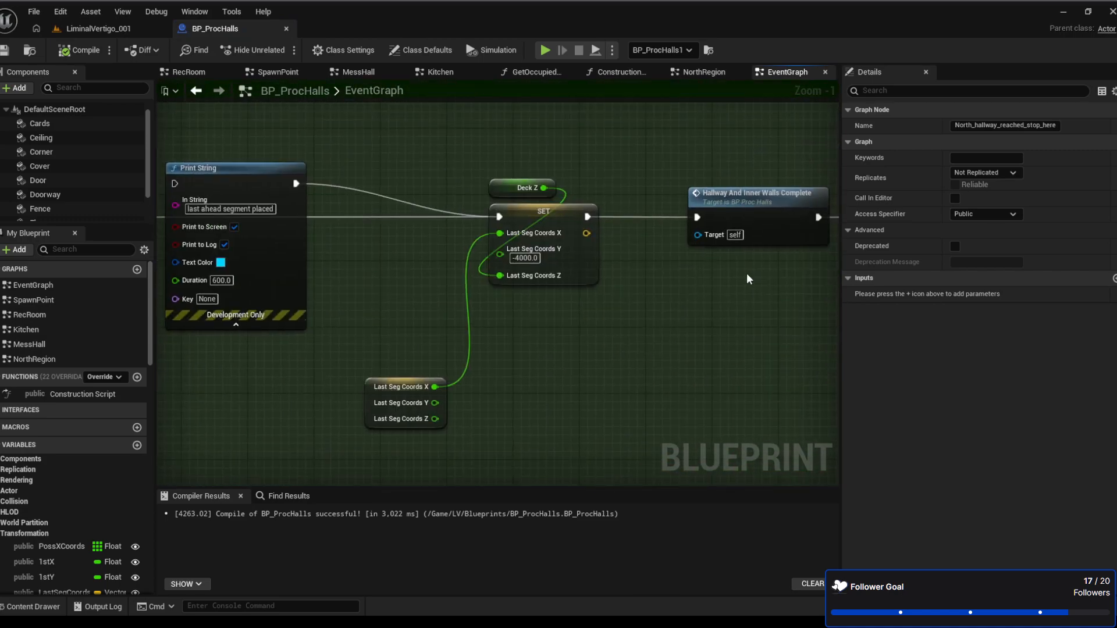
Open the Hallway_and_inner_walls_complete event's definition and examine its loop, sequence and Last Seg Coords comparison
{"action": "double_click", "coordinate": [751, 206]}
{"action": "scroll", "coordinate": [602, 309], "scroll_direction": "down", "scroll_amount": 5}
{"action": "right_click_drag", "start_coordinate": [718, 276], "coordinate": [244, 257]}
{"action": "scroll", "coordinate": [432, 224], "scroll_direction": "up", "scroll_amount": 2}
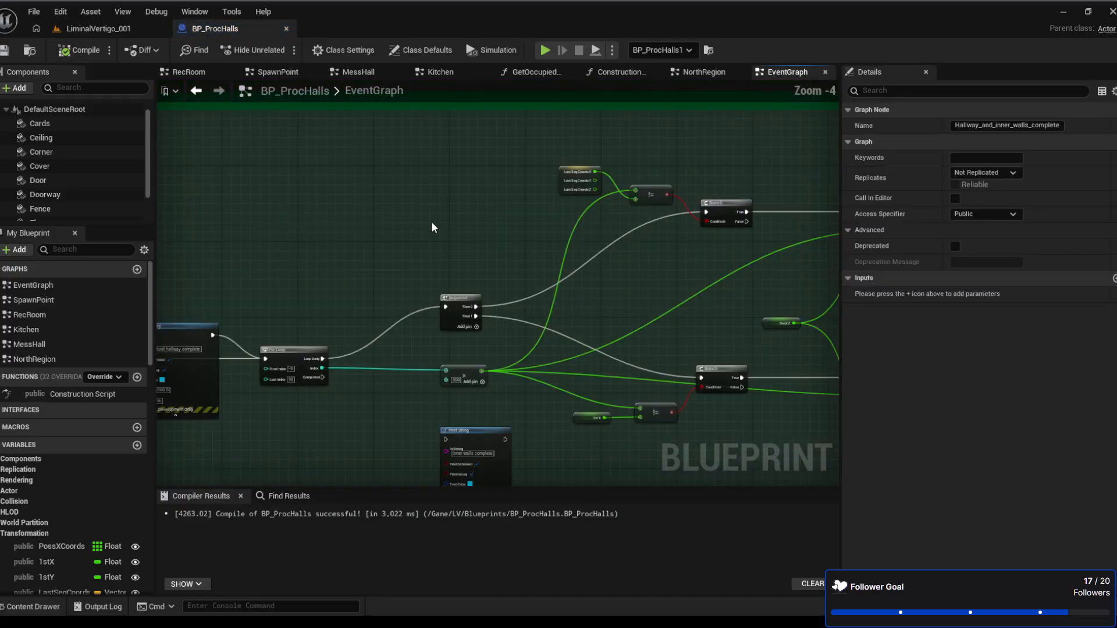
{"action": "scroll", "coordinate": [431, 222], "scroll_direction": "up", "scroll_amount": 3}
{"action": "right_click_drag", "start_coordinate": [431, 222], "coordinate": [293, 228]}
{"action": "left_click", "coordinate": [99, 28]}
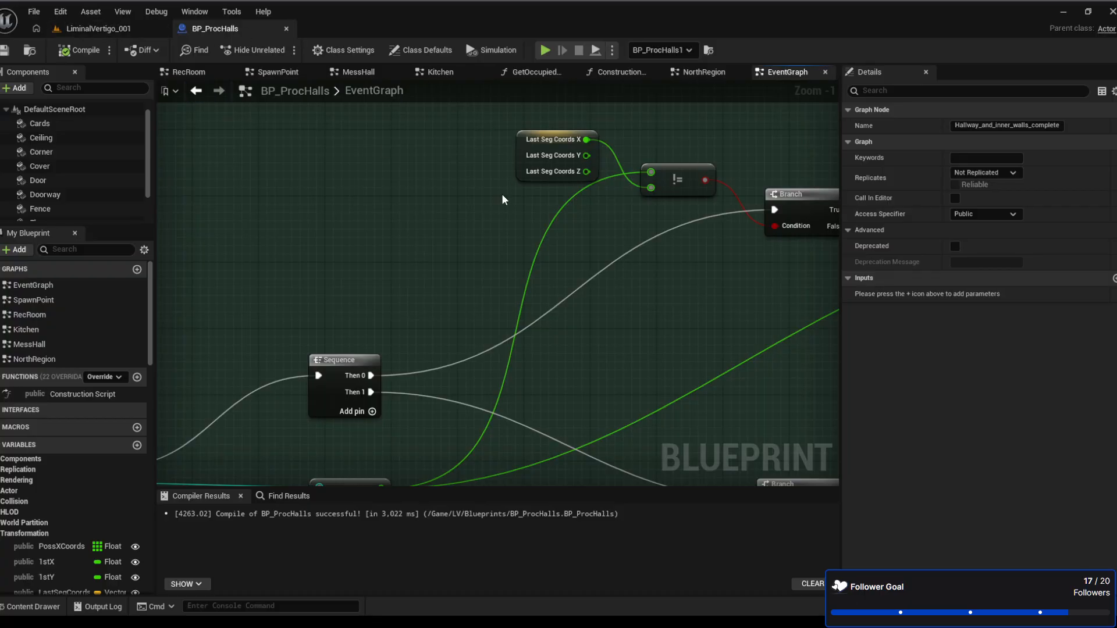
Return to the -18000.0 and -4000.0 stop-condition branches in the BP_ProcHalls event graph
{"action": "scroll", "coordinate": [501, 247], "scroll_direction": "down", "scroll_amount": 5}
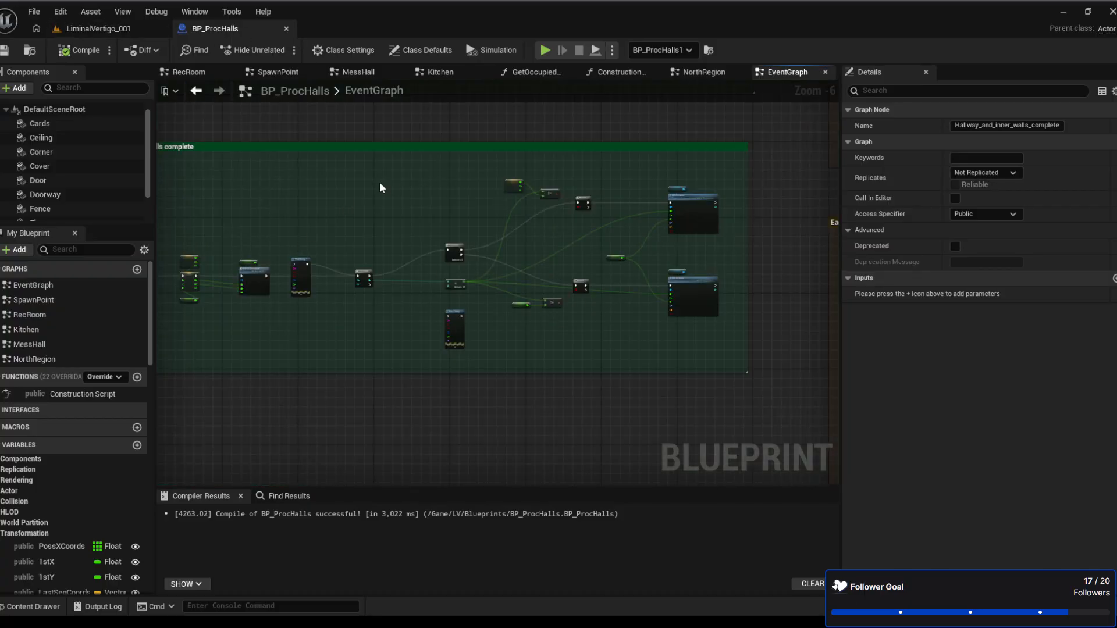
{"action": "scroll", "coordinate": [512, 219], "scroll_direction": "down", "scroll_amount": 4}
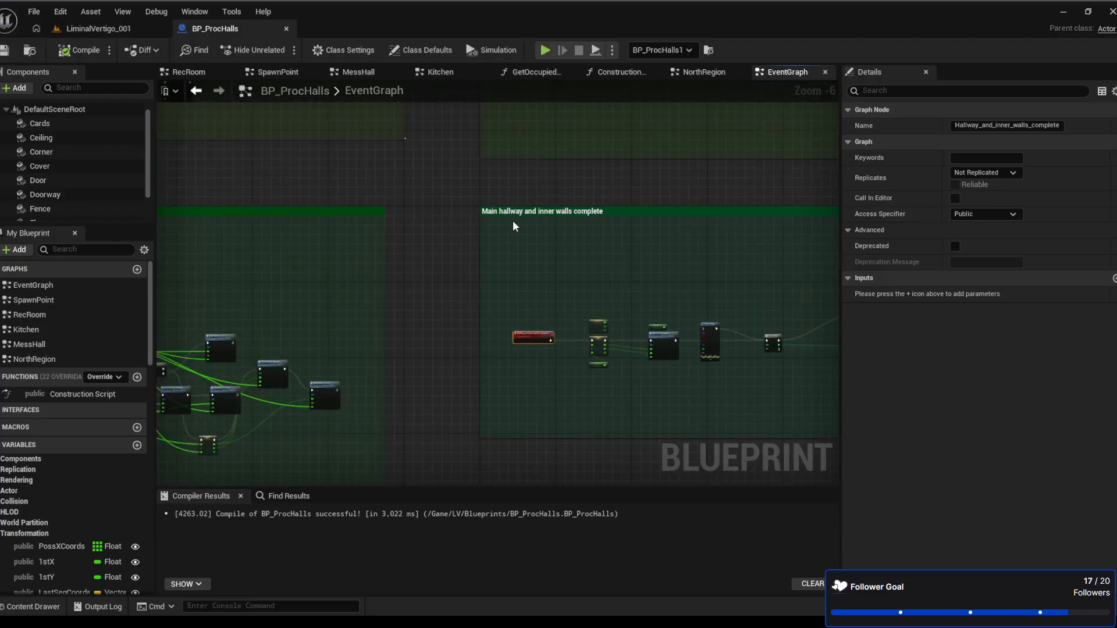
{"action": "left_click", "coordinate": [460, 219]}
{"action": "right_click_drag", "start_coordinate": [460, 219], "coordinate": [438, 256]}
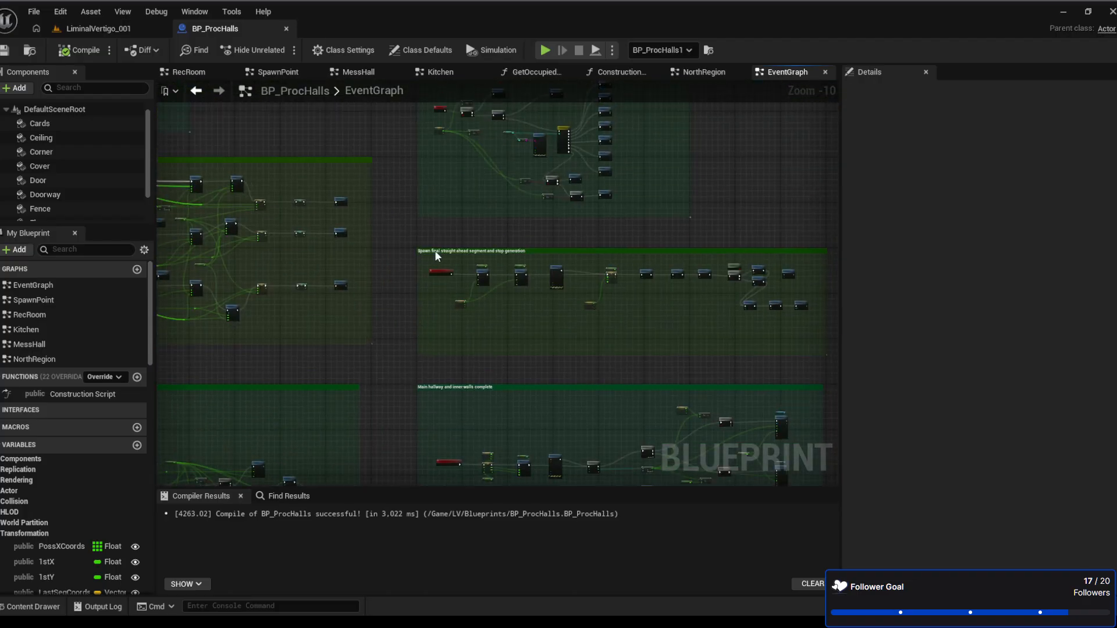
{"action": "scroll", "coordinate": [508, 194], "scroll_direction": "up", "scroll_amount": 10}
{"action": "right_click_drag", "start_coordinate": [634, 242], "coordinate": [462, 355]}
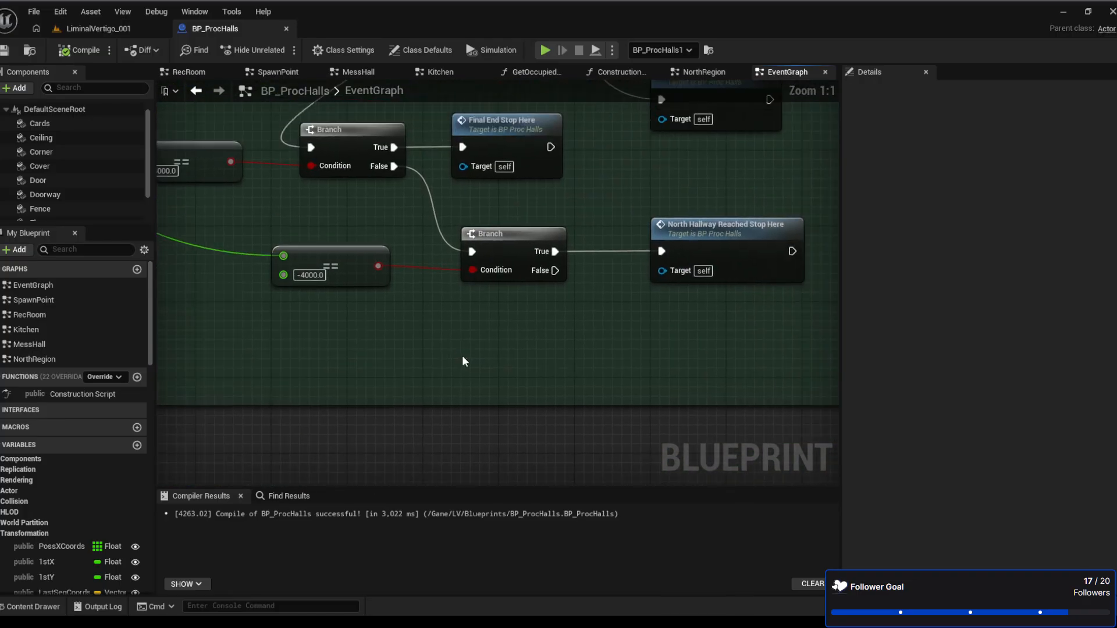
{"action": "right_click_drag", "start_coordinate": [488, 194], "coordinate": [643, 226]}
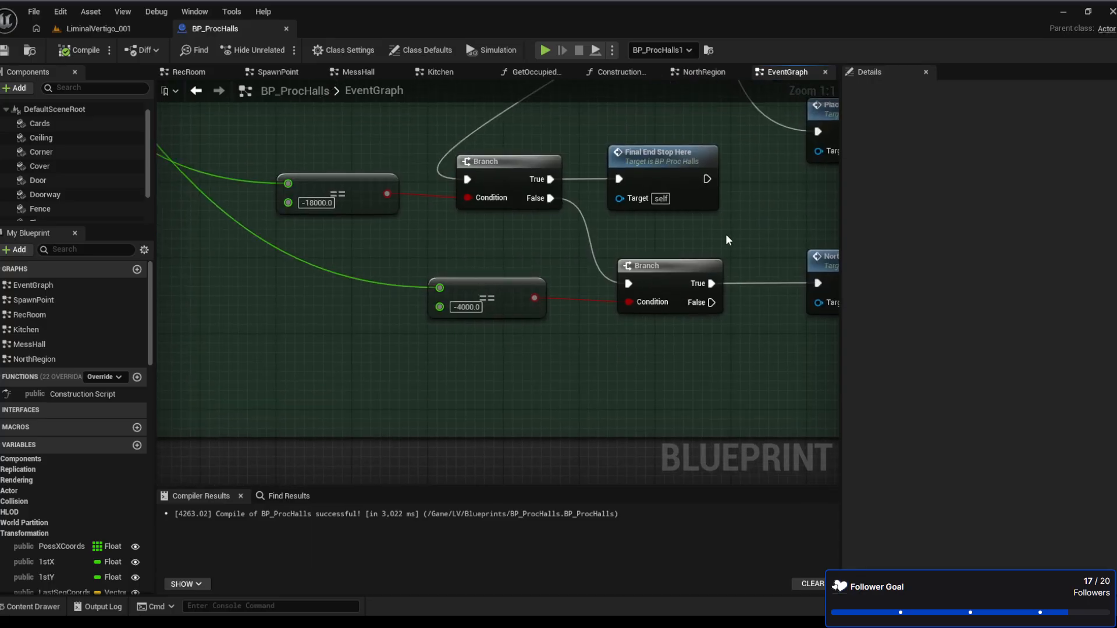
Compare the -18000.0 check leading to Final End Stop Here with the -4000.0 check leading to North Hallway Reached Stop Here
{"action": "left_click_drag", "start_coordinate": [725, 233], "coordinate": [313, 130]}
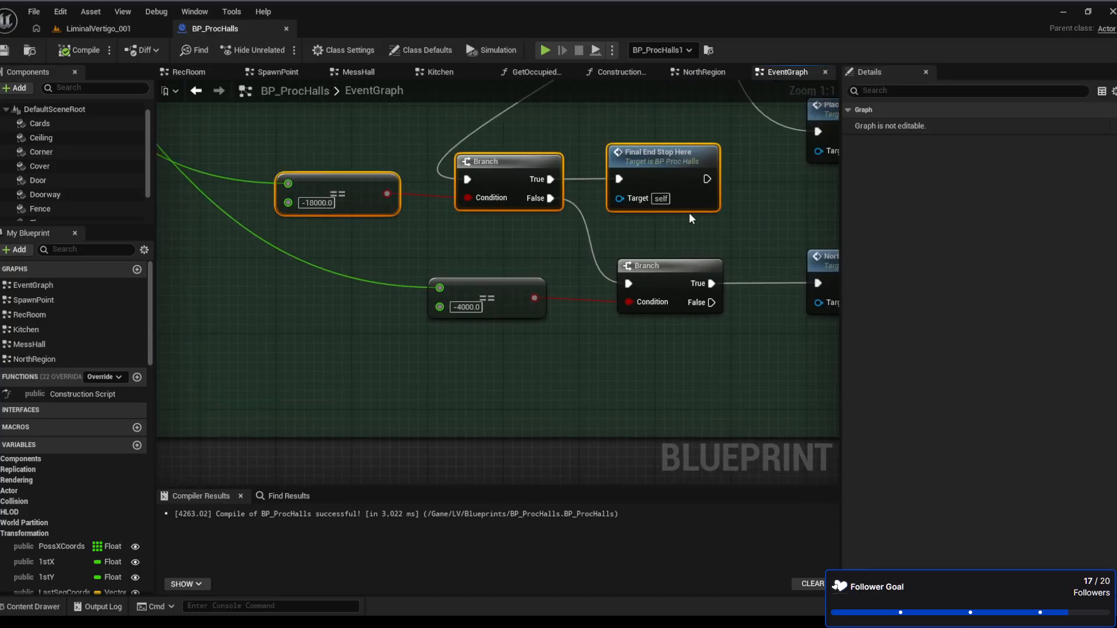
{"action": "right_click_drag", "start_coordinate": [742, 225], "coordinate": [456, 193]}
{"action": "left_click_drag", "start_coordinate": [693, 342], "coordinate": [306, 212]}
{"action": "right_click_drag", "start_coordinate": [459, 202], "coordinate": [715, 220]}
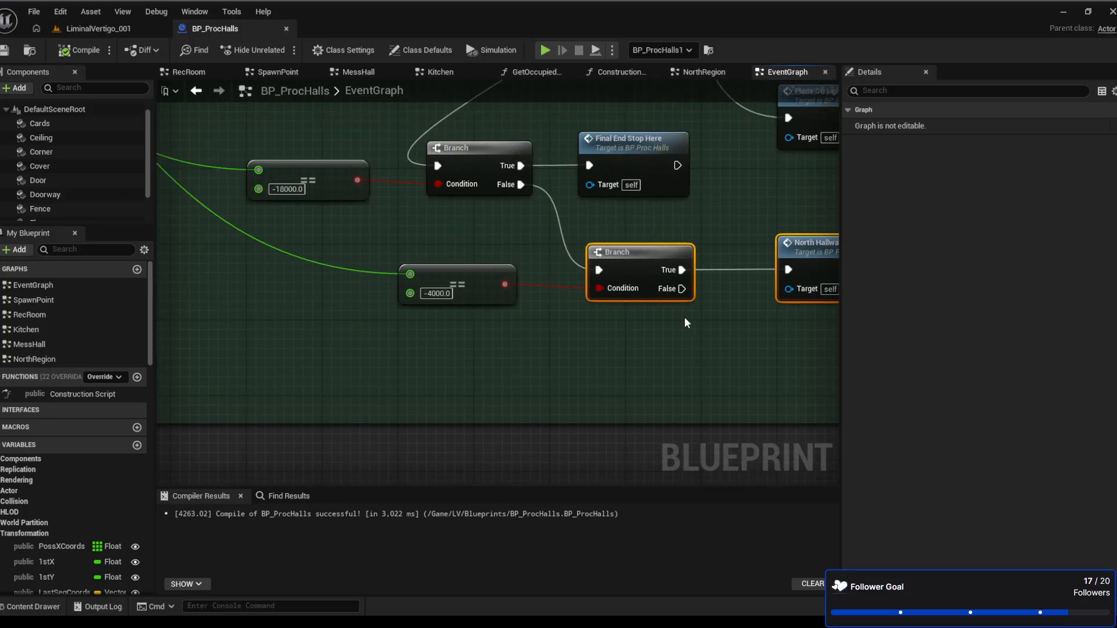
{"action": "left_click_drag", "start_coordinate": [540, 352], "coordinate": [410, 264]}
{"action": "left_click_drag", "start_coordinate": [472, 225], "coordinate": [201, 133]}
{"action": "left_click", "coordinate": [202, 132]}
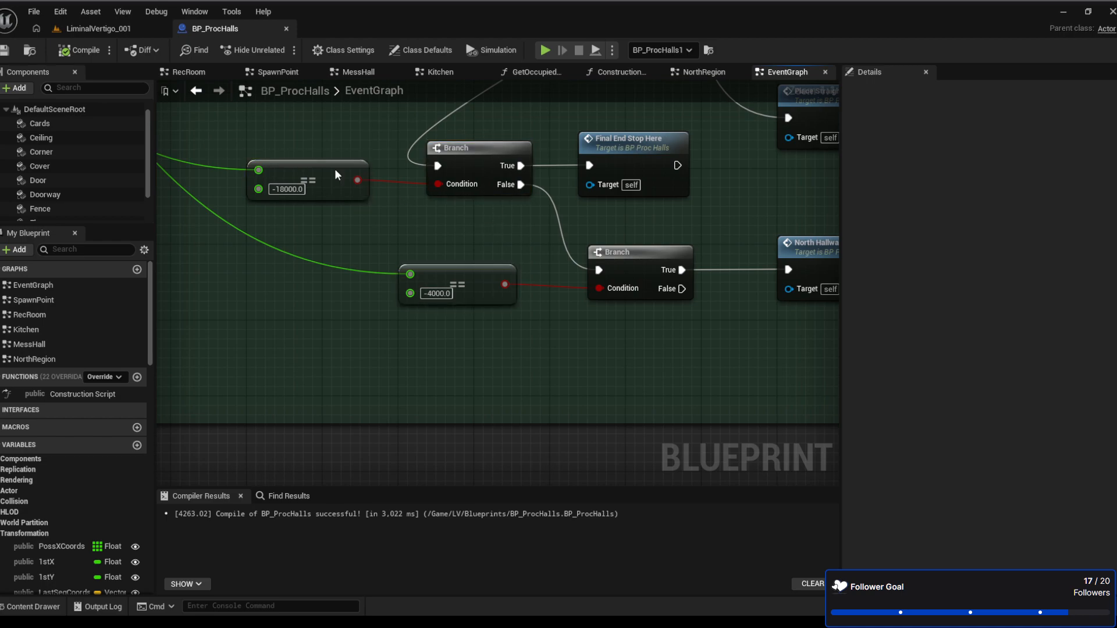
Examine the -4000.0 comparison, its Branch and the connected North Hallway Reached Stop Here call, keeping the original node layout
{"action": "mouse_move", "coordinate": [593, 248]}
{"action": "left_mouse_down"}
{"action": "mouse_move", "coordinate": [253, 125]}
{"action": "mouse_move", "coordinate": [668, 257]}
{"action": "mouse_move", "coordinate": [614, 247]}
{"action": "left_mouse_up"}
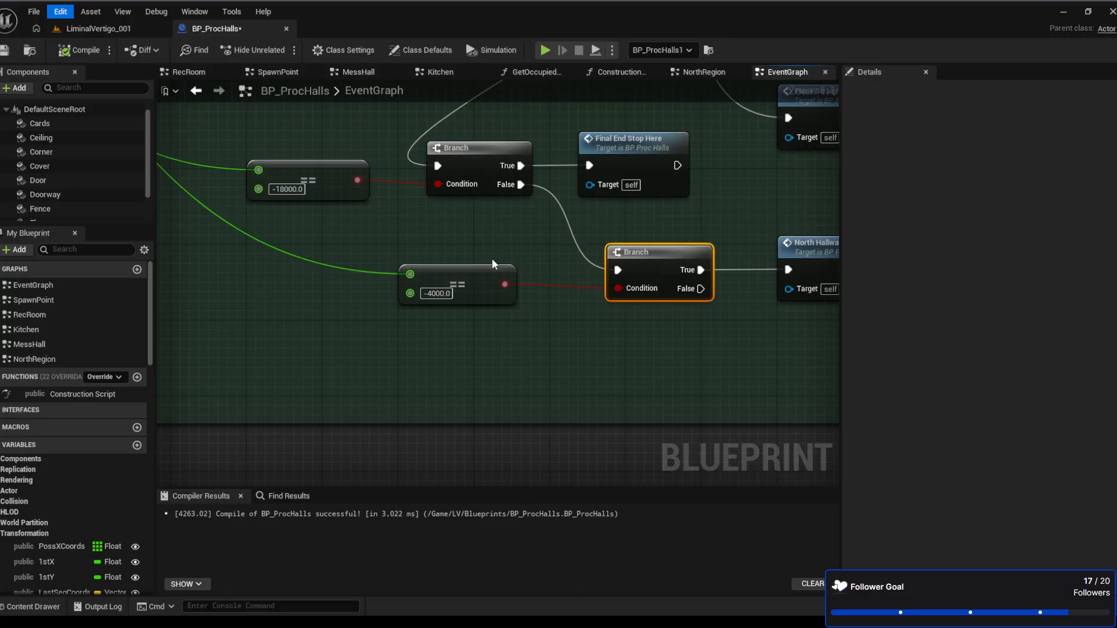
{"action": "key", "text": "ctrl+z"}
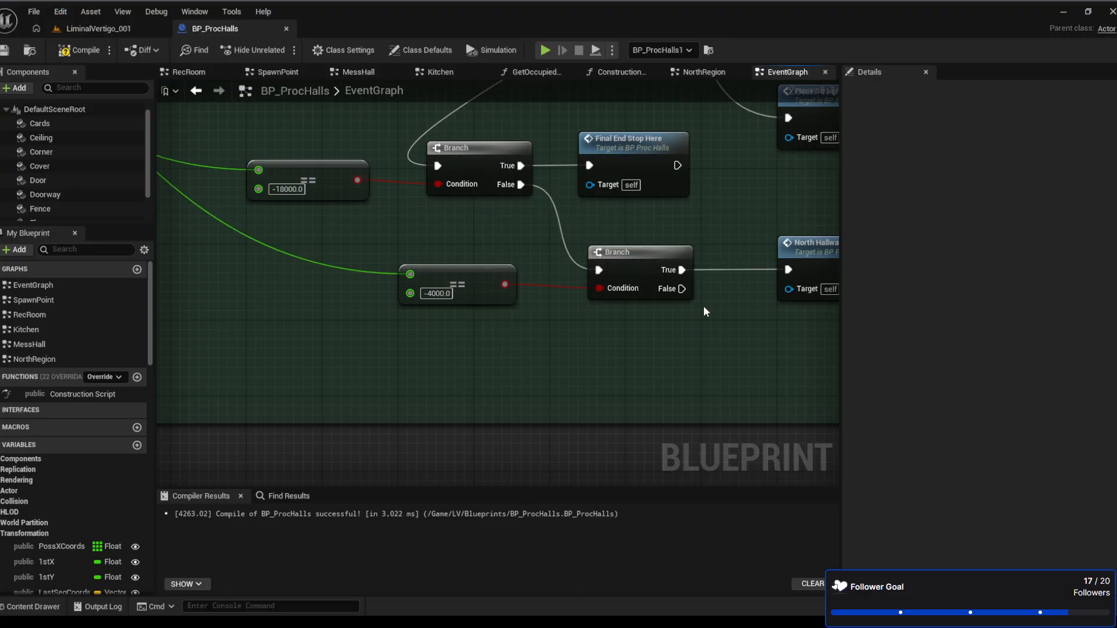
{"action": "right_click_drag", "start_coordinate": [760, 322], "coordinate": [603, 317]}
{"action": "left_click", "coordinate": [686, 241]}
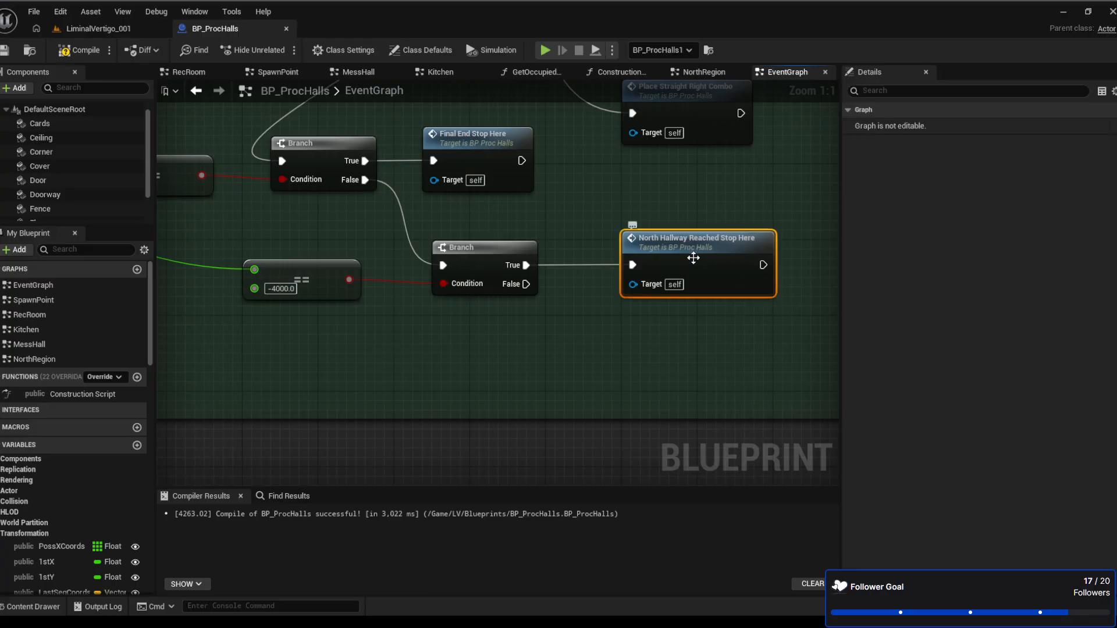
{"action": "right_click_drag", "start_coordinate": [495, 218], "coordinate": [533, 226]}
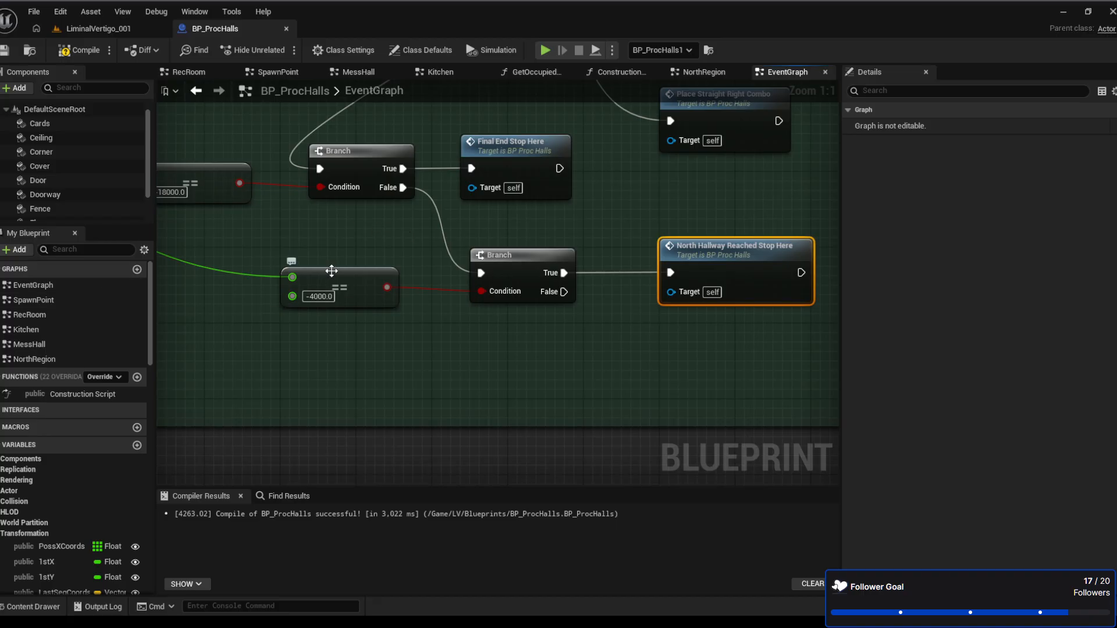
{"action": "right_click_drag", "start_coordinate": [380, 241], "coordinate": [394, 242]}
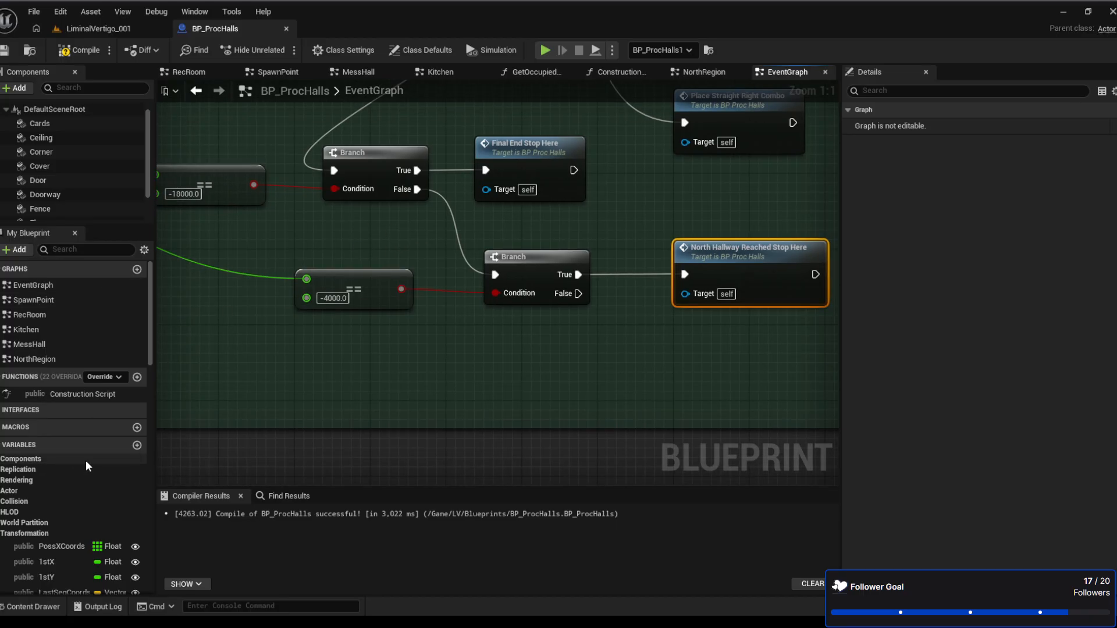
Duplicate the -4000.0 equality node below the original and make the copy compare the Deck Z variable with -575.0
{"action": "left_click", "coordinate": [375, 286]}
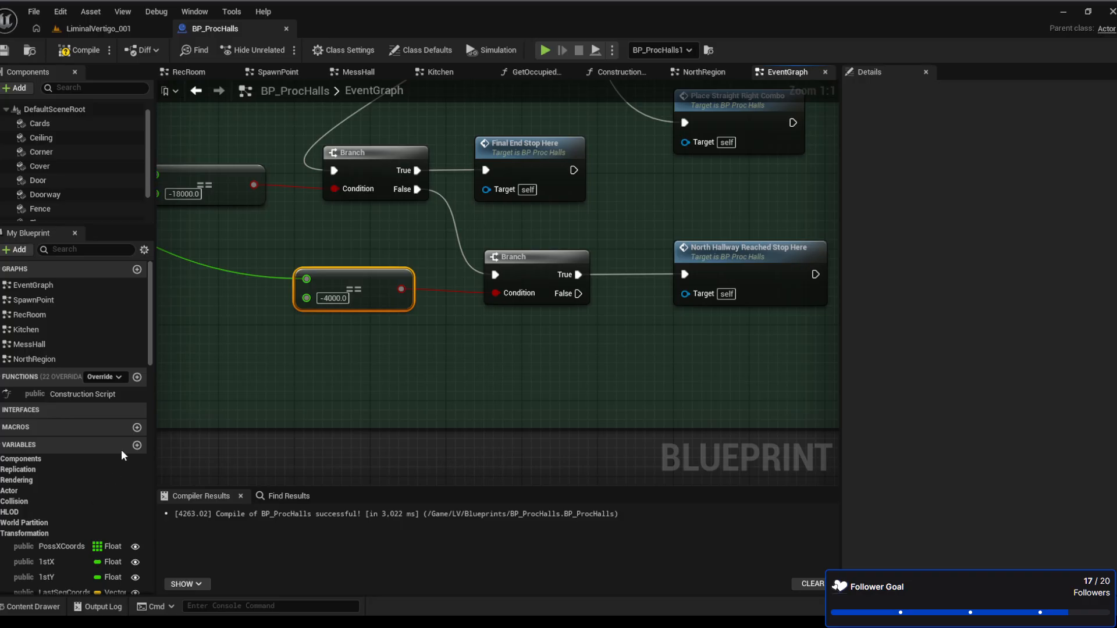
{"action": "key", "text": "ctrl+d"}
{"action": "left_click_drag", "start_coordinate": [151, 341], "coordinate": [148, 588]}
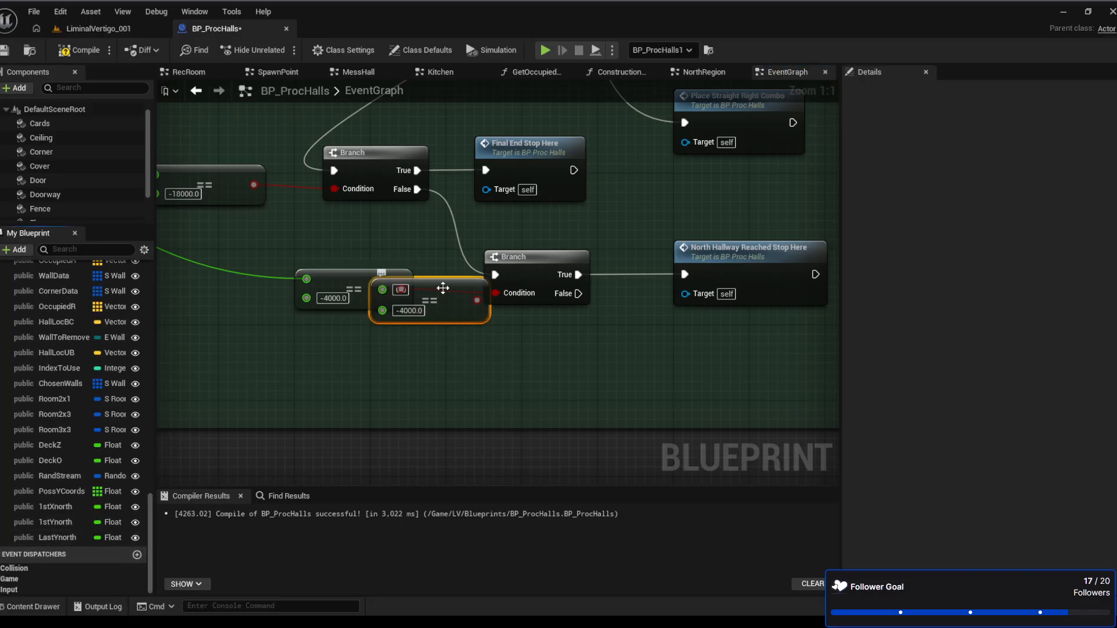
{"action": "left_click_drag", "start_coordinate": [443, 288], "coordinate": [470, 344]}
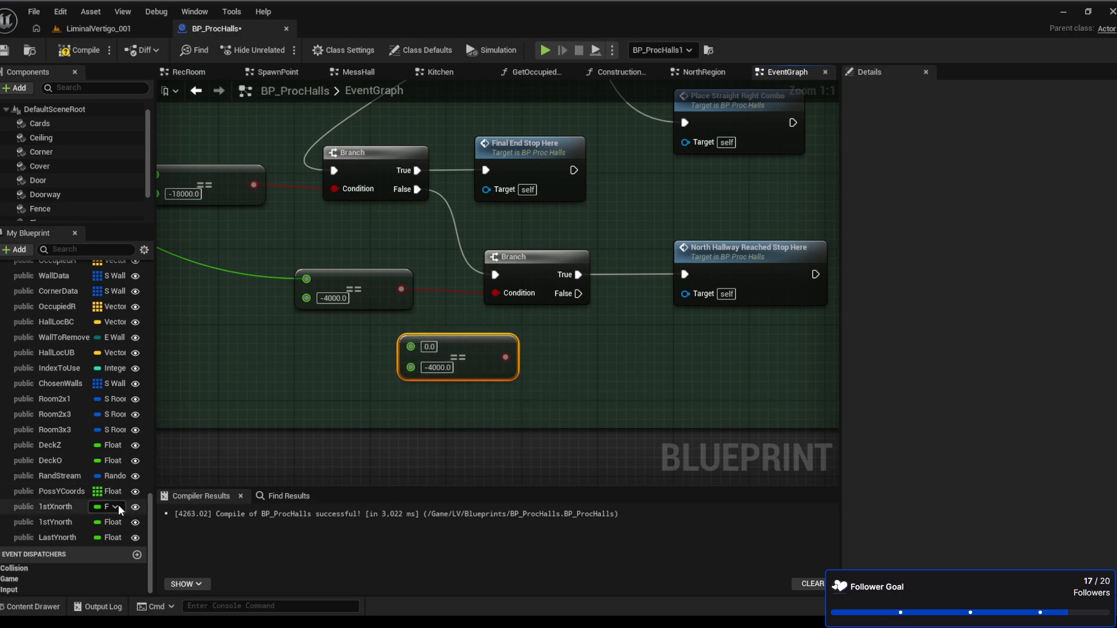
{"action": "left_click_drag", "start_coordinate": [67, 447], "coordinate": [406, 346]}
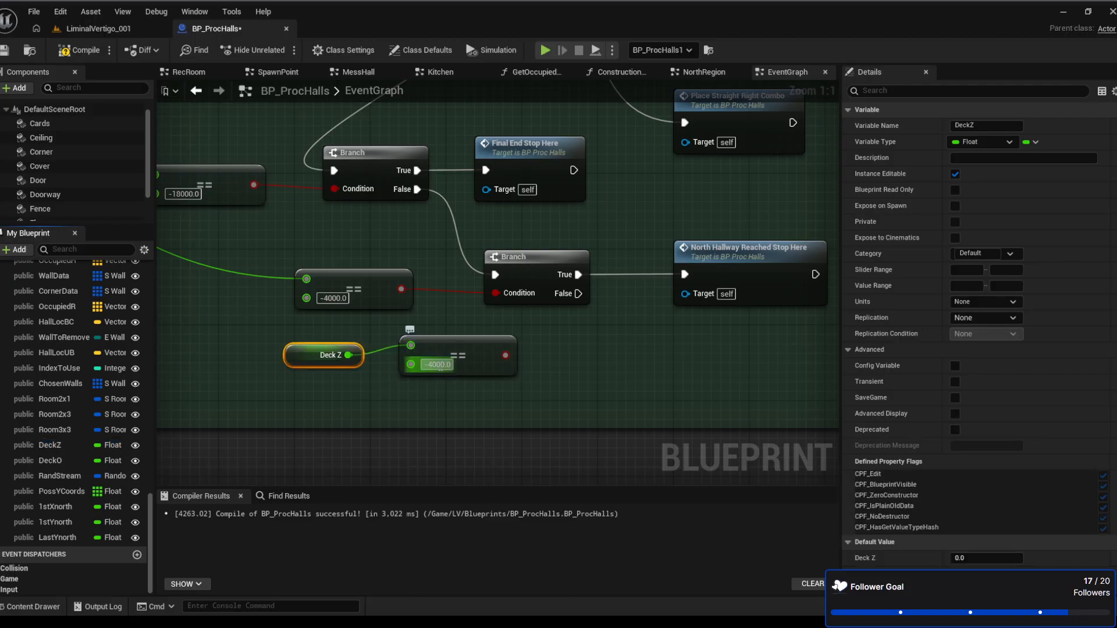
{"action": "left_click", "coordinate": [442, 368]}
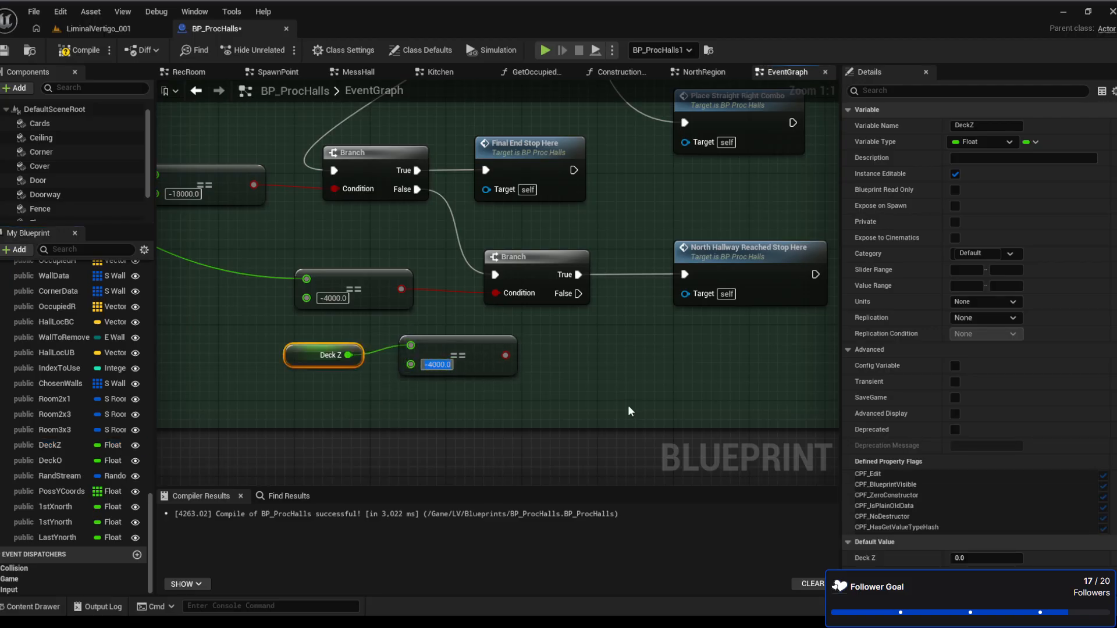
{"action": "type", "text": "-575.0"}
Add a Branch node whose condition comes from the Deck Z equality comparison
{"action": "left_click_drag", "start_coordinate": [474, 359], "coordinate": [551, 360]}
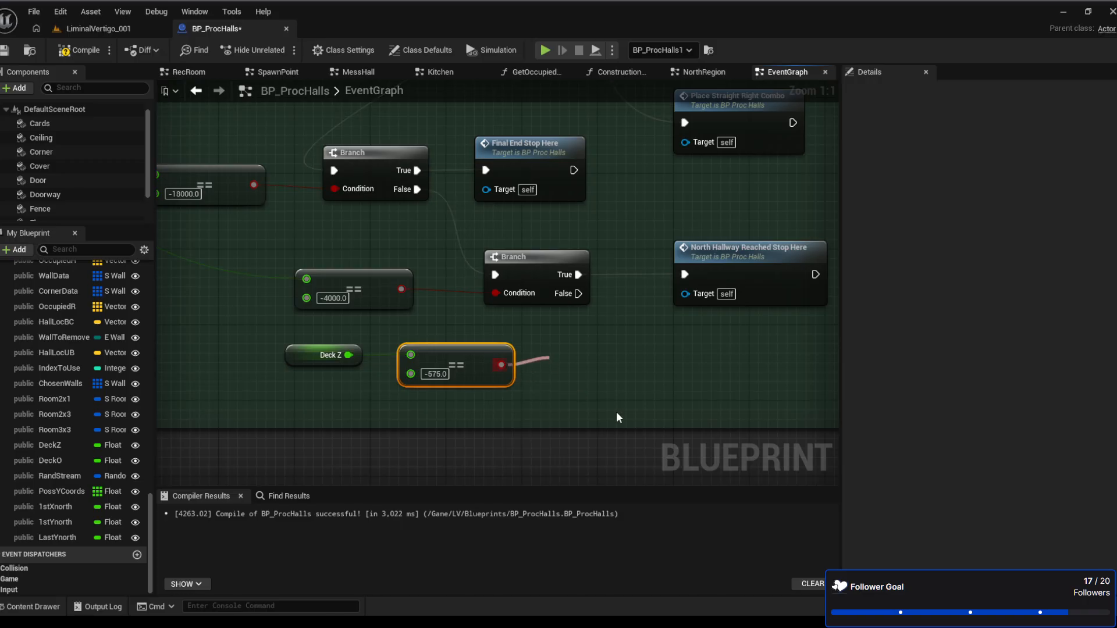
{"action": "key", "text": "Return"}
{"action": "right_click_drag", "start_coordinate": [588, 337], "coordinate": [580, 342]}
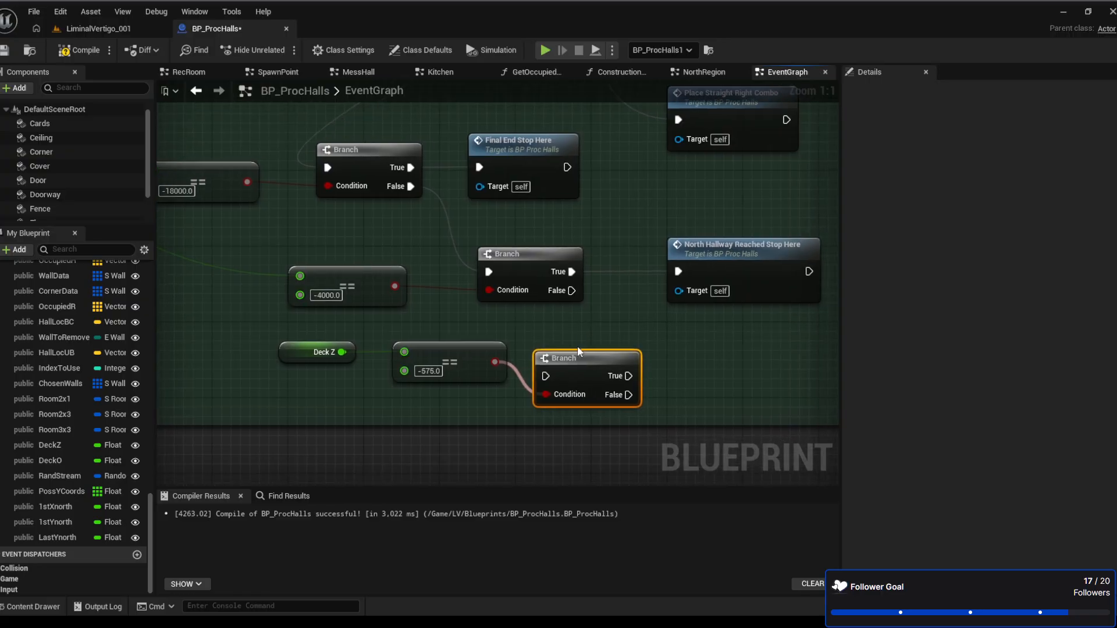